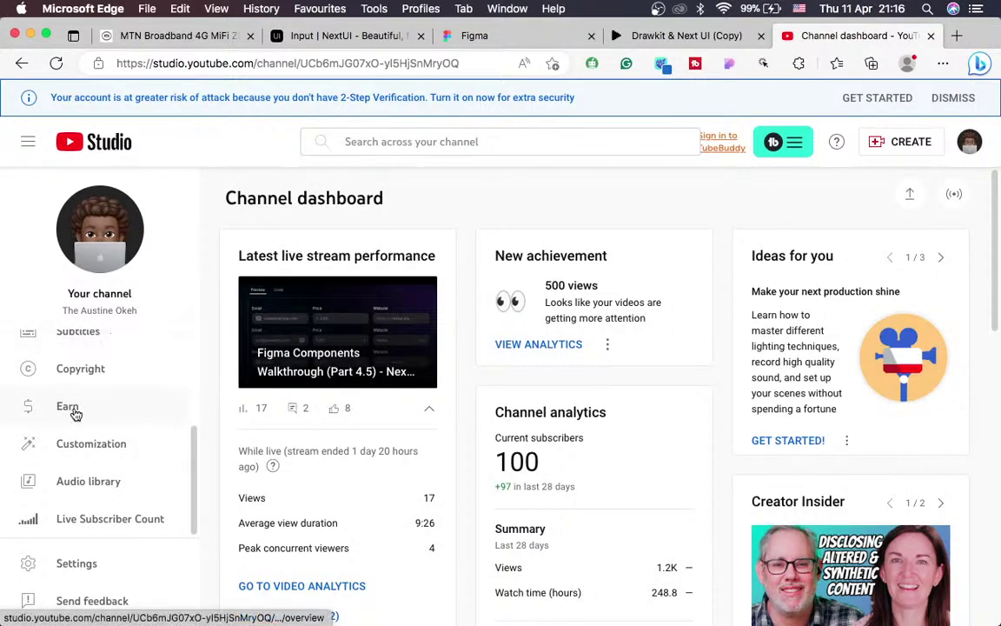
Open the ongoing Figma Components Walkthrough stream from the channel's live content in the Live Control Room
scroll(73, 414, up, 5)
click(72, 349)
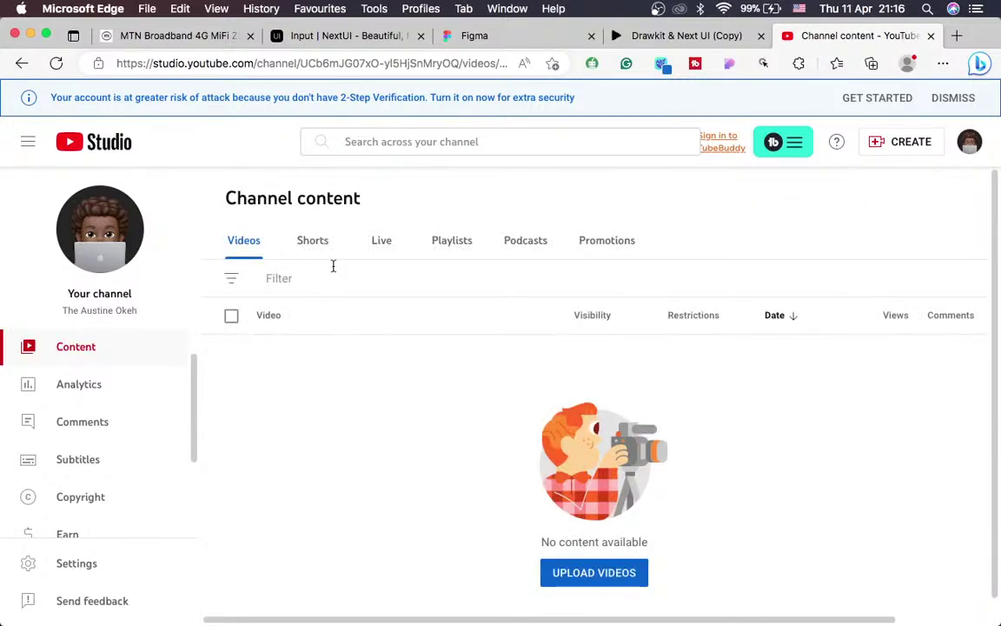
click(379, 252)
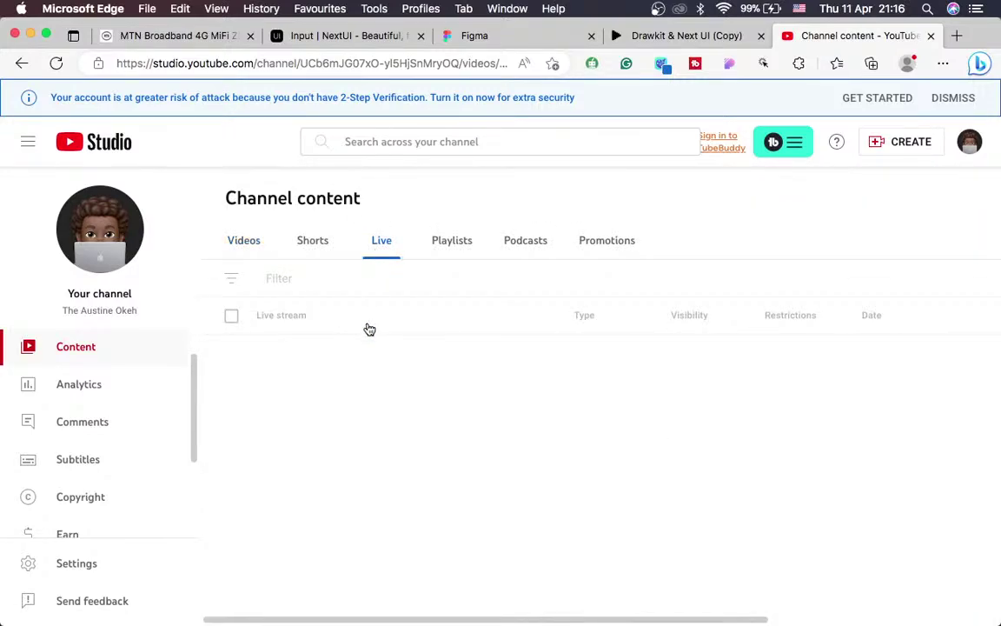
mouse_move(409, 407)
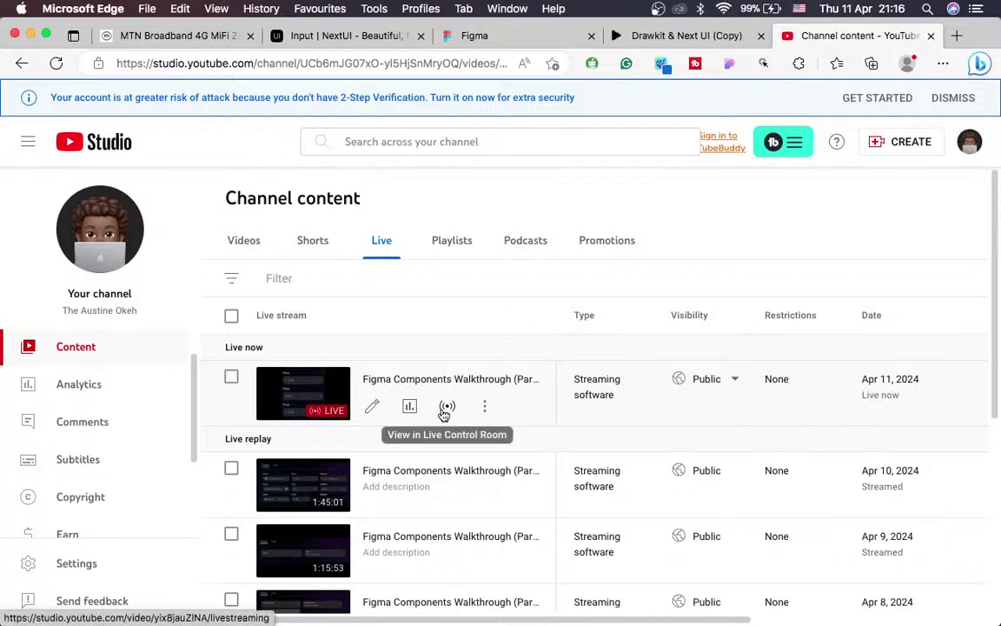
click(446, 414)
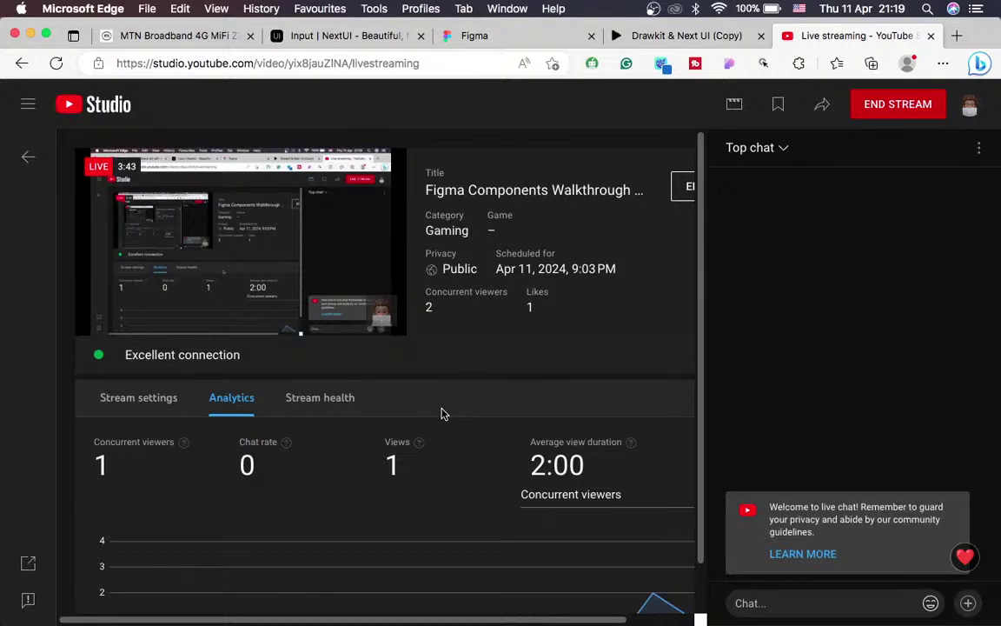
Switch to OBS and lower the Microphone volume all the way to -inf dB
key(ctrl+Right)
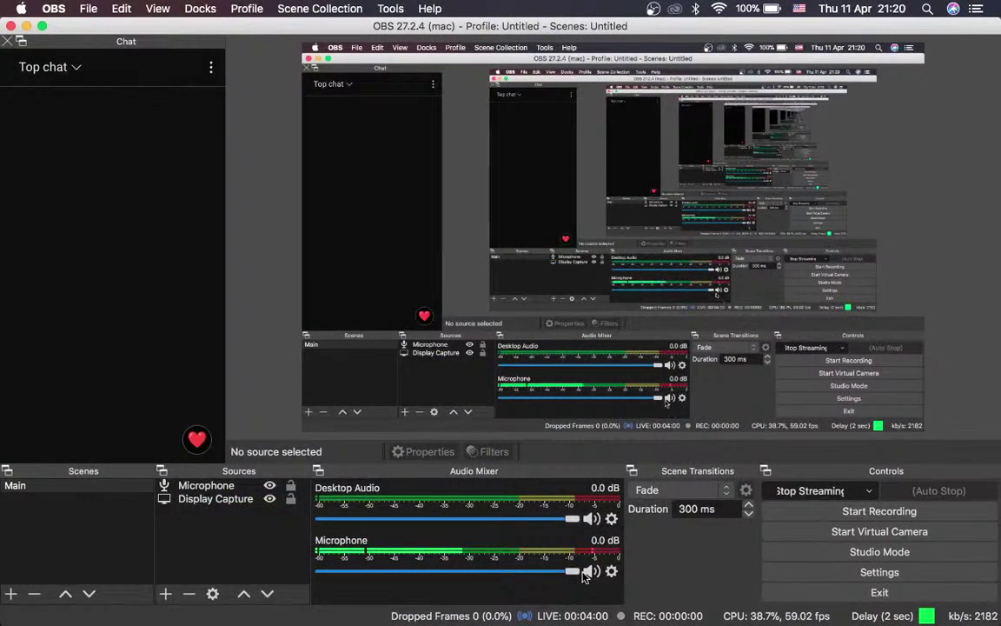
drag(573, 572, 329, 586)
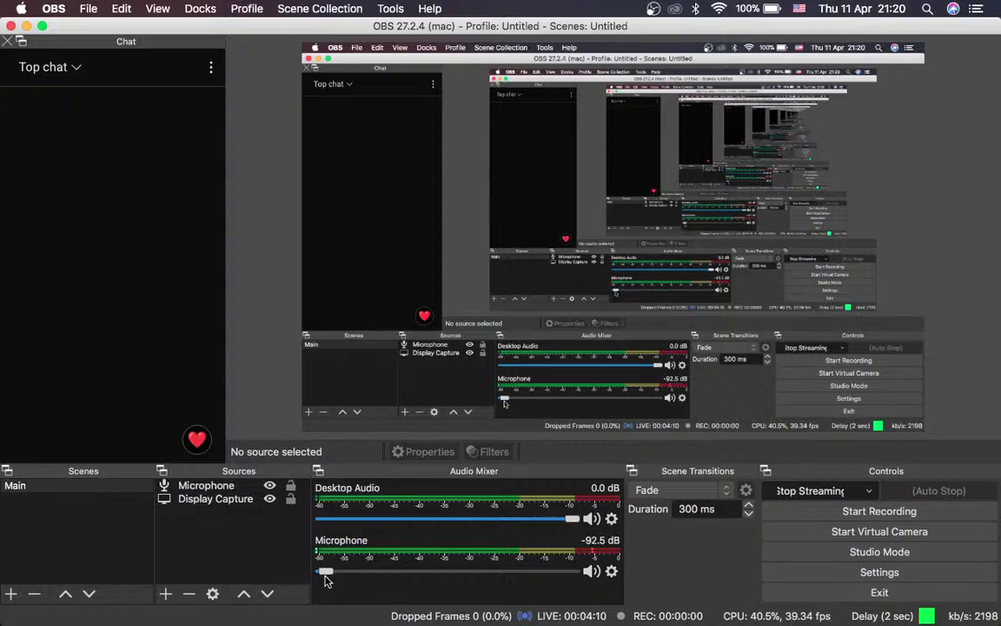
drag(326, 580, 313, 578)
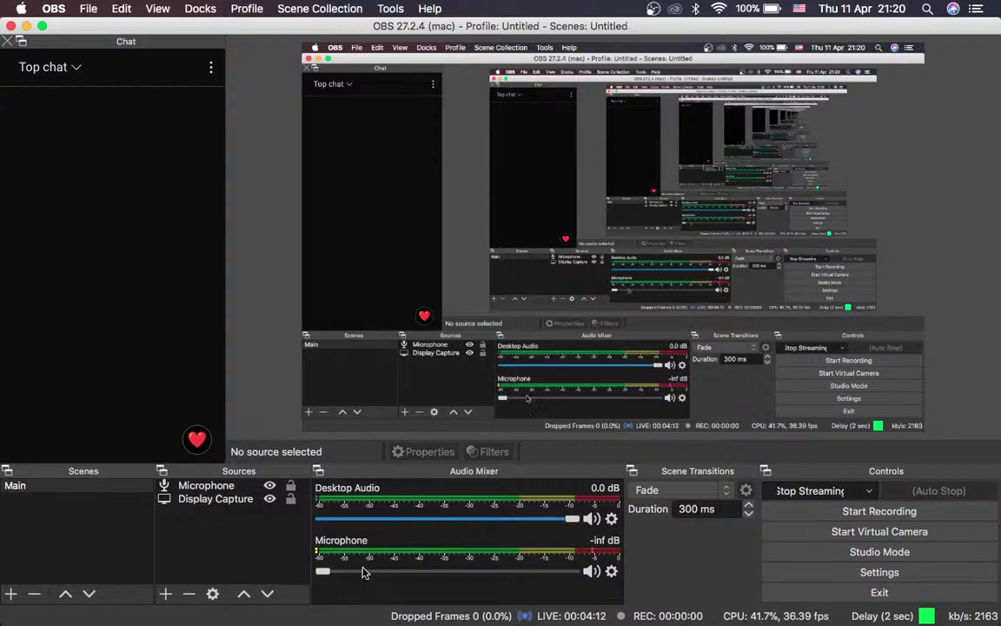
mouse_move(324, 579)
mouse_down()
mouse_move(400, 580)
mouse_move(322, 579)
mouse_up()
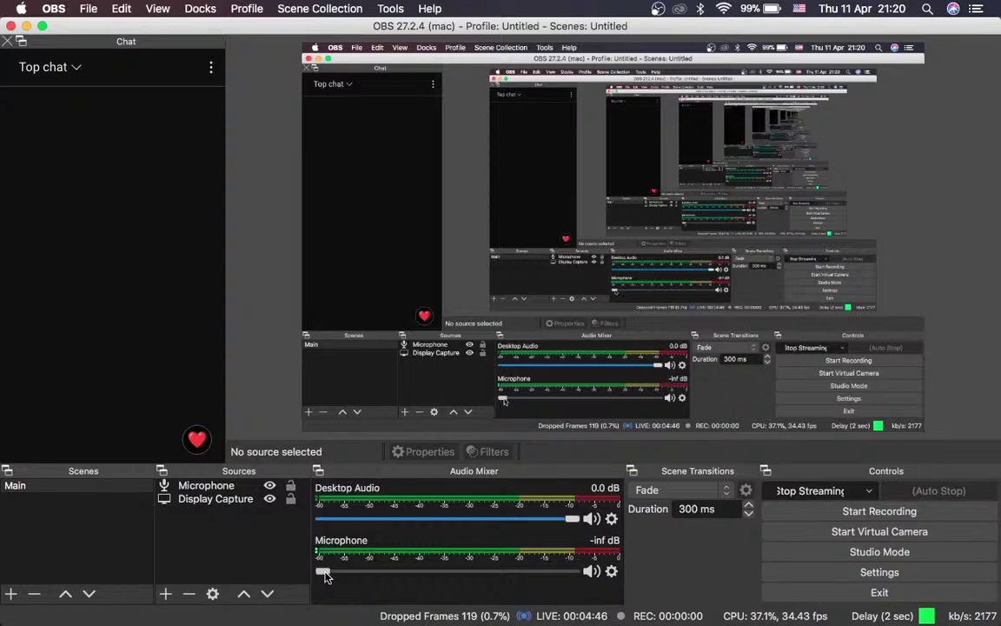
Check the stream's status and analytics in YouTube Studio and the microphone level in OBS
key(ctrl+Right)
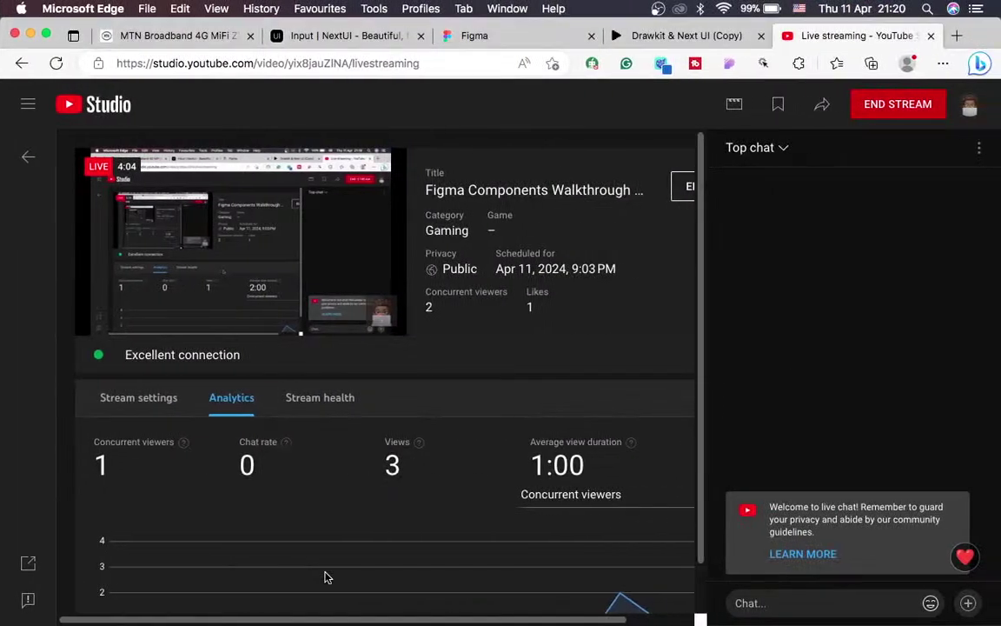
key(ctrl+Left)
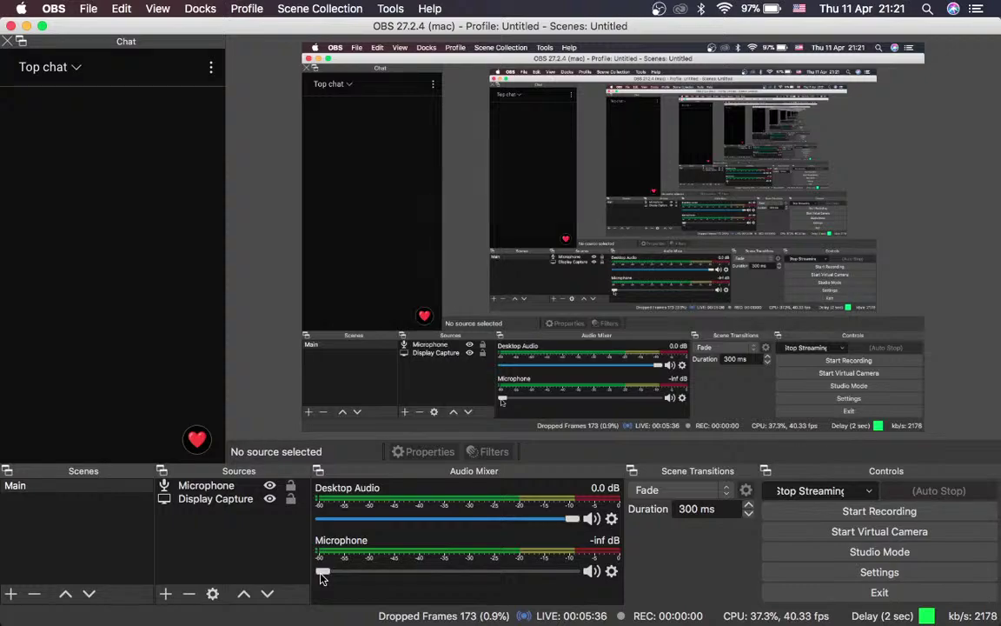
key(ctrl+Right)
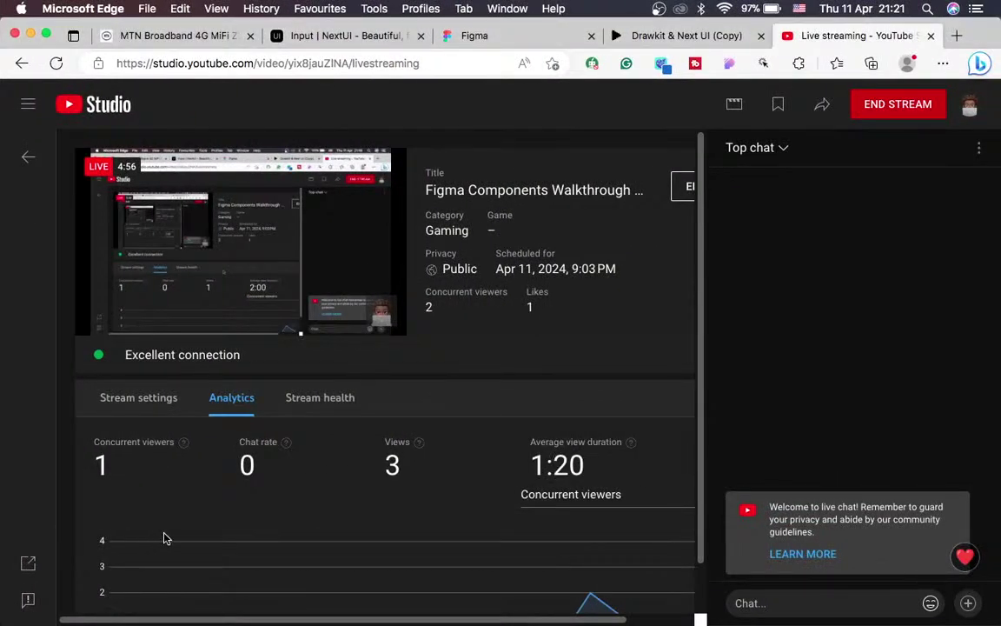
Restore the Microphone volume to 0.0 dB in OBS and return to the stream page in Microsoft Edge
key(ctrl+Left)
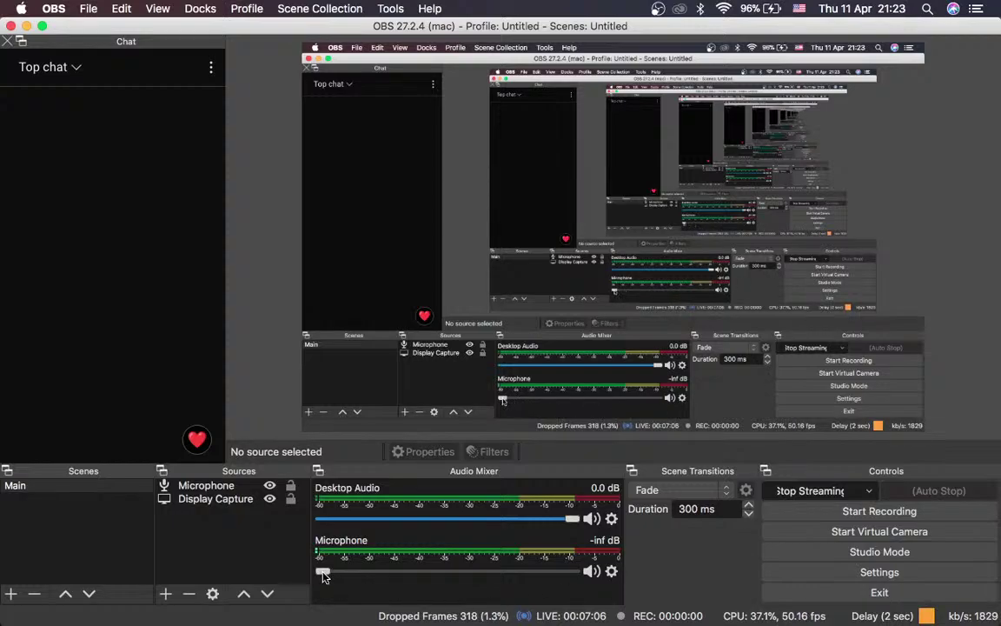
drag(322, 571, 571, 571)
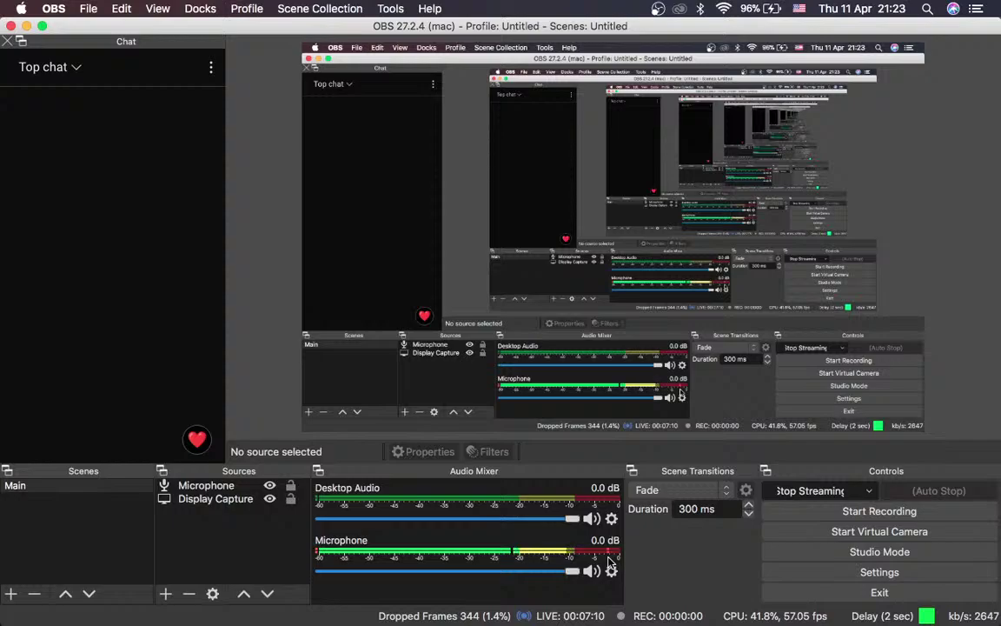
key(super+Tab)
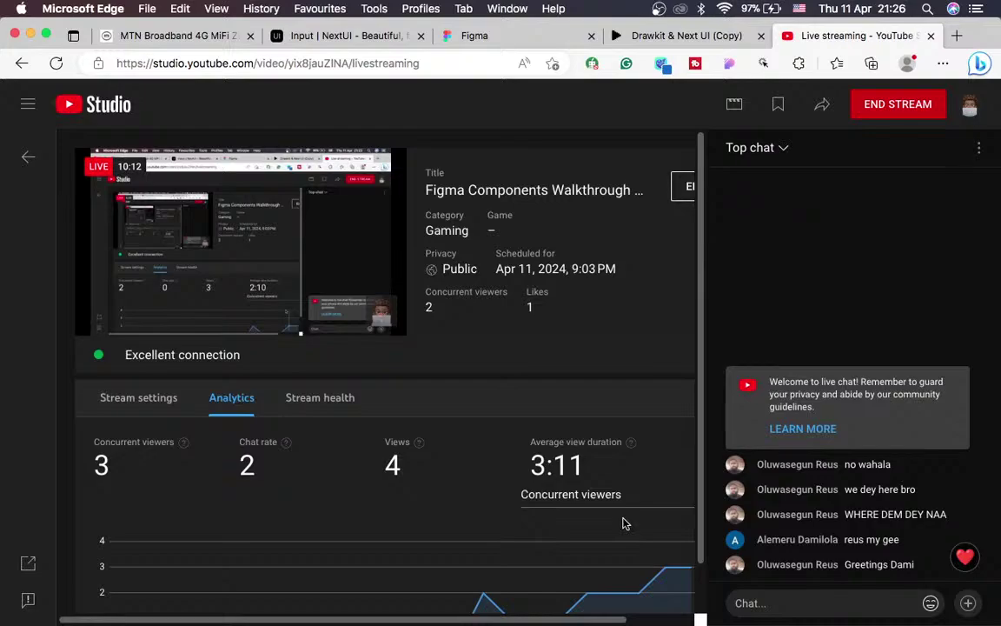
View the Start & End Content section of the NextUI Input documentation, checking the live chat in OBS and YouTube Studio
click(321, 35)
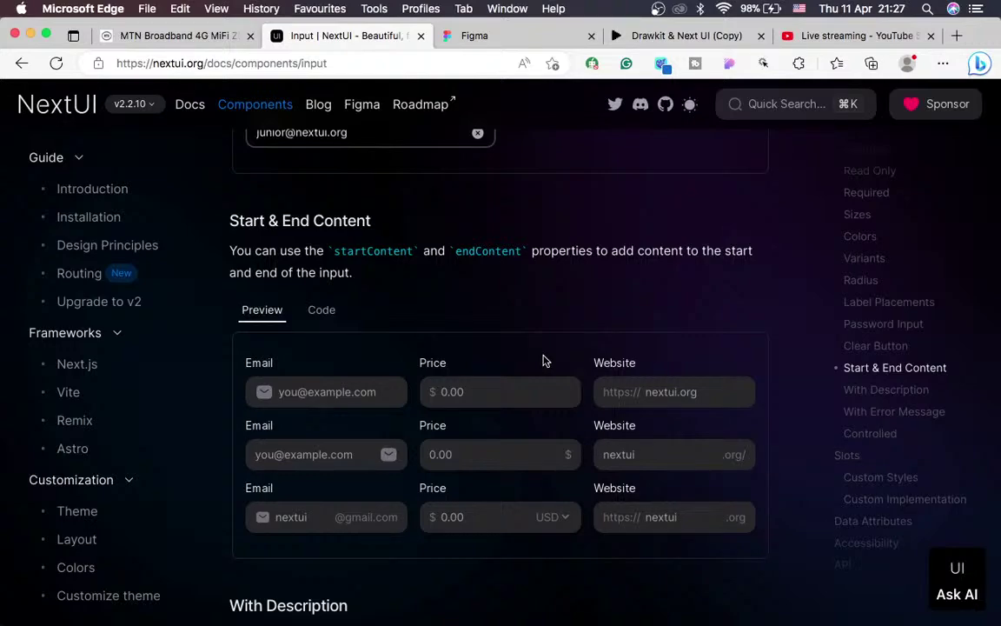
key(super+Tab)
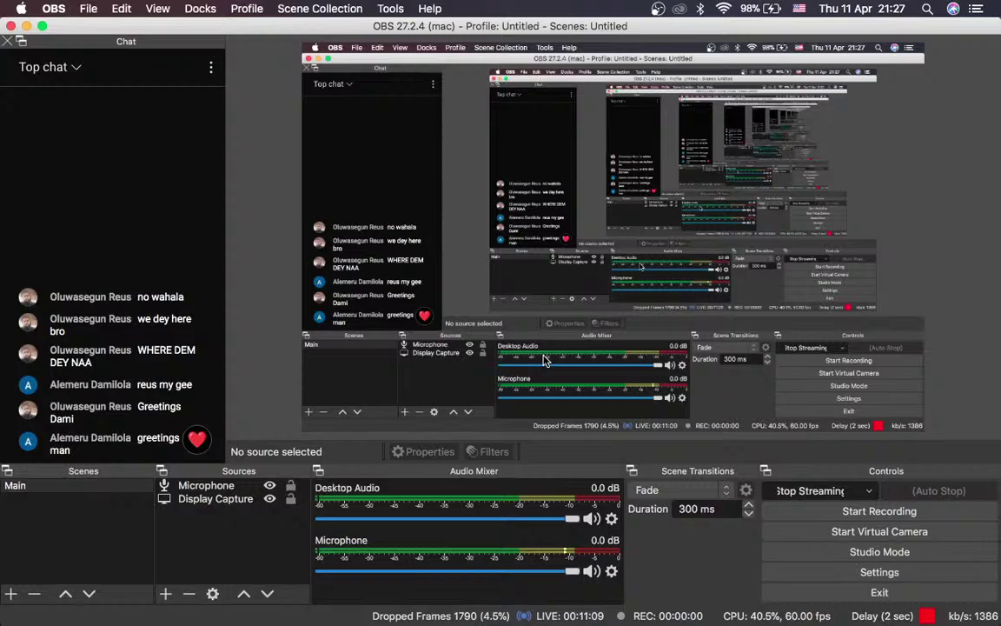
key(super+Tab)
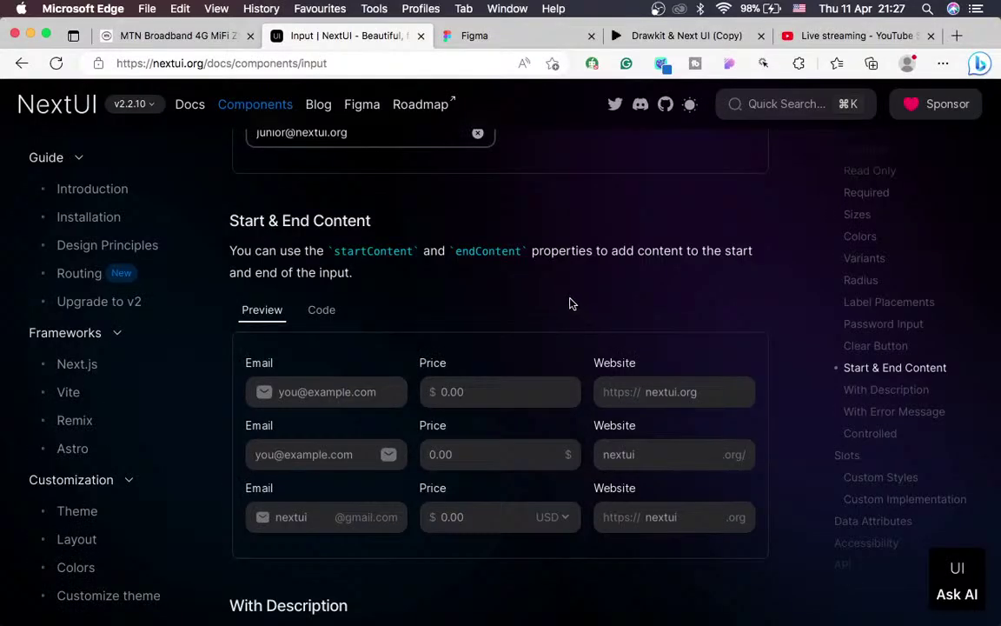
scroll(510, 339, down, 2)
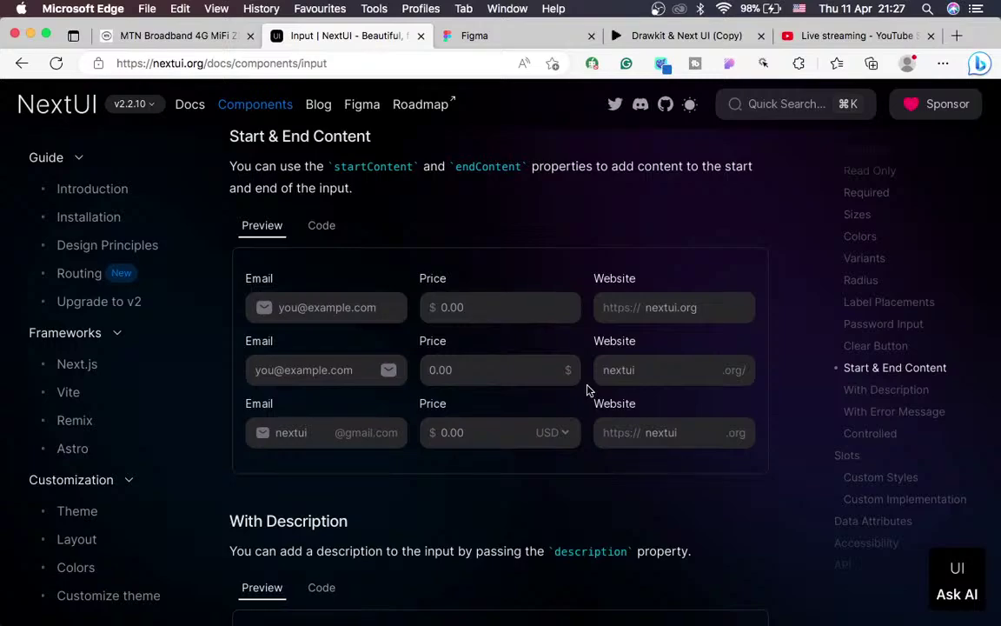
click(816, 33)
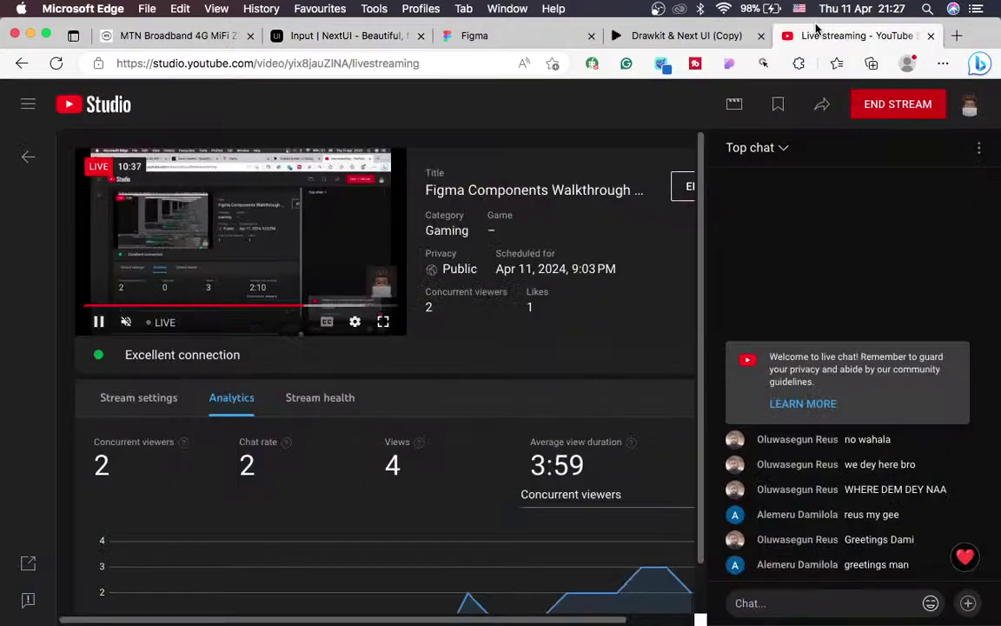
click(329, 44)
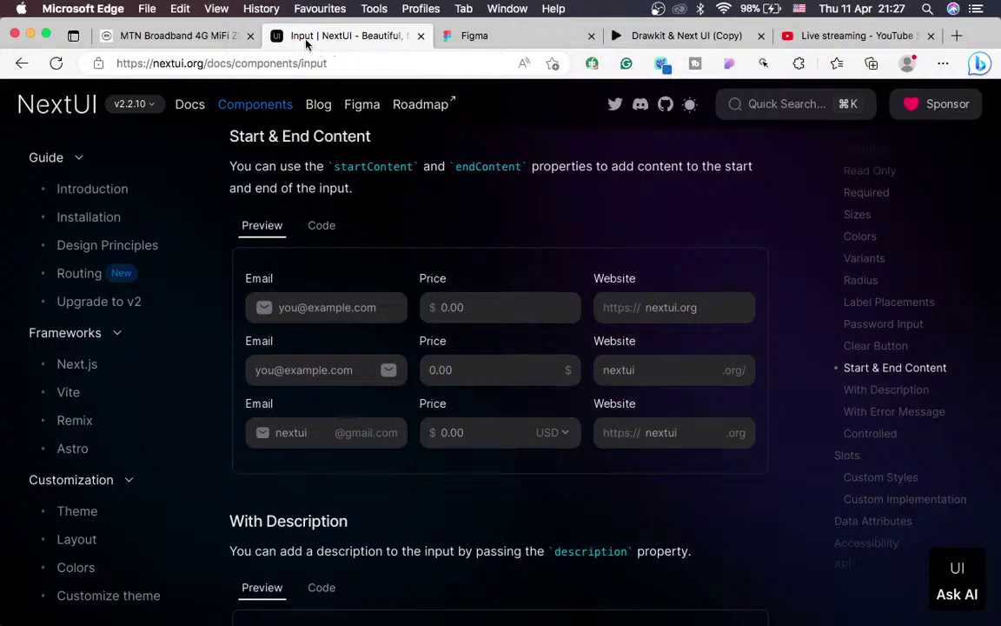
Reload the blank Drawkit & Next UI (Copy) design file page in Figma
click(535, 38)
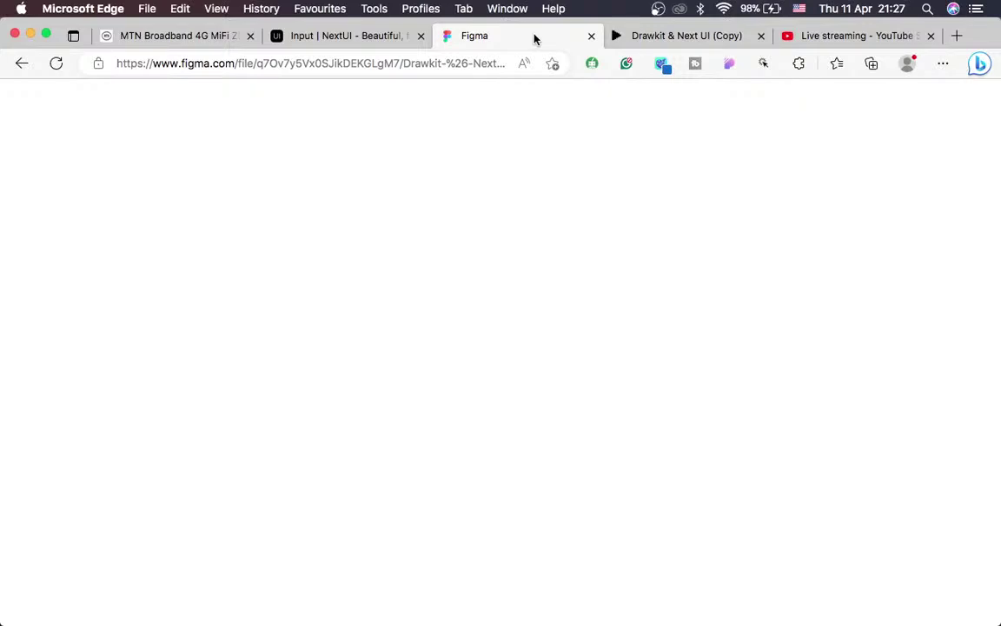
click(682, 36)
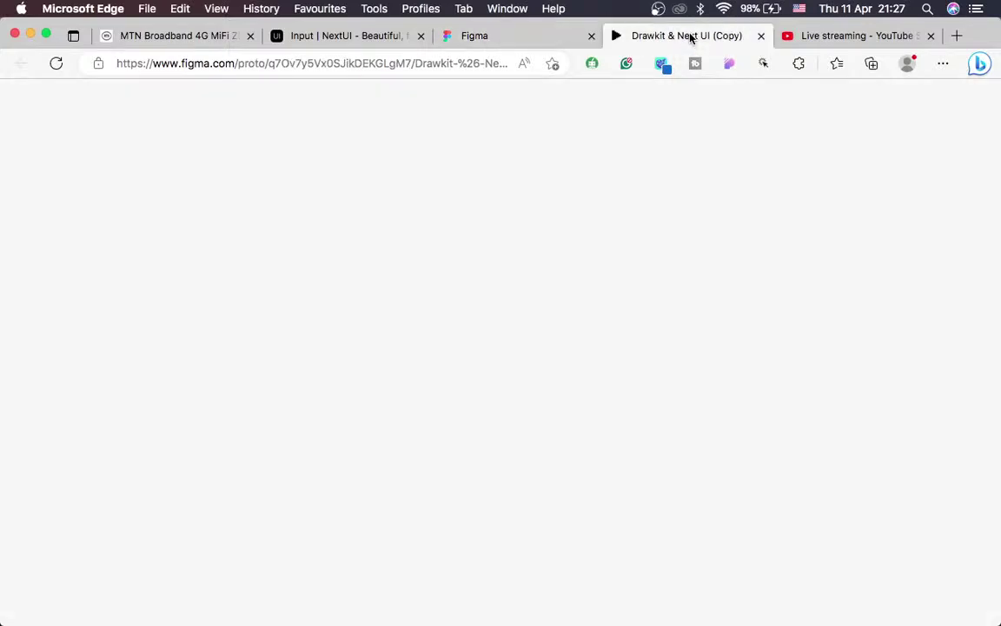
click(514, 38)
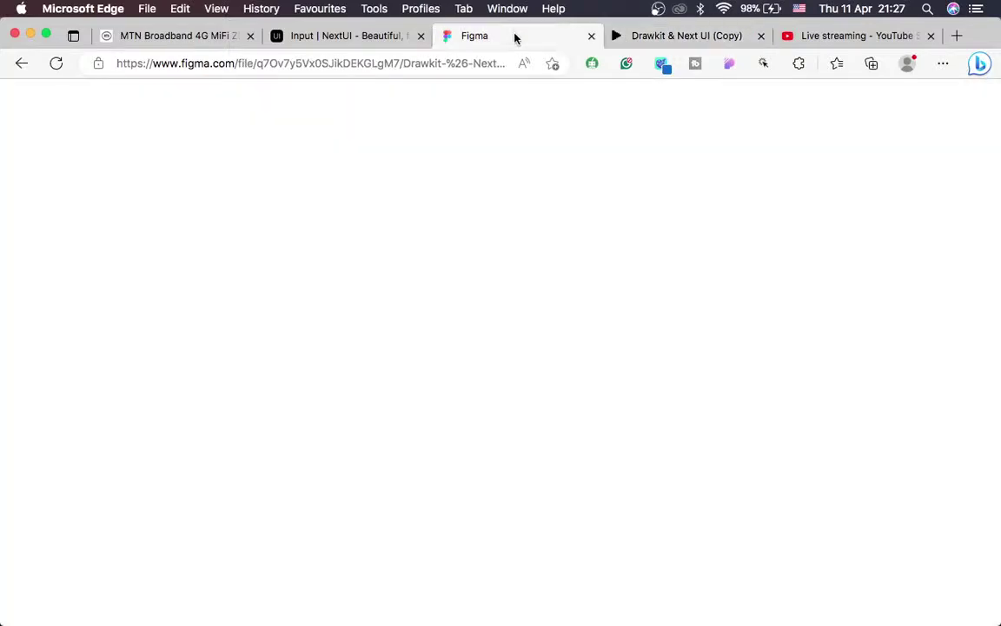
click(46, 70)
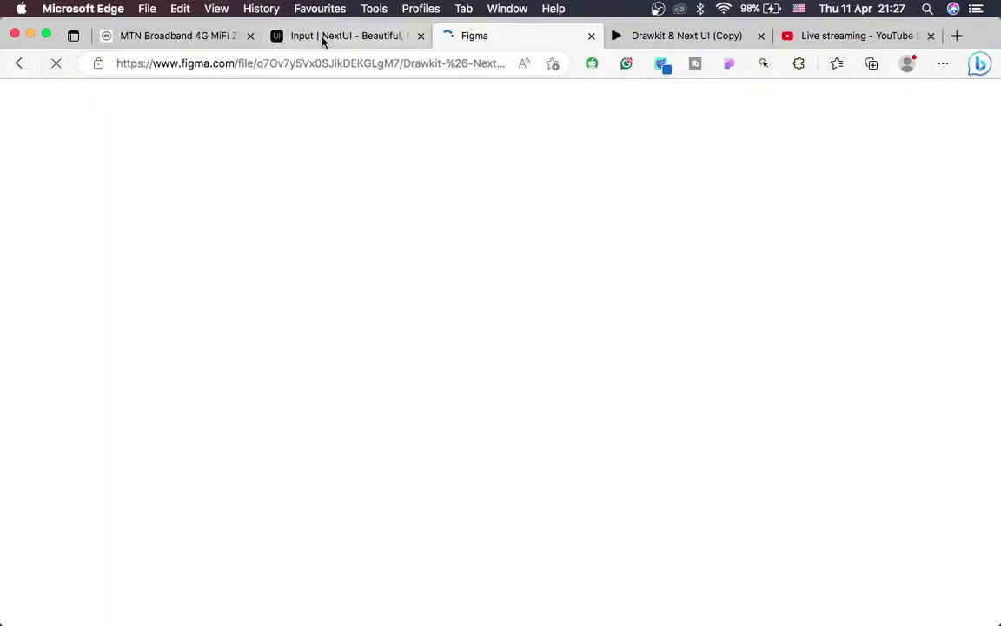
Examine how the first two Email inputs in NextUI's Start & End Content preview respond to focus, dismissing the autofill suggestions
click(322, 37)
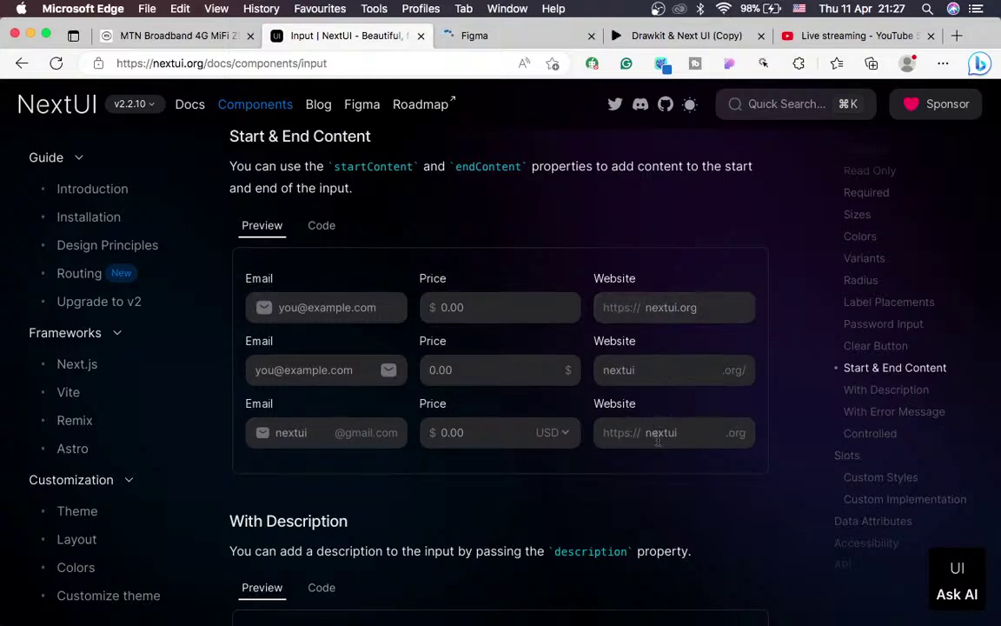
click(280, 307)
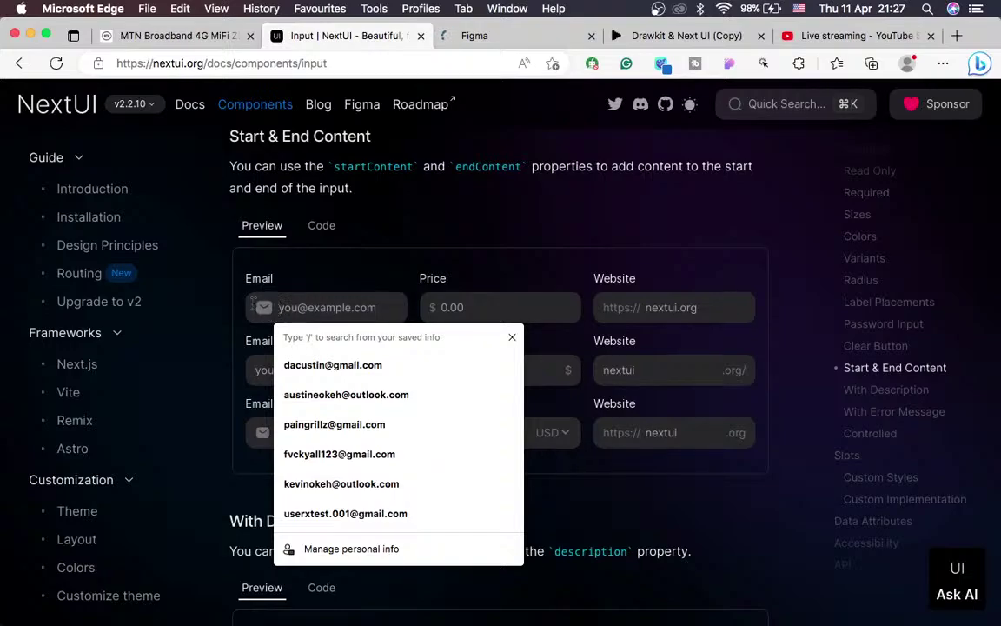
click(250, 276)
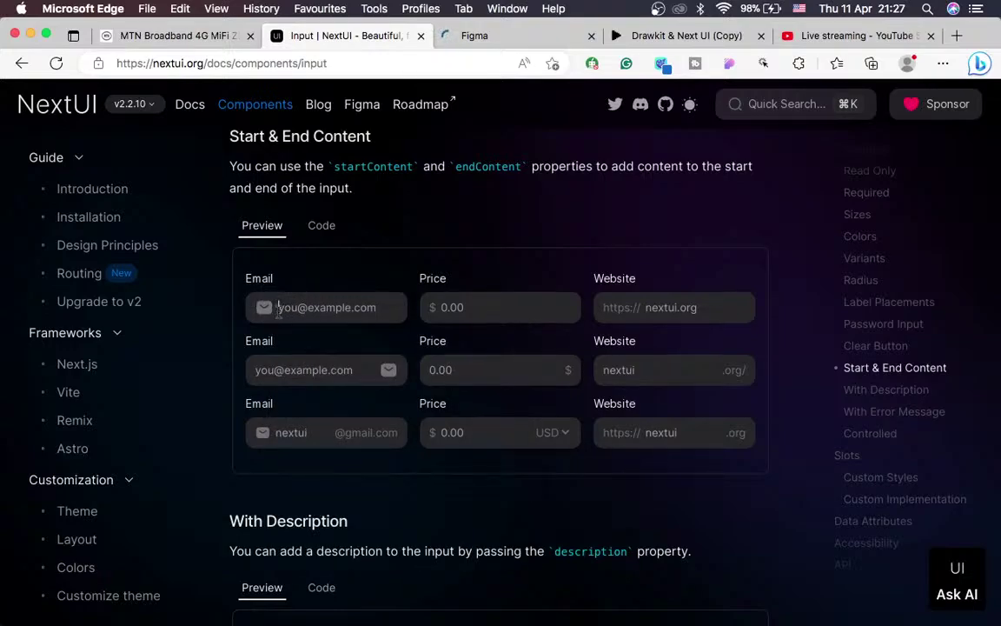
click(258, 307)
click(250, 309)
click(252, 372)
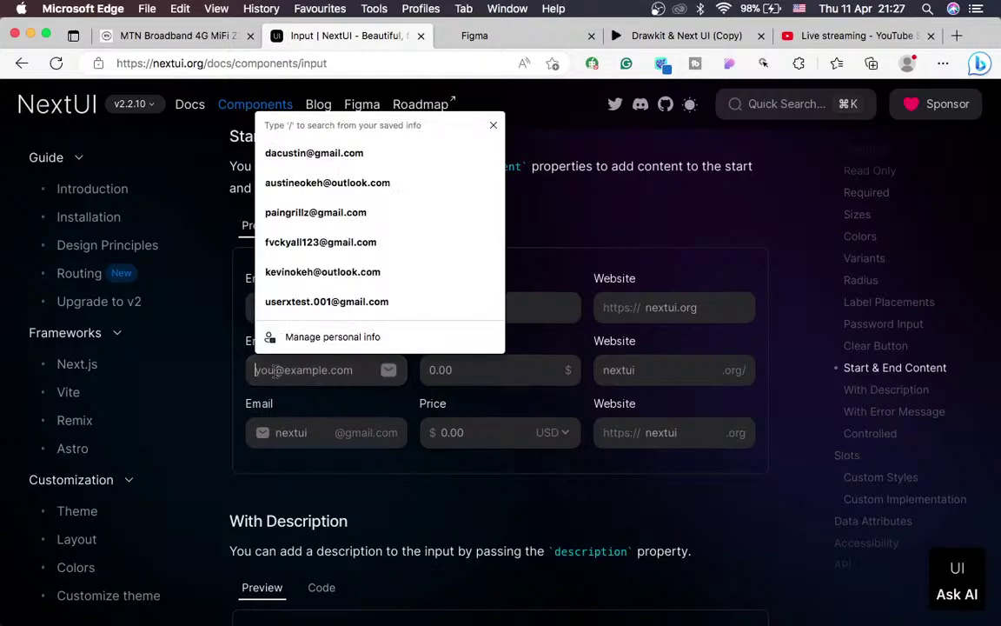
key(Escape)
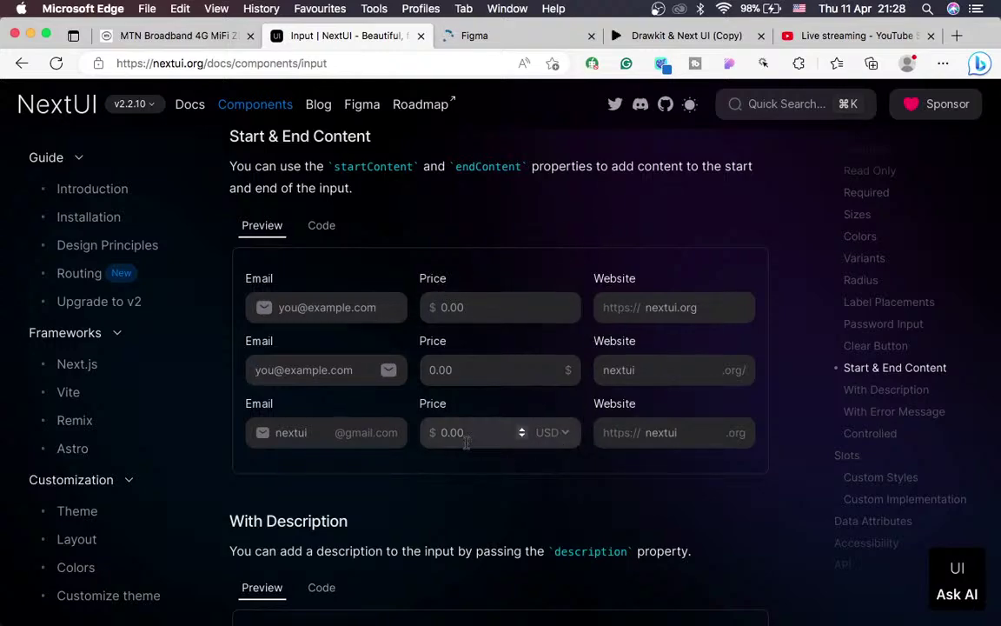
Raise the first Price input in the Start & End Content preview to 1
scroll(418, 348, up, 3)
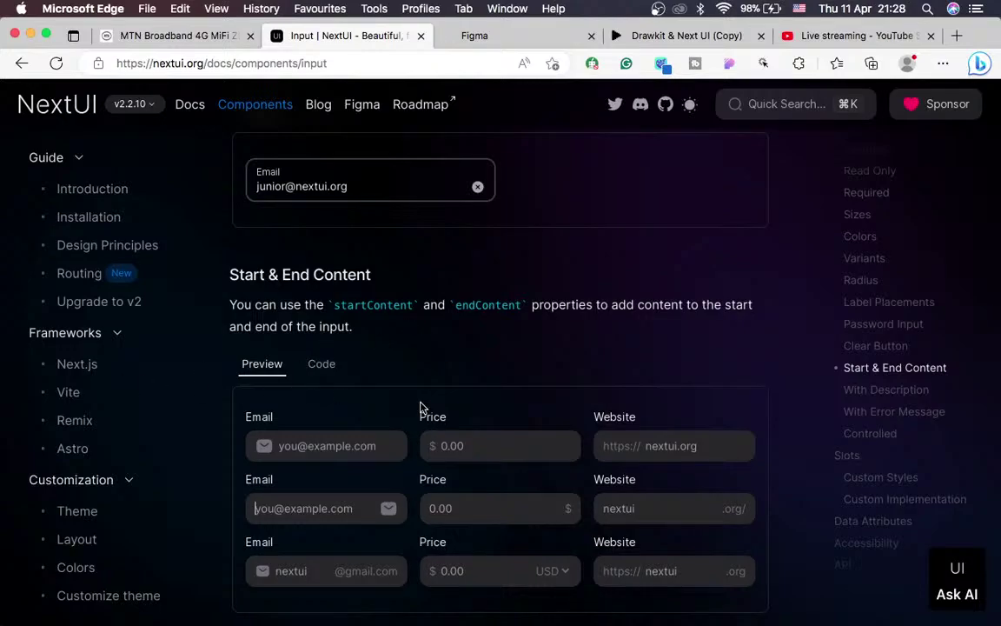
scroll(421, 408, down, 2)
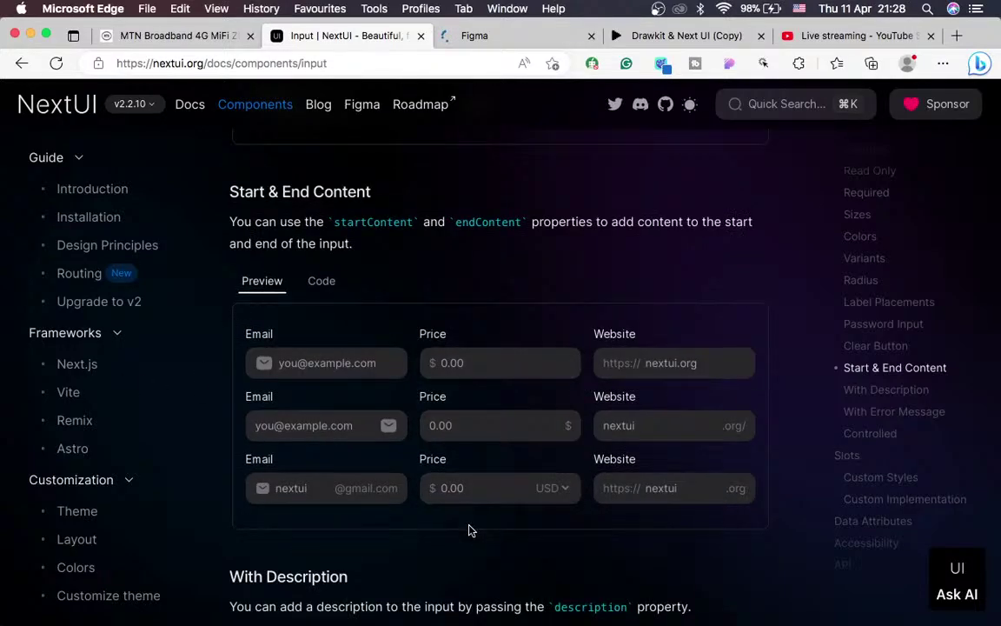
click(566, 361)
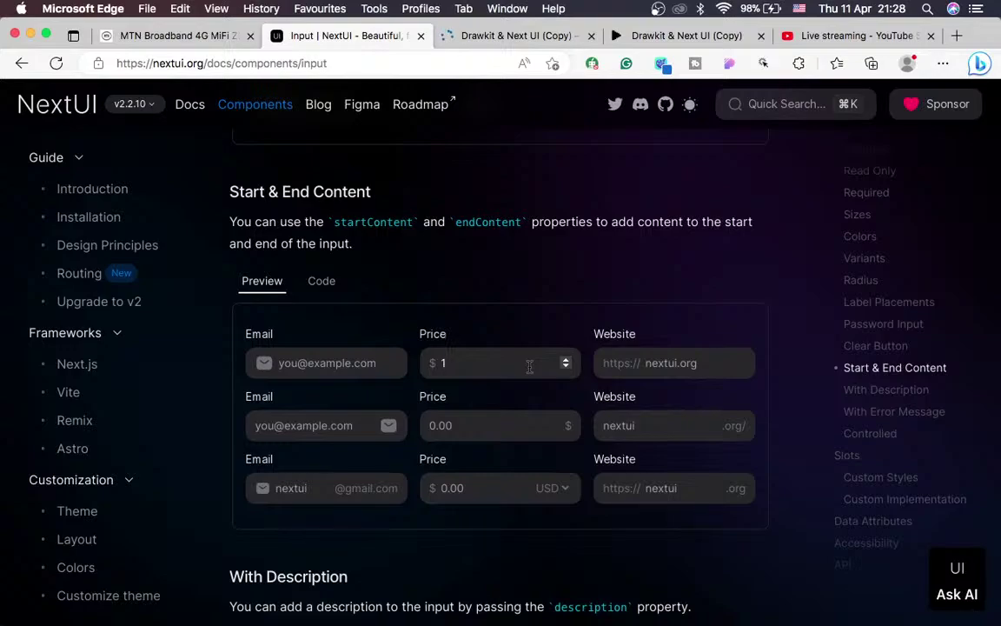
Switch to OBS, lower the Microphone volume to -inf dB, and restore it to 0.0 dB
key(ctrl+Left)
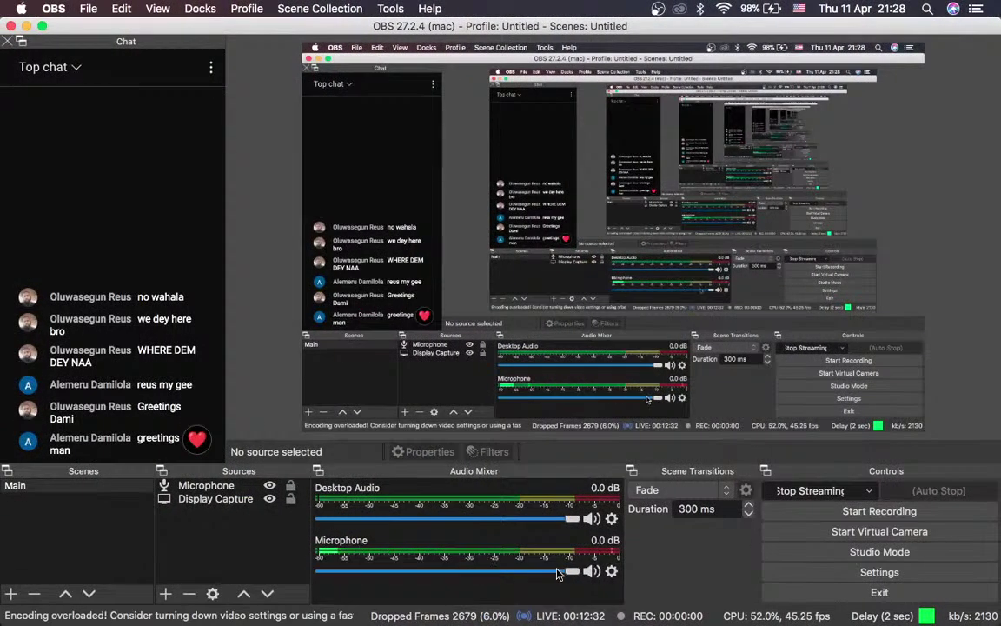
click(543, 578)
drag(544, 578, 313, 581)
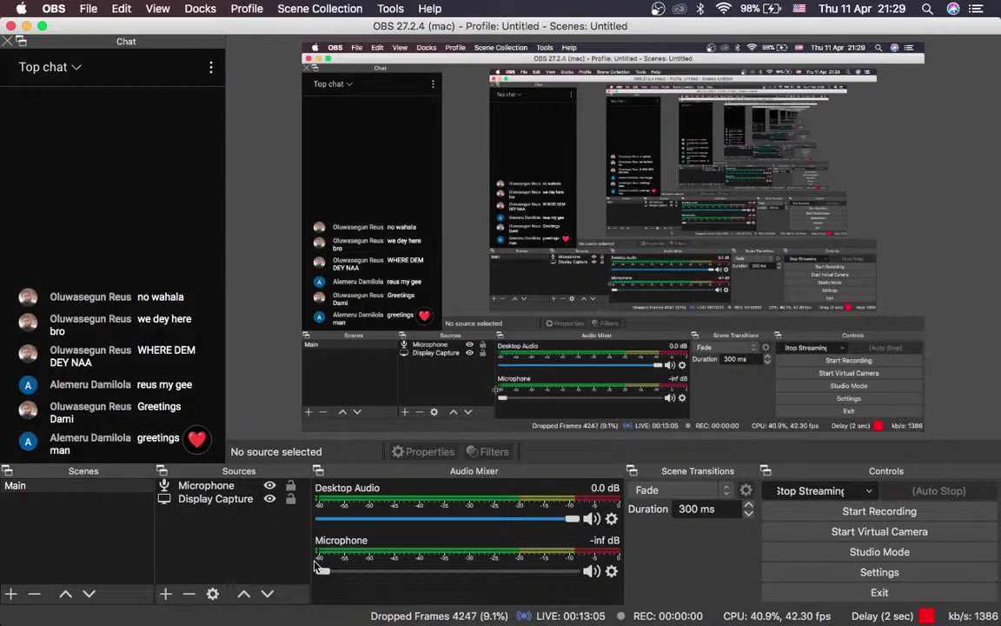
drag(320, 568, 571, 570)
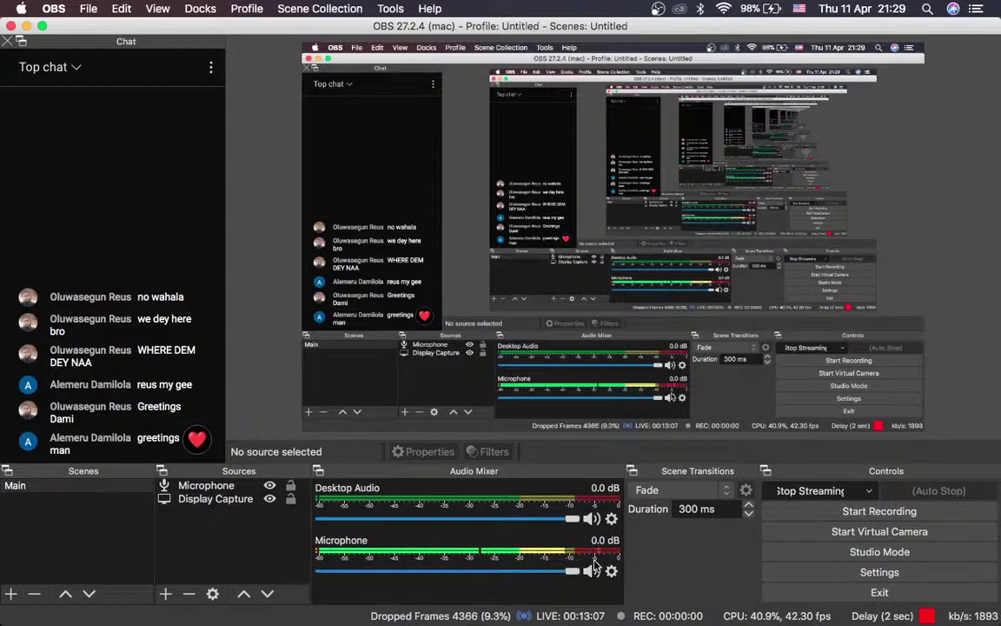
Switch from OBS back to the NextUI page in Edge and lower the first Price input to 0
key(ctrl+Right)
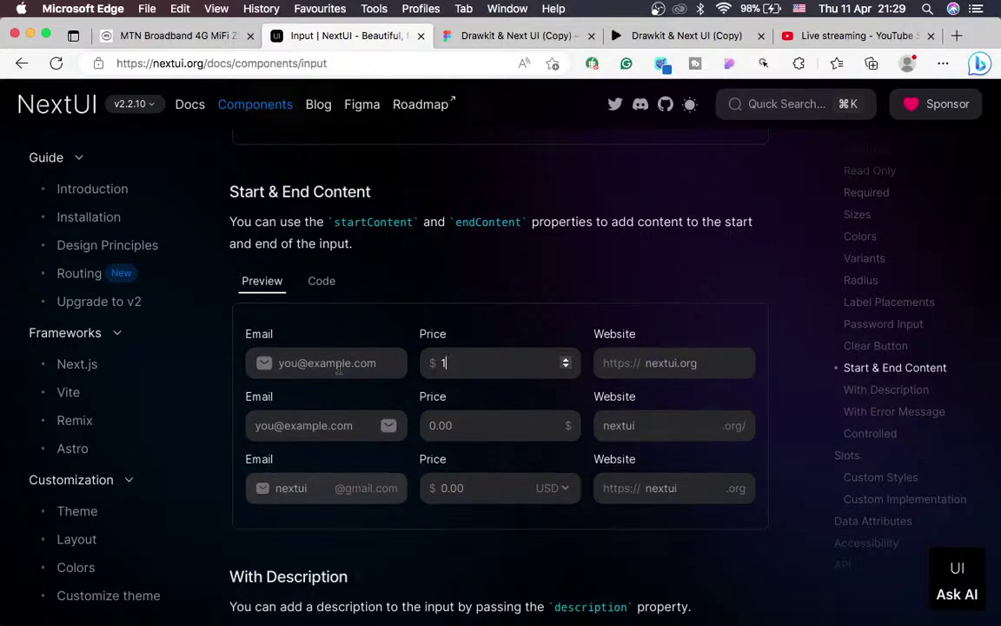
click(566, 368)
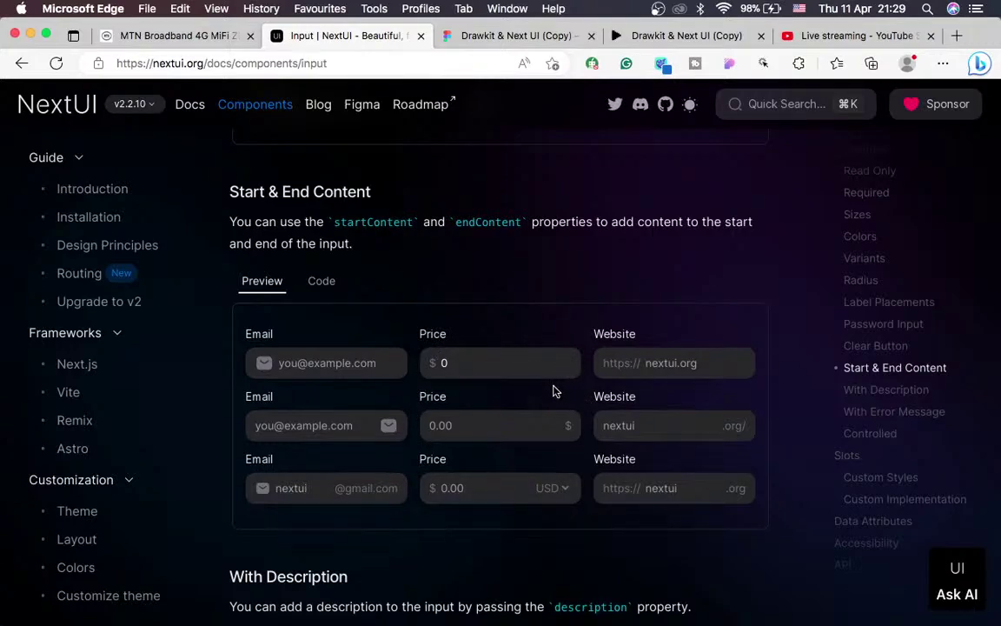
Follow the collaborator's view in the Figma design file, dismiss the comment notification prompt, and view the With Icon and Website component sets
click(561, 37)
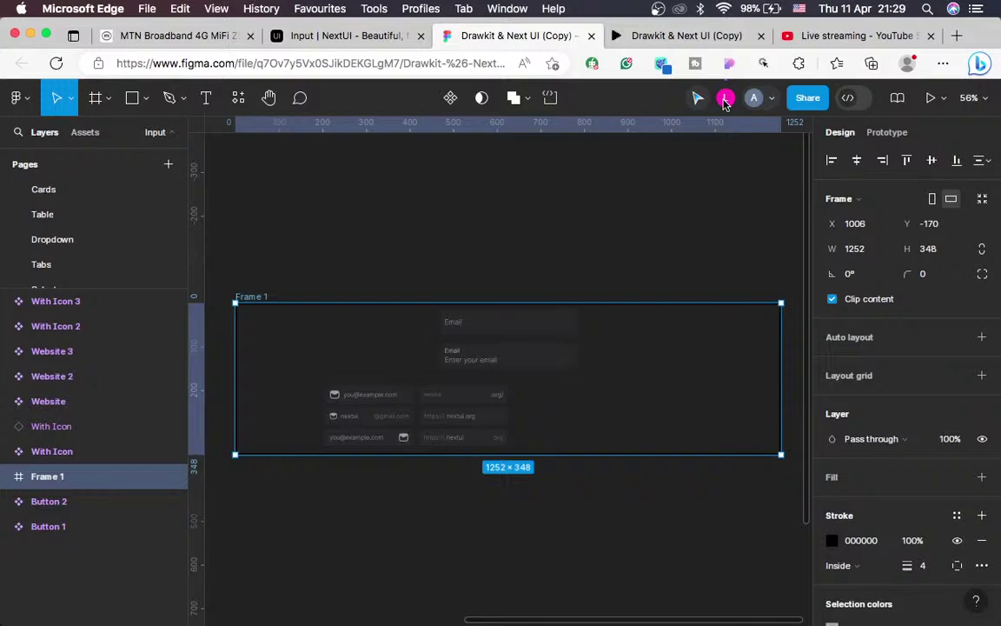
click(725, 100)
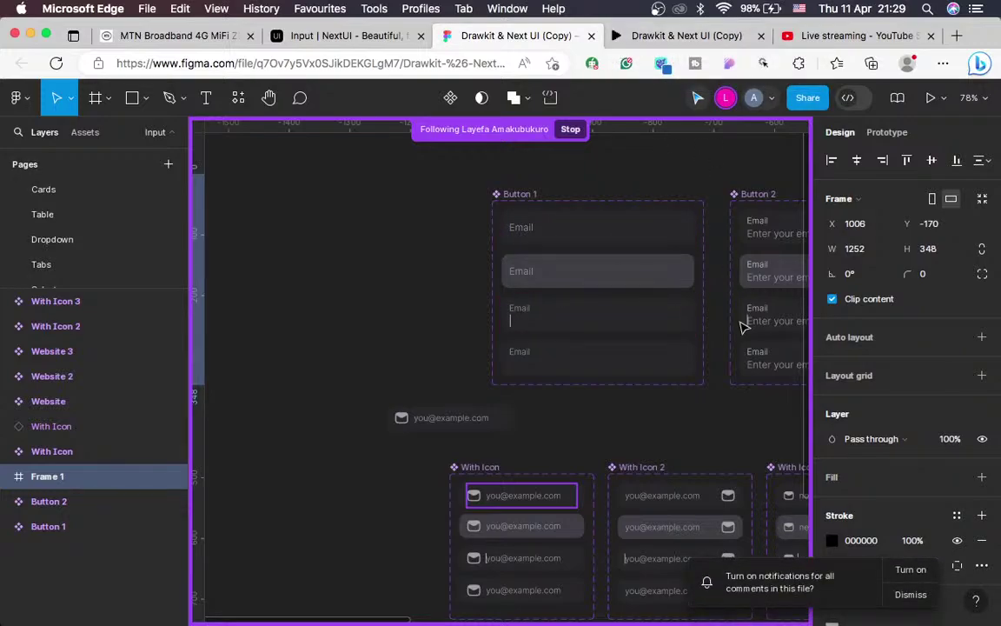
click(911, 595)
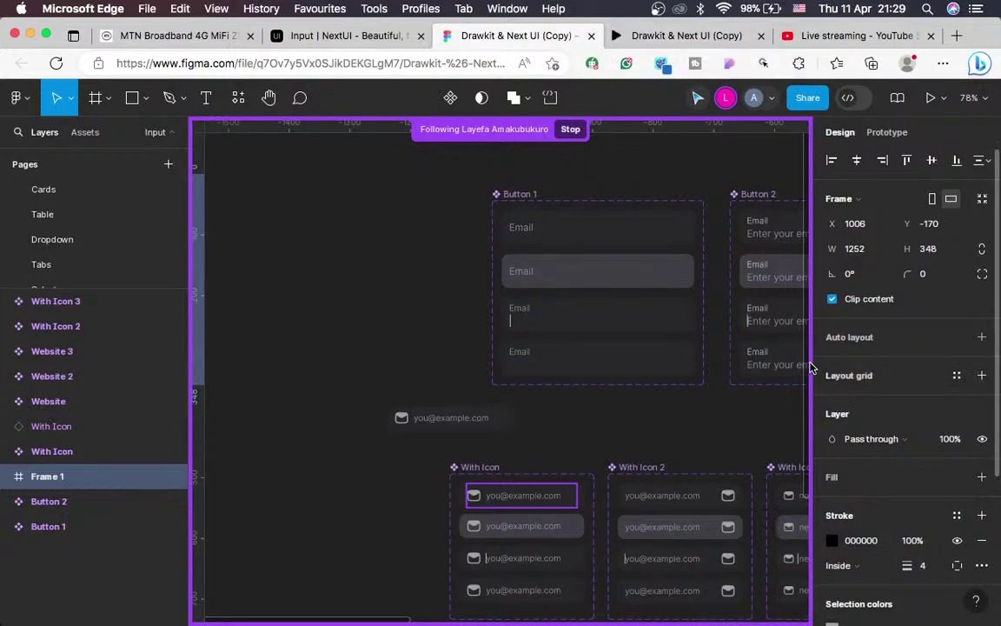
scroll(650, 351, down, 5)
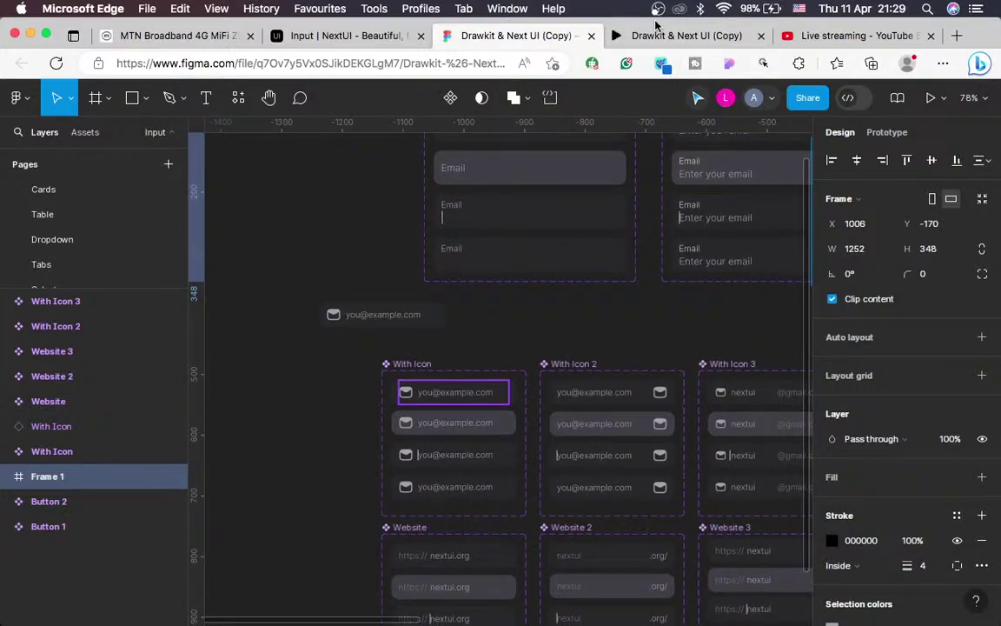
Reload the Figma prototype and test the focus state of its three icon Email inputs and the lowest Website input
click(631, 37)
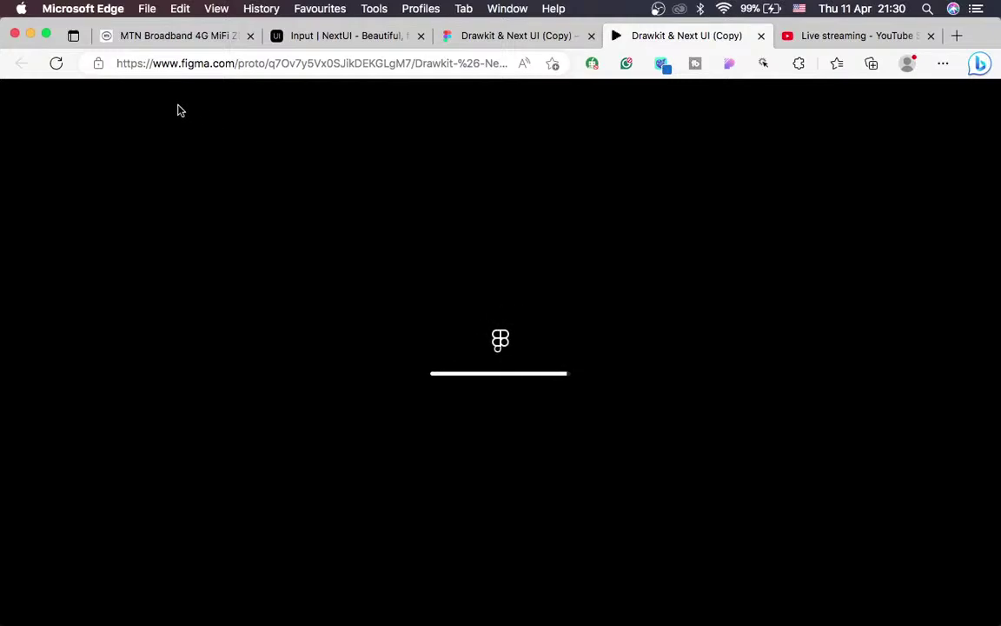
click(56, 67)
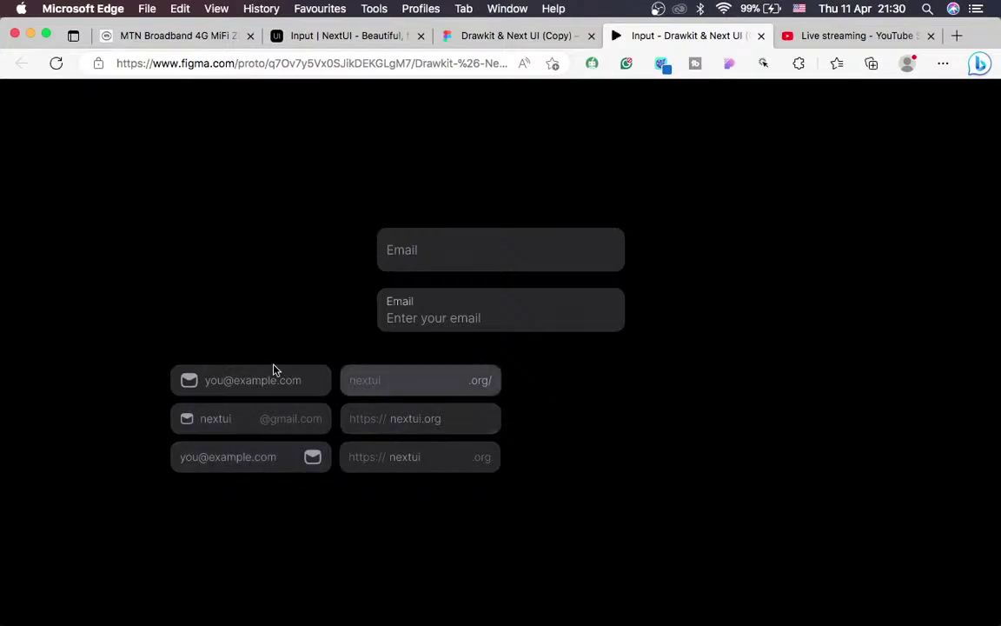
click(223, 385)
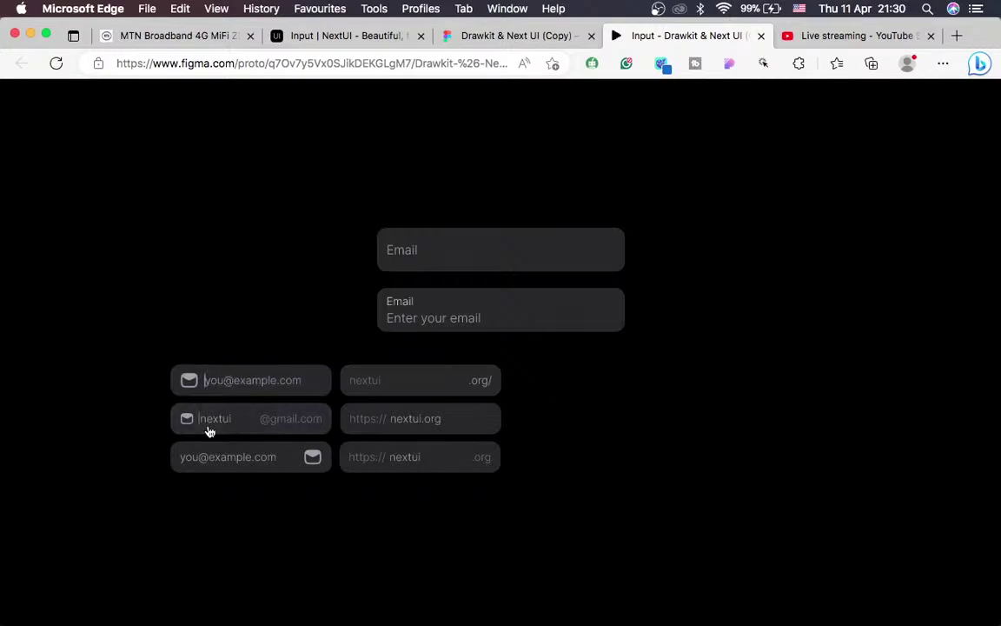
click(240, 432)
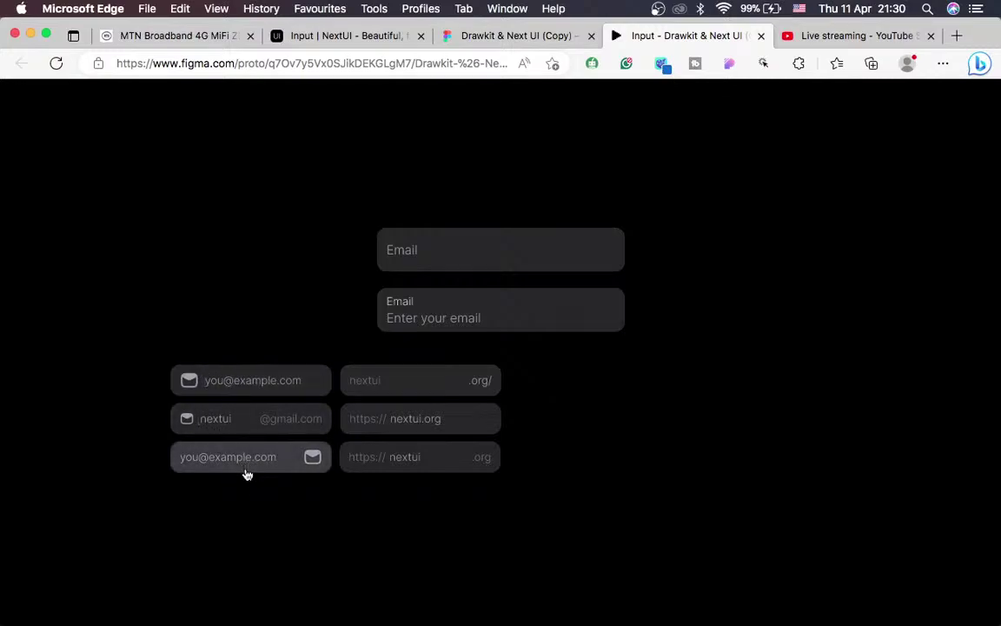
click(246, 471)
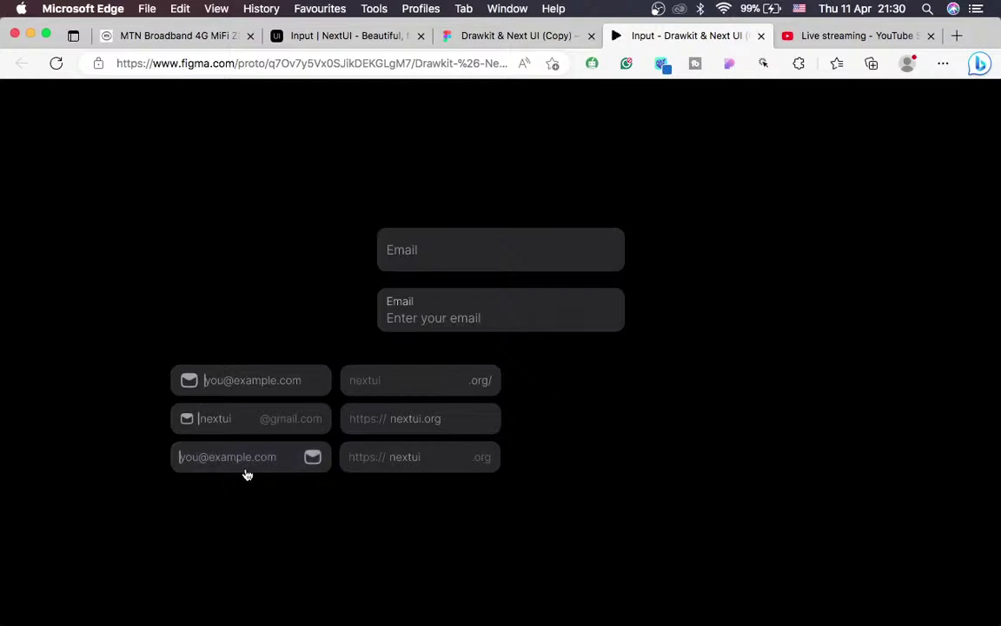
click(374, 466)
Compare how the Email and Website inputs in NextUI's Start & End Content preview respond to focus, dismissing the autofill suggestions
click(360, 39)
click(348, 362)
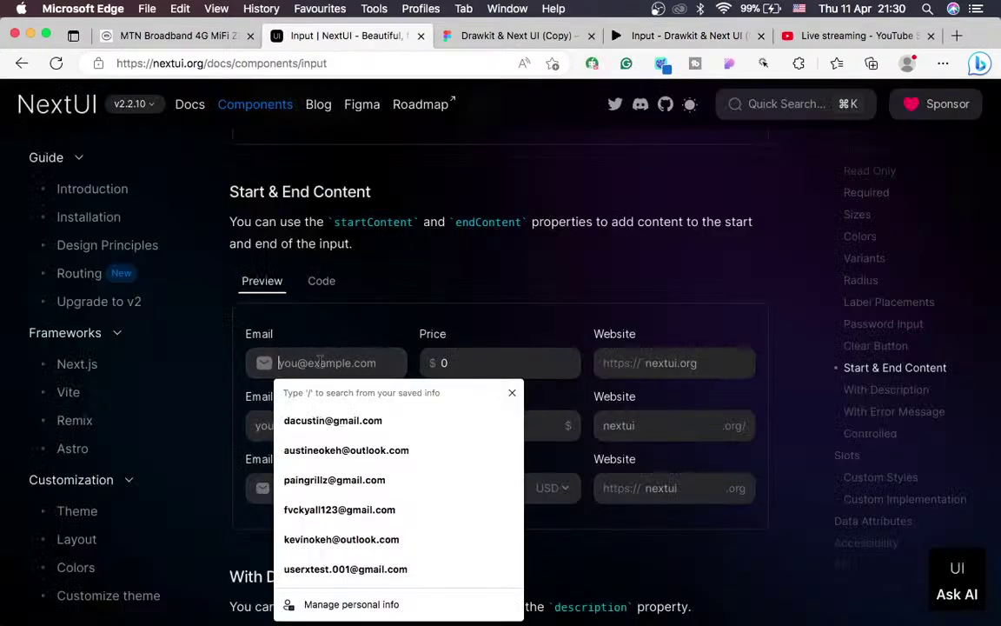
click(258, 426)
click(243, 485)
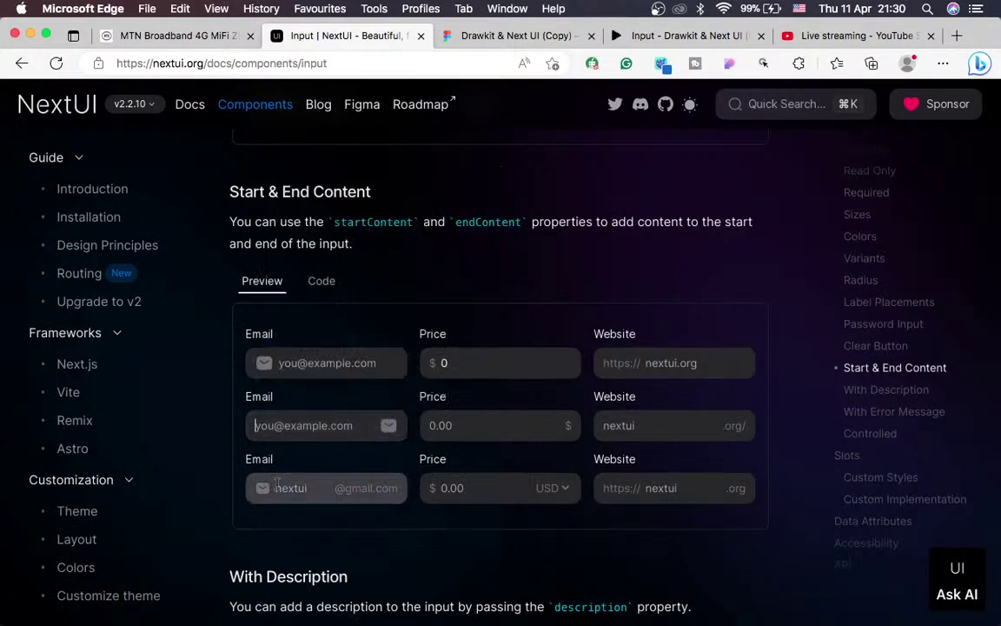
key(Escape)
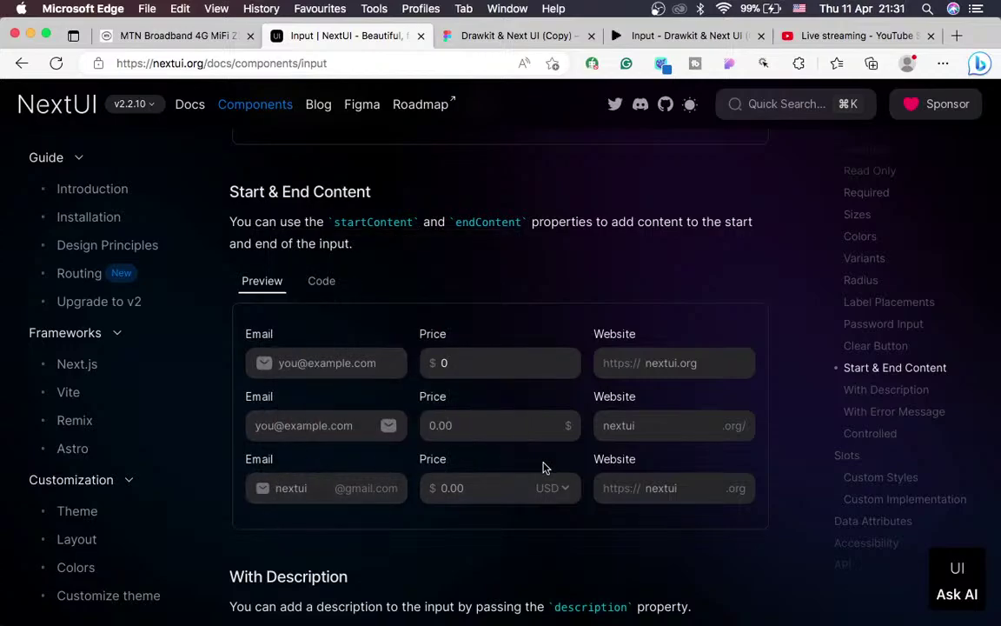
click(666, 425)
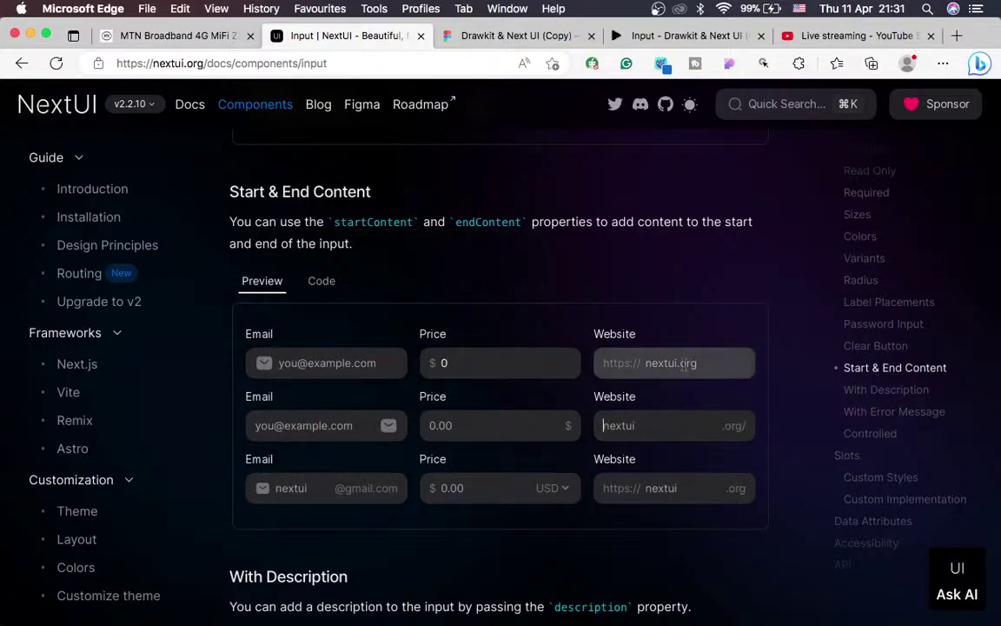
click(645, 363)
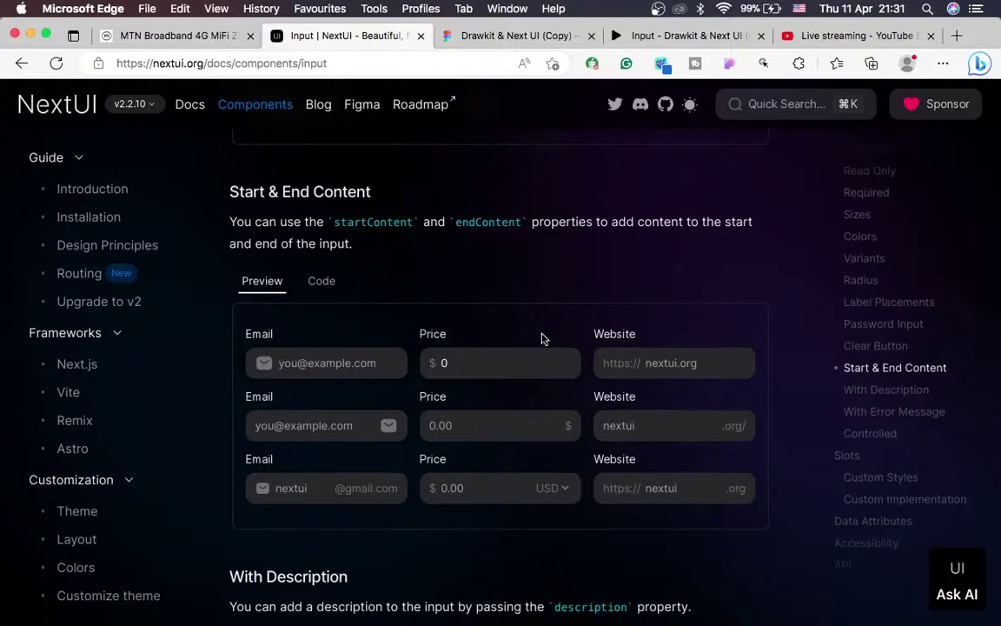
Check the live stream's chat and analytics in YouTube Studio and return to the Figma prototype
click(816, 40)
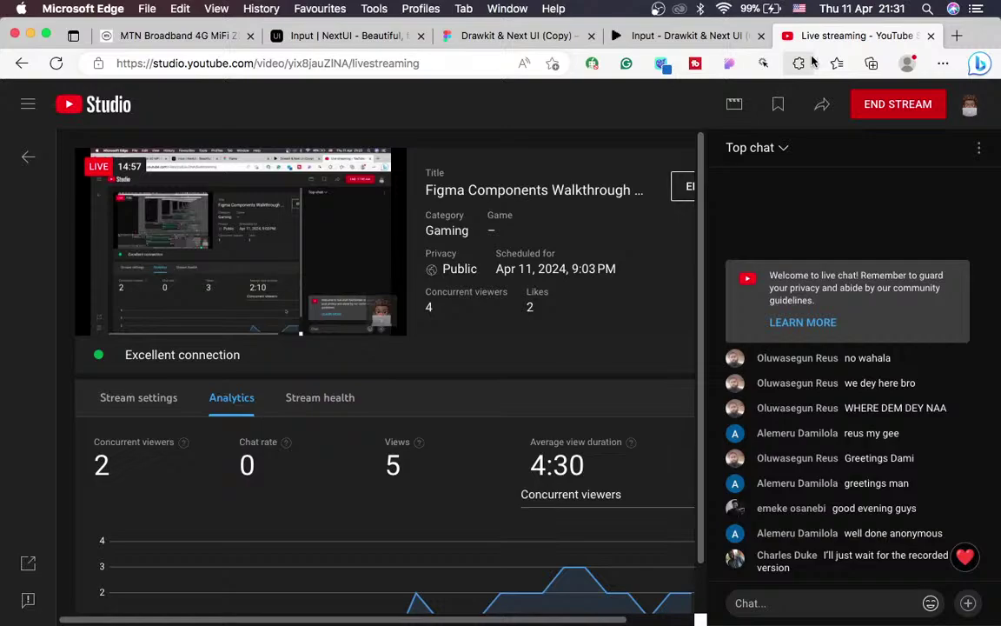
click(660, 41)
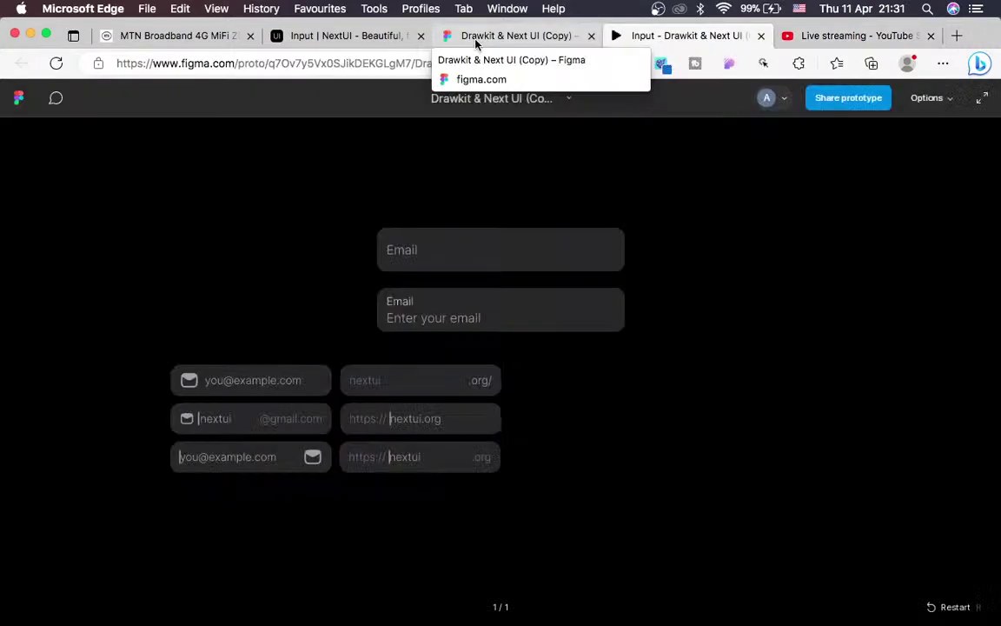
Return to the NextUI preview and examine the first Price input's stepper by raising and lowering its value repeatedly
click(352, 38)
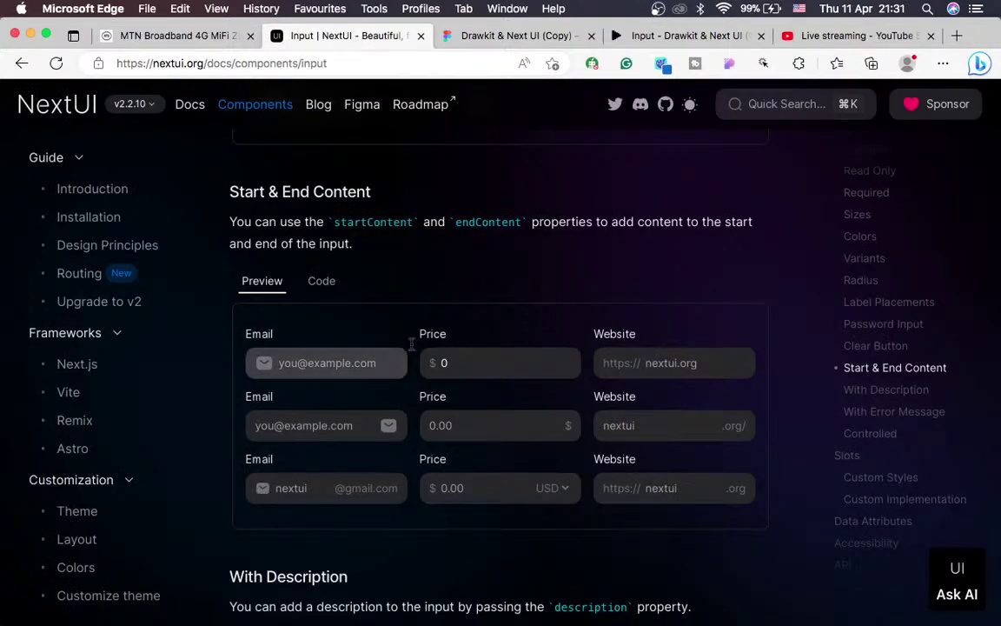
click(646, 488)
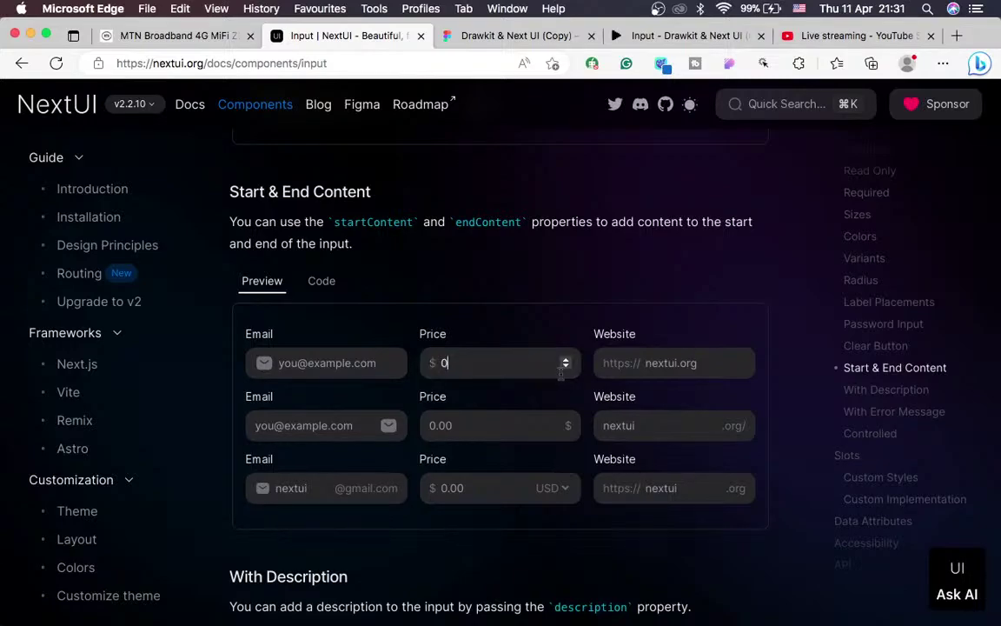
click(456, 363)
click(564, 360)
click(564, 361)
click(565, 361)
click(566, 361)
click(566, 369)
click(565, 369)
click(565, 368)
click(566, 368)
click(564, 359)
click(565, 360)
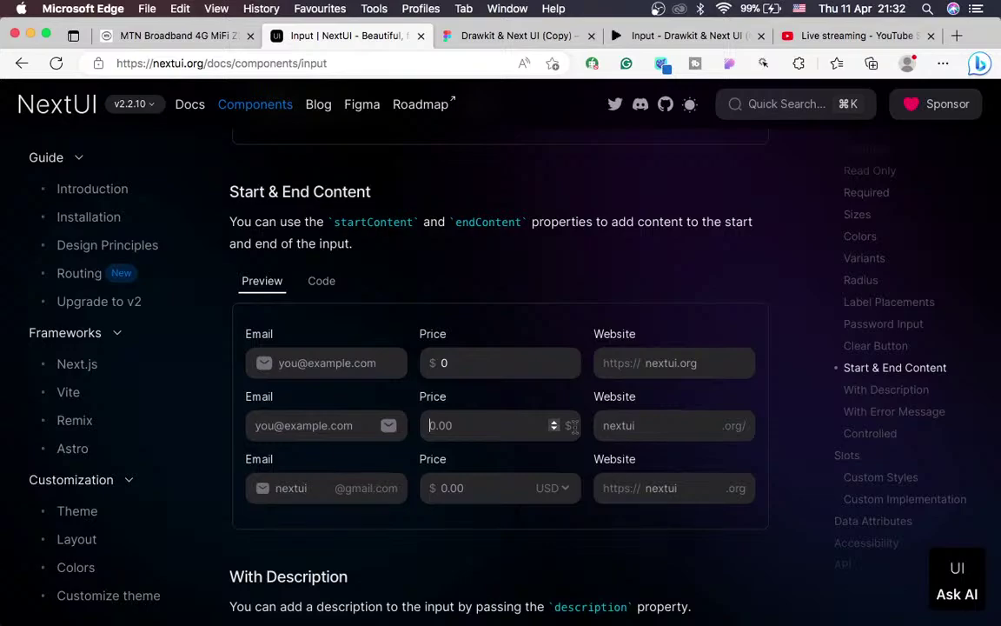
Examine the stepper of the second Price input, the one with the trailing dollar sign, by raising and lowering its value
click(555, 422)
click(553, 429)
click(554, 422)
click(553, 421)
click(554, 428)
click(554, 428)
Reload the NextUI Input documentation page, checking the stream in OBS while it loads, and return to the page
click(54, 64)
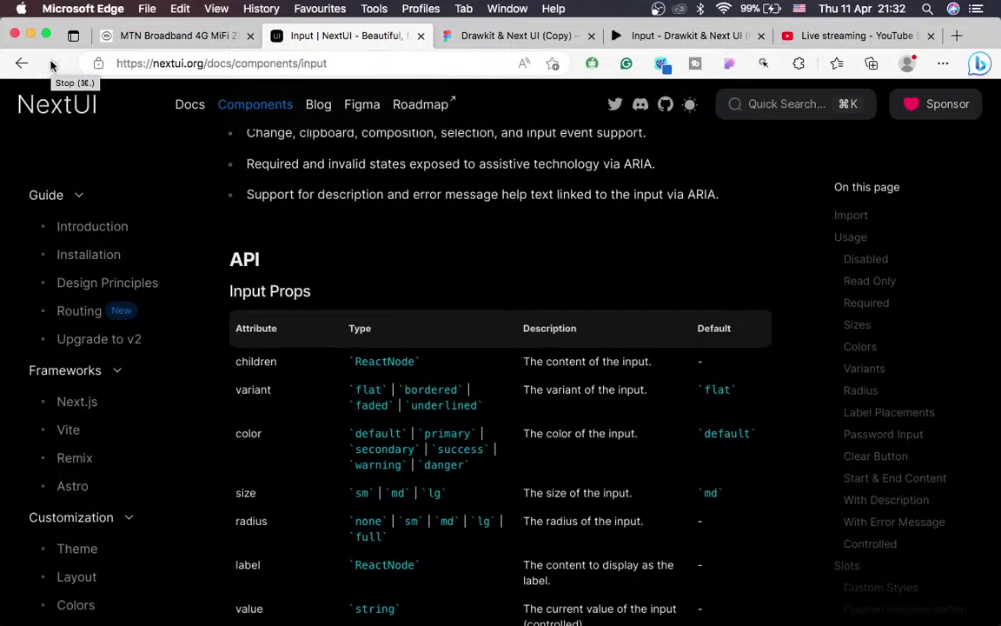
key(super+Tab)
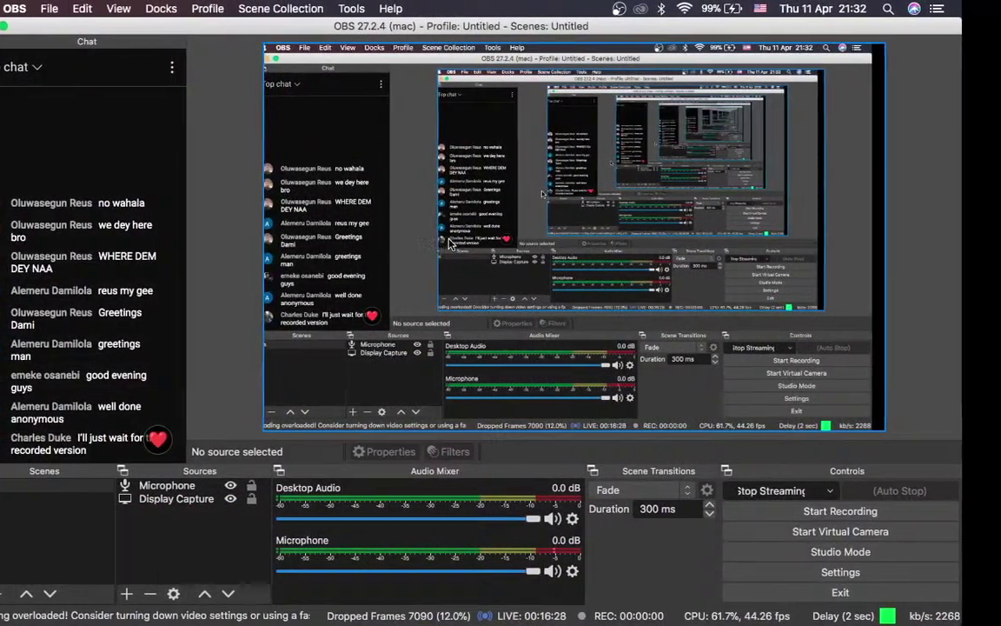
key(super+Tab)
Look through the reloaded Input documentation, including Custom Styles, Colors and Variants, to locate the Start & End Content preview
scroll(521, 287, down, 15)
scroll(486, 371, down, 3)
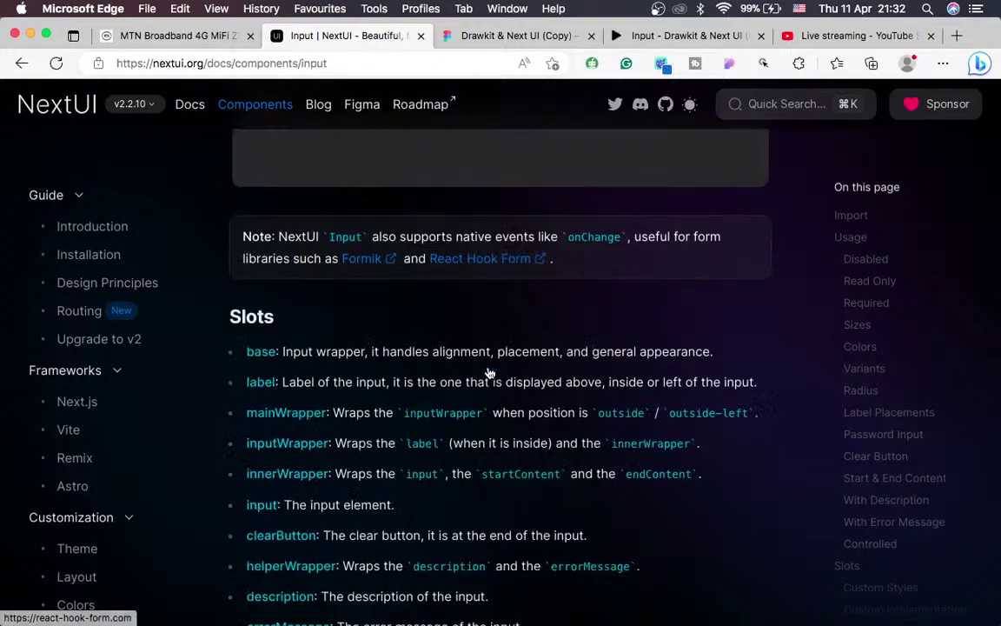
scroll(490, 373, down, 10)
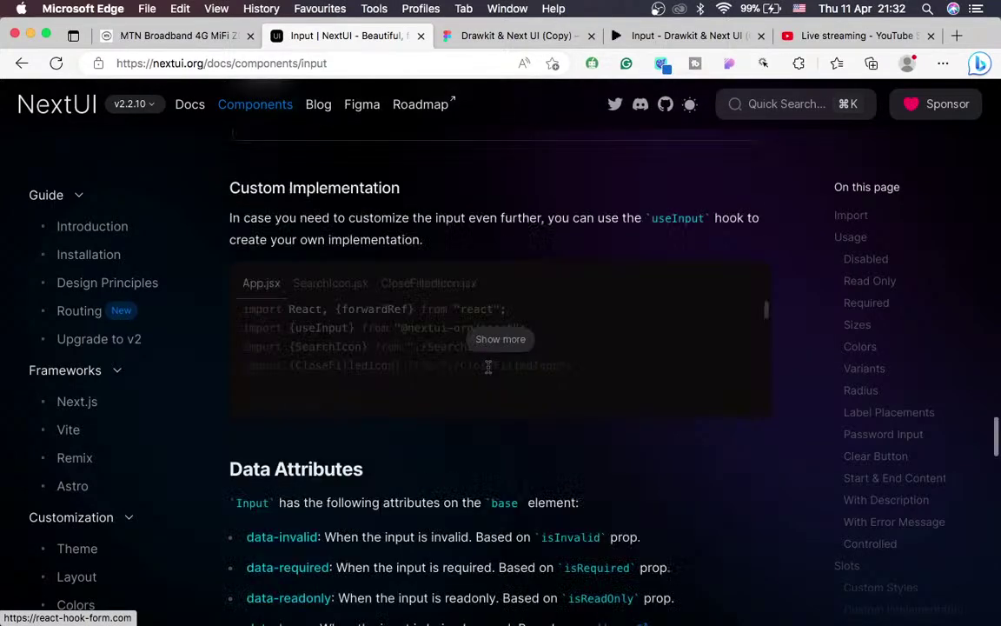
scroll(488, 367, down, 2)
scroll(488, 369, up, 8)
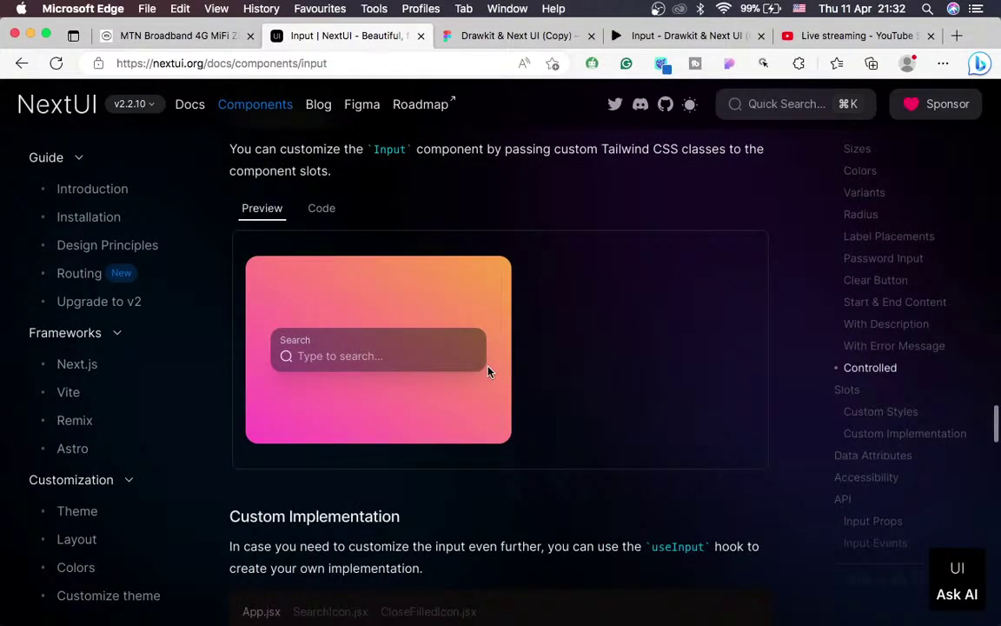
scroll(488, 371, down, 1)
scroll(488, 371, up, 9)
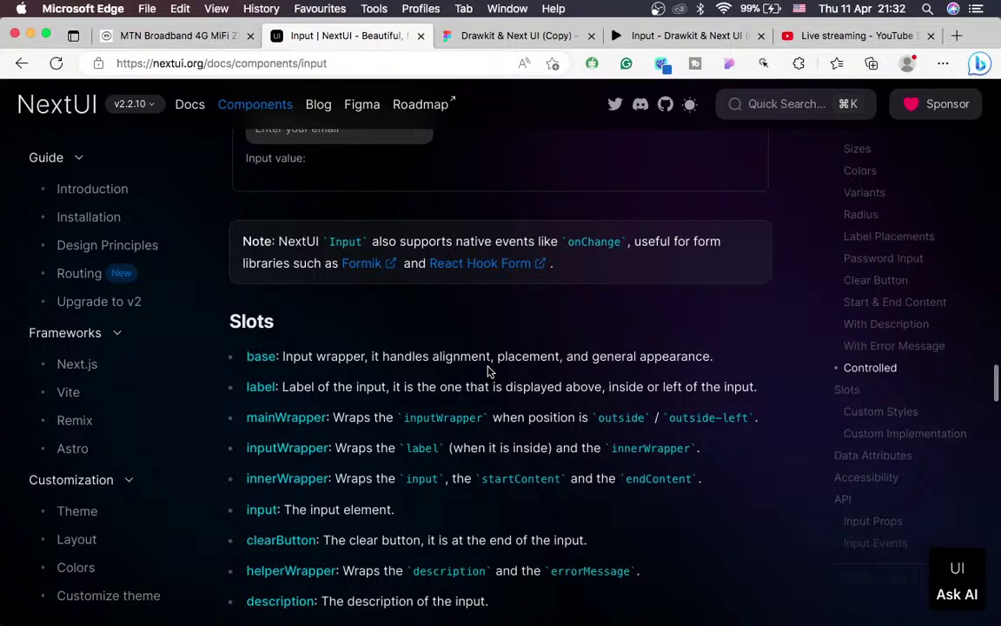
scroll(490, 372, up, 8)
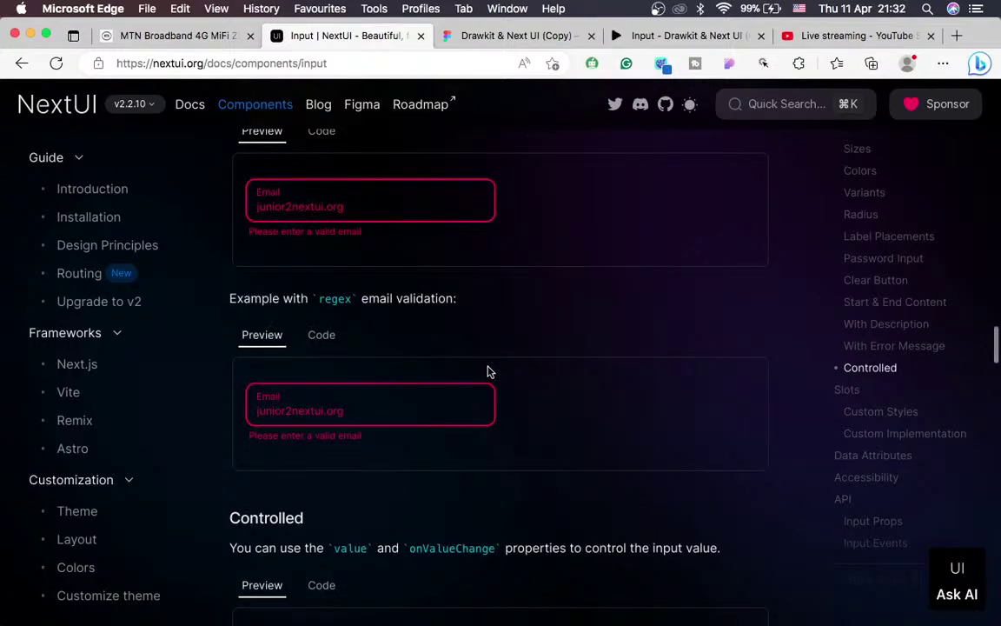
scroll(489, 371, up, 10)
scroll(488, 365, up, 2)
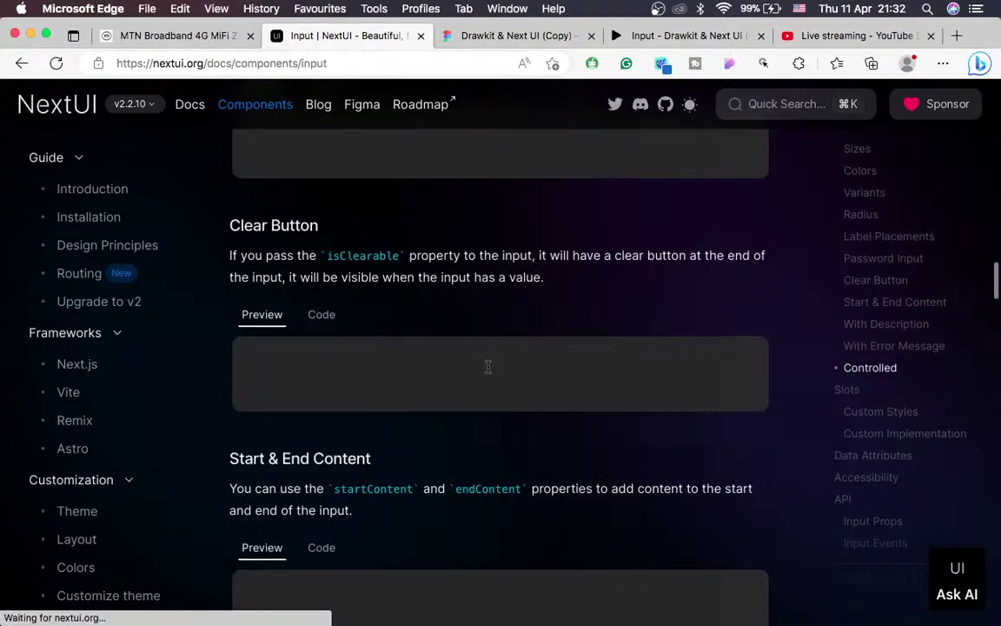
scroll(489, 366, up, 15)
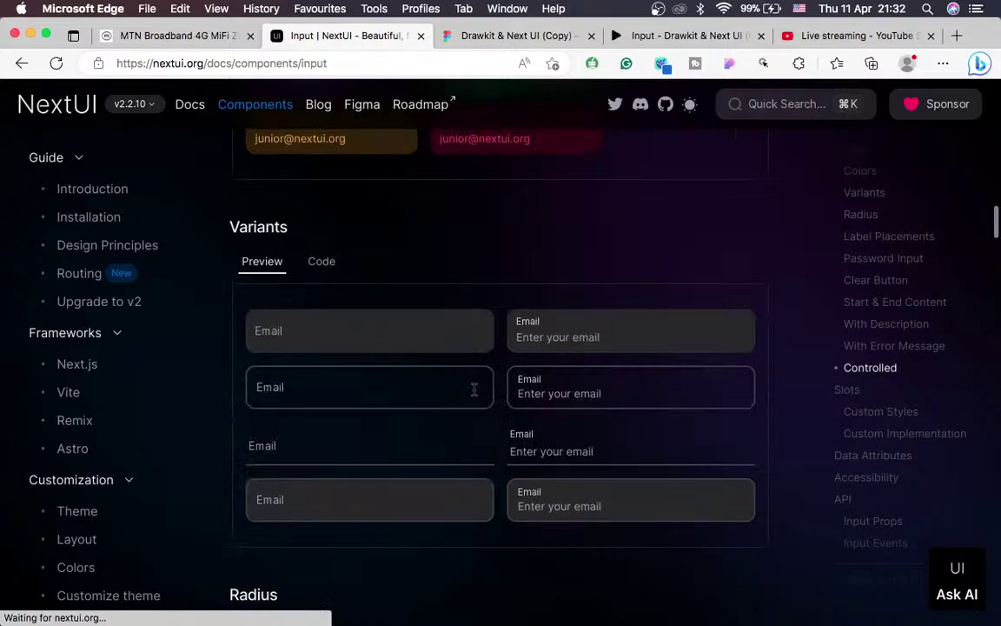
scroll(474, 389, up, 15)
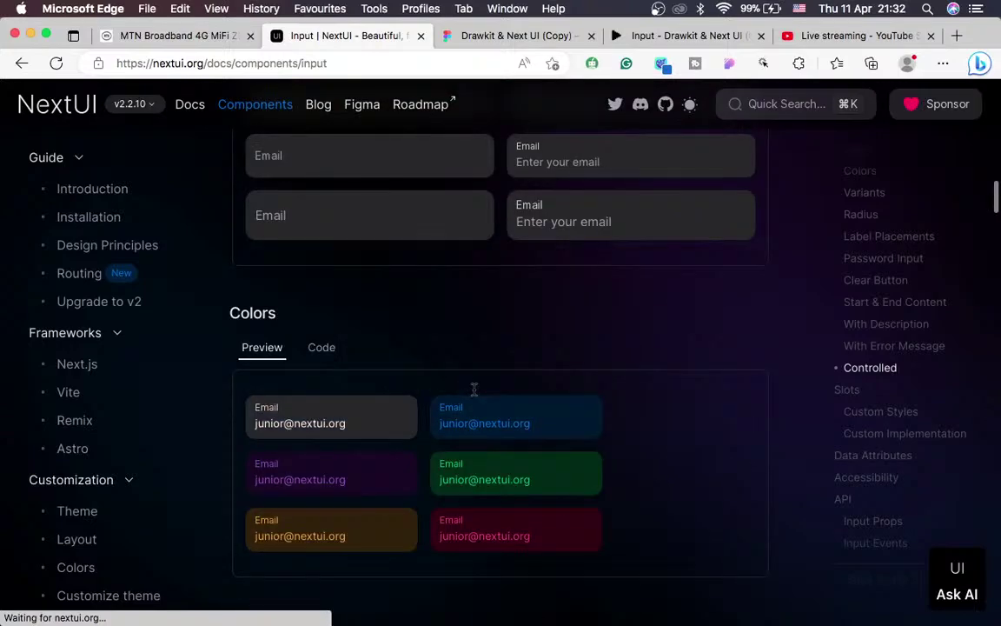
scroll(474, 390, up, 8)
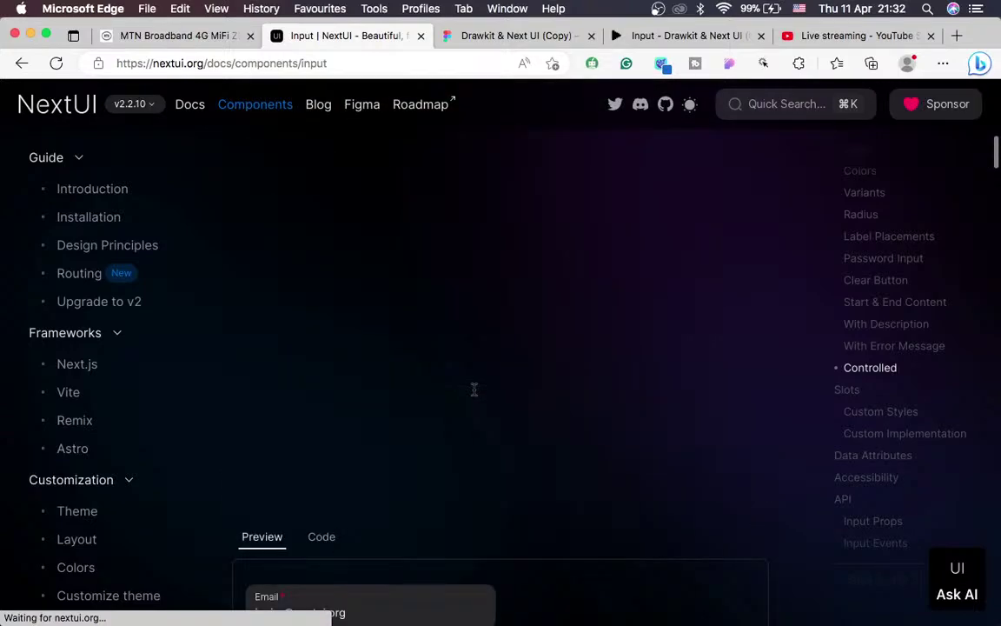
scroll(474, 389, down, 6)
scroll(474, 390, down, 8)
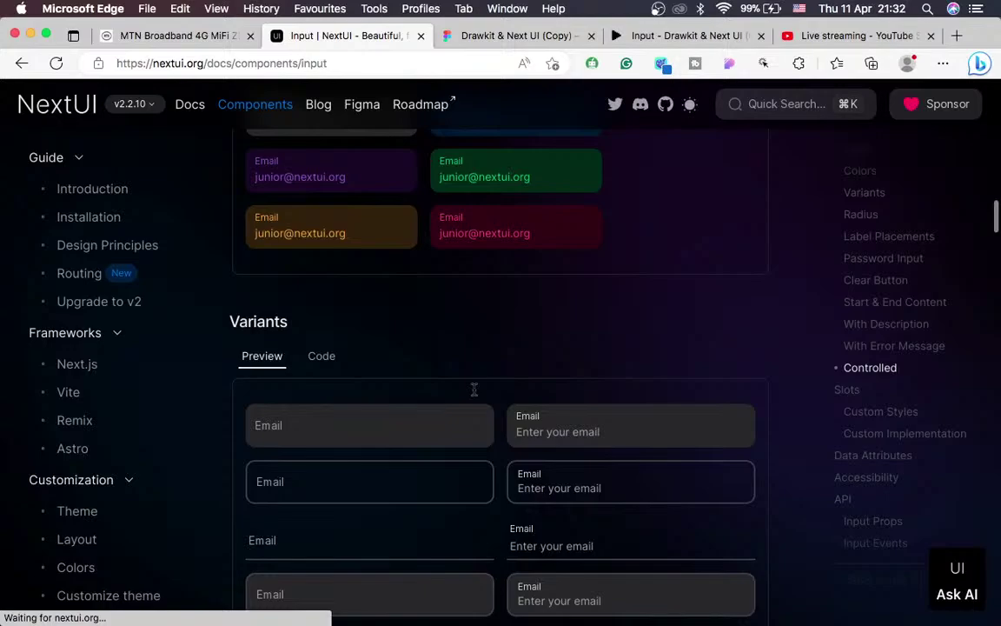
scroll(473, 389, down, 15)
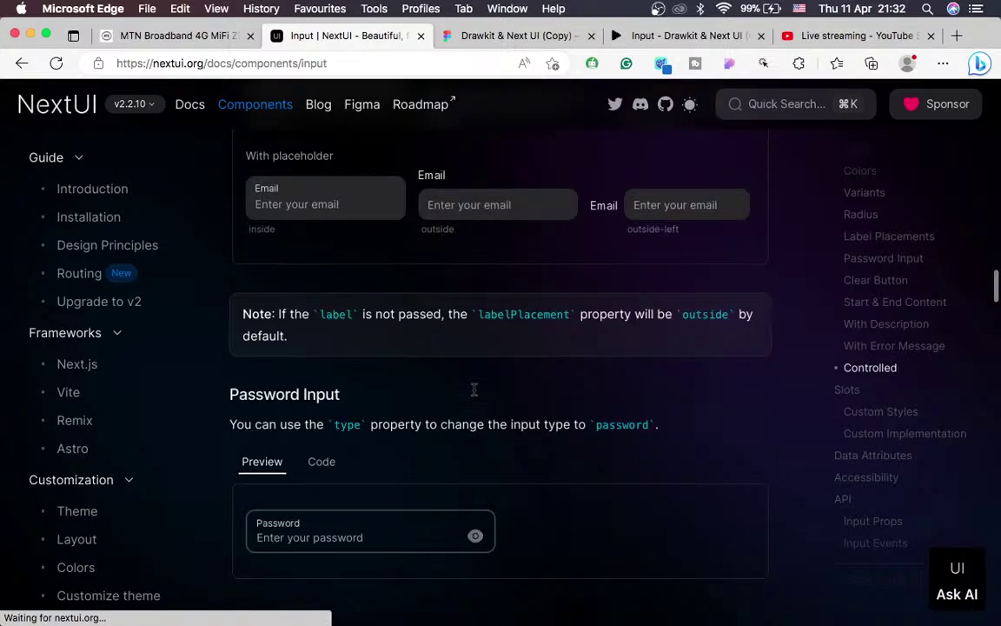
scroll(474, 390, down, 10)
scroll(474, 390, up, 3)
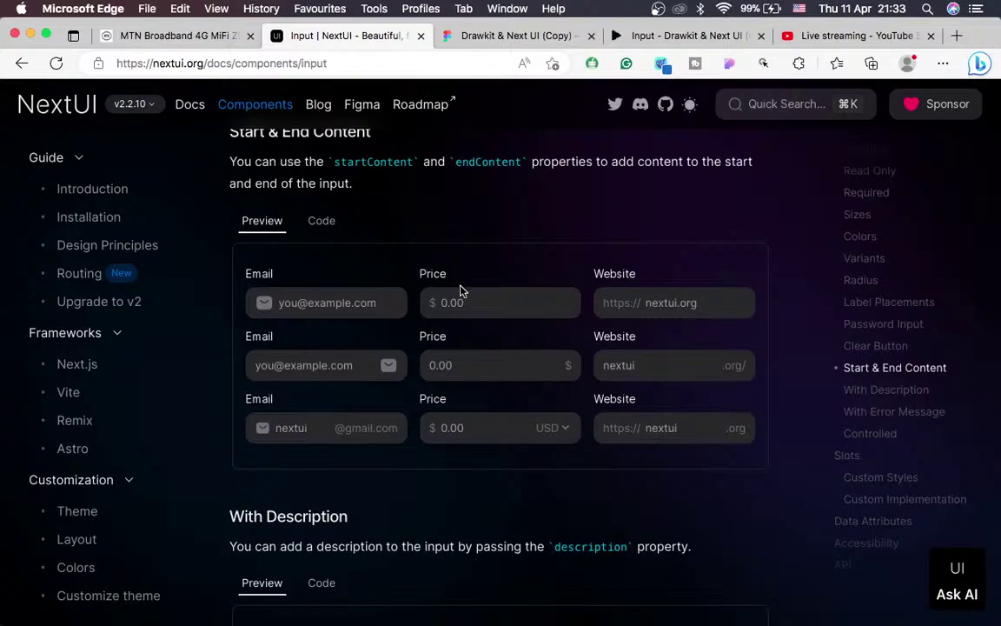
Switch to the Drawkit & Next UI Figma file and look over the Button, With Icon and Website component sets and the empty canvas beneath them
click(484, 36)
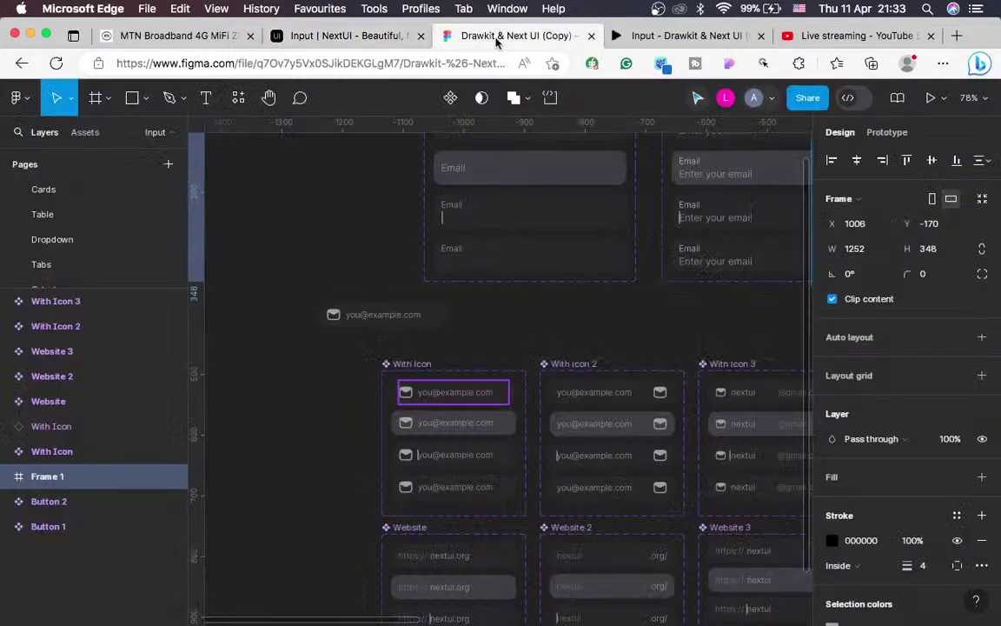
click(726, 98)
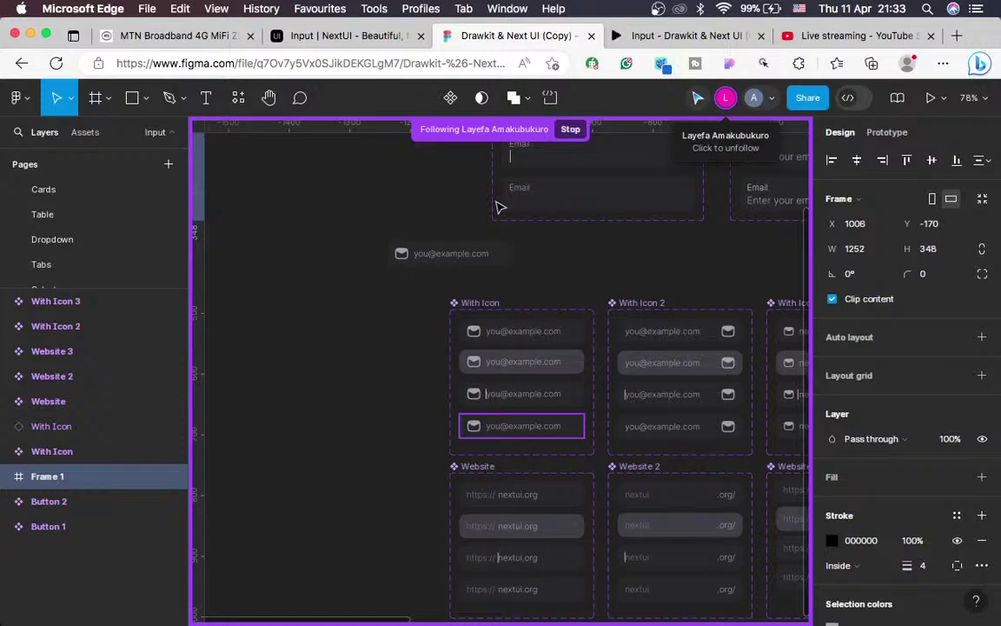
key(minus)
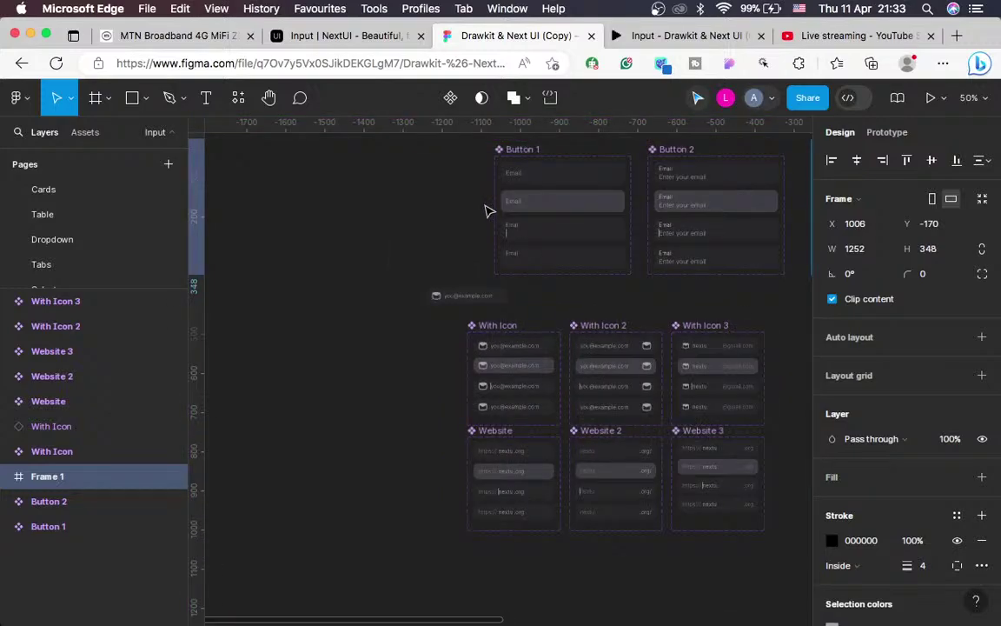
key(minus)
scroll(486, 210, right, 5)
scroll(487, 210, down, 3)
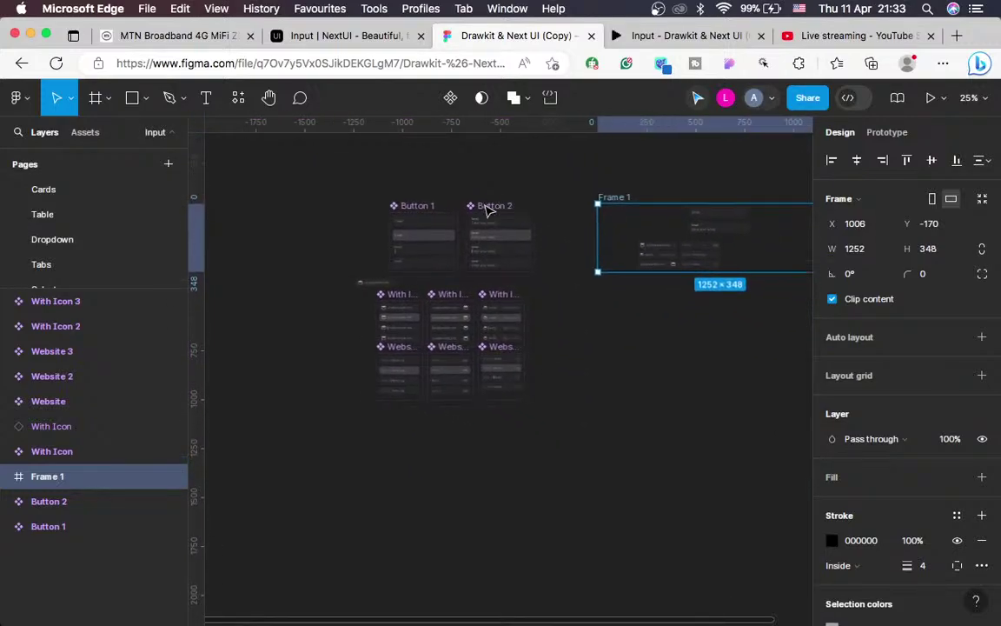
scroll(487, 210, left, 2)
scroll(487, 211, down, 1)
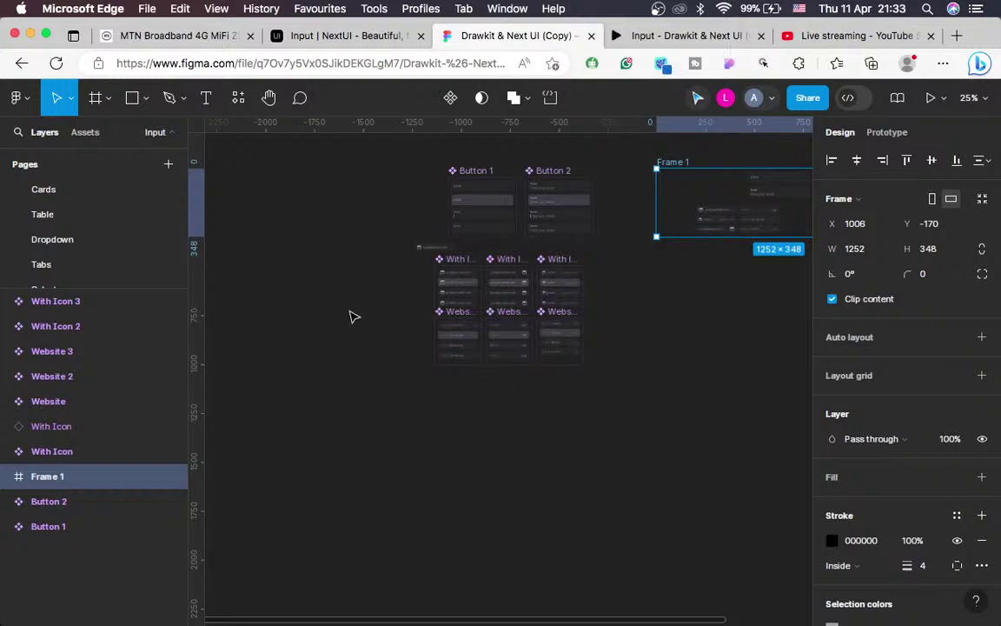
click(434, 408)
scroll(447, 419, right, 2)
scroll(447, 418, down, 1)
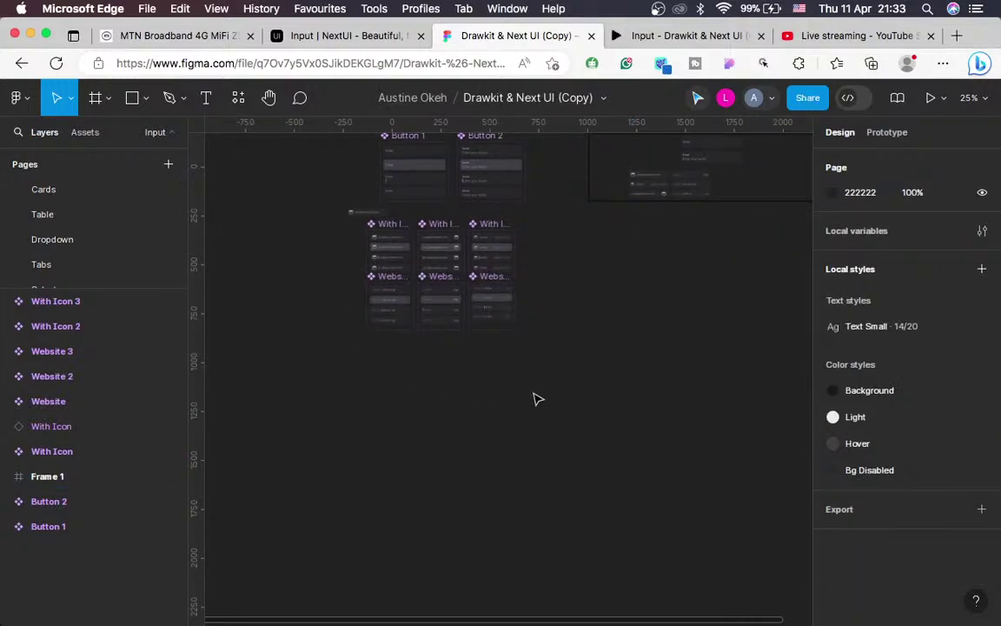
scroll(536, 399, up, 5)
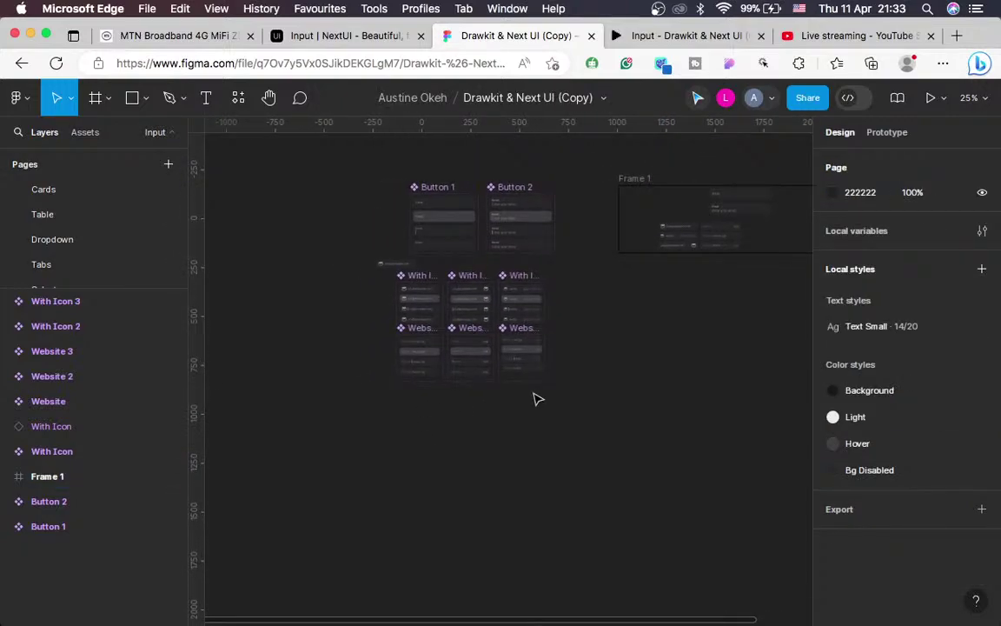
scroll(536, 399, left, 3)
scroll(536, 399, down, 1)
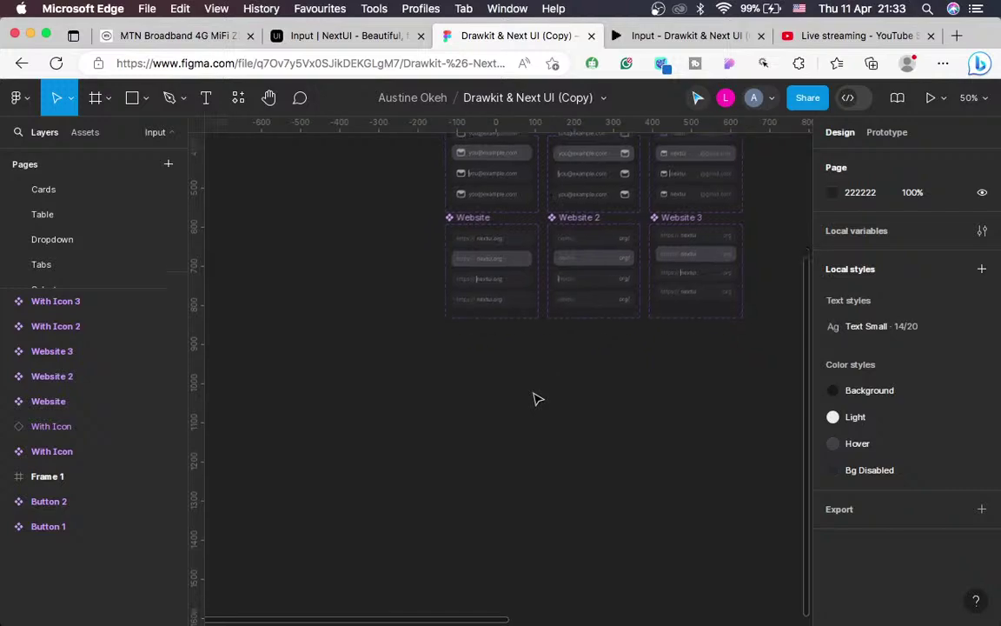
scroll(536, 399, up, 2)
scroll(537, 399, up, 1)
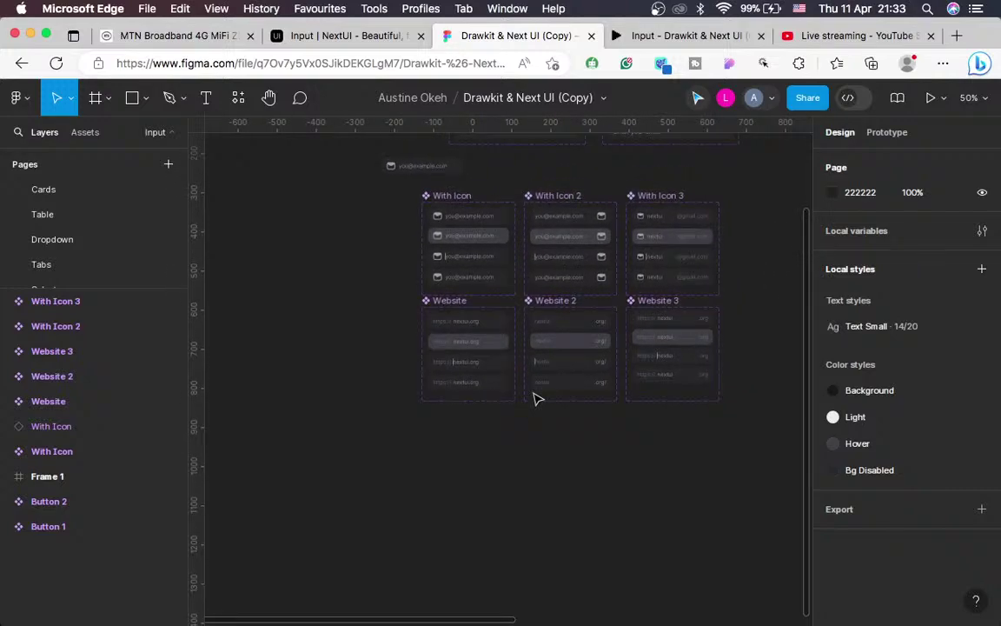
scroll(537, 399, up, 5)
scroll(537, 399, down, 4)
scroll(536, 399, up, 3)
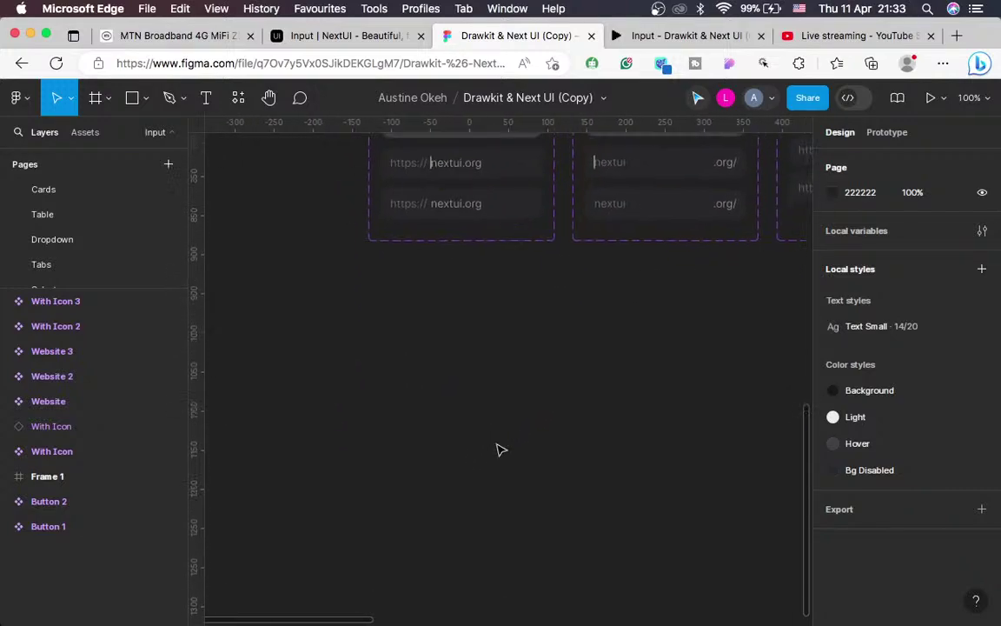
View the inputs in the Figma prototype and compare them with the first Price input in the NextUI documentation
click(649, 40)
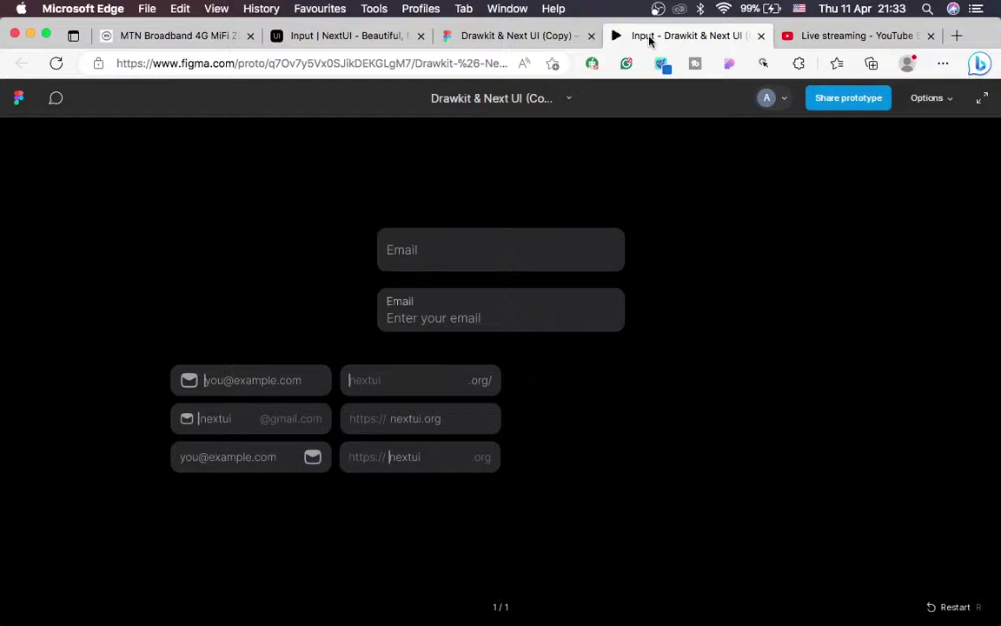
click(366, 38)
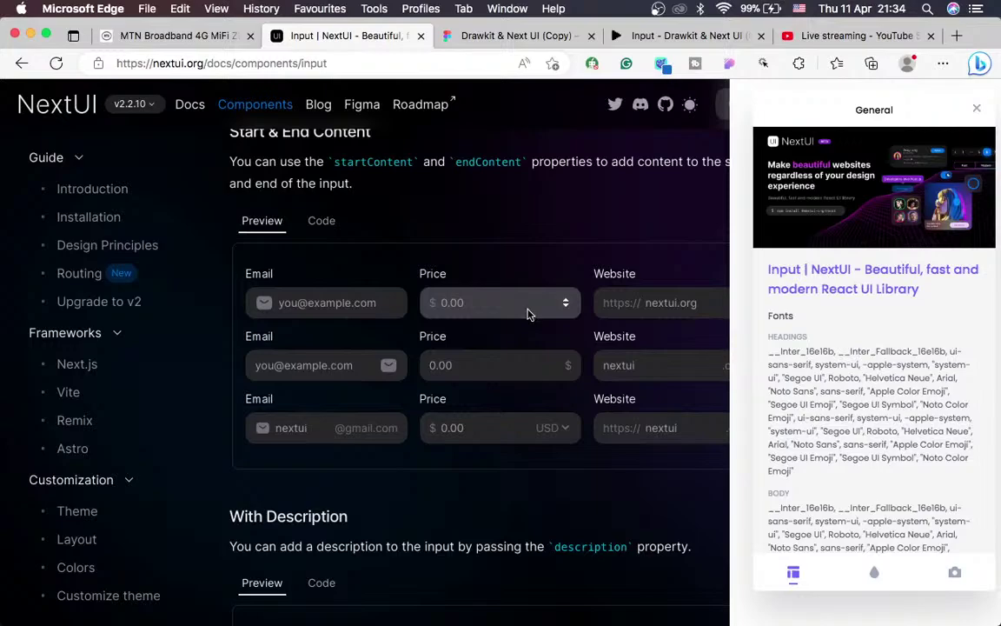
click(429, 313)
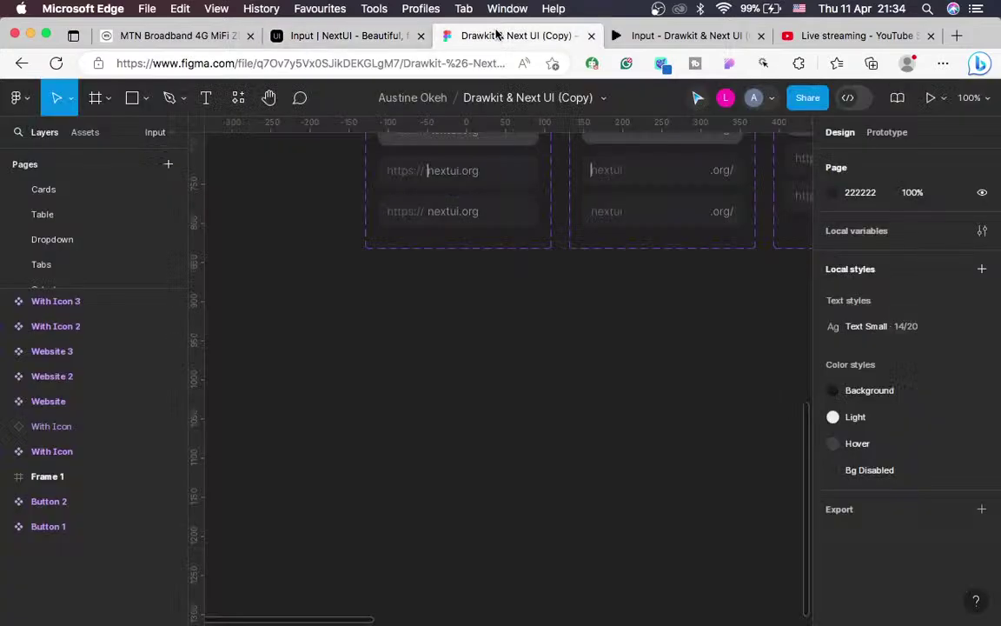
Return to the Figma design file and add a text layer reading "$" on the empty canvas below the Website component set
click(451, 33)
key(t)
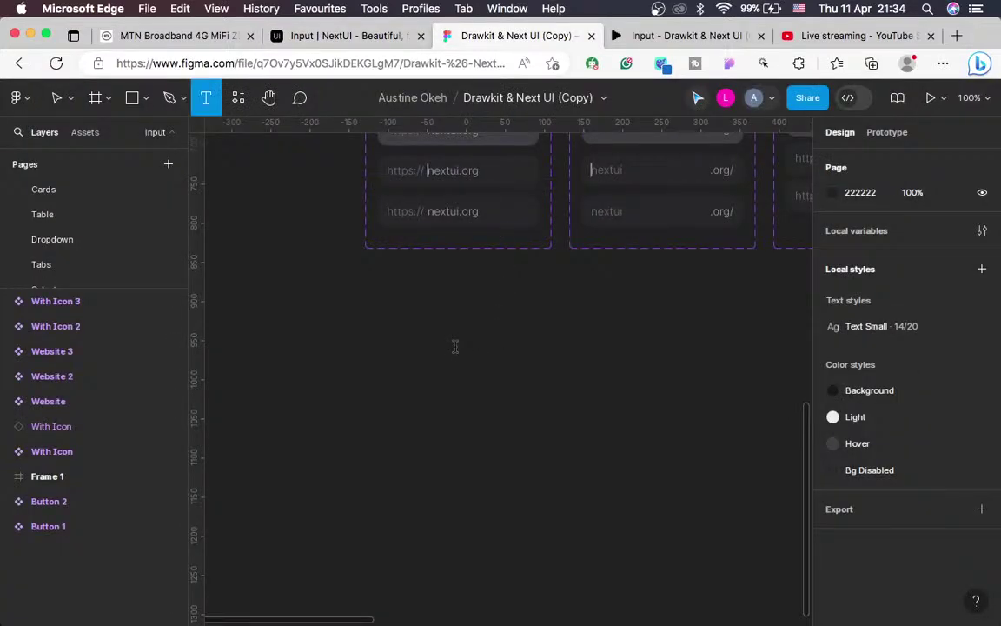
click(454, 347)
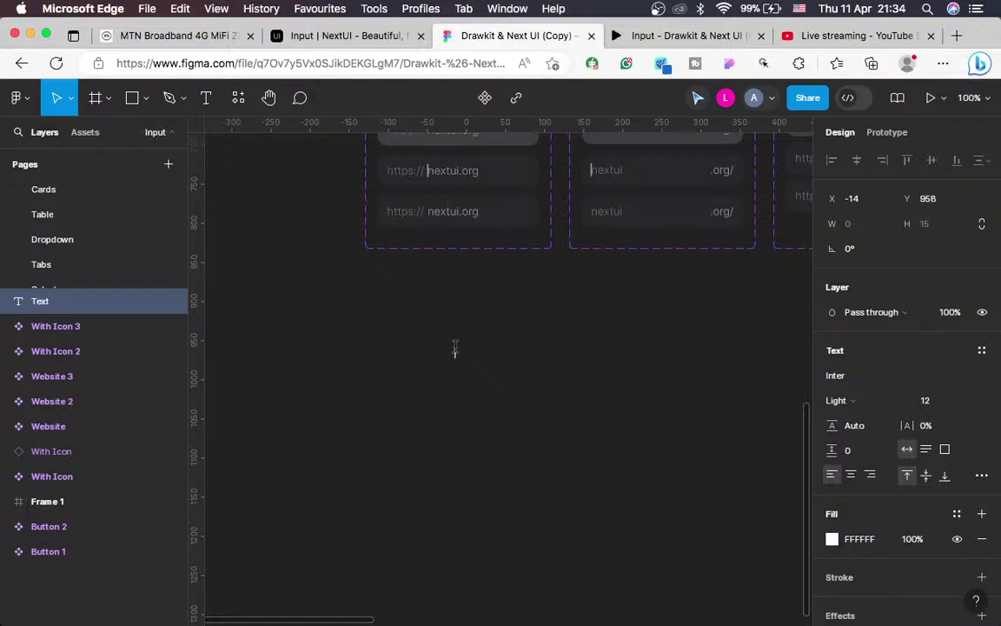
text($)
key(super+equal)
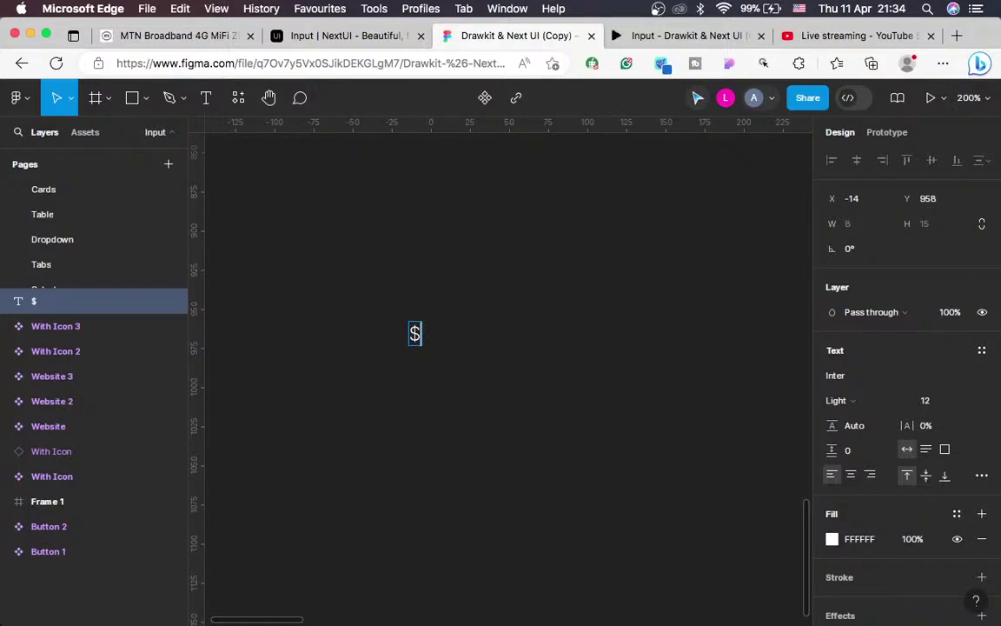
Inspect the first Website and Price inputs in the NextUI documentation, and check the text settings of the default Website variant's "nextui.org" in Figma
click(320, 43)
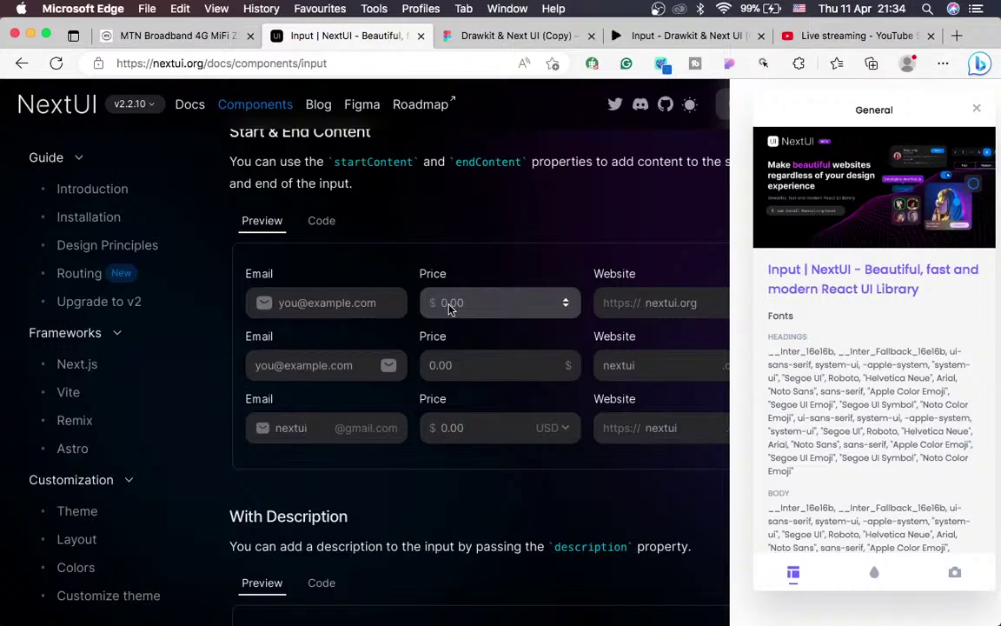
click(704, 310)
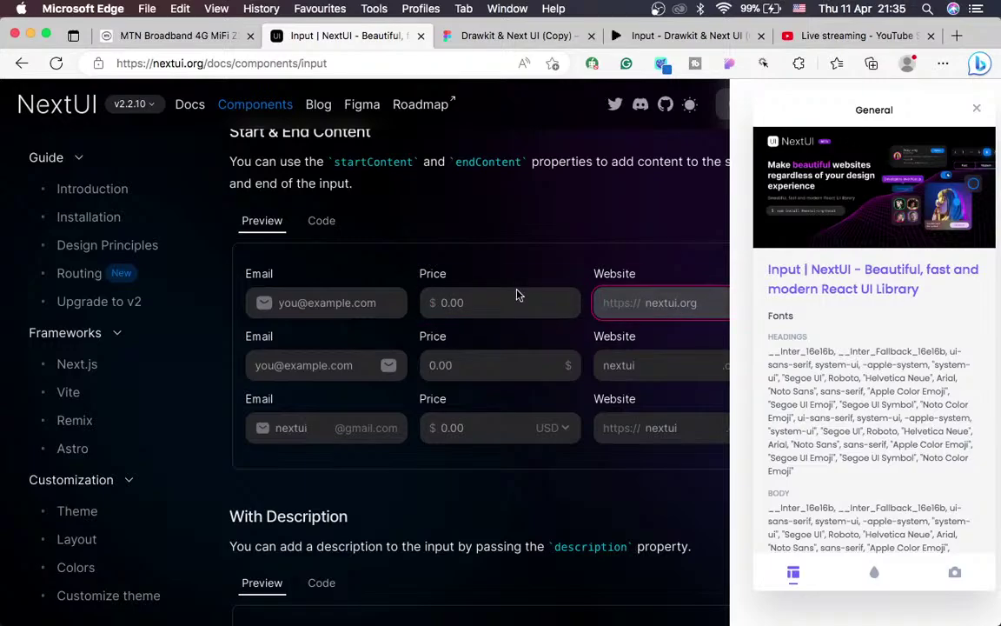
click(457, 311)
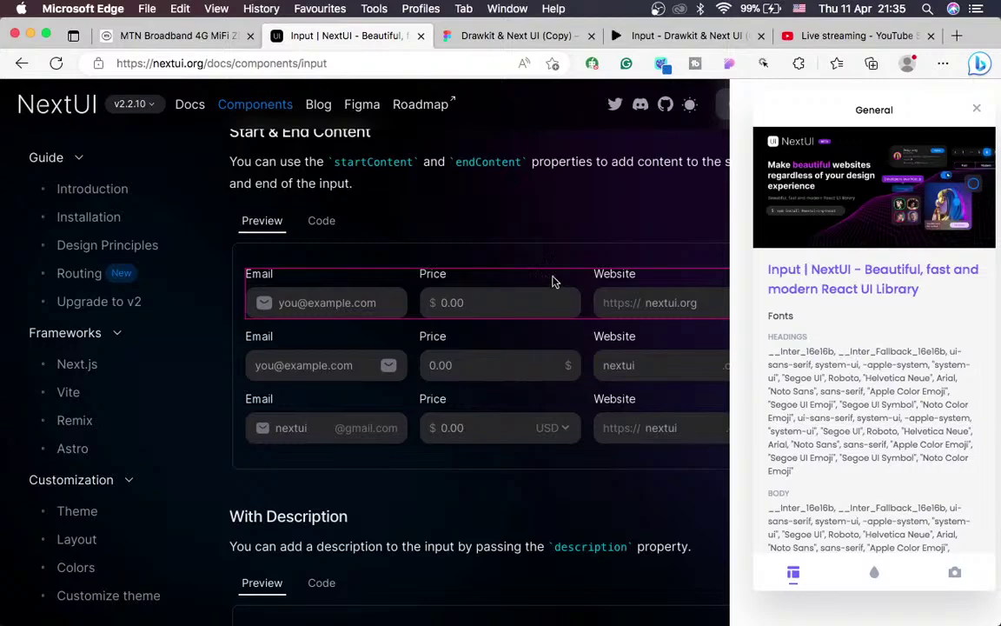
click(498, 37)
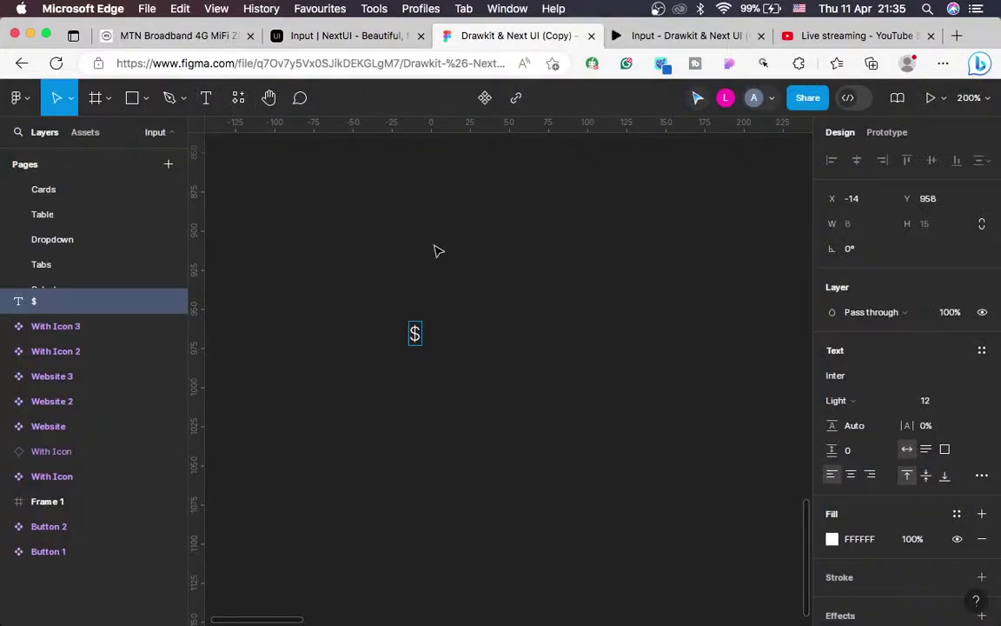
scroll(436, 250, up, 5)
scroll(433, 245, up, 3)
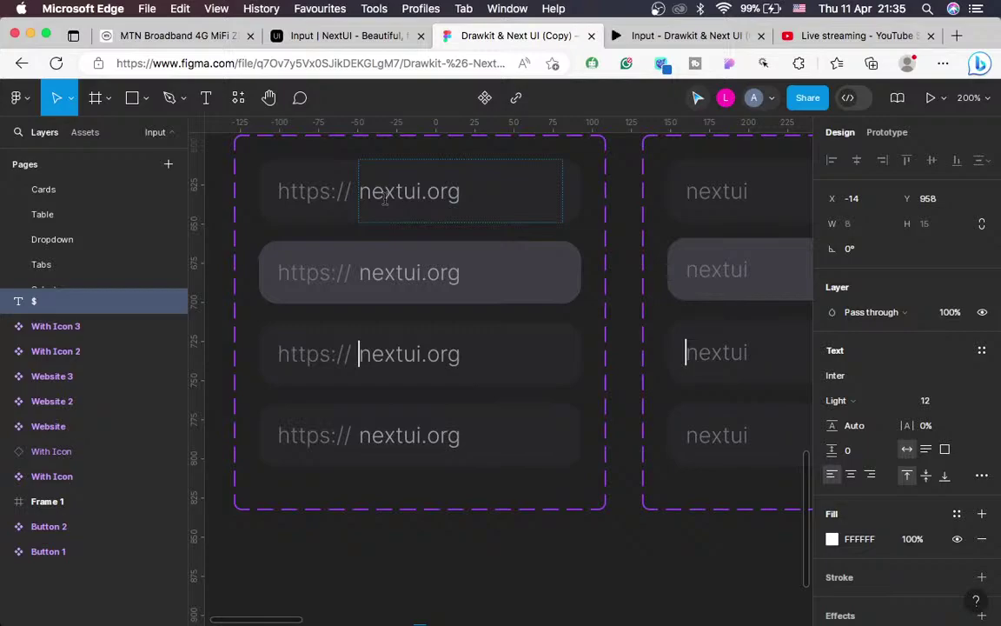
super+click(384, 200)
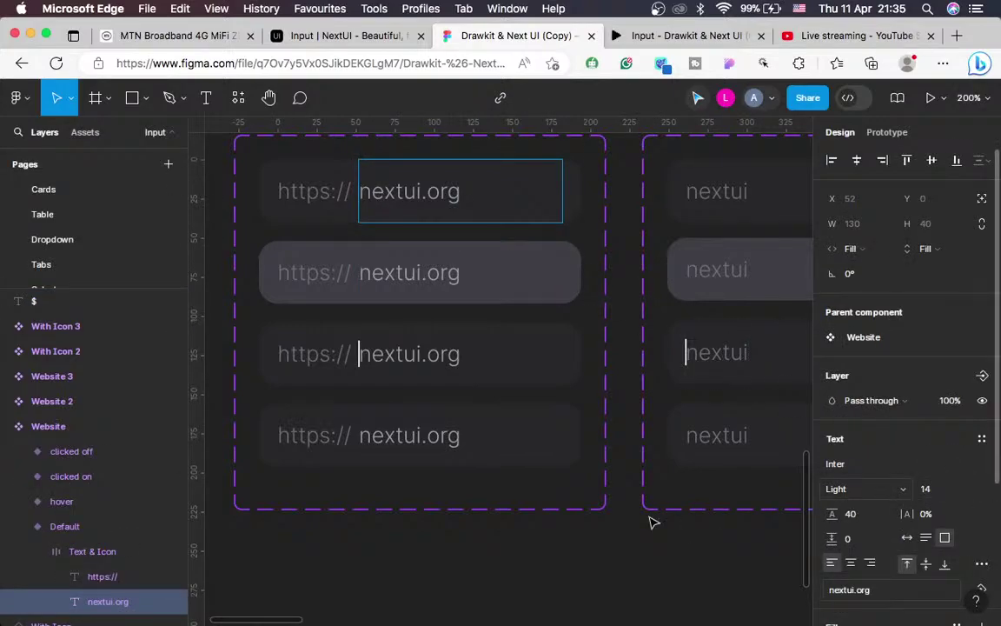
scroll(591, 474, down, 5)
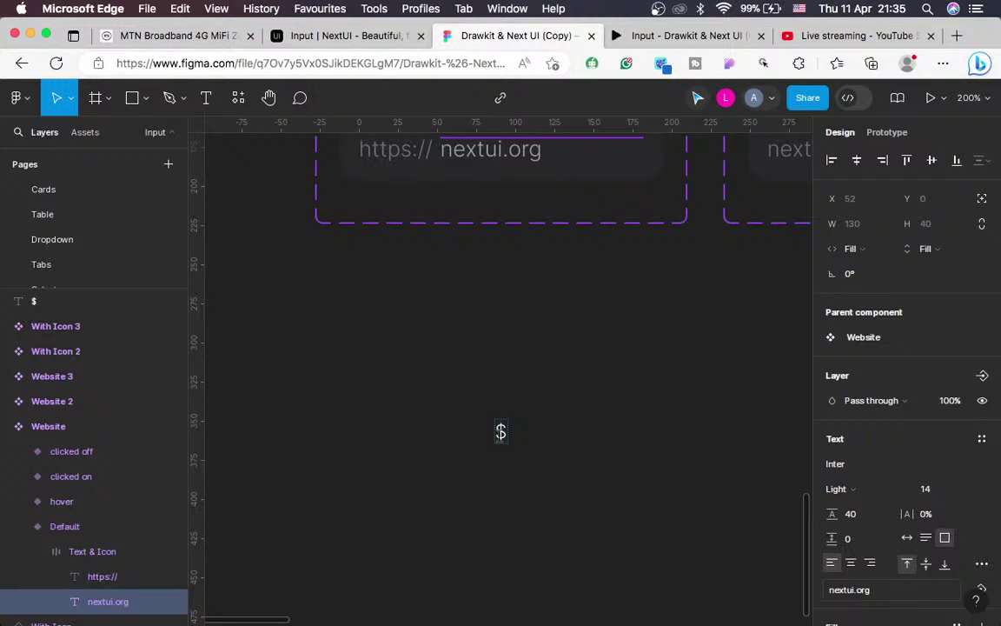
Set the font size of the "$" text layer to 14
click(502, 433)
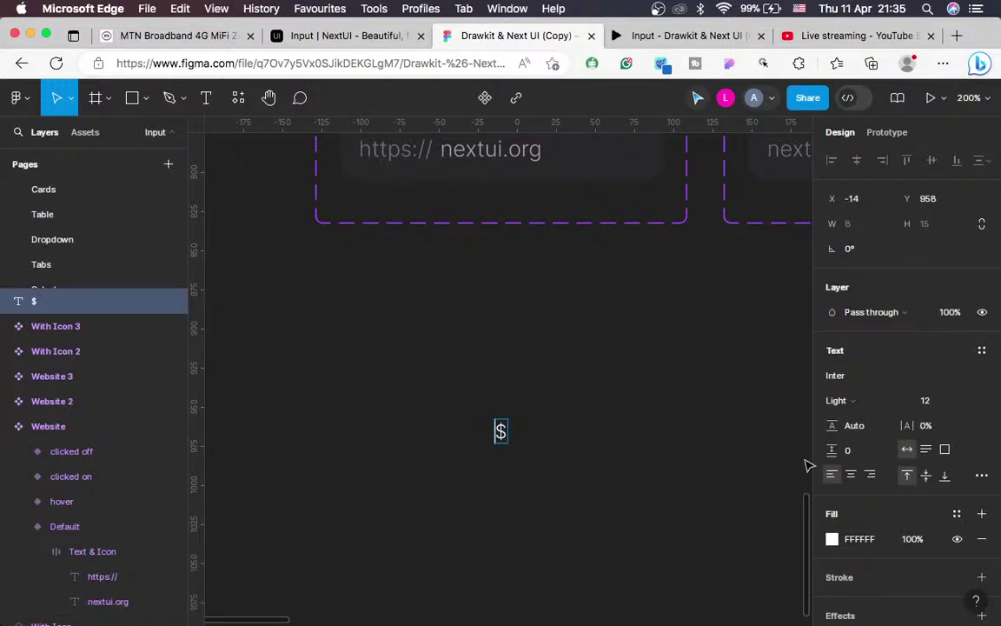
click(926, 402)
text(14)
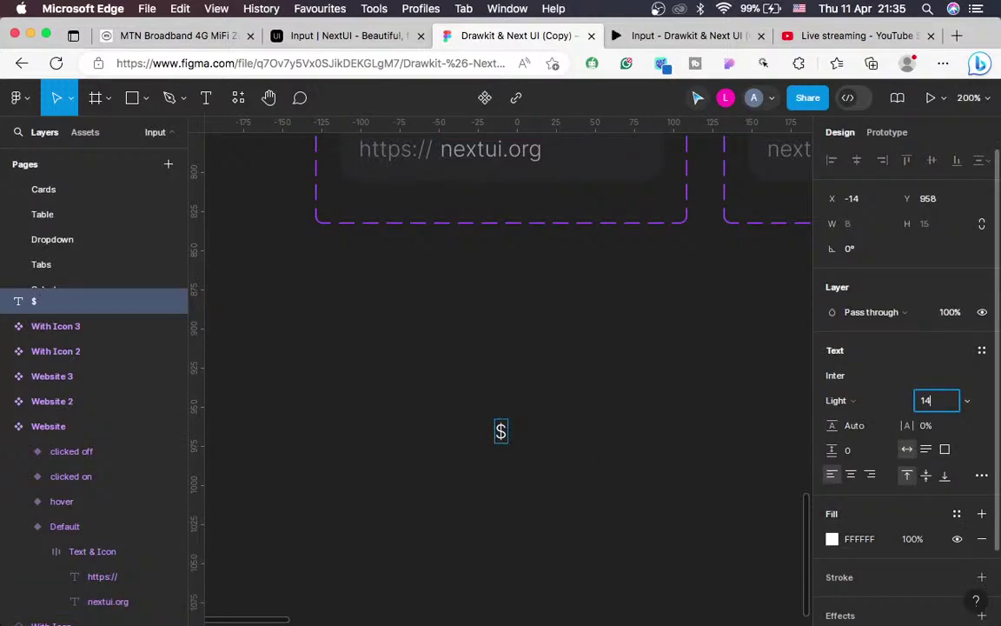
key(Return)
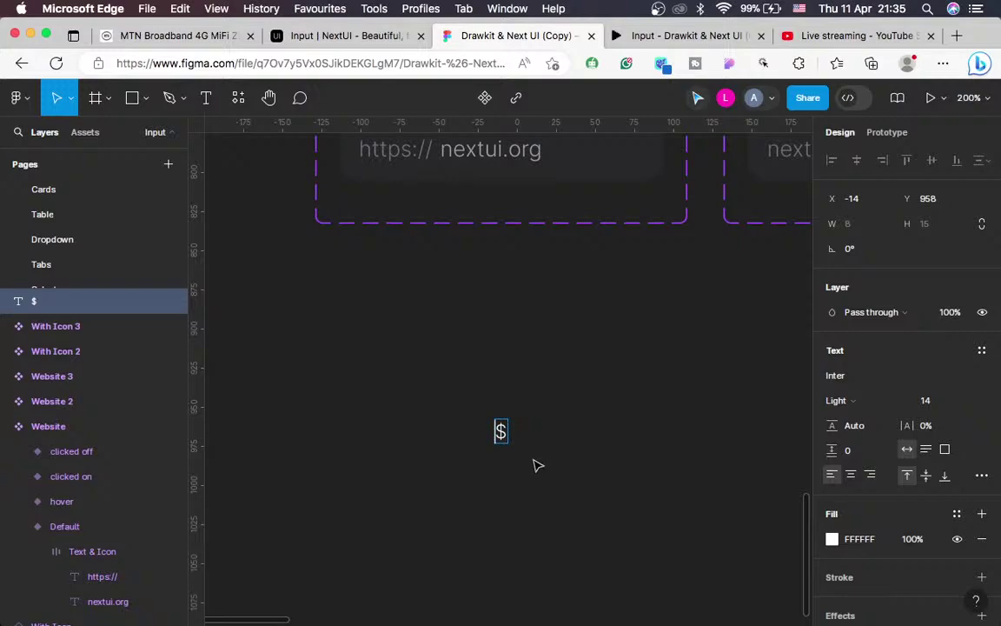
key(Down)
key(Down)
click(926, 401)
text(1)
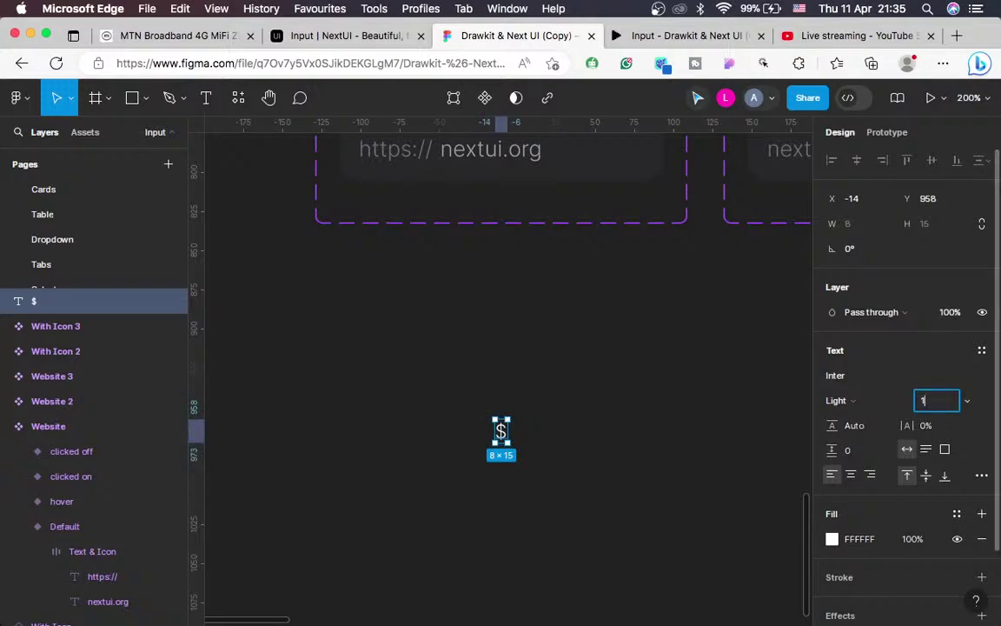
text(4)
key(Return)
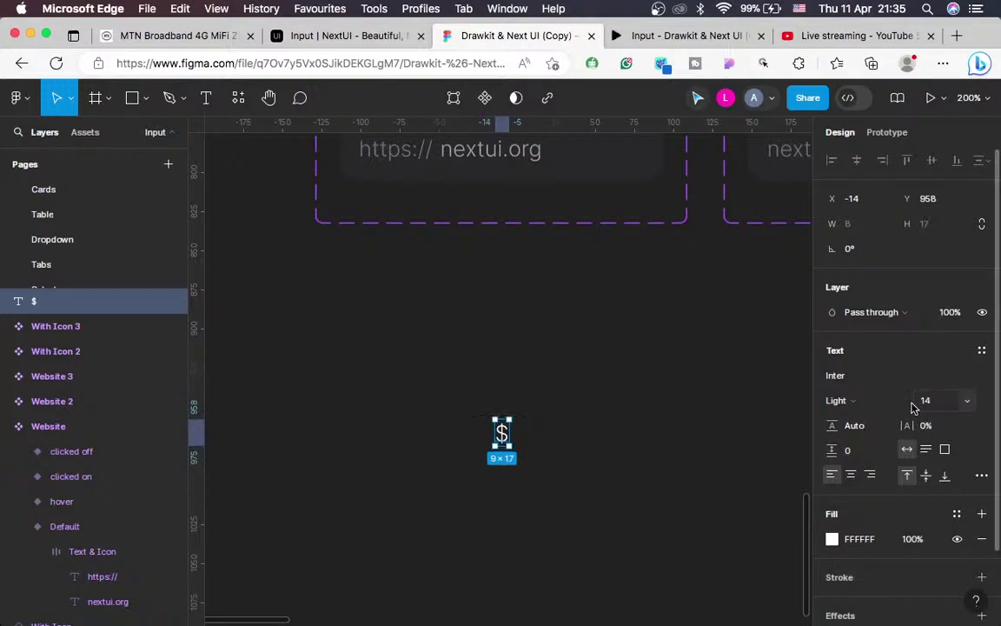
Set the line height of the "$" text layer to 20
click(852, 431)
text(20)
key(Return)
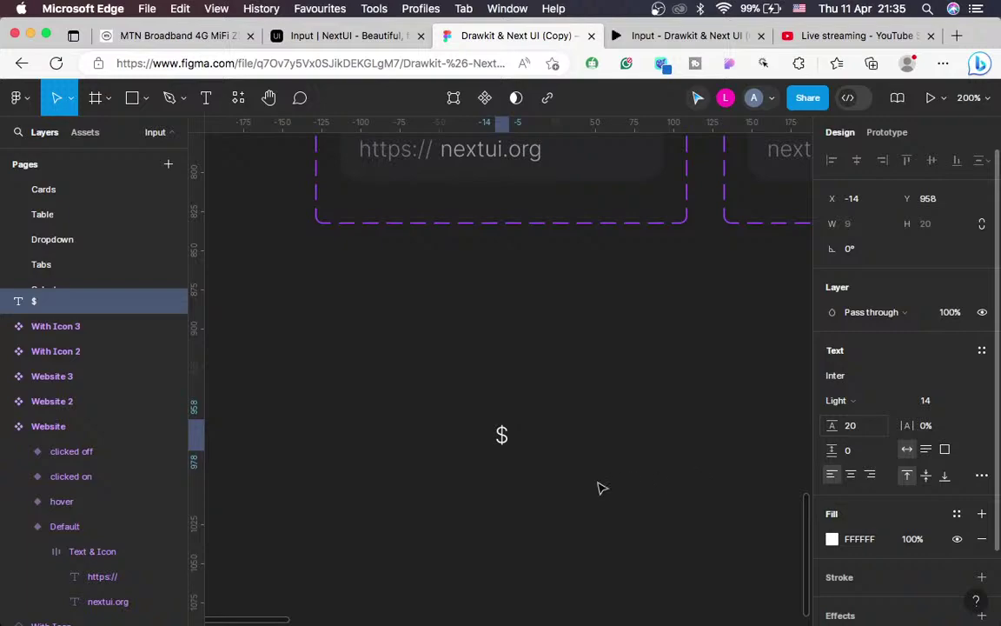
scroll(557, 492, right, 1)
scroll(556, 493, down, 3)
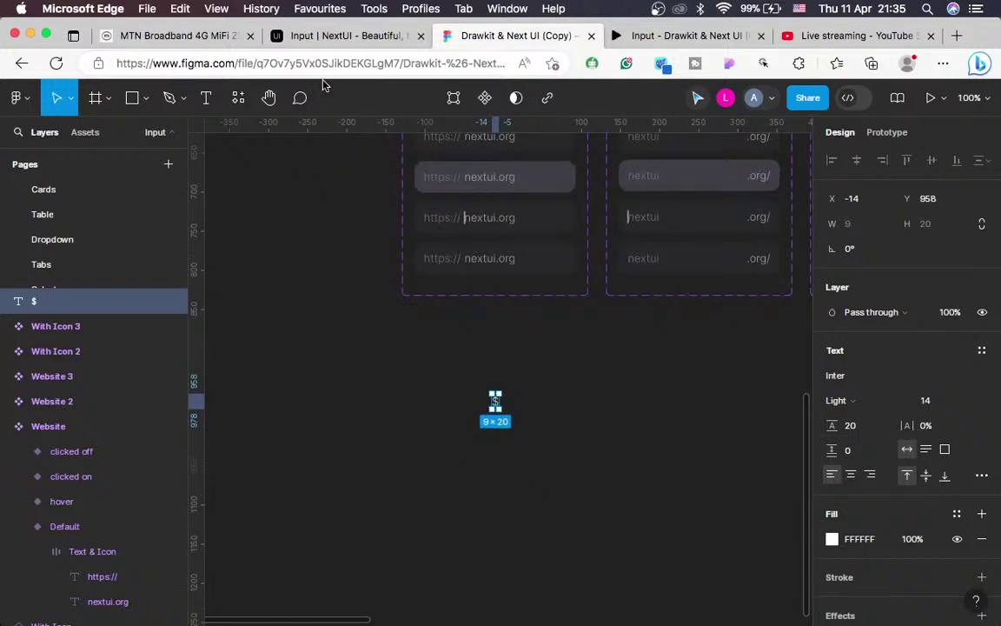
Add a text layer reading "0.00" in Figma and line it up about 8 px to the right of the "$" text
click(346, 37)
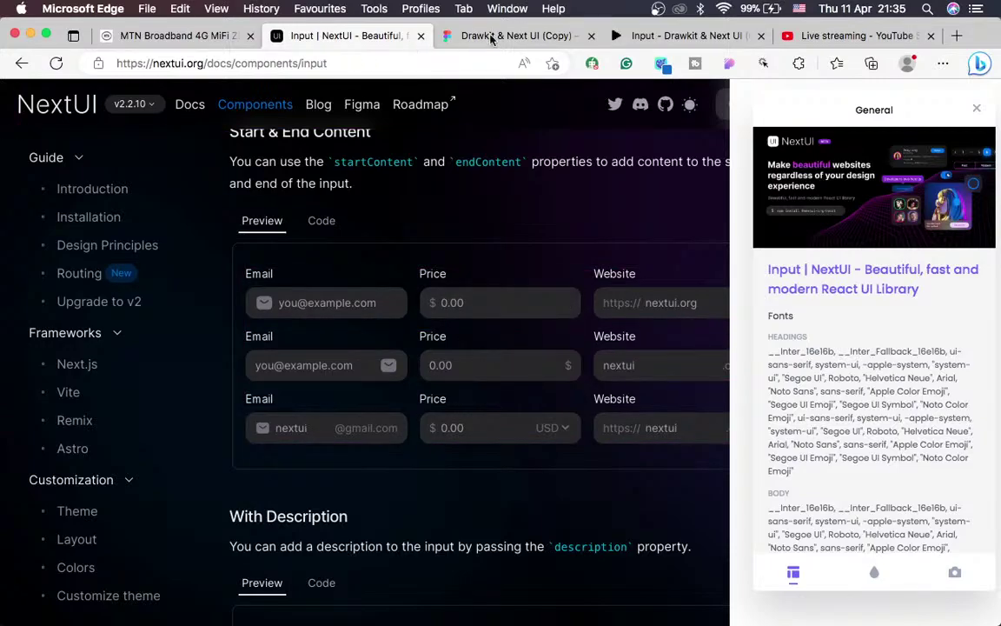
click(515, 39)
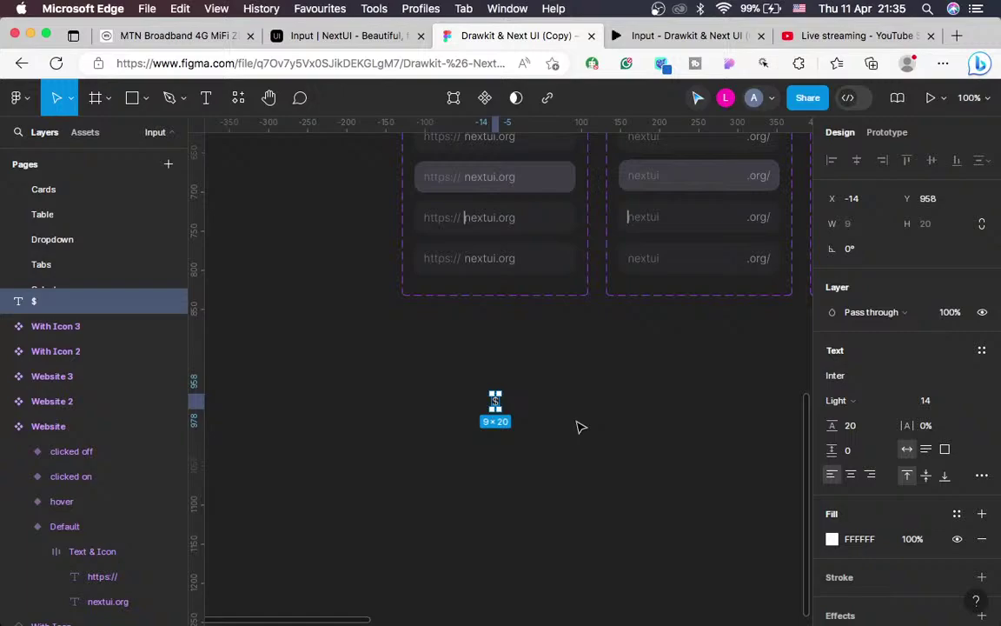
click(582, 427)
key(t)
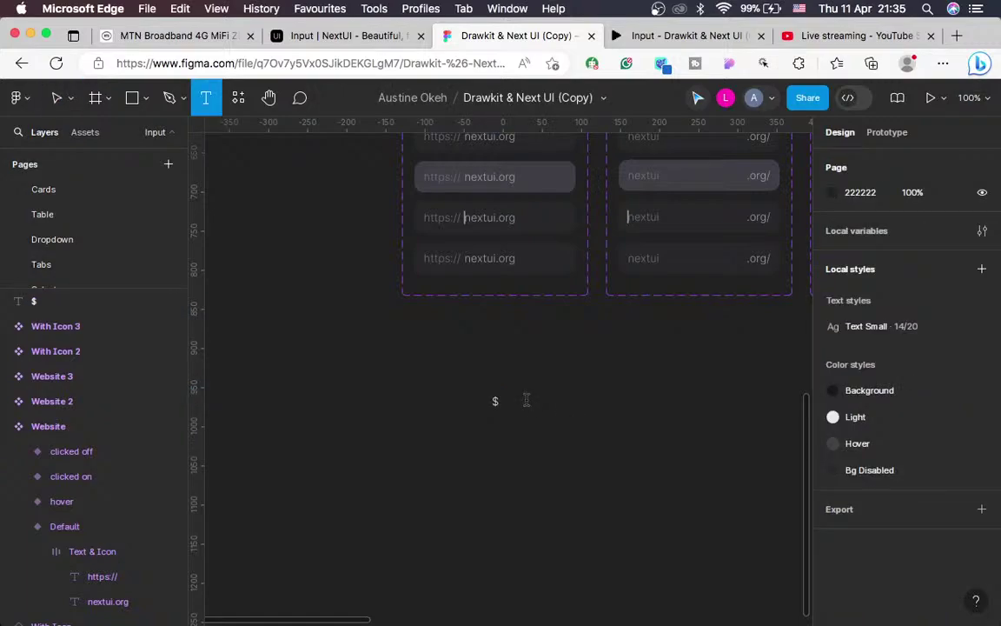
click(526, 399)
scroll(526, 402, up, 5)
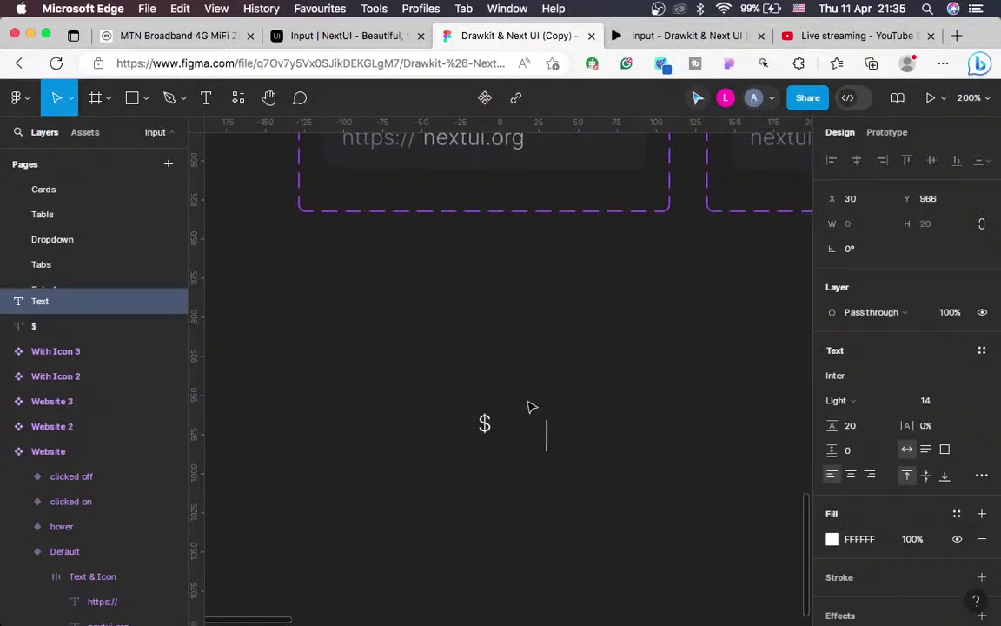
text(0.)
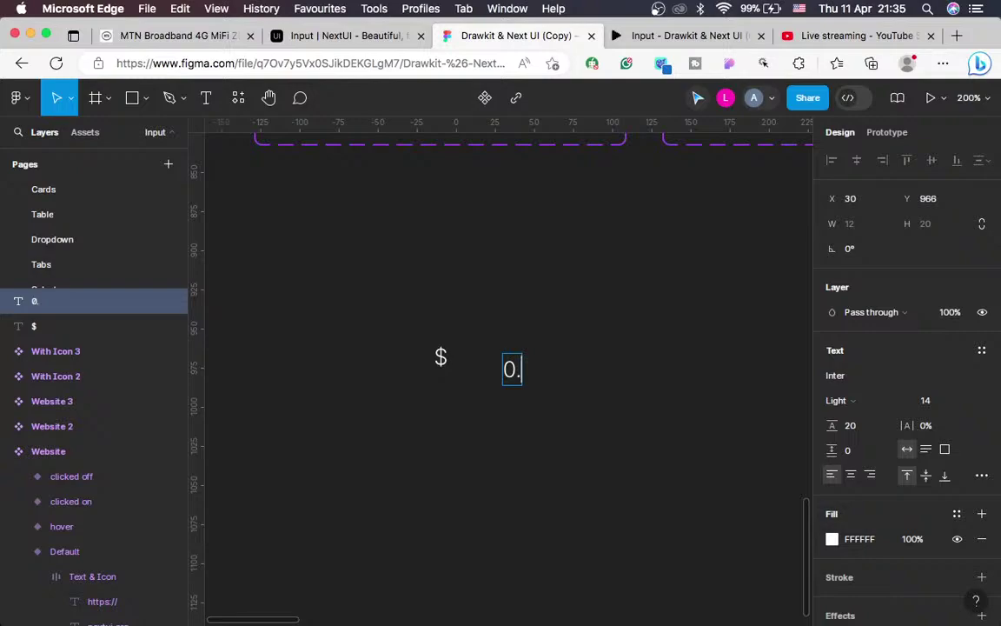
text(00)
key(Escape)
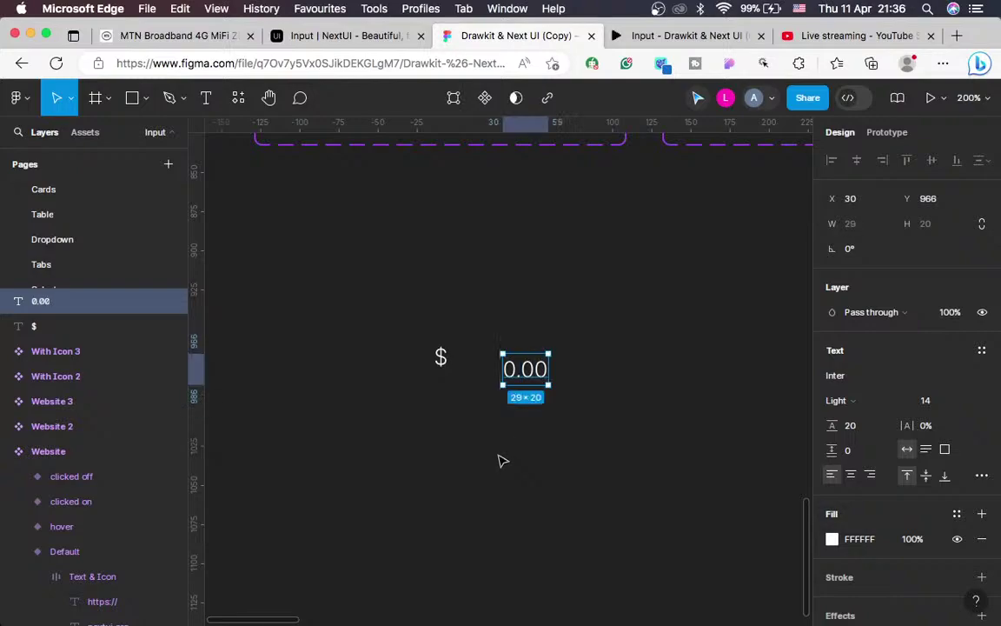
drag(511, 364, 494, 356)
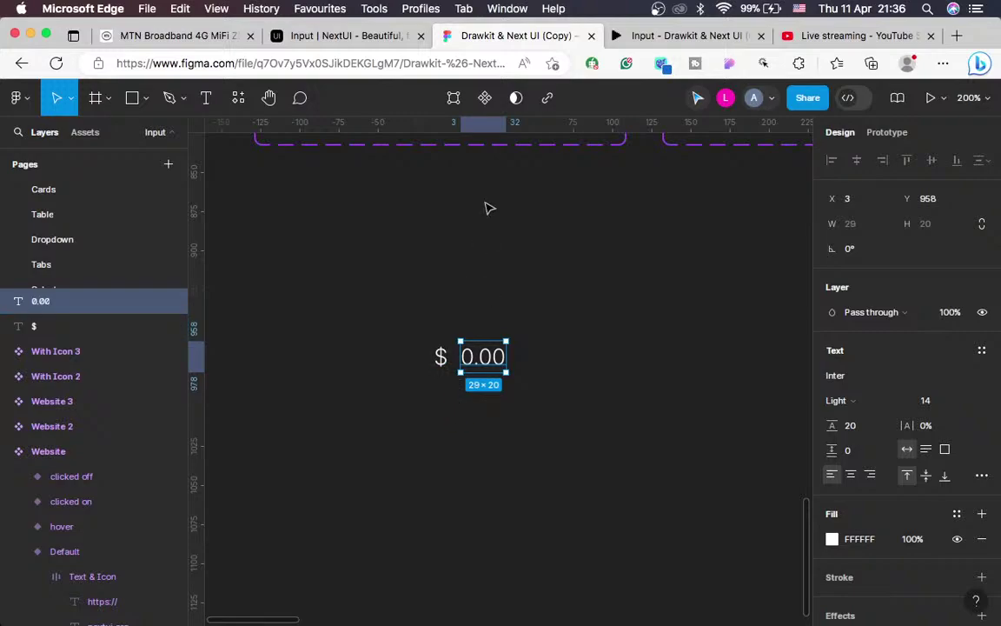
Check the Price input in the NextUI documentation, and wrap the "$" and "0.00" layers in an auto layout frame in Figma
click(473, 196)
click(341, 35)
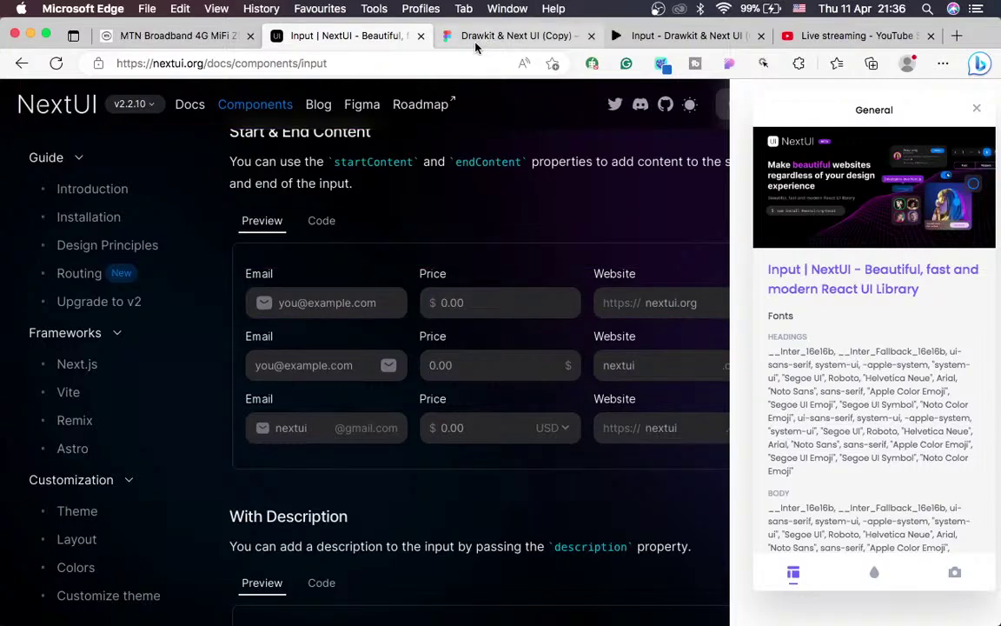
click(504, 36)
click(491, 363)
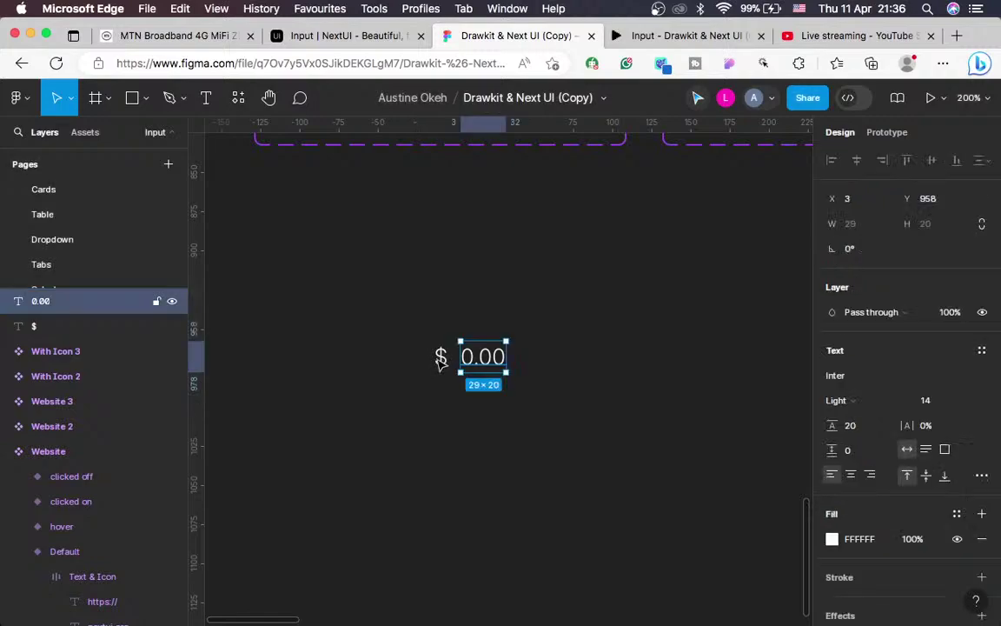
shift+click(440, 358)
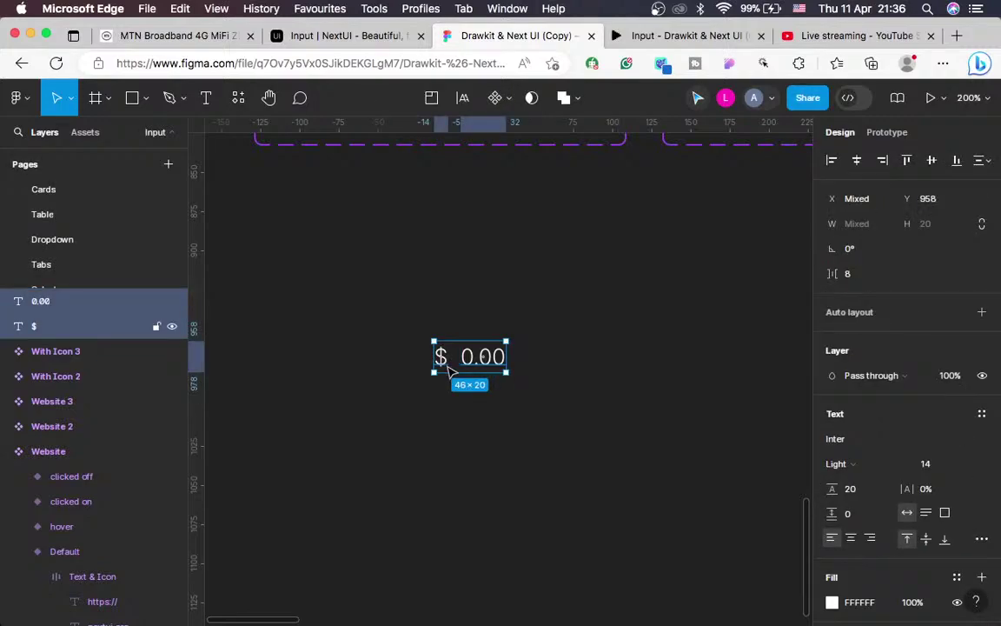
key(shift+a)
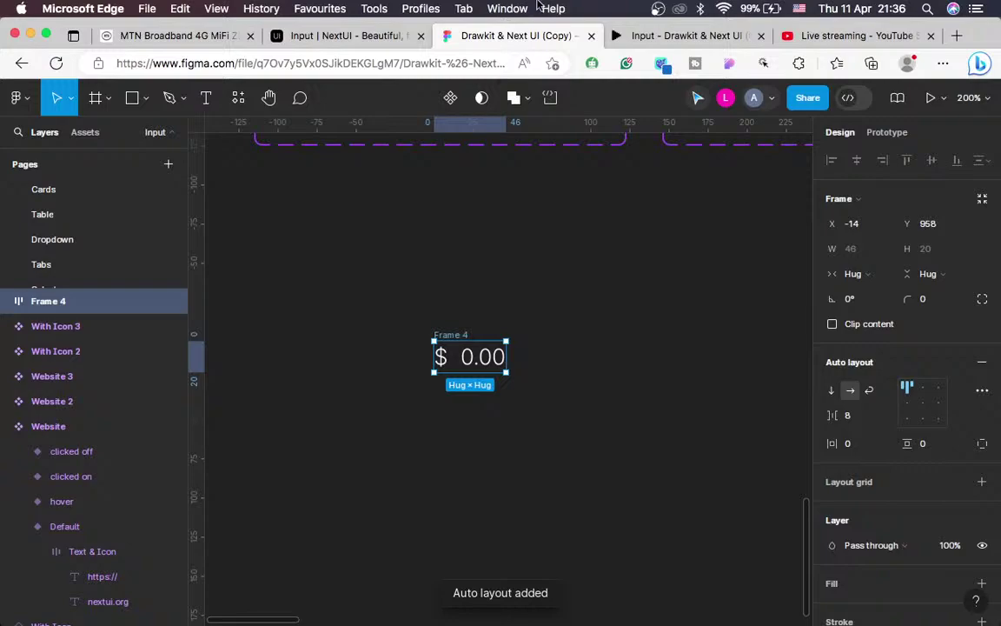
Inspect the size and typeface properties of the first Price input's inner wrapper in the NextUI documentation
click(658, 39)
click(363, 35)
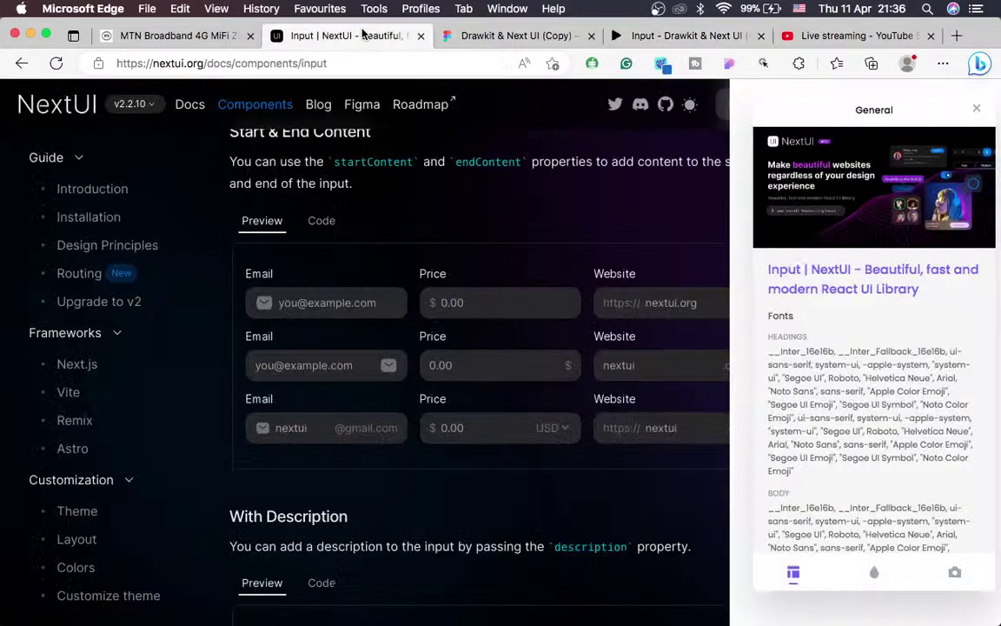
click(434, 313)
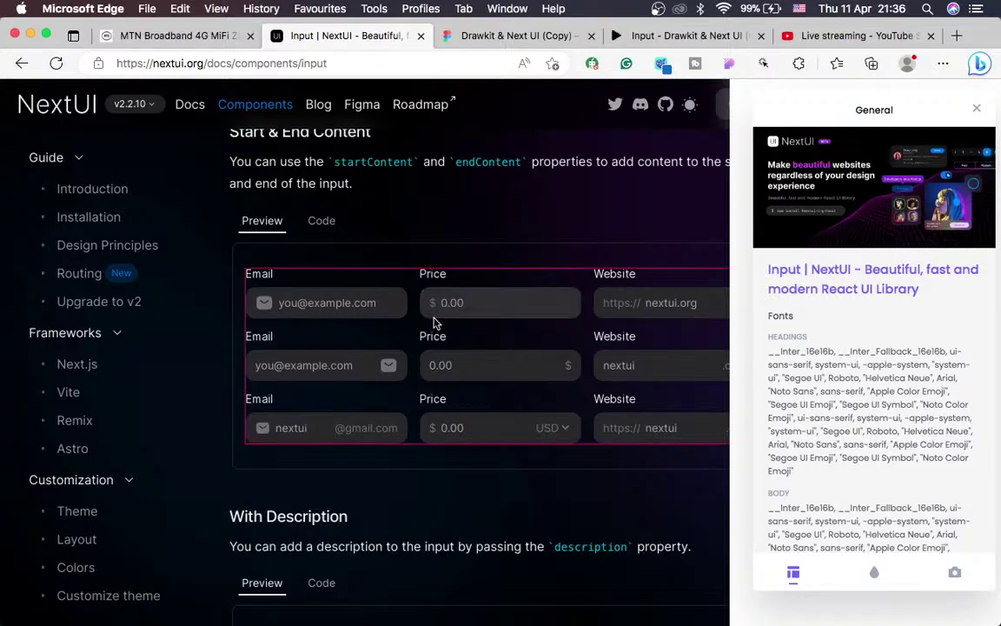
click(433, 317)
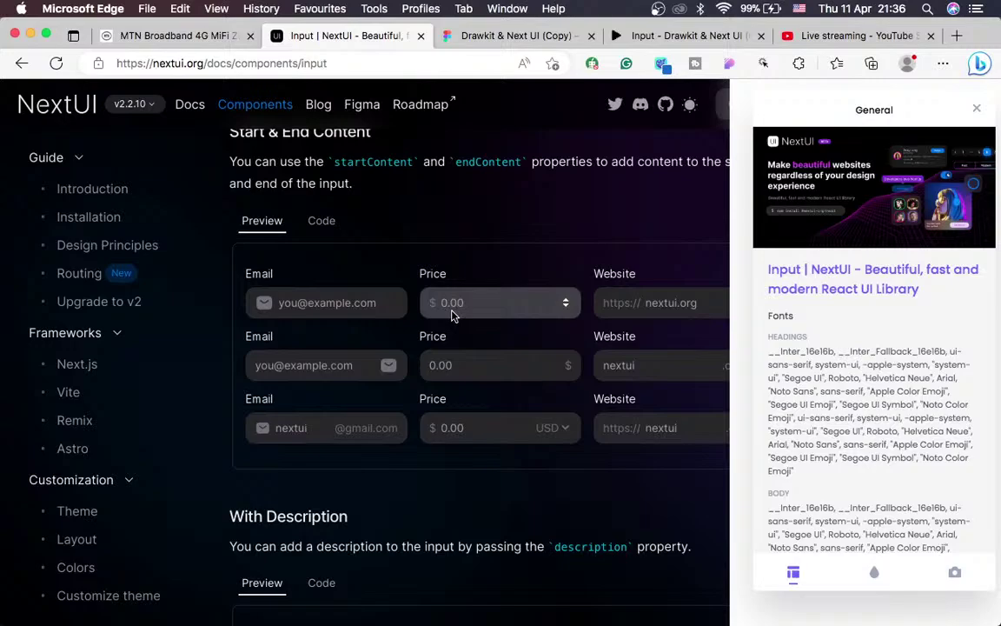
click(431, 314)
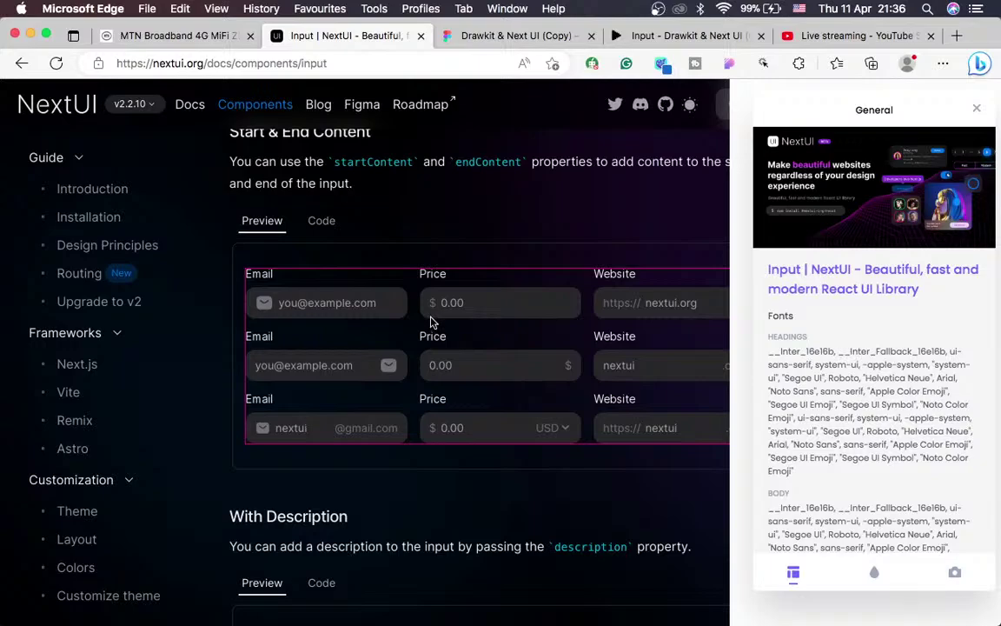
click(429, 309)
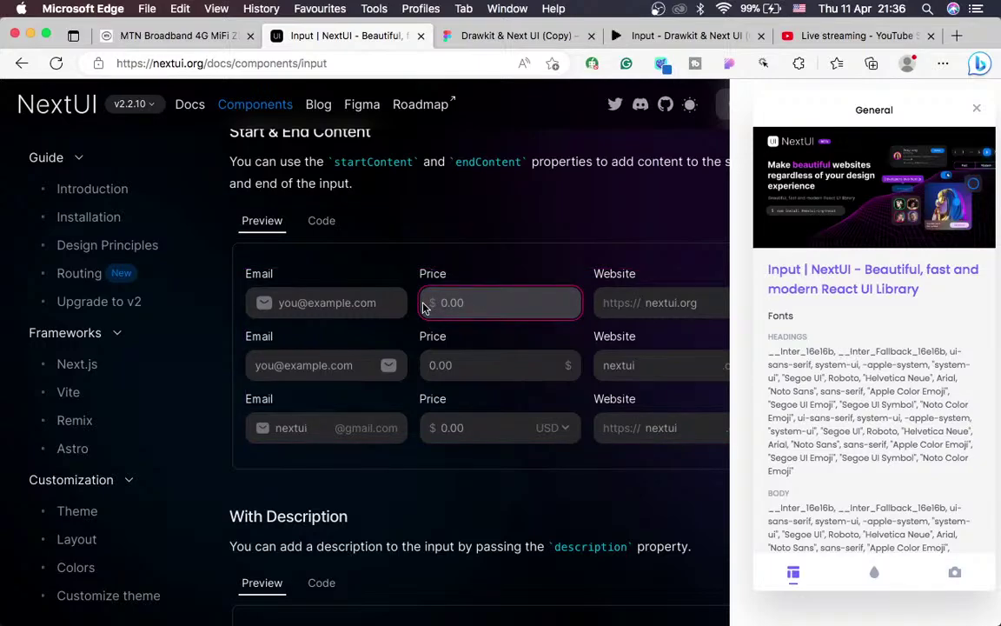
click(432, 302)
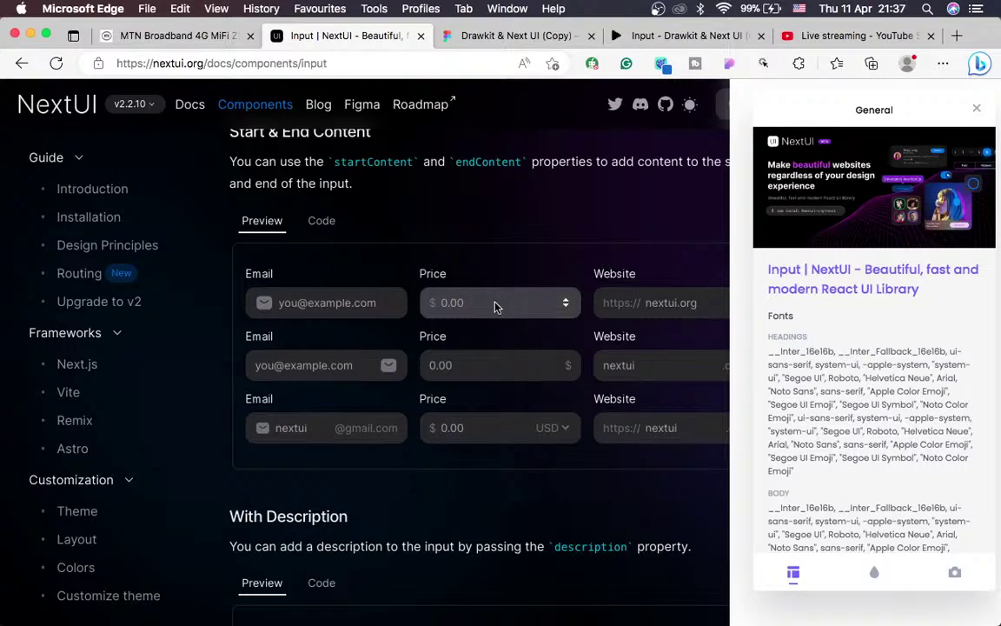
click(426, 300)
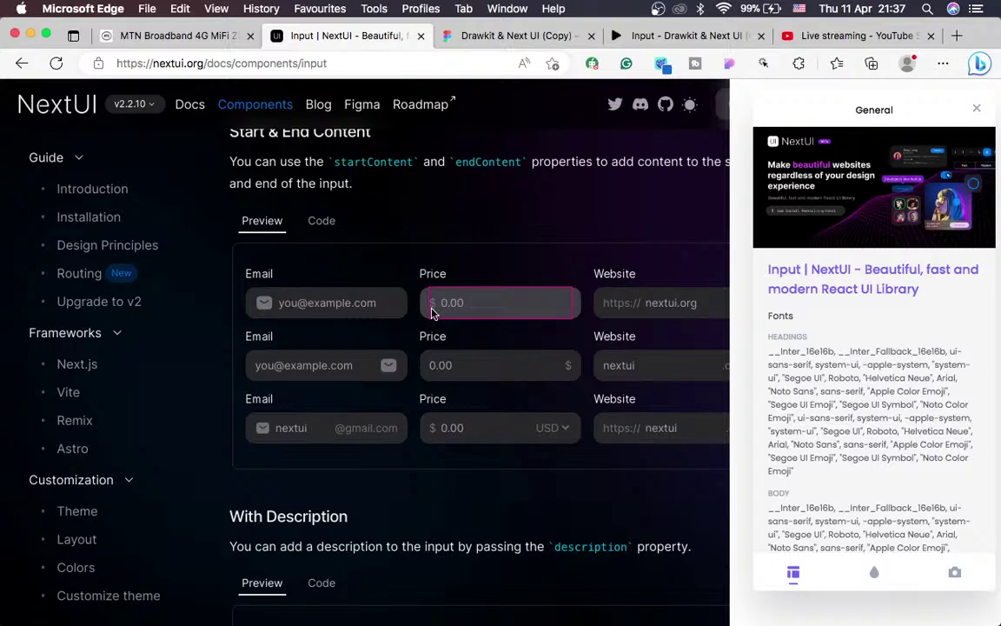
click(433, 312)
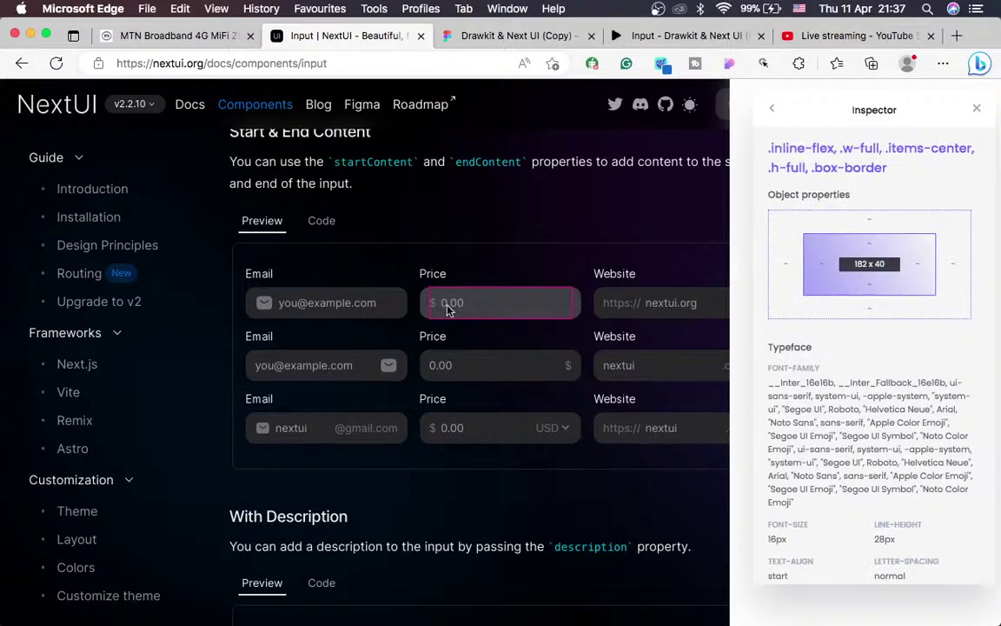
right_click(448, 310)
click(809, 306)
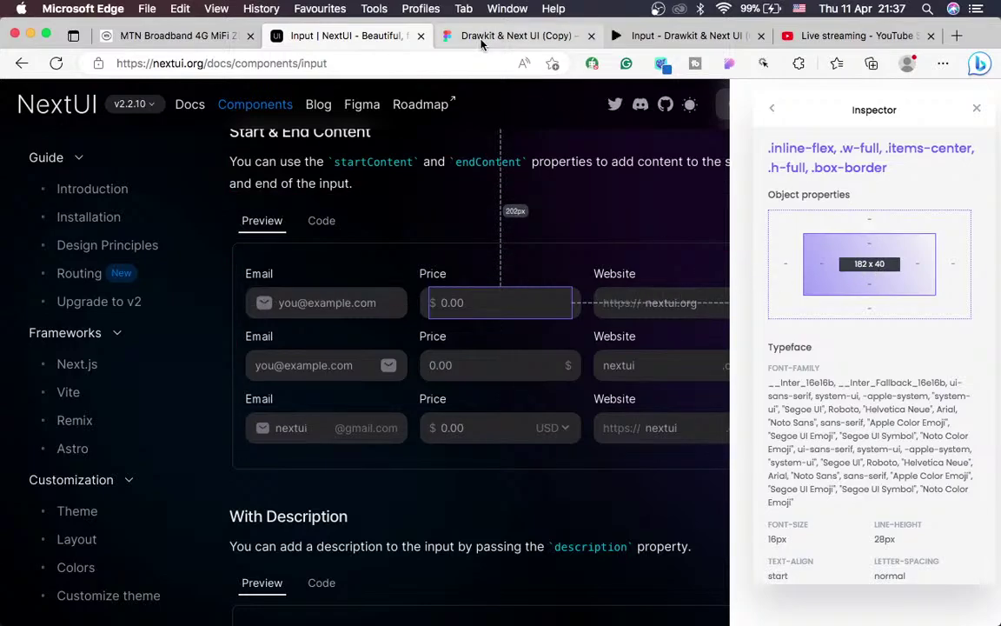
Return to the Figma design file and set the price text frame to a fixed width of 182
click(445, 36)
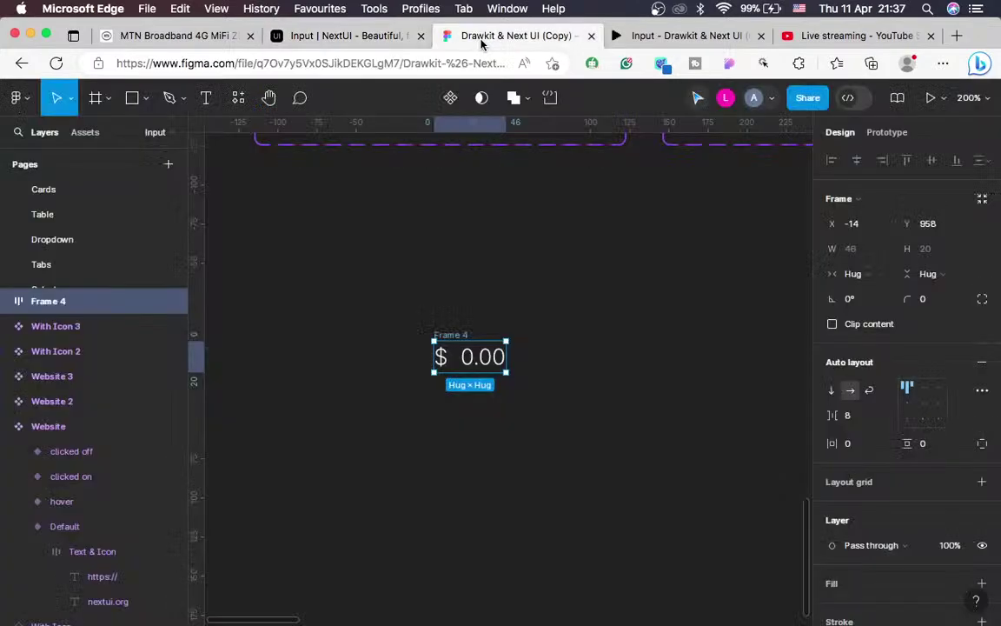
click(855, 274)
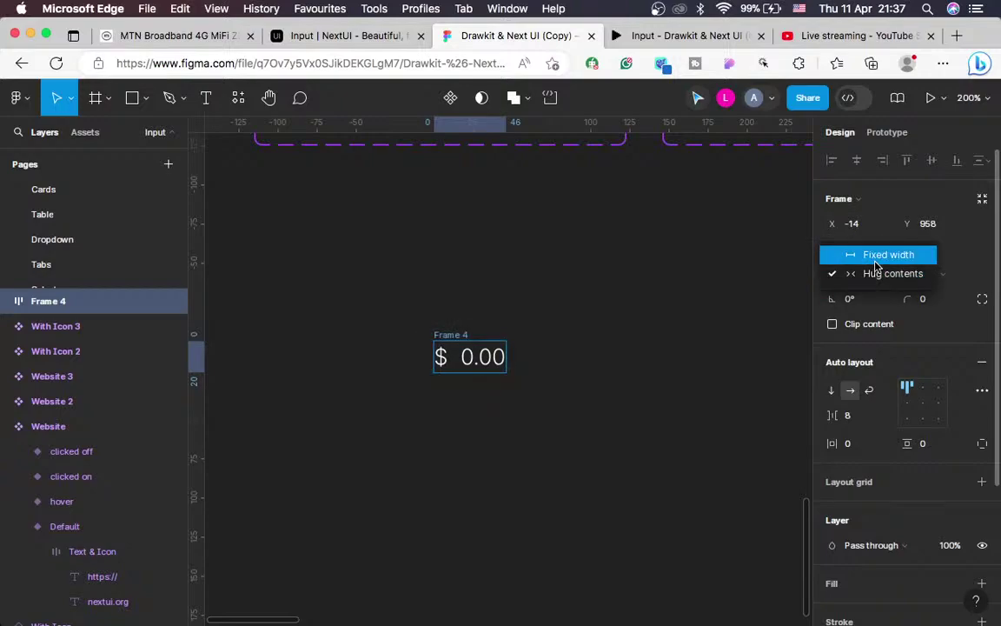
click(875, 260)
click(855, 255)
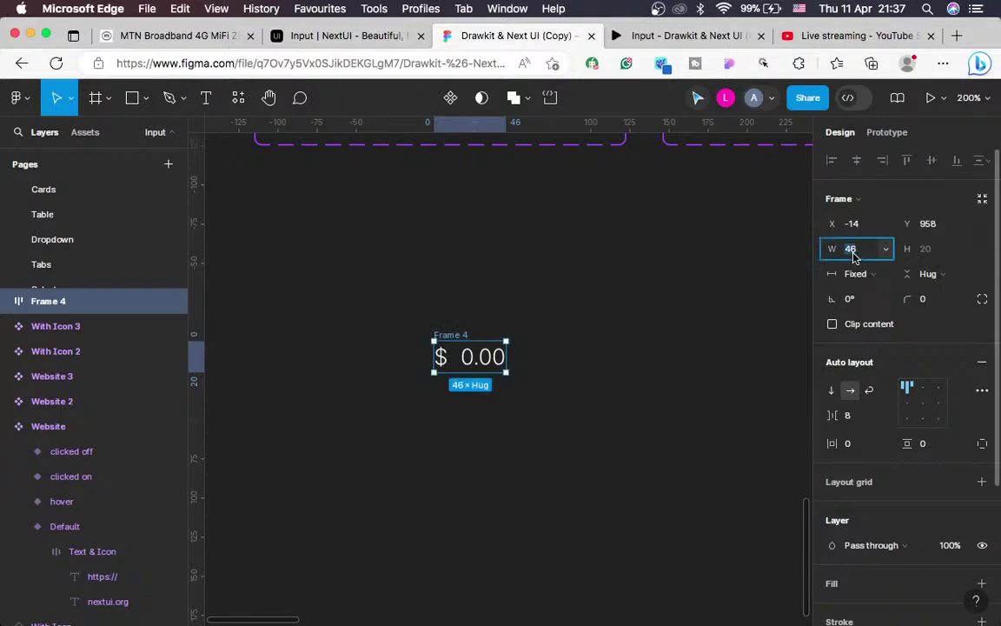
text(182)
key(Return)
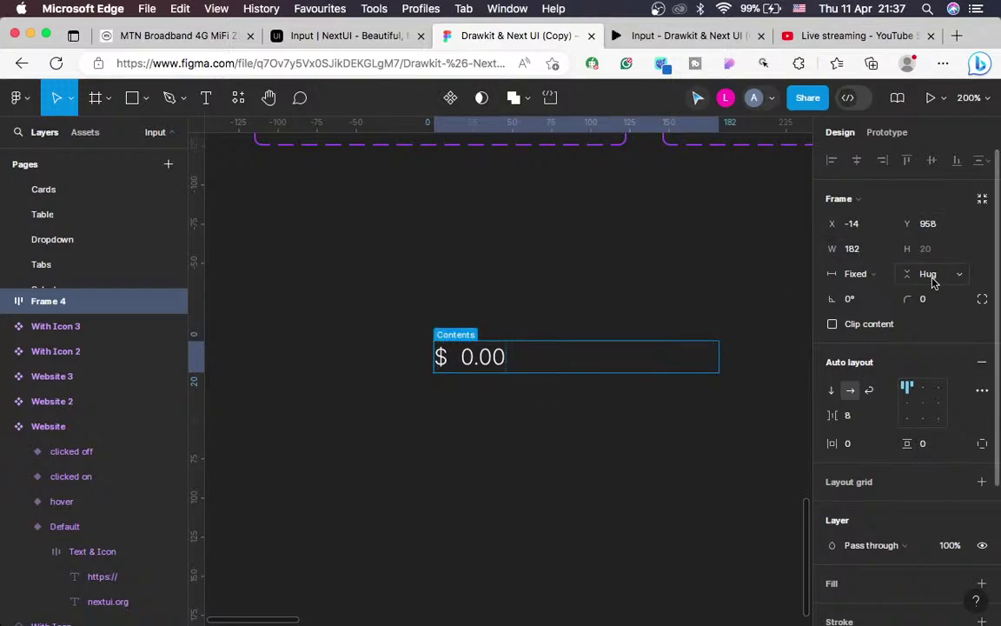
Give the price text frame a fixed height of 40 and align its contents to the left, vertically centred
click(933, 282)
click(927, 252)
click(927, 251)
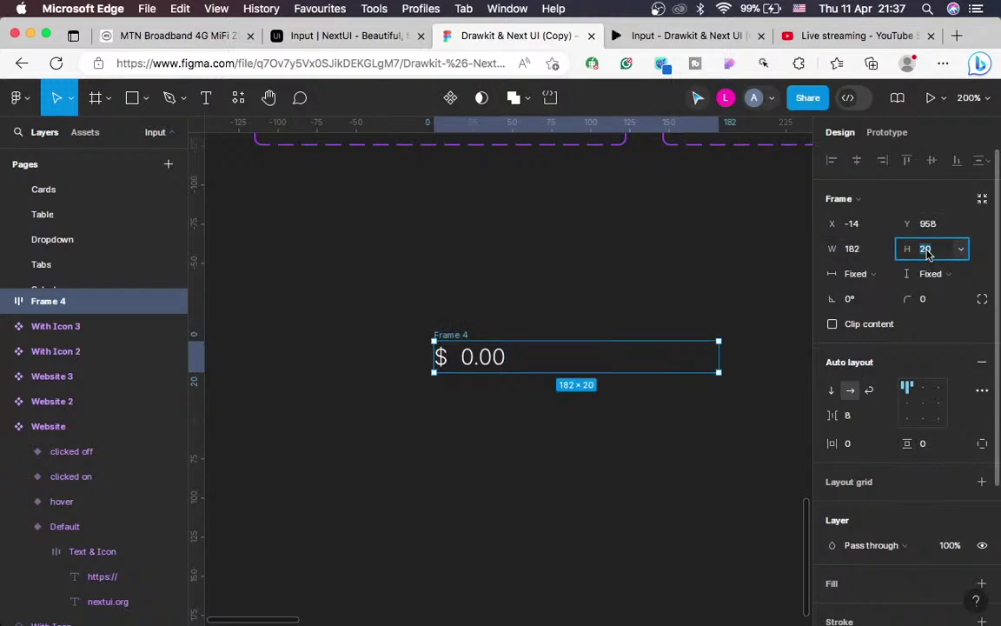
text(40)
key(Return)
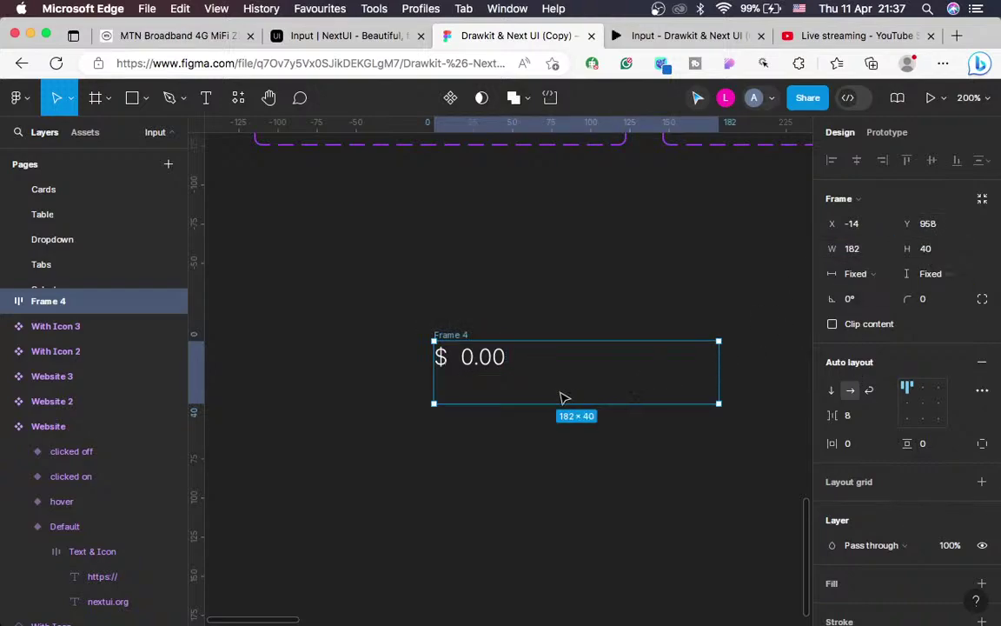
click(906, 403)
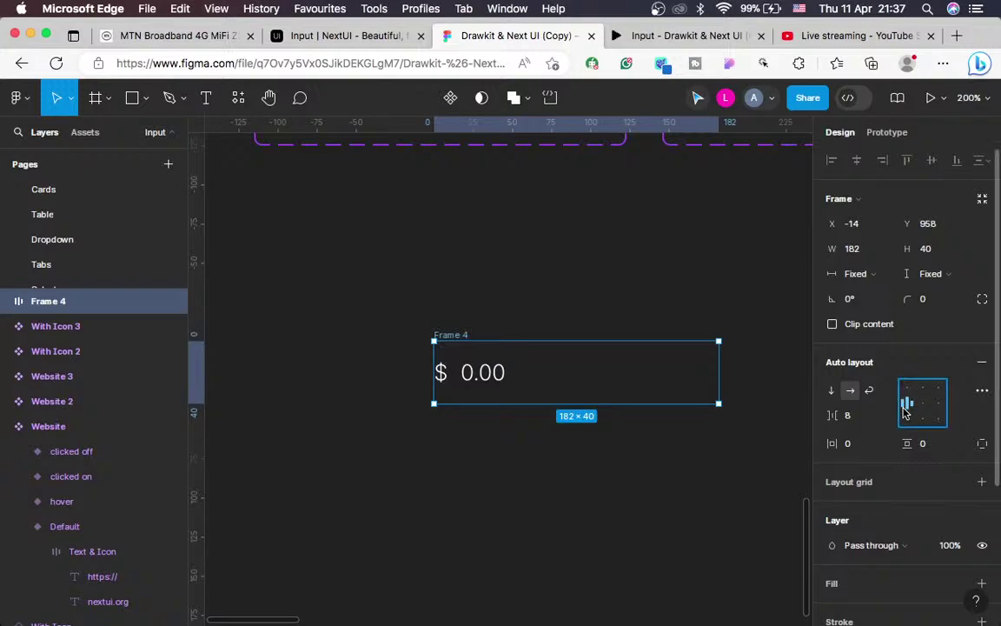
Recheck the documentation's Price input, and make the Figma frame's height hug its contents with a vertical padding of 10
click(345, 35)
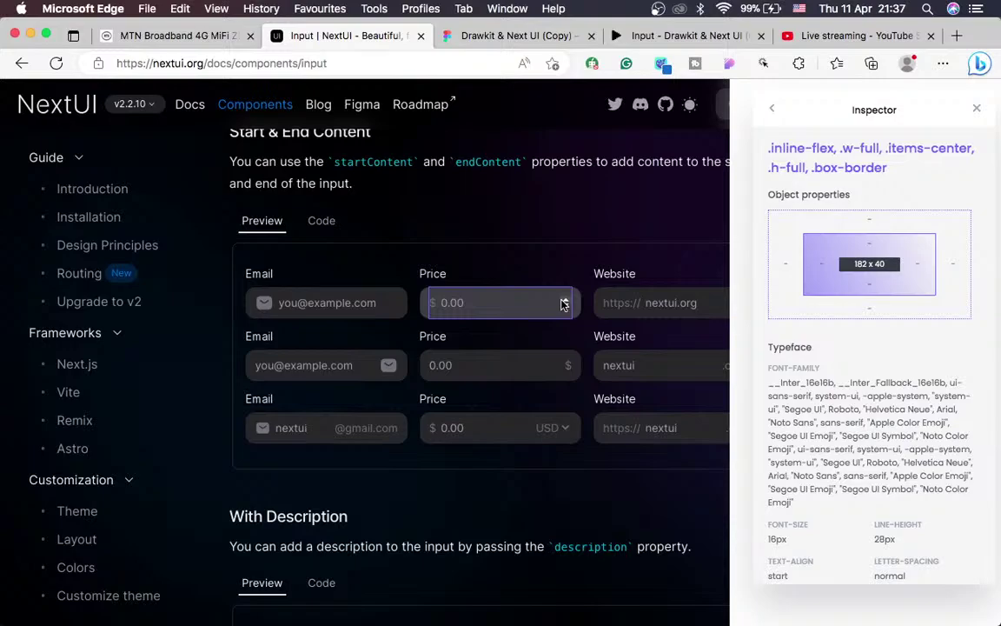
click(458, 35)
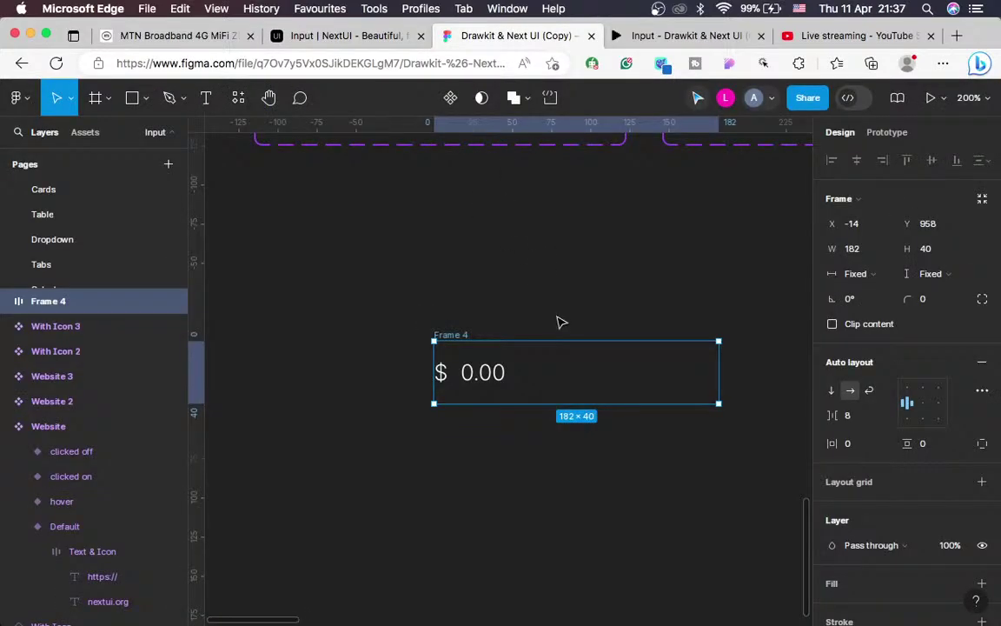
click(942, 276)
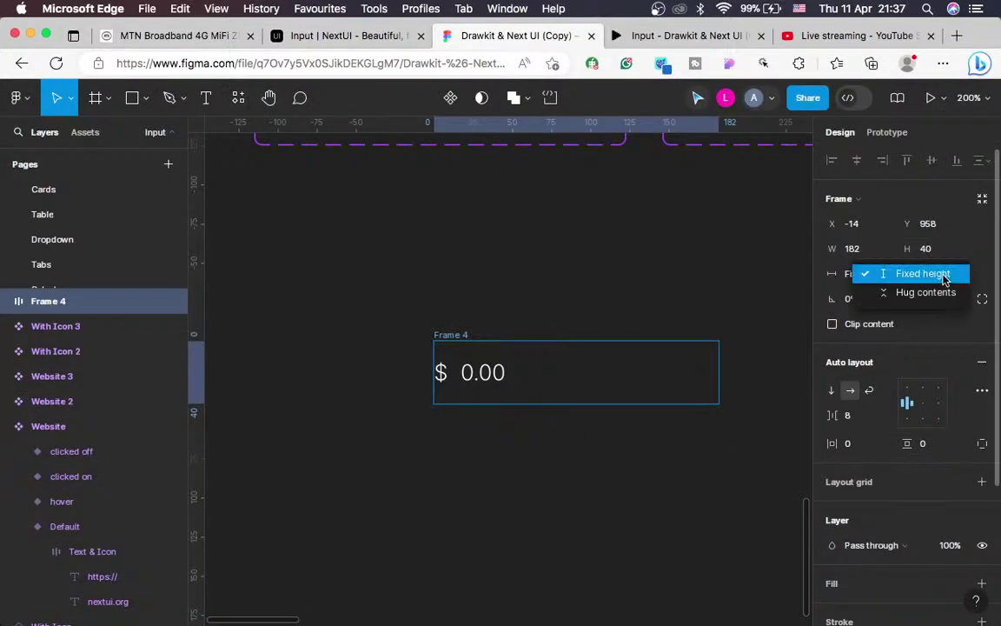
click(926, 292)
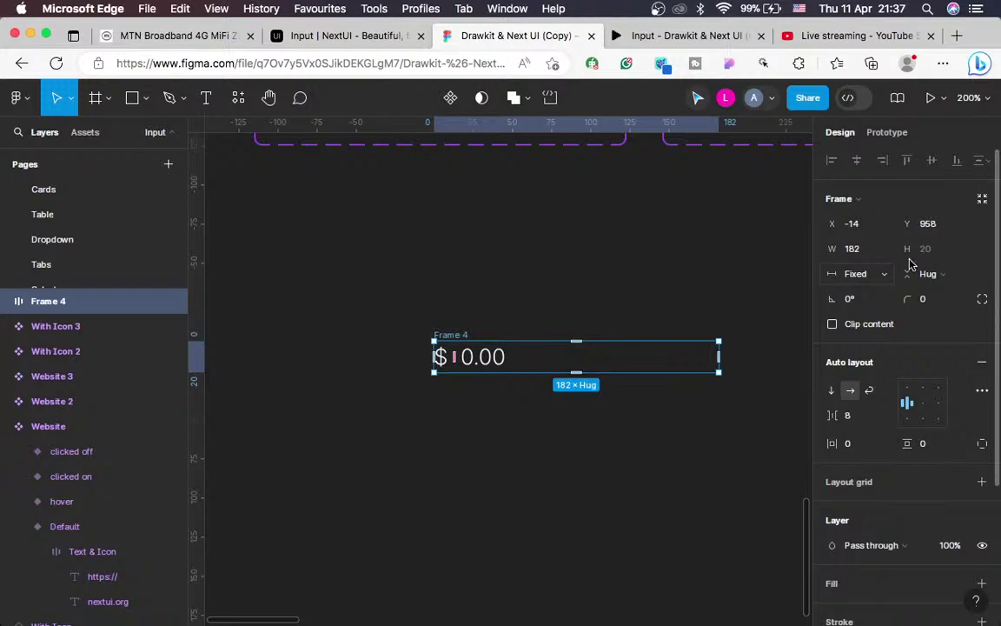
click(924, 445)
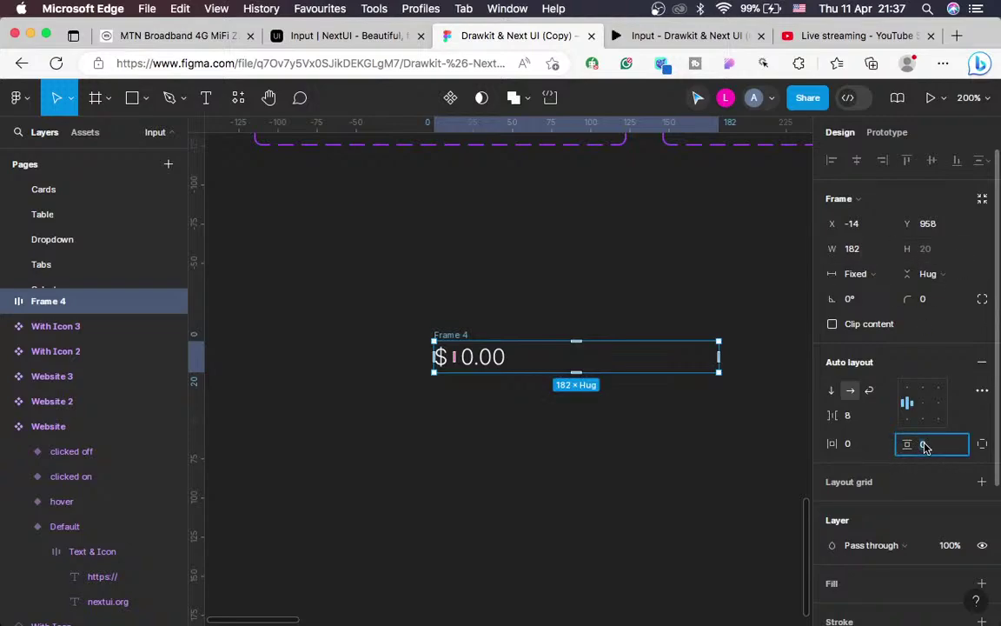
text(10)
key(Return)
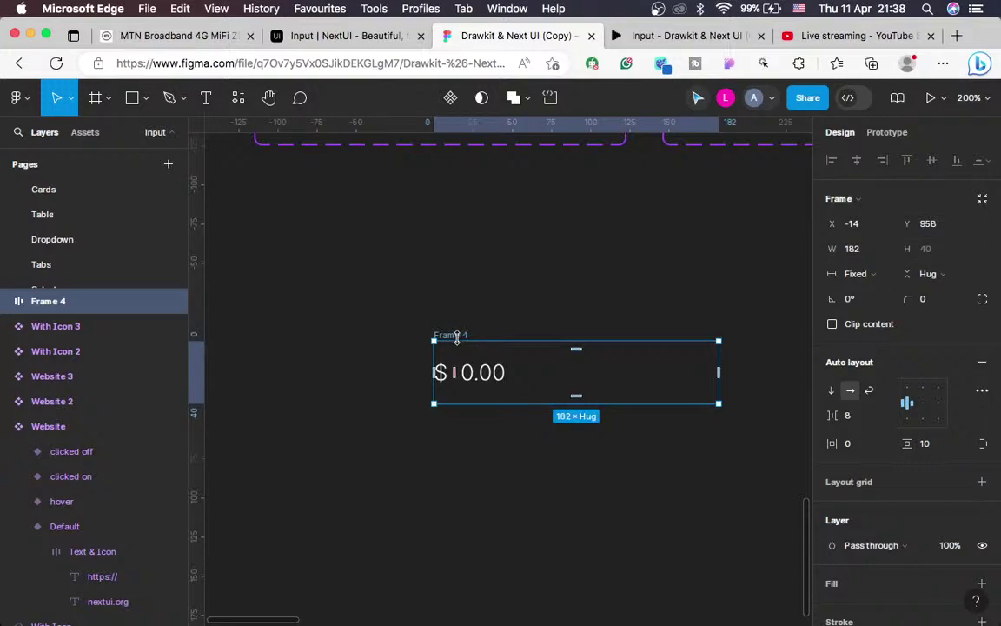
Reposition the price text frame slightly higher on the canvas and rename it "Price Interaction"
drag(453, 335, 423, 284)
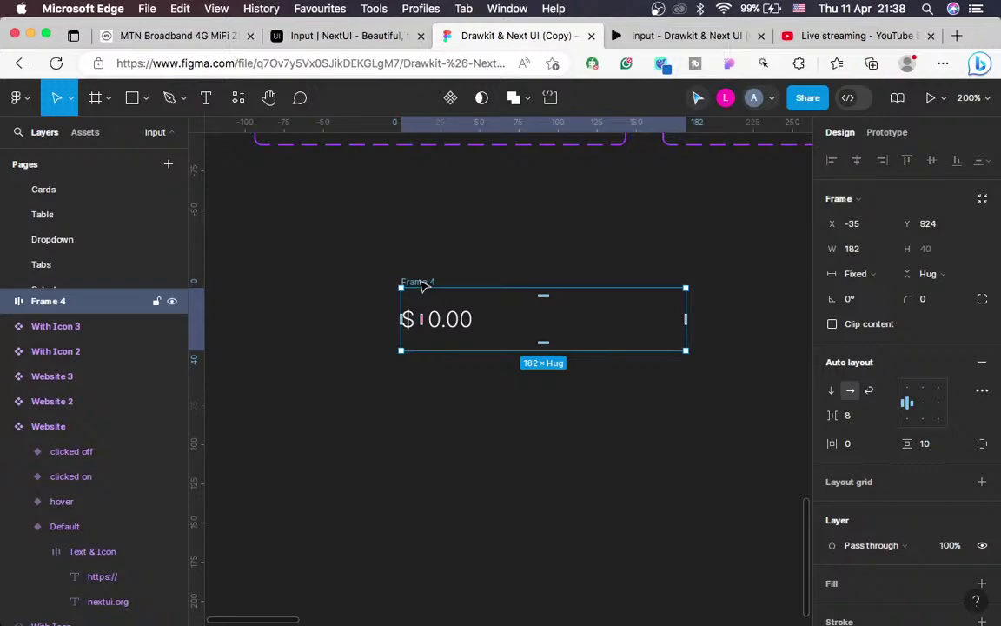
double_click(418, 282)
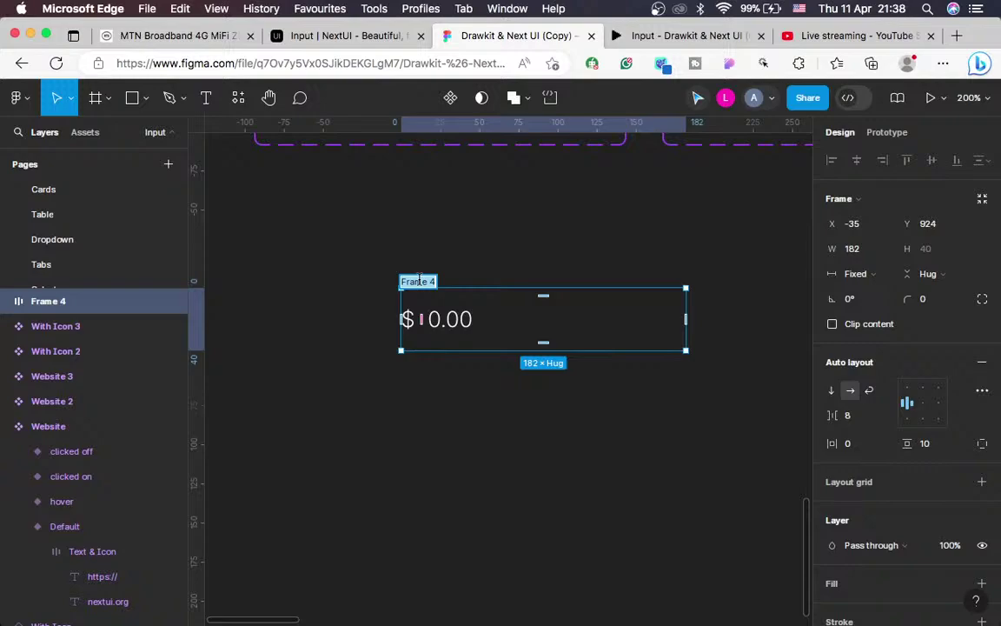
text(Price Interav)
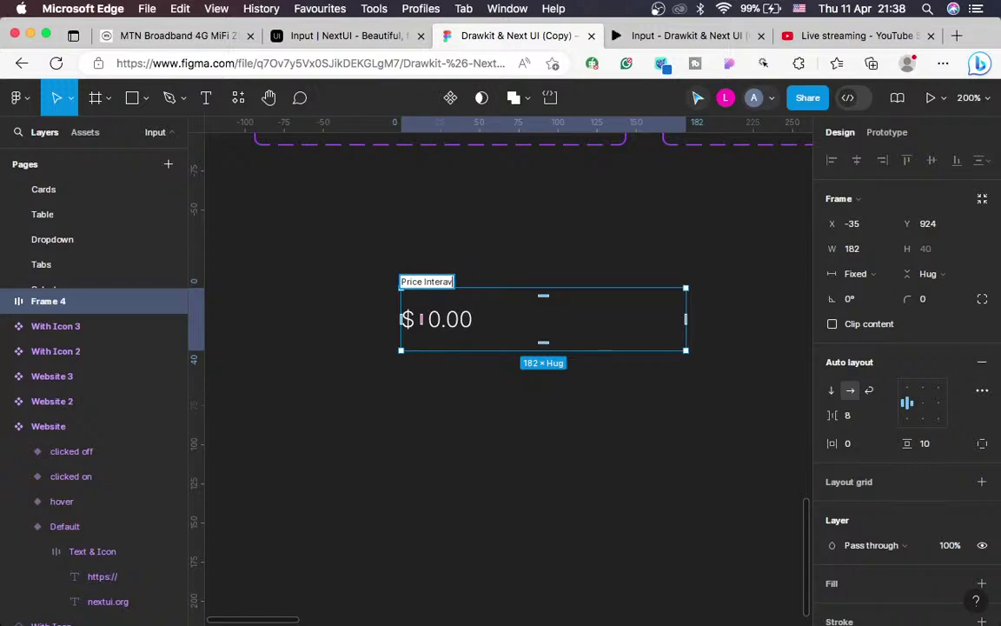
key(BackSpace)
text(ction)
key(Return)
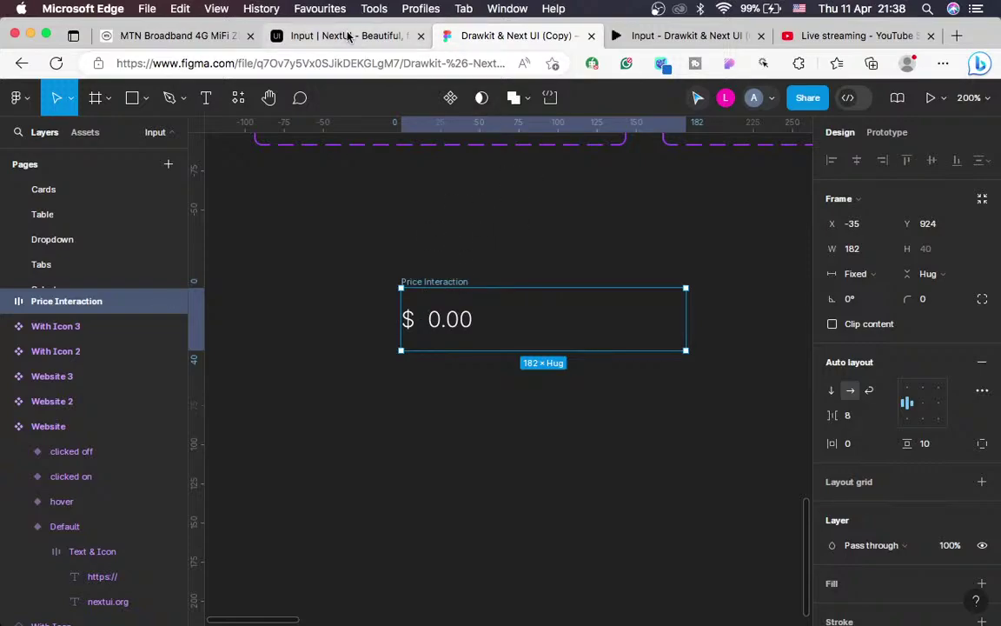
Inspect the size and padding of the first Price input's outer wrapper in the NextUI documentation
click(320, 36)
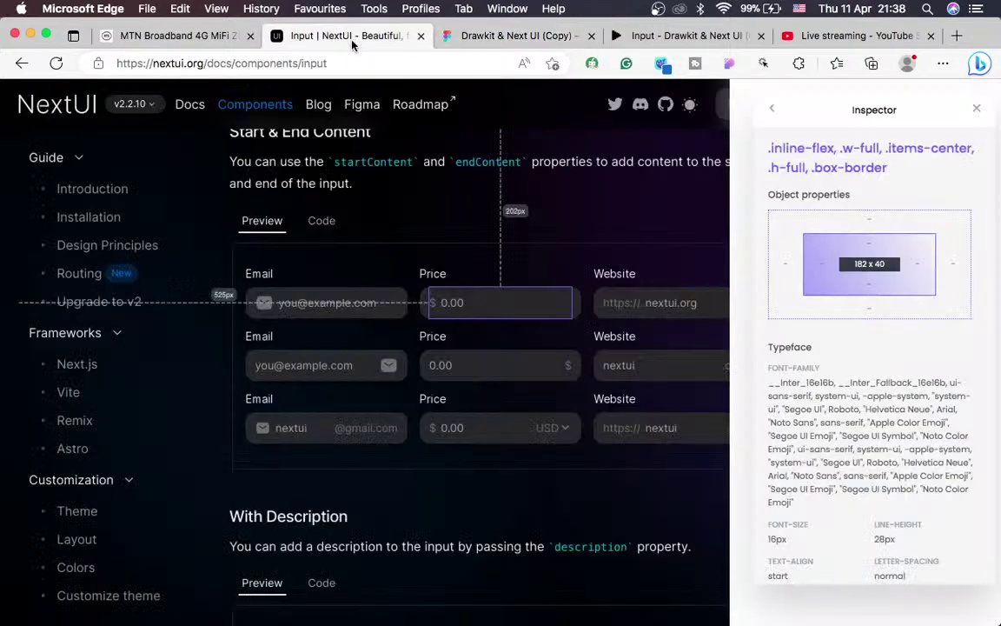
right_click(423, 313)
click(756, 321)
scroll(753, 320, up, 5)
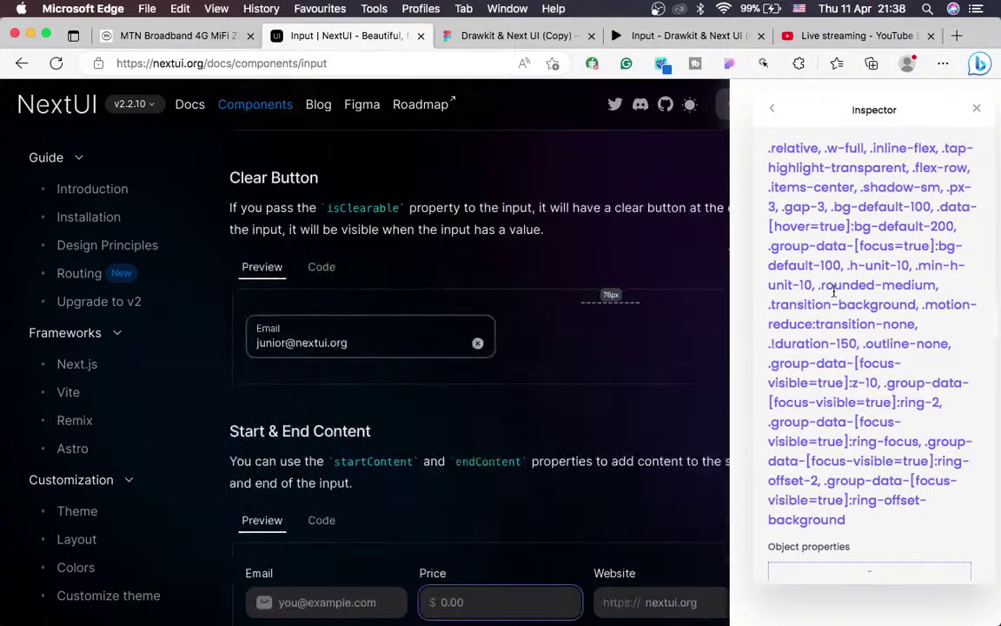
scroll(753, 320, down, 4)
scroll(852, 352, down, 5)
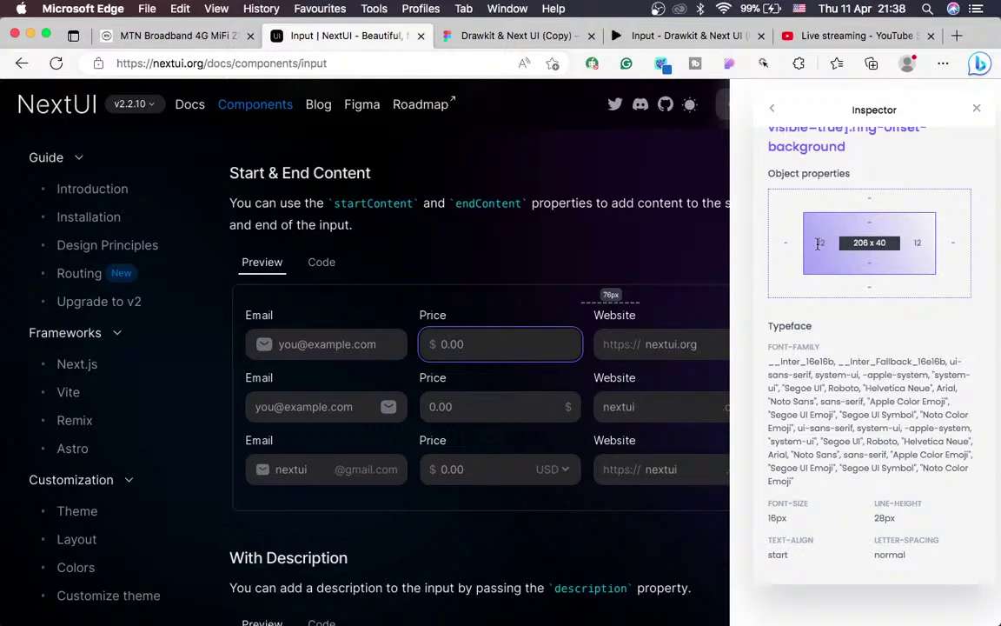
Back in the Figma file, wrap Price Interaction in an auto layout frame with horizontal padding 12 and vertical padding 0
click(498, 37)
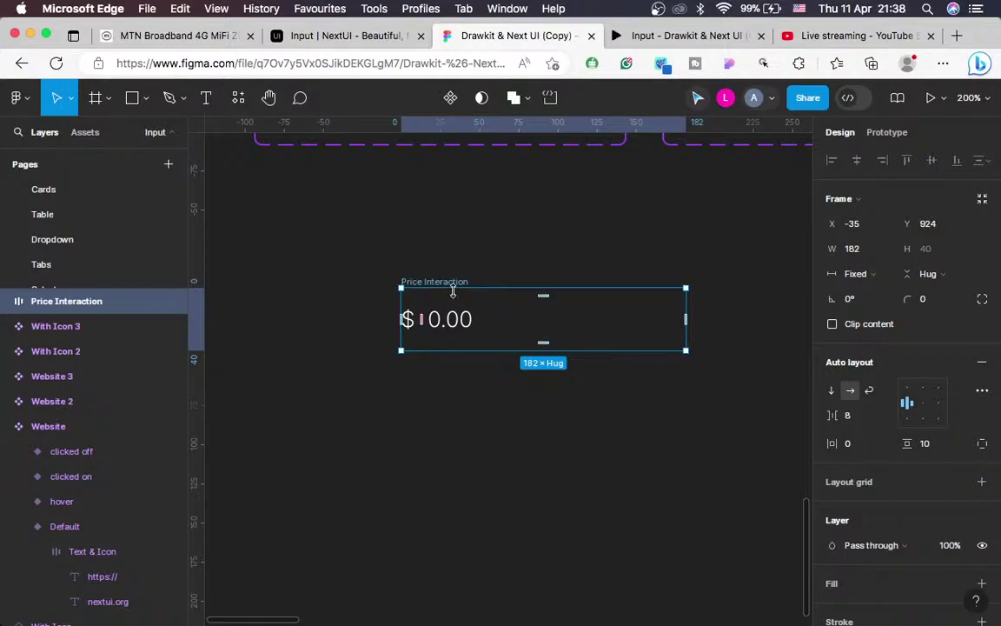
key(shift+a)
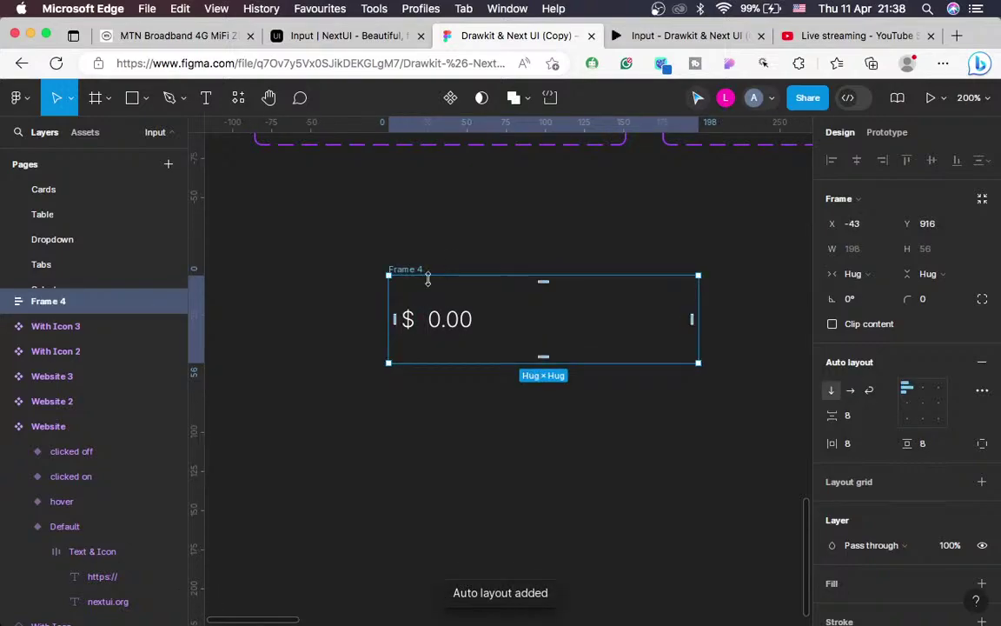
click(851, 445)
text(12)
key(Return)
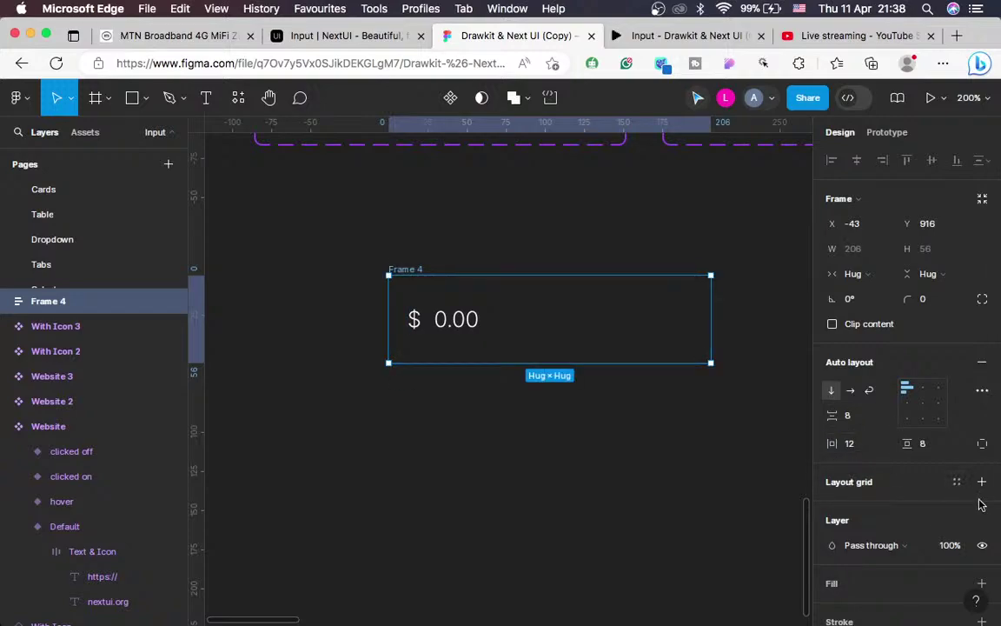
click(923, 445)
text(0)
key(Return)
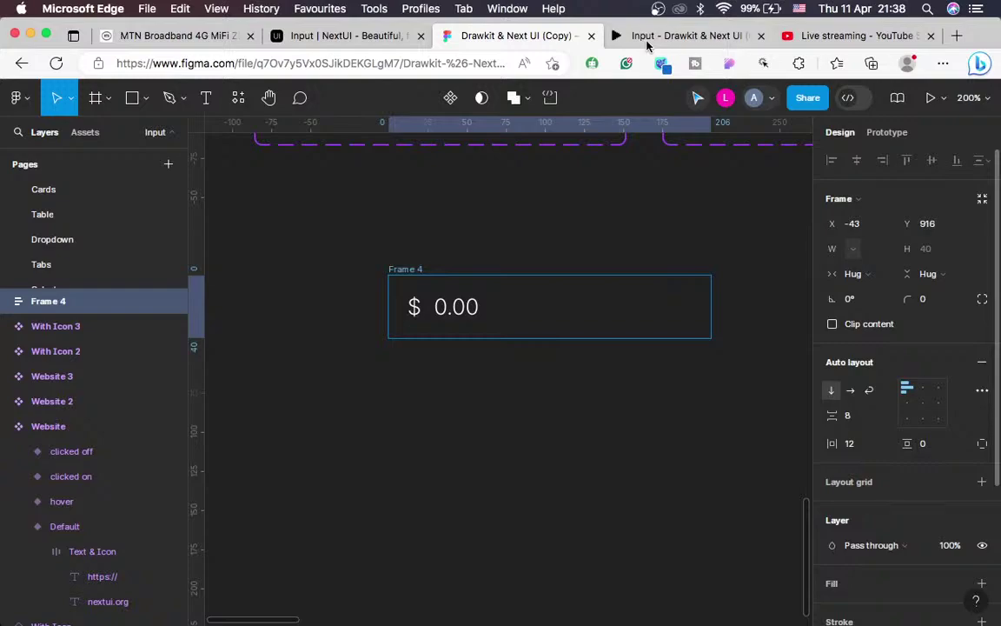
Check the Price input's colours and border radius in the NextUI documentation, and copy its background colour #27272a
click(648, 38)
click(268, 36)
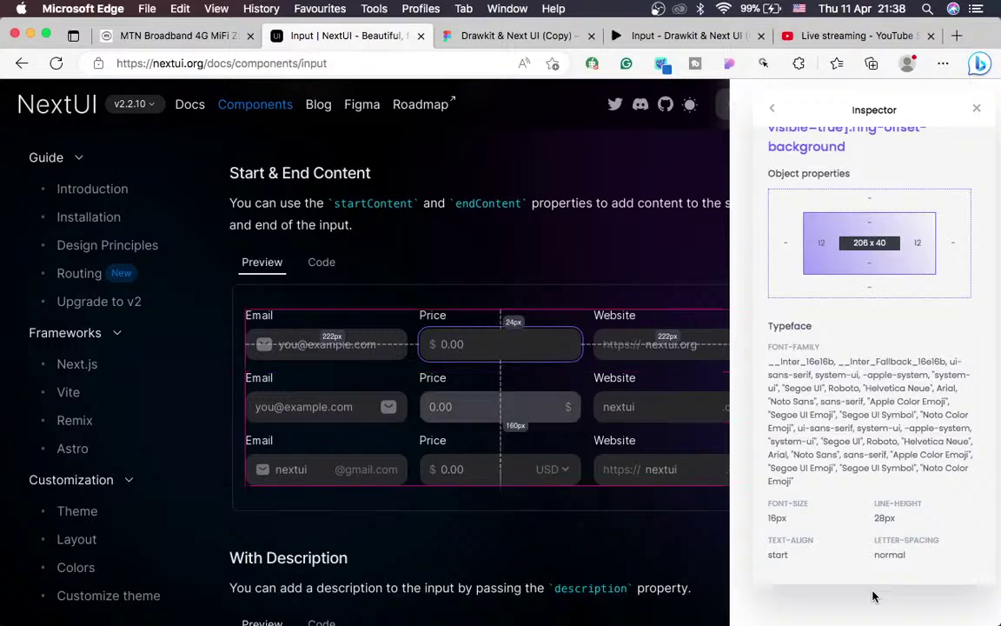
scroll(985, 548, down, 5)
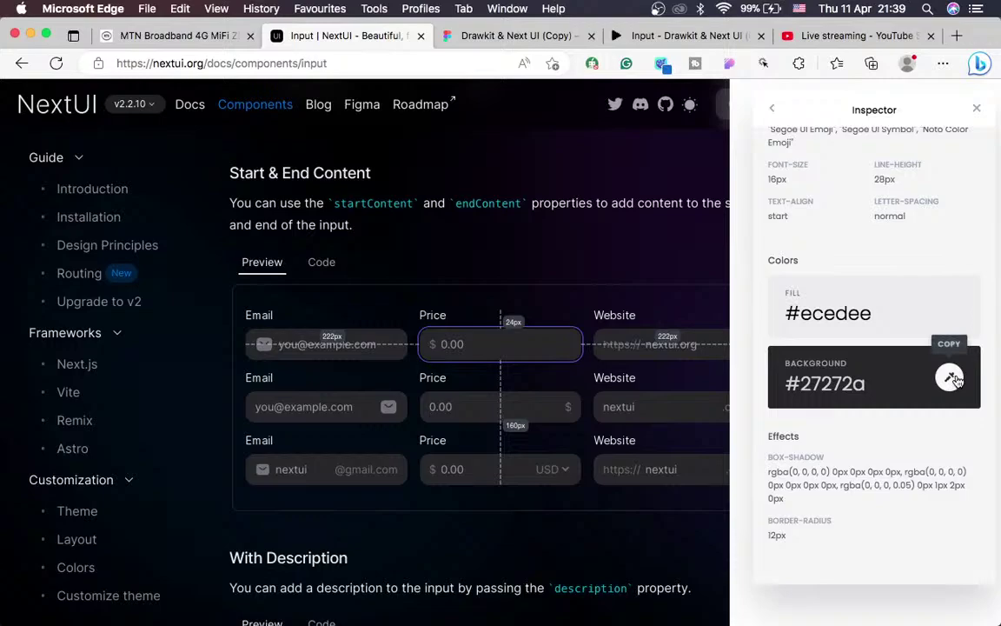
click(954, 380)
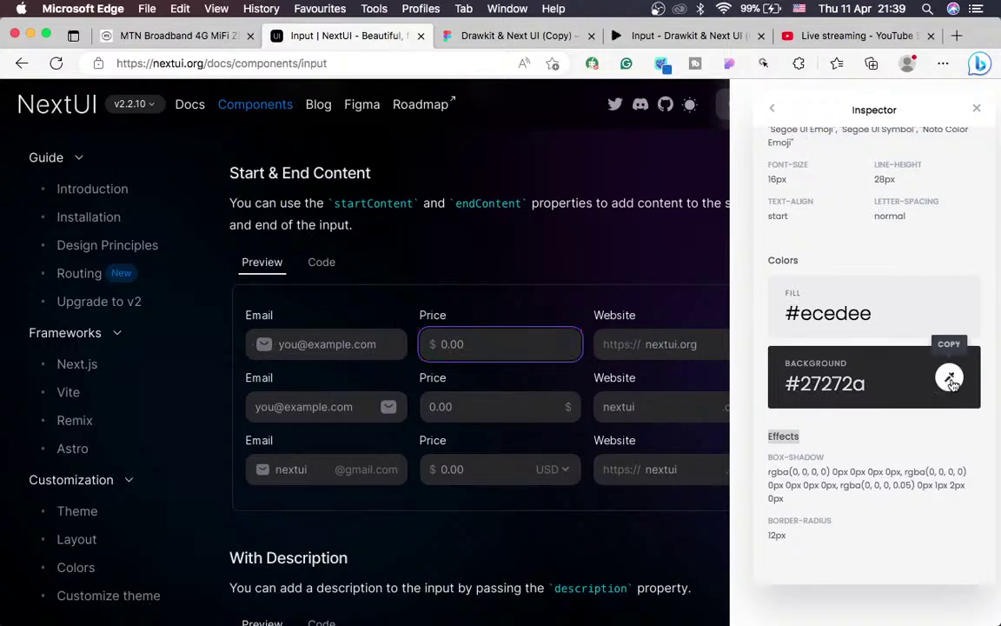
Return to the Figma file and set the outer price frame's corner radius to 12
click(448, 35)
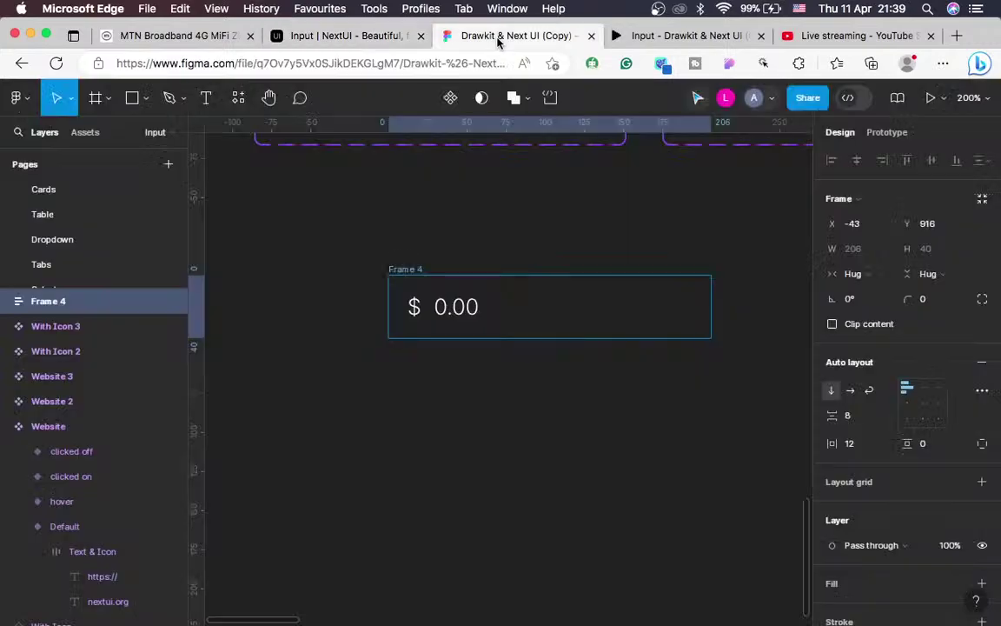
click(928, 301)
text(12)
key(Return)
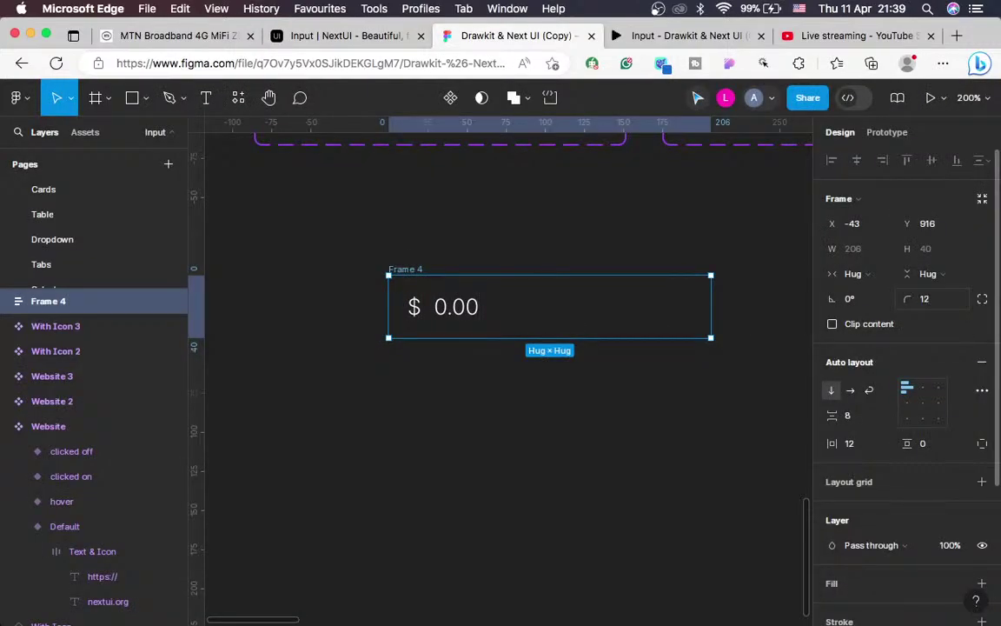
Add a 27272A fill to the outer price frame and deselect it
scroll(923, 465, down, 5)
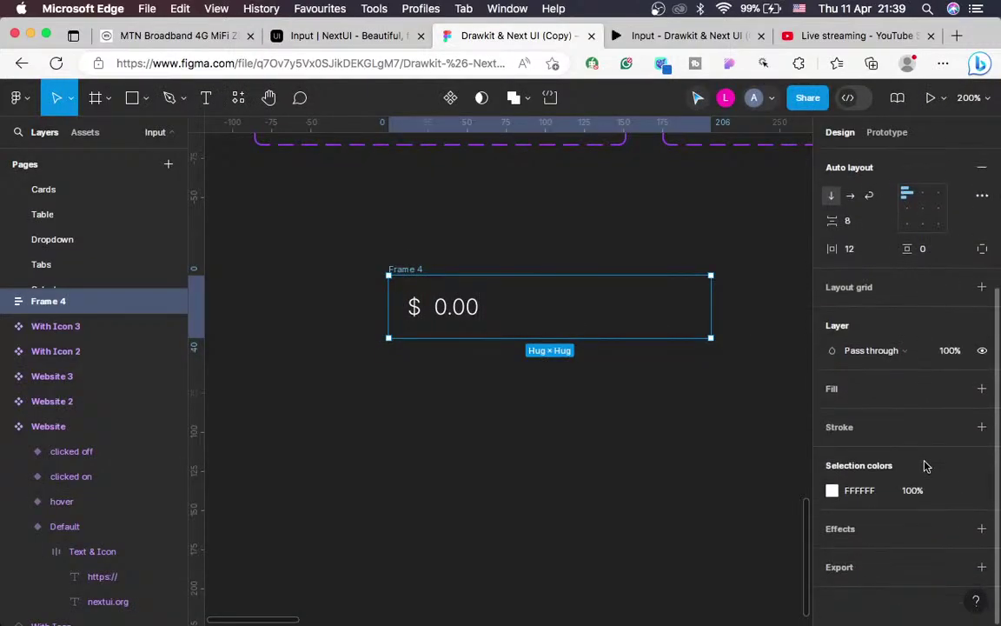
click(982, 389)
click(858, 414)
text(27272A)
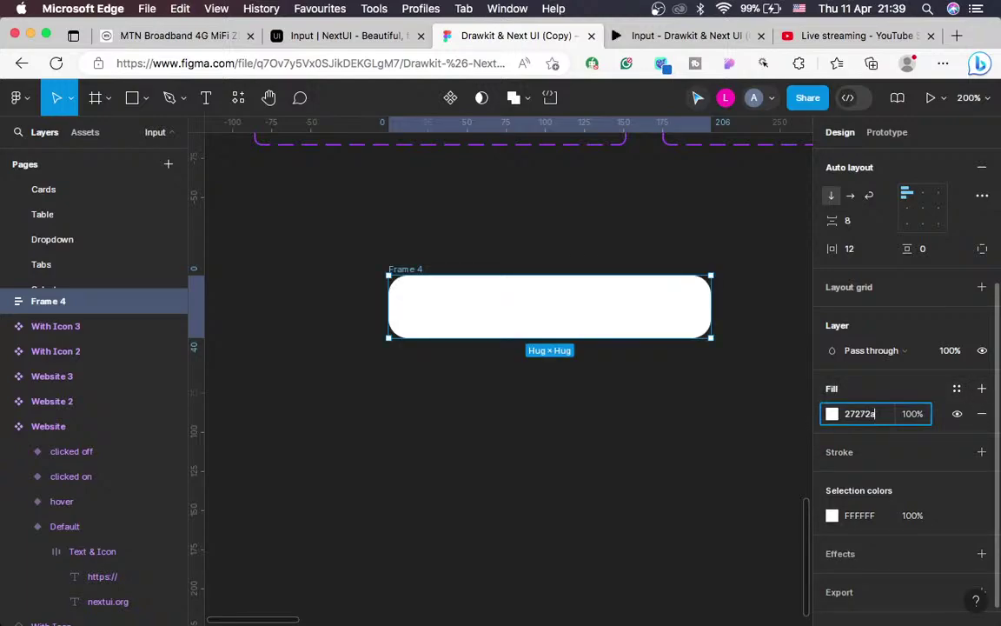
key(Return)
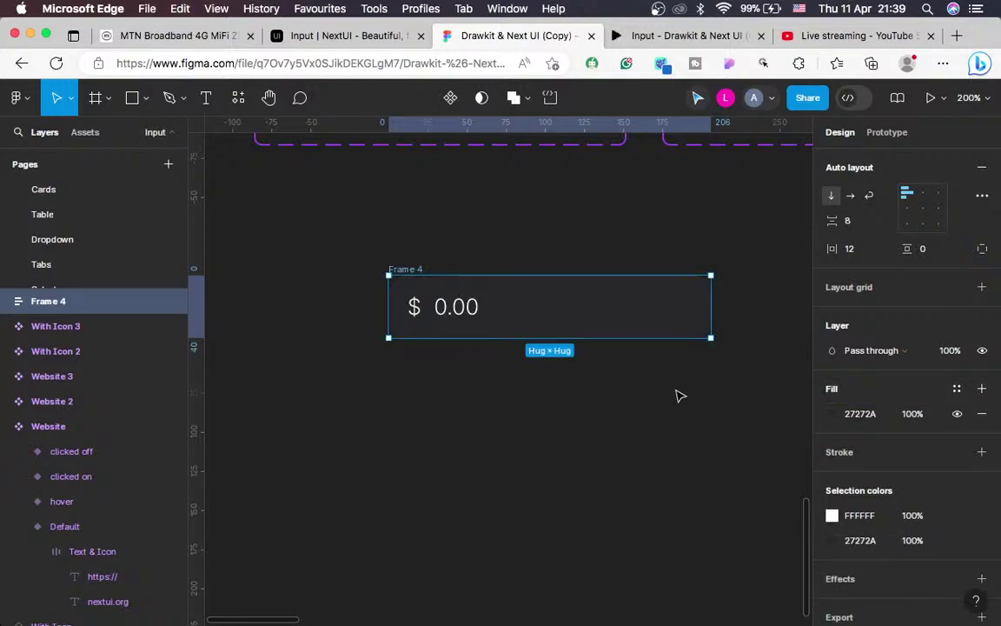
click(681, 396)
Check the live stream's status and chat in OBS and YouTube Studio, and return to the Figma file
ctrl+scroll(680, 396, down, 2)
ctrl+scroll(677, 395, up, 2)
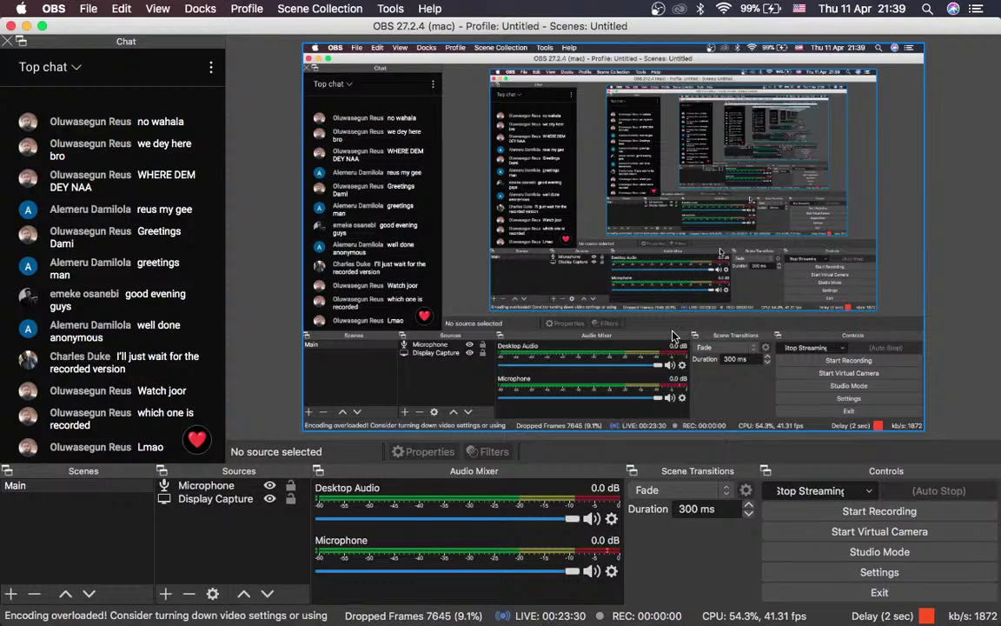
key(ctrl+Right)
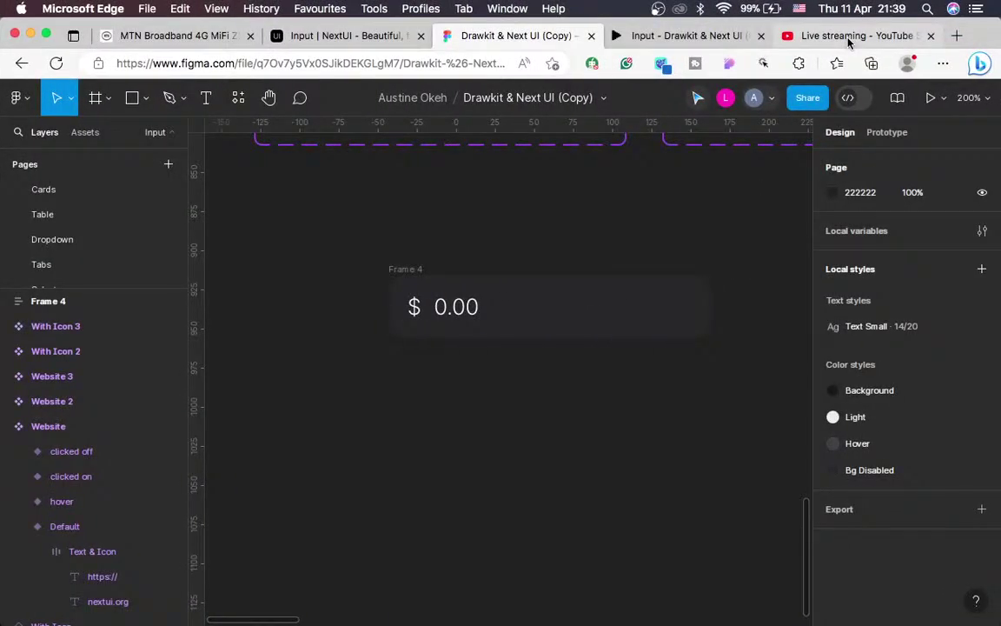
click(850, 36)
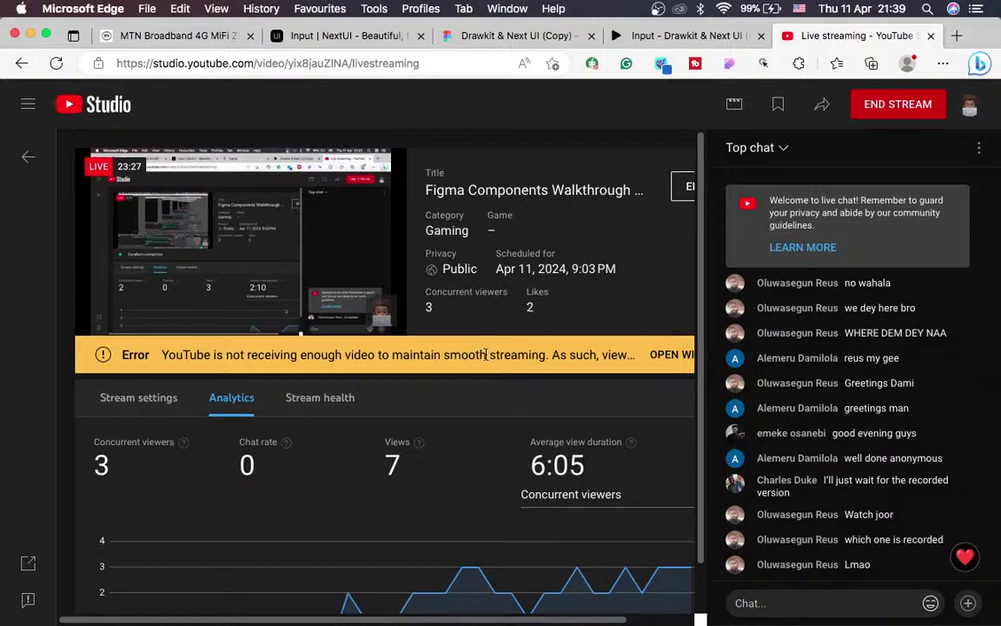
click(466, 37)
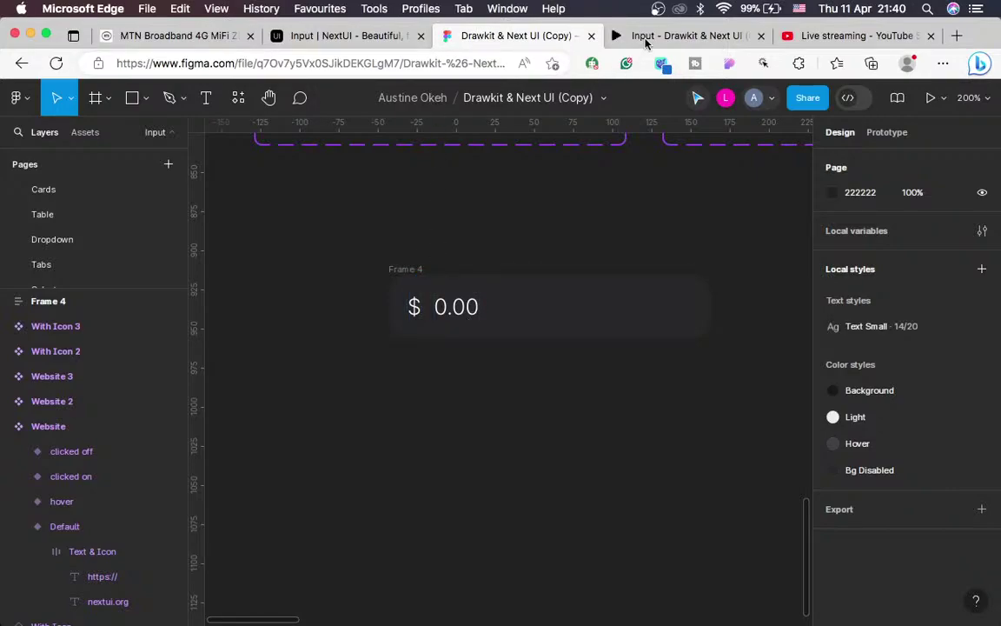
Examine the first Price input's default and hover appearance in the NextUI documentation
click(317, 39)
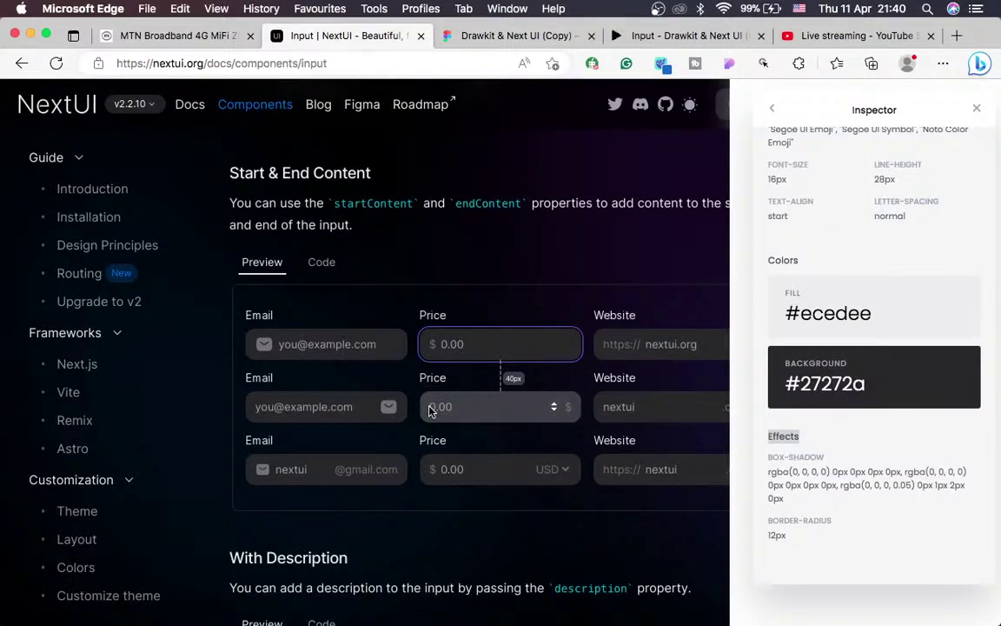
click(432, 356)
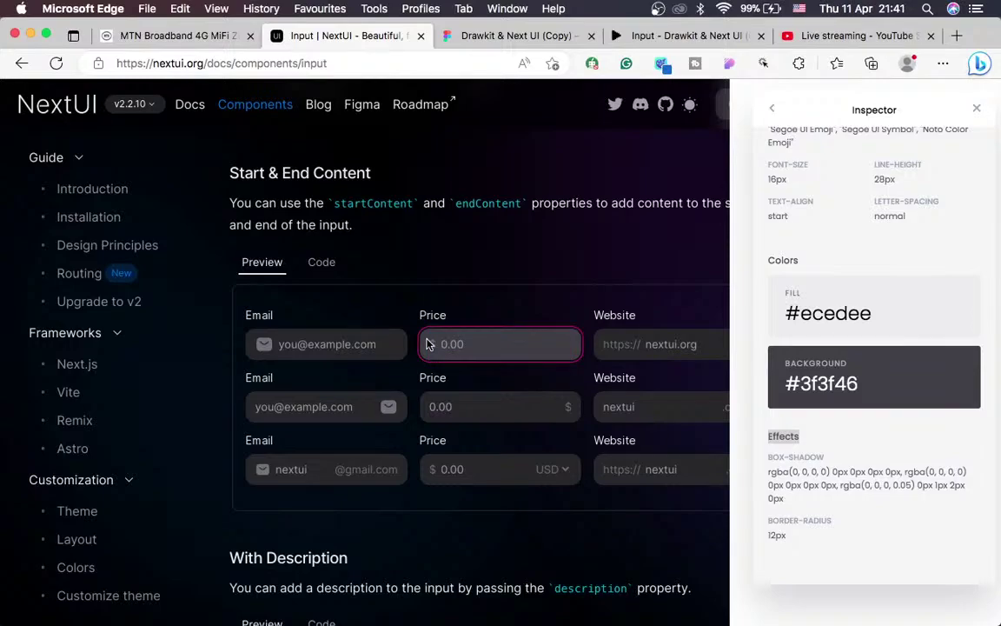
scroll(458, 297, down, 2)
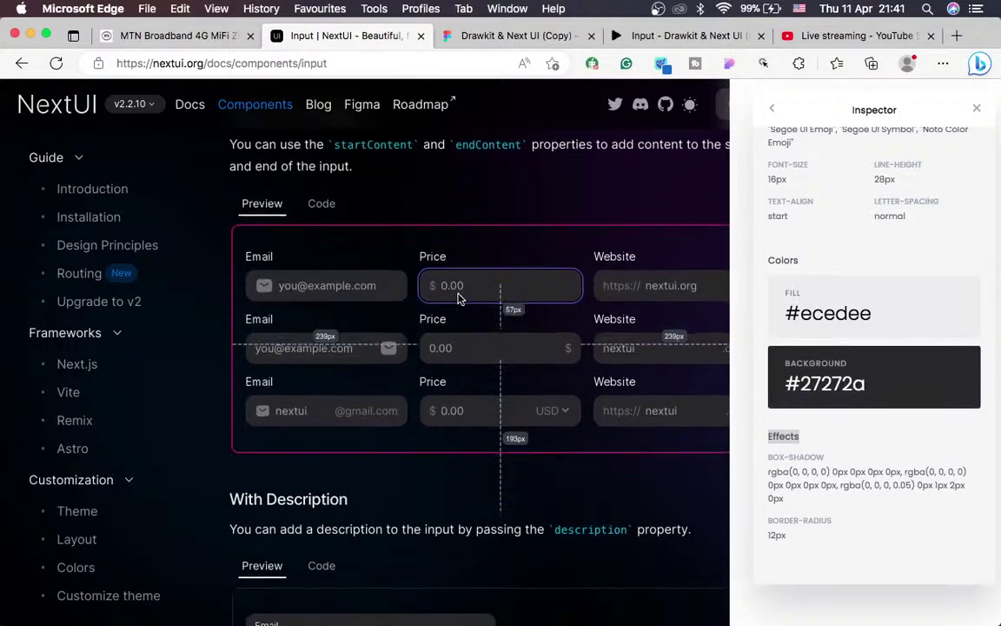
scroll(458, 297, down, 1)
scroll(446, 276, up, 2)
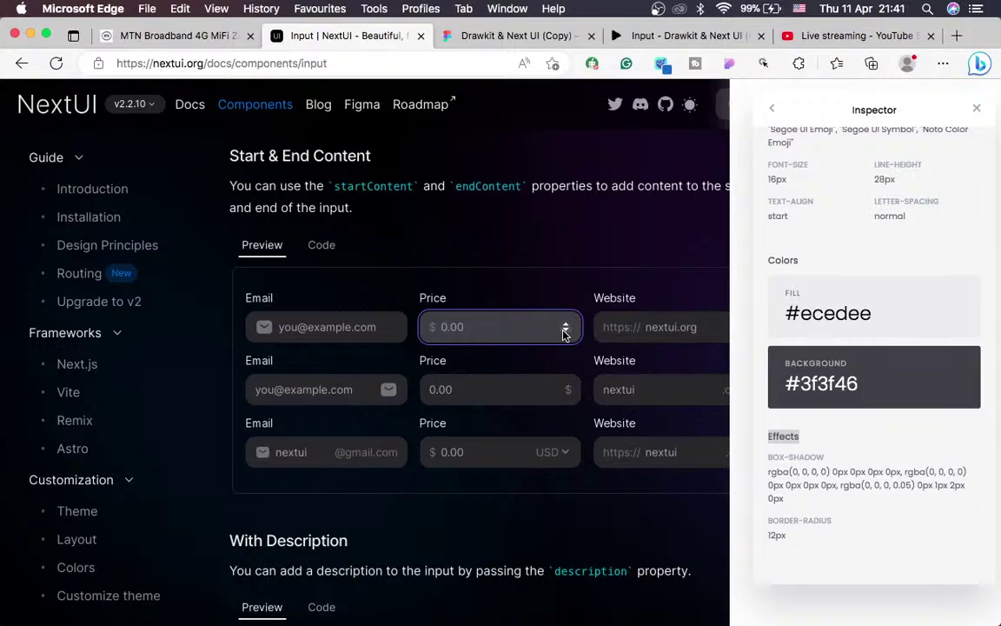
In the Figma file, copy the A1A1AA colour from the Default variant of the Website 2 component
click(488, 36)
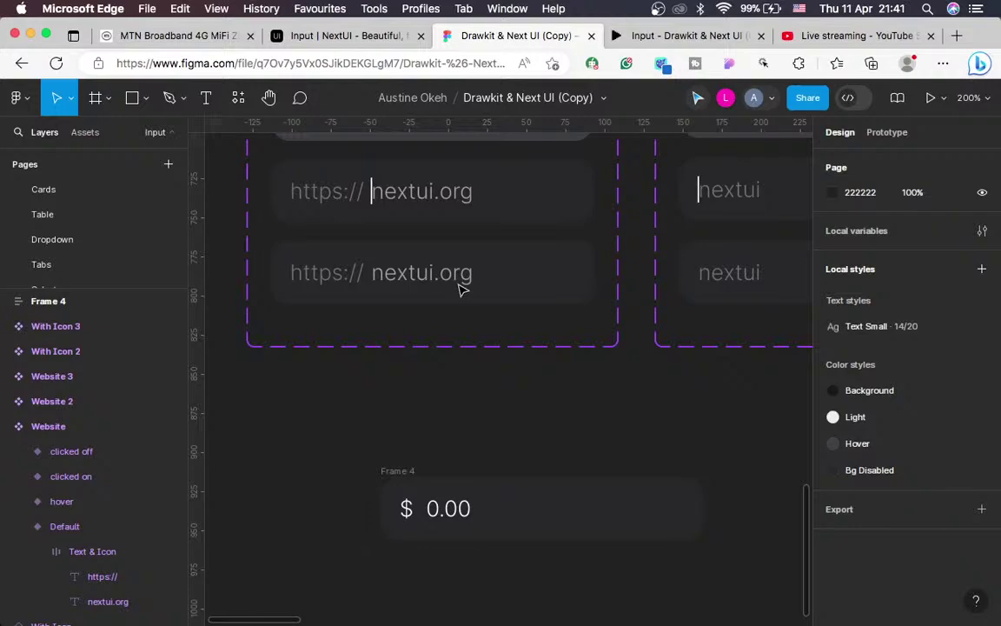
scroll(460, 290, right, 5)
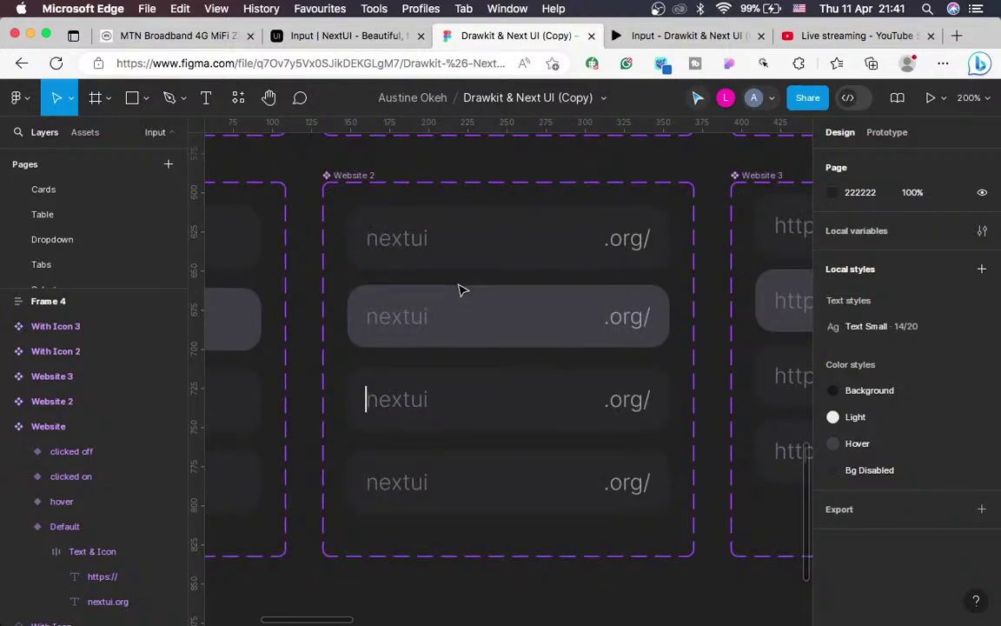
scroll(461, 289, up, 2)
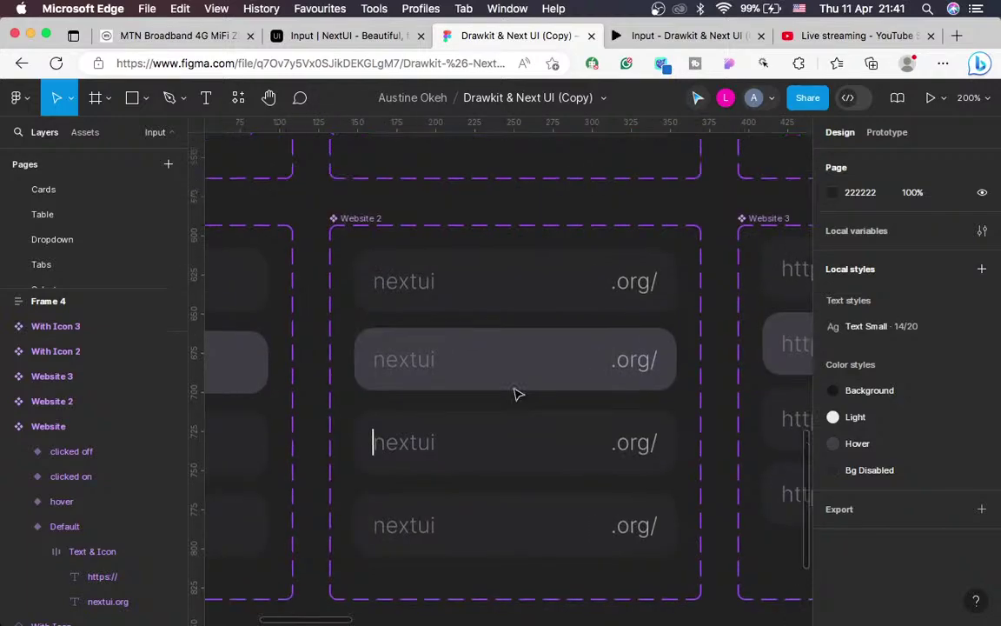
click(596, 308)
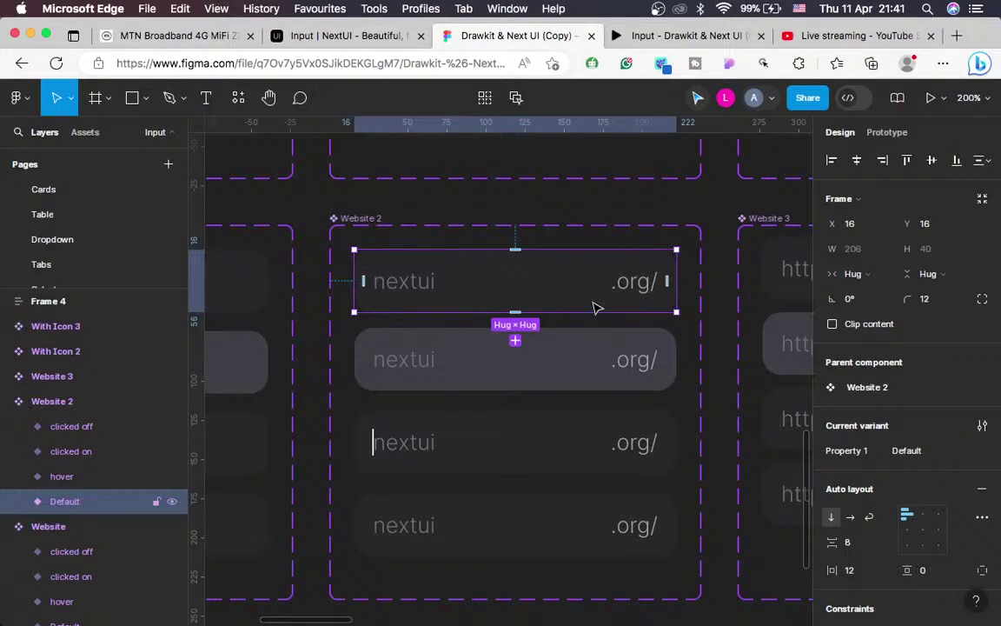
scroll(904, 391, down, 10)
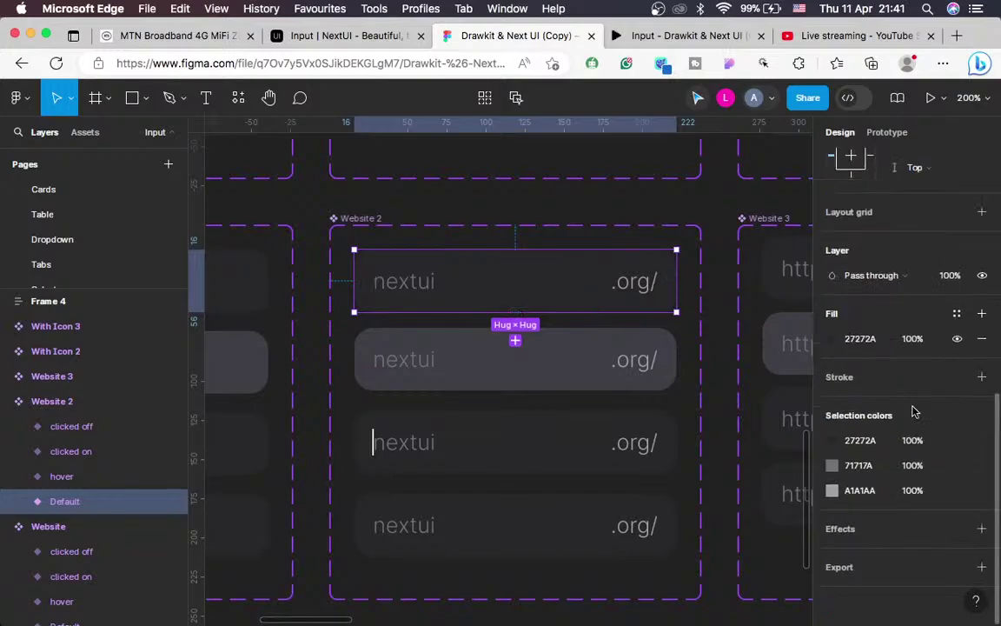
click(854, 492)
key(super+c)
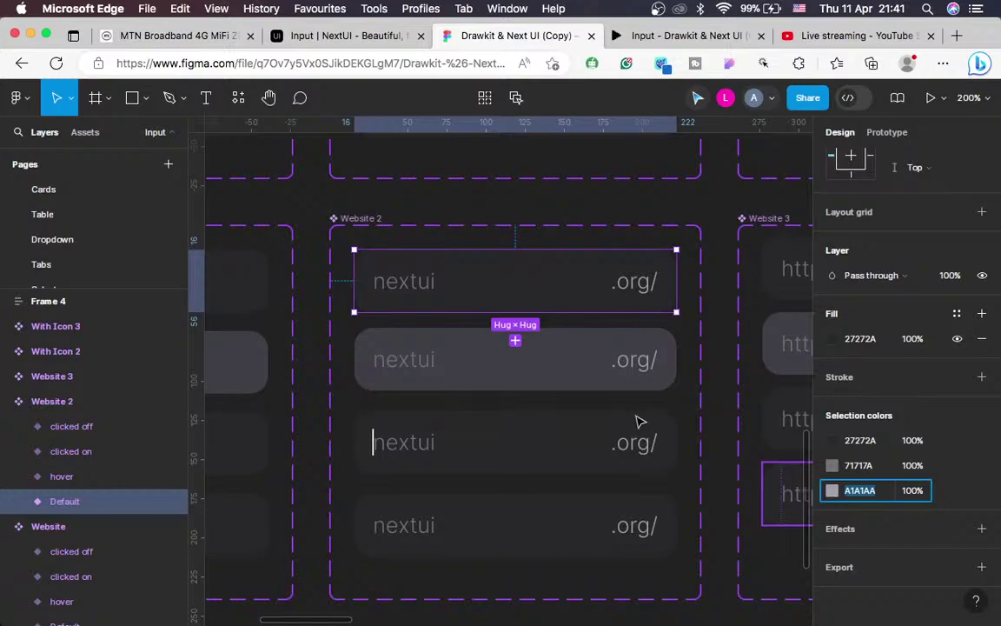
Set the fill of the "0.00" text in the price frame to A1A1AA
scroll(639, 421, down, 4)
scroll(639, 422, down, 8)
scroll(639, 422, left, 8)
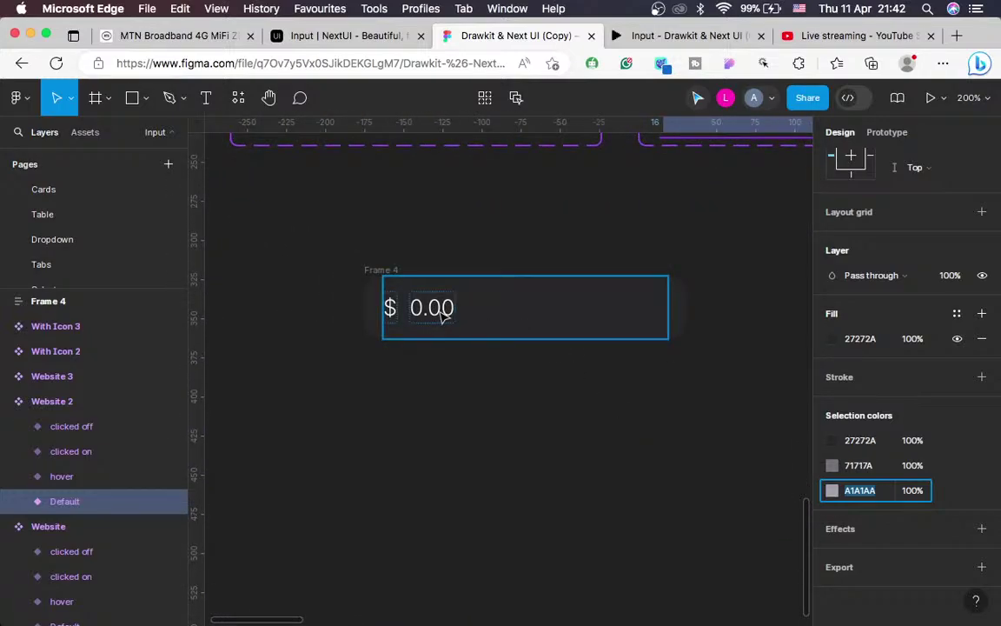
click(441, 313)
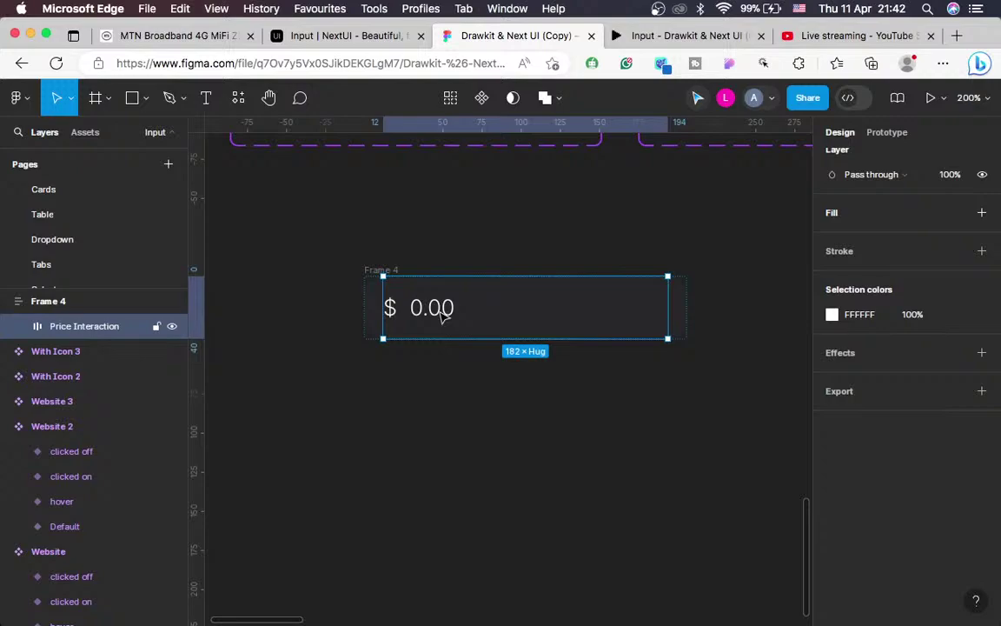
double_click(440, 313)
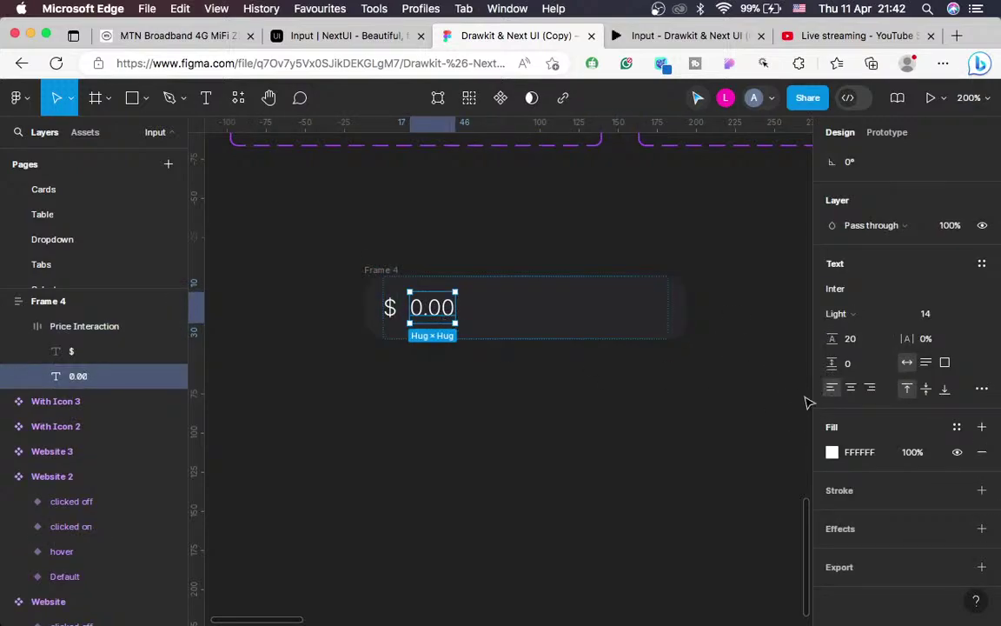
click(860, 456)
text(A1A1AA)
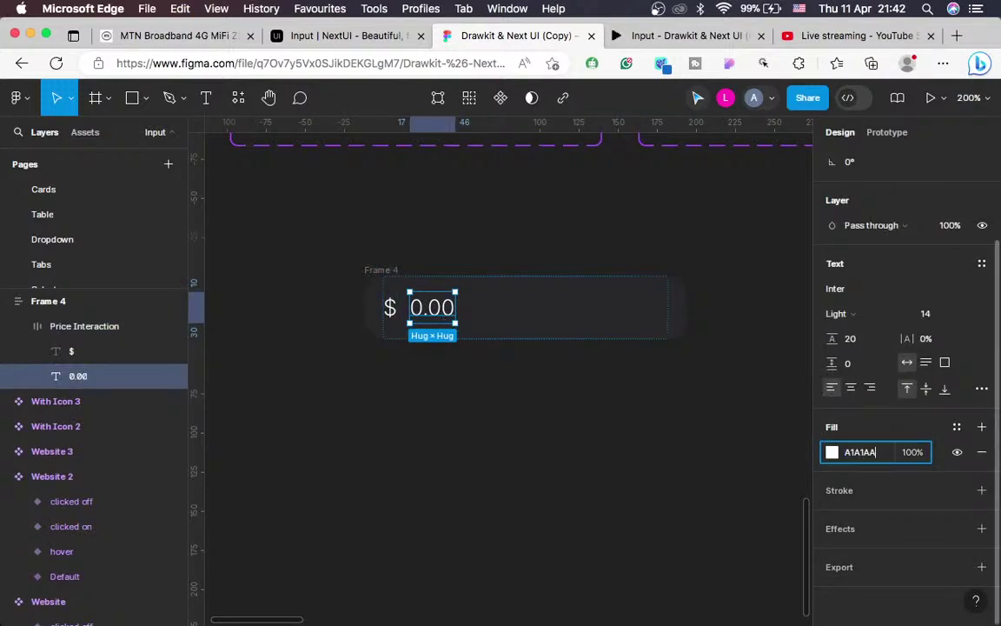
key(Return)
Copy the 71717A colour from the Default variant of the Website 2 component
scroll(722, 422, up, 5)
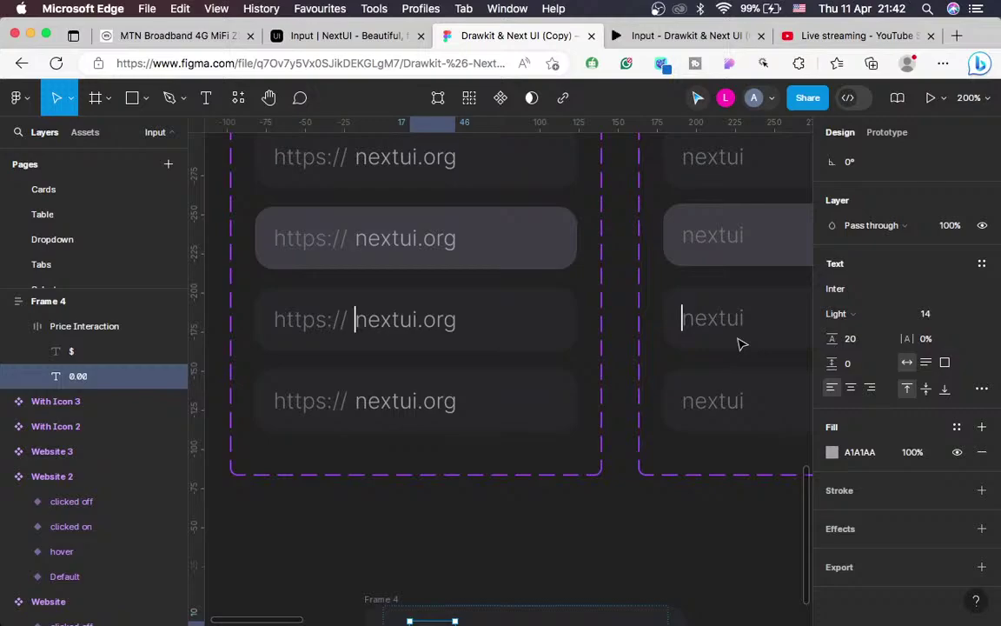
scroll(737, 339, right, 5)
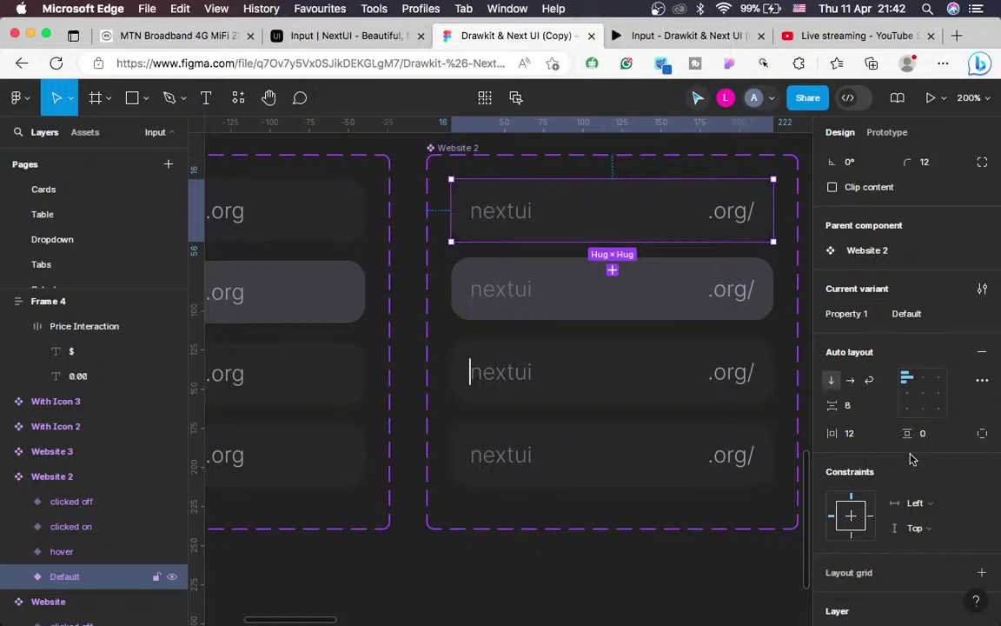
scroll(912, 459, down, 5)
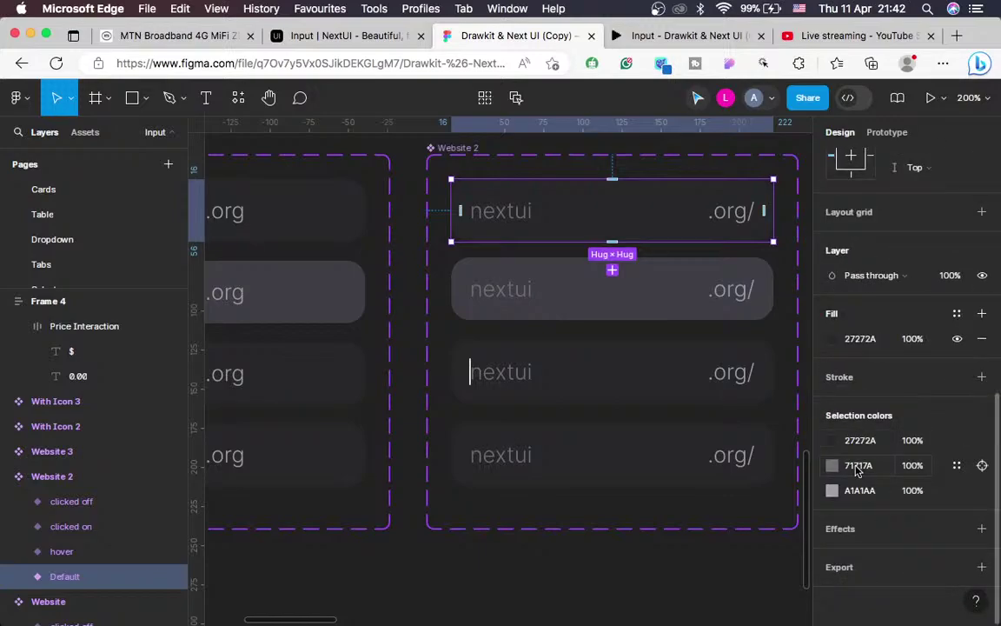
click(857, 465)
key(super+c)
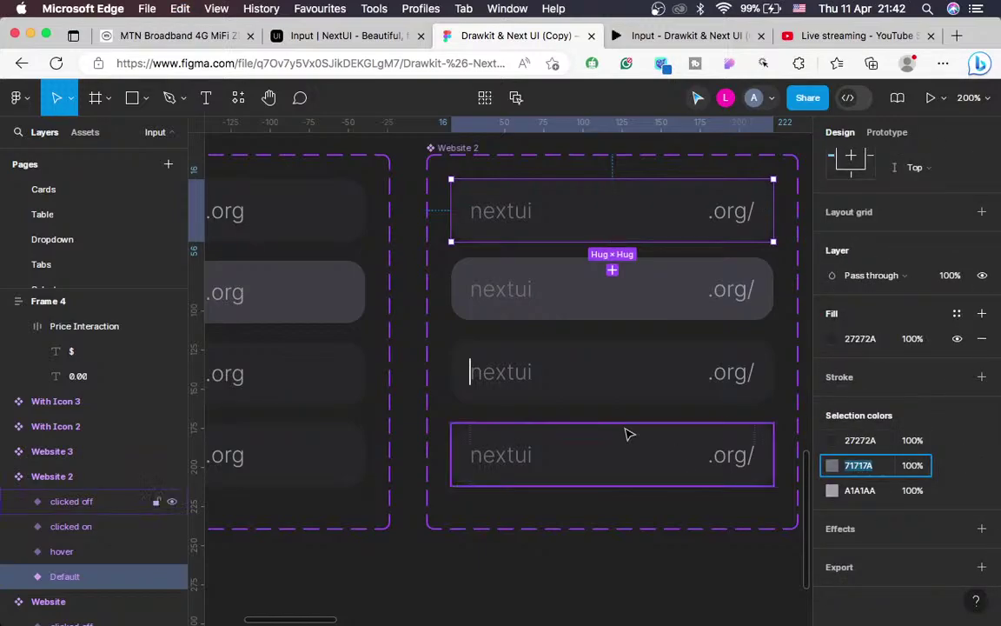
Set the fill of the "$" text in the price frame to 71717A and deselect it
scroll(627, 433, down, 8)
scroll(627, 433, left, 5)
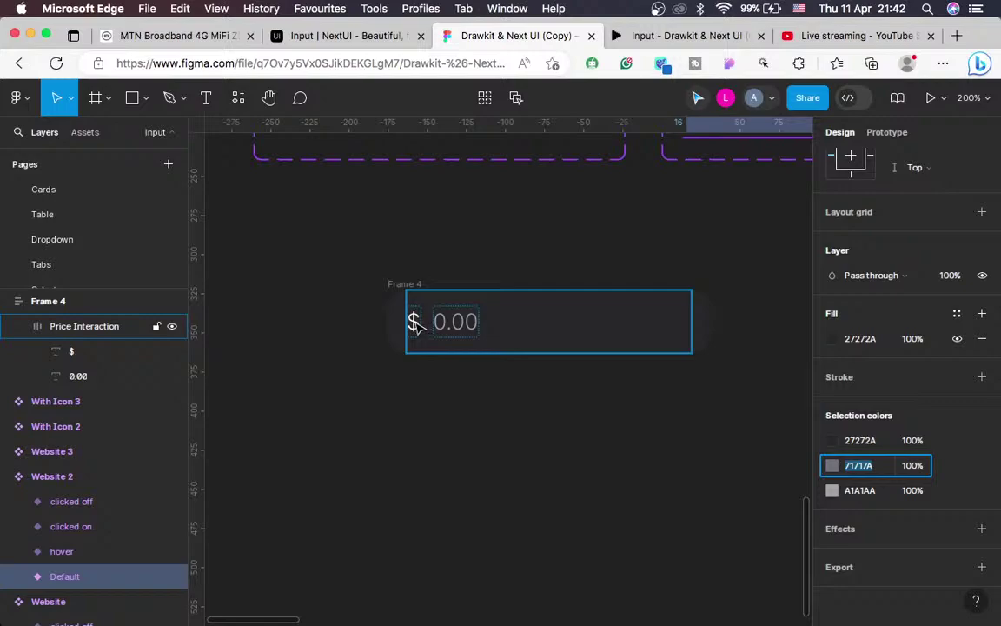
click(414, 322)
click(413, 322)
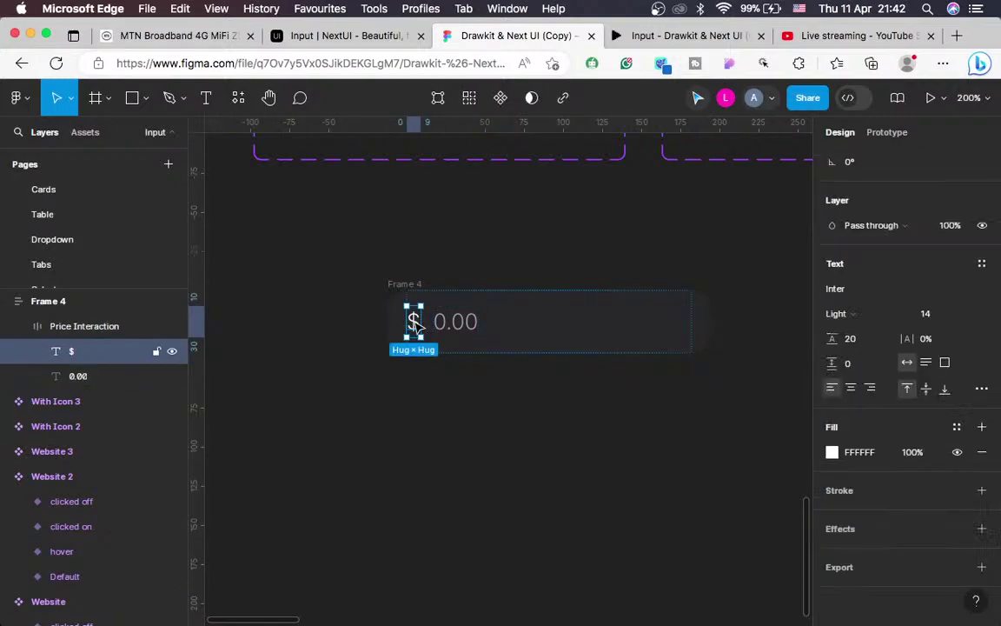
click(859, 452)
text(71717A)
key(Return)
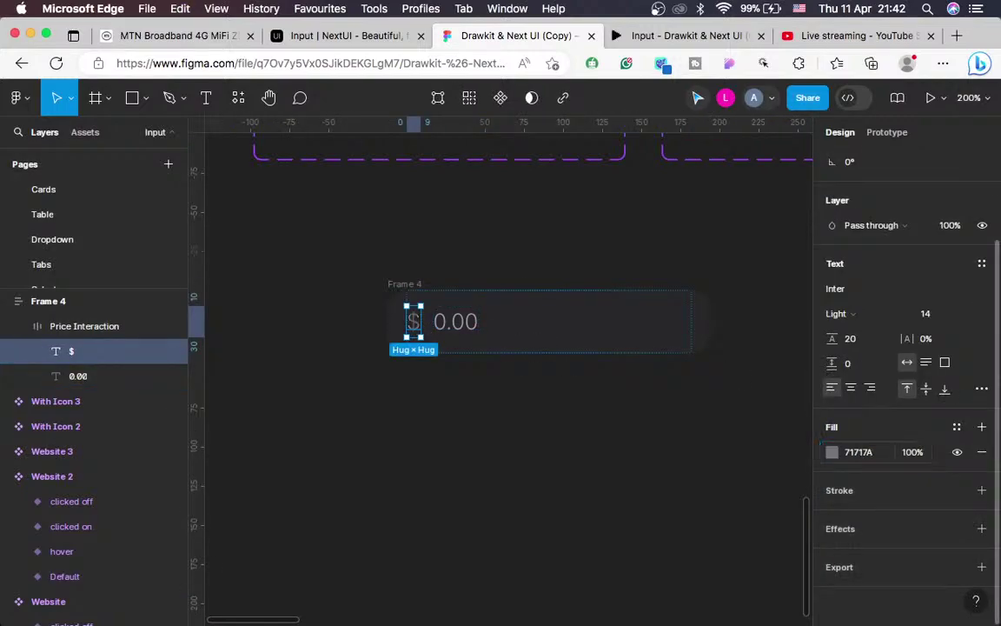
click(567, 498)
key(shift+0)
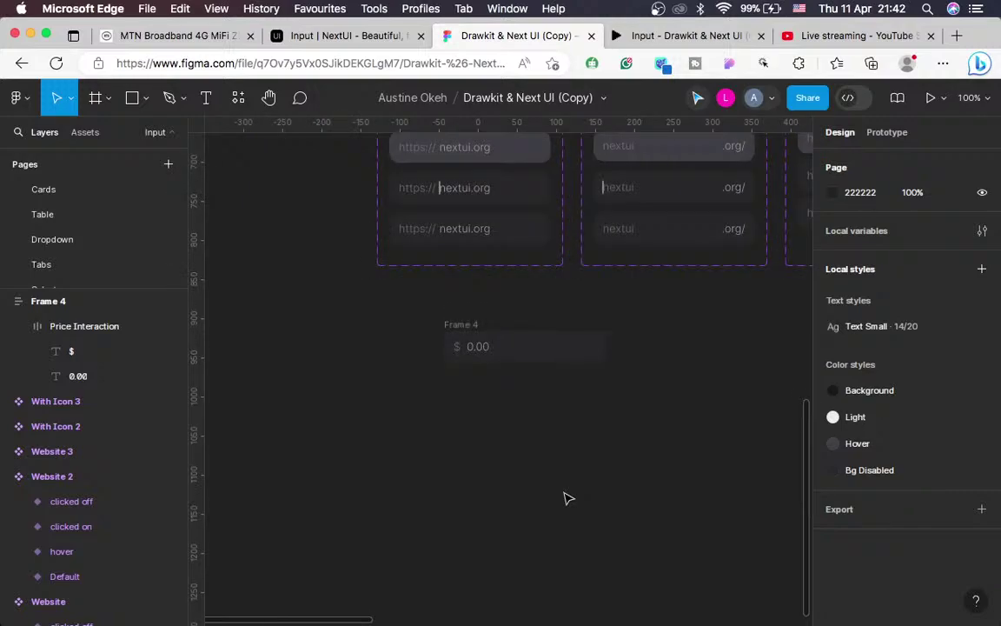
key(super+equal)
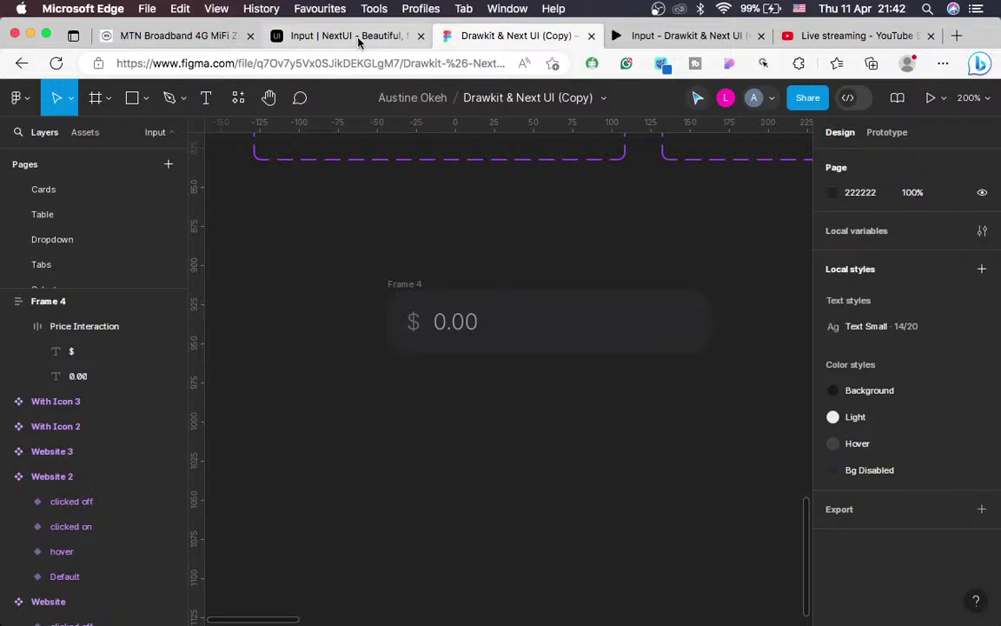
Check the Price input's stepper arrows in the NextUI documentation, and add a 100 × 100 frame with locked proportions beside the Figma price frame
click(320, 36)
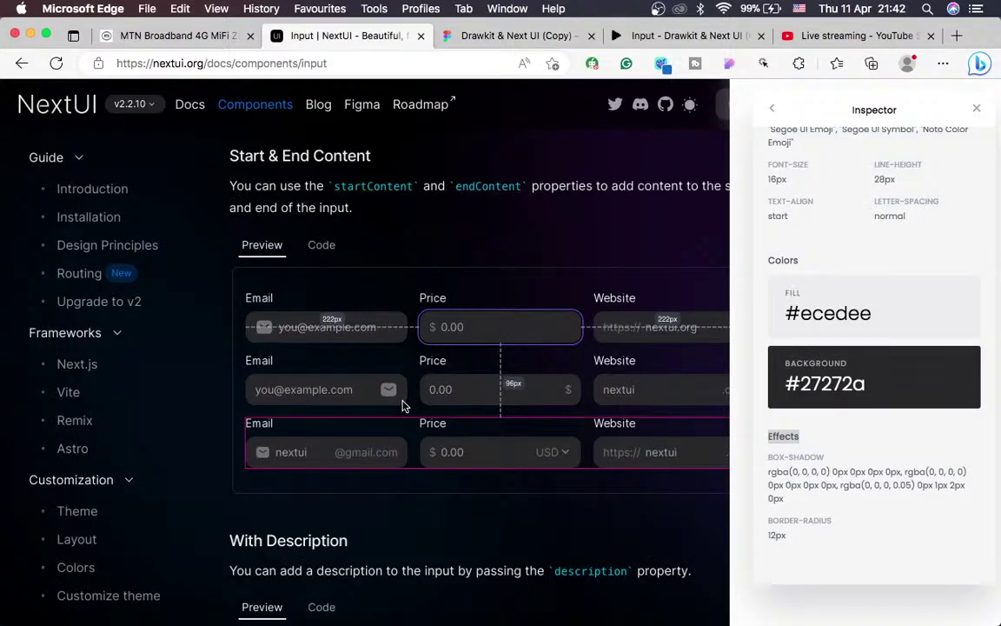
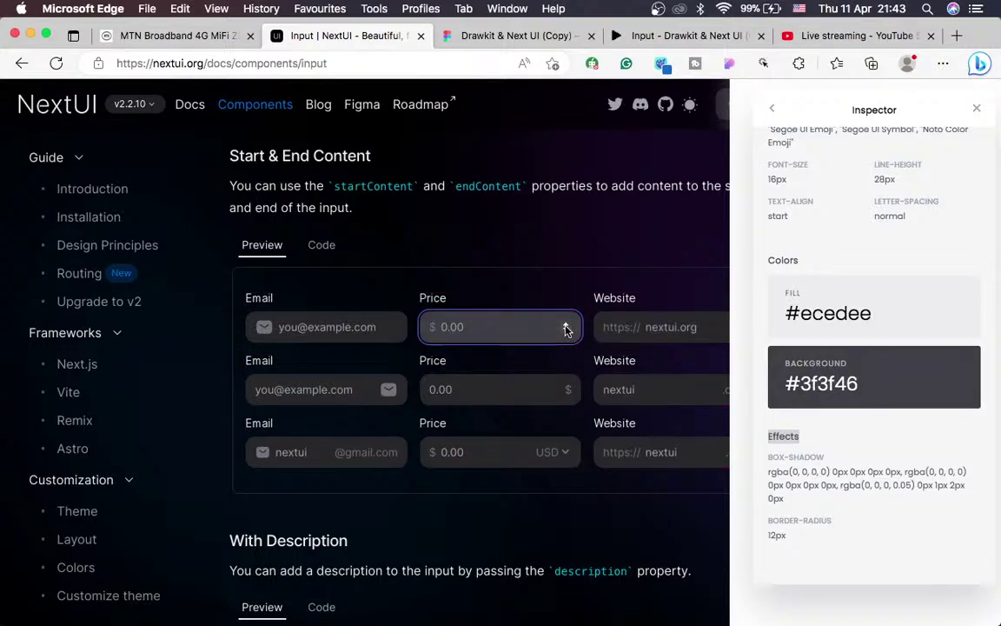
click(478, 39)
scroll(389, 373, left, 5)
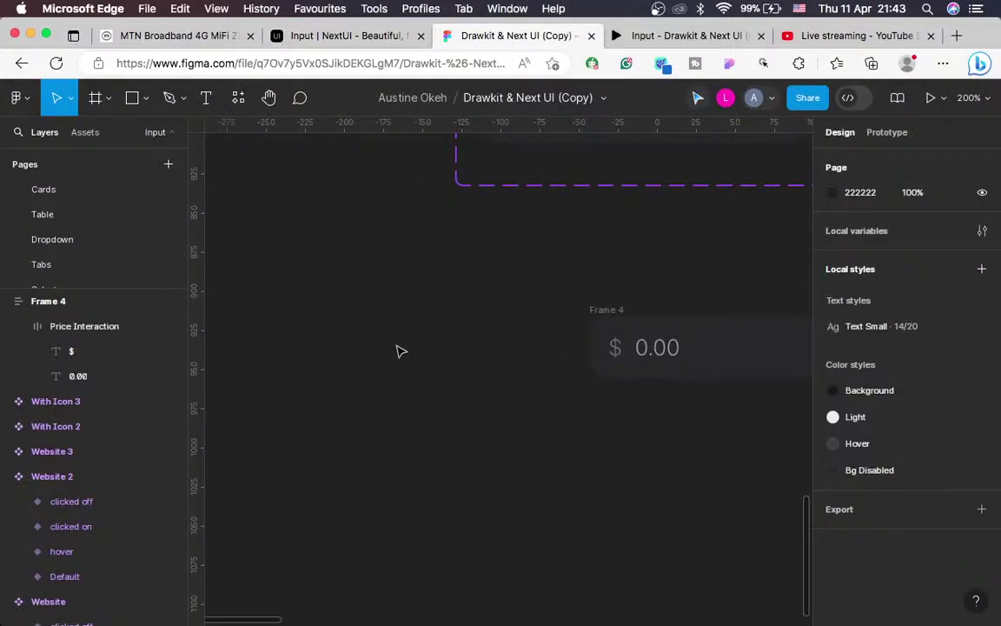
key(f)
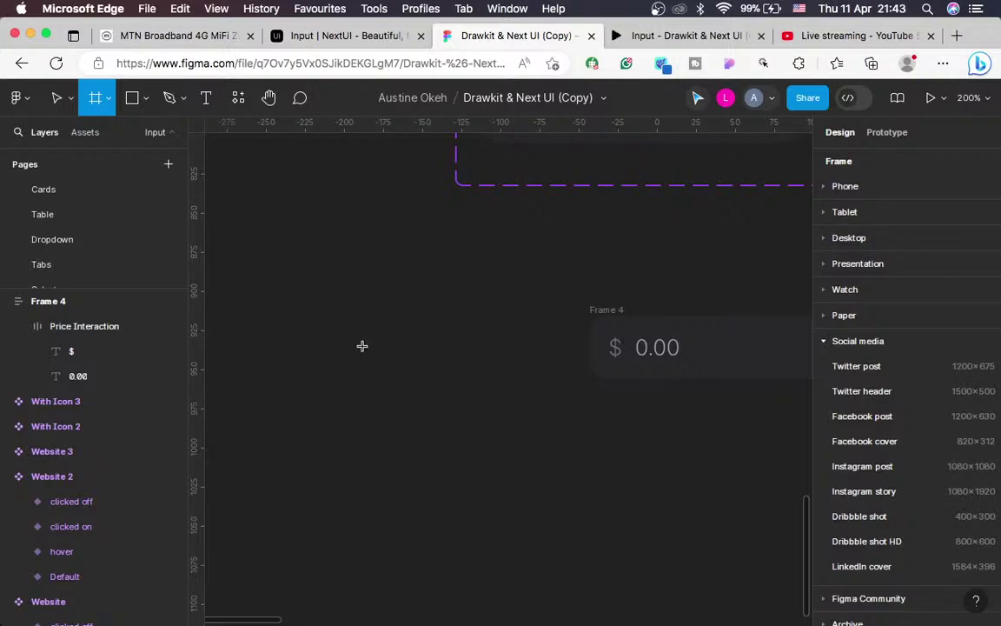
click(417, 304)
click(982, 247)
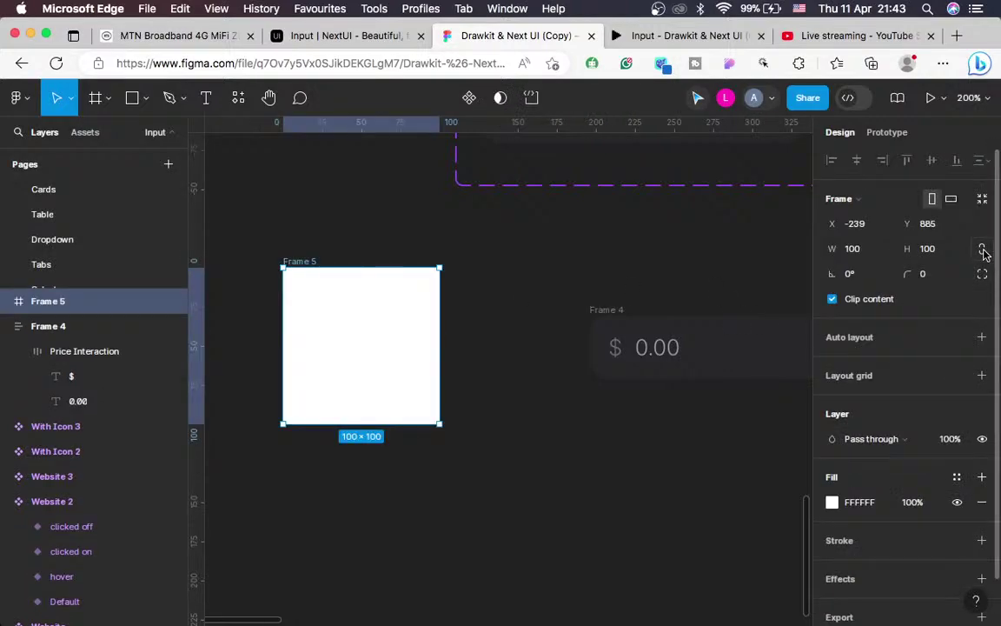
Recheck the stepper arrows in the documentation, then resize the white frame to 10 × 10 and move it to about X -122, Y 941
click(376, 34)
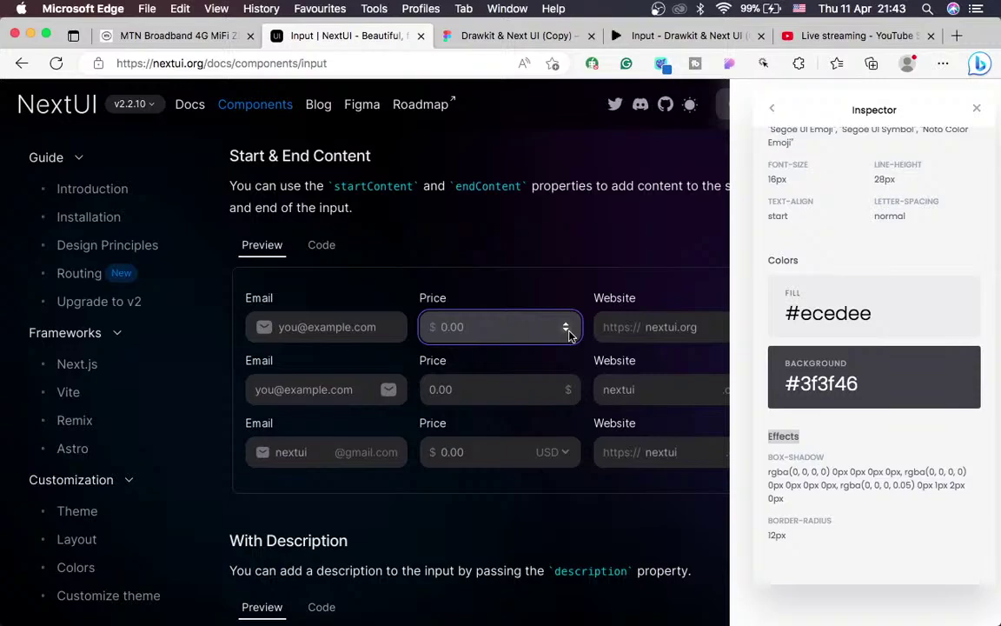
click(488, 36)
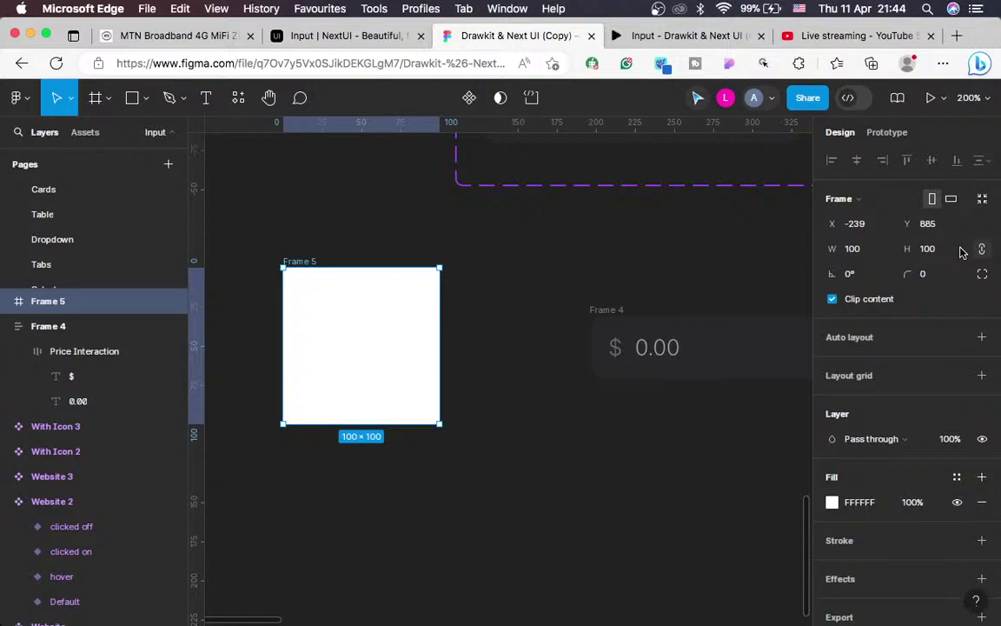
click(933, 250)
text(10)
key(Return)
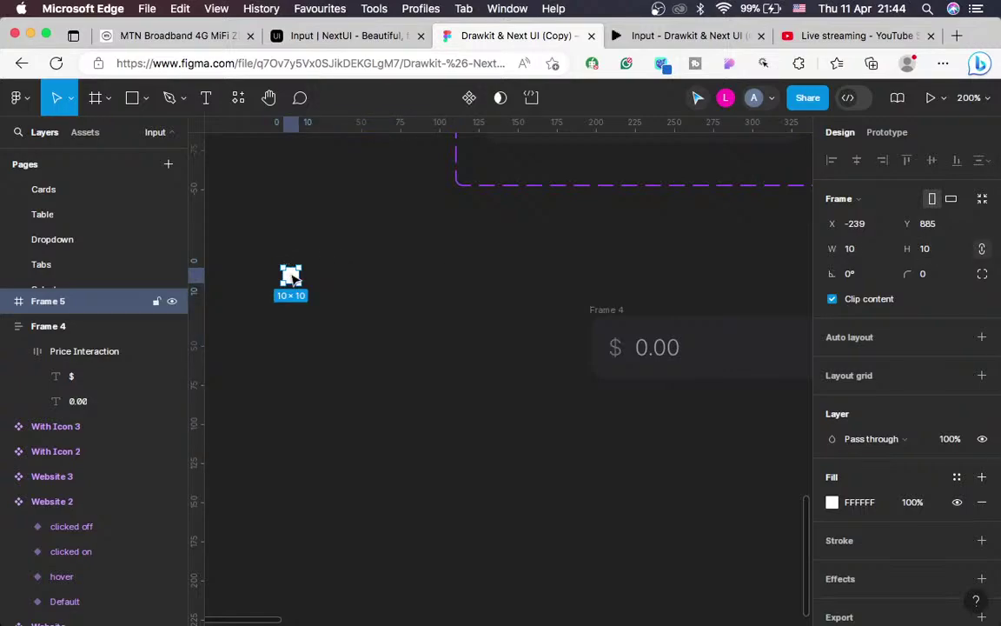
drag(293, 276, 474, 363)
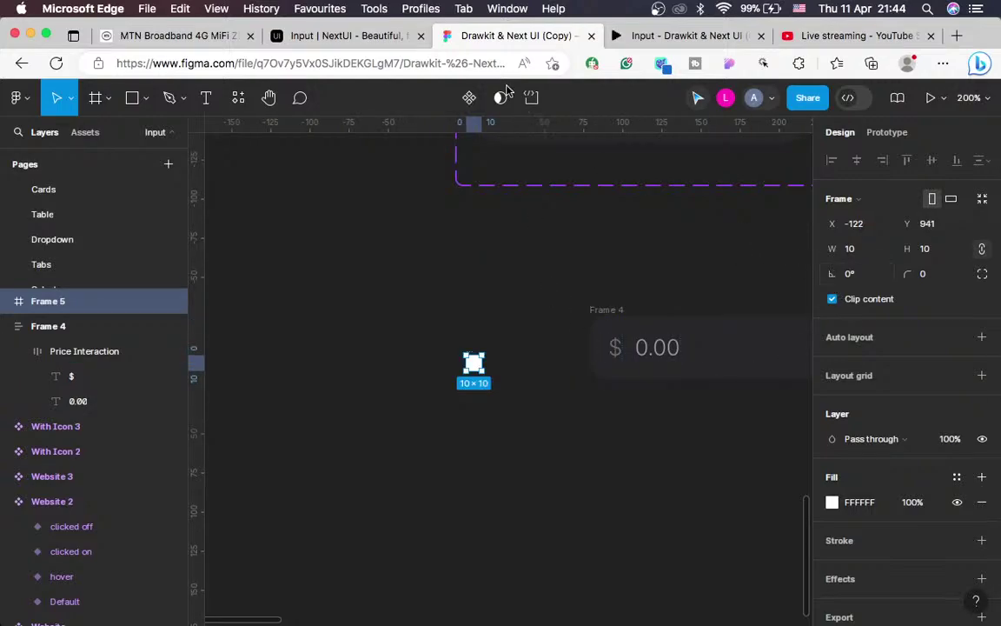
Compare the white frame with the documentation's stepper arrows and reduce it to 8 × 8
click(314, 35)
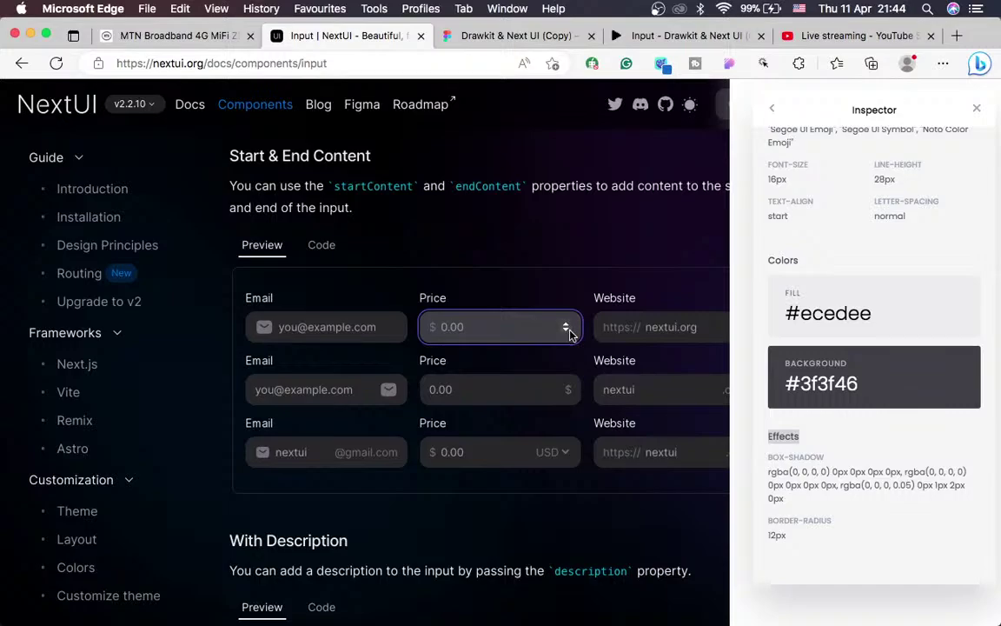
key(ctrl+Tab)
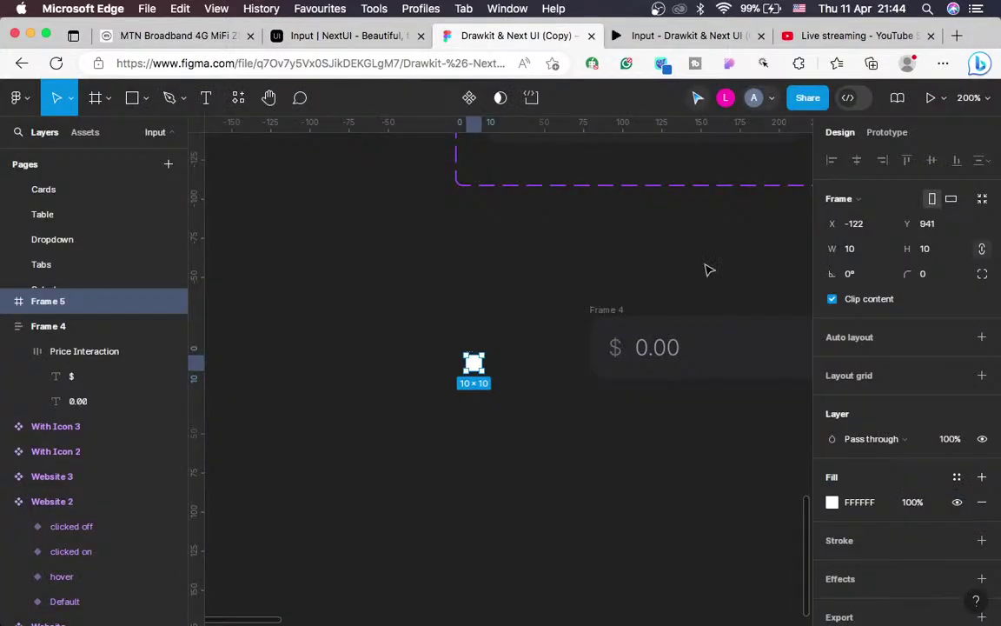
click(928, 249)
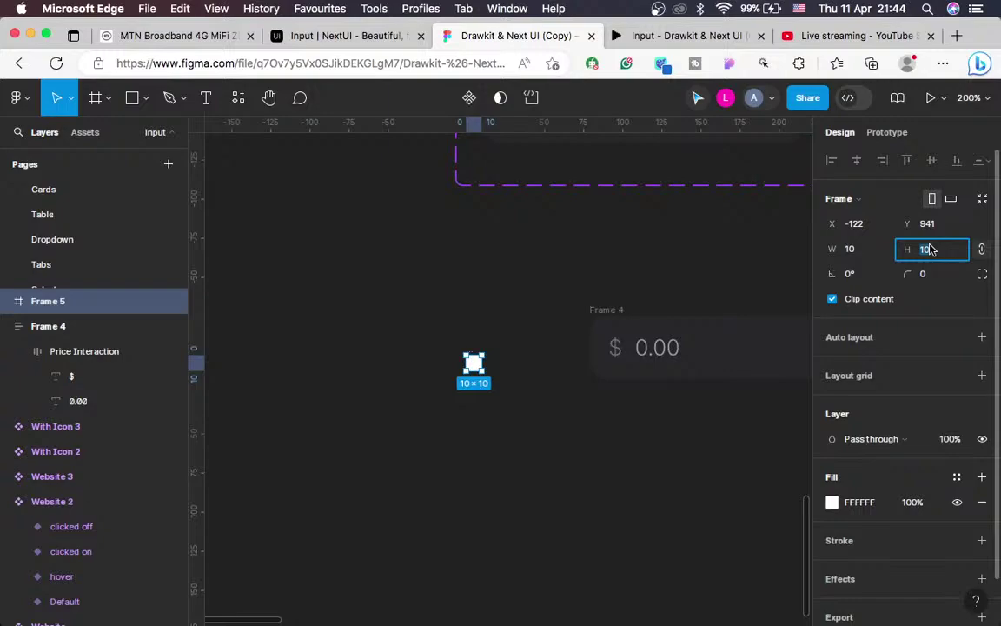
text(8)
key(Return)
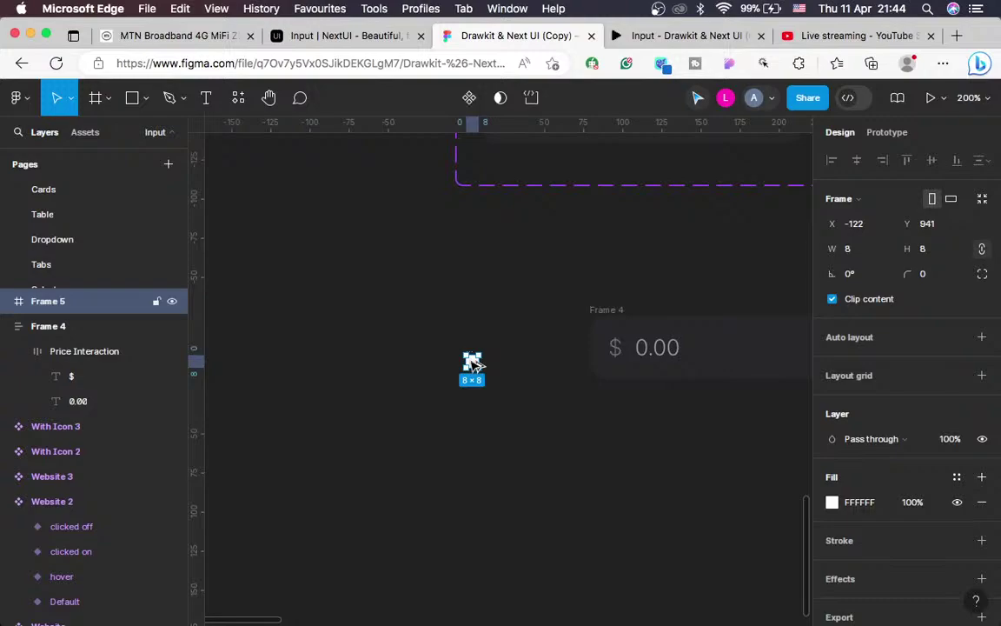
Check the stepper's stacked arrows in the documentation and duplicate the 8 × 8 frame about 3 px below the original
click(336, 35)
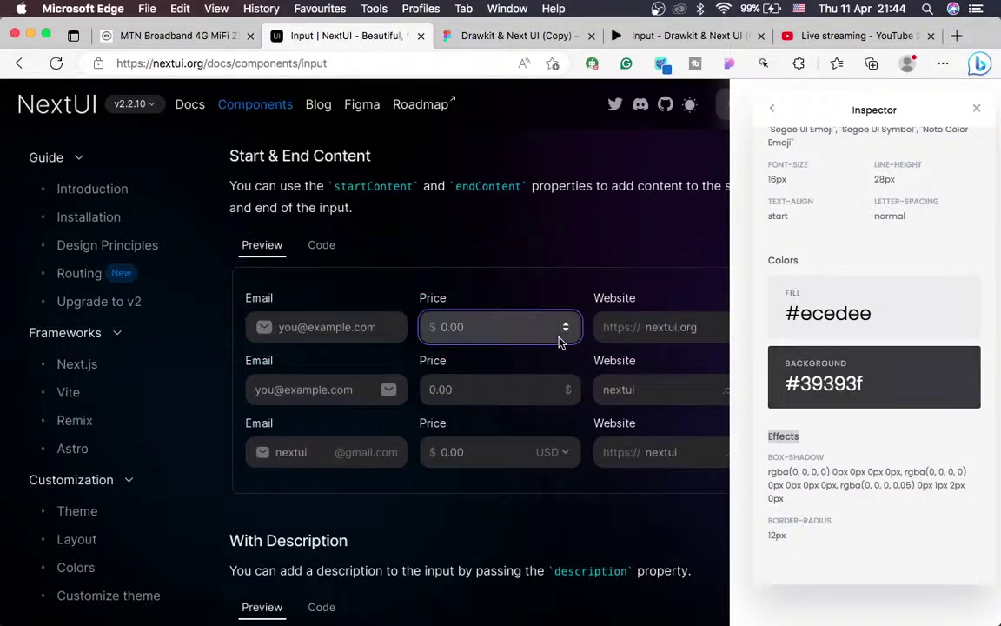
click(492, 34)
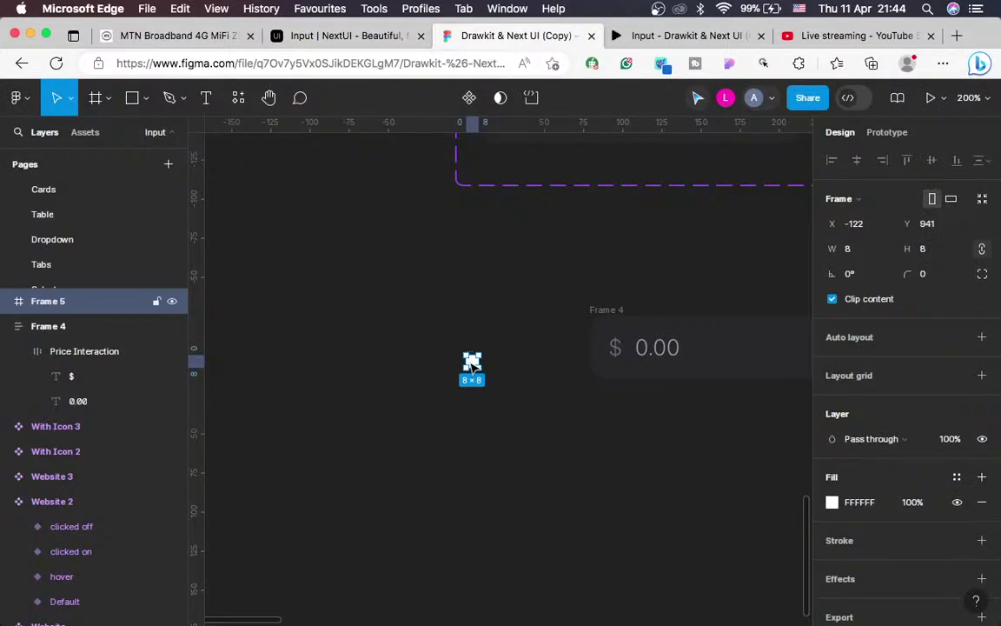
mouse_move(475, 366)
mouse_down()
mouse_move(477, 393)
mouse_move(478, 383)
mouse_up()
key(super+equal)
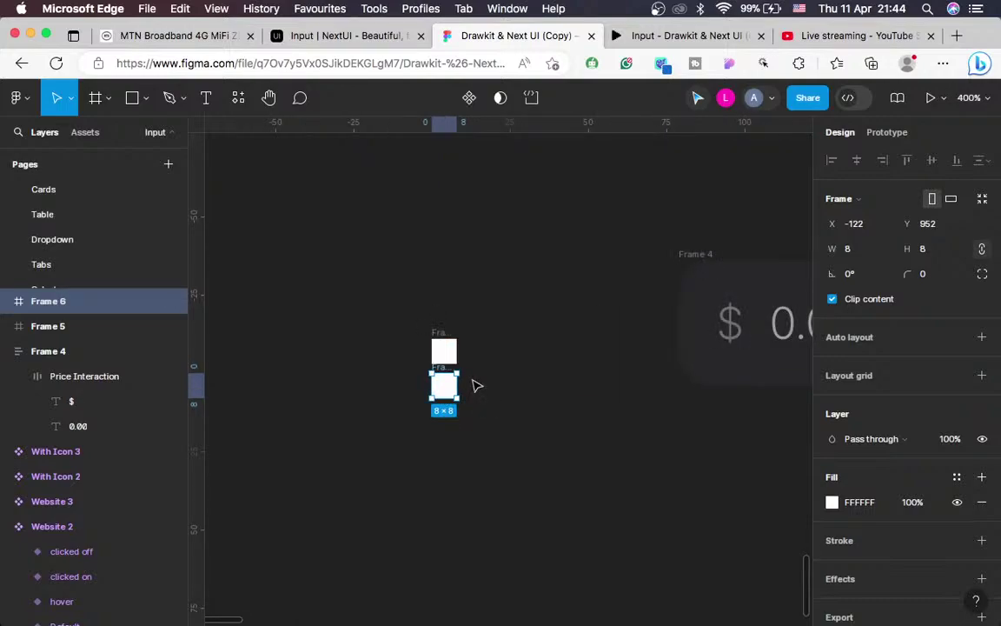
key(super+equal)
scroll(474, 384, left, 3)
key(super+minus)
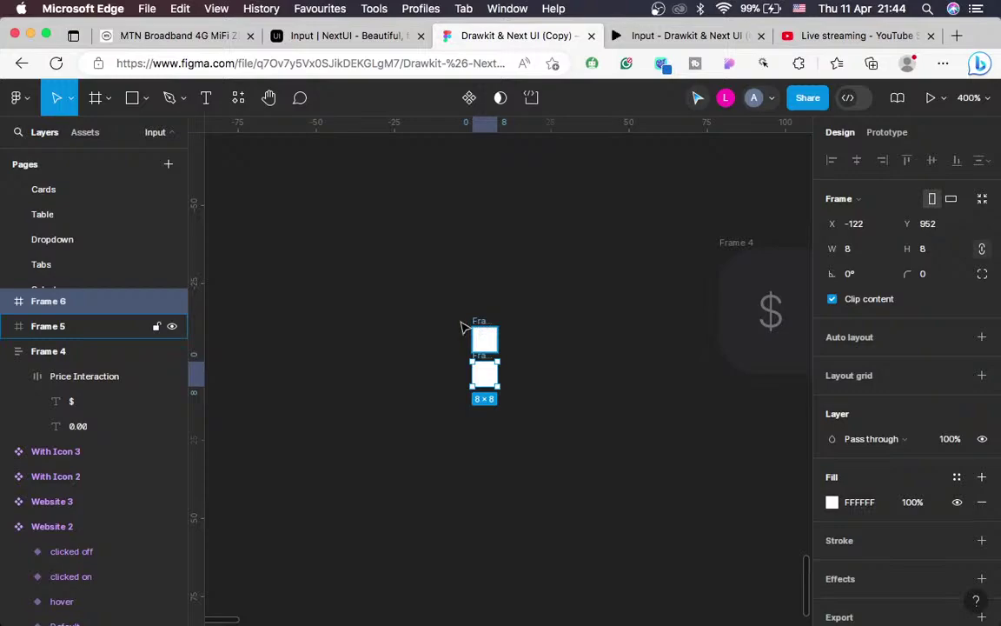
Run the Hugeicons Pro - Icon Library plugin and search it for "arrow"
click(236, 97)
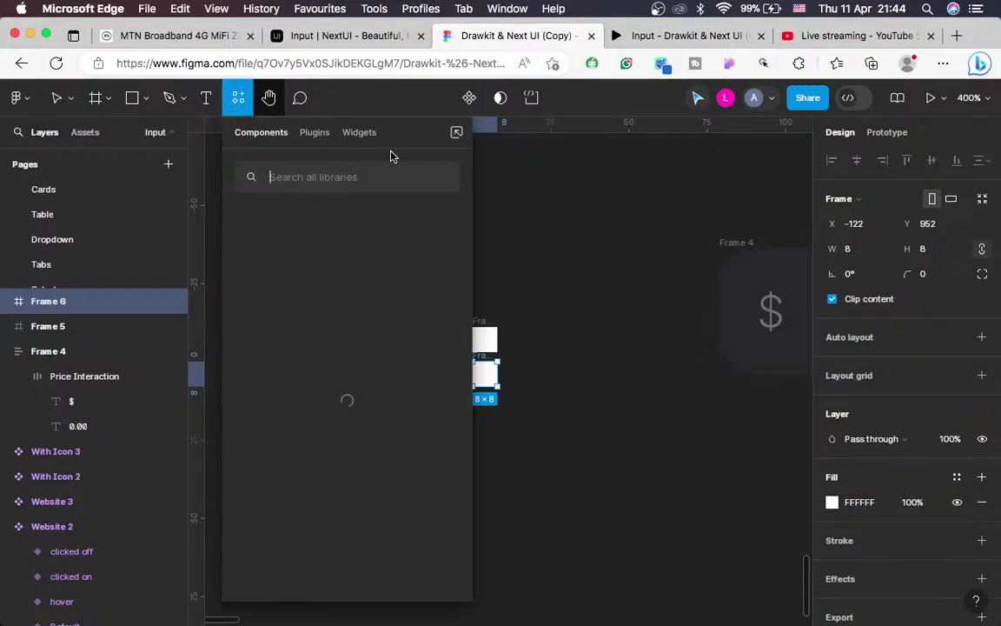
click(315, 133)
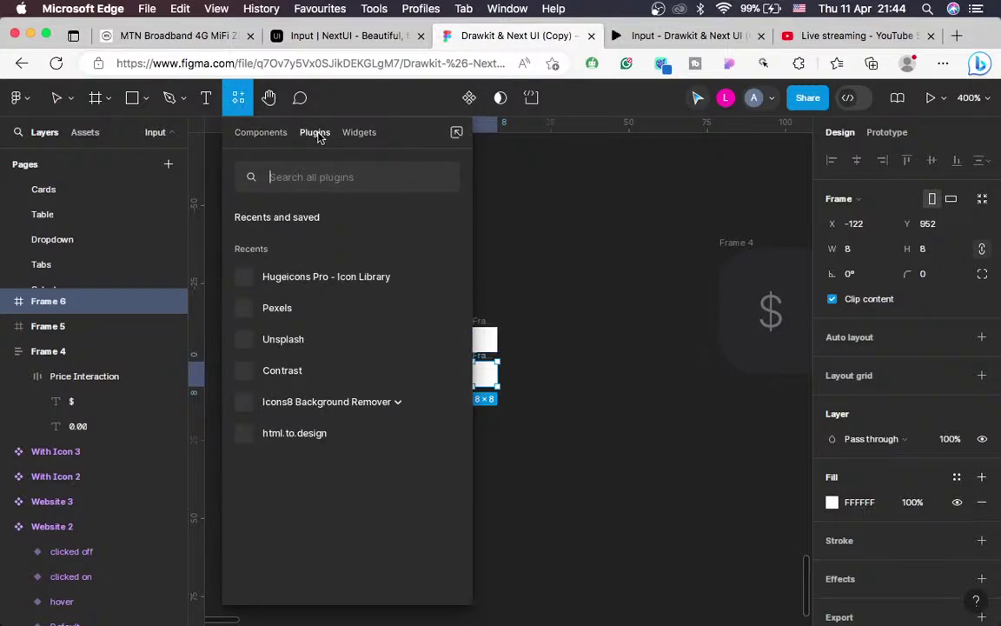
mouse_move(297, 283)
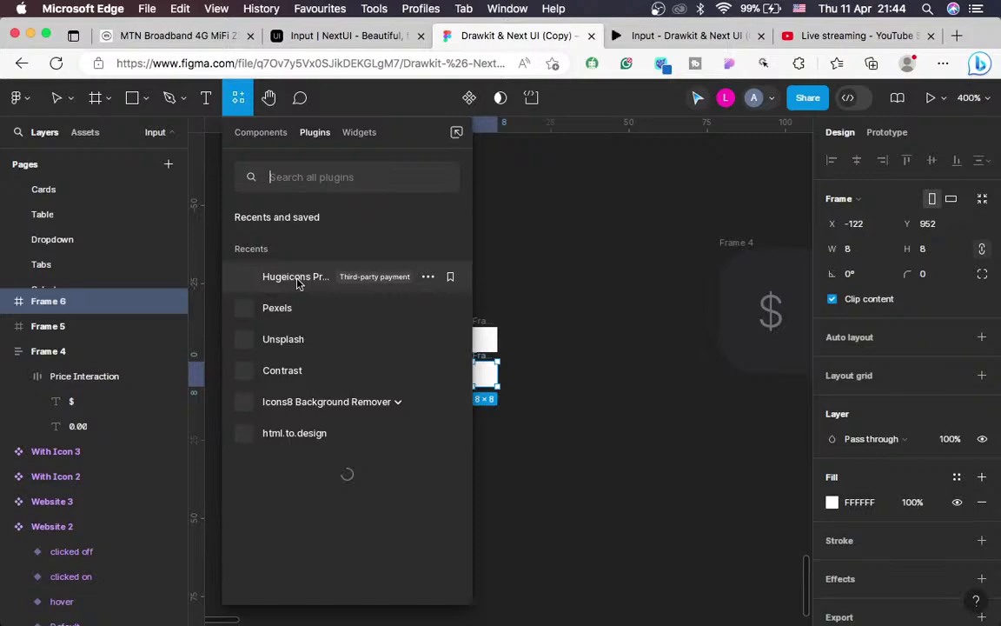
click(297, 282)
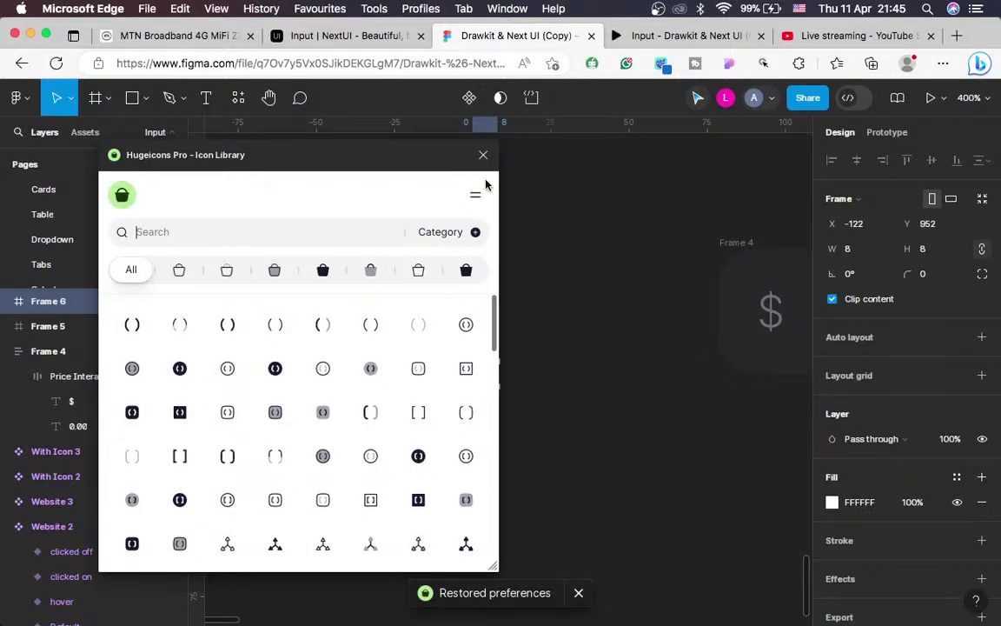
click(306, 232)
text(arrow)
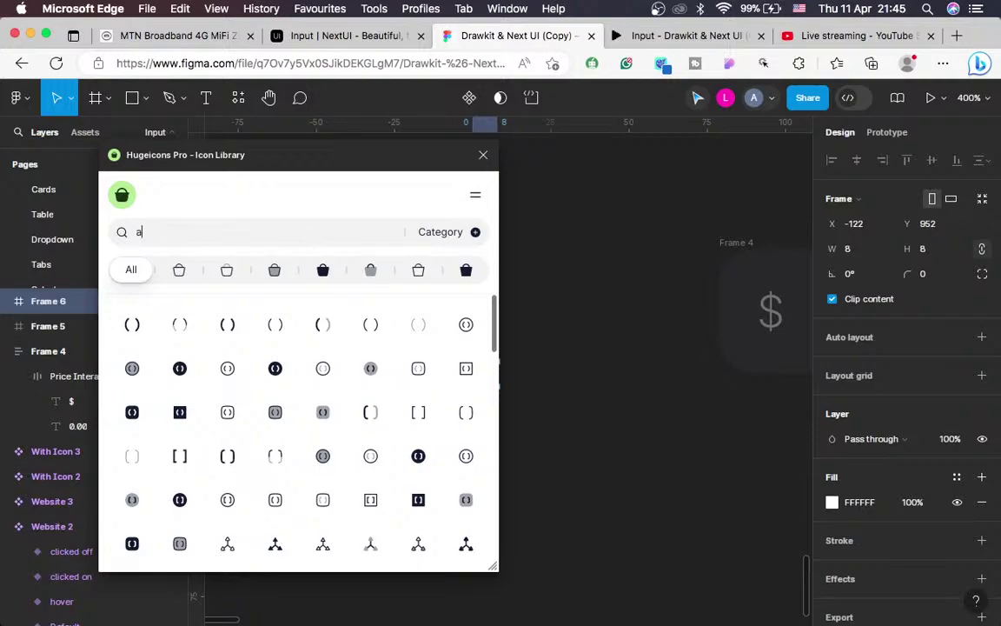
Filter the arrow icons to the Solid style and insert arrow-down-01 into the lower 8 × 8 frame
click(321, 272)
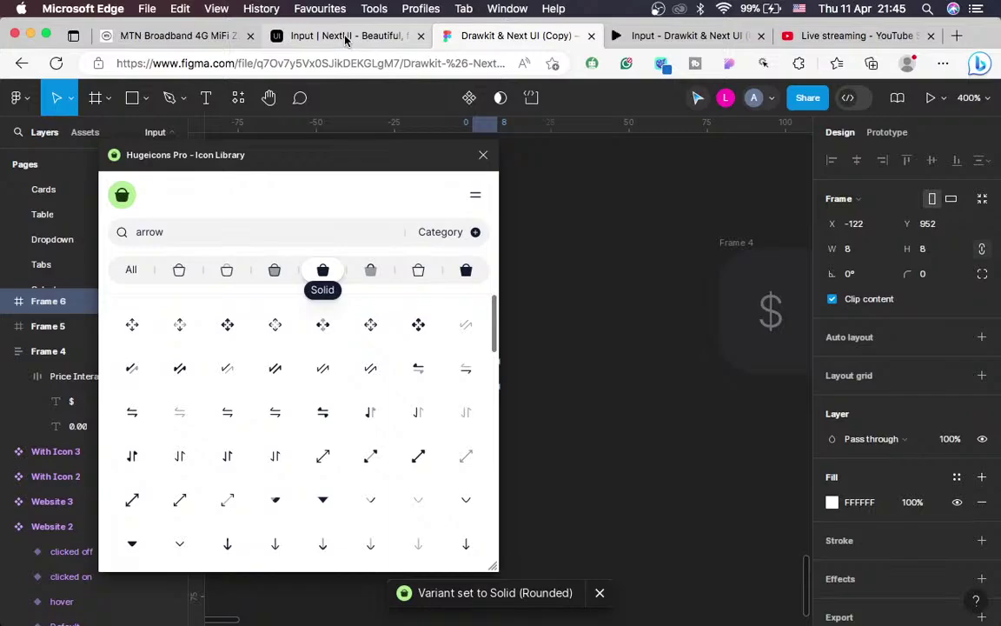
click(345, 36)
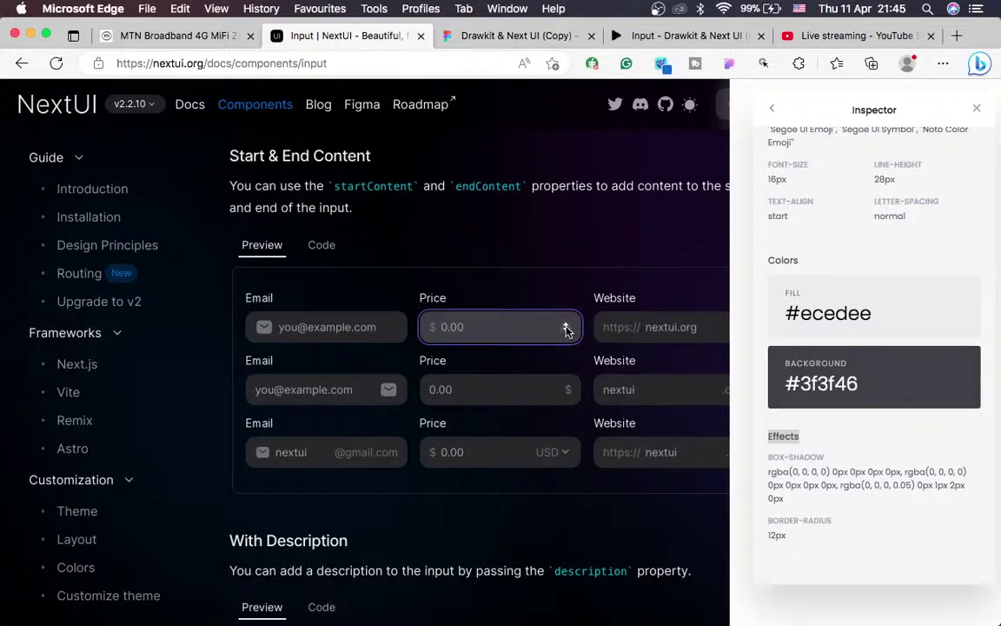
click(492, 37)
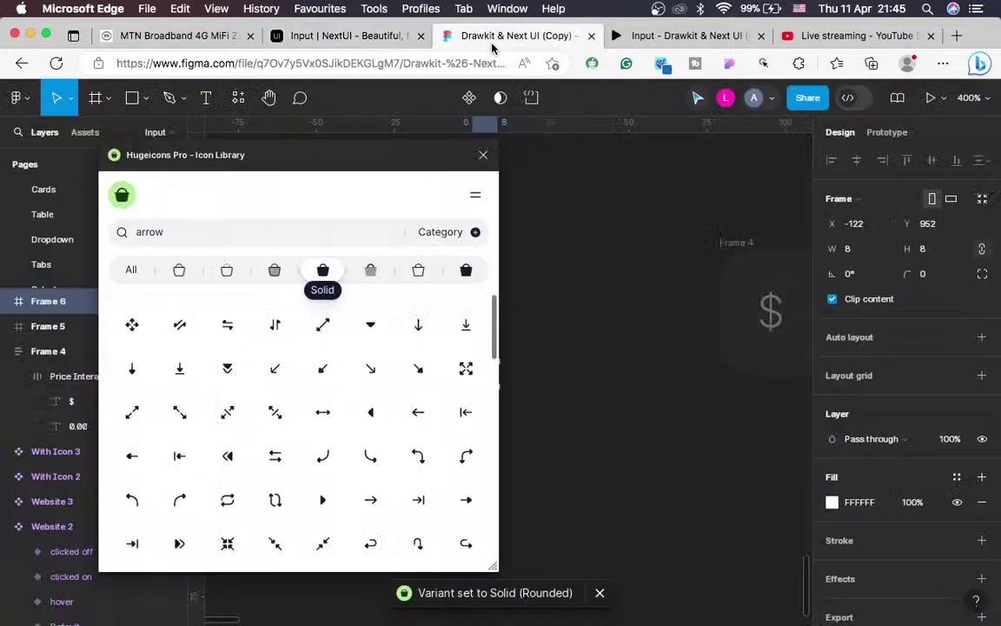
click(371, 324)
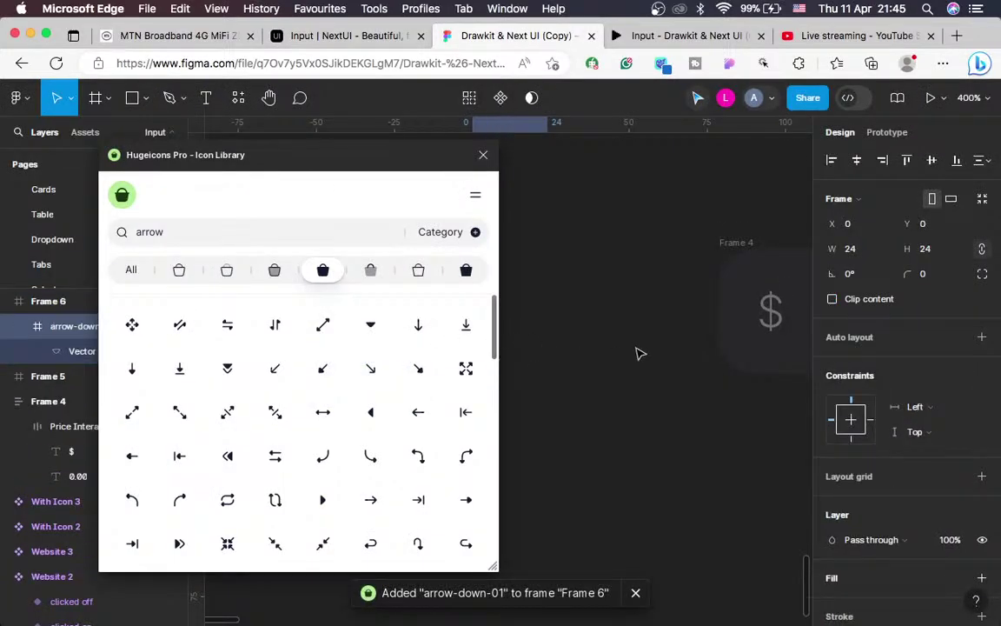
scroll(639, 354, left, 3)
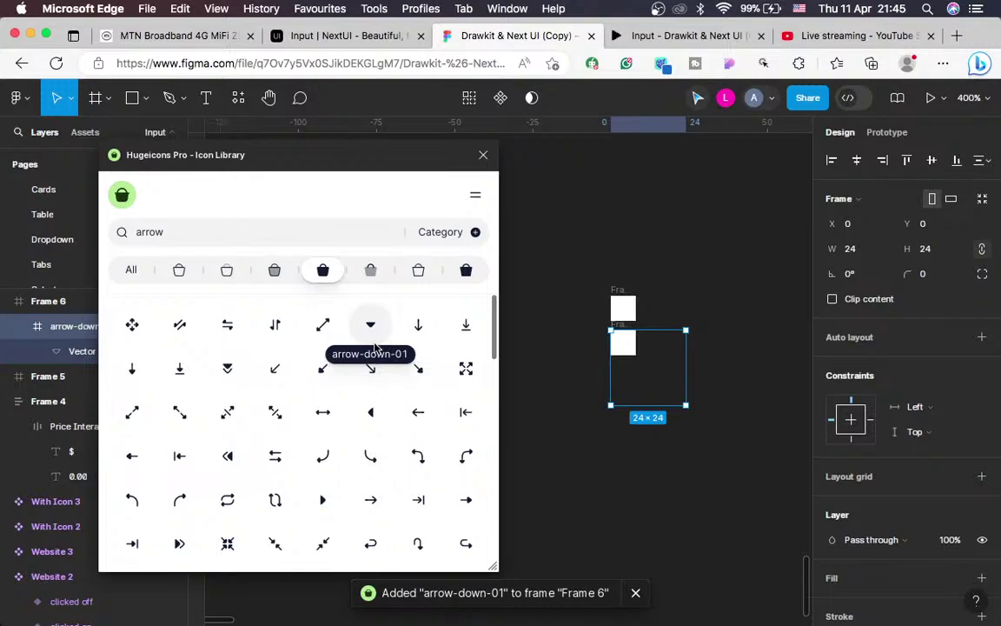
Insert the solid arrow-up-01 and arrow-down-01 icons directly on the canvas, outside any frame, and close the icon library
click(533, 416)
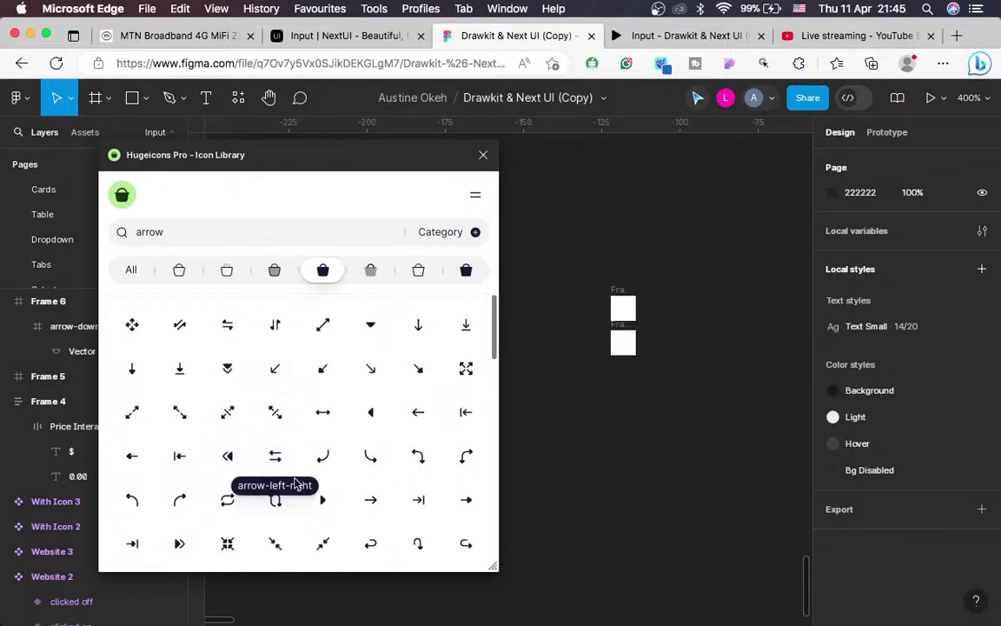
scroll(228, 382, down, 3)
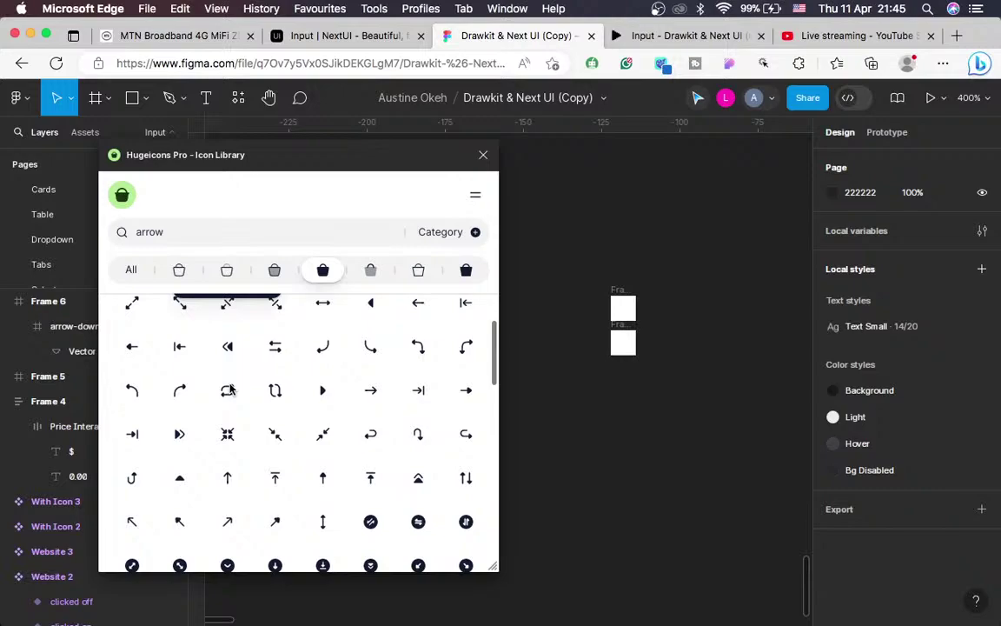
click(180, 478)
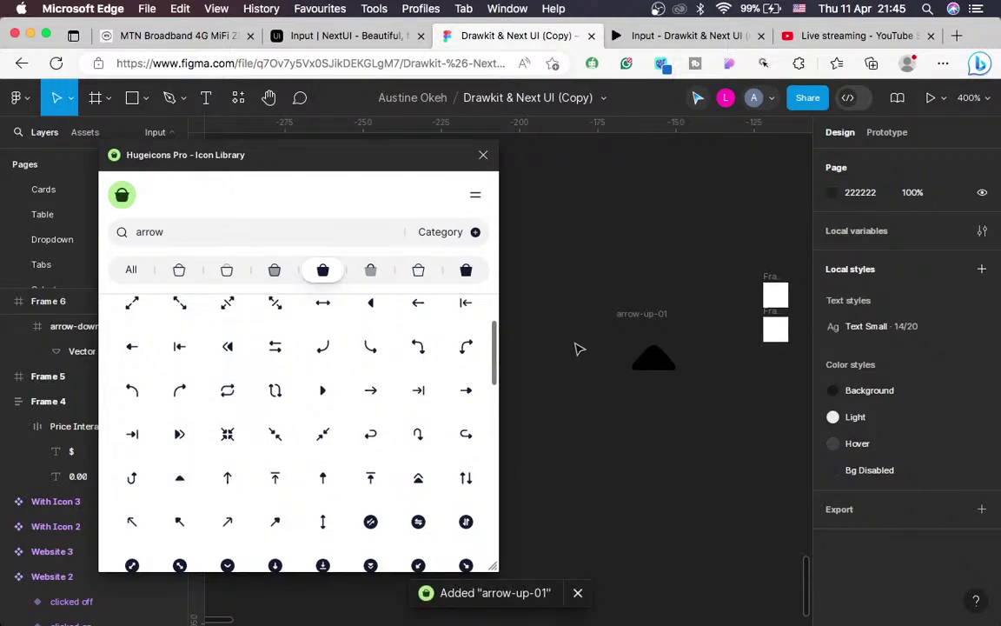
scroll(388, 331, up, 1)
scroll(389, 331, up, 2)
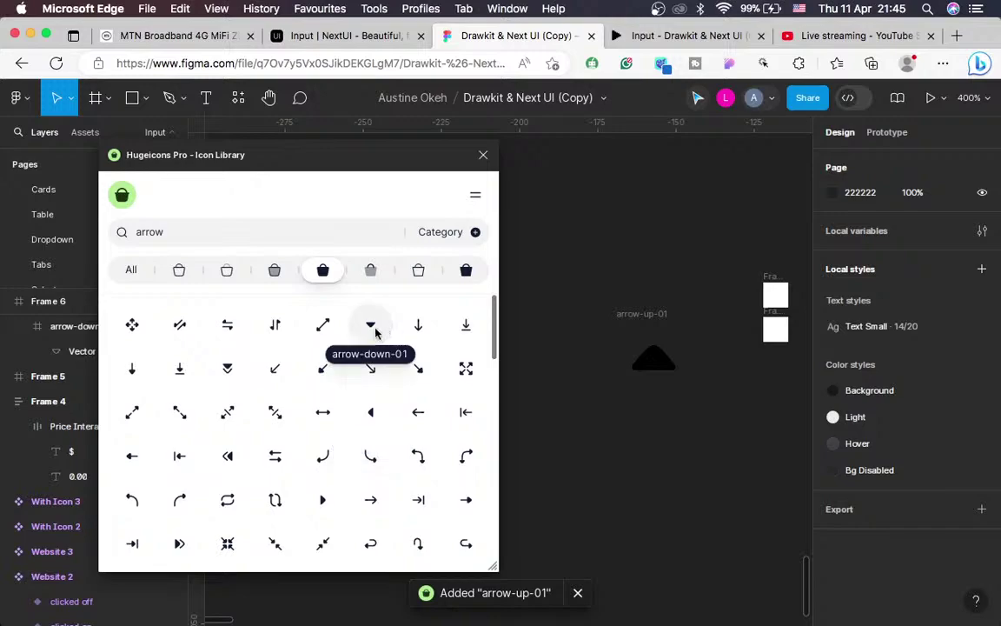
click(372, 328)
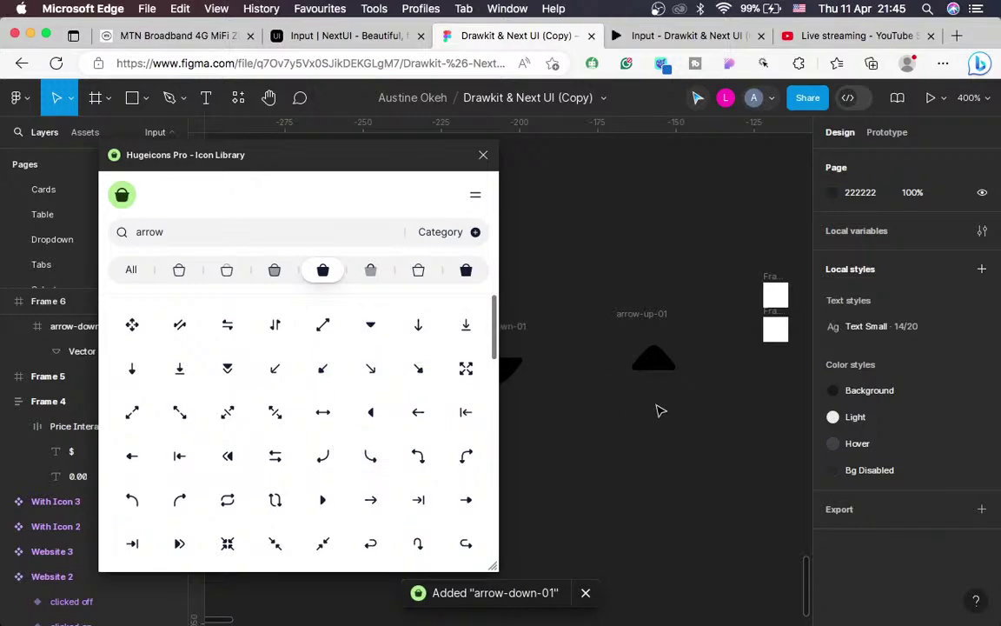
click(484, 156)
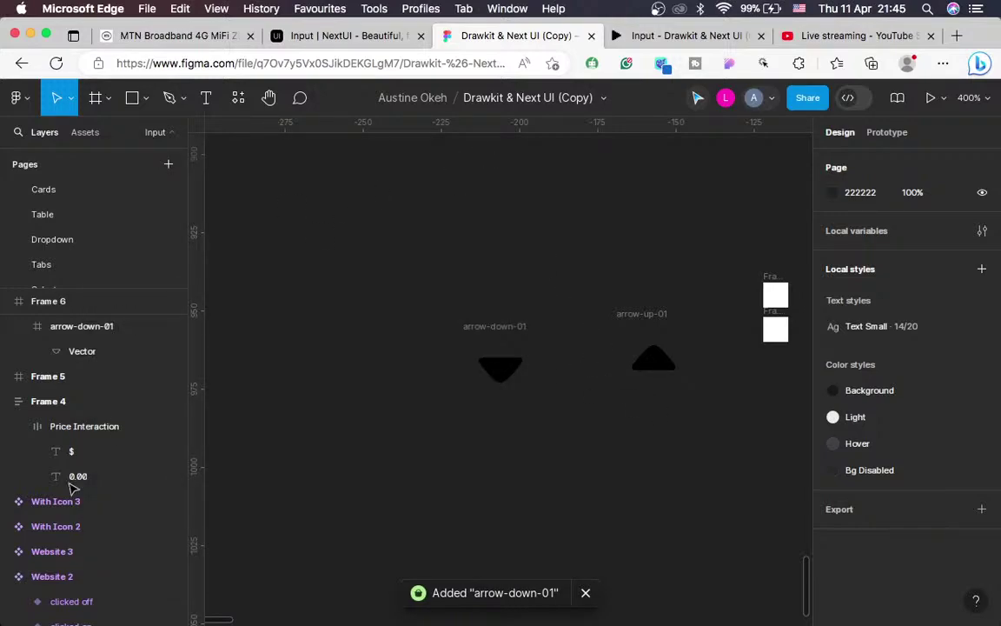
Delete the oversized arrow-down-01 icon nested inside Frame 6
scroll(69, 485, up, 3)
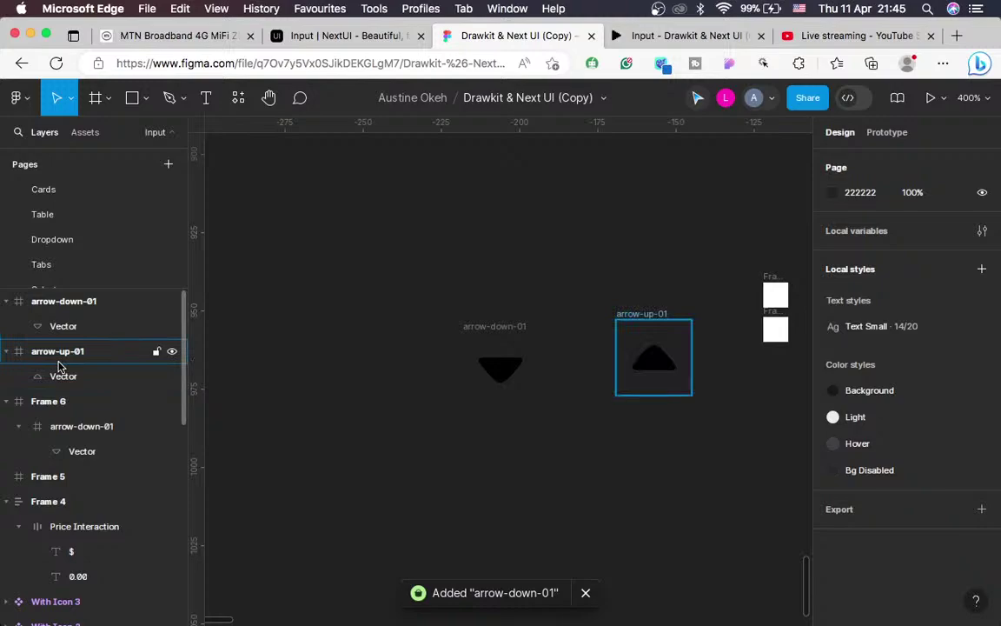
click(70, 305)
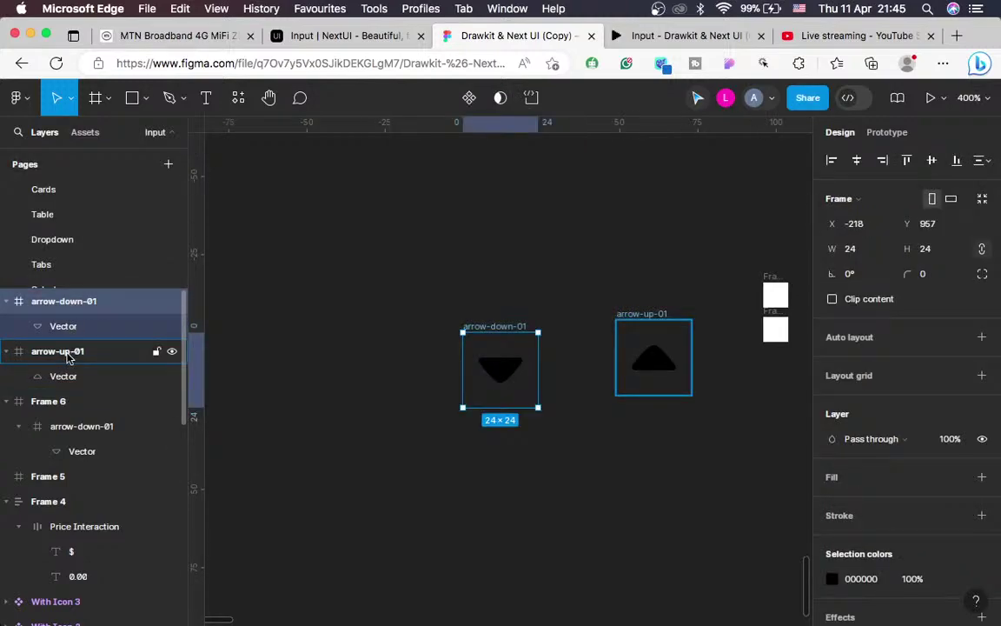
click(67, 357)
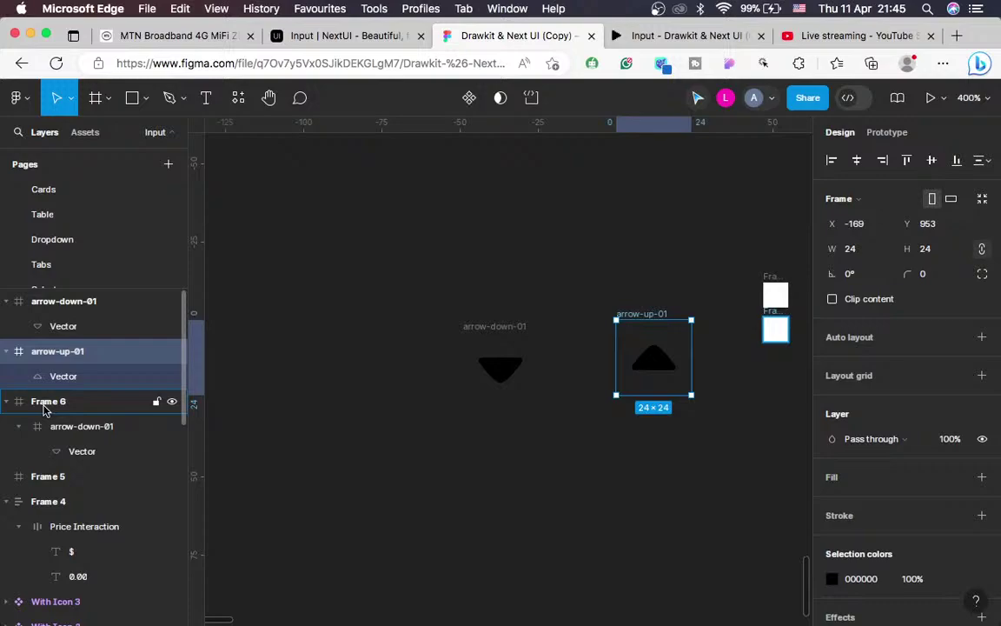
click(56, 430)
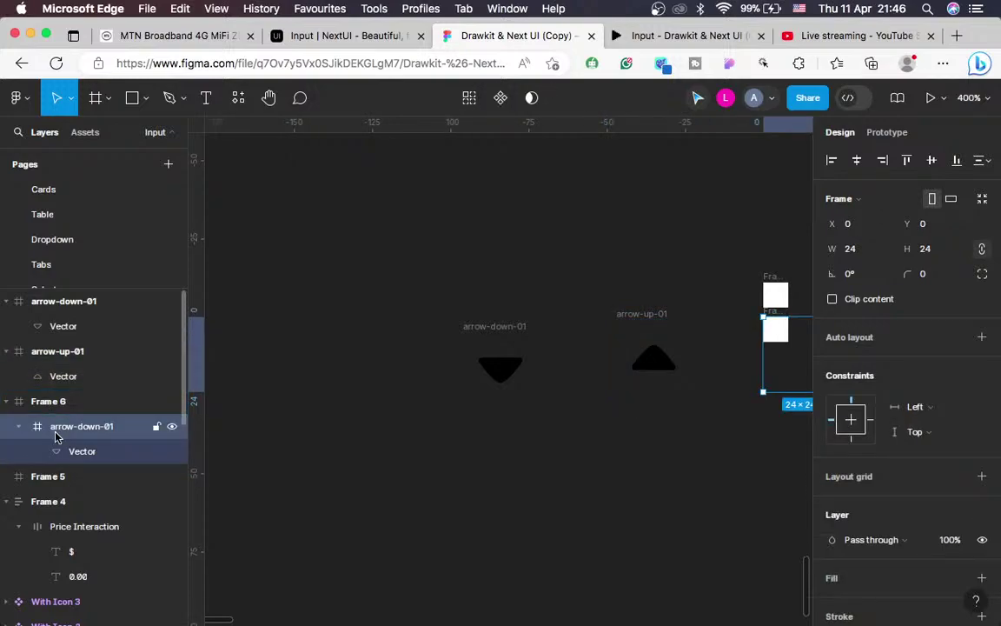
key(Escape)
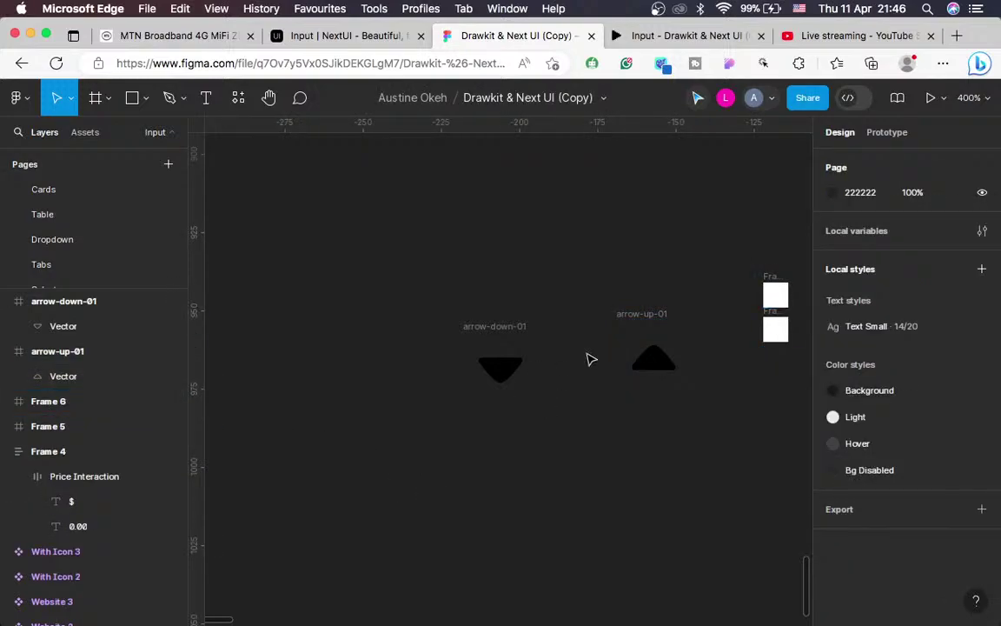
Resize the standalone arrow-down-01 and arrow-up-01 icons together to 8 × 8
click(513, 327)
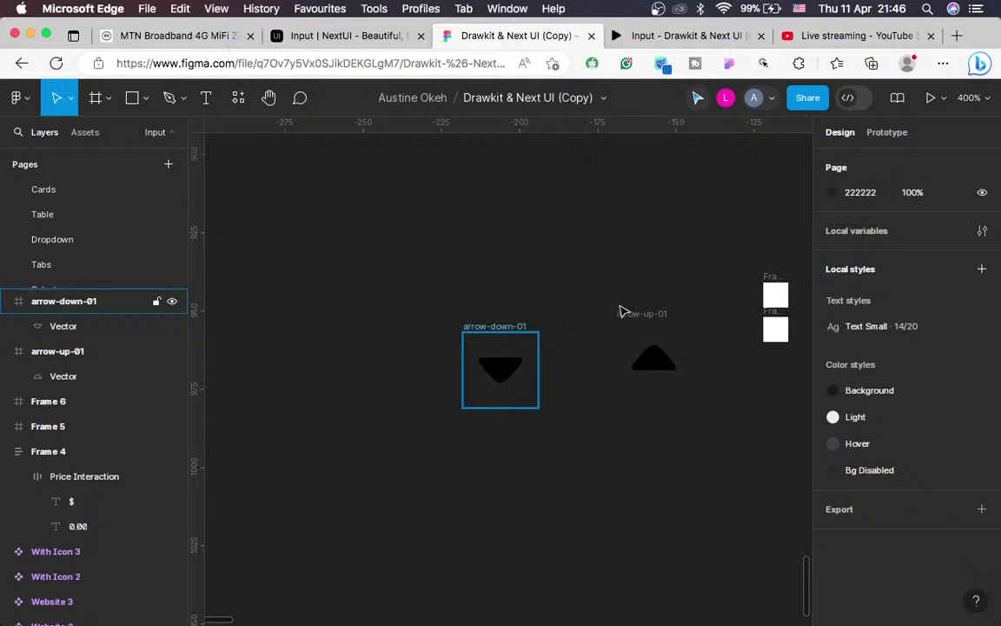
shift+click(646, 320)
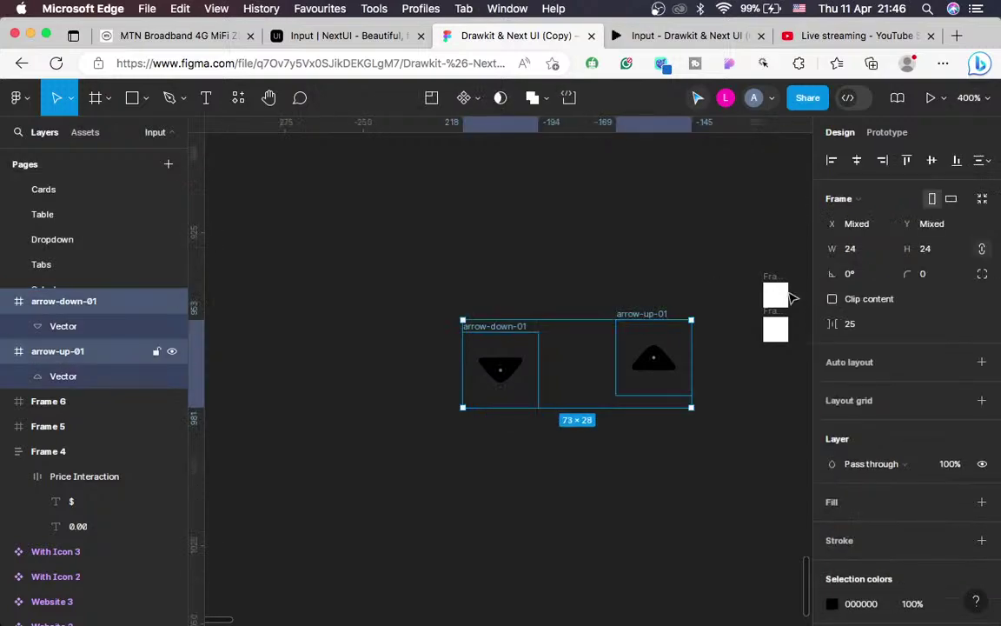
click(930, 251)
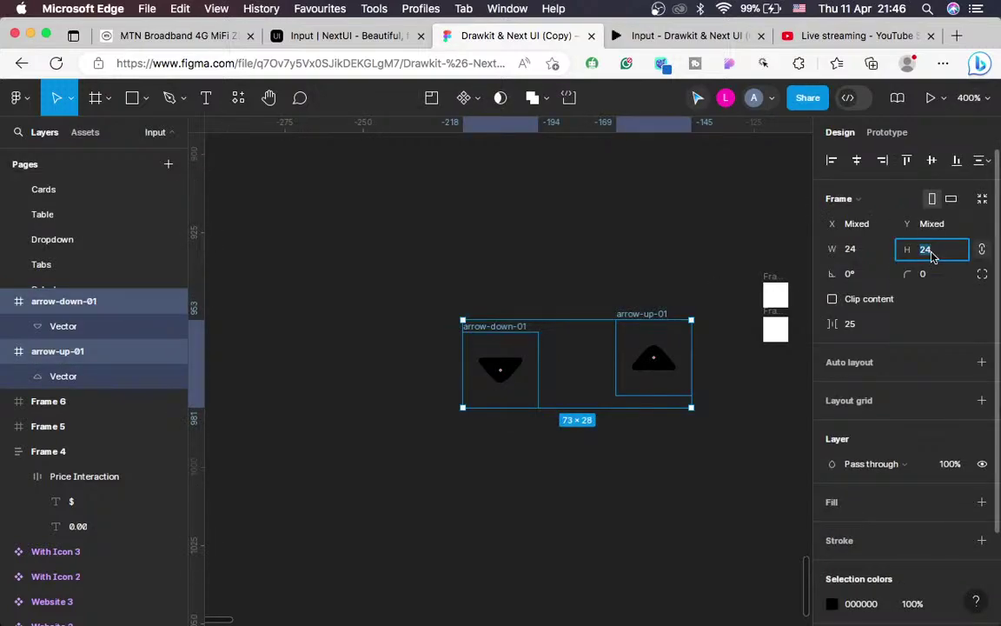
text(8)
key(Return)
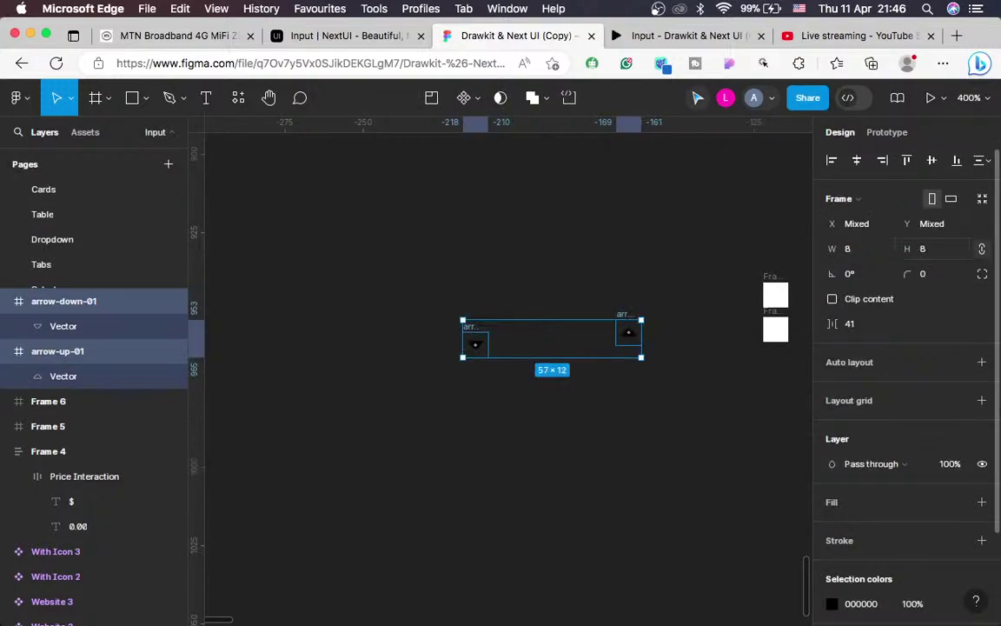
click(574, 432)
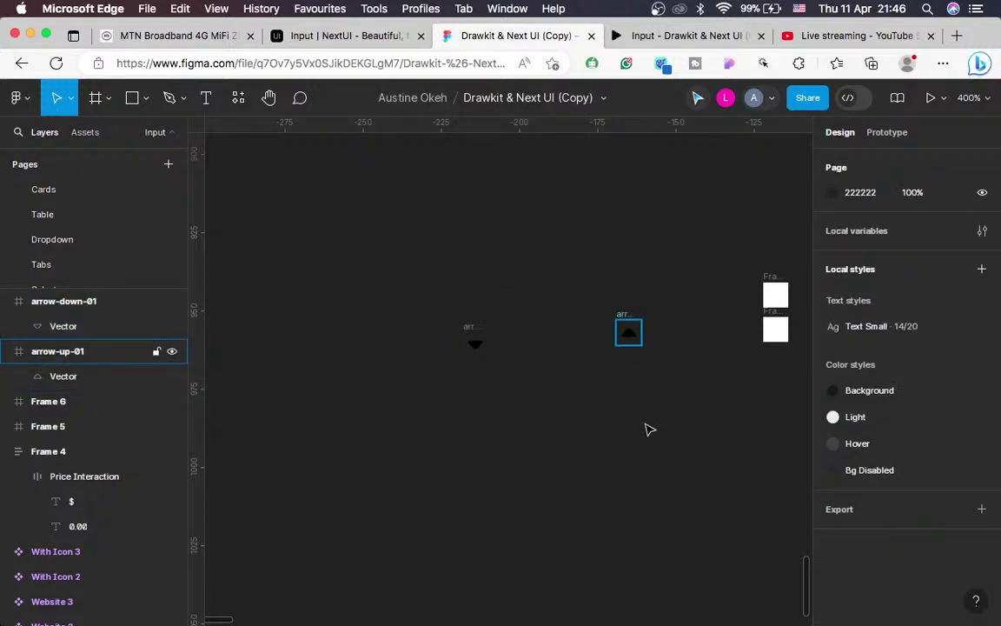
Move the arrow-up-01 icon into the upper white frame and the arrow-down-01 icon into the lower one, each at X 0, Y 0
key(Tab)
drag(546, 349, 693, 310)
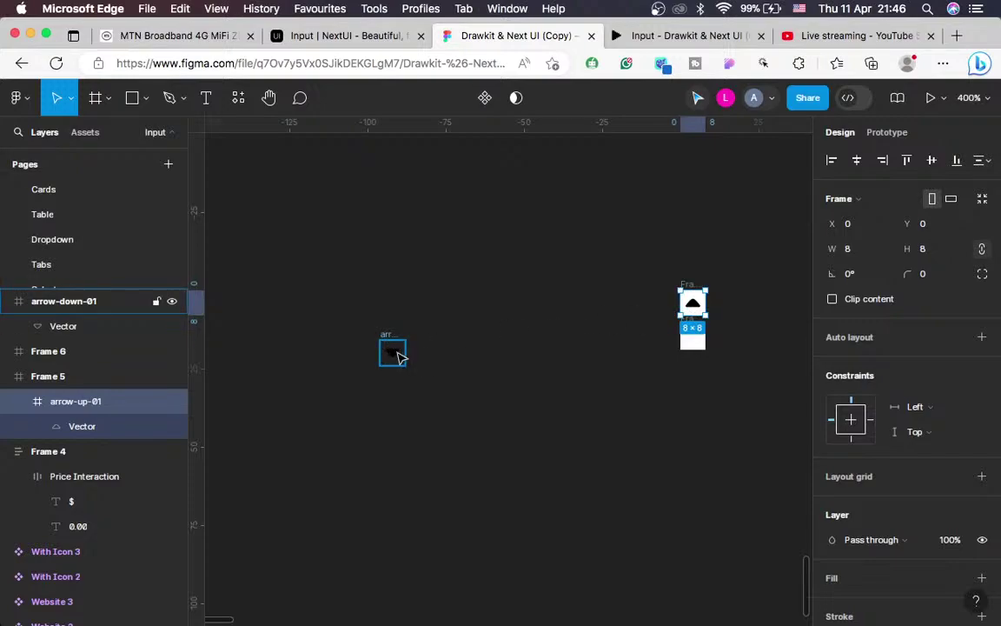
drag(395, 351, 699, 341)
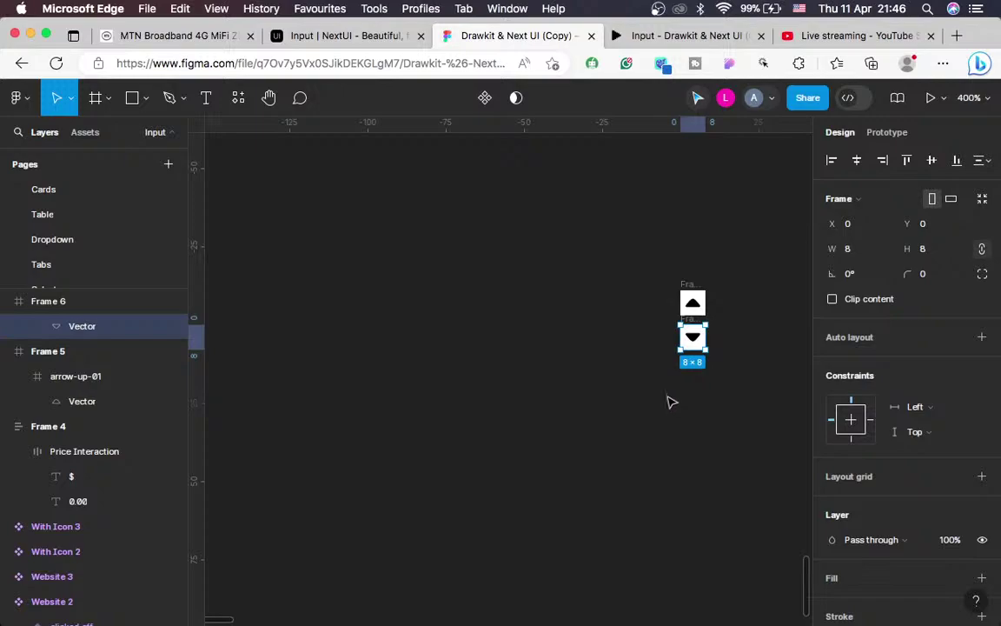
click(670, 401)
scroll(670, 402, up, 5)
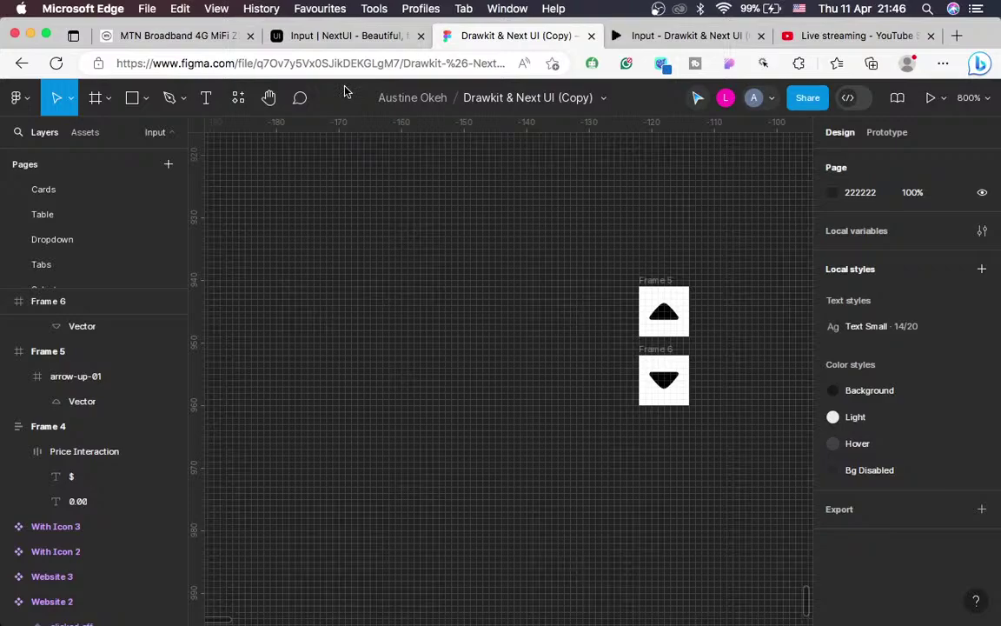
Inspect the stepper arrows of the first Price input in the NextUI documentation with the browser's developer tools element picker
click(306, 35)
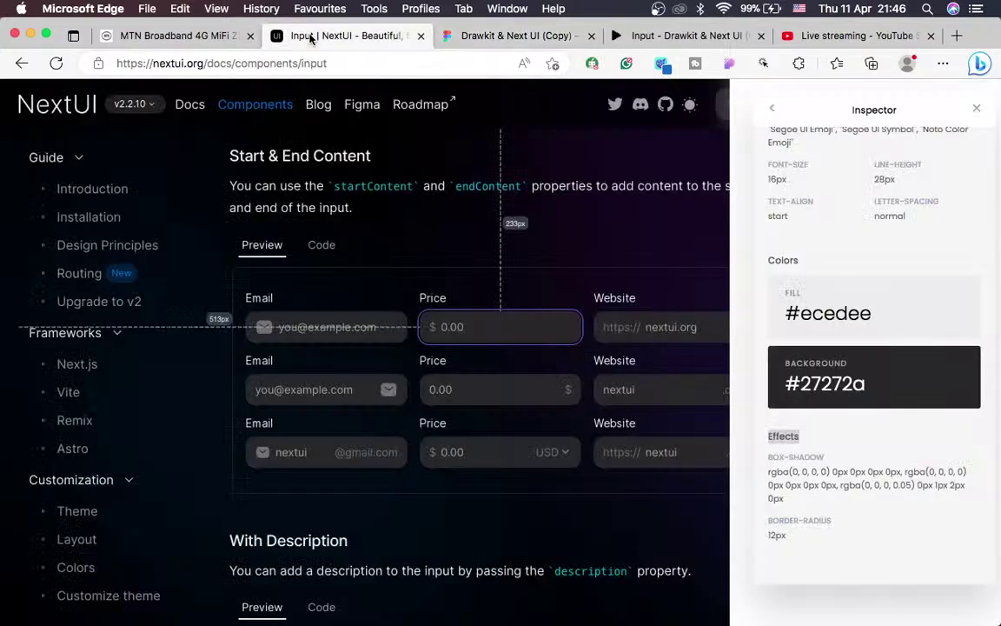
right_click(562, 331)
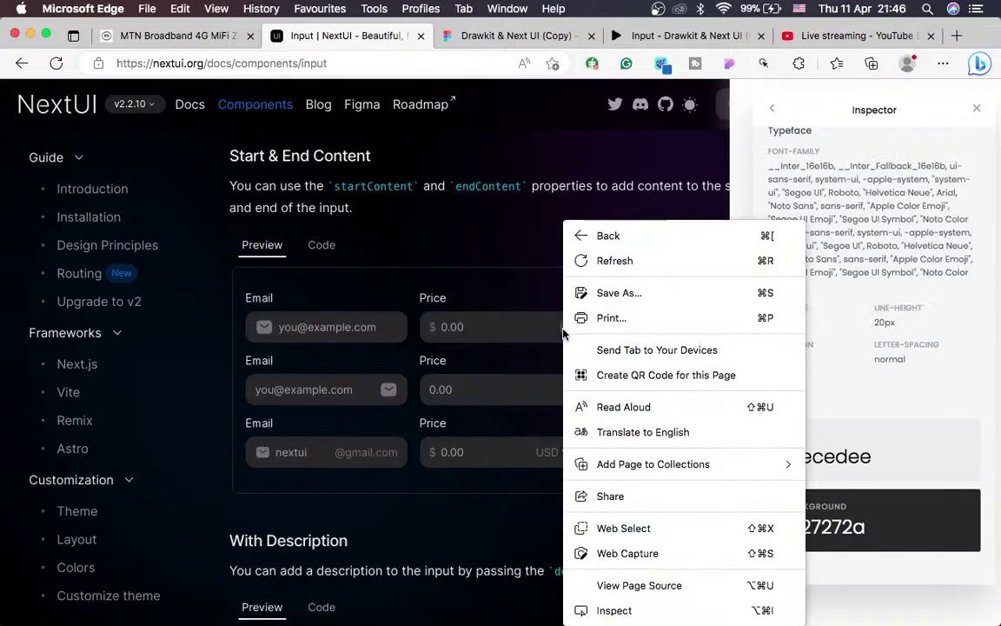
key(Escape)
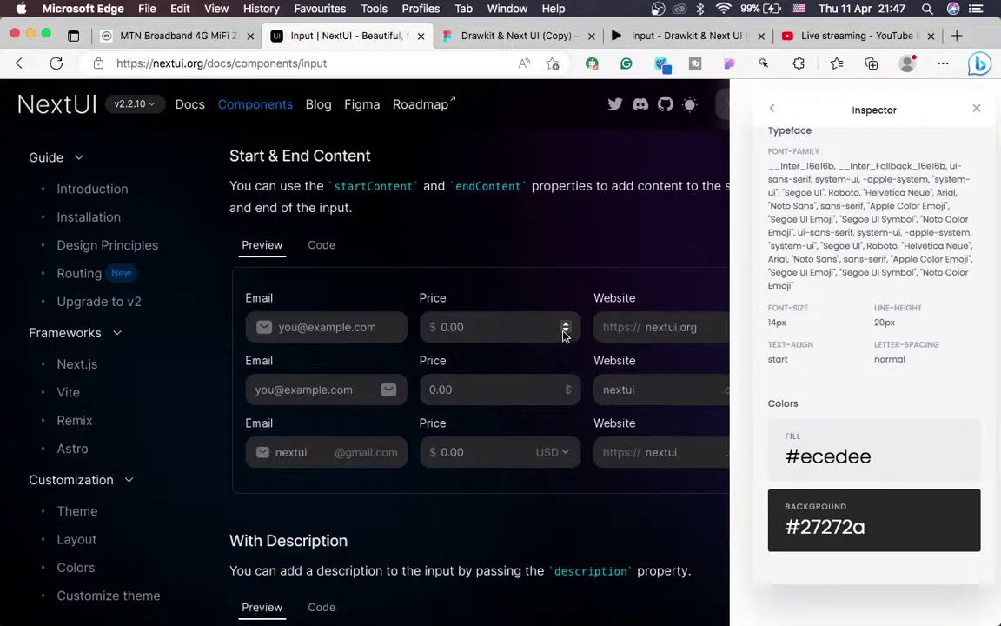
click(943, 64)
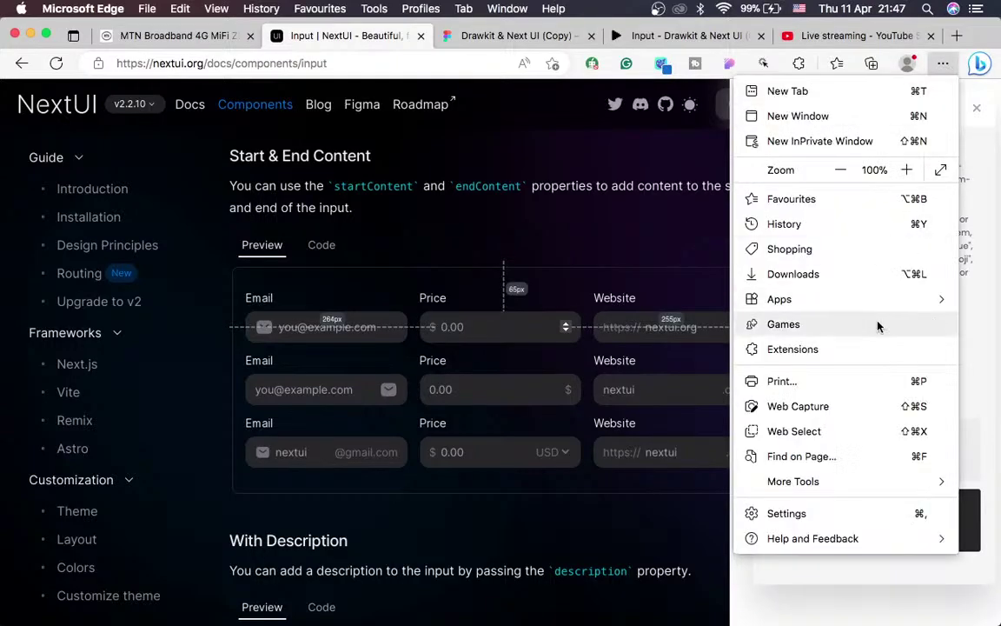
mouse_move(826, 477)
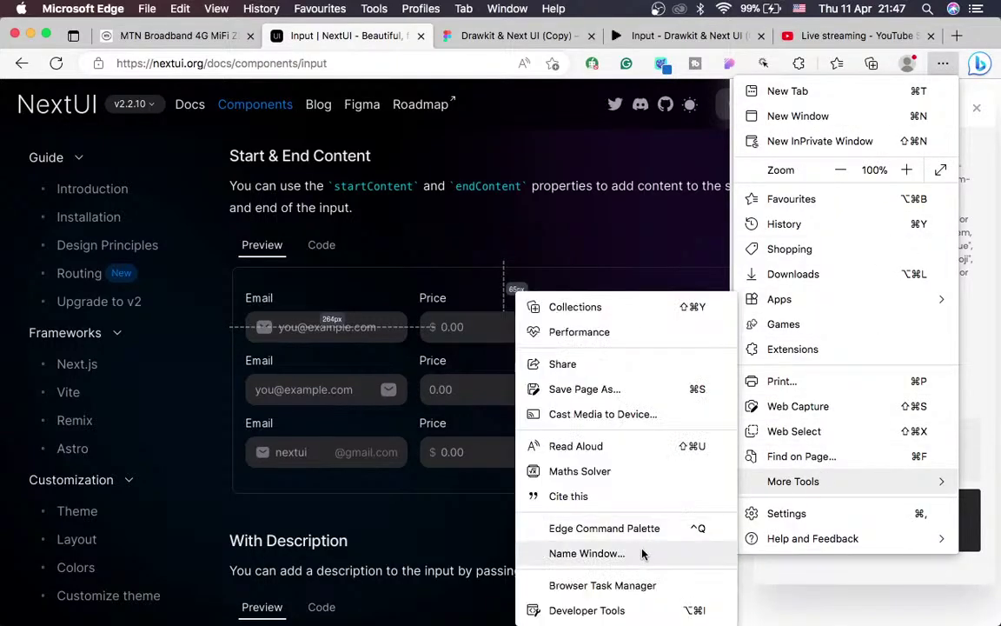
click(596, 611)
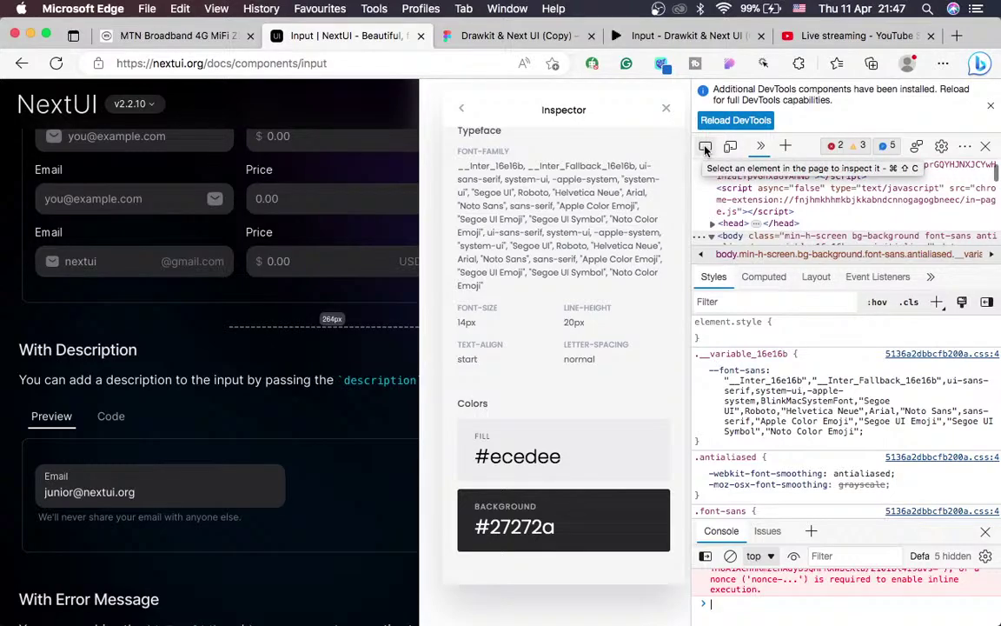
click(706, 148)
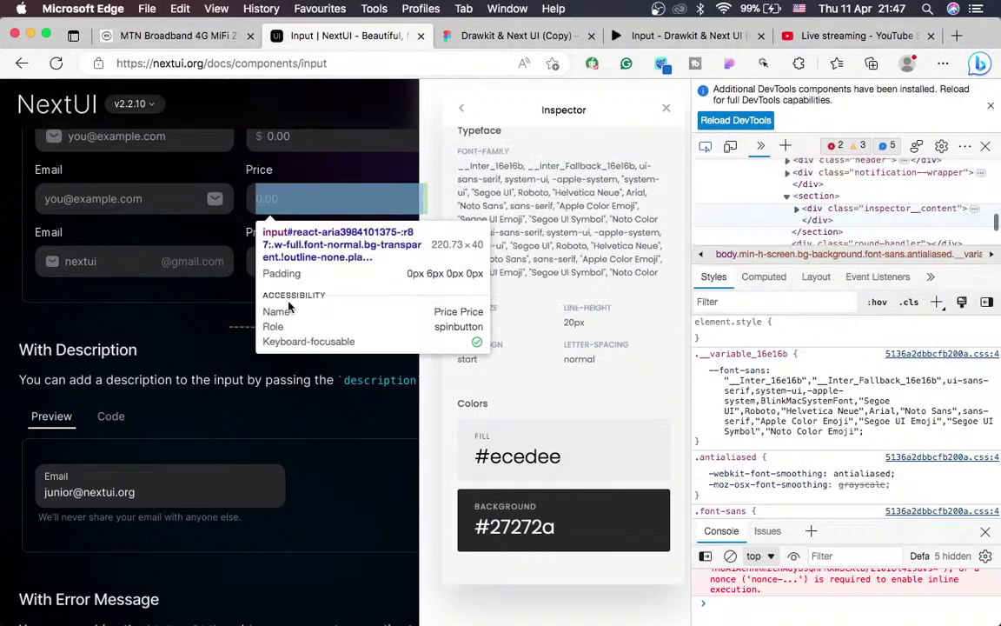
scroll(287, 306, up, 3)
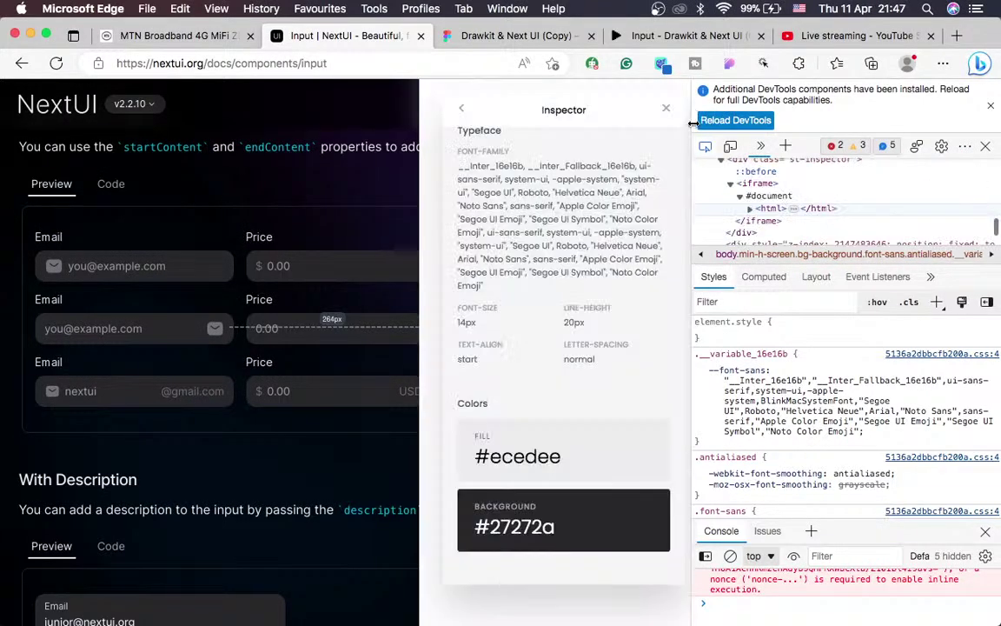
drag(693, 122, 772, 126)
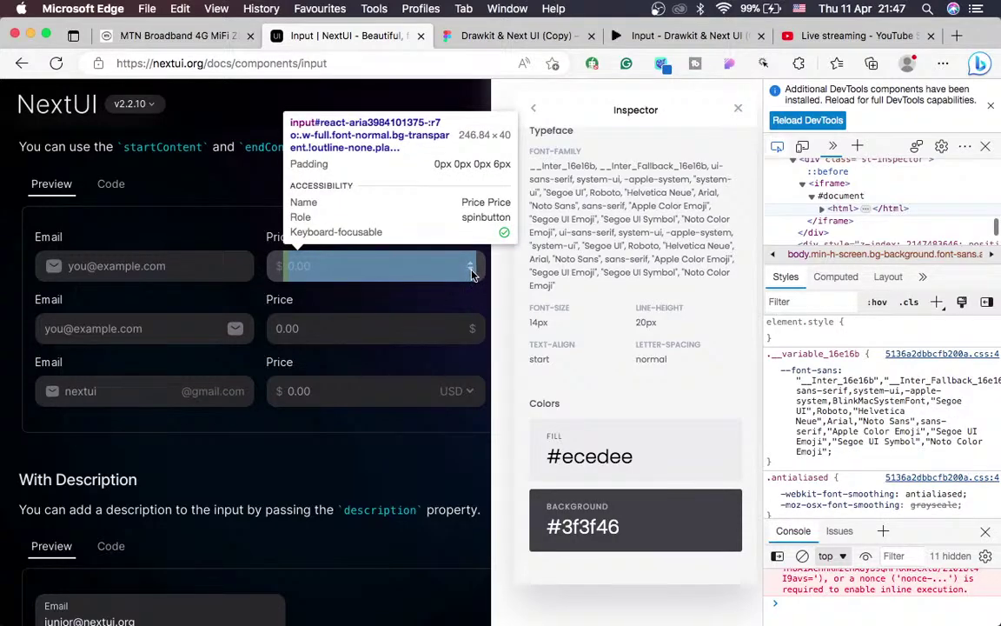
click(987, 147)
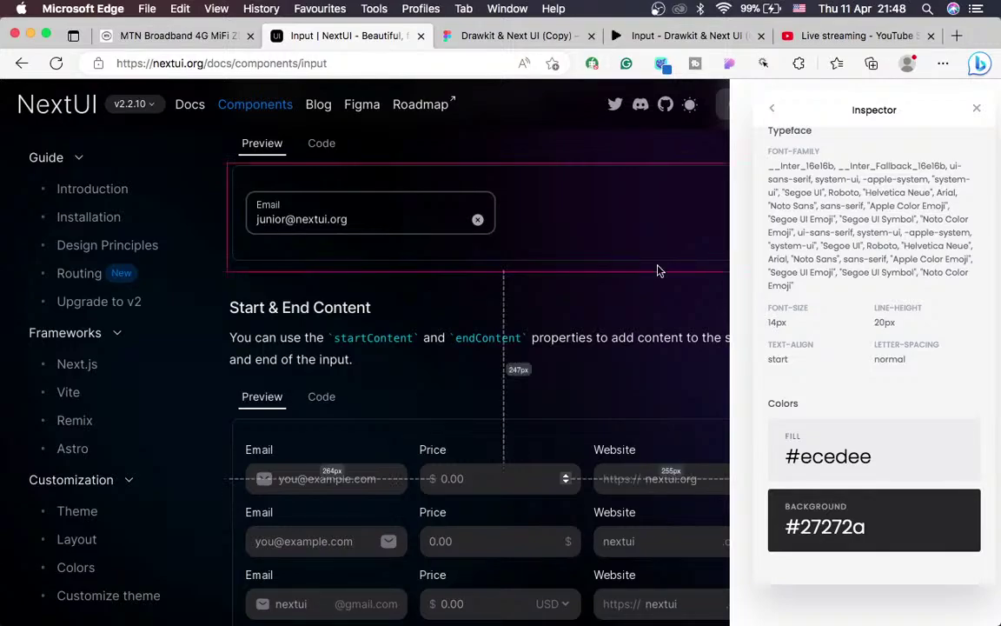
scroll(658, 271, down, 2)
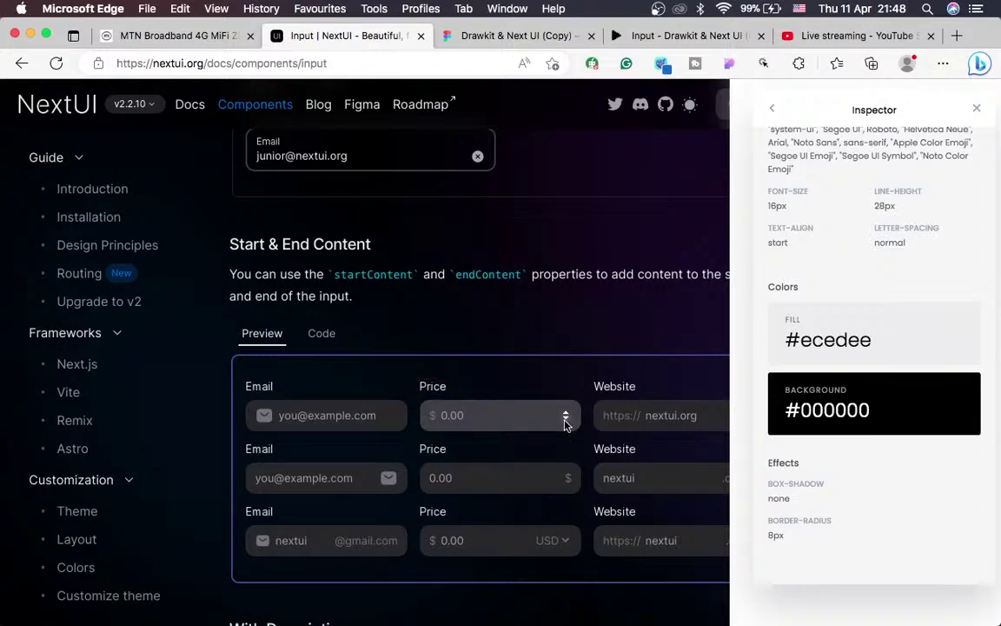
Switch back to the Drawkit & Next UI (Copy) Figma file and rename Frame 4, the $ 0.00 input, to "Price Button"
click(474, 39)
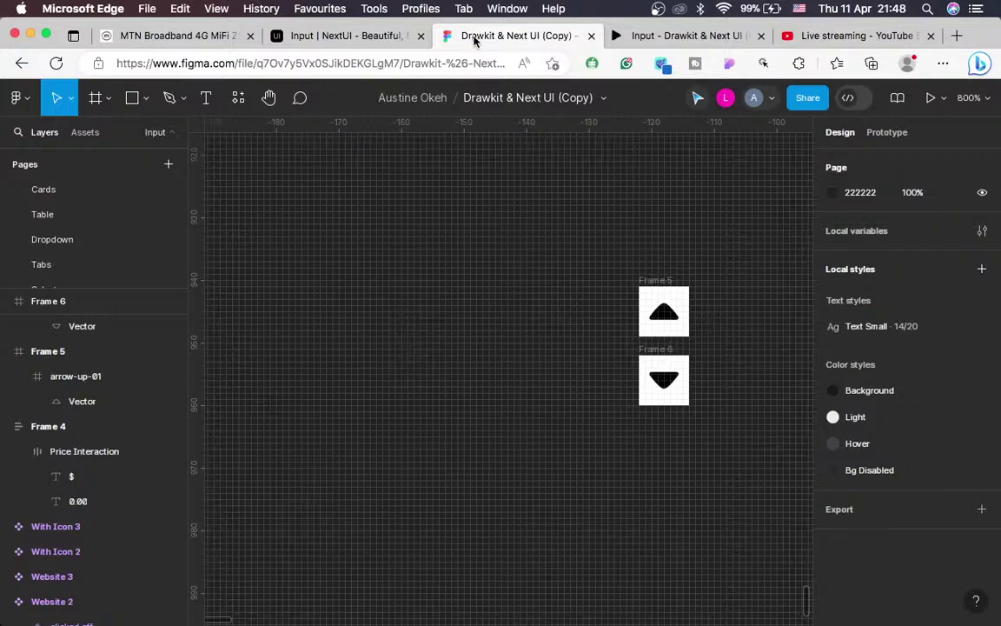
key(minus)
key(minus)
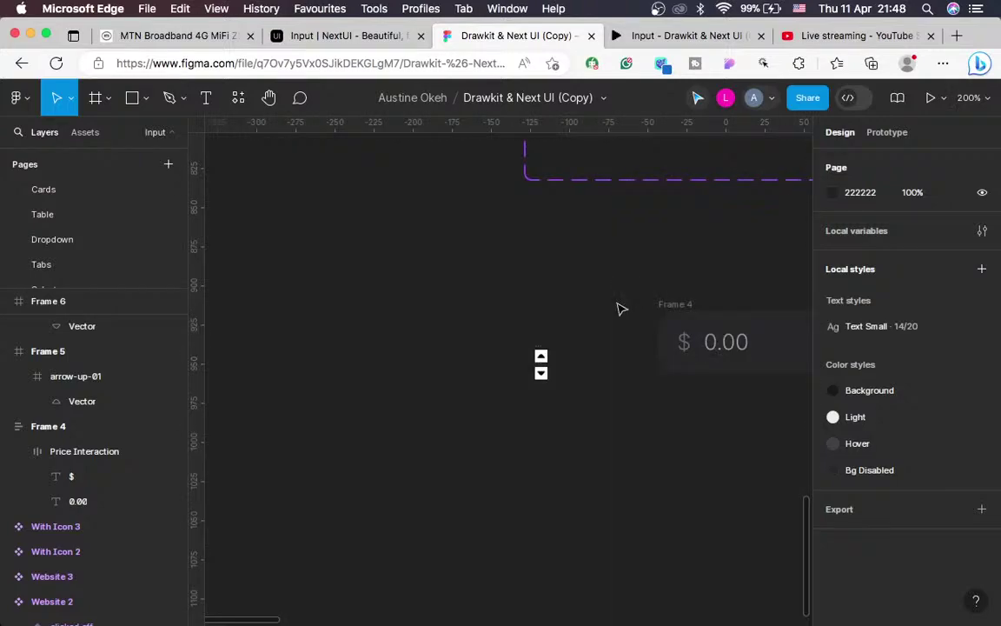
scroll(620, 309, right, 3)
click(520, 324)
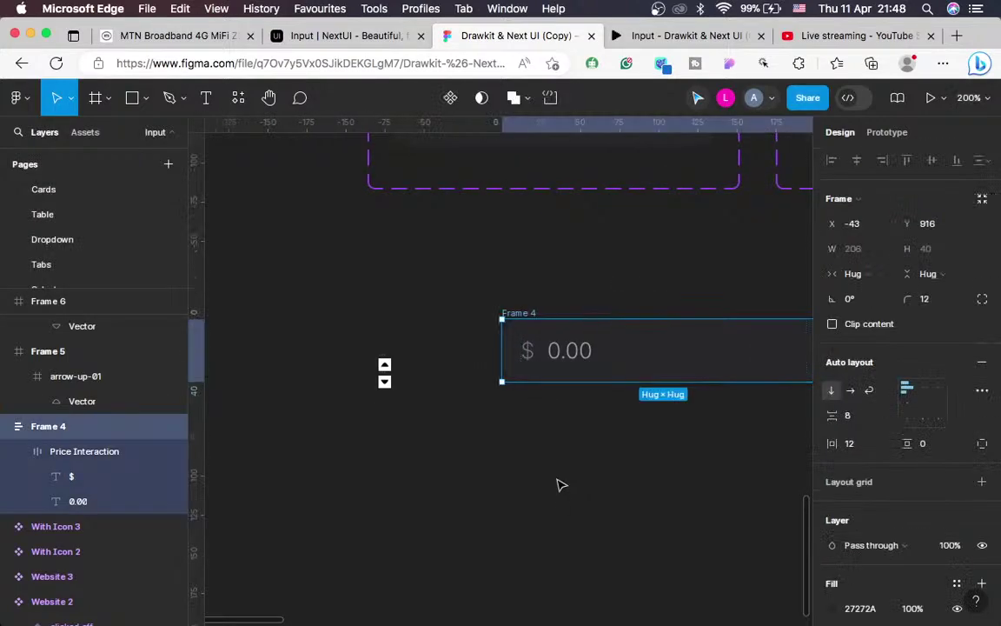
scroll(512, 447, right, 3)
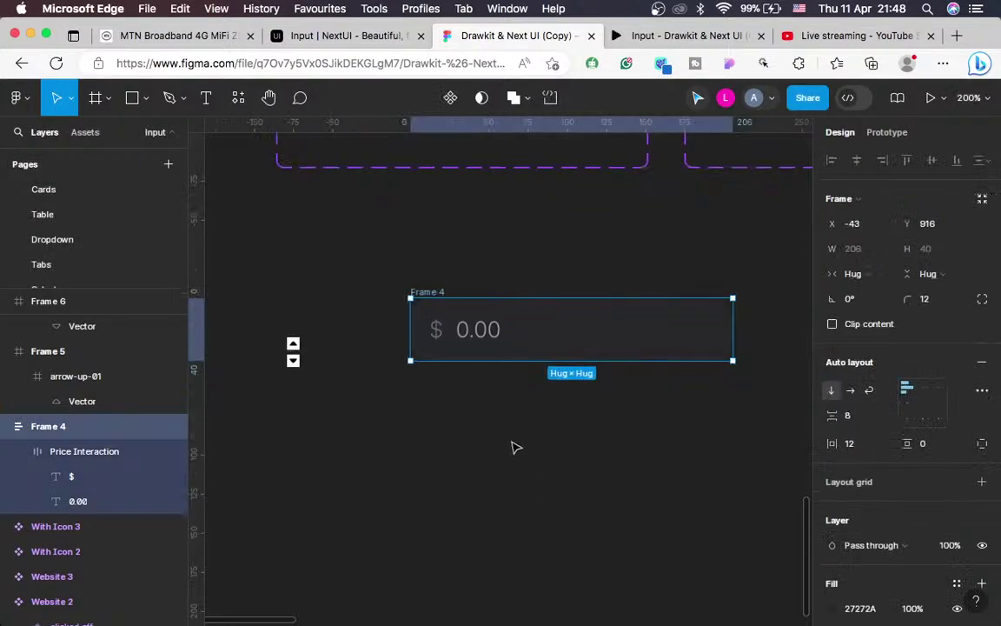
double_click(404, 293)
text(P)
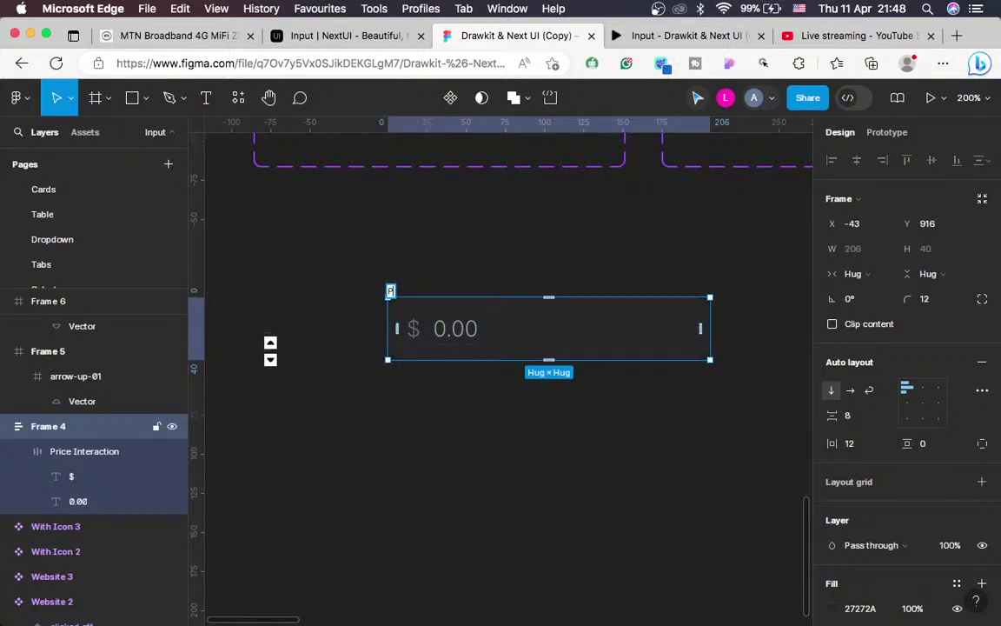
text(rice Button)
key(Return)
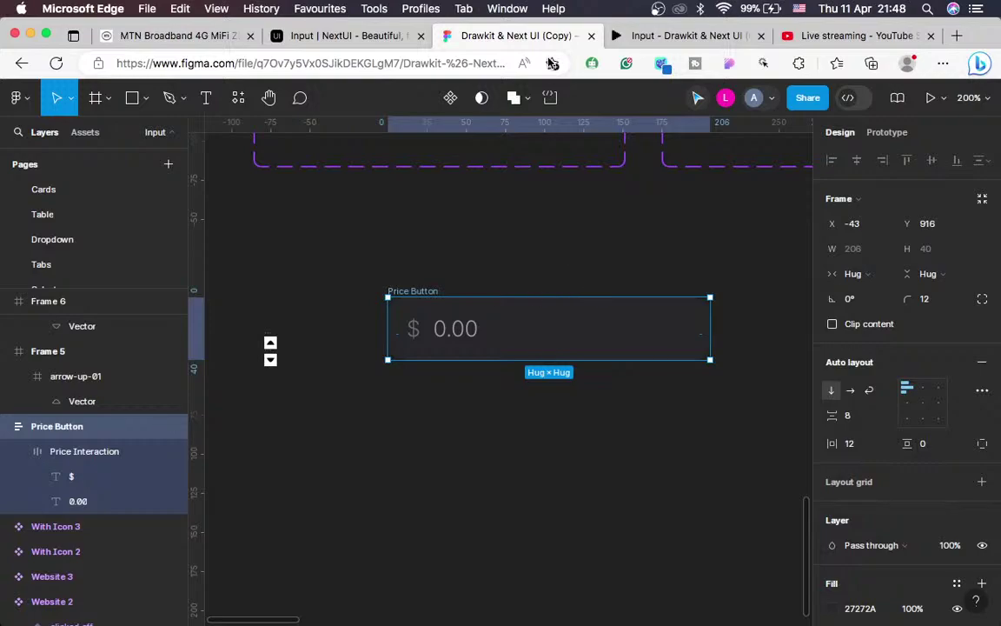
Turn the Price Button frame into a component and add a second variant named "hover"
click(452, 97)
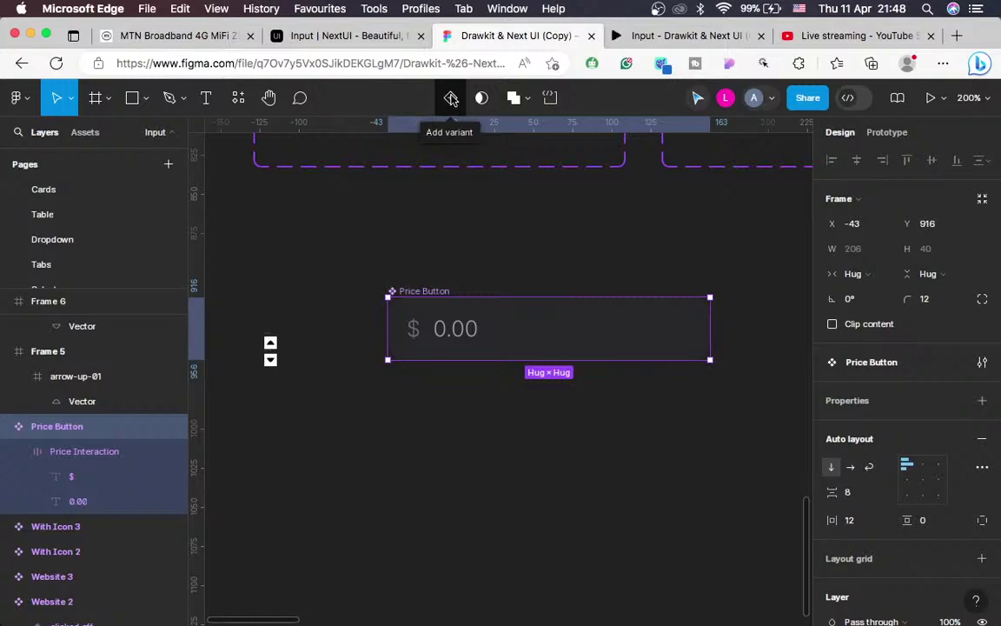
click(451, 98)
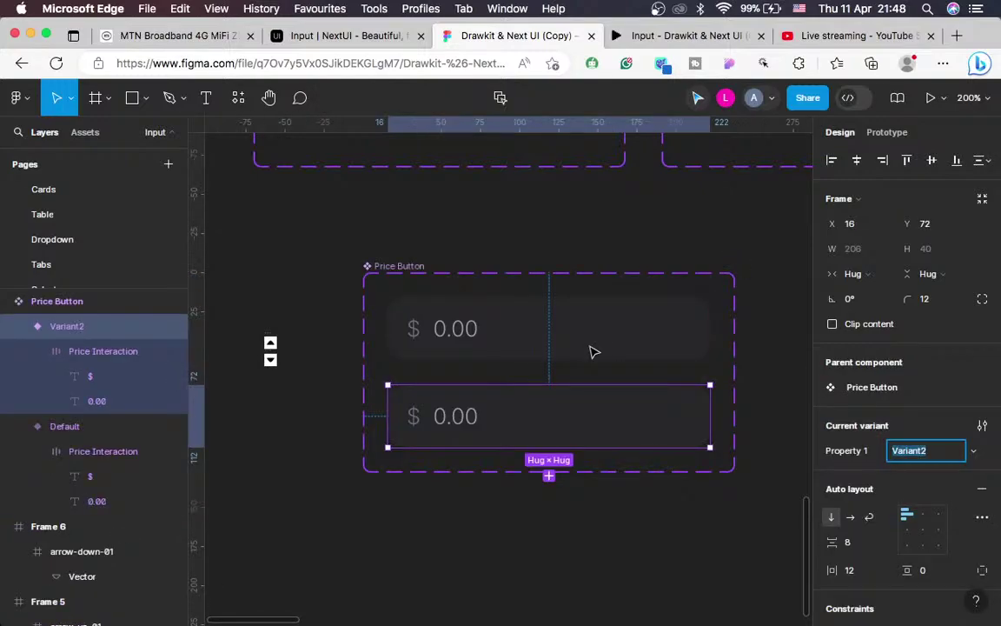
scroll(591, 352, up, 3)
text(hover)
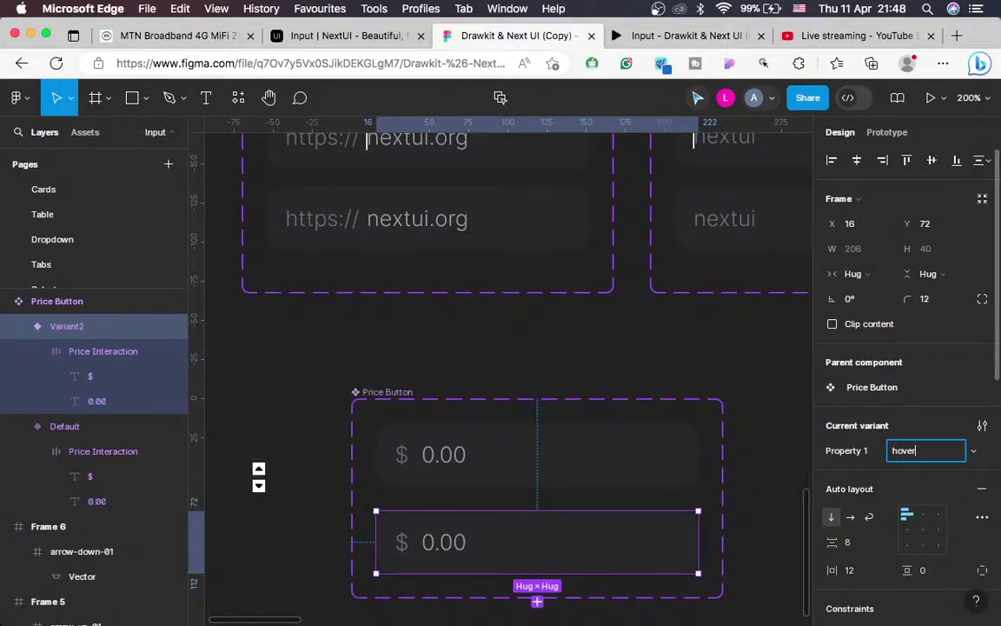
key(Return)
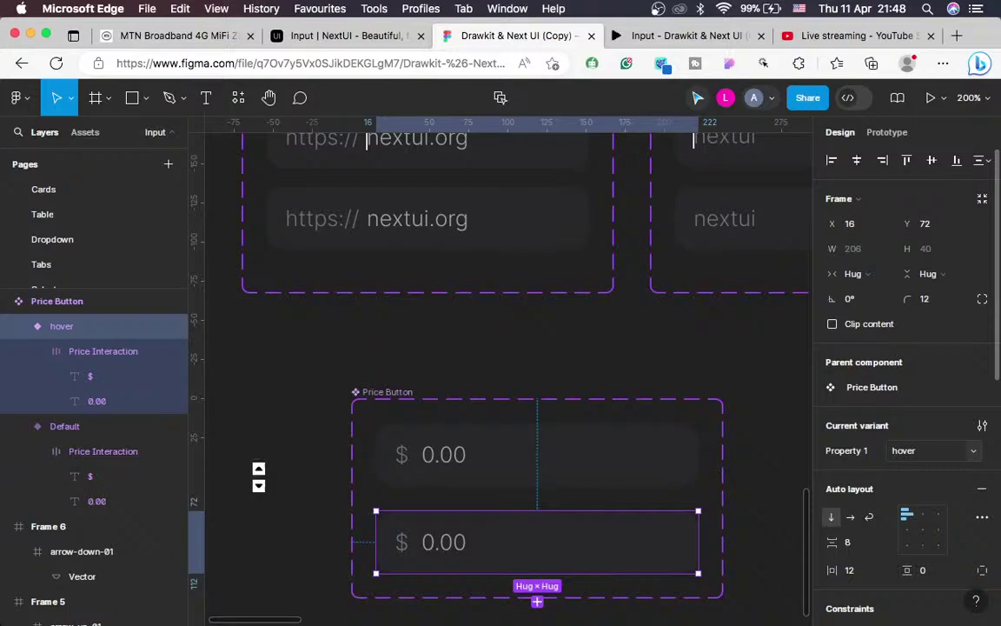
scroll(904, 391, down, 3)
click(833, 572)
click(648, 438)
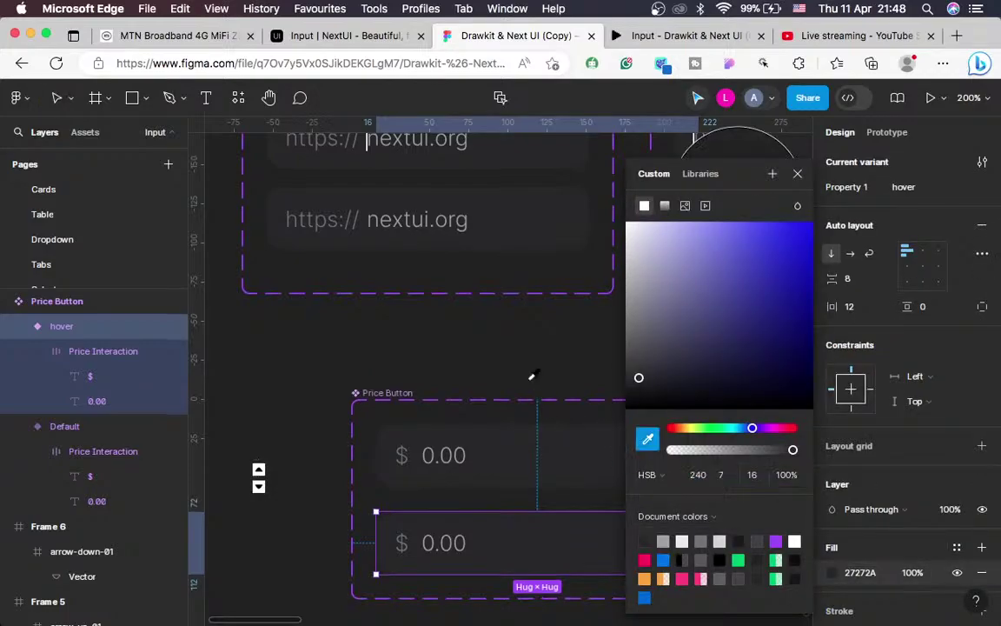
scroll(533, 375, up, 3)
scroll(533, 375, up, 2)
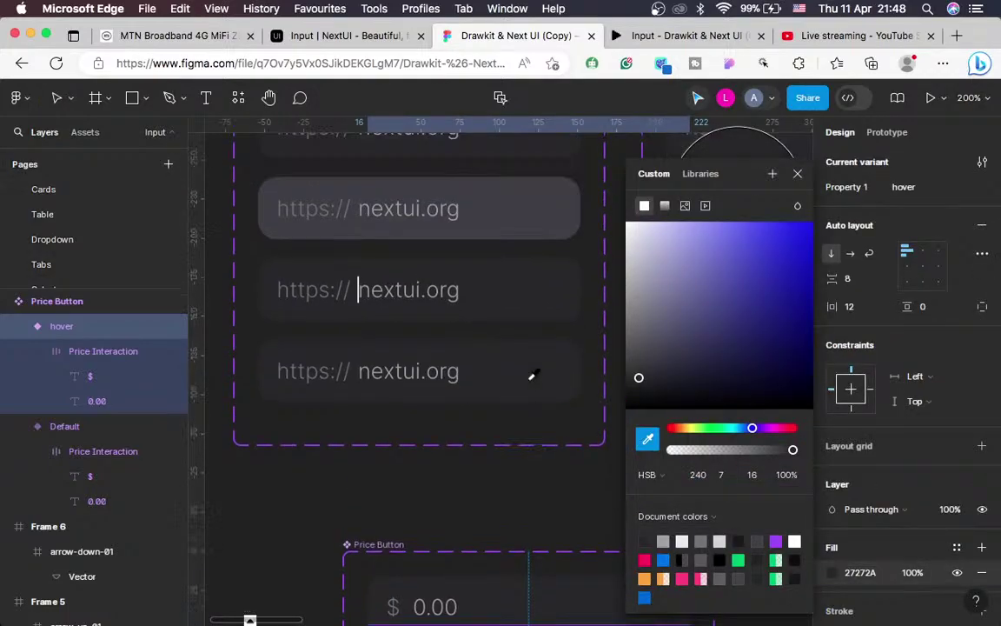
scroll(533, 376, up, 3)
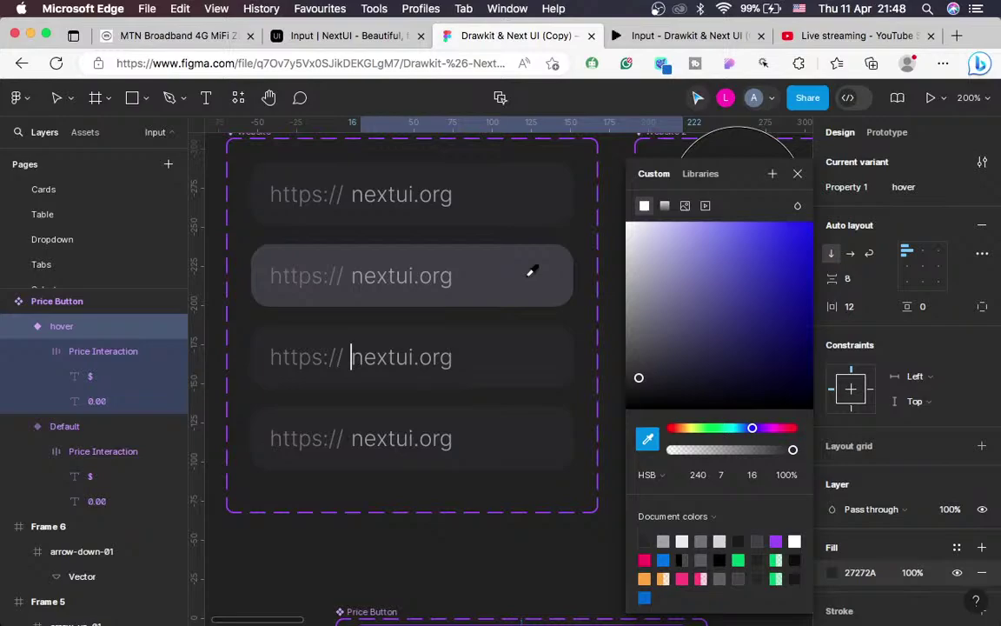
click(532, 272)
scroll(510, 364, down, 10)
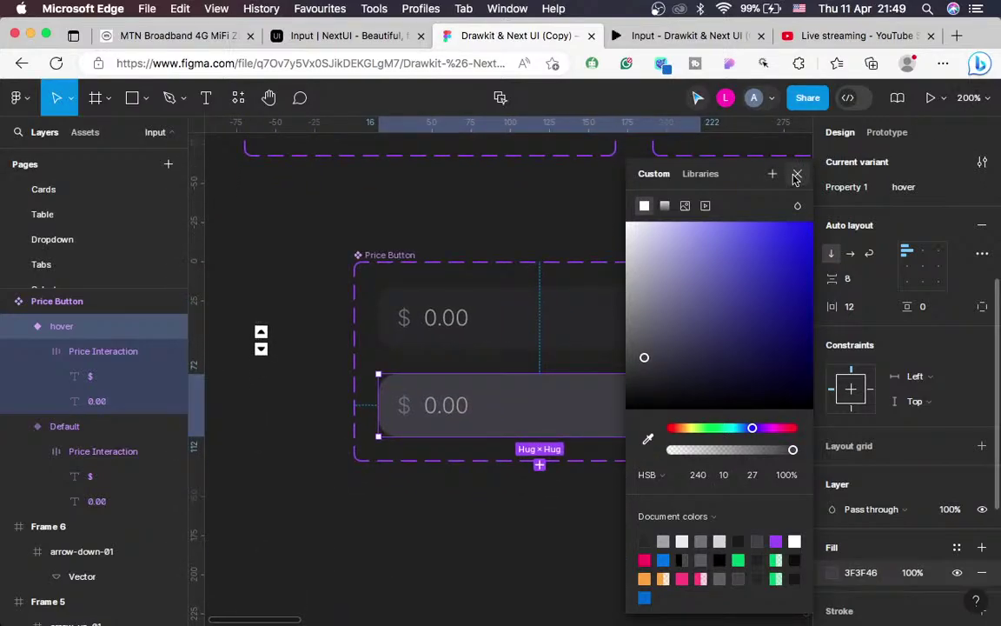
click(796, 176)
Place a 100 × 100 frame beside the arrow frames and give it the hover variant's fill colour, 3F3F46
scroll(646, 353, up, 5)
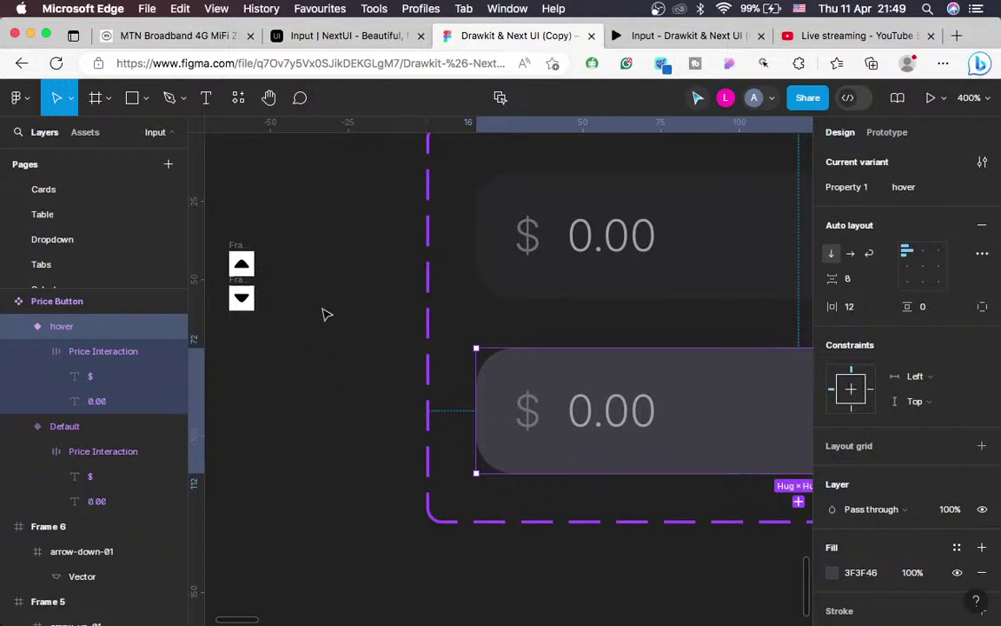
scroll(326, 315, left, 2)
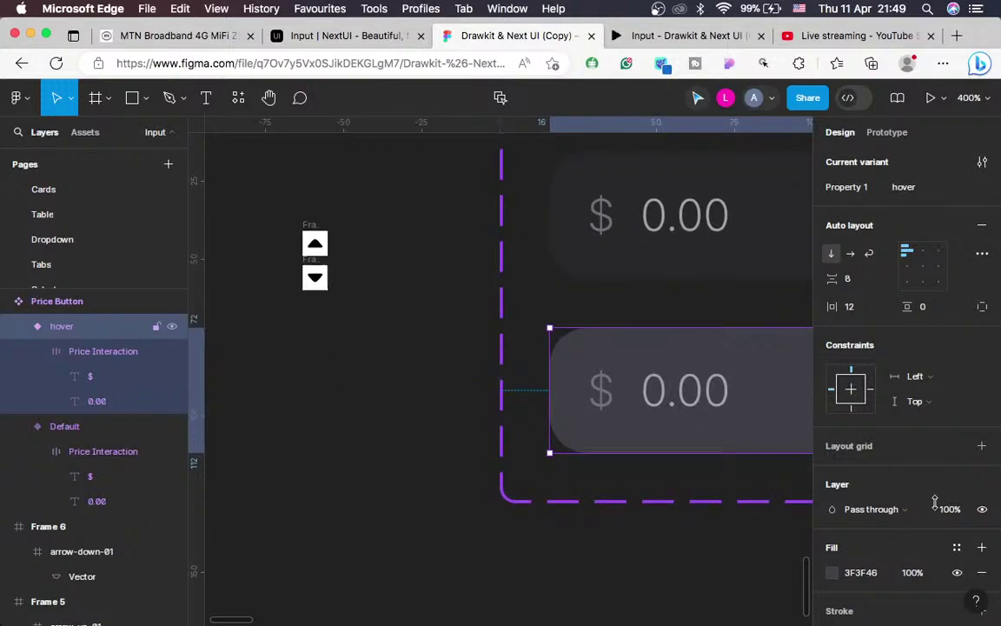
scroll(935, 502, down, 3)
click(859, 471)
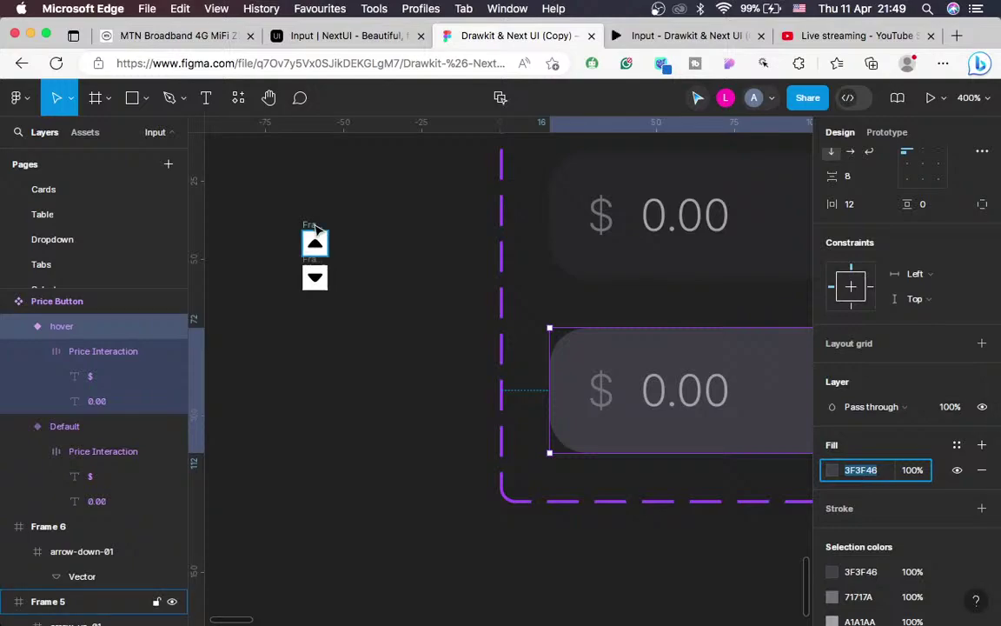
scroll(315, 229, left, 4)
scroll(316, 229, up, 1)
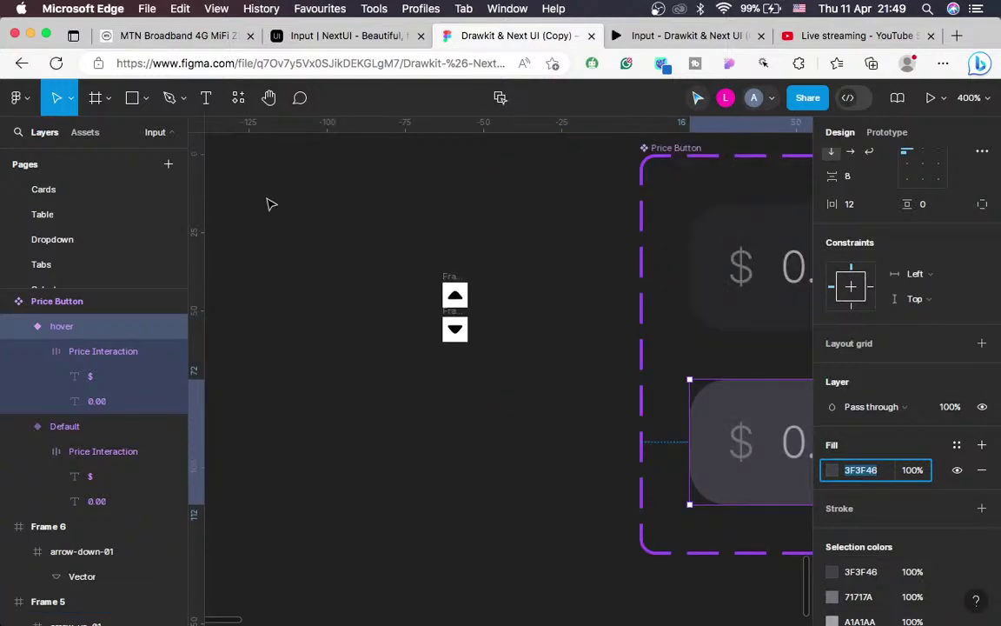
key(f)
click(269, 203)
click(857, 464)
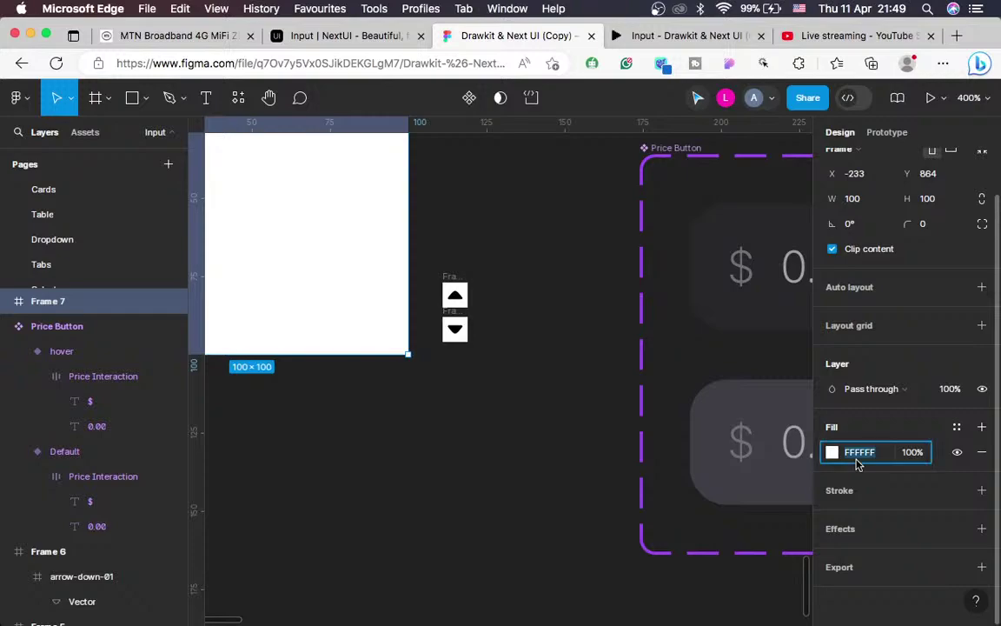
text(3F3F46)
key(Return)
scroll(608, 514, left, 4)
scroll(609, 514, up, 3)
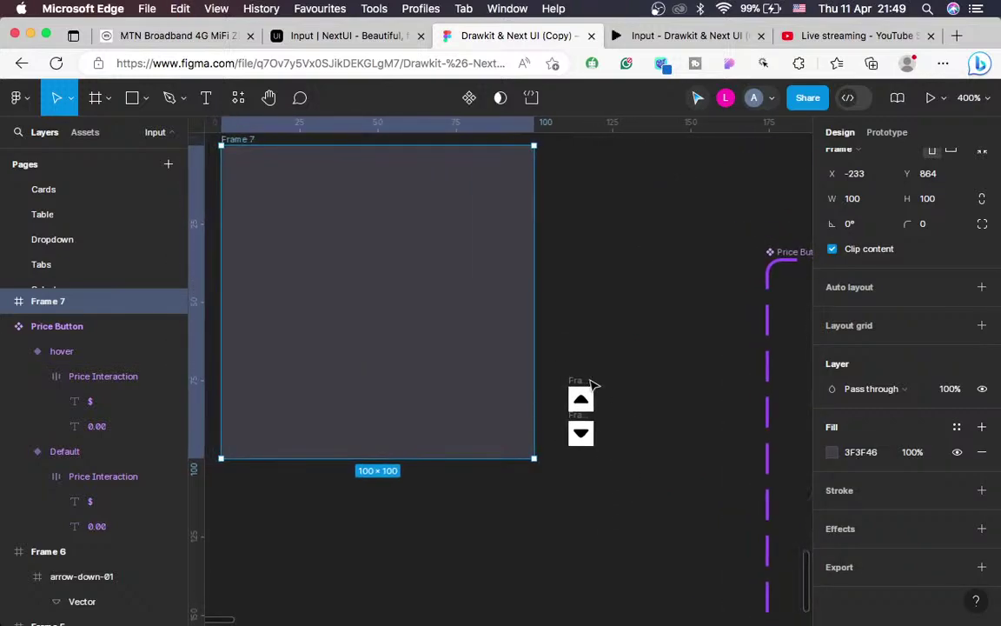
Move both 8 × 8 arrow frames, Frame 5 and Frame 6, together into the middle of the grey Frame 7
click(581, 388)
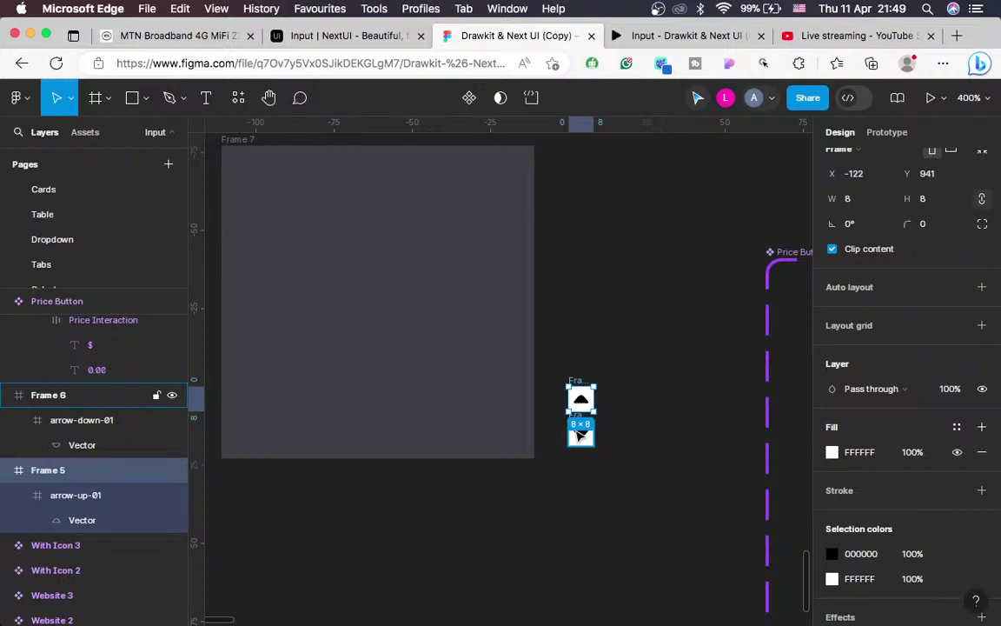
key(super+equal)
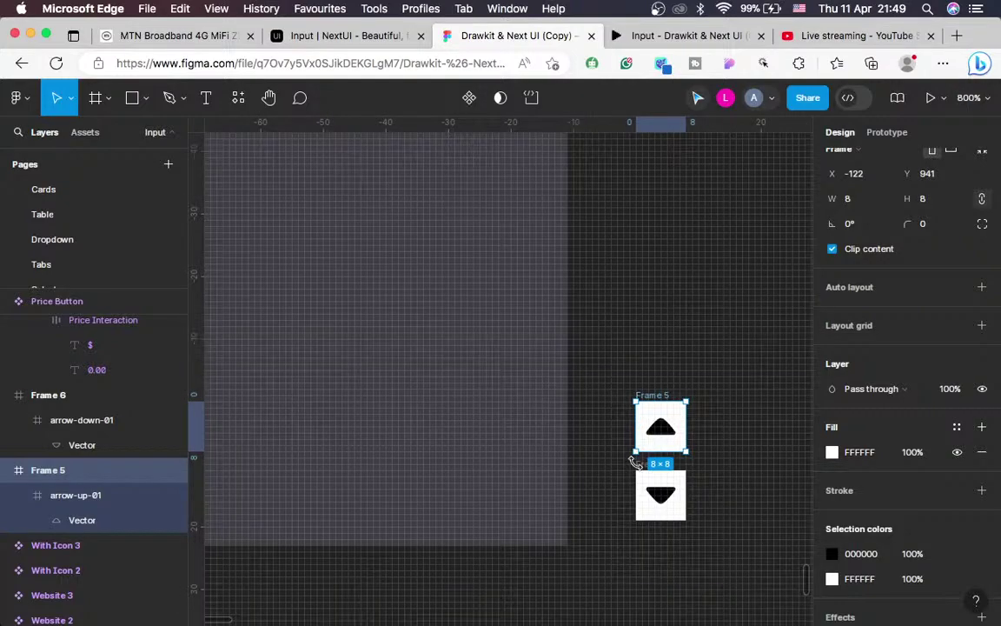
shift+click(636, 469)
key(super+minus)
key(super+minus)
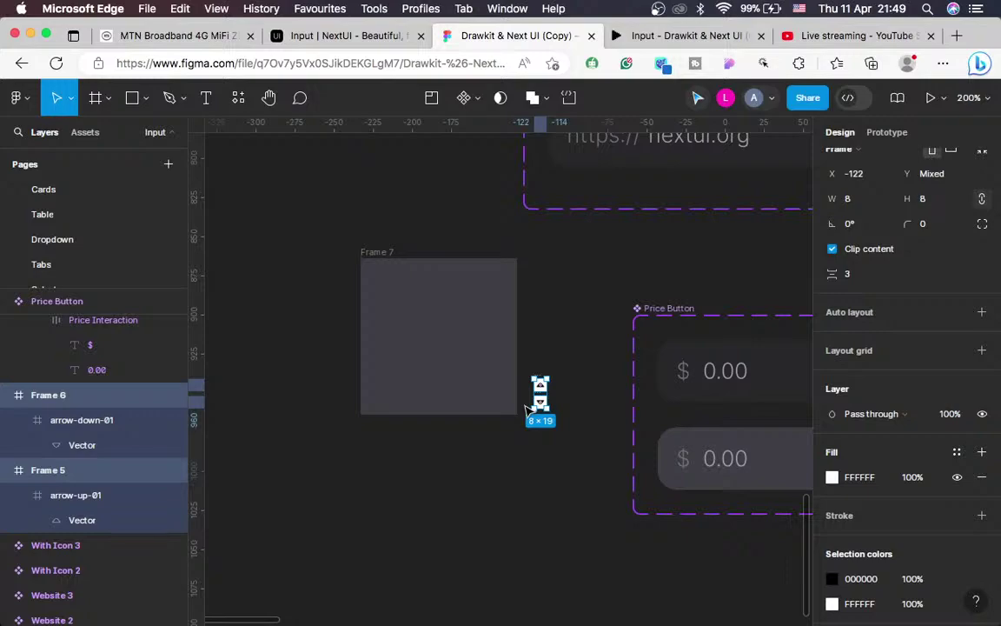
drag(539, 387, 443, 348)
key(super+equal)
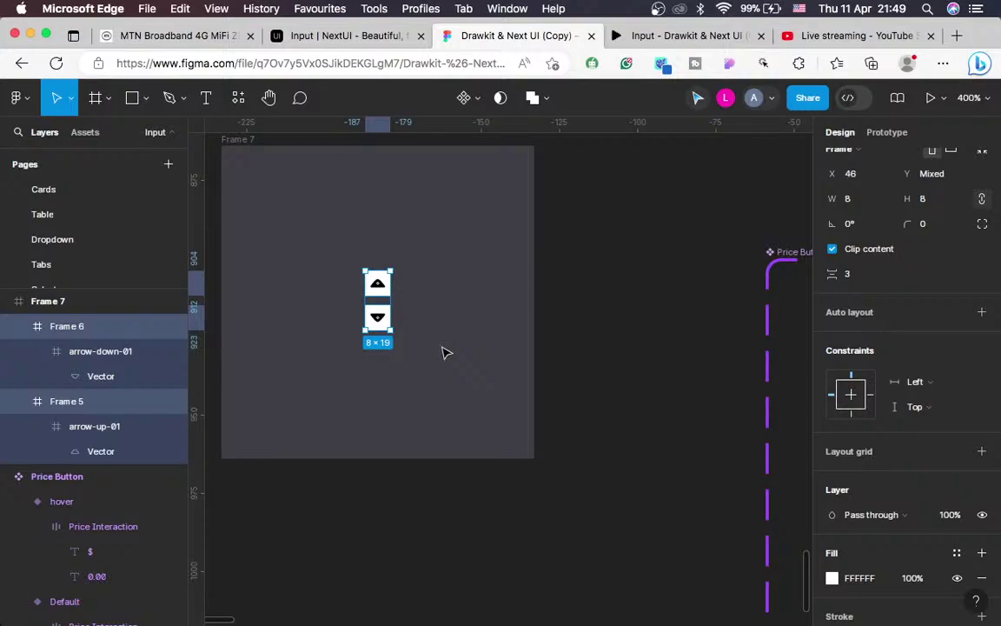
key(super+equal)
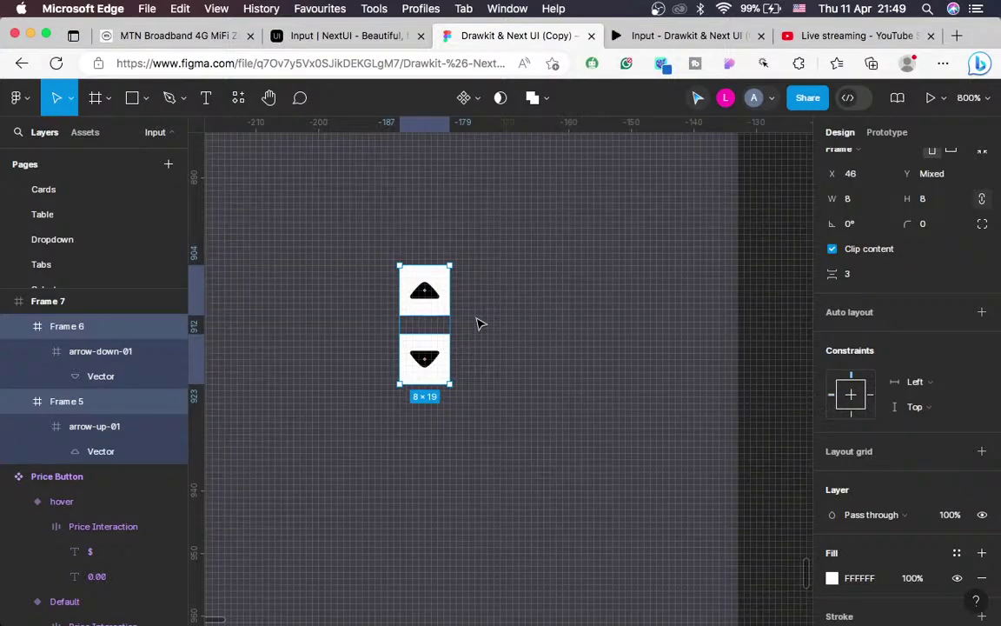
click(476, 323)
Set the fill of the up-arrow frame, Frame 5, to 3F3F46 by sampling the Frame 7 background
key(super+minus)
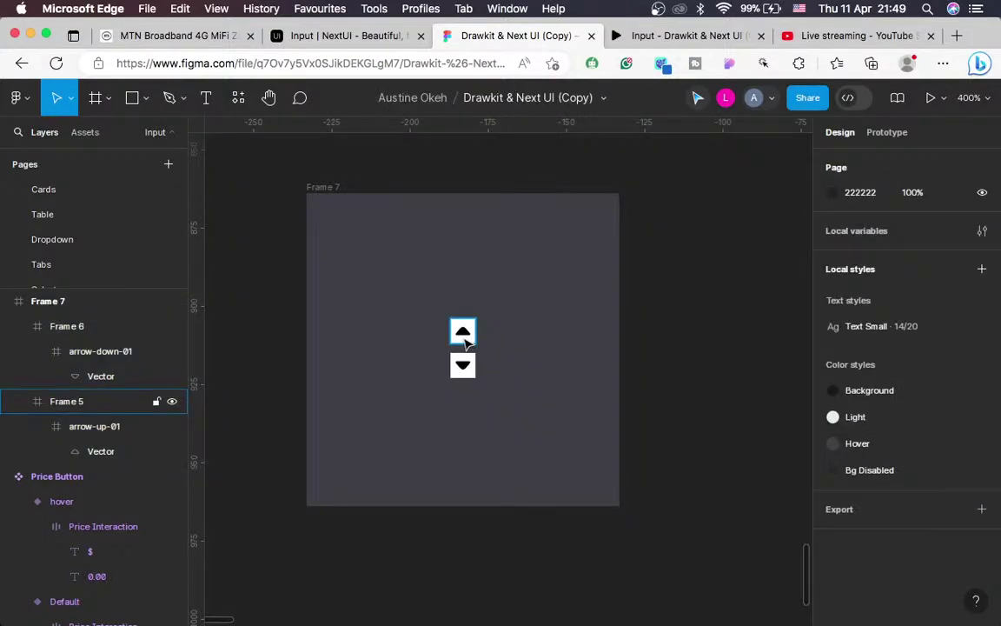
click(466, 343)
click(832, 364)
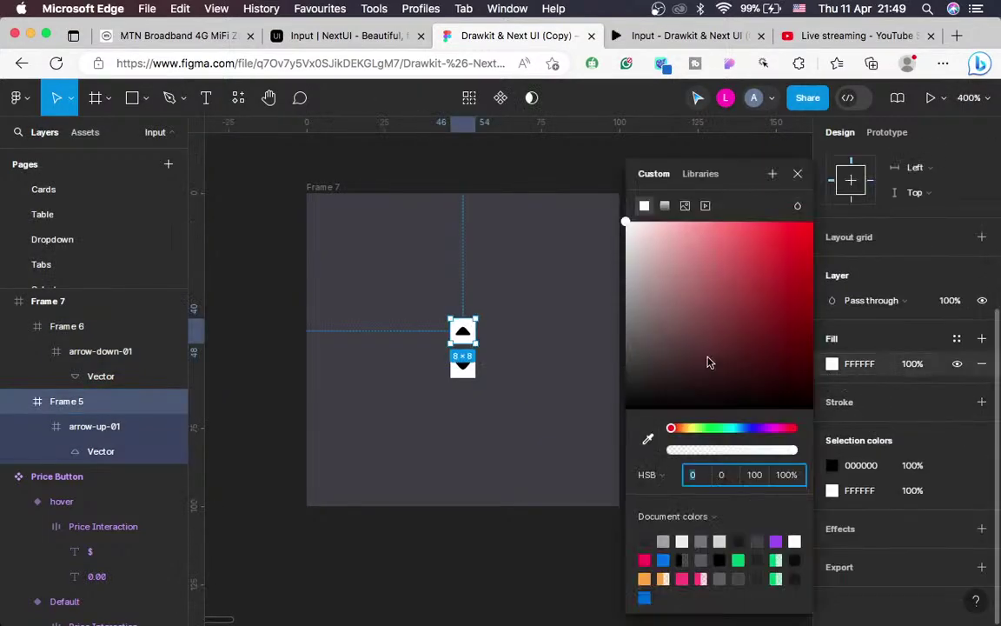
click(647, 439)
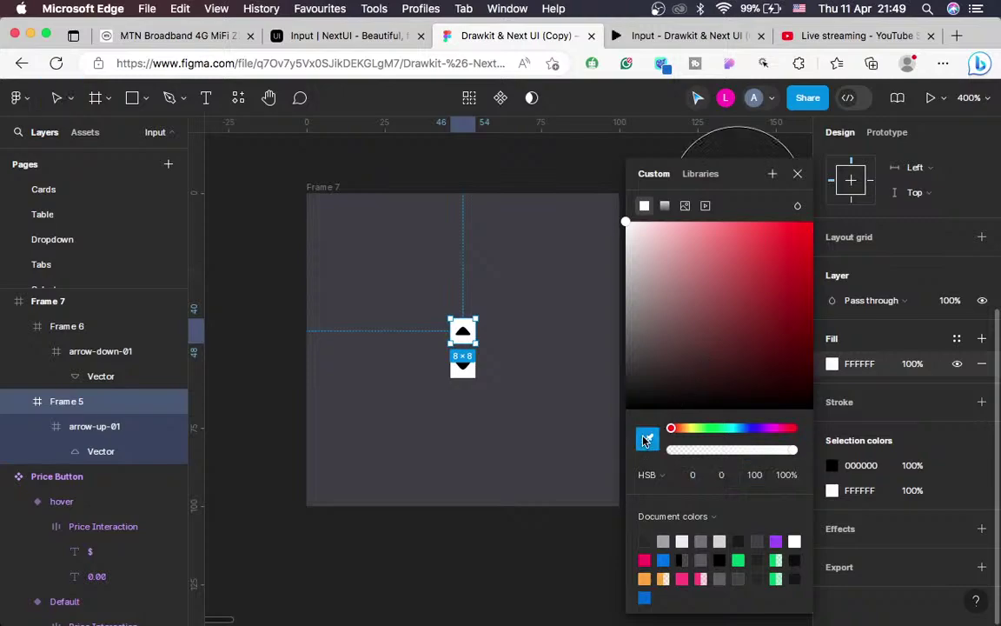
click(551, 264)
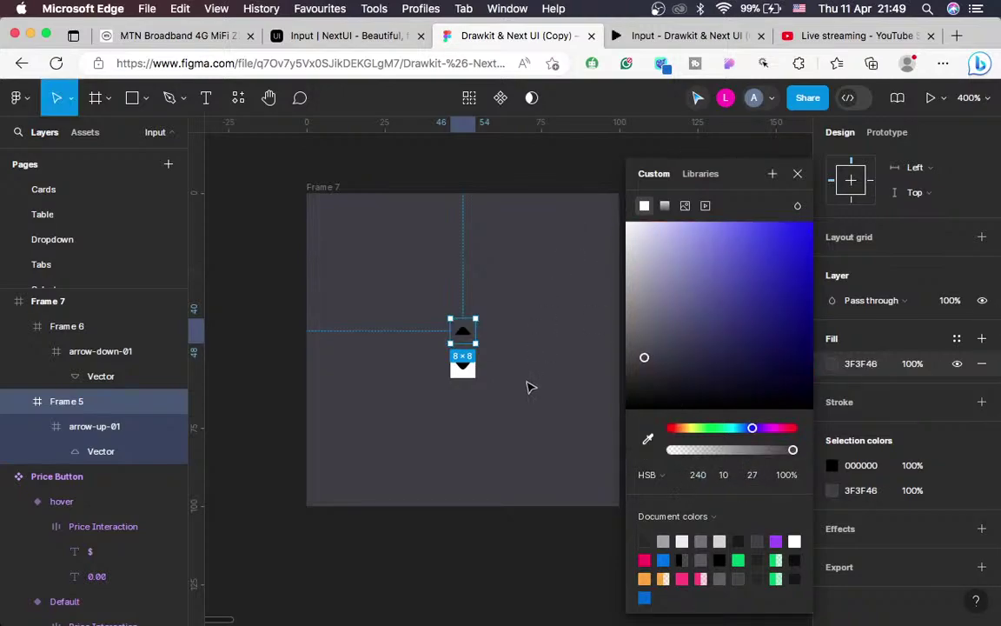
Try a sampled fill of 222222 on the up-arrow frame, and resample 3F3F46 from the Frame 7 background
key(super+equal)
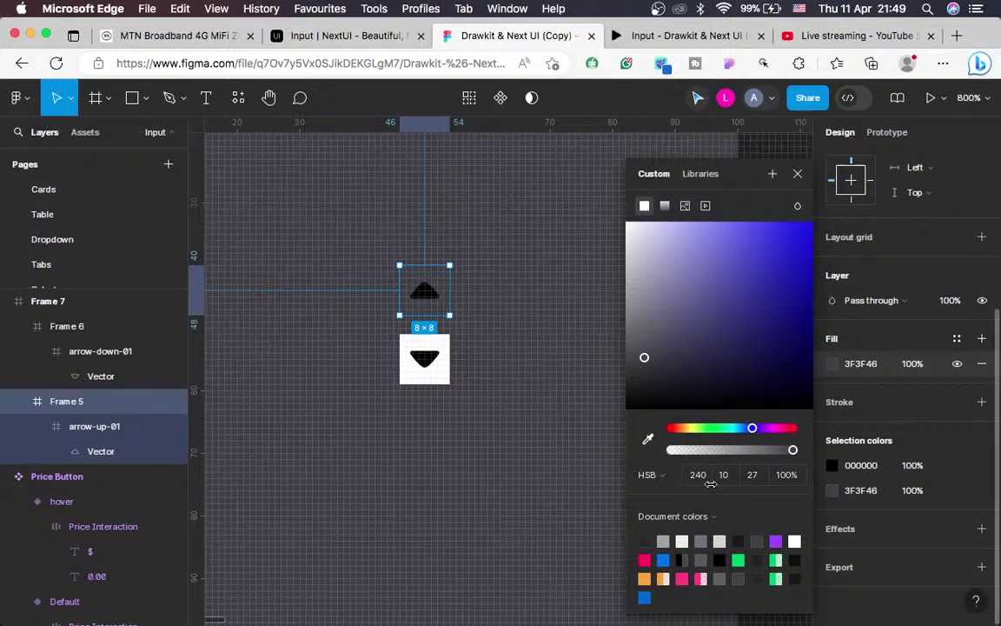
key(minus)
click(647, 439)
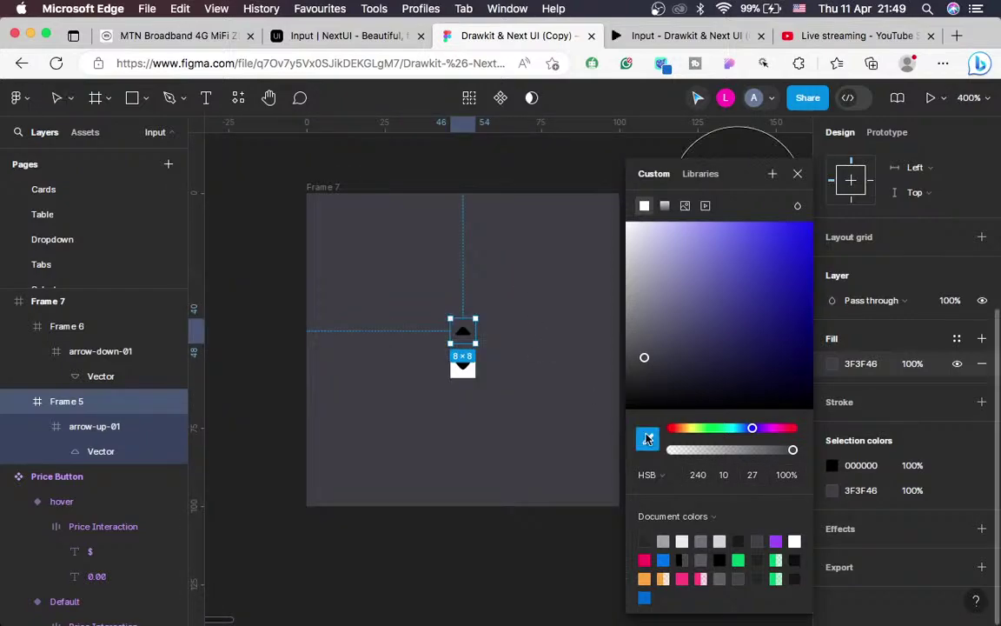
click(606, 405)
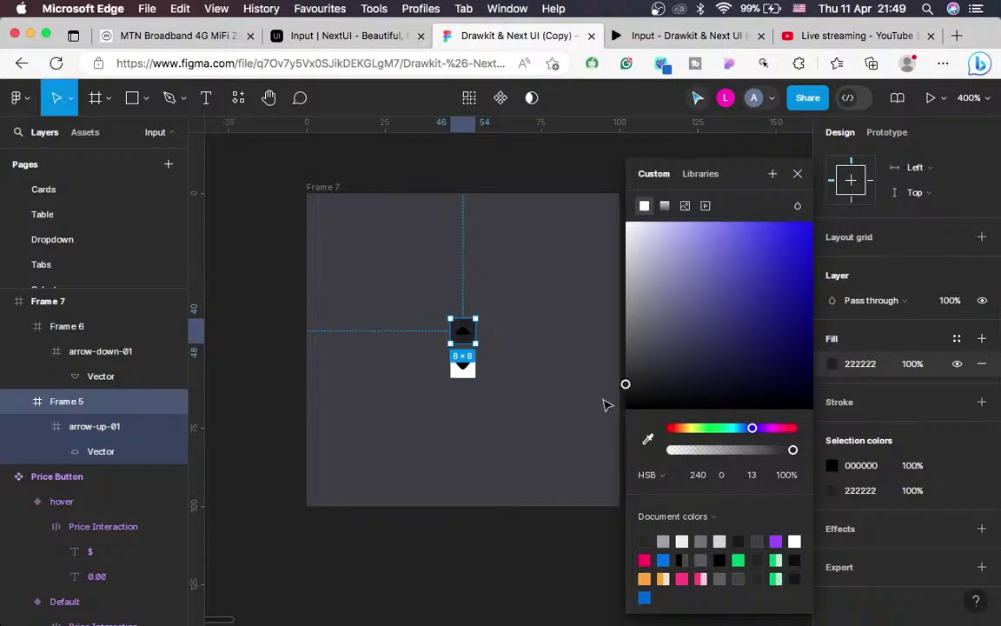
key(i)
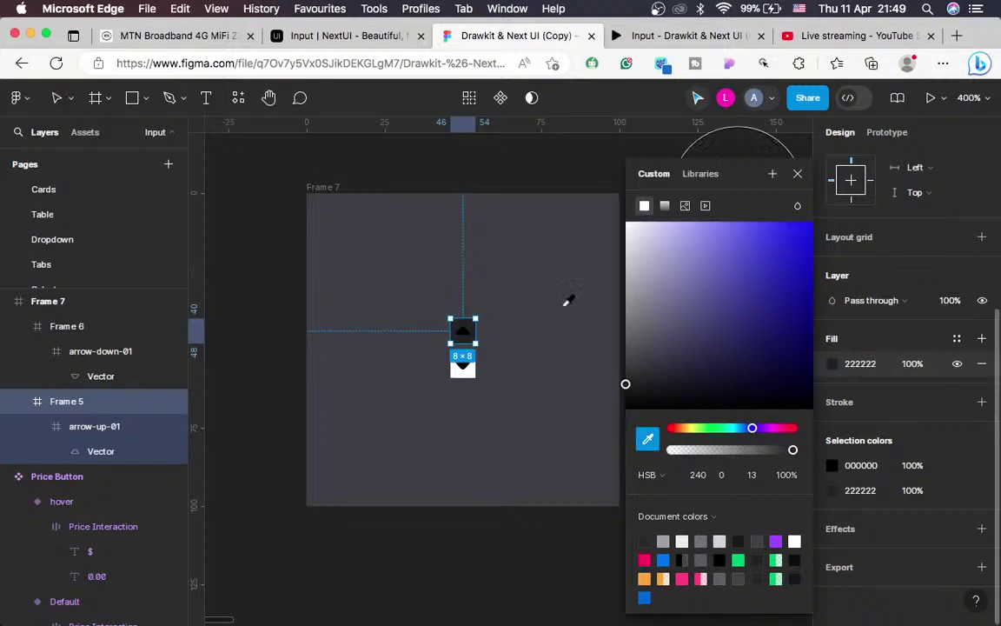
click(553, 261)
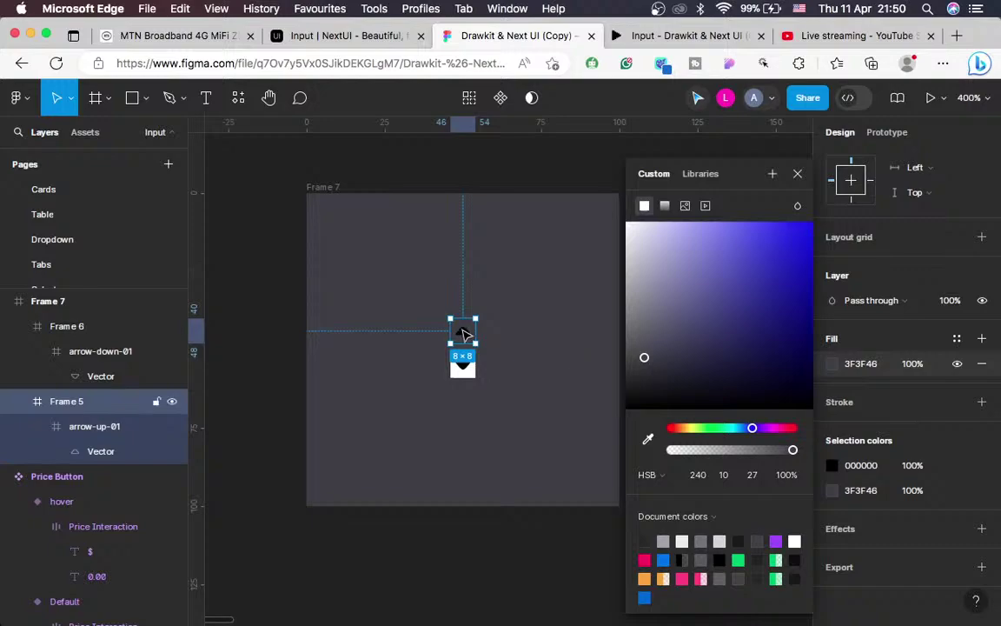
Try an HSB brightness of 40 for the fill of the up-arrow frame, Frame 5
click(725, 480)
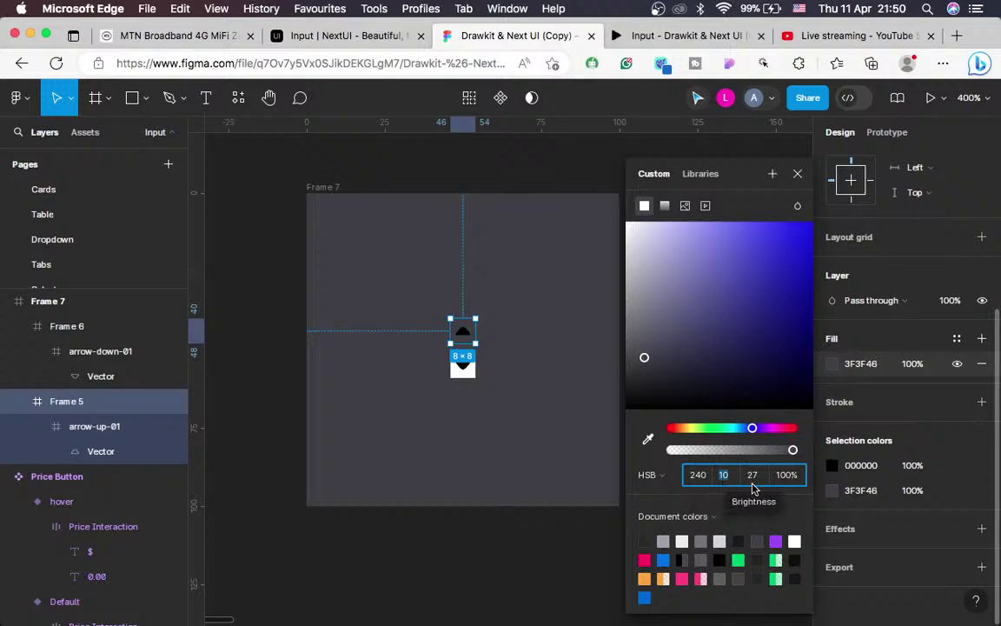
click(752, 480)
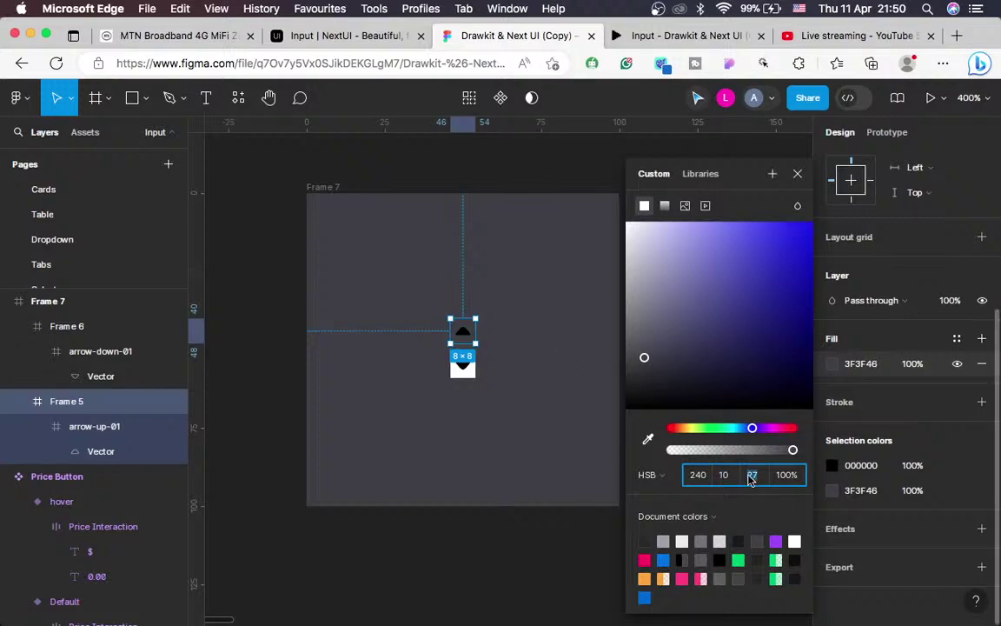
text(40)
key(Return)
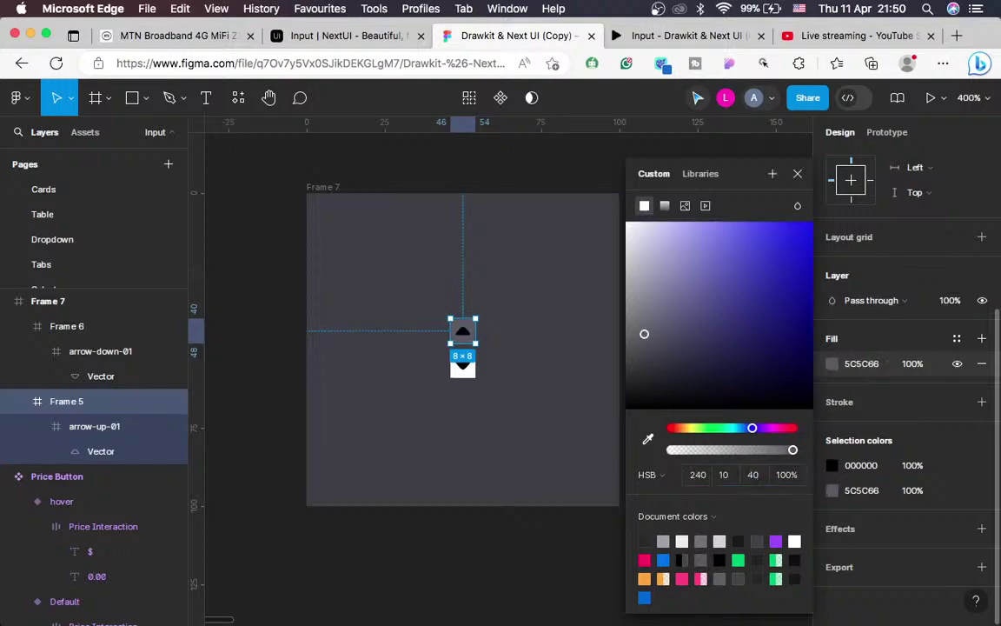
click(477, 449)
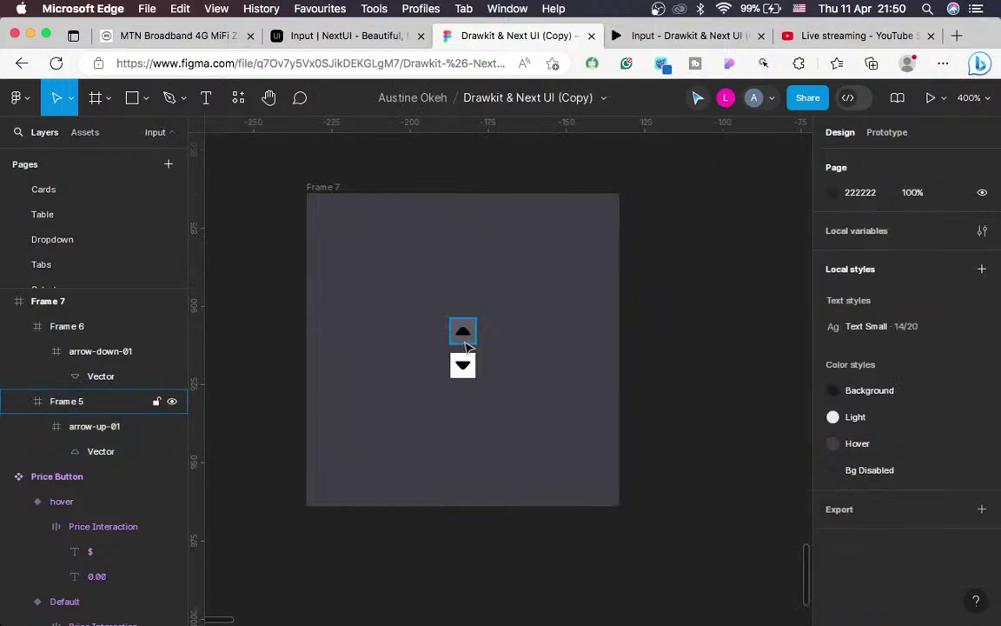
Check the Price input's stepper on the NextUI page, and try a fill brightness of 20 on the up-arrow frame in Figma
click(372, 34)
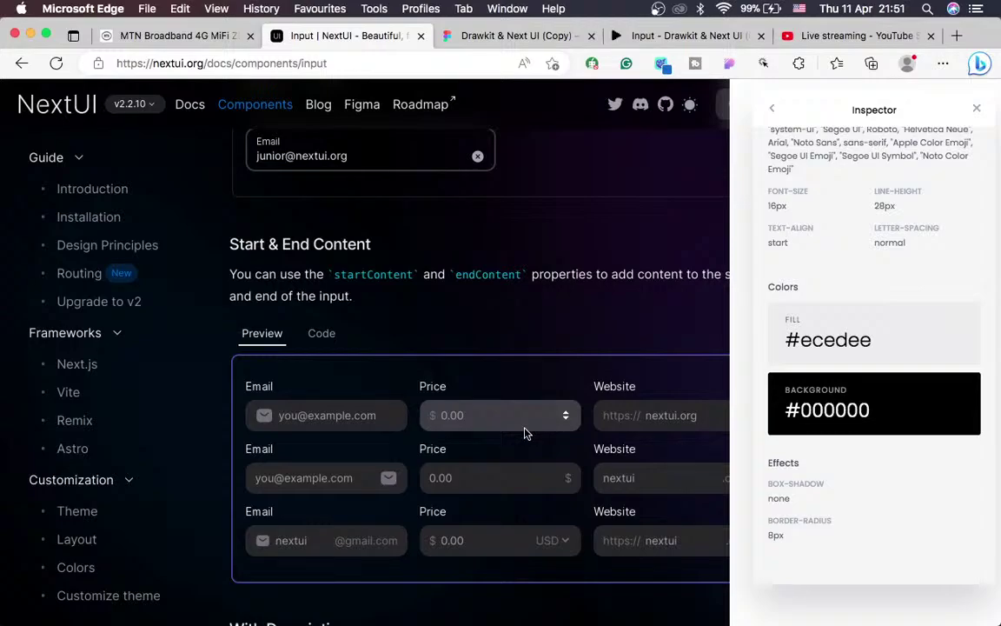
click(466, 44)
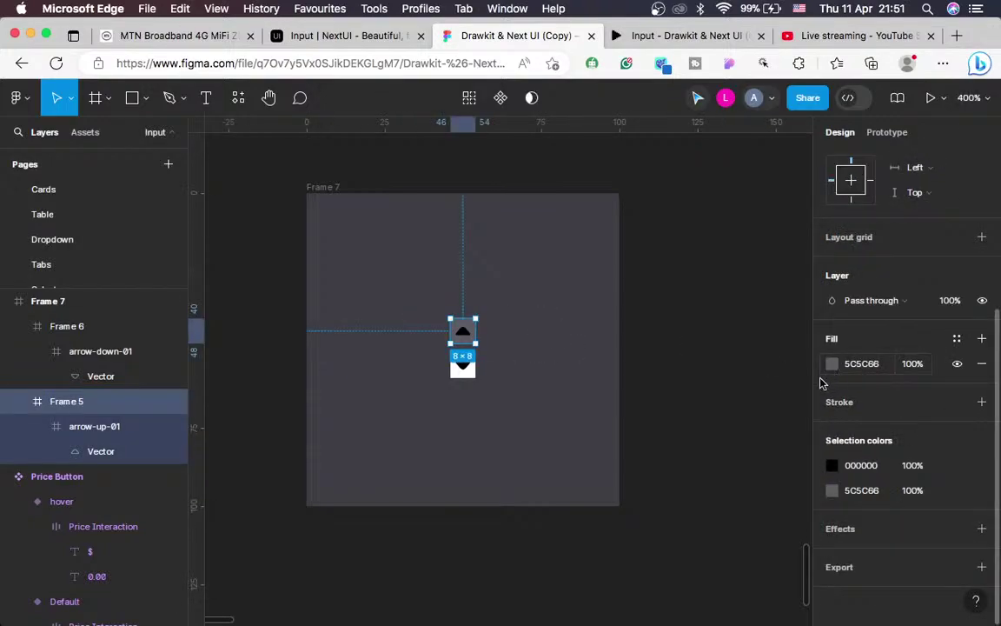
click(831, 363)
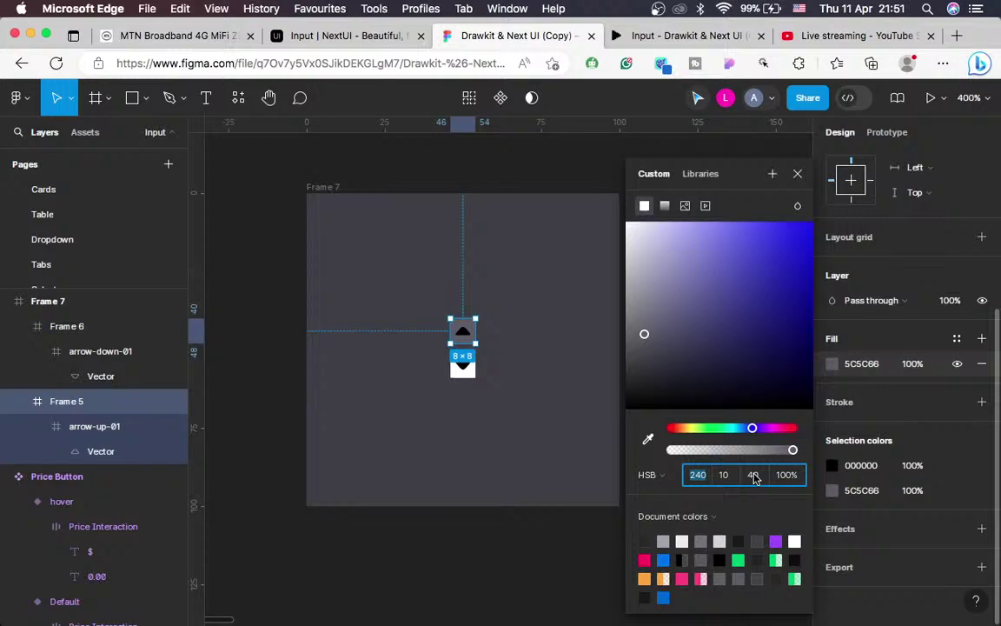
click(753, 475)
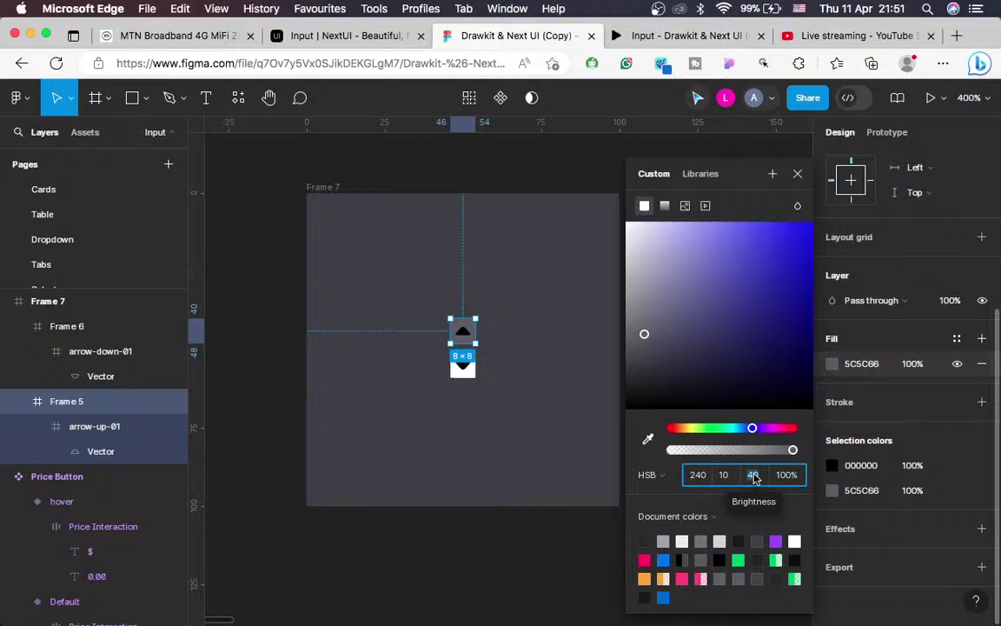
text(2)
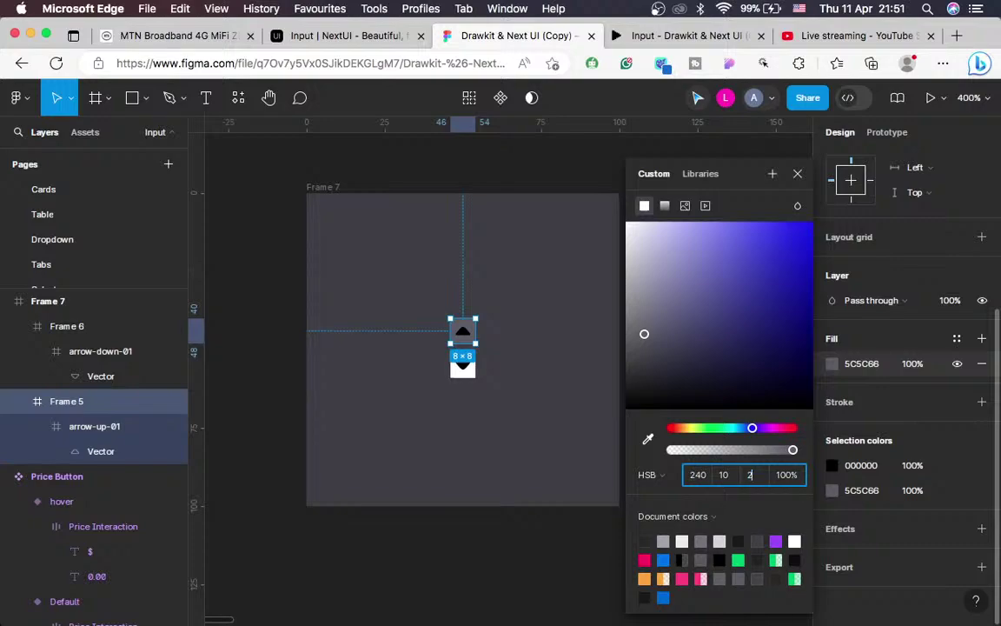
text(0)
key(Return)
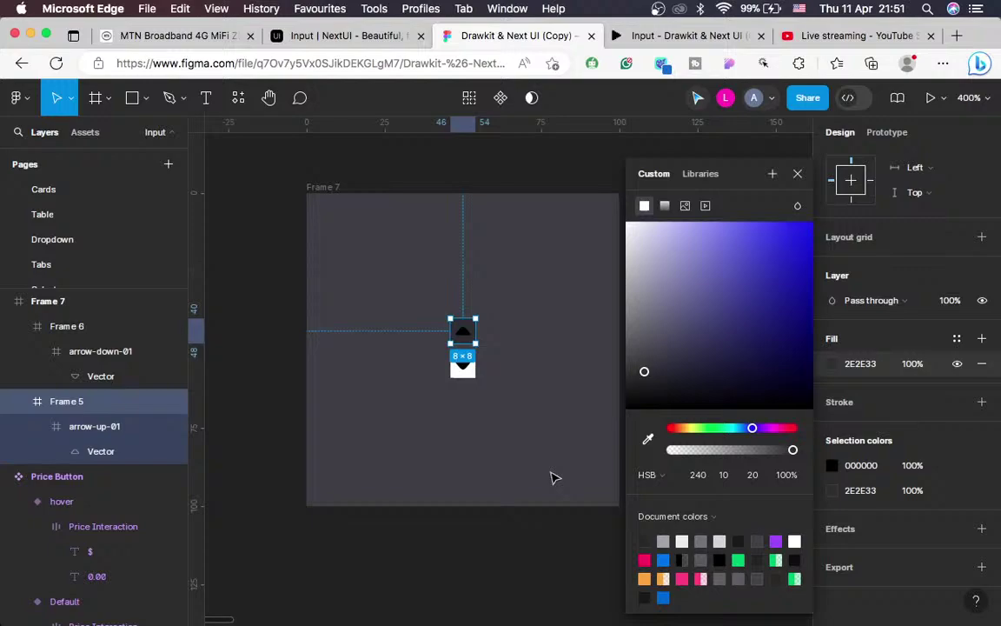
click(551, 477)
Copy the light text colour, ECEDEE, from the clicked on variant of the Website component
click(470, 338)
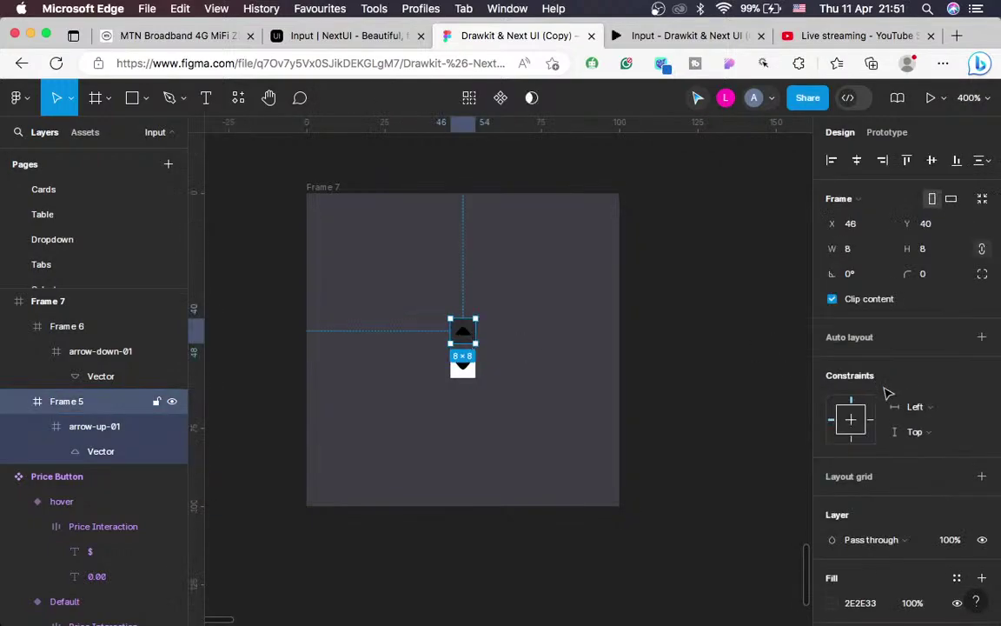
scroll(884, 391, down, 3)
scroll(882, 396, down, 1)
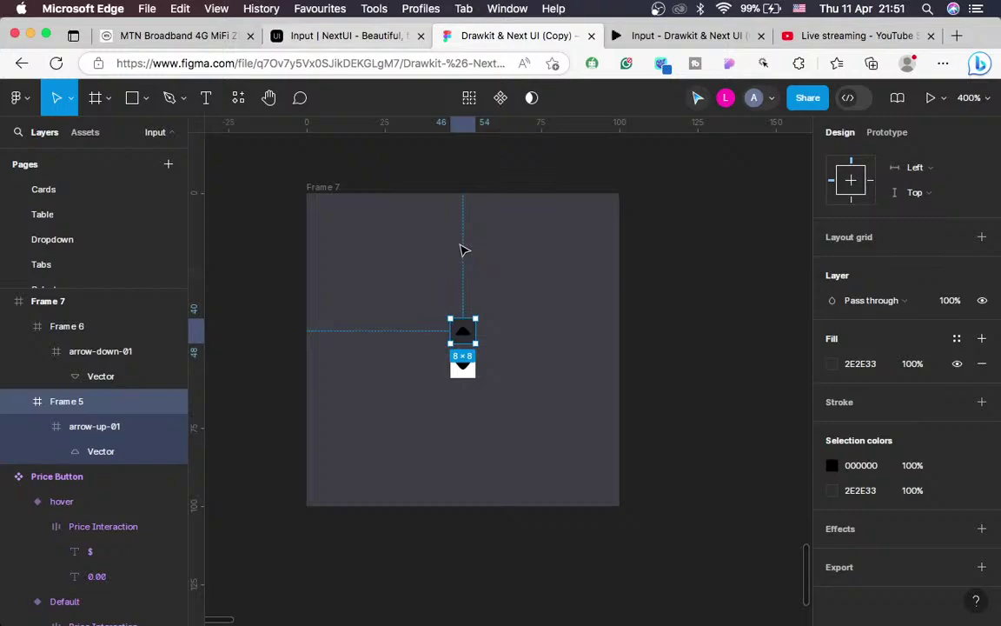
scroll(463, 250, up, 5)
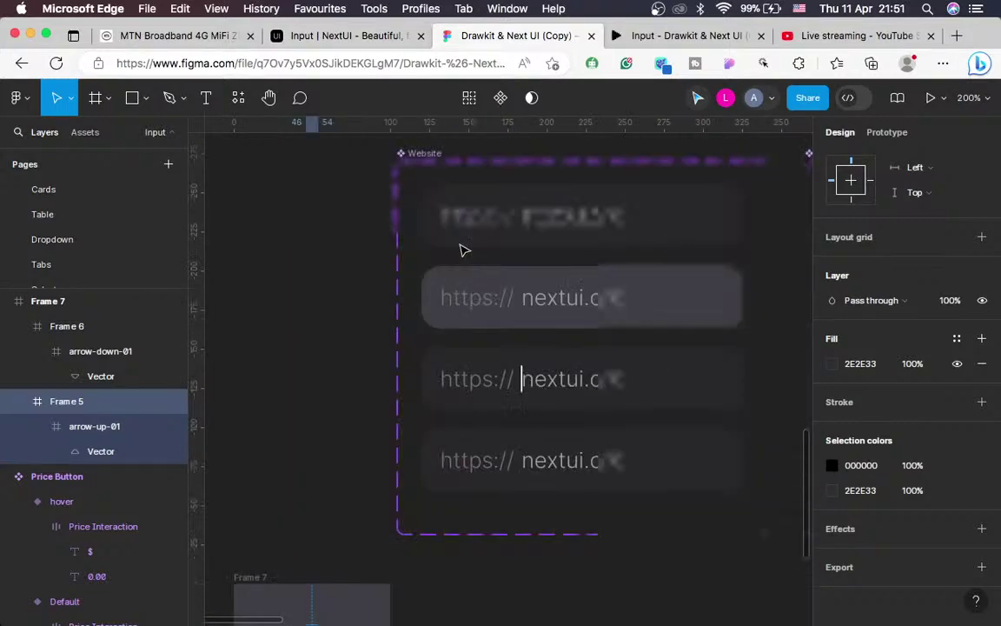
click(556, 382)
scroll(886, 434, down, 1)
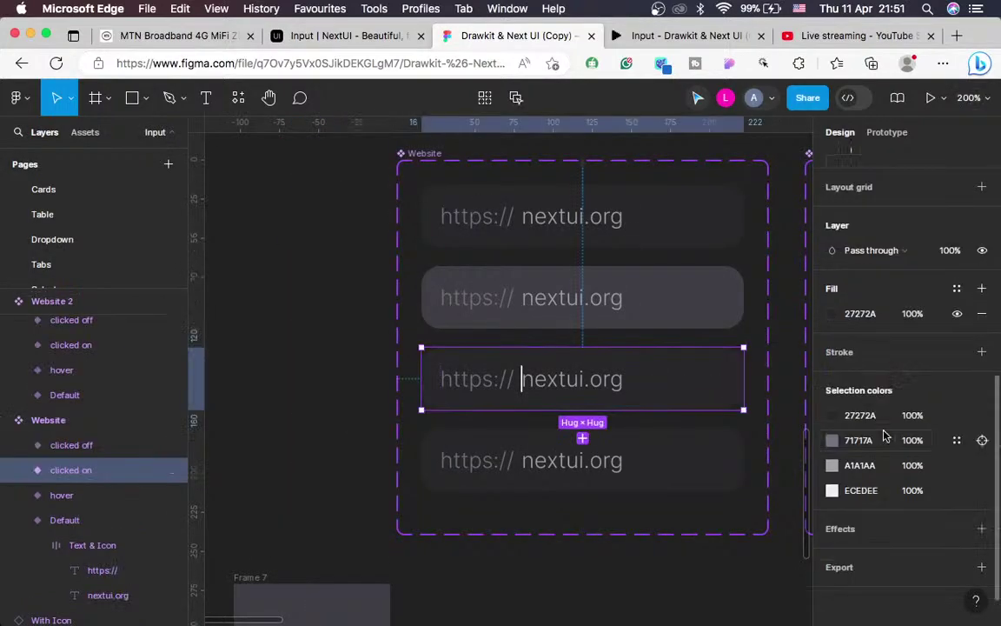
click(857, 492)
scroll(643, 458, down, 5)
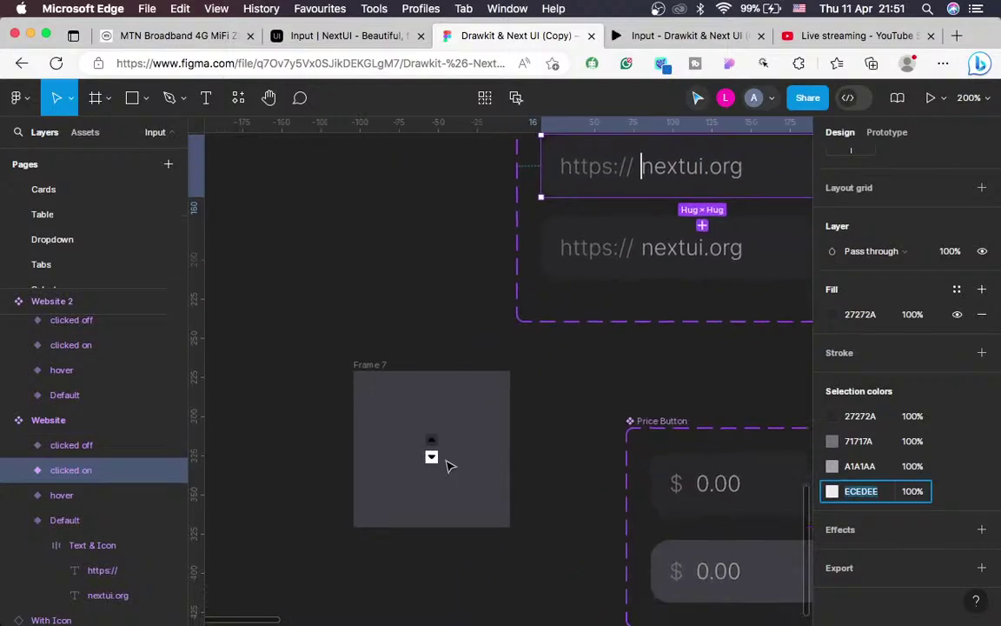
Replace the black of the up-arrow vector in Frame 5 with the copied colour, ECEDEE
scroll(446, 465, up, 5)
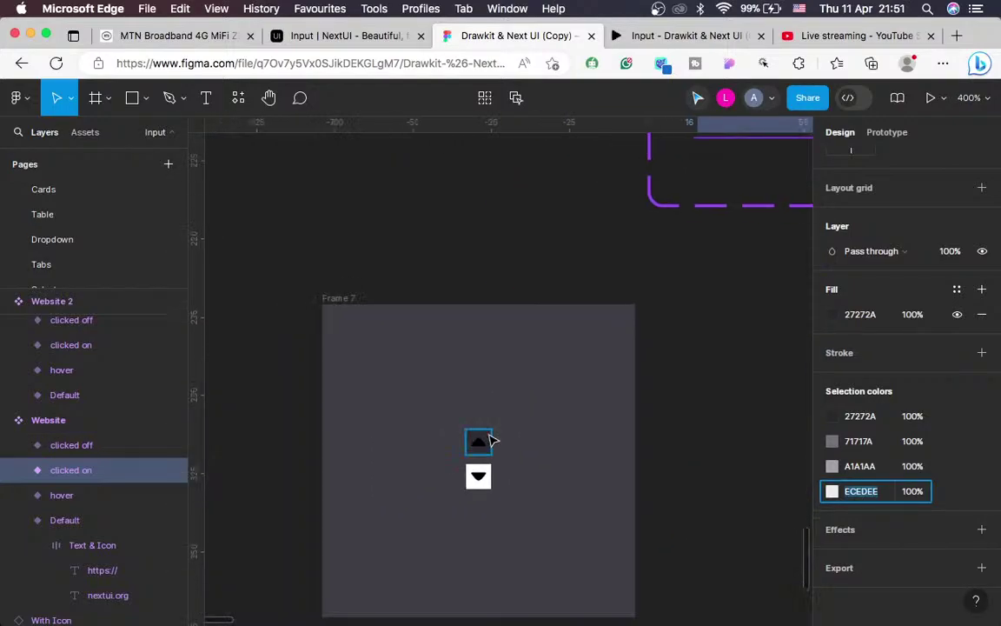
scroll(488, 439, up, 5)
scroll(489, 439, down, 3)
scroll(488, 439, left, 2)
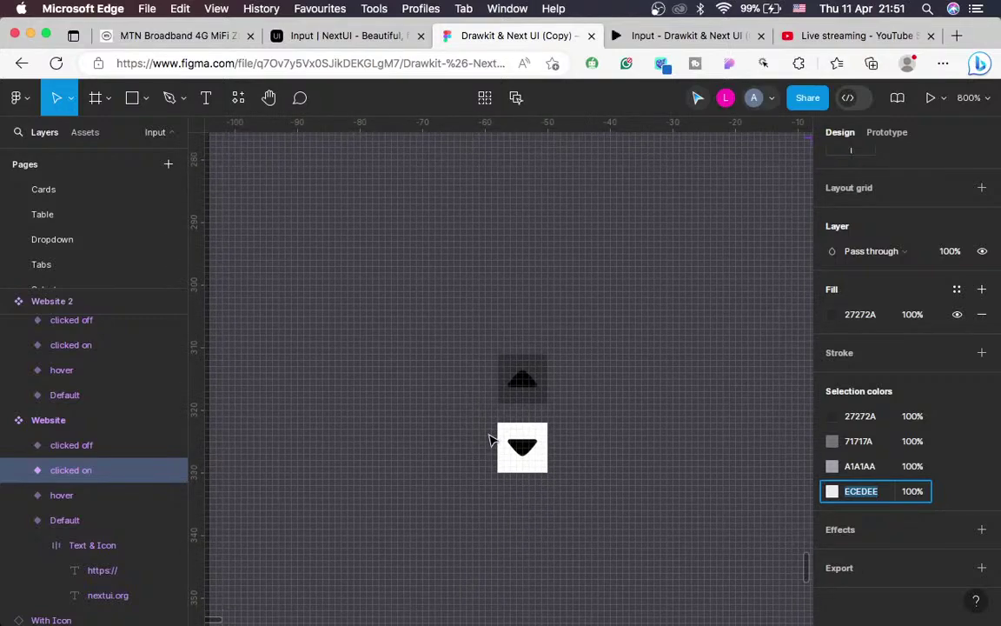
key(minus)
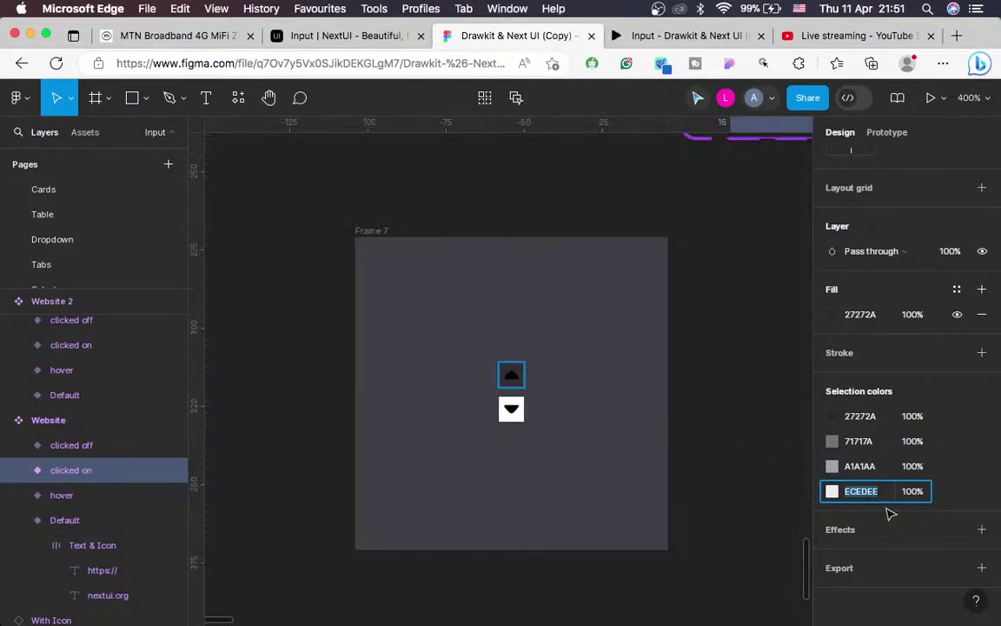
key(super+z)
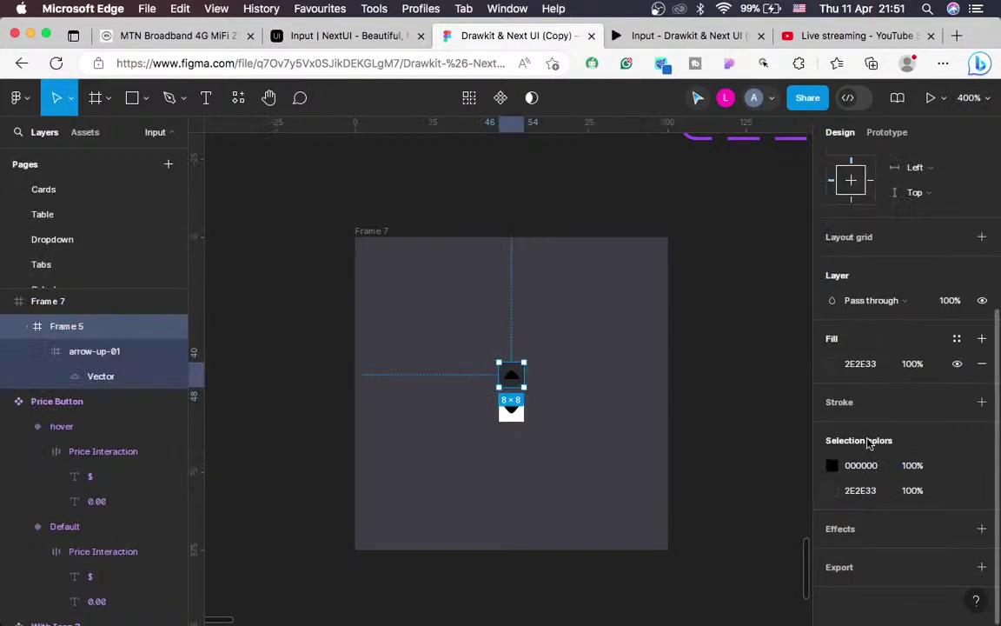
click(560, 432)
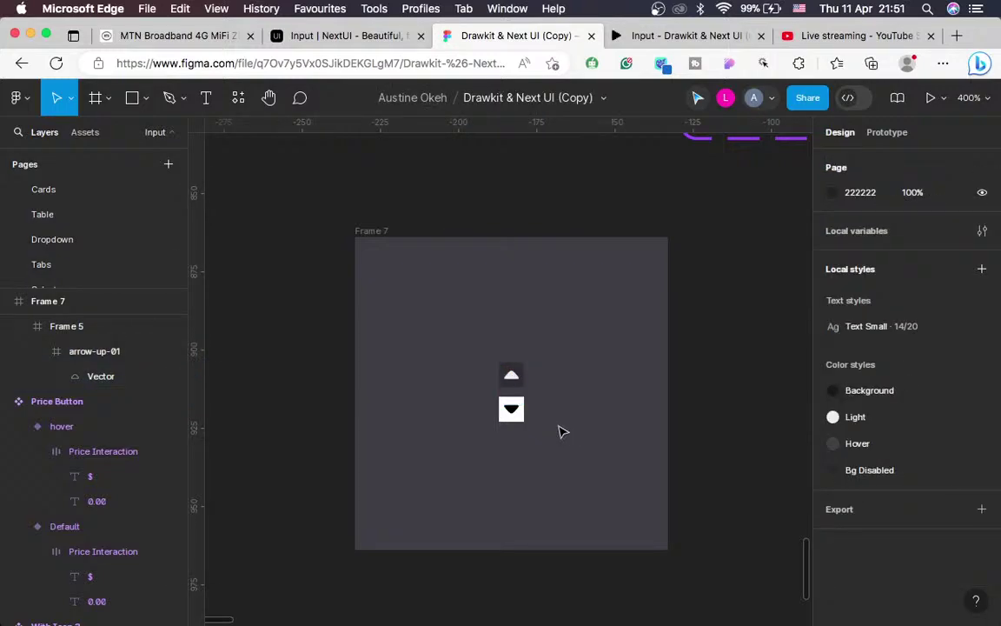
Compare with the Price stepper on the NextUI page, and try a fill brightness of 25 on Frame 5 in Figma
scroll(561, 432, up, 1)
scroll(561, 432, right, 1)
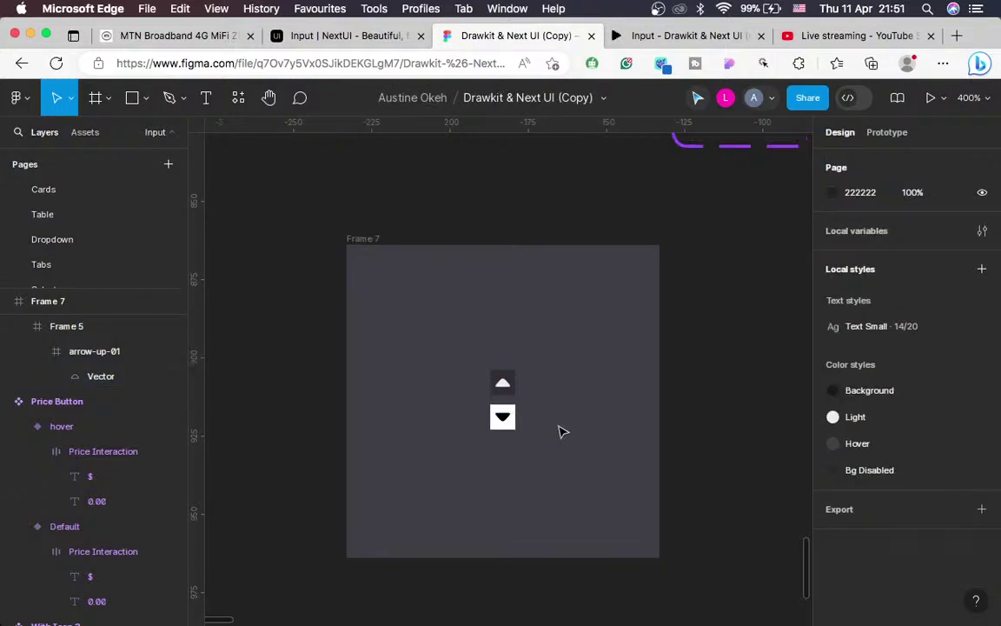
key(ctrl+shift+Tab)
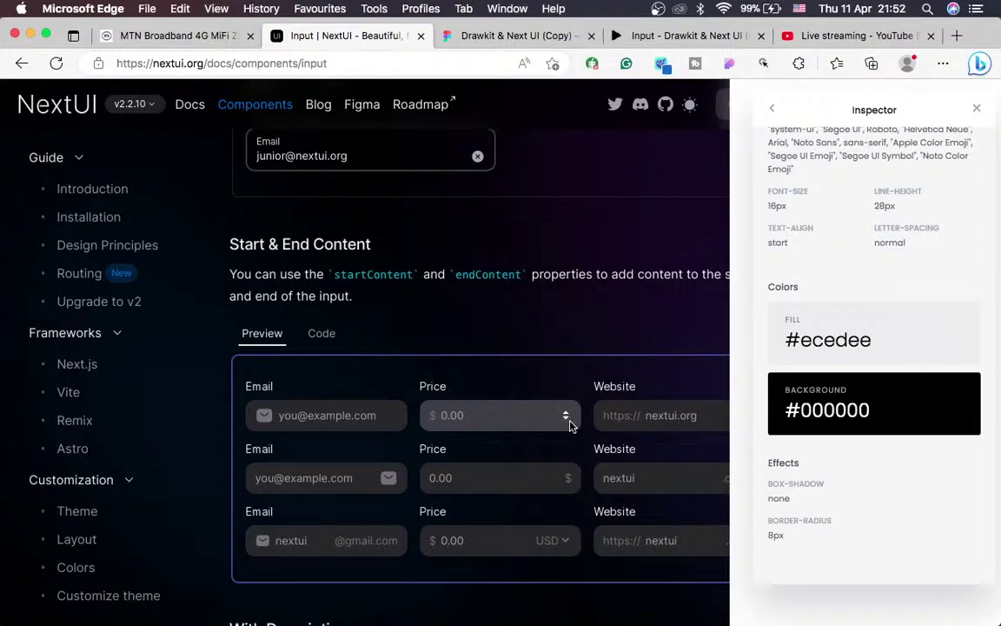
key(ctrl+Tab)
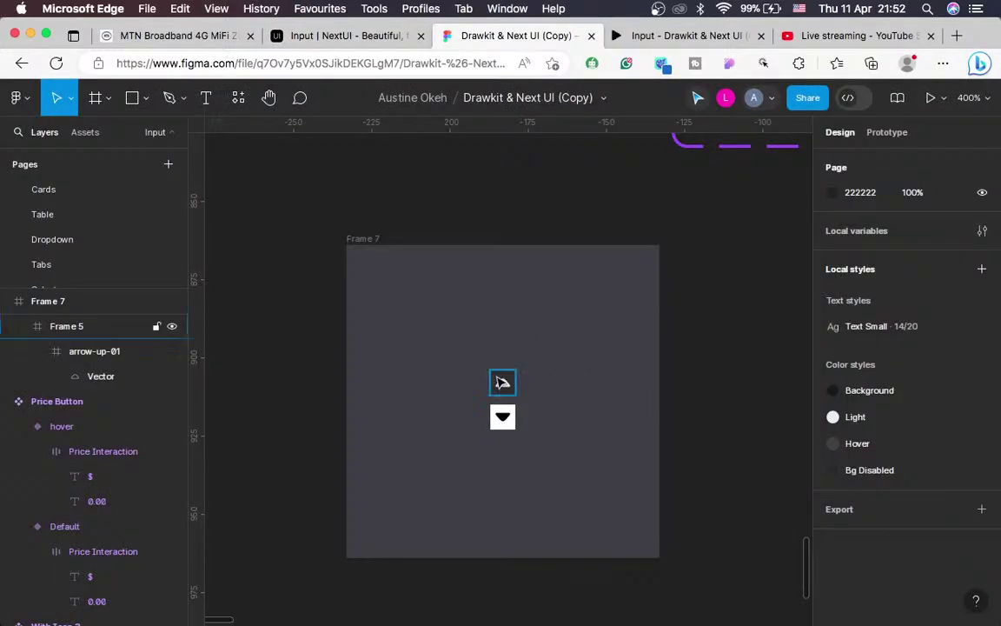
click(516, 382)
scroll(878, 494, down, 4)
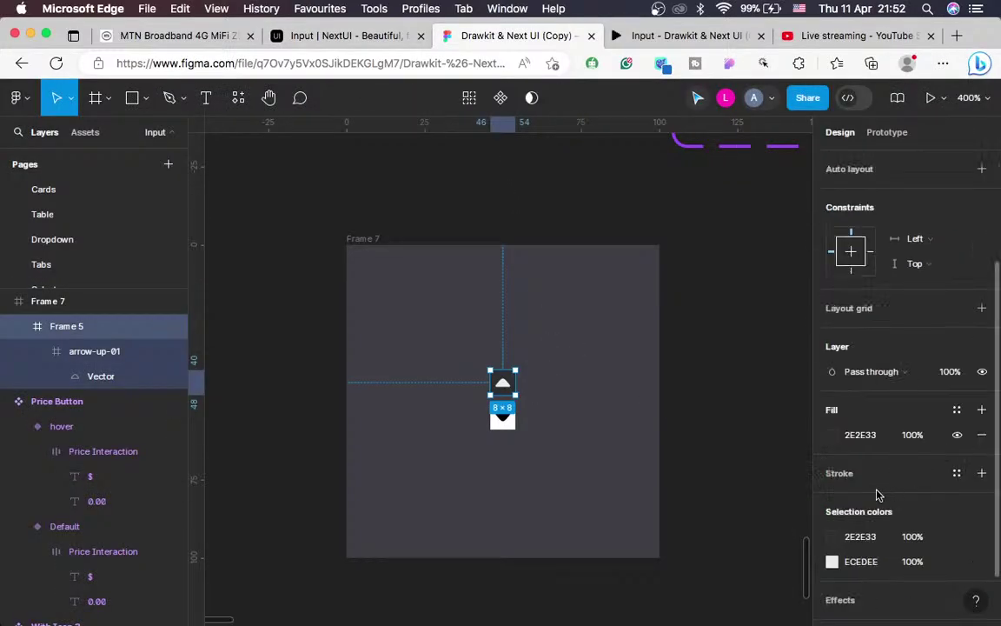
click(832, 435)
click(752, 476)
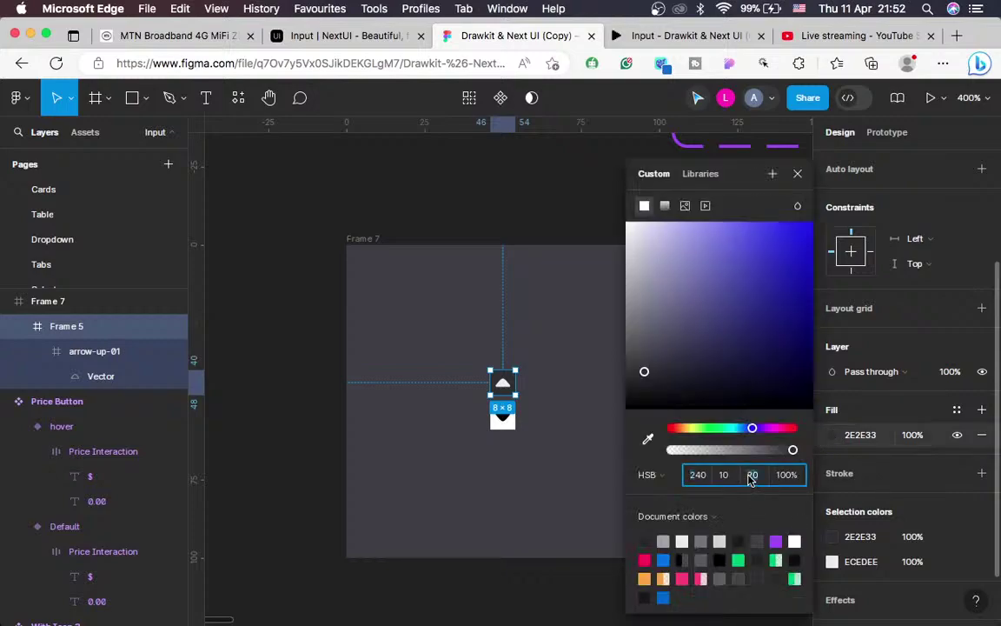
text(25)
key(Return)
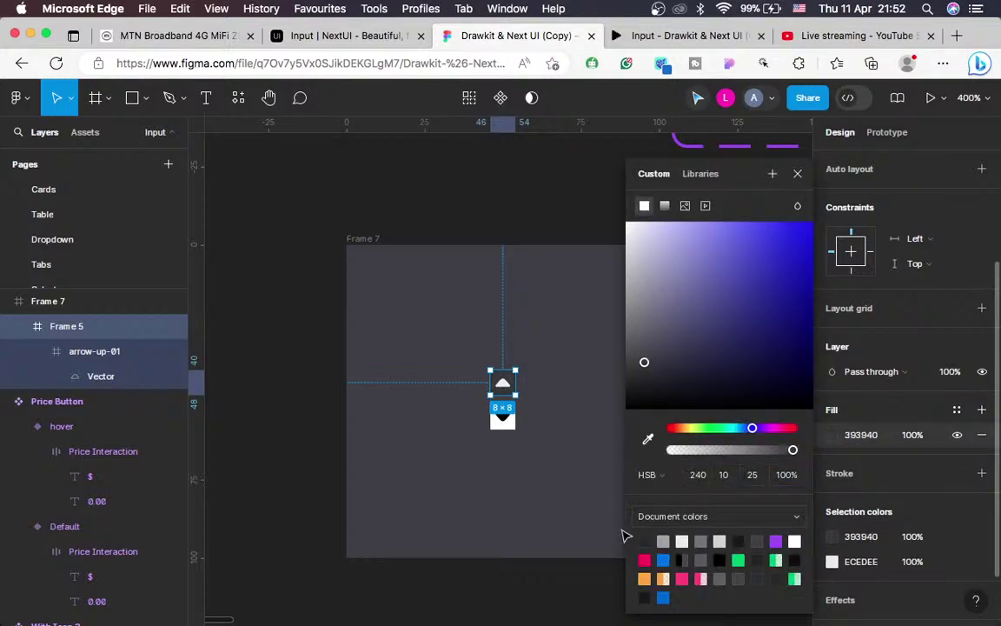
click(582, 532)
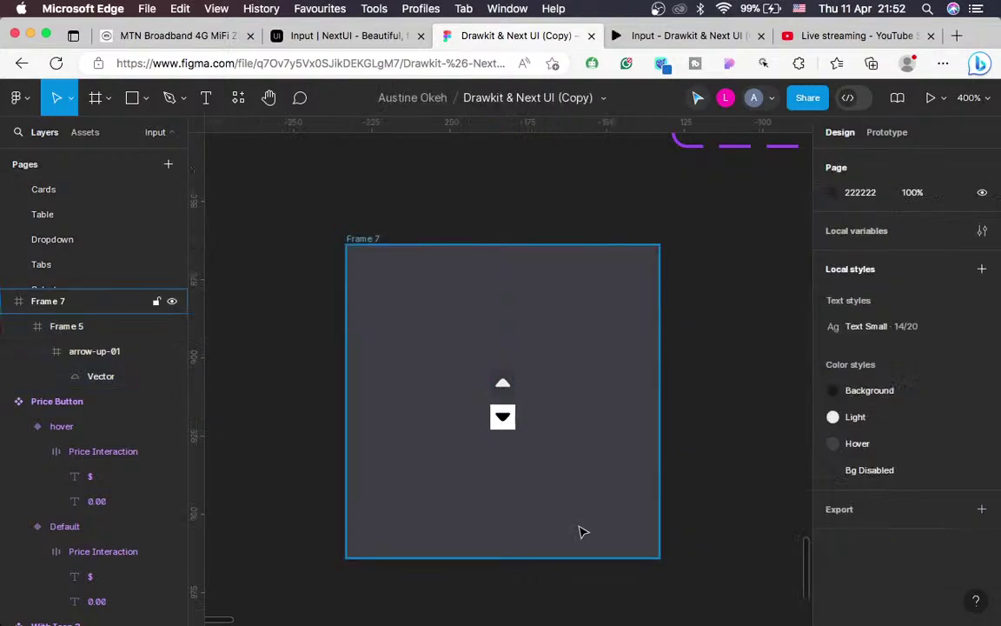
Examine how the up-arrow frame's fill contrasts with the Frame 7 background at different magnifications
key(minus)
key(equal)
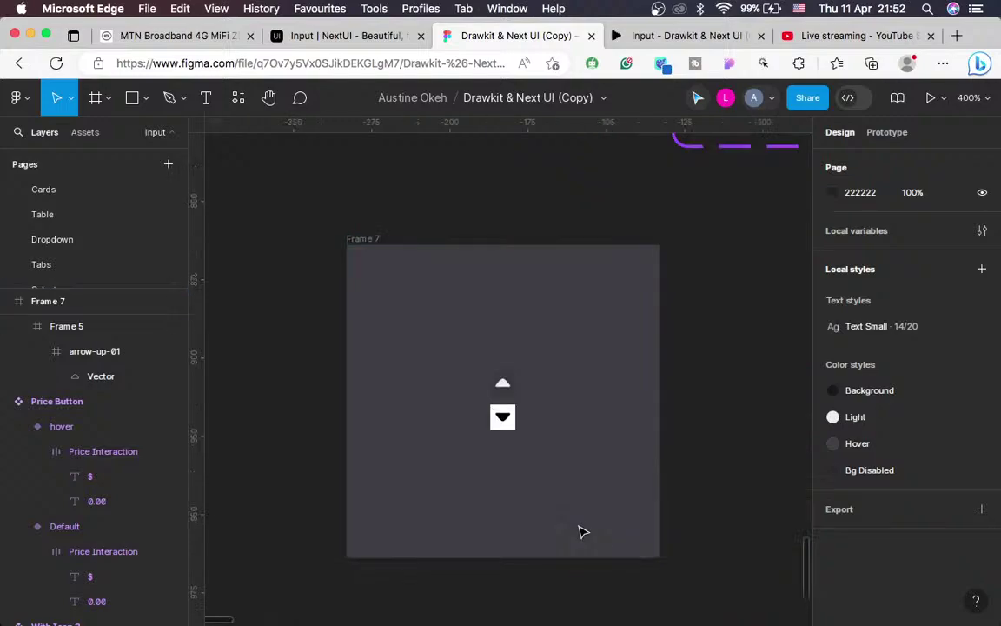
key(minus)
key(minus)
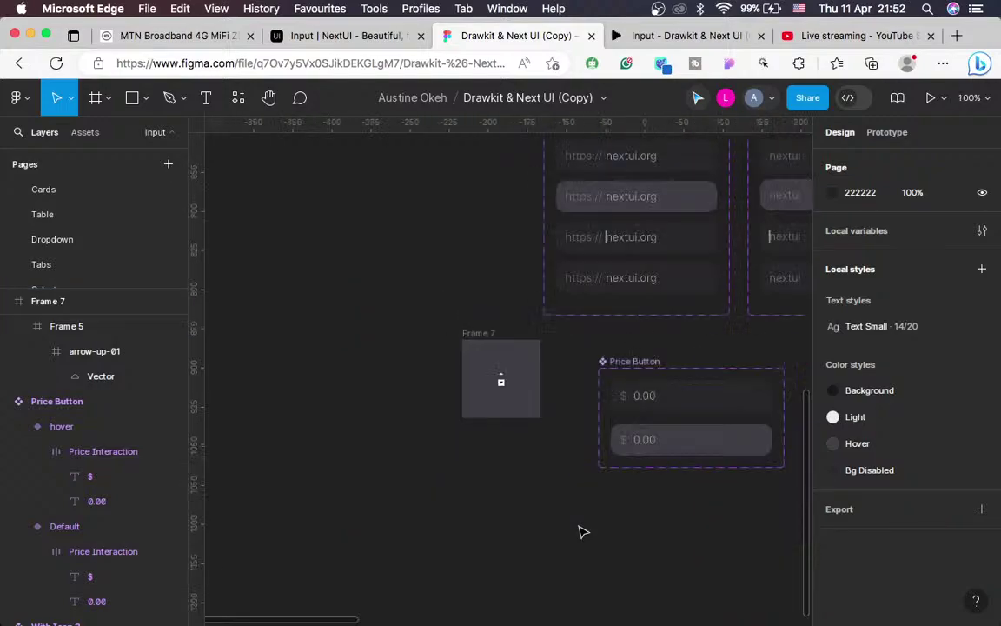
key(equal)
key(equal)
key(equal)
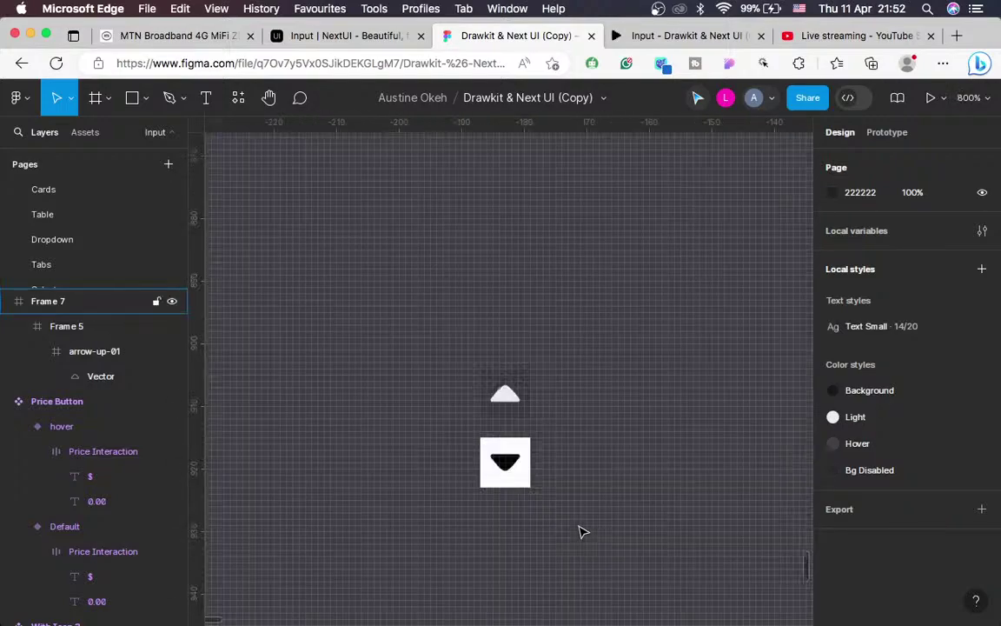
key(minus)
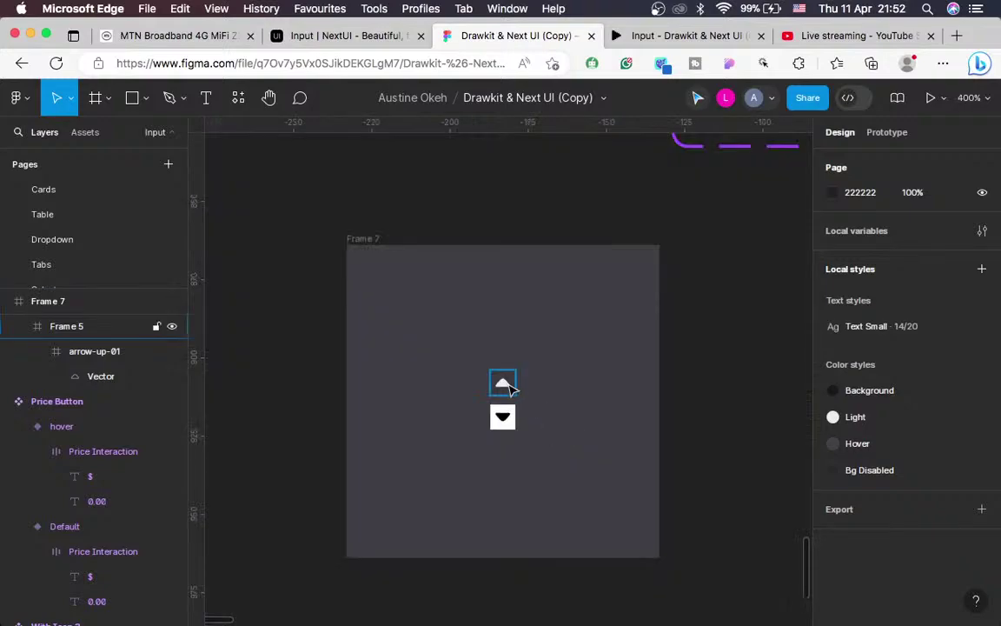
Set the HSB brightness of the up-arrow frame's fill to 26, giving the colour 3C3C42
scroll(878, 525, down, 3)
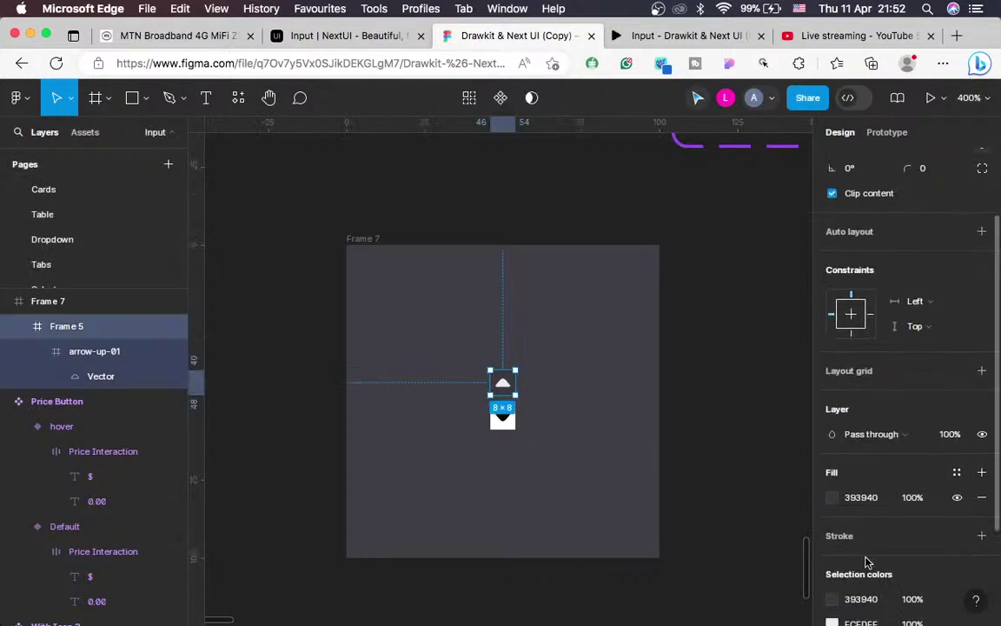
click(832, 481)
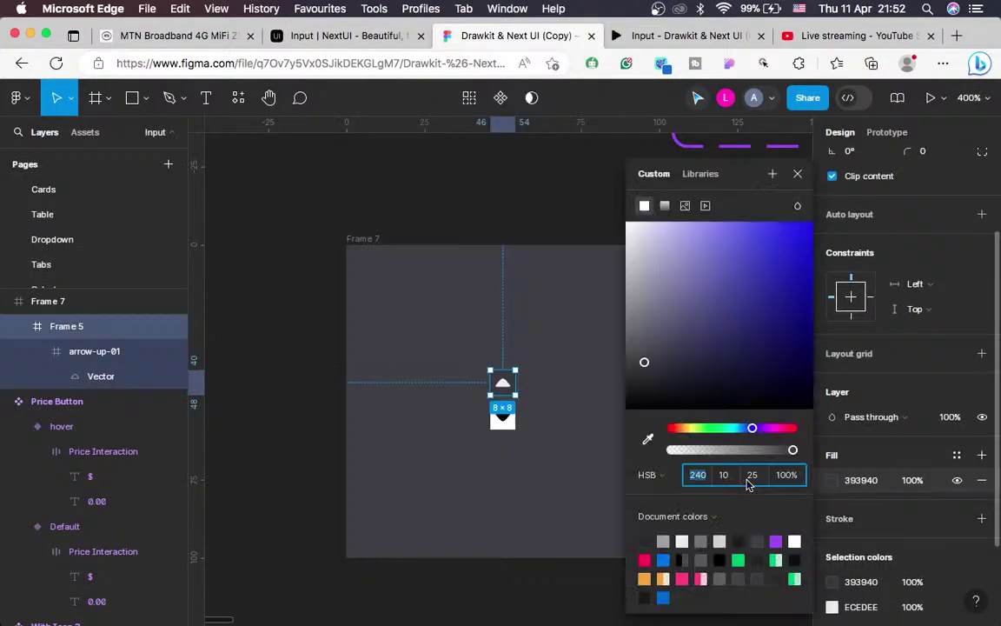
click(749, 484)
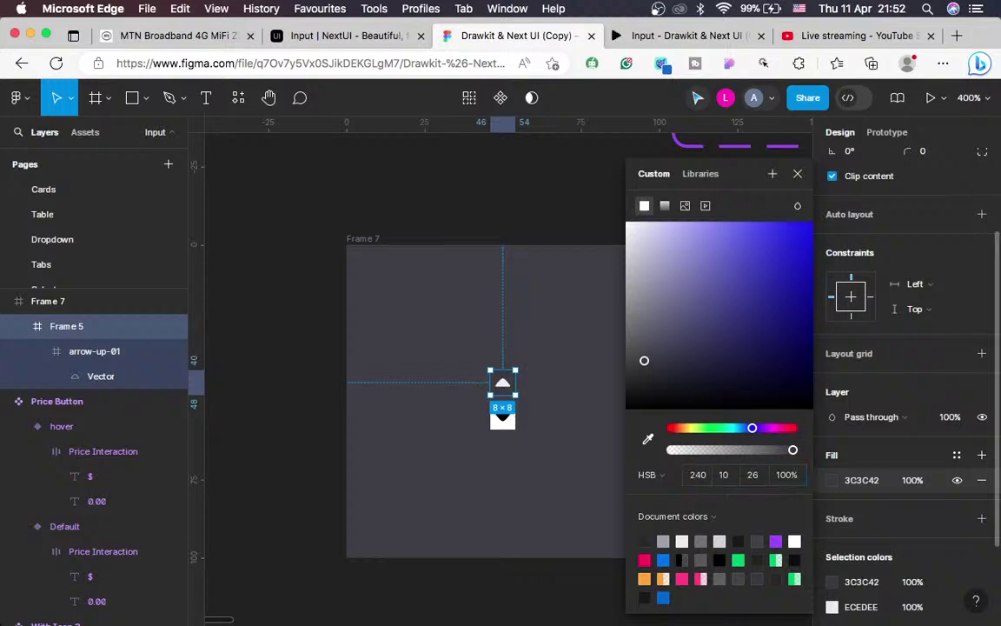
key(Up)
click(541, 524)
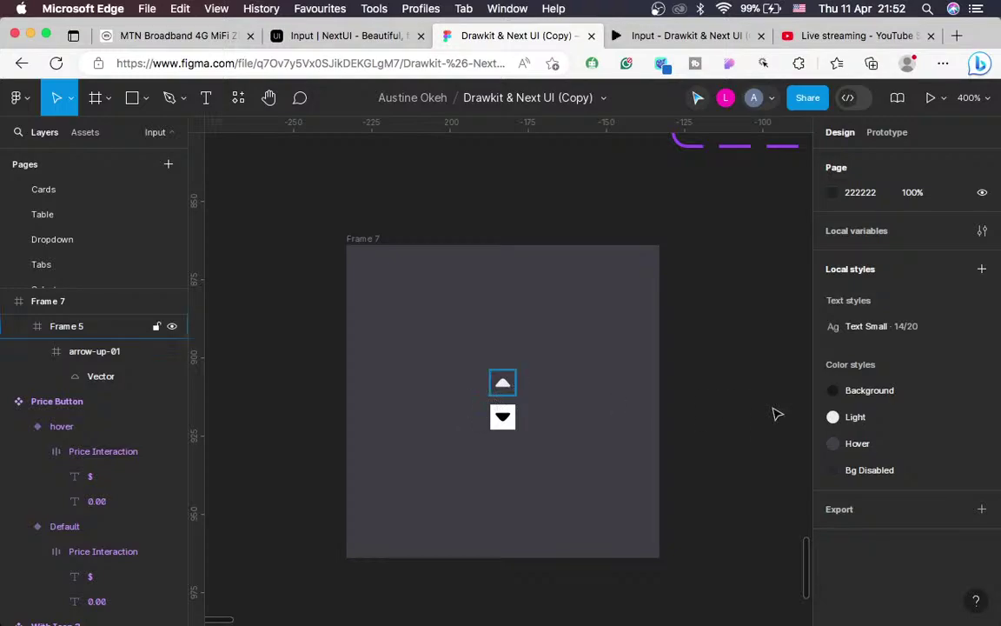
Set the HSB brightness of the up-arrow frame's fill to 25
click(503, 383)
scroll(873, 422, down, 5)
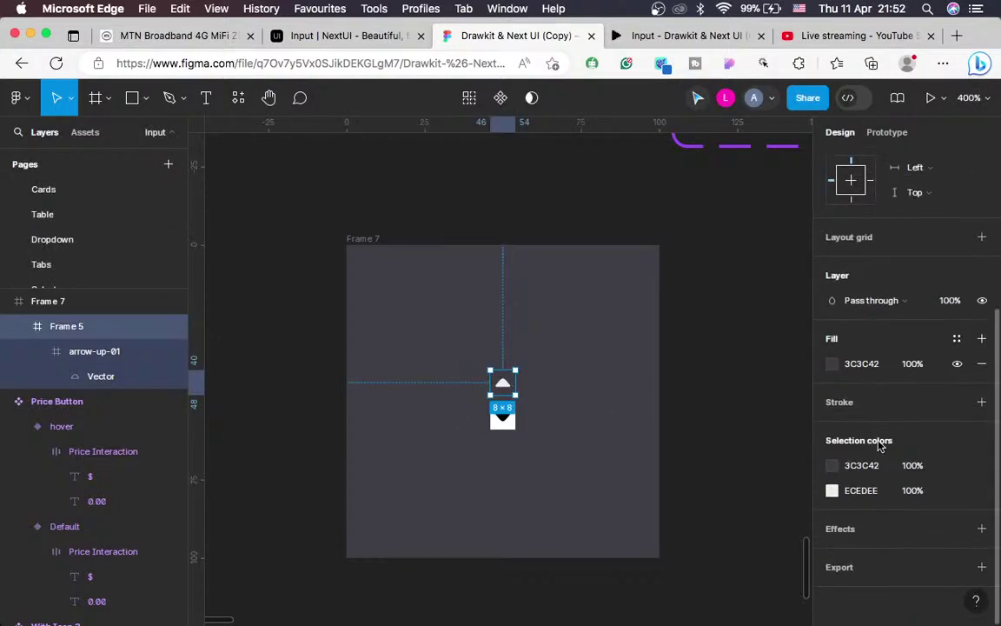
click(833, 363)
click(754, 480)
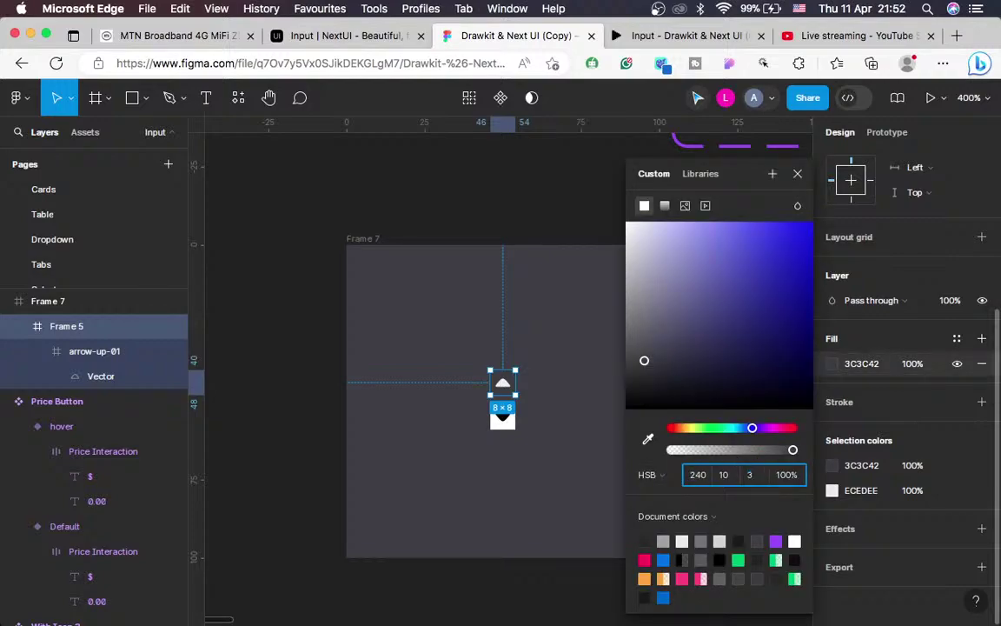
text(25)
key(Return)
click(573, 492)
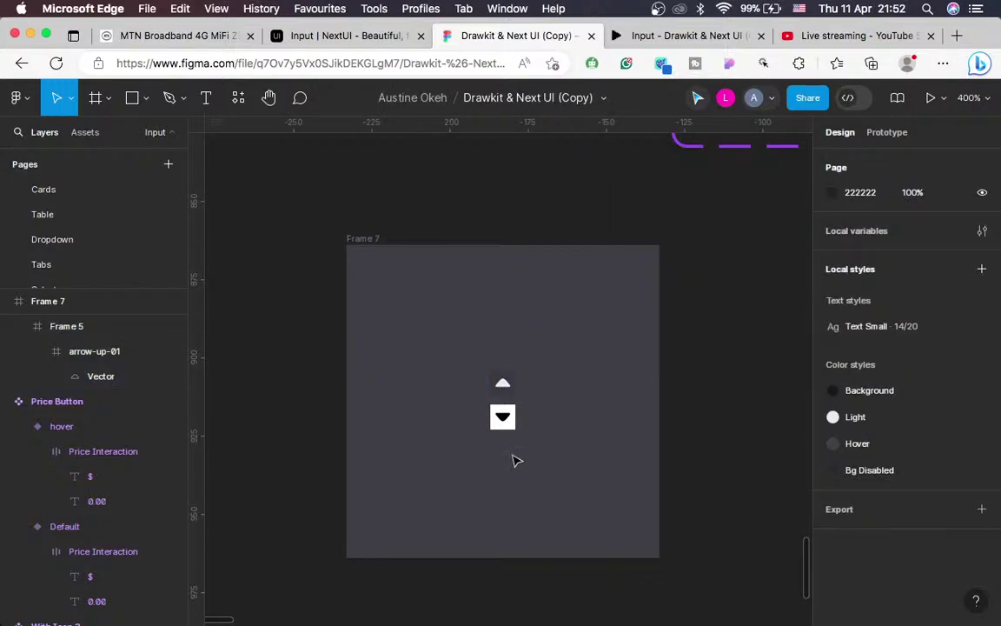
Replace the black of the down-arrow vector in Frame 6 with ECEDEE, sampled from the up arrow
click(502, 417)
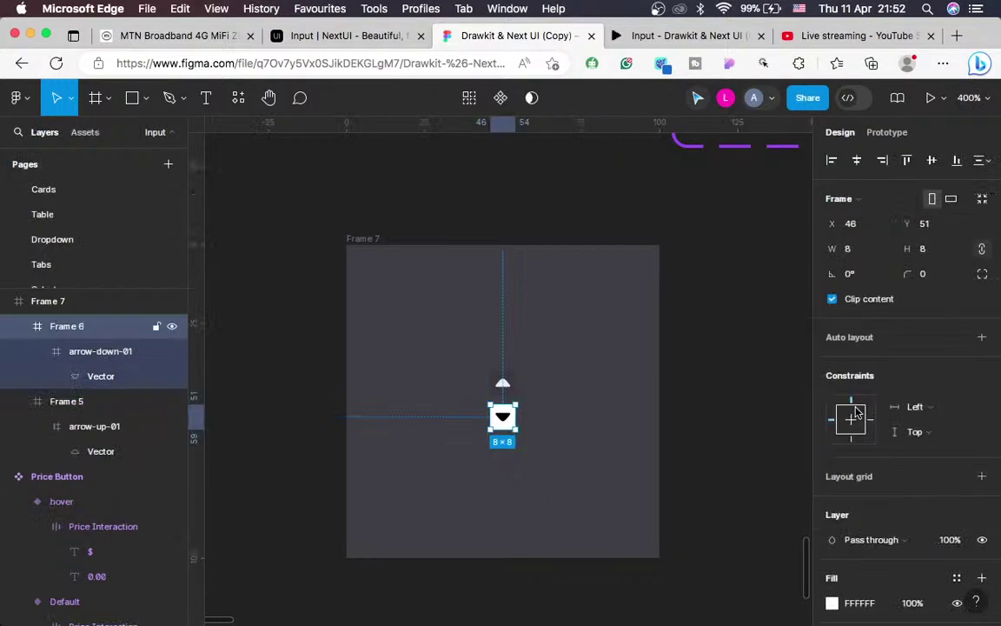
scroll(905, 408, down, 5)
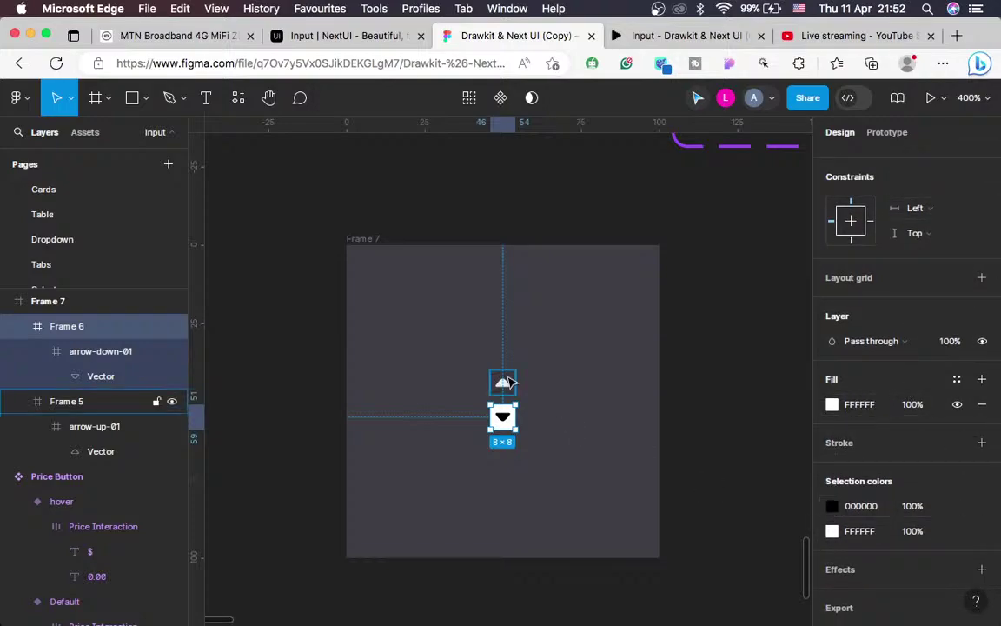
click(832, 506)
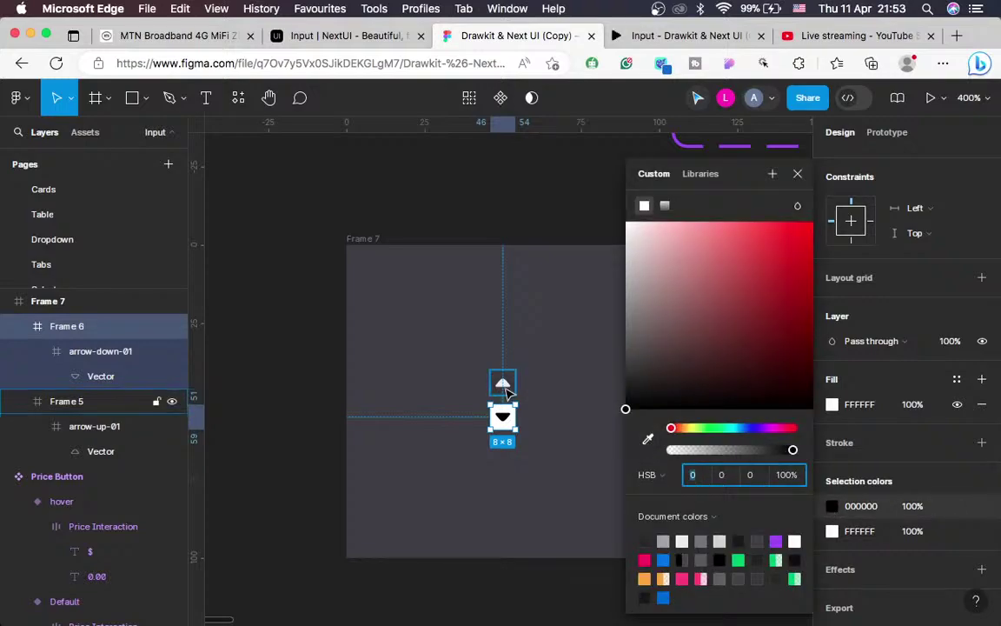
click(647, 441)
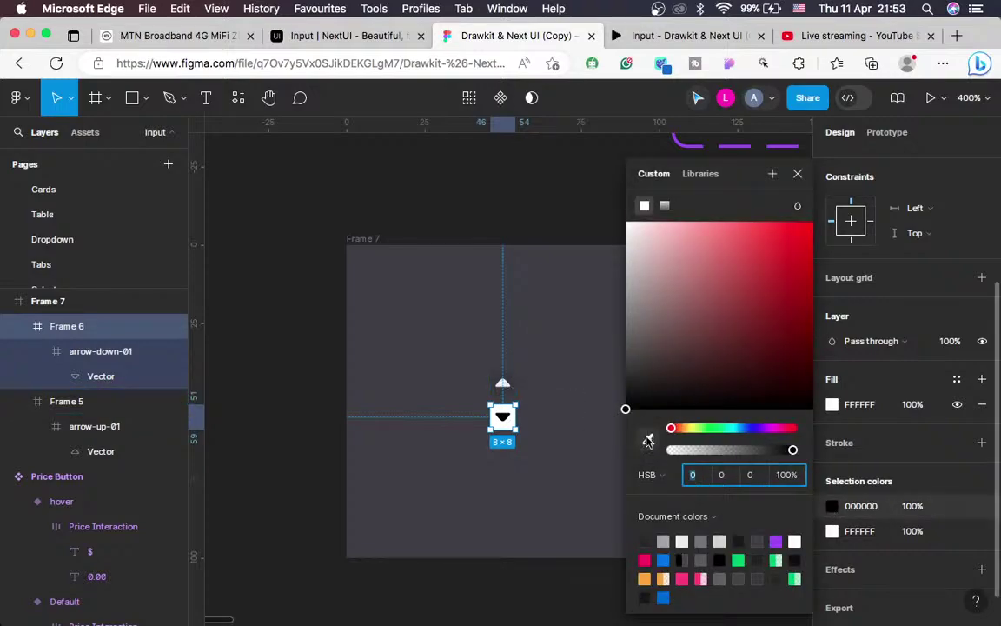
click(501, 384)
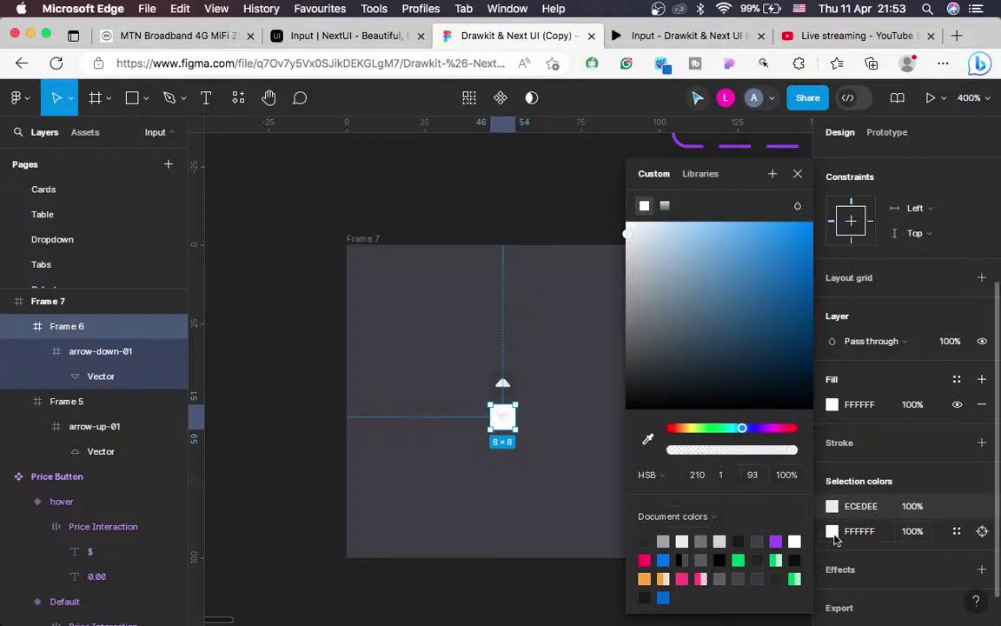
Replace the white fill of the down-arrow frame with the dark fill sampled from the up-arrow frame, 393940
click(832, 531)
click(647, 439)
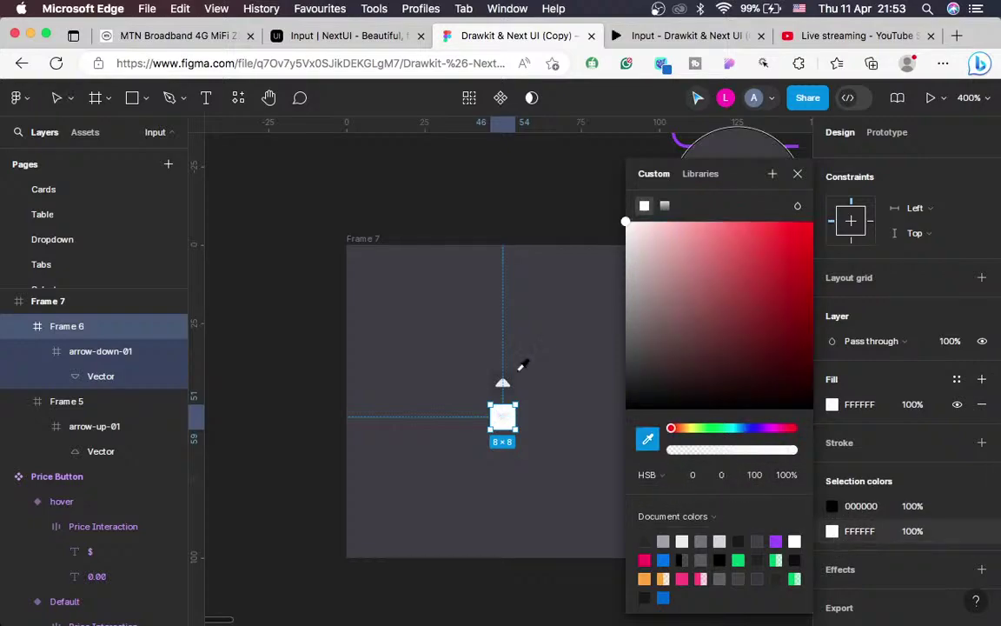
click(514, 372)
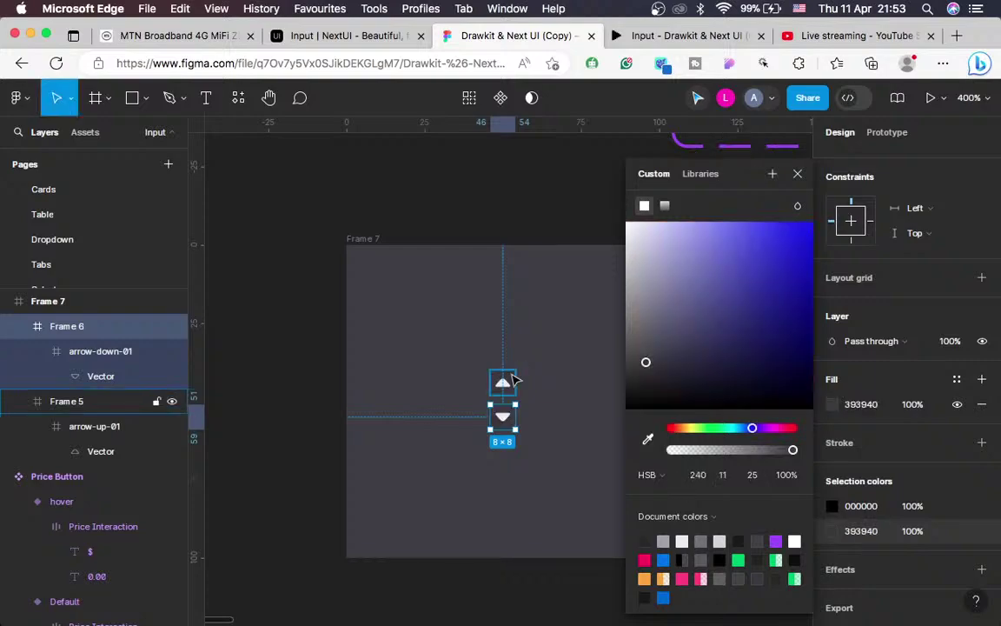
Set the HSB saturation of the down-arrow frame's fill to 10, giving the colour 3A3A40
click(726, 476)
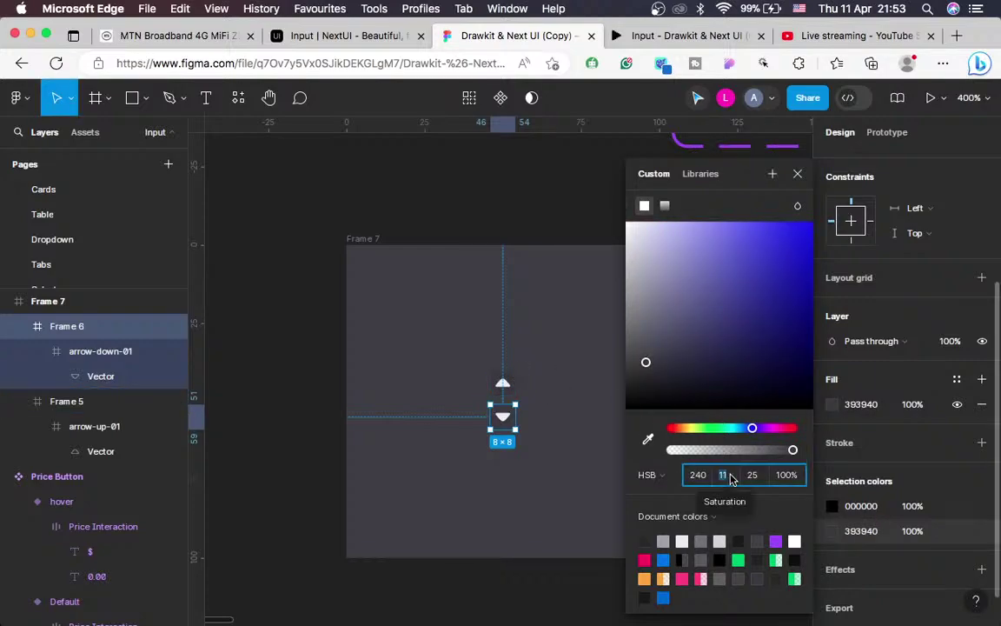
text(10)
key(Return)
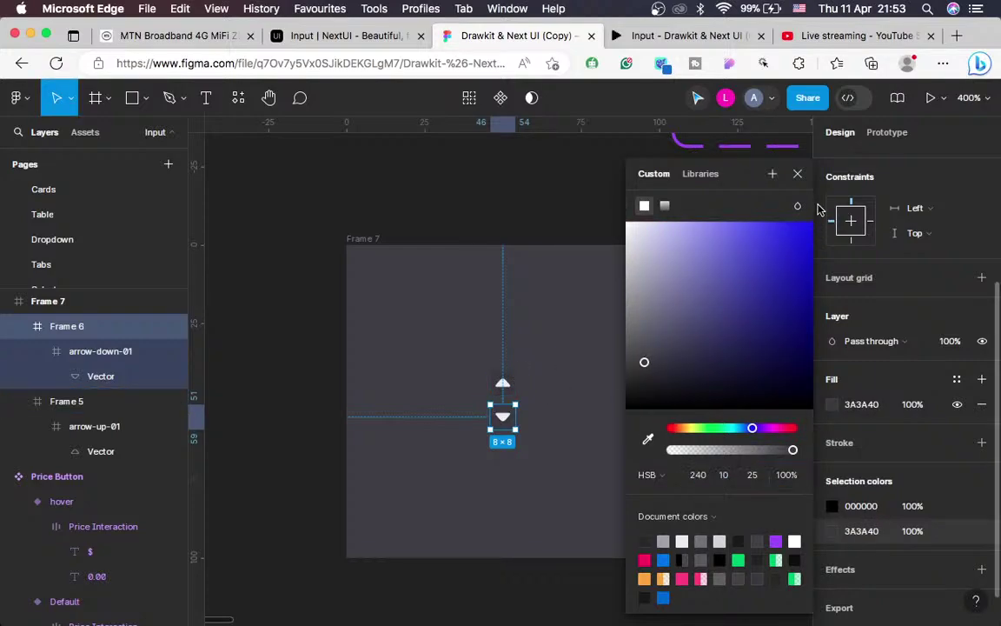
click(798, 173)
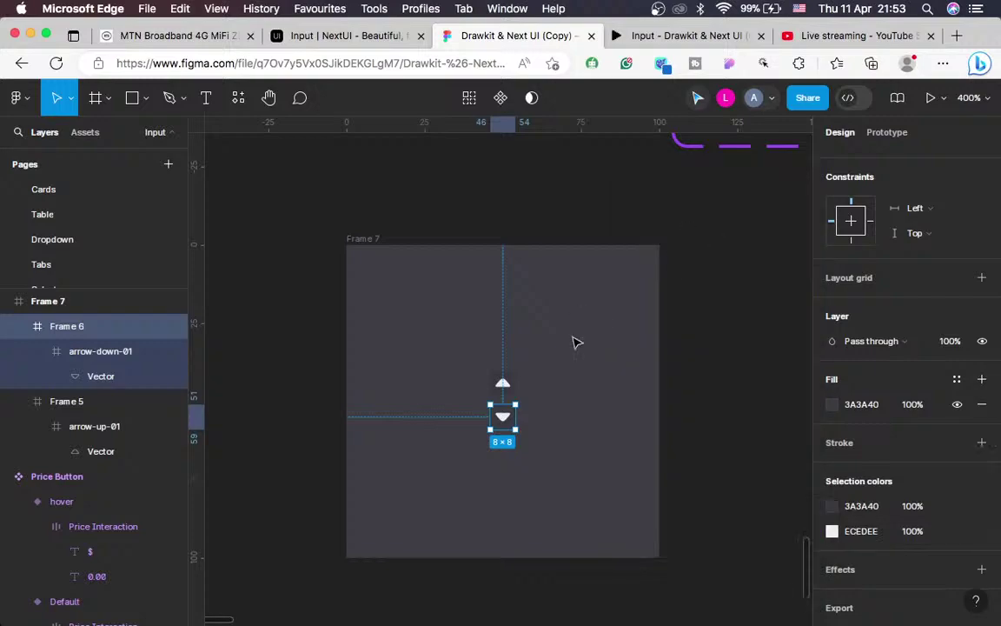
Copy the up-arrow frame's fill value 393940 and apply it to the down-arrow frame's fill
click(513, 384)
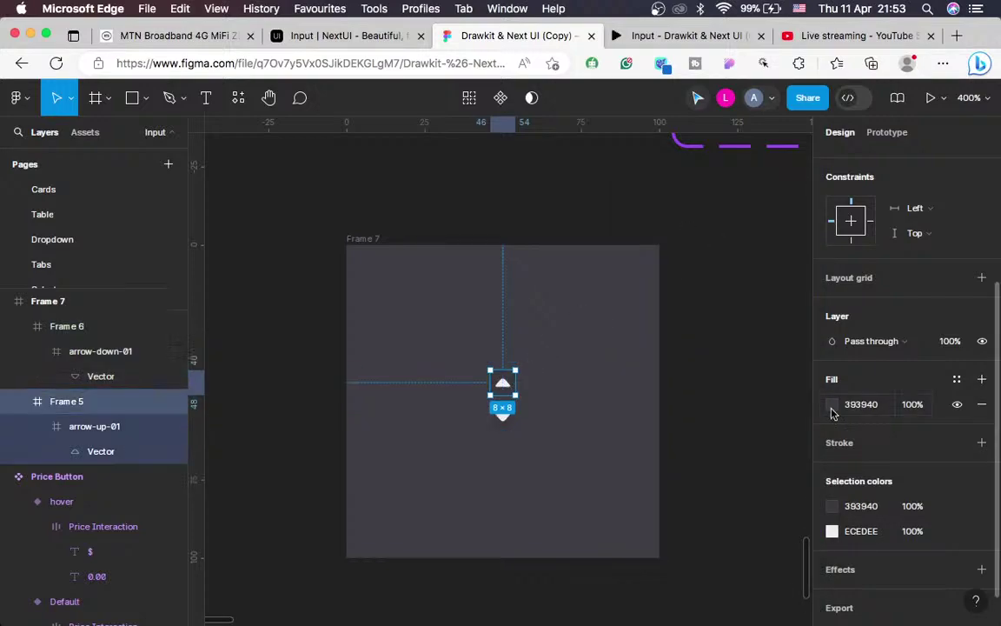
click(832, 406)
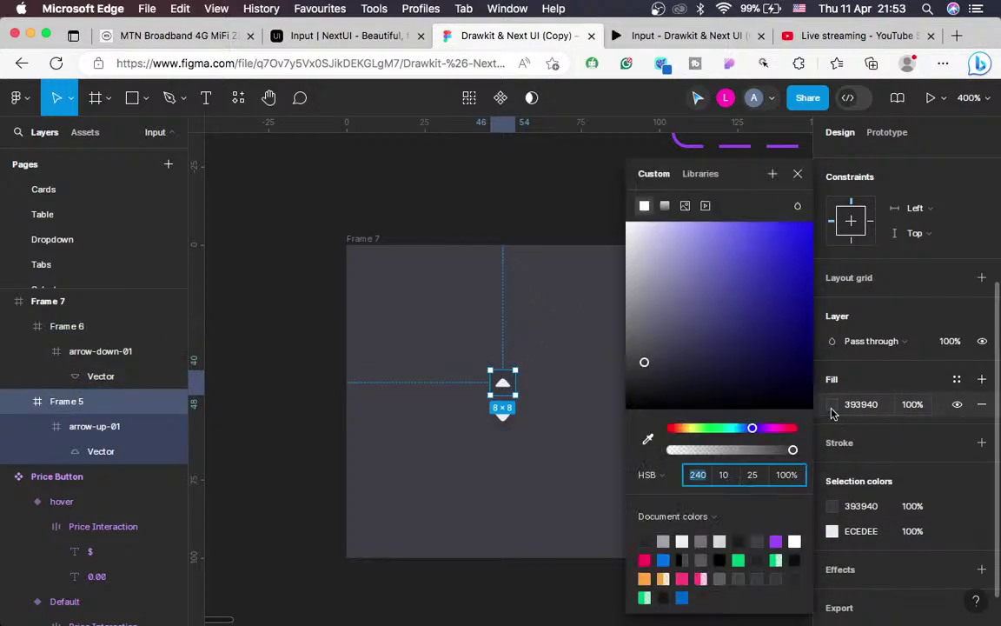
click(872, 406)
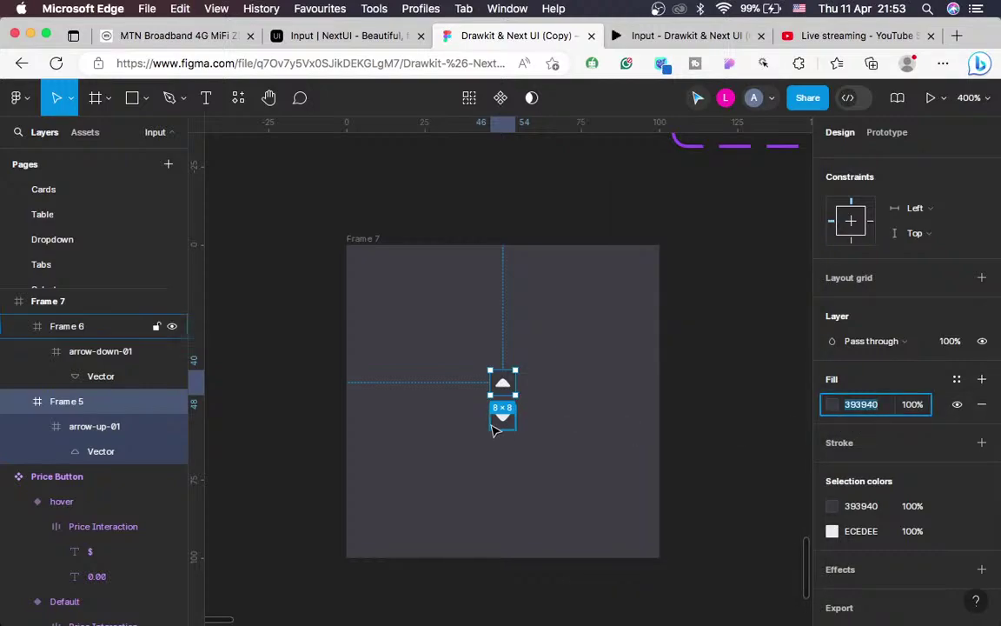
click(494, 430)
click(865, 412)
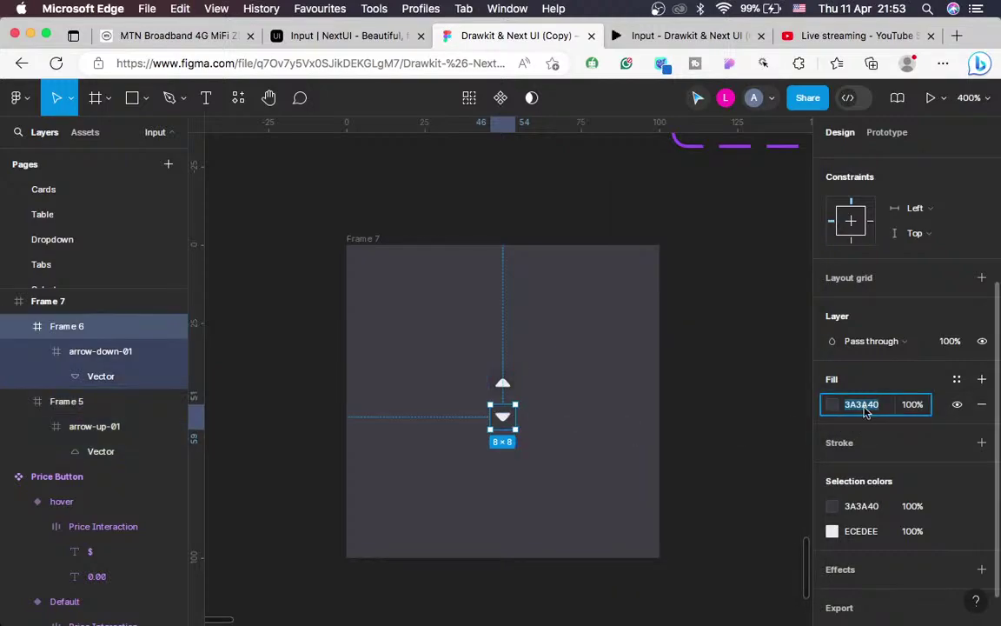
click(592, 456)
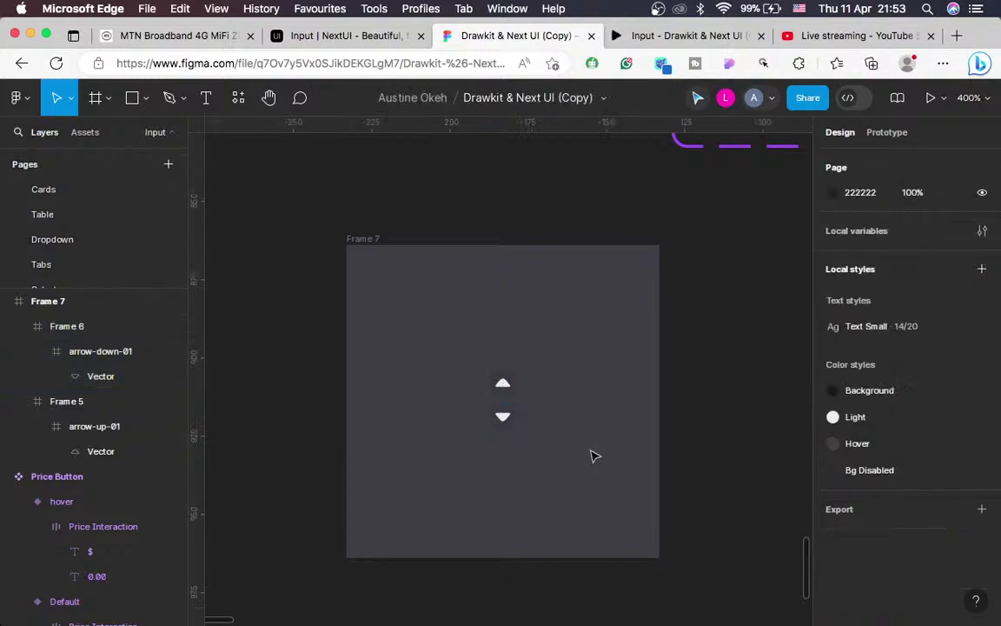
Check the up-arrow vector's colour, and enter ECEDEE as the down-arrow vector's colour
key(minus)
key(equal)
key(equal)
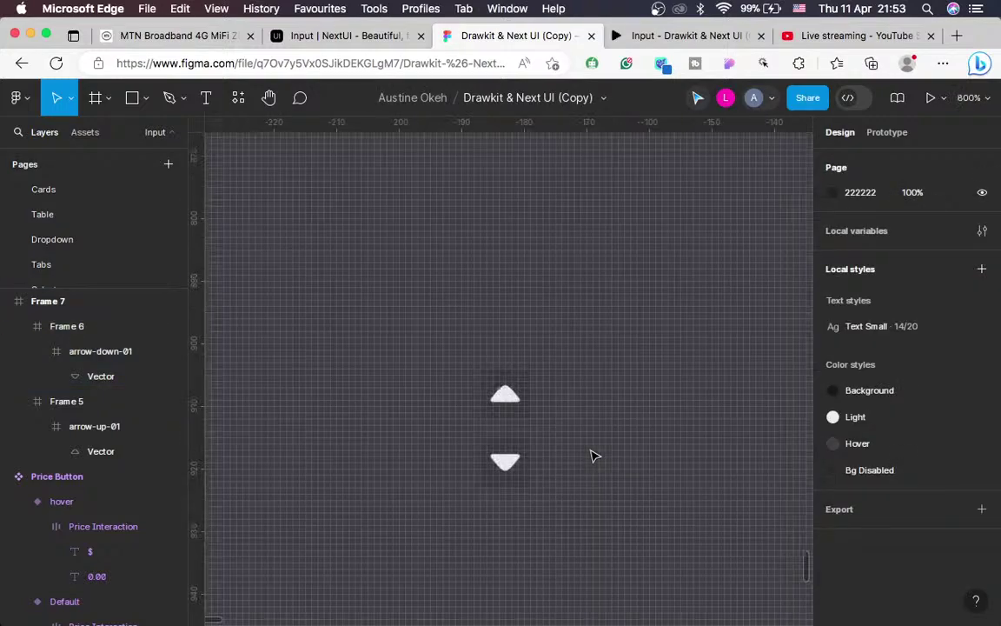
click(525, 415)
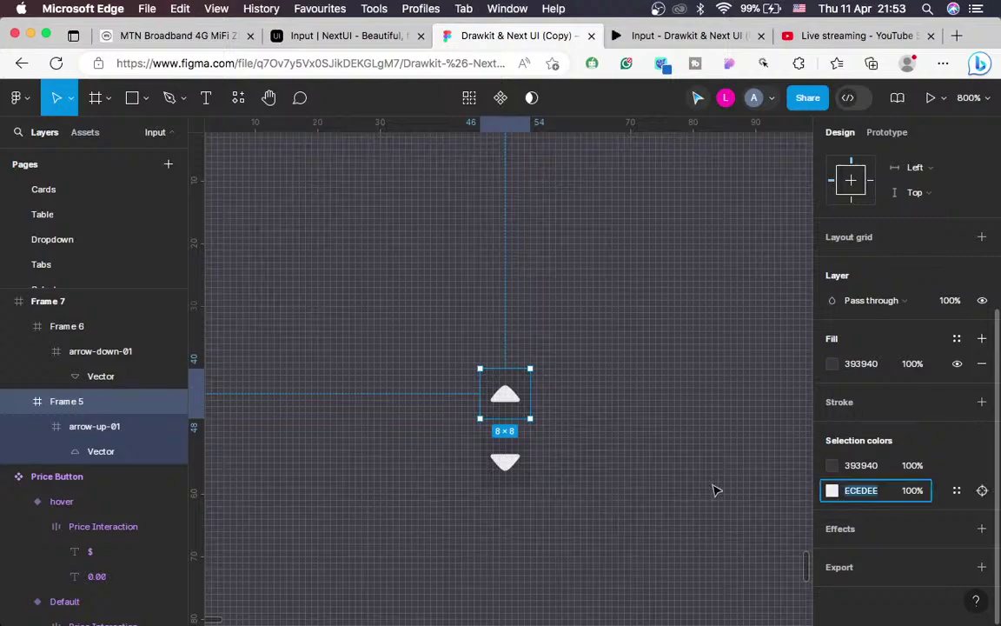
key(Tab)
click(863, 497)
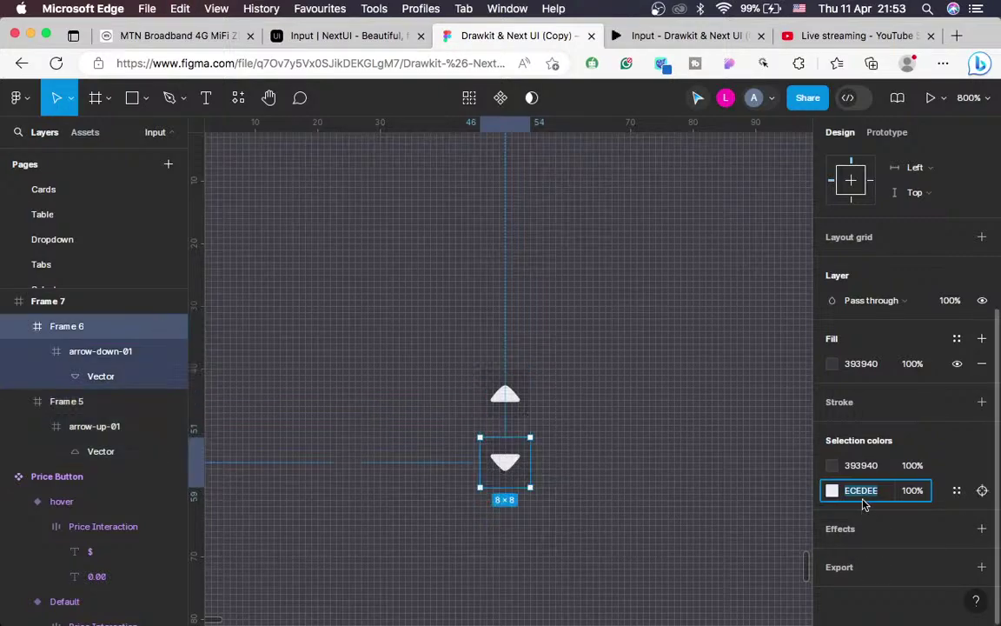
text(DEEECEDEE)
text(ECE)
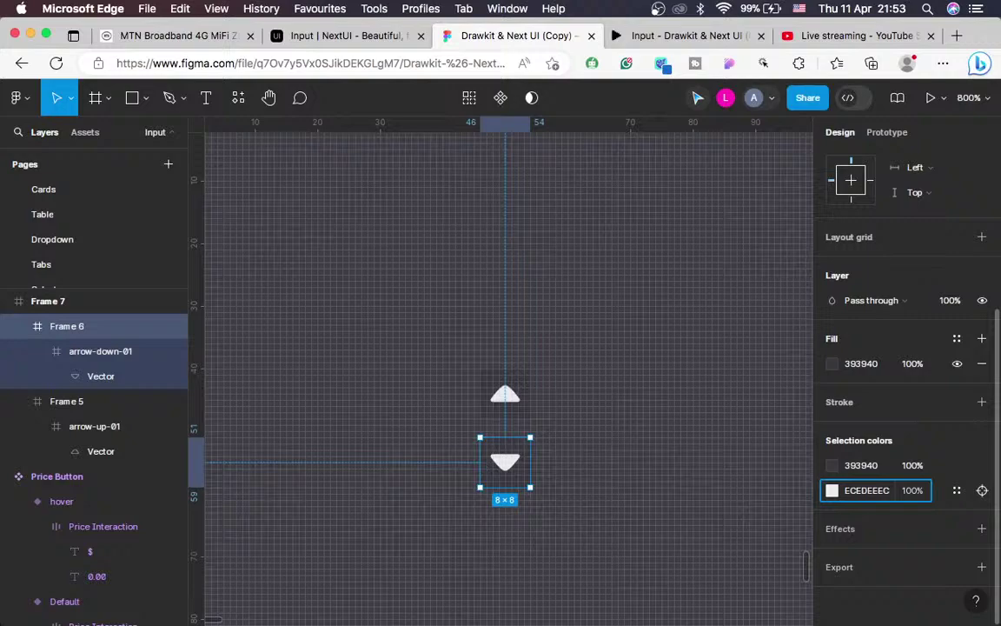
key(BackSpace)
key(BackSpace)
click(681, 557)
Combine the up-arrow and down-arrow frames in a vertical auto layout with a gap of 2
scroll(682, 556, down, 5)
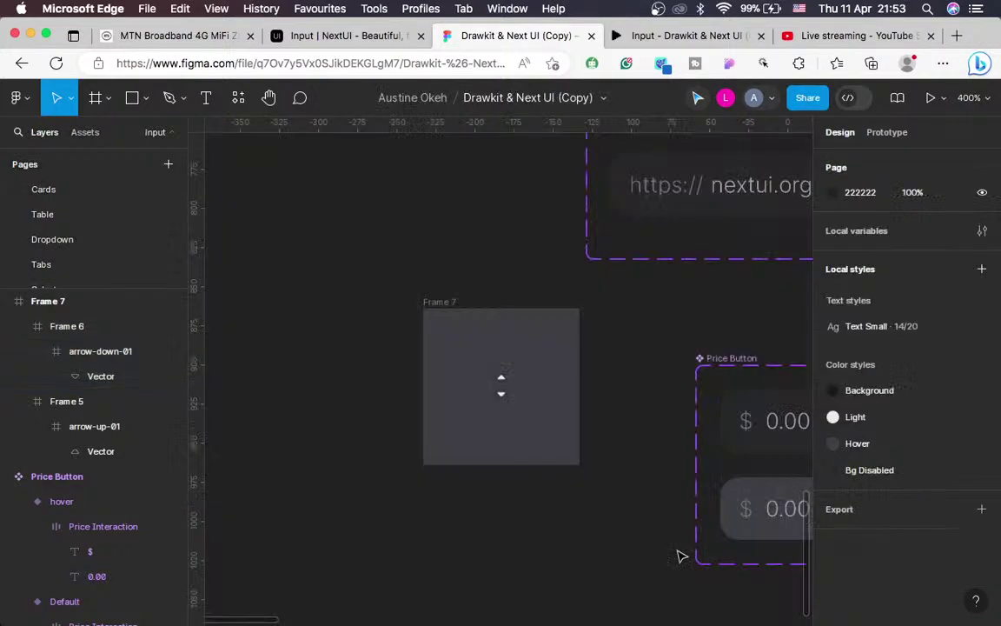
scroll(503, 387, up, 5)
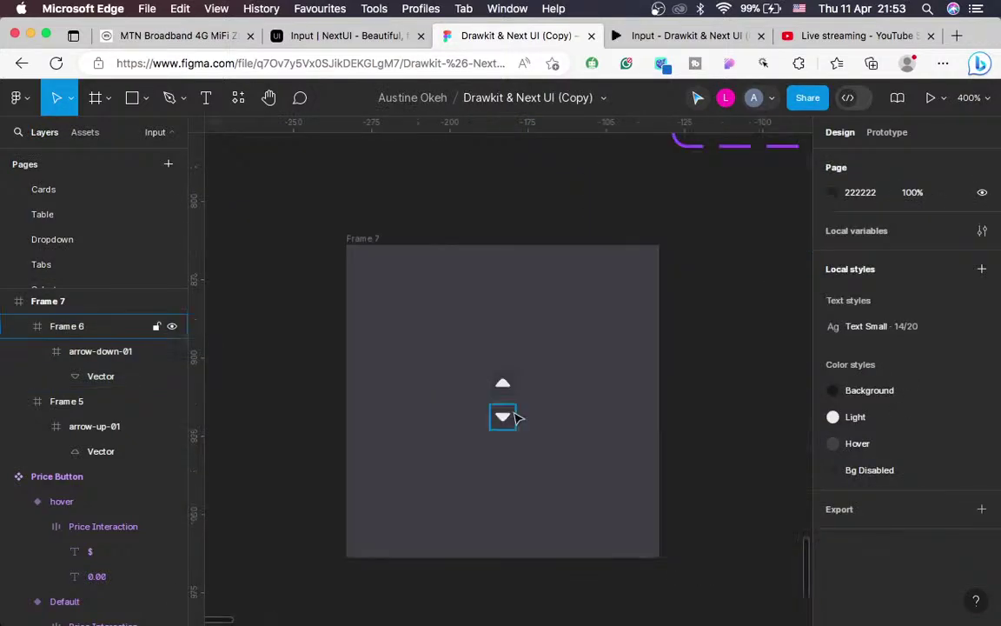
click(504, 418)
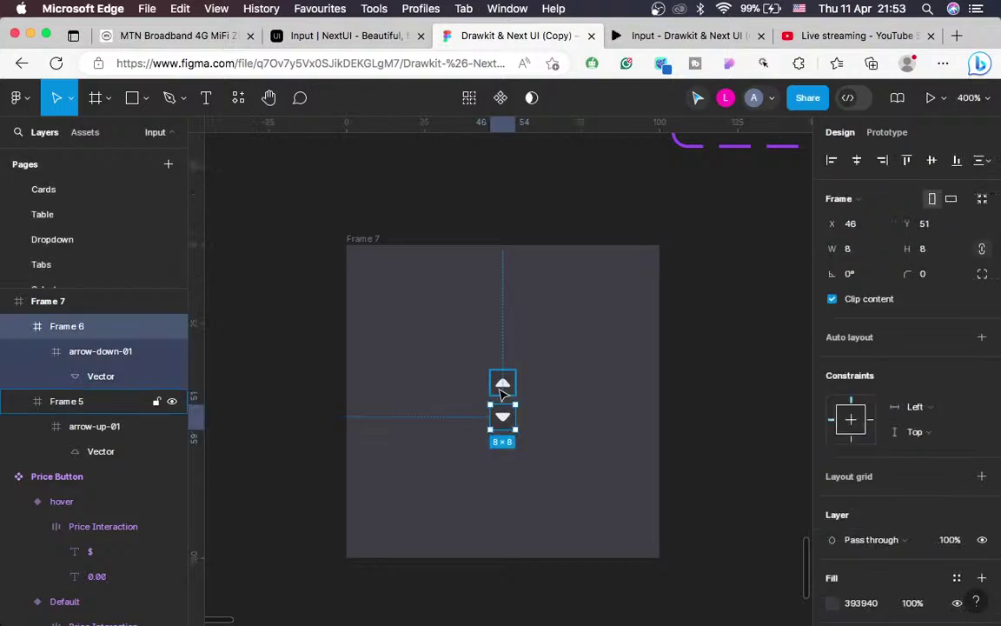
shift+click(502, 389)
key(shift+a)
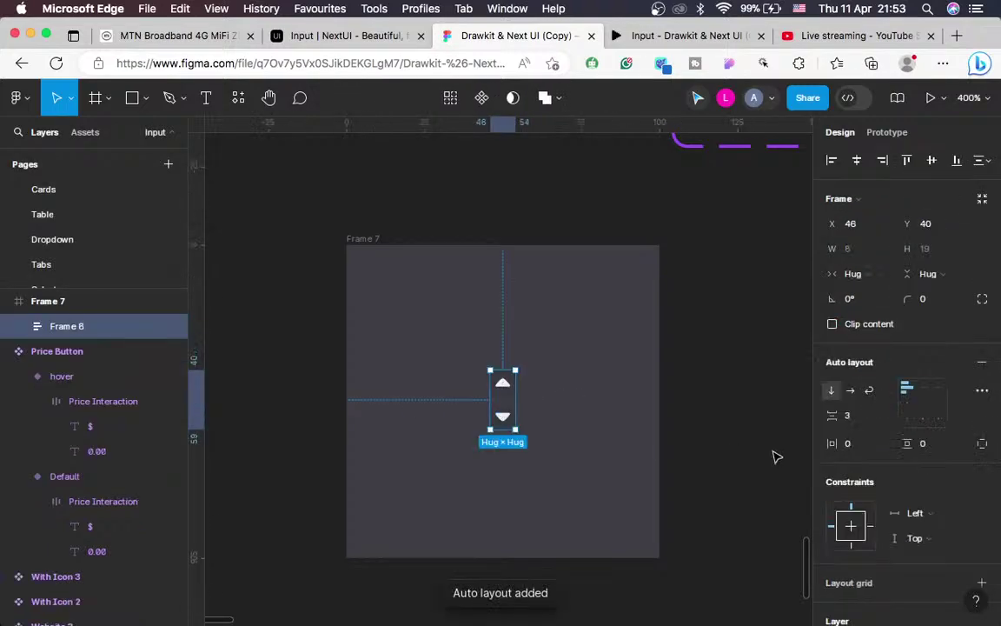
drag(833, 416, 824, 416)
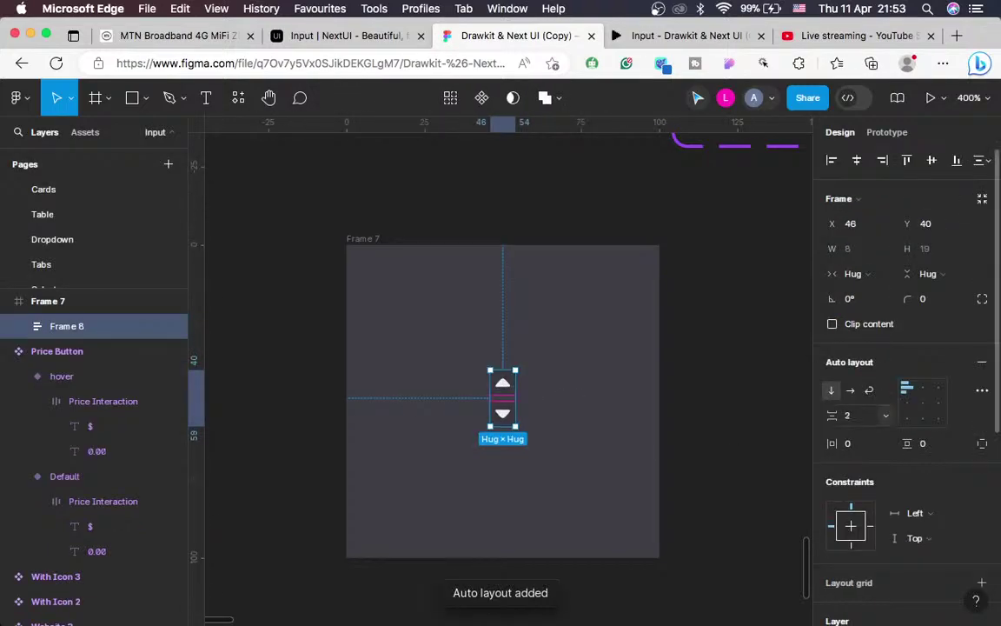
click(664, 494)
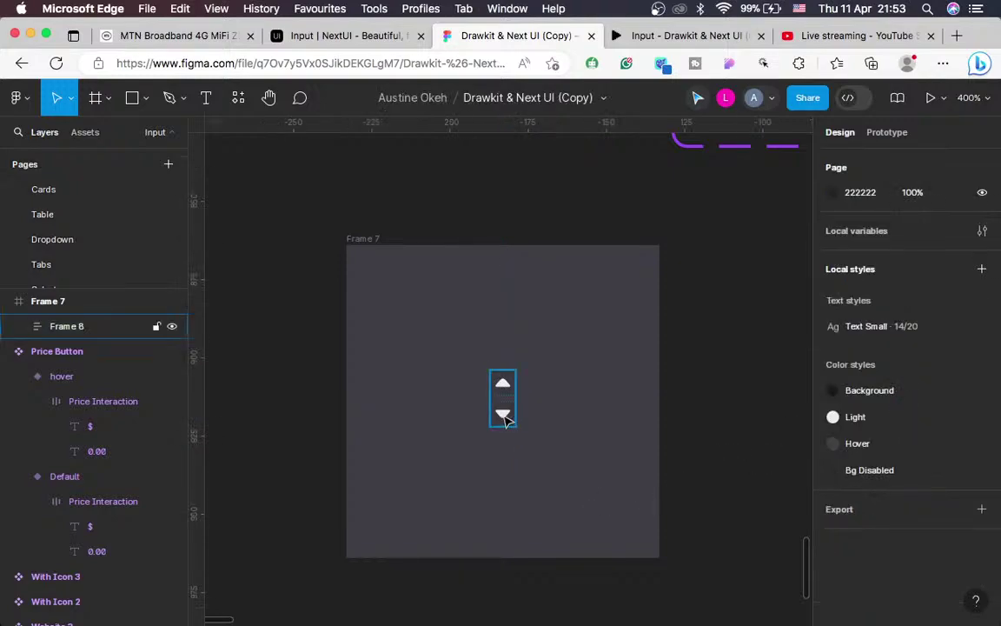
Try a gap of 0 in the arrows' auto layout, and settle on a gap of 1
click(505, 417)
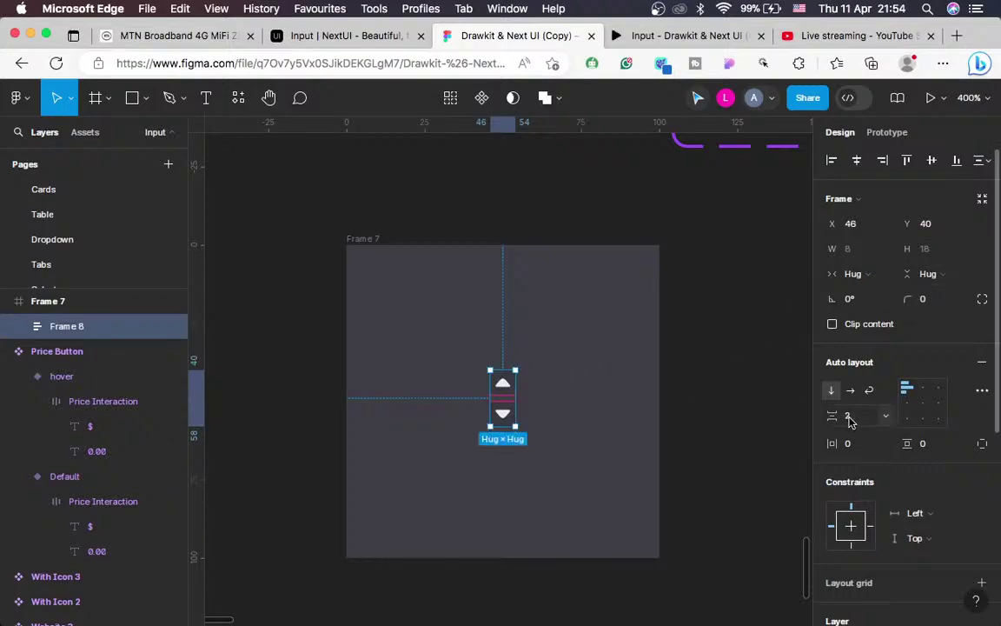
click(849, 418)
text(0)
key(Return)
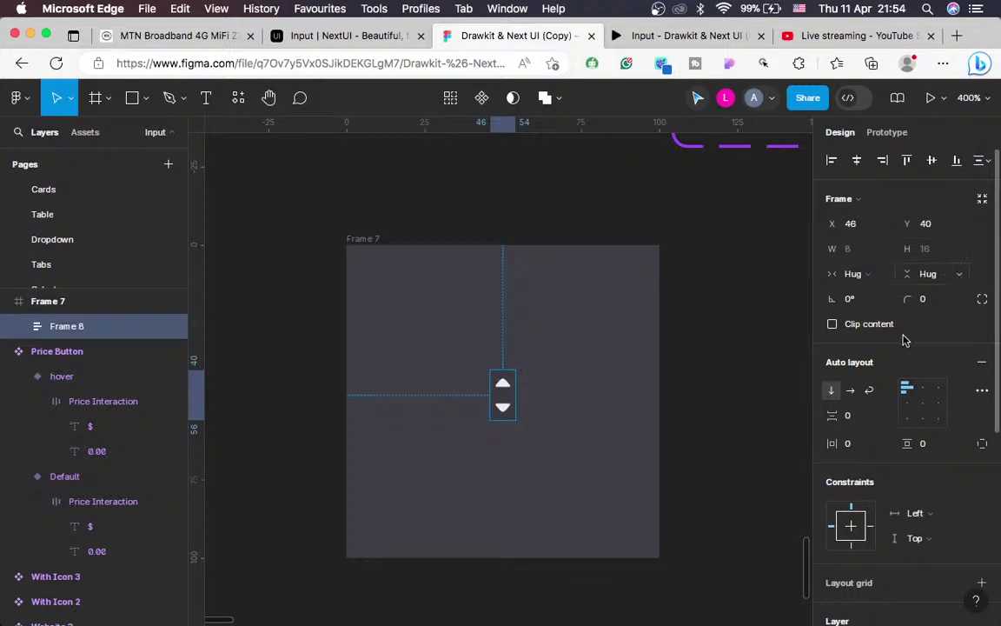
click(851, 416)
text(1)
key(Return)
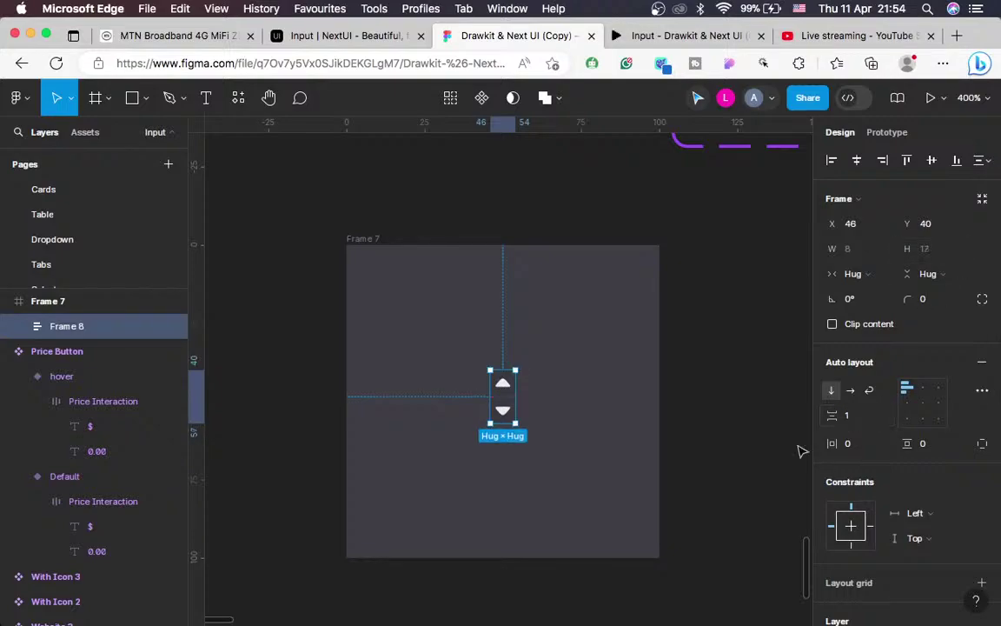
key(shift+equal)
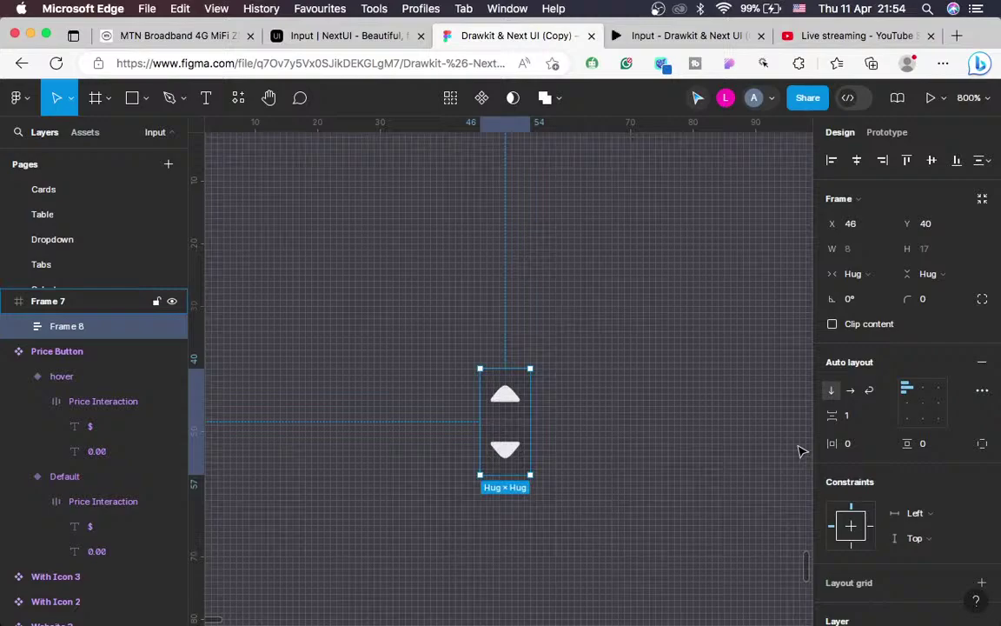
Switch to the NextUI Input page, checking the live-stream chat in OBS along the way
click(335, 38)
key(ctrl+Left)
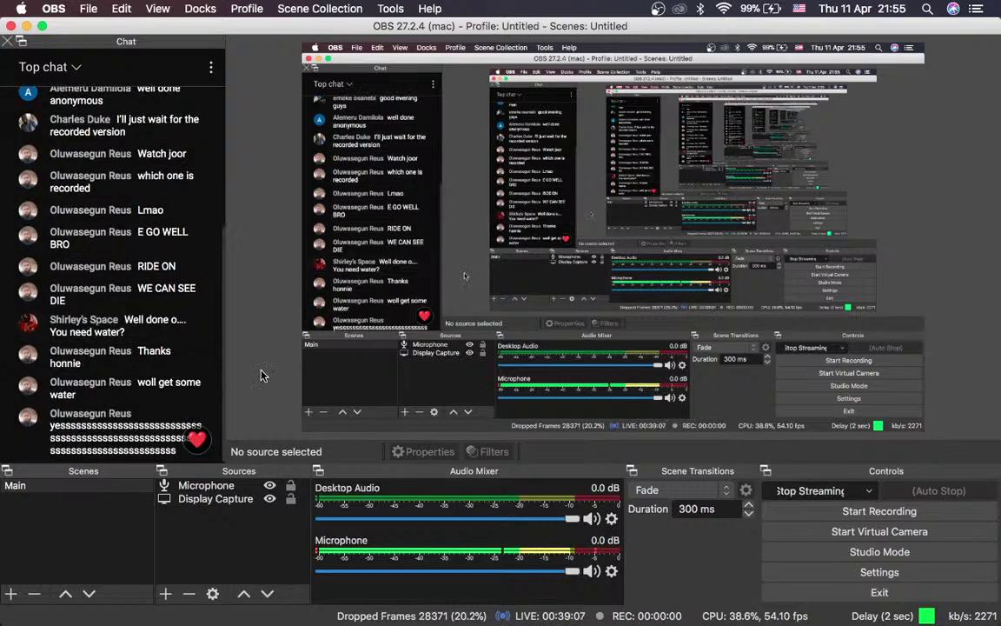
key(ctrl+Right)
key(ctrl+Left)
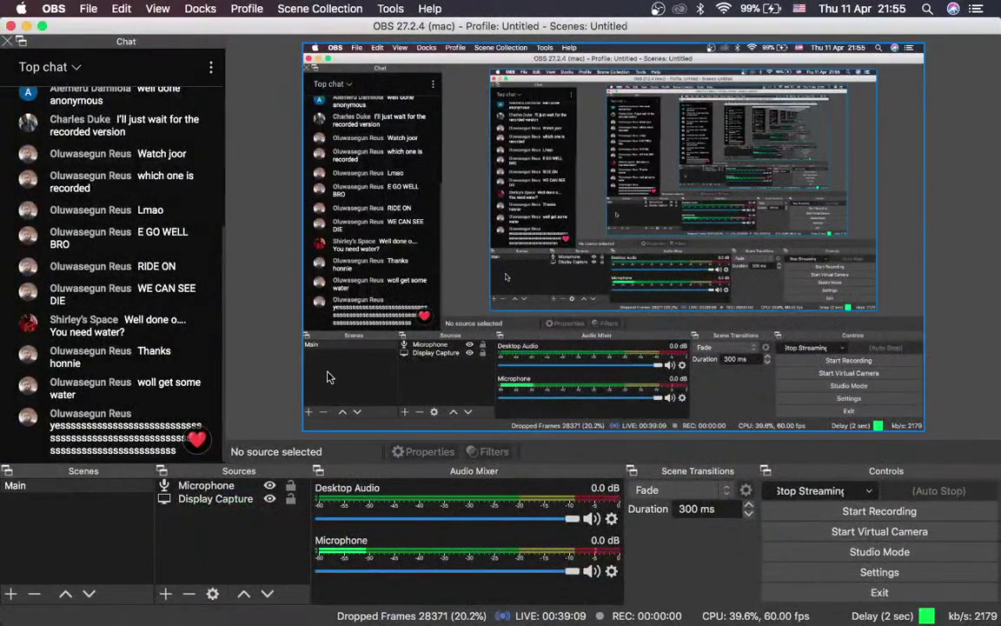
key(ctrl+Right)
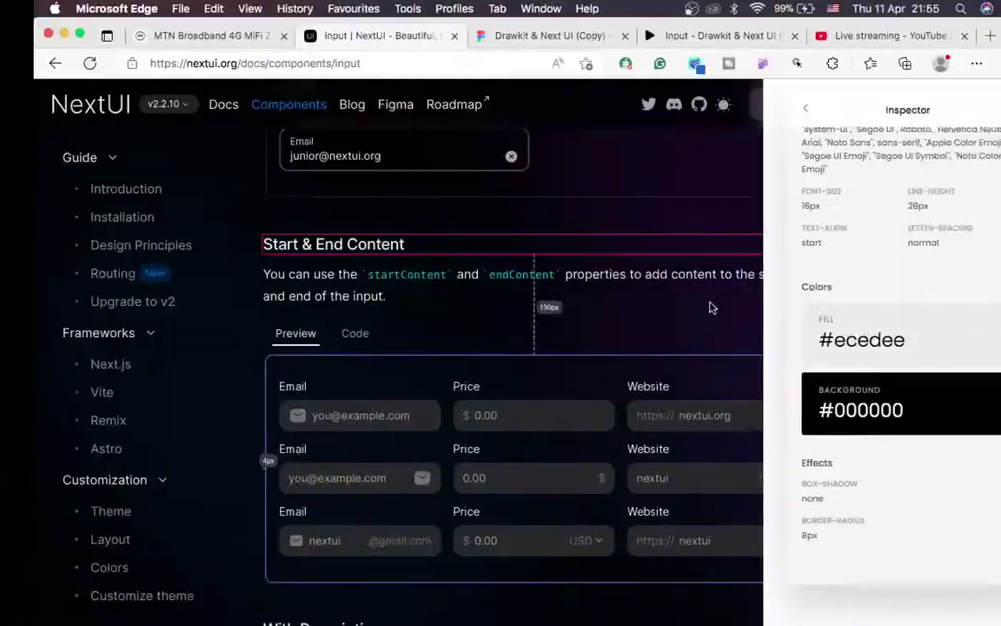
Check the live-stream chat in YouTube Studio and OBS, and return to the Figma file
click(878, 37)
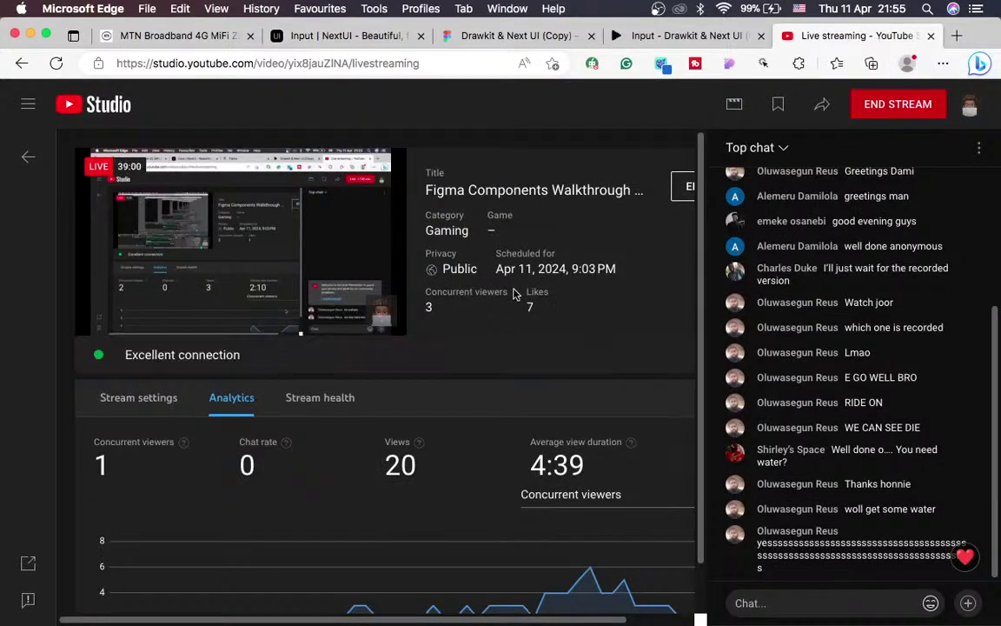
key(ctrl+Left)
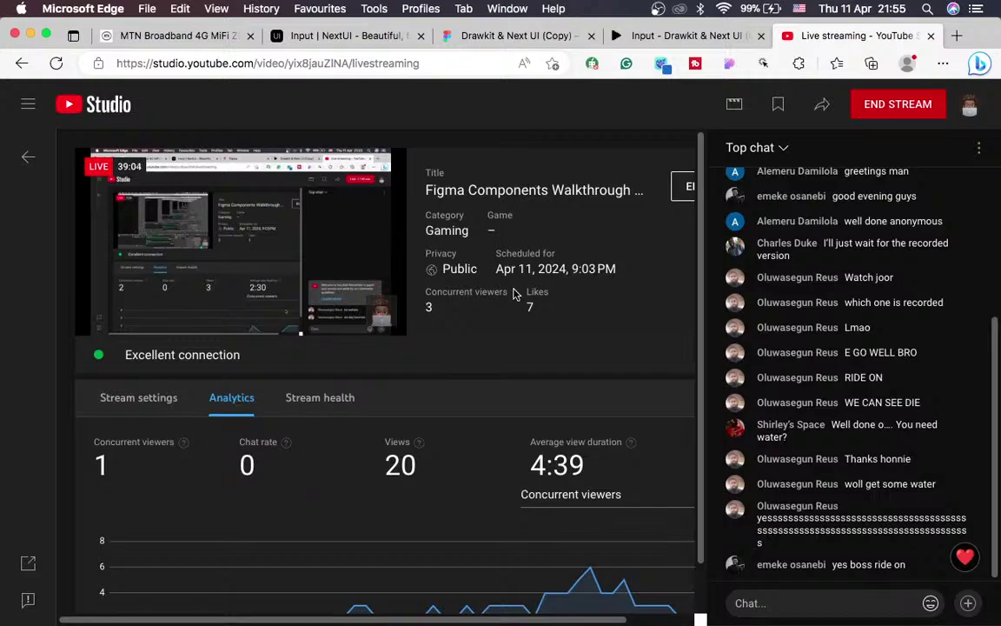
key(ctrl+Left)
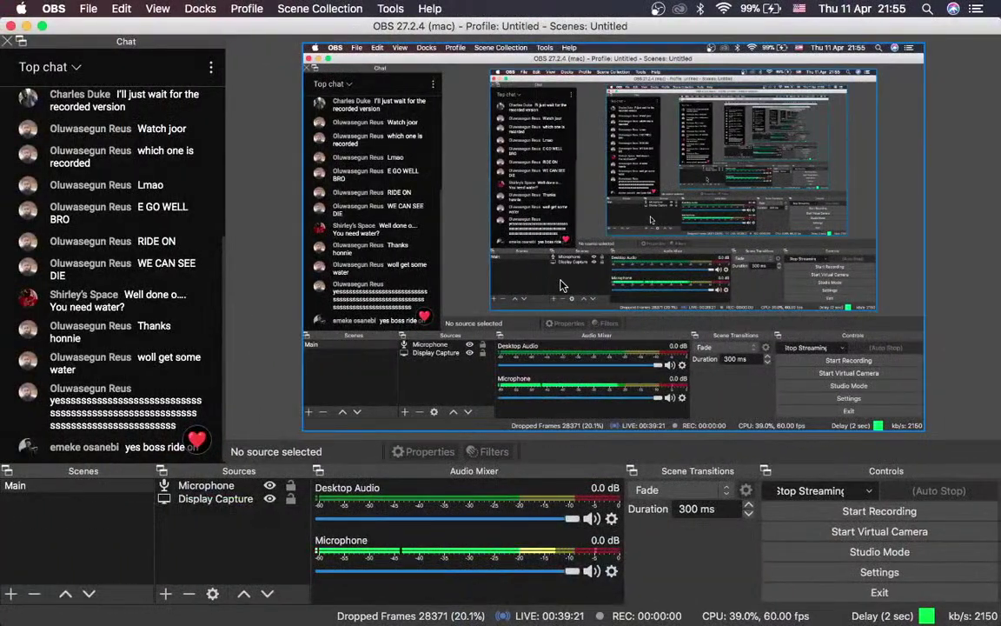
key(ctrl+Right)
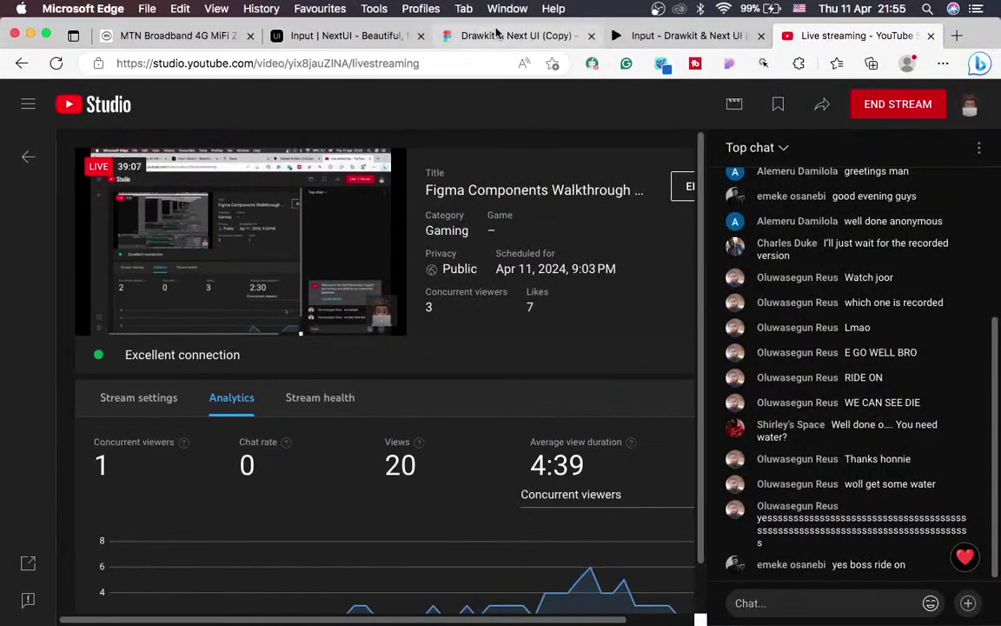
click(496, 35)
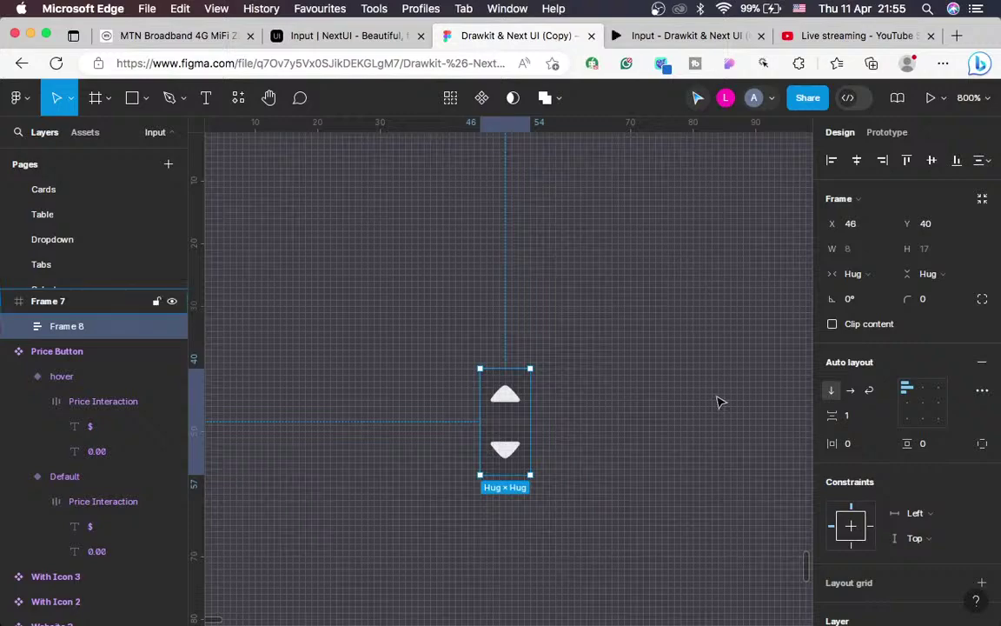
Compare the stacked arrows in Frame 7 with the stepper arrows of NextUI's Price input
key(minus)
key(minus)
key(equal)
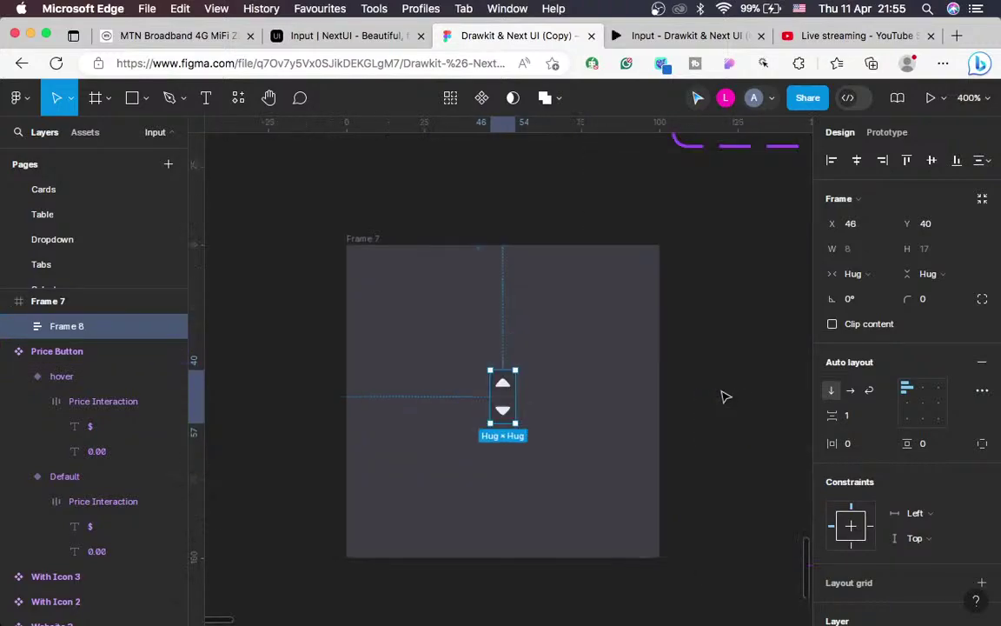
click(524, 161)
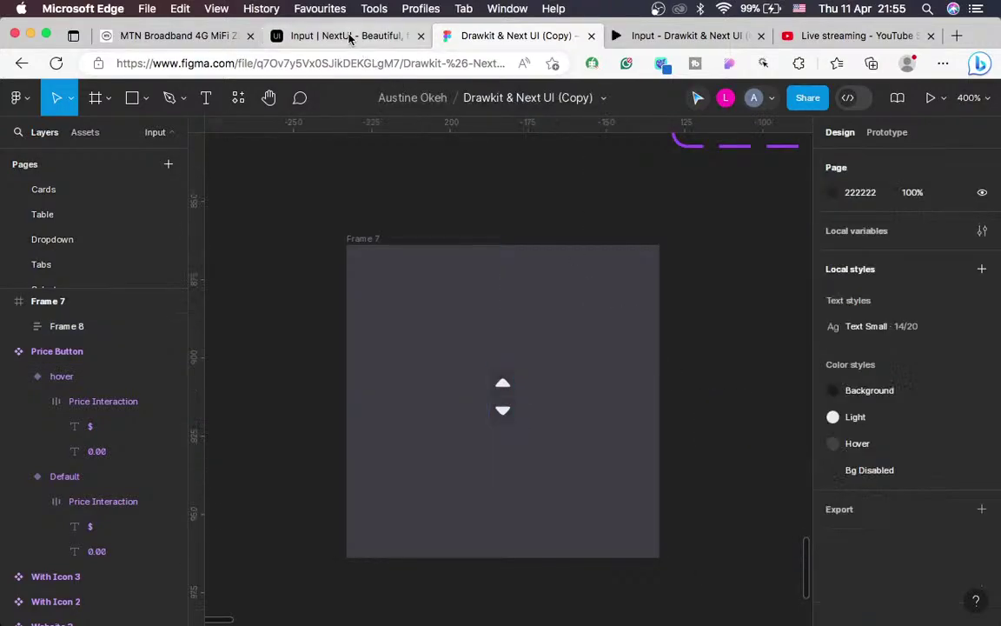
click(345, 36)
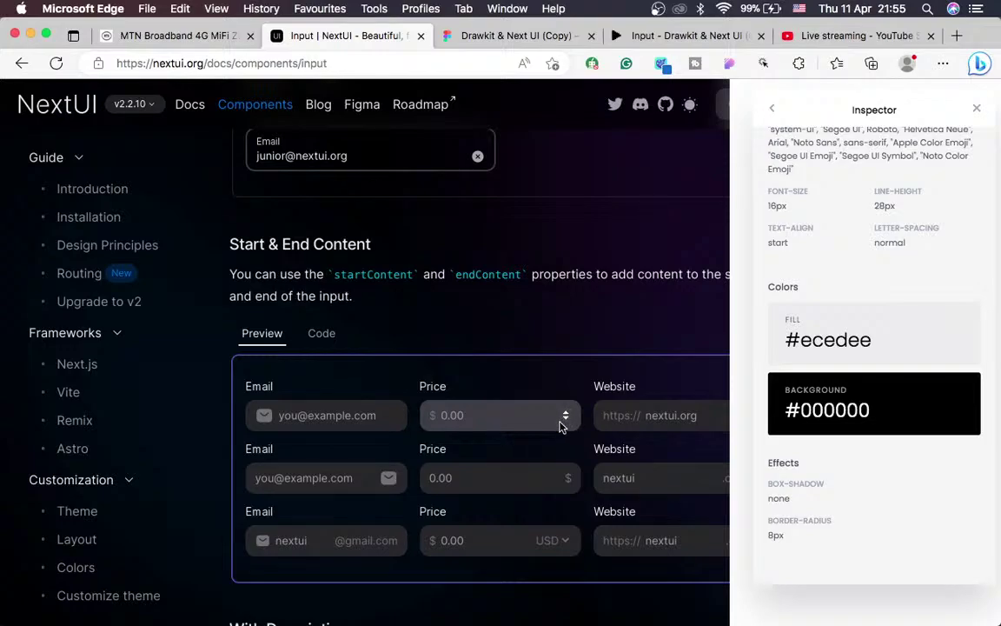
click(478, 38)
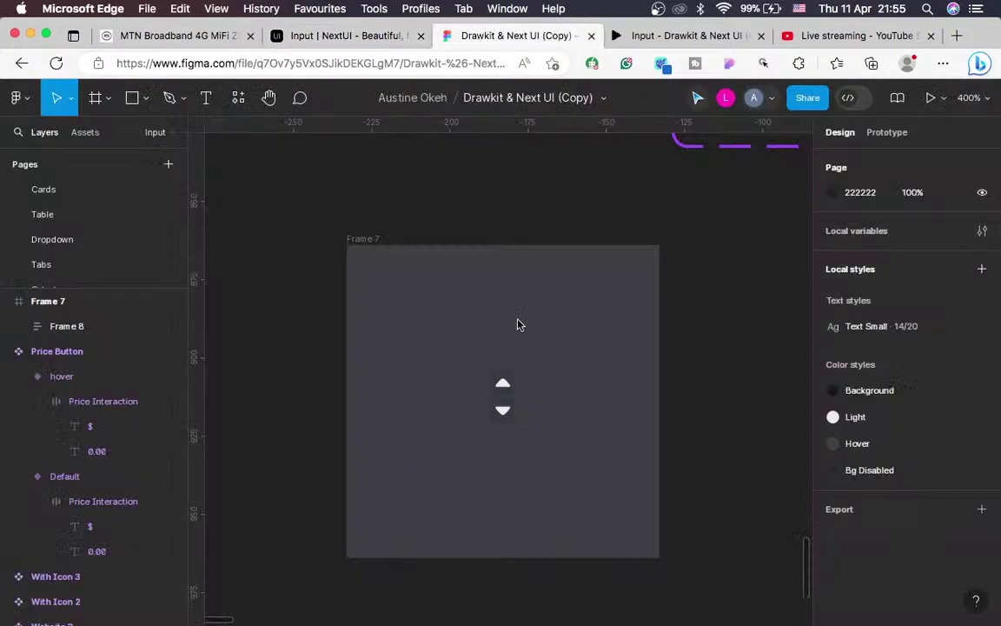
Set the arrows' auto-layout gap to 0 and compare their spacing with NextUI's Price input again
click(511, 414)
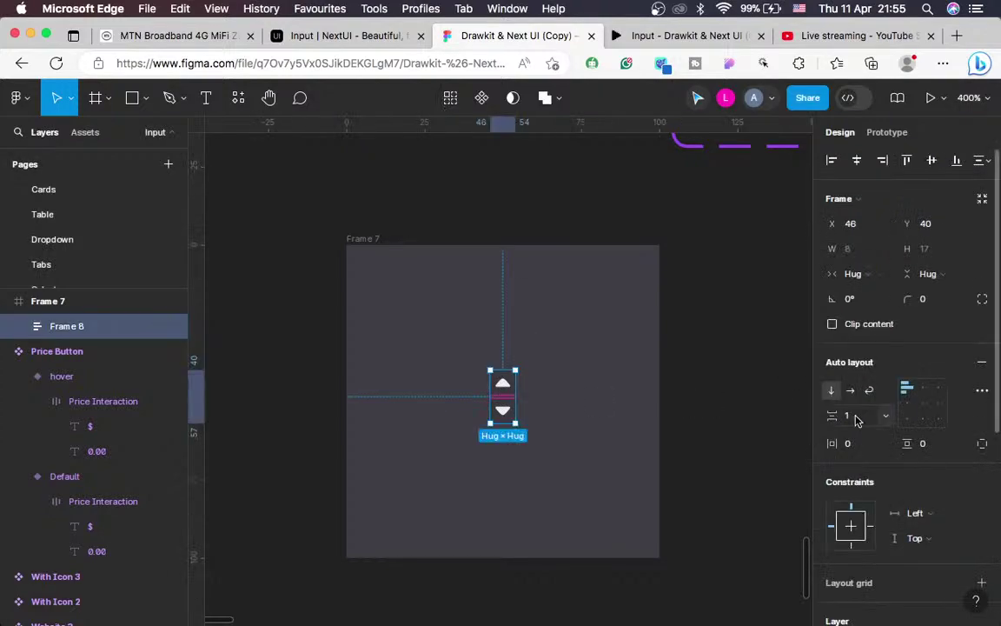
click(485, 422)
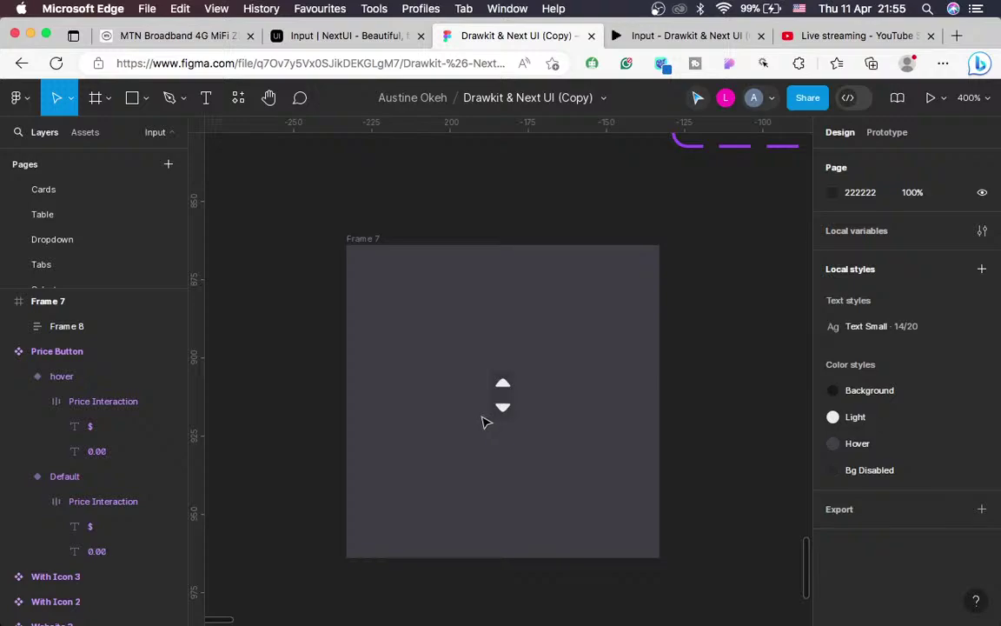
click(319, 35)
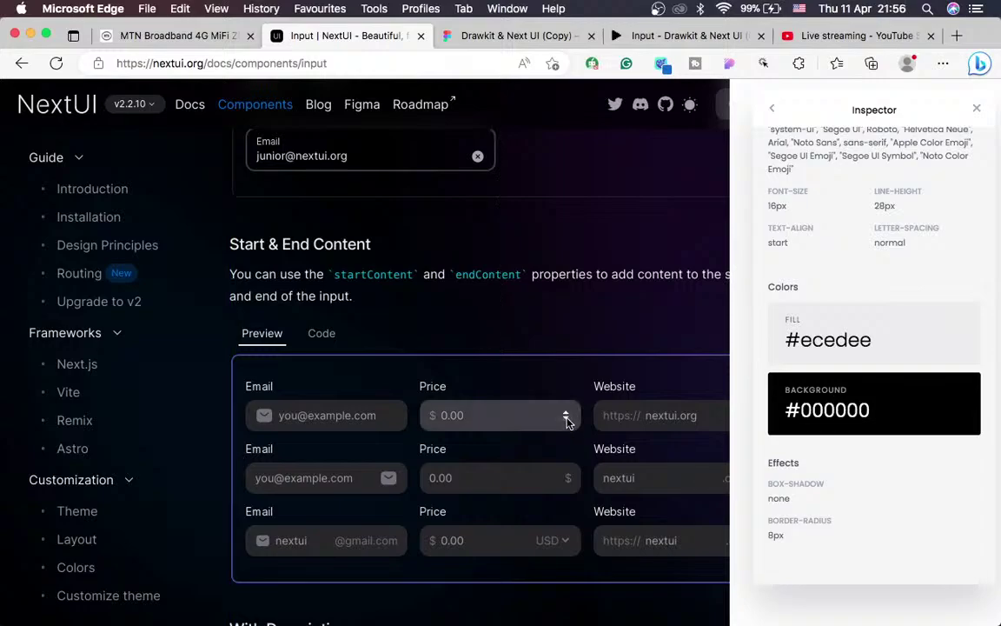
click(467, 39)
Rename the arrows' auto-layout frame as "arrow buttons"
click(509, 404)
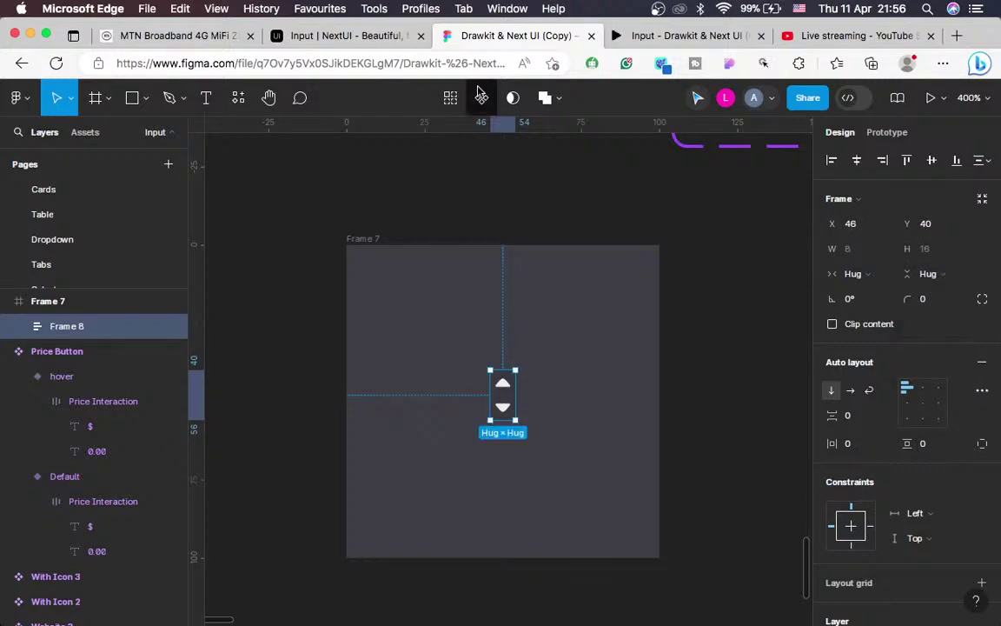
double_click(71, 327)
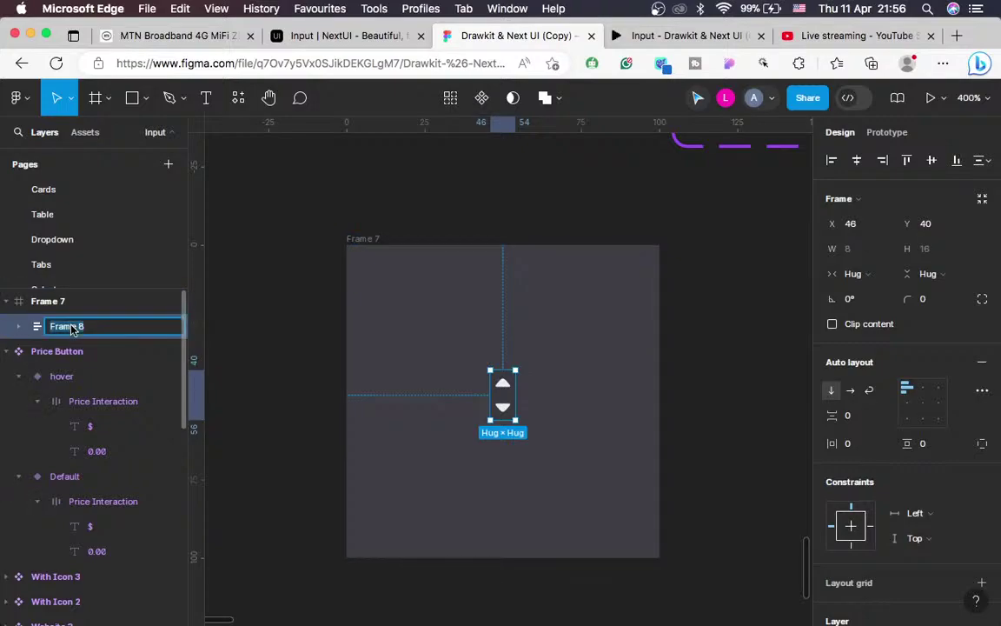
text(arrow buttons)
key(Return)
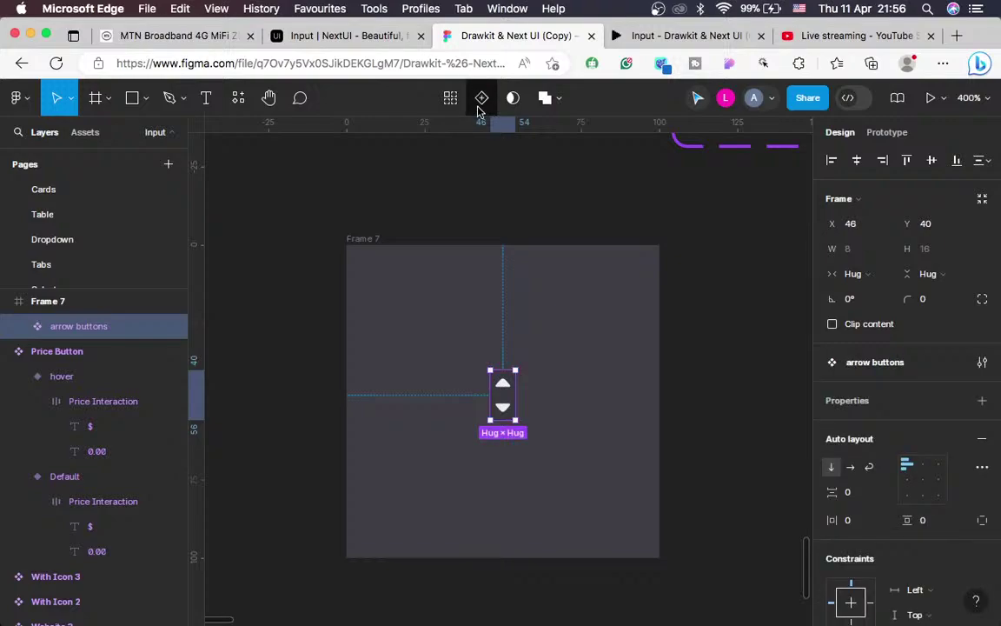
Turn arrow buttons into a component with two variants and move the set out of Frame 7, beside it
click(481, 100)
key(Escape)
scroll(655, 424, right, 2)
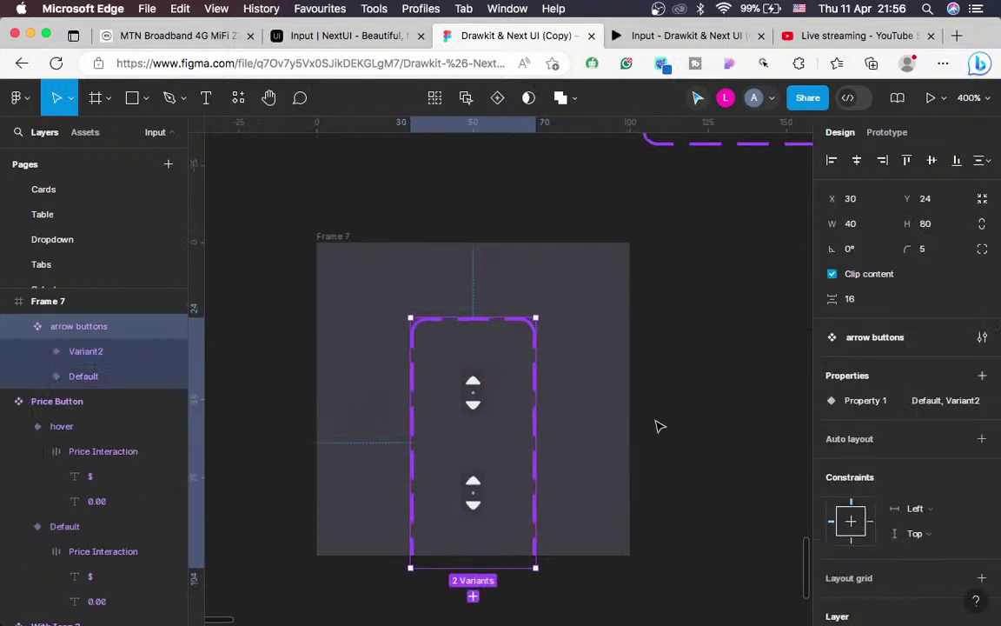
drag(493, 411, 771, 400)
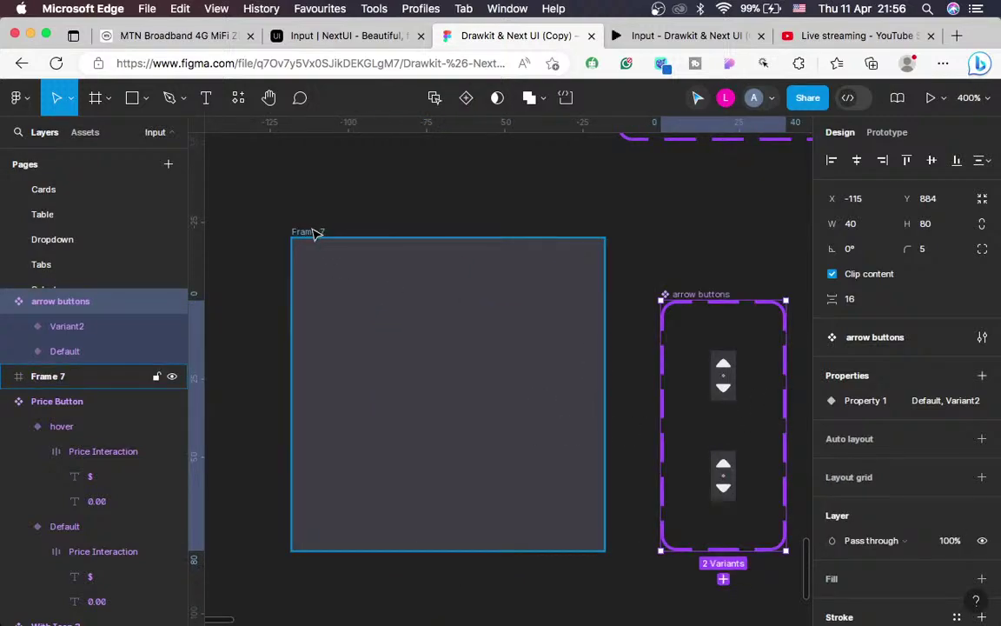
Delete the empty Frame 7 background next to the arrow buttons component set
click(316, 234)
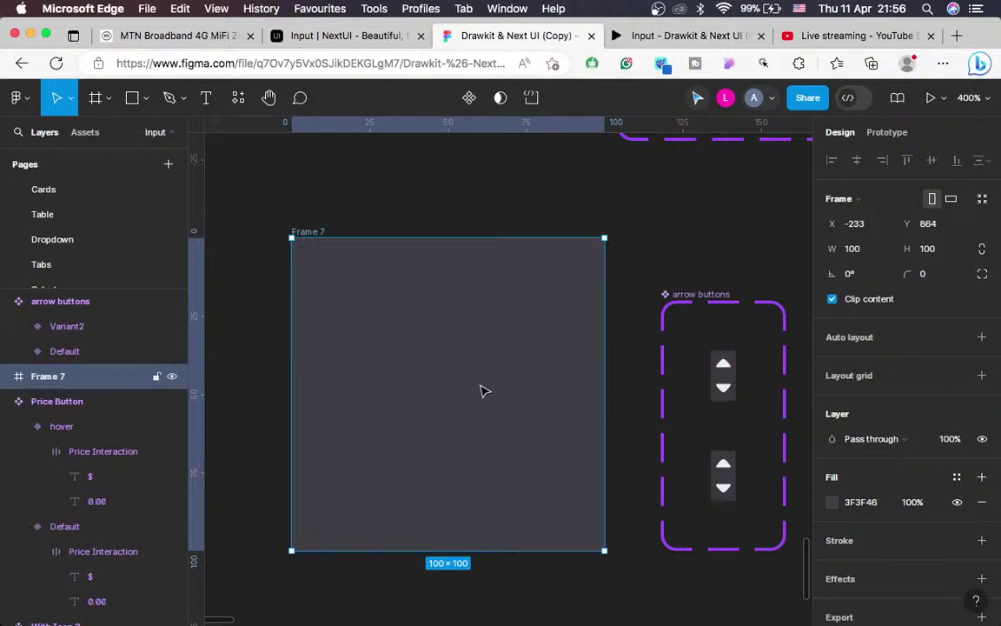
key(Delete)
key(super+equal)
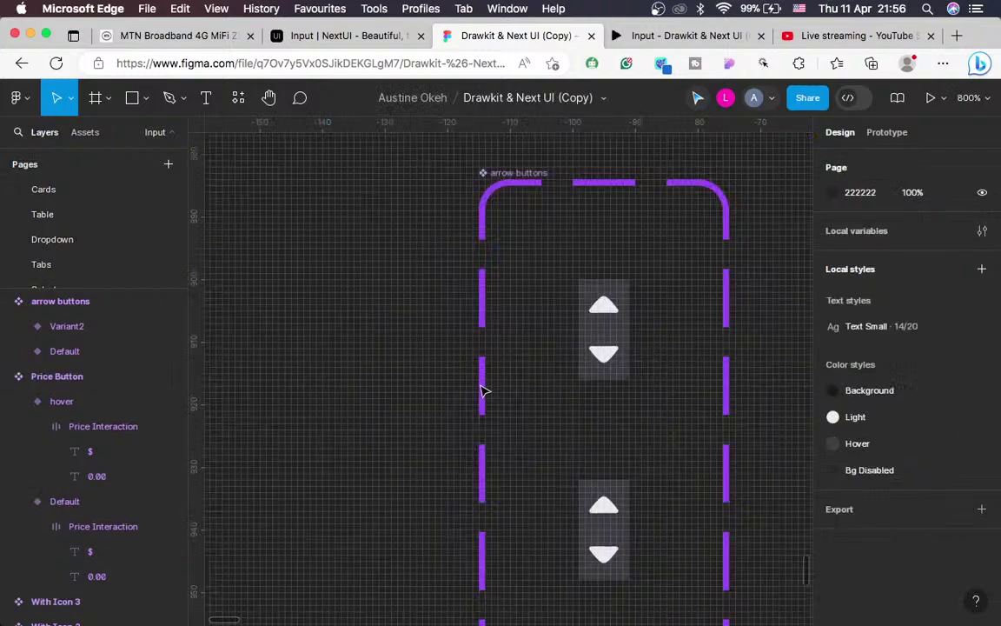
key(super+minus)
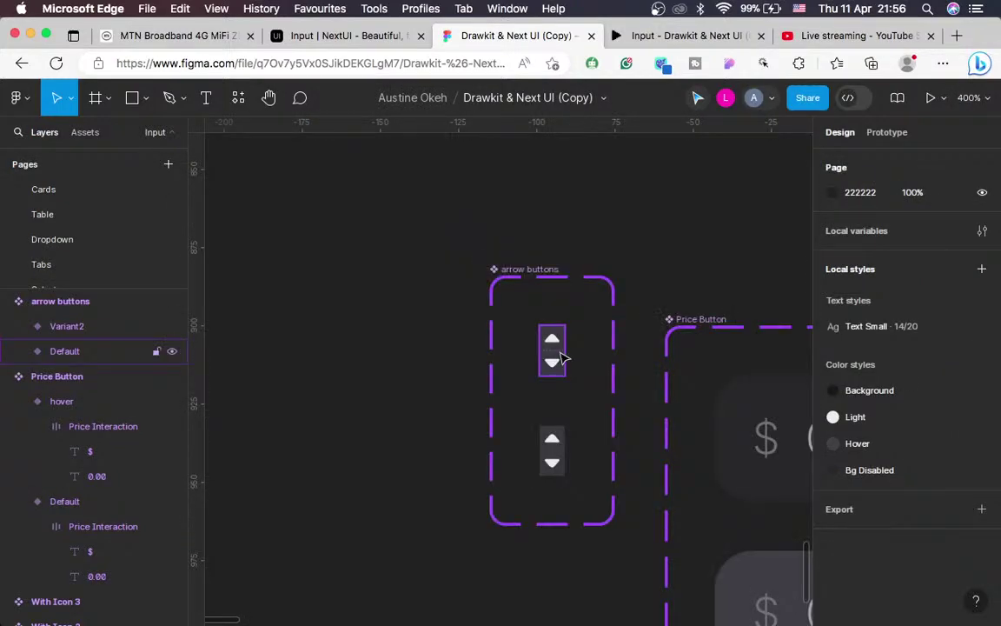
click(553, 466)
click(928, 452)
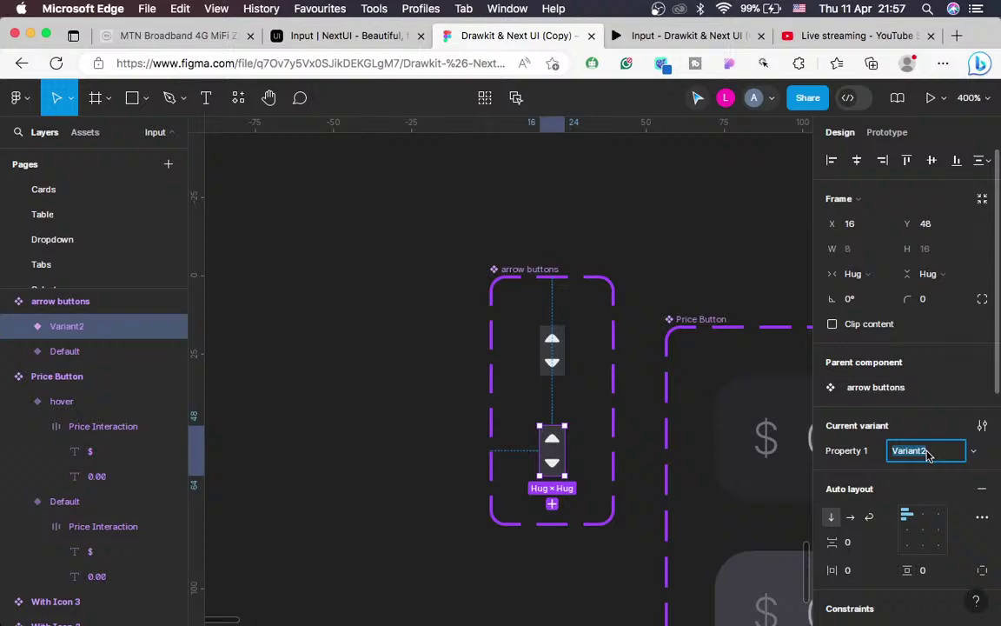
key(Escape)
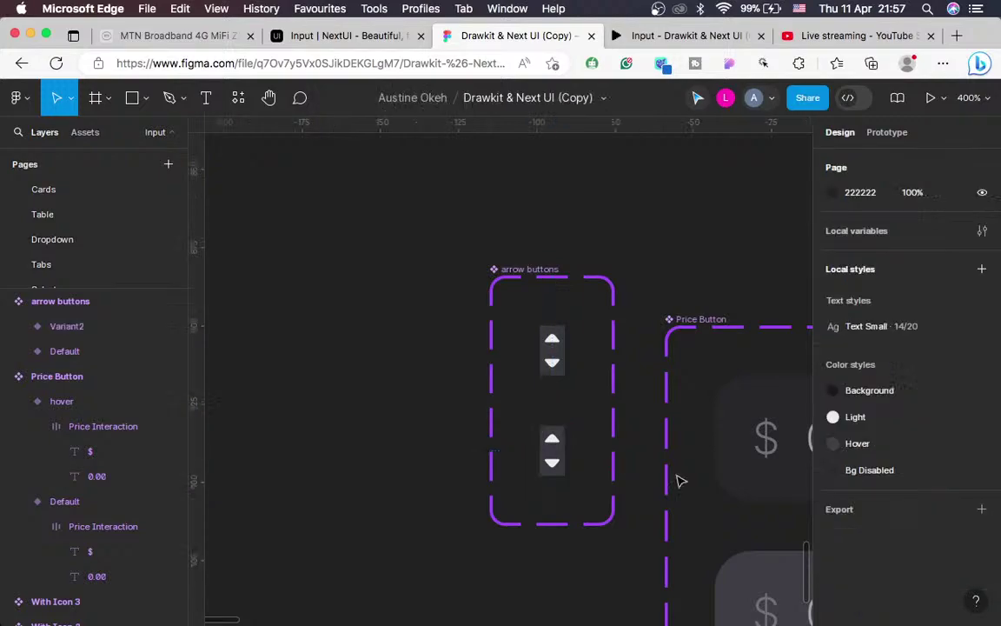
Undo the deletion of Frame 7 and the conversion of arrow buttons into a component set
key(ctrl+v)
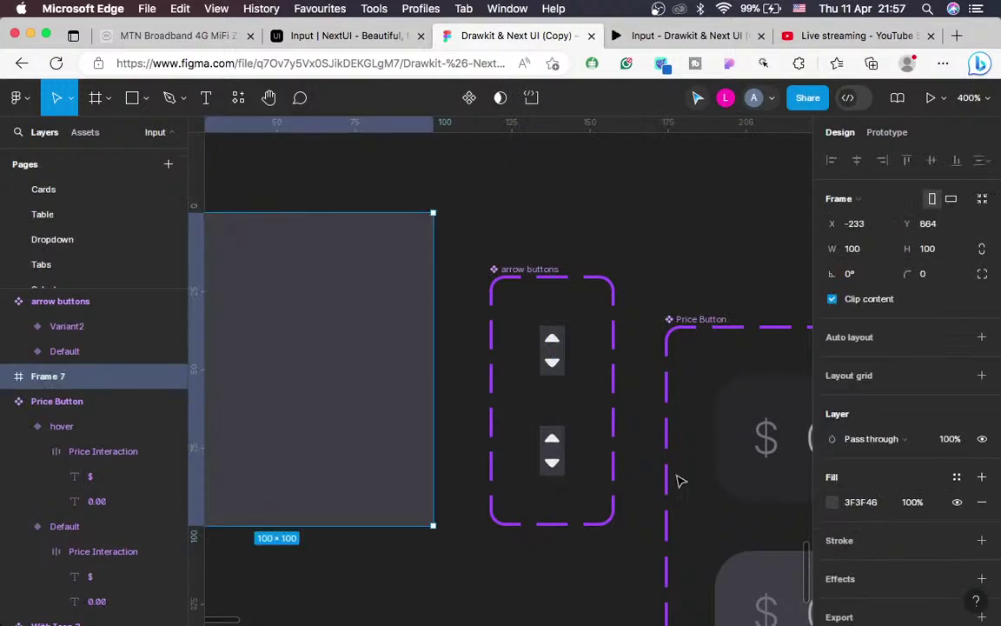
key(super+z)
key(super+z)
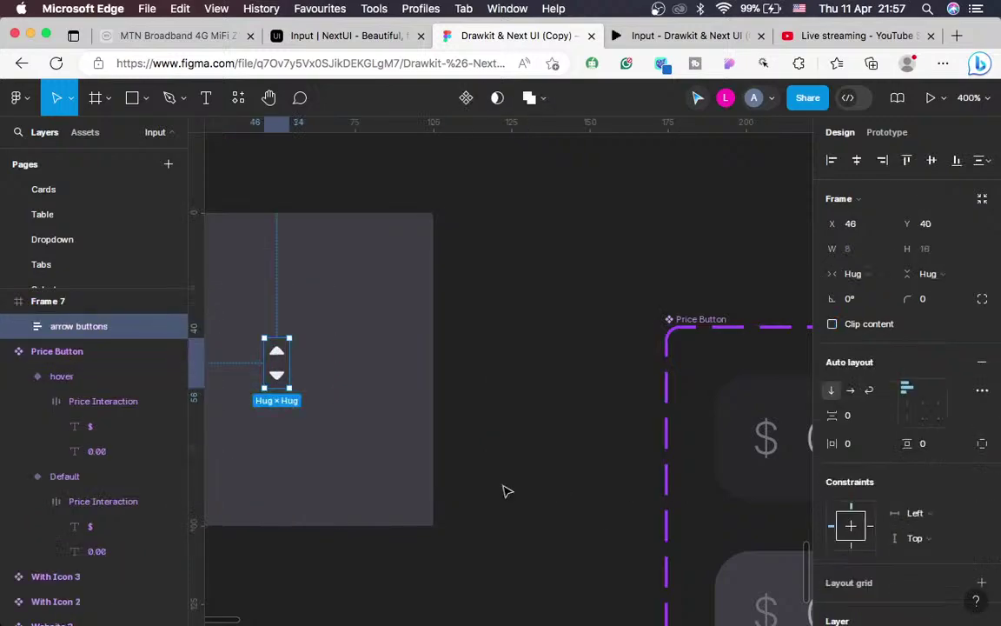
Pull the down-arrow frame out of the arrow buttons auto layout to X 62, and align the up-arrow above it
scroll(508, 492, left, 4)
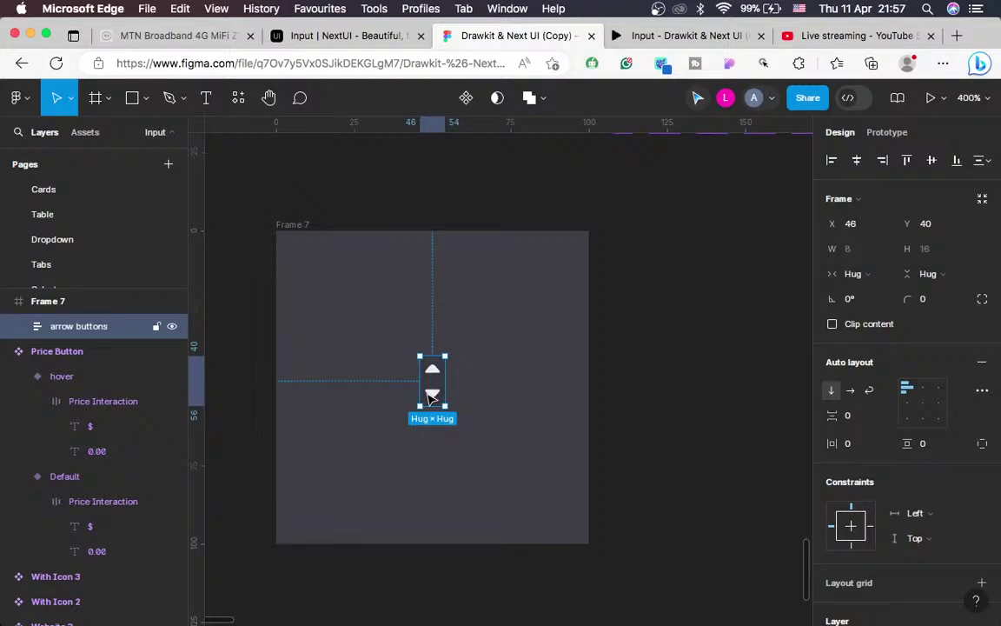
double_click(432, 397)
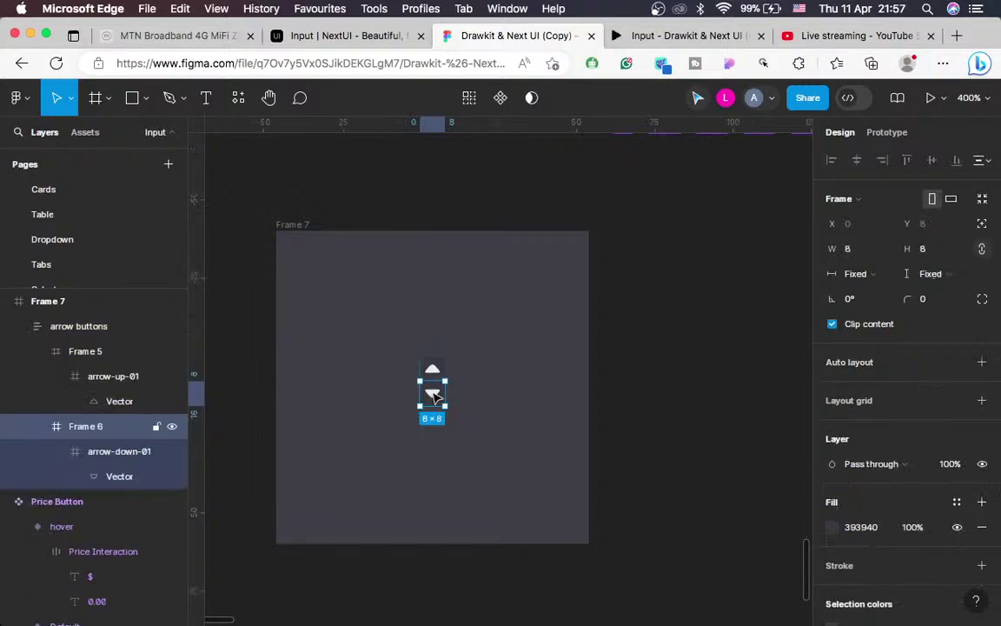
drag(439, 397, 484, 397)
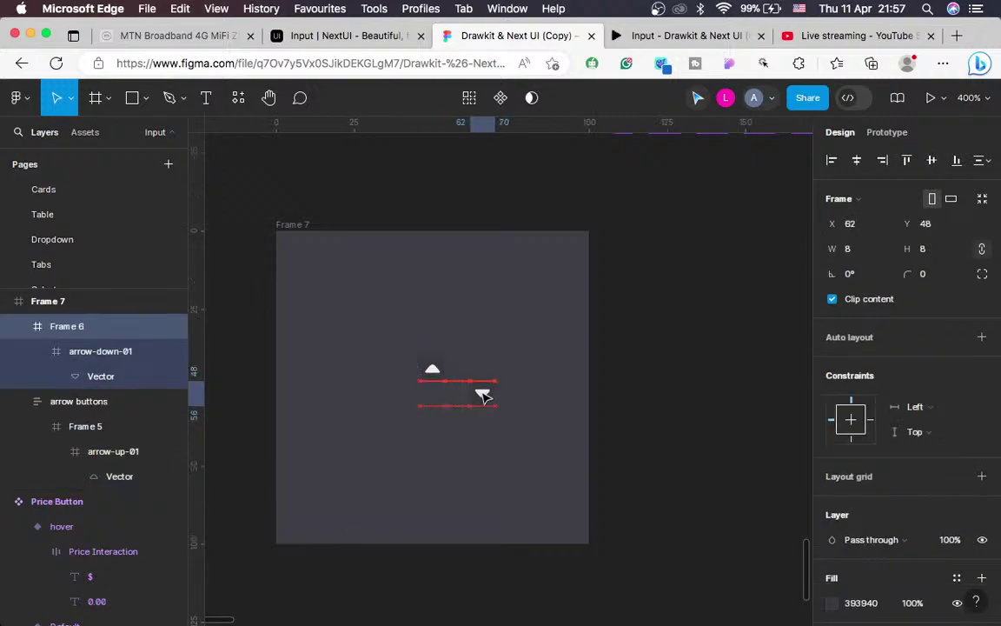
drag(439, 371, 487, 374)
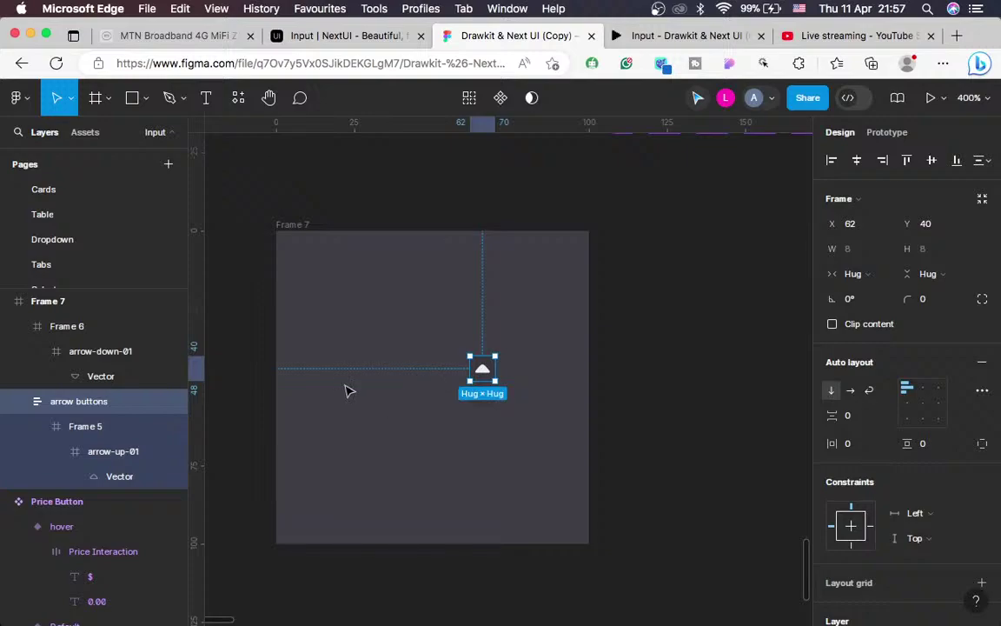
Duplicate the up-arrow and down-arrow frames as a stacked pair at X 32 inside Frame 7
click(75, 427)
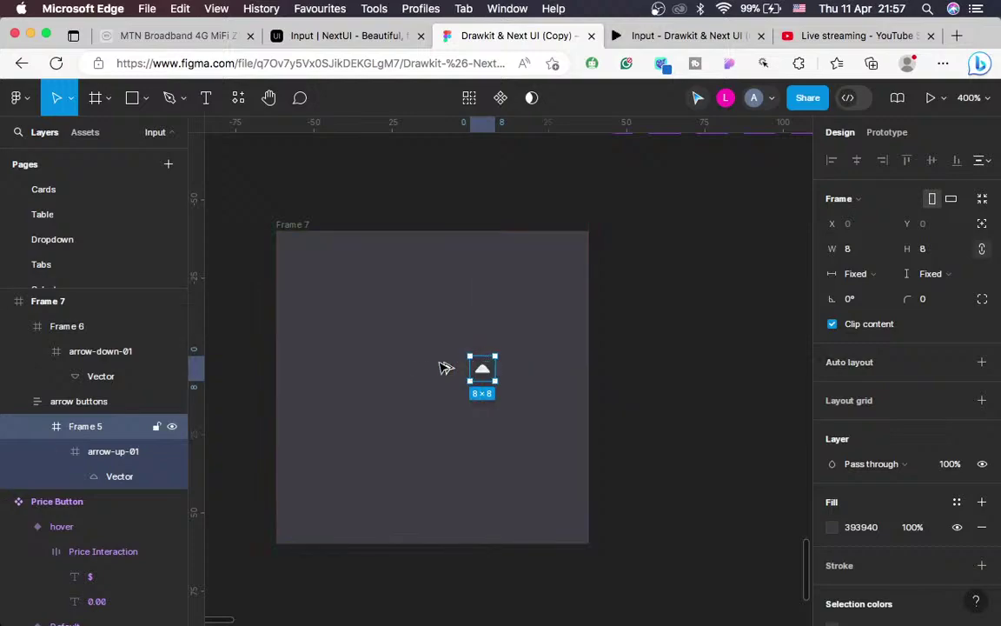
drag(407, 367, 395, 368)
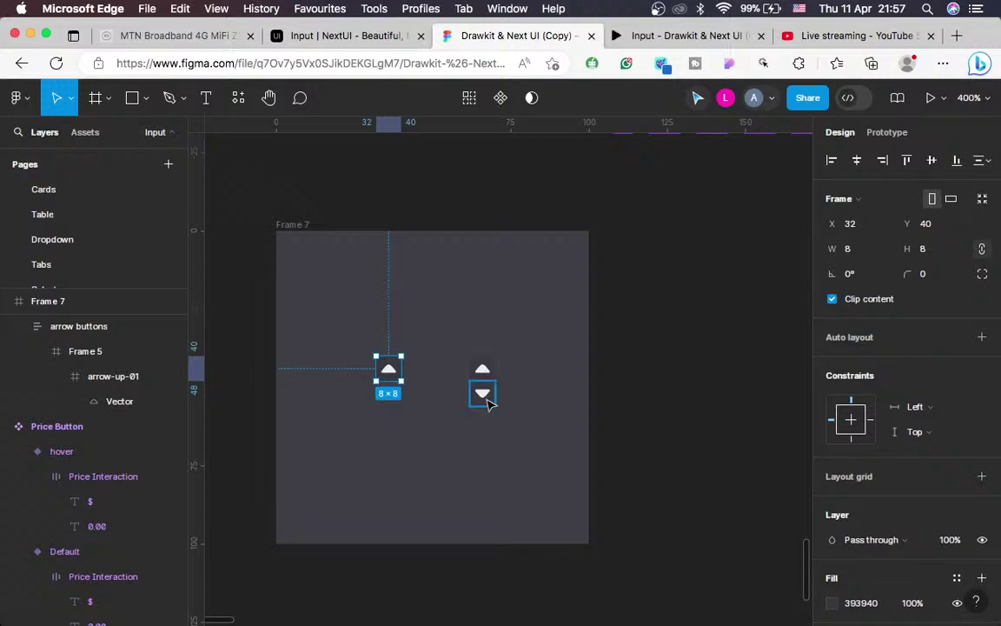
drag(487, 402, 395, 418)
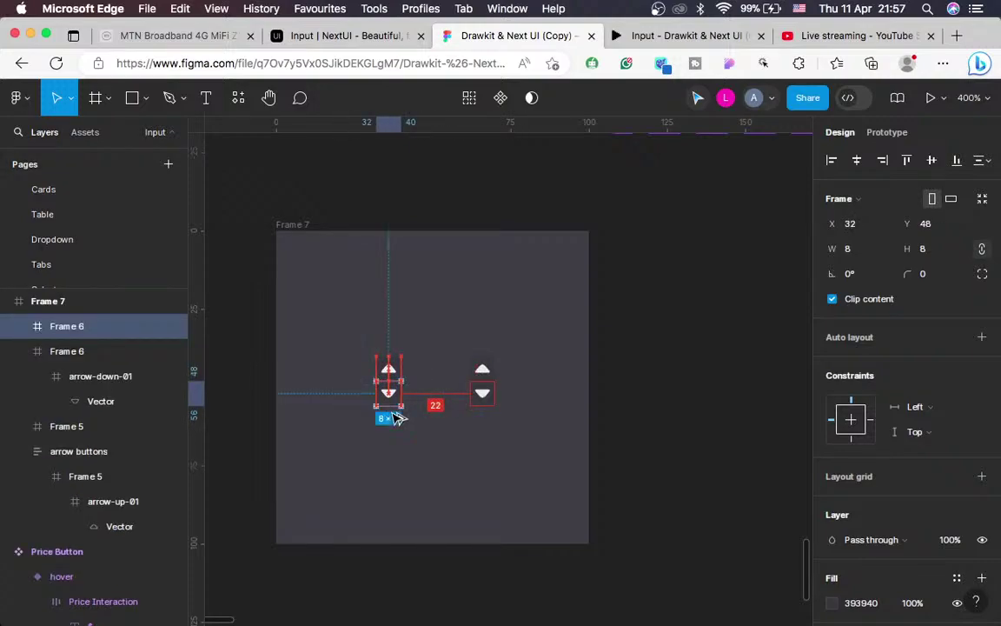
key(shift+a)
key(Escape)
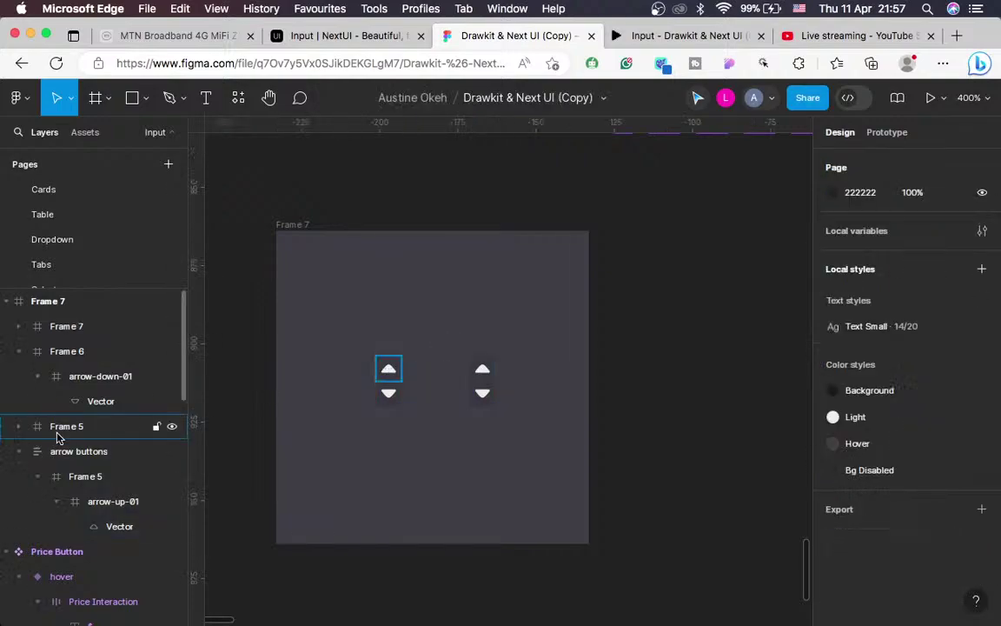
Delete the original arrow buttons auto layout containing the up arrow
click(58, 437)
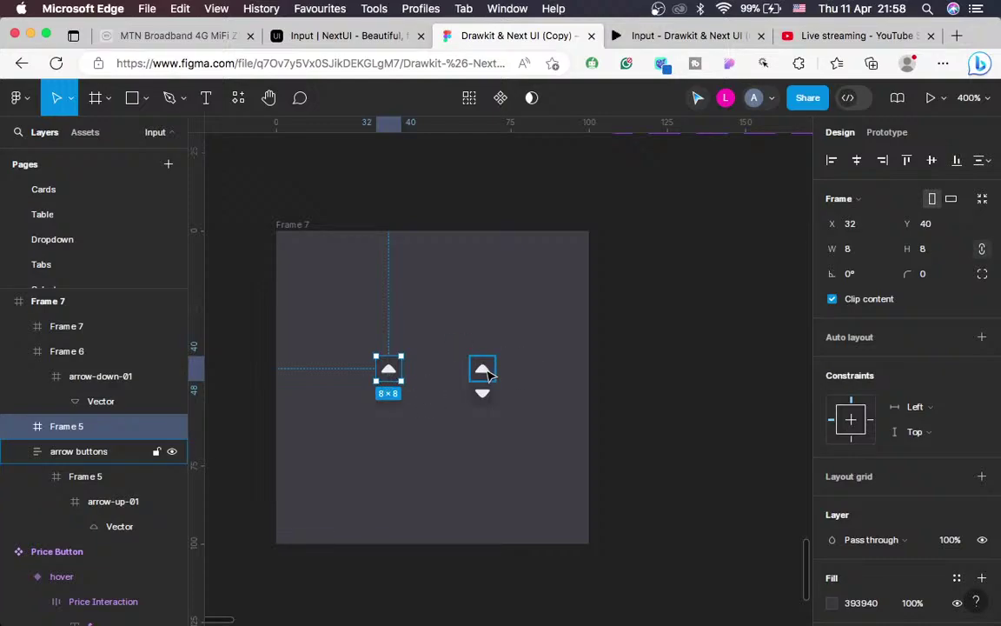
click(88, 452)
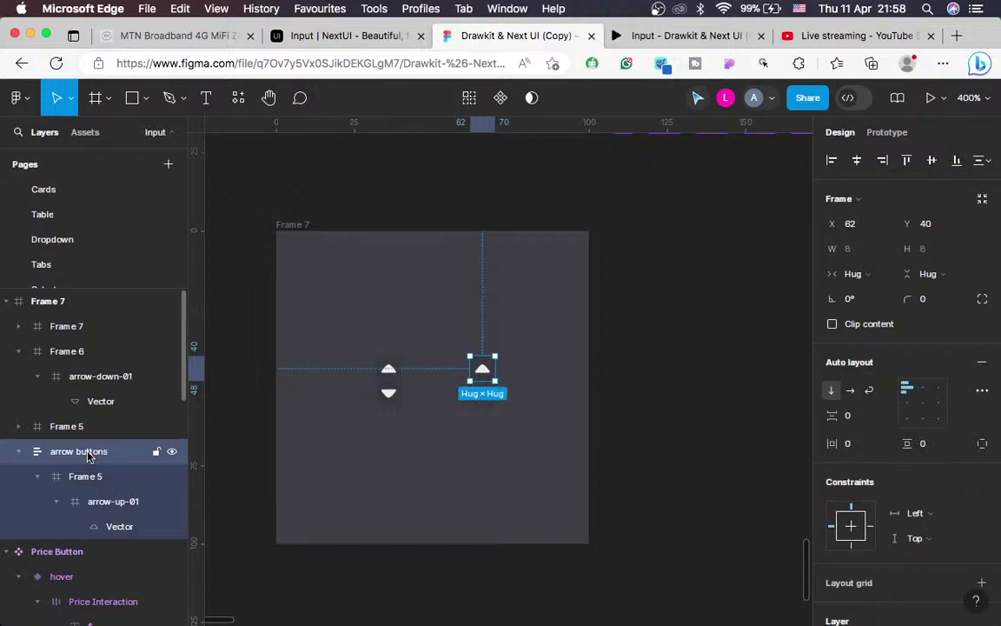
key(Delete)
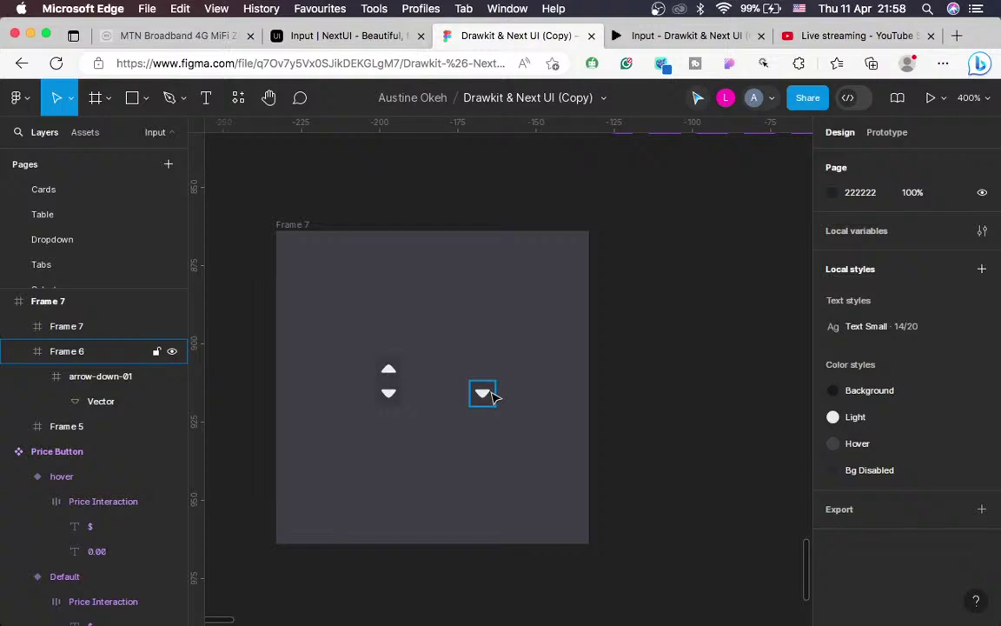
Delete the separate down-arrow frame at X 62 and move the up-arrow frame to X 62, Y 24 inside Frame 7
key(Delete)
click(388, 369)
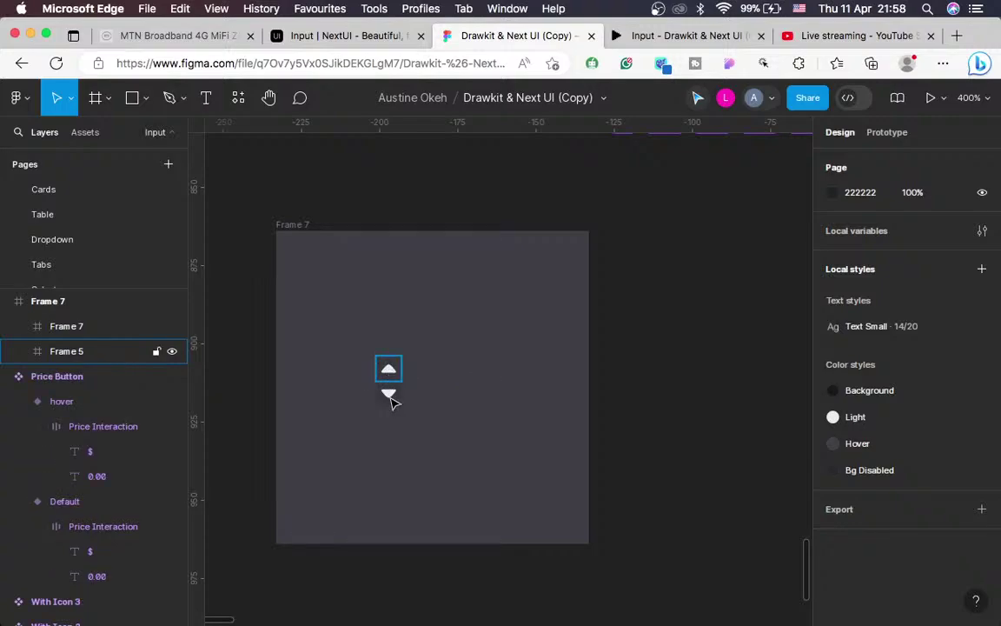
click(391, 398)
drag(388, 372, 486, 320)
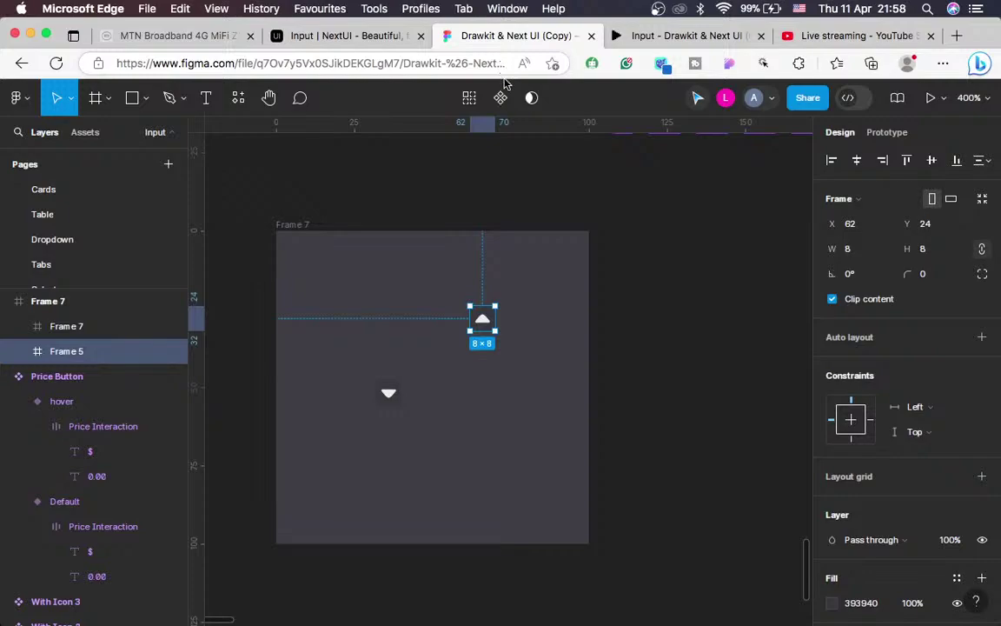
Turn the up-arrow frame into a component with a second variant, and move the component set out of Frame 7 to X -123, Y 862
click(501, 95)
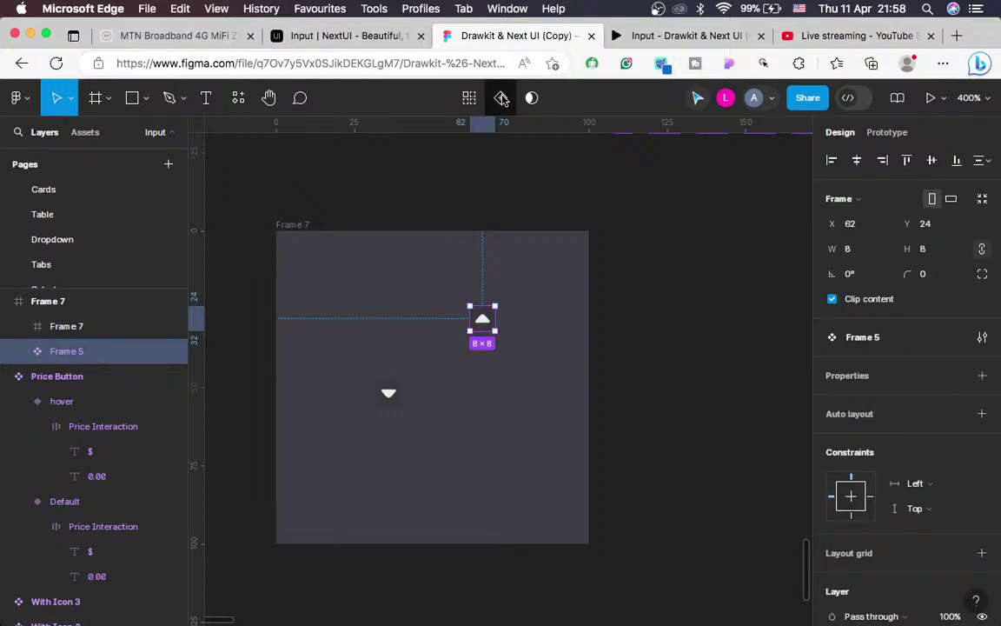
click(501, 97)
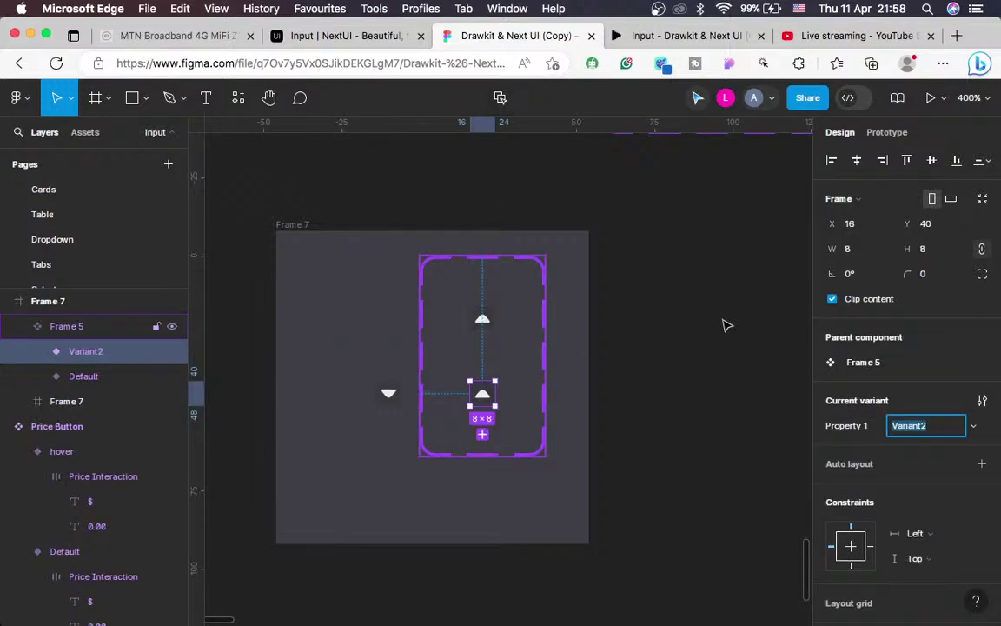
key(Escape)
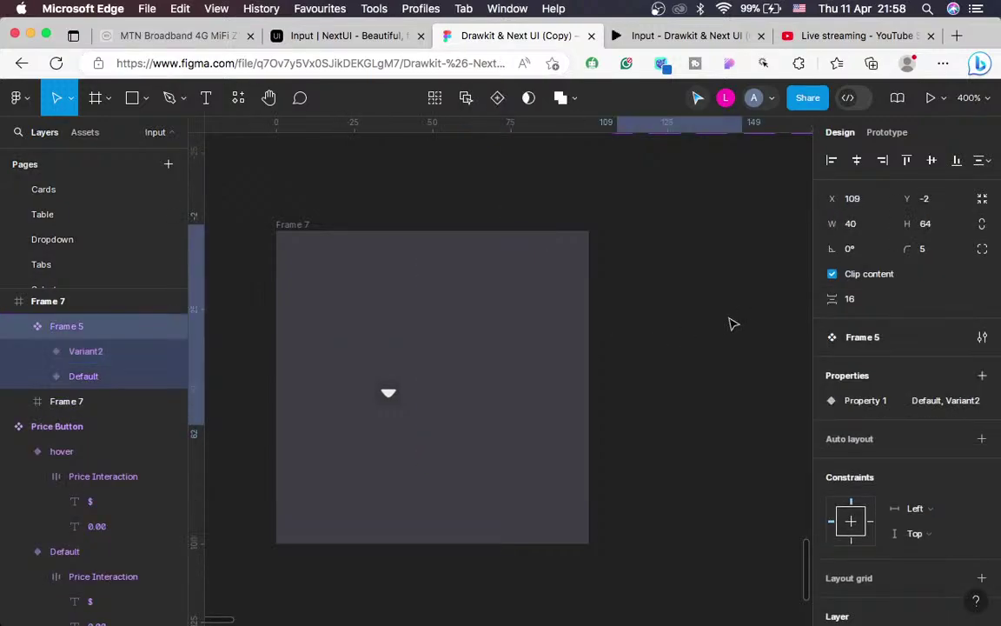
key(shift+2)
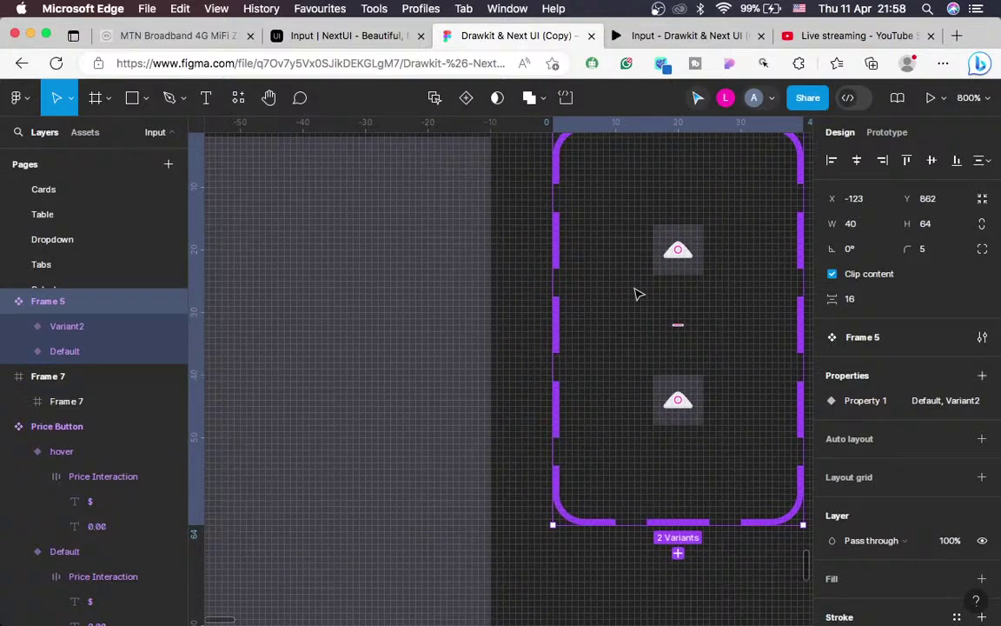
key(minus)
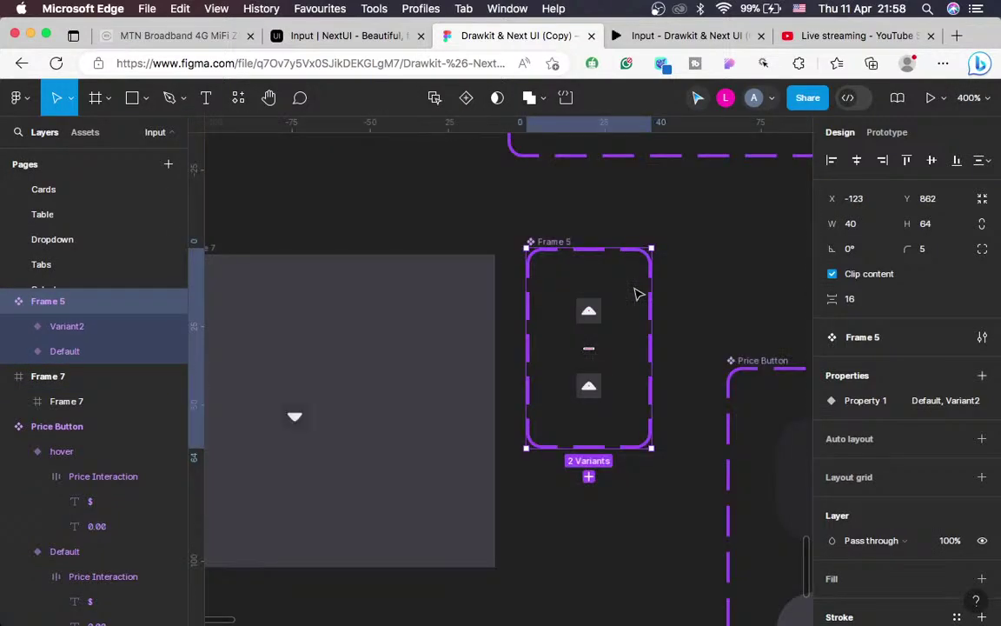
Add a prototype interaction changing the up arrow's Default variant to Variant2 while hovering, using Smart animate with Ease out at 300ms
click(588, 310)
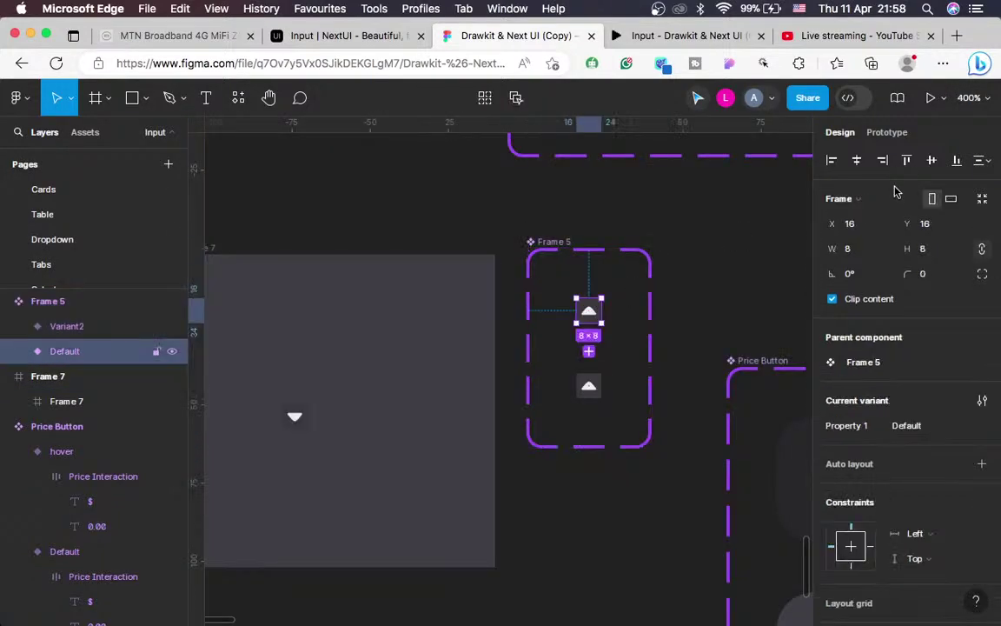
click(886, 132)
drag(588, 352, 589, 385)
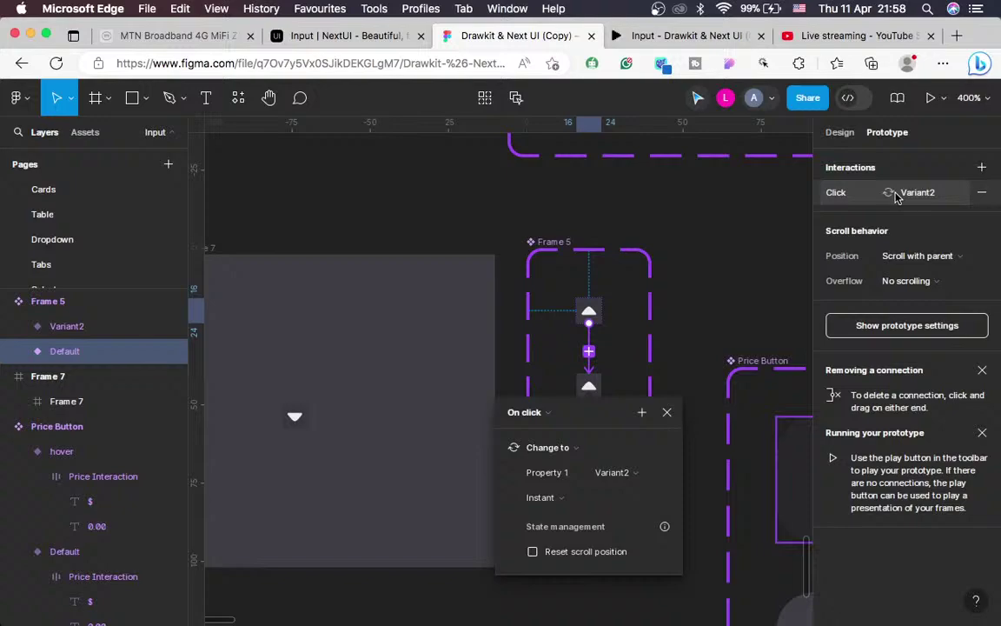
click(527, 412)
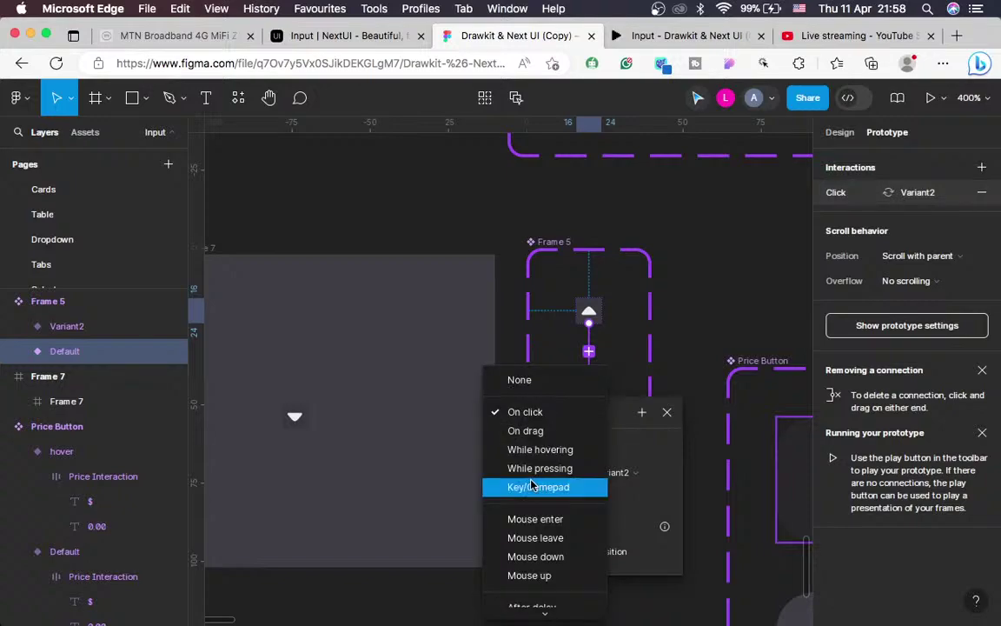
click(539, 449)
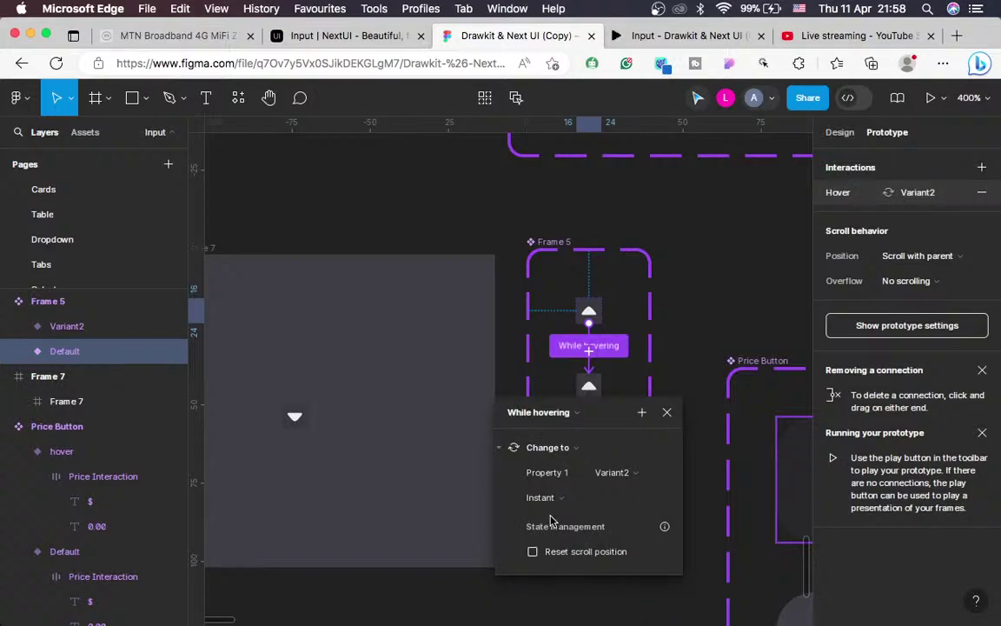
click(543, 498)
click(576, 533)
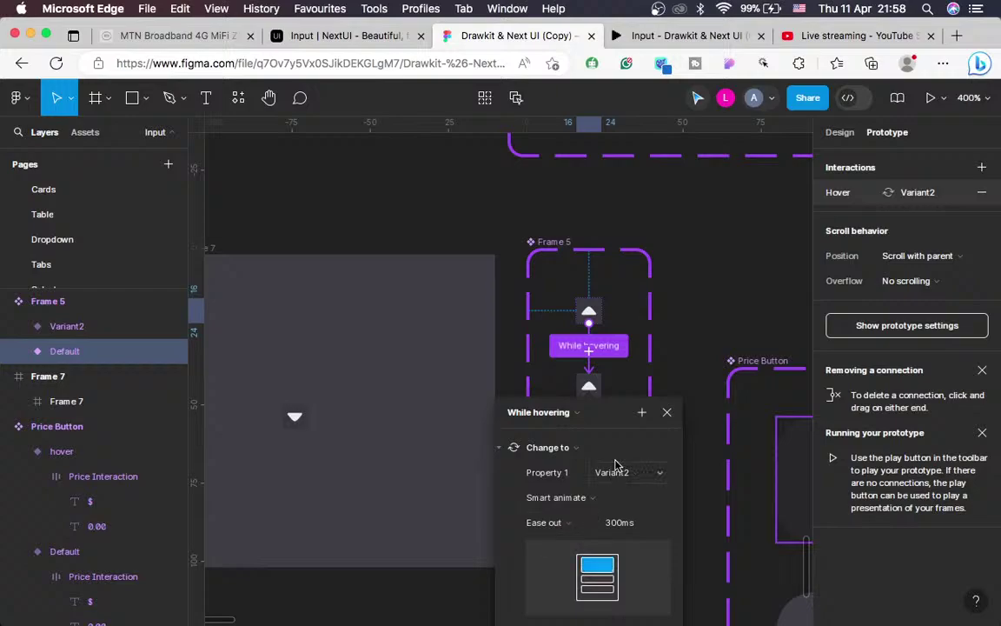
scroll(615, 465, down, 3)
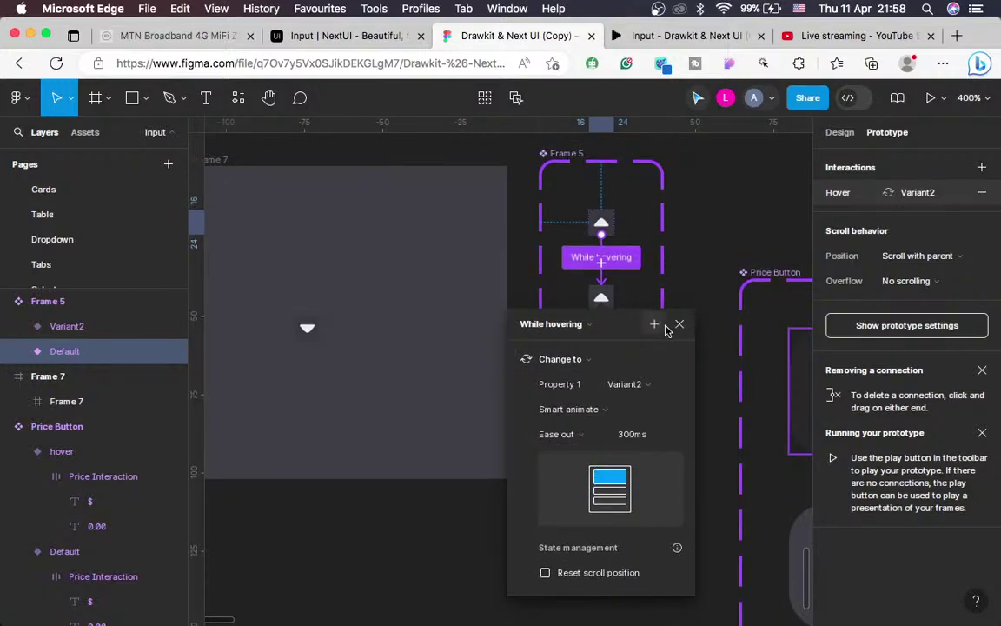
click(680, 325)
click(641, 435)
scroll(637, 434, up, 3)
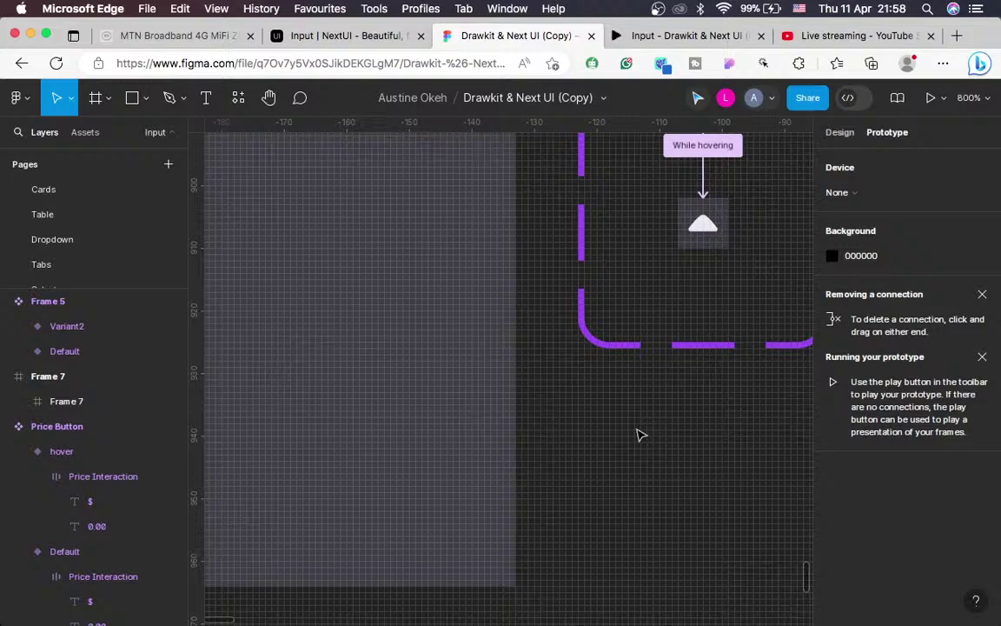
Inspect the fill colour values of the Variant2 arrow in the Frame 5 component set
click(591, 349)
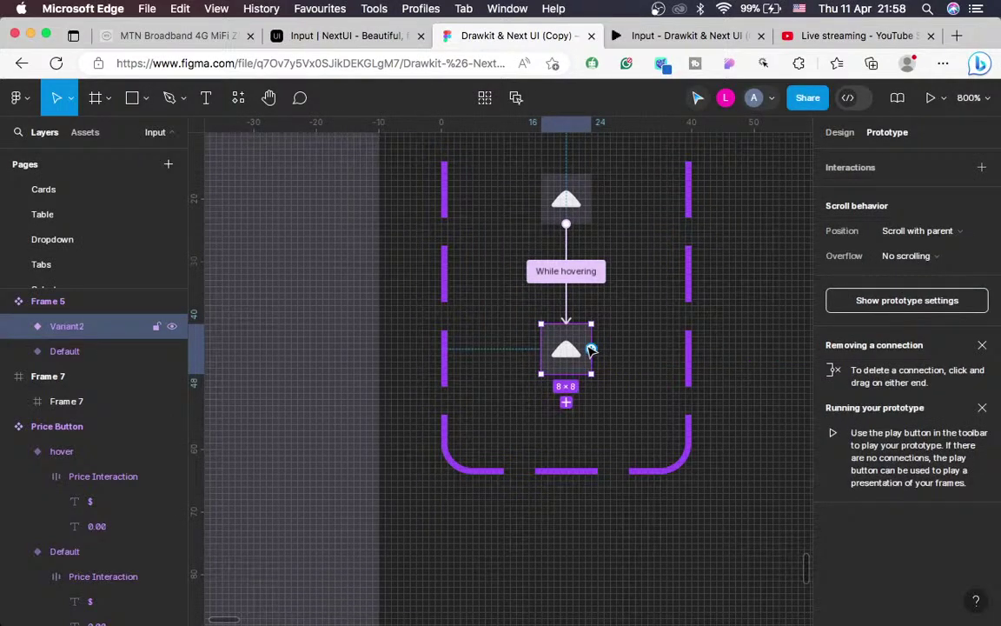
key(minus)
click(840, 132)
scroll(839, 435, down, 5)
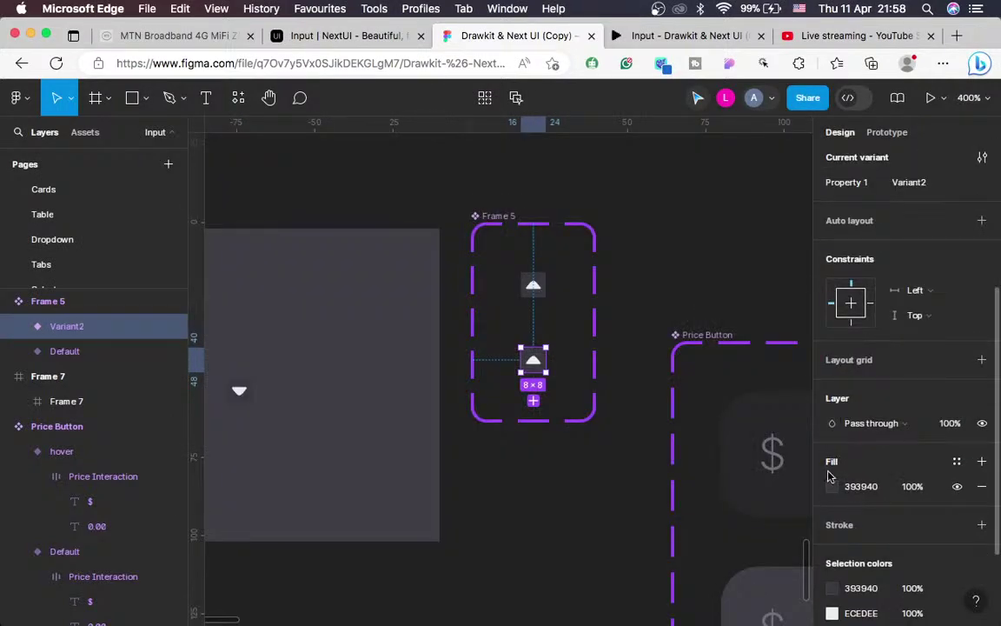
scroll(843, 528, down, 3)
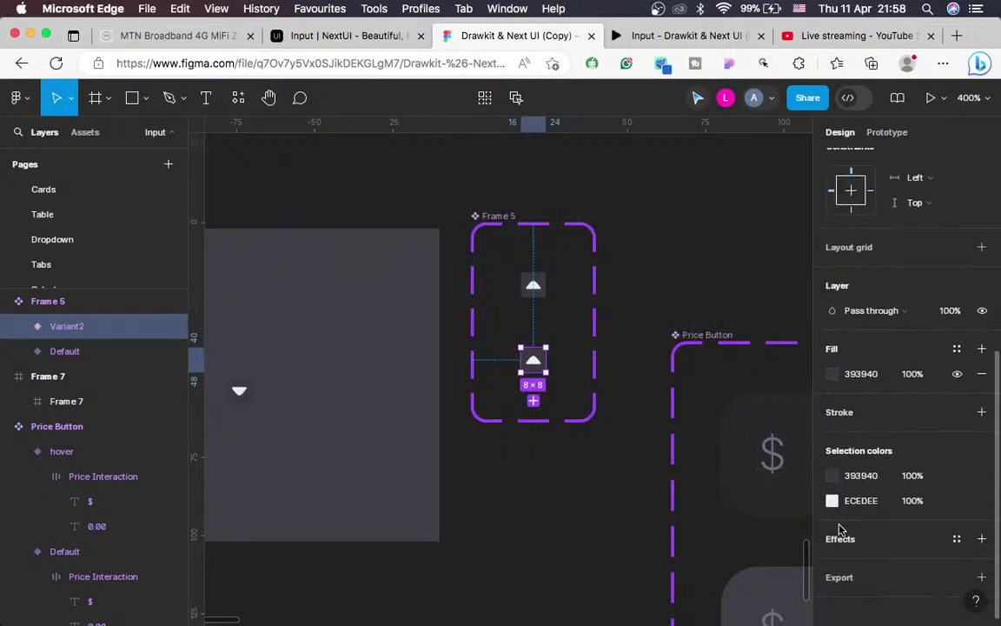
click(831, 374)
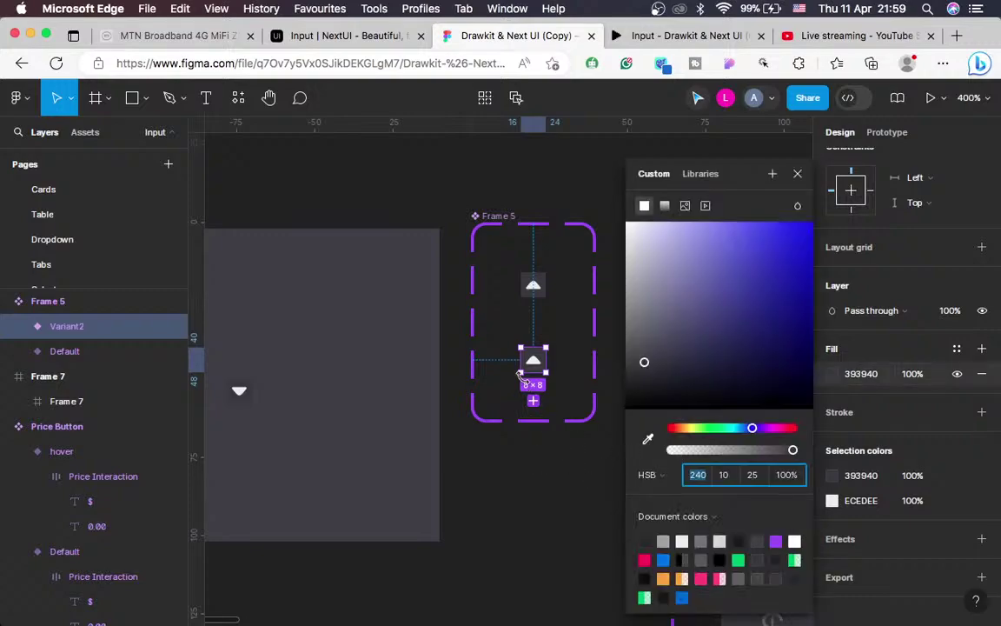
scroll(393, 313, left, 5)
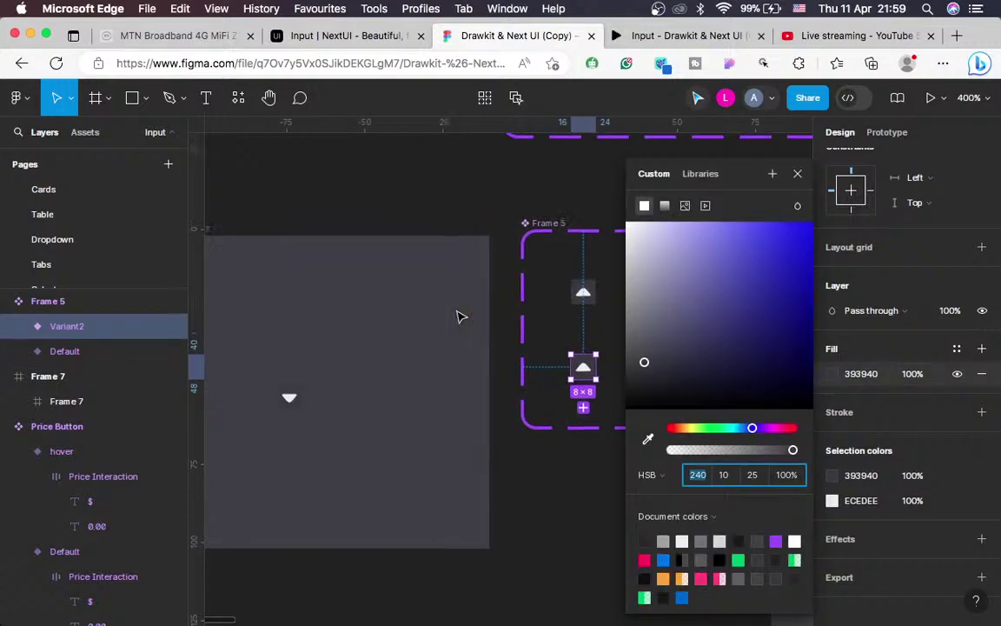
Check the reference inputs on the NextUI page in the browser, then inspect Frame 7's fill colour back in Figma
click(351, 36)
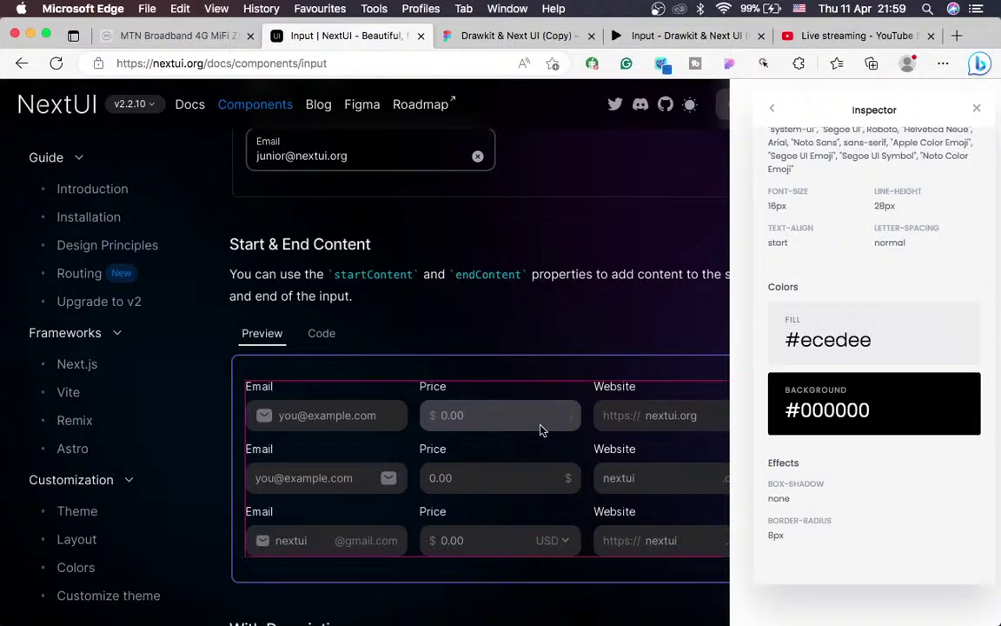
click(513, 35)
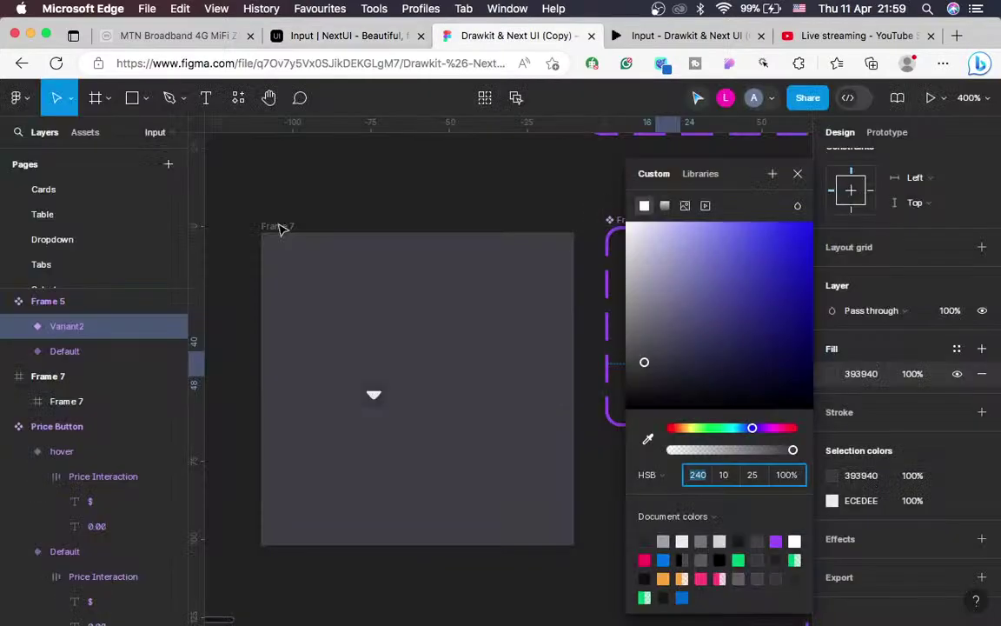
click(280, 229)
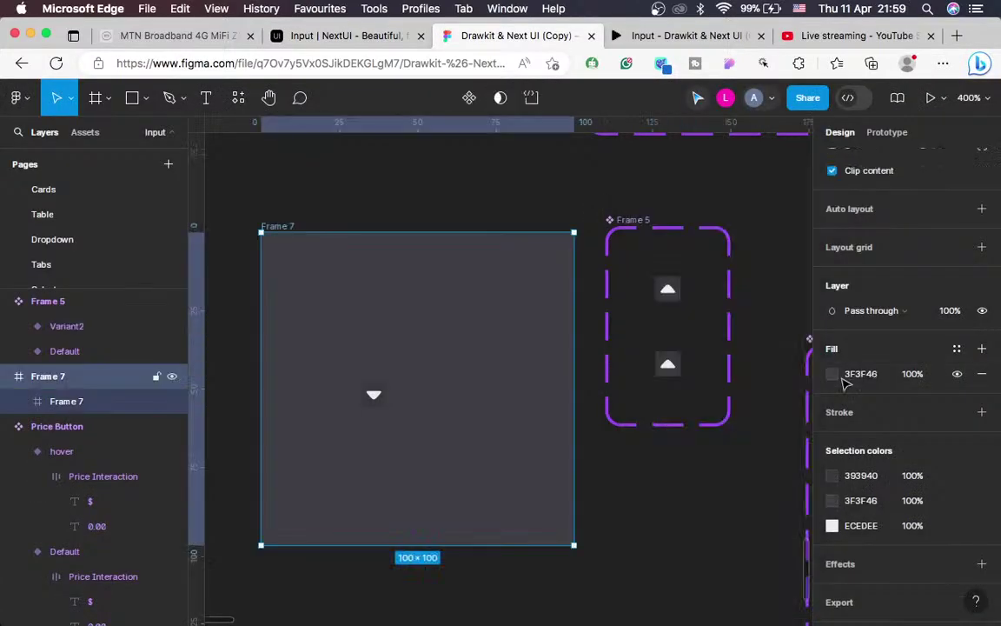
click(833, 375)
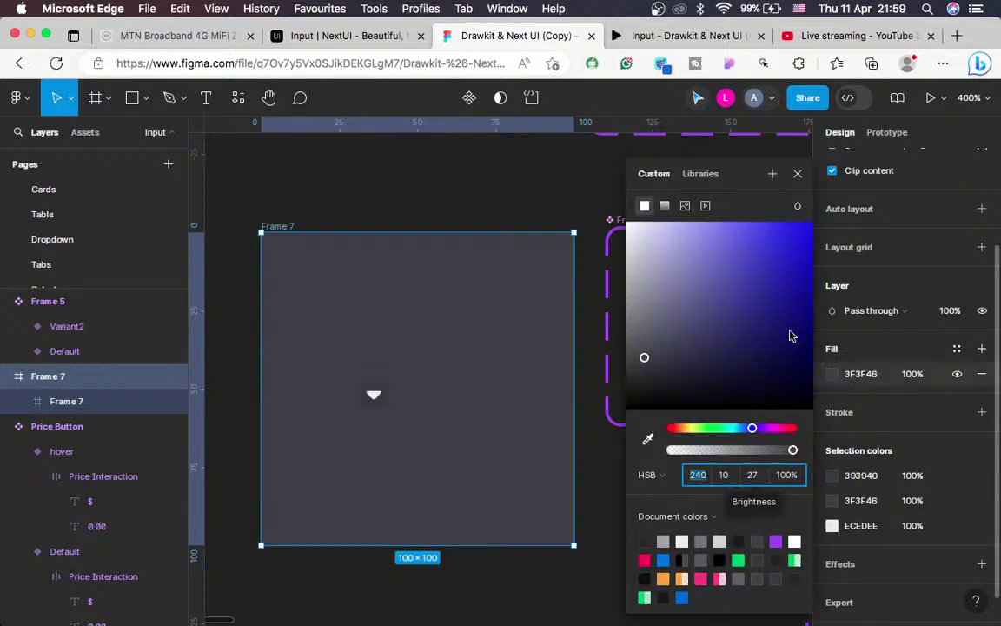
key(Escape)
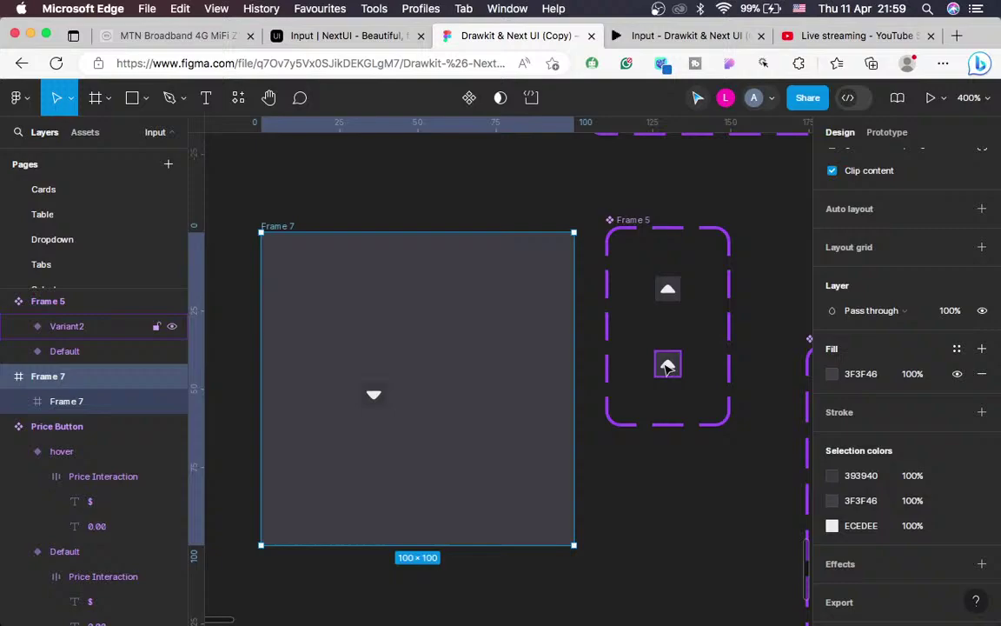
Set the fill brightness of the Variant2 arrow in Frame 5 to 30
click(667, 366)
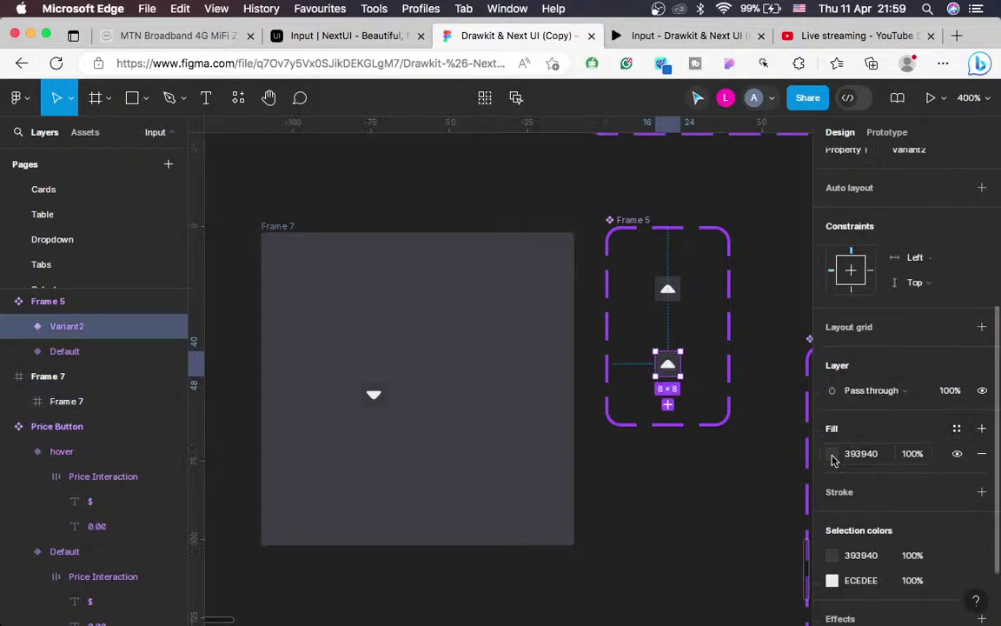
click(832, 454)
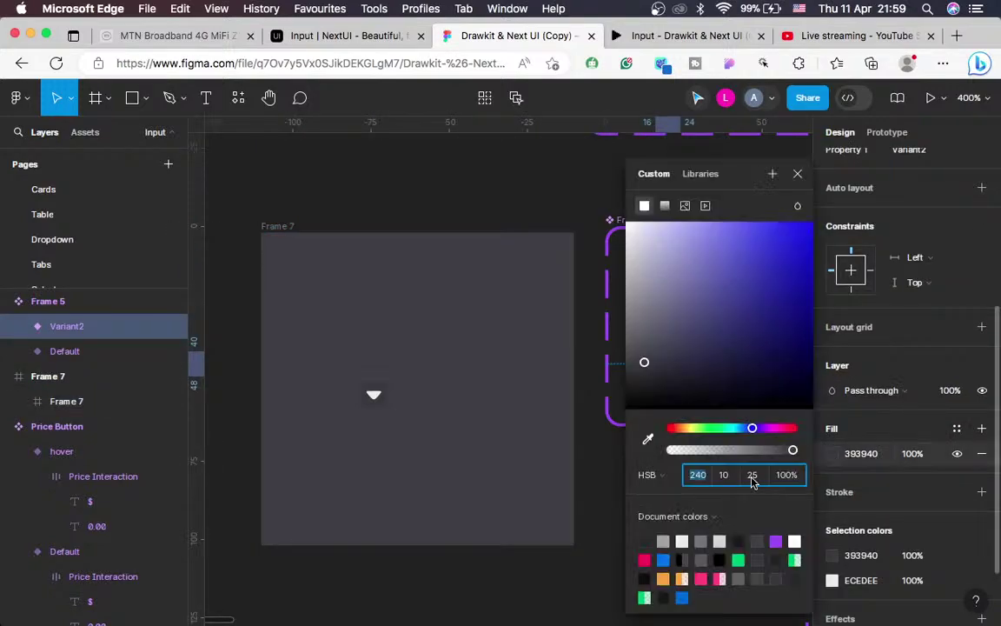
click(749, 475)
text(240)
key(Return)
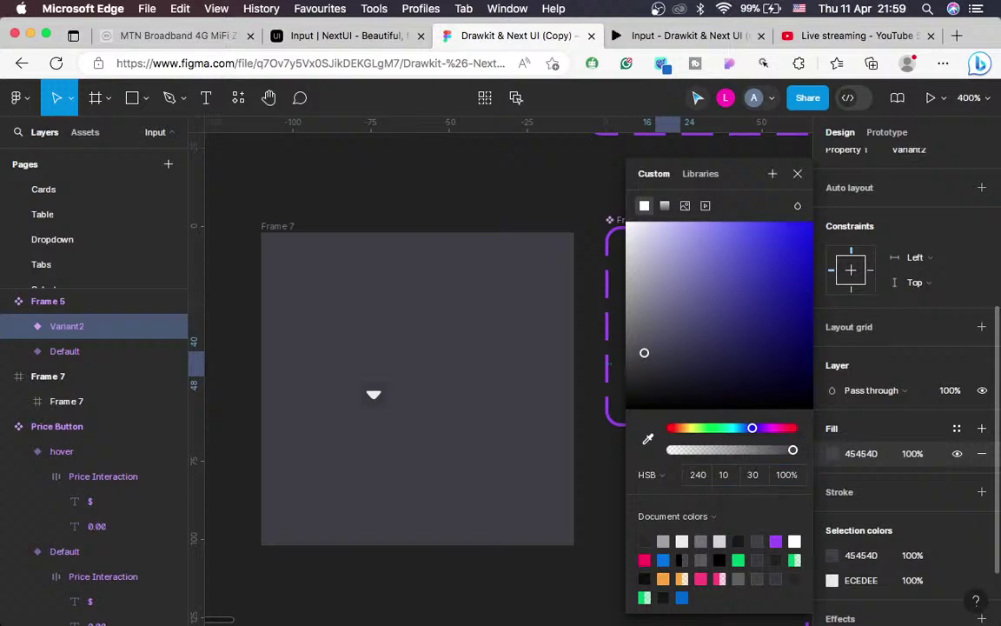
click(800, 184)
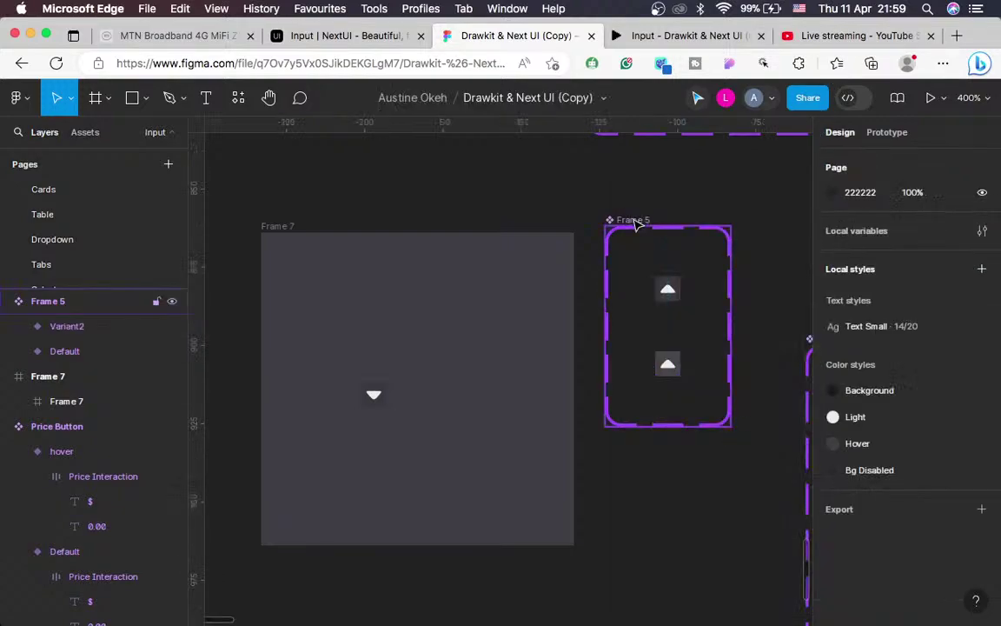
Move the Frame 5 component set into Frame 7, beside the downward arrow, at about X 57, Y 20
click(639, 222)
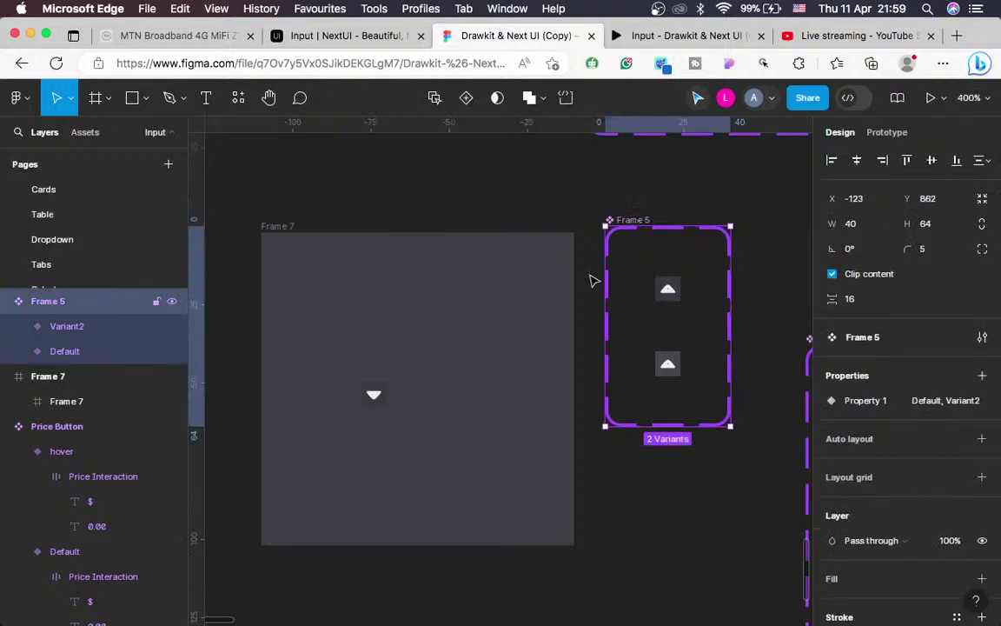
drag(630, 222, 464, 292)
drag(512, 330, 512, 330)
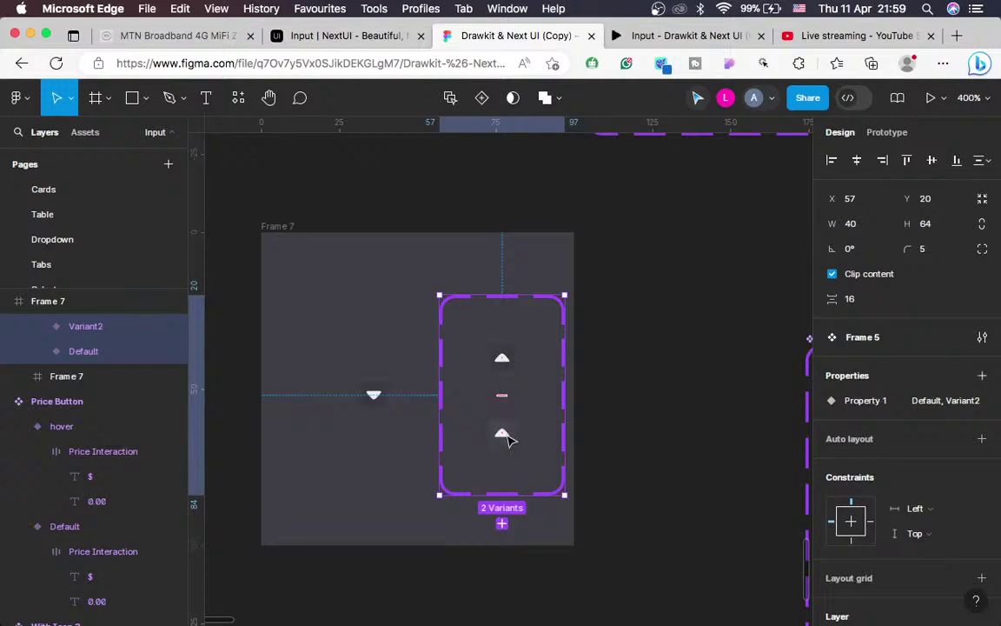
Set the fill brightness of the Default arrow variant in Frame 5 to 24
double_click(511, 357)
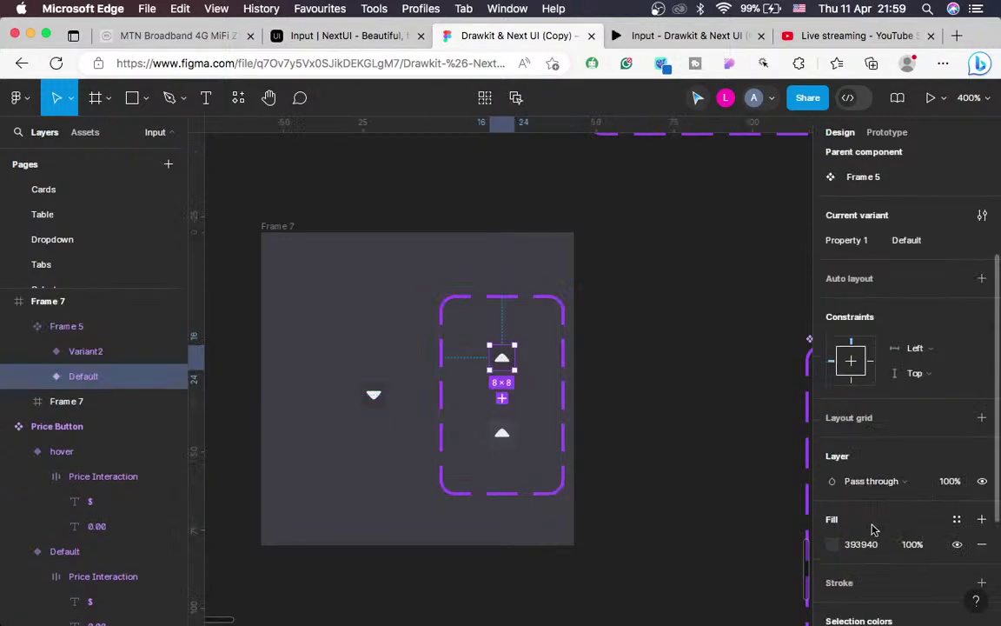
click(832, 544)
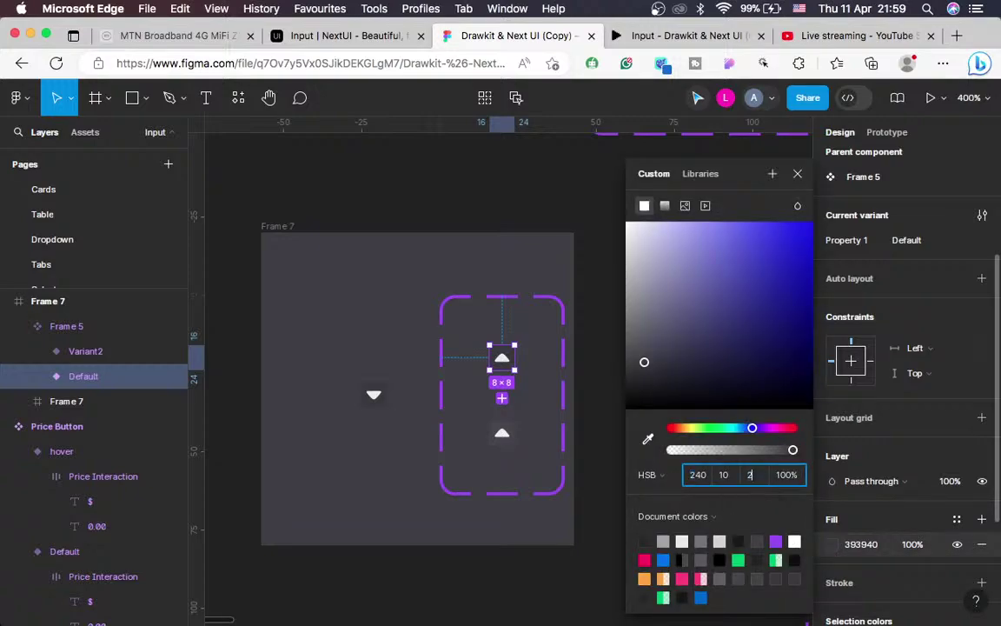
key(Tab)
key(Tab)
text(24)
key(Return)
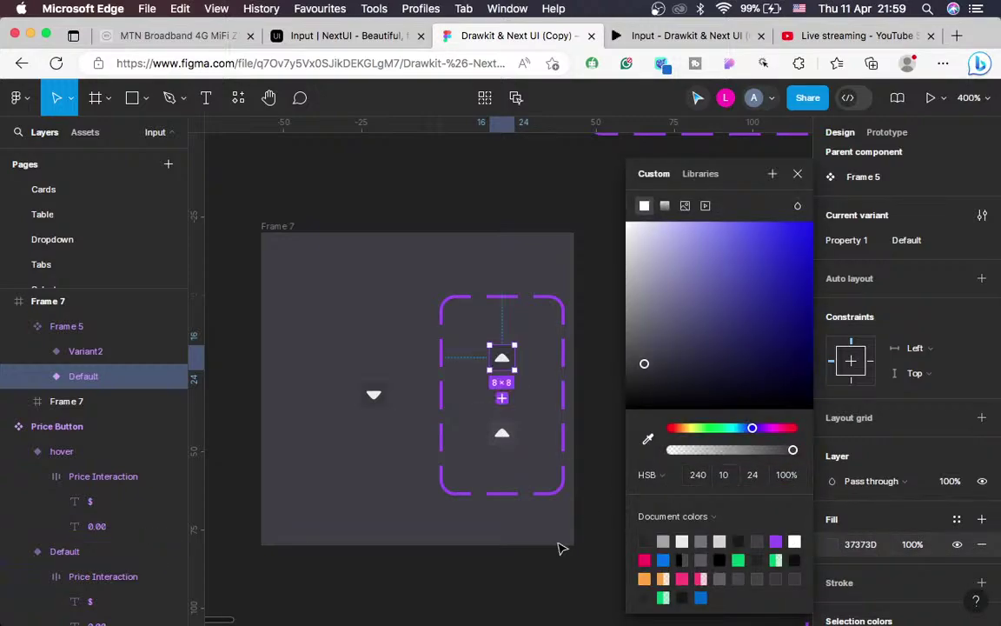
click(561, 548)
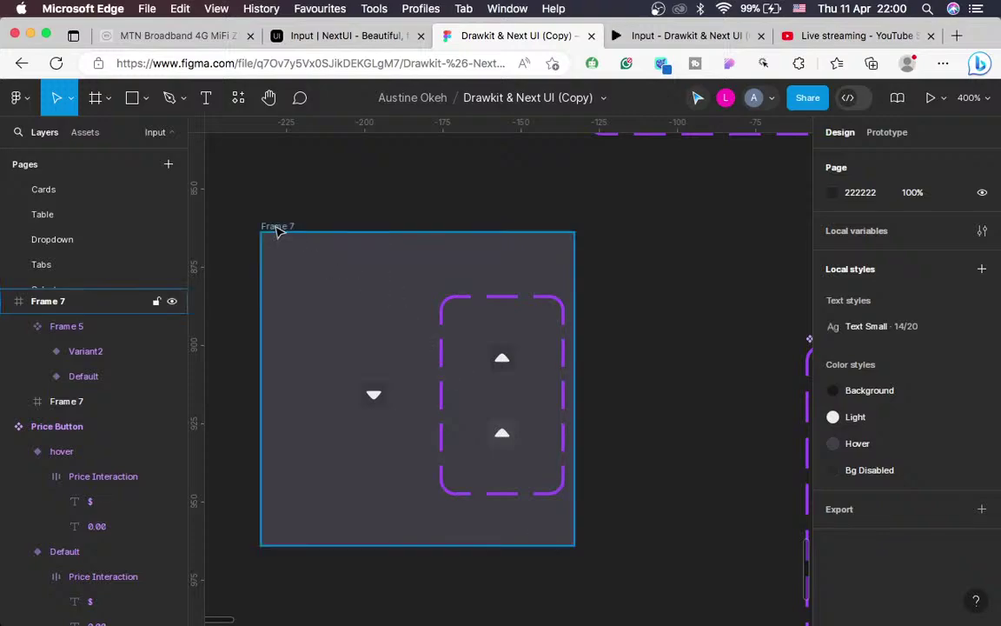
Check Frame 7's background fill and readjust the fill brightness of the Default arrow variant against it
click(435, 276)
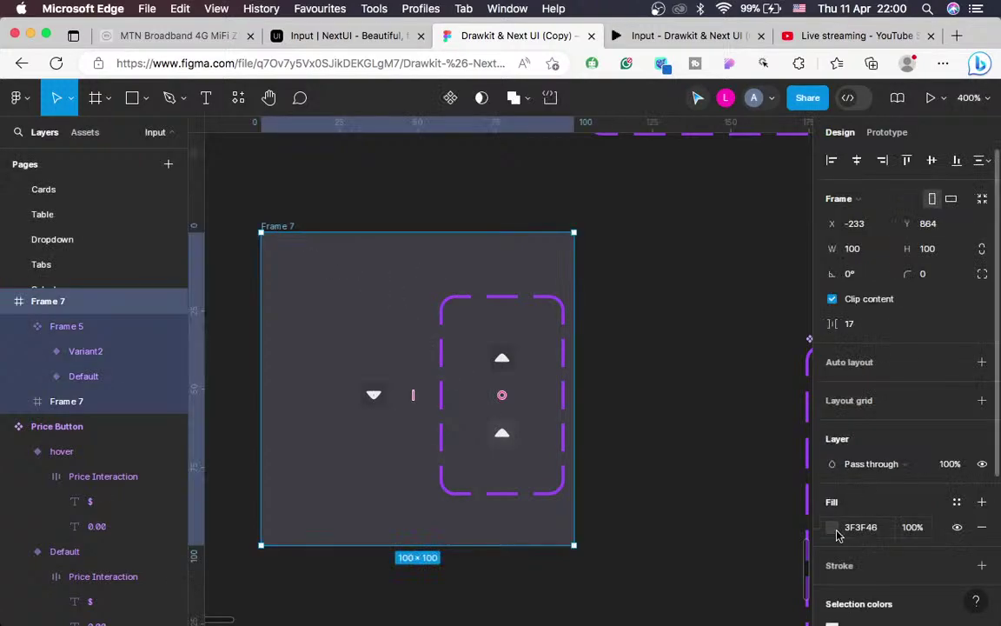
click(832, 529)
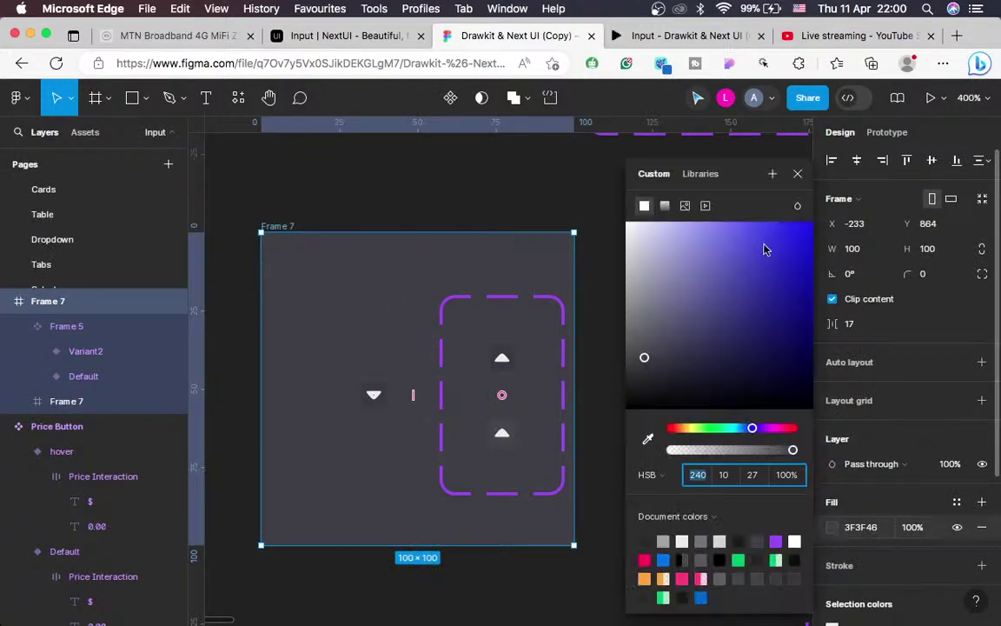
click(511, 363)
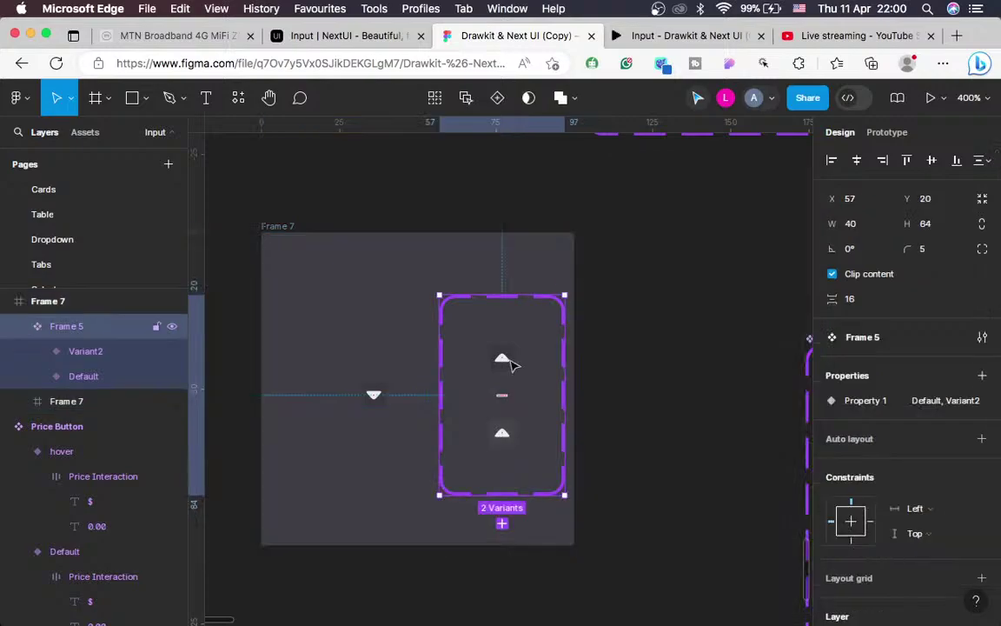
click(511, 363)
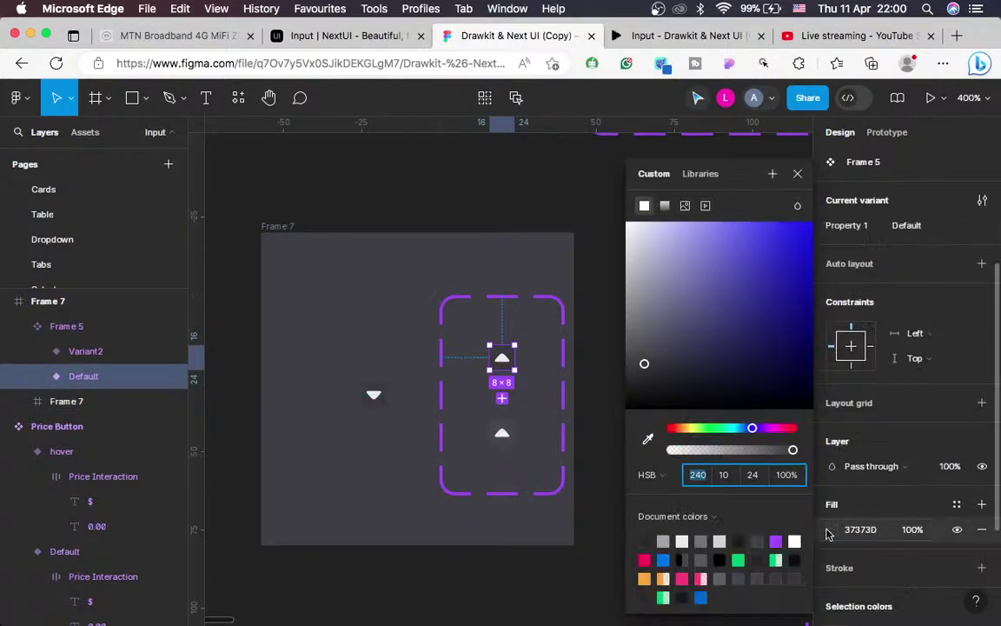
click(753, 474)
text(2)
key(Escape)
key(Escape)
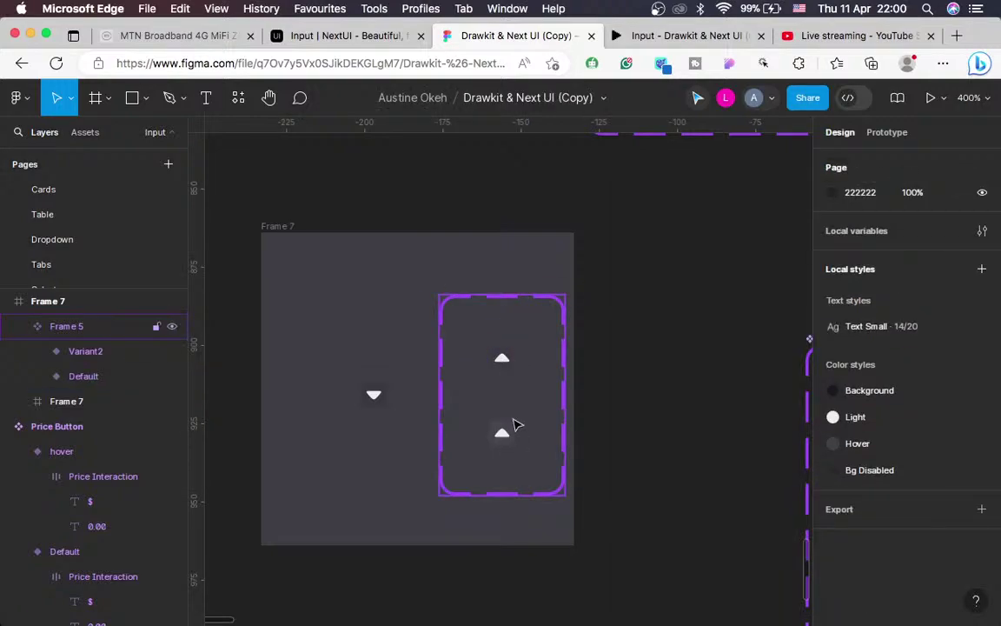
Rename the Property 1 value of the Variant2 arrow in Frame 5 to hover
click(513, 431)
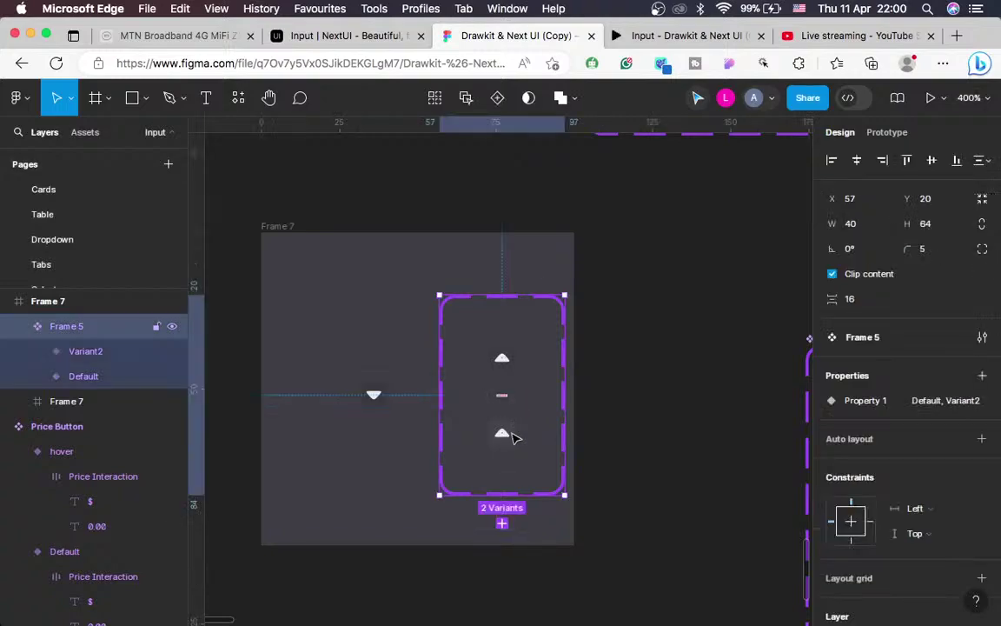
click(513, 437)
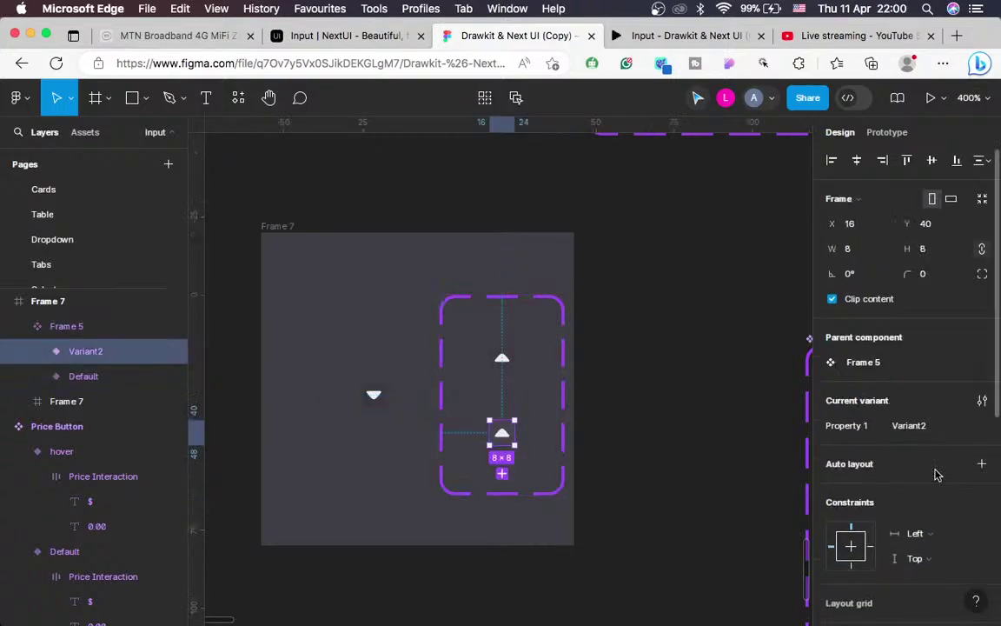
scroll(956, 391, down, 5)
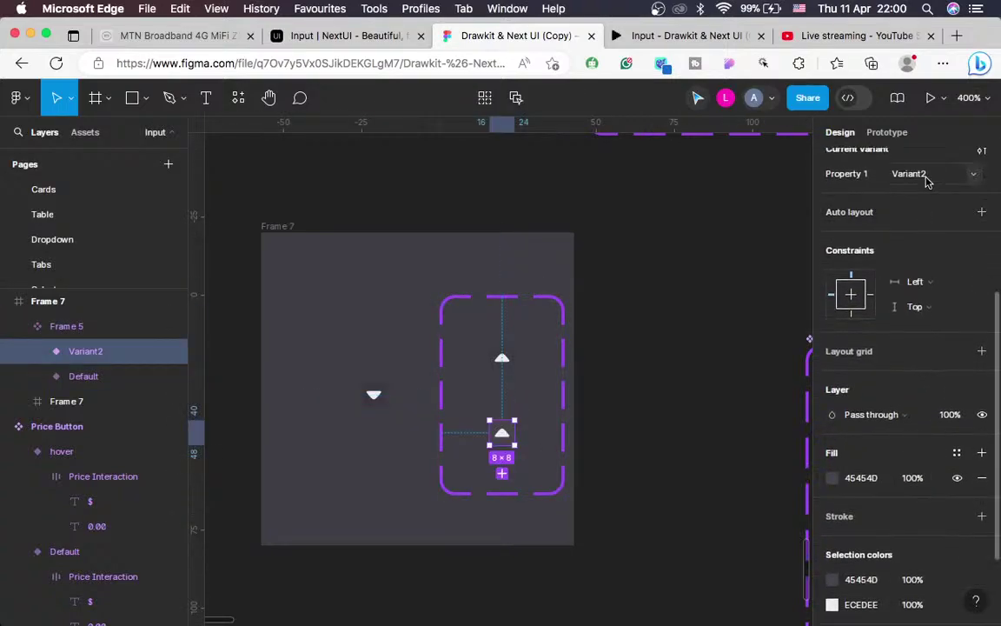
click(927, 180)
text(hover)
key(Return)
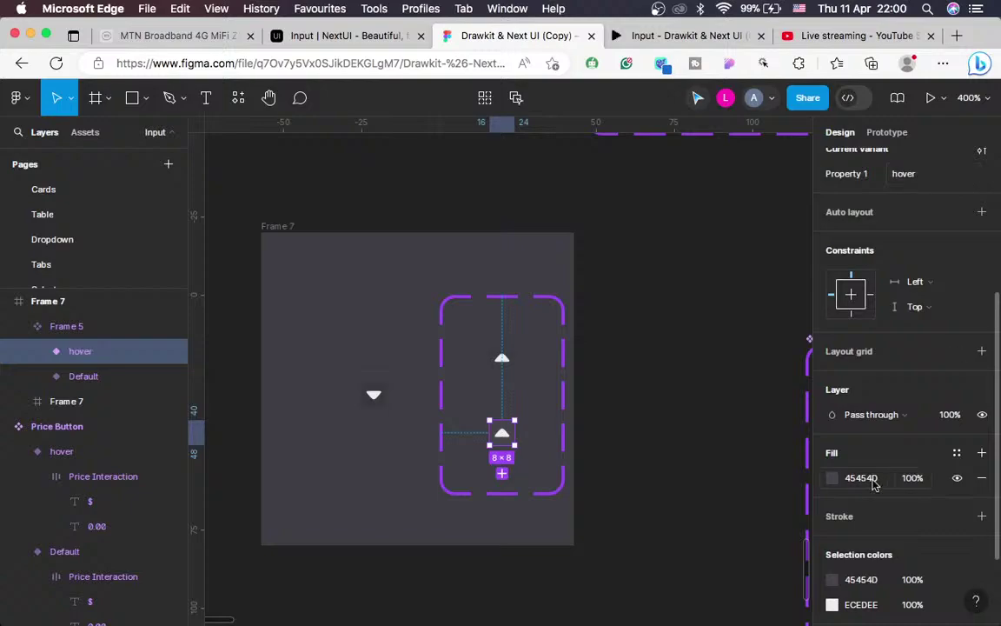
Set the fill brightness of the hover arrow variant to 29
click(833, 477)
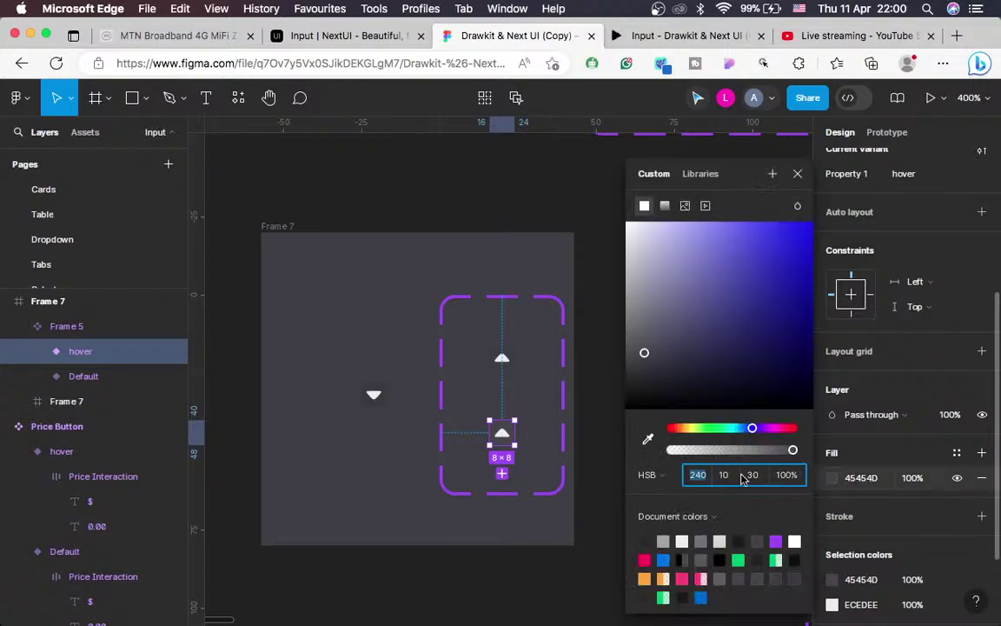
click(754, 477)
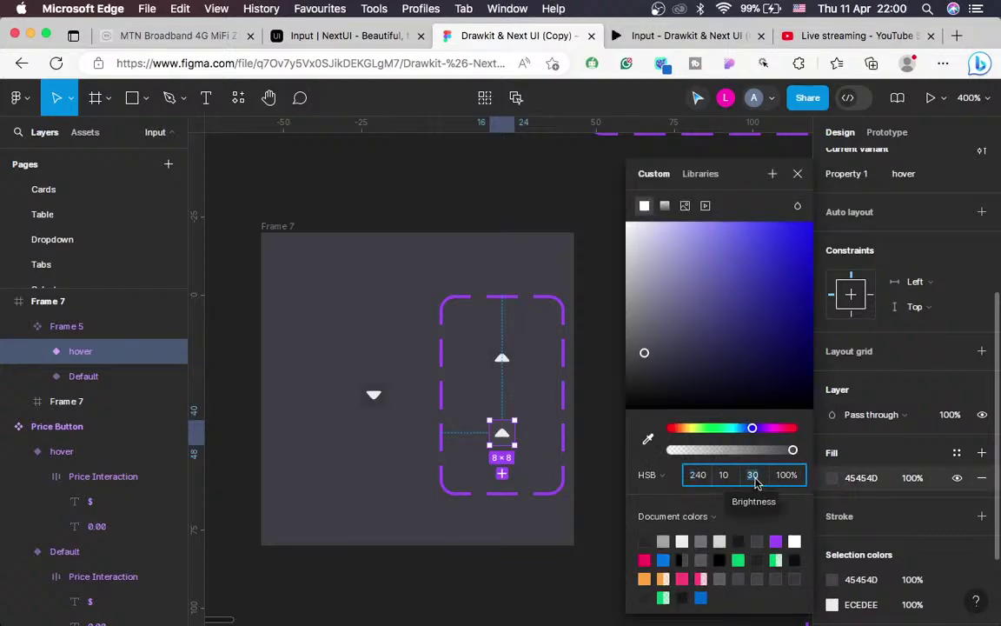
text(29)
key(Return)
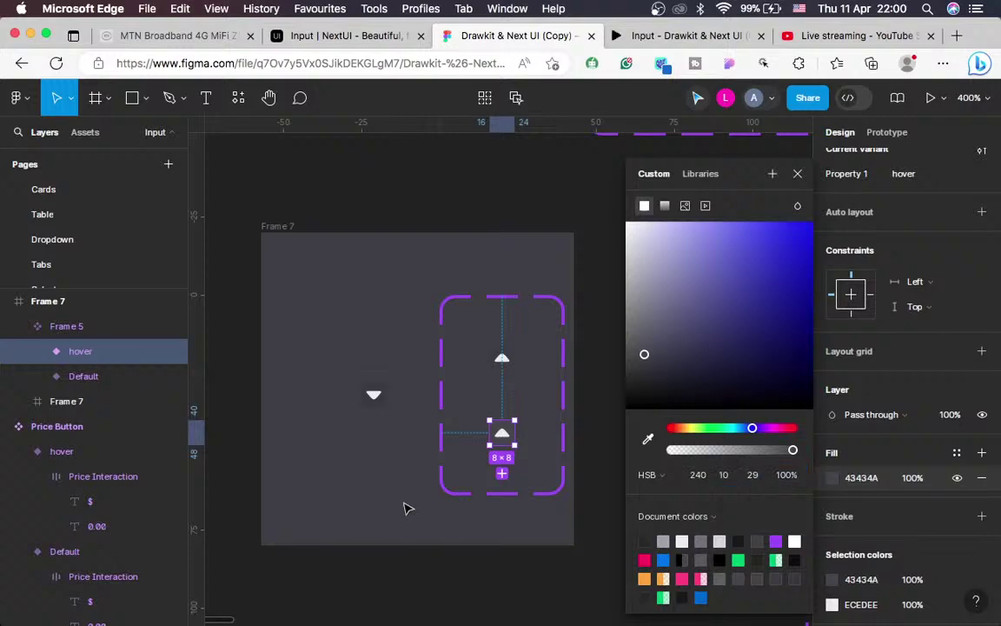
click(408, 508)
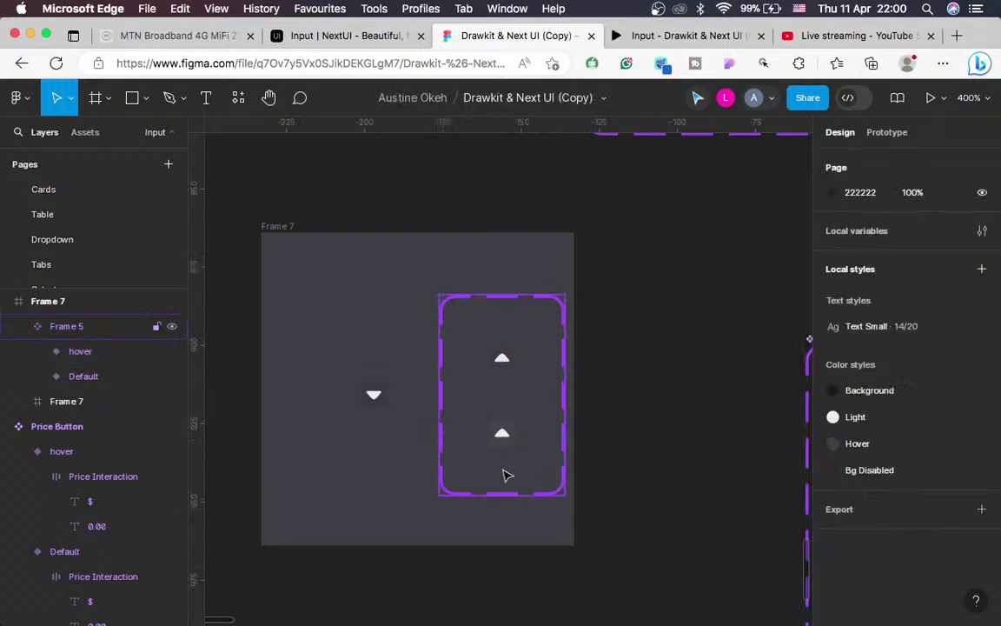
Set the fill brightness of the hover arrow variant in Frame 5 to 30
click(508, 476)
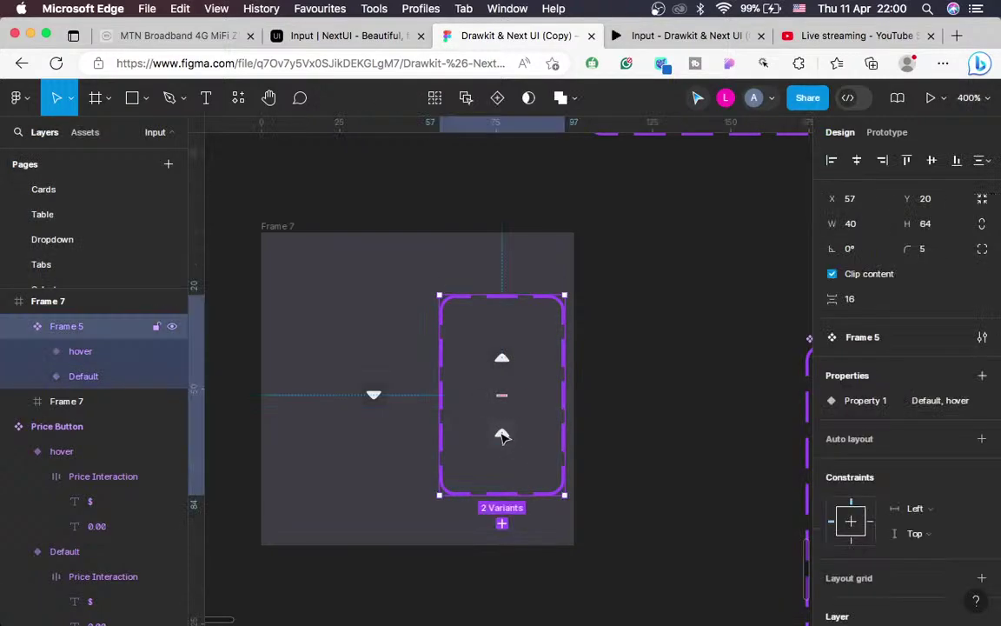
click(501, 434)
scroll(822, 422, down, 5)
scroll(822, 424, down, 1)
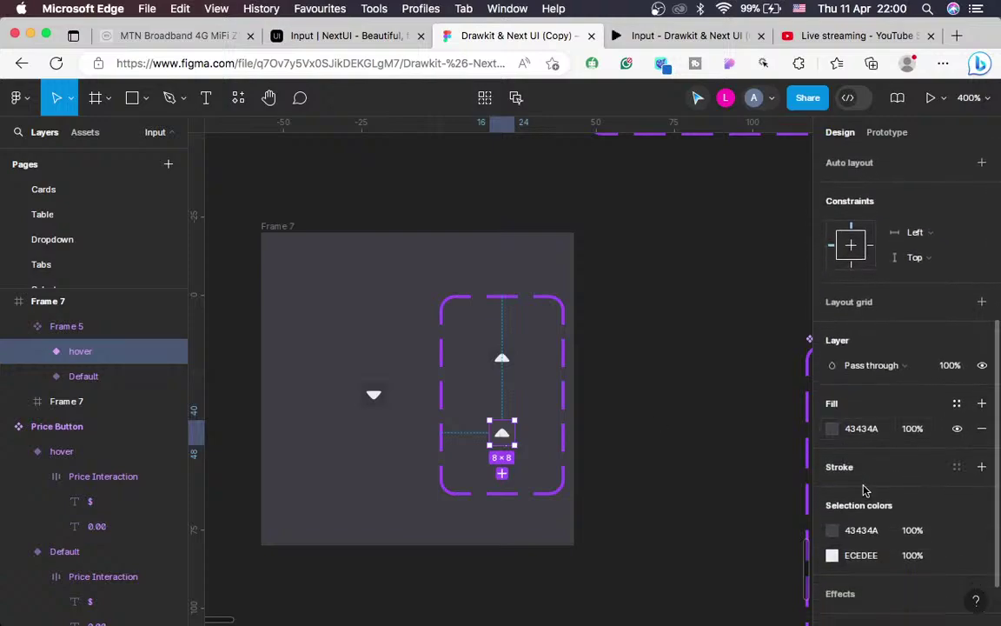
click(832, 426)
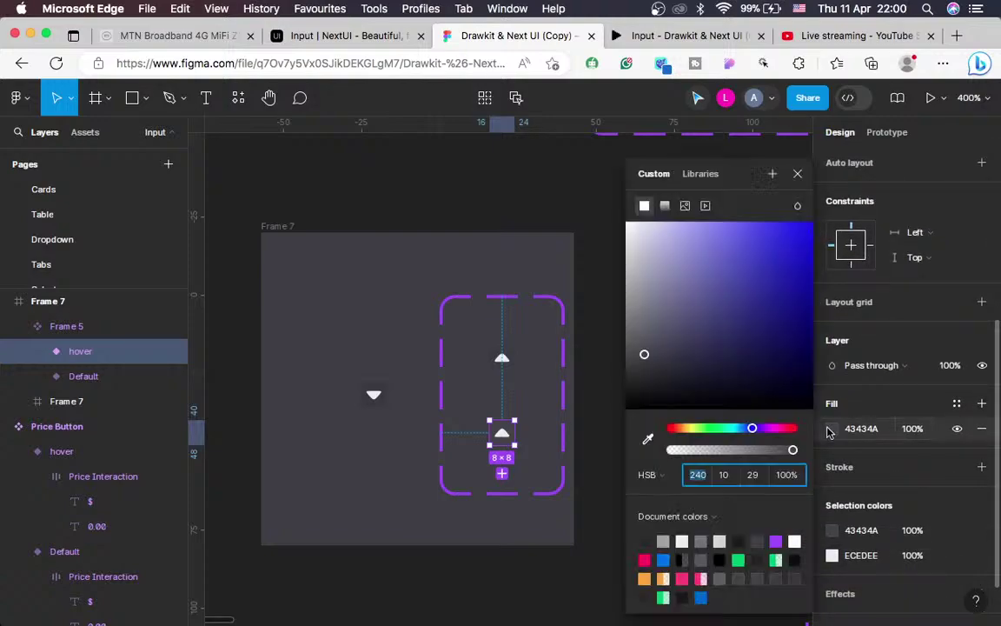
click(755, 478)
text(30)
key(Return)
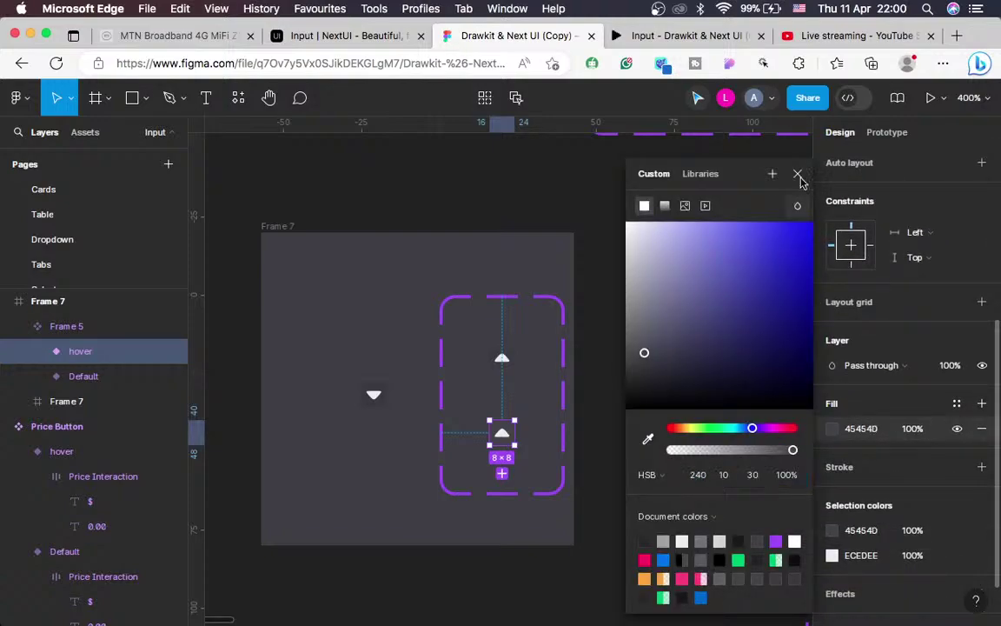
click(797, 173)
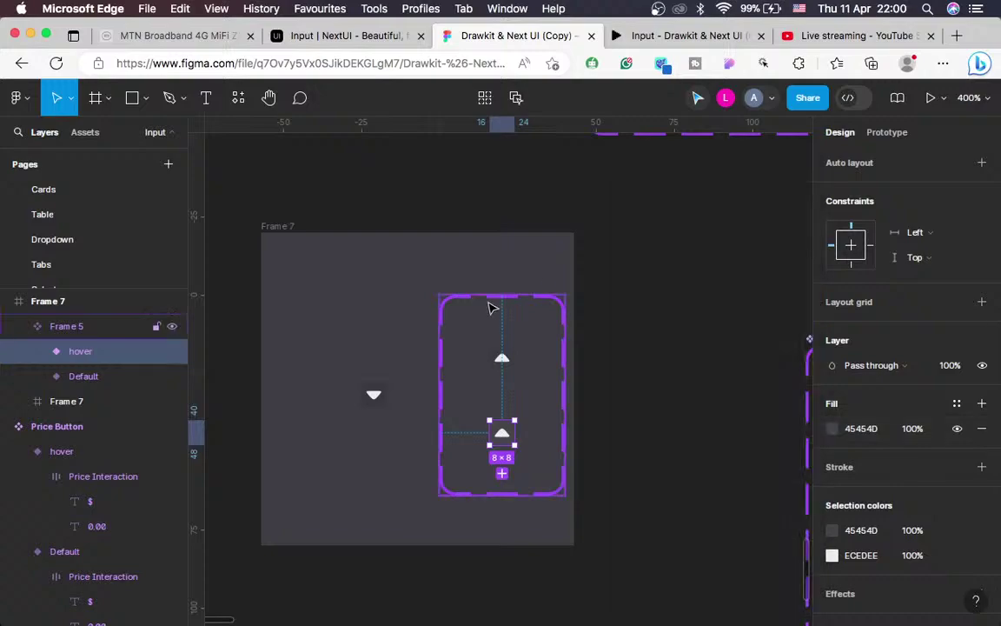
Move the Frame 5 component set out of Frame 7 onto the empty canvas to its right
click(502, 312)
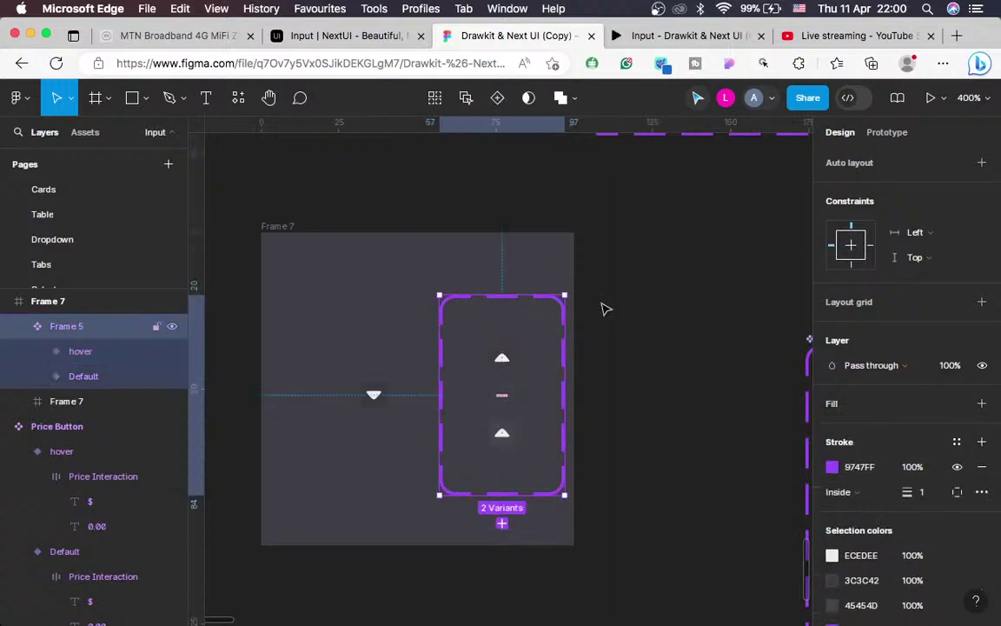
drag(502, 373, 674, 360)
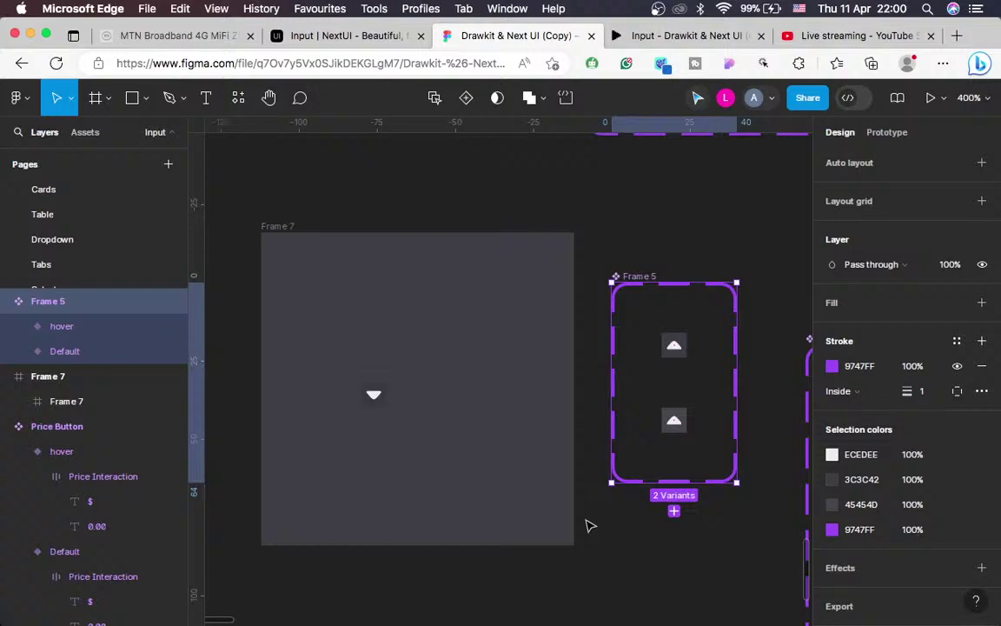
key(super+equal)
key(super+minus)
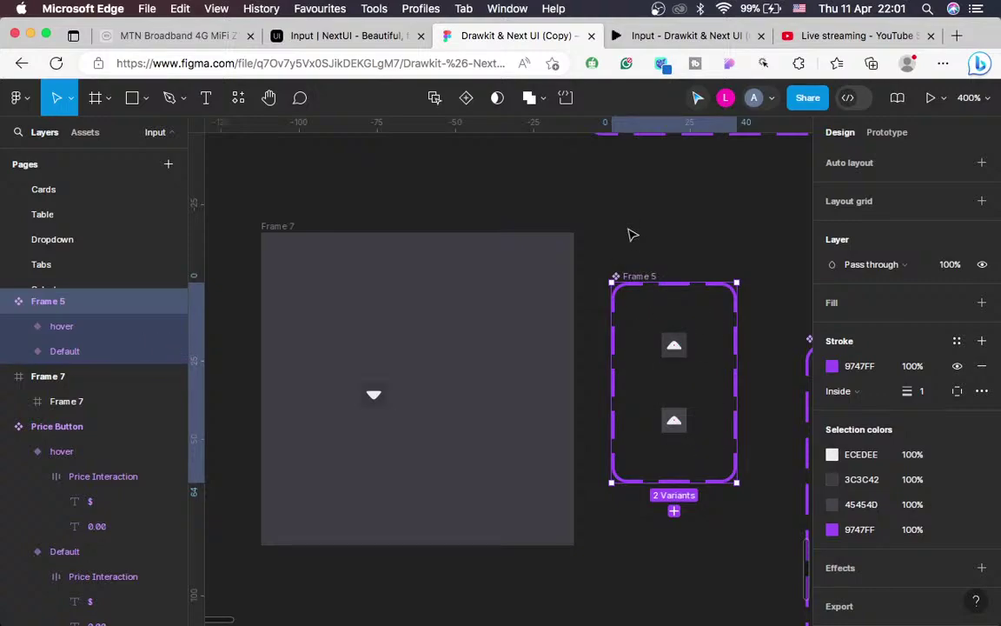
Rename the Frame 5 component set to arrow button
double_click(639, 276)
text(arrow button)
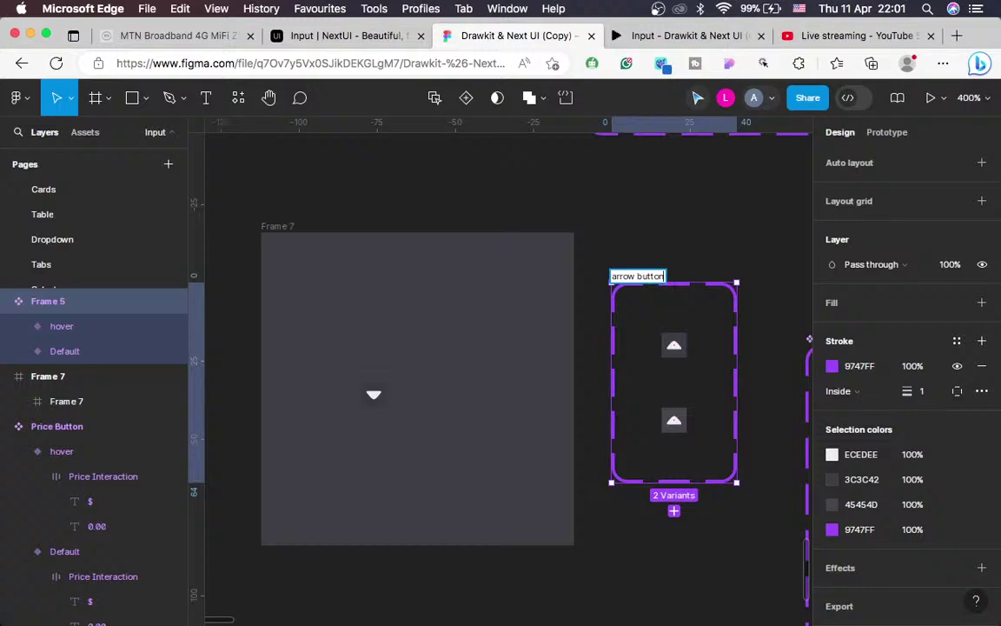
key(Return)
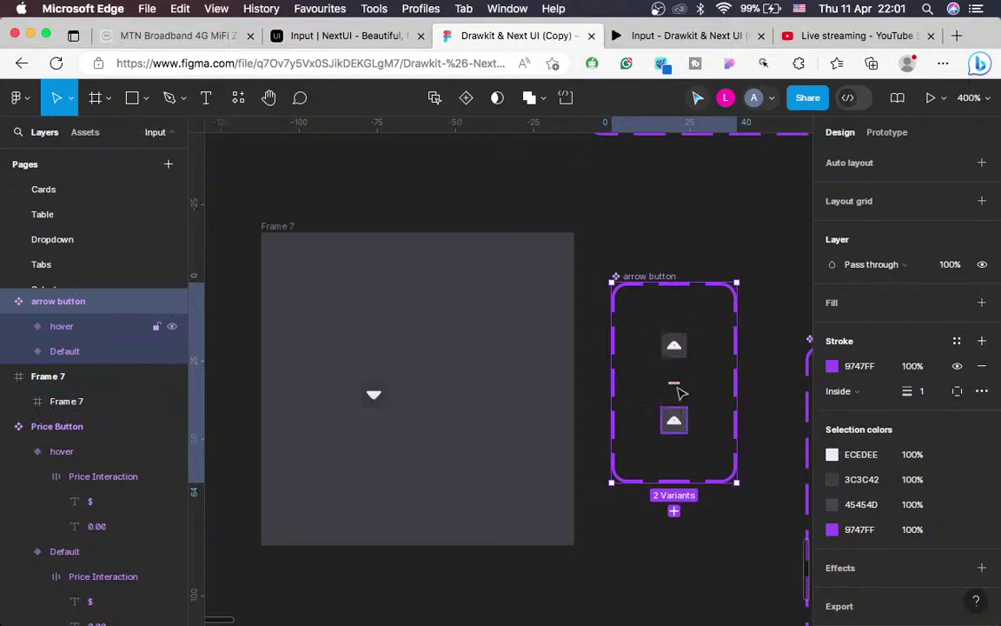
key(alt)
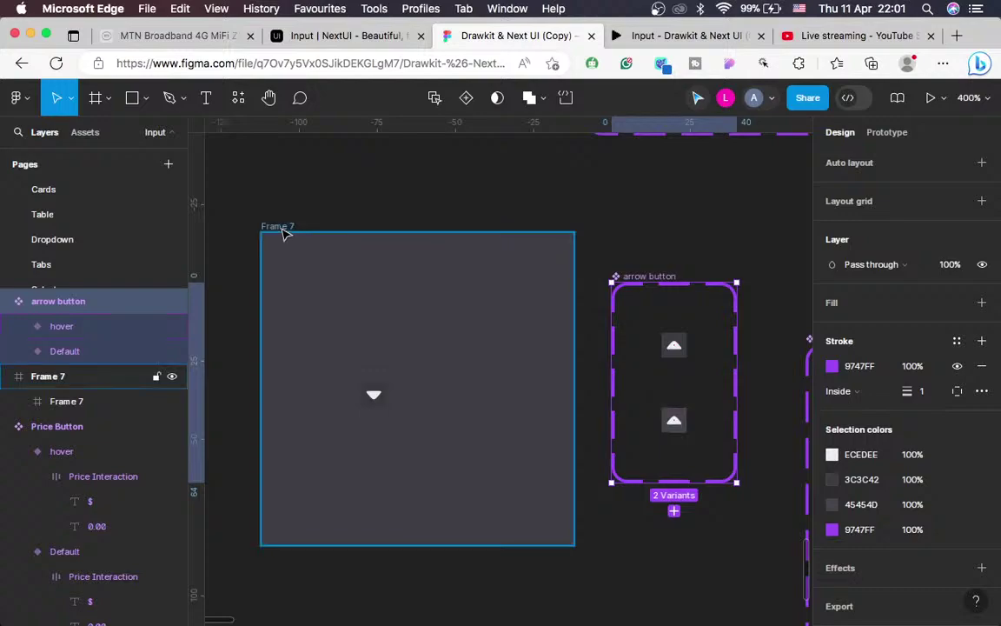
Move Frame 7 farther left and place a duplicate of the Default variant's arrow-up-01 icon between it and the arrow button set
drag(283, 230, 186, 228)
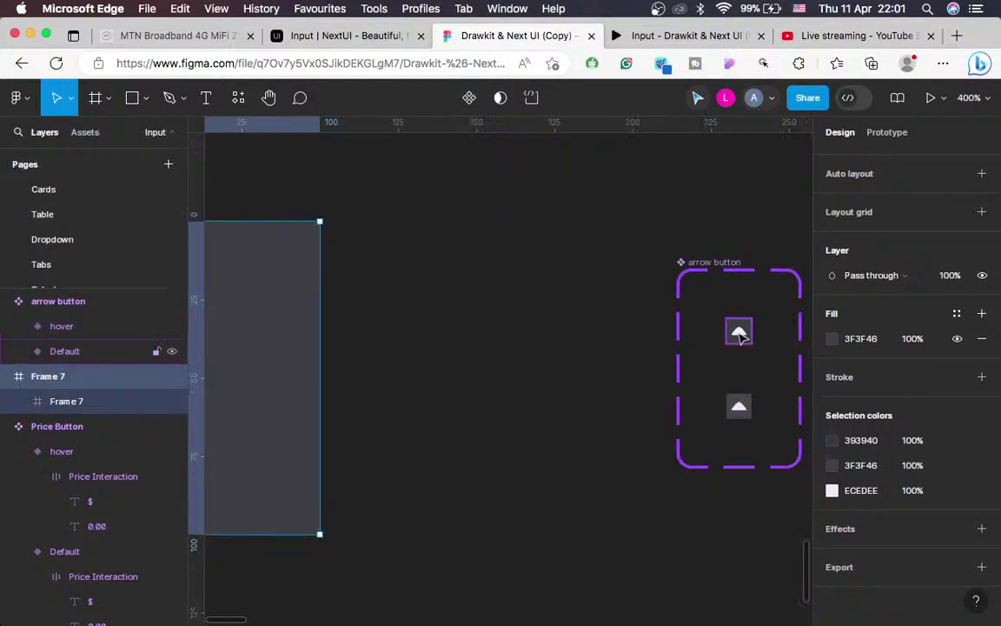
click(740, 337)
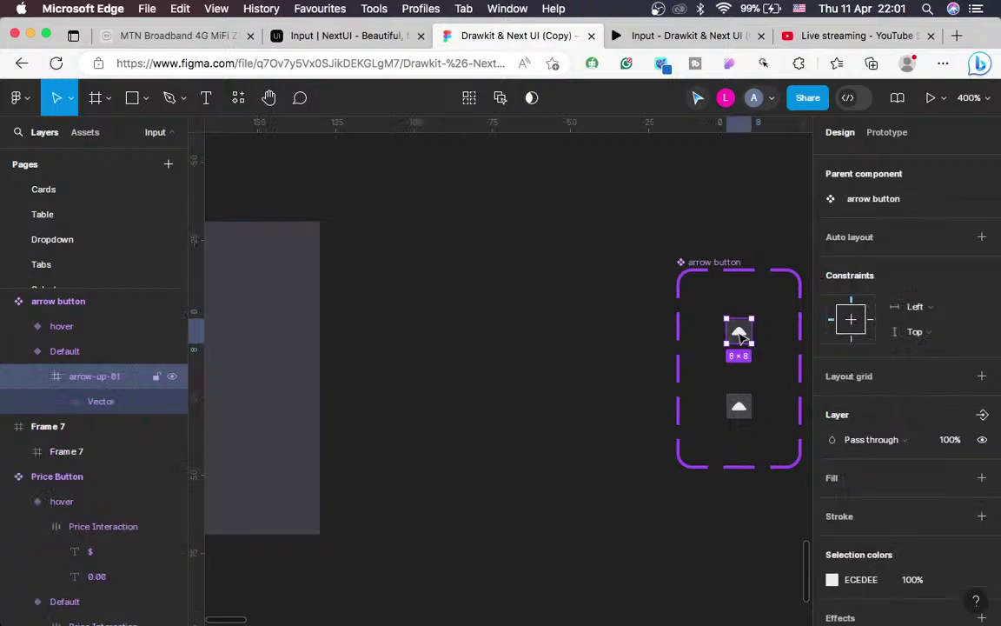
click(150, 402)
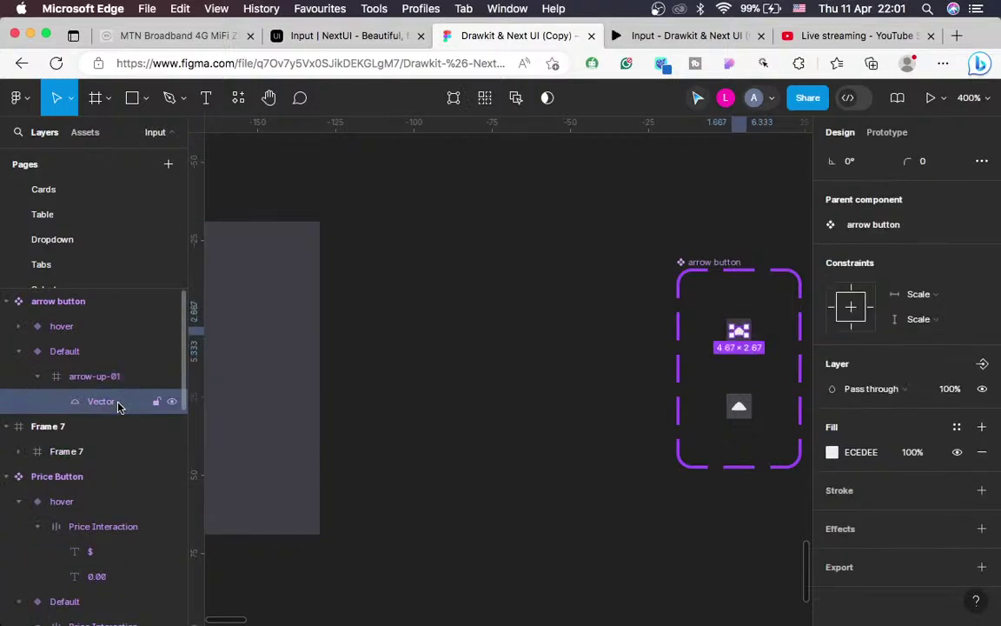
click(740, 334)
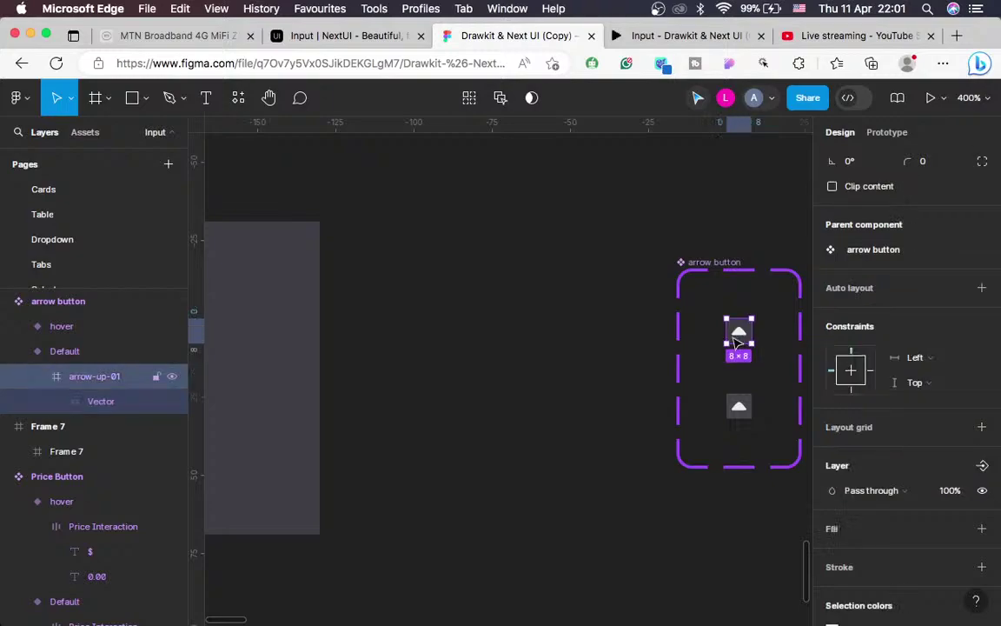
key(ctrl+d)
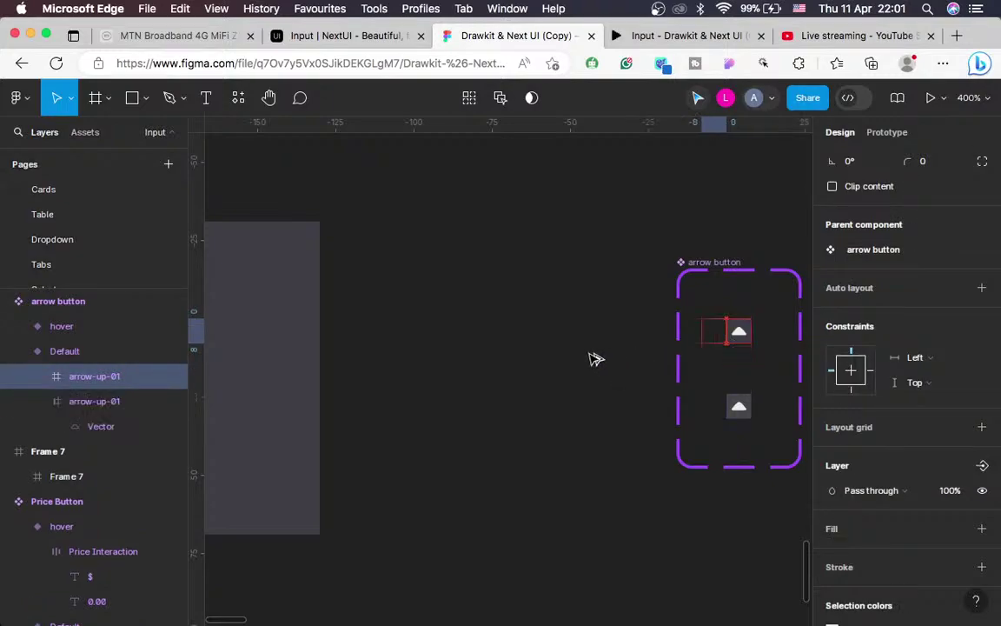
drag(594, 359, 586, 353)
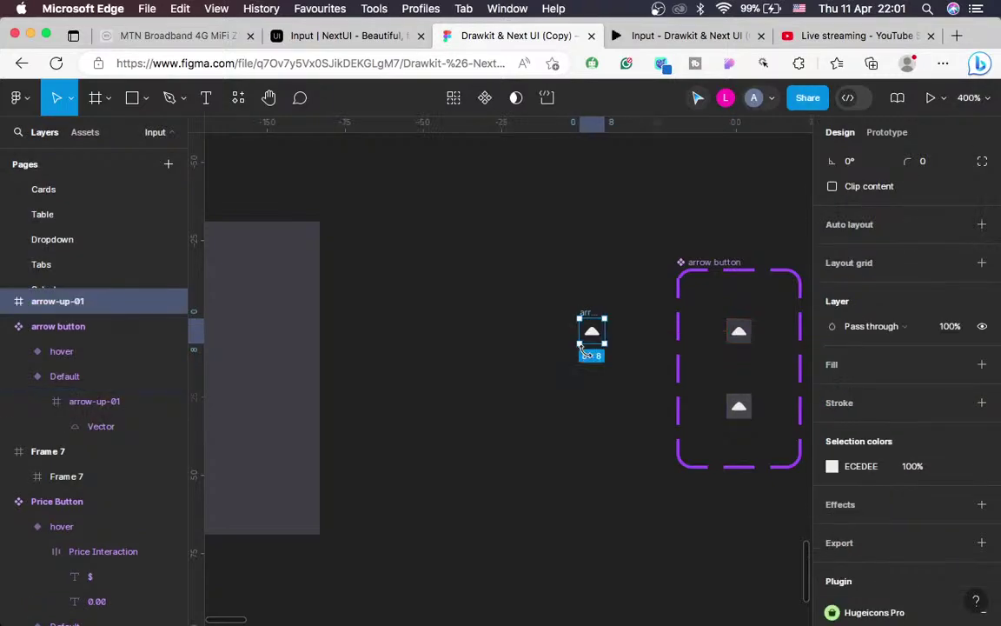
Turn the standalone arrow-up-01 icon beside the arrow button set into a component
click(96, 400)
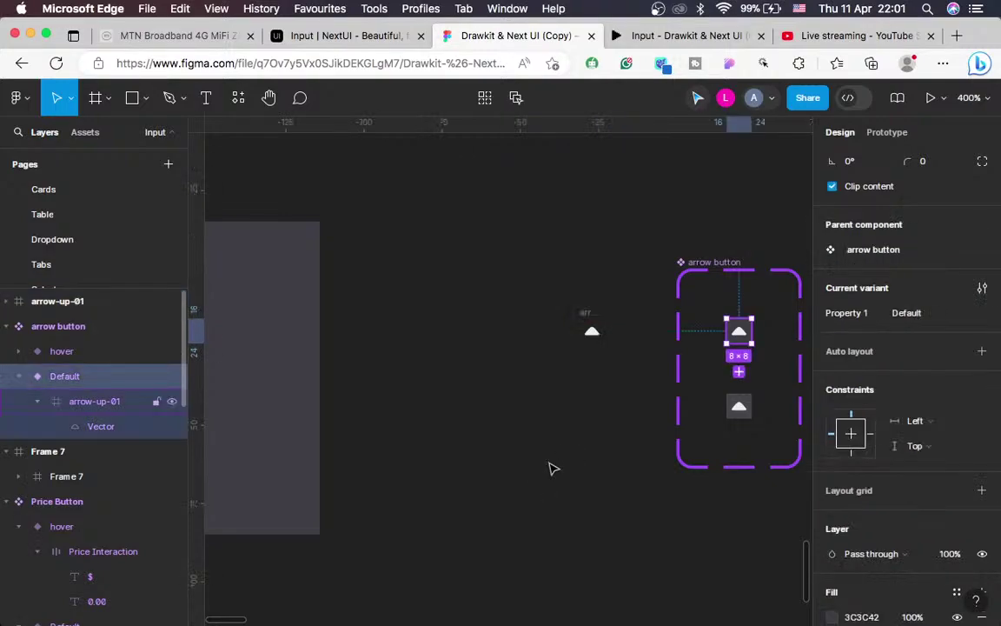
click(730, 405)
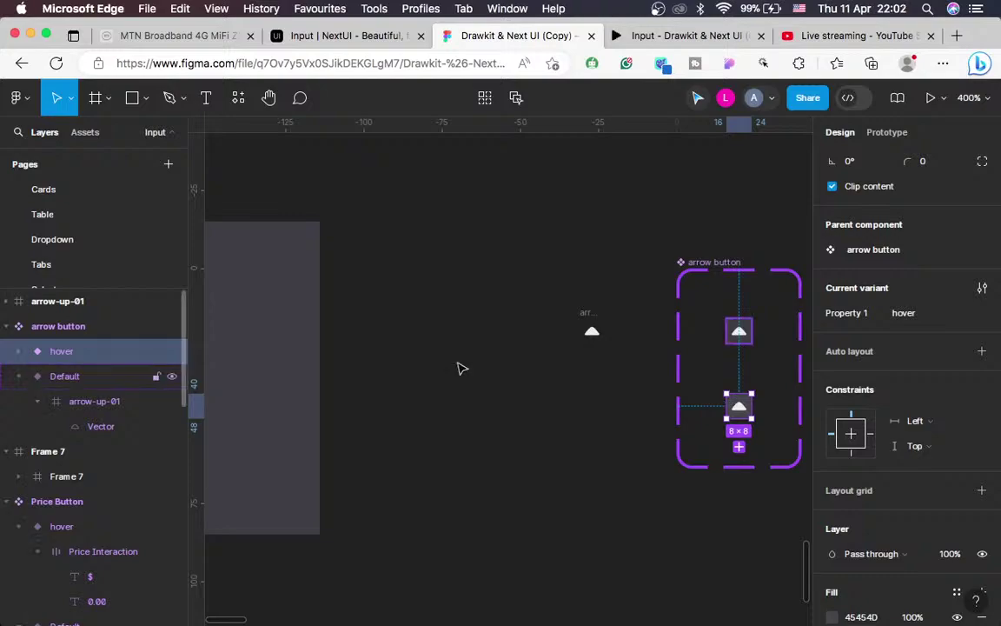
scroll(462, 369, left, 5)
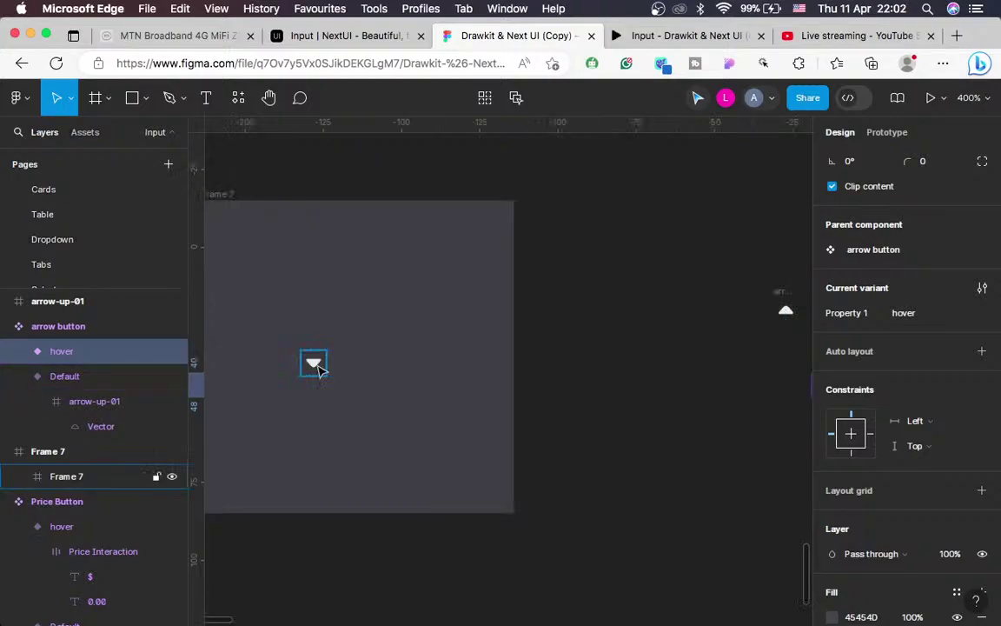
click(319, 371)
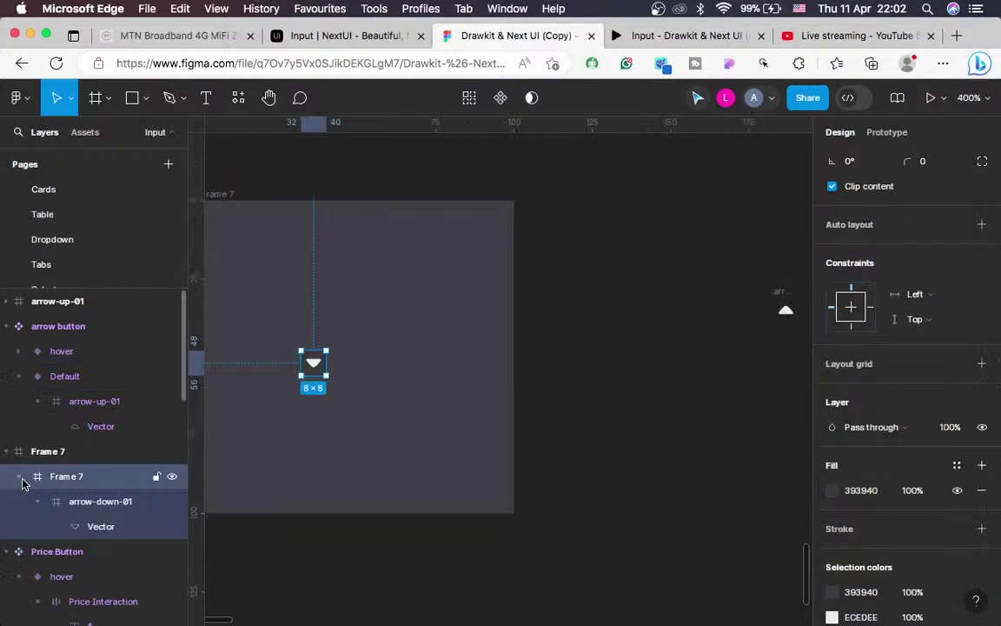
scroll(588, 450, right, 15)
scroll(587, 450, right, 3)
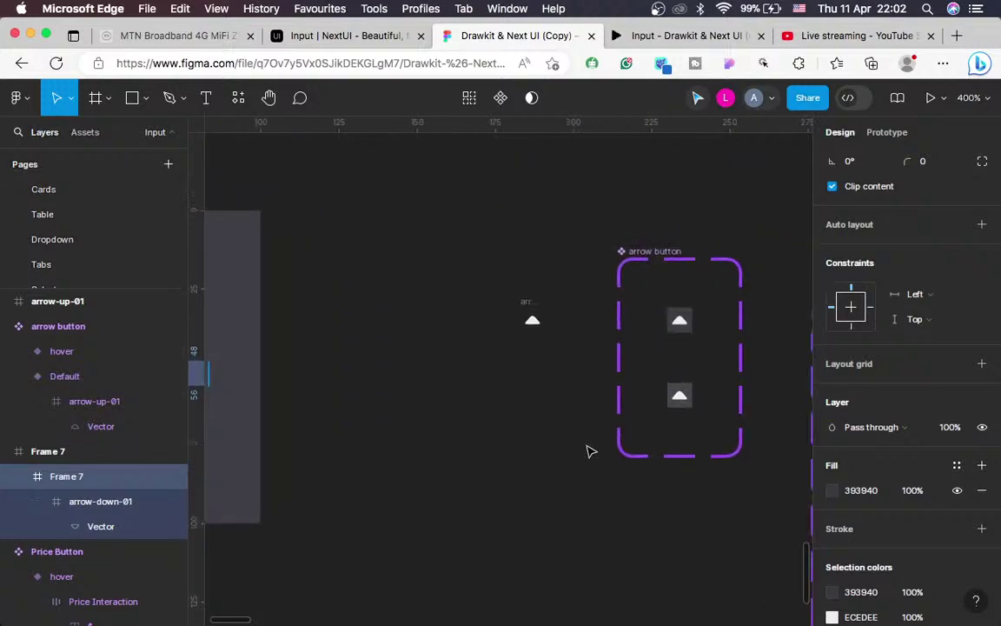
click(526, 310)
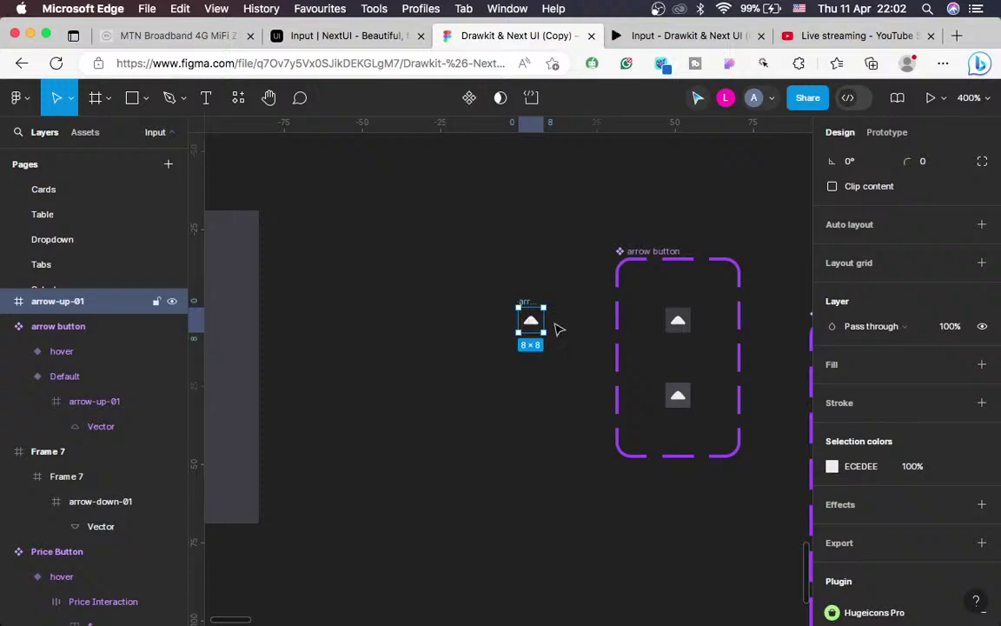
click(468, 99)
Duplicate Frame 7's arrow-down-01 icon, place the copy directly below the arrow-up-01 component, and make it a component
scroll(391, 346, left, 5)
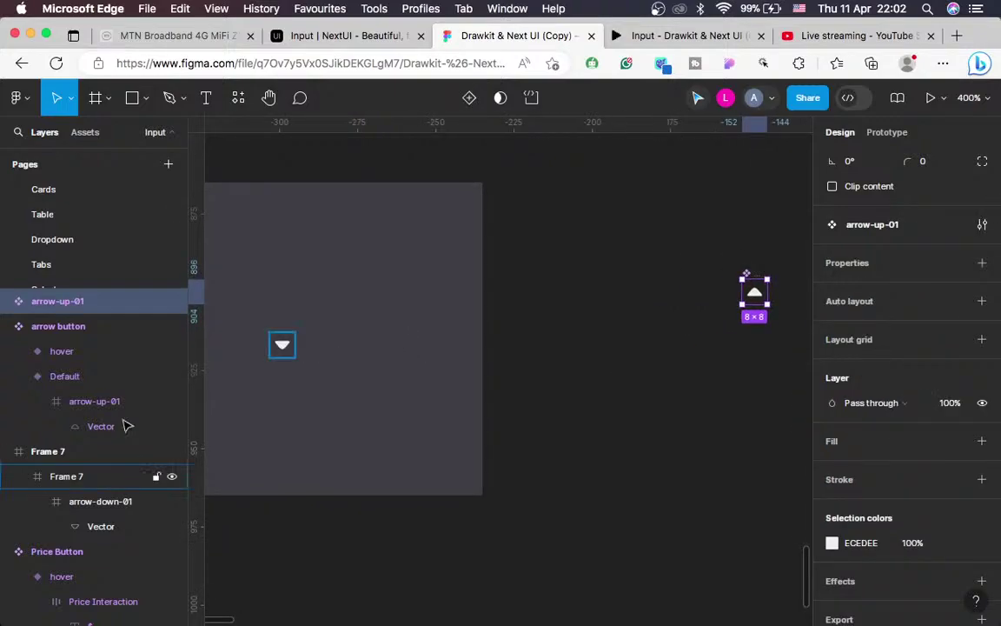
click(100, 501)
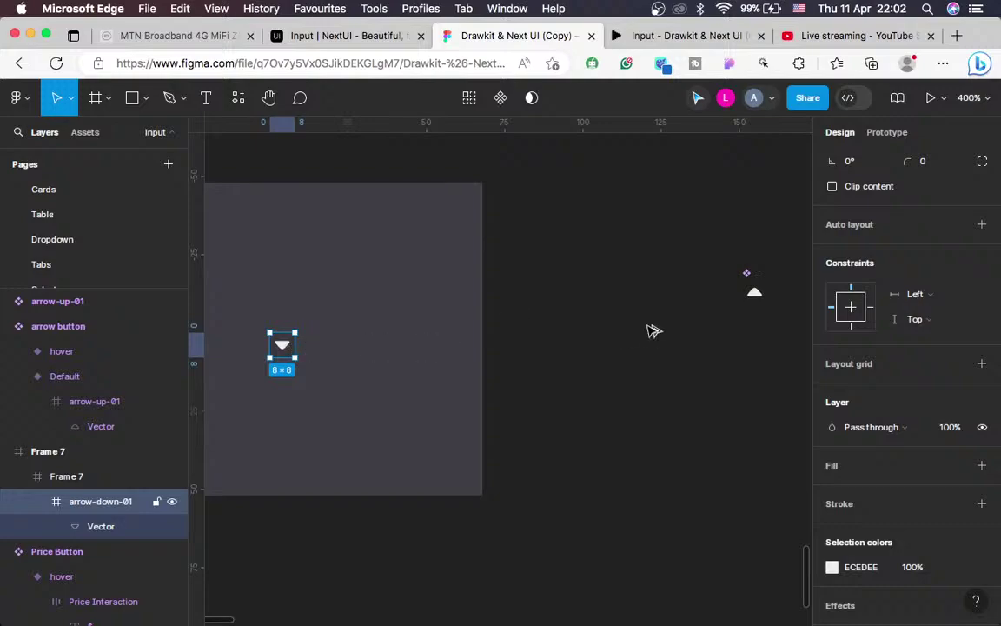
key(super+d)
drag(709, 325, 766, 341)
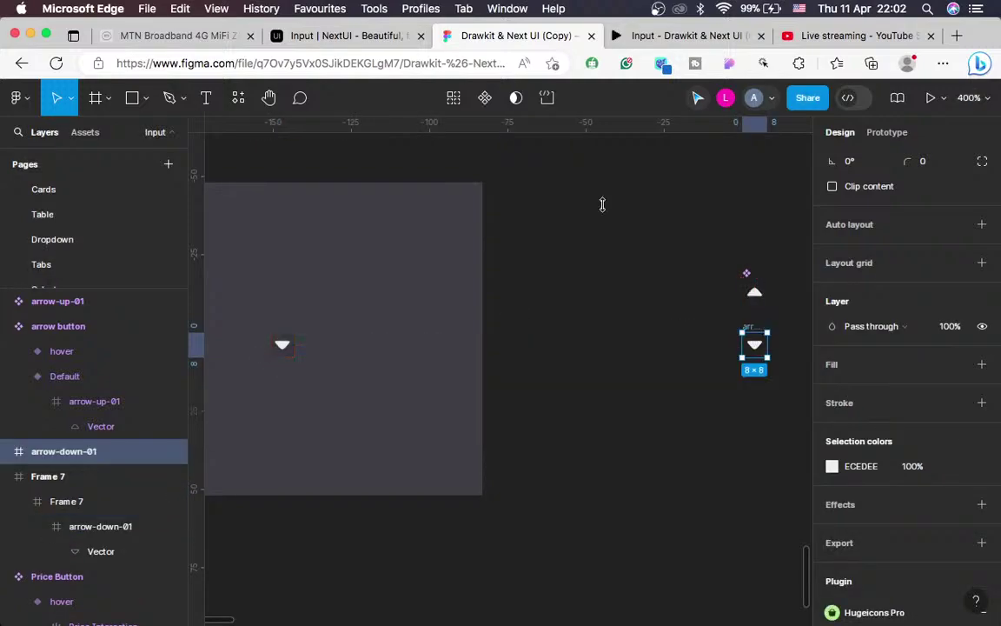
scroll(514, 366, right, 3)
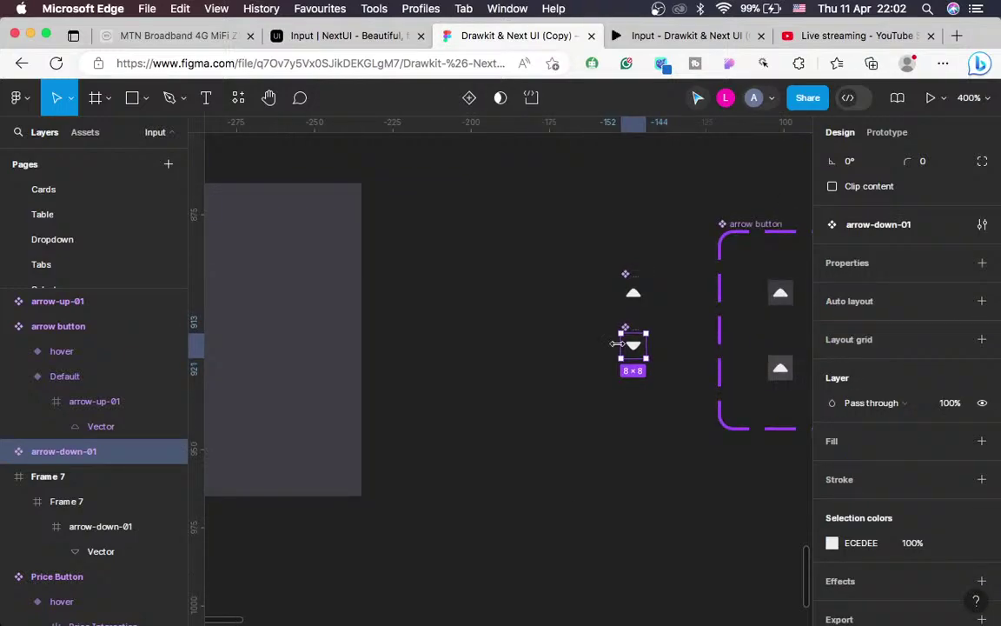
scroll(616, 345, right, 2)
scroll(616, 345, up, 1)
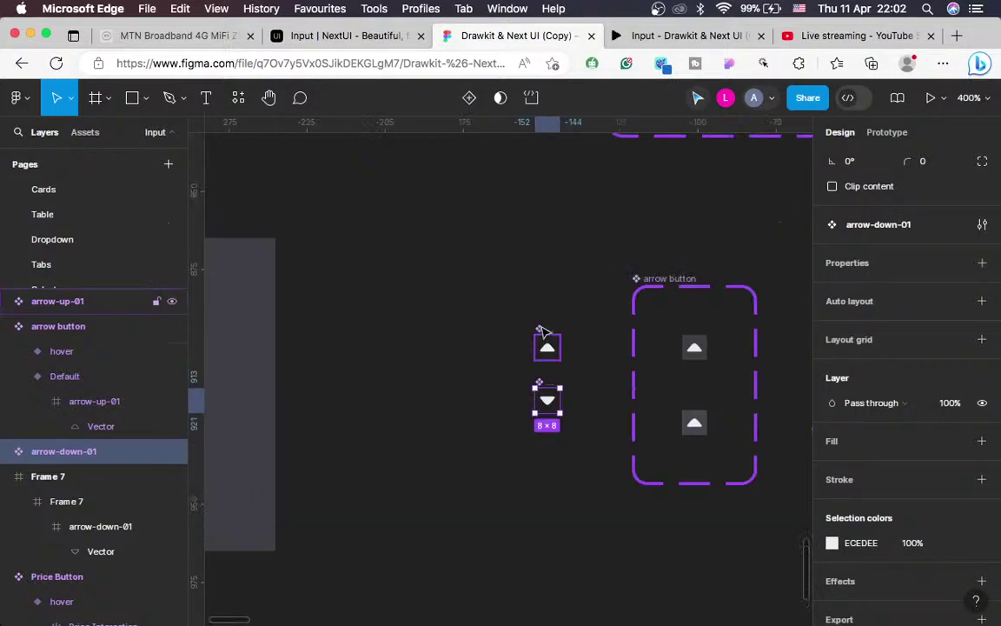
Replace the arrow-up-01 icon inside the Default variant of arrow button with an instance of the arrow-up-01 component
click(541, 330)
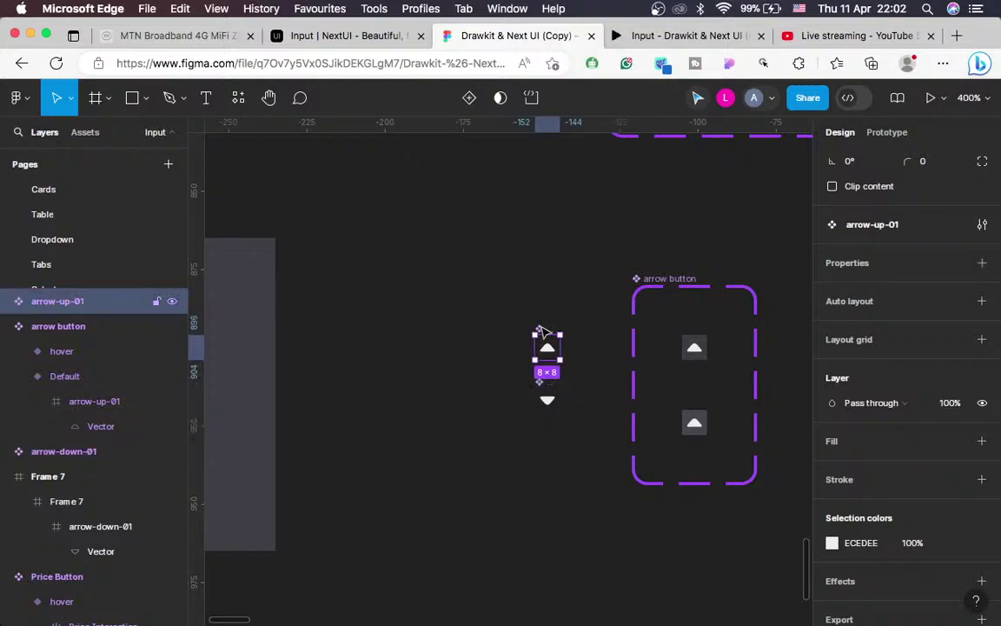
click(701, 347)
click(85, 412)
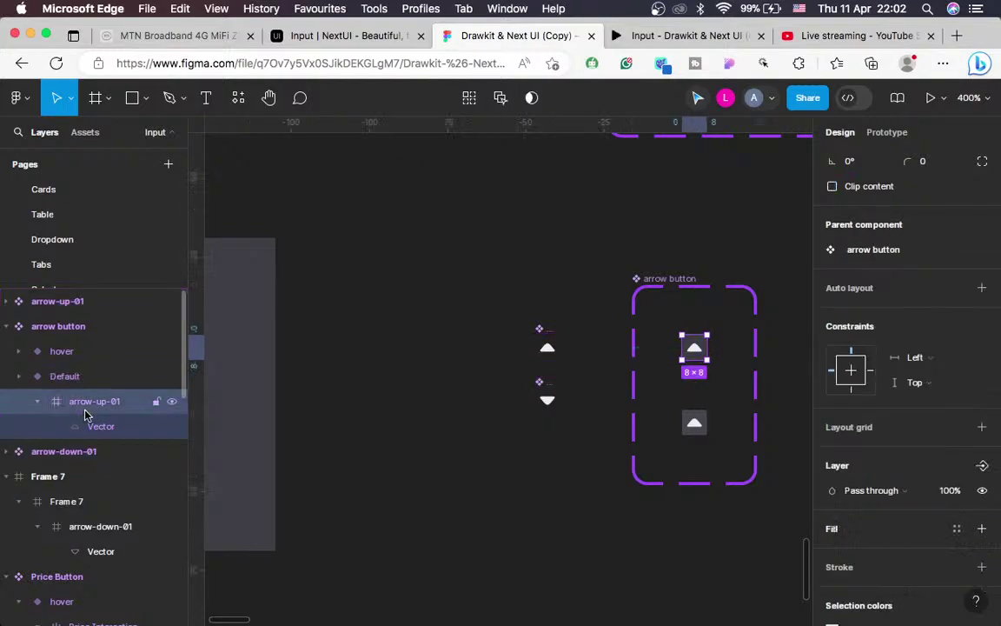
right_click(98, 414)
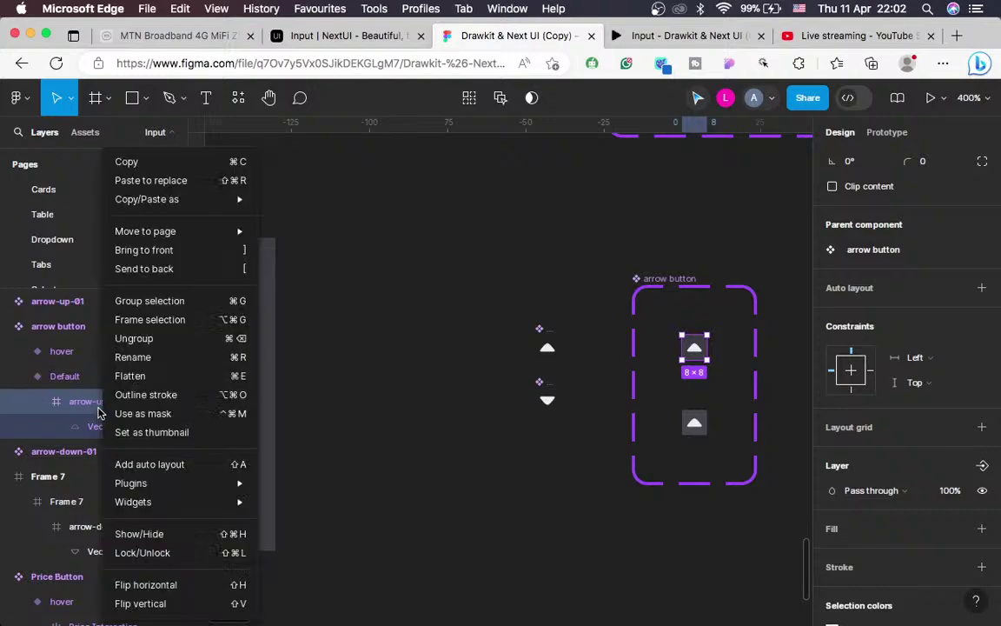
click(158, 190)
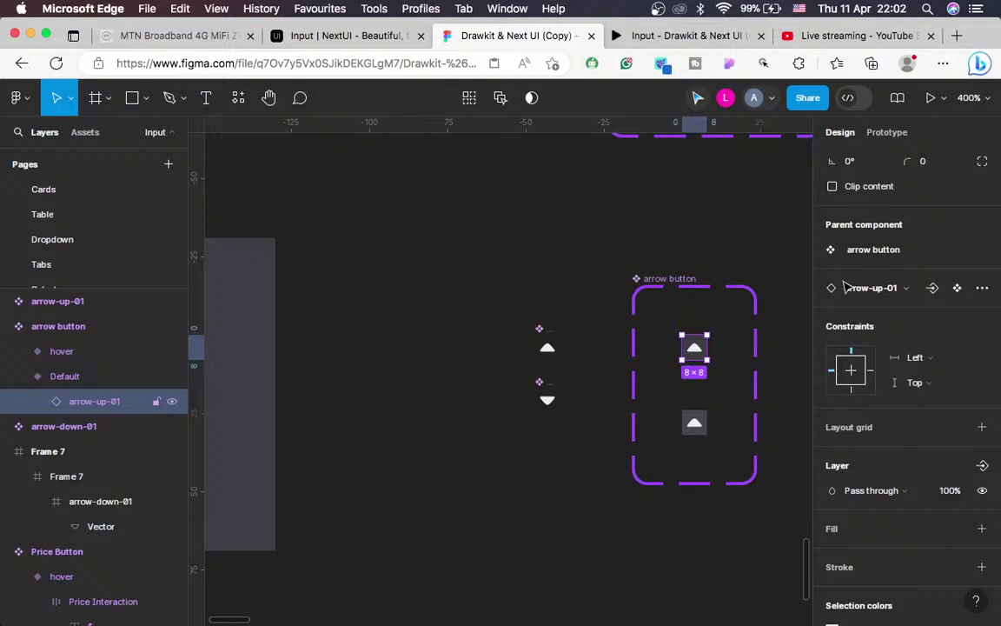
click(64, 379)
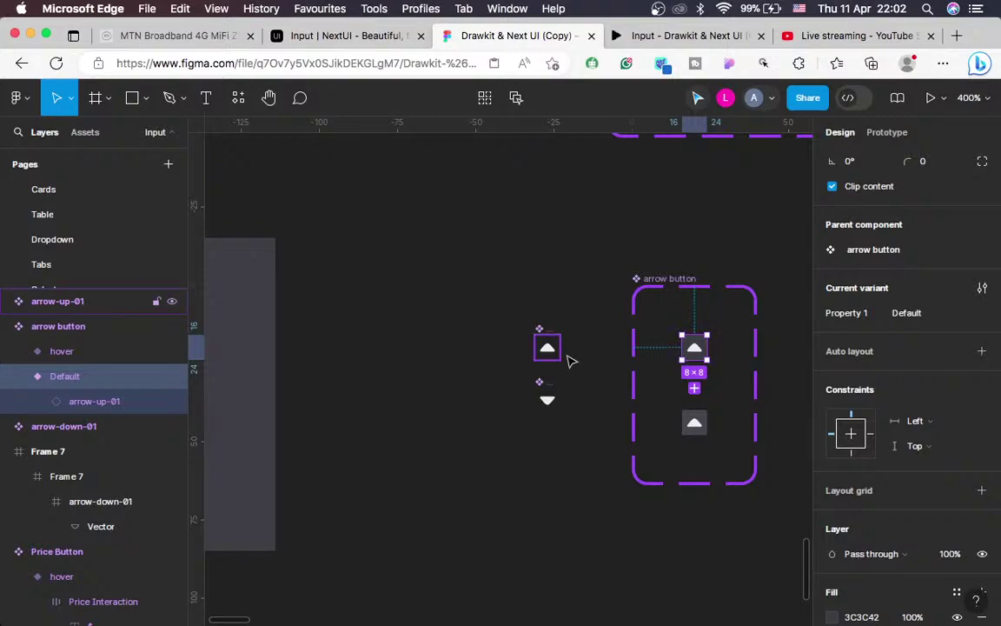
click(87, 403)
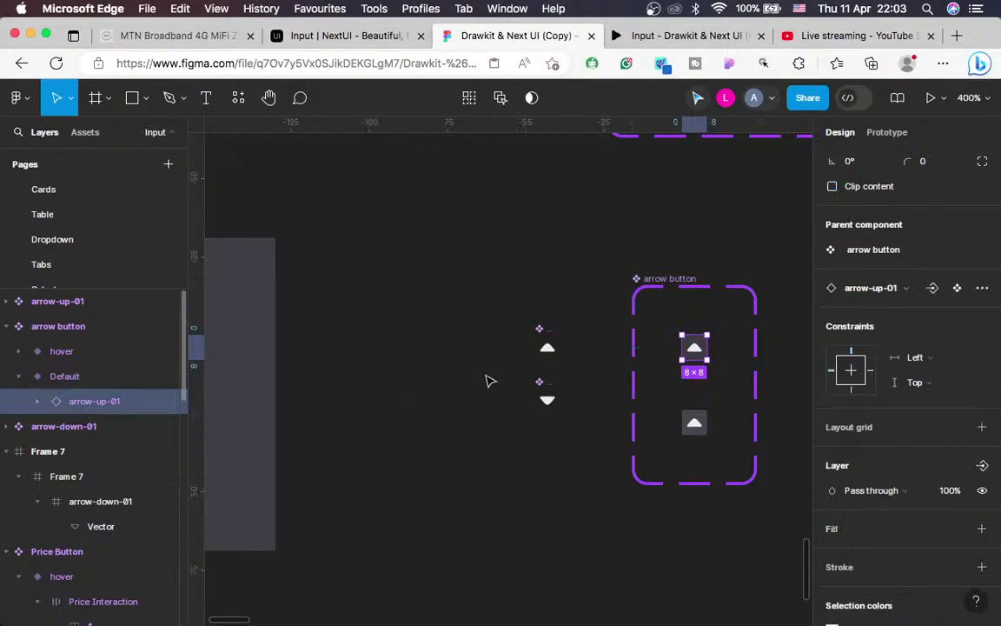
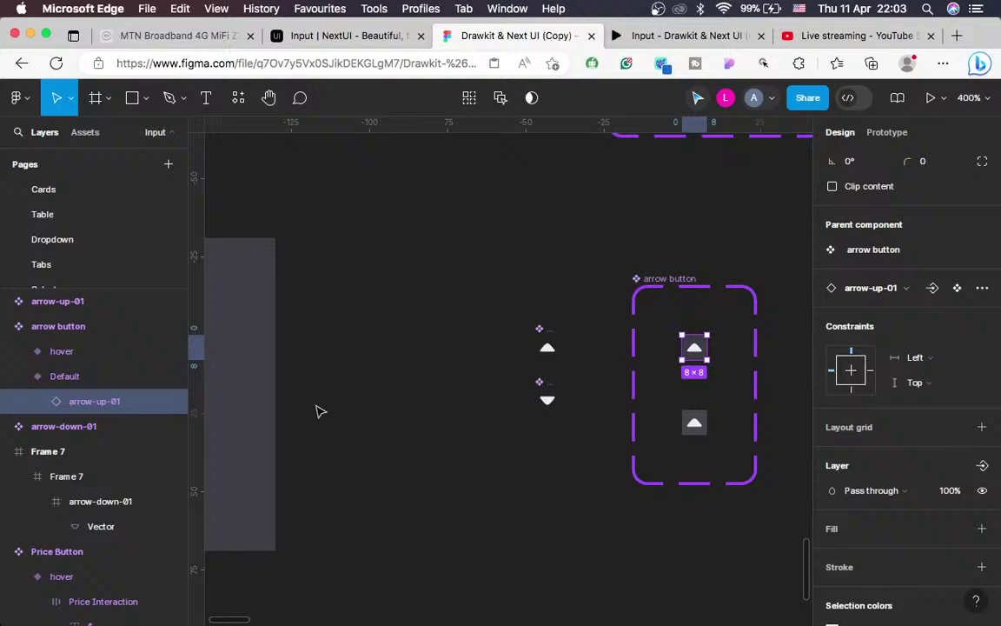
Create an instance swap property named icon for the arrow-up-01 instance inside the Default variant of arrow button
click(55, 383)
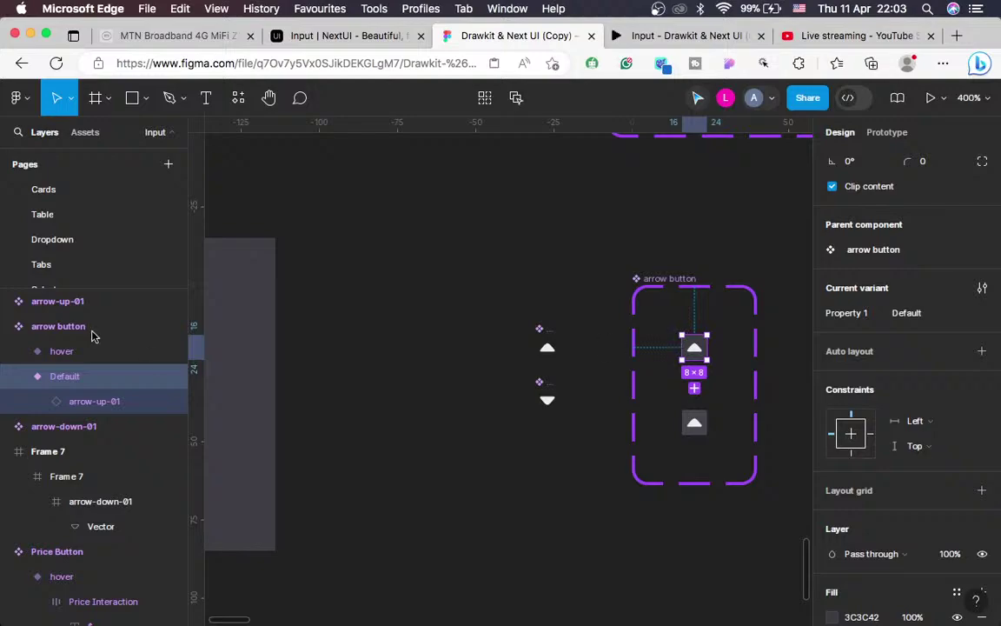
click(111, 404)
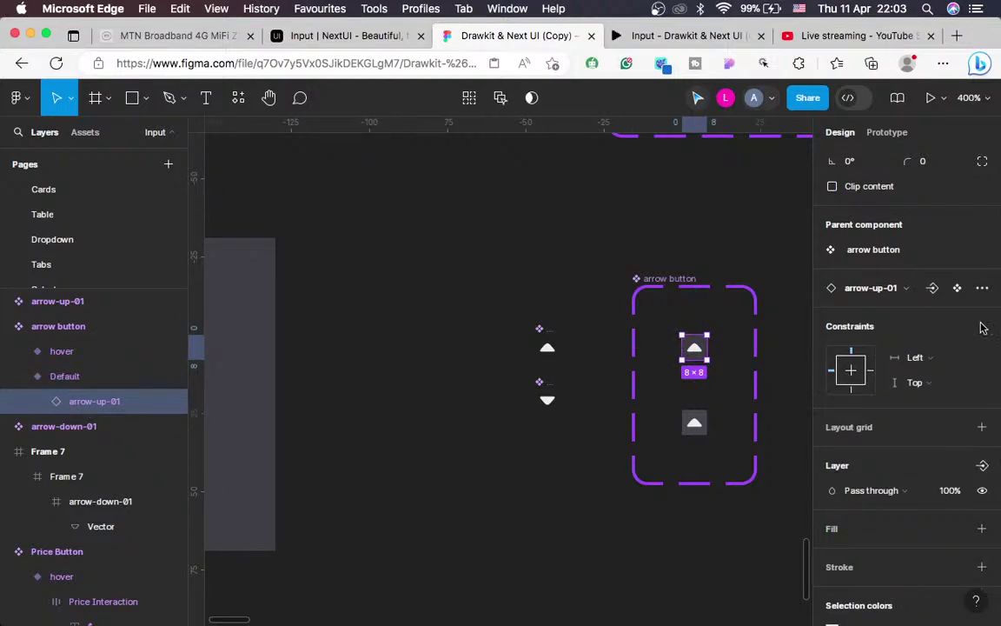
click(932, 295)
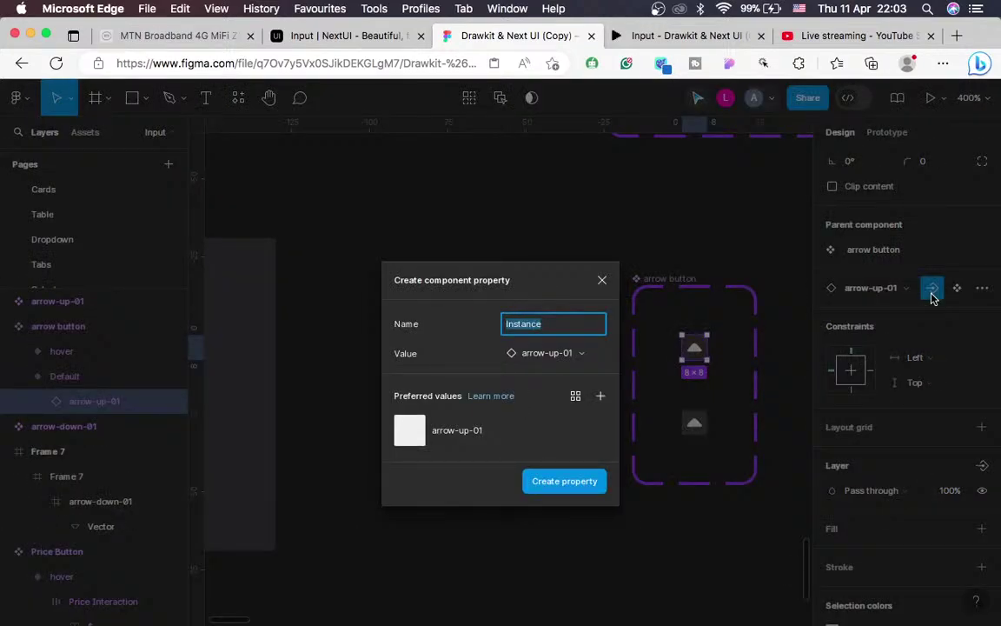
text(icon)
key(Return)
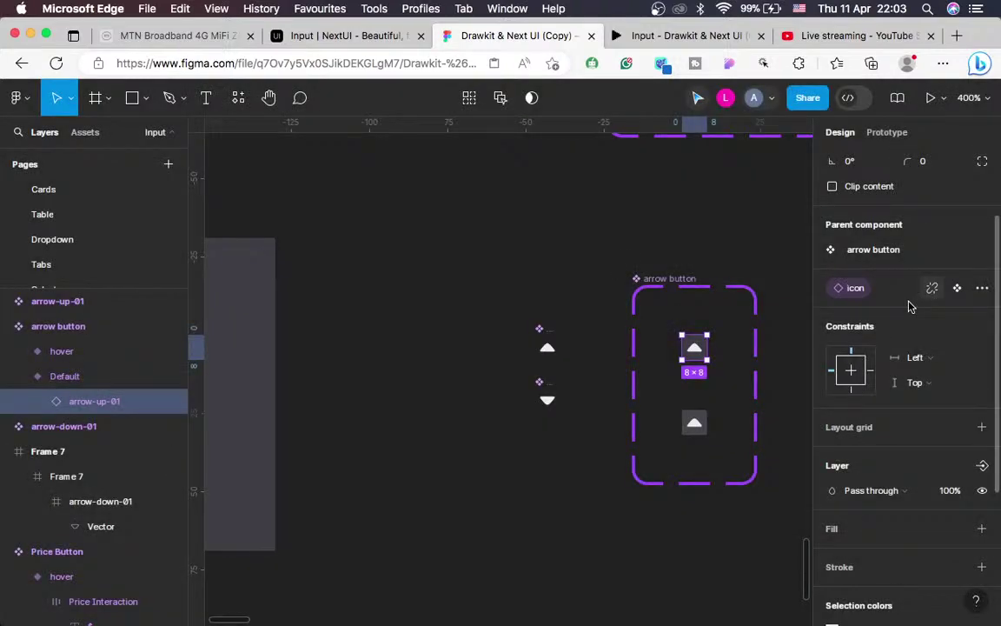
Replace the hover variant of arrow button with a copy of the Default variant, aligned directly below Default at X 16, Y 40
click(52, 379)
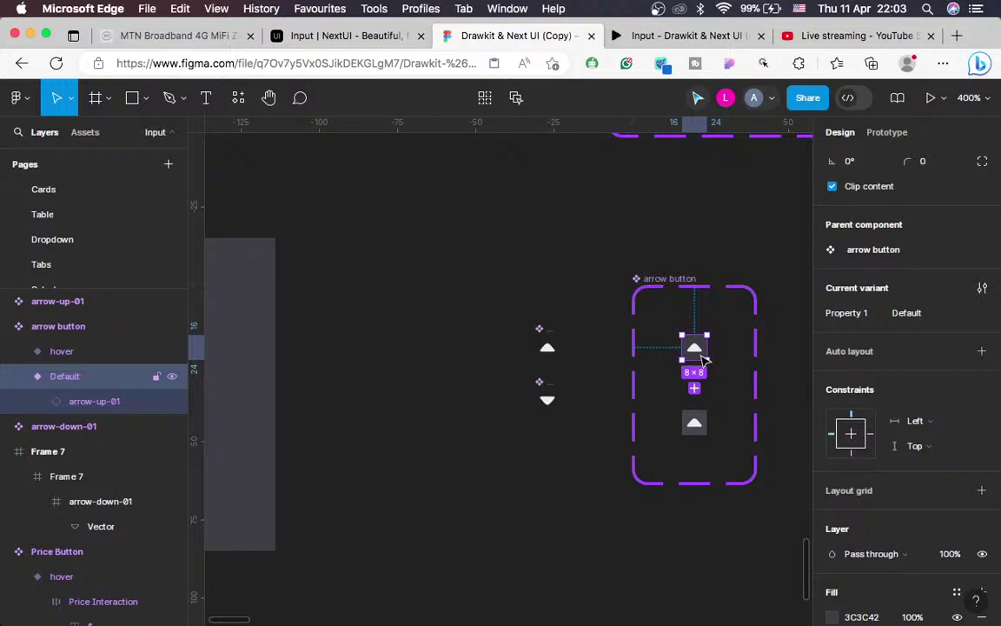
click(694, 428)
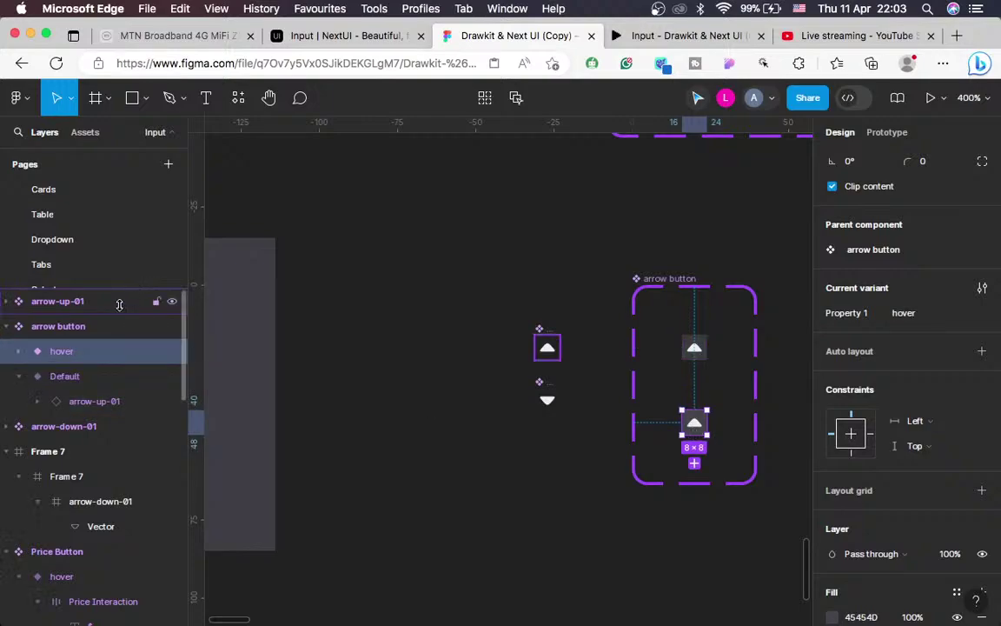
click(17, 353)
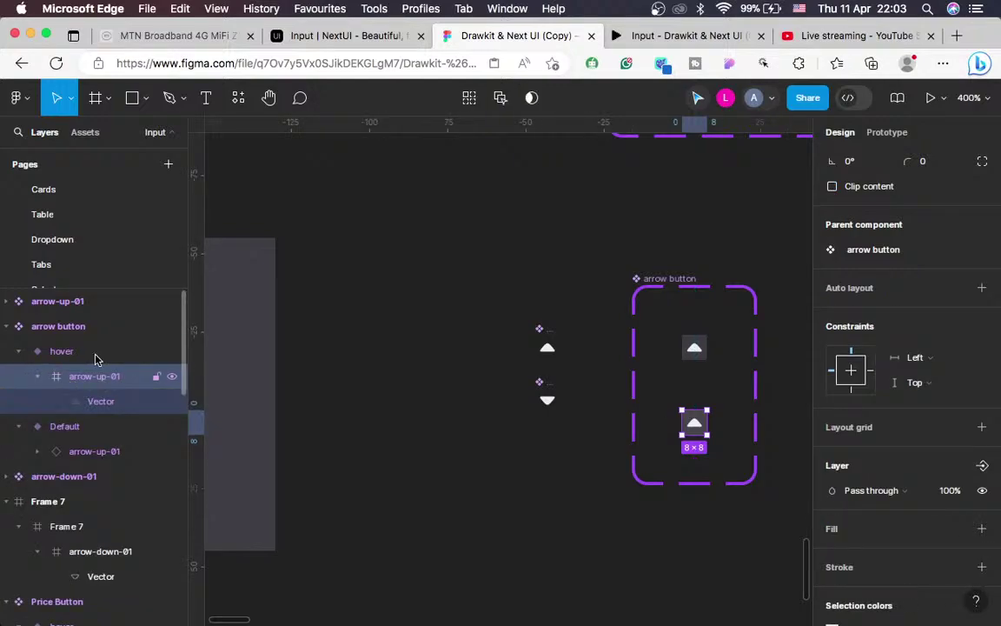
click(96, 354)
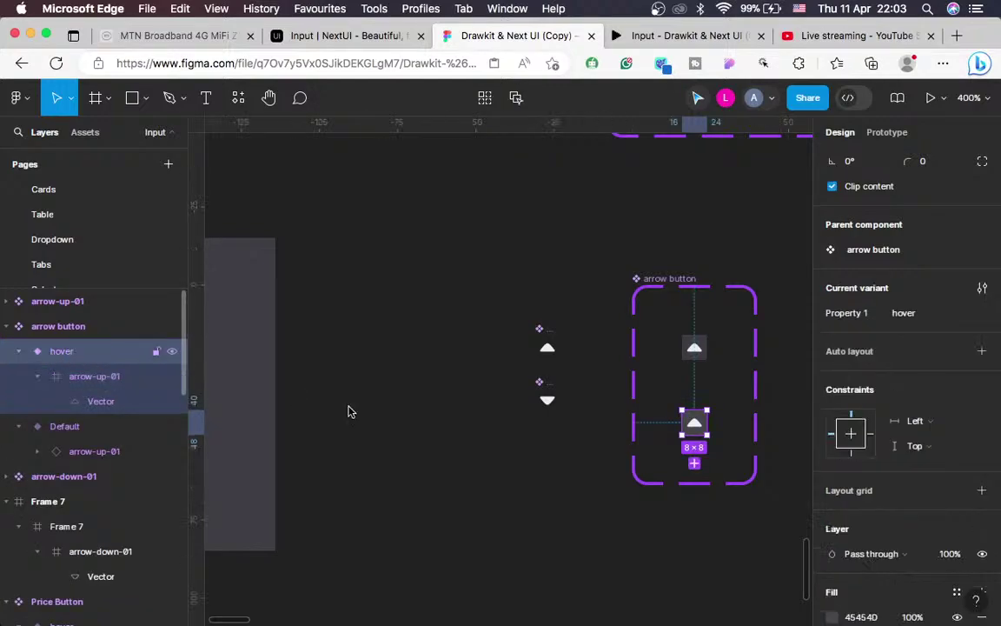
right_click(700, 430)
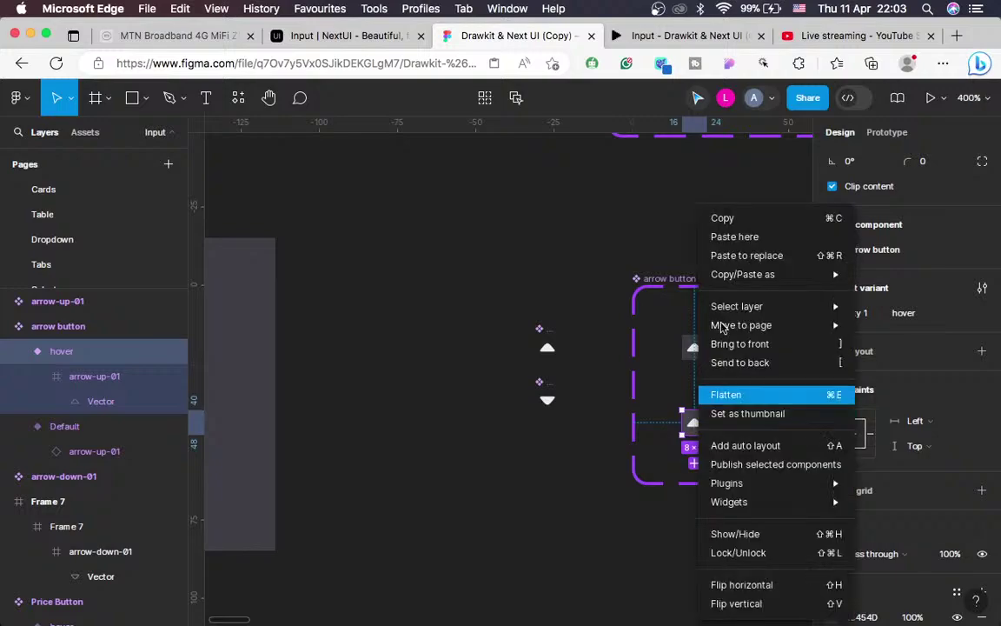
click(736, 256)
scroll(934, 481, down, 5)
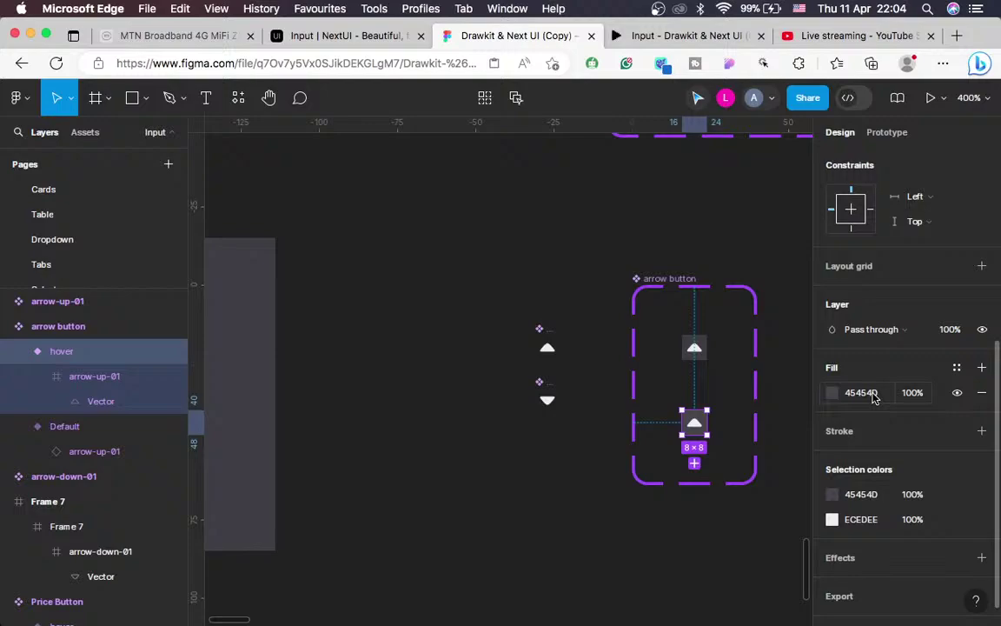
right_click(698, 437)
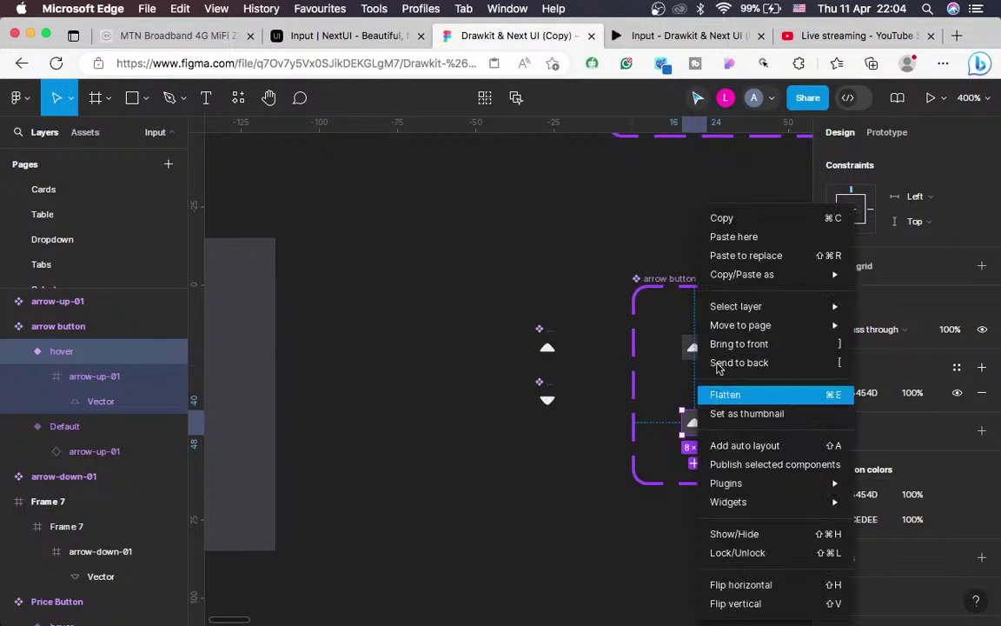
click(737, 257)
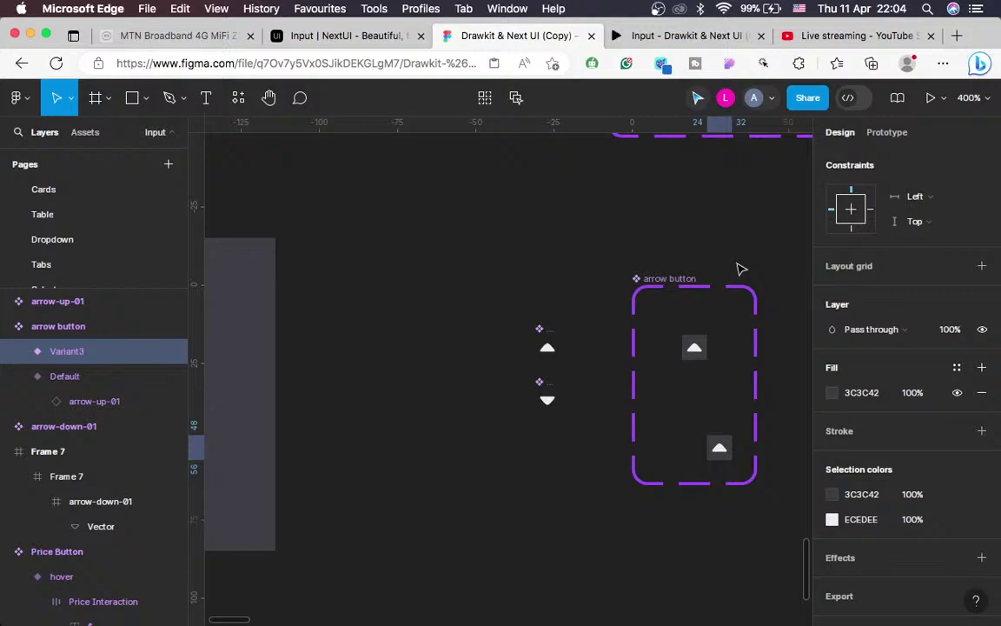
drag(726, 454, 700, 430)
Set the fill of the lower arrow button variant to 45454D
click(858, 396)
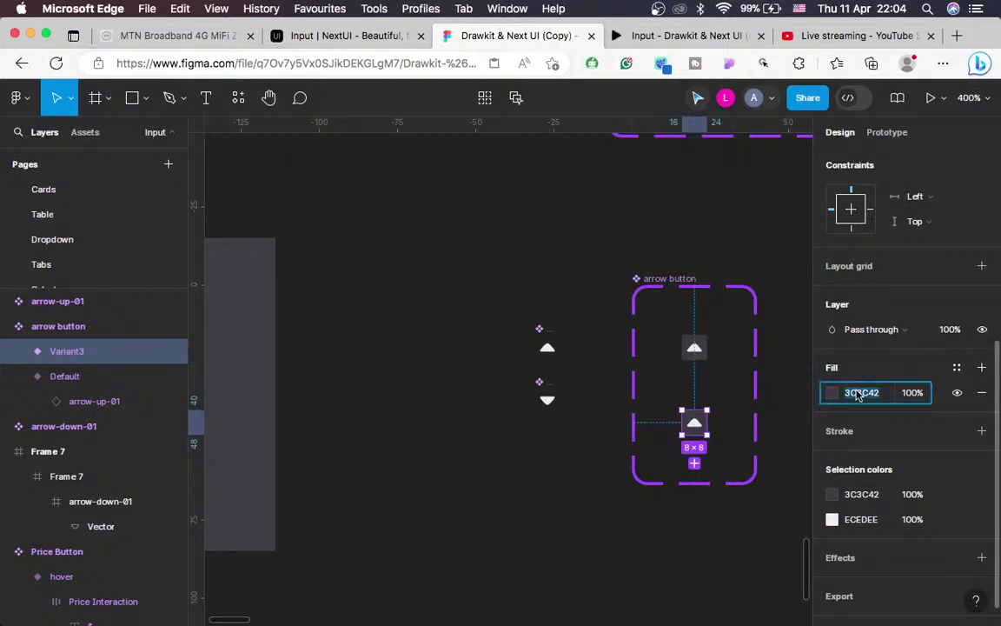
text(45454d)
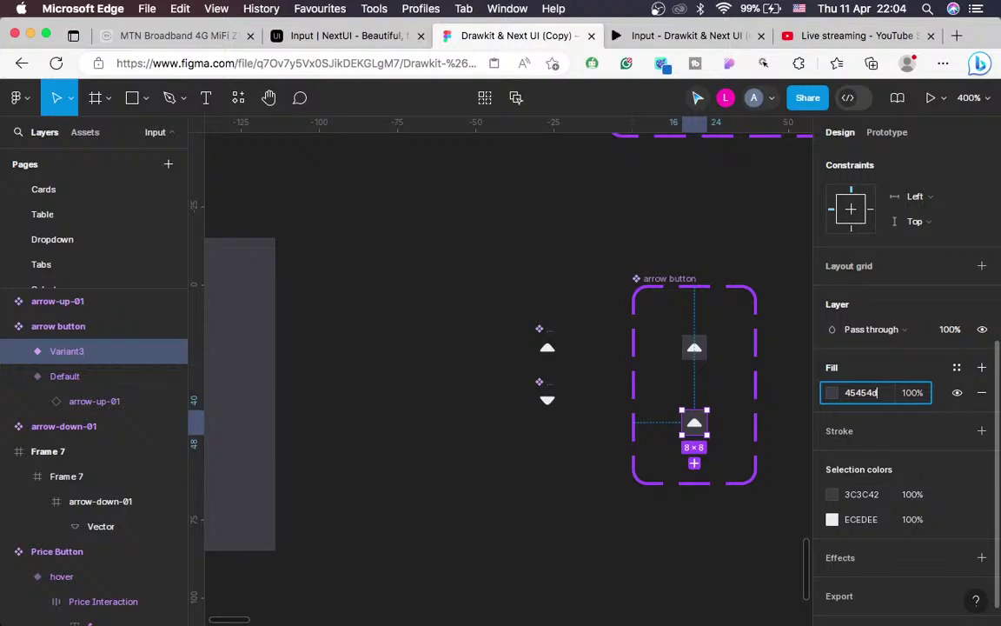
key(Return)
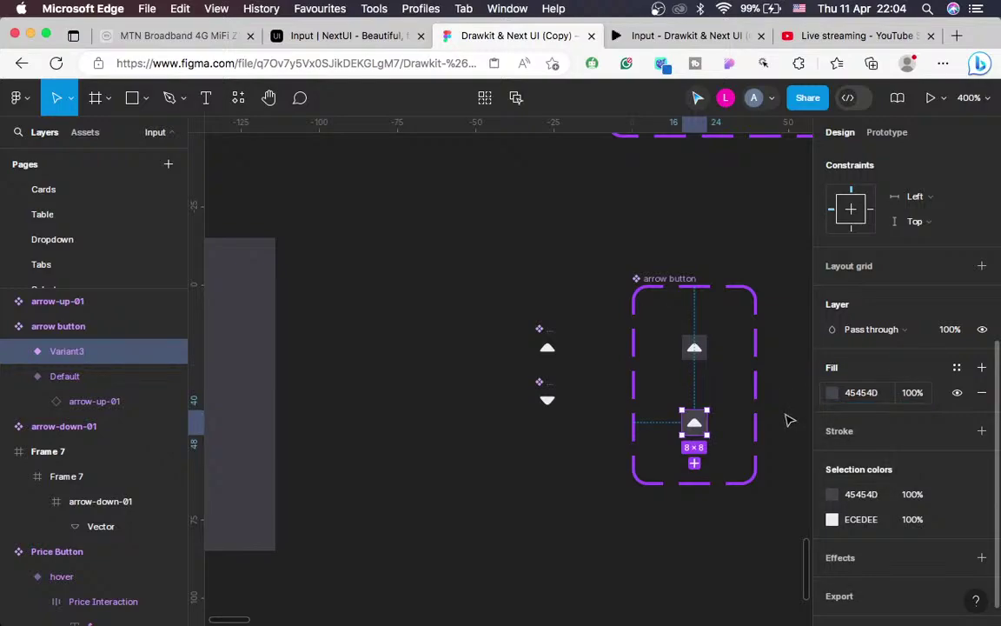
click(787, 421)
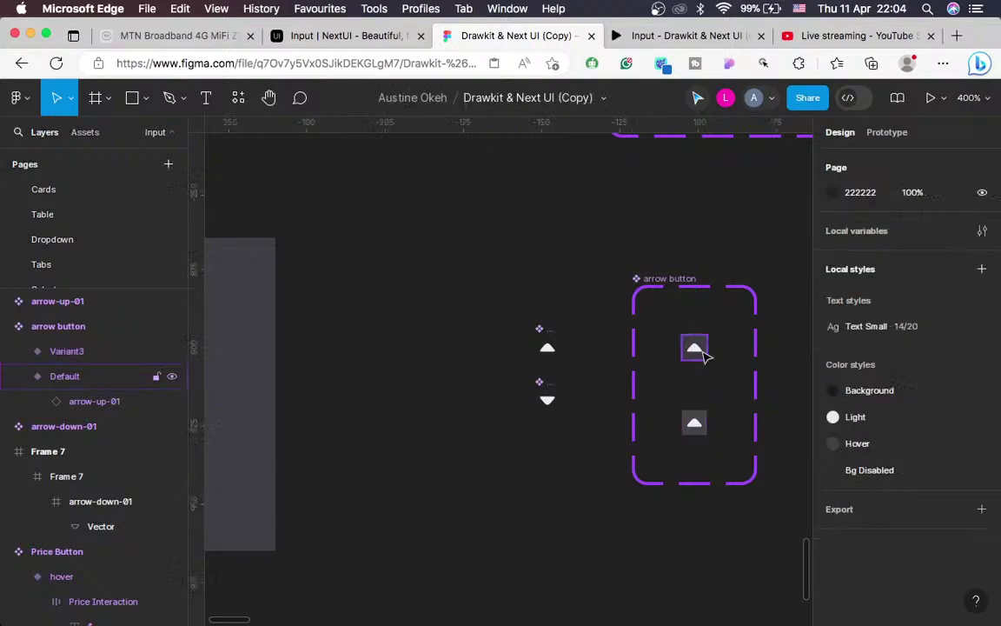
Replace the Default variant's broken hover interaction with a While hovering connection that changes it to Variant3
click(887, 132)
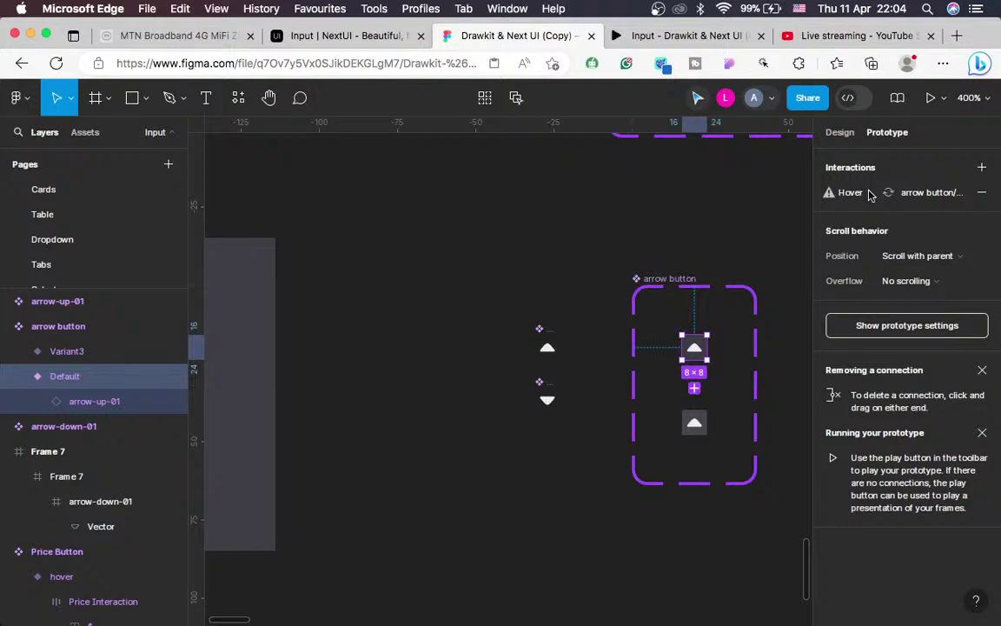
click(982, 192)
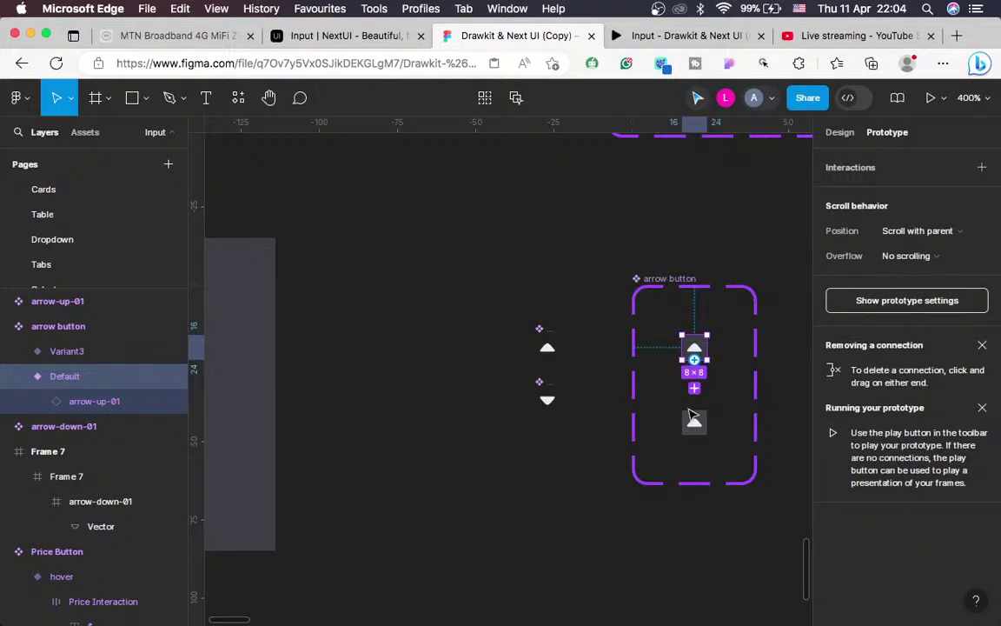
drag(694, 359, 693, 423)
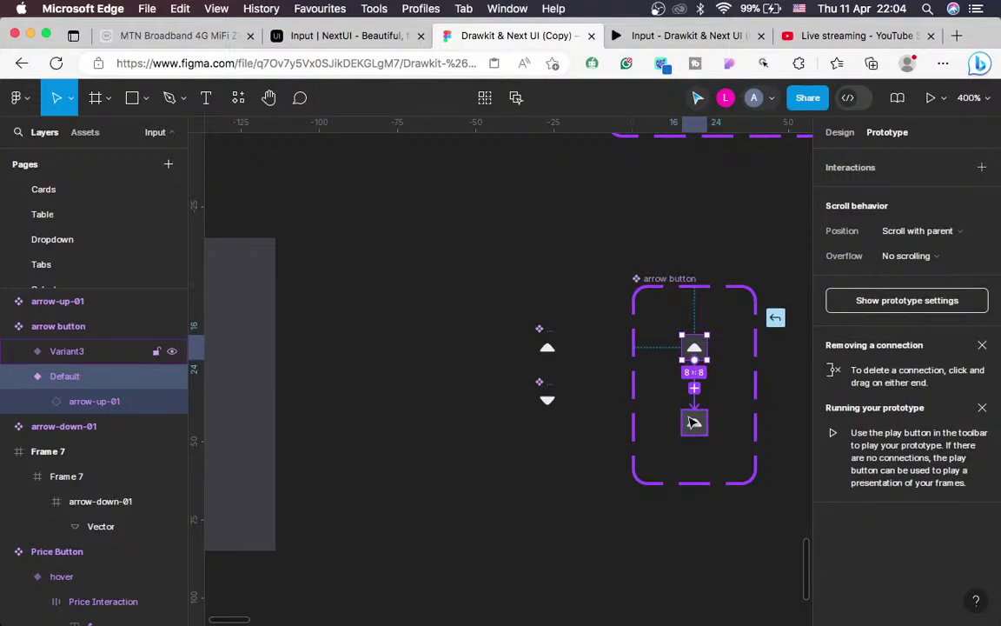
click(631, 448)
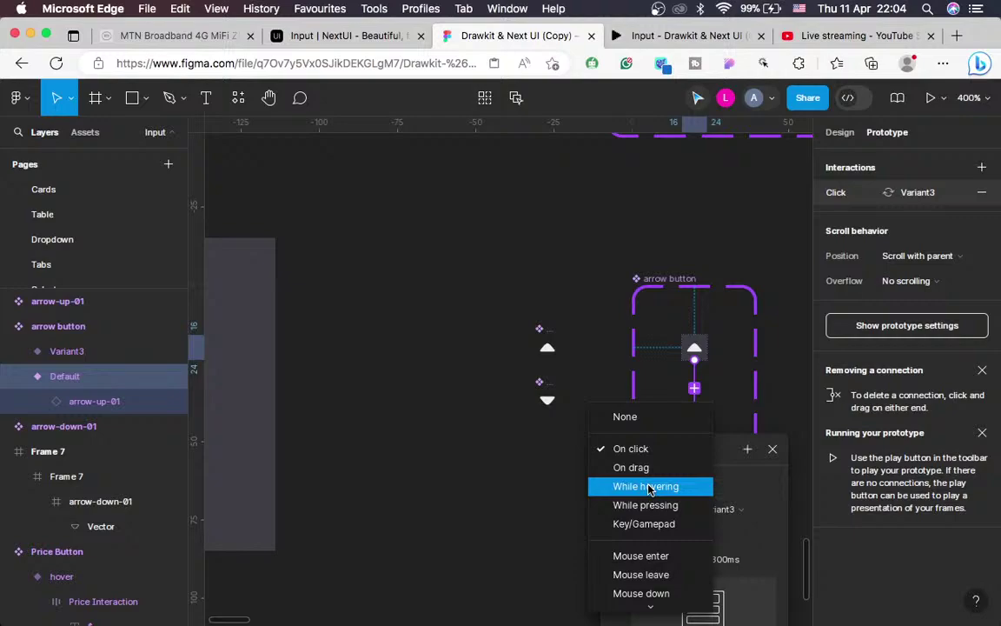
click(649, 487)
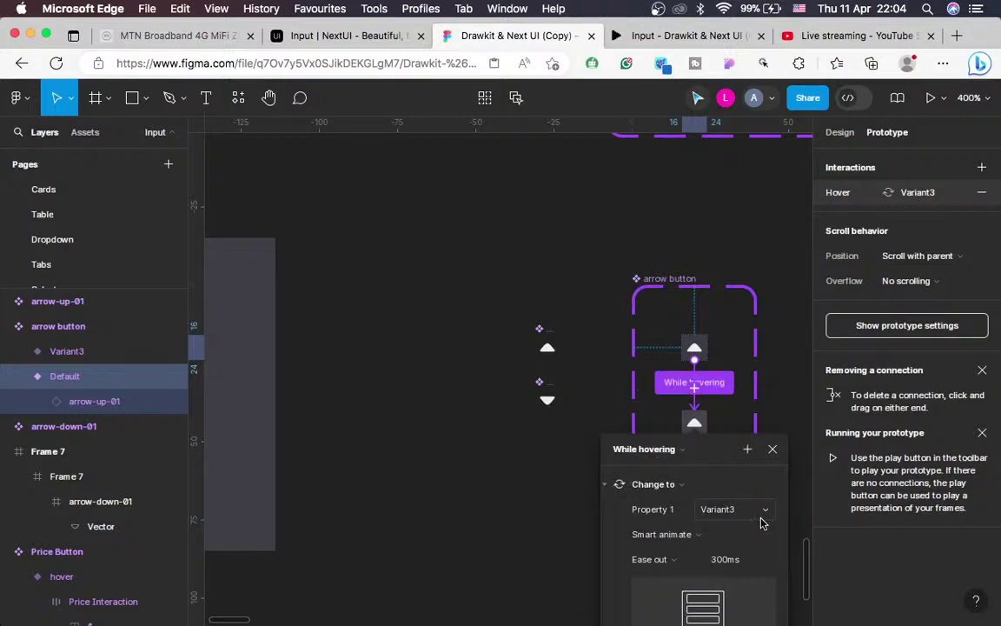
key(Escape)
Rename the Property 1 value of the lower arrow button variant to hover
click(837, 134)
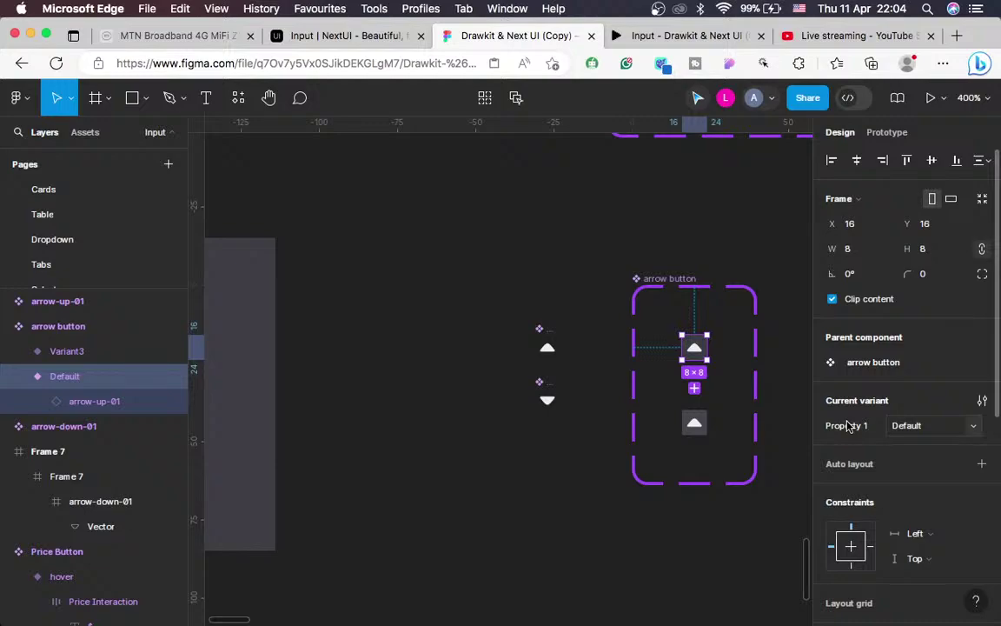
click(907, 428)
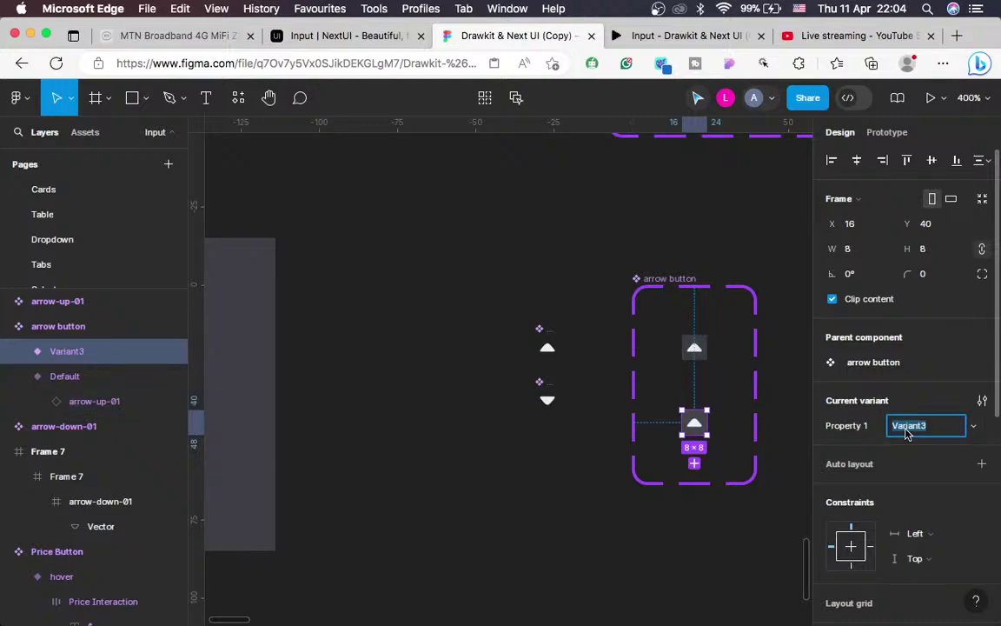
text(hover)
key(Return)
Delete the nested arrow-down-01 button frame from inside the large Frame 7
scroll(682, 469, right, 5)
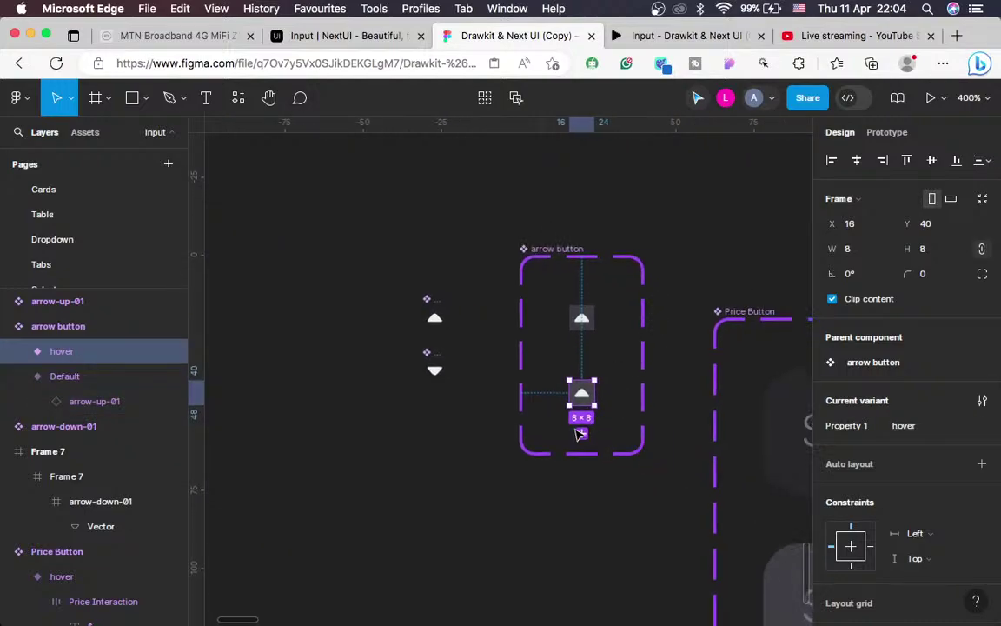
key(shift+0)
key(shift+equal)
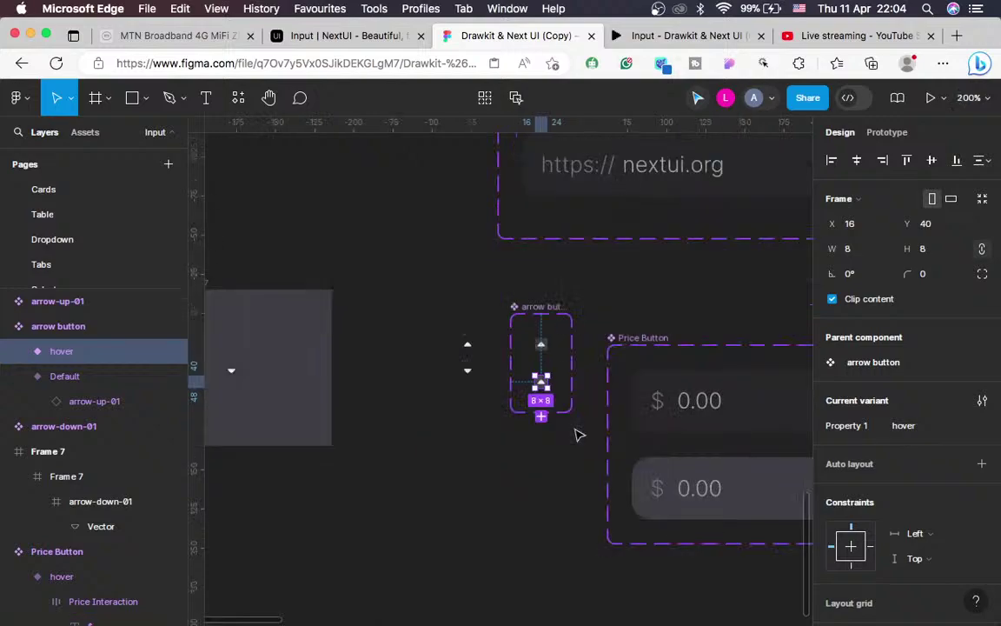
scroll(556, 433, left, 4)
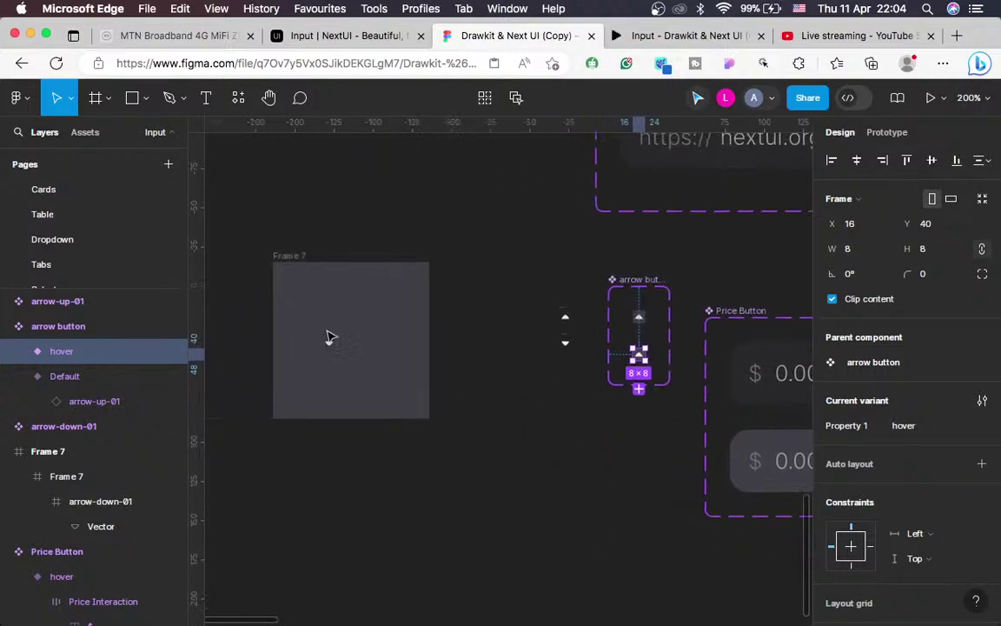
drag(331, 346, 330, 346)
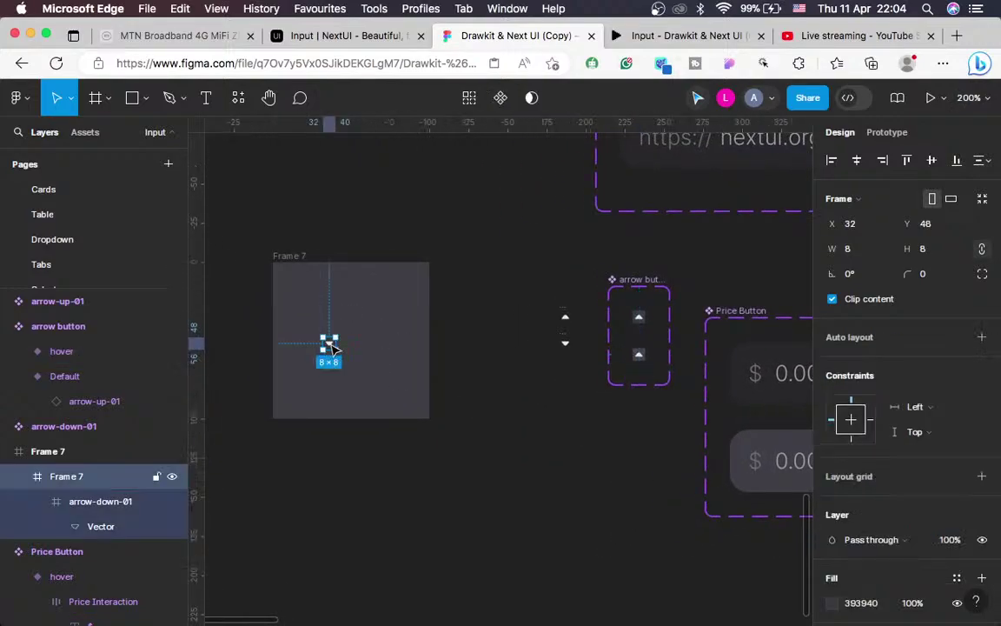
key(super+z)
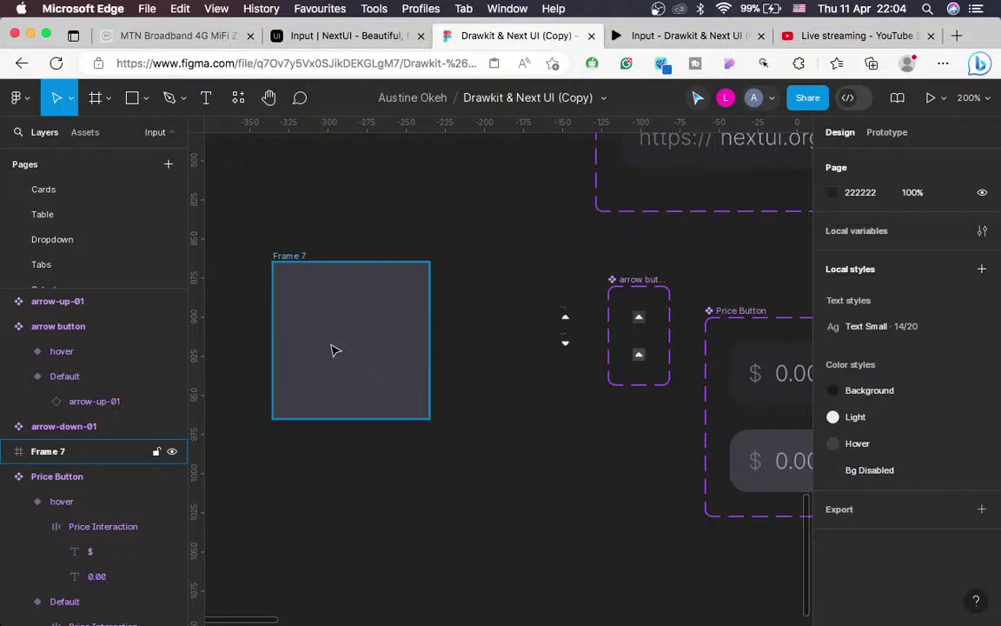
Insert an instance of the local arrow button component and place it inside Frame 7 at X 25, Y 42
click(85, 133)
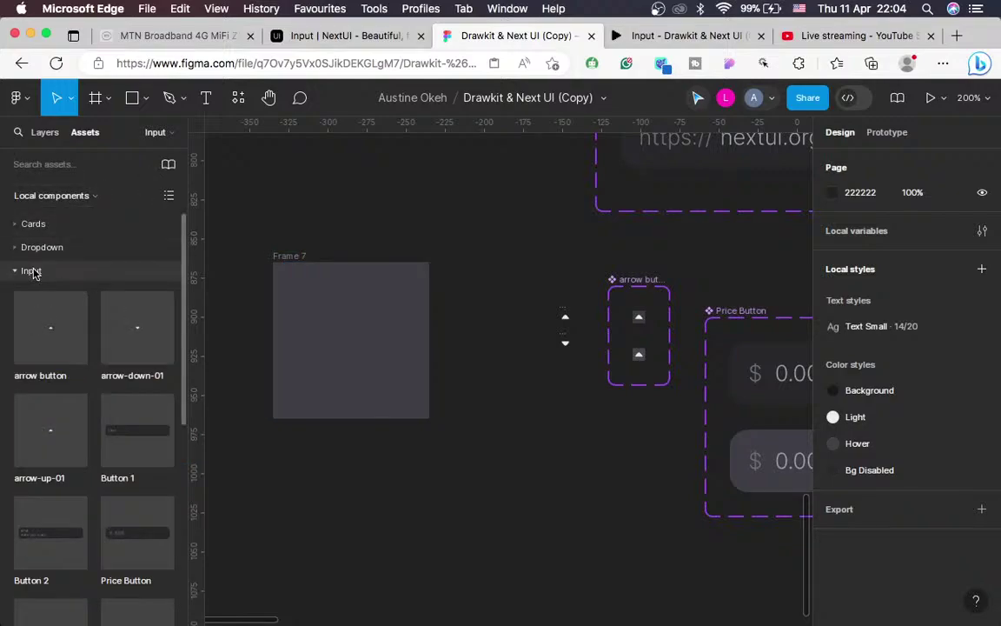
scroll(94, 293, down, 1)
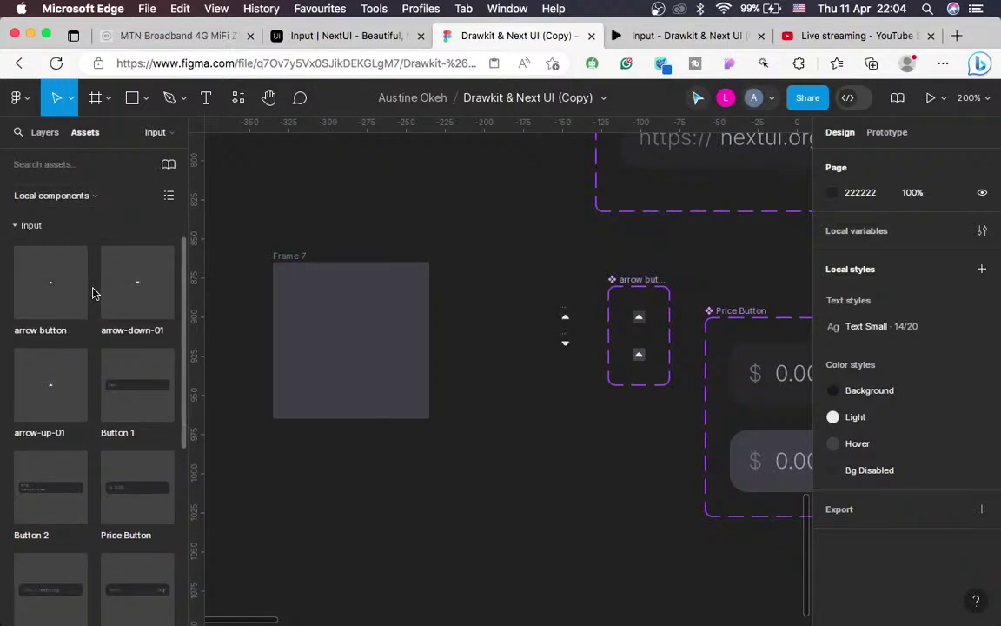
scroll(83, 349, down, 1)
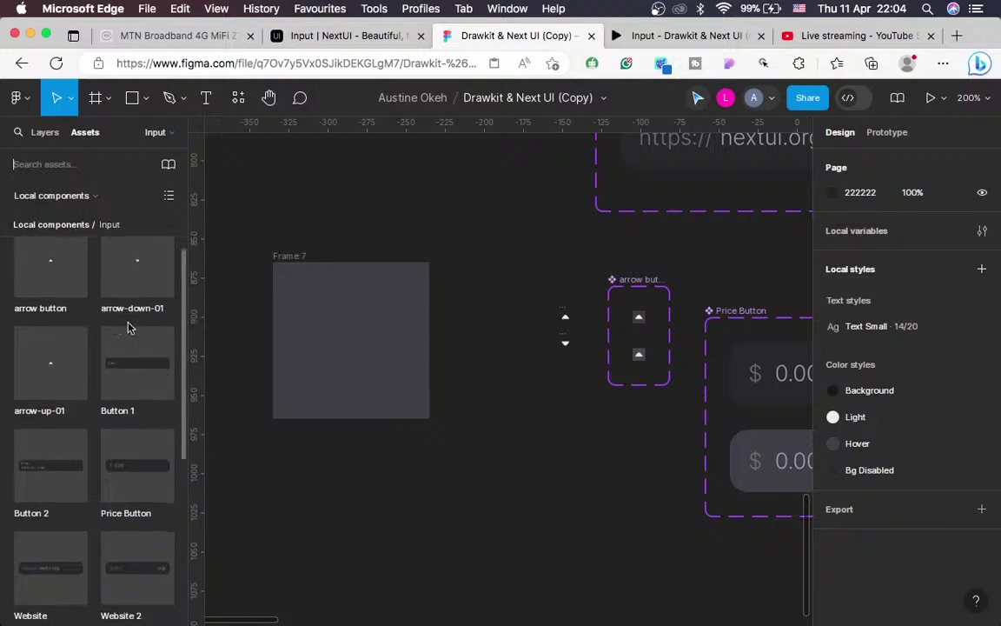
click(75, 300)
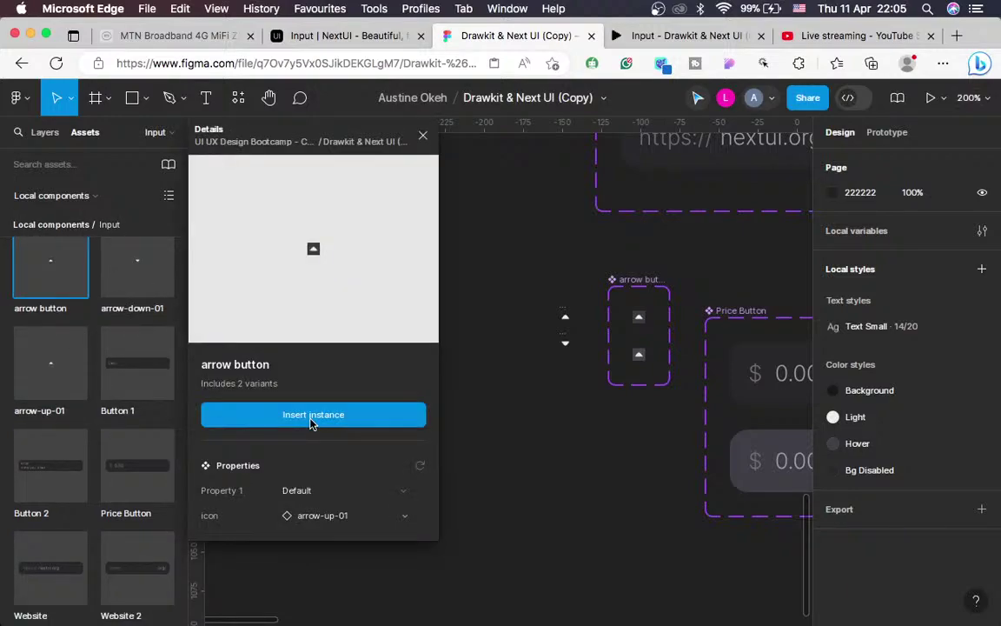
click(312, 416)
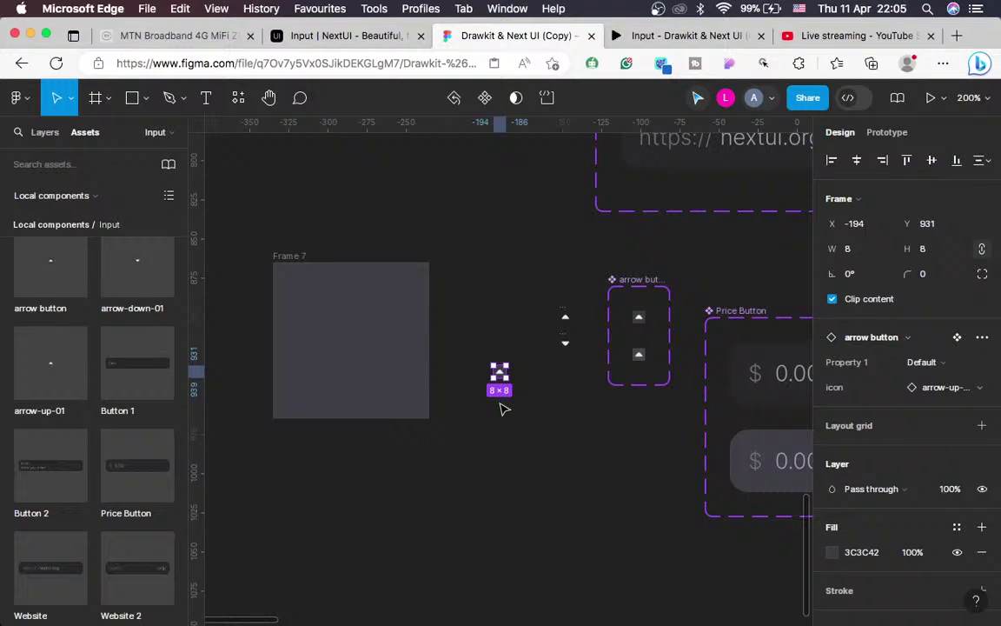
drag(500, 375, 322, 337)
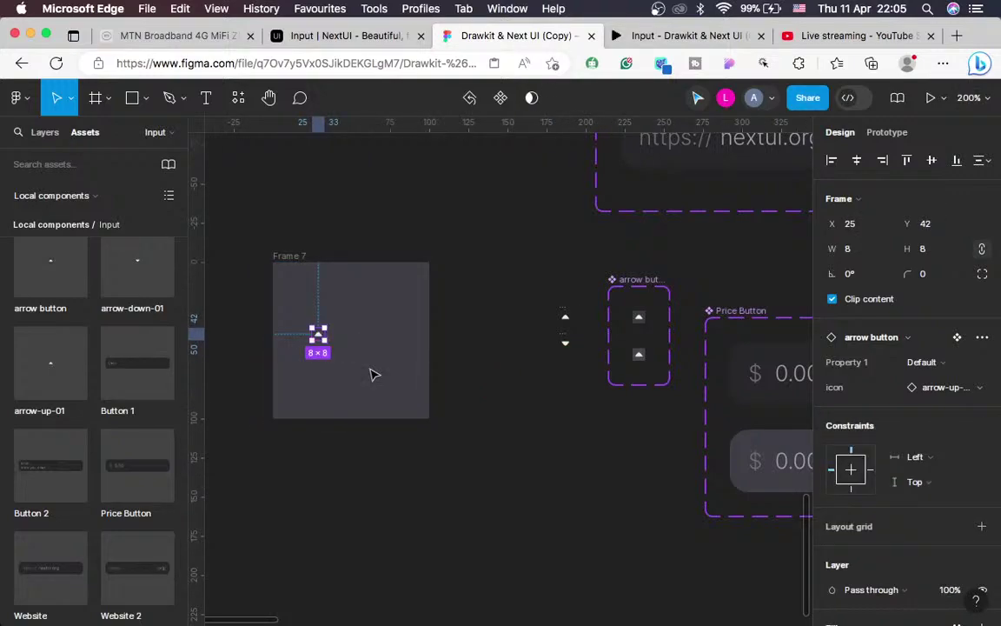
scroll(372, 375, up, 10)
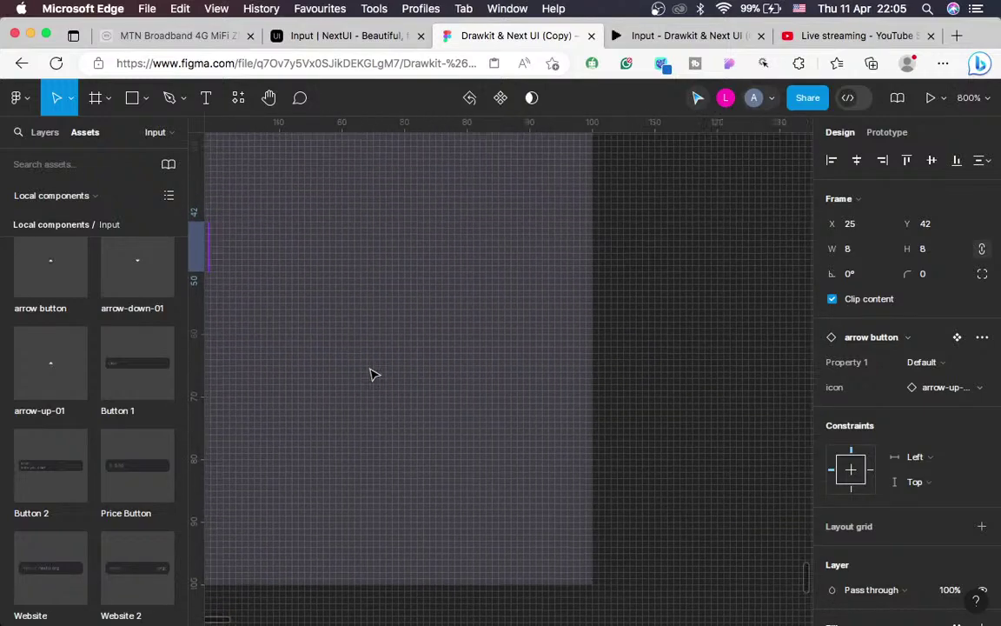
Make five copies of the arrow button instance inside Frame 7, each offset 10 px across and 1 px down, ending at X 75, Y 47
scroll(371, 374, left, 4)
scroll(371, 375, up, 1)
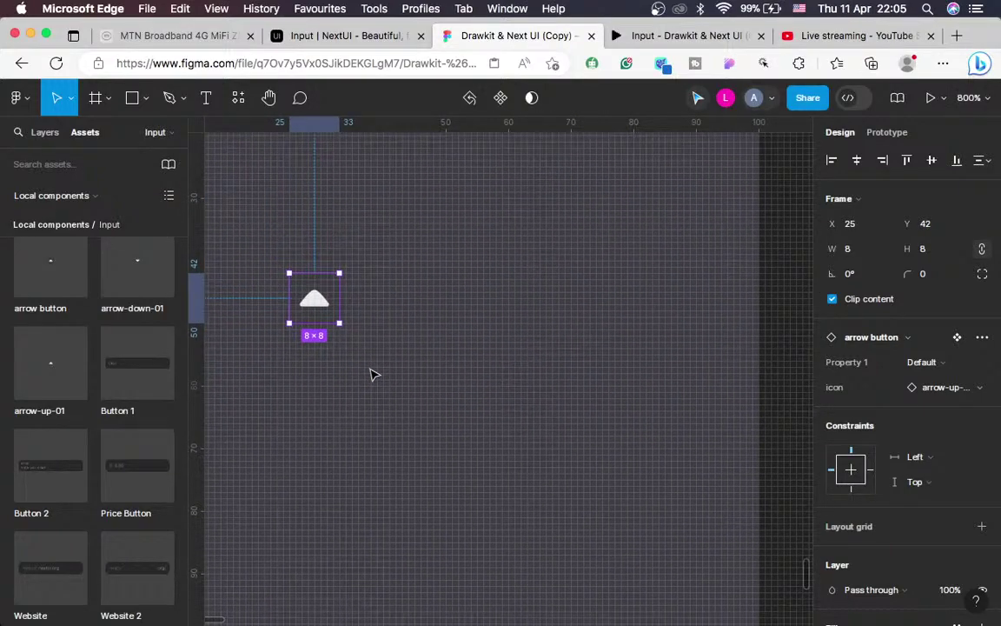
scroll(371, 375, down, 3)
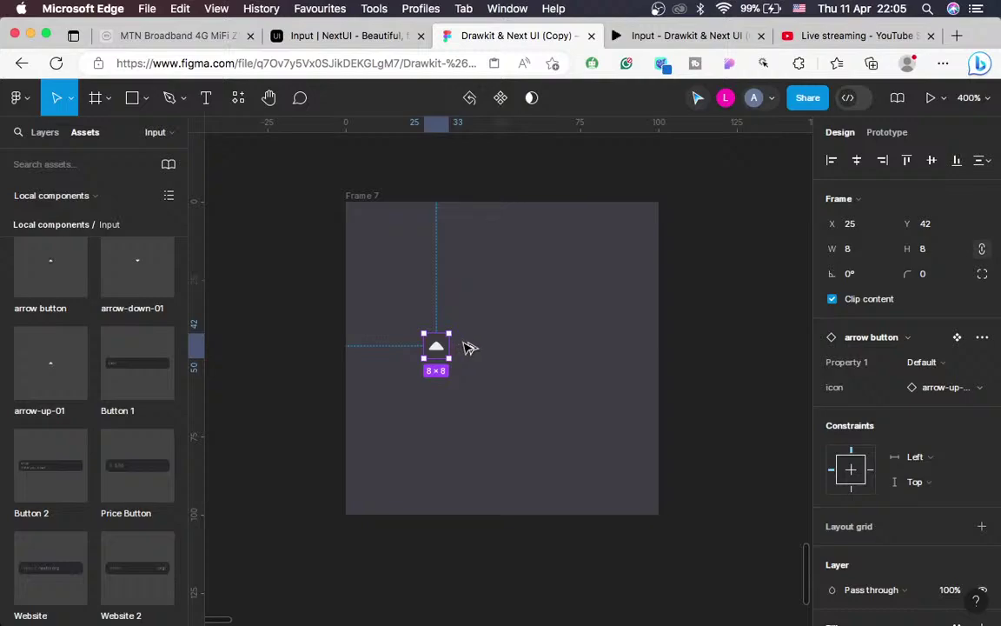
drag(444, 348, 472, 349)
key(super+d)
key(Down)
key(Down)
key(Right)
key(Right)
key(Right)
key(Right)
key(Right)
key(Right)
key(Right)
key(Right)
key(Right)
key(Right)
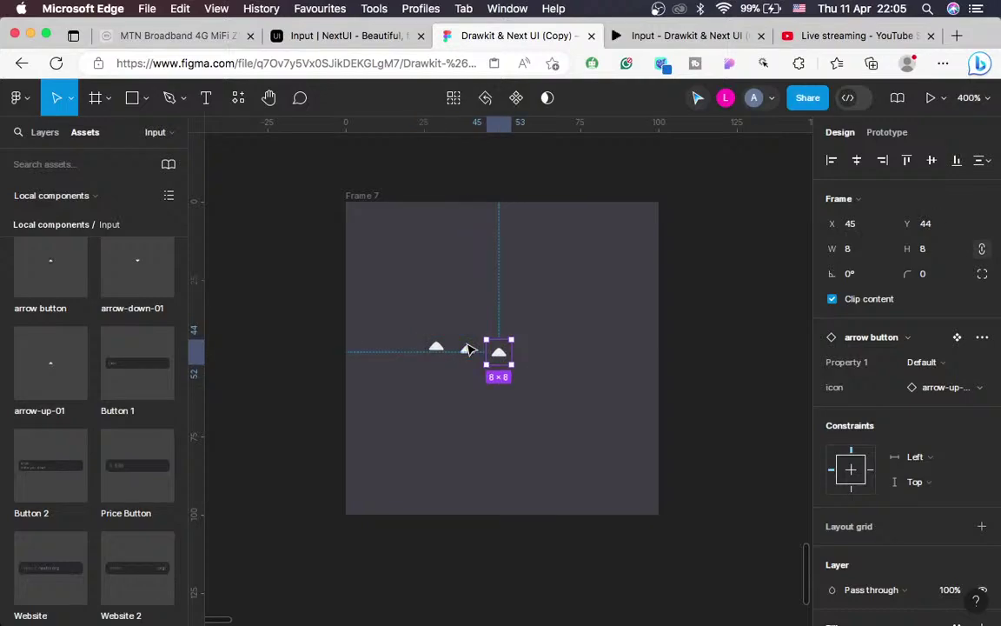
key(super+d)
key(super+d)
key(super+d)
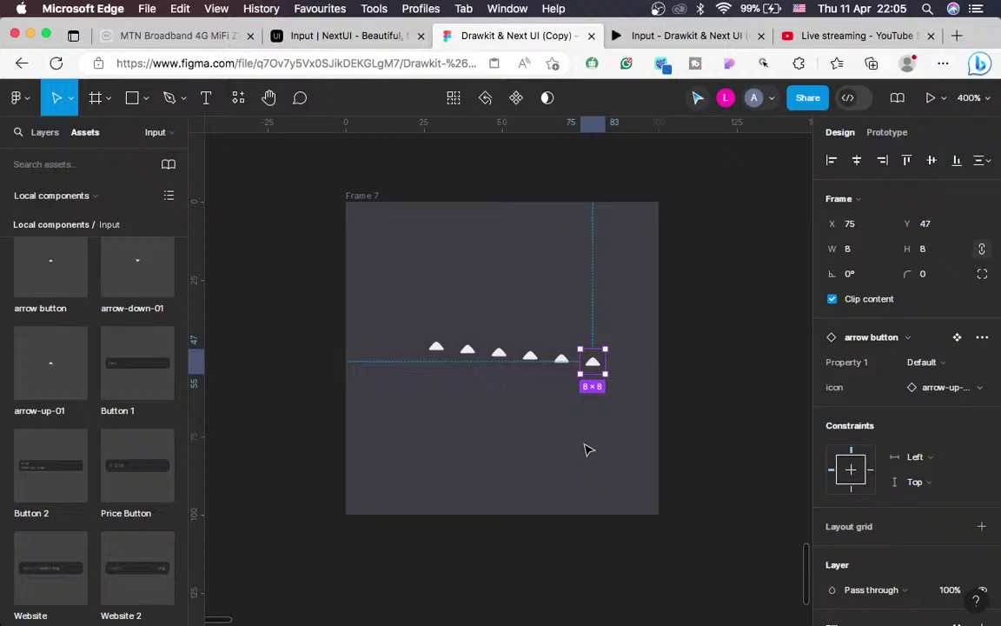
Swap the icon of the second arrow button instance in Frame 7 to arrow-down-01
click(585, 449)
click(468, 350)
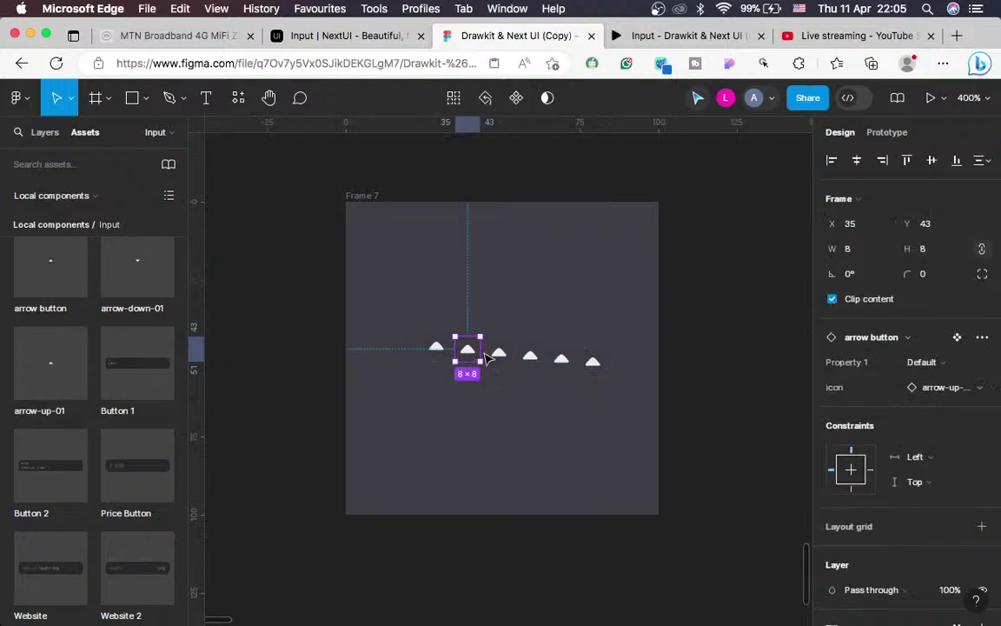
click(875, 393)
scroll(857, 486, down, 1)
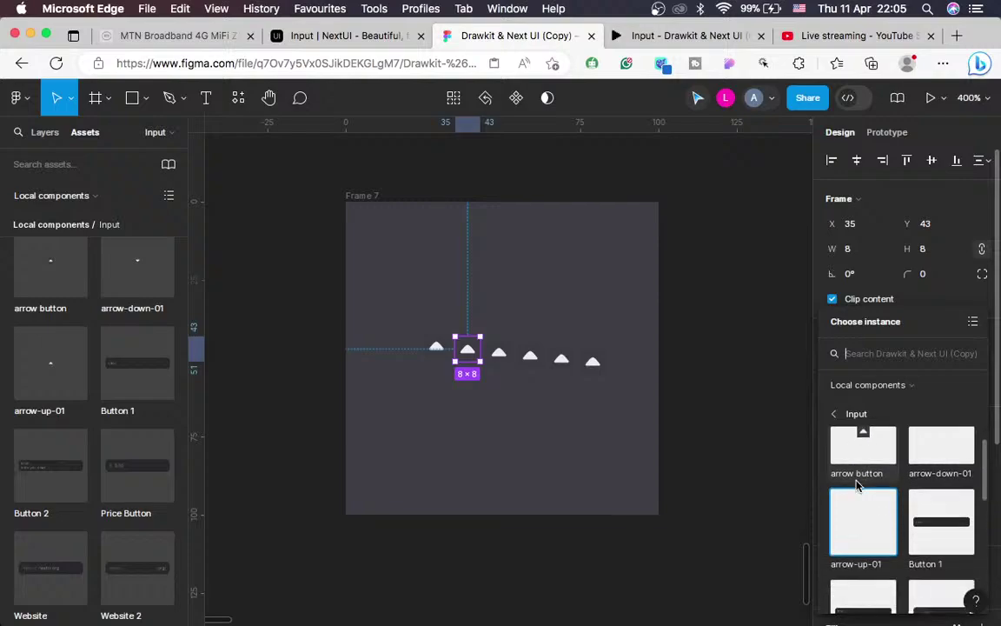
scroll(928, 472, up, 1)
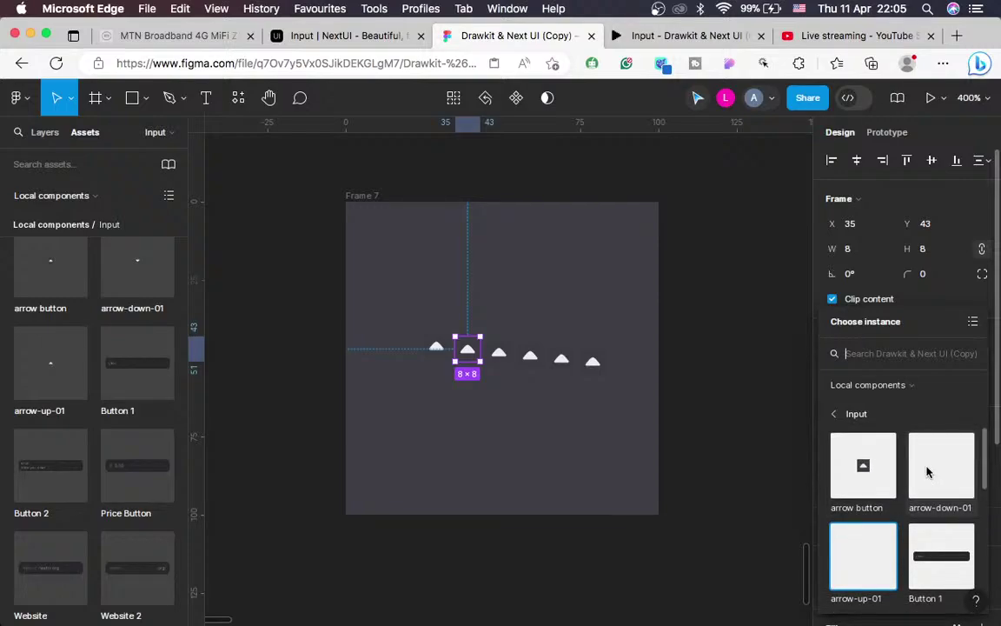
click(928, 472)
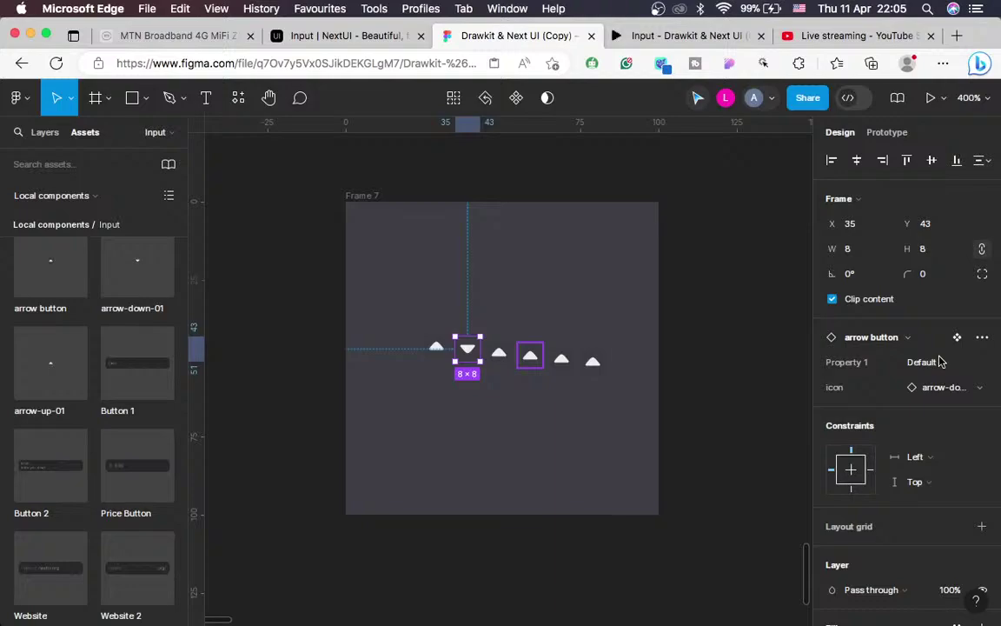
Swap the icons of the fourth and sixth arrow button instances in Frame 7 to arrow-down-01
click(530, 355)
click(955, 387)
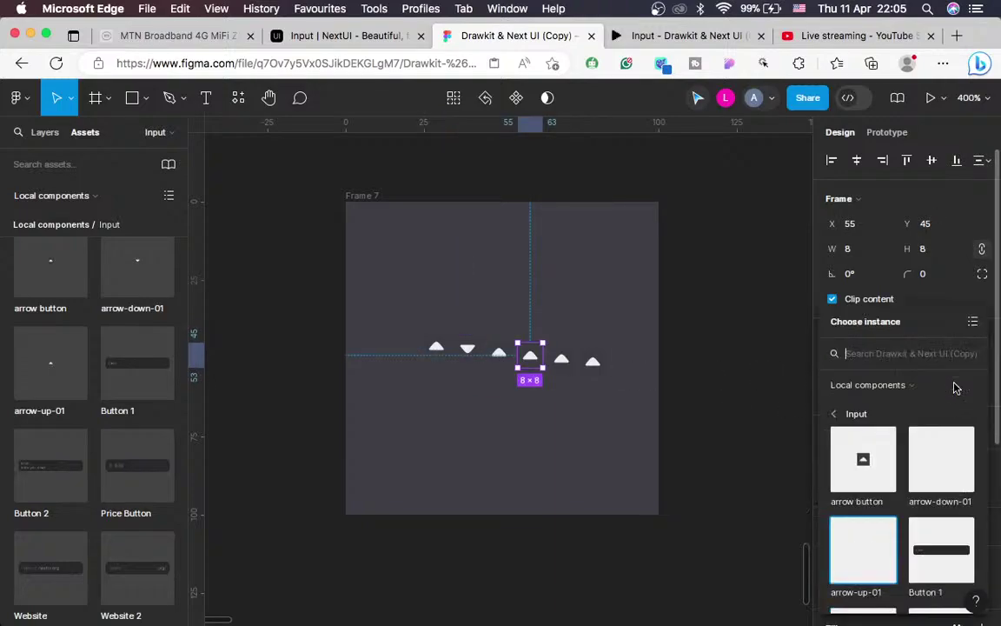
click(917, 459)
click(593, 360)
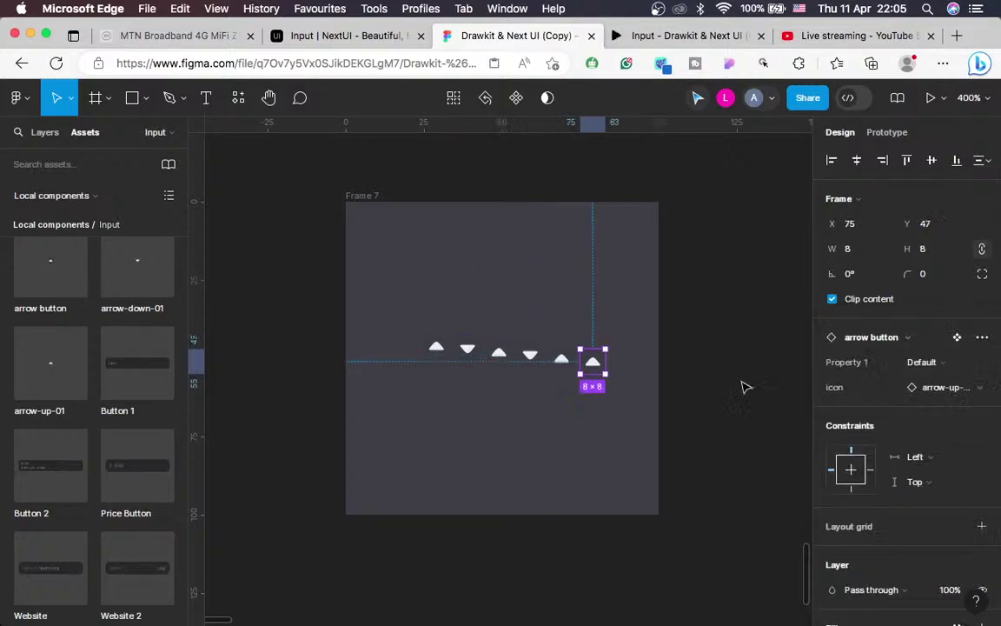
click(957, 390)
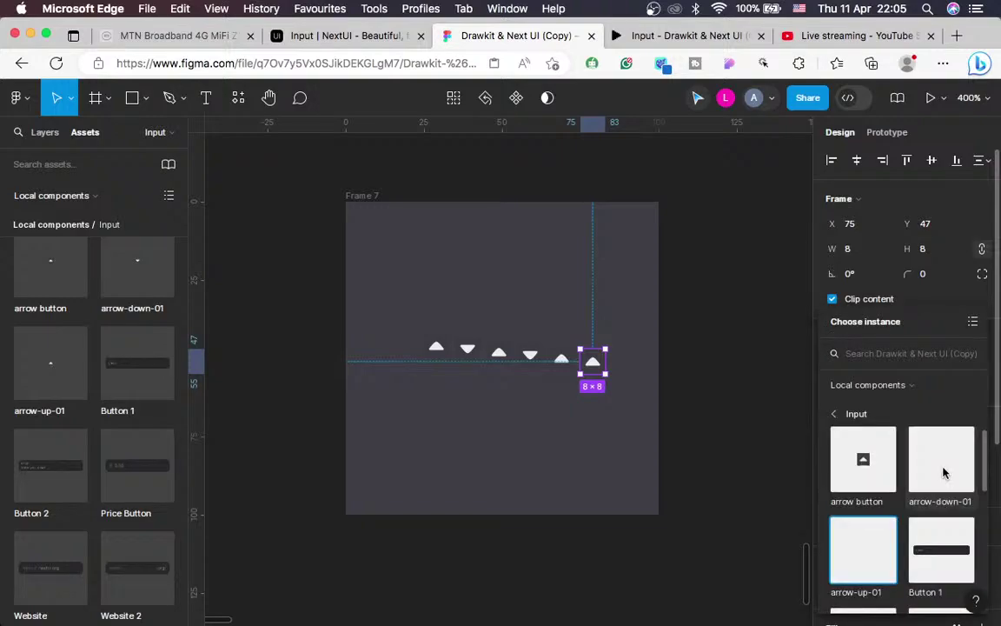
click(944, 472)
click(739, 477)
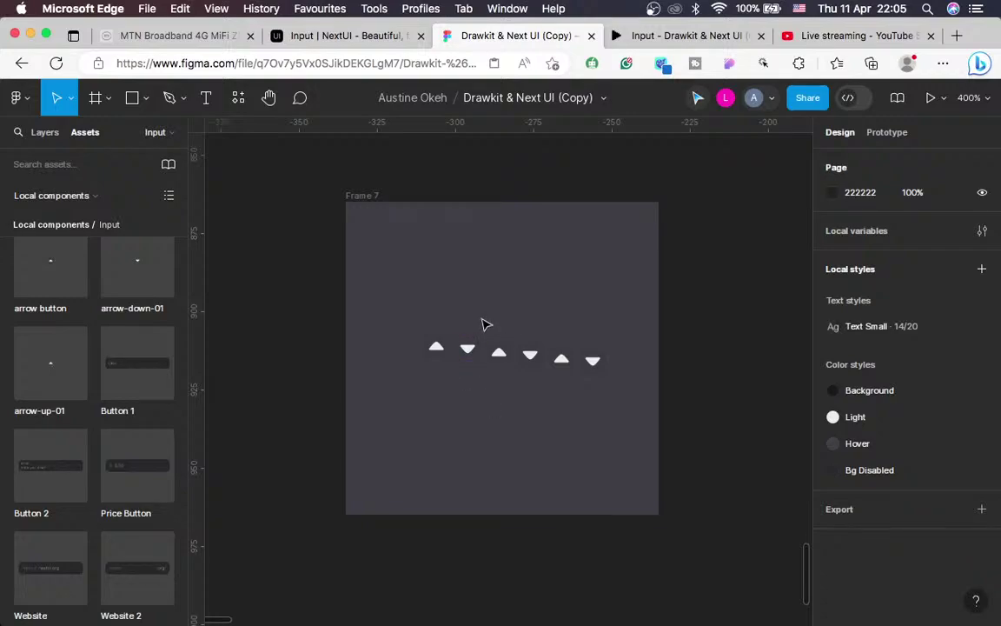
Switch to OBS to read the live chat, and return to the design file in the browser
scroll(485, 324, right, 10)
scroll(485, 324, left, 10)
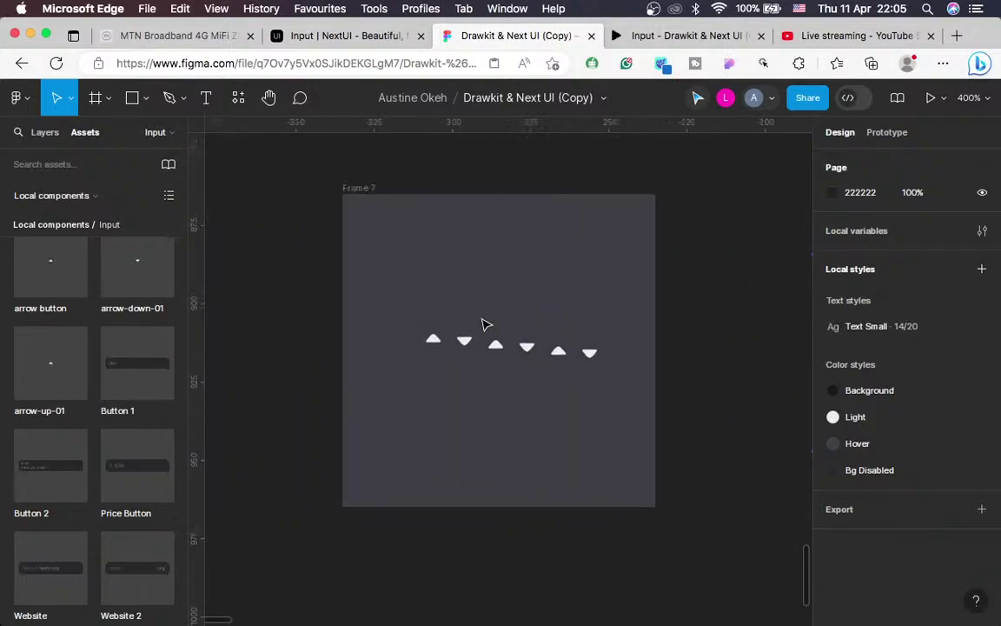
key(ctrl+Left)
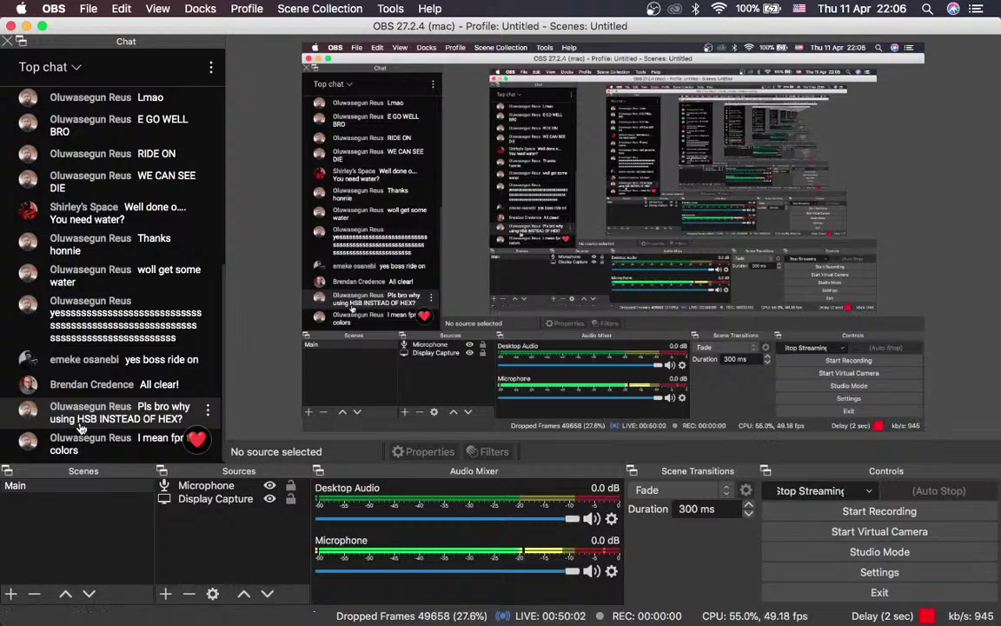
key(ctrl+Left)
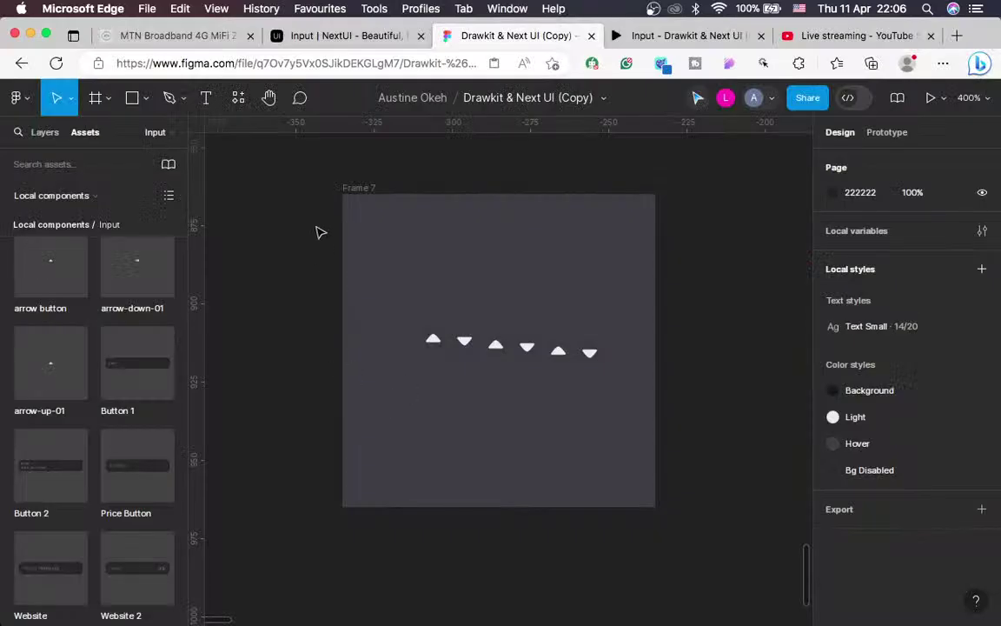
Open Frame 7's fill color and switch its color format to Hex
click(354, 188)
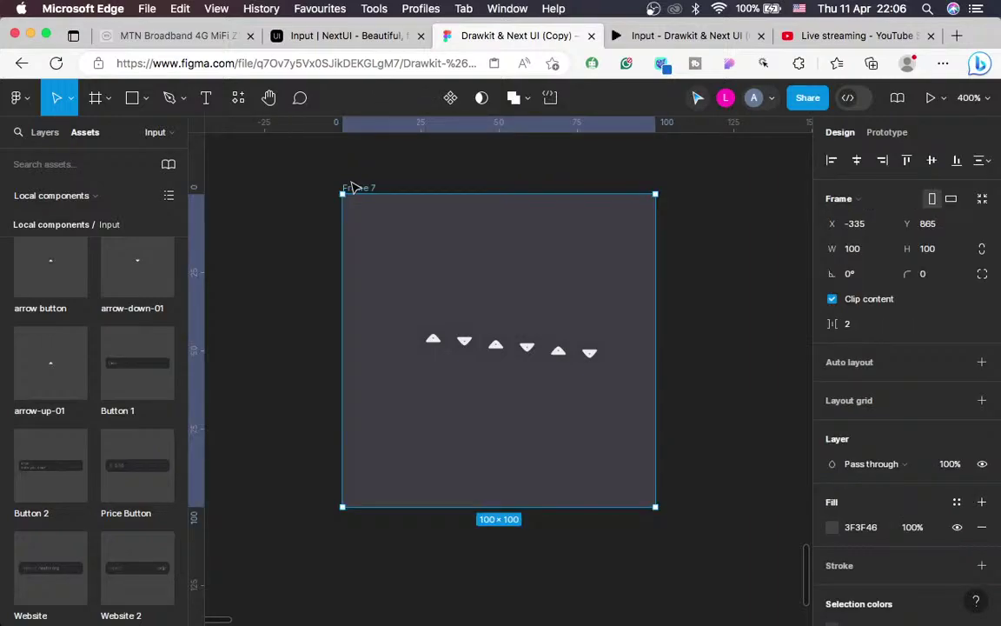
click(831, 527)
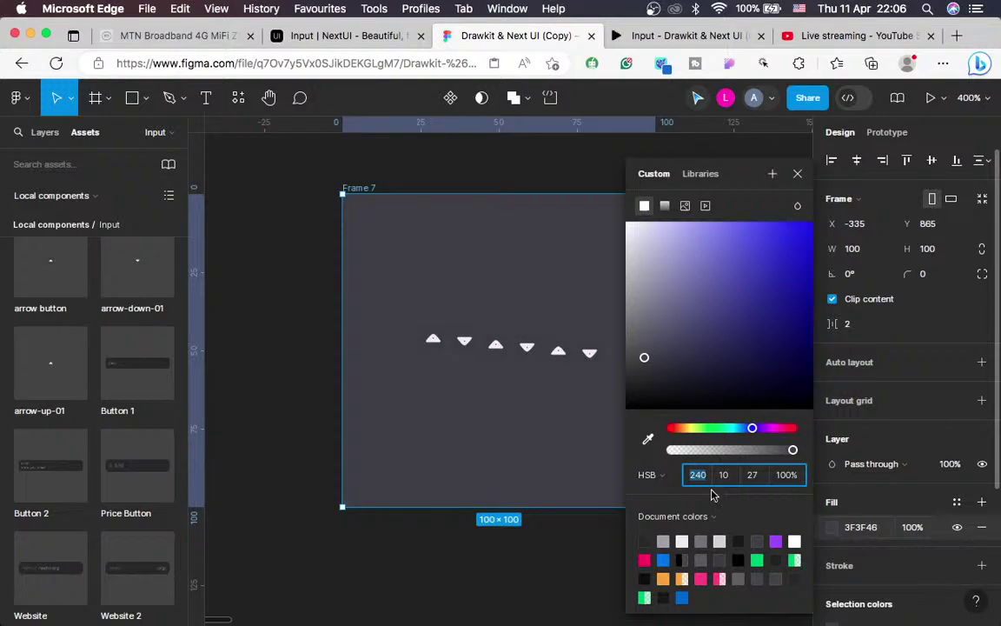
click(652, 475)
click(639, 426)
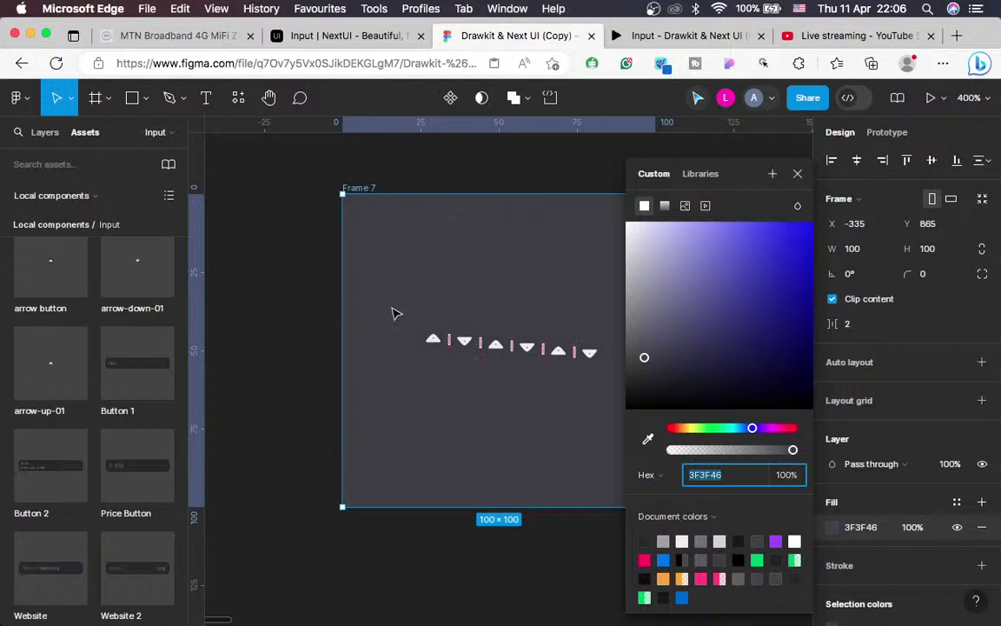
Try several shades for Frame 7's fill and set it to the dark purple 404078
drag(658, 352, 740, 313)
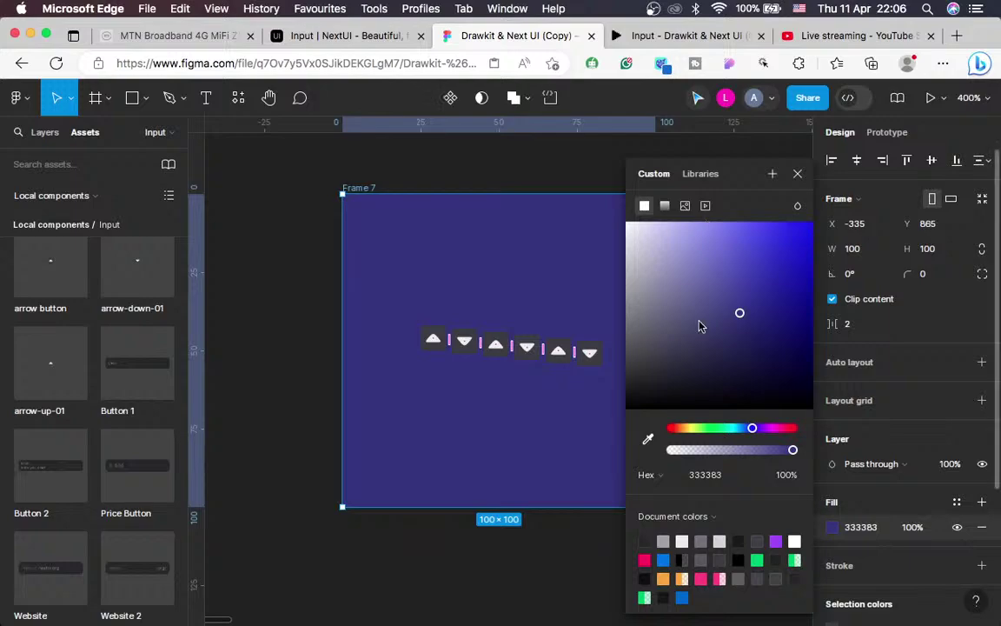
click(671, 316)
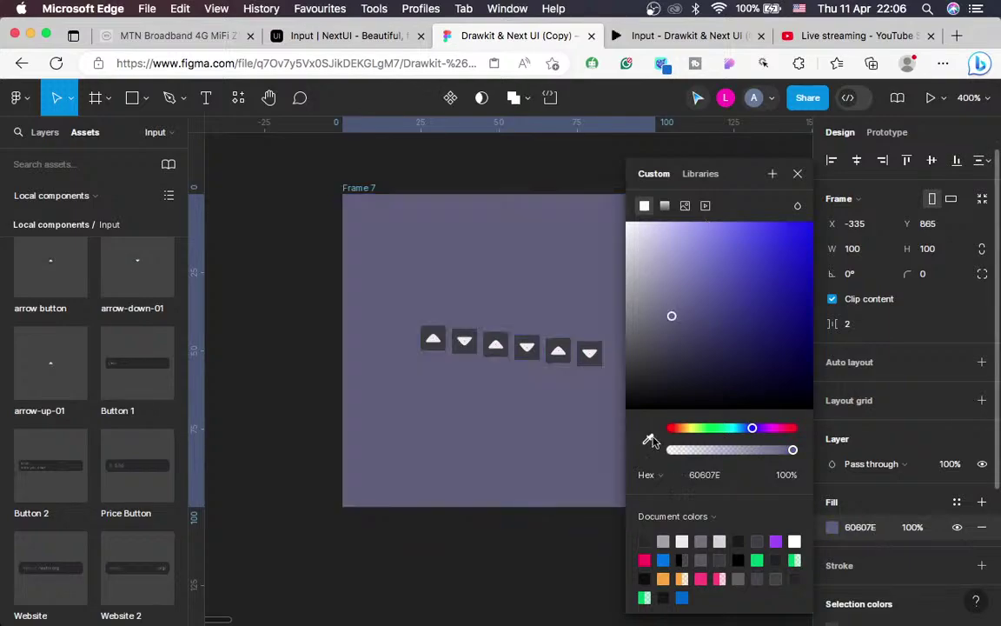
click(652, 474)
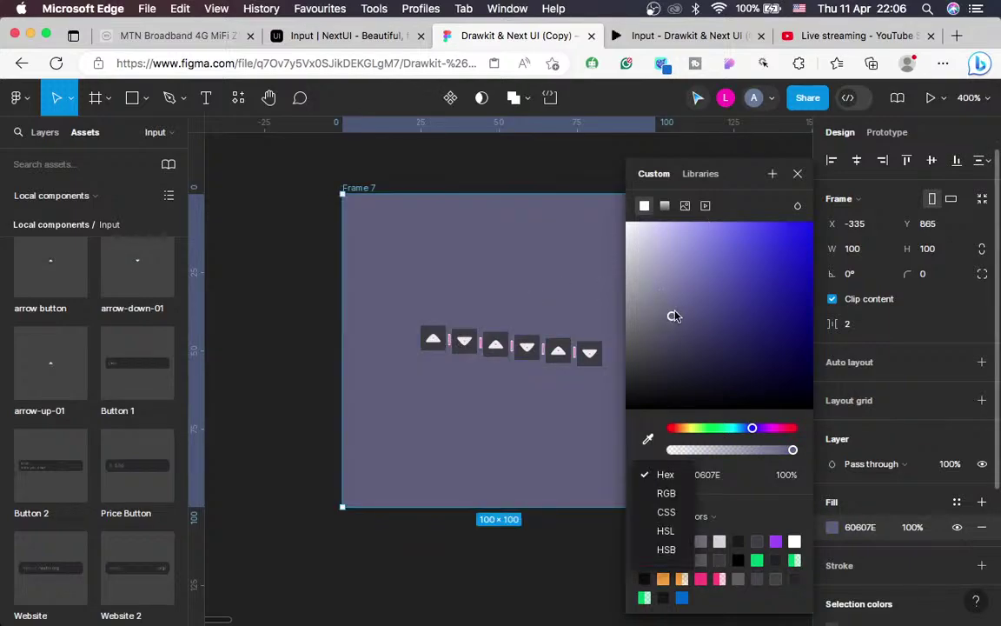
click(722, 328)
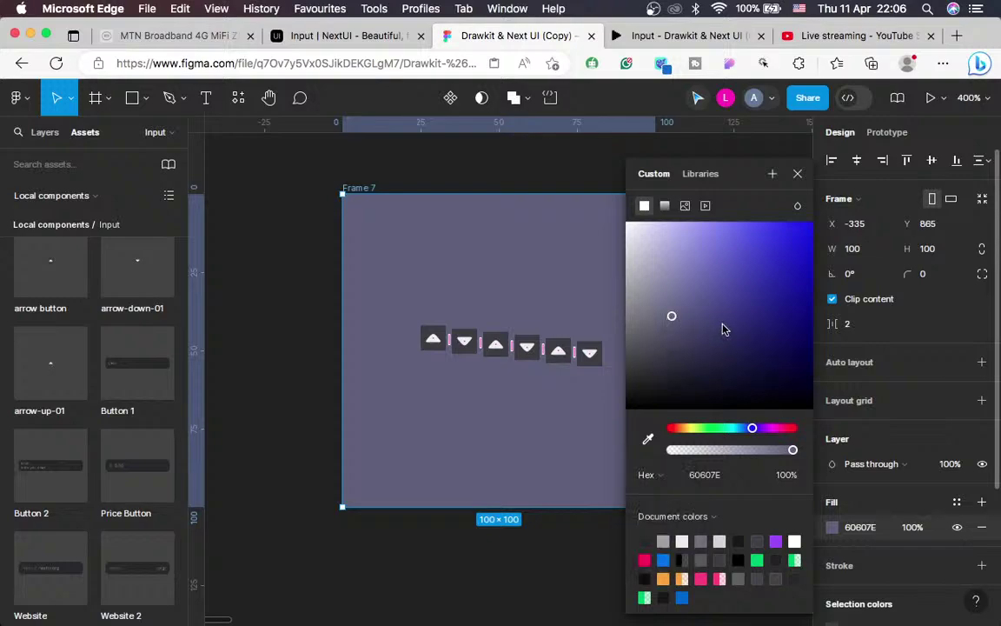
drag(670, 317, 713, 322)
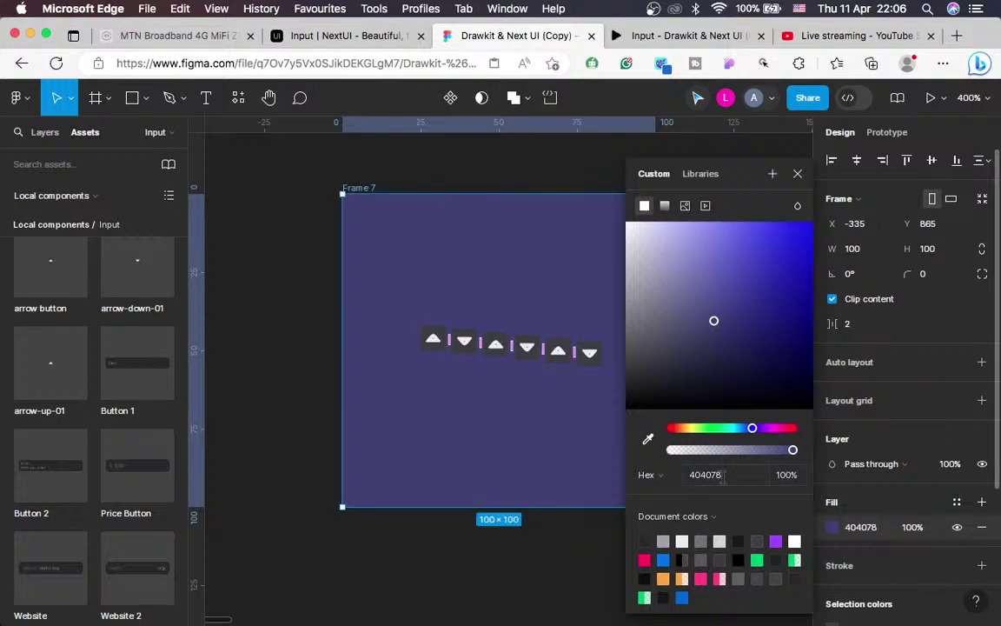
Duplicate Frame 7 and place the copy directly below the original at X -335, Y 973
key(minus)
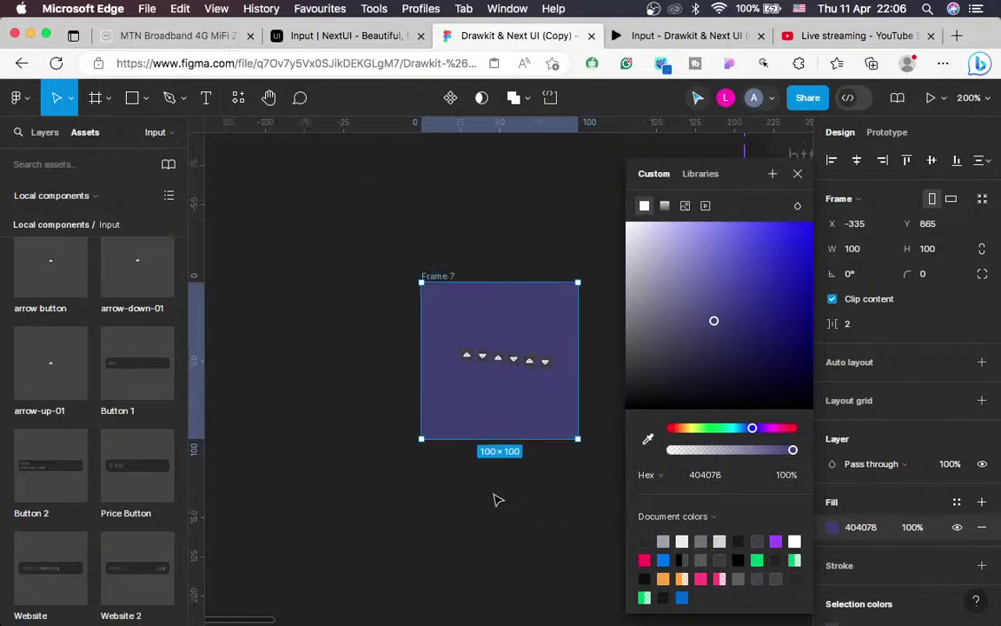
scroll(496, 496, right, 3)
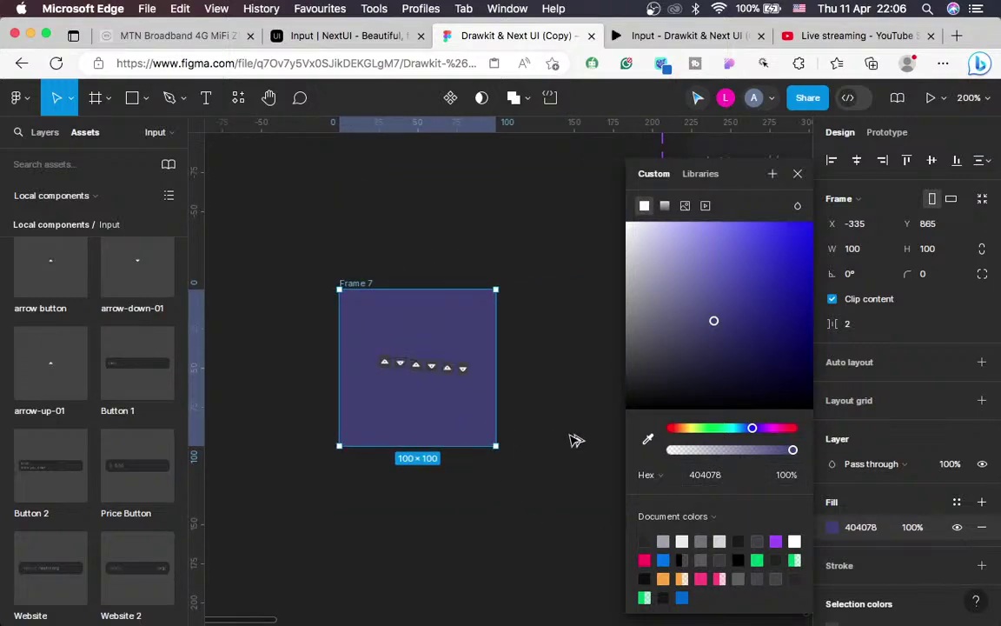
key(super+d)
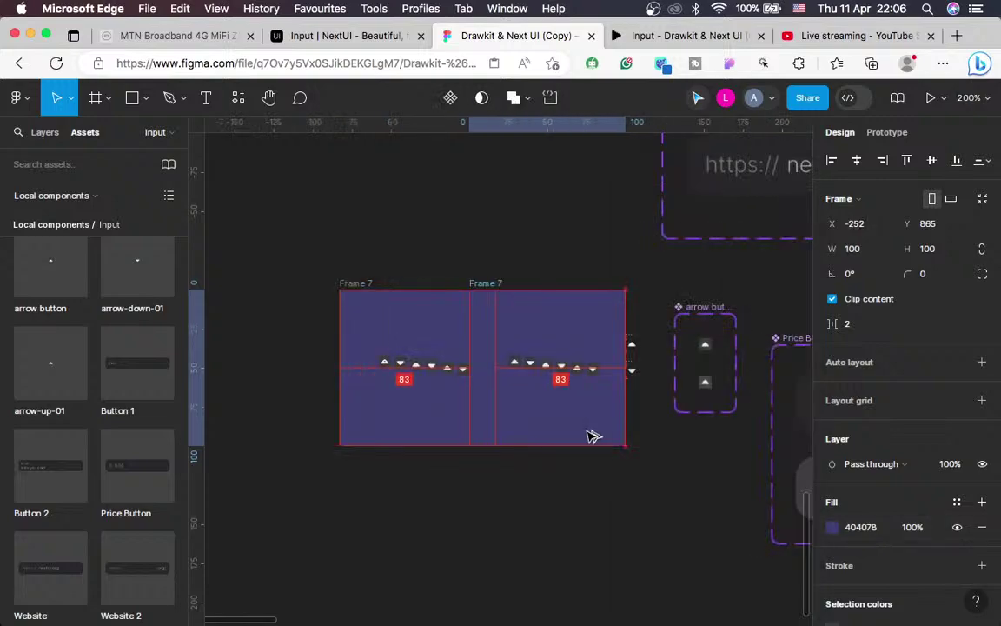
drag(594, 437, 458, 597)
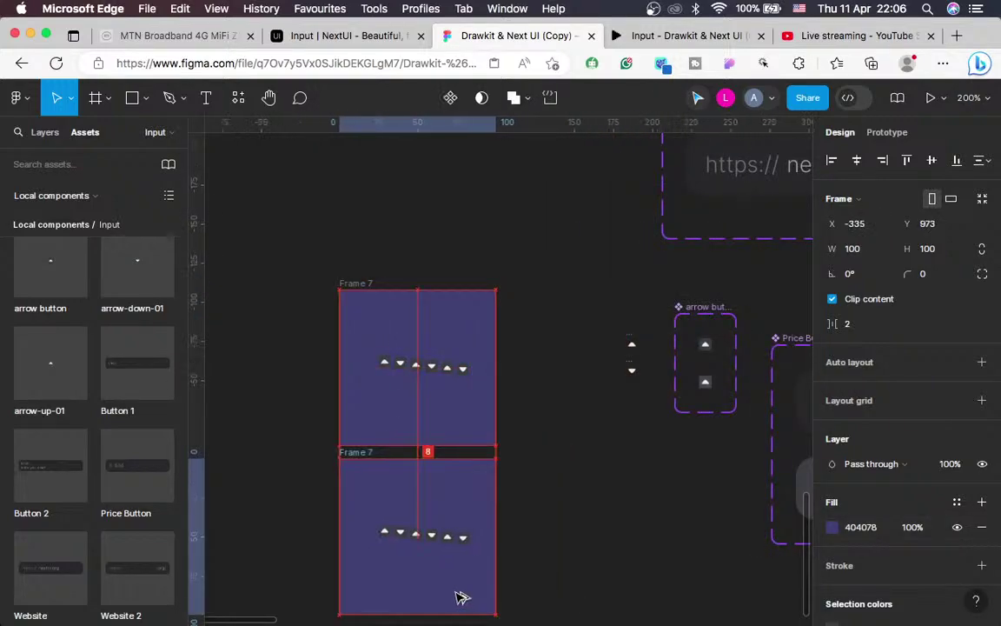
scroll(603, 516, down, 3)
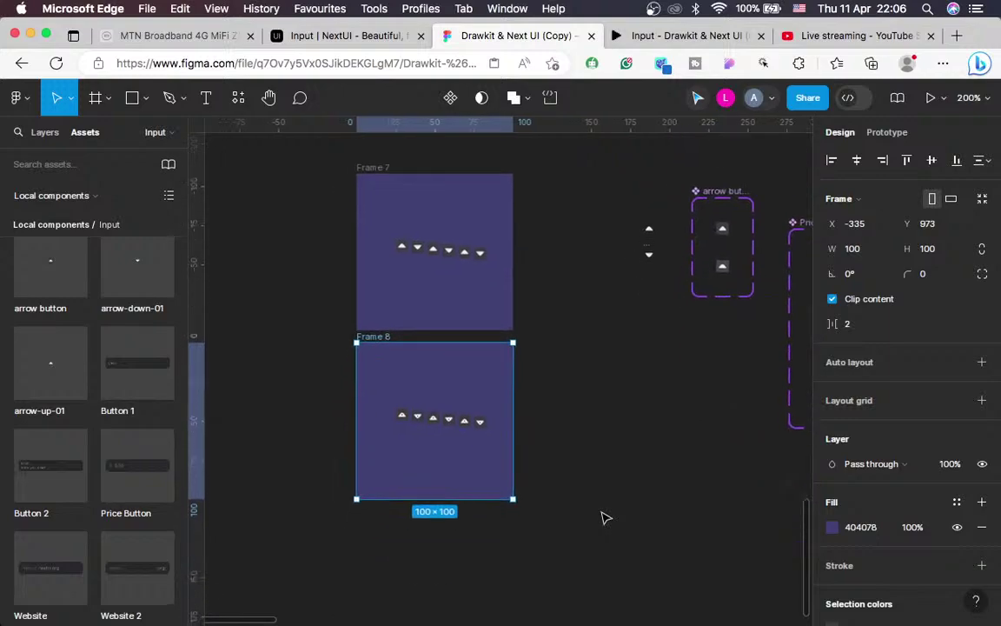
click(524, 375)
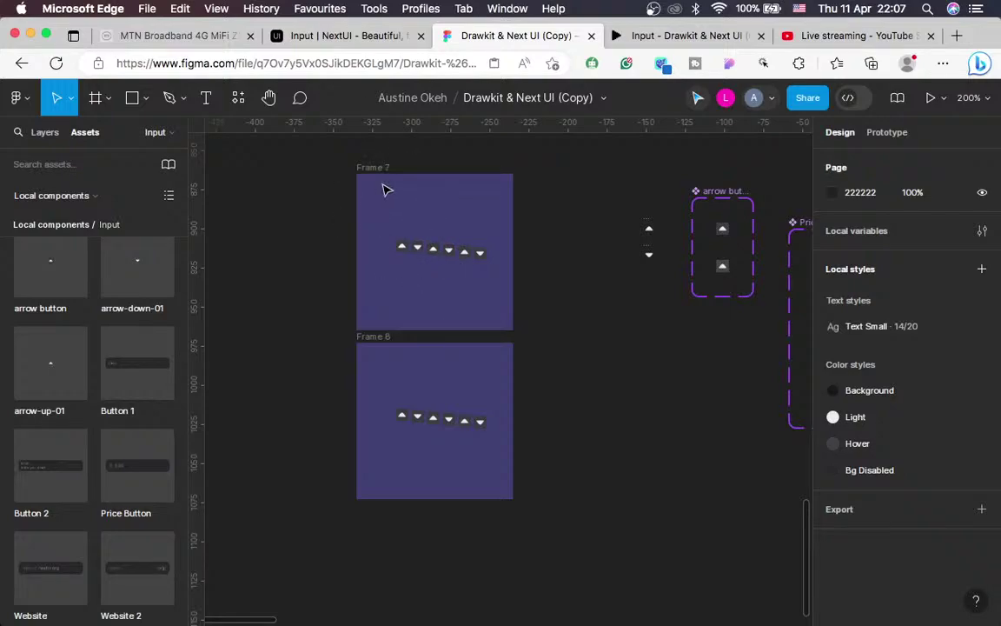
Change the fill of Frame 8 to the light lavender B8B8E6
click(370, 346)
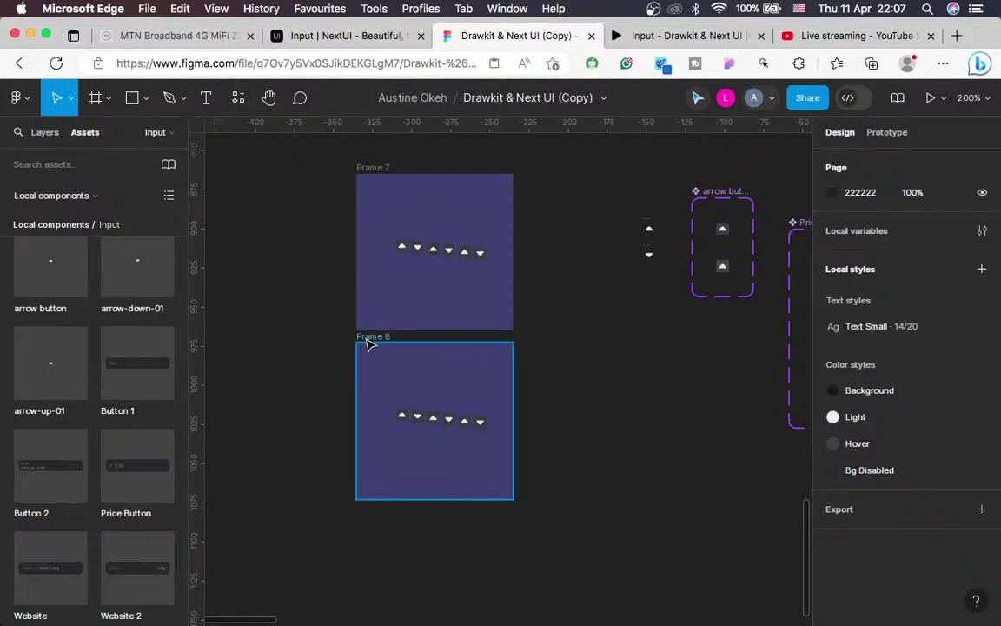
scroll(913, 368, down, 1)
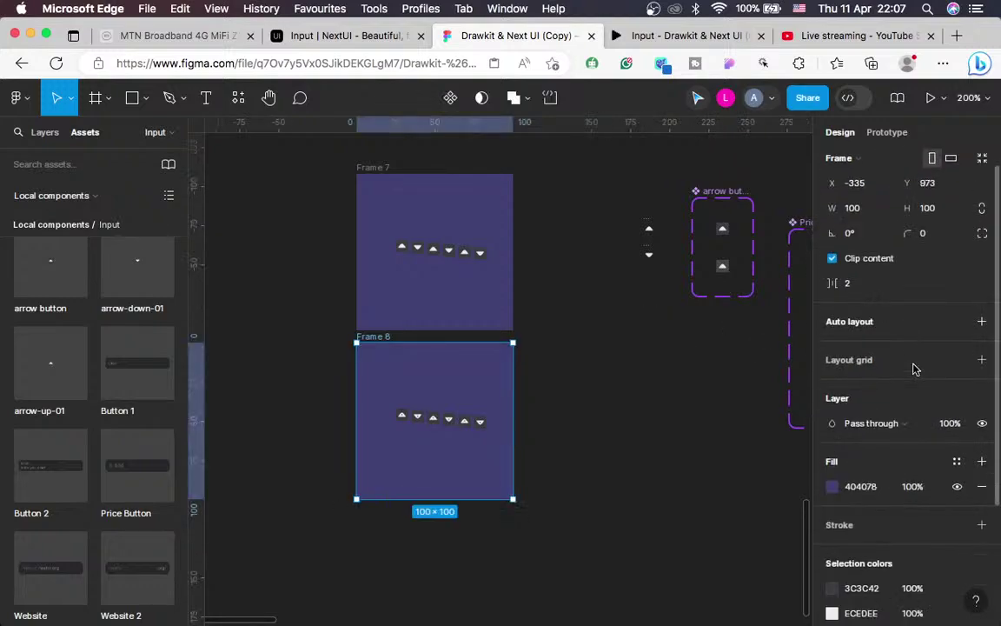
scroll(912, 368, down, 3)
click(832, 380)
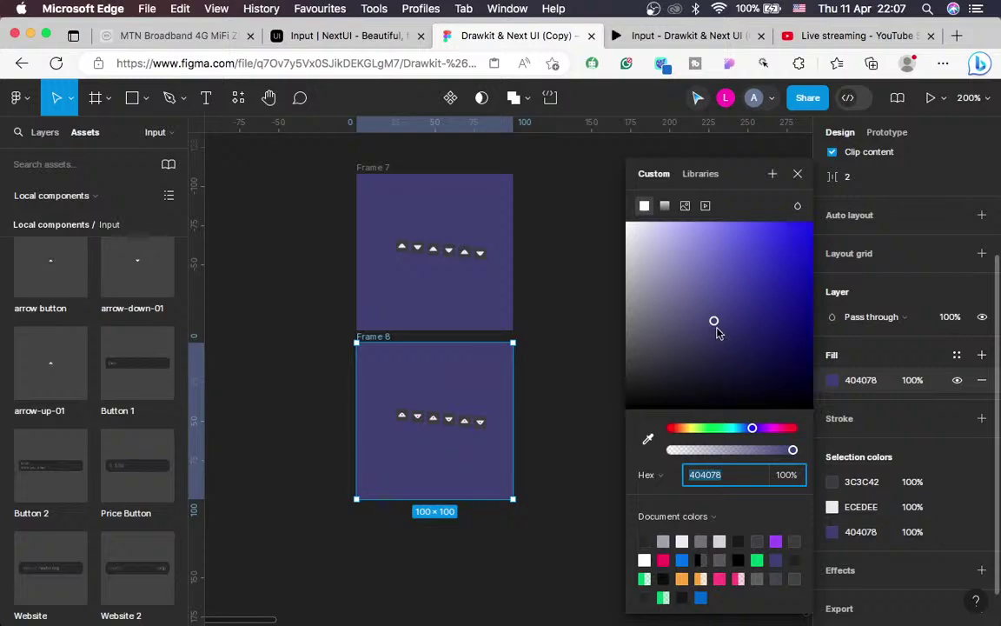
drag(713, 324, 663, 240)
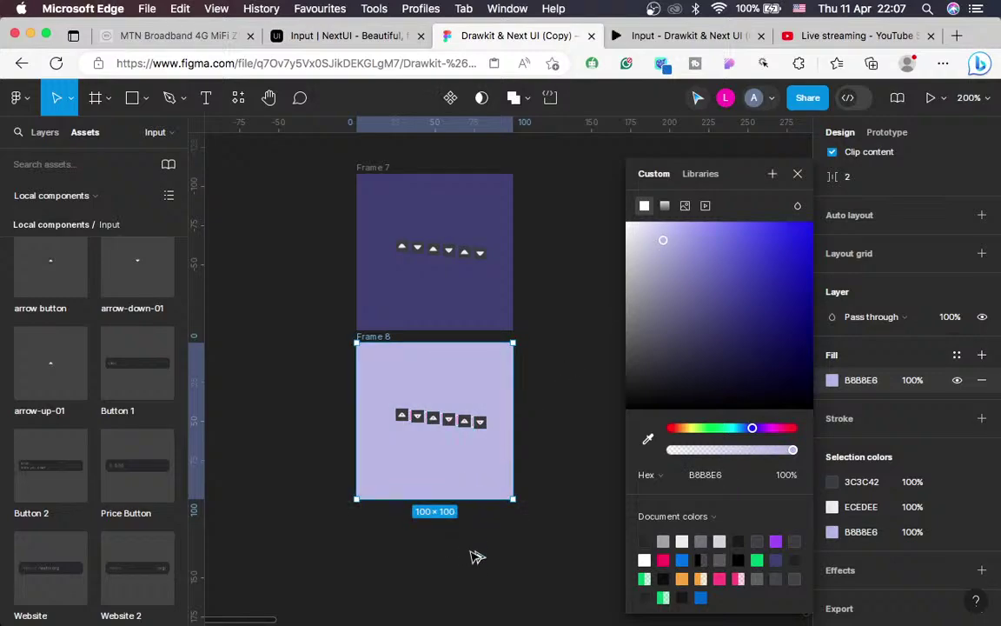
Duplicate Frame 8 directly below itself and change the copy's fill to the near-black navy 111121
drag(477, 575, 468, 453)
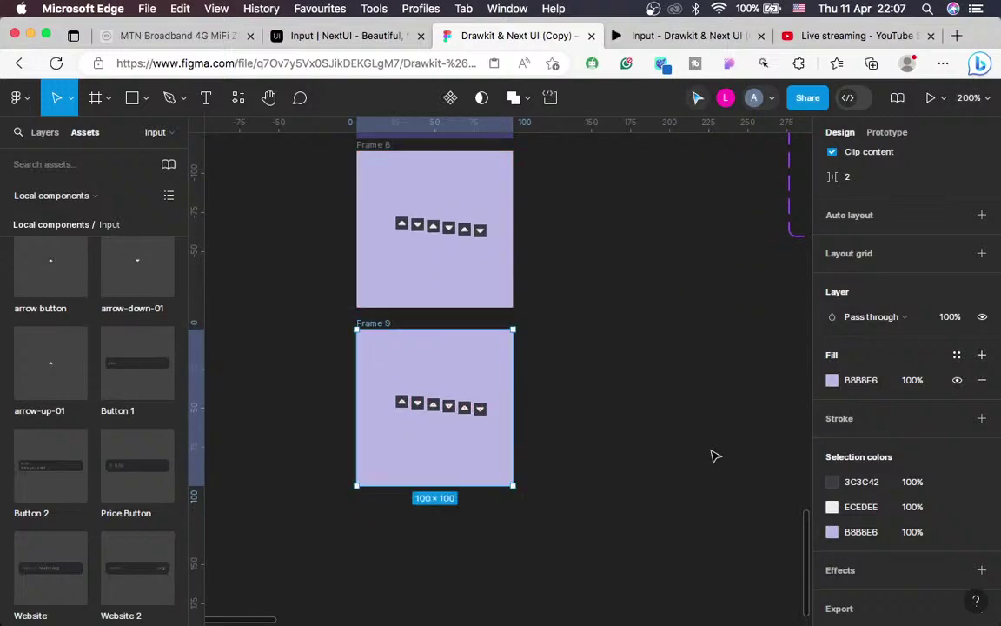
click(832, 383)
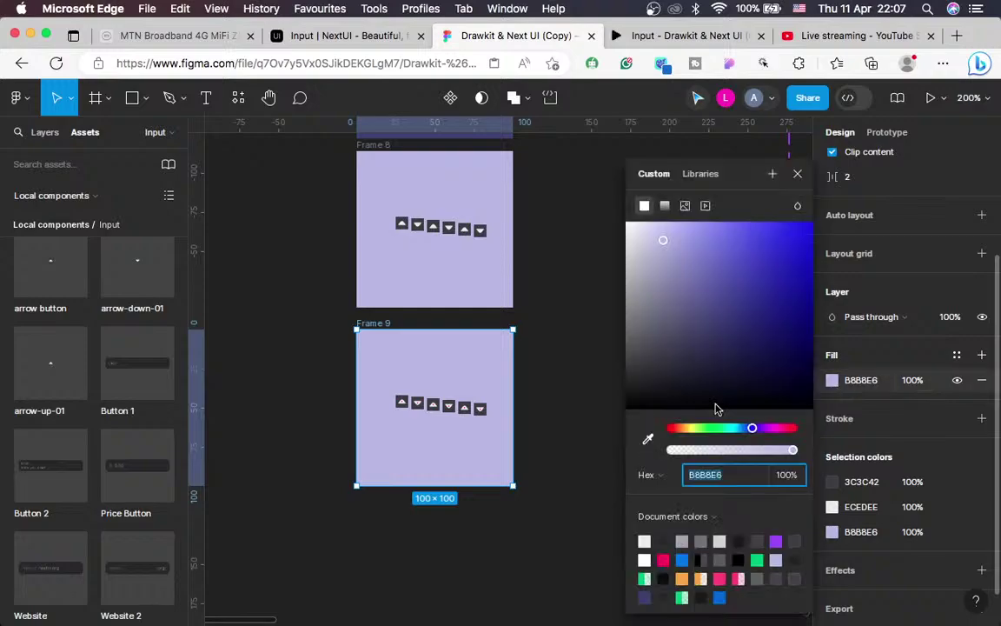
mouse_move(716, 404)
mouse_down()
mouse_move(722, 328)
mouse_move(719, 392)
mouse_up()
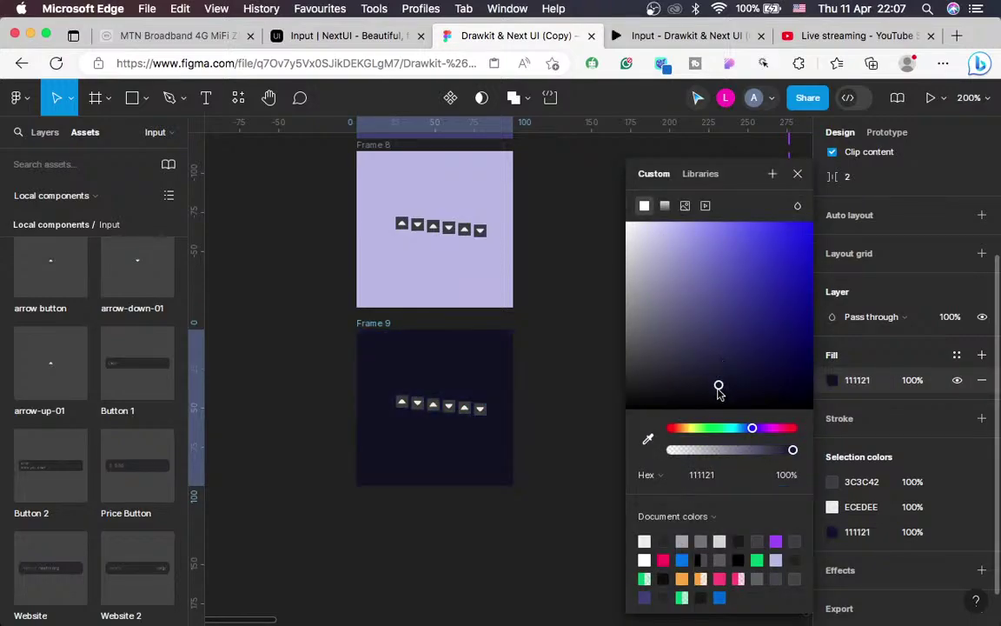
click(557, 345)
Open Frame 8's fill color and switch its color format from Hex to HSB
key(shift+0)
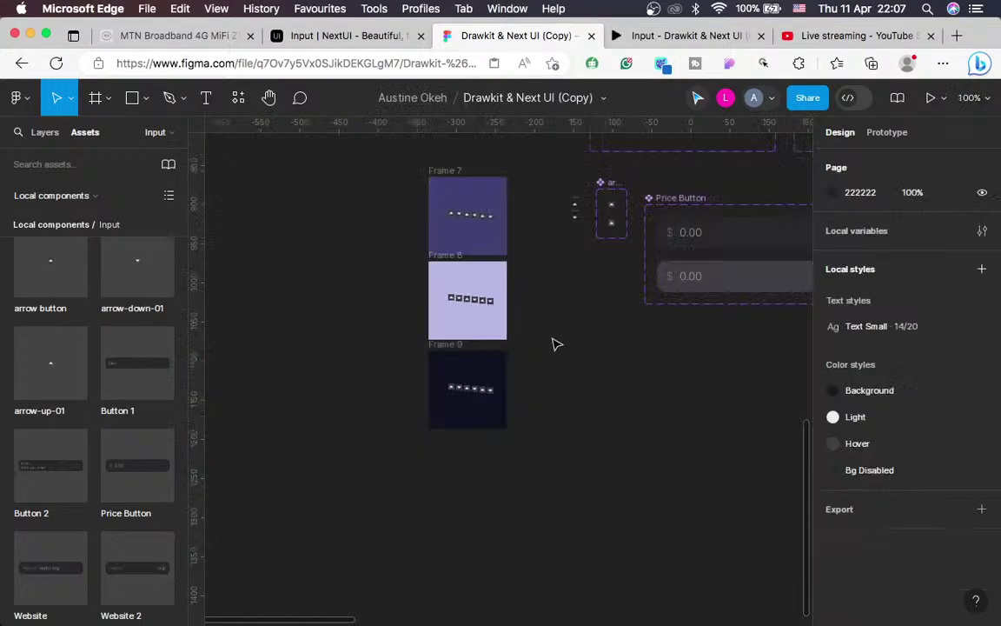
key(super+equal)
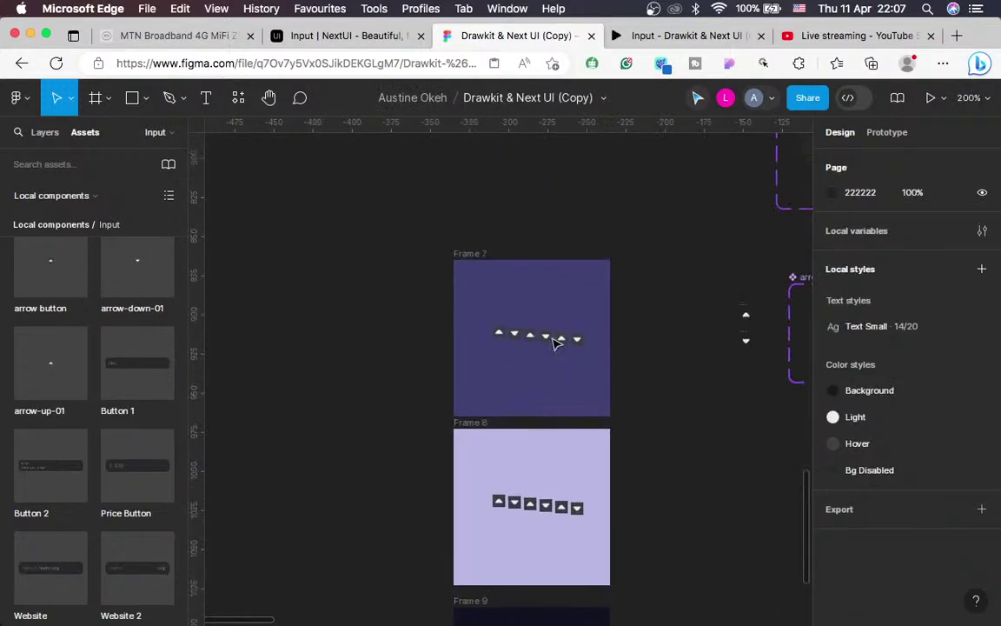
scroll(552, 340, down, 3)
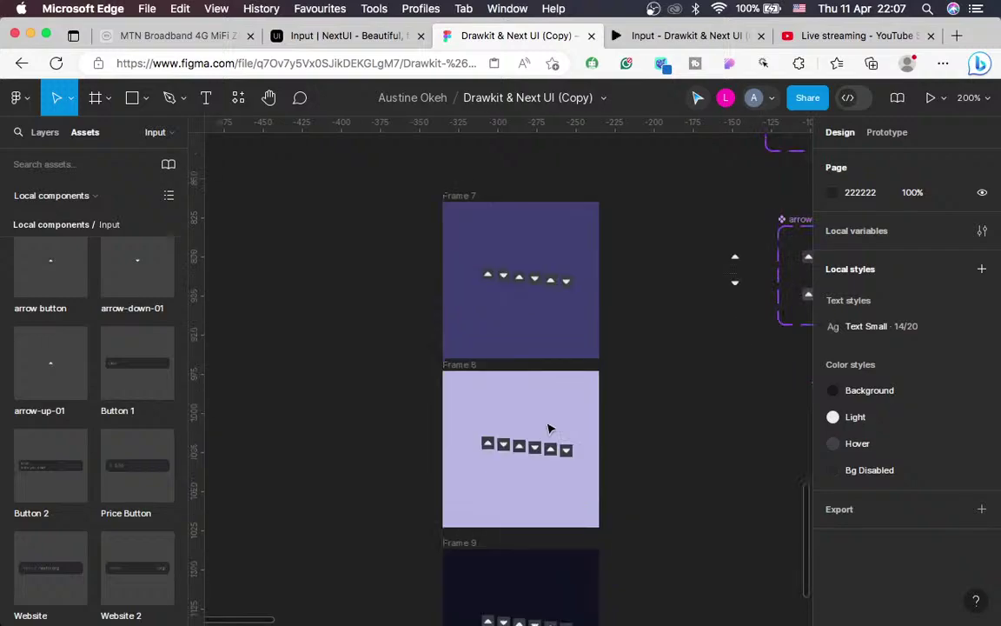
click(451, 364)
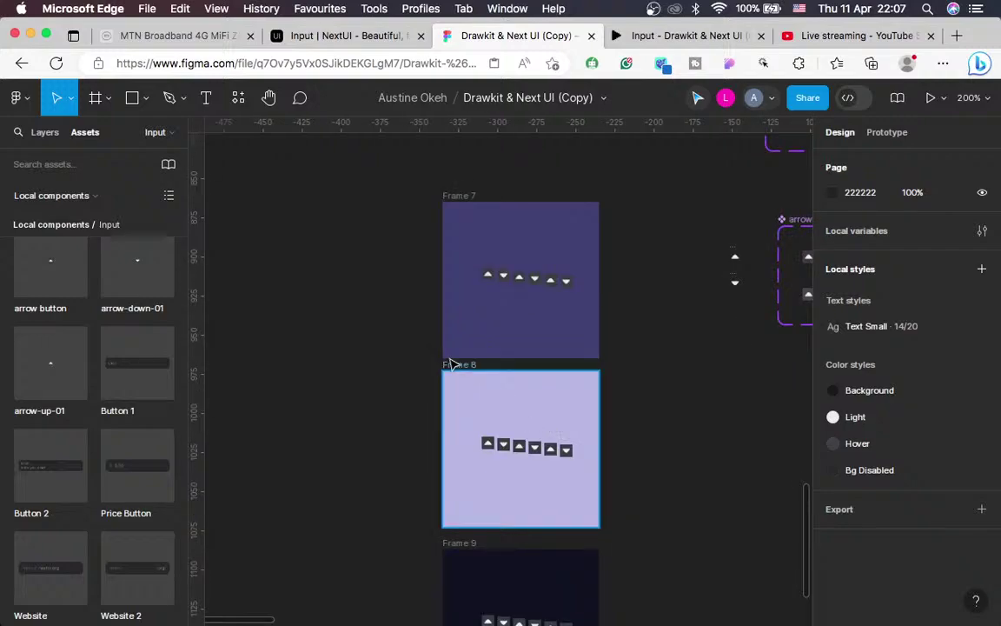
click(832, 379)
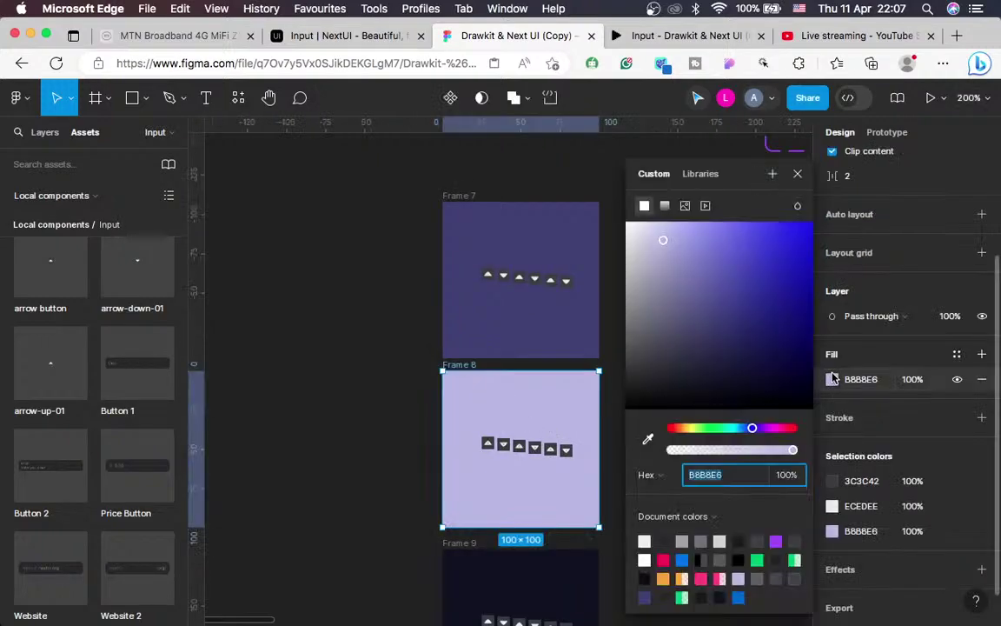
click(653, 475)
click(654, 496)
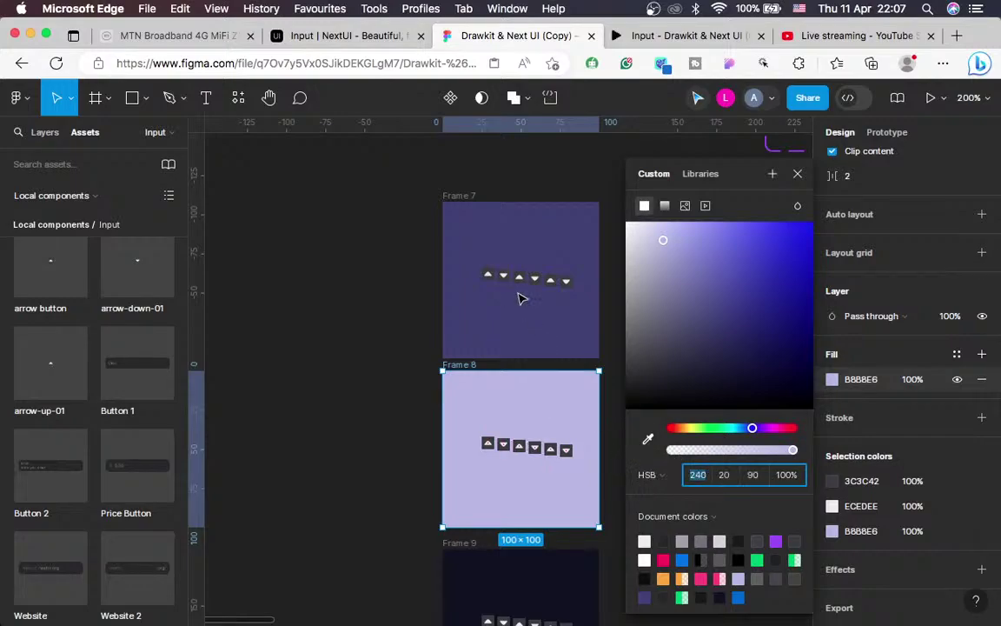
key(Escape)
key(Escape)
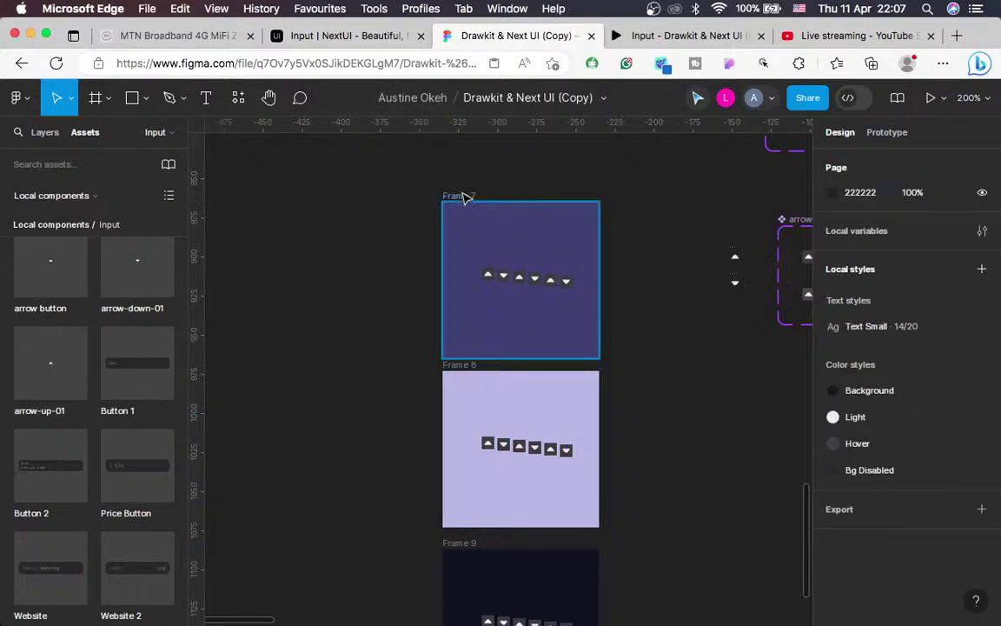
Open Frame 7's fill color and examine its HSB values
click(465, 196)
click(832, 446)
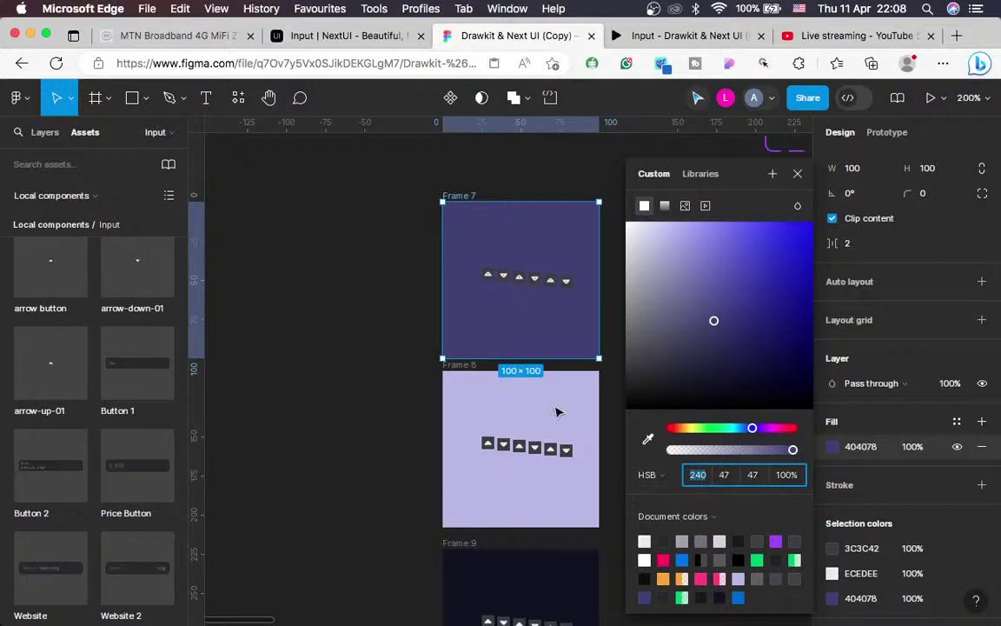
click(439, 360)
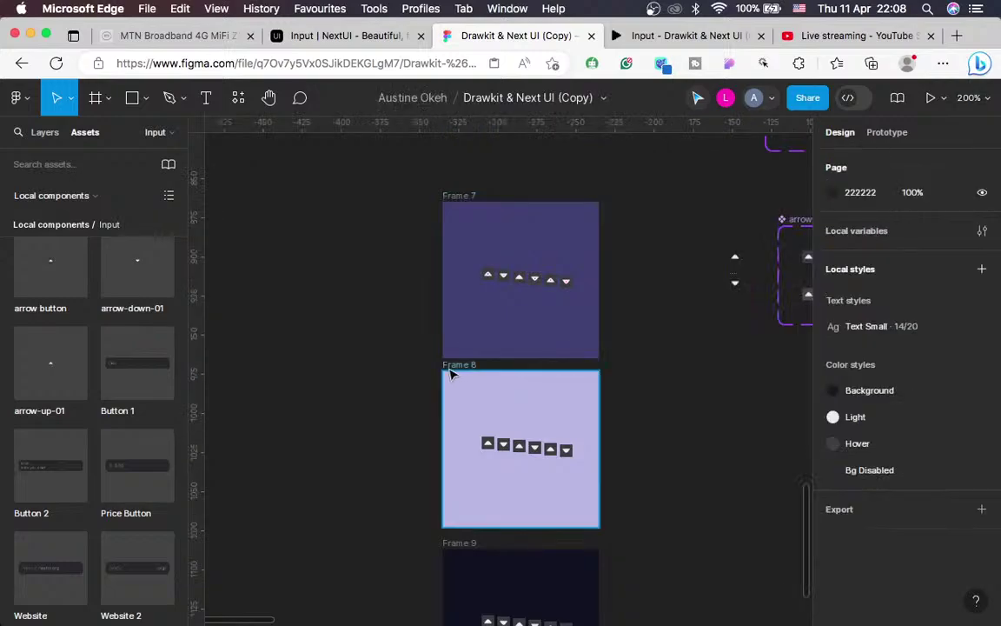
Set Frame 8's fill saturation to 10 and its brightness to 88
click(450, 374)
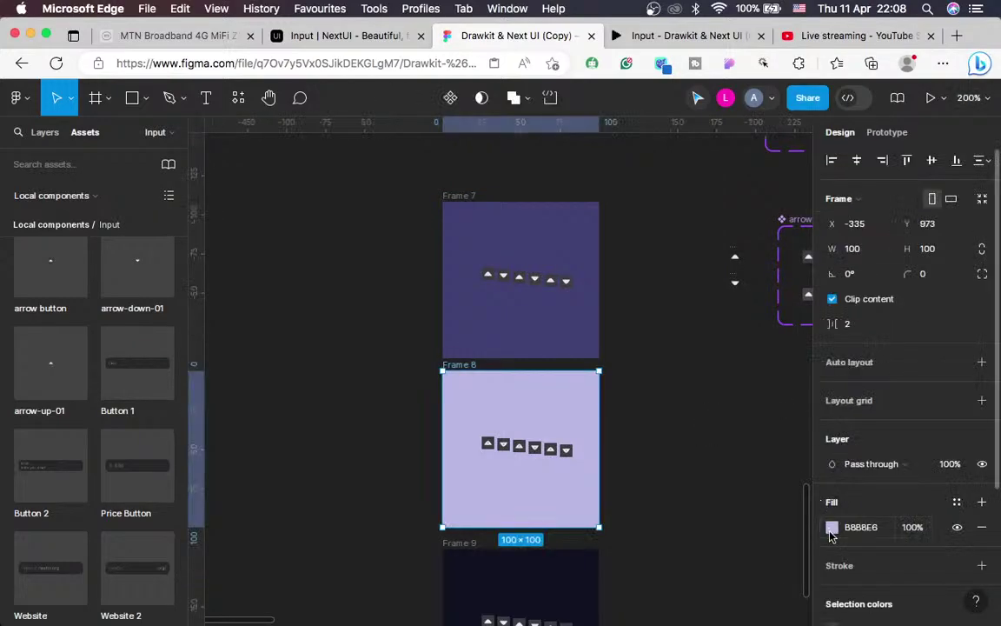
click(830, 528)
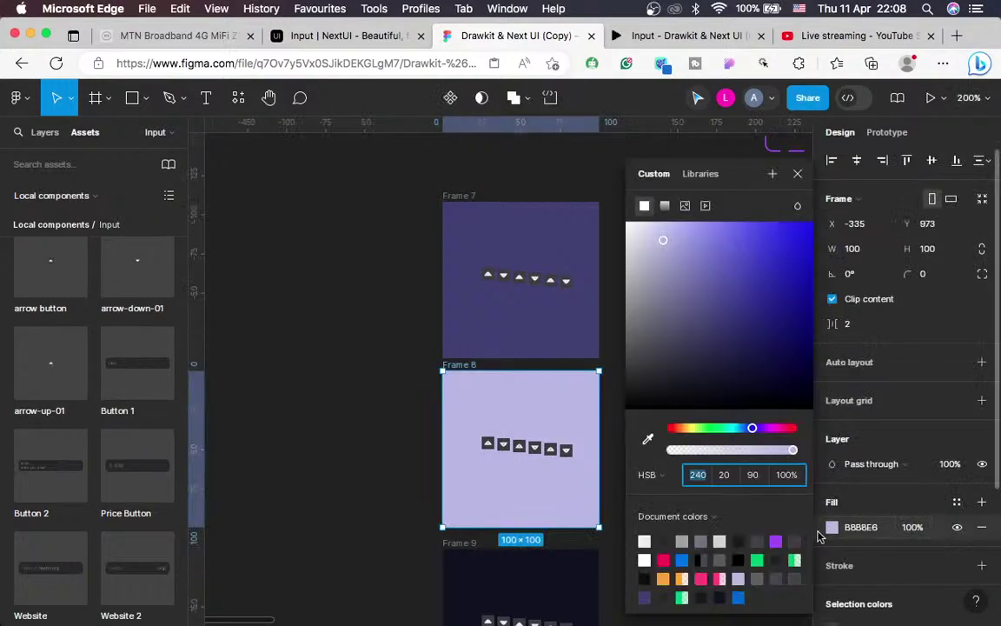
click(723, 476)
click(725, 476)
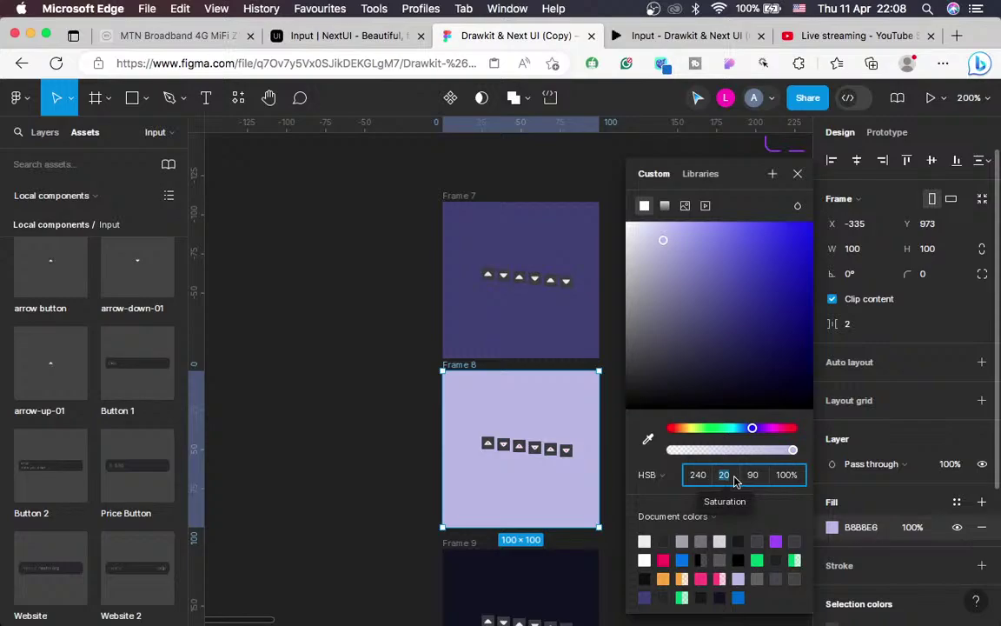
text(10)
key(Return)
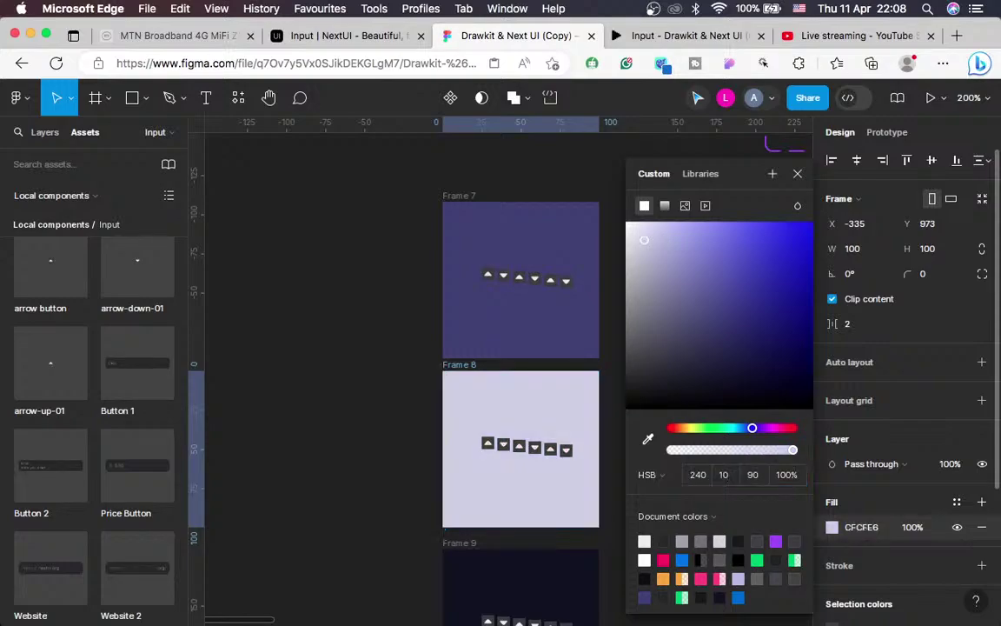
click(754, 474)
text(88)
key(Return)
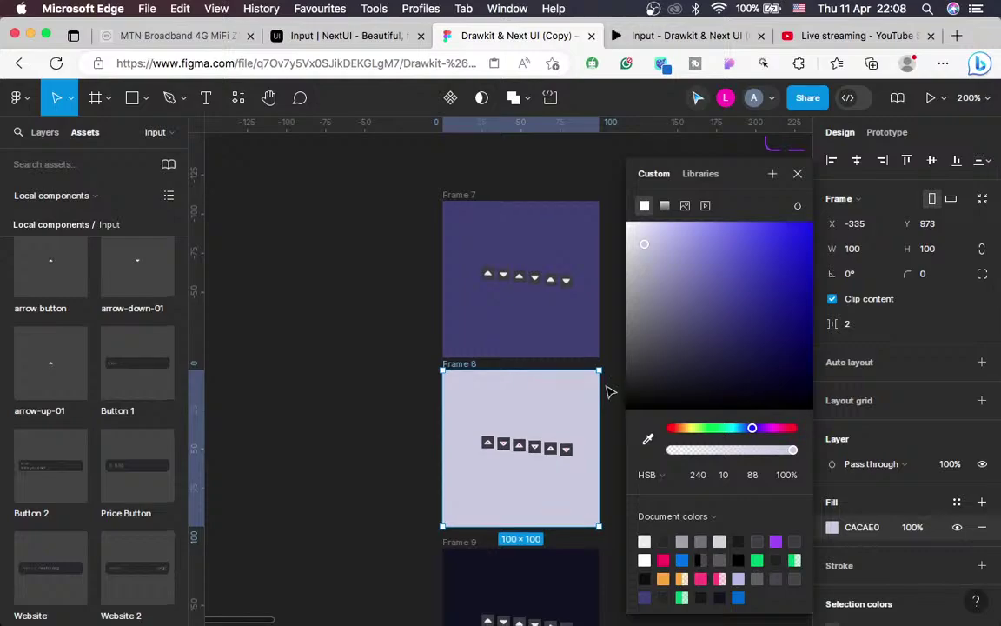
scroll(610, 392, down, 4)
key(Escape)
key(Escape)
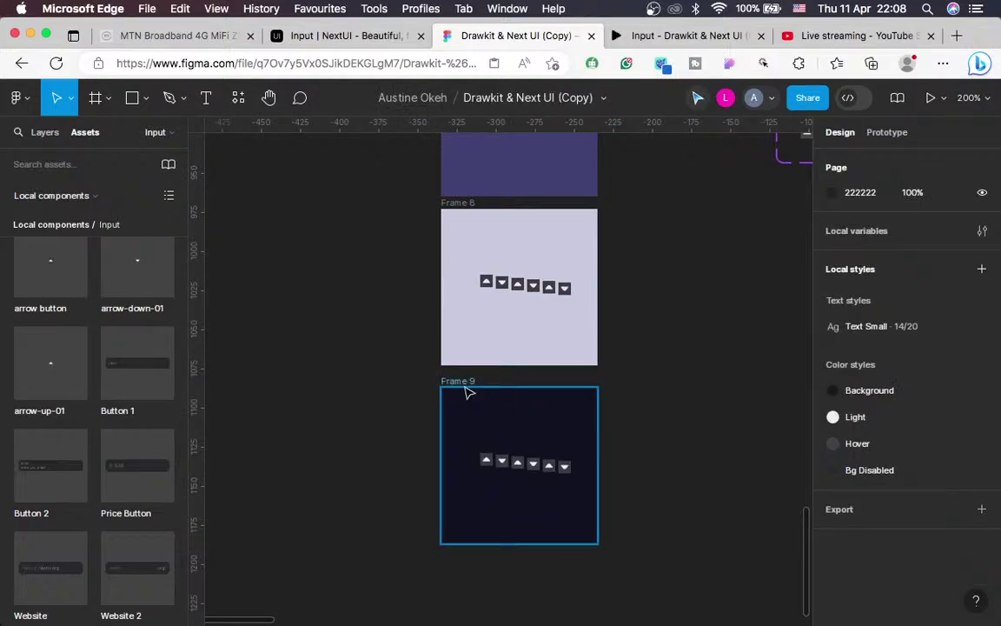
Set Frame 9's fill saturation to 70, trying brightness 5 and settling on 8
click(468, 393)
click(832, 419)
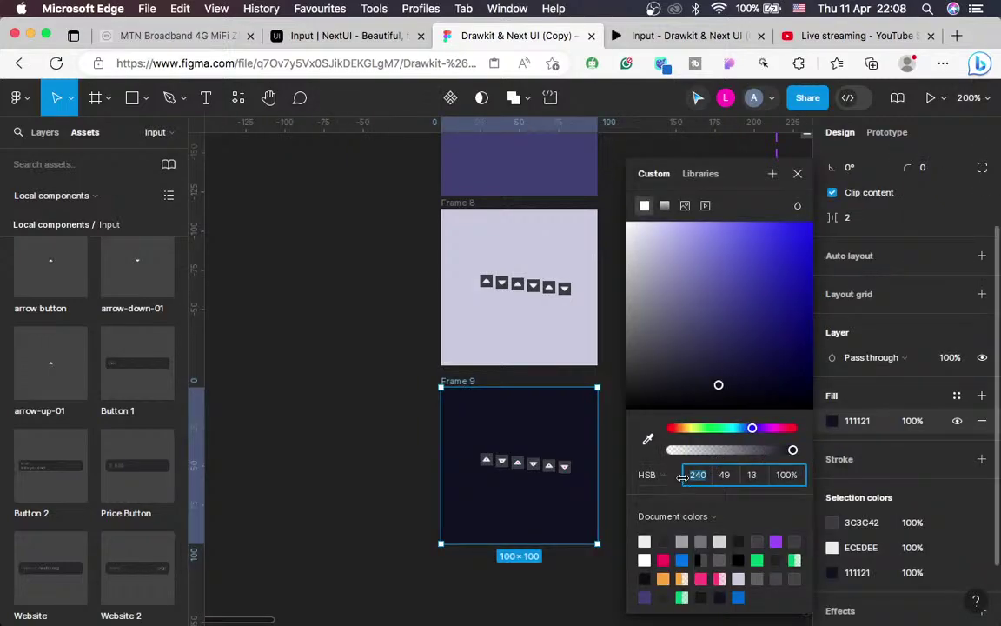
click(728, 475)
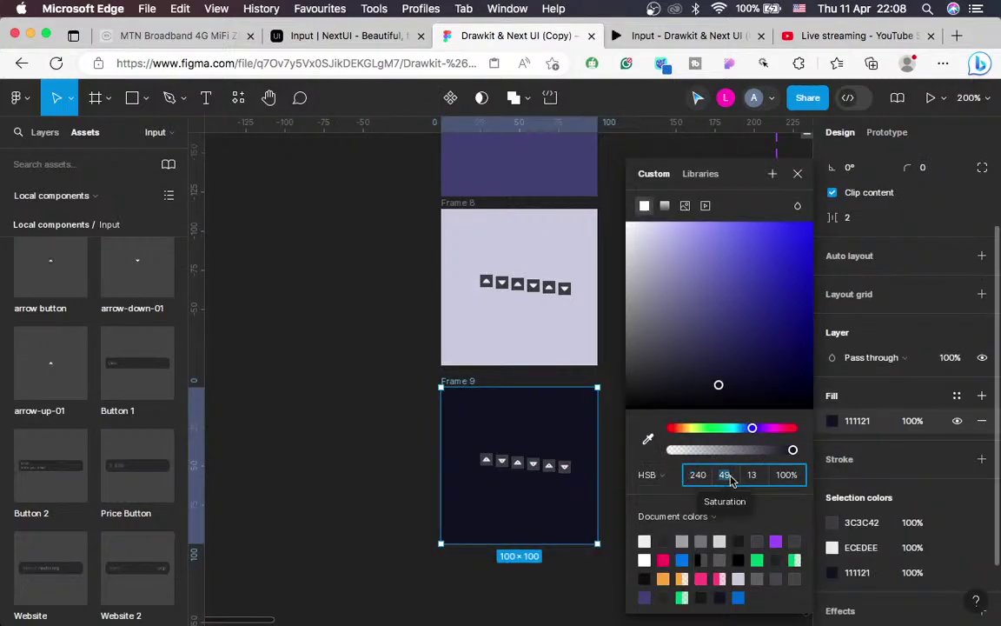
text(70)
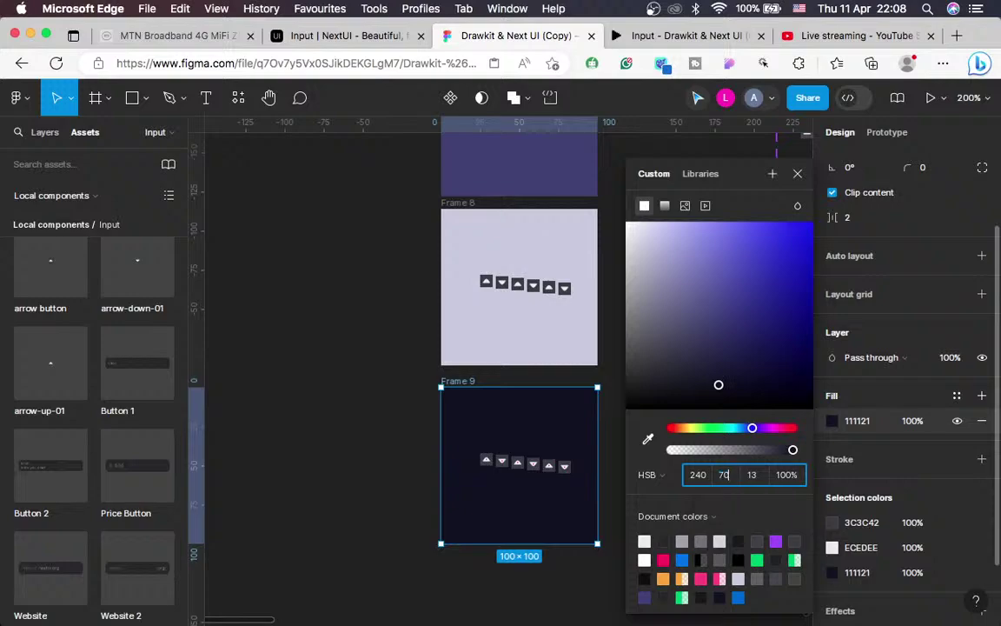
key(Tab)
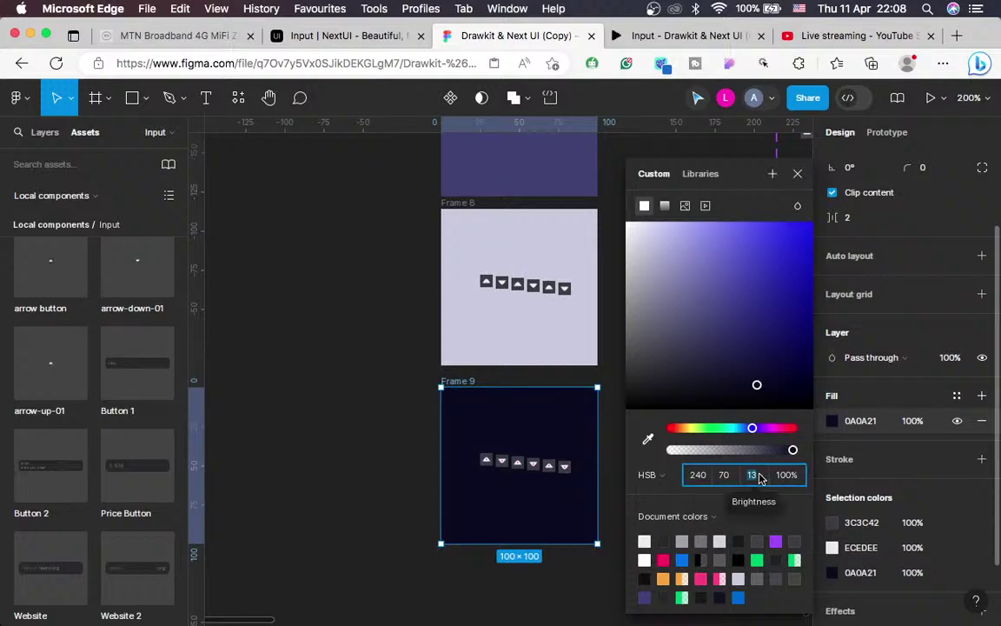
text(5)
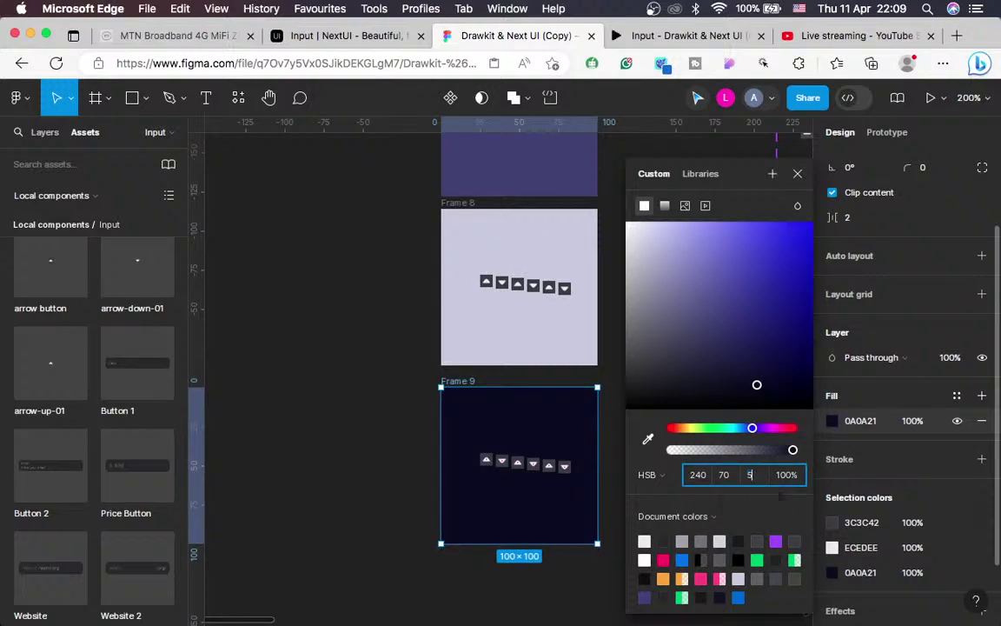
key(Return)
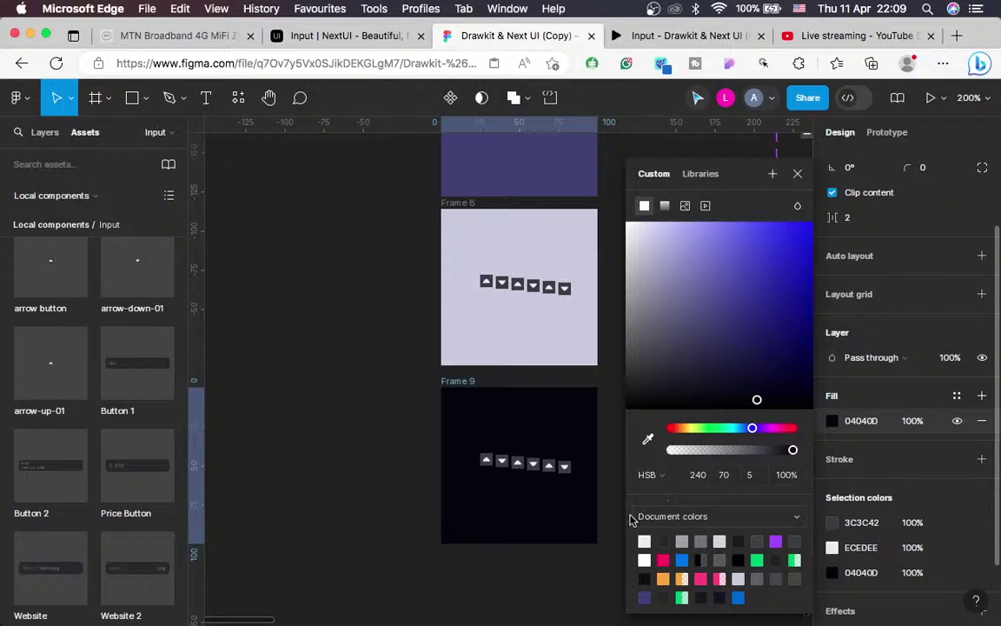
click(749, 475)
text(8)
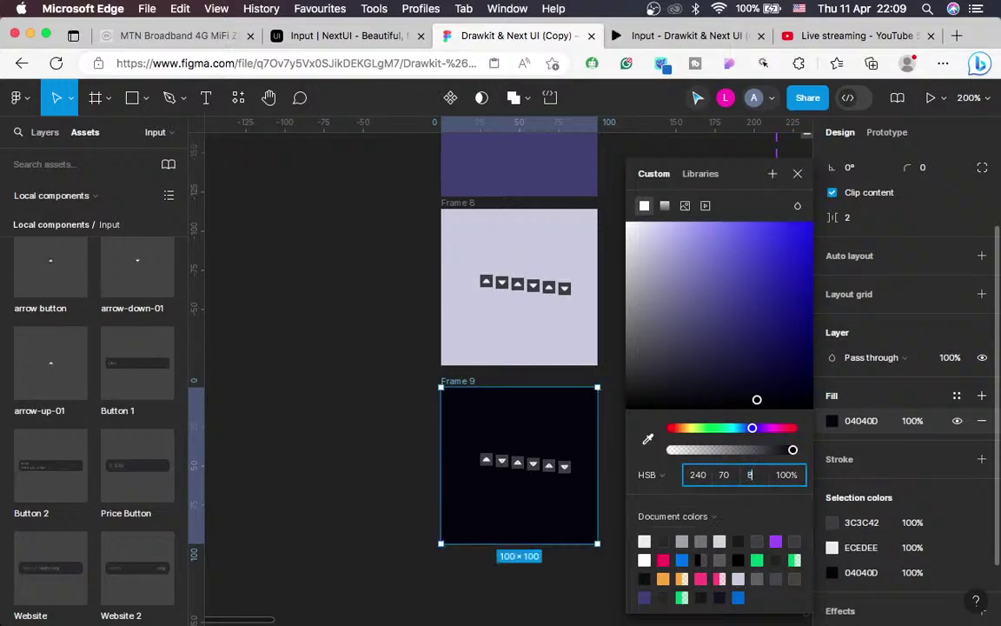
key(Return)
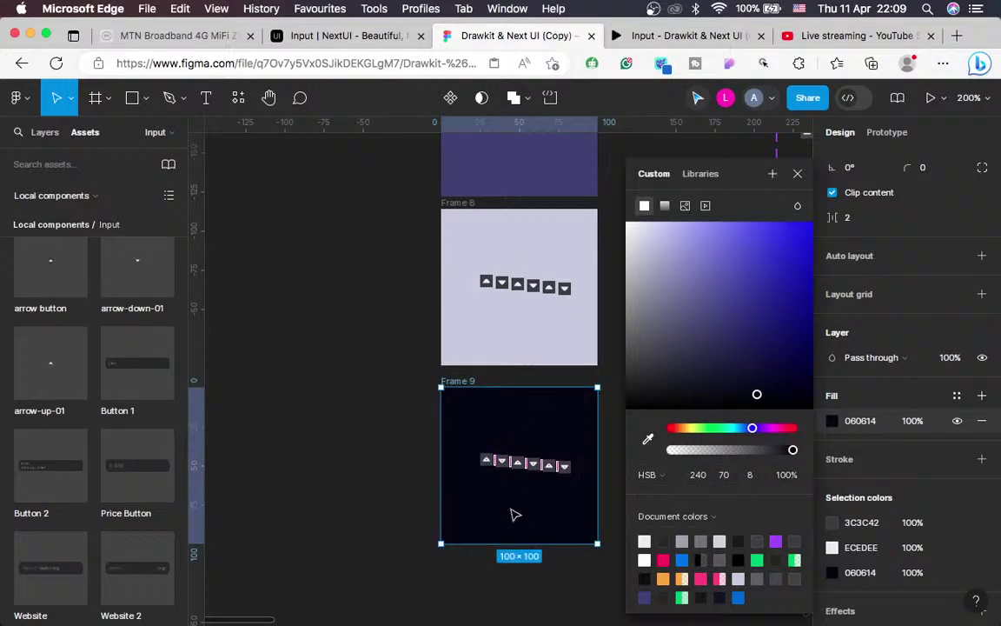
scroll(514, 512, up, 5)
scroll(514, 515, down, 5)
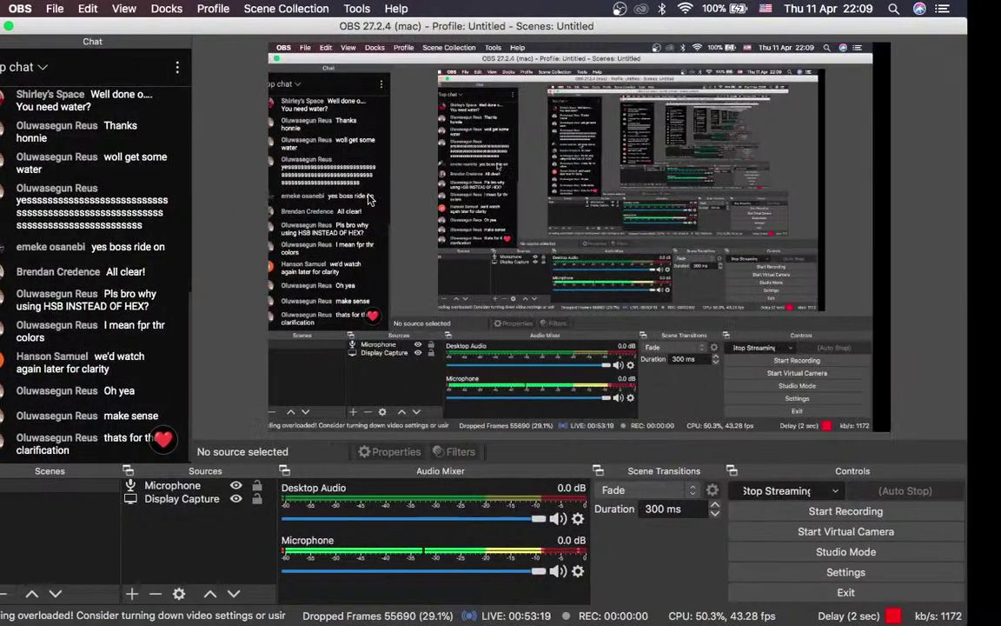
Switch back to Figma and delete the three sample frames, Frame 7, Frame 8 and Frame 9
key(ctrl+Right)
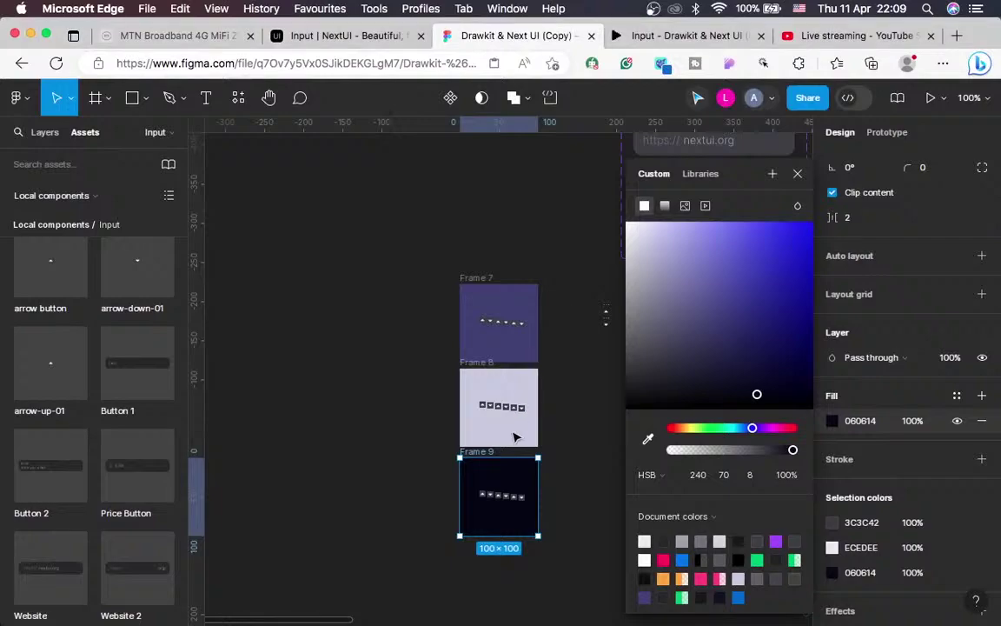
key(minus)
key(plus)
key(plus)
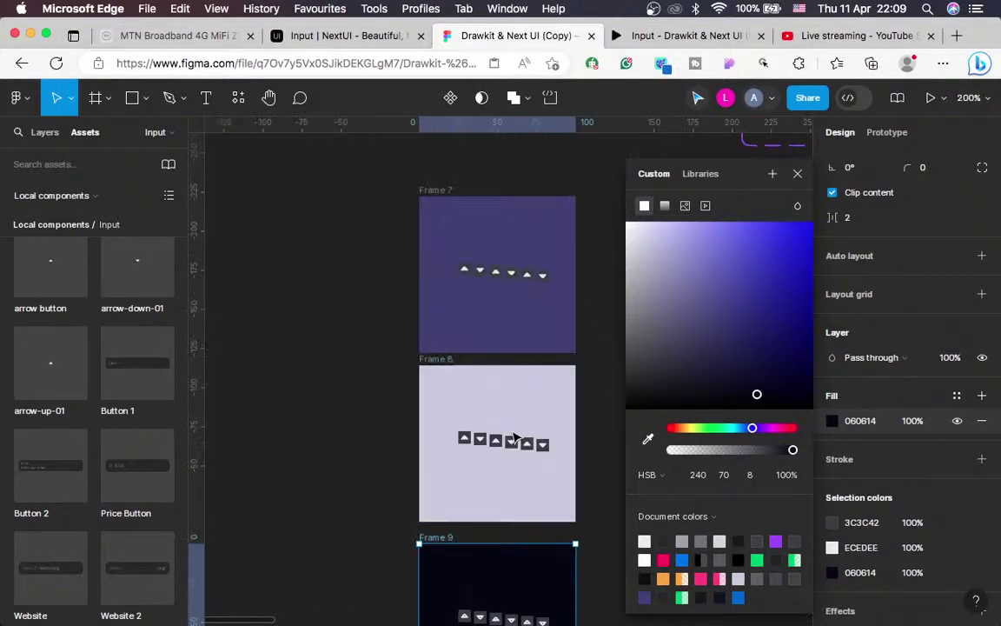
scroll(502, 428, down, 2)
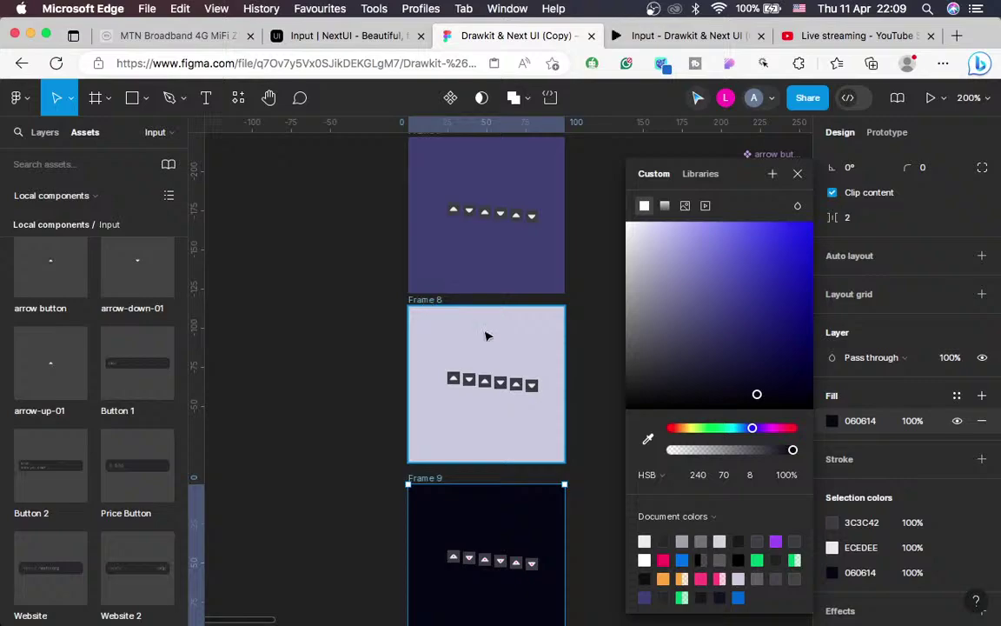
shift+click(487, 335)
scroll(488, 335, up, 4)
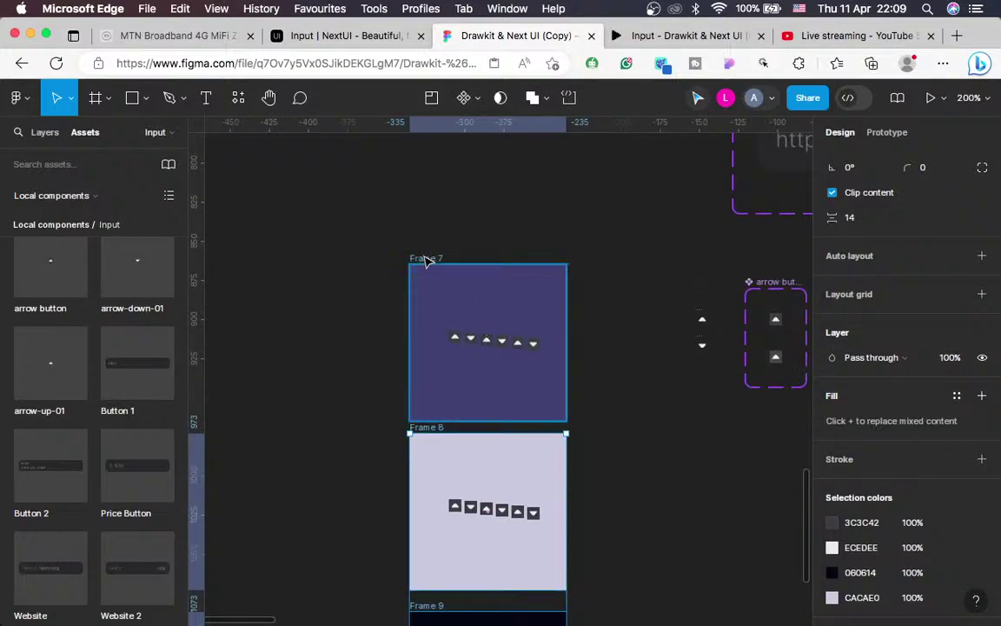
shift+click(426, 261)
key(Delete)
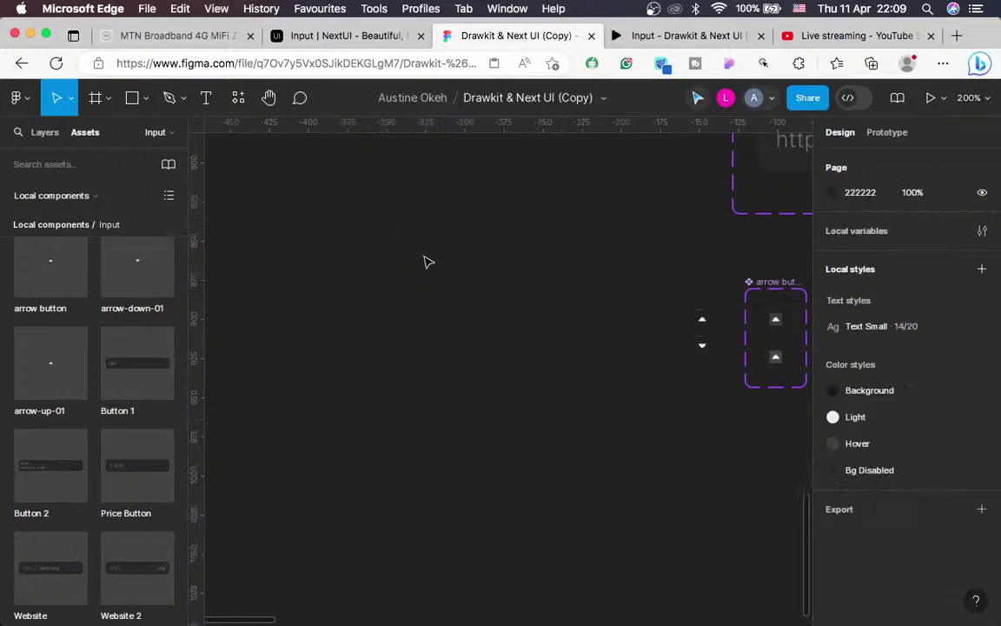
key(super+z)
key(super+shift+z)
Examine the arrow button component set and the neighboring Price Button variants
key(super+plus)
scroll(426, 262, right, 8)
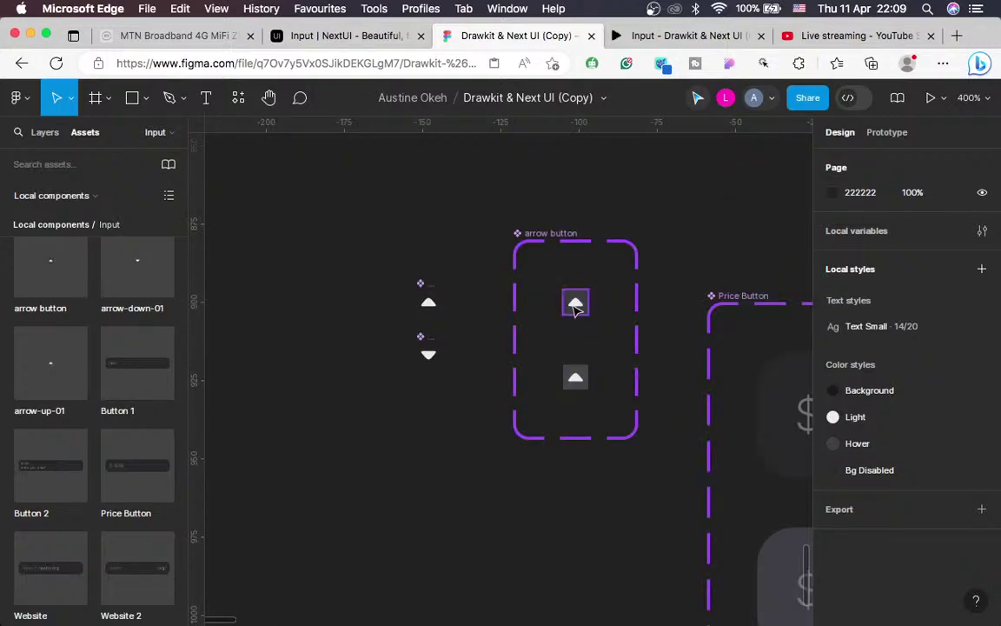
scroll(571, 309, right, 6)
scroll(571, 308, down, 5)
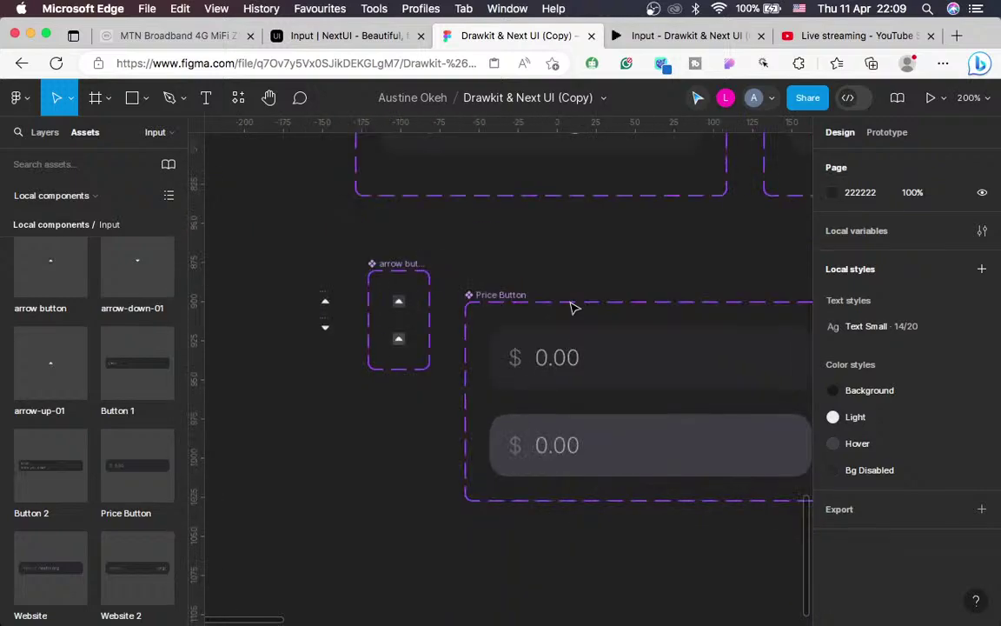
scroll(571, 307, up, 5)
scroll(571, 307, down, 5)
scroll(658, 379, right, 3)
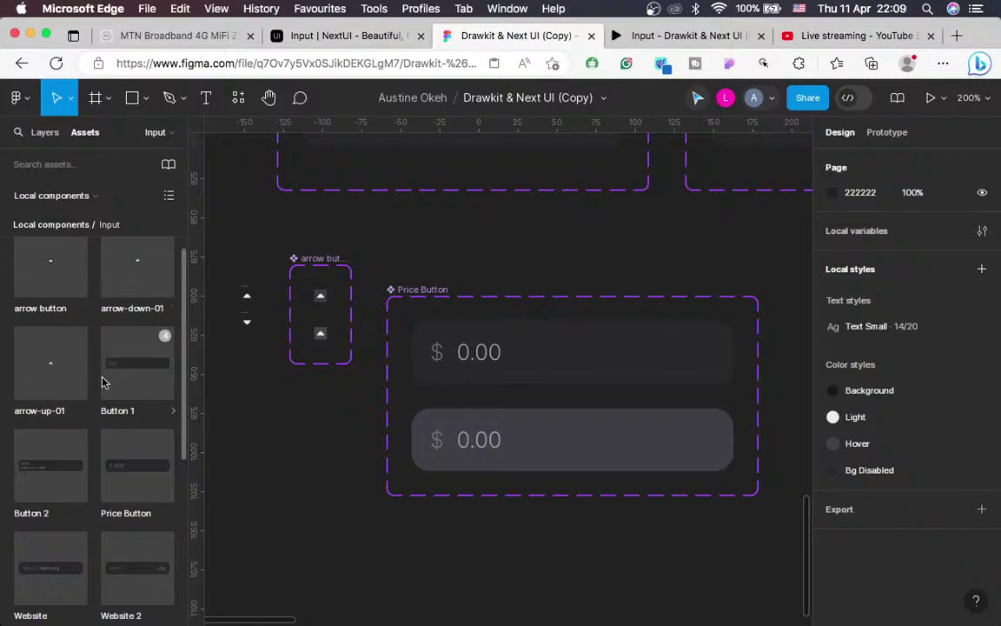
Insert an arrow button instance from the local components and place it between the two Price Button variants, at about X 18, Y 956
click(15, 273)
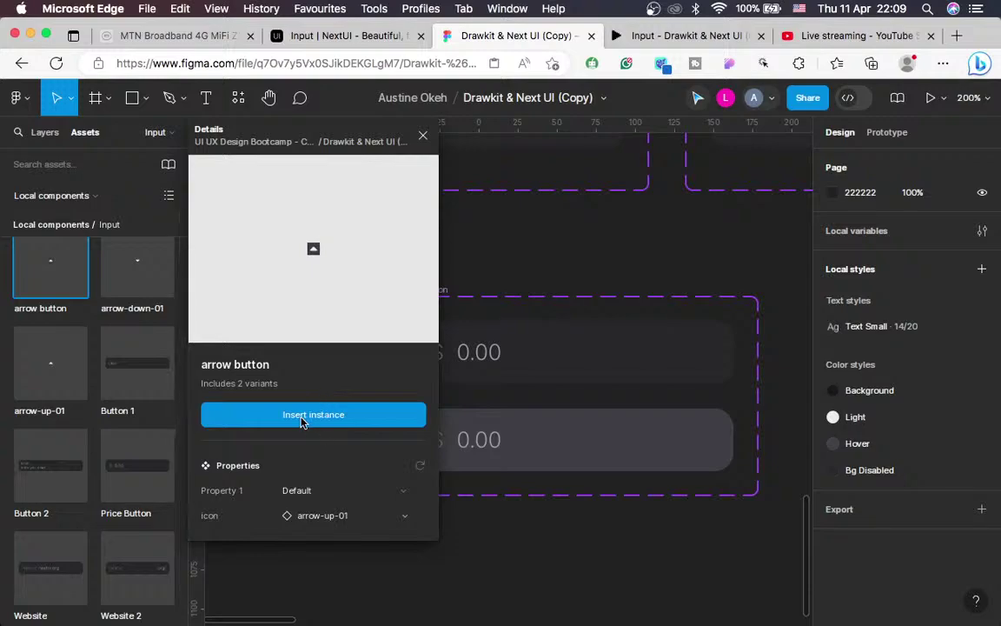
click(301, 418)
key(super+equal)
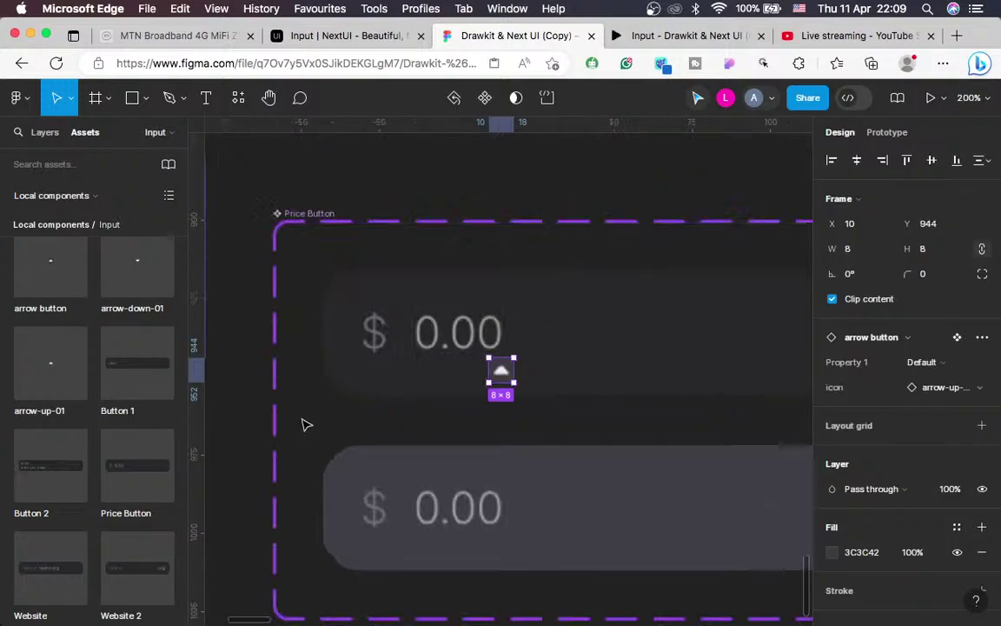
scroll(465, 425, right, 3)
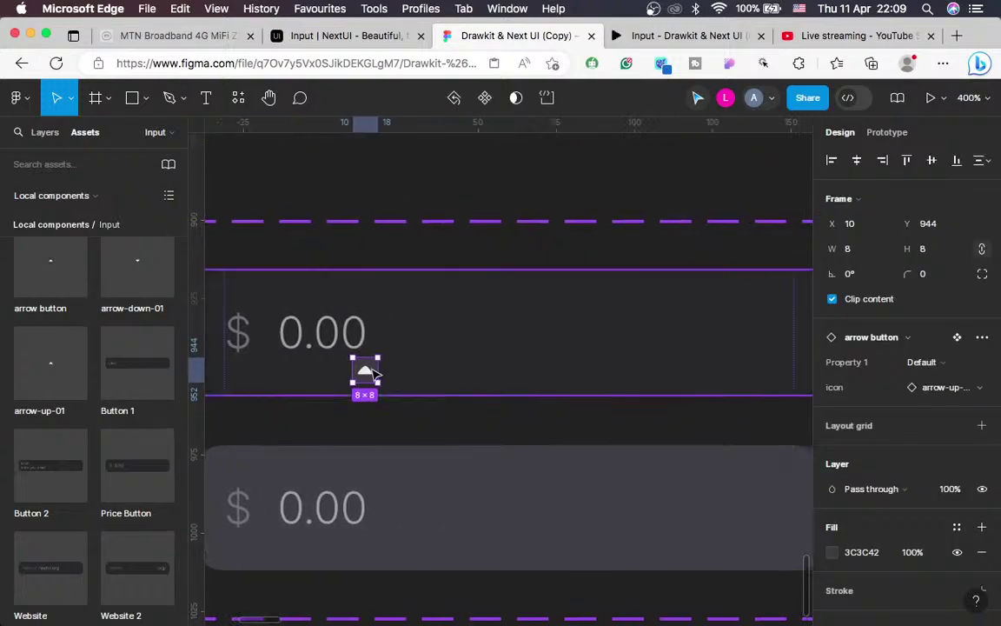
drag(365, 372, 390, 411)
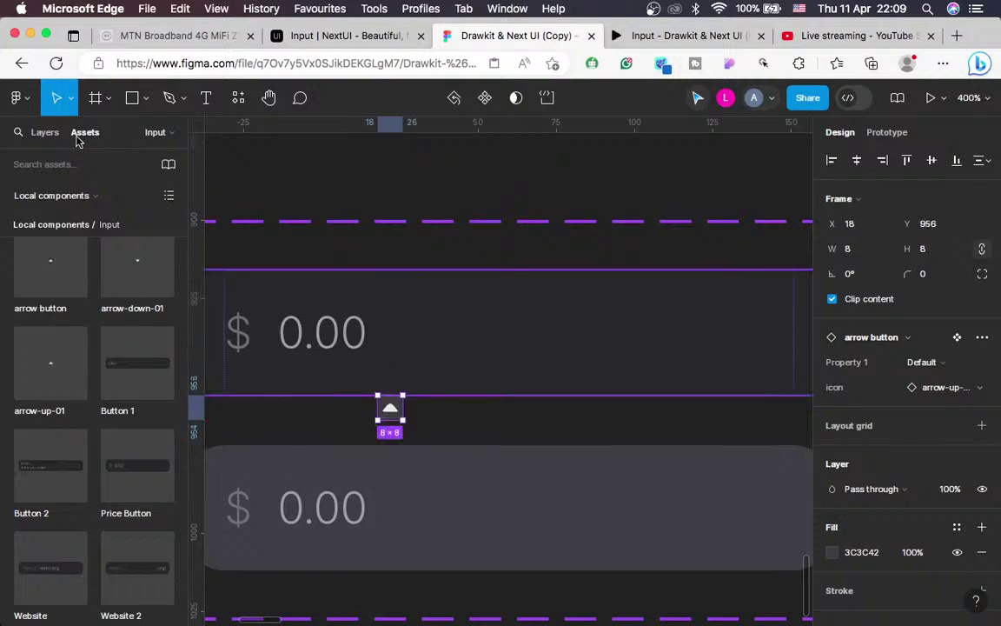
Try nesting the arrow button instance directly in the Default variant of Price Button, then undo it
click(45, 132)
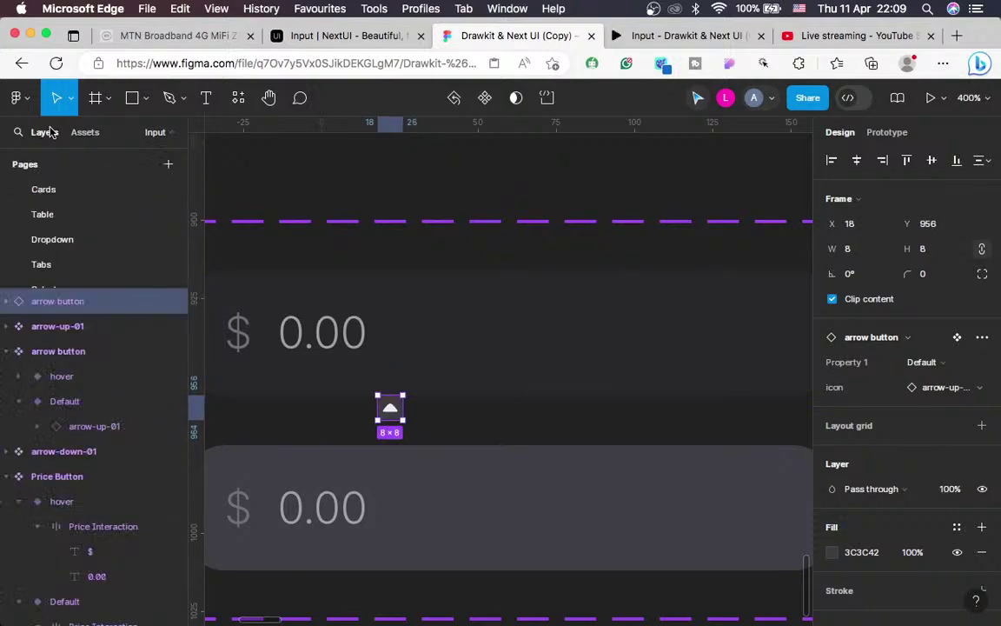
click(294, 339)
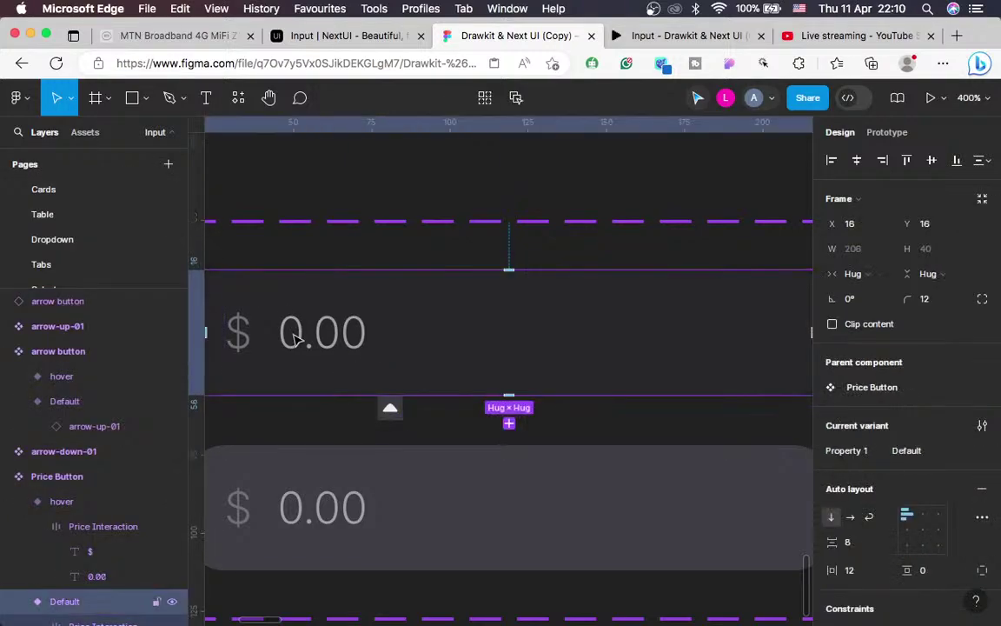
click(391, 408)
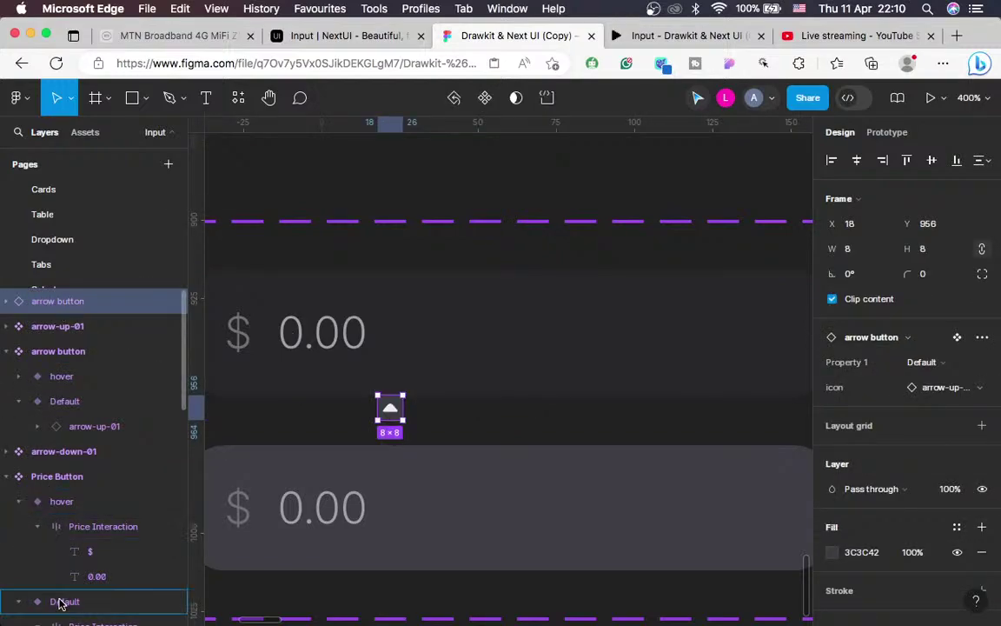
drag(60, 603, 60, 599)
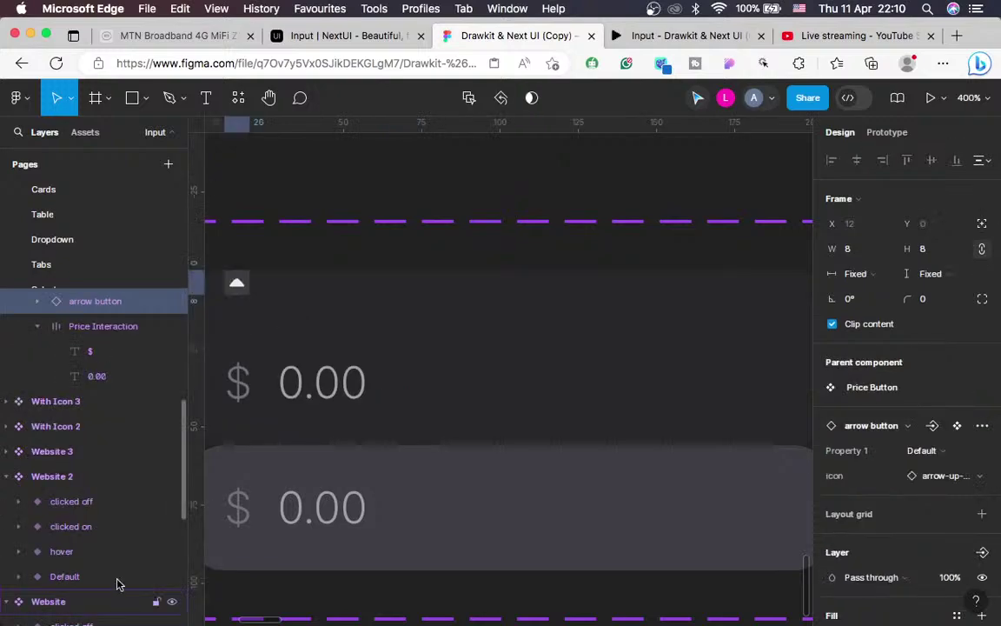
scroll(443, 440, left, 2)
scroll(442, 439, down, 2)
scroll(443, 440, left, 1)
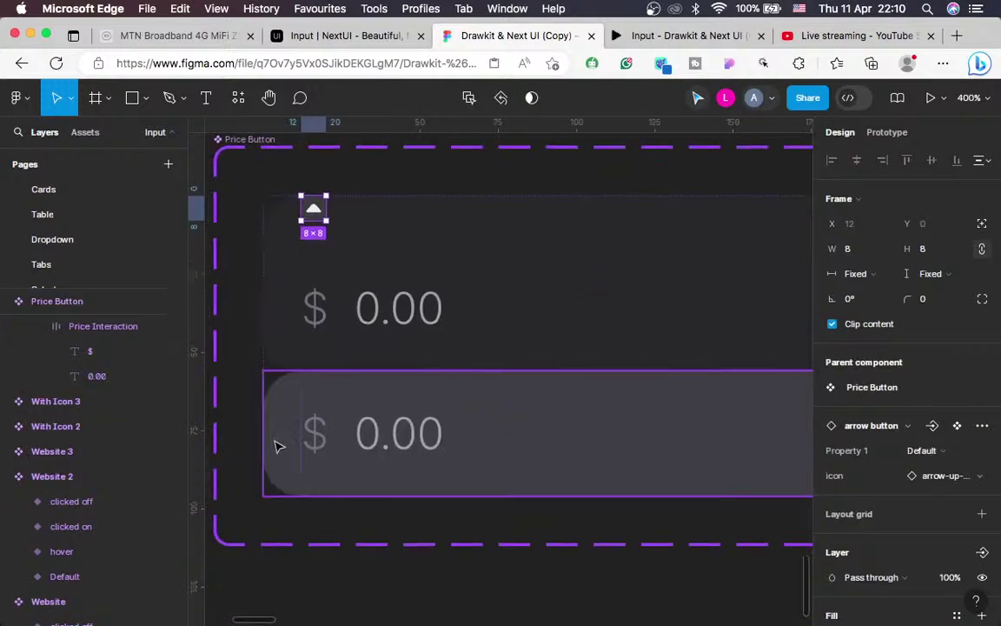
key(super+z)
scroll(356, 409, down, 2)
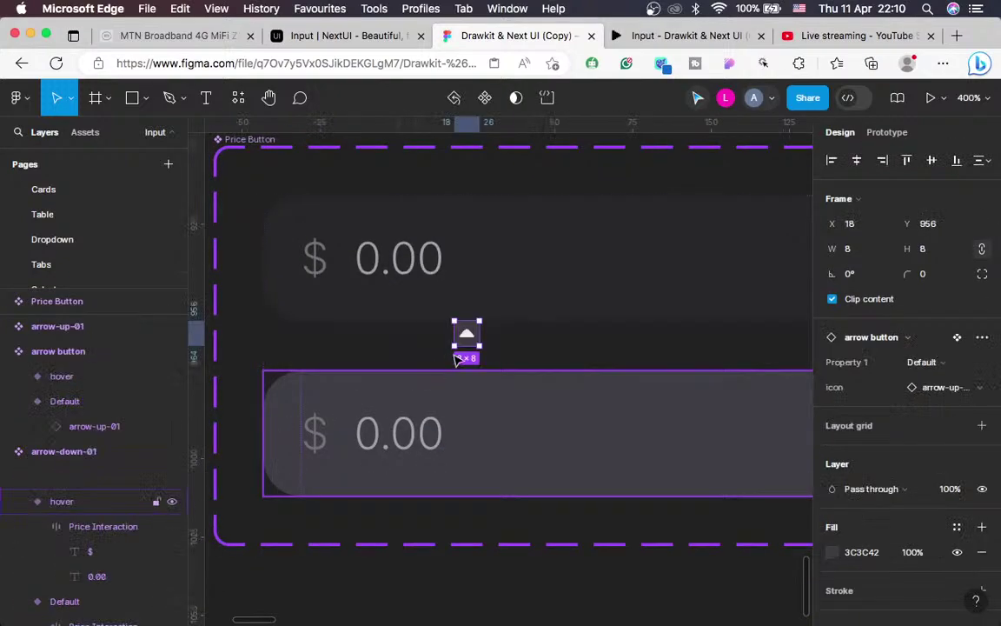
Move the arrow button instance into the Default variant's Price Interaction frame, right after the 0.00 text
drag(465, 345, 459, 271)
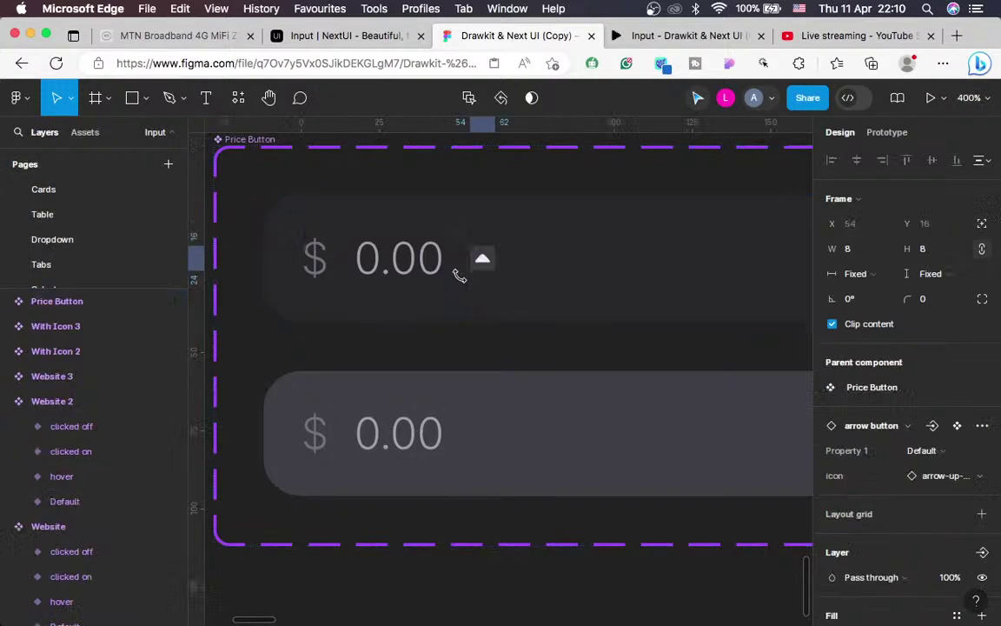
key(minus)
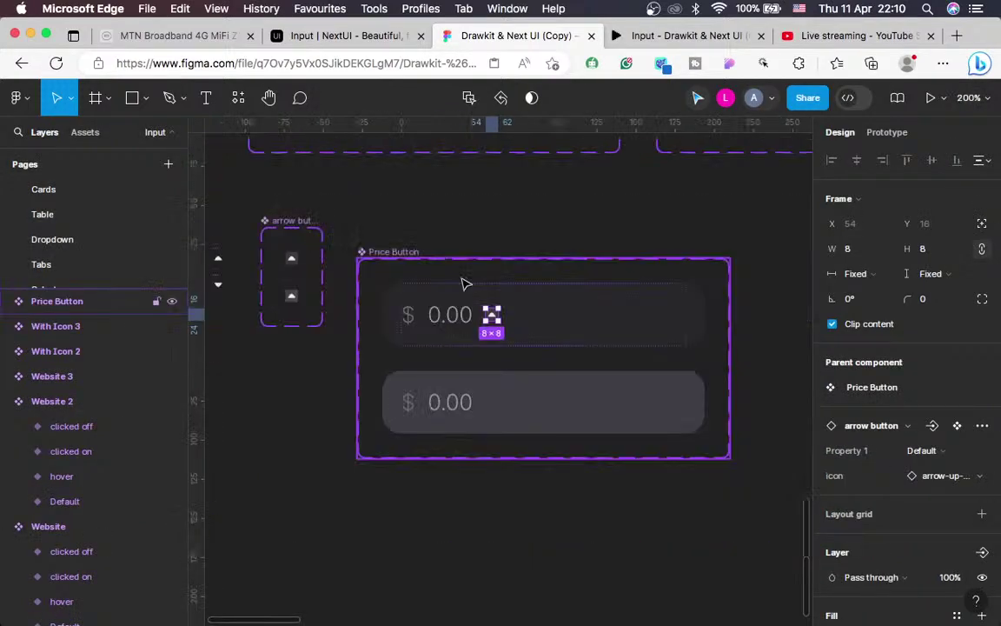
click(439, 347)
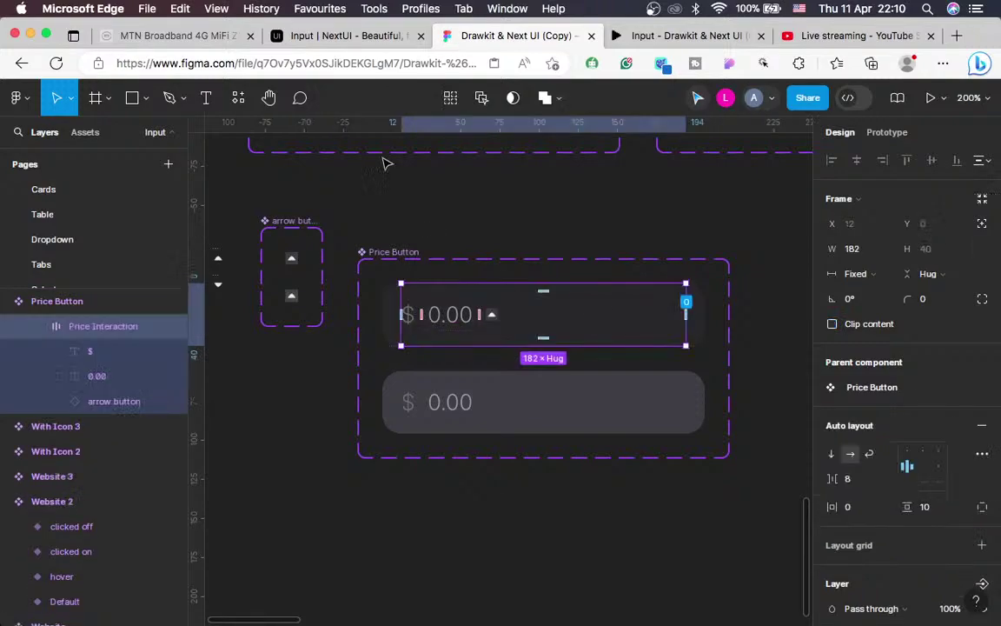
Check the NextUI price input for reference, and wrap the Default variant's $ and 0.00 texts in their own auto layout frame
click(318, 34)
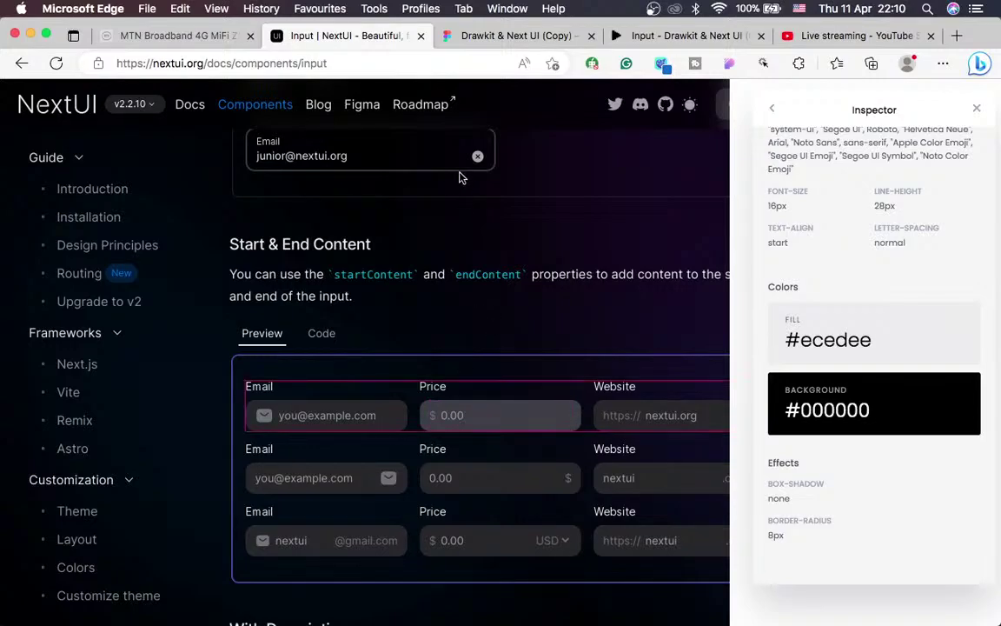
key(ctrl+Tab)
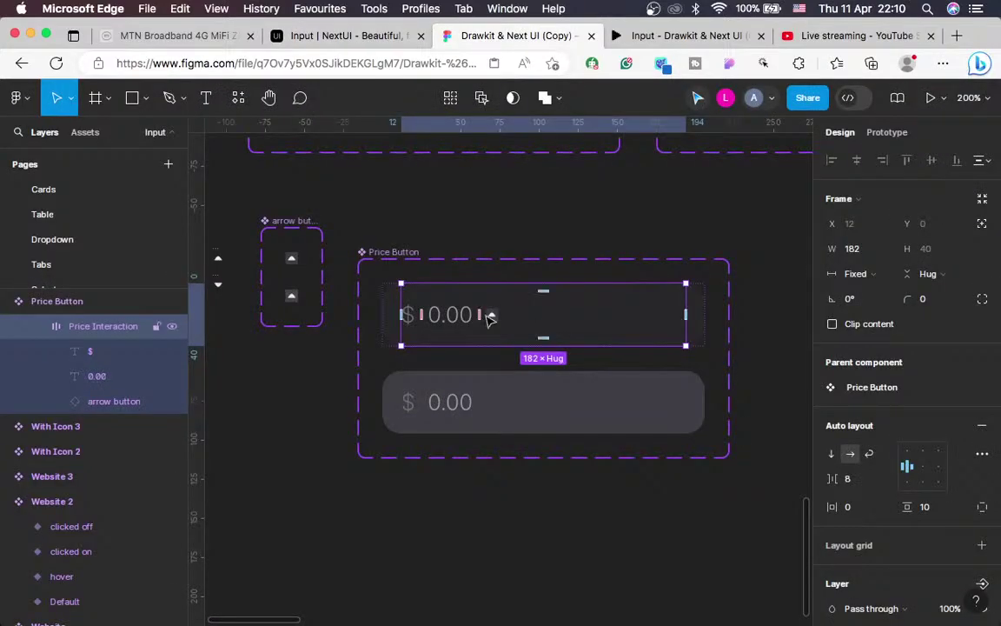
click(453, 315)
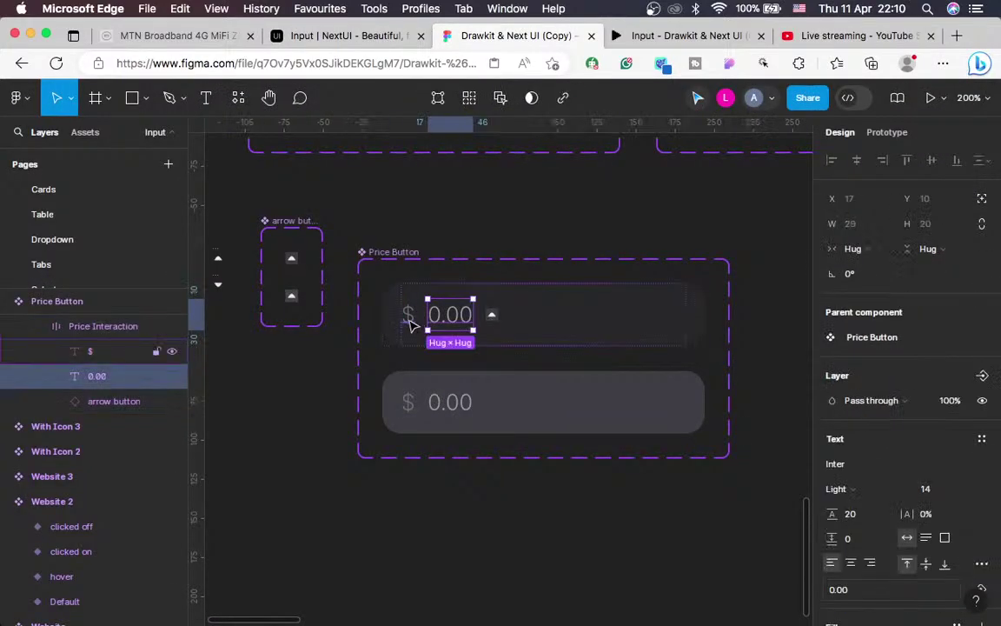
click(467, 292)
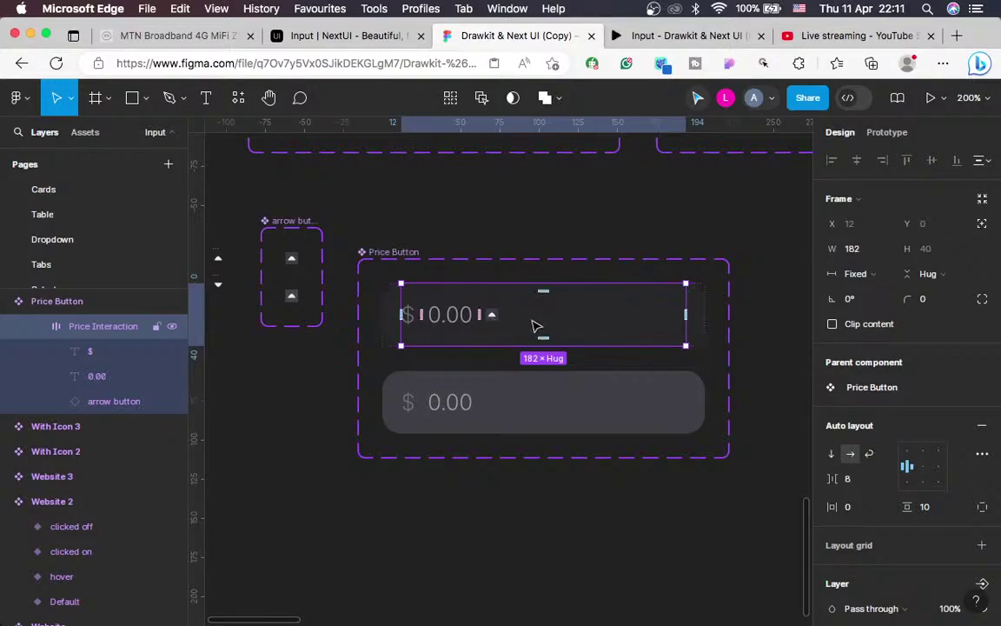
click(451, 316)
shift+click(410, 317)
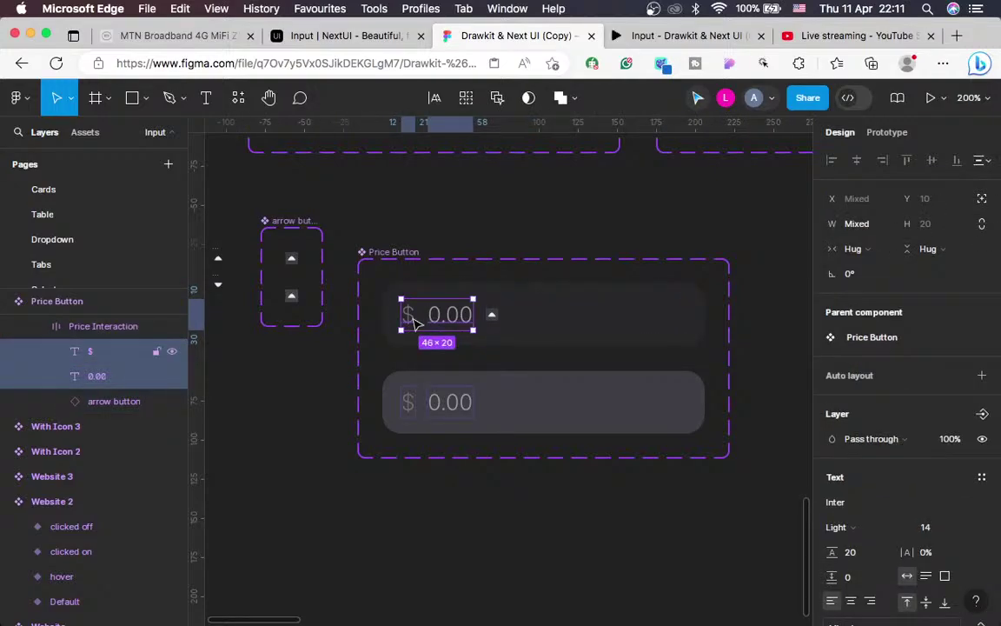
key(shift+a)
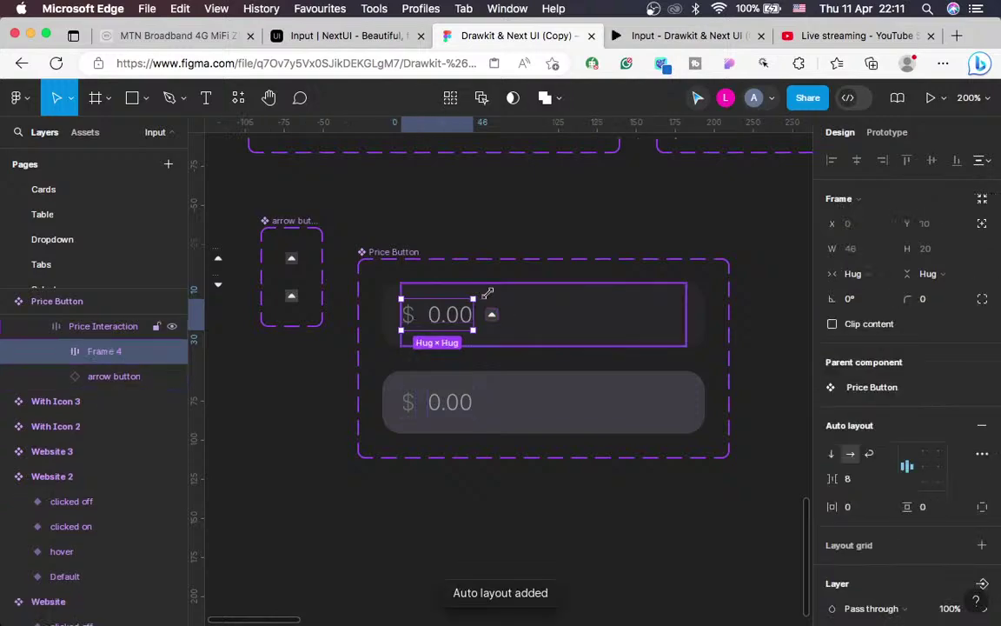
Set the Price Interaction frame's spacing to Auto to push price text and arrow button apart, and compare it with the NextUI price input
click(544, 305)
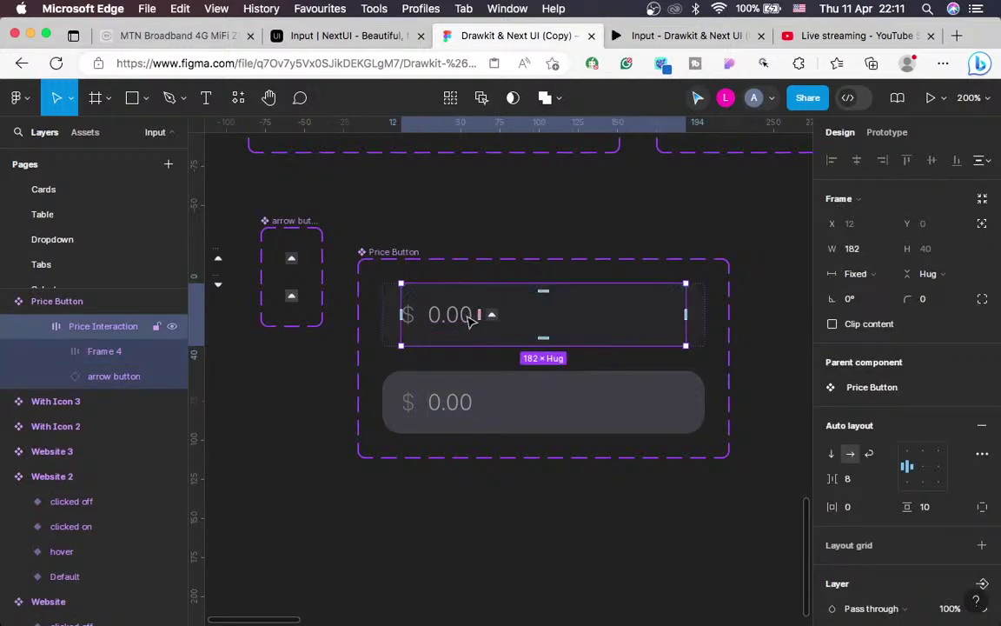
click(468, 316)
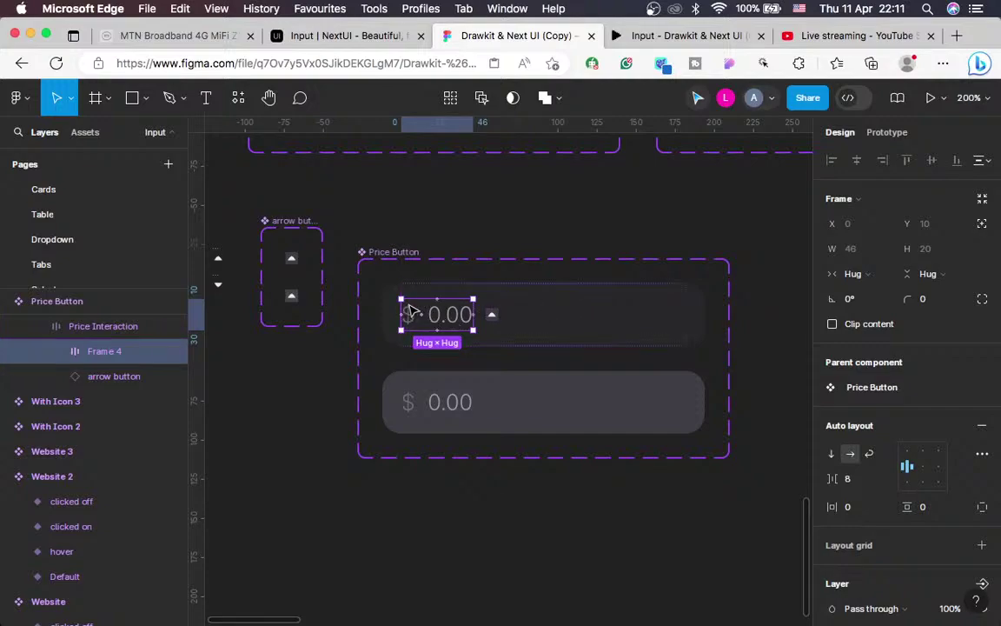
click(493, 318)
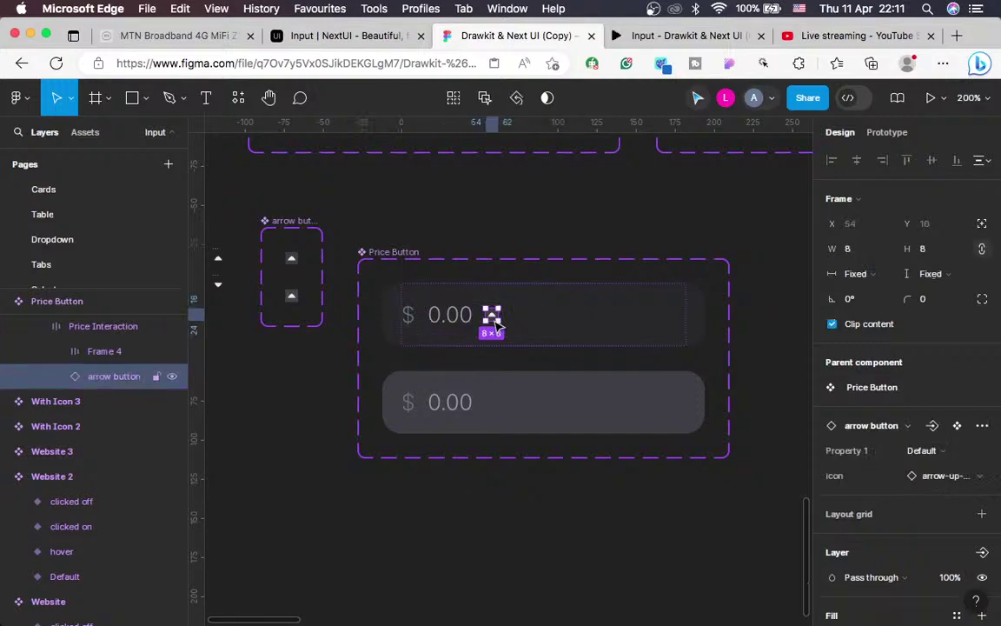
click(589, 319)
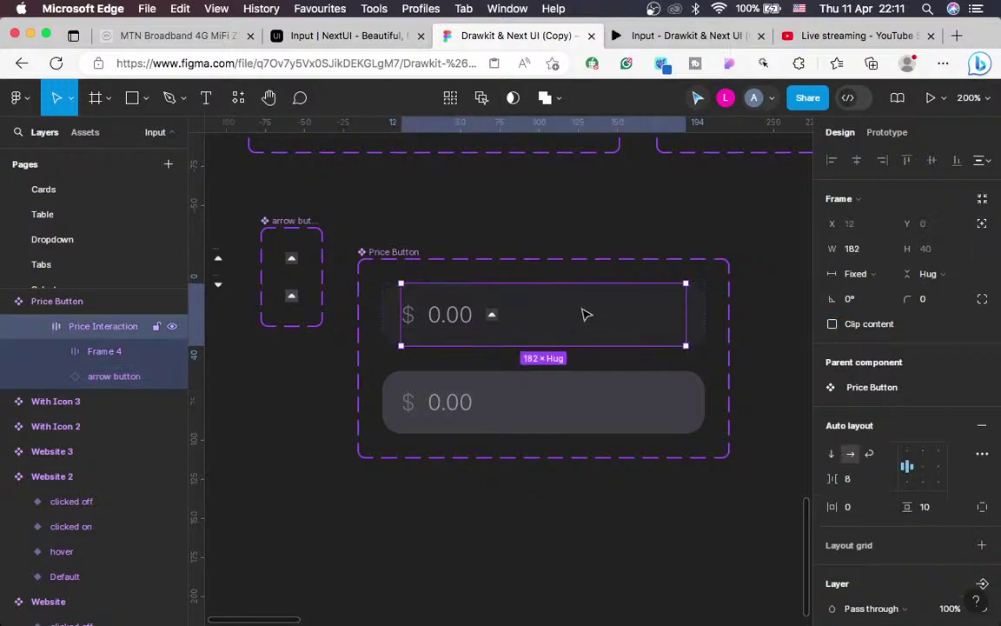
double_click(922, 466)
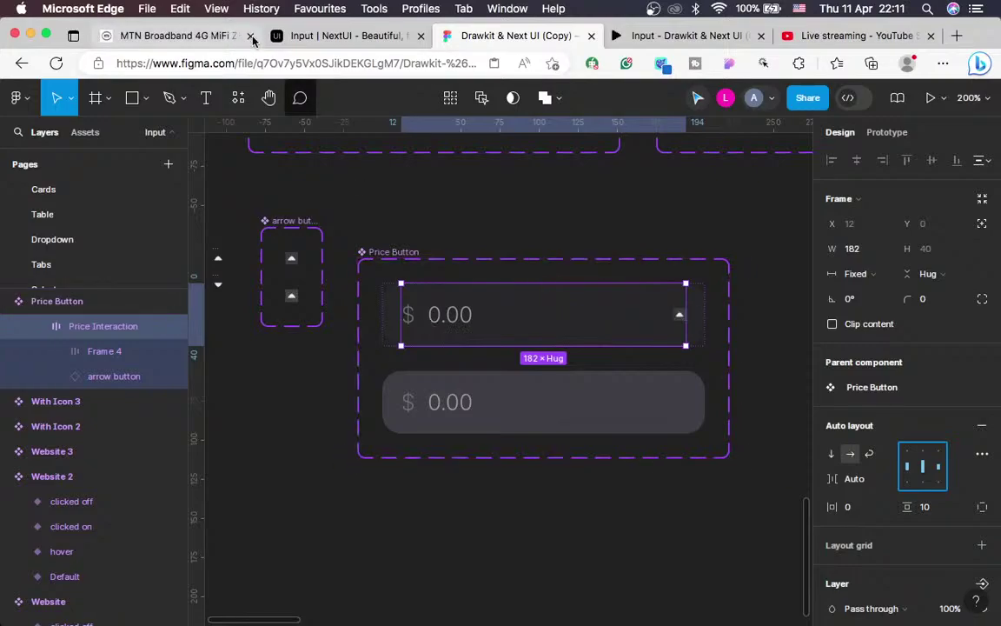
click(287, 35)
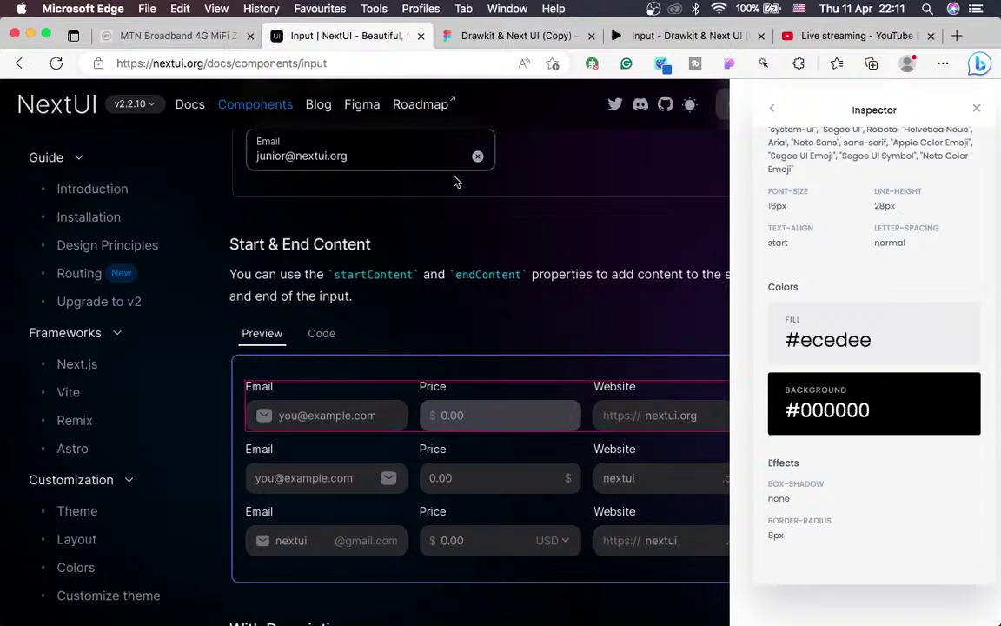
click(484, 42)
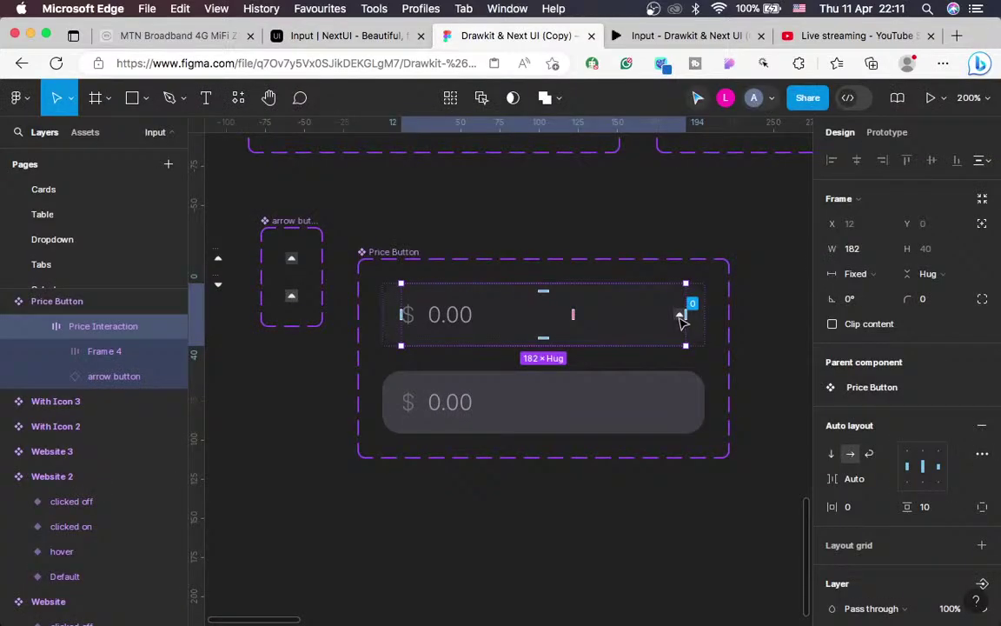
Duplicate the arrow button in the Default variant and wrap both copies in an auto layout frame
click(682, 320)
key(super+d)
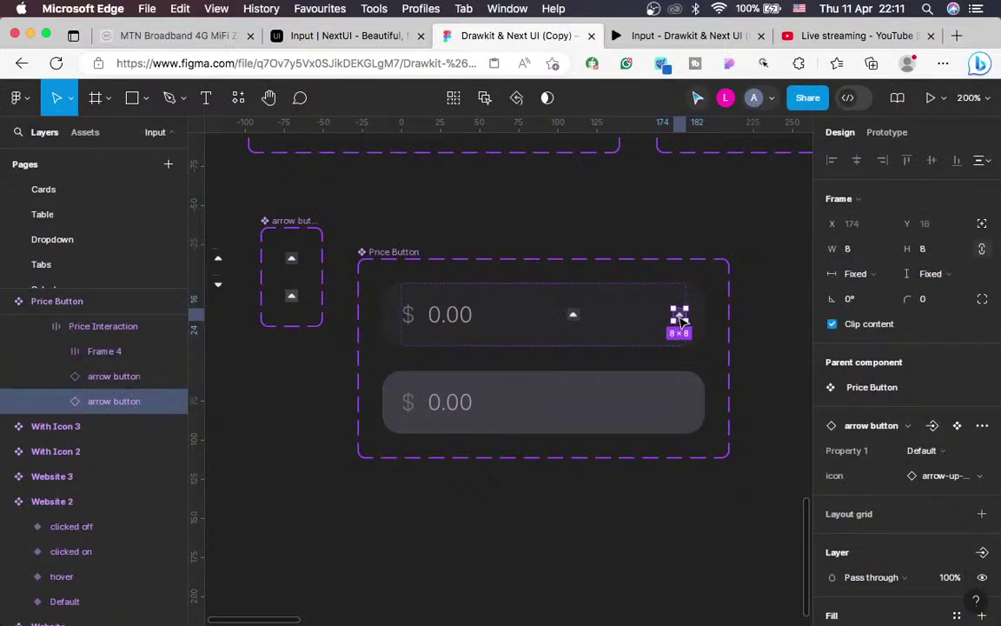
shift+click(573, 317)
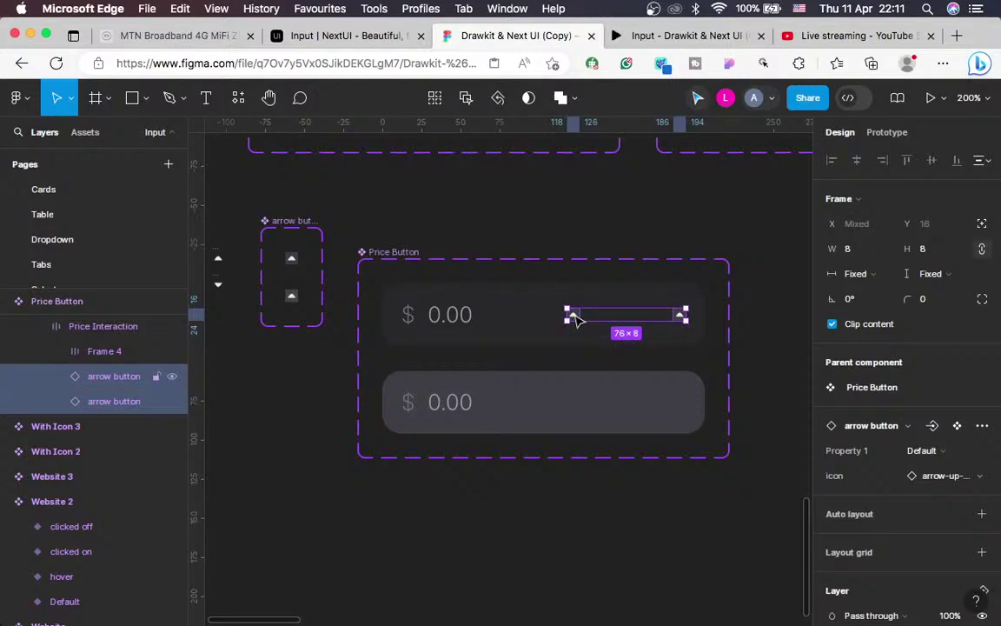
key(shift+a)
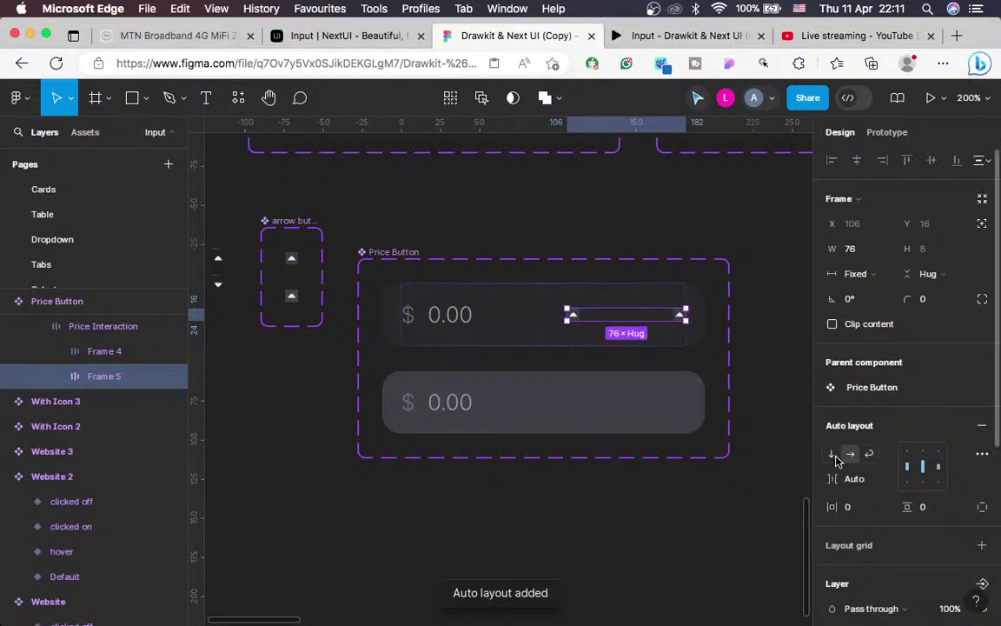
Stack the two arrow buttons vertically with a gap of 0 and set their frame's width to Hug
click(835, 458)
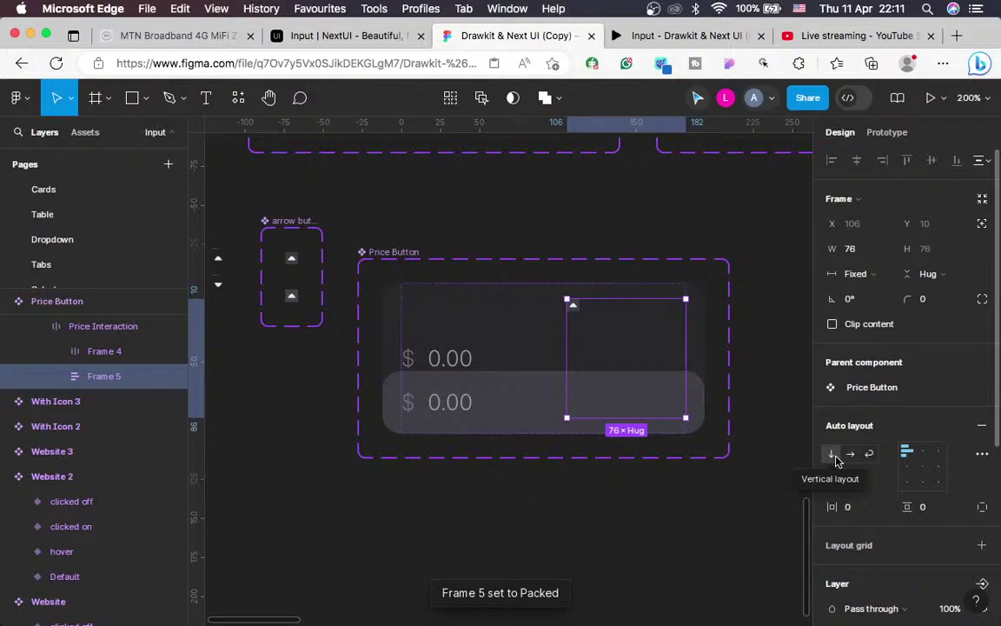
click(823, 480)
text(0)
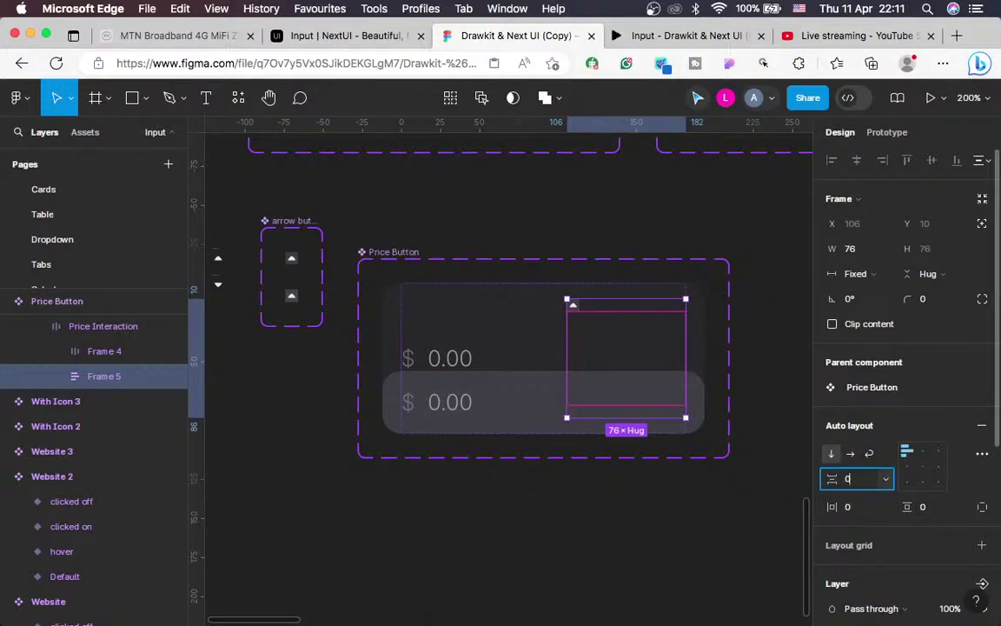
key(Return)
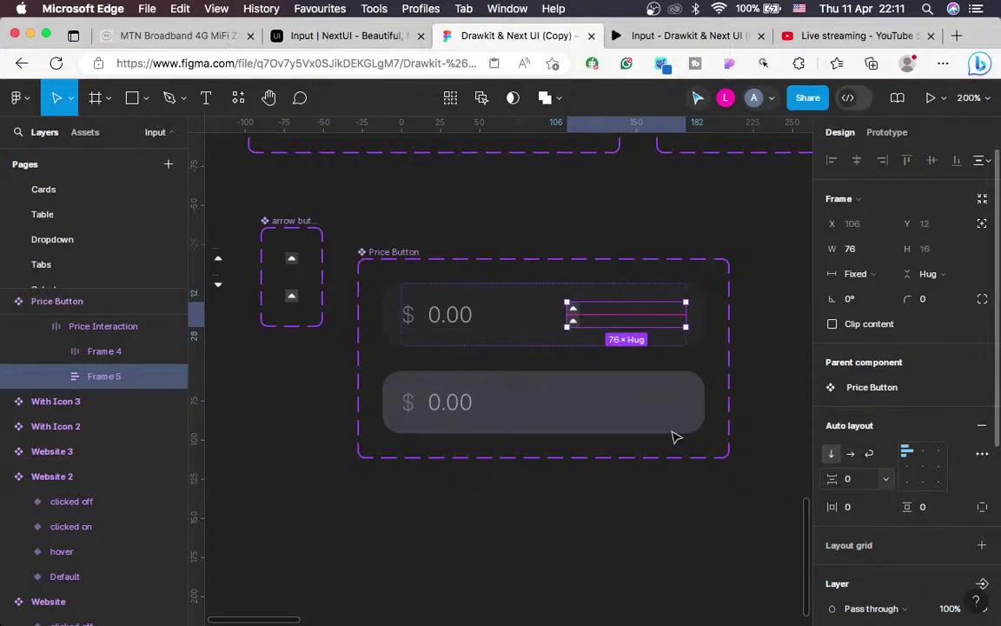
click(866, 276)
click(869, 295)
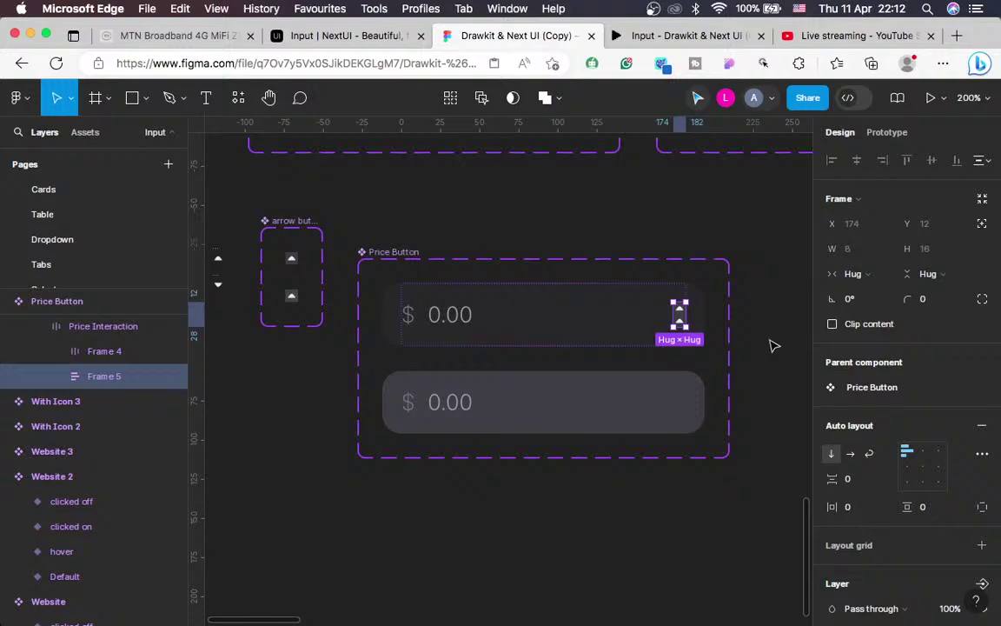
key(super+equal)
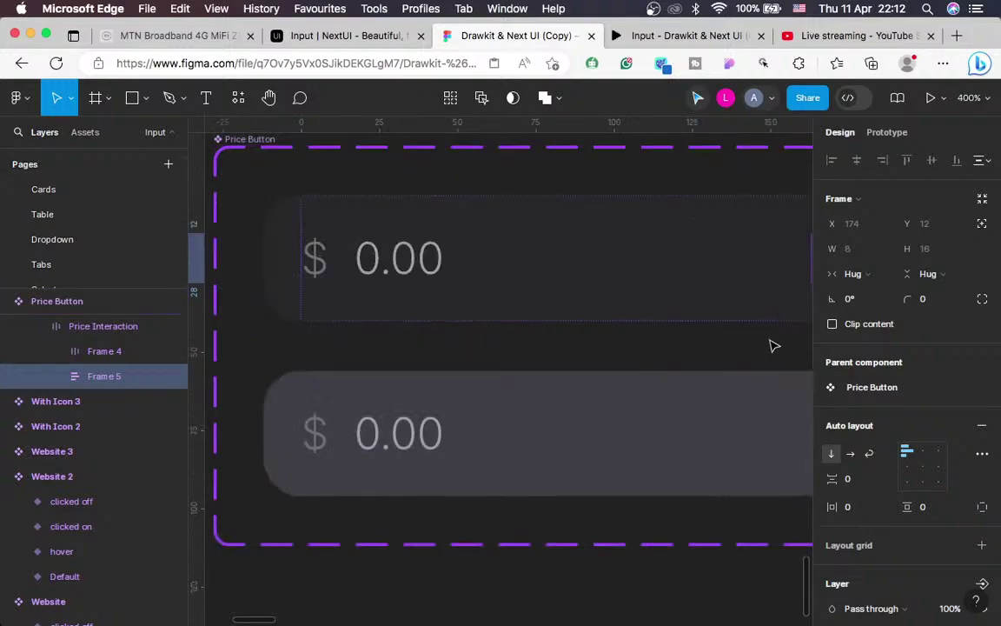
scroll(774, 346, right, 5)
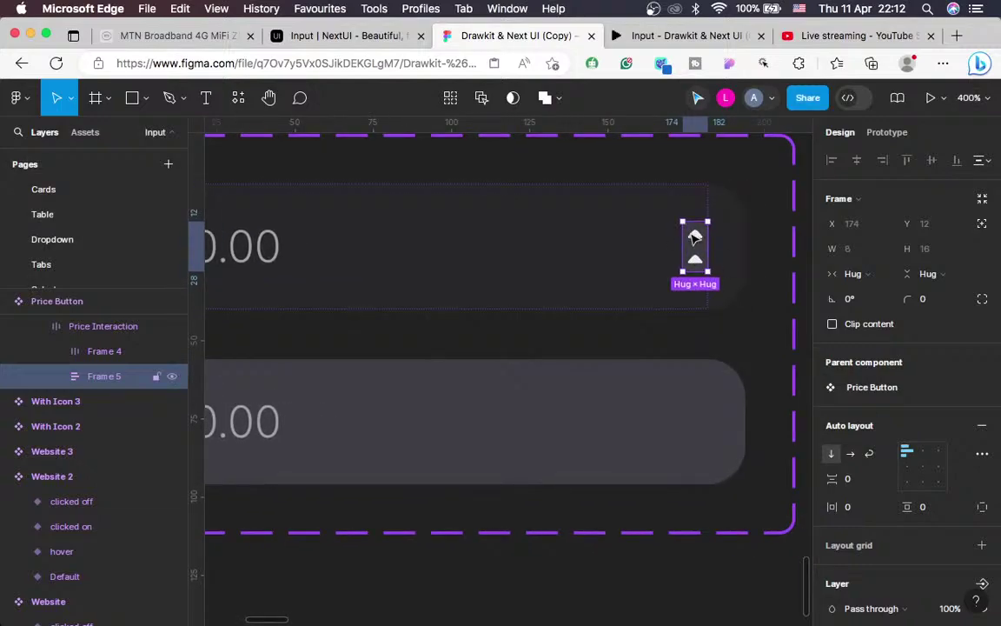
Undo the auto layout framing and stacking of the two arrow buttons in the Default variant, keeping the duplicated button
click(696, 237)
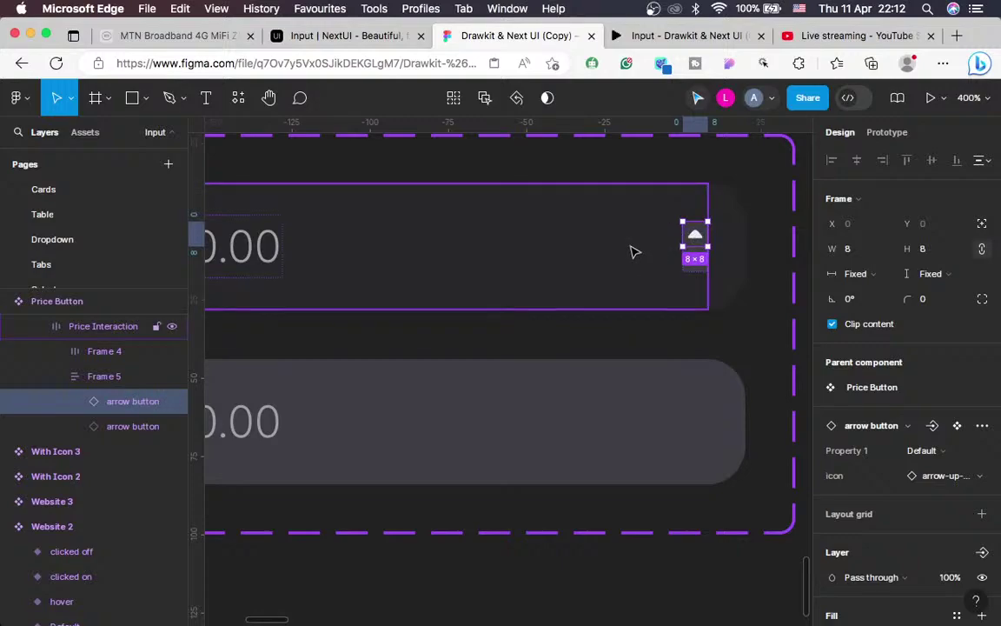
key(super+z)
key(super+z)
key(super+z)
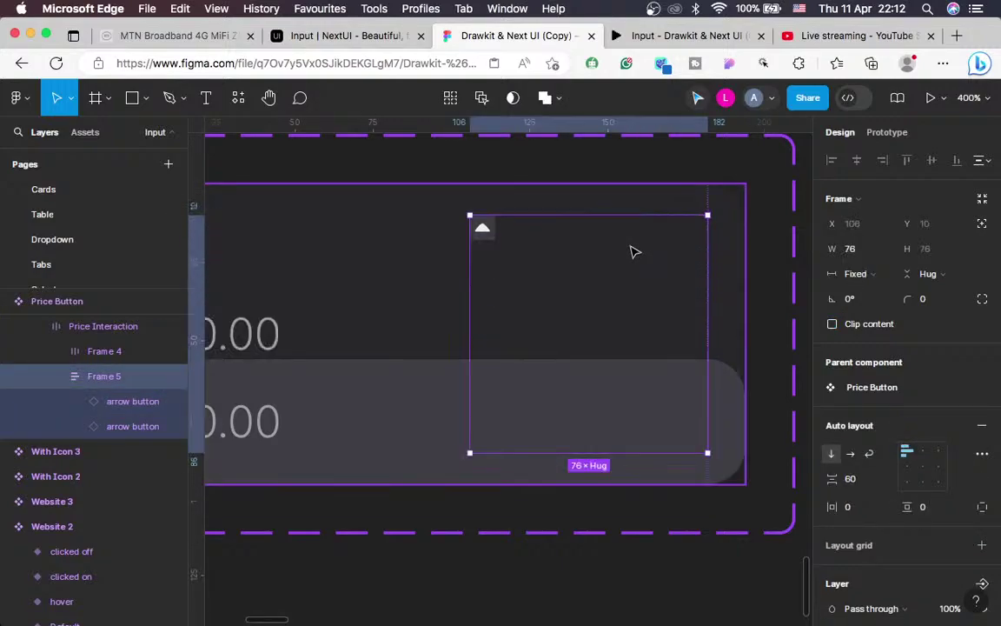
key(super+z)
key(super+z)
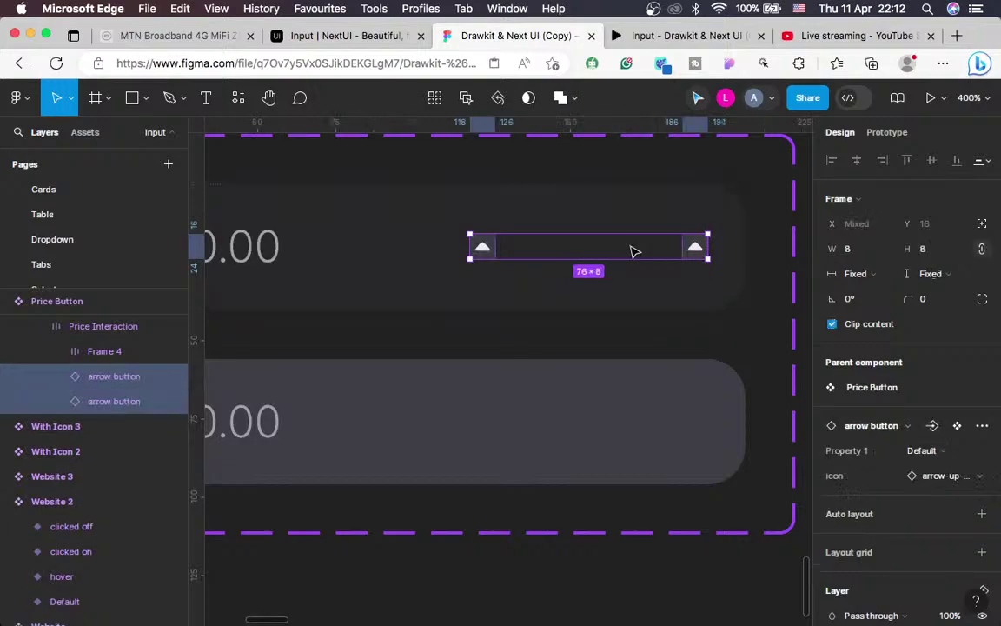
key(super+z)
key(super+z)
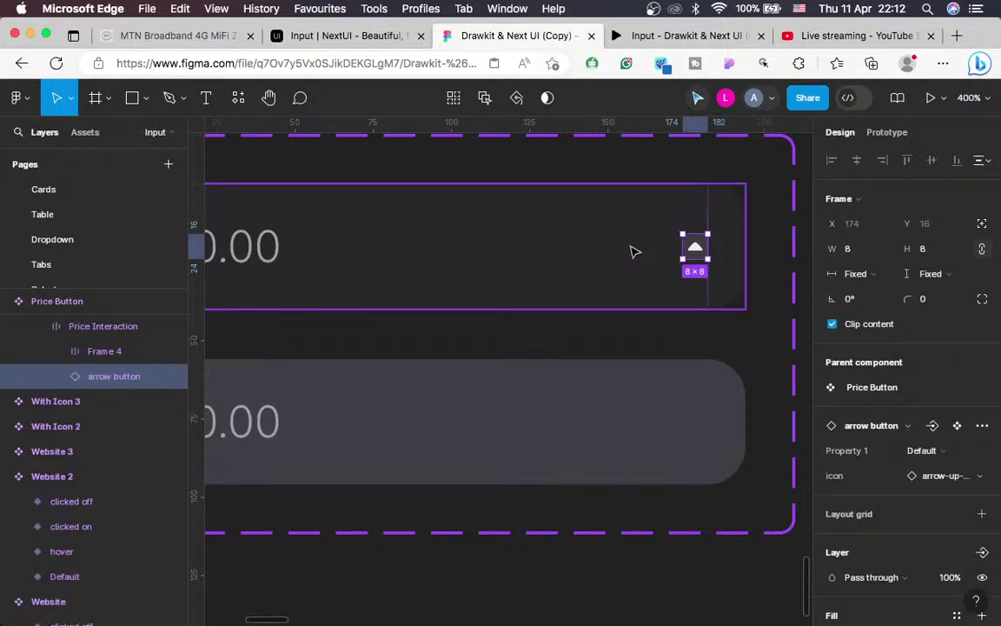
key(super+shift+z)
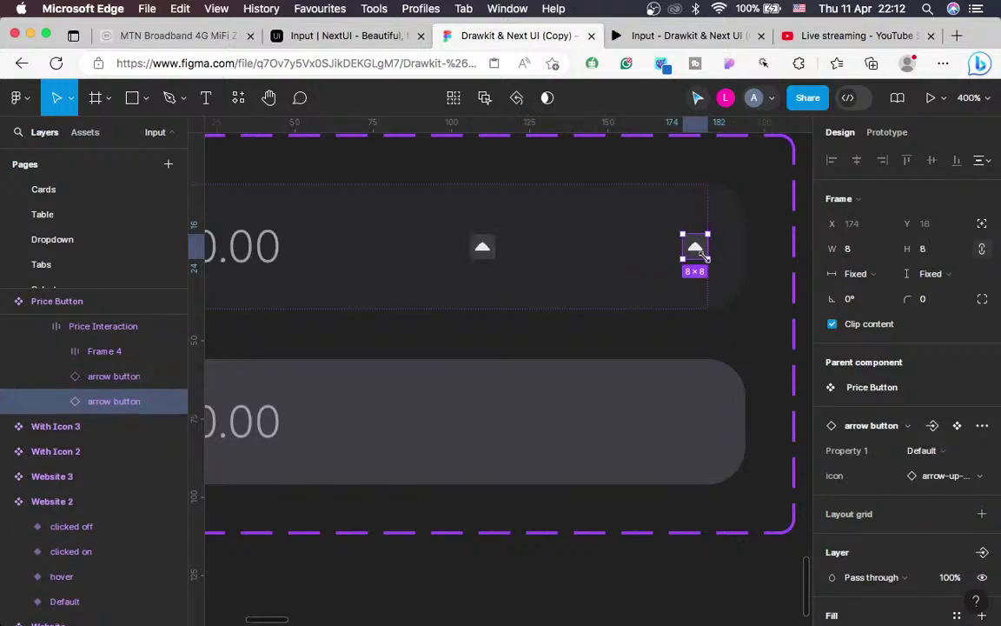
Wrap both arrow buttons in a vertical auto layout frame with a gap of 0 and its width set to Hug contents
shift+click(484, 248)
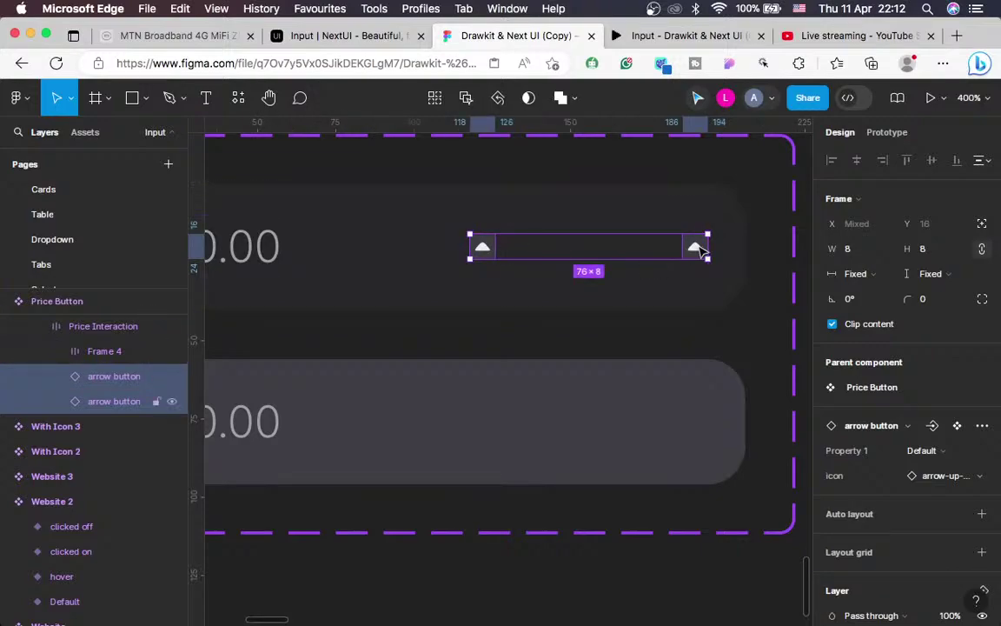
key(shift+a)
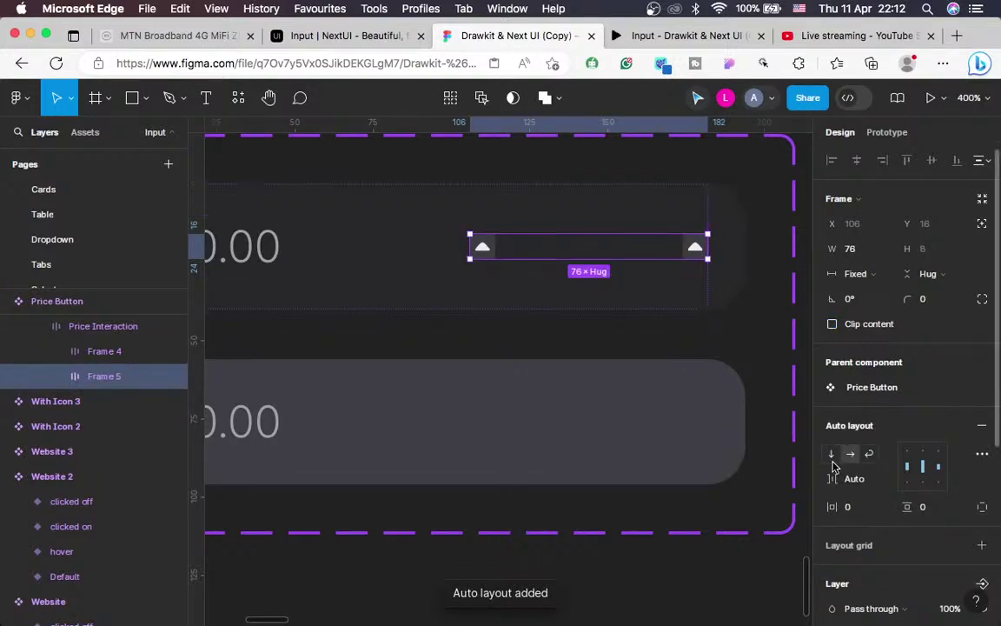
click(831, 453)
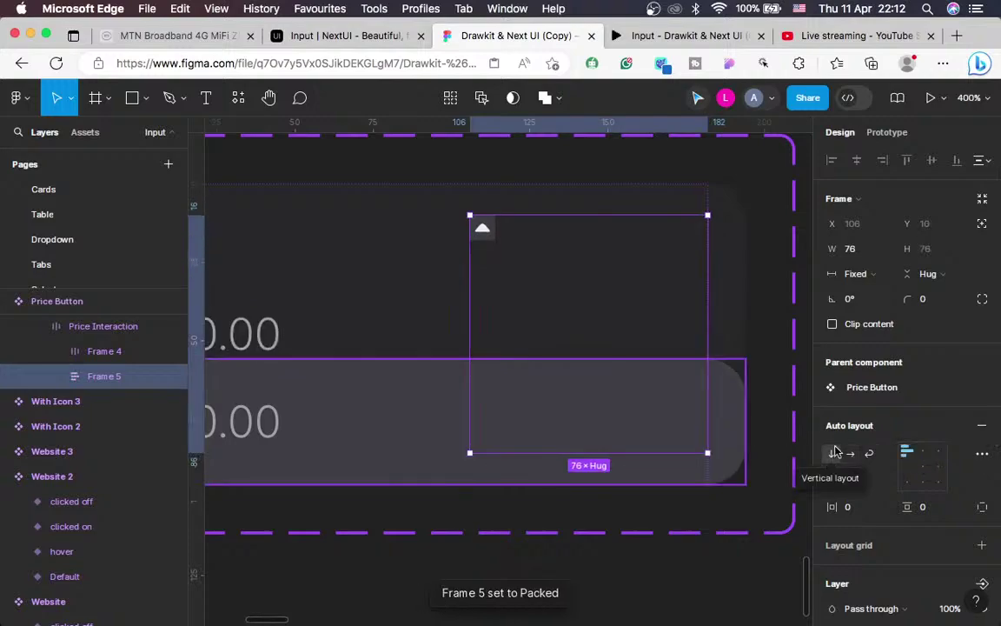
click(850, 479)
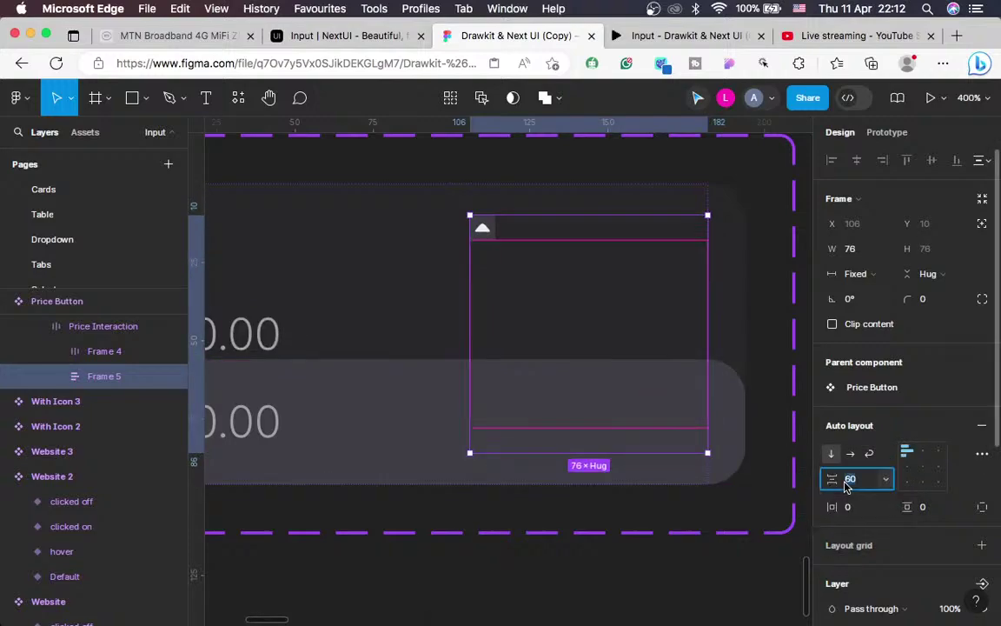
text(0)
key(Return)
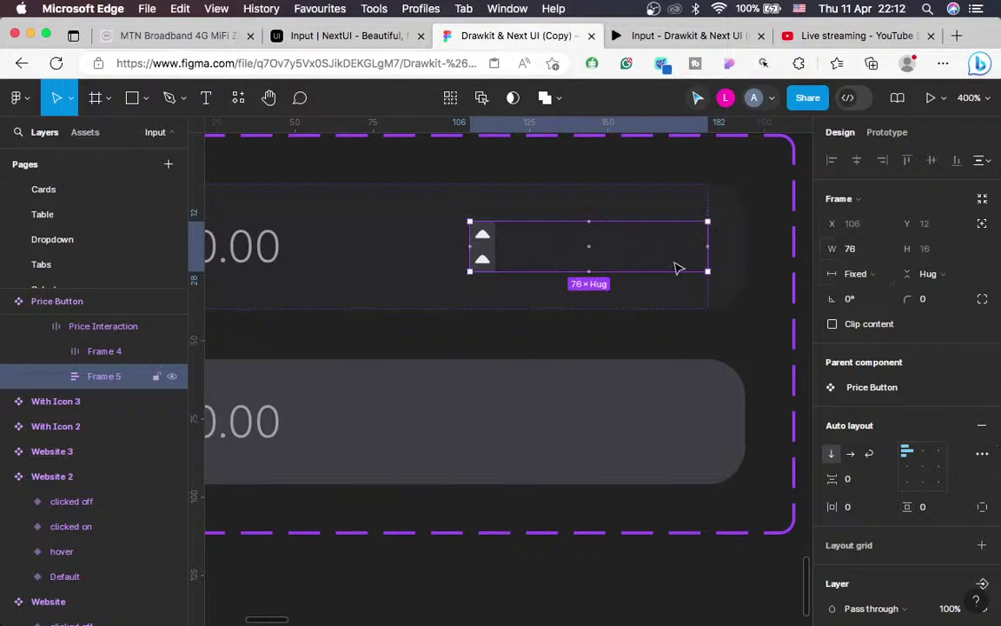
click(859, 274)
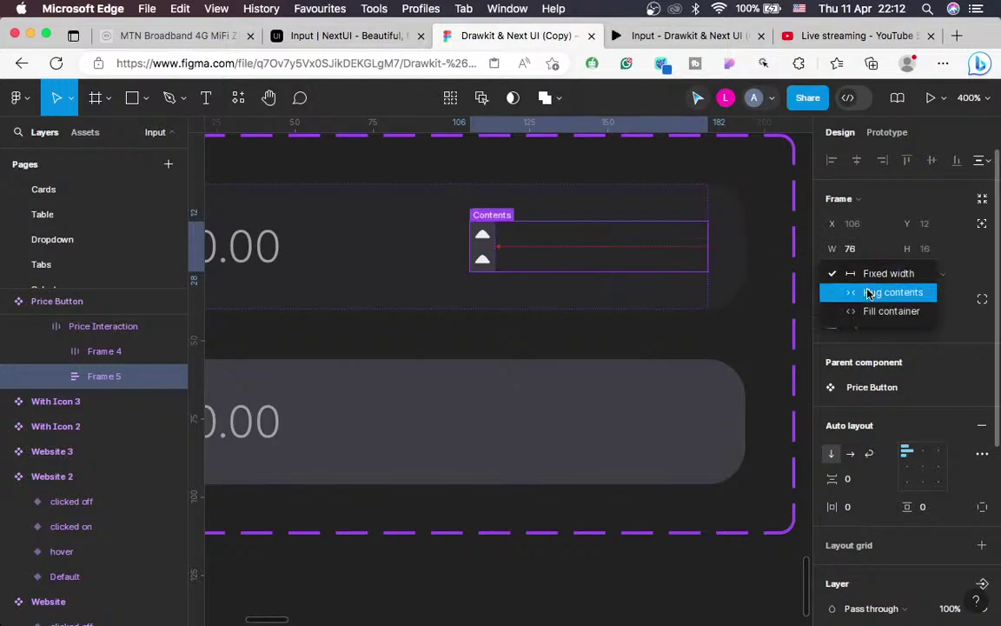
click(869, 292)
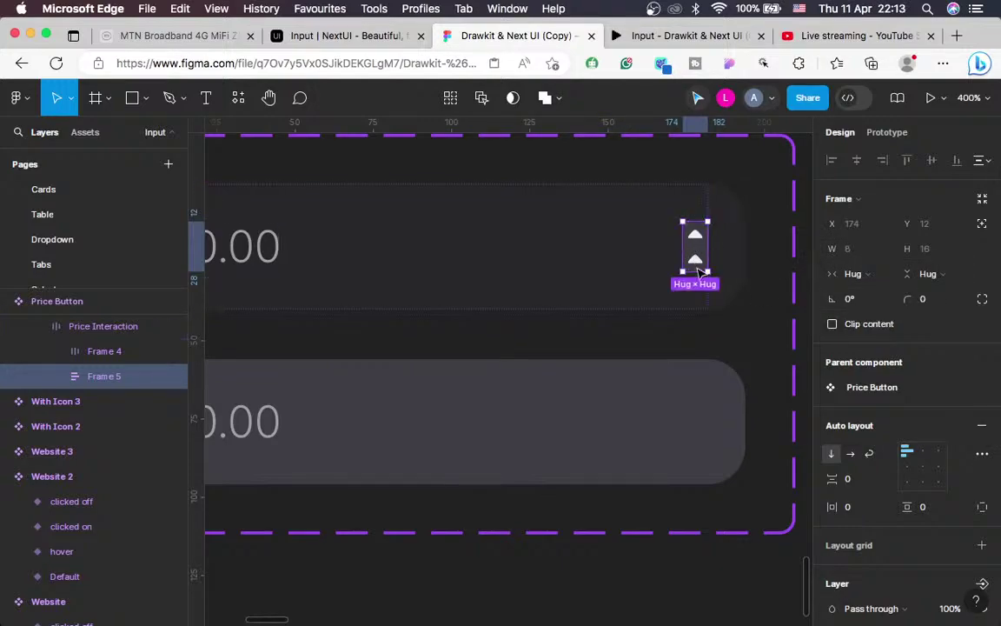
Swap the icon of the lower arrow button in the Default variant for the arrow-down component
double_click(695, 261)
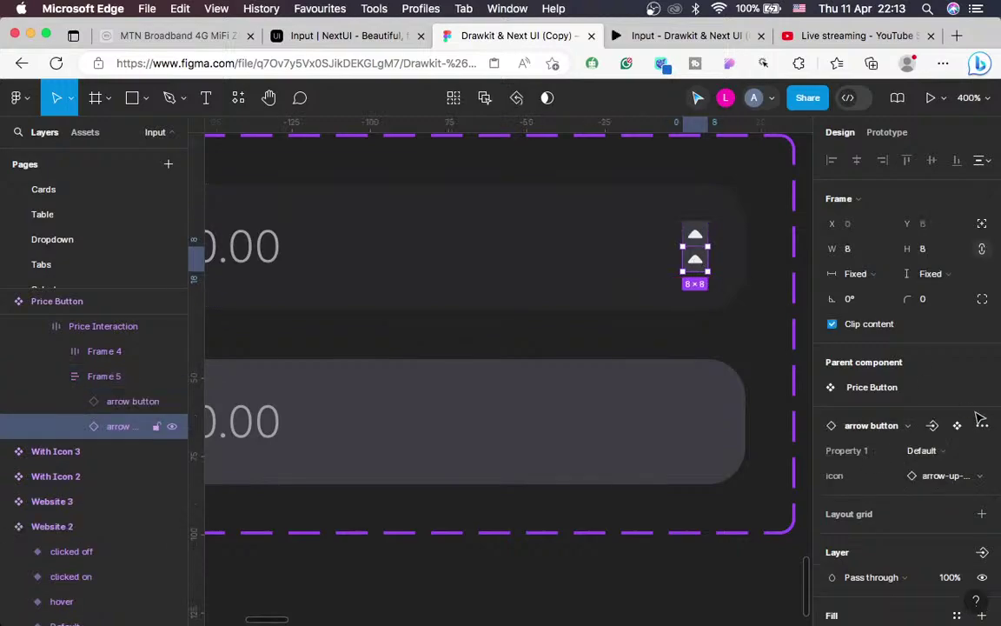
click(962, 476)
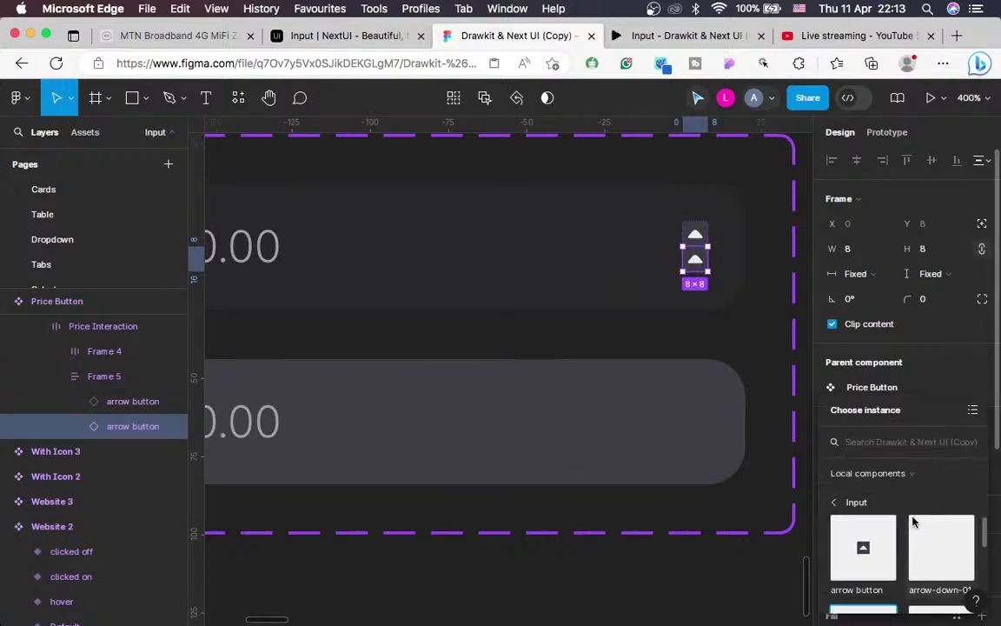
scroll(925, 534, down, 2)
click(936, 544)
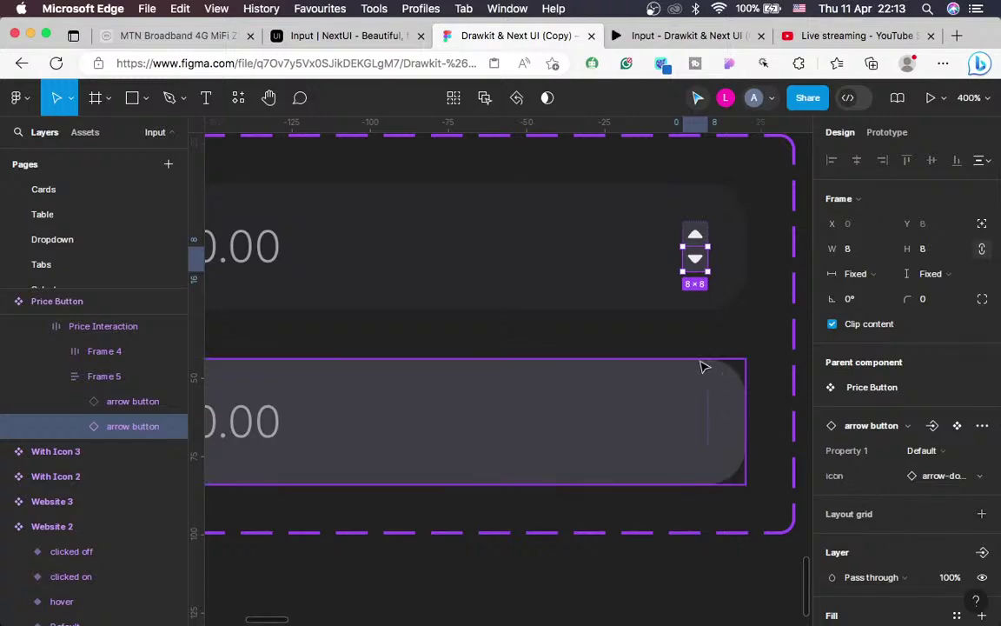
Inspect the Default variant's Price Interaction frame and its nested price text and arrow button frames
scroll(609, 330, left, 3)
scroll(609, 330, up, 1)
click(507, 313)
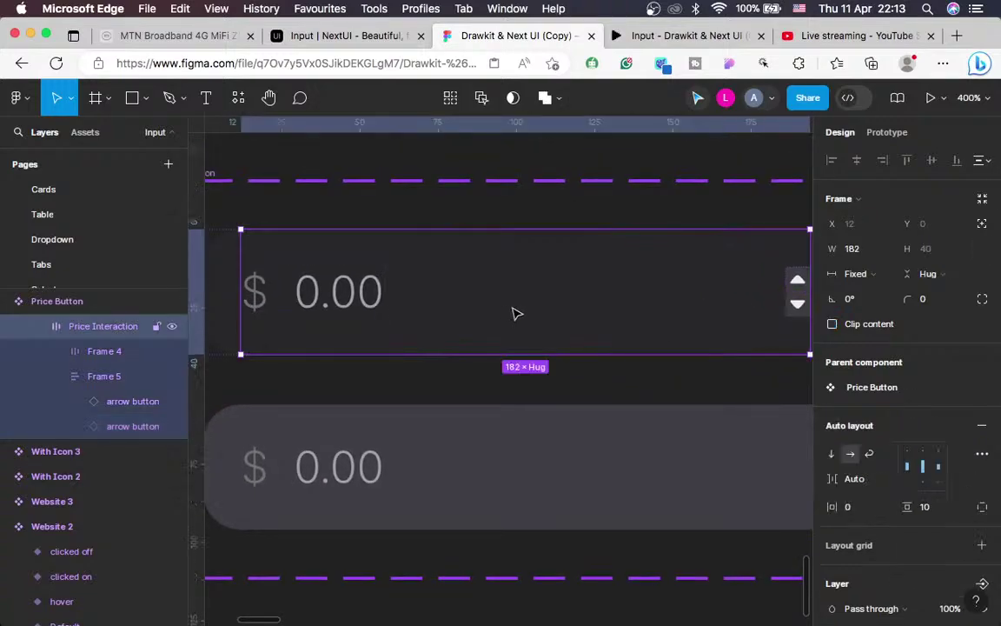
click(342, 305)
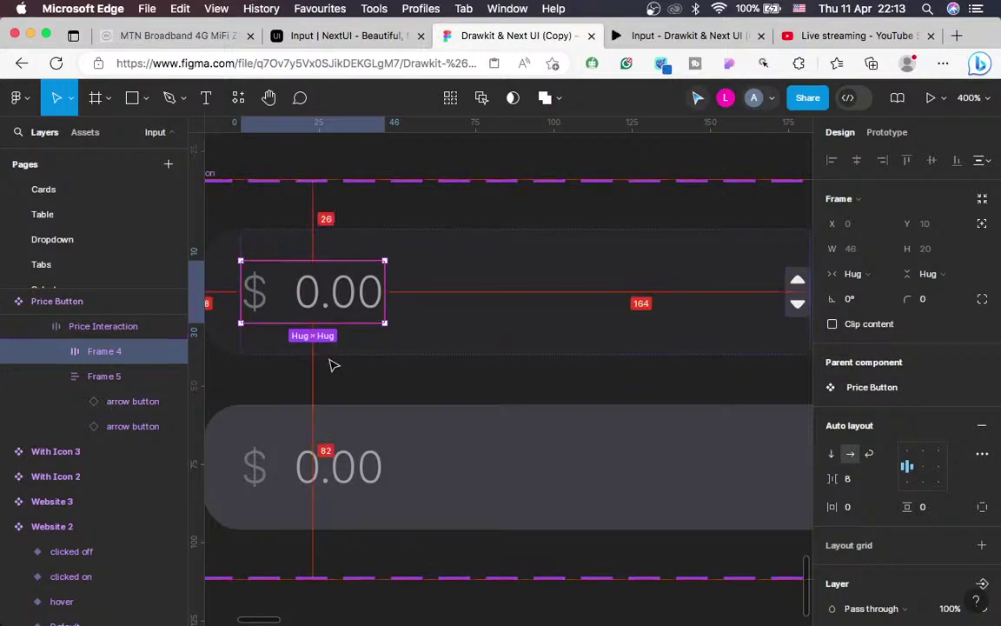
scroll(521, 339, right, 2)
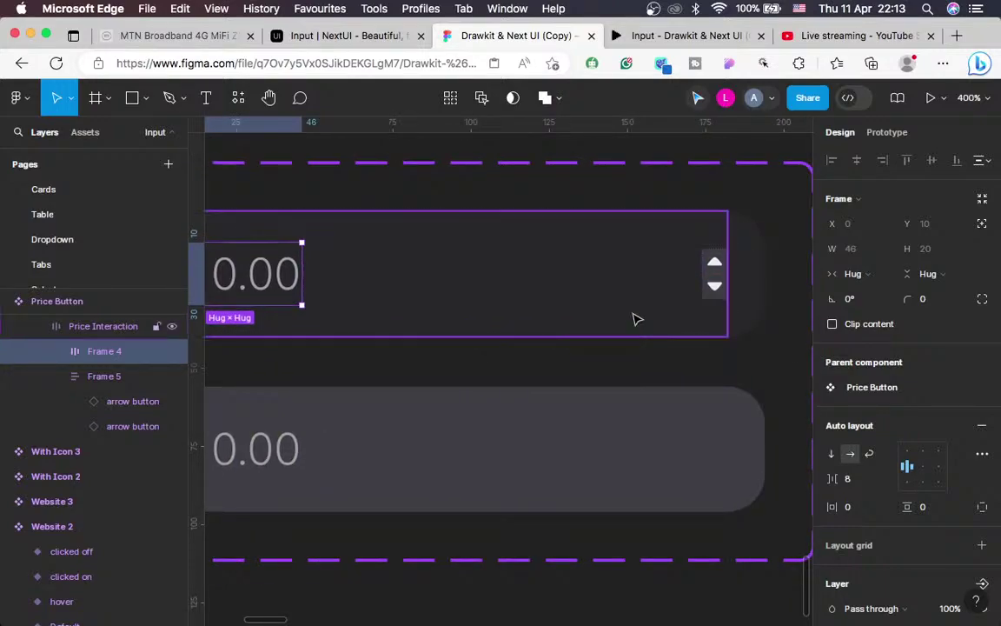
click(715, 281)
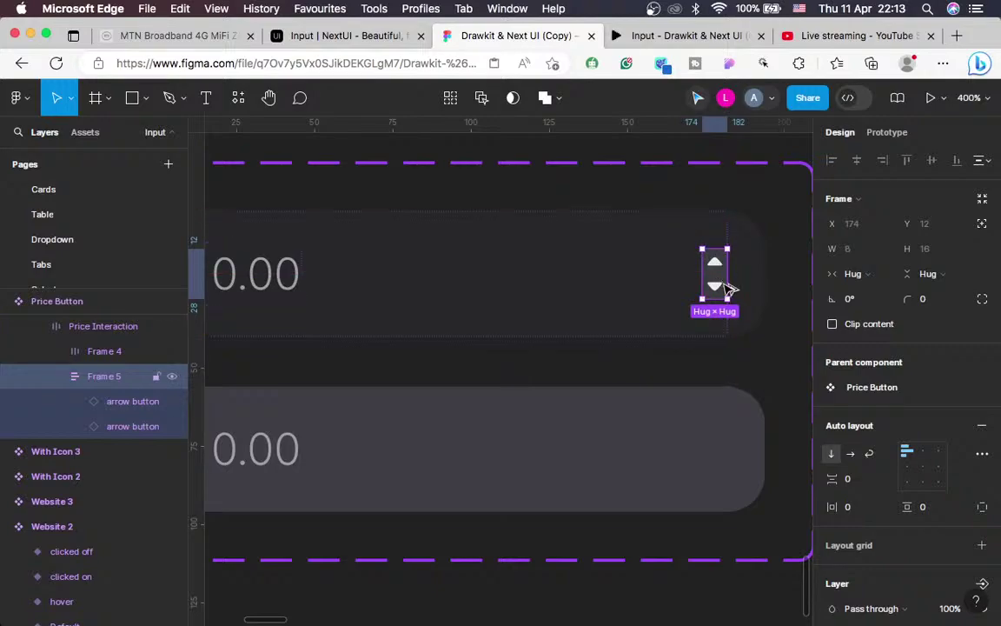
scroll(541, 291, left, 3)
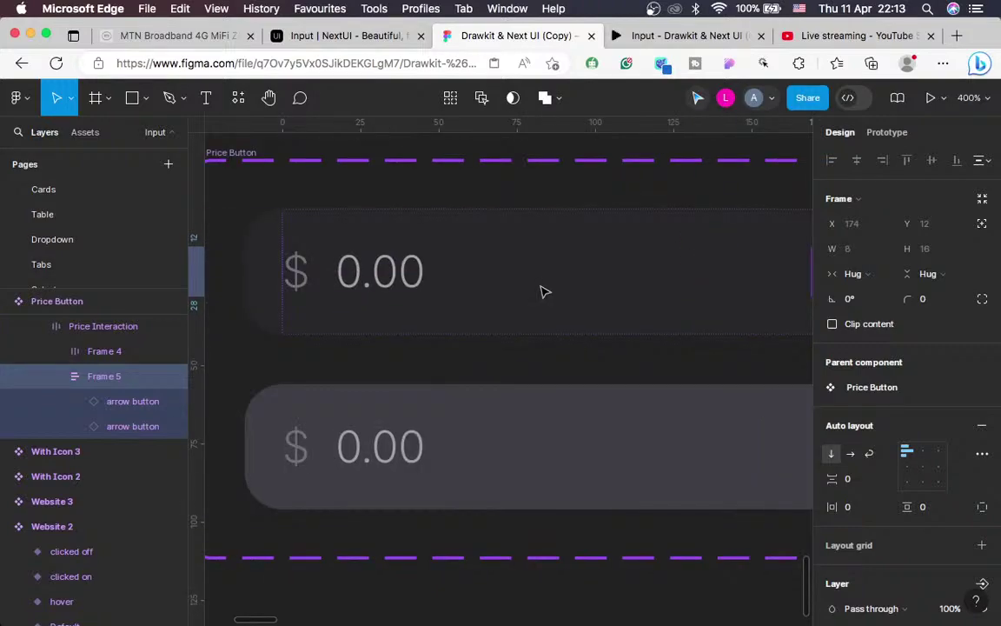
key(shift+Tab)
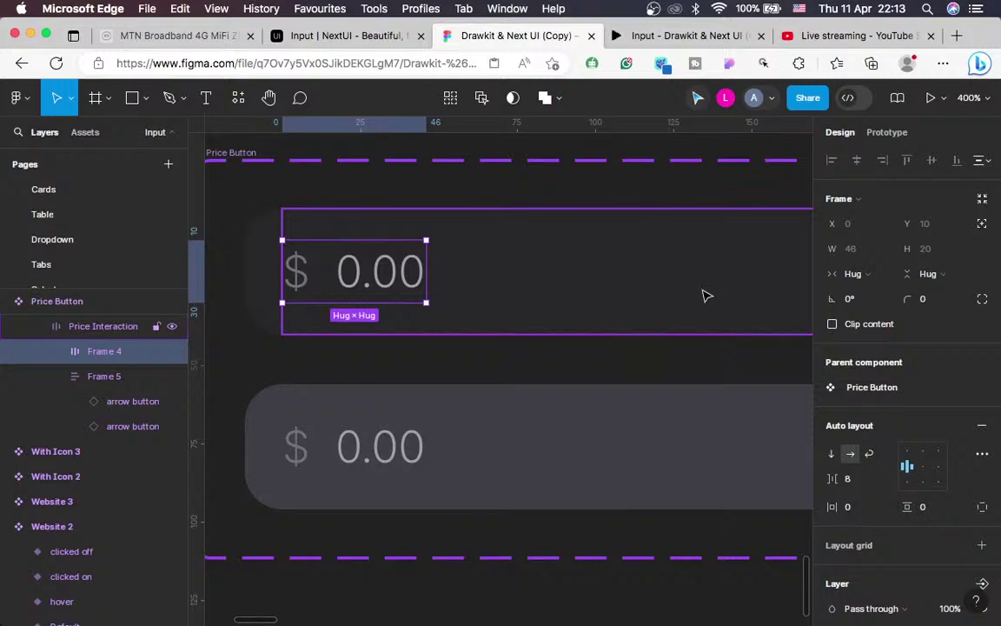
Review the whole Price Button component set and compare it with the price input on the NextUI page
key(minus)
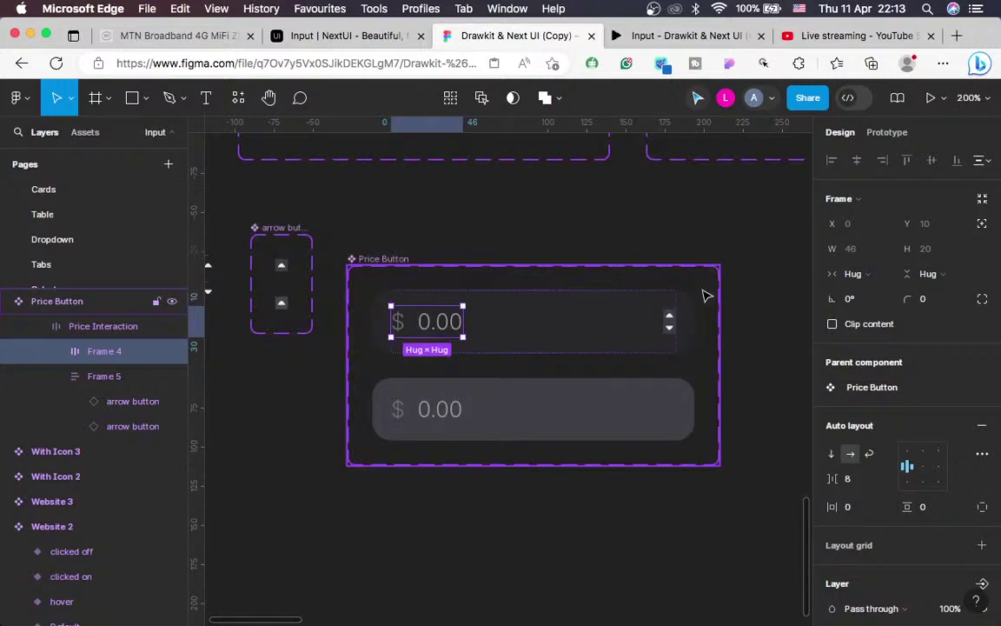
click(787, 302)
key(minus)
key(equal)
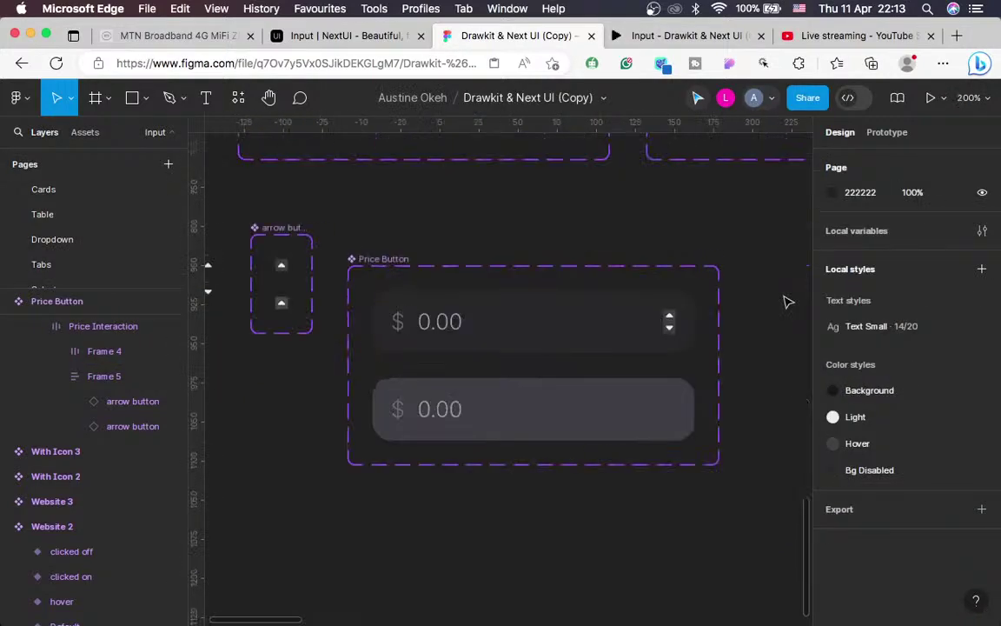
click(347, 39)
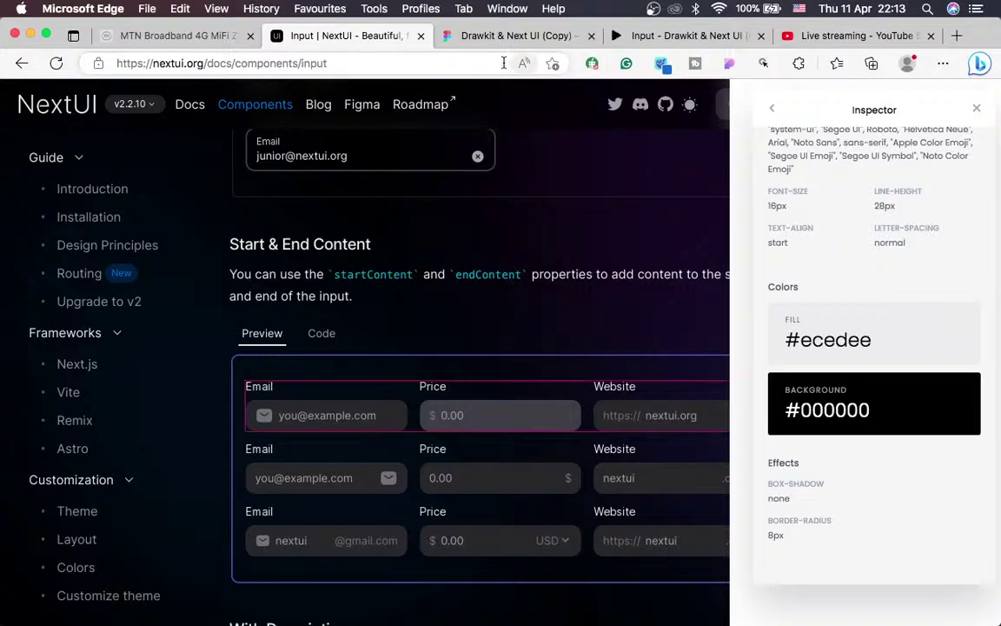
click(465, 35)
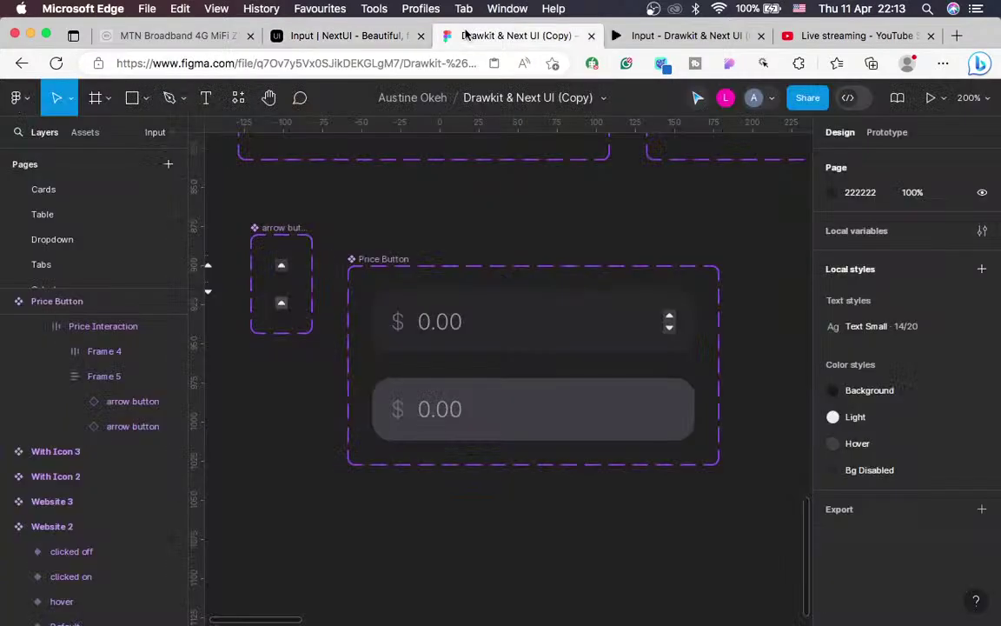
Replace the hover variant of Price Button with a copy of the Default variant, placed below it at X 16, Y 74
click(582, 326)
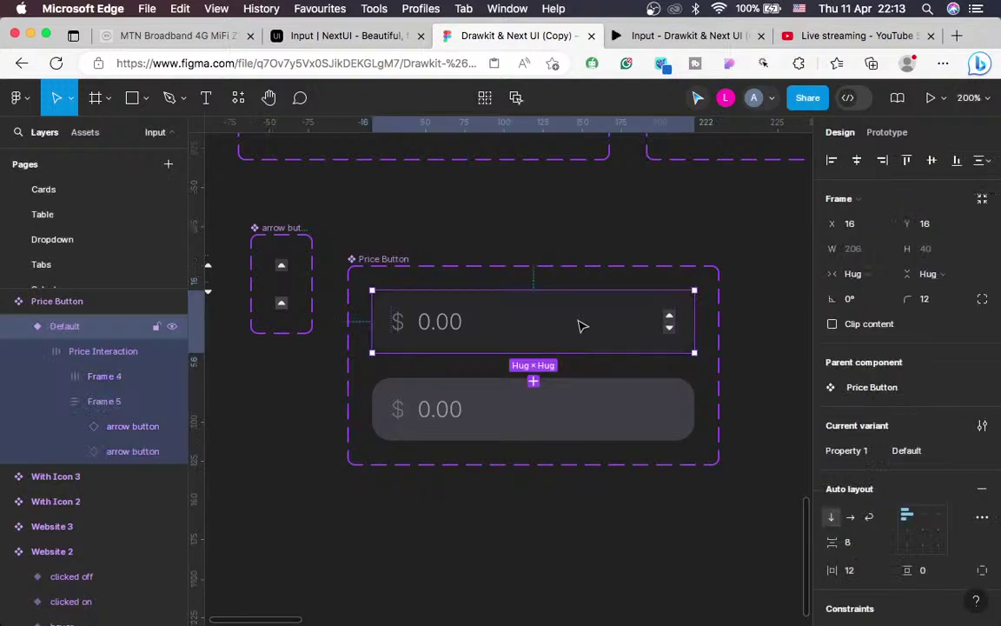
click(547, 427)
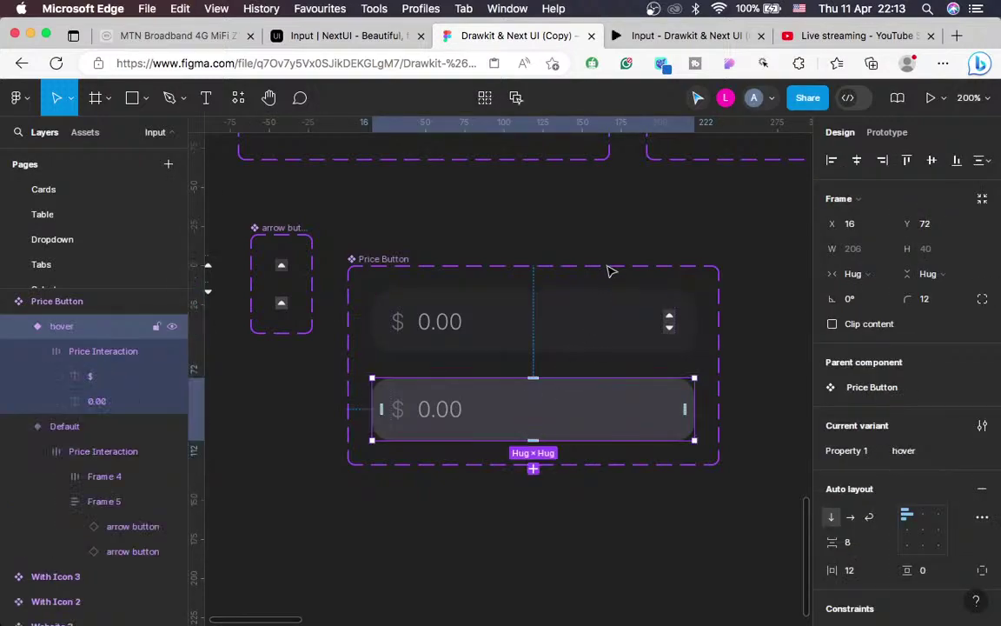
right_click(547, 417)
click(596, 256)
key(alt)
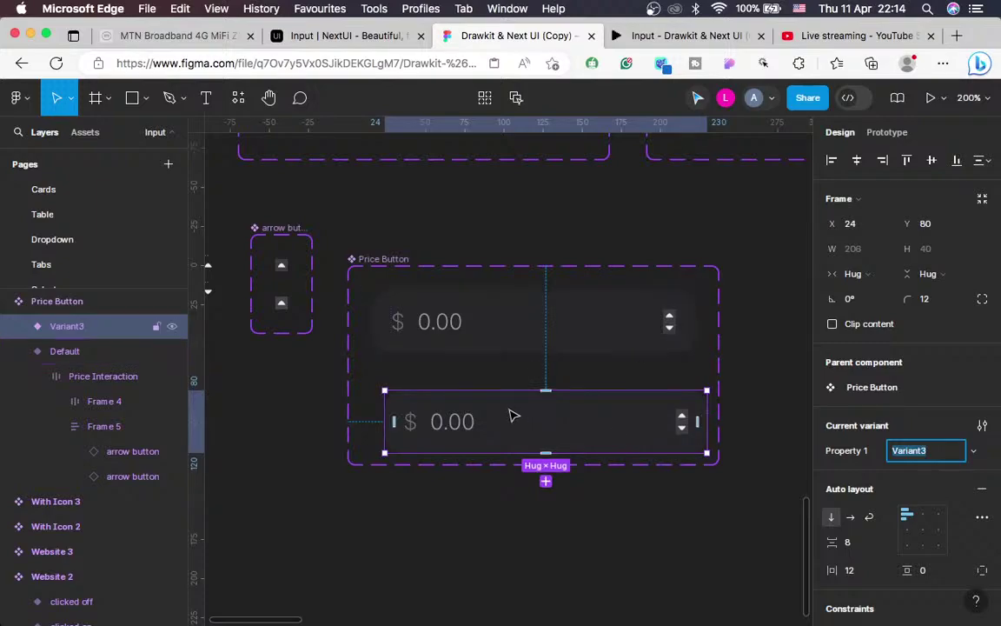
mouse_move(512, 413)
mouse_down()
mouse_move(520, 403)
mouse_move(524, 416)
mouse_up()
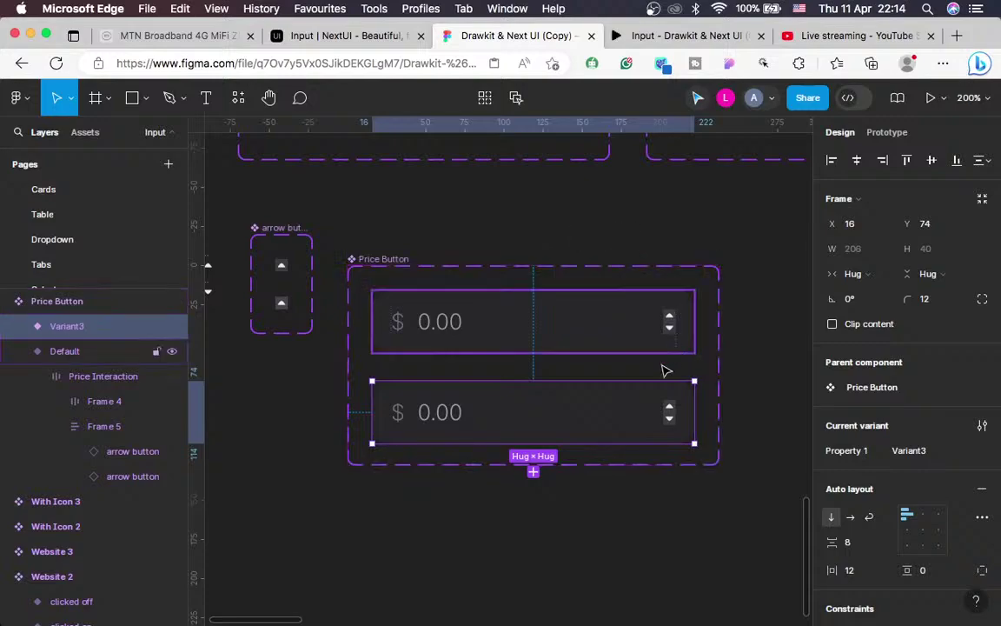
Set the copied variant's Property 1 value to hover
click(934, 450)
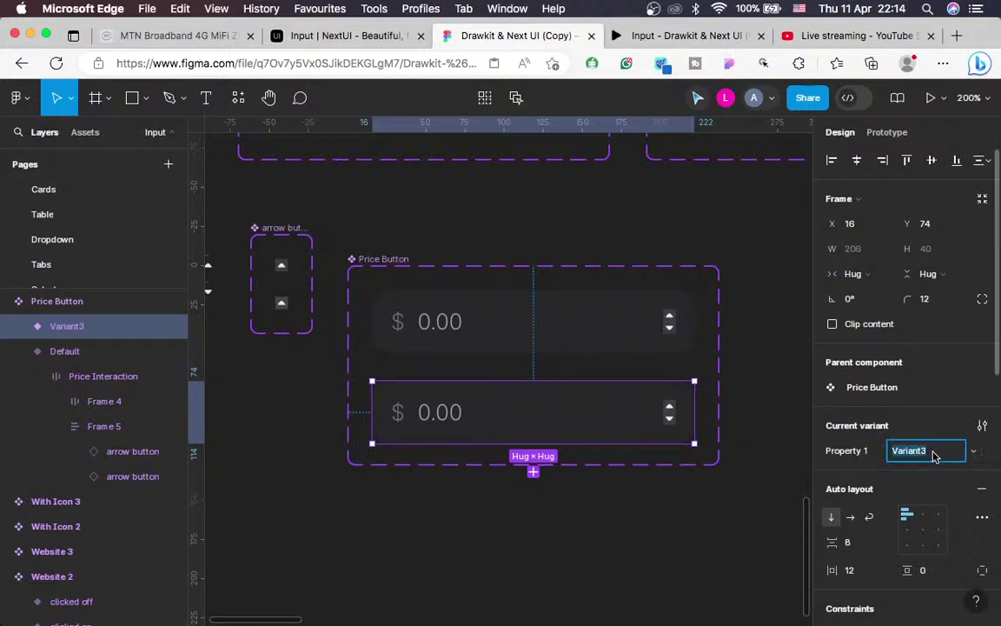
text(hover)
key(Return)
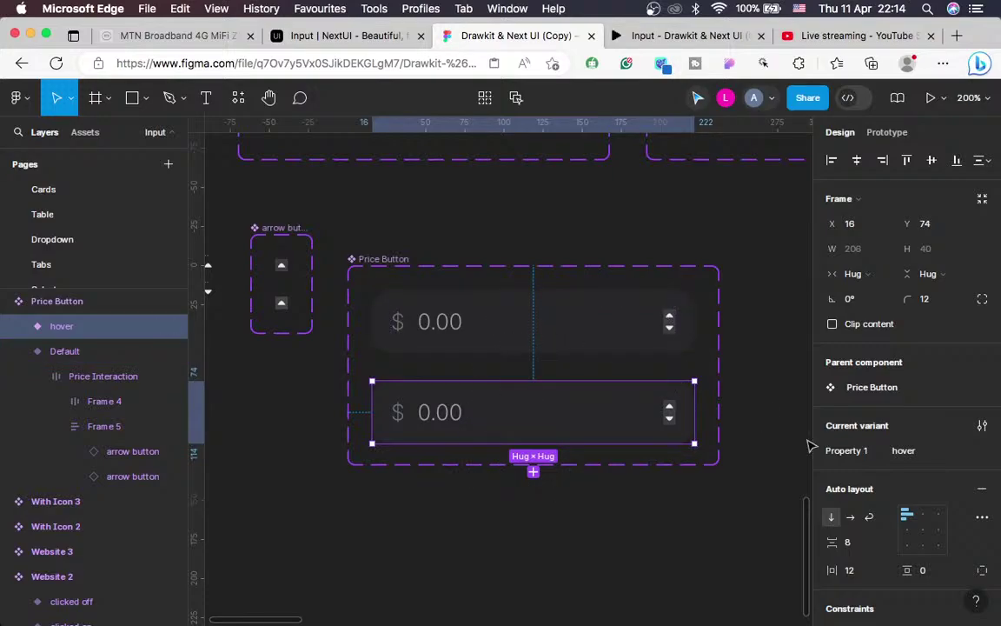
Try sampling the Website component's hover colour as the fill of the Price Button hover variant, and undo the change
scroll(891, 435, down, 1)
scroll(891, 435, down, 5)
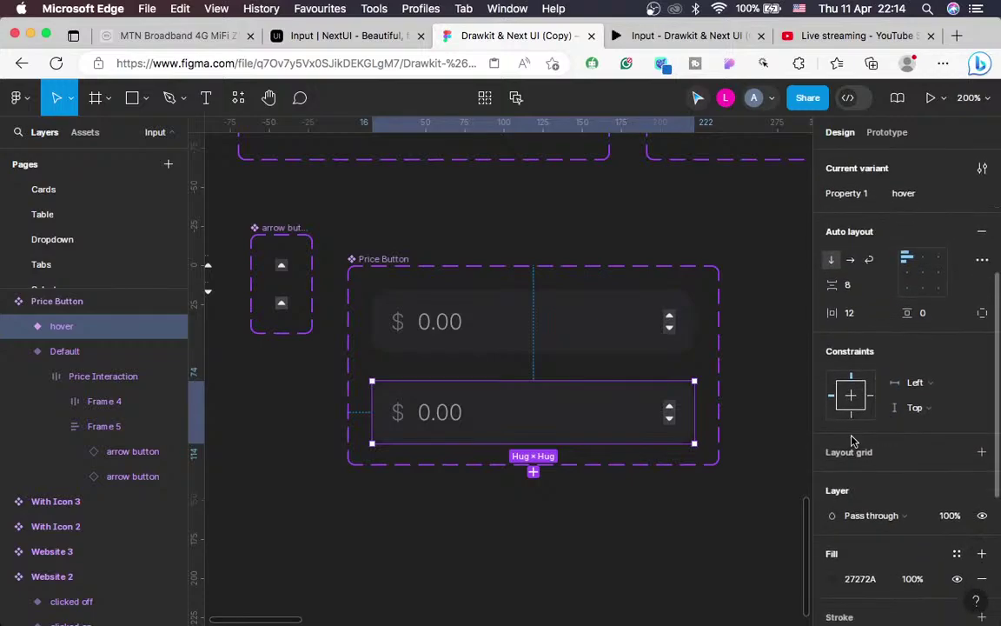
click(832, 579)
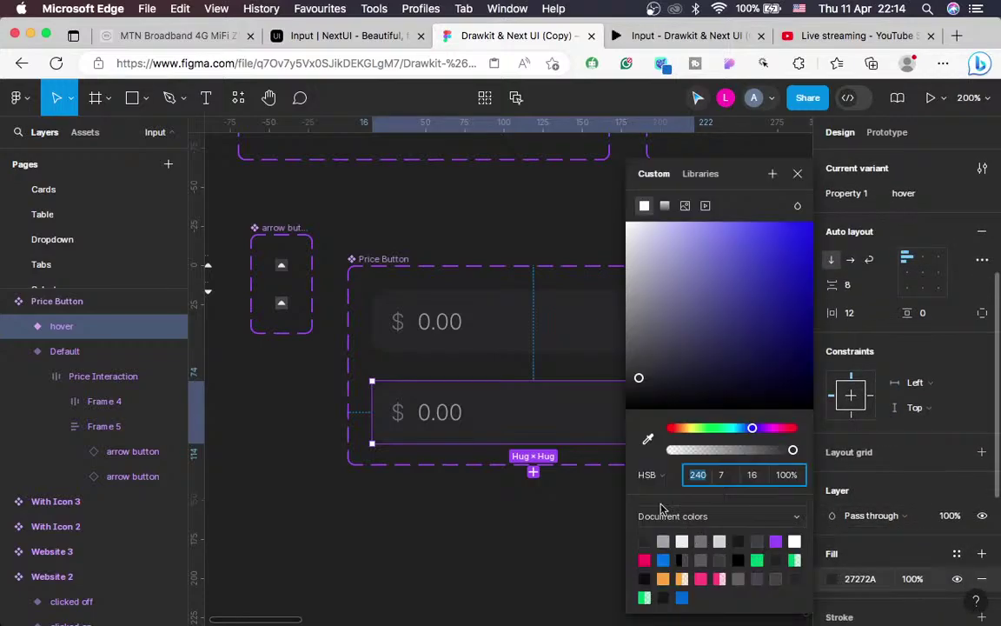
click(647, 439)
scroll(534, 425, up, 10)
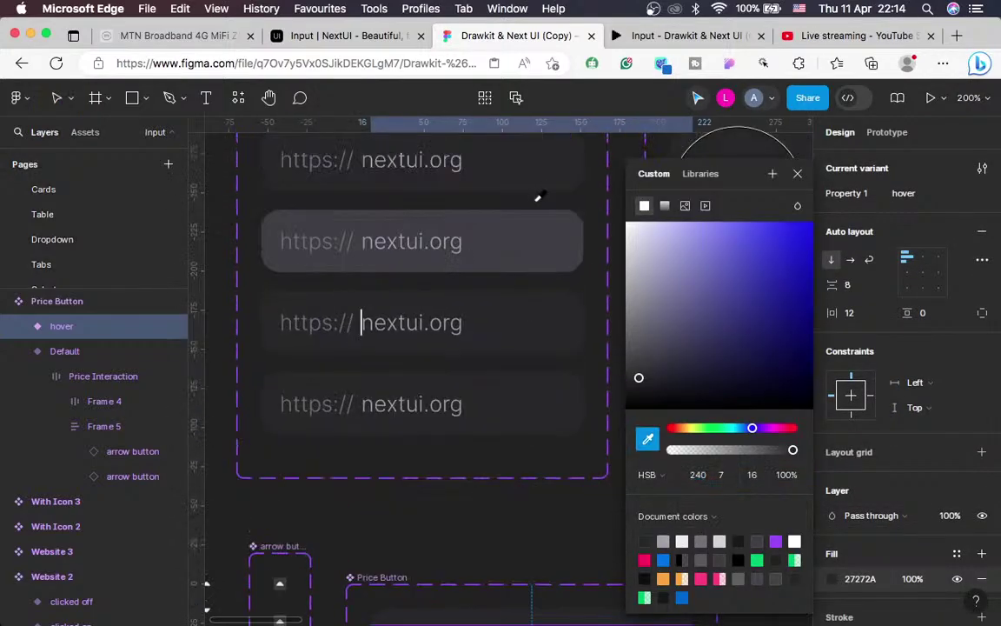
scroll(542, 278, up, 3)
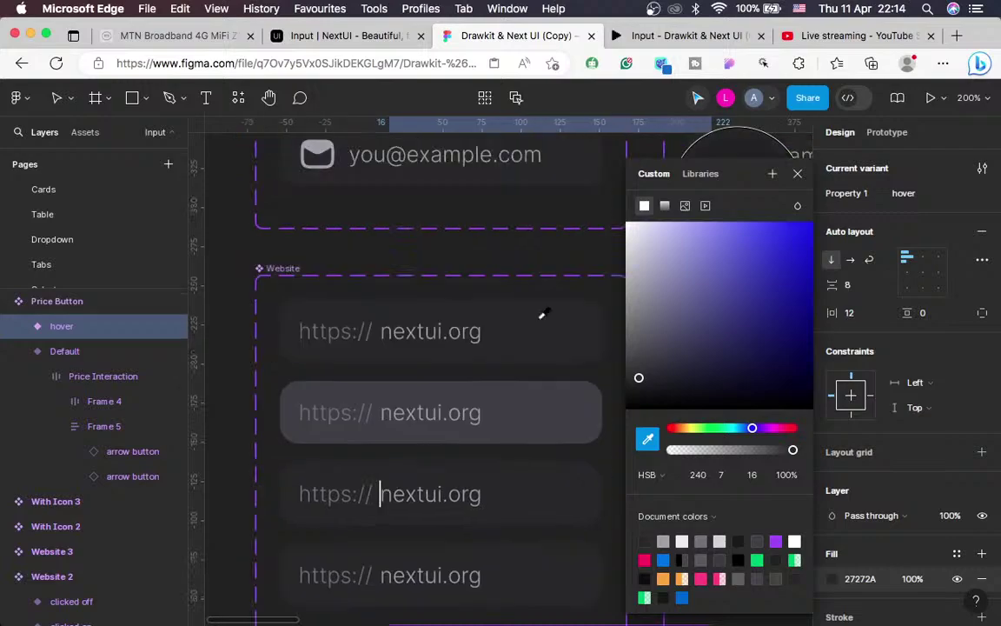
click(538, 406)
scroll(592, 447, down, 7)
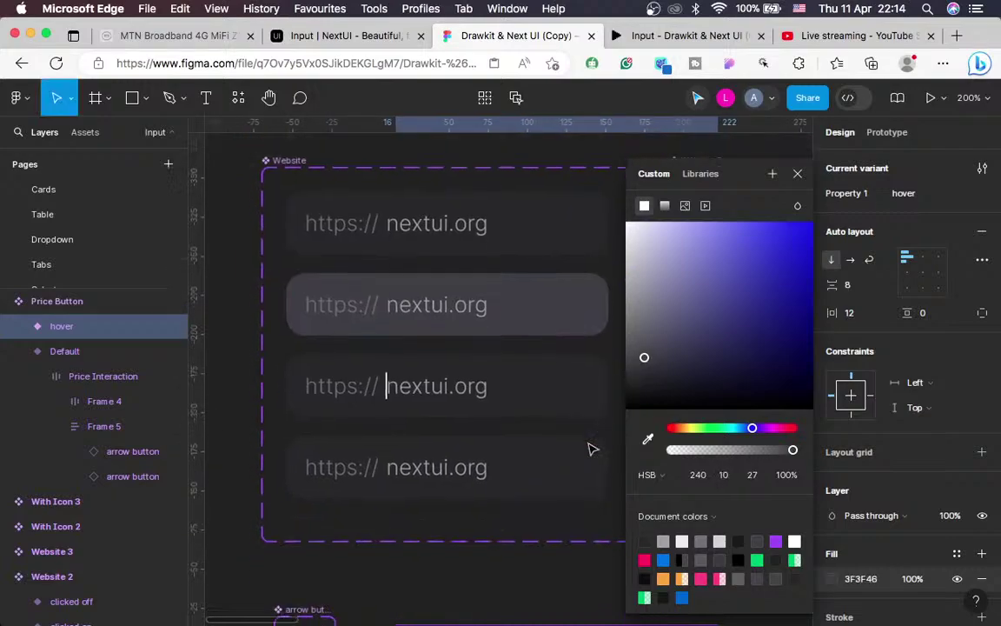
scroll(592, 448, down, 5)
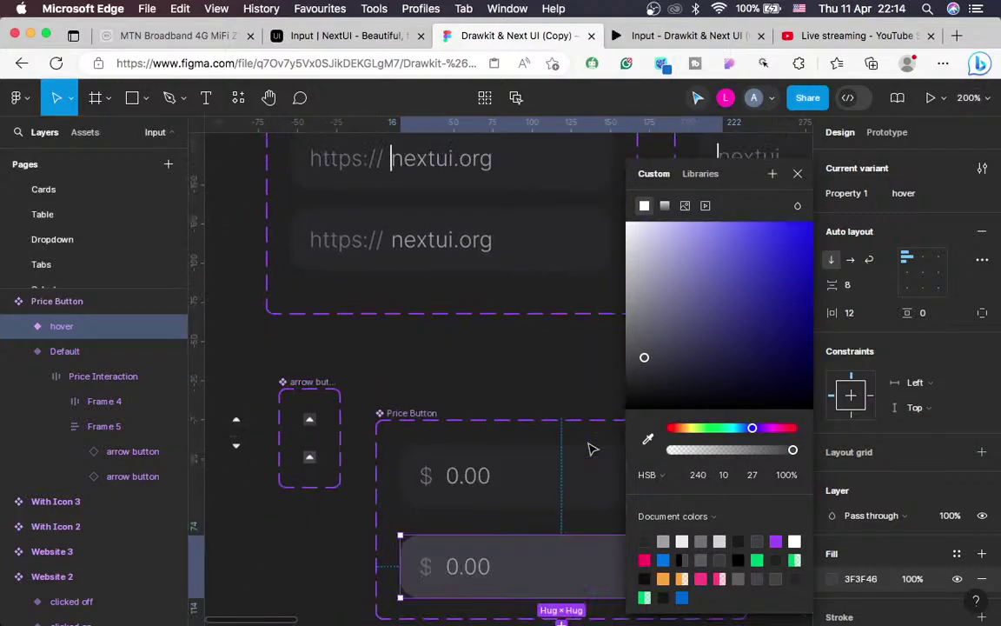
key(super+z)
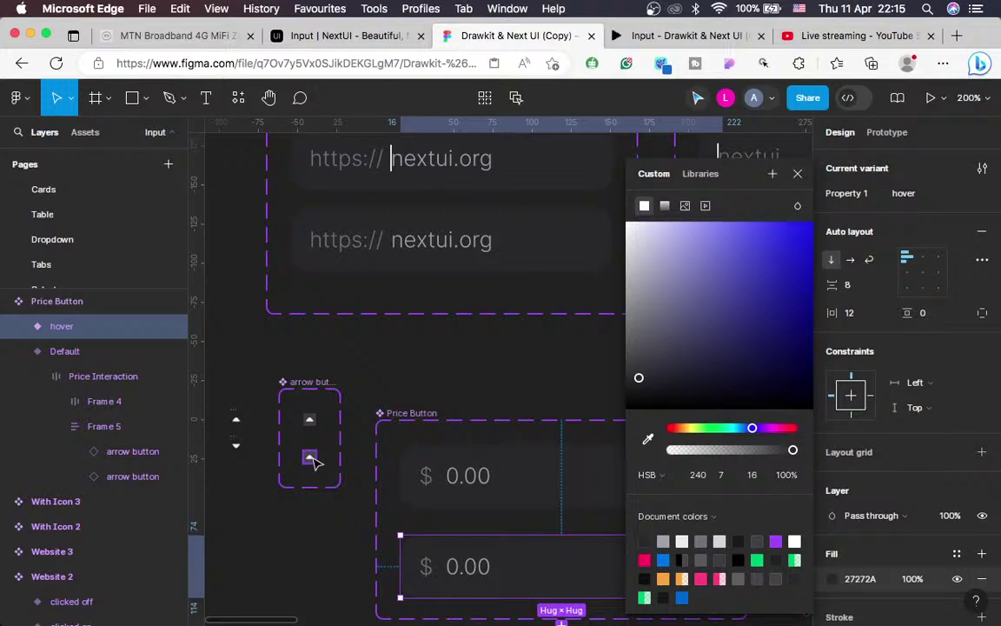
Set the Price Button hover variant's fill to 3F3F46, sampled from the hover variant of the Website component
scroll(460, 538, down, 3)
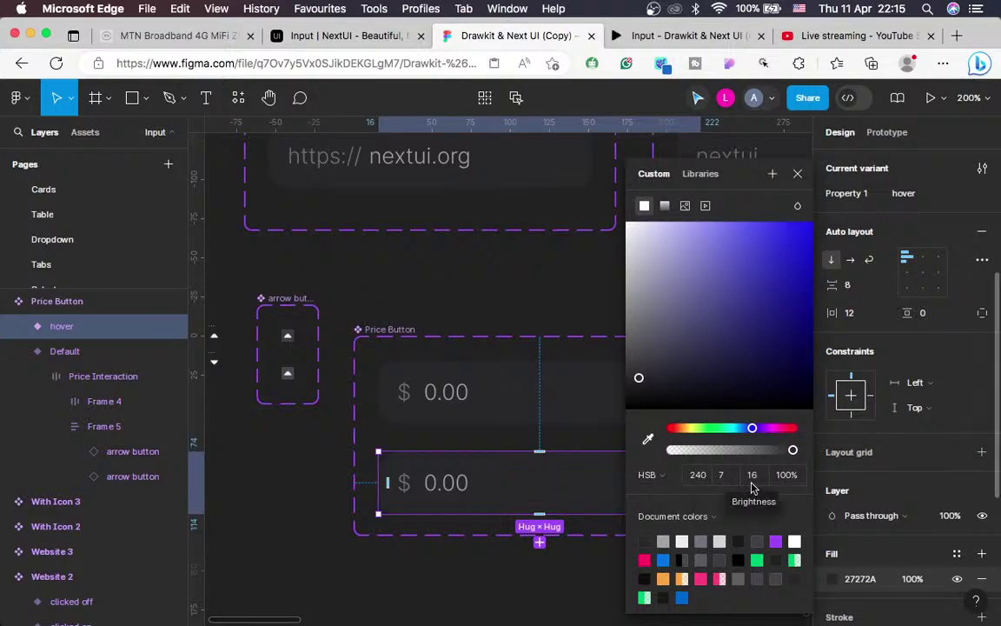
click(648, 439)
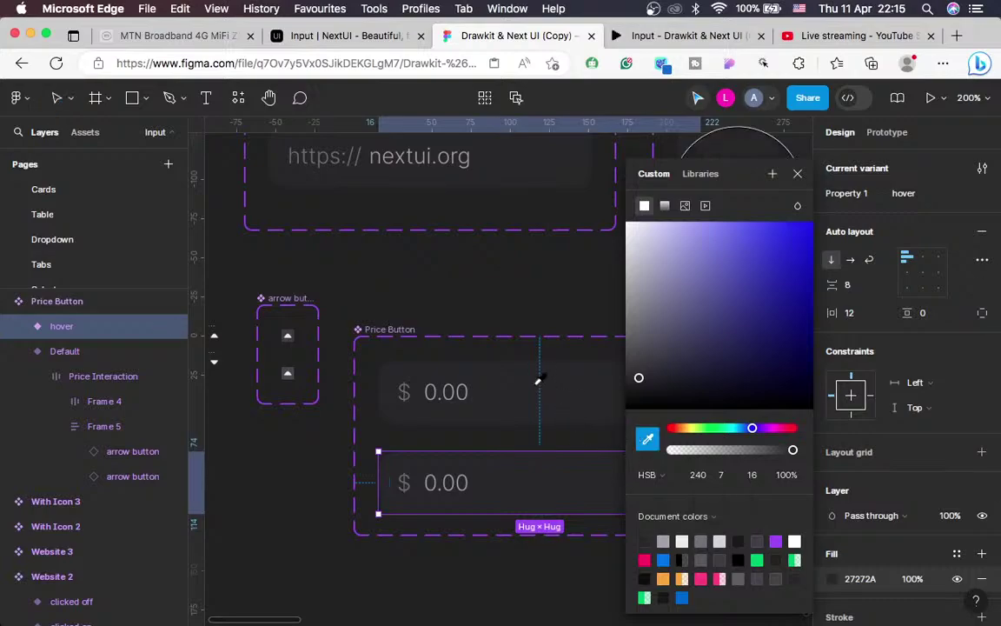
scroll(538, 380, up, 5)
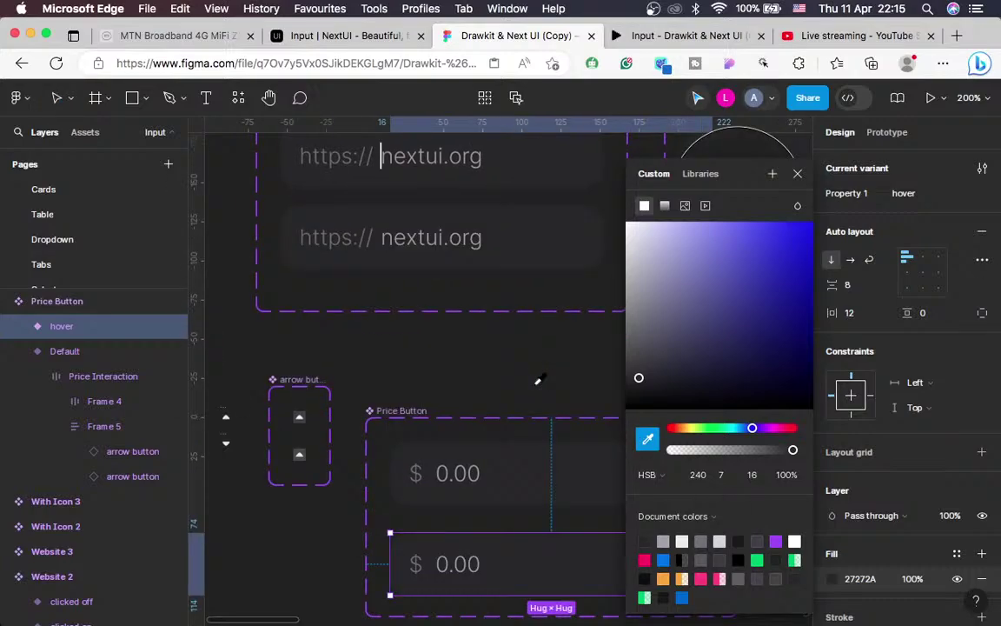
click(536, 165)
scroll(536, 415, down, 6)
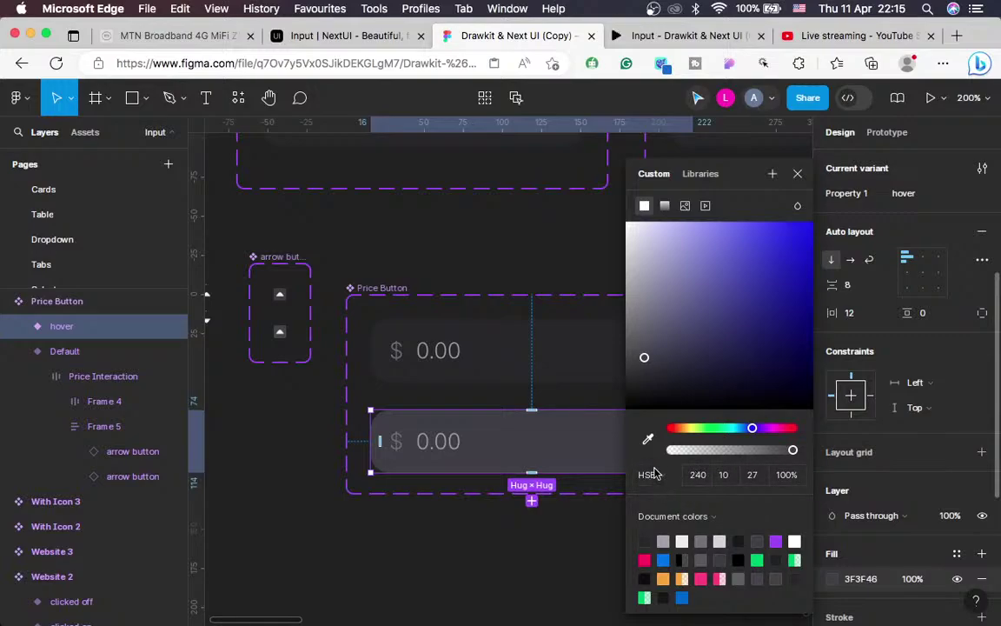
key(Escape)
scroll(704, 505, right, 3)
scroll(704, 505, down, 2)
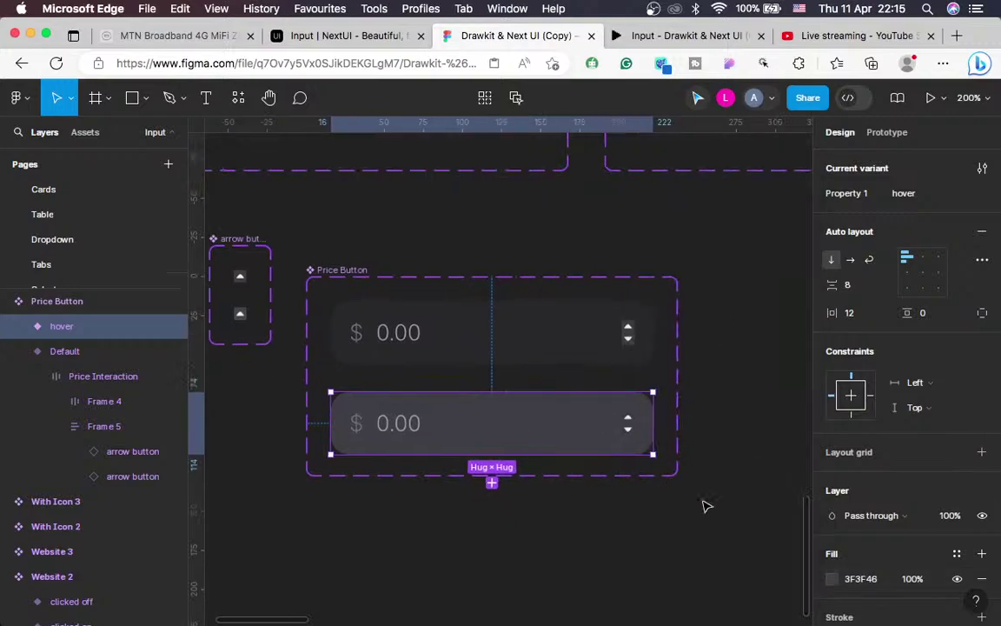
Hide the arrow buttons frame in the Default variant and align the contents of its Price Interaction frame left and vertically centred
click(605, 324)
click(604, 325)
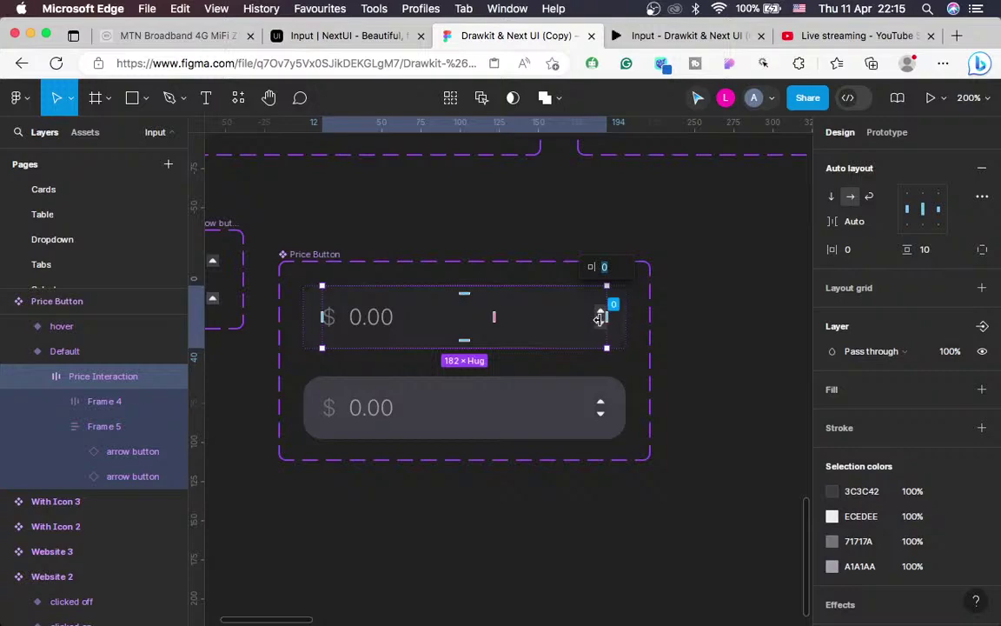
click(600, 322)
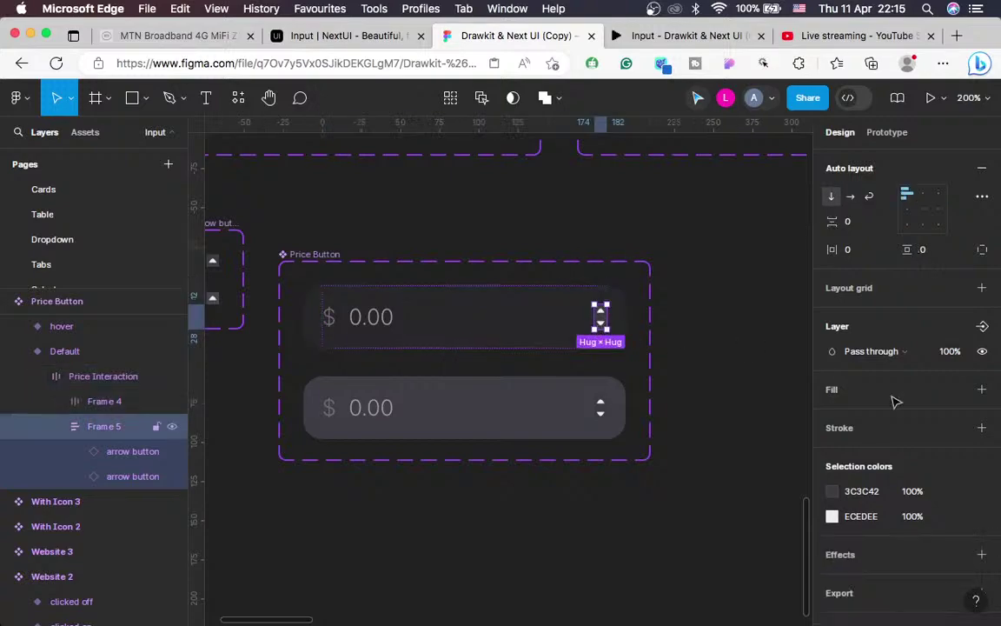
click(983, 352)
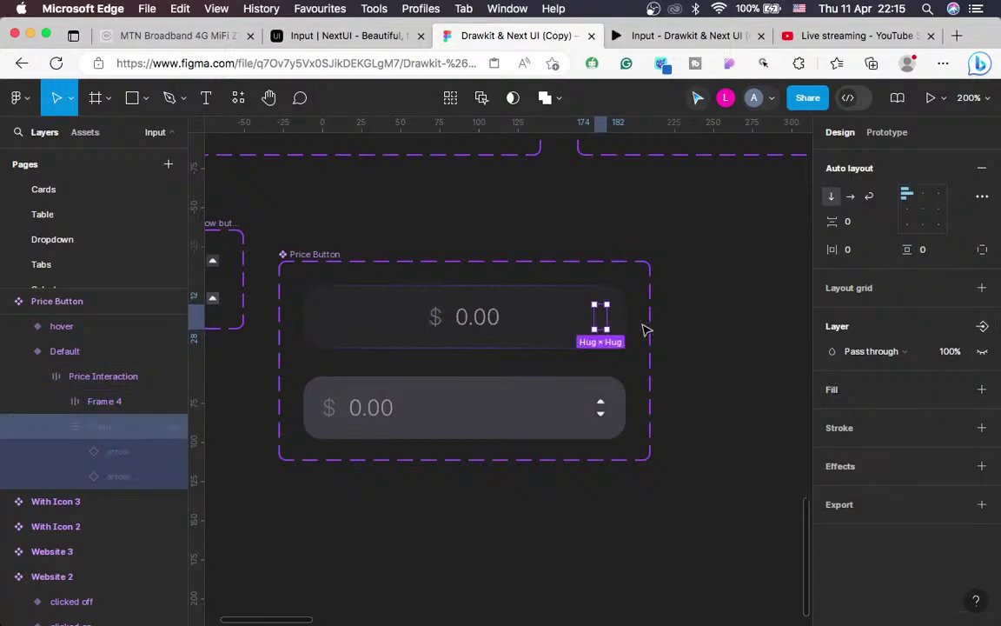
click(555, 331)
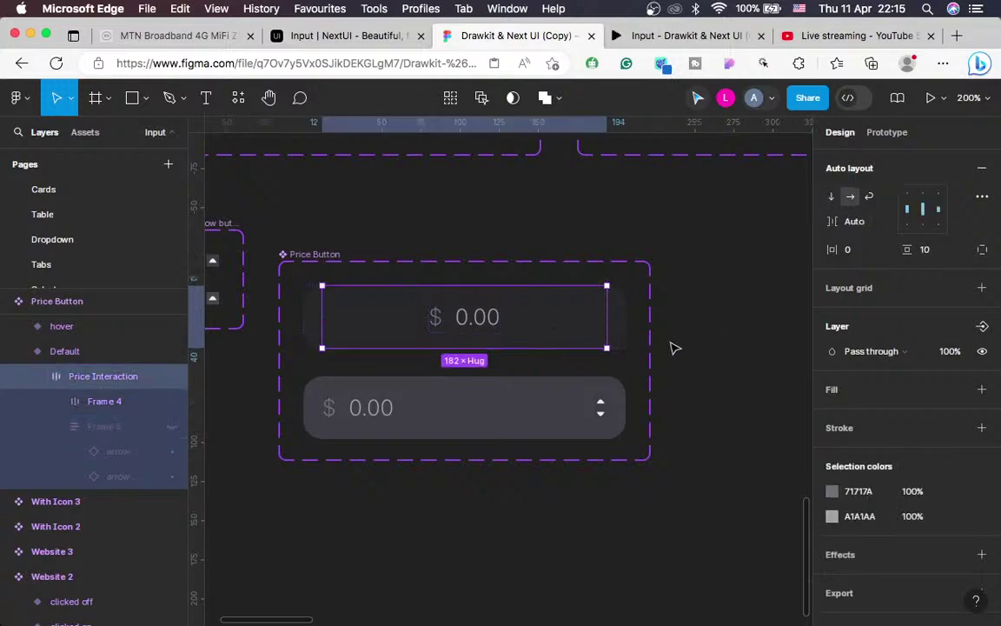
click(908, 208)
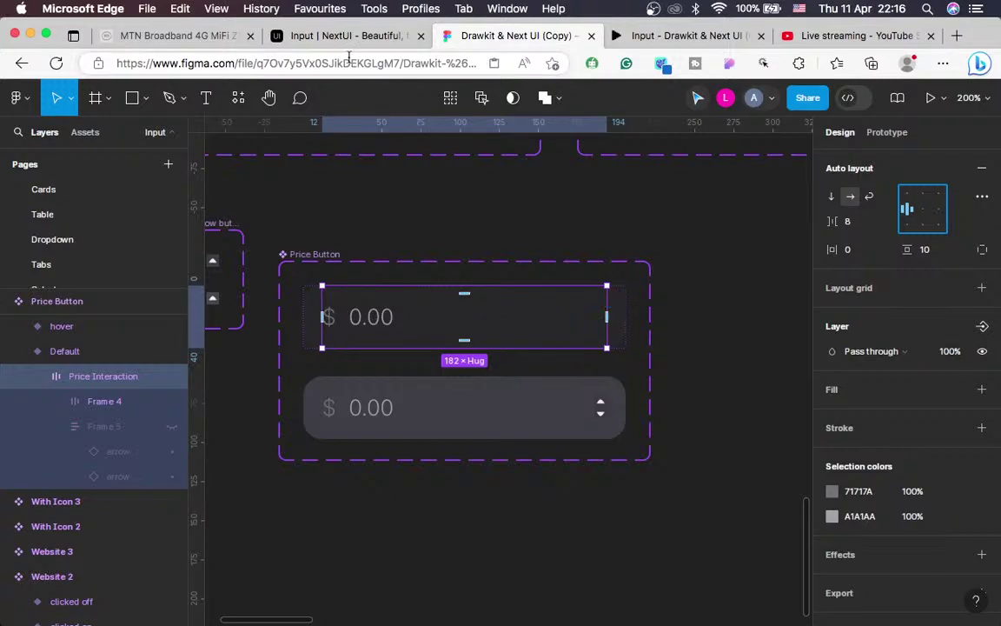
Switch to the NextUI Input page, try the down arrow of the first Price input, and reload the page
click(324, 38)
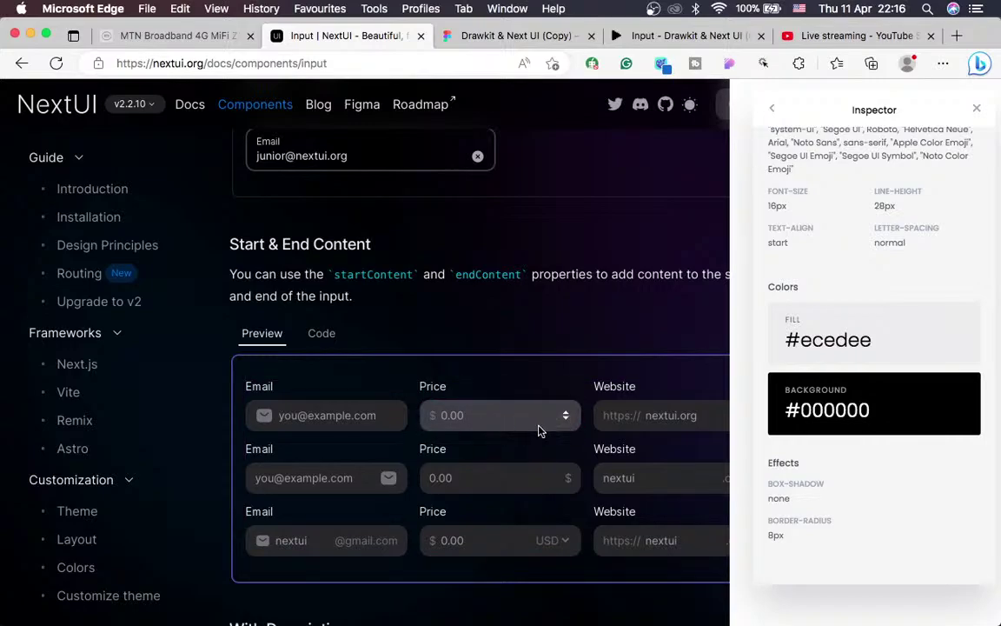
click(567, 419)
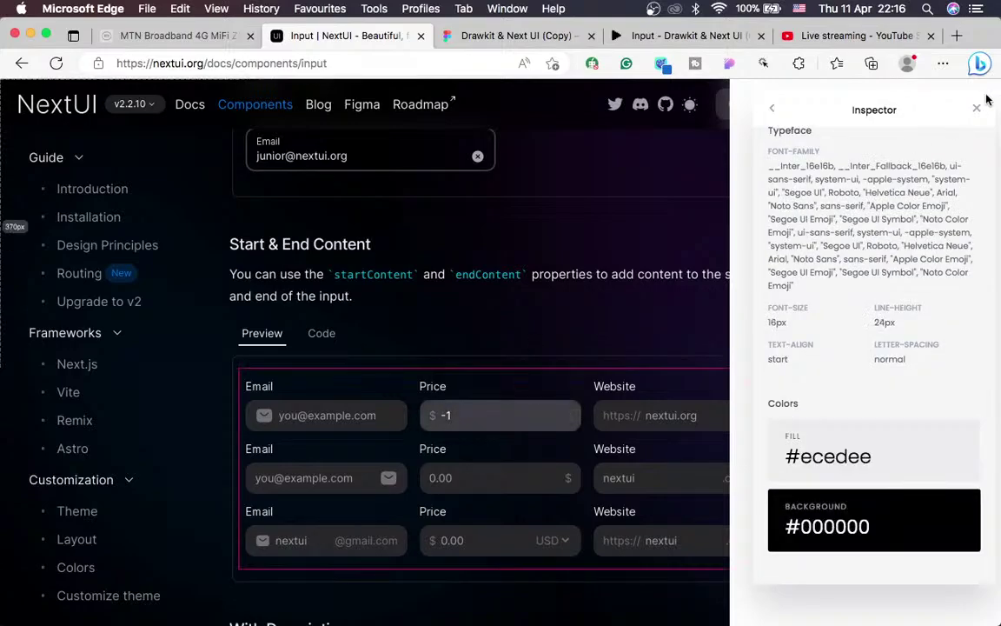
key(super+r)
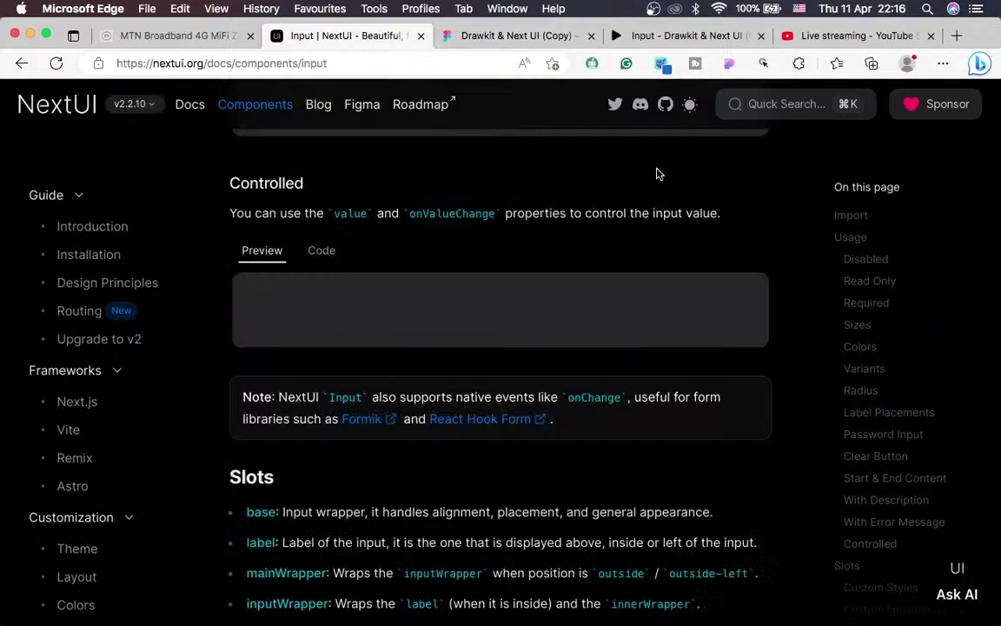
Look through the reloaded NextUI Input page for the price input examples
scroll(628, 263, down, 10)
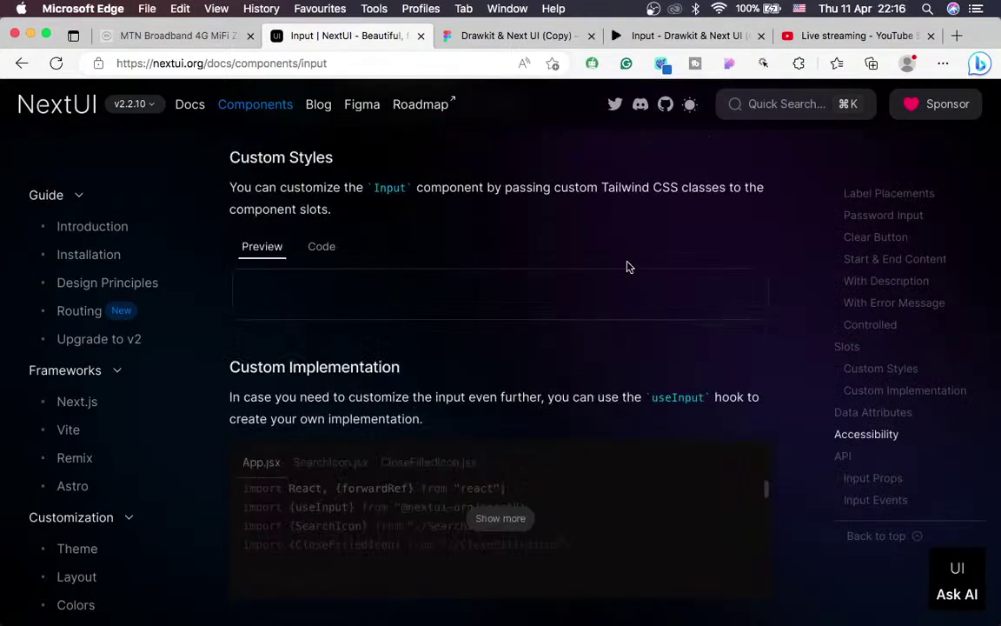
scroll(627, 267, up, 7)
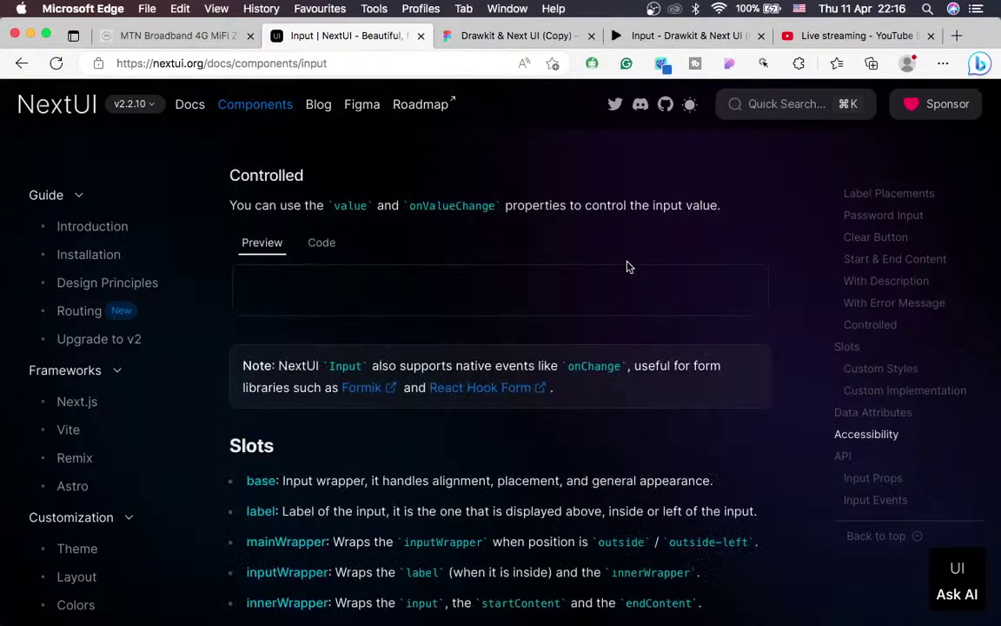
scroll(627, 267, up, 5)
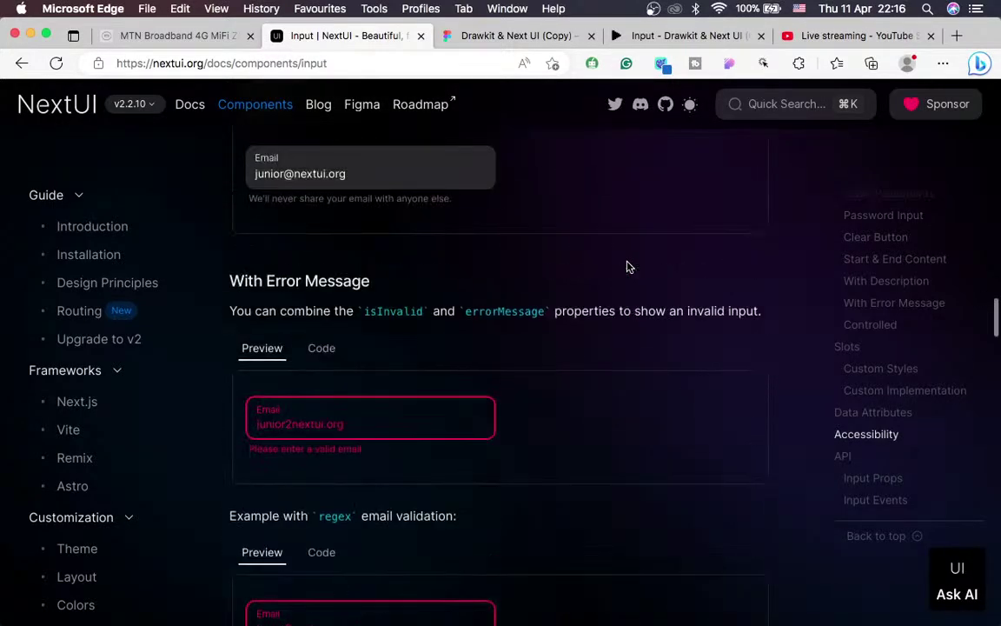
scroll(629, 266, up, 5)
scroll(628, 267, up, 10)
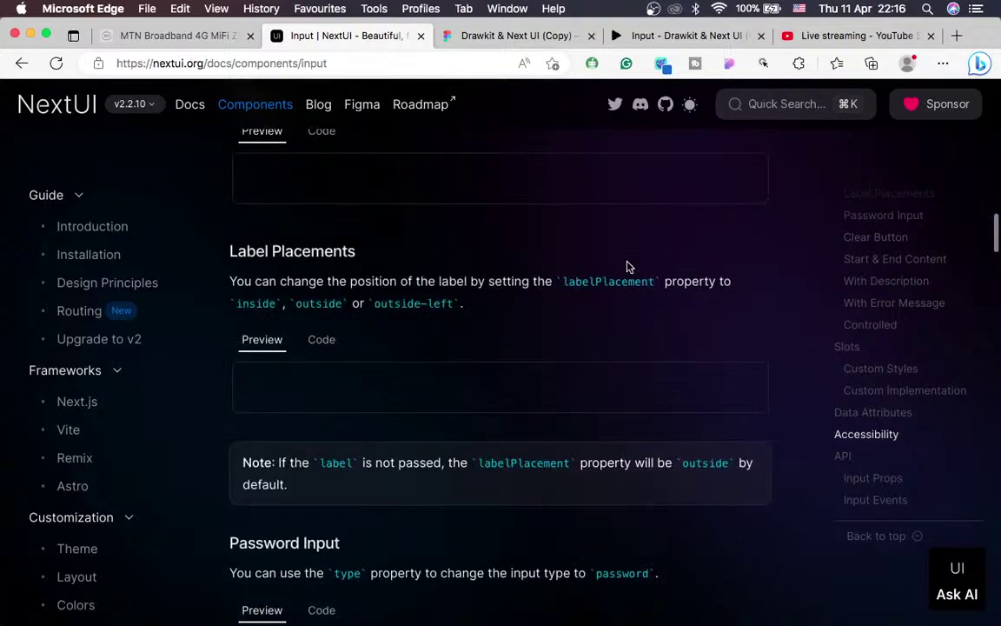
scroll(629, 267, up, 10)
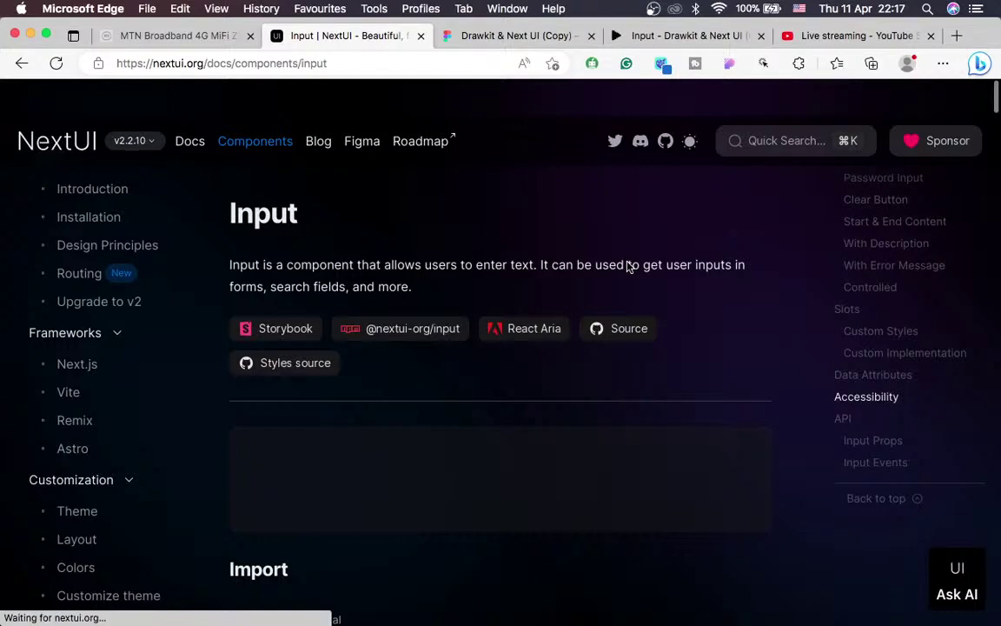
scroll(601, 418, down, 10)
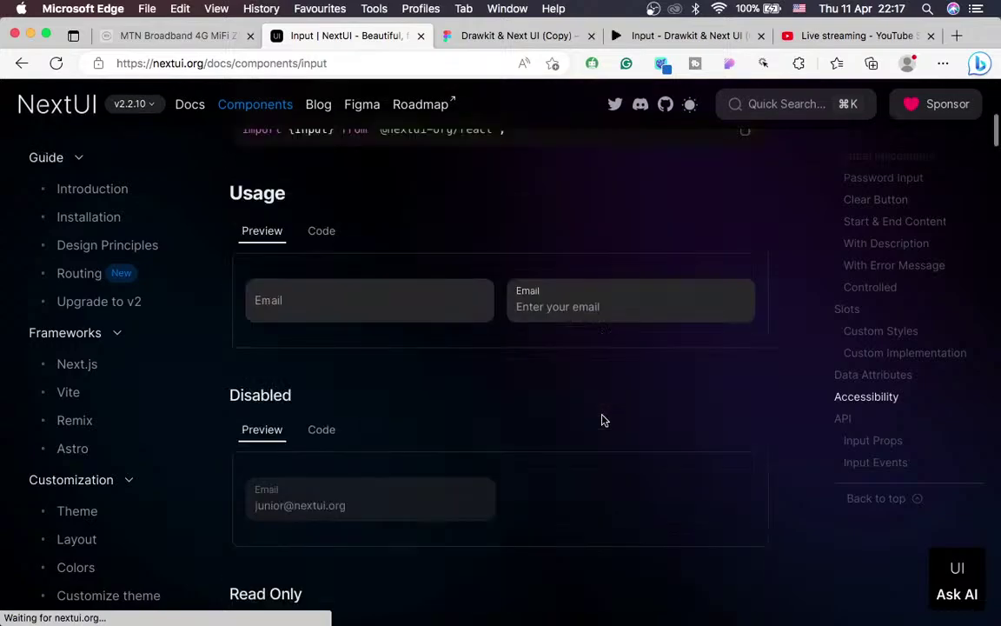
scroll(604, 421, down, 3)
scroll(601, 420, down, 5)
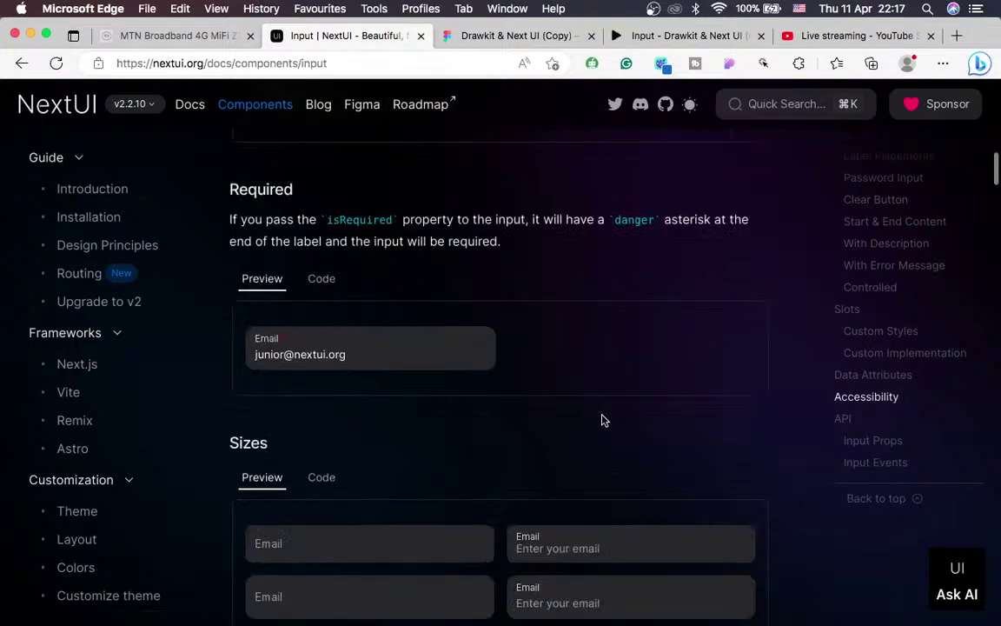
key(ctrl+Left)
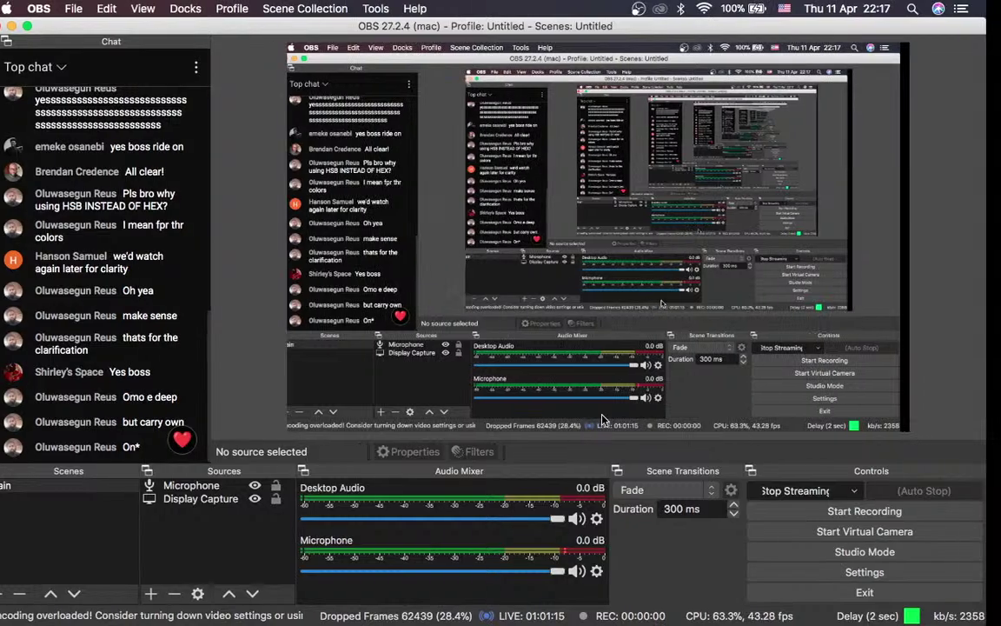
key(ctrl+Right)
Examine the hover state of the first Price input in the Start & End Content examples
scroll(610, 474, up, 3)
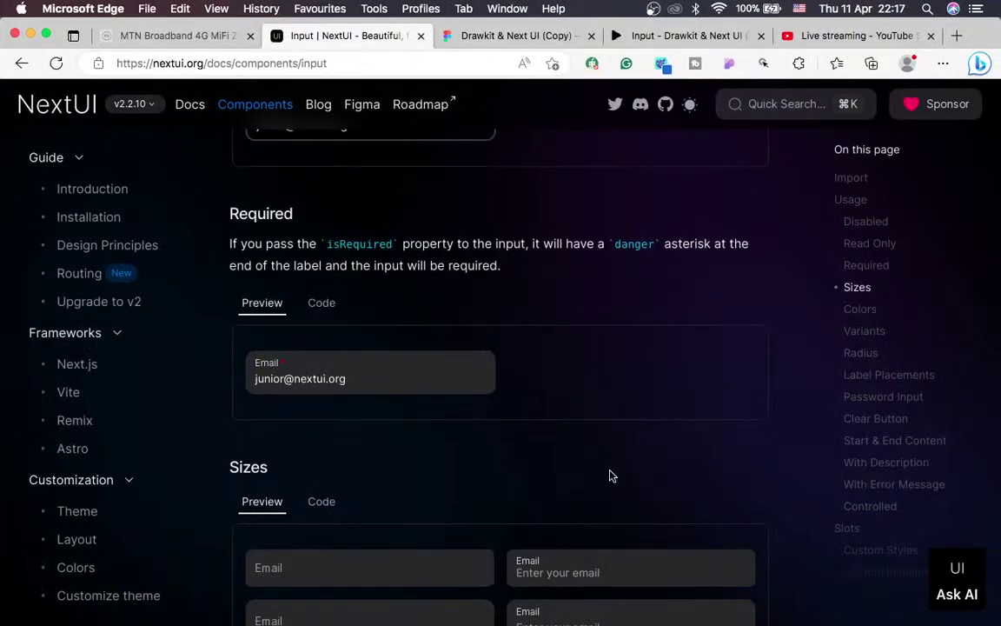
scroll(610, 473, down, 10)
scroll(610, 470, down, 10)
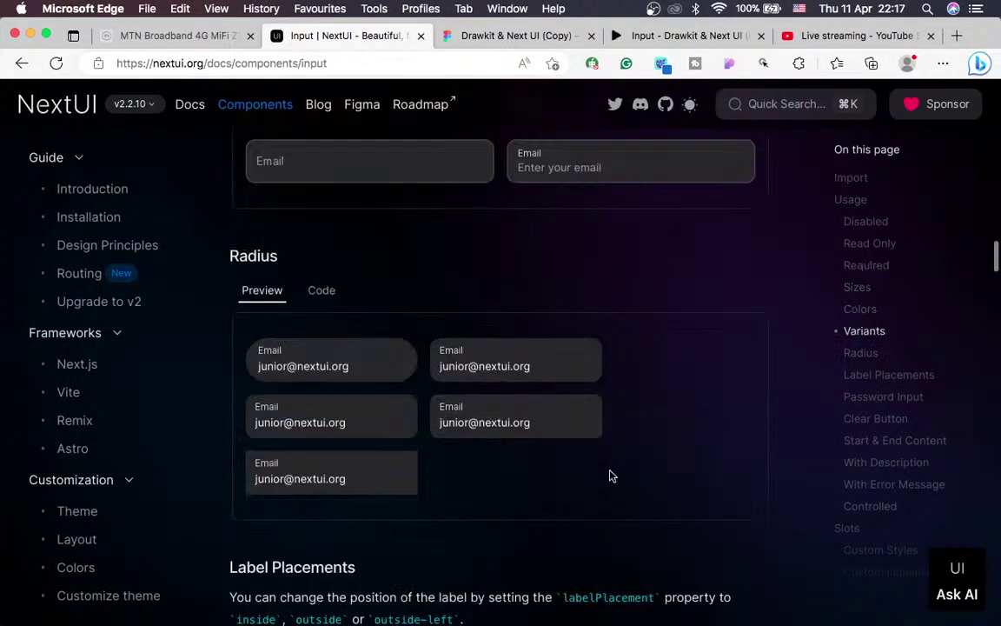
scroll(610, 471, down, 8)
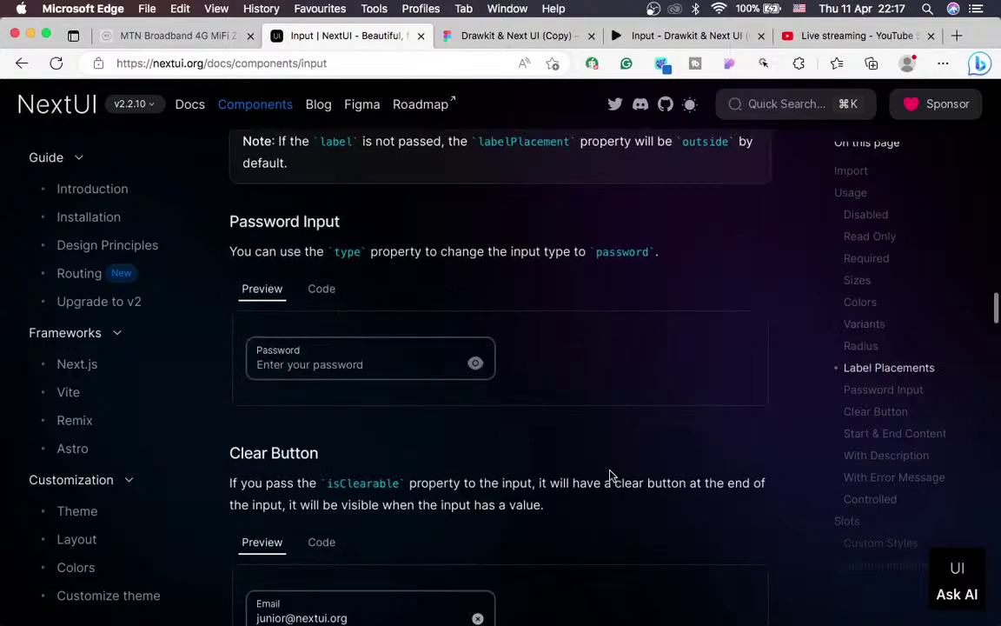
scroll(610, 475, down, 5)
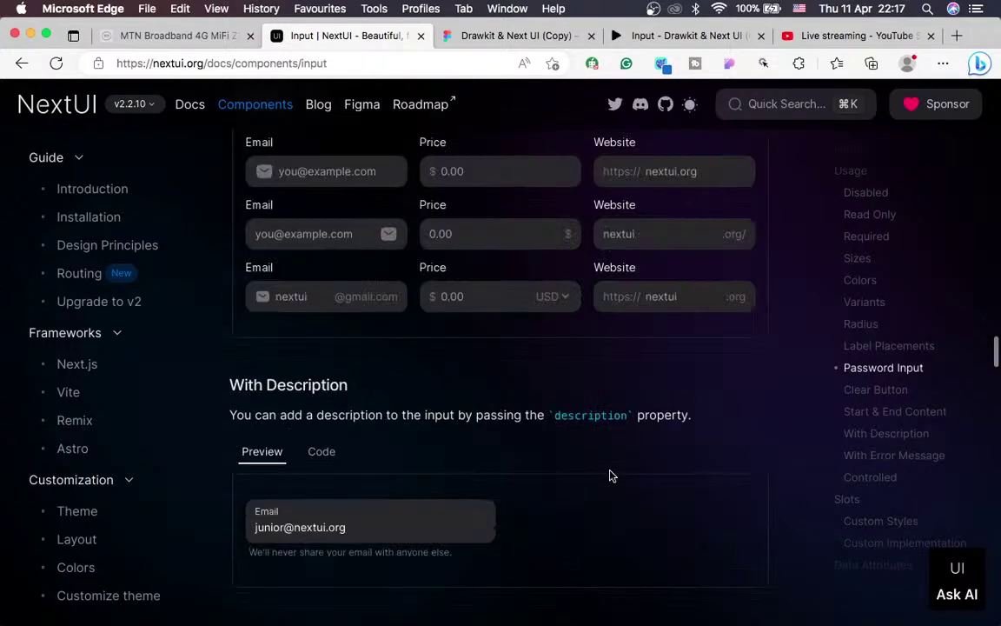
scroll(610, 476, up, 2)
scroll(610, 475, down, 1)
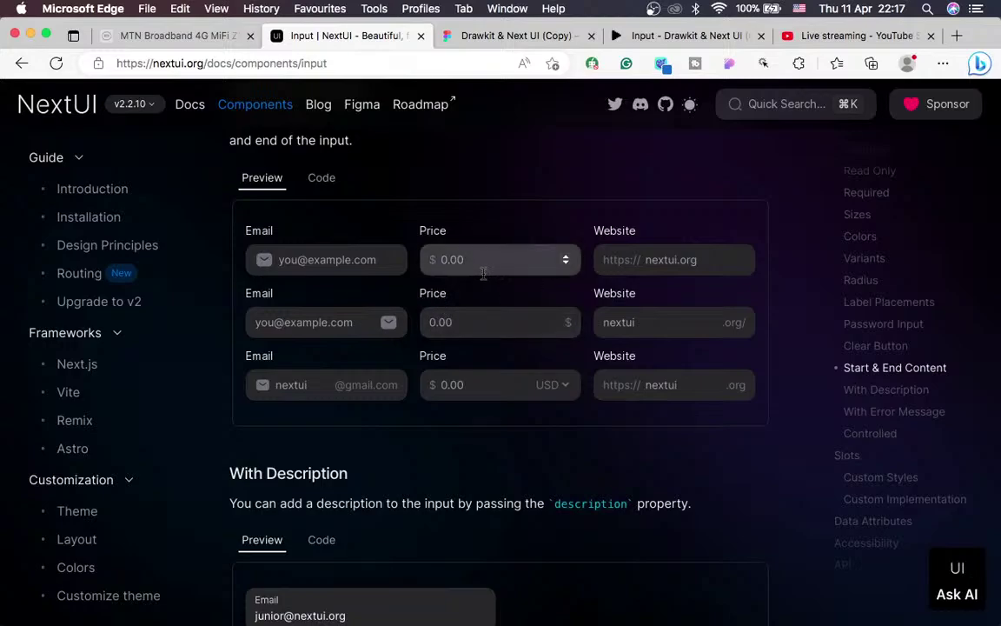
Switch to the Drawkit & Next UI file and add a While hovering interaction that changes the Default Price Button variant to hover with Smart animate
click(524, 36)
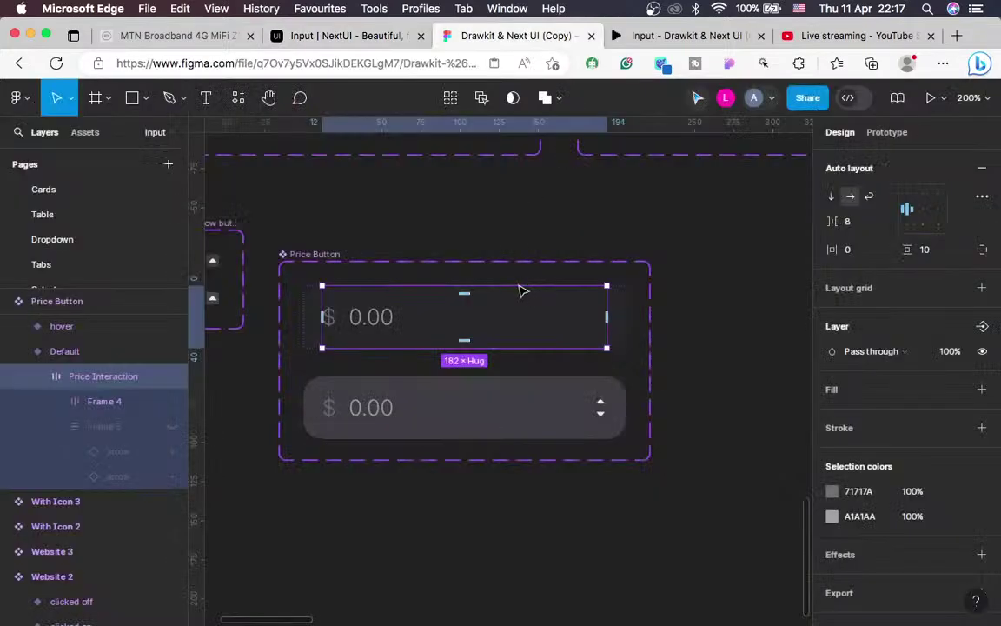
click(617, 329)
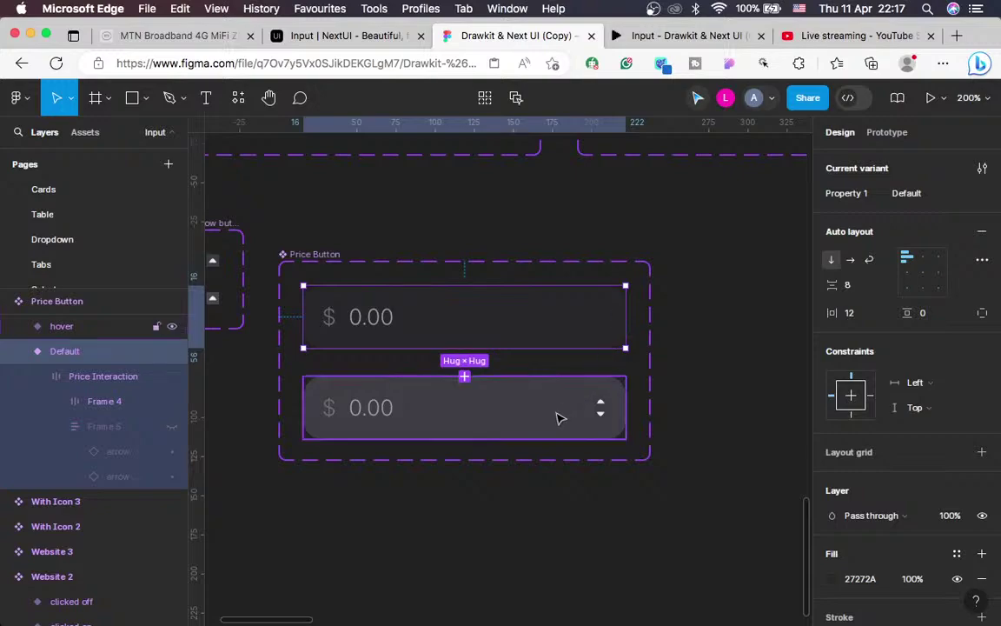
click(599, 411)
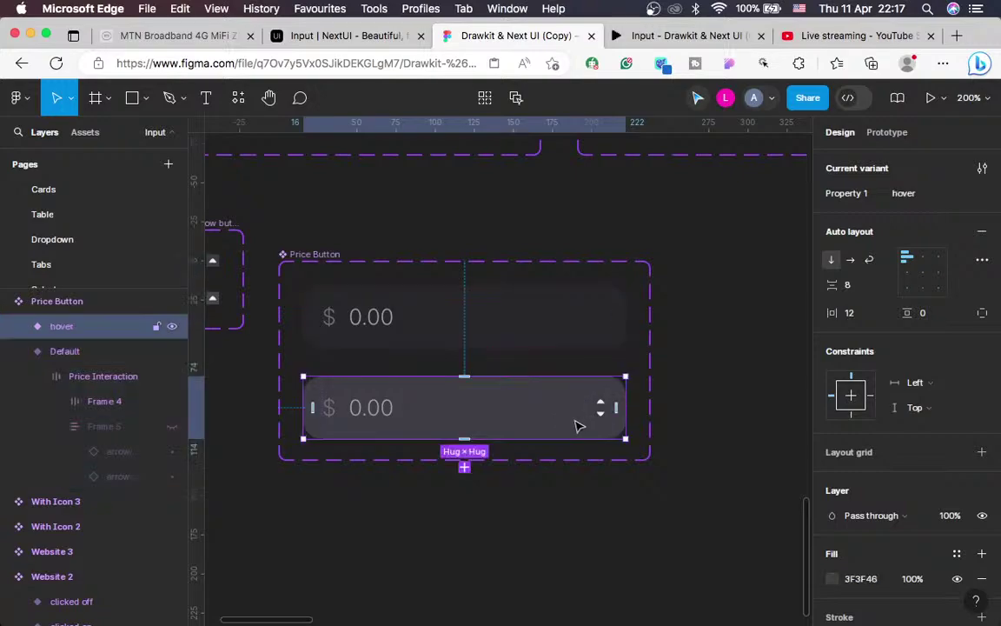
click(726, 99)
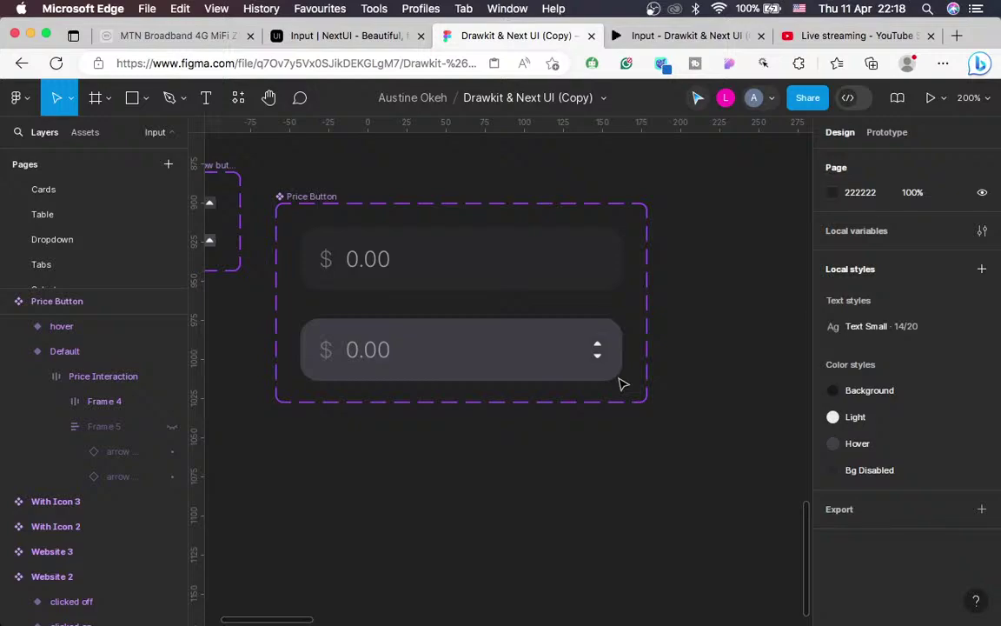
click(503, 282)
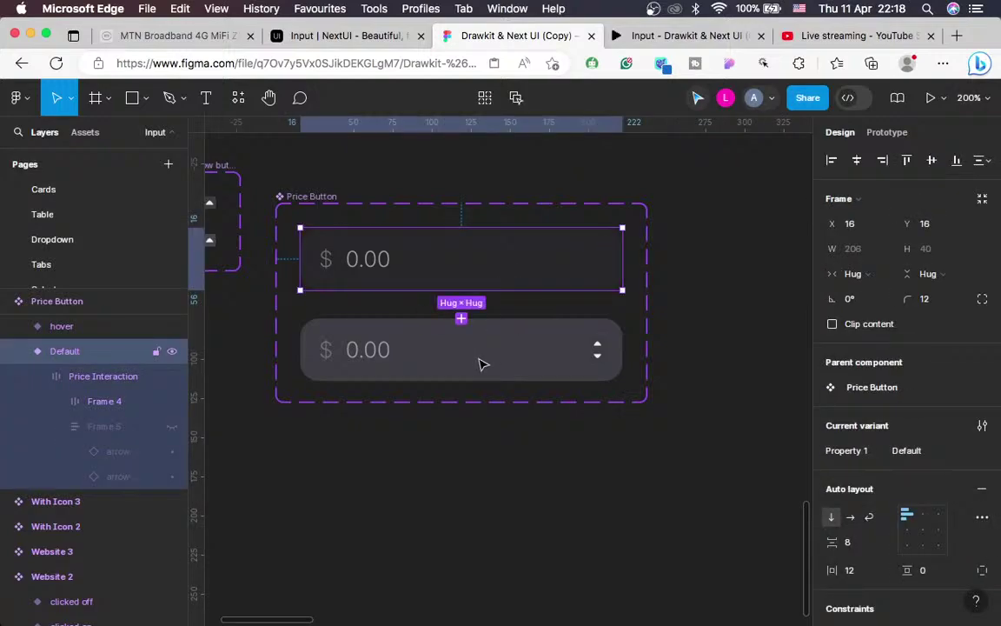
click(898, 137)
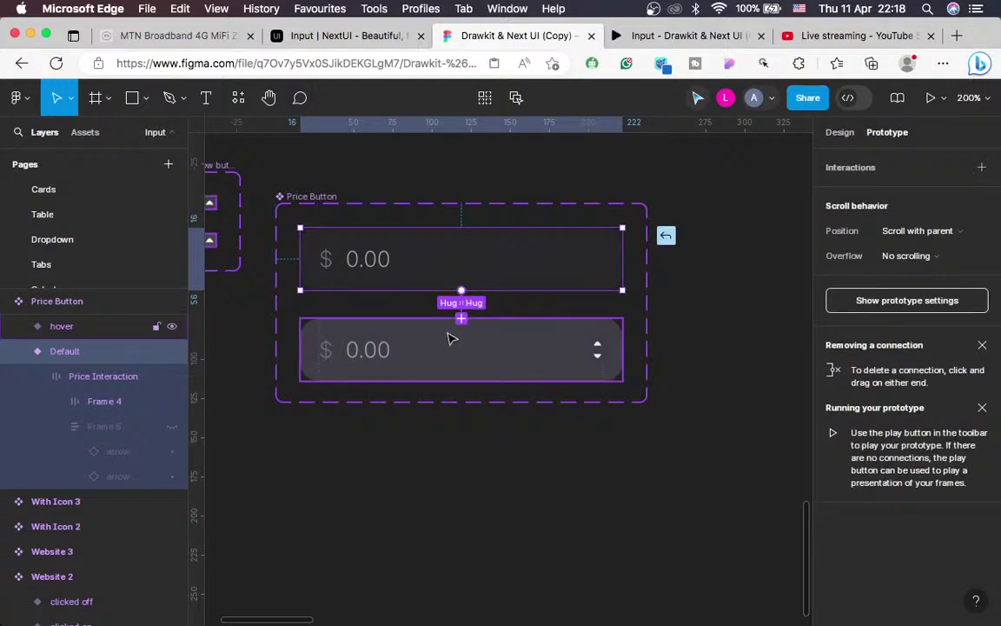
drag(449, 338, 452, 340)
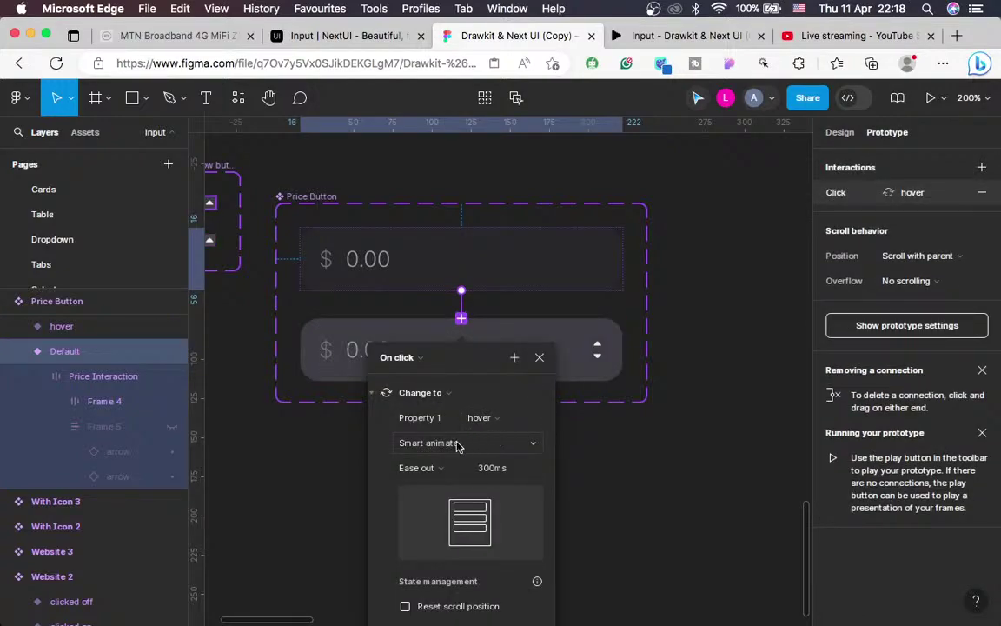
click(420, 357)
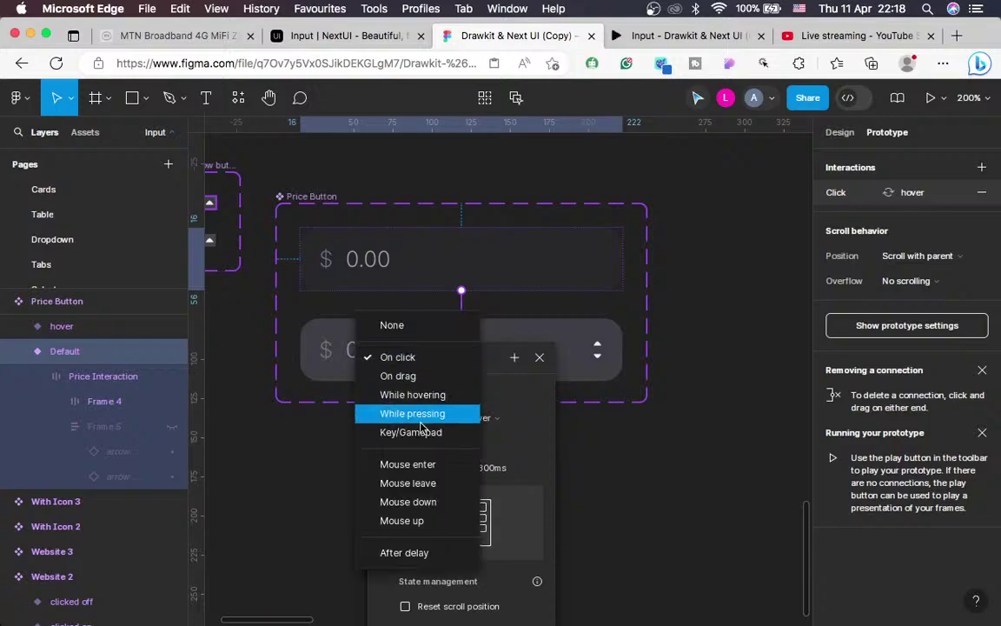
click(413, 395)
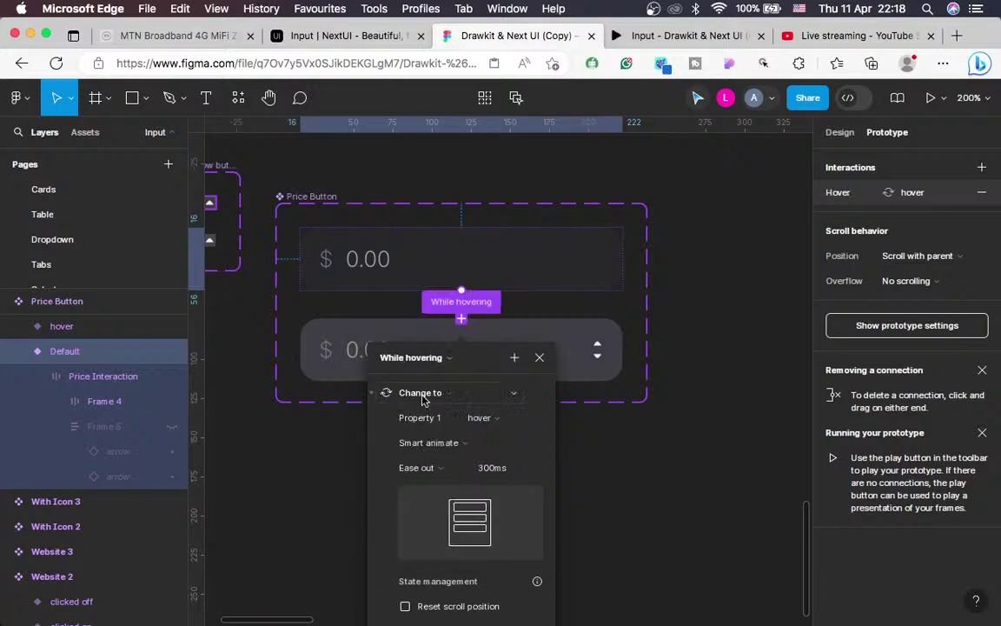
click(540, 358)
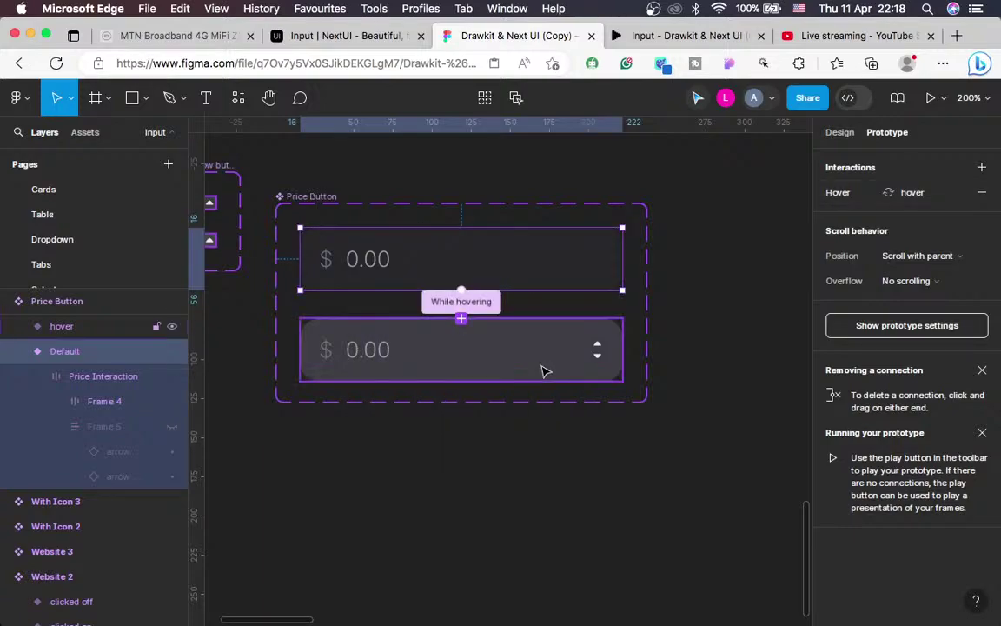
Examine the prototype connections between the variants of the Price Button and arrow button components
key(minus)
key(minus)
scroll(615, 395, left, 2)
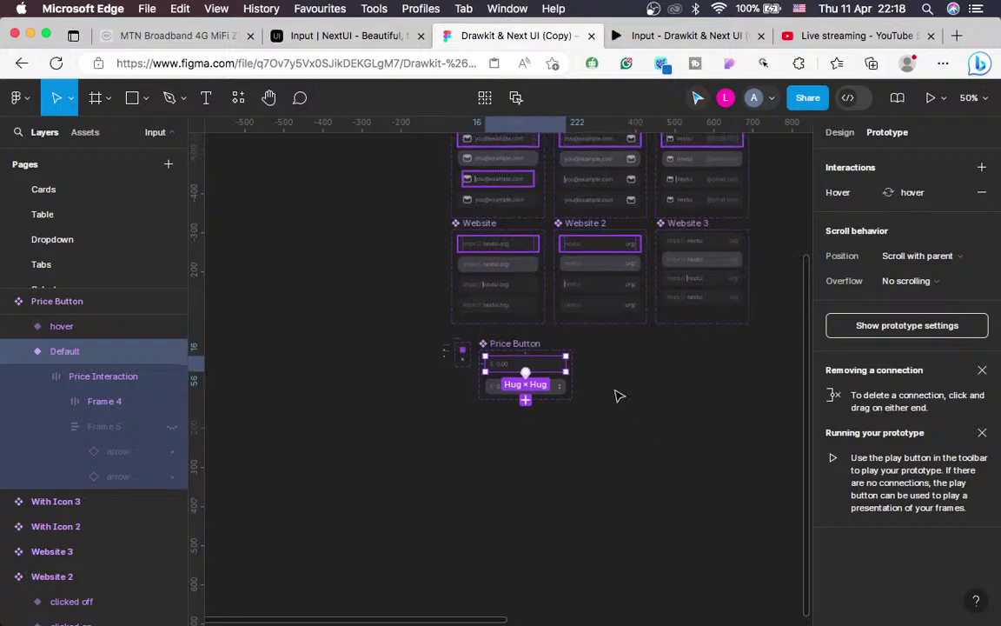
key(plus)
key(plus)
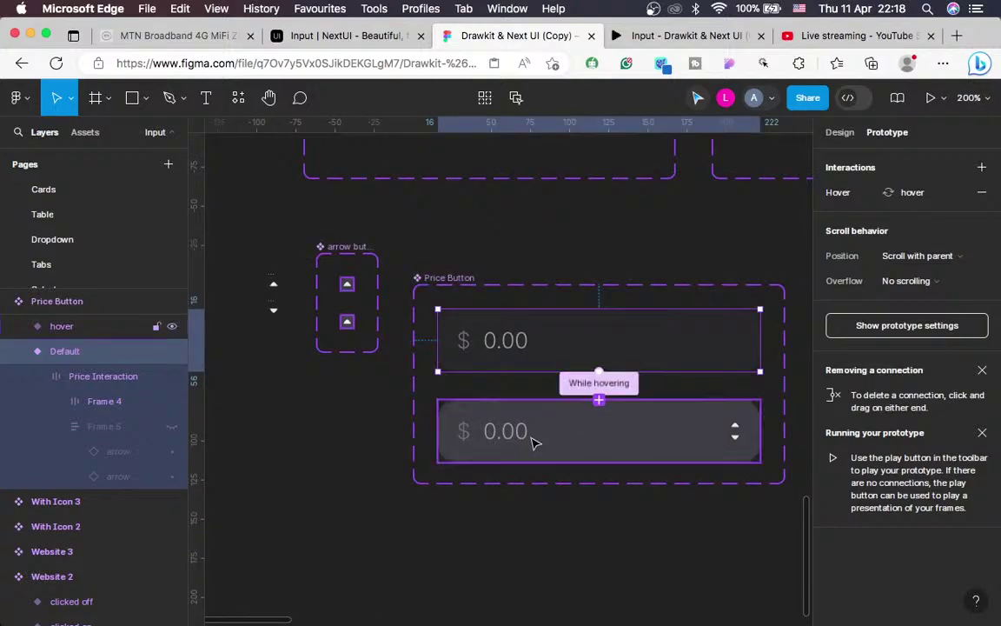
click(841, 130)
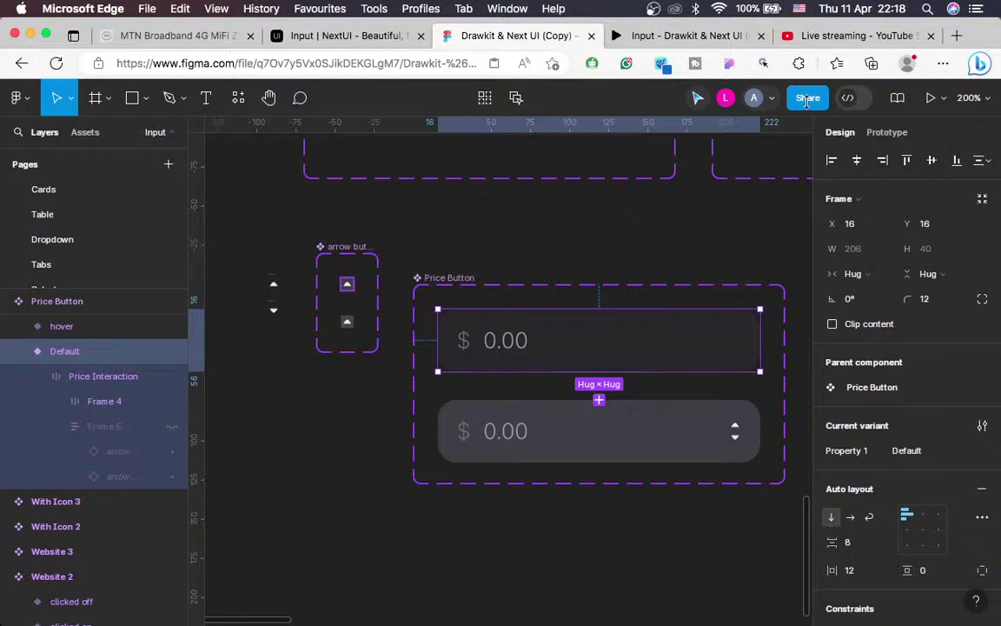
click(902, 134)
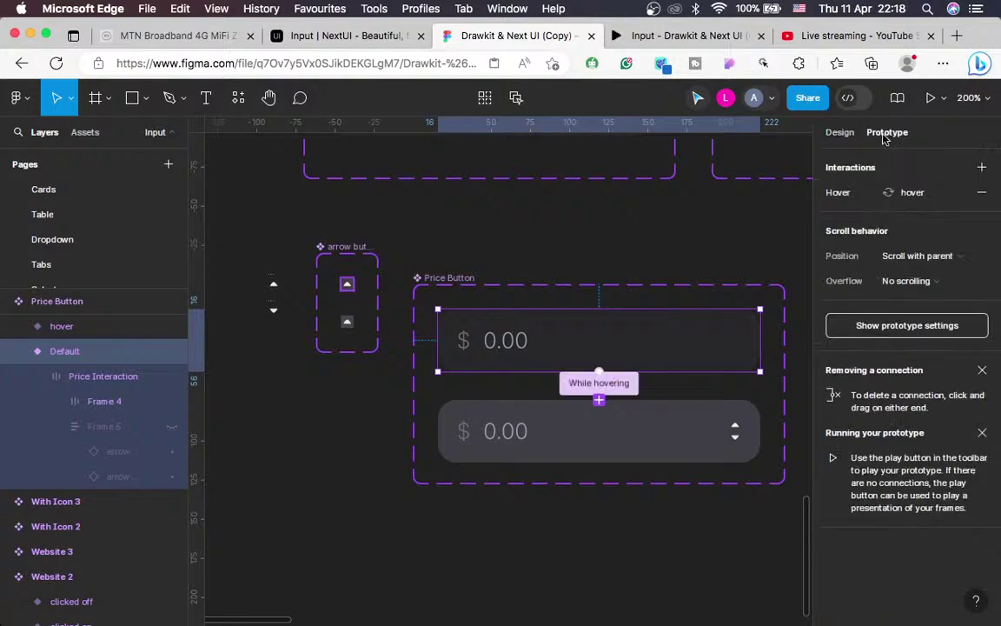
click(348, 287)
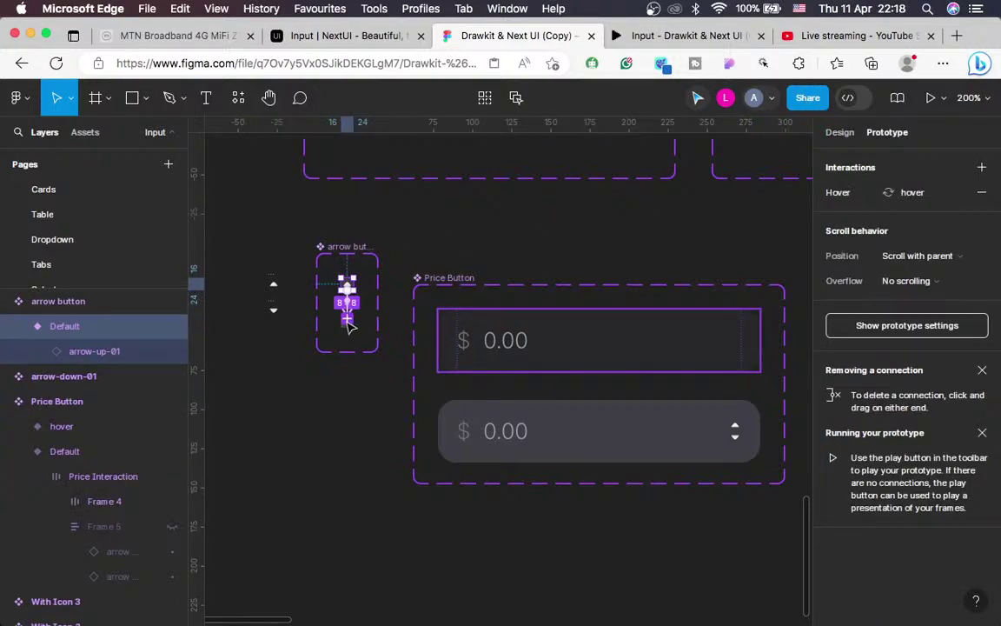
click(626, 276)
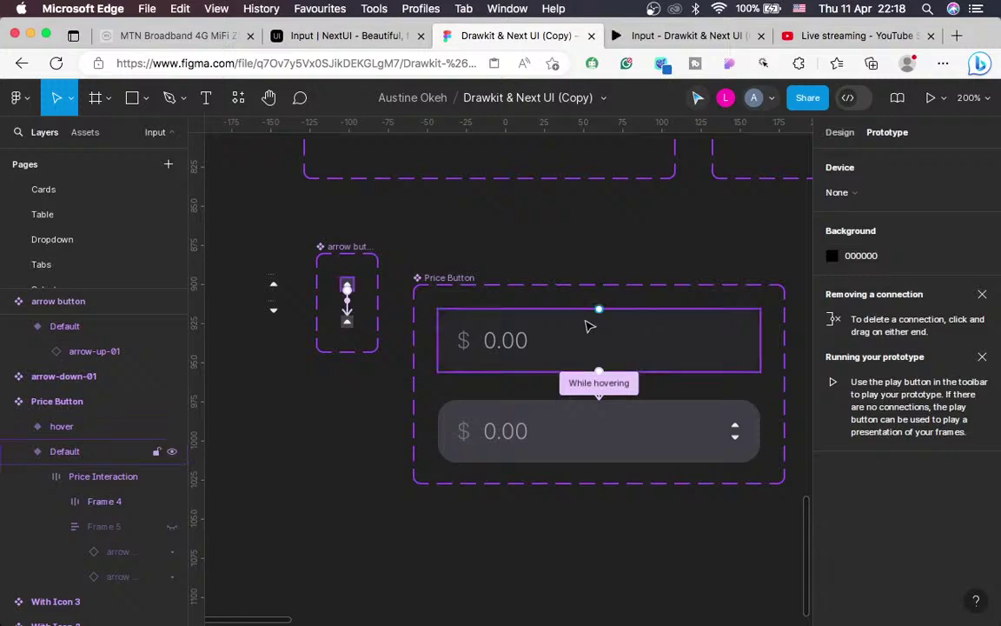
scroll(559, 442, right, 3)
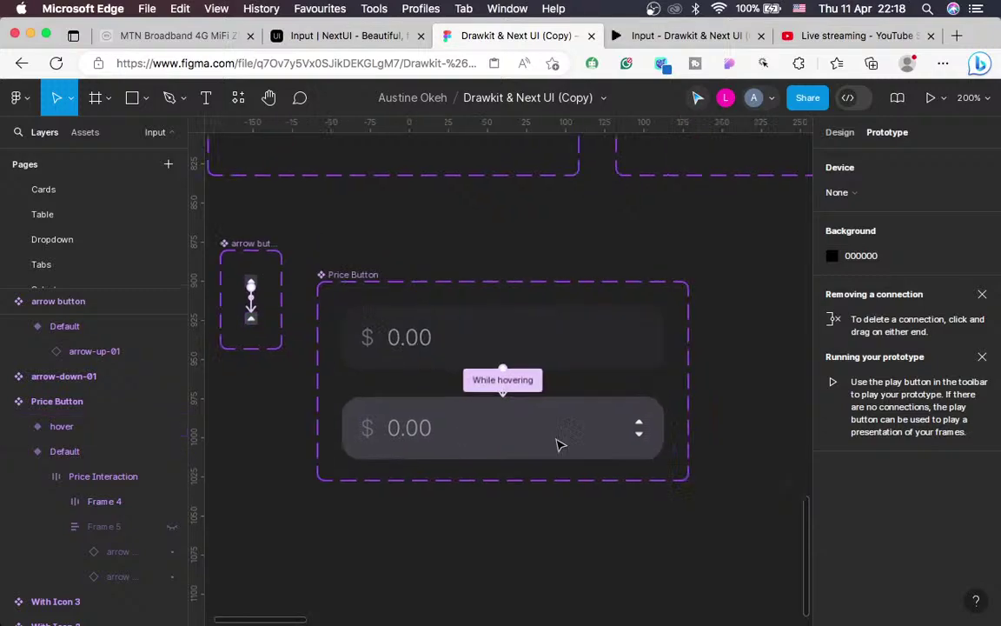
scroll(559, 444, right, 1)
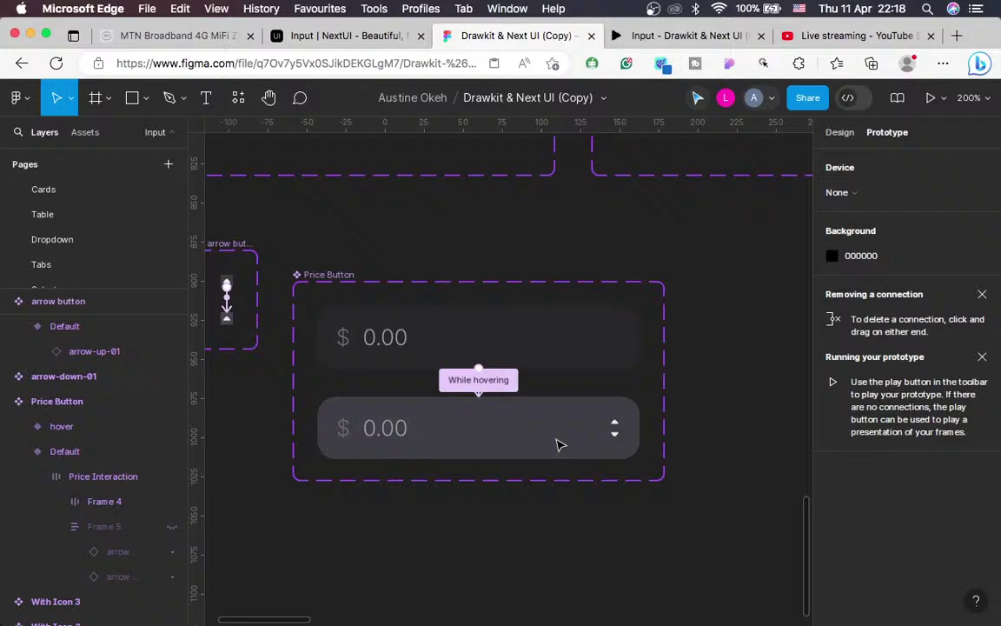
Insert a Default Price Button instance from the local components below the component sets and cut it from there
scroll(559, 445, down, 3)
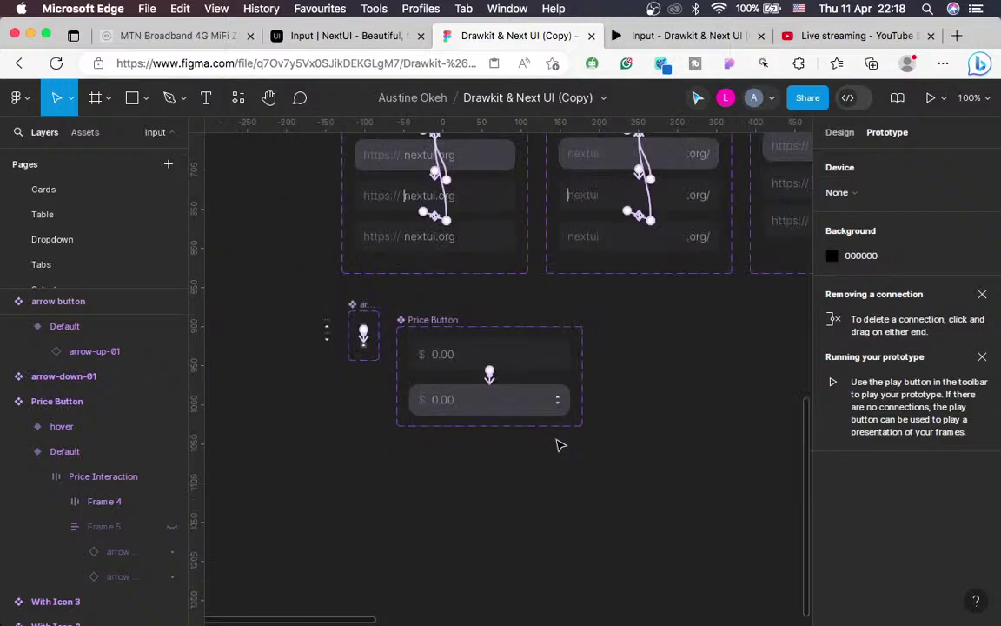
scroll(628, 519, right, 10)
scroll(628, 519, down, 5)
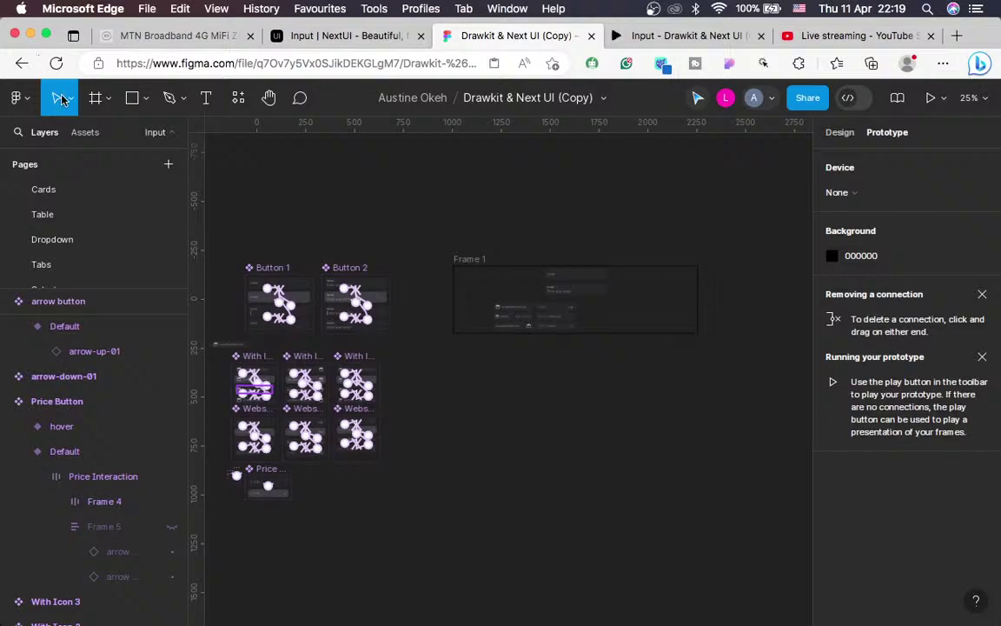
click(87, 135)
scroll(503, 414, left, 10)
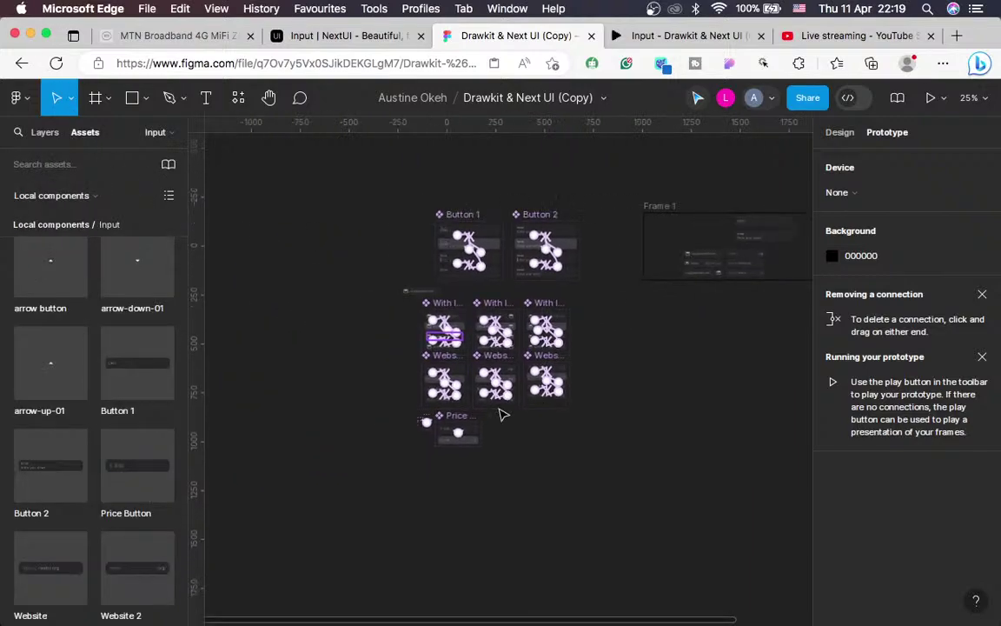
scroll(503, 414, up, 5)
scroll(501, 414, down, 5)
scroll(501, 414, right, 5)
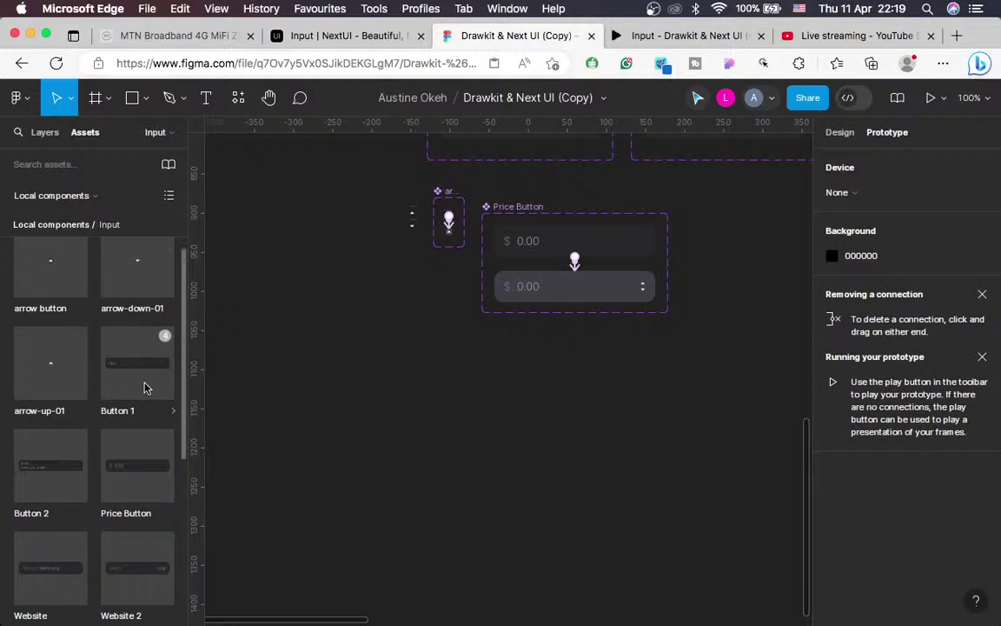
scroll(146, 385, down, 3)
click(161, 360)
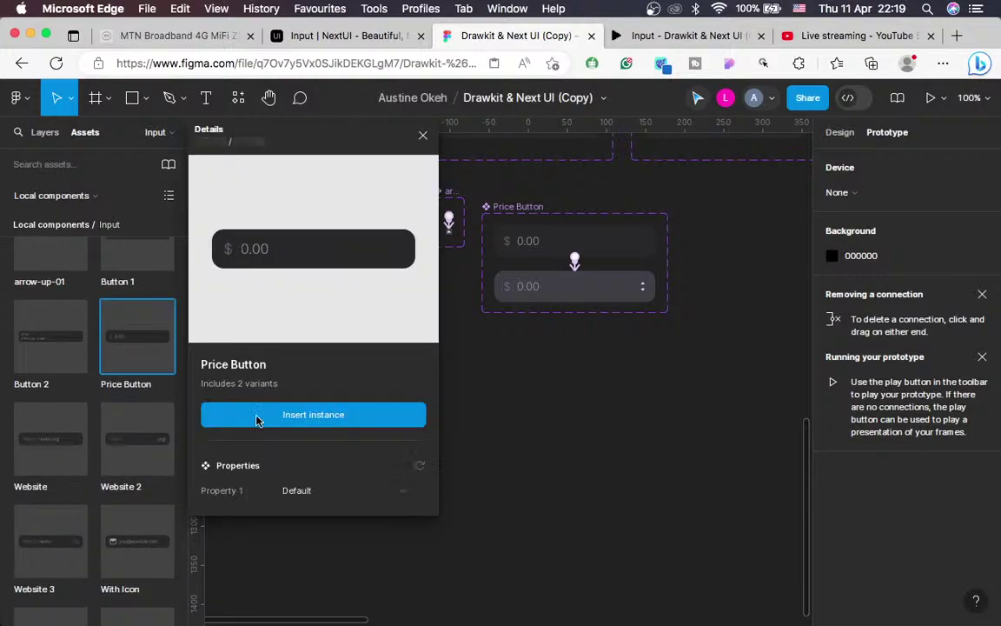
click(421, 422)
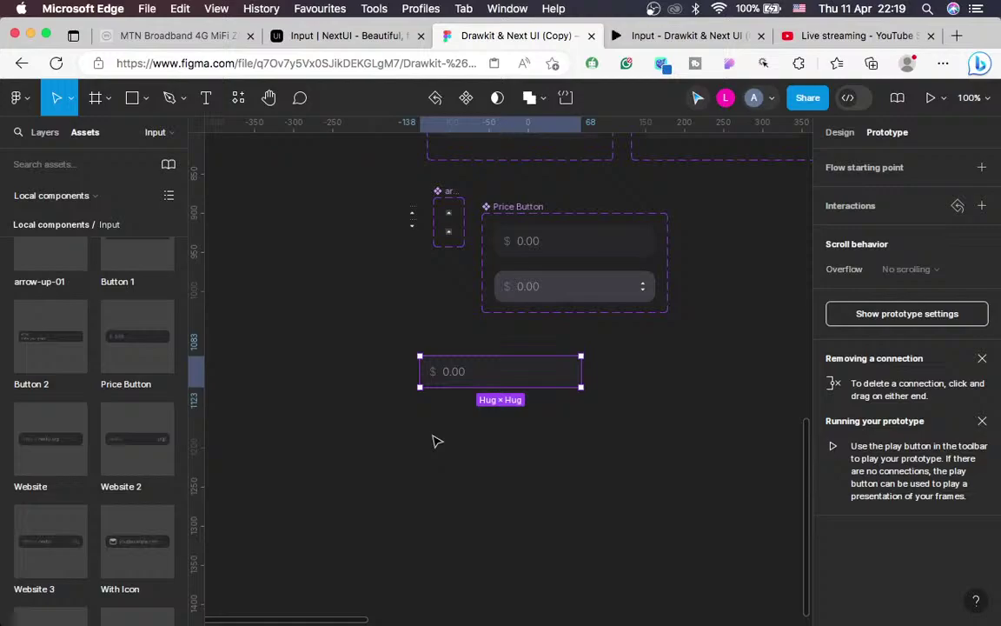
key(ctrl+z)
Paste the Price Button instance into Frame 1 and move it to X 659, Y 190, level with the first row of icon and website inputs
click(838, 133)
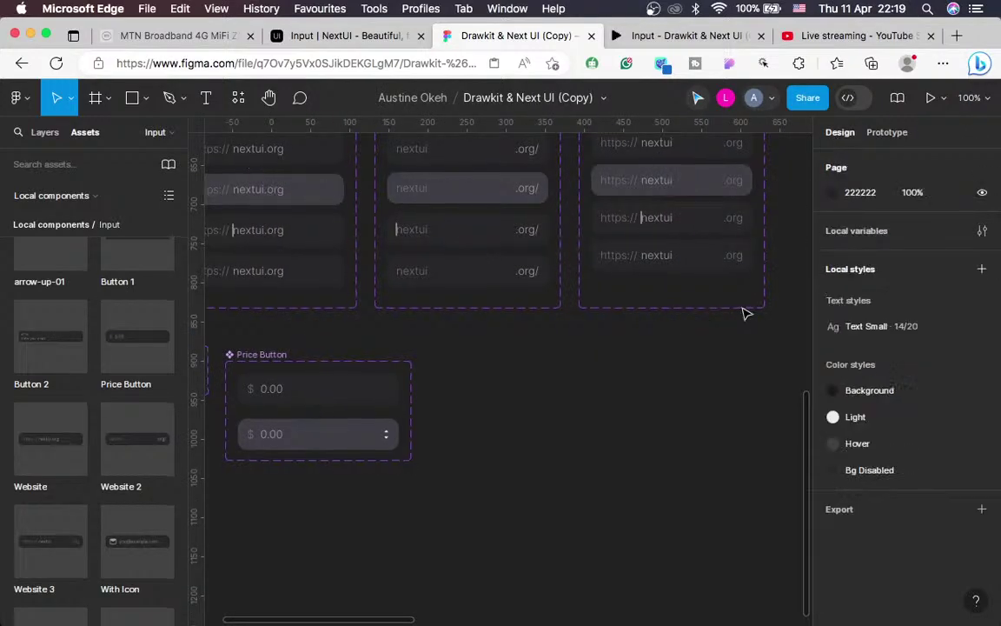
scroll(745, 313, up, 5)
scroll(745, 314, right, 3)
scroll(745, 314, right, 10)
scroll(745, 314, up, 5)
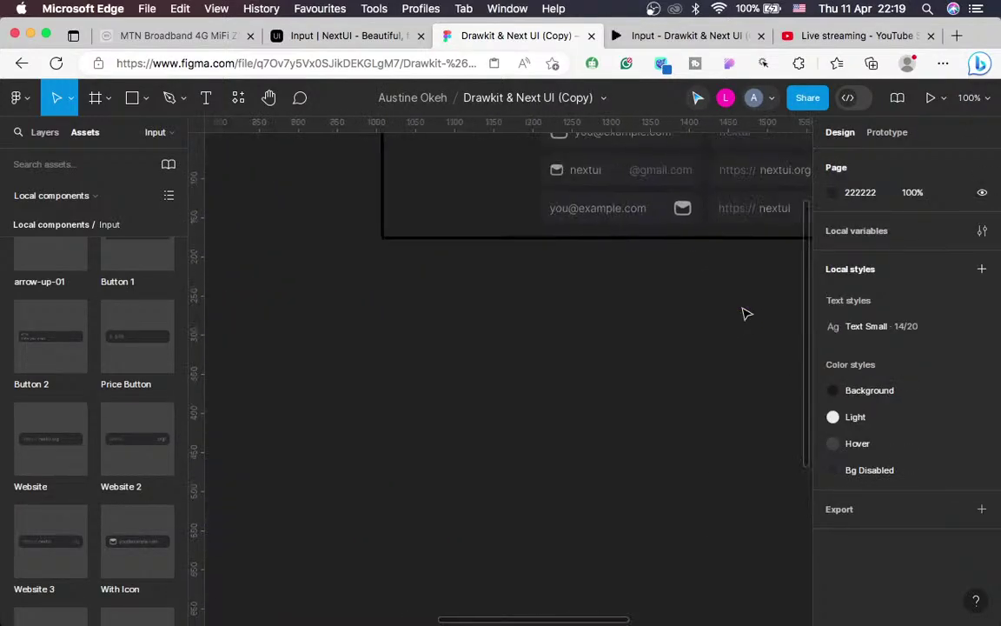
key(minus)
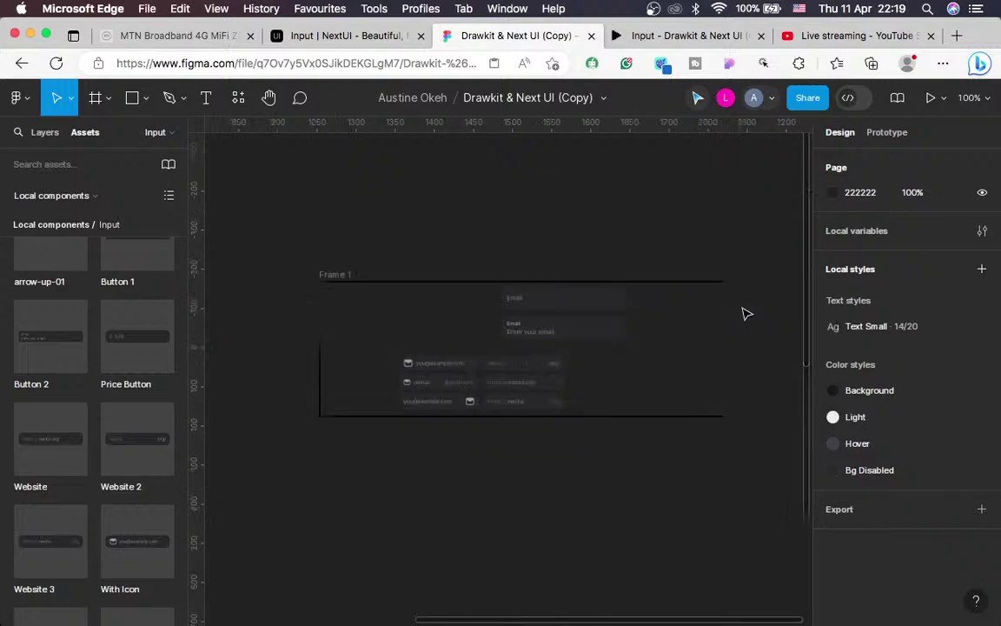
click(328, 278)
key(Return)
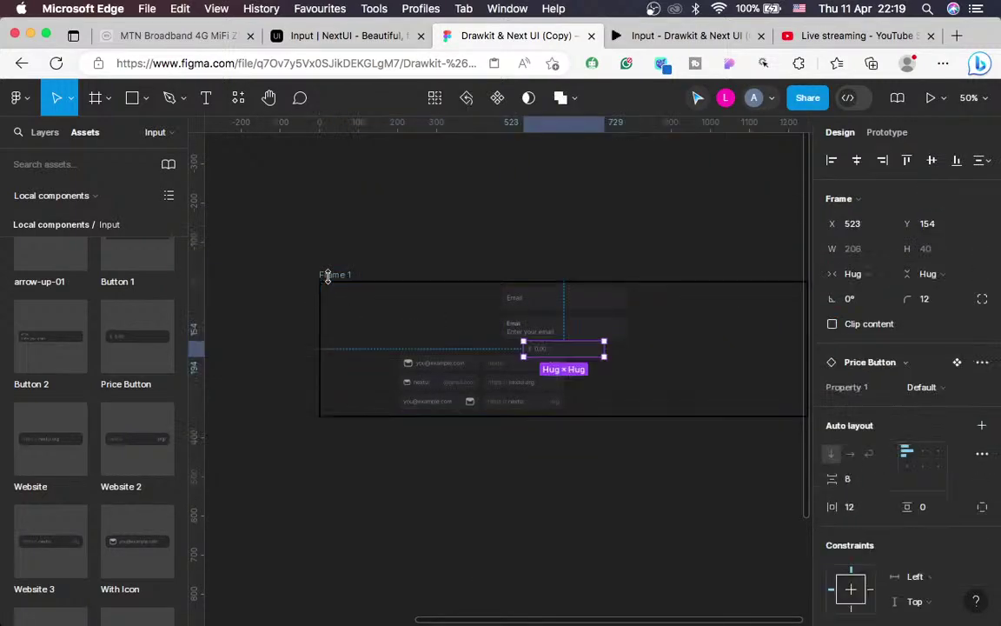
drag(562, 355, 614, 370)
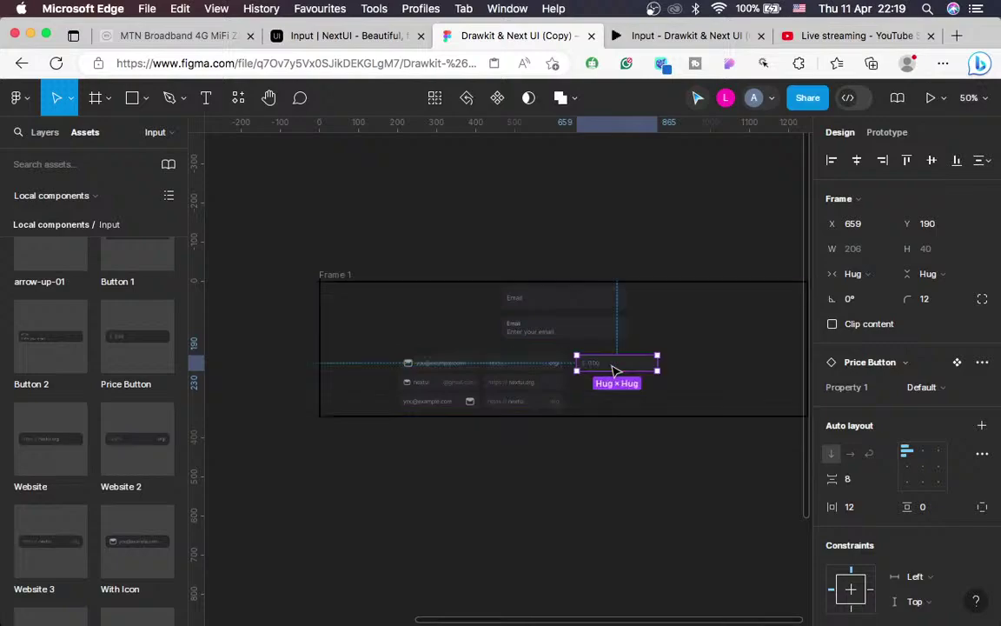
Reset the interactions of the Price Button instance in Frame 1 and test its hover state in the prototype preview
click(45, 132)
click(662, 37)
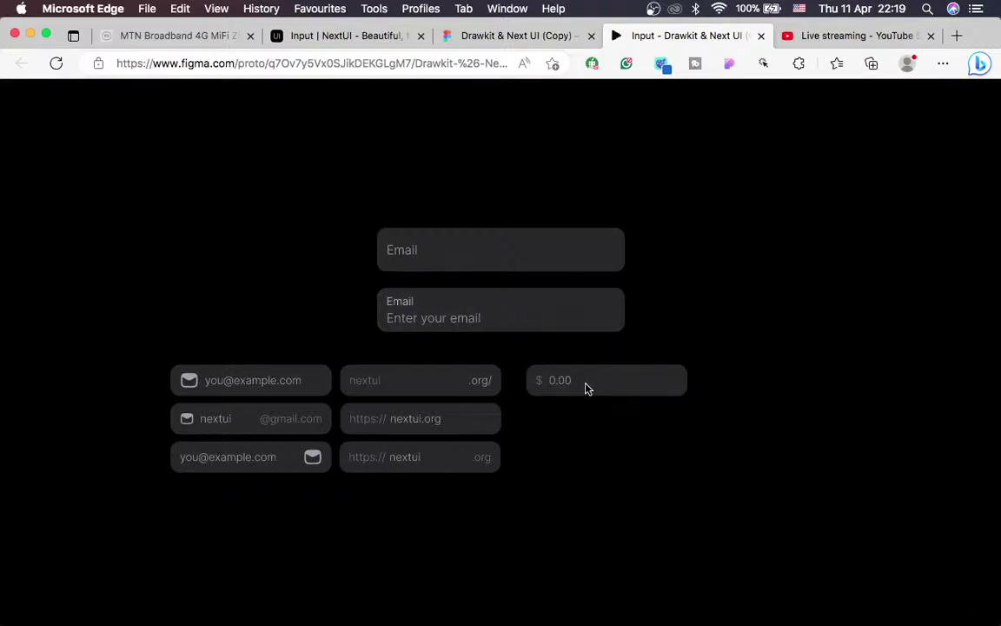
click(504, 36)
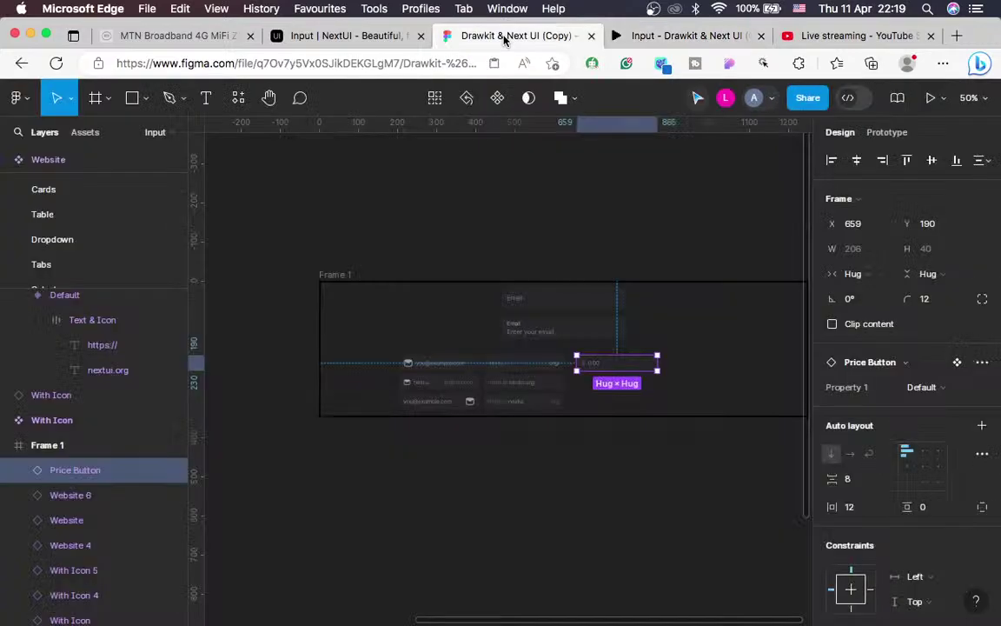
click(982, 365)
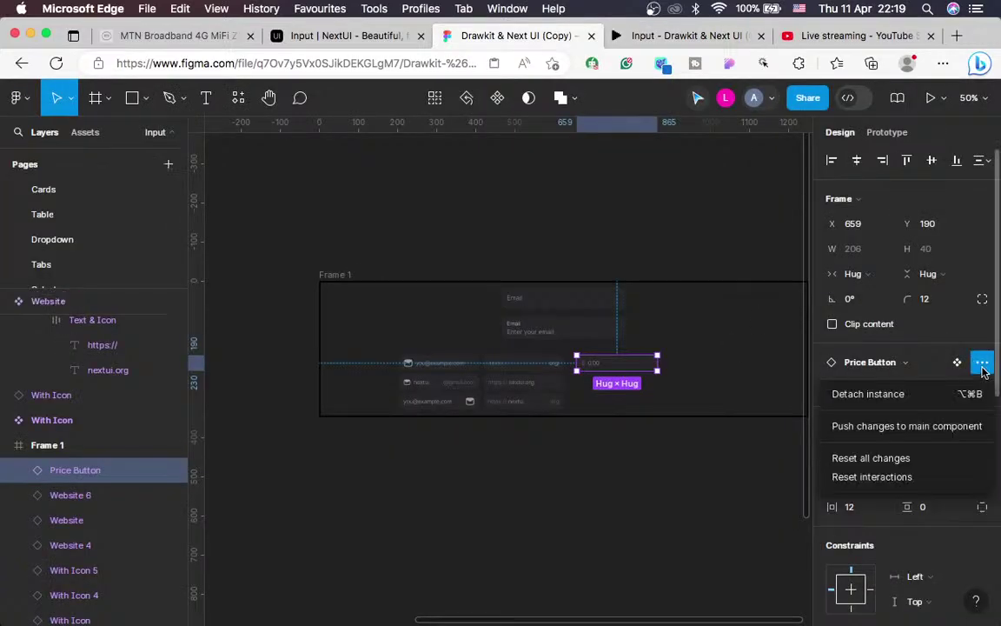
click(900, 478)
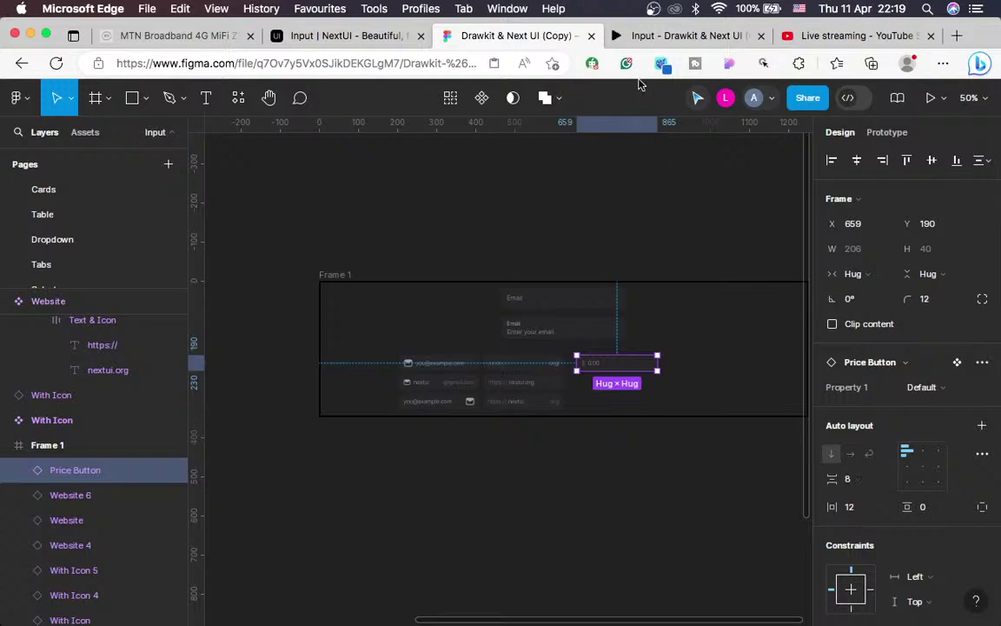
click(674, 37)
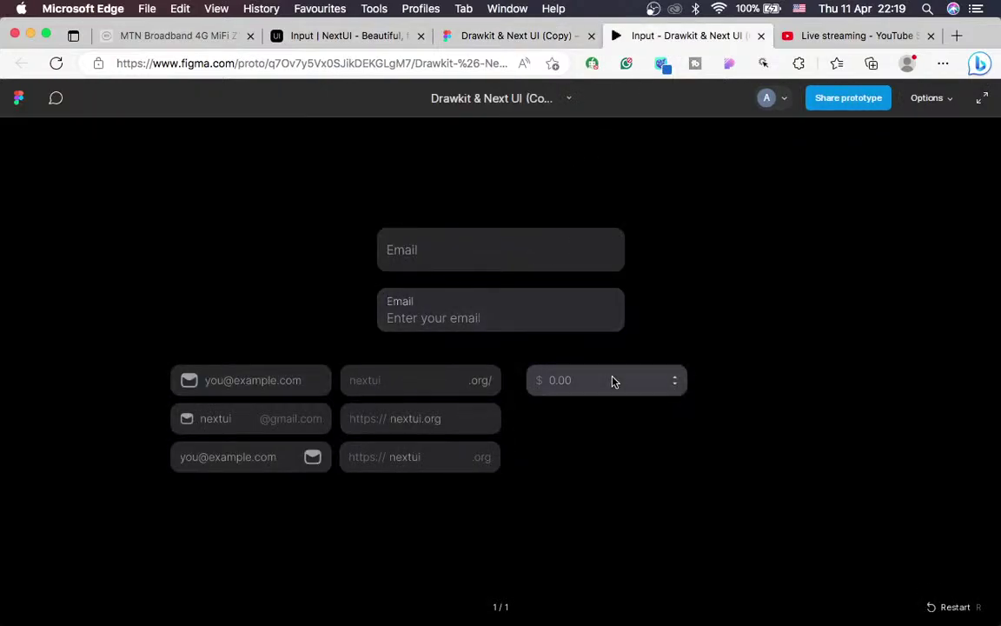
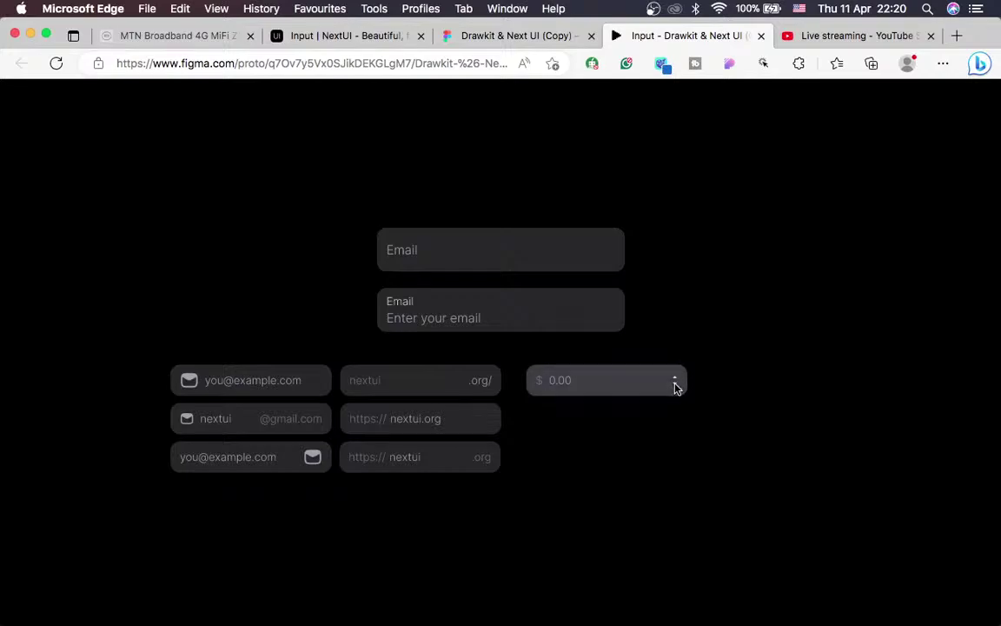
Return to the design file and resize the Default variant of the arrow button component to 10 × 10
click(469, 38)
scroll(537, 380, left, 10)
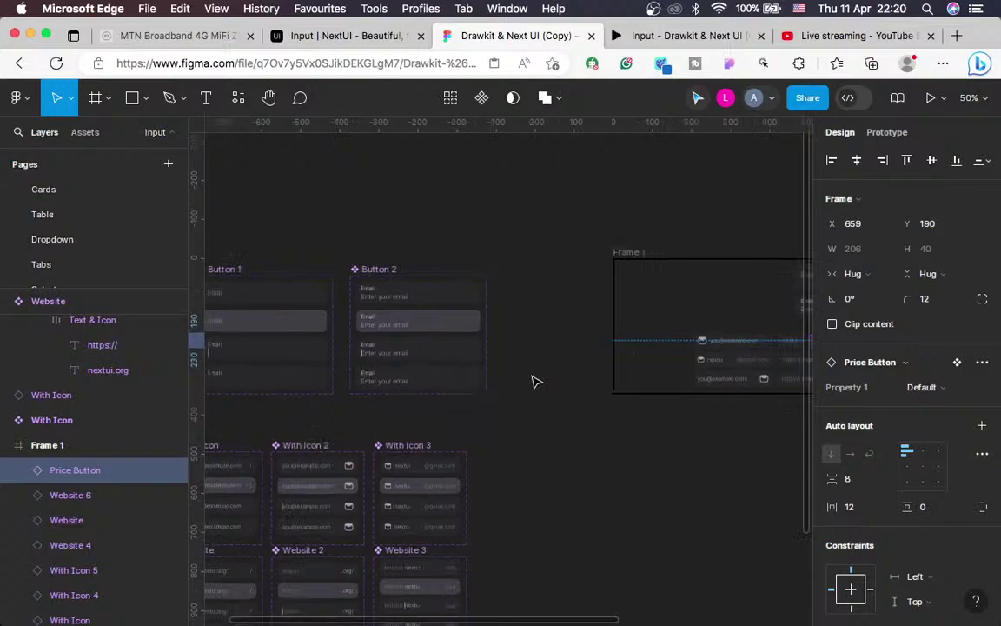
scroll(536, 379, left, 5)
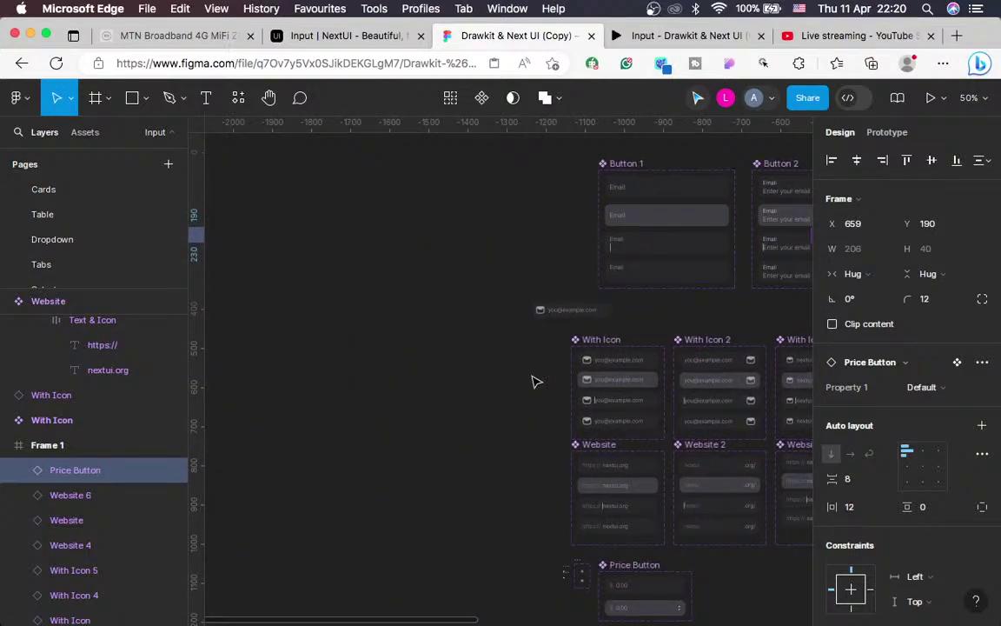
scroll(537, 380, up, 5)
scroll(536, 380, down, 10)
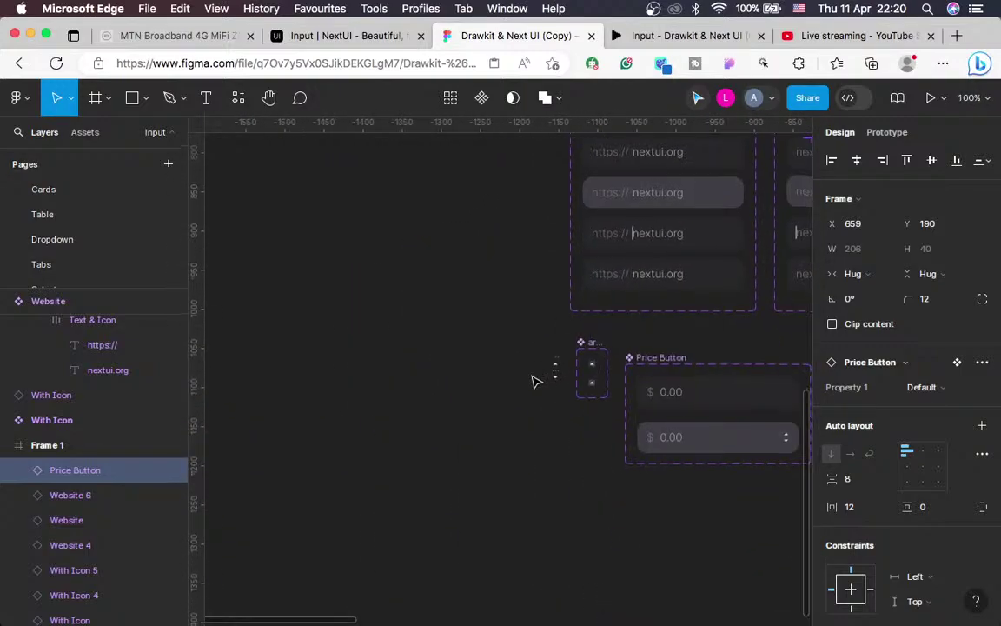
scroll(536, 380, up, 10)
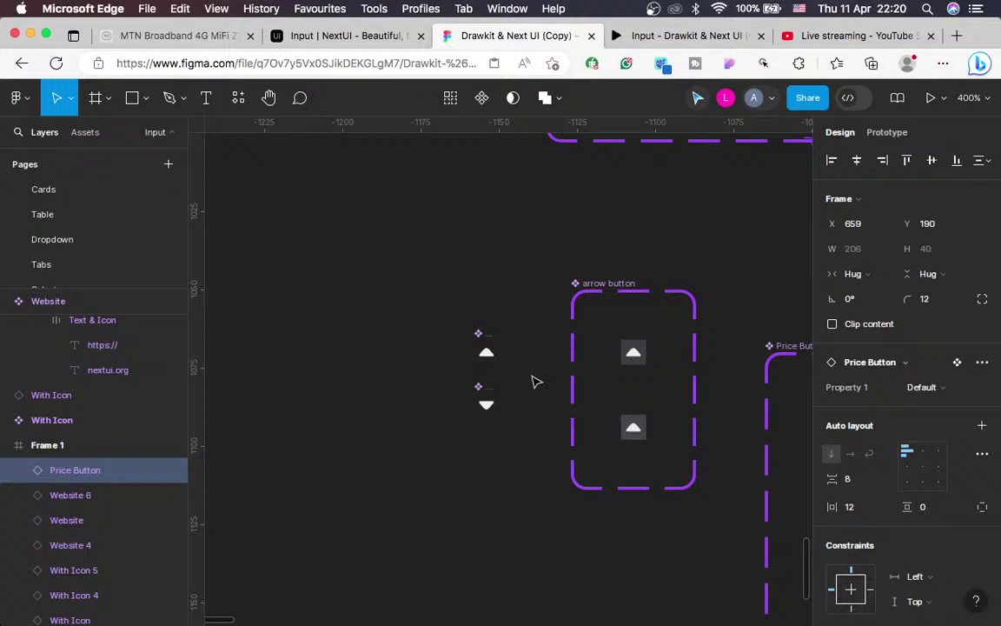
super+click(639, 360)
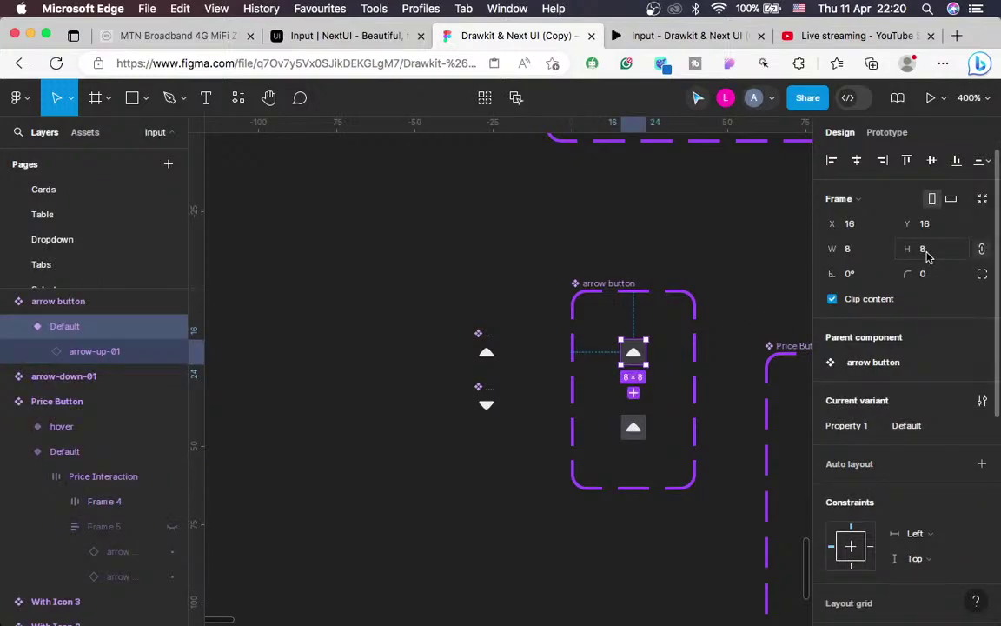
click(928, 252)
text(10)
key(Return)
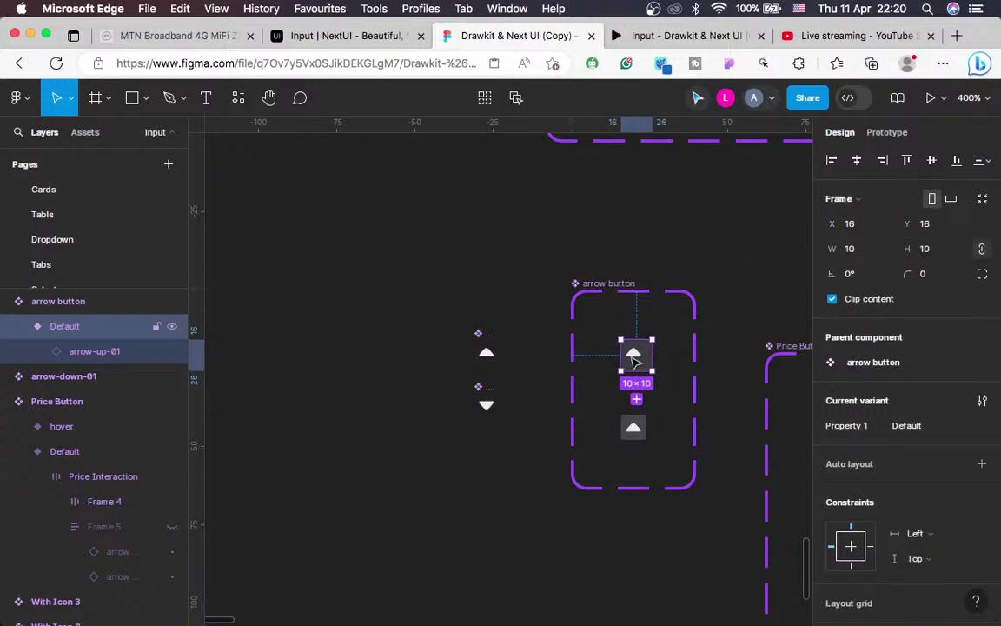
Resize the arrow-up-01 icon in the Default arrow button variant to 10 × 10 and center it horizontally and vertically
click(634, 359)
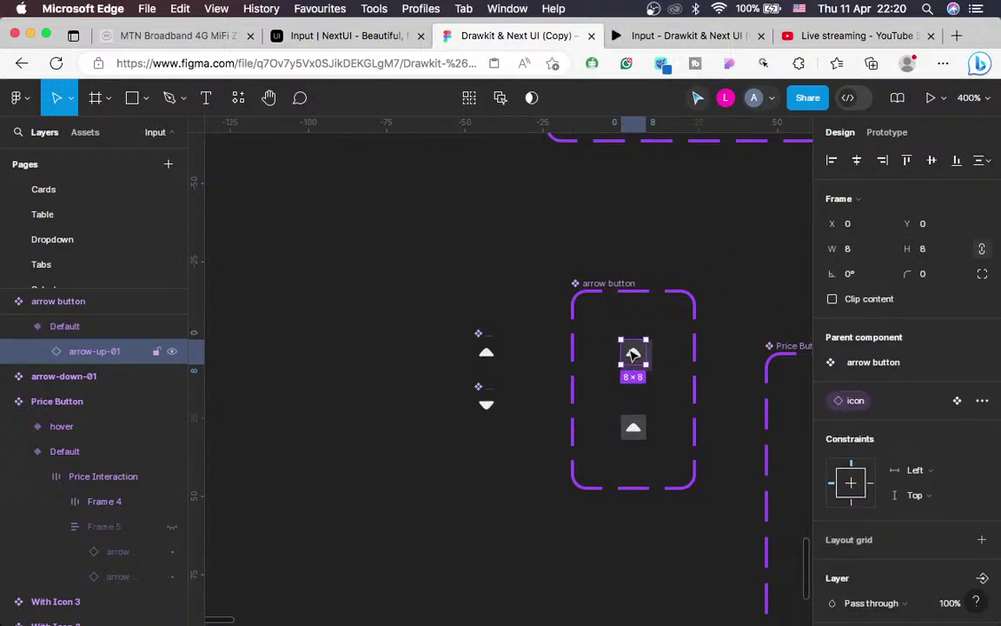
drag(637, 359, 637, 357)
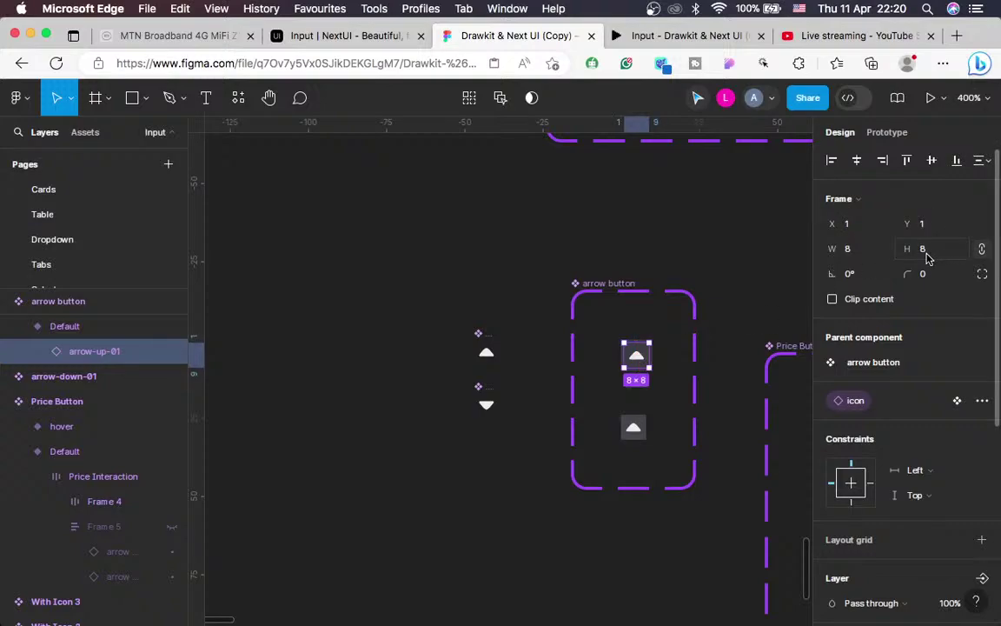
click(929, 252)
text(10)
key(Return)
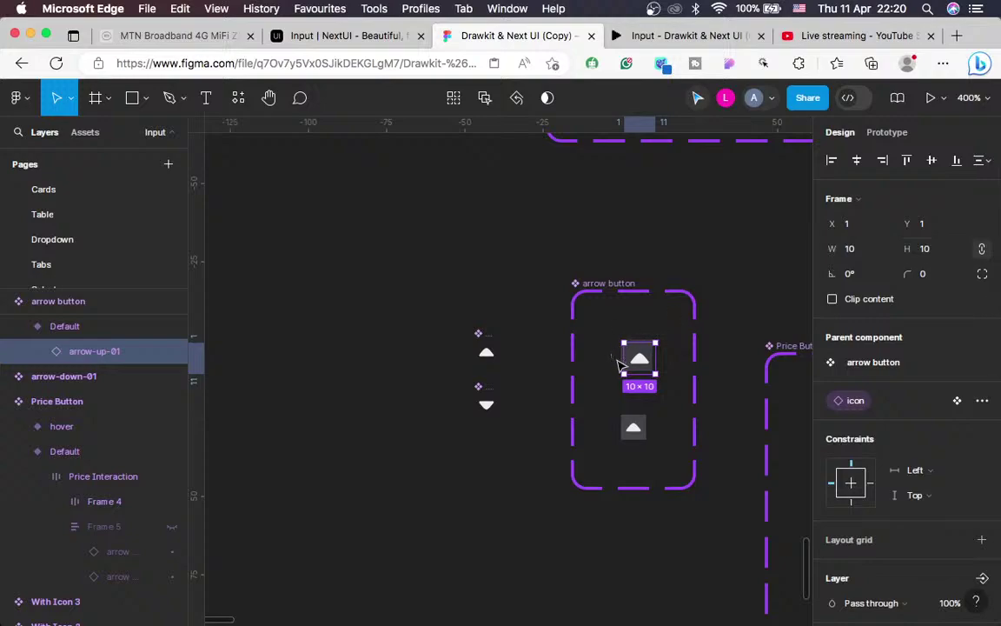
click(857, 160)
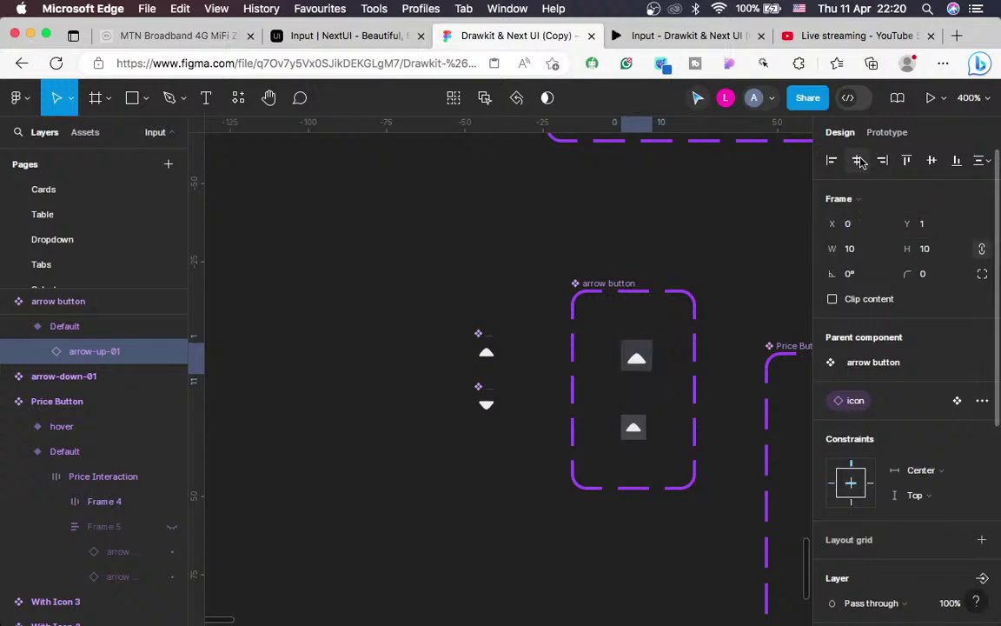
click(932, 161)
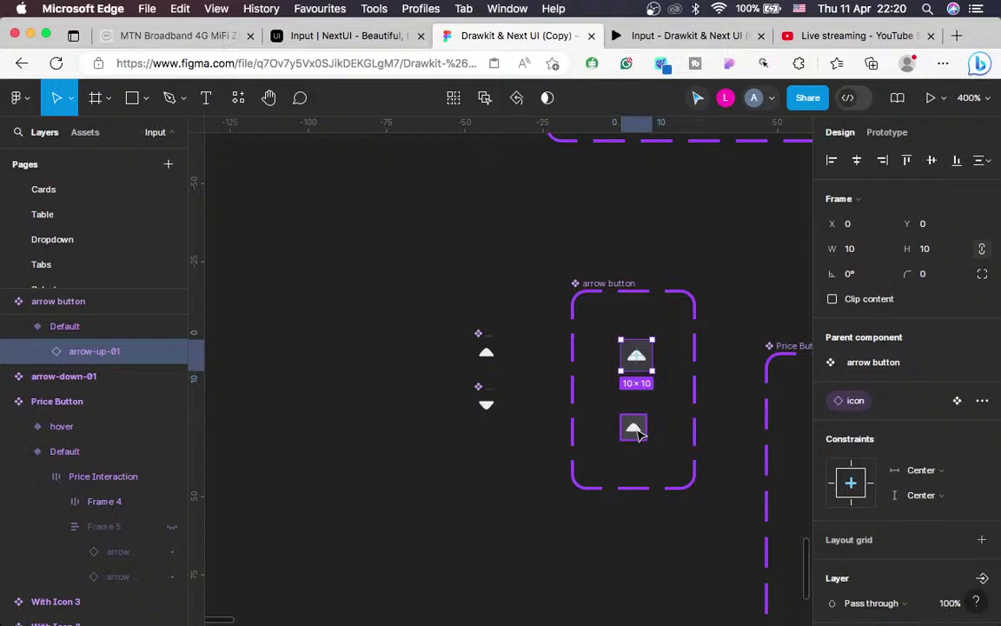
Resize the hover variant of the arrow button component to 10 × 10
click(636, 428)
click(930, 249)
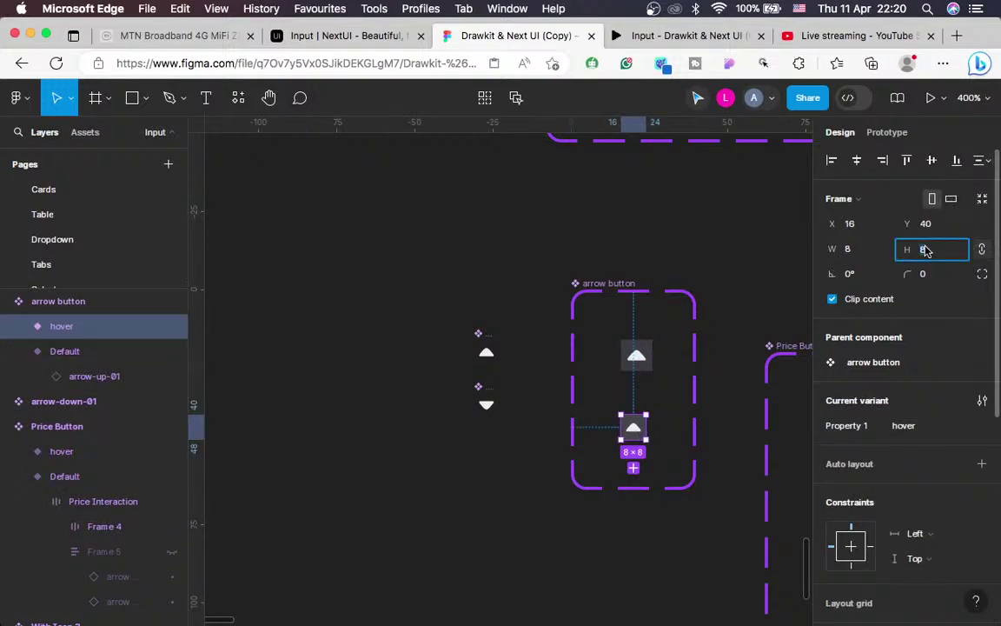
text(10)
key(Return)
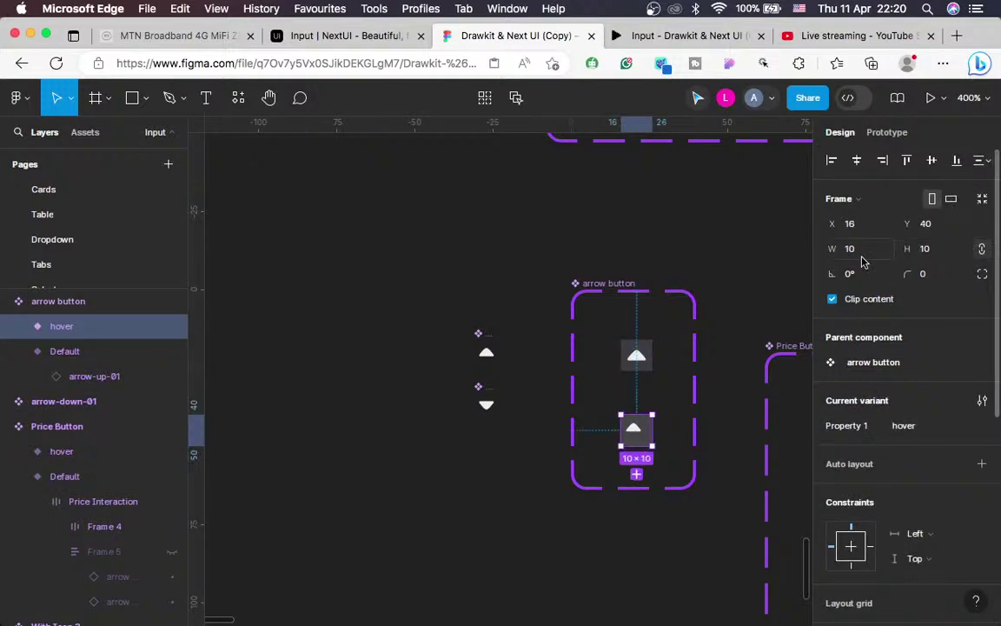
Resize the arrow-up-01 icon in the hover arrow button variant to 10 × 10 and center it in both directions
double_click(635, 428)
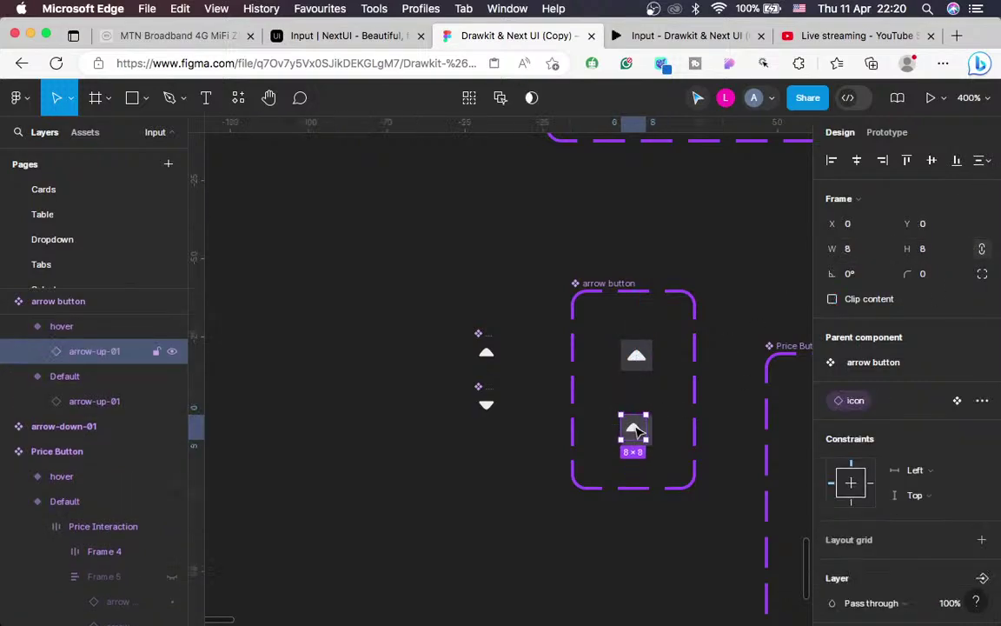
click(927, 251)
text(10)
key(Return)
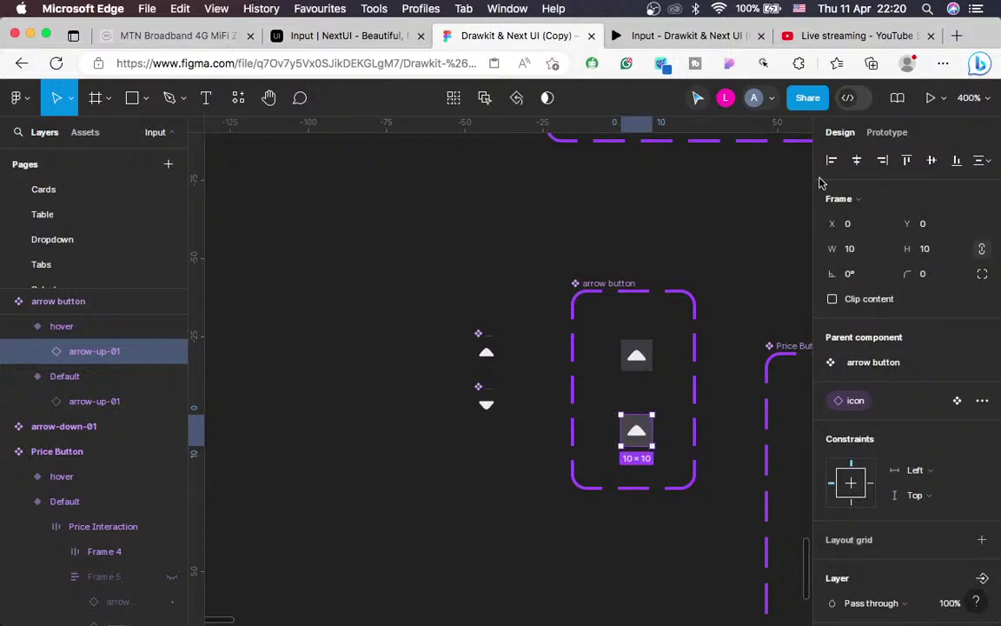
click(857, 162)
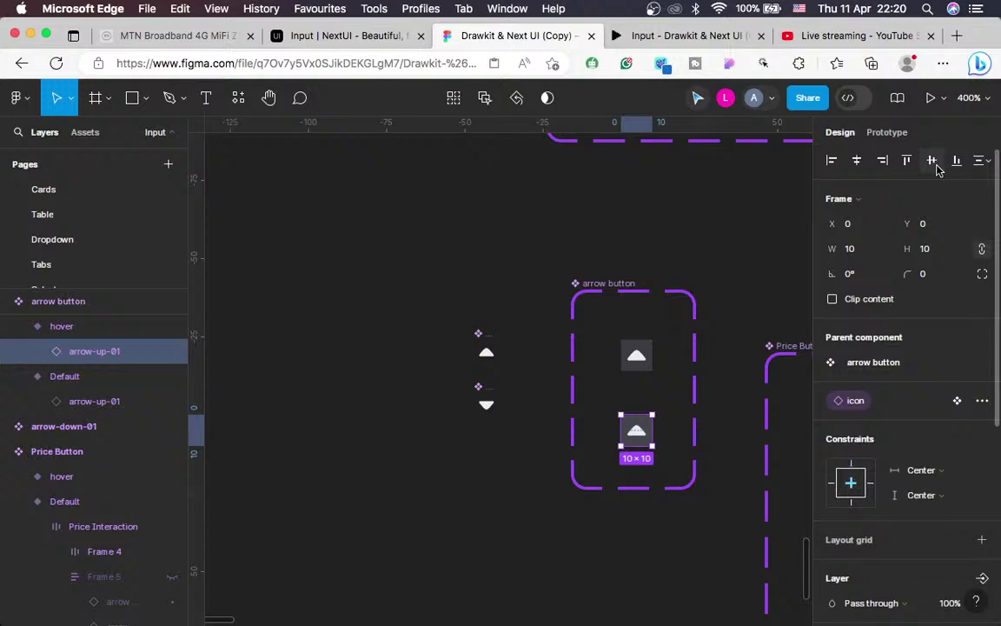
Inspect the arrow frame in the Price Button's hover variant and test the resized arrows in the prototype preview
scroll(736, 434, right, 10)
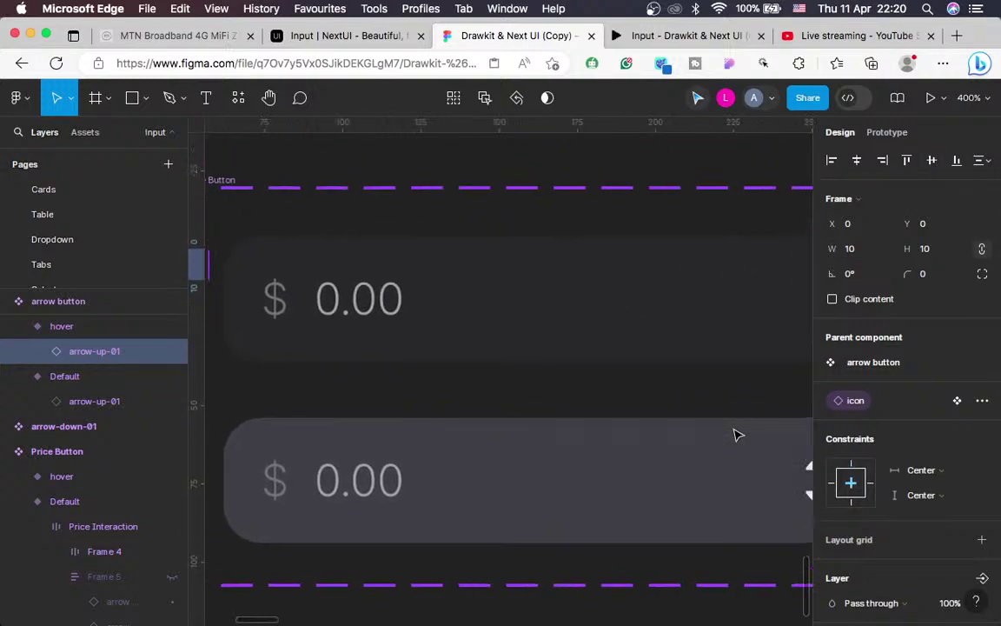
key(minus)
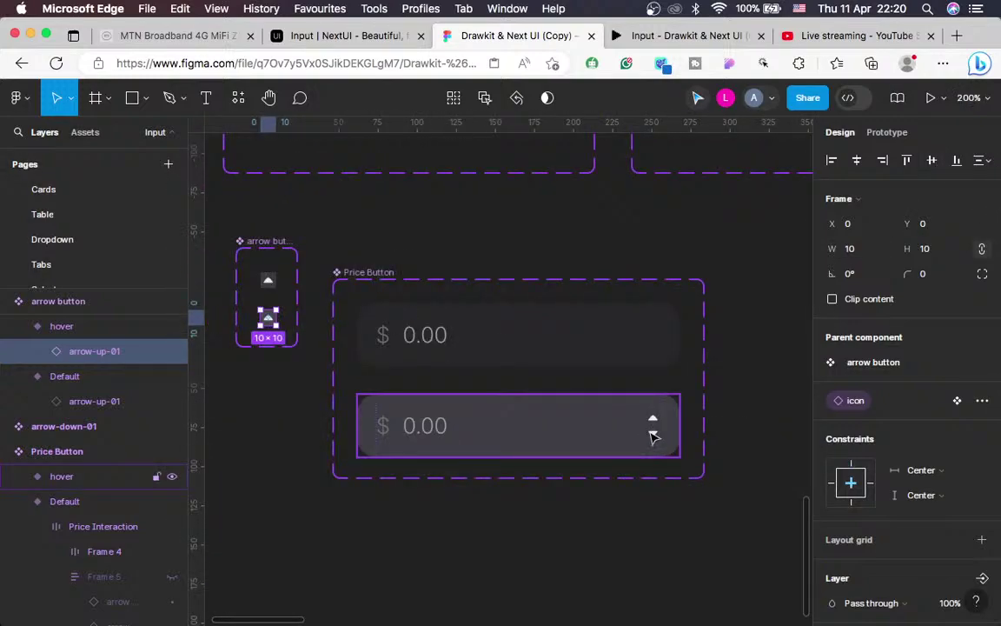
click(654, 436)
click(654, 436)
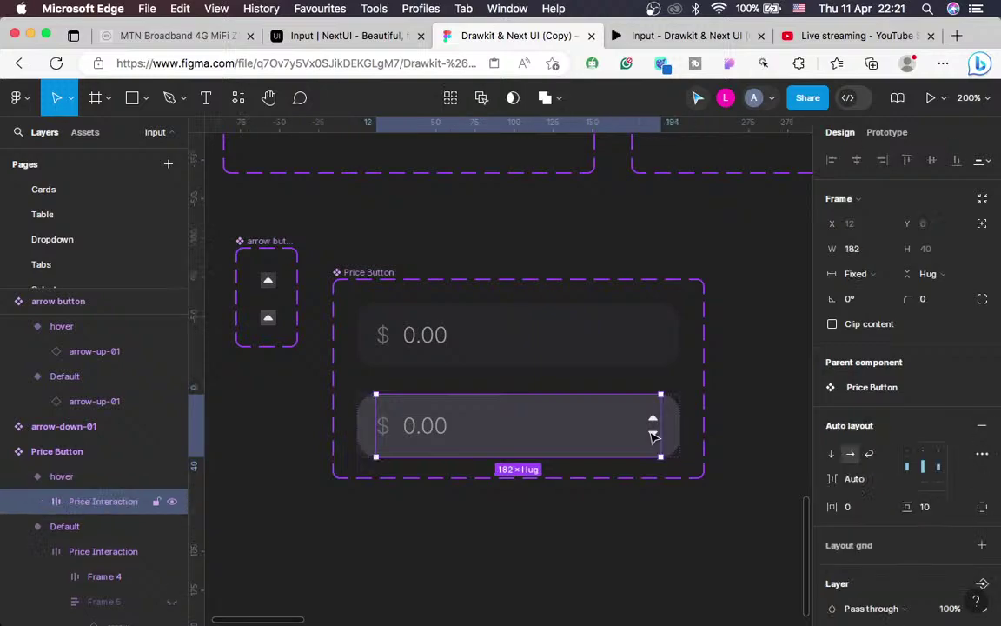
click(654, 436)
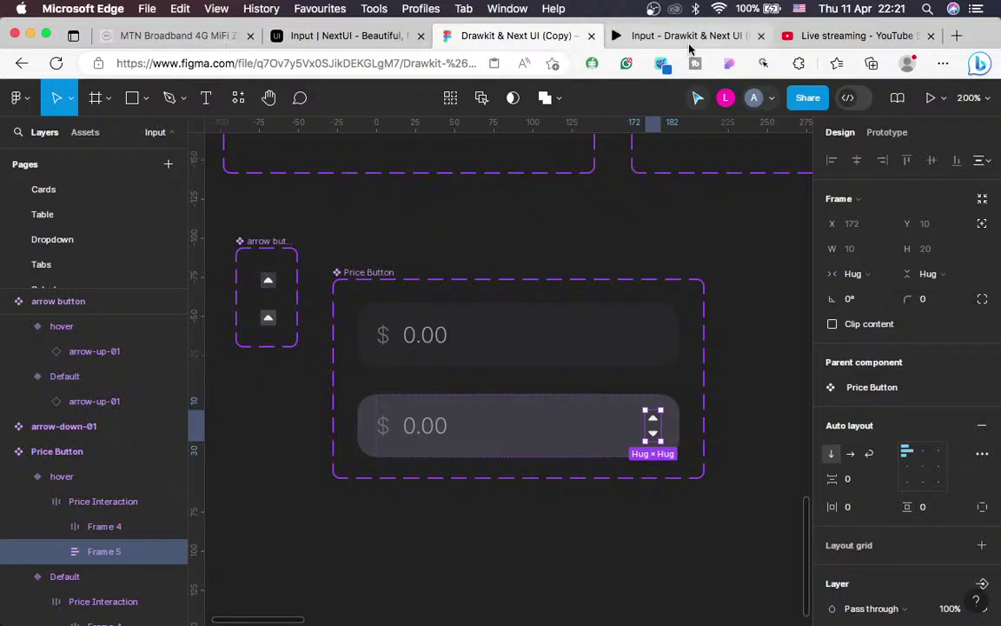
click(623, 42)
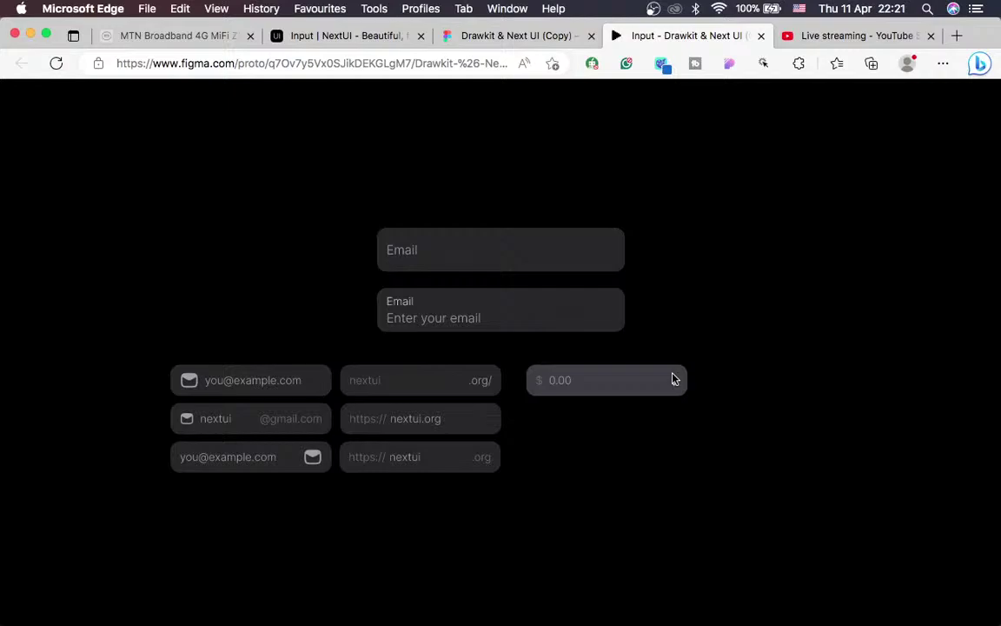
Back in the design file, reset the interactions of the down and up arrow button instances in the Price Button's hover variant
click(486, 35)
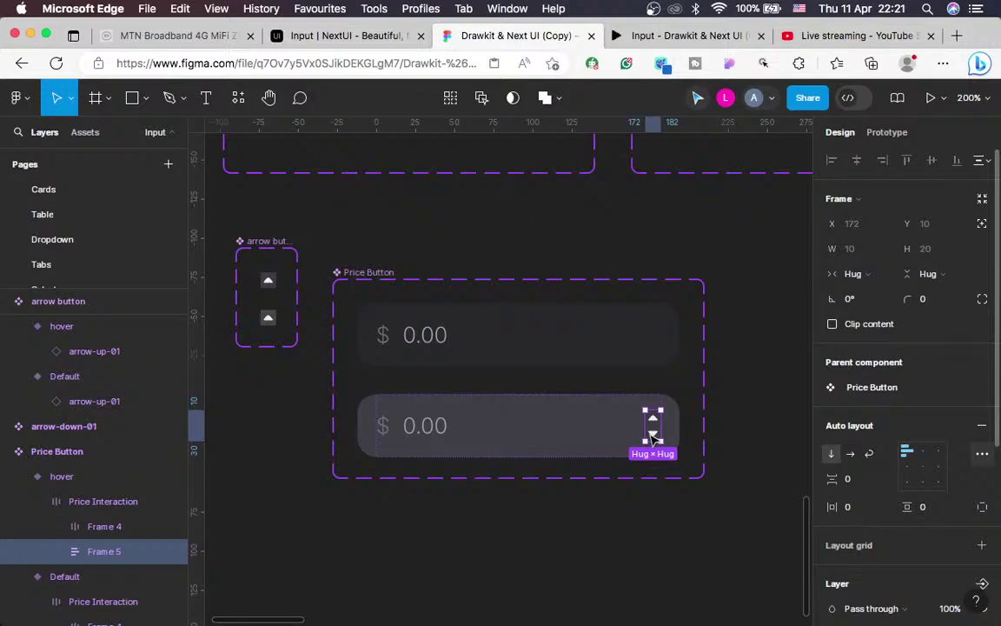
click(652, 426)
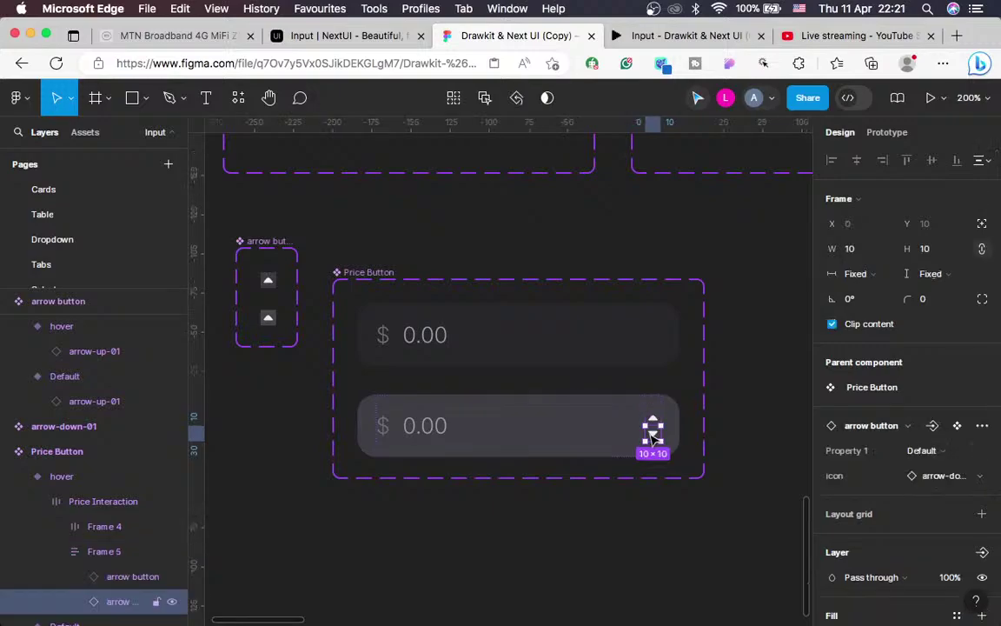
click(982, 426)
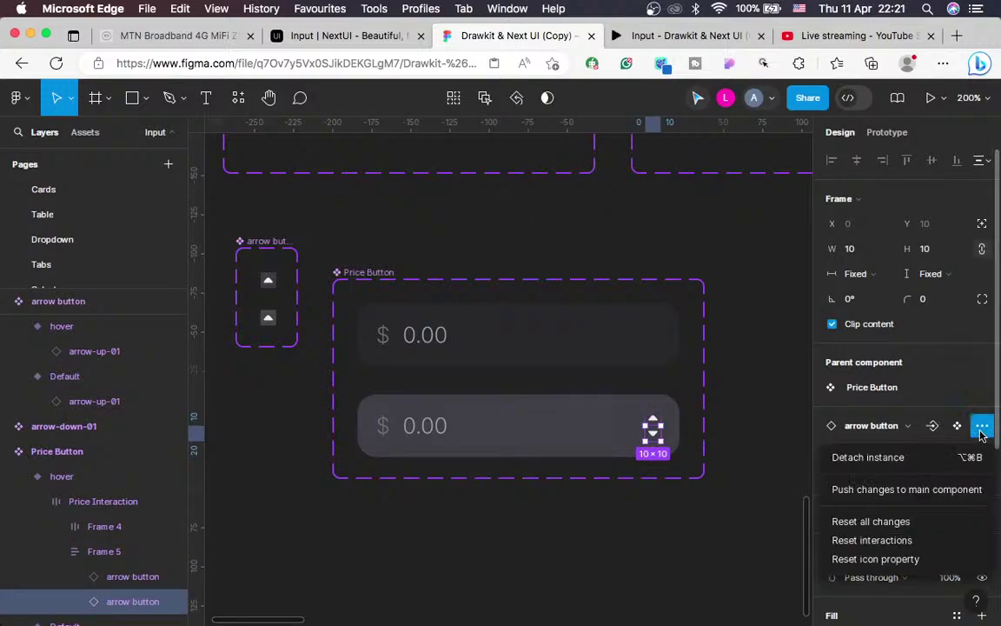
click(876, 544)
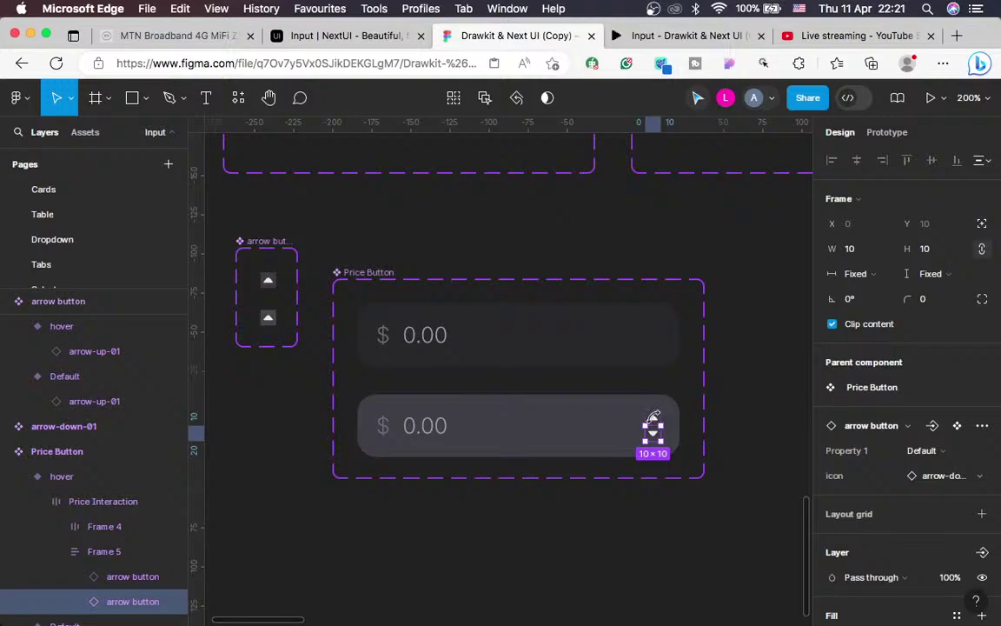
scroll(654, 417, up, 5)
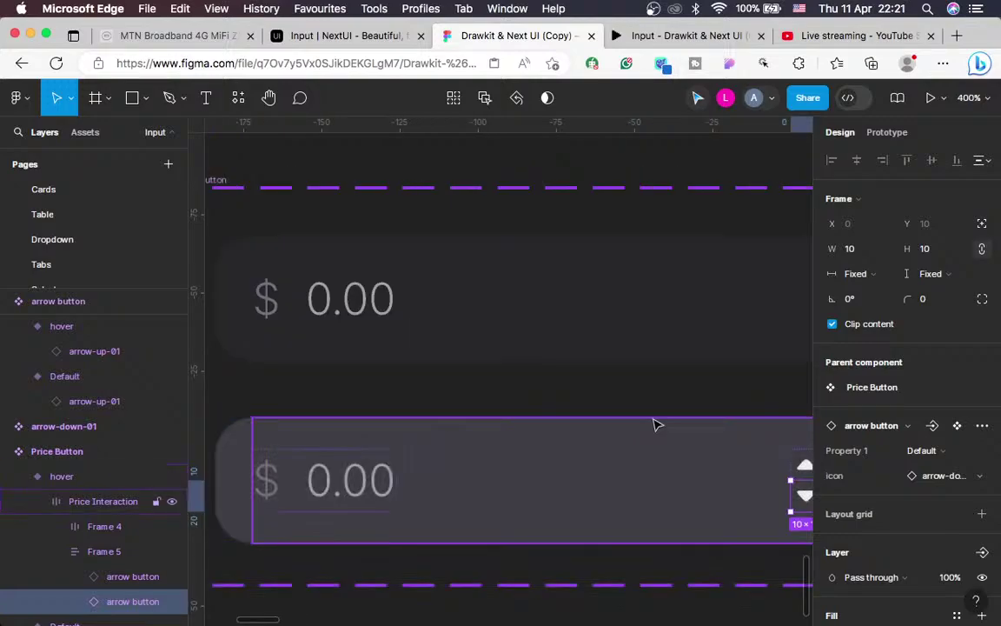
click(713, 424)
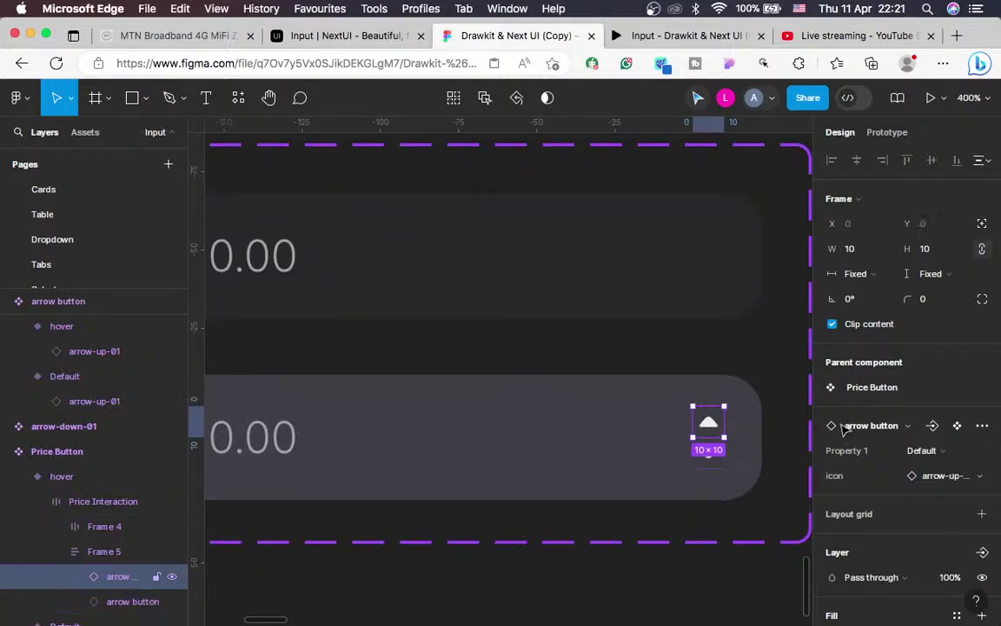
click(982, 426)
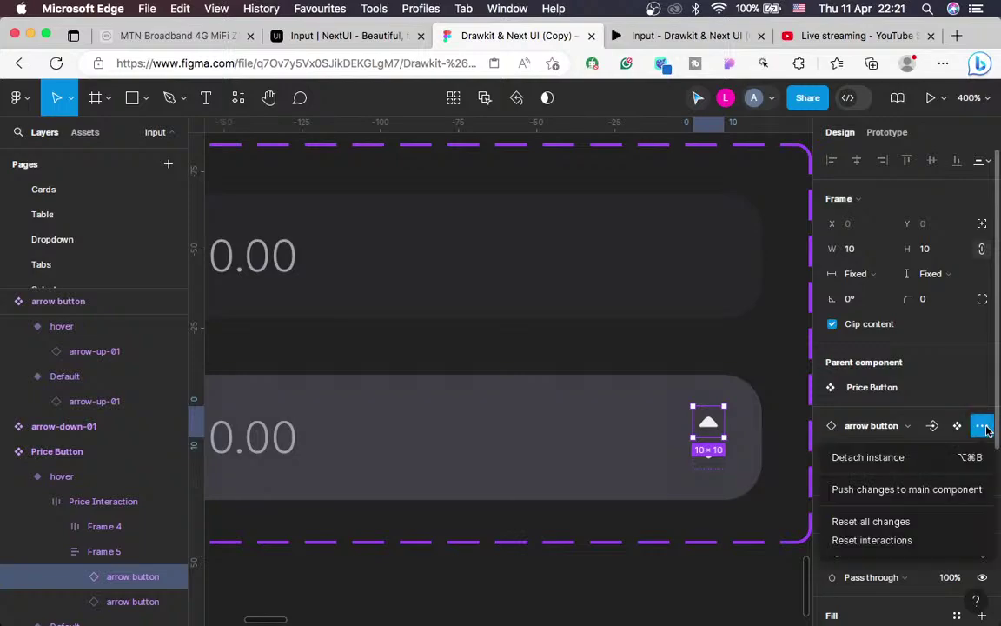
click(883, 538)
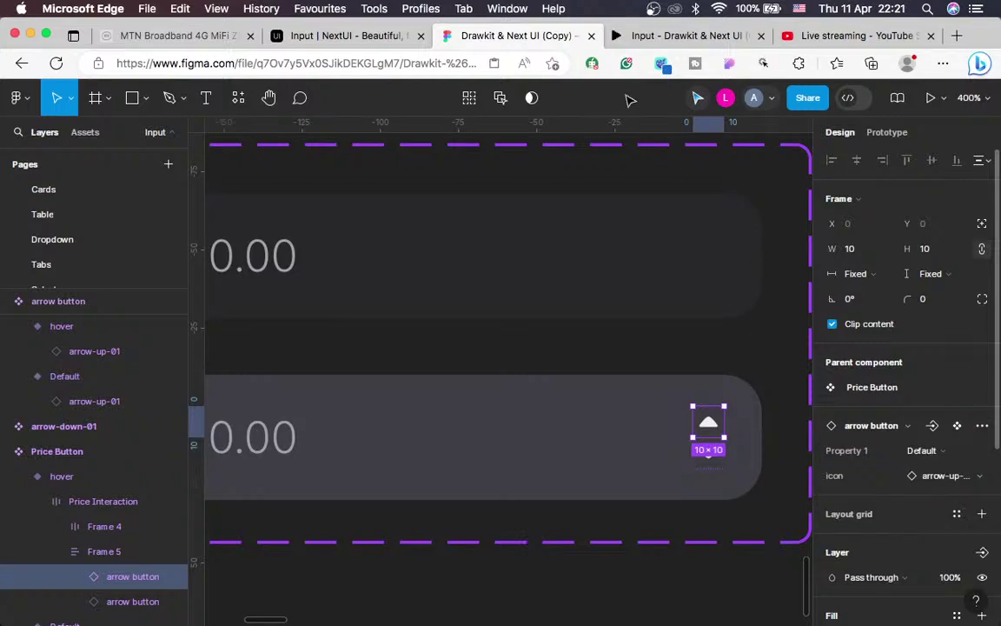
Test hovering over the price input's arrows in the prototype preview and compare with the Price inputs on the NextUI Input page
click(670, 35)
mouse_move(662, 382)
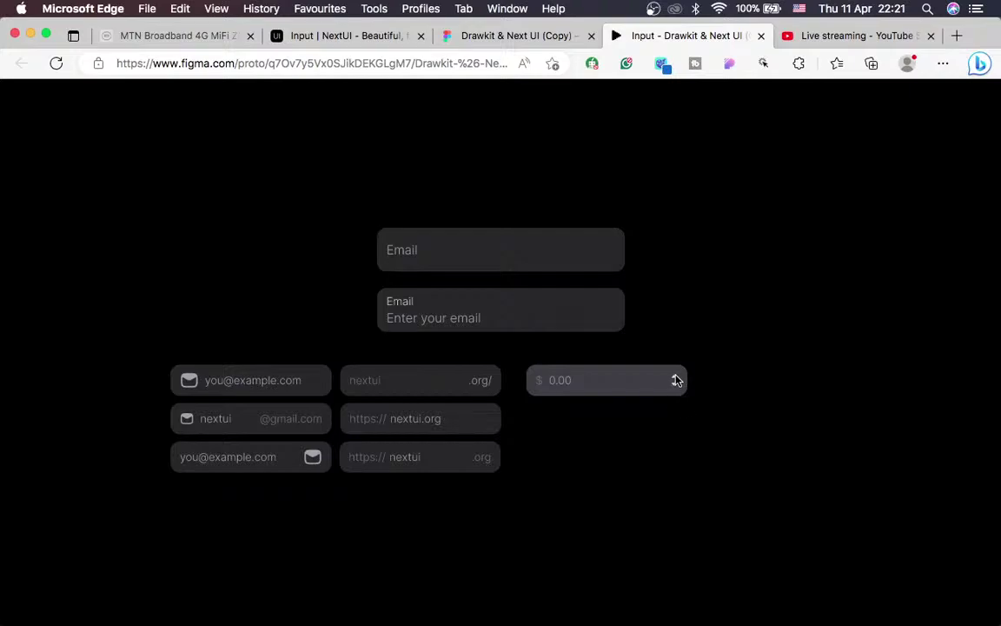
click(363, 36)
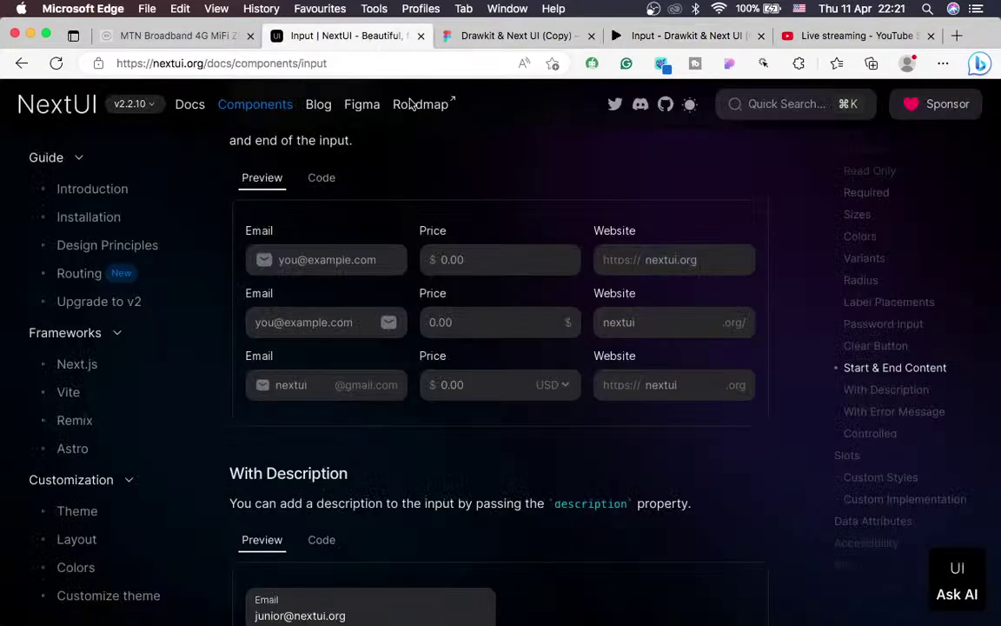
Back in the Figma design file, set the fill brightness of the arrow button's hover variant to 35 in HSB
click(494, 34)
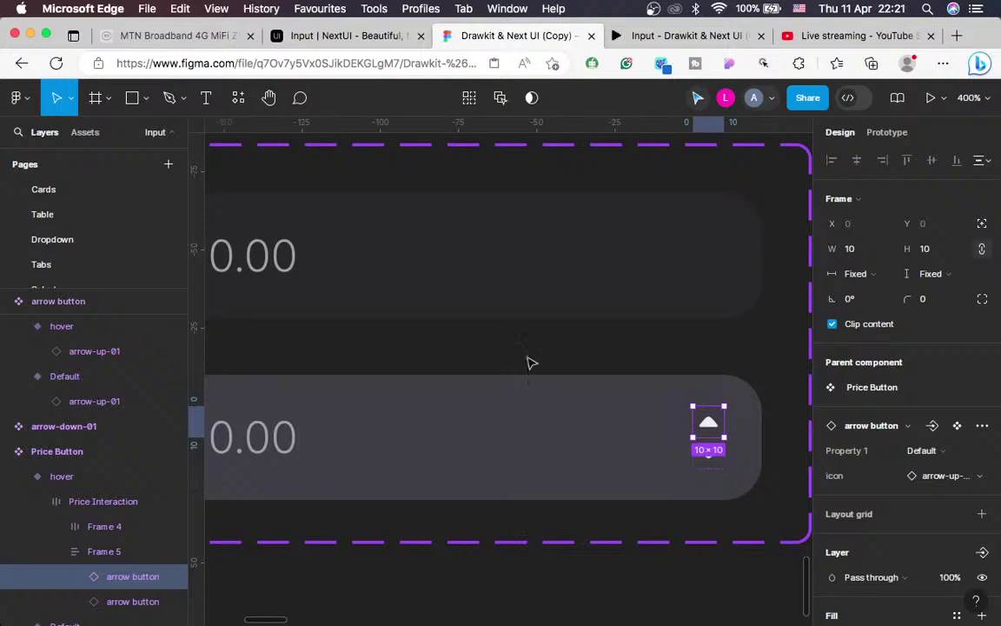
scroll(531, 363, down, 10)
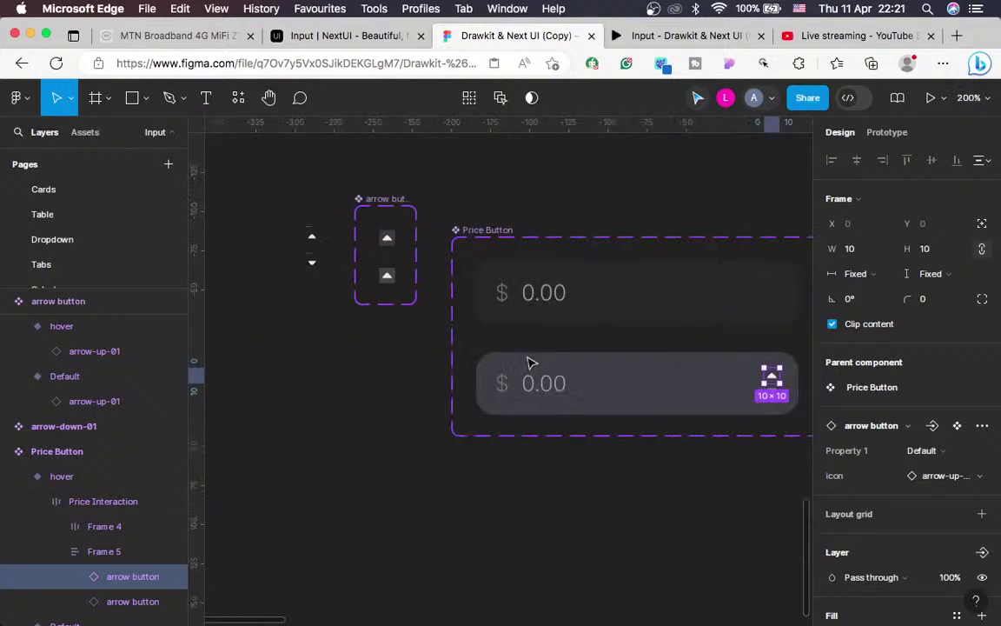
scroll(530, 362, left, 2)
scroll(529, 360, up, 10)
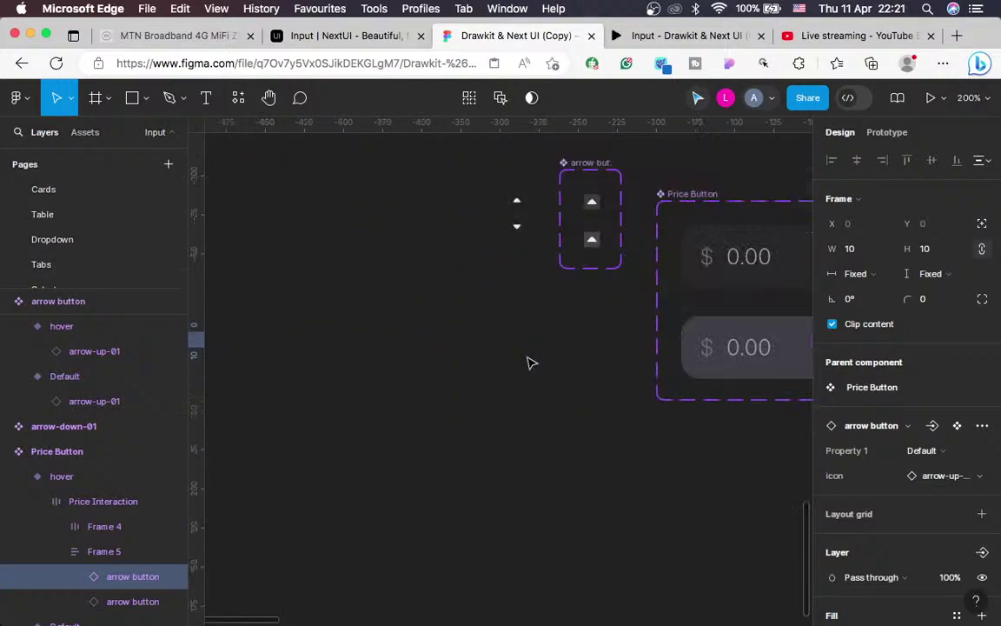
scroll(524, 370, up, 5)
scroll(525, 369, right, 2)
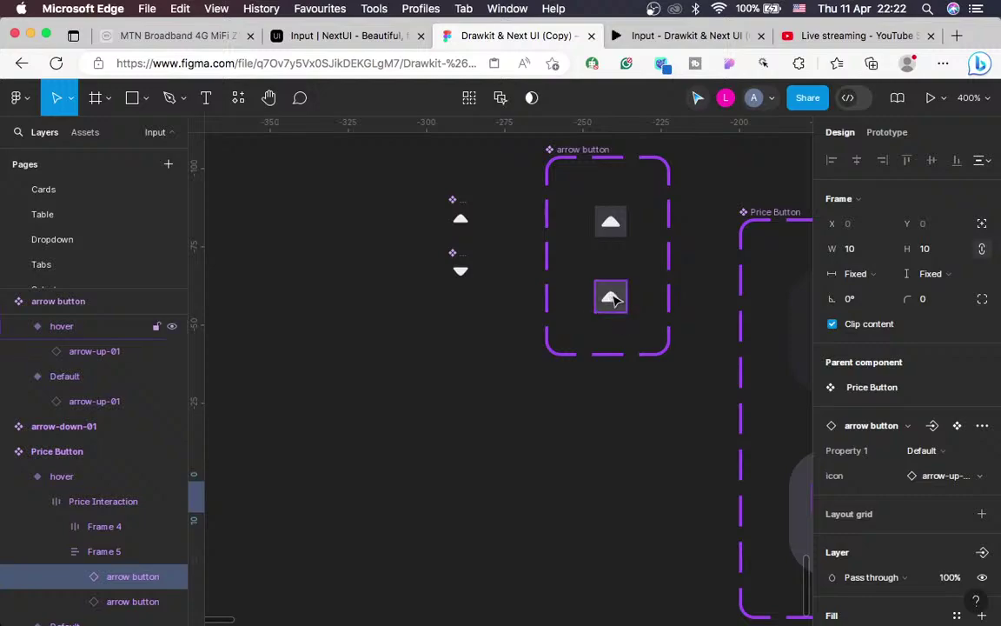
click(932, 425)
scroll(900, 456, down, 5)
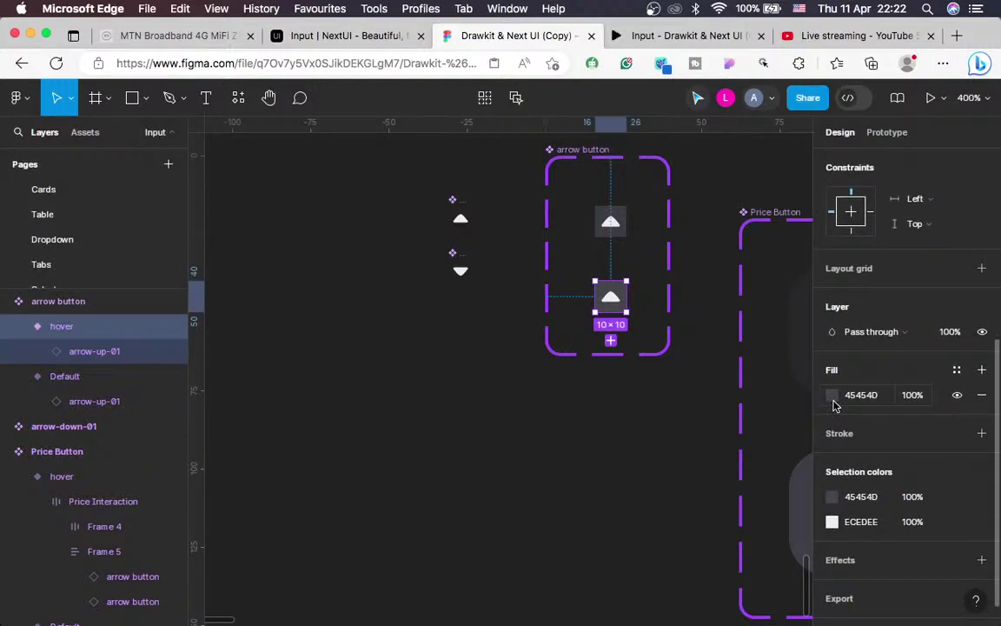
click(833, 402)
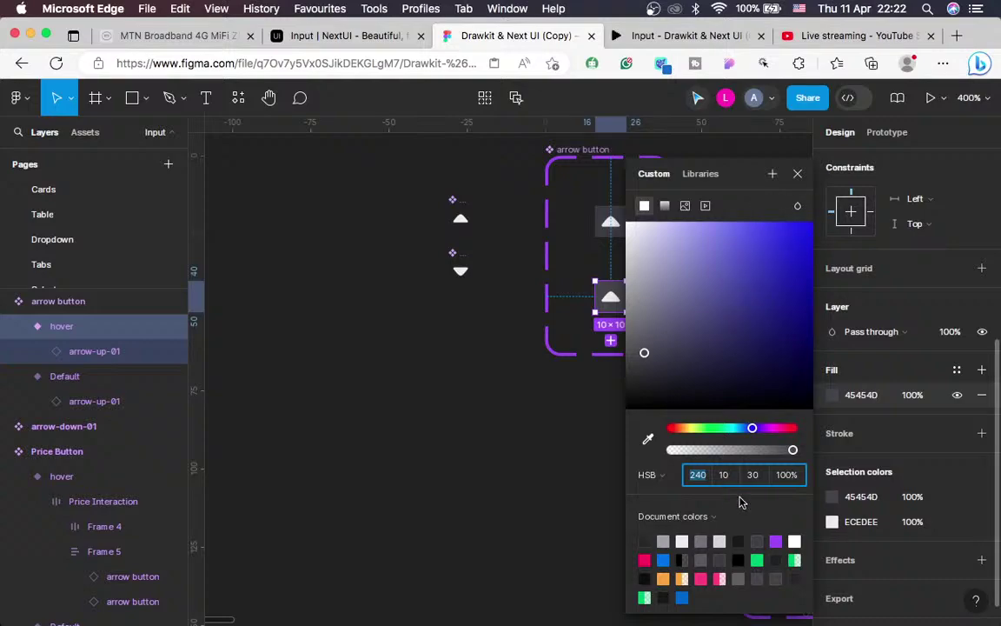
click(755, 483)
text(3)
key(Return)
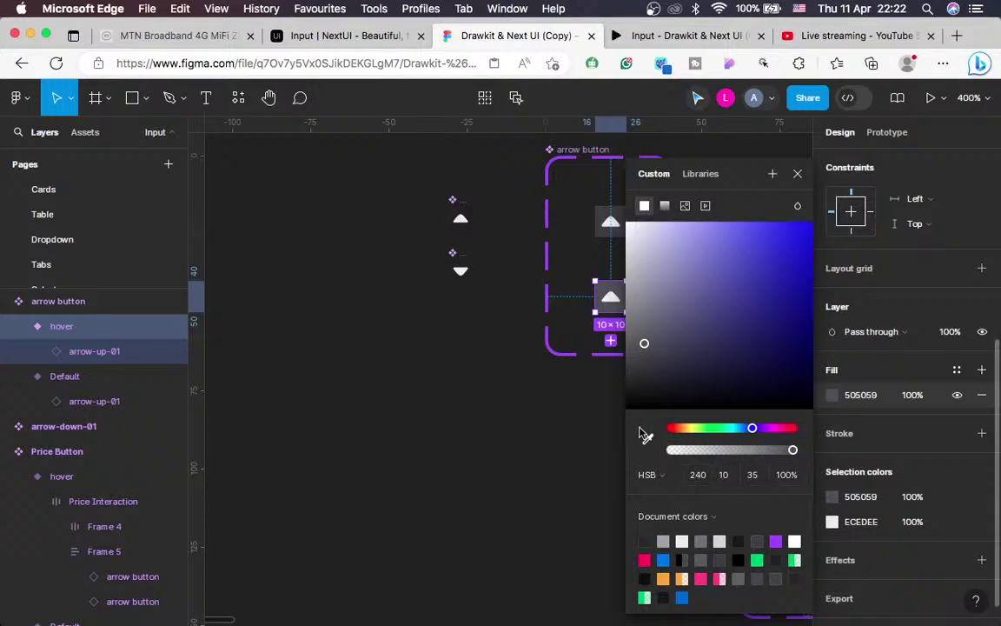
click(591, 424)
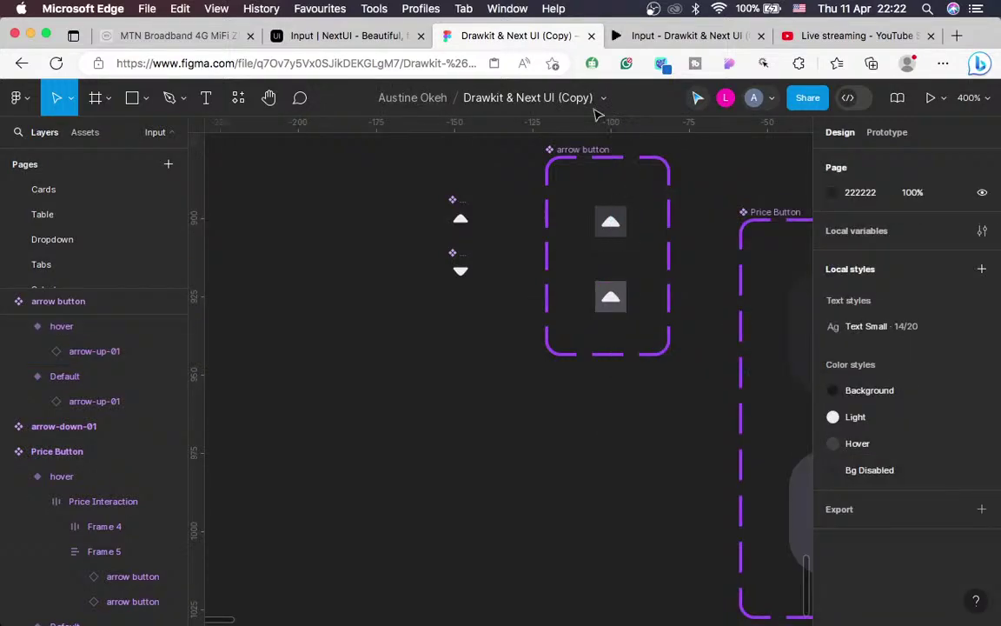
Test hovering over the price input's arrow buttons in the prototype preview and return to the design file
click(675, 40)
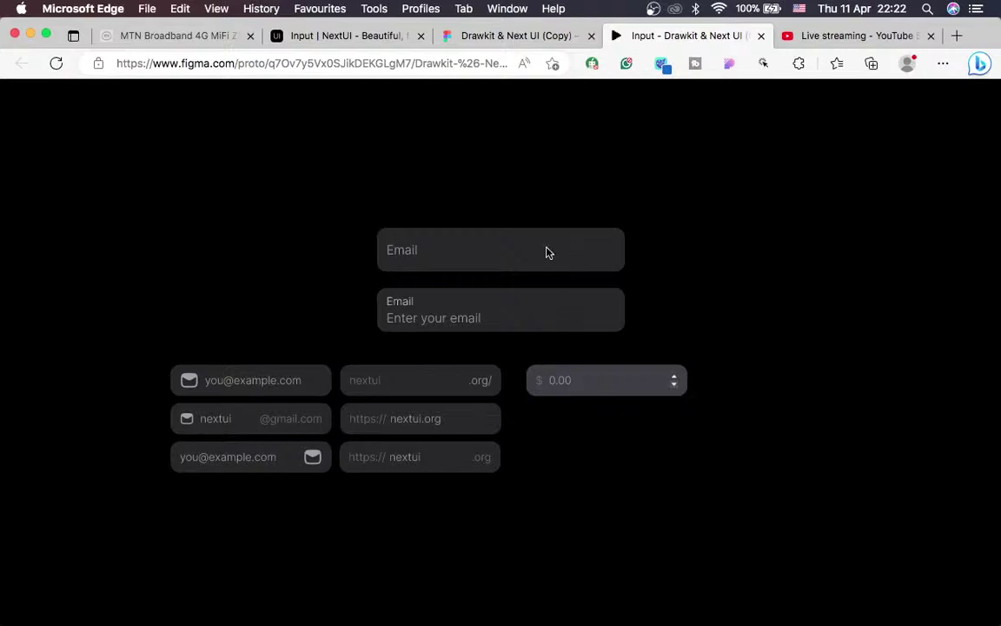
click(463, 38)
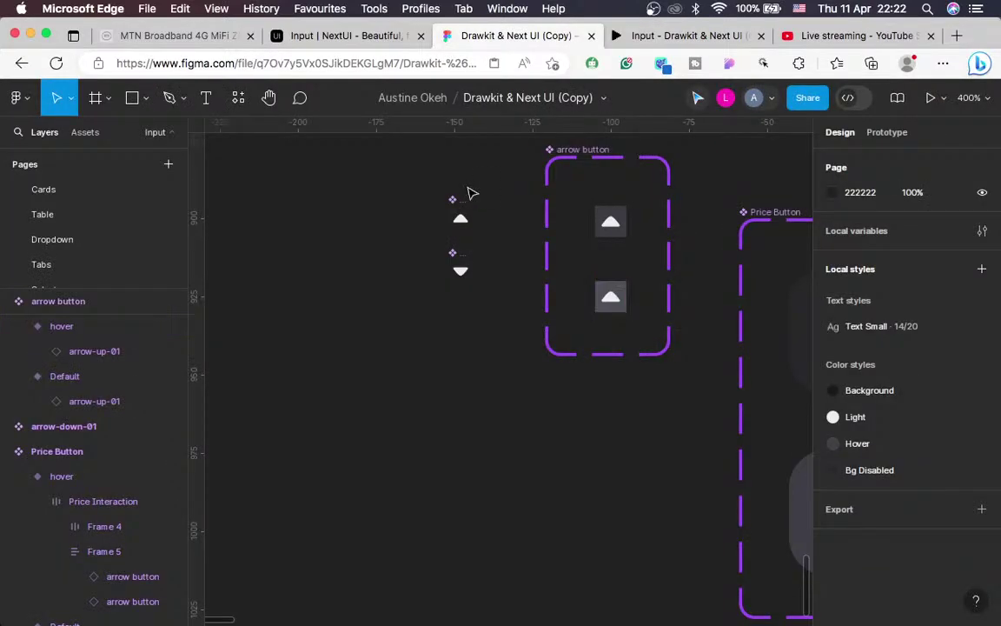
scroll(472, 195, left, 3)
key(super+Tab)
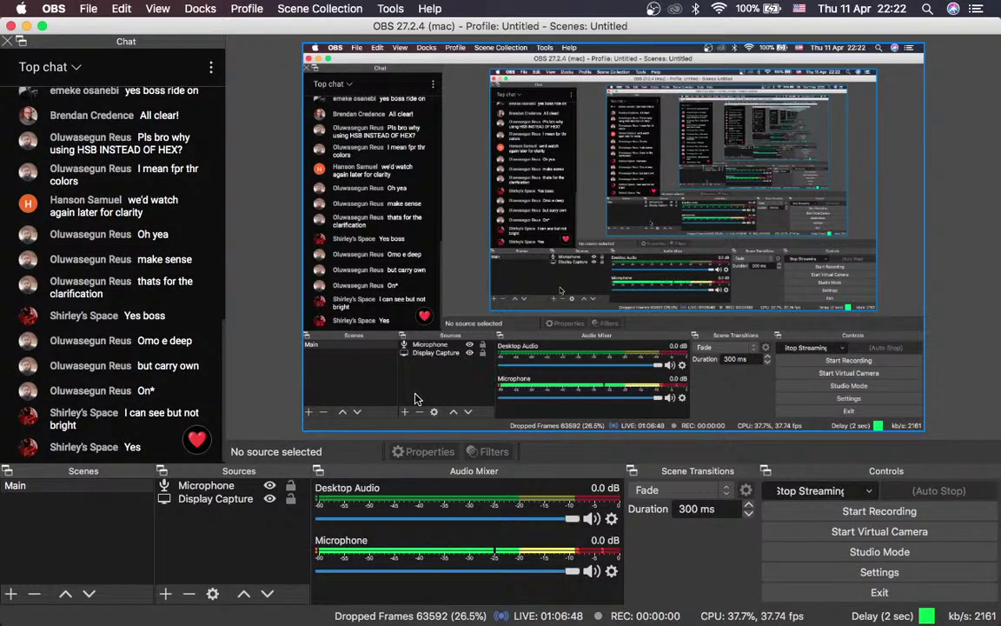
key(ctrl+Right)
scroll(581, 345, right, 5)
scroll(580, 345, up, 2)
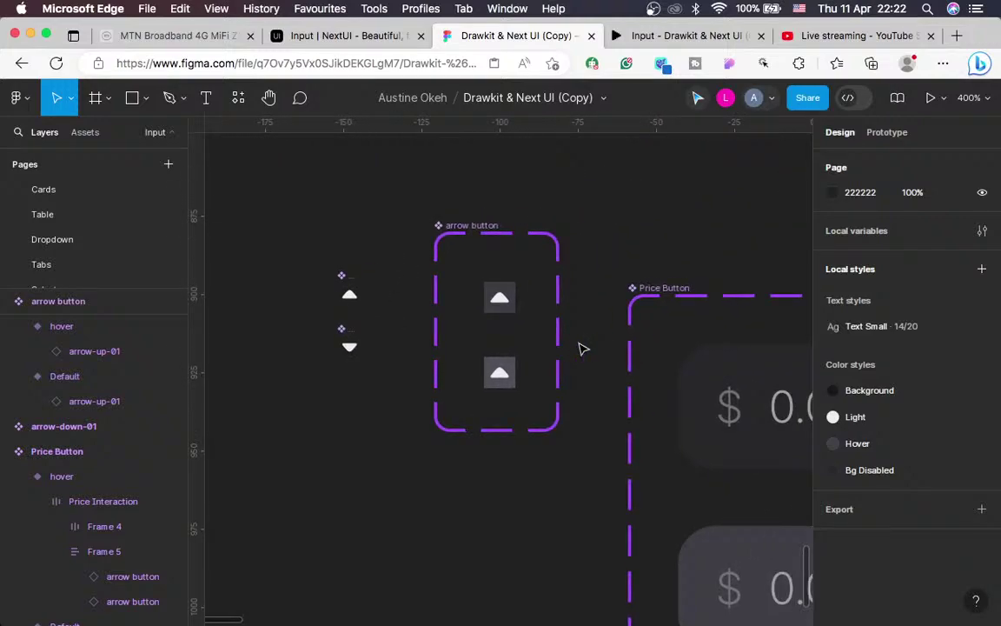
scroll(581, 349, down, 5)
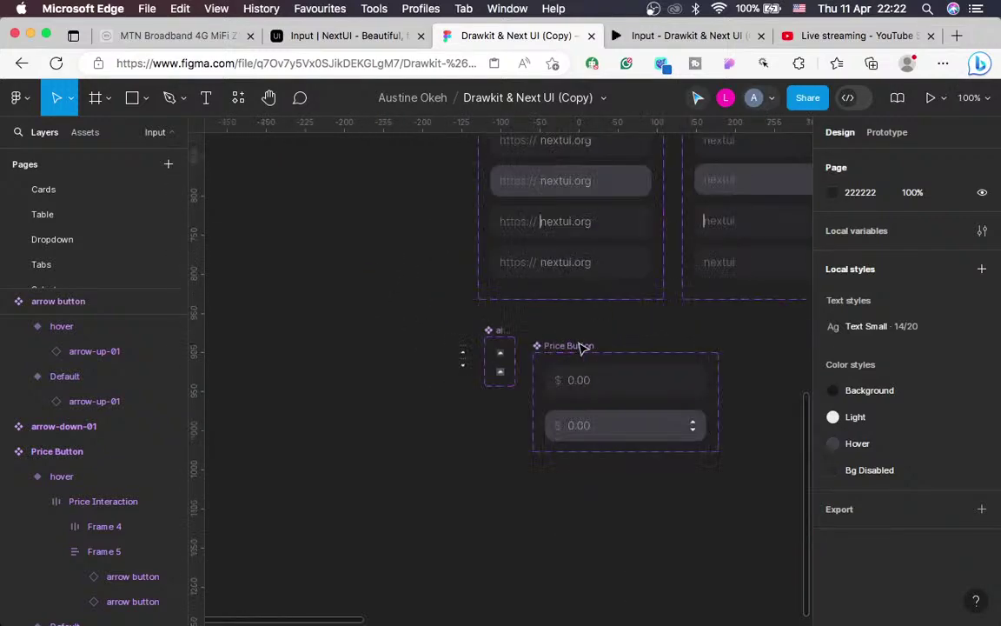
scroll(582, 348, up, 3)
scroll(581, 346, right, 5)
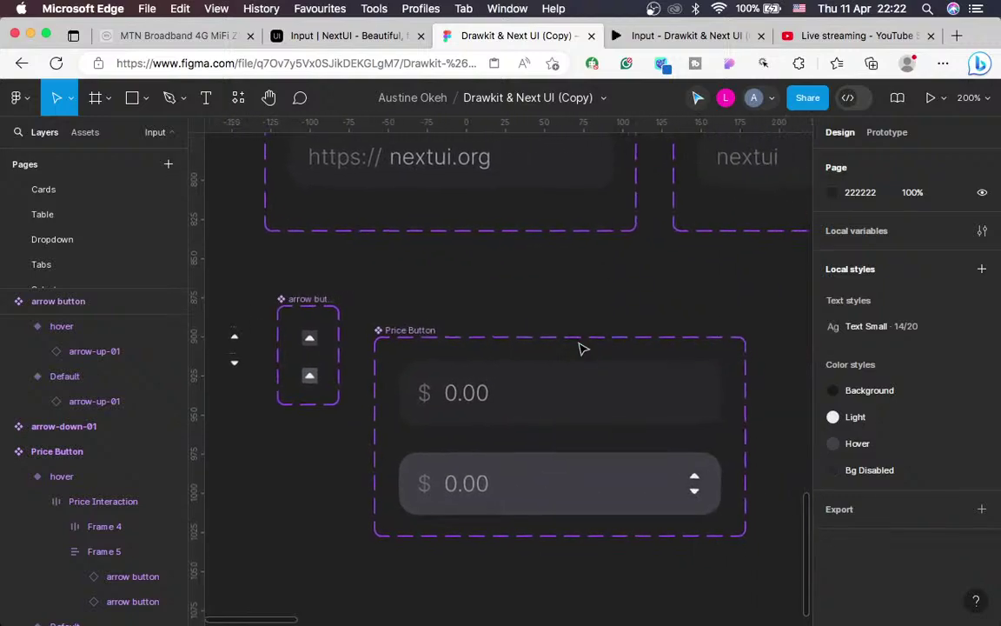
On the NextUI Input page, try the up and down arrows of the first and second Price inputs to study their stepping behaviour
click(369, 35)
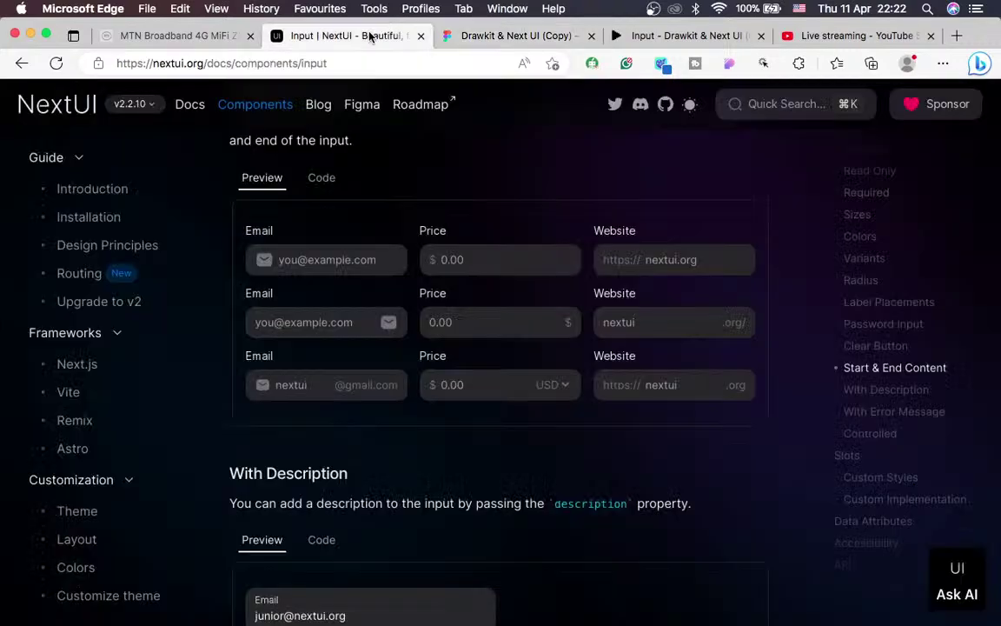
click(567, 257)
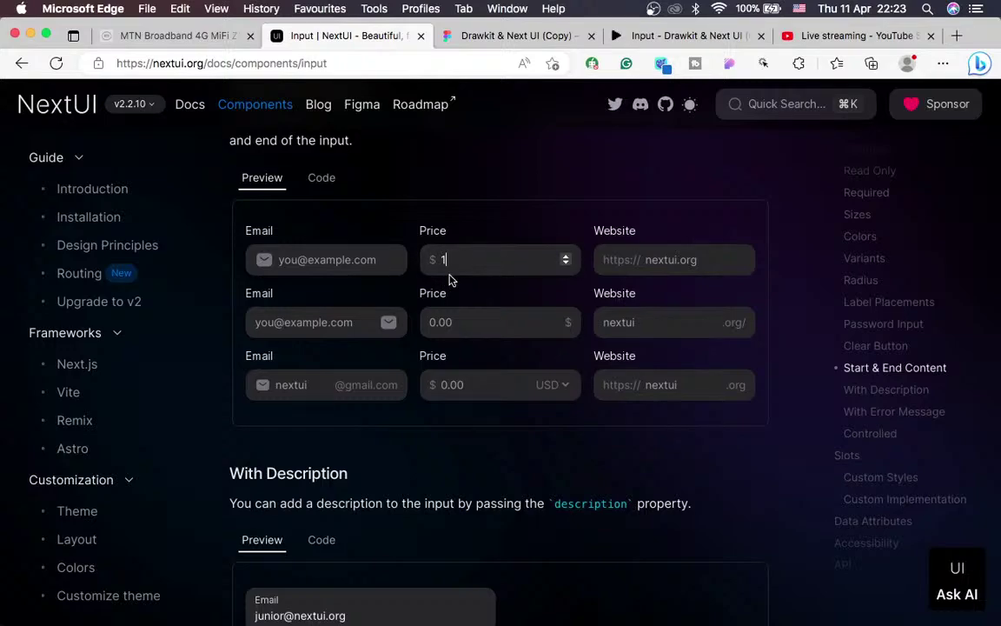
click(566, 263)
click(447, 233)
click(566, 263)
click(566, 265)
click(565, 257)
click(567, 263)
click(564, 257)
click(566, 257)
click(566, 258)
click(554, 320)
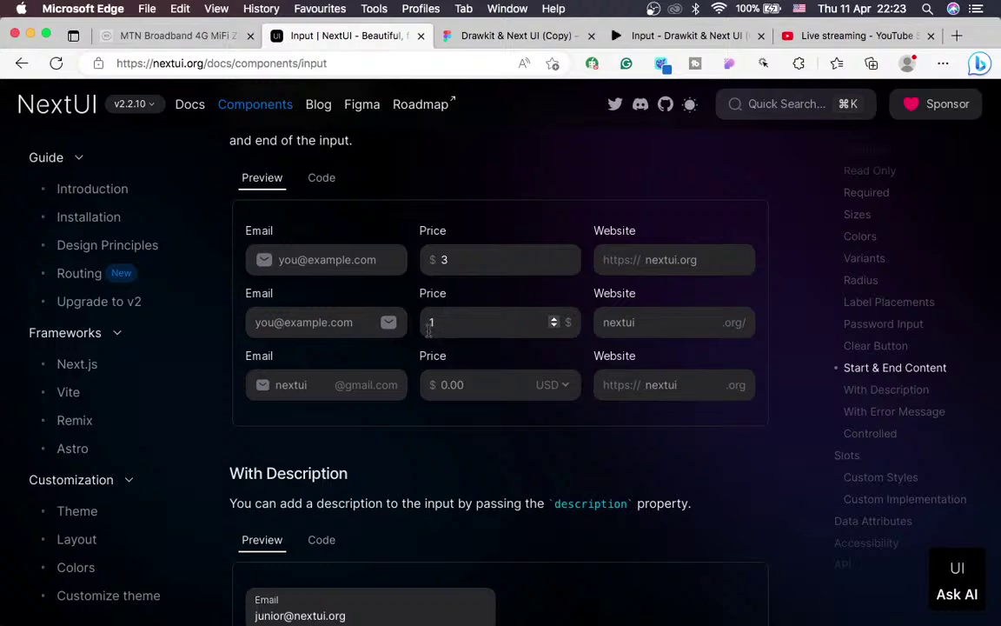
click(556, 327)
Back in the Figma design file, add a third variant to the Price Button component set
click(494, 40)
scroll(599, 444, down, 3)
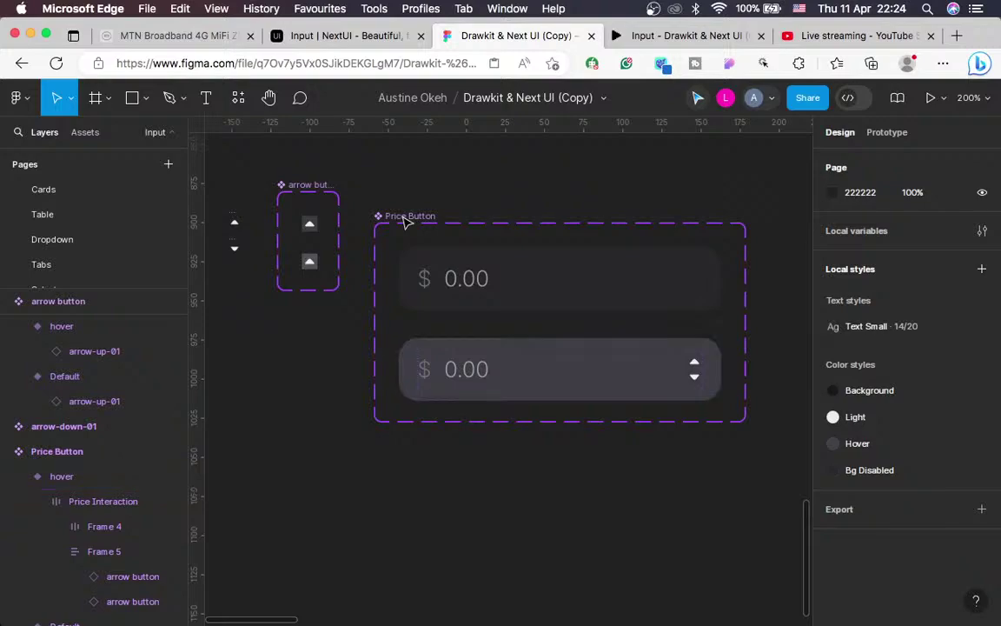
click(399, 219)
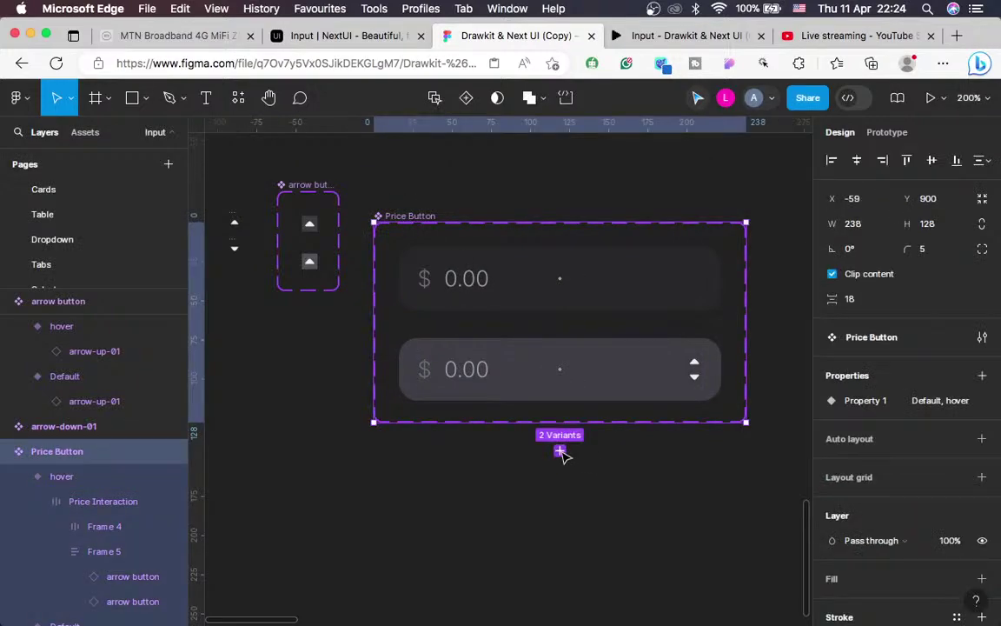
click(561, 451)
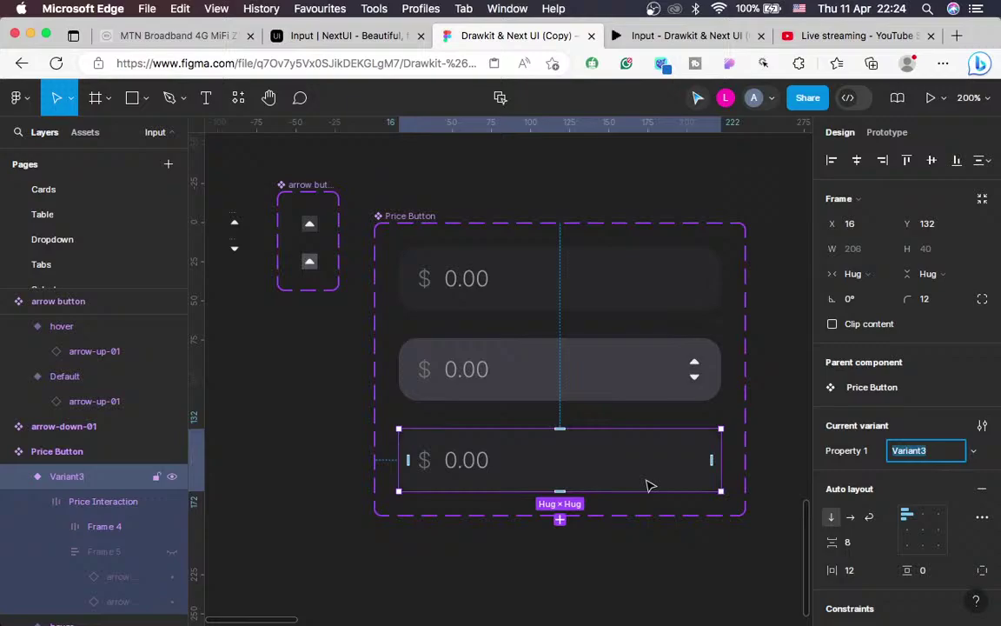
Try the increment arrow of the third Price input on the NextUI Input page, returning to the design file for comparison
click(346, 35)
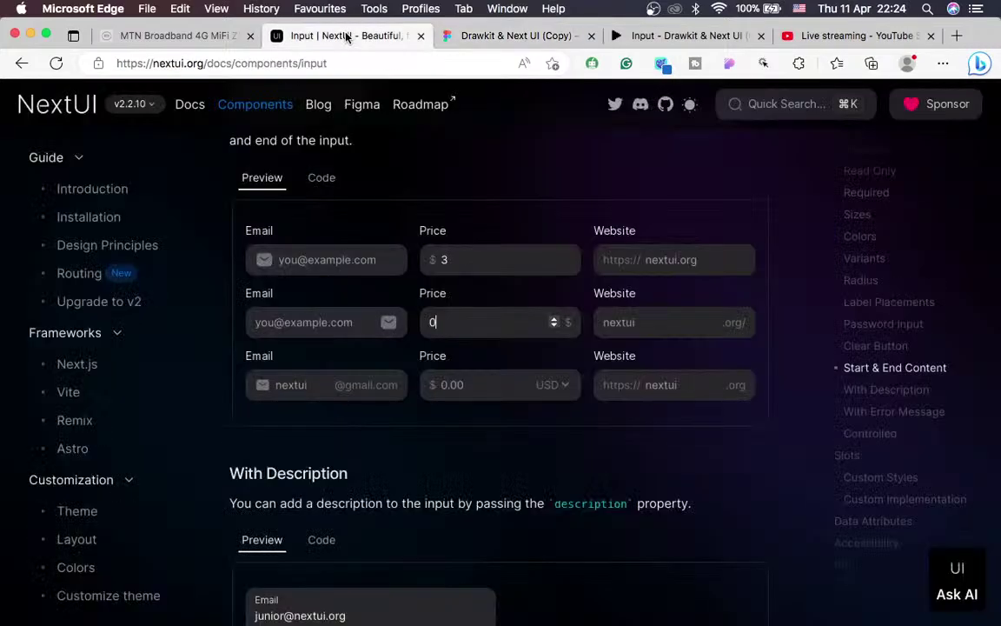
click(532, 335)
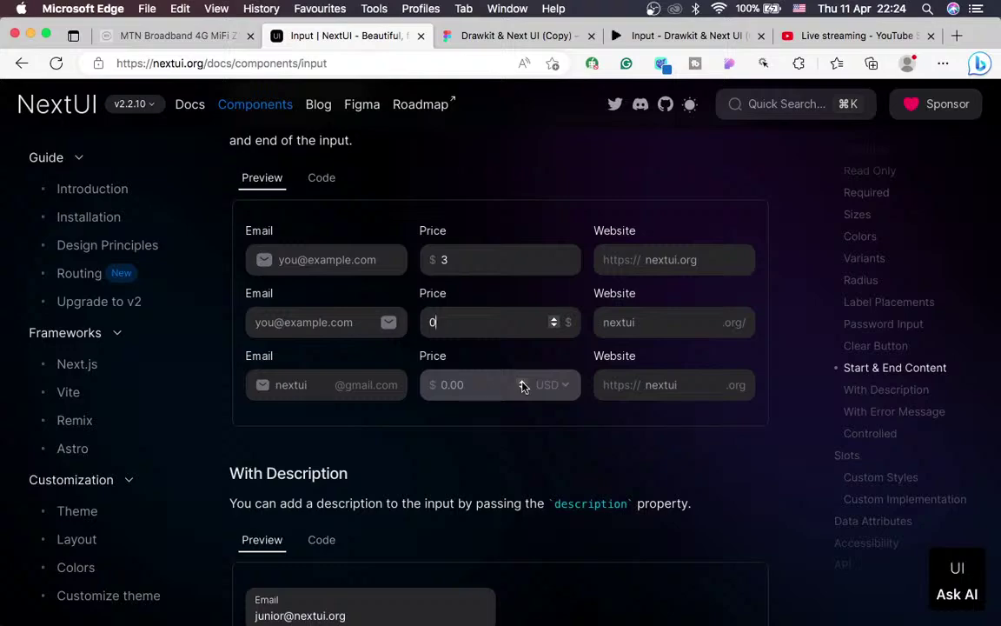
click(522, 384)
click(461, 36)
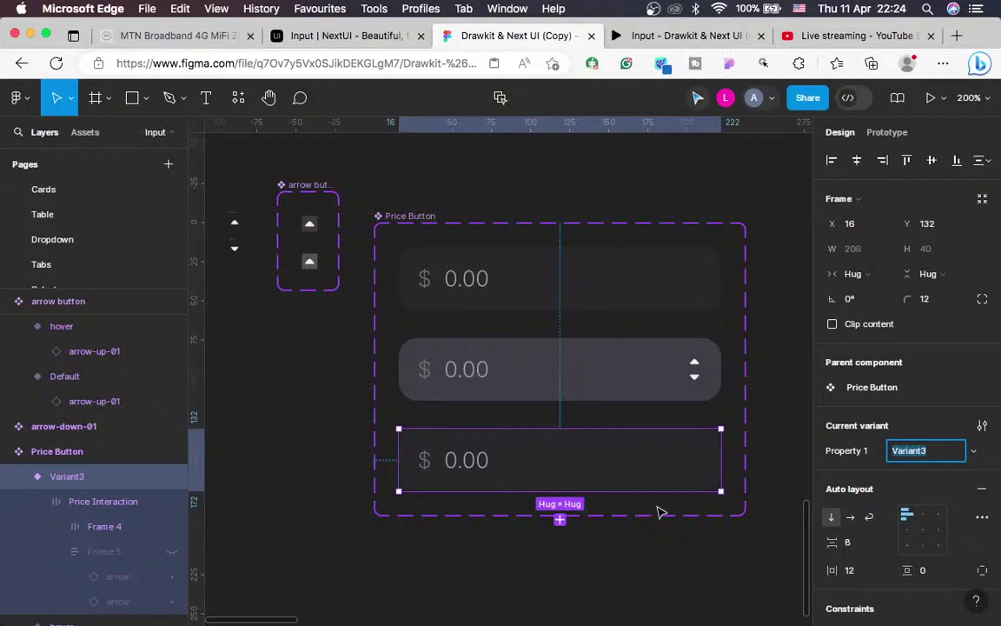
Step the first NextUI Price input down and up with its arrows and compare it with the prototype preview
click(339, 35)
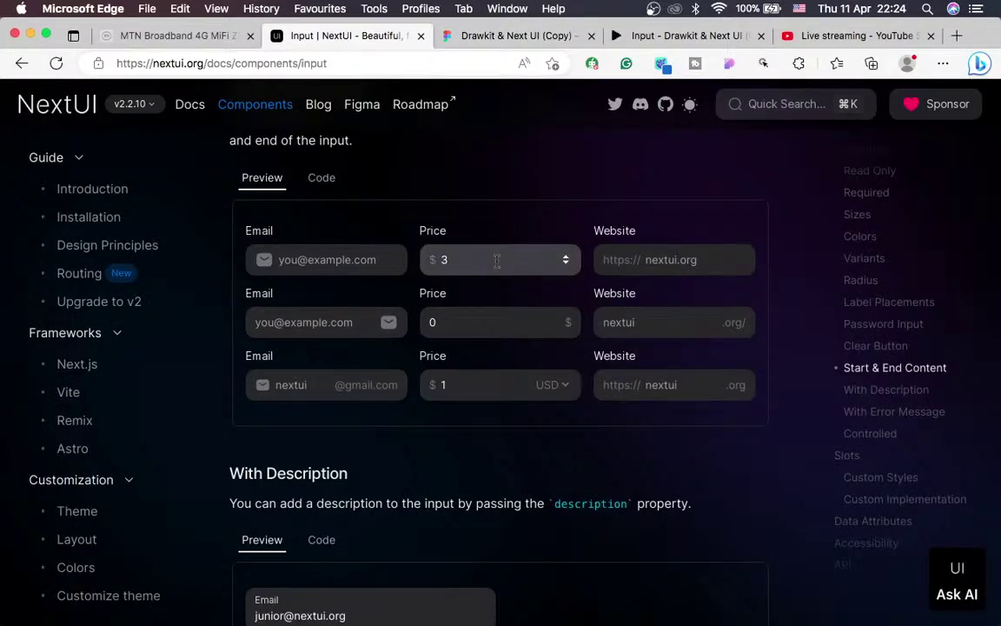
double_click(566, 266)
click(566, 265)
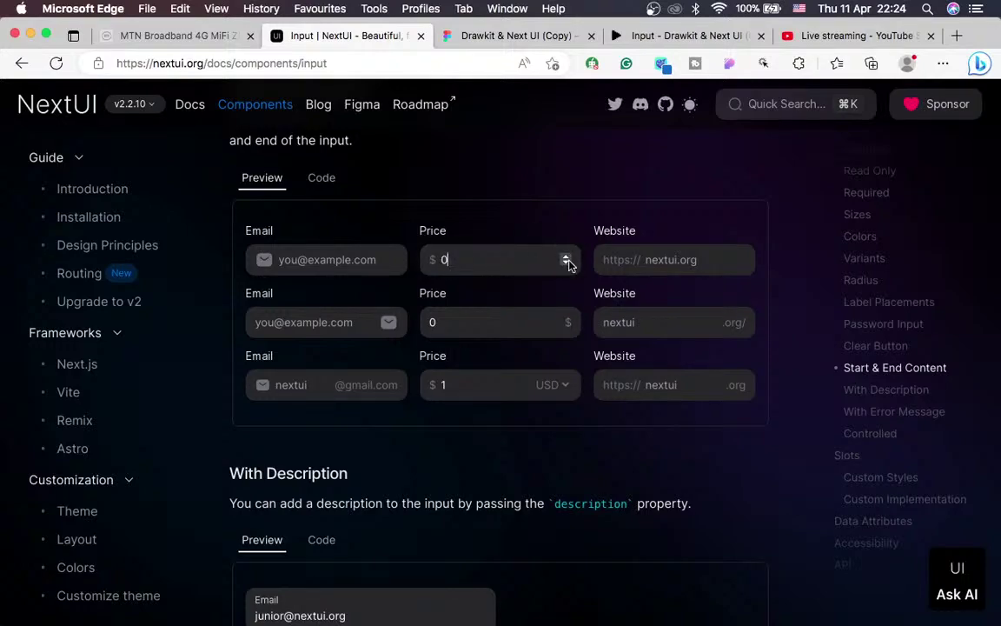
click(566, 258)
click(445, 35)
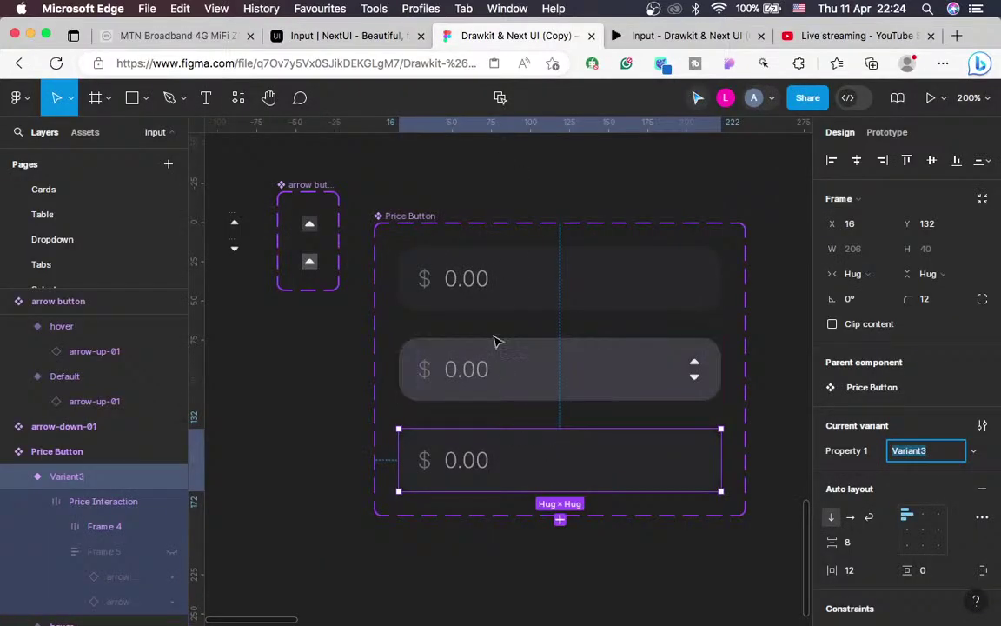
click(639, 38)
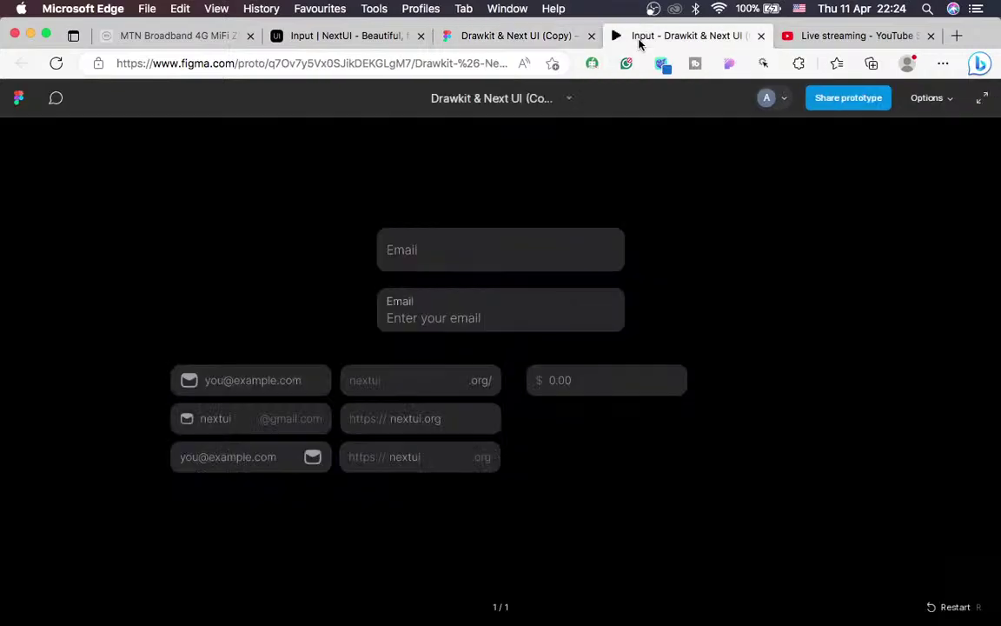
click(331, 36)
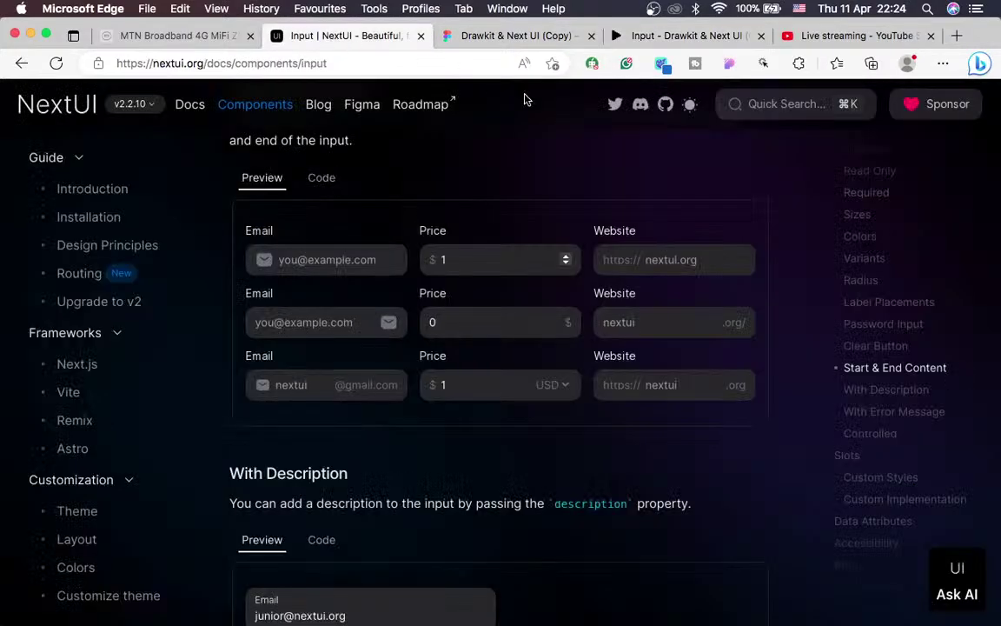
click(566, 264)
click(483, 33)
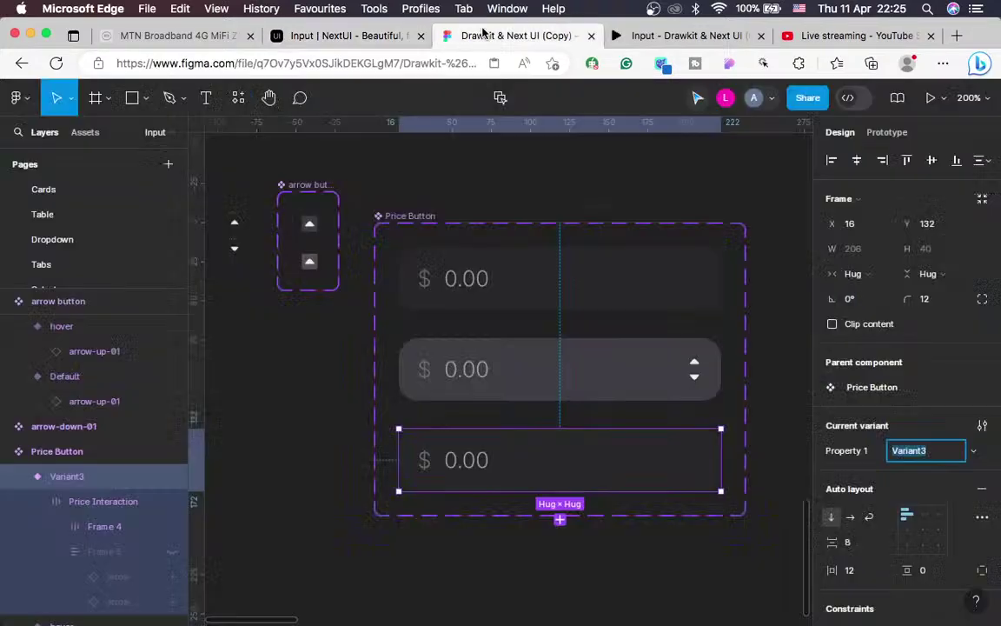
Replace the 0.00 text in the Price Button's third variant with 0, following the first NextUI Price input
click(480, 469)
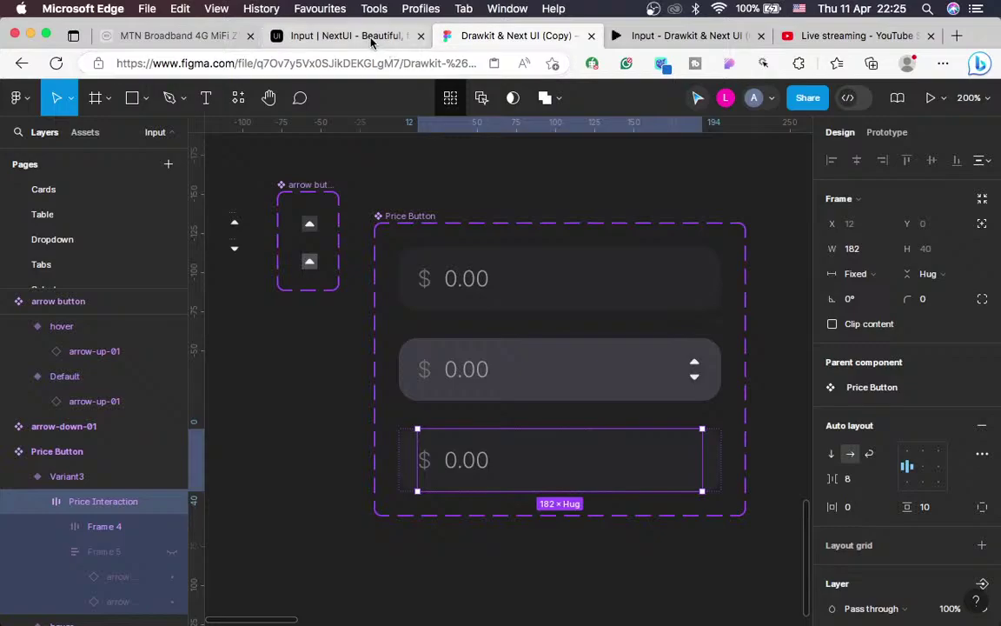
click(333, 34)
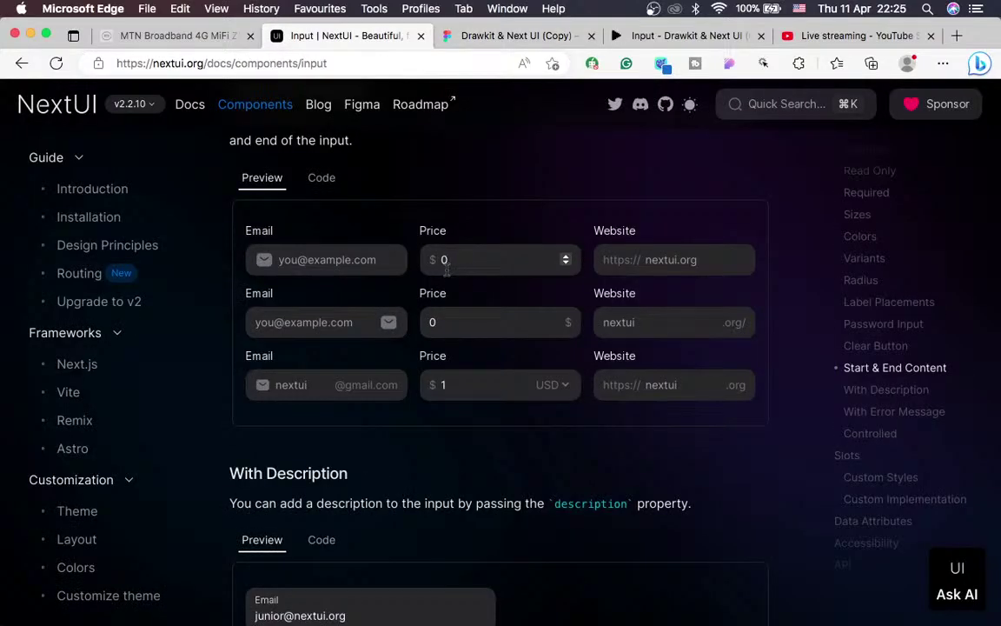
click(487, 36)
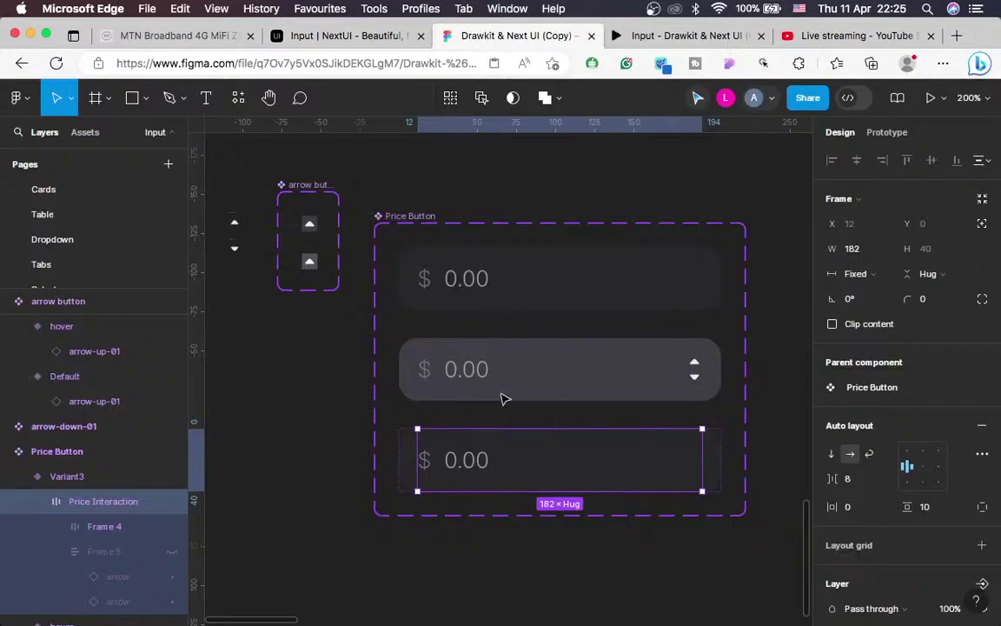
double_click(483, 461)
double_click(482, 461)
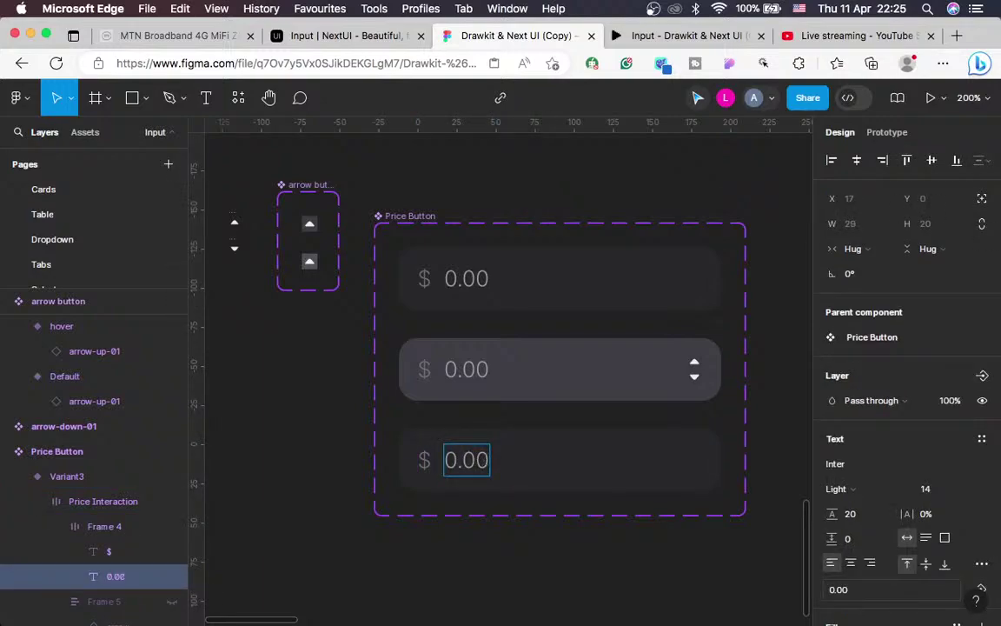
key(BackSpace)
key(BackSpace)
key(BackSpace)
key(BackSpace)
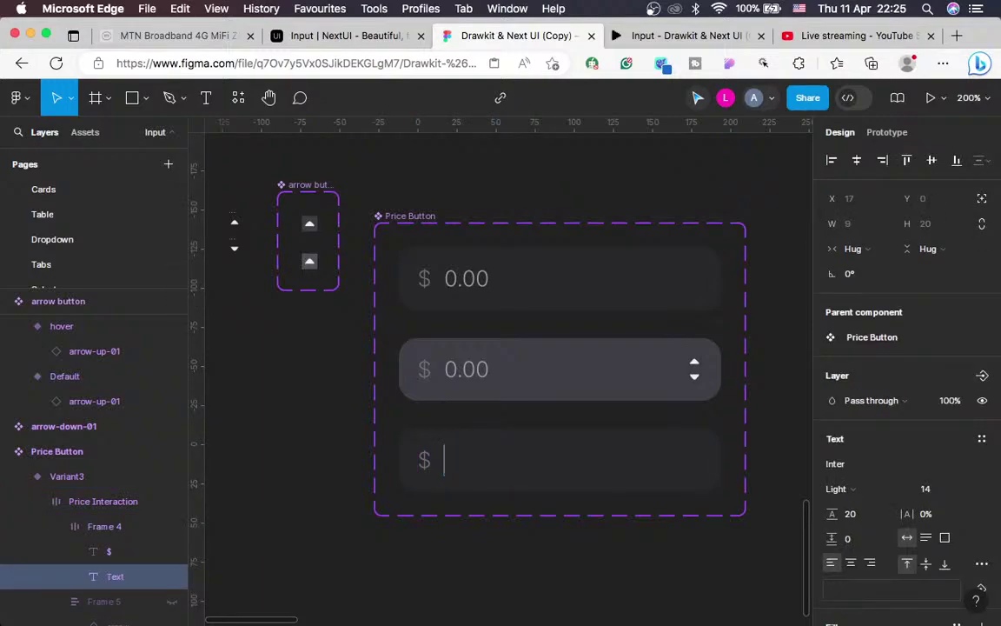
text(0)
key(Escape)
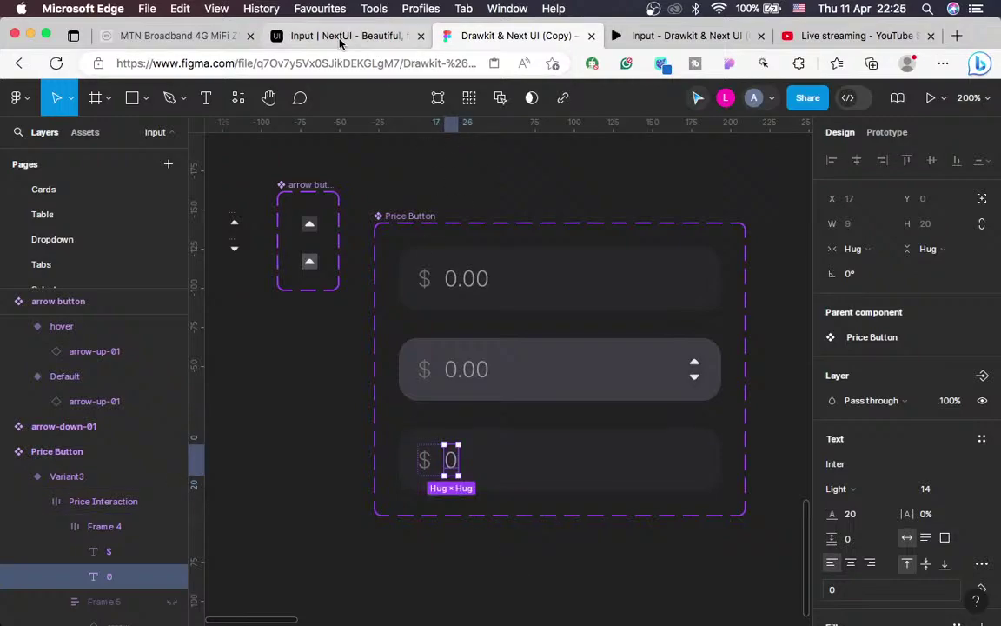
On the NextUI Input page, try the increment arrow of the second Price input and reload the page to reset the fields
click(317, 35)
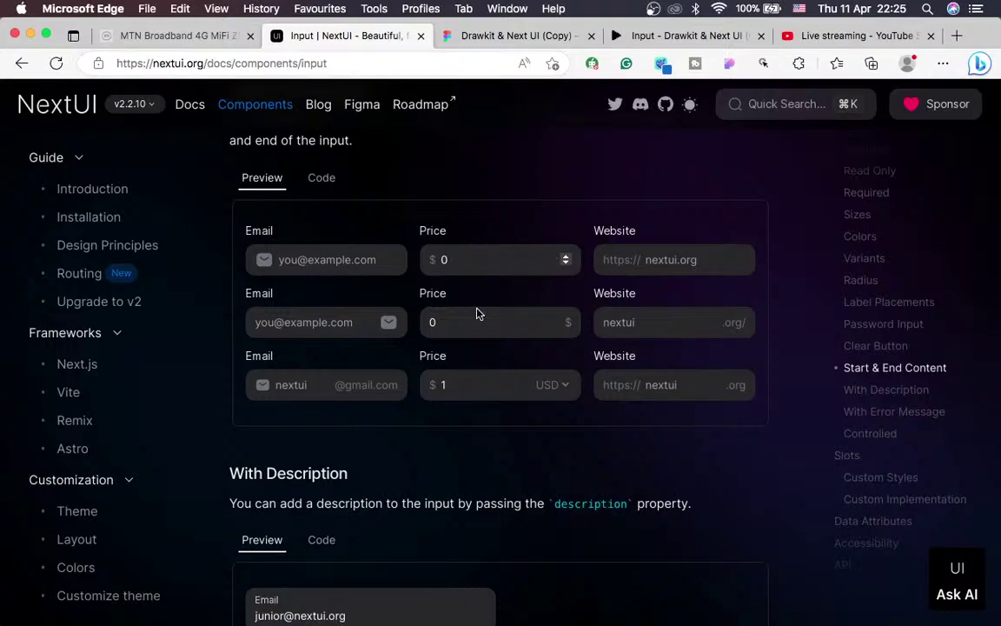
click(553, 320)
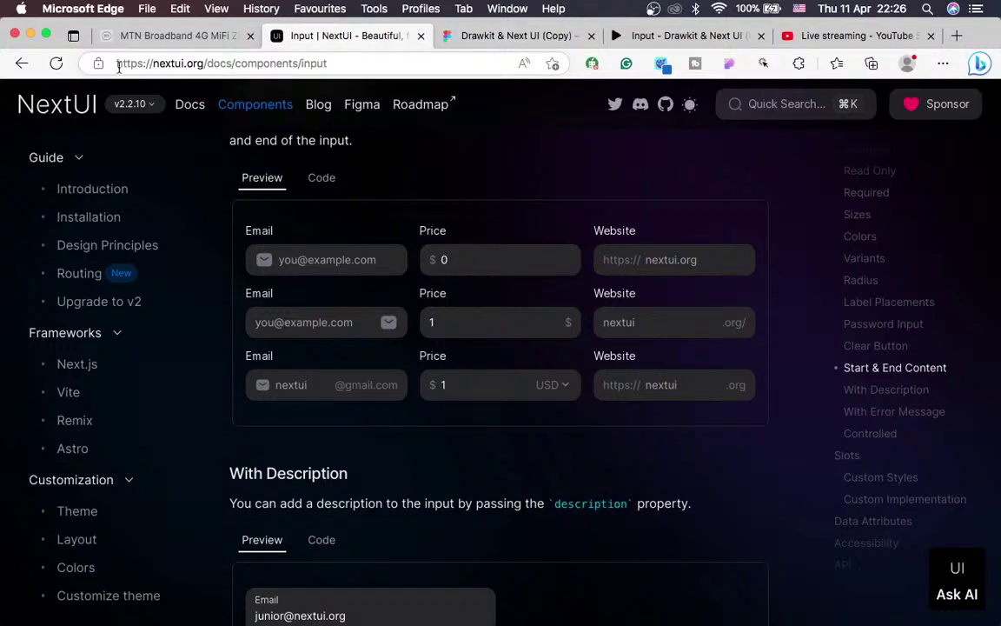
click(58, 65)
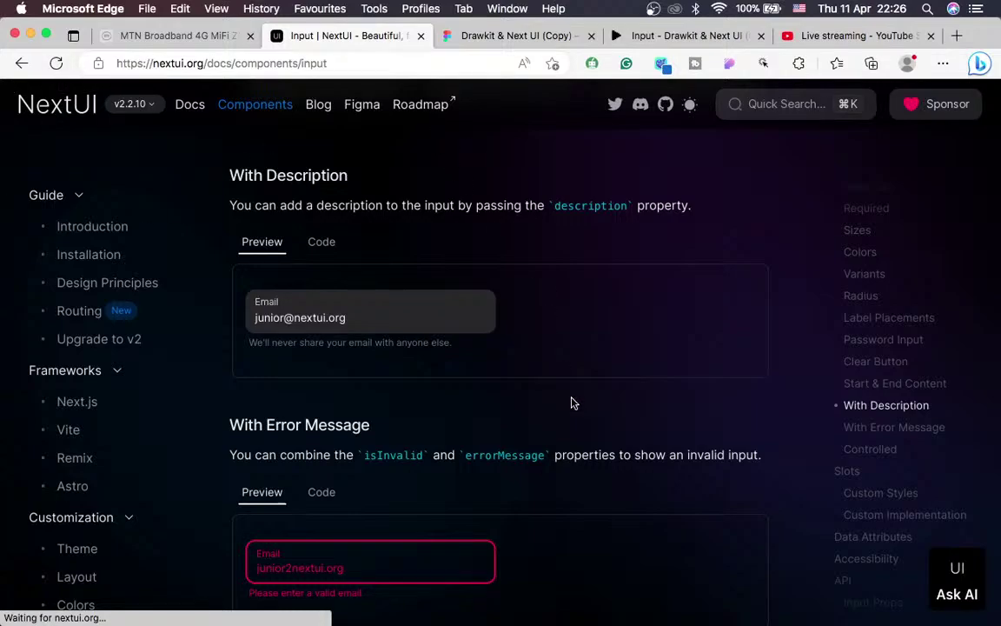
Raise the first Price input under Start & End Content to 1 to check its stepping behaviour
scroll(571, 402, down, 6)
scroll(571, 403, up, 10)
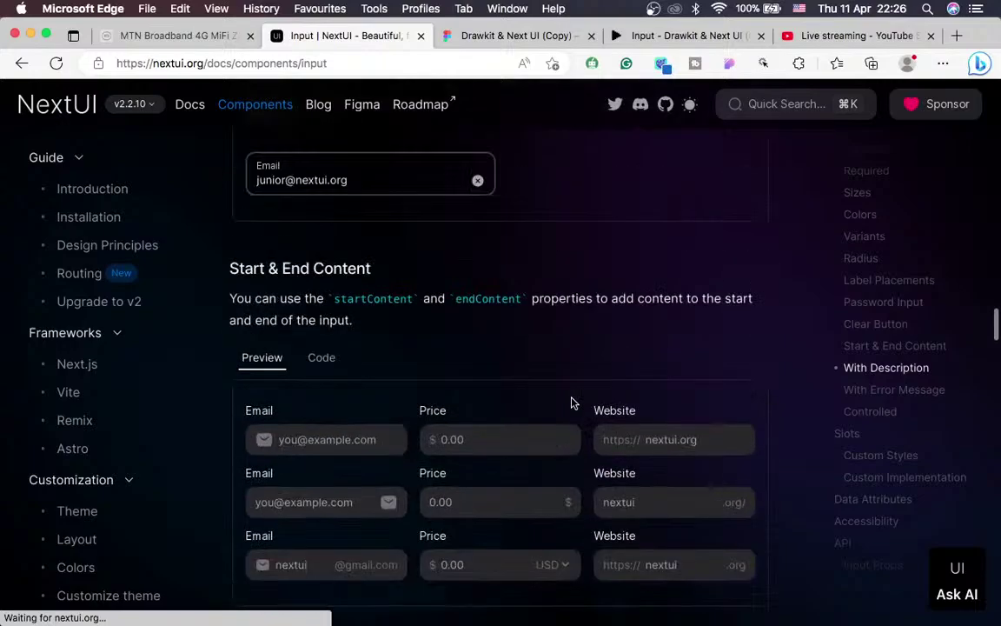
scroll(528, 381, down, 2)
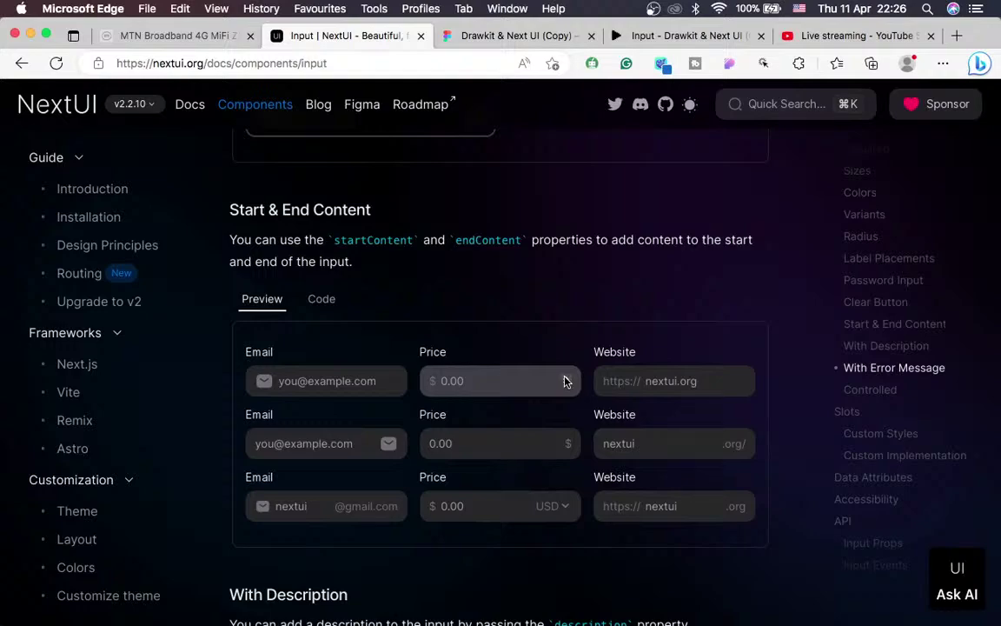
click(567, 383)
text(1)
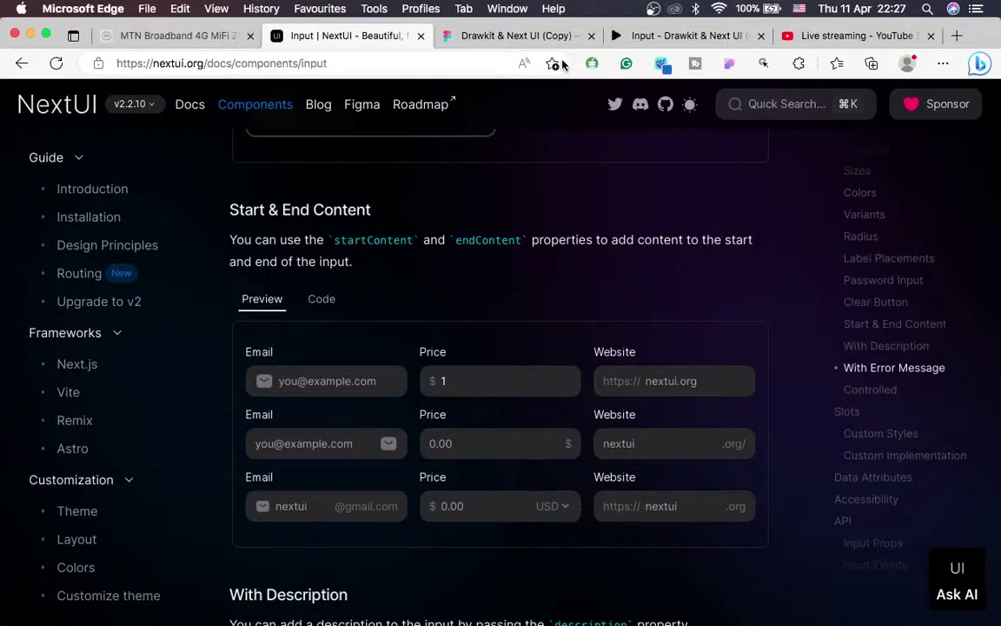
Back in the Figma design file, rename the Price Button's third variant to "0 default"
click(536, 42)
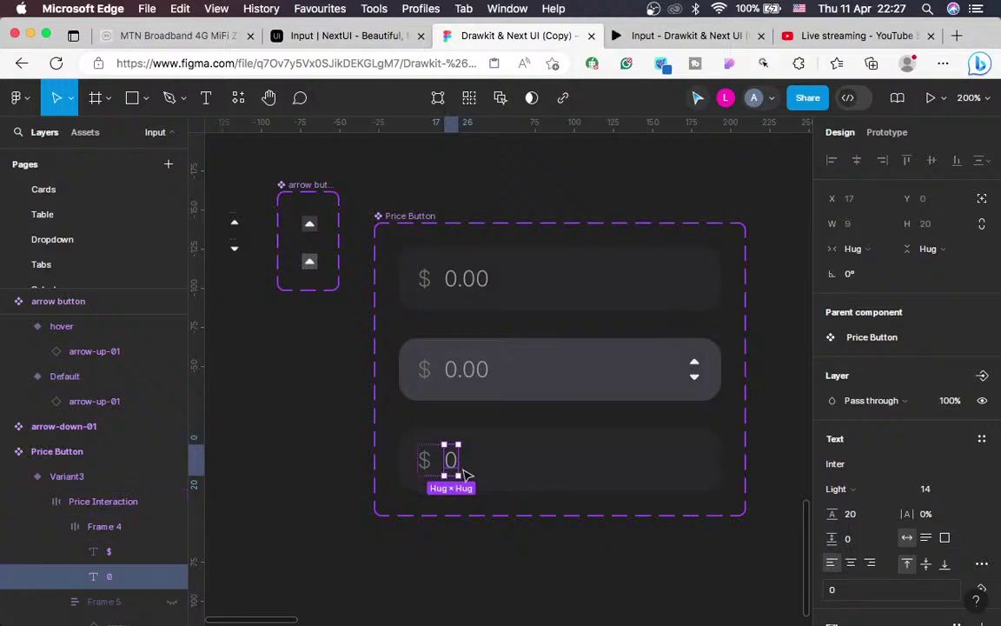
click(401, 464)
key(Escape)
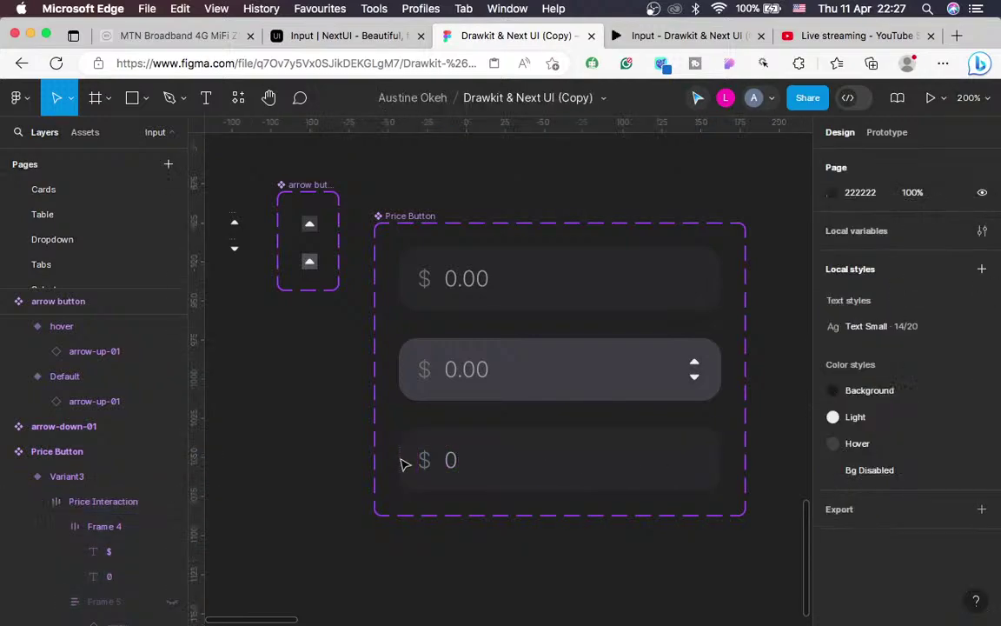
click(719, 483)
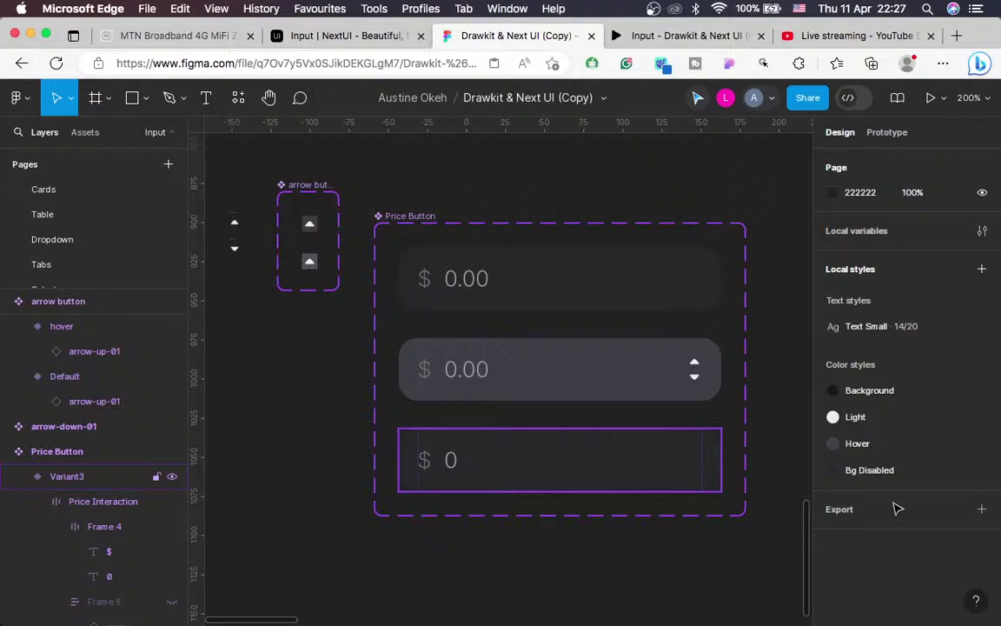
click(925, 451)
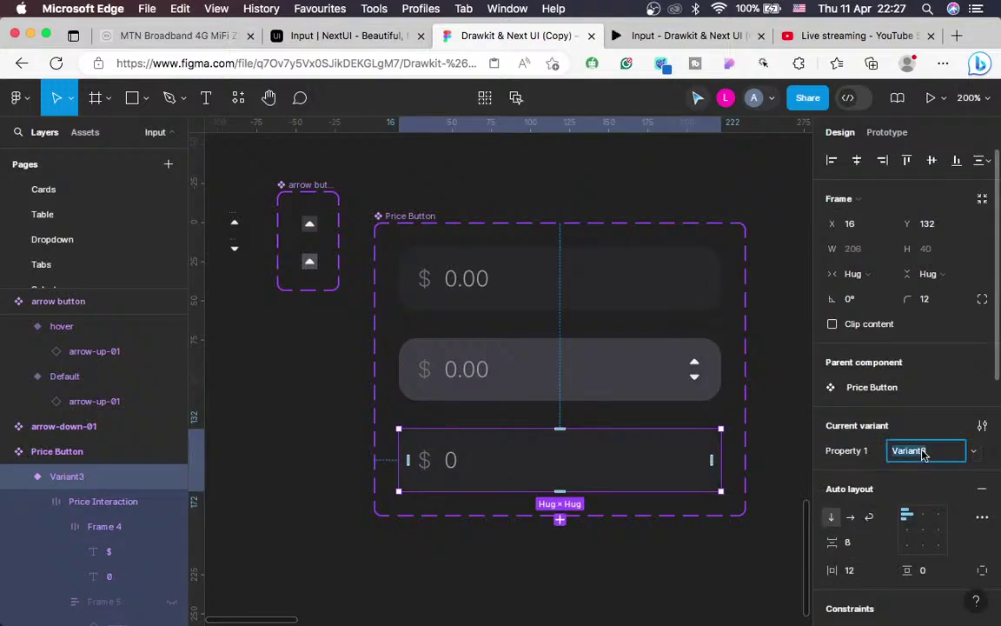
text(0 defa)
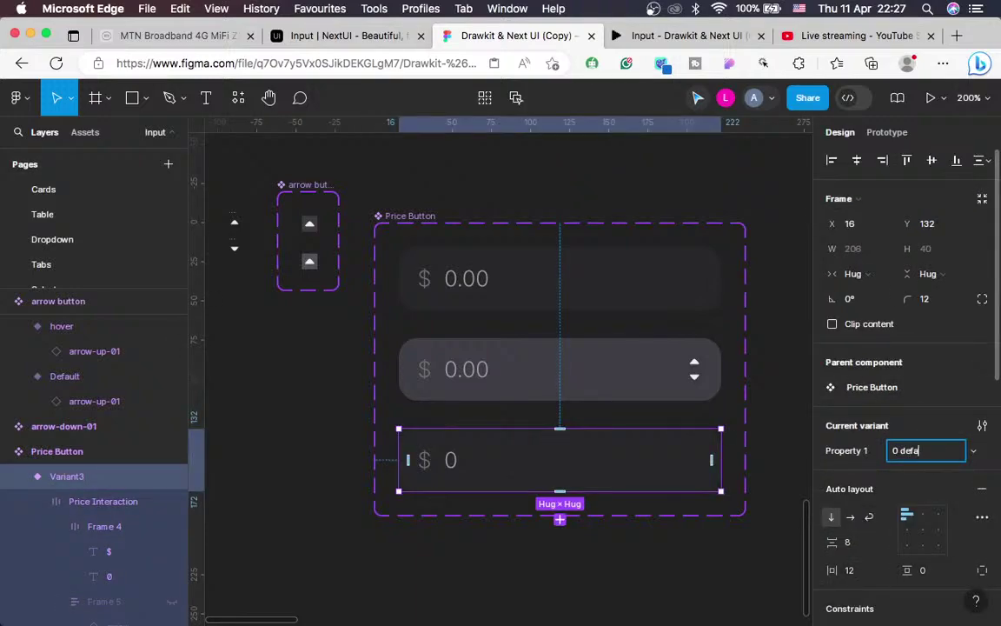
text(ult)
key(Return)
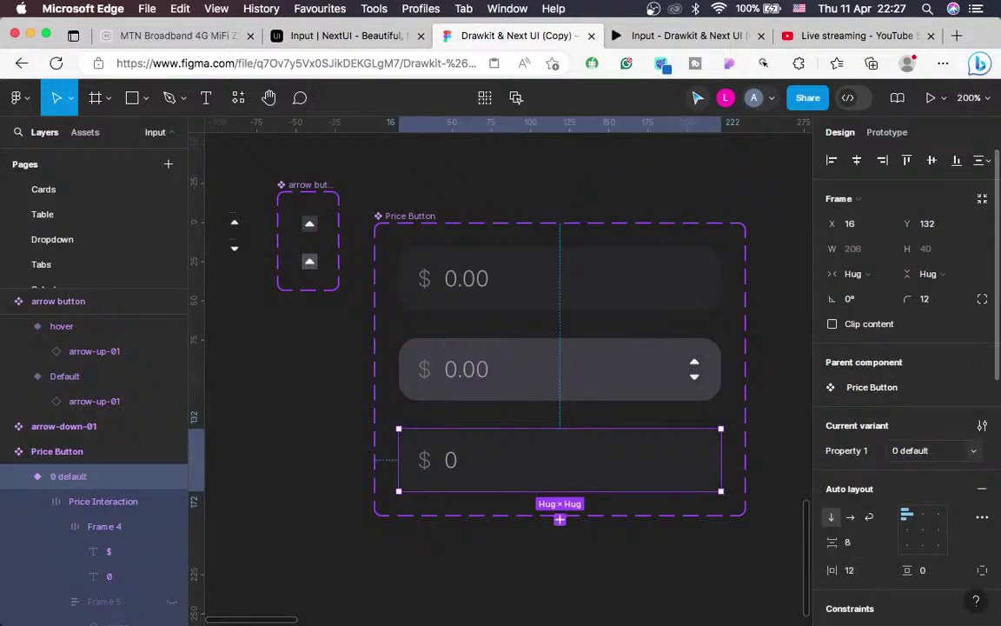
click(560, 520)
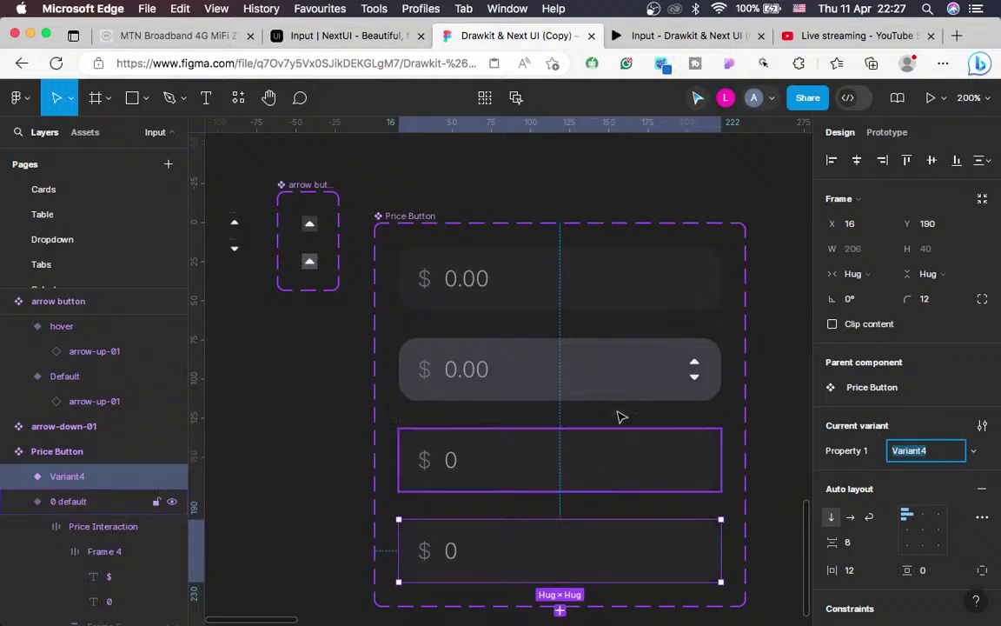
scroll(619, 415, down, 3)
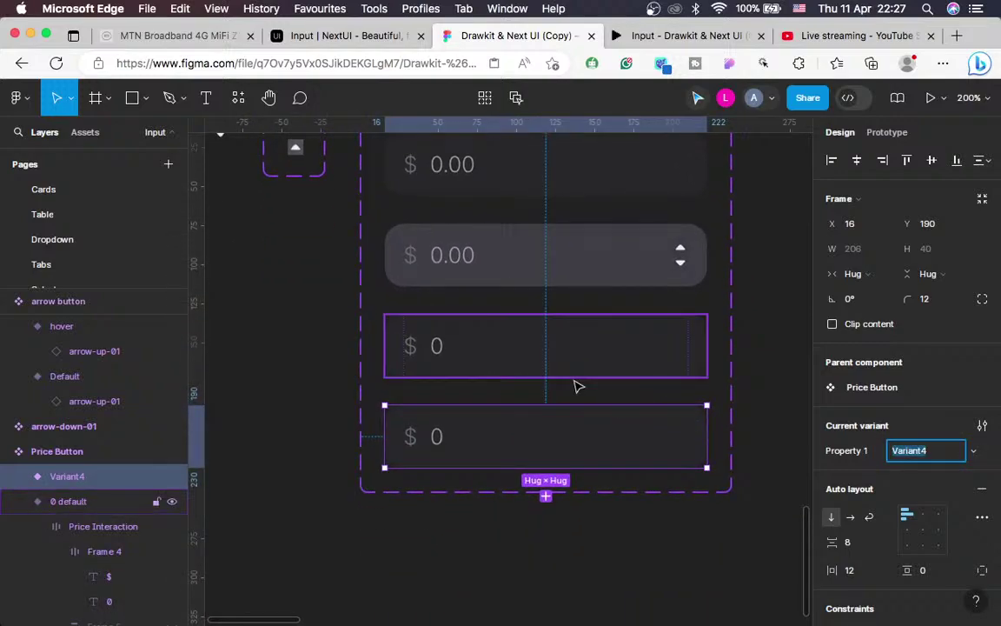
key(super+z)
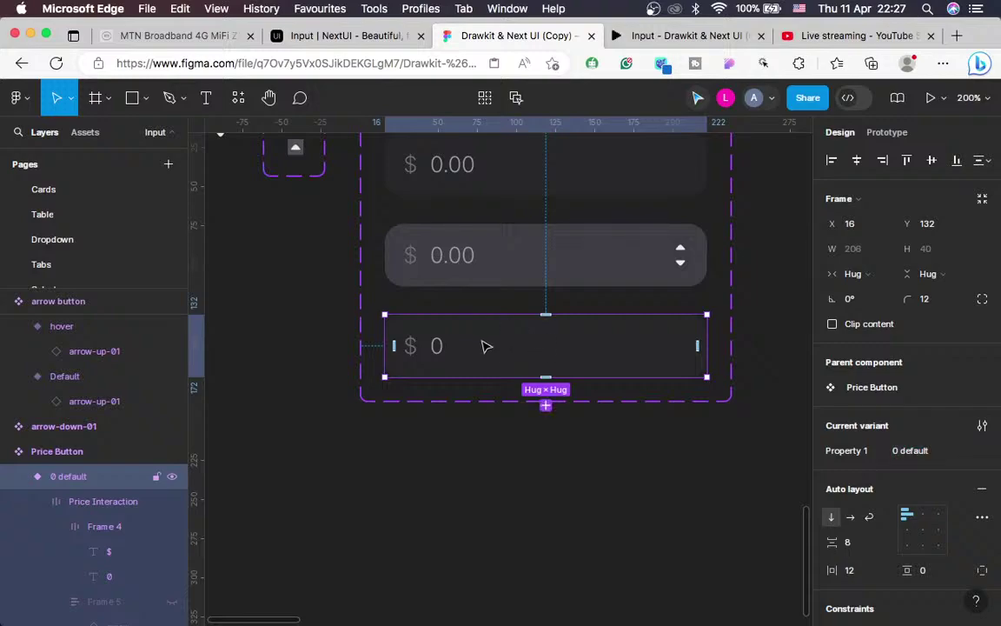
Add a fourth variant below the "0 default" variant and name it "0 clicked on"
click(546, 409)
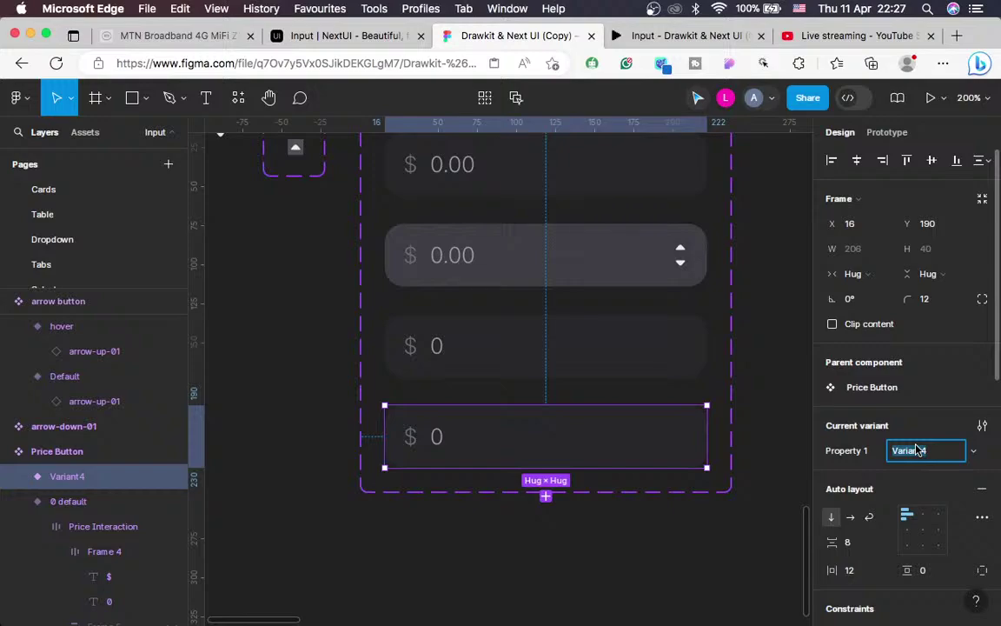
text(0 clicked on)
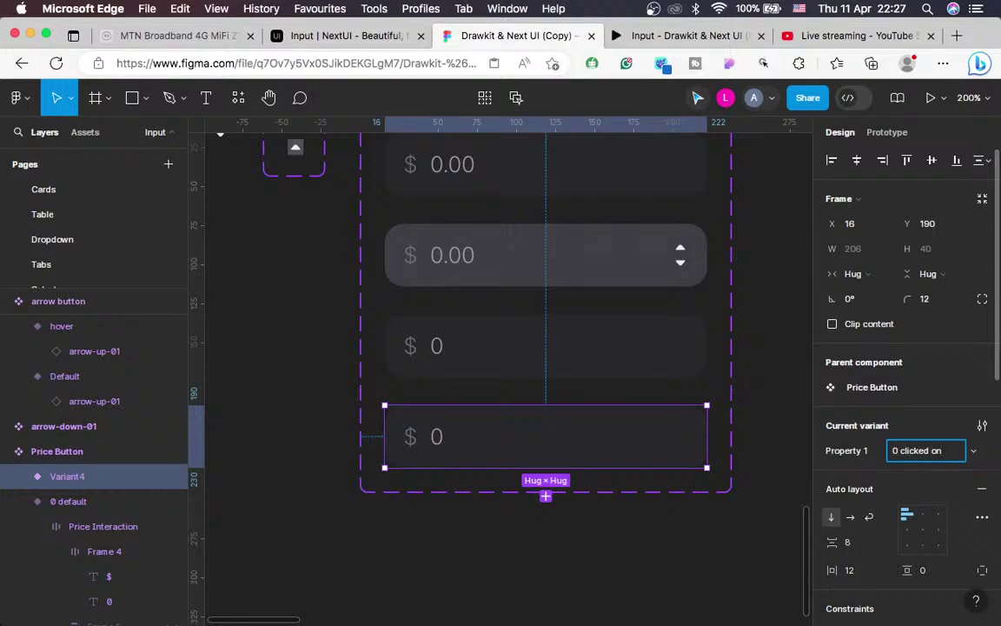
key(Return)
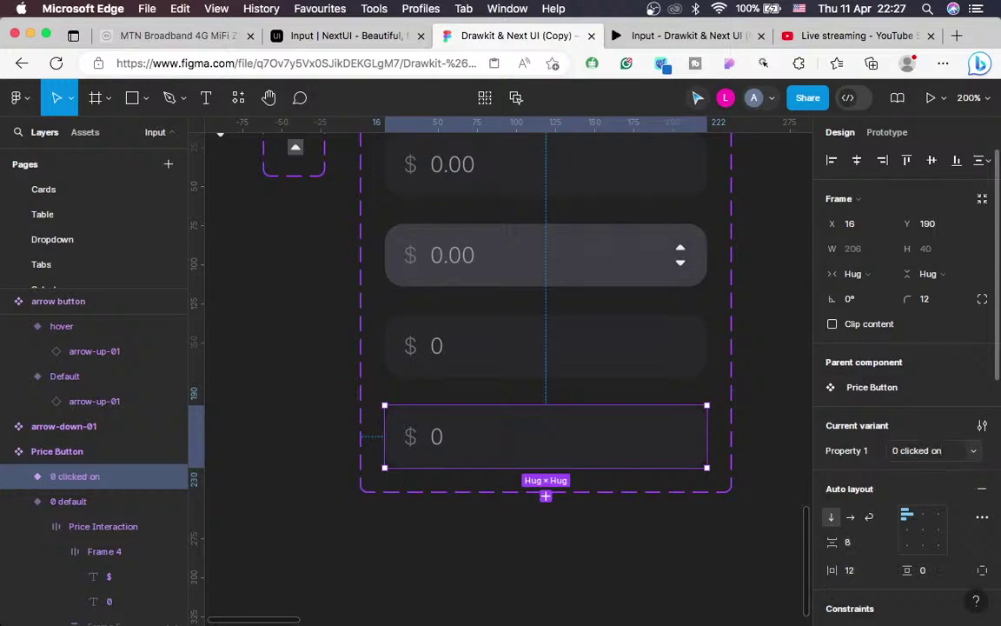
Rename the "0 clicked on" variant of the Price Button to "0 hover"
click(14, 476)
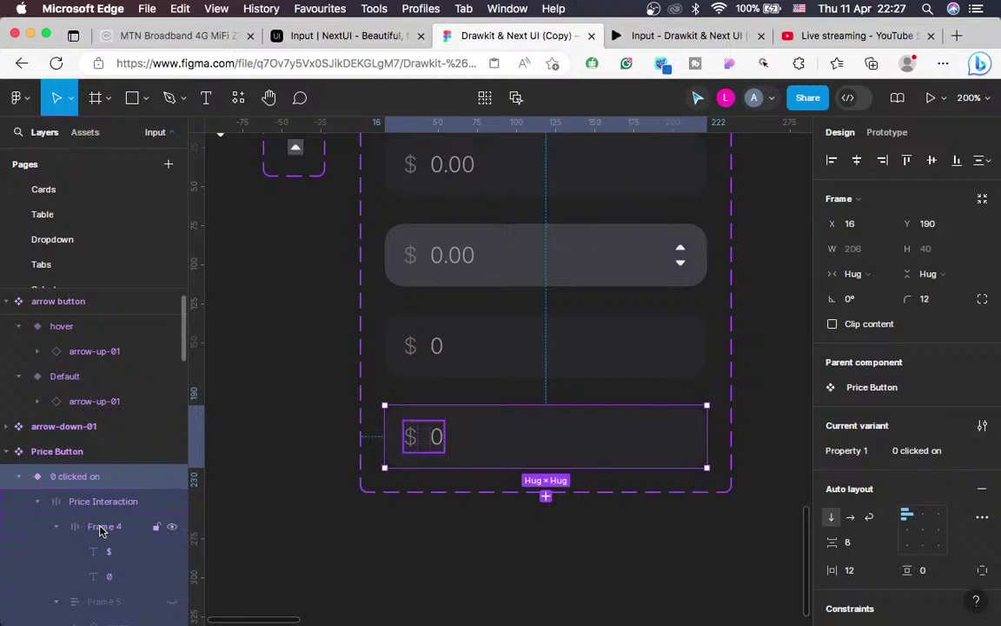
scroll(100, 530, down, 1)
scroll(100, 531, down, 1)
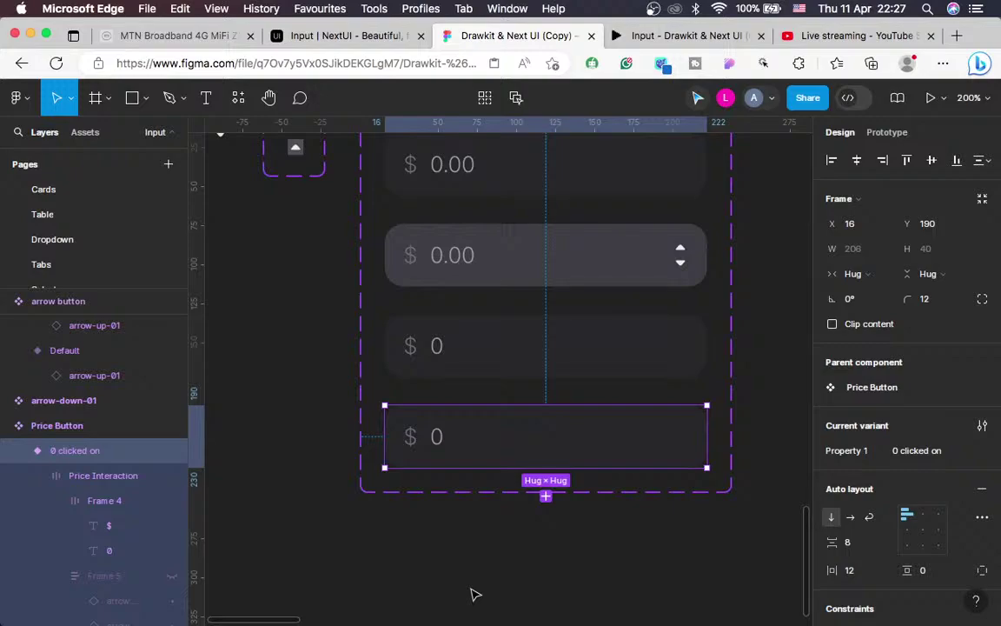
click(943, 450)
key(Right)
key(BackSpace)
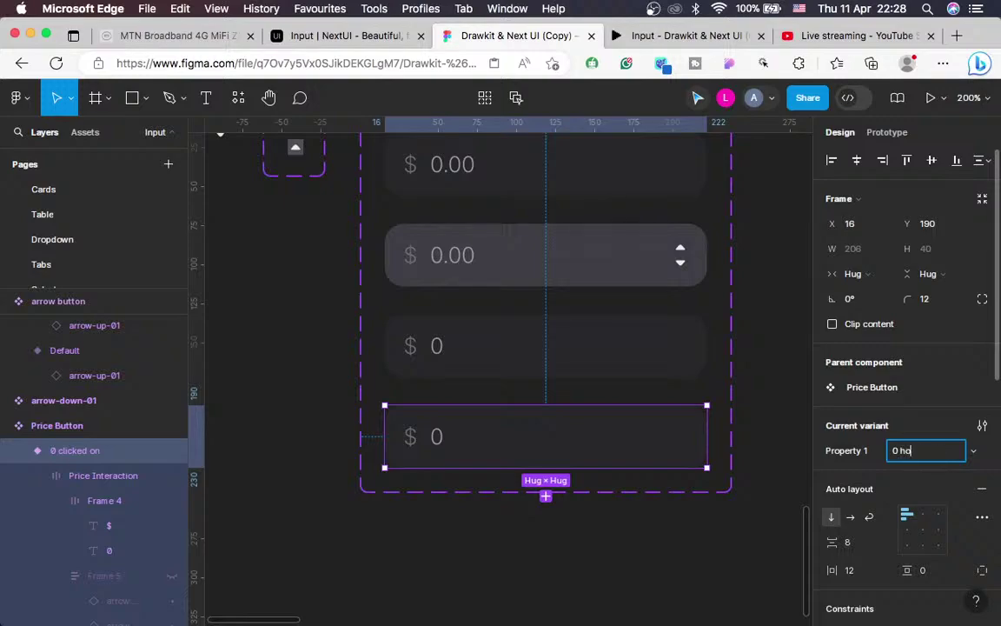
key(Return)
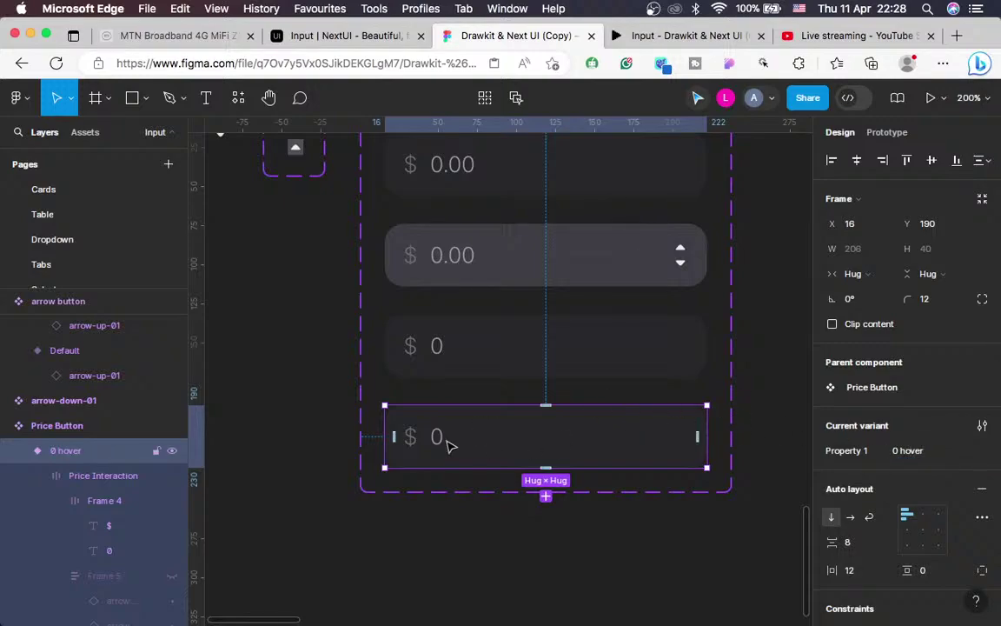
Unhide the arrow buttons frame in the 0 hover variant and set the Price Interaction gap to Auto with centre alignment
click(90, 500)
scroll(89, 535, down, 1)
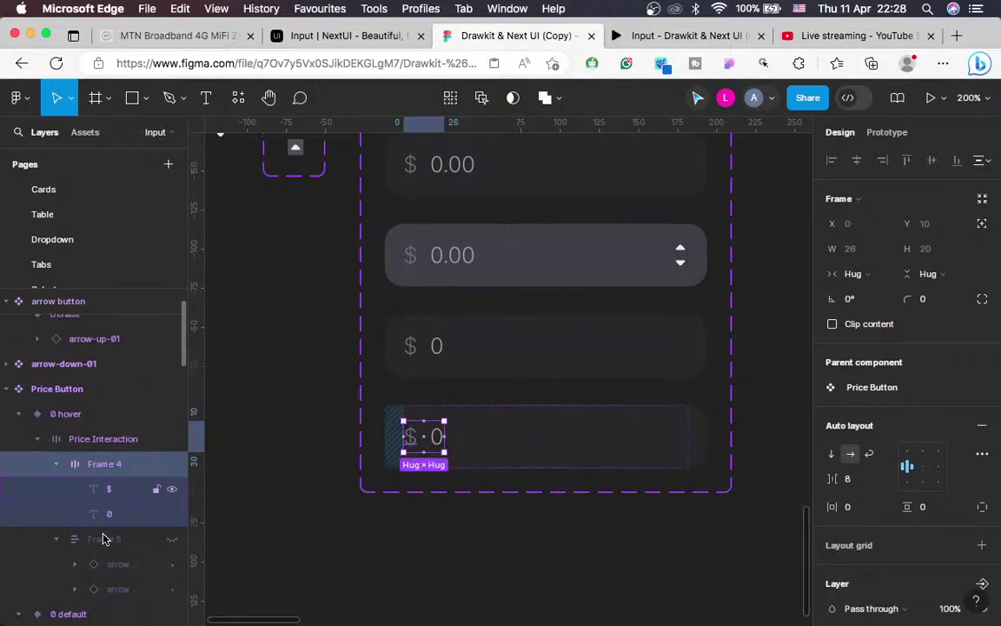
click(148, 540)
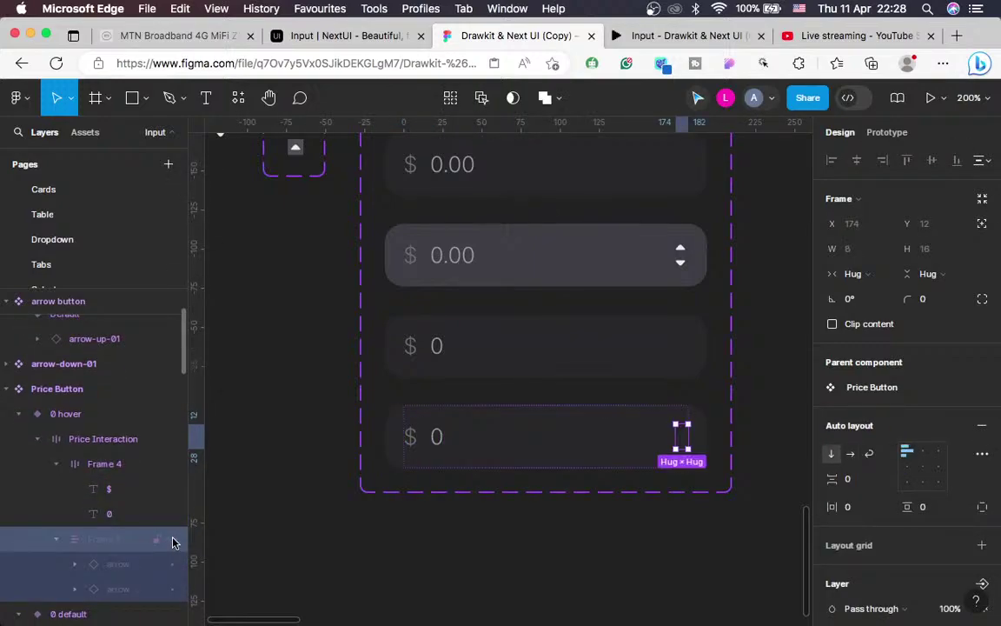
drag(173, 543, 178, 540)
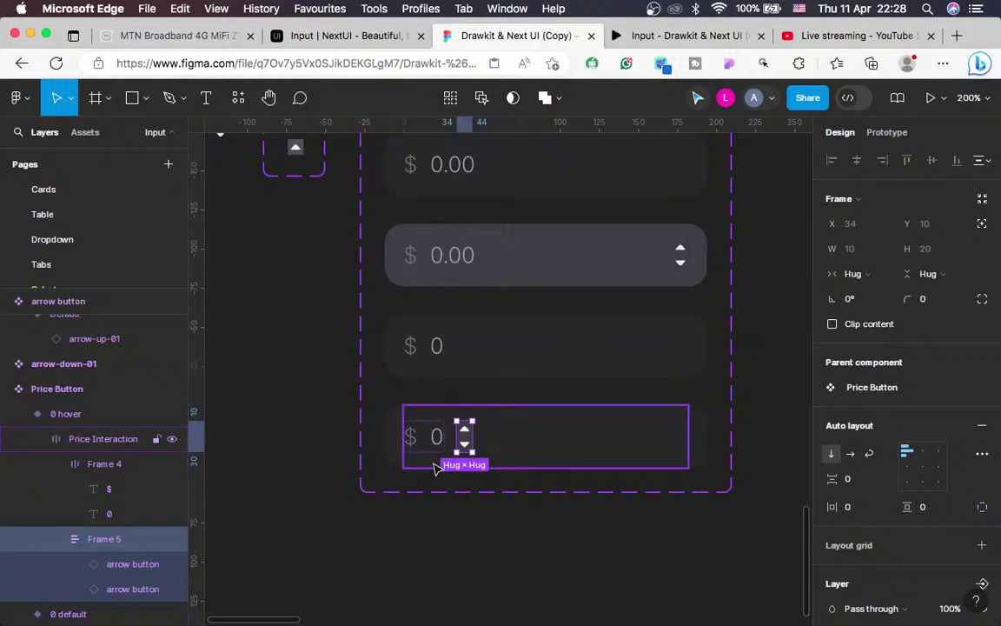
click(435, 467)
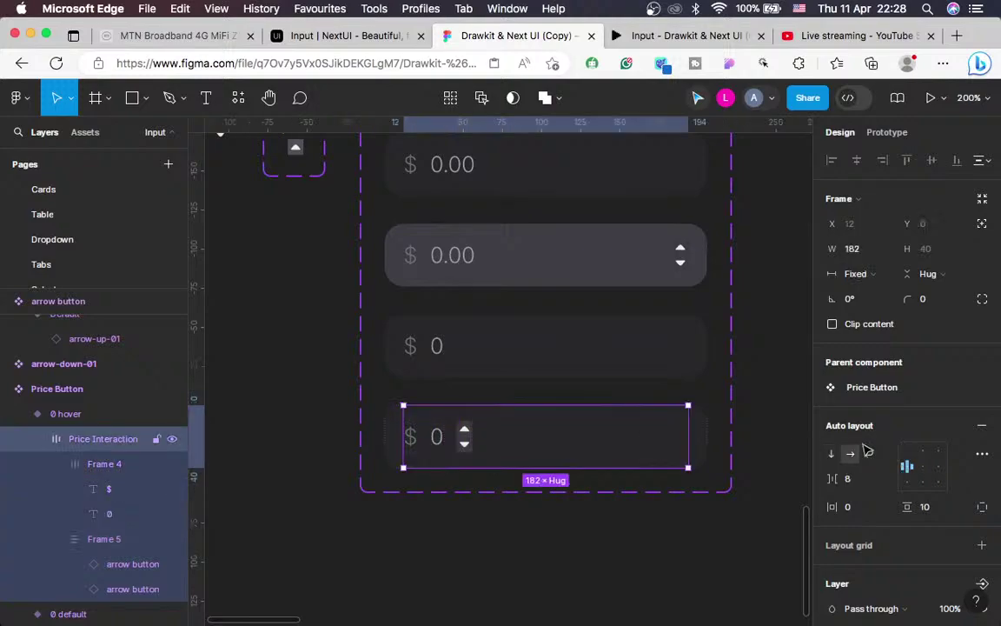
double_click(911, 469)
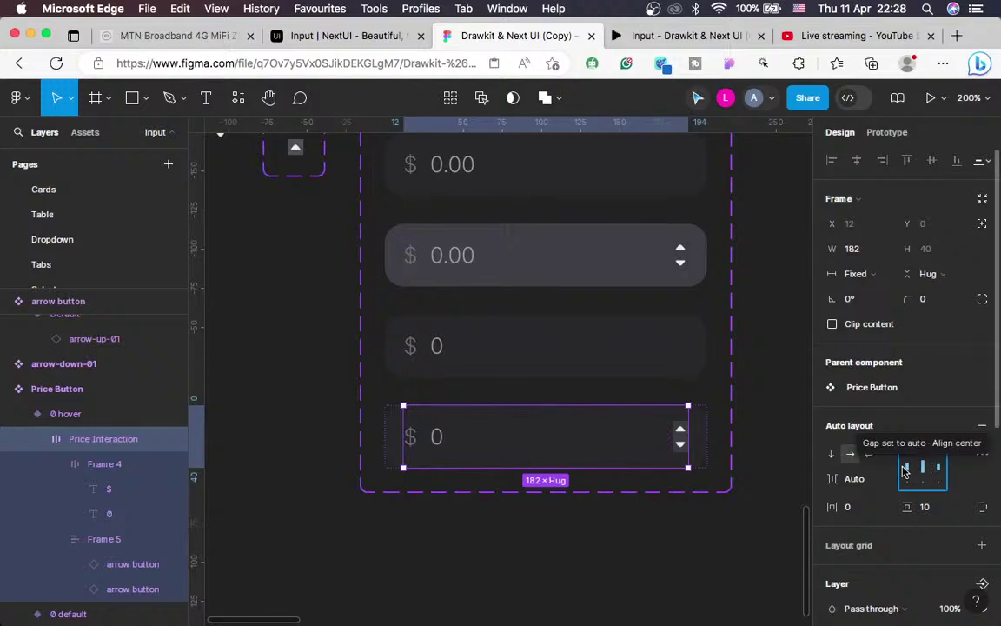
Change the 0 hover variant's fill to 3F3F46 by sampling the background of the 0.00 hover variant
click(390, 448)
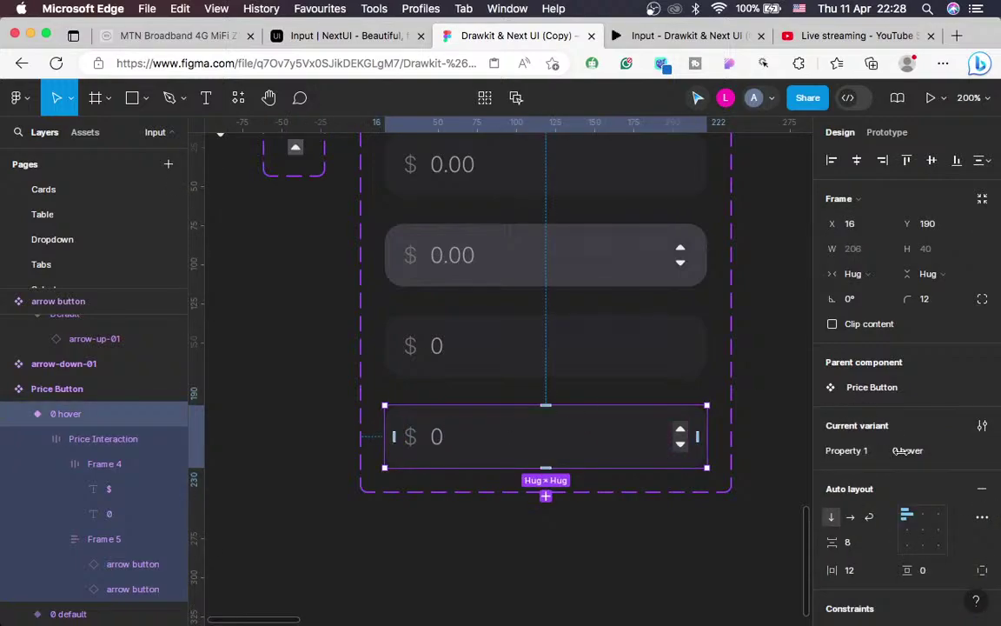
scroll(869, 502, down, 5)
scroll(866, 508, down, 5)
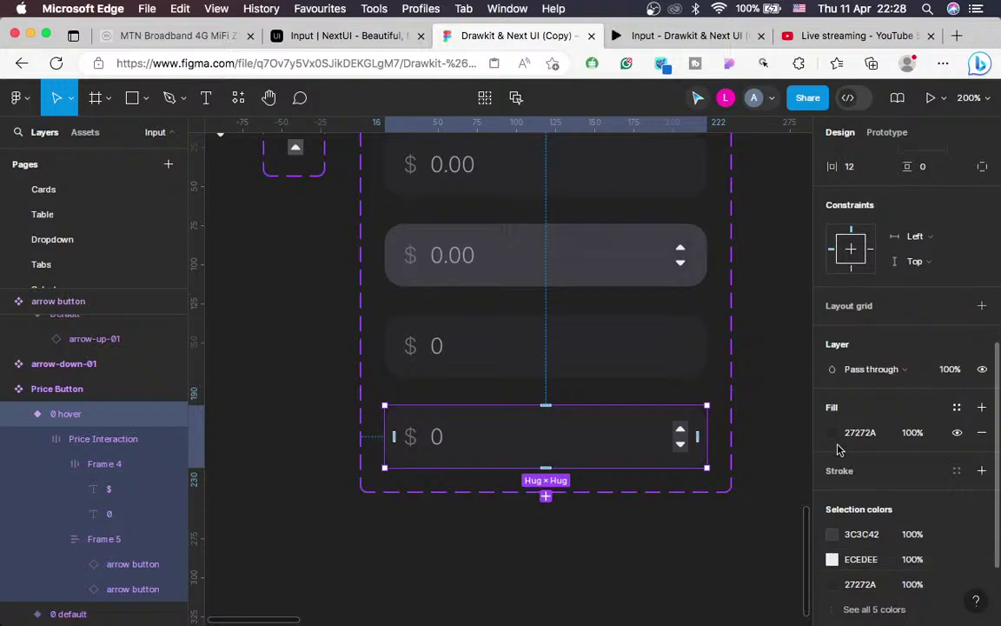
click(832, 432)
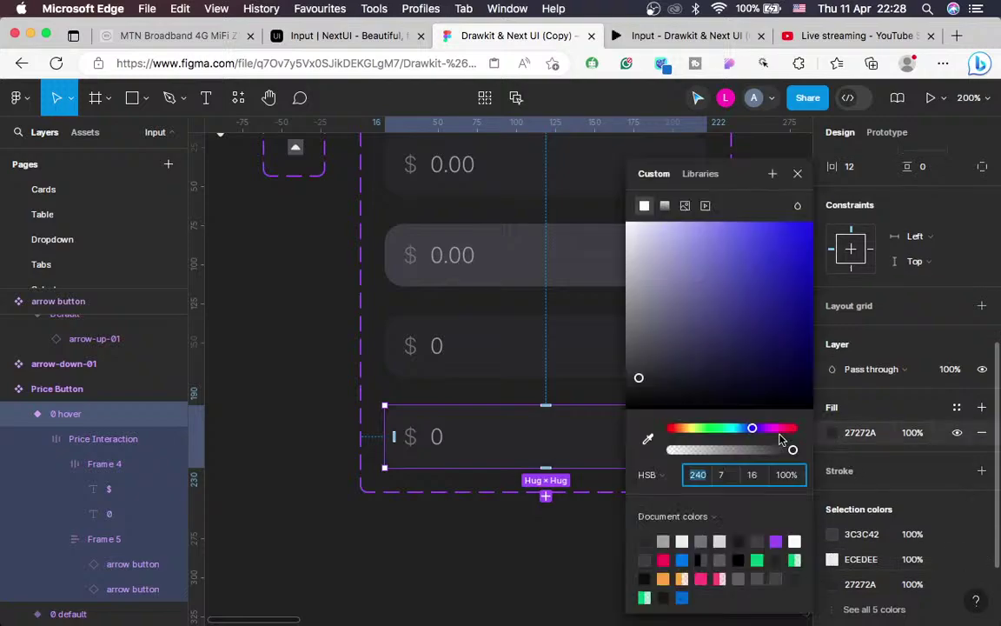
click(647, 441)
scroll(524, 376, up, 5)
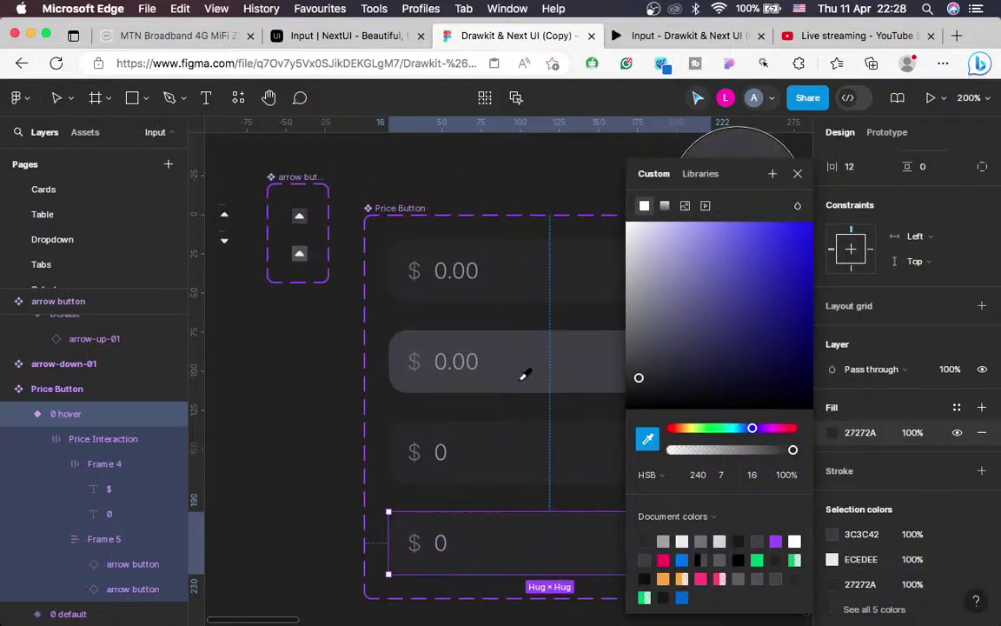
click(521, 383)
scroll(521, 385, down, 3)
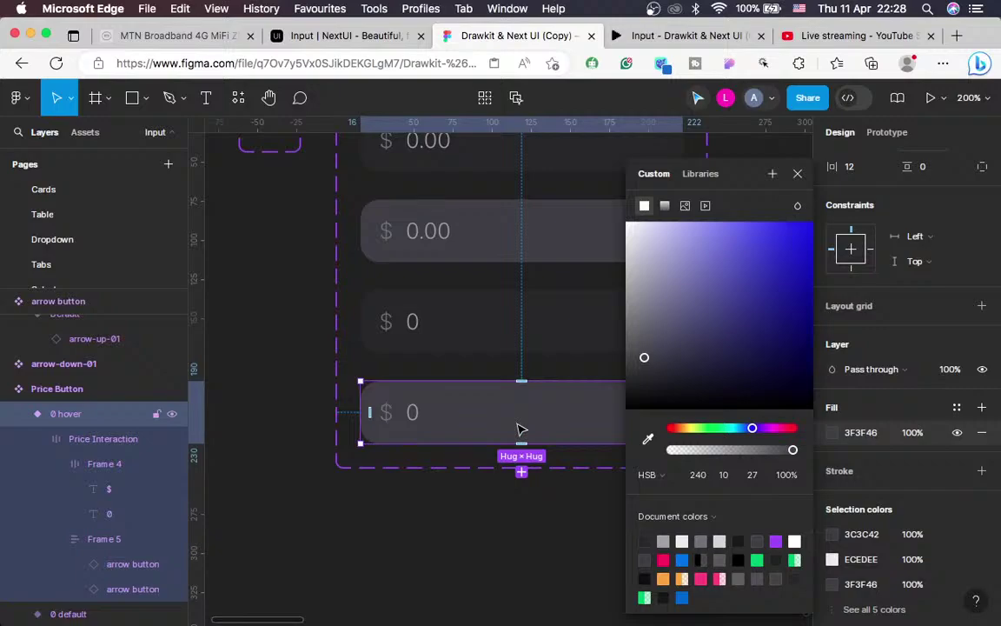
Copy the light colour value ECEDEE from the selection colors of the 0.00 hover variant
click(414, 334)
click(414, 333)
click(413, 333)
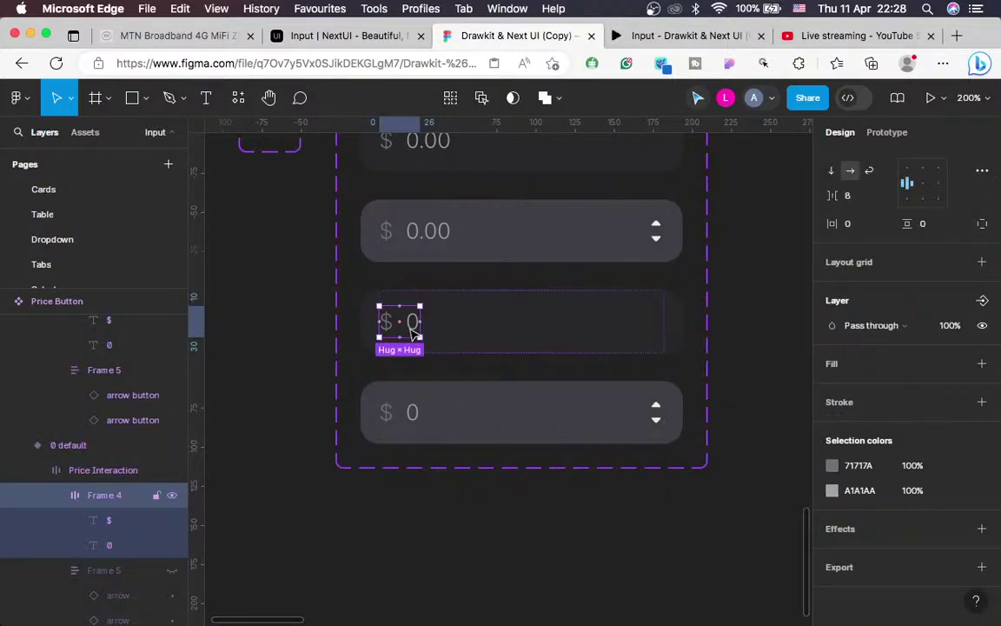
click(414, 334)
scroll(509, 341, up, 5)
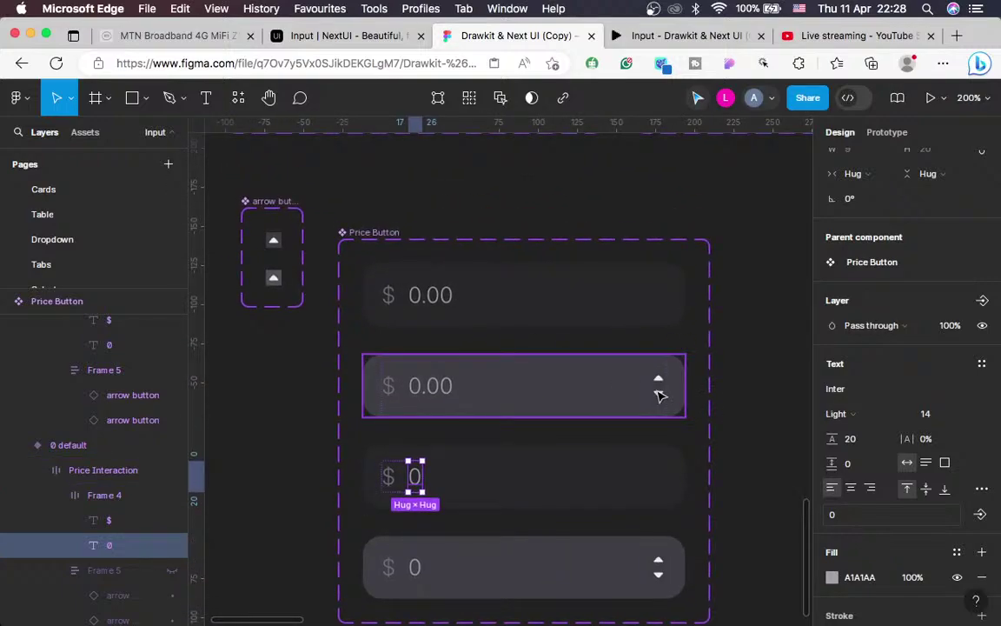
click(660, 395)
scroll(899, 419, down, 2)
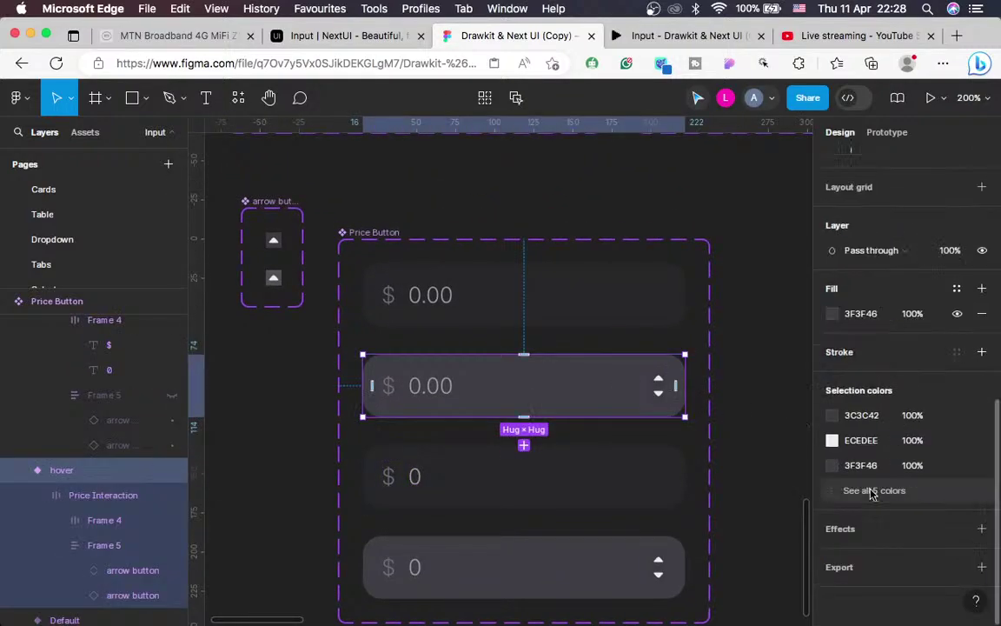
click(853, 443)
key(super+c)
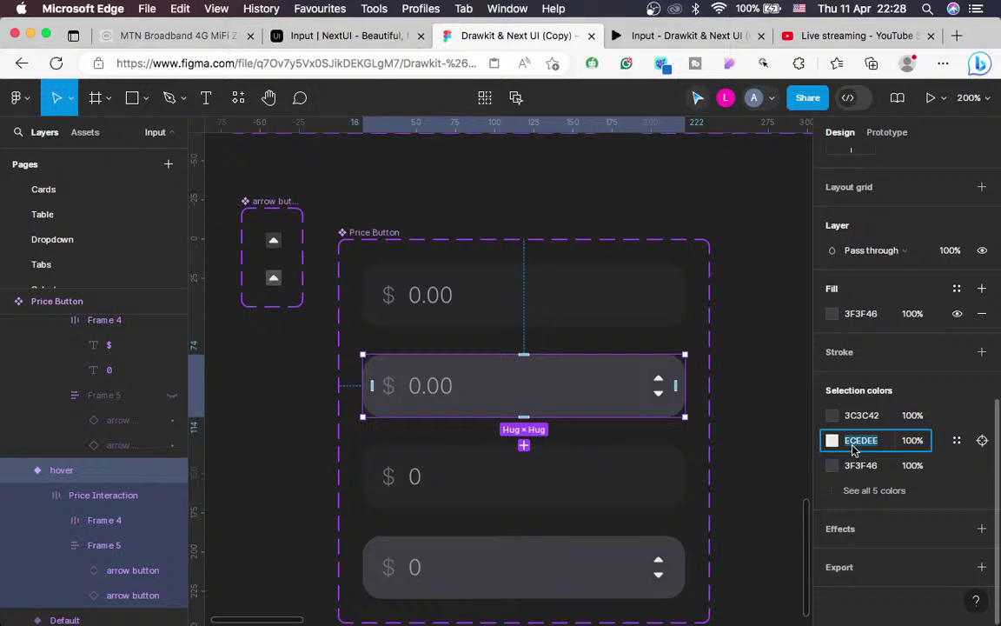
Set the fill of the 0 text in the 0 default variant to ECEDEE
click(414, 478)
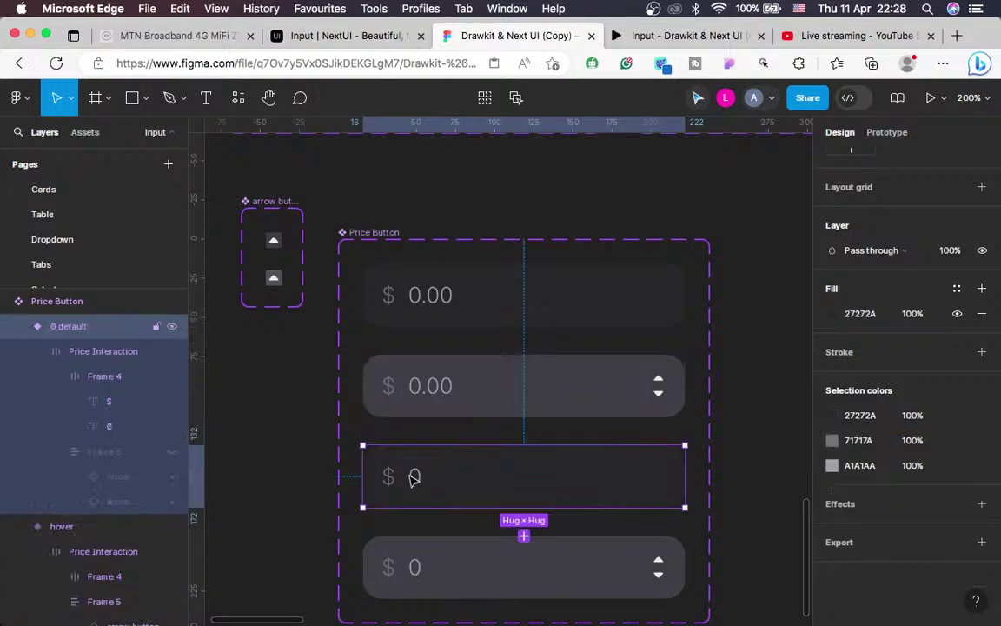
click(414, 478)
click(414, 478)
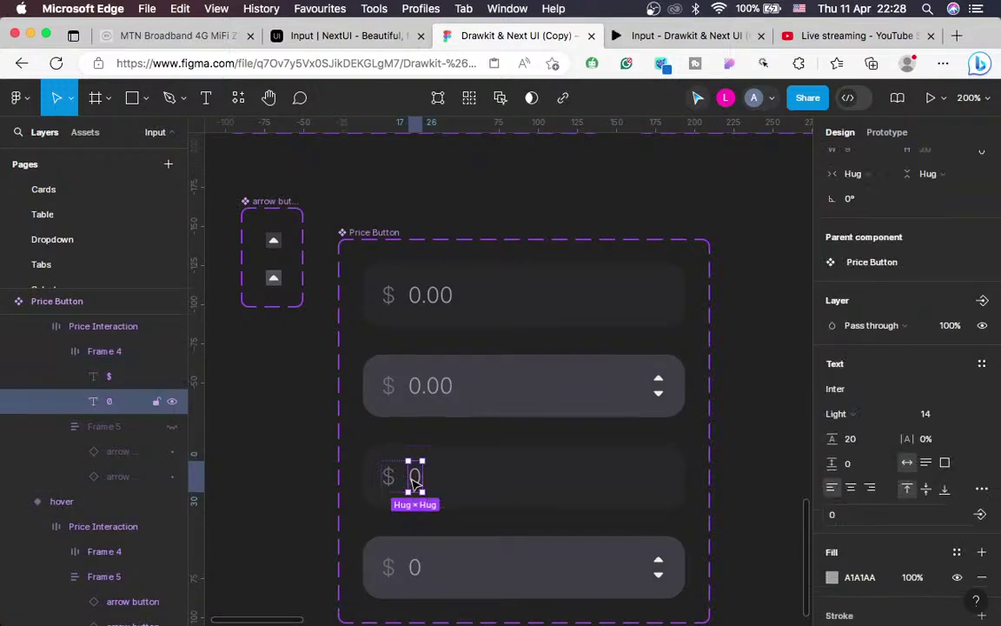
click(861, 577)
key(super+v)
key(Return)
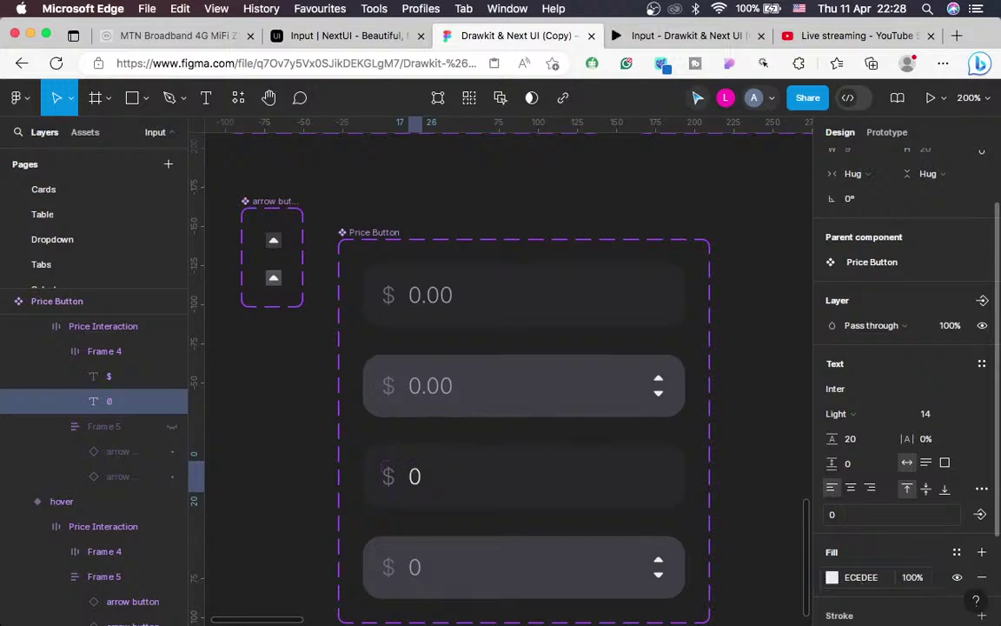
Set the fill of the 0 text in the 0 hover variant to ECEDEE
scroll(446, 488, down, 3)
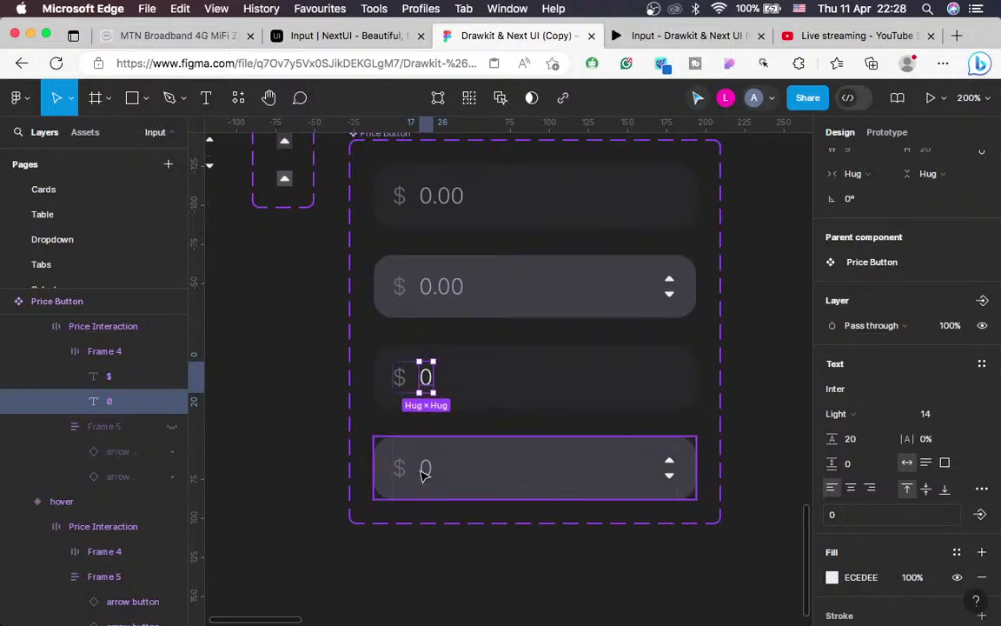
click(423, 472)
click(426, 472)
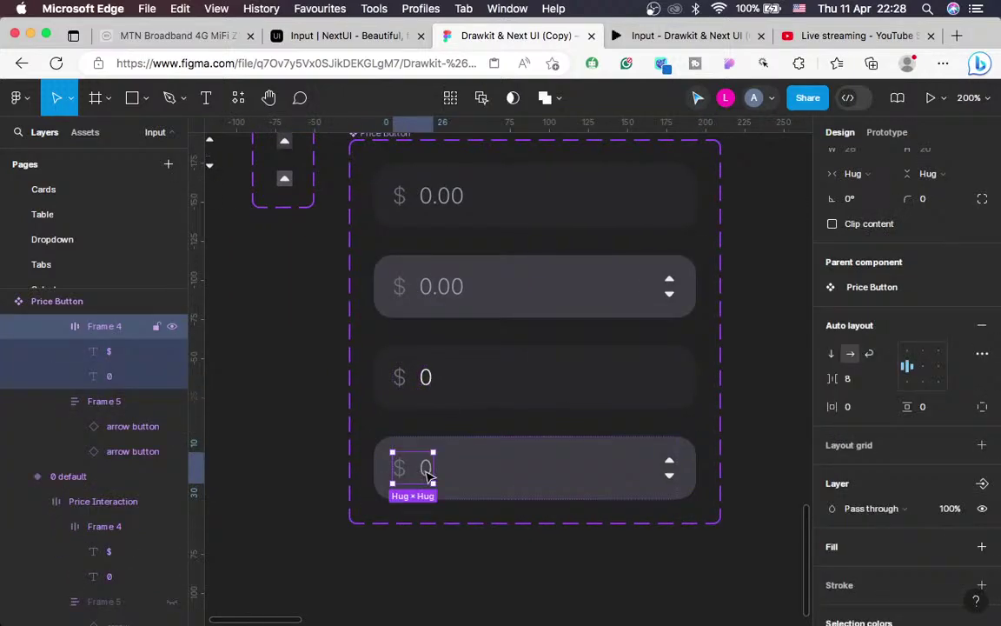
click(428, 473)
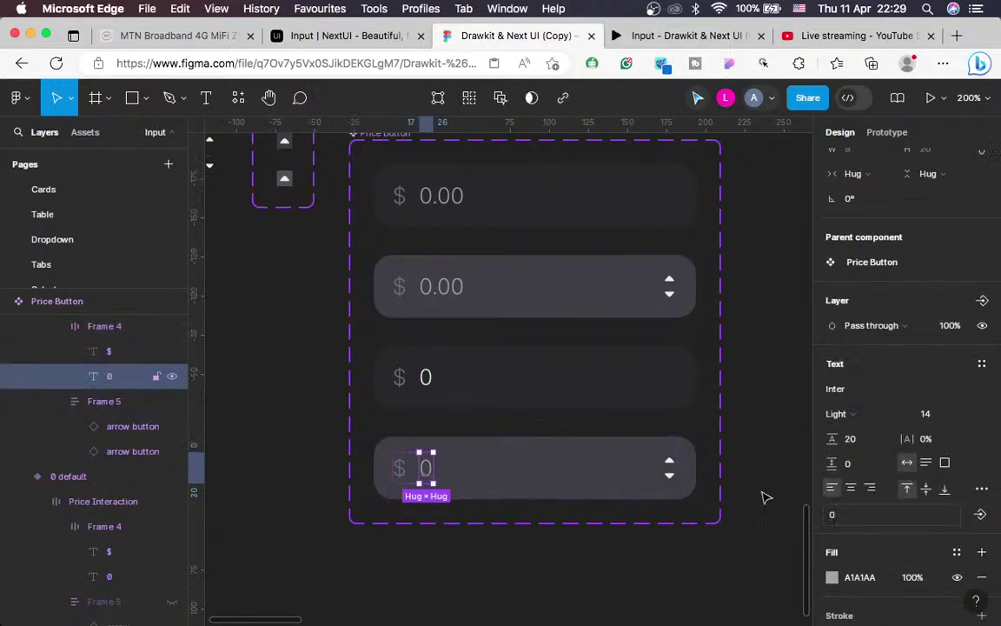
click(861, 577)
text(ECEDEE)
key(Return)
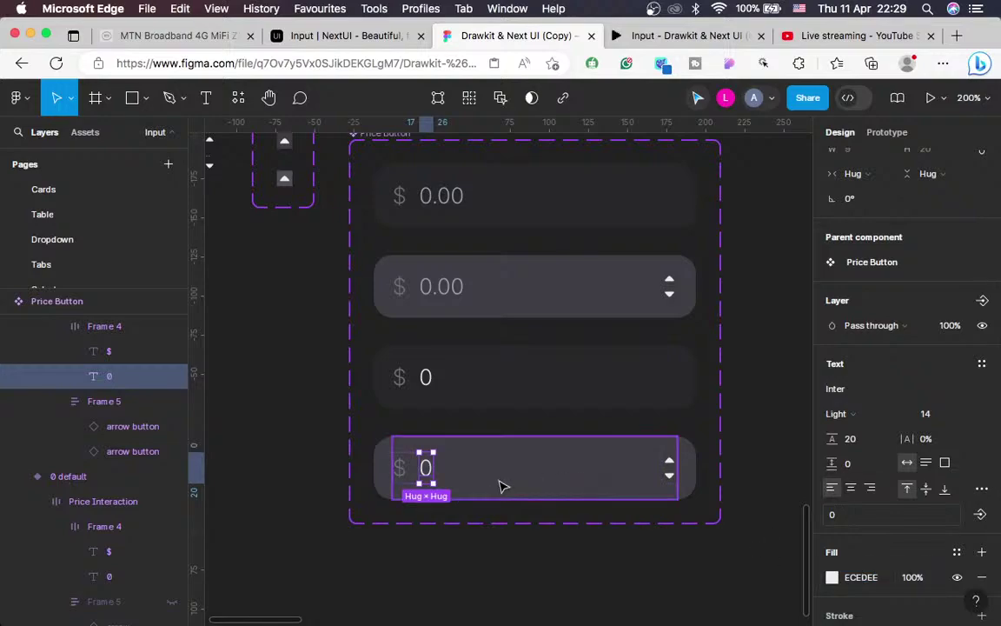
Add a fifth variant to the Price Button component set
click(532, 474)
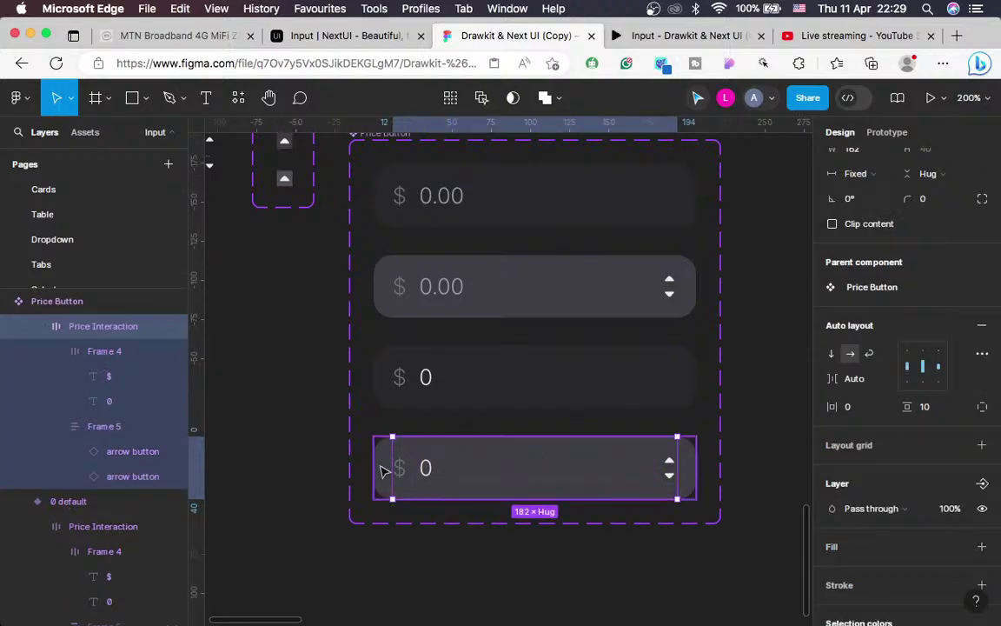
key(Escape)
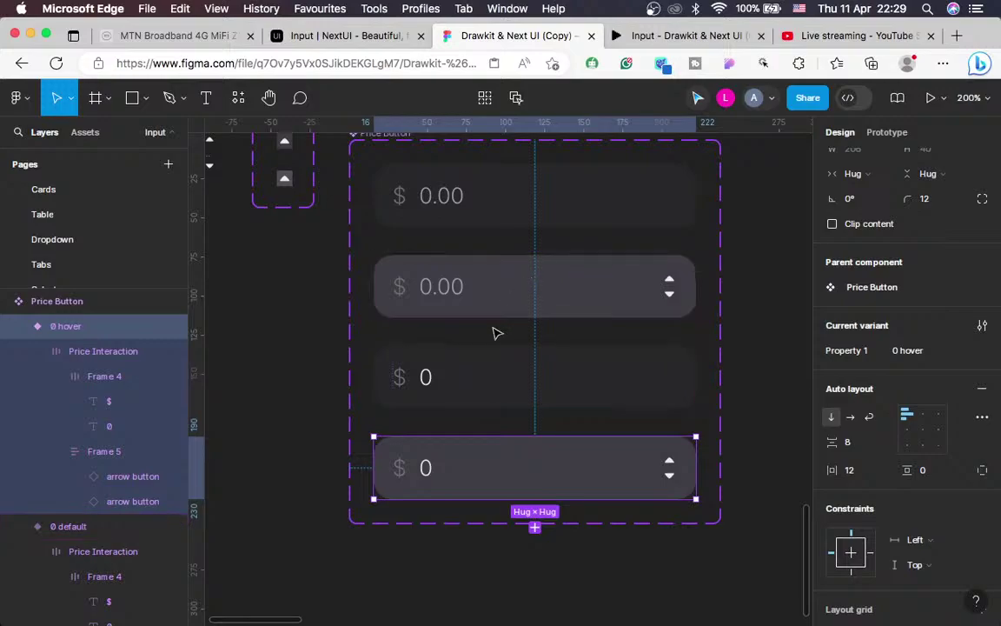
scroll(495, 333, up, 2)
scroll(495, 333, down, 1)
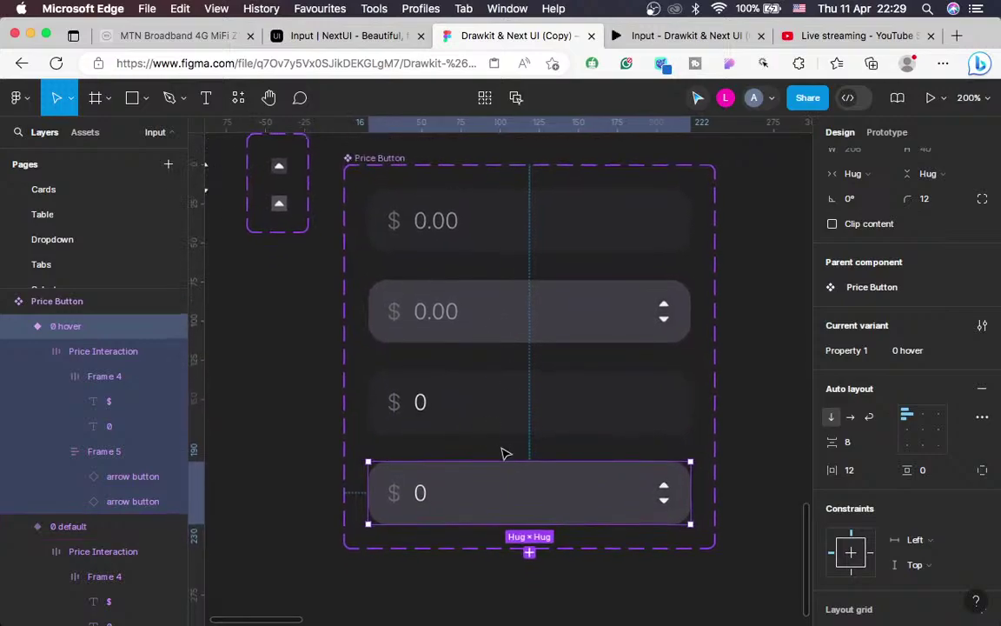
click(384, 160)
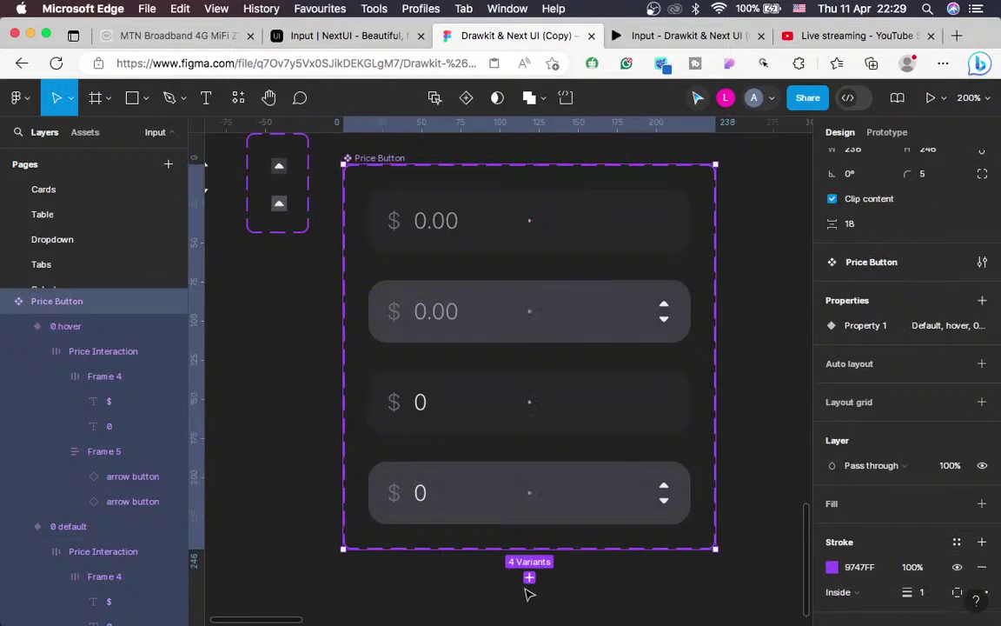
click(529, 578)
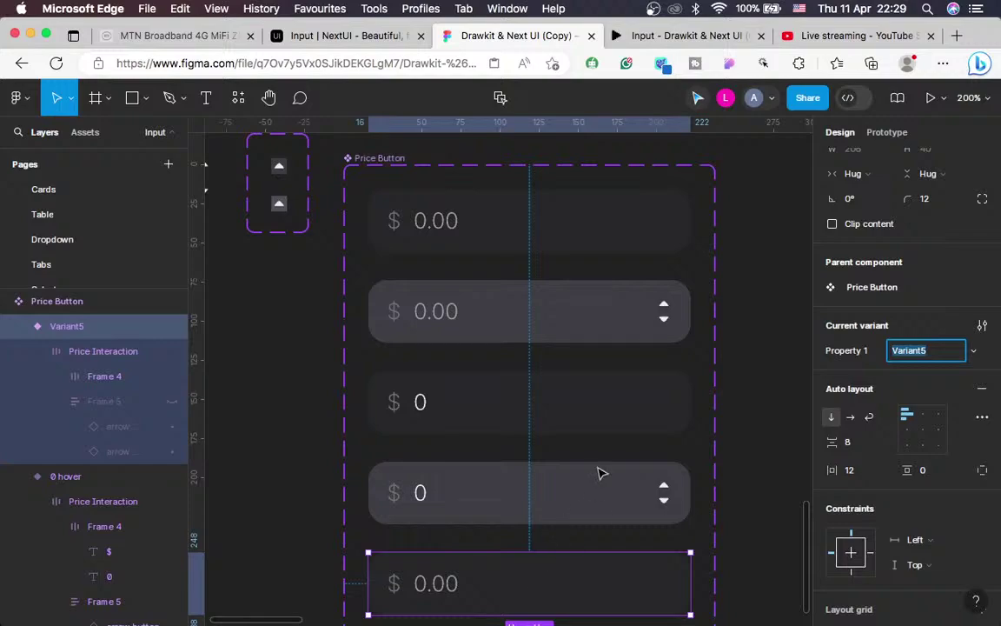
Unhide the arrow buttons frame in the new fifth variant and set its Price Interaction gap to Auto
scroll(597, 469, down, 3)
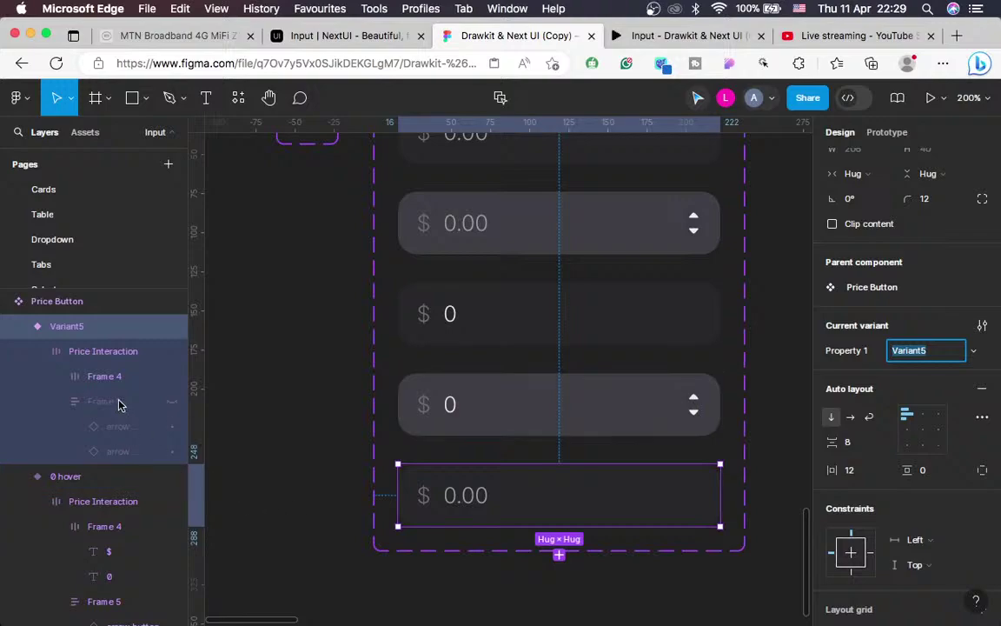
click(173, 402)
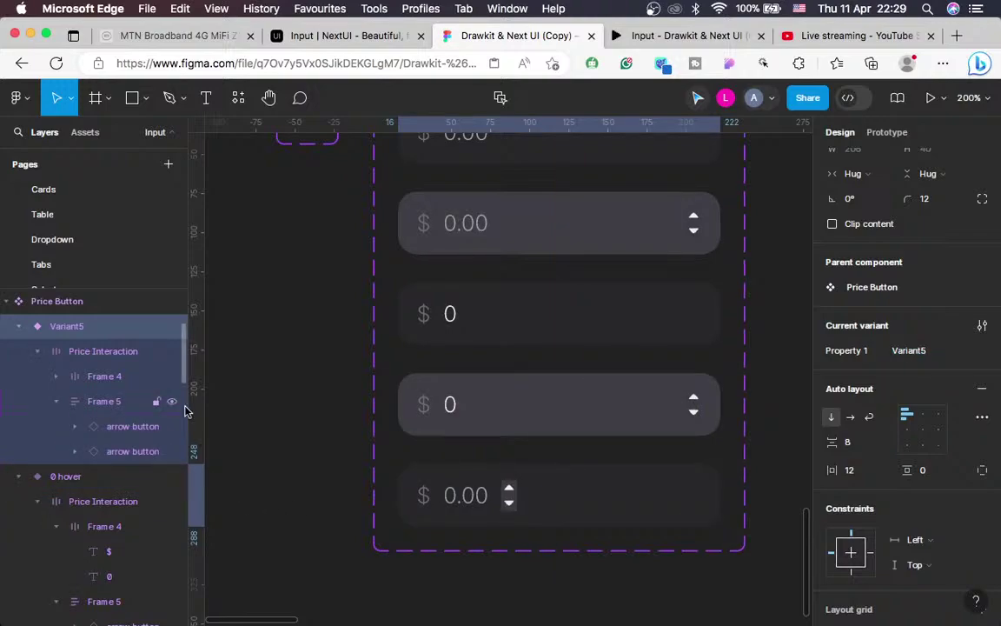
click(484, 514)
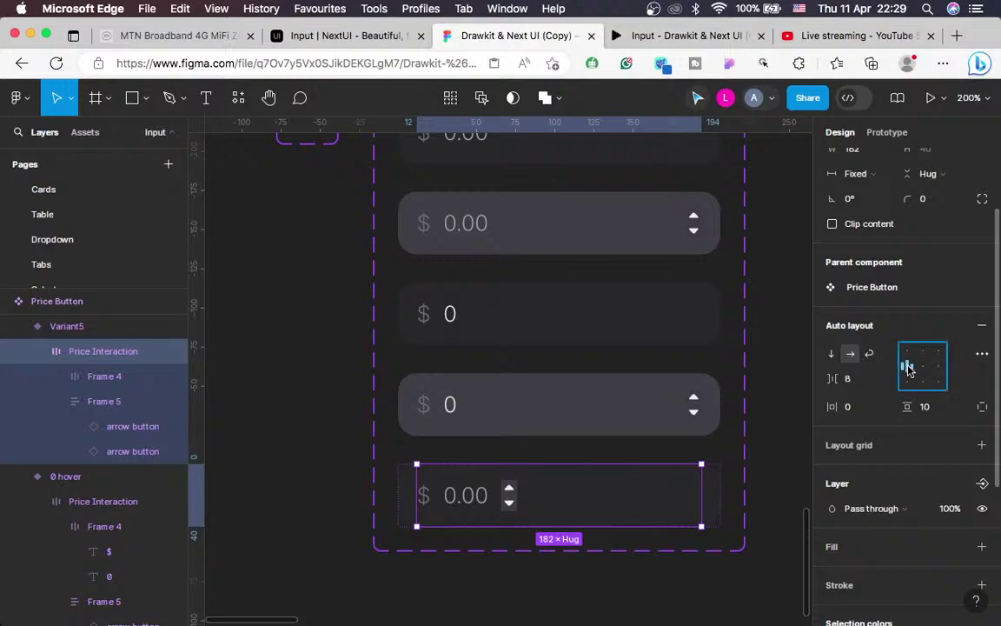
click(848, 378)
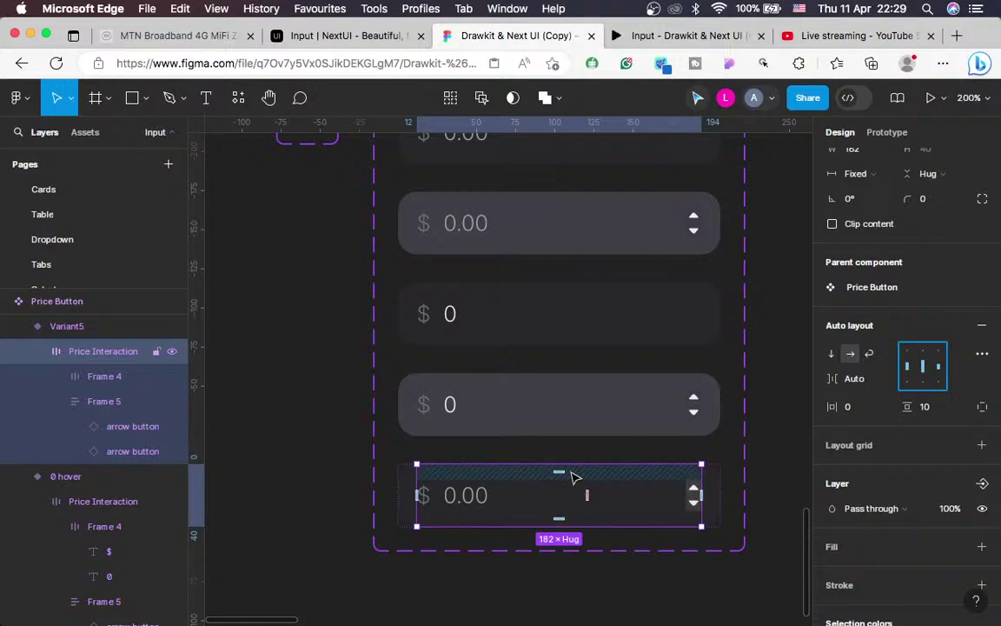
Change the 0.00 text in the fifth Price Button variant to 0
double_click(470, 497)
double_click(469, 497)
double_click(470, 497)
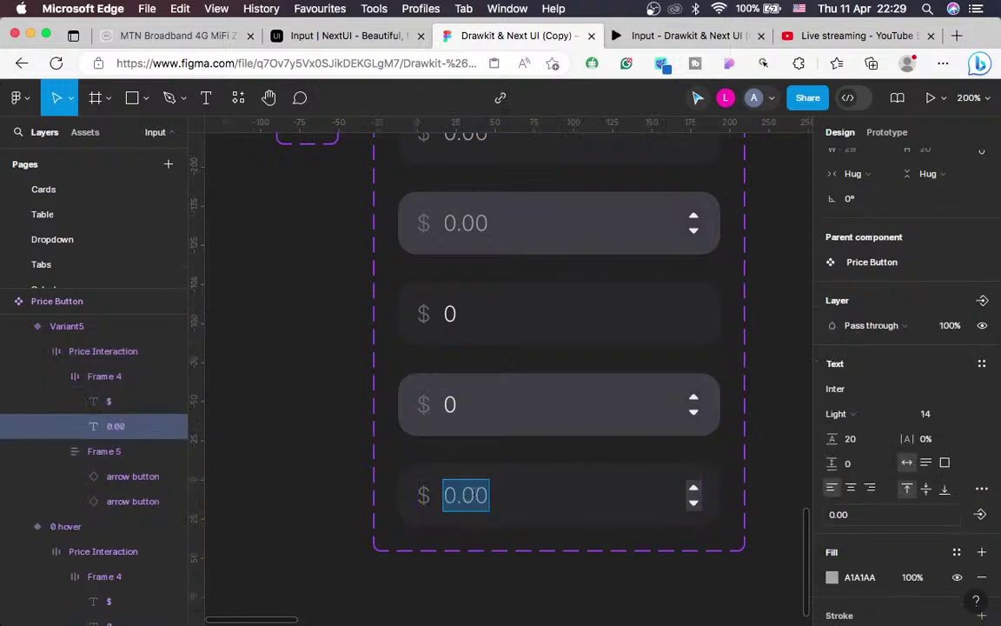
click(484, 496)
key(BackSpace)
key(BackSpace)
key(BackSpace)
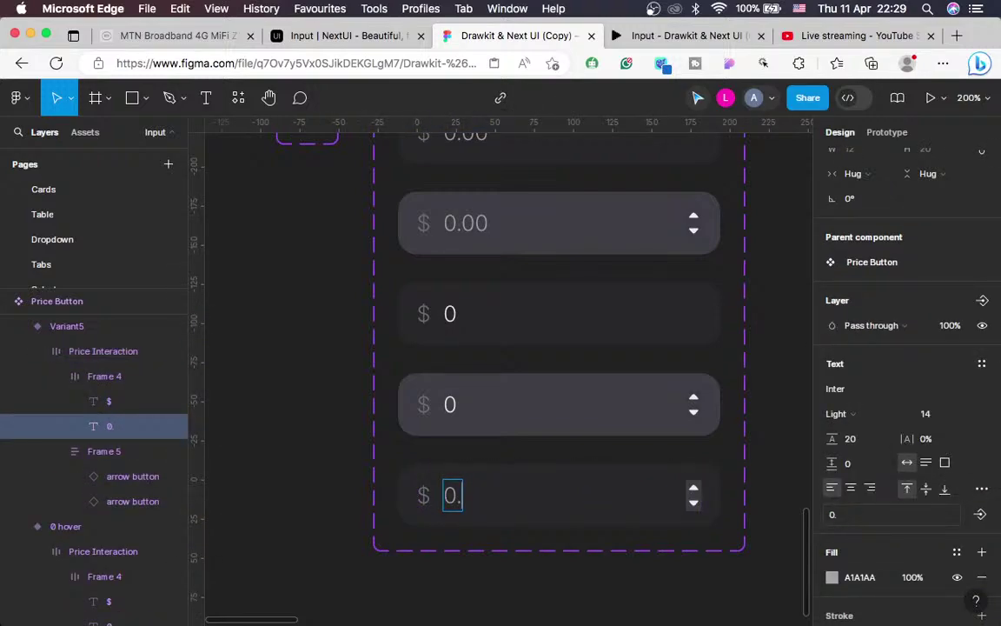
Set the fill of the 0 text in the fifth Price Button variant to ECEDEE
click(860, 577)
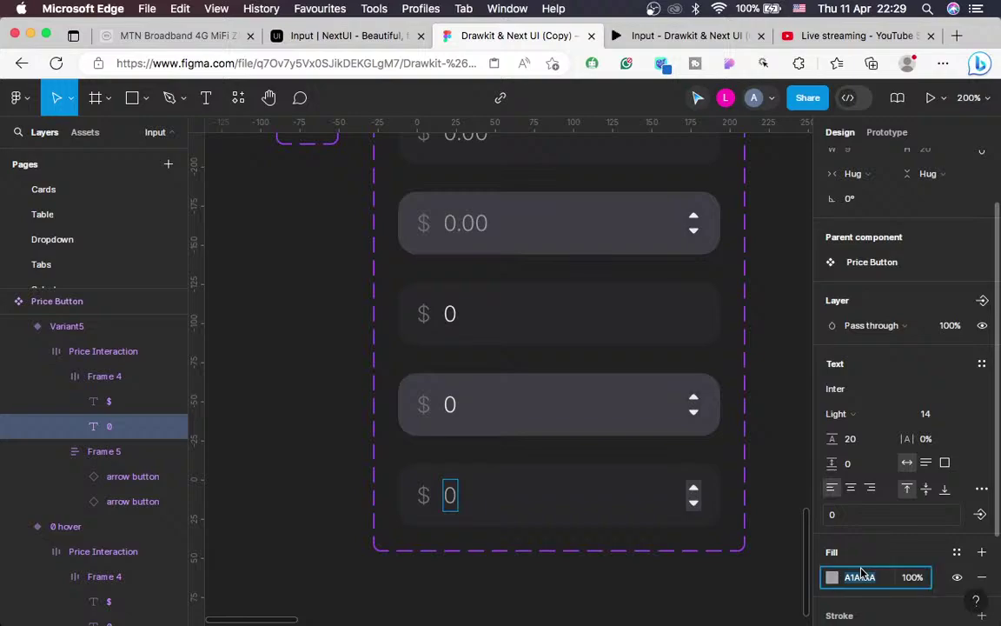
text(ECEDEE)
key(Escape)
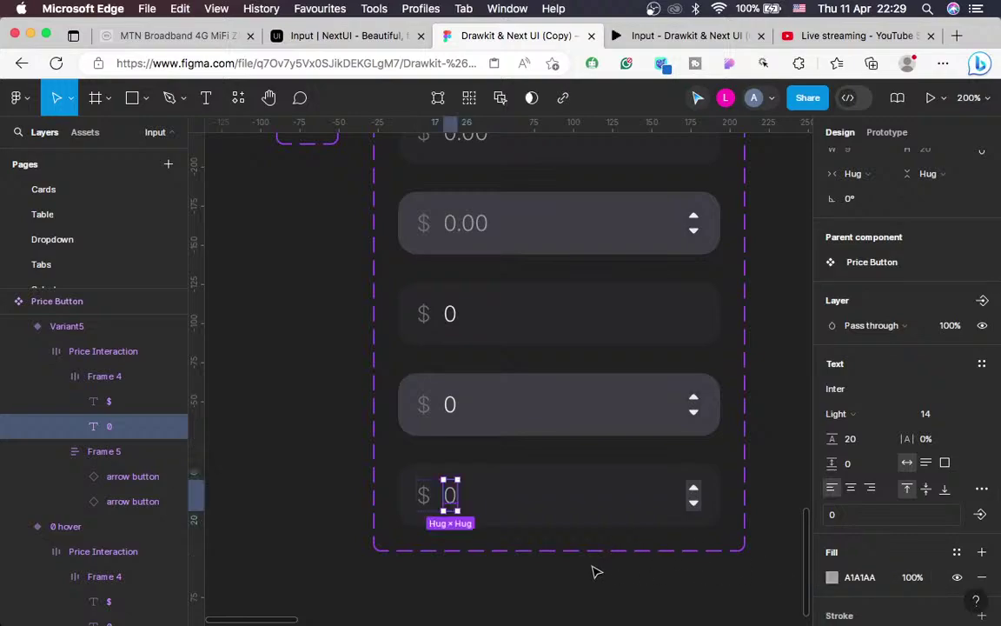
click(869, 577)
text(ECEDEE)
key(Return)
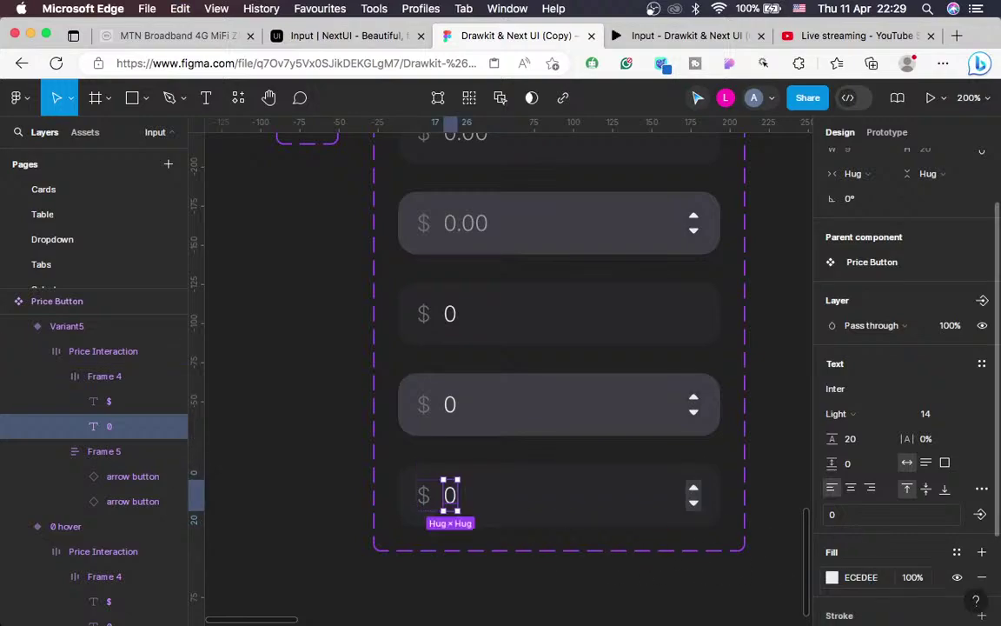
click(644, 584)
Draw a vertical line about 28.5 px tall with the Pen tool on the empty canvas beside the Price Button set
scroll(644, 584, down, 3)
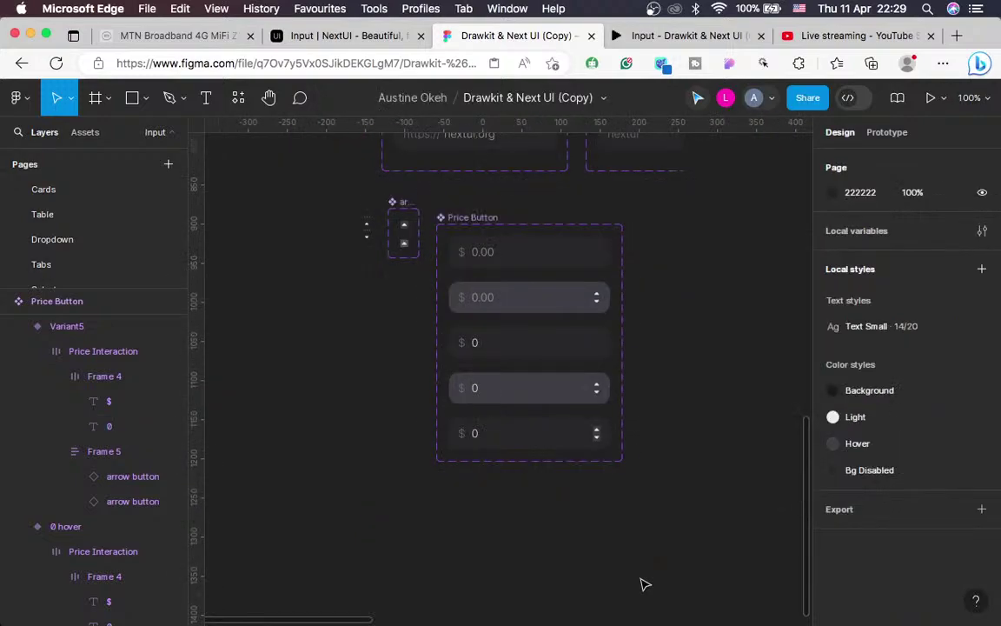
scroll(644, 584, up, 3)
scroll(644, 584, left, 5)
scroll(644, 584, up, 1)
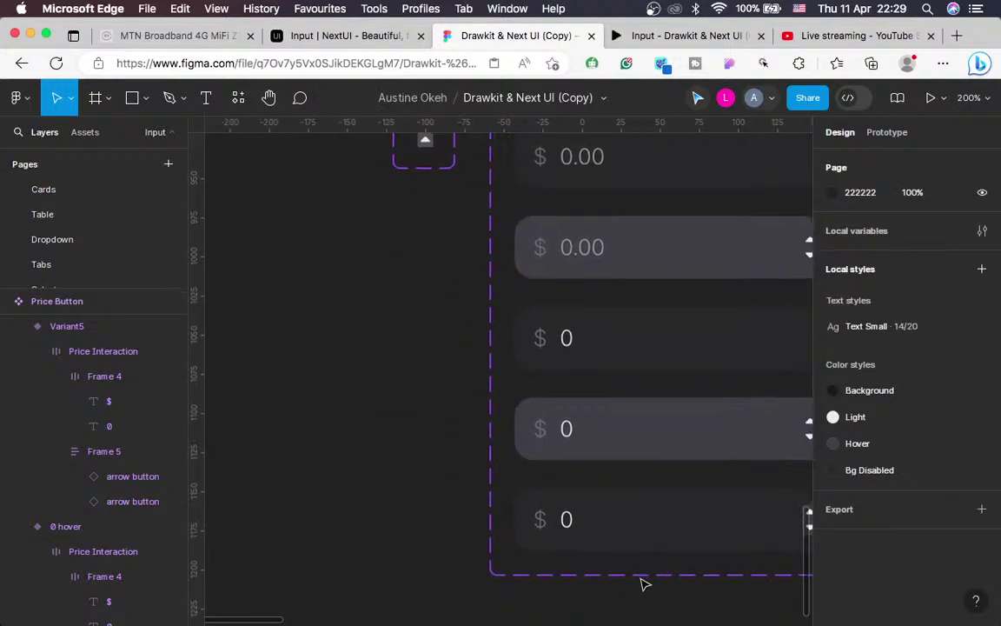
key(p)
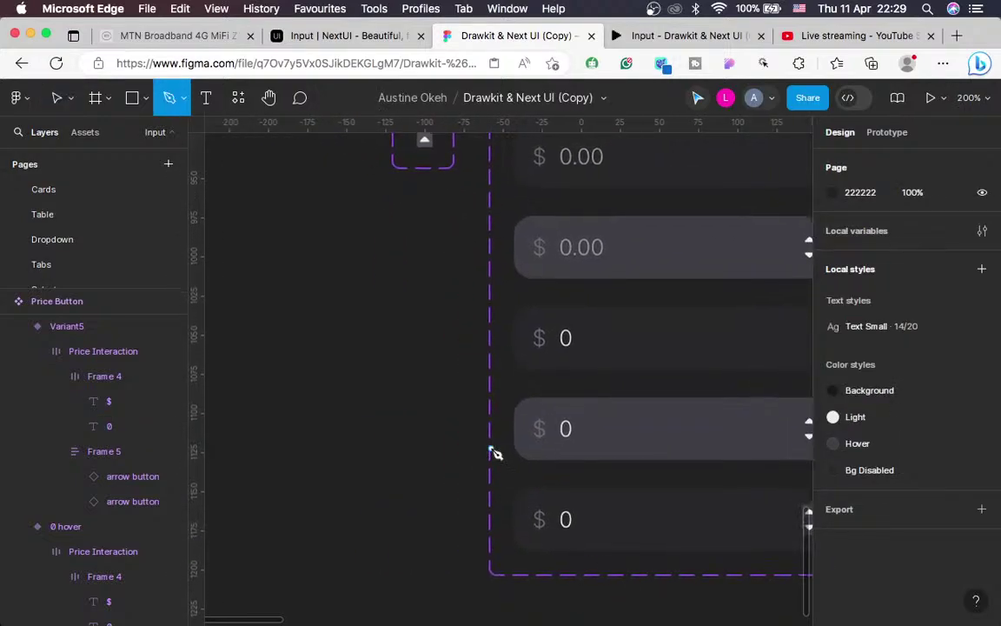
click(394, 258)
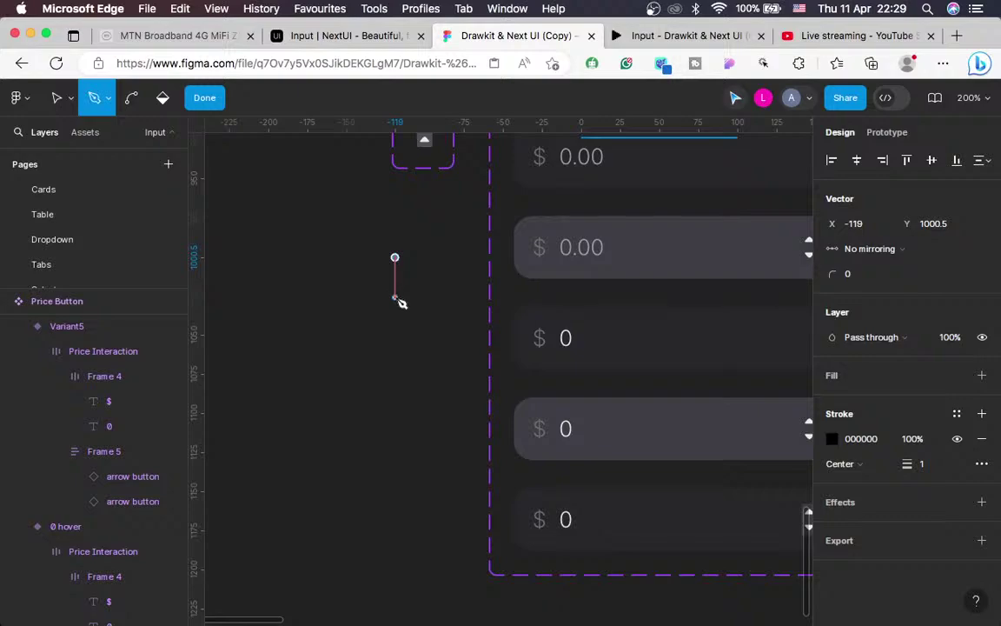
click(396, 303)
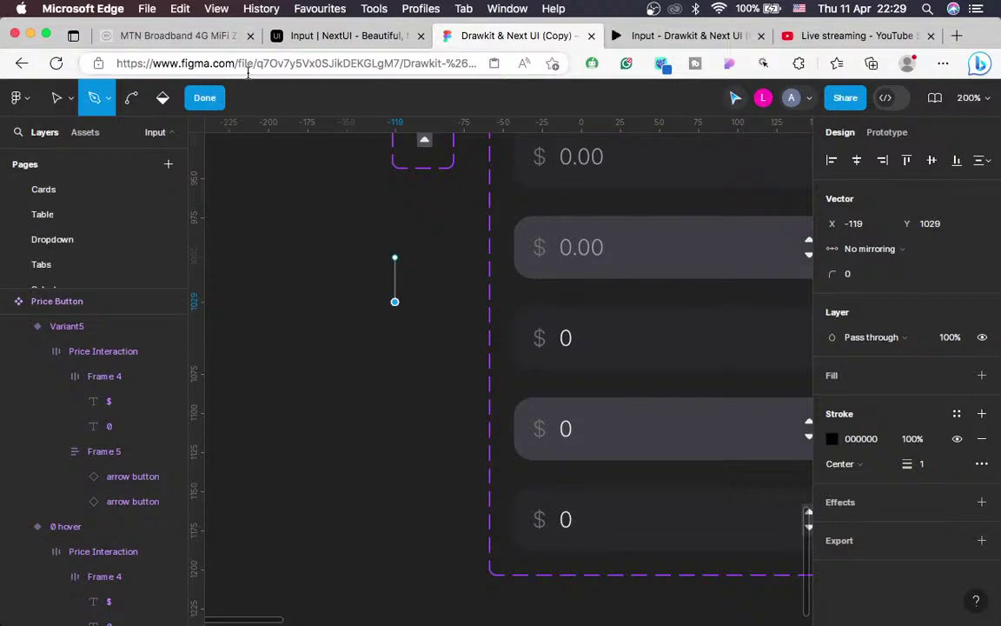
click(205, 98)
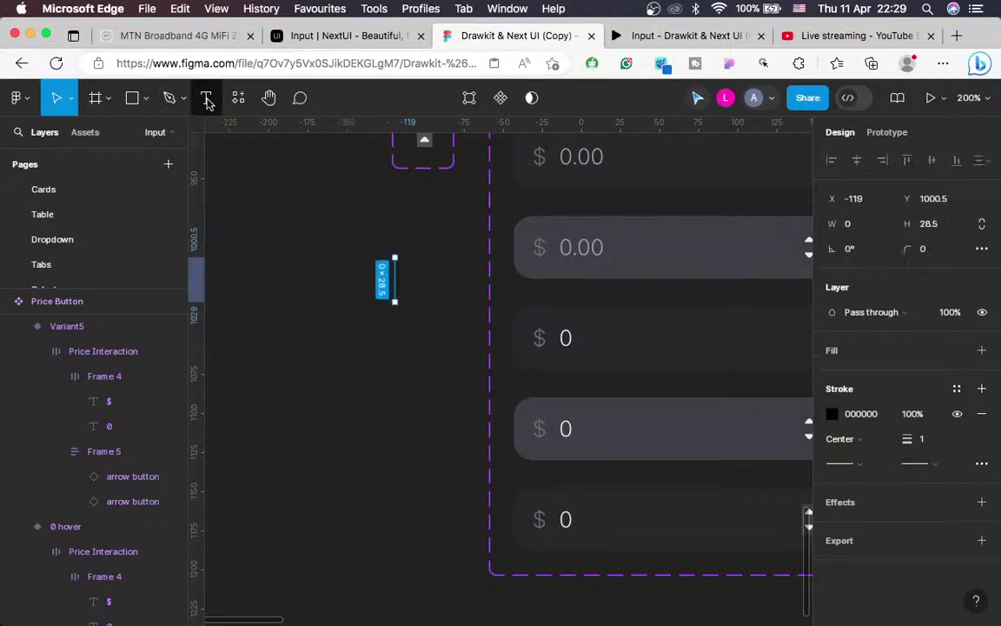
Move the drawn vertical line into the fifth Price Button variant and give it absolute position
click(479, 310)
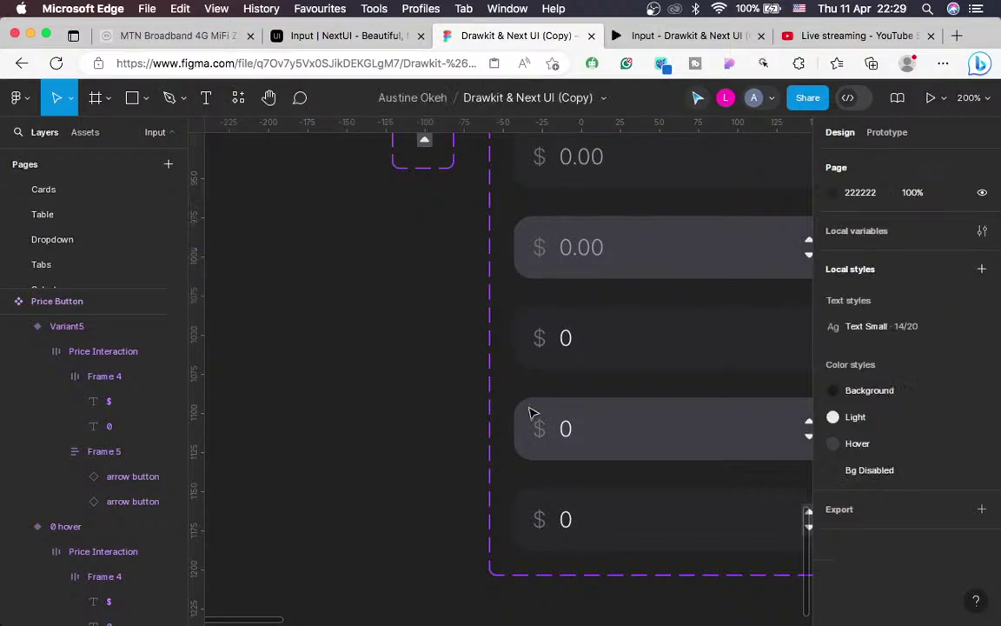
click(600, 517)
key(super+v)
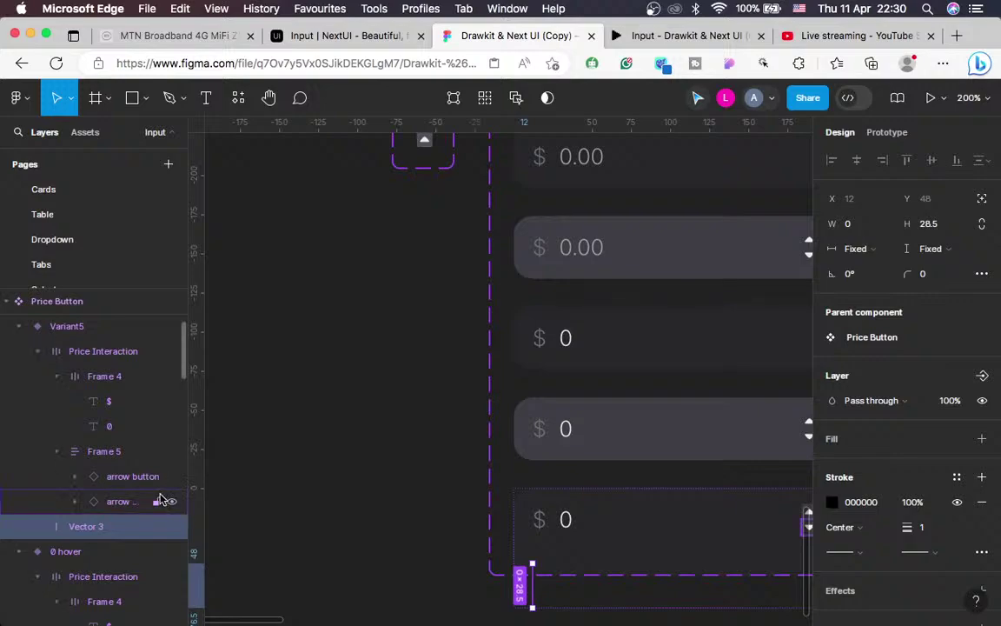
scroll(286, 539, down, 3)
scroll(286, 539, right, 3)
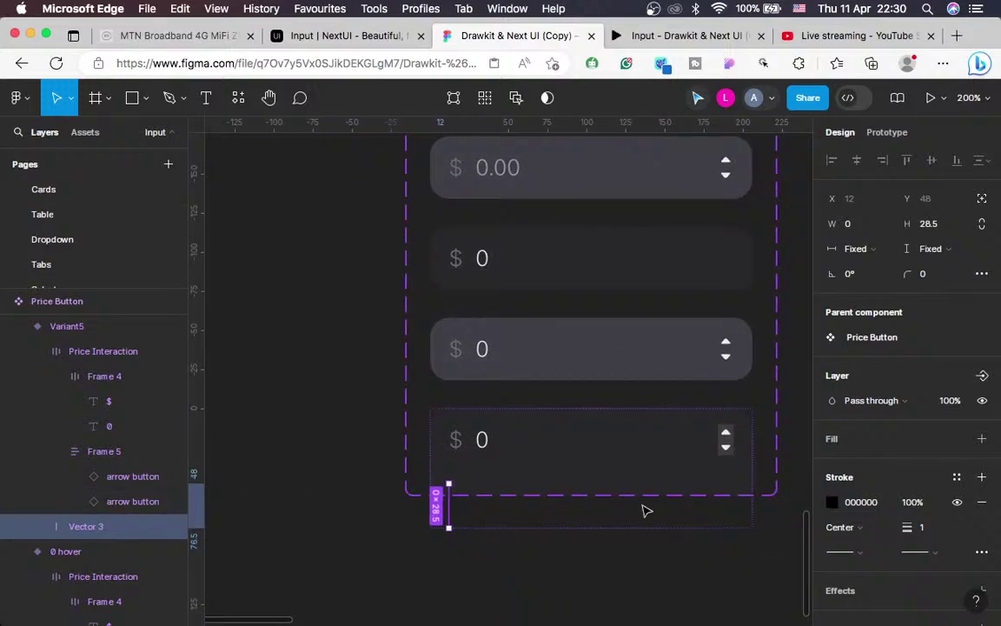
click(483, 444)
click(483, 444)
click(483, 443)
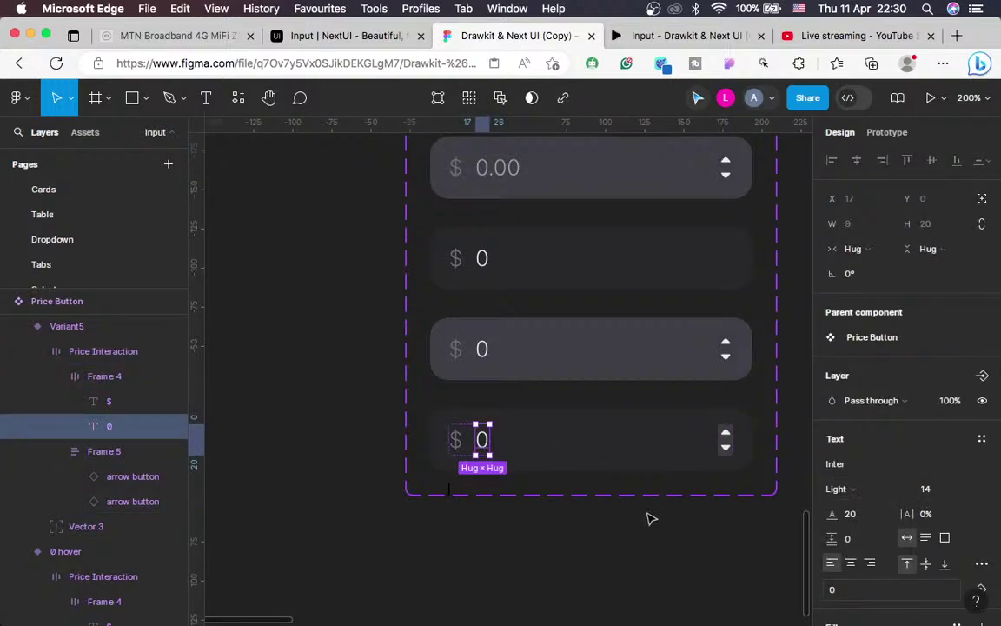
Set the height of the vertical line in the fifth variant to 14
click(450, 496)
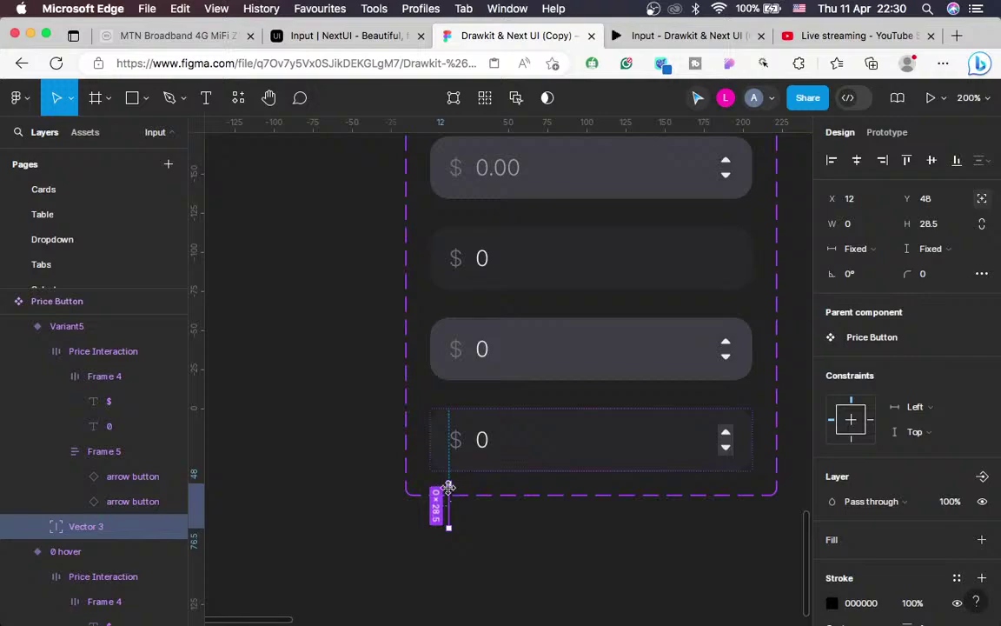
click(930, 224)
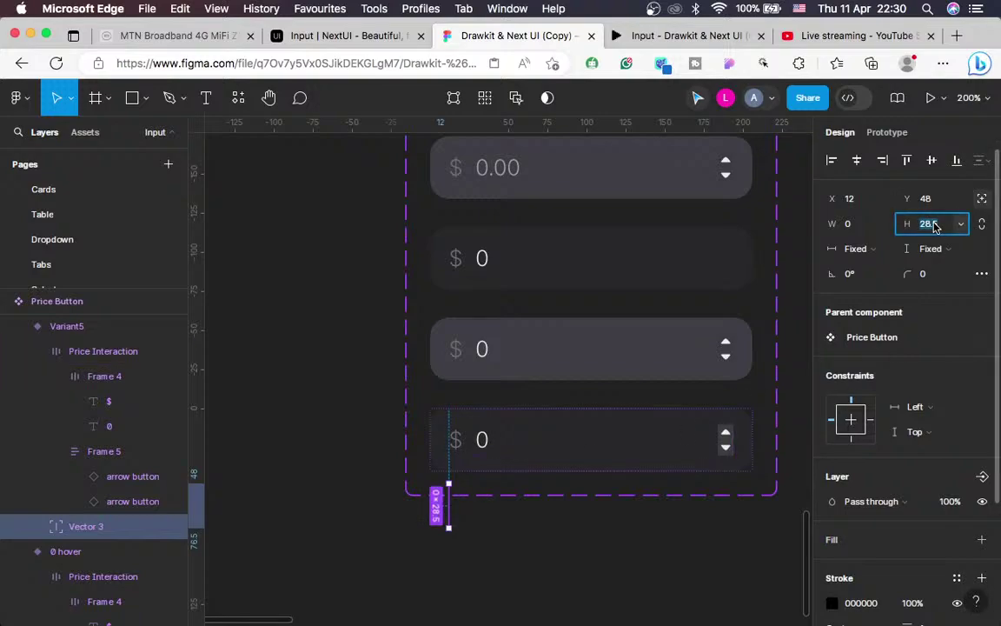
text(14)
key(Return)
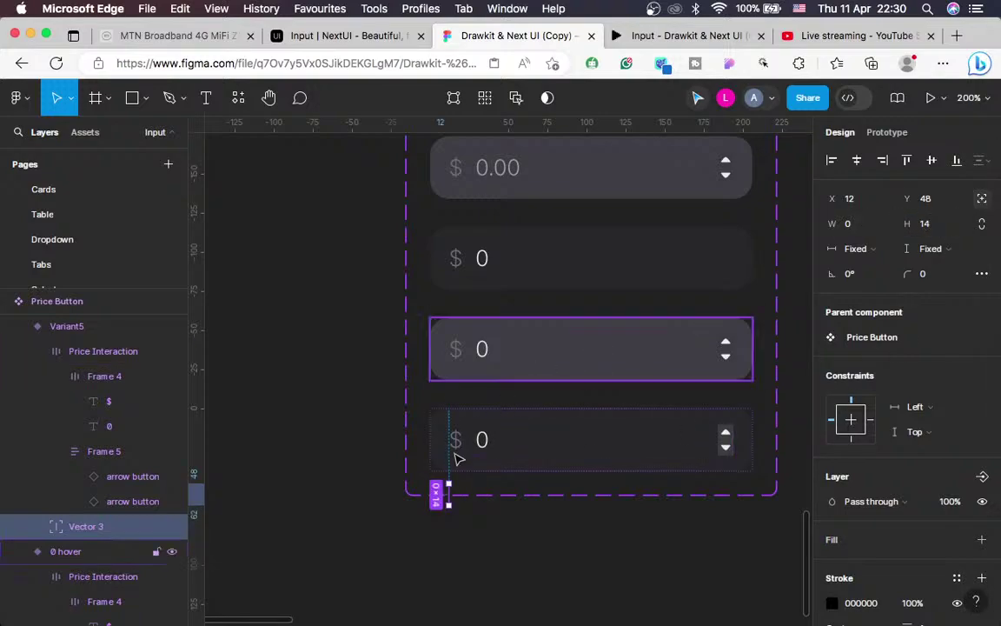
Nudge the vertical line up into the fifth variant's field, to X 13 and Y 13
key(Up)
key(Up)
key(Up)
key(Up)
key(Up)
key(Up)
key(Up)
key(Up)
key(Up)
key(Up)
key(Up)
key(Up)
key(Up)
key(Up)
key(Up)
key(Up)
key(Up)
key(Up)
key(Up)
key(Up)
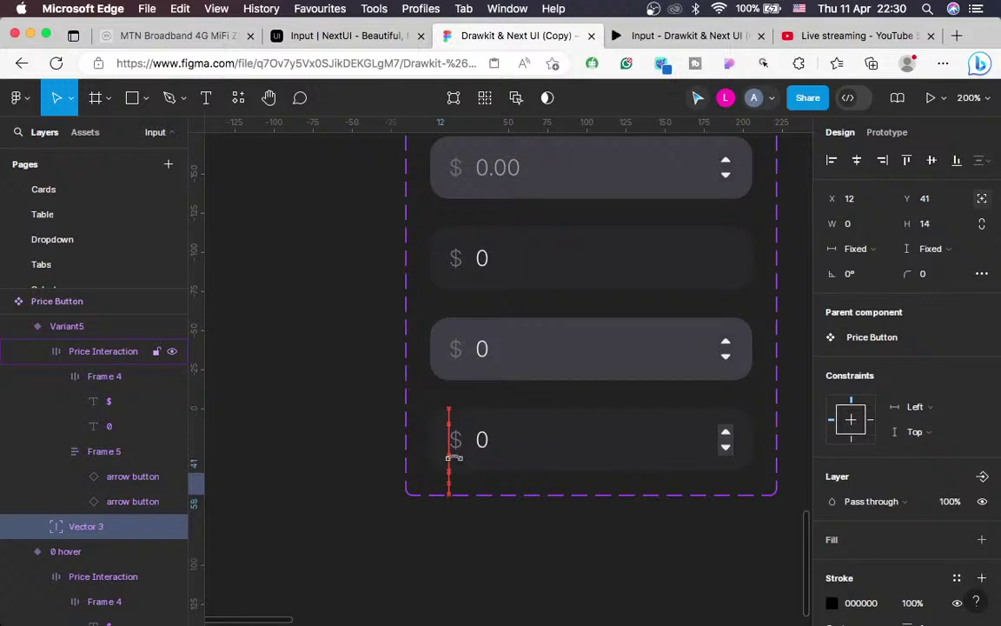
key(Up)
key(Up)
key(Up)
key(Up)
key(Up)
key(Up)
key(Up)
key(Up)
key(Up)
key(Up)
key(Up)
key(Up)
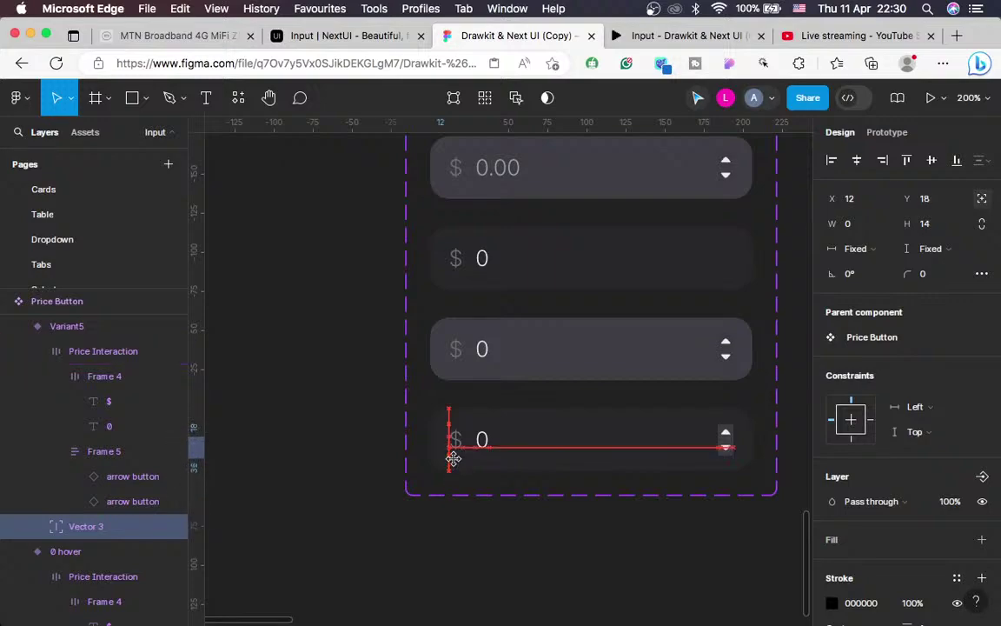
key(Right)
key(Down)
key(Down)
key(Down)
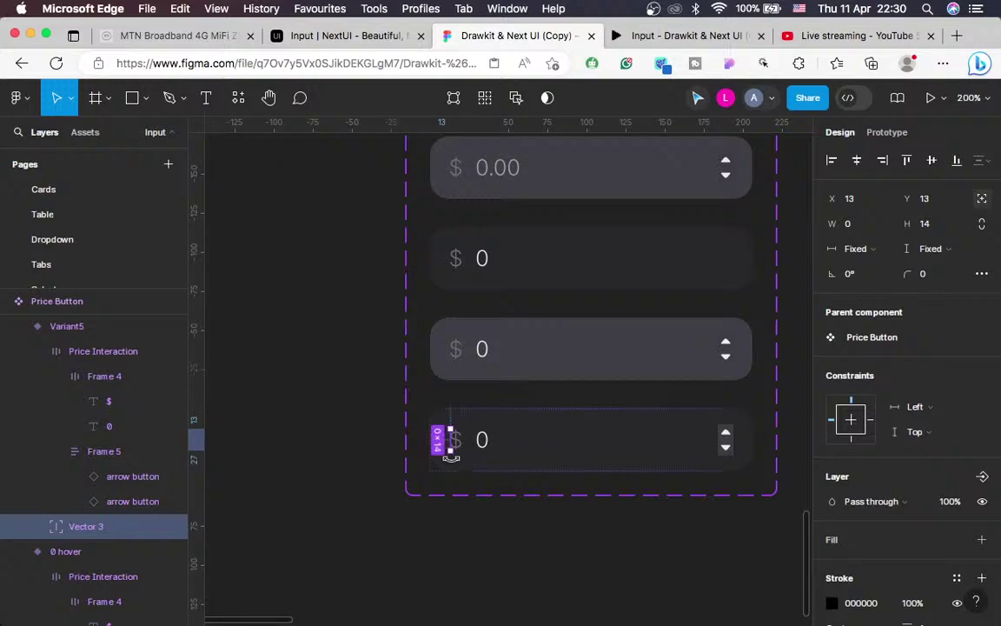
Nudge the vertical line past the $ sign into the gap before the 0
key(Right)
key(Right)
key(Right)
key(Right)
key(Right)
key(Right)
key(Right)
key(Right)
key(Right)
key(Right)
key(Right)
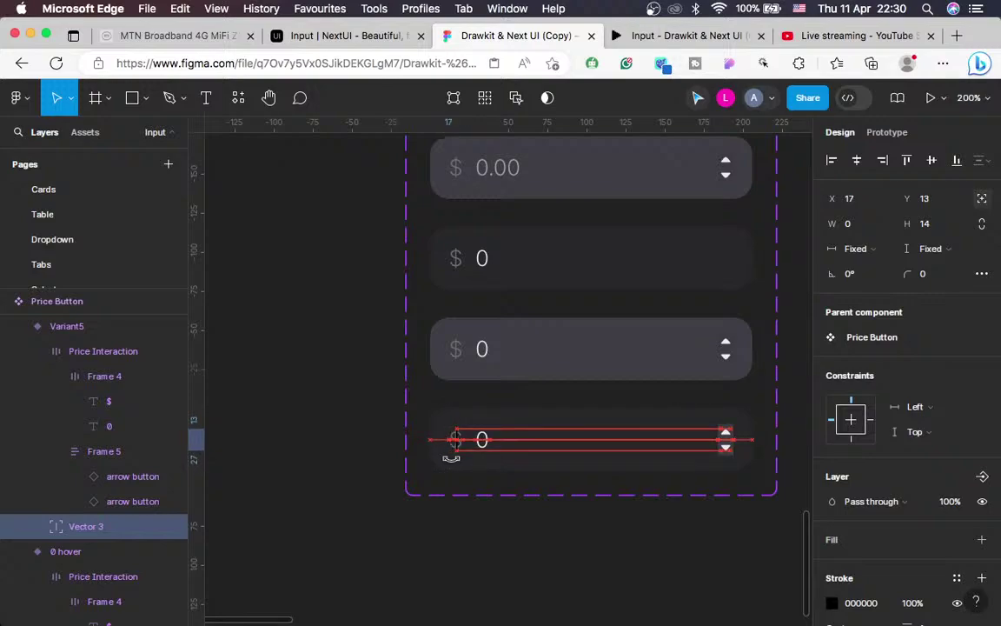
Switch to the NextUI Input page, examine the text cursor in the first Price field, and return to the Figma file
click(330, 35)
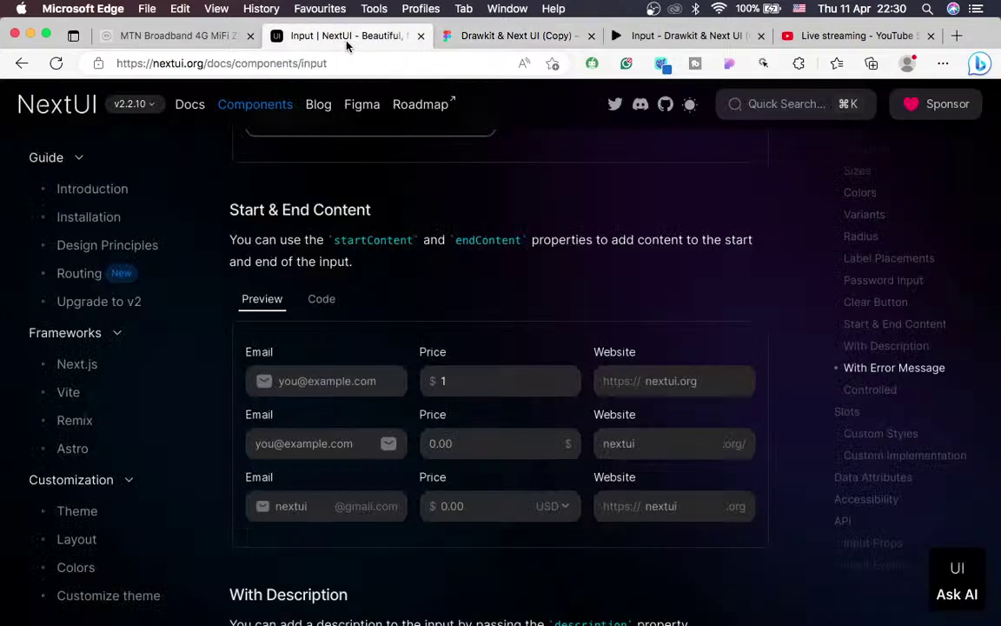
click(474, 387)
click(492, 36)
Nudge the vertical line past the 0 in the fifth variant to X 39
key(Right)
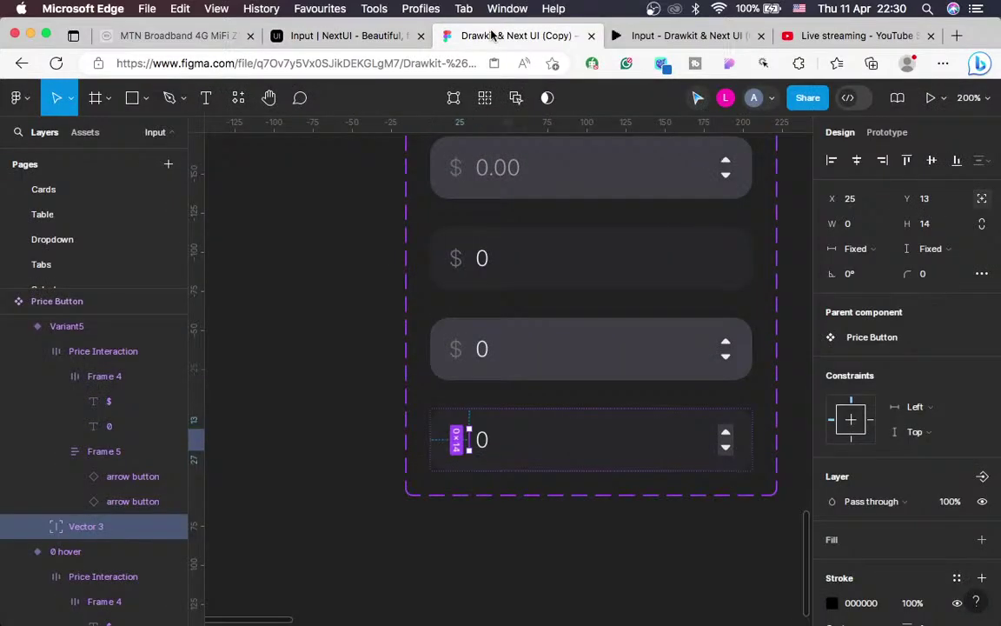
key(Right)
key(Right)
key(Right)
key(Right)
key(Right)
key(Right)
key(Right)
key(Right)
key(Right)
key(Right)
key(Right)
key(Right)
key(Right)
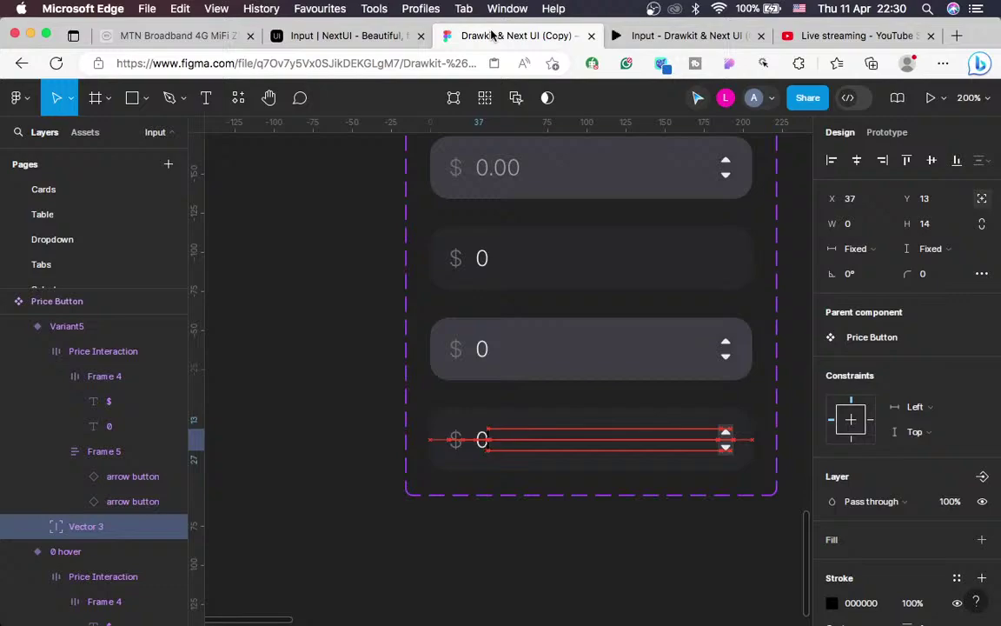
key(Right)
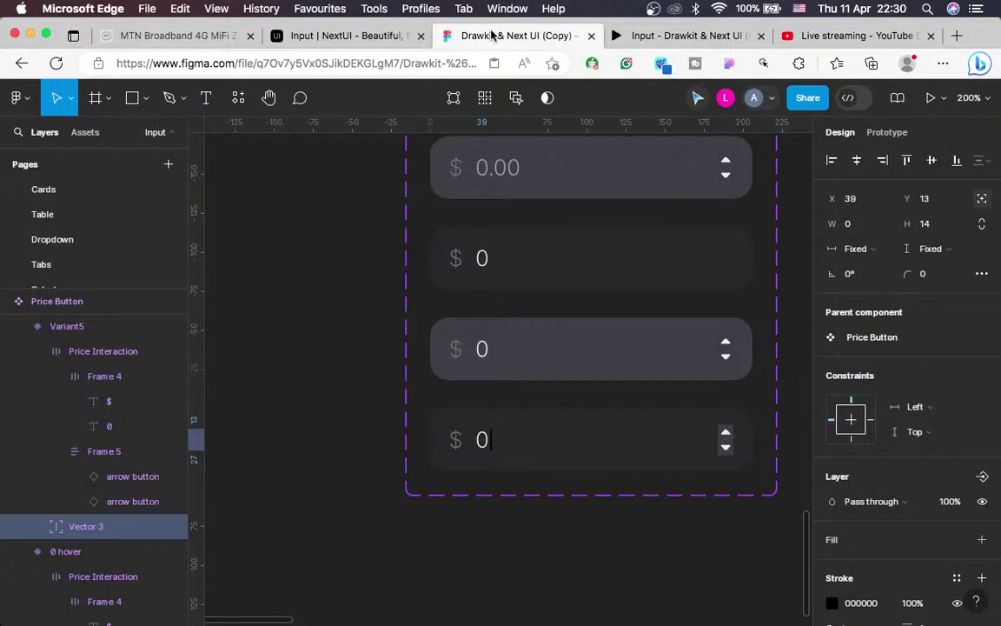
Check the vertical line's spacing from the 0 and nudge it closer, to X 38
key(super+equal)
scroll(484, 183, down, 5)
scroll(484, 184, left, 3)
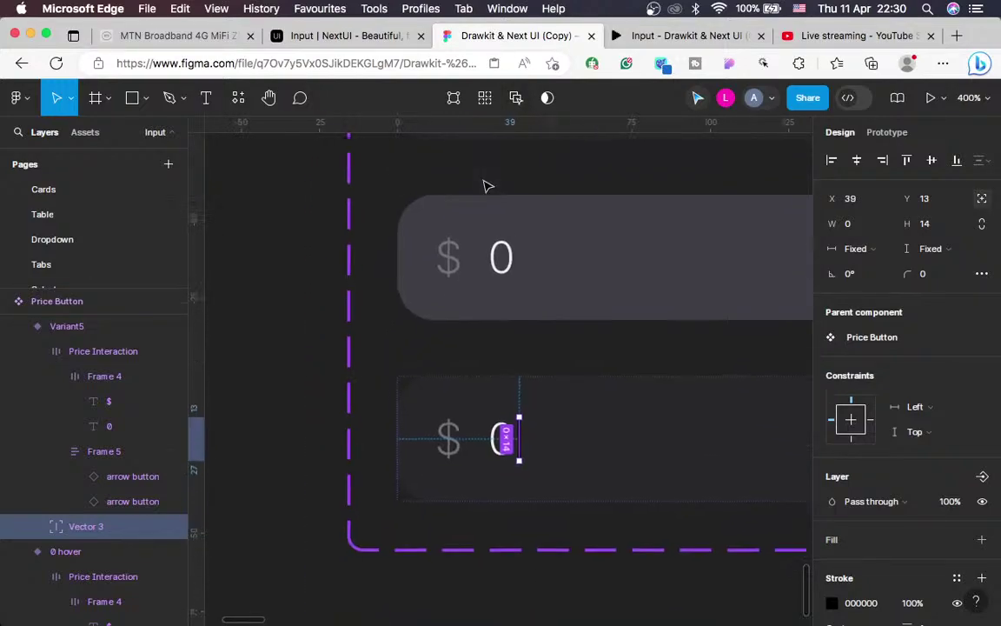
click(543, 481)
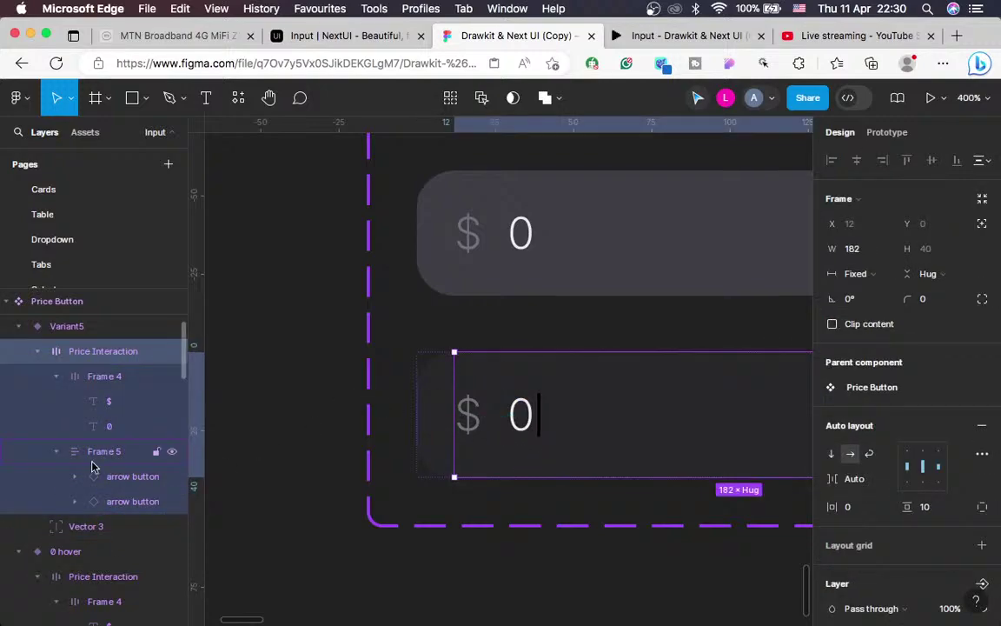
scroll(83, 417, up, 1)
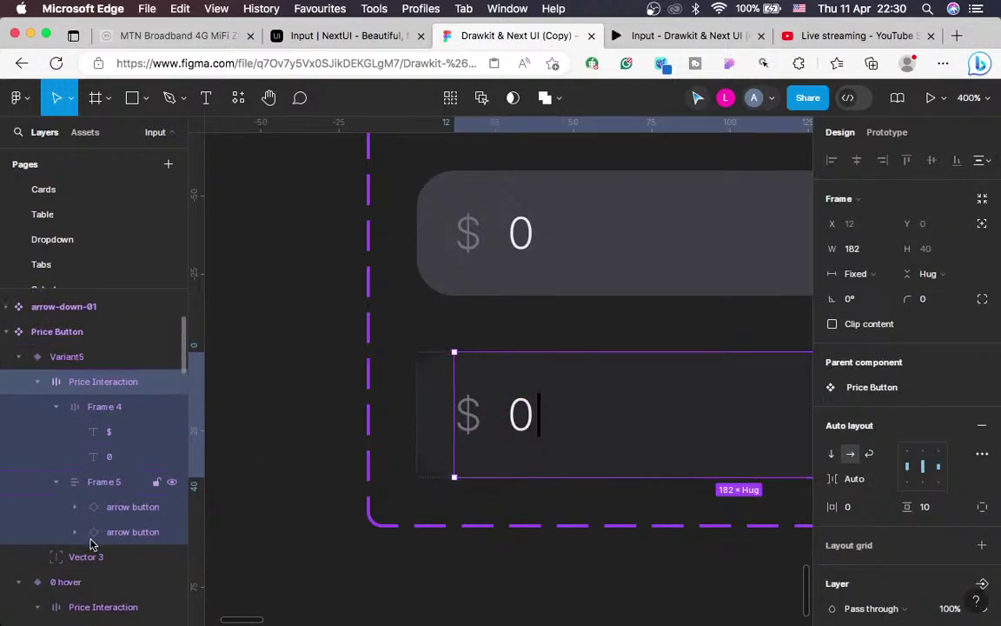
click(86, 558)
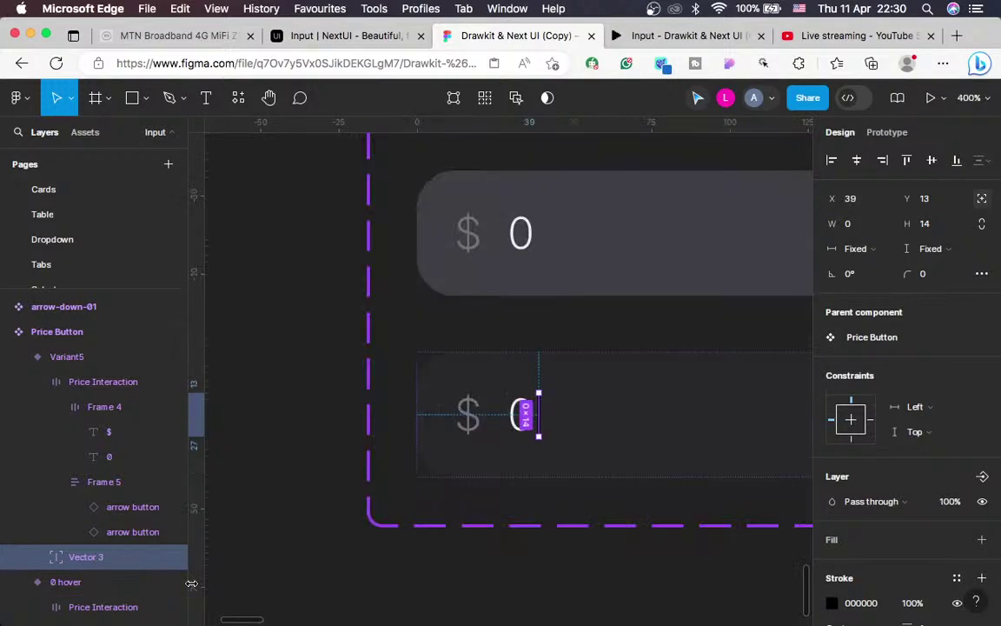
key(alt)
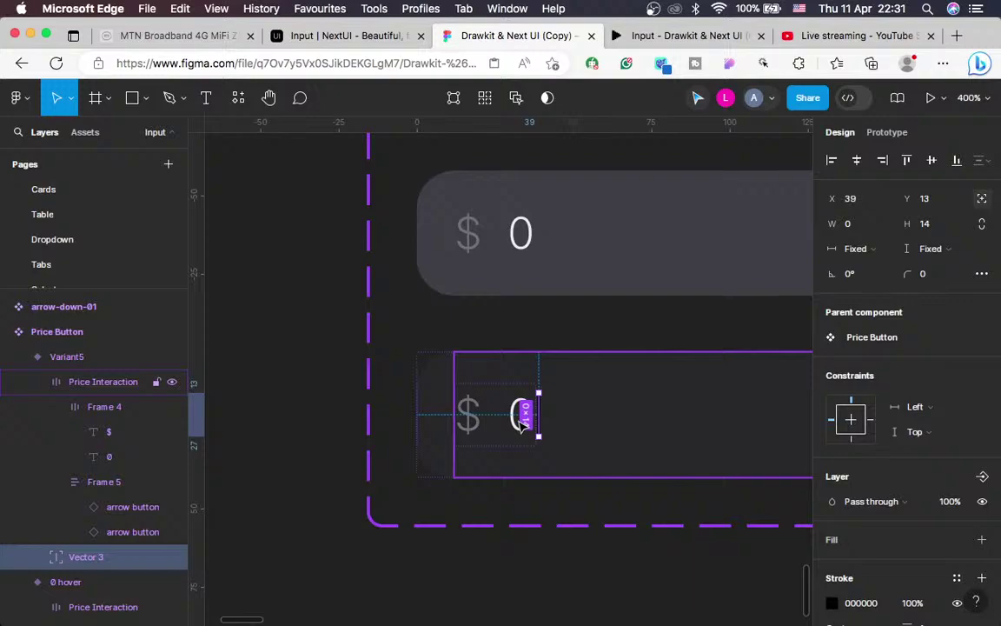
key(Left)
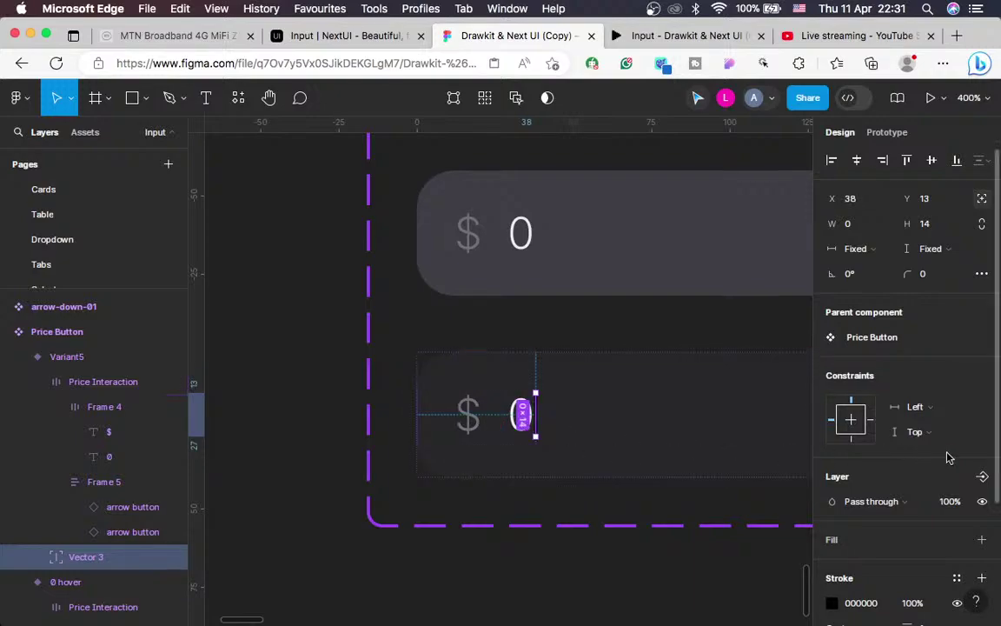
Give both ends of the vertical cursor line in the fifth variant Round caps
scroll(949, 458, down, 4)
click(859, 498)
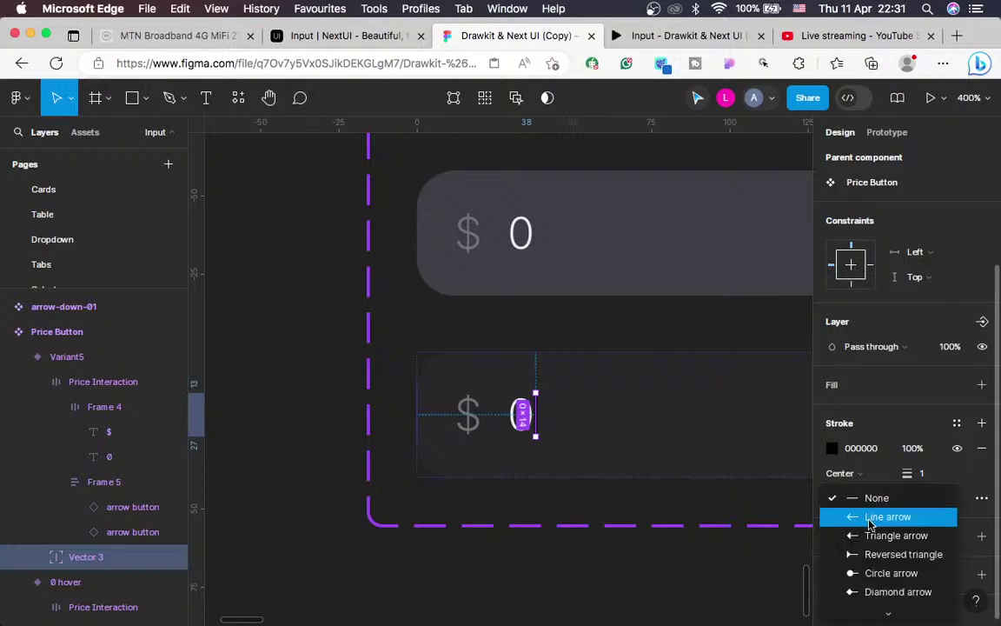
scroll(869, 574, down, 1)
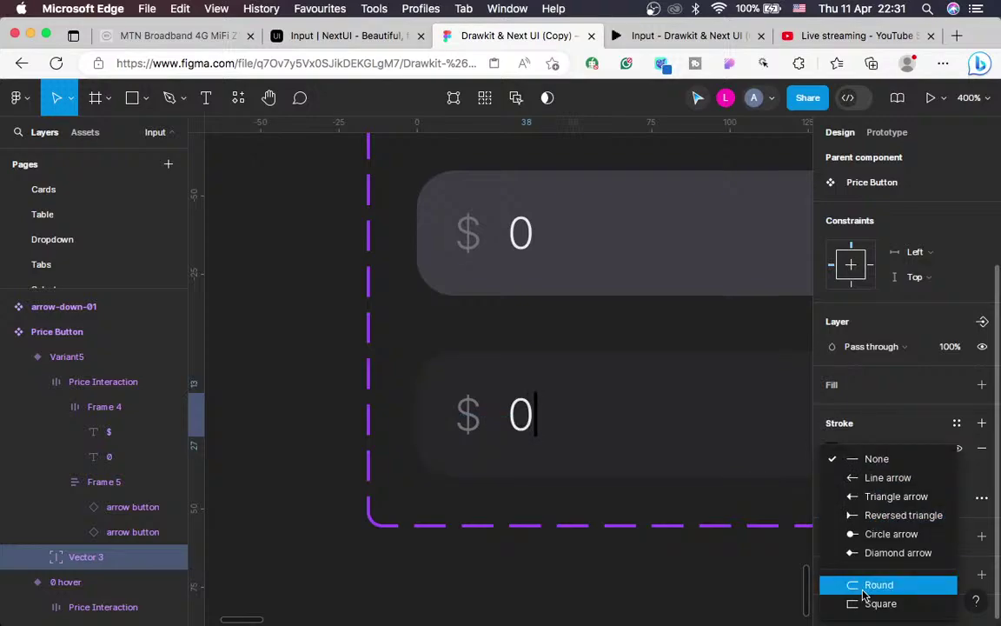
click(865, 594)
click(893, 497)
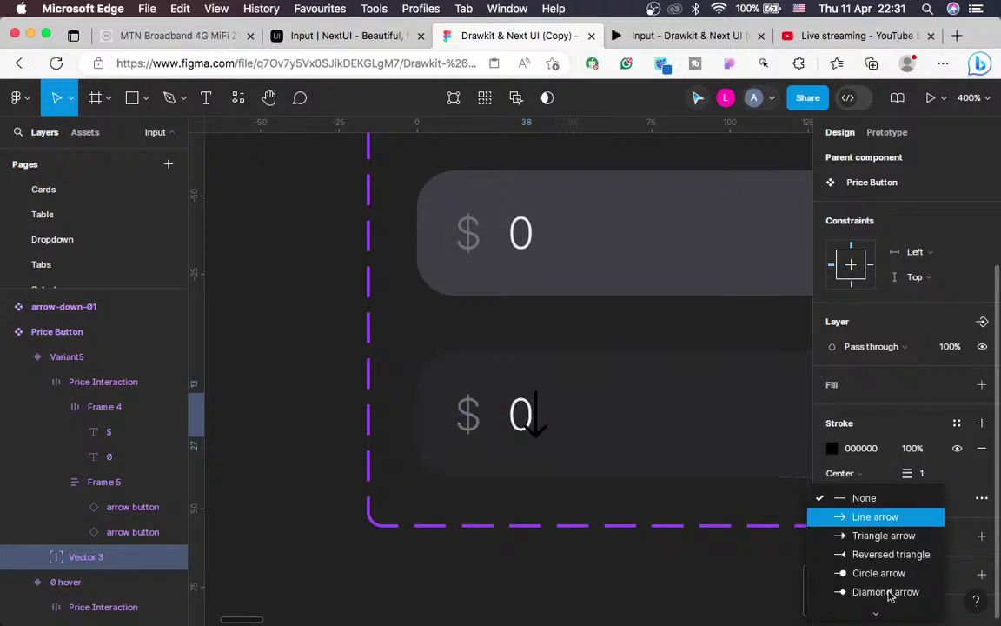
scroll(885, 599, down, 1)
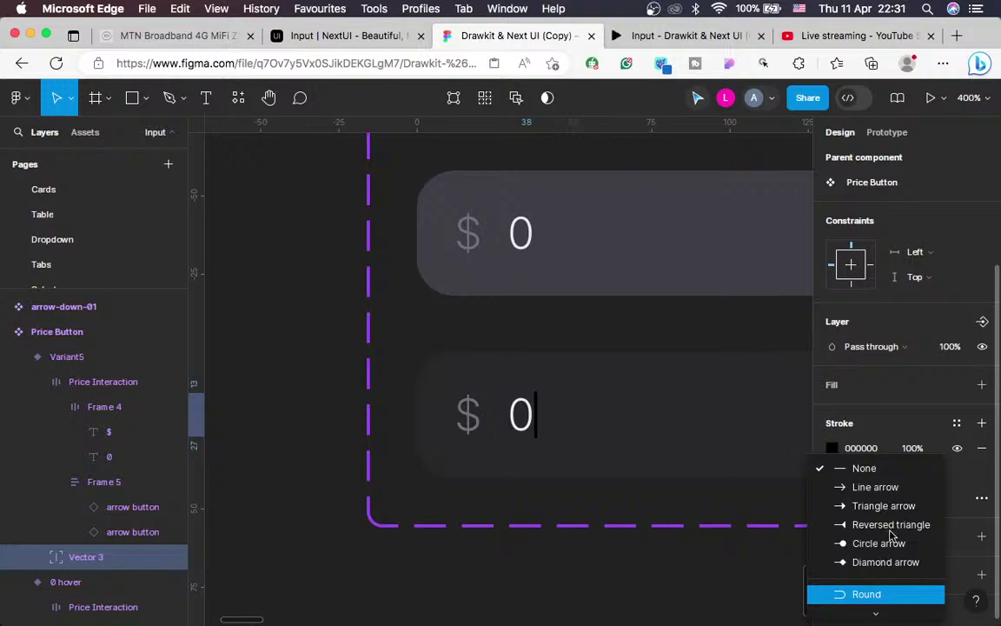
key(Return)
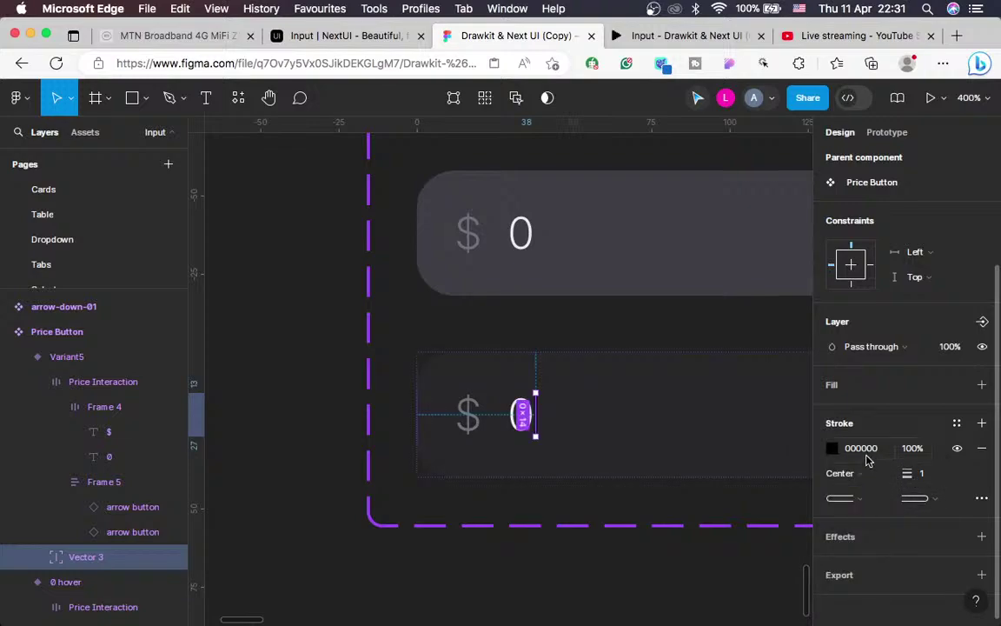
click(865, 451)
key(BackSpace)
key(Escape)
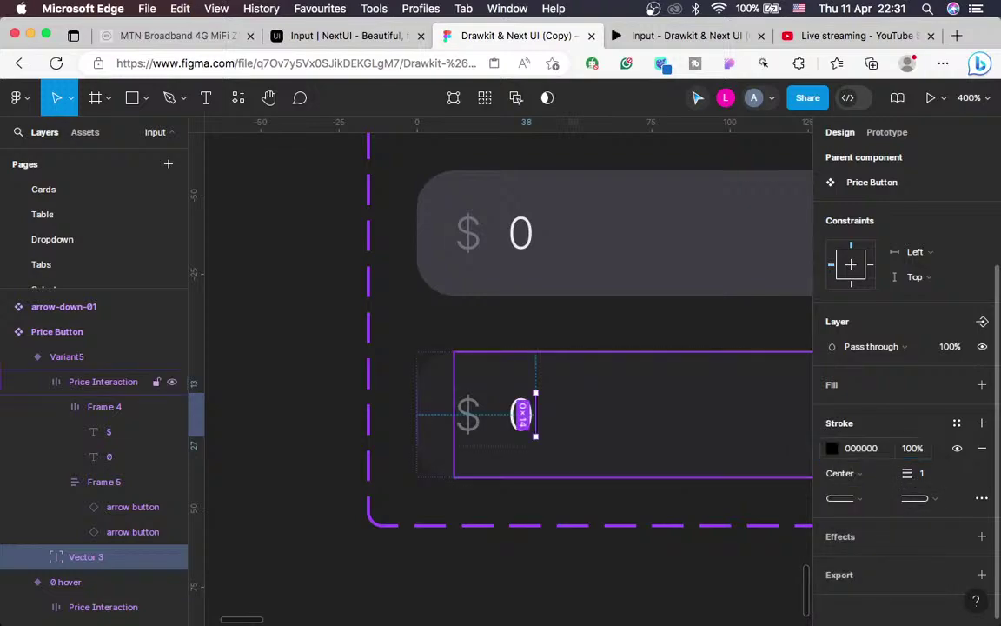
click(869, 450)
key(super+x)
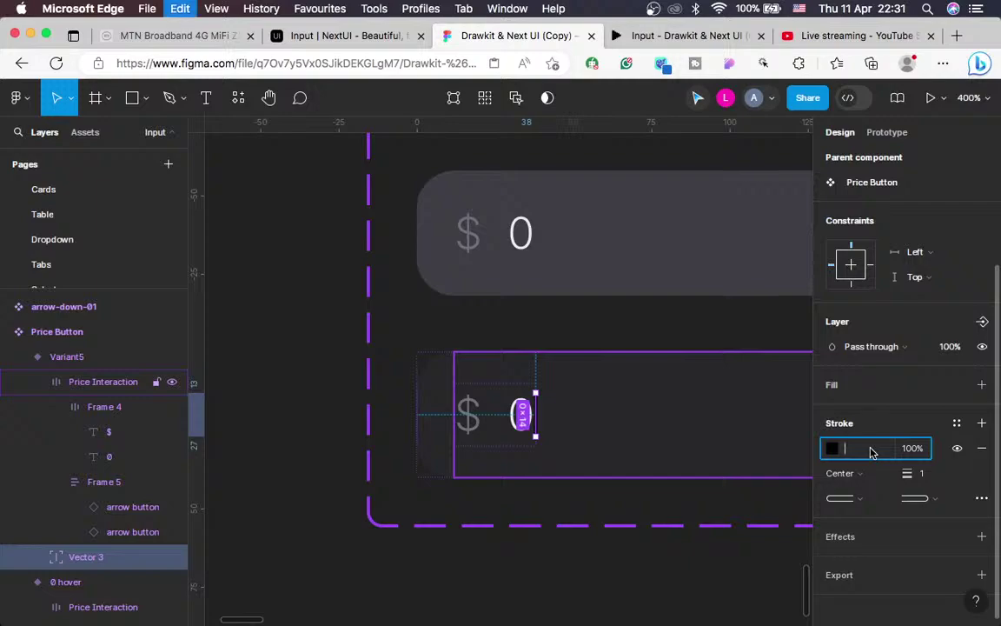
Copy the color ECEDEE from the fifth variant's 0 and apply it to the vertical line's stroke
click(509, 415)
click(527, 416)
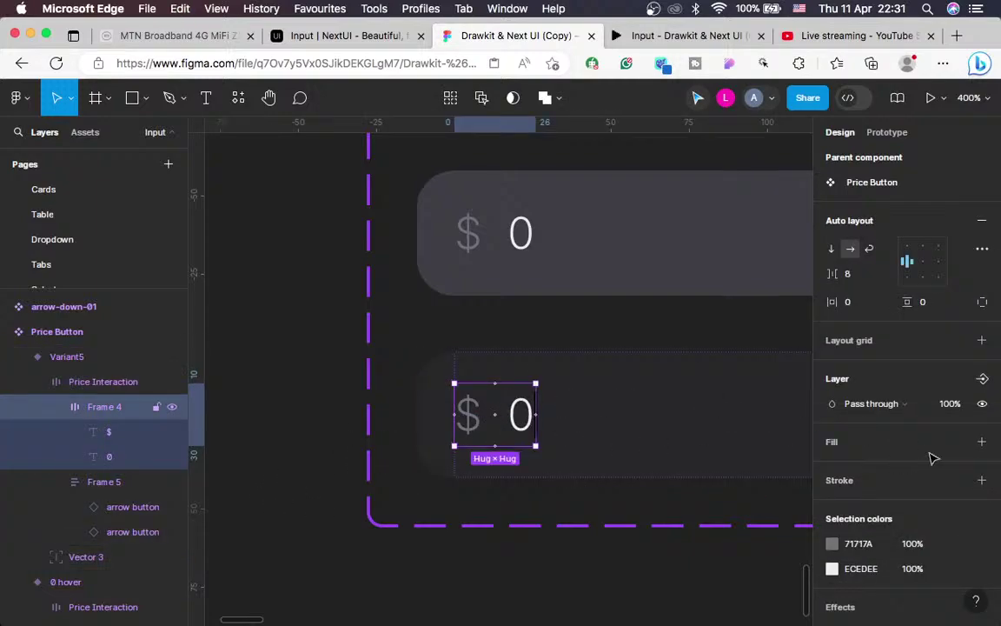
click(864, 573)
key(super+c)
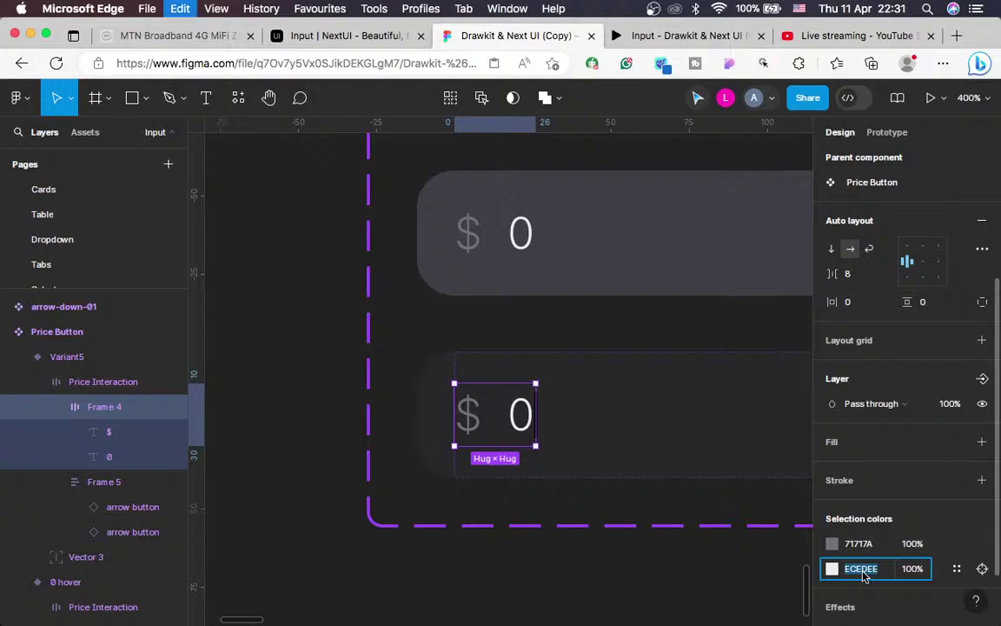
click(97, 559)
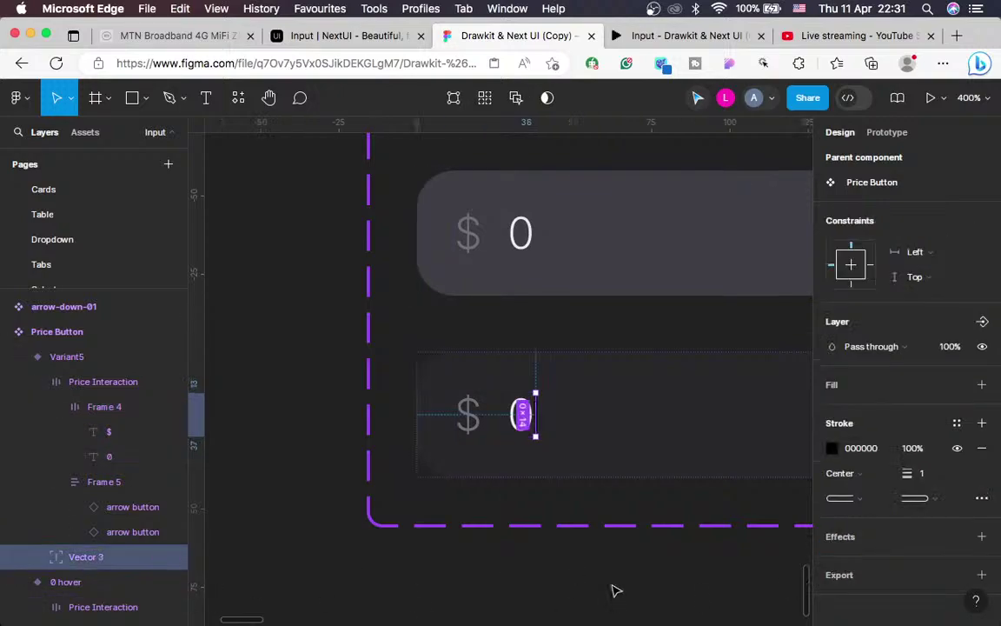
click(860, 449)
key(super+v)
key(Return)
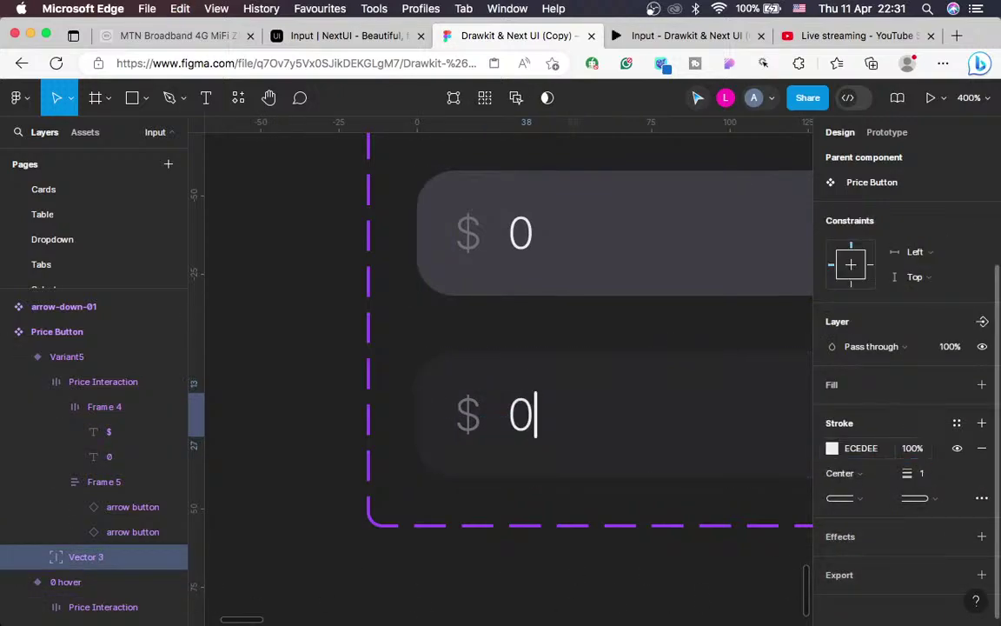
key(Escape)
key(minus)
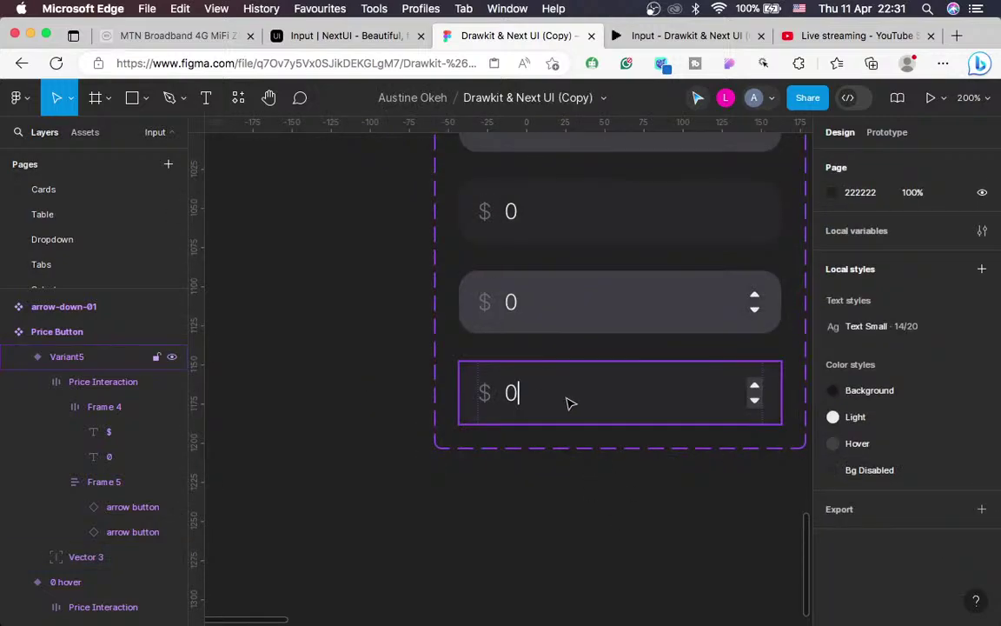
key(shift+equal)
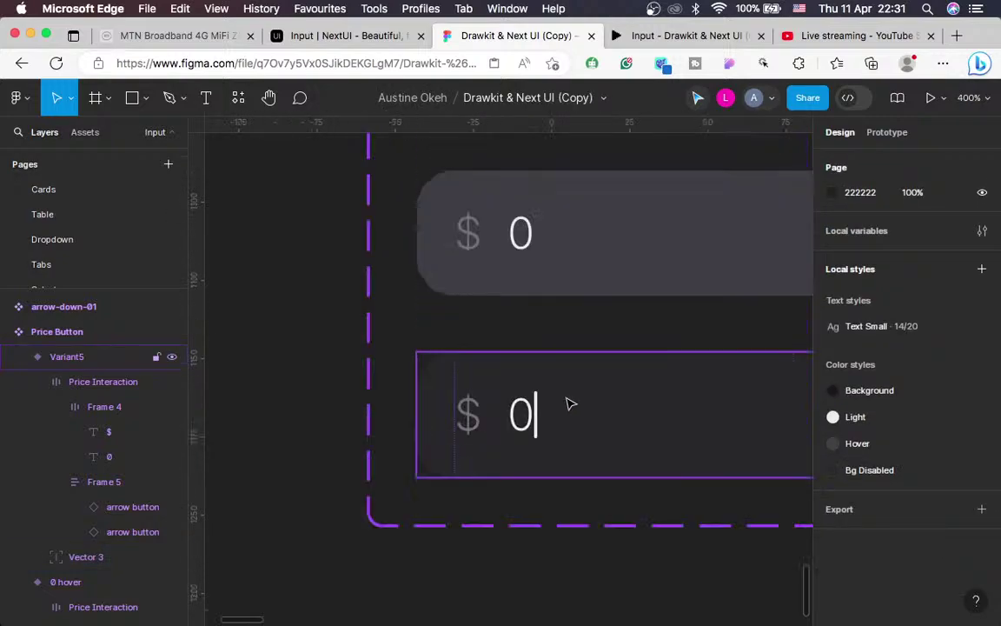
Rename the fifth Price Button variant, the one with the text cursor, as "0 clicked on"
click(108, 557)
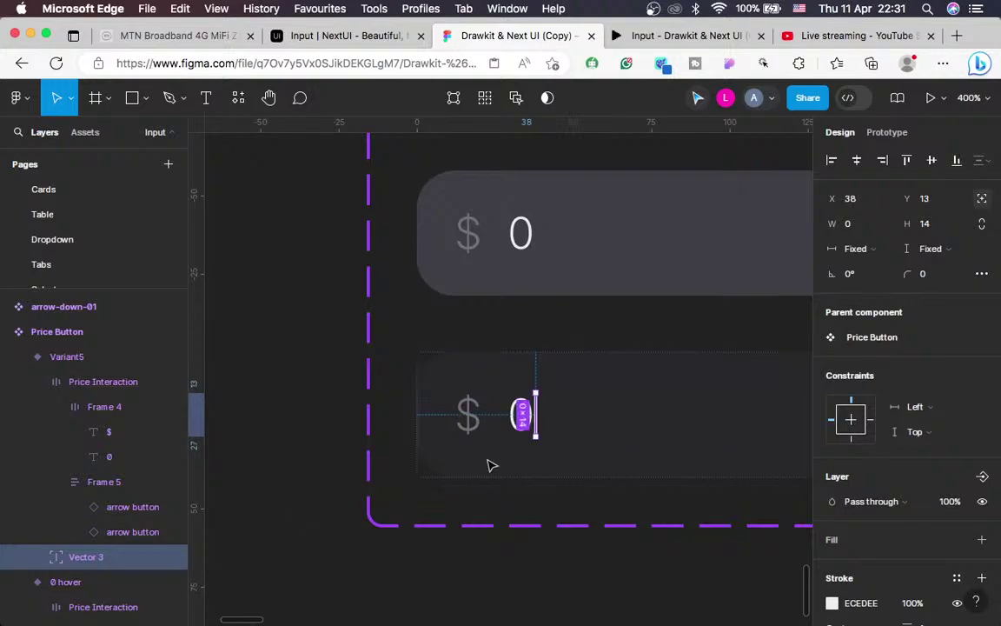
key(Escape)
key(Escape)
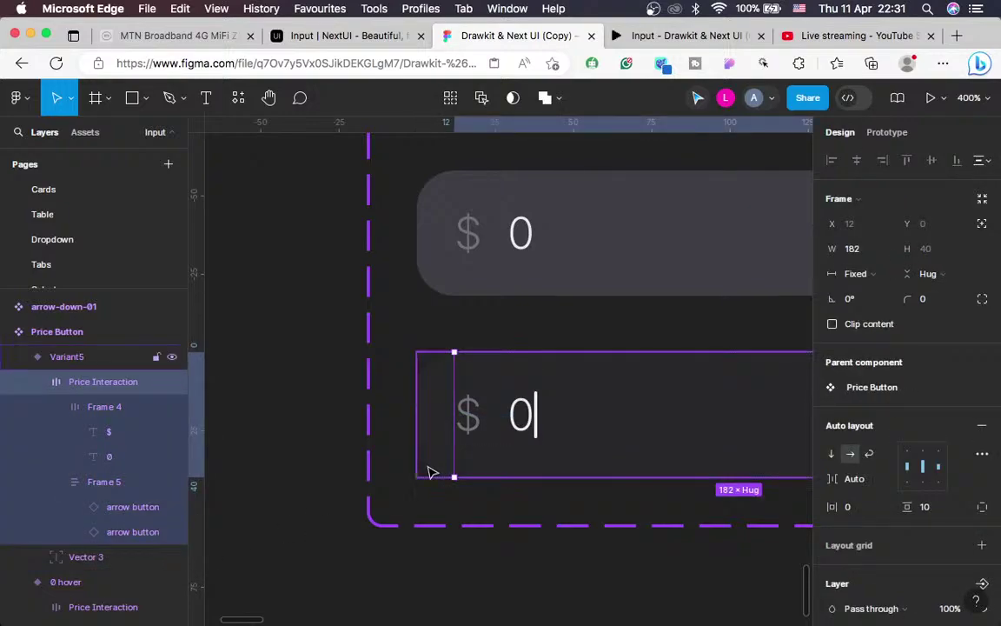
click(910, 450)
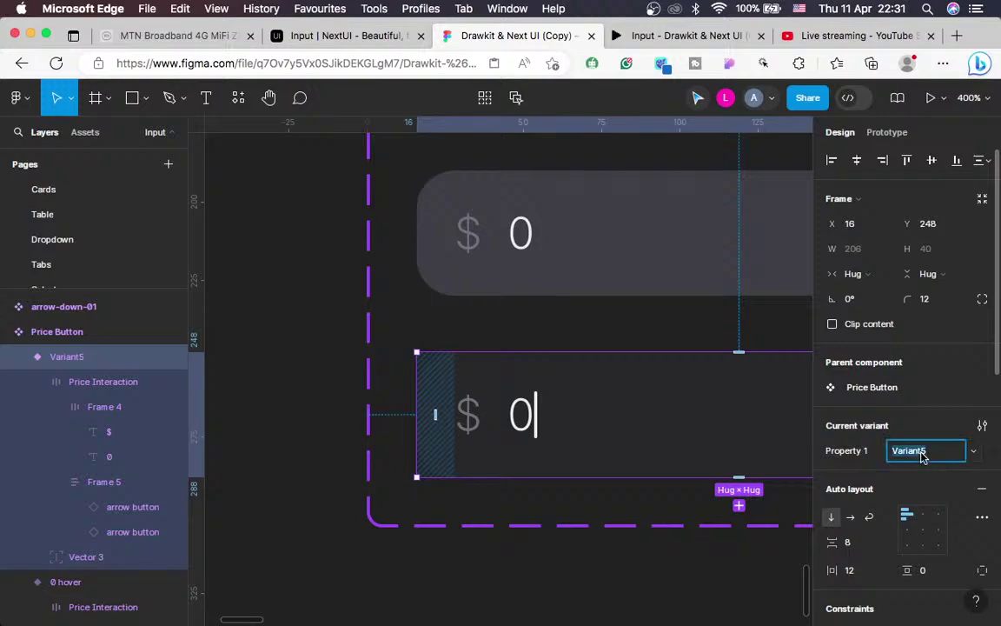
text(0 clicked)
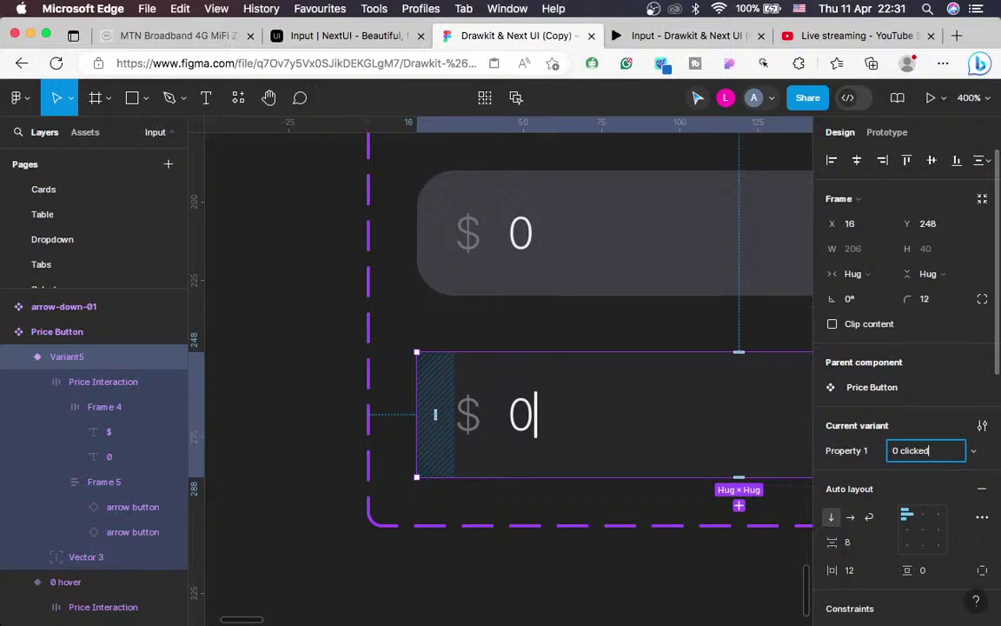
text( on)
key(Return)
Add another variant below "0 clicked on" and name it "0 clicked off"
key(minus)
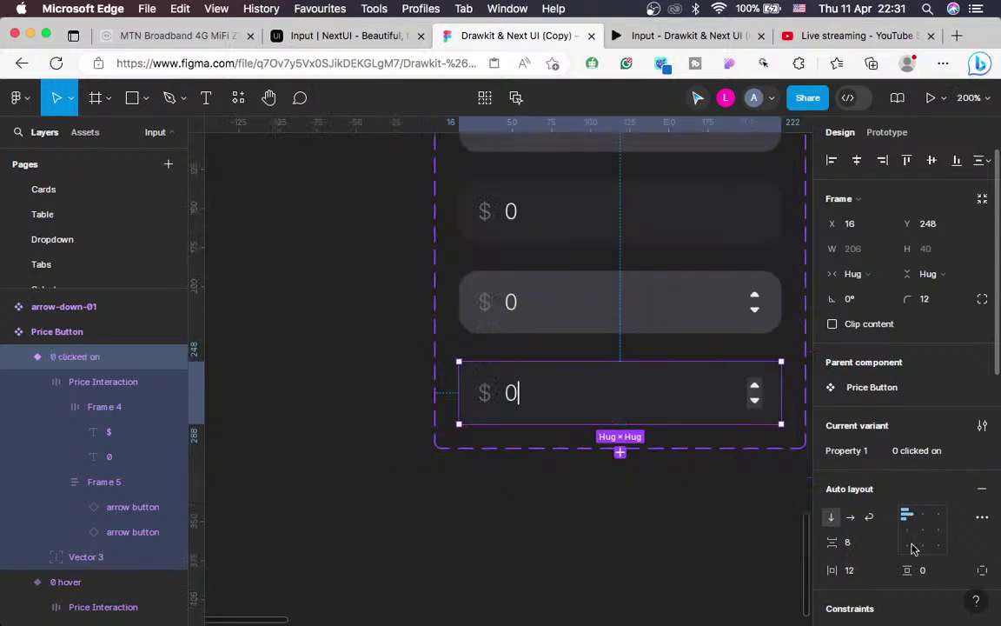
click(620, 453)
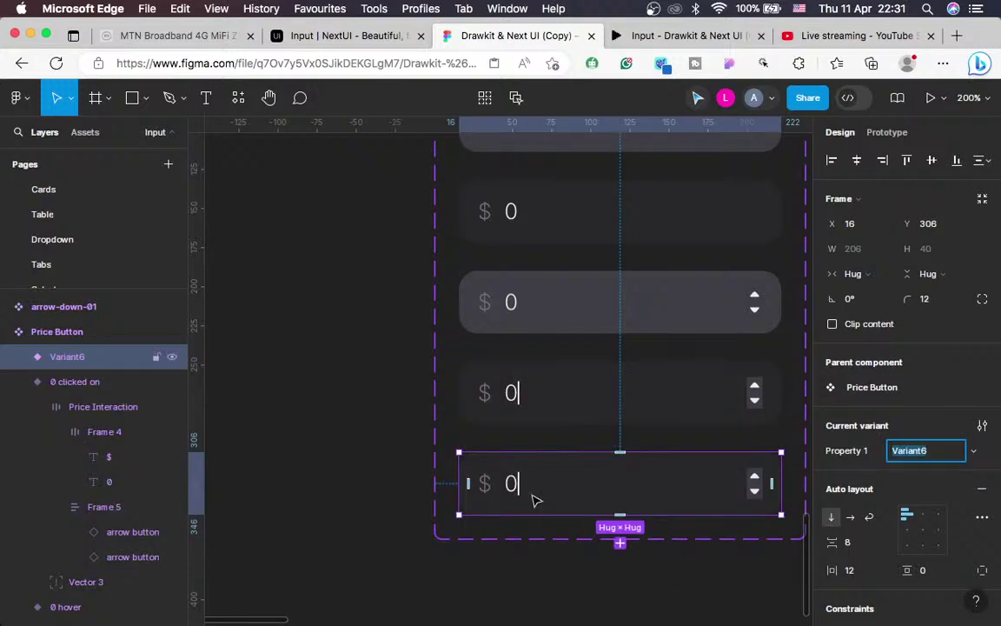
text(0 click)
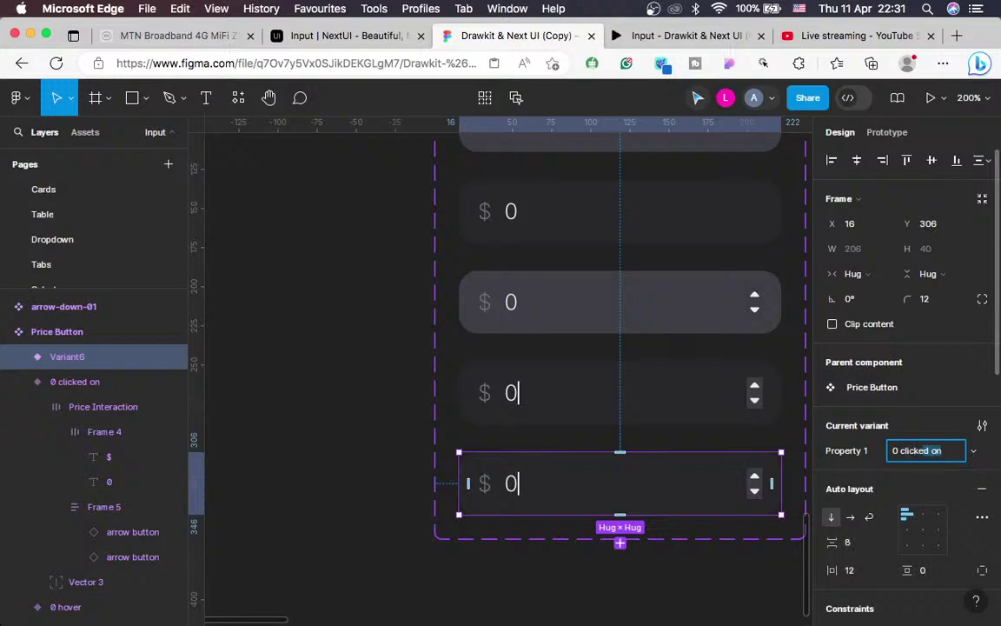
text(ed off)
key(Return)
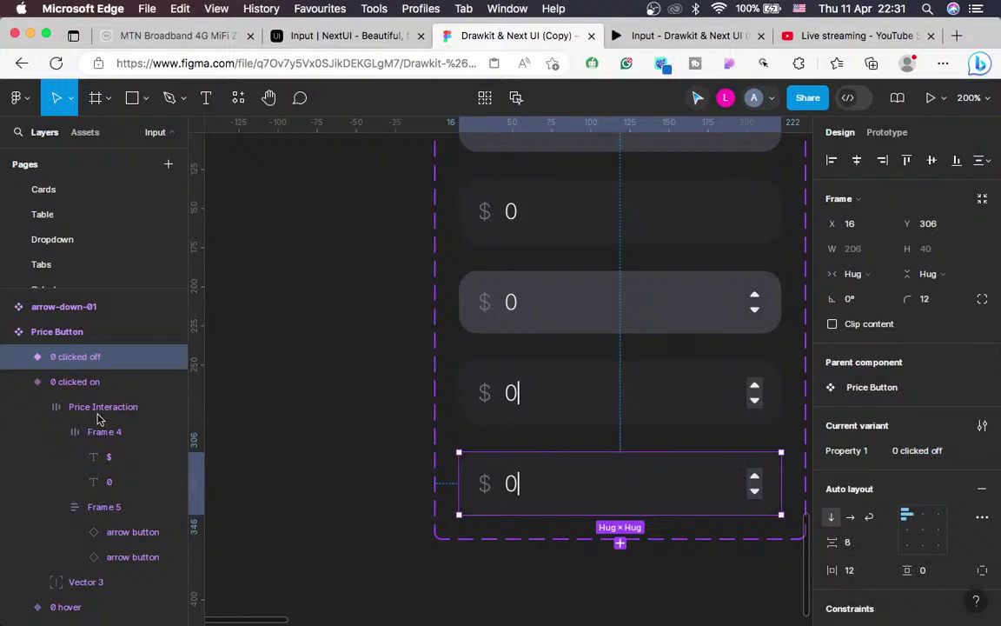
In the "0 clicked off" variant, recolor the cursor line's stroke to 27272A by sampling the input's background
click(20, 357)
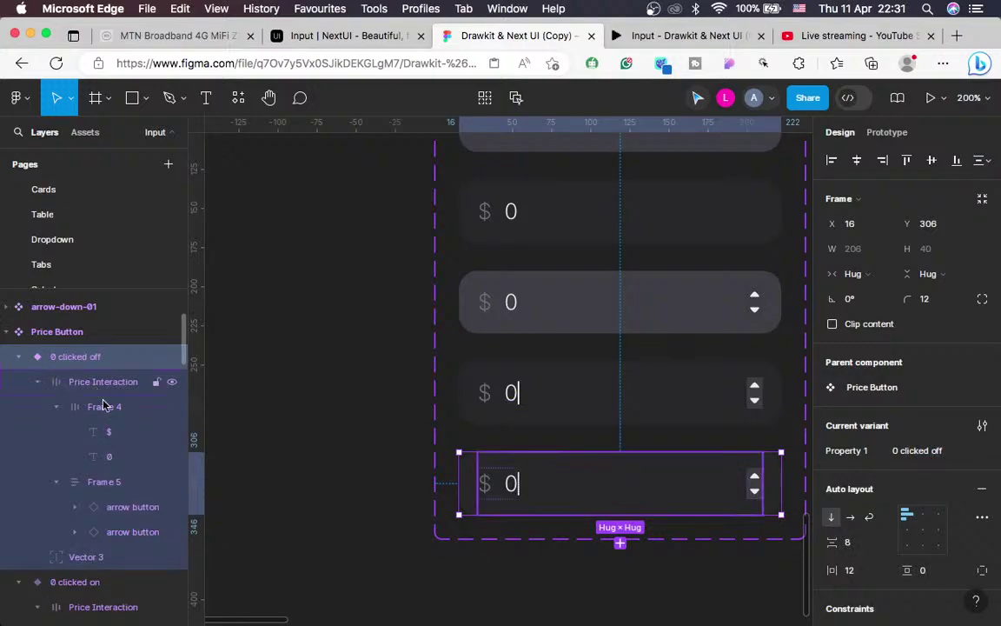
click(86, 560)
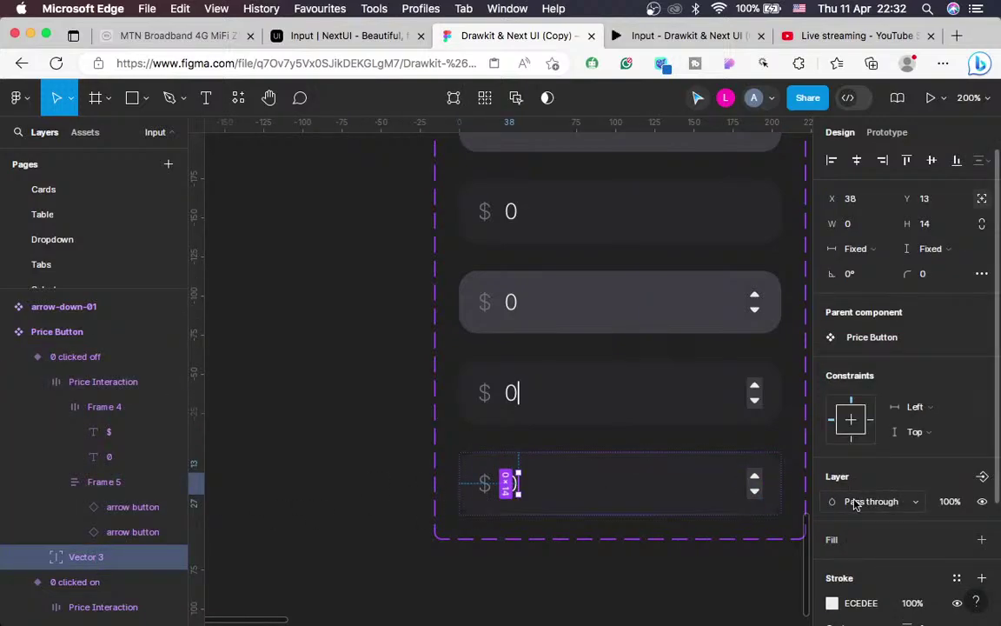
key(super+equal)
scroll(643, 495, down, 2)
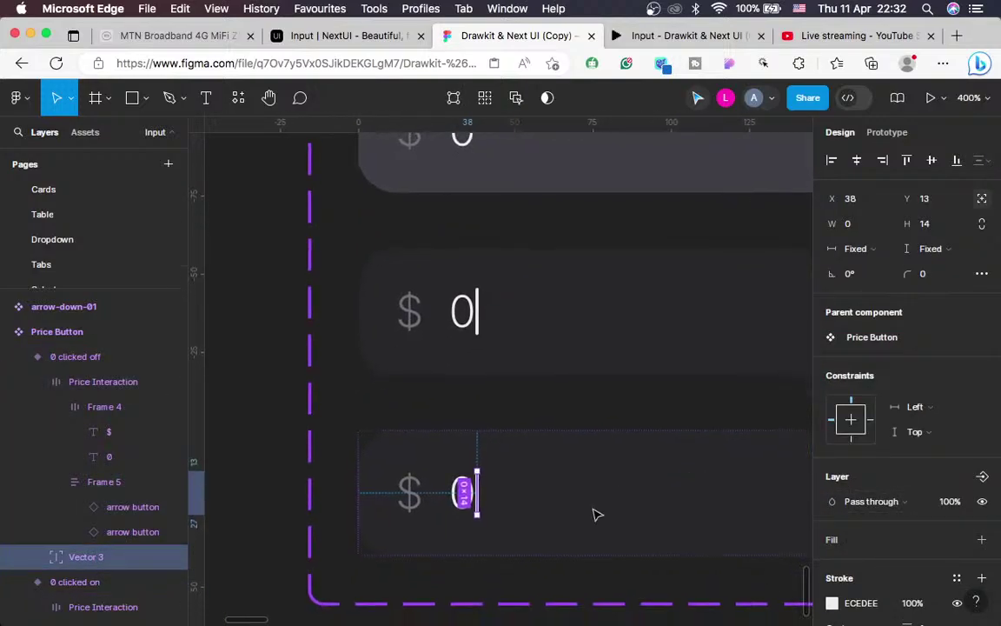
scroll(912, 509, down, 3)
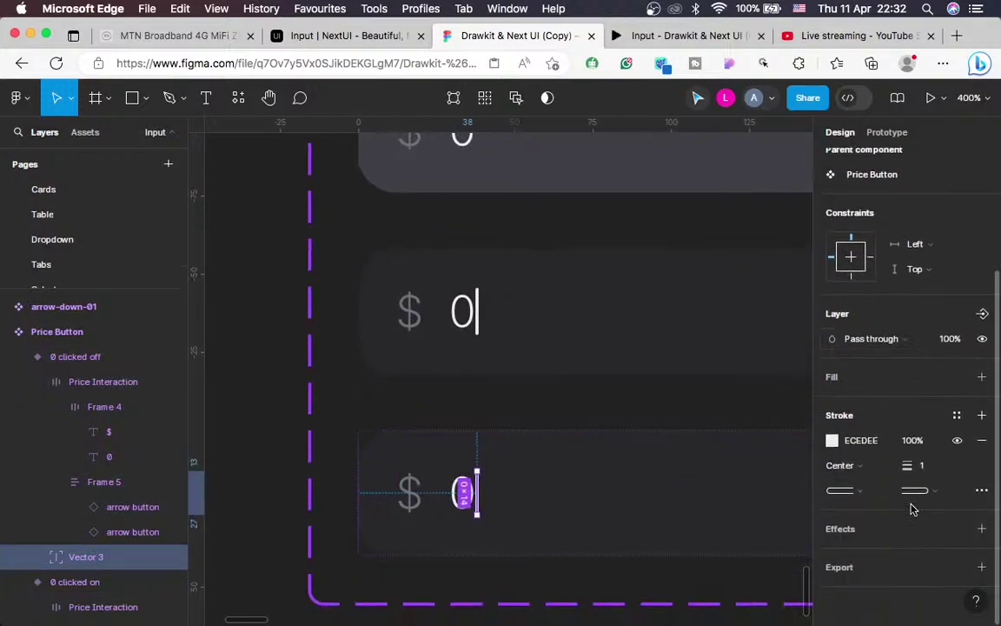
click(832, 440)
click(647, 439)
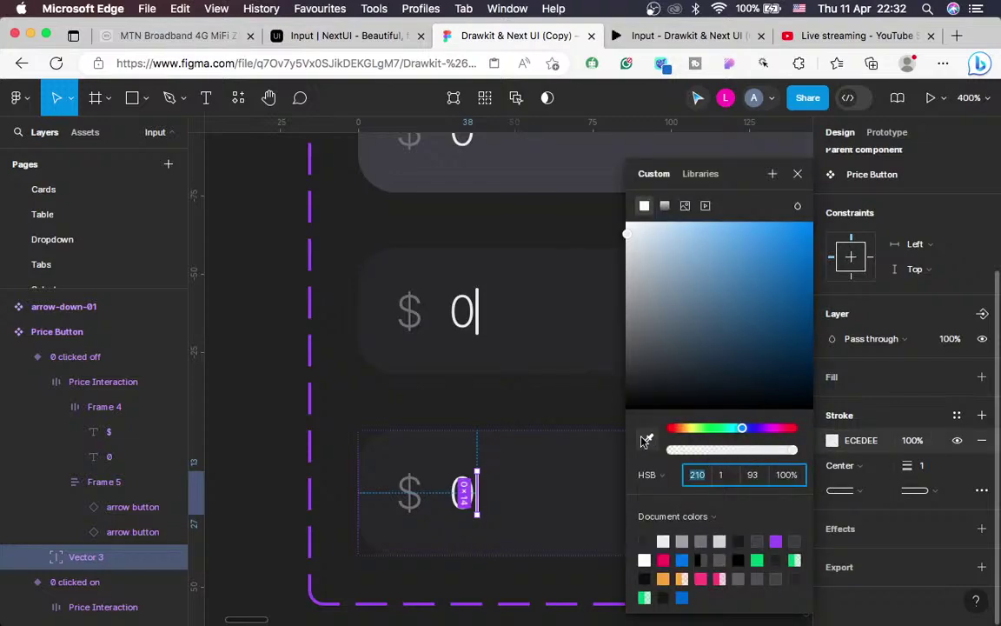
click(564, 489)
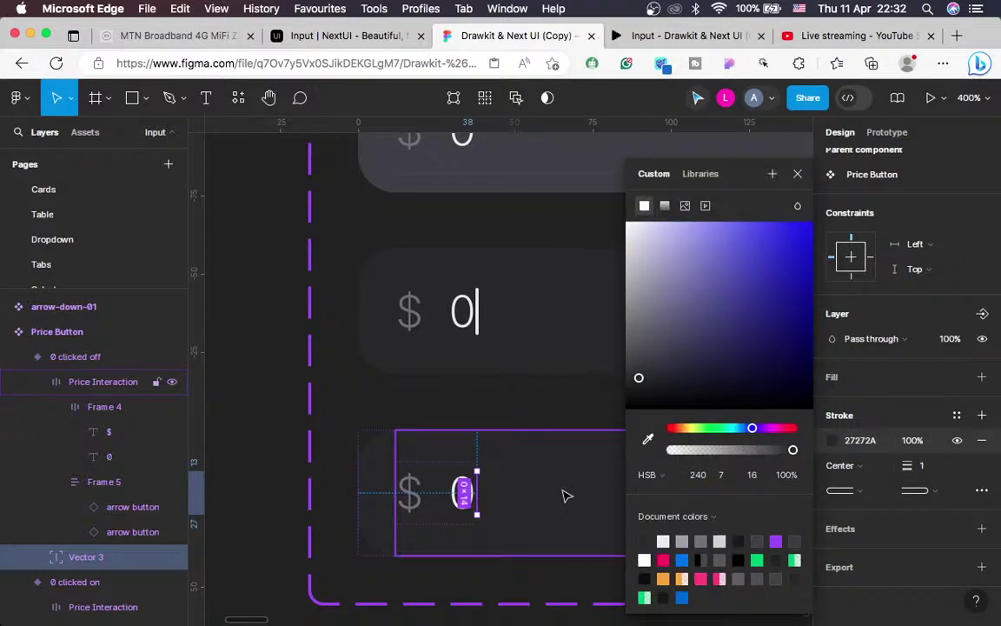
key(Escape)
key(minus)
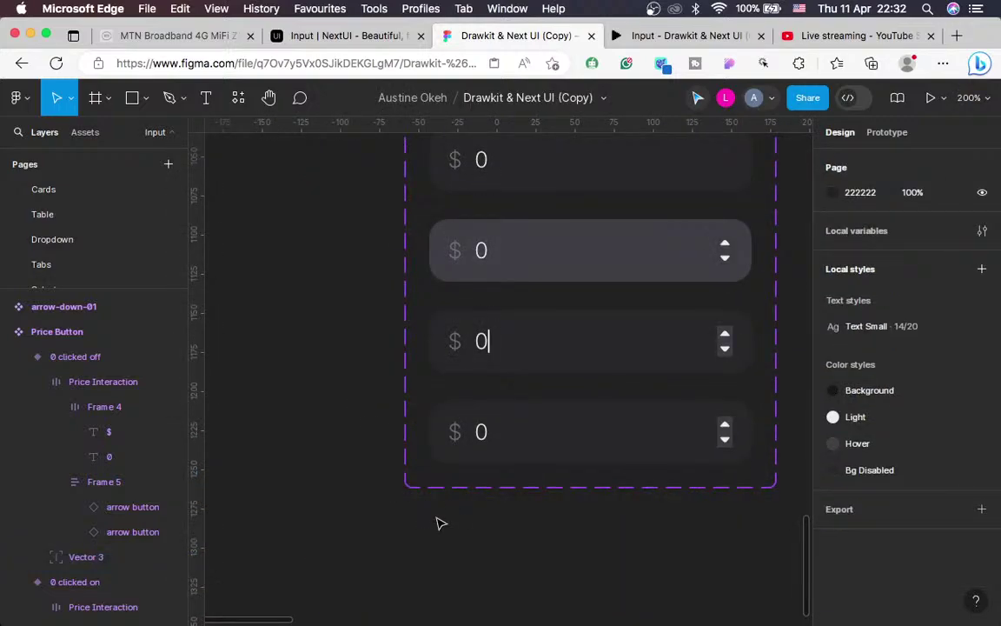
key(minus)
key(plus)
key(plus)
key(minus)
key(minus)
key(plus)
Switch to the NextUI Input page, focus the first Price field to examine its active state, and return to the Figma file
click(281, 36)
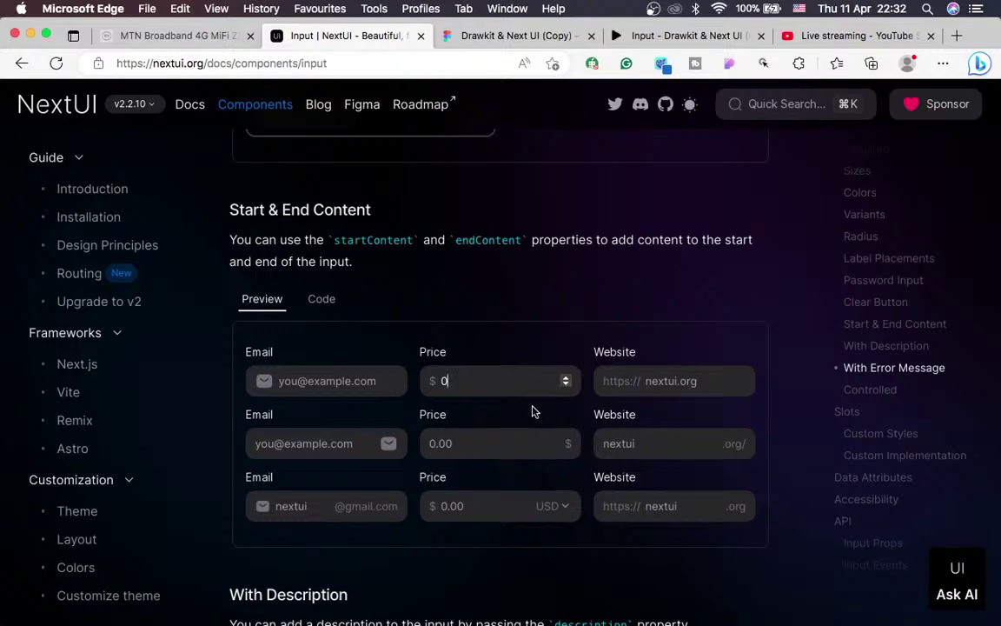
click(498, 390)
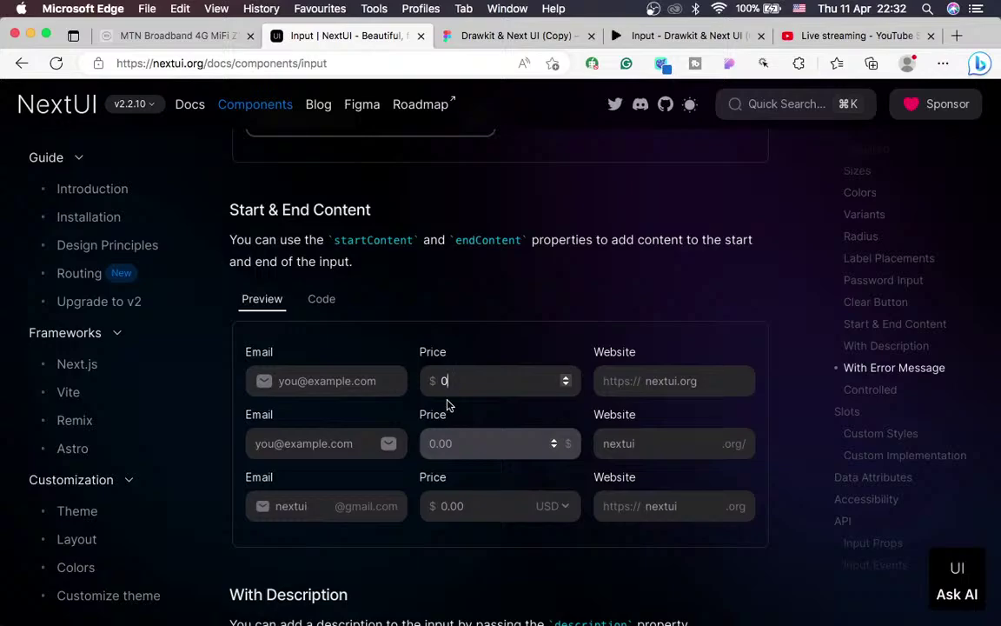
click(500, 36)
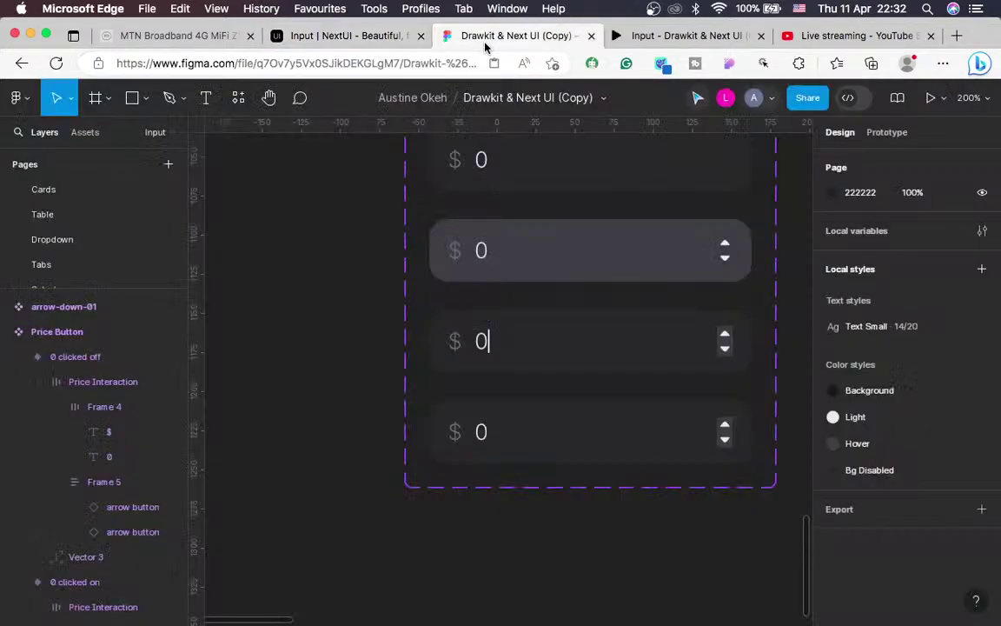
Inspect the Price Button's hover variant, switch to the NextUI Input page and step the second Price field down to -1
scroll(626, 291, up, 3)
scroll(626, 293, up, 5)
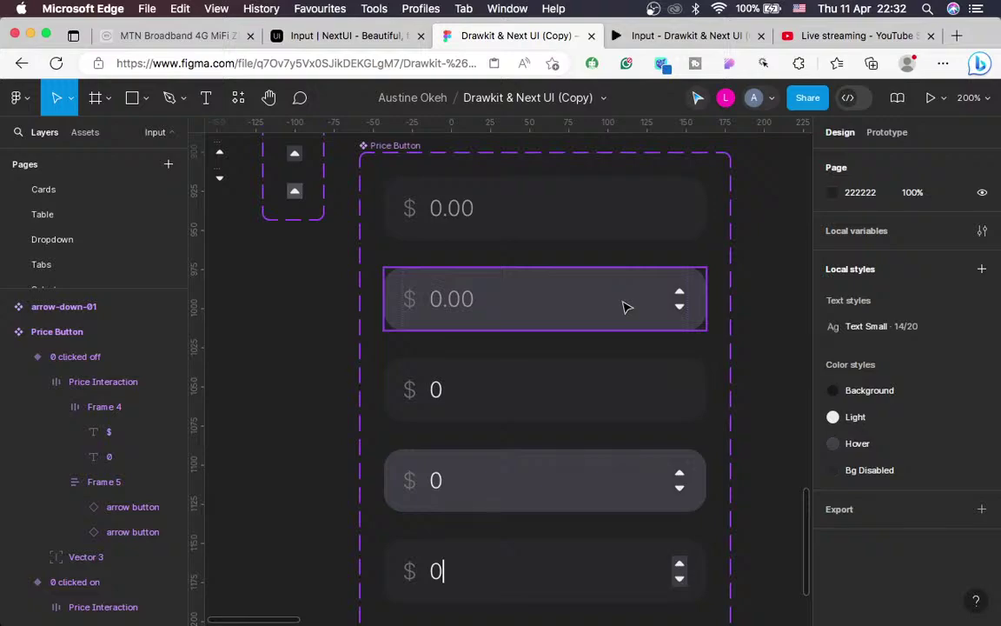
click(656, 305)
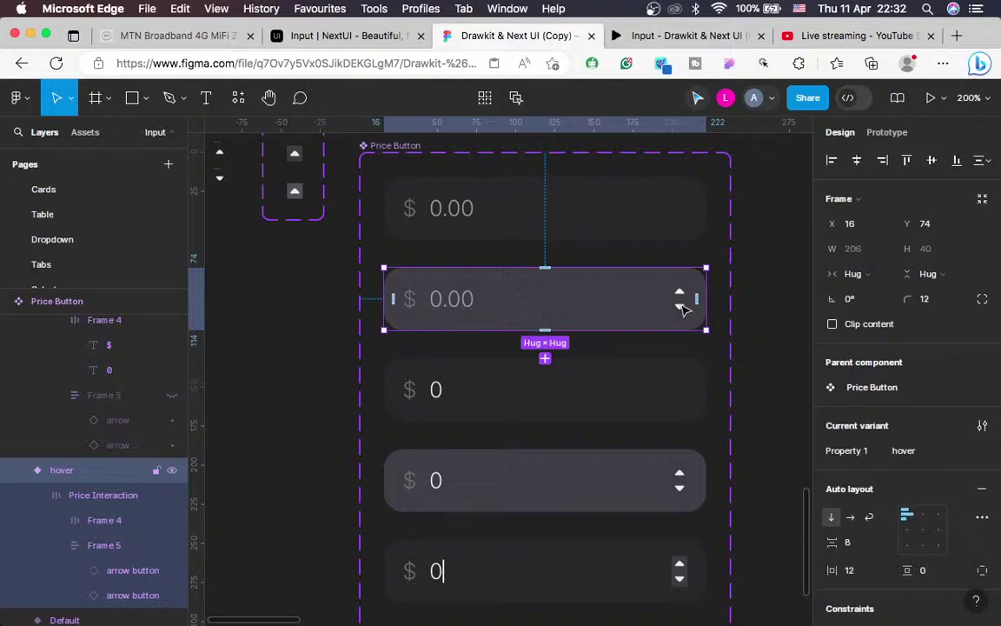
click(331, 38)
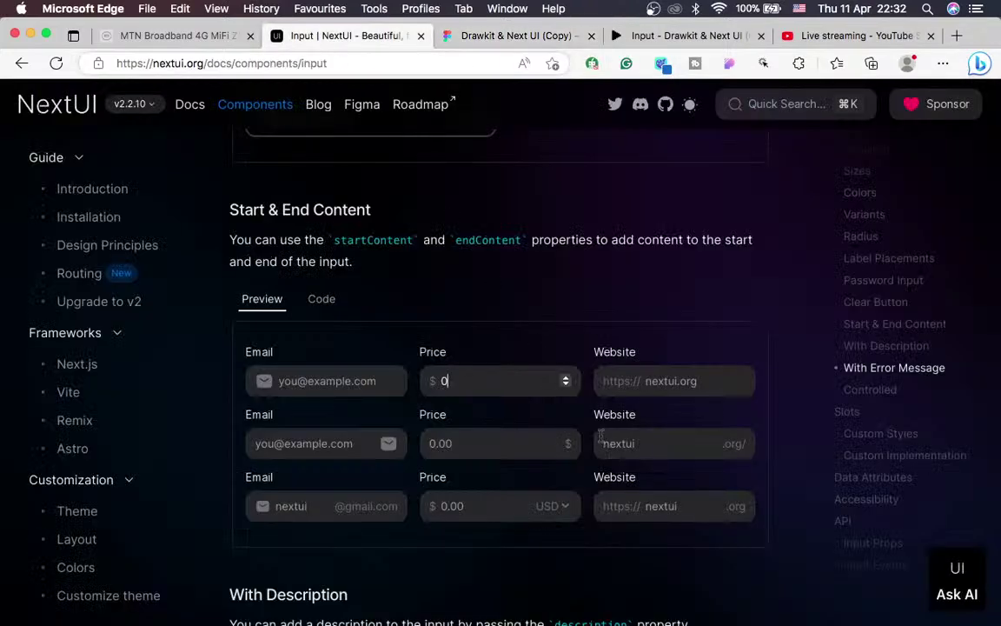
click(554, 446)
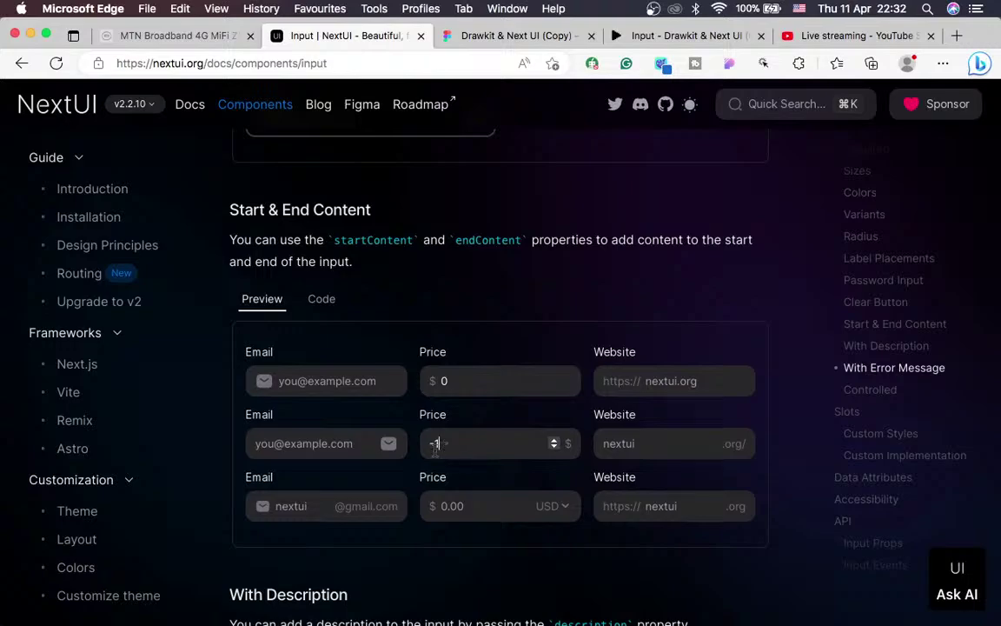
Return to the Figma file, add a Price Button variant based on "0 default", and change its value text to 1
key(ctrl+Tab)
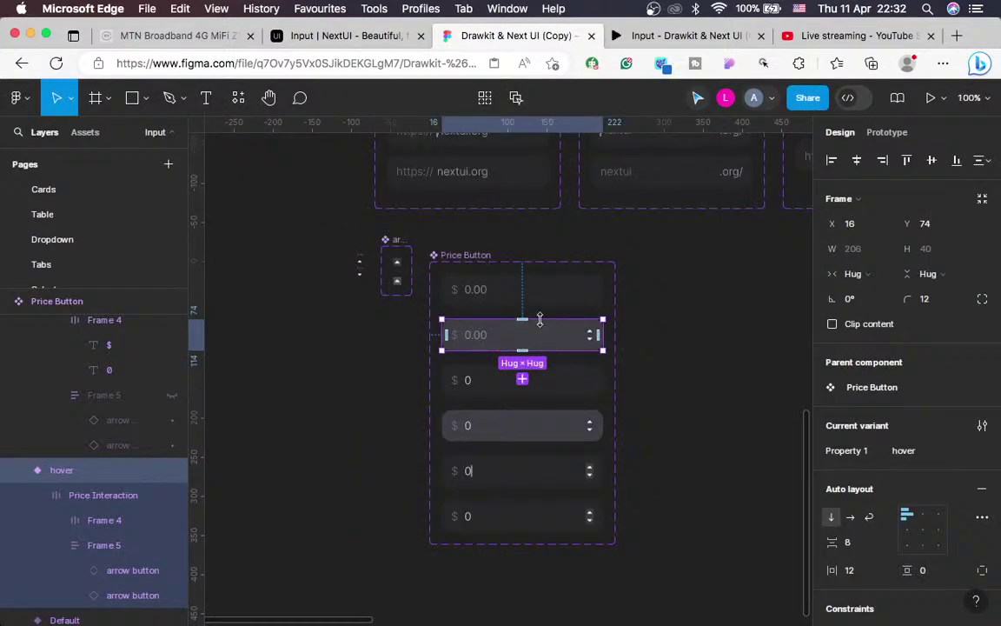
click(468, 260)
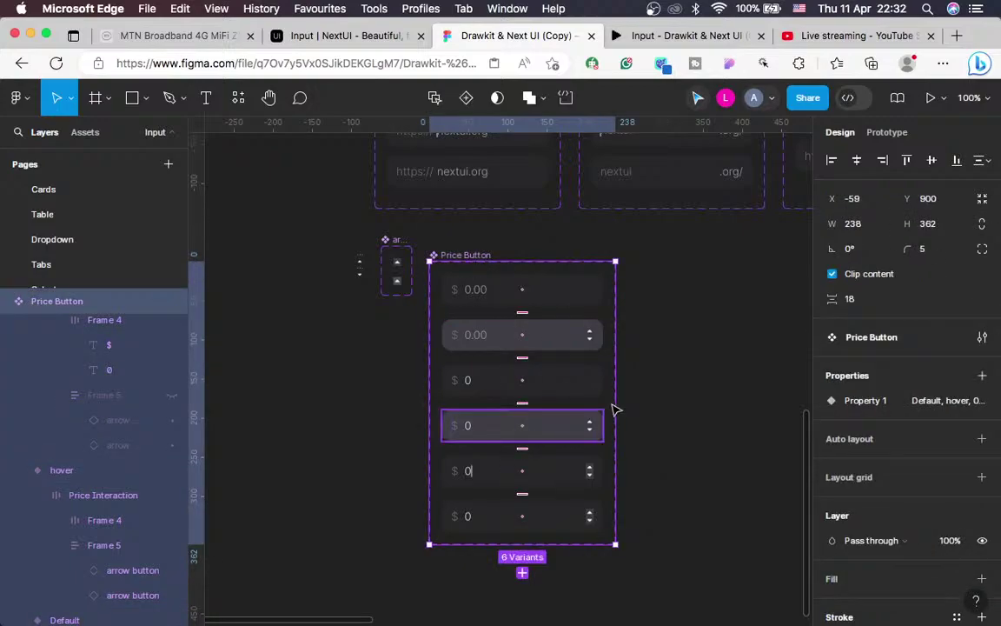
scroll(611, 408, down, 3)
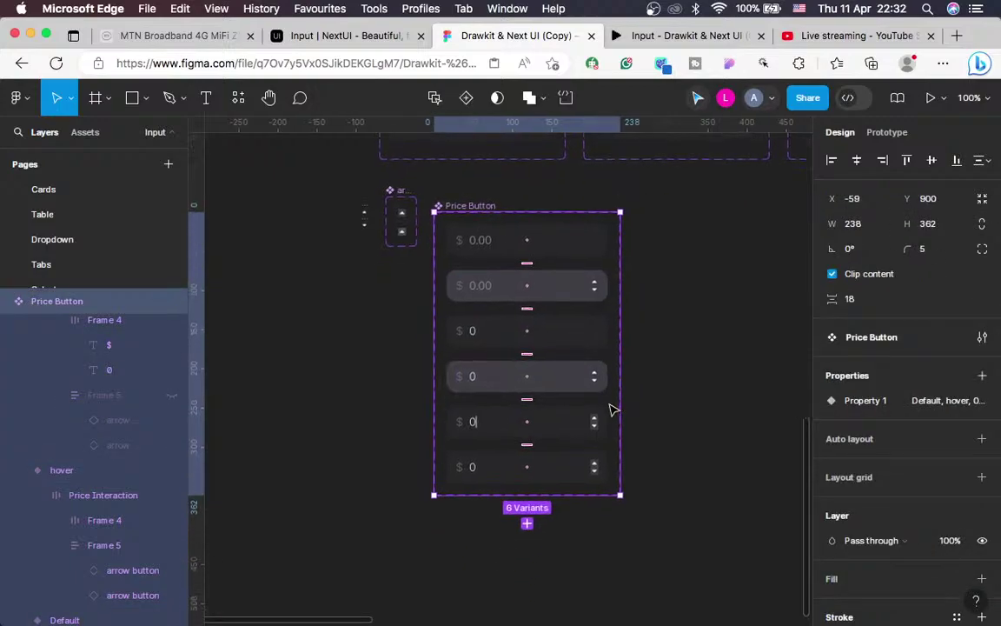
click(553, 339)
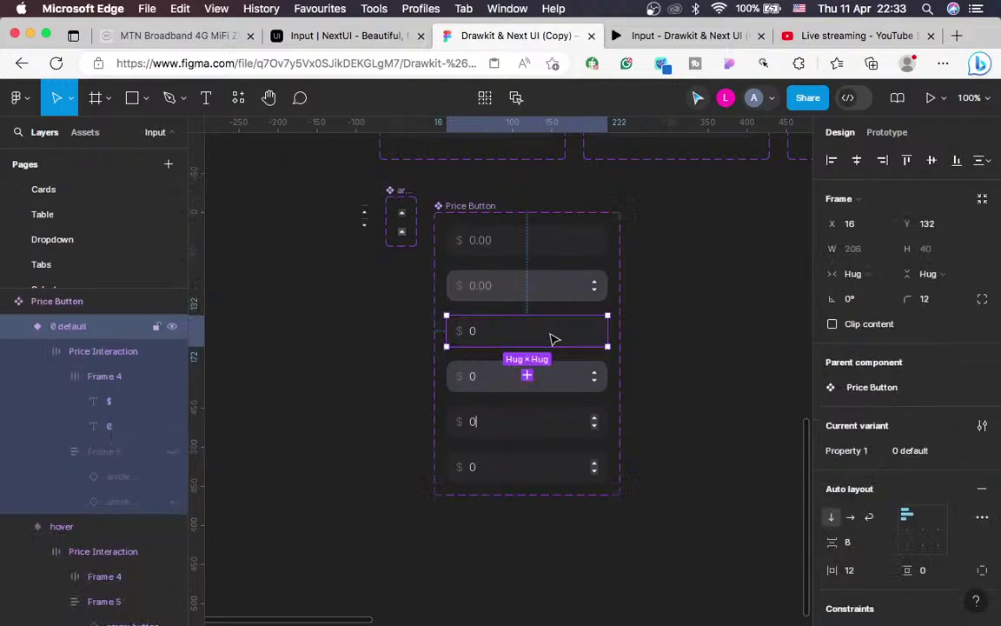
click(527, 375)
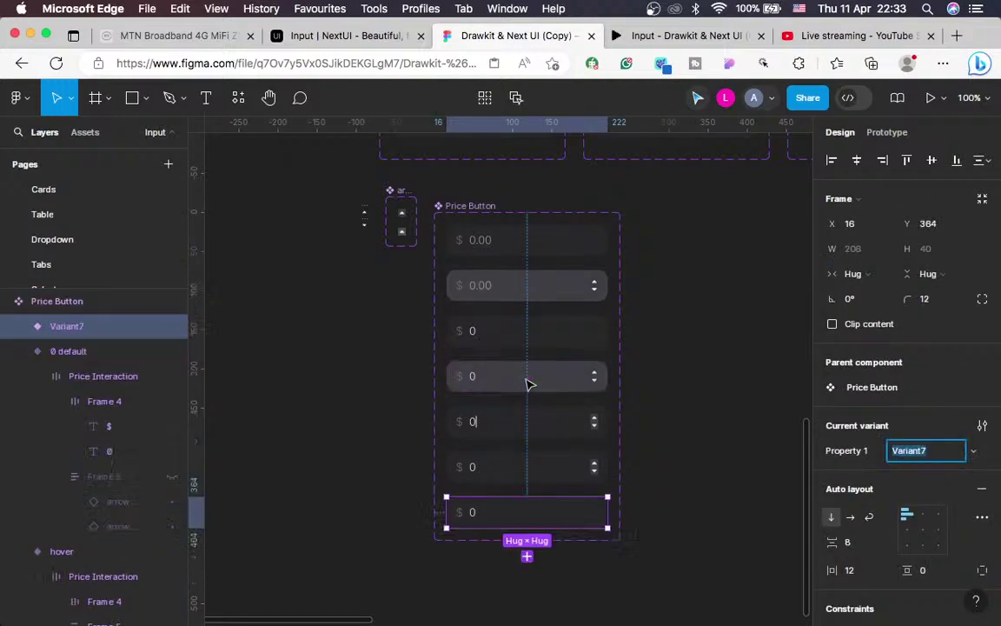
double_click(477, 514)
double_click(473, 513)
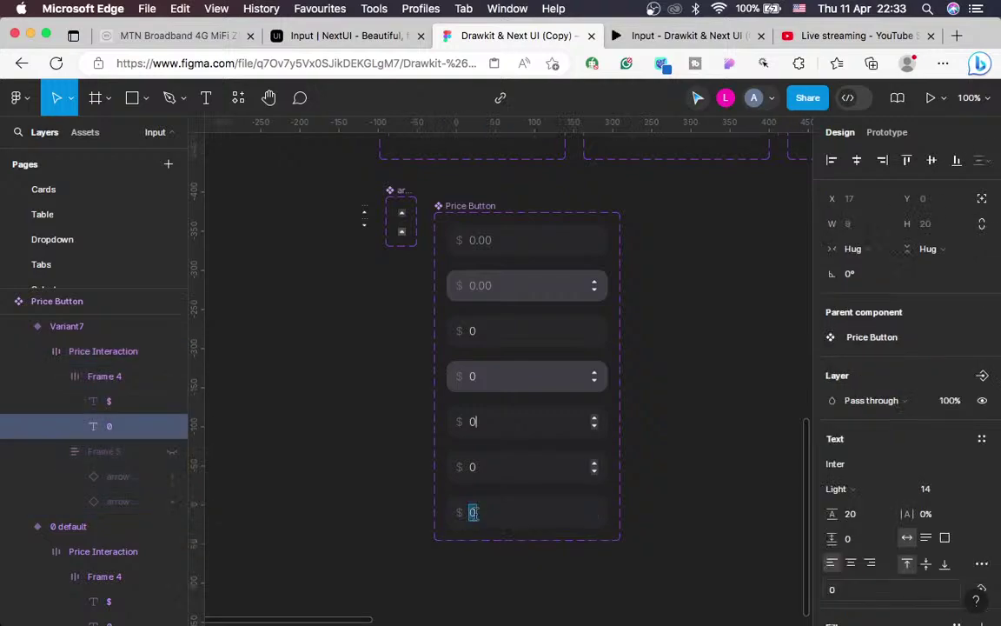
key(Escape)
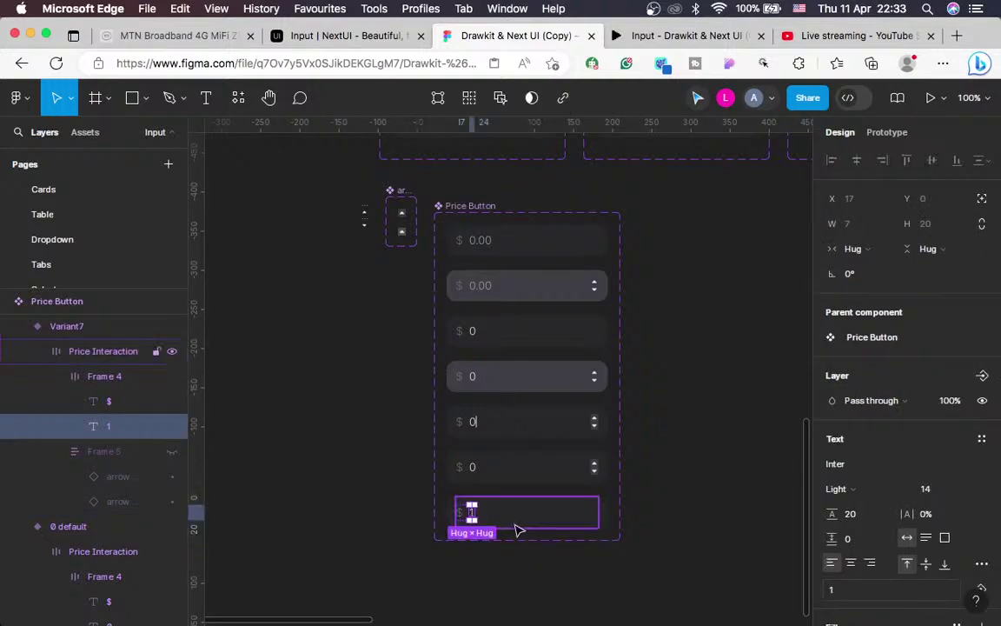
key(Escape)
key(Escape)
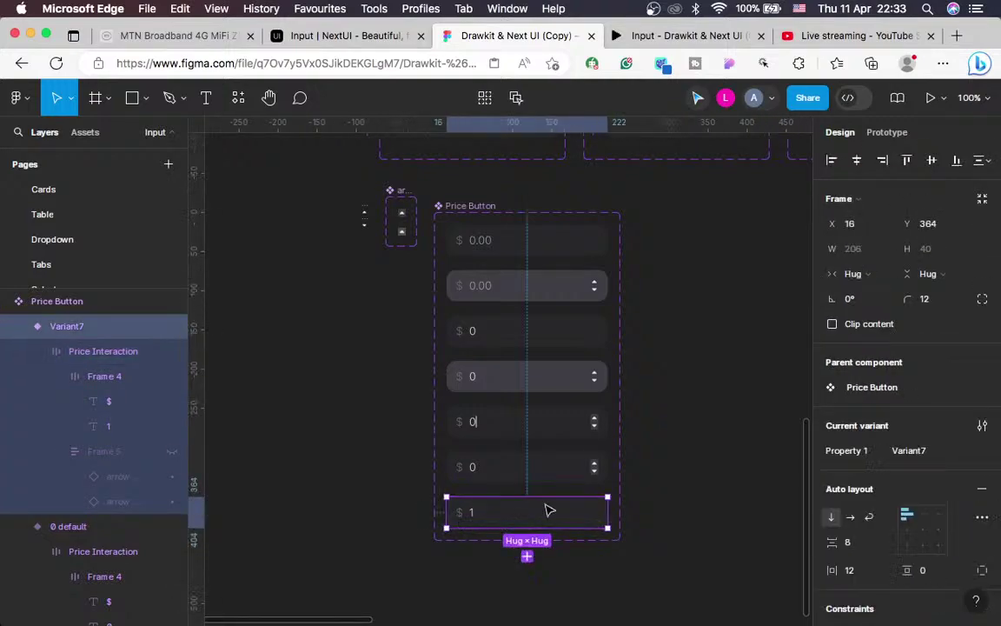
Name the new variant showing the value 1 "1 default"
click(909, 451)
text(1 default)
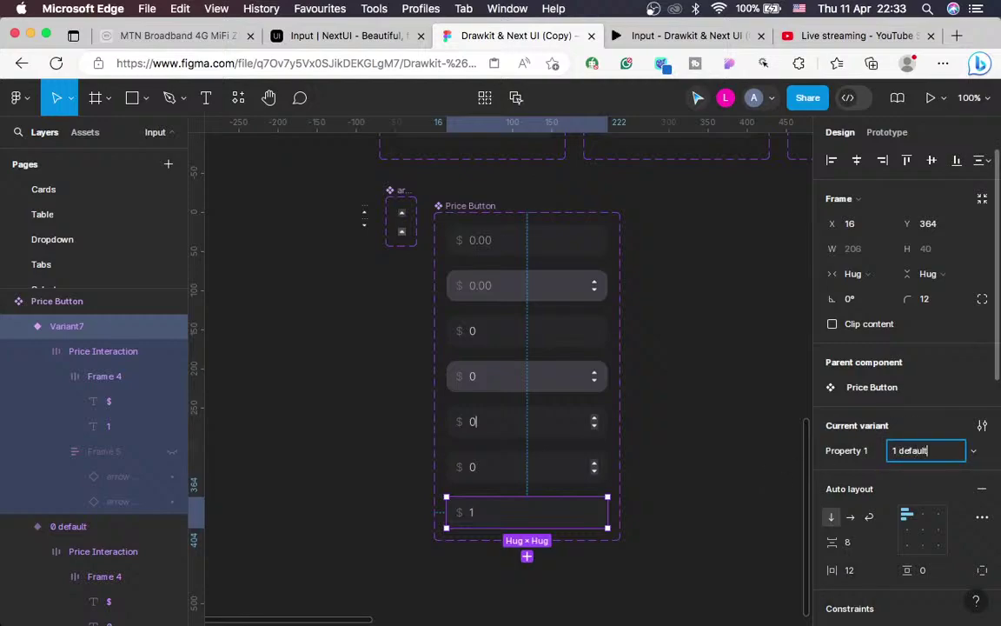
key(Return)
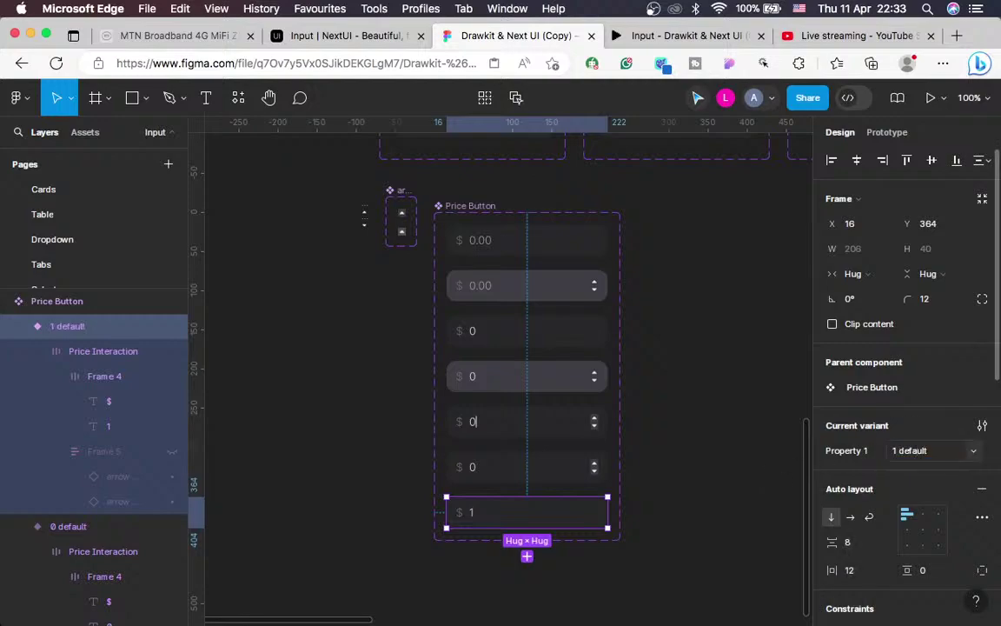
Add a variant below "1 default" and name it "1 hover"
click(558, 335)
click(572, 385)
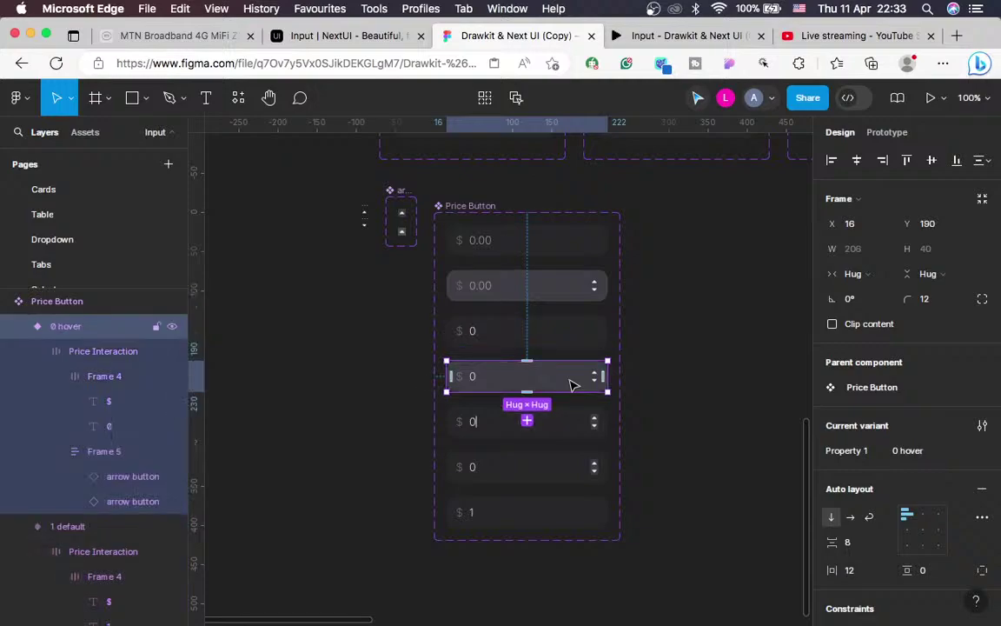
click(528, 525)
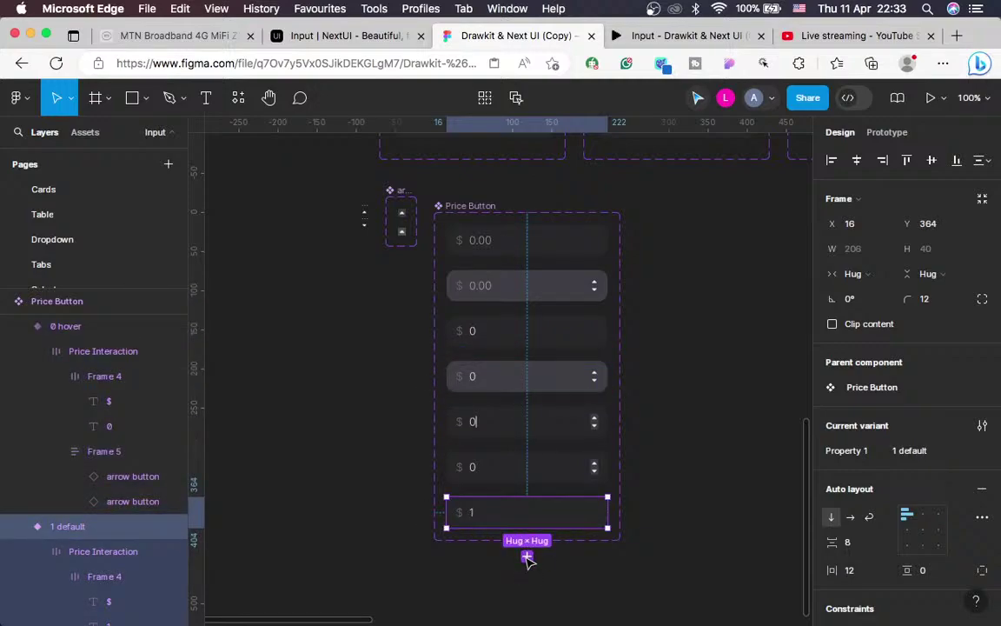
click(527, 558)
text(c)
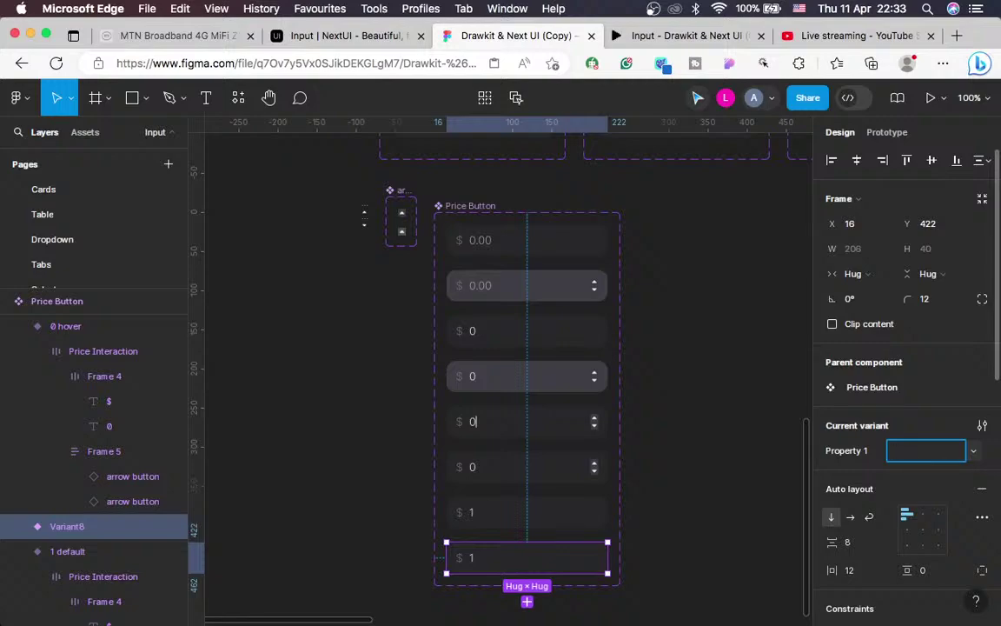
text(1 hover)
key(Return)
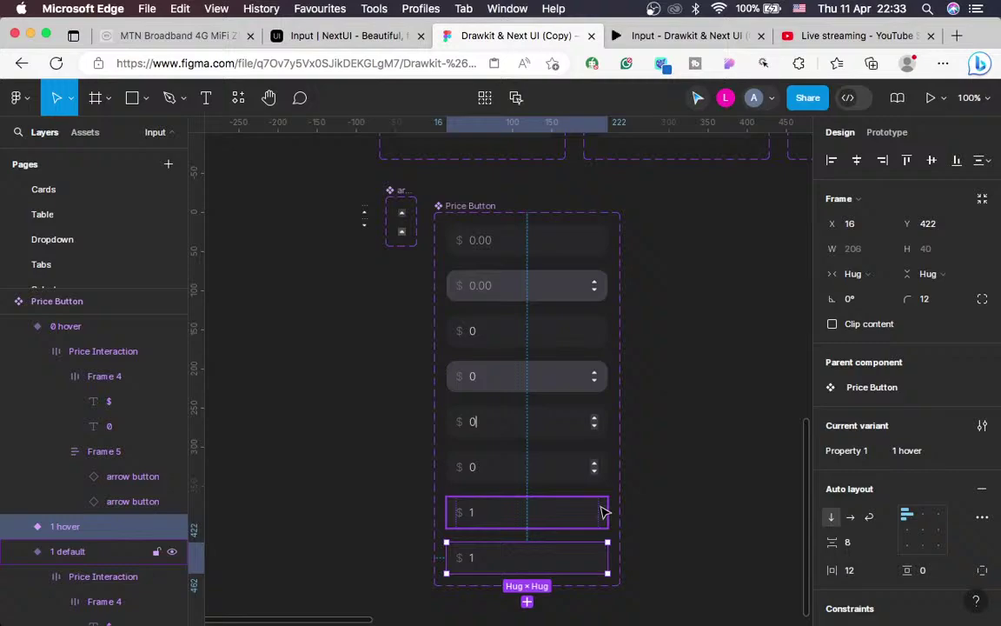
Add another variant below "1 hover", and unhide Frame 5 with the arrow buttons in the "1 hover" variant
scroll(599, 454, down, 3)
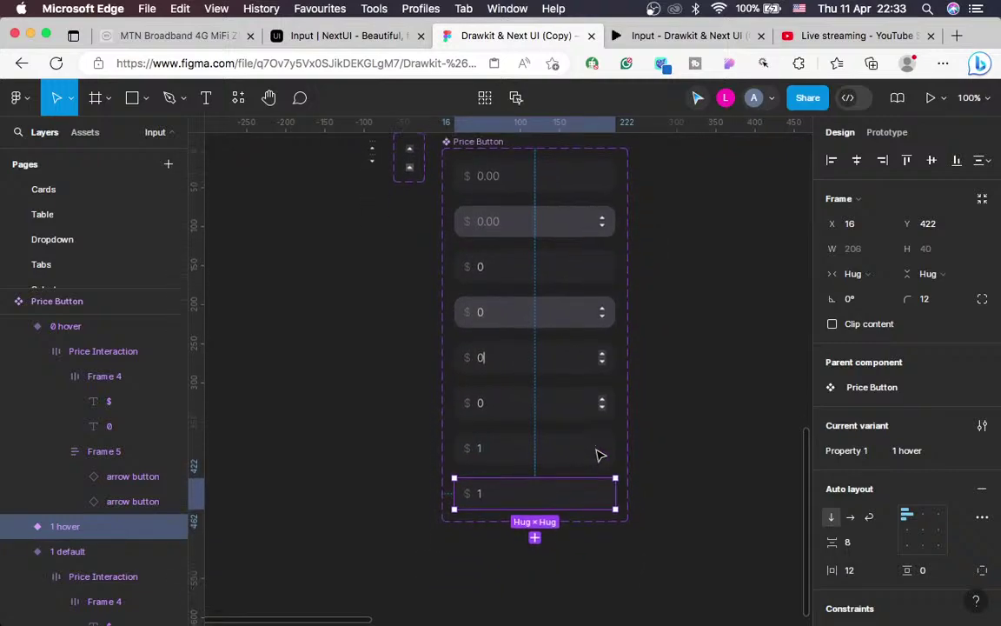
click(535, 538)
click(556, 498)
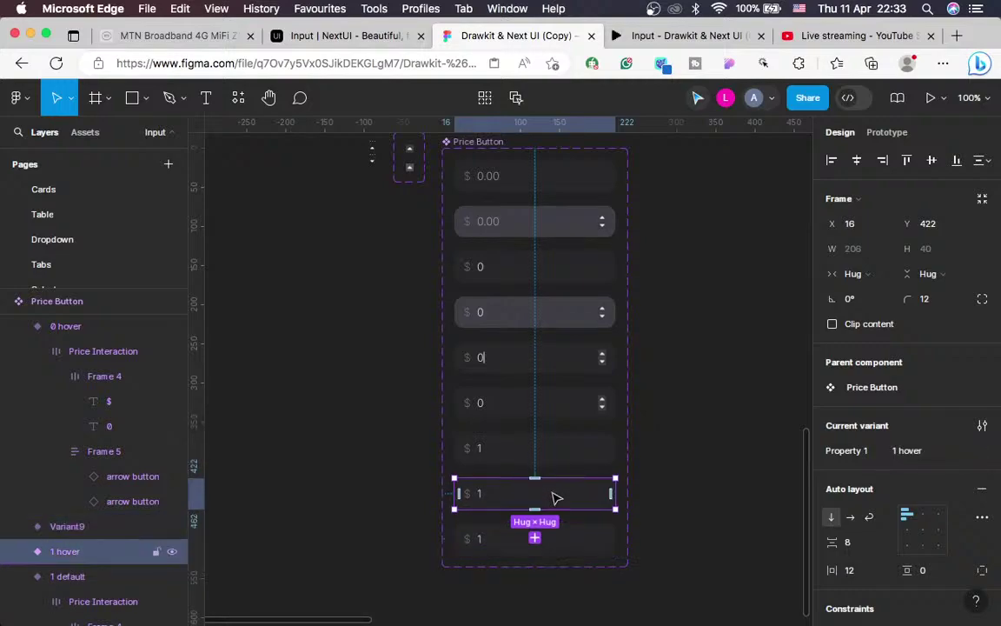
scroll(13, 494, down, 3)
scroll(13, 494, down, 2)
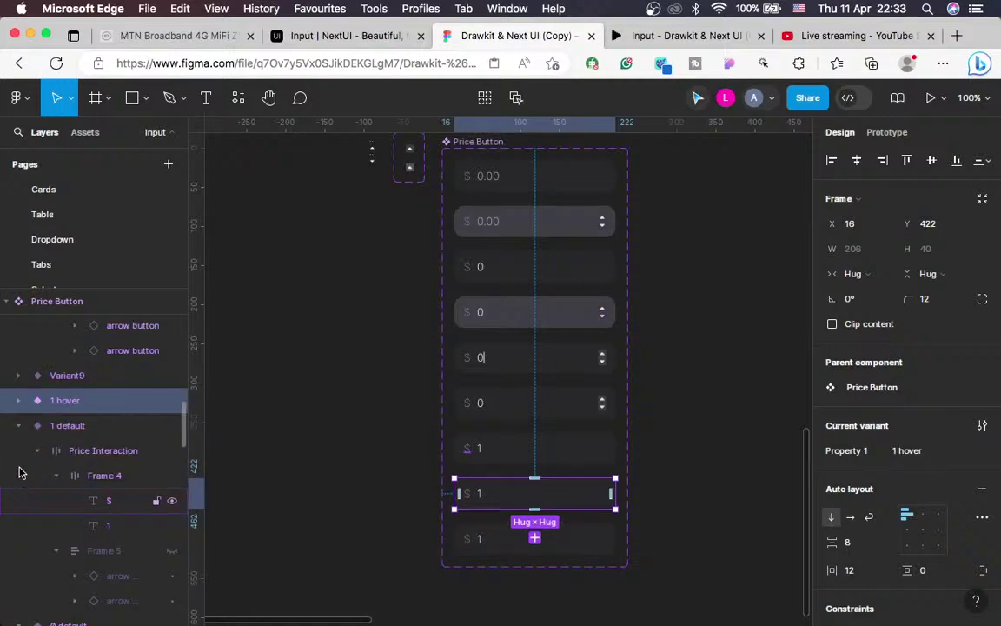
click(17, 402)
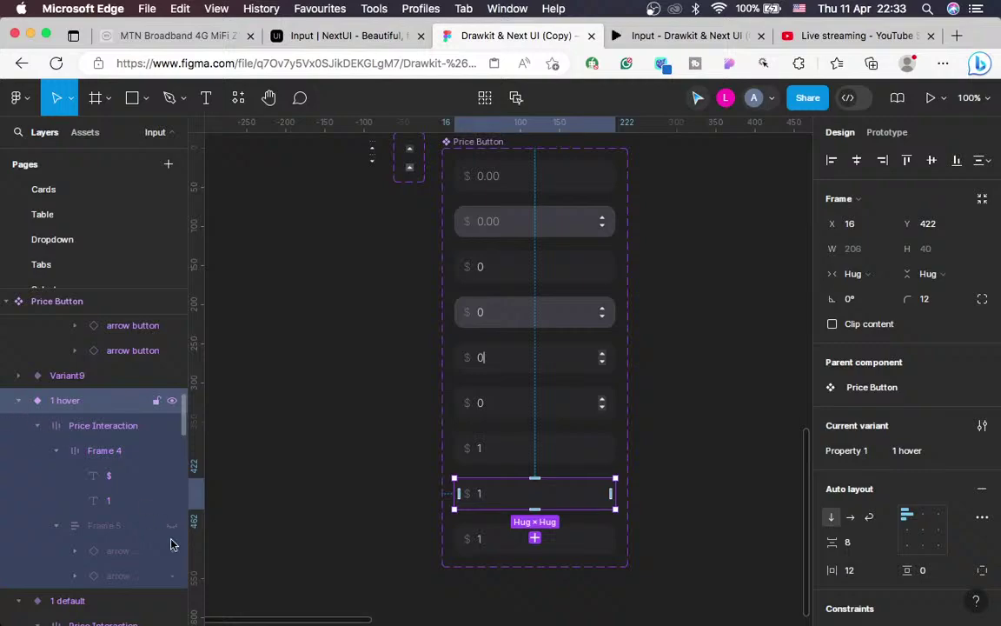
click(170, 528)
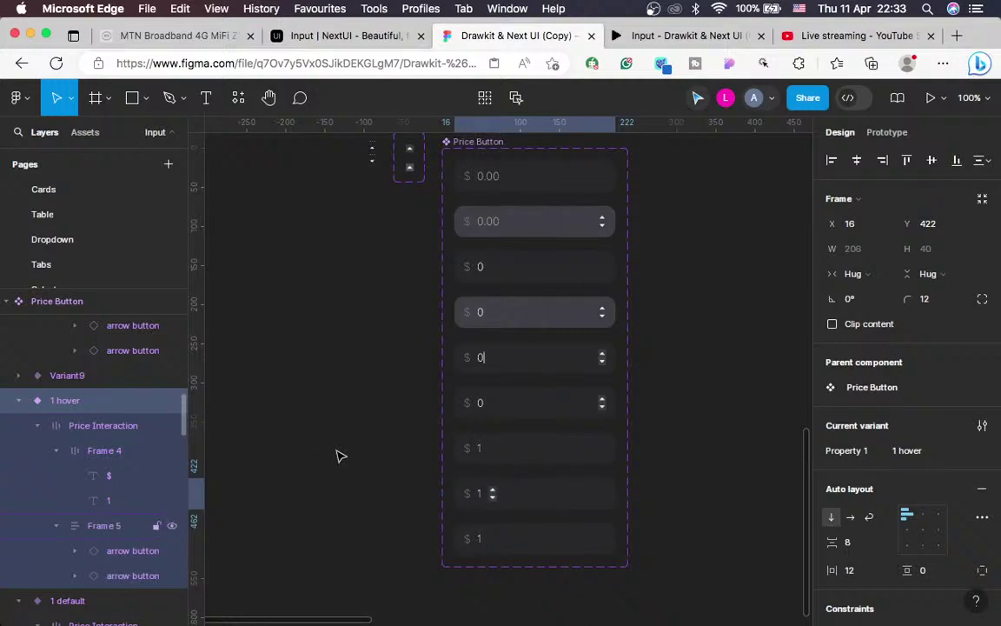
Set the Price Interaction frame's auto layout gap to Auto in the "1 hover" variant, spreading the value and arrow buttons apart
double_click(908, 531)
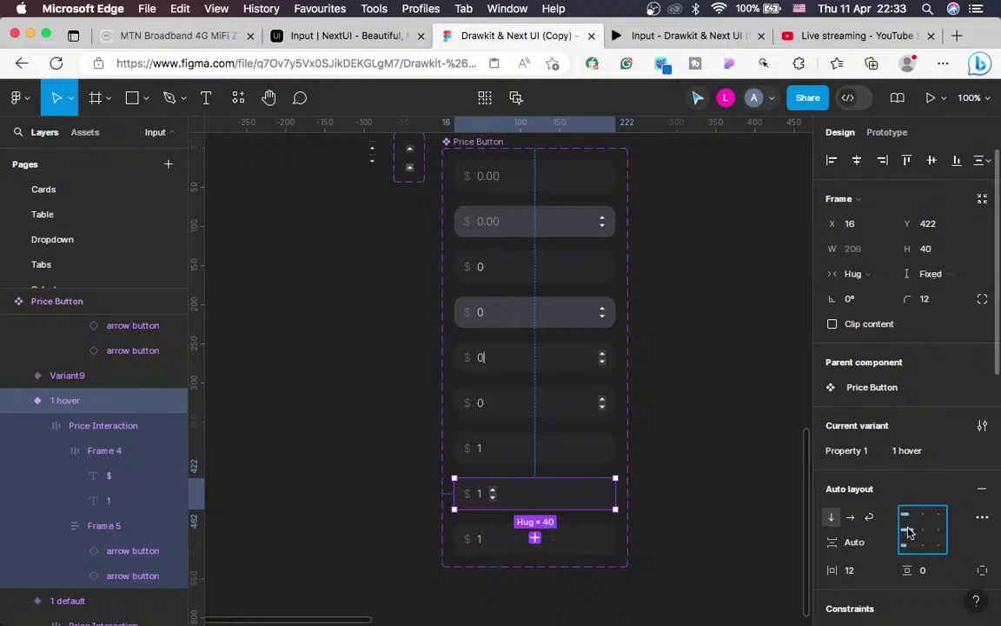
double_click(905, 532)
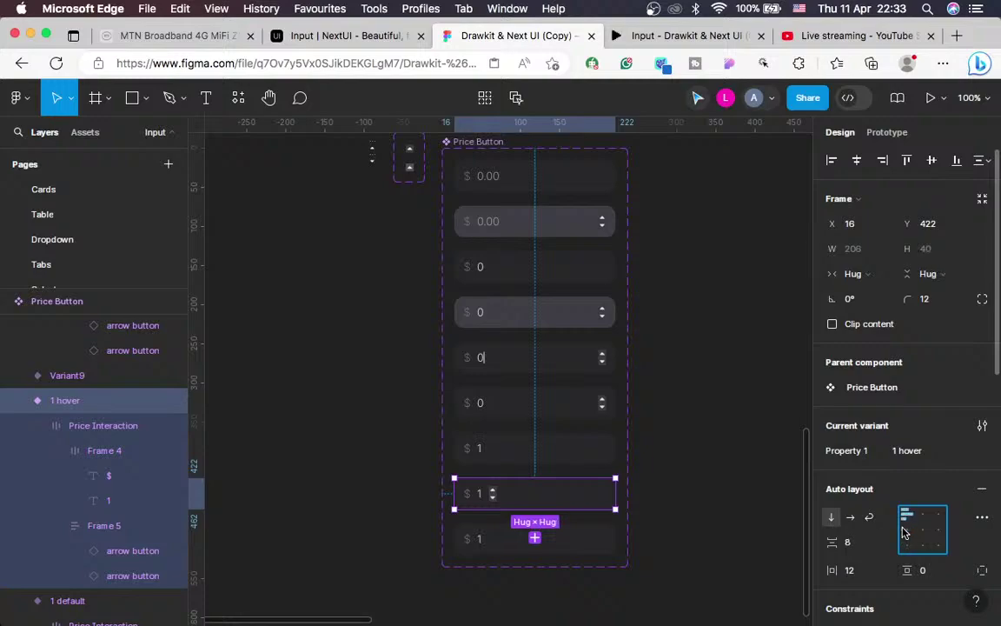
double_click(528, 499)
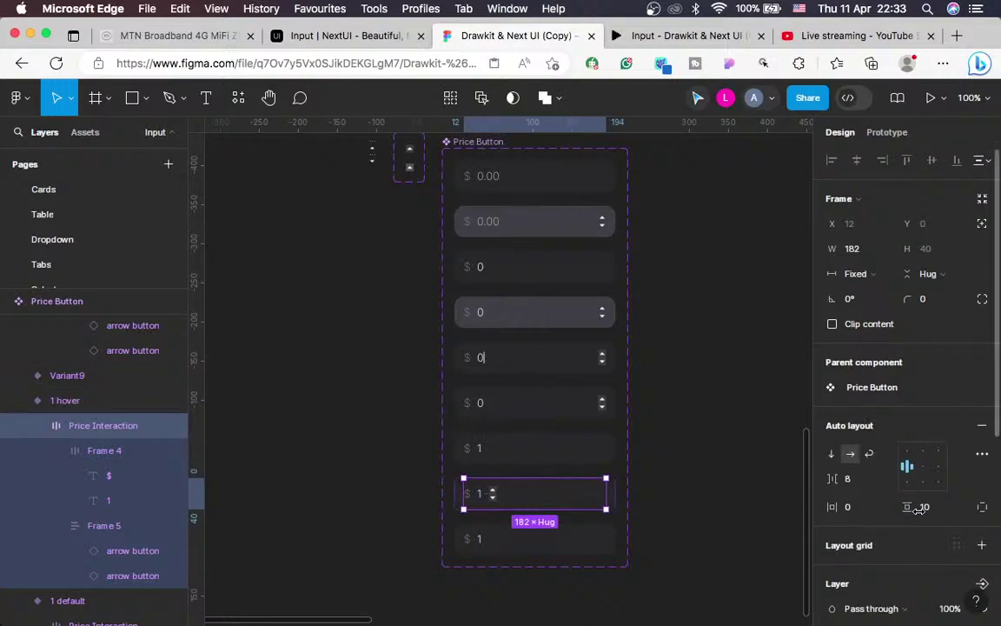
double_click(908, 466)
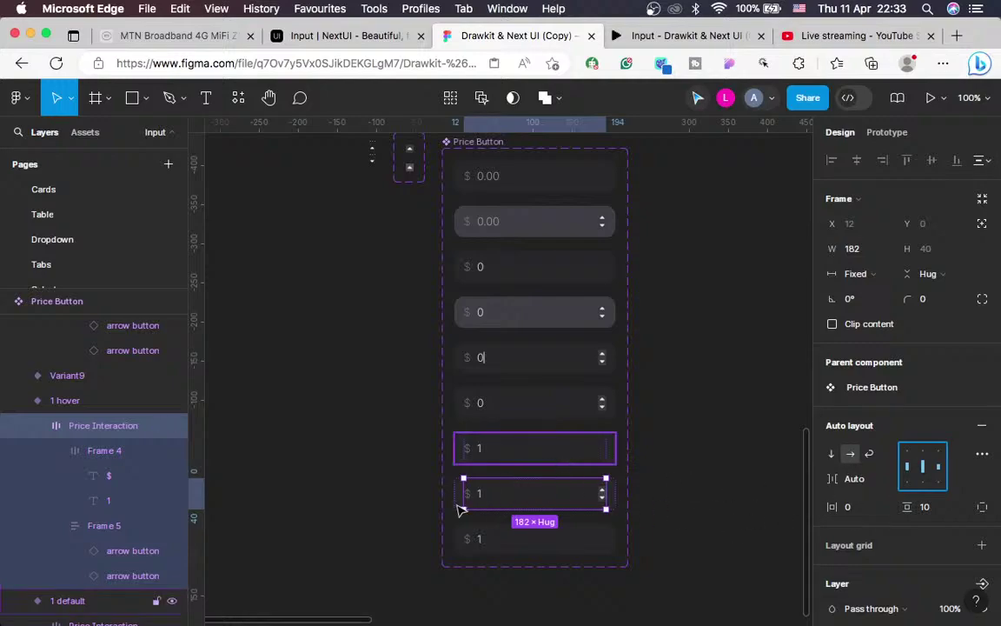
key(Escape)
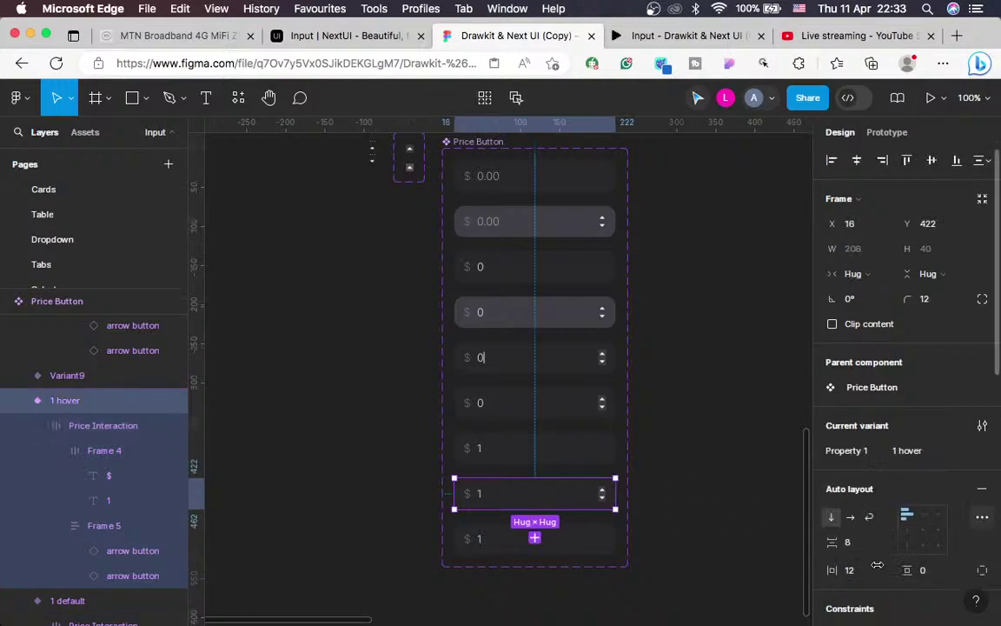
Change the "1 hover" variant's fill to 3F3F46 by sampling the background of the "0 hover" variant
scroll(860, 487, down, 5)
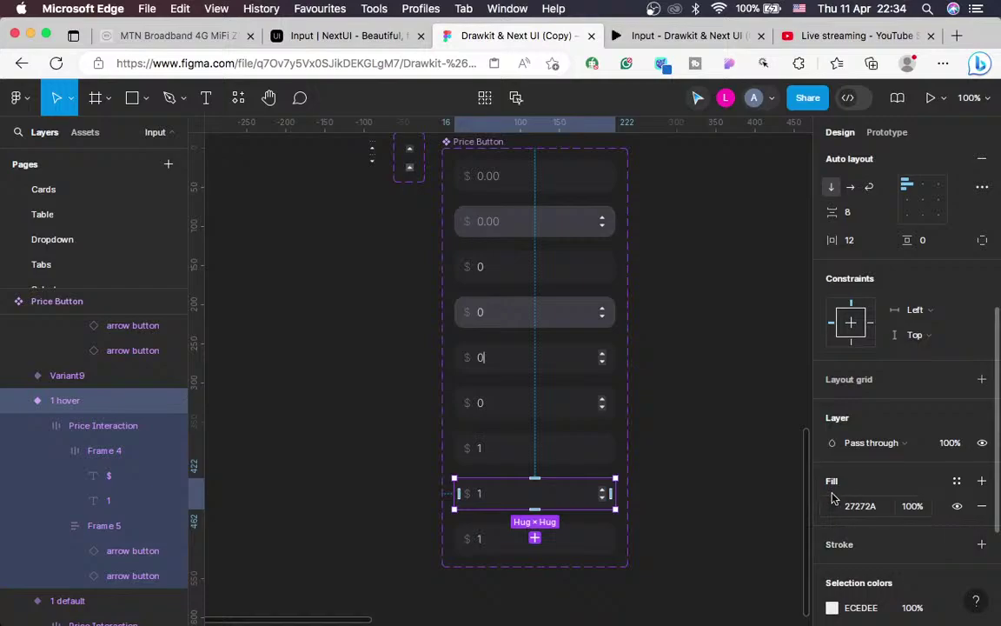
click(832, 505)
click(647, 440)
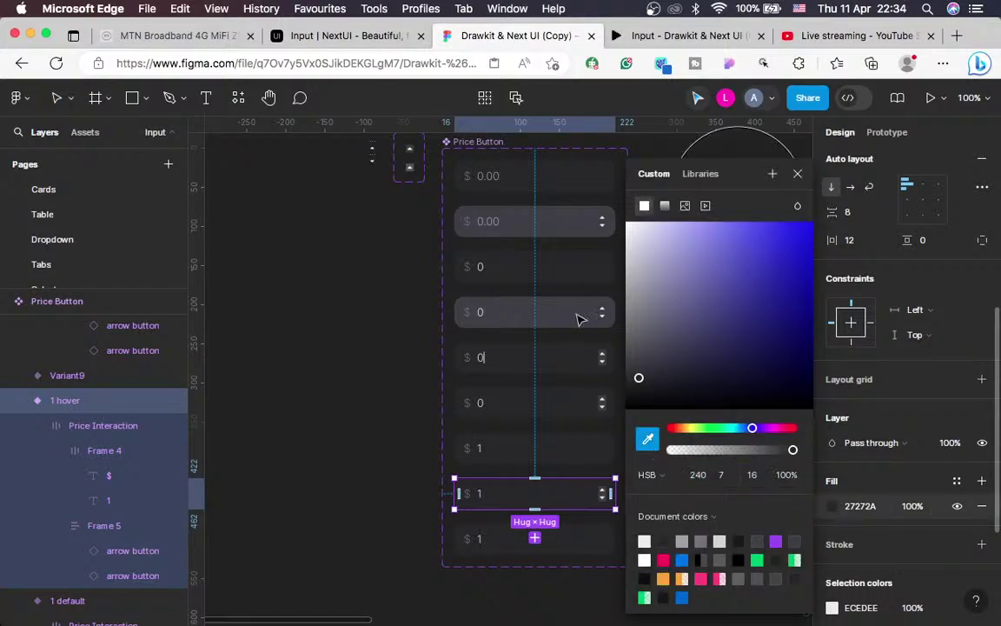
key(ctrl+Left)
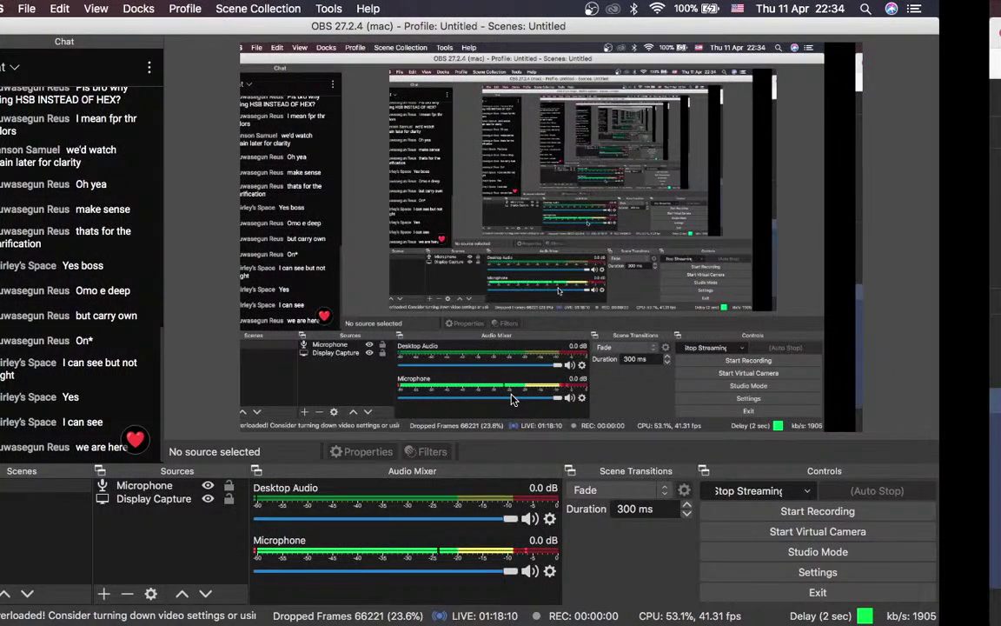
key(ctrl+Right)
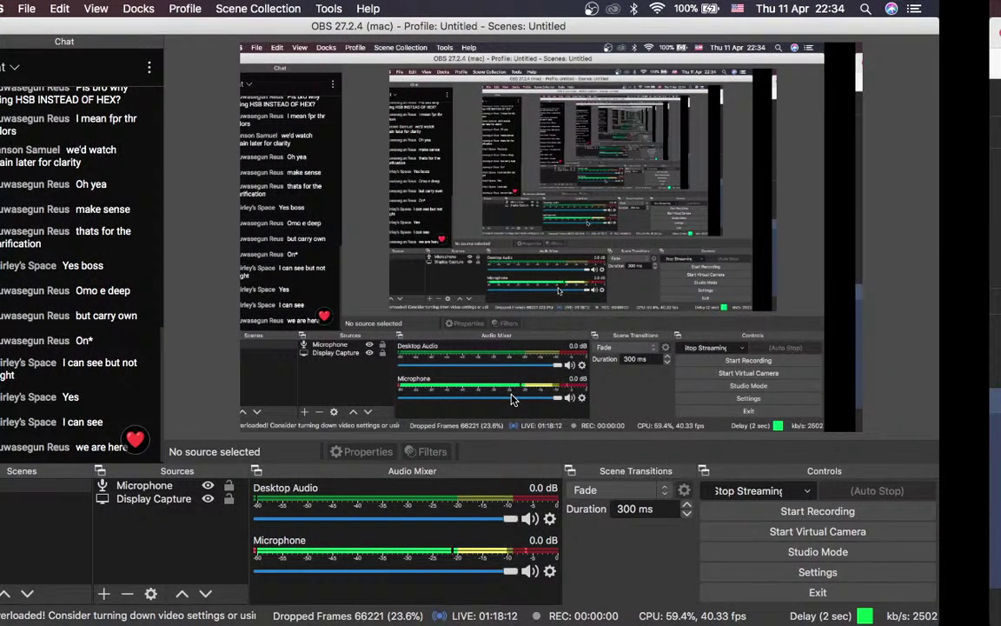
key(ctrl+Right)
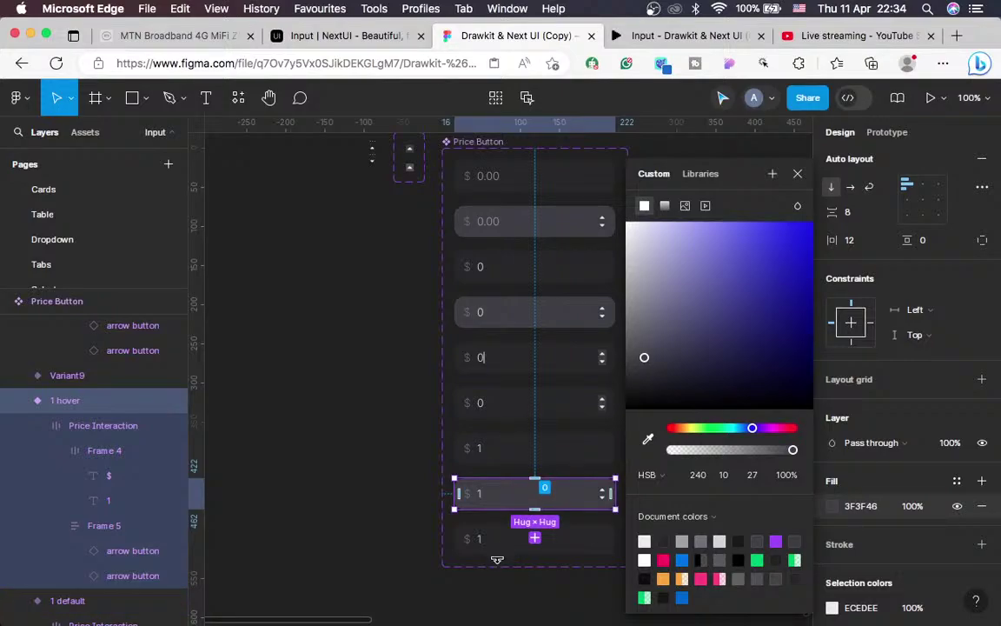
Name the last variant below "1 hover" "1 clicked on"
click(501, 549)
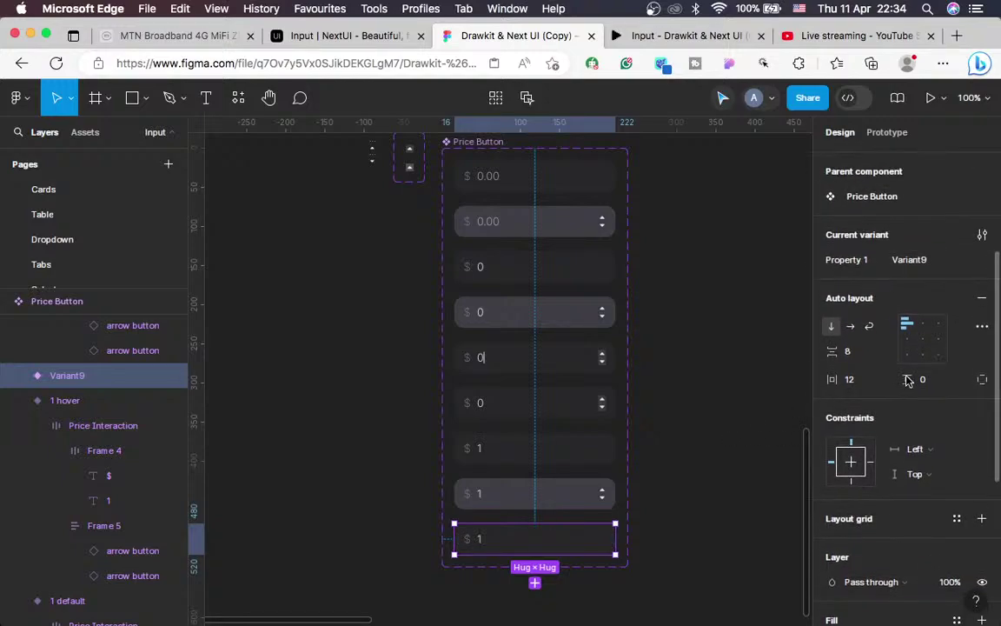
click(922, 267)
text(1 x)
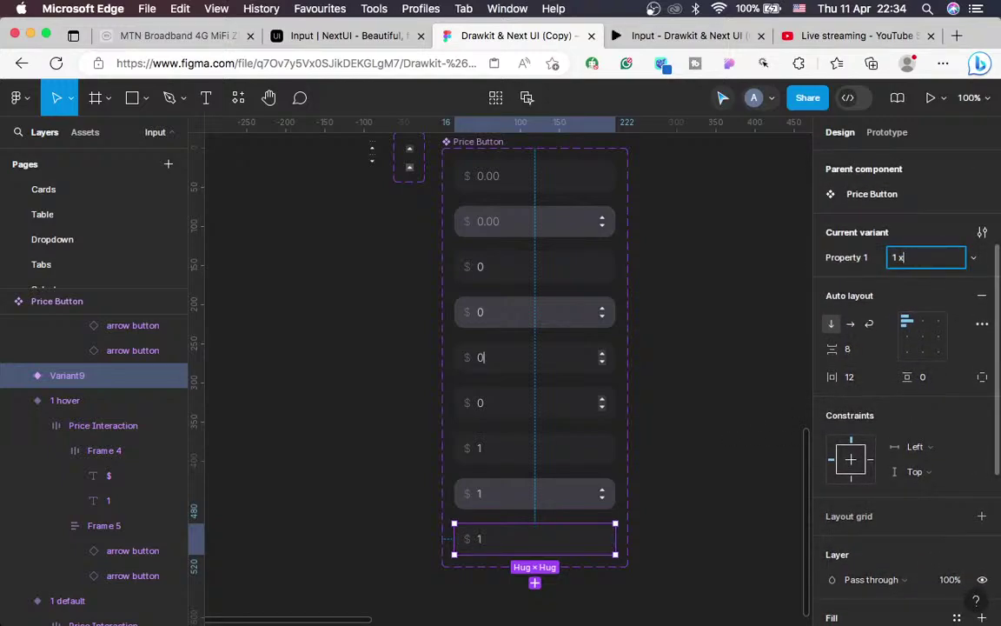
text(licke don)
key(Return)
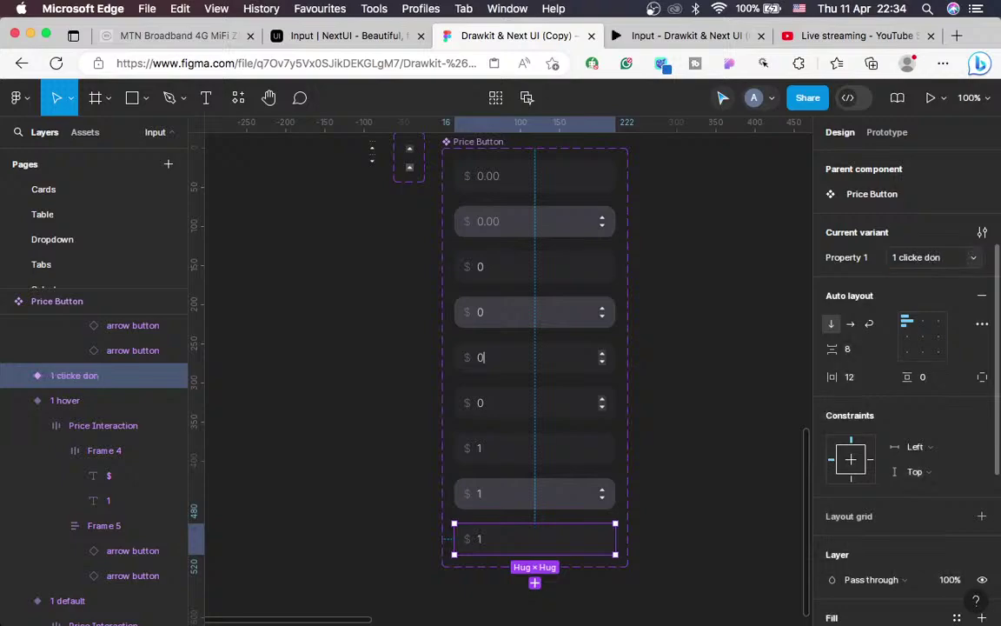
click(944, 260)
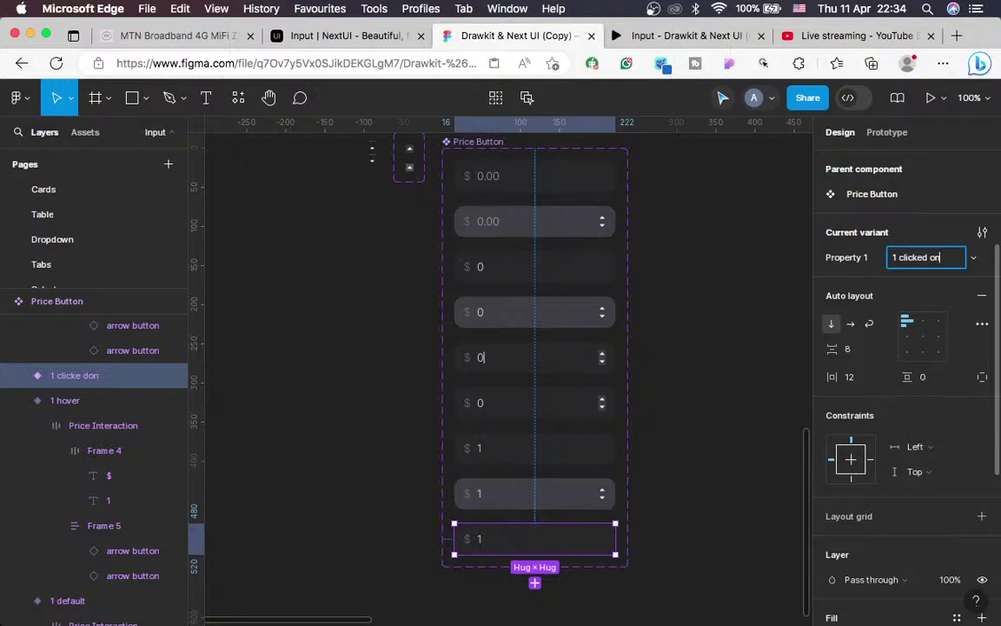
key(Return)
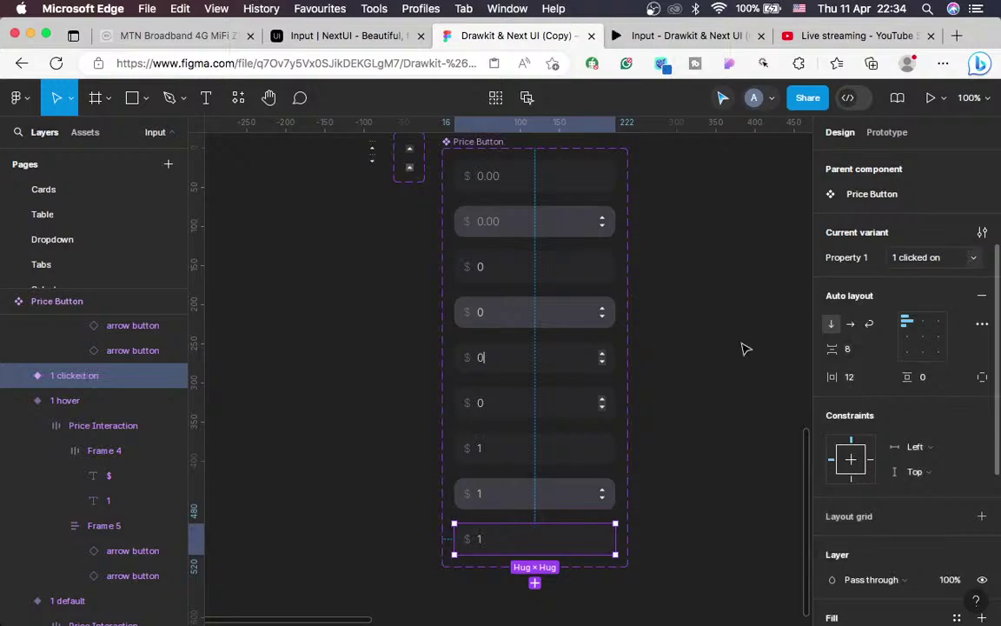
Unhide Frame 5 with the arrow buttons in the "1 clicked on" variant and set its Price Interaction frame's auto layout gap to Auto
click(17, 376)
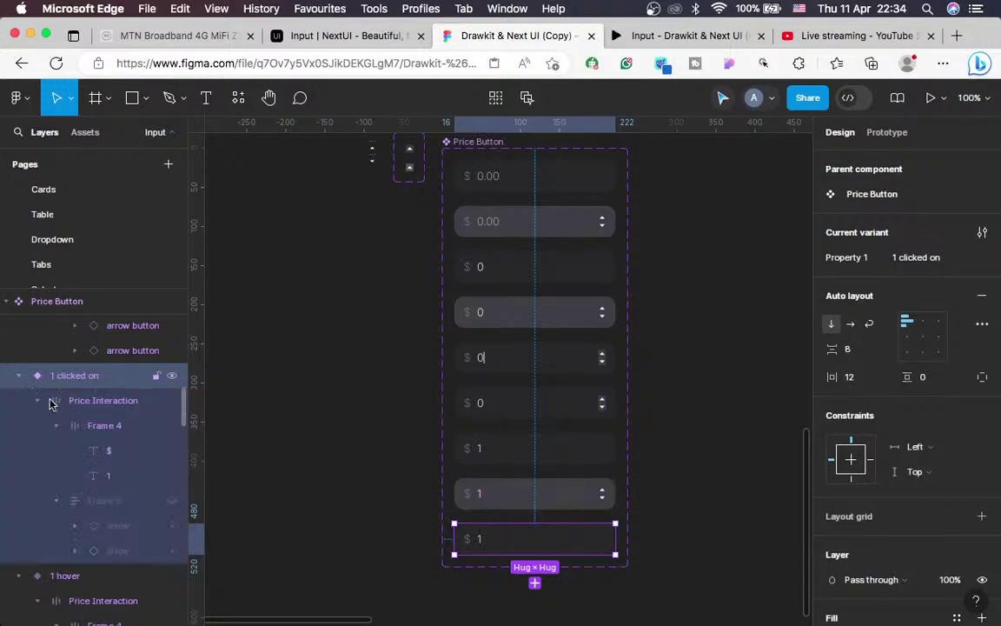
click(171, 504)
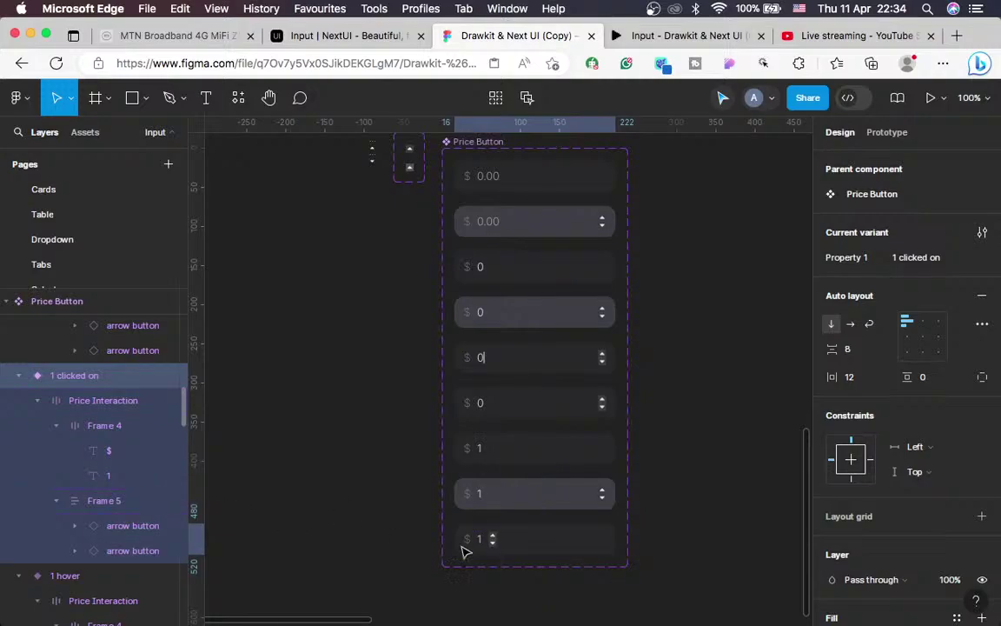
click(494, 540)
click(495, 540)
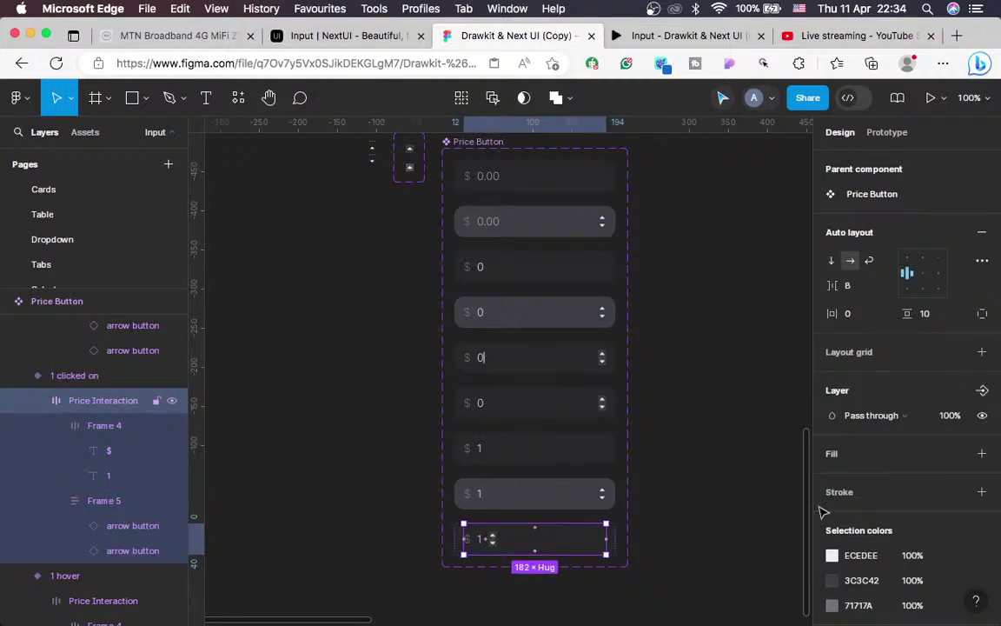
double_click(910, 276)
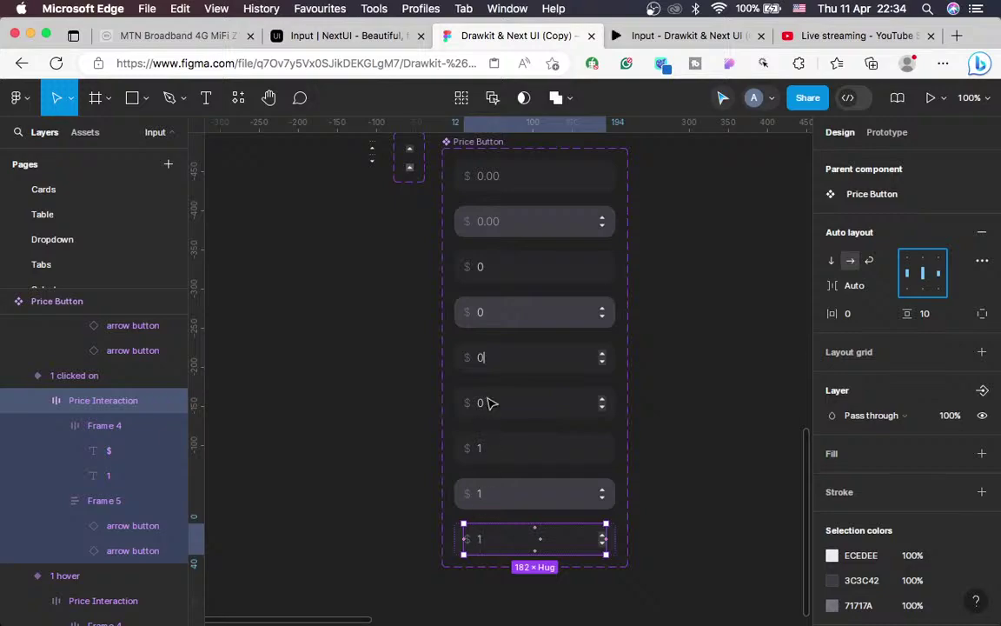
Copy the cursor line Vector 3 from the "0 clicked on" variant into the "1 clicked on" variant
click(492, 368)
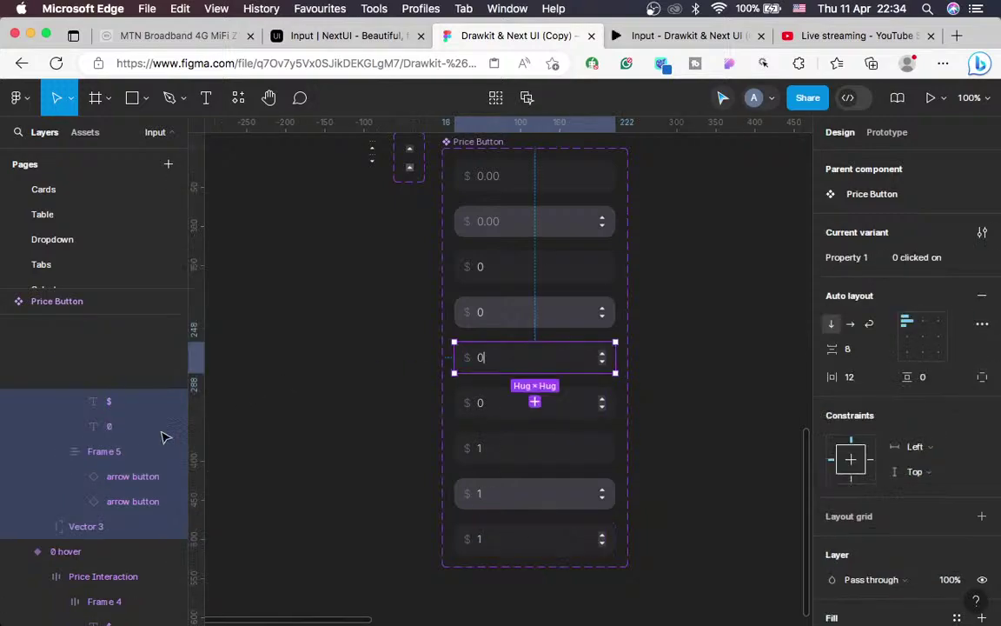
click(90, 526)
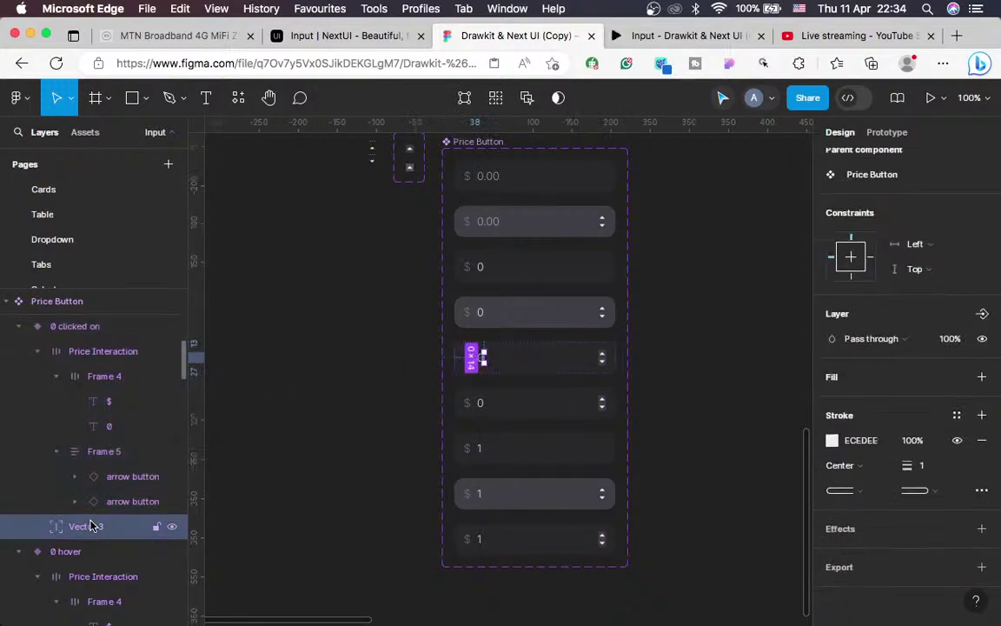
key(super+c)
click(480, 547)
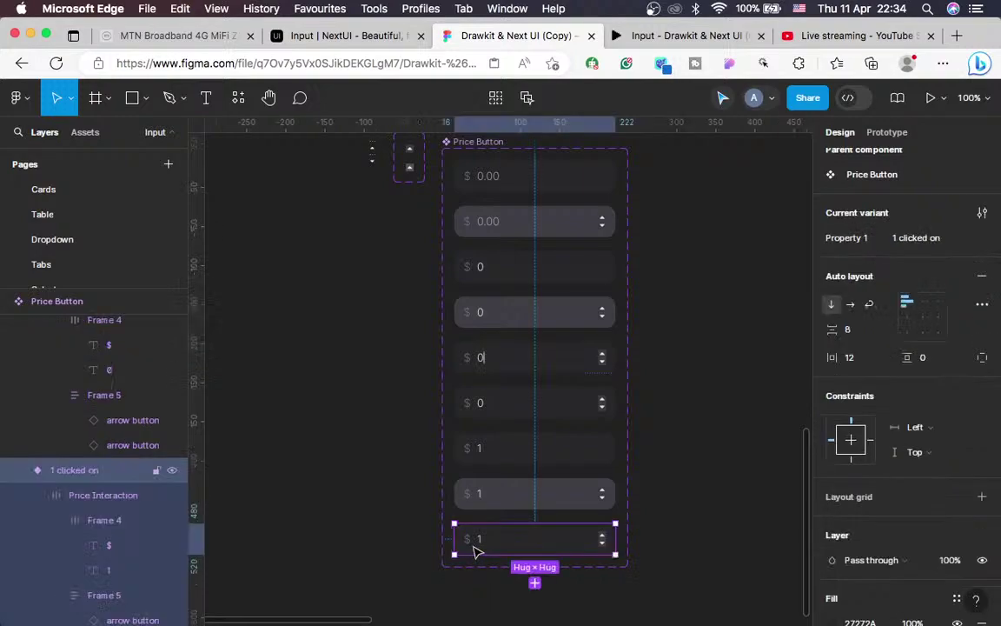
key(super+v)
key(super+equal)
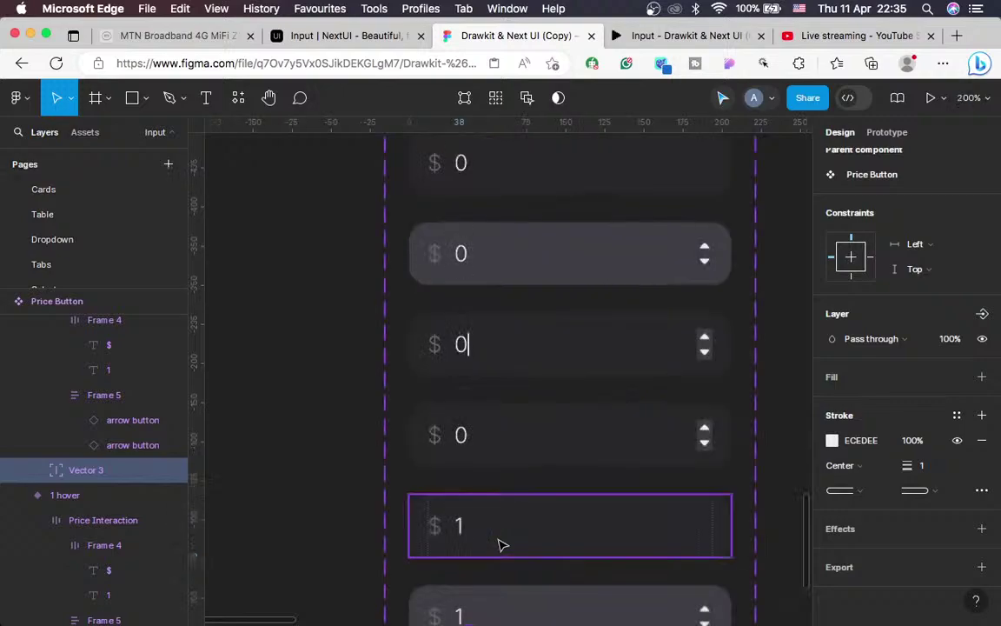
scroll(502, 545, down, 5)
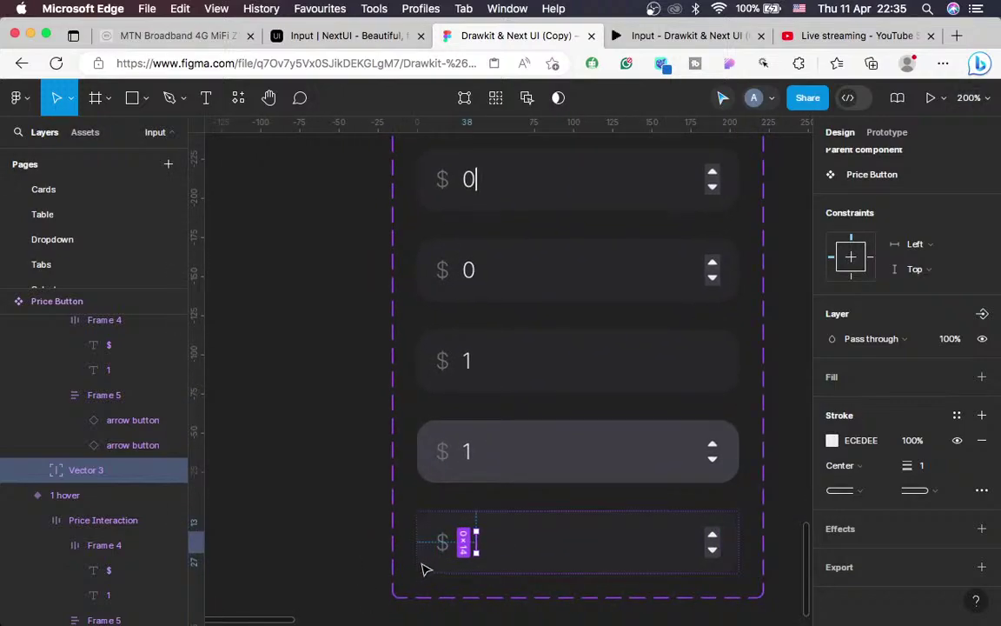
key(Escape)
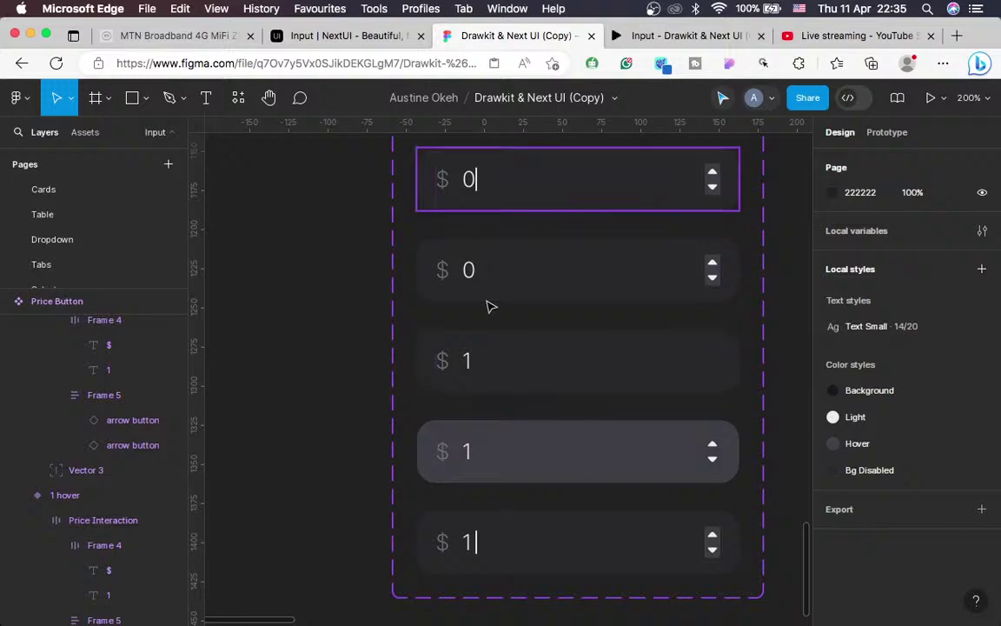
Nudge the cursor line in the "1 clicked on" variant closer to the digit 1, to X 35
key(super+equal)
scroll(487, 304, down, 4)
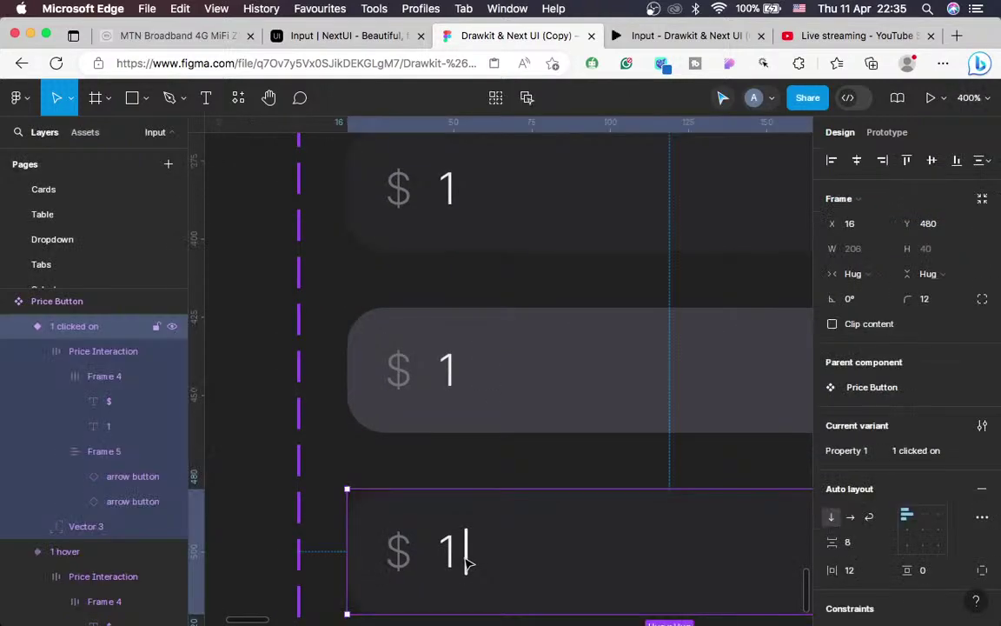
double_click(467, 563)
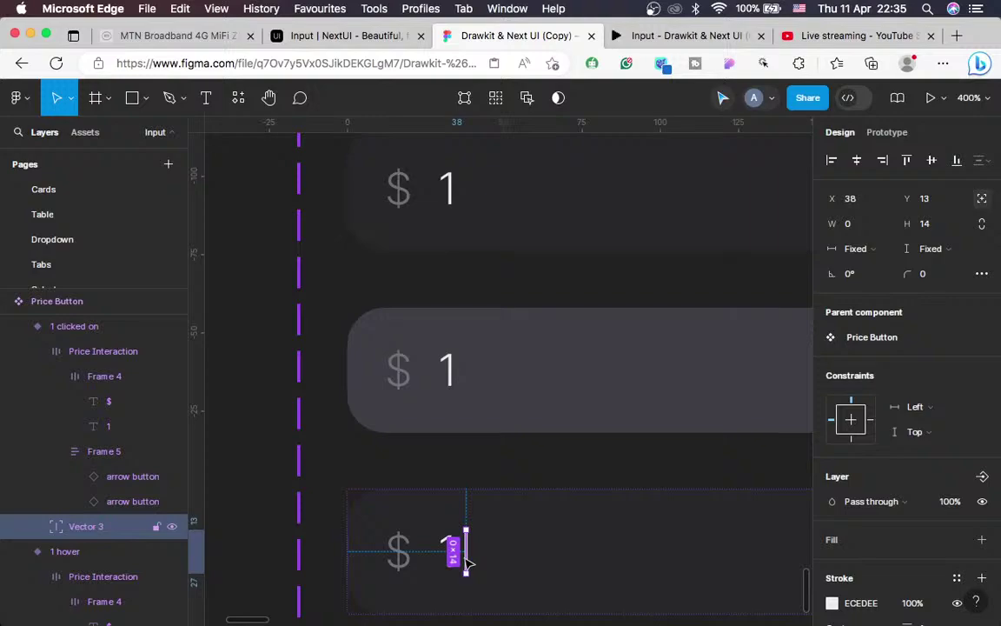
key(Left)
key(Left)
key(Left)
key(Left)
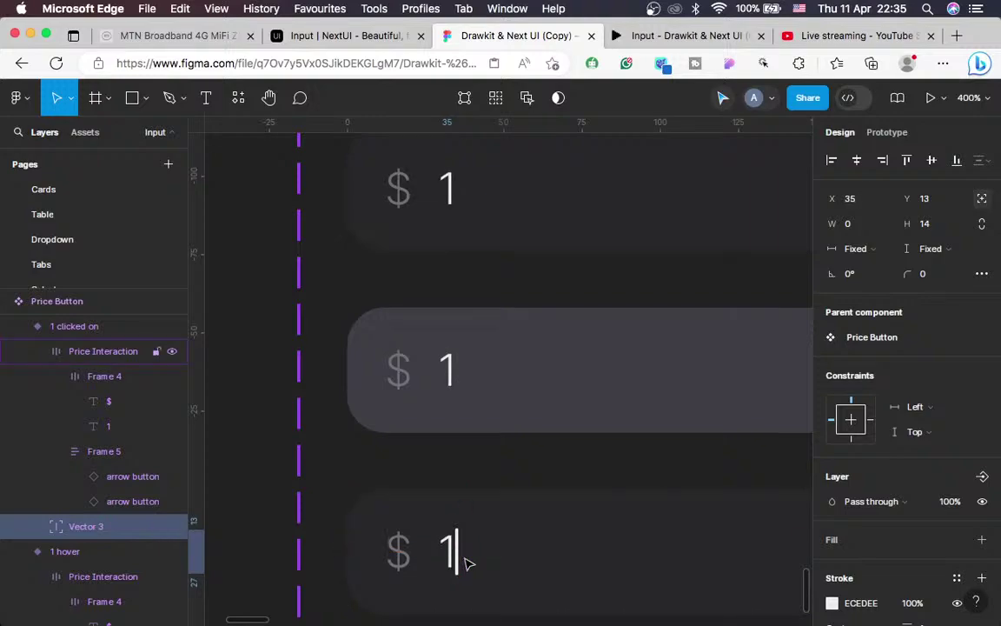
key(Right)
key(minus)
key(minus)
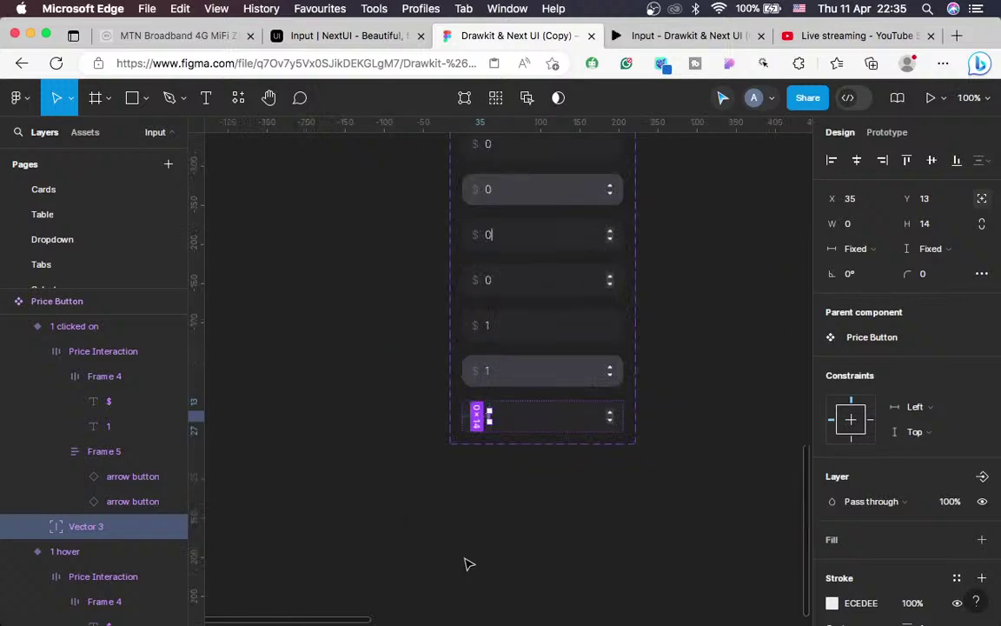
click(546, 512)
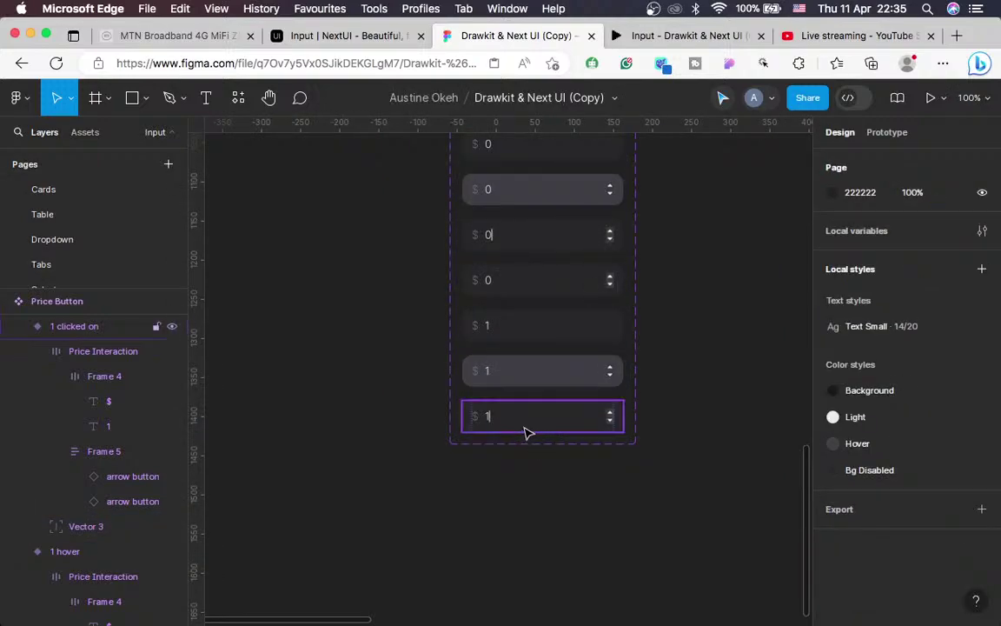
Add another variant below "1 clicked on" and name it "1 clicked off"
click(528, 432)
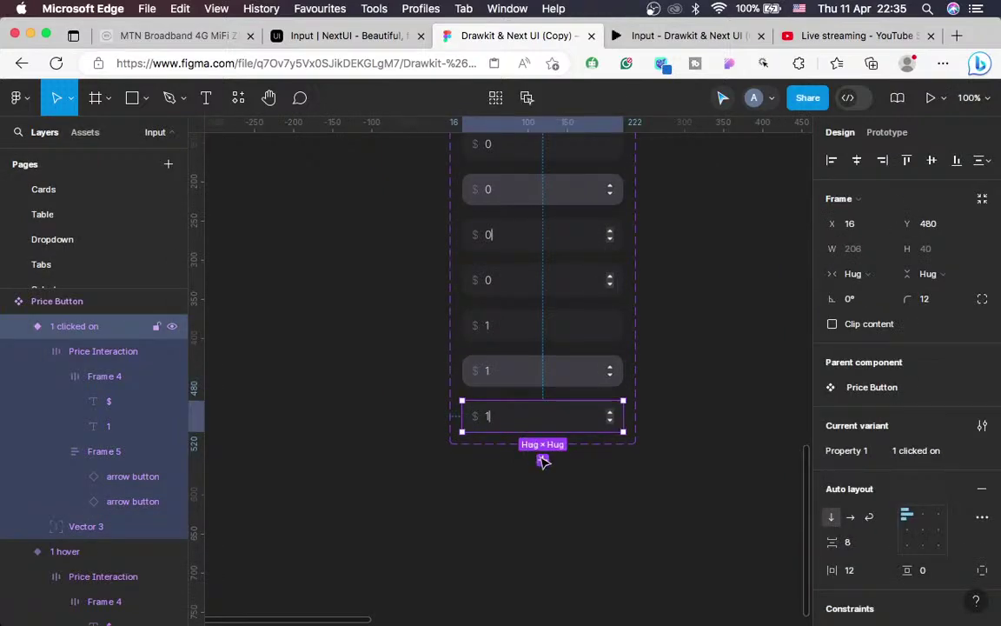
click(543, 460)
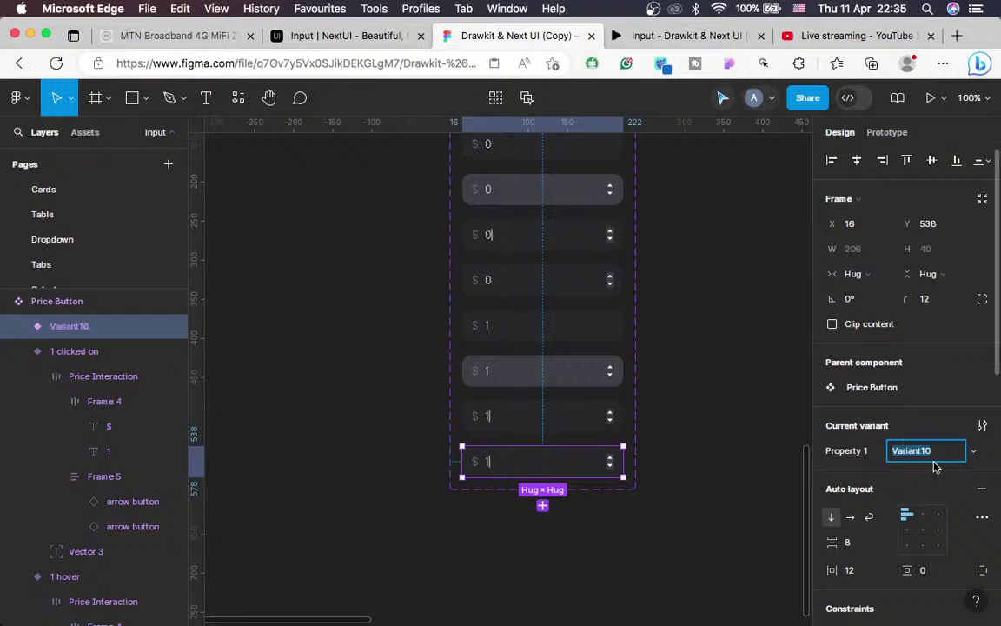
text(1 clicked )
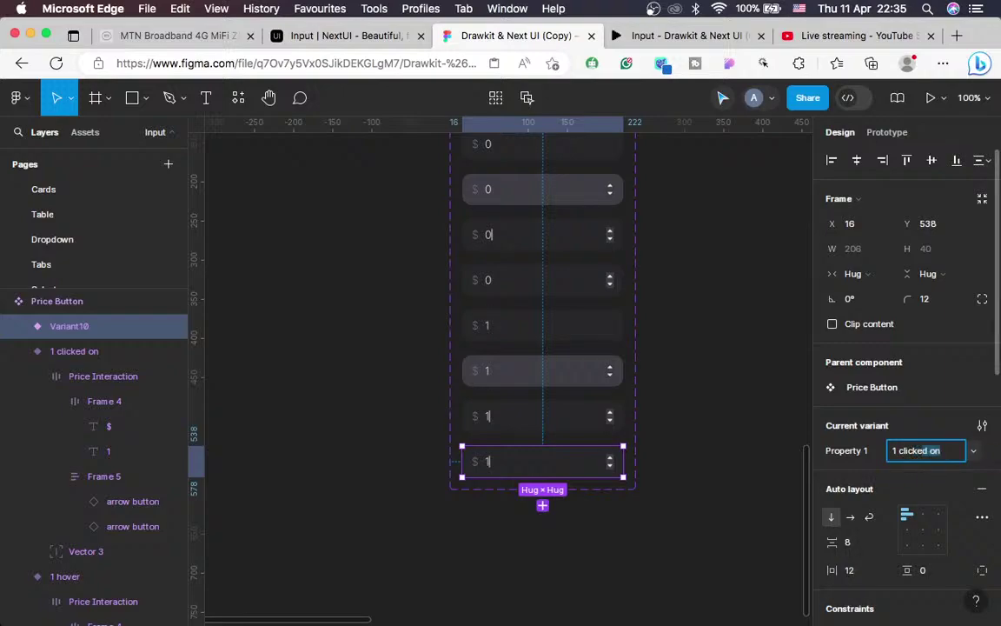
text(off)
key(Return)
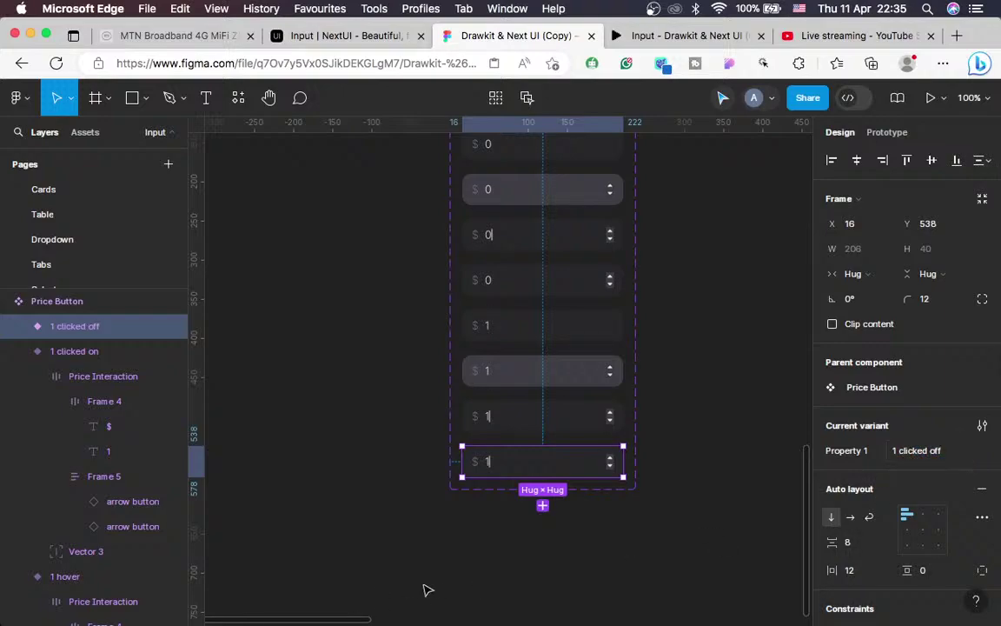
Blend the cursor line into the "1 clicked off" variant by sampling the variant's background, 27272A, as its stroke color
click(19, 327)
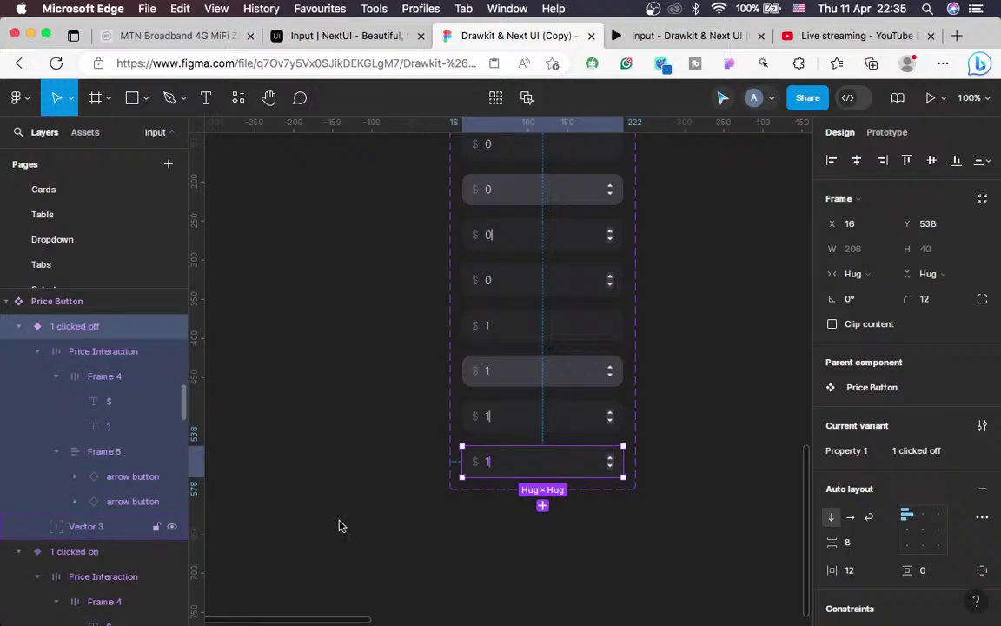
click(86, 526)
scroll(876, 445, down, 3)
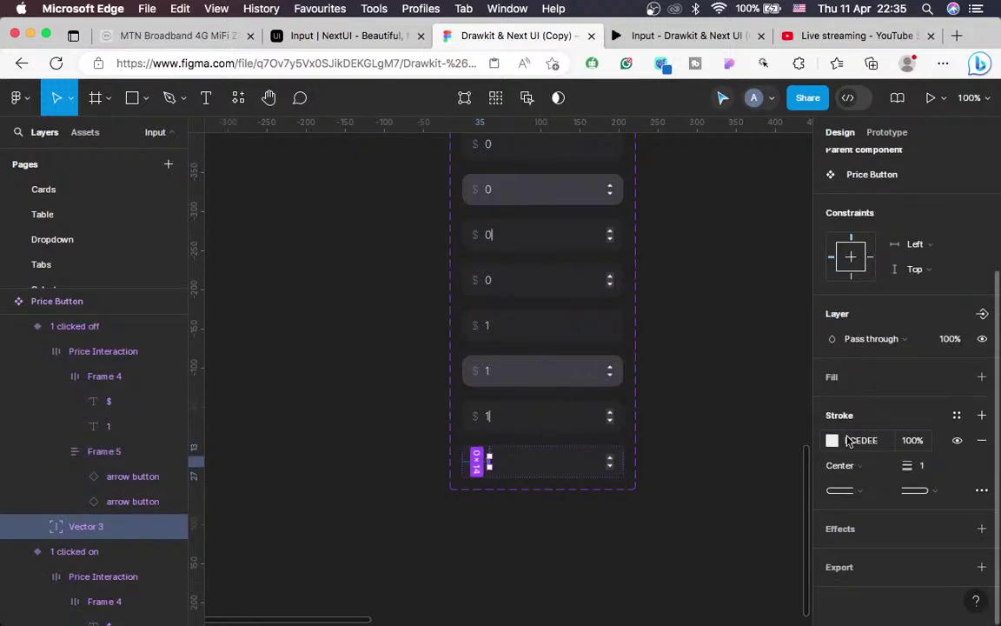
click(832, 441)
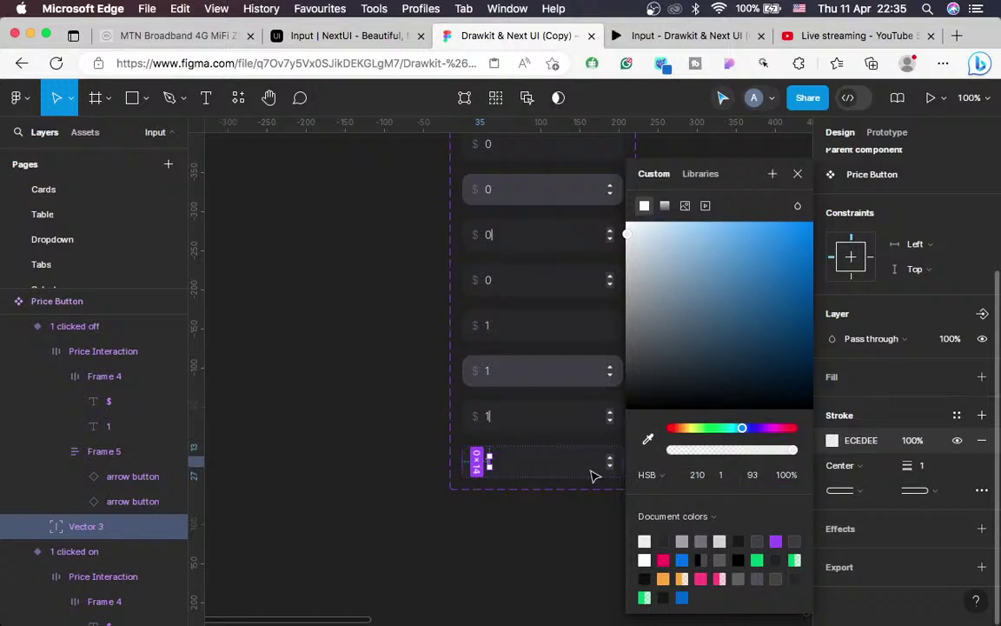
click(648, 439)
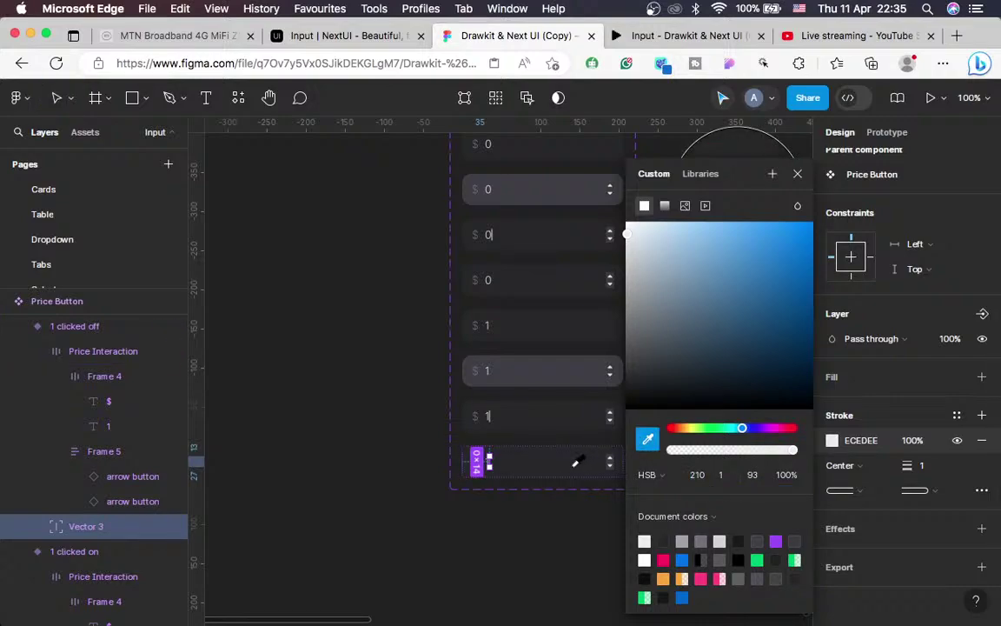
click(575, 461)
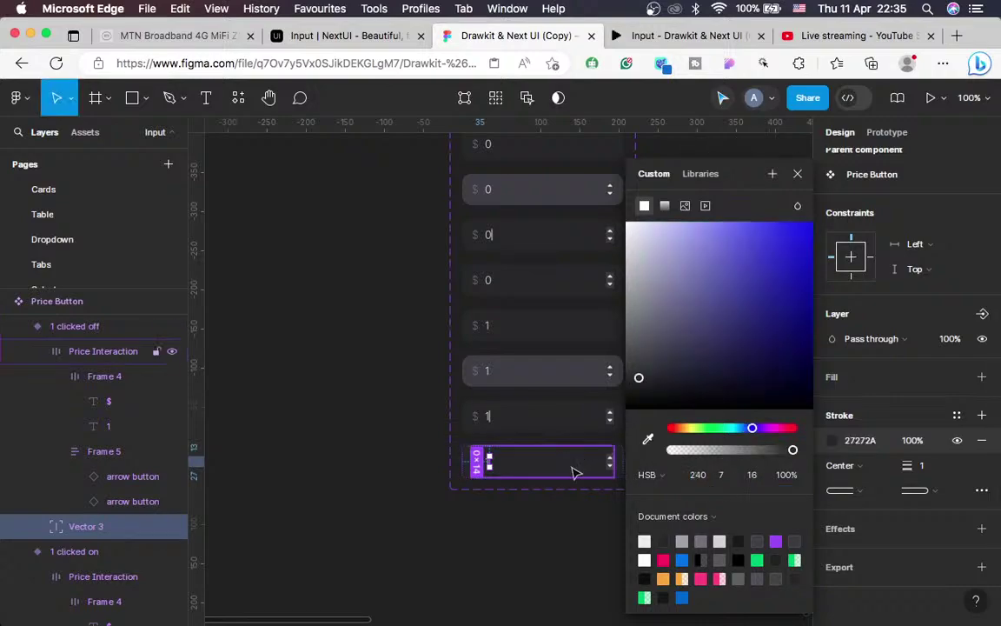
click(569, 525)
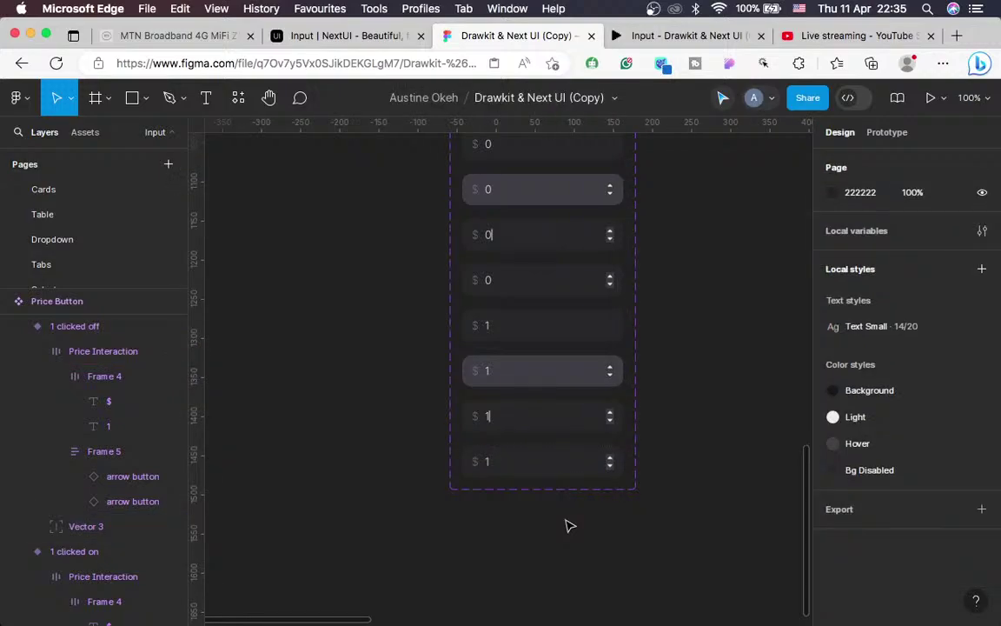
Examine the "1 clicked off" variant and compare it with the other Price Button variants above it
key(super+equal)
scroll(569, 525, up, 5)
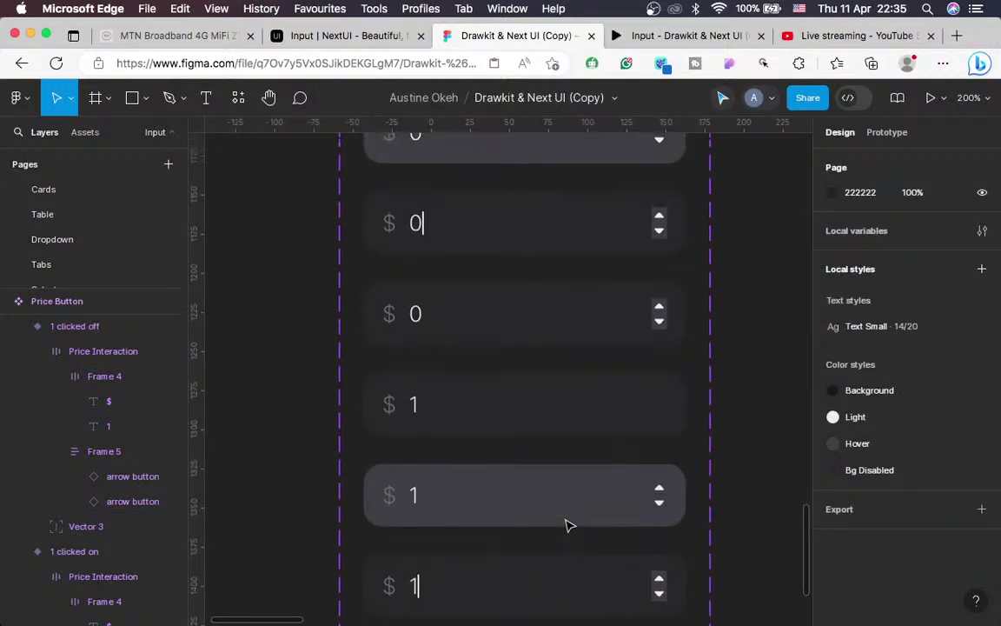
scroll(570, 525, down, 5)
scroll(570, 525, left, 1)
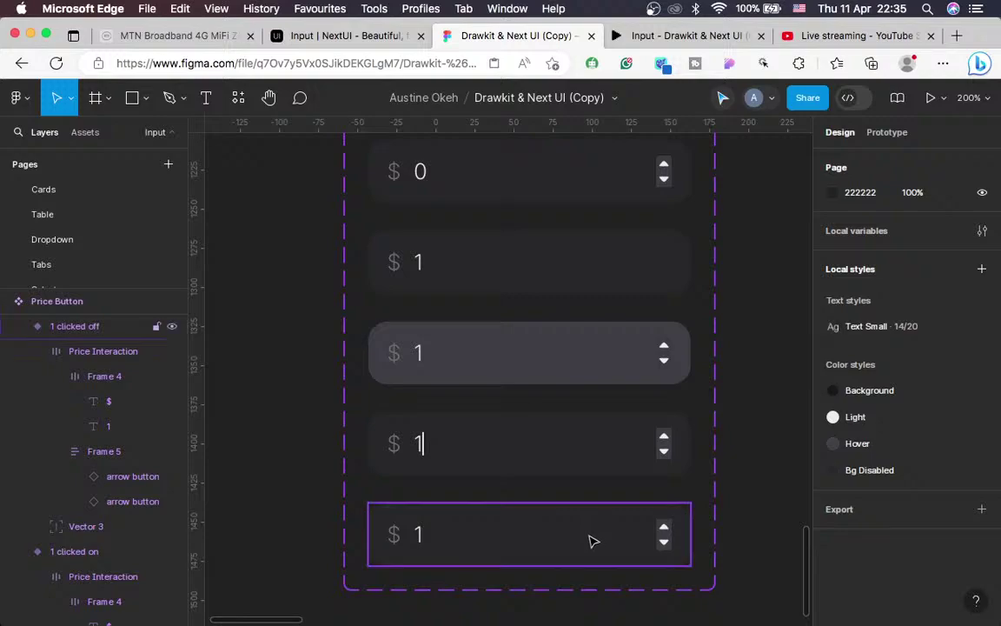
click(590, 541)
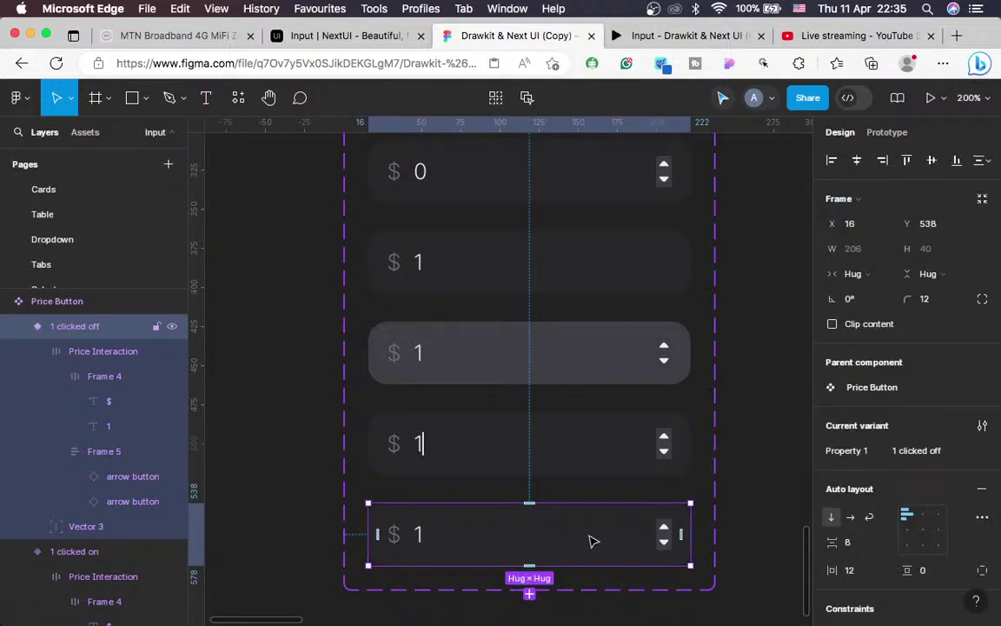
scroll(566, 461, up, 10)
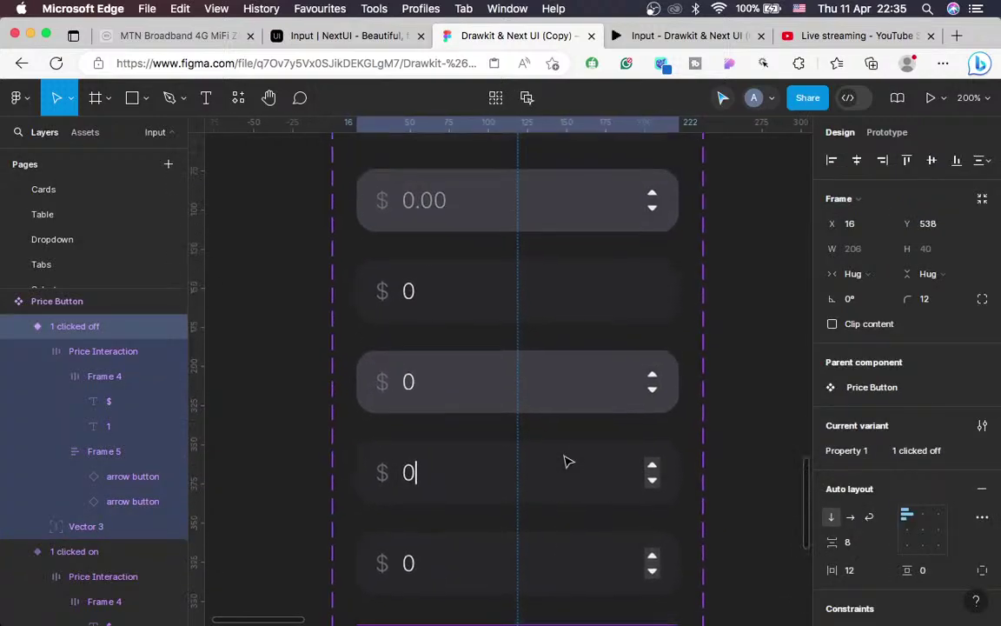
scroll(565, 462, up, 4)
key(minus)
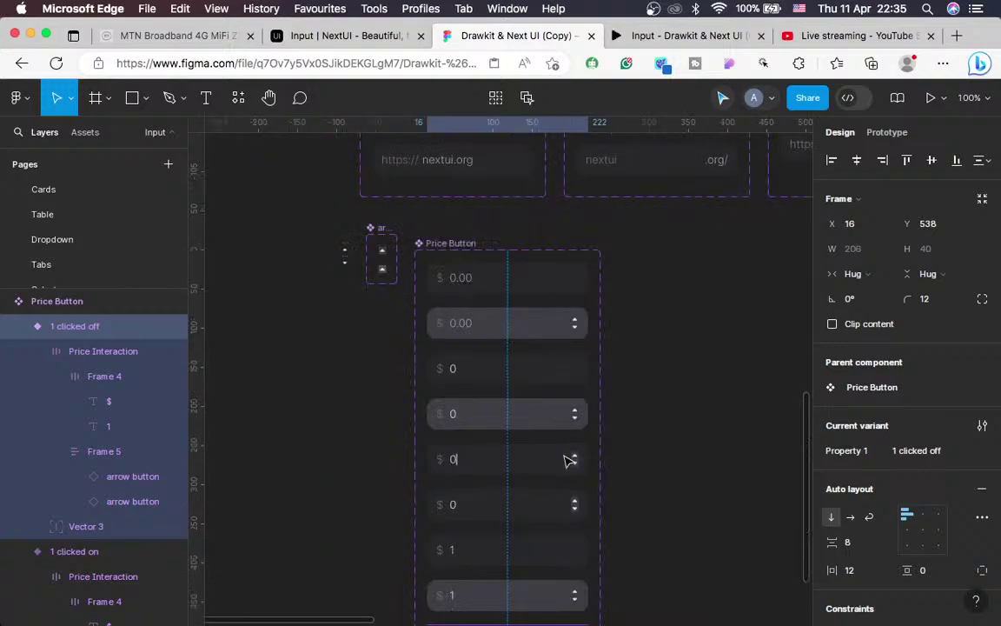
Add an on-click interaction to the up arrow in the 0.00 "hover" variant that changes the component to "1 default"
click(535, 334)
key(equal)
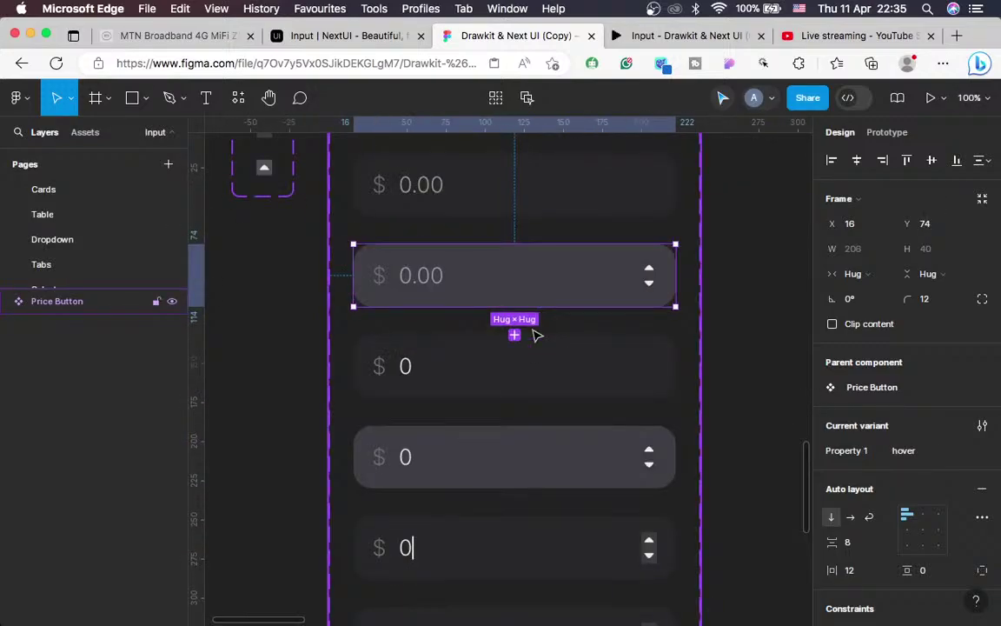
key(equal)
key(equal)
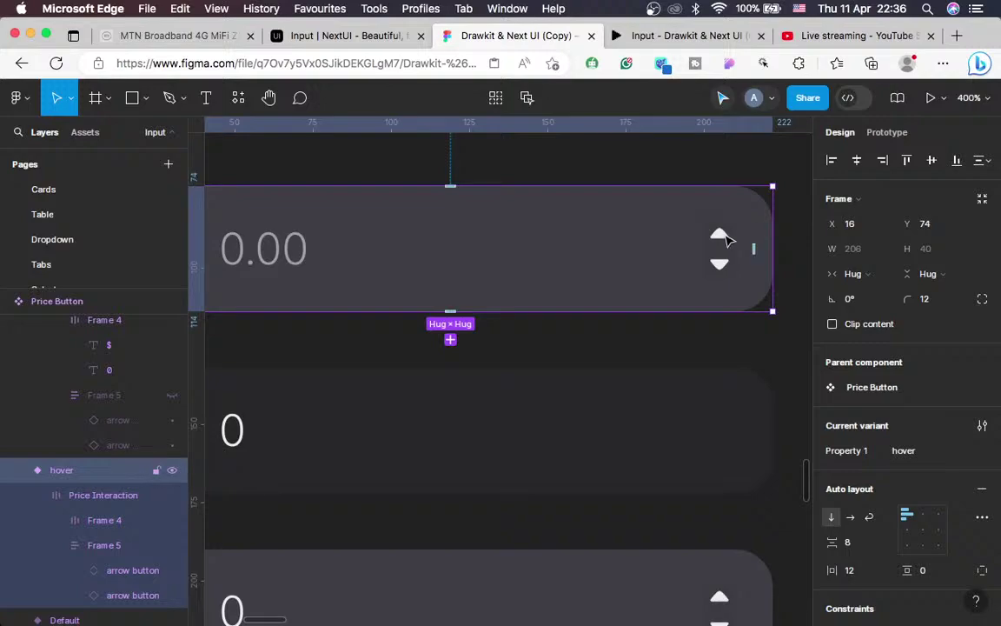
key(Return)
click(727, 241)
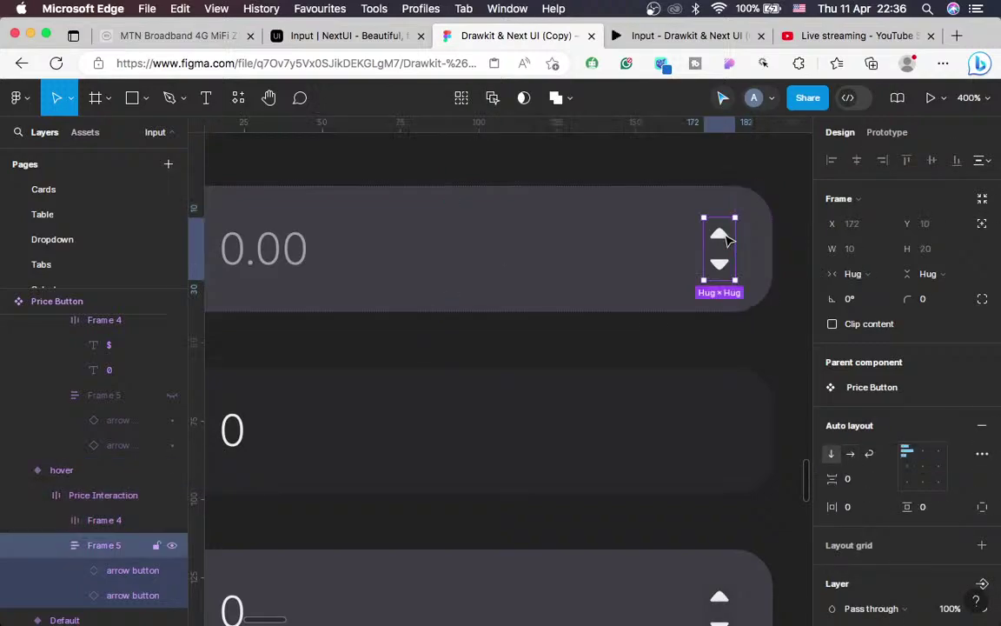
click(723, 235)
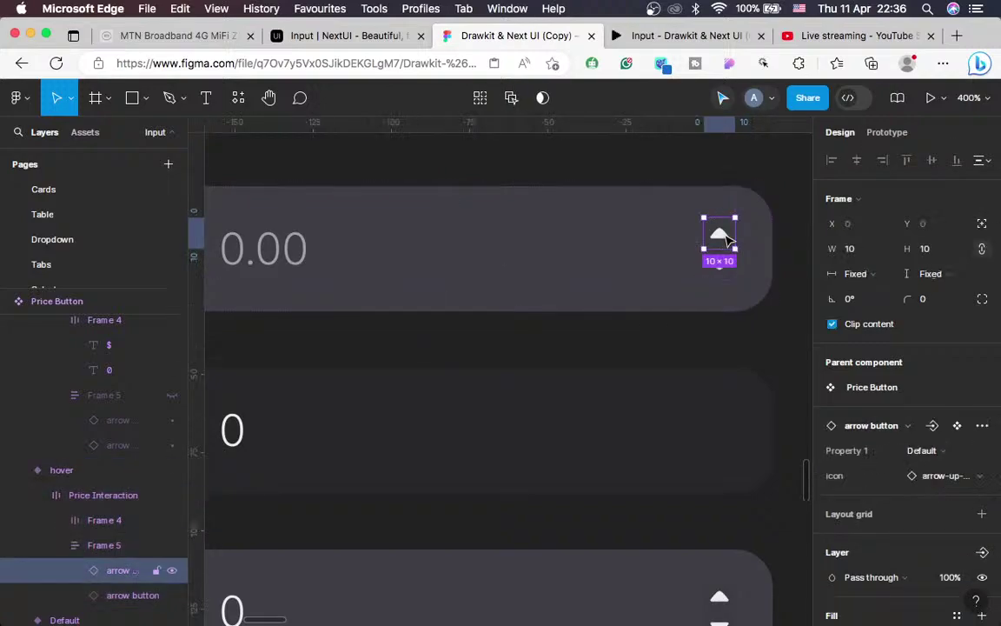
click(887, 134)
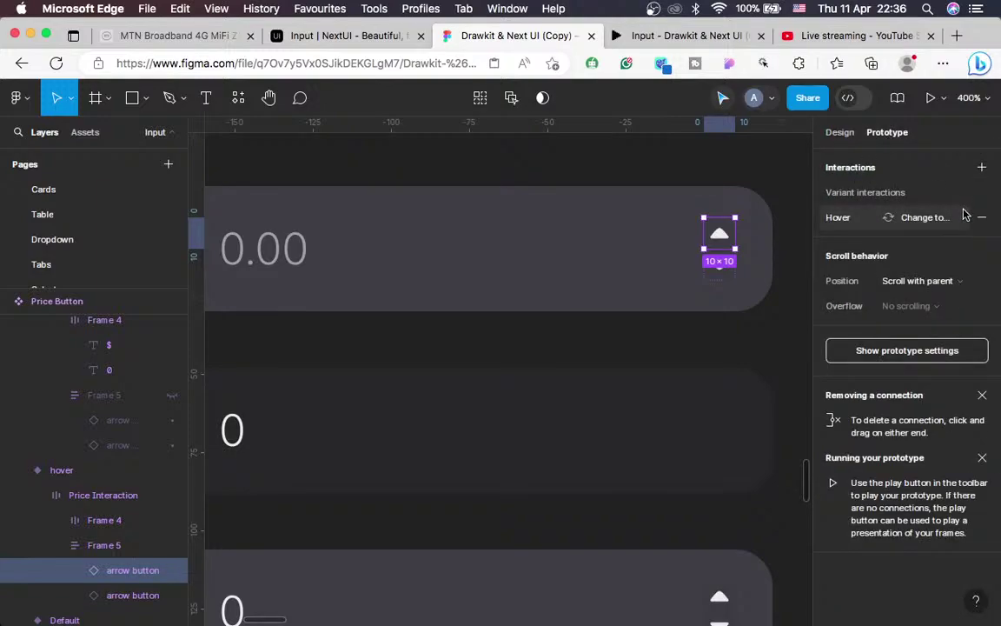
click(982, 167)
click(678, 228)
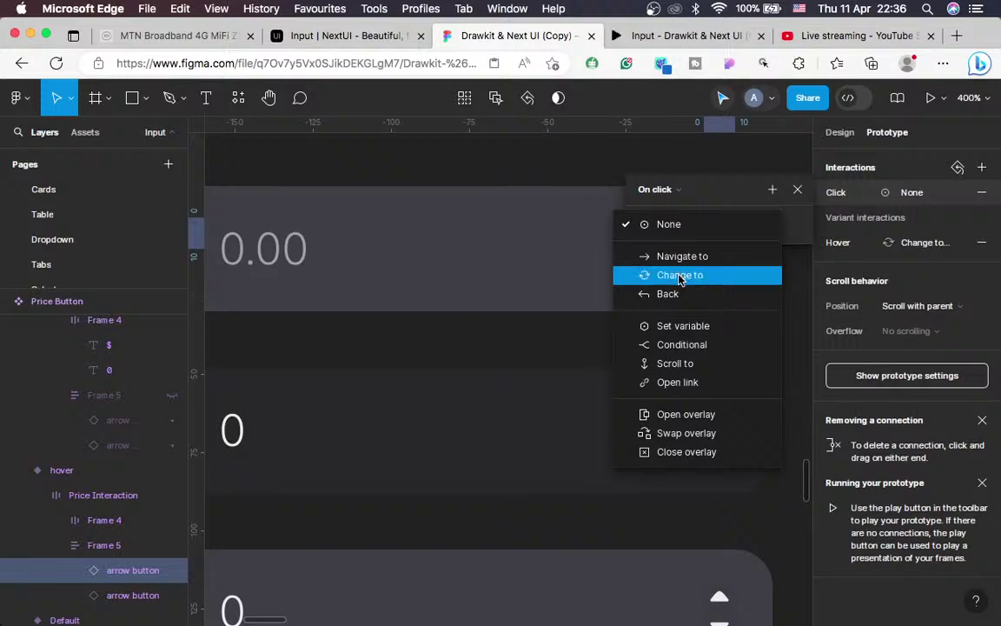
click(683, 278)
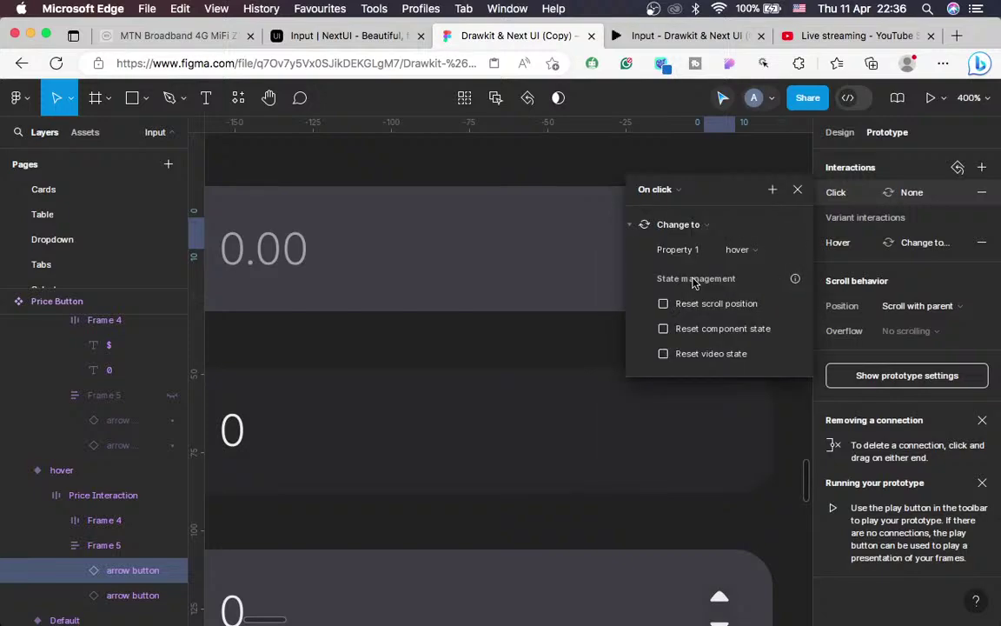
click(739, 250)
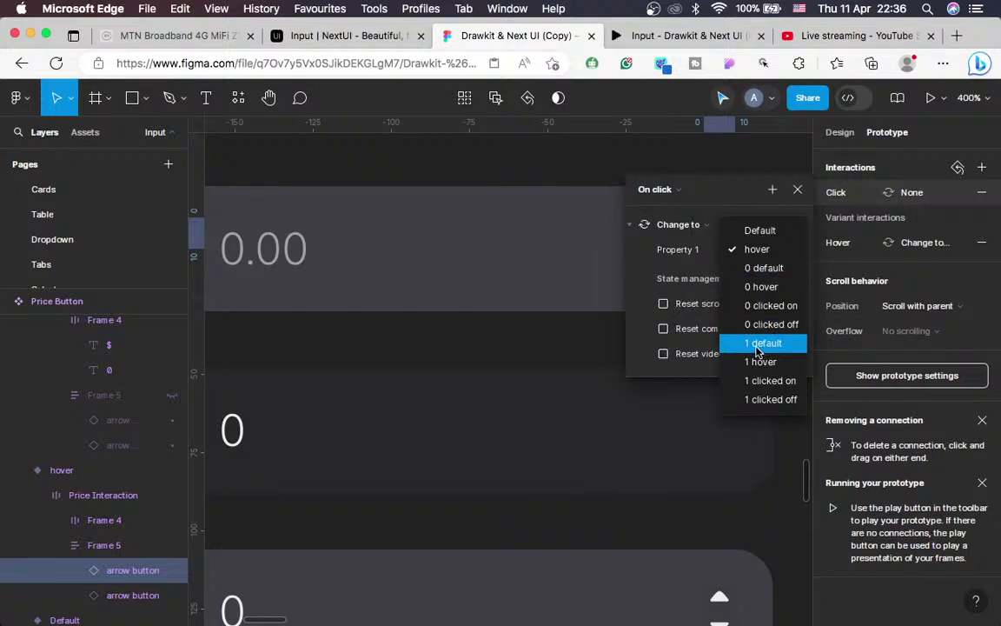
click(758, 345)
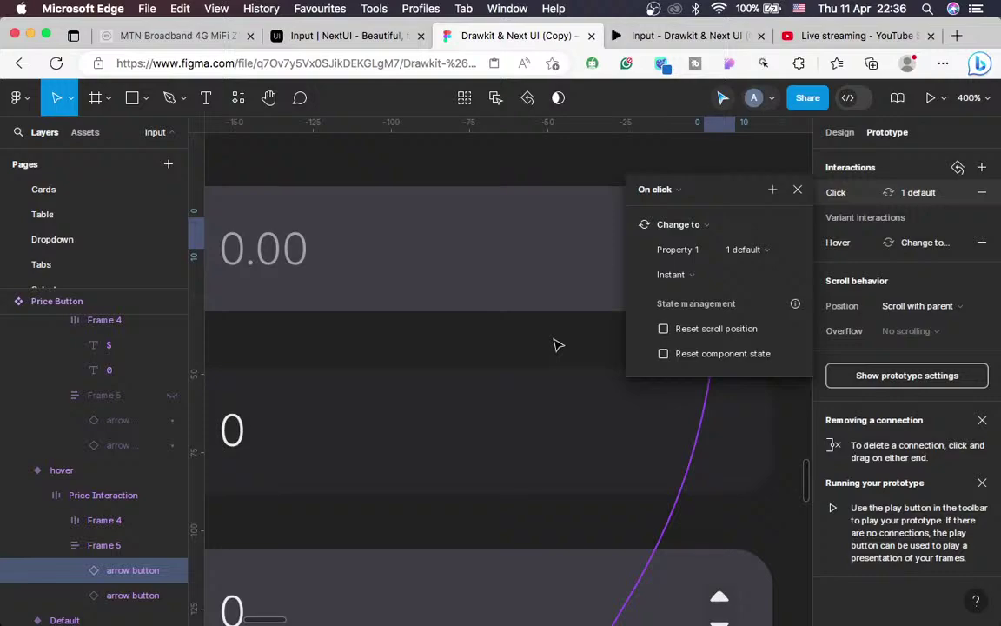
Set the up arrow's on-click transition to Smart animate
scroll(558, 345, right, 5)
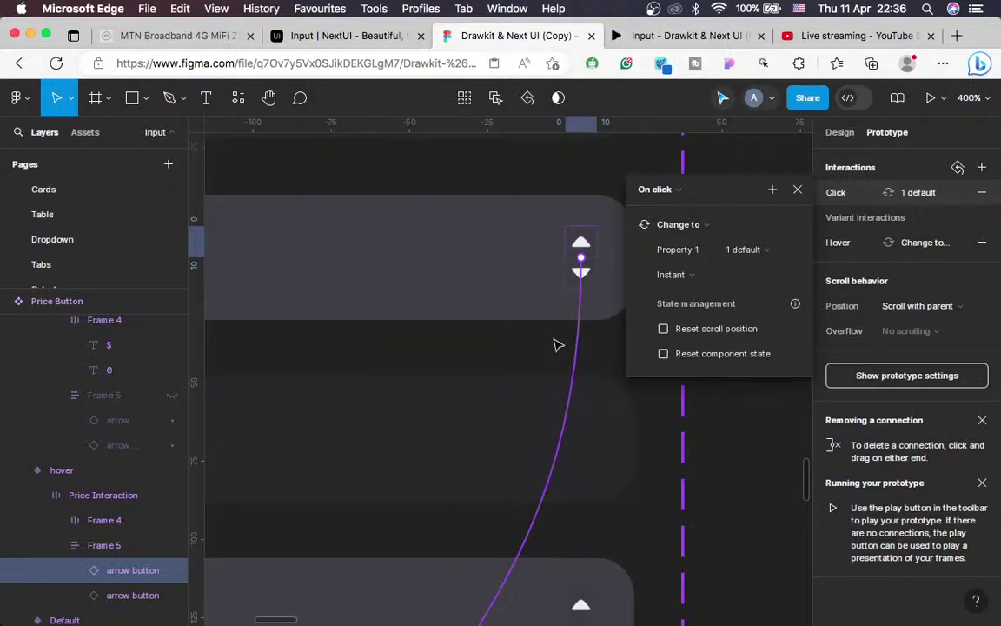
scroll(558, 345, down, 2)
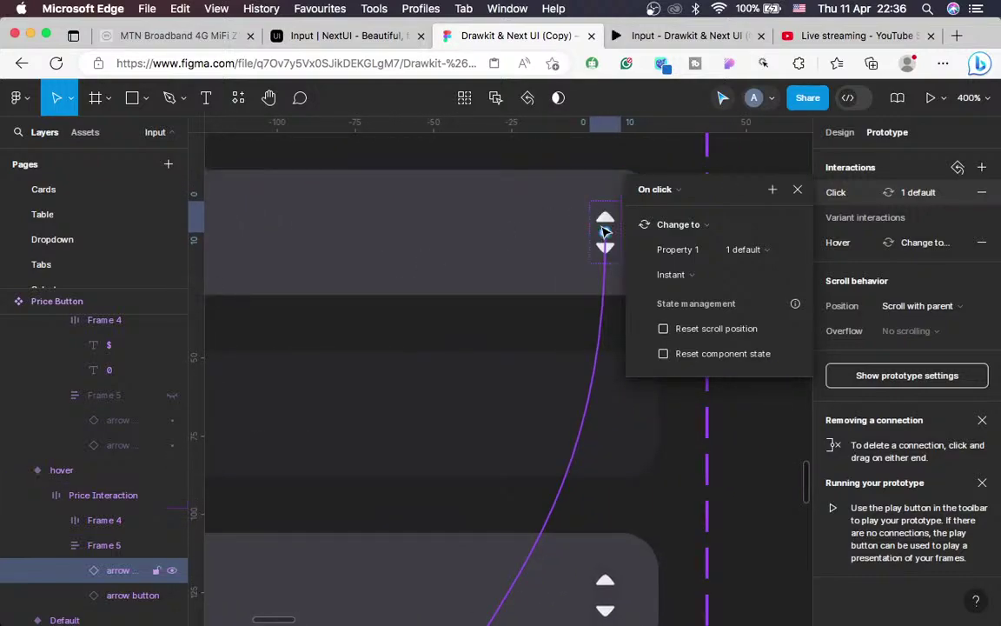
click(672, 273)
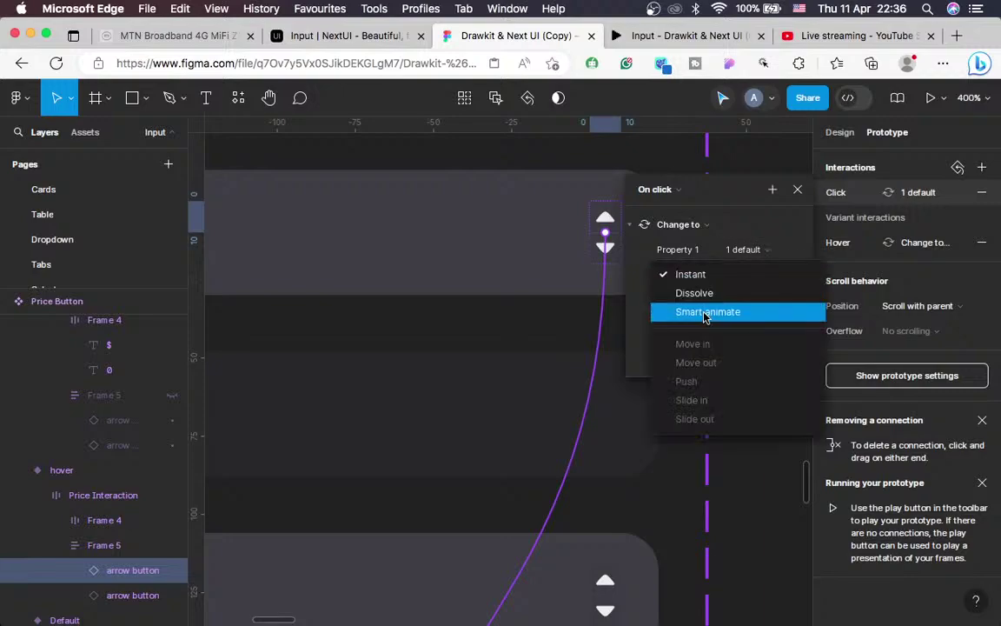
click(706, 315)
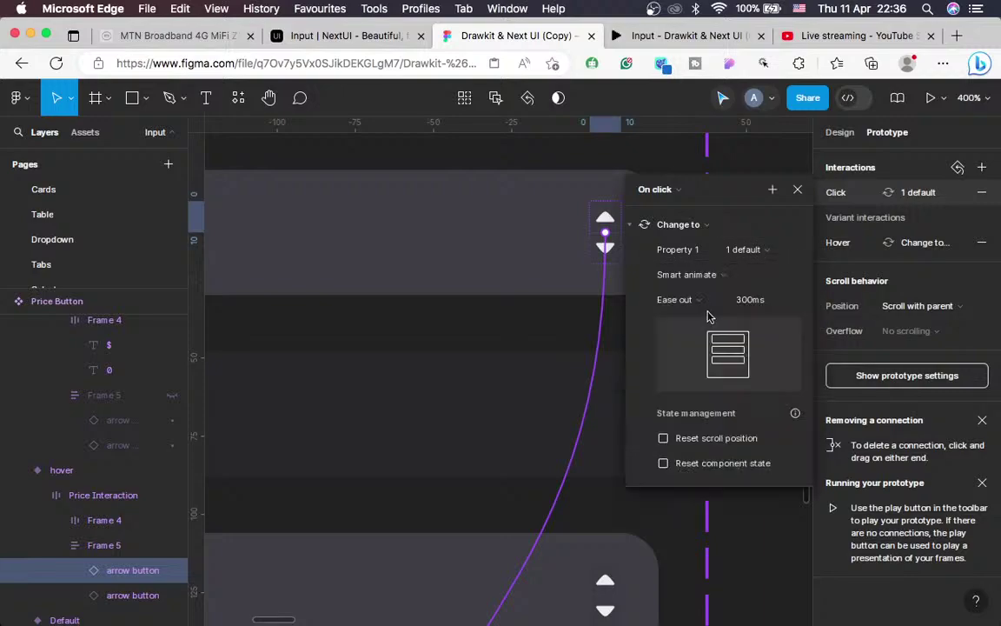
click(800, 193)
Switch to the NextUI Input docs page, inspect the second Price field in the Start & End Content preview, and reload the page
scroll(663, 261, left, 5)
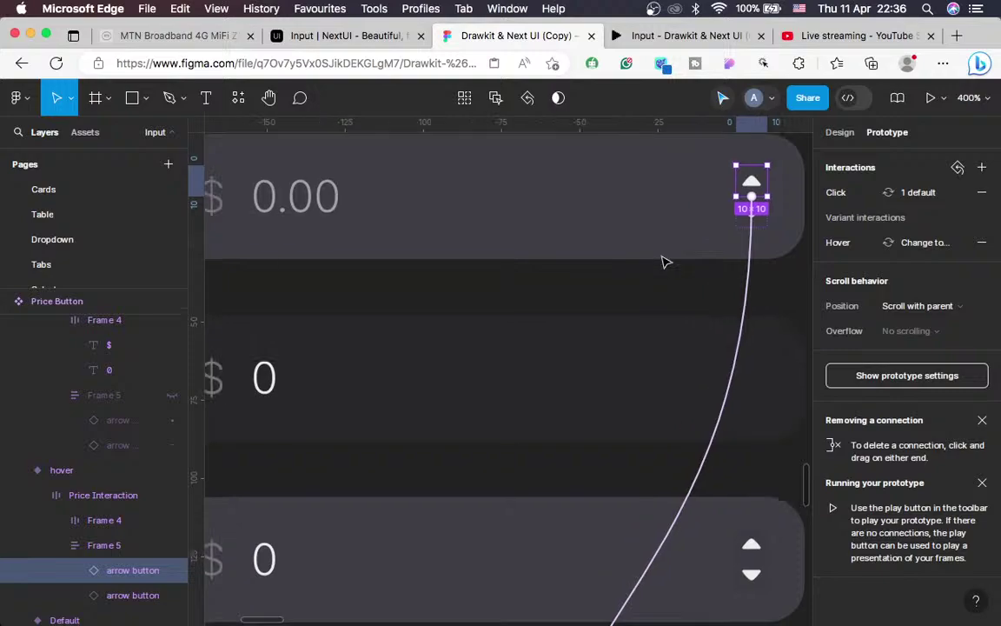
scroll(663, 261, left, 3)
scroll(664, 261, down, 1)
scroll(666, 261, down, 5)
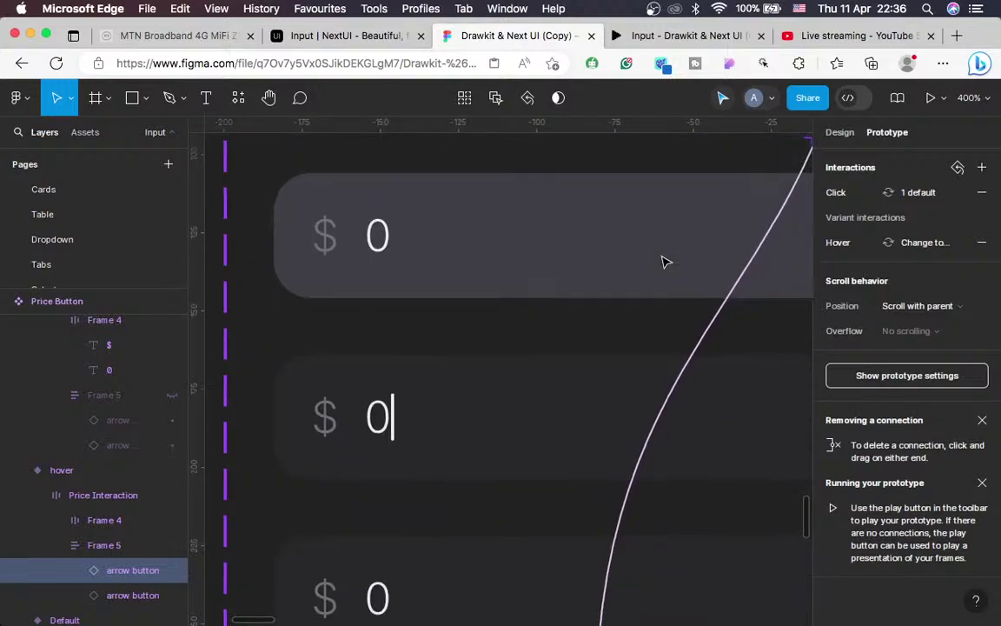
scroll(666, 261, right, 2)
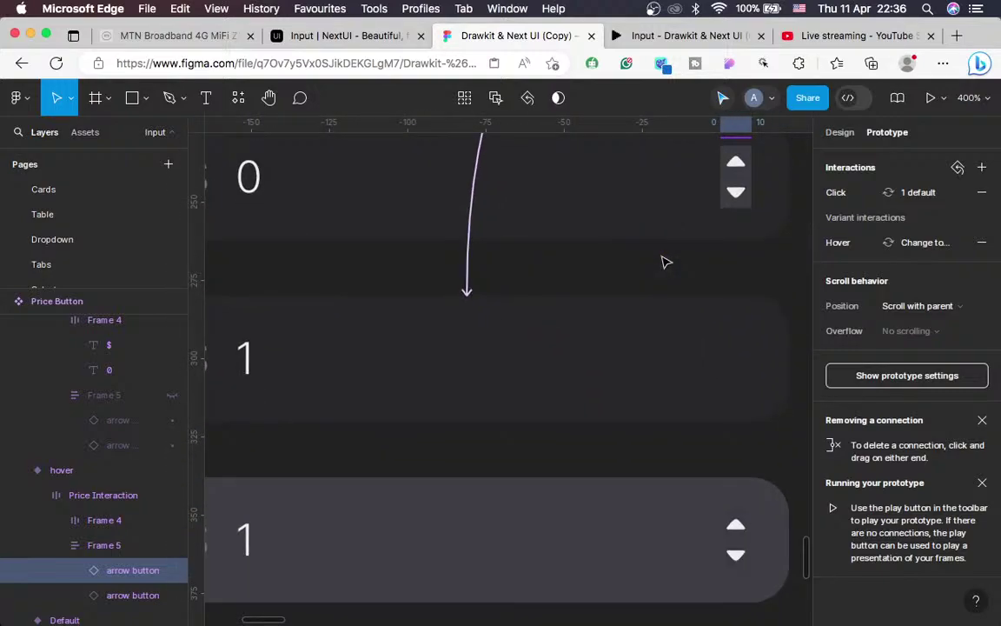
scroll(665, 261, left, 1)
click(366, 35)
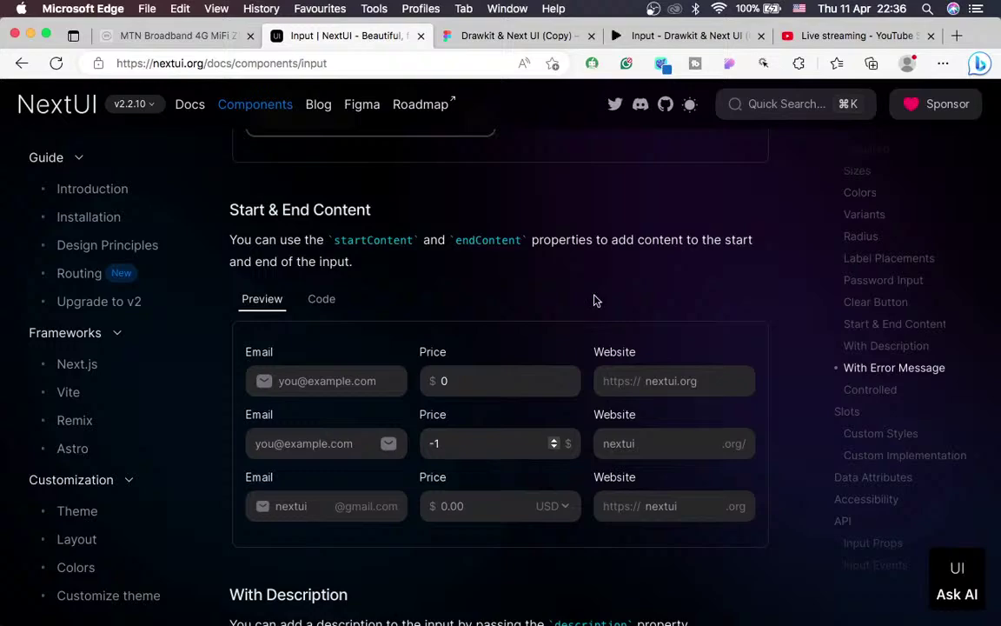
click(512, 441)
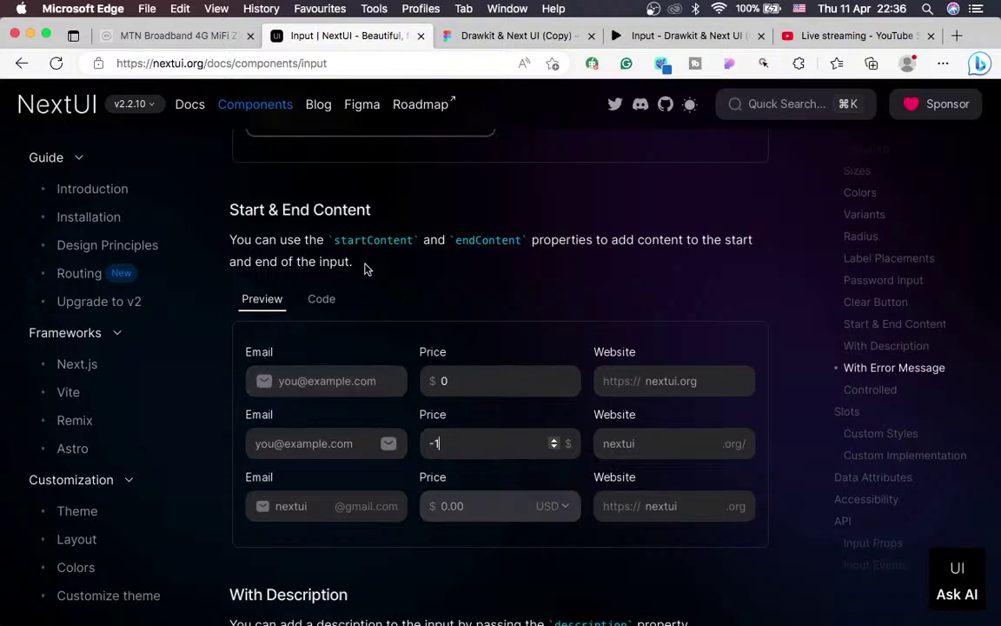
click(56, 64)
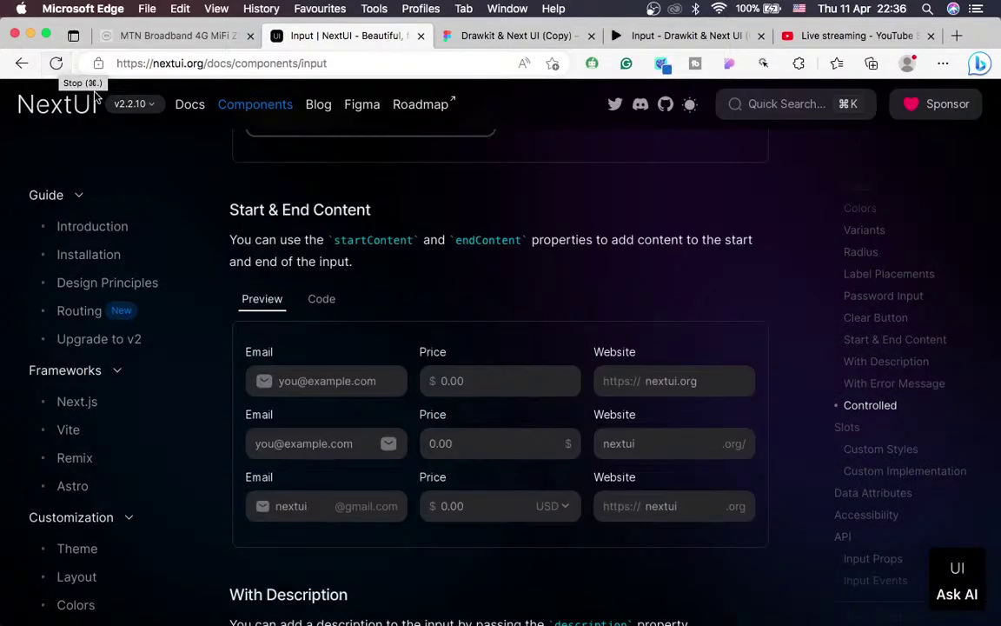
Check the live chat in OBS, and test the up arrow of the first Price field on the NextUI page
key(ctrl+Left)
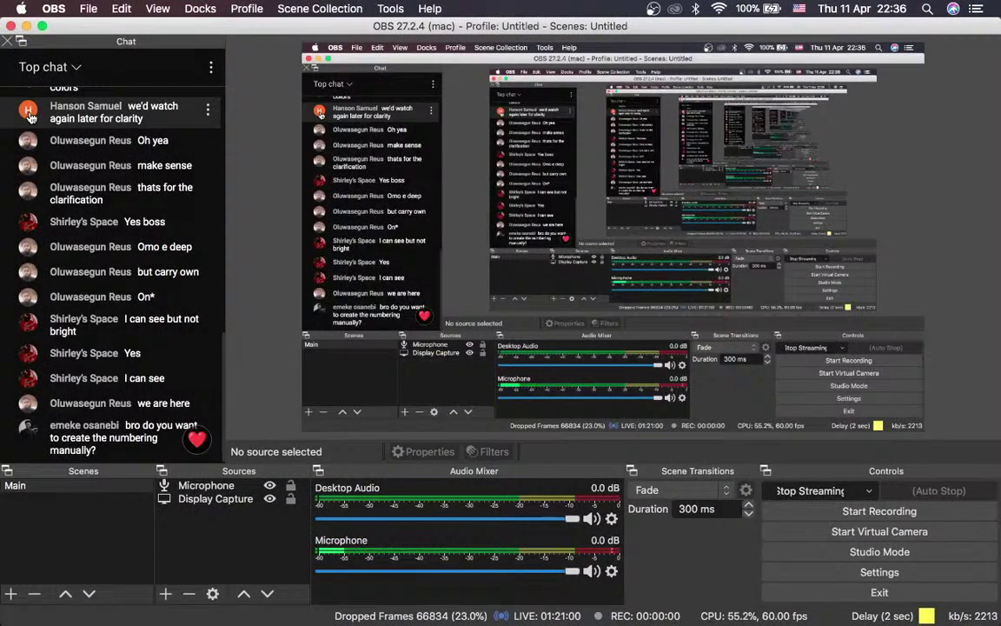
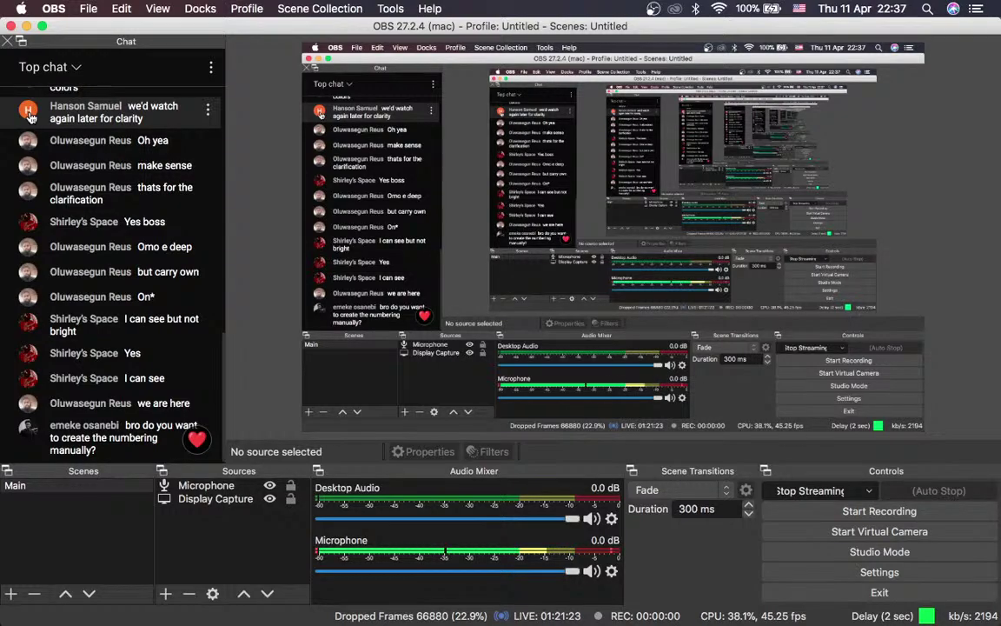
key(super+Tab)
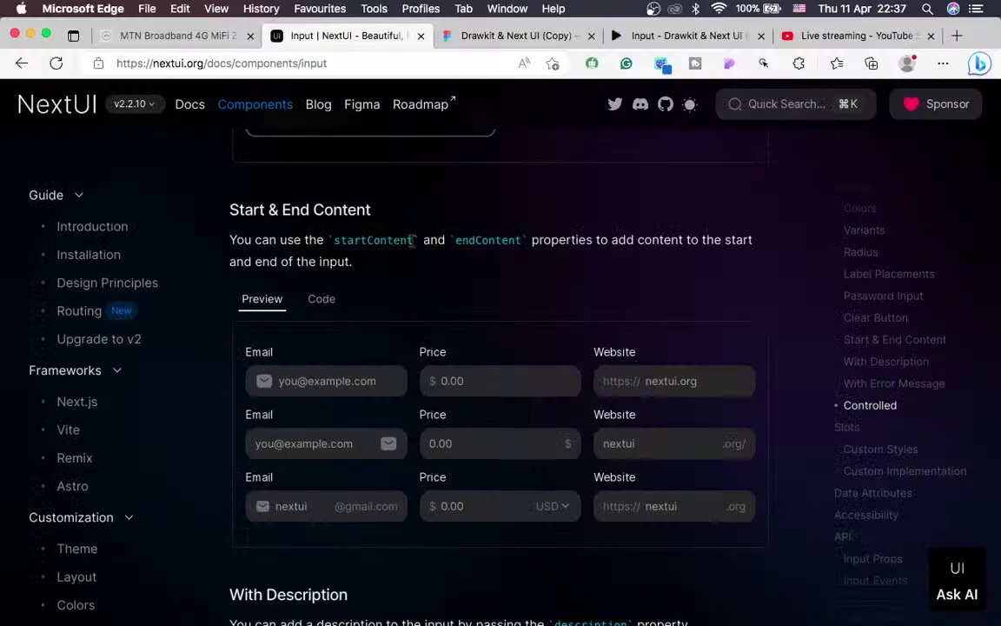
click(565, 379)
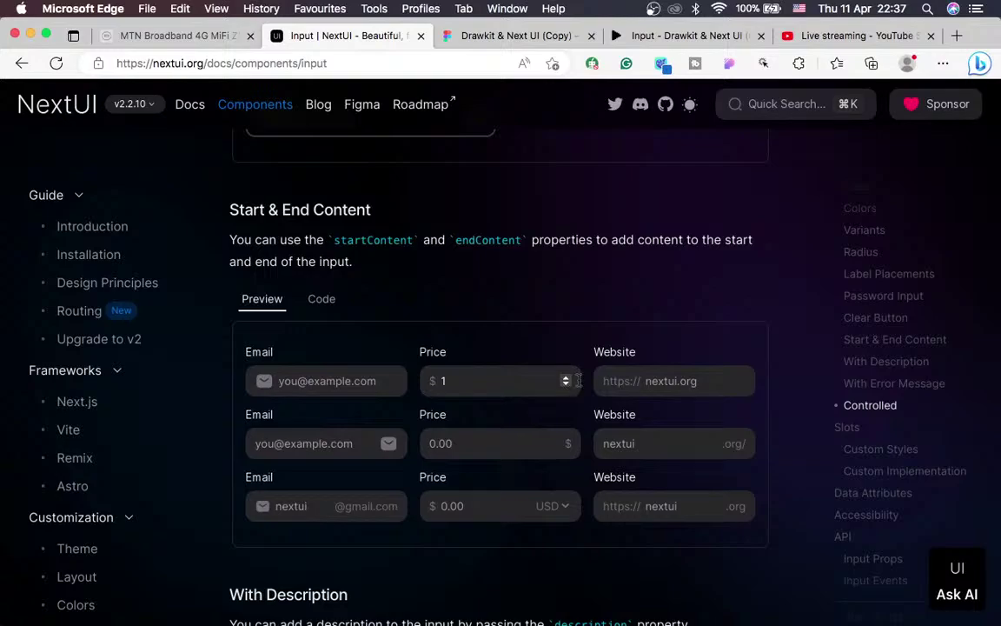
Return to the Figma file and change the target of the 0.00 hover up arrow's click interaction to "1 clicked on"
click(487, 36)
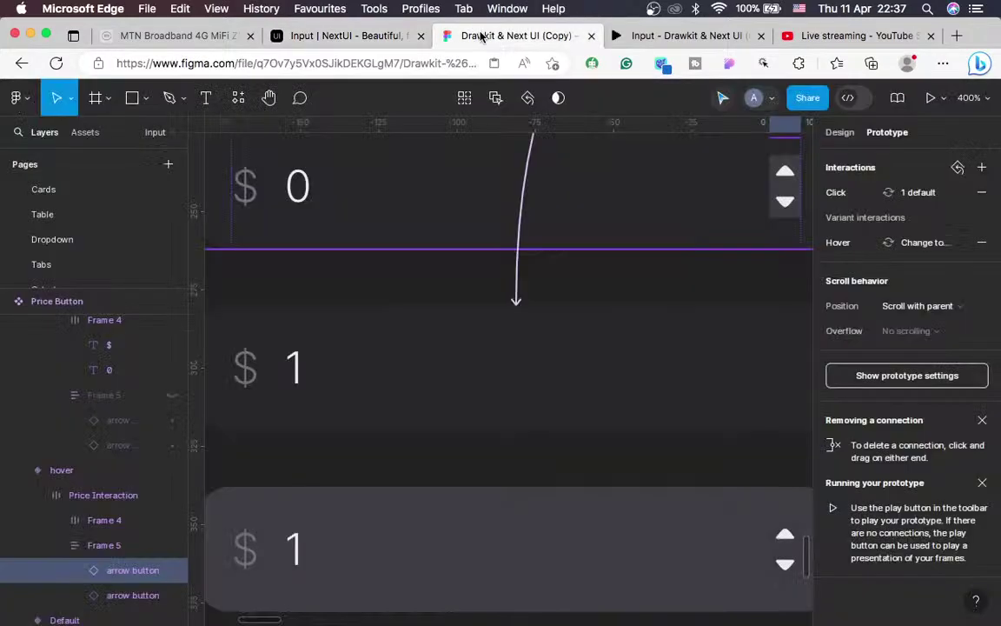
scroll(572, 418, up, 10)
scroll(572, 418, right, 2)
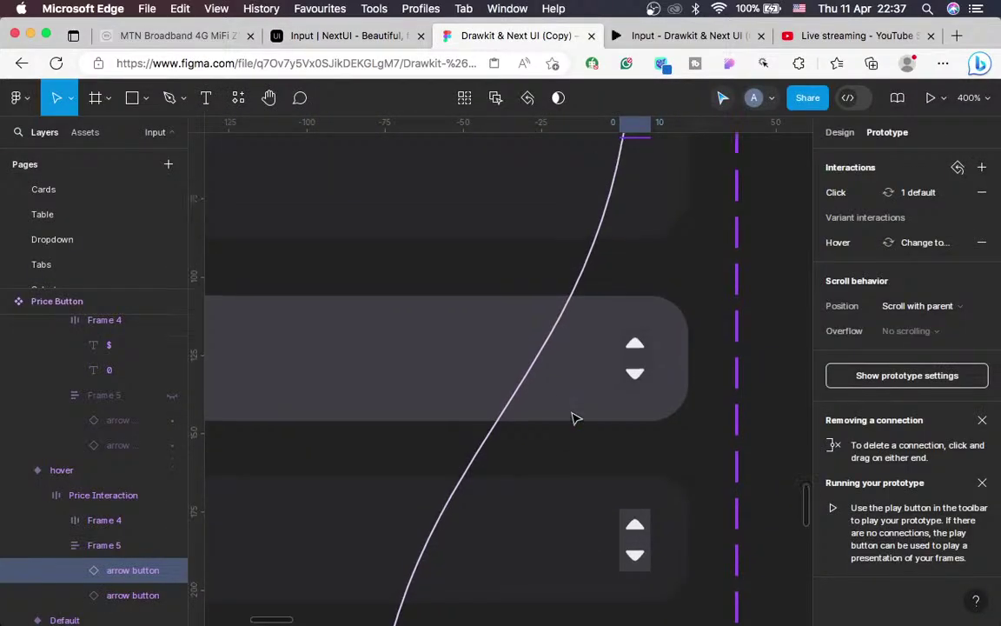
scroll(572, 418, down, 5)
scroll(573, 416, up, 3)
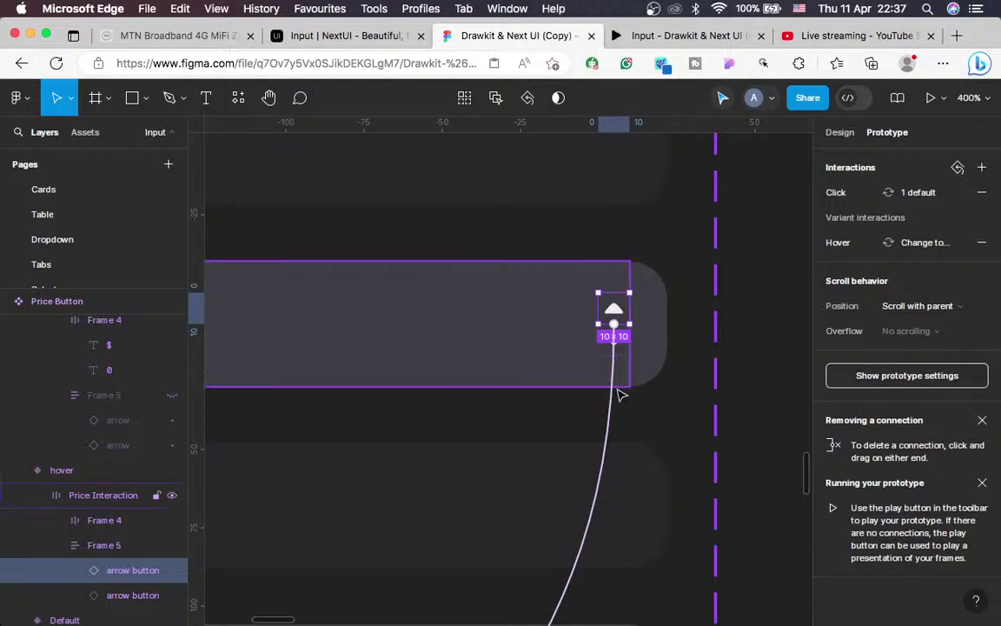
click(614, 401)
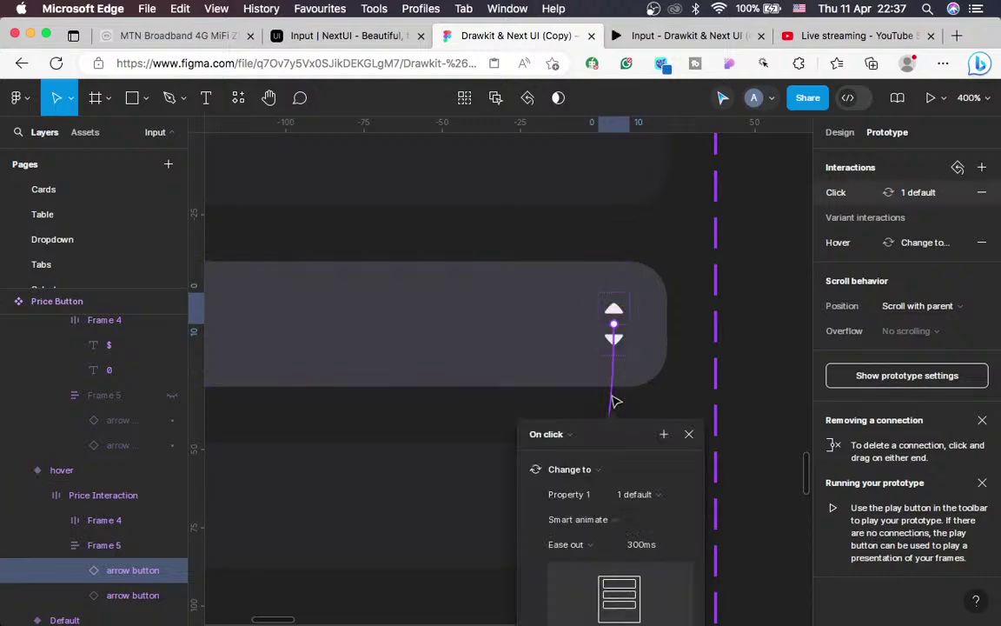
click(649, 495)
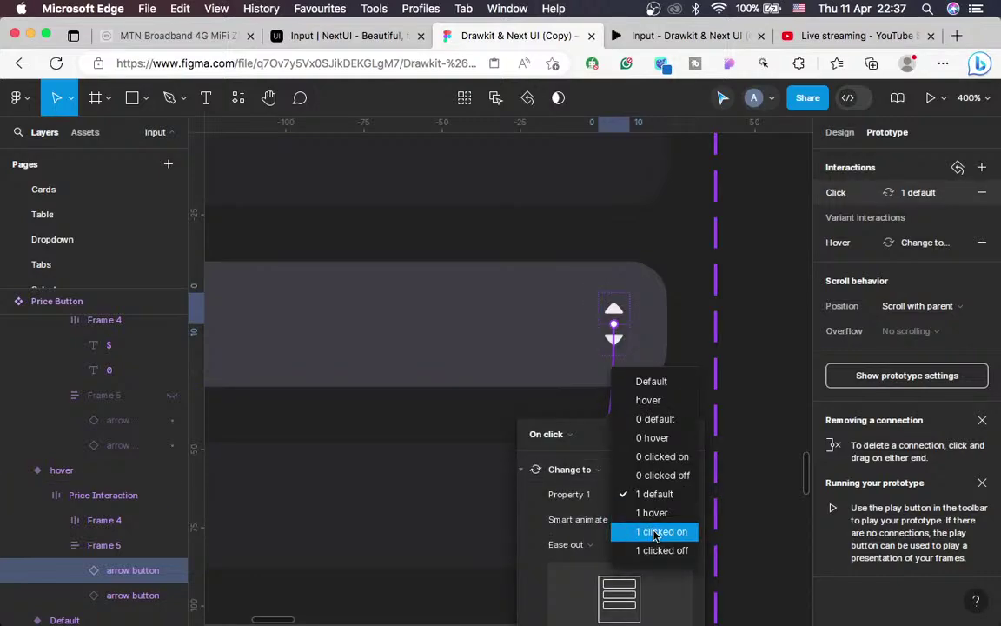
click(654, 532)
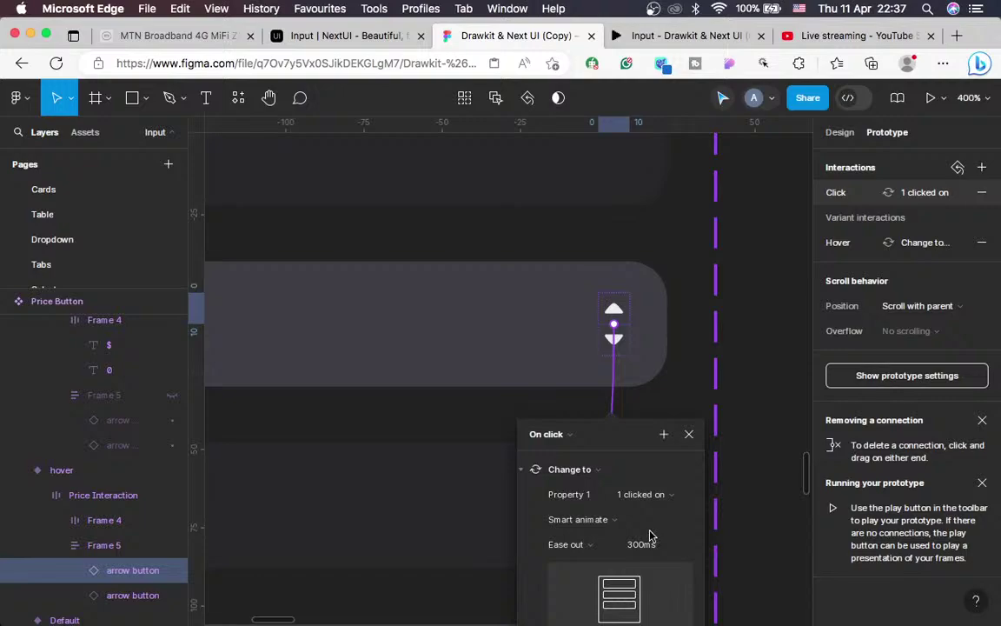
click(688, 434)
Remove the inherited hover interactions from the "1 clicked on" and "1 clicked off" variants
scroll(513, 485, down, 15)
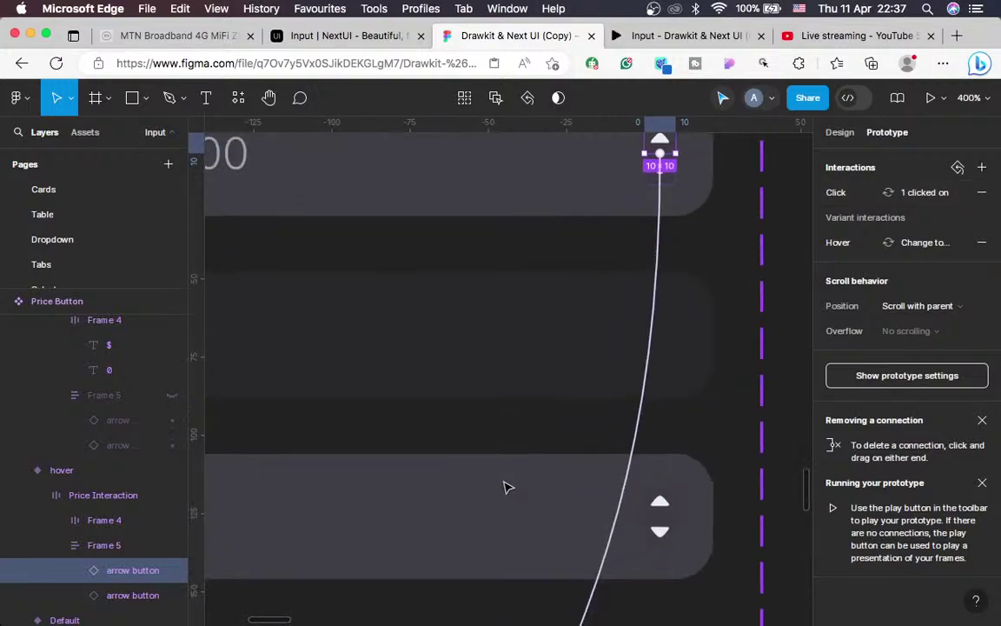
scroll(509, 485, left, 5)
scroll(508, 487, down, 3)
scroll(509, 487, right, 1)
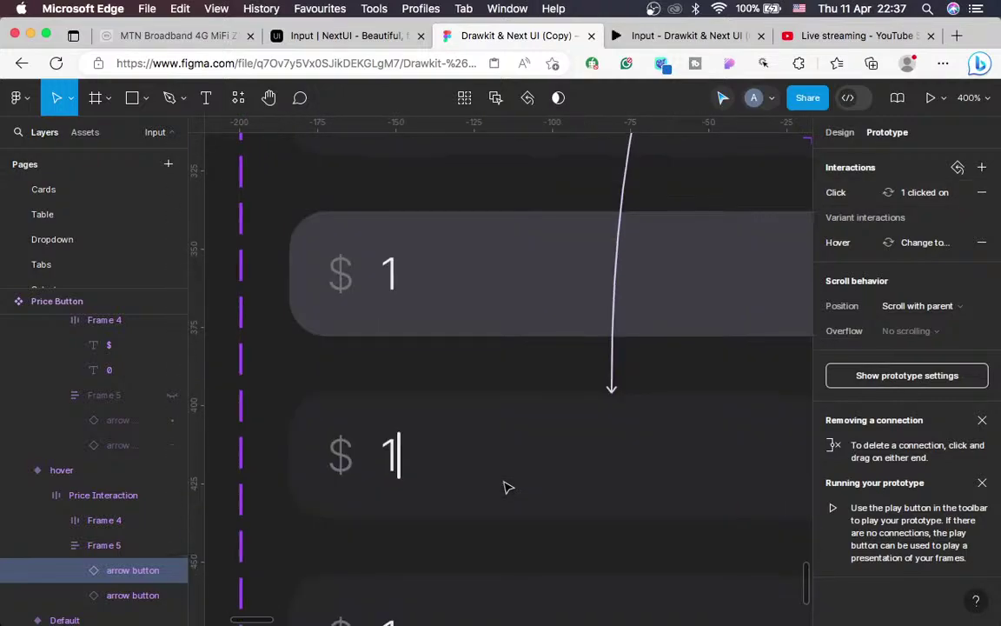
scroll(508, 486, right, 10)
scroll(508, 487, down, 5)
click(557, 407)
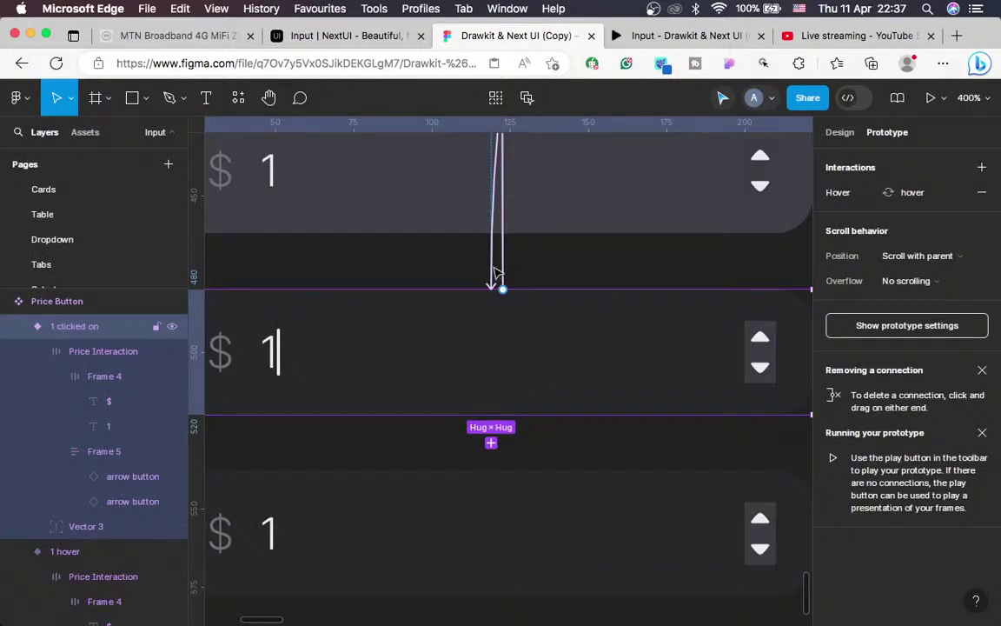
click(981, 192)
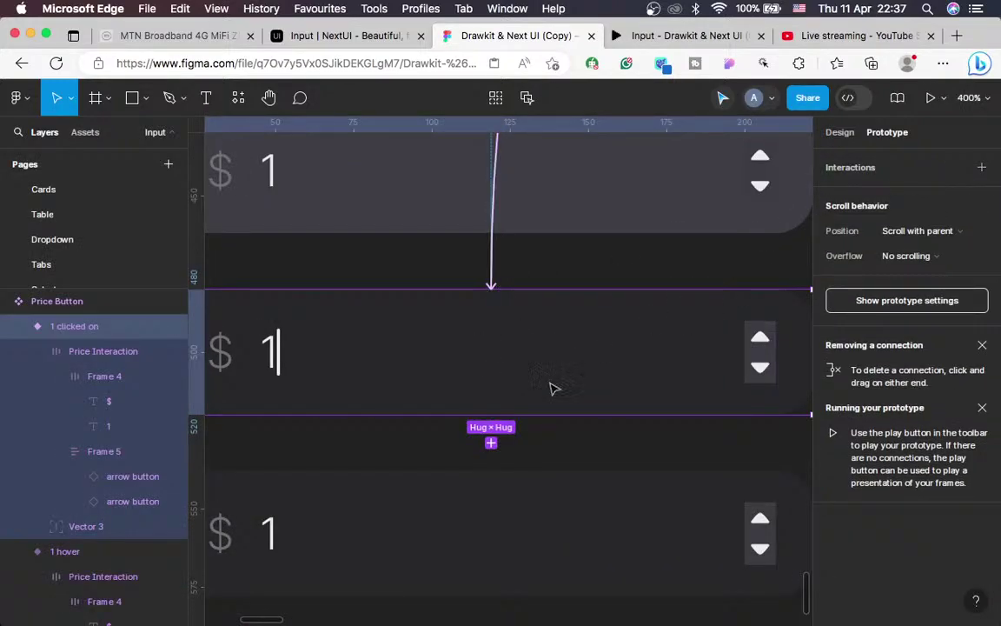
key(shift+Tab)
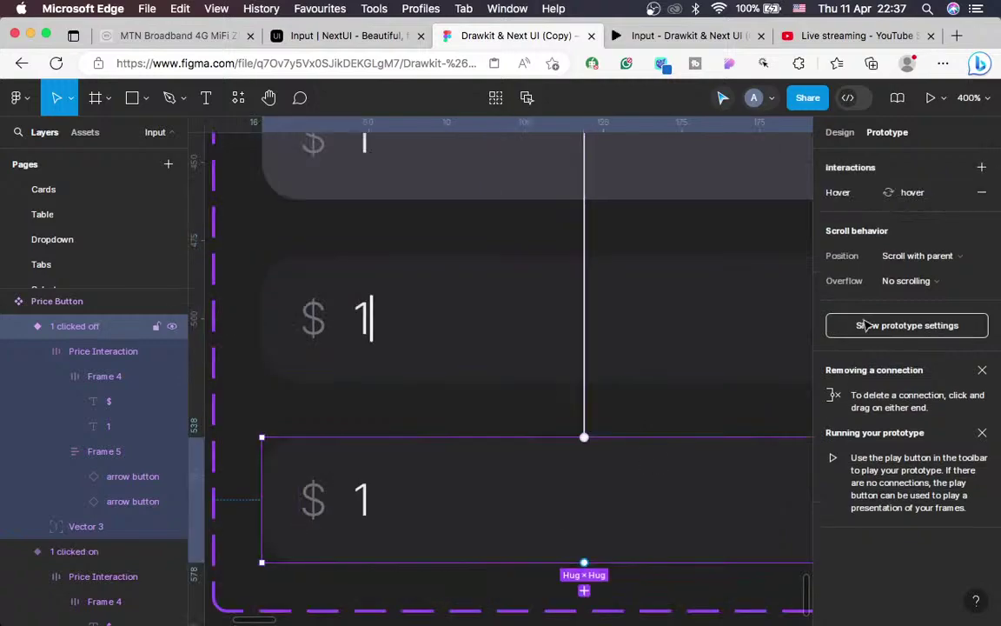
click(983, 194)
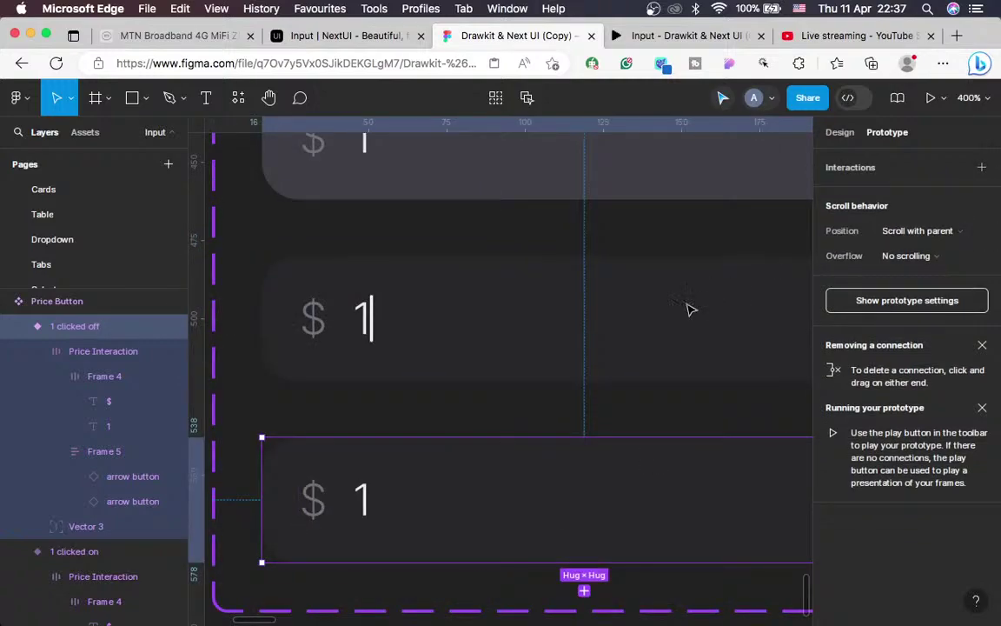
Connect the "1 clicked on" variant to "1 clicked off" with an After delay interaction of 300 ms and an Instant transition
key(shift+Tab)
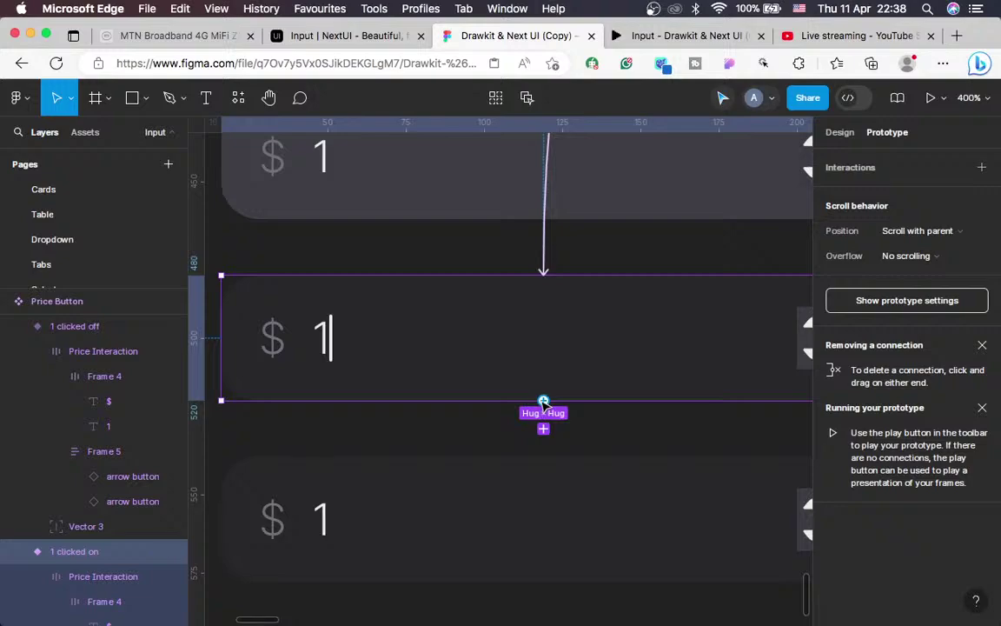
drag(543, 401, 527, 496)
click(509, 505)
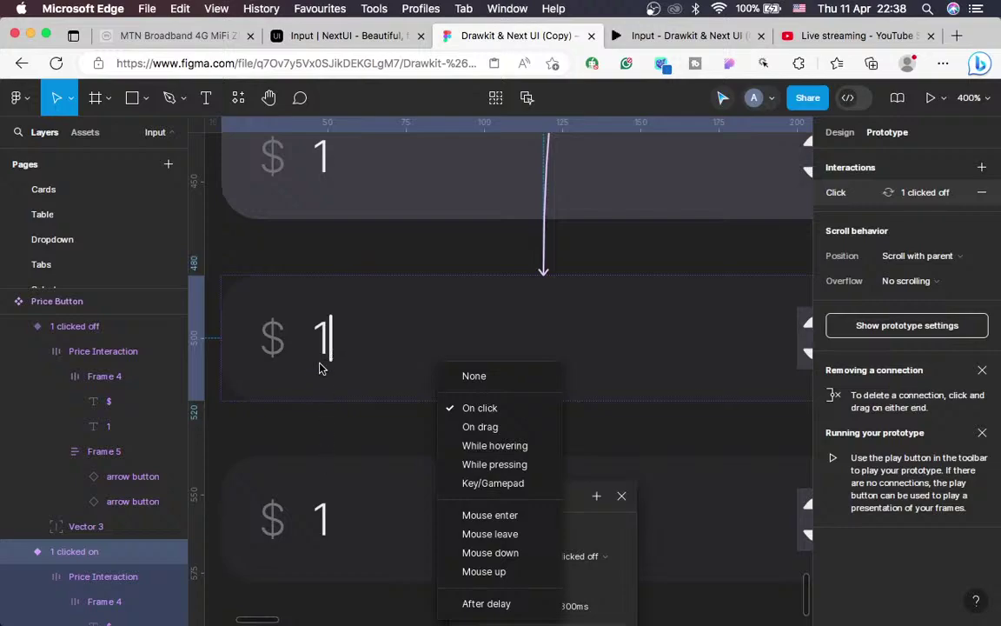
click(511, 606)
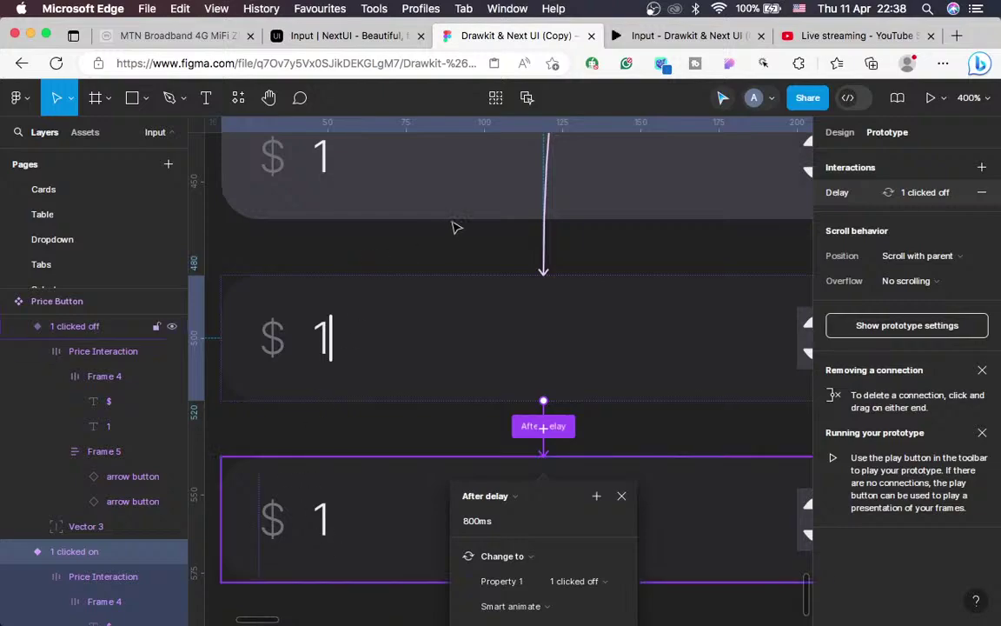
scroll(443, 275, down, 5)
scroll(443, 276, down, 1)
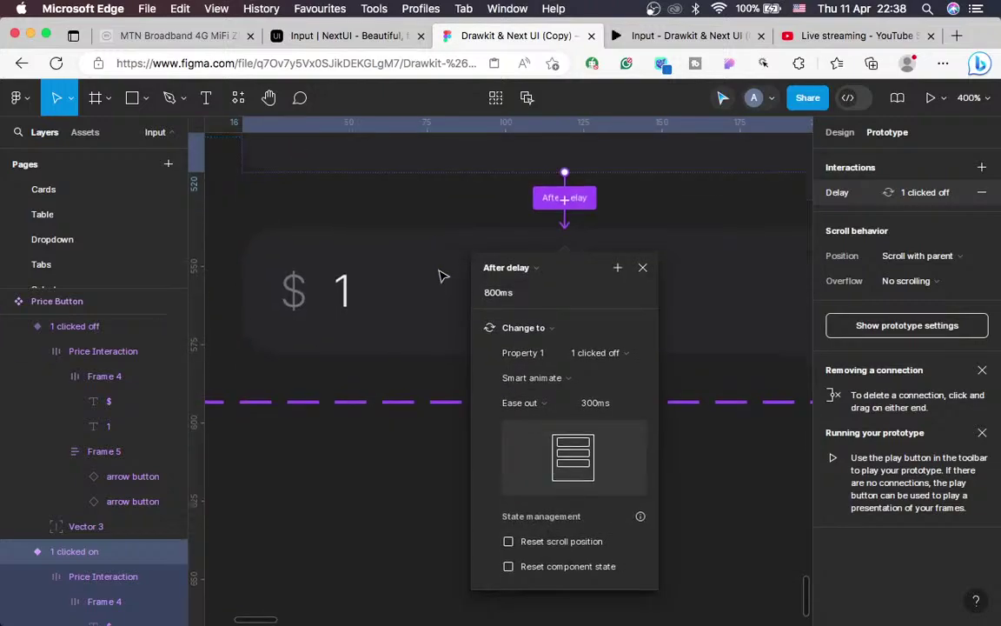
click(494, 294)
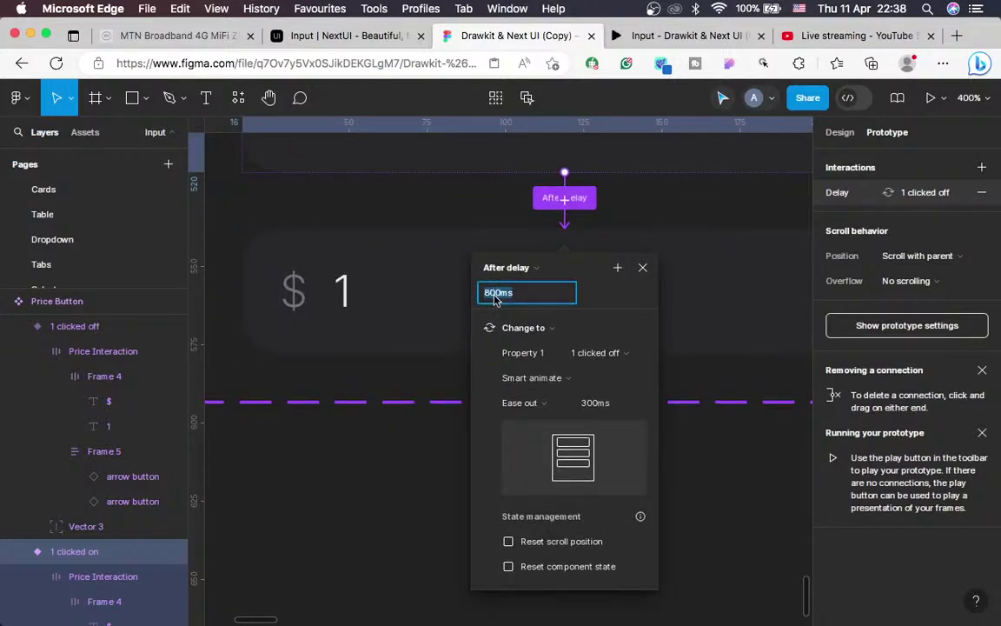
text(30ms)
click(545, 386)
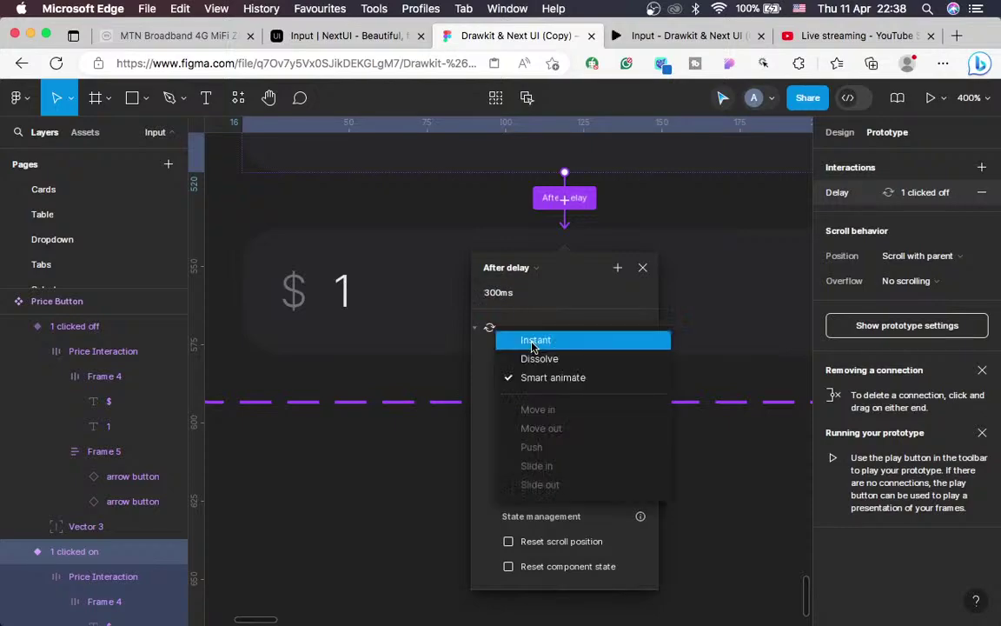
click(533, 340)
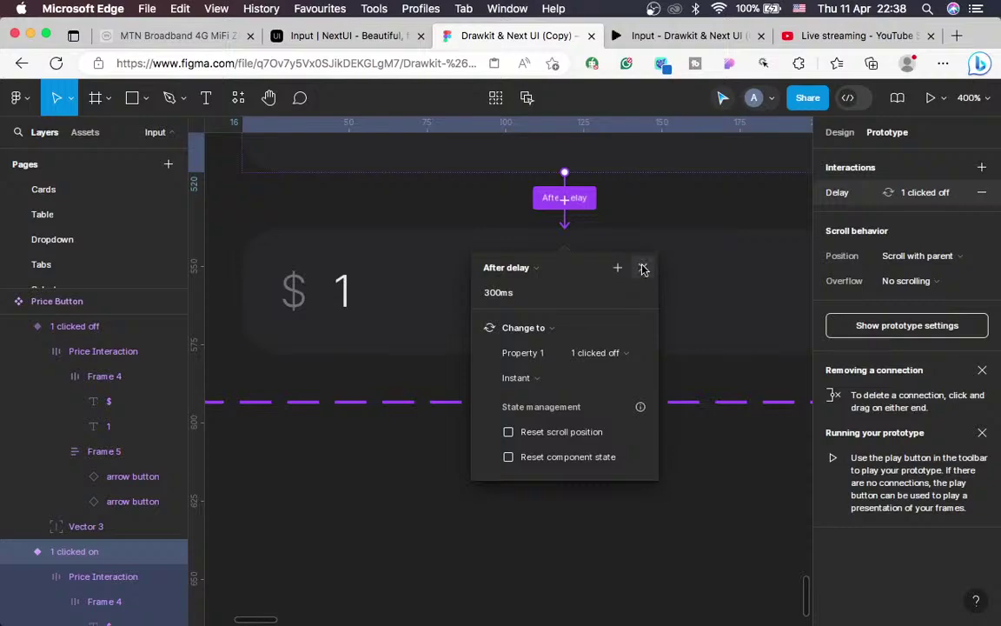
click(643, 266)
Connect the "1 clicked off" variant back to "1 clicked on" with an Instant After delay interaction of 300 ms
scroll(643, 268, up, 3)
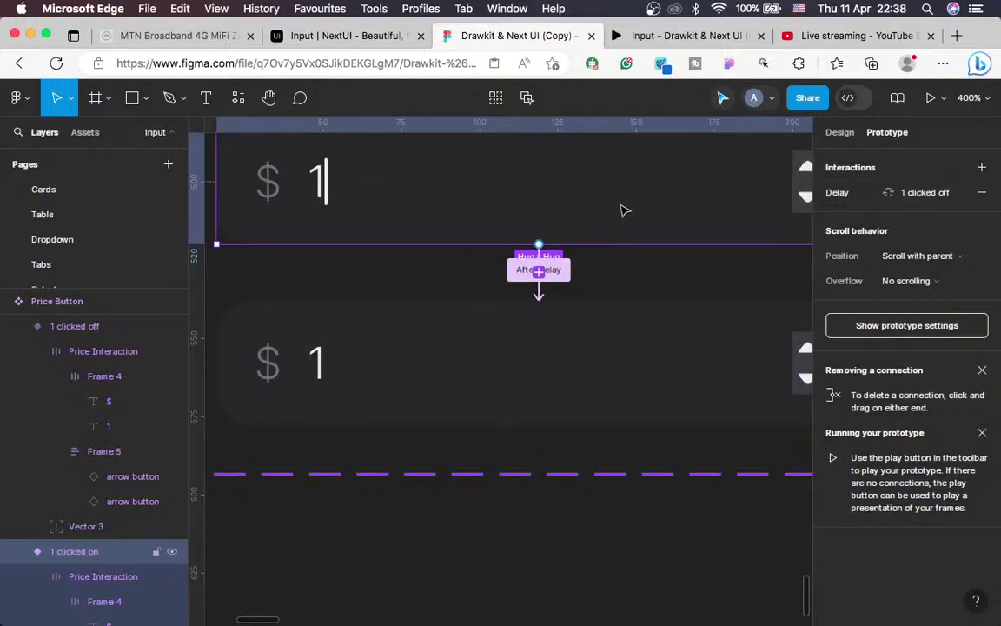
scroll(685, 215, up, 3)
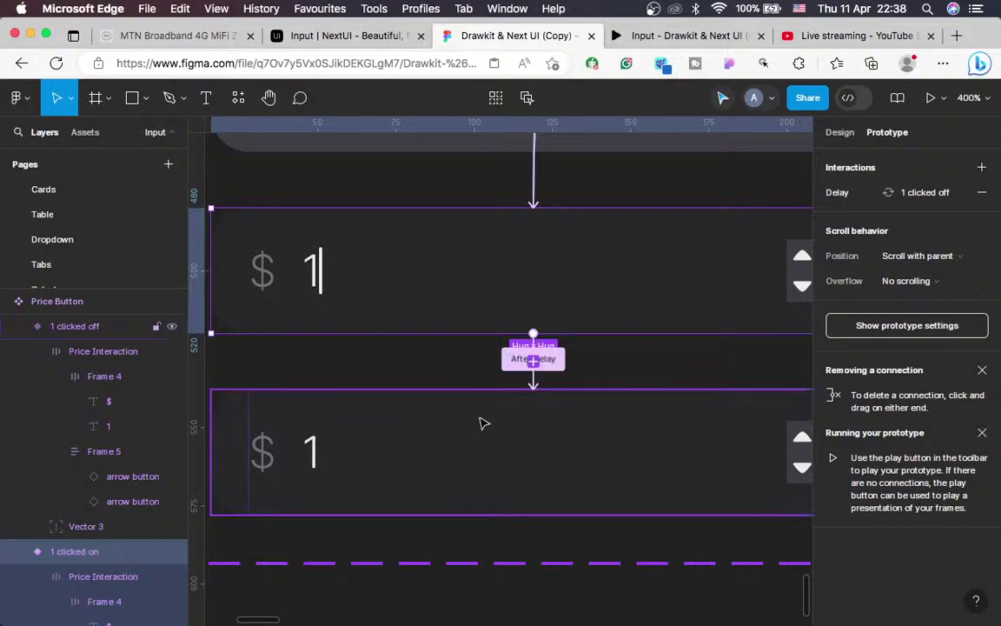
click(485, 423)
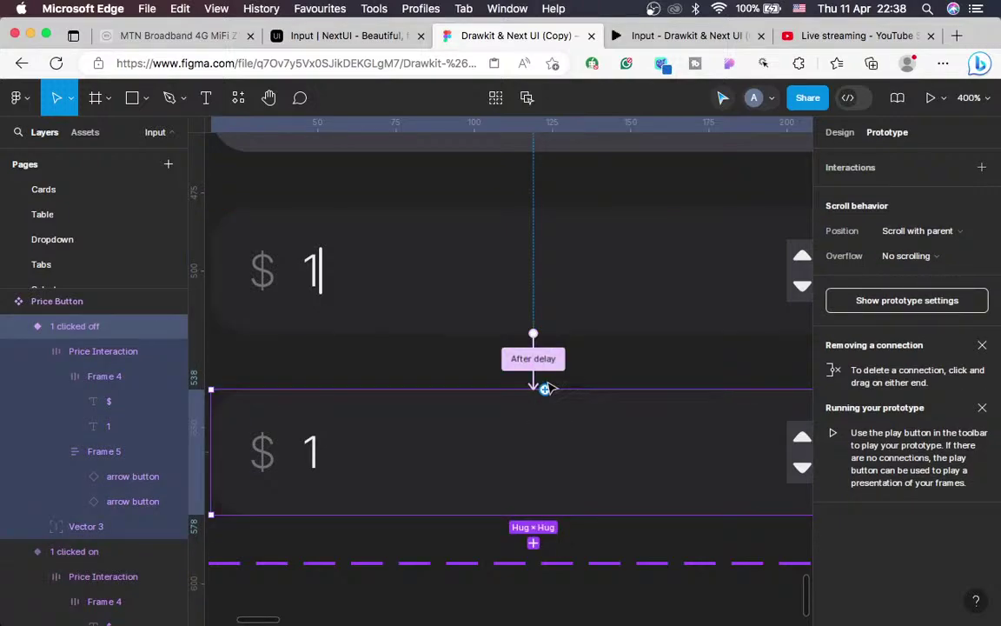
drag(545, 390, 590, 353)
drag(545, 390, 513, 317)
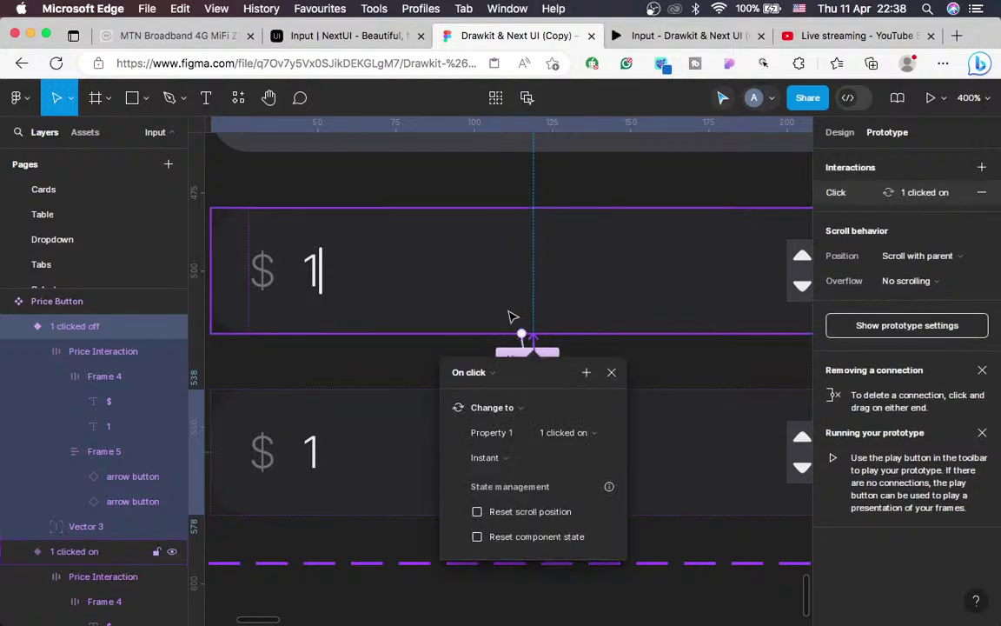
click(470, 372)
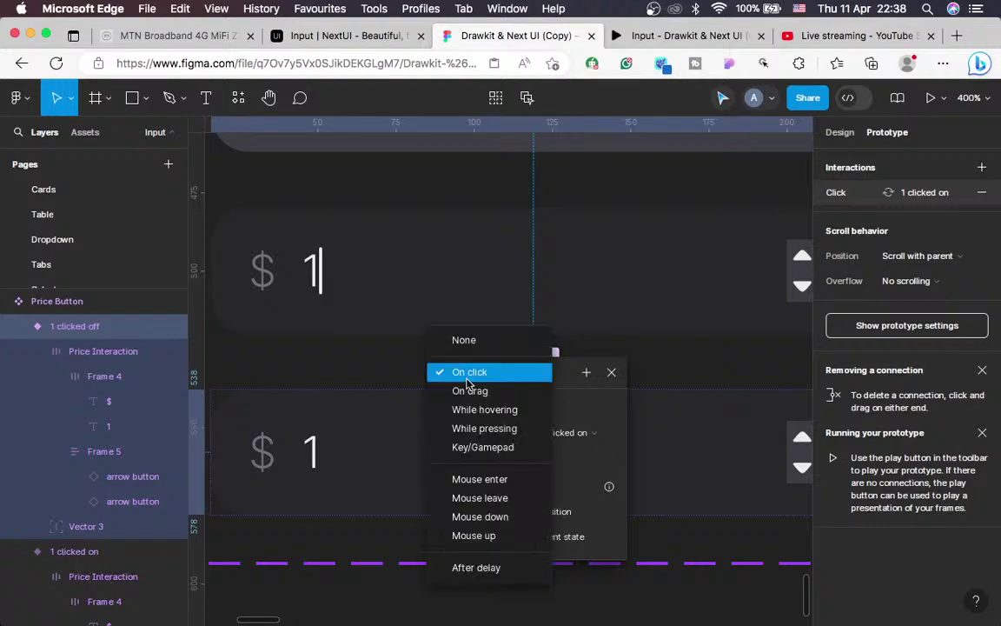
click(477, 567)
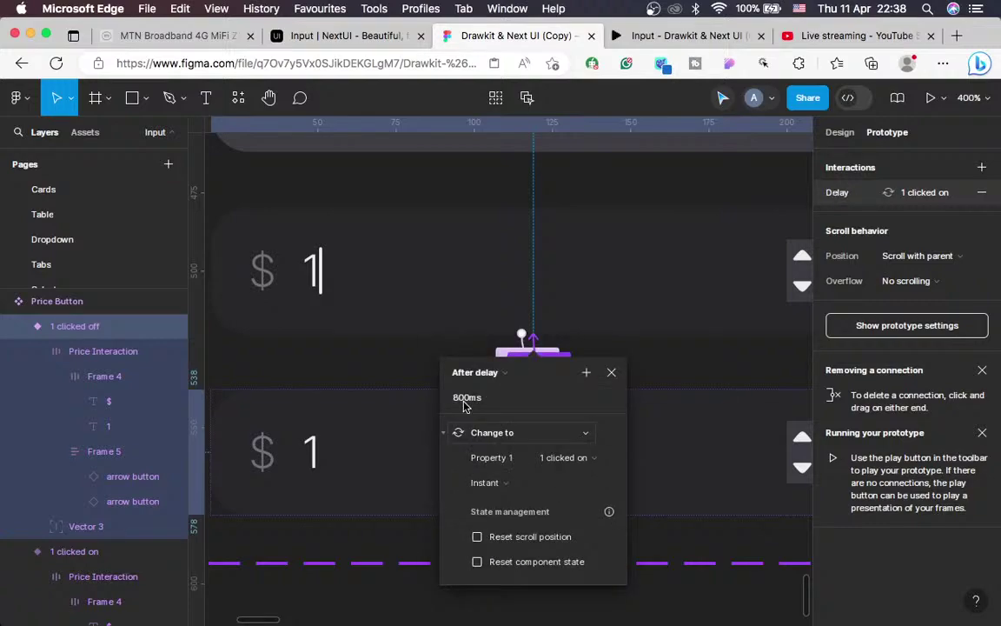
click(465, 400)
text(0)
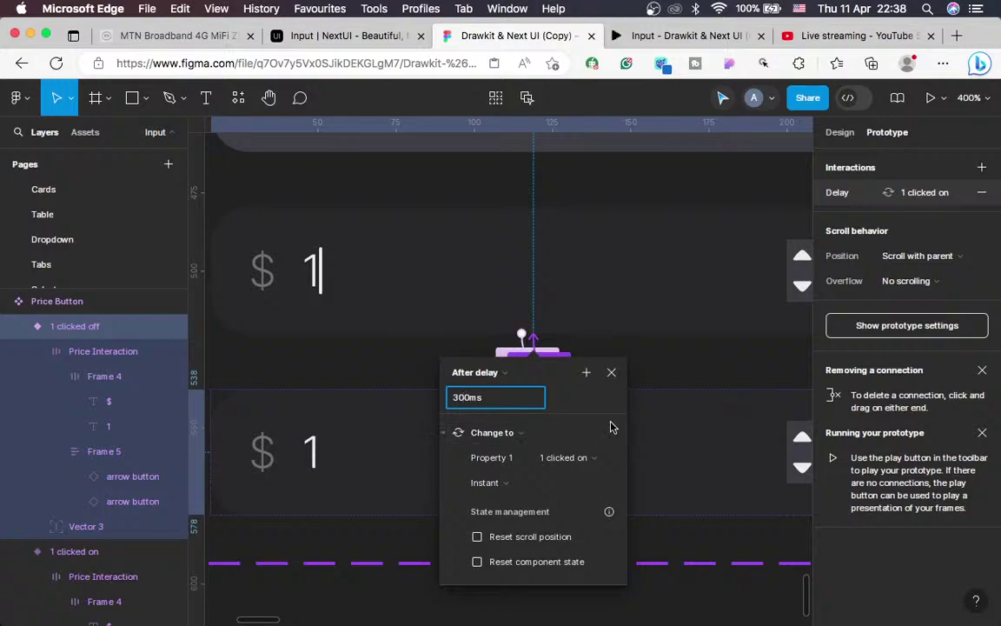
click(670, 436)
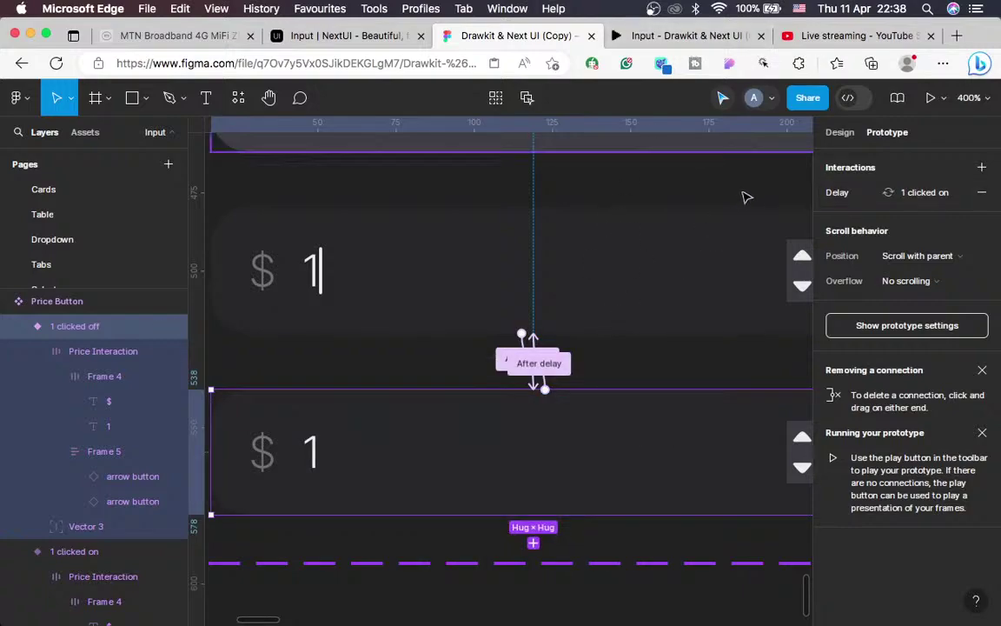
Check the NextUI Price field, return to the Figma file, and link "1 clicked on" to "1 default" on click with Smart animate
click(331, 38)
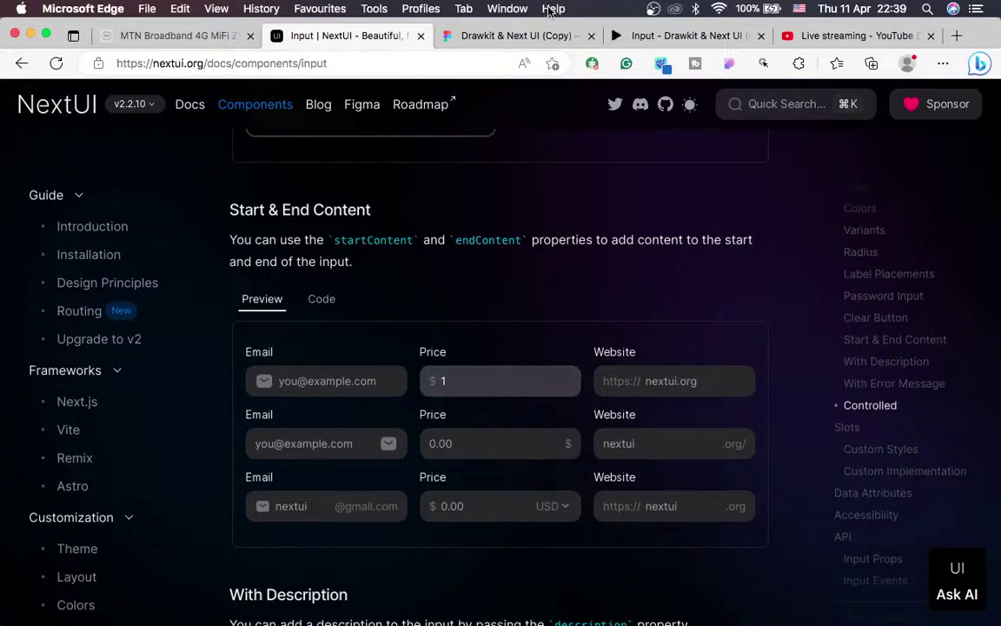
click(512, 36)
click(518, 323)
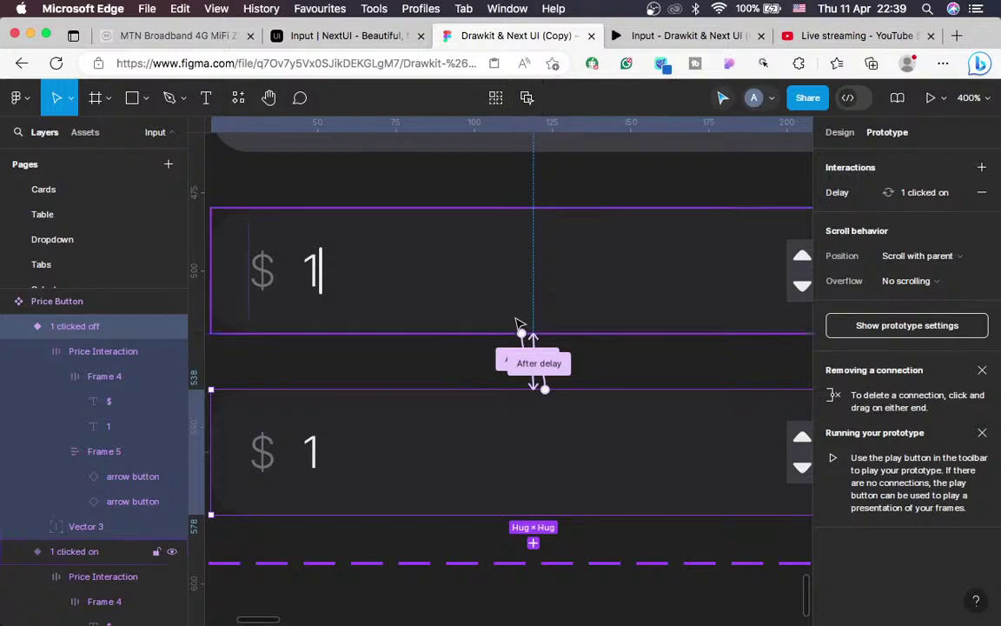
key(minus)
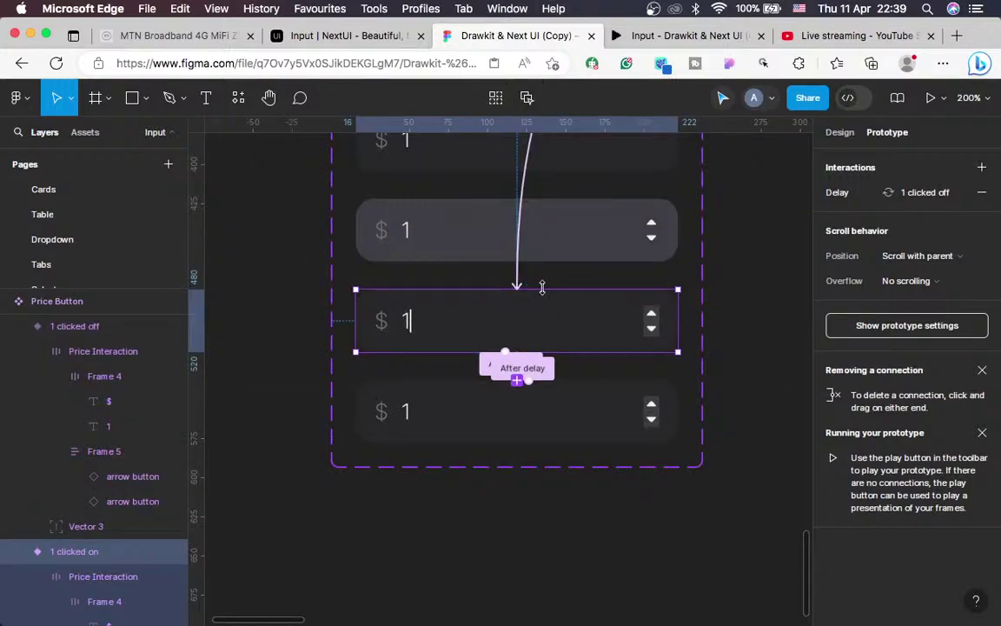
drag(528, 291, 613, 177)
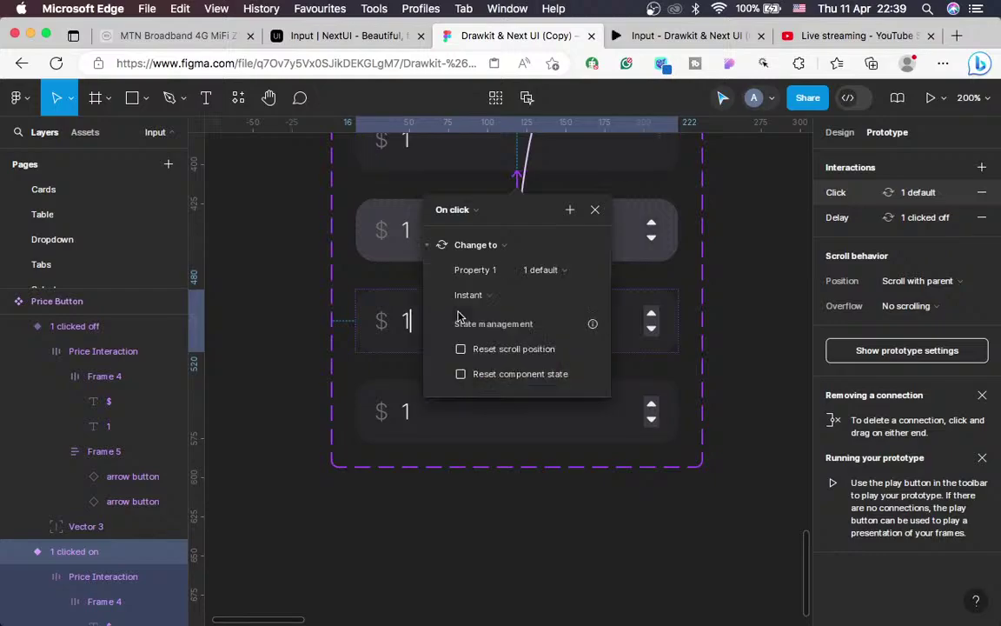
click(482, 295)
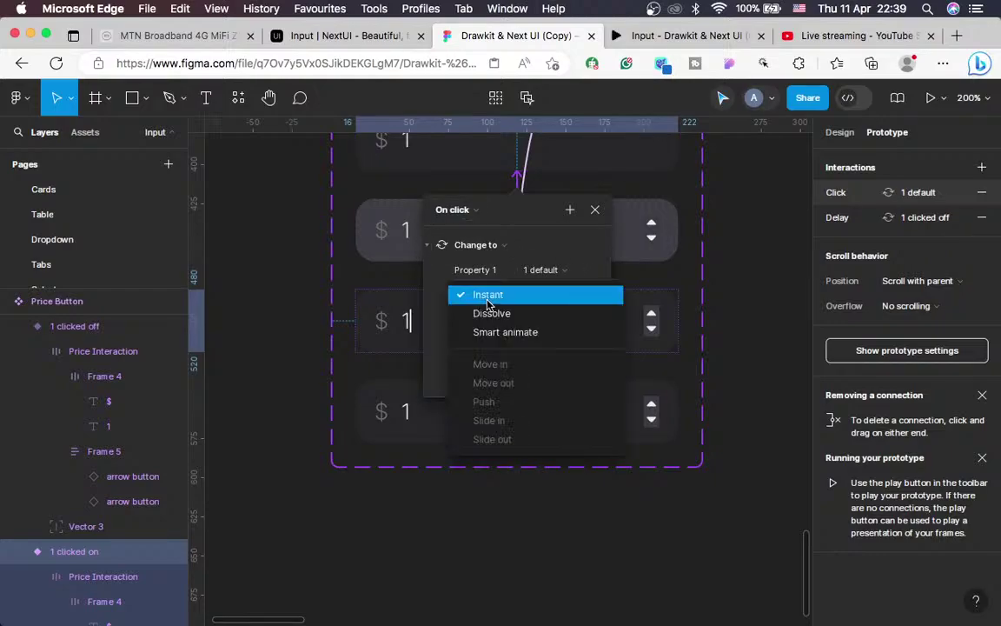
click(502, 334)
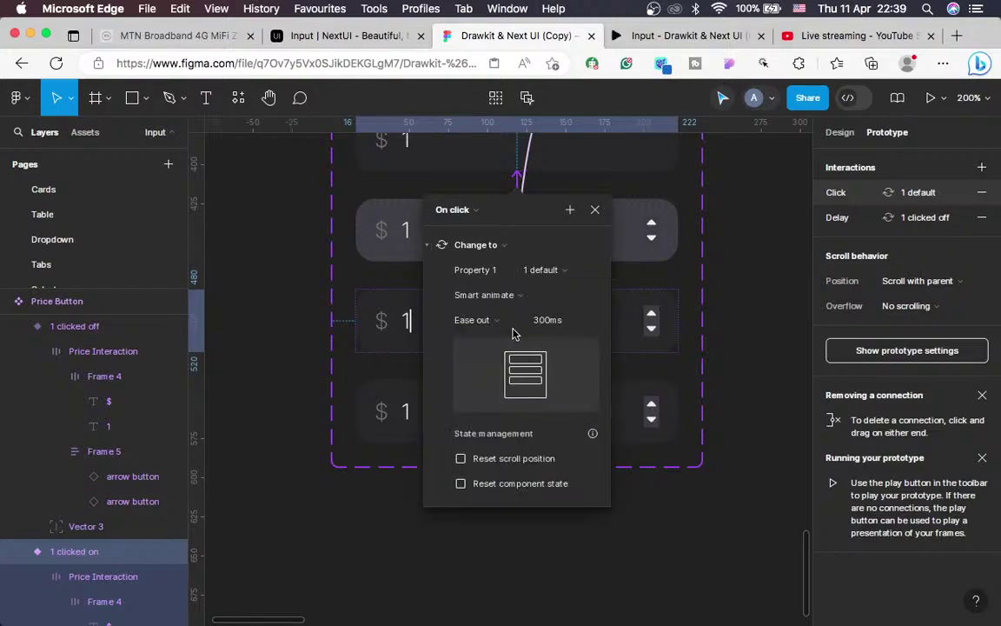
click(596, 211)
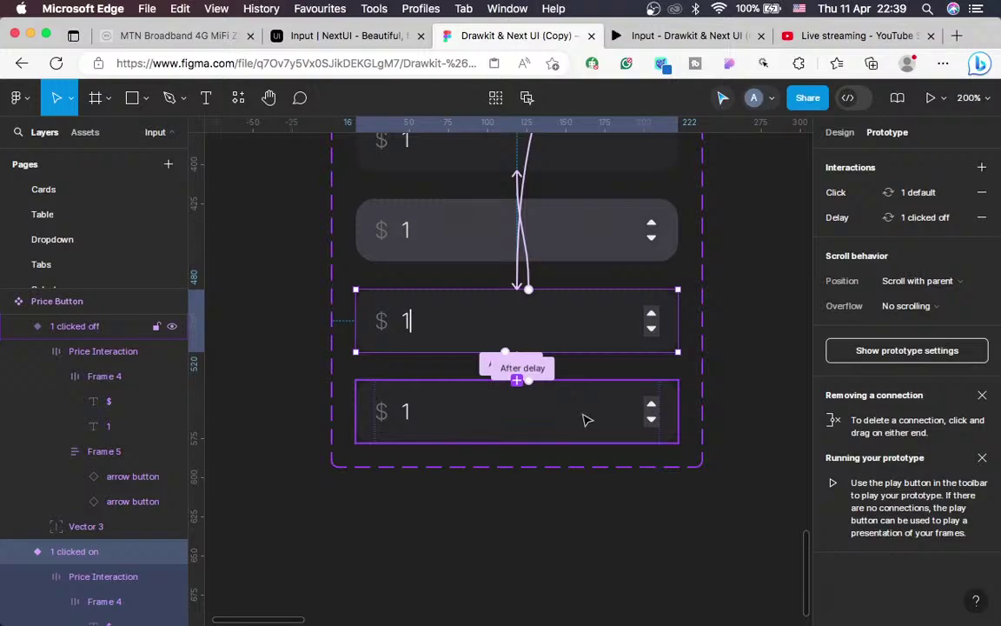
Link the "1 clicked off" variant to "1 default" with an On click interaction using Smart animate
click(581, 413)
drag(528, 380, 632, 174)
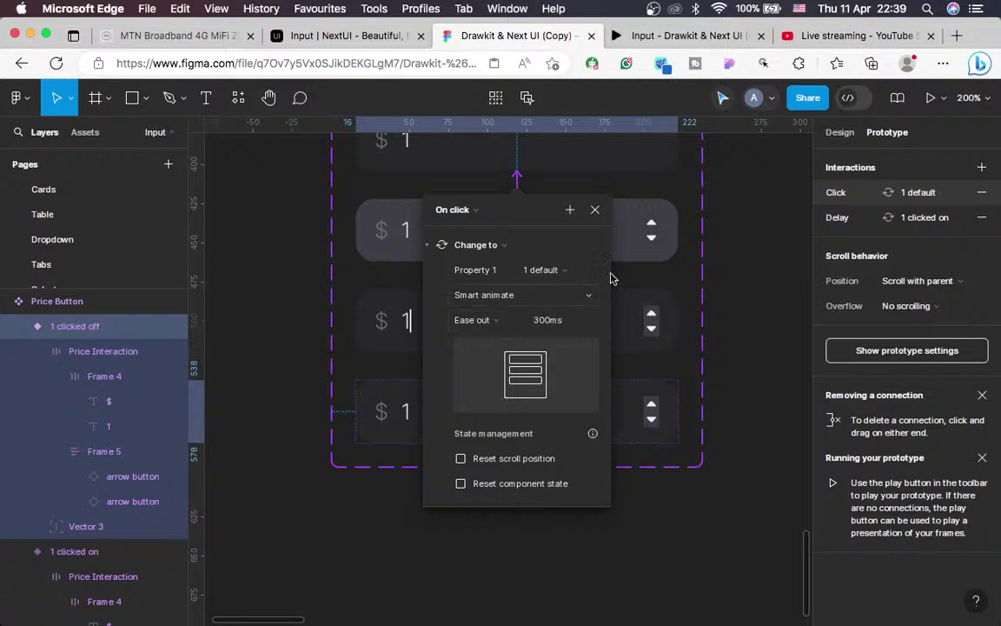
click(594, 209)
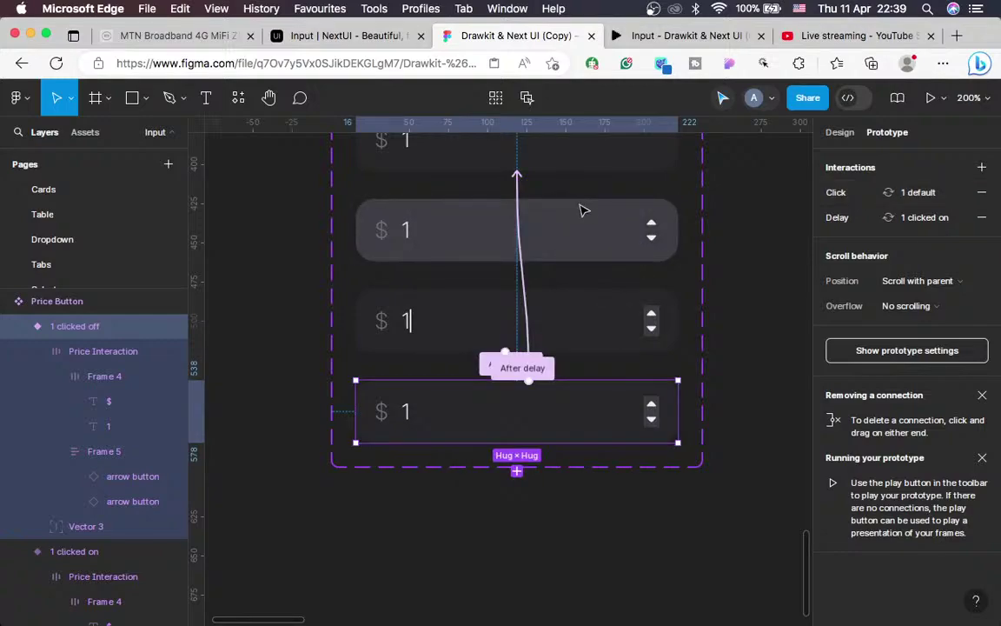
Replace the "1 default" variant's inherited hover interaction with a While hovering change to "1 hover" using Smart animate, Ease out, 300 ms
scroll(583, 210, up, 4)
click(598, 337)
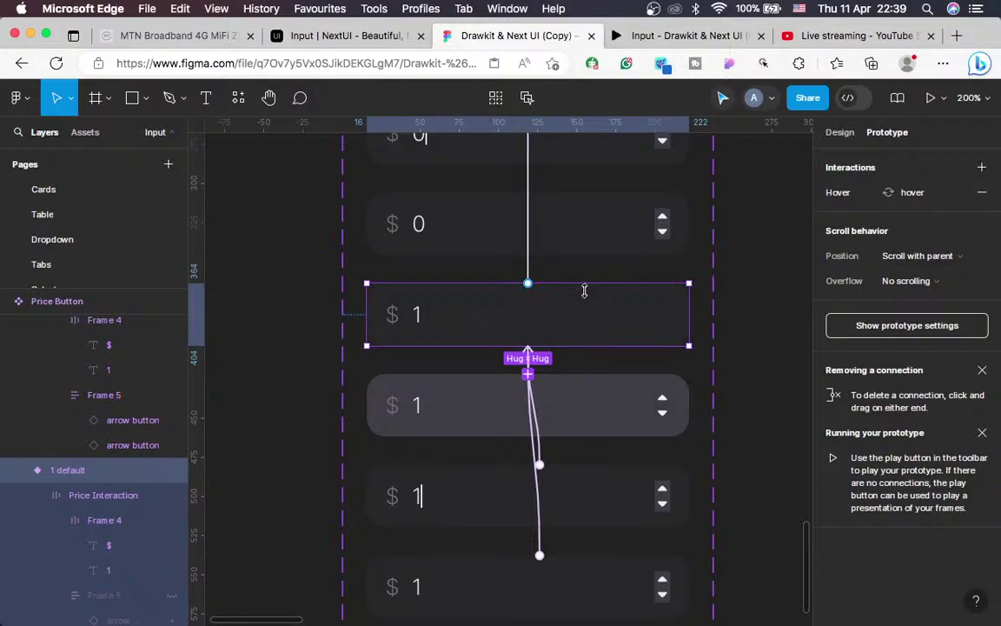
click(981, 199)
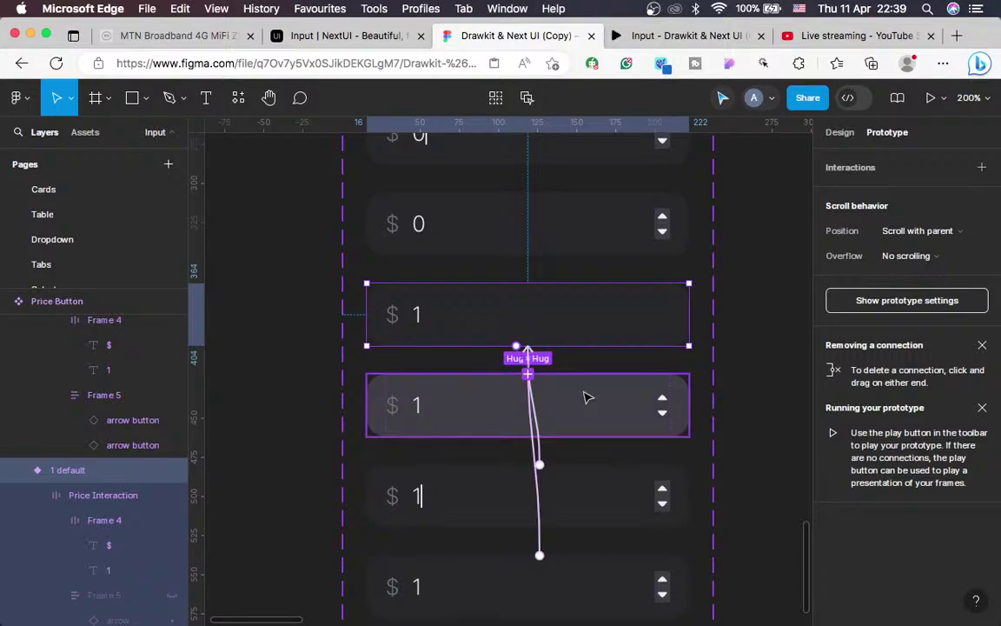
drag(585, 397, 548, 418)
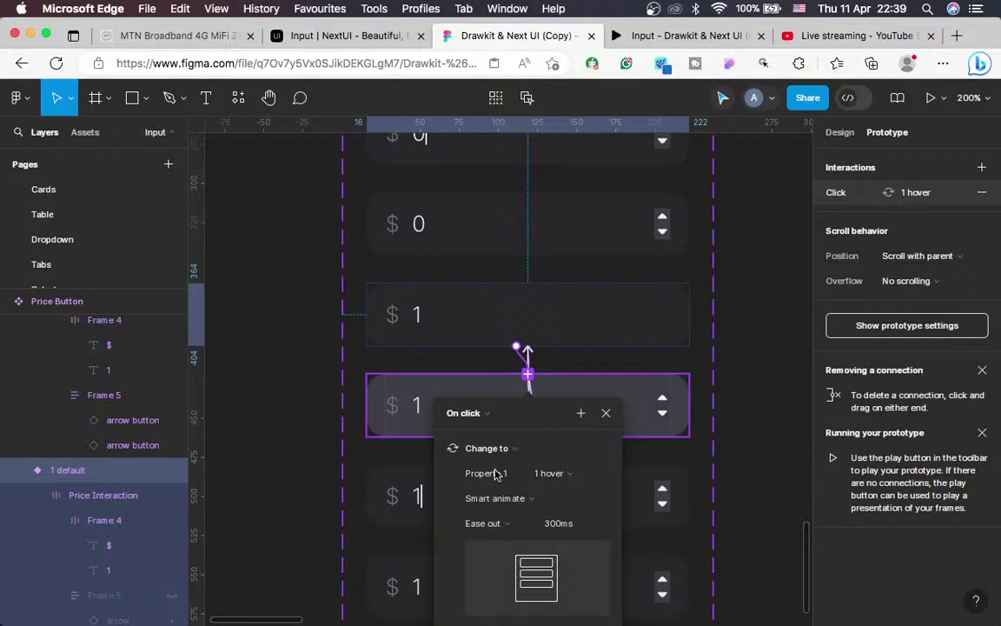
click(464, 413)
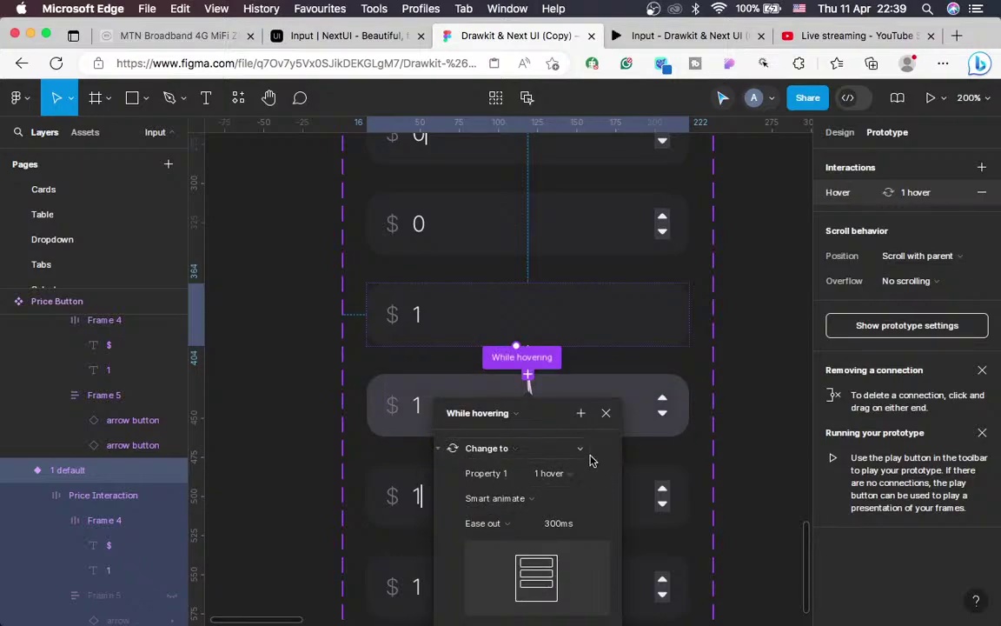
scroll(600, 461, down, 2)
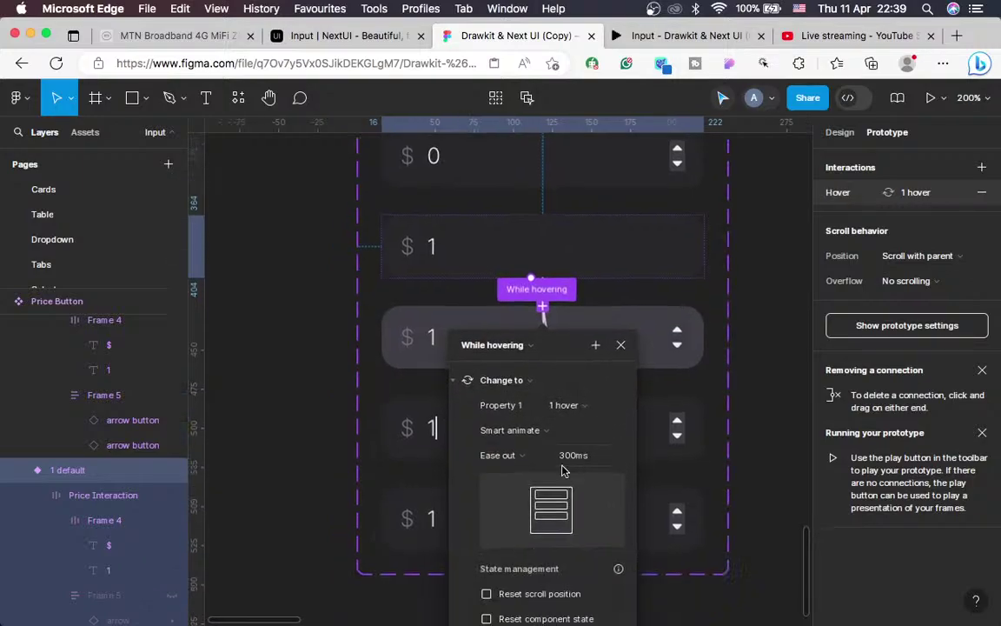
click(623, 347)
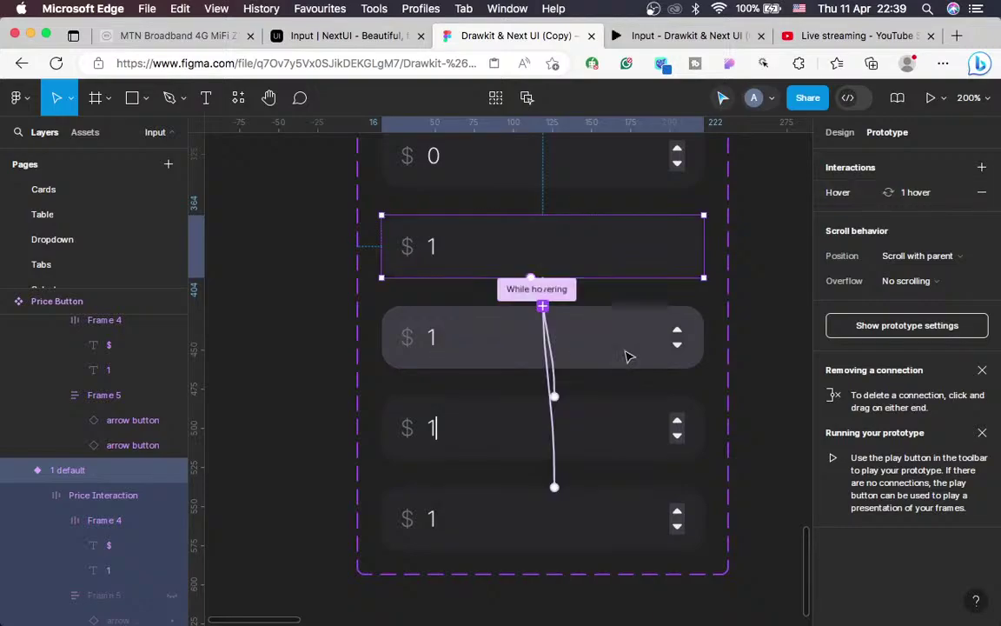
scroll(626, 353, up, 2)
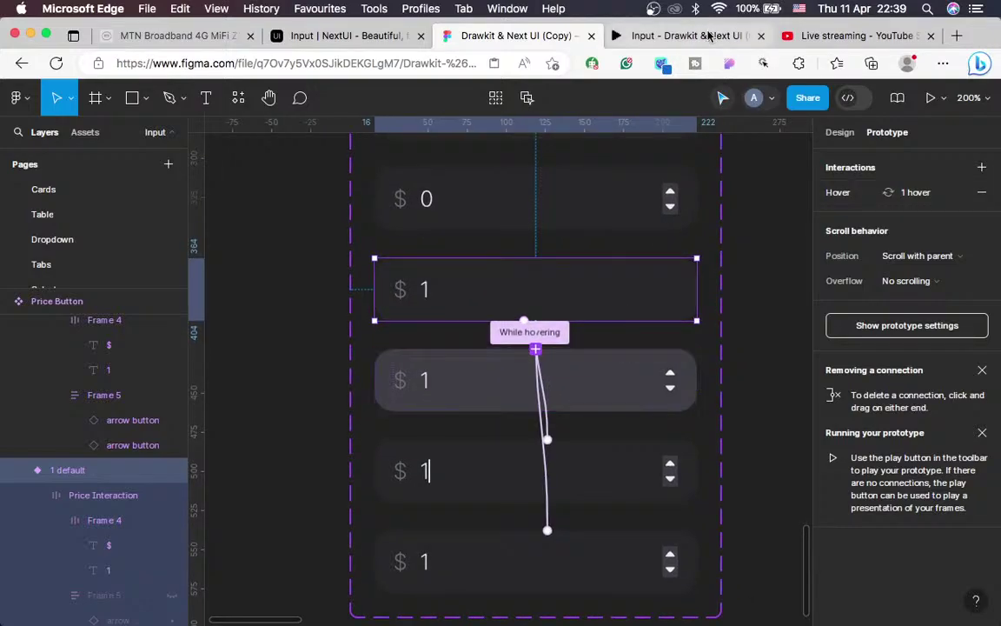
Switch to the prototype preview, test the price input's up arrow and field, and return to the Price Button component in the Figma file
click(642, 36)
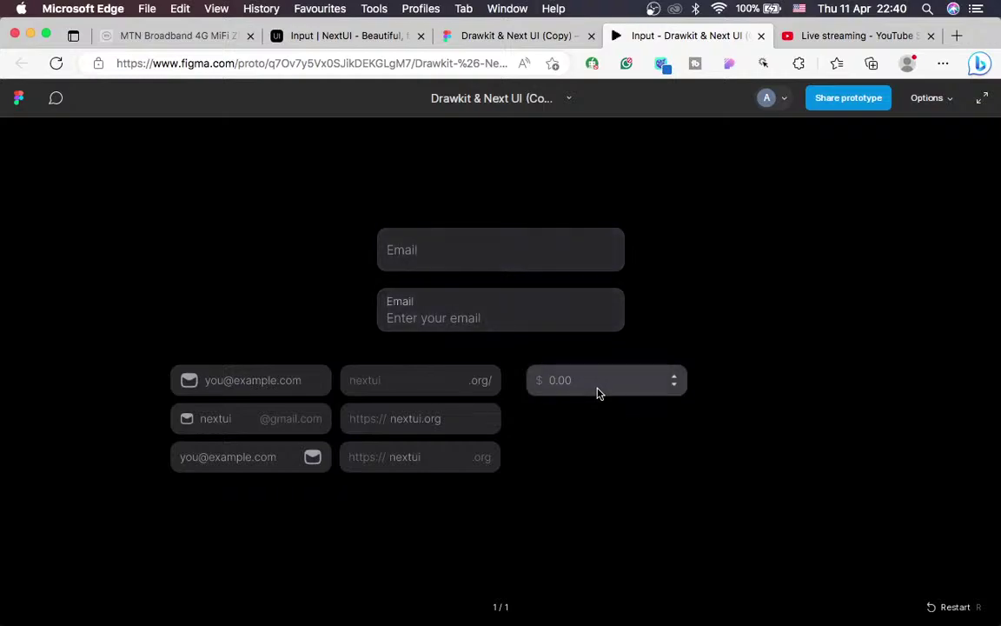
click(676, 380)
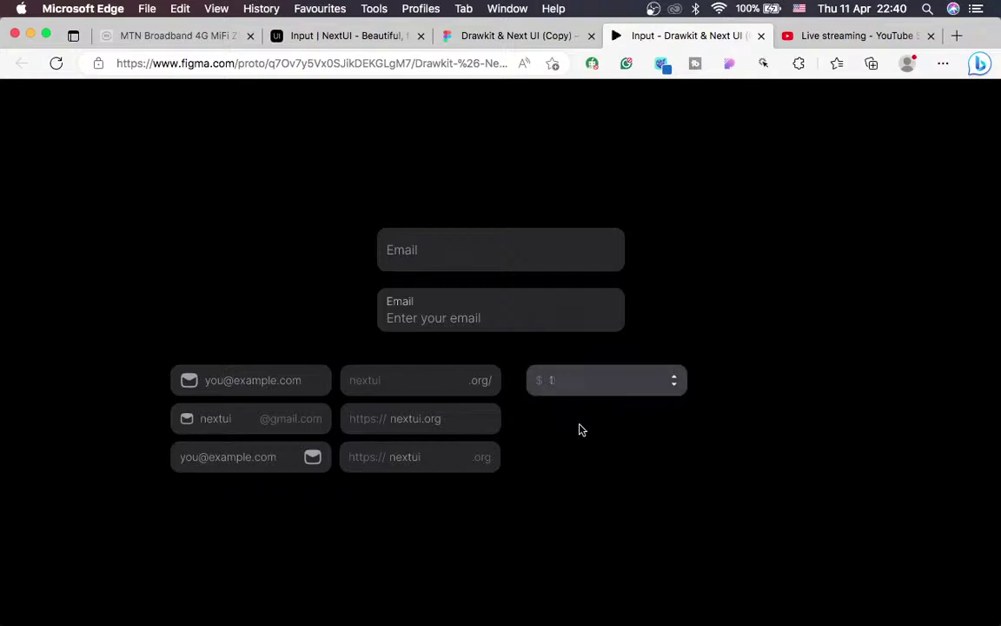
click(560, 392)
click(517, 36)
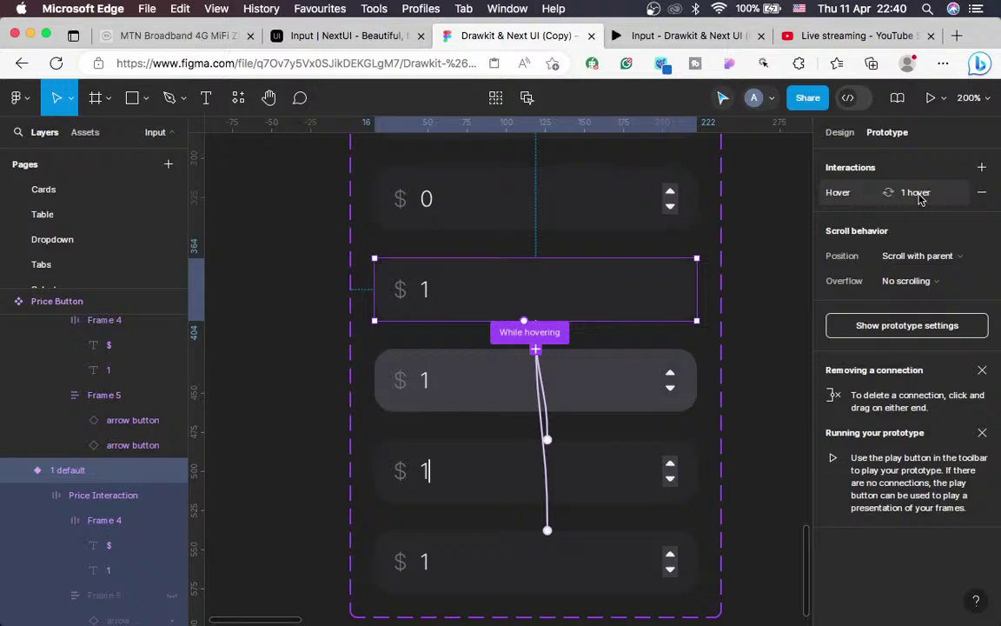
scroll(627, 365, down, 10)
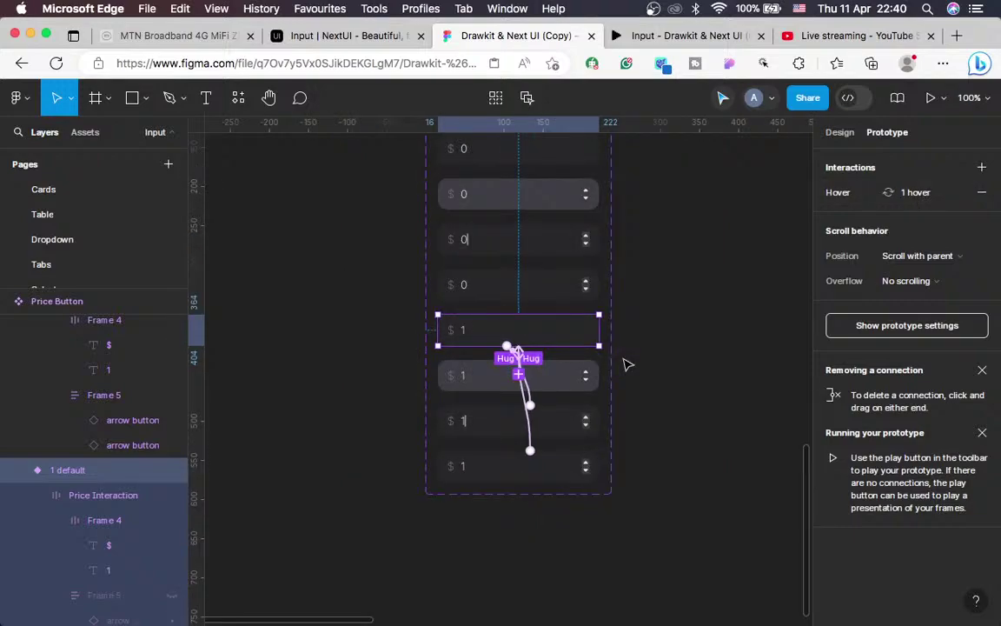
Inspect the Price Button instance in Frame 1, including its variant interactions, design properties and instance options
scroll(627, 365, up, 5)
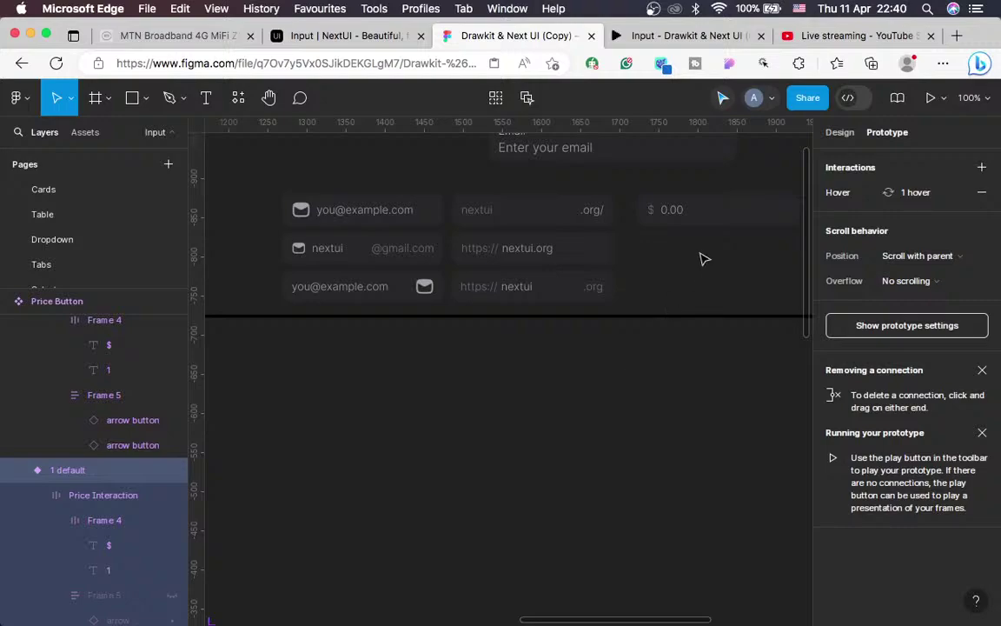
click(791, 210)
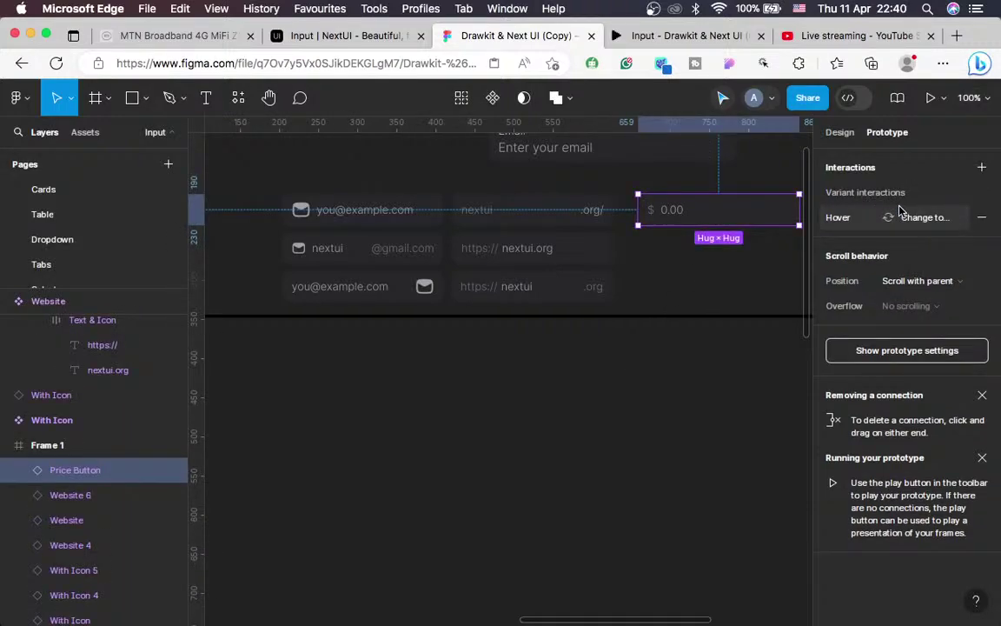
click(840, 132)
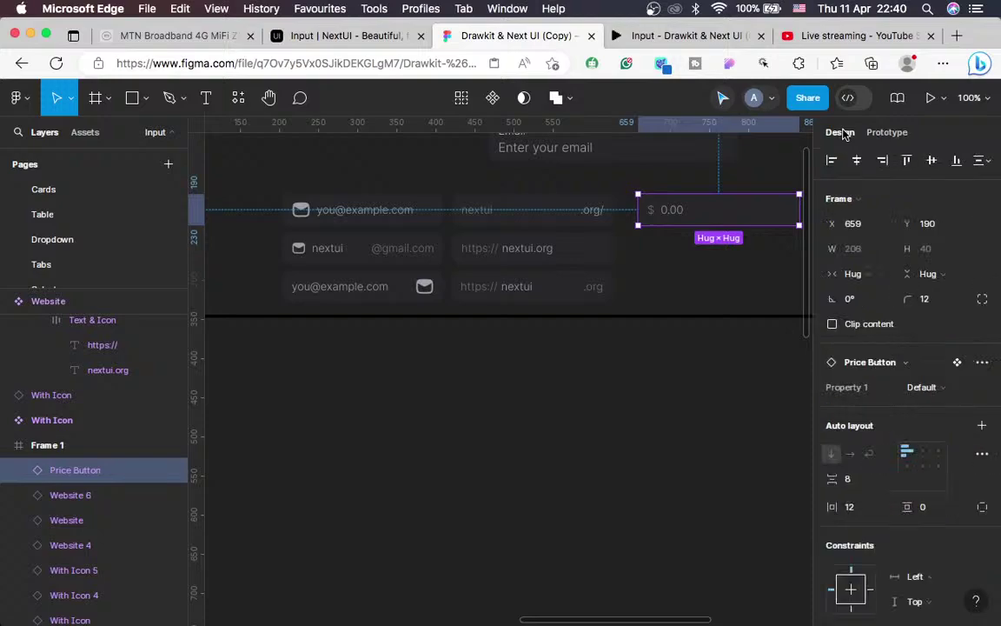
click(982, 363)
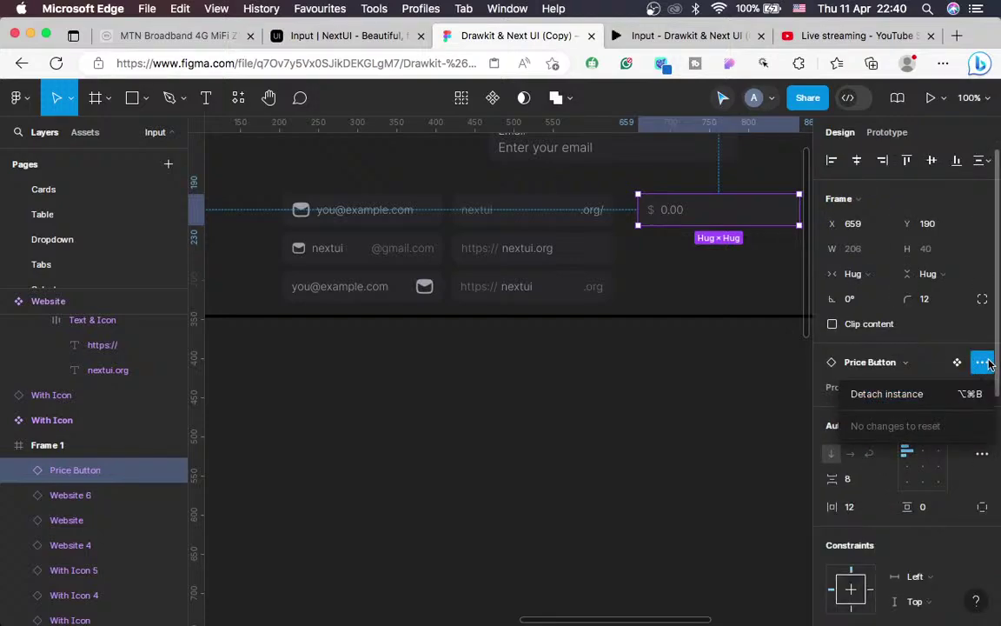
click(794, 398)
Return to the Price Button component and review the hover interaction settings of its Default variant
scroll(782, 398, down, 3)
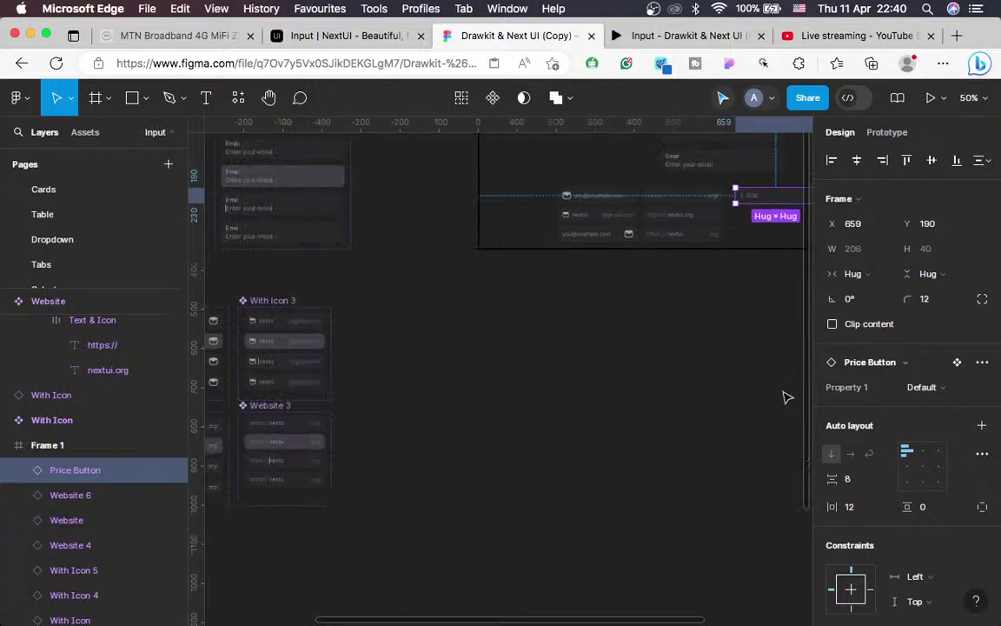
scroll(785, 397, down, 5)
scroll(785, 397, left, 5)
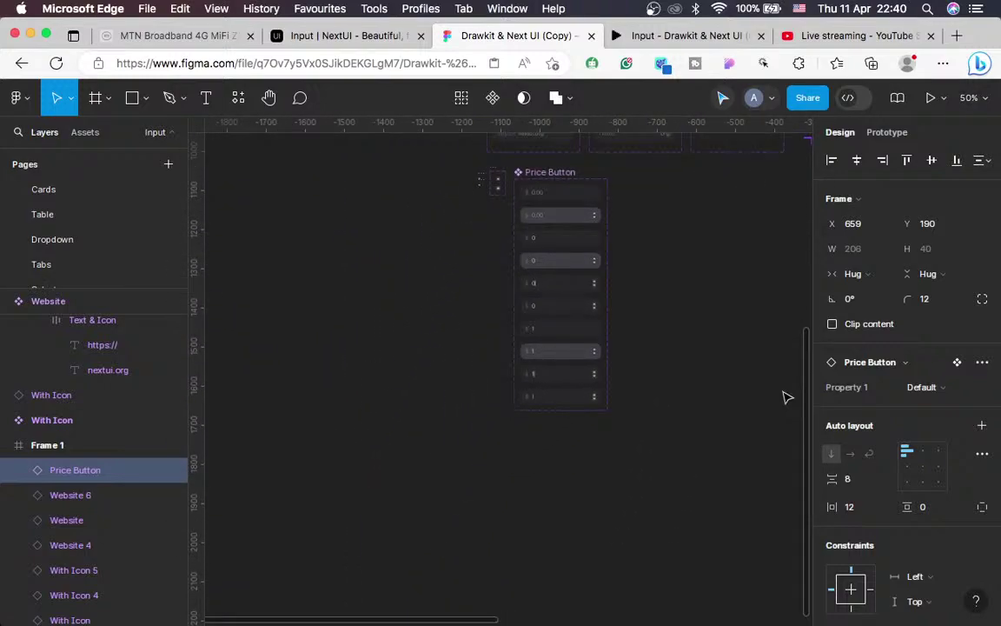
key(shift+0)
scroll(782, 398, up, 3)
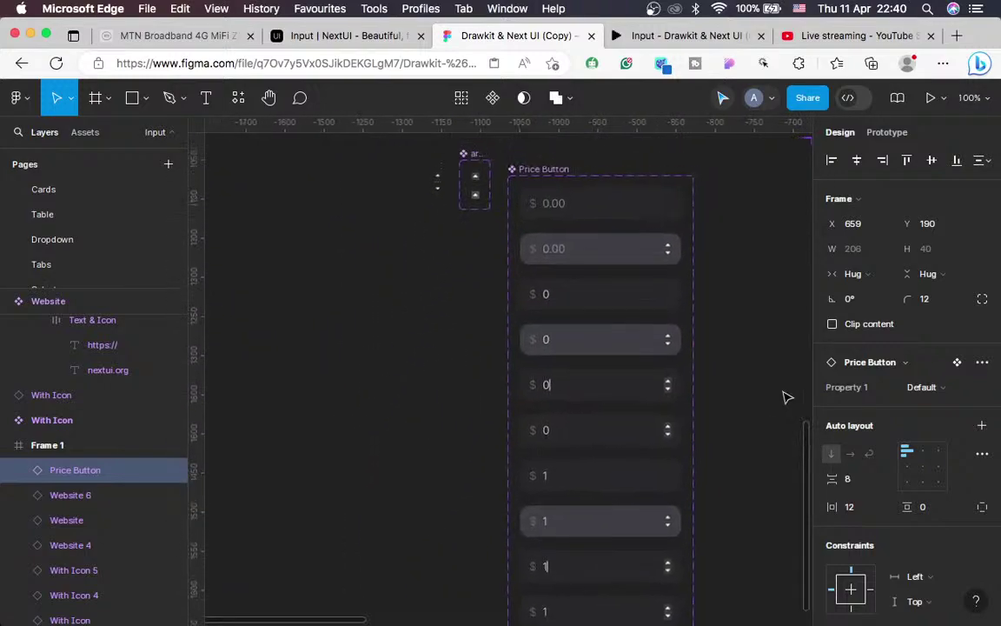
click(618, 219)
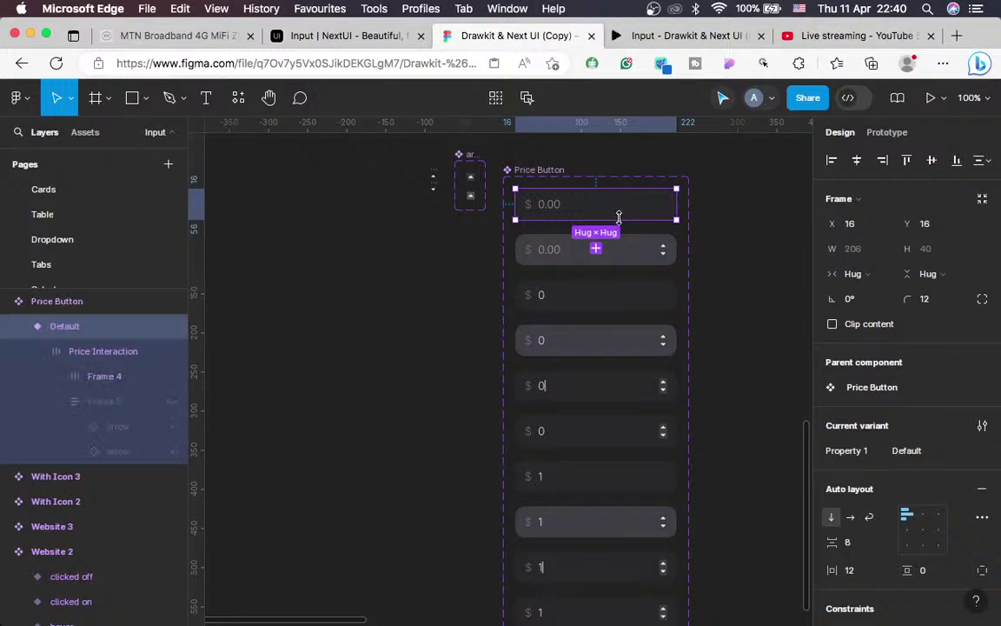
click(886, 132)
click(839, 192)
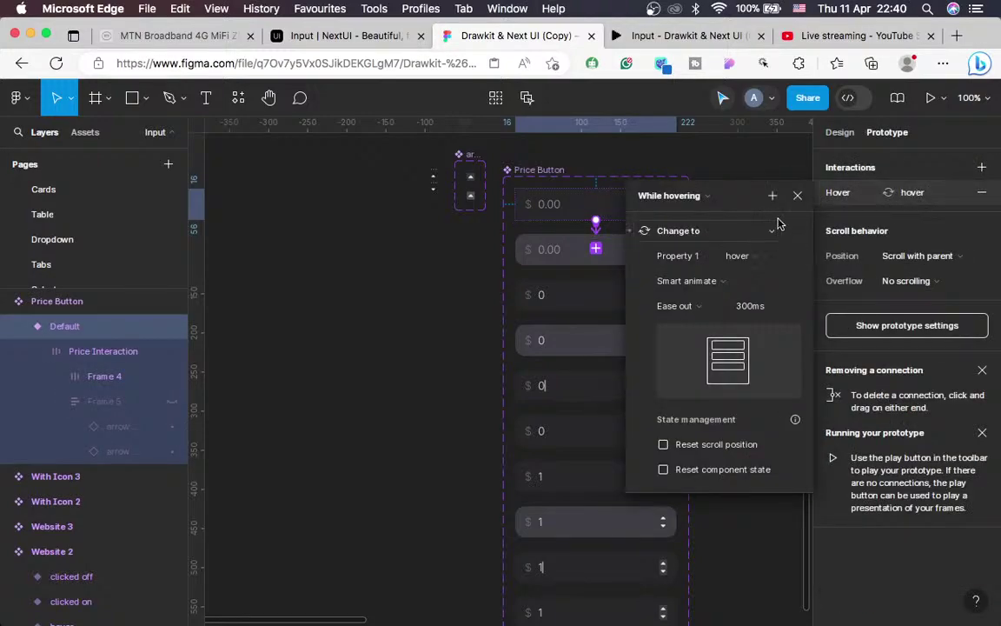
click(797, 196)
Remove the While hovering interaction that leads from the "1 hover" variant to the "hover" variant
click(647, 251)
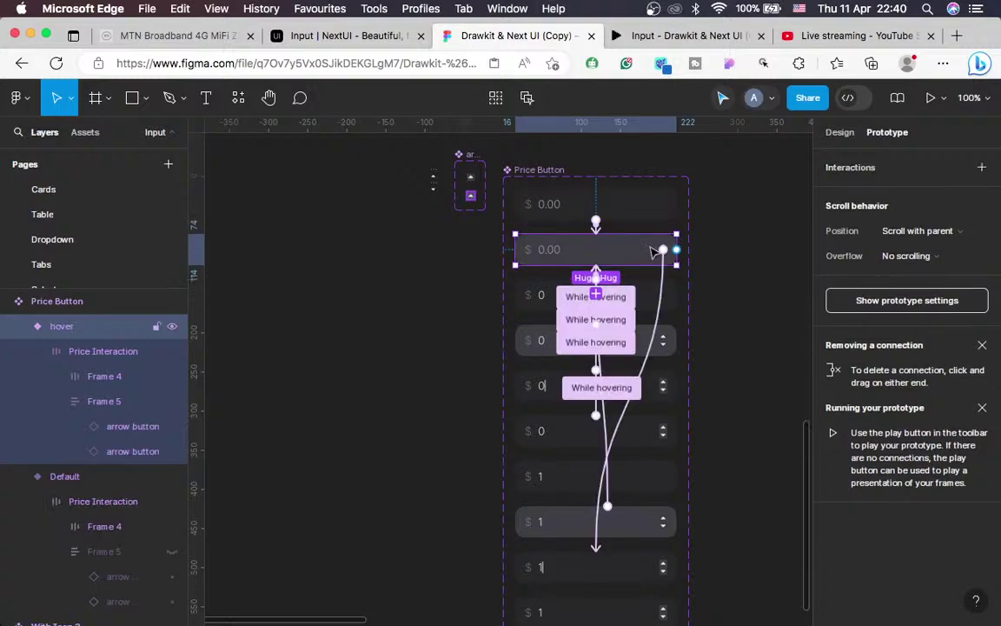
scroll(699, 277, down, 3)
scroll(700, 277, left, 1)
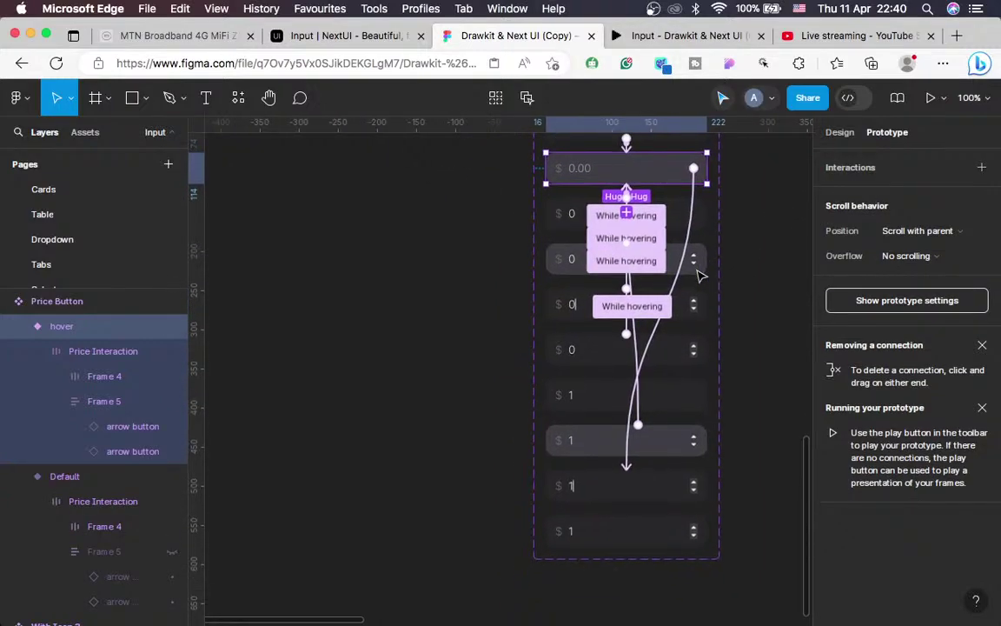
click(637, 446)
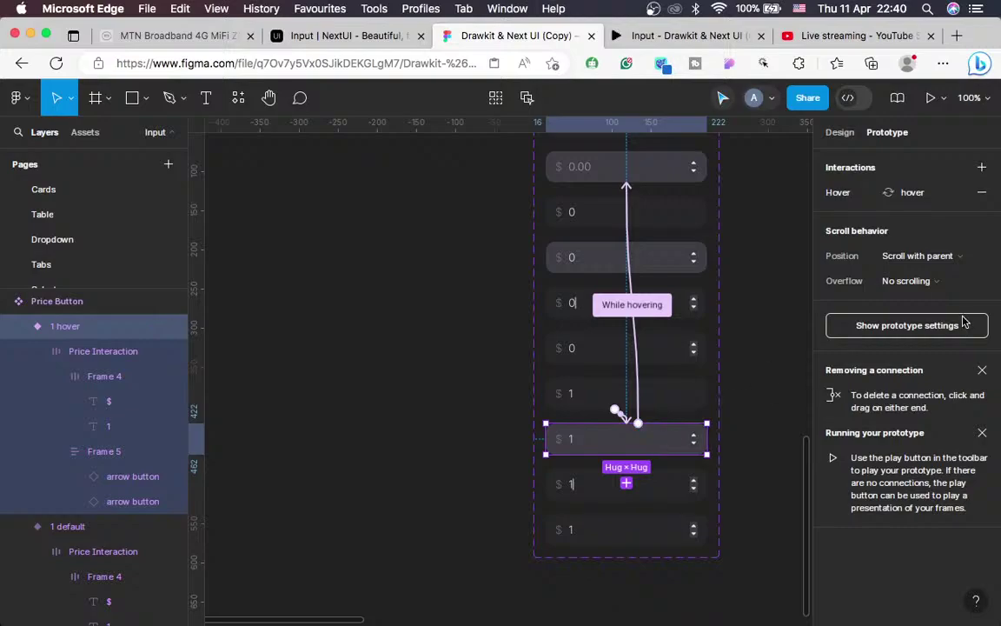
click(985, 193)
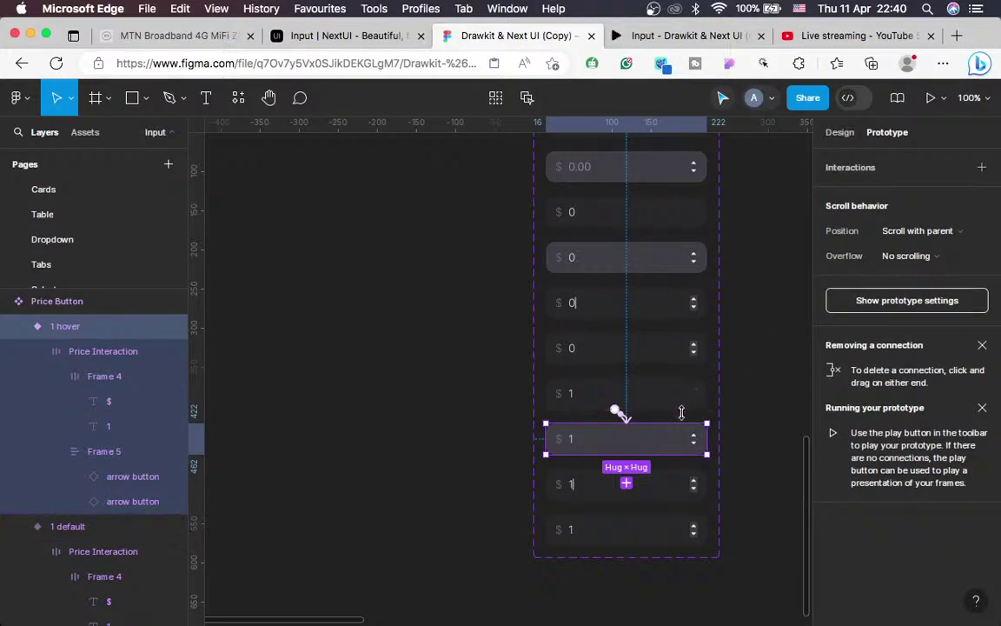
Switch to the prototype preview, restart it, and test the price input's up arrow and field
click(687, 36)
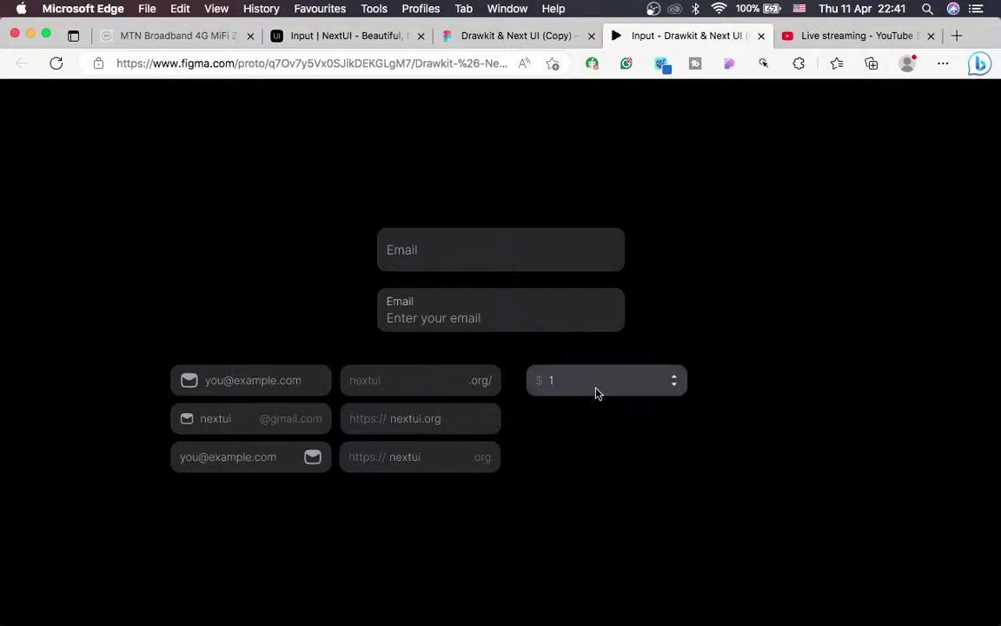
click(932, 603)
click(675, 378)
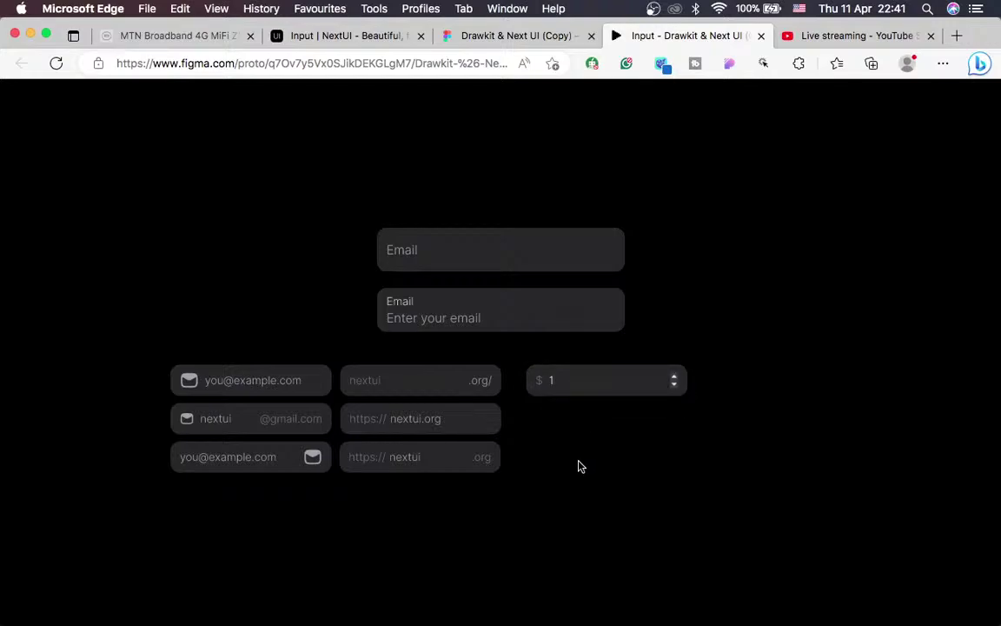
click(614, 391)
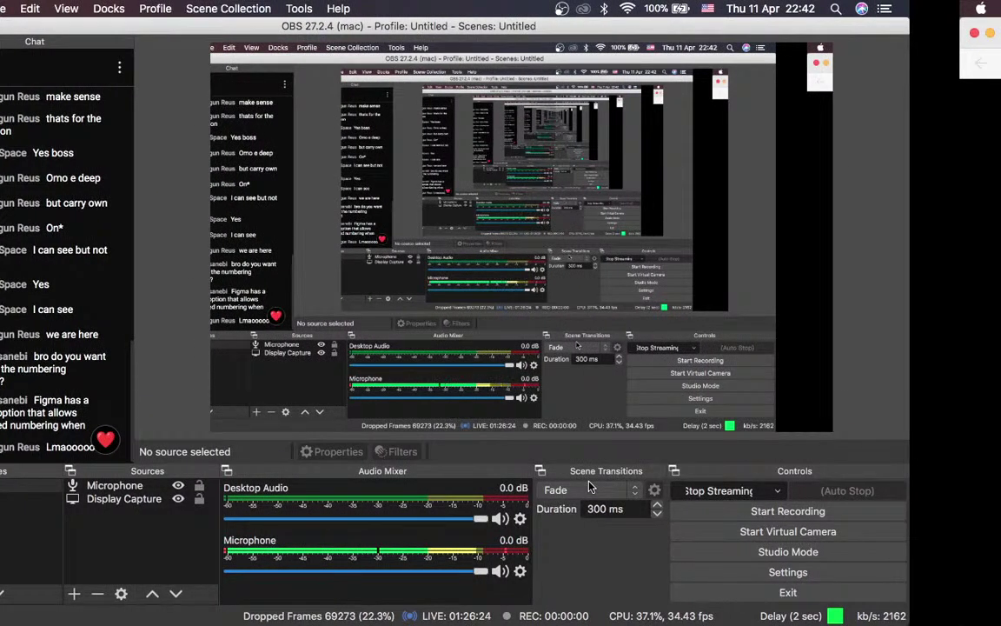
Read the live stream chat in YouTube Studio and return to the Figma file
key(super+Tab)
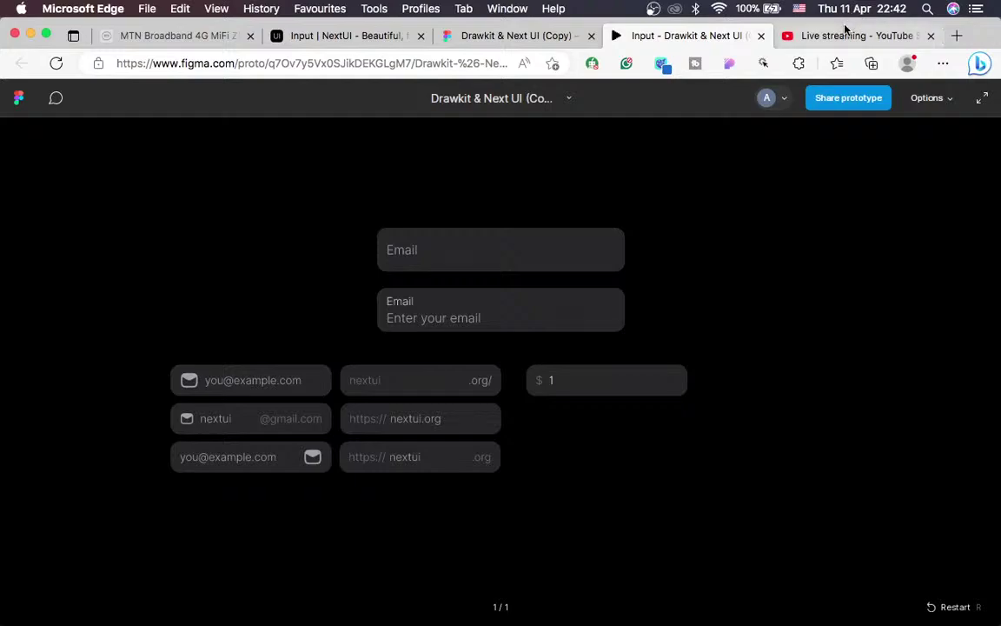
click(881, 35)
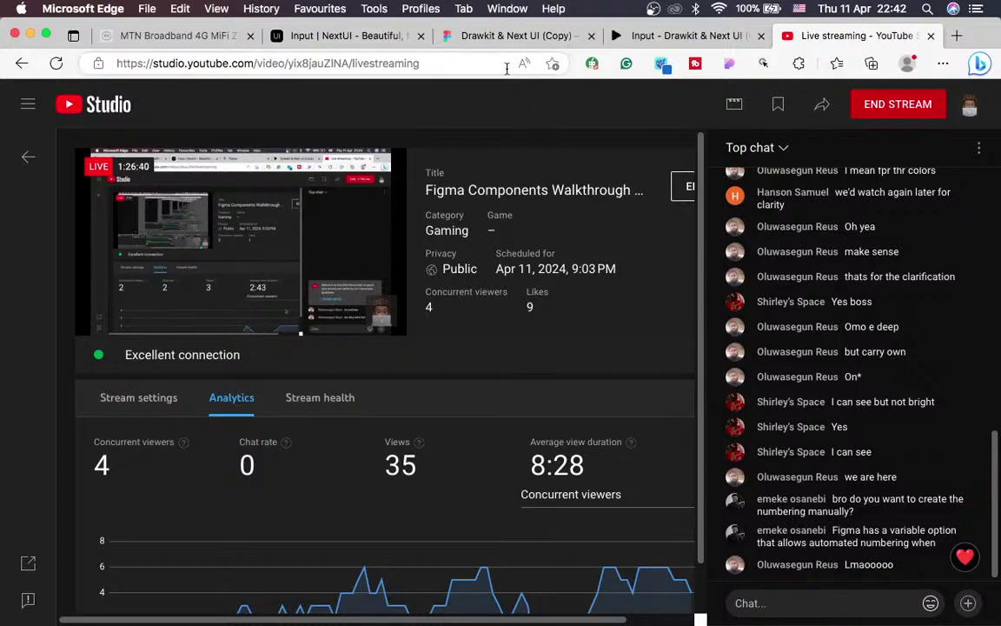
click(484, 41)
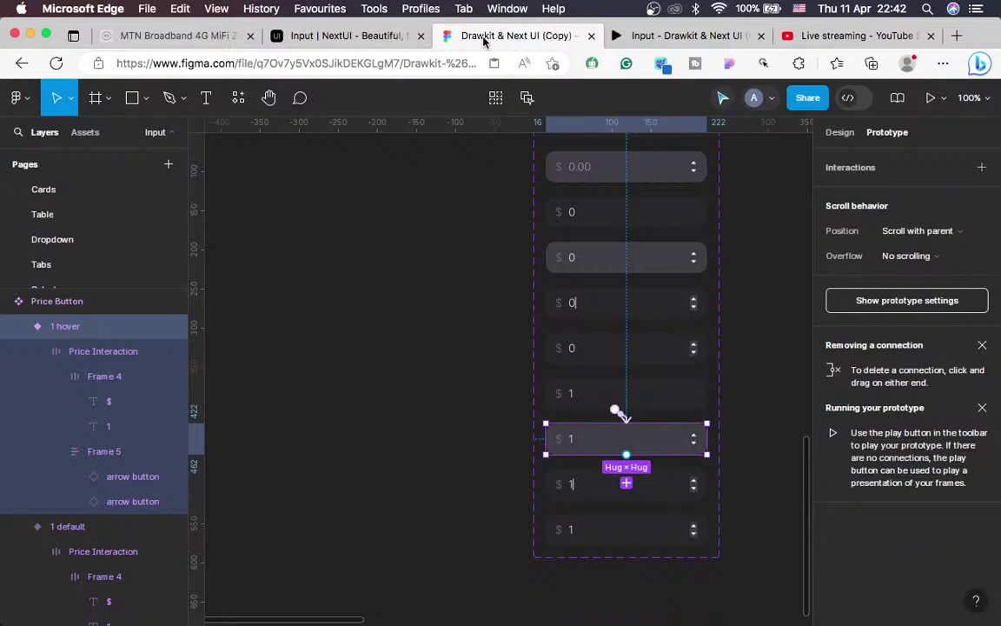
click(709, 38)
click(815, 43)
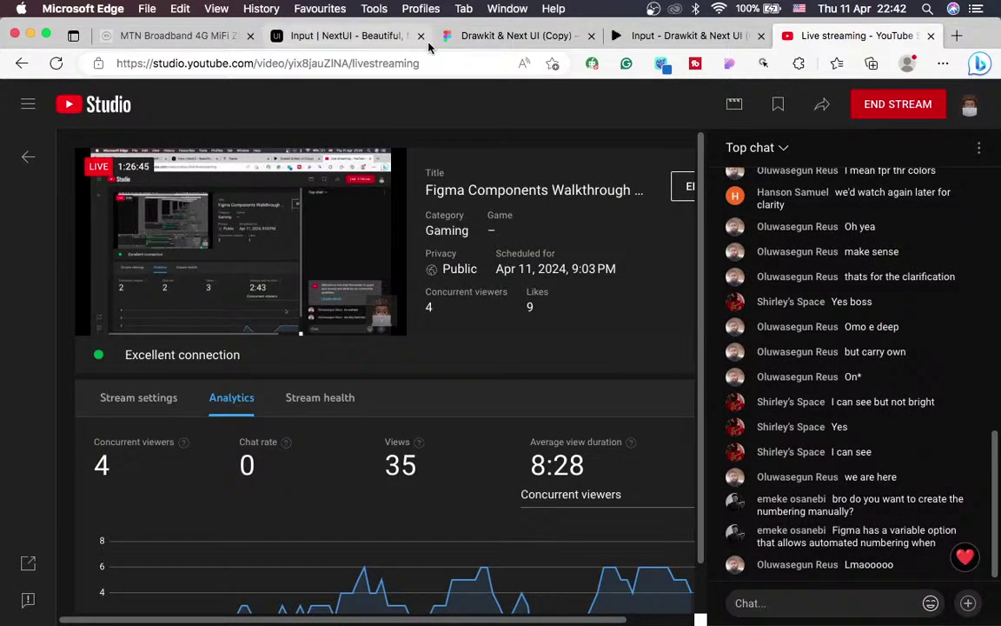
click(472, 39)
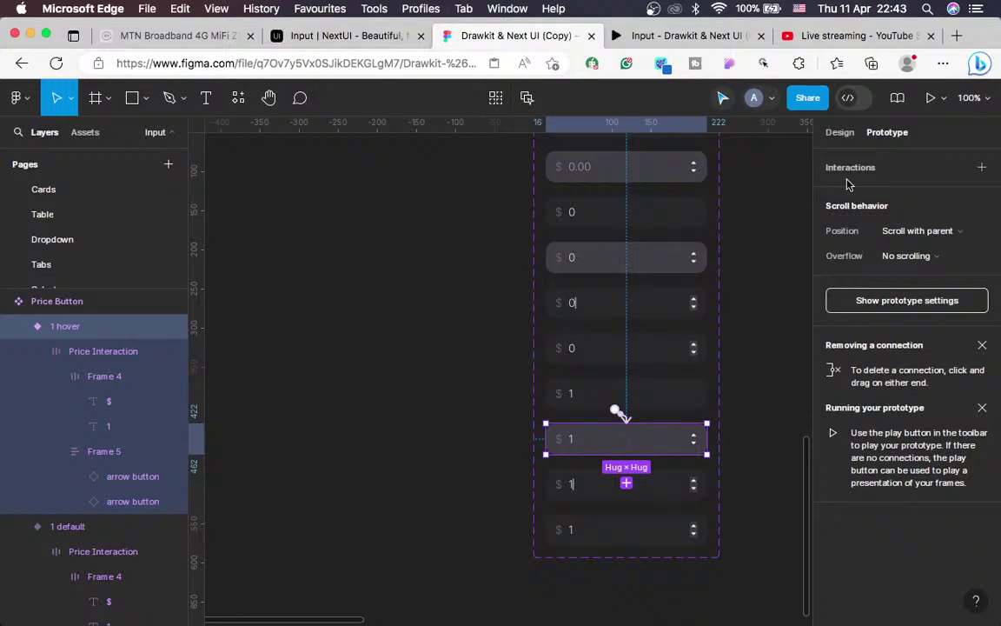
Examine the Price Button variants, focusing on the "1 hover", clicked-on and clicked-off designs and their arrow buttons
click(839, 133)
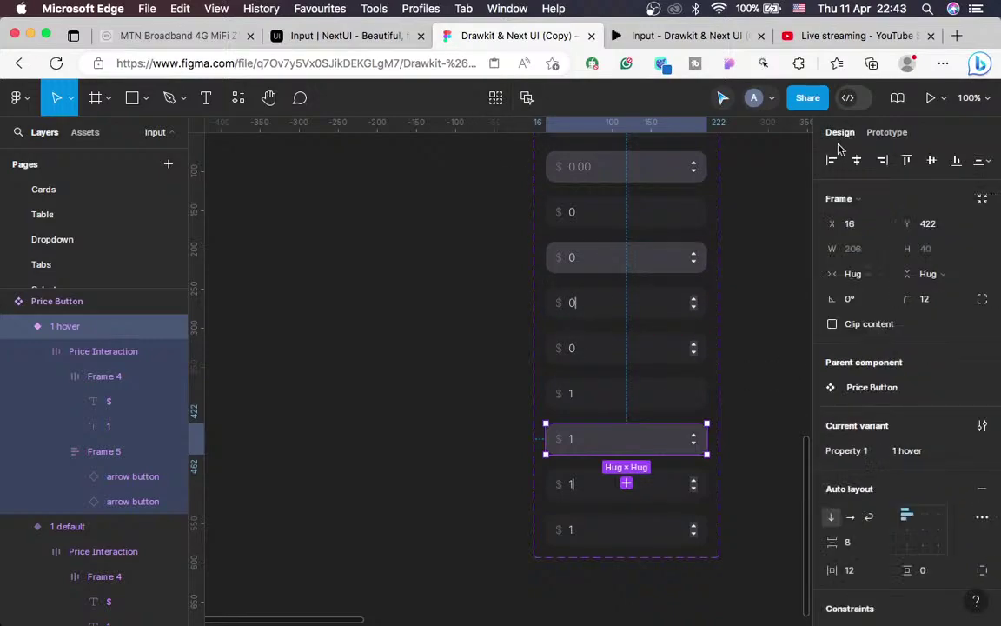
key(super+equal)
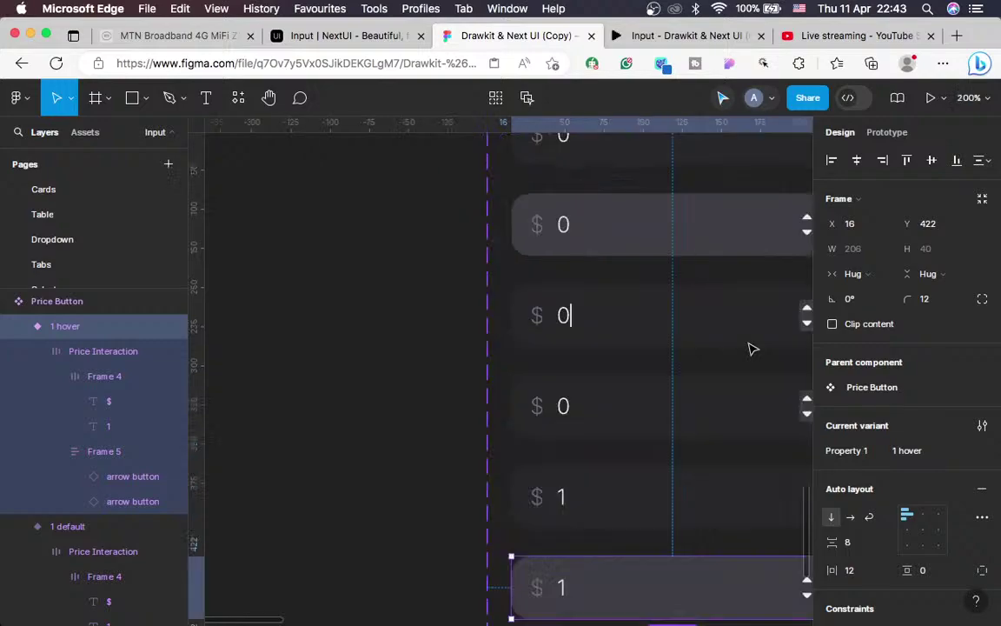
scroll(752, 348, down, 5)
scroll(752, 349, right, 3)
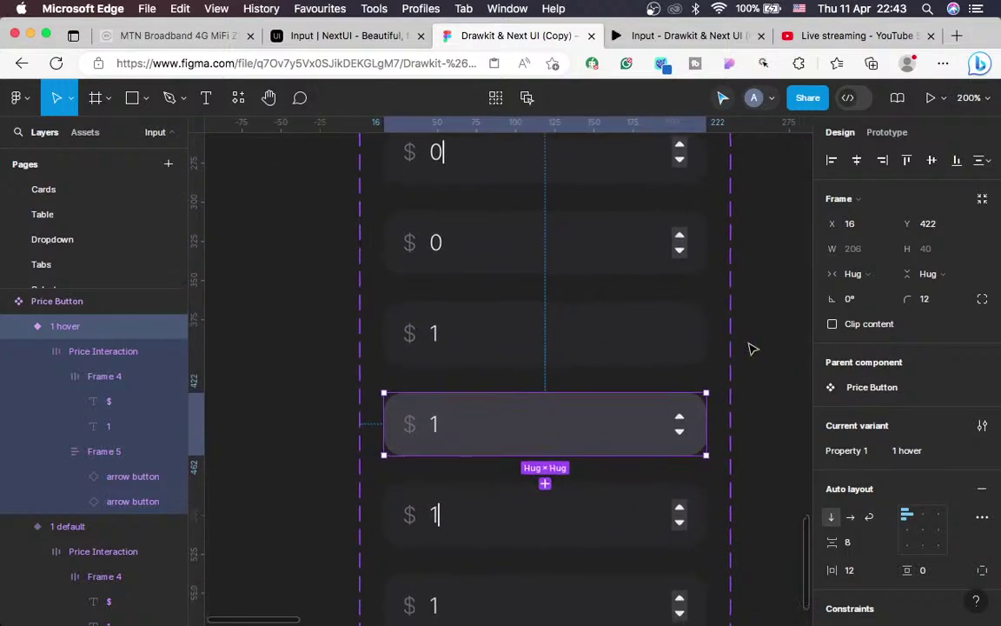
scroll(752, 348, down, 2)
scroll(753, 348, right, 1)
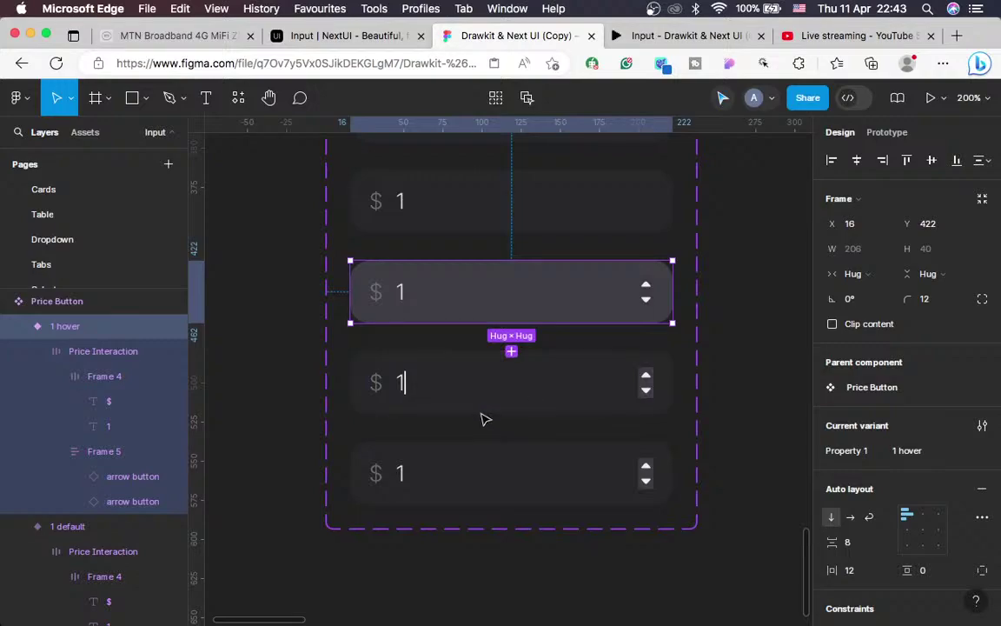
scroll(547, 379, up, 3)
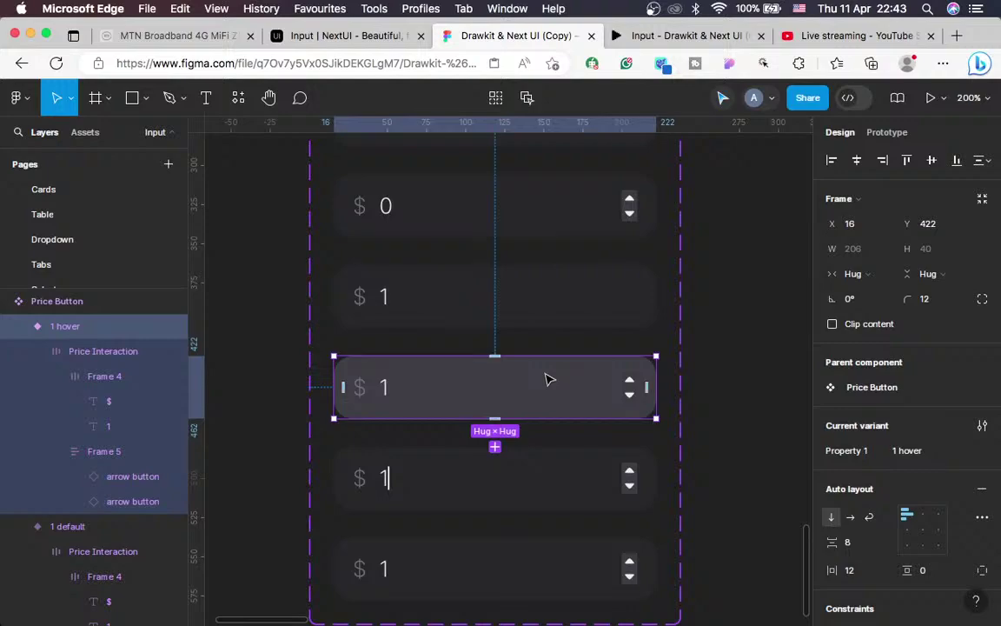
key(shift+0)
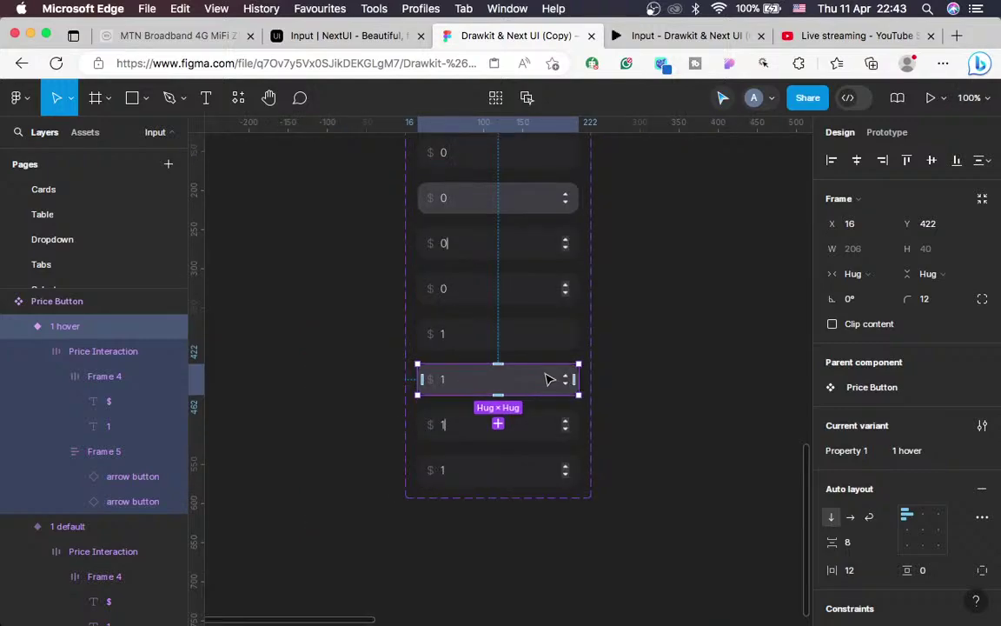
scroll(547, 379, up, 5)
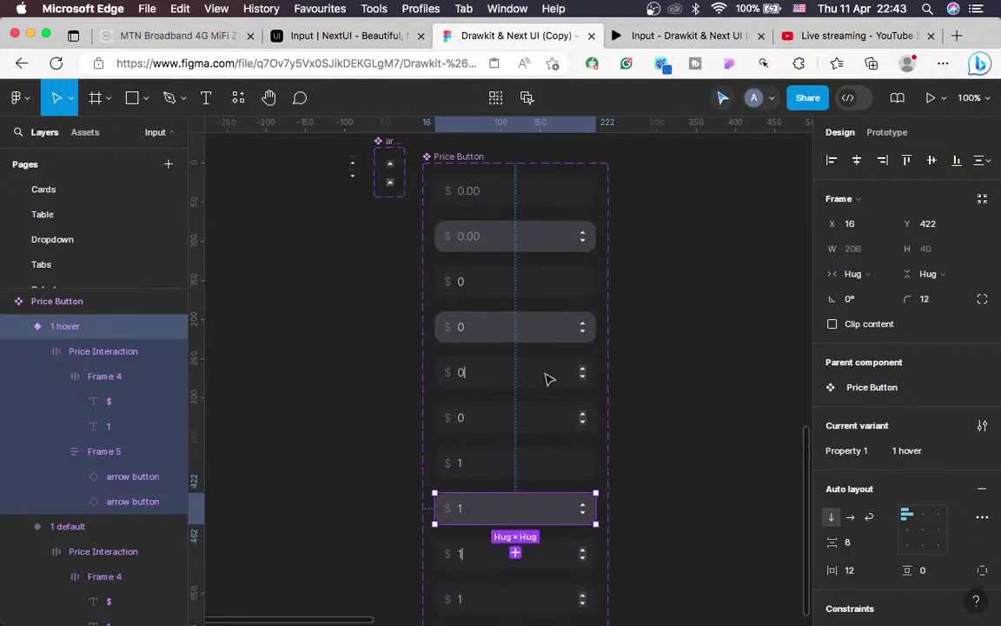
scroll(547, 379, down, 5)
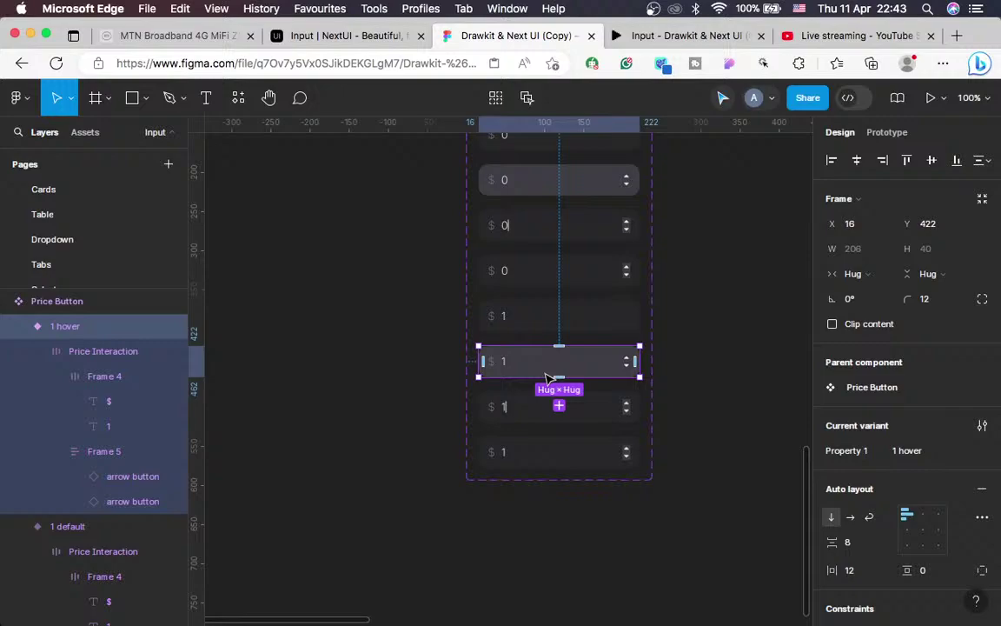
key(super+equal)
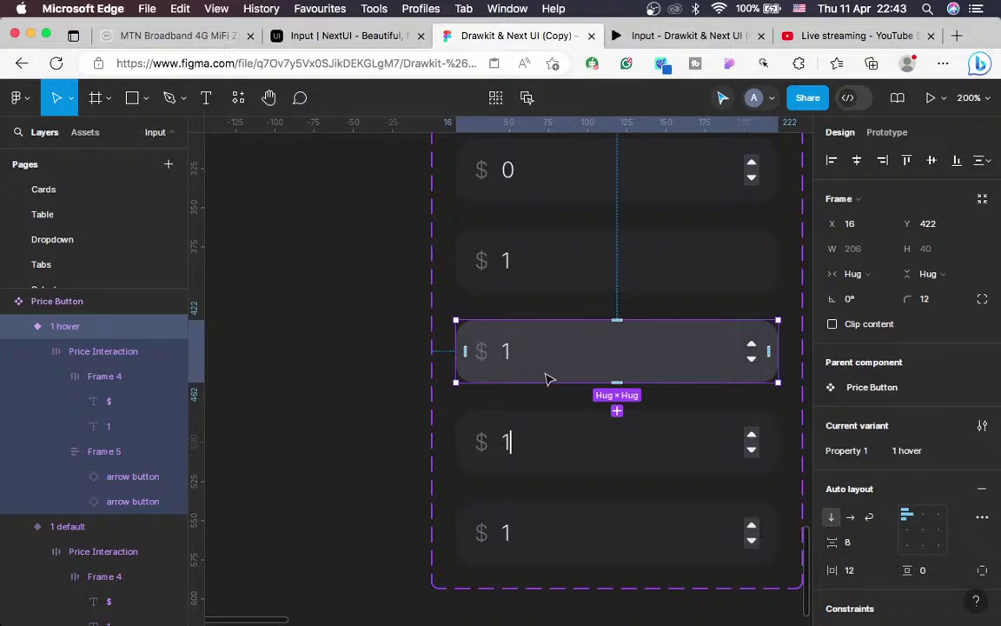
Check the OBS stream window and the price input's hover state in the prototype preview, returning to the Figma file
key(ctrl+Left)
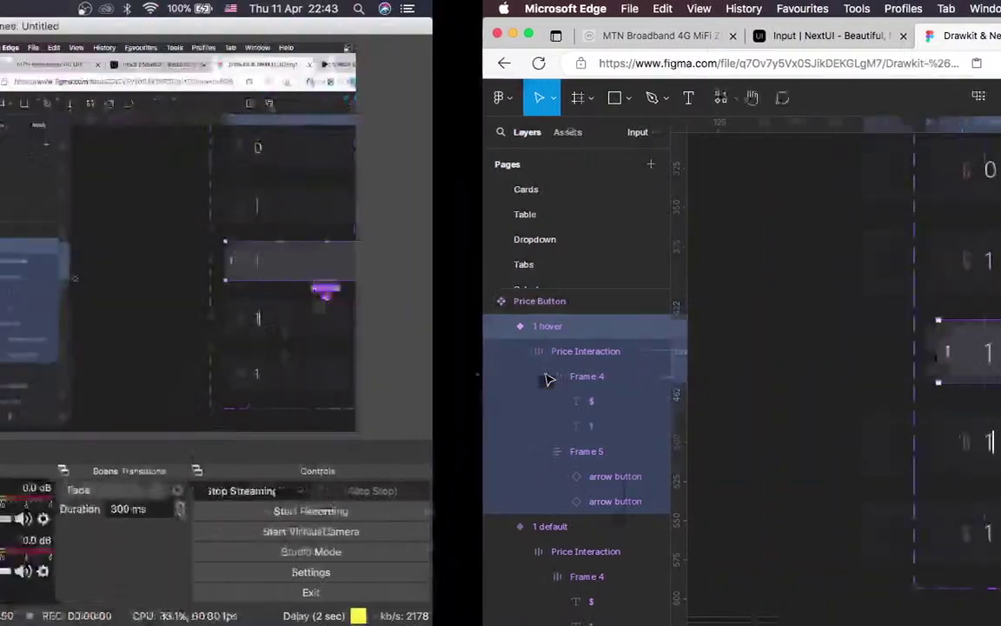
key(ctrl+Right)
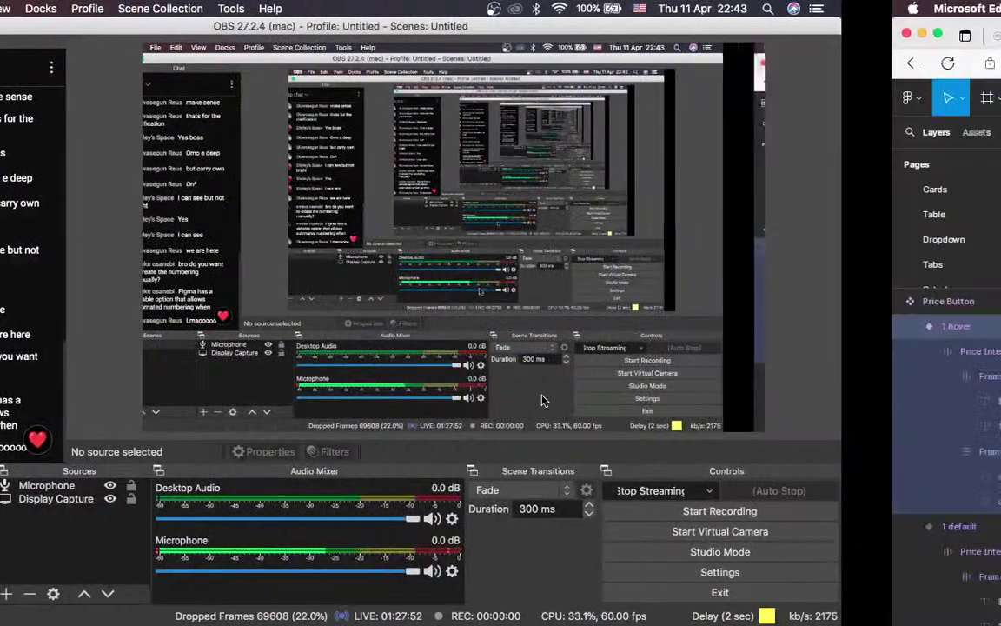
scroll(587, 399, up, 1)
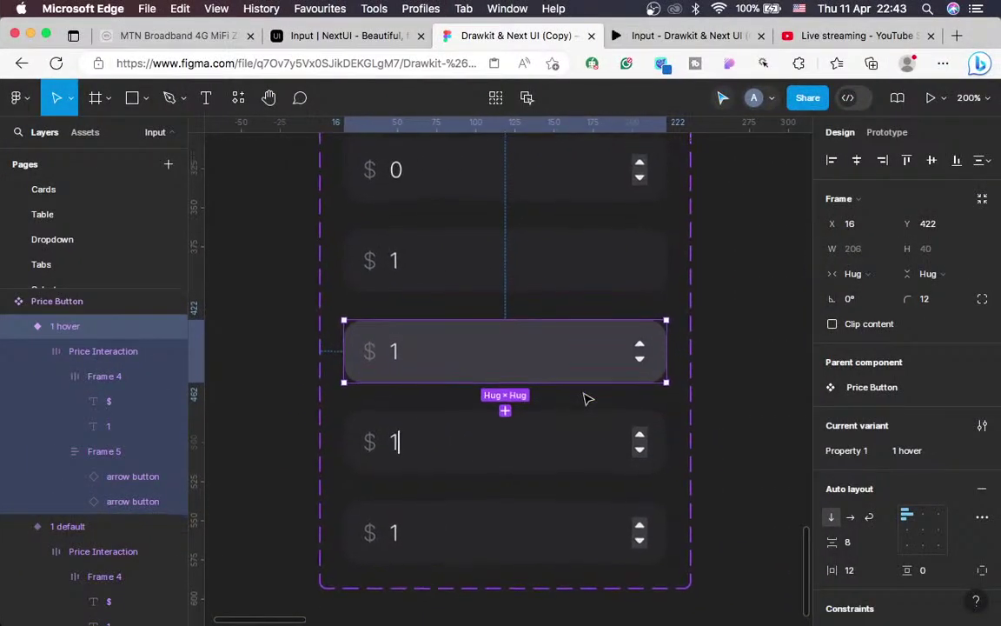
click(643, 42)
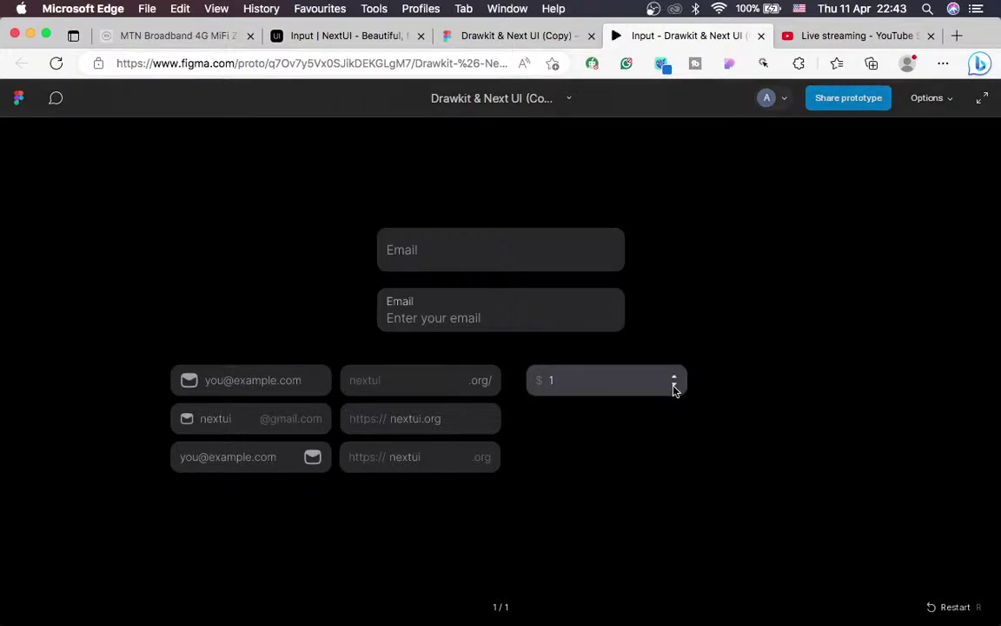
click(509, 36)
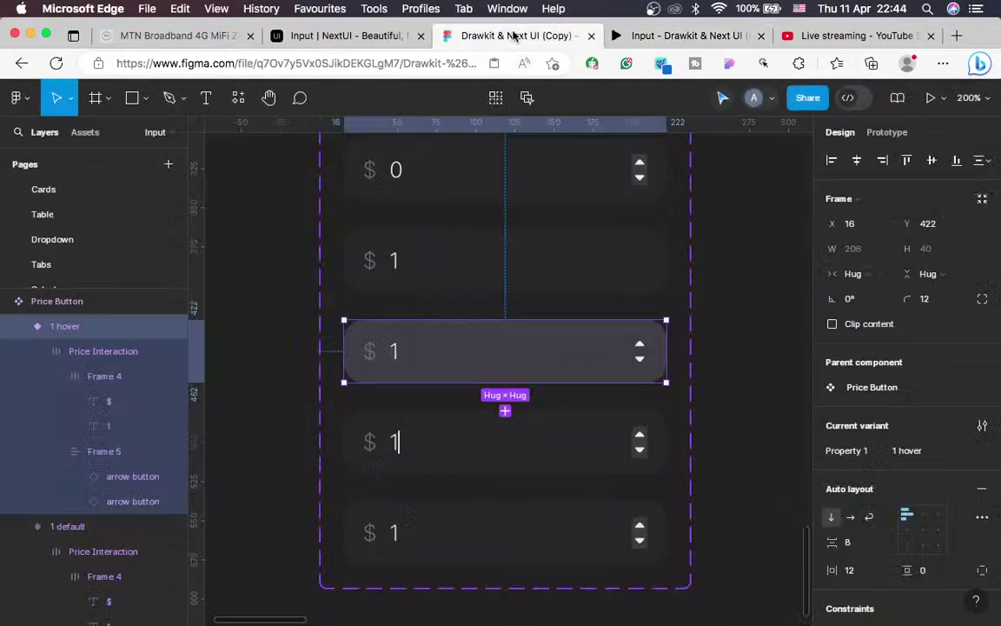
Add an on-click interaction to the down arrow of the "1 hover" variant that changes it to "0 clicked on"
click(641, 366)
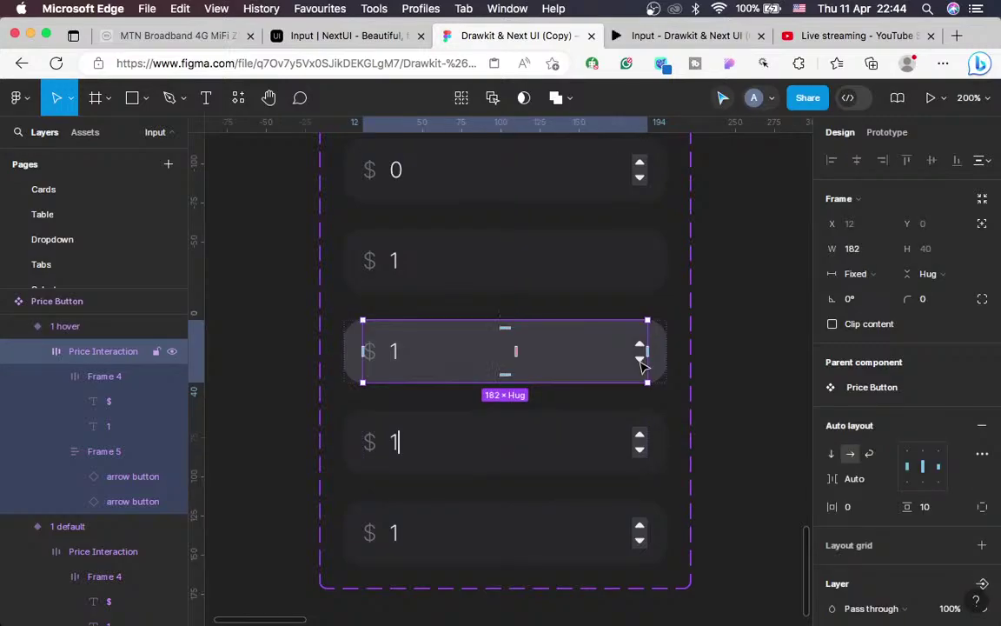
click(642, 366)
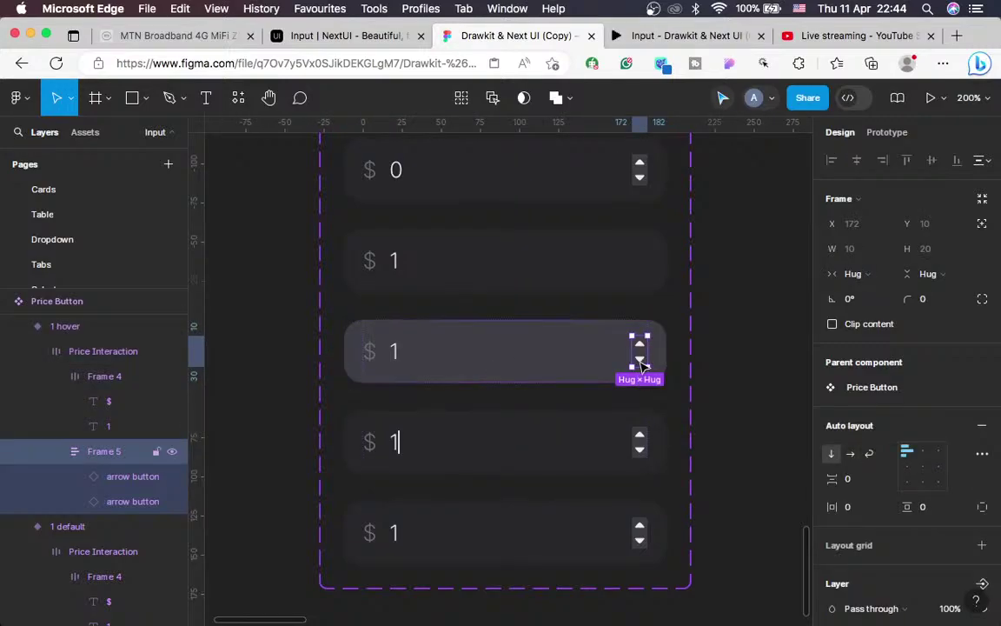
click(641, 366)
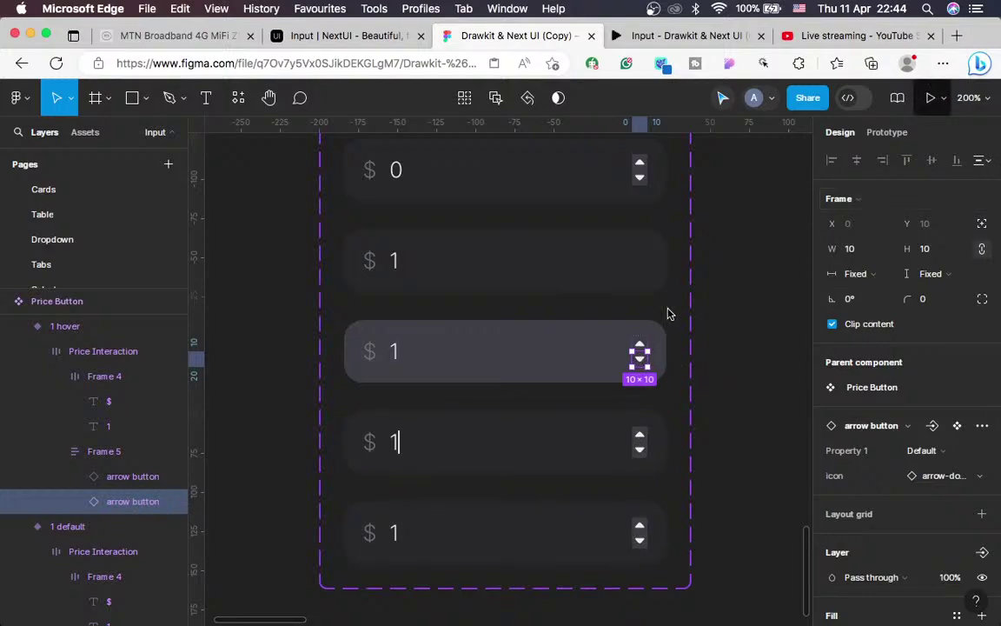
key(alt+9)
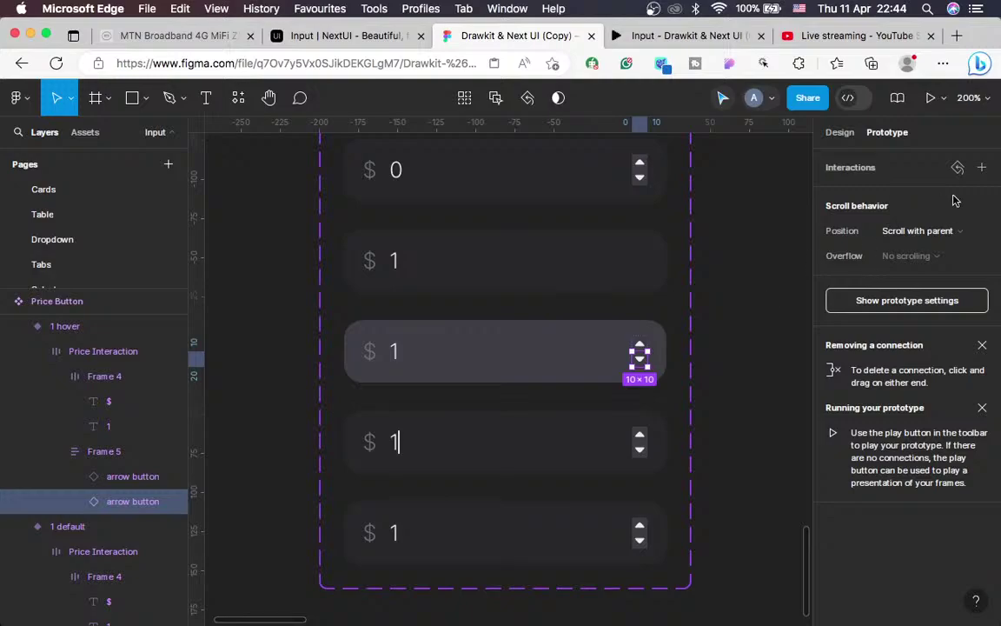
click(982, 167)
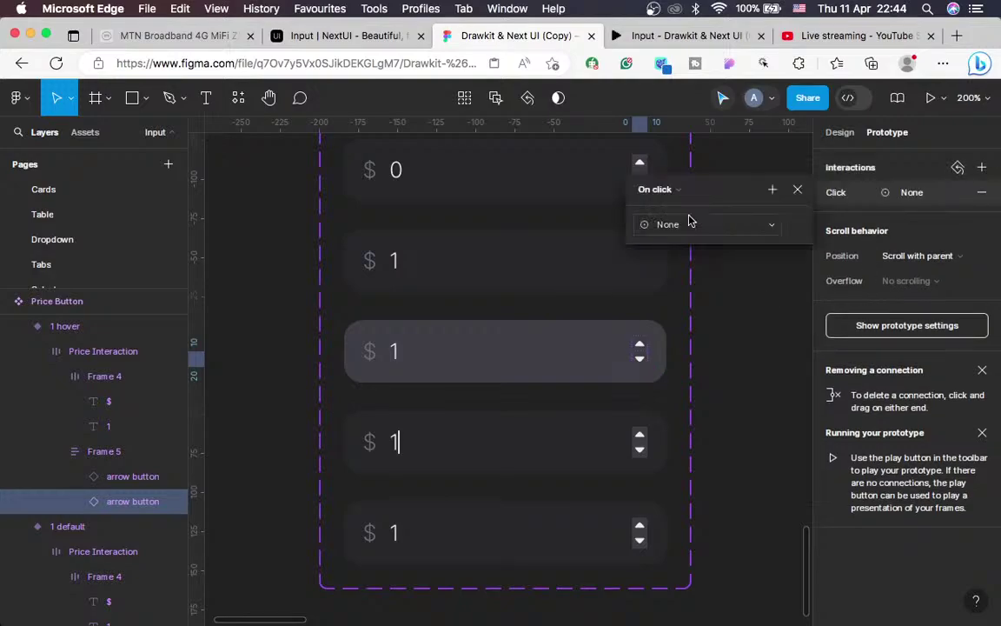
click(690, 219)
click(700, 275)
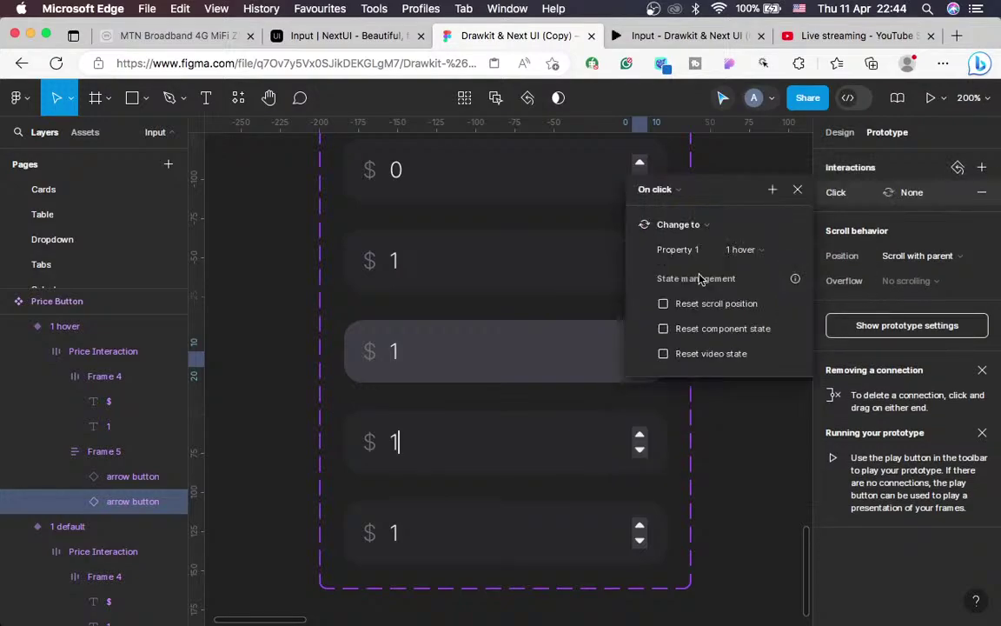
click(754, 252)
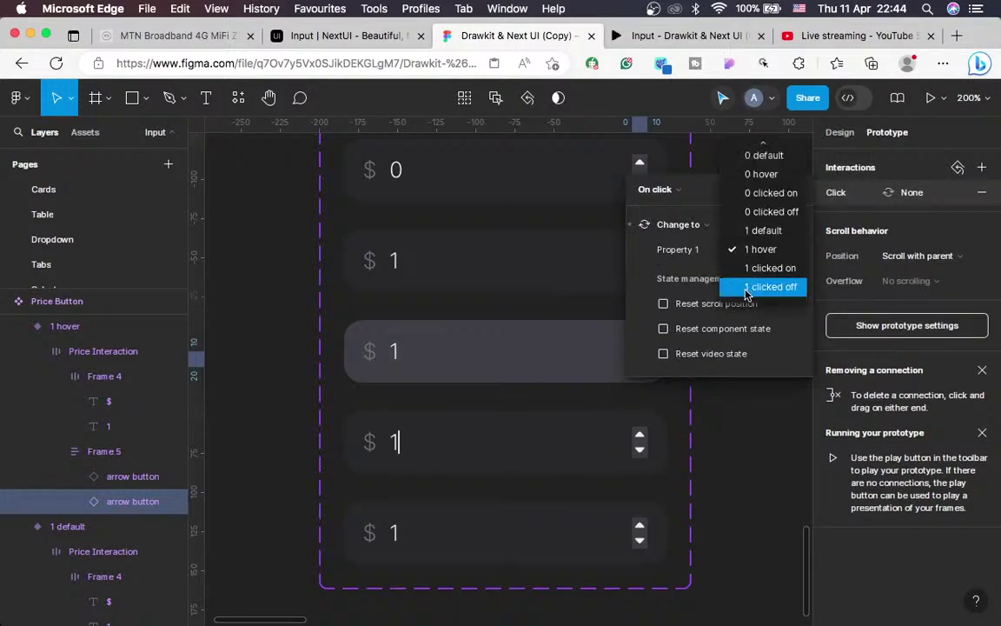
click(753, 193)
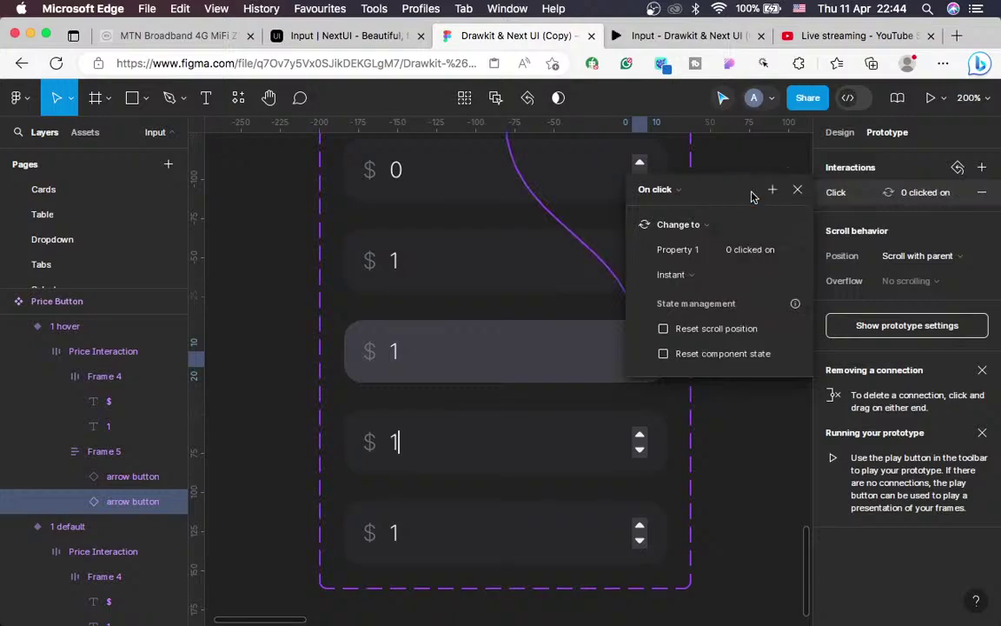
Make the down arrow of the "1 clicked on" variant change to "0 clicked on" on click, using Smart animate
click(641, 459)
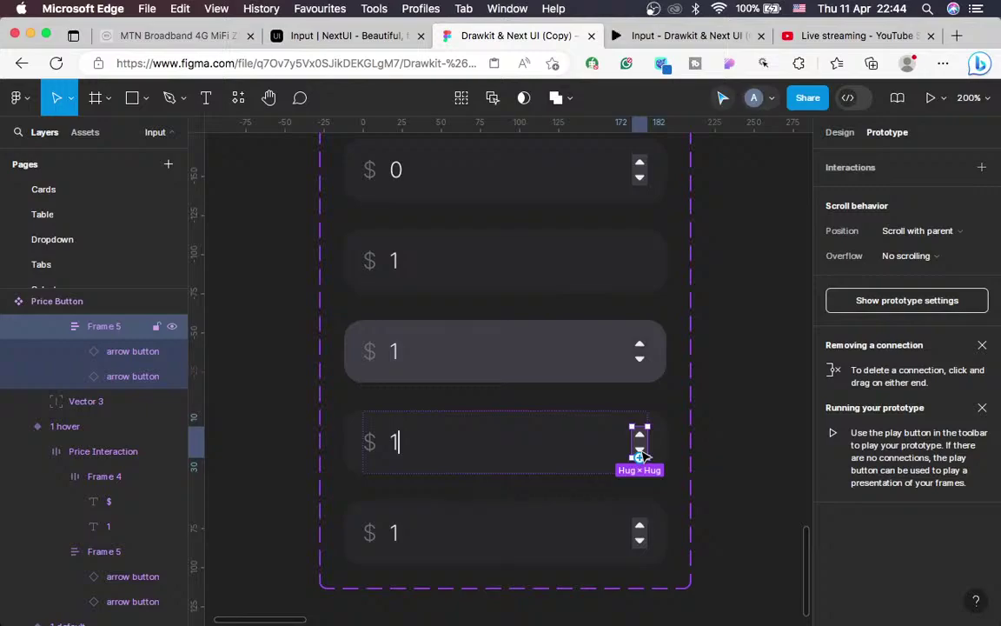
key(super+equal)
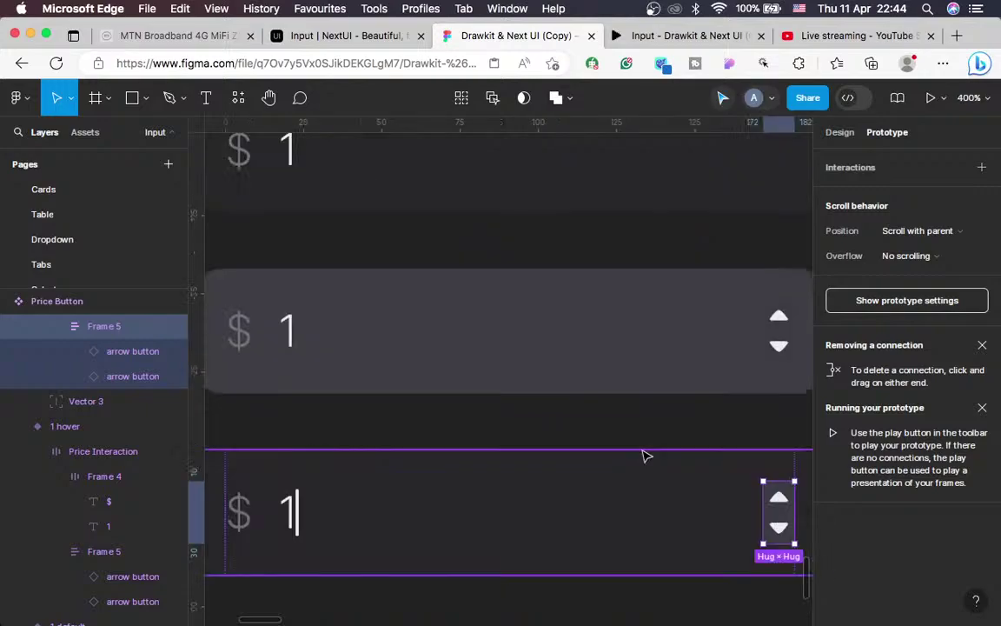
scroll(643, 457, down, 3)
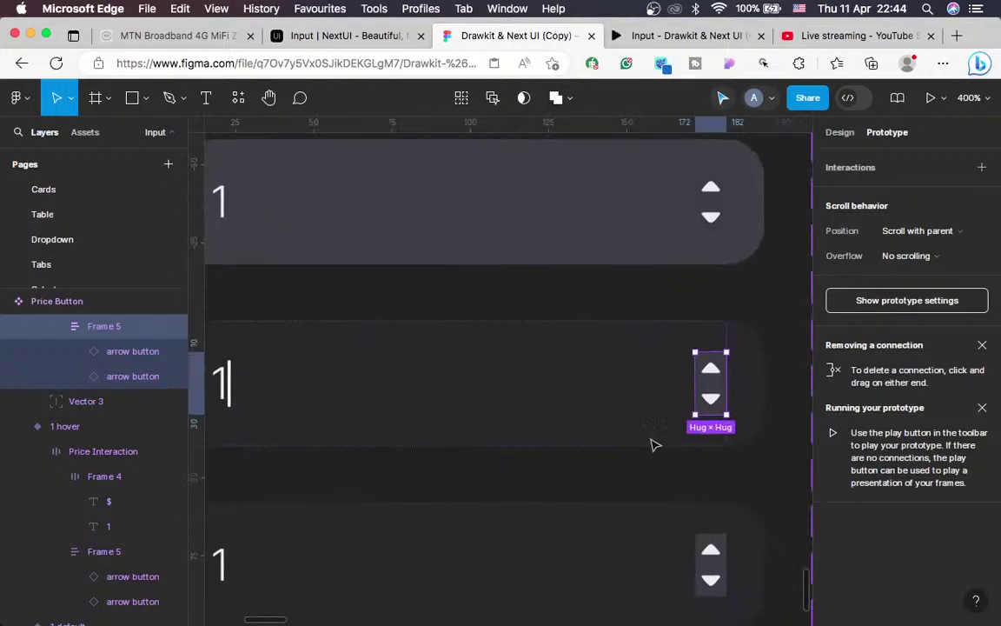
double_click(706, 411)
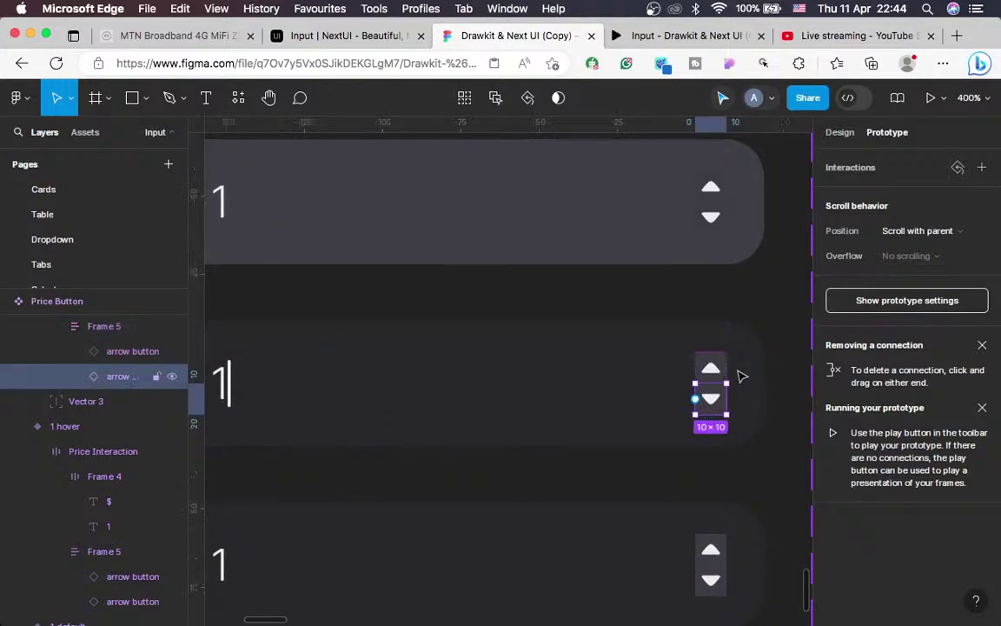
click(982, 166)
click(689, 232)
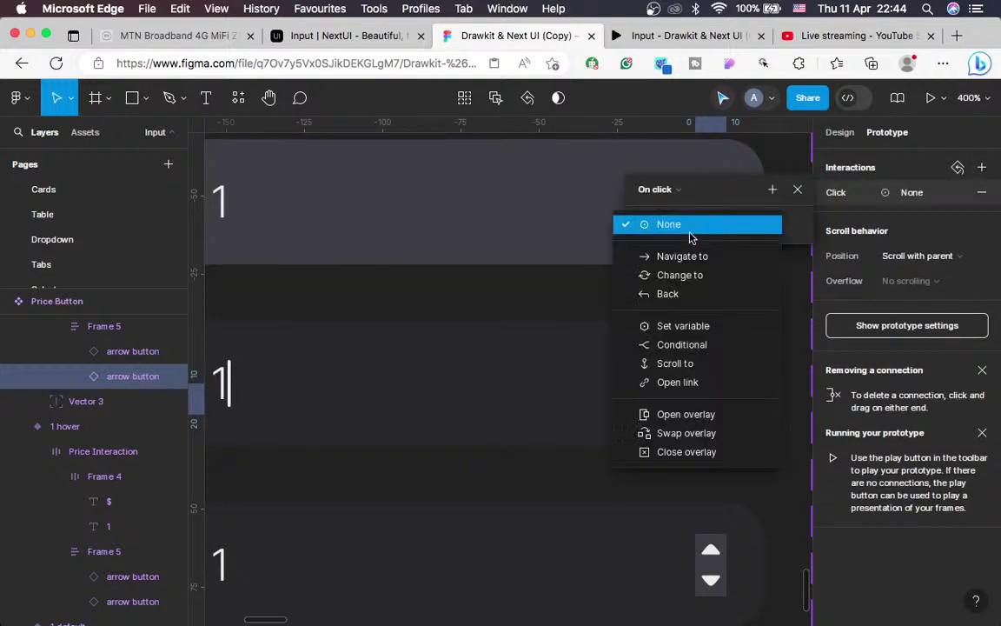
click(694, 277)
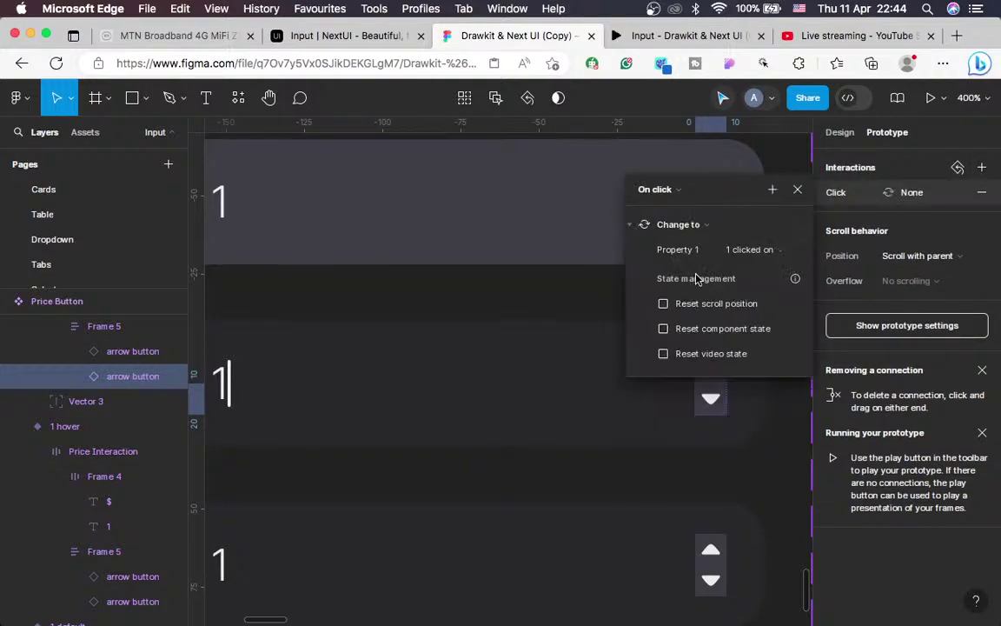
click(762, 249)
click(763, 174)
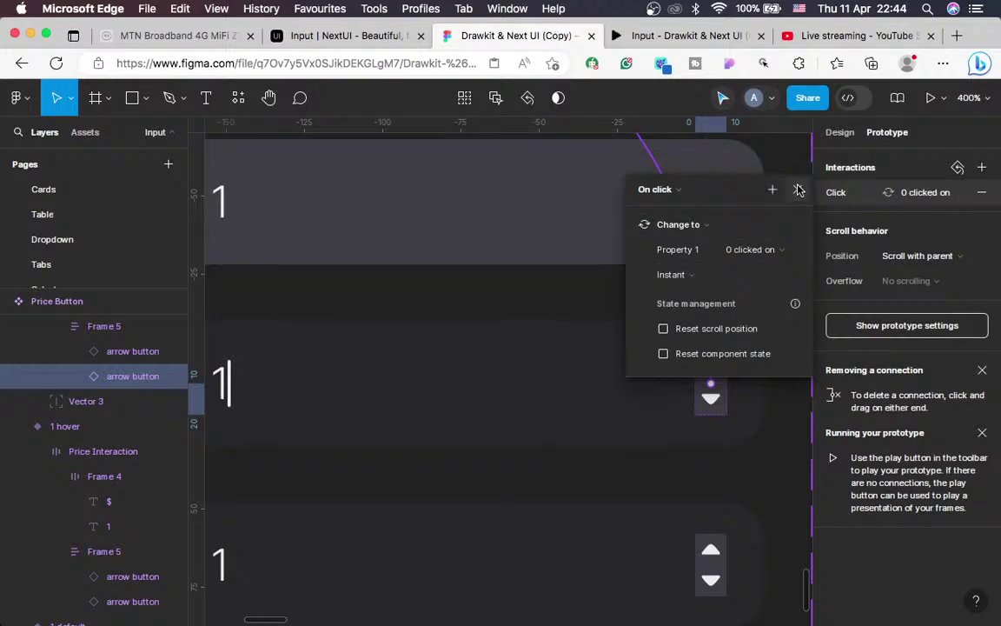
click(680, 275)
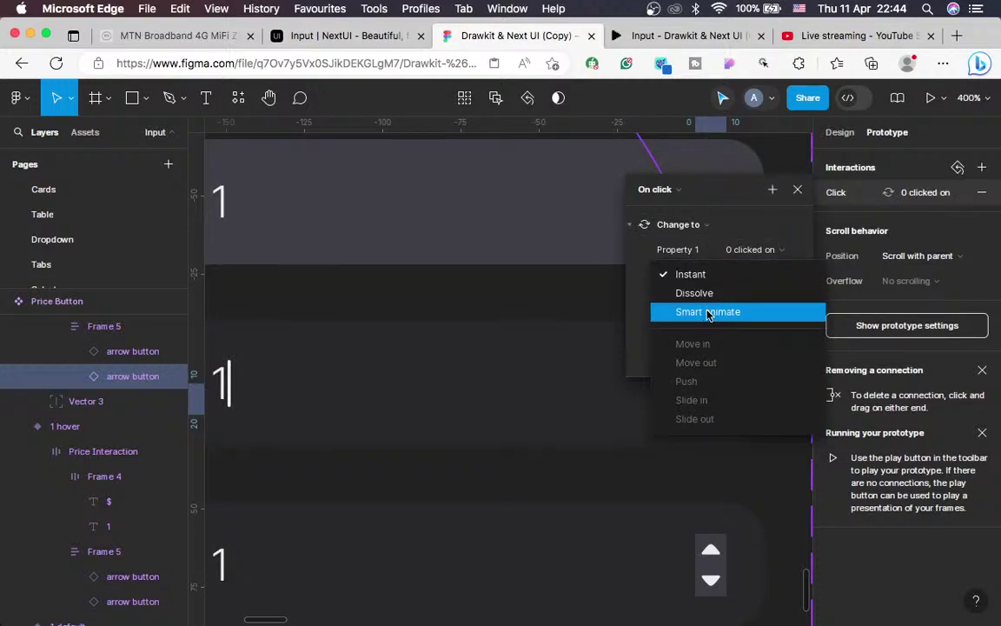
click(708, 313)
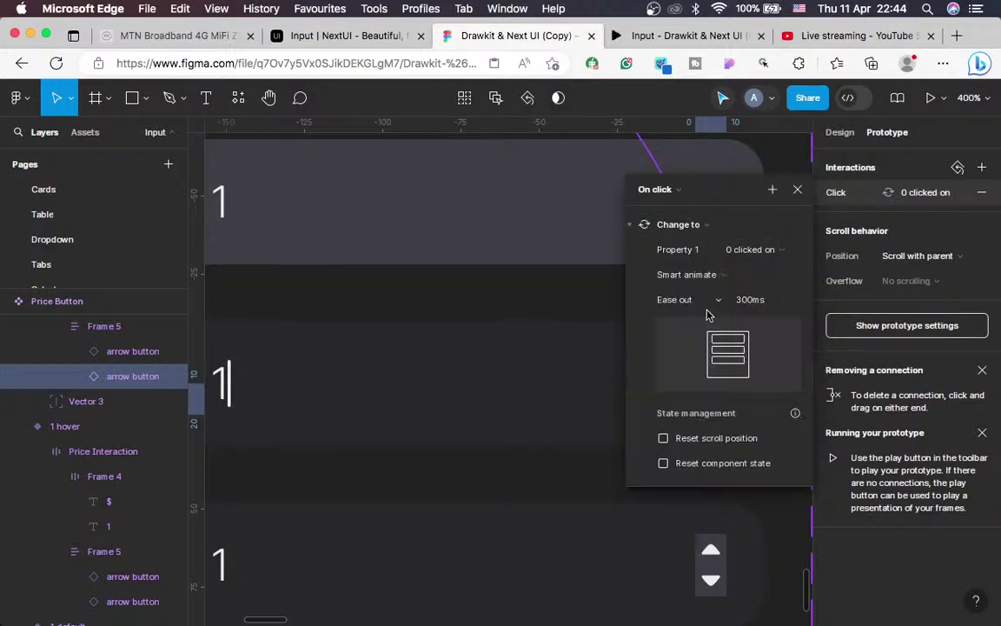
click(799, 190)
Set the animation of the "1 hover" down arrow's click interaction to Smart animate
click(715, 221)
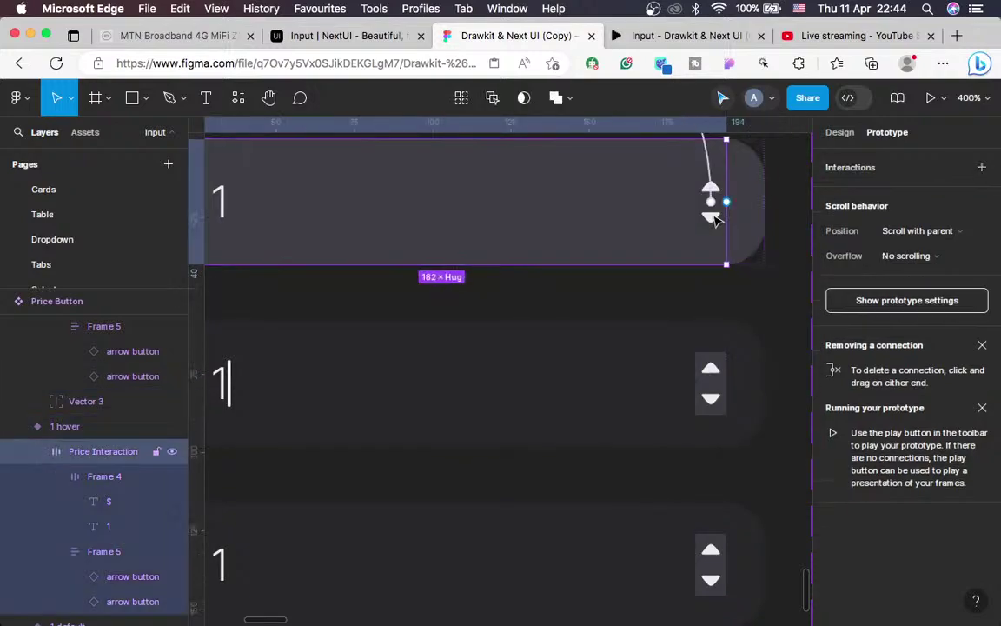
click(711, 165)
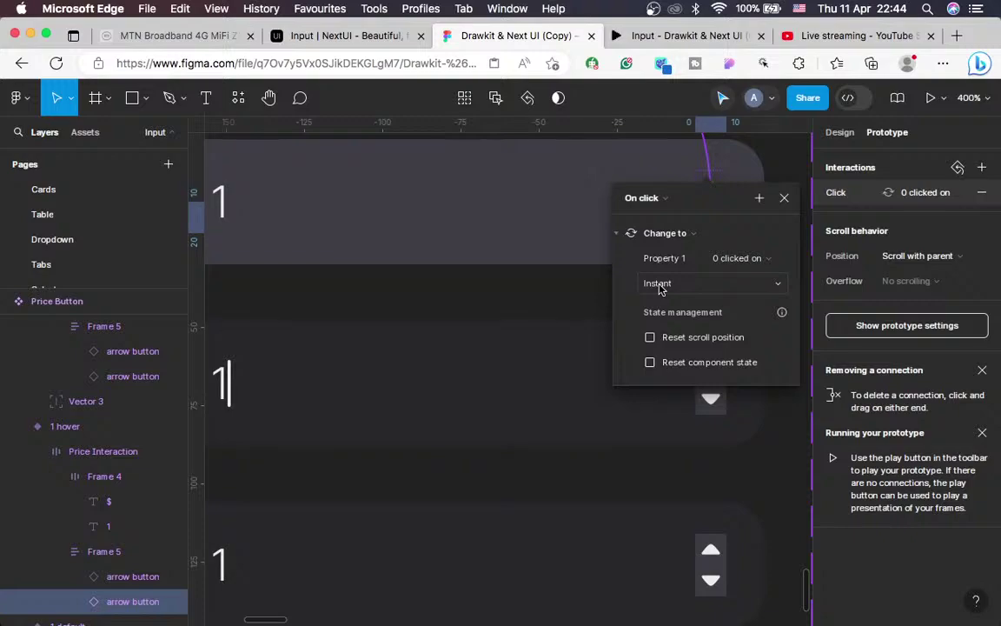
click(660, 285)
click(664, 320)
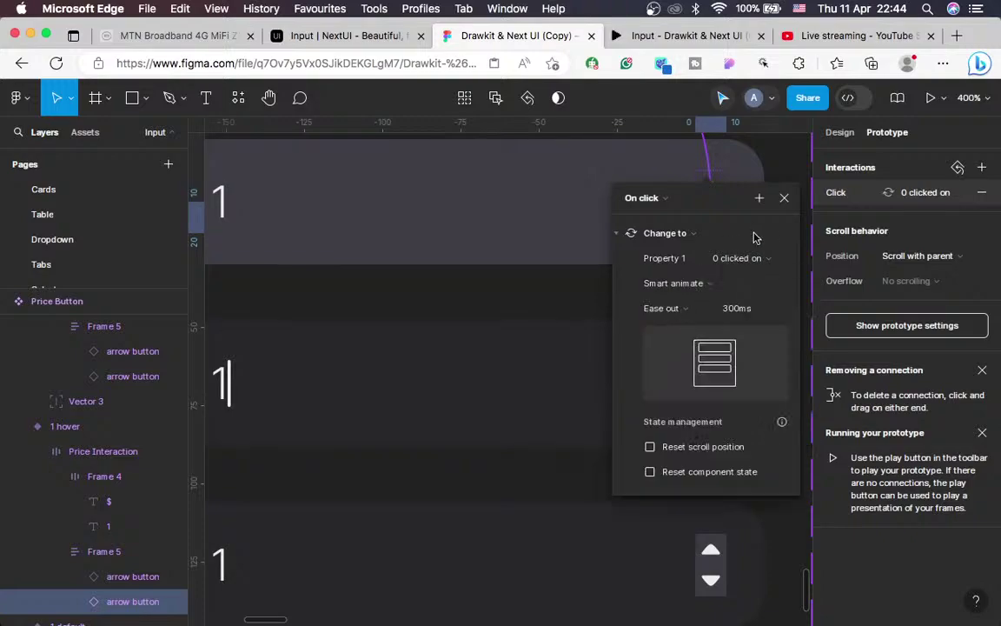
click(784, 202)
Add an on-click interaction to the down arrow vector of the "1 clicked off" variant that changes it to "0 clicked on"
scroll(735, 373, down, 3)
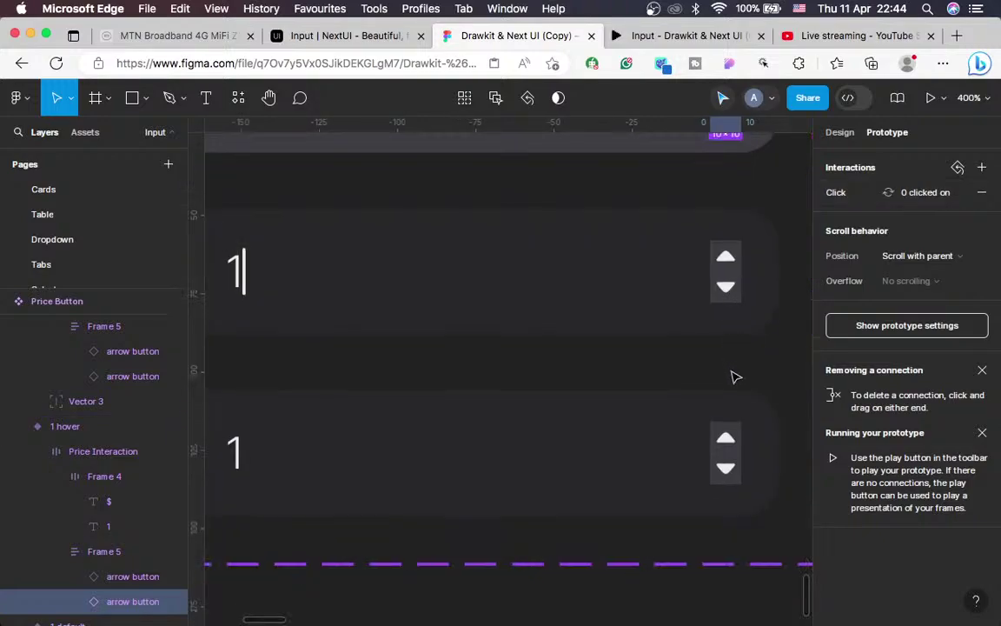
click(733, 458)
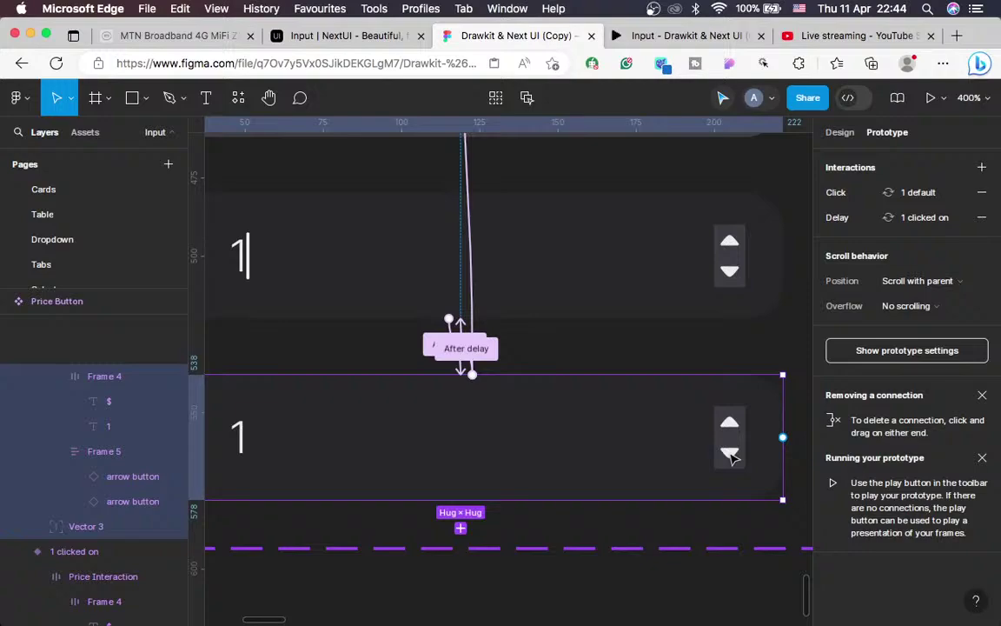
click(732, 458)
double_click(733, 458)
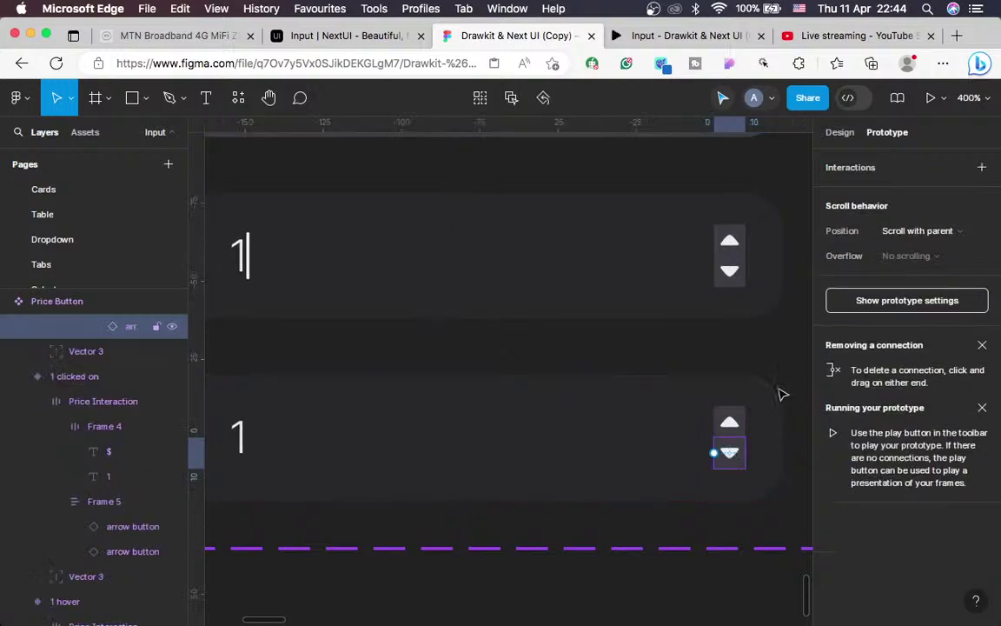
click(981, 167)
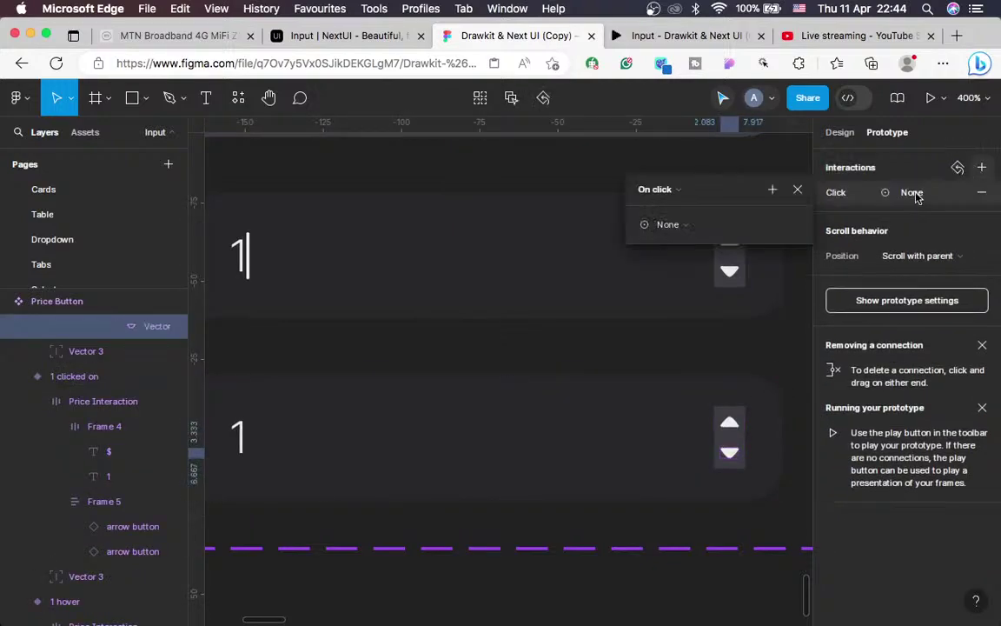
click(666, 224)
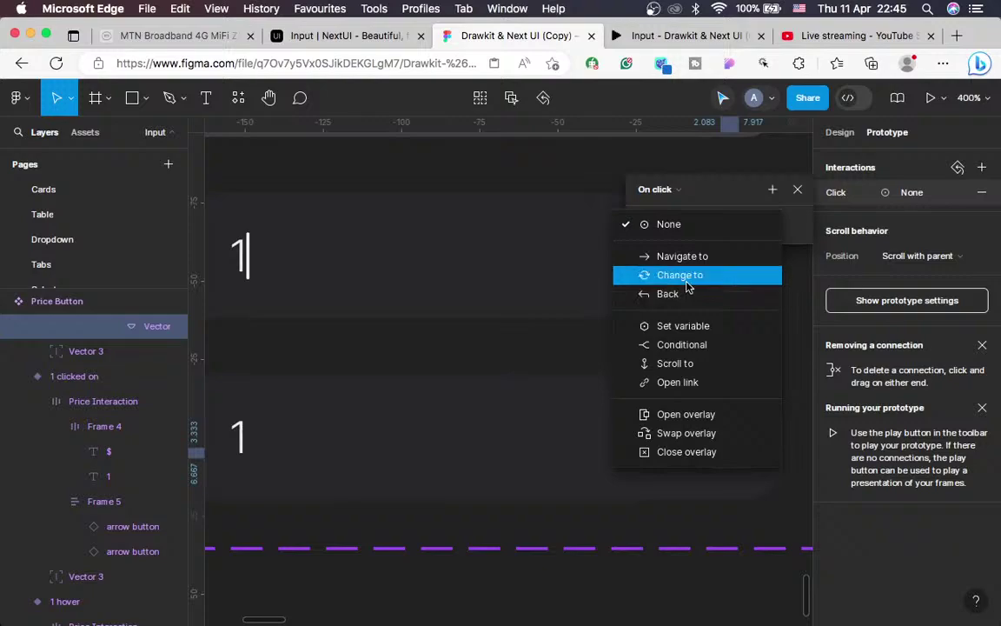
click(683, 276)
click(752, 250)
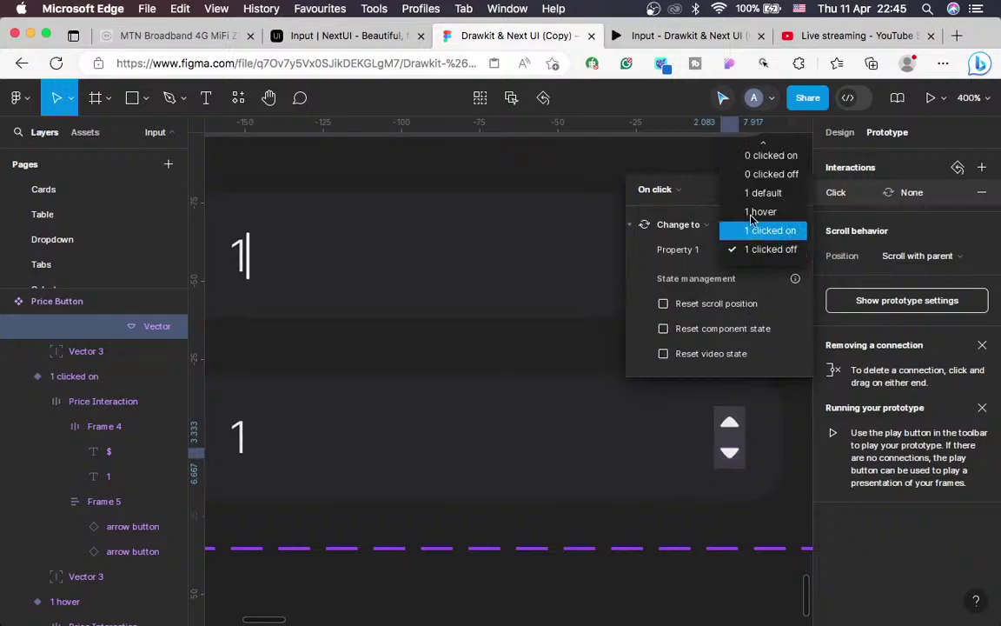
scroll(765, 209, up, 3)
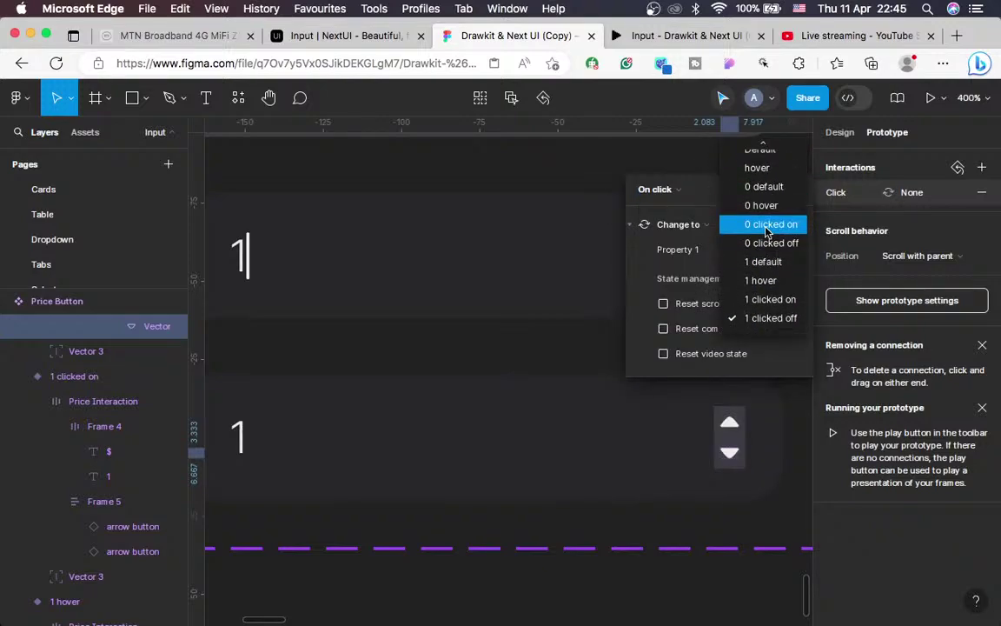
click(770, 225)
click(798, 191)
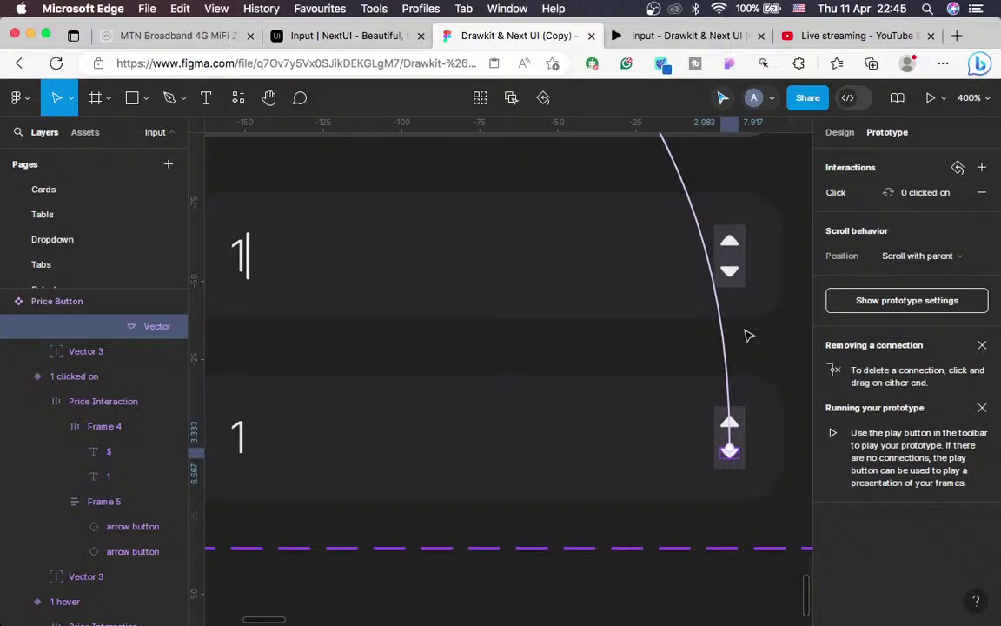
Remove the hover interaction from the "0 clicked on" variant
key(shift+0)
scroll(749, 335, up, 5)
scroll(750, 335, left, 2)
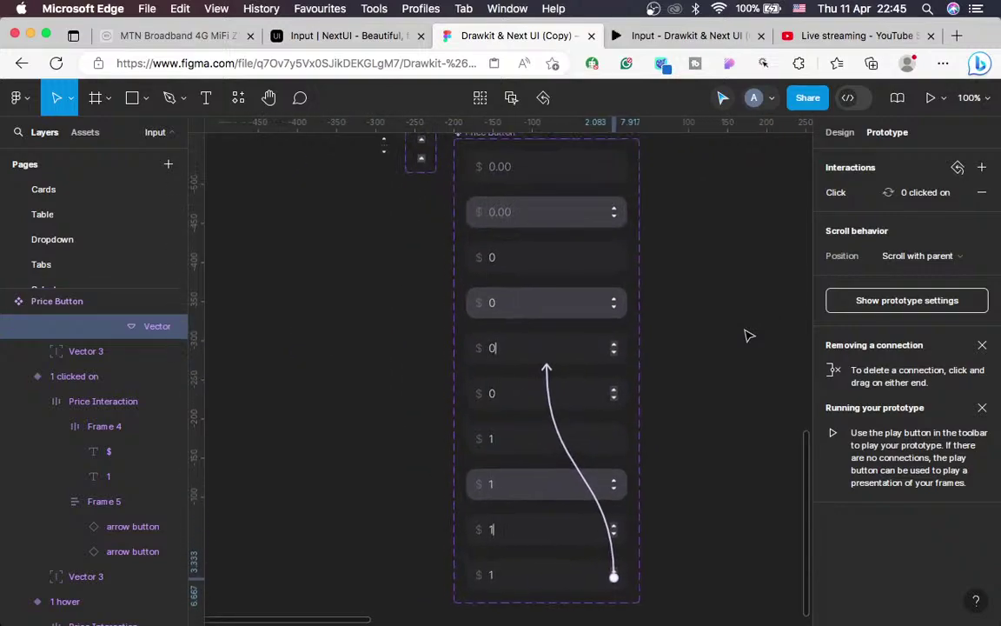
key(shift+equal)
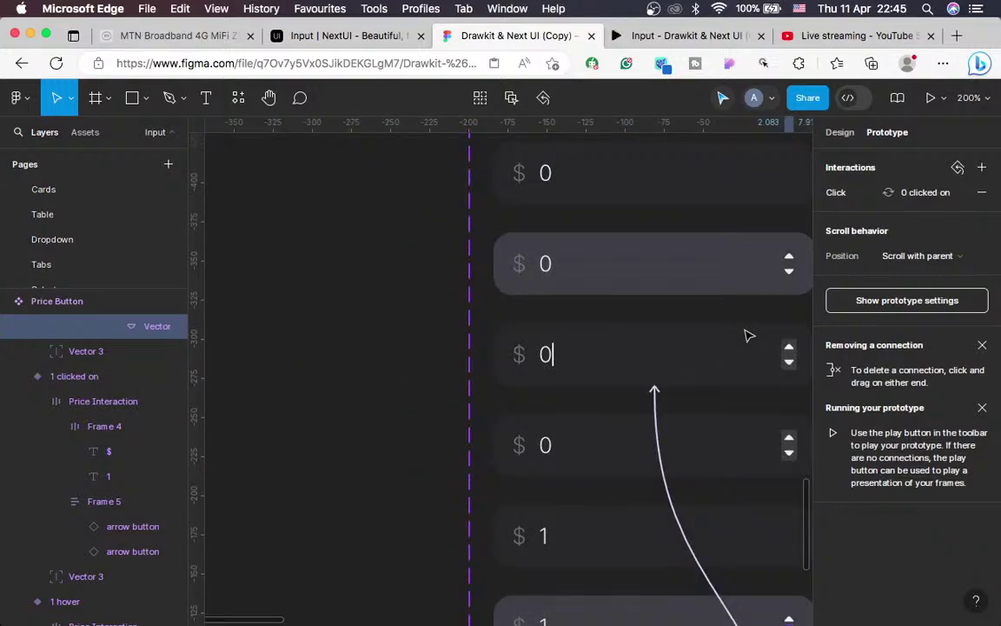
scroll(749, 336, right, 1)
click(707, 342)
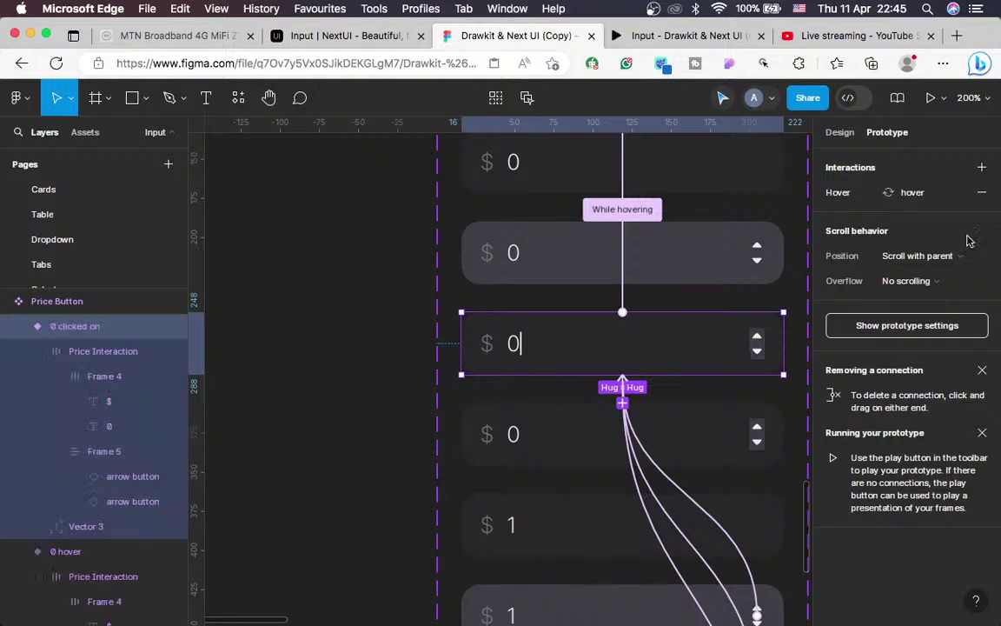
click(983, 195)
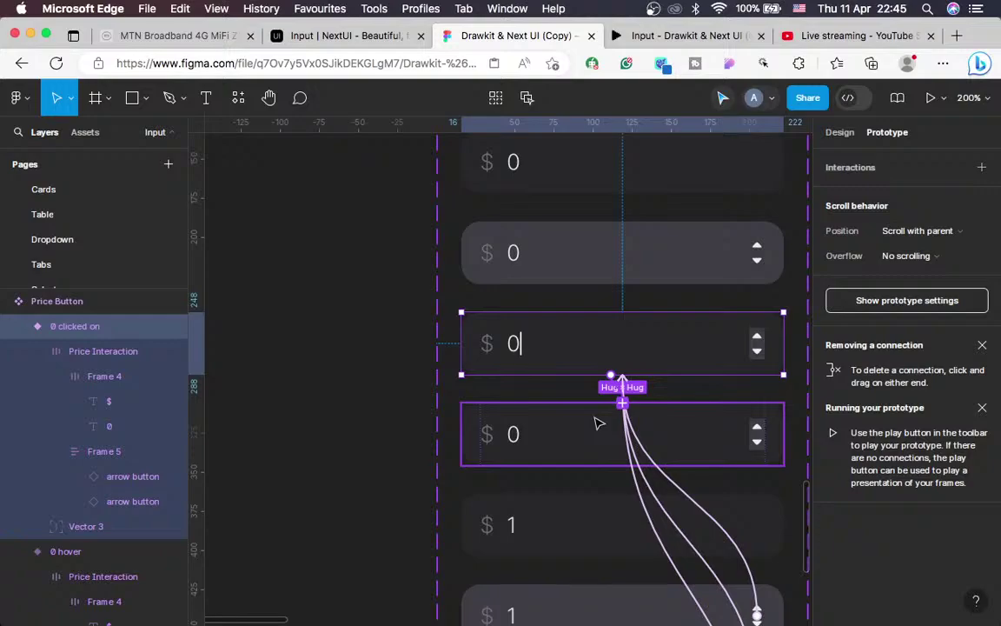
Connect the "0 clicked on" variant to "0 clicked off" with an After delay trigger of 300 ms
drag(622, 403, 600, 193)
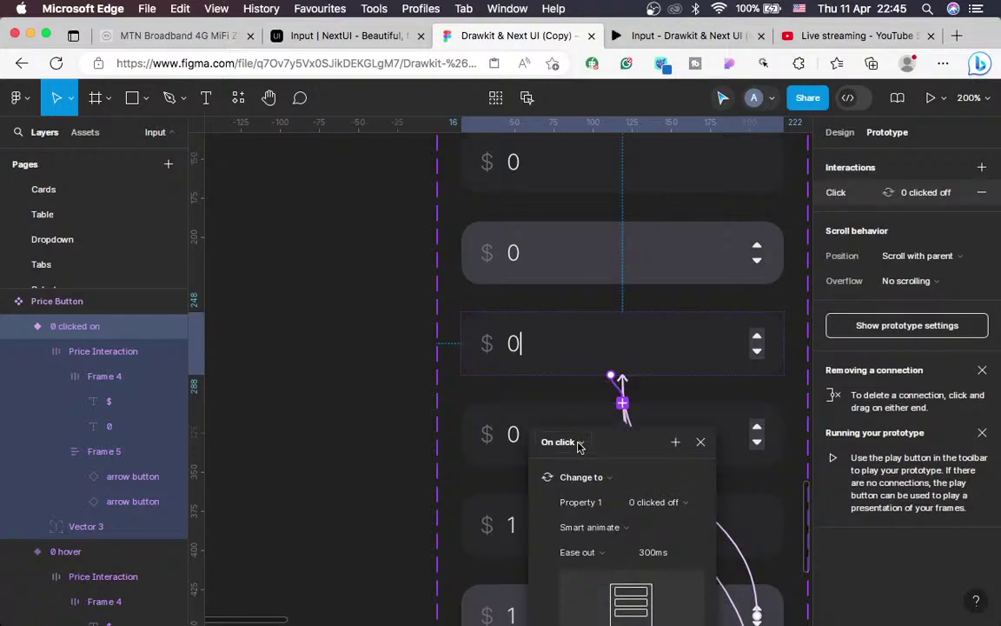
click(580, 446)
scroll(612, 476, down, 1)
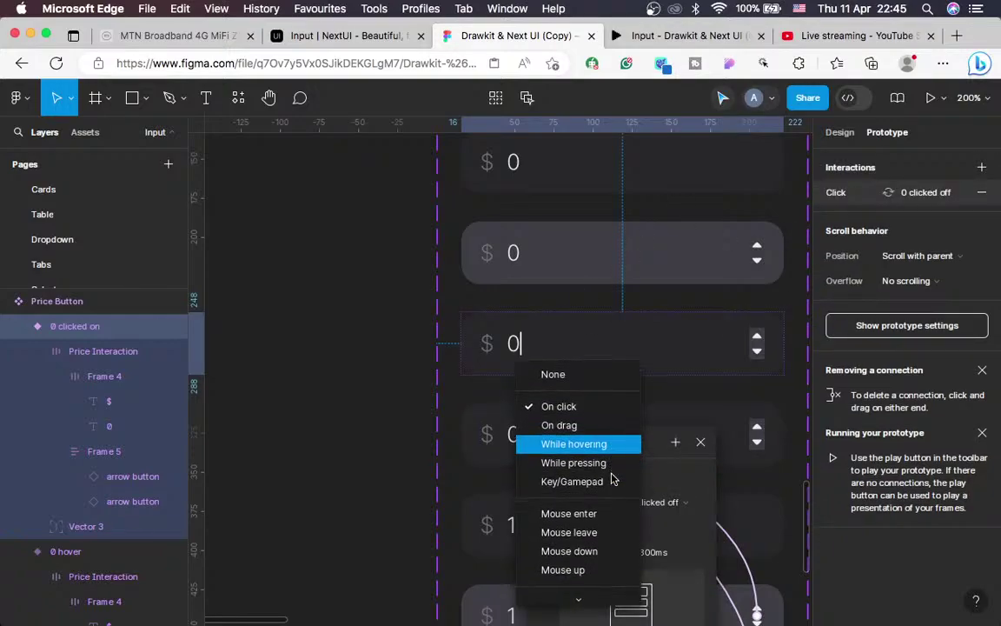
scroll(611, 476, down, 1)
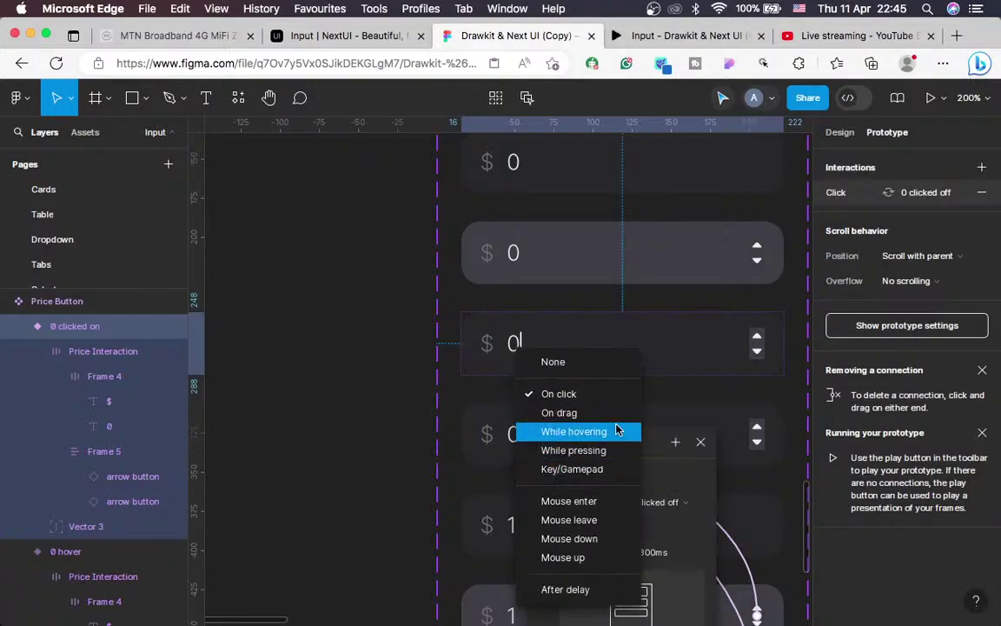
click(574, 589)
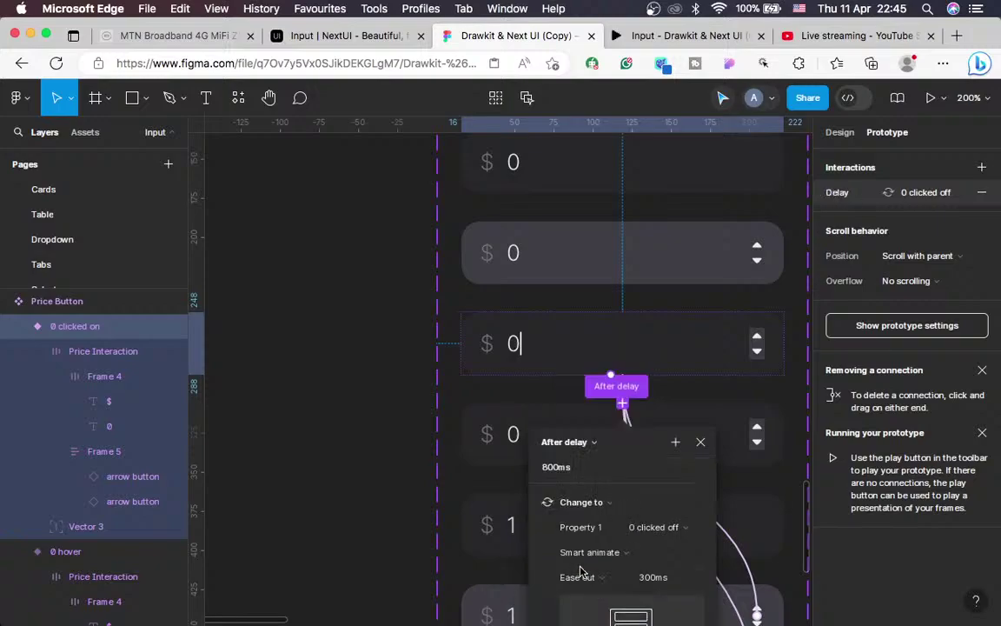
click(551, 468)
text(0ms)
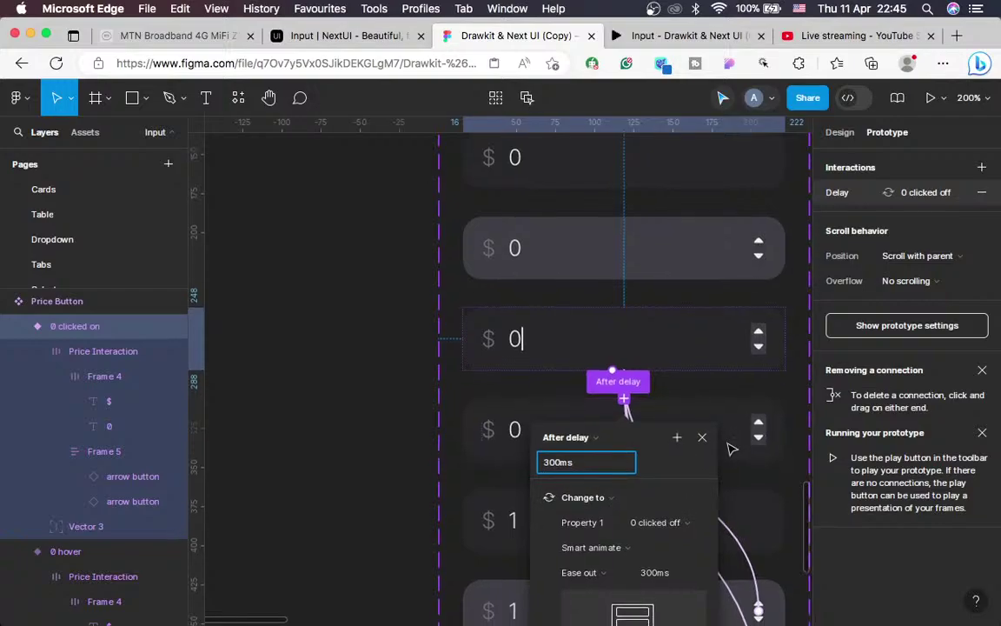
Set the animation of the "0 clicked on" variant's delay interaction to Instant
scroll(612, 468, down, 3)
click(624, 450)
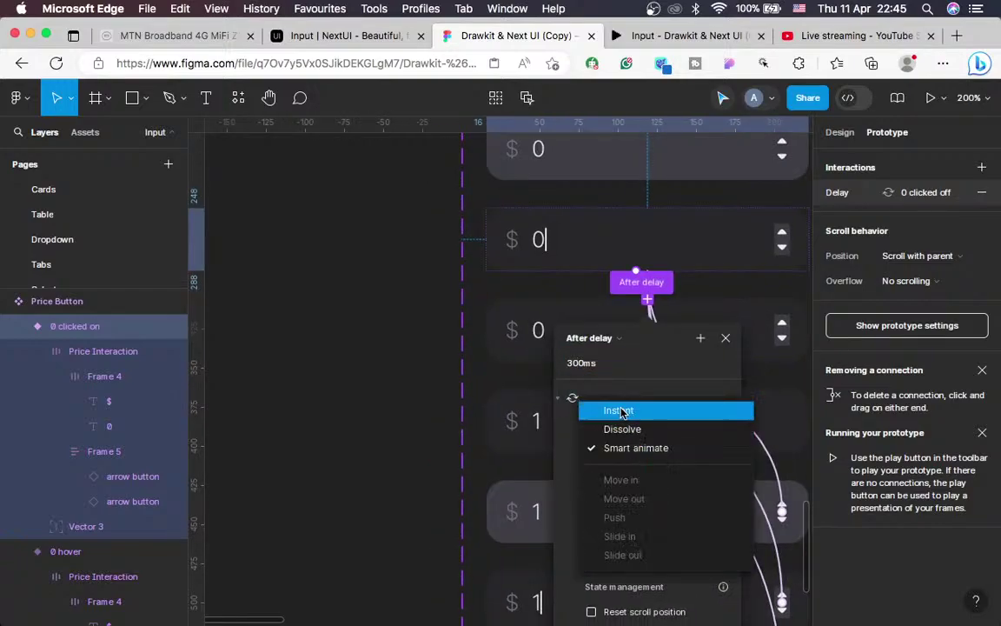
click(621, 411)
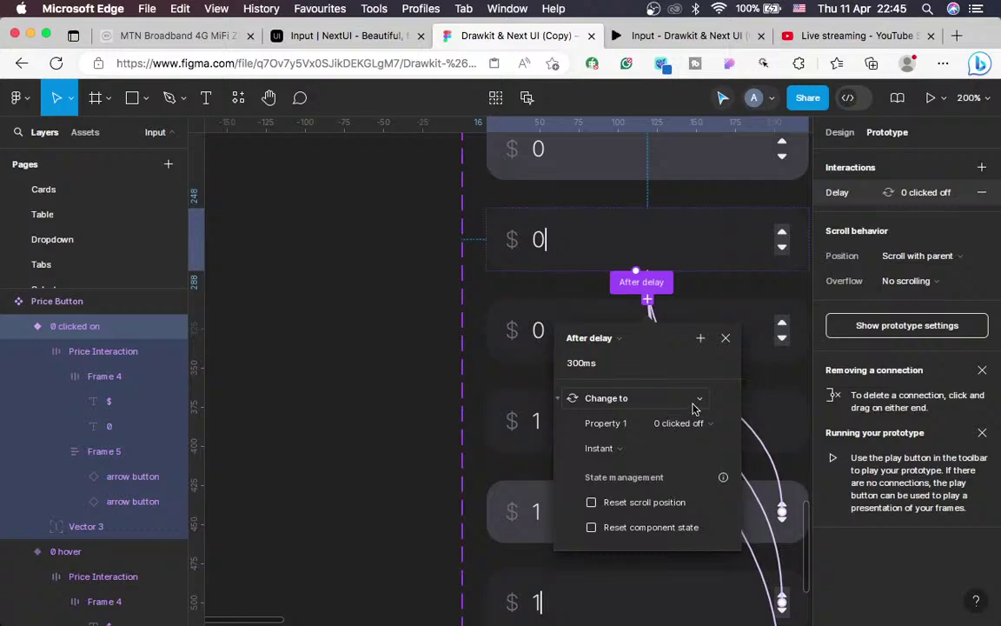
click(724, 339)
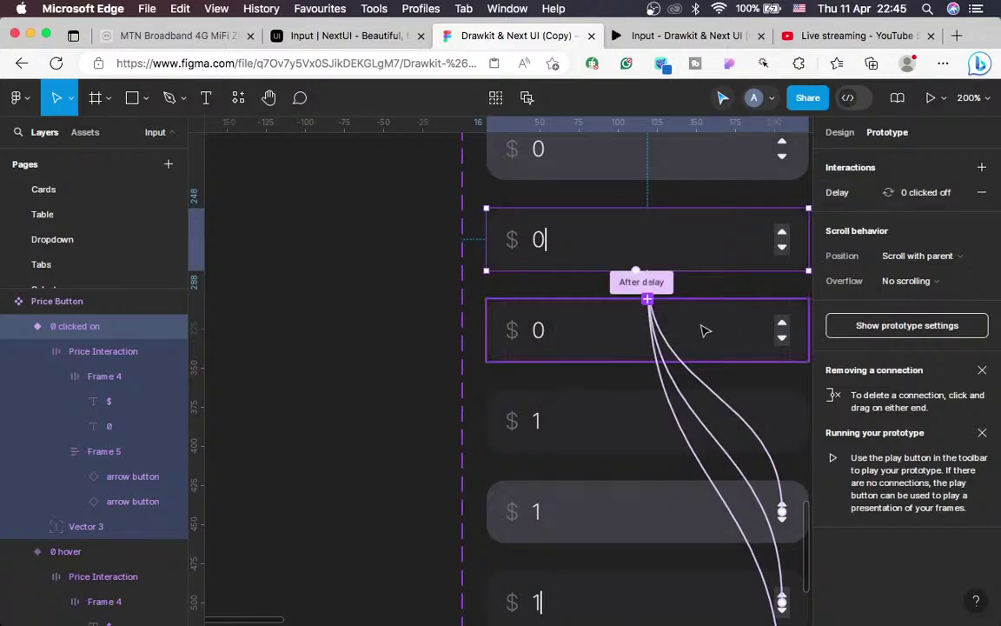
Make the "0 clicked off" variant change back to "0 clicked on" after a delay of 300 ms
click(707, 331)
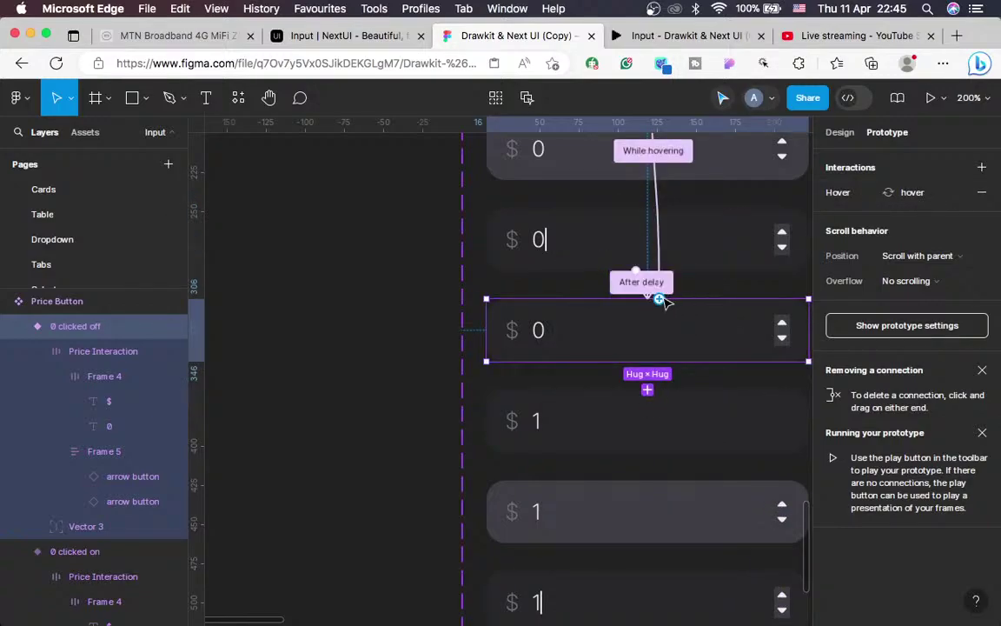
drag(661, 300, 700, 265)
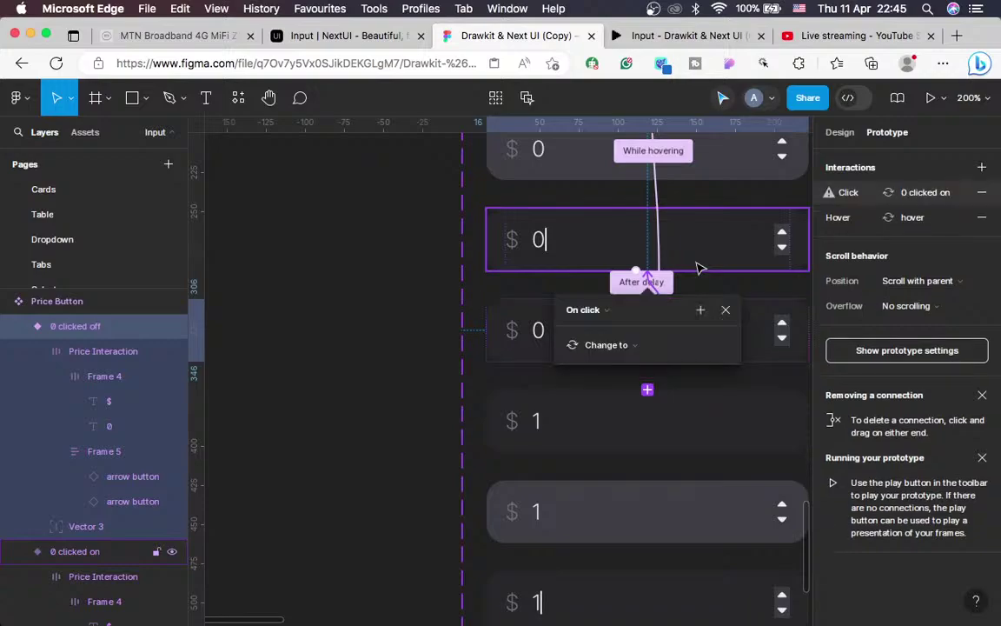
click(591, 318)
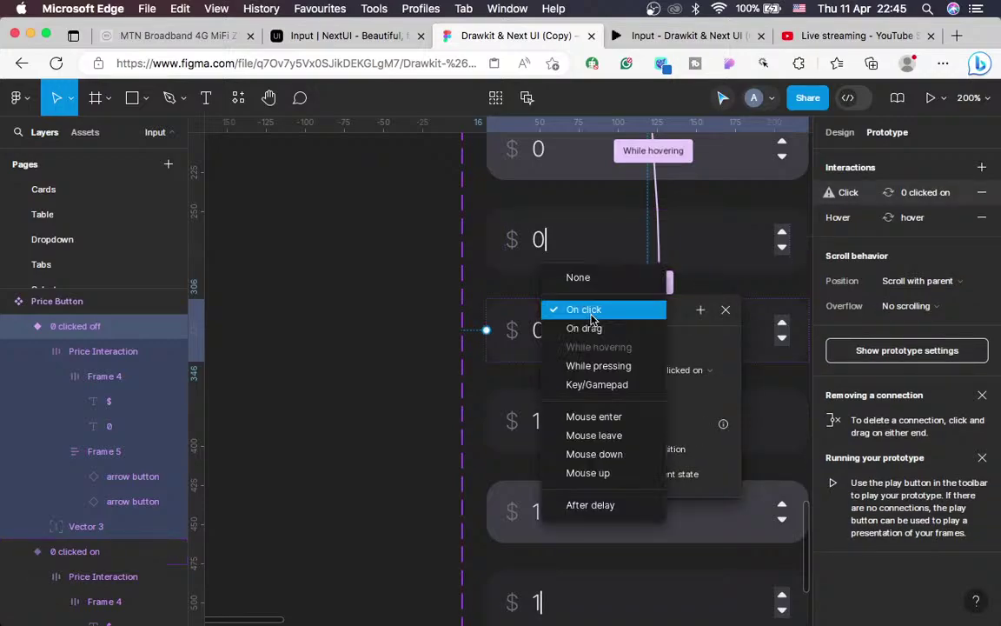
click(584, 507)
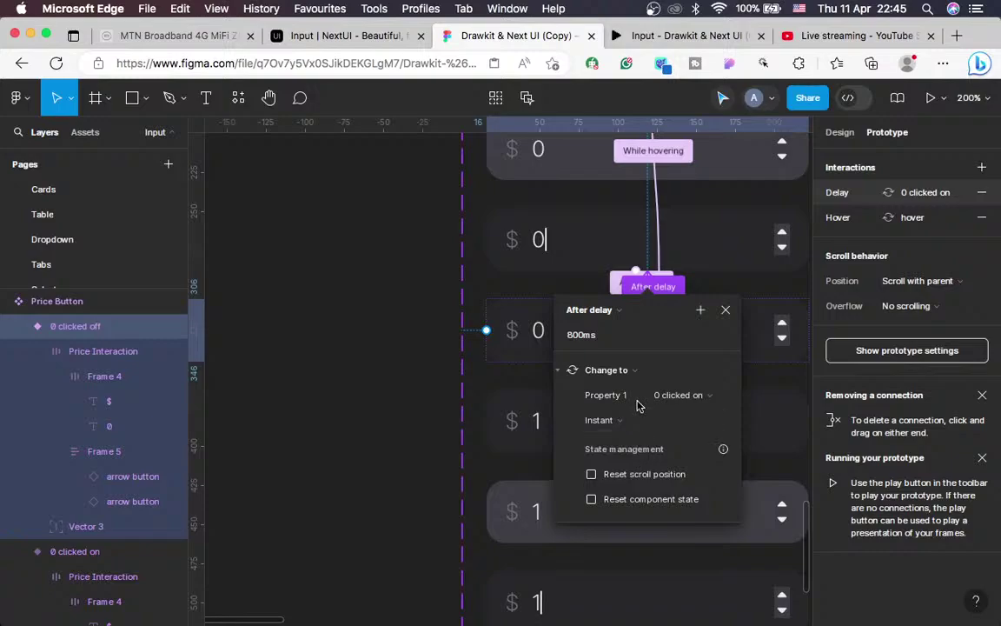
click(574, 339)
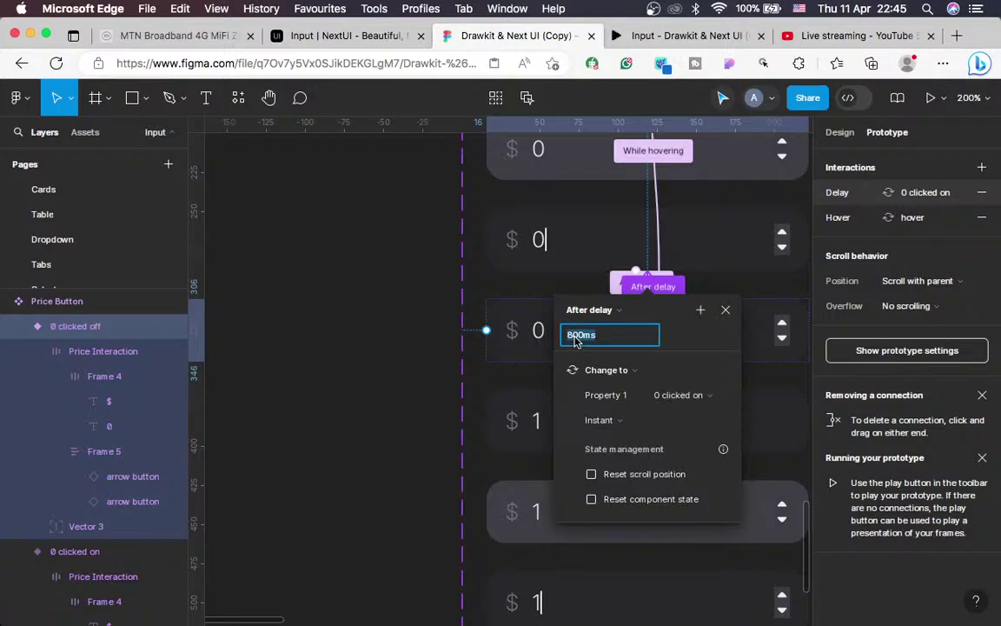
click(575, 339)
key(BackSpace)
key(BackSpace)
text(30)
click(759, 342)
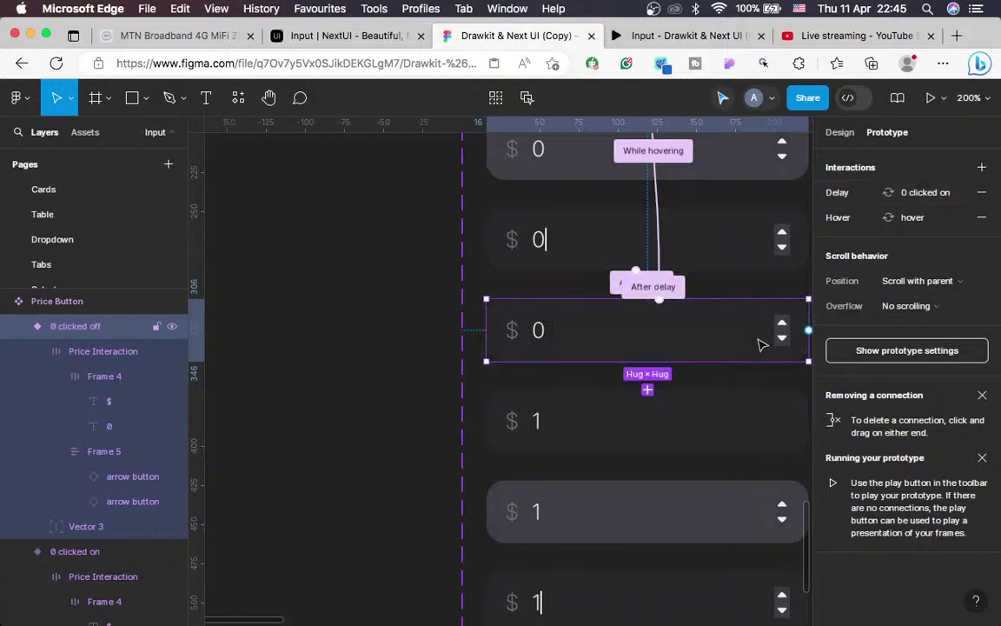
Add an on-click interaction to the "0 clicked on" variant that changes it to "0 default" with Smart animate
scroll(632, 344, up, 3)
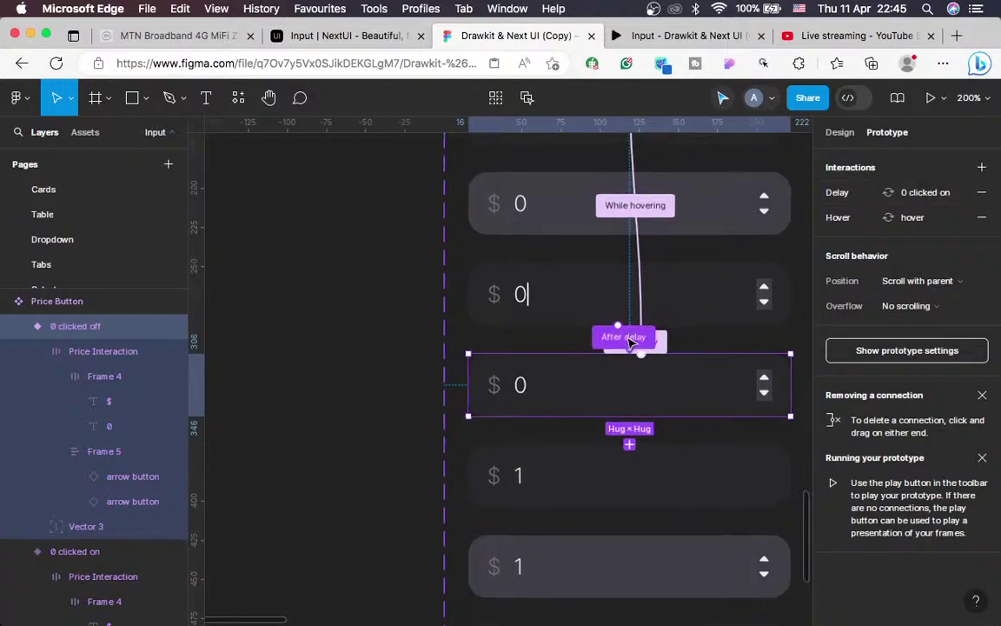
scroll(574, 282, up, 3)
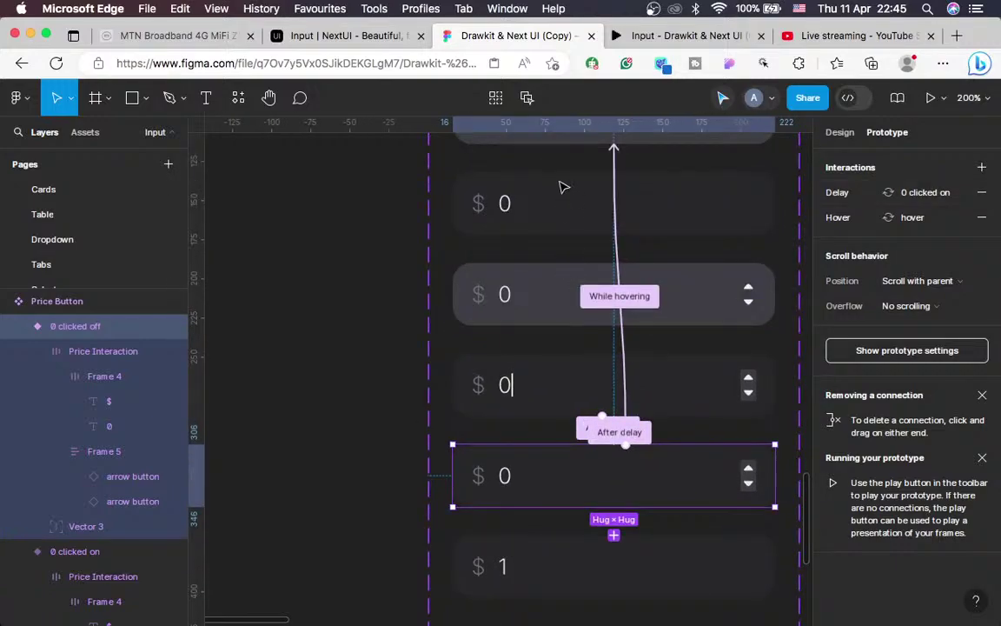
scroll(565, 280, up, 3)
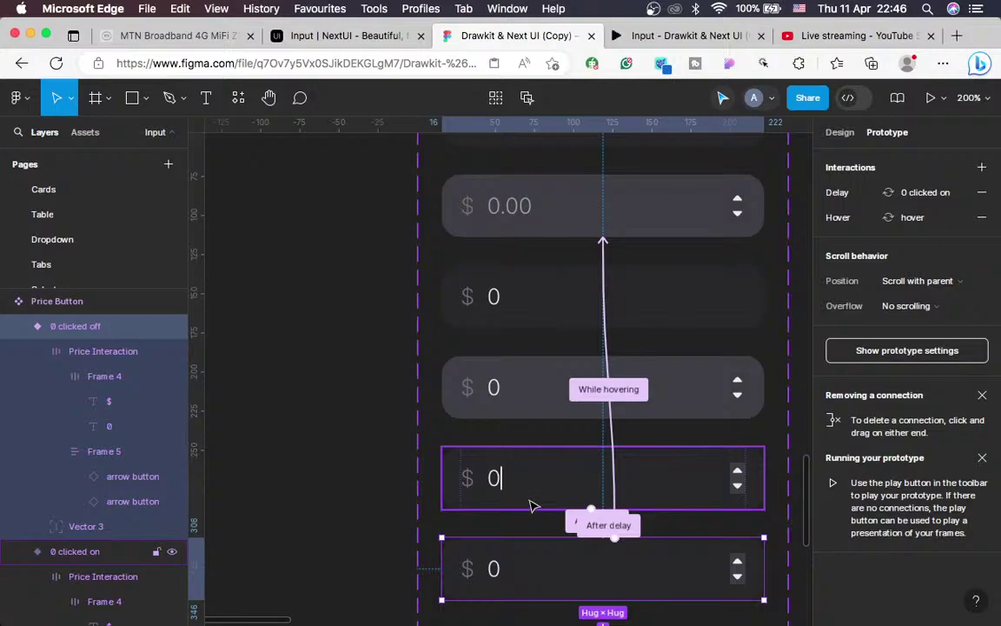
click(569, 458)
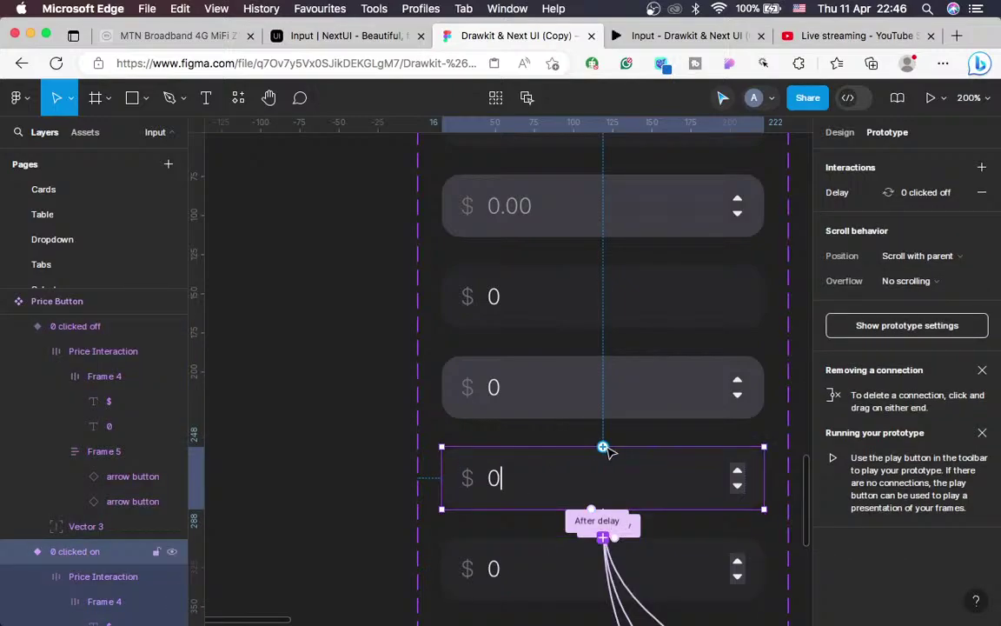
drag(603, 448, 676, 280)
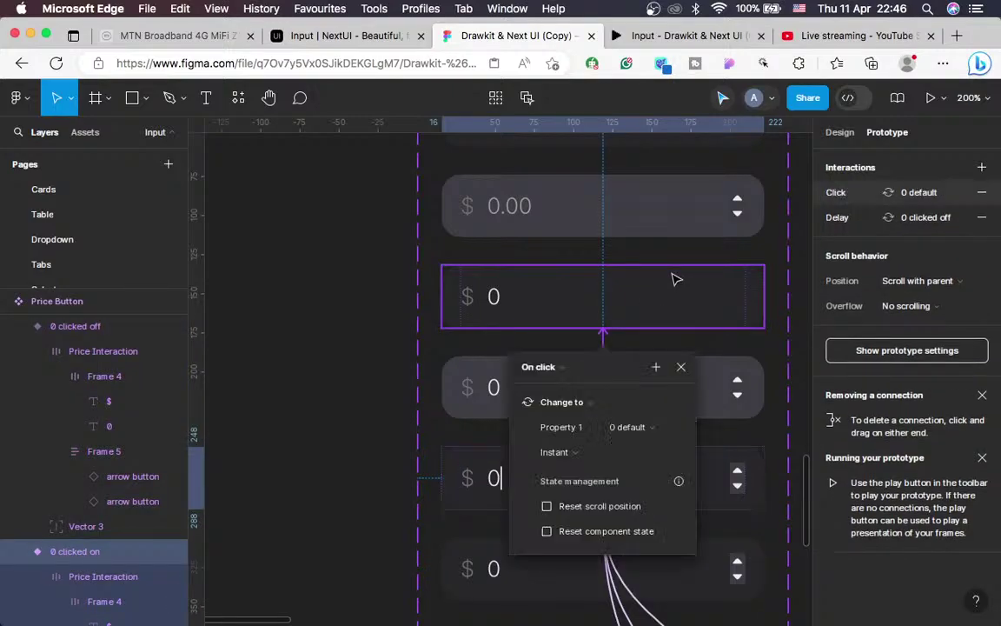
click(562, 455)
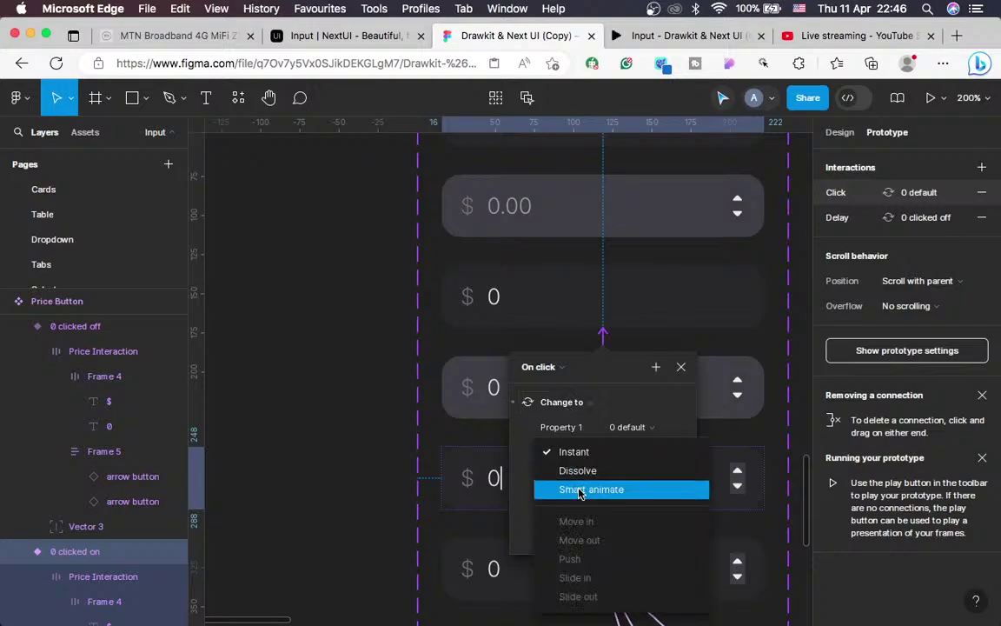
click(580, 491)
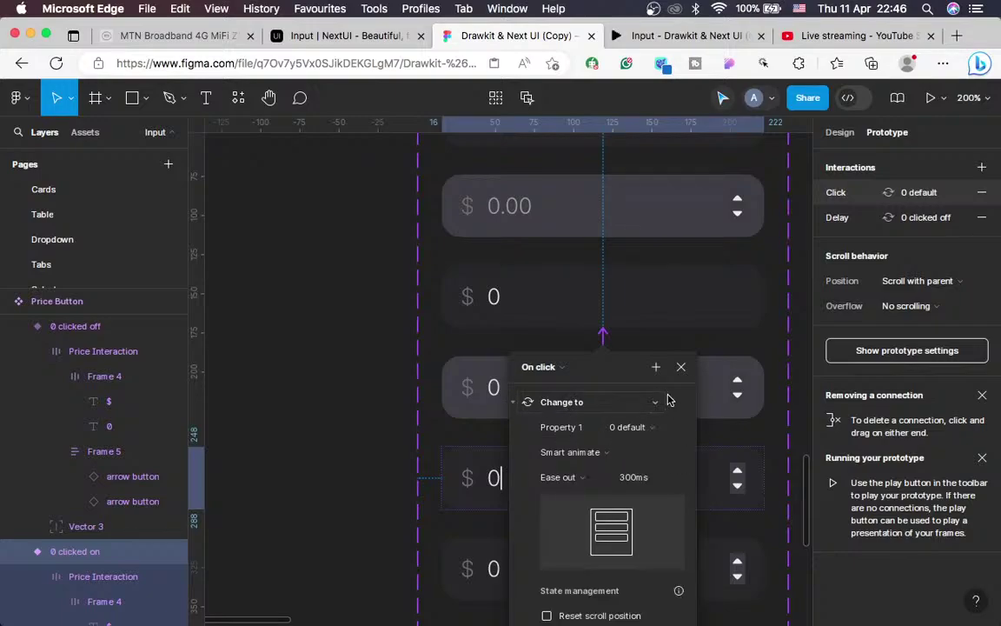
click(681, 366)
Add an on-click interaction to the "0 clicked off" variant that changes it to "0 default" with Smart animate
scroll(658, 419, down, 2)
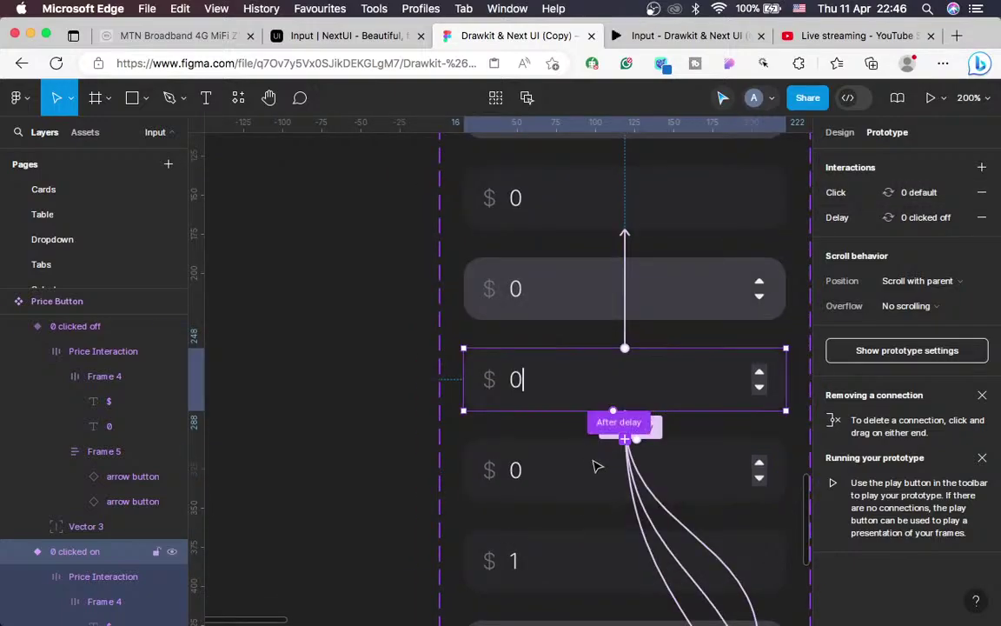
click(600, 467)
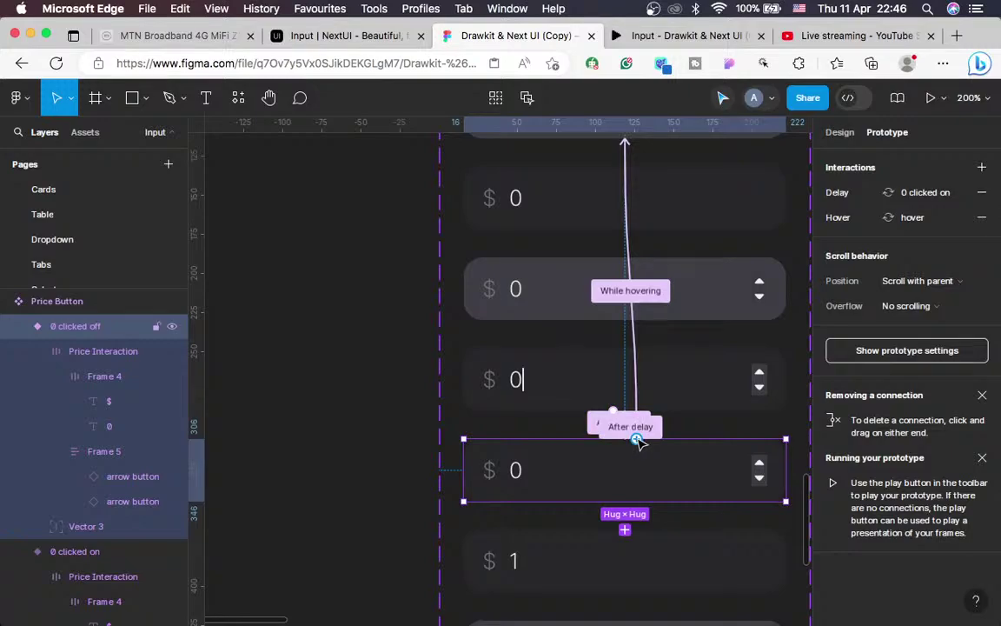
drag(637, 441, 675, 231)
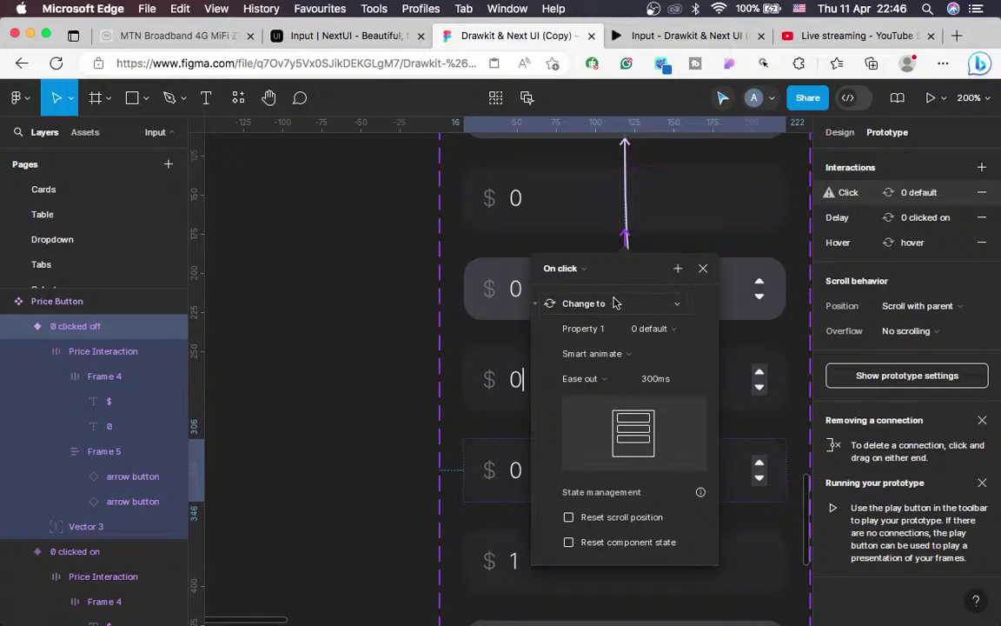
click(704, 270)
Remove the hover interaction from the "0 hover" variant
scroll(729, 452, left, 1)
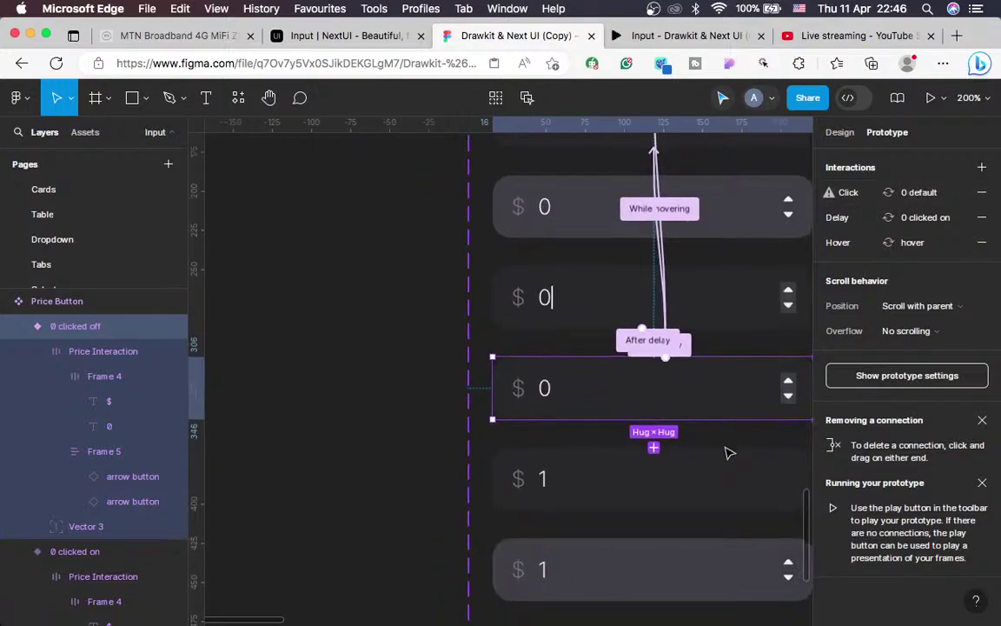
scroll(728, 451, right, 3)
scroll(684, 284, up, 2)
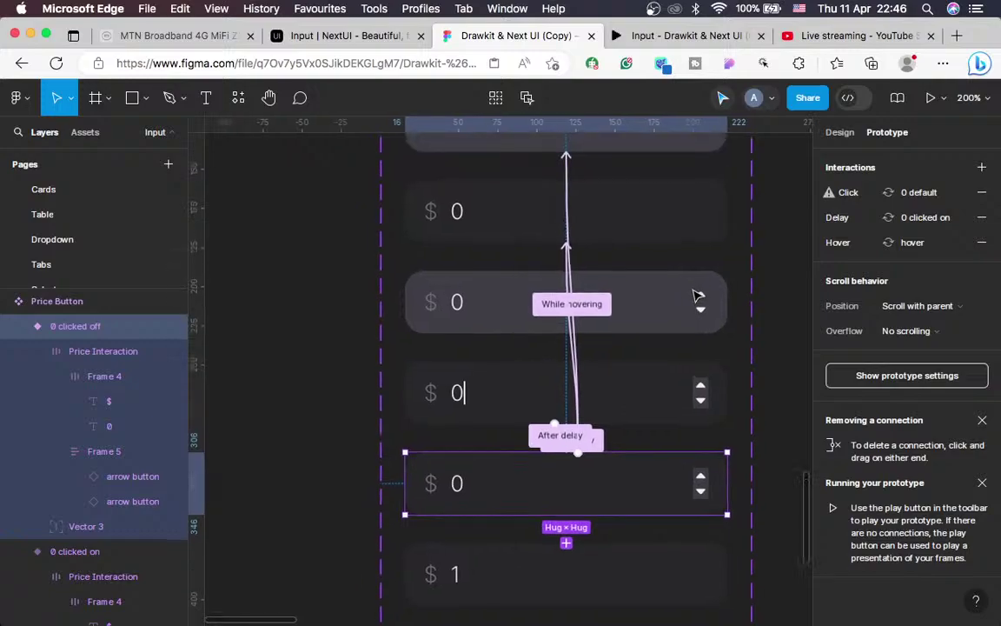
click(683, 297)
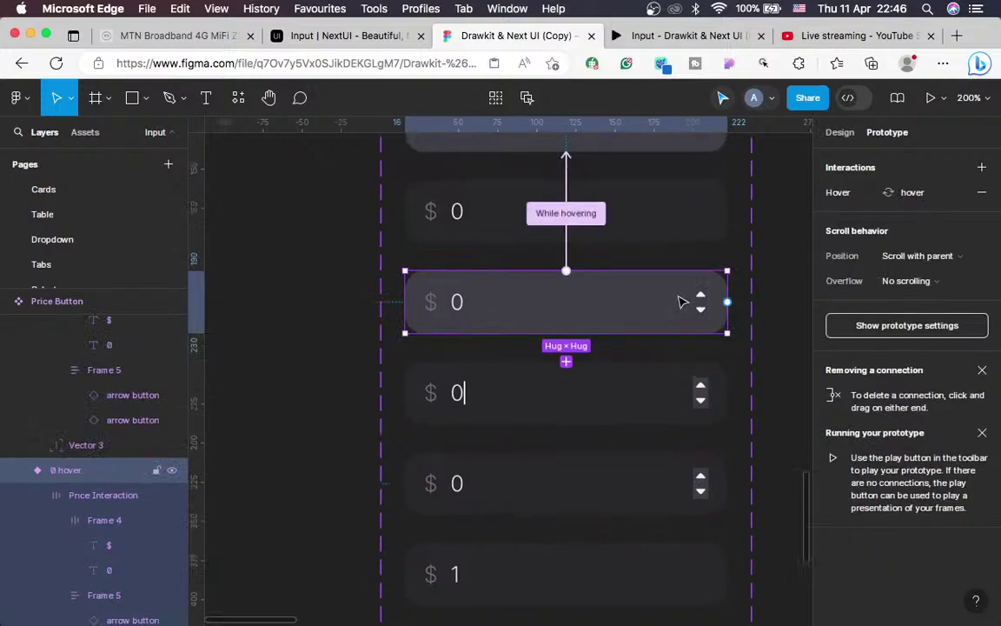
click(980, 192)
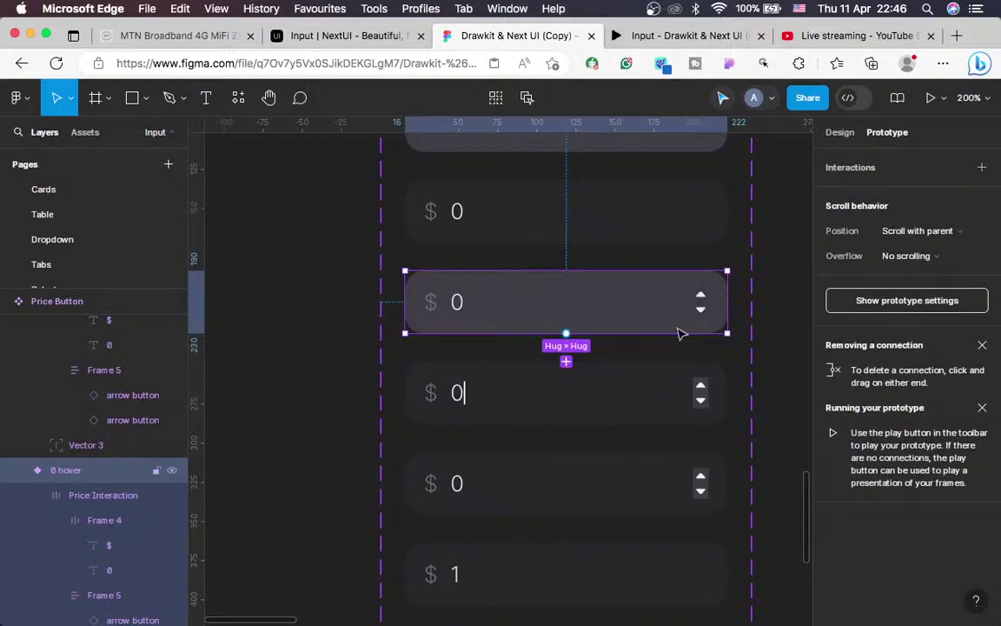
Add an on-click interaction to the up arrow button of the "0 hover" variant that changes it to "1 clicked on"
scroll(681, 332, up, 3)
scroll(681, 332, right, 5)
scroll(681, 332, up, 2)
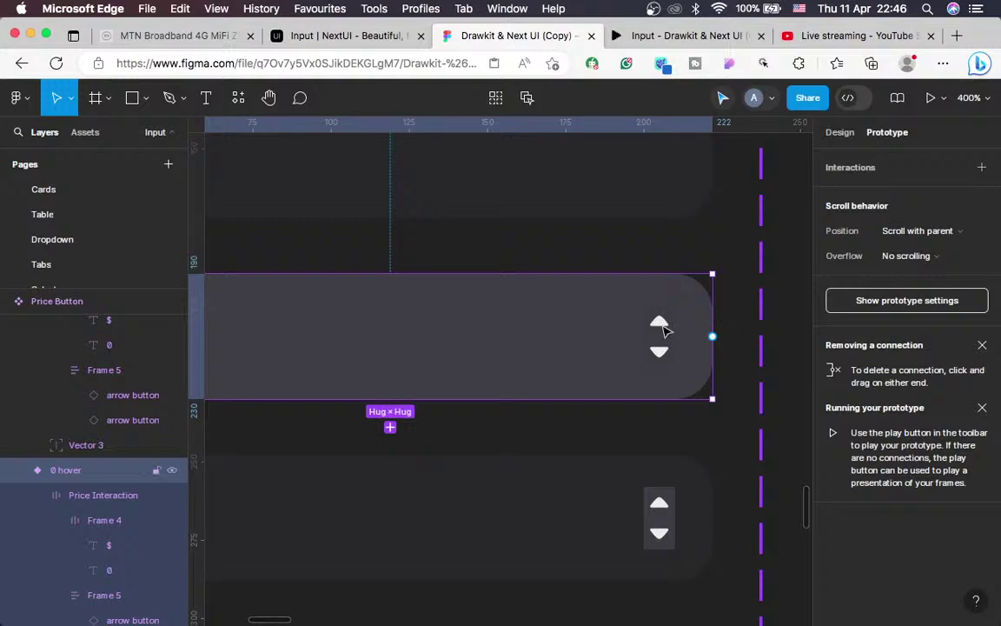
click(659, 326)
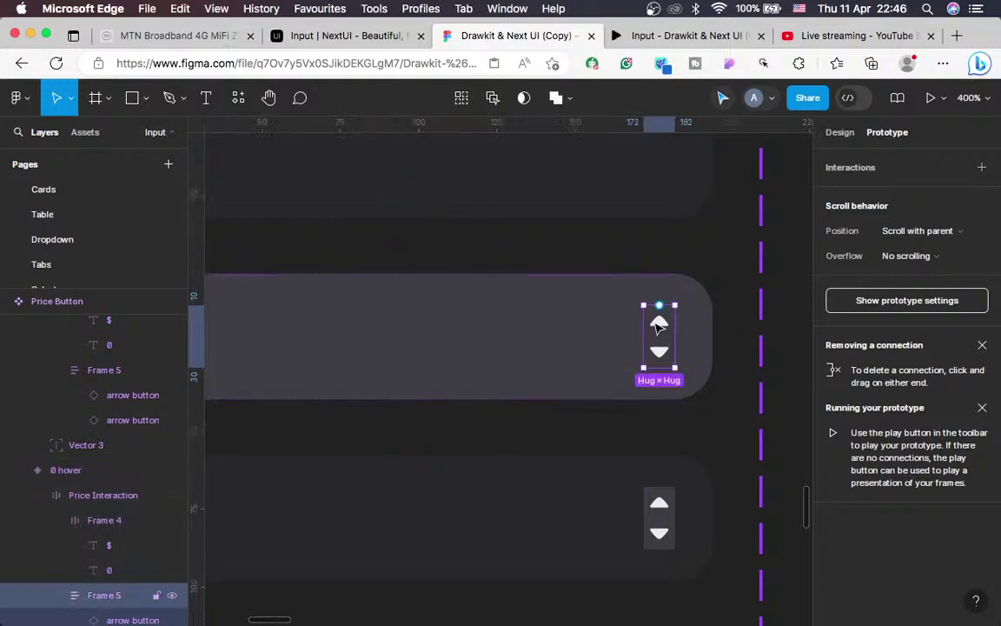
click(659, 326)
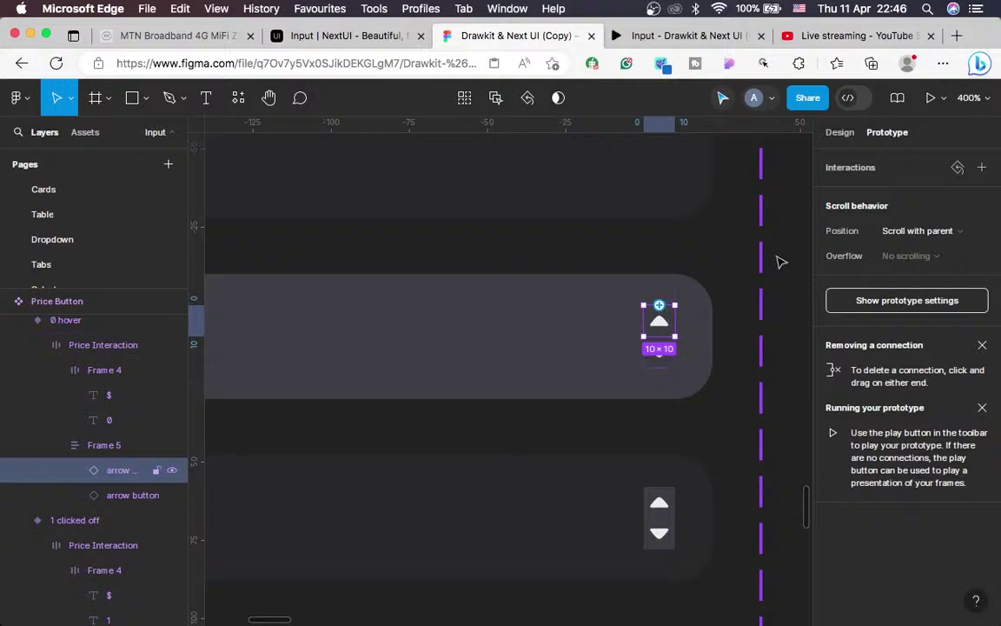
click(983, 167)
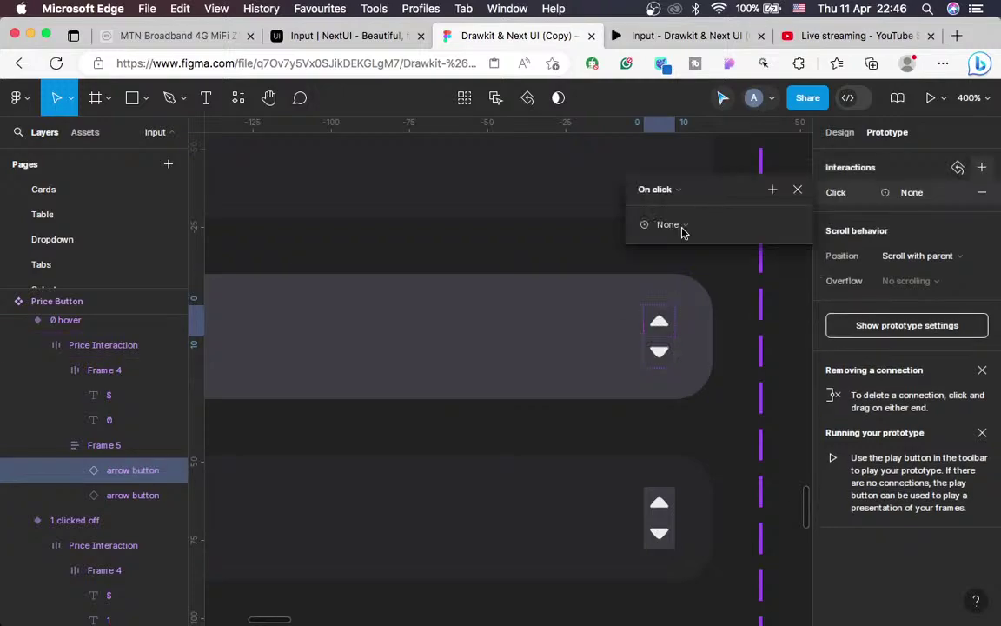
click(684, 226)
click(710, 275)
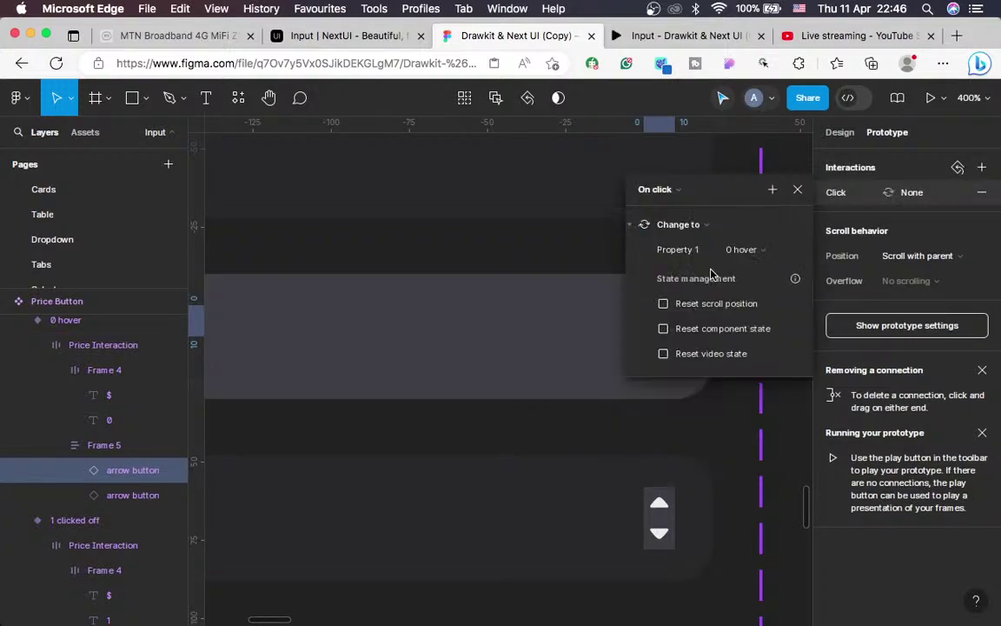
click(742, 250)
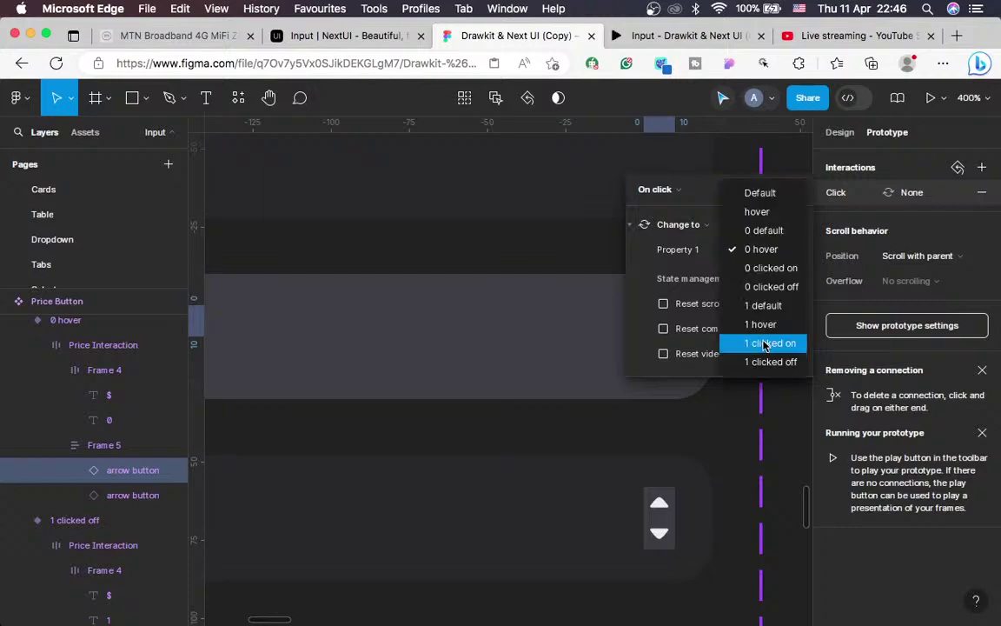
click(730, 466)
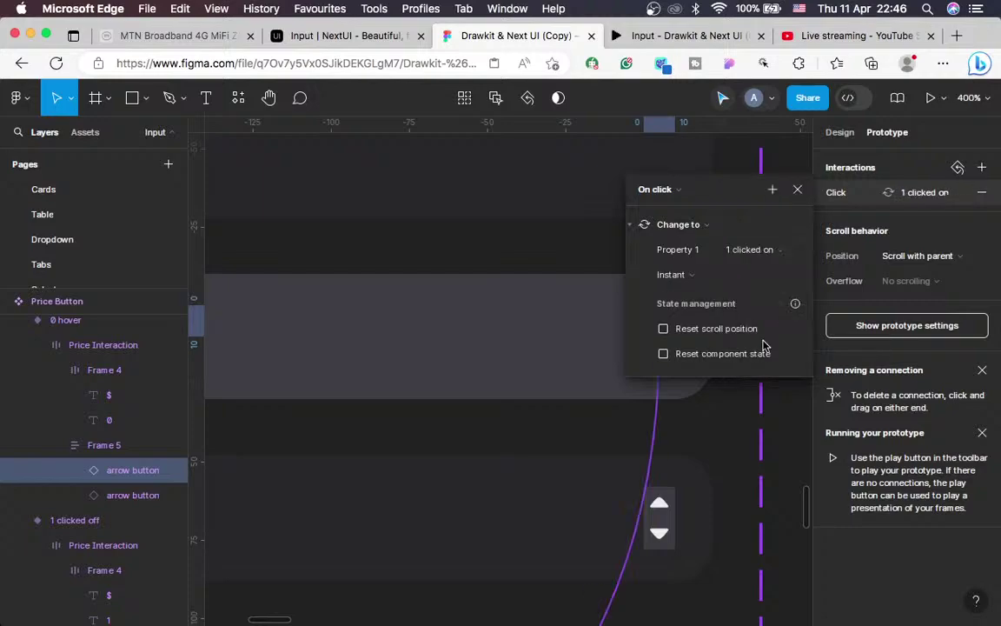
Set the up arrow's change to "1 clicked on" in the "0 hover" variant to Smart animate
click(705, 413)
scroll(705, 414, left, 3)
scroll(705, 414, down, 2)
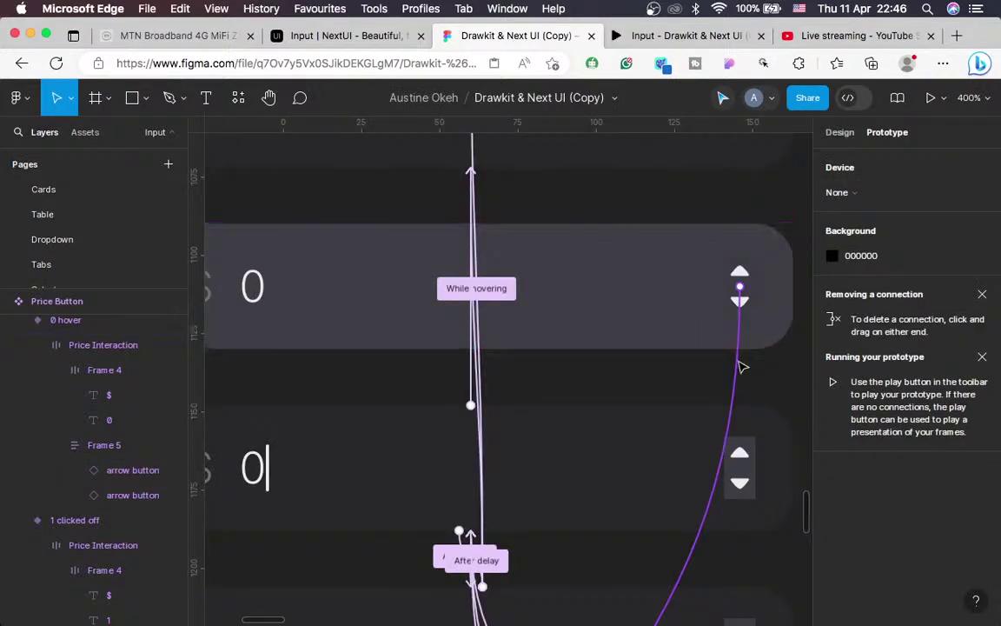
click(741, 367)
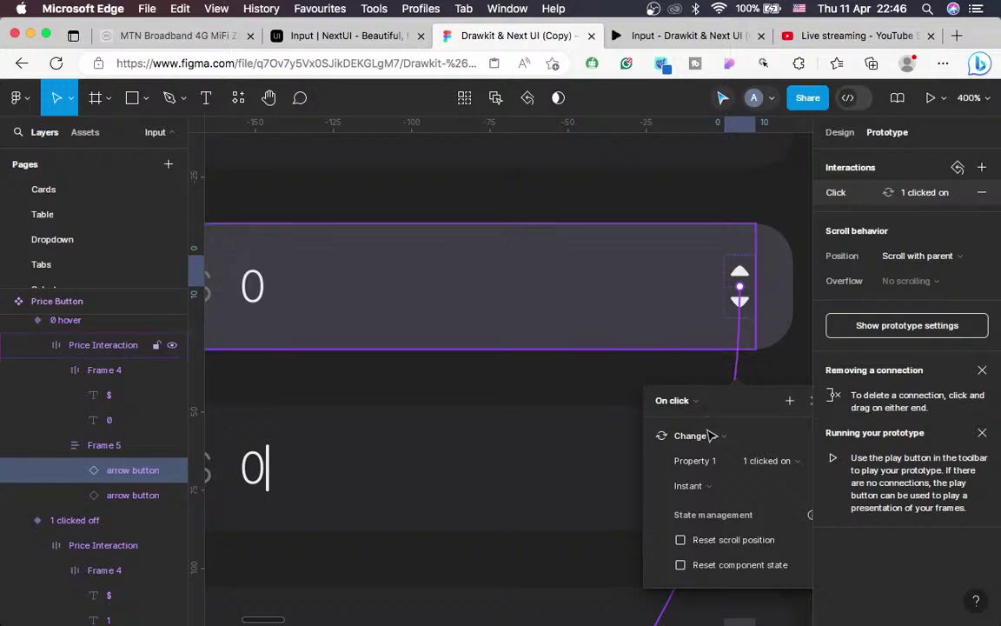
click(705, 483)
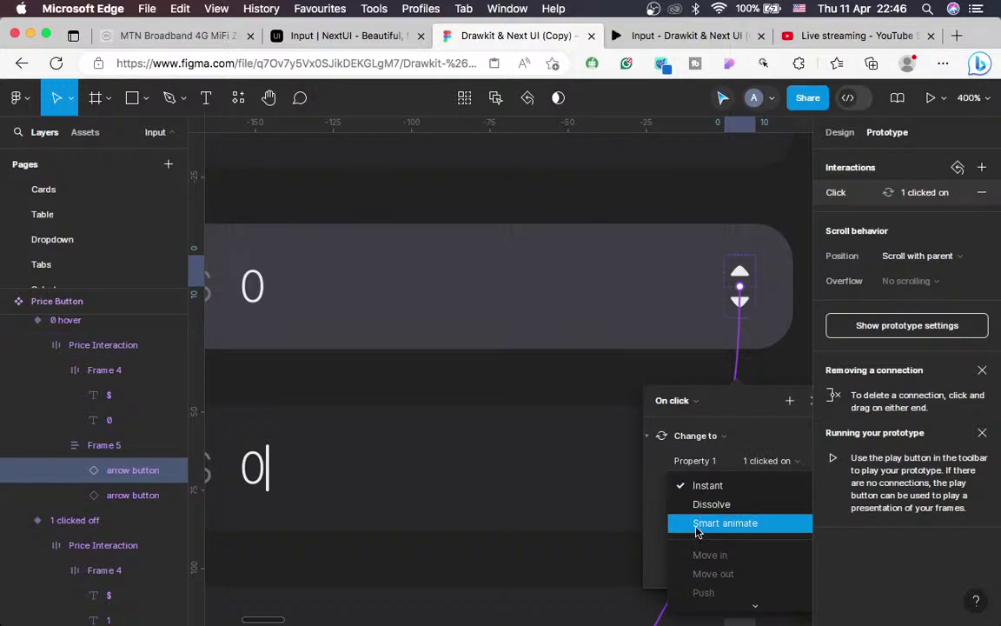
click(696, 524)
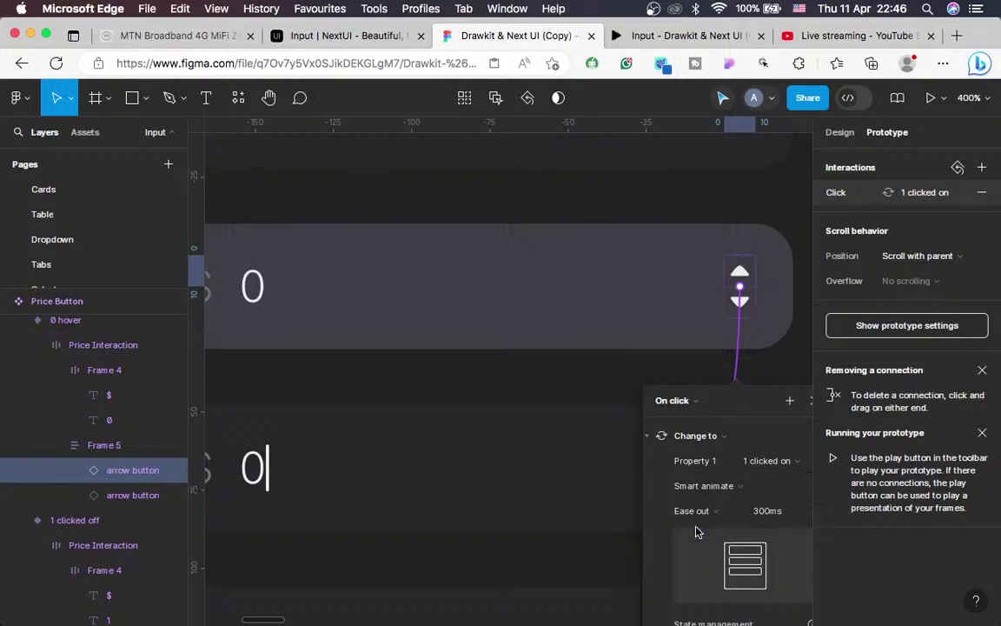
click(808, 403)
Add an on-click interaction to the up arrow of the "0 clicked on" variant that changes it to "1 clicked on"
scroll(577, 386, down, 5)
scroll(573, 387, up, 1)
scroll(574, 388, left, 1)
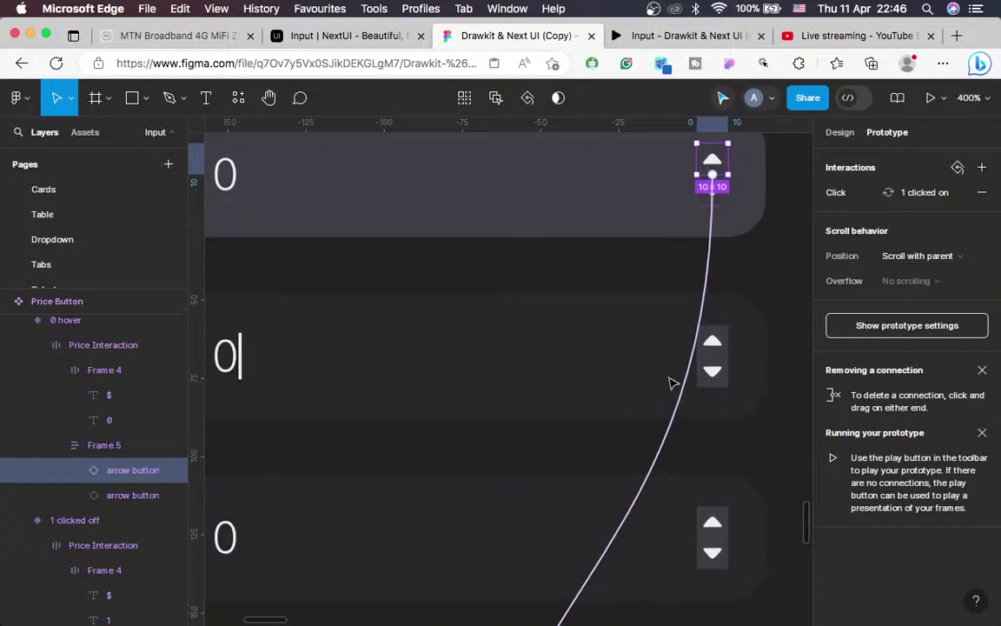
click(710, 353)
click(713, 356)
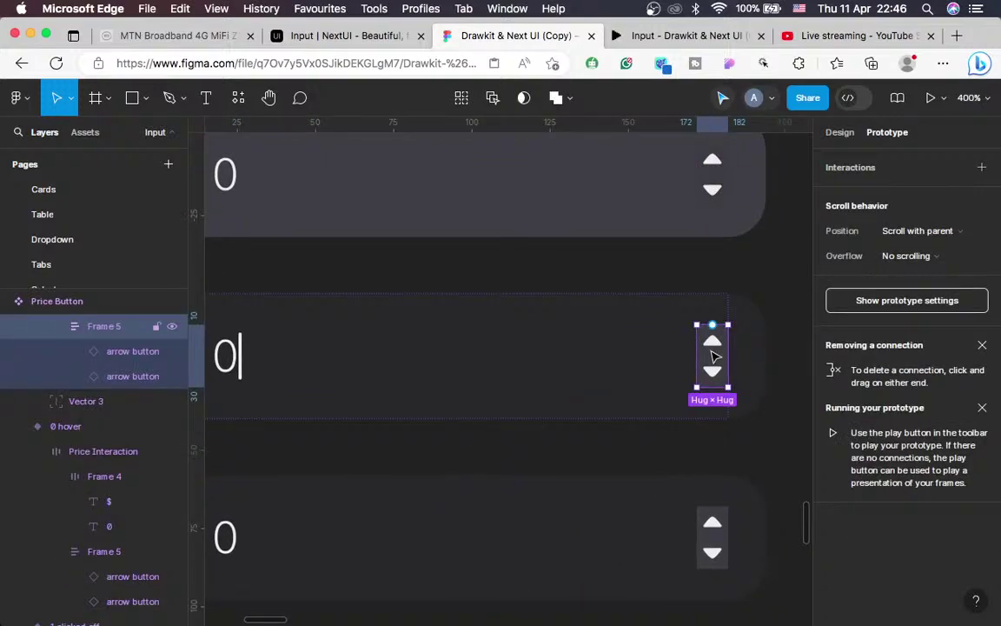
click(712, 341)
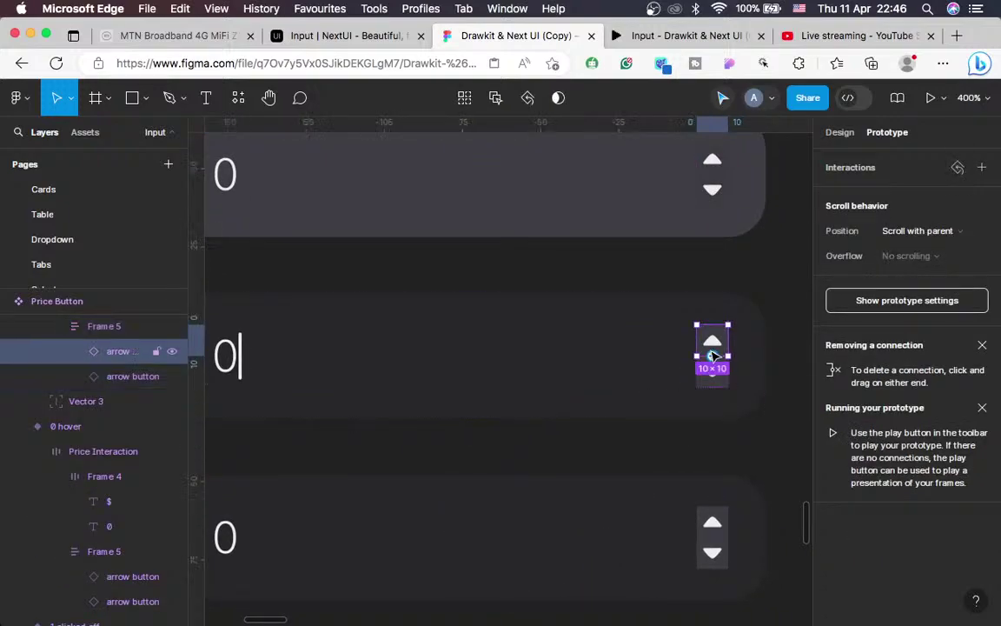
click(981, 167)
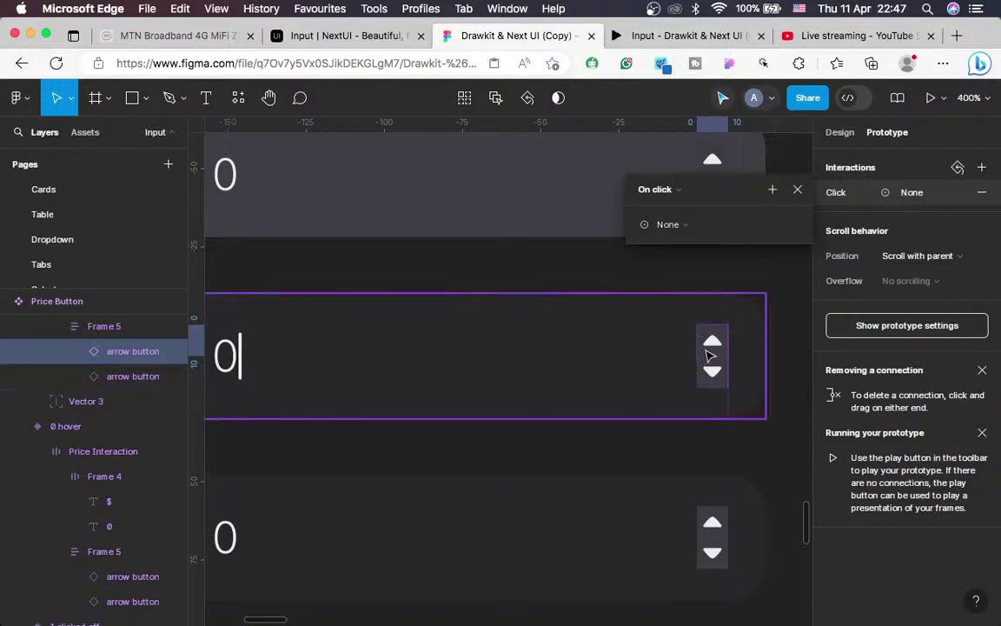
mouse_move(706, 345)
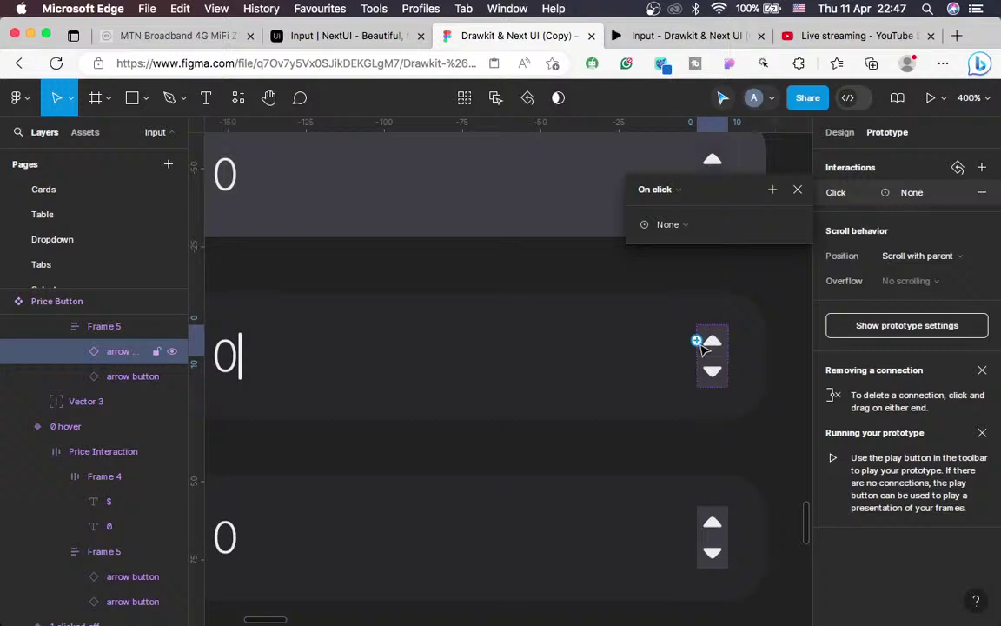
scroll(634, 419, left, 2)
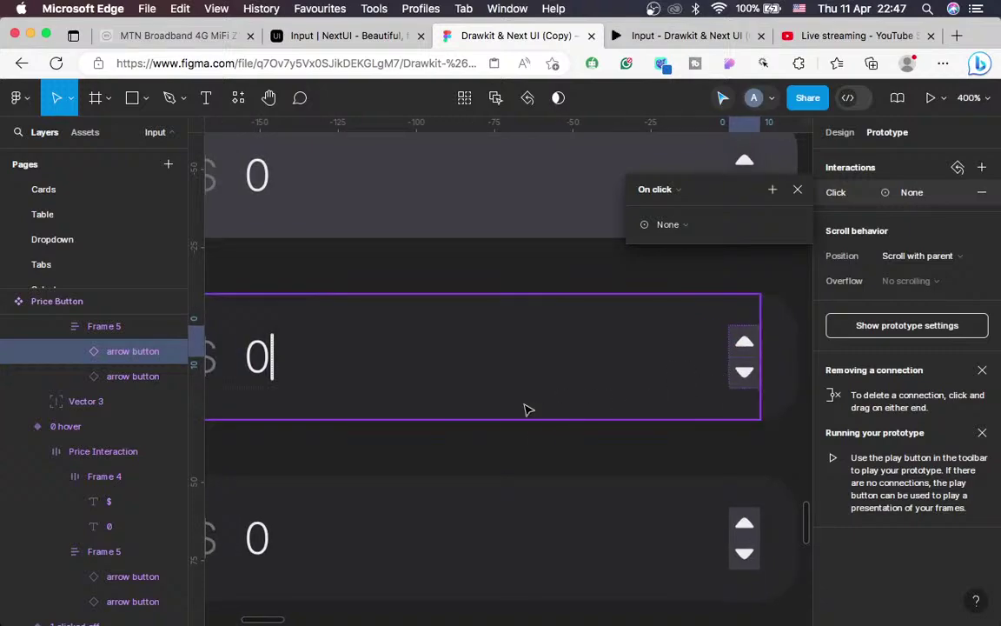
double_click(744, 346)
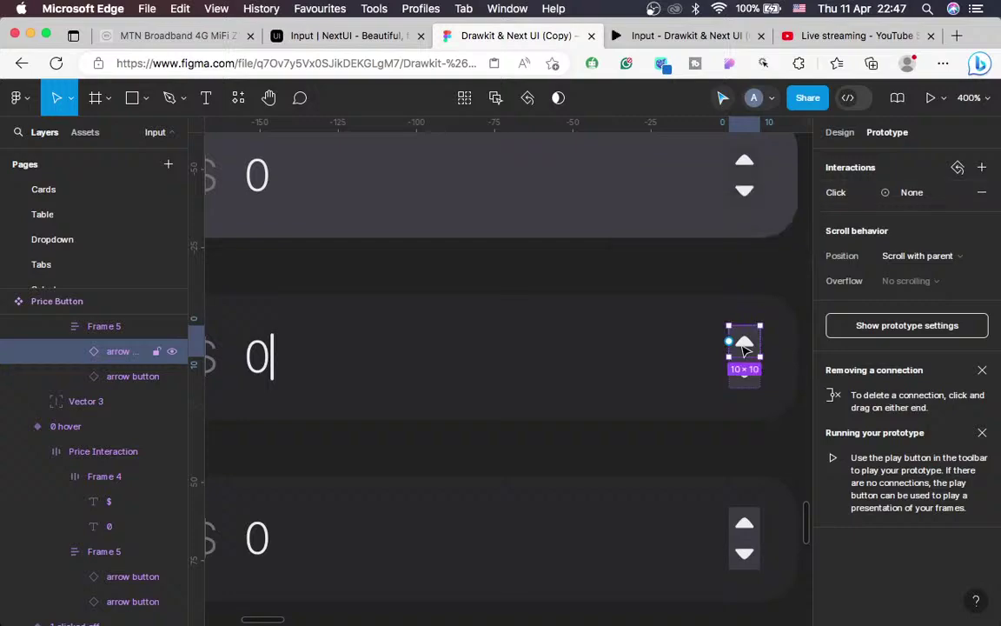
click(983, 168)
click(682, 226)
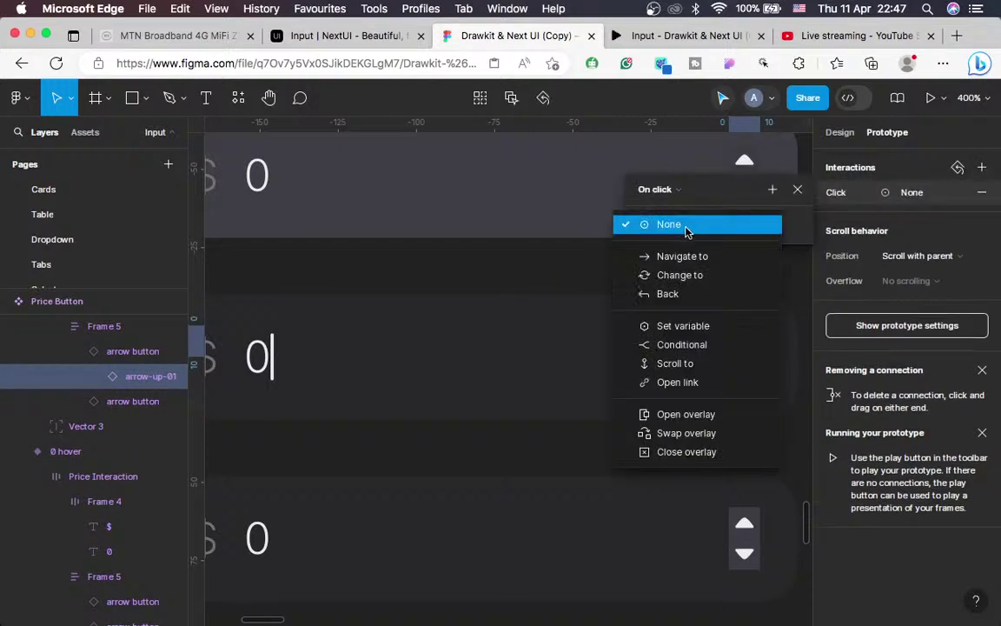
click(720, 282)
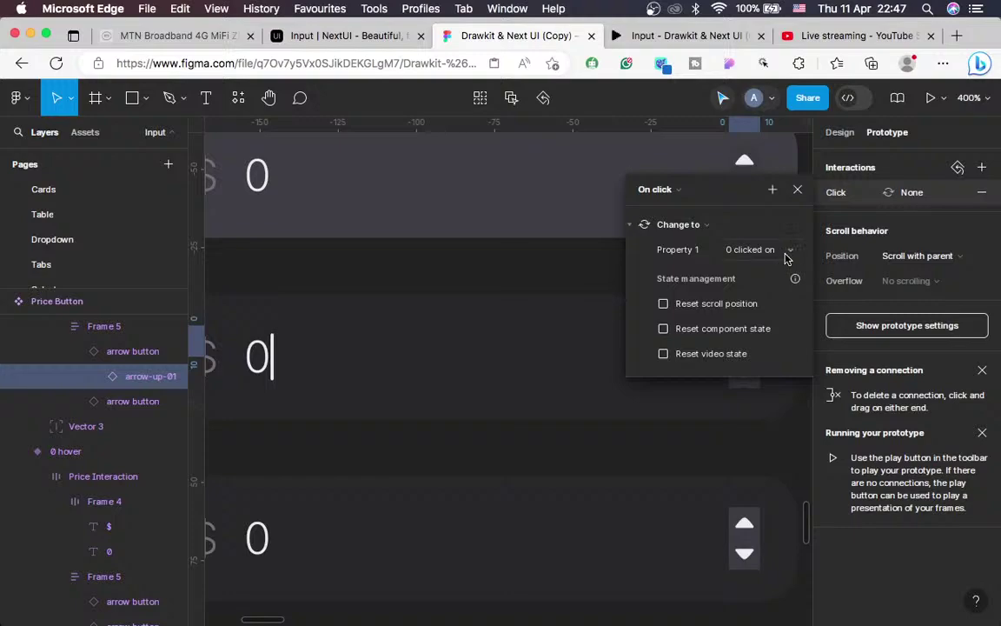
click(780, 257)
click(770, 324)
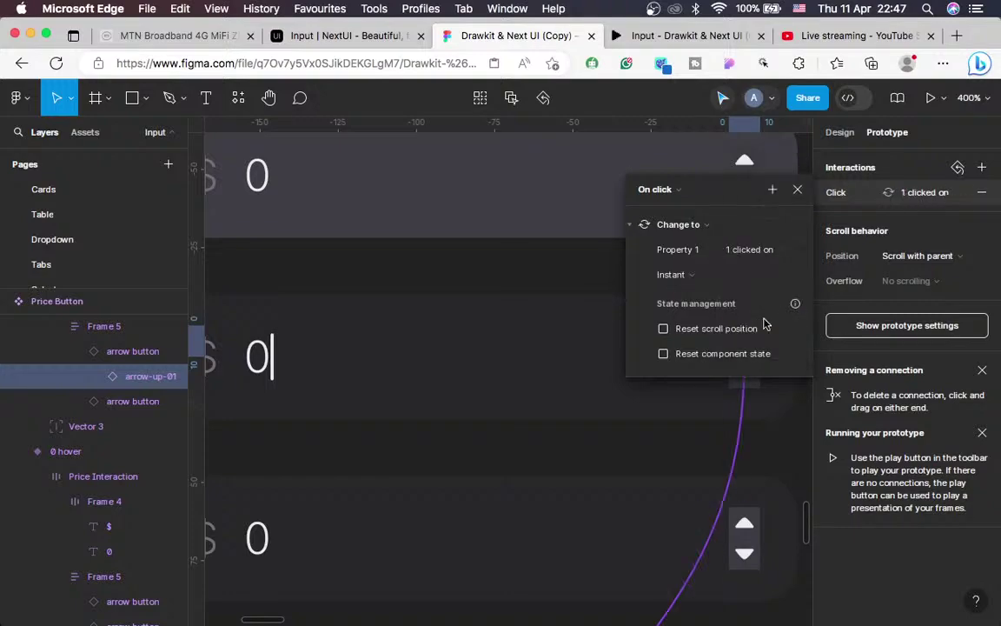
click(711, 446)
Add an on-click interaction to the up arrow button of the "0 clicked off" variant that changes it to "1 clicked on" with Smart animate
scroll(752, 509, down, 3)
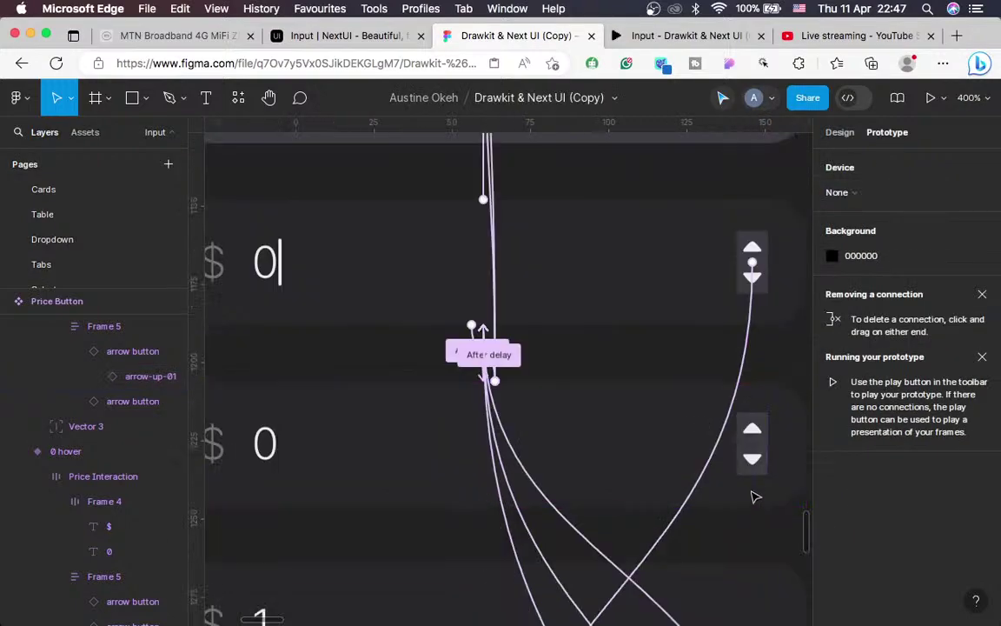
click(755, 427)
double_click(753, 427)
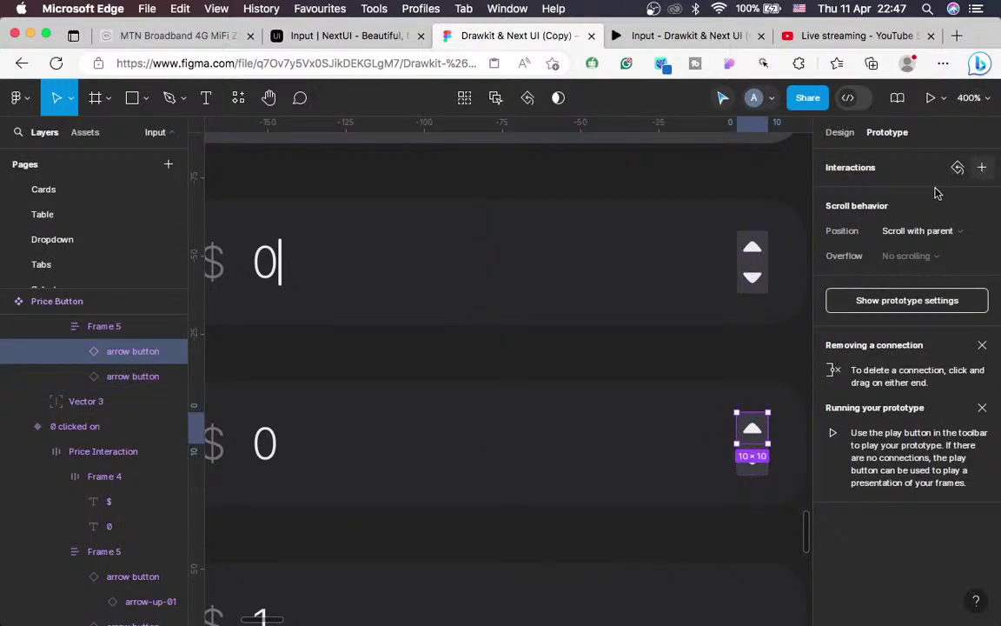
click(983, 167)
click(698, 228)
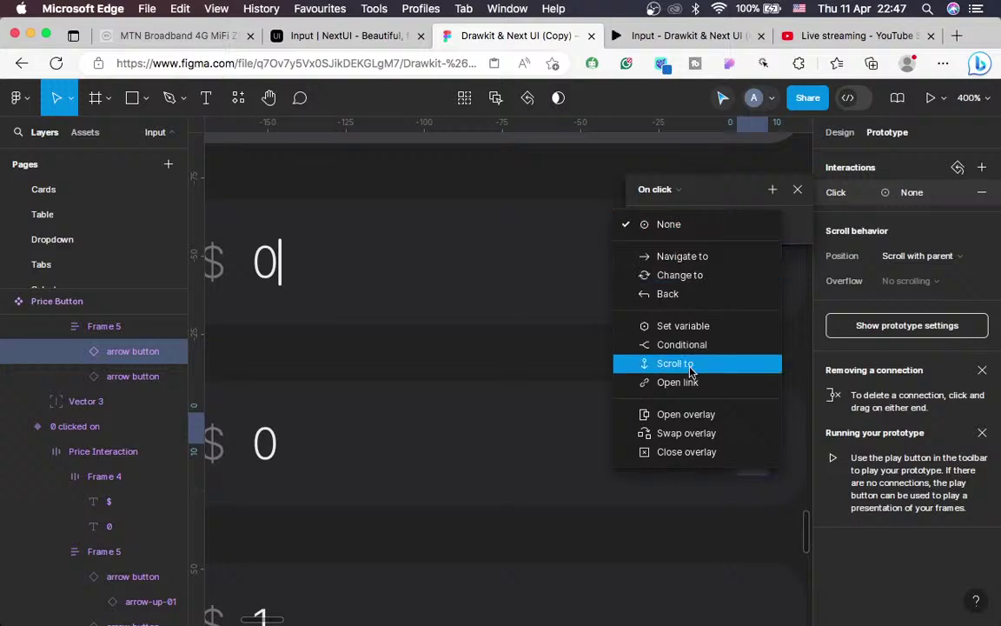
click(676, 275)
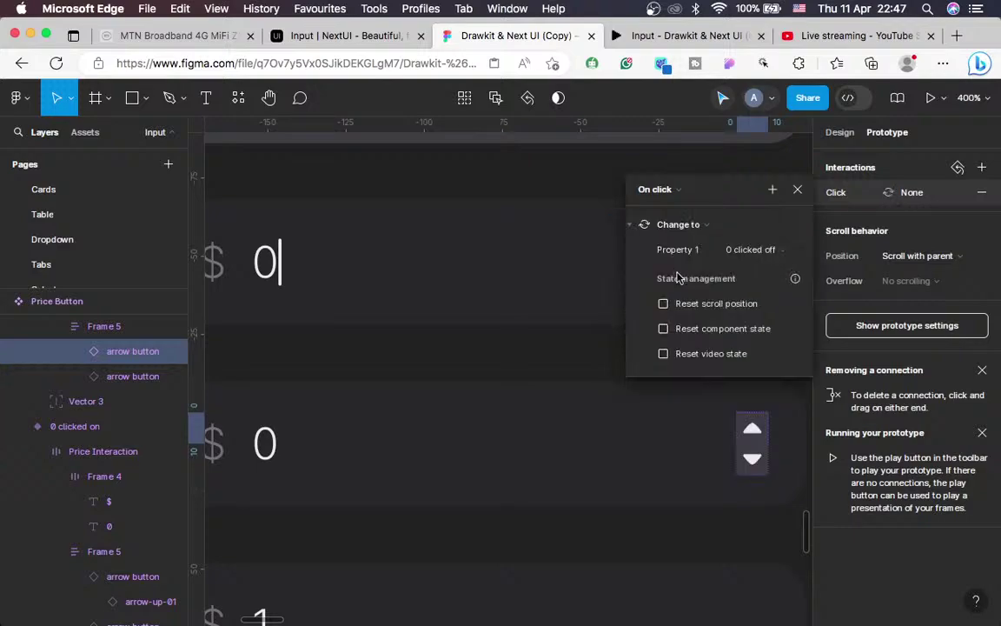
click(764, 252)
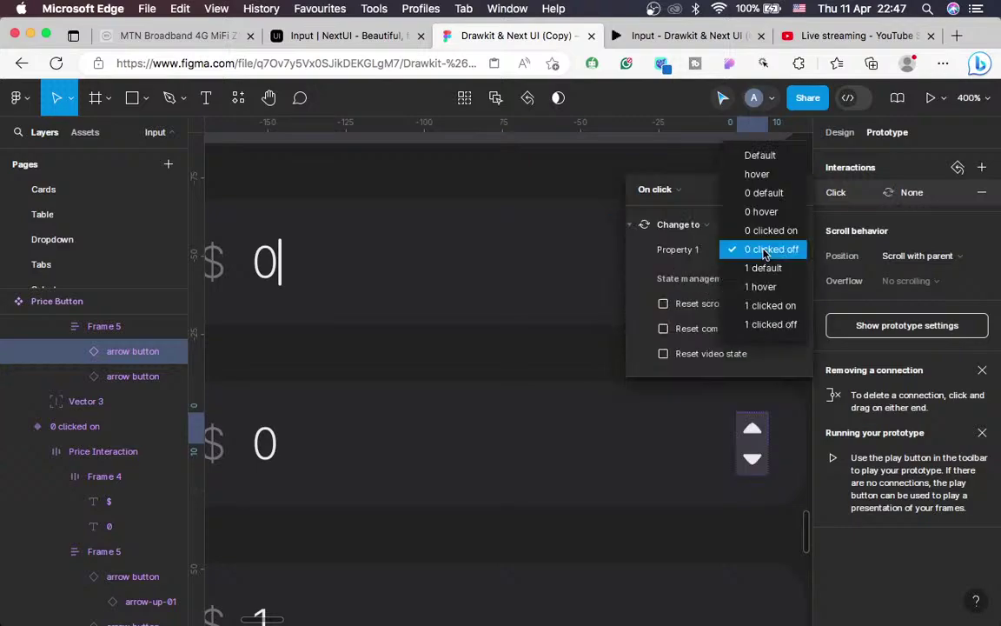
click(760, 305)
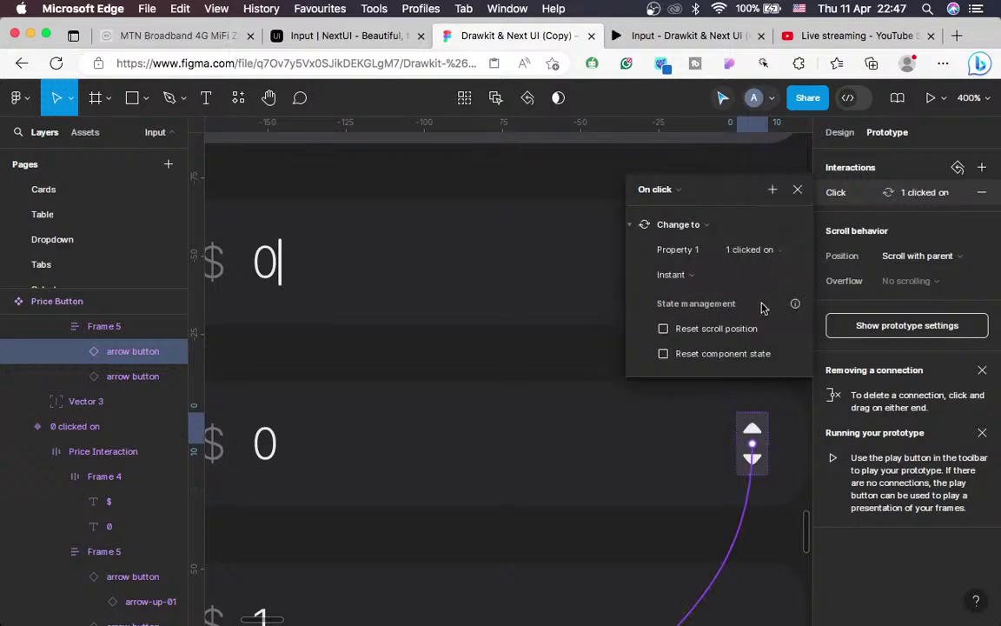
click(675, 276)
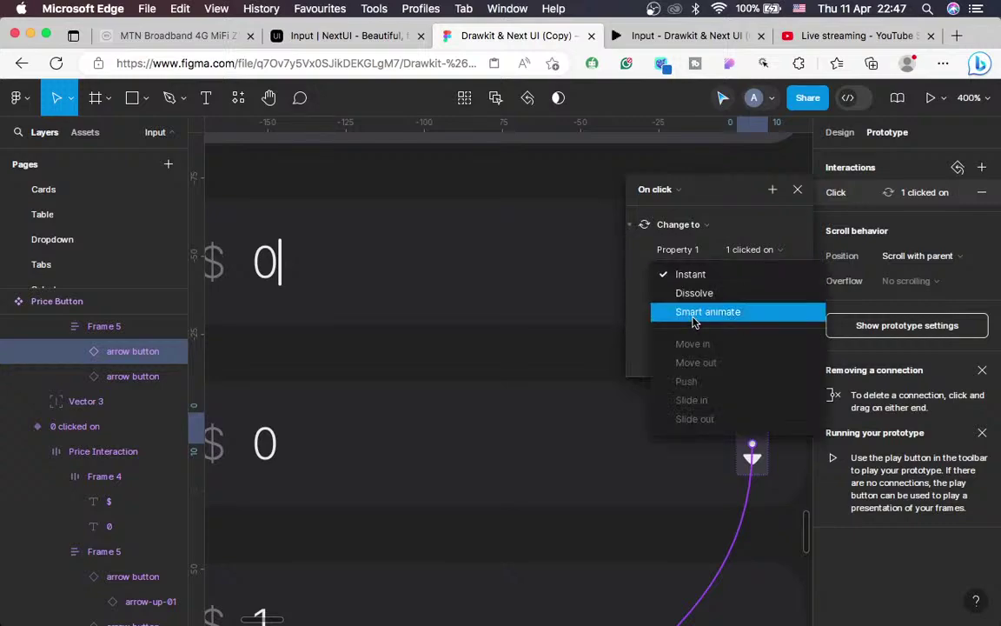
click(694, 314)
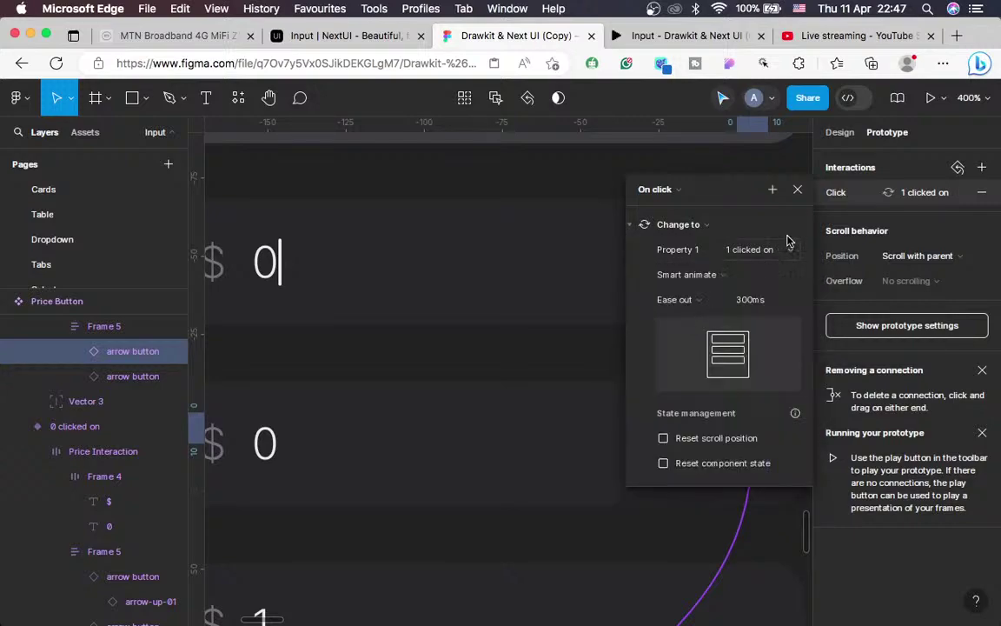
click(799, 188)
Set the up arrow's on-click interaction in the "0 clicked on" variant to Smart animate and clear the selection
click(706, 252)
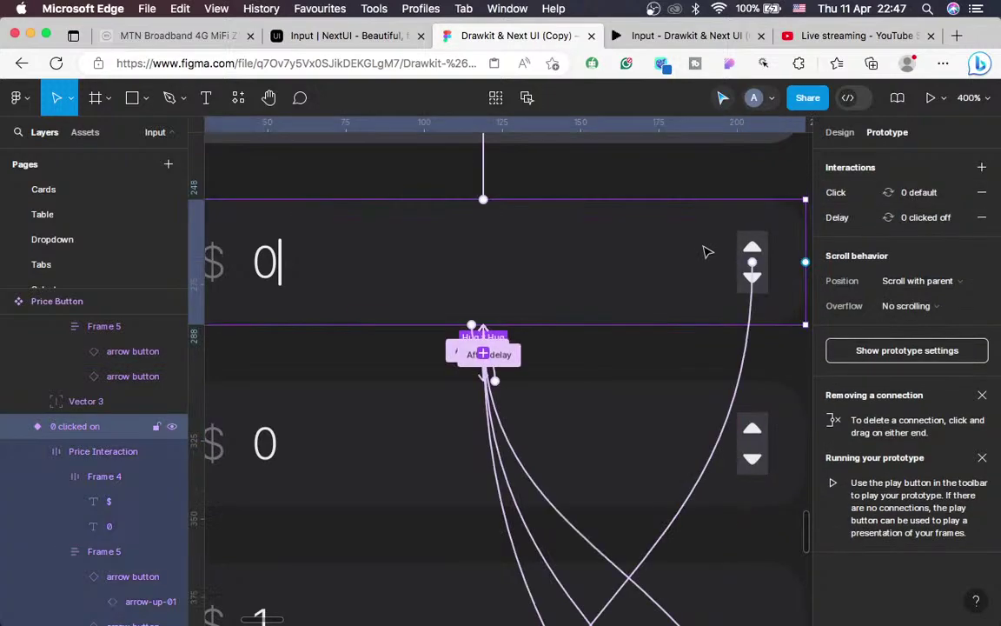
click(753, 282)
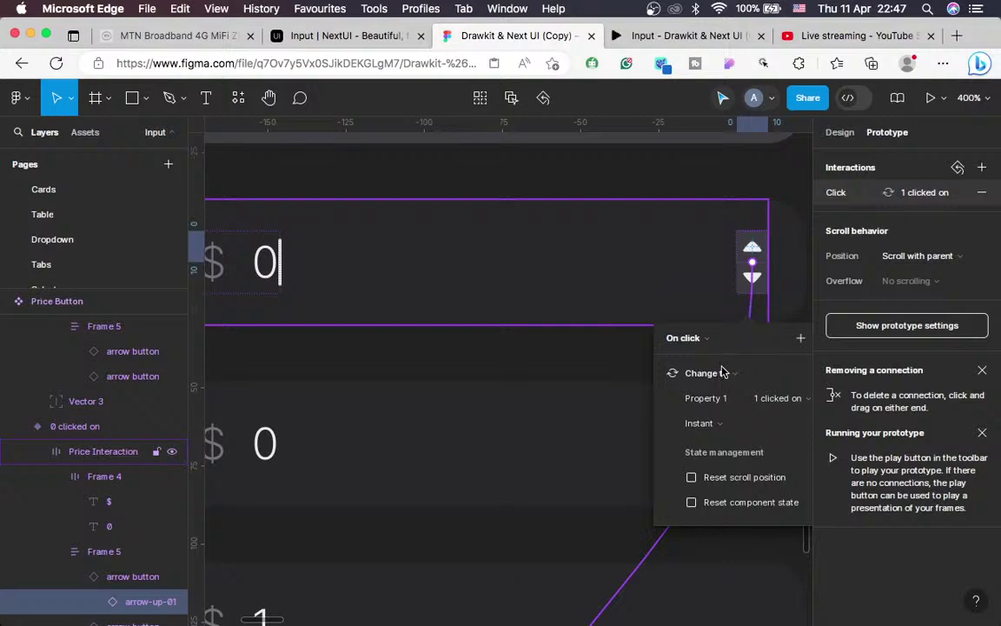
click(706, 424)
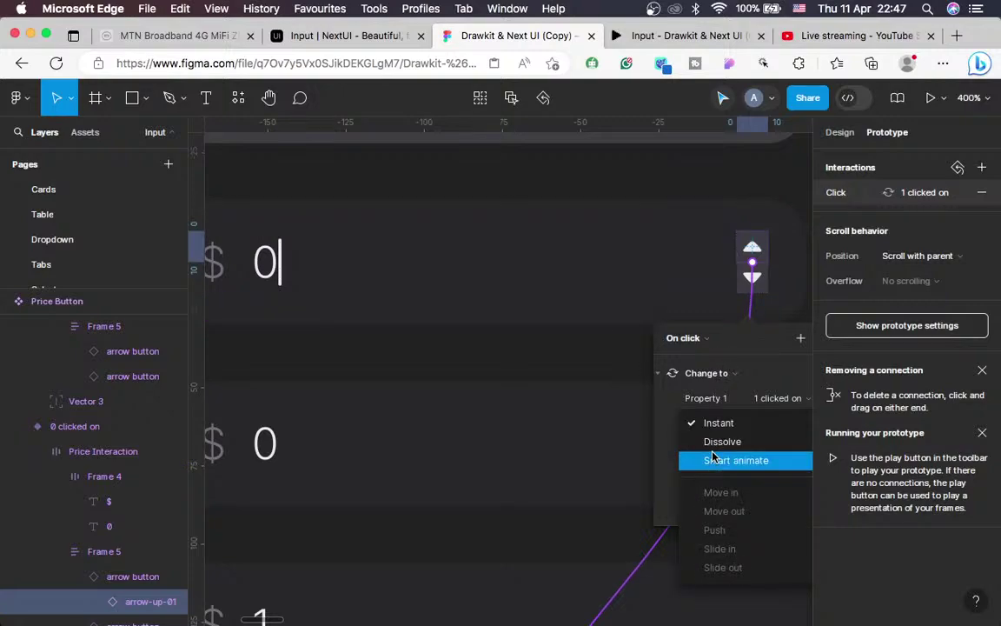
click(713, 458)
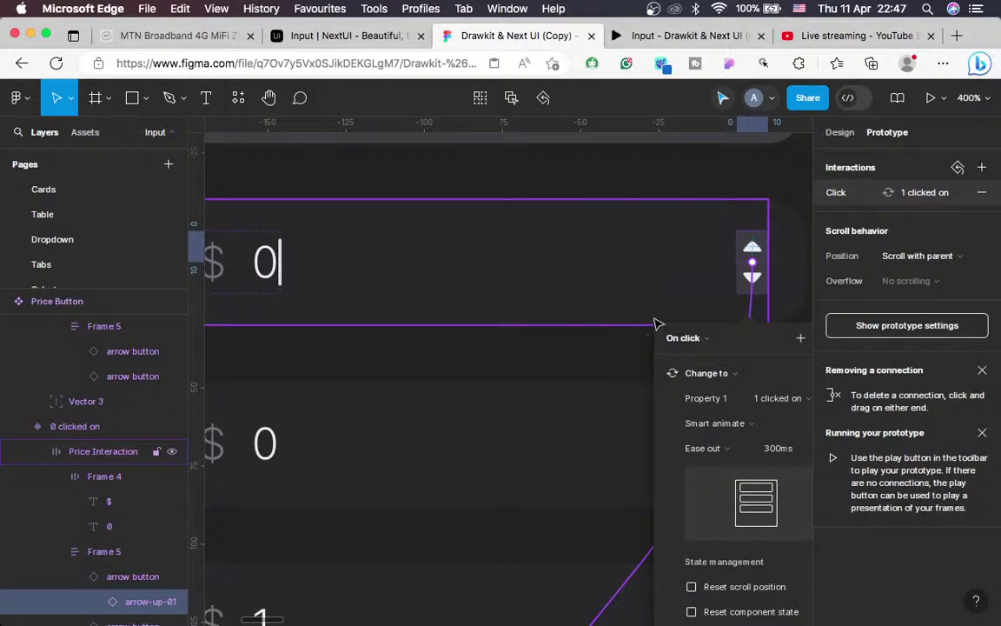
click(665, 321)
scroll(682, 308, up, 3)
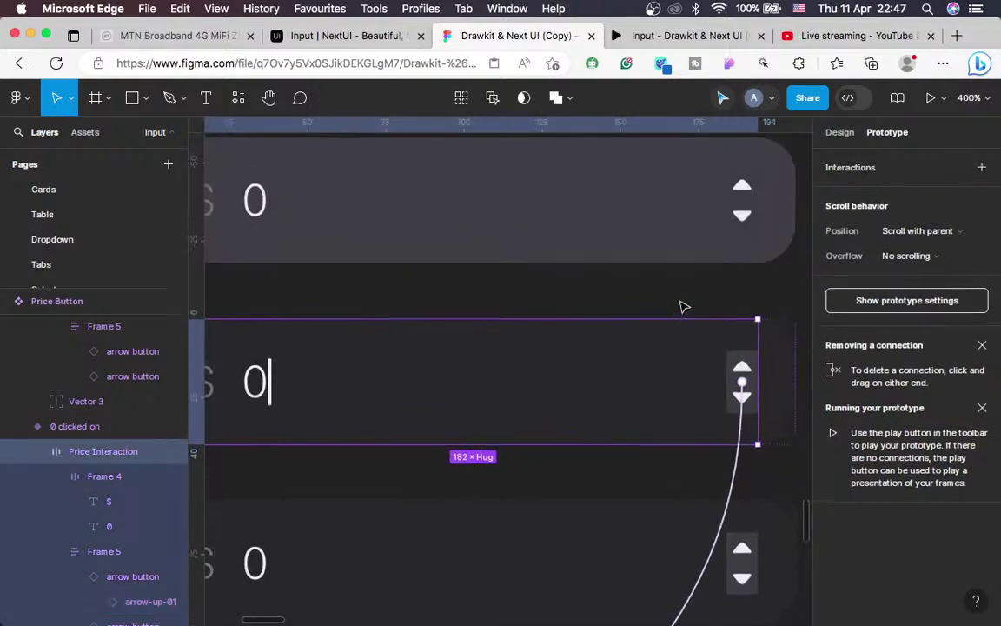
click(705, 256)
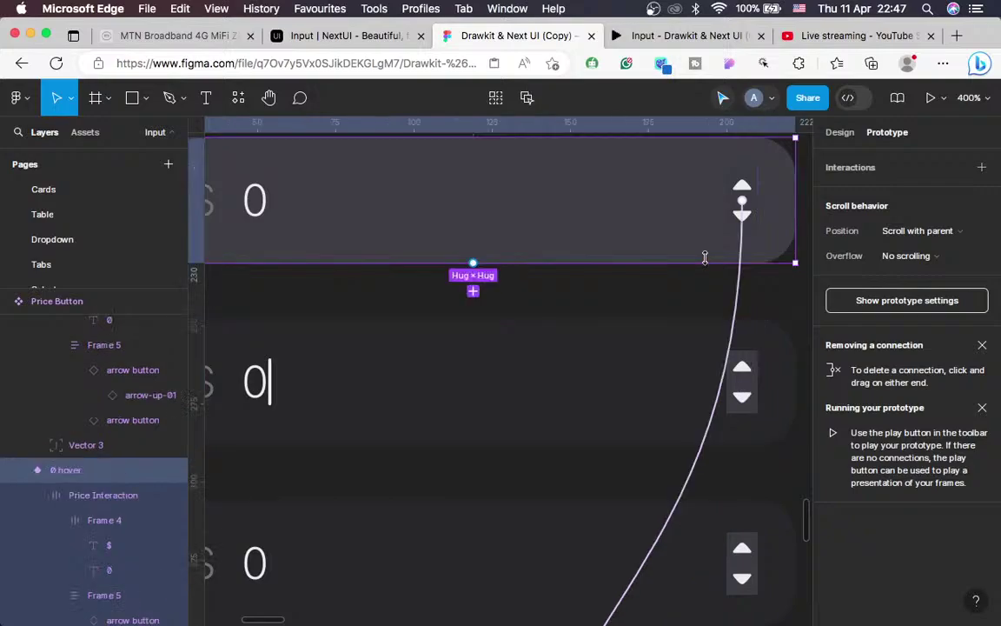
click(737, 302)
key(Escape)
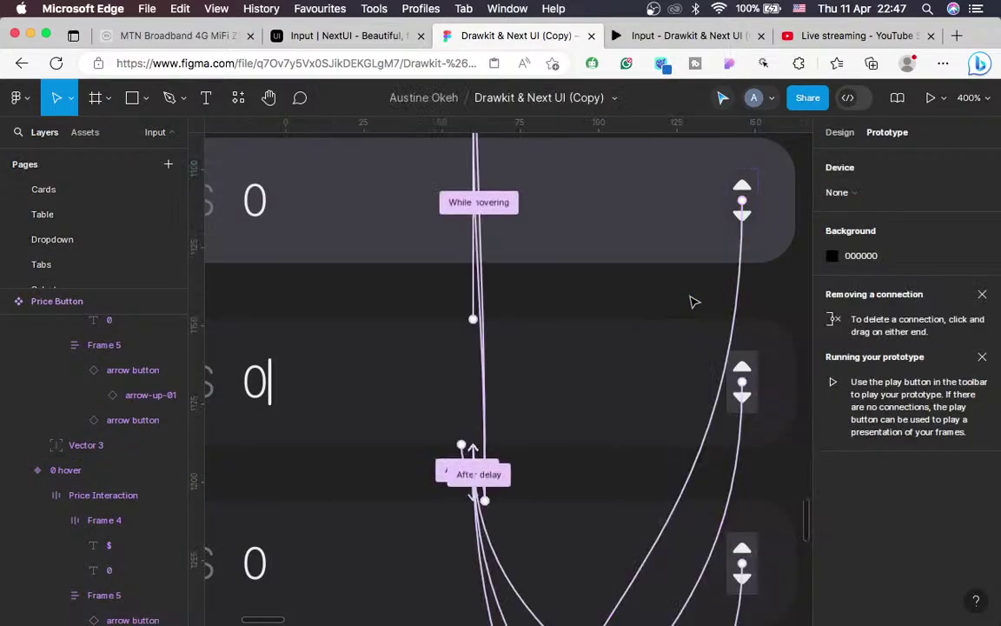
Switch to the running prototype and test the price field's hover state and arrow buttons
key(shift+0)
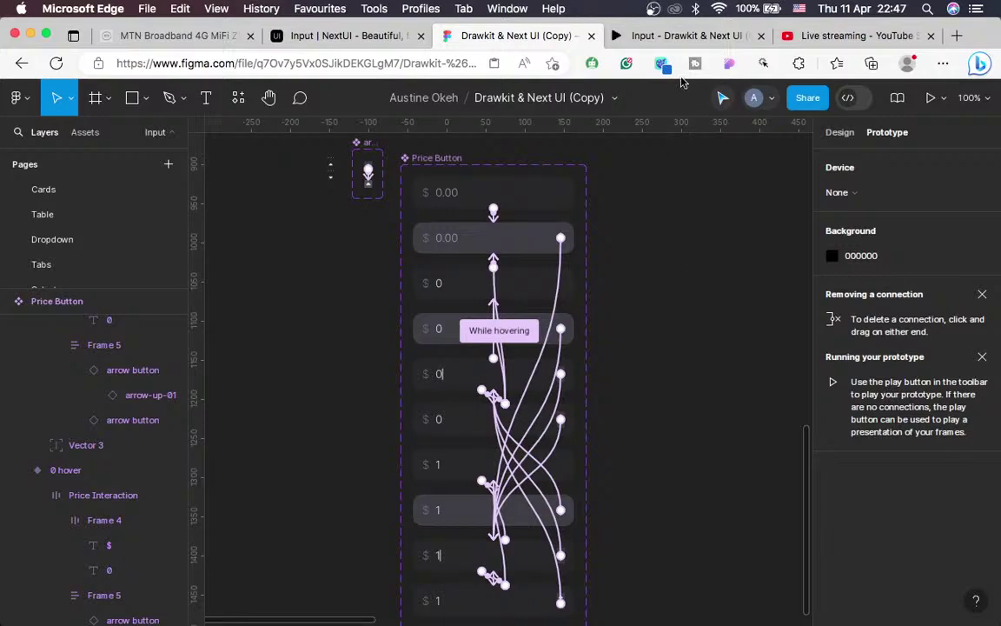
click(647, 38)
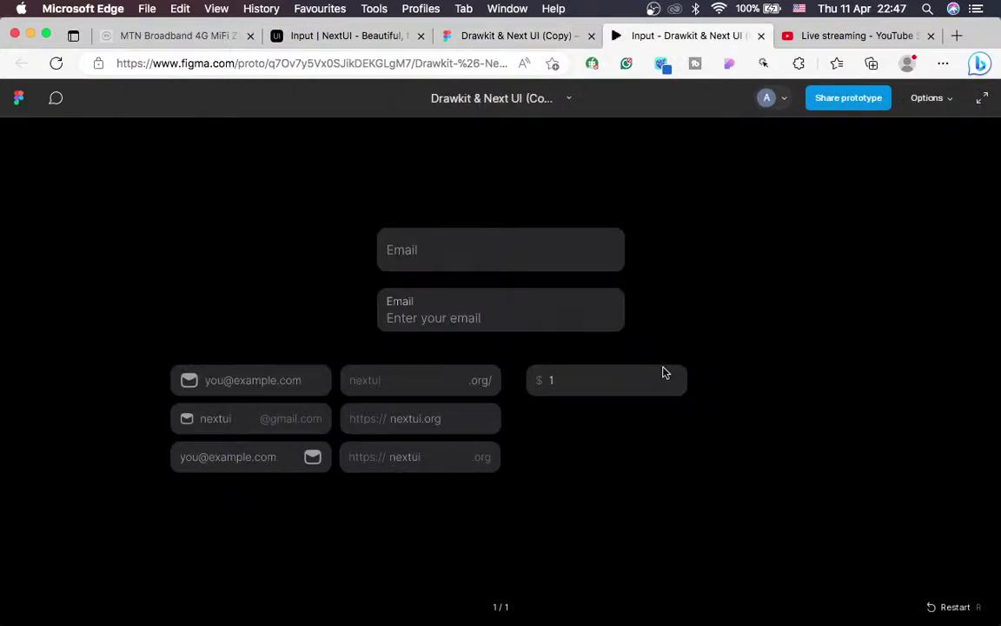
mouse_move(646, 387)
click(675, 390)
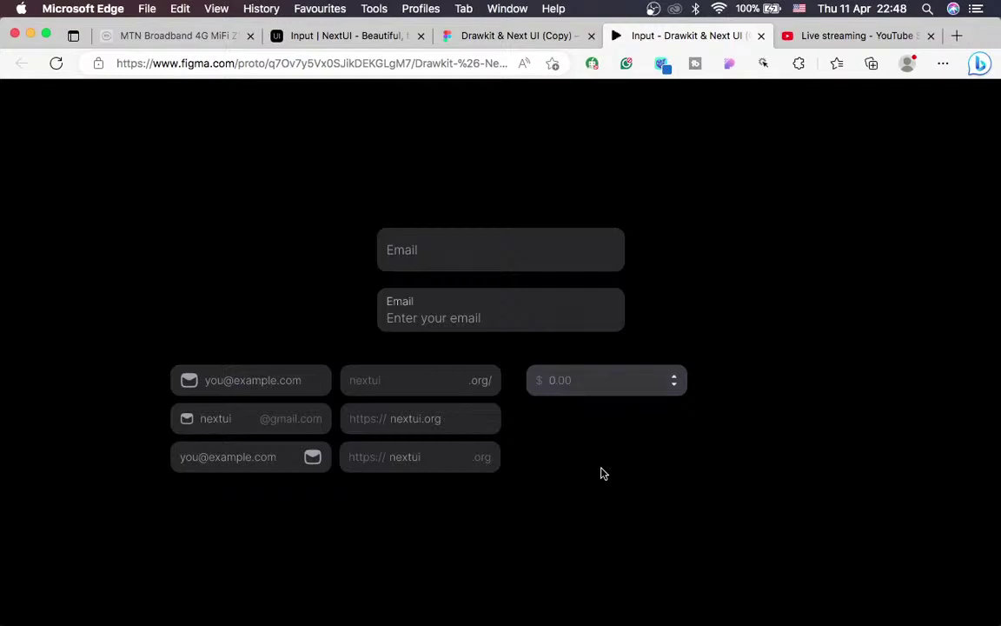
Return to the design file and inspect the interactions of the "0 clicked on" and "1 clicked on" variants
click(528, 39)
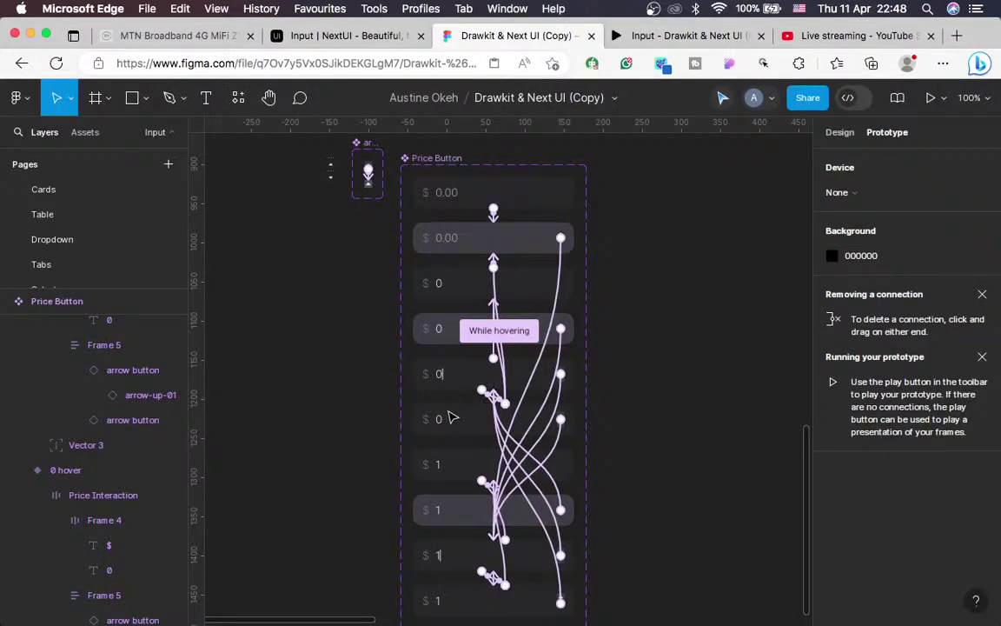
click(441, 384)
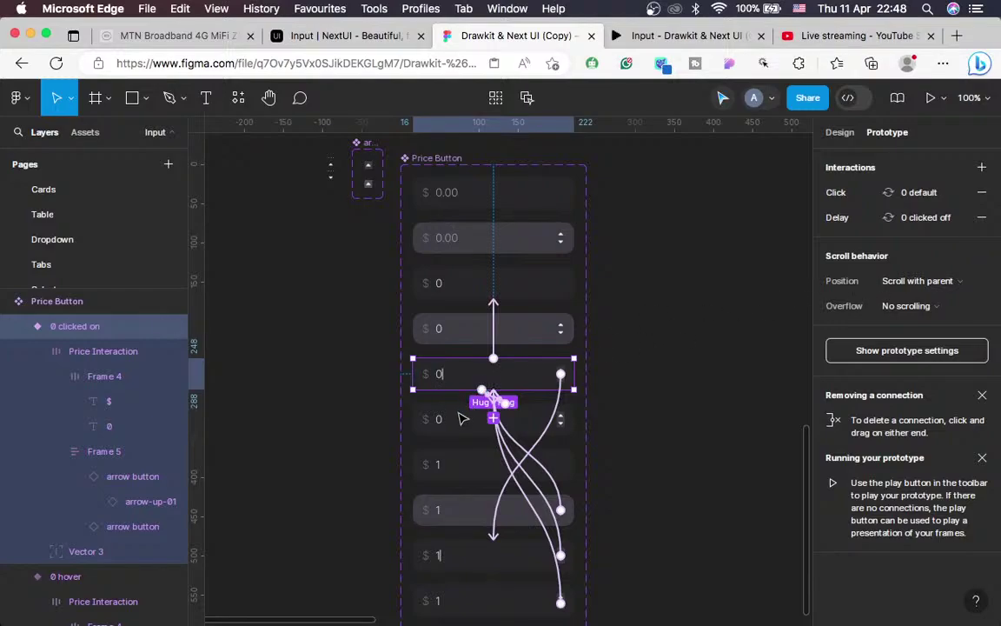
click(460, 559)
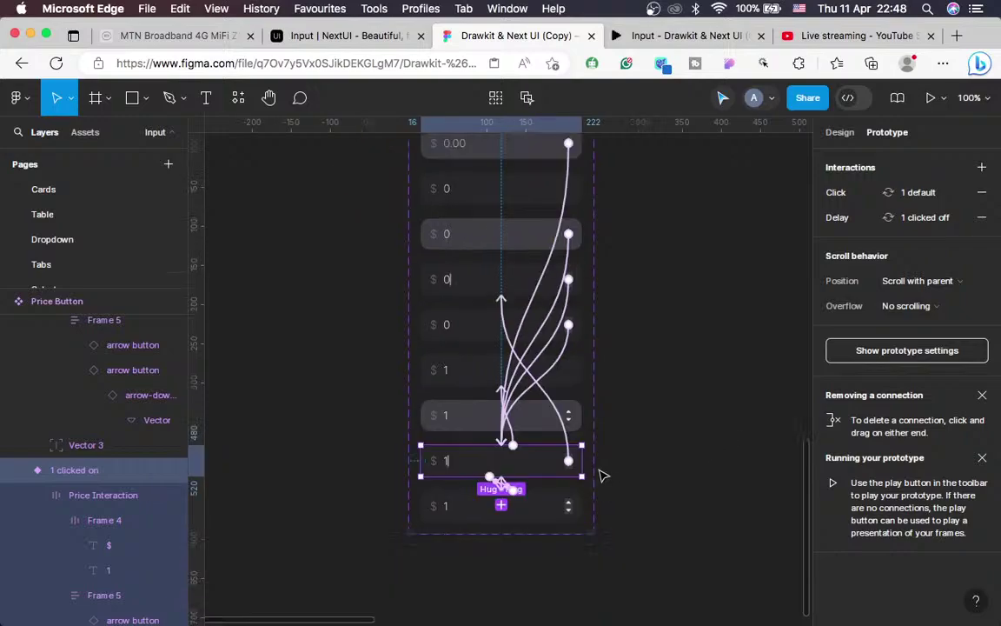
Remove the click and hover interactions from the "0 clicked off" variant
scroll(601, 474, down, 2)
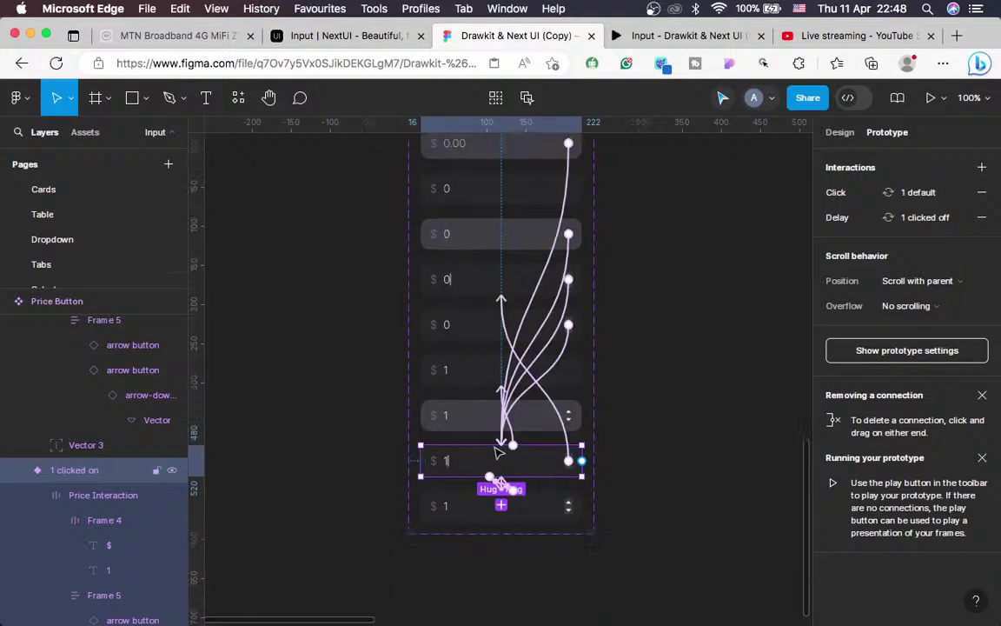
click(459, 327)
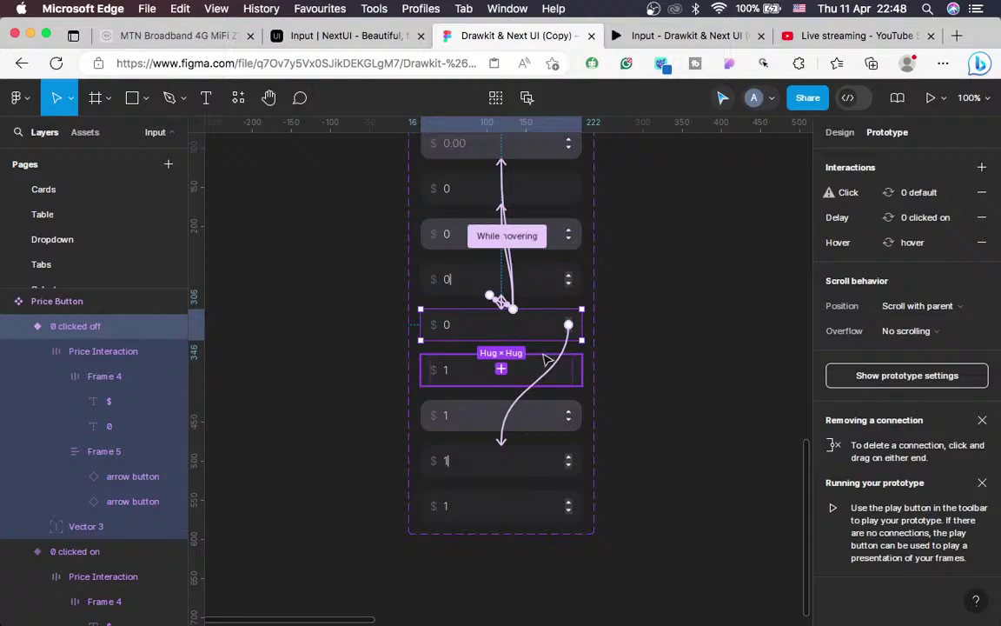
click(983, 198)
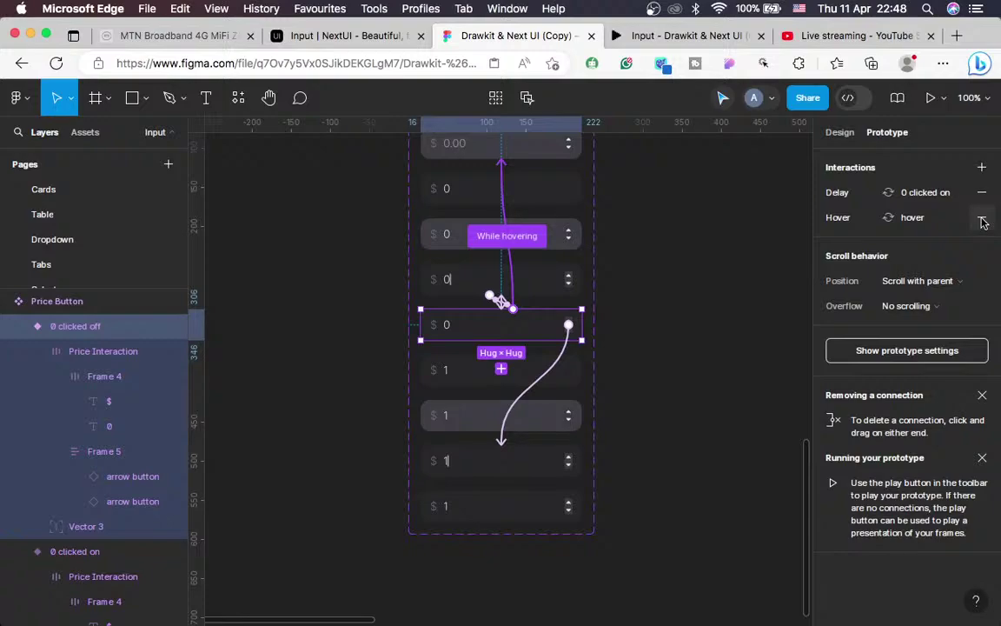
click(982, 221)
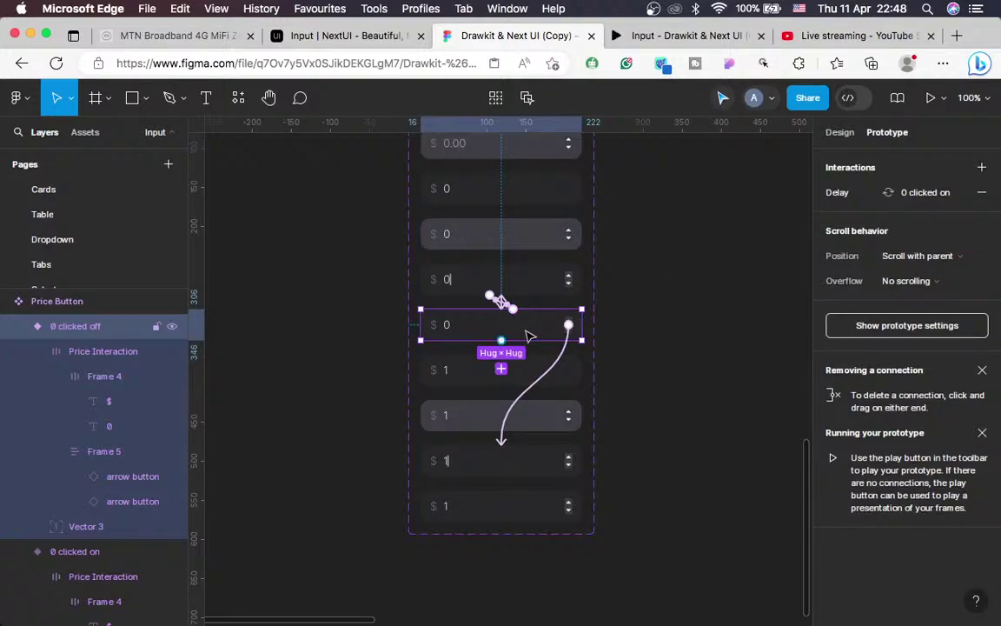
Add an on-click interaction to the "0 clicked off" variant that changes it to "0 default" with Smart animate, Ease out, 300ms
click(839, 134)
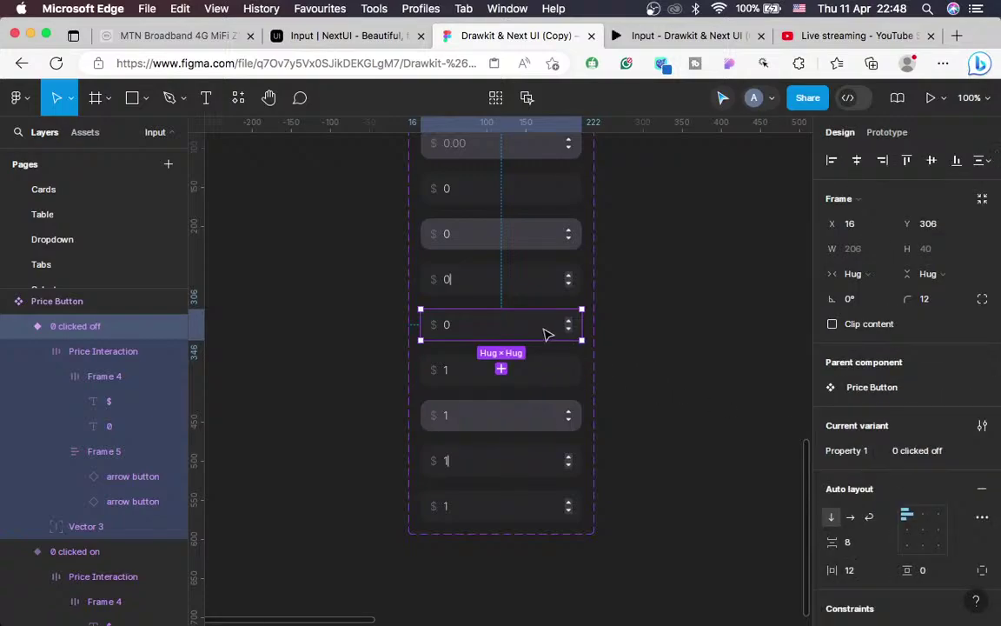
click(896, 139)
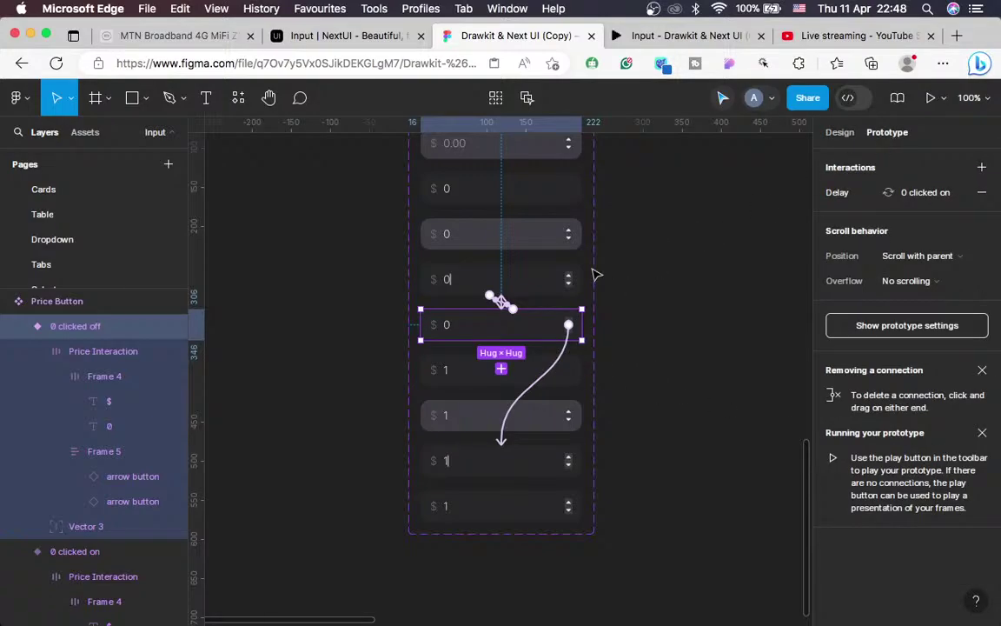
drag(513, 310, 559, 204)
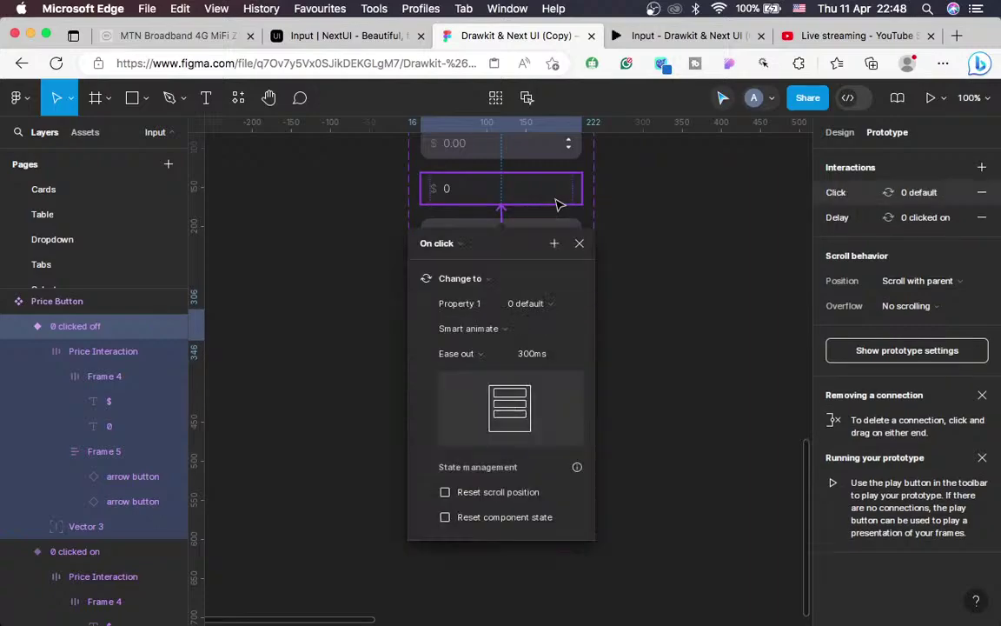
click(578, 243)
Check the price field in the running prototype and return to the design file
click(720, 36)
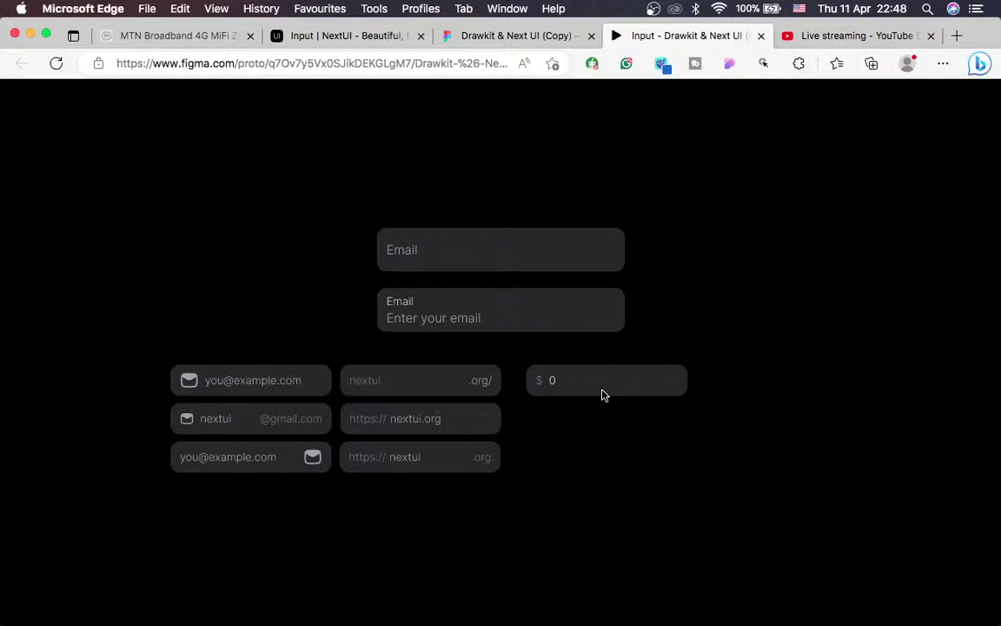
key(BackSpace)
click(543, 39)
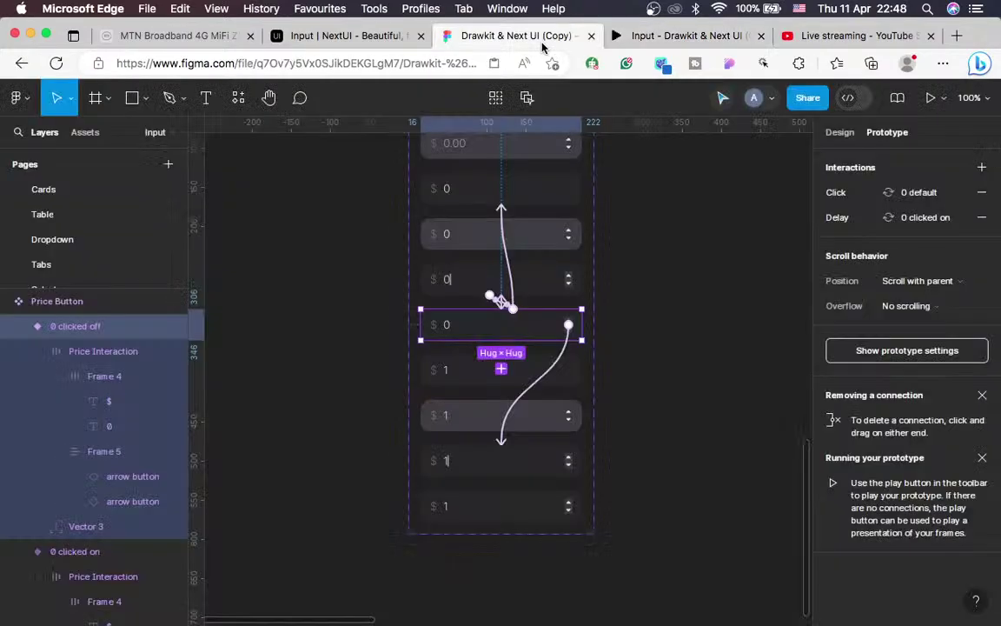
Replace the "0 default" variant's hover interaction with a While hovering change to "0 hover" using Smart animate, Ease out, 300ms
click(456, 193)
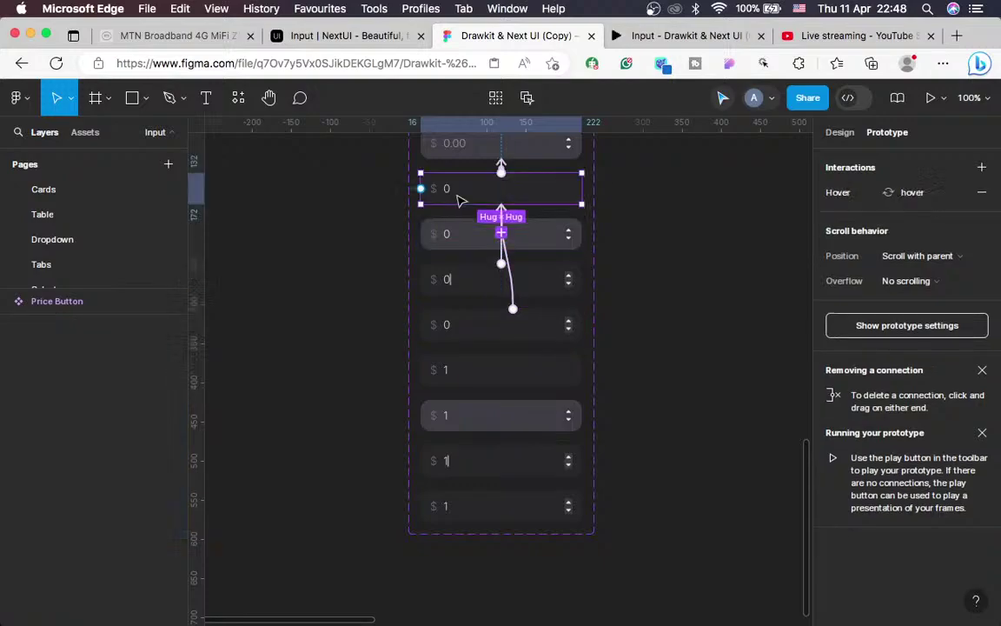
click(981, 198)
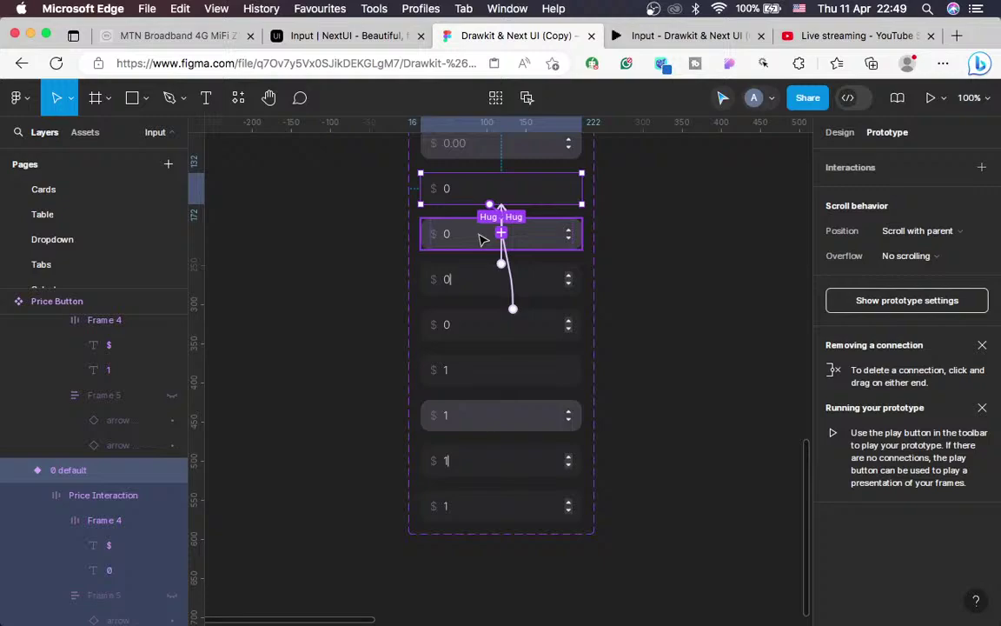
drag(491, 235, 501, 233)
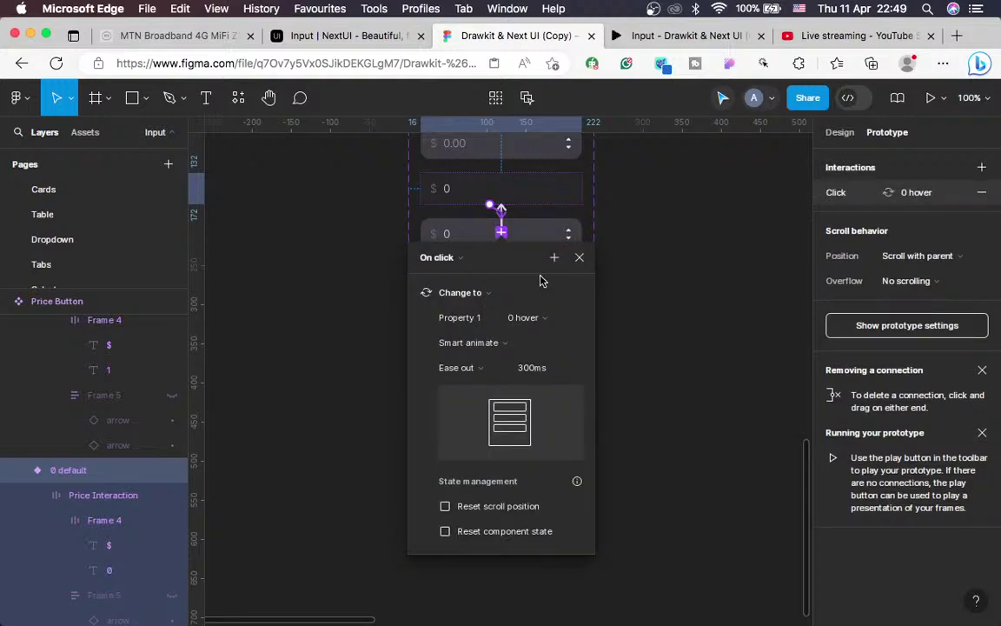
click(437, 258)
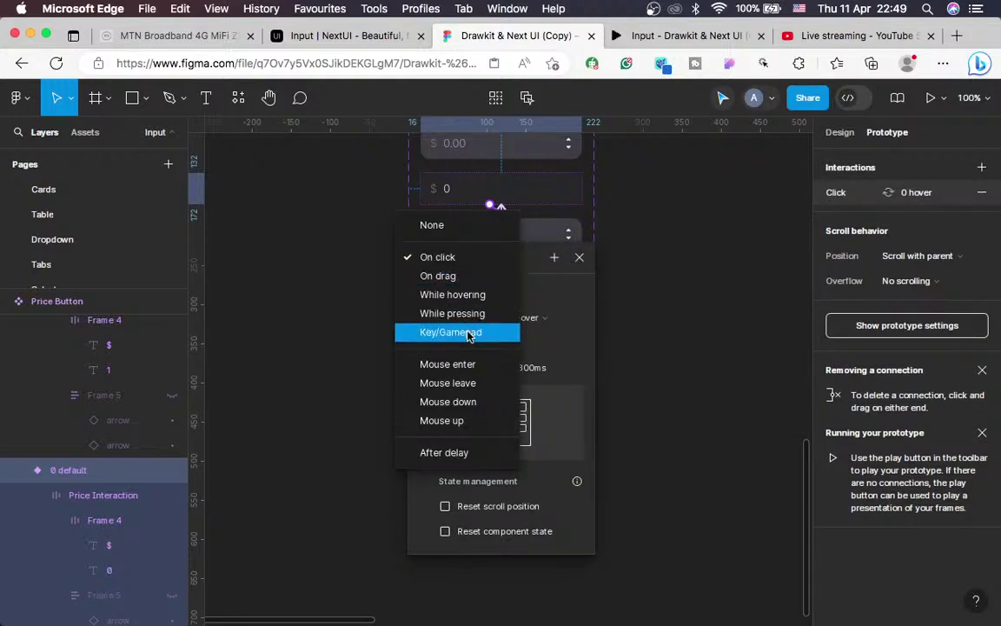
click(452, 291)
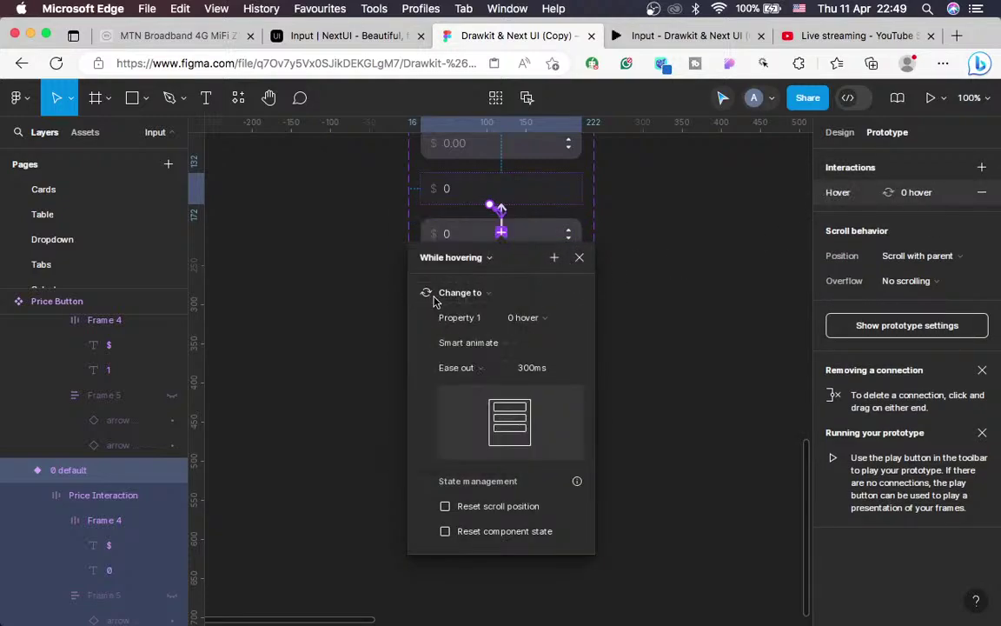
click(578, 257)
Test the price field's hover state and its up and down arrows in the running prototype, and switch to OBS
click(662, 42)
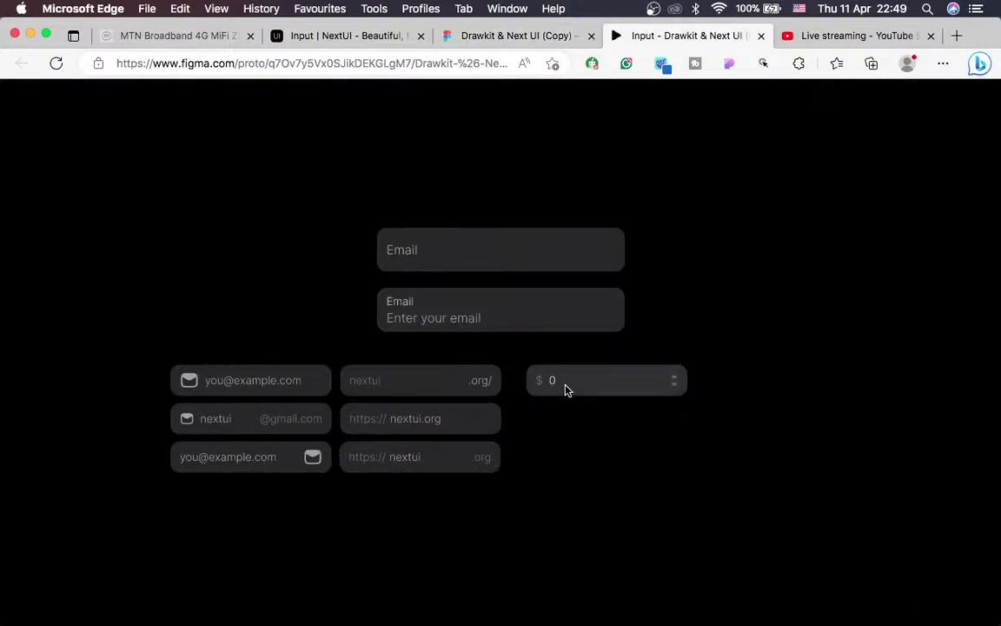
click(677, 379)
click(674, 391)
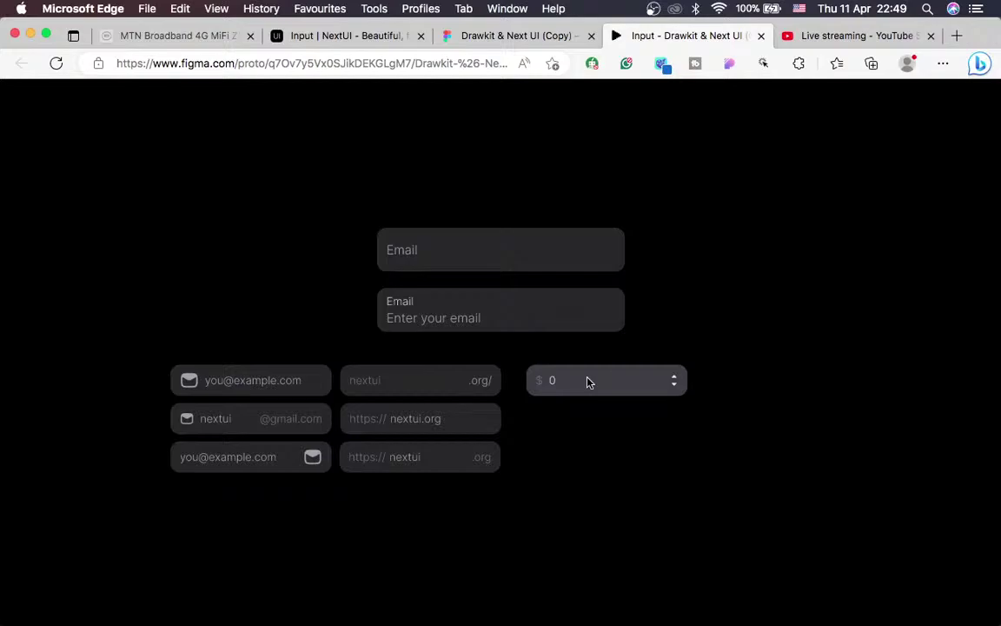
click(674, 379)
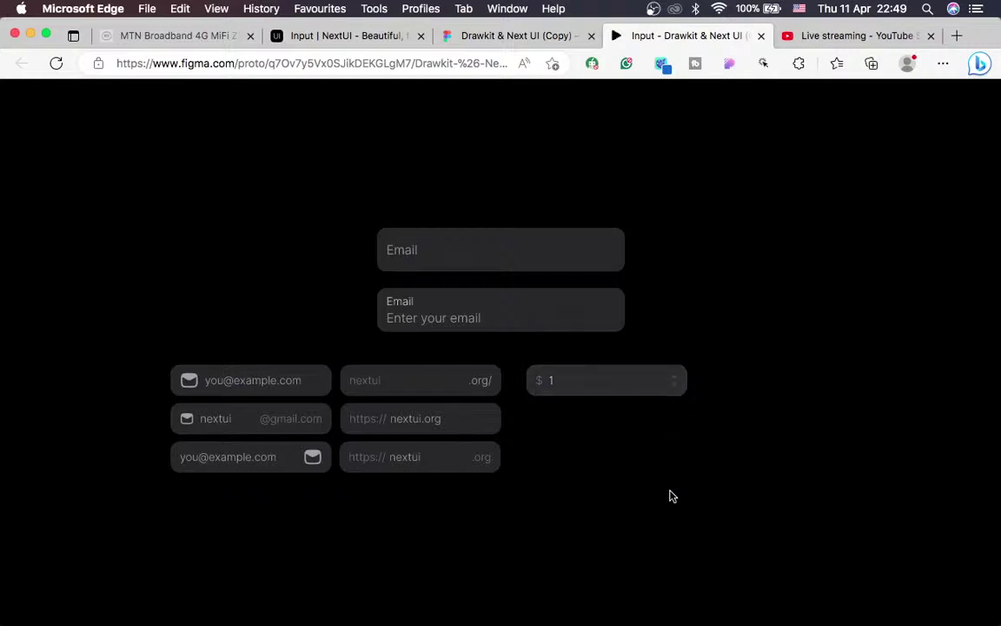
click(675, 388)
click(675, 378)
key(super+Tab)
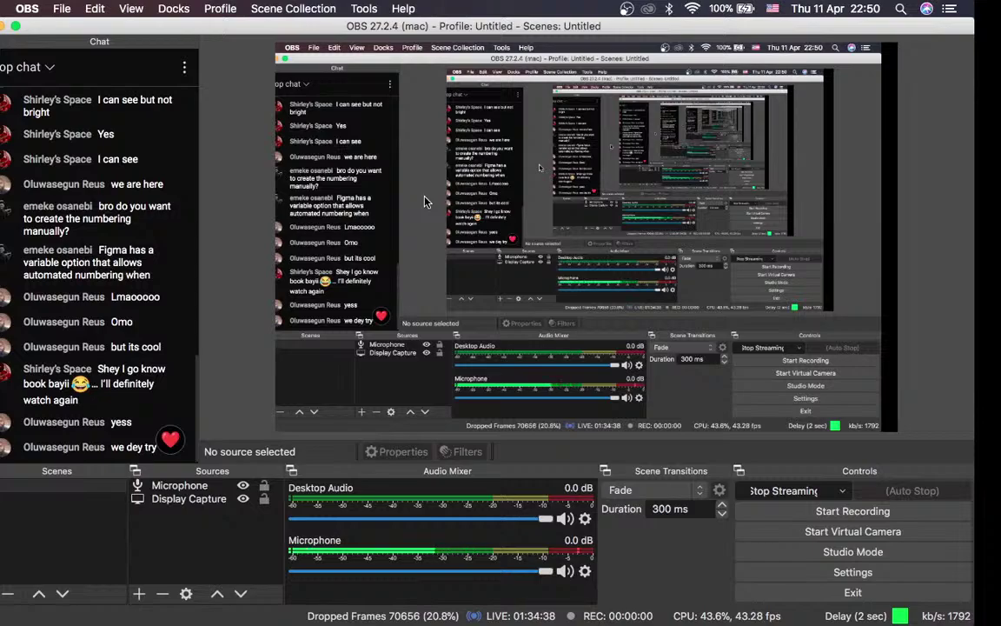
Switch to Microsoft Edge and review the Price Button variants, the input prototype and NextUI's Price input examples
key(ctrl+Right)
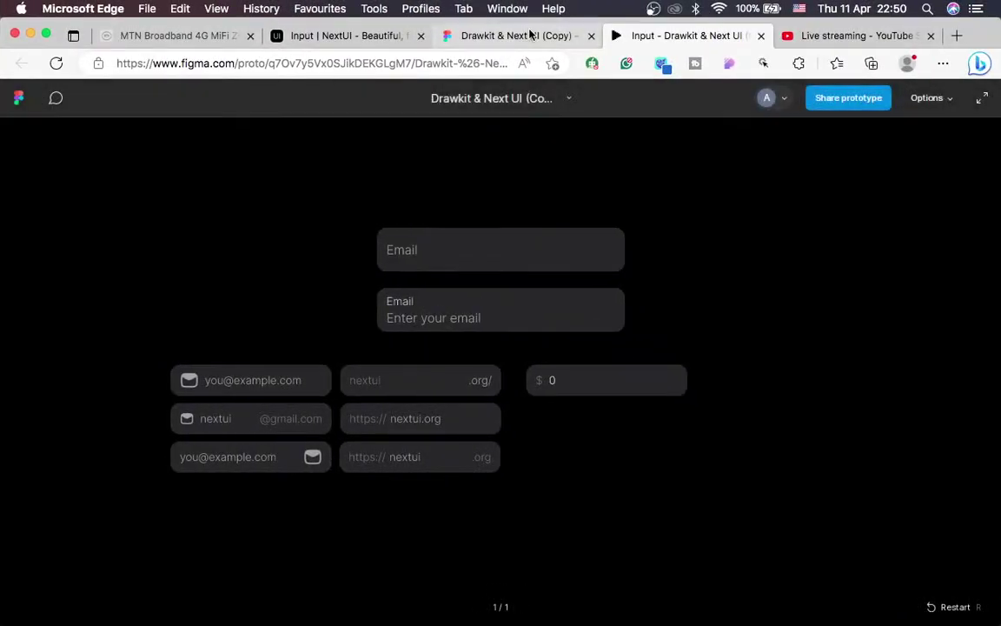
click(529, 35)
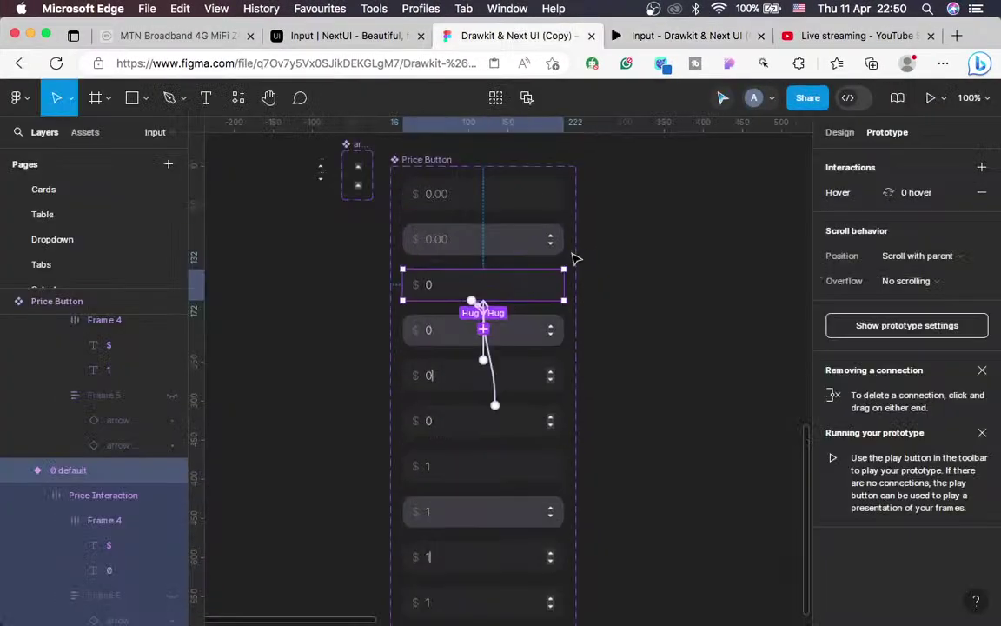
scroll(574, 258, up, 3)
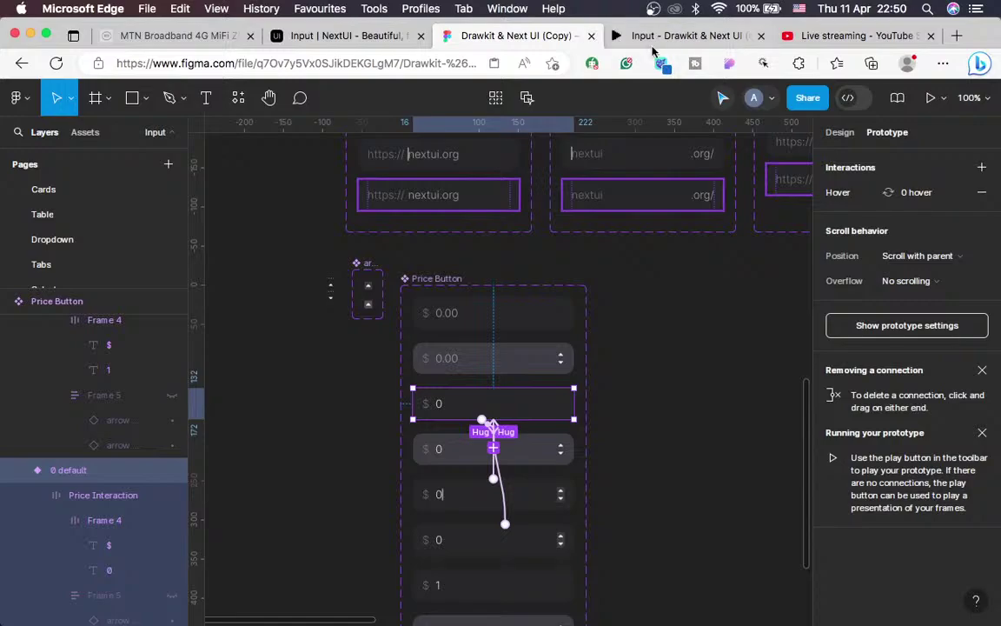
click(654, 36)
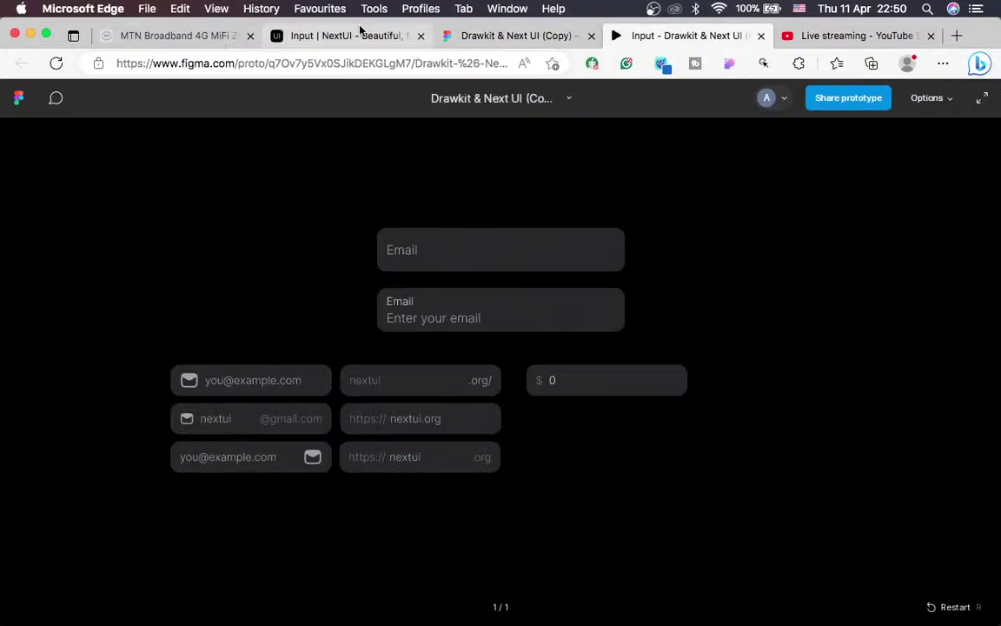
click(361, 33)
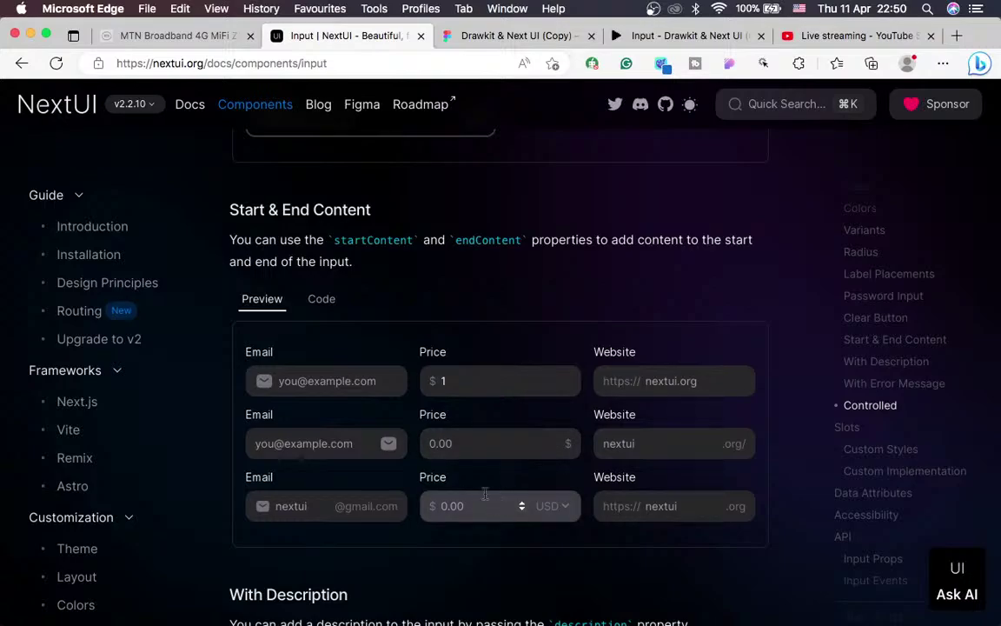
In the Figma design file, duplicate the Price Button component set and place the copy to the right of the original
click(510, 36)
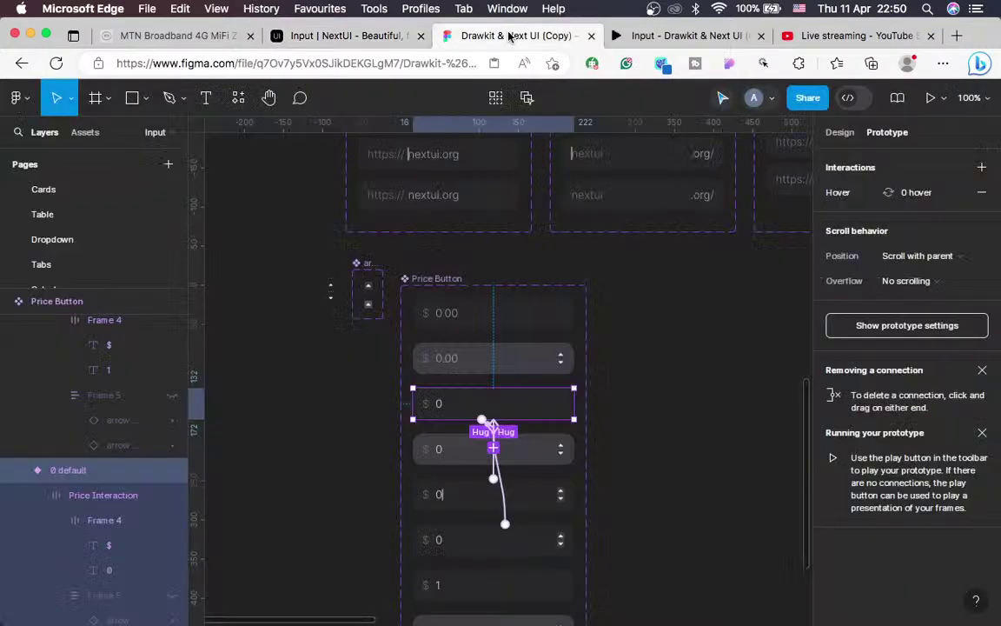
click(443, 279)
scroll(696, 361, right, 3)
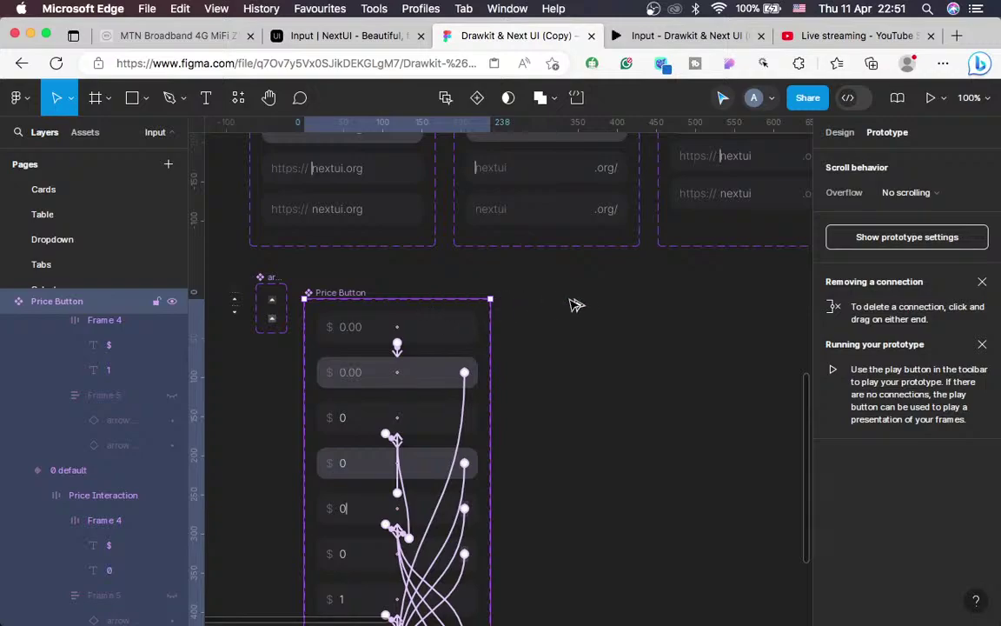
key(ctrl+d)
drag(613, 310, 570, 310)
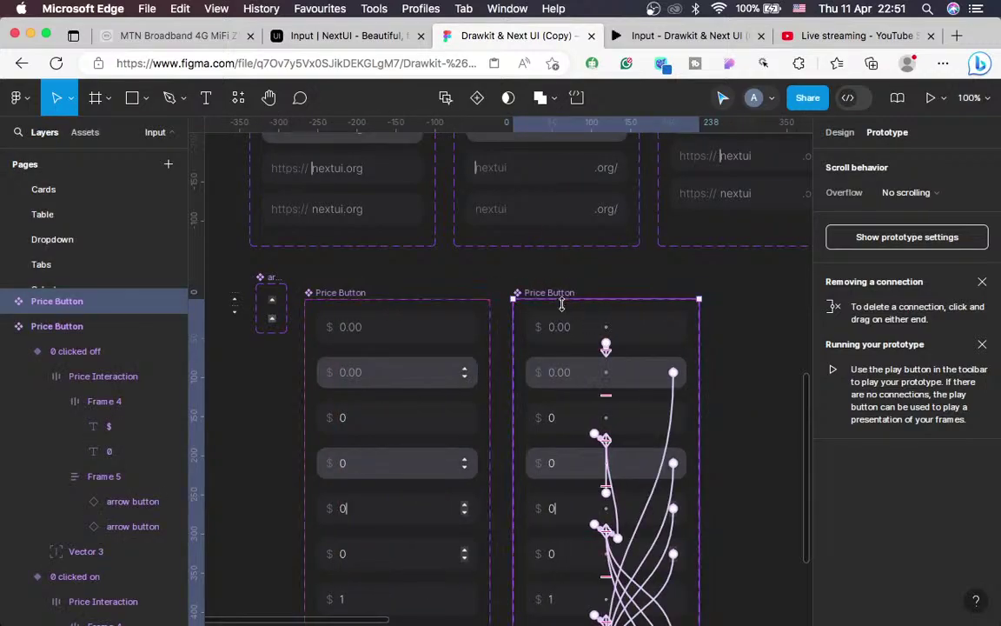
Rename the duplicated component set as Price Button 2
click(840, 133)
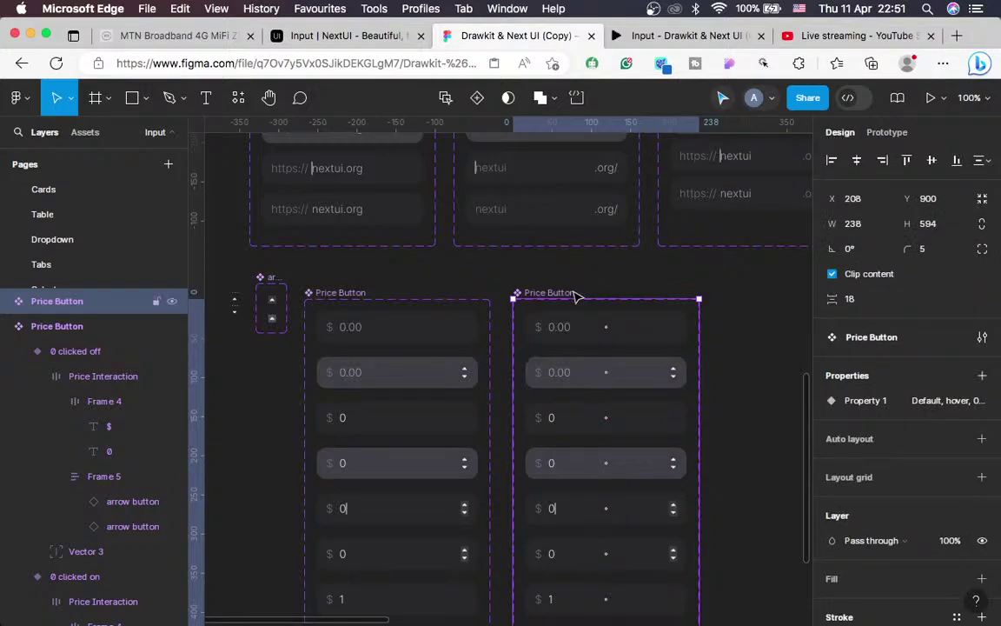
double_click(572, 293)
key(Return)
double_click(565, 293)
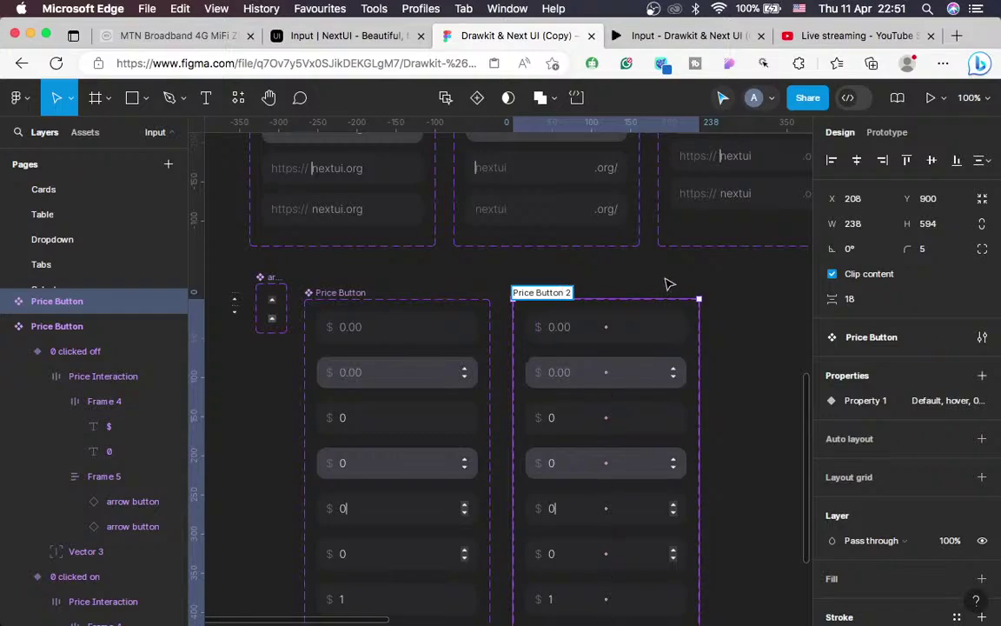
click(669, 283)
Compare Price Button 2's Default variant and the prototype with NextUI's Price input that has the dollar sign at the end
key(plus)
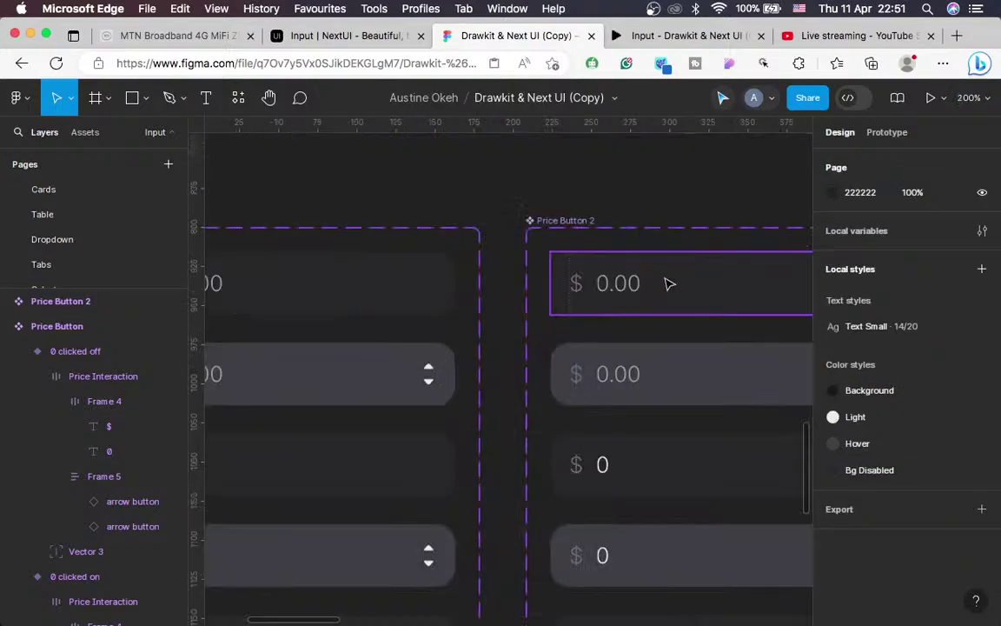
scroll(669, 283, right, 5)
scroll(670, 284, down, 2)
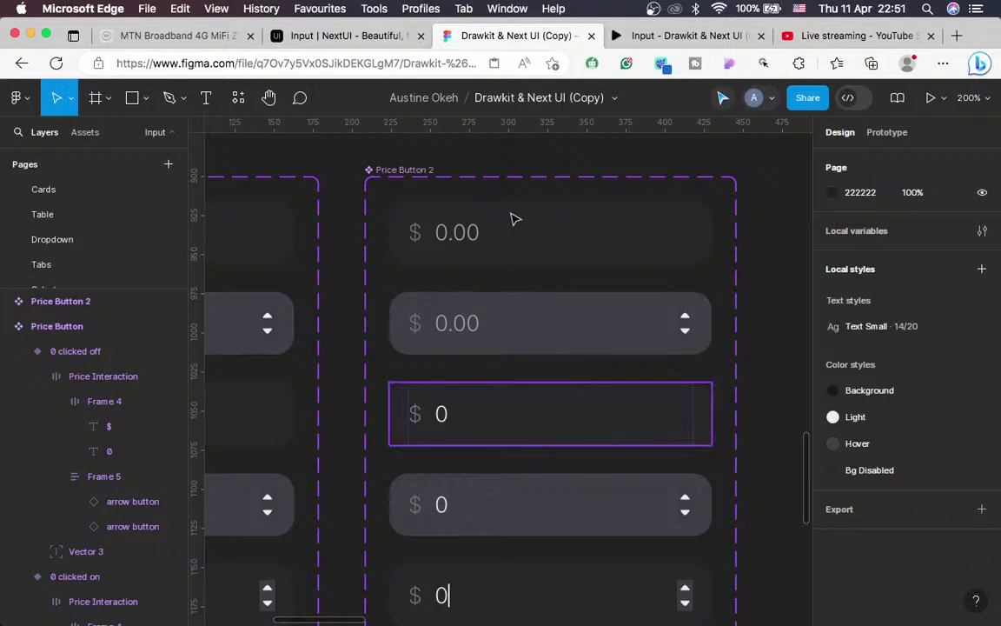
scroll(576, 418, up, 2)
scroll(576, 418, left, 1)
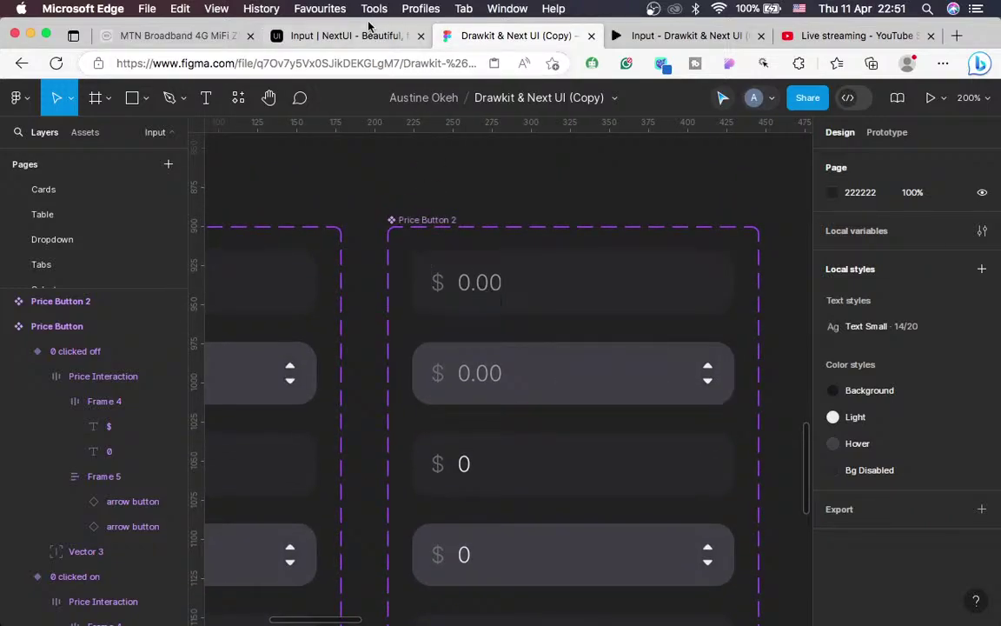
click(335, 33)
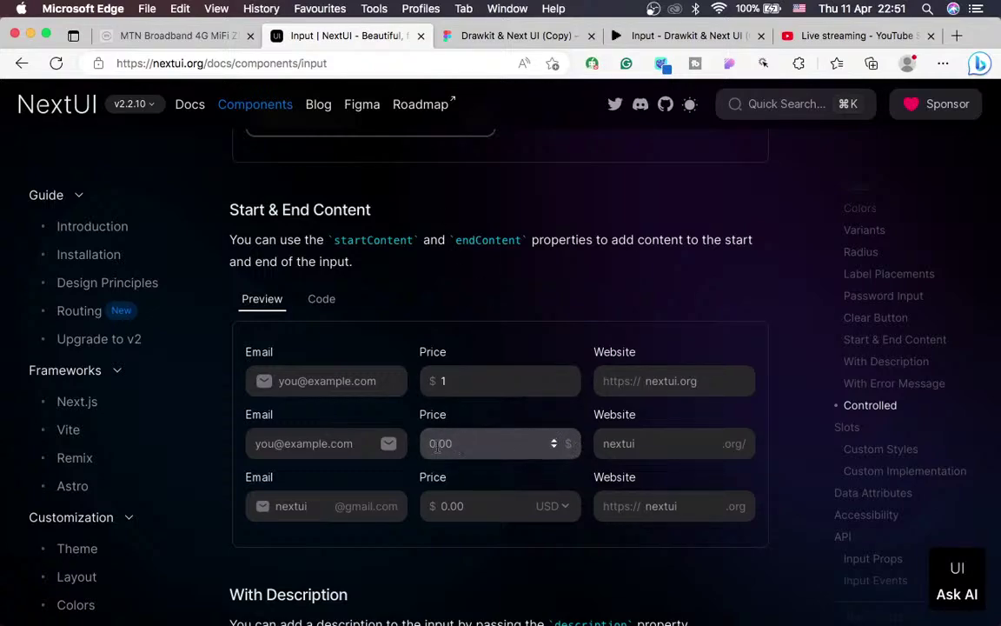
click(516, 37)
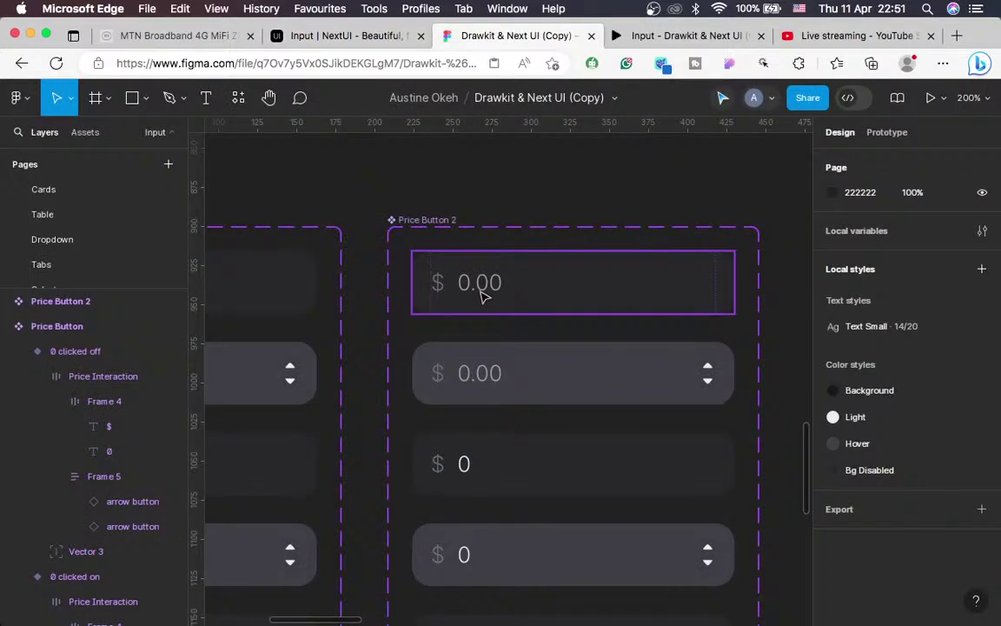
click(485, 296)
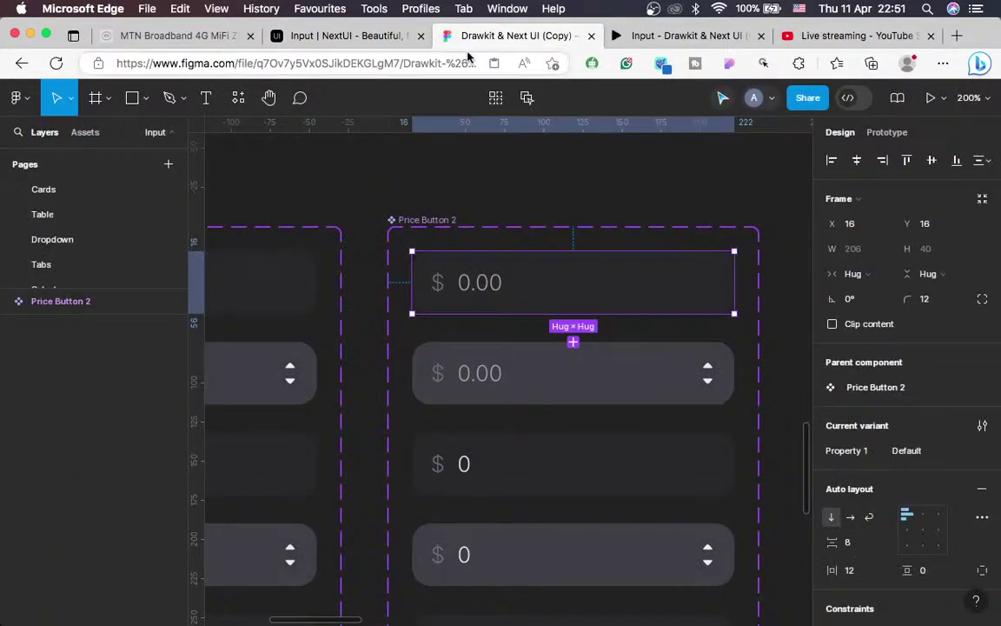
click(664, 37)
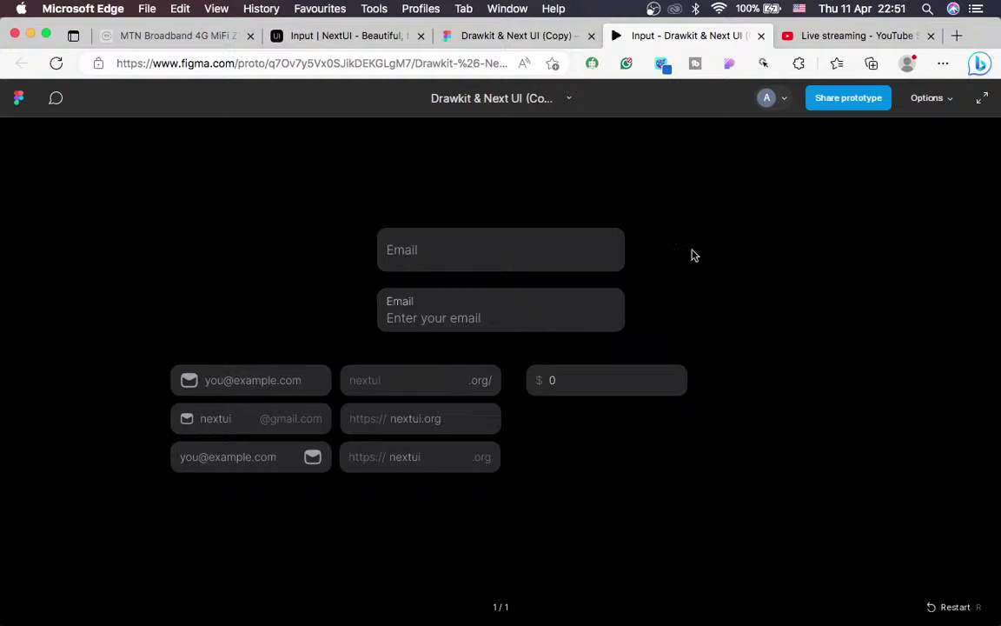
click(361, 37)
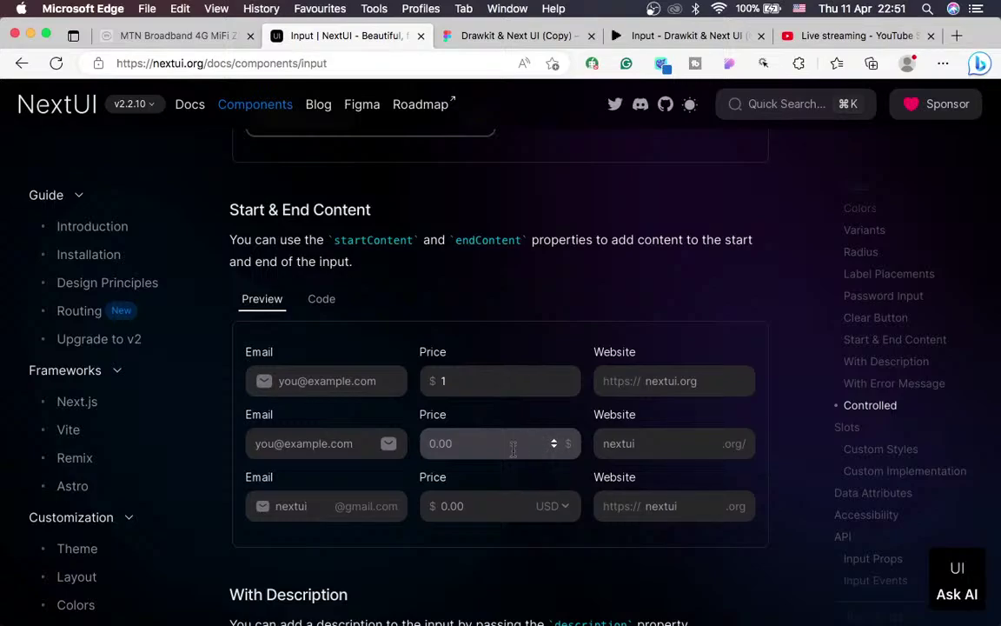
Unhide the Frame 5 arrow buttons in Price Button 2's Default variant and expand its Frame 4 layer
click(452, 37)
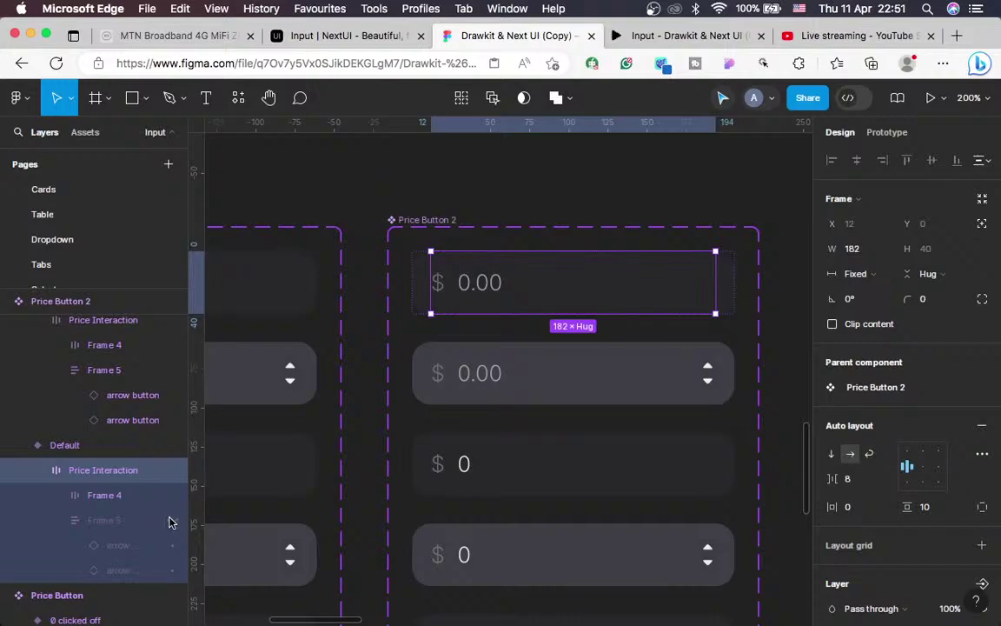
click(171, 521)
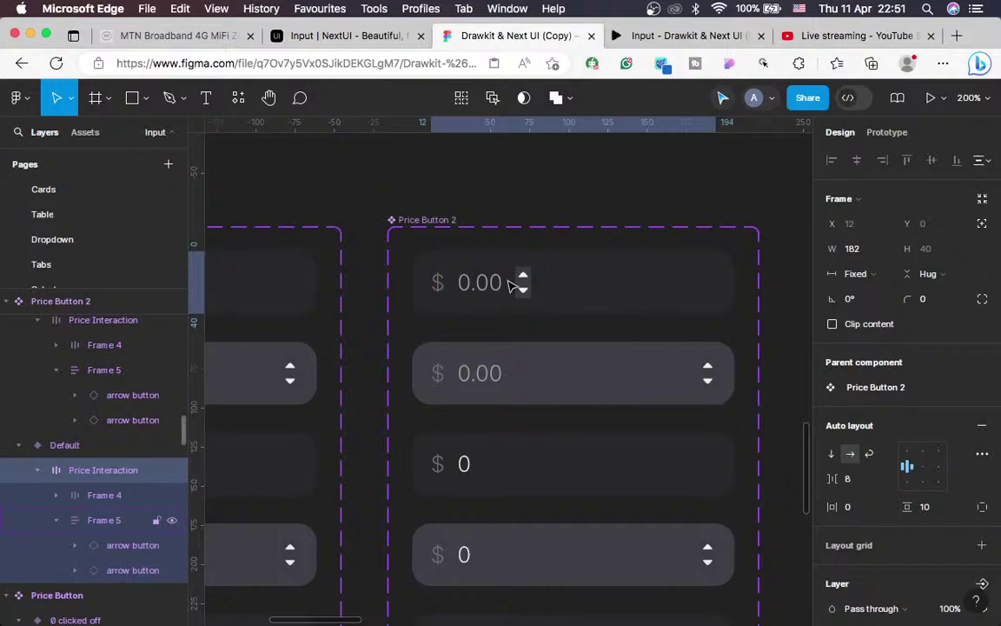
click(487, 293)
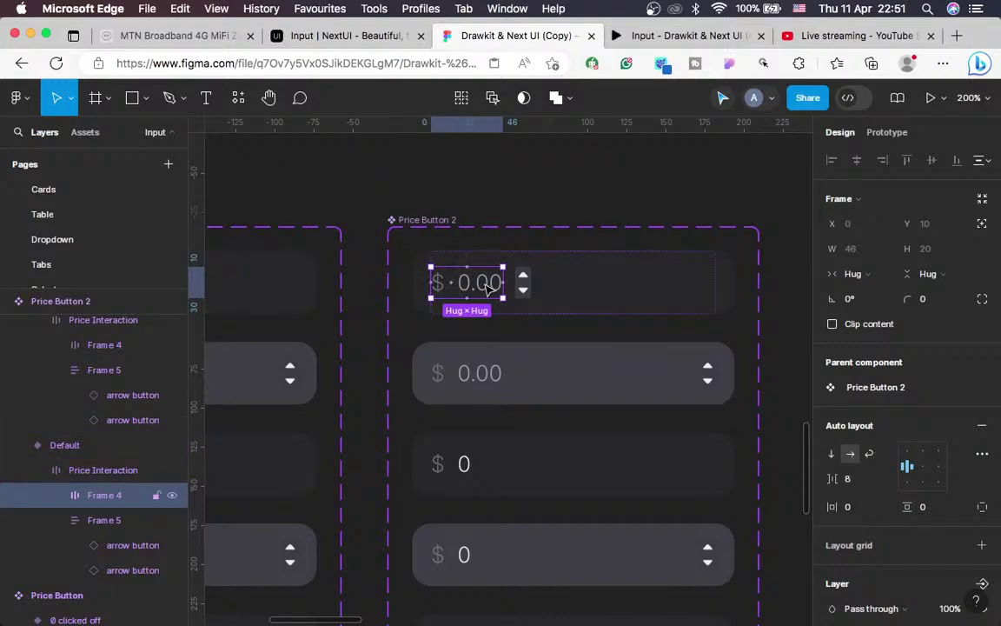
click(54, 497)
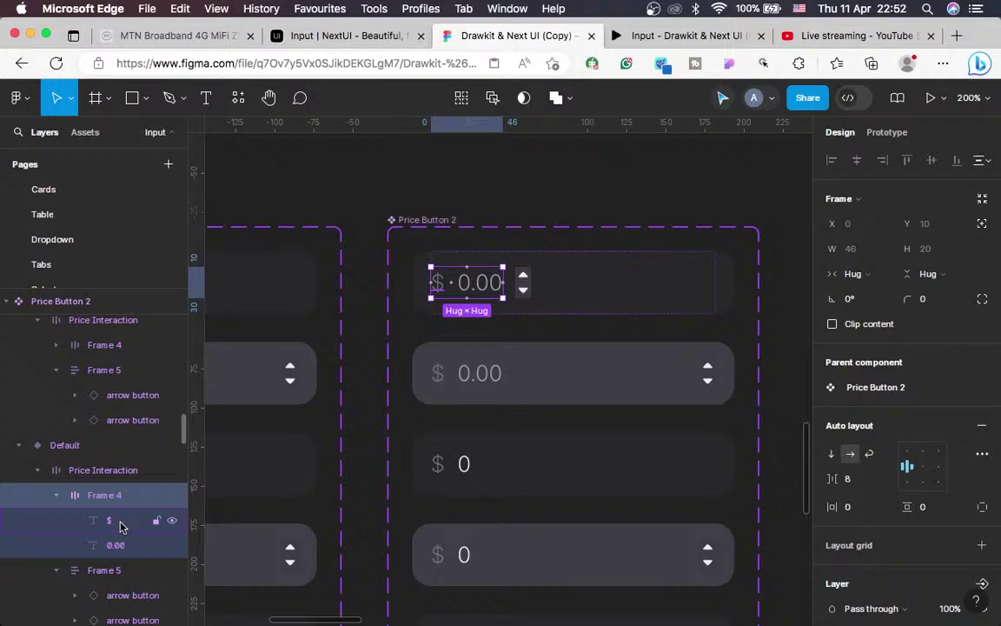
Move the 0.00 text out of Frame 4 and place it after the Frame 5 arrows in the Default variant's Price Interaction frame
key(Return)
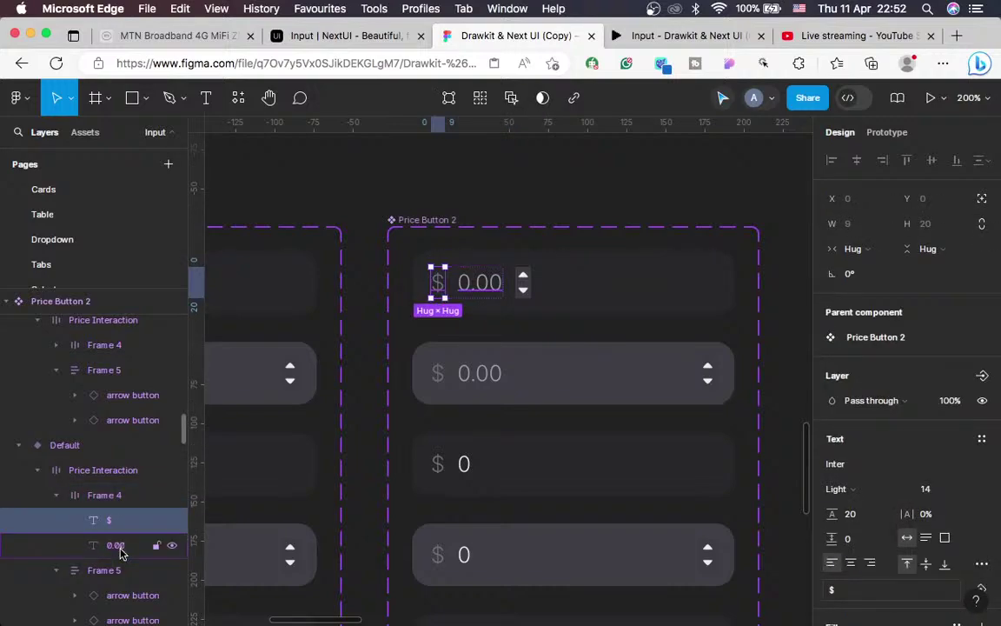
click(150, 545)
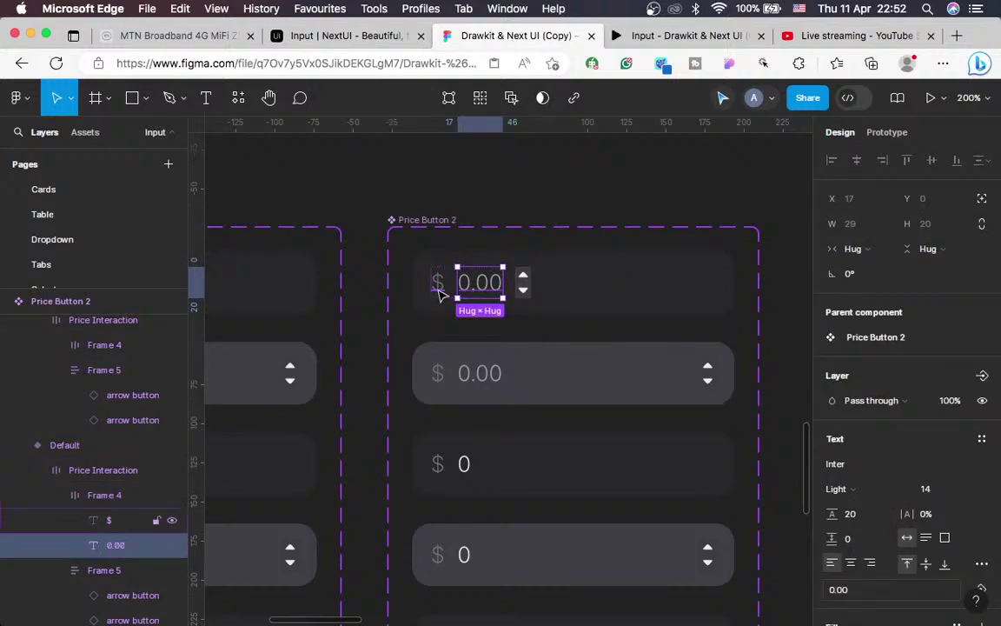
click(438, 287)
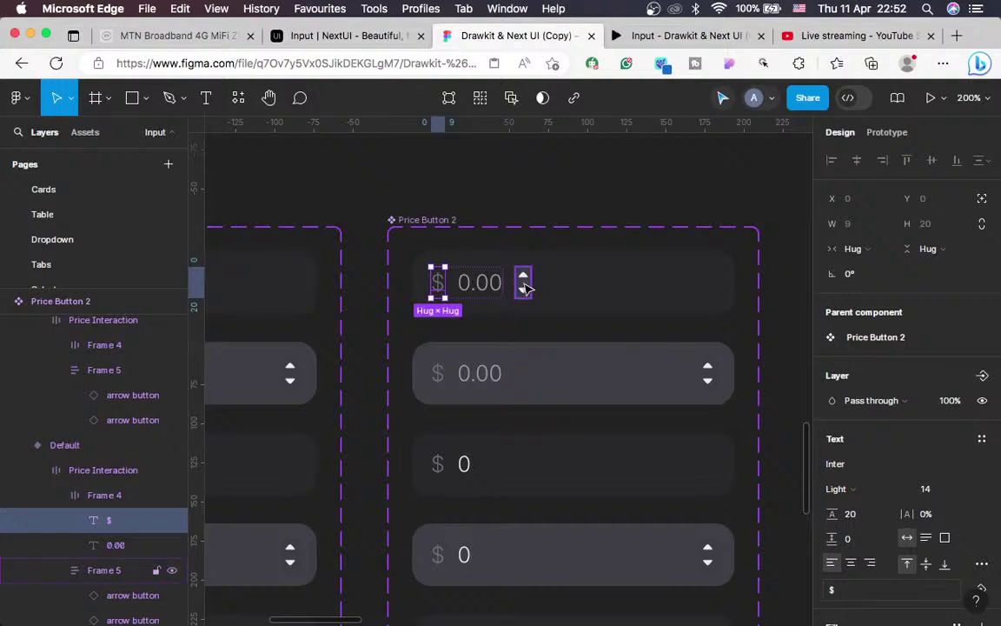
click(523, 285)
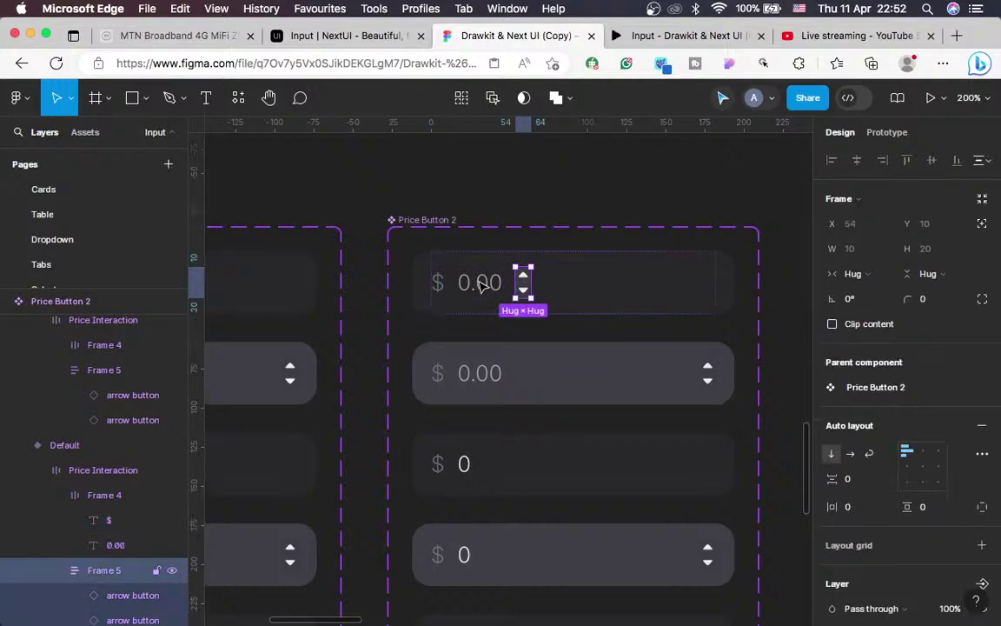
click(481, 287)
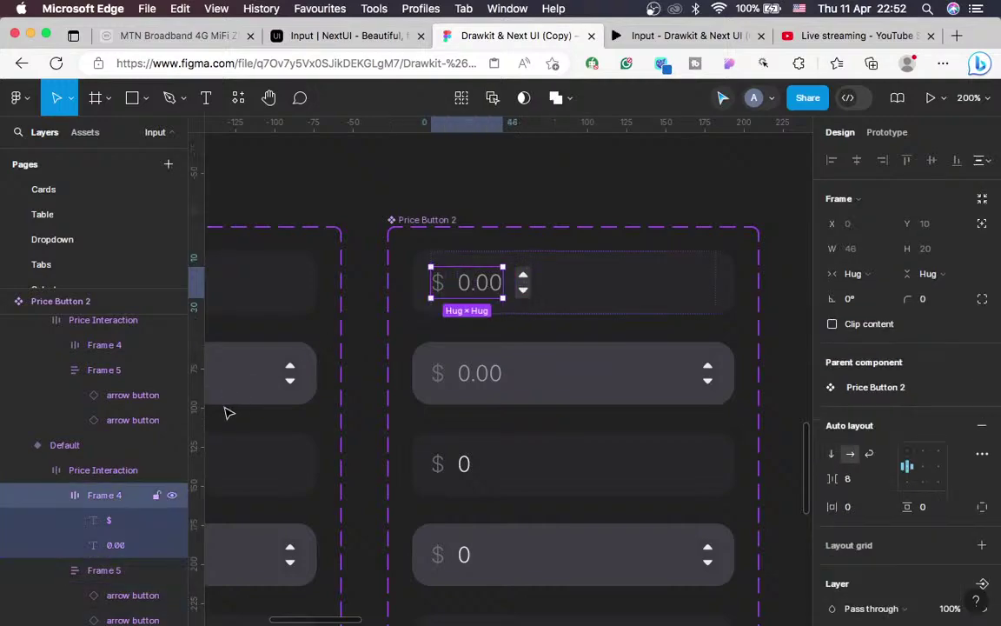
click(113, 545)
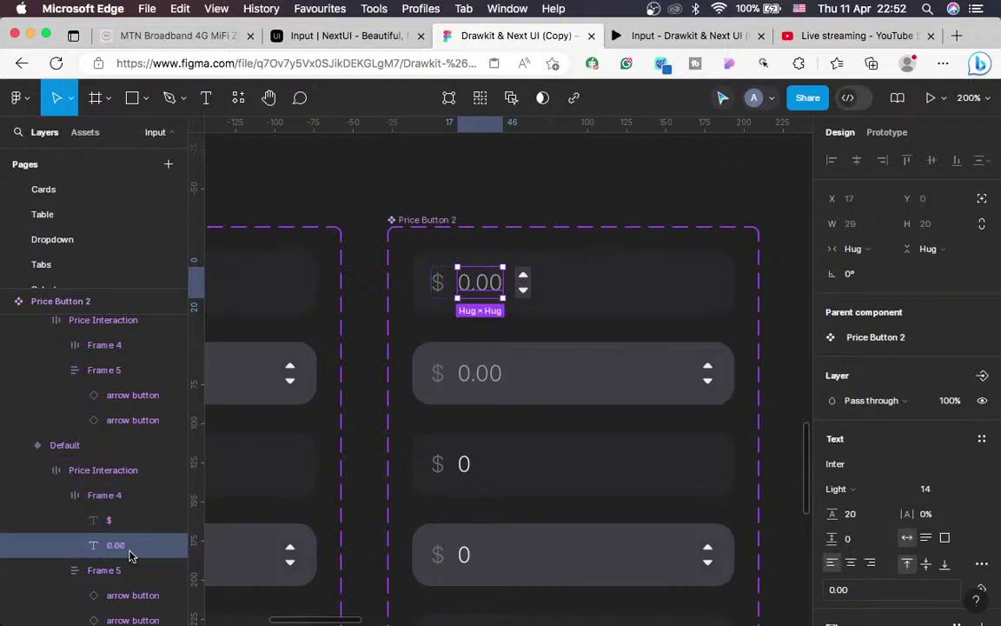
mouse_move(114, 539)
mouse_down()
mouse_move(114, 492)
mouse_move(113, 530)
mouse_up()
key(super+z)
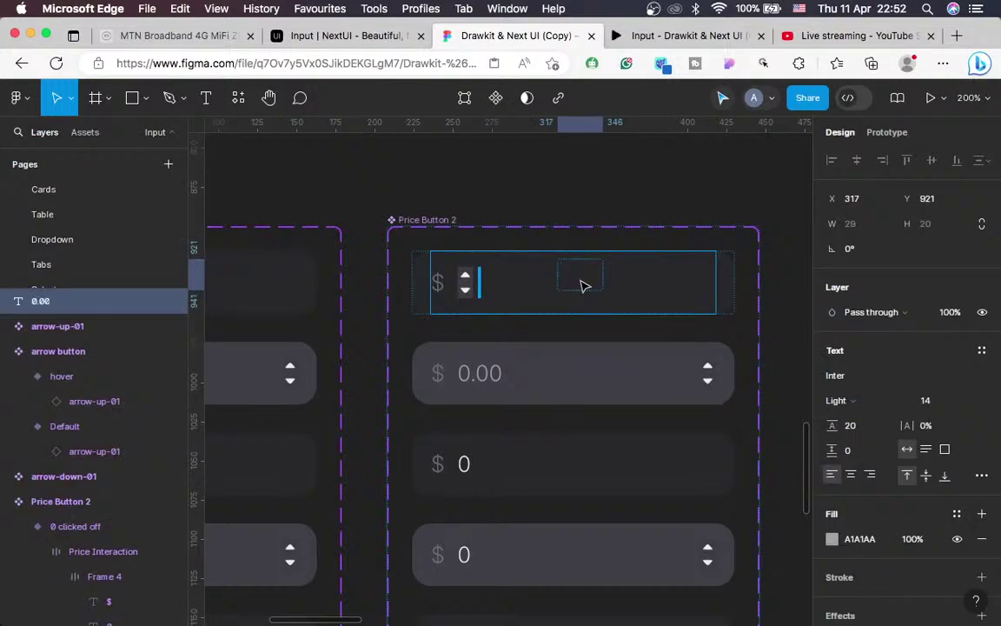
key(super+z)
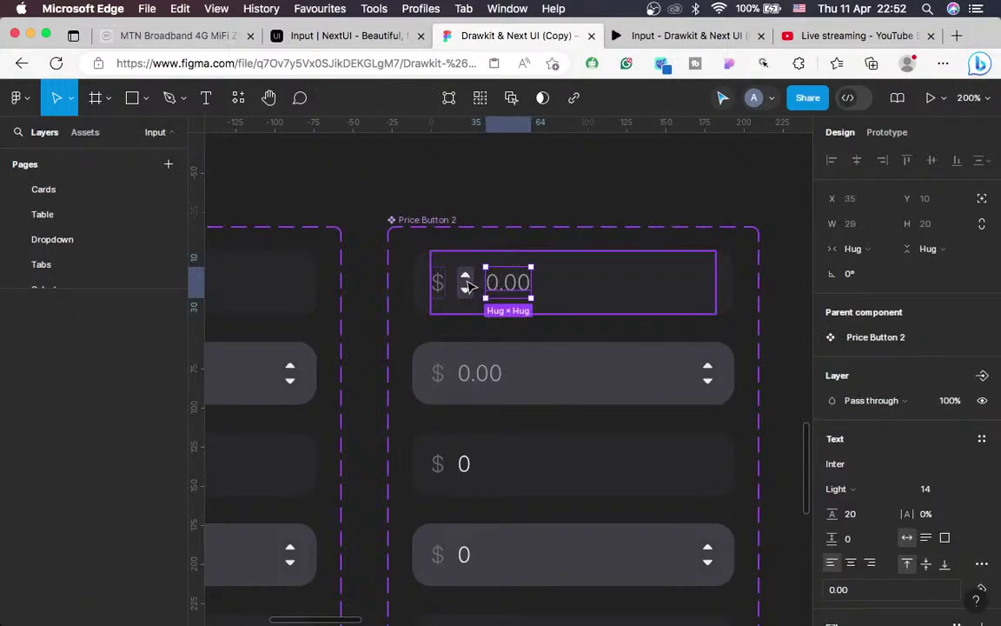
Move the Frame 5 arrow buttons into Frame 4, ahead of the $ text in the Default variant
click(467, 285)
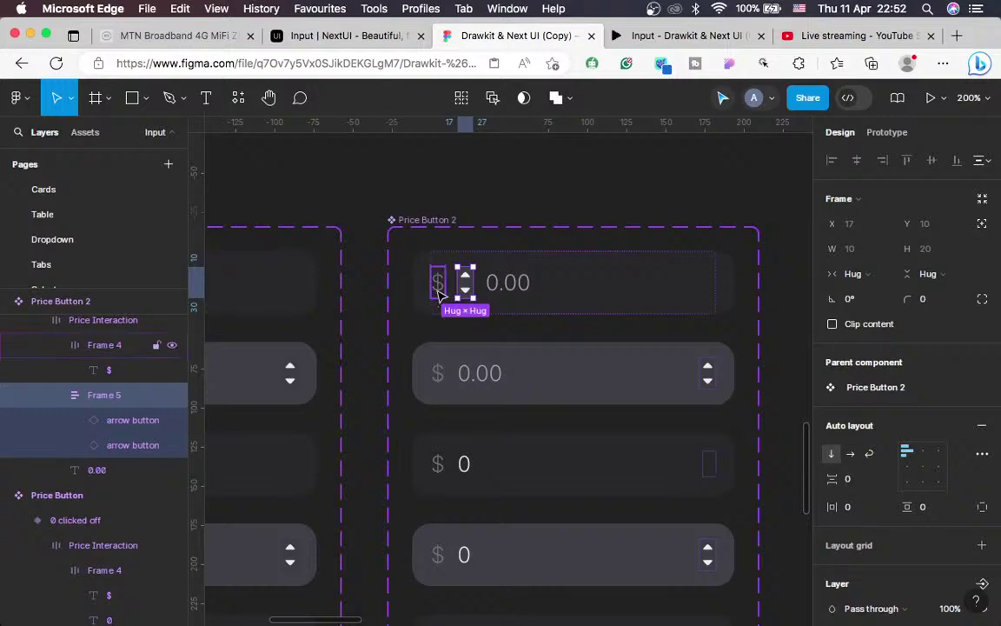
shift+click(439, 291)
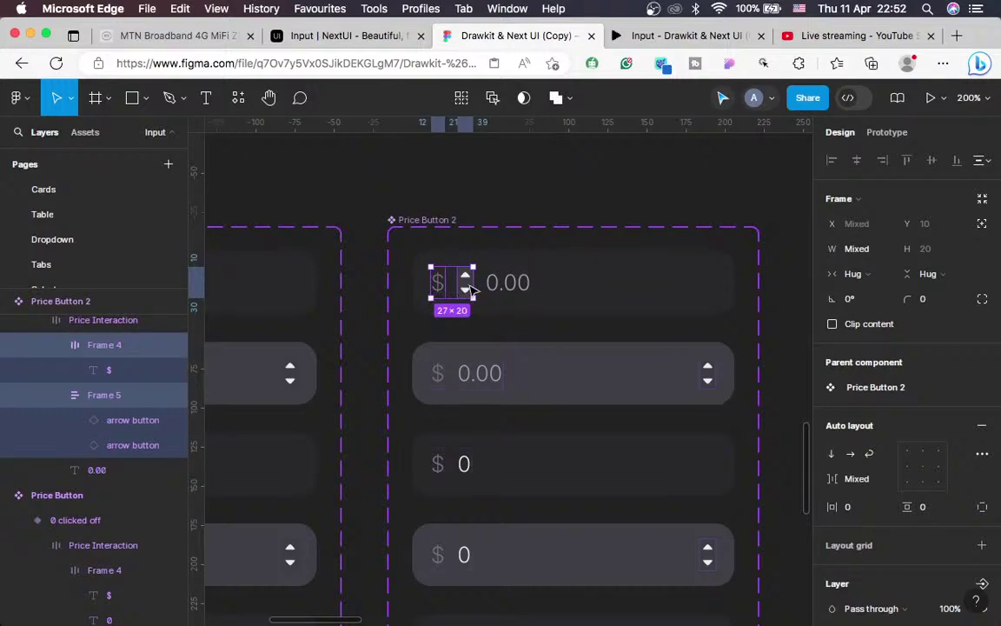
click(105, 395)
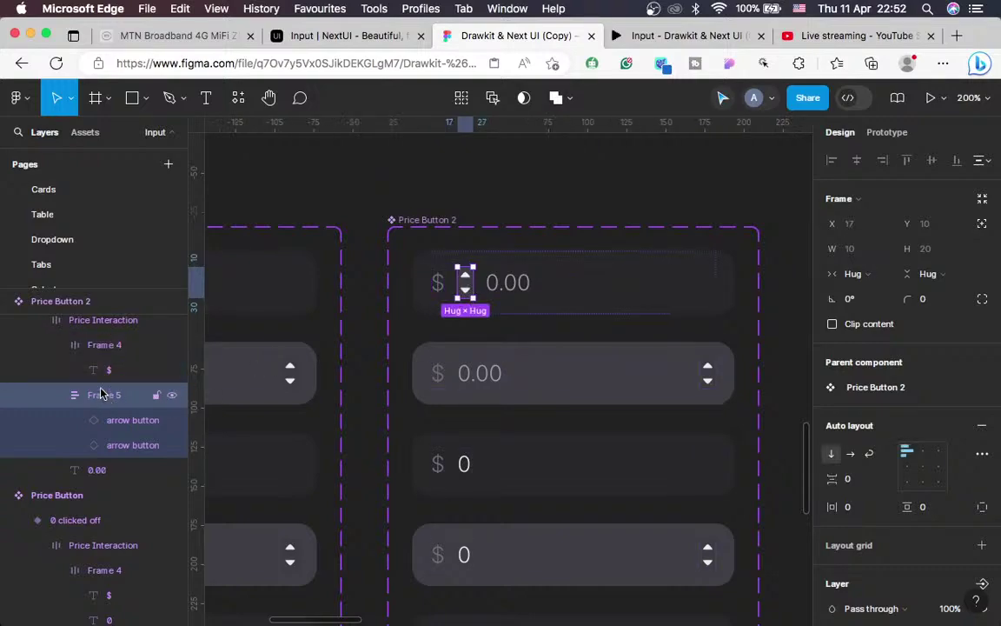
click(110, 347)
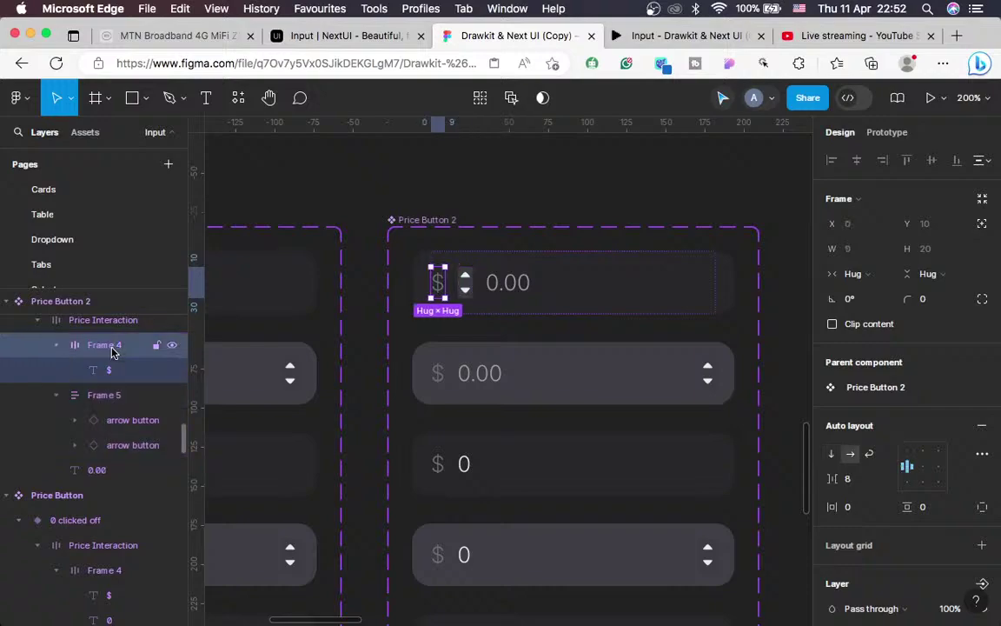
click(104, 396)
drag(94, 405, 105, 348)
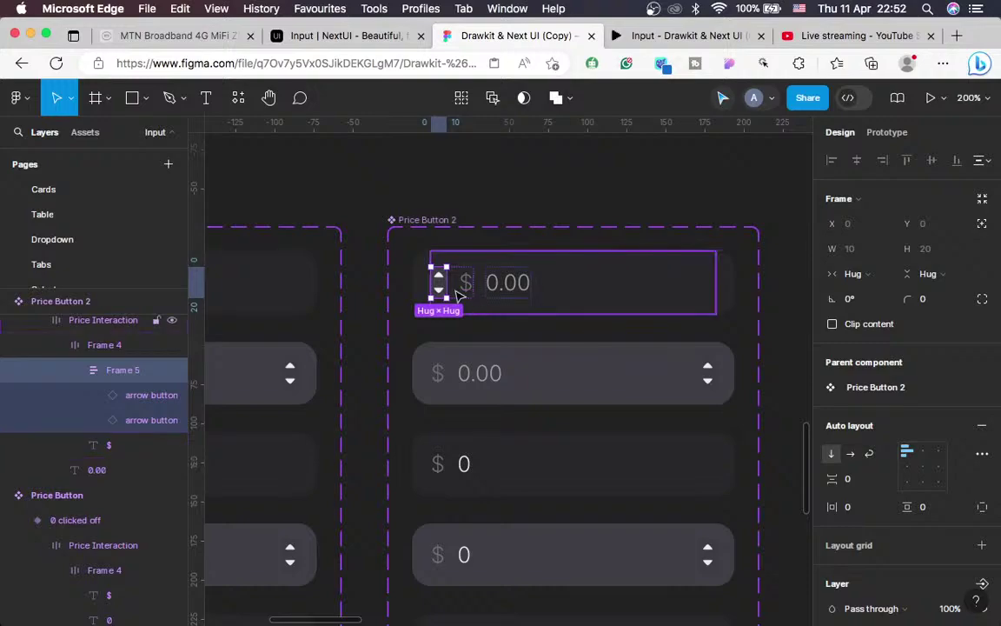
Compare with NextUI's Price input and move Frame 4, with the arrows and $ sign, after the 0.00 text in the Default variant
click(458, 295)
click(458, 295)
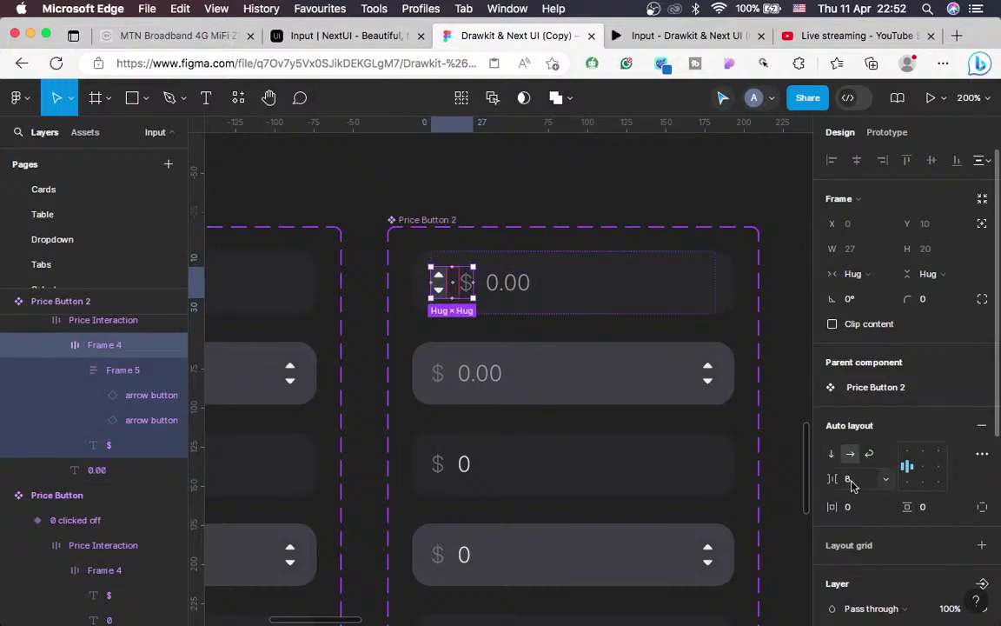
click(357, 39)
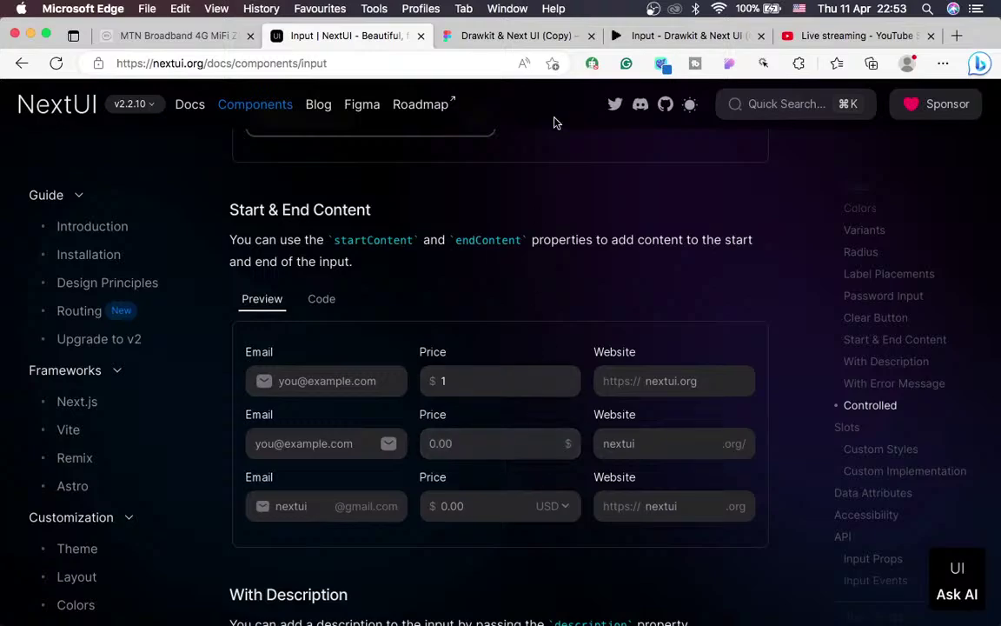
click(470, 36)
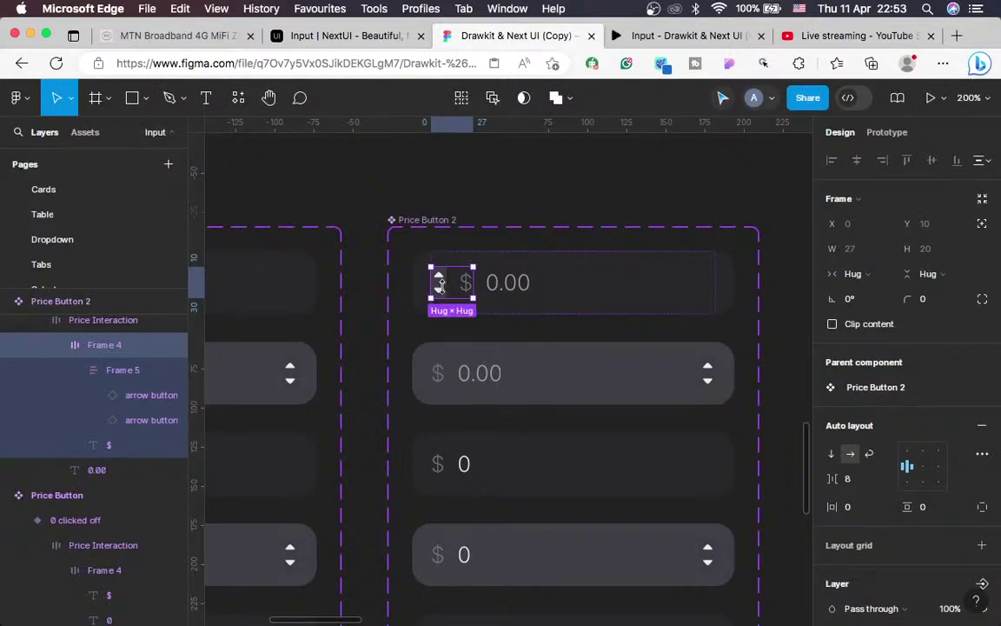
key(Right)
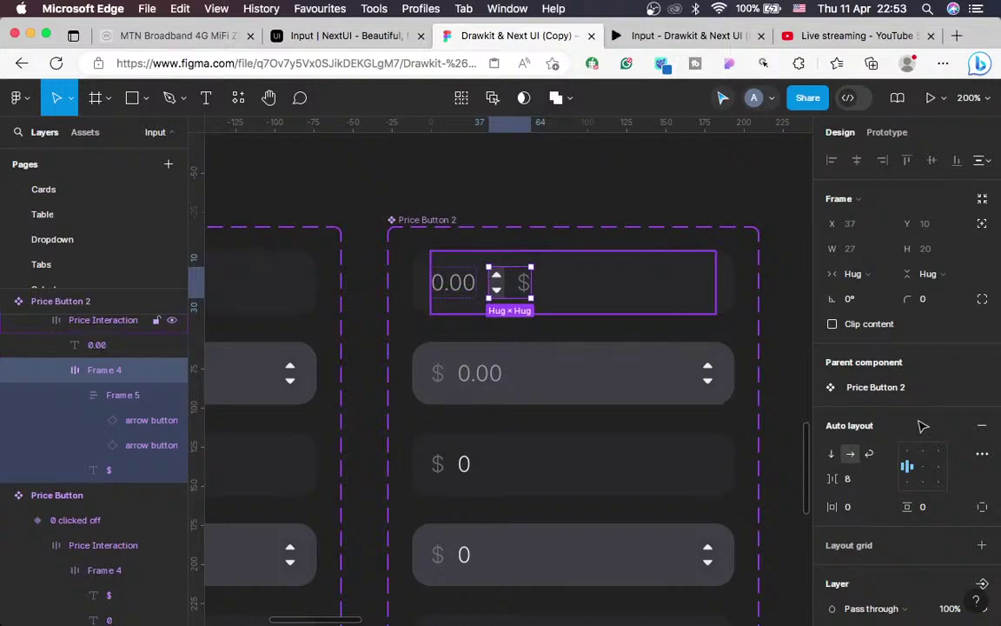
Set the Default variant's Price Interaction auto layout spacing to Auto, pushing the 0.00 text and Frame 4 to opposite ends
click(609, 281)
click(906, 468)
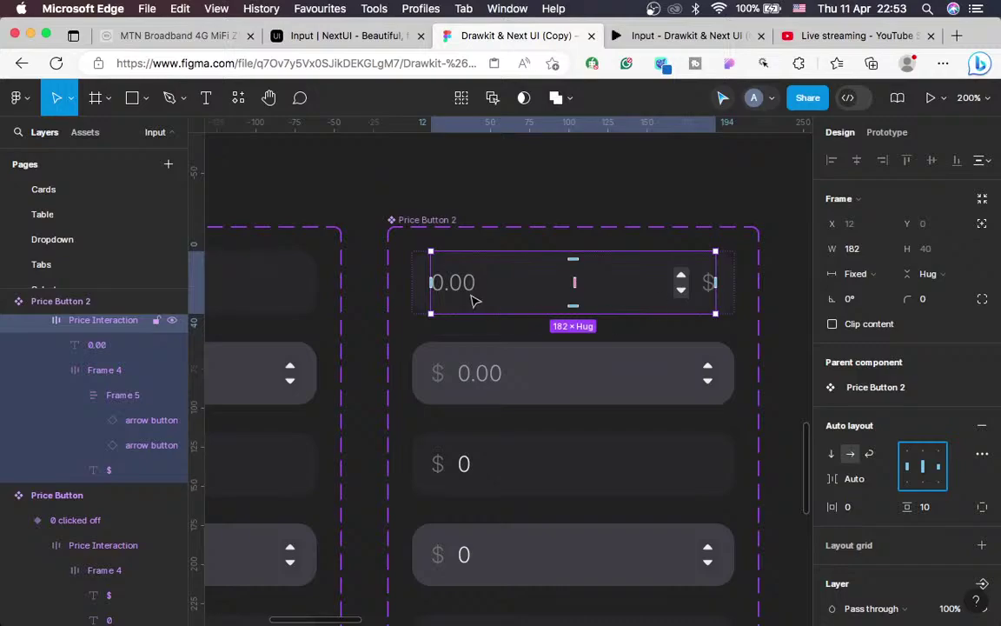
click(658, 311)
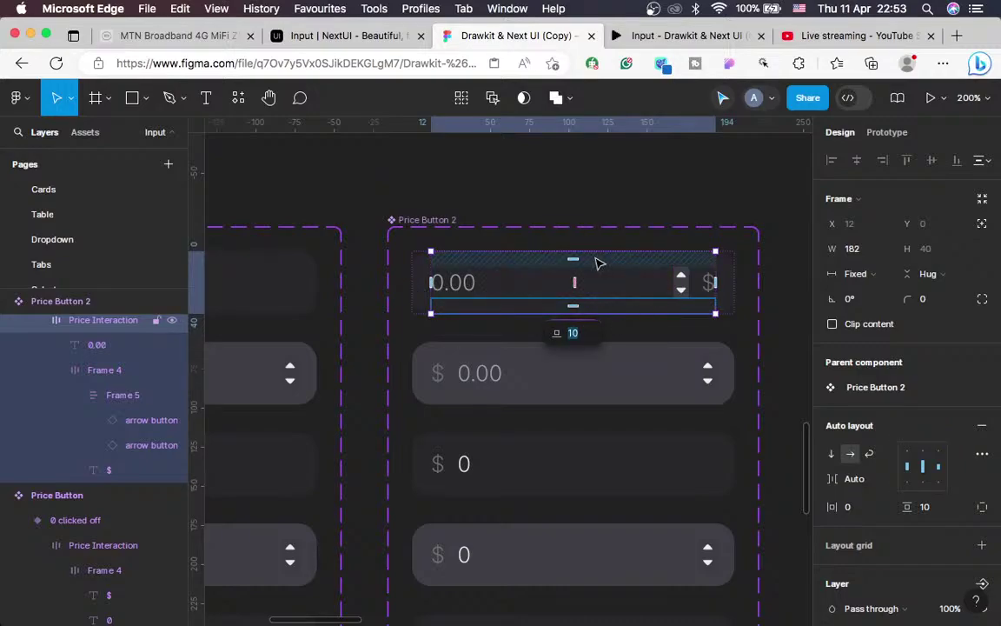
key(Escape)
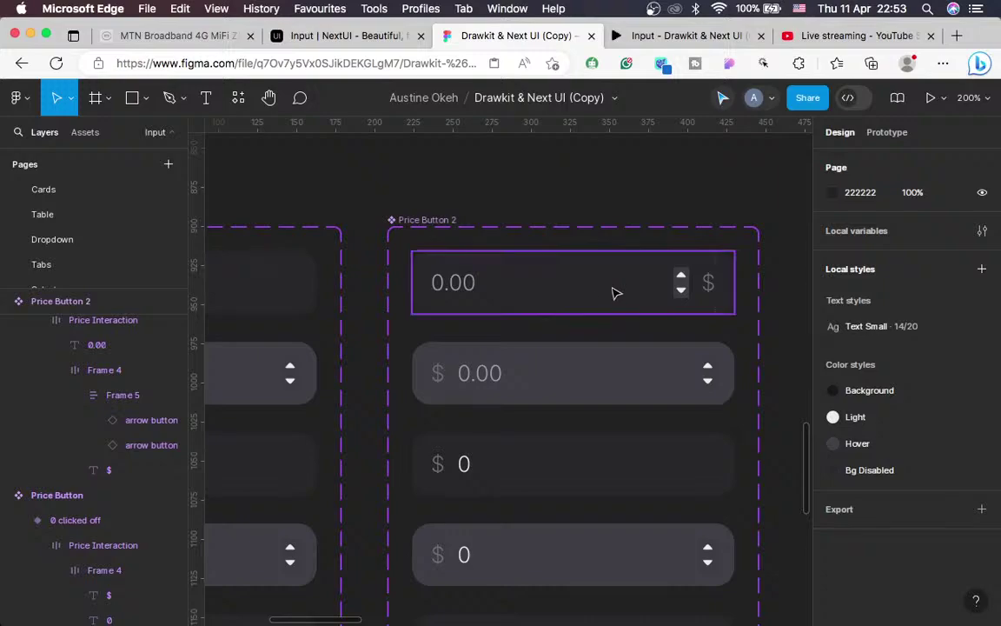
Copy the Default variant's Price Interaction frame and paste it to replace the one in Price Button 2's hover variant
click(591, 286)
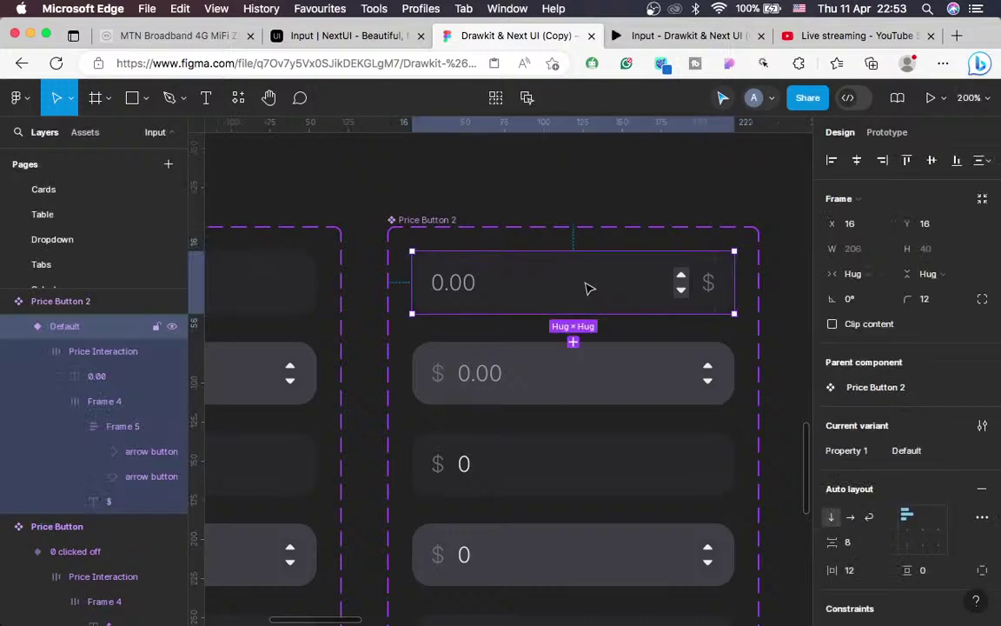
click(518, 285)
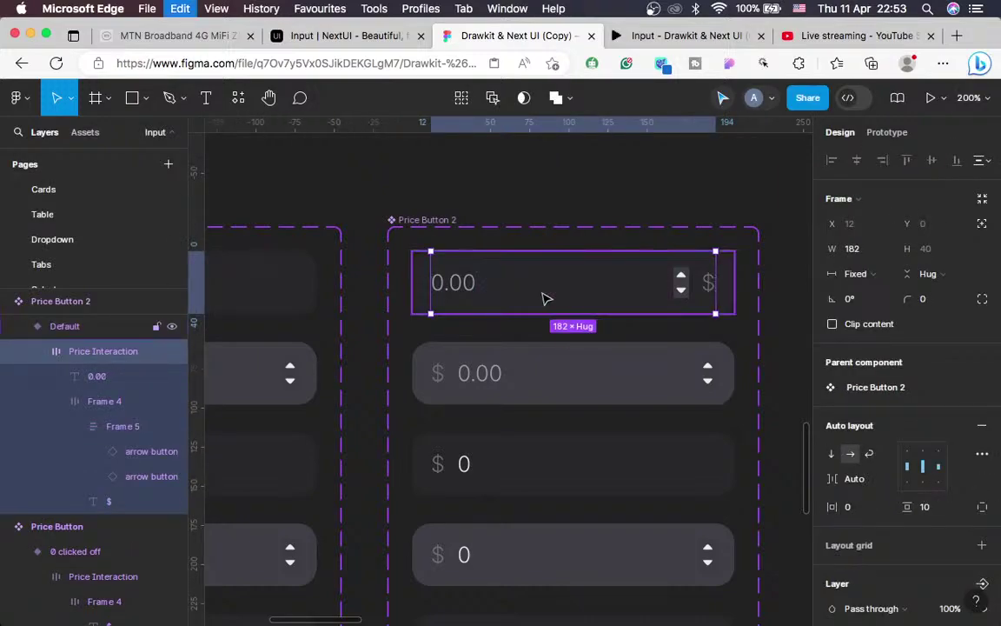
key(super+c)
click(480, 376)
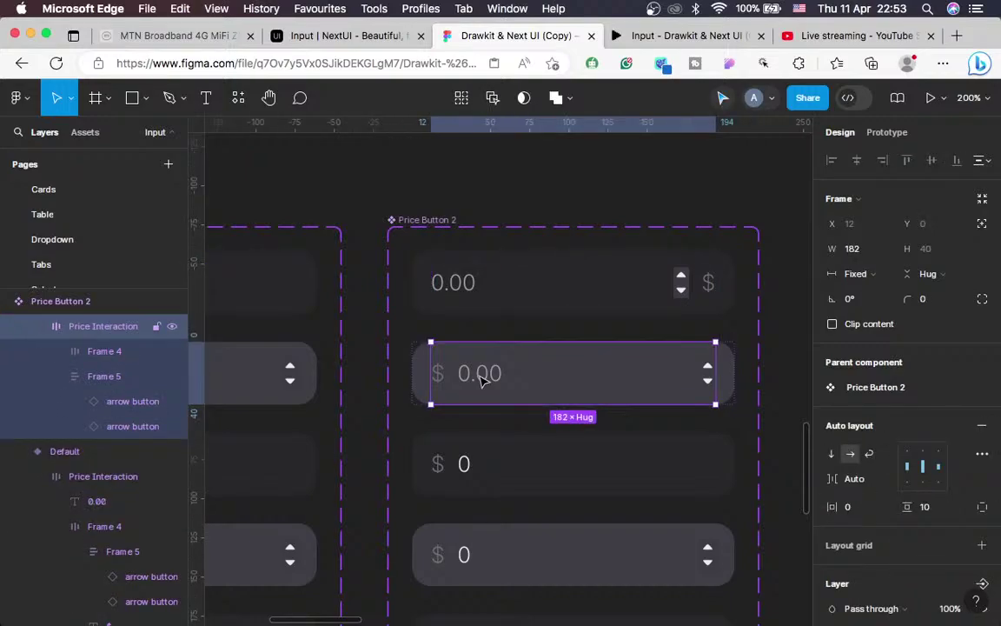
right_click(480, 380)
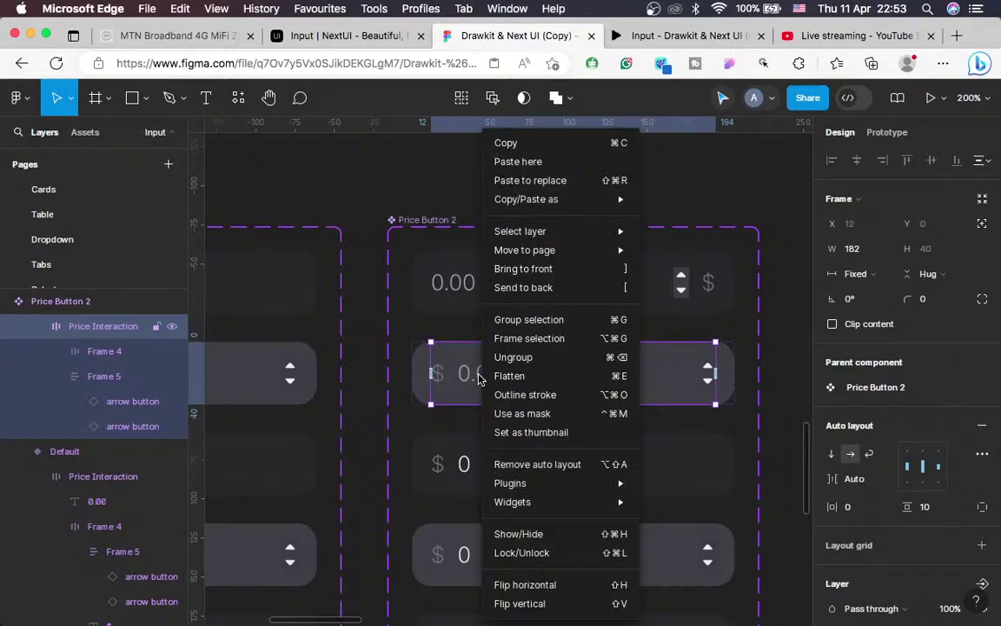
click(530, 180)
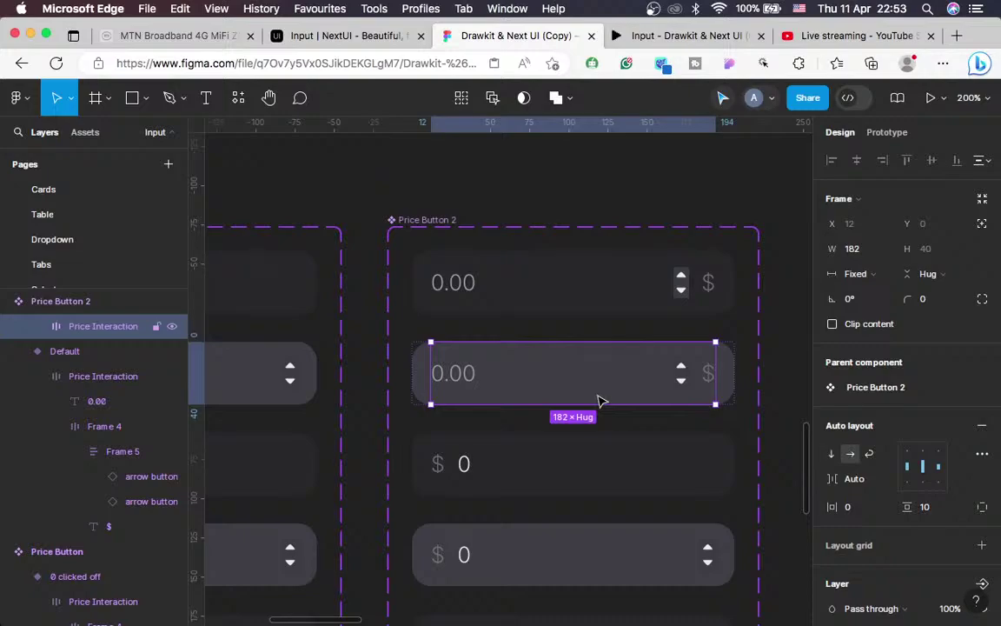
Replace the Price Interaction frames in all the 0 and 1 variants of Price Button 2 with the copied one
scroll(580, 389, down, 3)
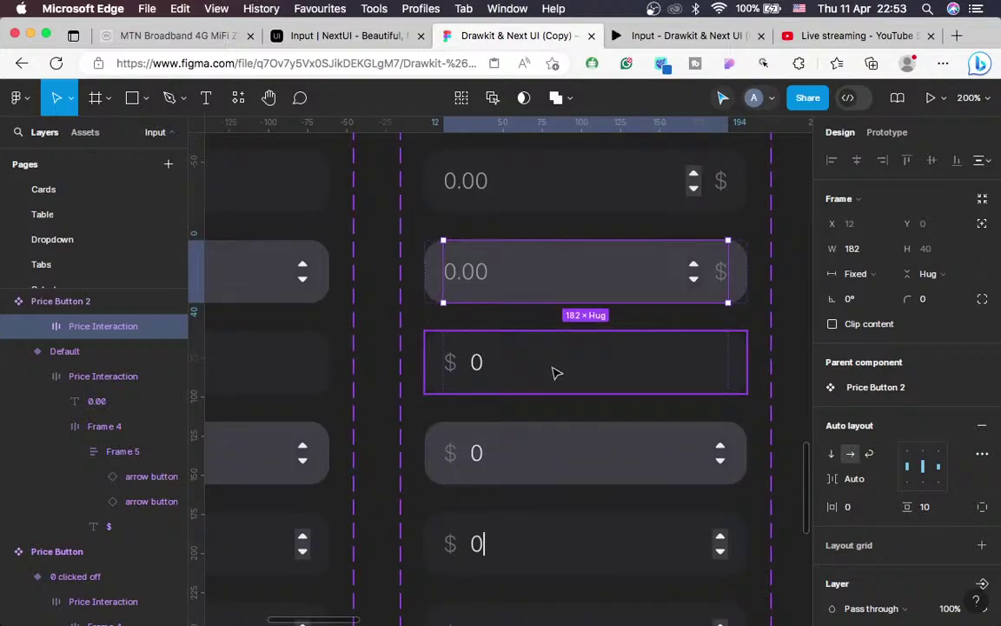
double_click(580, 373)
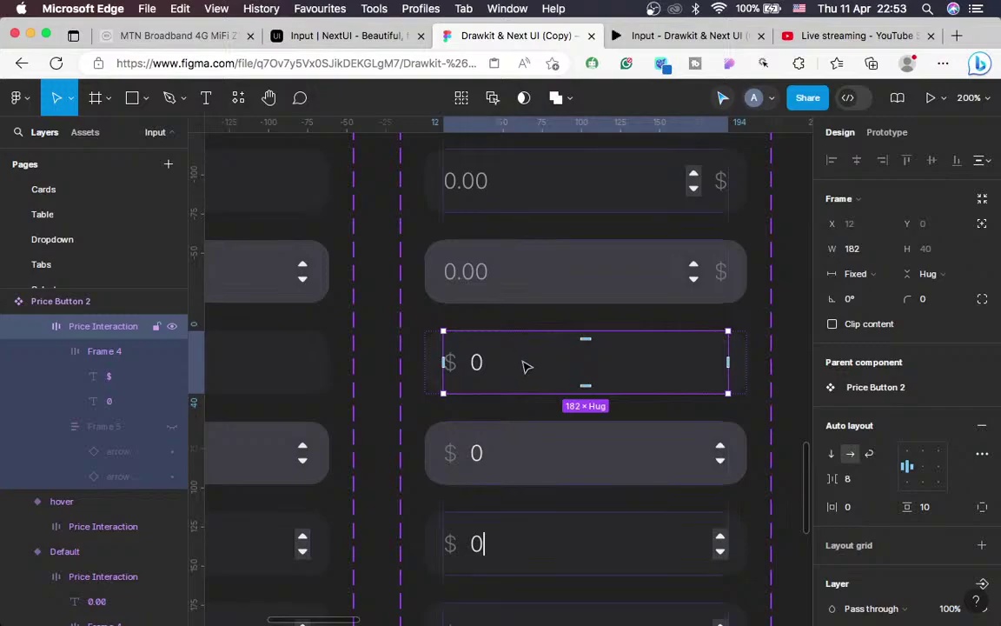
shift+click(561, 458)
scroll(560, 458, down, 3)
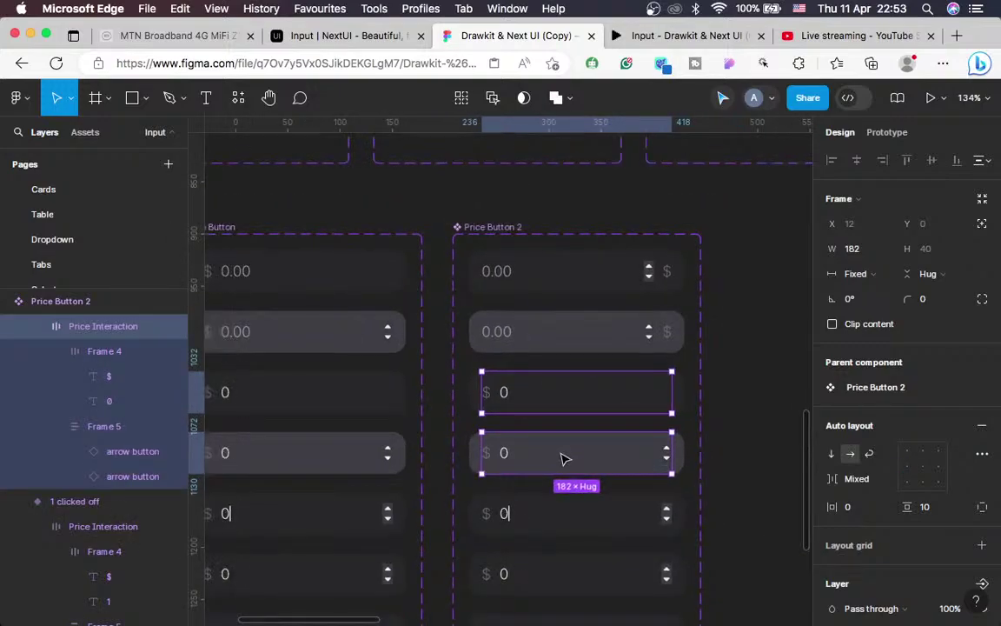
shift+click(561, 522)
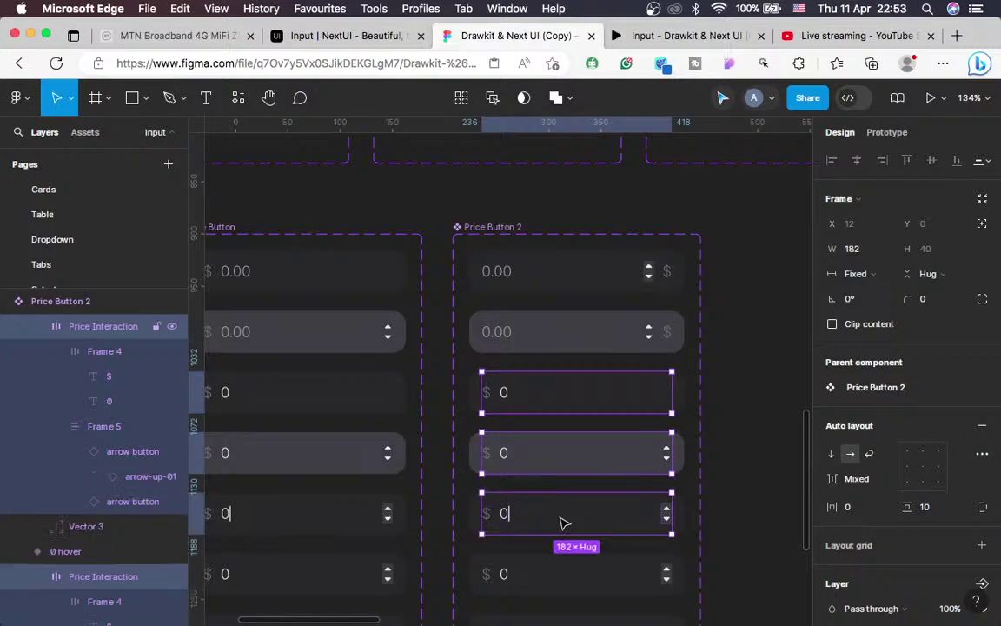
shift+click(588, 578)
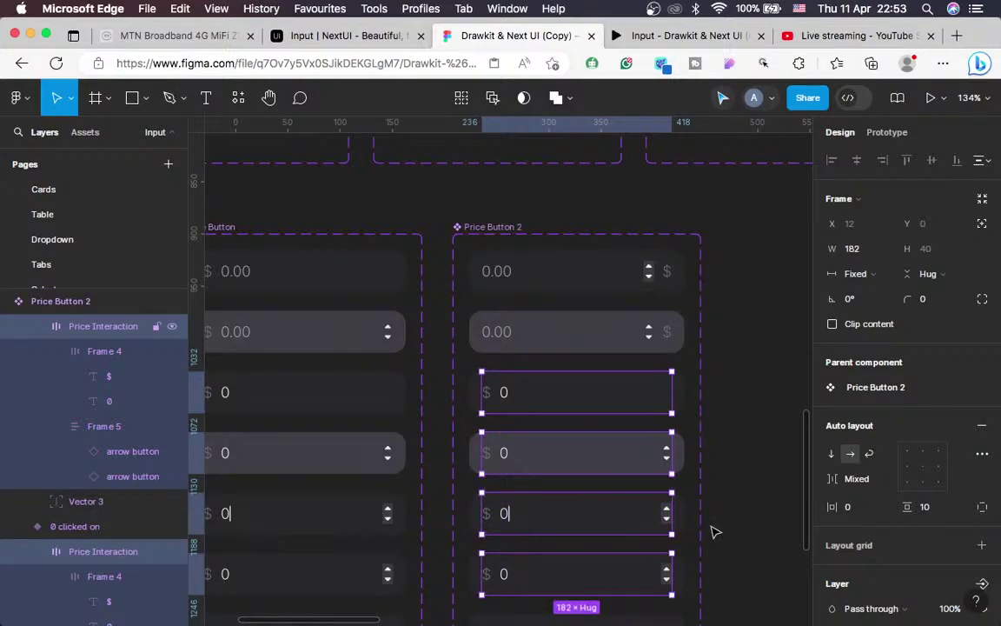
scroll(721, 526, down, 5)
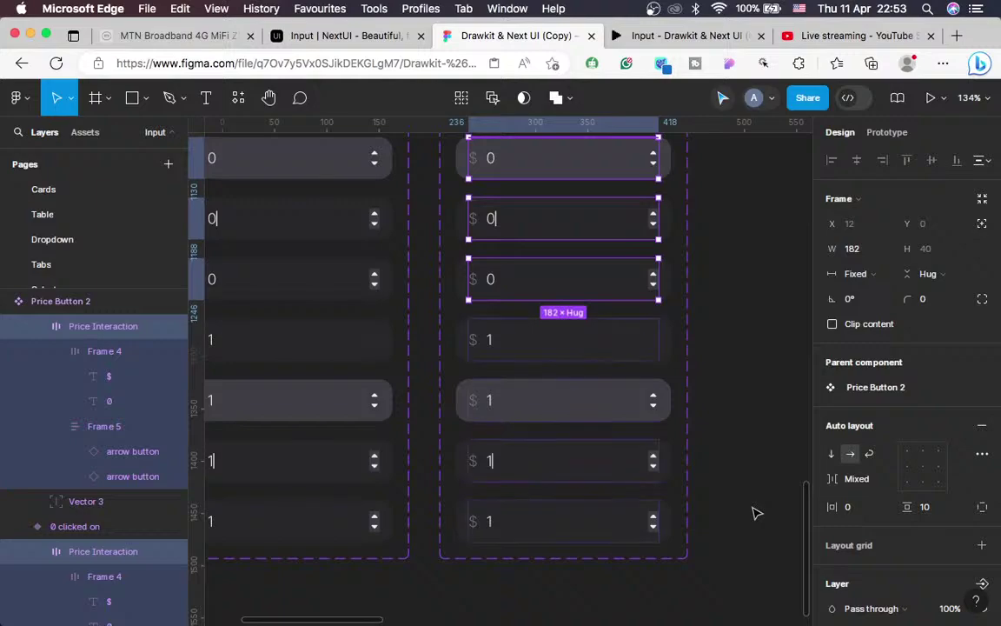
shift+click(573, 349)
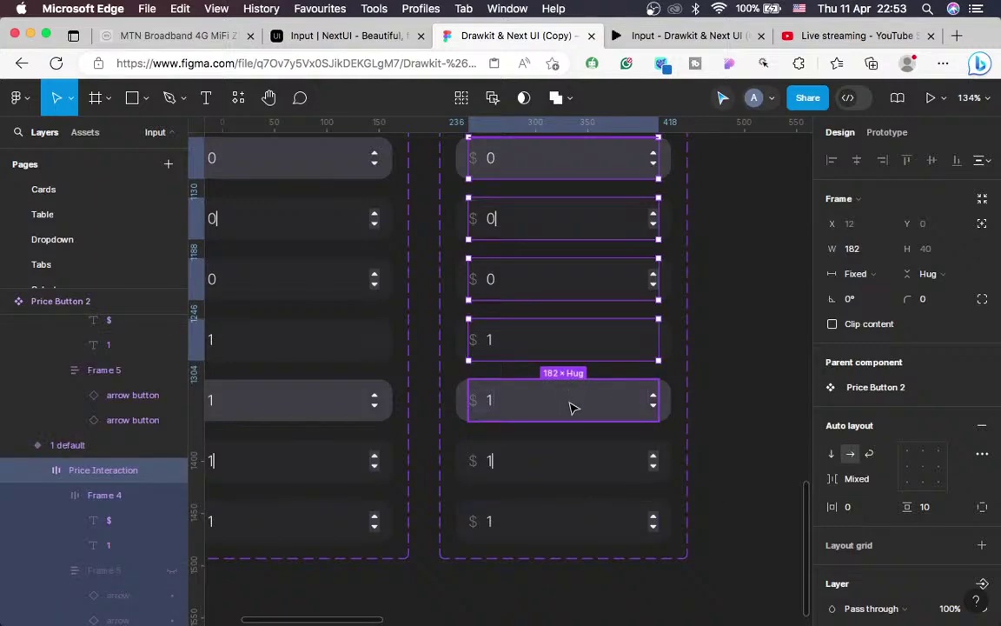
shift+click(574, 408)
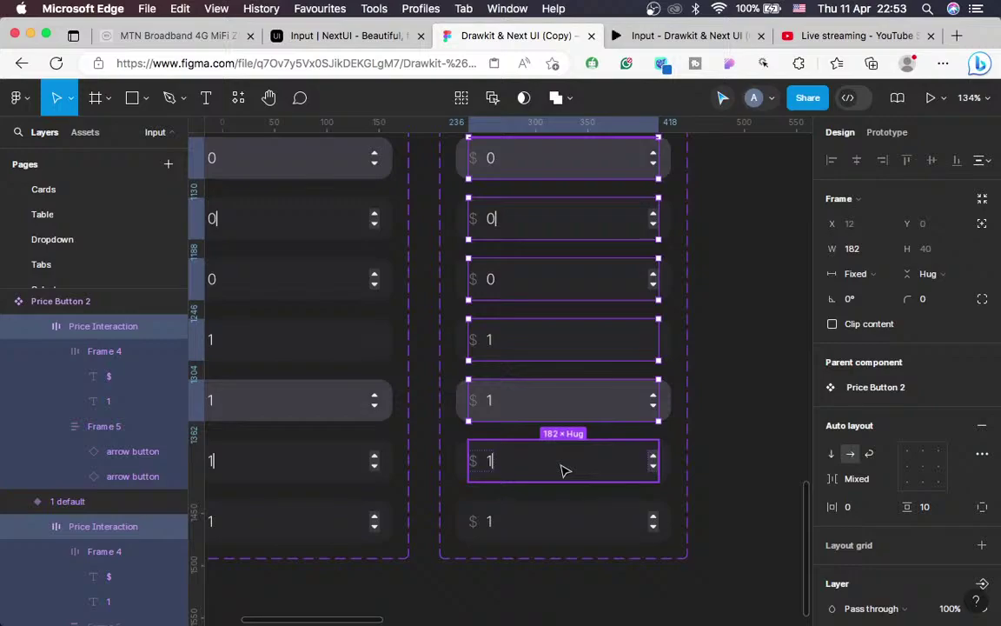
shift+click(565, 470)
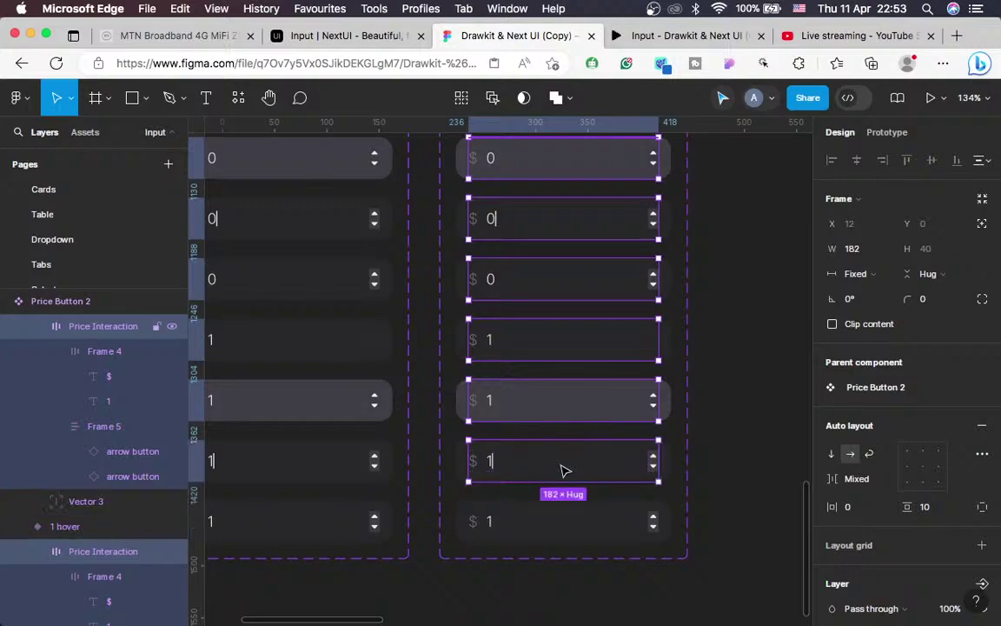
shift+click(559, 524)
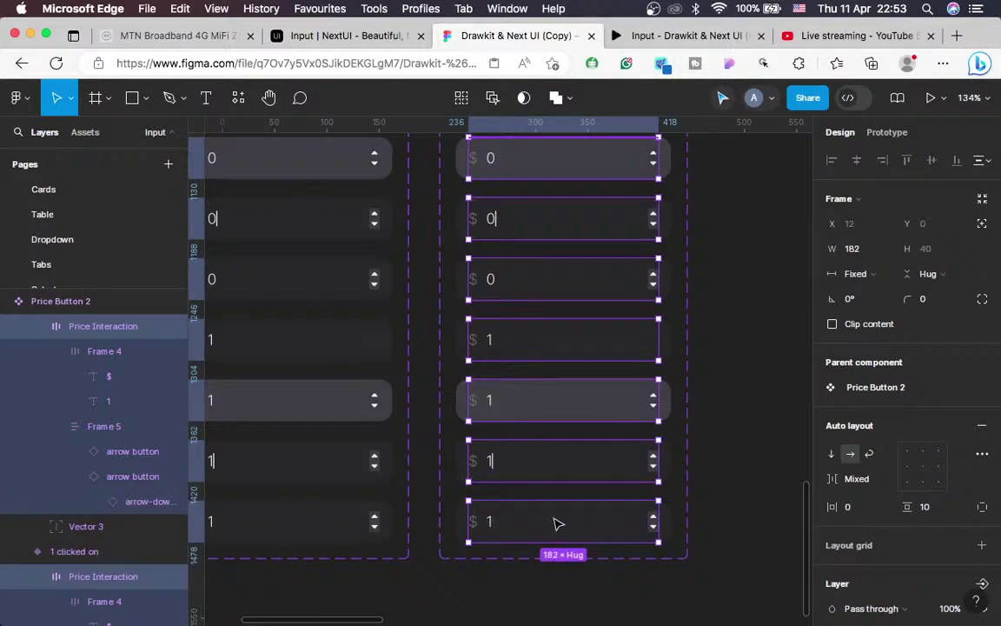
right_click(558, 524)
click(596, 200)
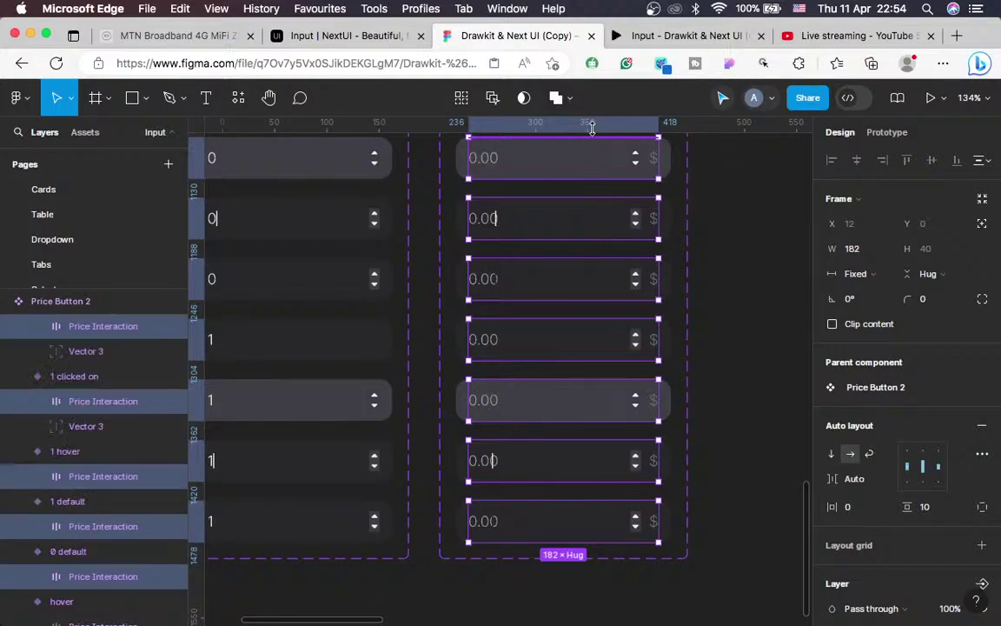
Review Price Button 2's updated variants and examine the prototype connections between them
scroll(600, 447, up, 3)
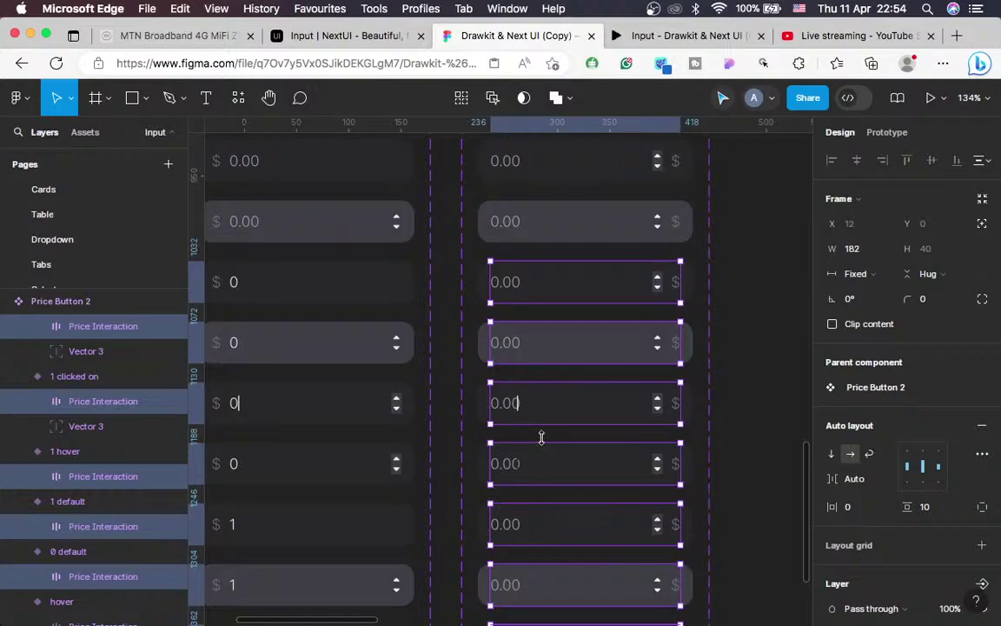
scroll(540, 436, up, 3)
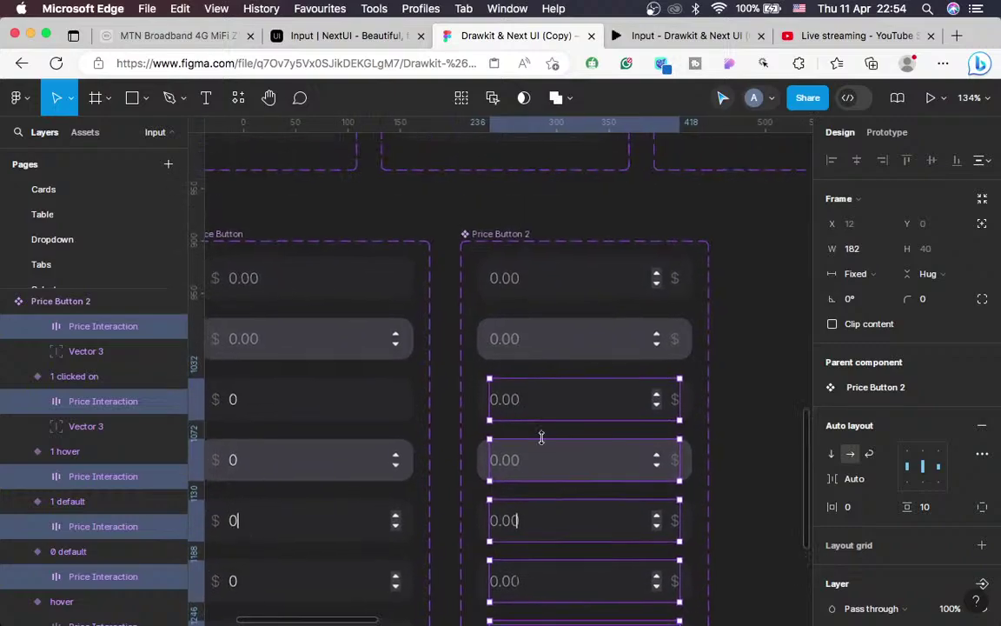
click(565, 298)
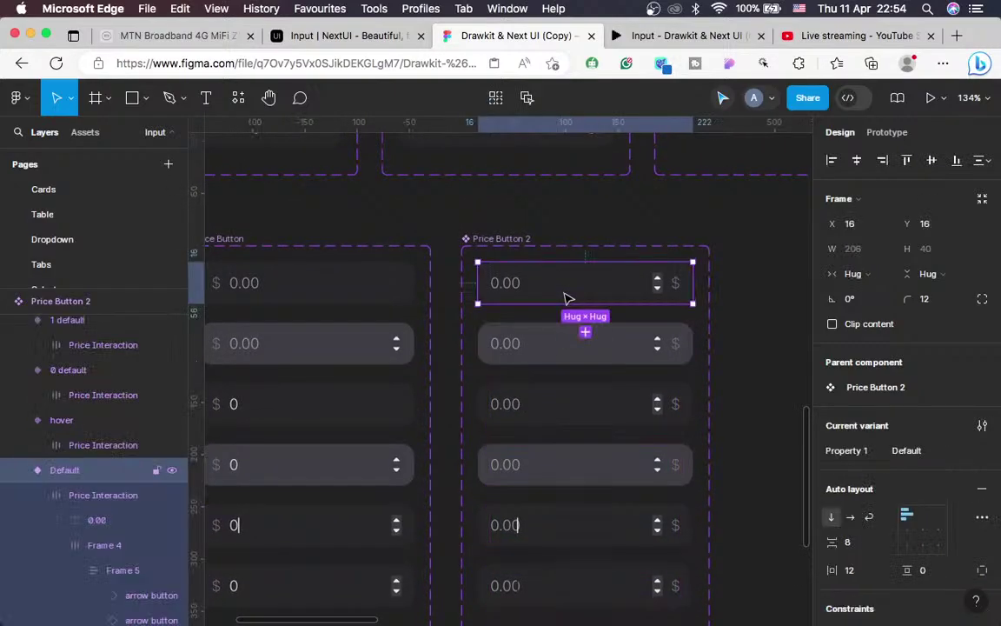
click(556, 358)
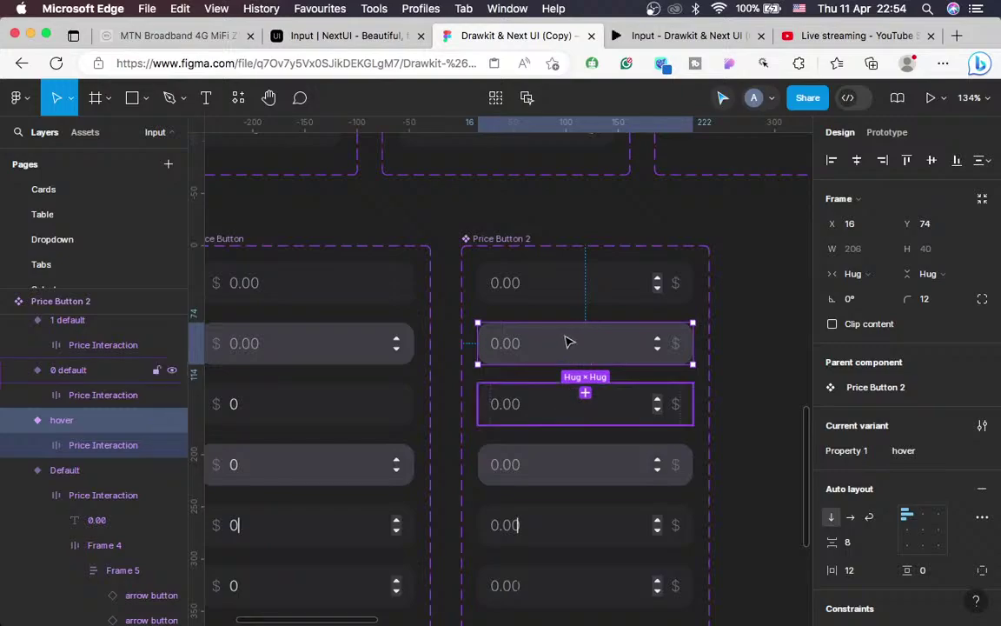
click(886, 132)
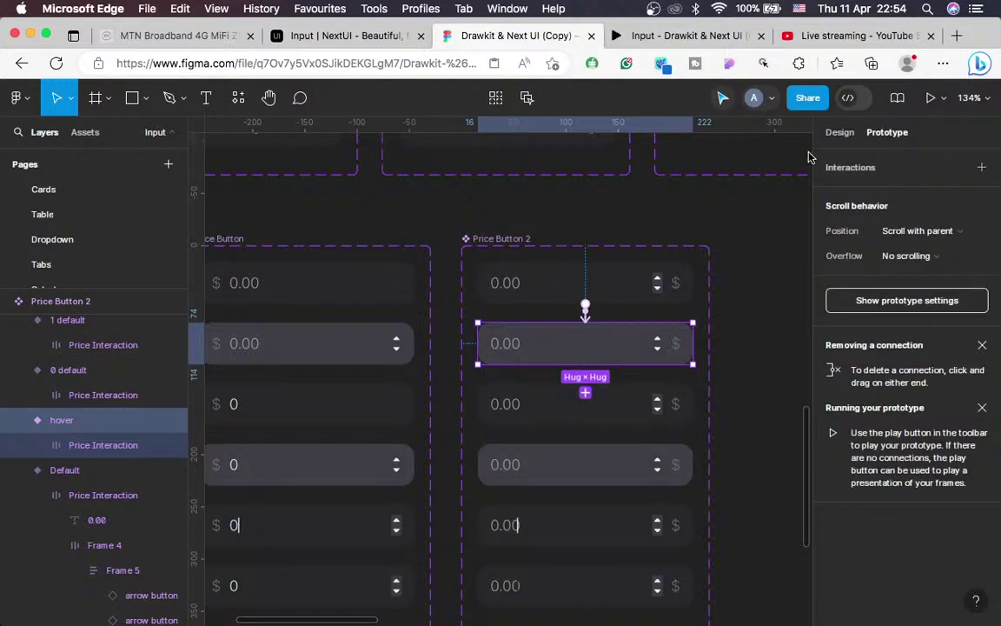
click(619, 290)
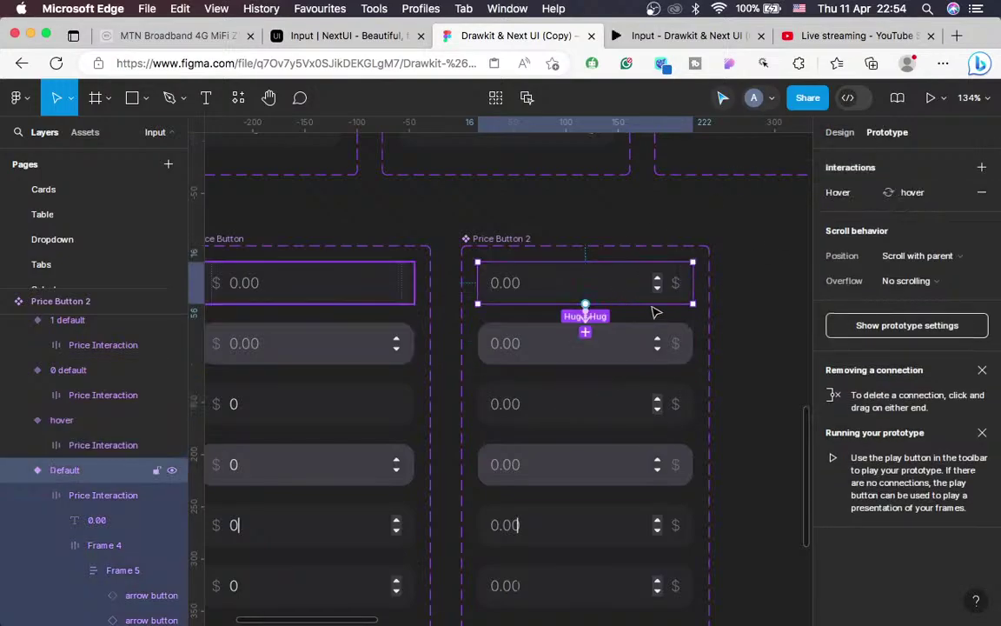
click(511, 242)
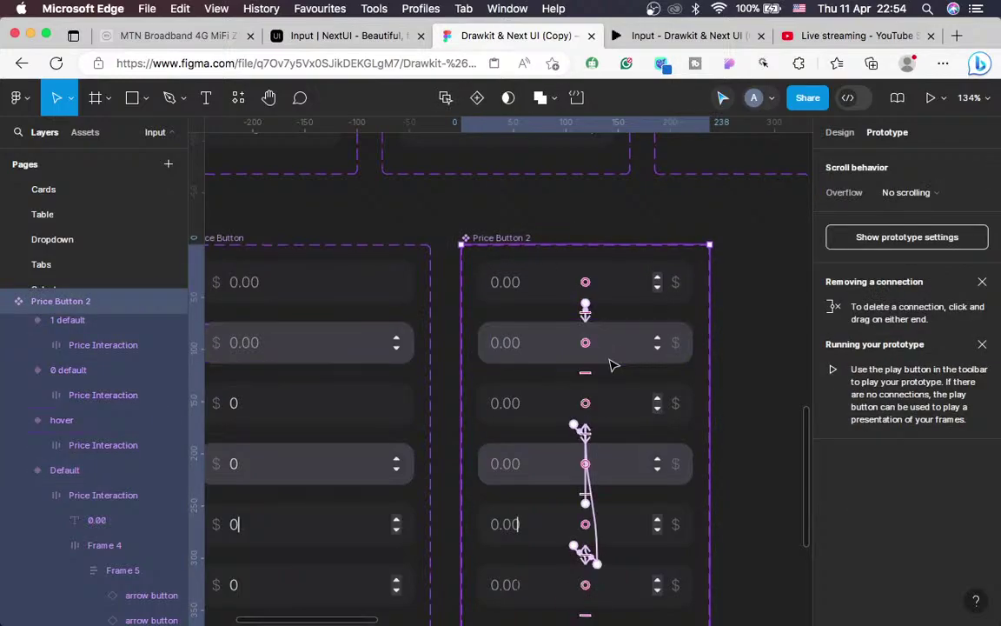
scroll(608, 365, down, 5)
scroll(612, 365, up, 3)
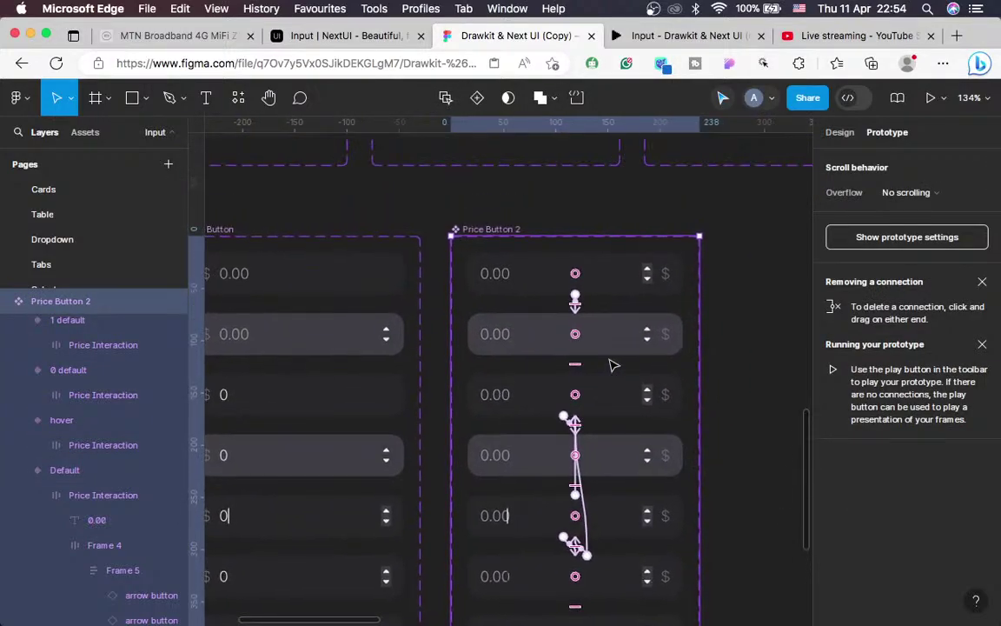
Inspect the design settings of Price Button 2's Default and 0 hover variants, and switch to OBS to read the live chat
click(847, 134)
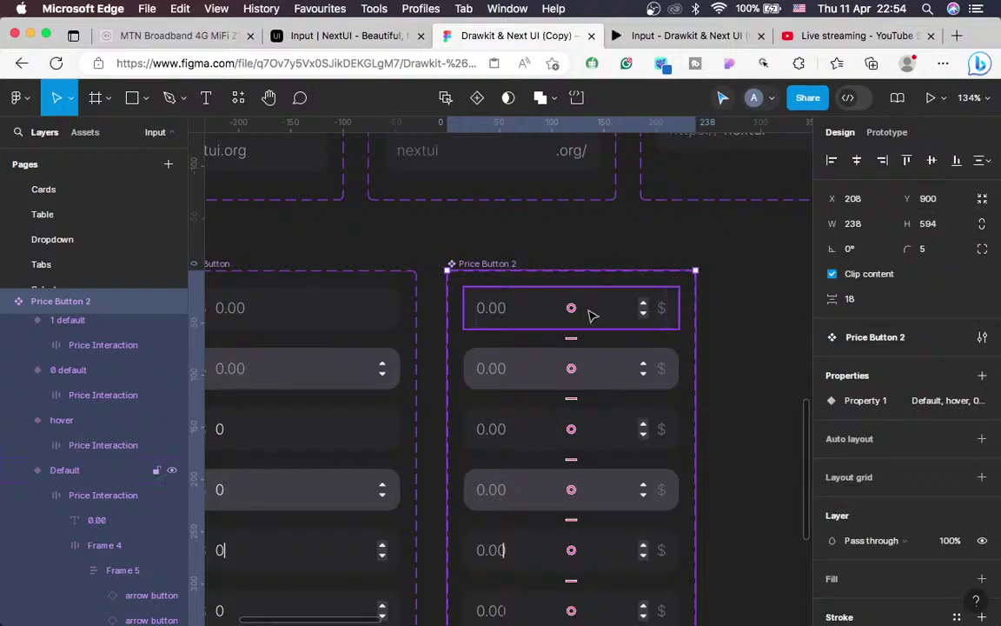
scroll(608, 296, down, 1)
click(622, 277)
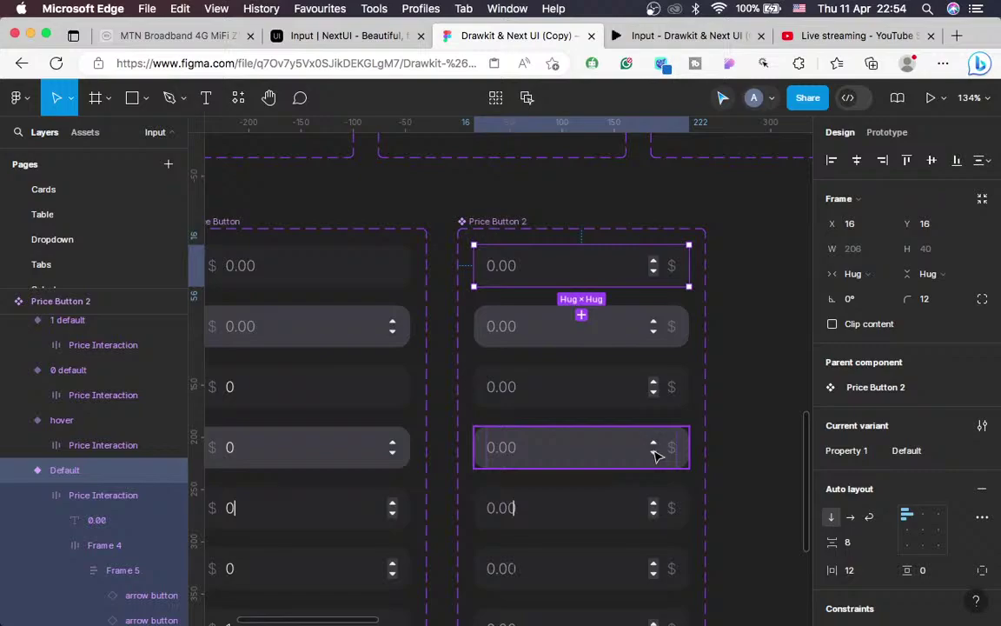
click(919, 449)
click(913, 458)
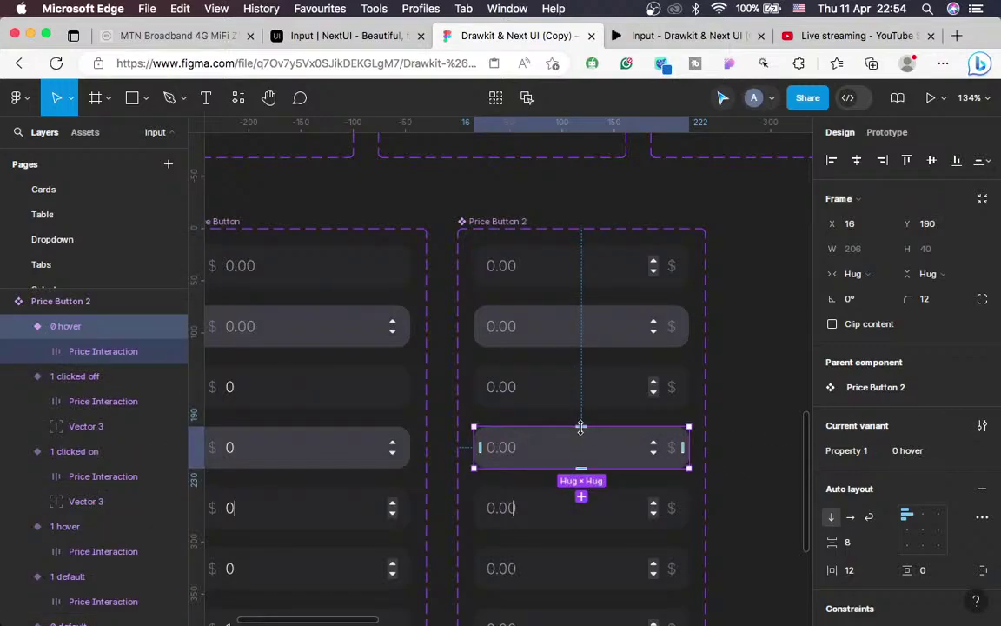
key(ctrl+Left)
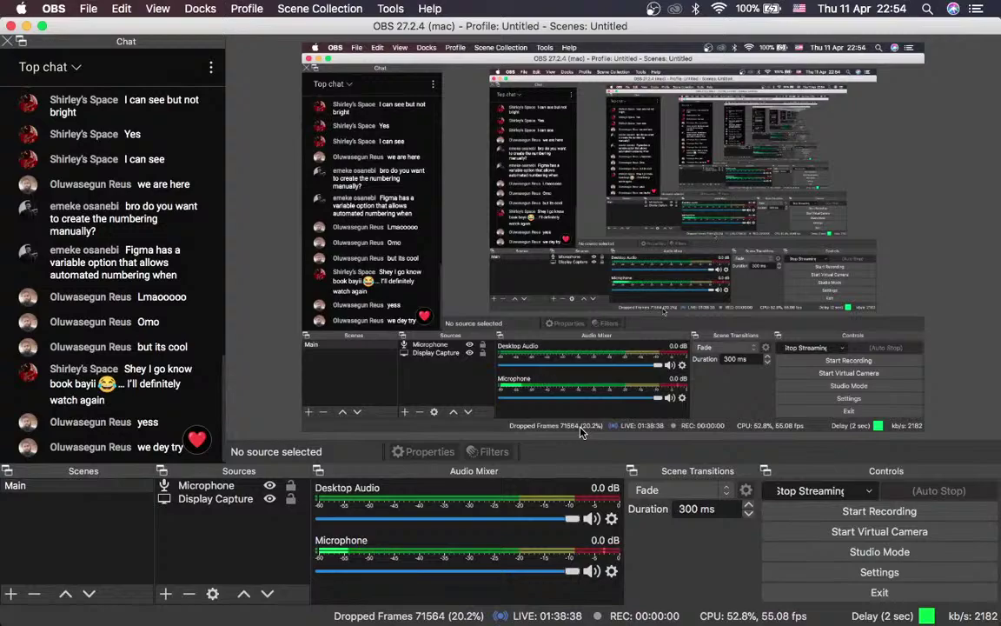
Switch back to Figma and change the price text in Price Button 2's 0 default variant to 0
key(ctrl+Right)
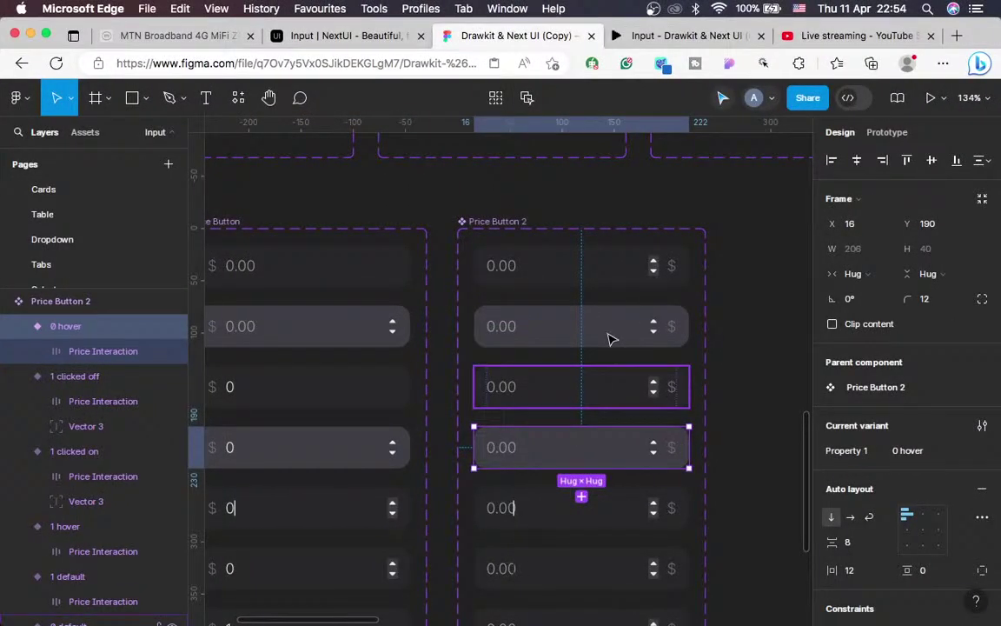
scroll(608, 339, left, 2)
scroll(609, 339, down, 1)
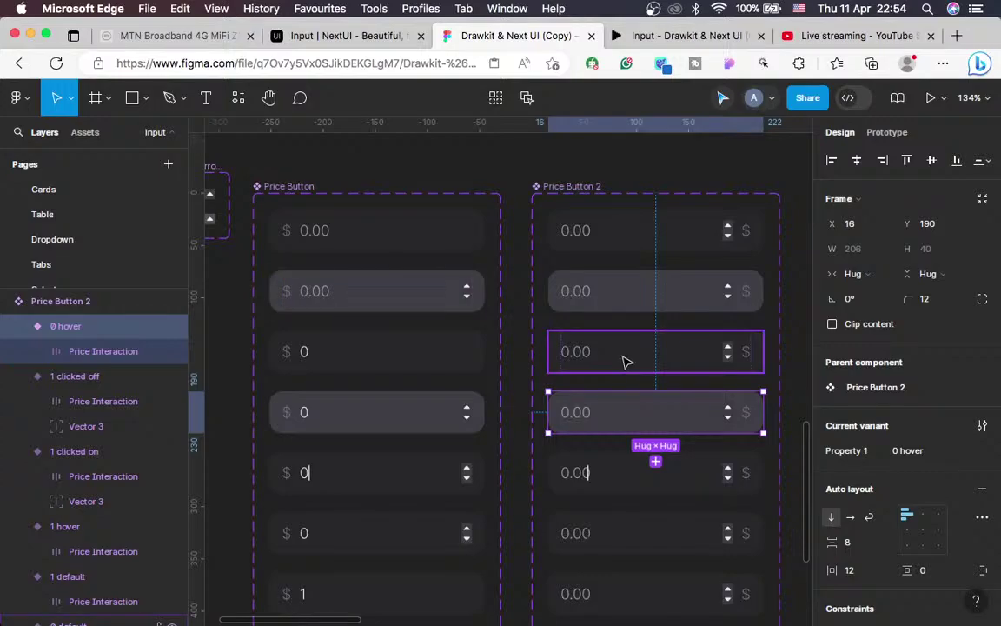
click(586, 354)
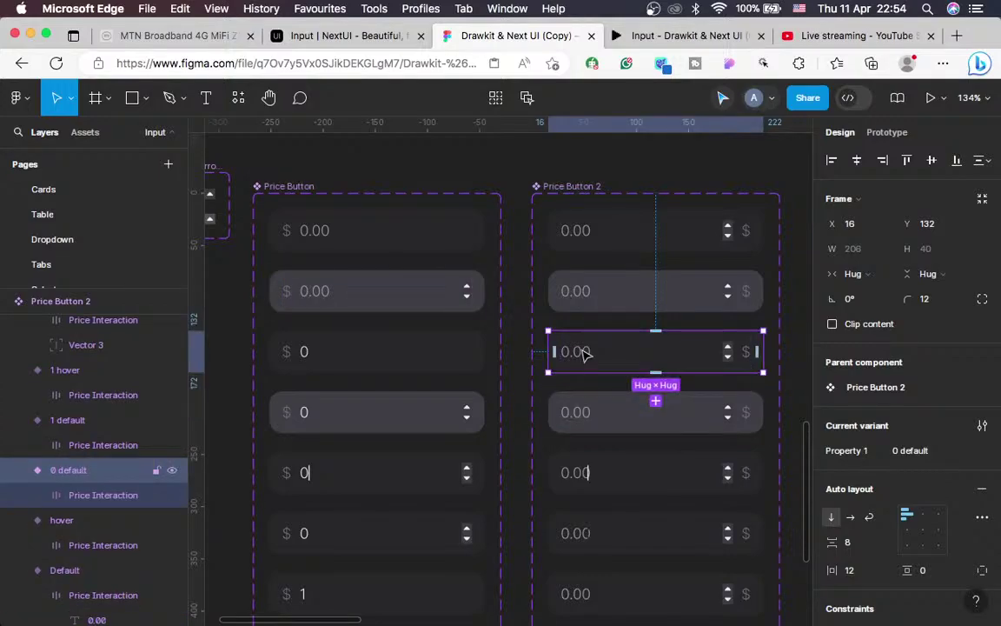
double_click(586, 353)
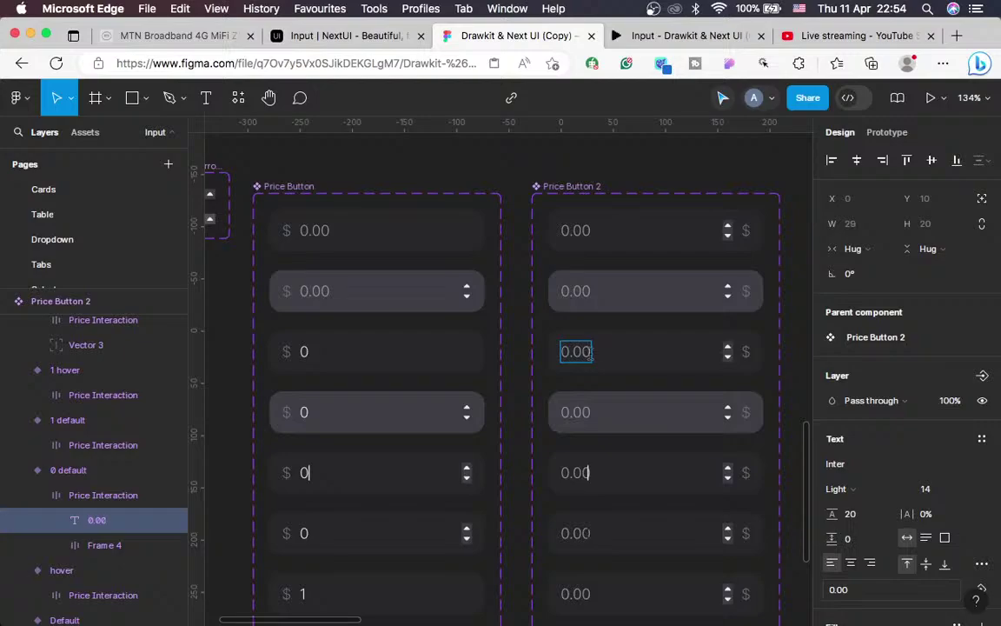
key(BackSpace)
key(BackSpace)
key(Escape)
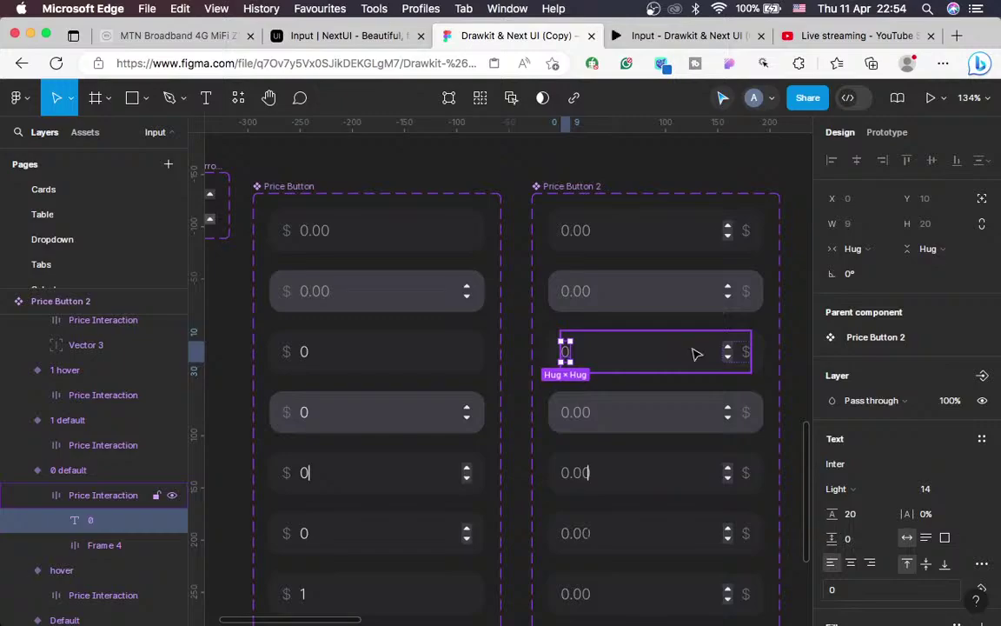
Copy the ECEDEE selection colour onto the 0 default variant's price text and compare it with Price Button's 0 default variant
key(Escape)
scroll(965, 491, down, 5)
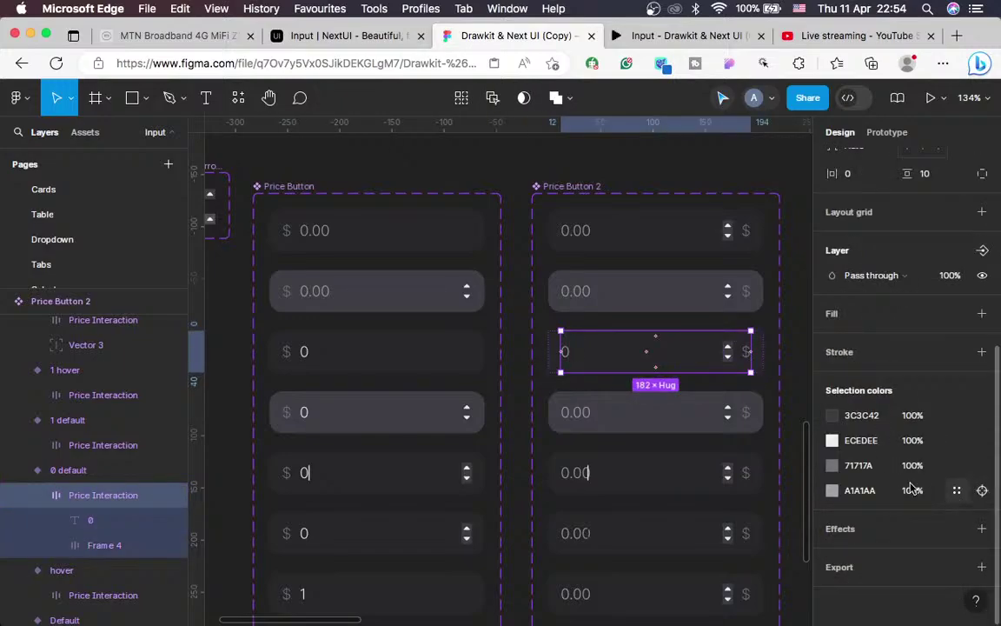
click(856, 443)
key(super+c)
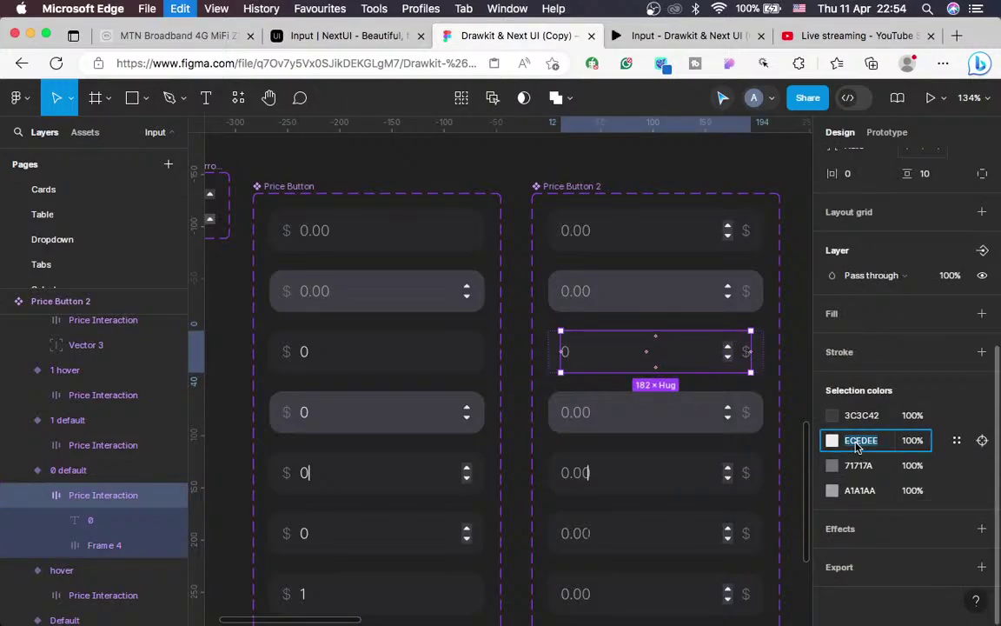
double_click(572, 363)
click(861, 529)
key(super+v)
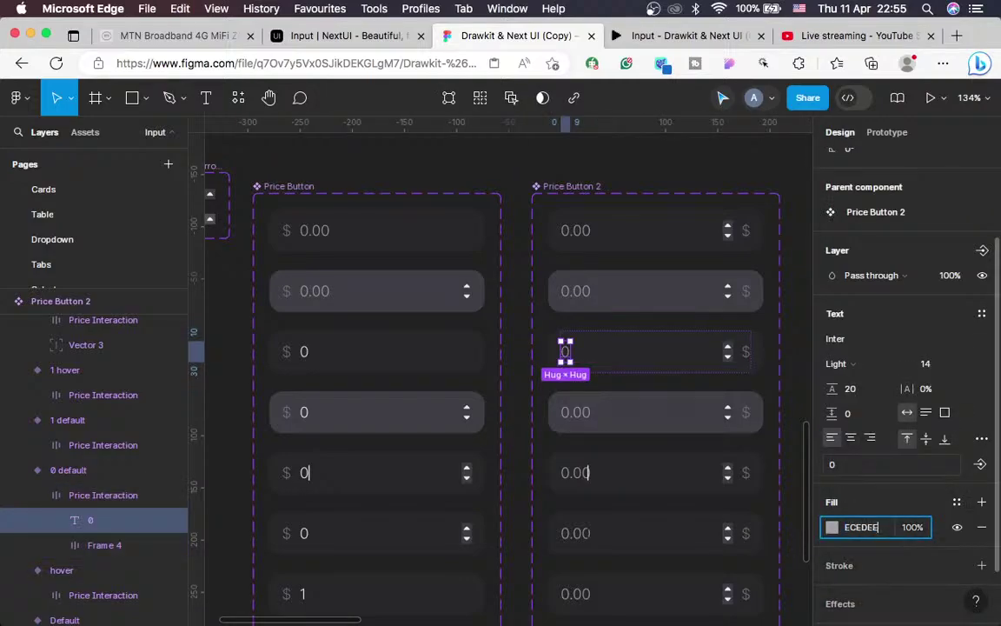
key(Return)
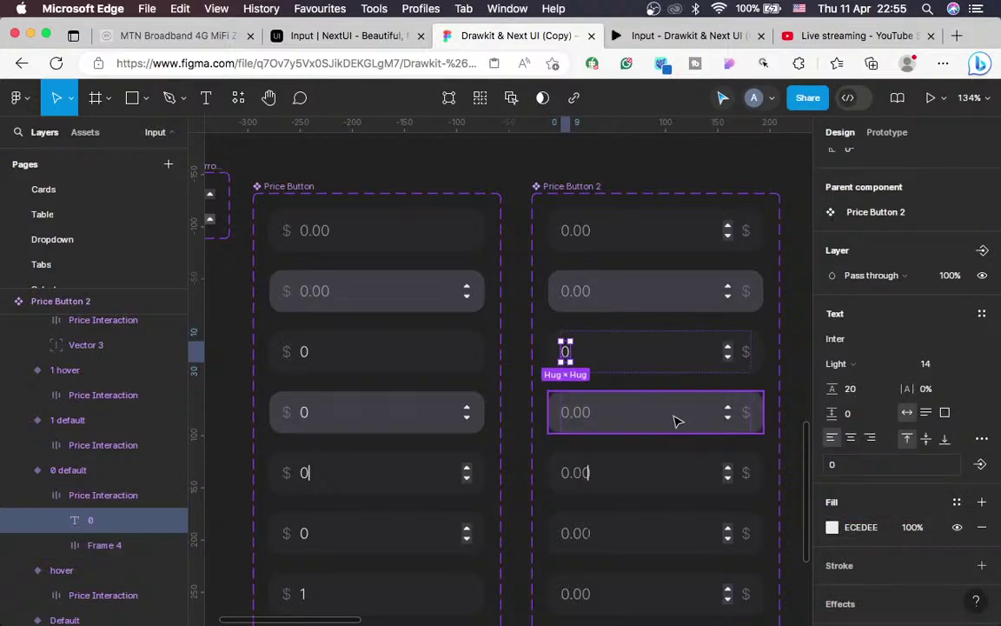
click(347, 359)
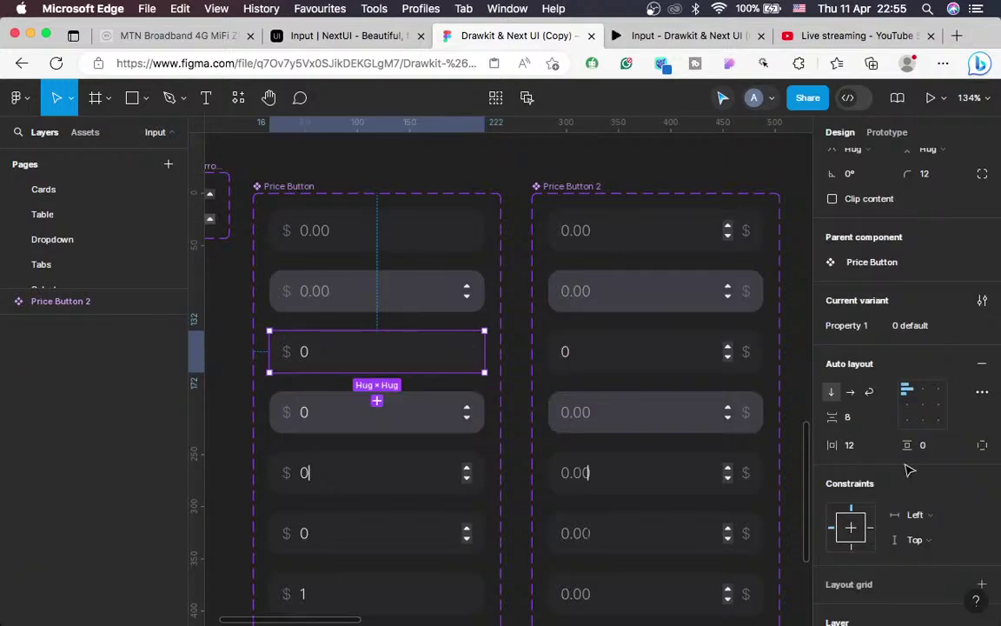
scroll(833, 337, up, 3)
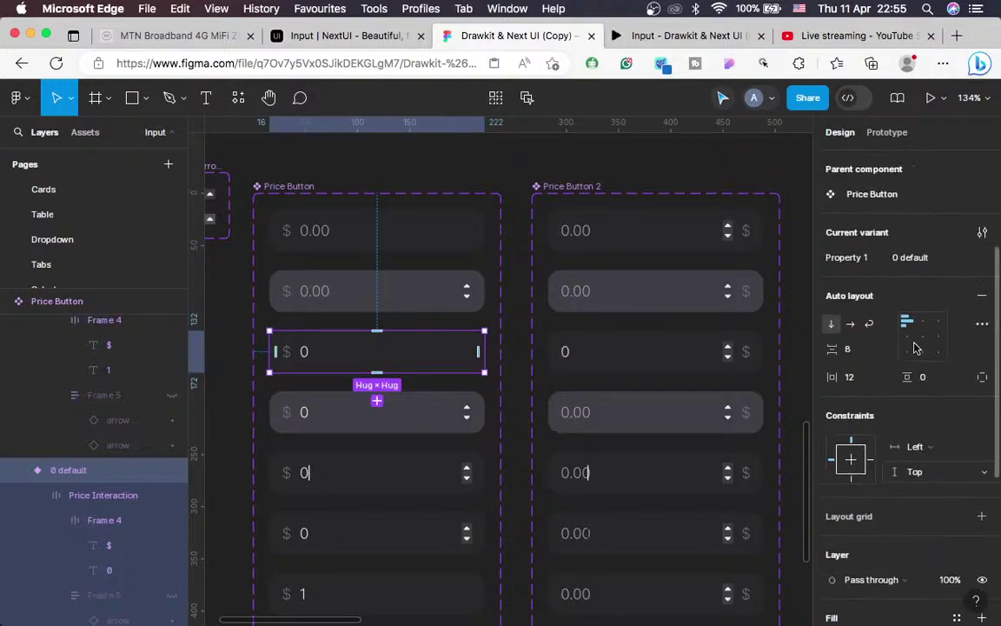
click(697, 355)
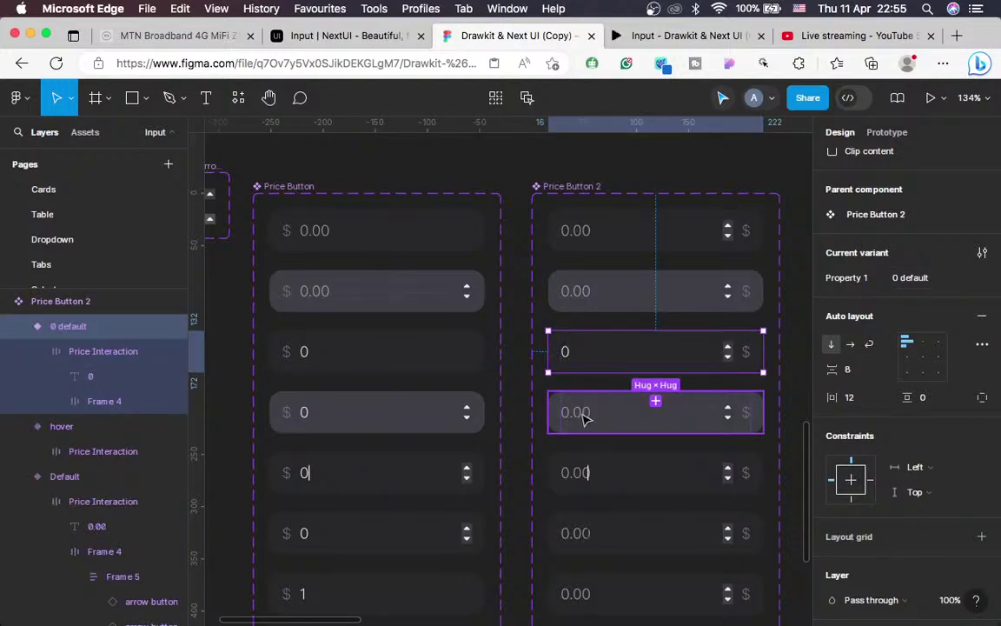
Change the price text in Price Button 2's 0 hover variant to 0 and set its fill to ECEDEE
click(585, 419)
double_click(583, 419)
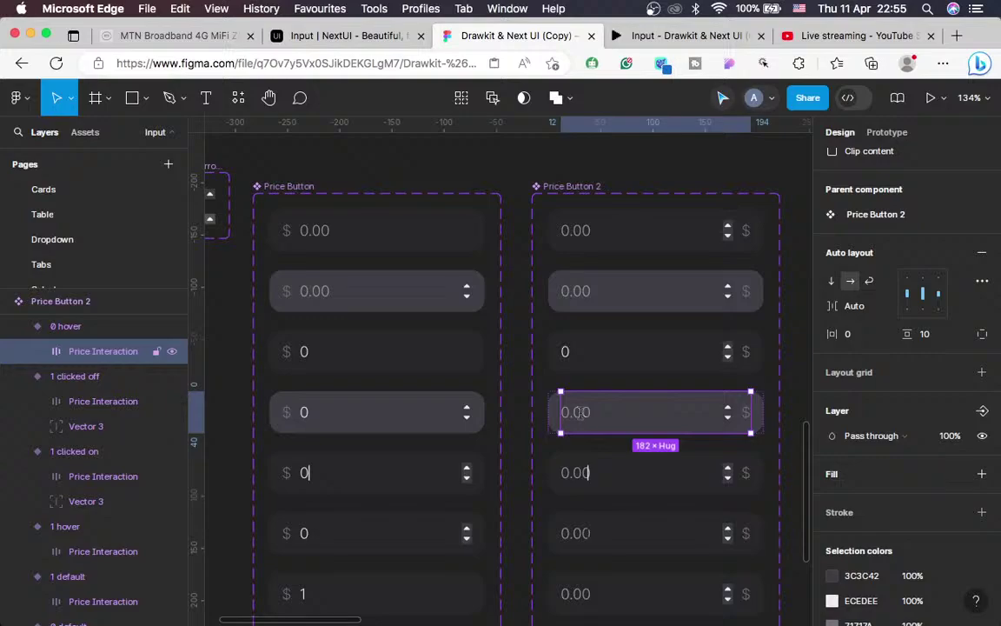
double_click(581, 416)
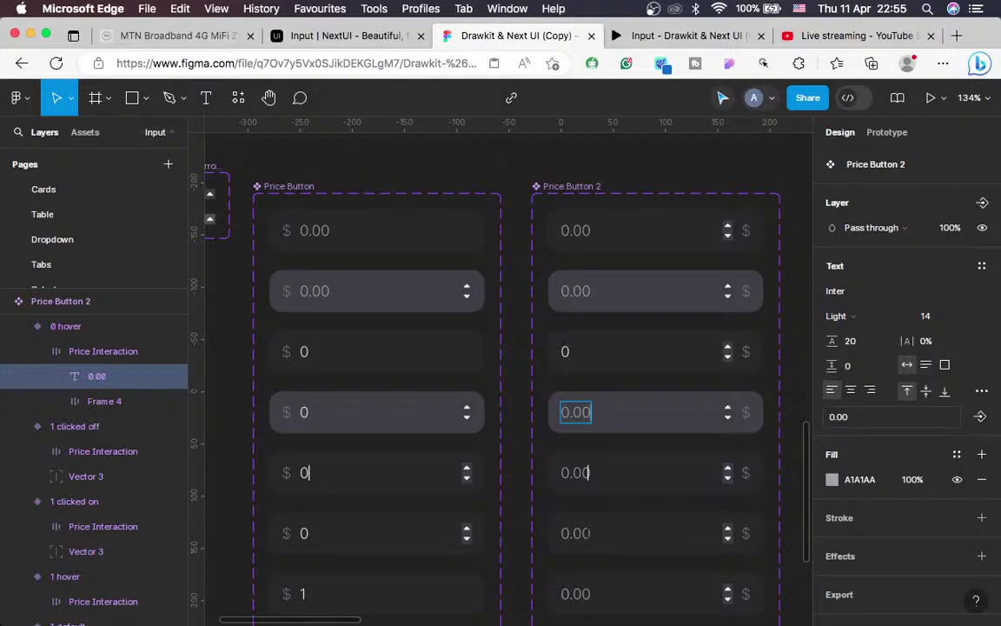
key(BackSpace)
key(BackSpace)
key(Escape)
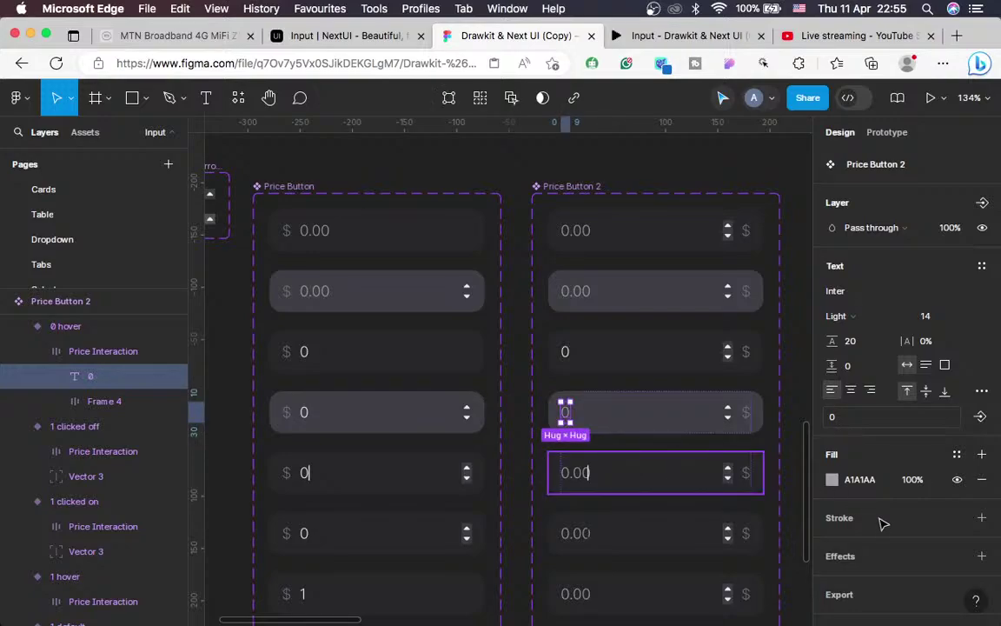
click(862, 487)
key(ctrl+v)
key(Return)
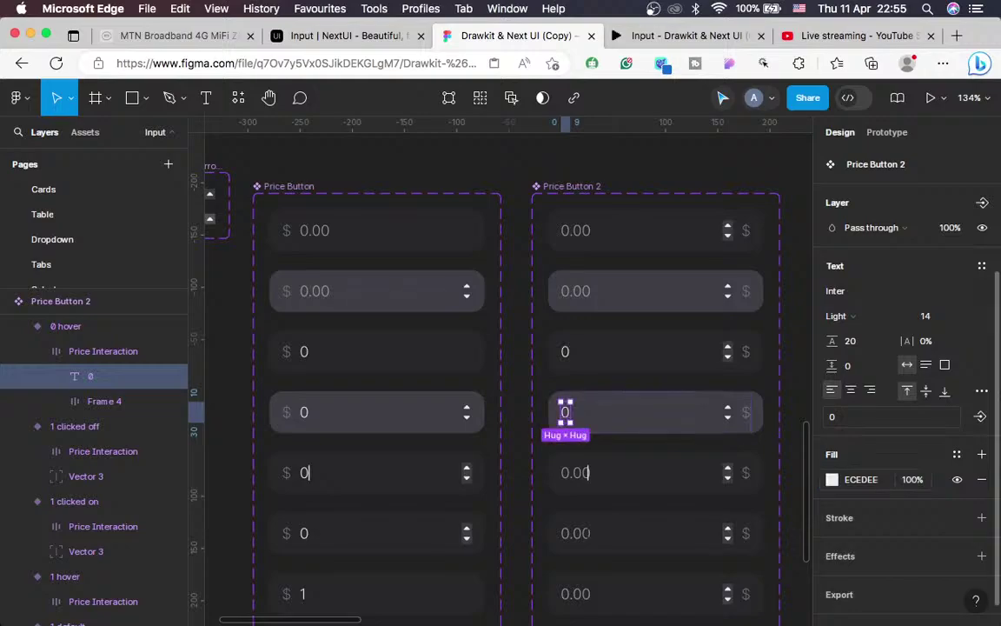
Hide Frame 5, which holds the arrow buttons, inside Frame 4 of Price Button 2's 0 default variant
click(720, 360)
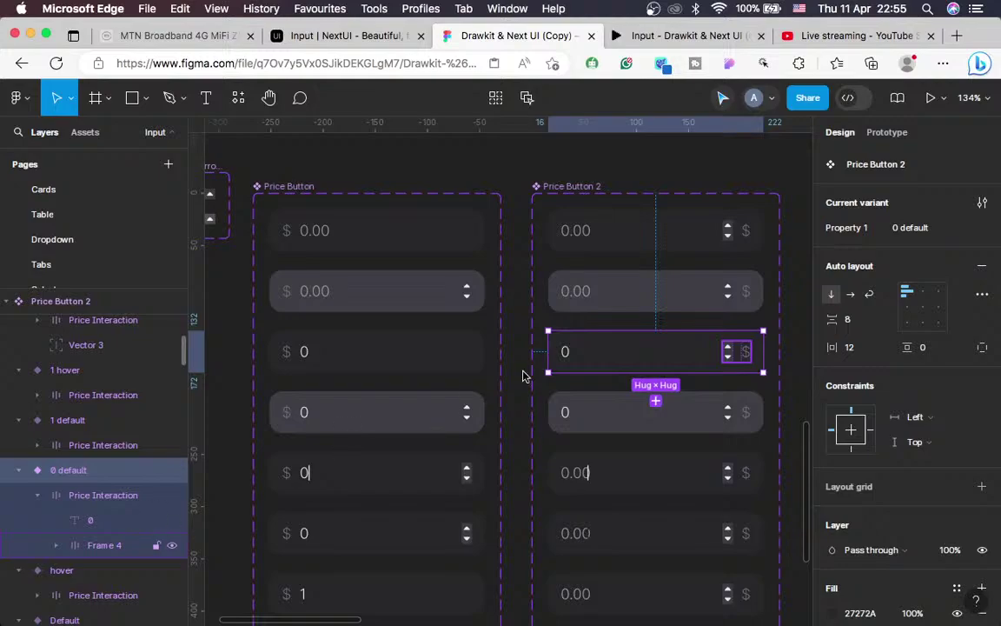
click(56, 546)
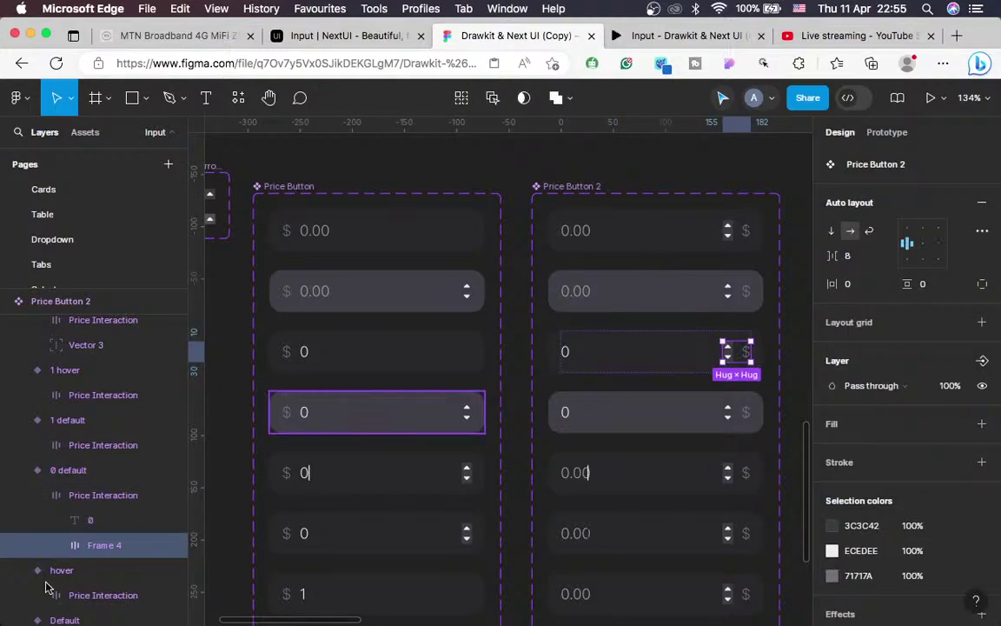
click(56, 546)
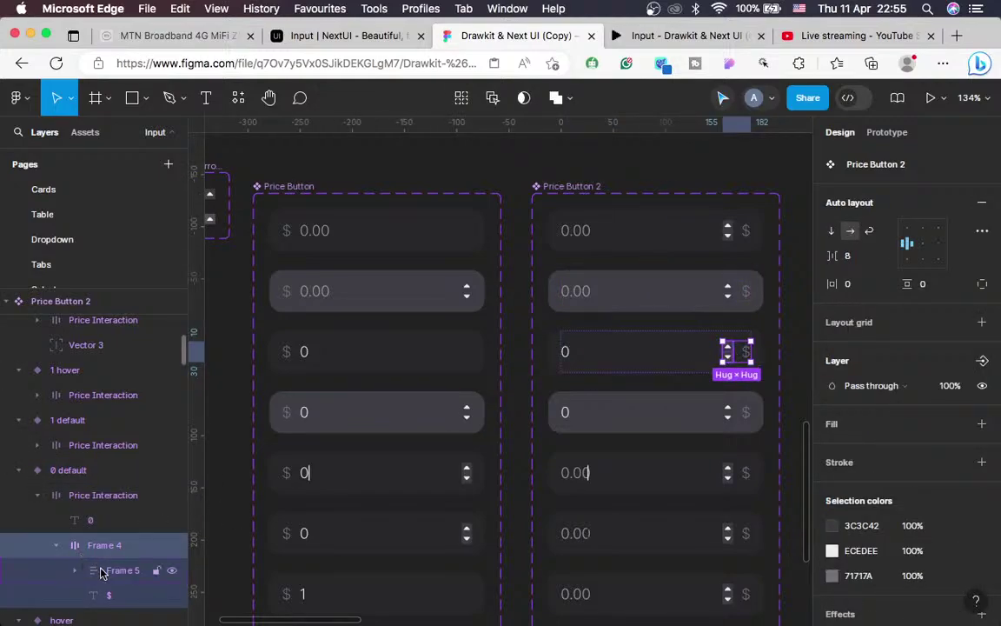
key(Return)
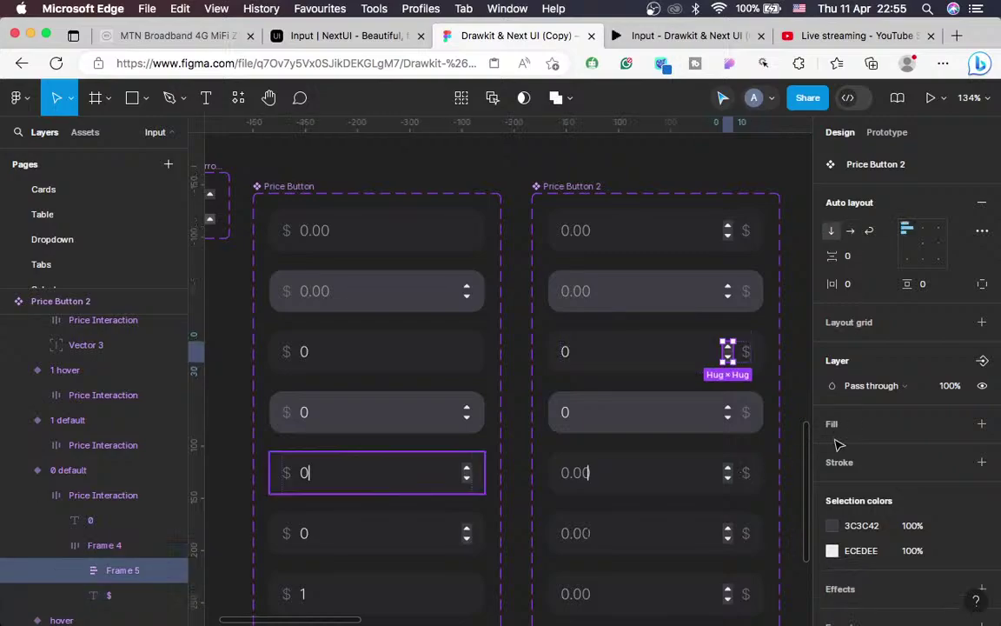
scroll(904, 418, down, 1)
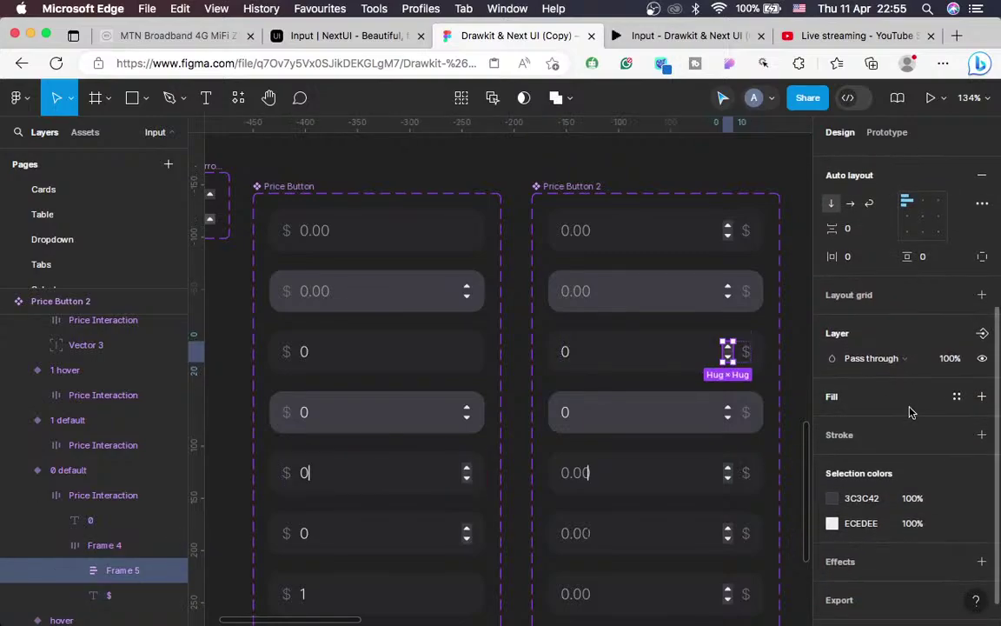
click(983, 363)
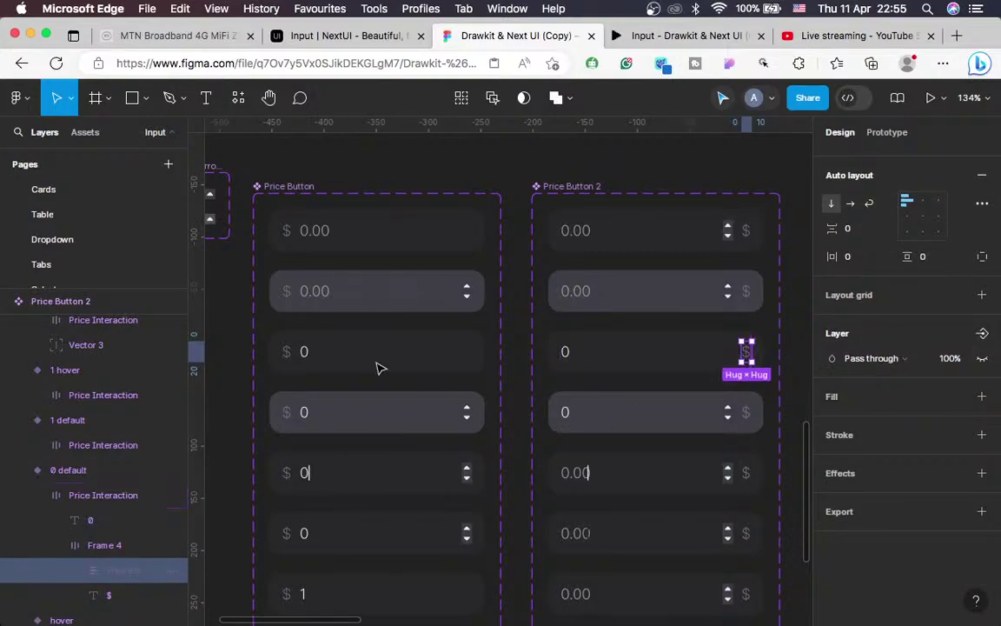
click(559, 364)
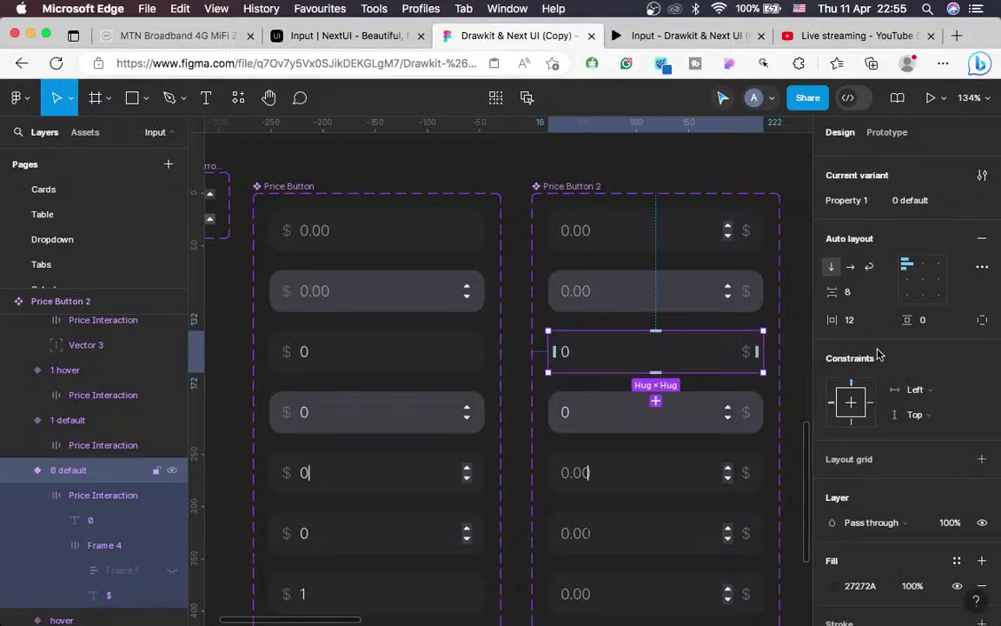
Change the price text in Price Button 2's 0 clicked on variant to 0
click(588, 423)
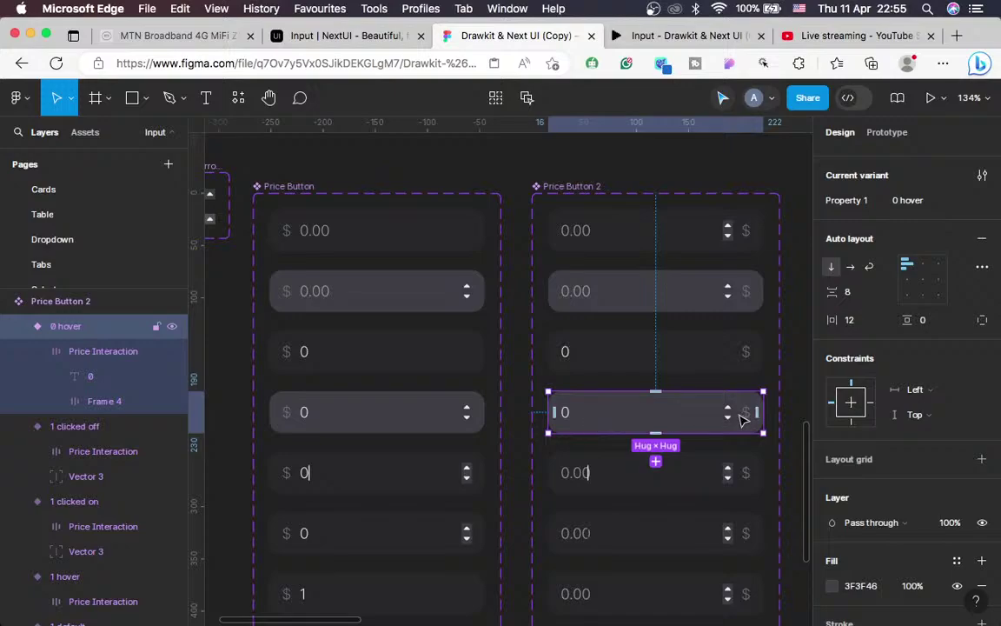
scroll(630, 391, down, 3)
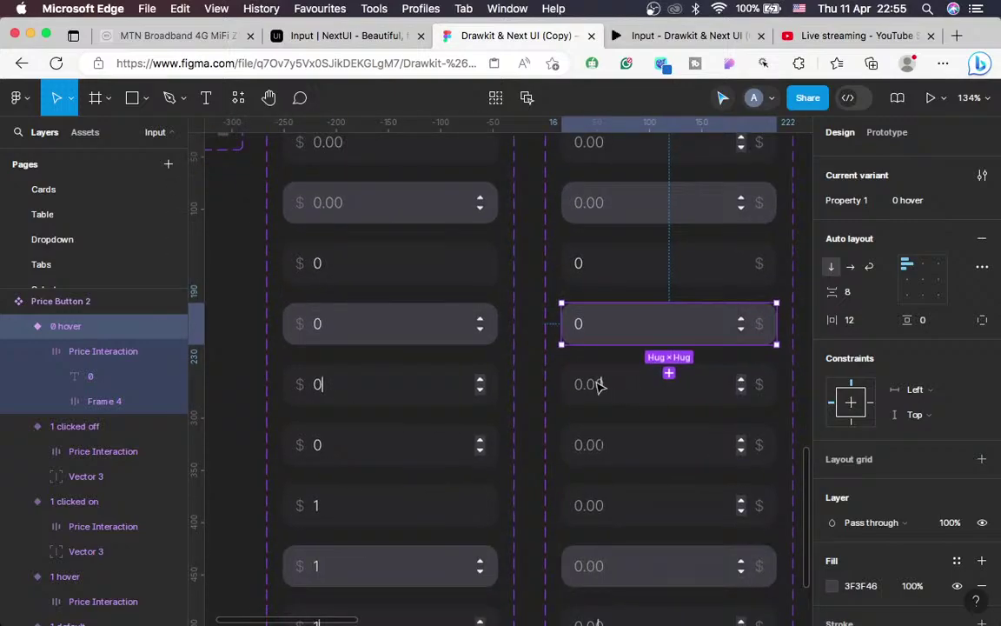
click(591, 386)
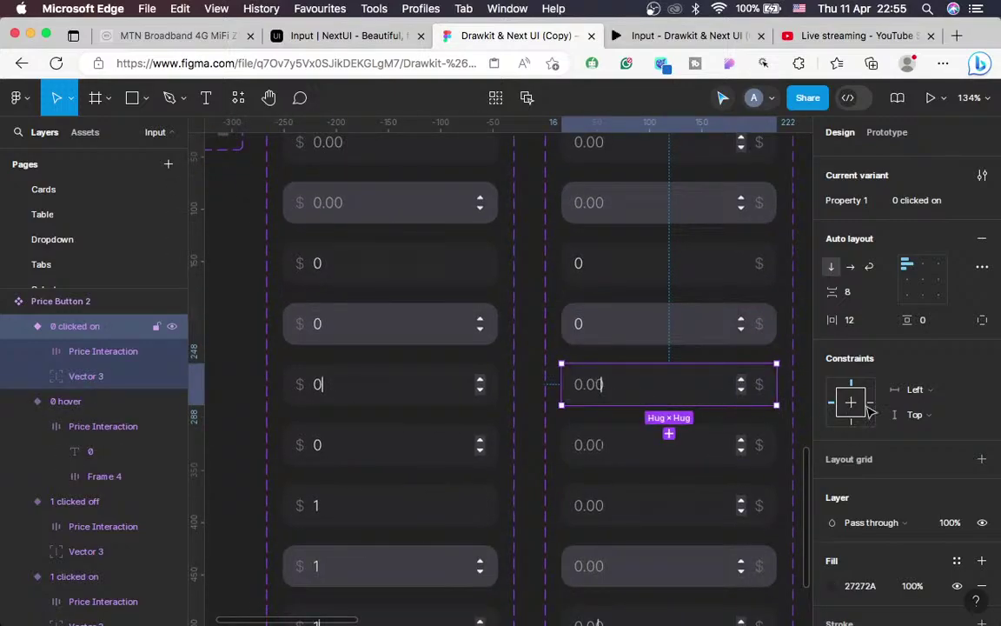
key(Return)
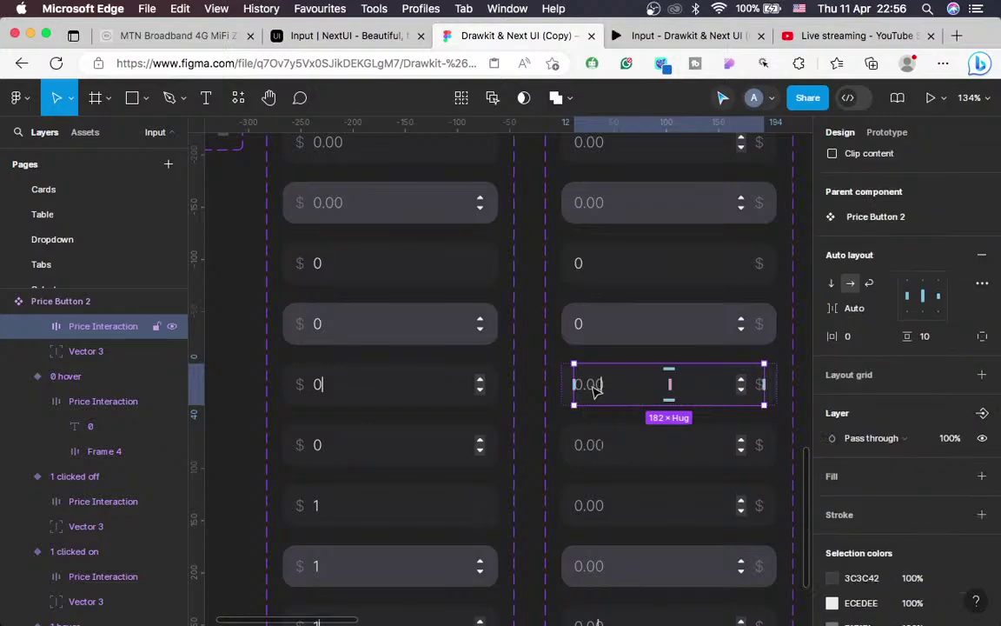
click(594, 388)
double_click(593, 389)
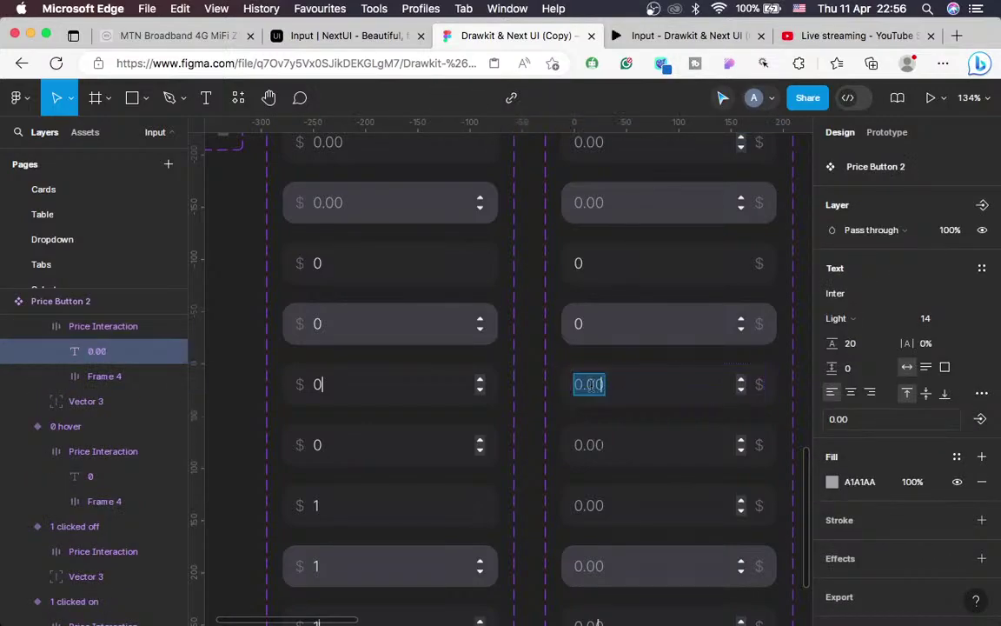
click(591, 387)
key(BackSpace)
key(BackSpace)
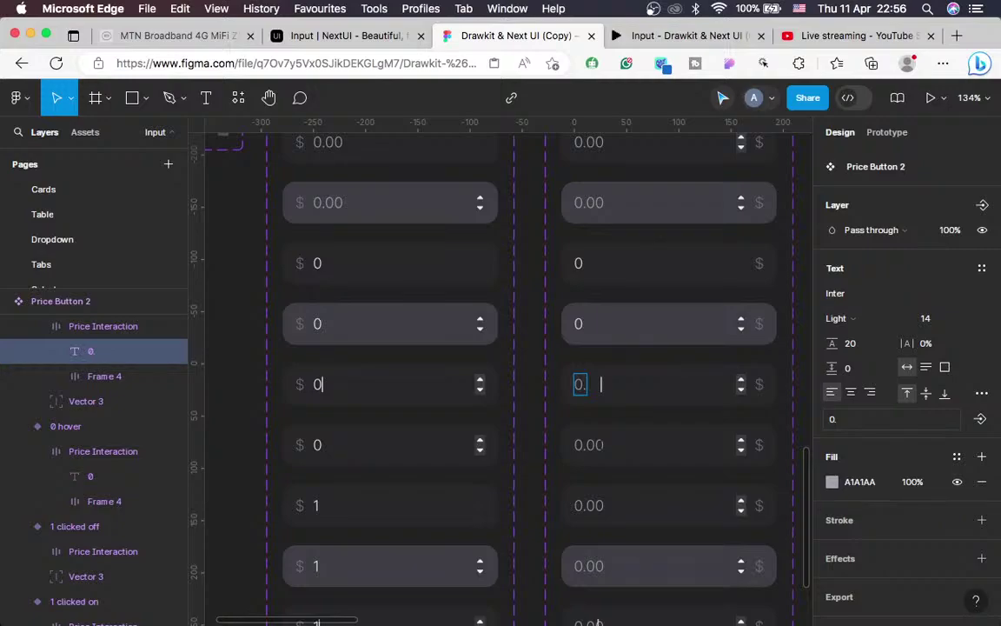
key(BackSpace)
key(Escape)
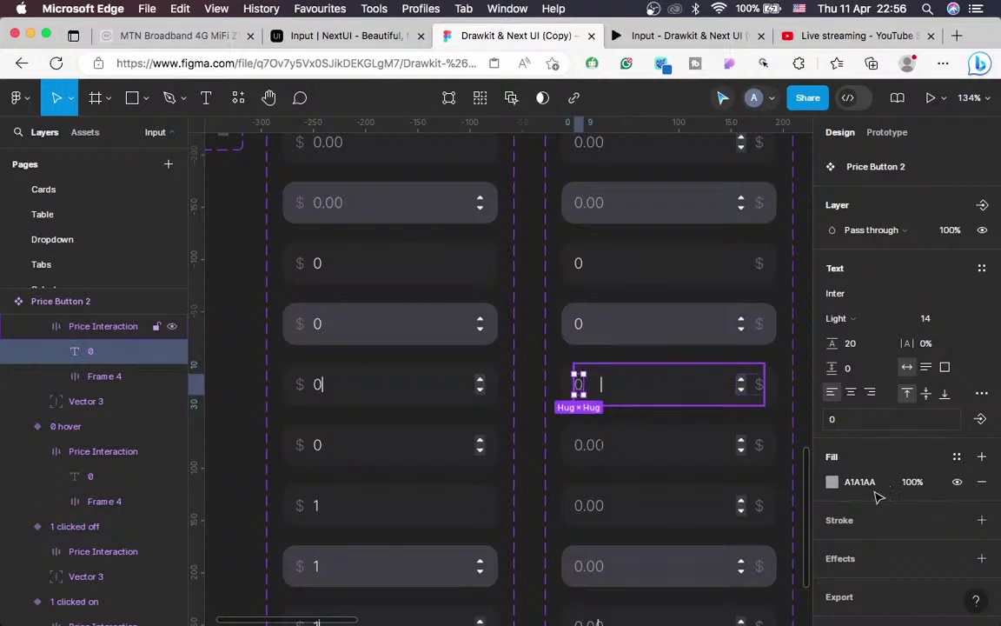
Set the fill of the 0 clicked on variant's price text to ECEDEE
click(859, 482)
text(ECEDEE)
key(Return)
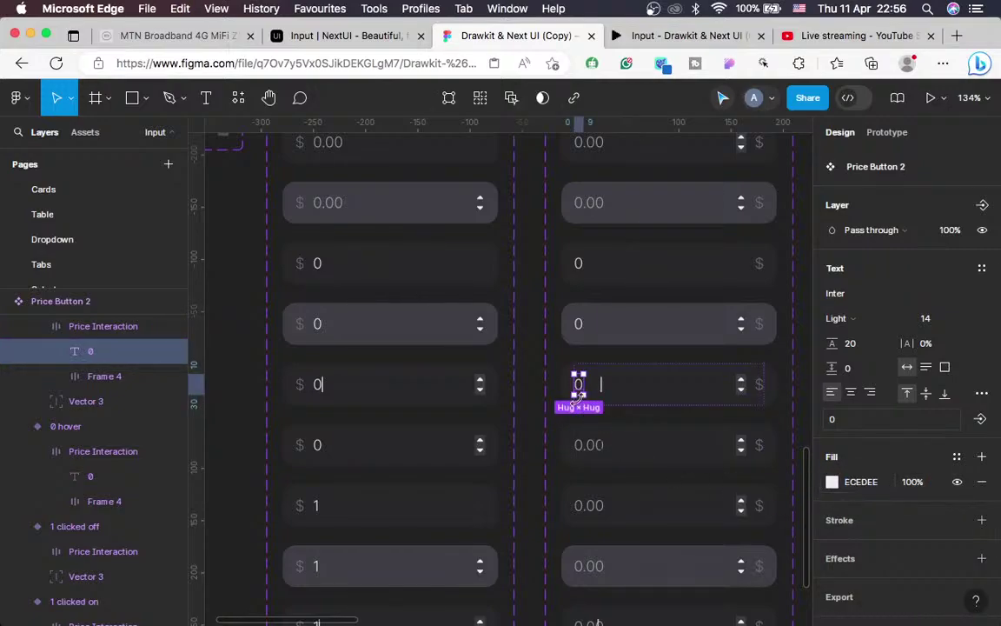
Select the Vector 3 text cursor in the 0 clicked on variant and check the cursor's placement in NextUI's second Price field
click(614, 388)
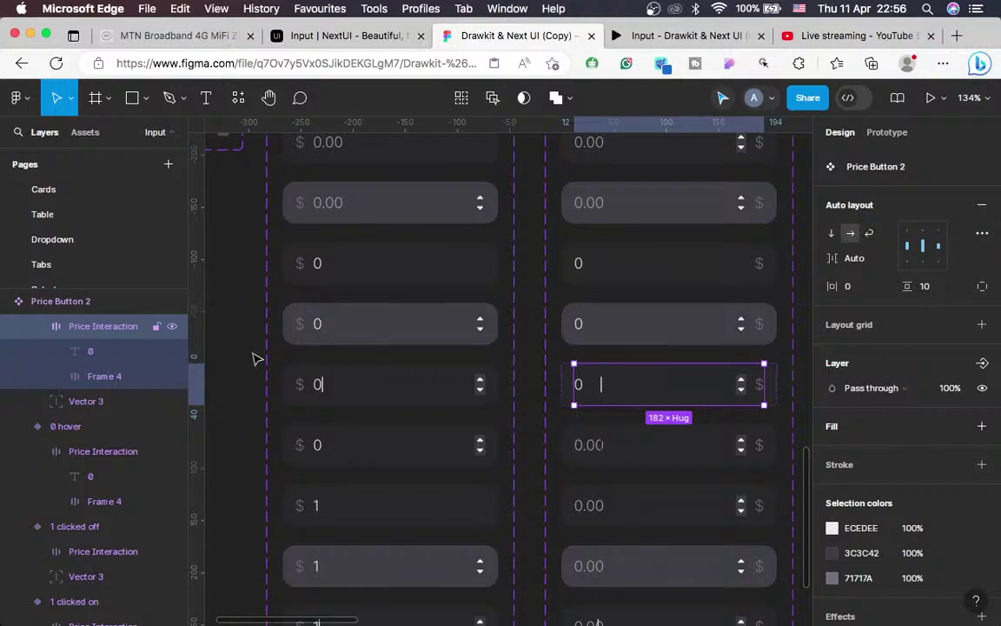
click(88, 401)
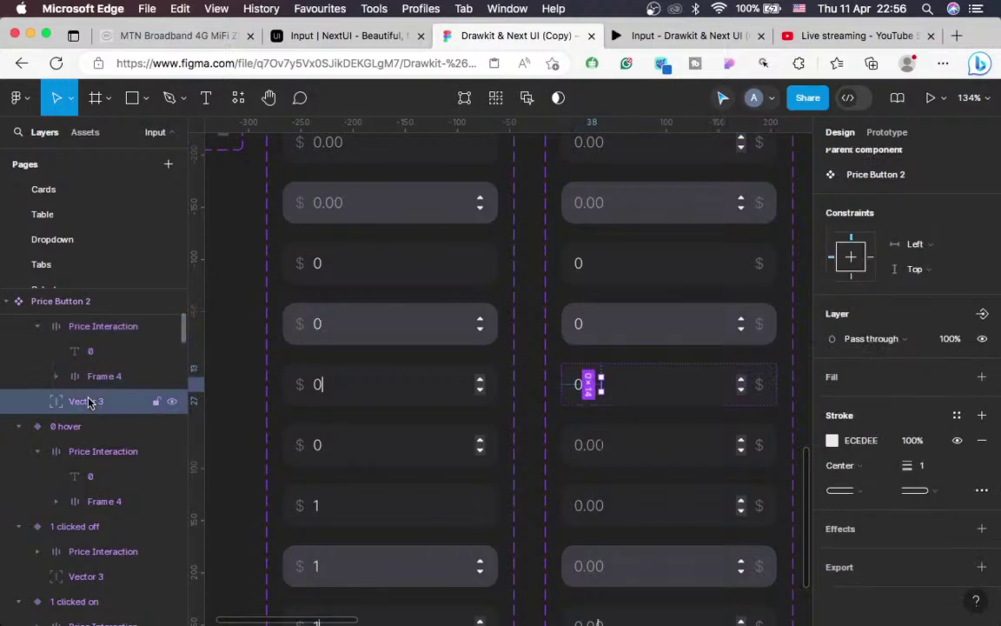
click(340, 36)
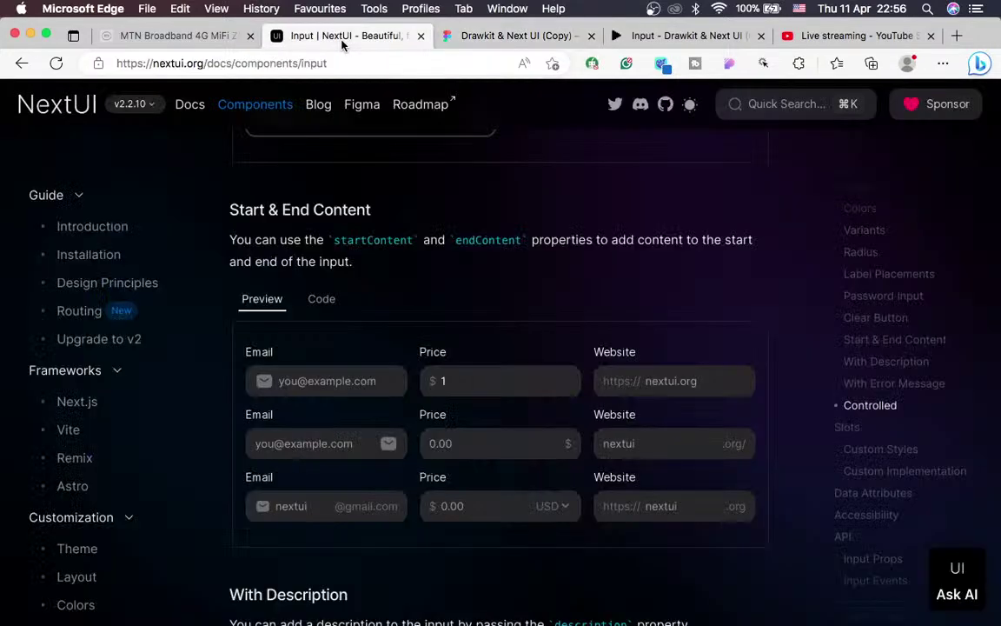
click(554, 443)
click(554, 447)
click(448, 39)
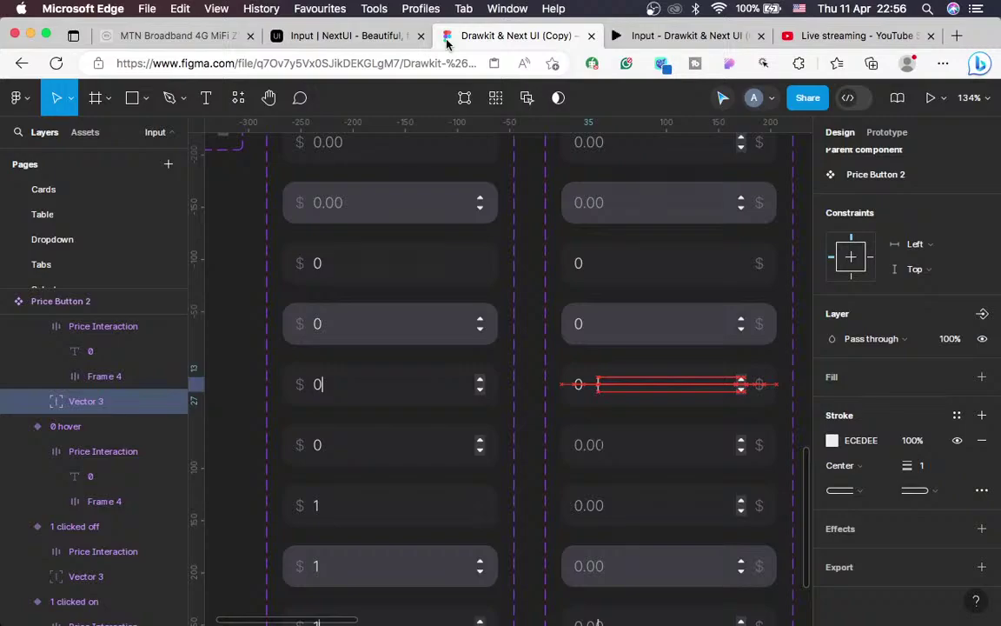
Nudge the 0 clicked on variant's Vector 3 text cursor left to x position 21, directly after the 0
key(super+equal)
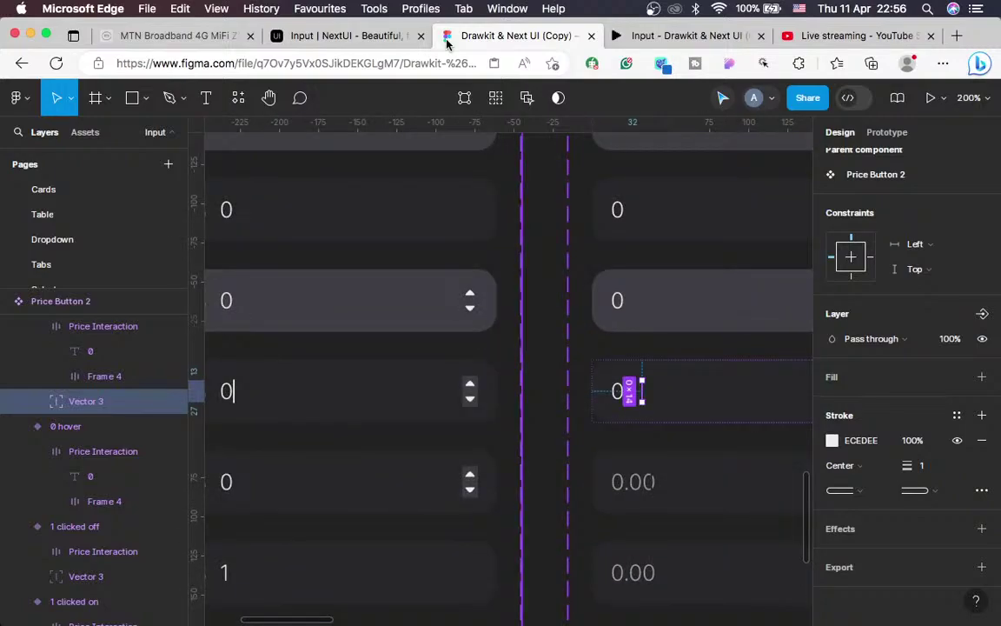
key(super+equal)
scroll(450, 157, right, 3)
scroll(450, 157, up, 3)
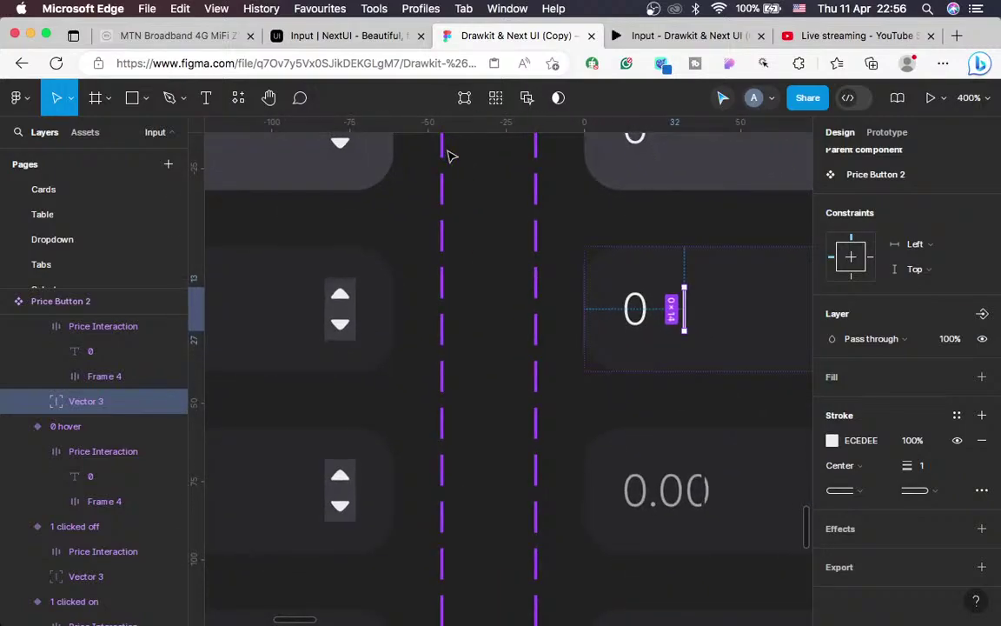
key(Left)
key(Left)
key(Left)
key(Left)
key(Left)
key(Left)
key(Left)
key(Left)
key(Left)
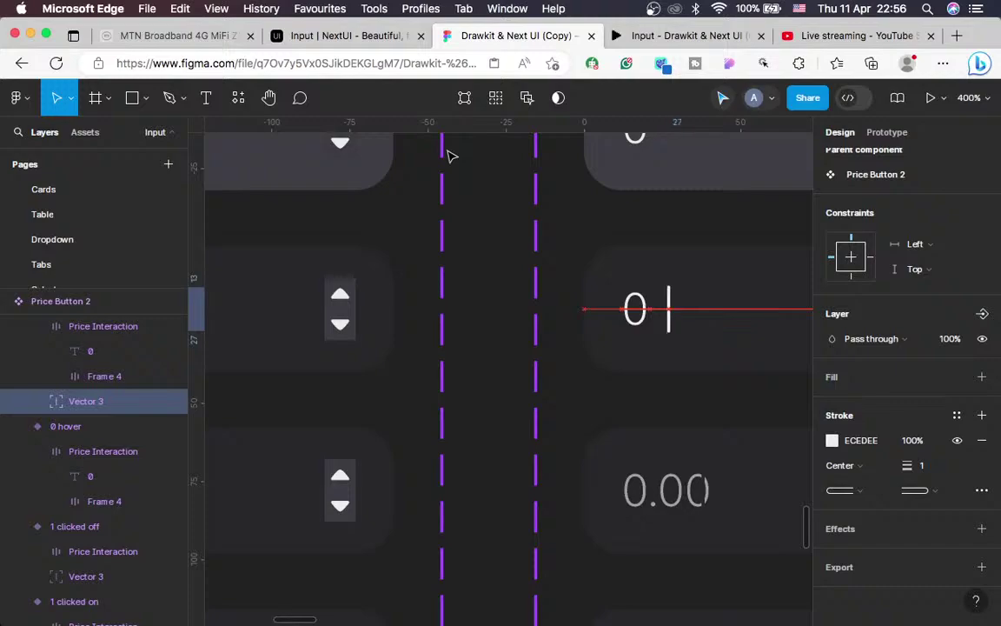
key(Left)
key(Left)
key(Left)
key(Right)
key(shift+0)
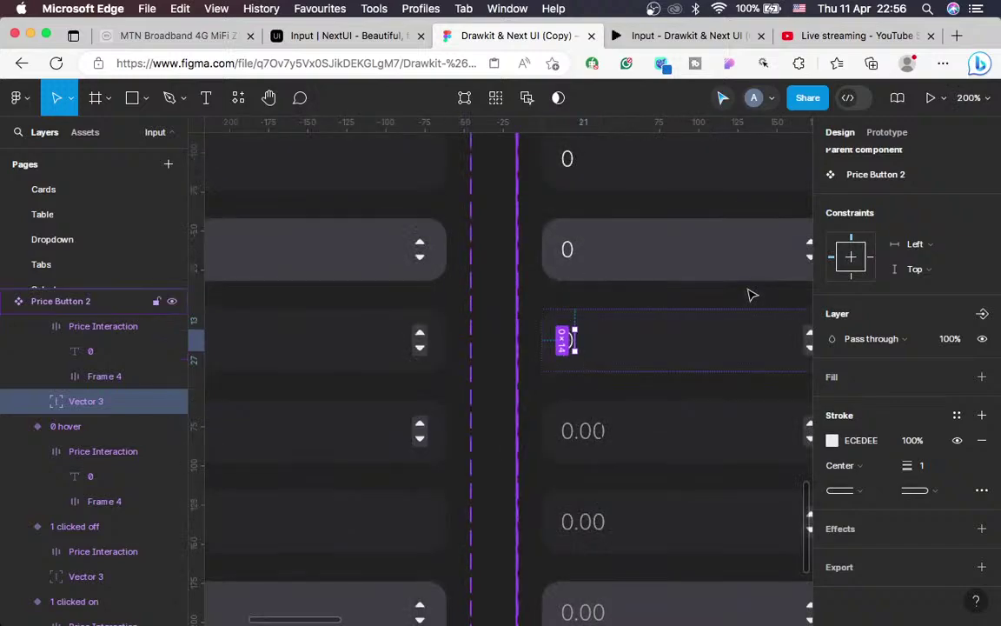
key(plus)
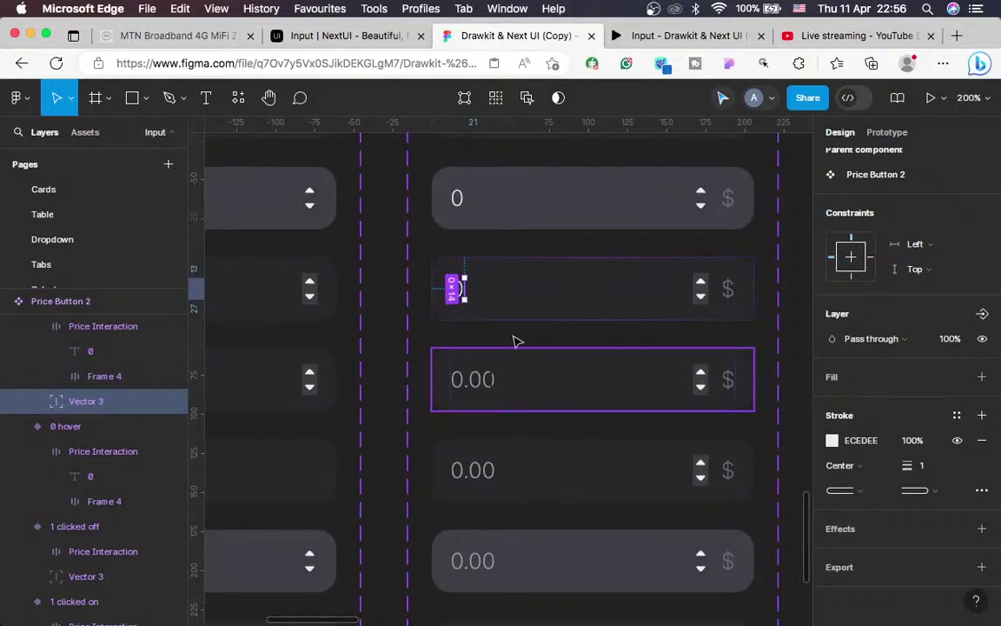
Copy the 0 clicked on variant's Price Interaction frame and paste it to replace the one in the 0 clicked off variant
click(486, 301)
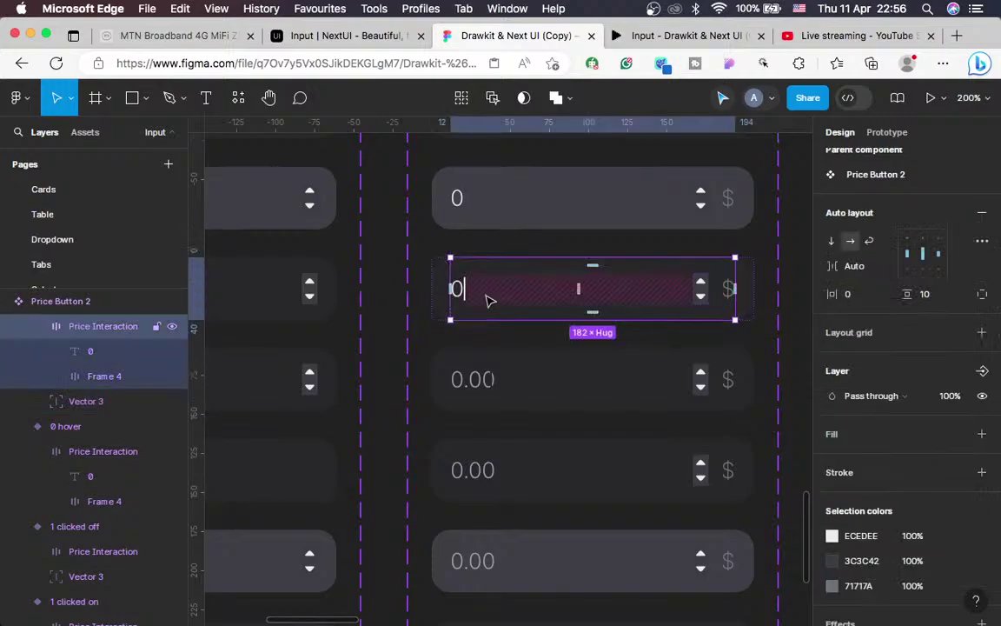
key(super+c)
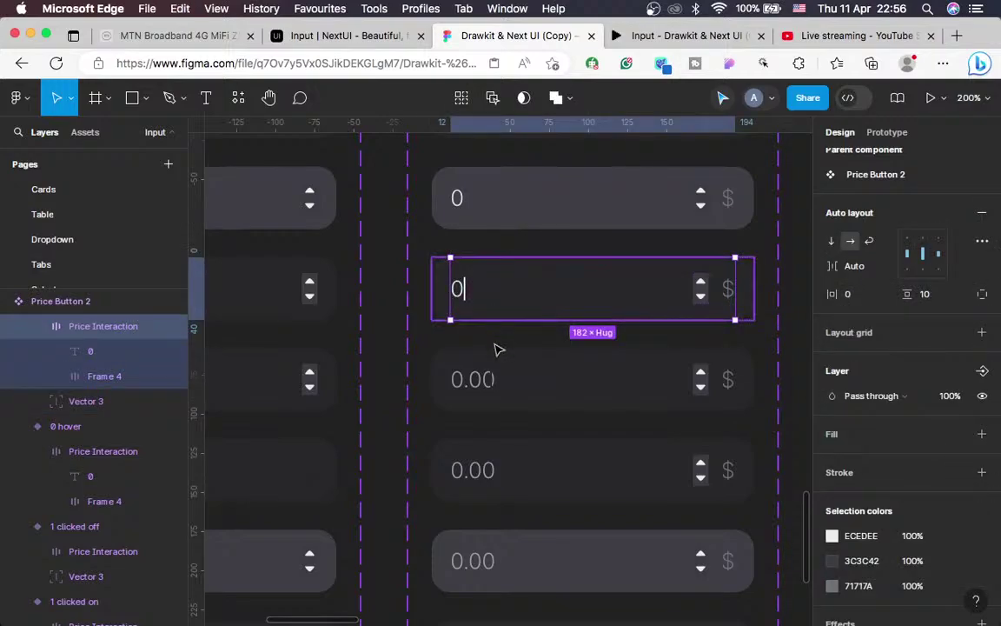
click(499, 394)
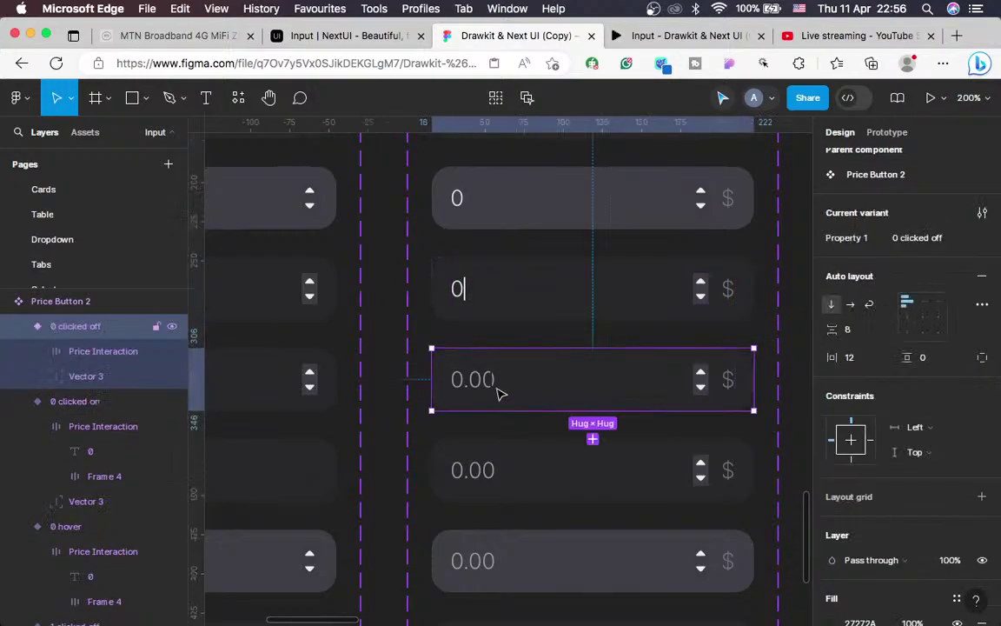
click(499, 393)
right_click(500, 394)
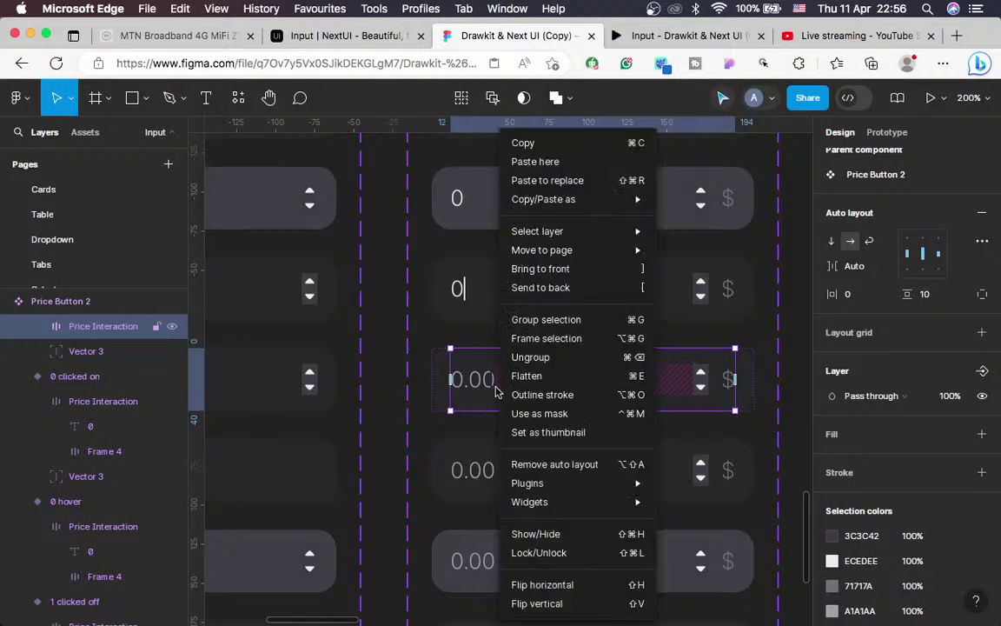
click(537, 181)
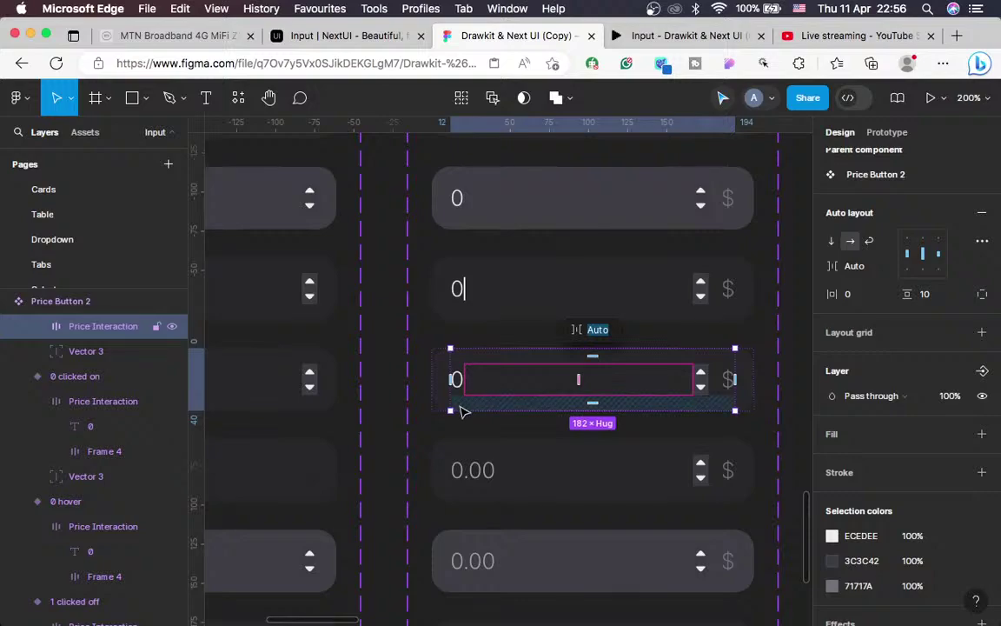
Nudge the 0 clicked off variant's Vector 3 text cursor left to x position 21, directly after the 0
click(95, 357)
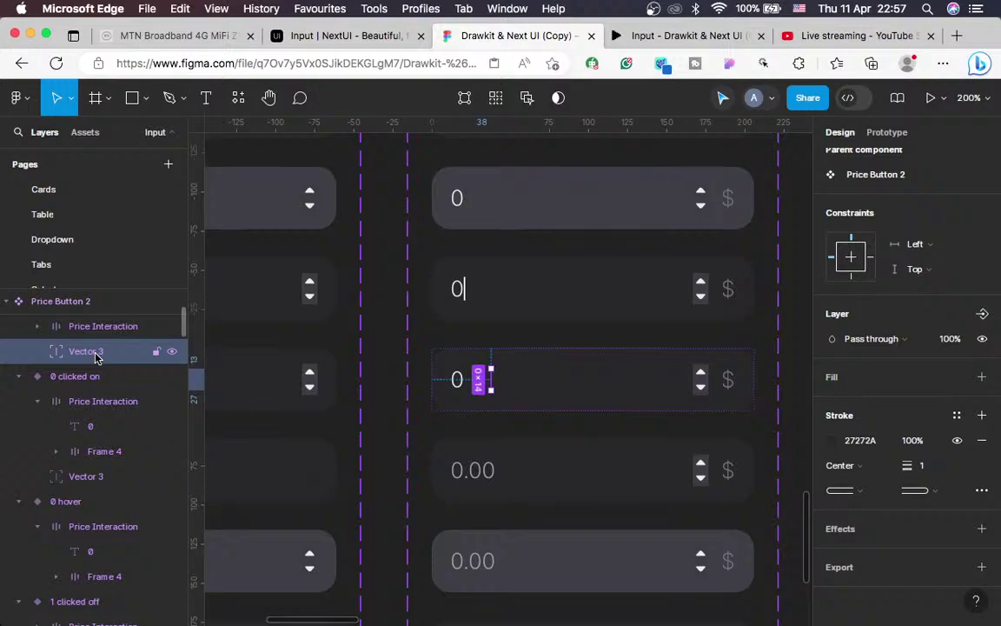
scroll(69, 369, up, 2)
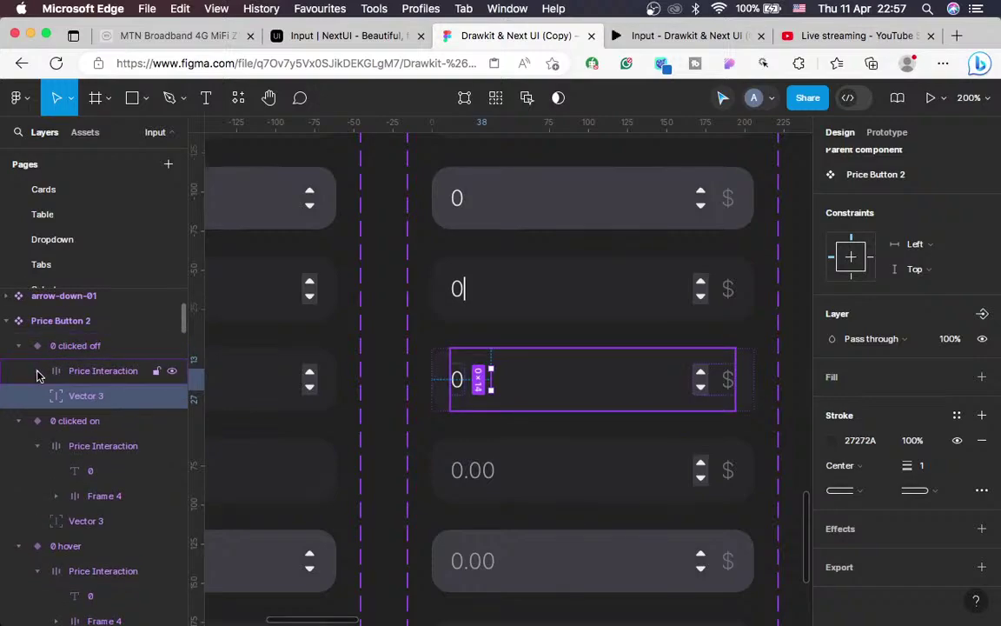
click(37, 371)
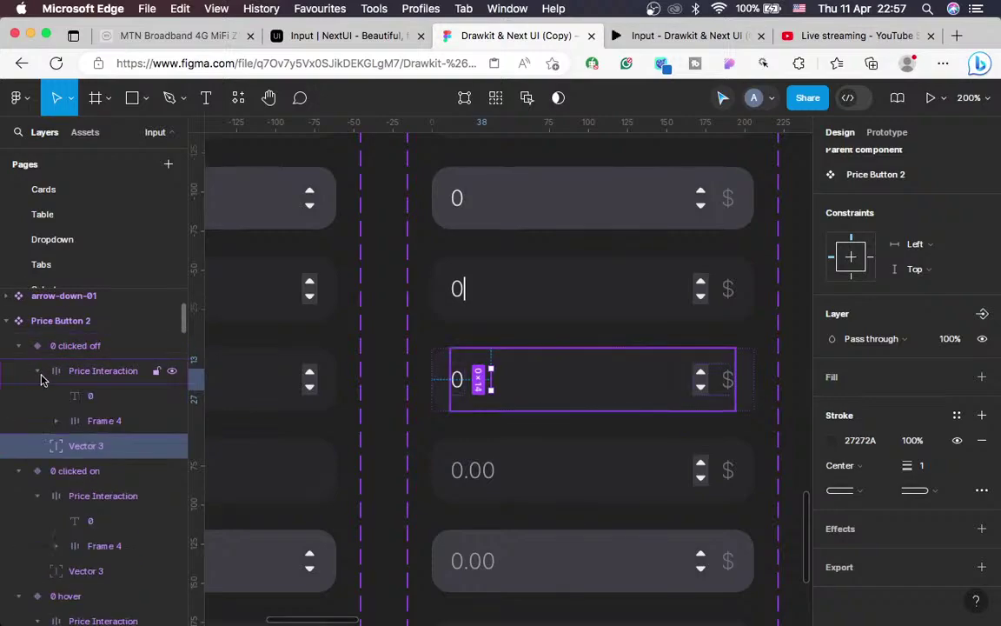
click(54, 421)
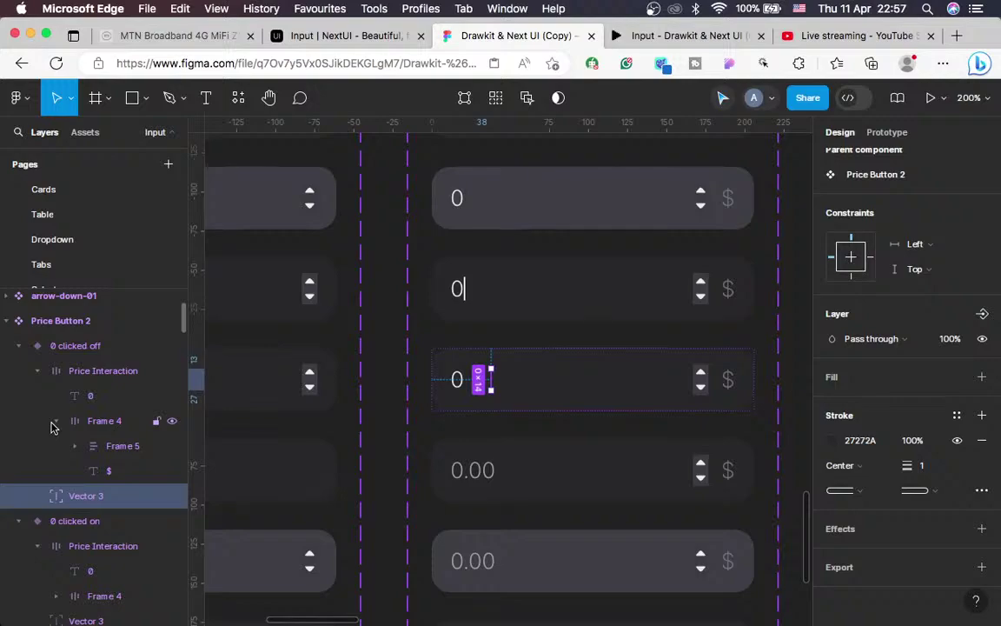
click(54, 421)
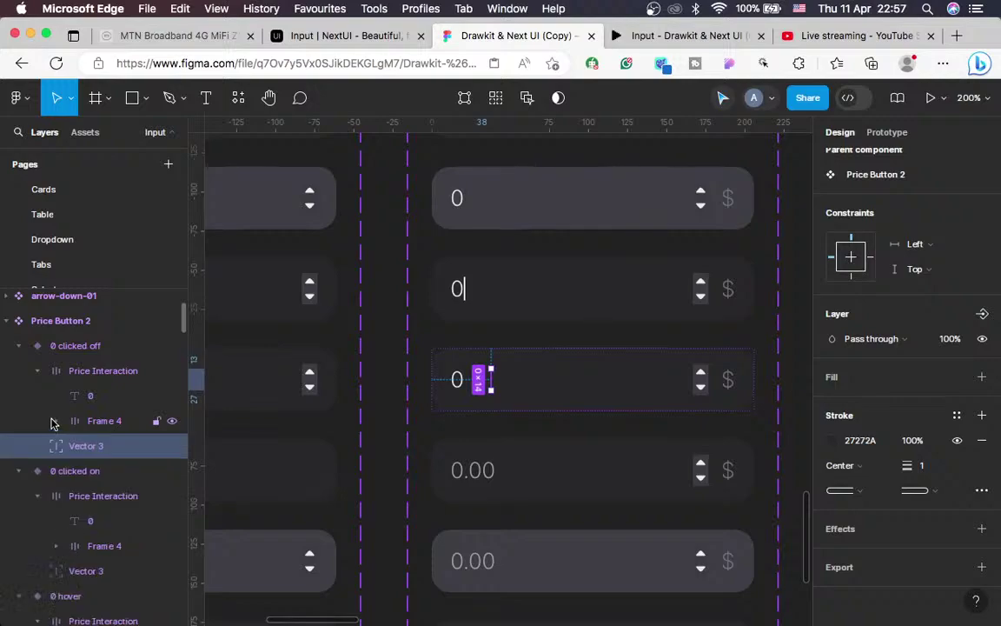
click(38, 371)
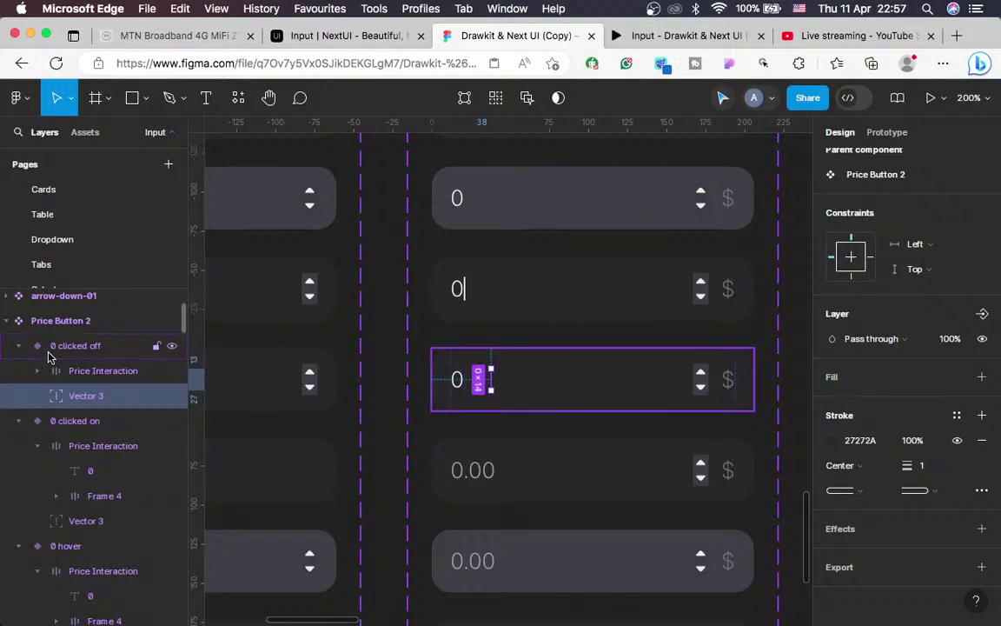
click(49, 351)
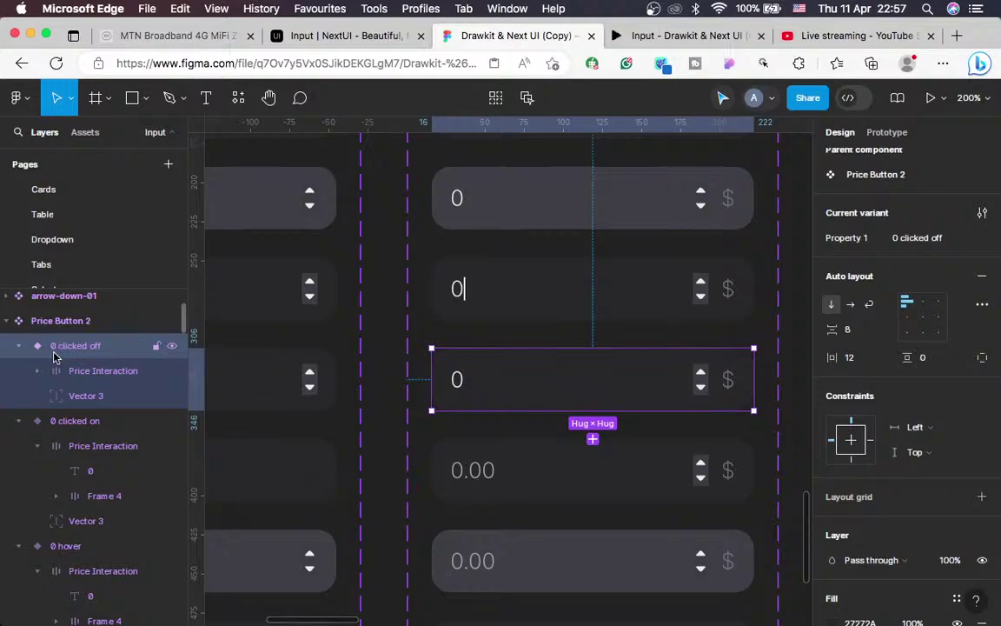
click(87, 398)
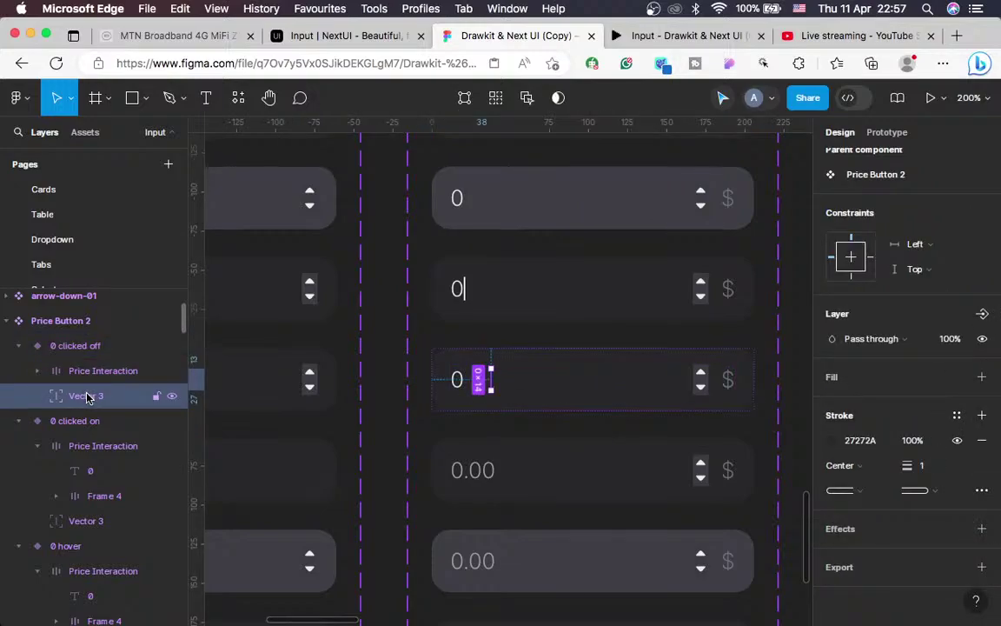
key(alt)
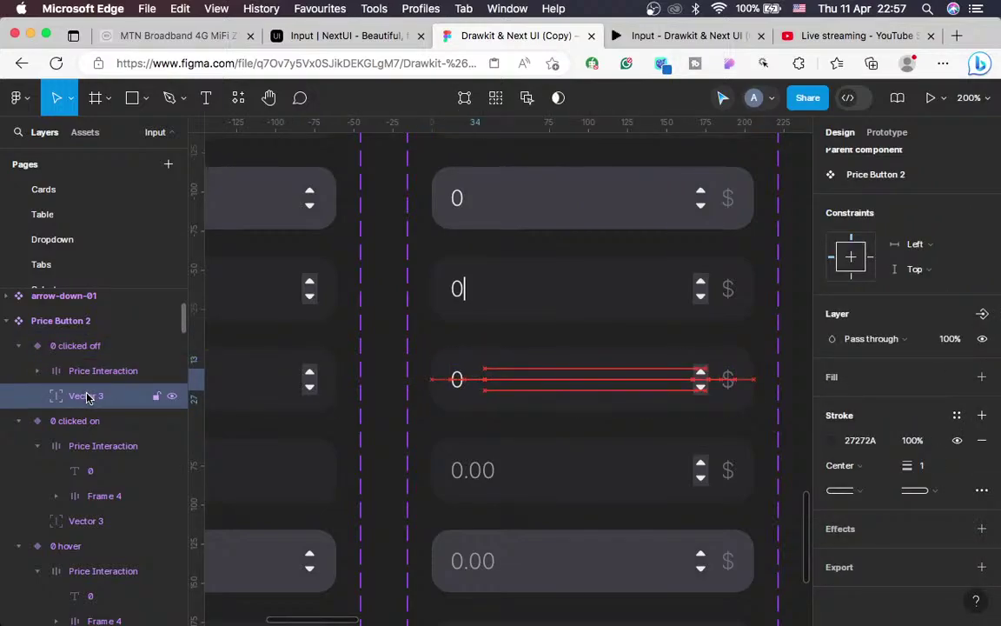
key(Left)
key(Left)
key(Left)
key(Left)
key(Left)
key(Left)
key(Left)
key(Left)
key(Left)
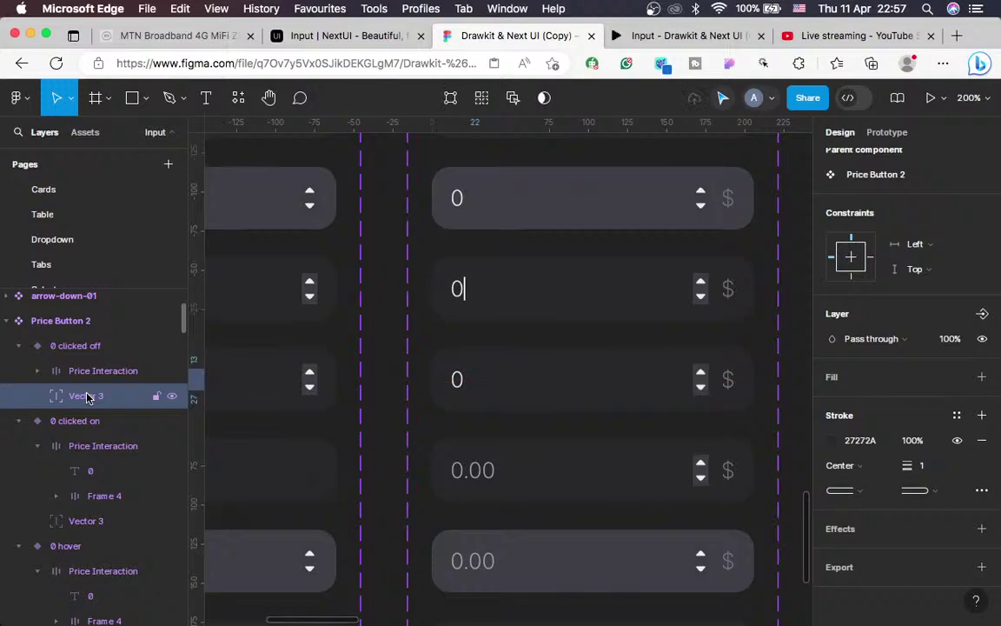
key(alt)
key(Left)
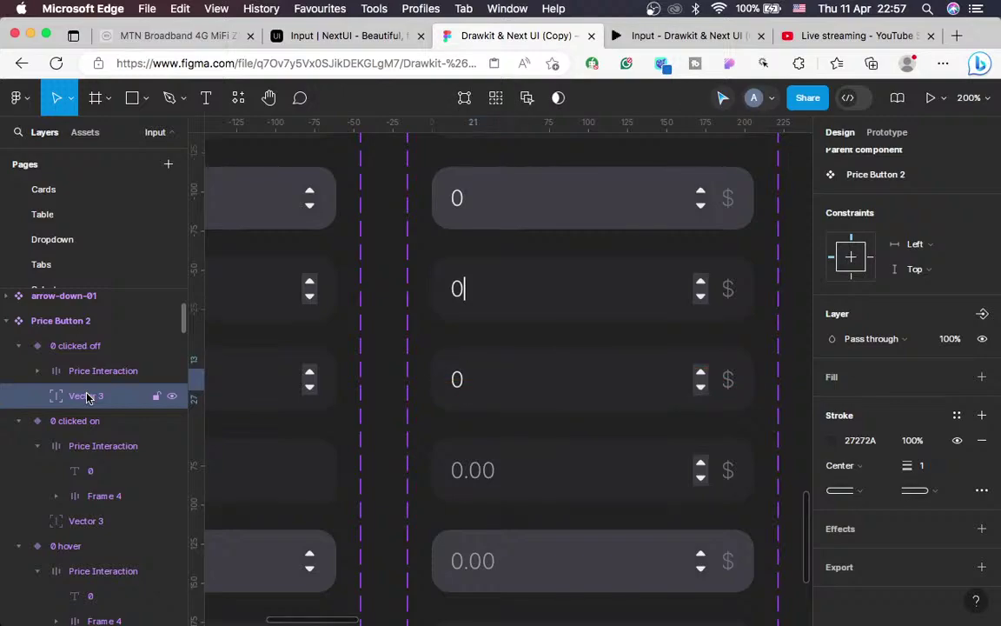
Compare the Price Interaction frames and their properties in the 0 clicked on and 0 clicked off variants
click(492, 299)
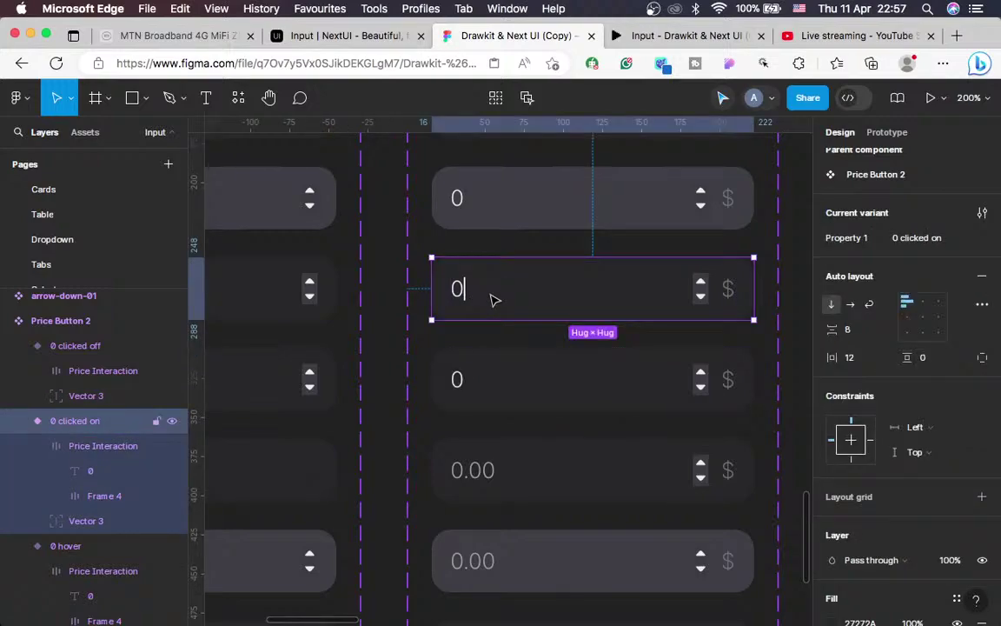
click(492, 298)
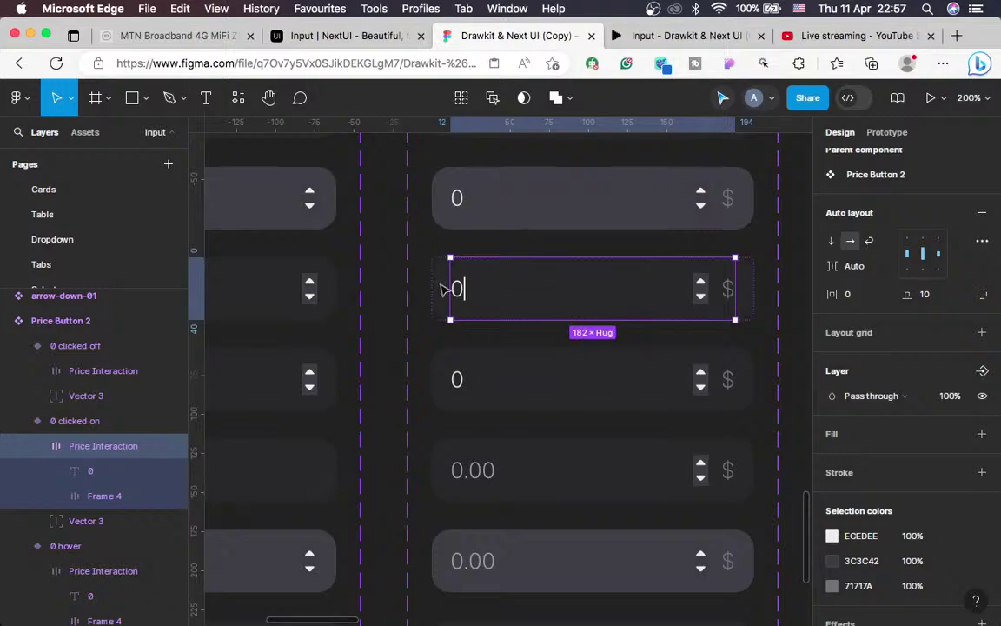
click(54, 422)
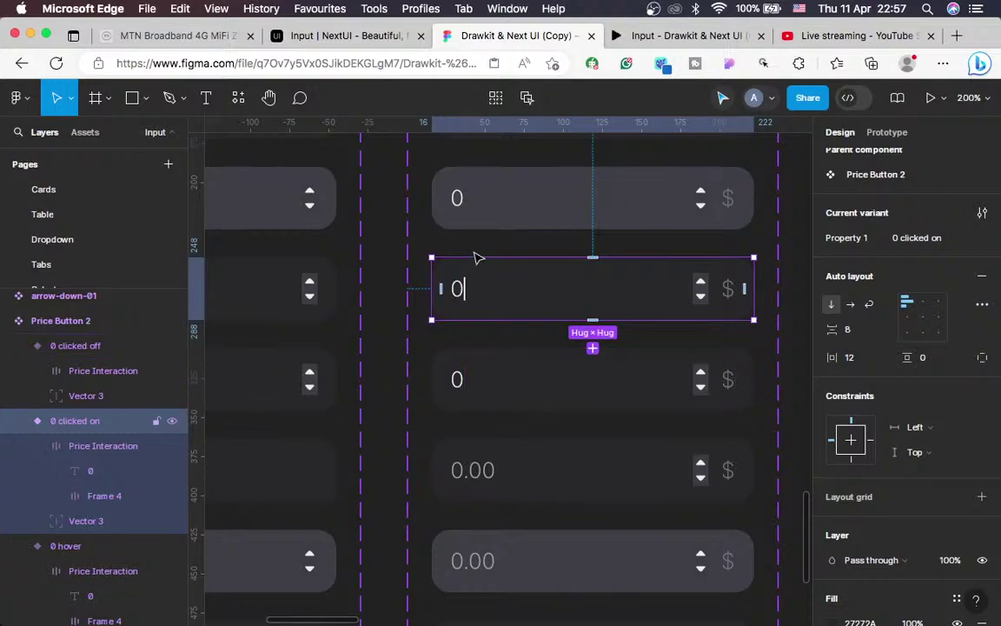
click(65, 452)
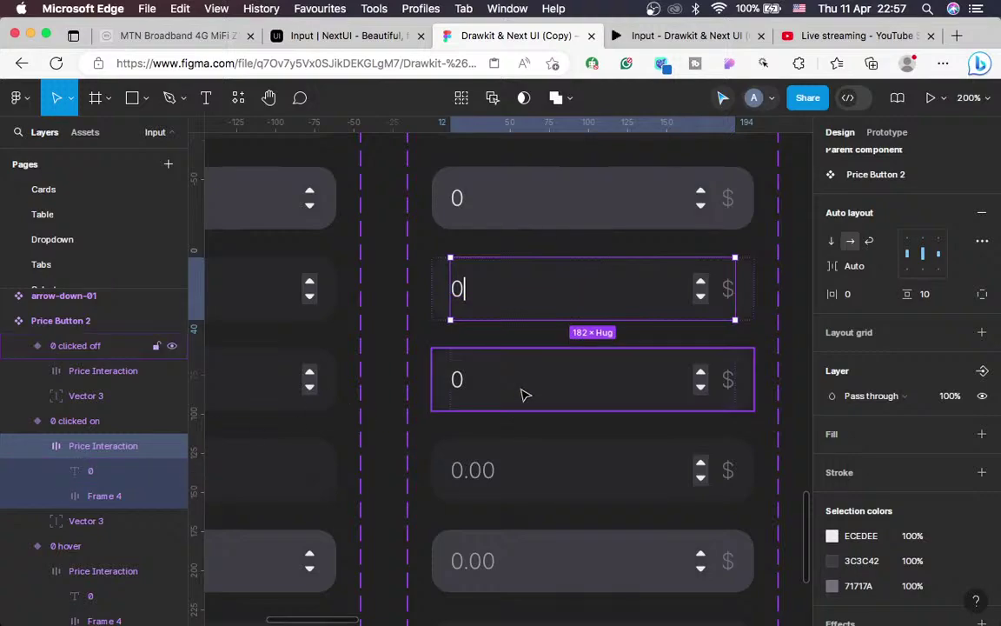
click(480, 395)
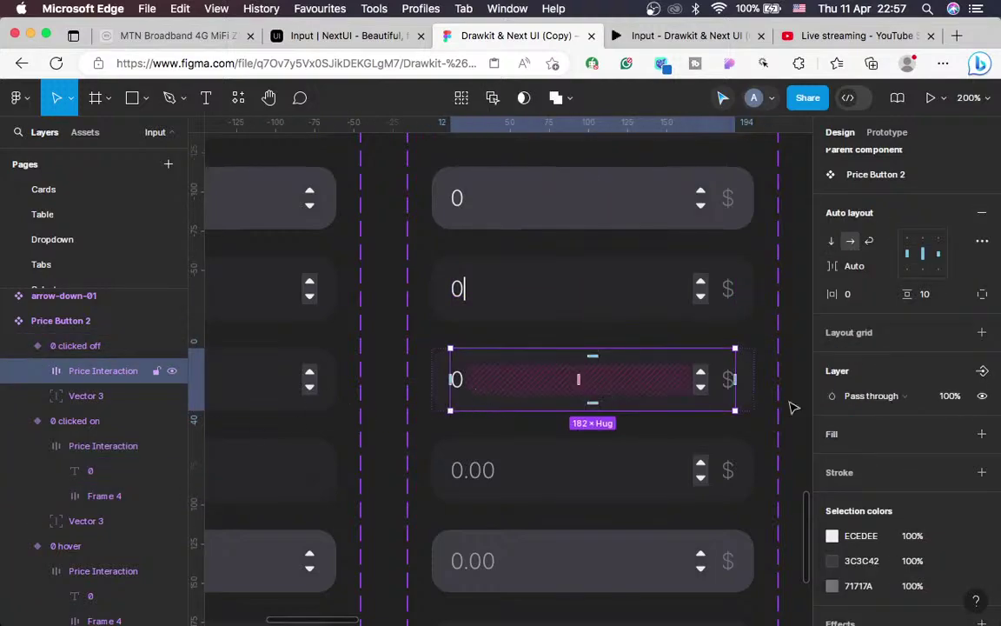
scroll(897, 486, up, 1)
scroll(894, 476, up, 3)
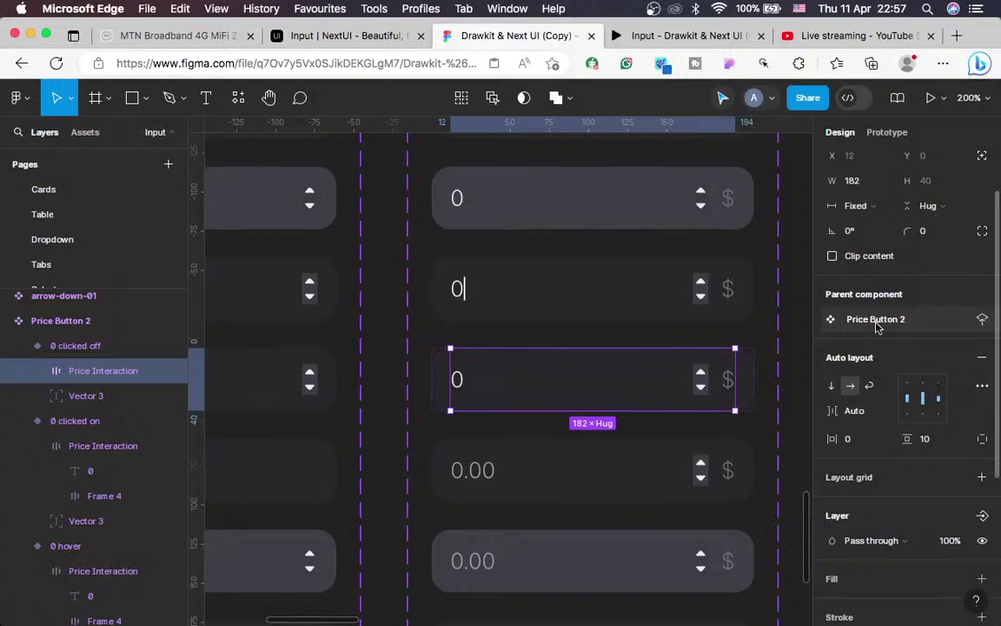
scroll(876, 325, up, 1)
scroll(876, 326, down, 5)
scroll(876, 327, up, 3)
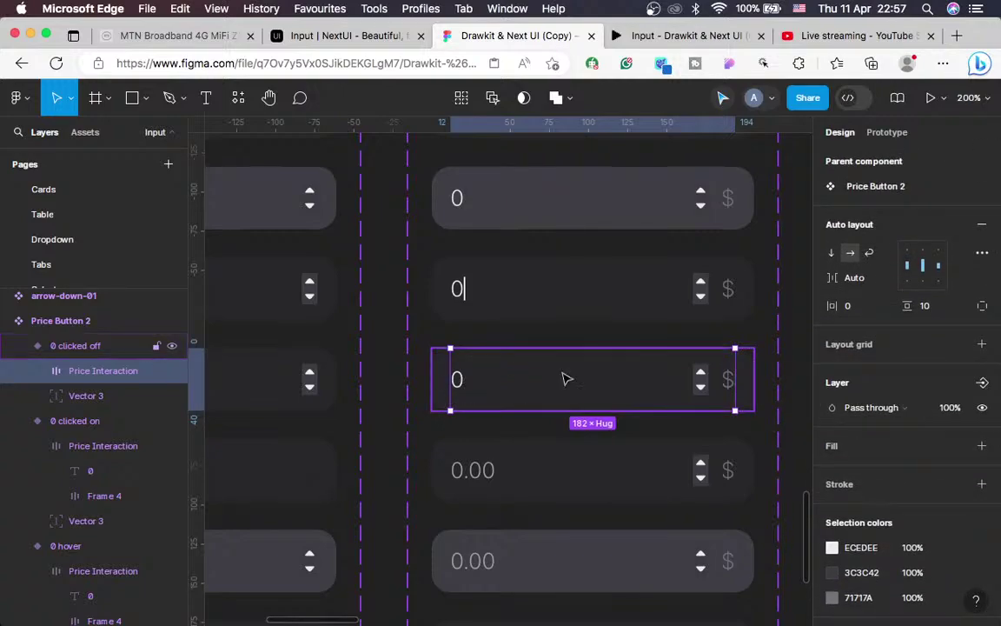
key(Escape)
scroll(679, 380, down, 2)
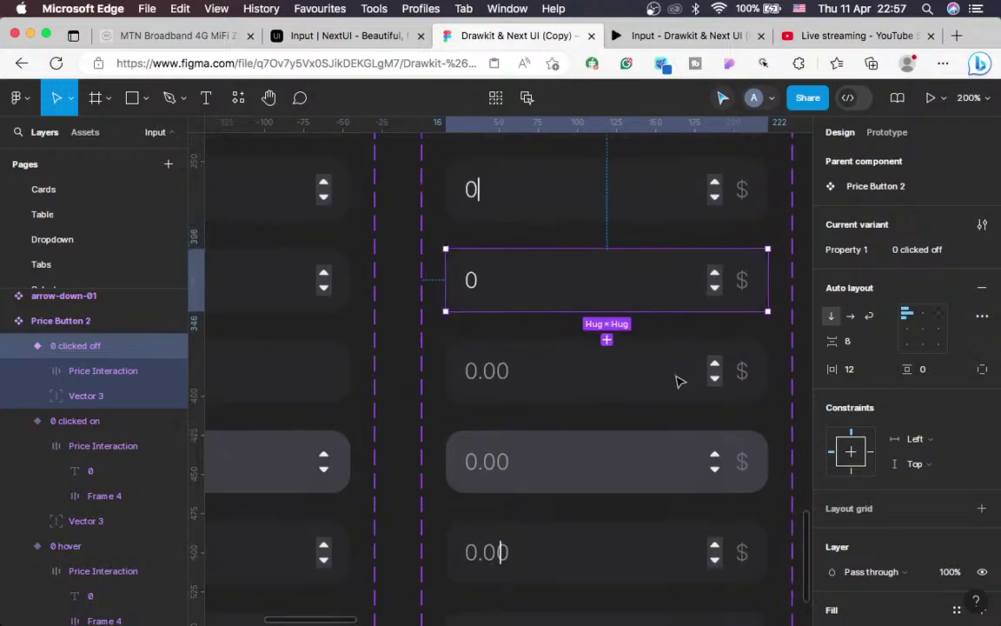
Copy the Price Interaction frame from Price Button 2's 0 default variant
click(628, 386)
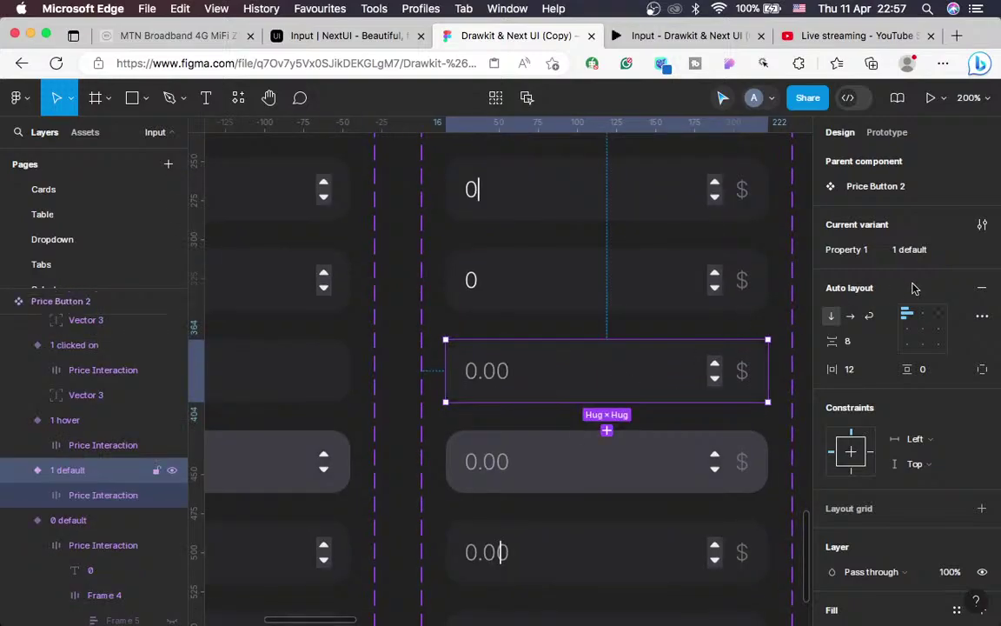
scroll(643, 370, up, 2)
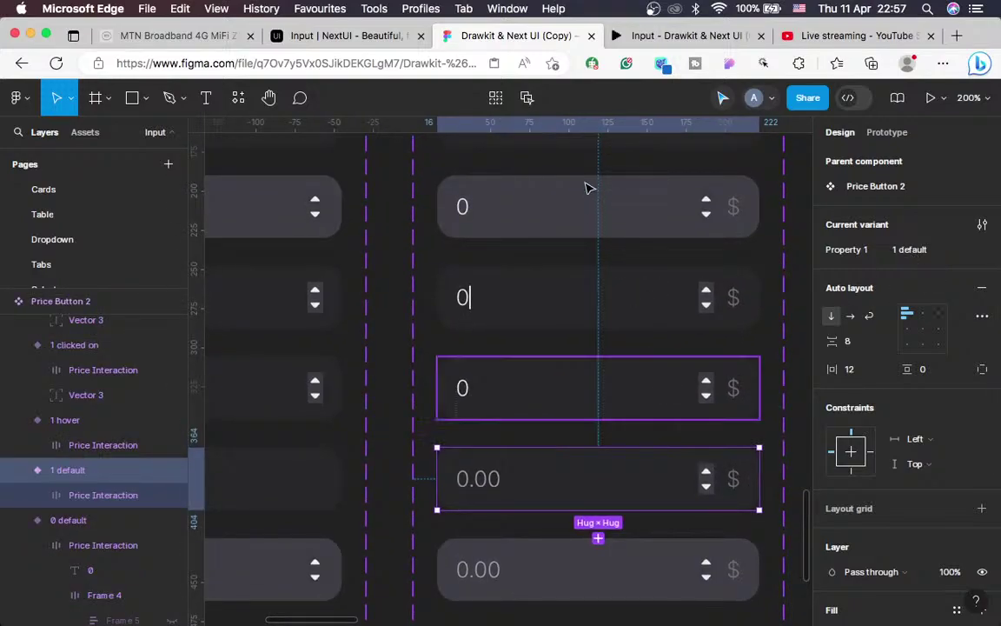
scroll(570, 286, up, 2)
scroll(565, 284, up, 1)
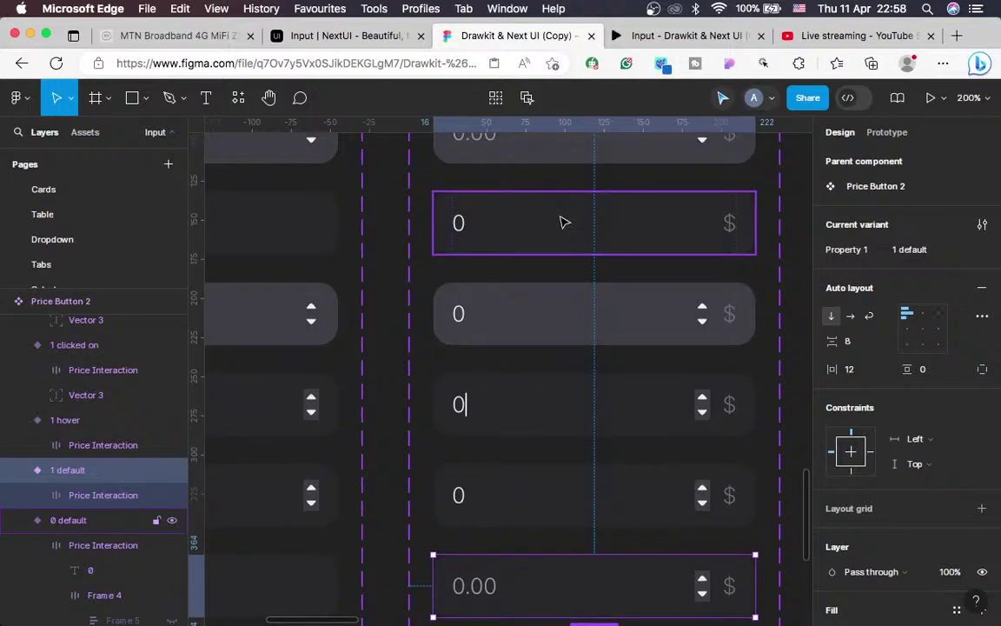
double_click(563, 240)
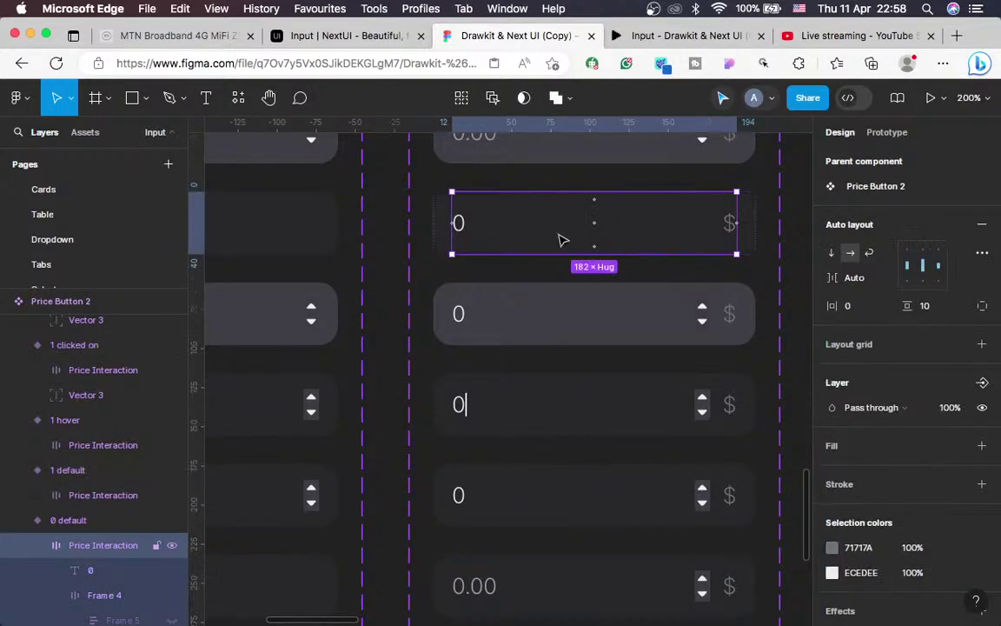
key(super+c)
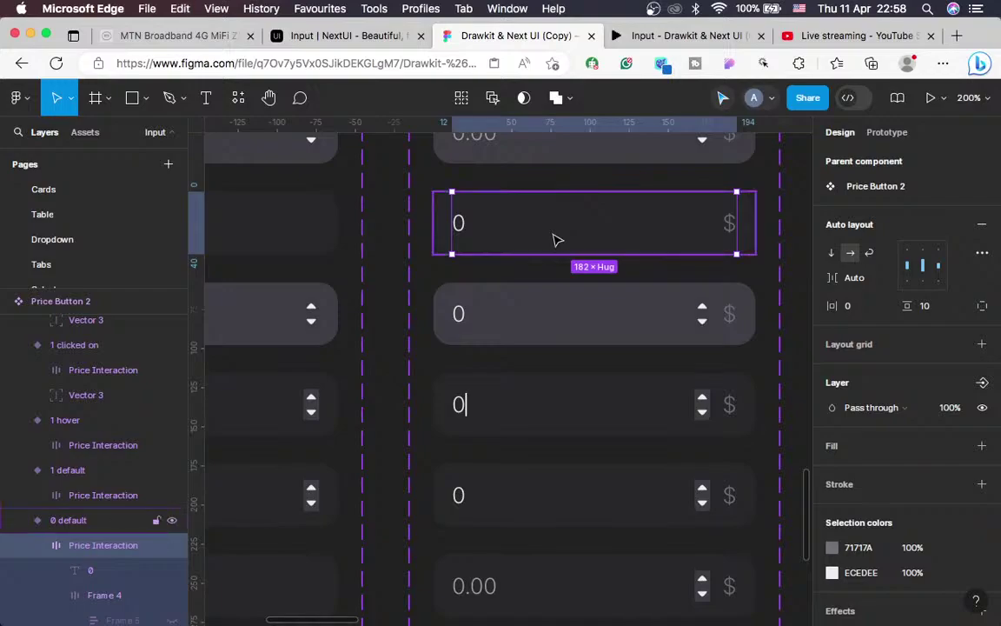
scroll(535, 337, down, 3)
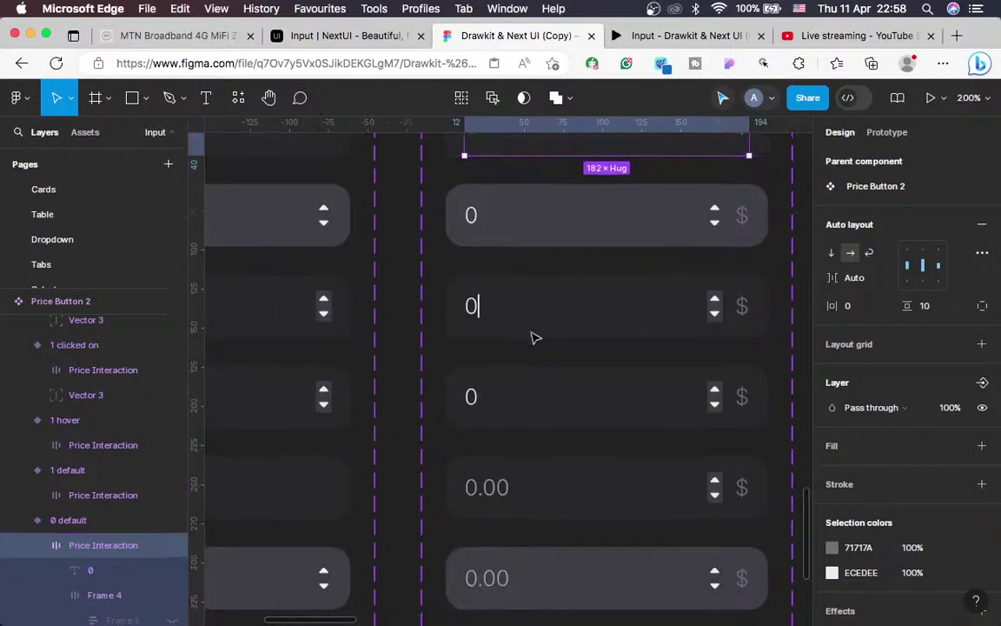
scroll(532, 336, down, 3)
scroll(532, 335, left, 1)
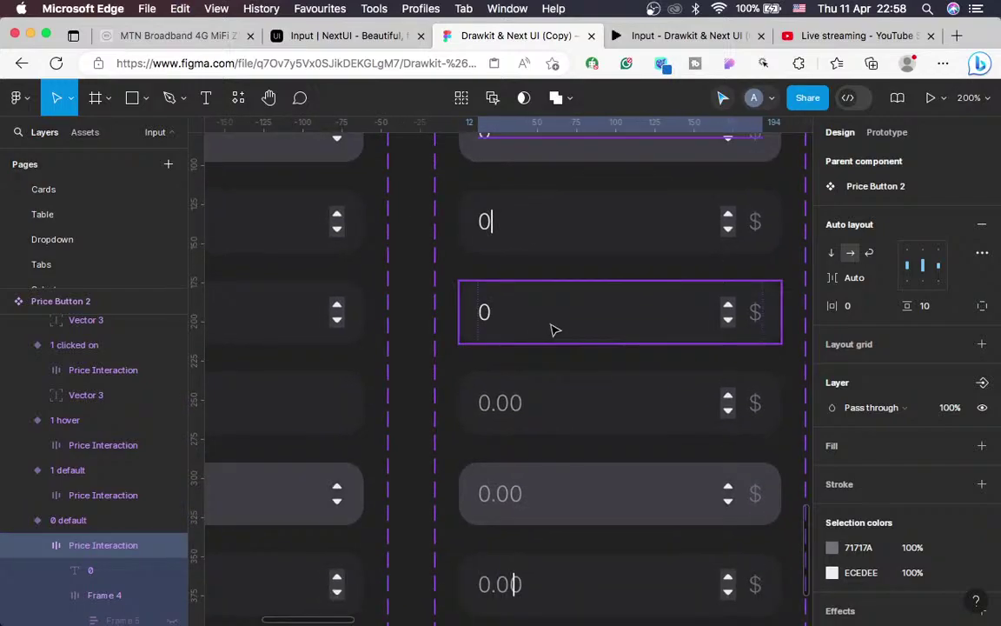
click(554, 329)
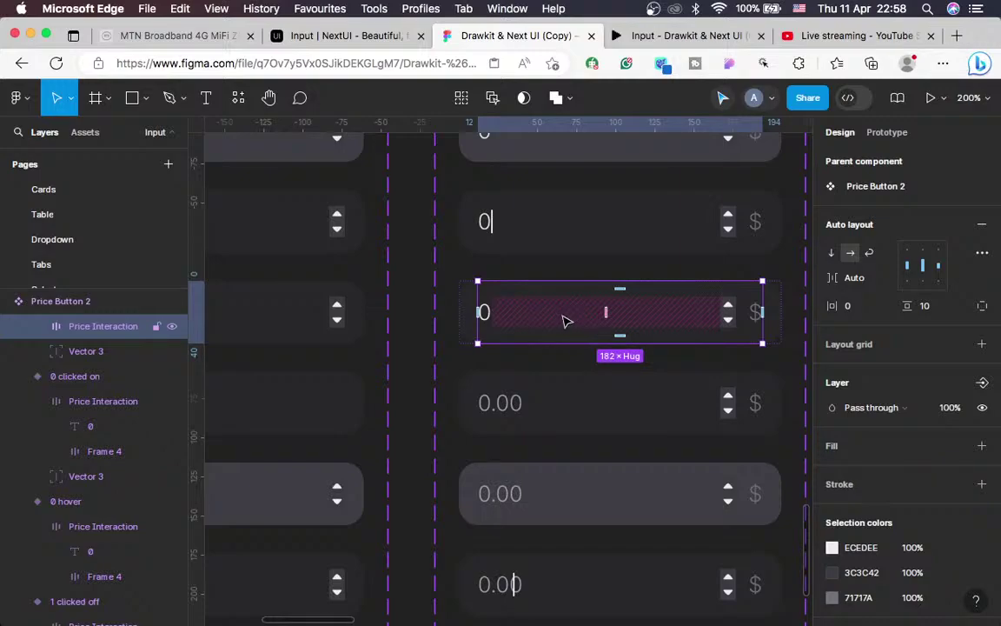
scroll(860, 300, up, 3)
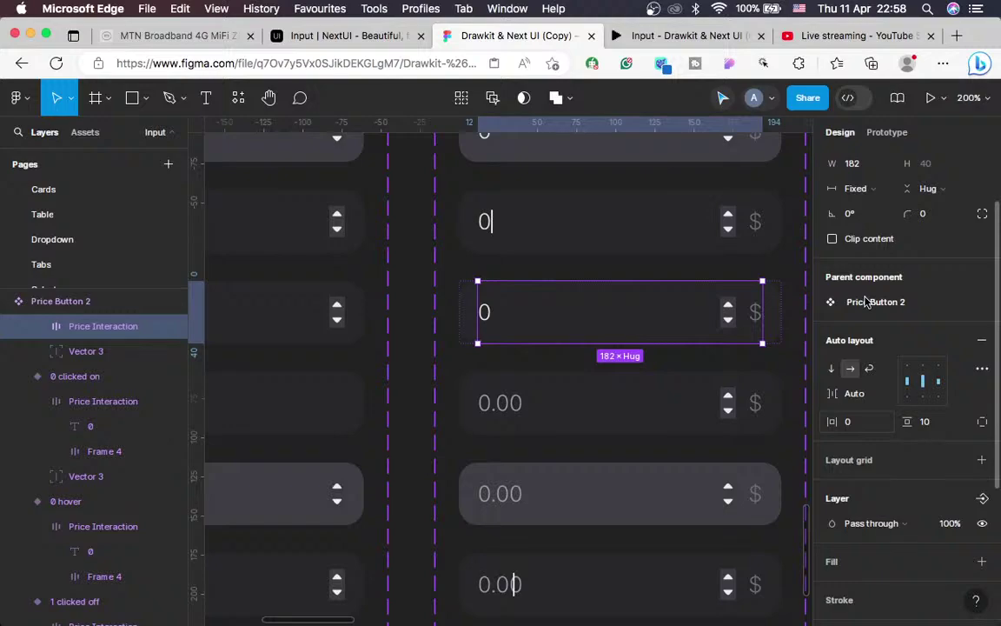
scroll(867, 300, up, 1)
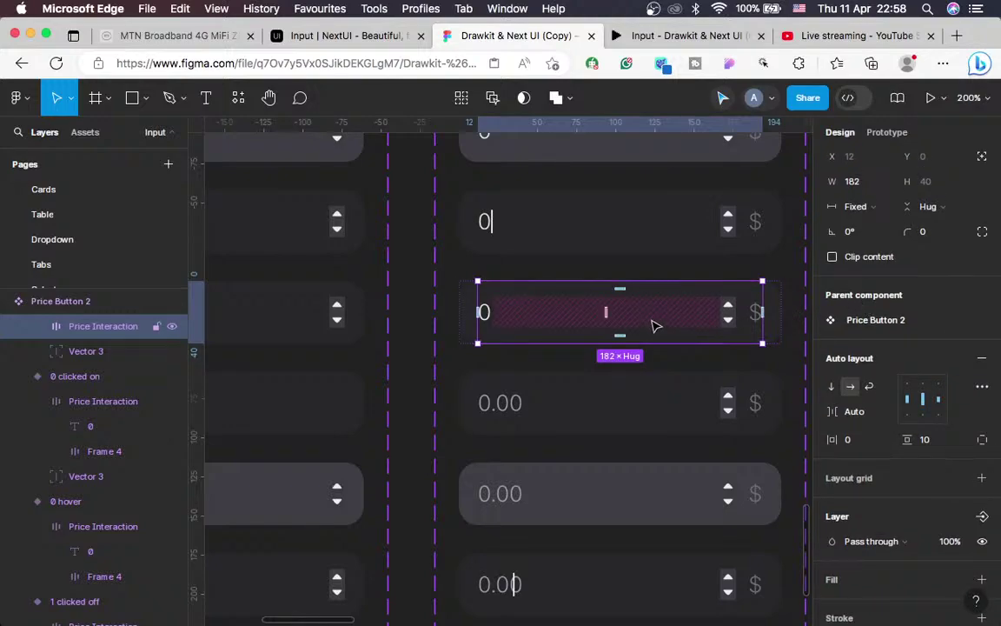
right_click(656, 326)
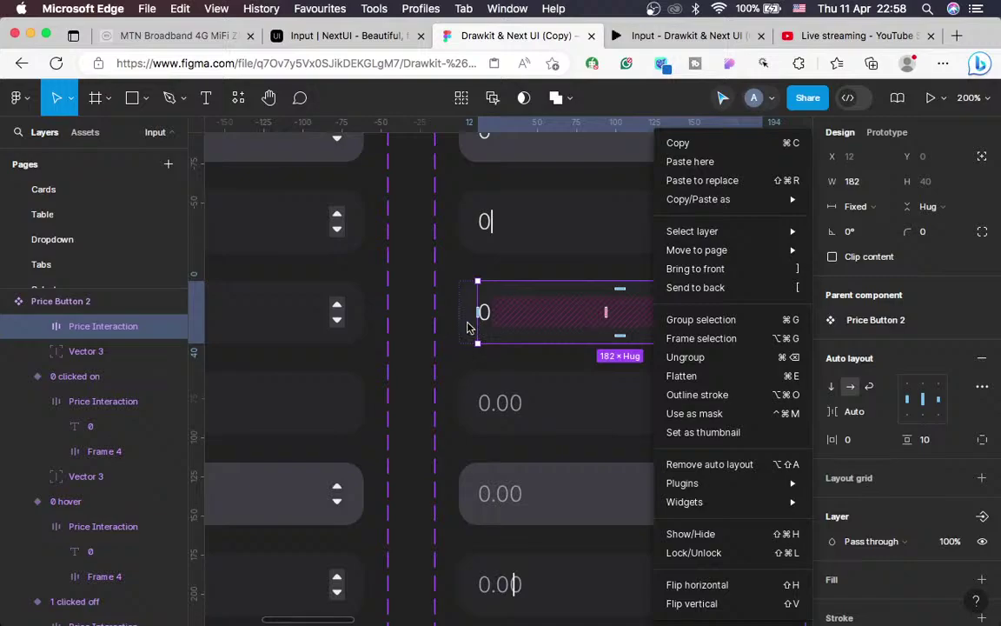
key(Escape)
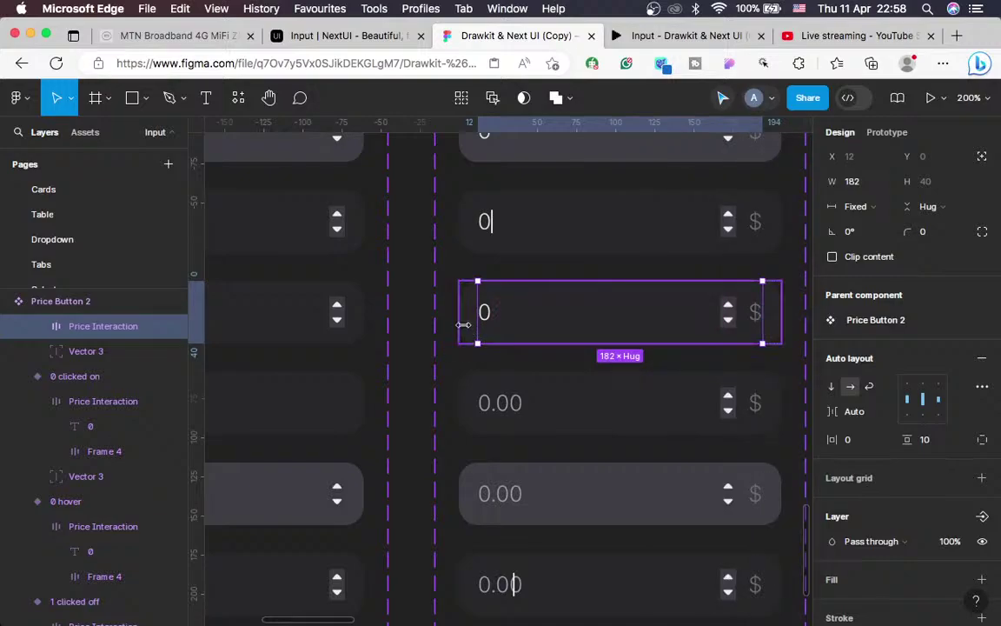
click(466, 327)
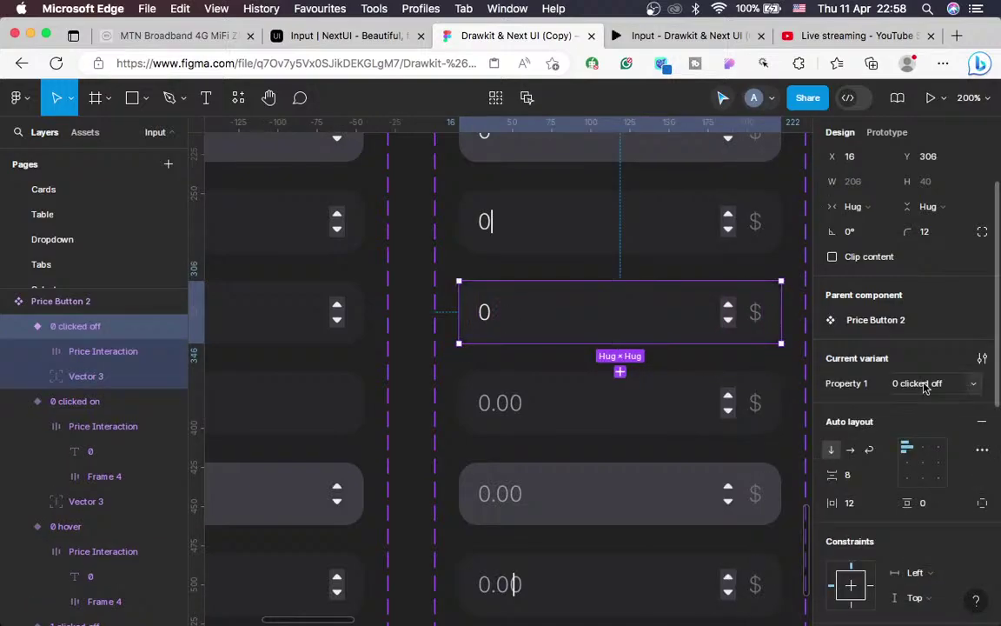
Replace the 1 default variant's Price Interaction frame with the copied one from 0 default
click(661, 410)
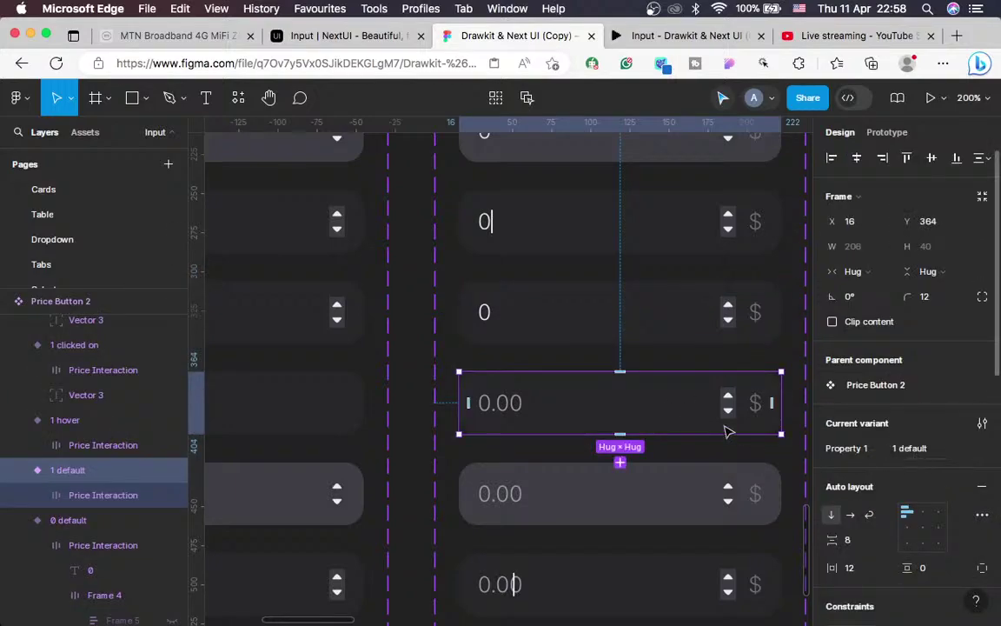
double_click(585, 408)
right_click(585, 407)
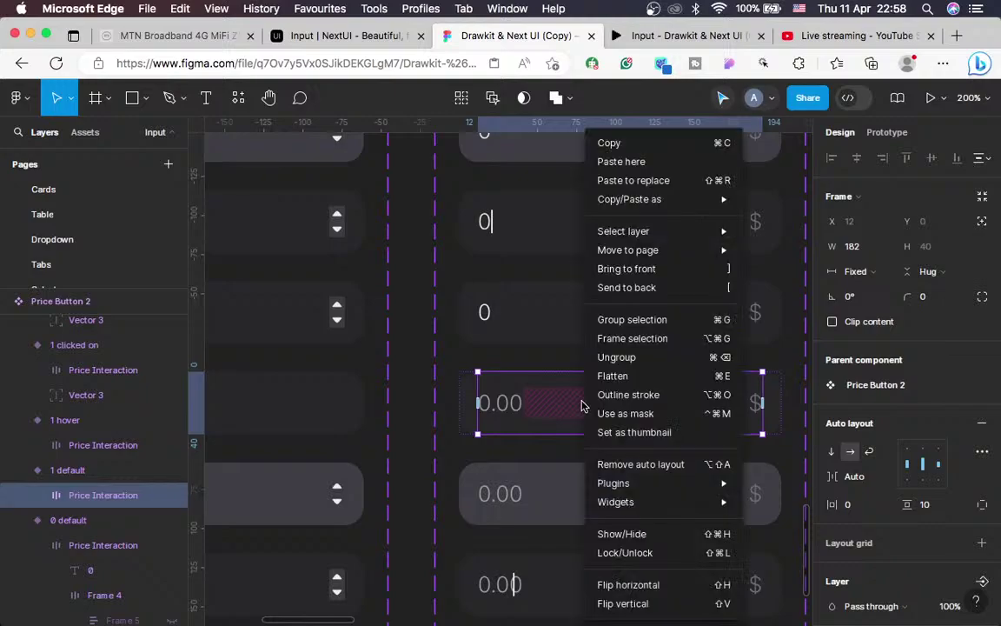
click(628, 181)
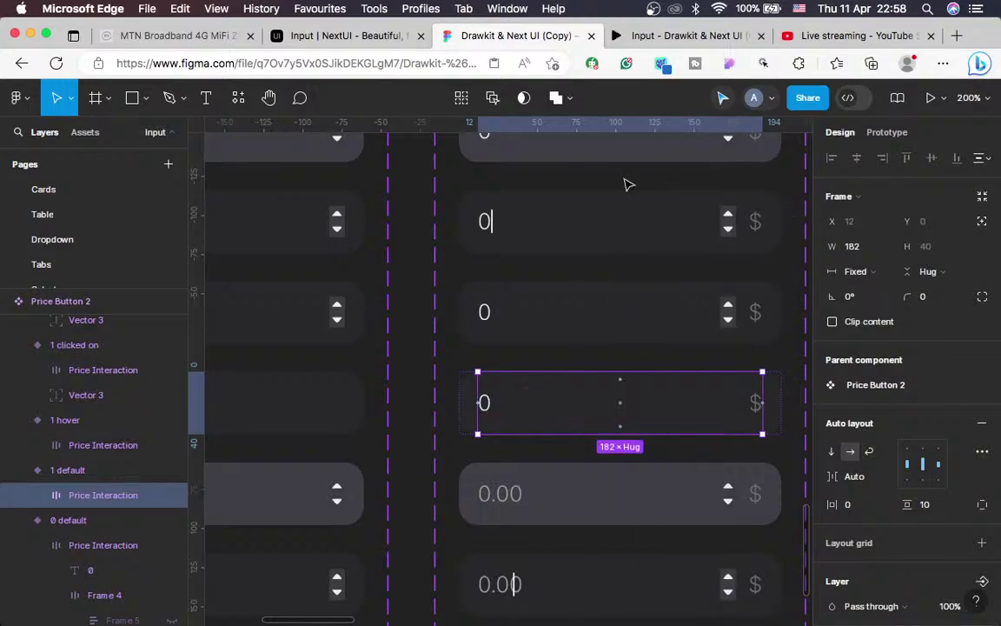
Change the number text in the 1 default variant to 1
scroll(886, 383, down, 2)
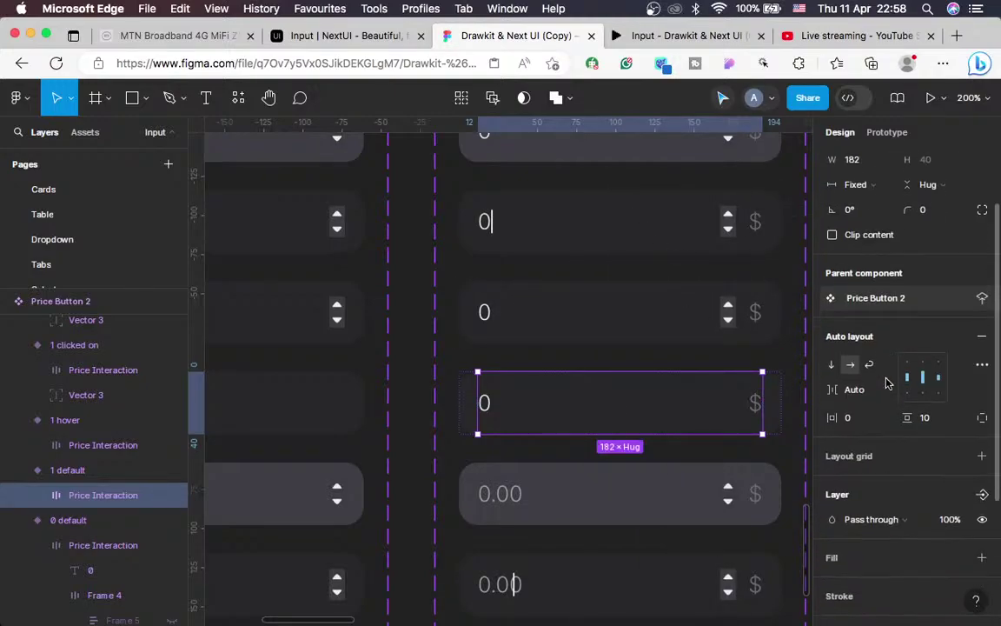
double_click(485, 403)
key(Escape)
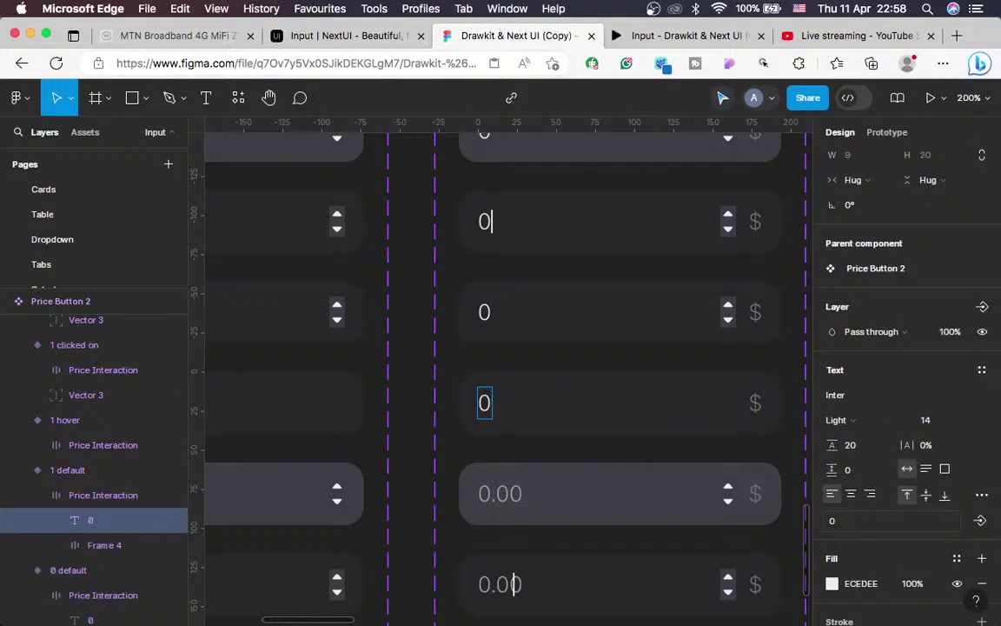
key(Return)
text(1)
key(Escape)
Replace the 1 hover variant's Price Interaction frame with the copied one from 0 default
scroll(606, 453, down, 2)
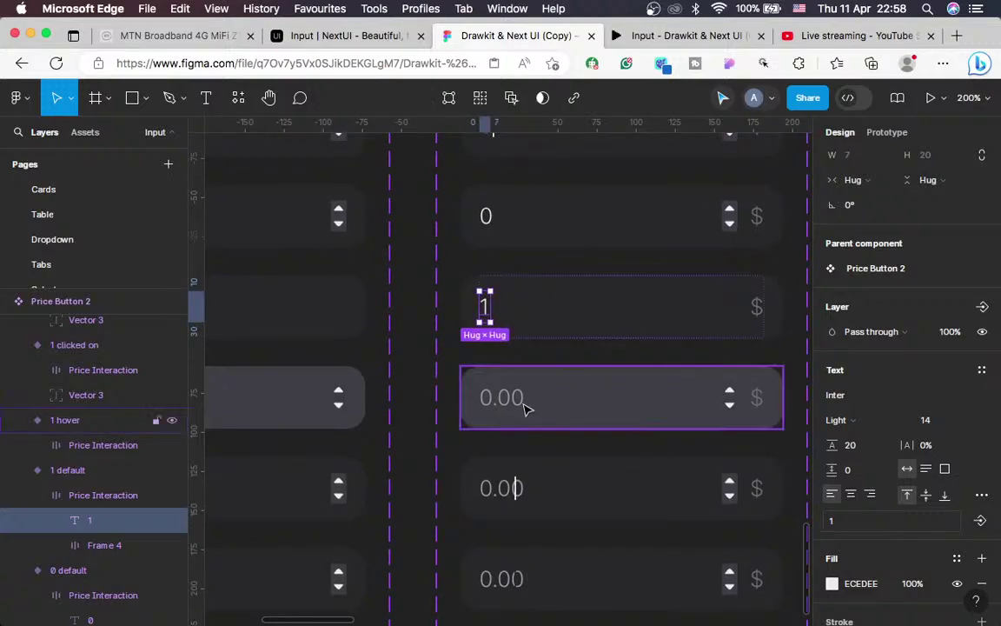
click(525, 408)
double_click(536, 408)
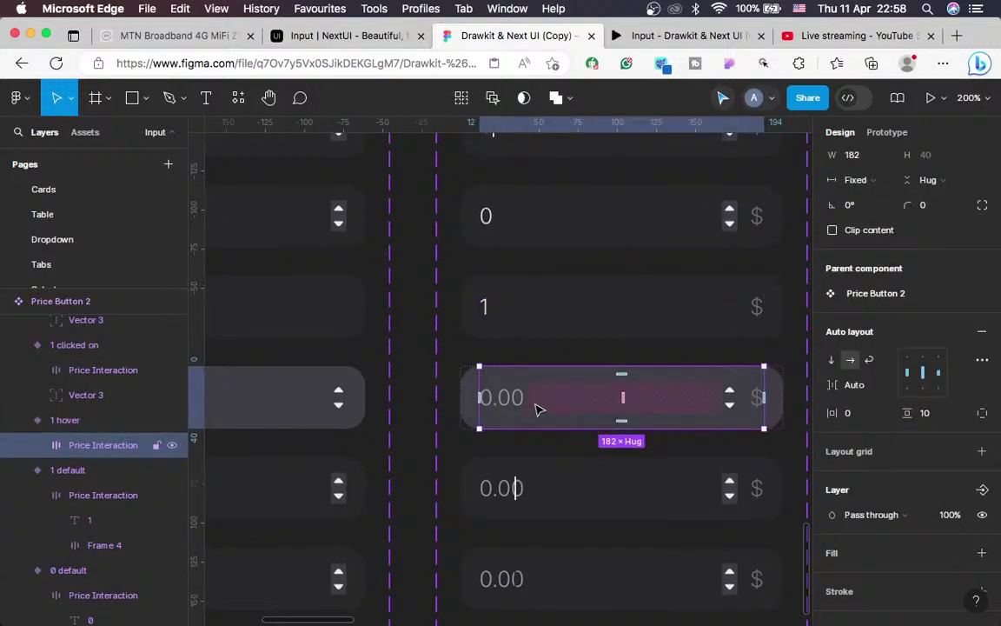
right_click(536, 409)
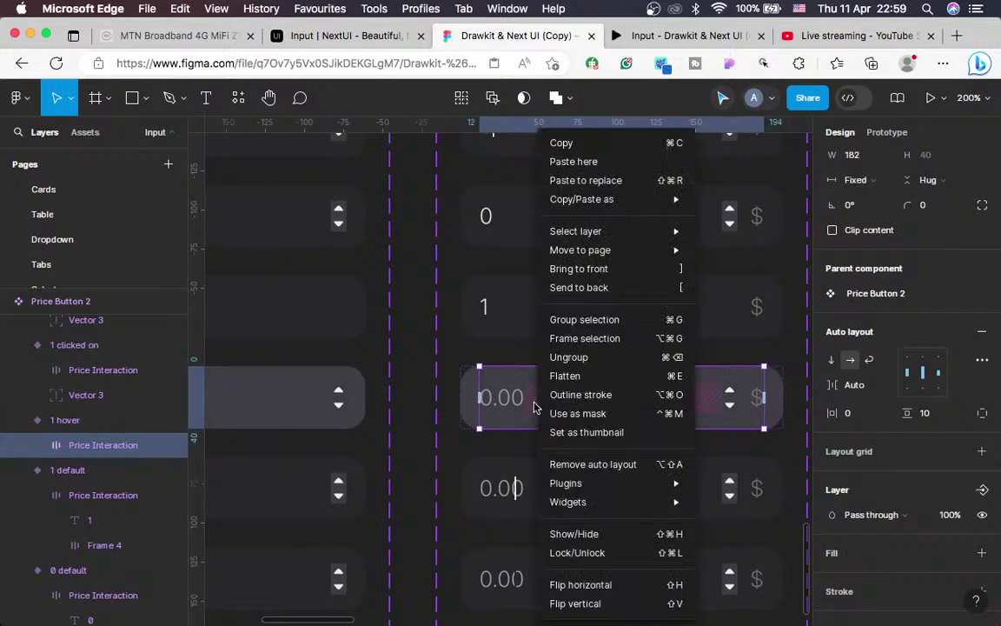
click(571, 185)
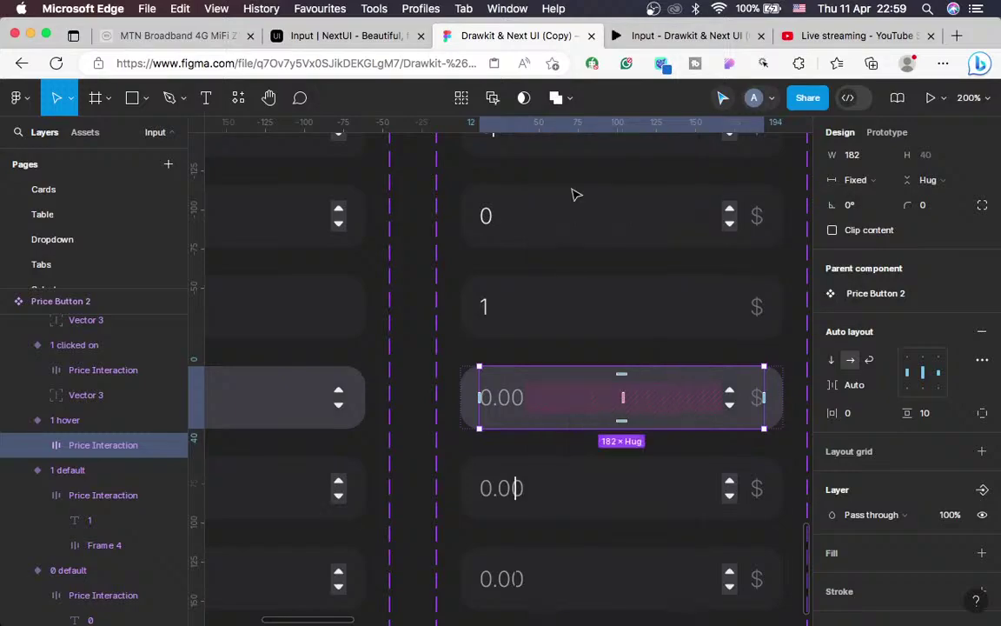
Change the 1 hover variant's number text to 1 and unhide the Frame 5 arrows inside its Frame 4
double_click(489, 399)
double_click(487, 398)
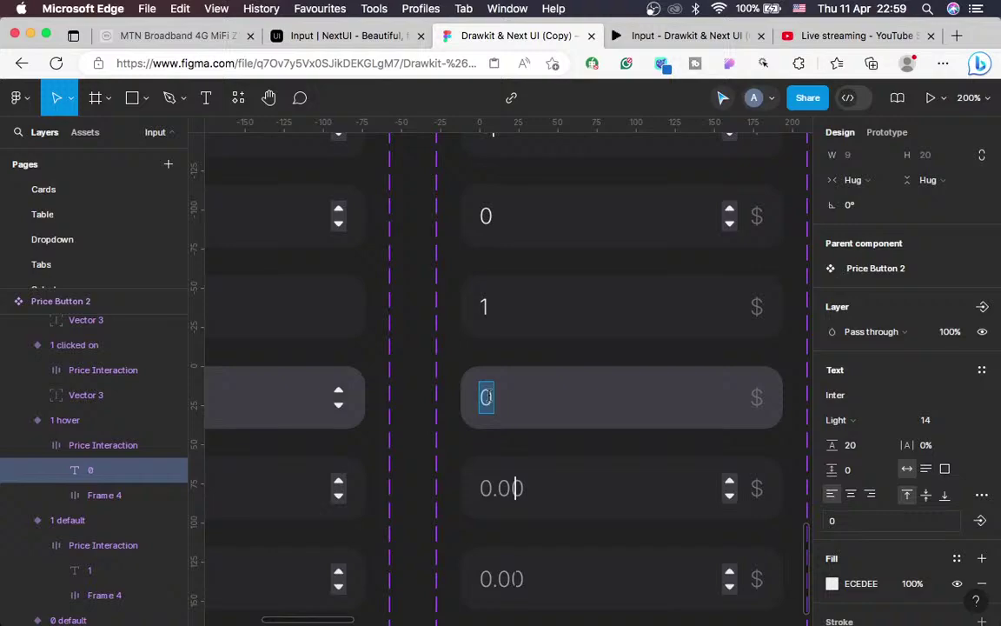
text(1)
key(Escape)
key(Escape)
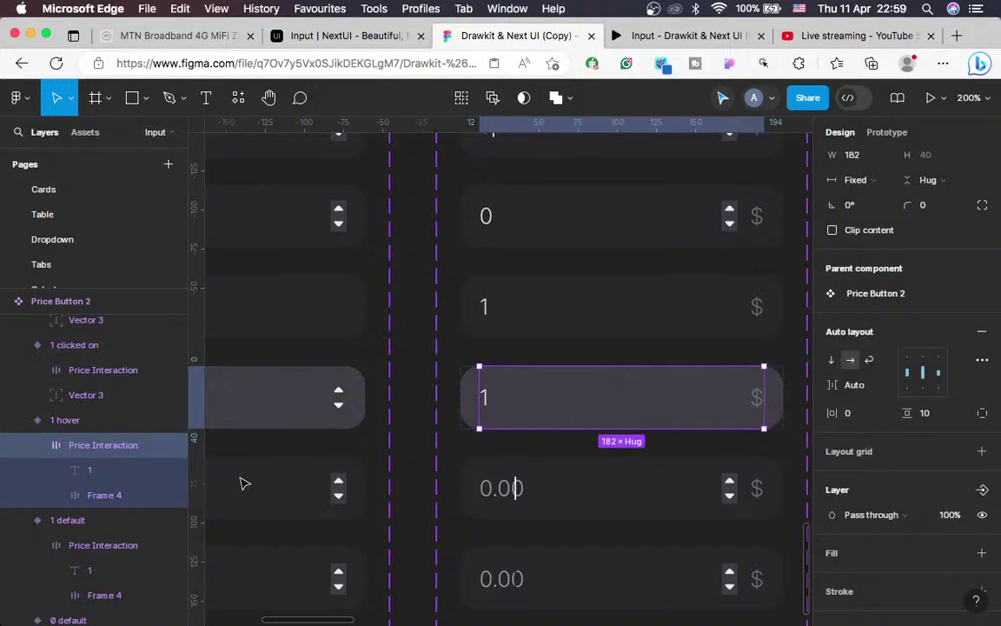
click(53, 495)
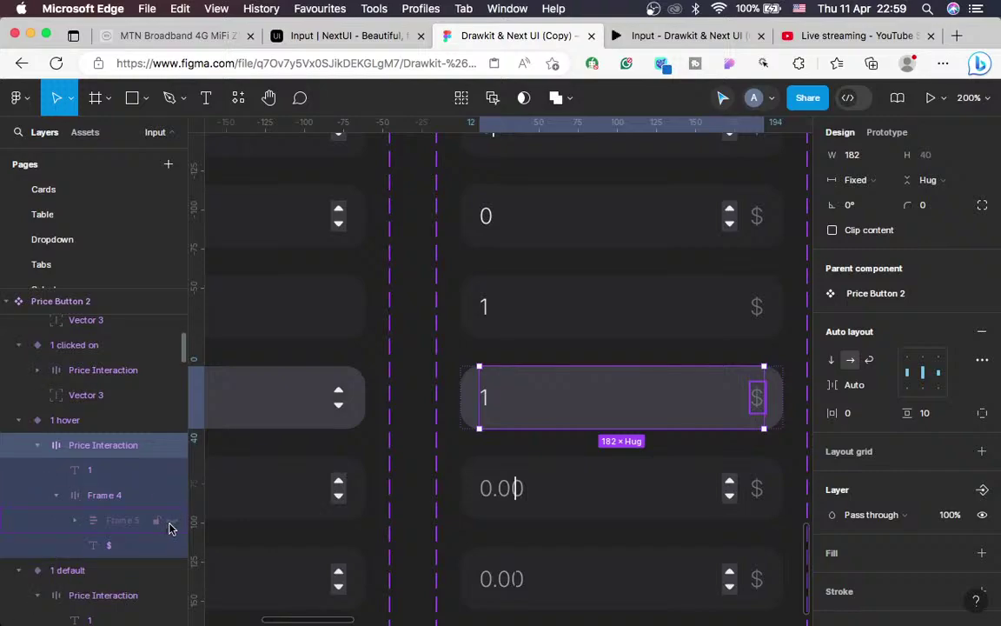
click(171, 522)
Replace the 1 clicked on variant's Price Interaction frame with the copied one from 0 default
scroll(669, 412, down, 3)
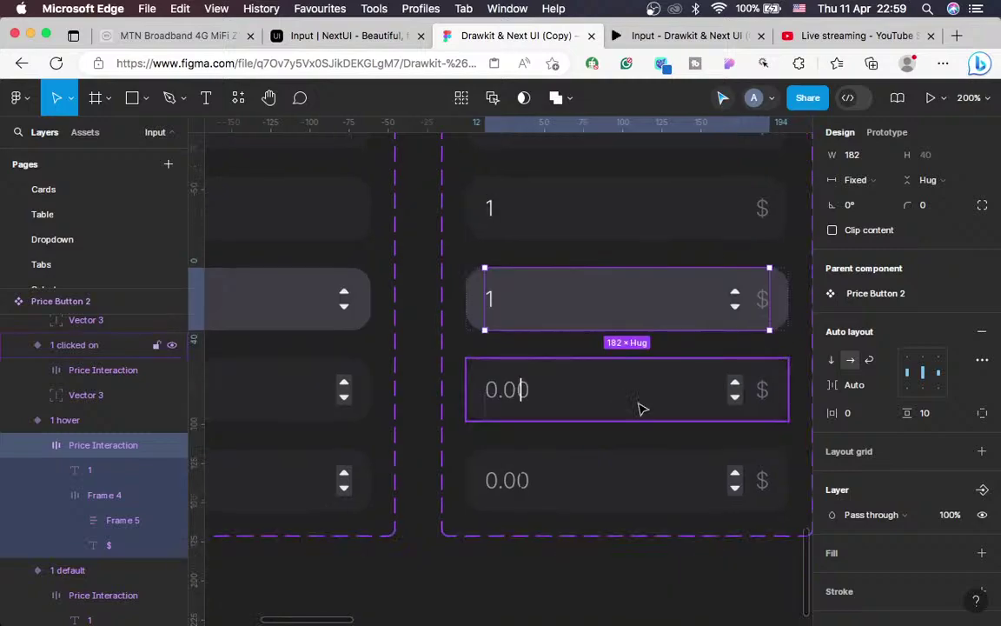
click(639, 407)
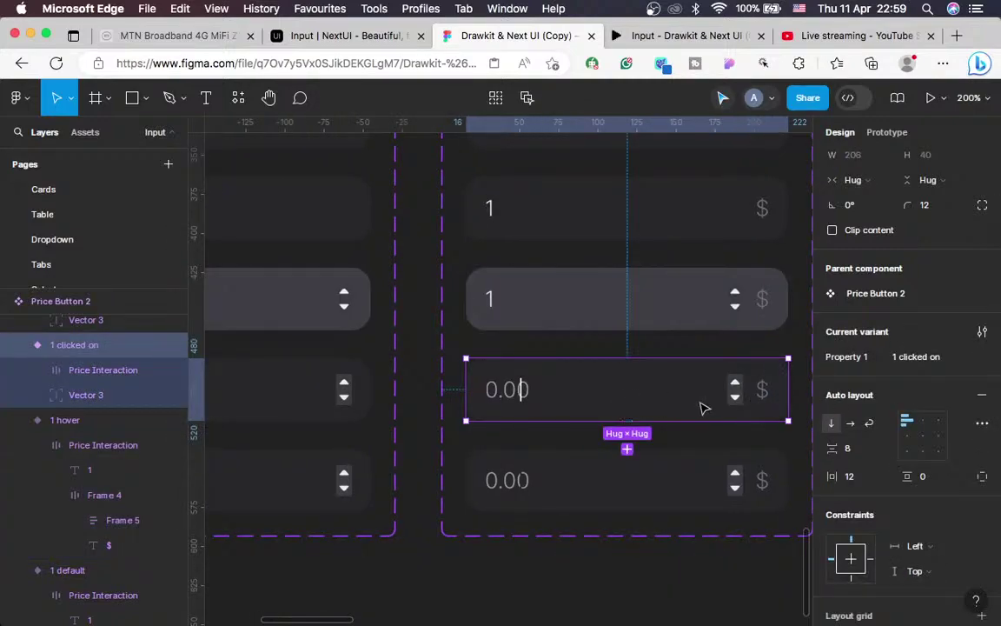
click(538, 398)
right_click(537, 395)
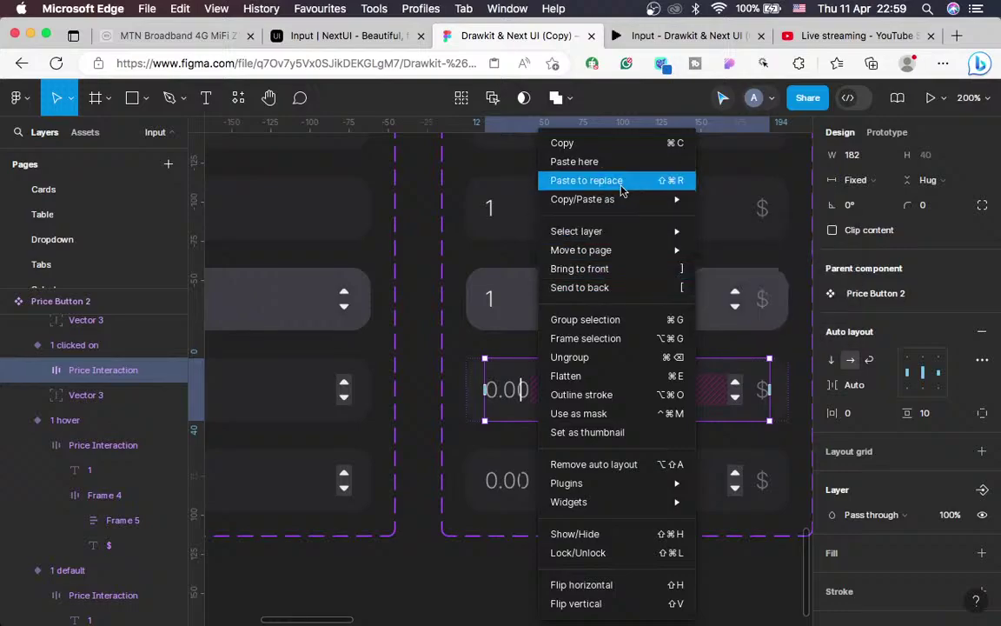
click(584, 179)
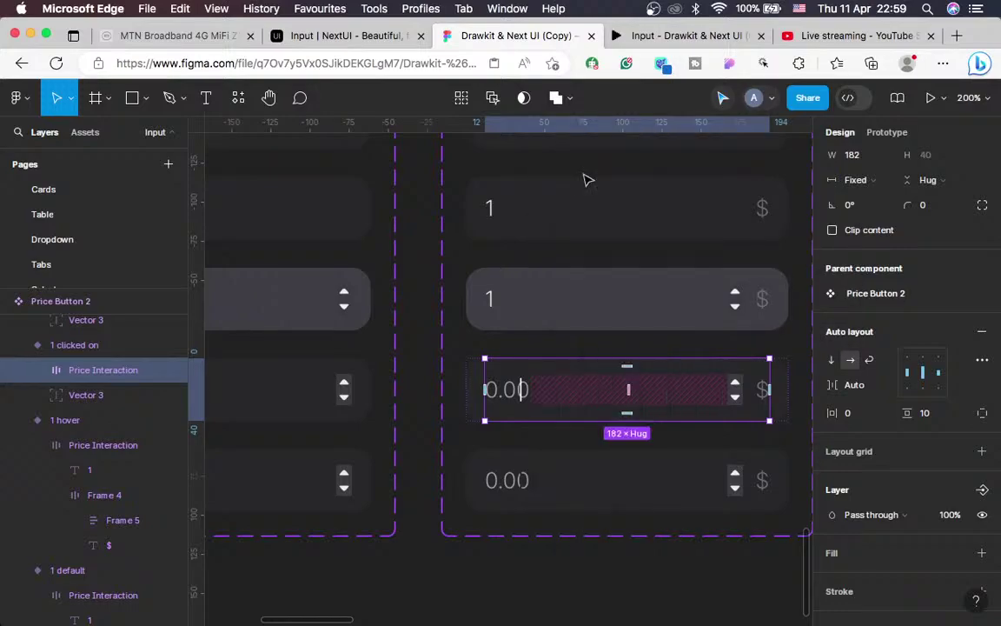
Change the 1 clicked on variant's number text to 1, leaving the whole variant selected
click(494, 391)
double_click(493, 390)
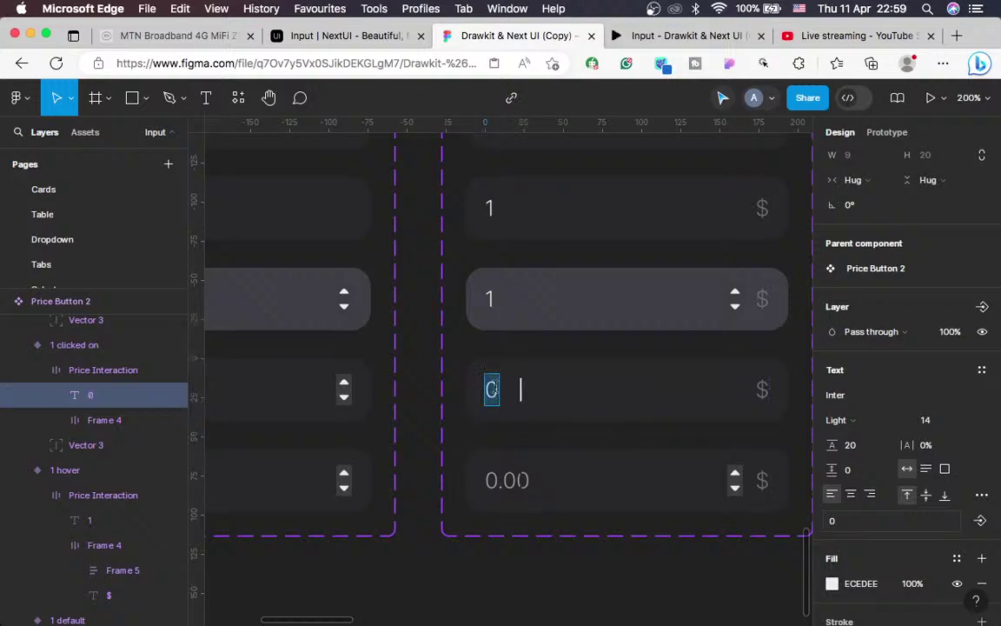
text(1)
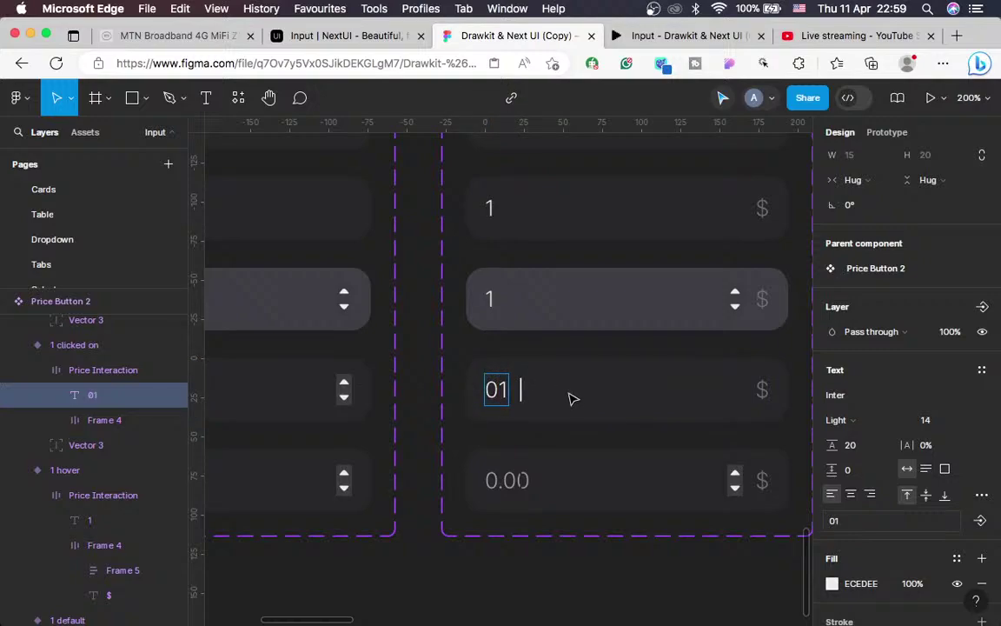
key(BackSpace)
key(BackSpace)
text(1)
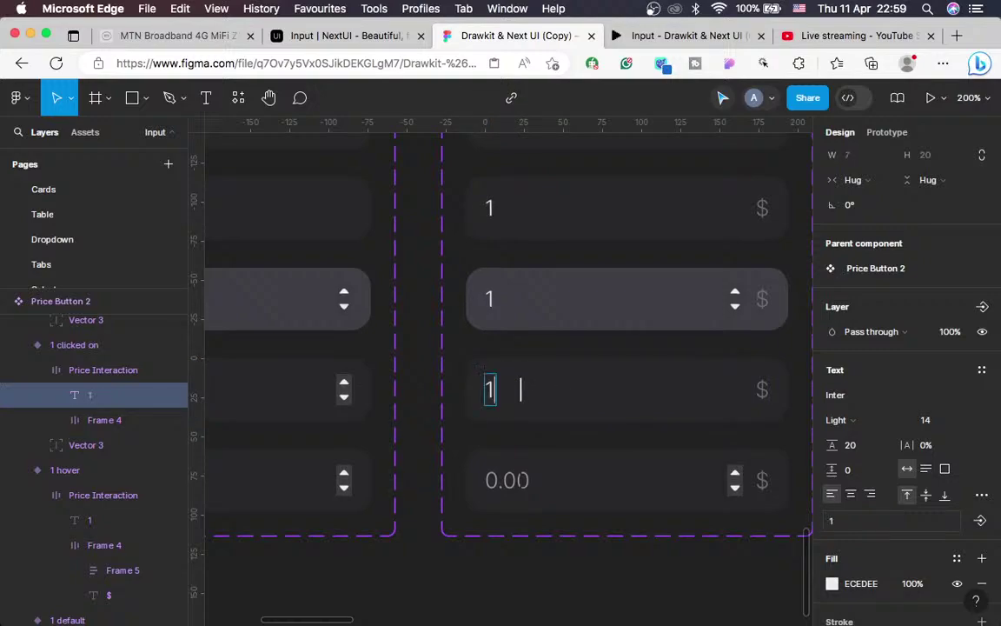
key(Escape)
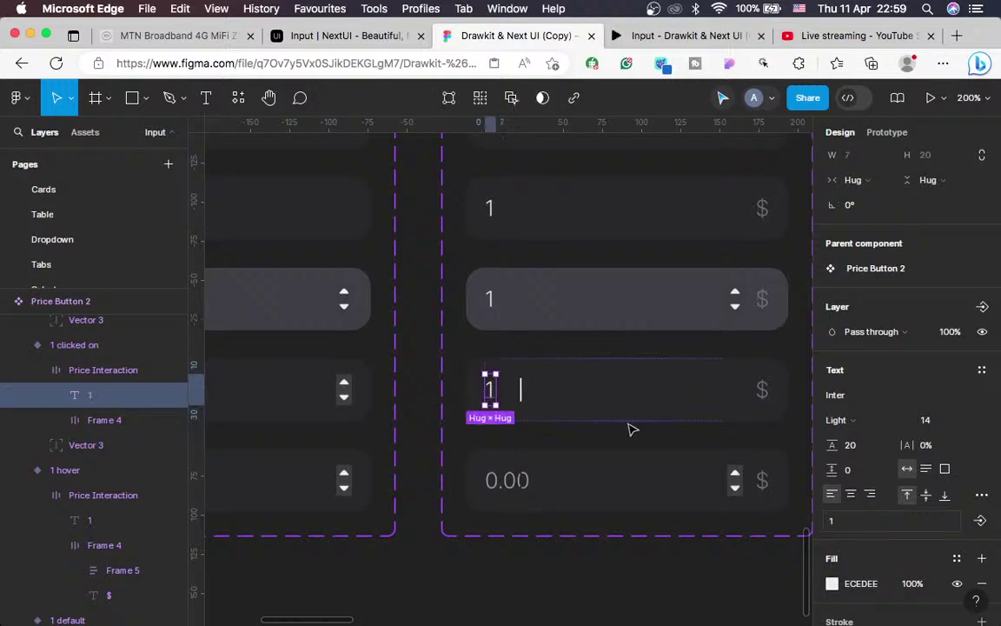
click(722, 409)
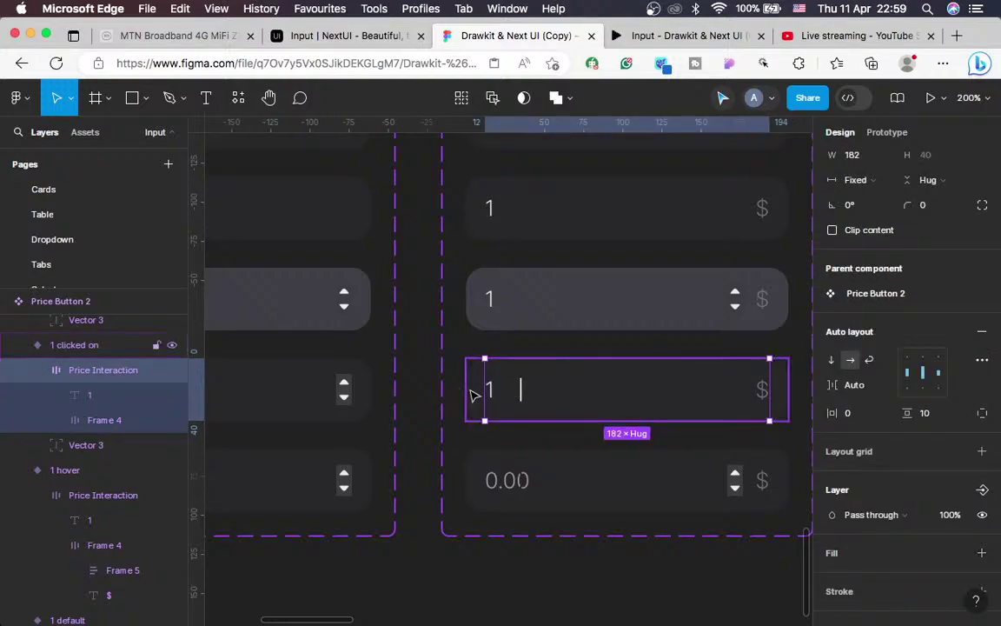
key(Escape)
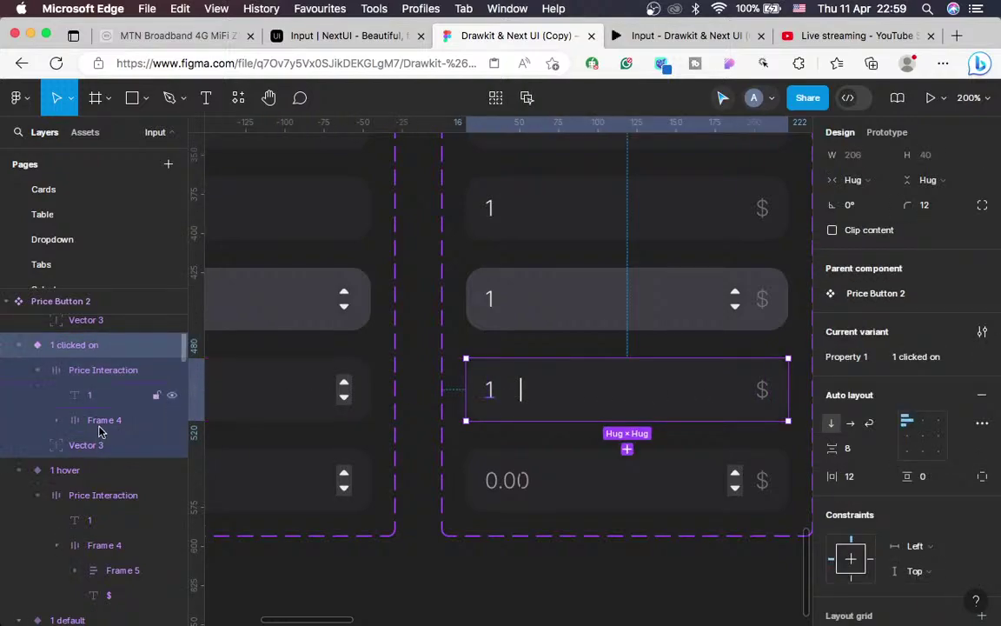
Unhide the Frame 5 arrows in the 1 clicked on variant's Frame 4 and copy that variant's Price Interaction frame
click(56, 421)
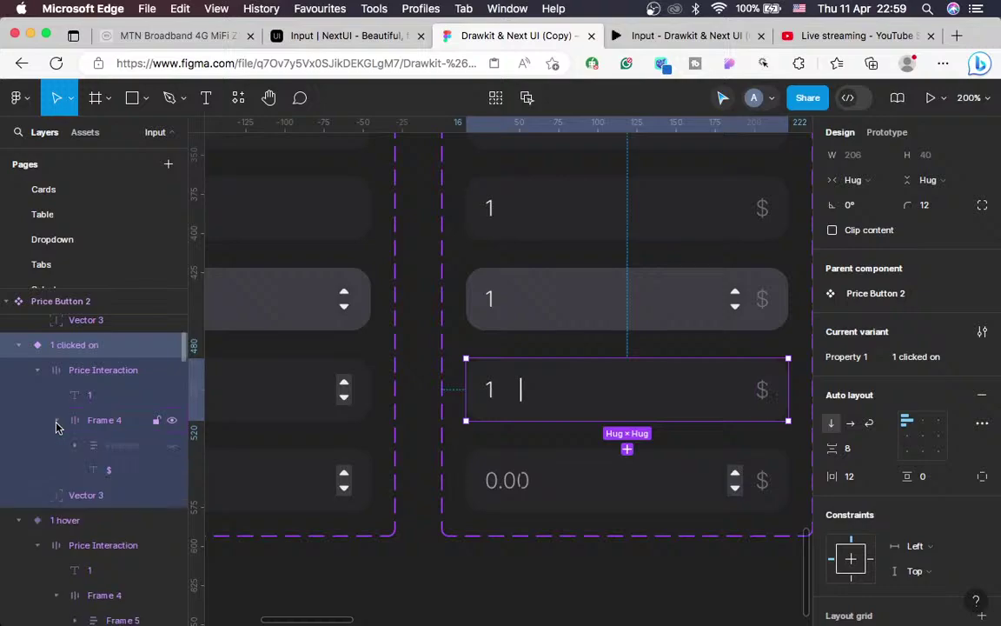
click(171, 445)
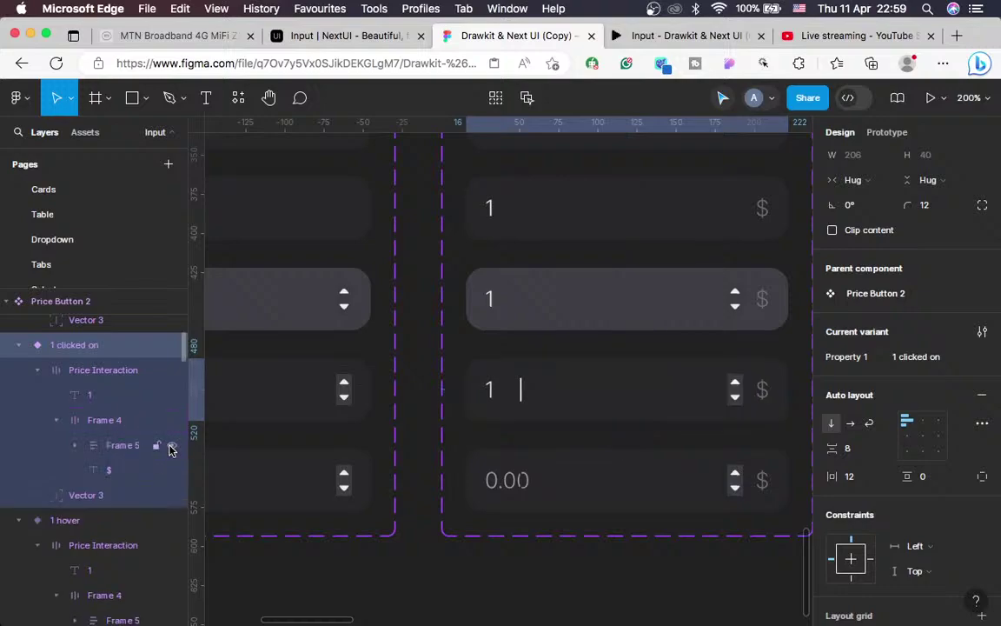
click(565, 413)
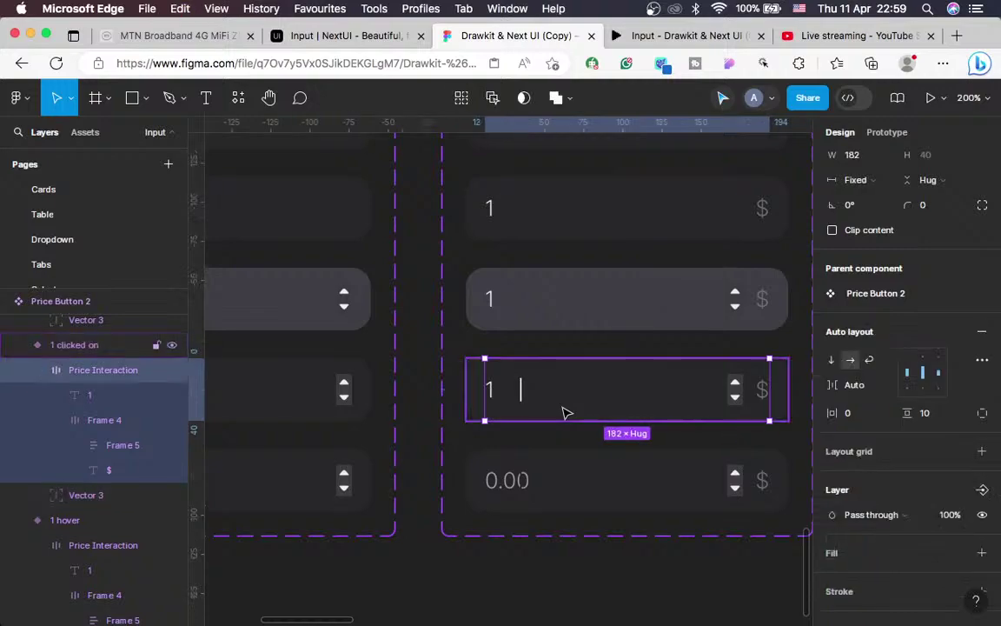
Replace the 1 clicked off variant's Price Interaction frame with the copied one from 1 clicked on
click(561, 489)
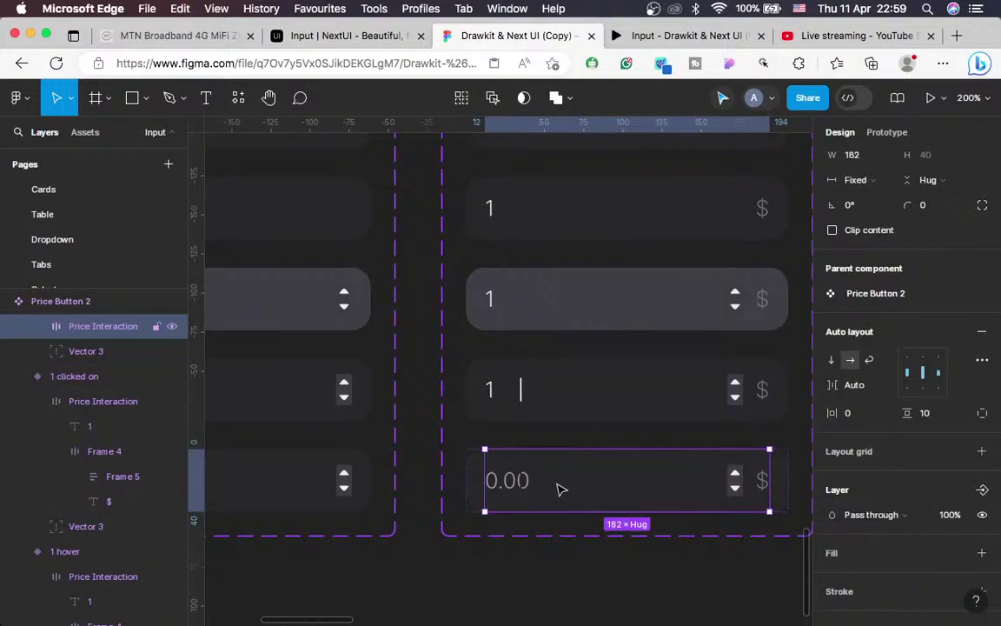
right_click(561, 489)
click(600, 182)
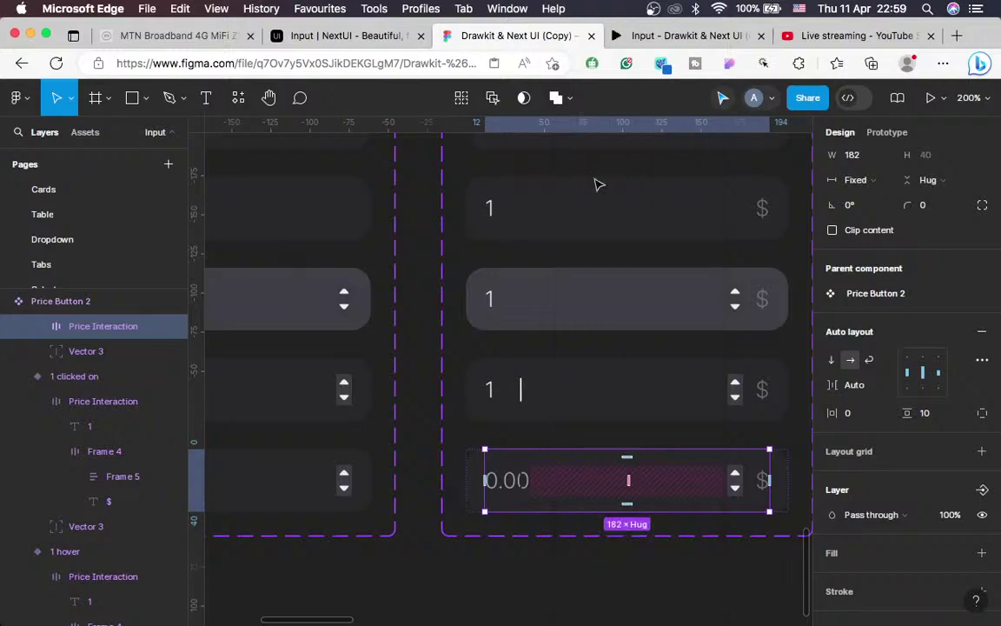
Nudge the 1 clicked on variant's Vector 3 text cursor left to X 18 so it sits directly after the 1
click(524, 404)
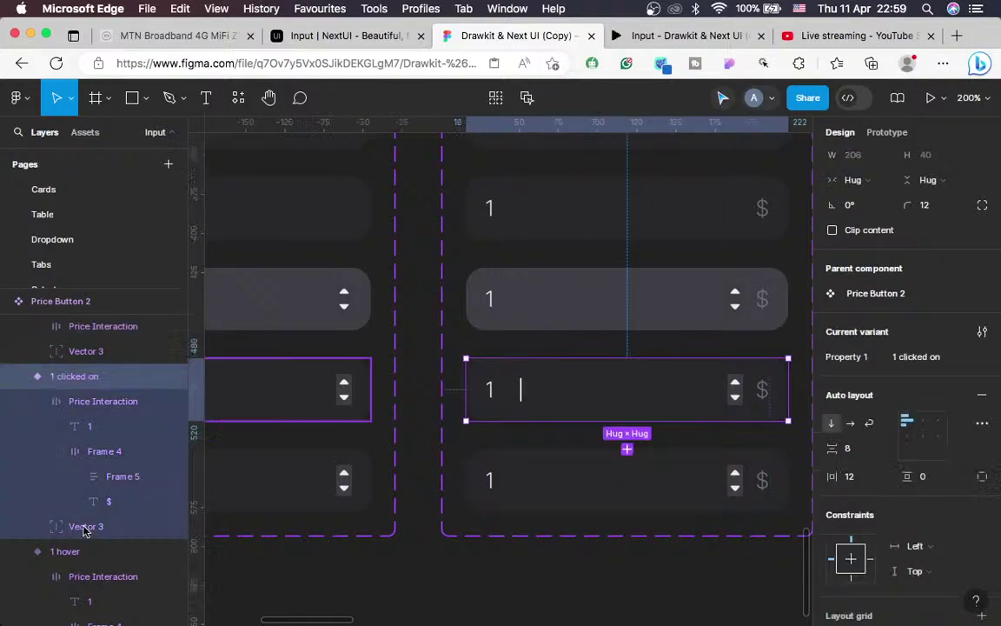
click(85, 527)
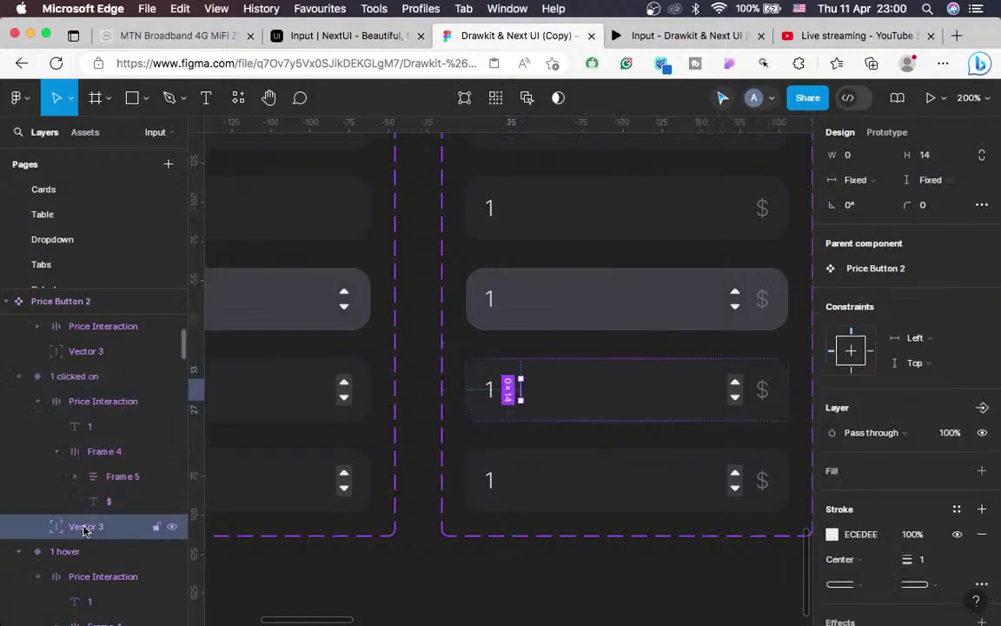
key(Left)
key(Left)
key(Left)
key(Left)
key(Left)
key(Left)
key(Left)
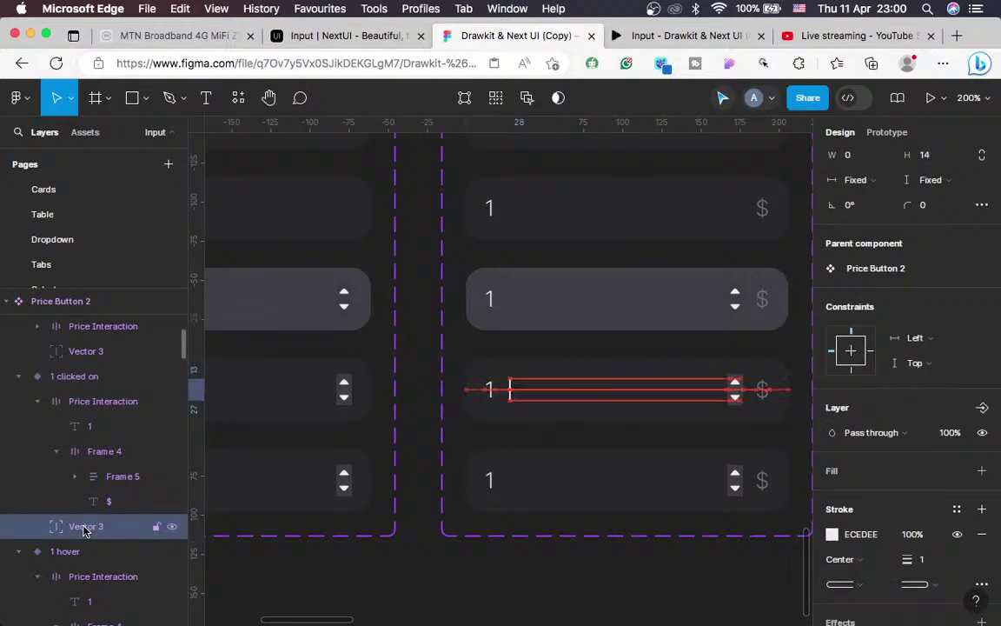
key(Left)
key(Left)
key(Left)
key(Left)
key(Left)
key(Left)
key(Left)
key(Left)
key(Left)
key(Left)
key(super+equal)
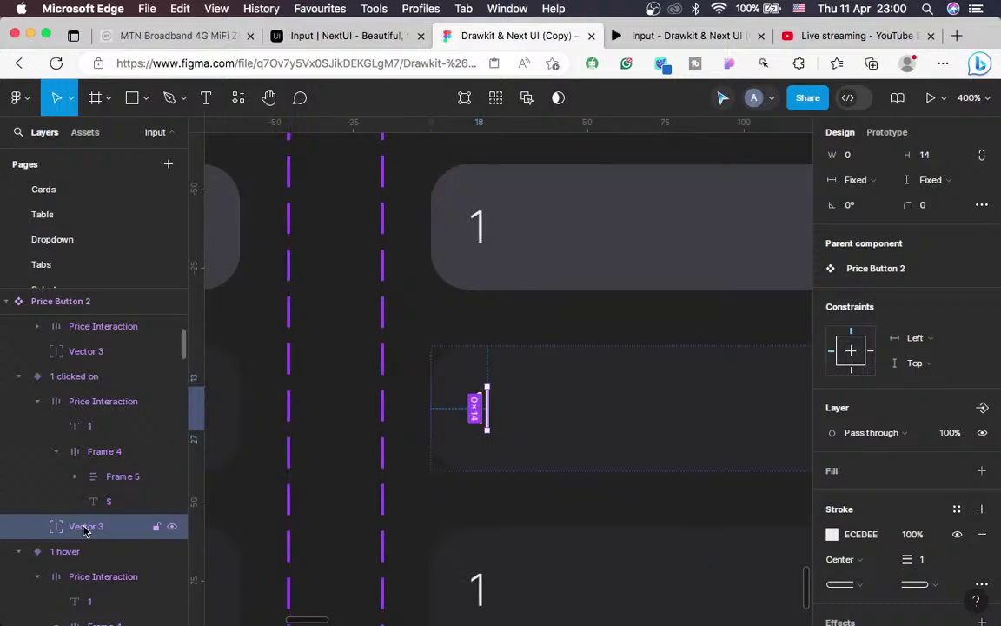
key(Left)
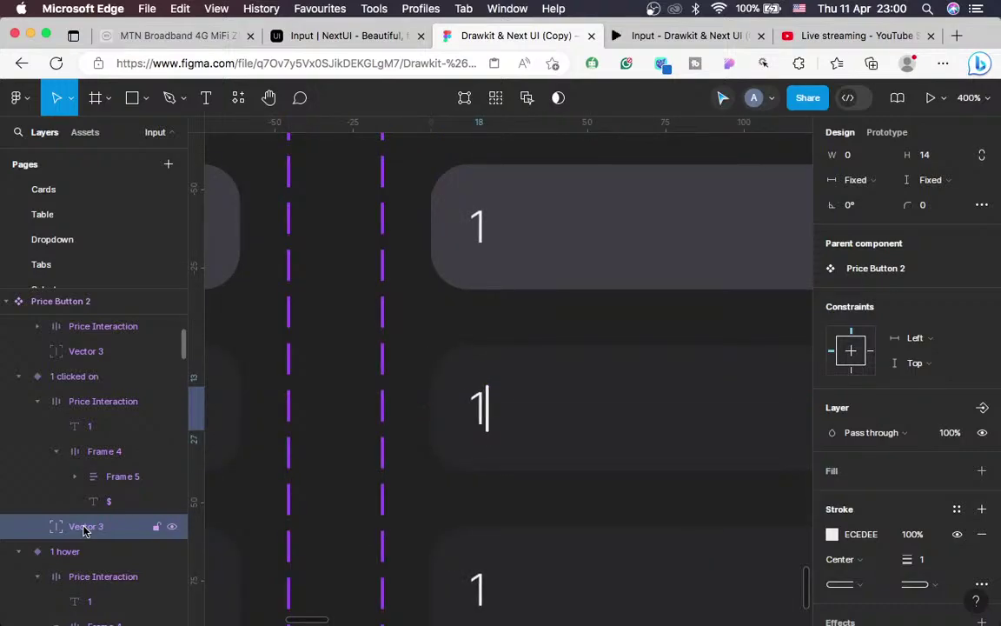
key(super+minus)
key(super+minus)
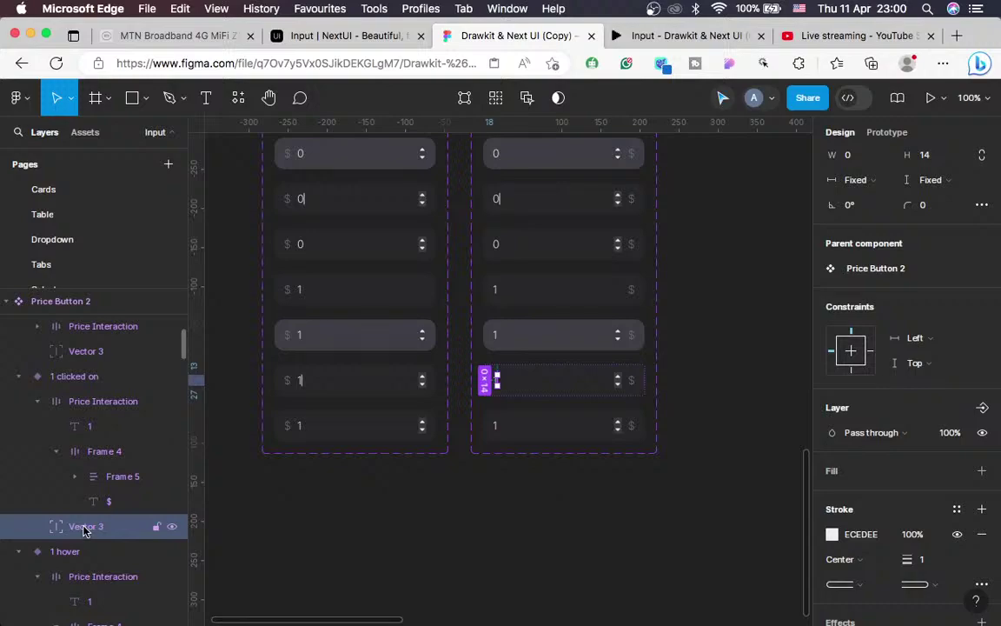
key(super+equal)
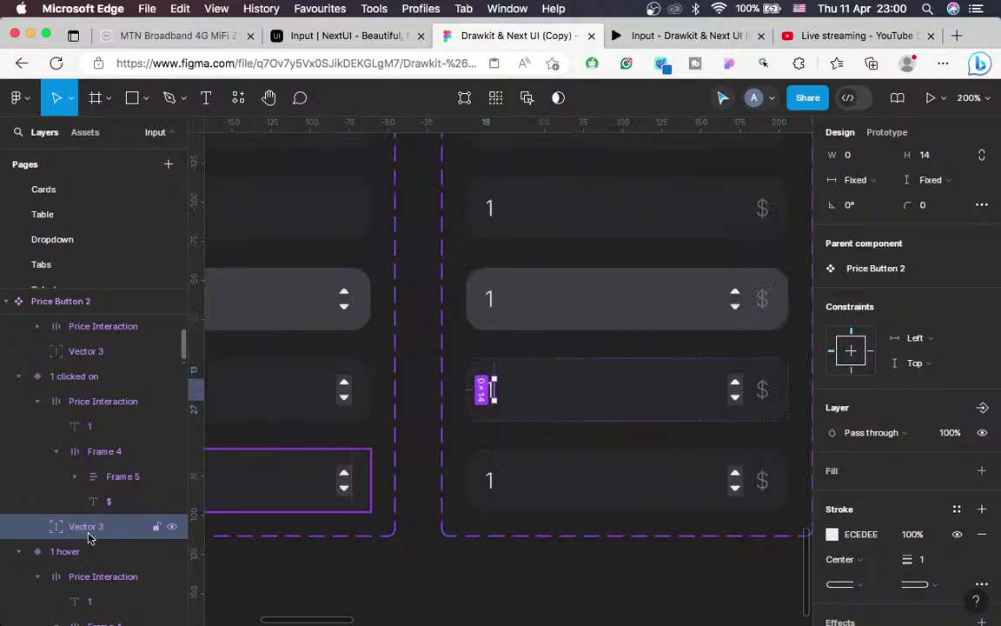
Nudge the 1 clicked off variant's Vector 3 cursor left to X 19, just after its 1
click(519, 500)
scroll(122, 506, down, 1)
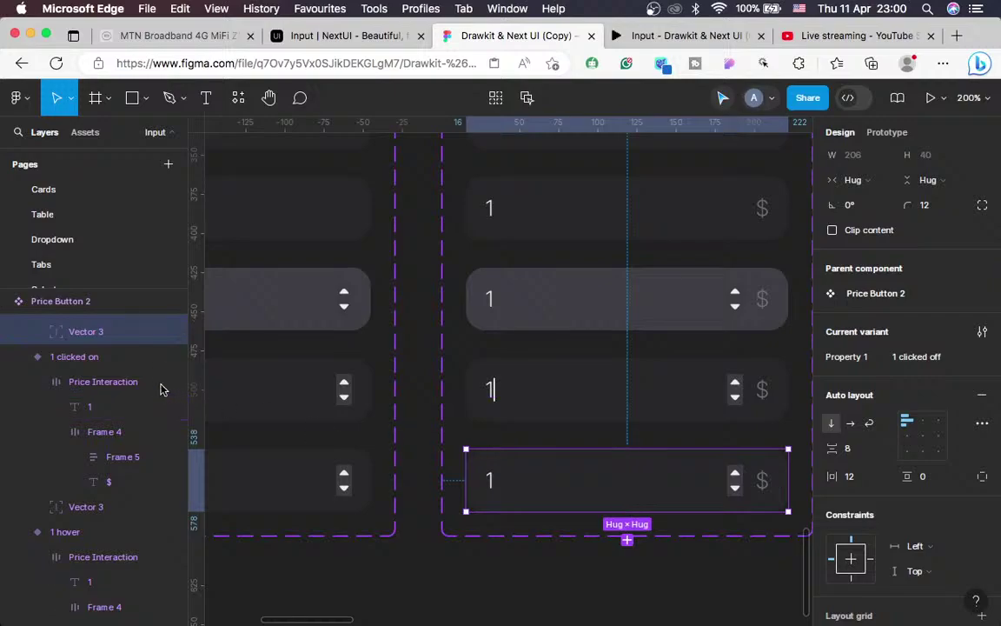
scroll(80, 404, up, 3)
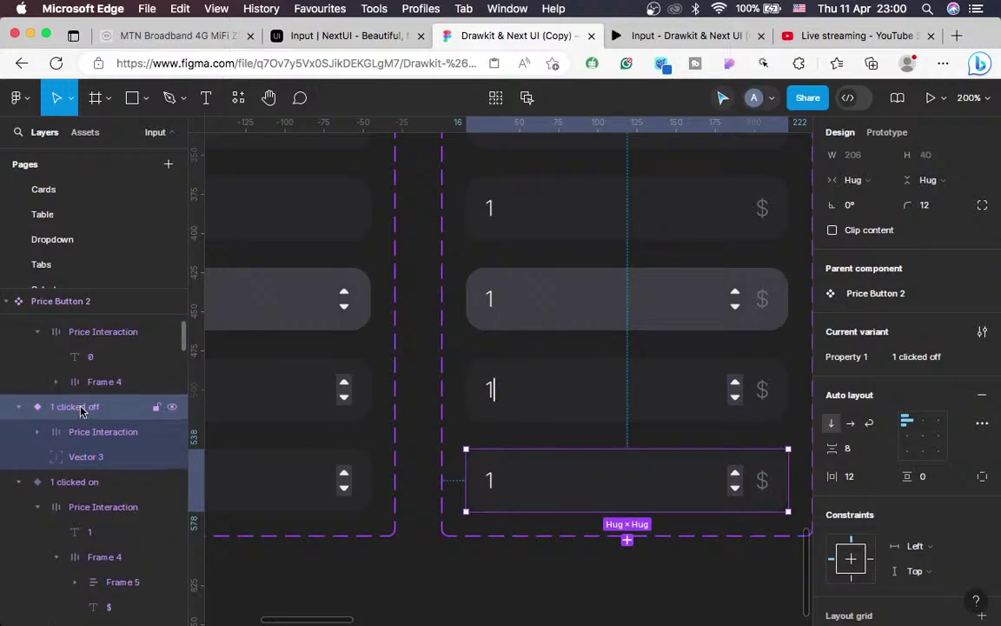
click(91, 457)
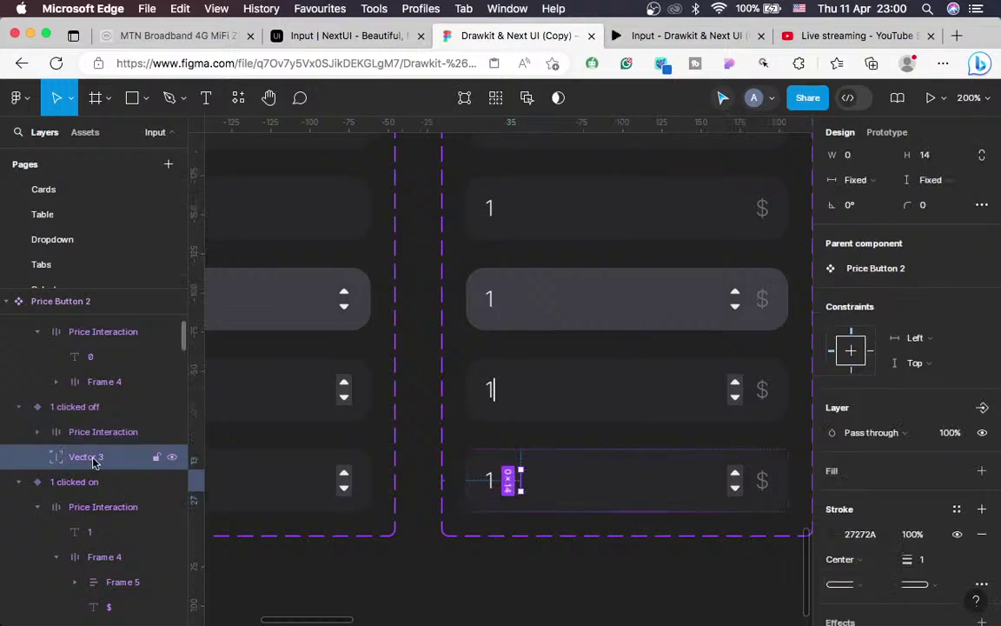
key(alt)
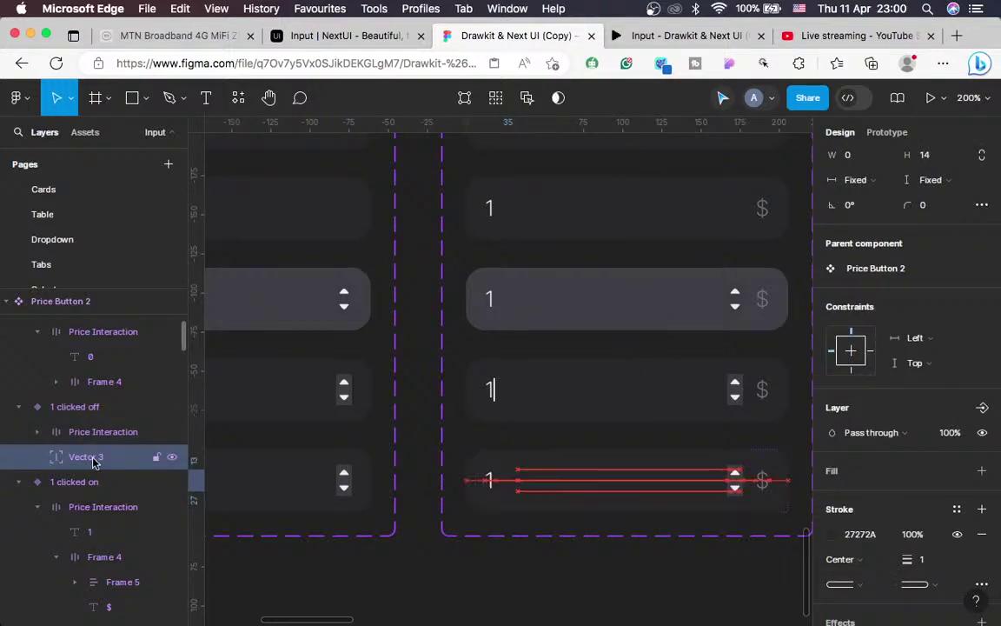
key(Right)
key(Right)
key(Right)
key(Left)
key(Left)
key(Left)
key(Left)
key(Left)
key(Left)
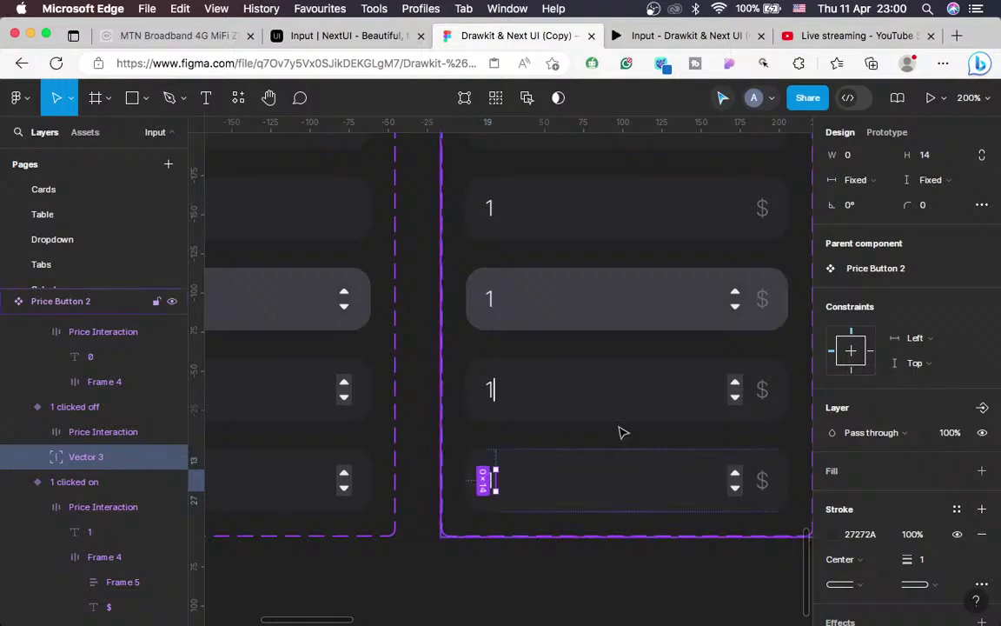
Insert an instance of the Price Button 2 local component near the lower edge of Frame 1
key(shift+0)
scroll(636, 298, up, 2)
scroll(631, 318, up, 3)
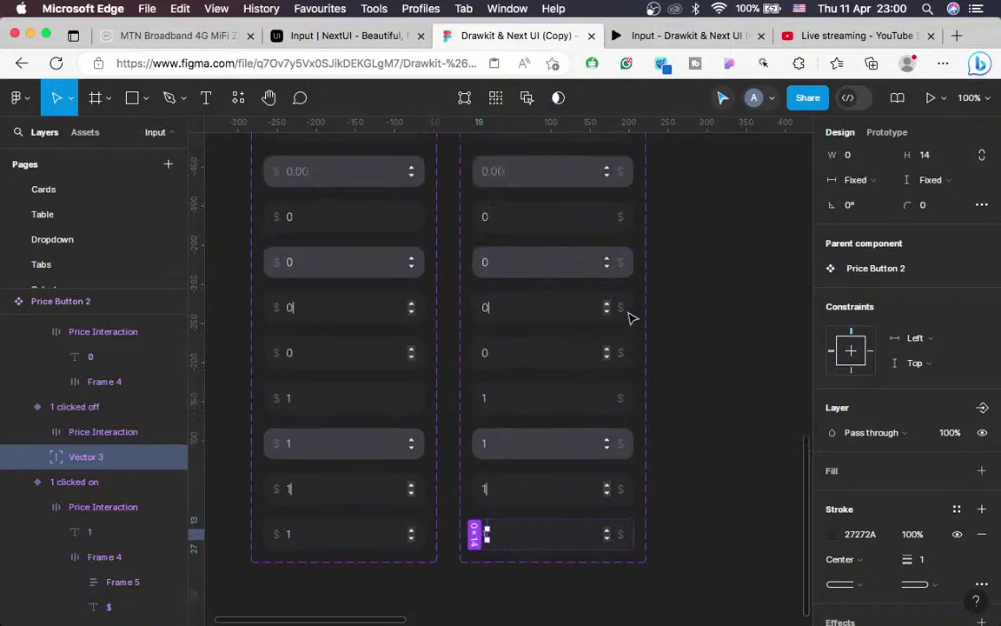
scroll(631, 318, up, 3)
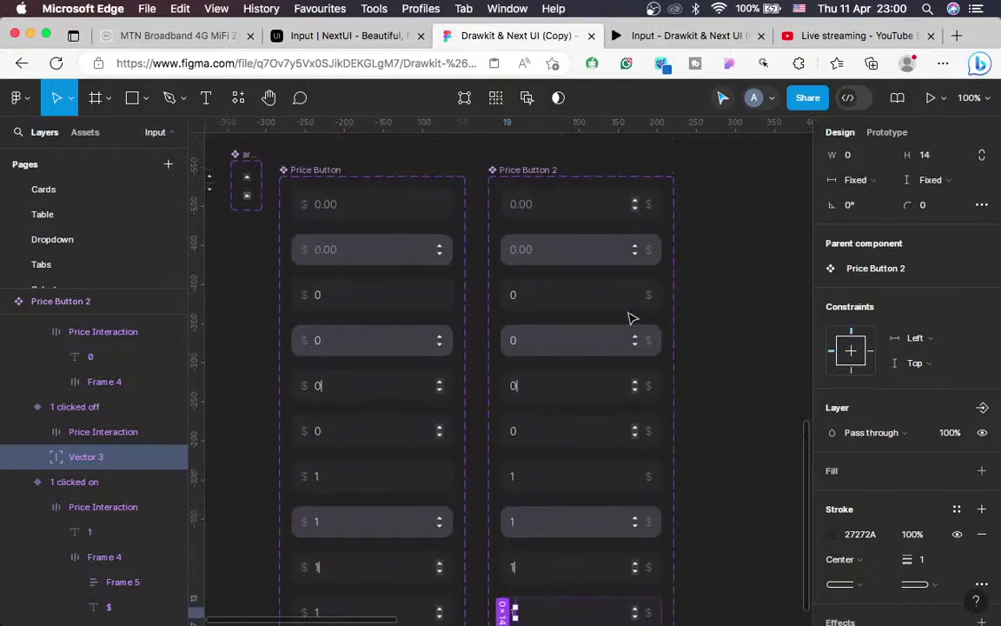
key(minus)
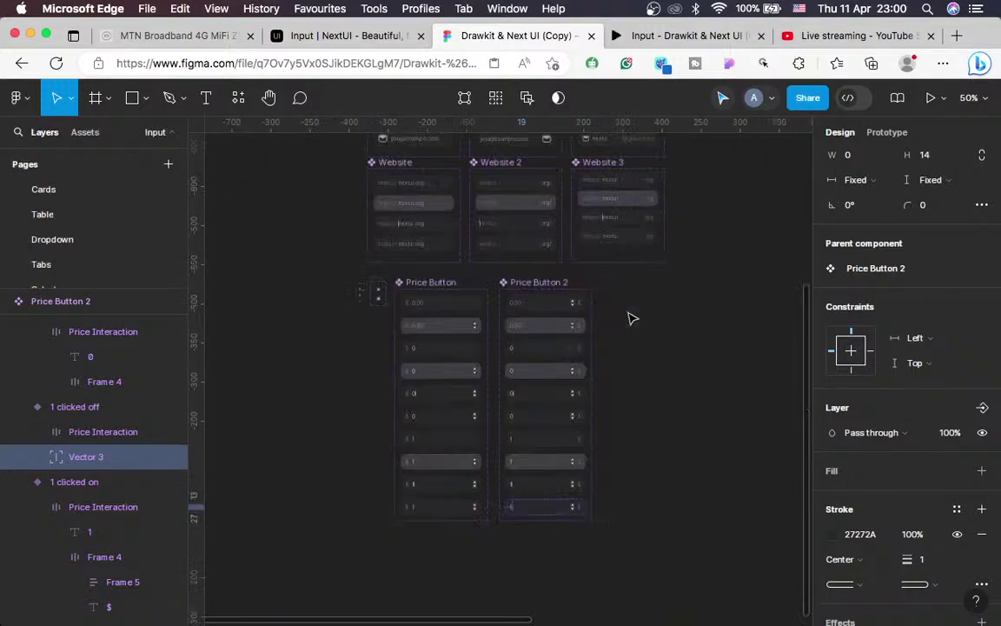
scroll(631, 318, up, 5)
scroll(631, 318, right, 3)
scroll(631, 318, right, 8)
scroll(631, 318, up, 5)
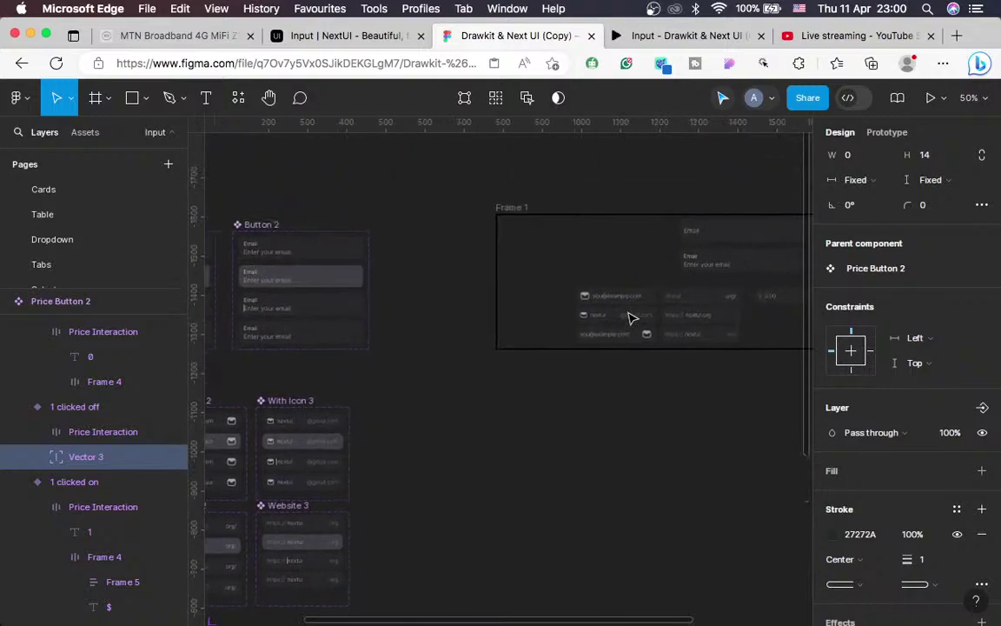
click(96, 135)
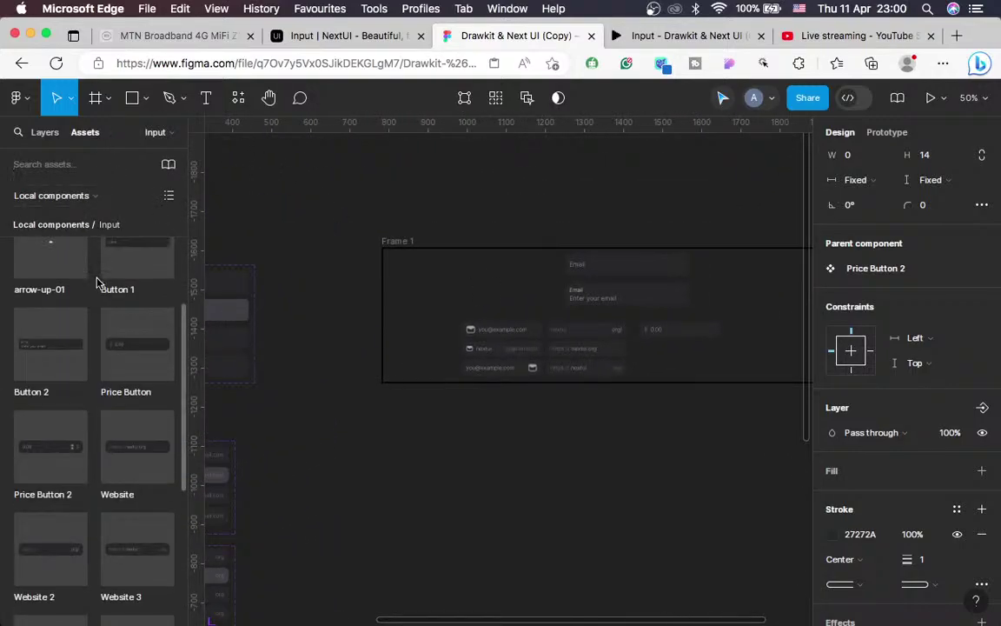
scroll(97, 277, up, 3)
scroll(97, 280, down, 3)
scroll(98, 280, down, 3)
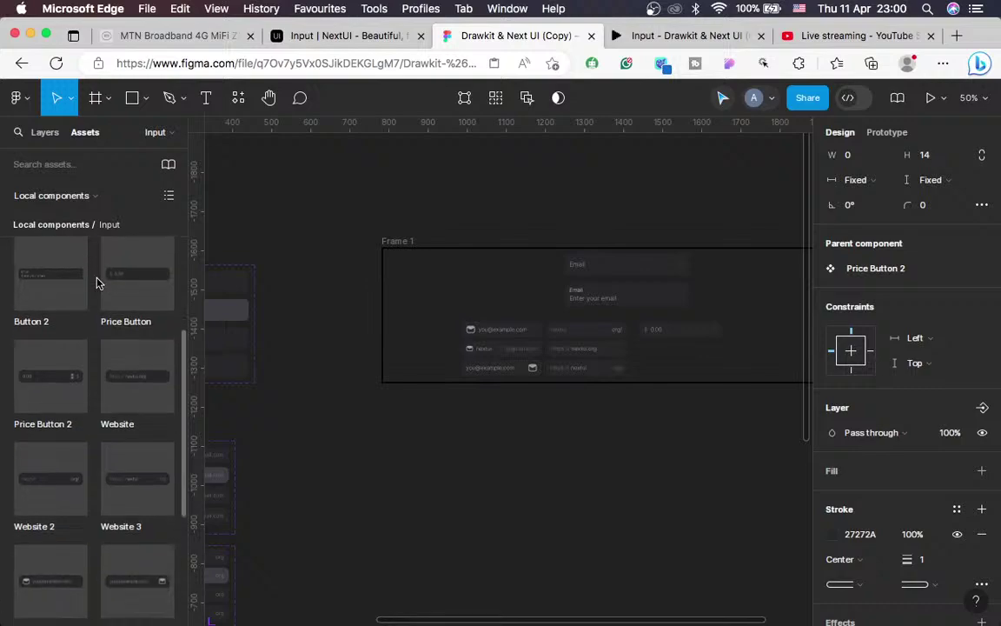
click(60, 393)
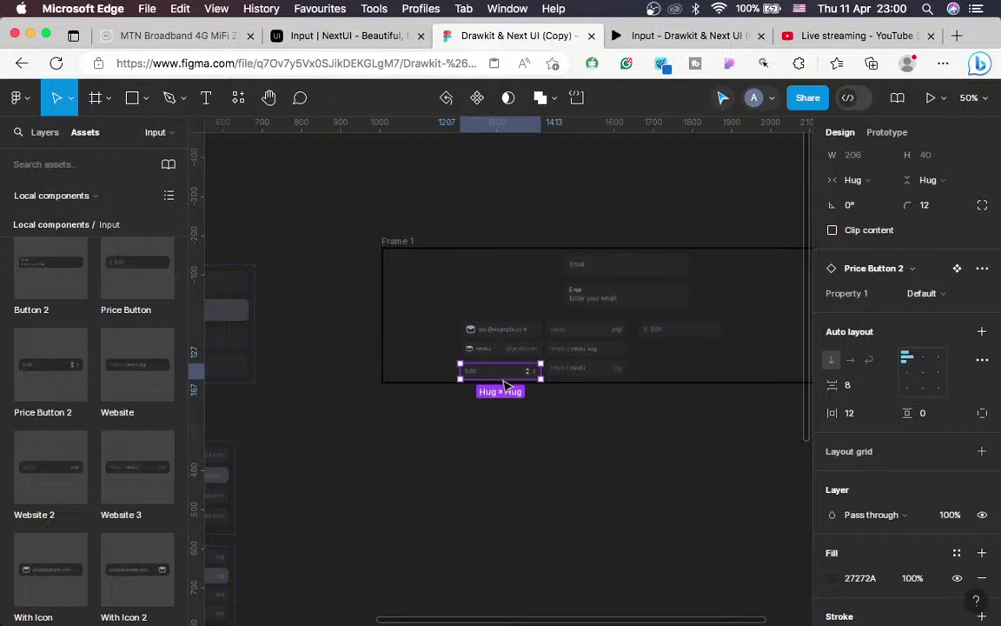
Move the Price Button 2 instance directly below the Price Button instance in Frame 1, aligning their left edges
drag(497, 376, 521, 433)
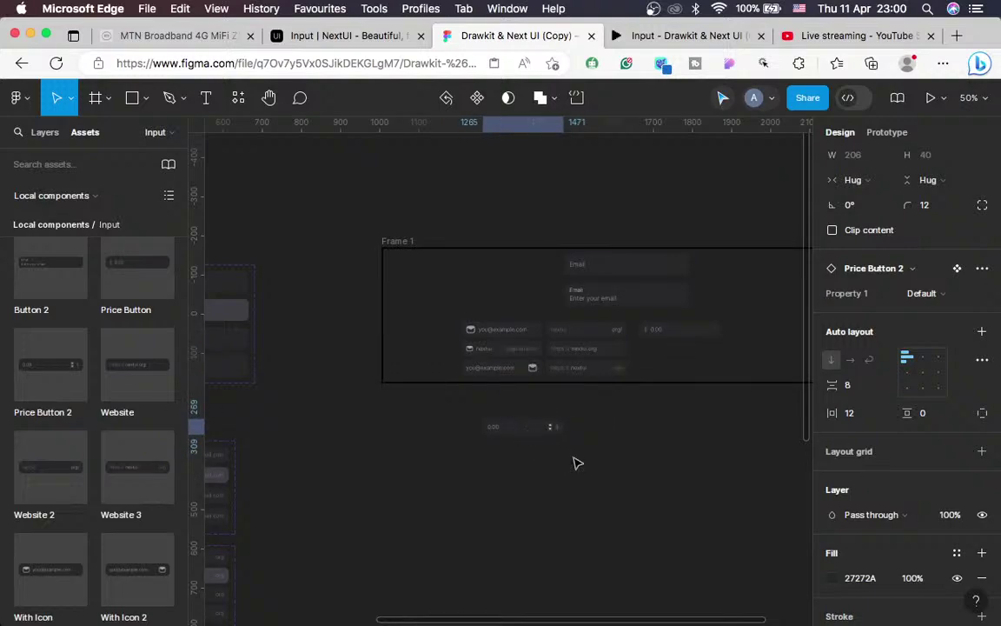
scroll(577, 463, right, 3)
scroll(597, 472, right, 2)
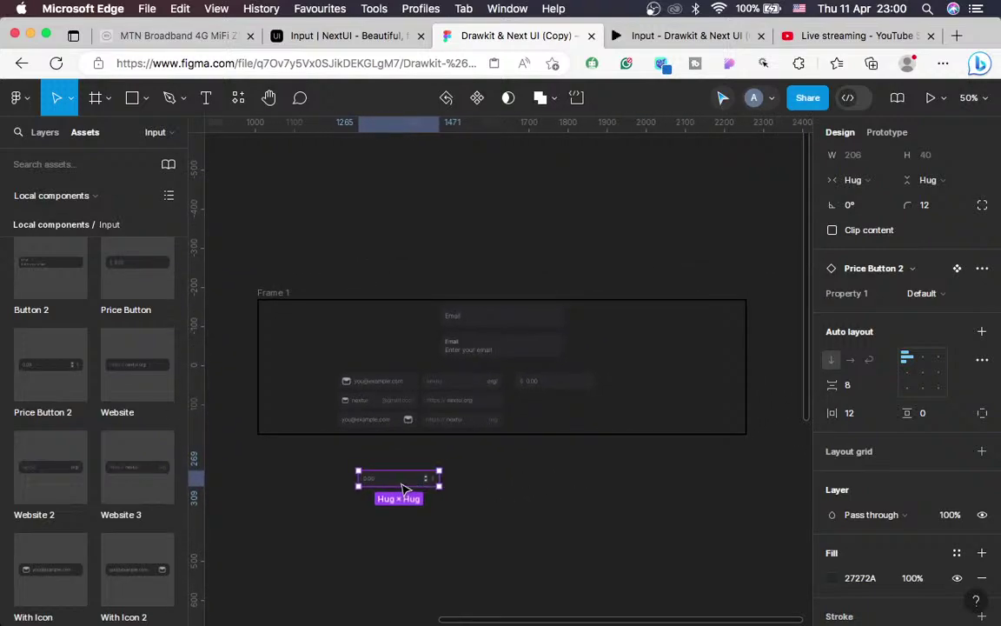
drag(409, 483, 558, 413)
key(shift+0)
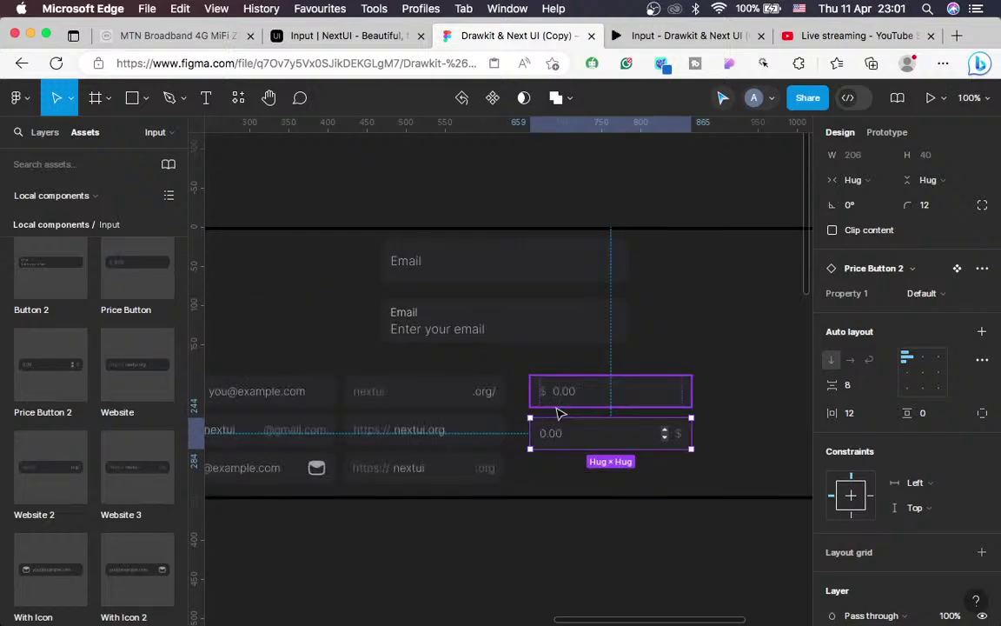
key(plus)
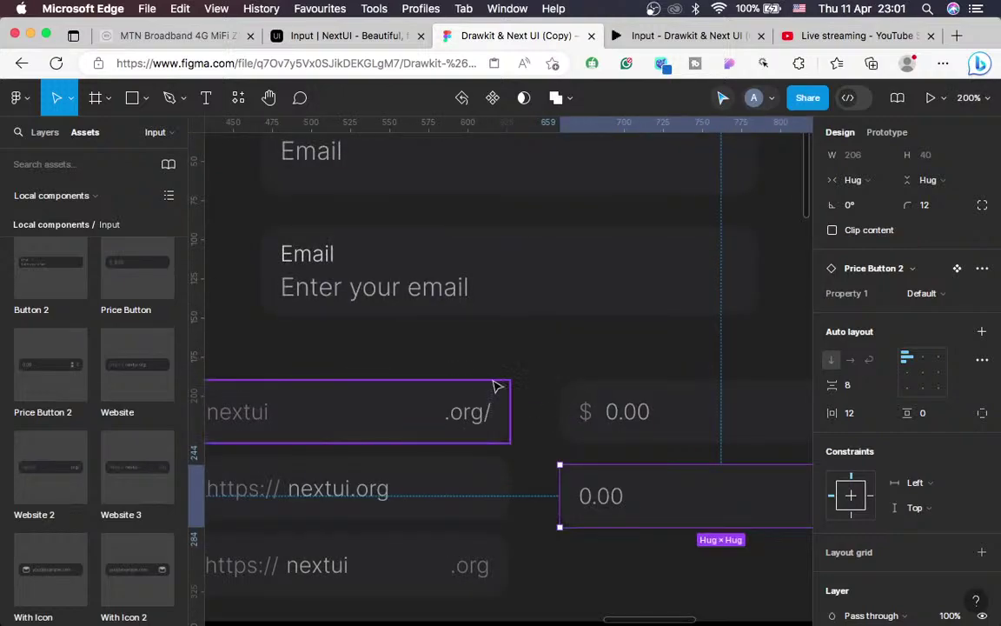
scroll(583, 384, down, 5)
scroll(583, 384, right, 5)
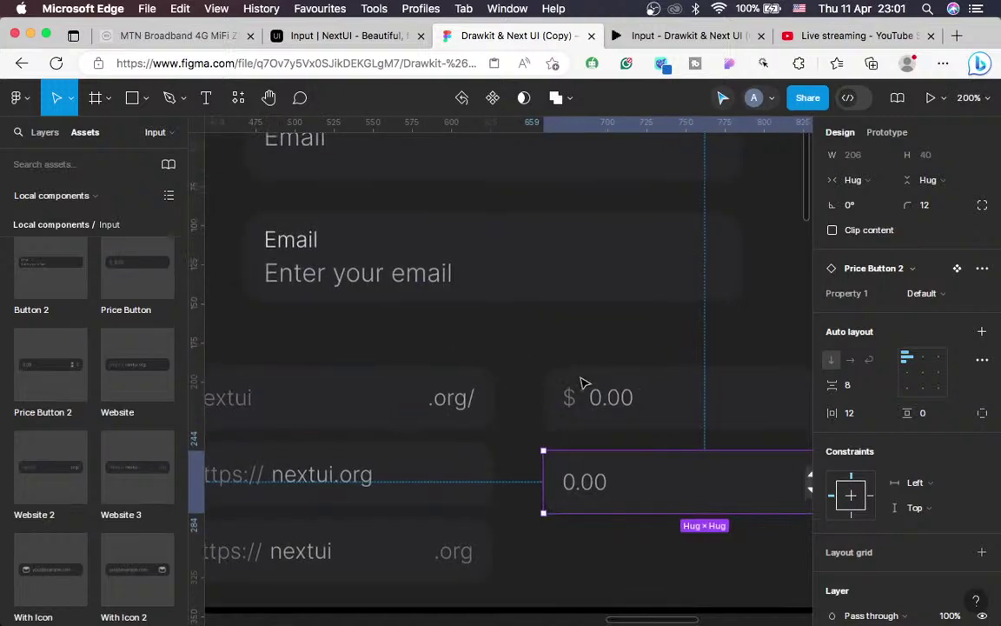
click(983, 269)
click(882, 404)
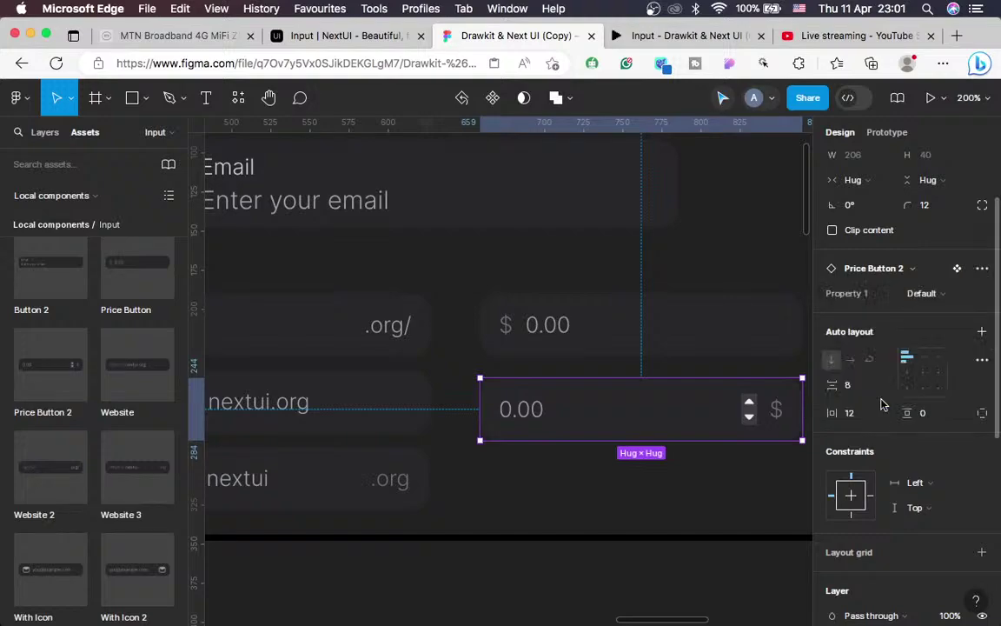
click(720, 507)
key(shift+0)
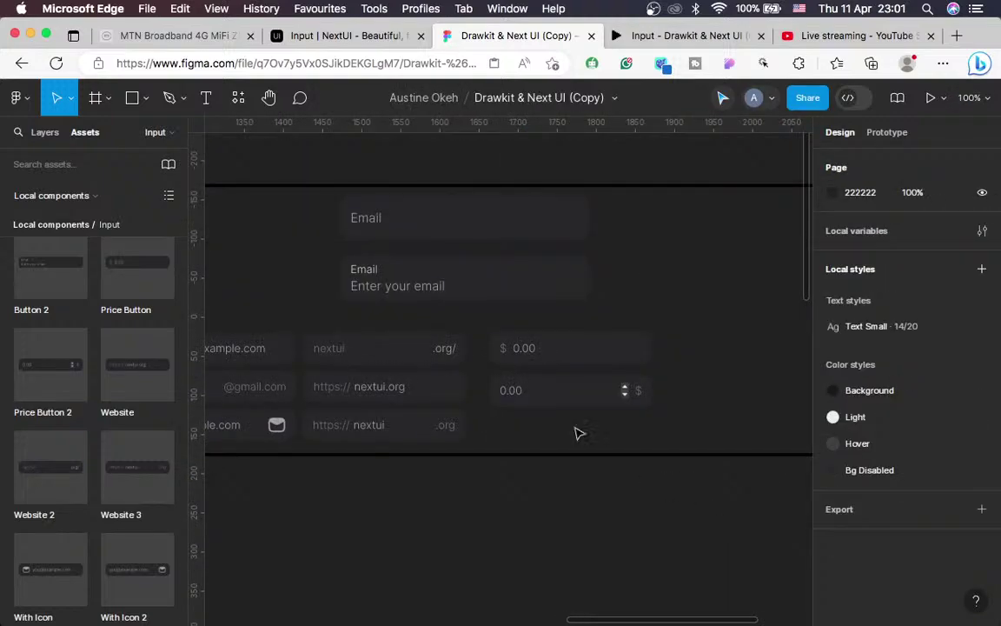
Check the new Price Button 2 field in the prototype preview, then return to the Price Button 2 component set in the design file
click(662, 33)
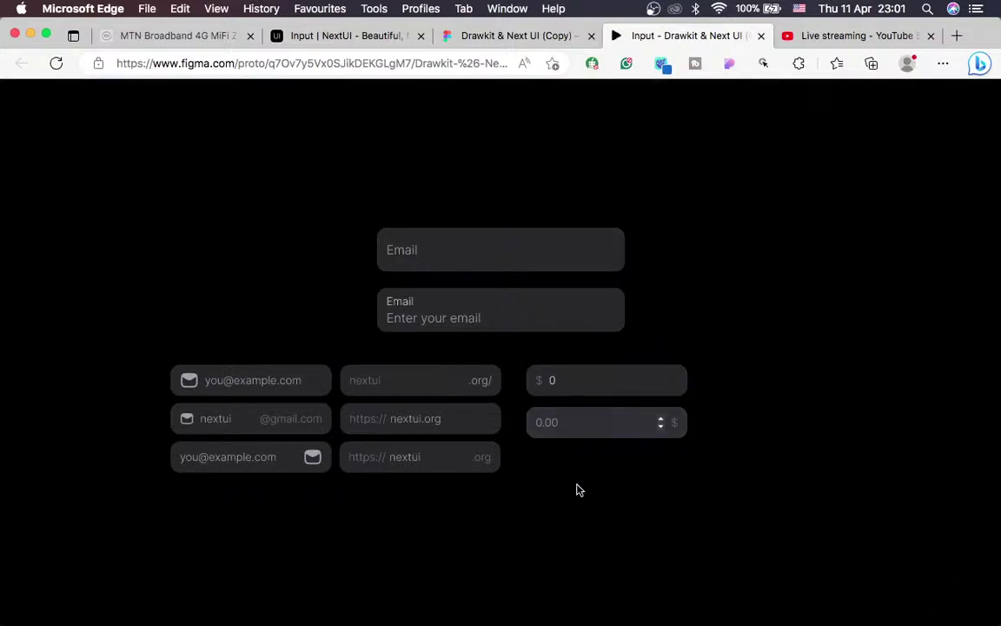
click(489, 37)
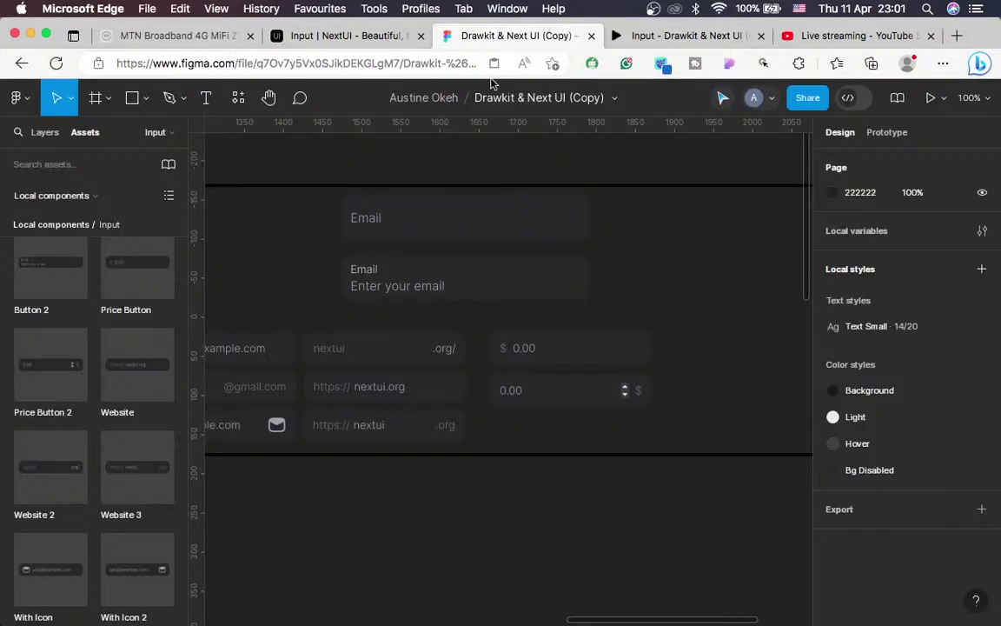
scroll(501, 361, left, 5)
scroll(501, 365, down, 10)
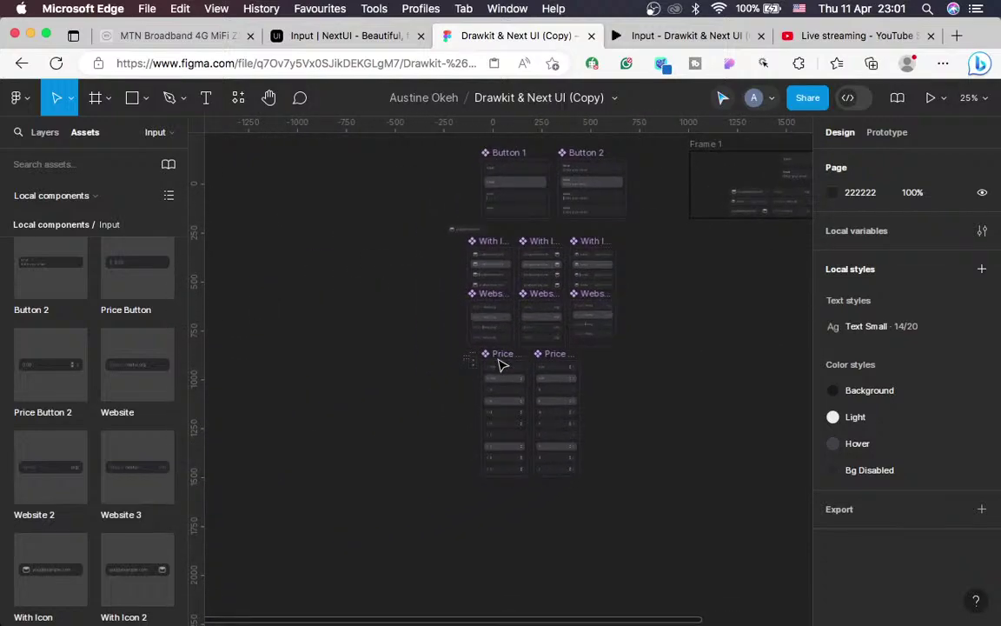
scroll(500, 365, up, 10)
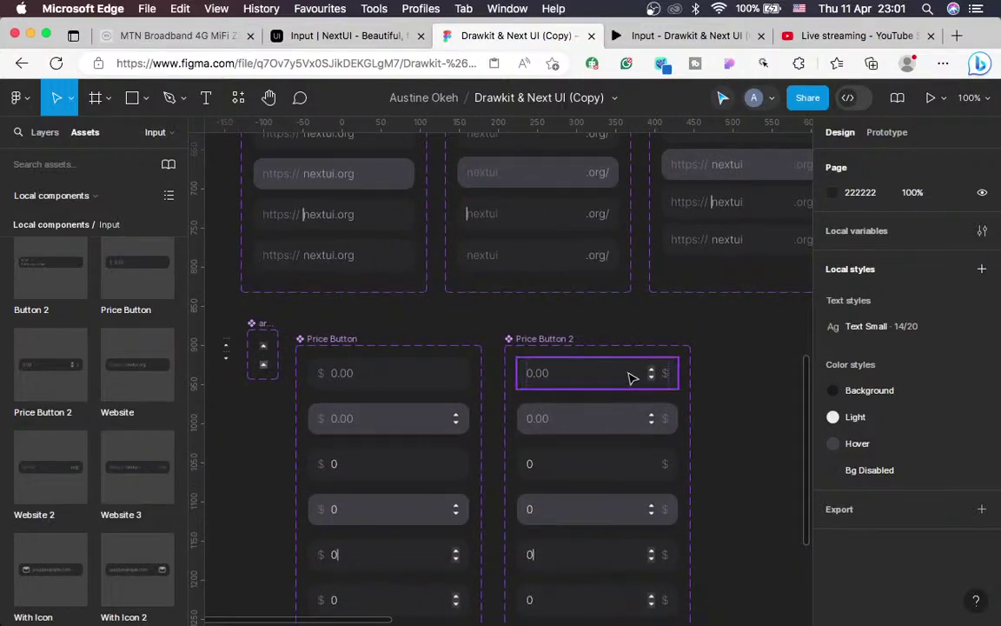
Hide the Frame 5 arrow buttons in Price Button 2's Default variant and check the field in the prototype preview
click(658, 380)
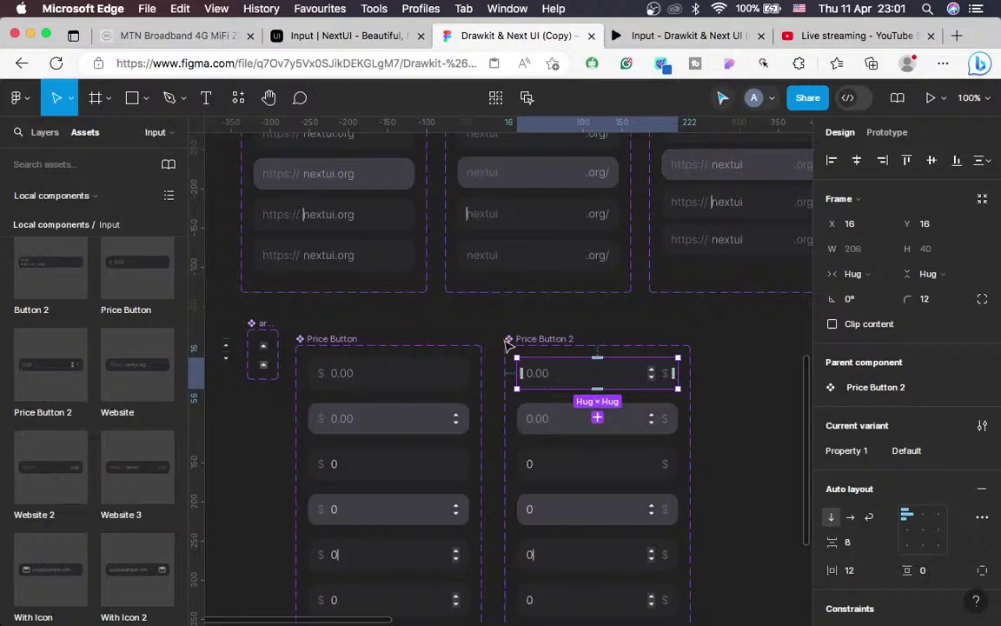
click(44, 135)
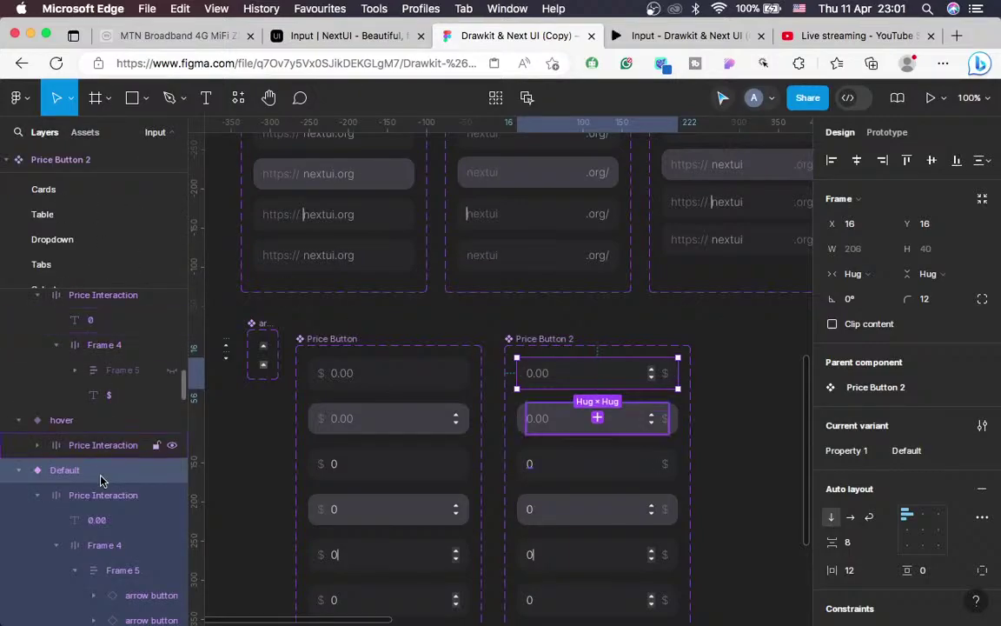
scroll(101, 480, down, 5)
mouse_move(118, 432)
mouse_down()
mouse_move(100, 398)
mouse_move(96, 411)
mouse_move(109, 414)
mouse_up()
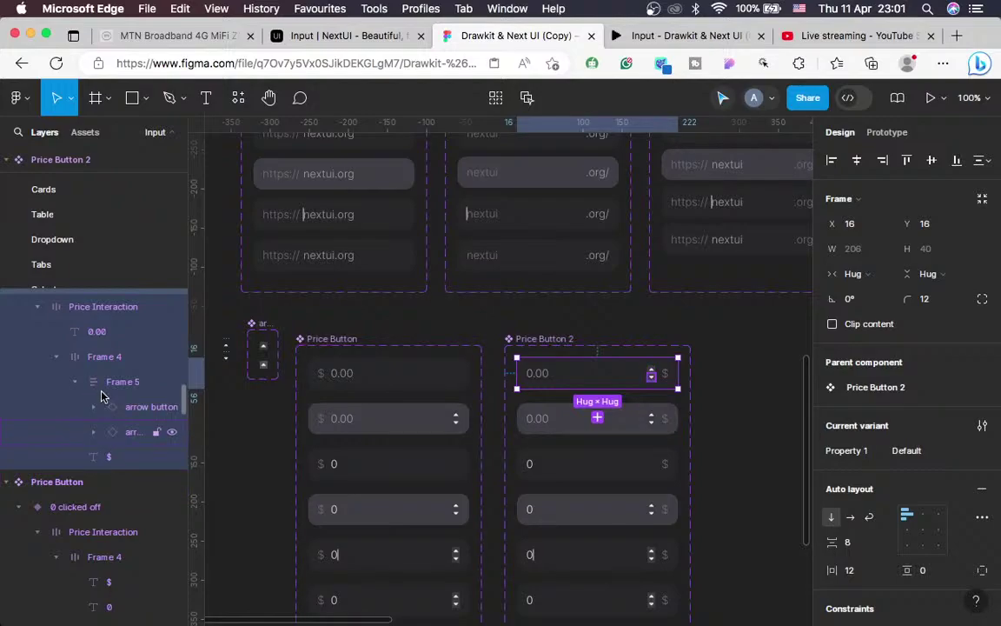
click(100, 392)
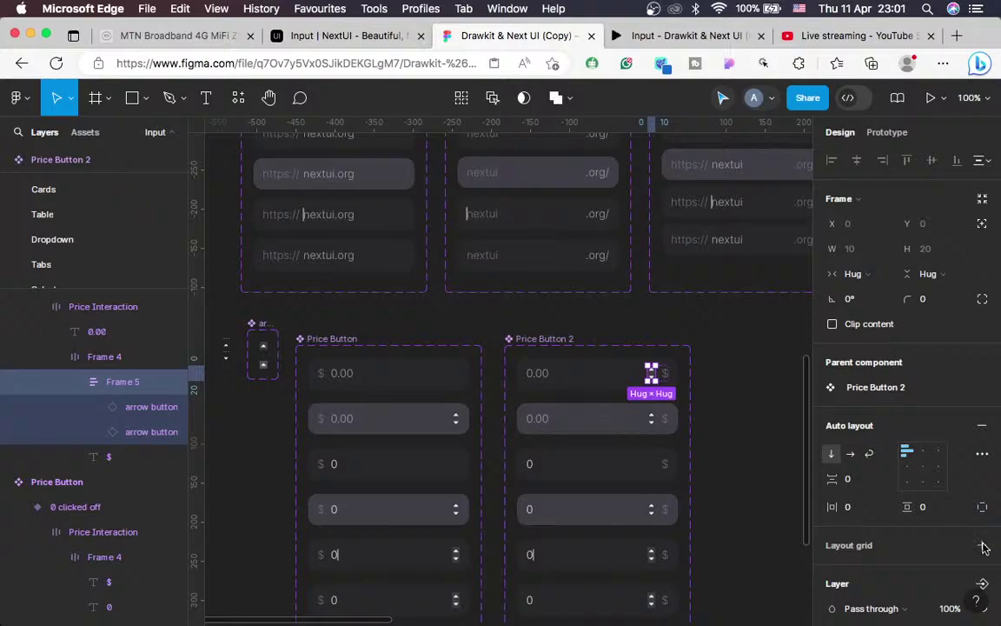
scroll(985, 548, down, 2)
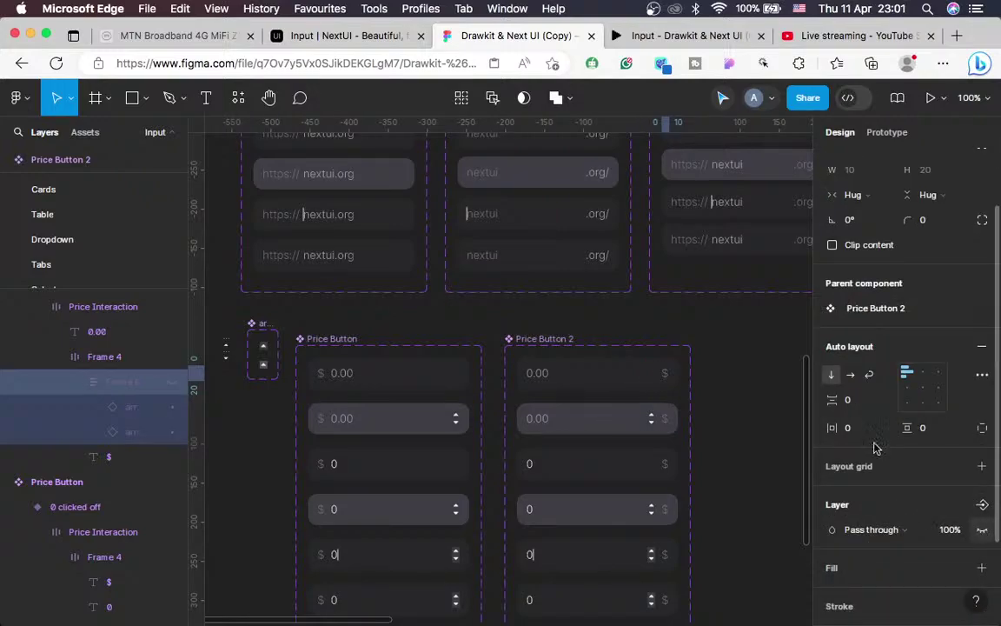
key(super+shift+h)
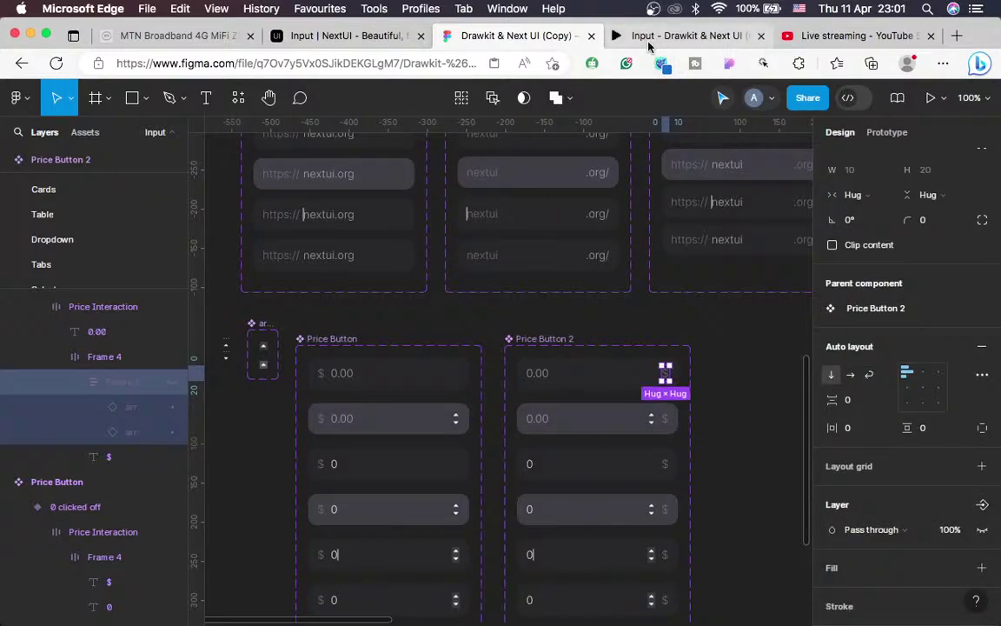
click(648, 39)
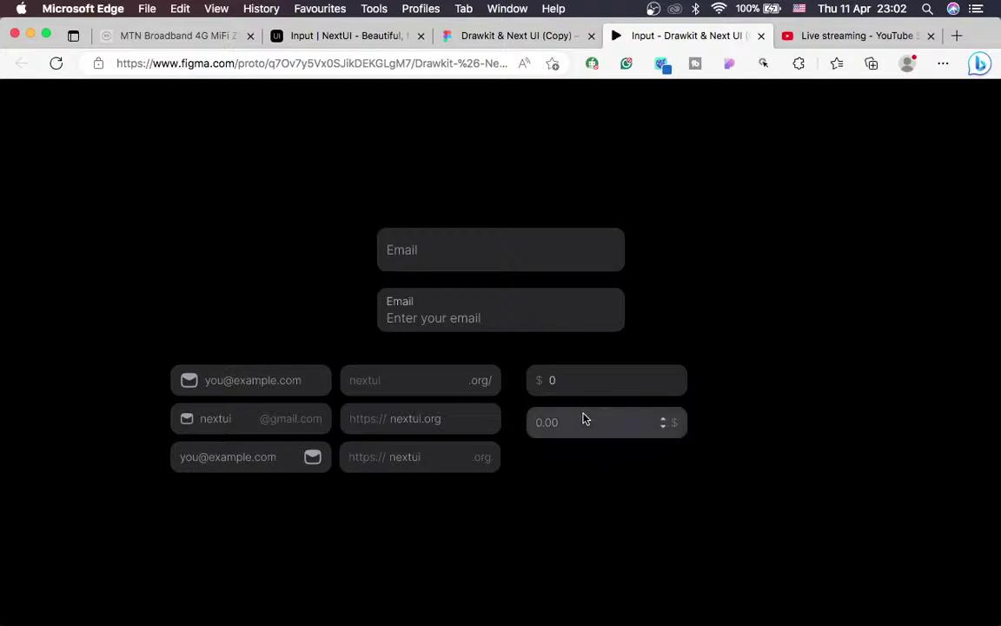
click(517, 36)
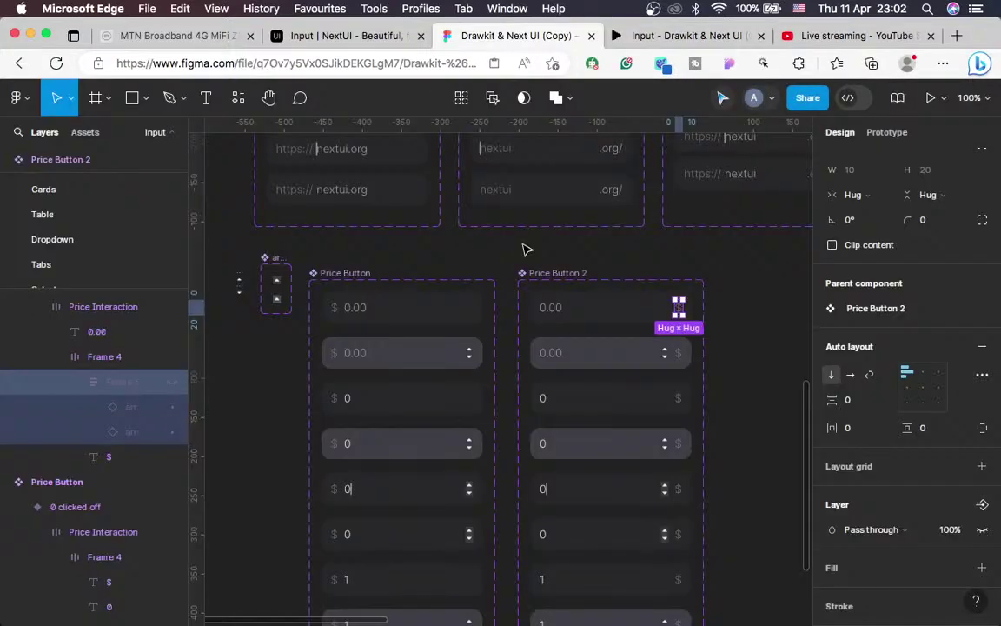
Ungroup Frame 4, which holds the arrows and the $ sign, in Price Button 2's hover variant
scroll(525, 249, right, 2)
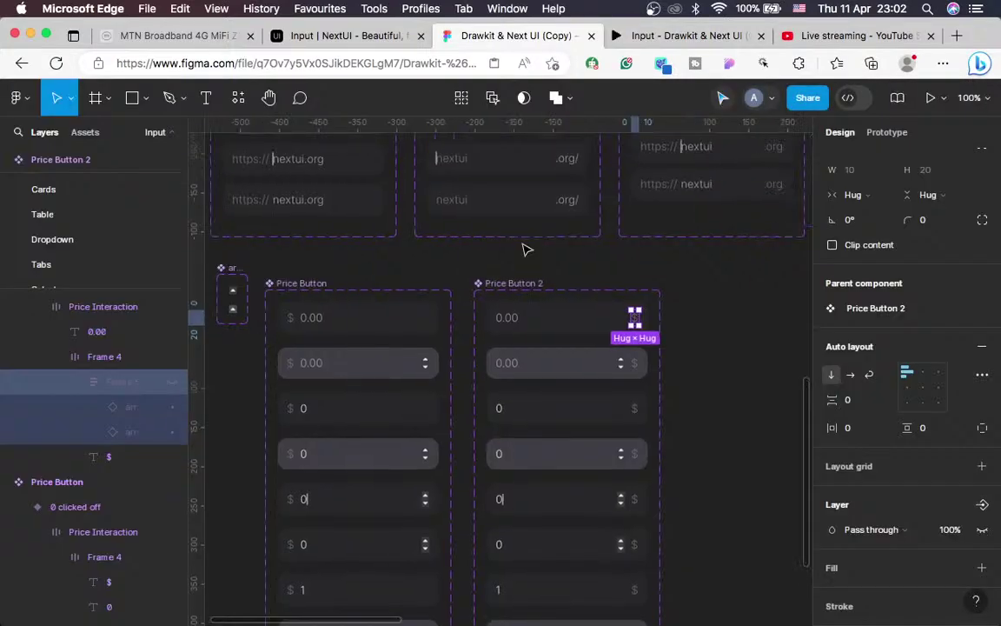
scroll(526, 249, down, 1)
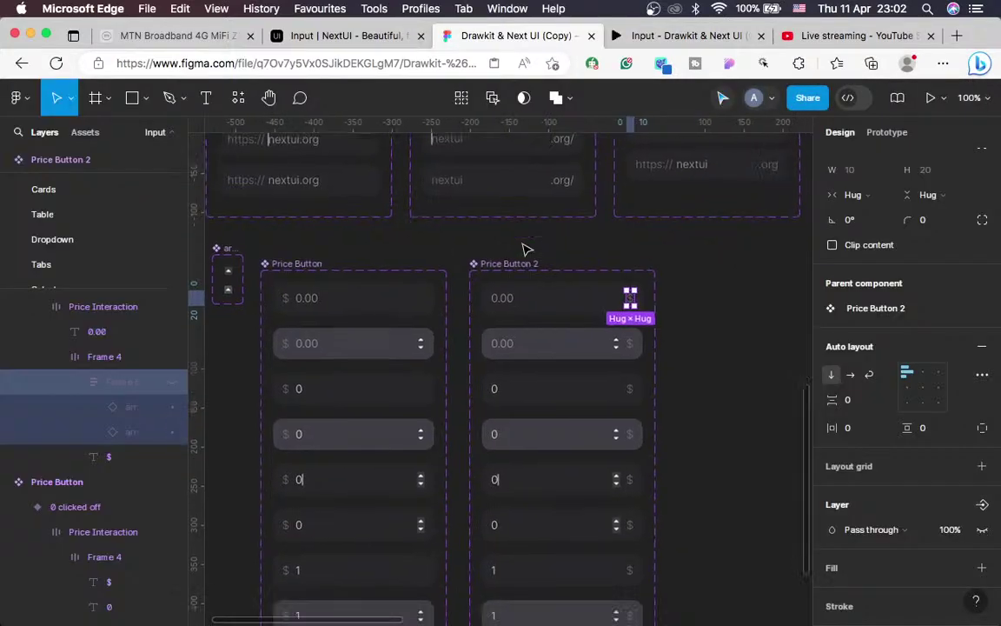
key(super+equal)
scroll(526, 249, right, 3)
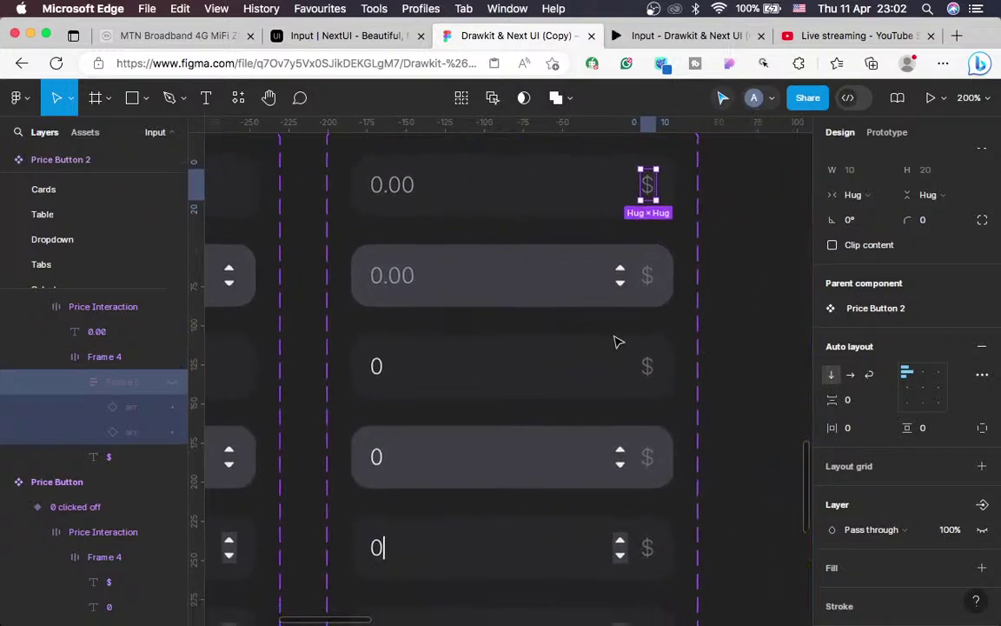
click(622, 278)
click(622, 278)
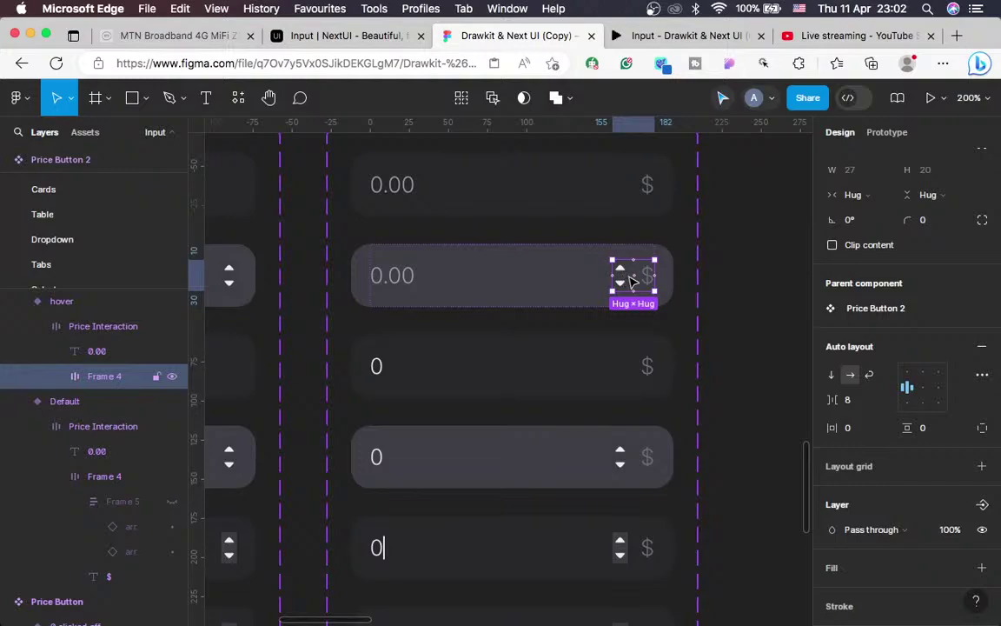
right_click(632, 280)
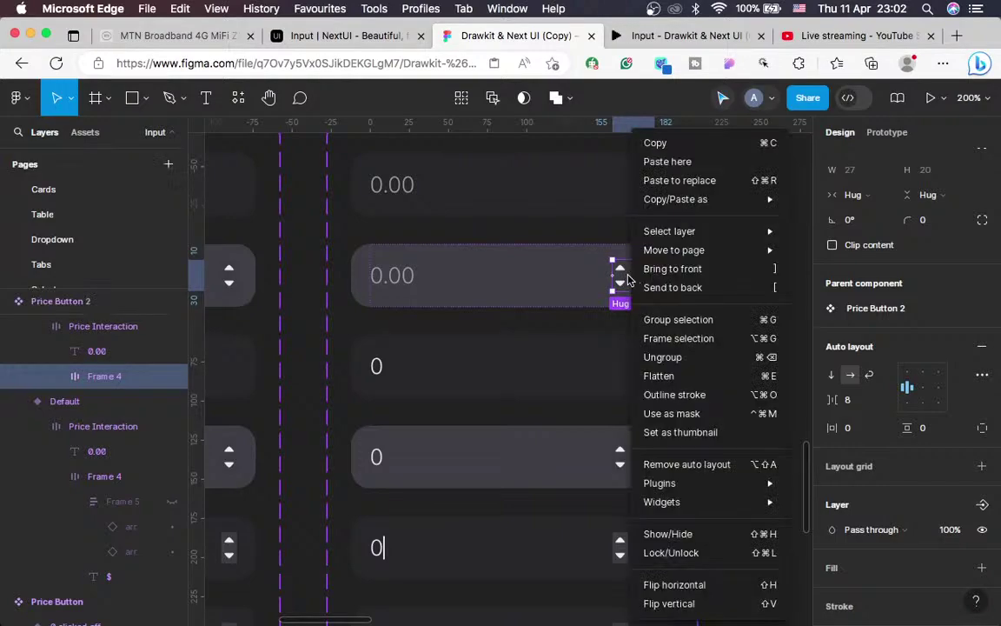
click(665, 359)
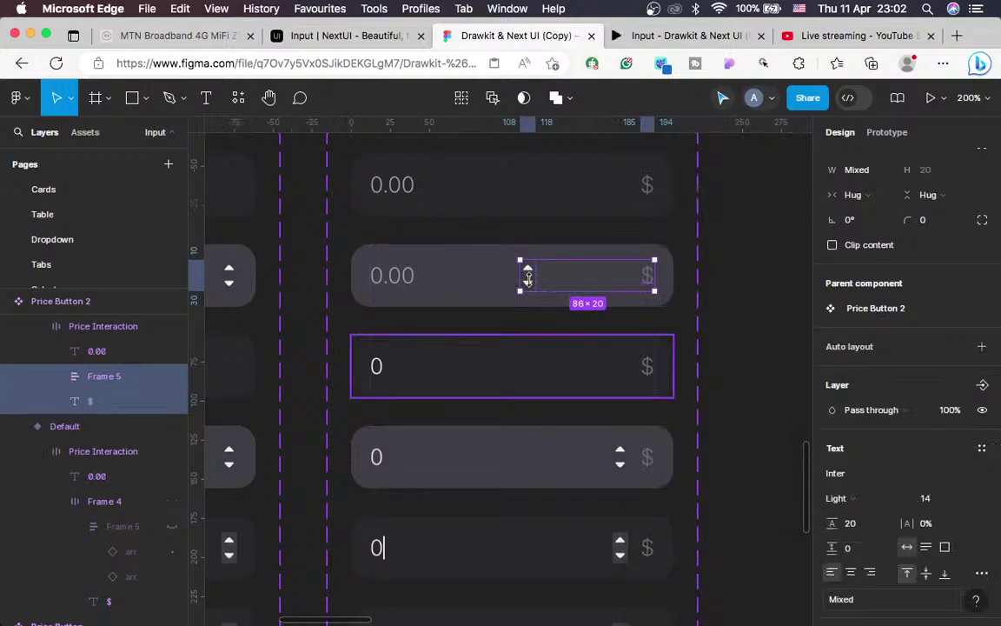
Wrap Frame 5 and the $ text of Price Button 2's hover variant in a new auto layout frame
click(528, 279)
key(Return)
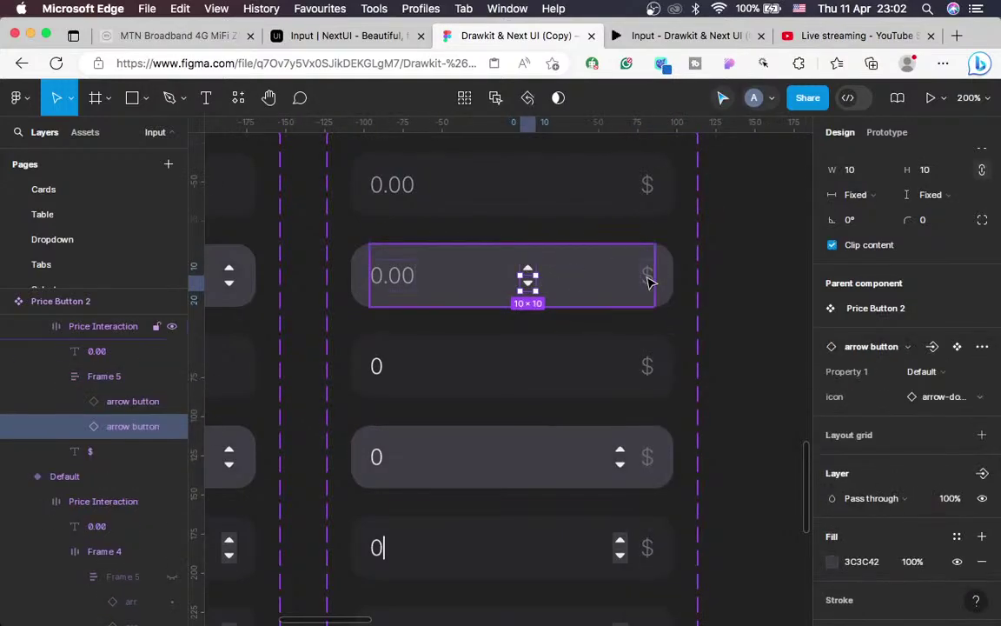
shift+click(649, 278)
shift+click(649, 278)
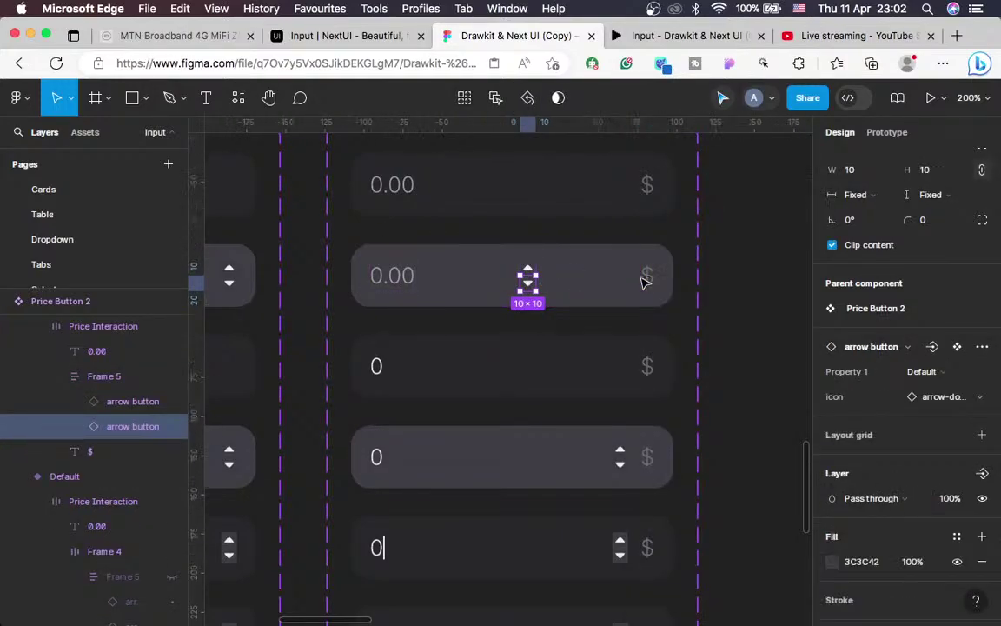
key(shift+Return)
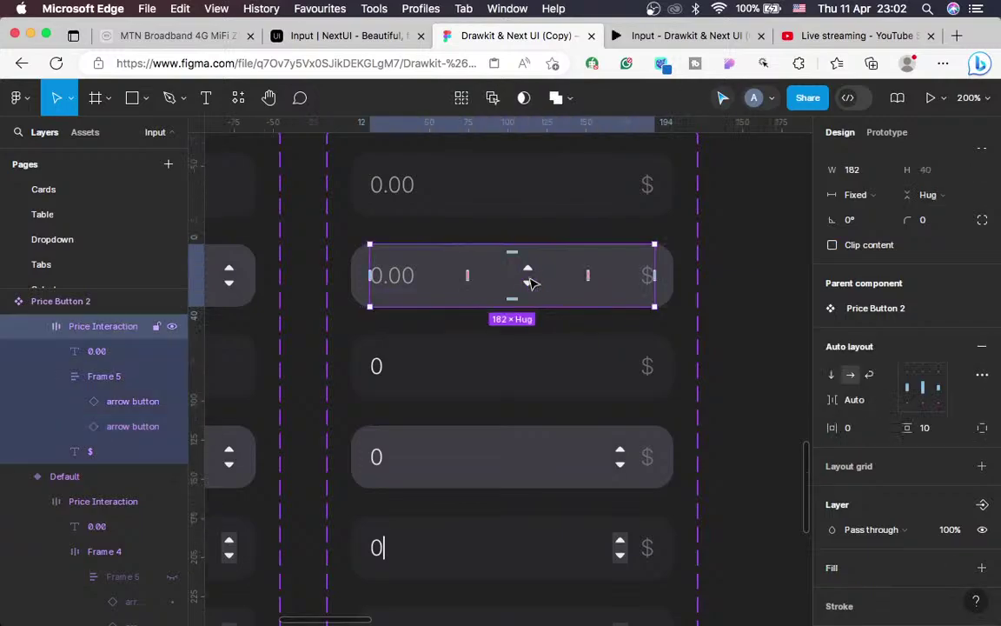
click(529, 281)
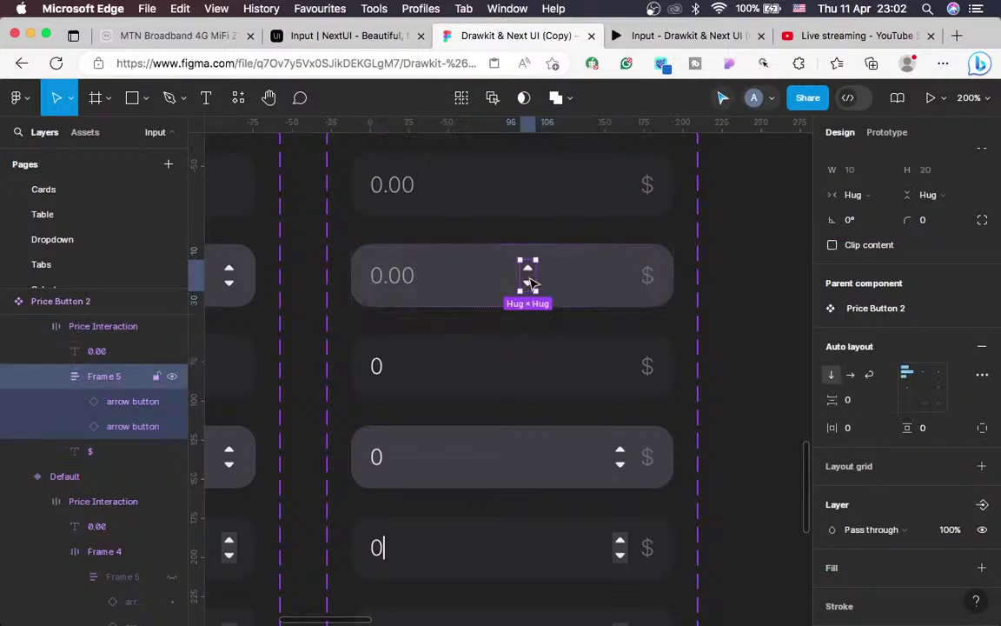
shift+click(648, 283)
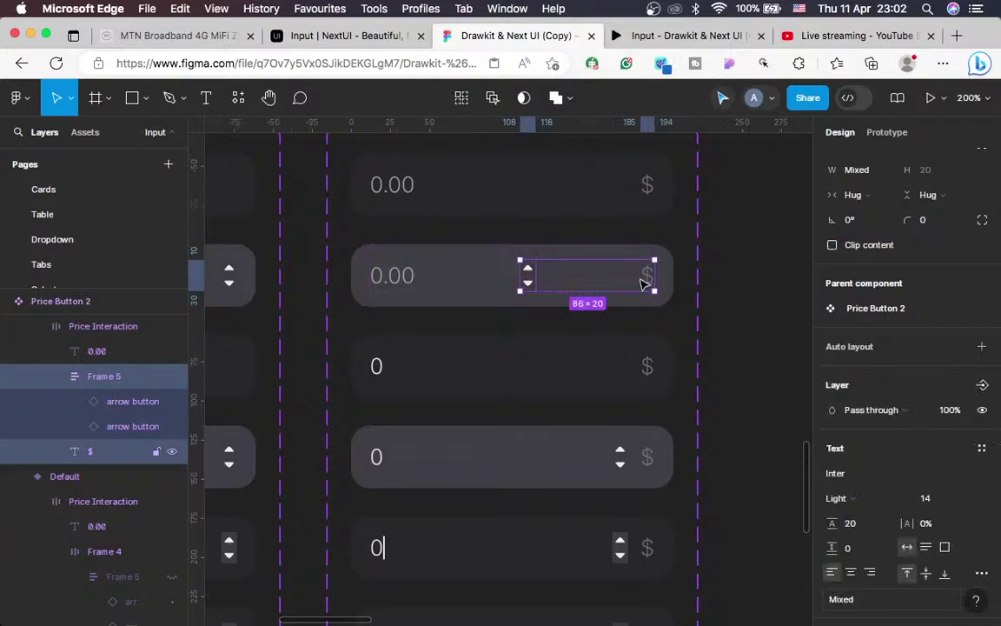
key(shift+a)
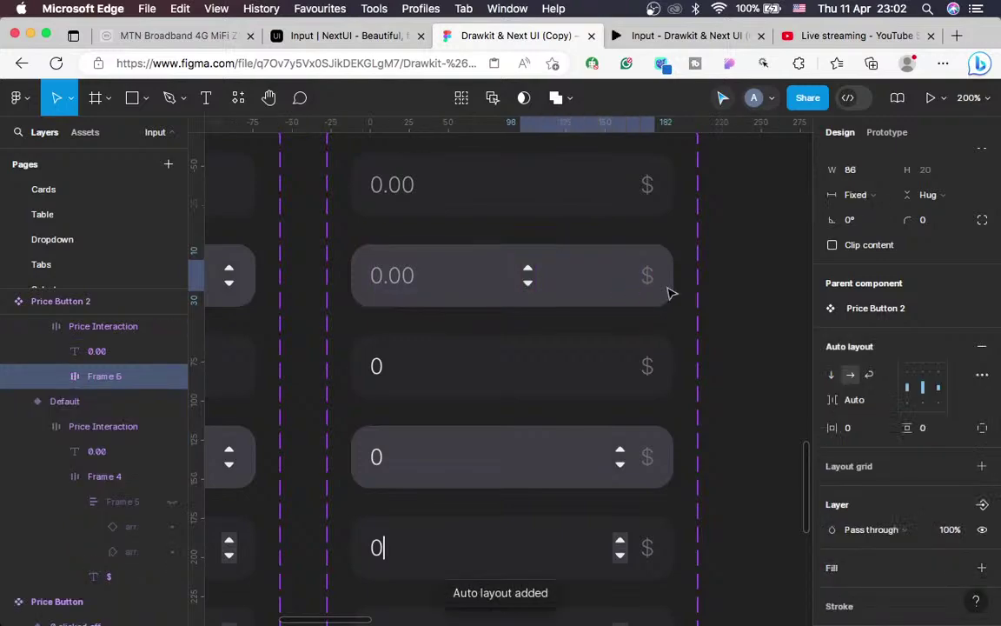
Set the new auto layout frame's item spacing to 8 and its width to hug contents
click(855, 402)
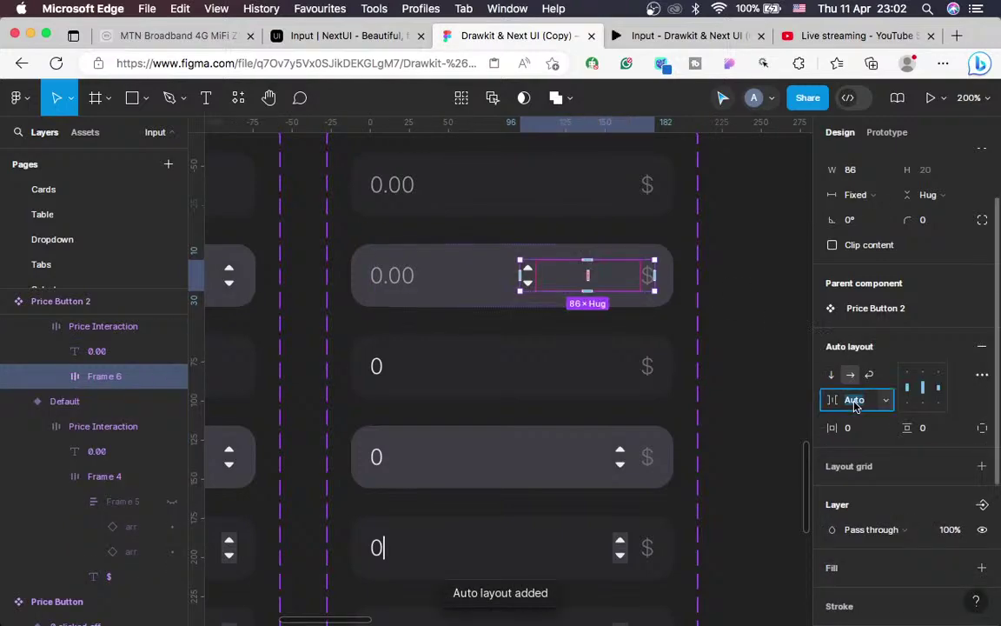
text(8)
key(Return)
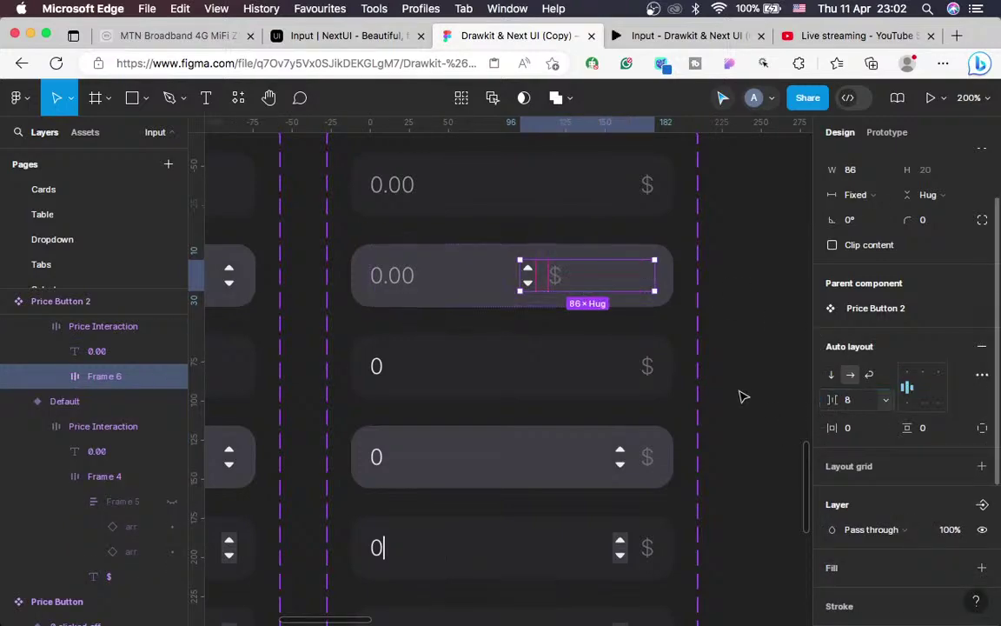
click(859, 197)
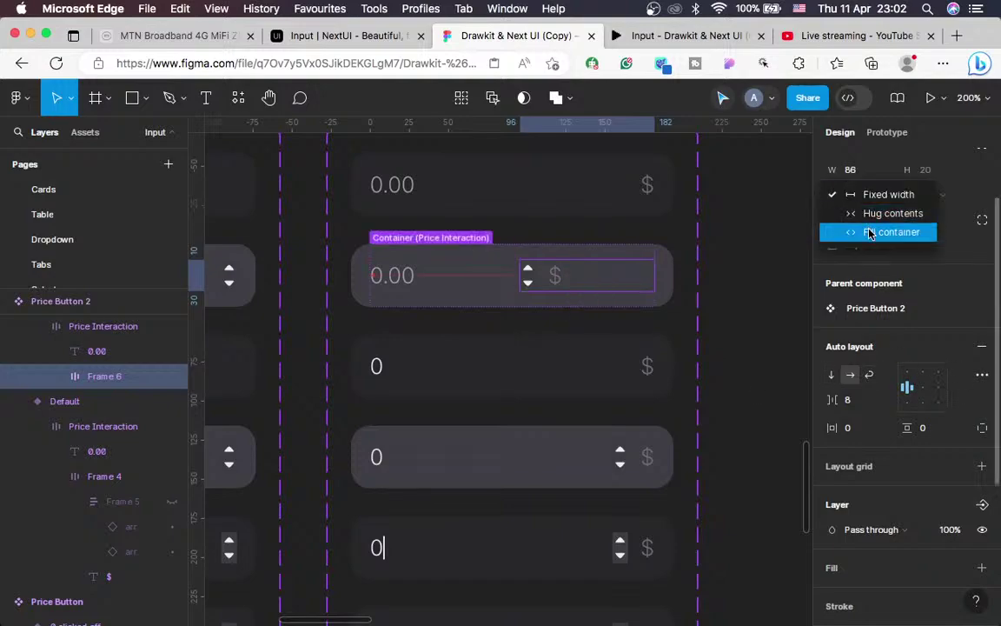
click(866, 214)
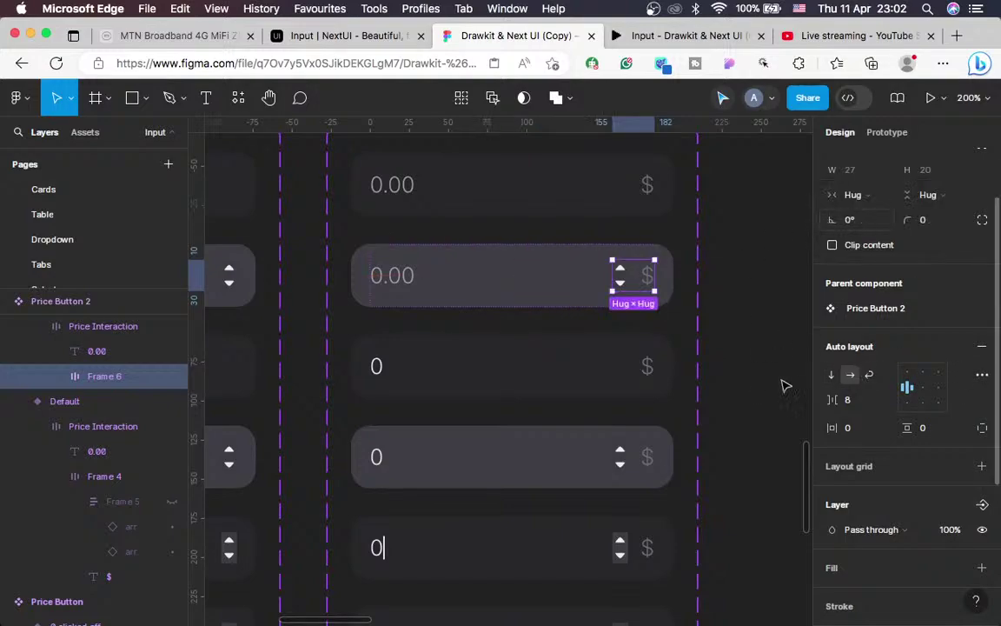
Replace the Default variant's Price Interaction frame with a copy of the hover variant's Price Interaction
scroll(751, 369, up, 3)
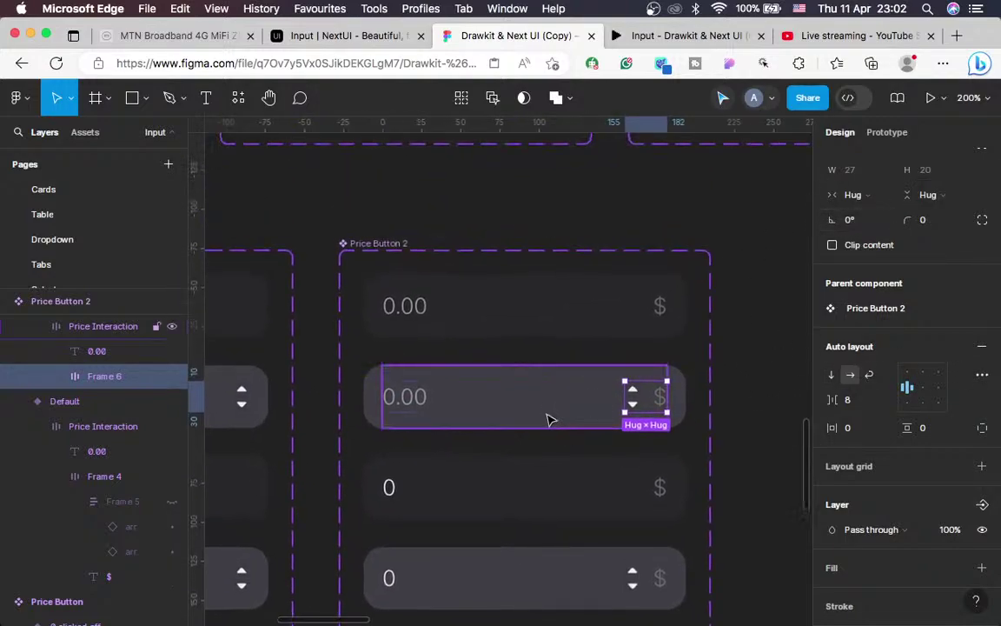
click(548, 420)
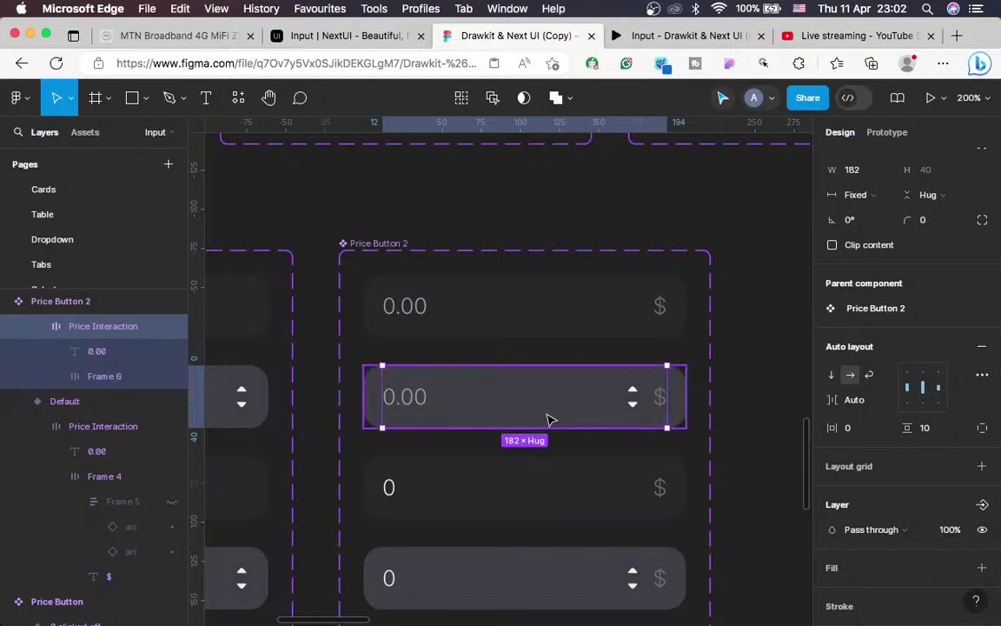
click(512, 325)
right_click(512, 326)
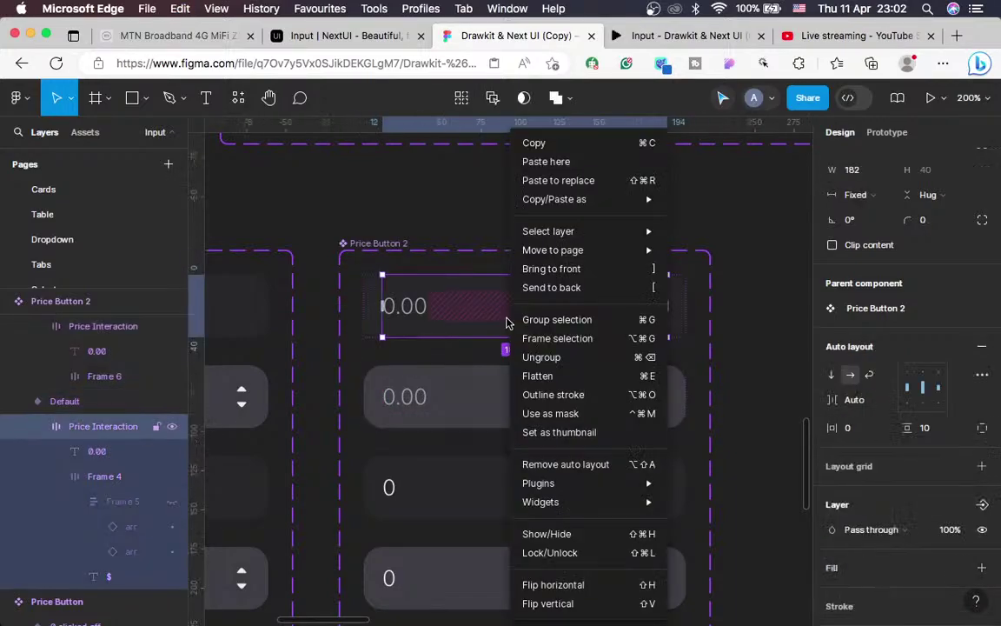
click(564, 185)
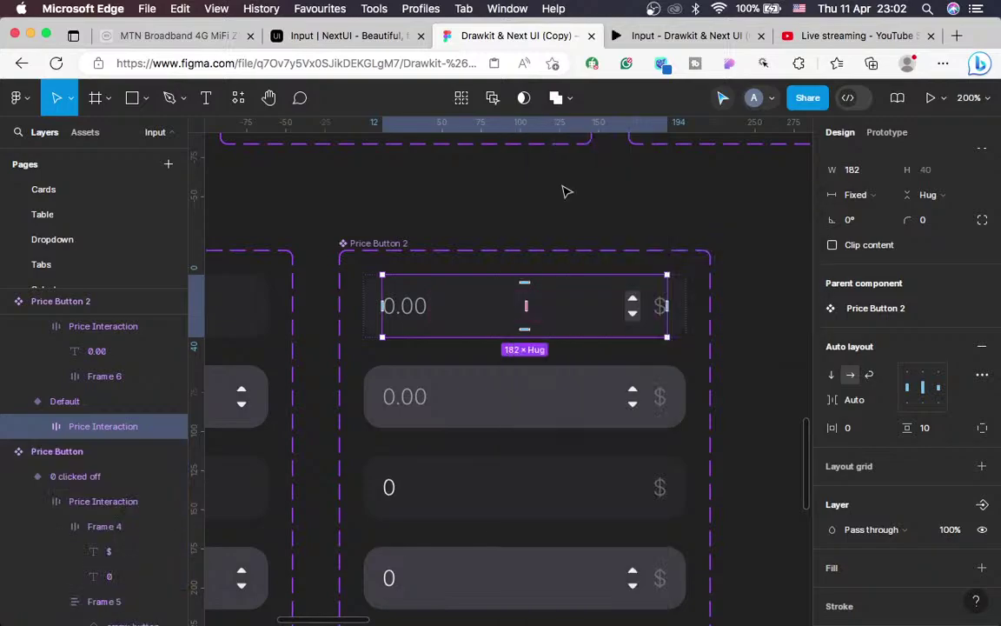
Hide the Frame 5 arrow buttons inside the Default variant's replaced Price Interaction frame
click(37, 428)
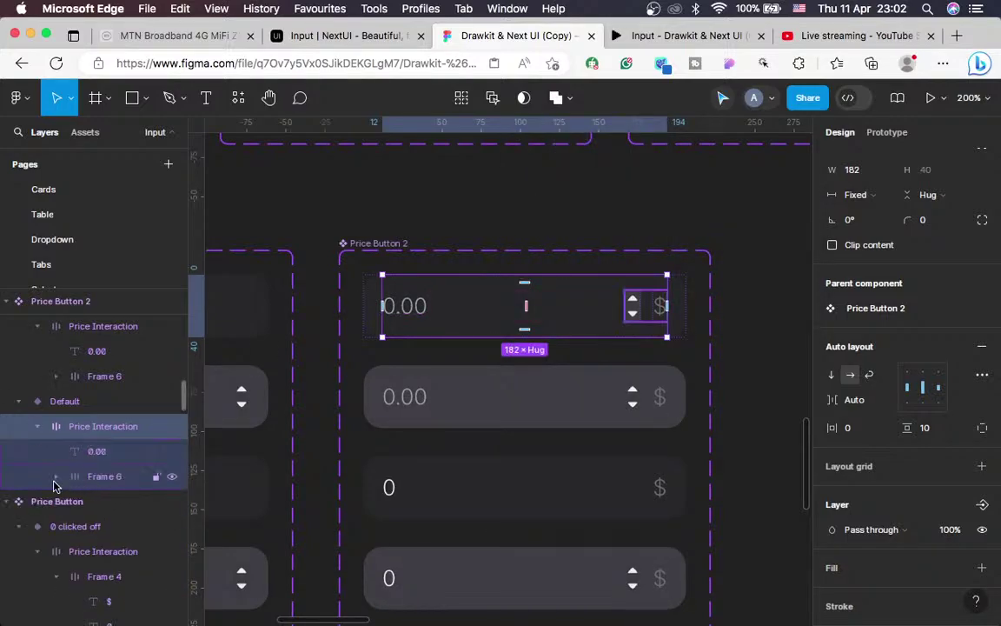
click(55, 477)
click(112, 502)
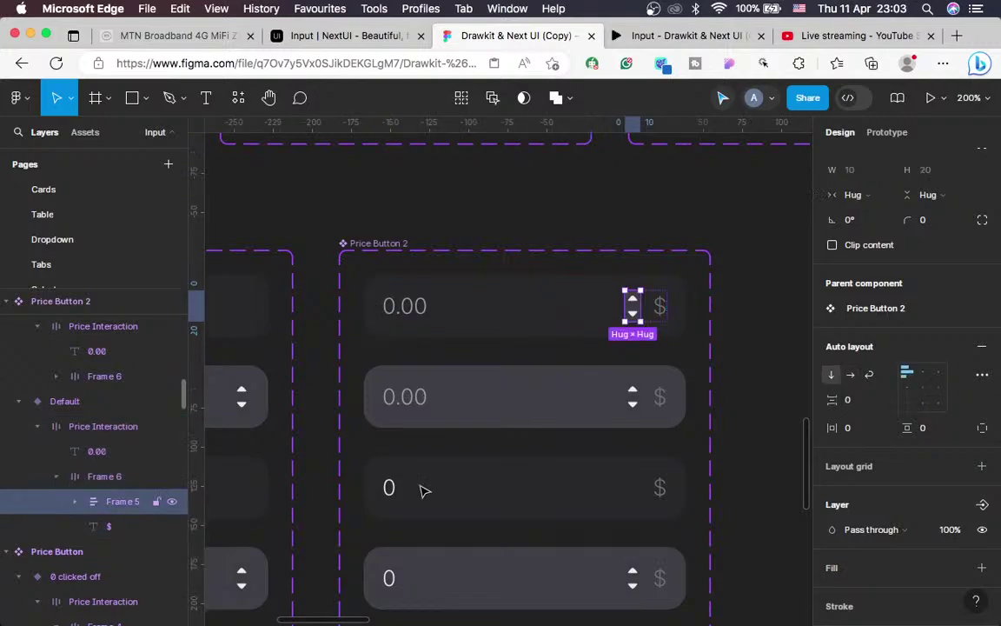
scroll(913, 471, down, 3)
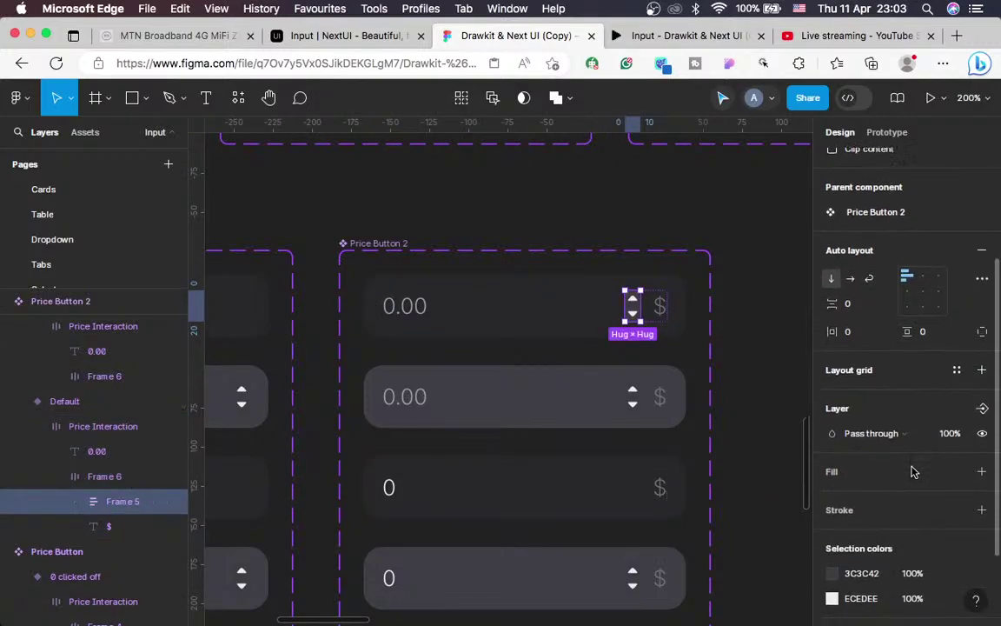
scroll(912, 471, down, 1)
click(983, 398)
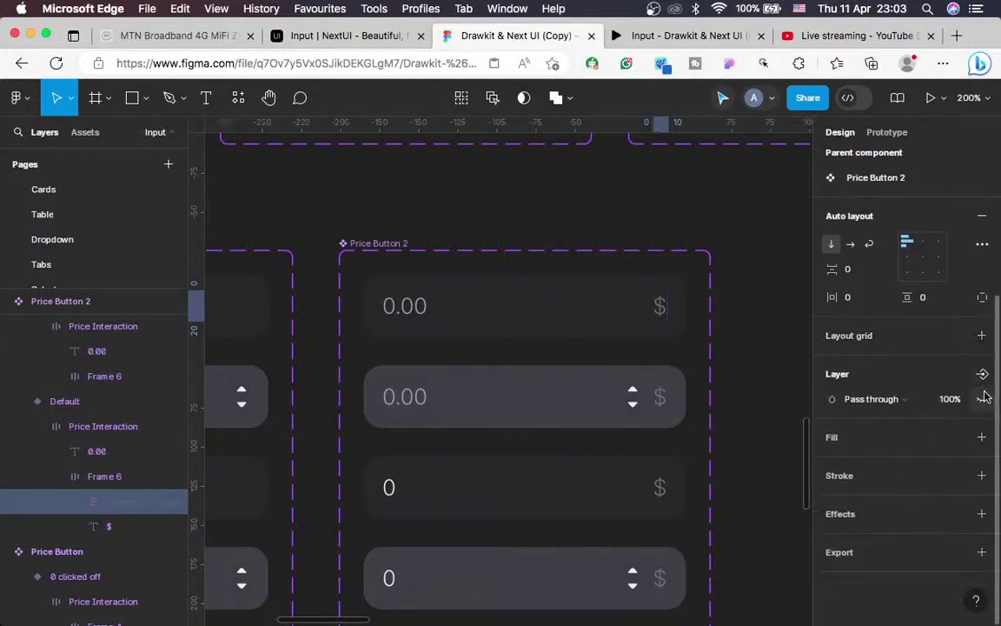
click(985, 396)
Test both price fields in the prototype preview and return to the Price Button 2 component set in the design file
click(607, 38)
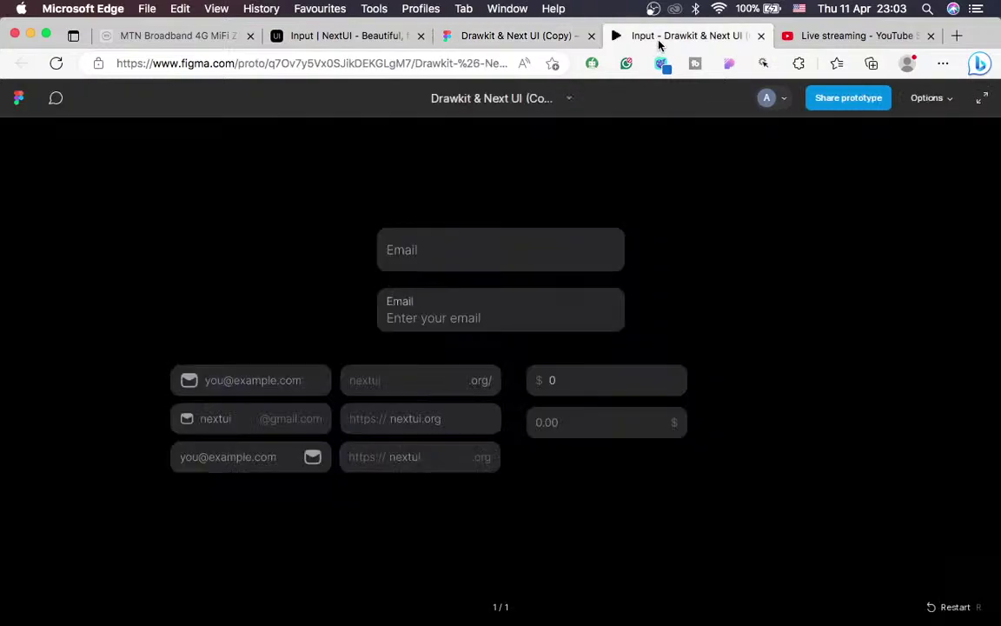
click(629, 382)
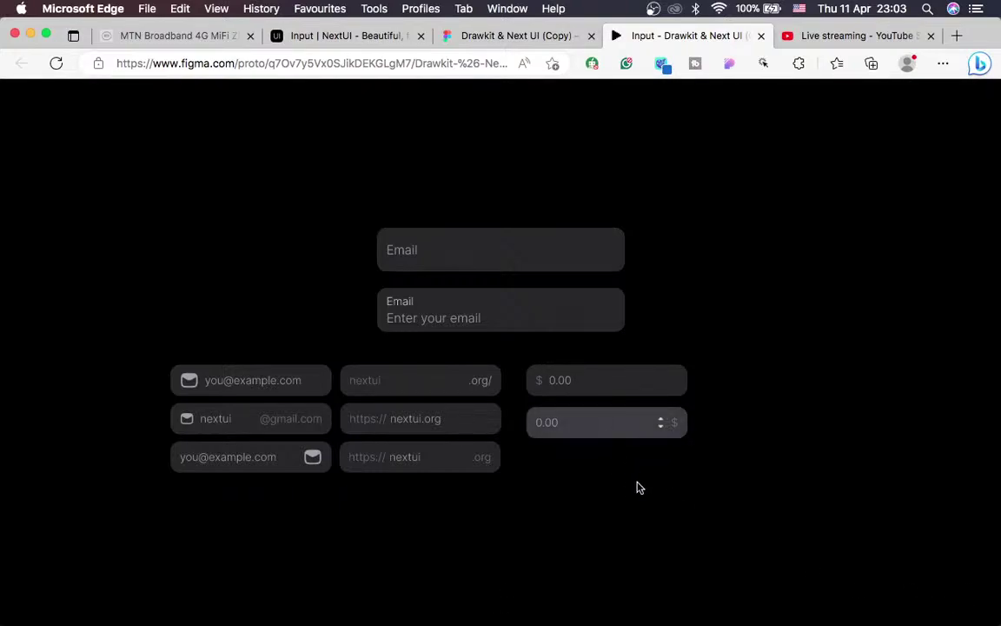
click(619, 384)
click(524, 40)
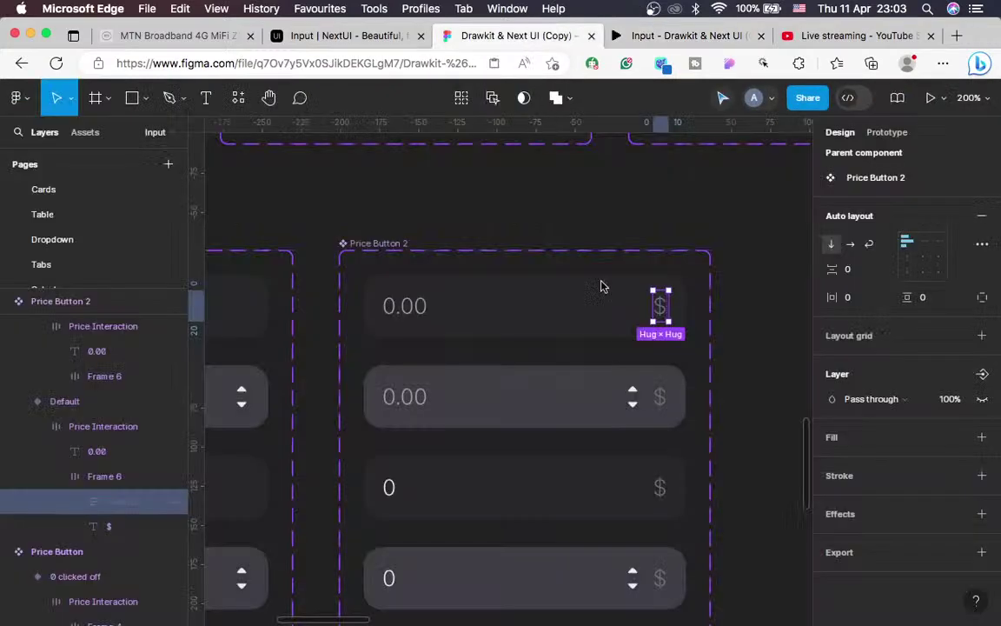
Compare the Default variant's Price Interaction frame with the other Price Button 2 variants
click(533, 318)
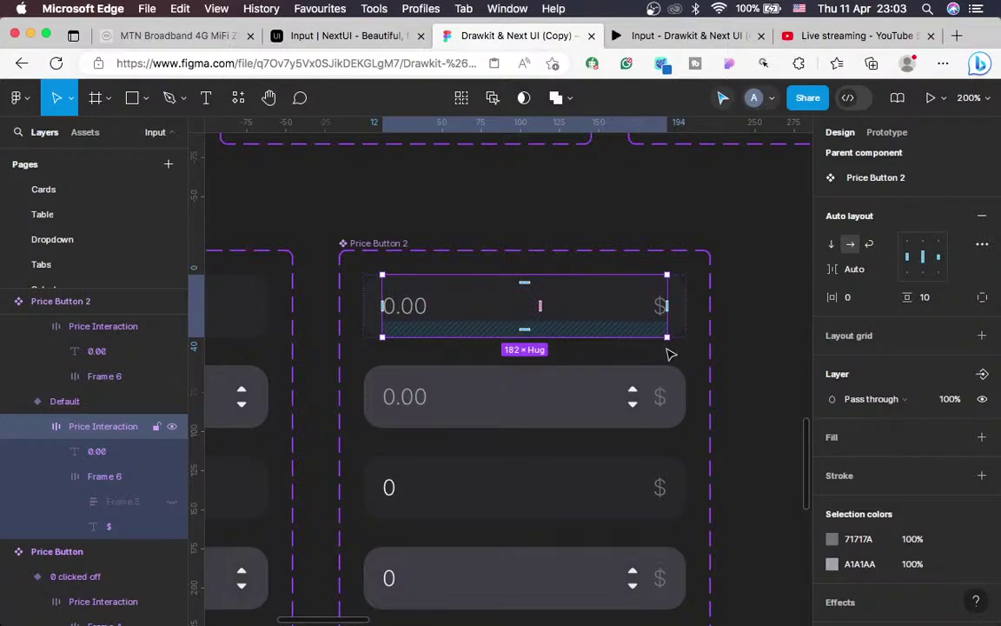
scroll(643, 408, right, 3)
scroll(643, 408, up, 1)
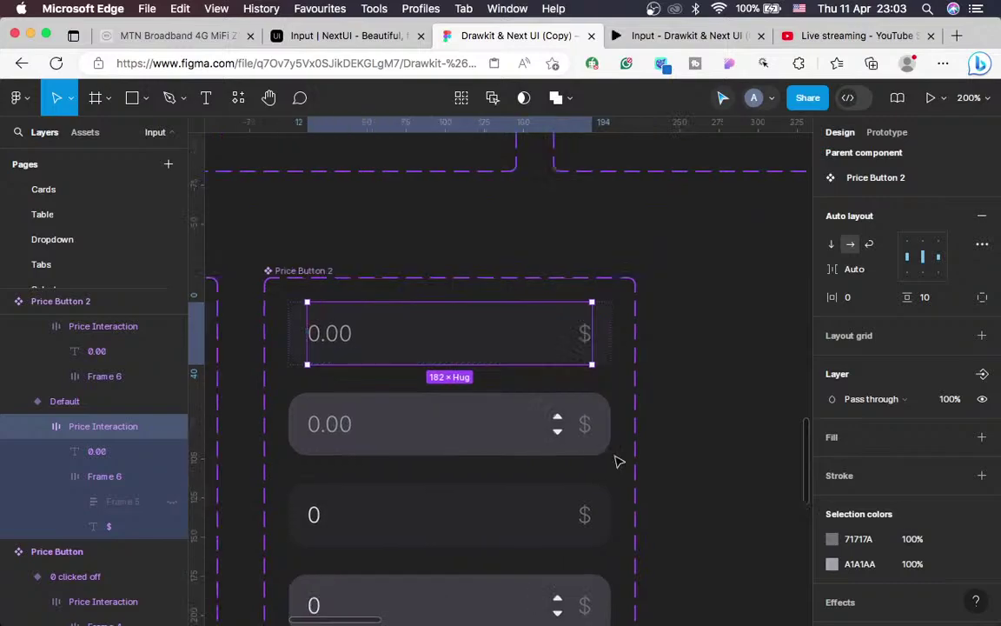
scroll(615, 461, down, 3)
scroll(616, 462, left, 1)
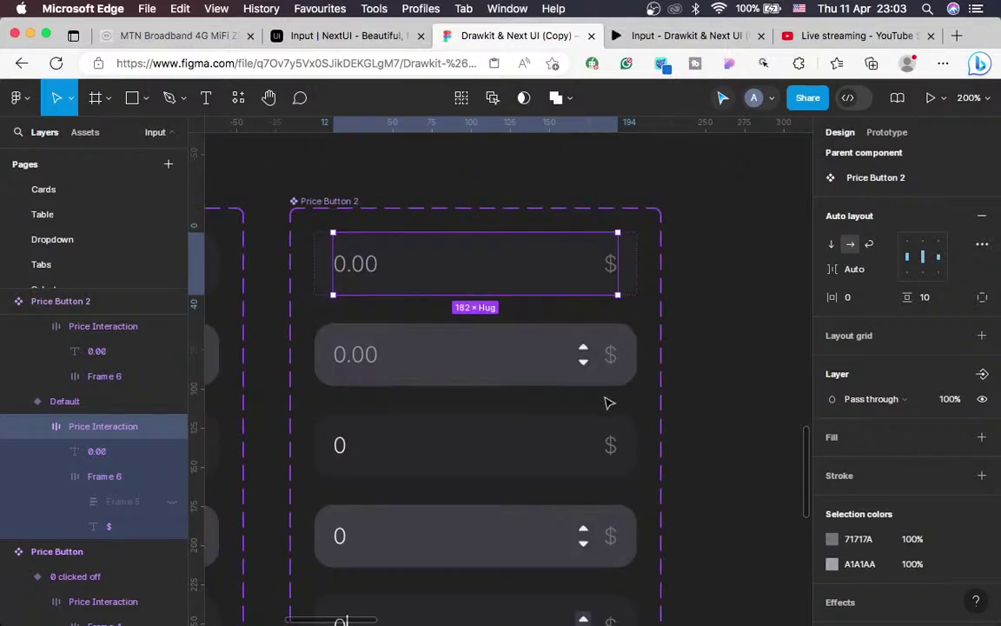
scroll(607, 404, up, 3)
scroll(608, 404, right, 1)
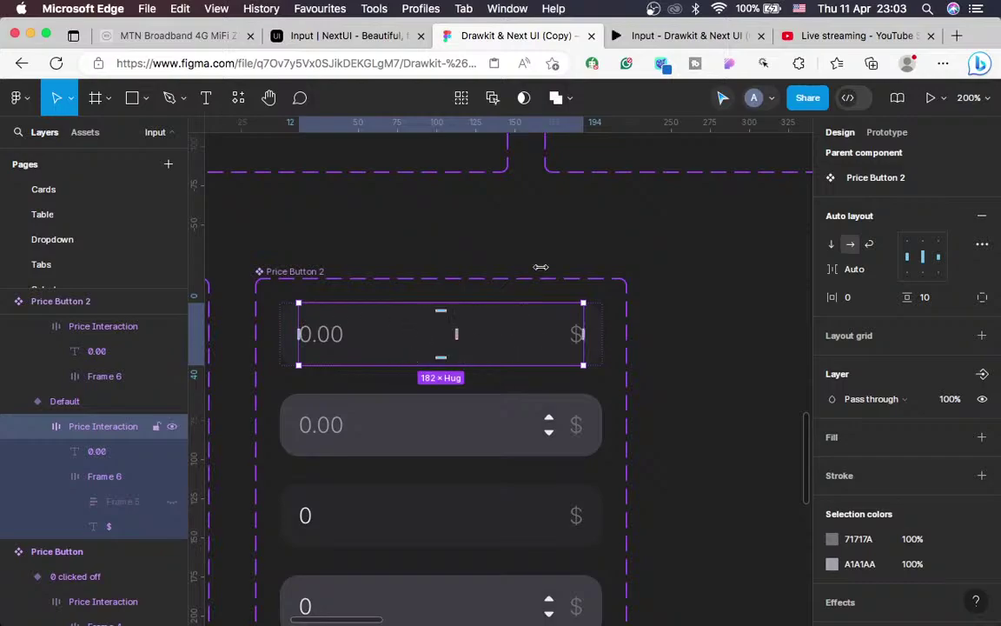
scroll(453, 584, down, 2)
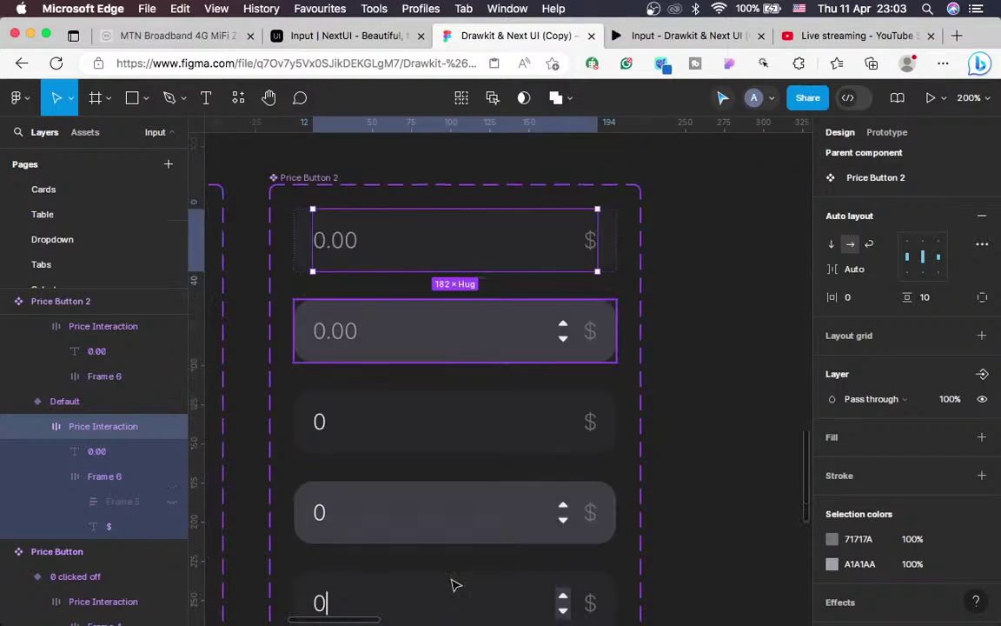
scroll(453, 584, up, 2)
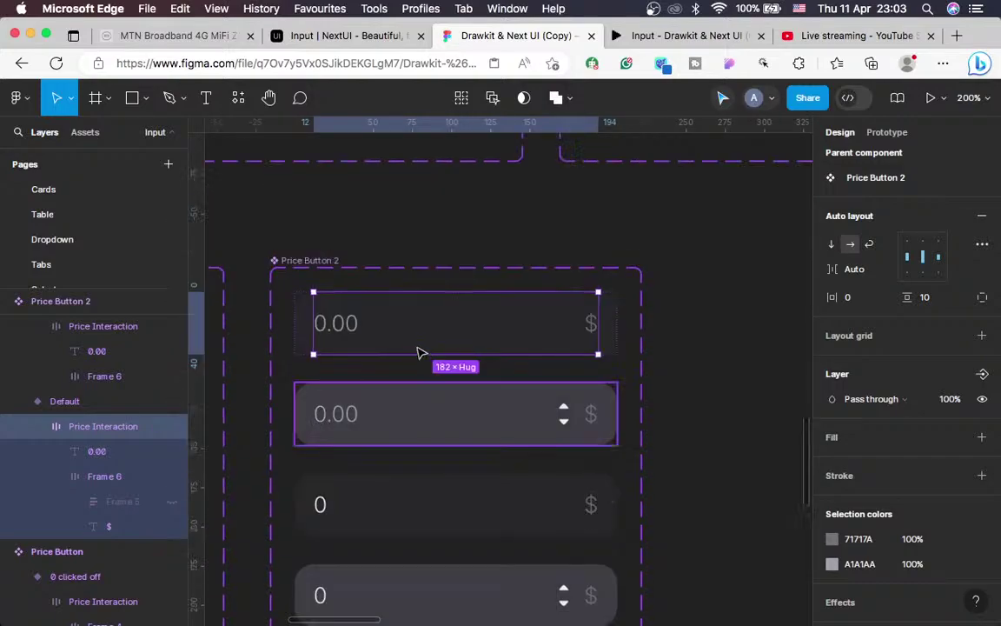
Copy the Default variant's 0.00 text and $ frame out of Price Button 2 and place both copies in the empty canvas beside it
click(337, 326)
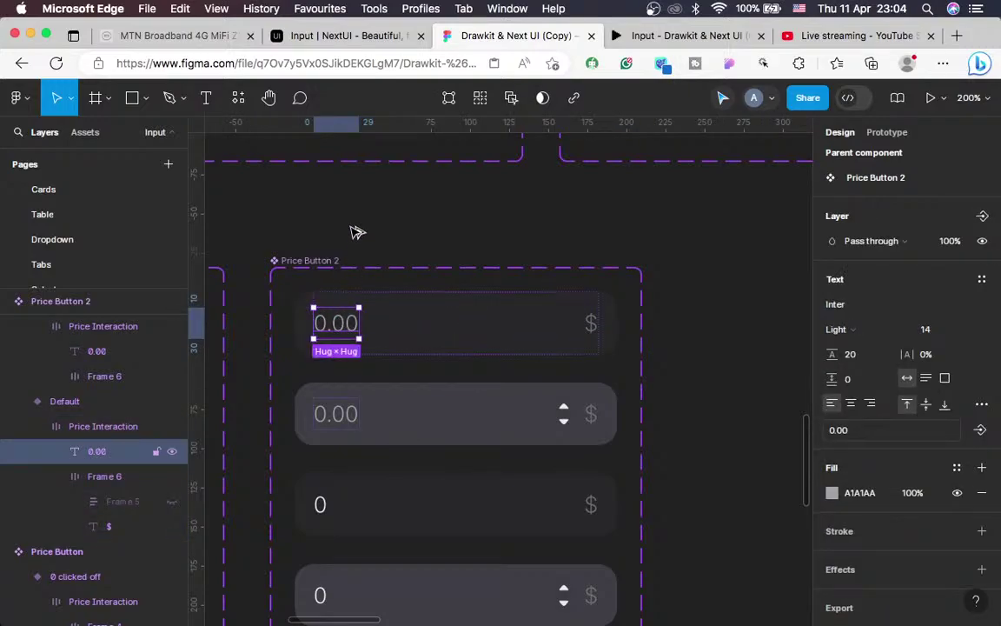
drag(343, 323, 343, 227)
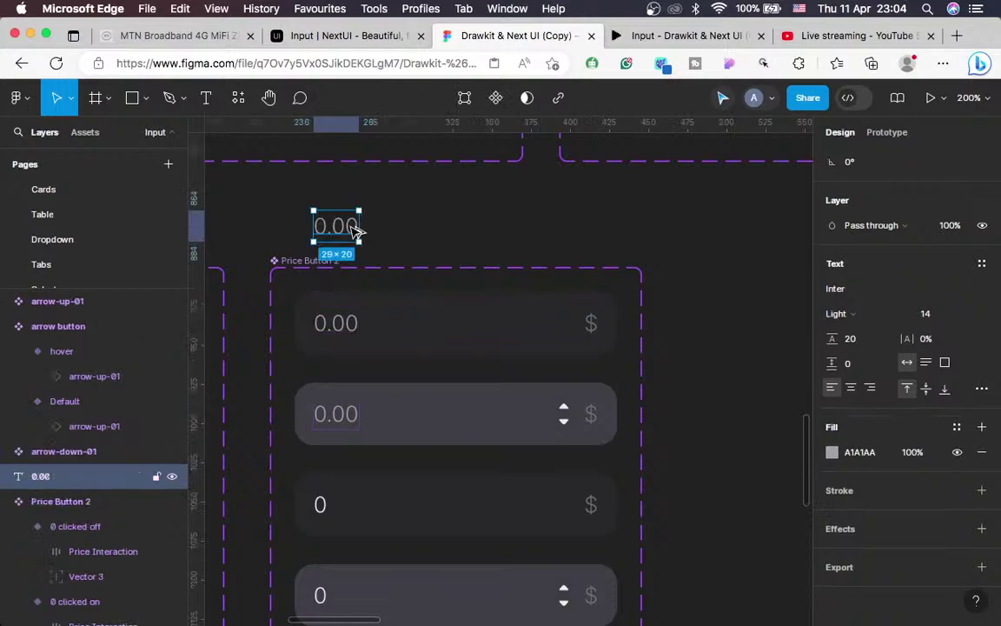
click(592, 330)
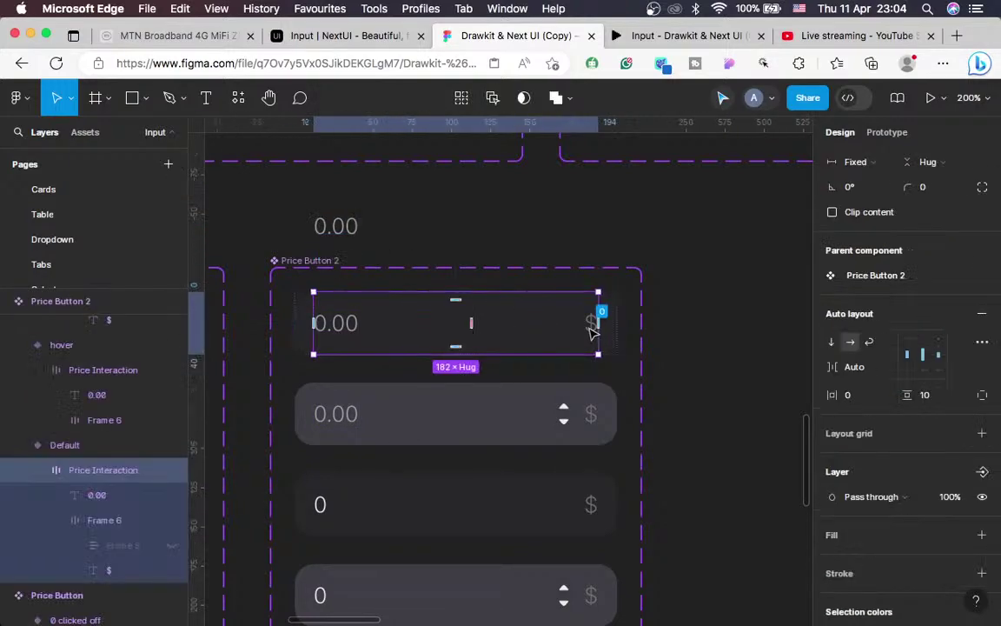
click(591, 329)
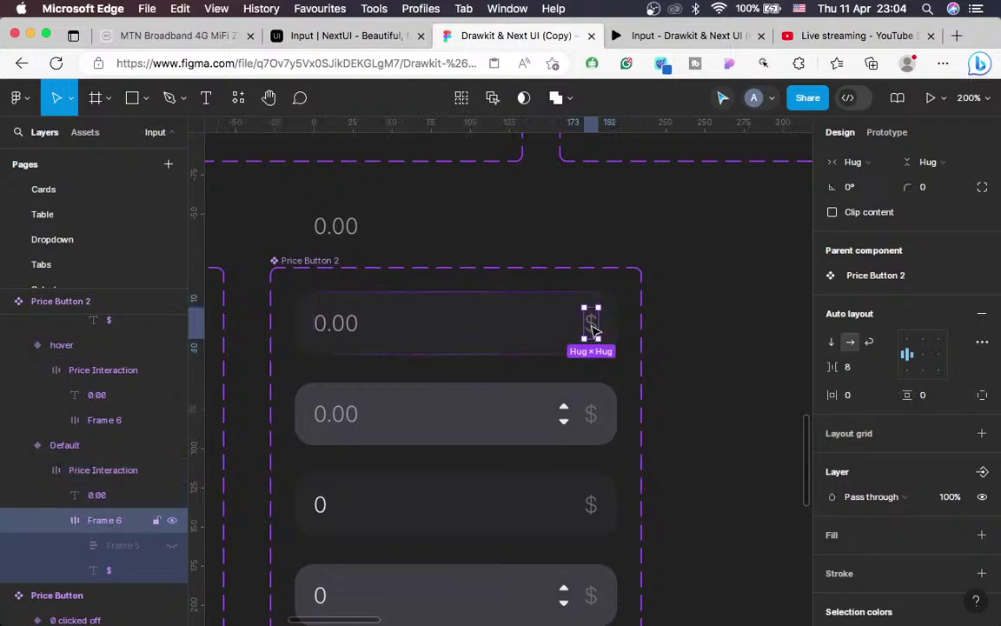
drag(591, 328, 596, 224)
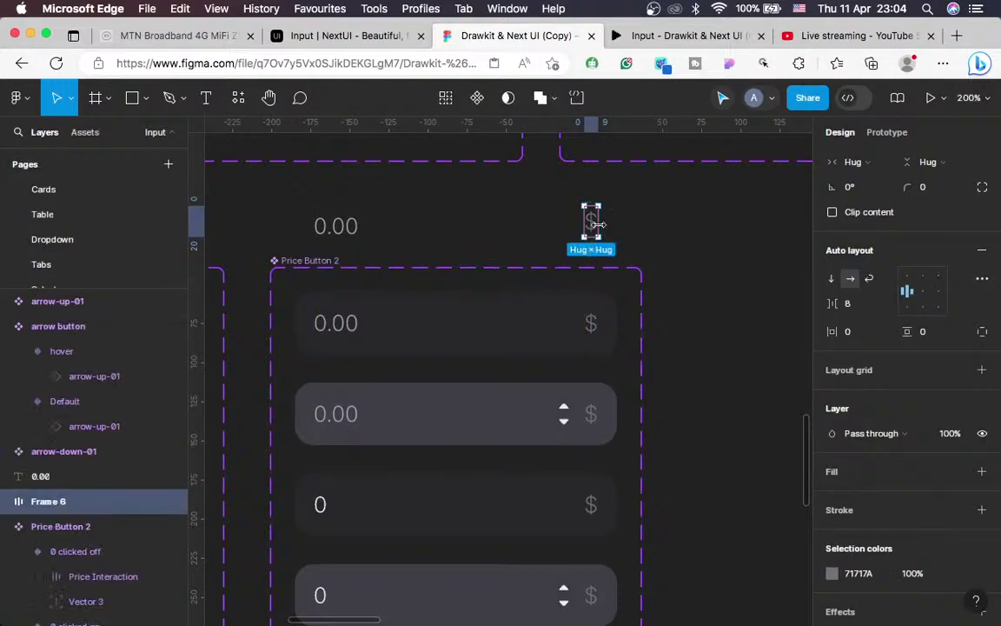
shift+click(345, 225)
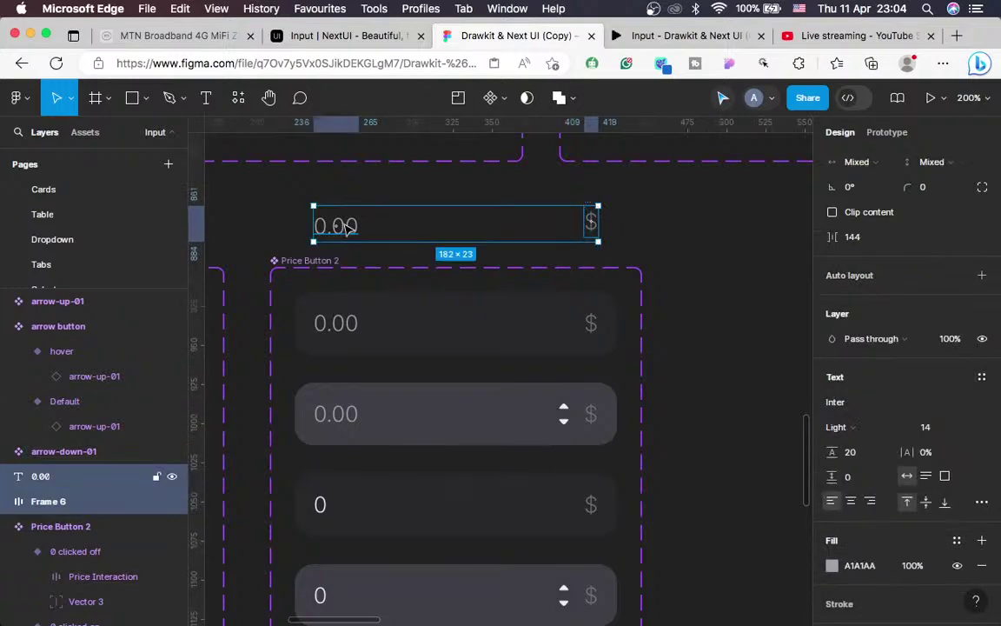
drag(803, 255, 816, 252)
scroll(749, 435, right, 5)
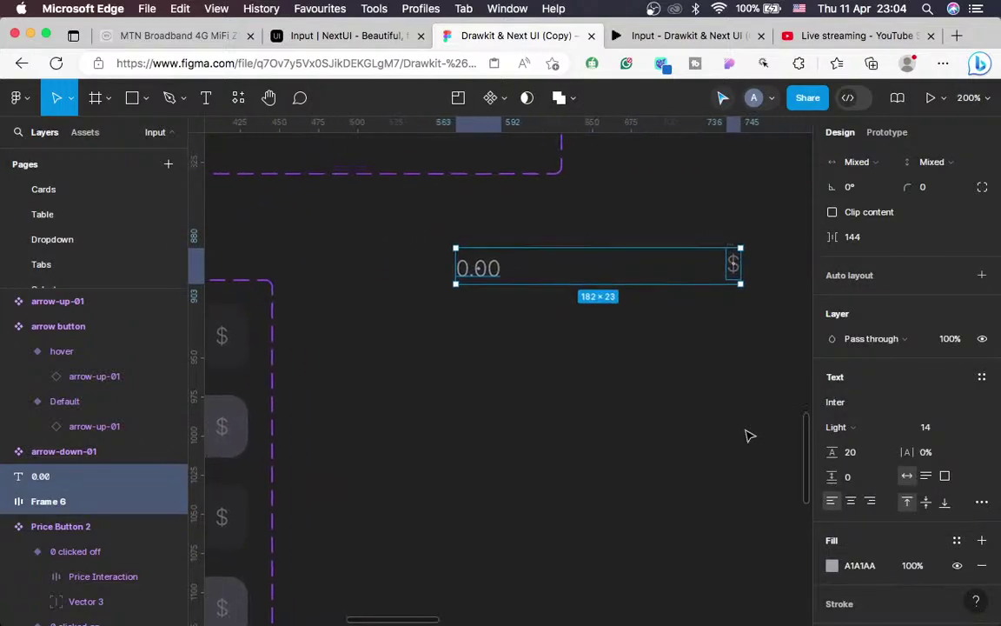
click(238, 99)
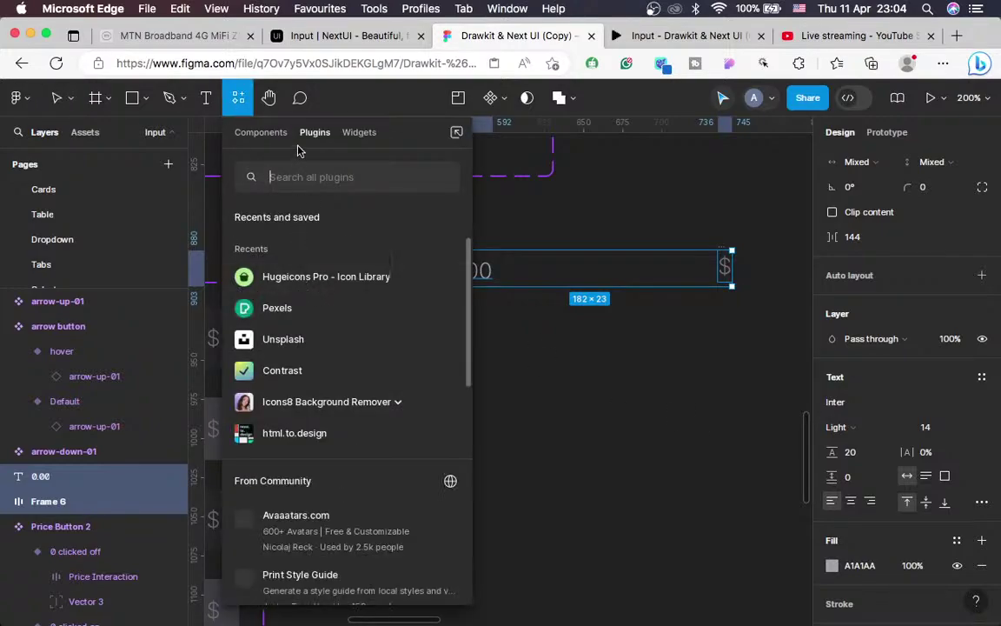
click(261, 133)
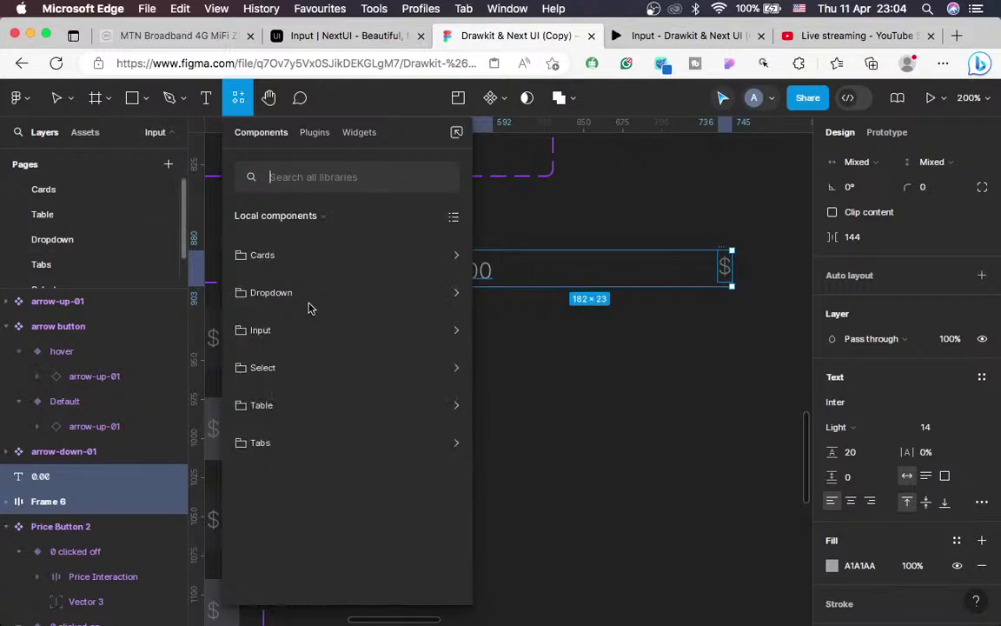
click(280, 442)
click(248, 255)
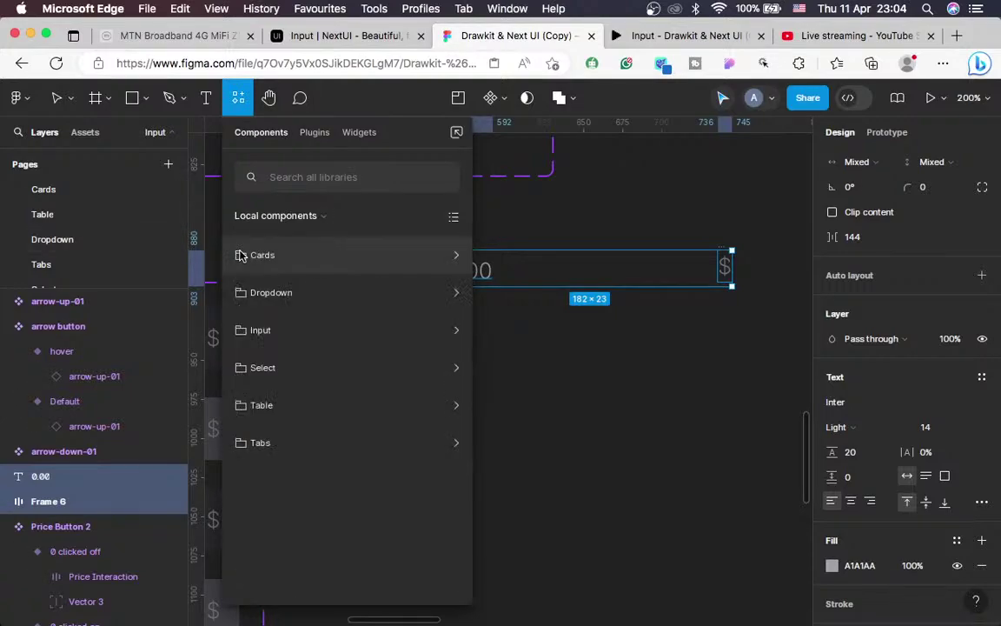
click(281, 334)
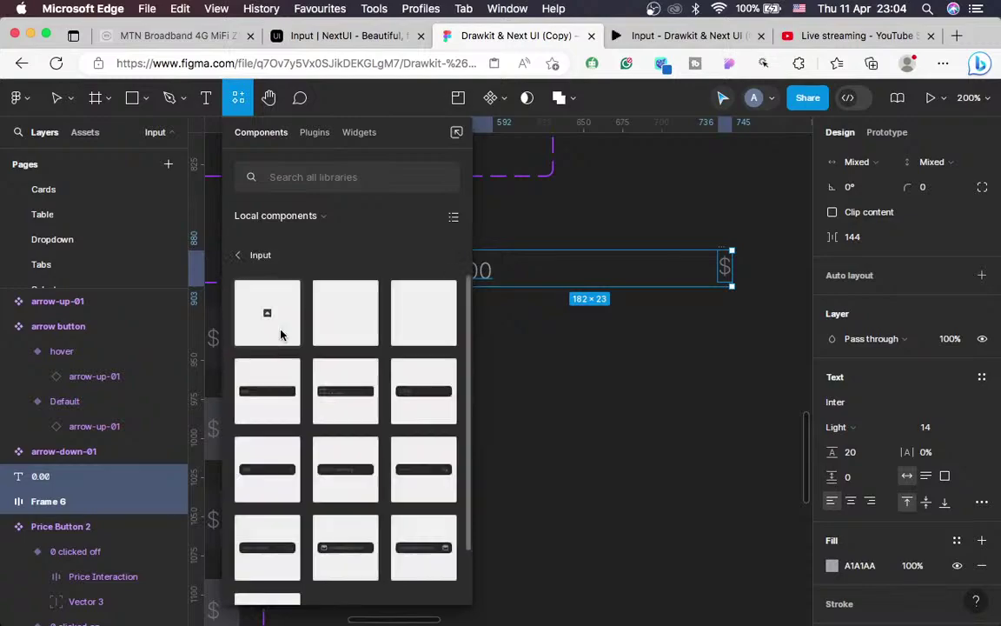
click(239, 255)
click(238, 97)
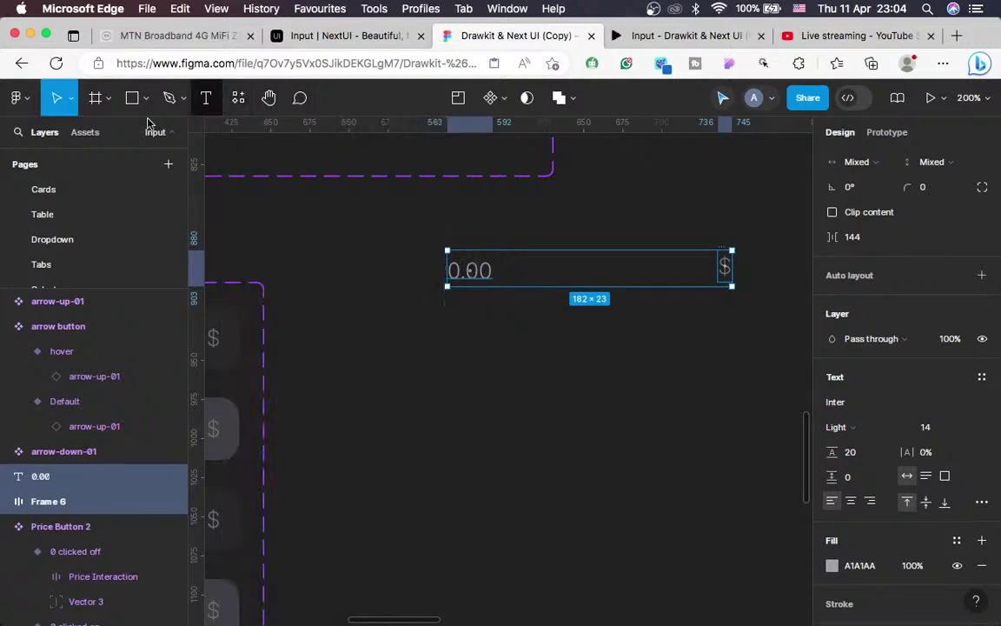
Insert an arrow button instance from the local Input components near the copied $ frame and stack a duplicate directly below it
click(86, 132)
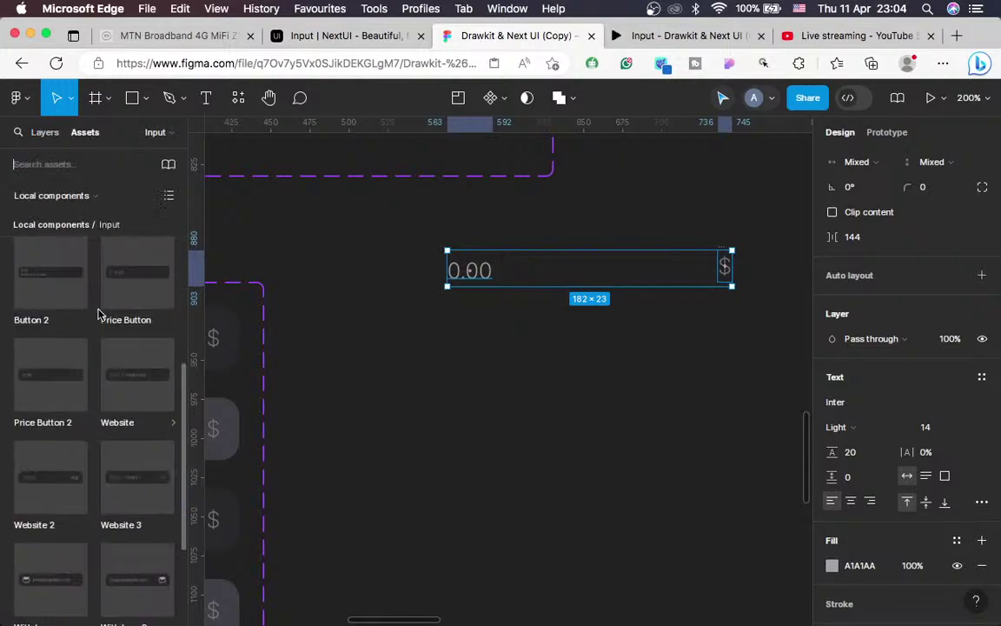
scroll(98, 314, up, 5)
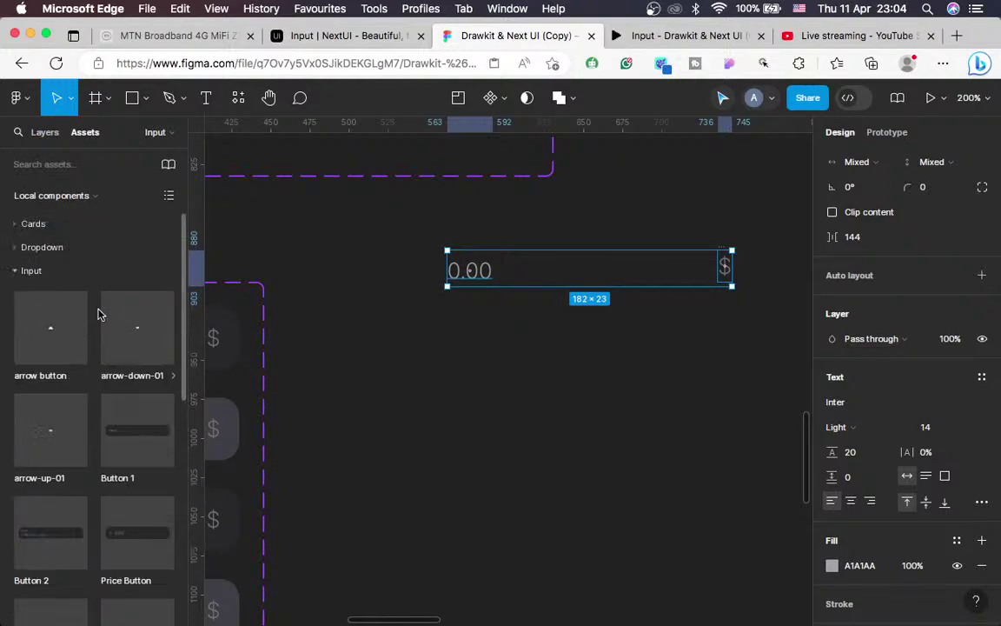
click(91, 315)
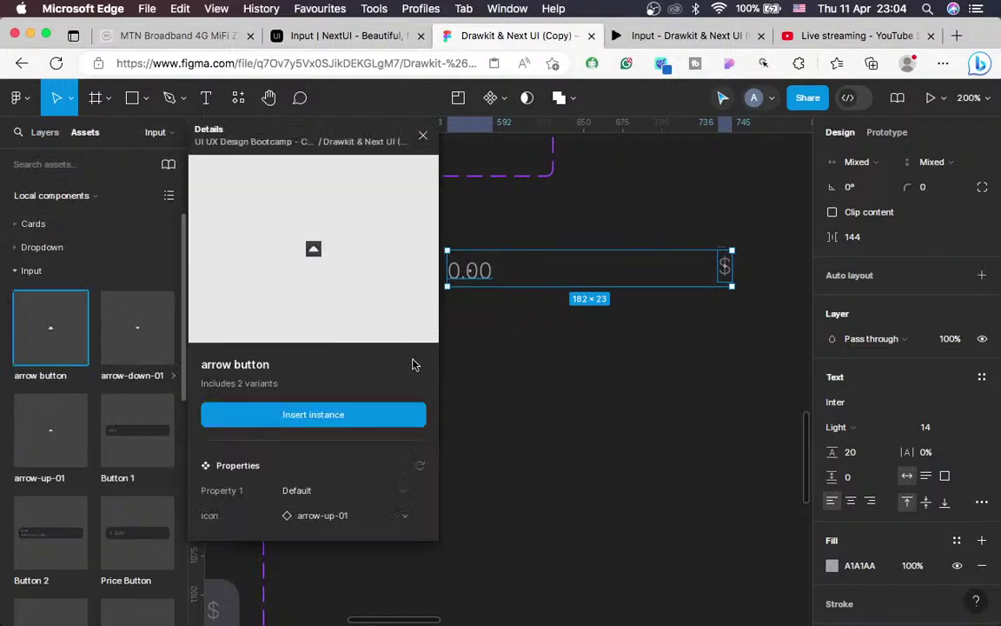
click(413, 416)
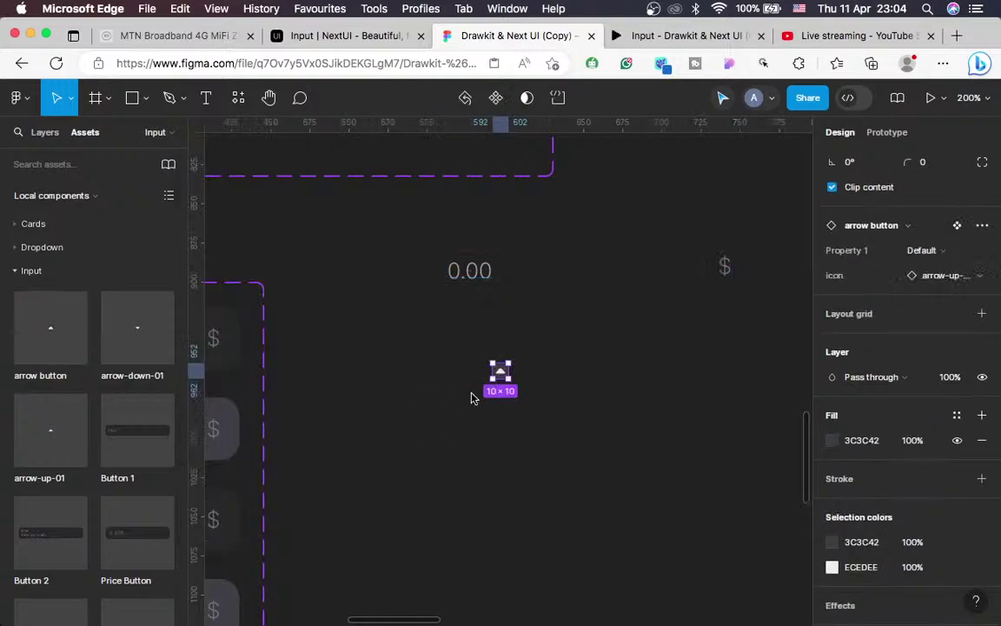
drag(504, 379, 639, 329)
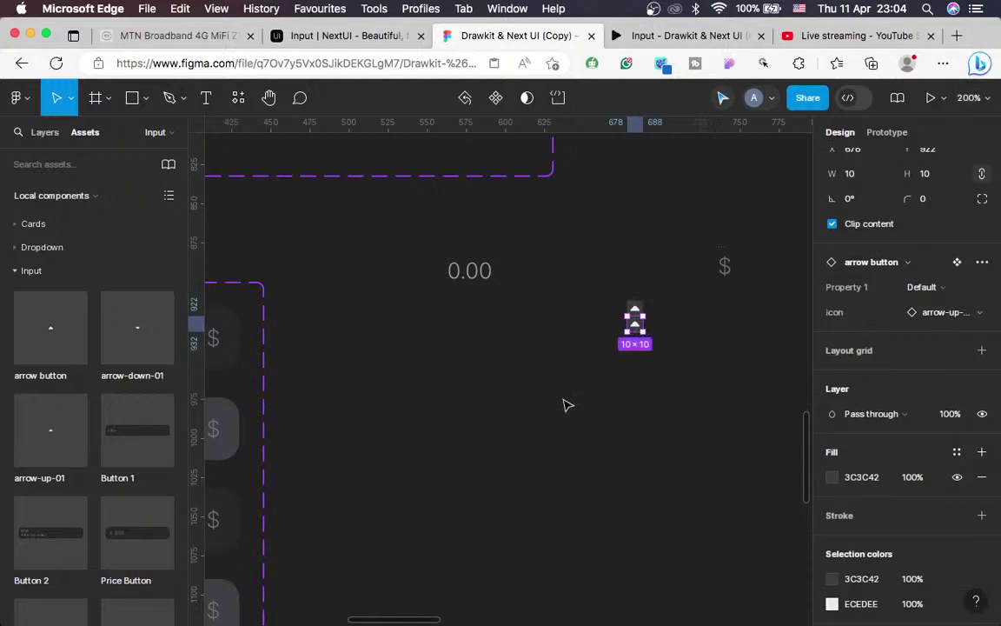
Copy the hover variant's up and down arrow frame out of Price Button 2 into the empty canvas below the copied 0.00 and $ elements
scroll(565, 404, left, 5)
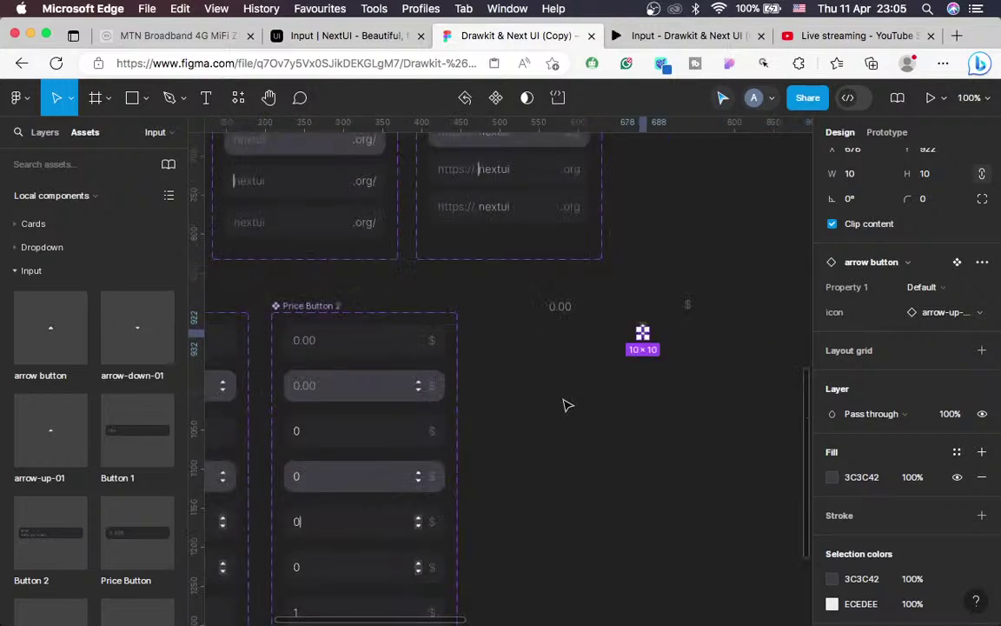
double_click(337, 405)
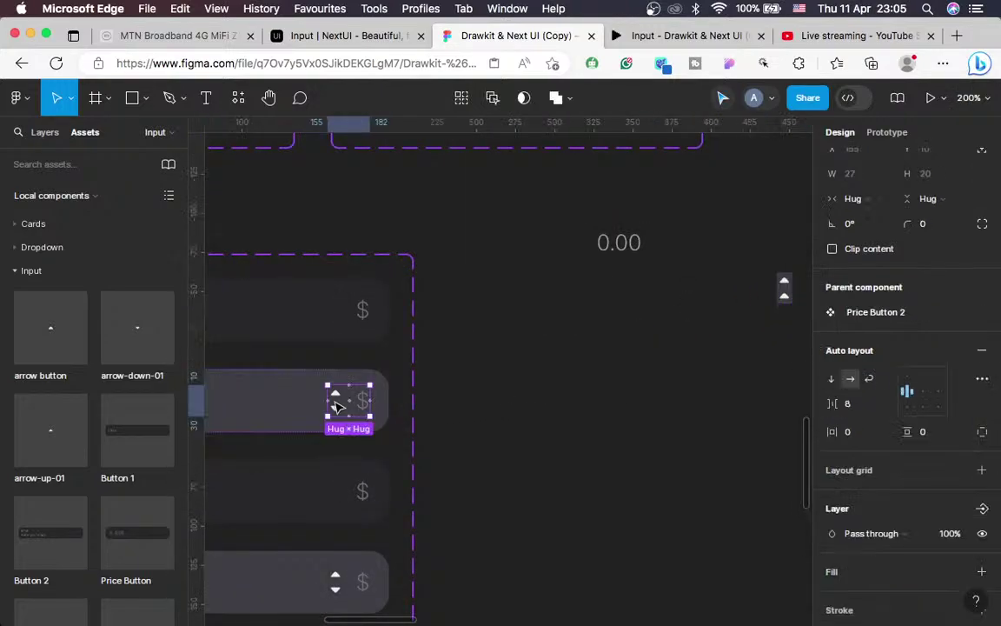
double_click(336, 403)
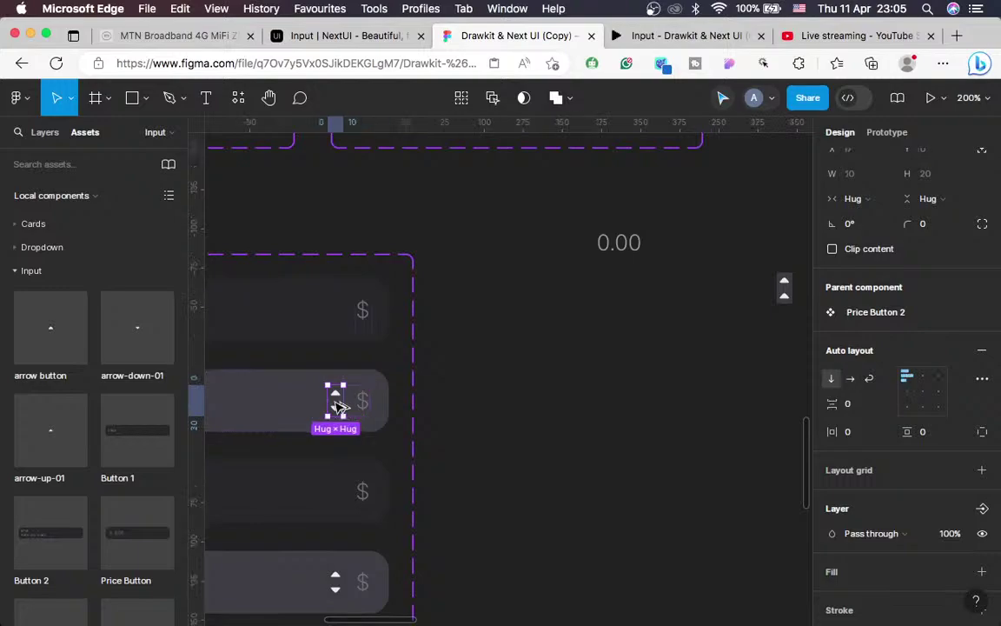
key(shift+Right)
key(shift+Right)
key(shift+Right)
key(shift+Right)
key(shift+Right)
key(shift+Right)
key(shift+Right)
key(shift+Right)
key(shift+Right)
key(shift+Right)
key(shift+Right)
key(shift+Right)
key(shift+Right)
key(shift+Right)
key(shift+Right)
key(shift+Right)
key(shift+Right)
key(shift+Right)
key(shift+Right)
key(shift+Right)
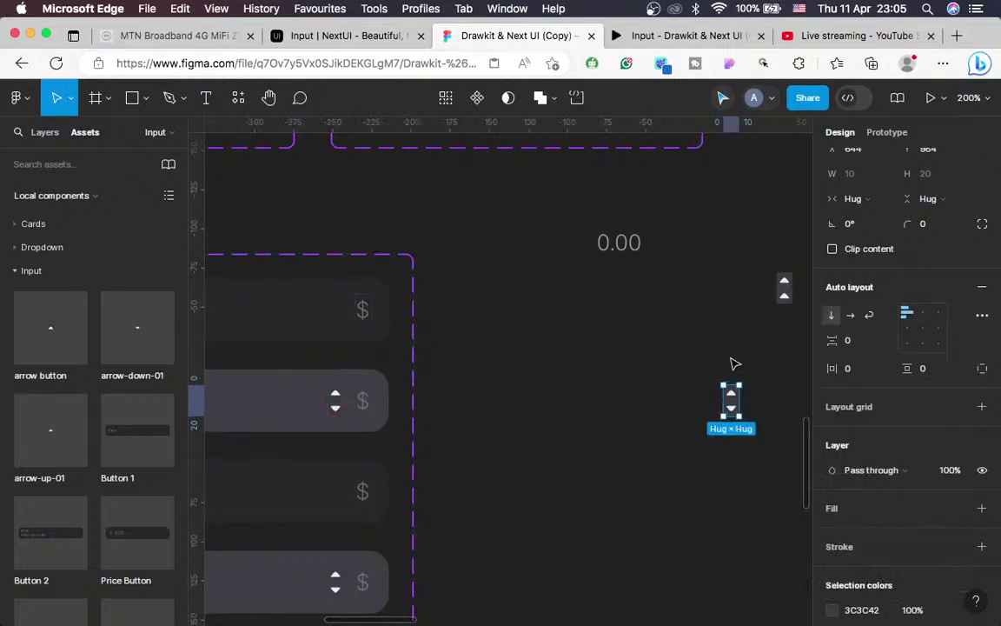
Delete the two loose arrow button instances beneath the copied $ frame
scroll(741, 330, right, 3)
scroll(741, 330, up, 1)
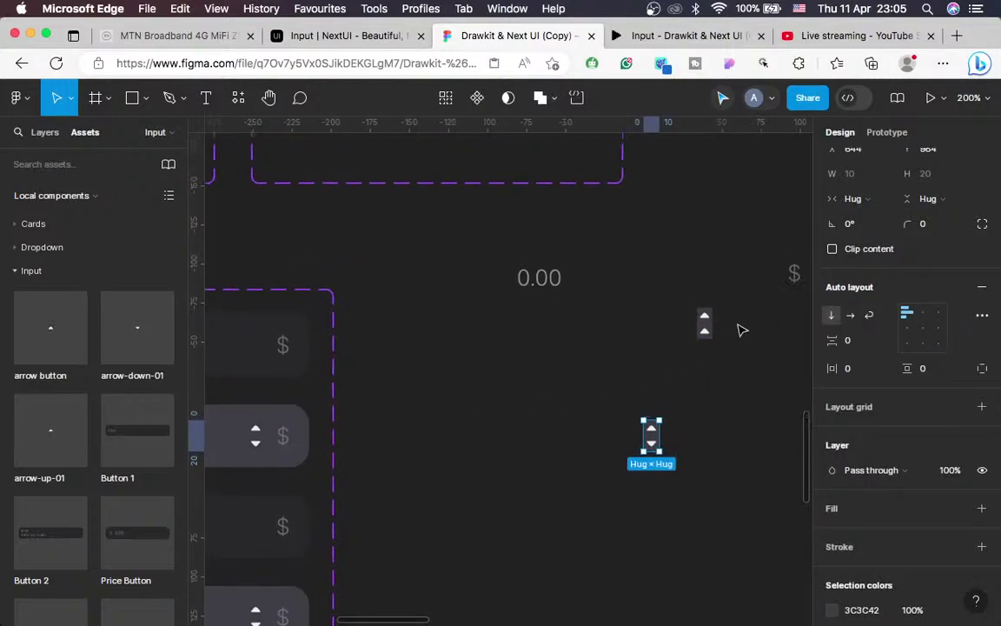
click(704, 318)
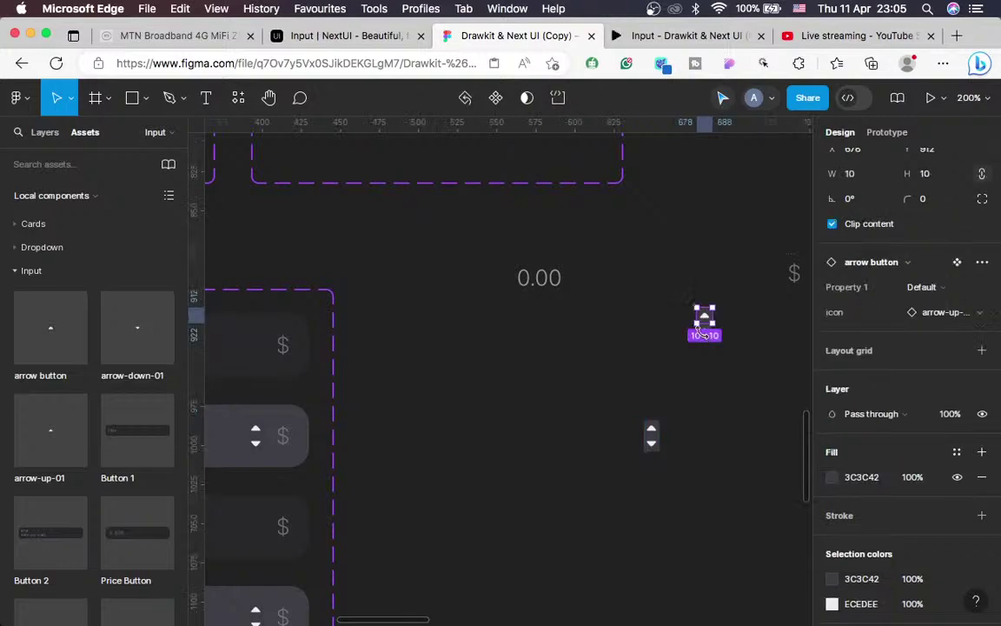
click(685, 291)
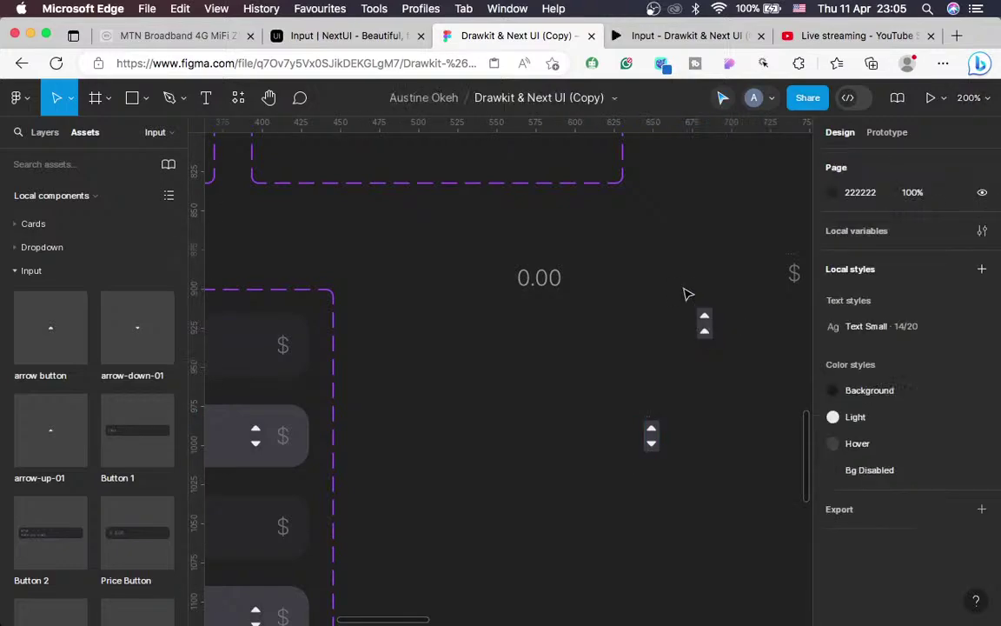
drag(683, 288, 744, 372)
key(Delete)
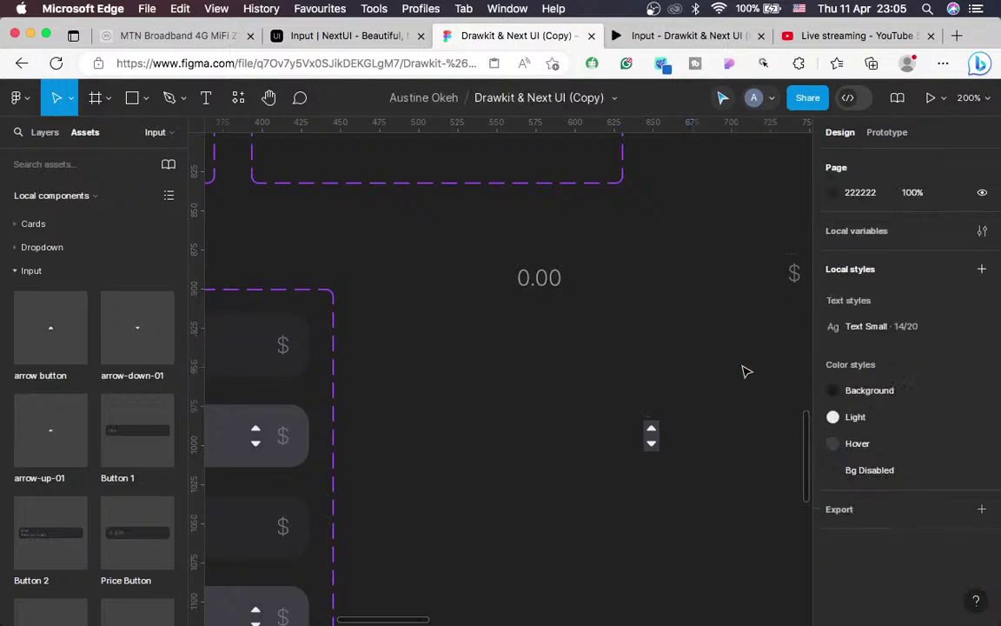
click(651, 425)
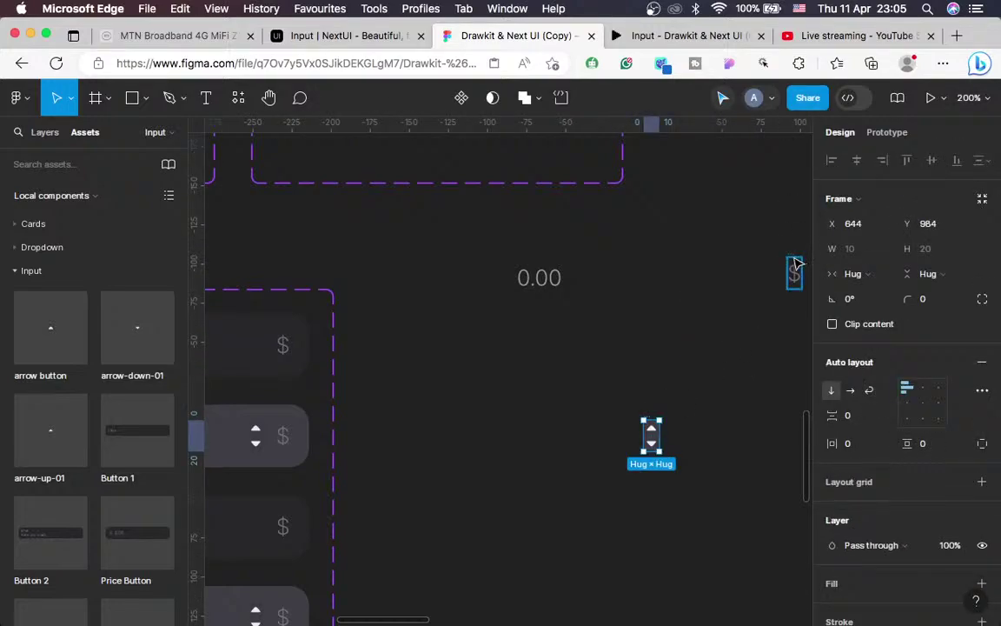
shift+click(795, 262)
key(shift+a)
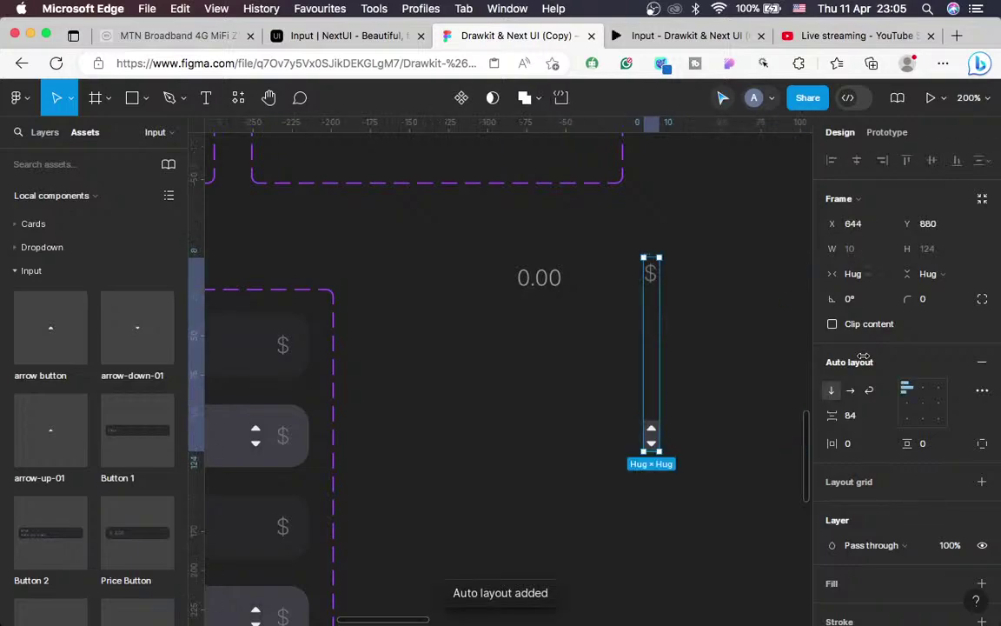
click(852, 391)
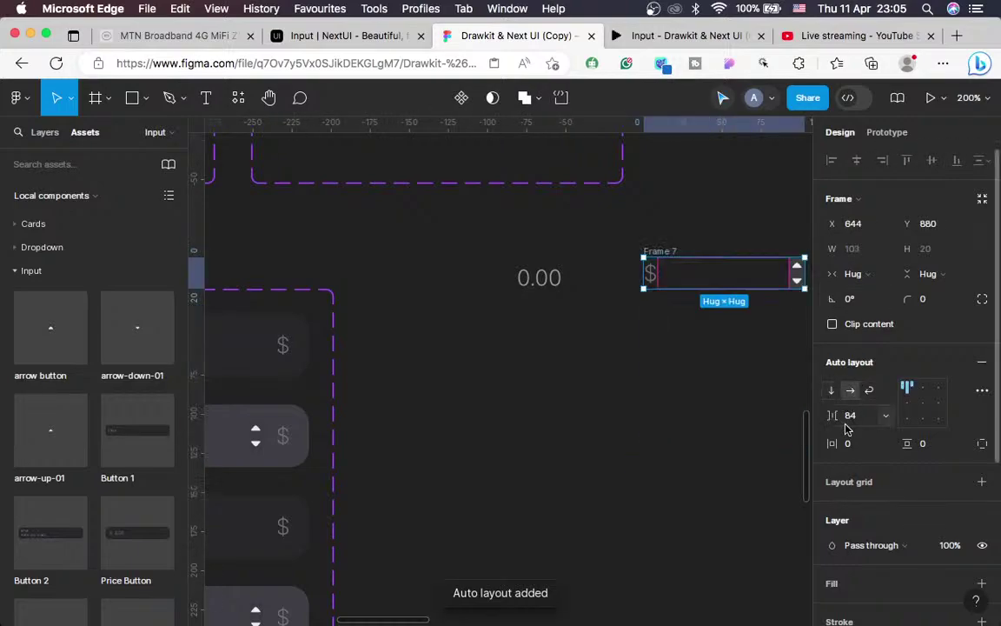
click(847, 420)
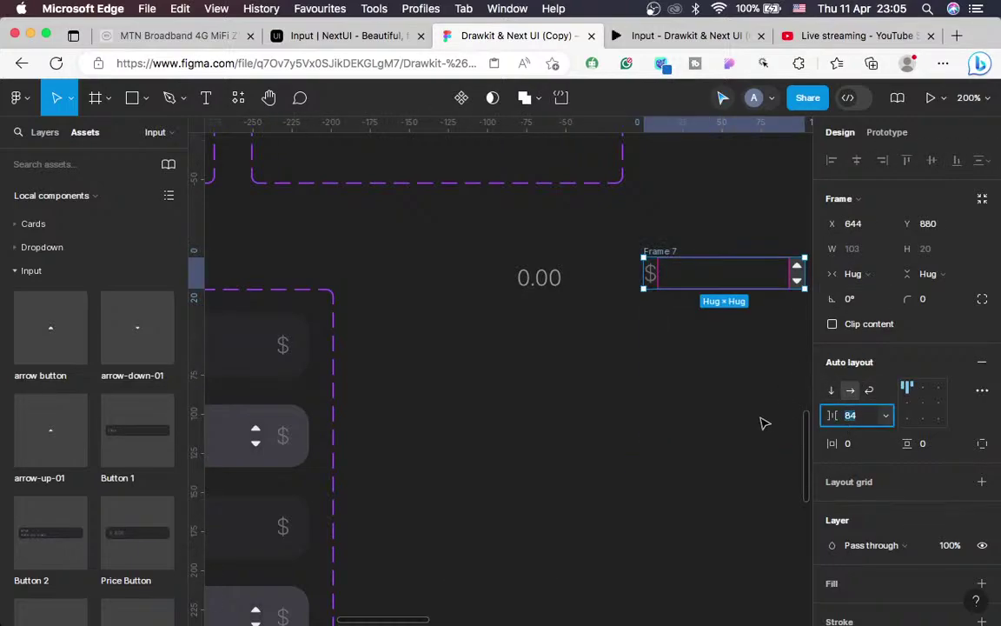
key(super+z)
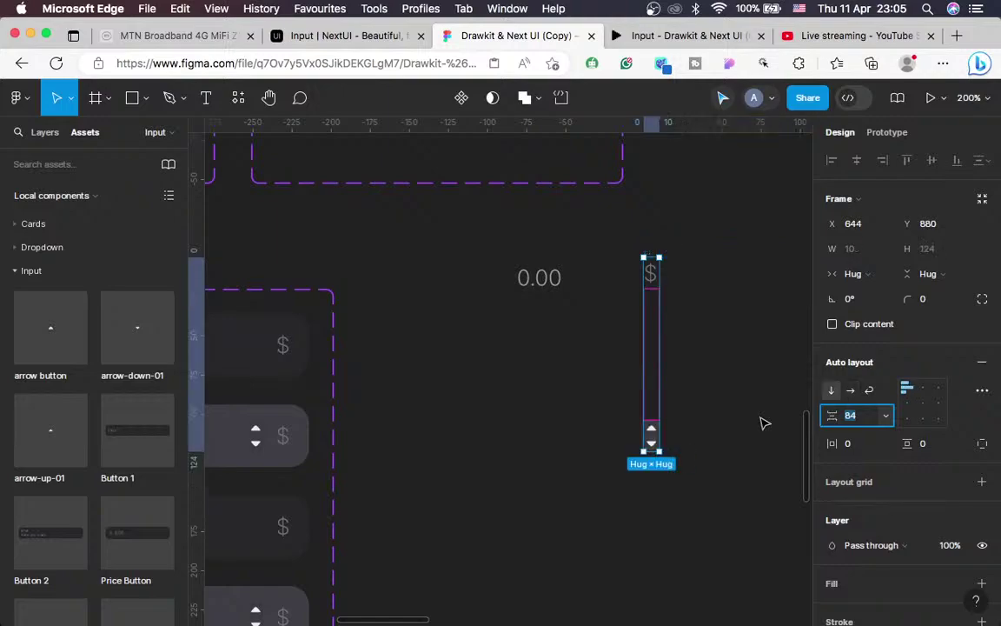
key(super+z)
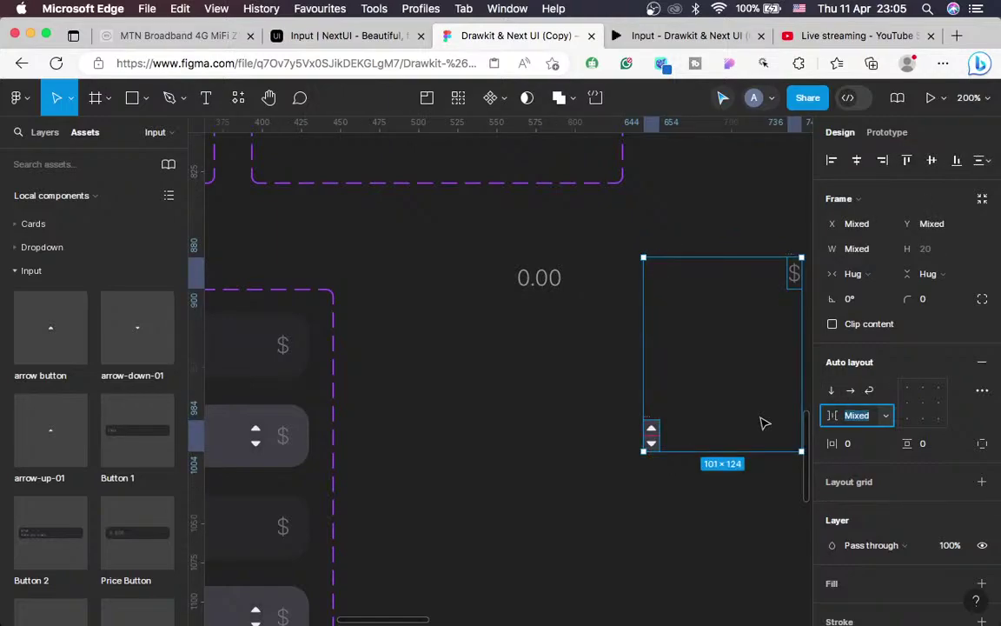
text(A)
key(super+z)
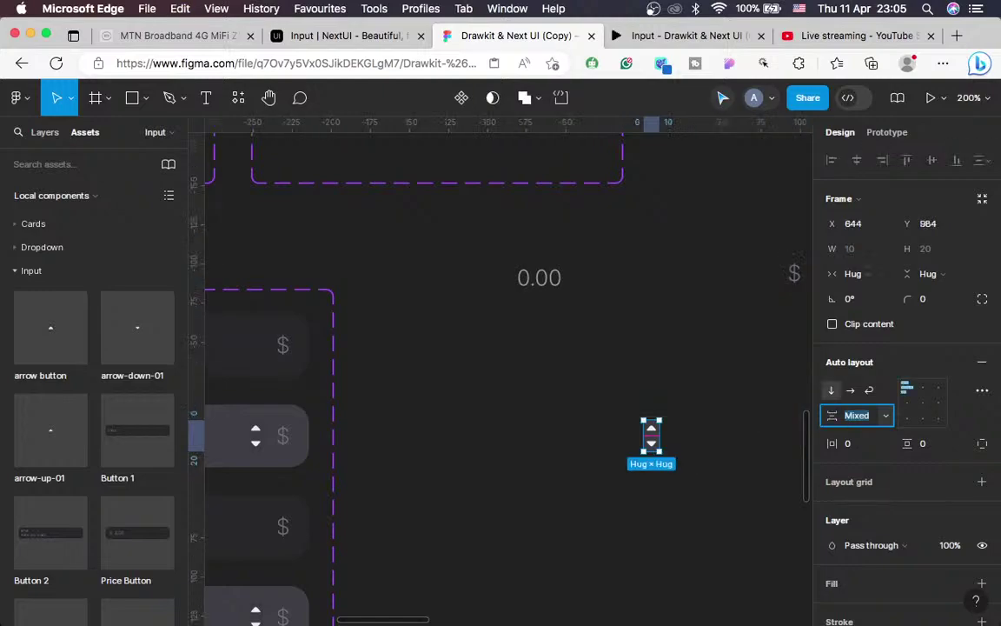
click(669, 462)
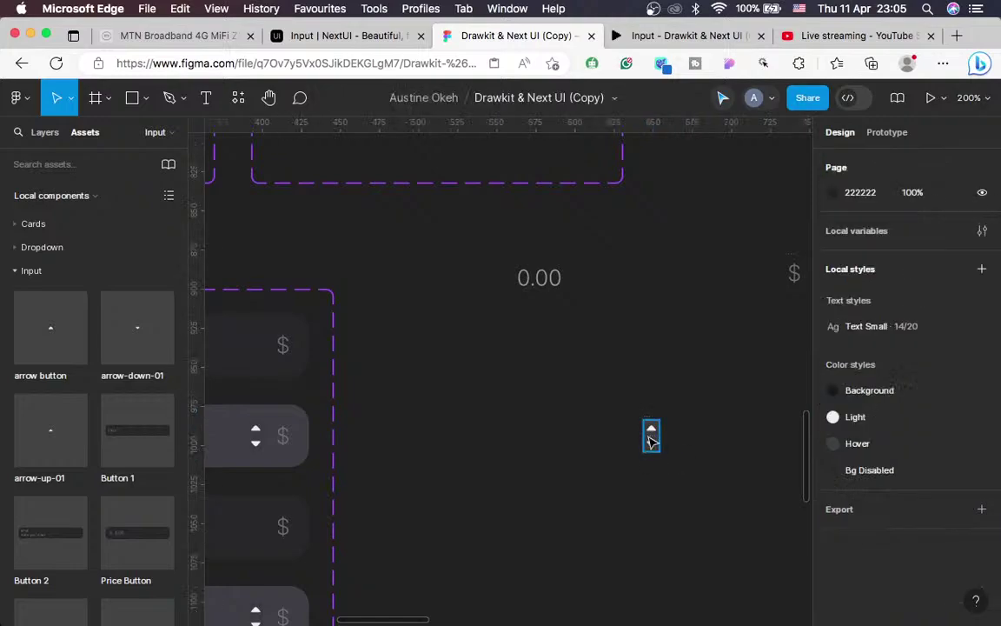
Align the copied arrow frame level with the $ frame and wrap both in a horizontal auto layout with a gap of 8
click(650, 436)
drag(769, 283, 791, 258)
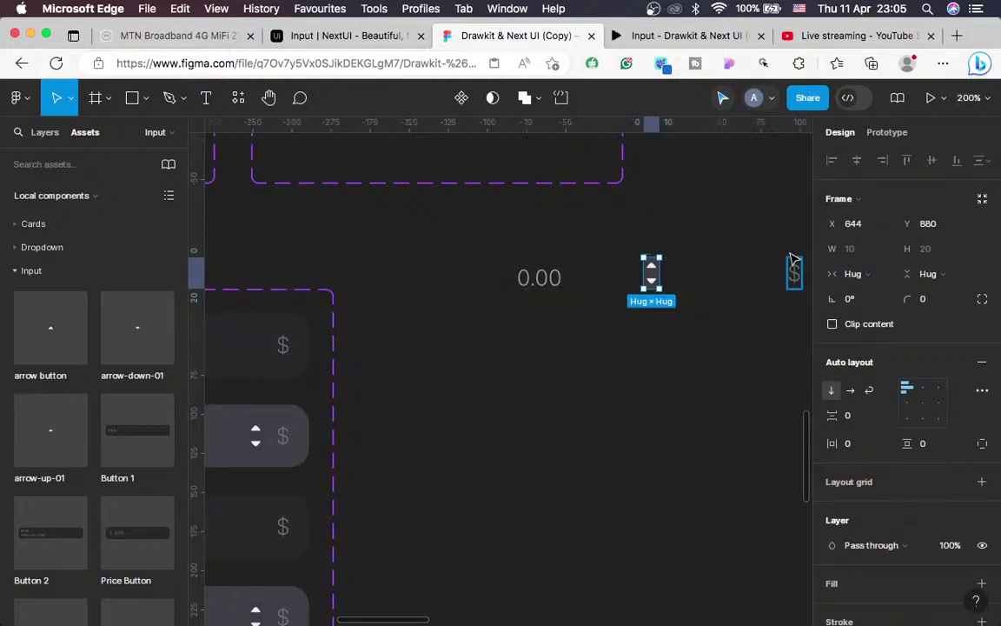
shift+click(791, 258)
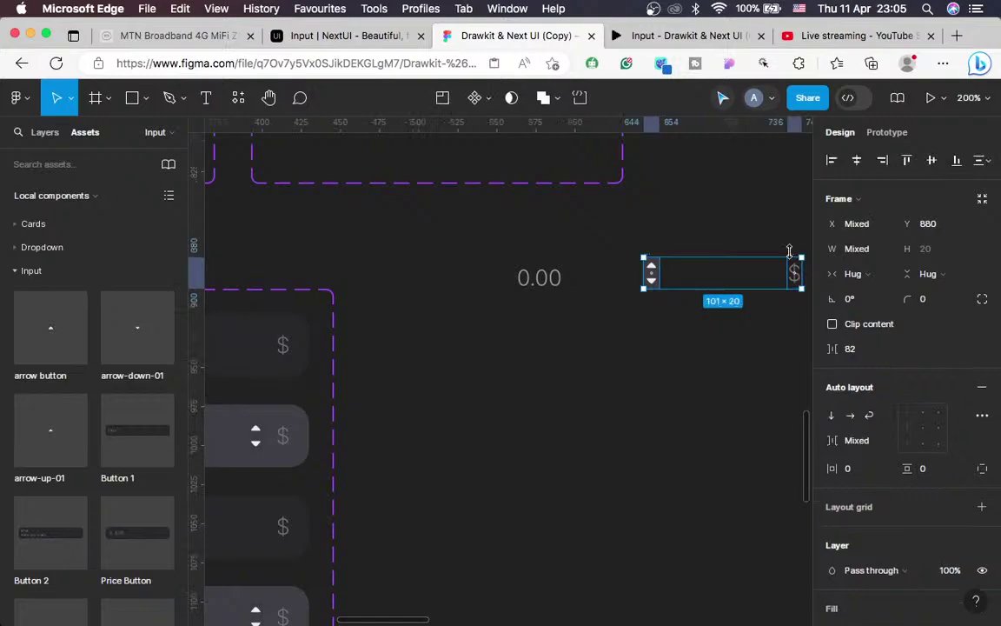
key(shift+a)
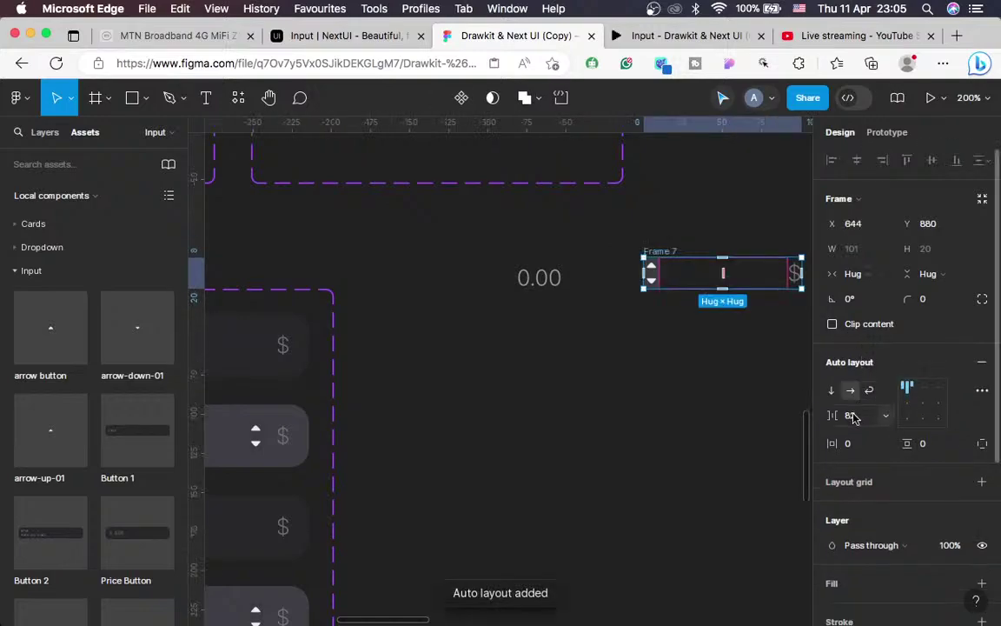
click(854, 418)
text(8)
key(Return)
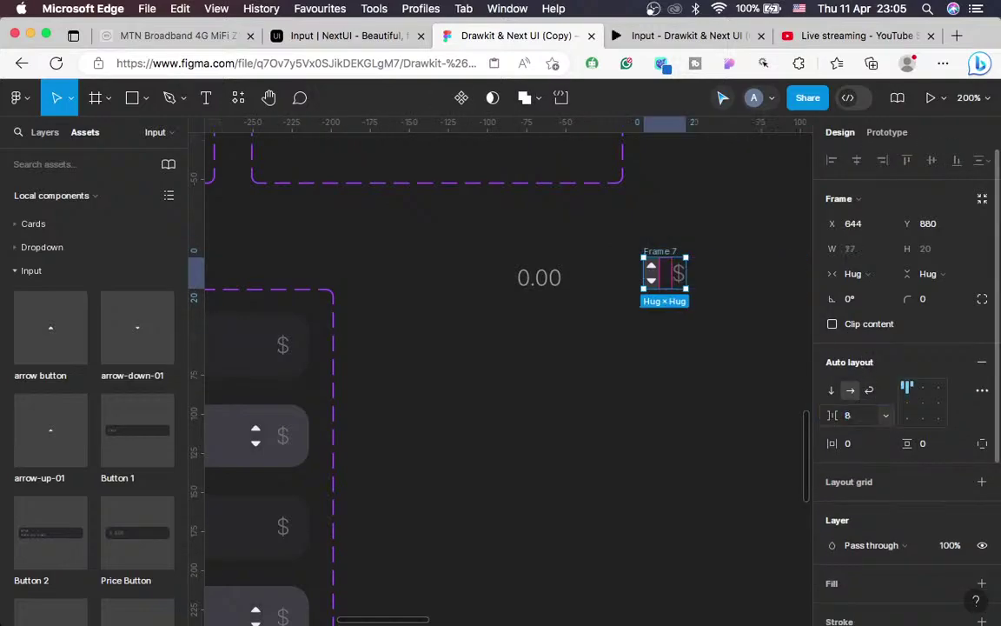
Wrap the loose 0.00 text and the arrows-and-$ frame in one auto layout, then check NextUI's Price field for reference
shift+click(555, 276)
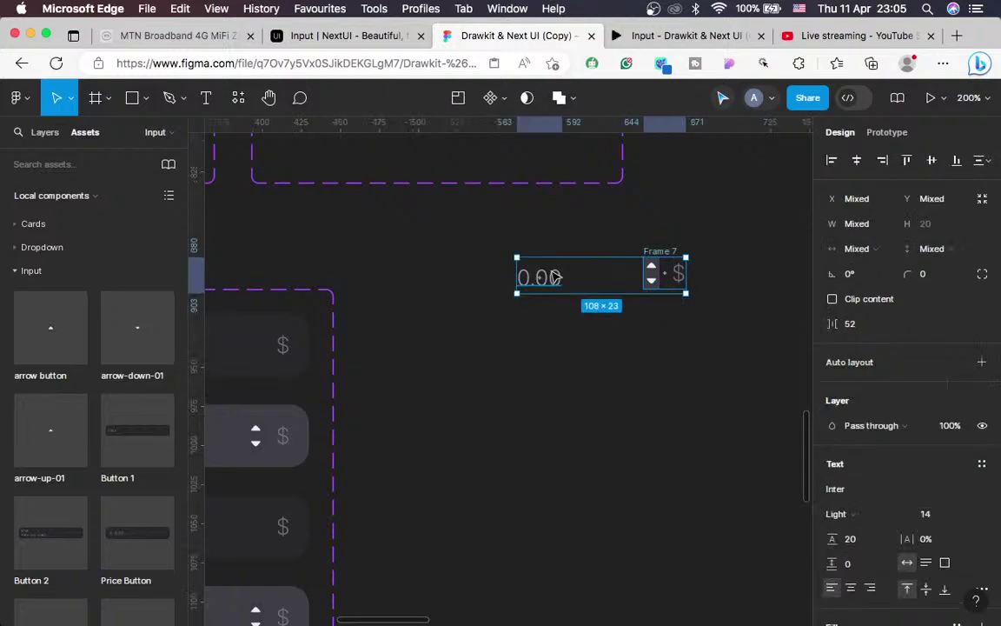
key(shift+a)
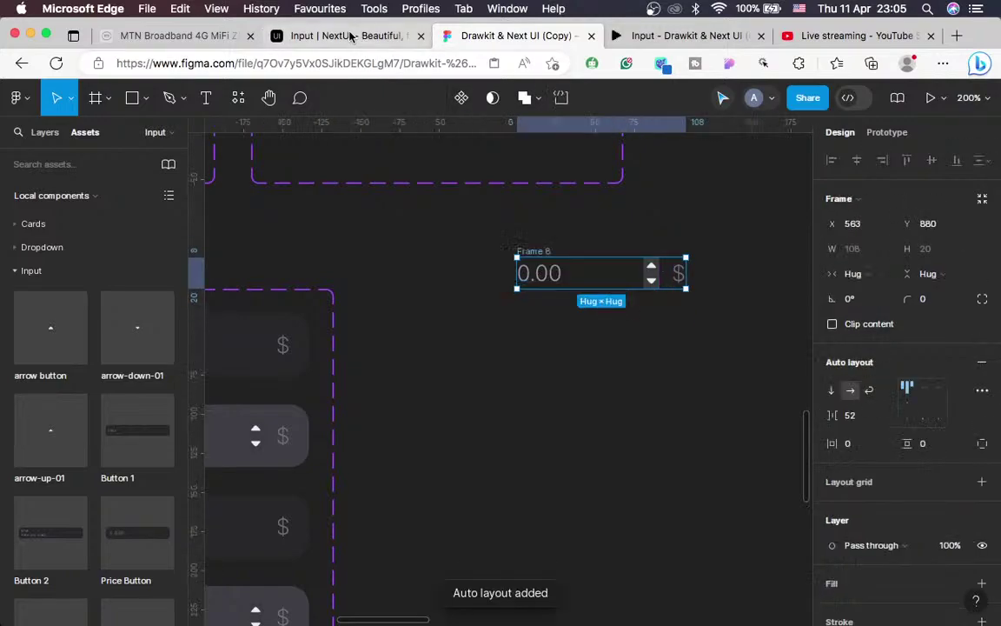
click(348, 35)
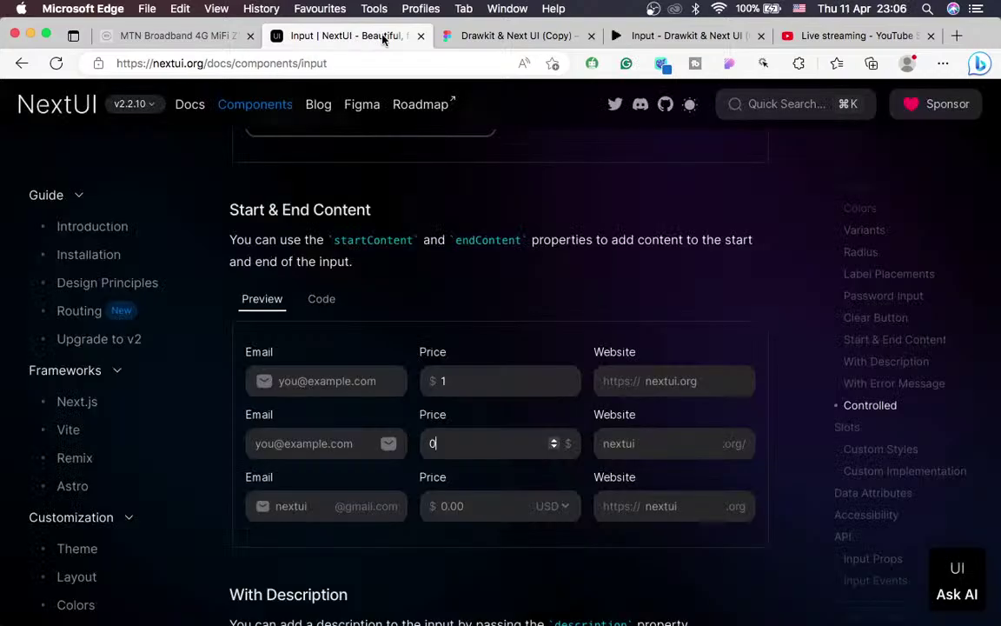
click(486, 36)
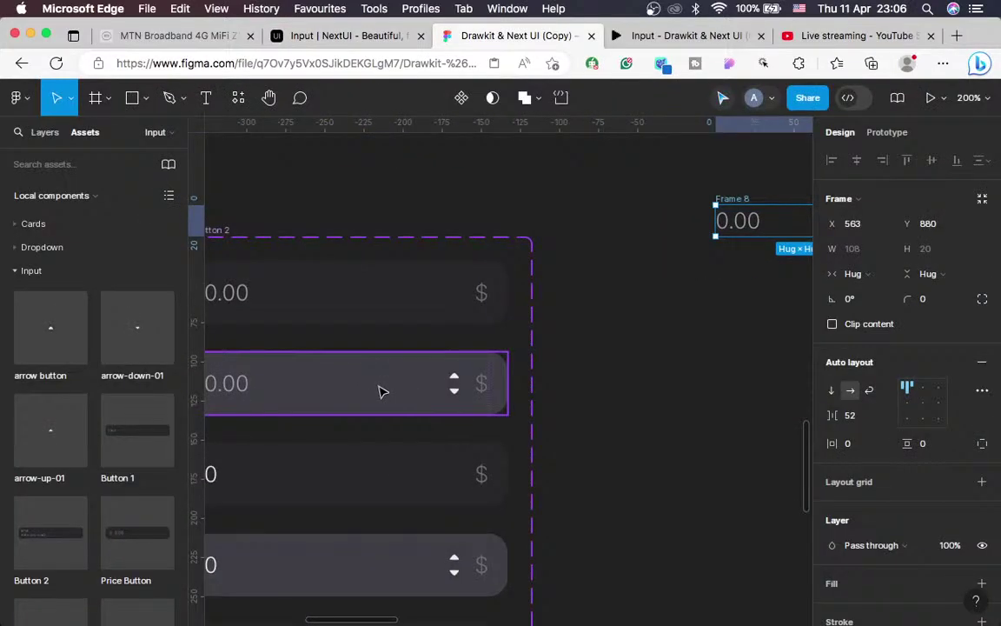
Set the new price content frame's width to 182, matching the hover variant's content, and vertically centre its items with Auto spacing
click(378, 391)
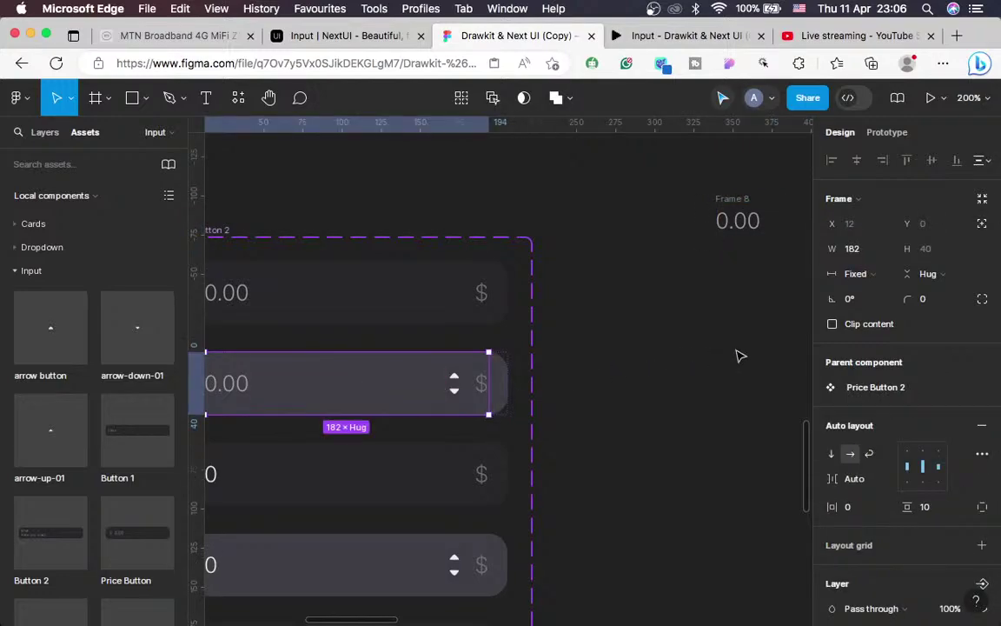
scroll(652, 296, right, 3)
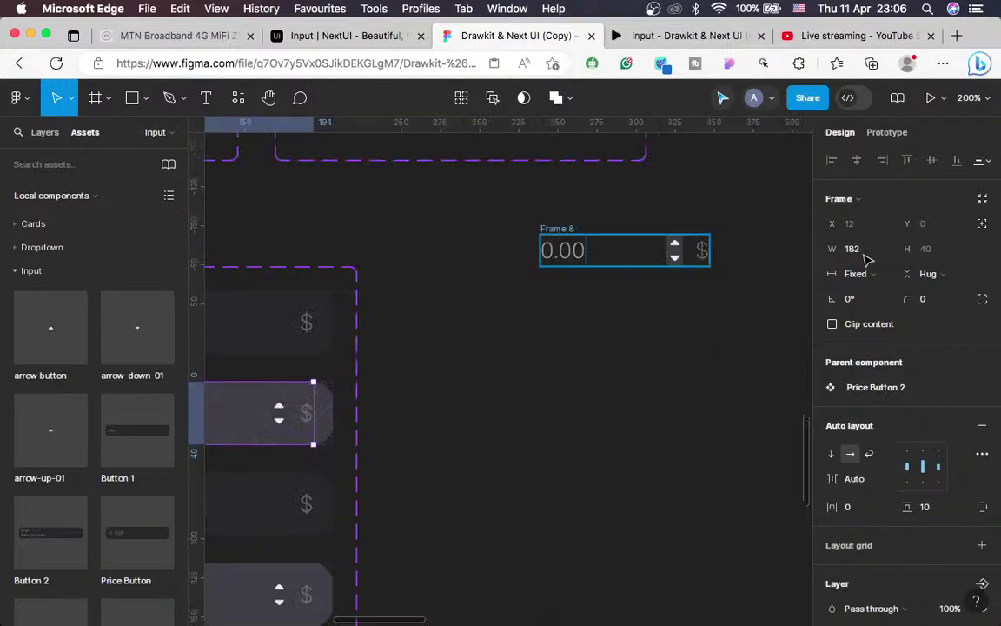
click(608, 250)
click(856, 251)
text(1)
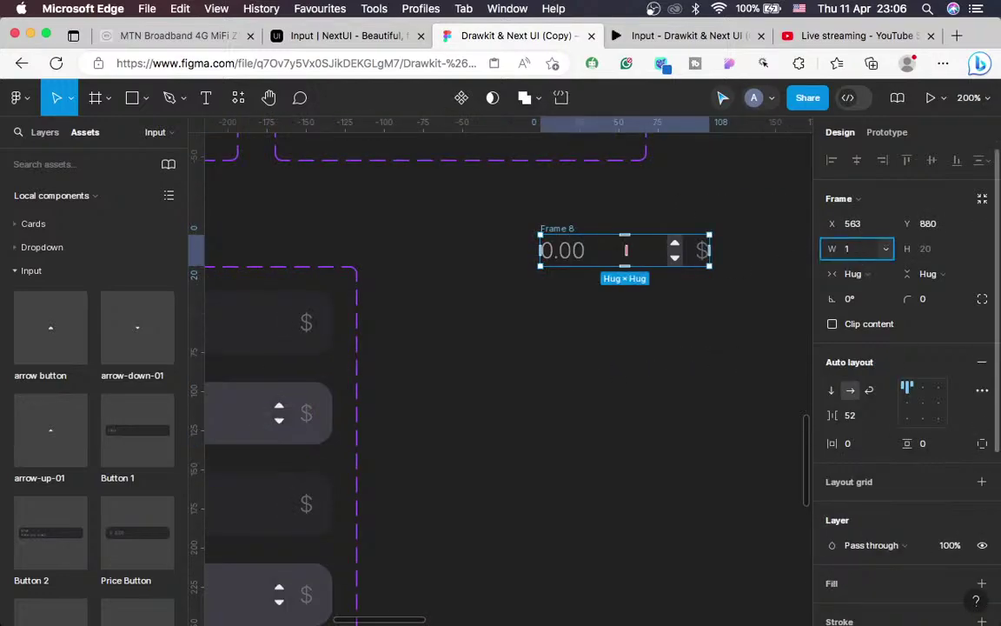
text(82)
key(Return)
scroll(674, 353, right, 2)
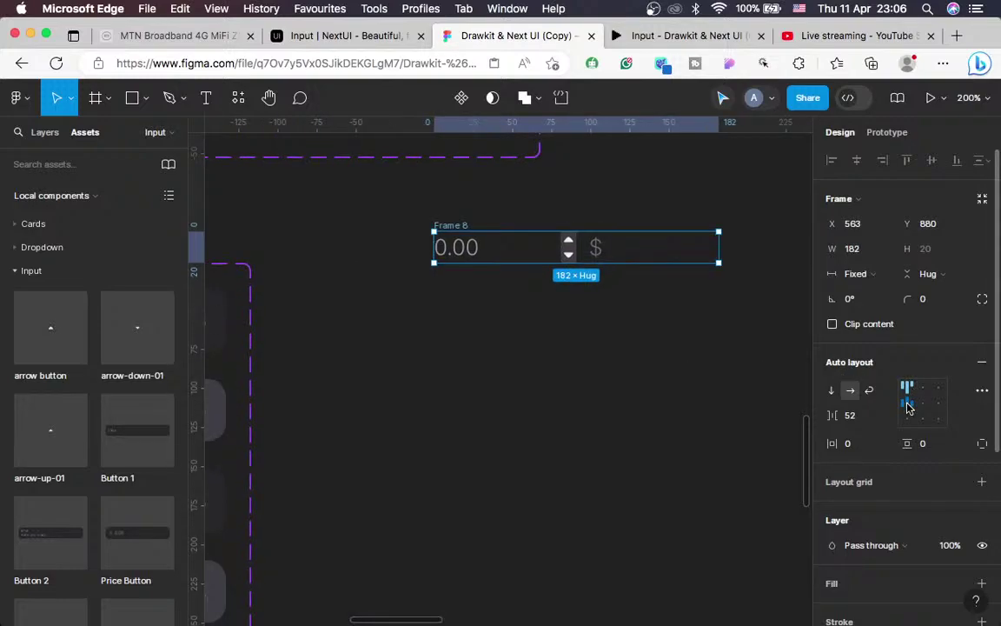
double_click(908, 405)
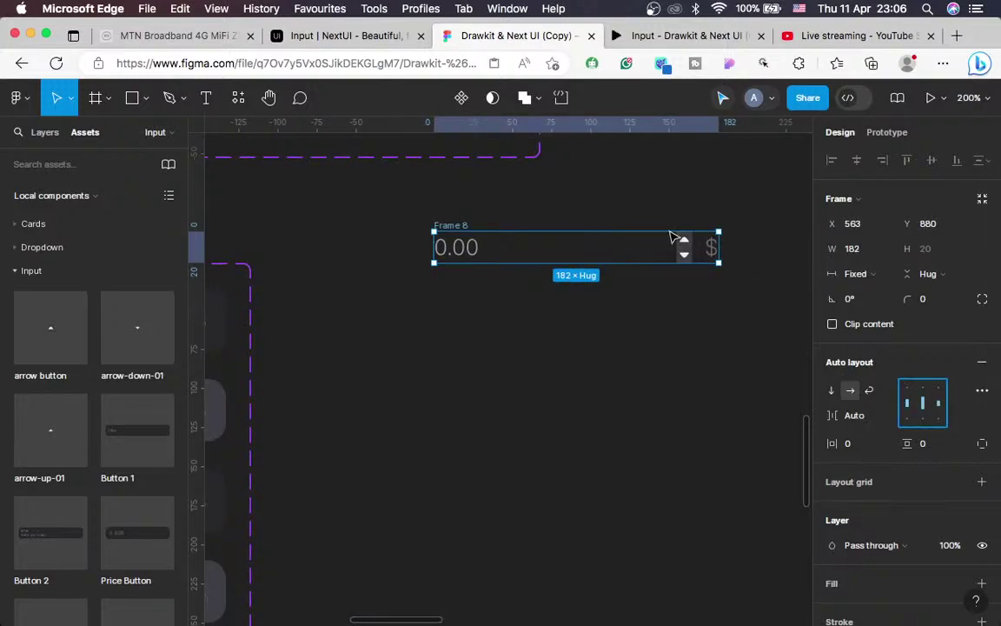
Set the vertical padding of the new price content frame to 10
click(921, 445)
text(15)
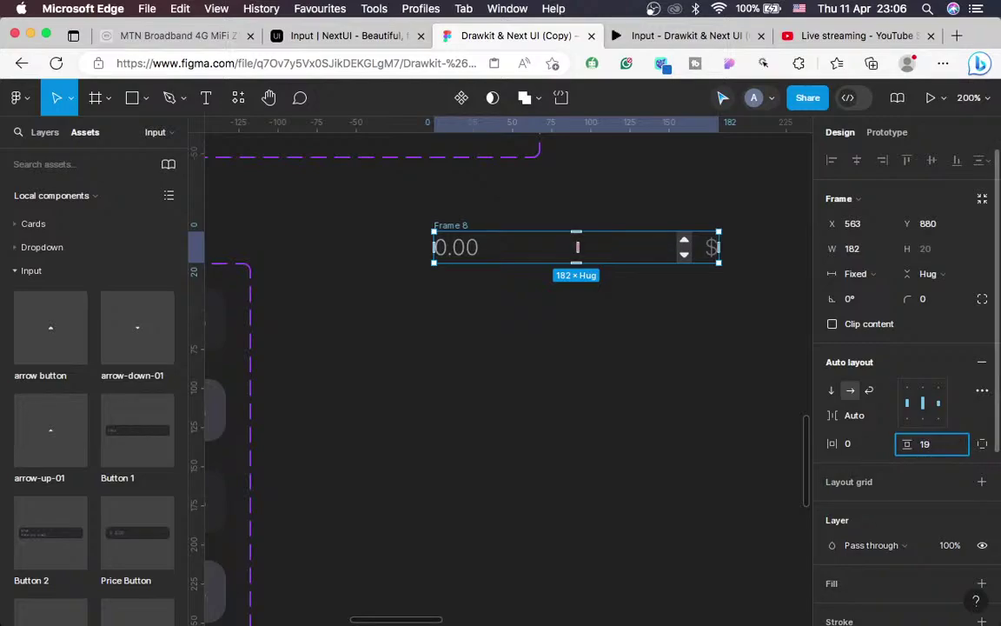
key(BackSpace)
text(0)
key(Return)
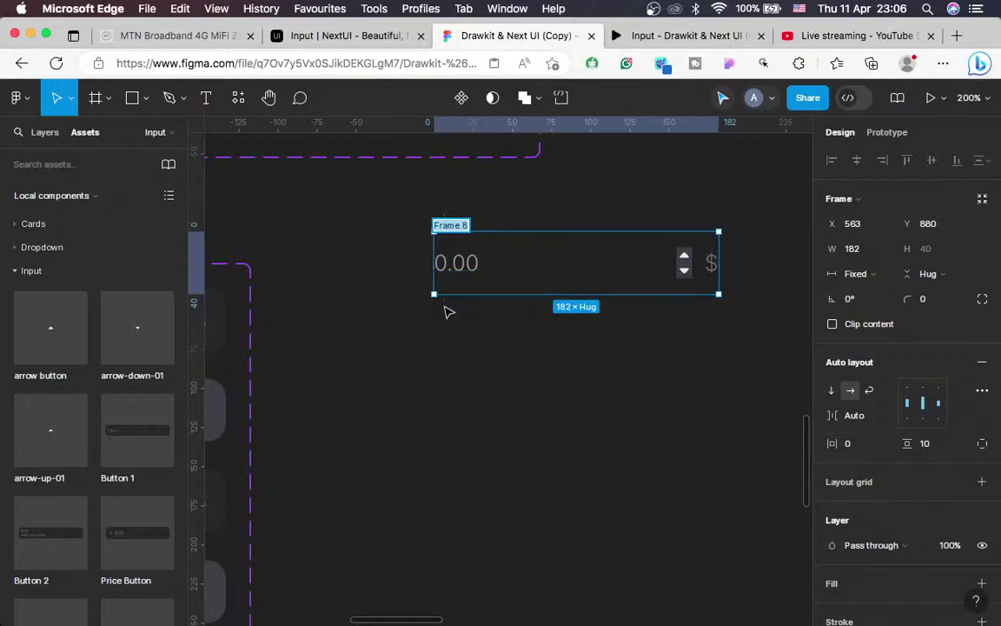
Rename the new price content frame as Button 2
scroll(447, 311, left, 5)
scroll(446, 310, left, 5)
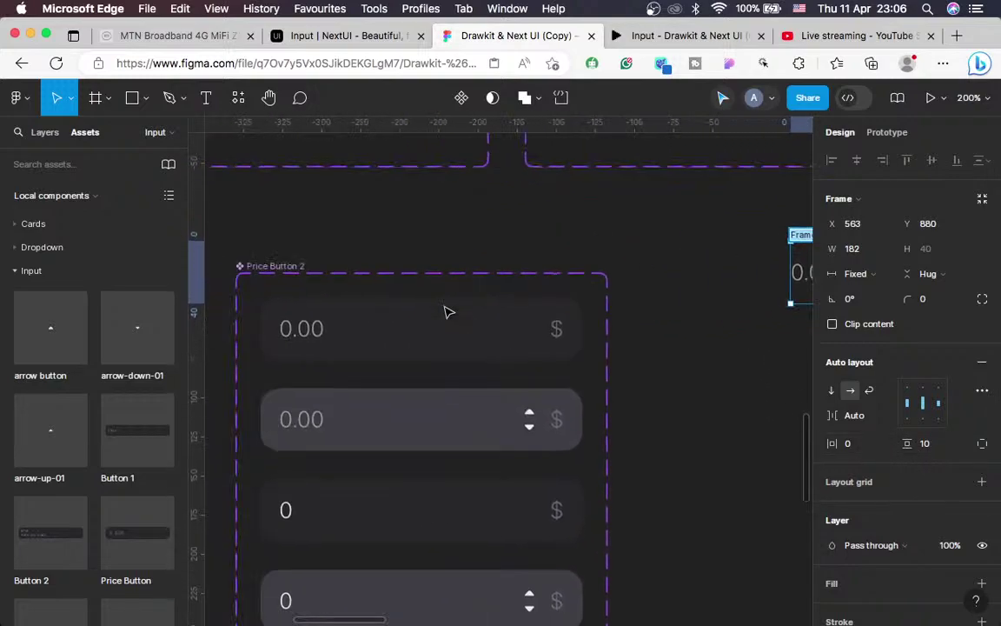
scroll(446, 311, right, 7)
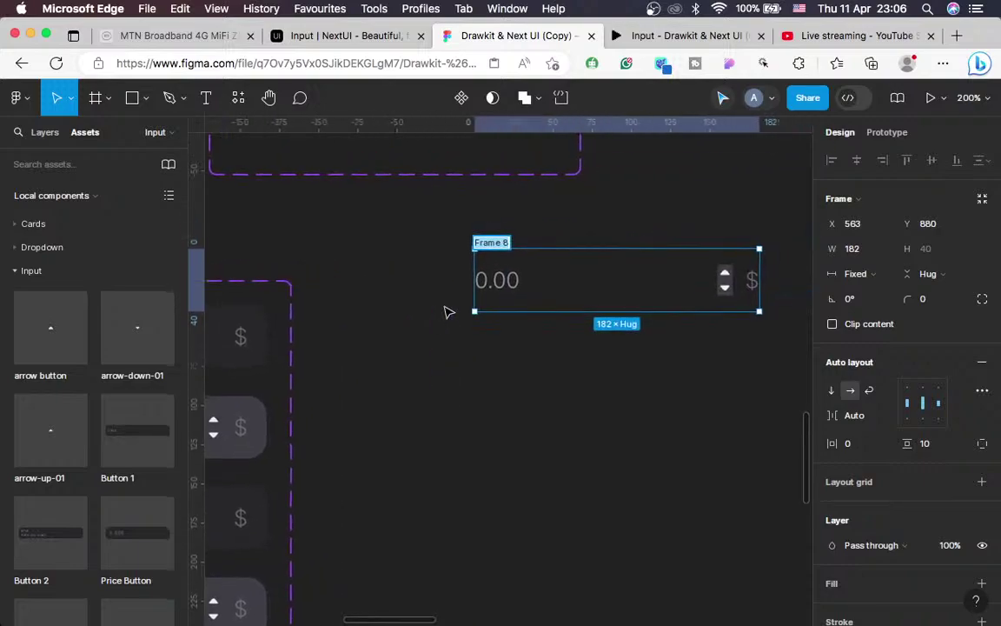
key(super+r)
text(Button w)
key(BackSpace)
text(2)
key(Return)
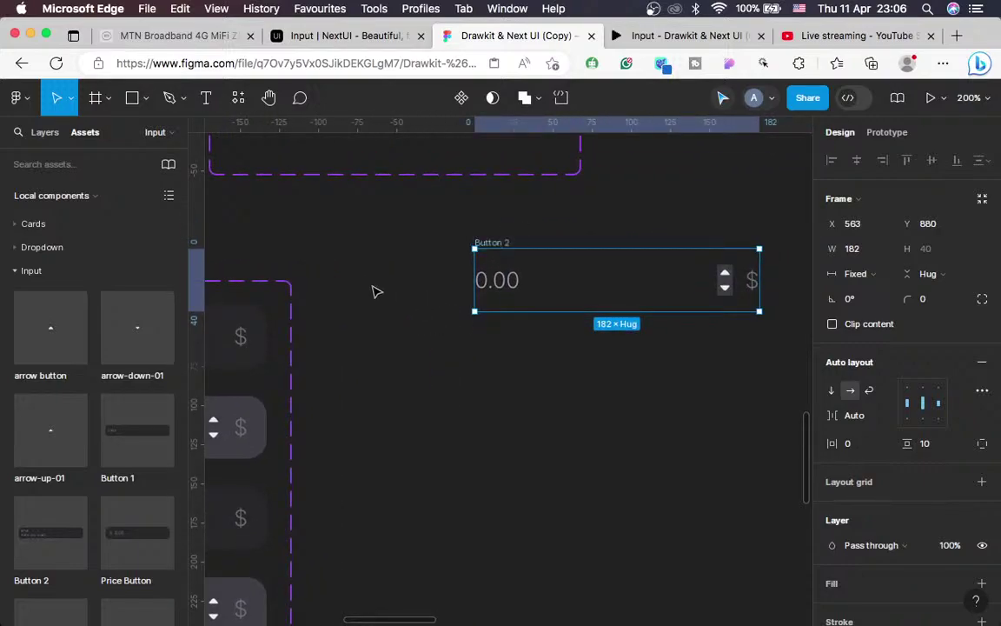
Cut the Button 2 frame from the canvas and paste it to replace the content frame inside Price Button 2's Default variant
key(BackSpace)
scroll(375, 292, left, 3)
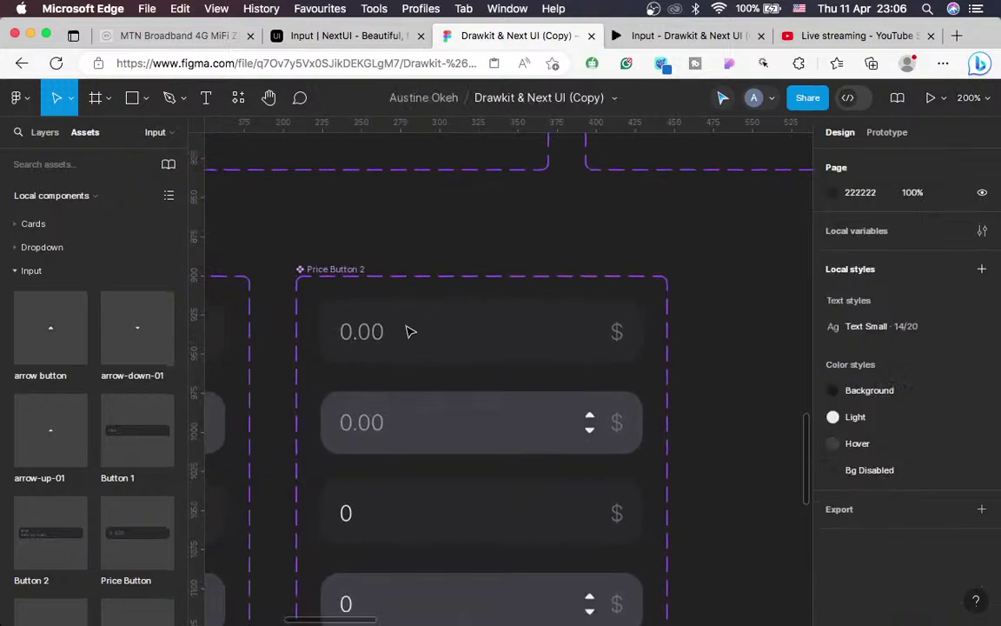
click(413, 341)
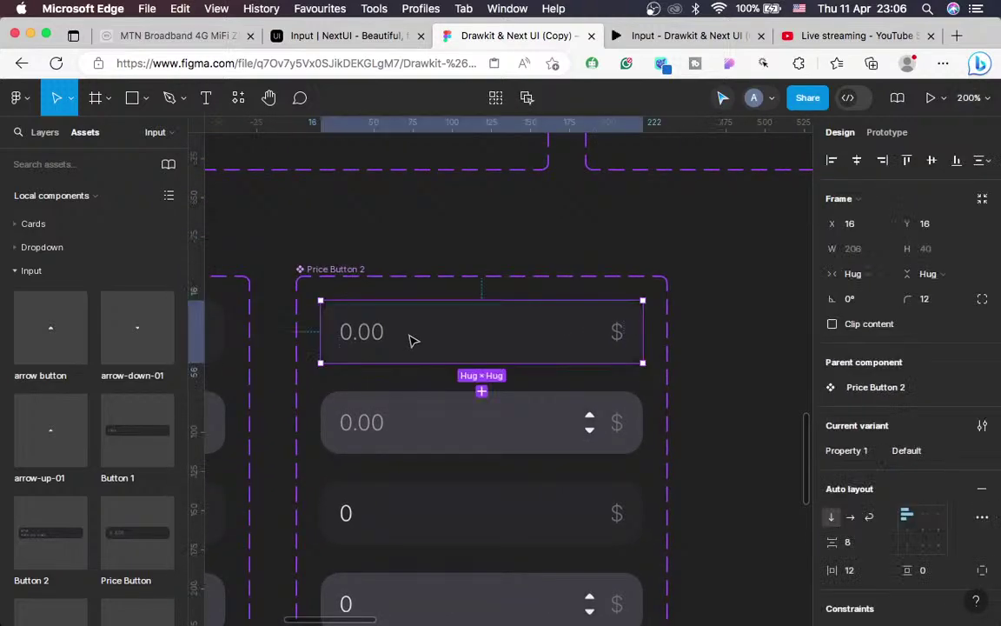
key(shift+a)
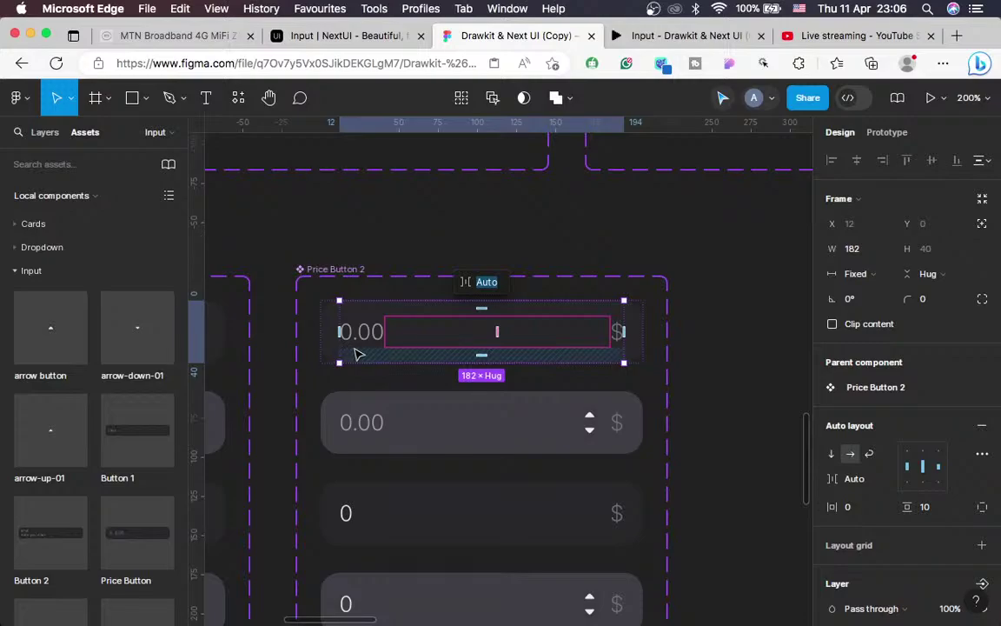
key(Escape)
click(539, 342)
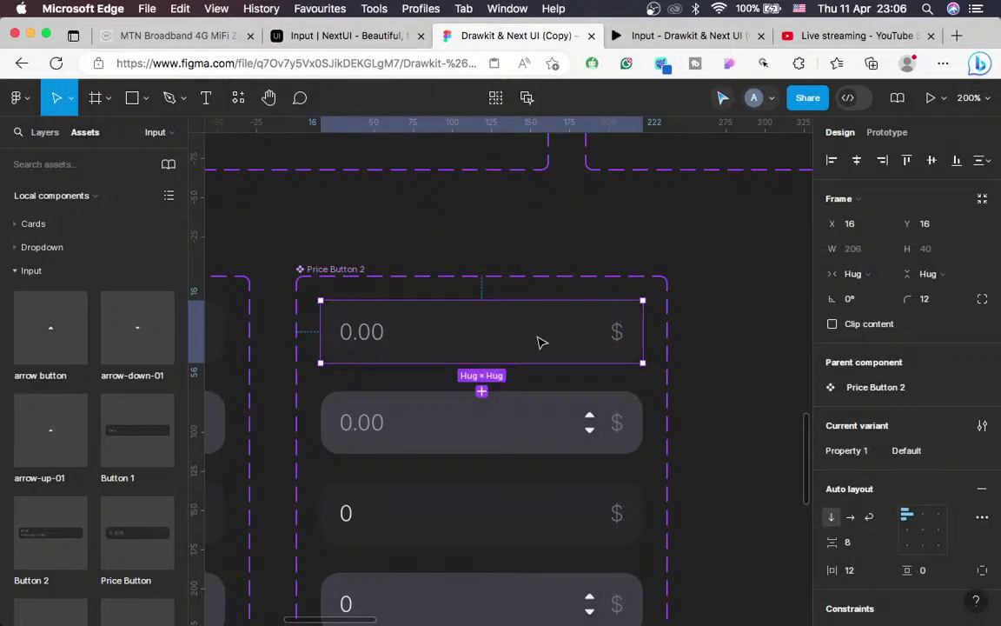
click(539, 342)
right_click(539, 341)
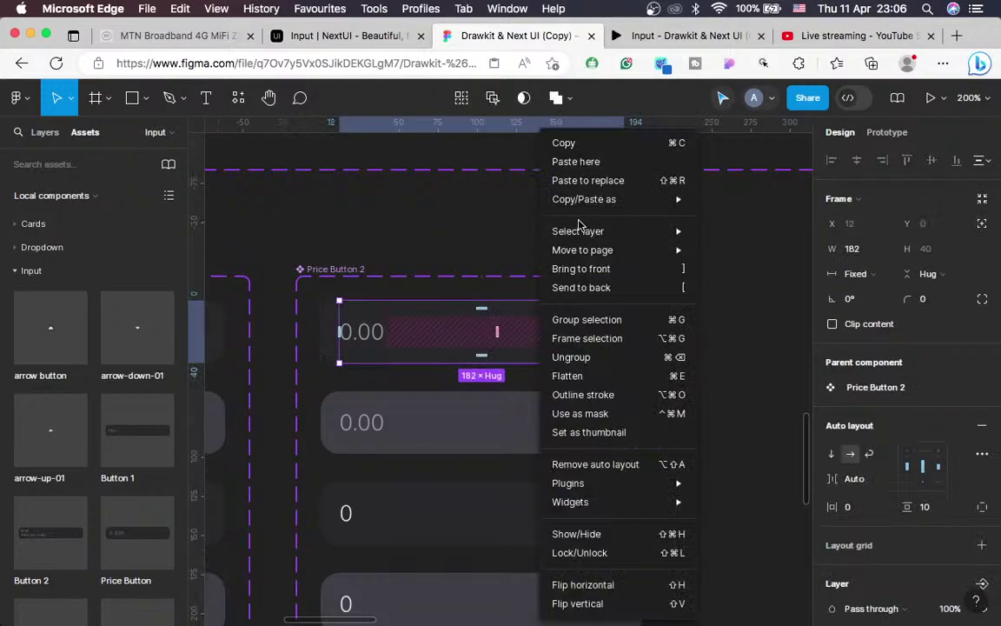
click(578, 181)
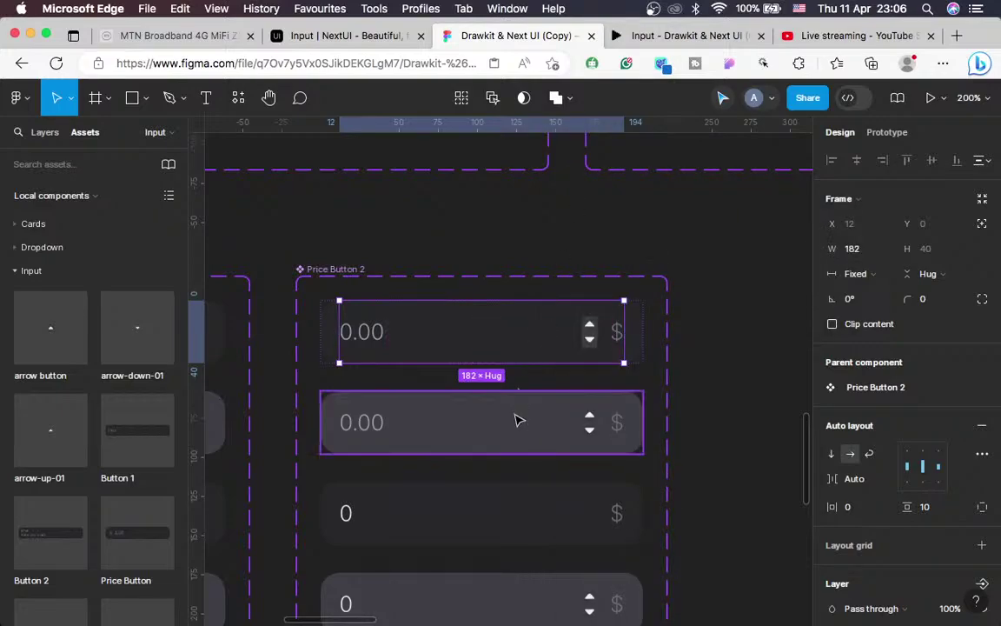
Replace the content frame of Price Button 2's second, hover variant with the same cut Button 2 frame
click(515, 421)
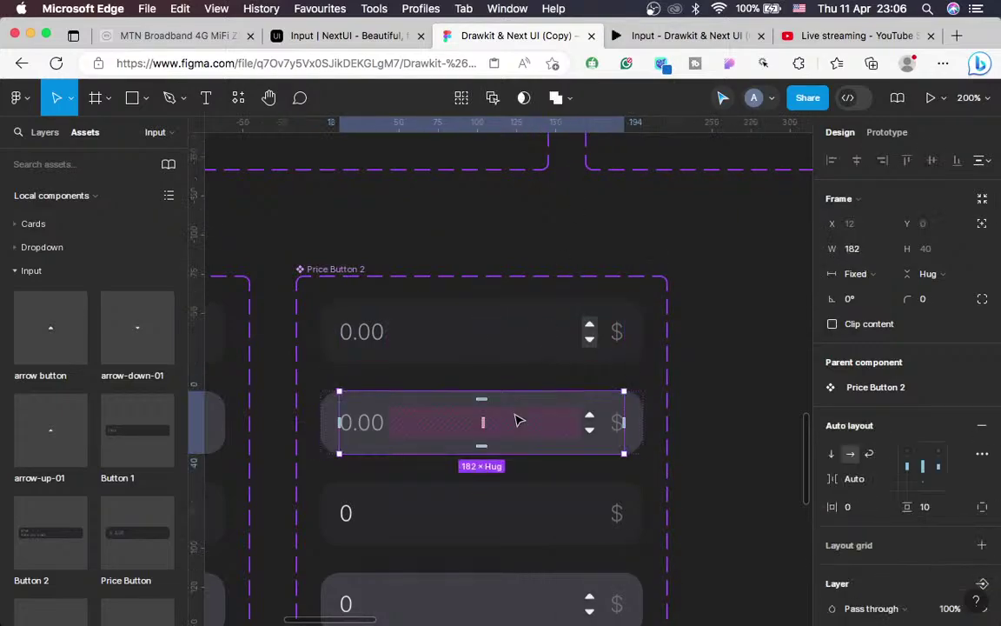
right_click(518, 420)
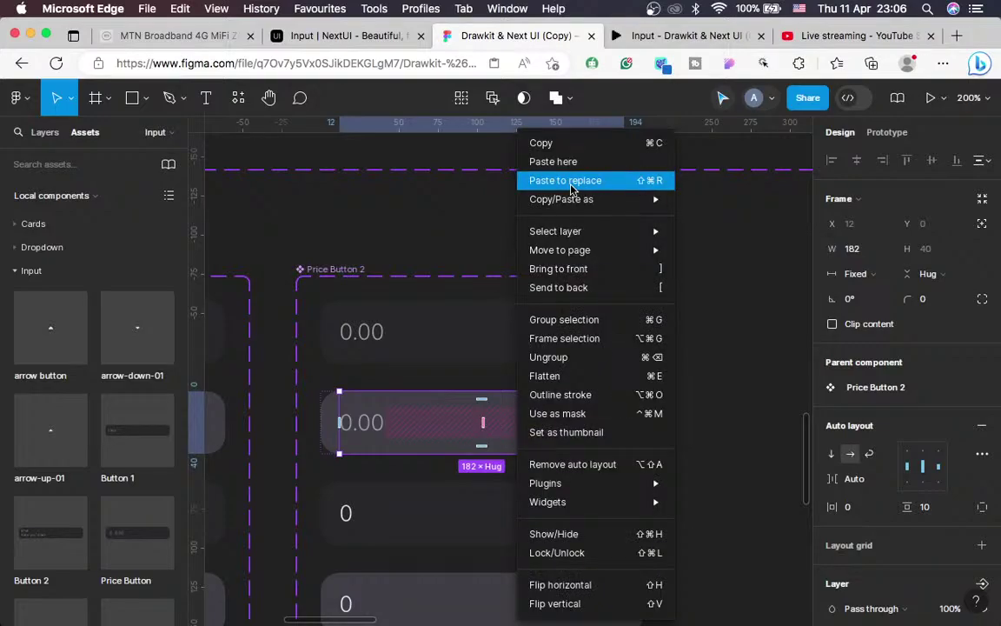
click(572, 181)
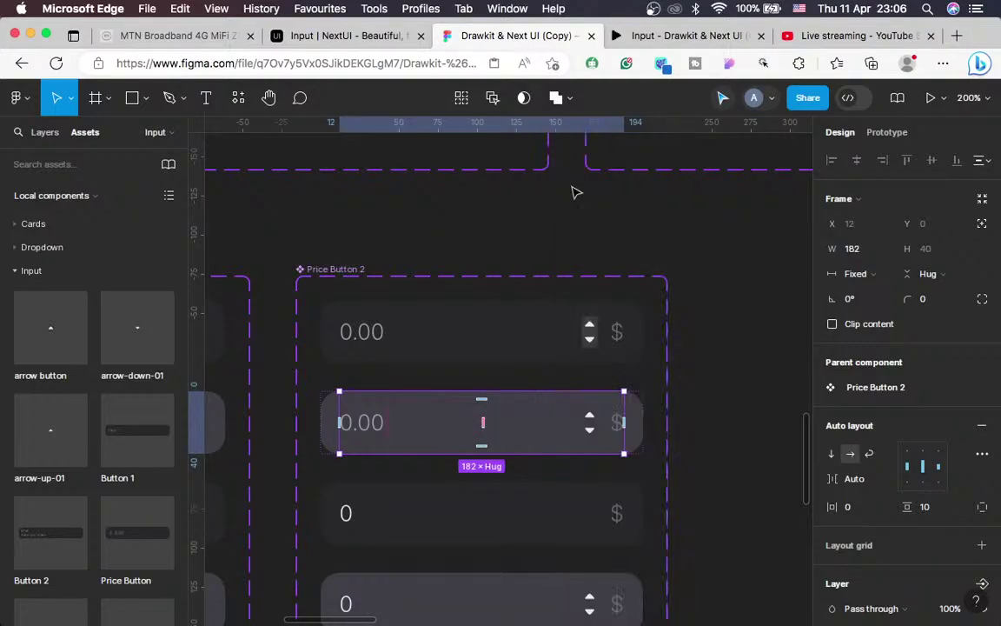
Hide the arrows frame inside the Button 2 frame of Price Button 2's Default variant
click(532, 300)
click(532, 300)
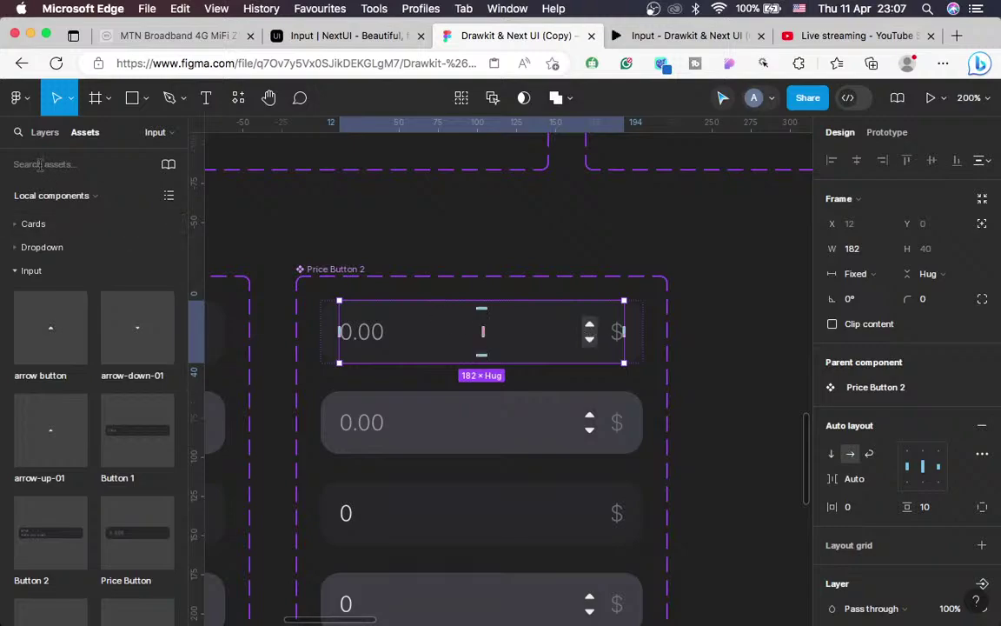
click(40, 133)
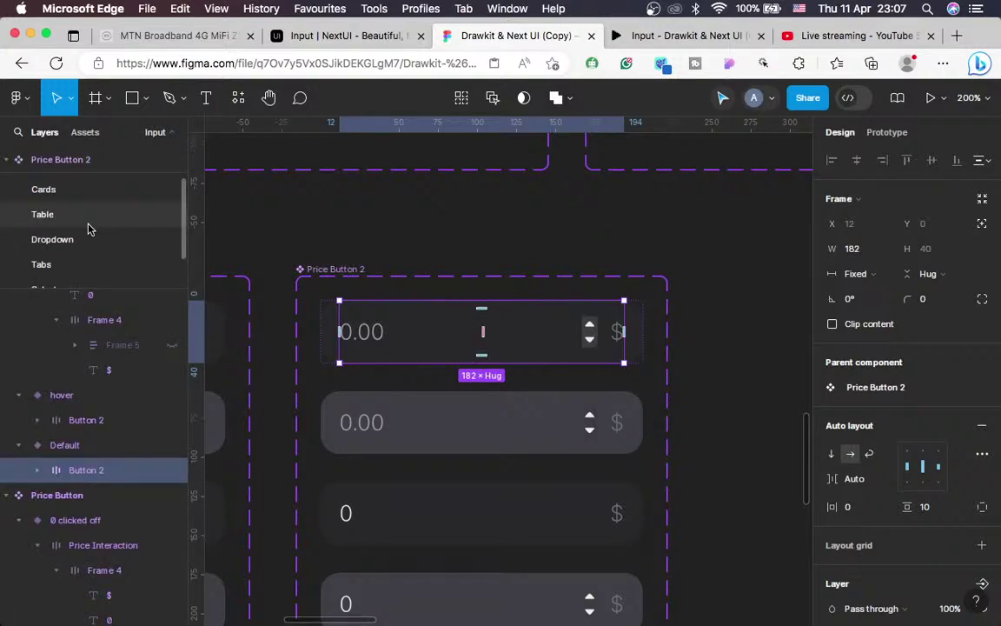
scroll(89, 228, down, 2)
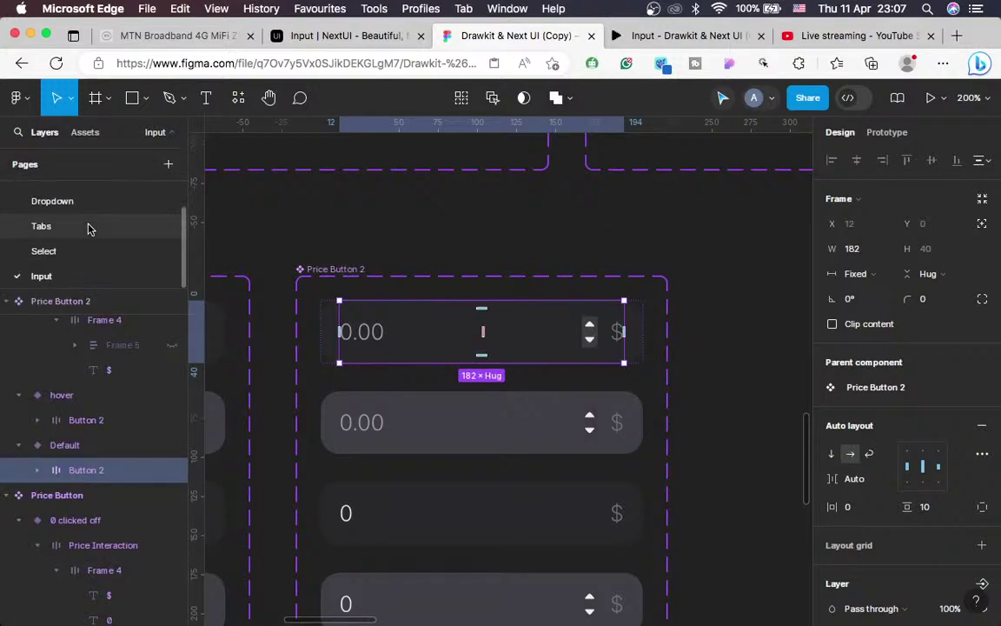
click(38, 470)
click(90, 520)
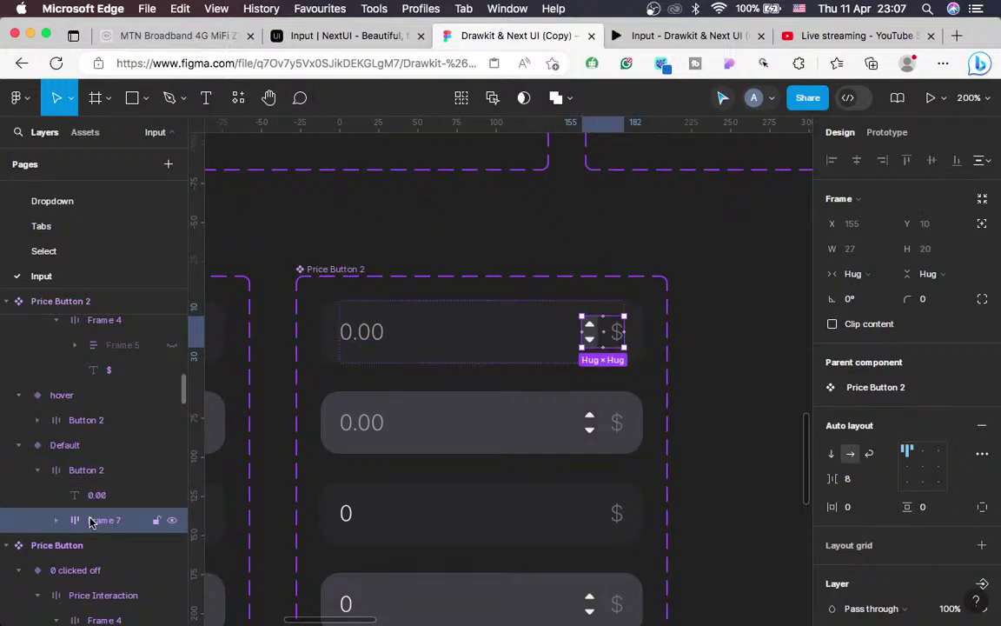
click(55, 519)
click(93, 547)
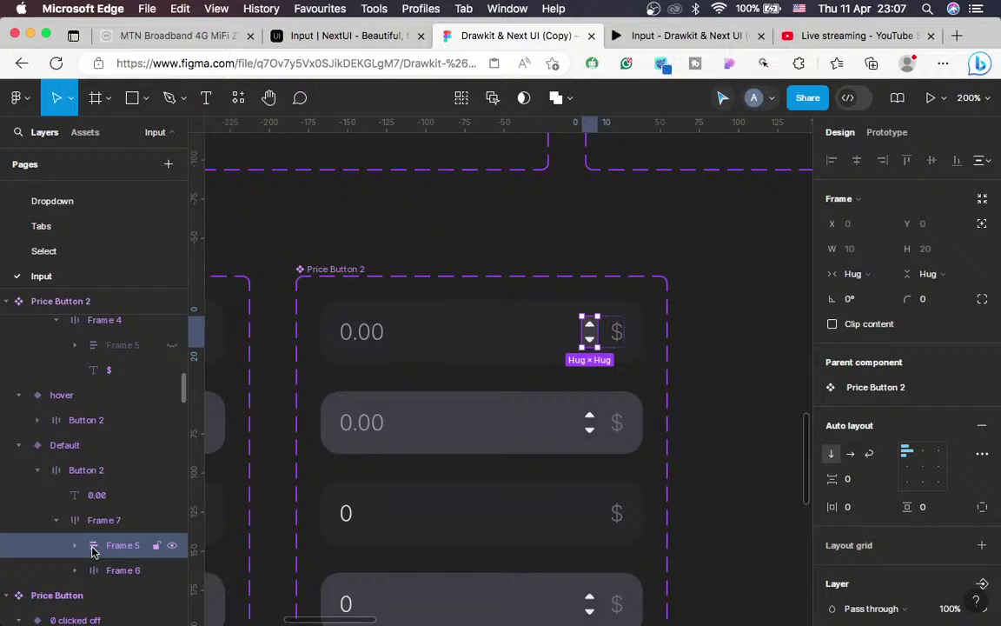
scroll(904, 373, down, 5)
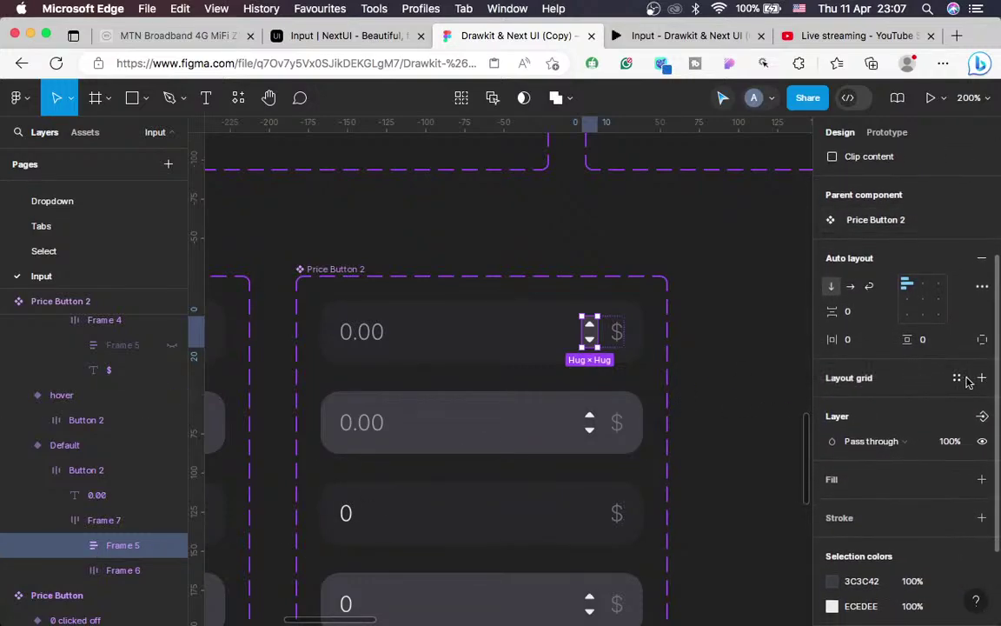
key(super+shift+h)
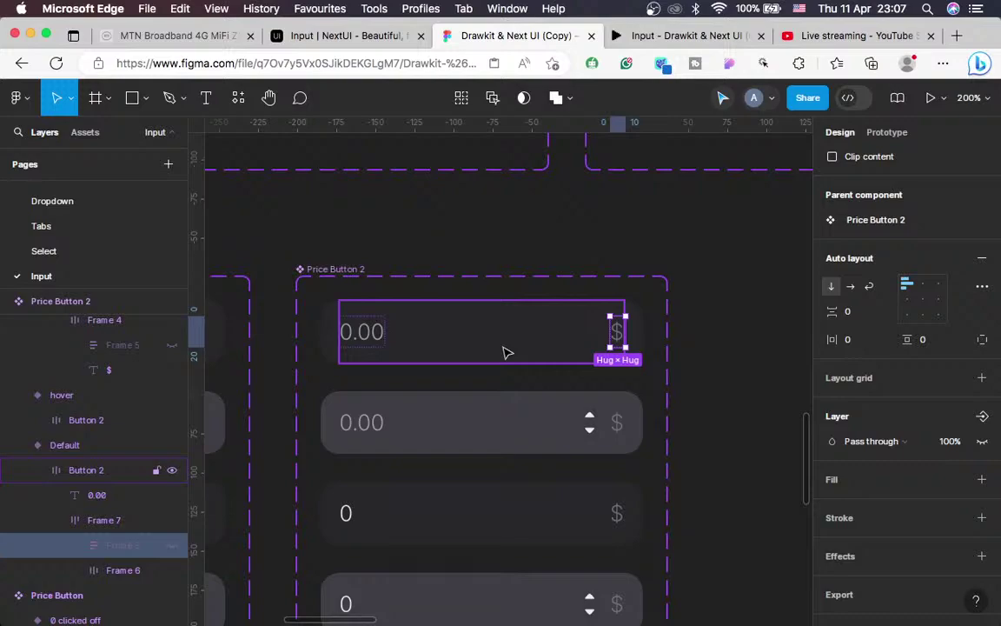
Review the Default variant's hover interaction and preview hovering over the second price field in the prototype
click(339, 344)
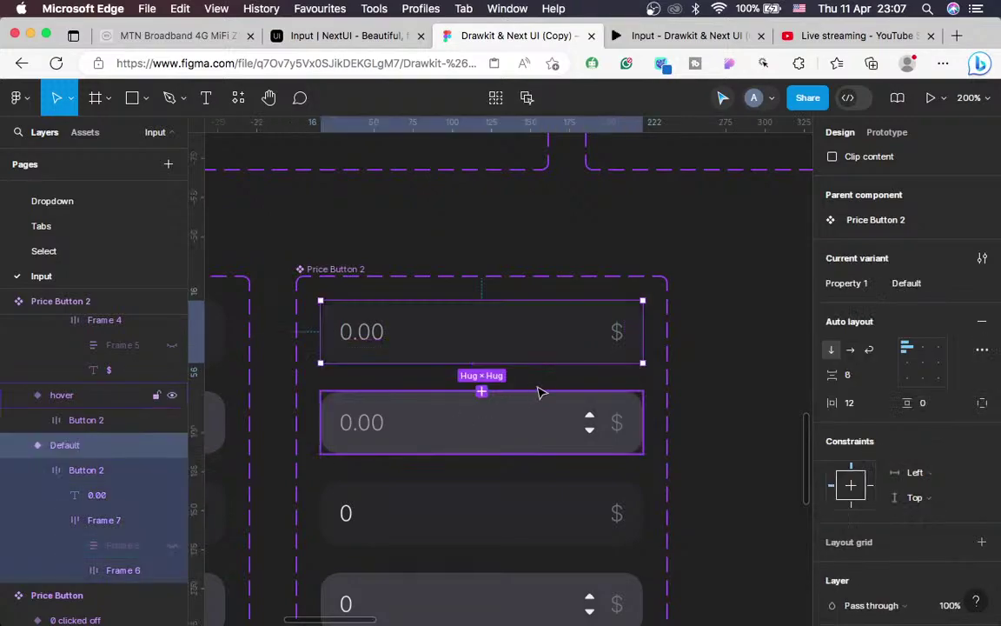
click(887, 132)
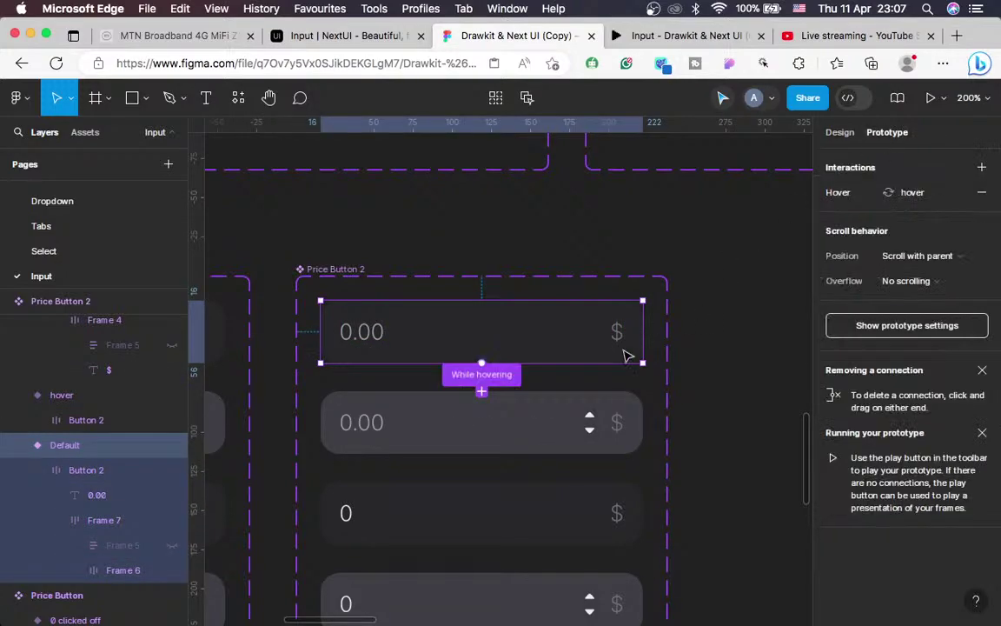
key(alt+super+Return)
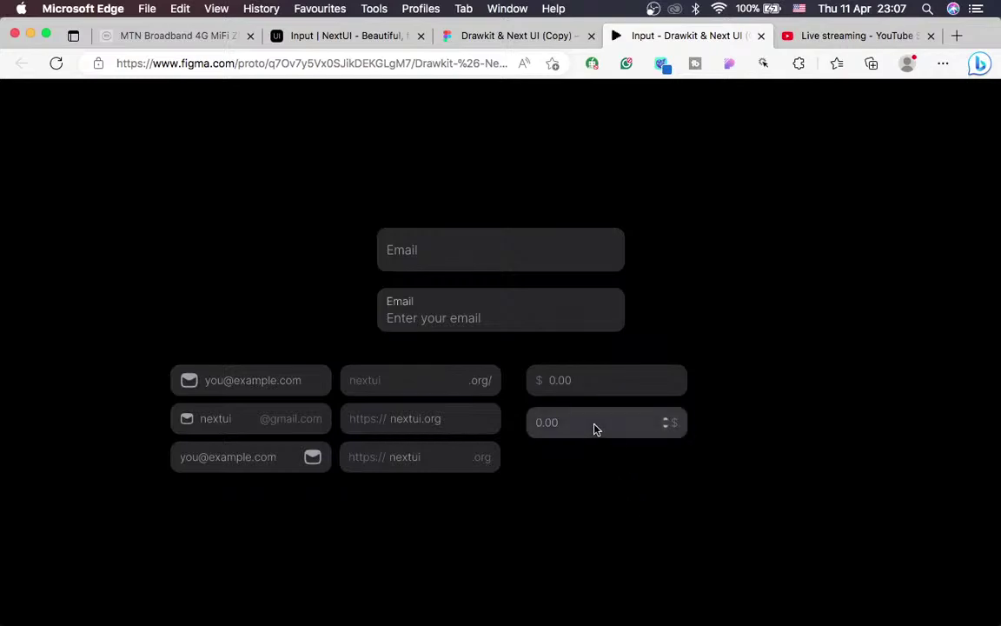
click(517, 35)
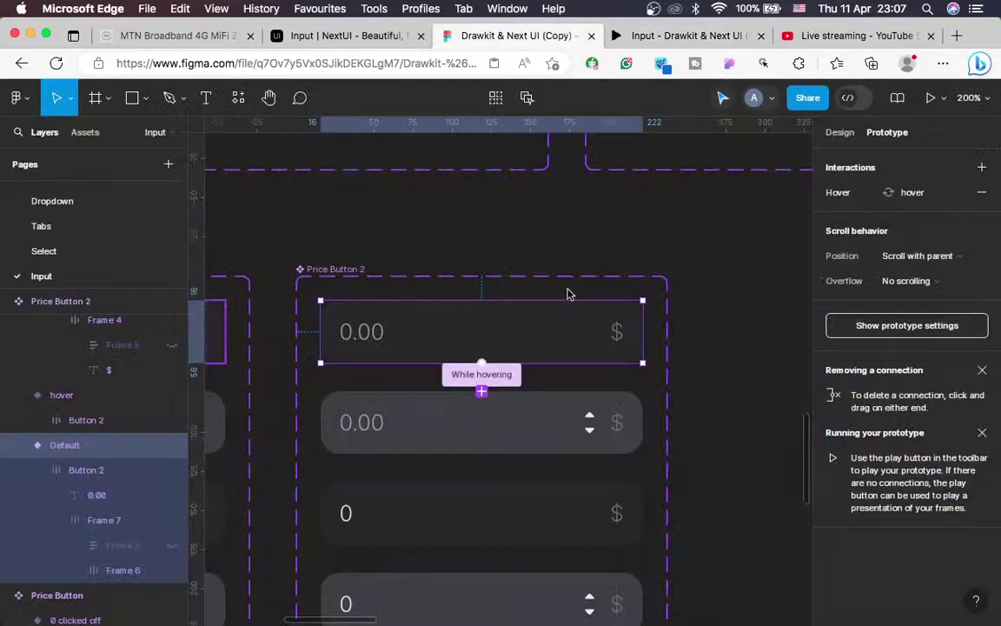
Select the hover variant's Button 2 frame, check the live chat in OBS, and return to the Figma file
click(592, 427)
click(592, 430)
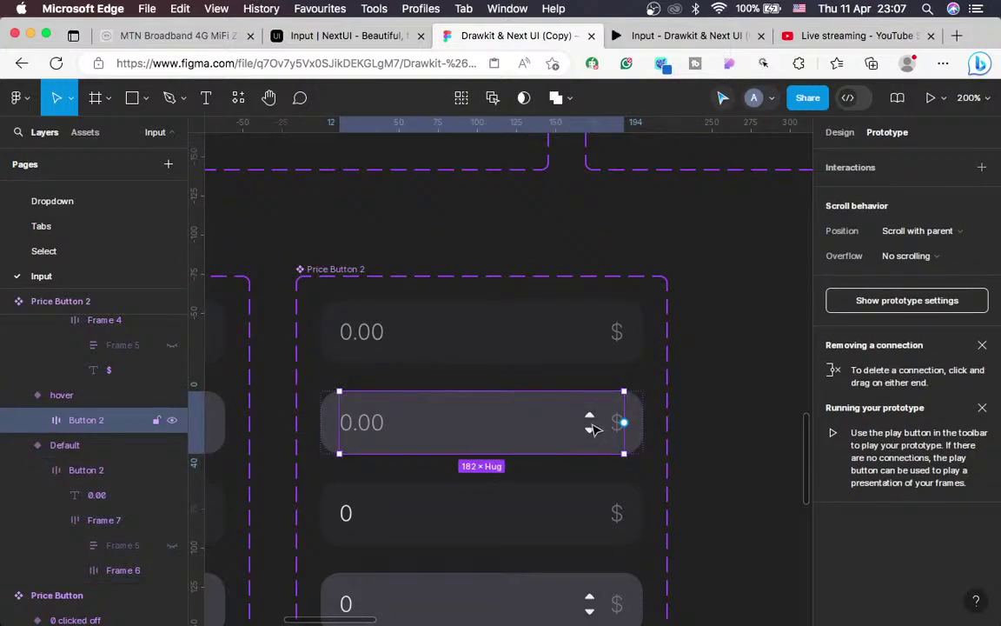
click(836, 132)
key(super+Tab)
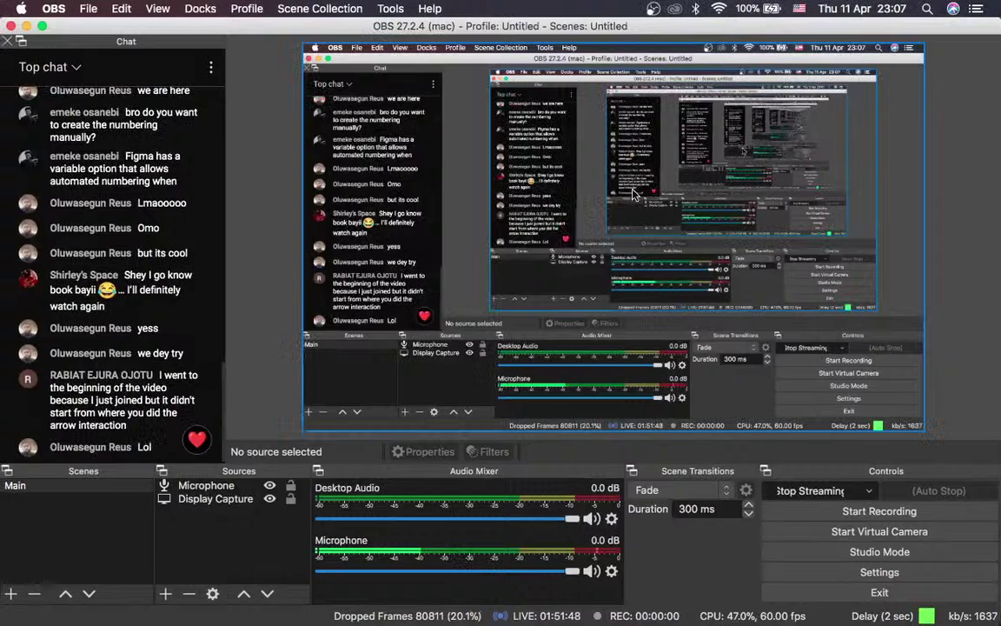
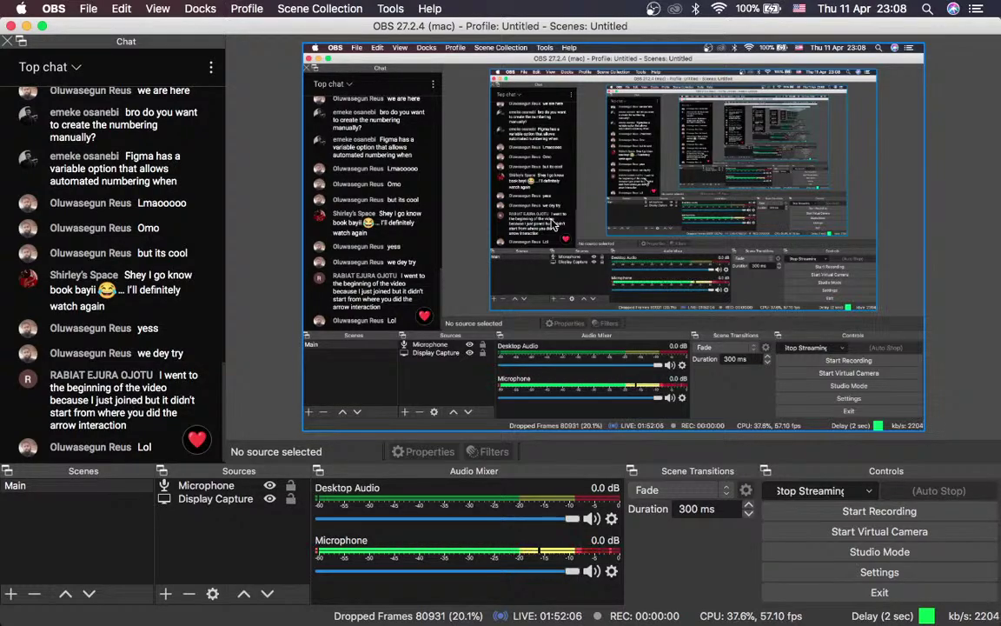
key(super+Tab)
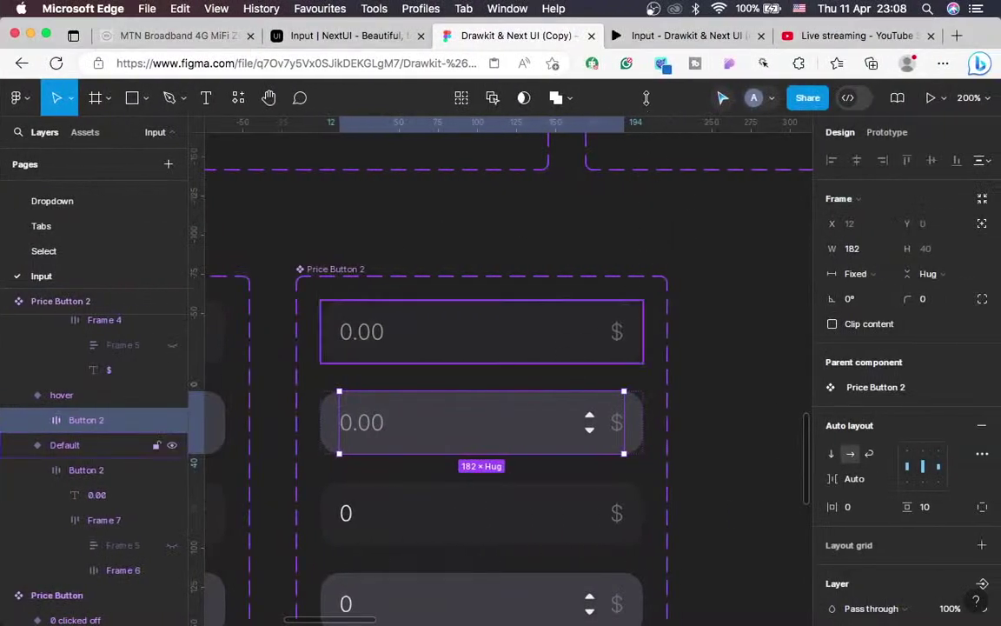
Test the hover and click behaviour of the second price field in the prototype preview
click(613, 38)
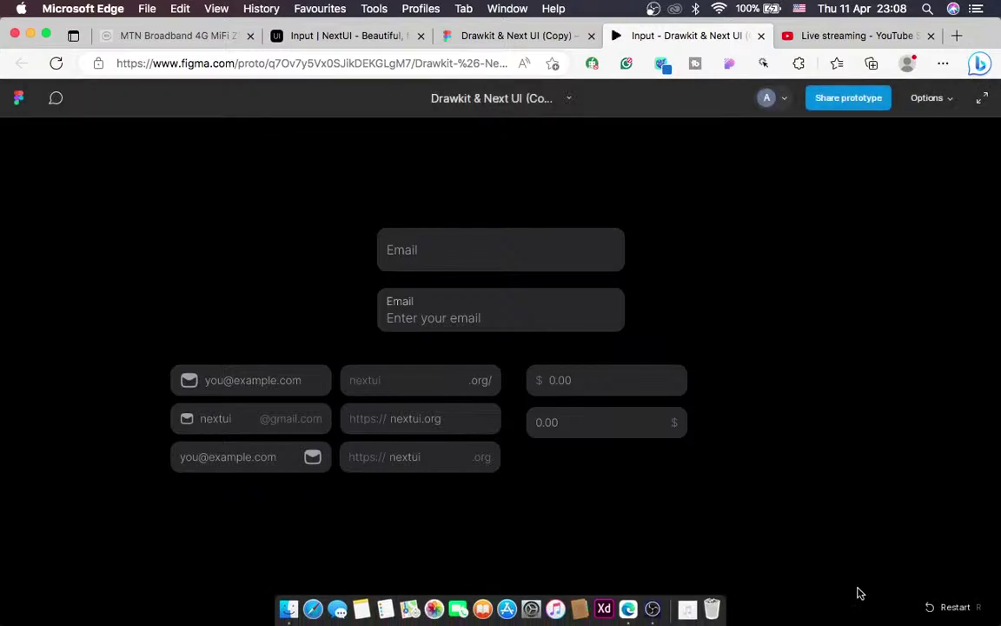
click(653, 426)
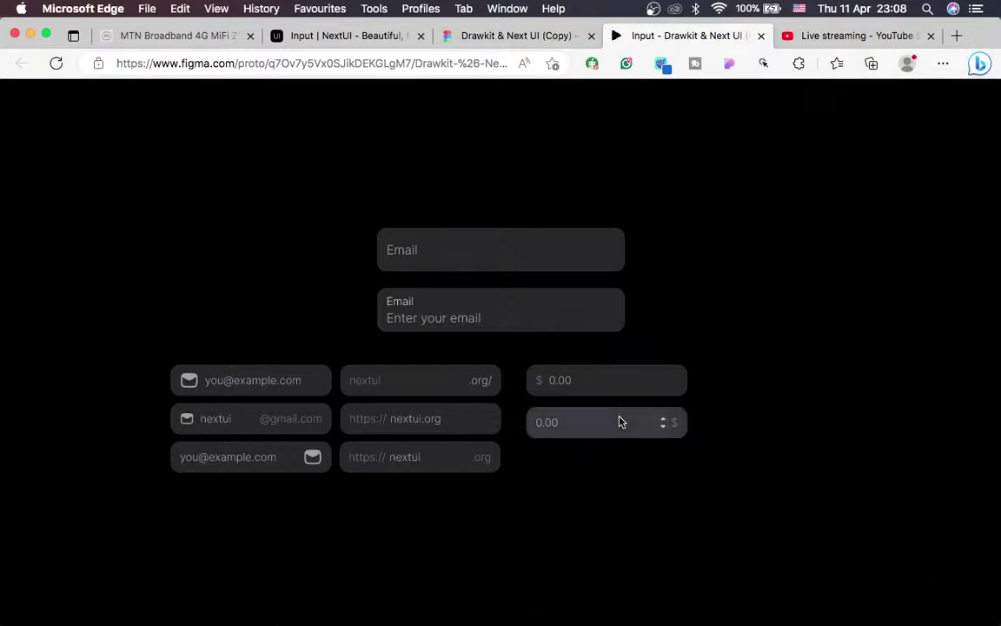
click(505, 36)
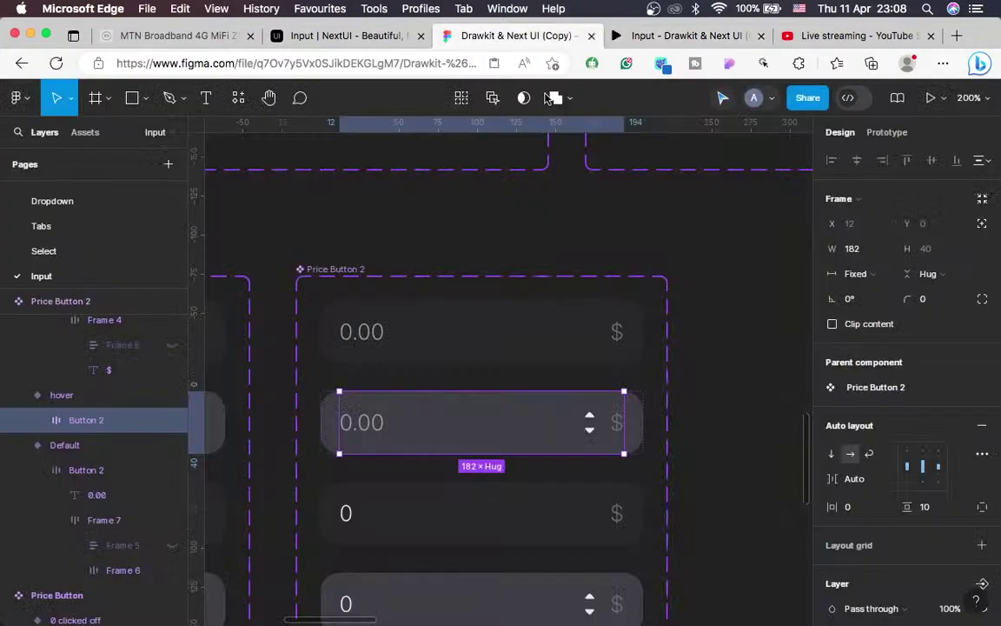
Show the hidden arrows frame again in the Default variant's Button 2 frame
click(512, 339)
click(512, 339)
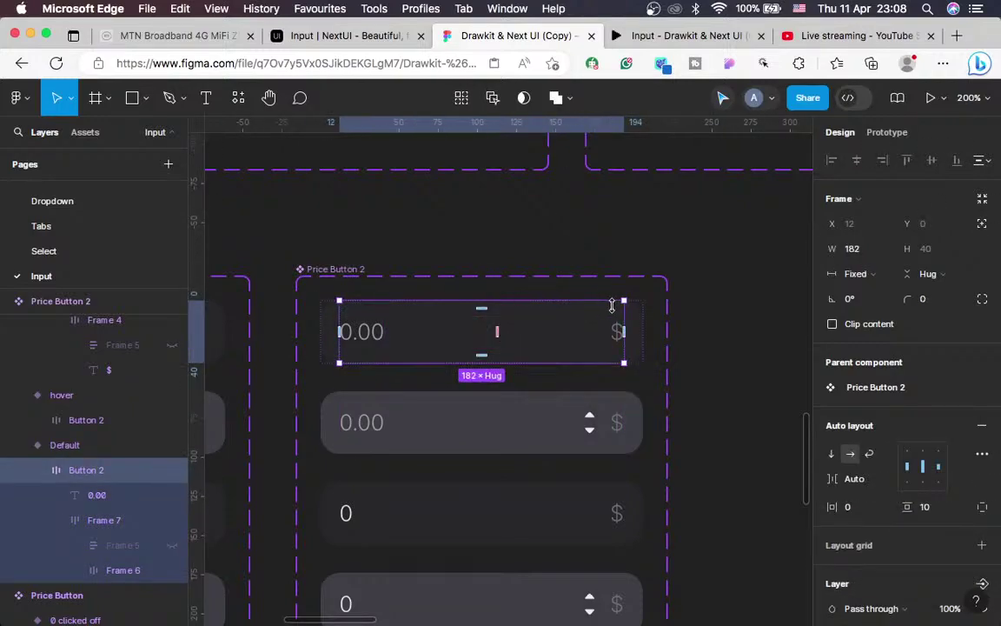
click(171, 549)
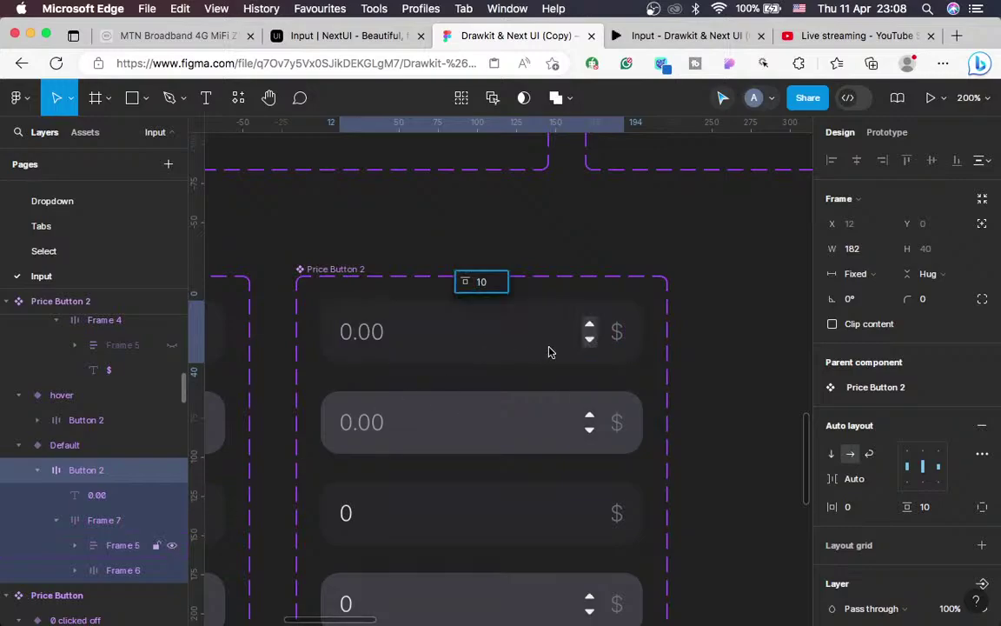
Ungroup the frame holding the arrows and the $ sign in the Default variant
click(596, 339)
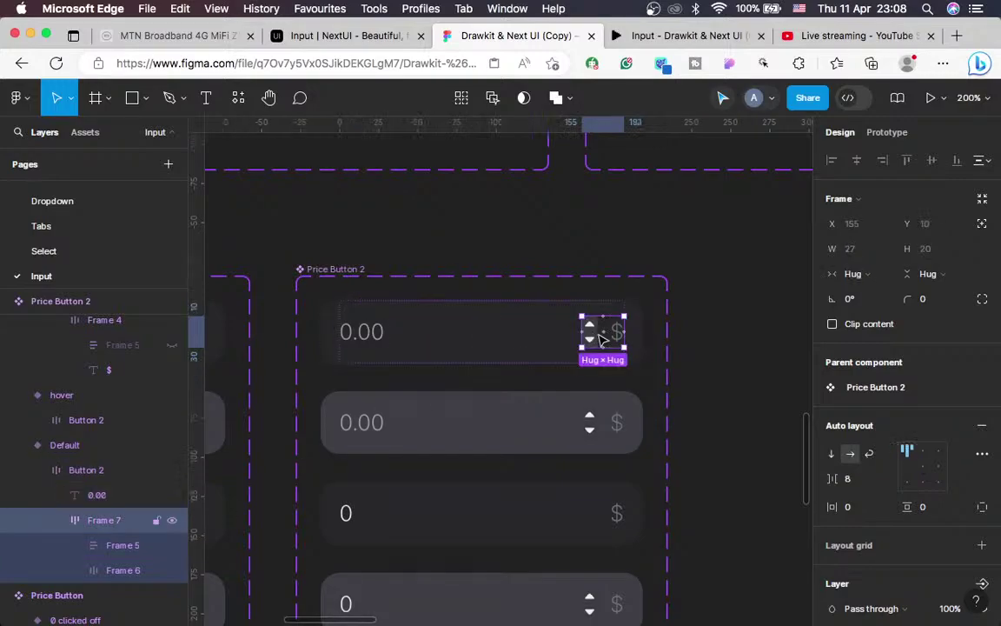
right_click(600, 339)
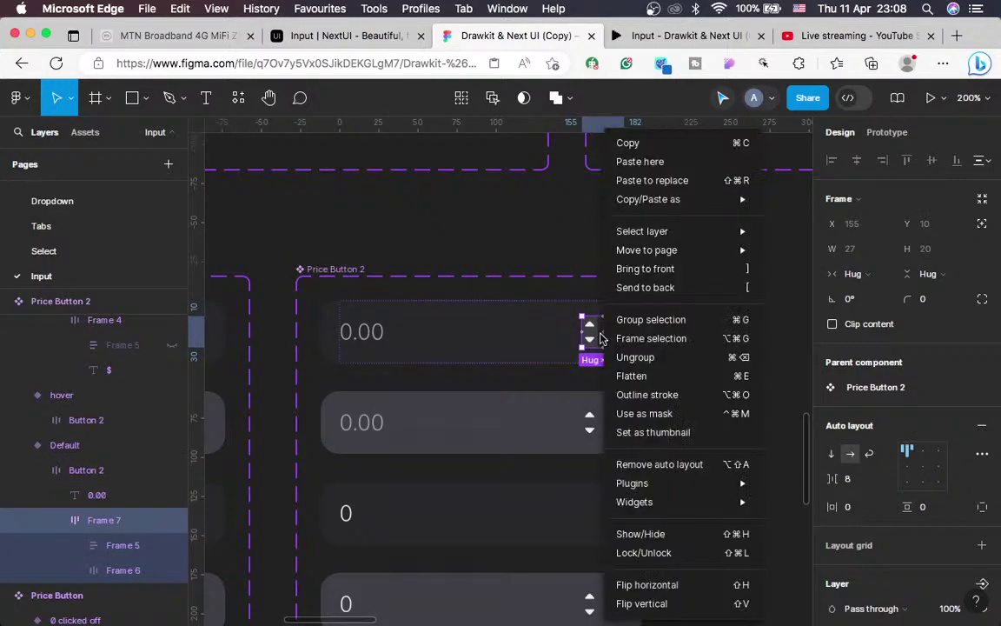
click(643, 365)
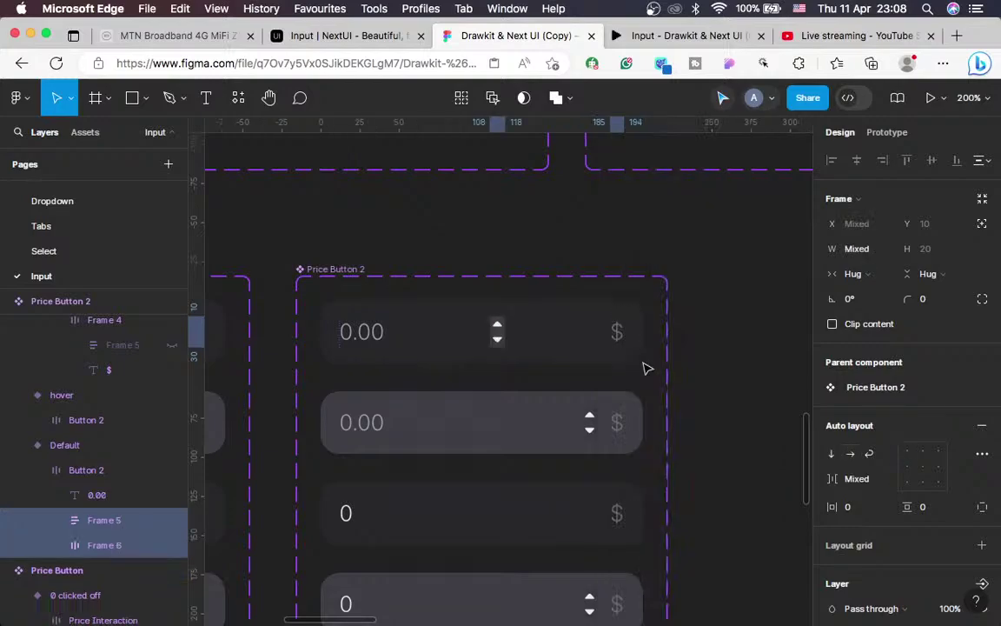
Wrap the Default variant's 0.00 text and arrows frame in one auto layout frame and set its width to Fill container
click(498, 333)
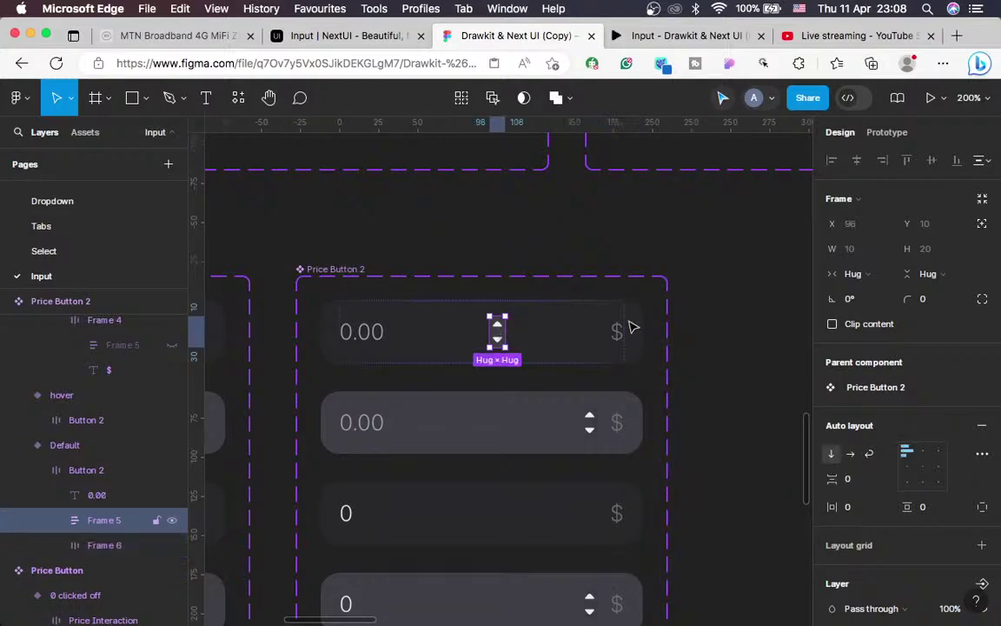
click(622, 333)
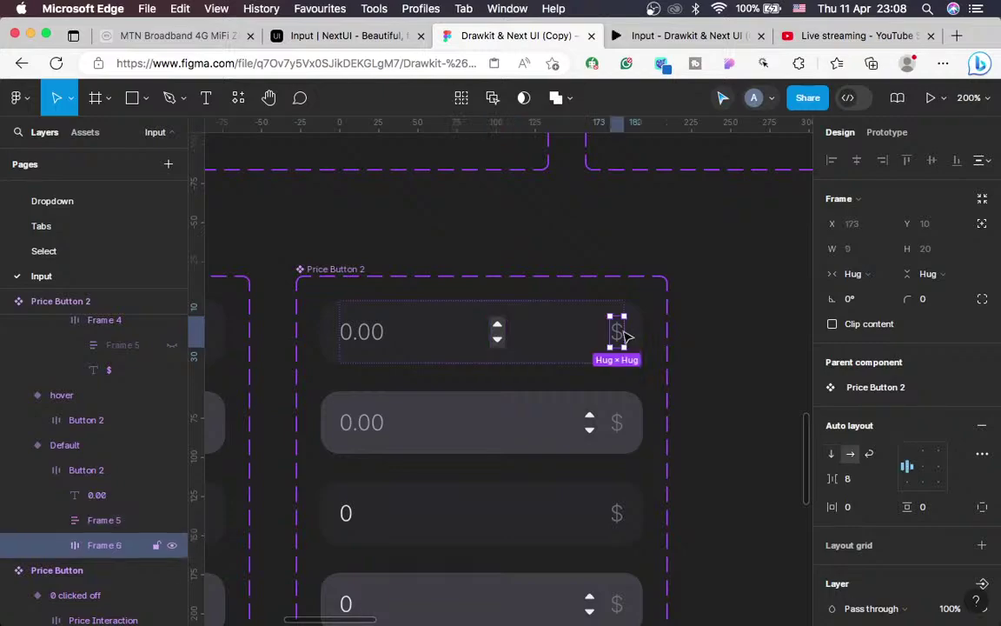
click(498, 333)
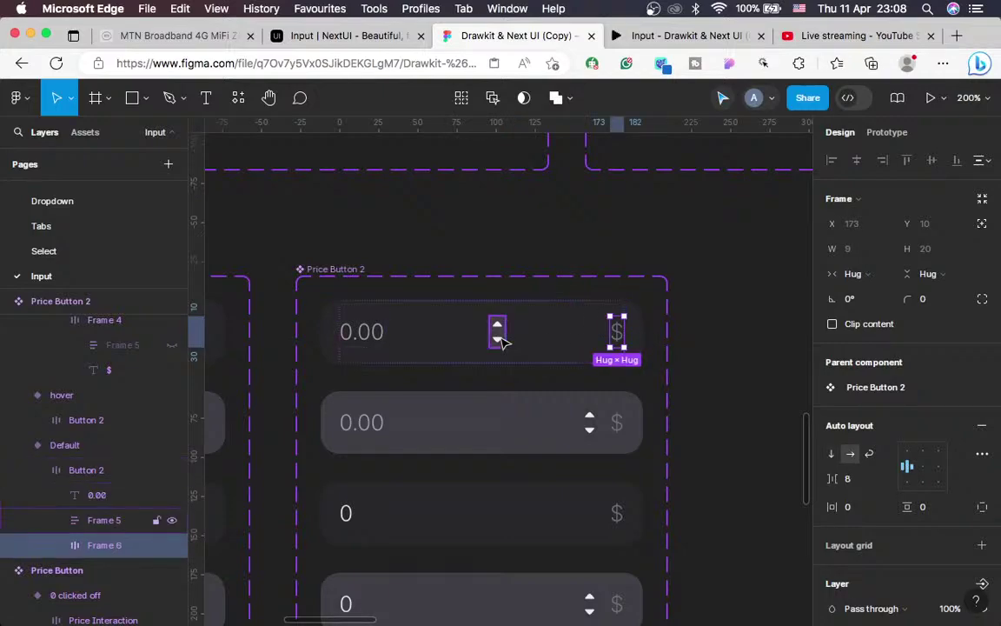
shift+click(374, 335)
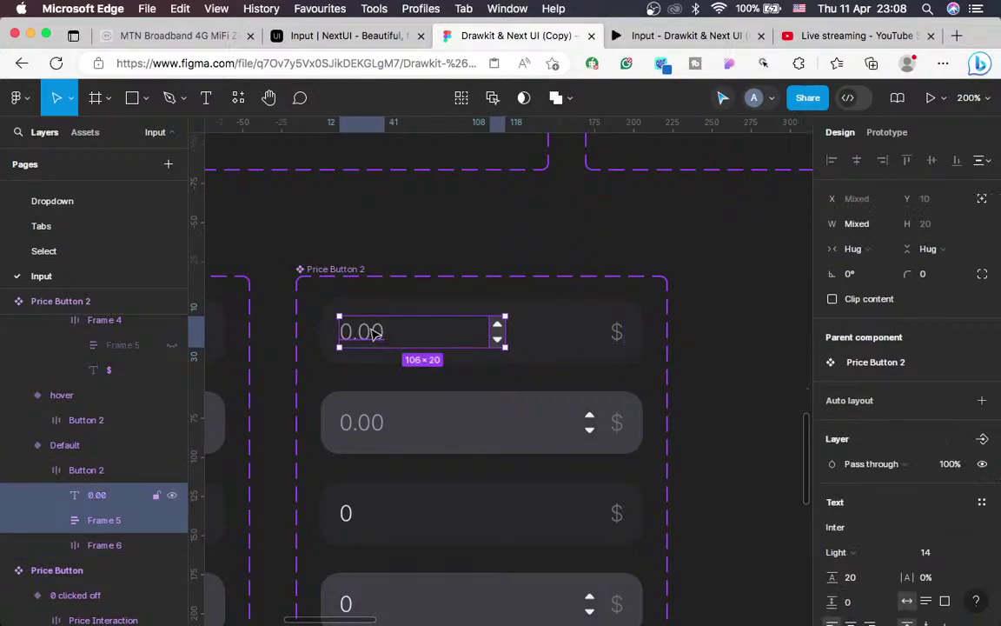
key(shift+a)
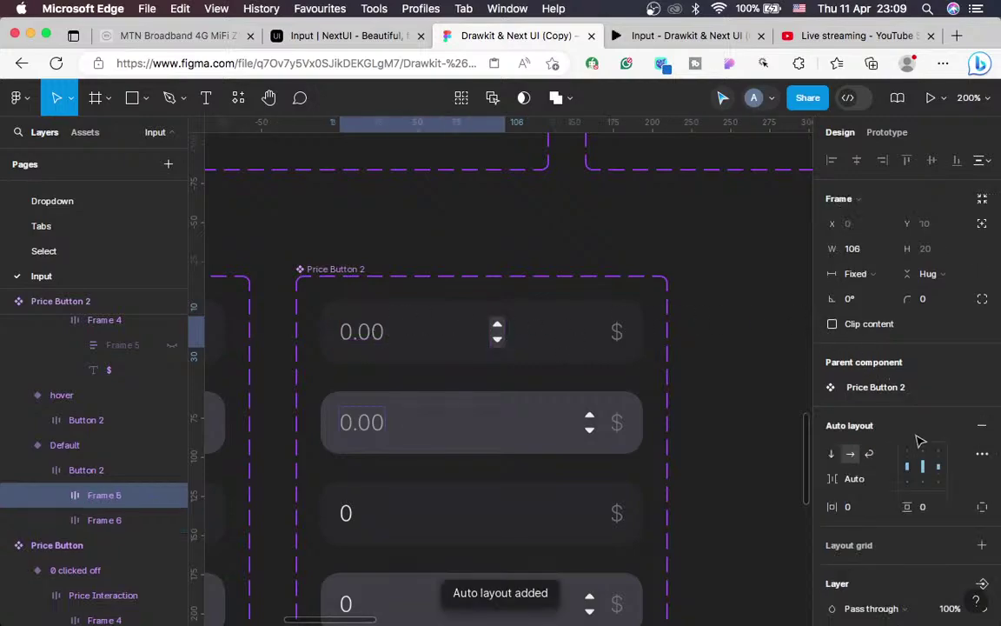
click(848, 274)
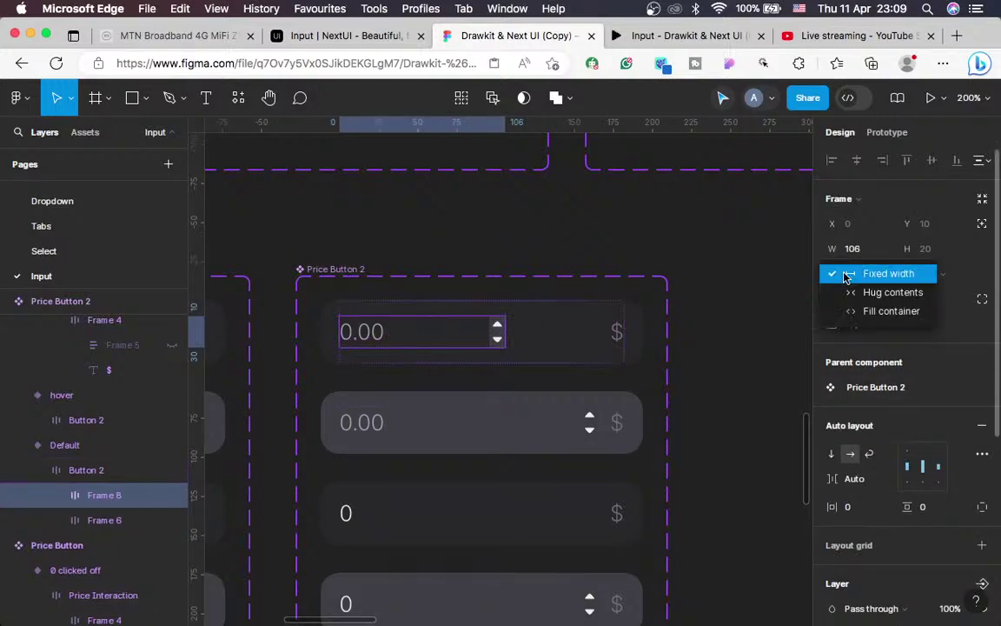
click(867, 310)
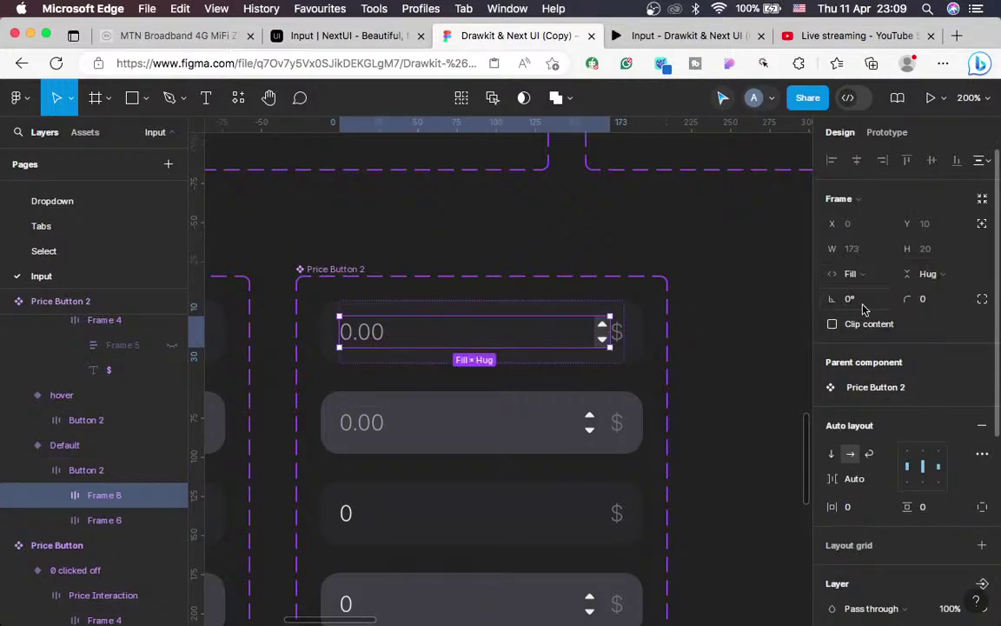
Set the horizontal gap between items in the Default variant's Button 2 frame to 8
click(609, 311)
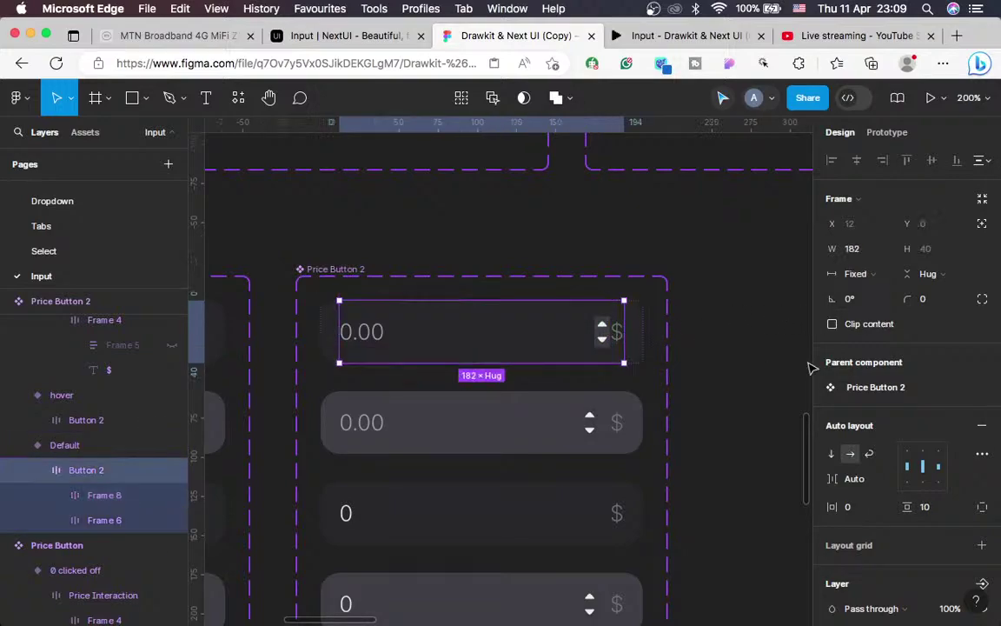
click(851, 480)
text(8)
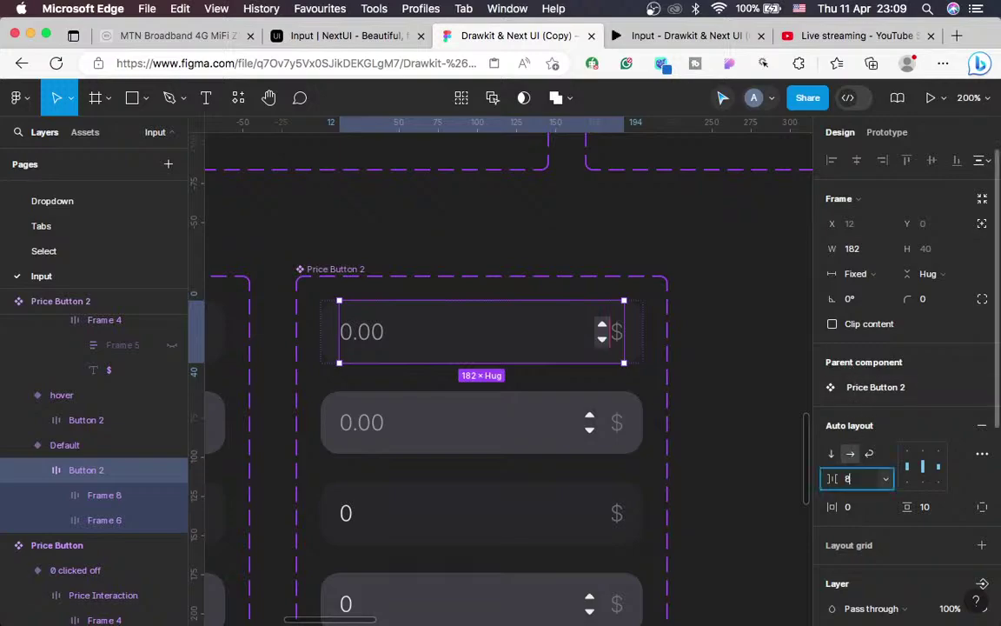
key(Return)
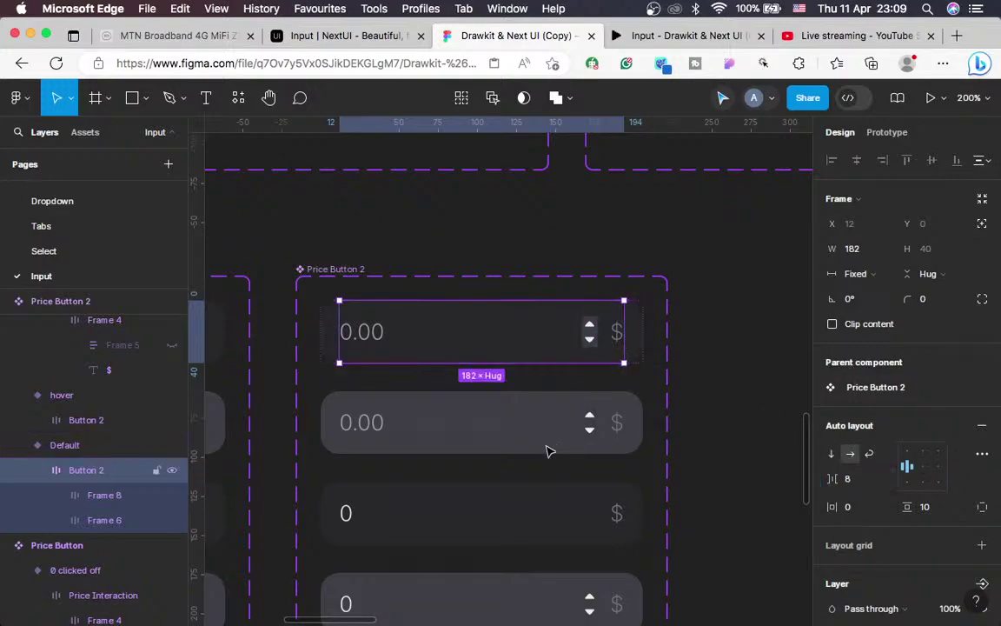
Copy the Default variant's Button 2 frame and paste it to replace the hover variant's Button 2 frame
key(super+c)
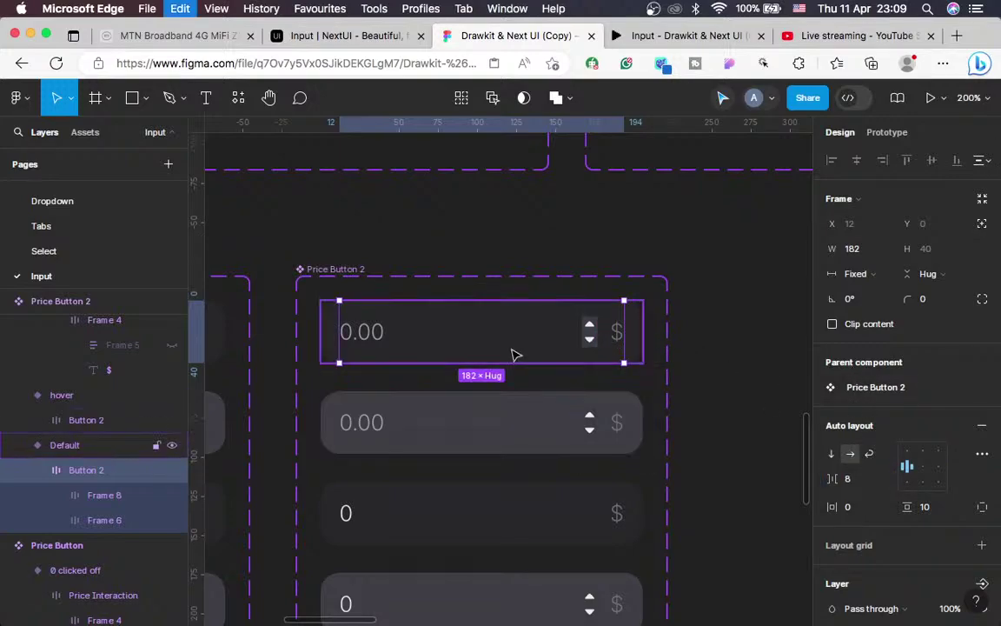
click(485, 434)
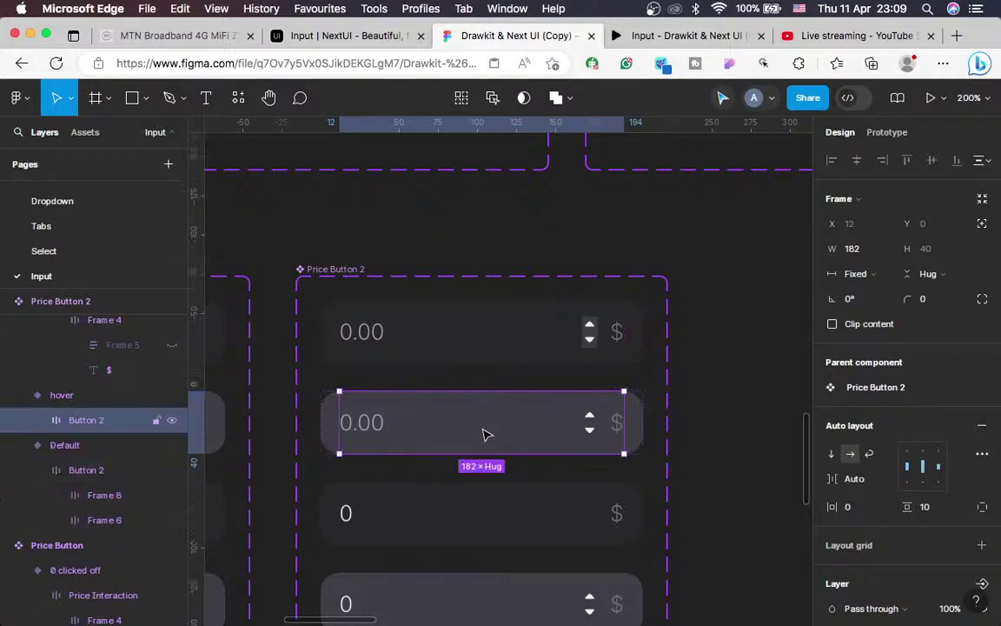
right_click(554, 431)
click(611, 181)
Set the width of the Default variant's frame holding the 0.00 text and arrows to Fixed width
click(591, 337)
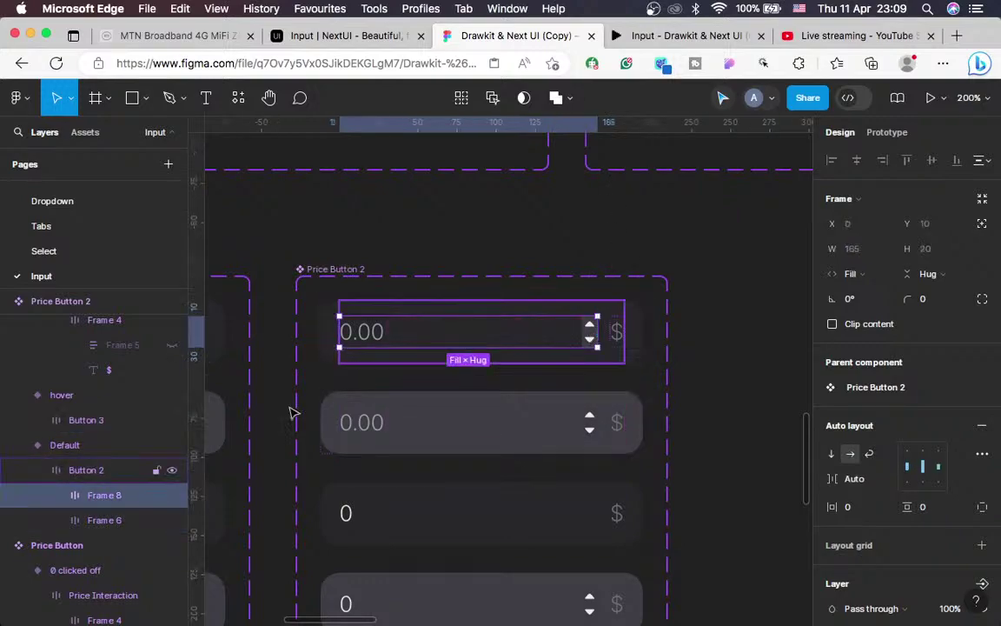
click(55, 497)
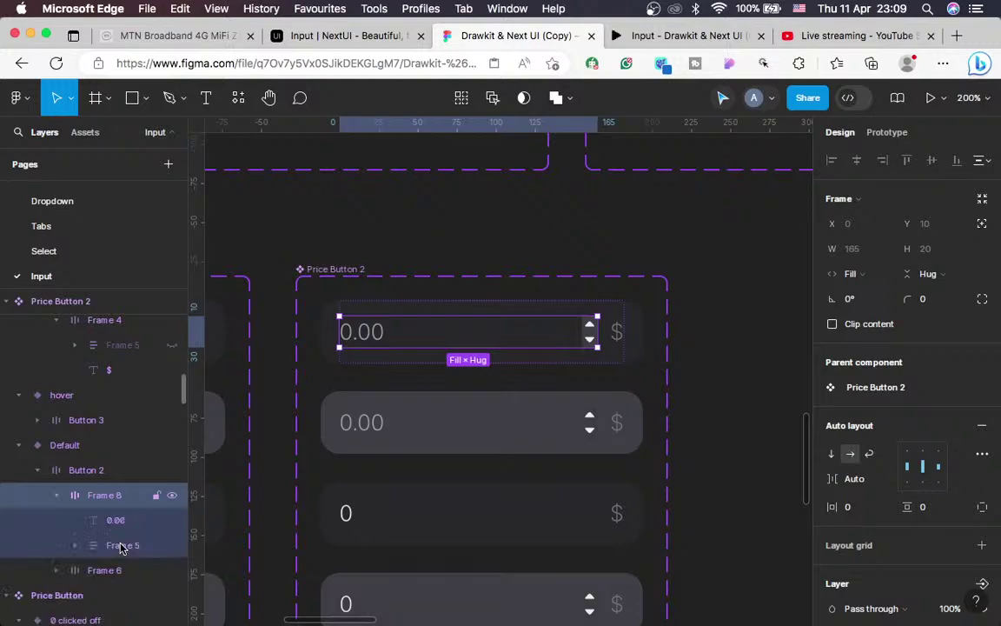
click(122, 546)
scroll(916, 374, down, 3)
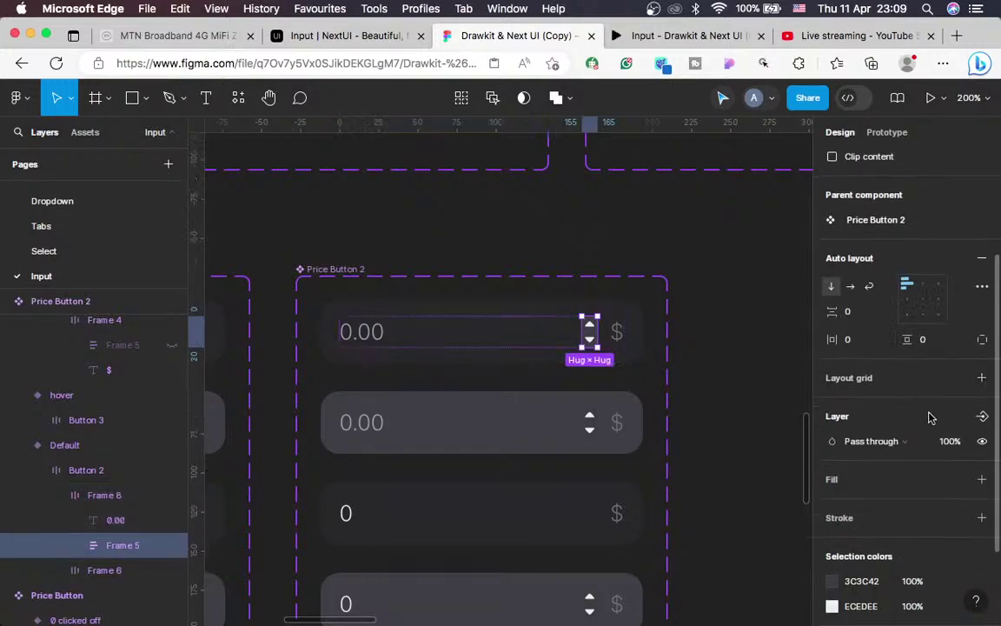
scroll(916, 391, up, 5)
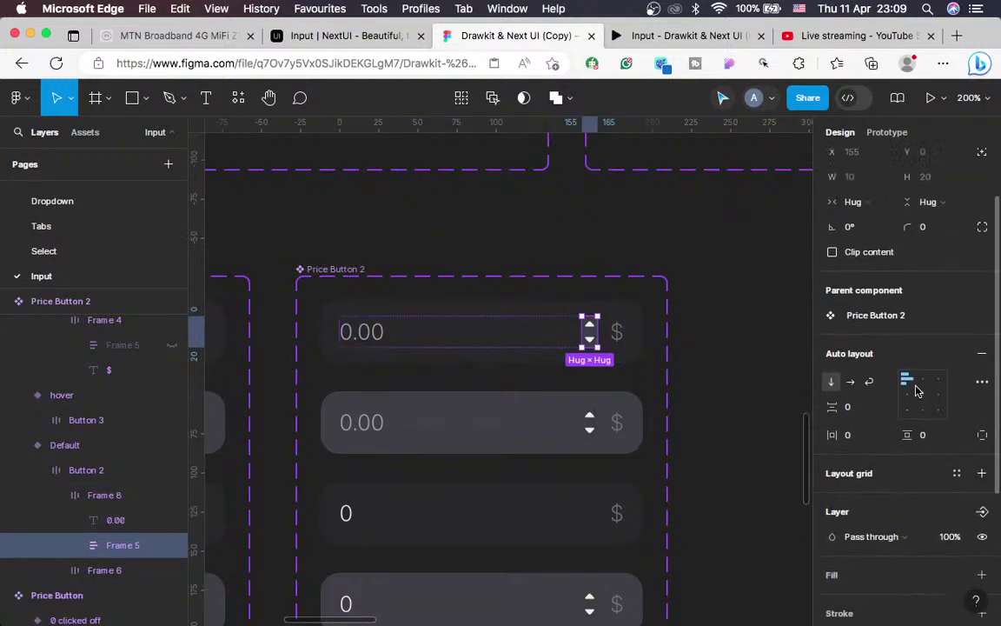
scroll(916, 391, down, 3)
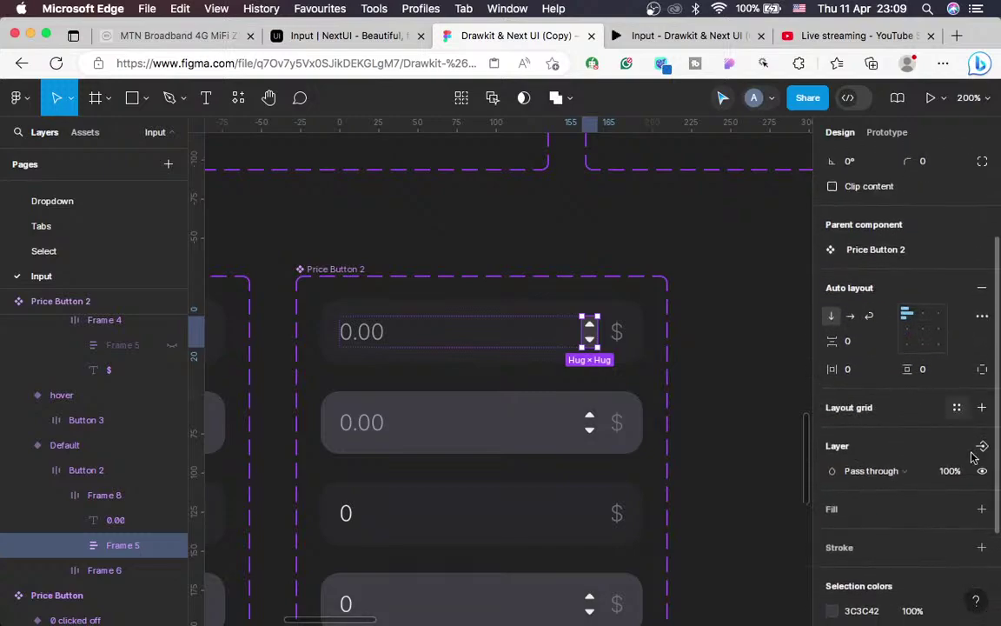
scroll(901, 248, up, 3)
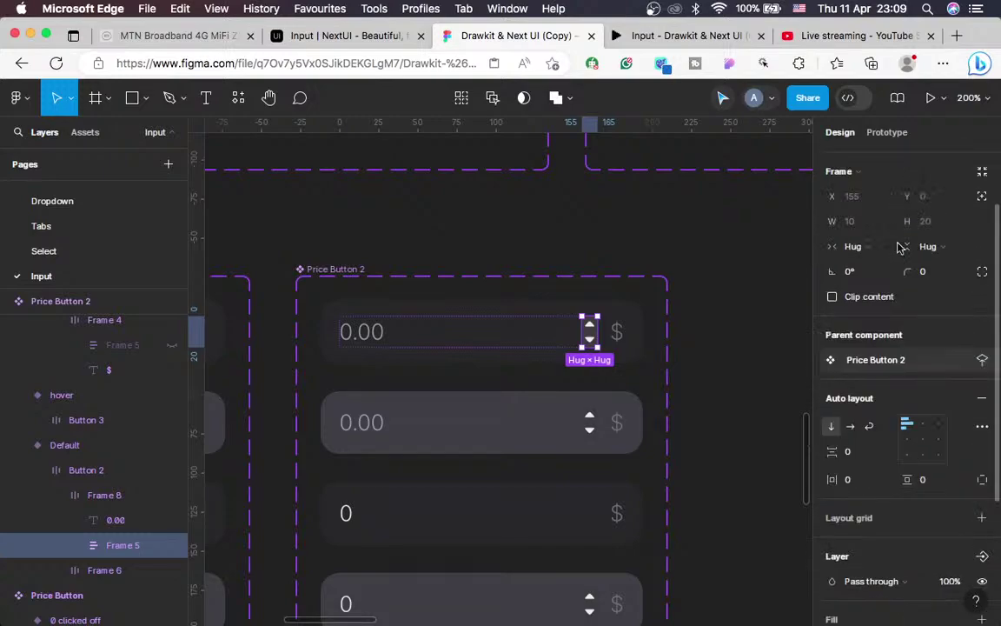
key(shift+Return)
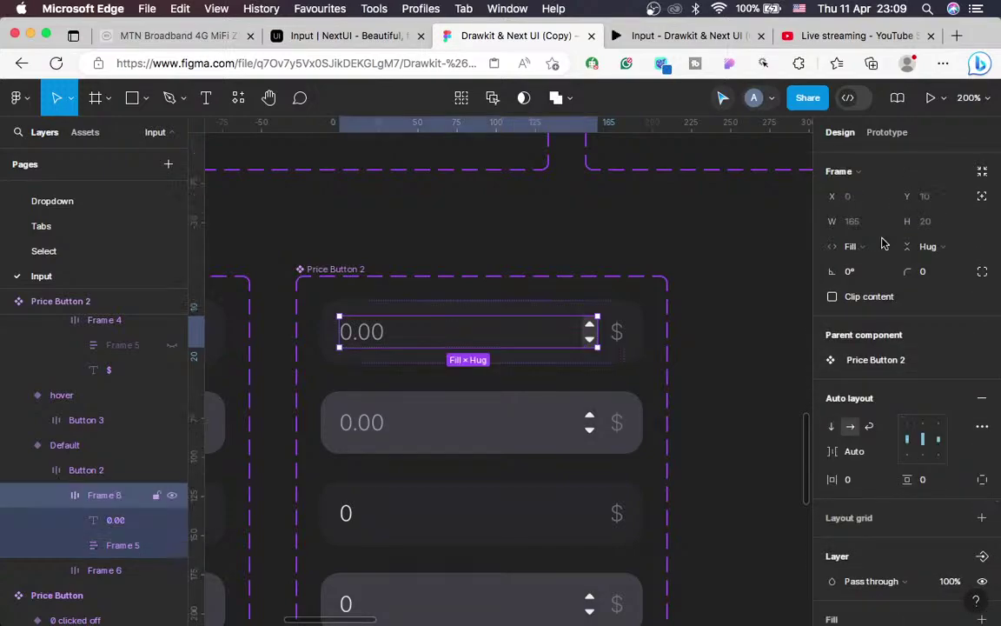
click(856, 246)
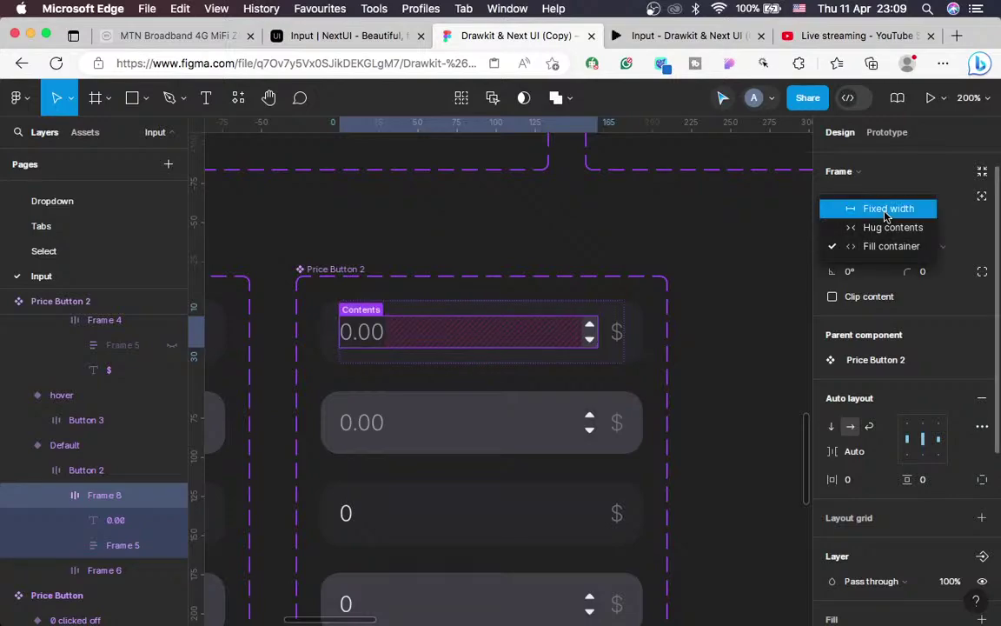
click(886, 210)
Set the hover variant's frame holding the 0.00 text and arrows to Fixed width
click(522, 435)
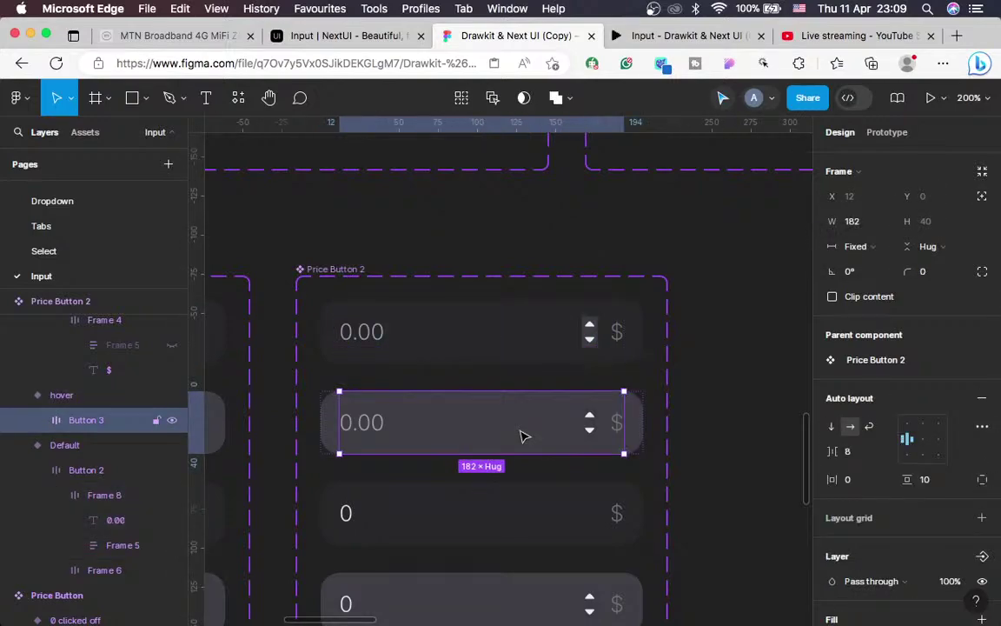
double_click(521, 436)
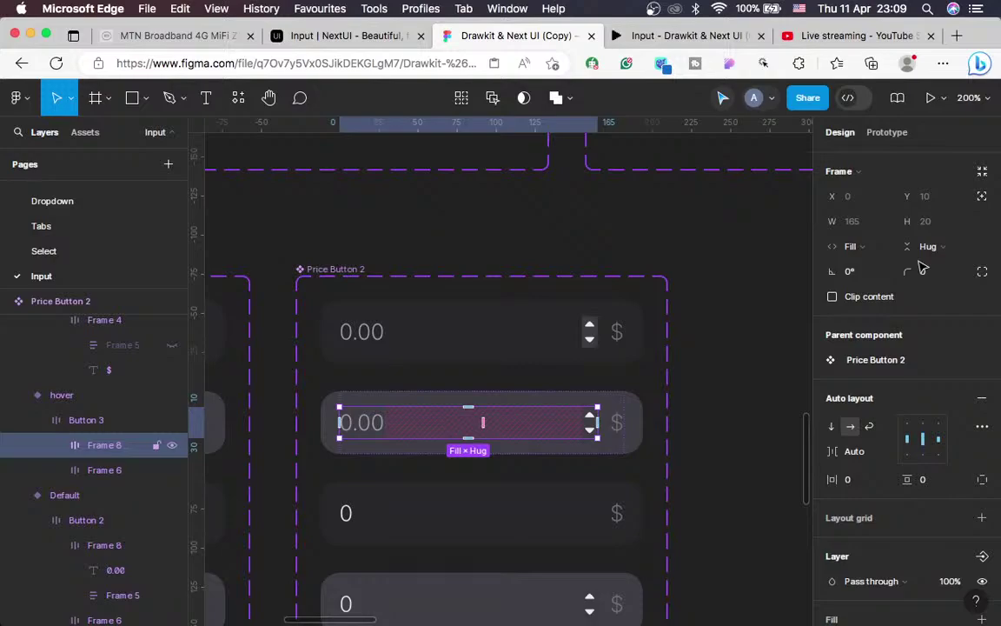
click(868, 247)
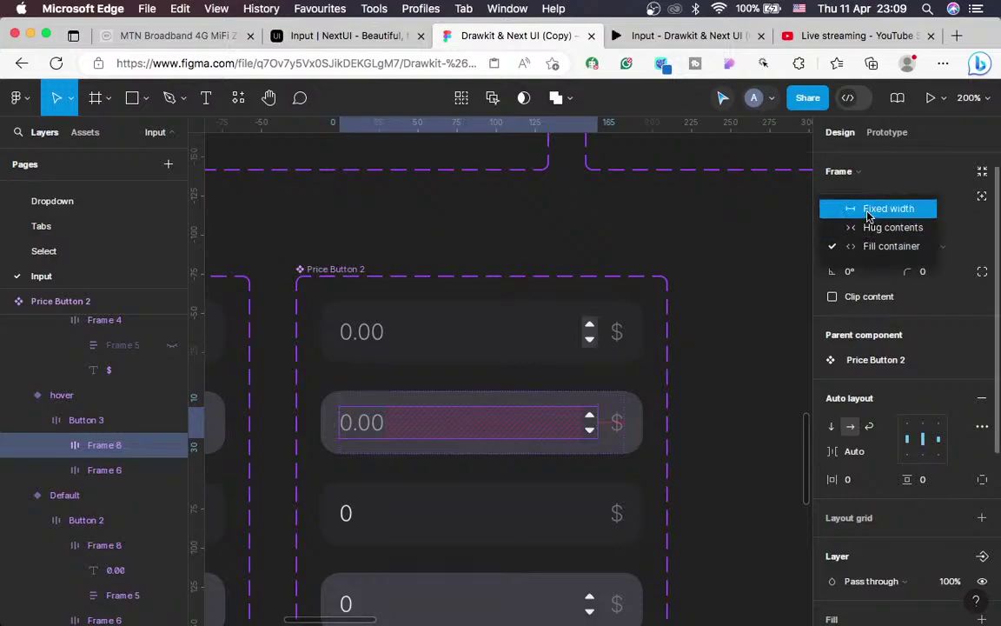
click(869, 216)
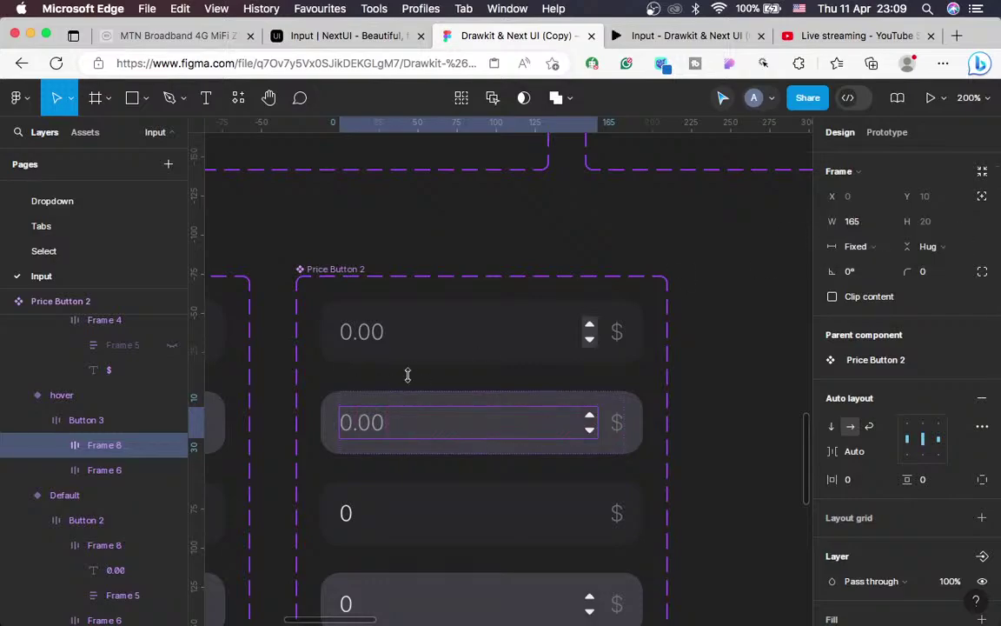
Hide the arrows frame inside the Default variant's 0.00 frame
click(492, 356)
click(492, 356)
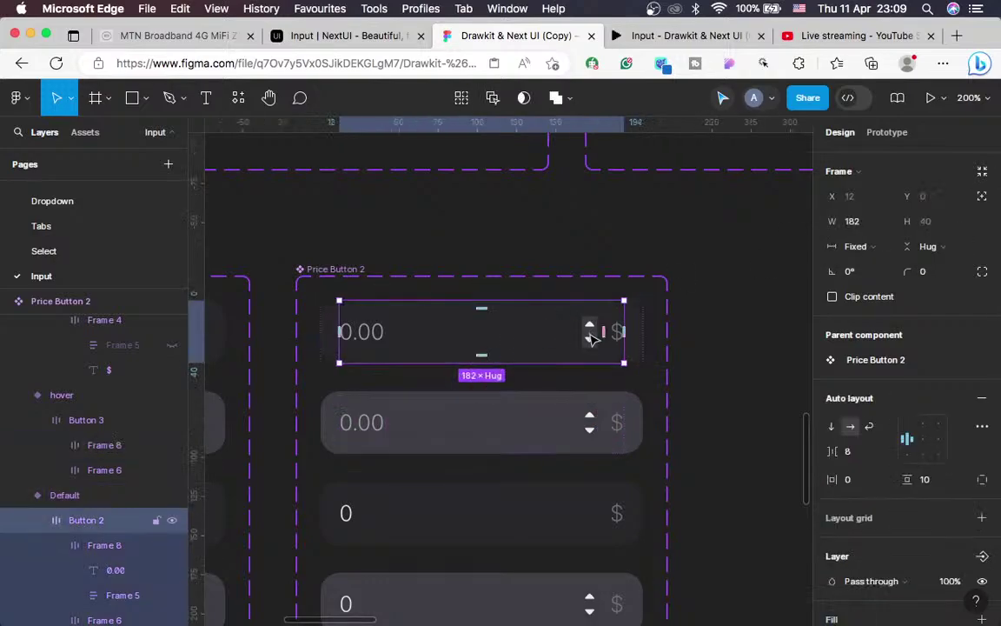
click(591, 338)
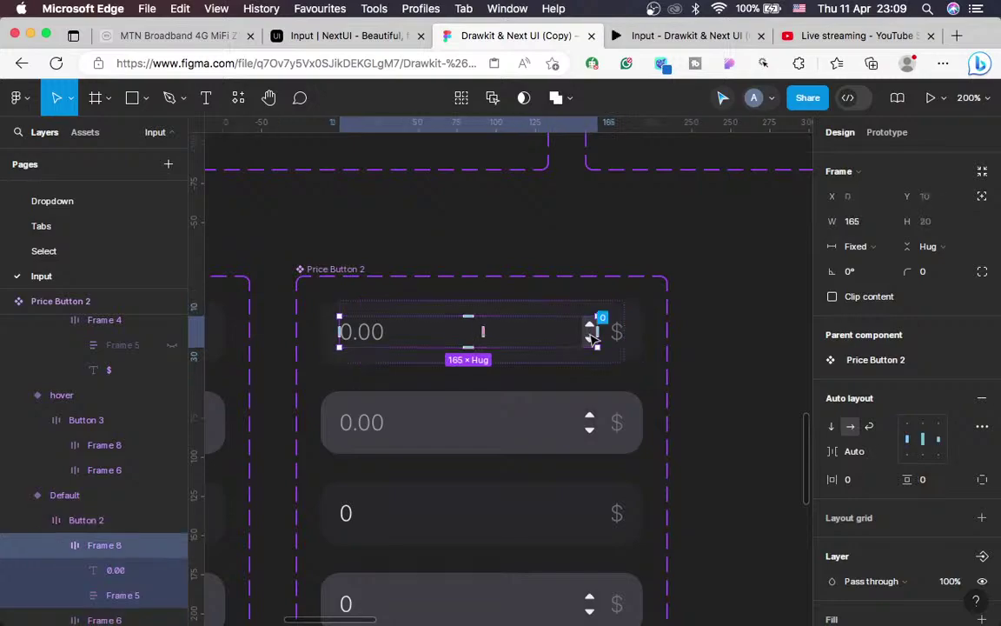
click(591, 335)
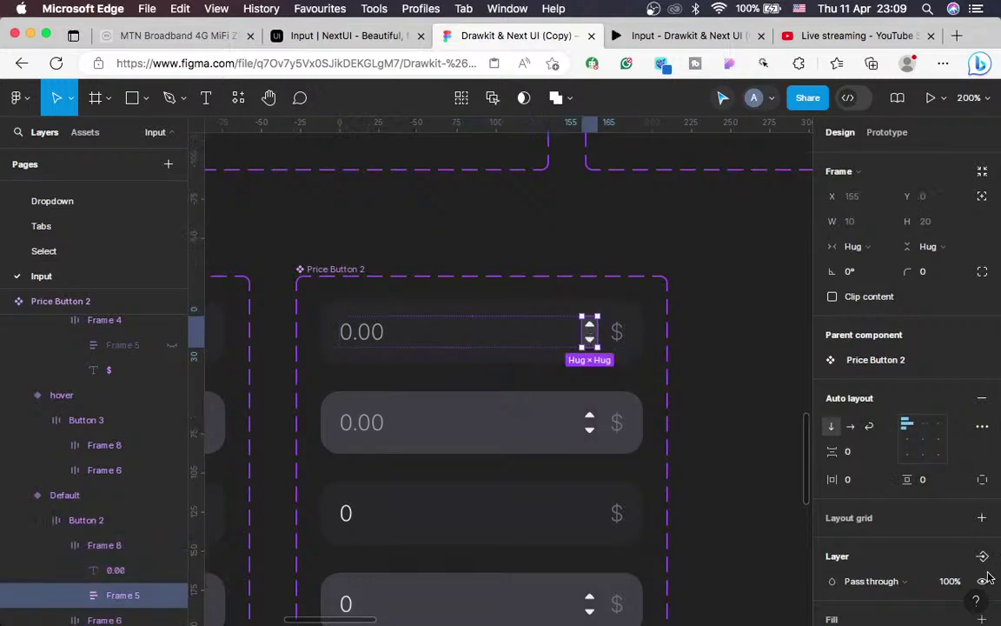
key(super+shift+h)
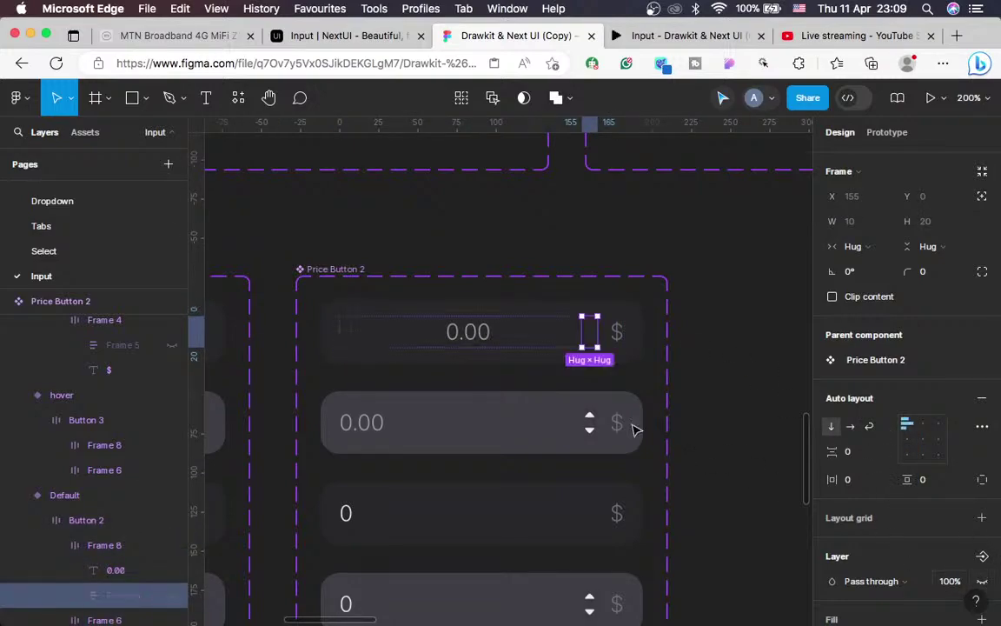
Align the contents of the Default variant's 0.00 frame to the left centre, using fixed spacing instead of Auto
click(516, 335)
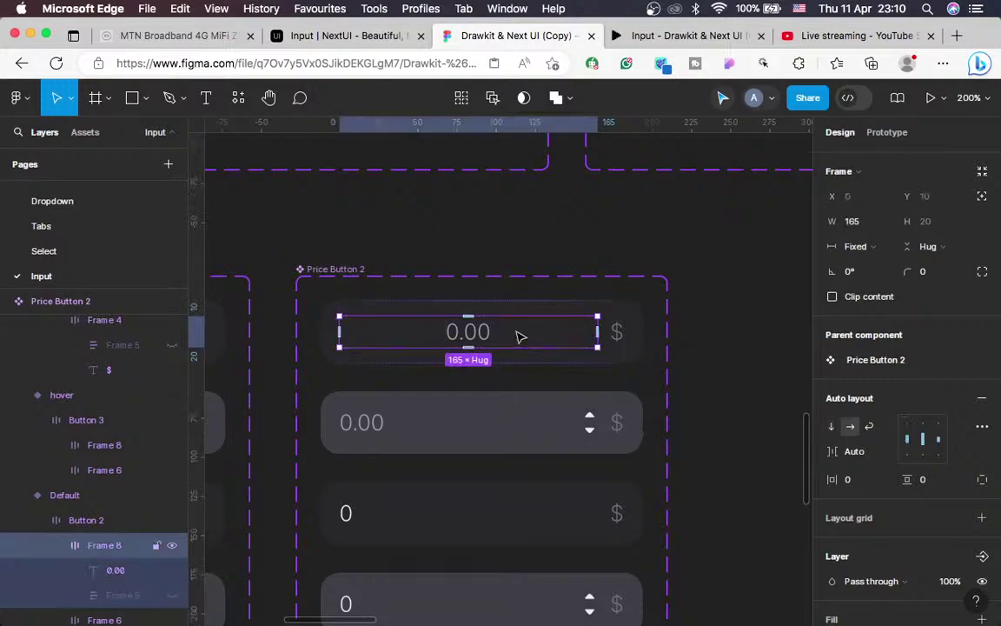
click(906, 440)
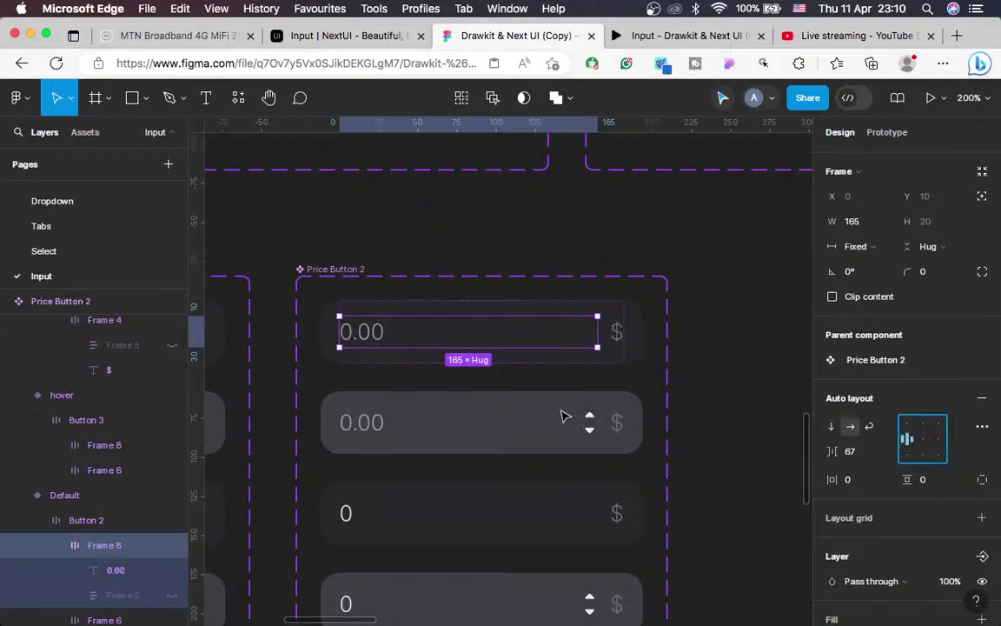
double_click(907, 439)
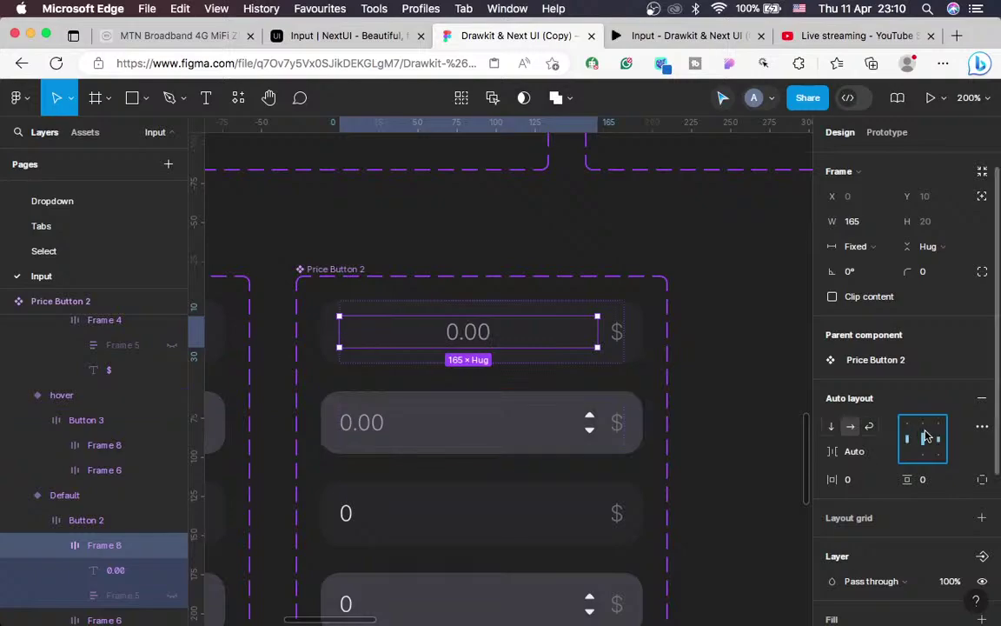
click(469, 336)
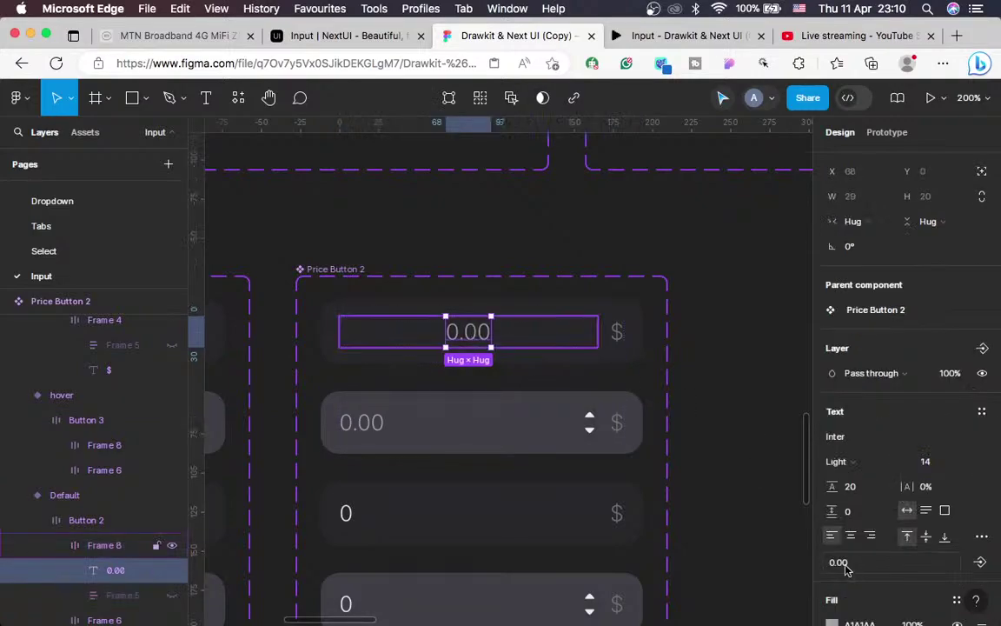
click(524, 340)
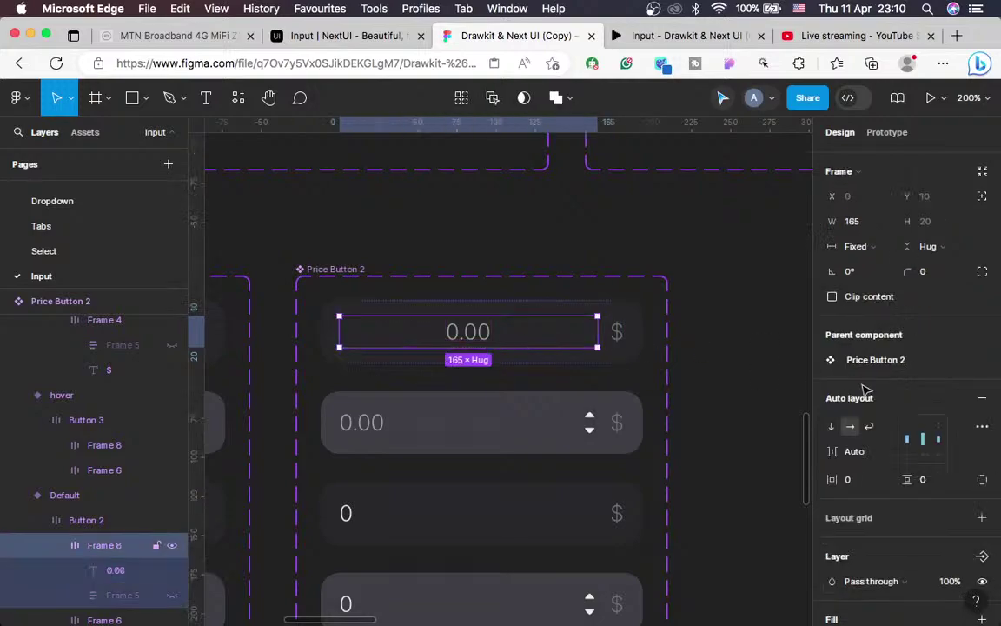
click(908, 451)
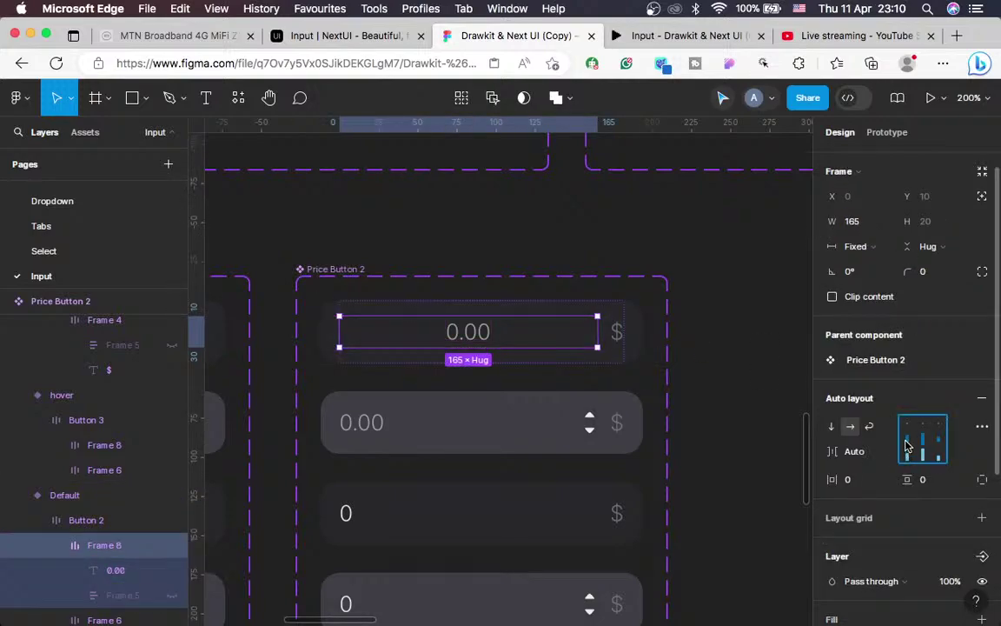
click(907, 442)
click(906, 442)
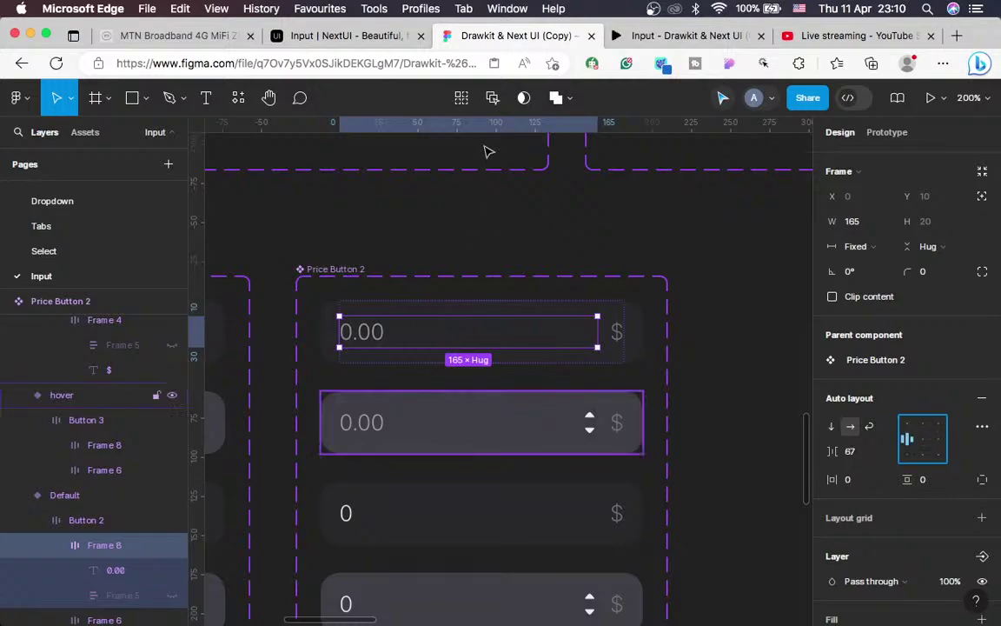
Check the hover behaviour of the second price field in the prototype preview, and return to the design file
click(697, 41)
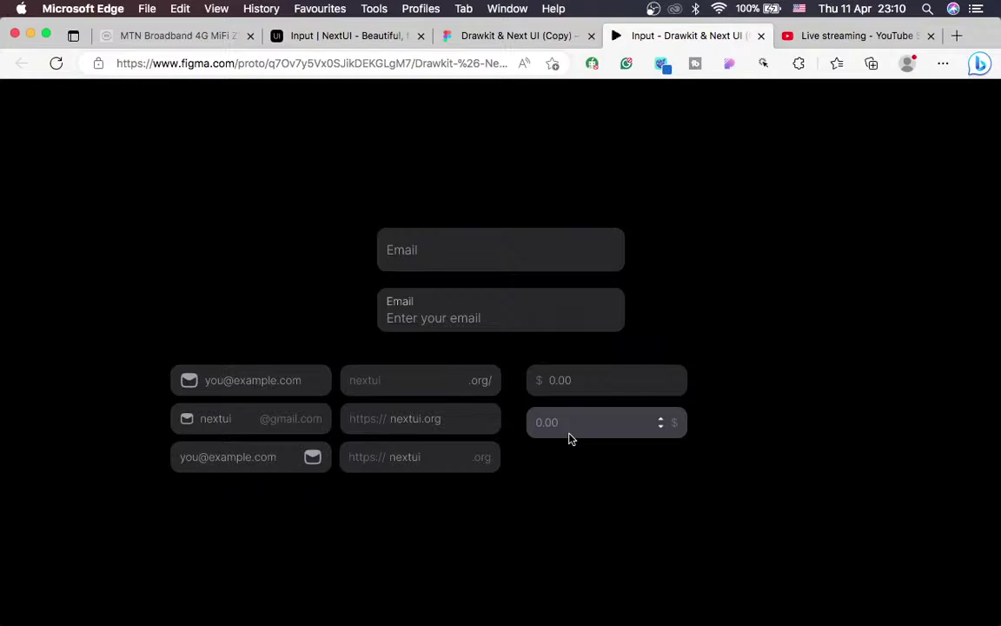
key(ctrl+Left)
click(491, 36)
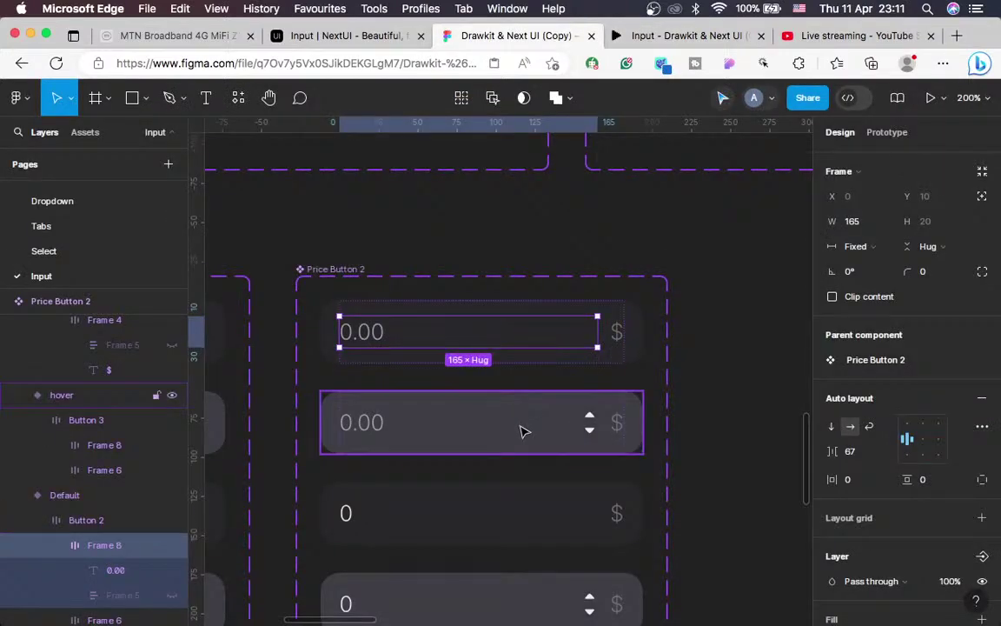
Replace the third variant's Price Interaction frame with a pasted copy of the hover variant's frame
click(521, 429)
scroll(521, 430, down, 3)
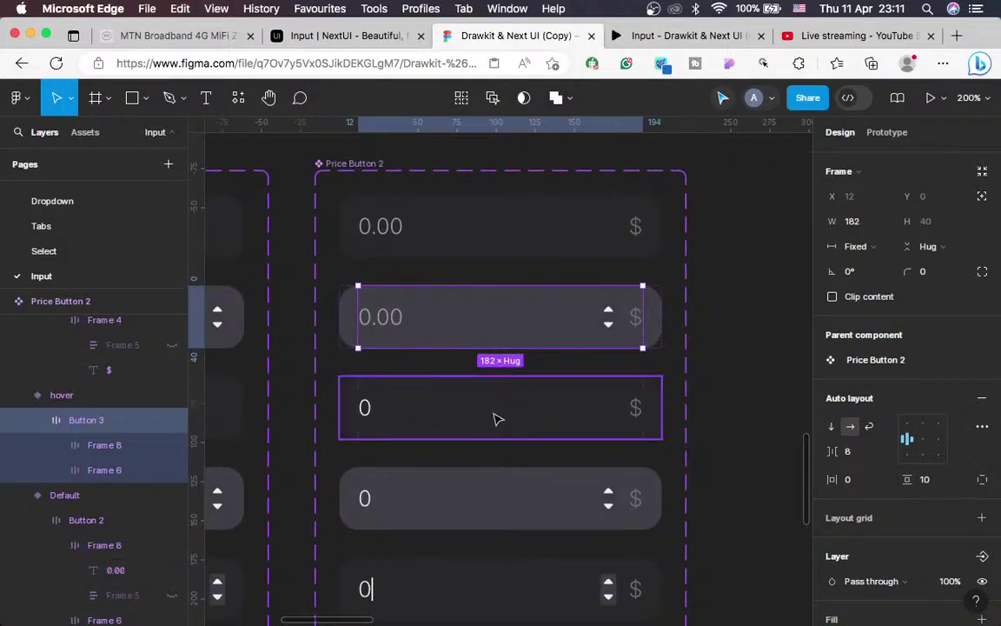
click(495, 420)
right_click(495, 420)
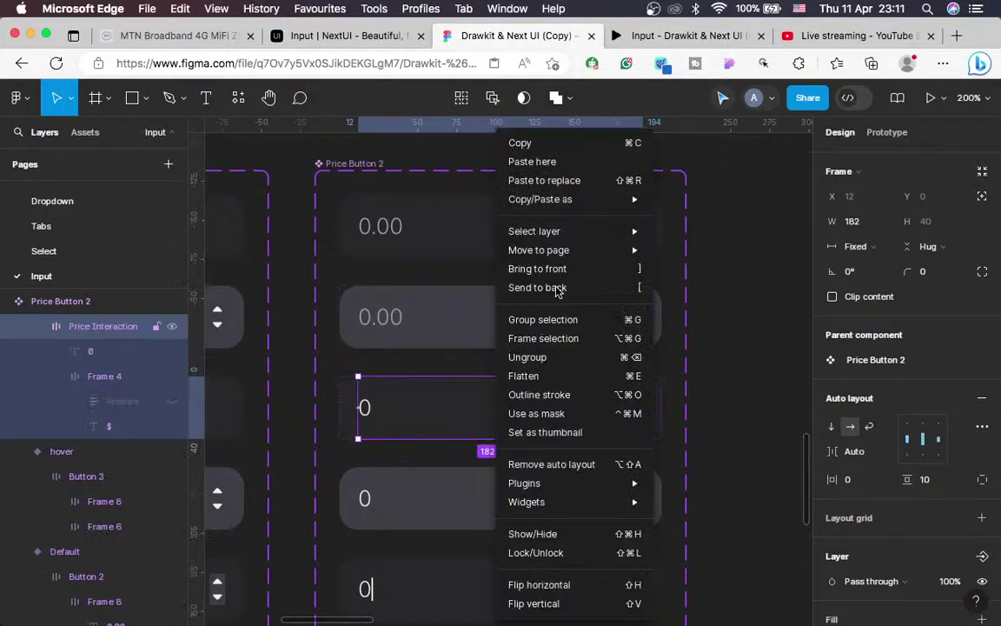
click(556, 180)
Change the third variant's 0.00 text to 0 and set its width to fill the container
double_click(402, 412)
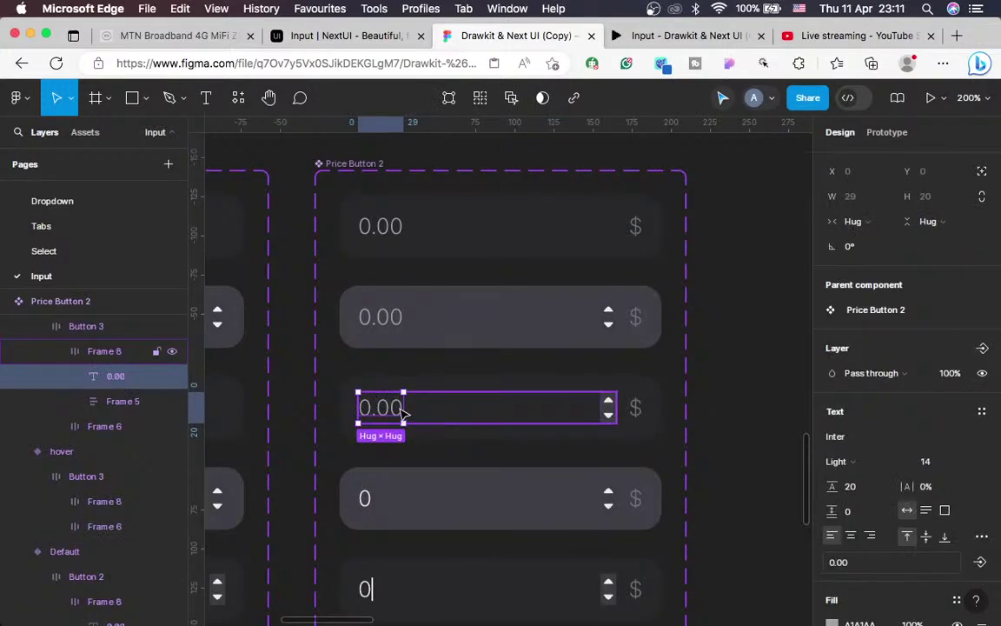
double_click(402, 411)
click(397, 406)
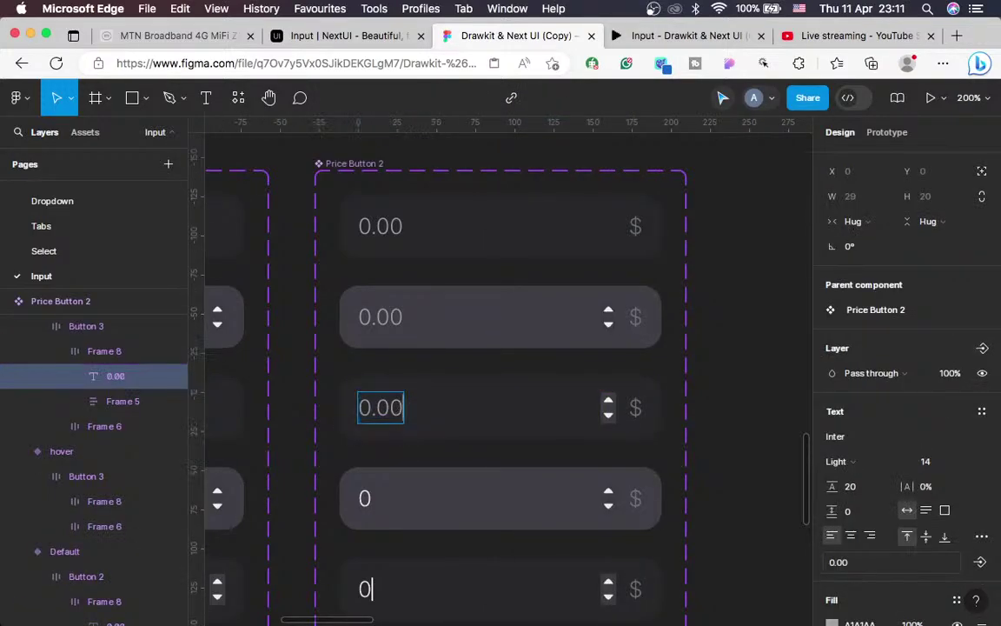
key(BackSpace)
key(BackSpace)
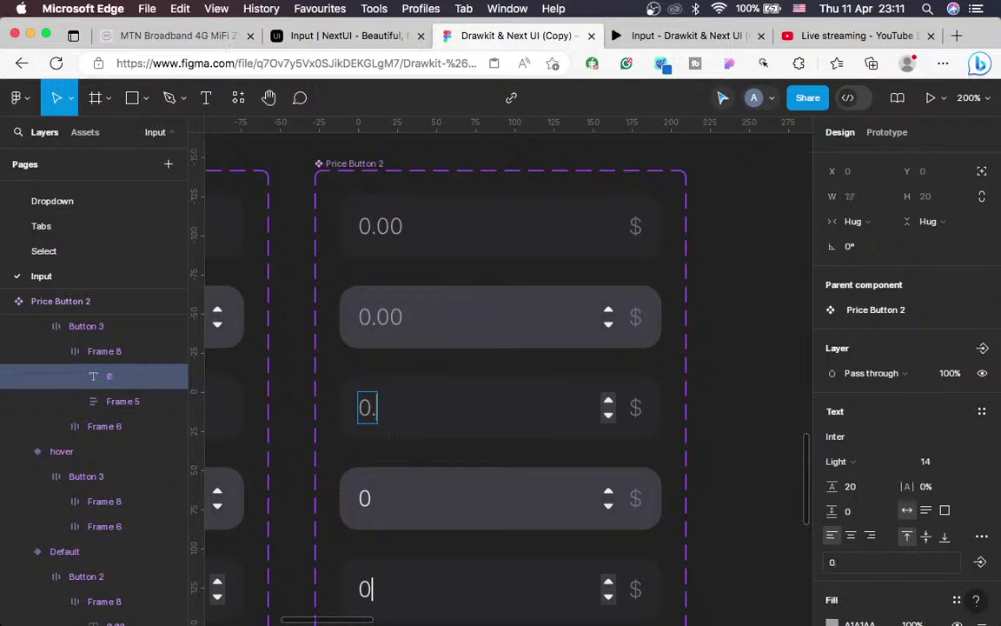
key(BackSpace)
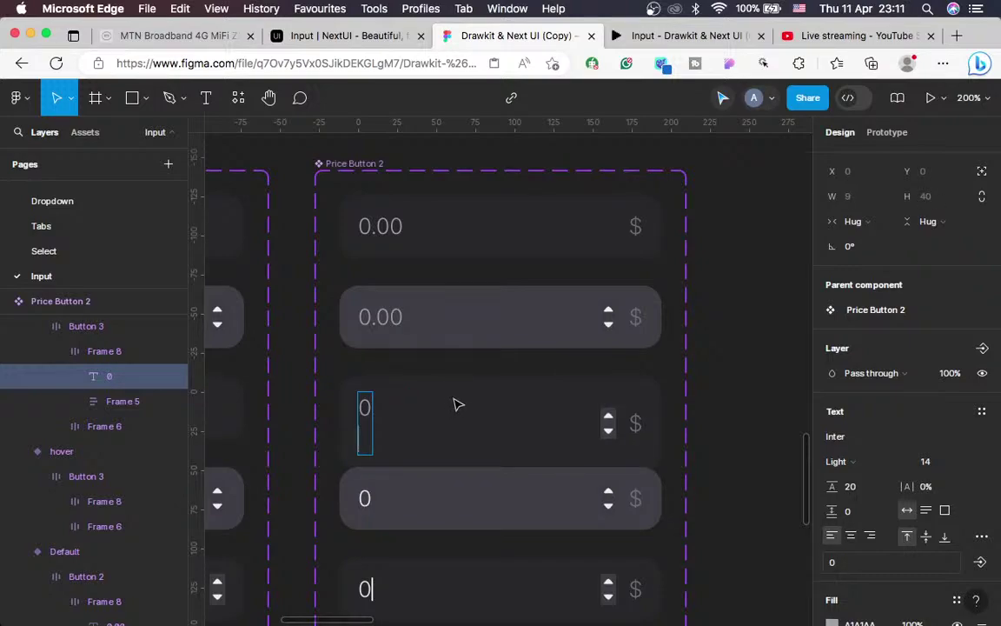
key(Escape)
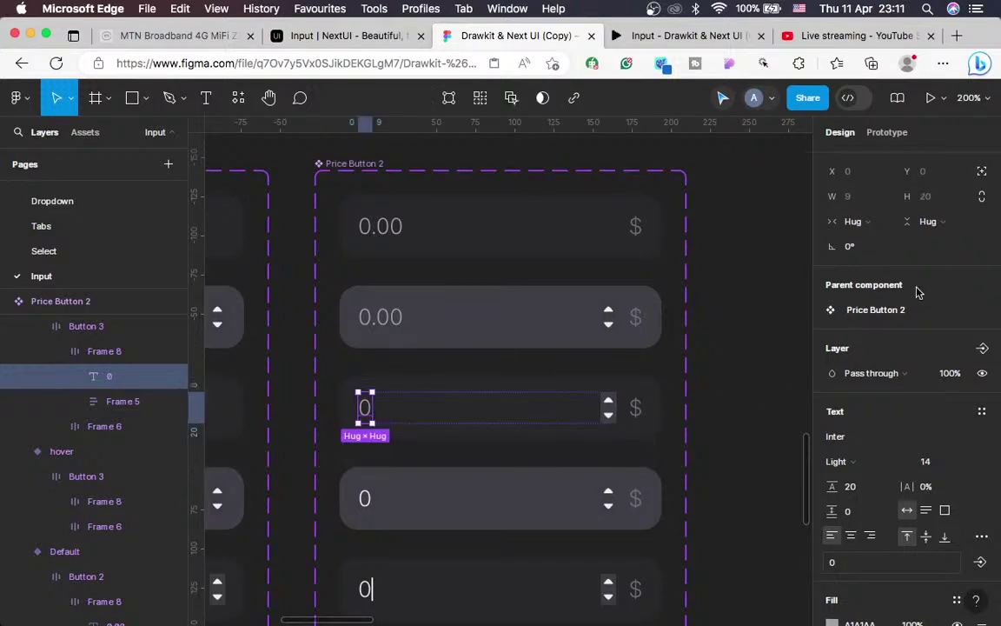
click(880, 223)
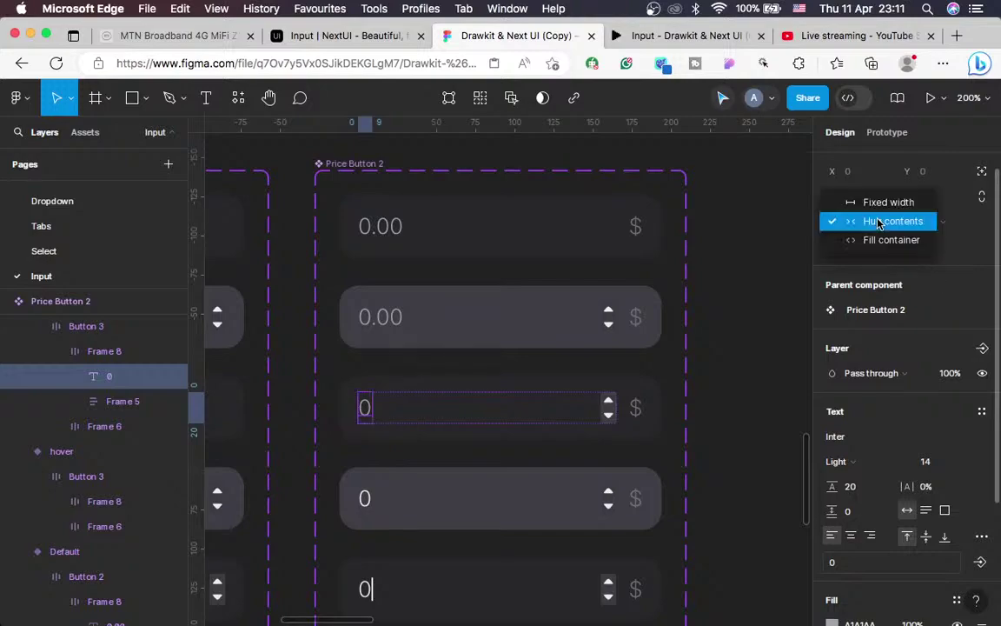
click(891, 240)
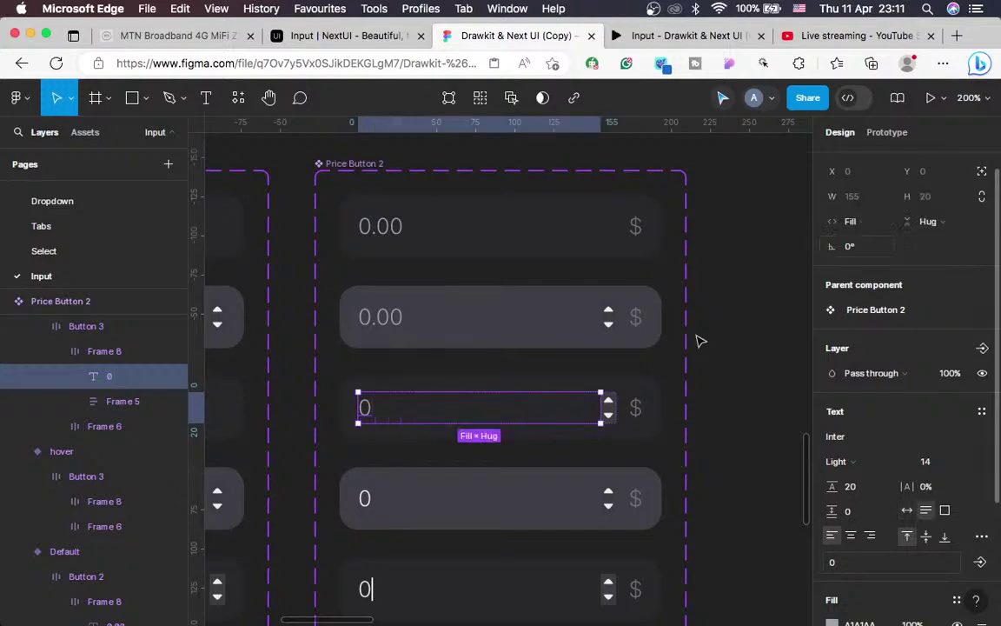
Try hiding the arrows frame in the third variant against the first price component, and restore it
click(611, 417)
scroll(963, 444, down, 4)
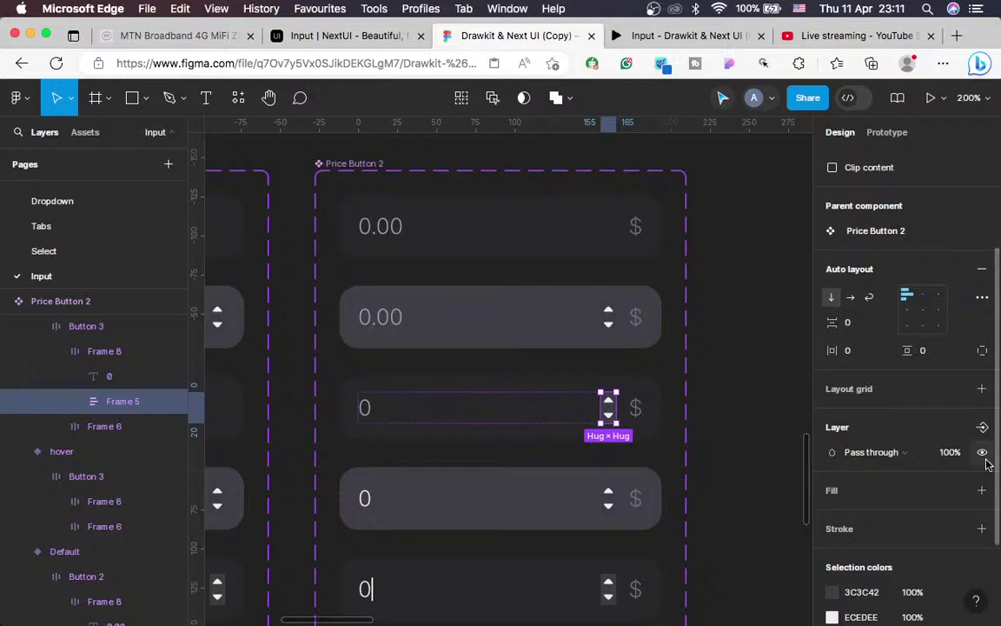
click(983, 452)
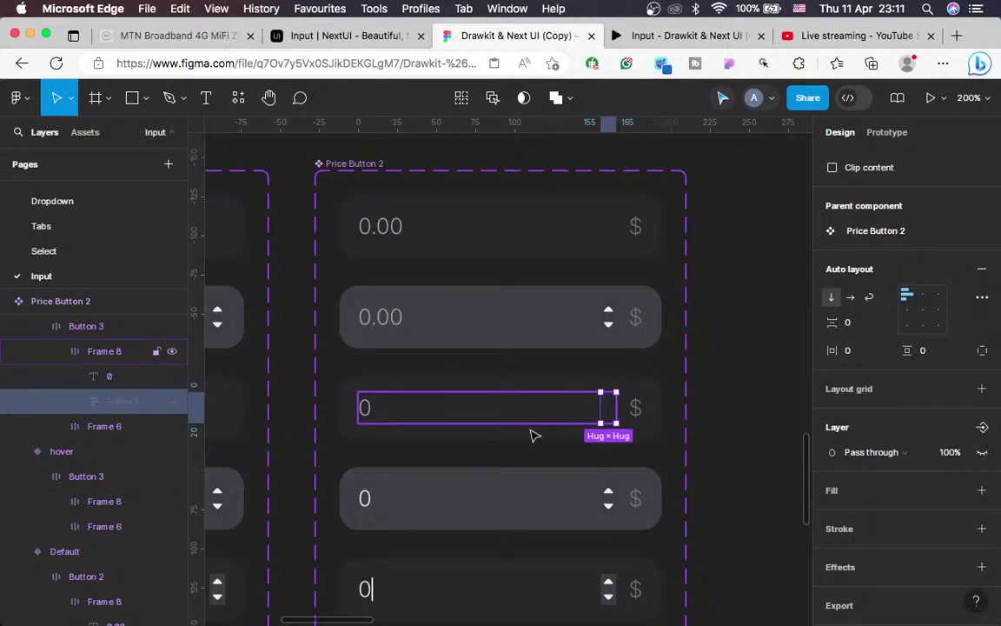
scroll(473, 451, left, 5)
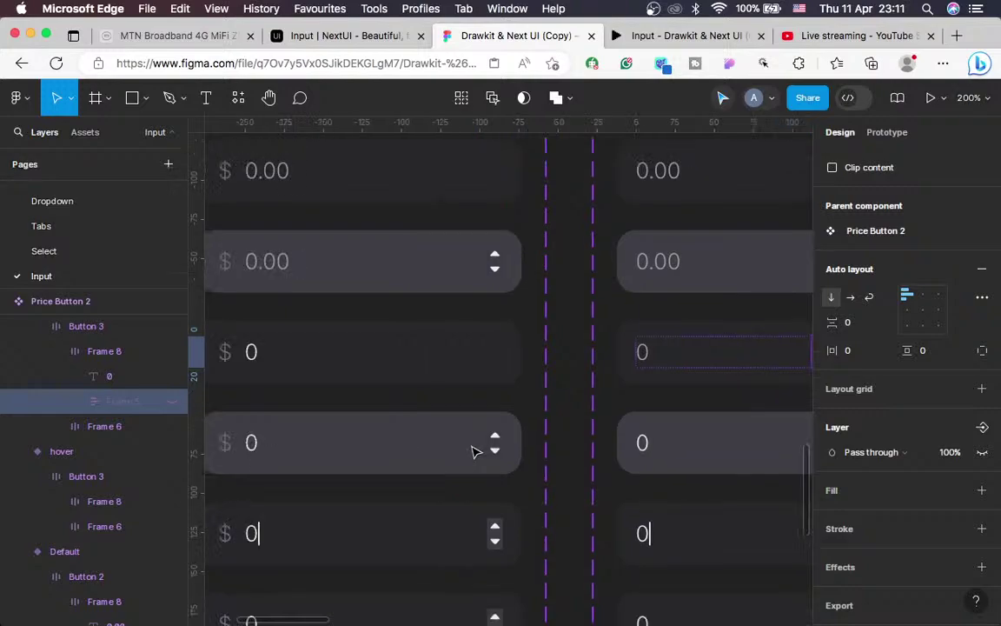
scroll(474, 451, left, 5)
scroll(474, 451, right, 9)
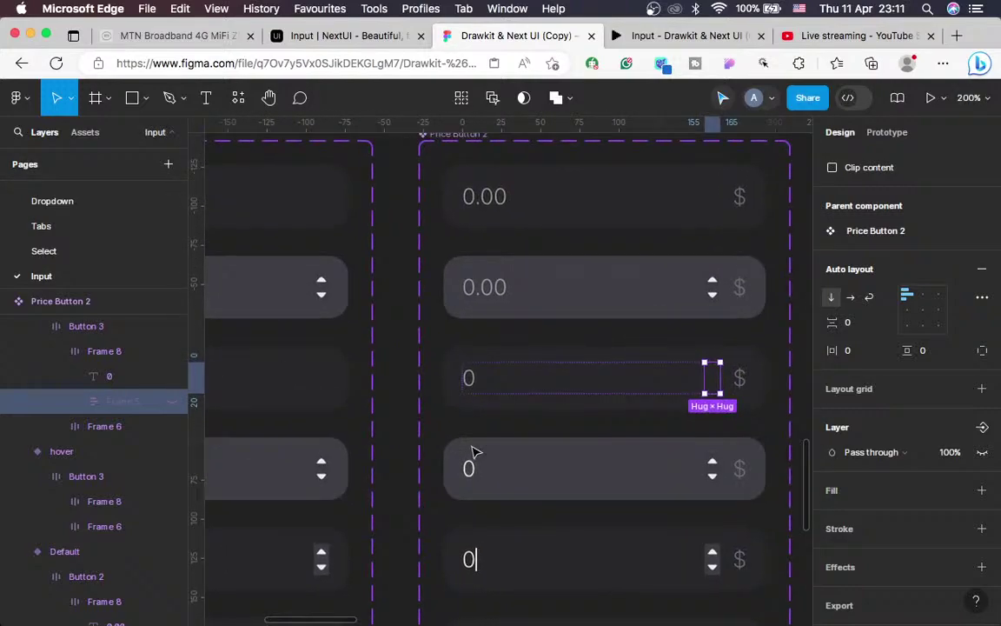
scroll(474, 451, up, 2)
scroll(473, 451, right, 2)
key(super+shift+h)
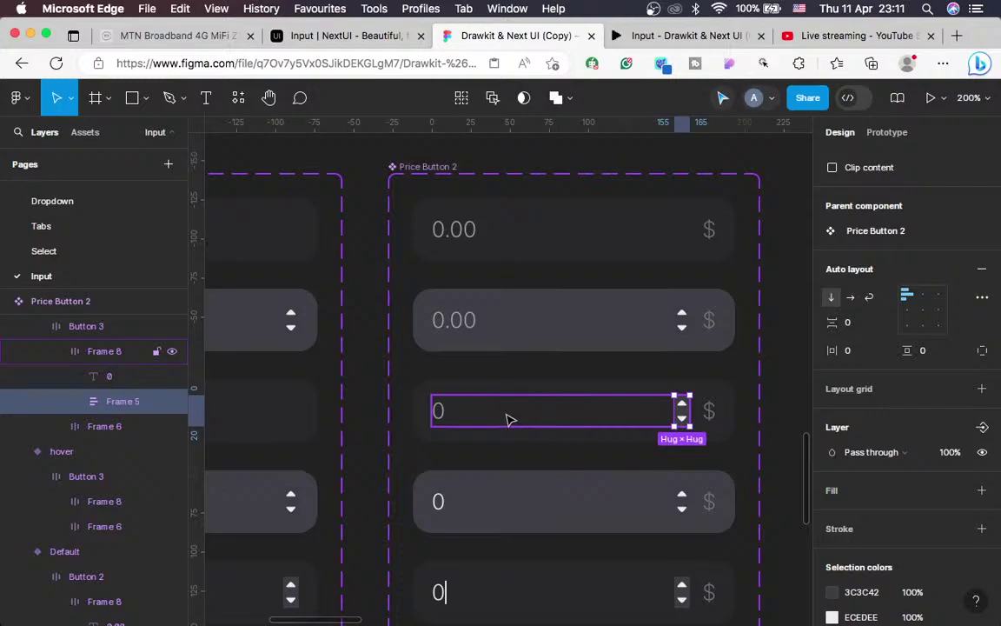
Replace the fourth variant's Price Interaction frame with a pasted copy of the third variant's Button 3 frame
click(510, 419)
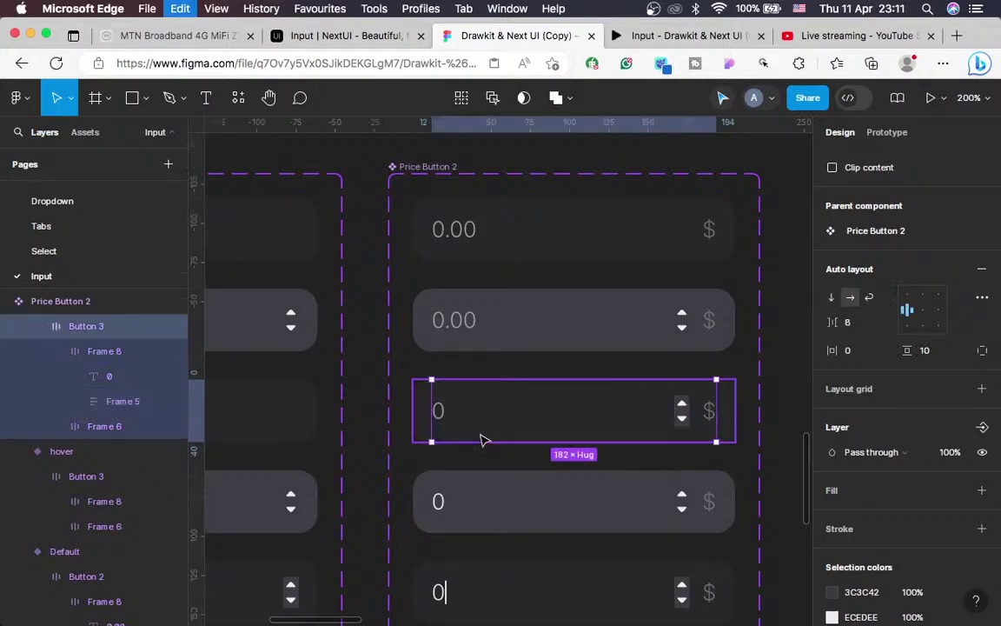
click(512, 512)
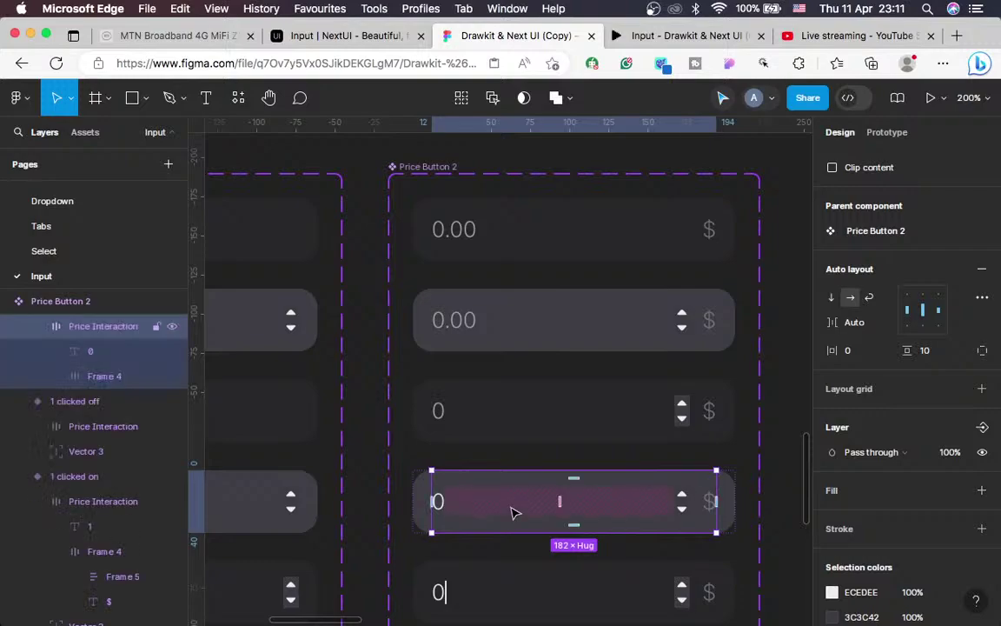
right_click(513, 512)
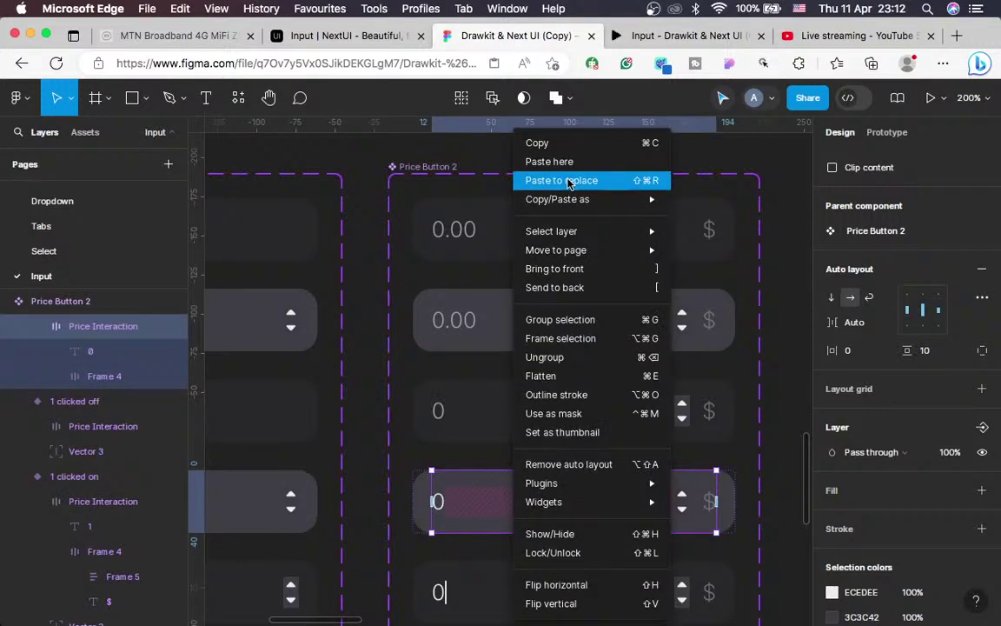
click(568, 181)
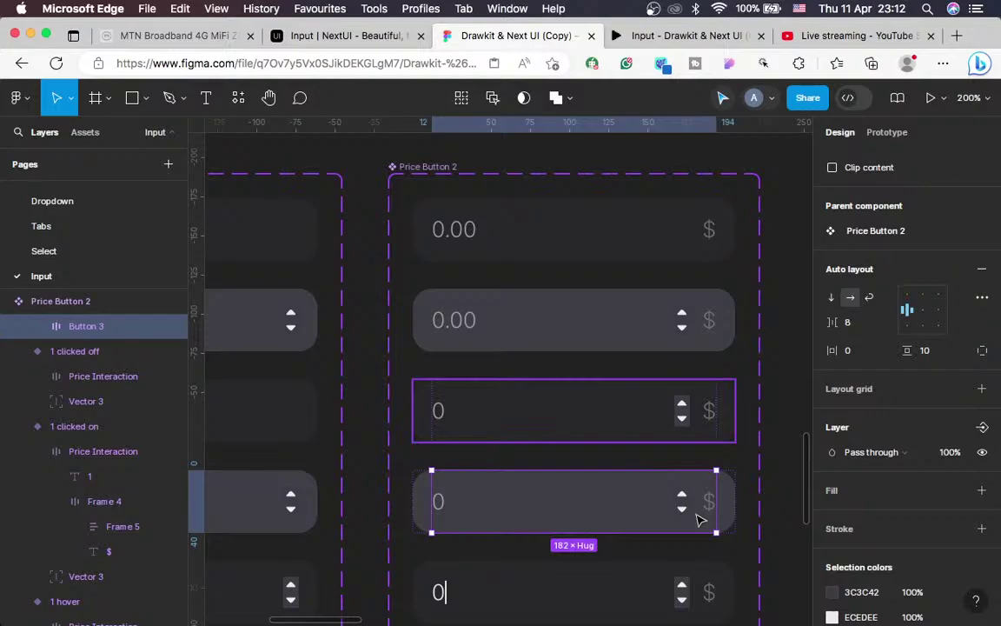
Copy the colour ECEDEE from the third variant's Frame 8 and apply it to the fill of its 0 text
click(445, 413)
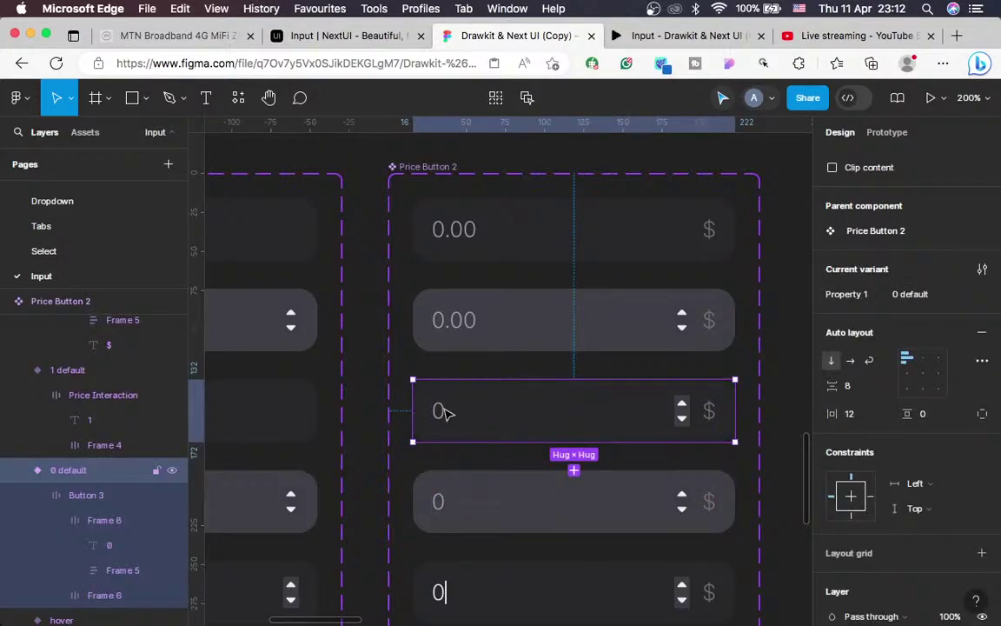
double_click(444, 413)
scroll(869, 470, down, 4)
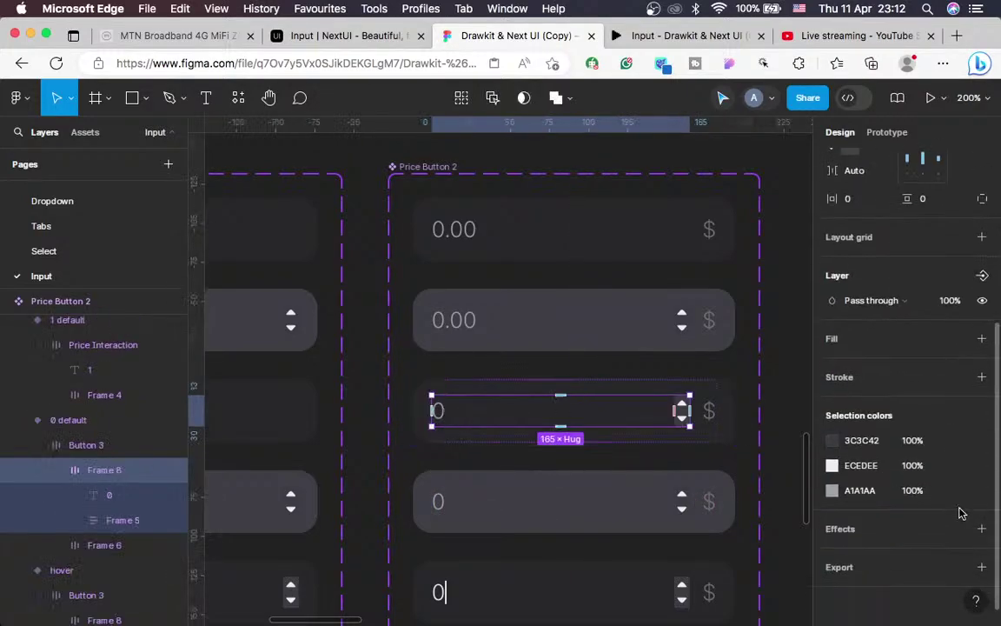
click(866, 470)
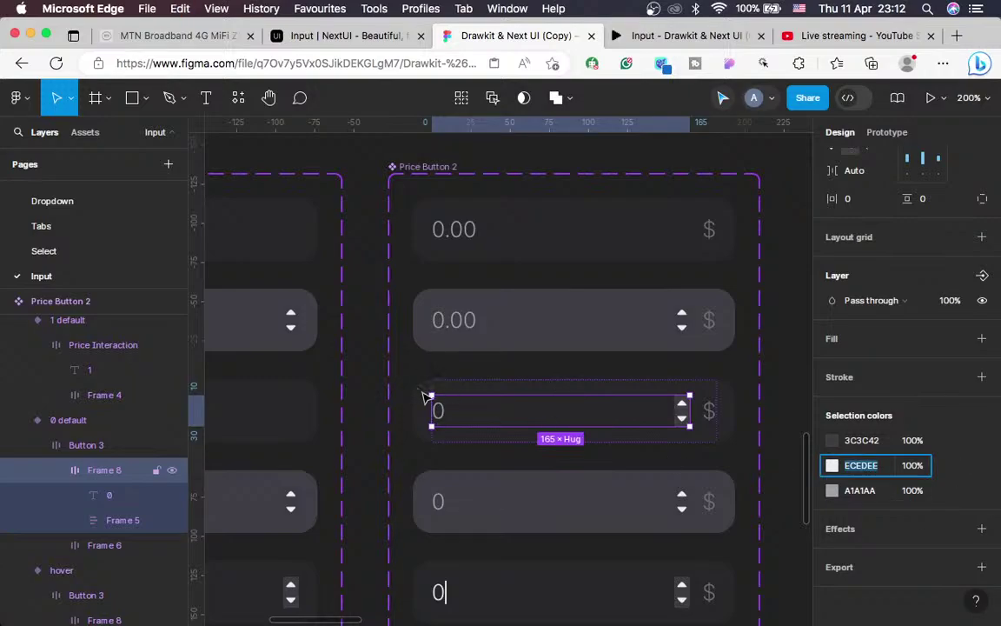
double_click(441, 413)
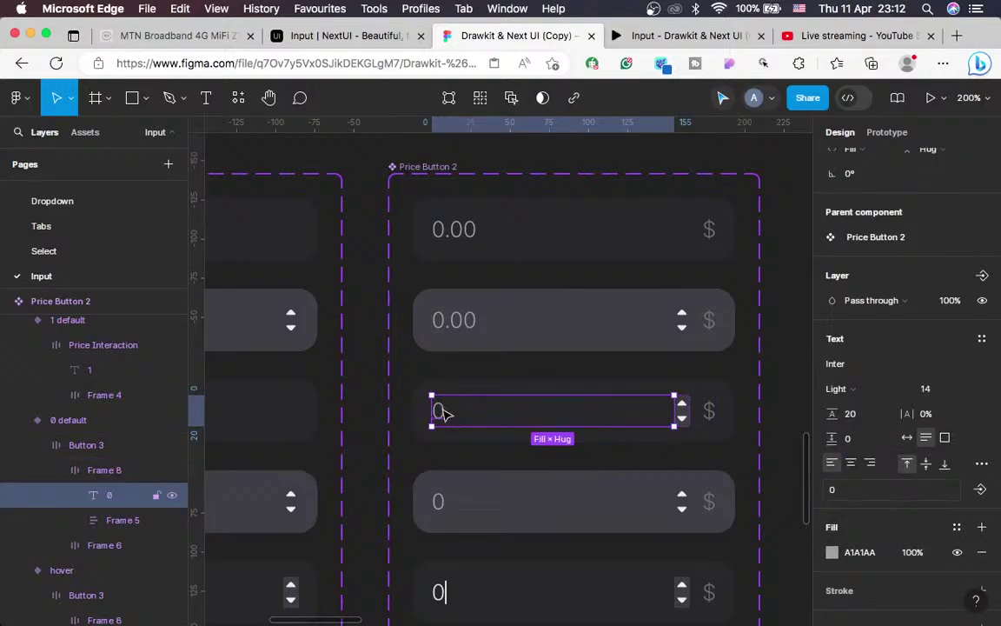
double_click(445, 413)
click(470, 407)
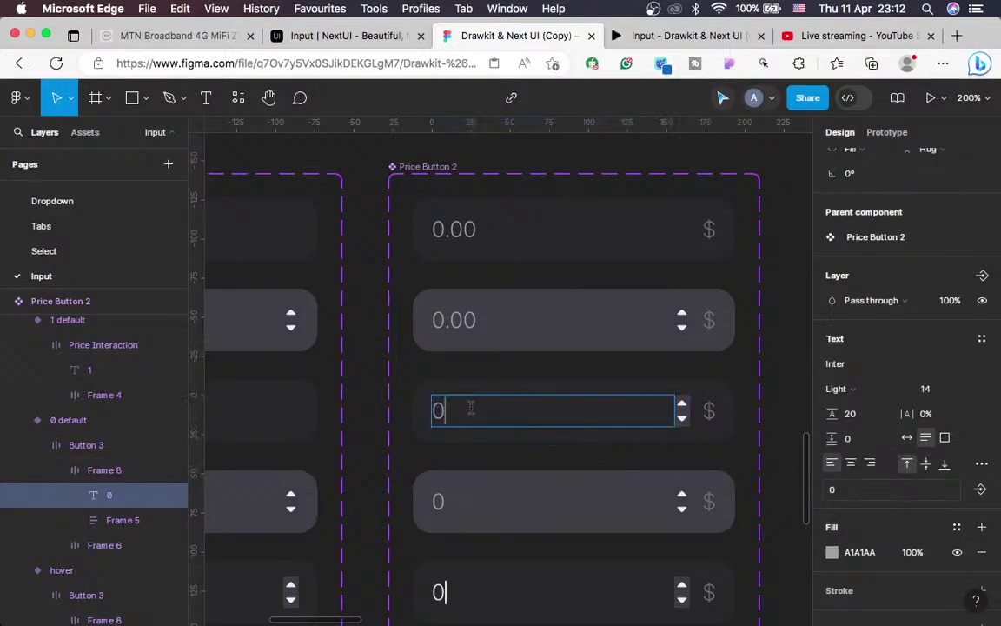
click(865, 554)
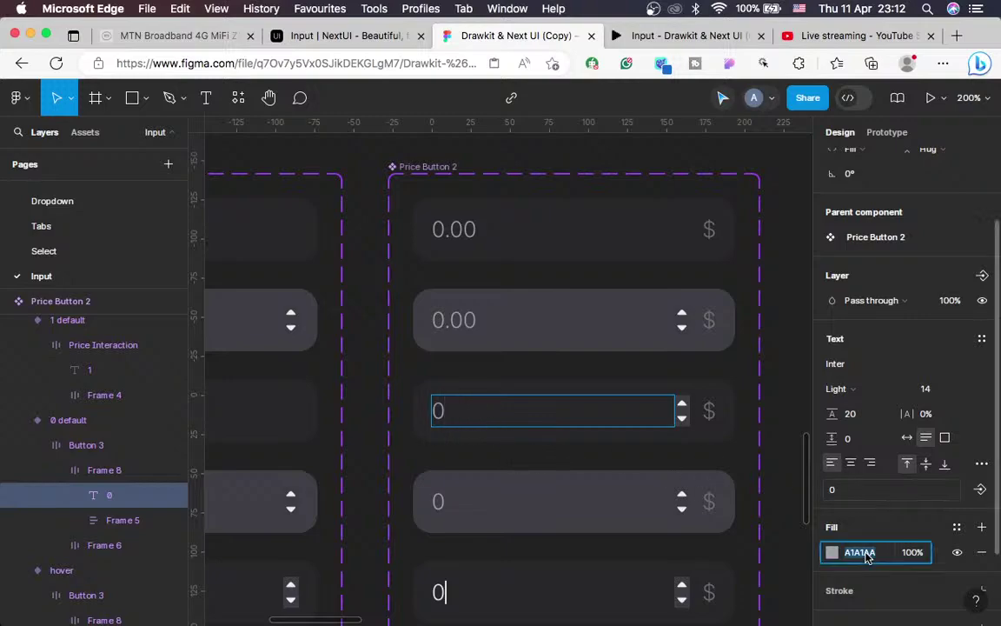
Set the fill of the "0" text in the "0 default" variant of Price Button 2 to ECEDEE
text(ECEDEE)
key(Return)
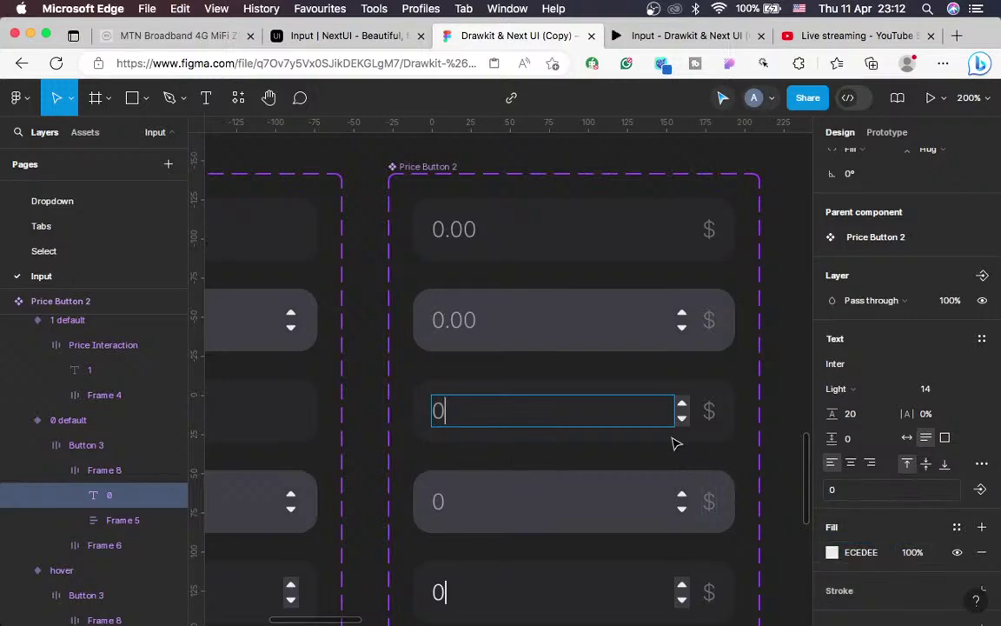
key(Escape)
click(852, 556)
text(ECEDEE)
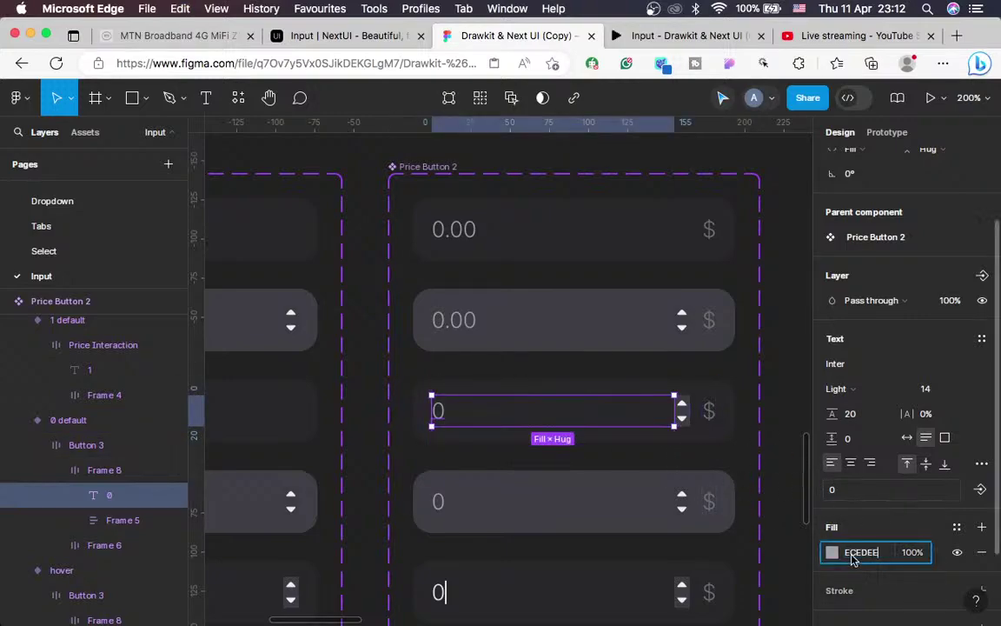
key(Return)
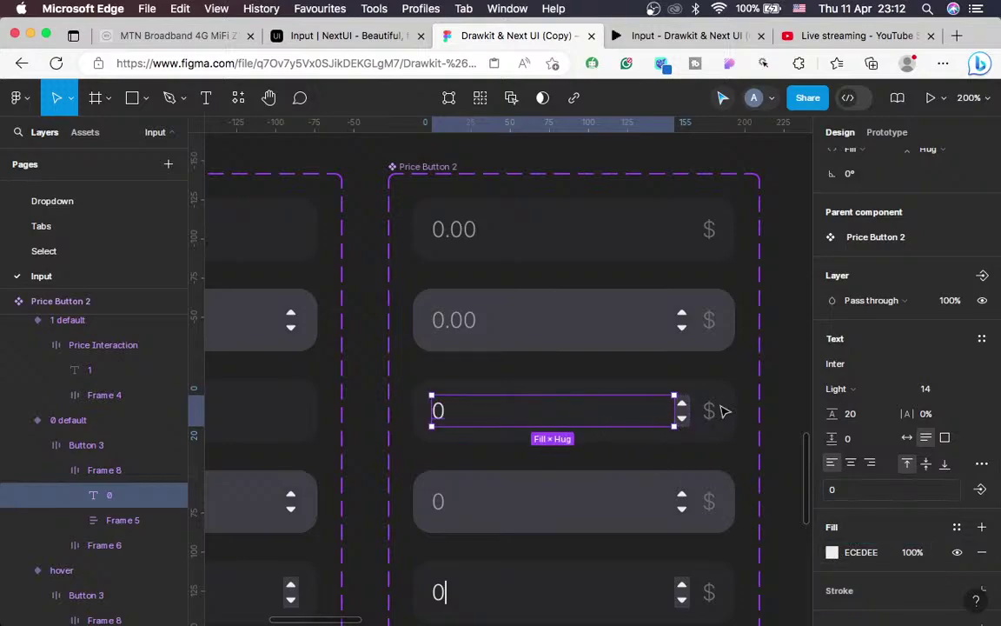
key(Escape)
Copy the Button 3 frame from the "0 default" variant and paste it to replace the inner button of the "0 hover" variant
click(688, 395)
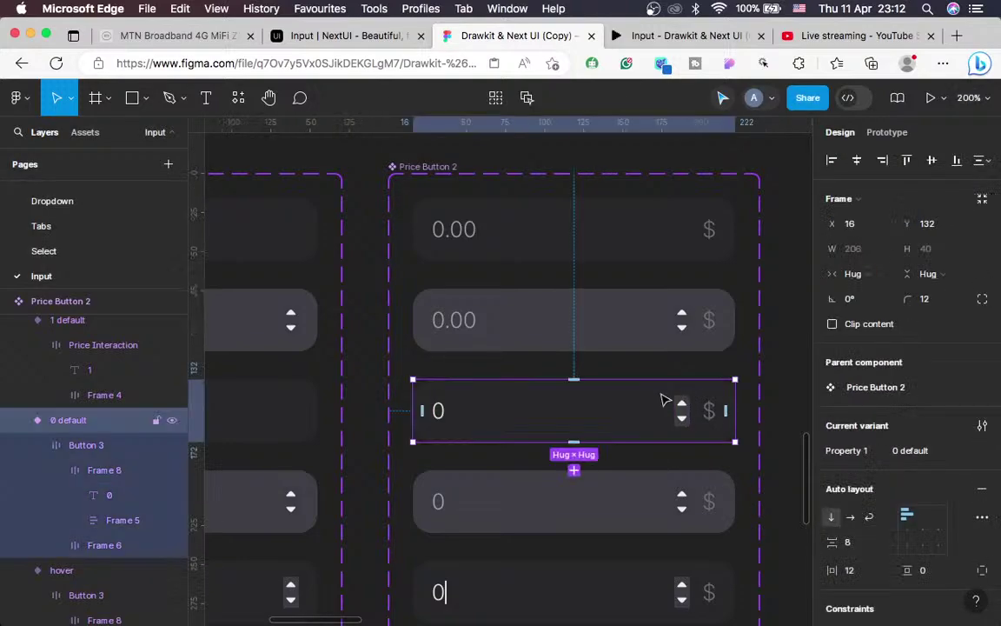
click(662, 401)
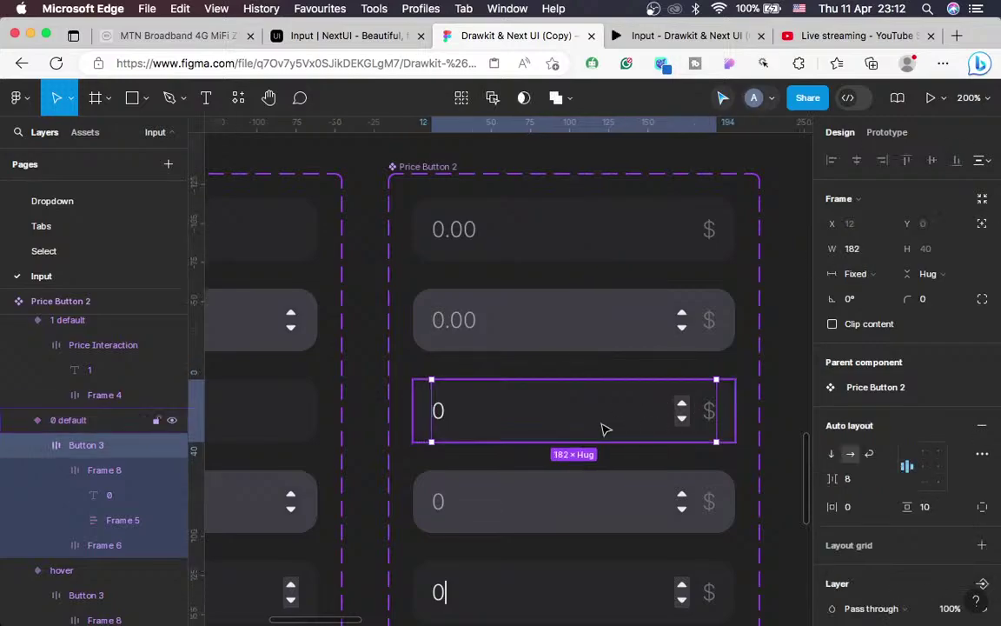
click(547, 513)
click(548, 513)
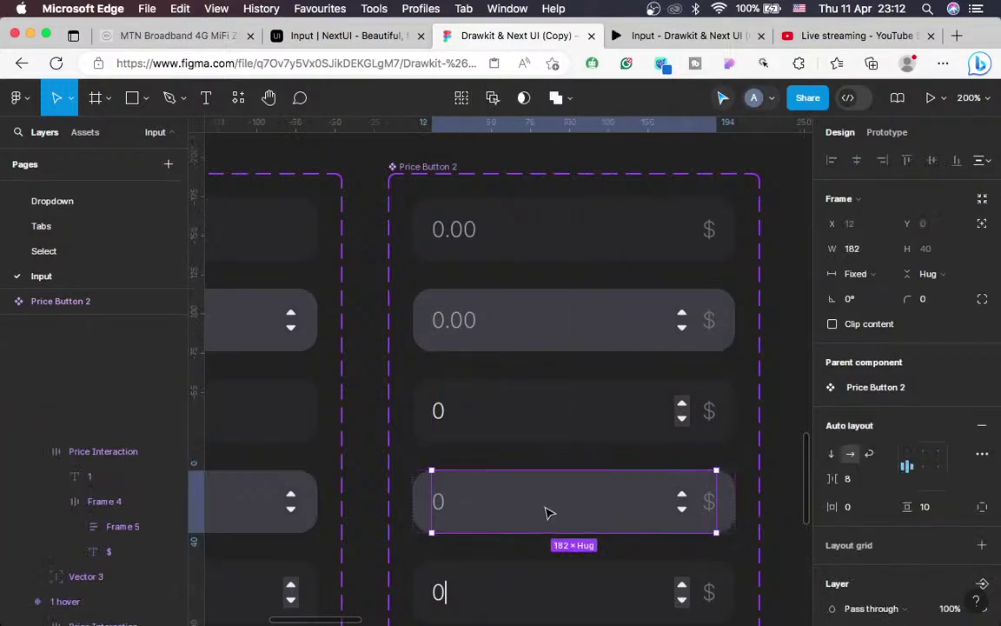
right_click(557, 132)
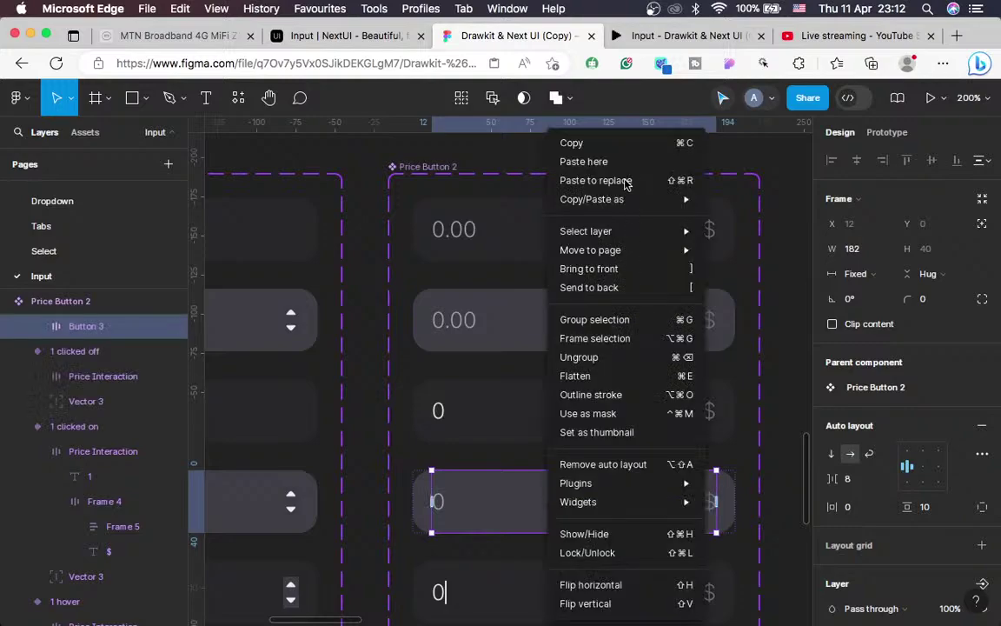
click(629, 183)
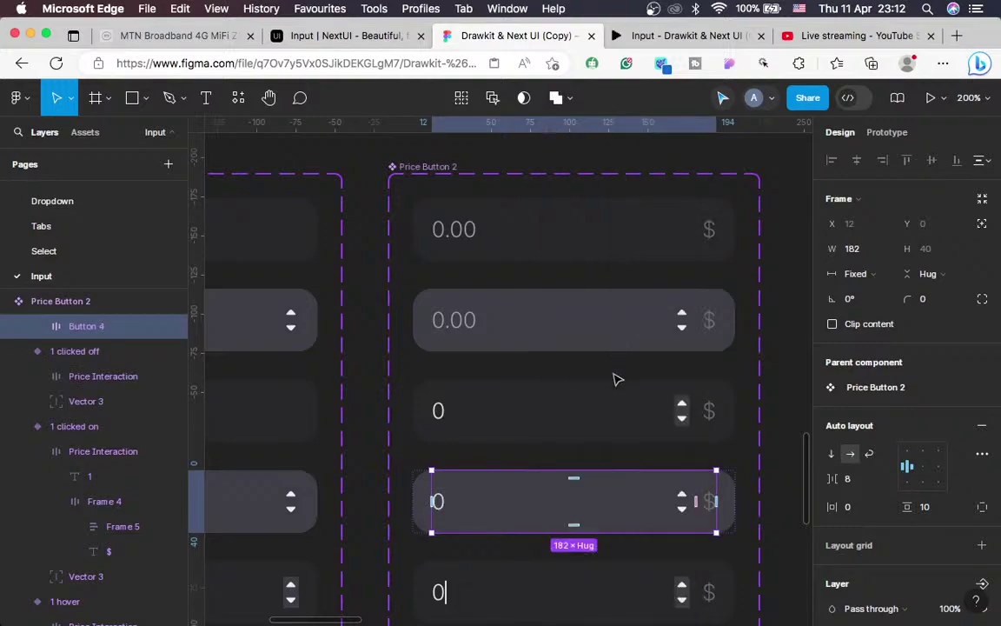
Hide the up/down arrow frame (Frame 5) in the "0 default" variant
scroll(617, 380, down, 3)
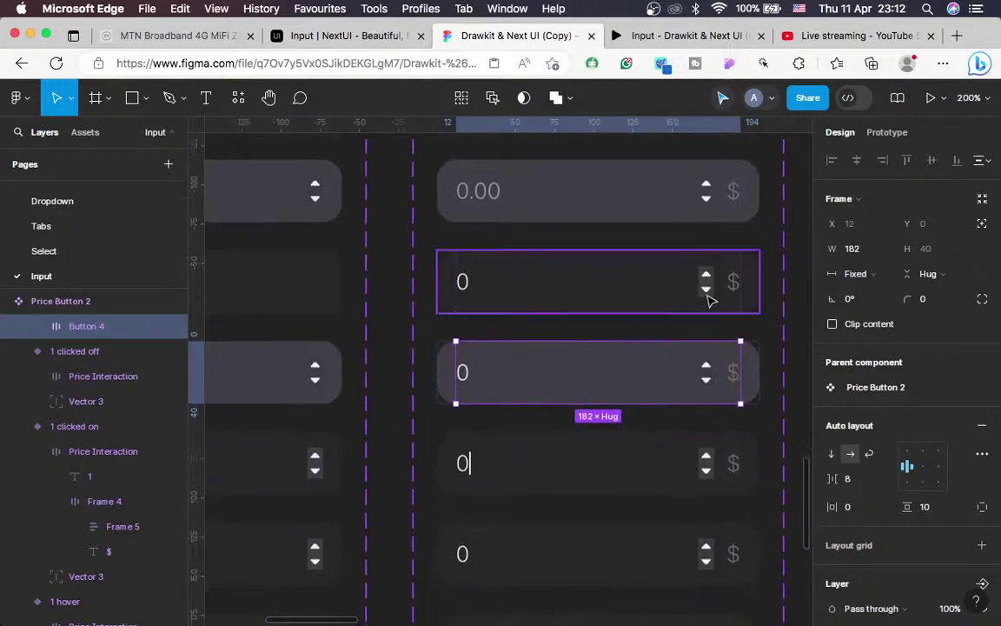
click(709, 300)
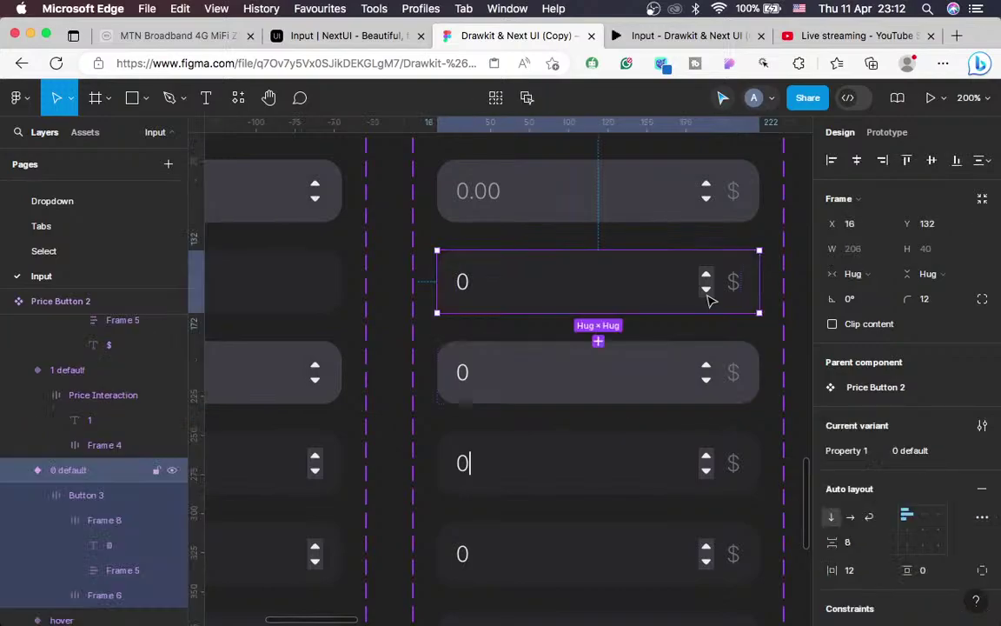
click(709, 298)
click(707, 283)
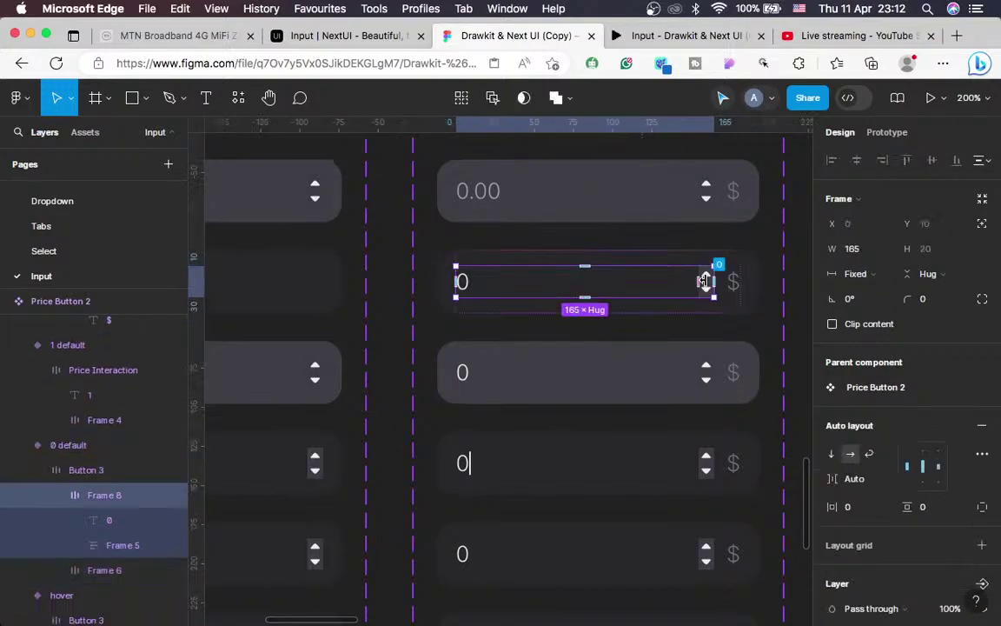
click(706, 283)
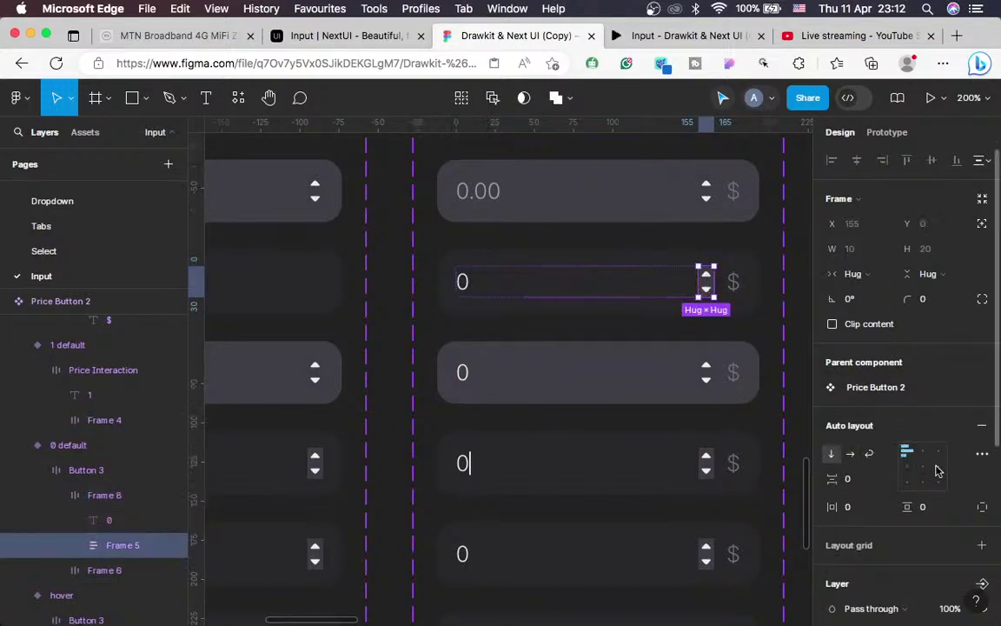
scroll(938, 470, down, 3)
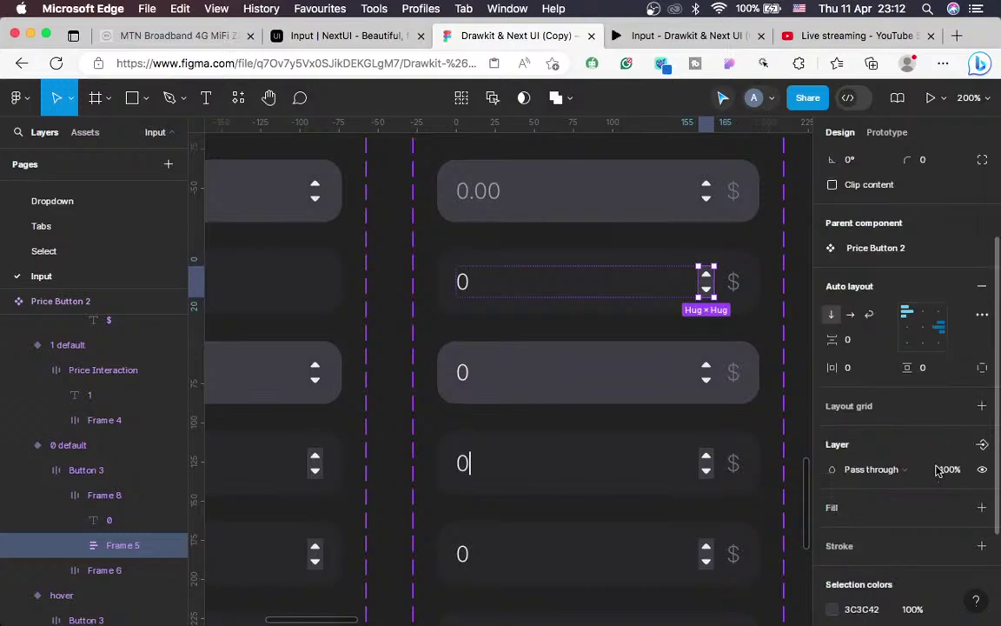
click(983, 469)
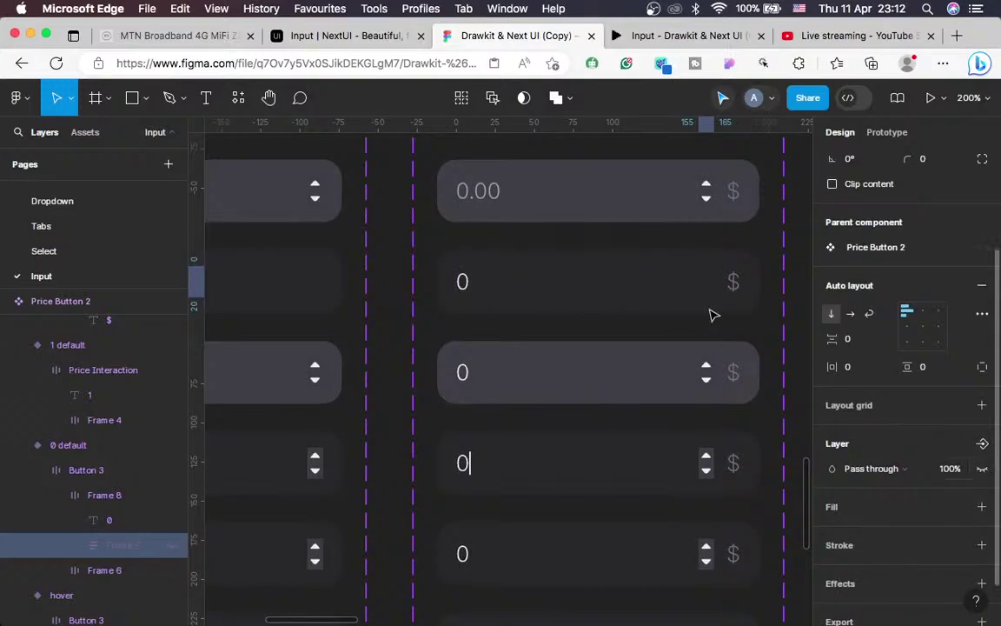
click(650, 318)
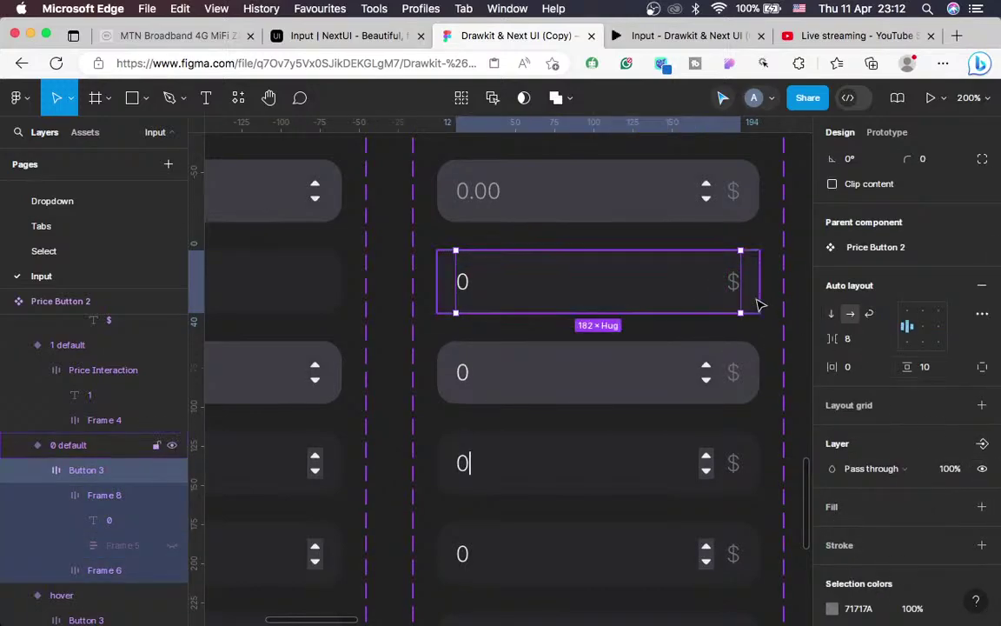
key(Escape)
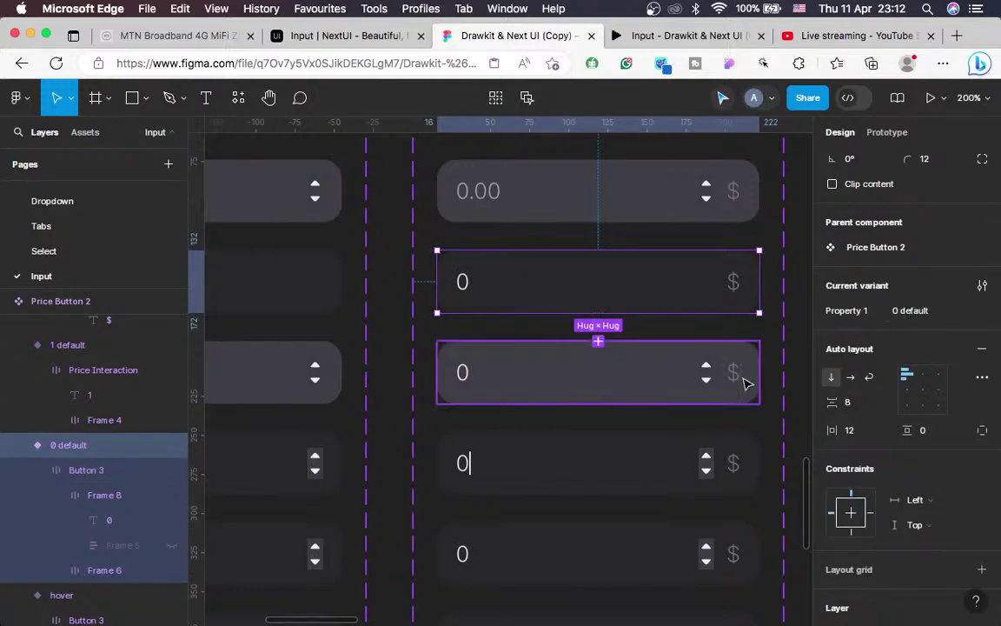
Replace the Price Interaction frame in the "0 clicked on" variant with the copied Button 3 frame
click(745, 383)
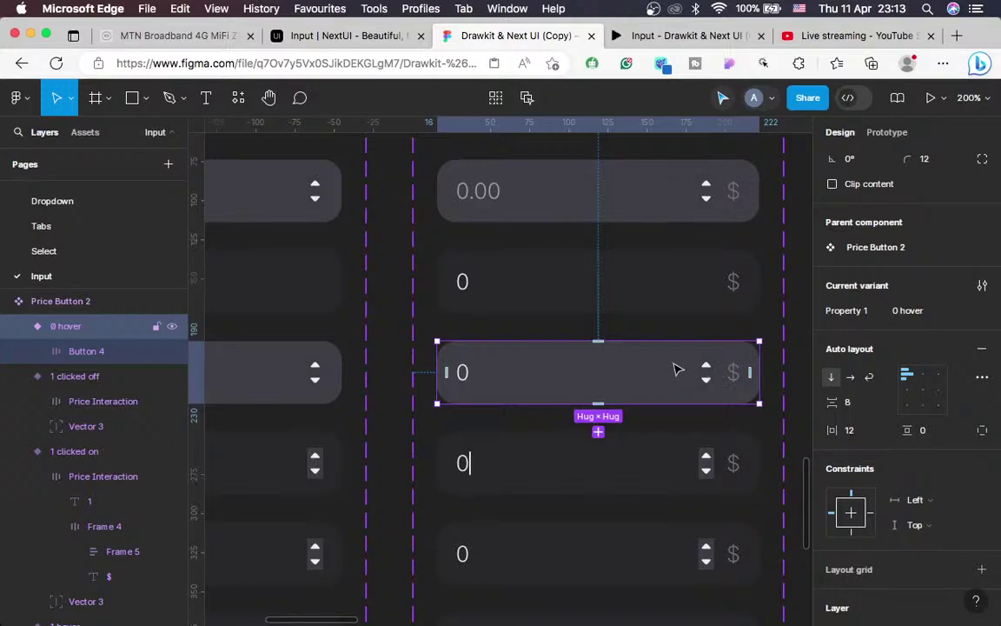
scroll(632, 386, down, 3)
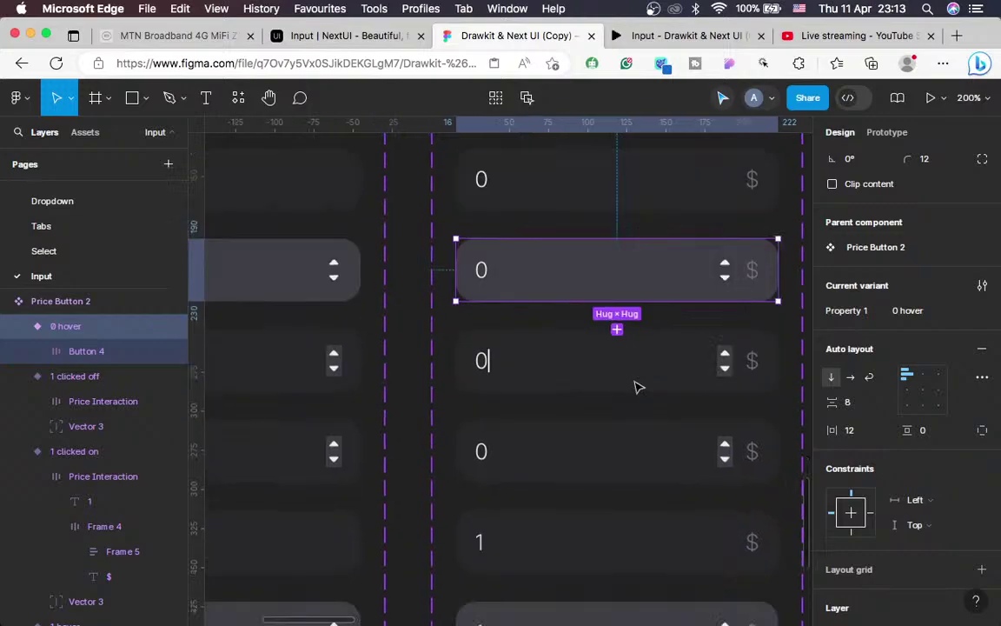
click(684, 391)
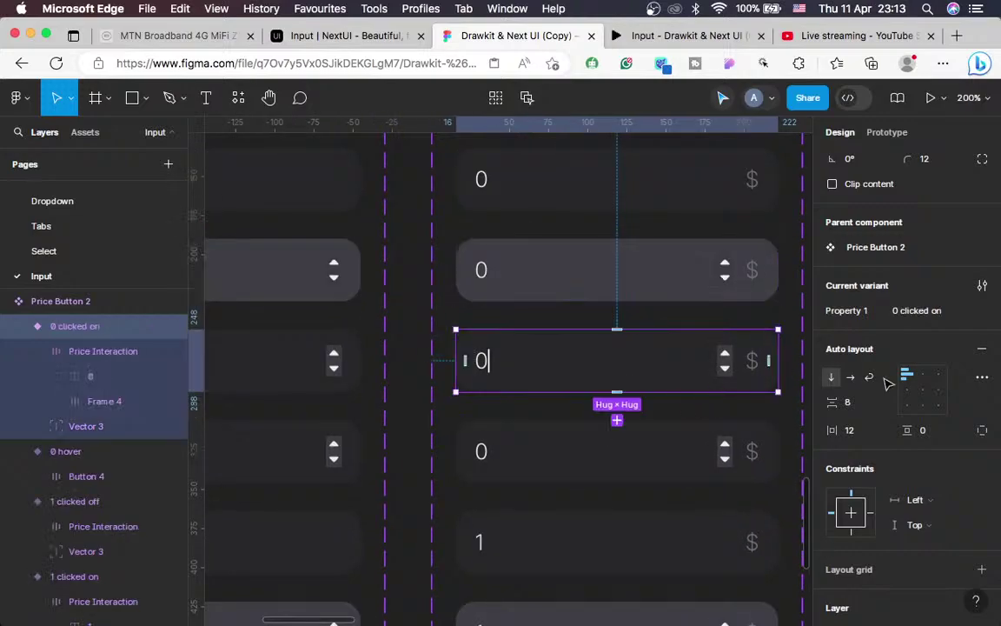
scroll(889, 380, up, 1)
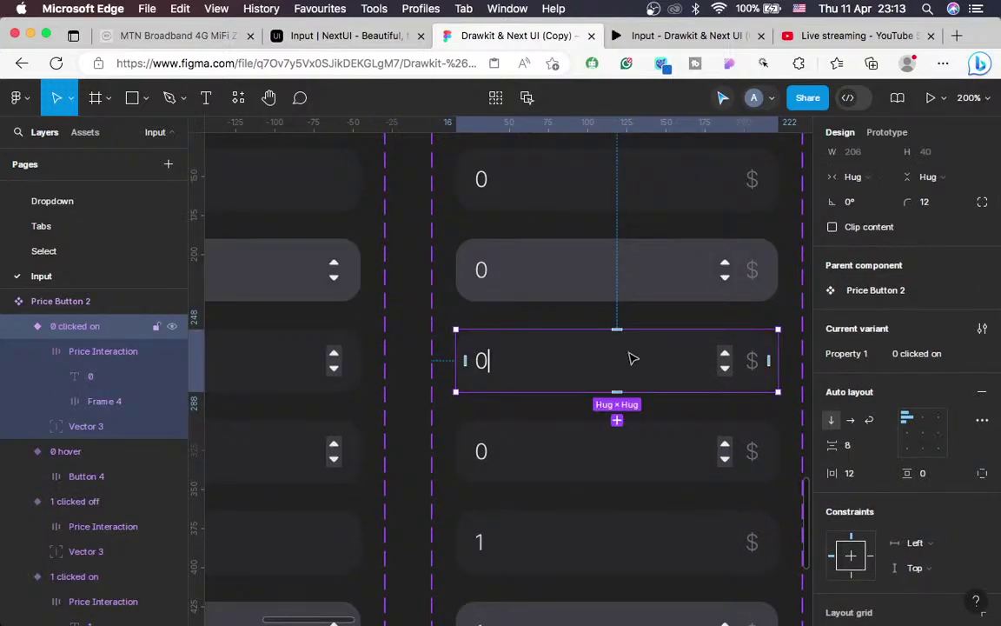
click(600, 366)
right_click(600, 367)
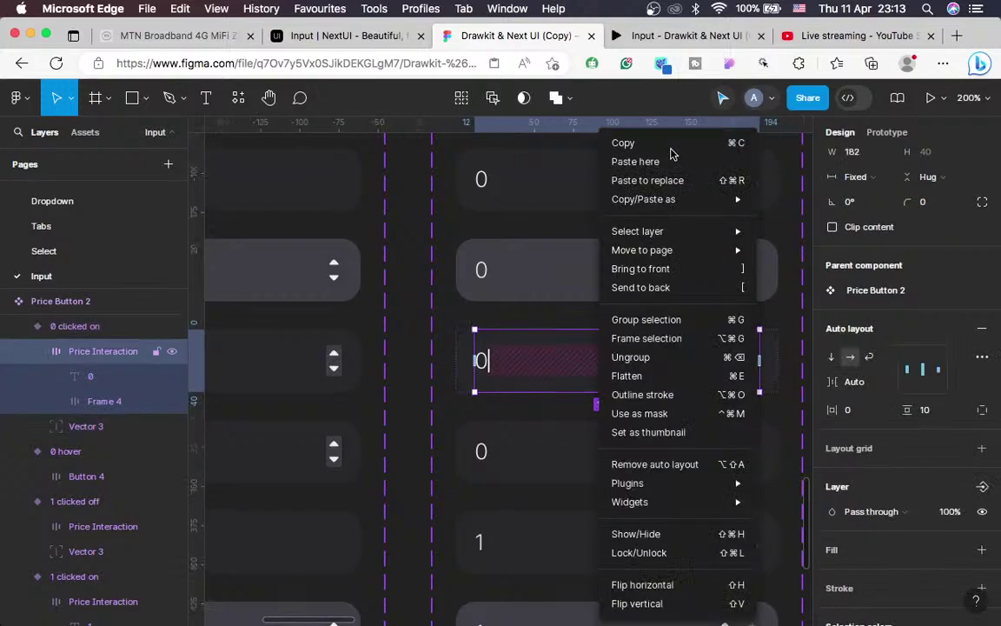
click(659, 185)
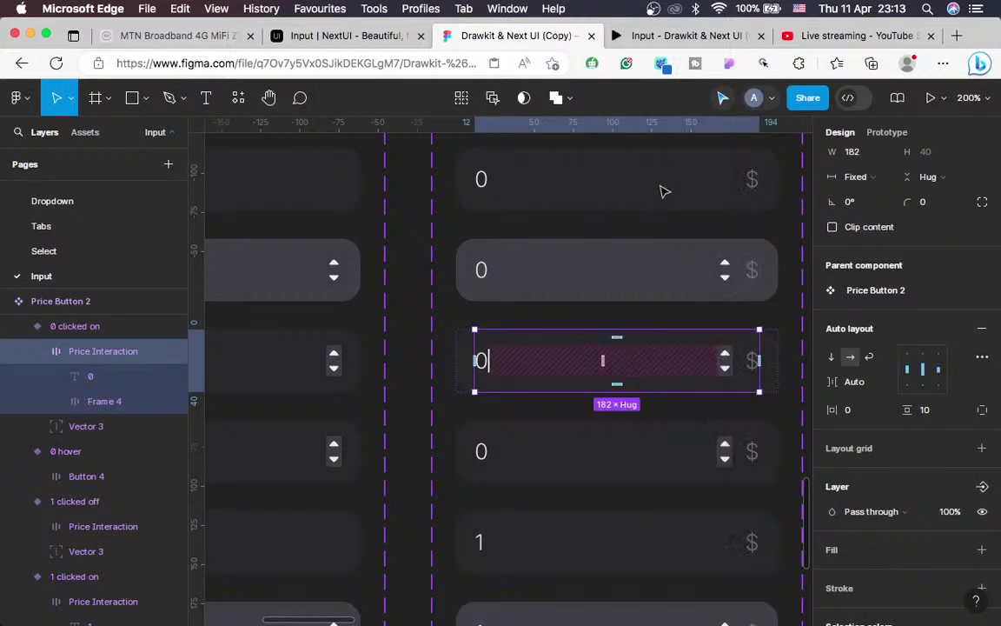
Replace the Price Interaction frame in the variant directly below "0 clicked on" with the copied Button 3 frame
click(606, 459)
double_click(606, 459)
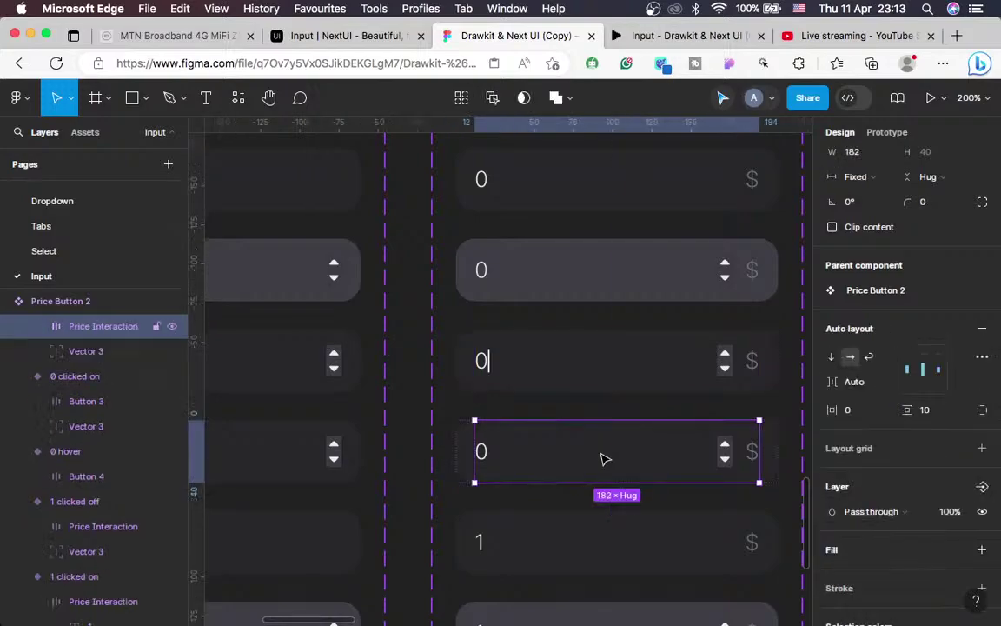
right_click(606, 458)
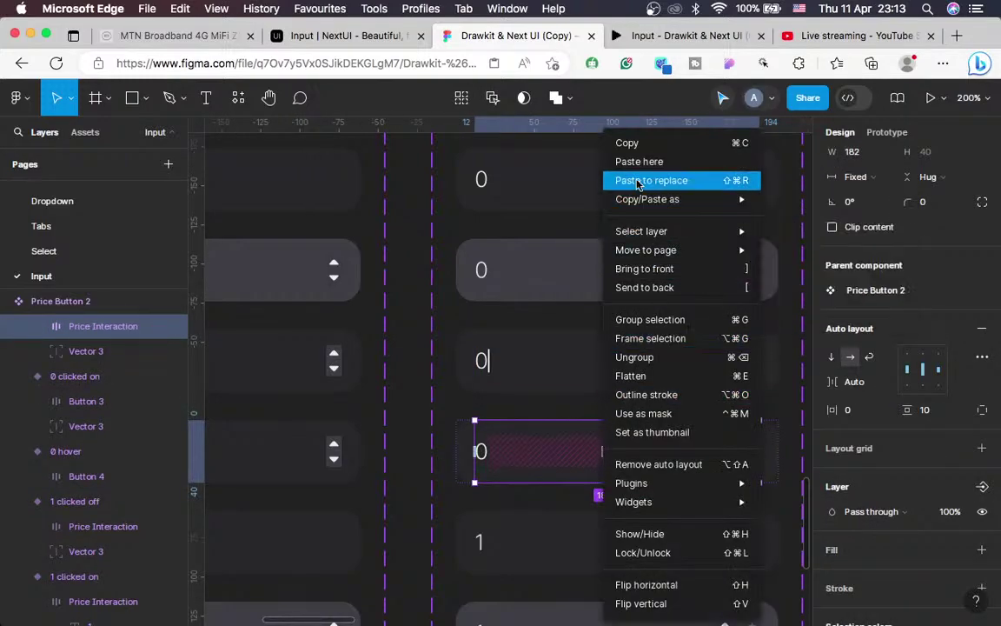
click(640, 184)
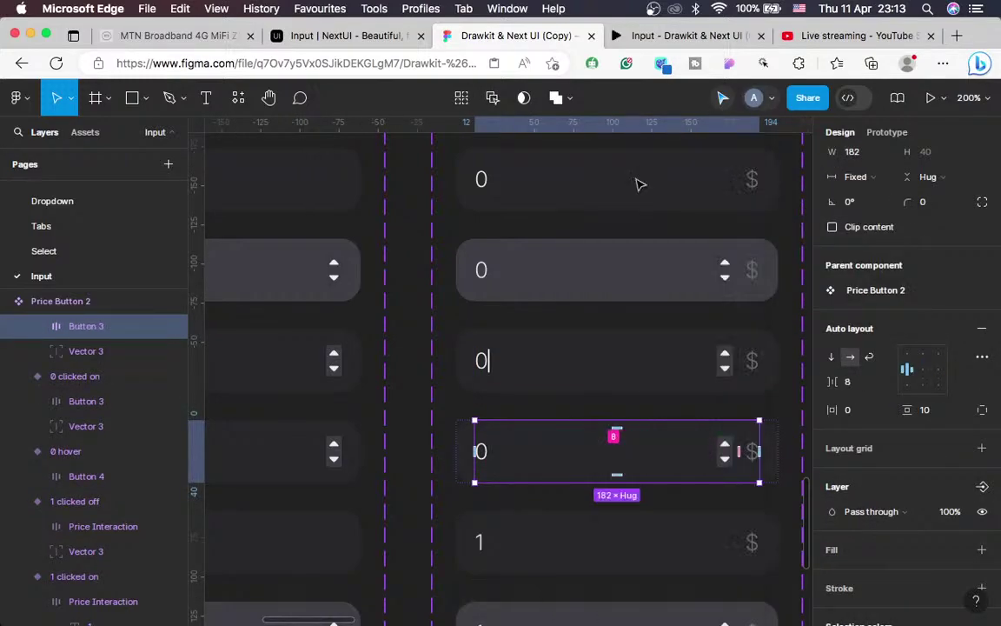
Add an on-click prototype interaction to the up arrow in the "hover" variant of Price Button 2
scroll(754, 363, up, 5)
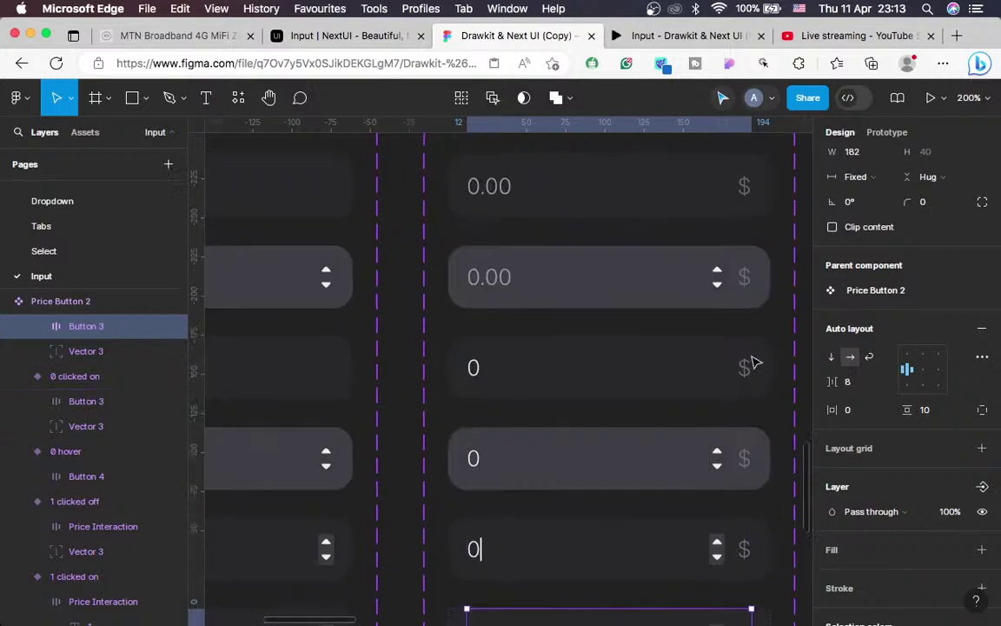
scroll(754, 364, up, 3)
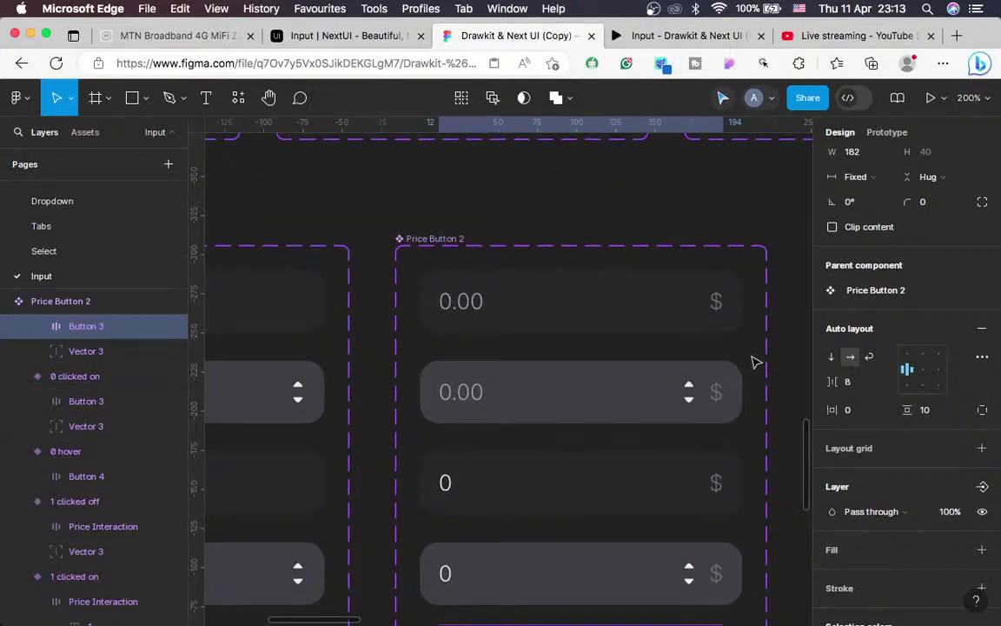
click(878, 134)
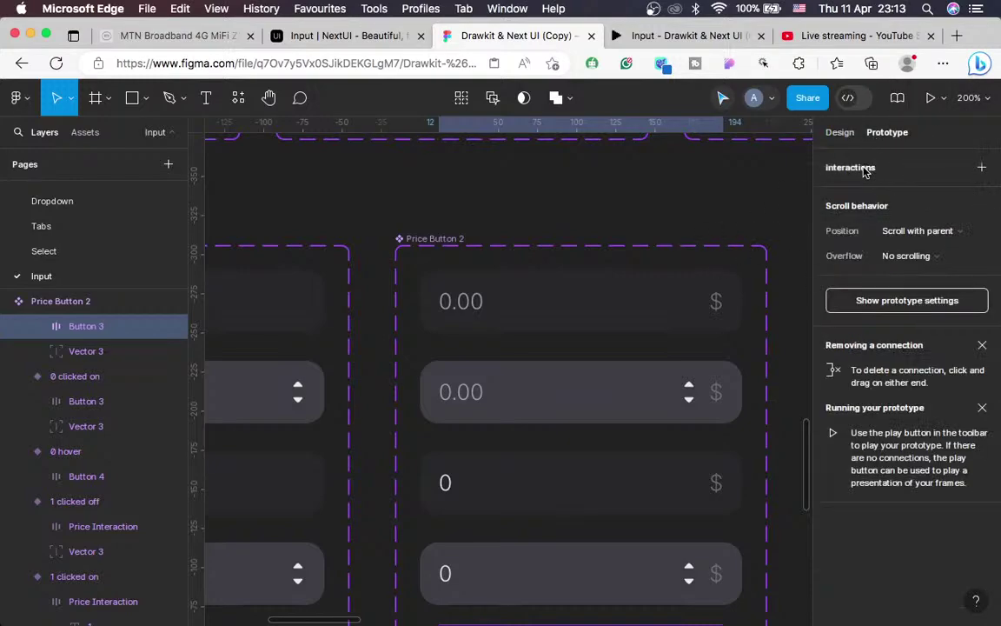
click(644, 302)
click(569, 384)
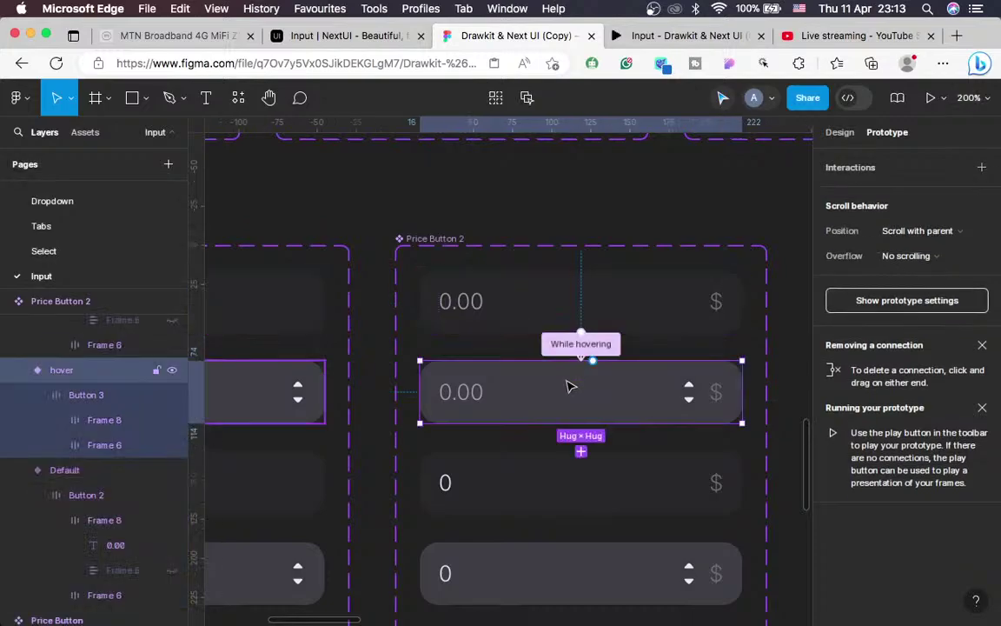
double_click(691, 391)
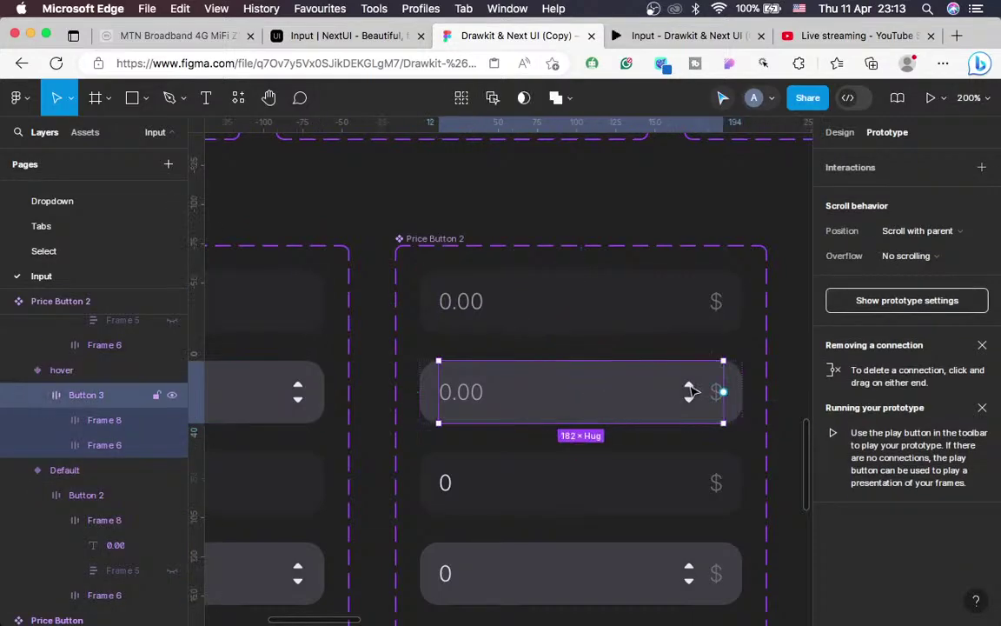
double_click(692, 391)
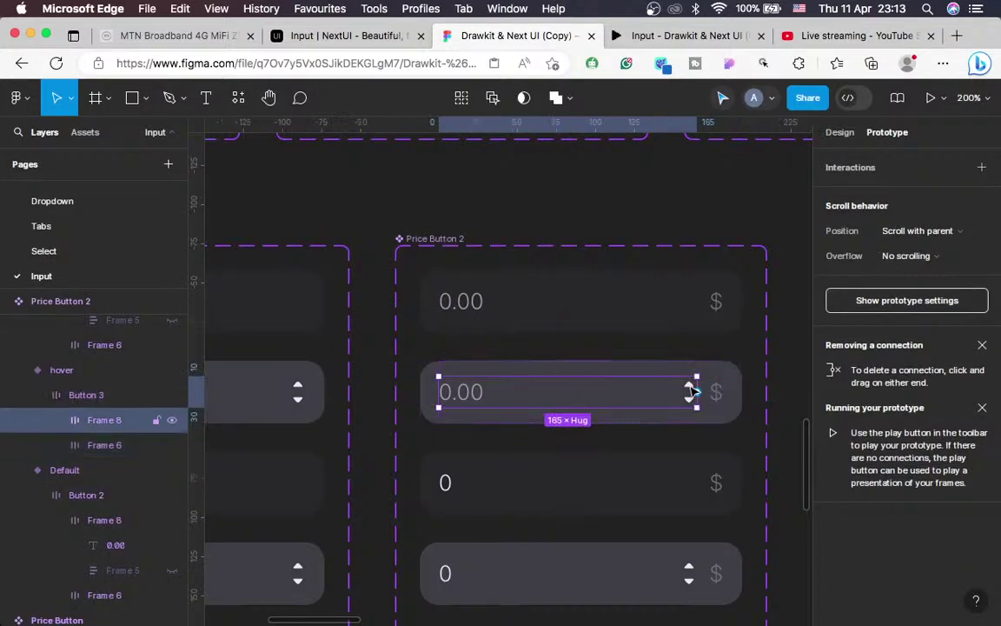
double_click(692, 393)
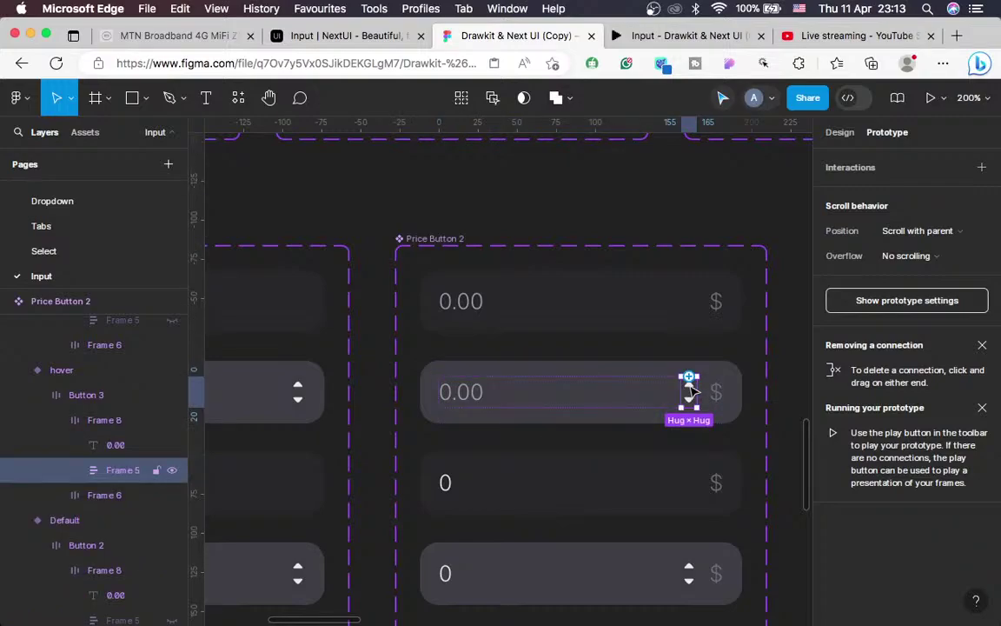
key(super+equal)
scroll(693, 391, right, 3)
scroll(693, 391, down, 1)
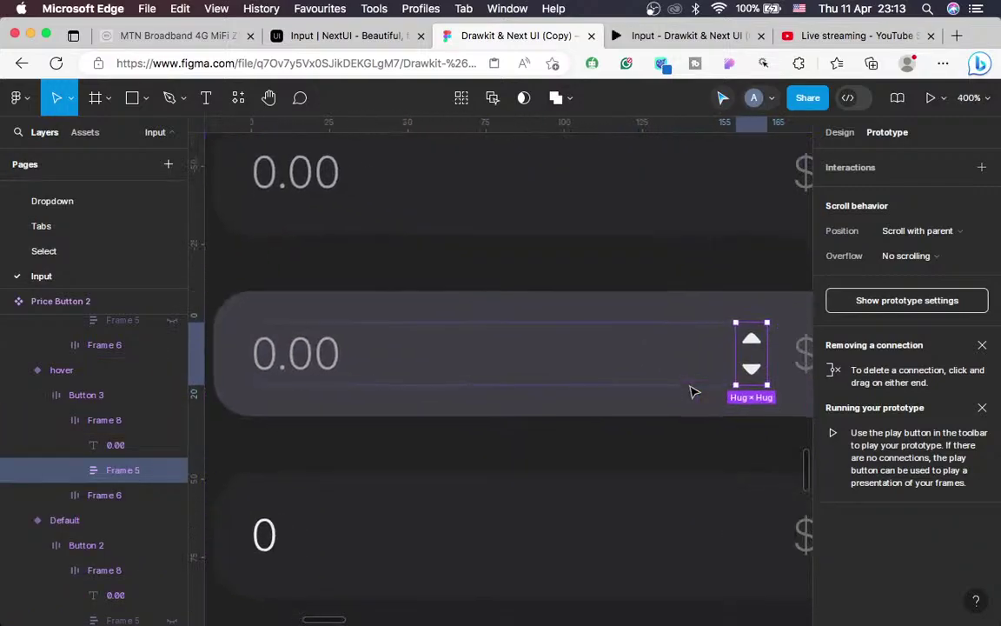
scroll(693, 391, right, 2)
scroll(693, 391, down, 1)
double_click(705, 330)
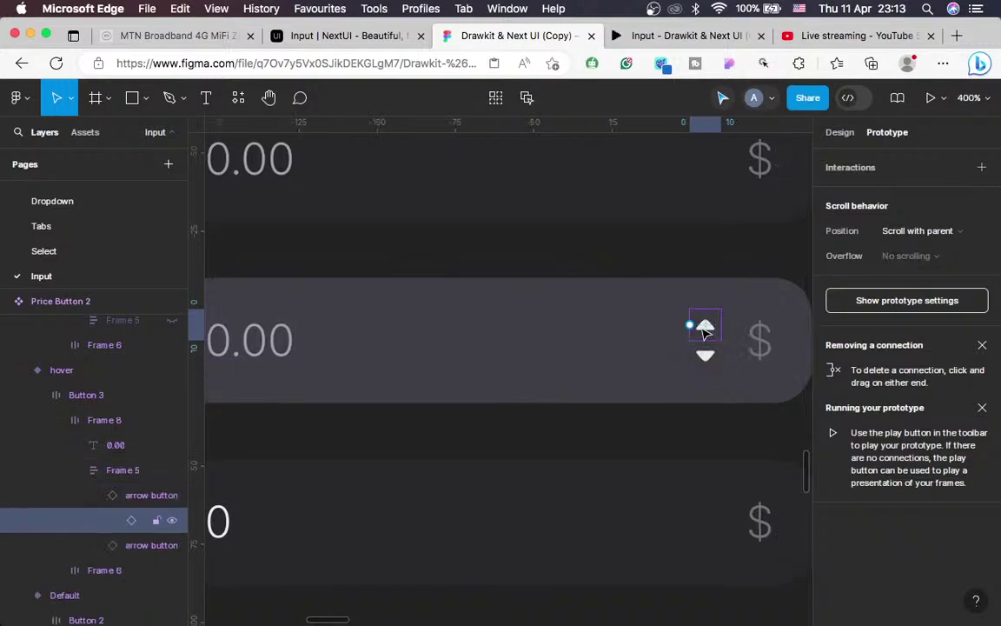
click(982, 168)
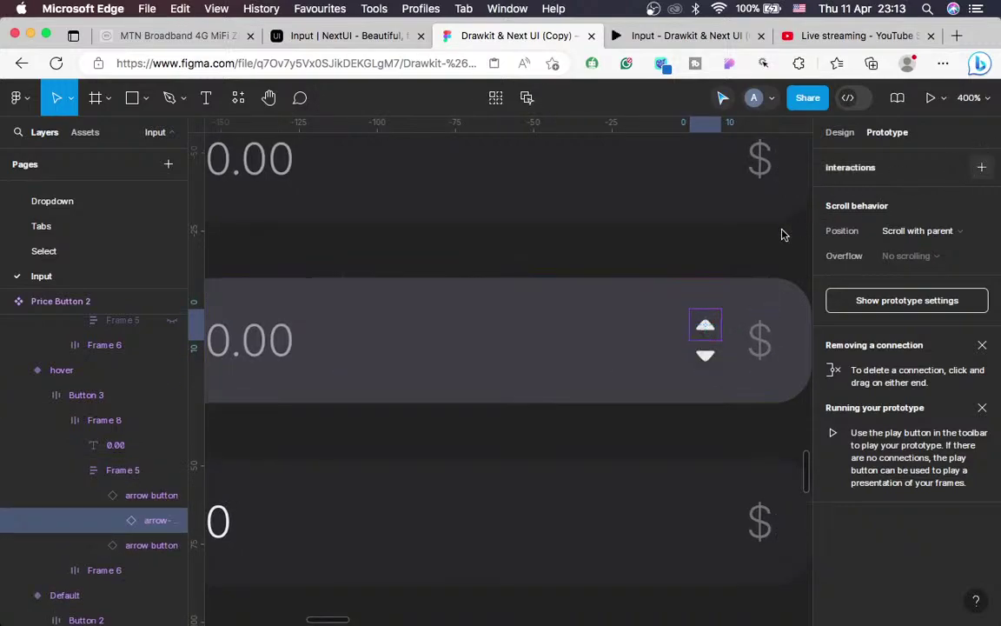
click(665, 226)
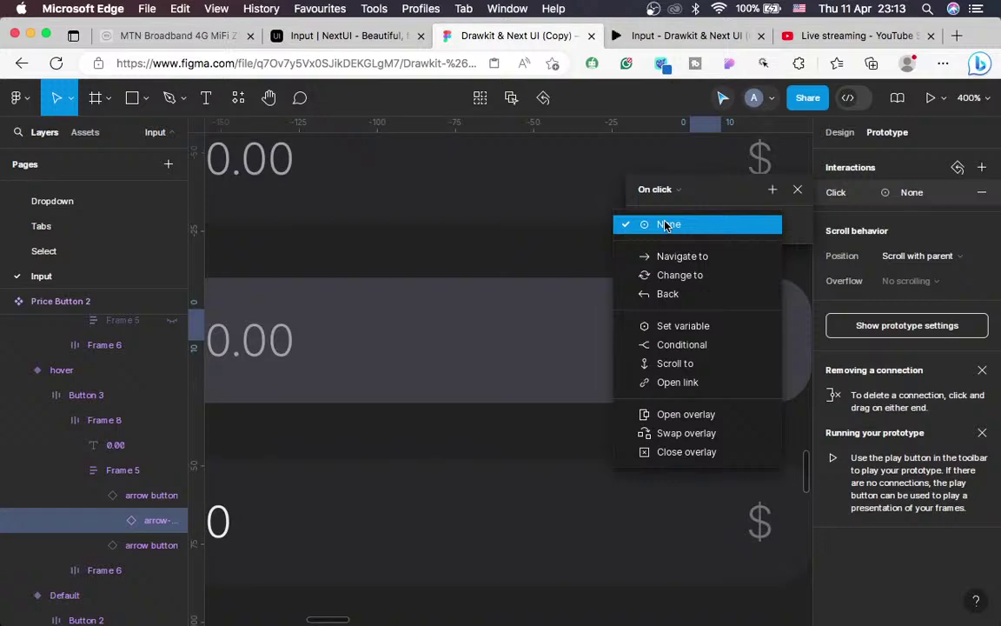
Check the price inputs in the running prototype preview, then return to the Price Button 2 design file
click(652, 36)
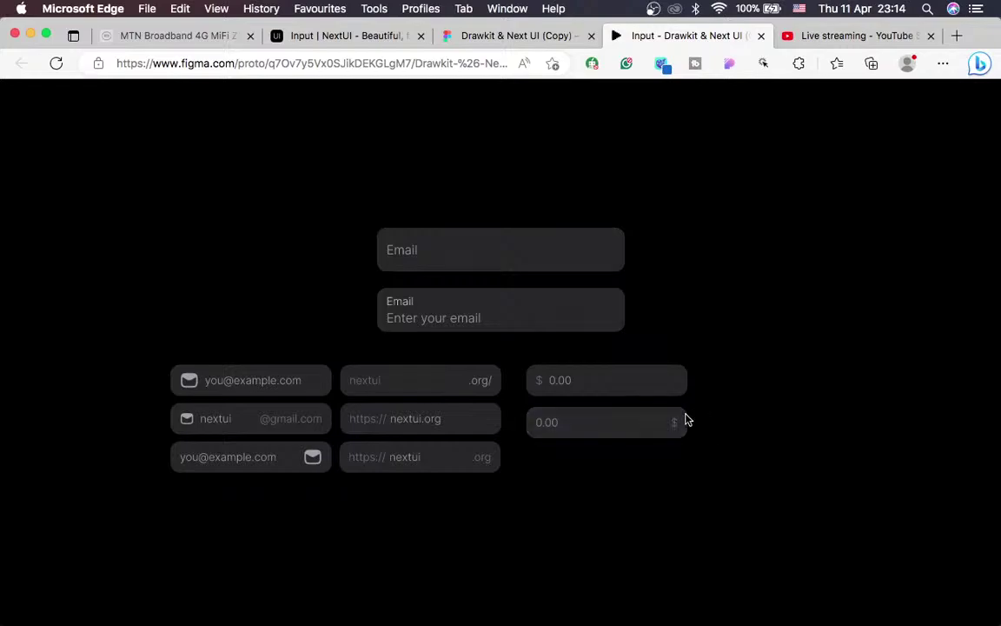
click(513, 37)
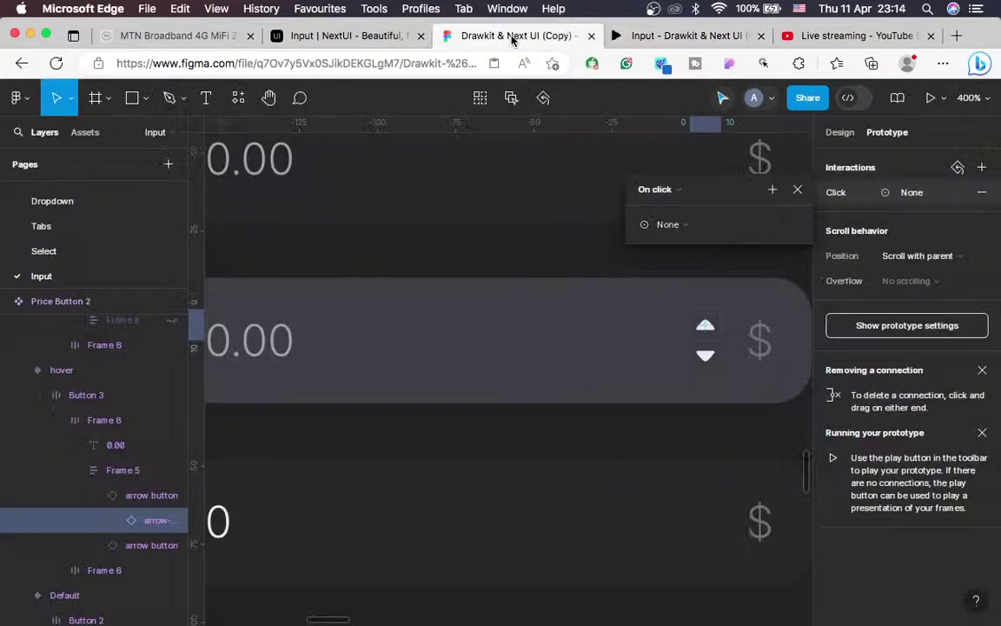
key(minus)
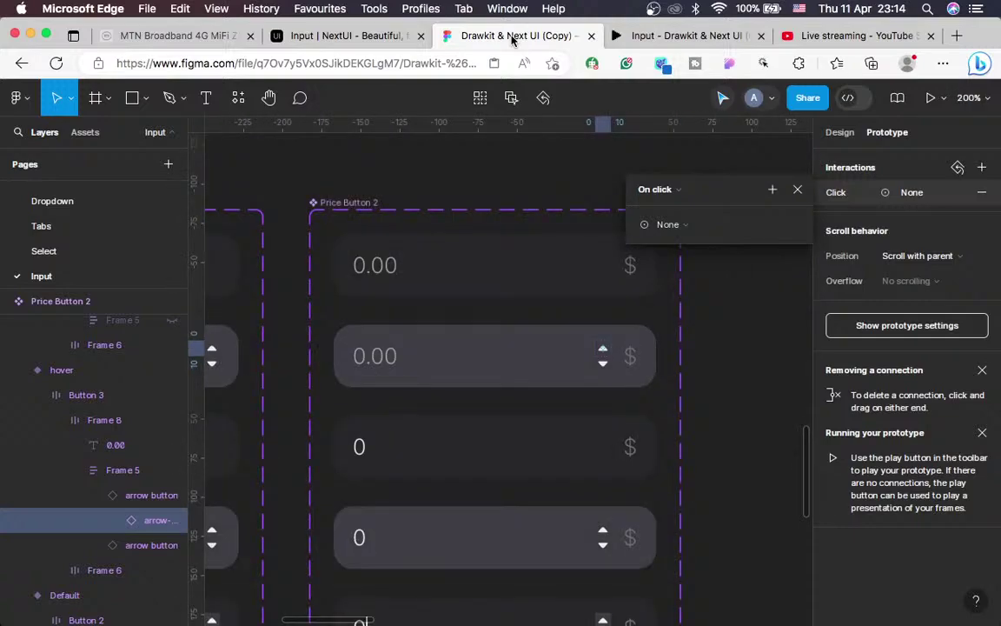
key(plus)
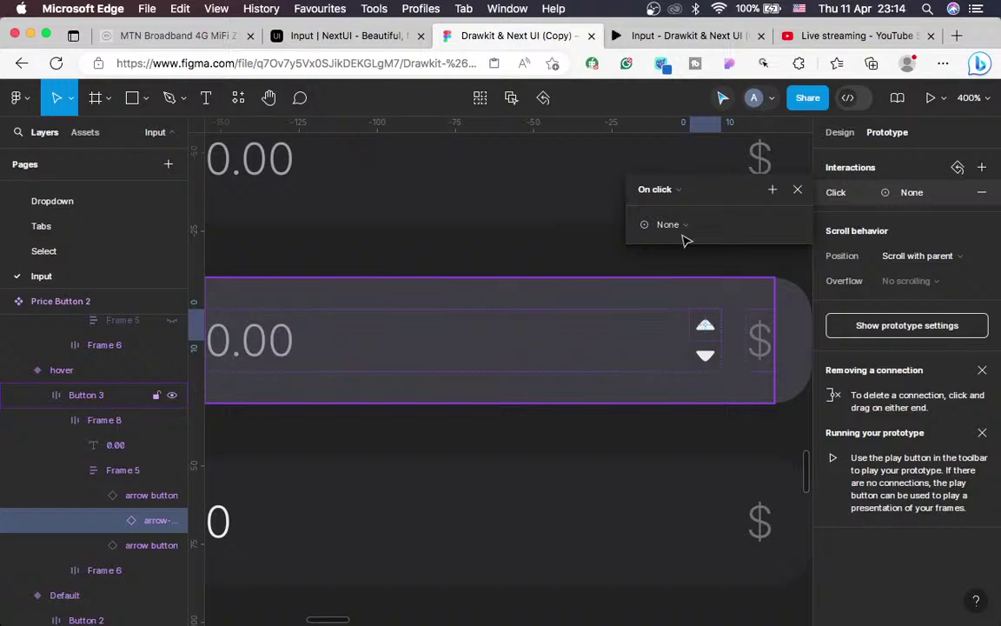
Set the up arrow's click interaction to change to "1 clicked on" with a Smart animate transition
click(674, 225)
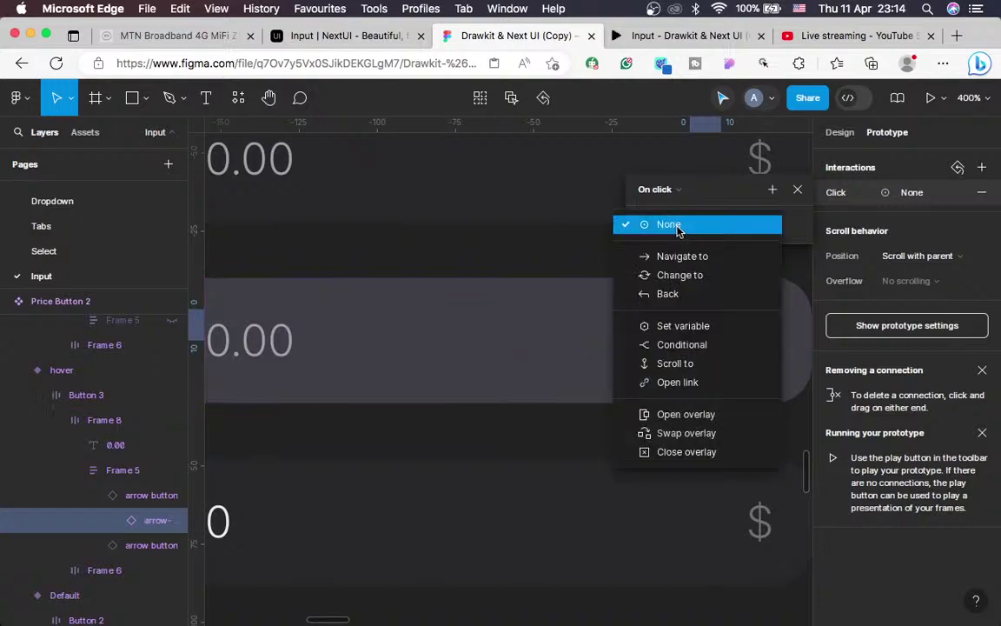
click(700, 276)
click(744, 252)
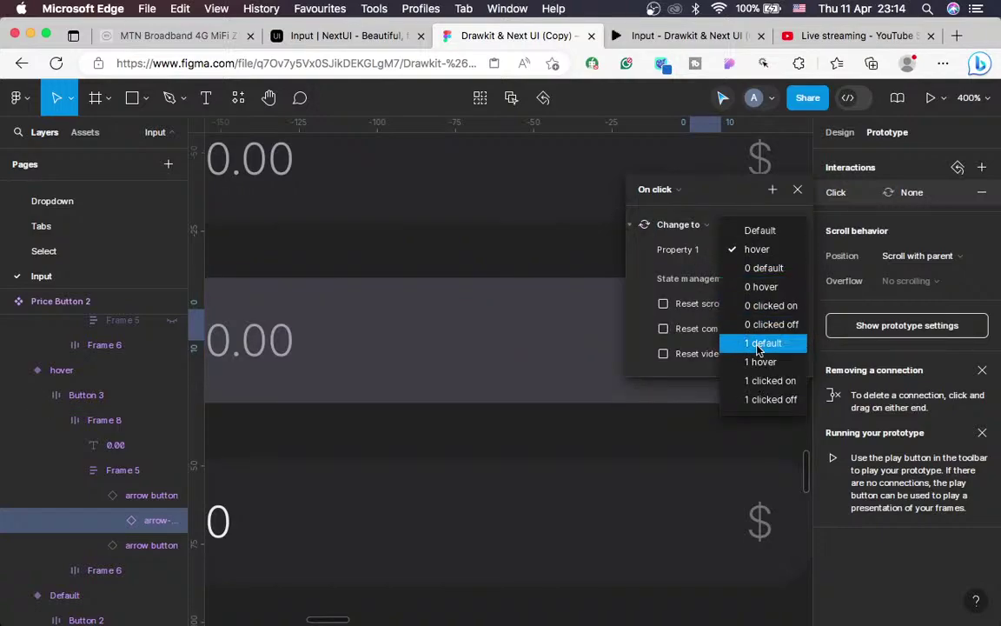
click(757, 381)
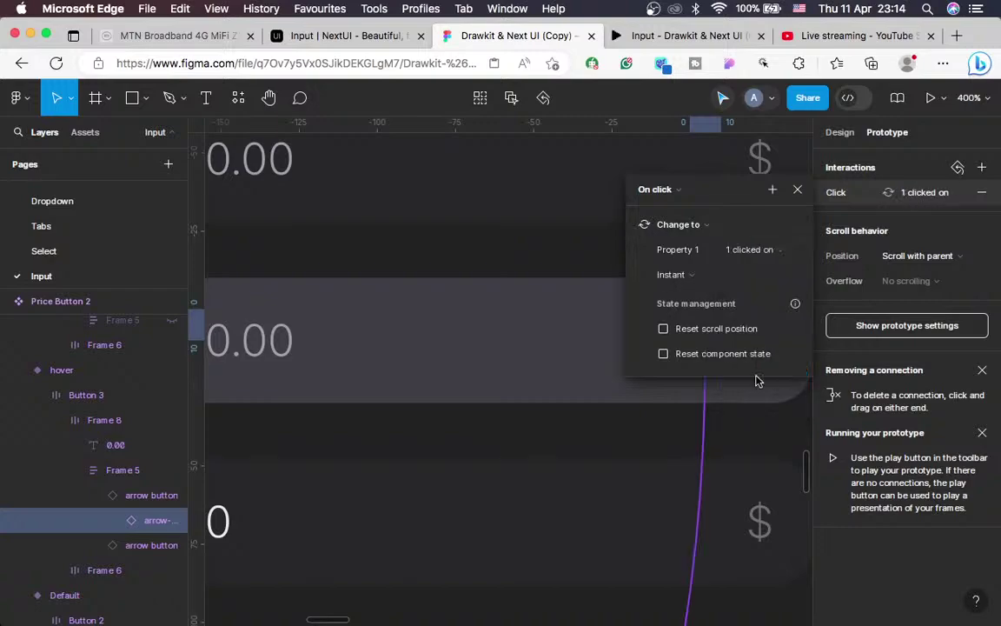
click(735, 274)
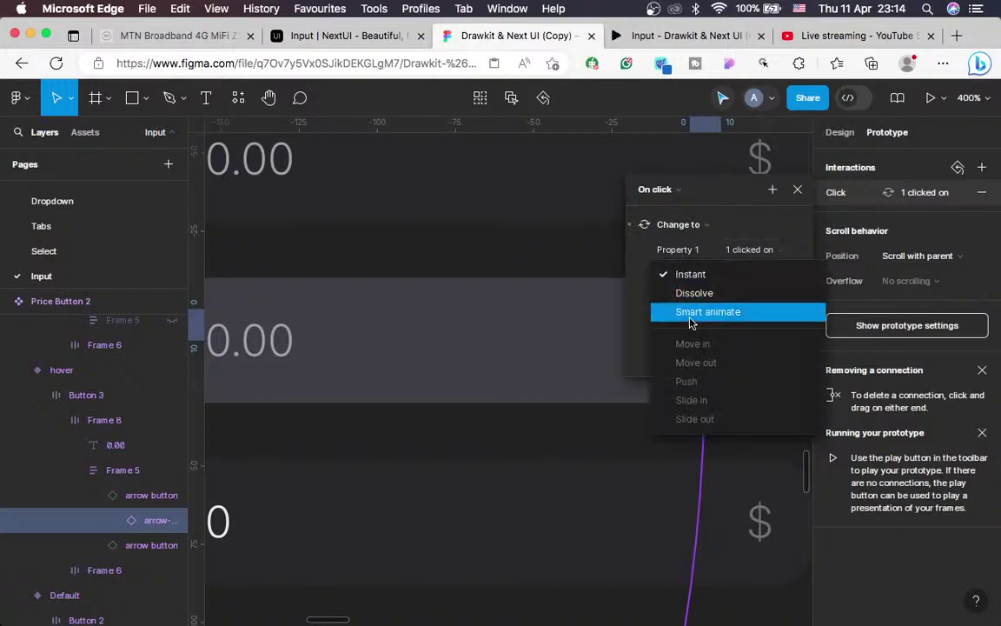
click(691, 318)
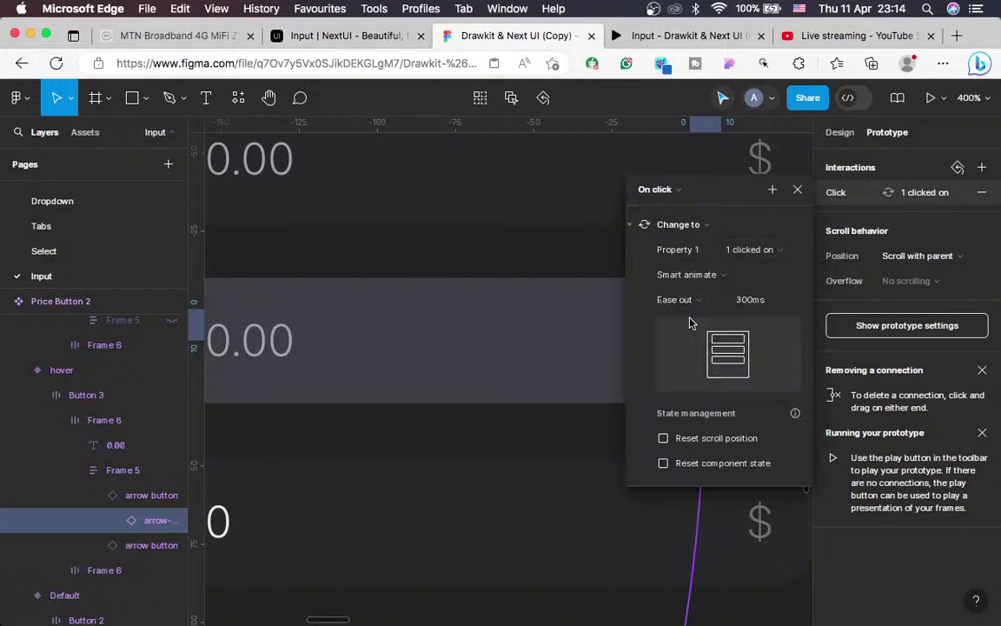
click(798, 189)
Examine the existing click and delay interactions on the "1 clicked on" and "1 clicked off" variants
key(minus)
scroll(710, 322, down, 3)
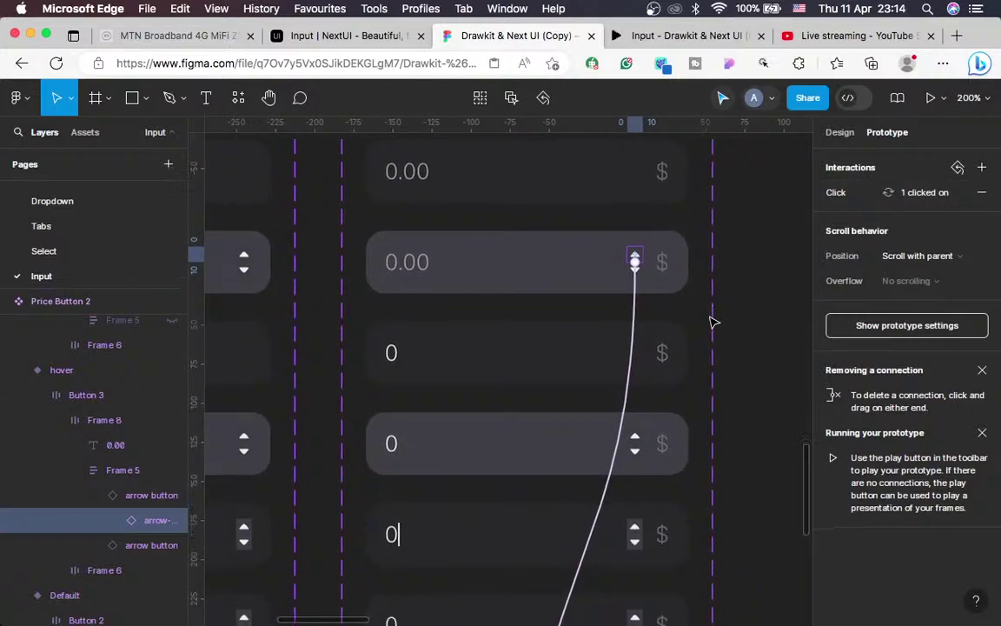
scroll(618, 341, down, 3)
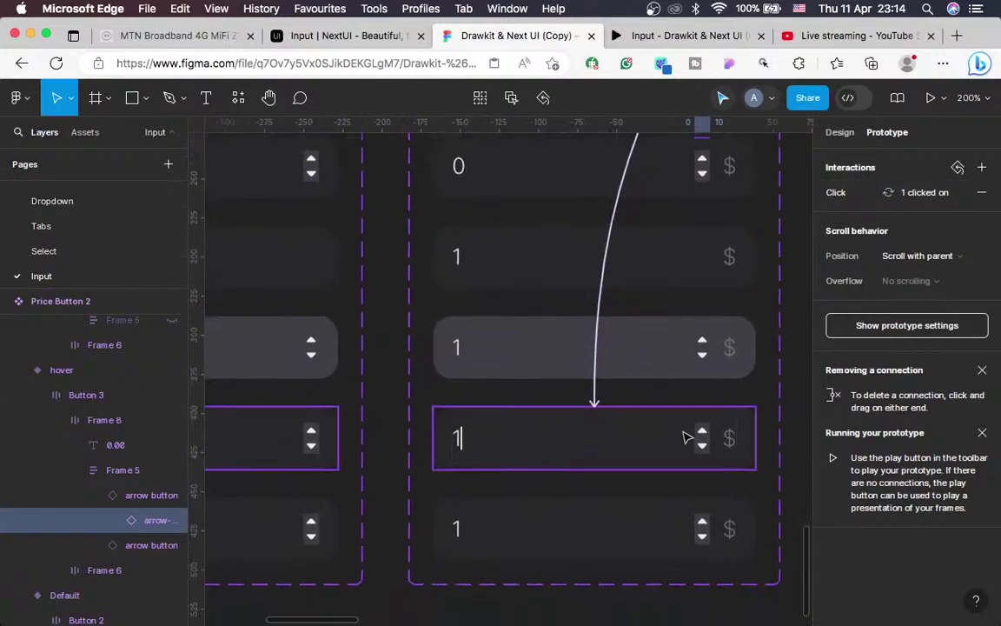
click(686, 437)
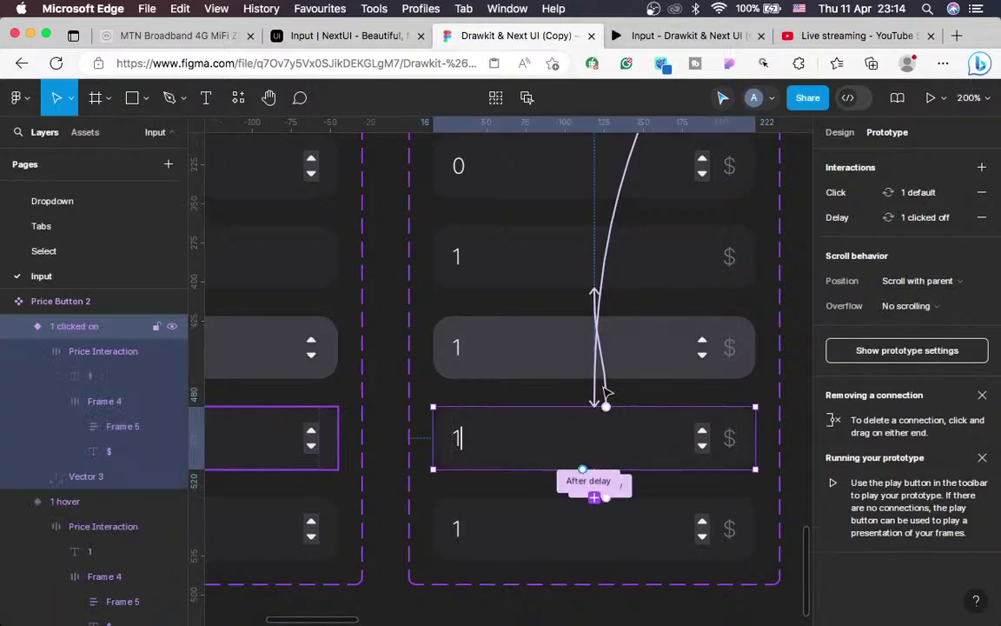
drag(604, 402, 609, 389)
scroll(684, 435, up, 3)
scroll(684, 437, down, 5)
scroll(684, 437, right, 2)
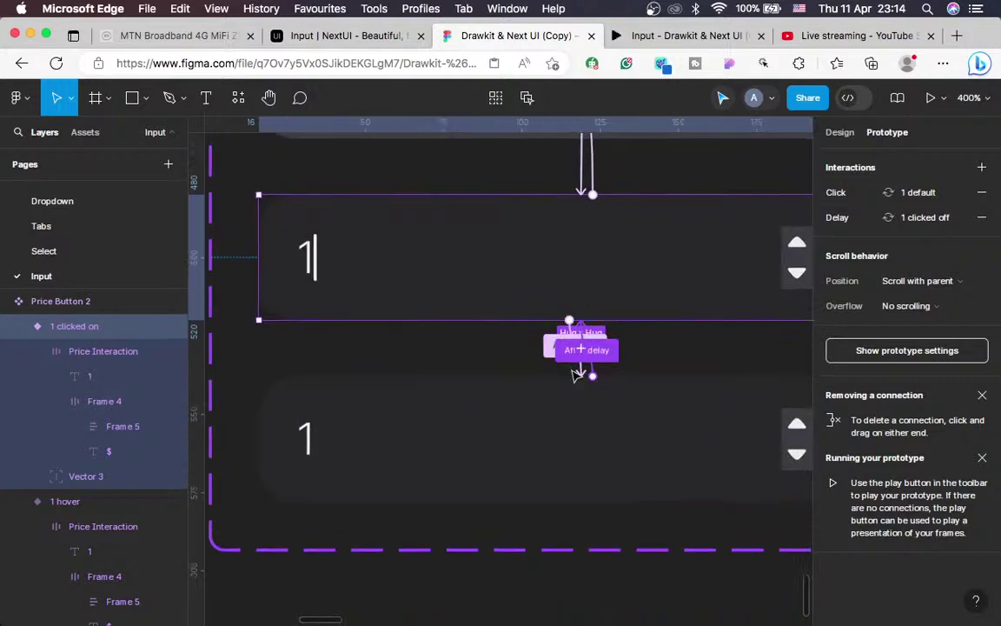
click(622, 420)
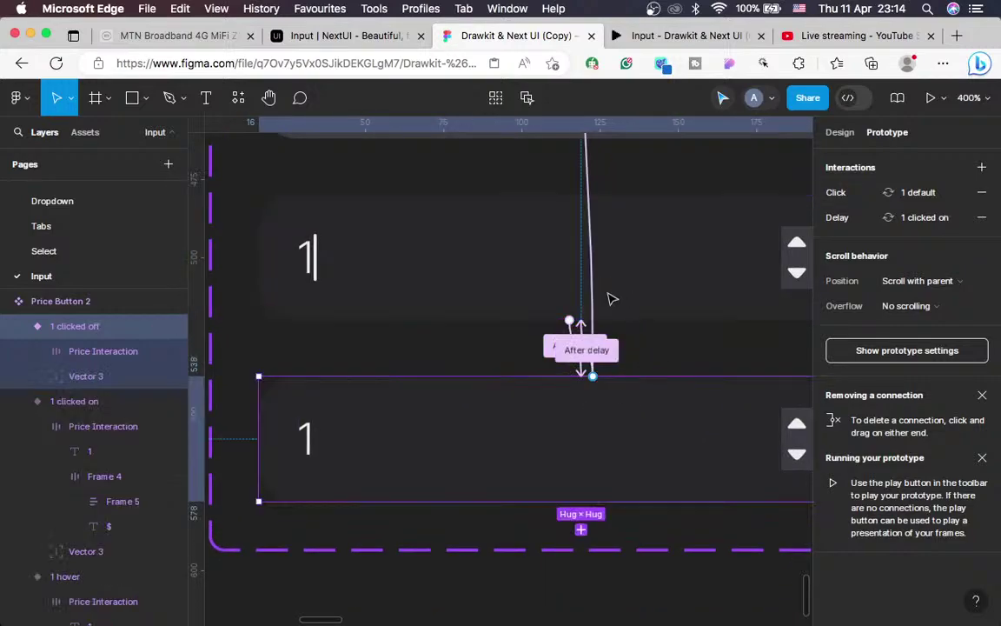
scroll(633, 381, up, 2)
scroll(633, 380, right, 1)
click(650, 344)
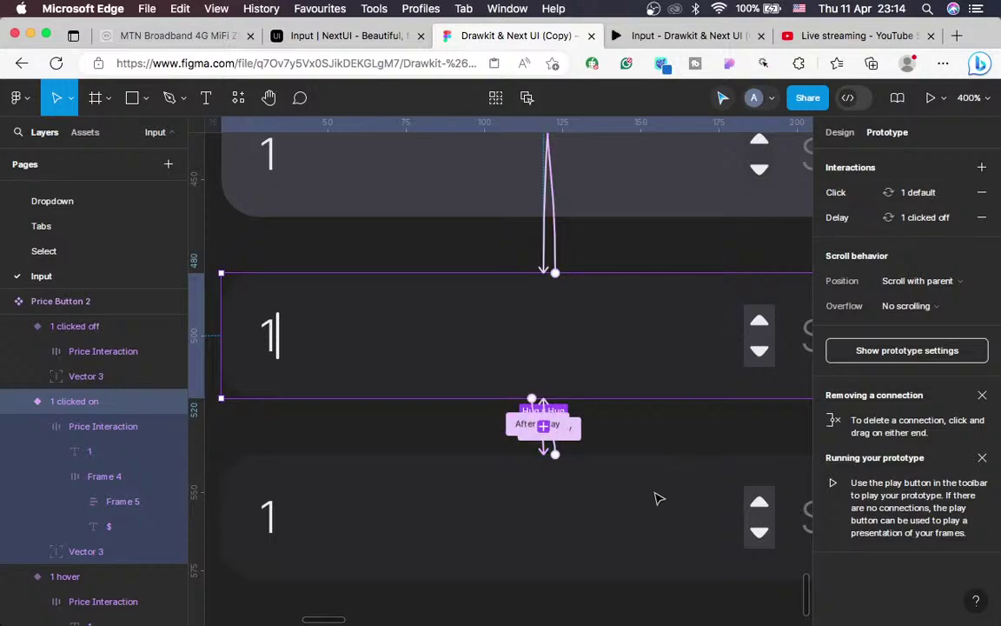
click(655, 559)
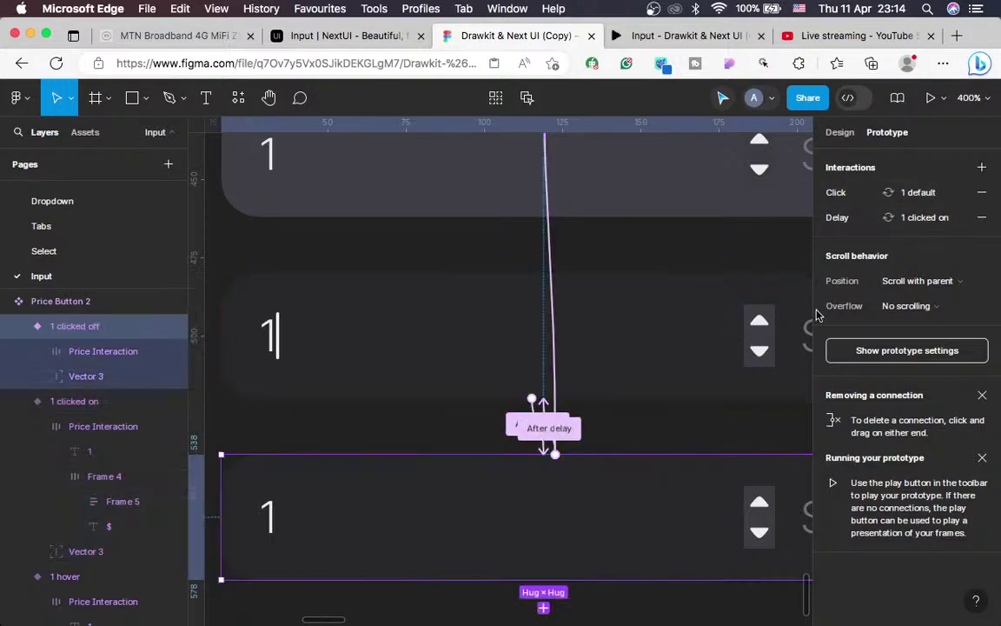
scroll(755, 364, up, 3)
scroll(756, 364, right, 1)
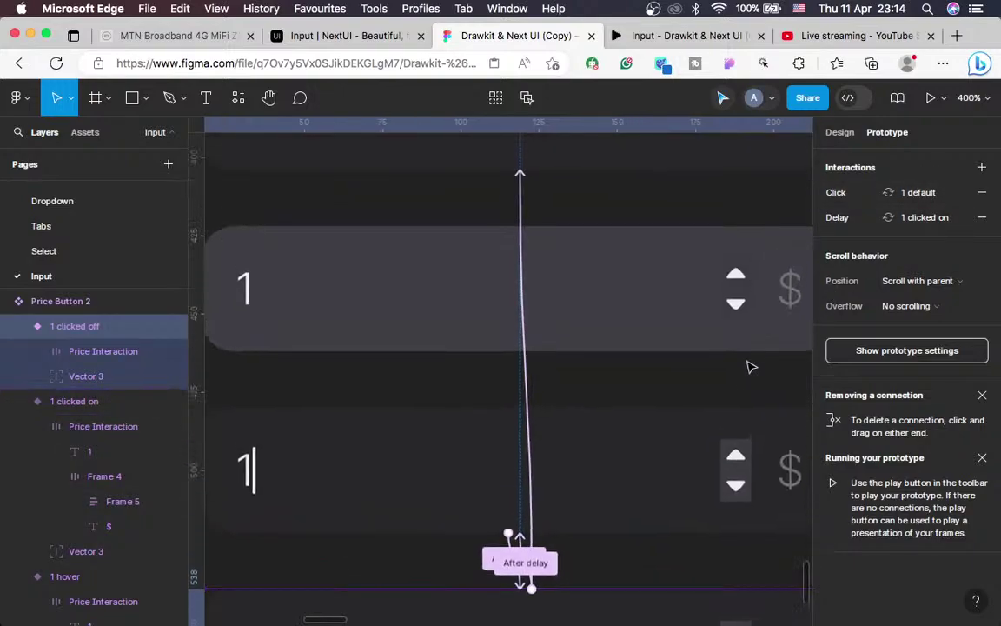
Add an on-click interaction to the down arrow in the "1 clicked off" variant that changes to "0 clicked on"
scroll(728, 462, down, 5)
scroll(728, 462, right, 1)
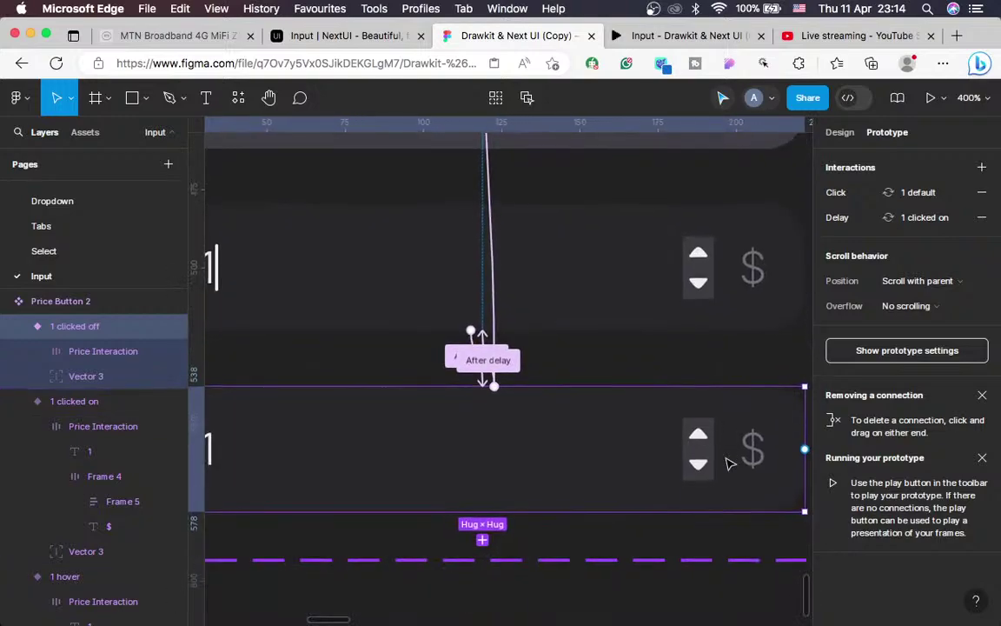
click(701, 443)
double_click(700, 443)
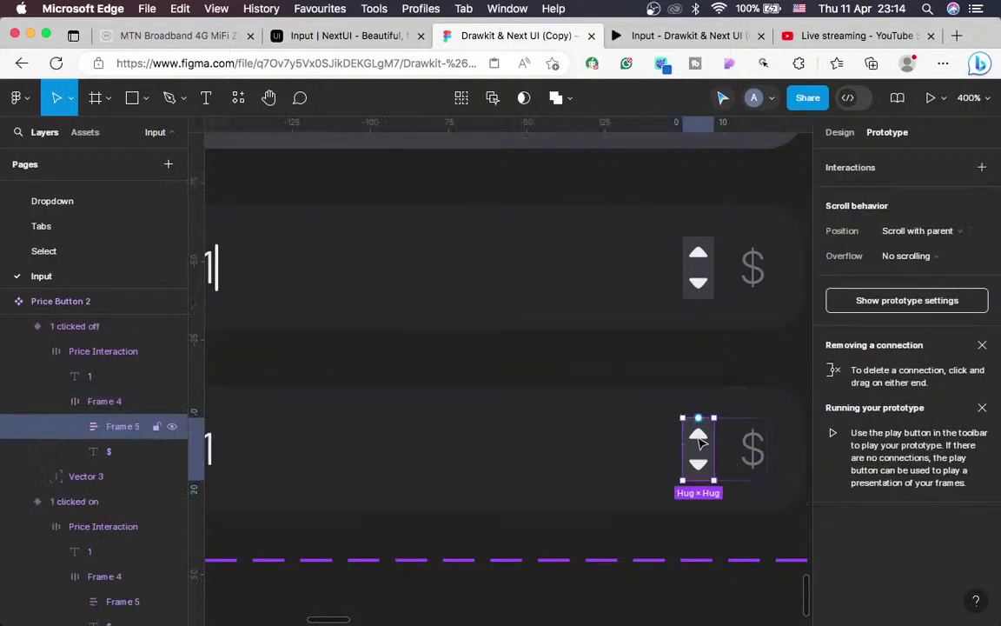
double_click(701, 443)
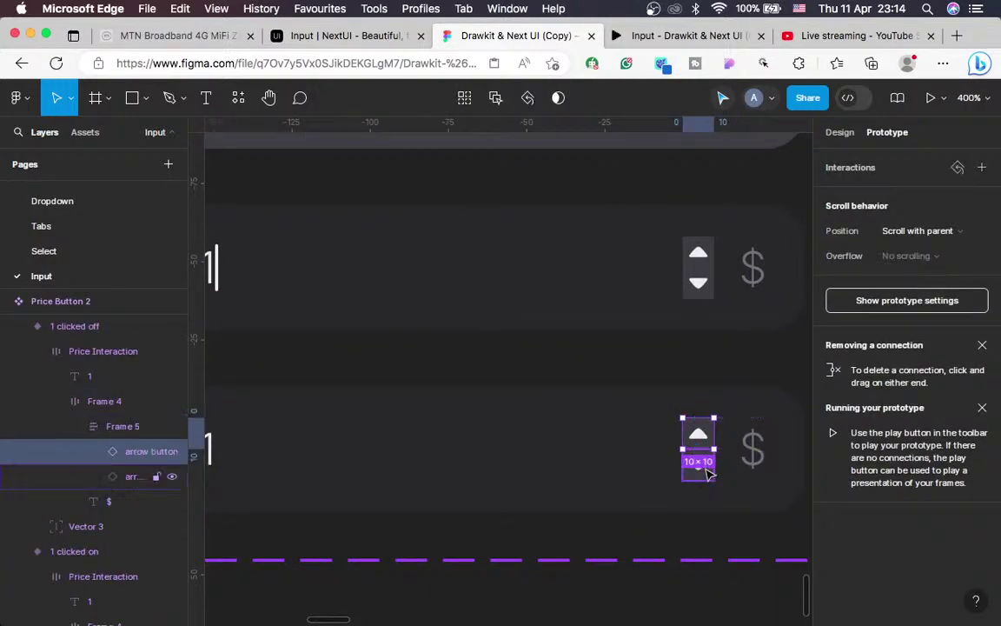
click(704, 467)
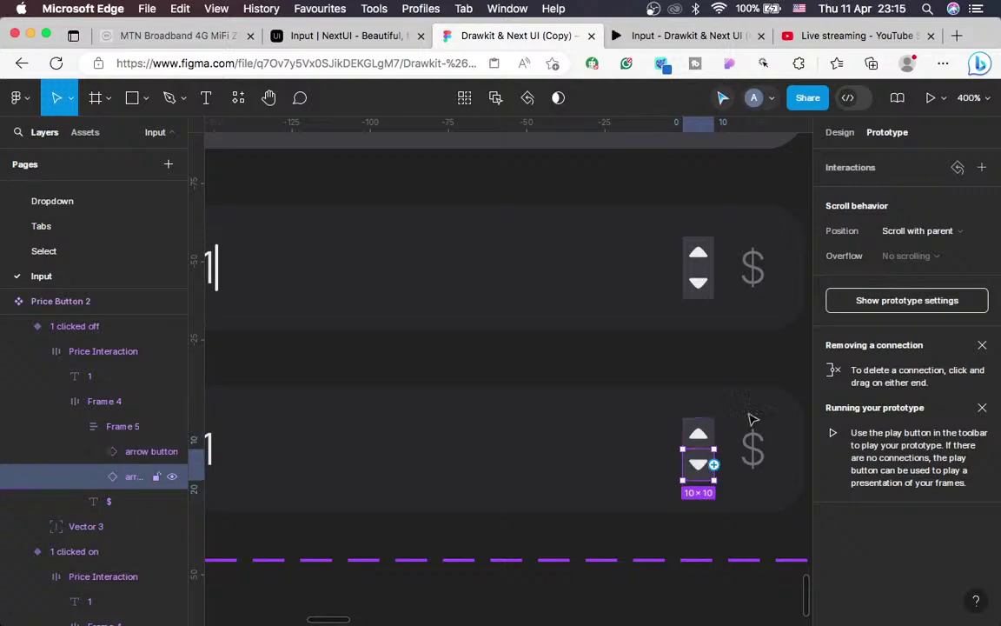
click(982, 167)
click(685, 224)
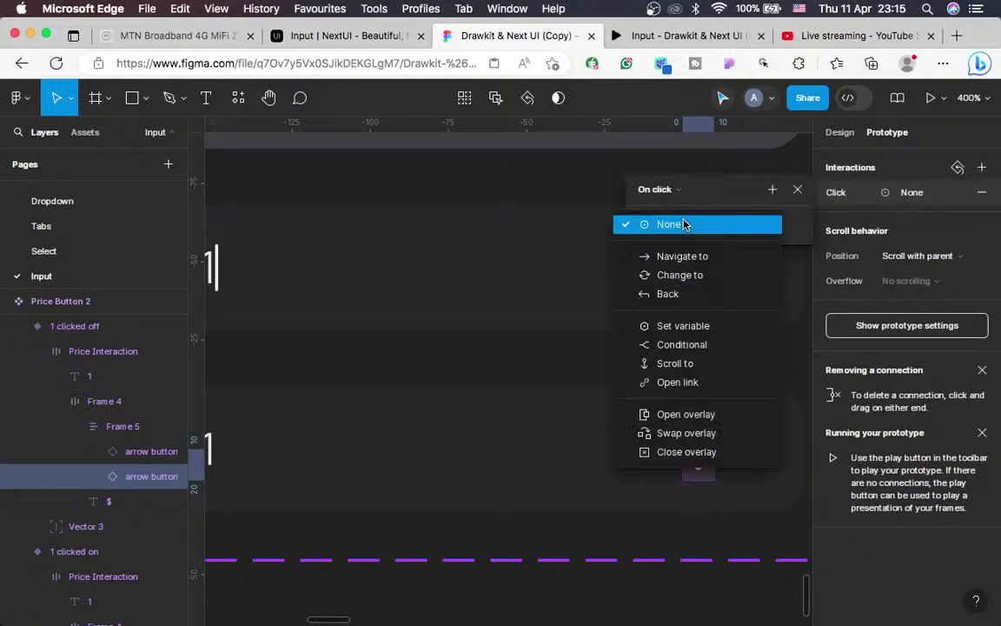
click(688, 276)
click(752, 250)
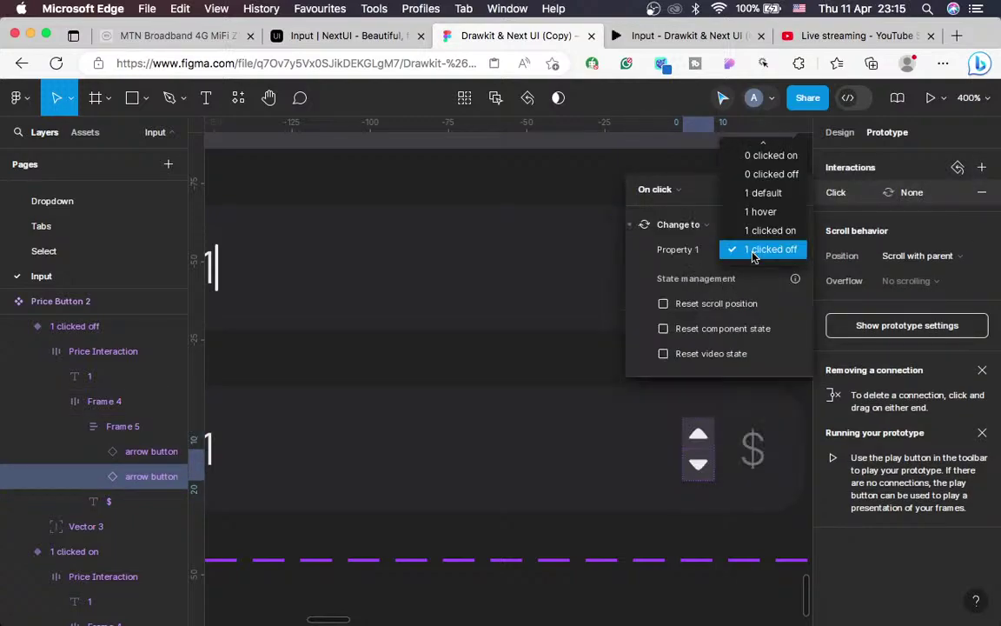
click(759, 167)
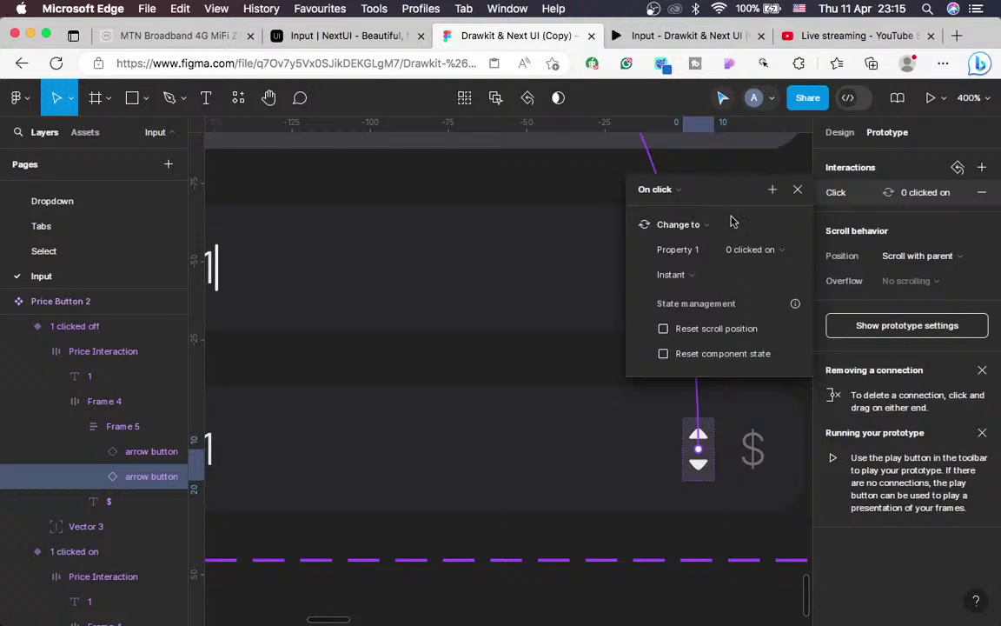
Set the transition of the "1 clicked off" down arrow's click interaction to Smart animate
click(673, 275)
click(706, 311)
click(798, 189)
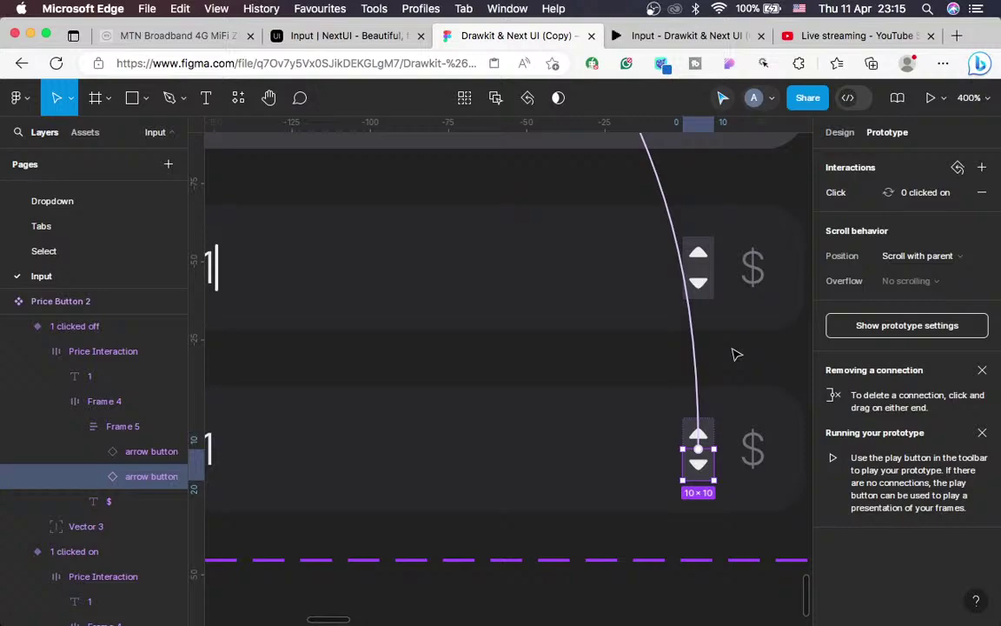
Make the down arrow in the "1 clicked on" variant change to "0 clicked on" on click with a Smart animate transition
scroll(718, 317, up, 2)
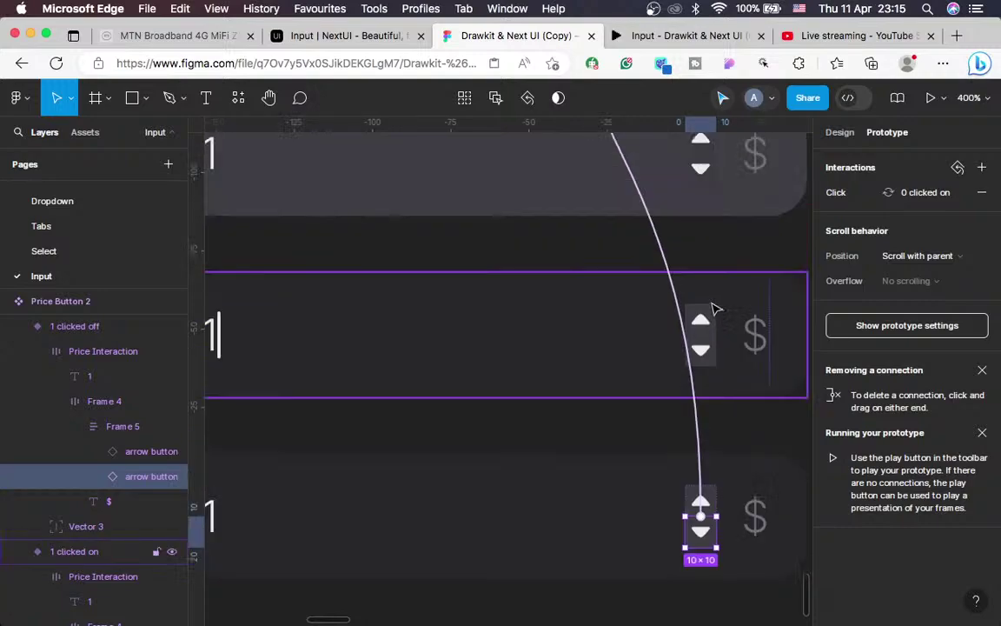
click(714, 352)
double_click(715, 352)
double_click(715, 351)
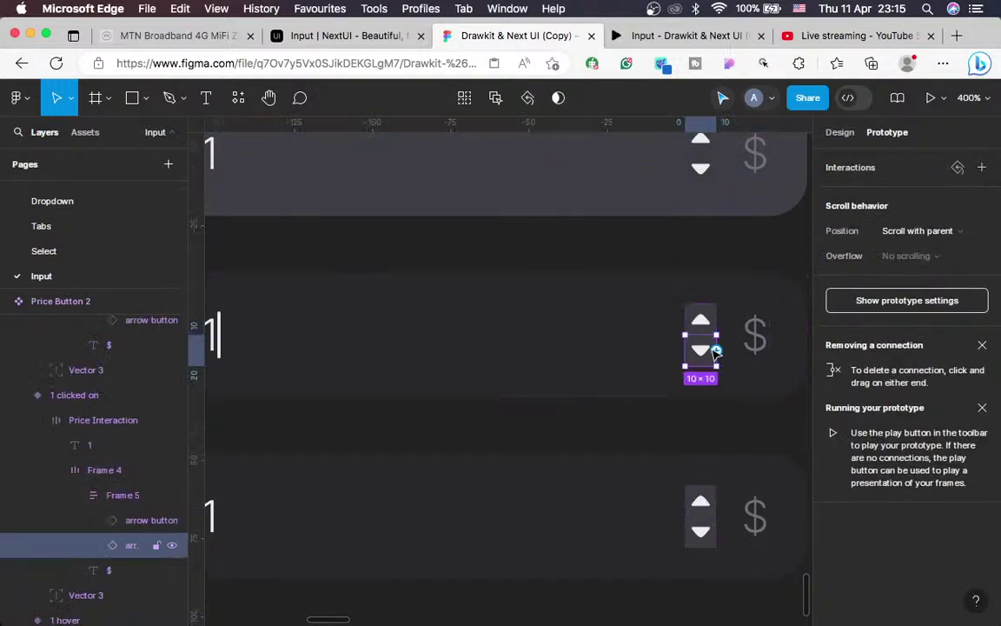
click(982, 167)
click(687, 225)
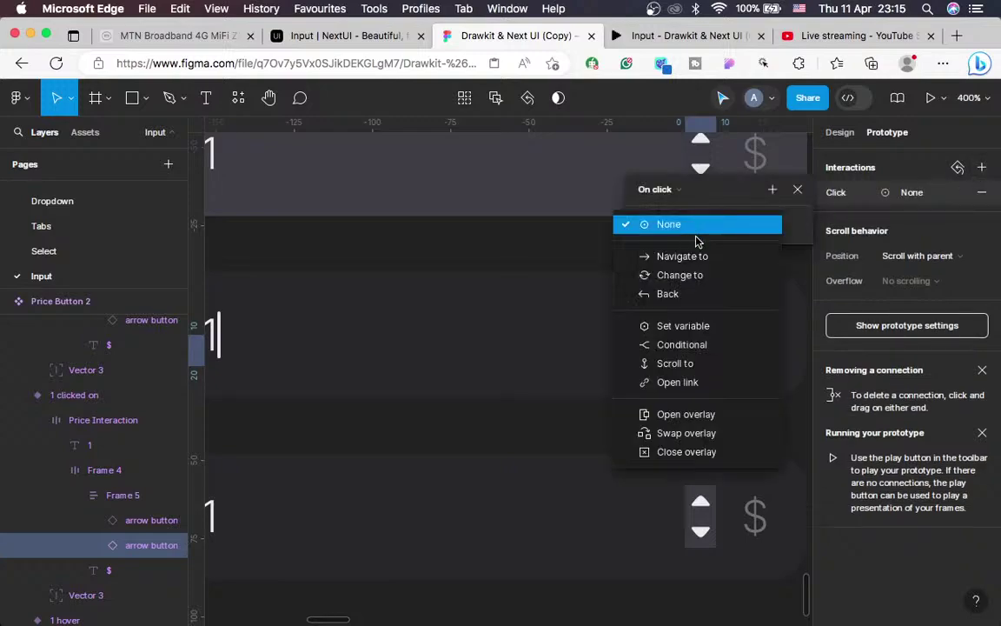
click(705, 276)
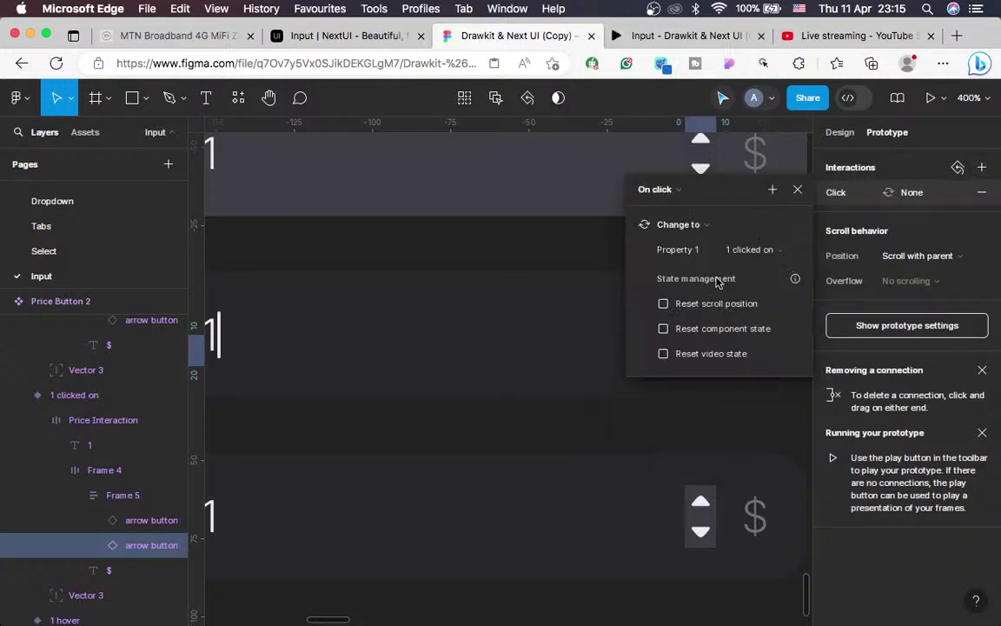
click(750, 250)
click(754, 171)
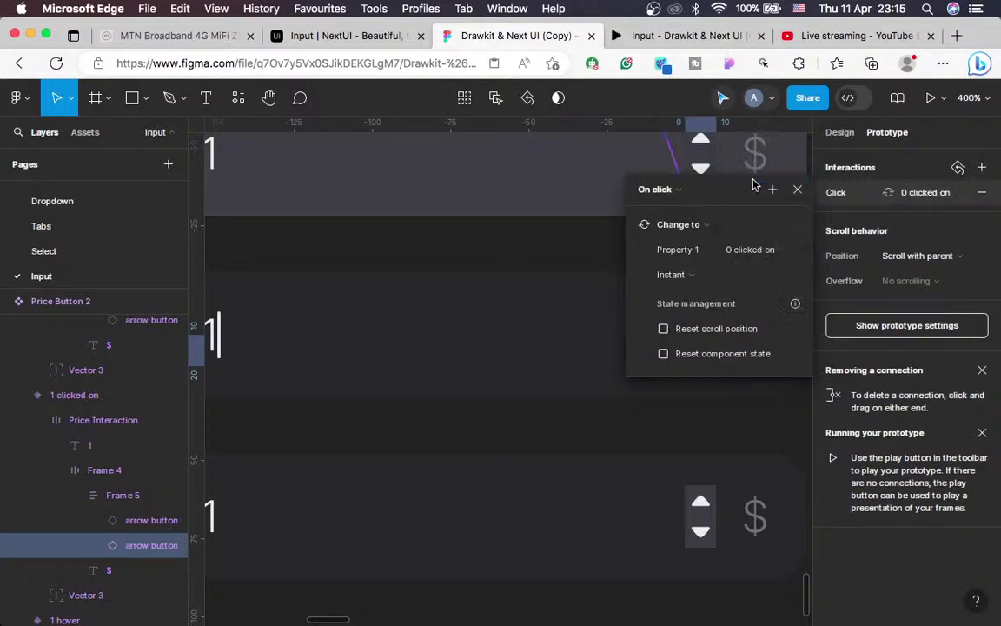
click(698, 276)
click(697, 310)
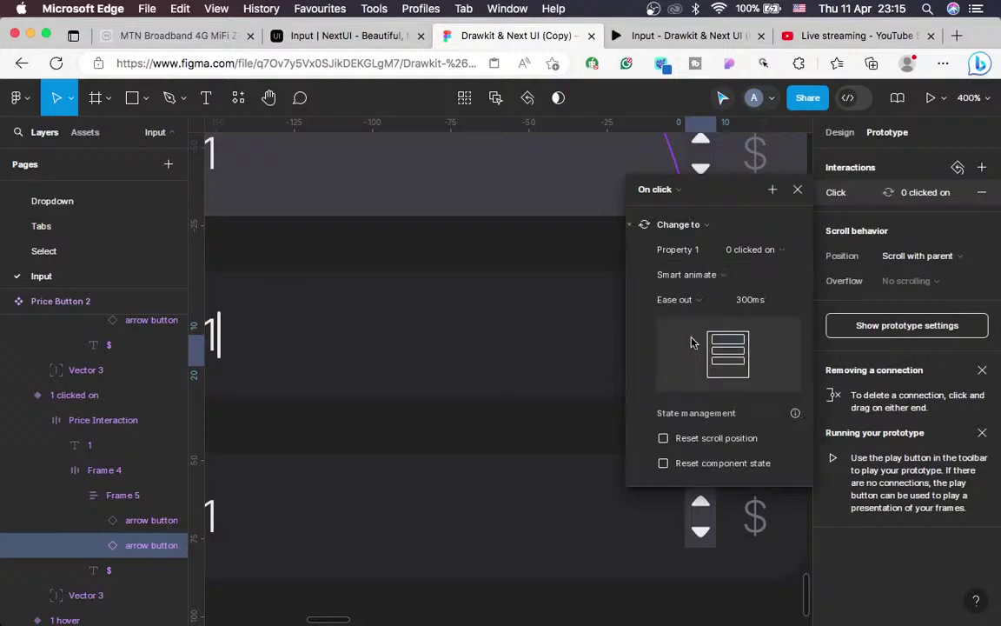
click(832, 190)
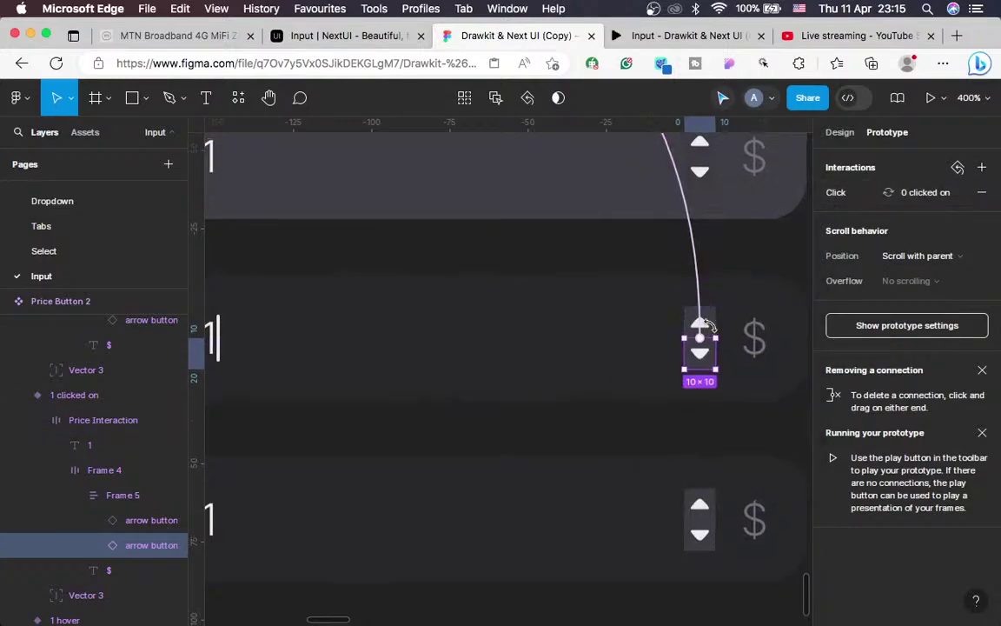
Add an on-click interaction to the down arrow in the "1 hover" variant that changes to "0 clicked on"
scroll(713, 330, up, 3)
scroll(705, 329, up, 1)
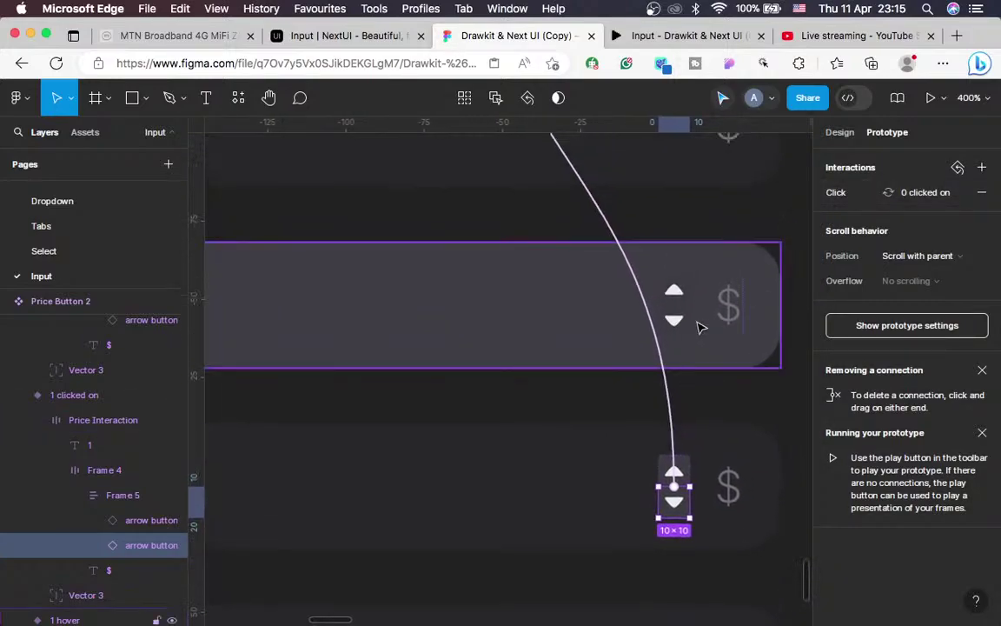
click(650, 385)
scroll(650, 384, left, 10)
scroll(648, 384, right, 5)
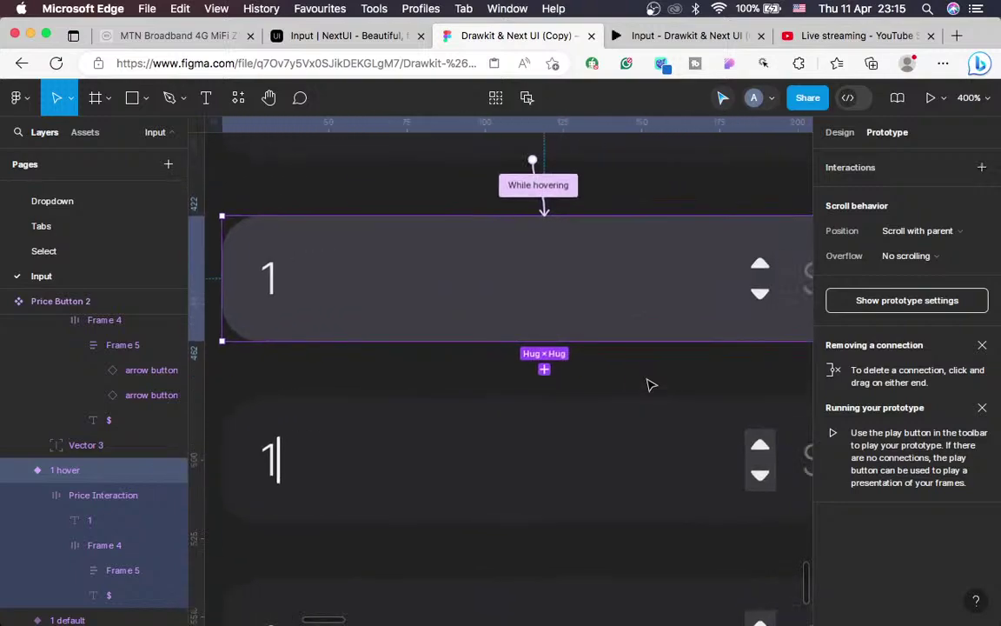
scroll(649, 384, up, 1)
double_click(682, 326)
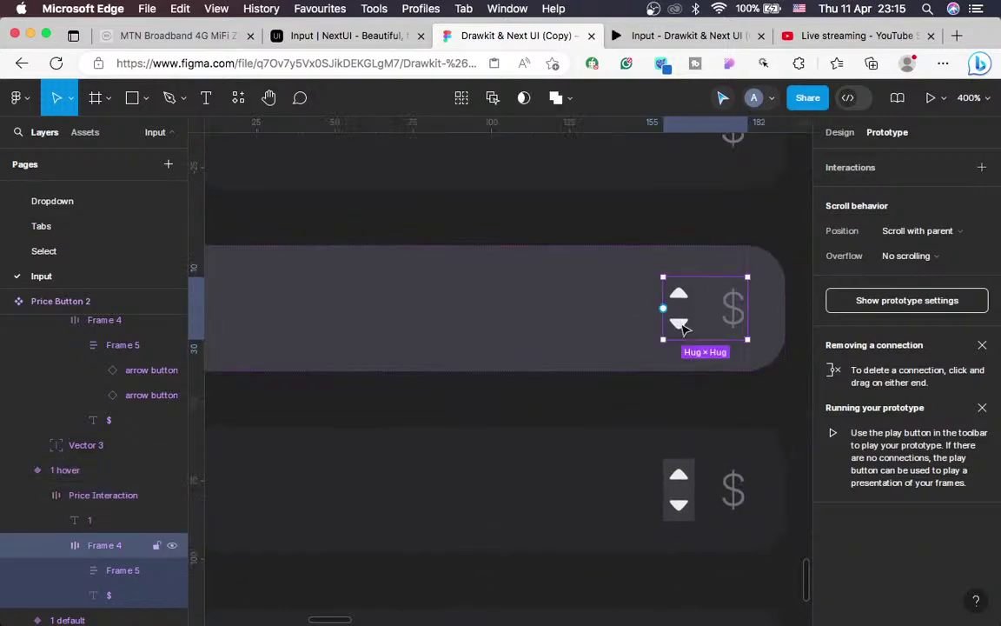
double_click(682, 326)
double_click(682, 326)
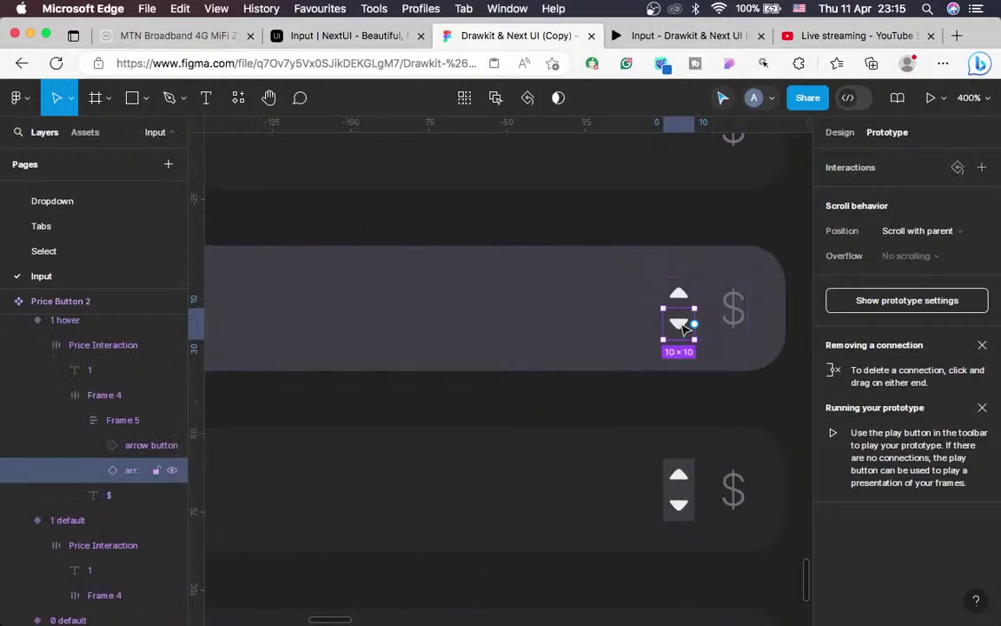
click(983, 167)
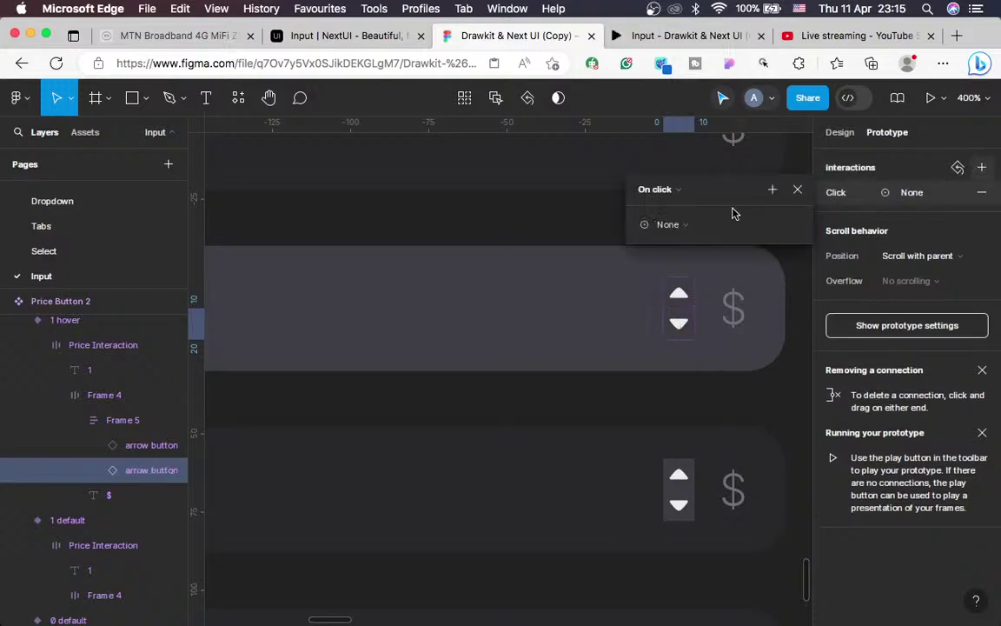
click(681, 223)
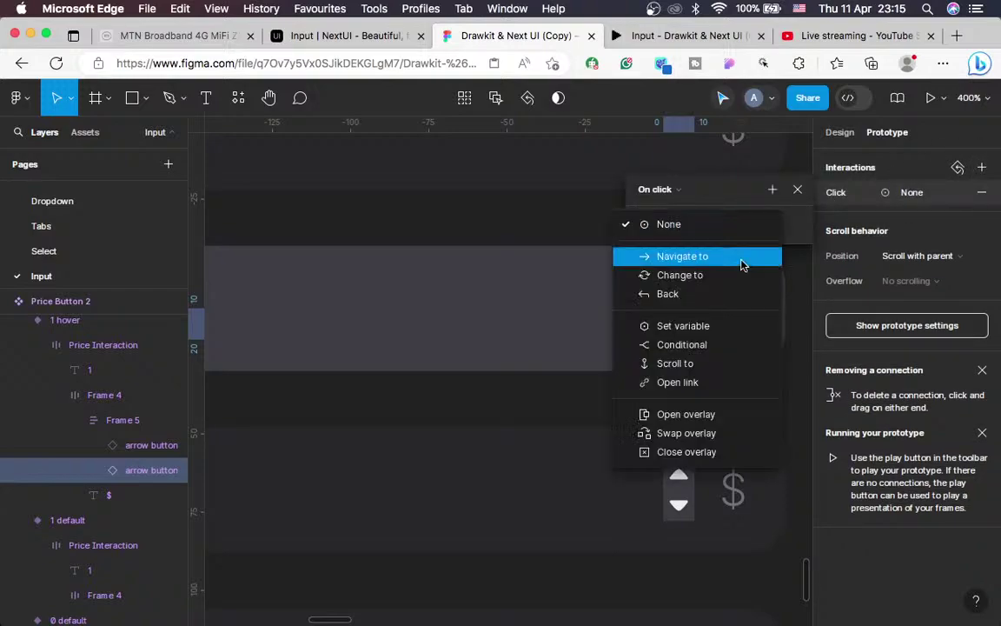
click(682, 275)
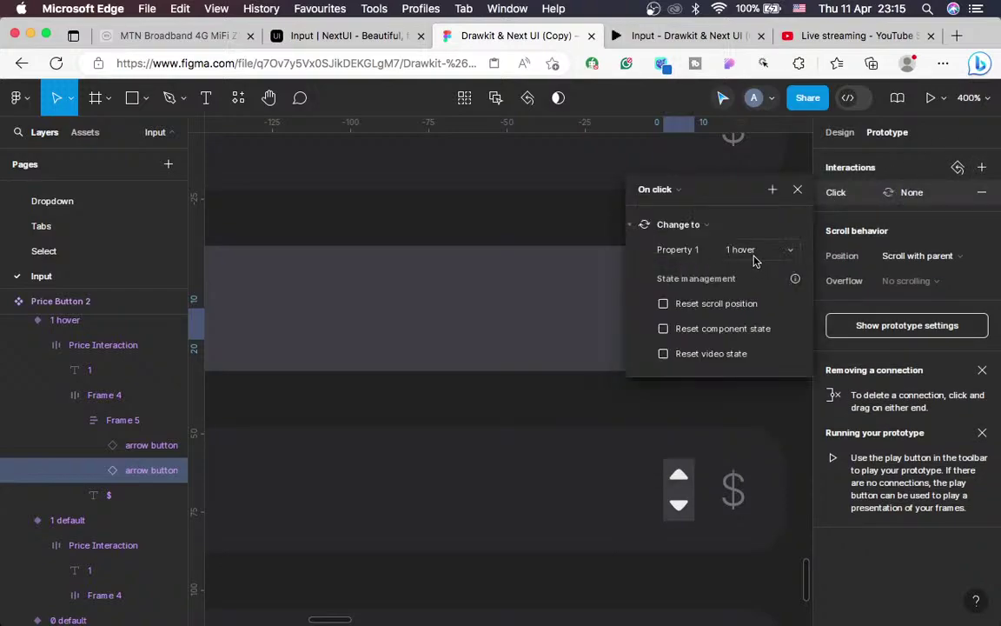
click(754, 252)
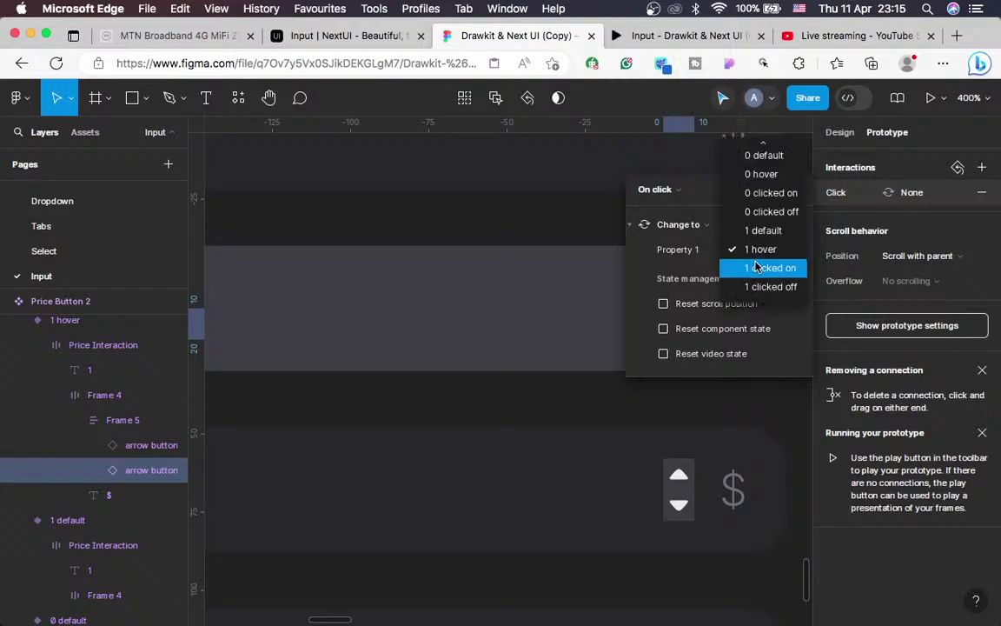
click(765, 193)
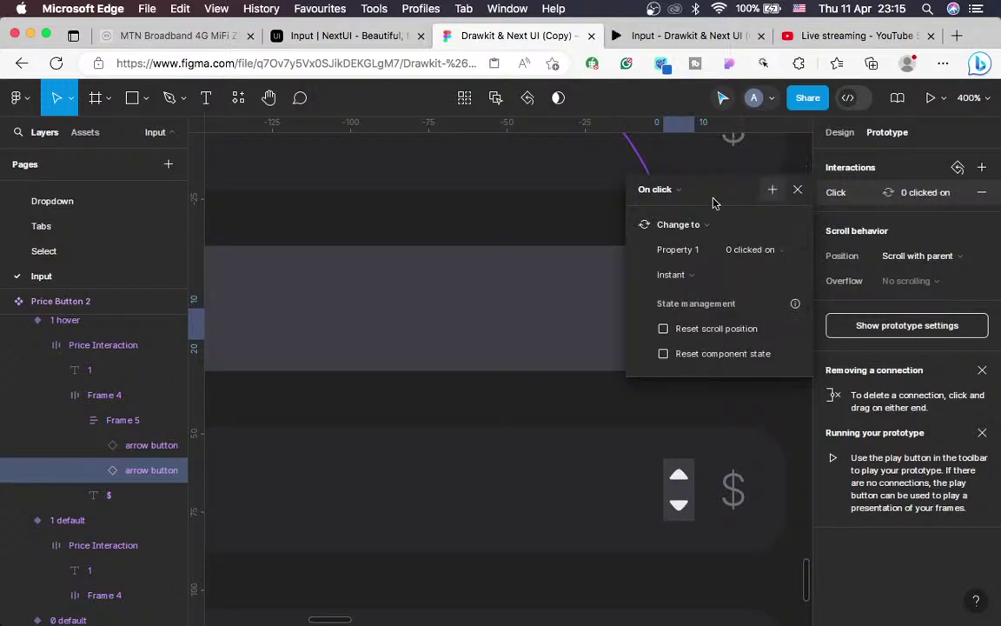
click(798, 191)
Add an on-click interaction without an action to the up arrow in the "0 clicked on" variant of Price Button 2
key(minus)
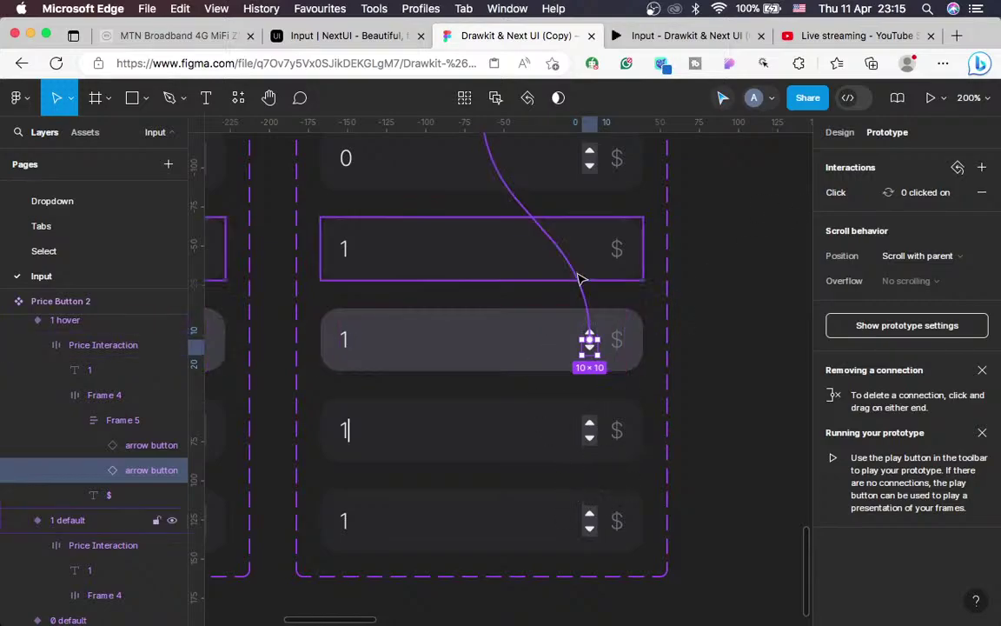
scroll(573, 278, up, 5)
scroll(573, 278, left, 1)
click(533, 320)
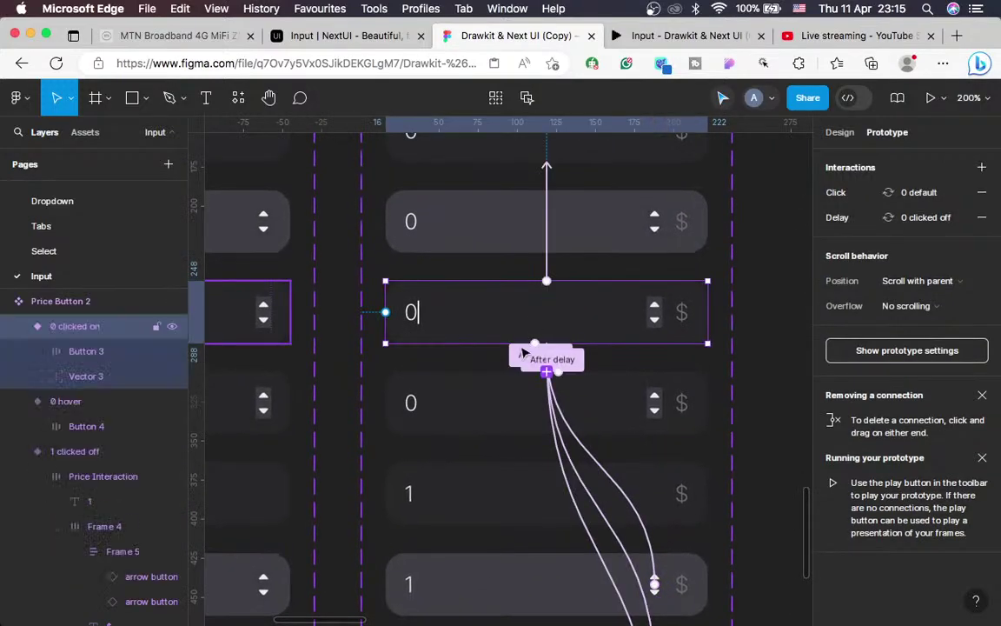
click(513, 397)
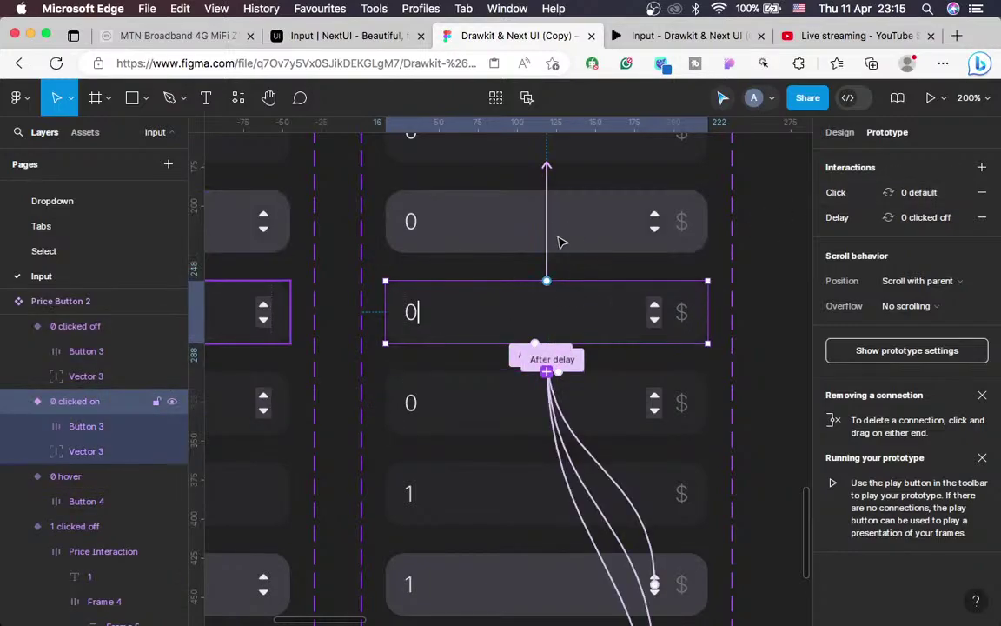
click(656, 309)
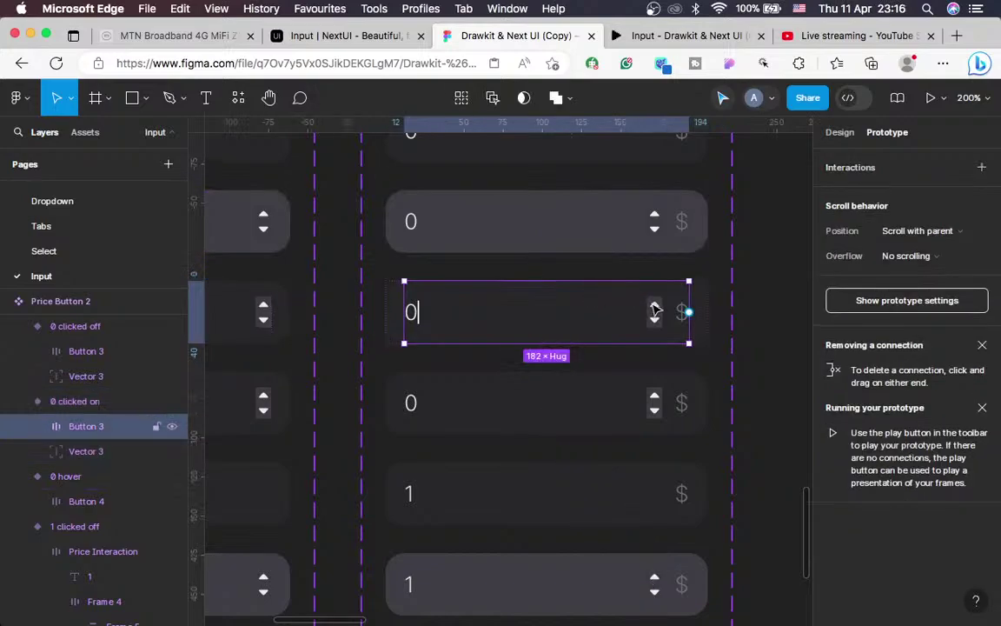
double_click(656, 310)
double_click(656, 310)
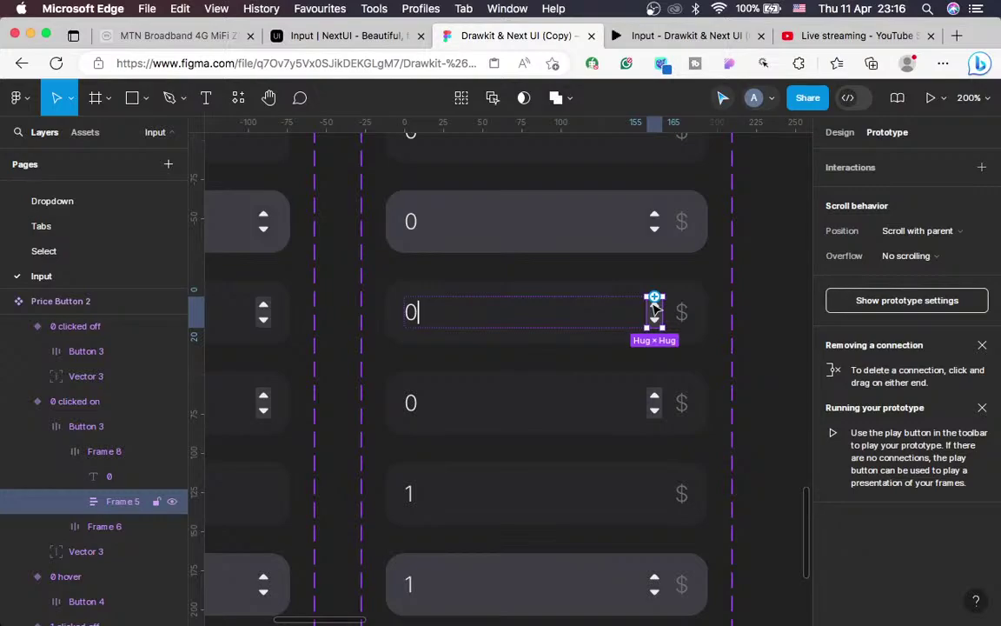
double_click(656, 307)
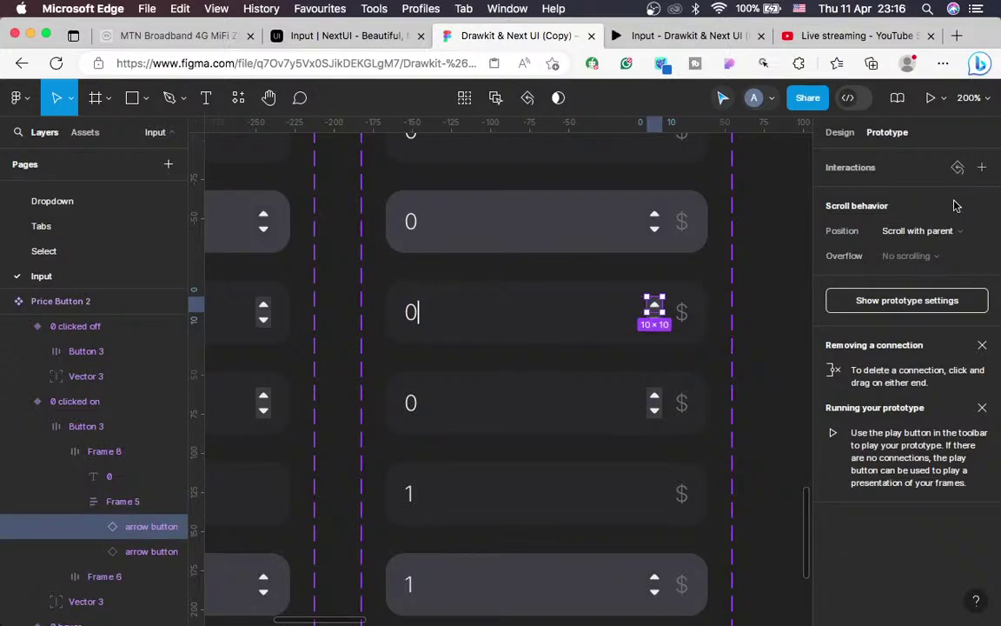
click(981, 167)
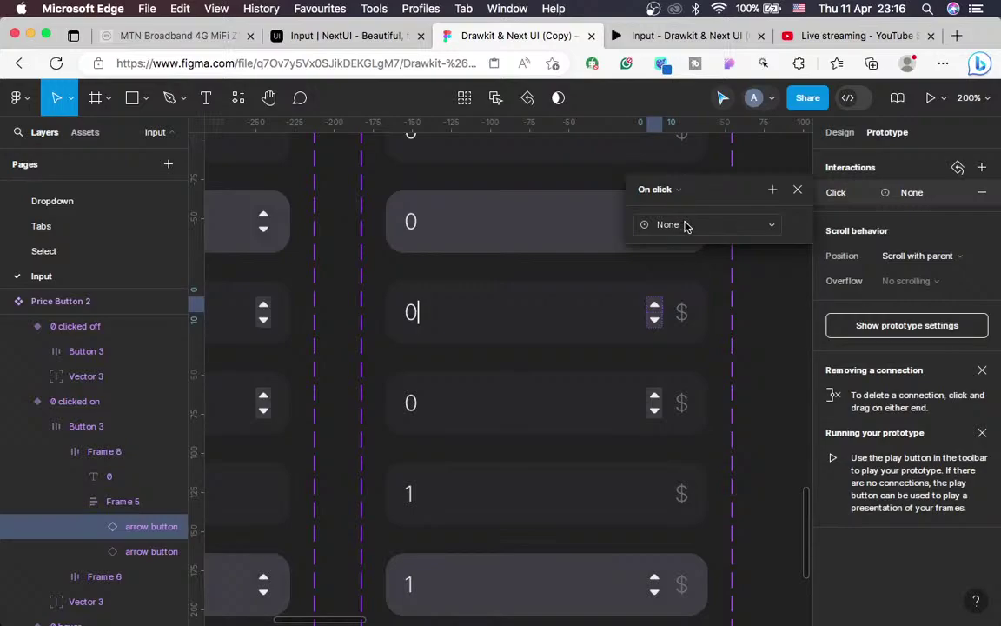
click(696, 228)
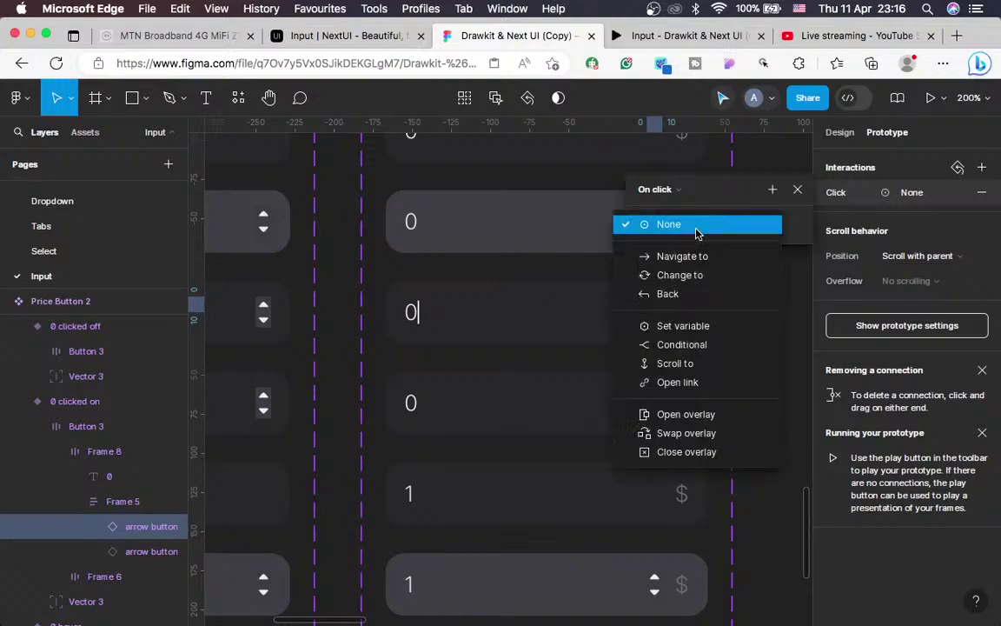
click(688, 228)
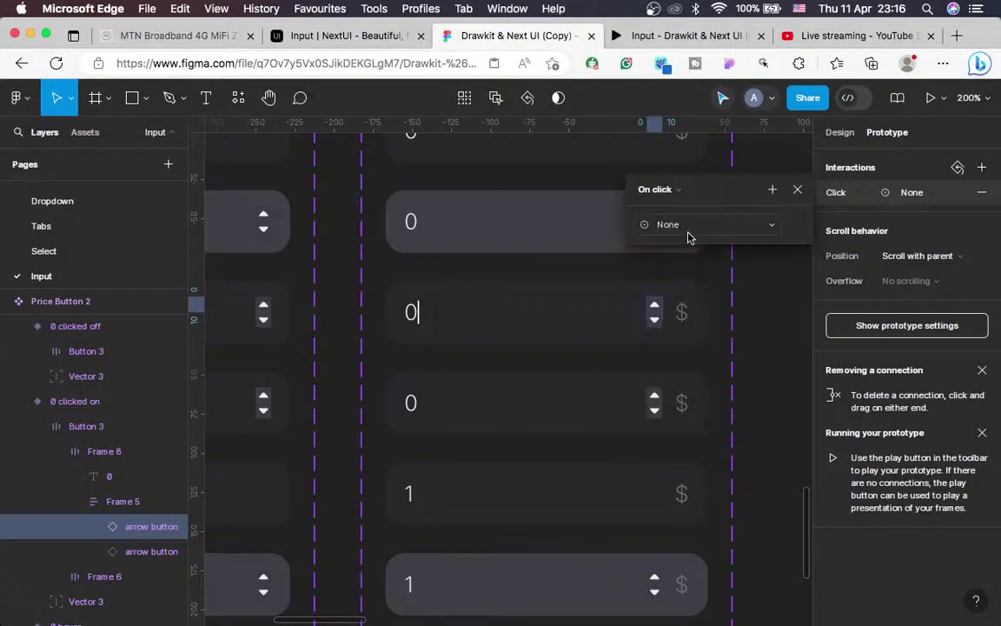
click(658, 311)
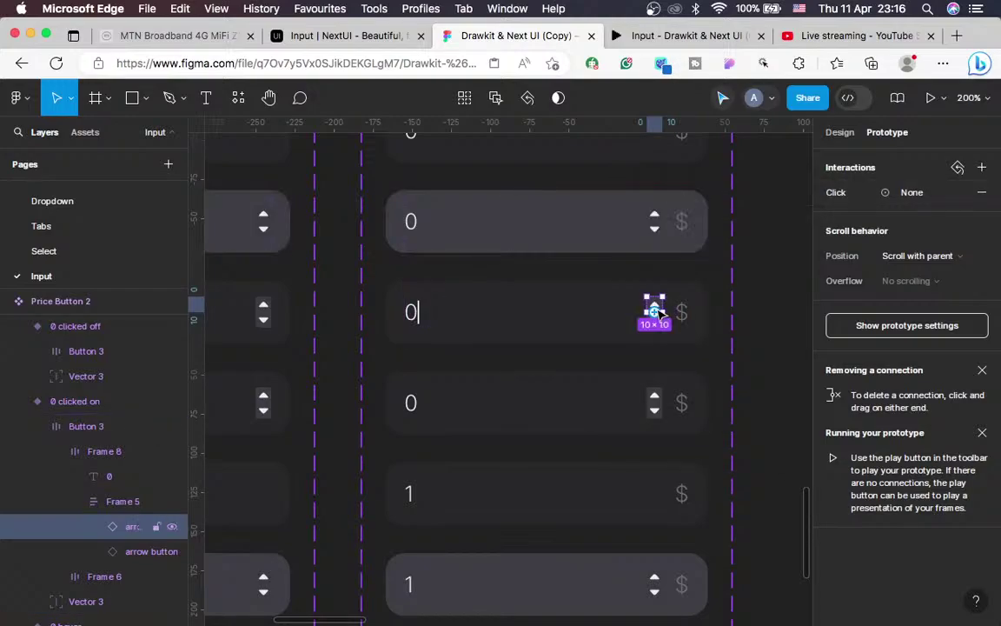
key(shift+0)
click(695, 322)
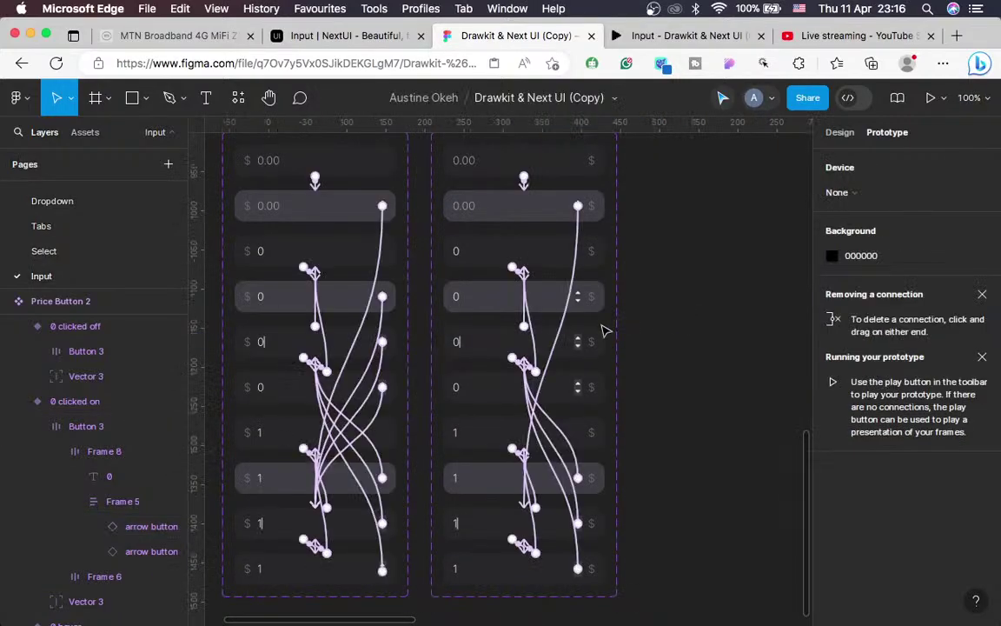
Make the up arrow's click interaction in the "0 clicked on" variant change to "1 clicked on"
scroll(606, 331, down, 2)
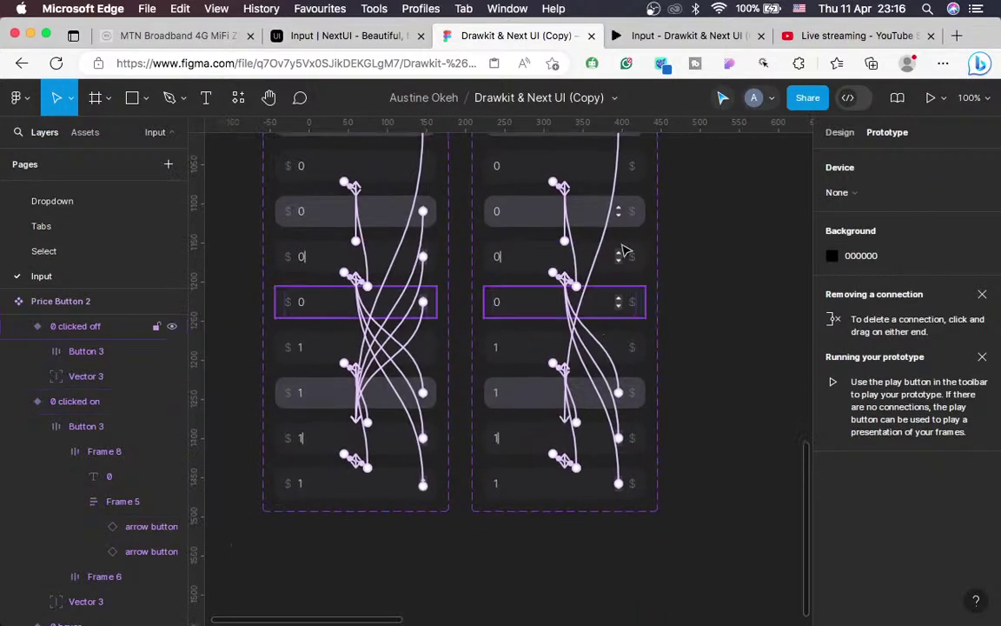
key(super+equal)
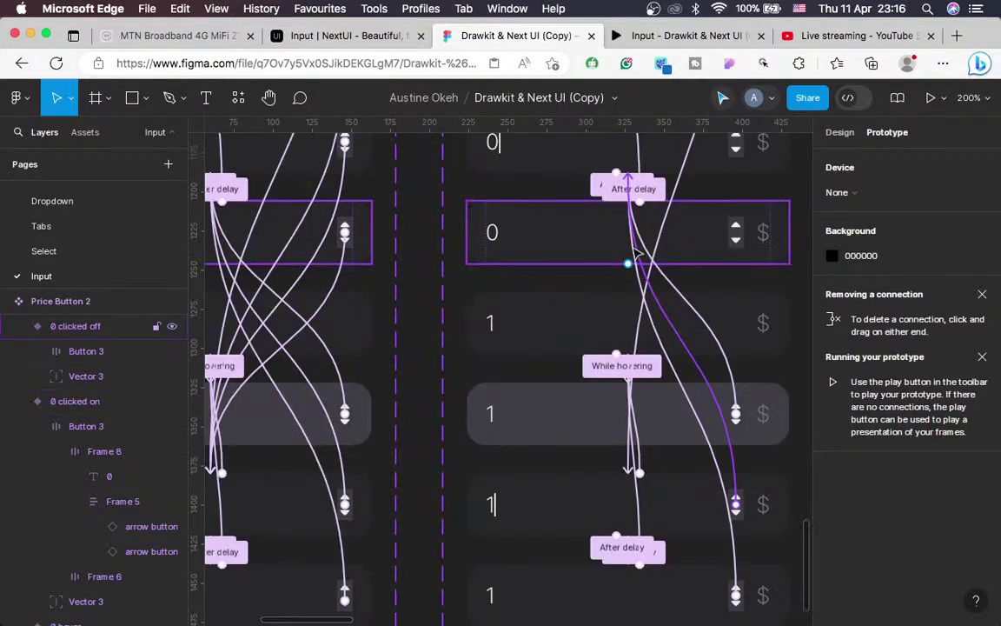
scroll(673, 290, up, 5)
scroll(674, 293, down, 5)
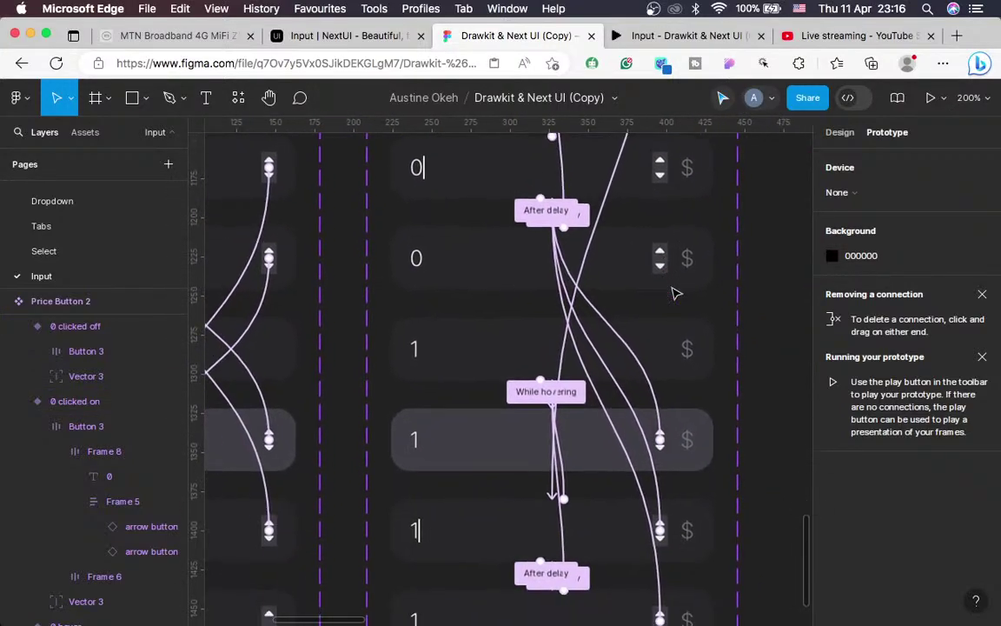
scroll(674, 293, up, 3)
scroll(674, 293, left, 5)
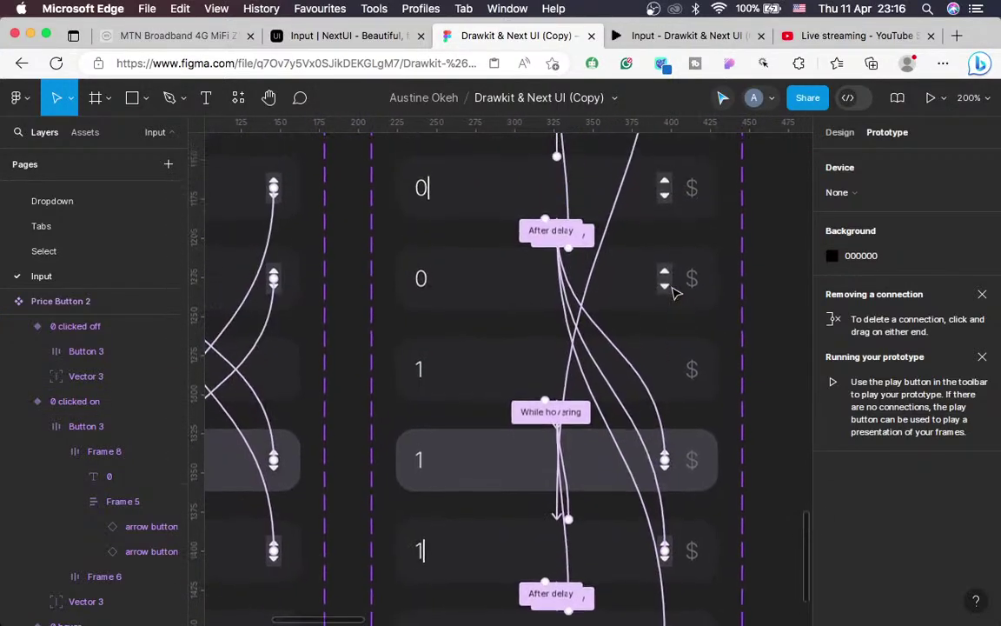
click(659, 255)
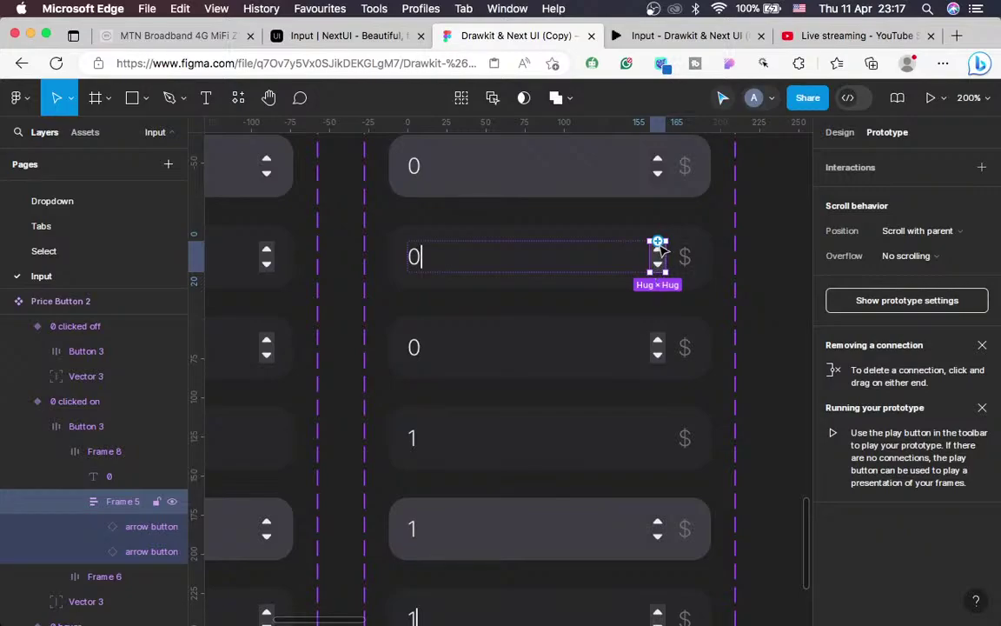
scroll(660, 249, up, 5)
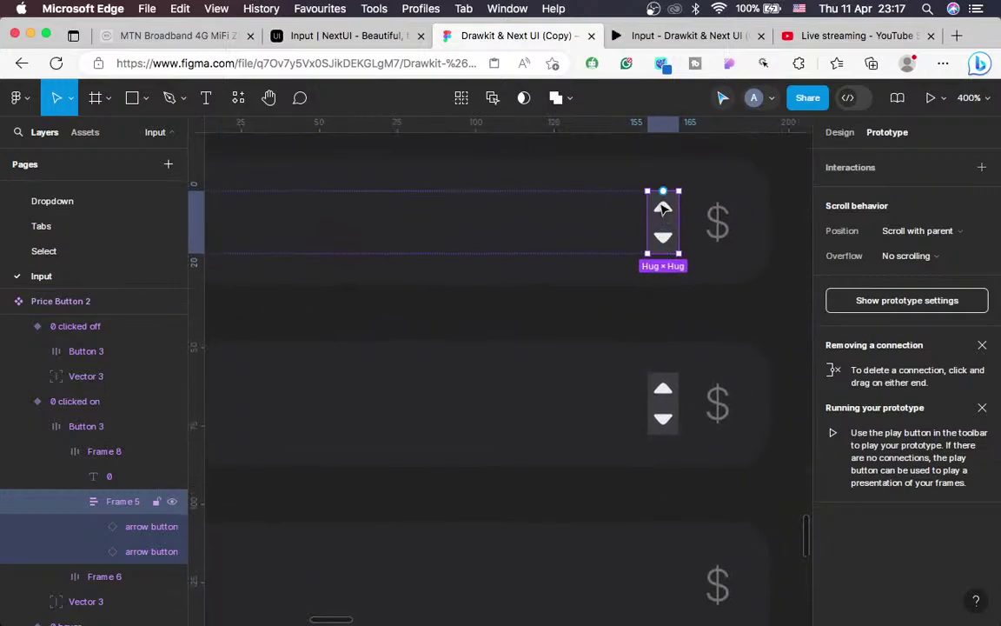
double_click(663, 210)
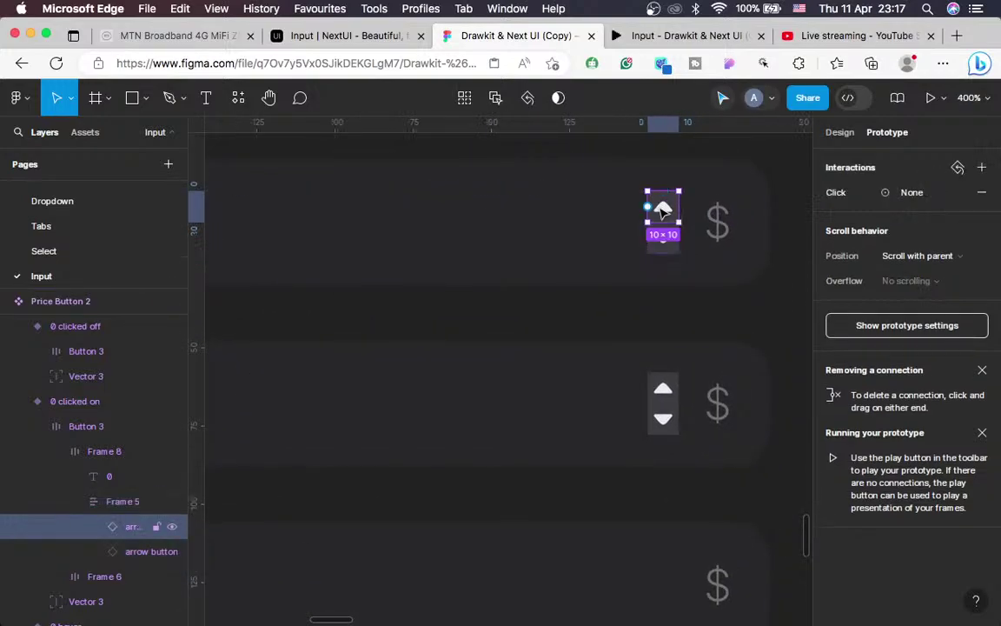
double_click(661, 207)
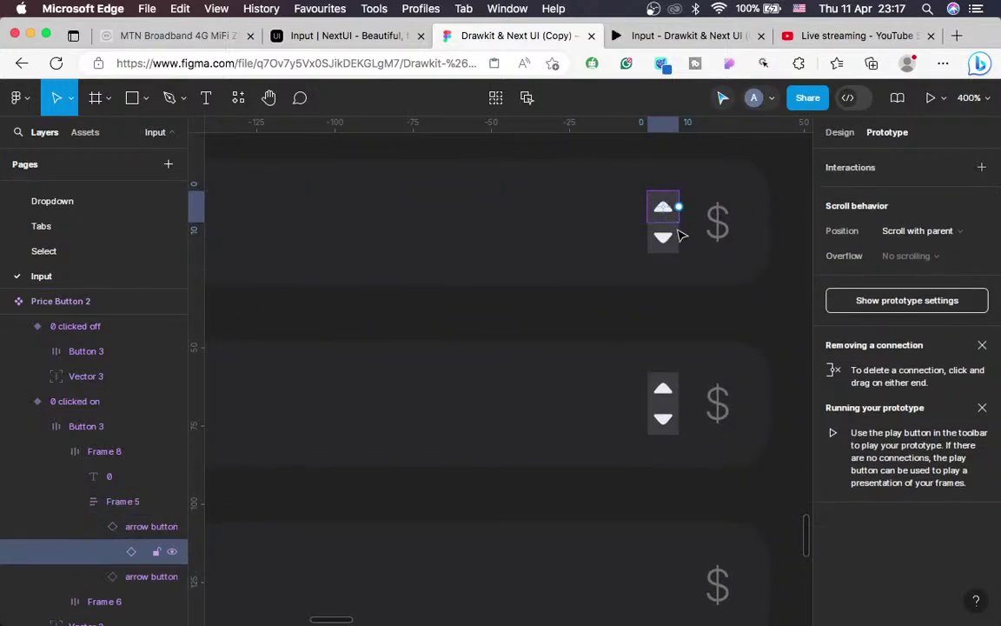
click(674, 235)
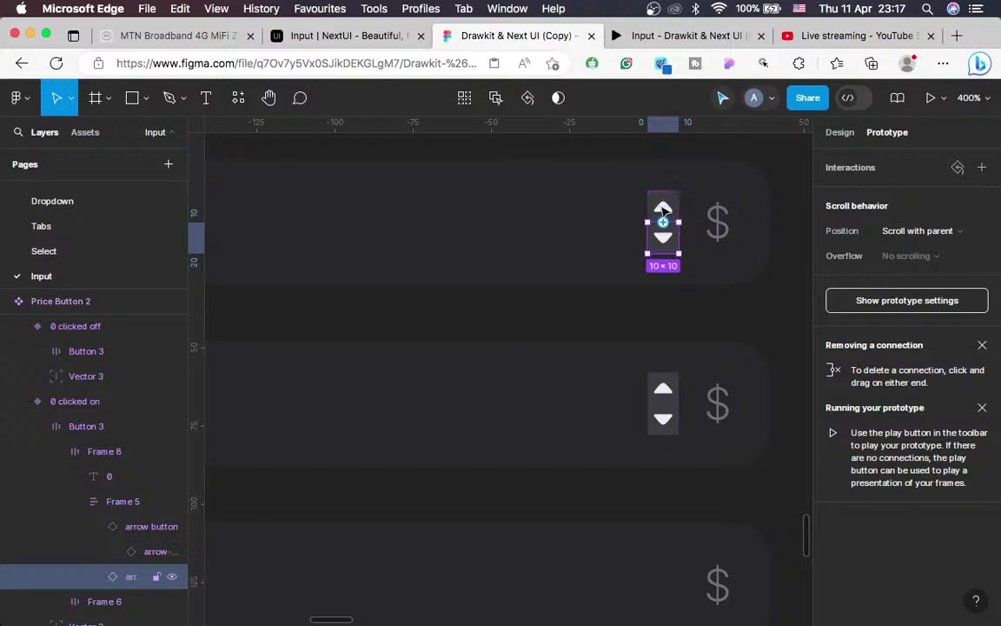
click(663, 210)
click(681, 209)
click(723, 236)
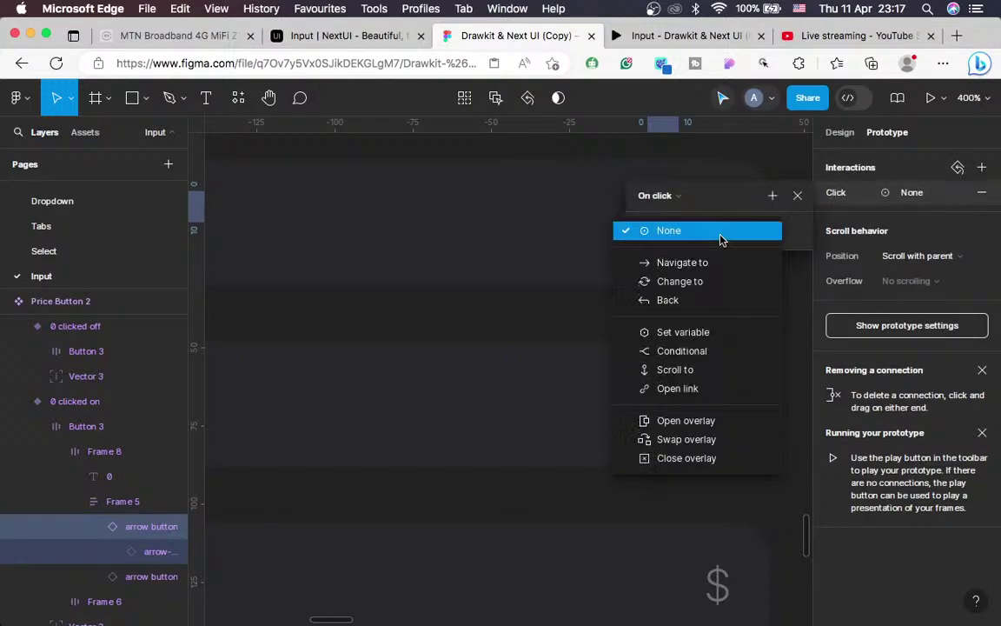
click(681, 281)
click(763, 256)
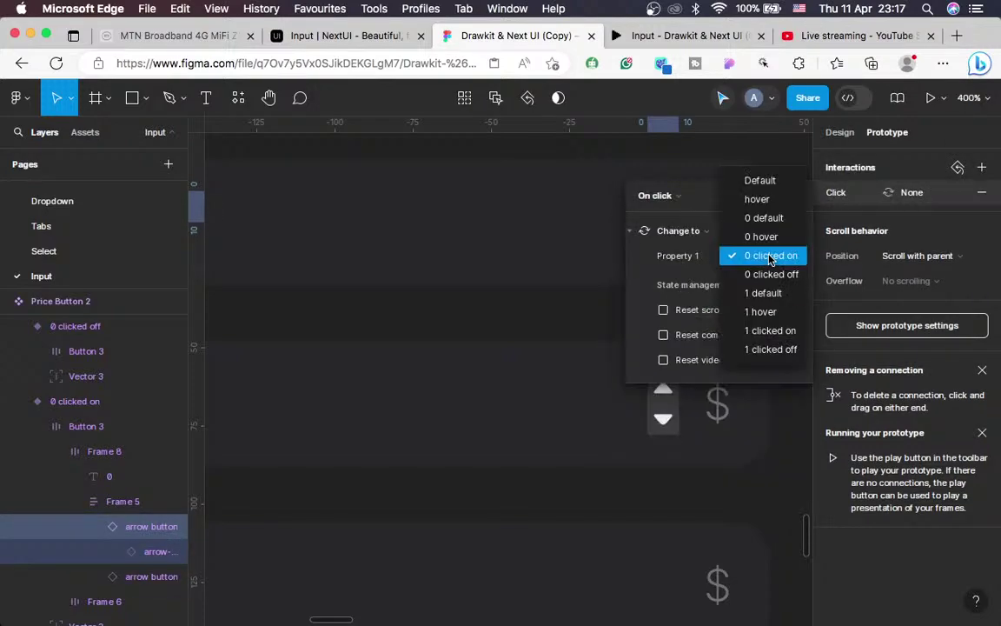
click(756, 332)
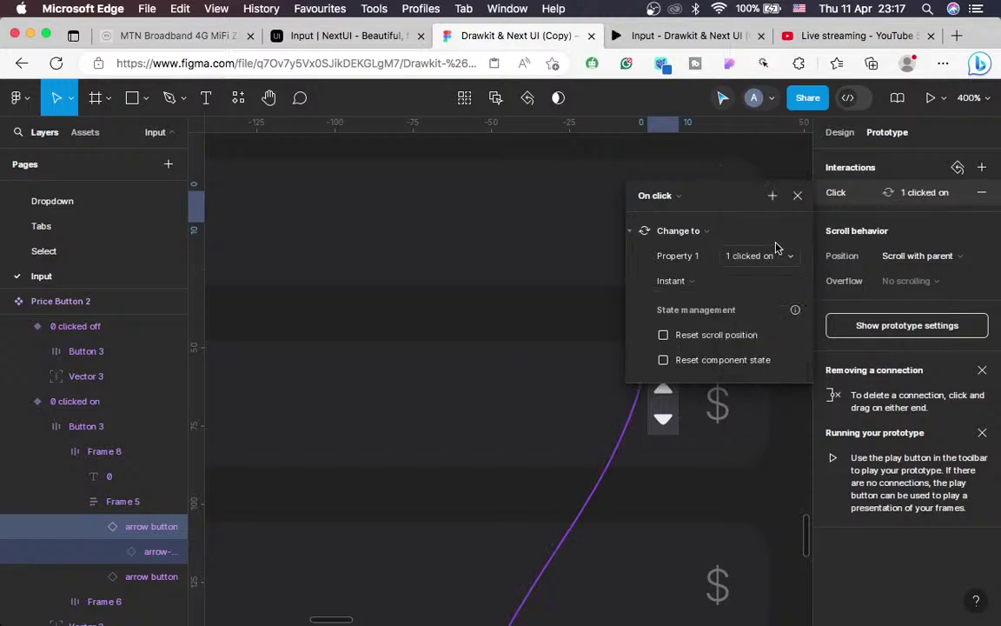
click(798, 200)
Add an on-click interaction to the up arrow in the "0 clicked off" variant that changes to "1 clicked on"
scroll(765, 260, down, 3)
scroll(729, 308, left, 2)
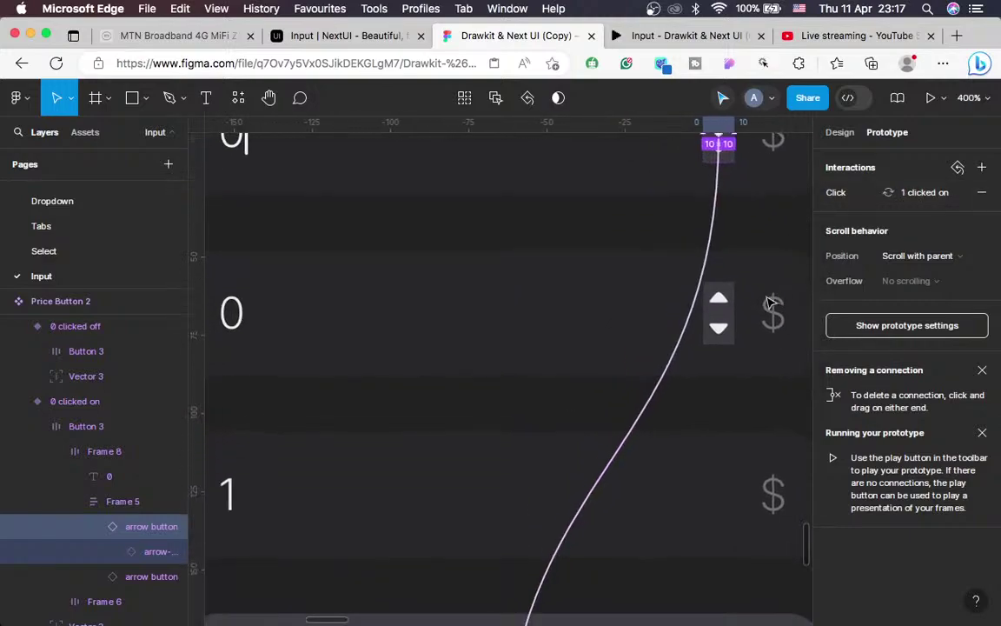
click(729, 309)
double_click(729, 309)
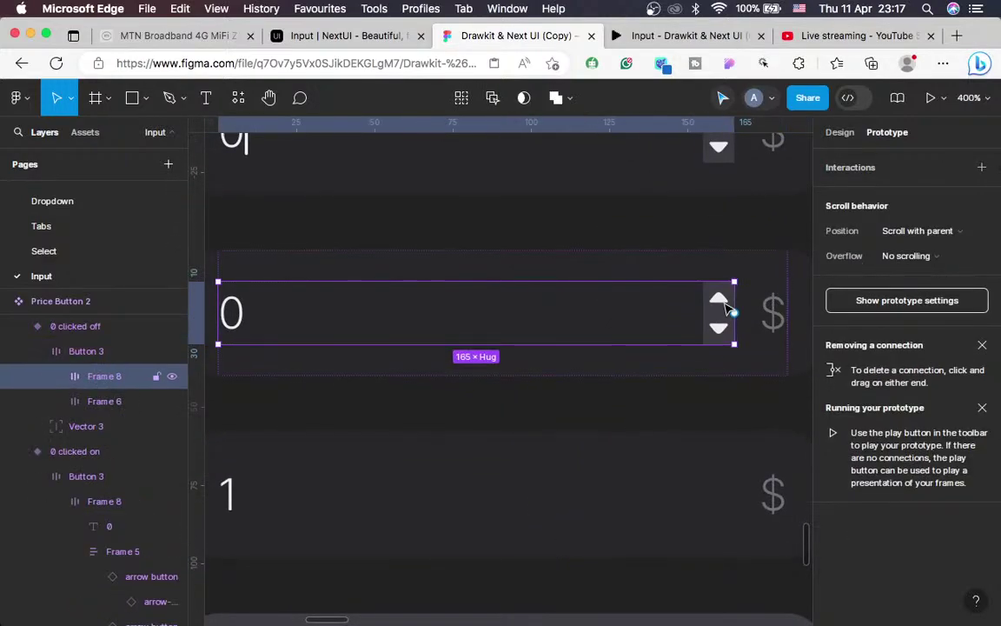
double_click(728, 309)
double_click(727, 307)
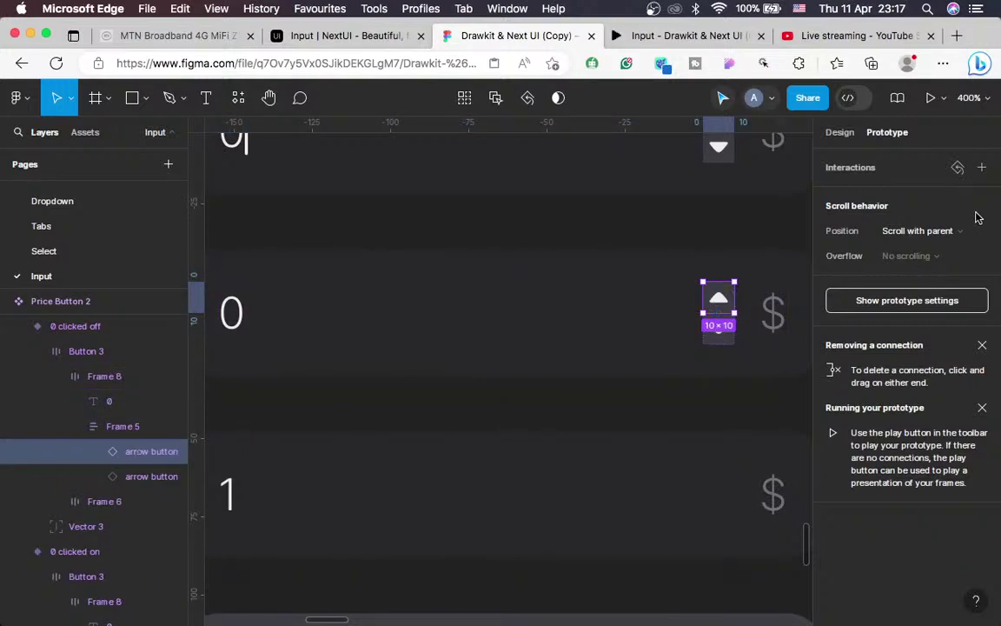
click(985, 168)
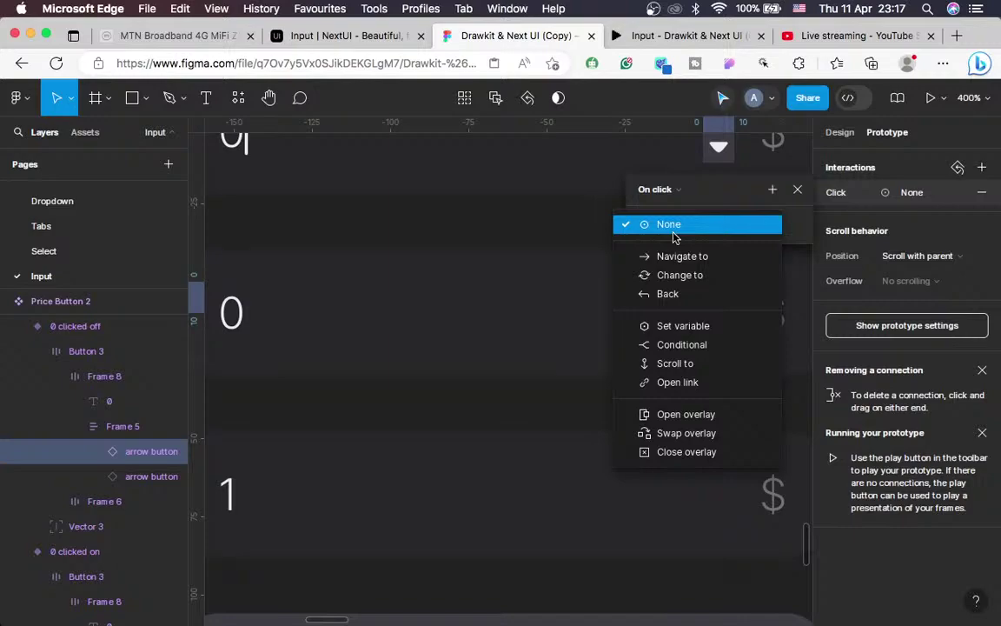
click(680, 275)
click(754, 249)
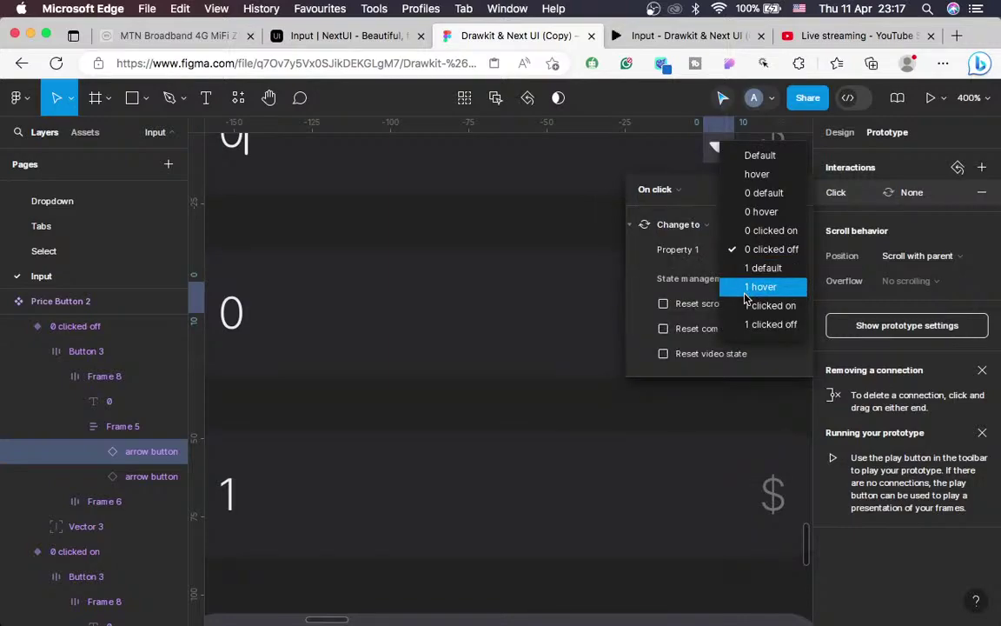
click(756, 305)
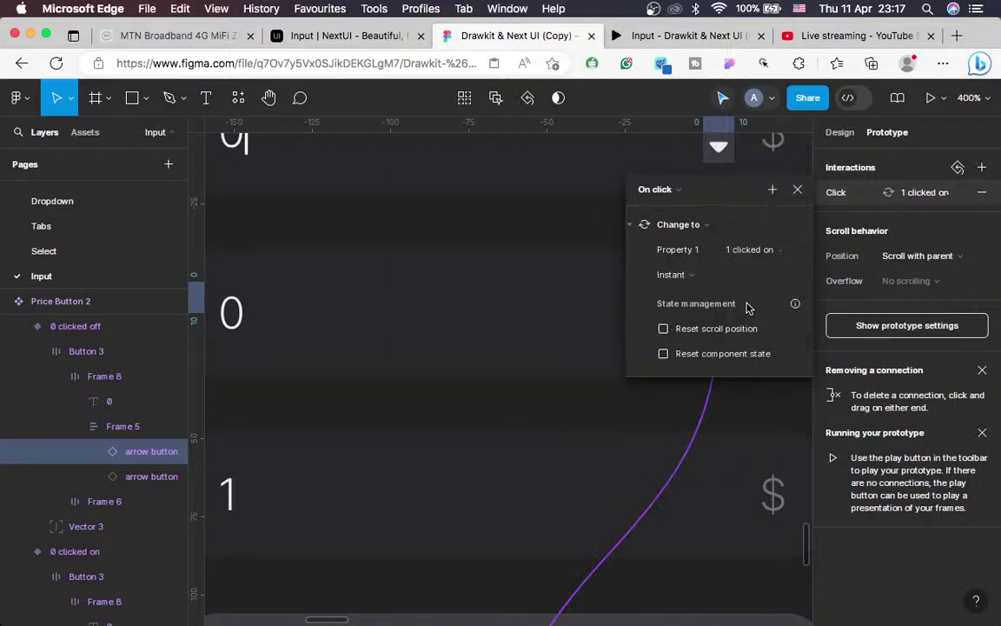
click(797, 191)
Add an on-click interaction without an action to the up arrow in the "0 hover" variant
key(minus)
scroll(800, 205, up, 3)
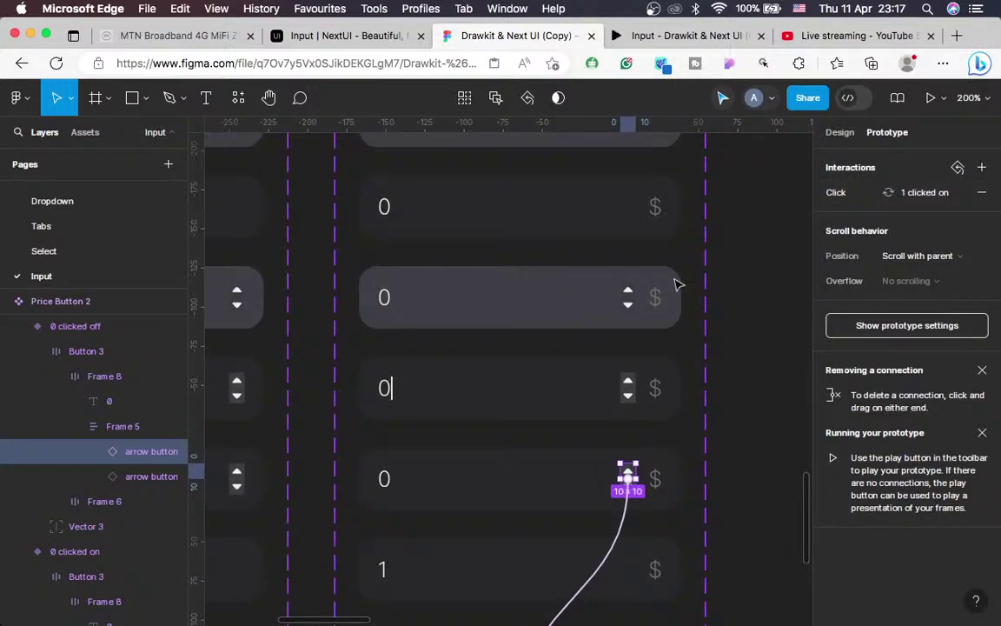
click(633, 294)
double_click(632, 297)
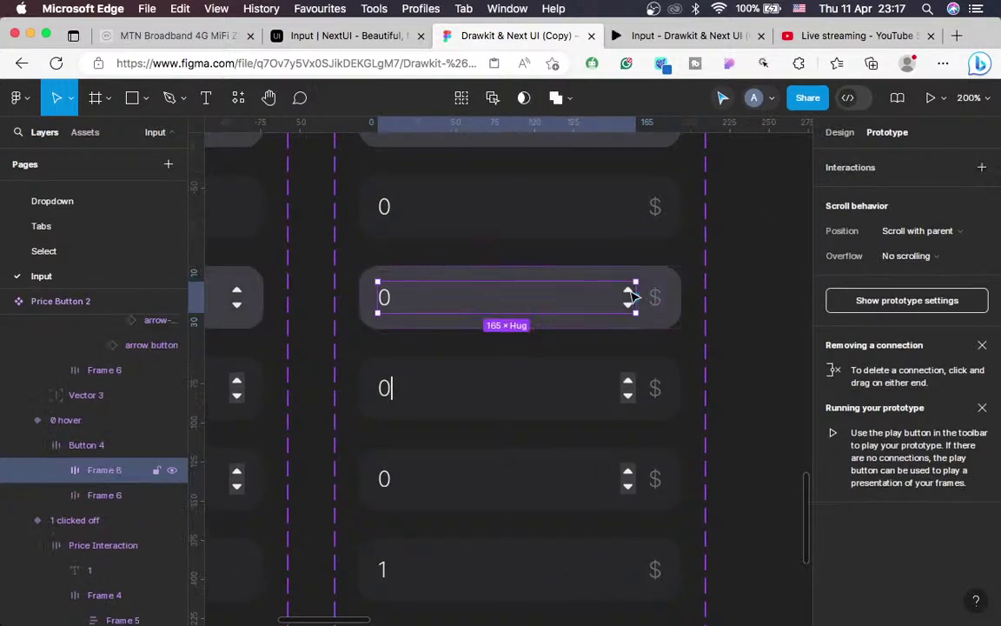
double_click(632, 297)
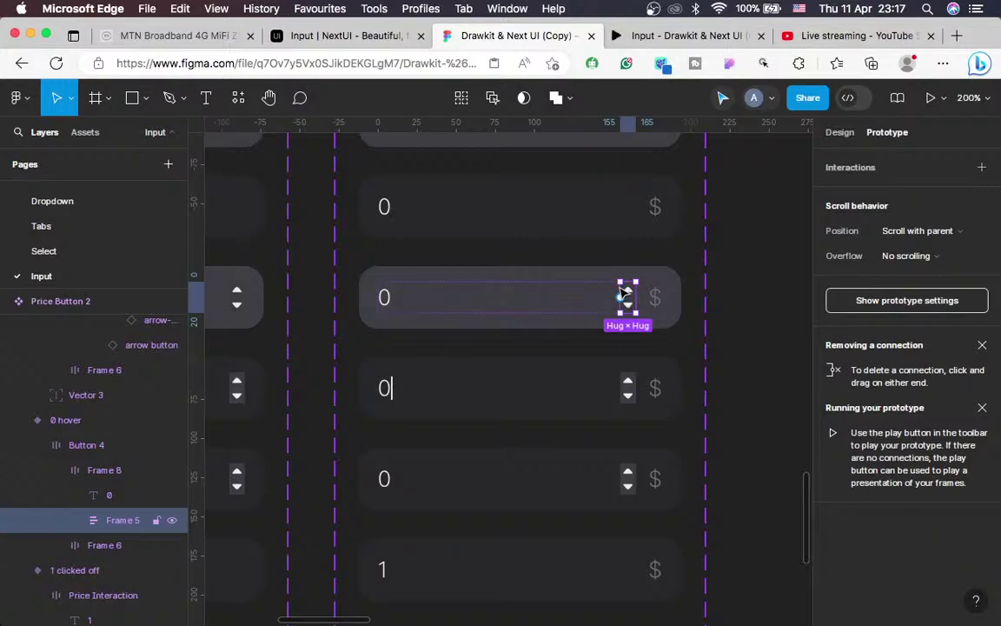
key(shift+equal)
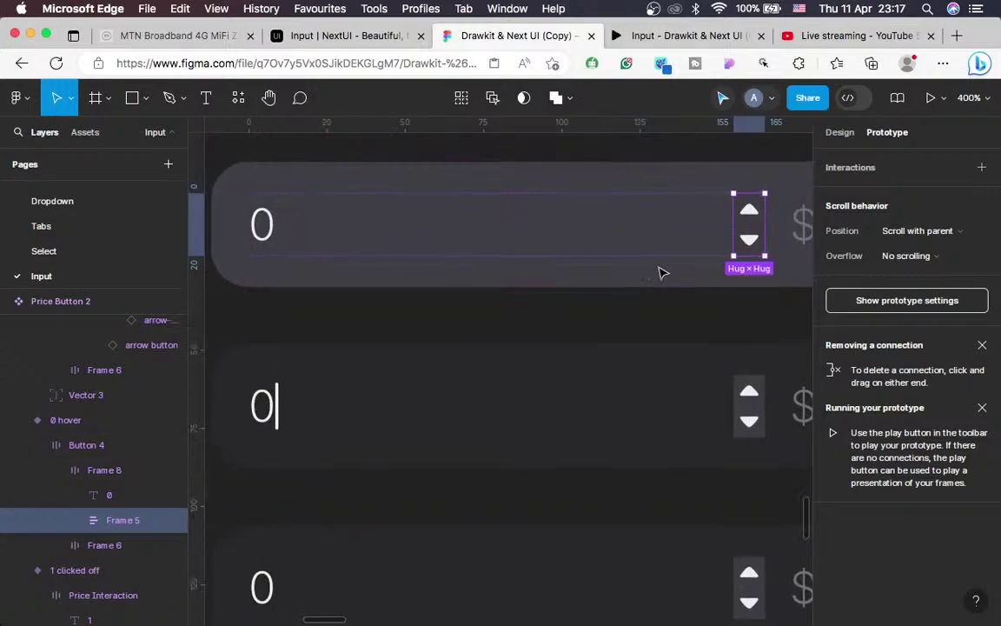
scroll(743, 227, right, 3)
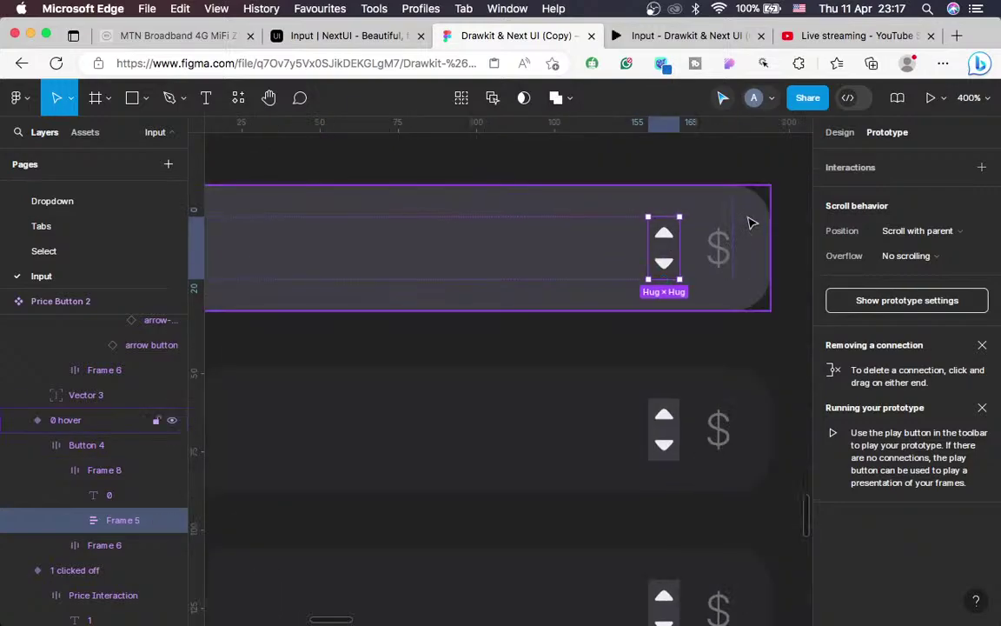
click(669, 241)
click(984, 166)
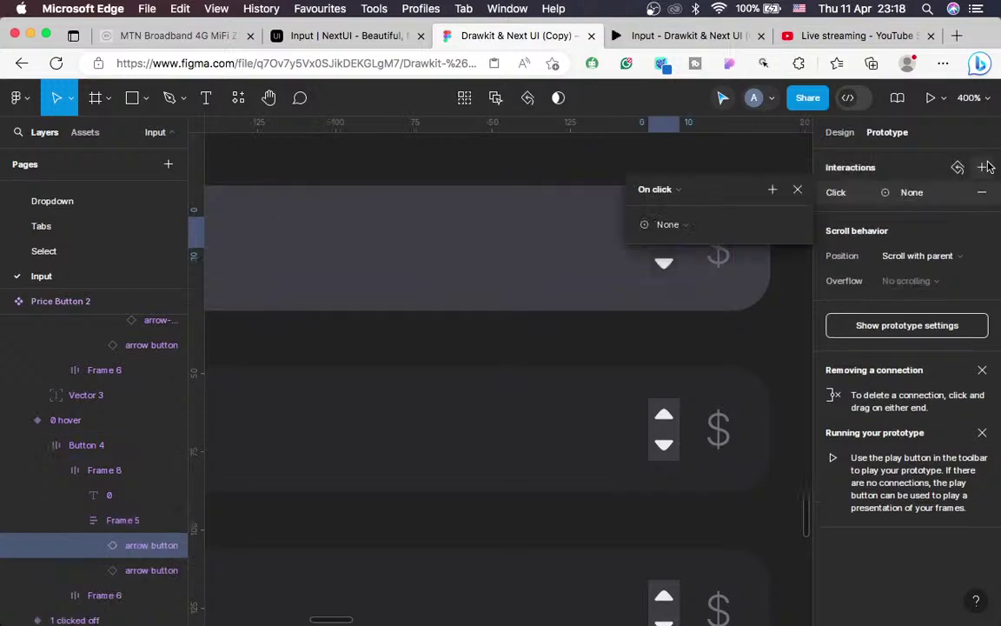
click(671, 191)
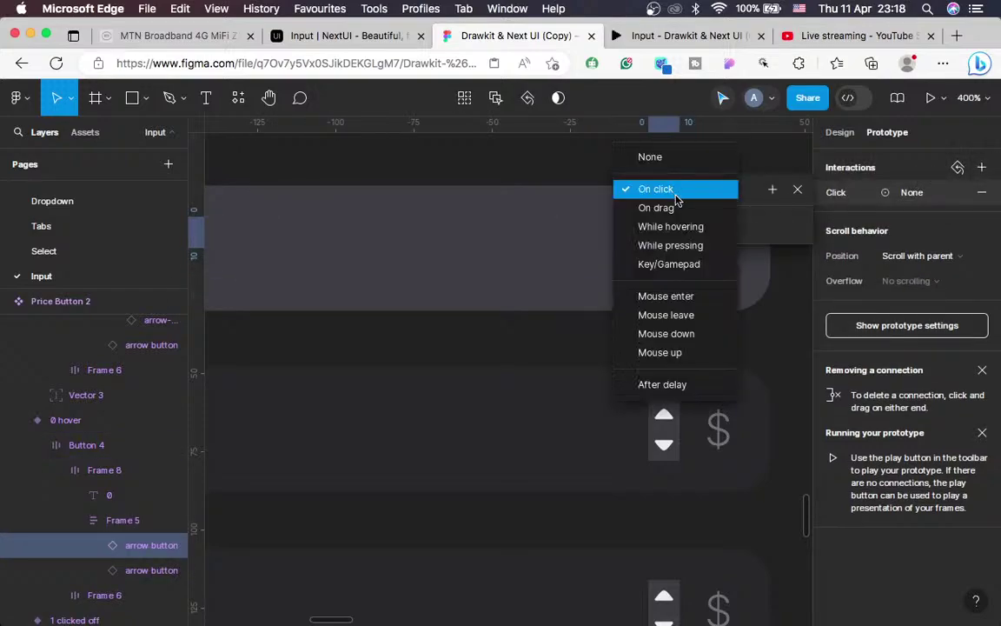
click(685, 228)
click(689, 227)
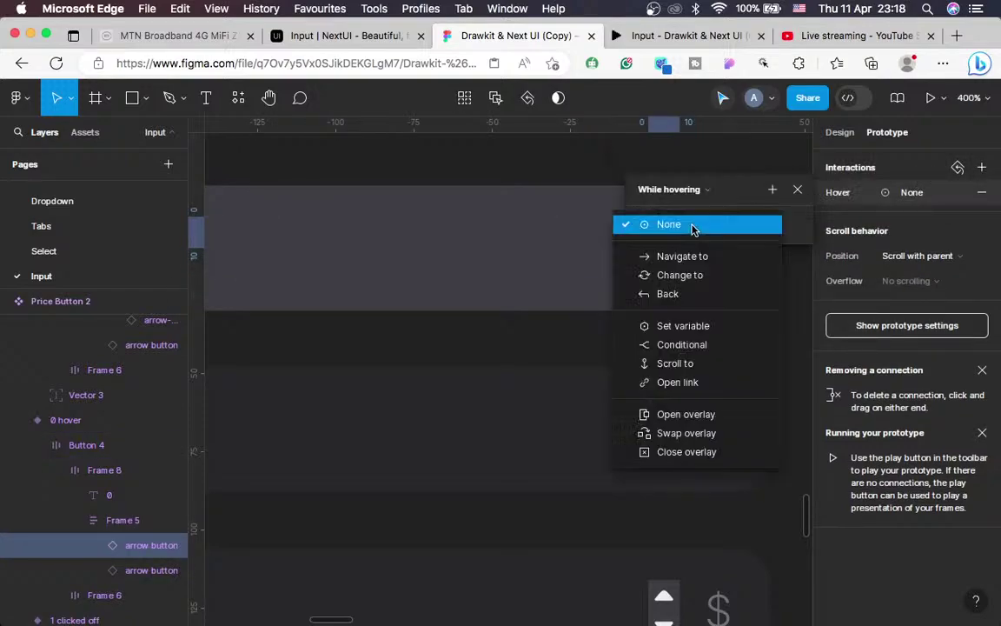
click(682, 188)
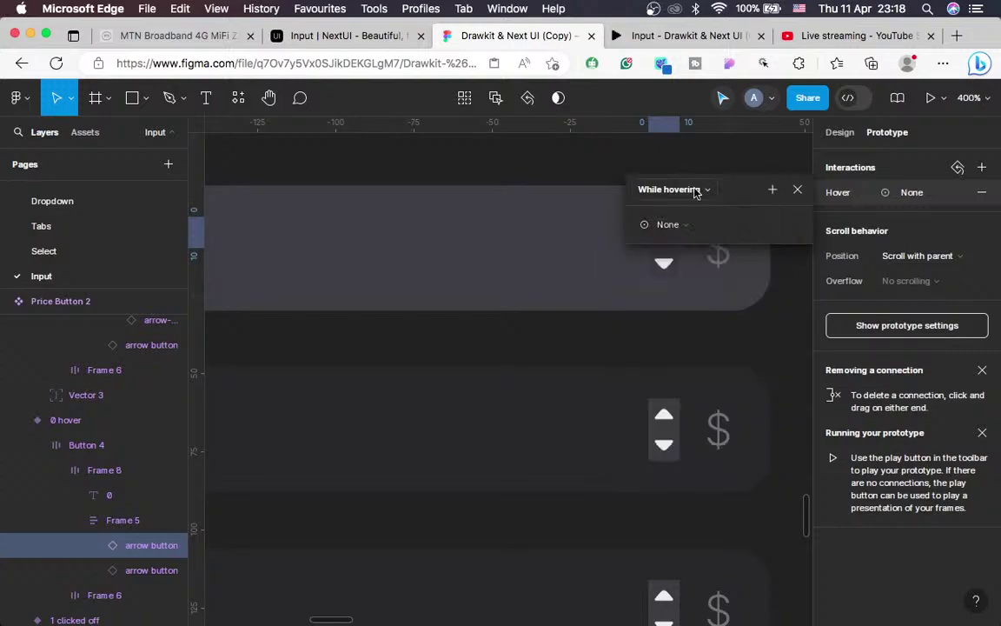
click(687, 190)
click(657, 152)
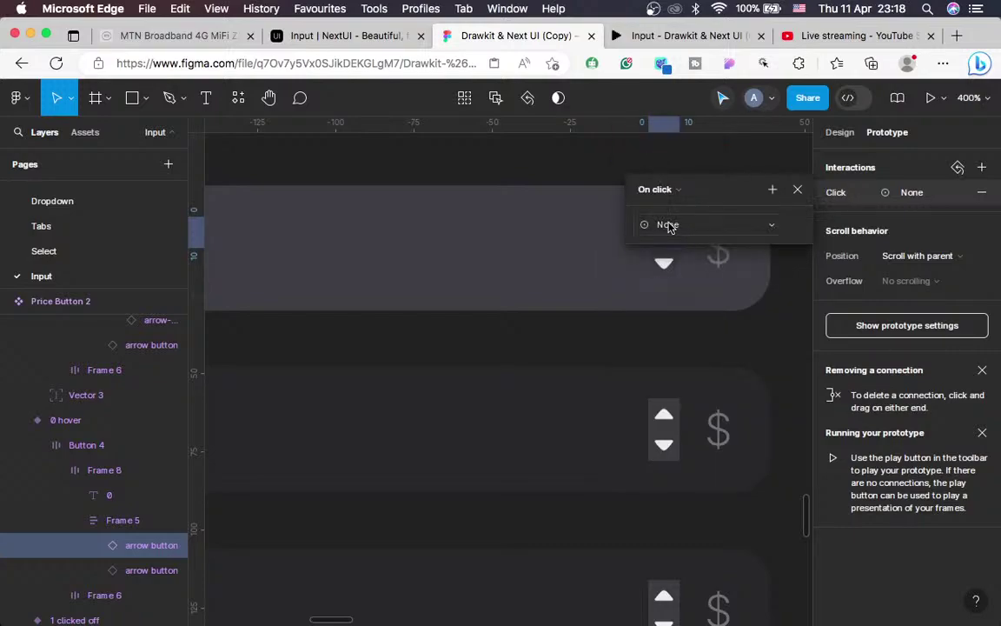
Make the "0 hover" up arrow's click interaction change to "1 clicked on" with a Smart animate transition
click(674, 228)
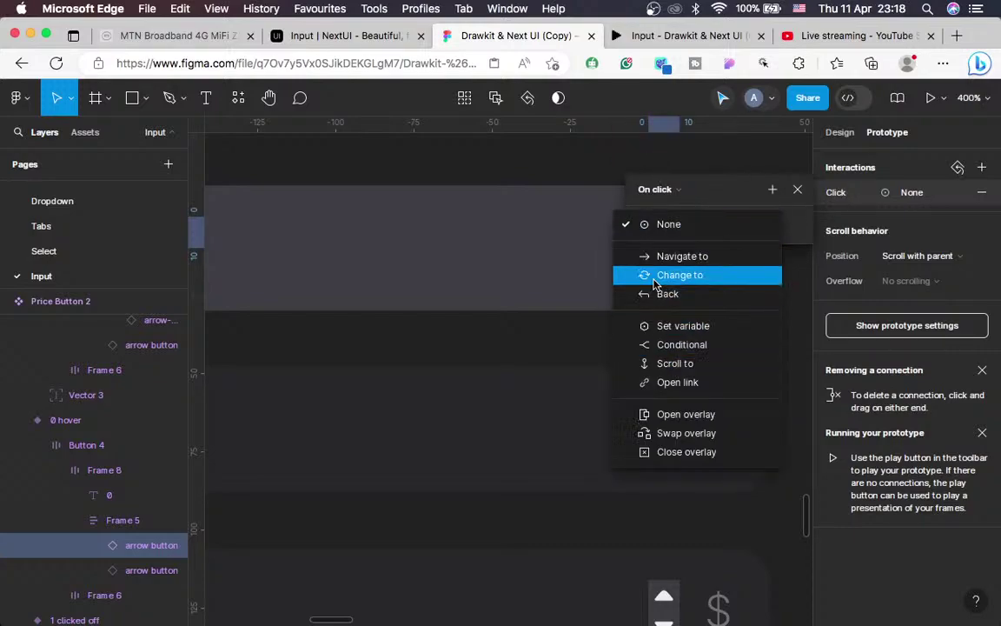
click(657, 280)
click(737, 249)
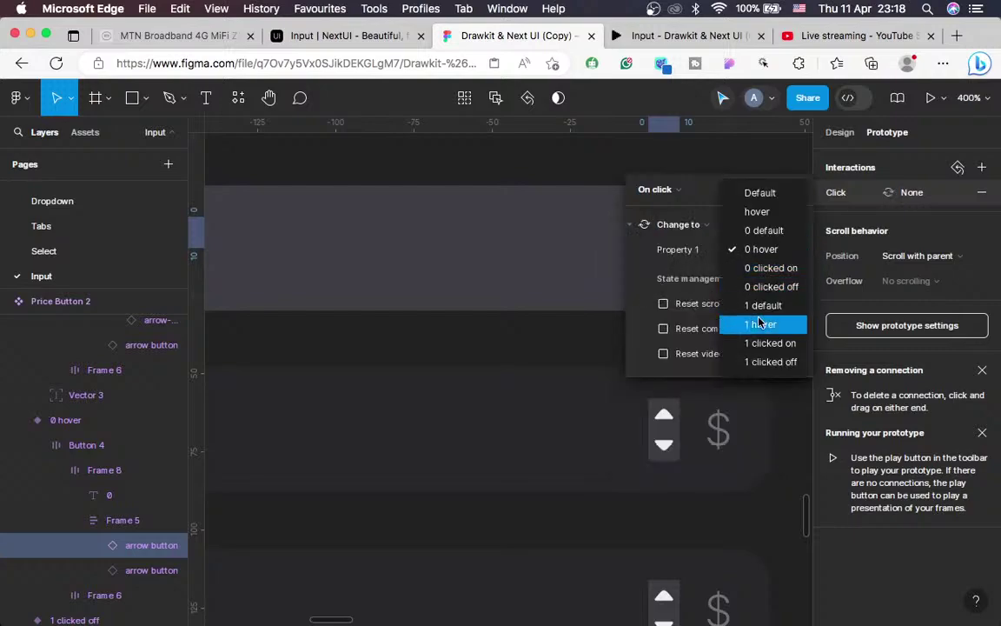
click(762, 345)
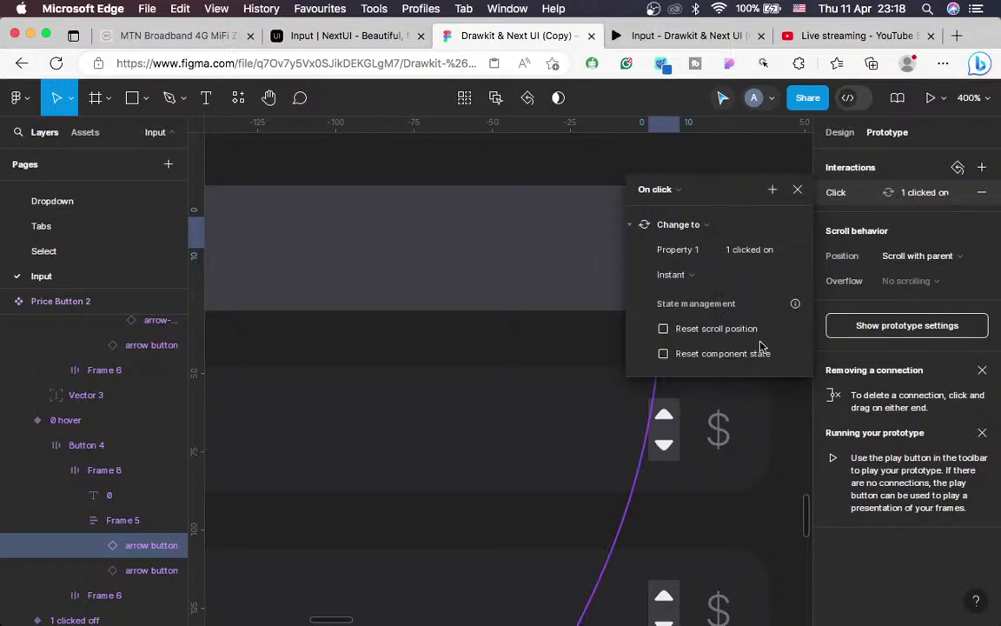
click(671, 275)
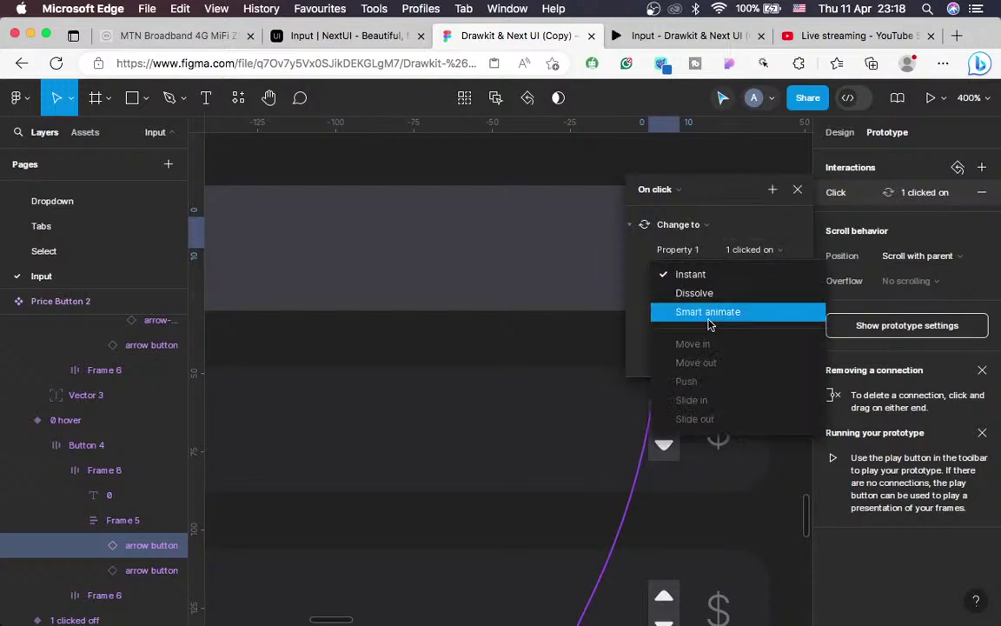
click(705, 312)
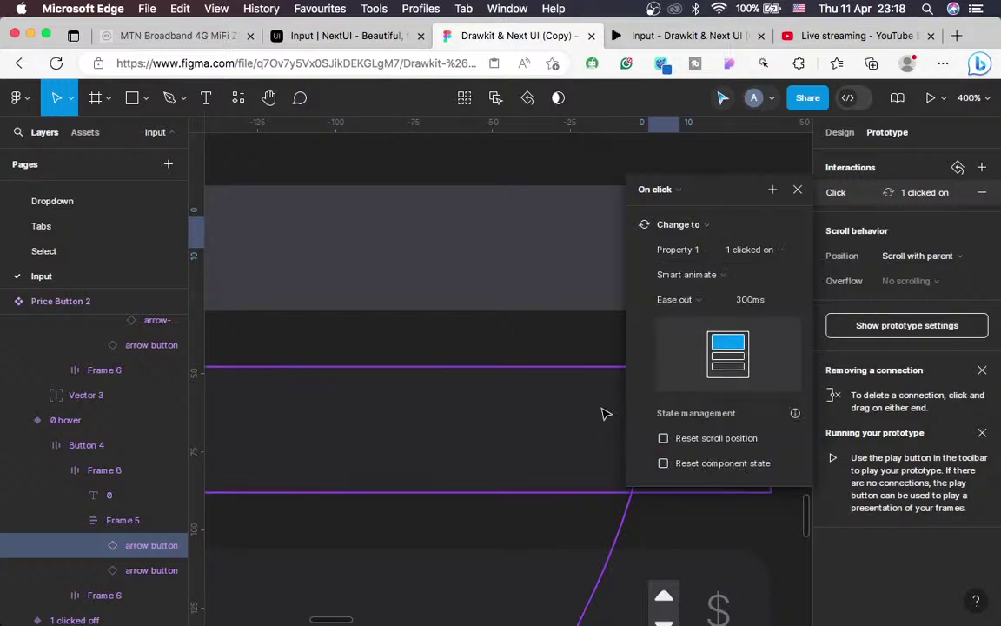
click(606, 414)
Set the transition of the "0 clicked on" up arrow's click interaction to Smart animate
click(665, 488)
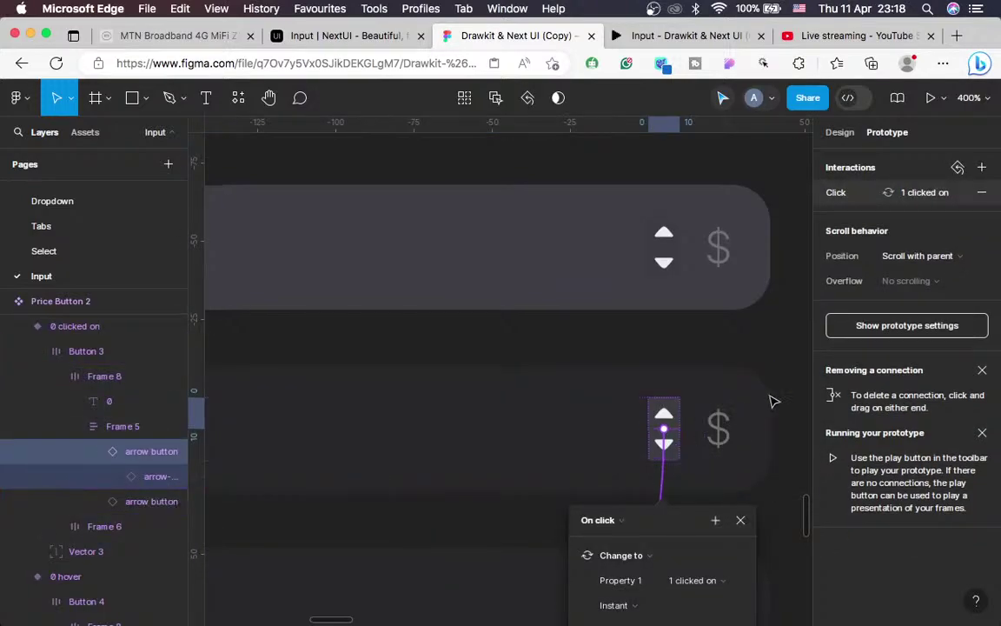
scroll(786, 398, down, 5)
scroll(786, 398, left, 1)
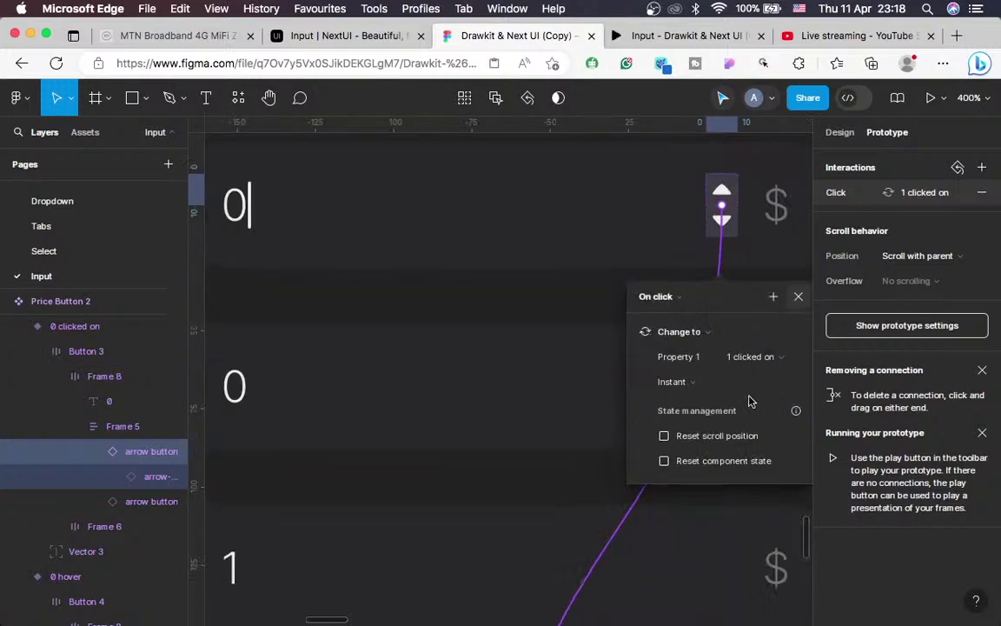
click(684, 380)
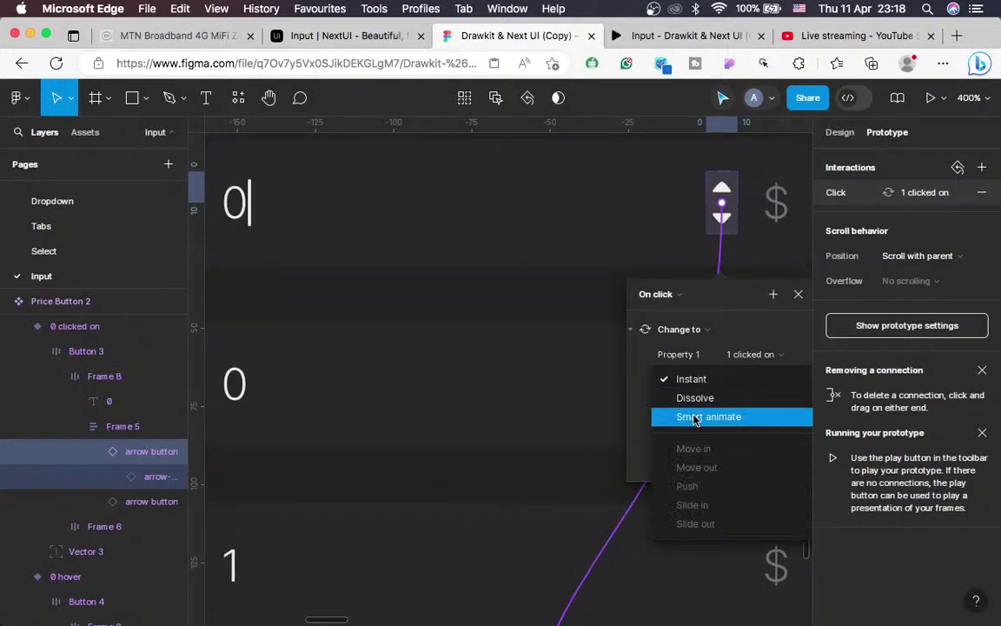
click(695, 418)
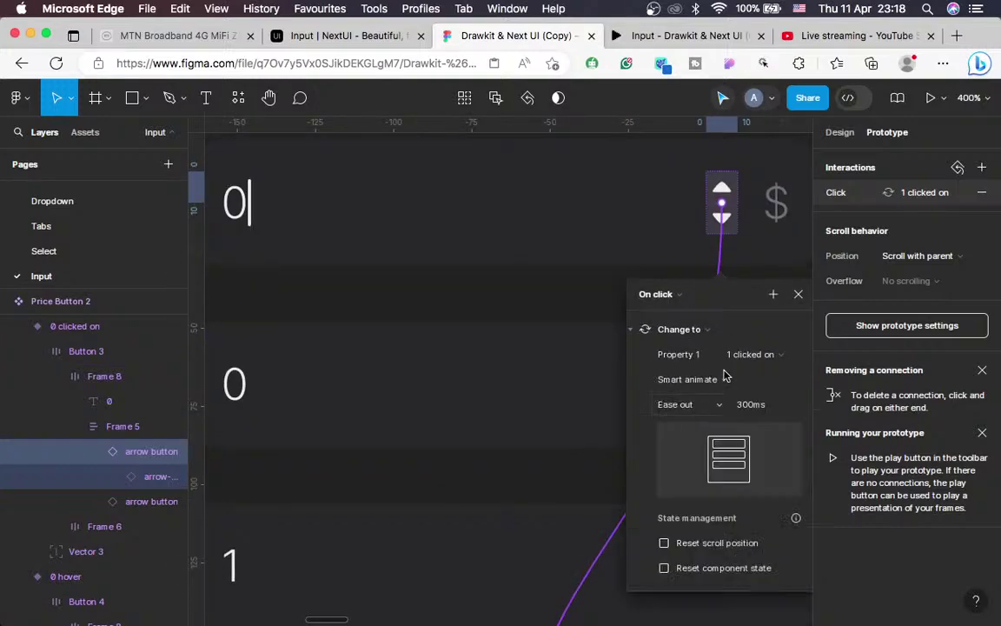
click(798, 293)
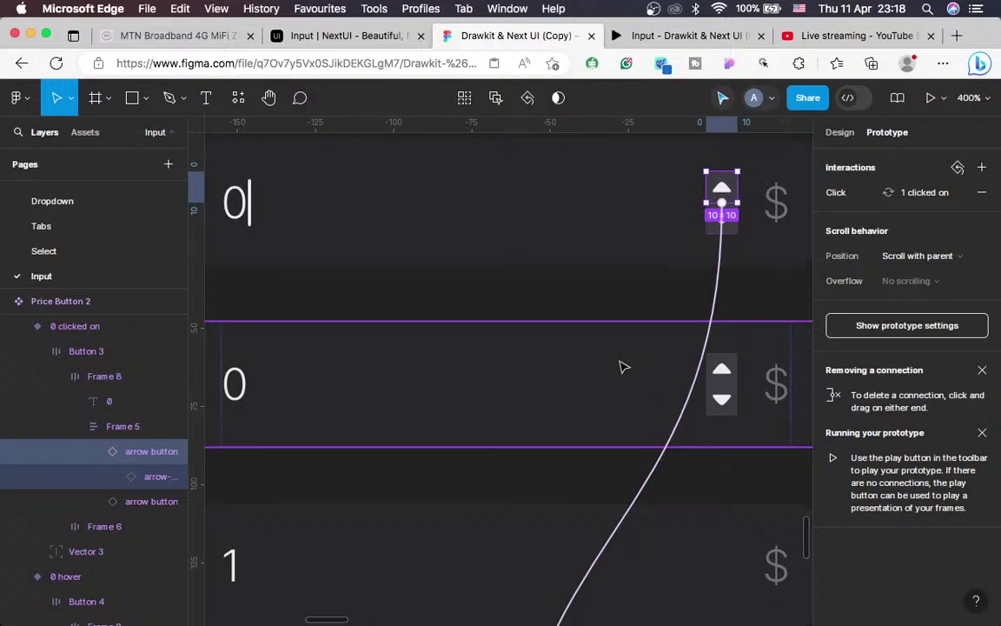
Set the transition of the "0 clicked off" up arrow's click interaction to Smart animate
click(643, 440)
click(674, 584)
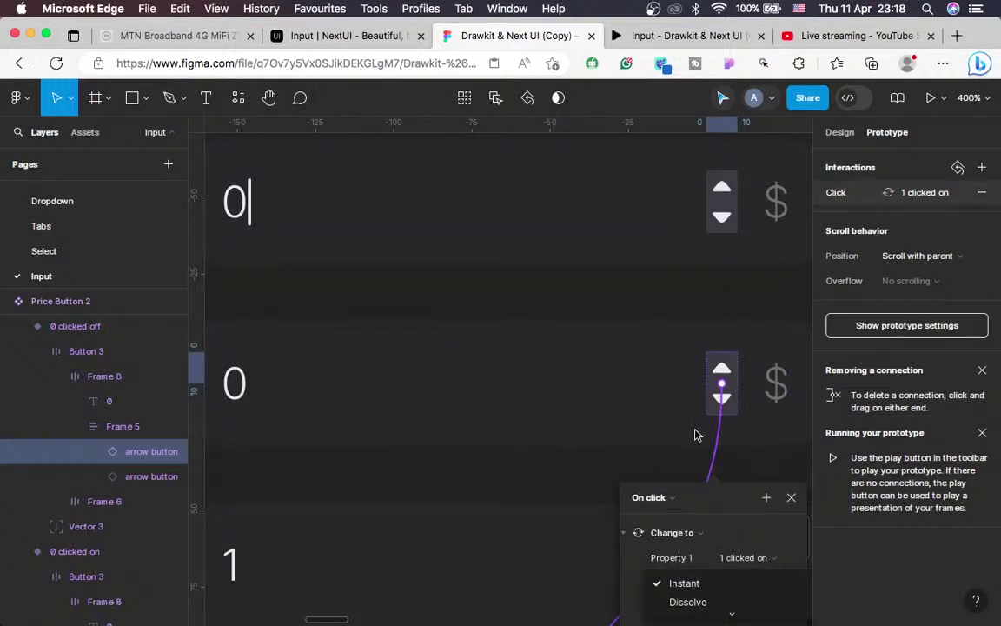
scroll(695, 434, down, 1)
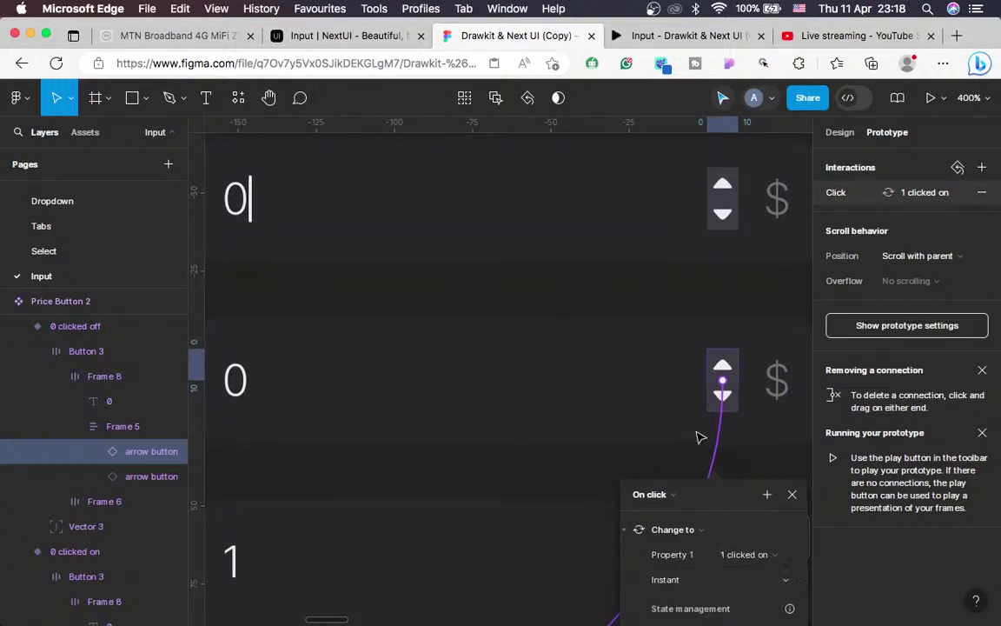
scroll(700, 438, down, 3)
click(687, 452)
click(705, 489)
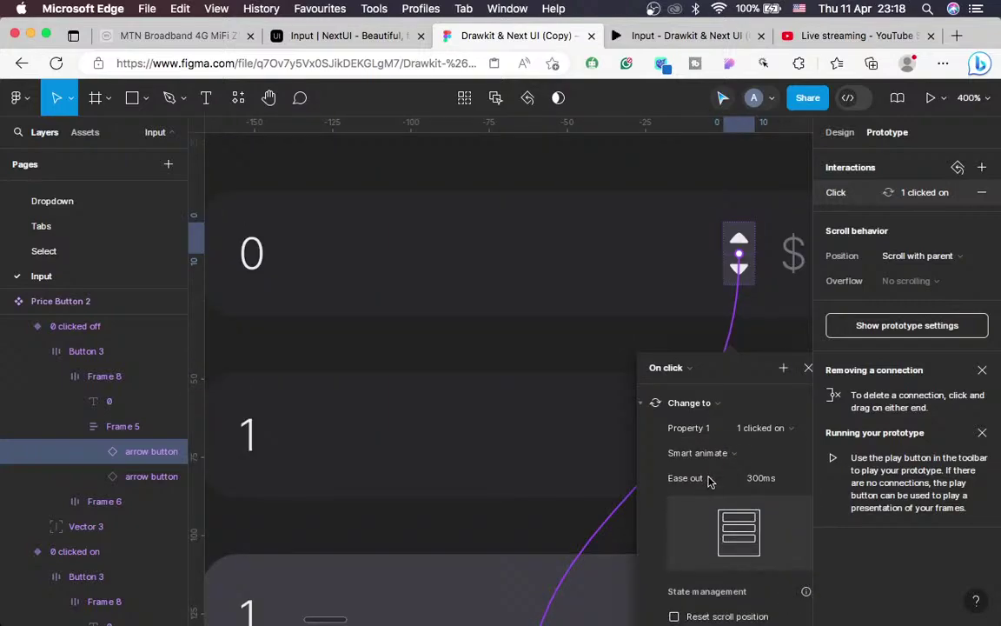
click(808, 367)
Test the up arrow of the second price input in the prototype preview, including a click outside the field, and return to the design file
scroll(720, 419, down, 3)
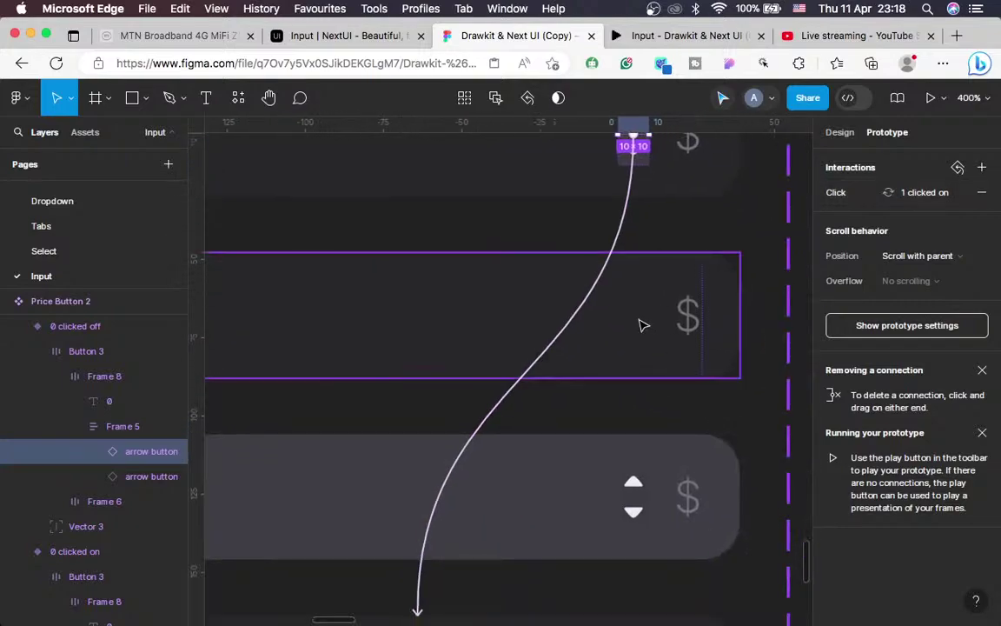
scroll(639, 325, down, 2)
scroll(640, 325, left, 1)
key(shift+0)
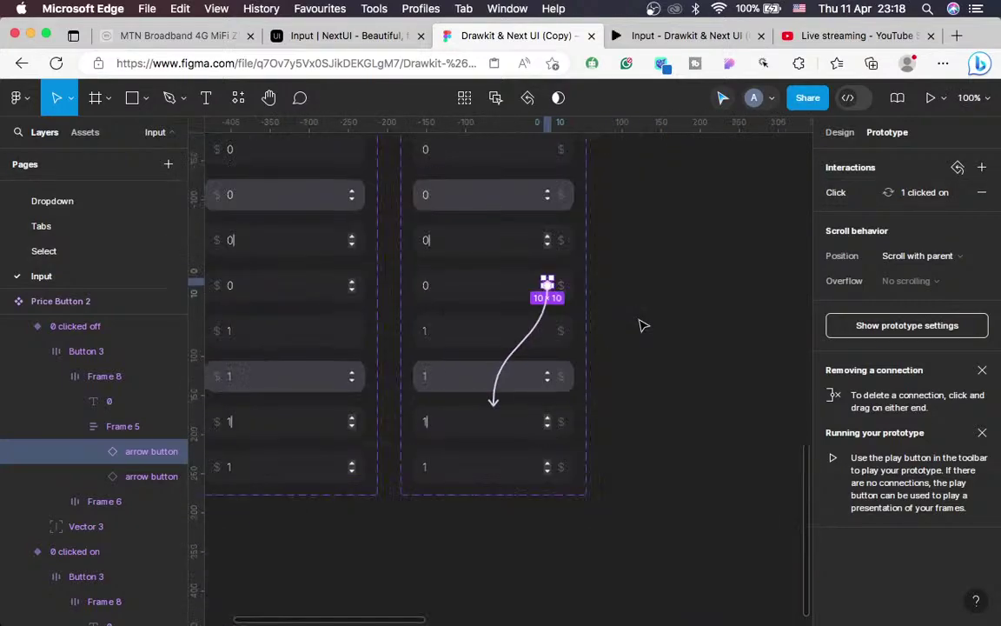
click(693, 33)
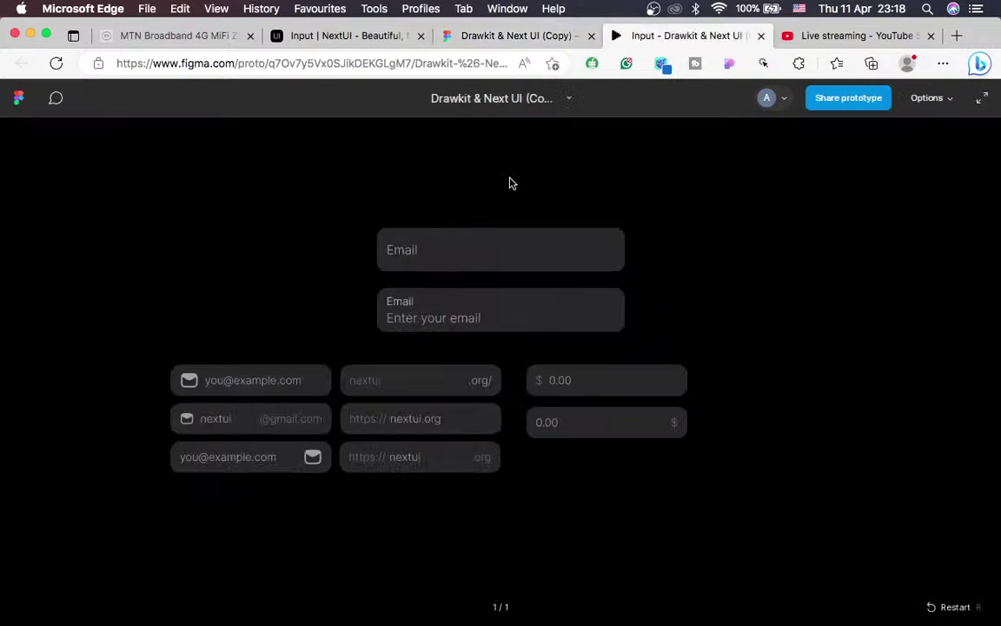
click(661, 419)
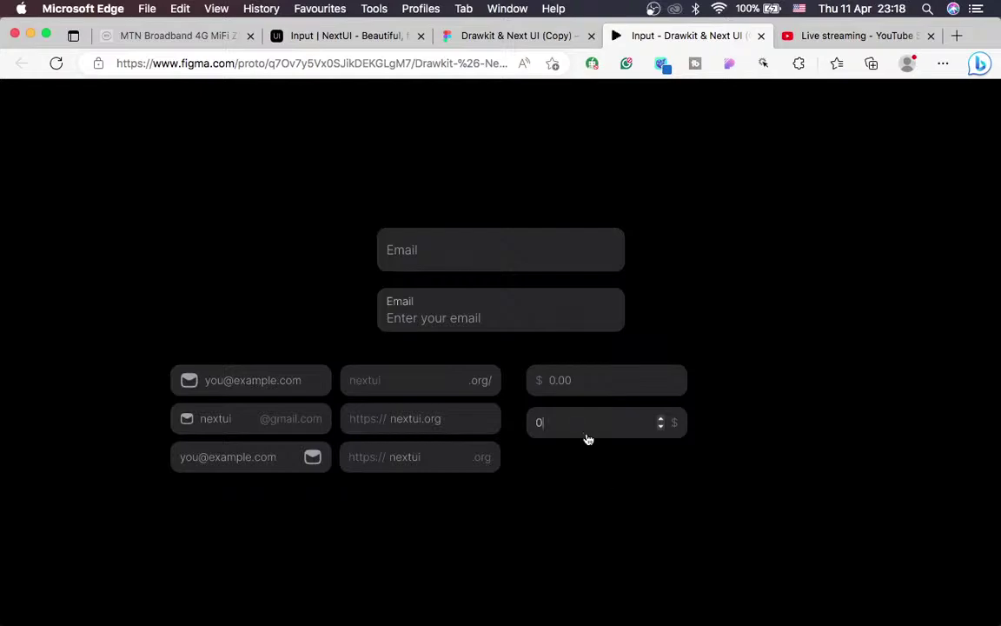
click(574, 491)
click(662, 418)
click(521, 36)
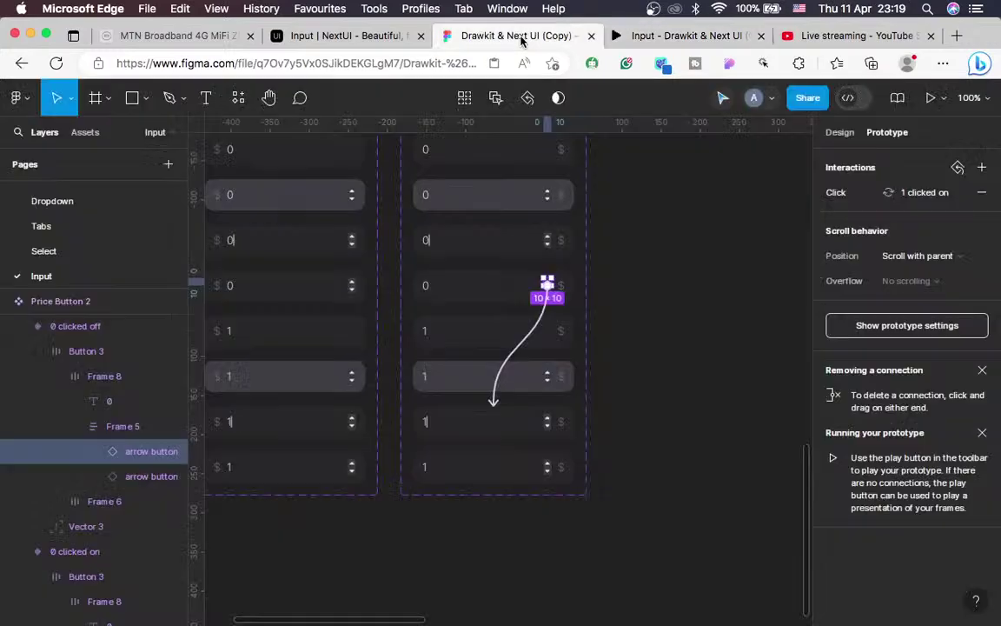
Test the down arrow of the second price input in the prototype preview and return to the design file
scroll(521, 278, up, 4)
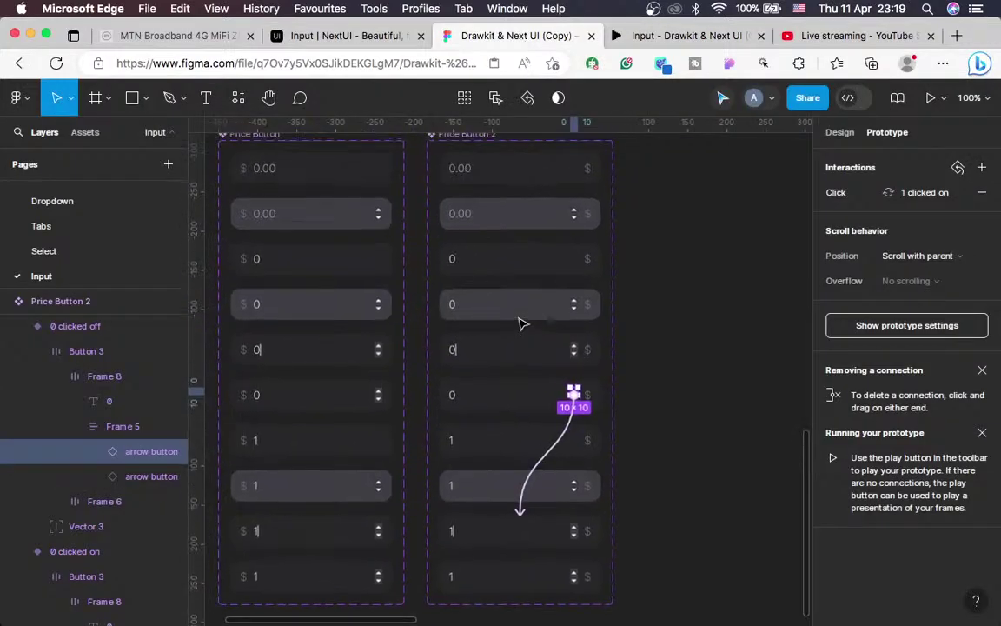
click(696, 36)
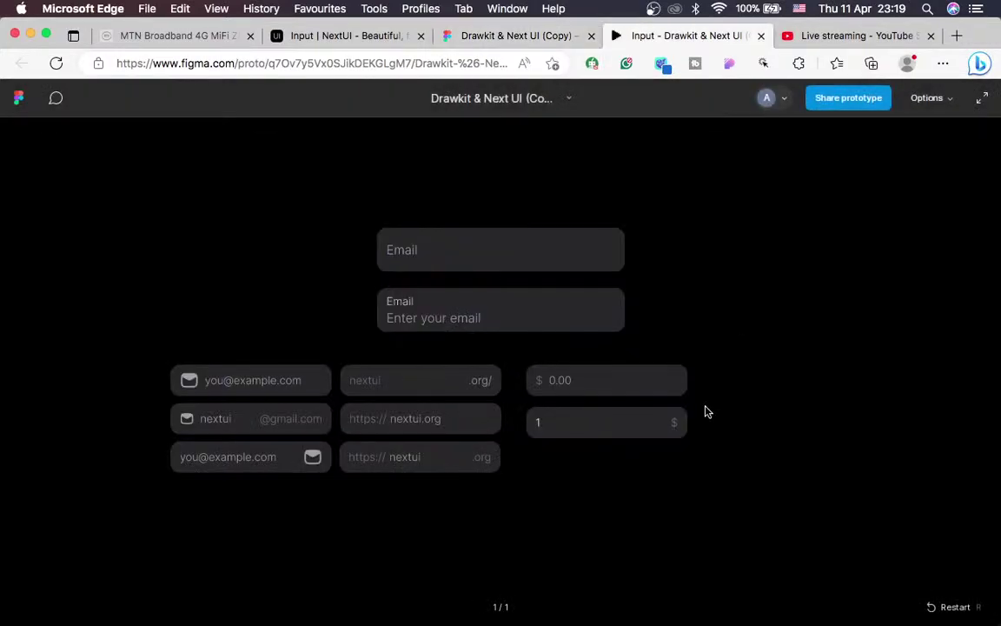
click(662, 427)
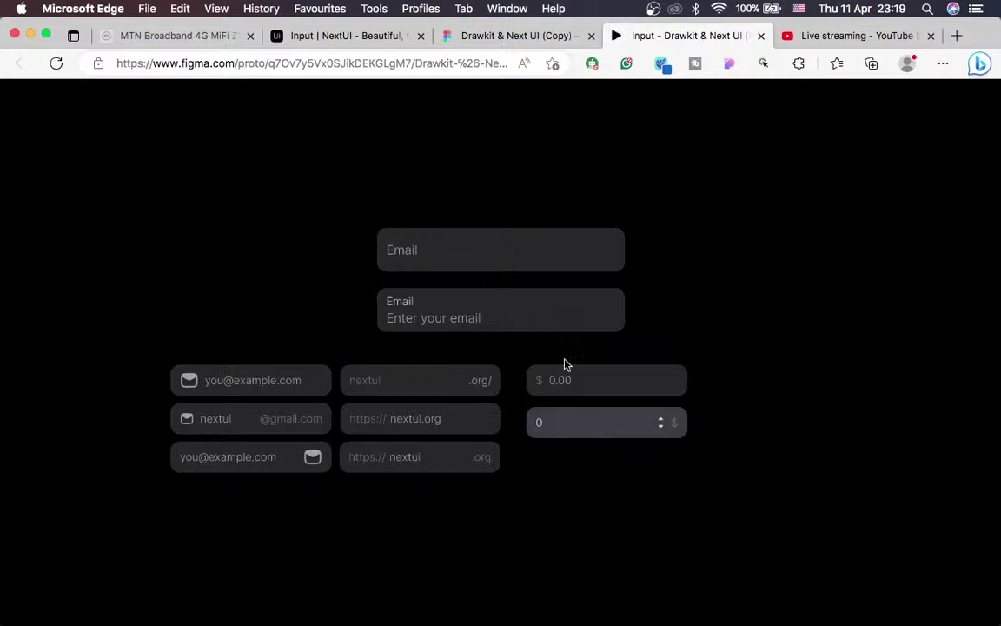
click(485, 35)
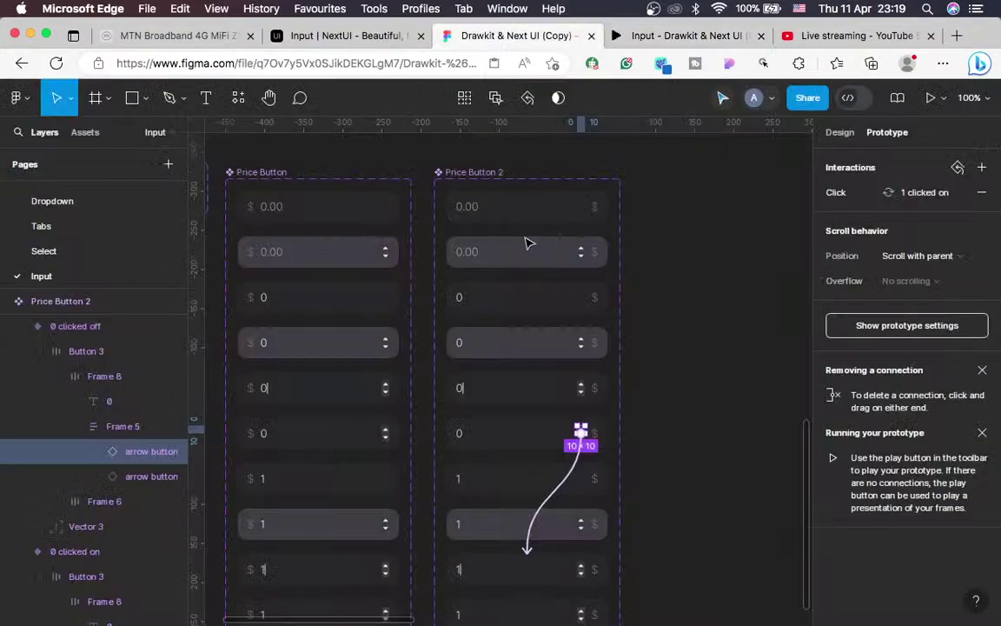
Replace the Price Interaction frame in the "1 default" variant with a copy of Button 3 from "0 clicked off"
scroll(527, 241, down, 3)
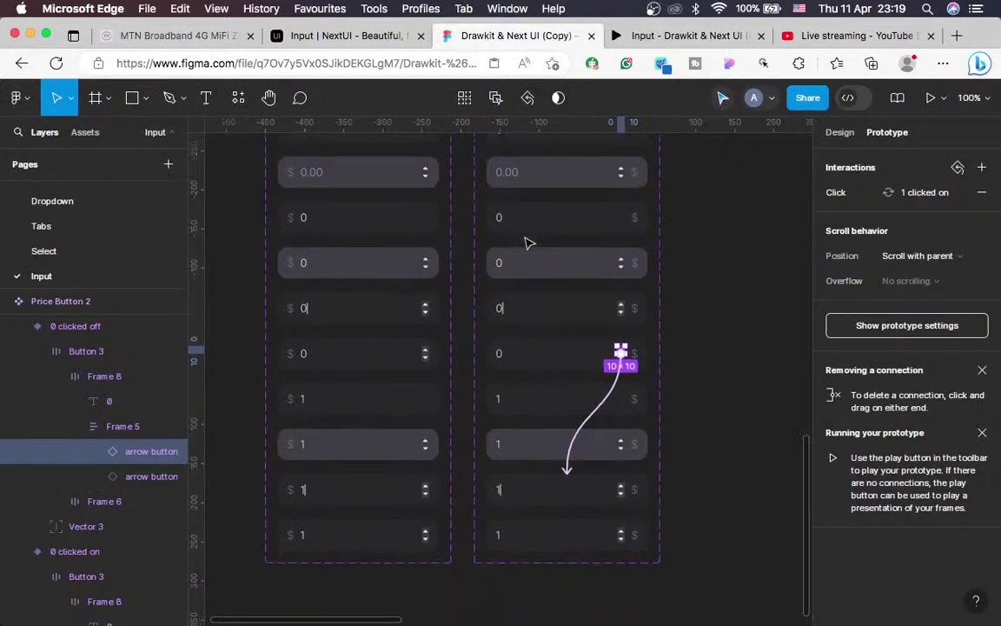
key(plus)
scroll(530, 241, down, 4)
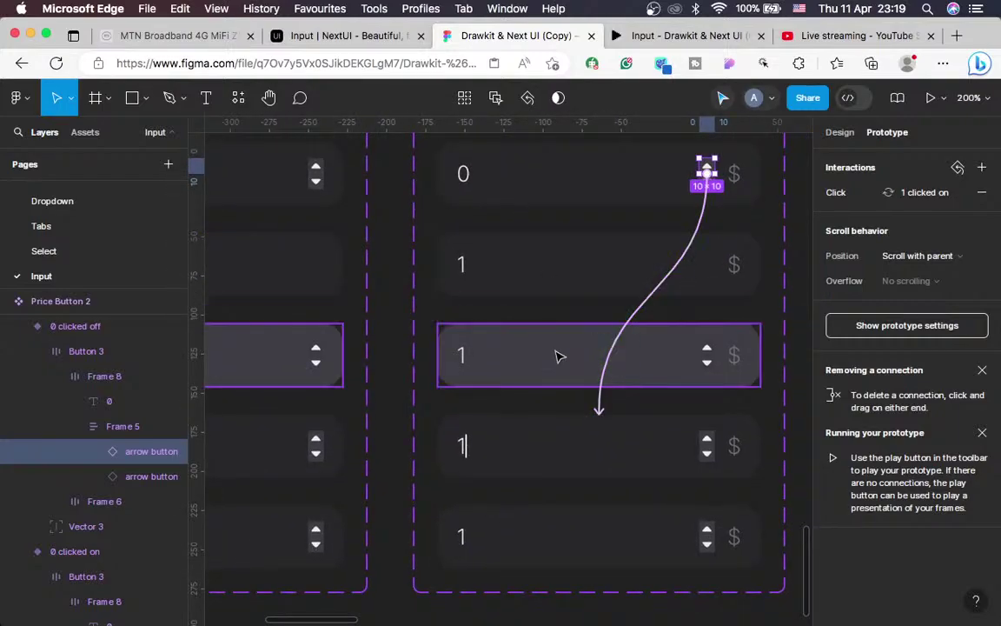
scroll(559, 356, up, 5)
scroll(559, 356, down, 2)
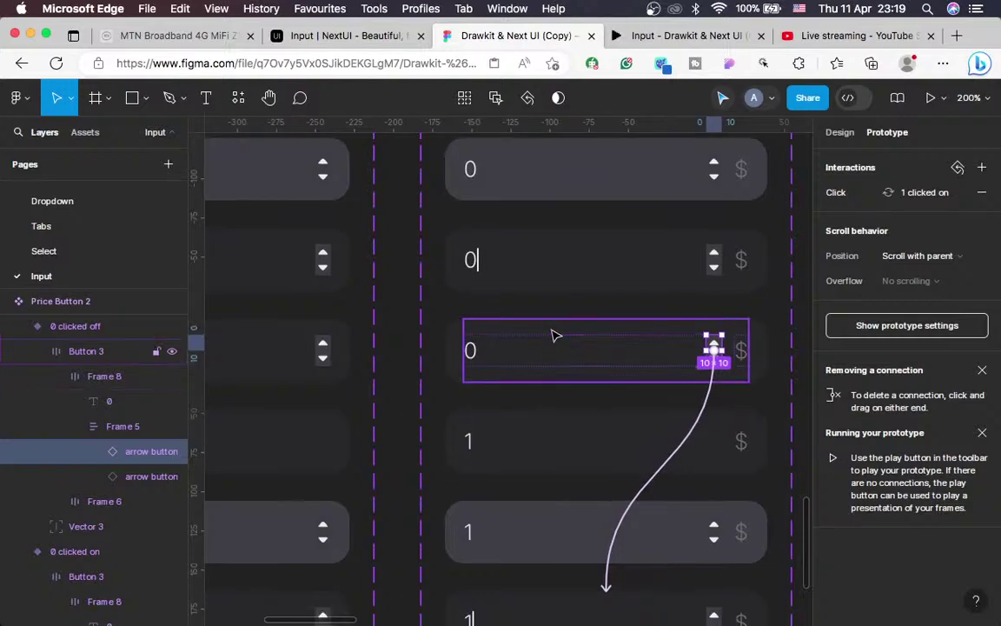
click(556, 336)
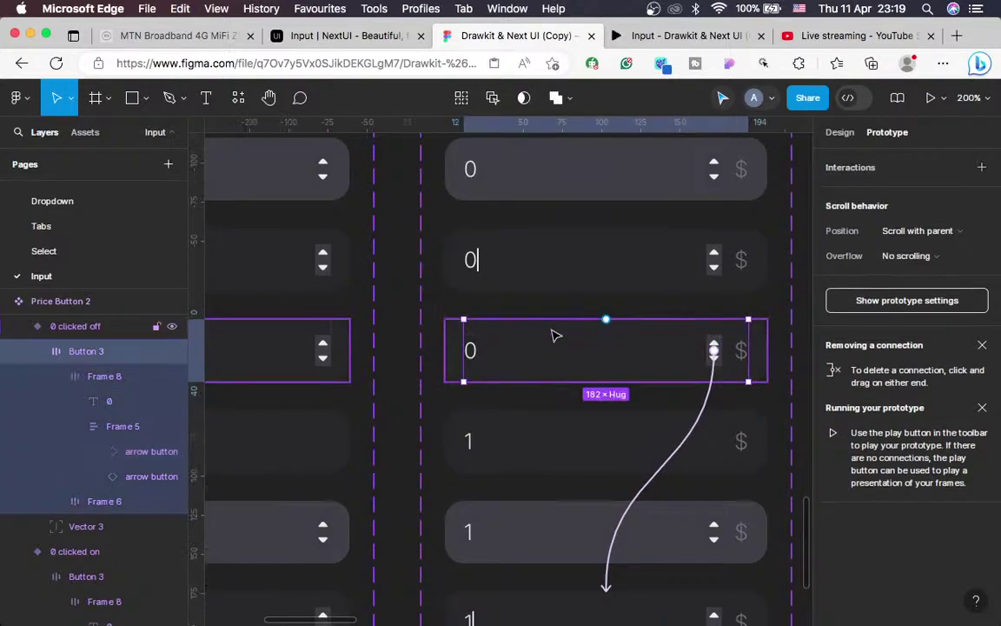
click(840, 133)
scroll(648, 347, down, 3)
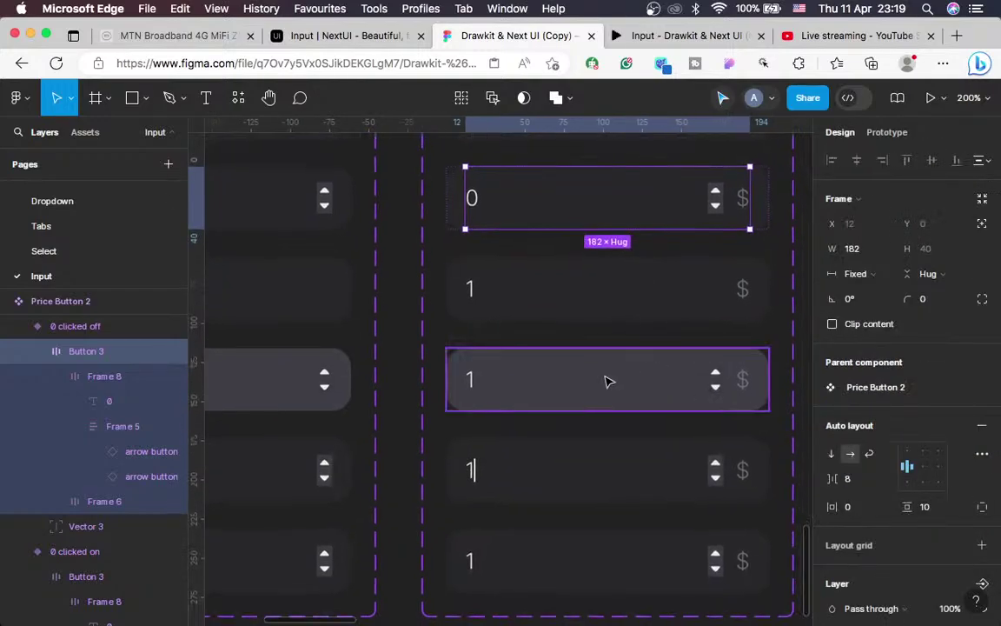
double_click(608, 291)
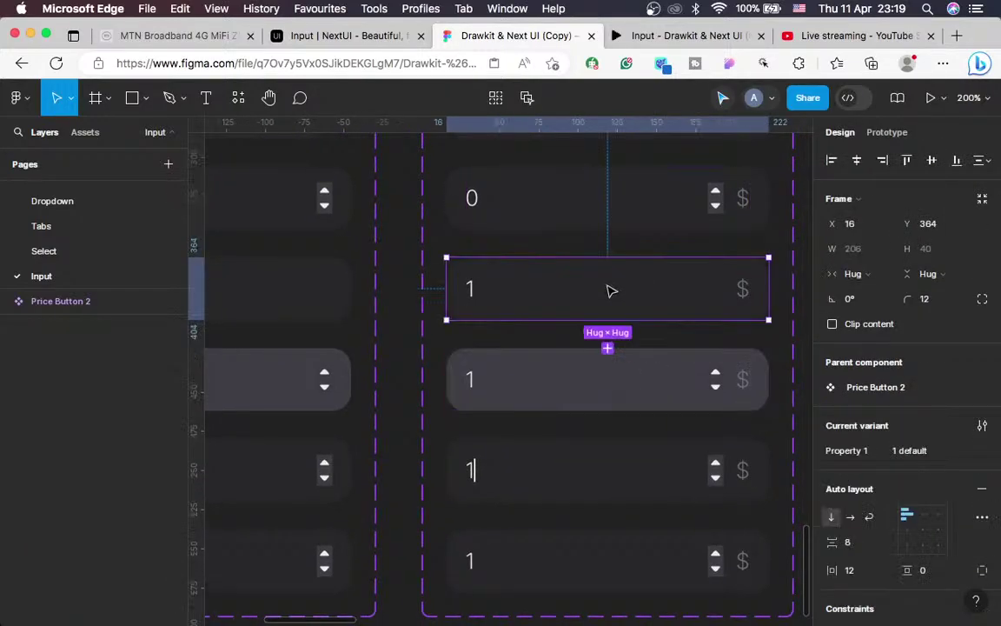
right_click(565, 297)
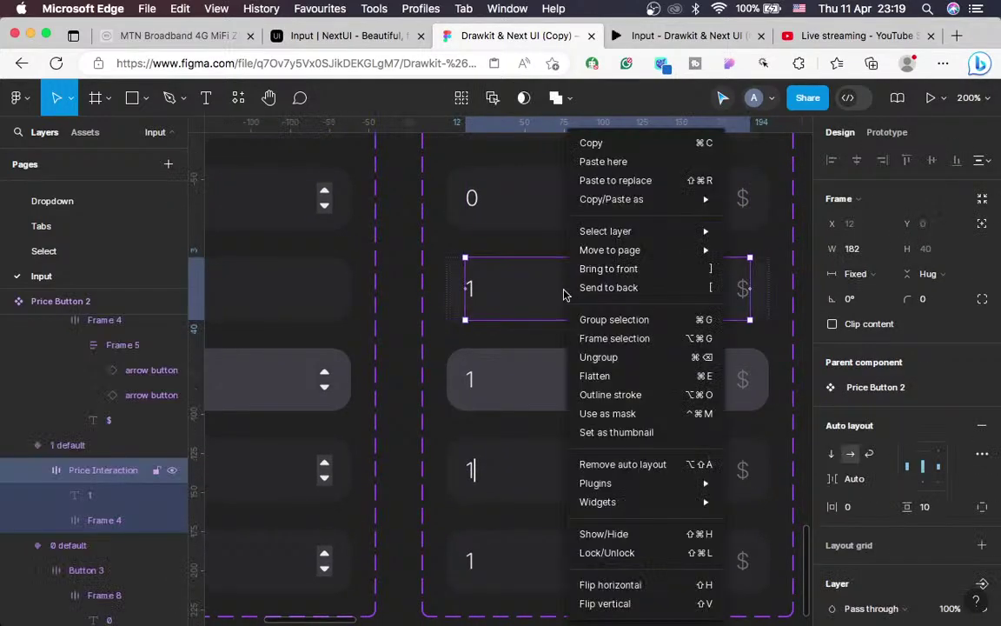
key(Escape)
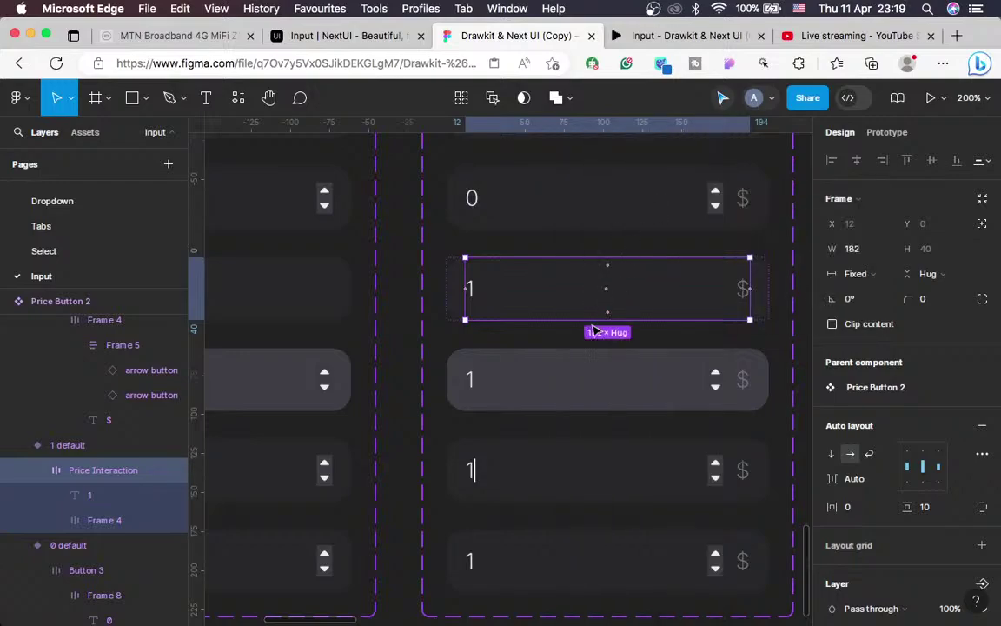
key(super+z)
Replace the Price Interaction frame in the "1 hover" variant with the copied Button 3
click(554, 383)
double_click(555, 383)
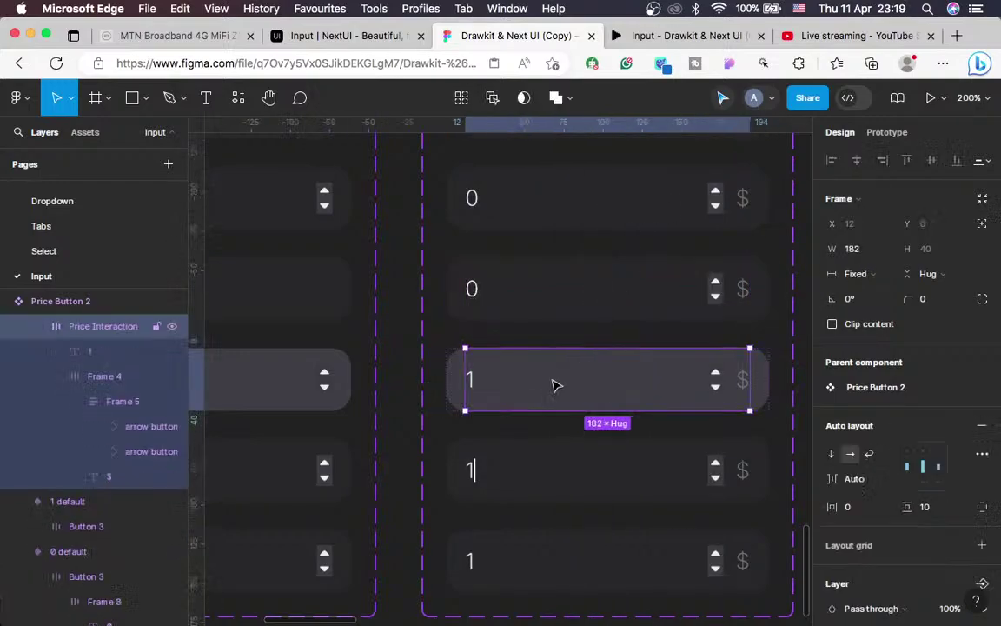
right_click(555, 384)
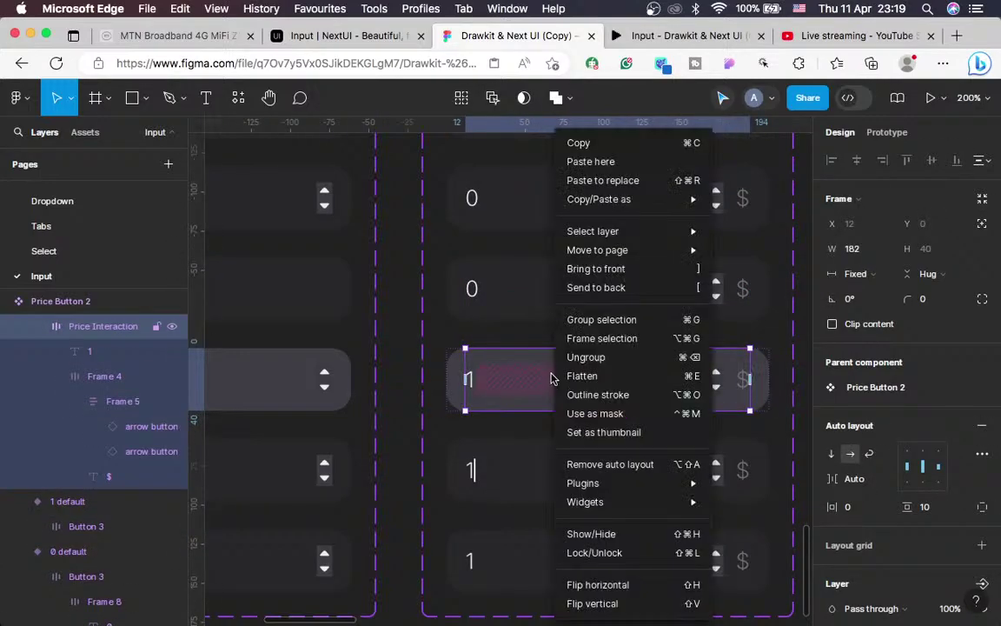
click(609, 181)
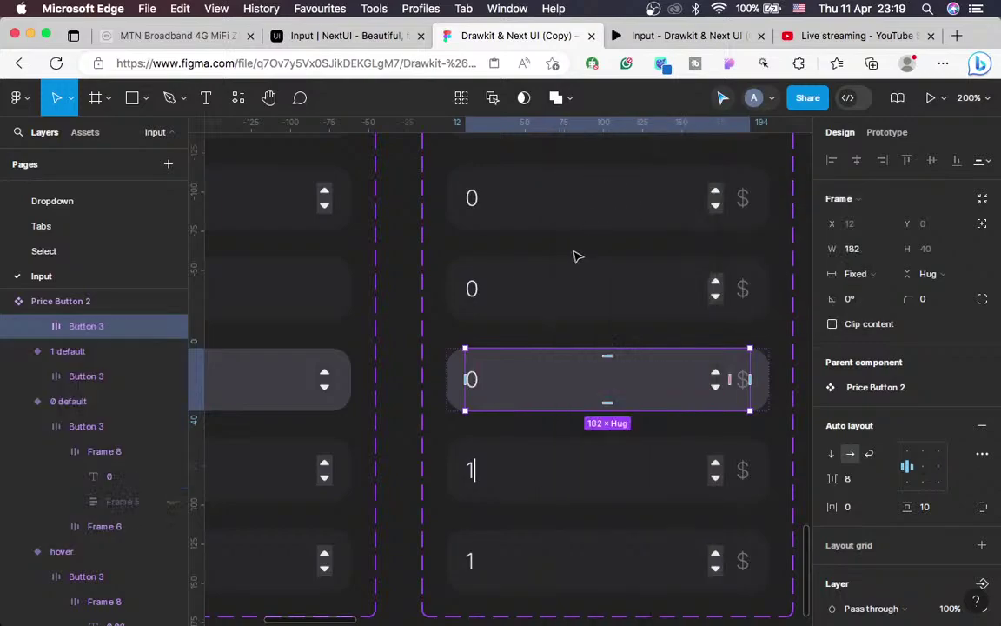
Change the number text to 1 in the "1 hover" and "1 default" variants
double_click(474, 380)
double_click(474, 379)
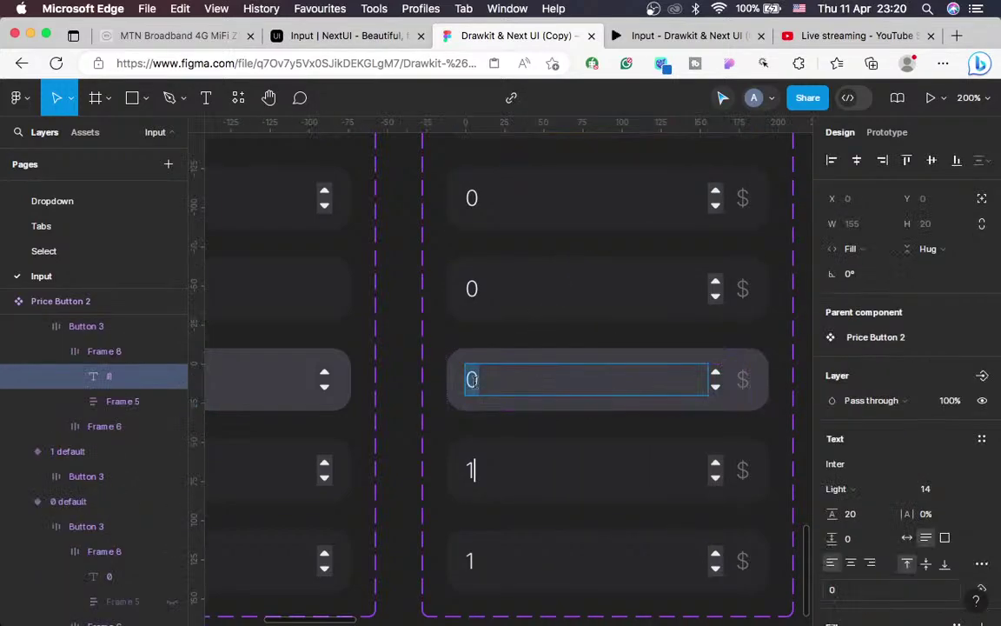
text(1)
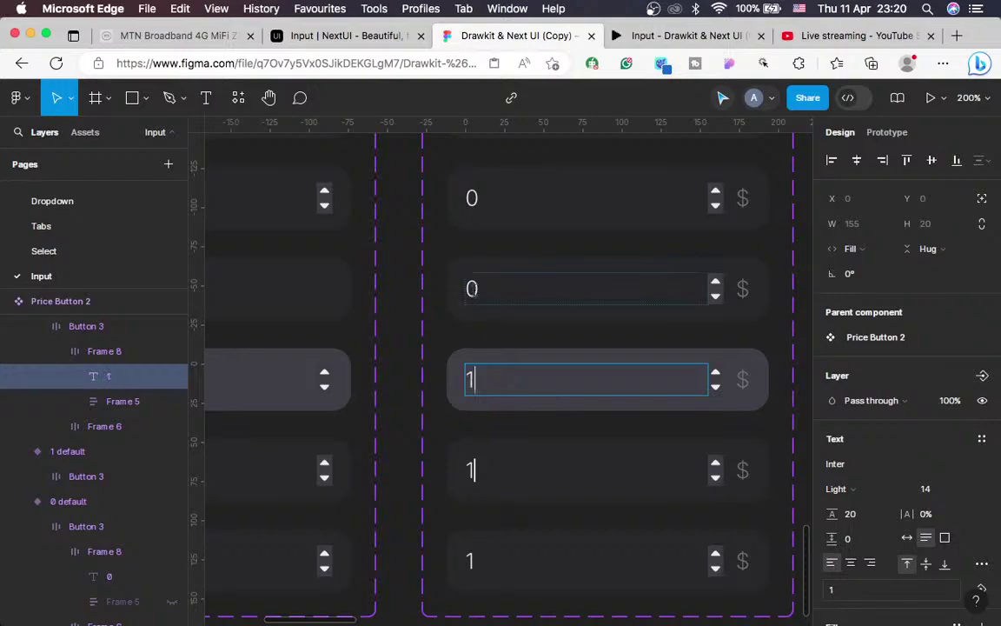
double_click(474, 289)
text(1)
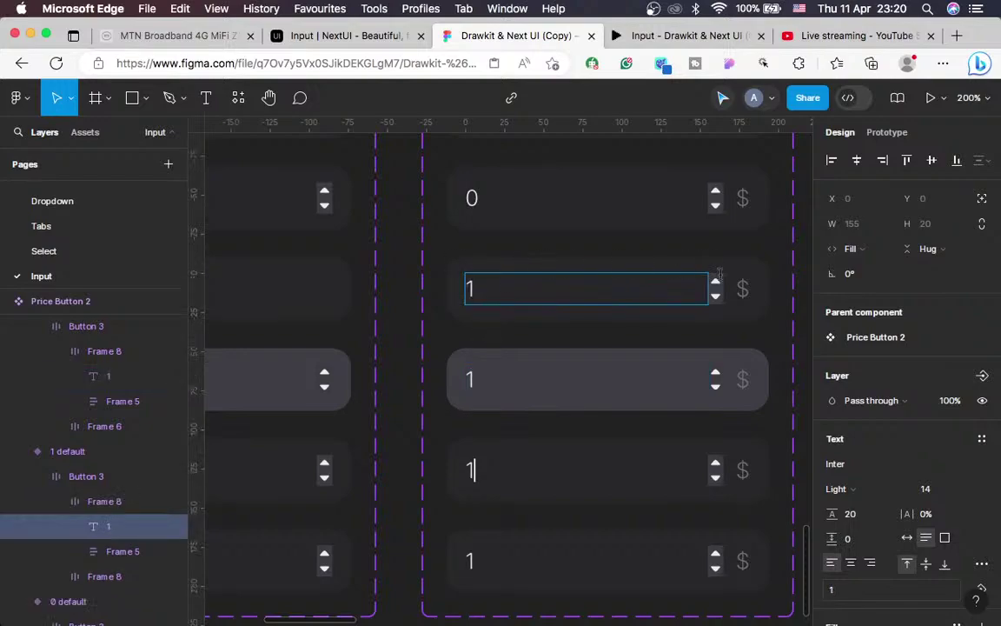
key(Escape)
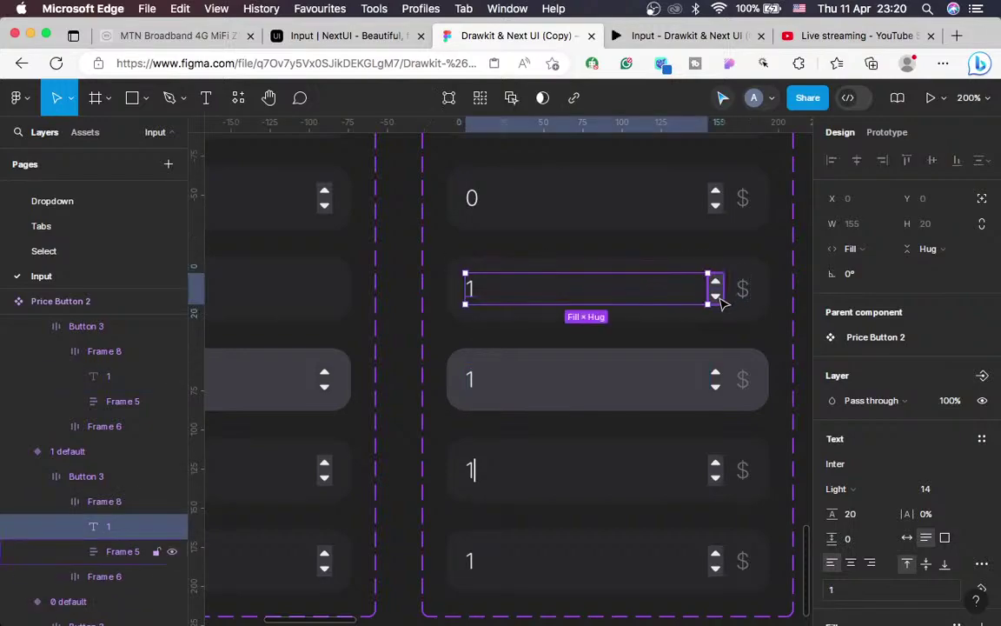
Hide the arrow frame (Frame 5) in the "1 default" variant and select the "1 hover" variant
click(718, 299)
scroll(952, 487, down, 3)
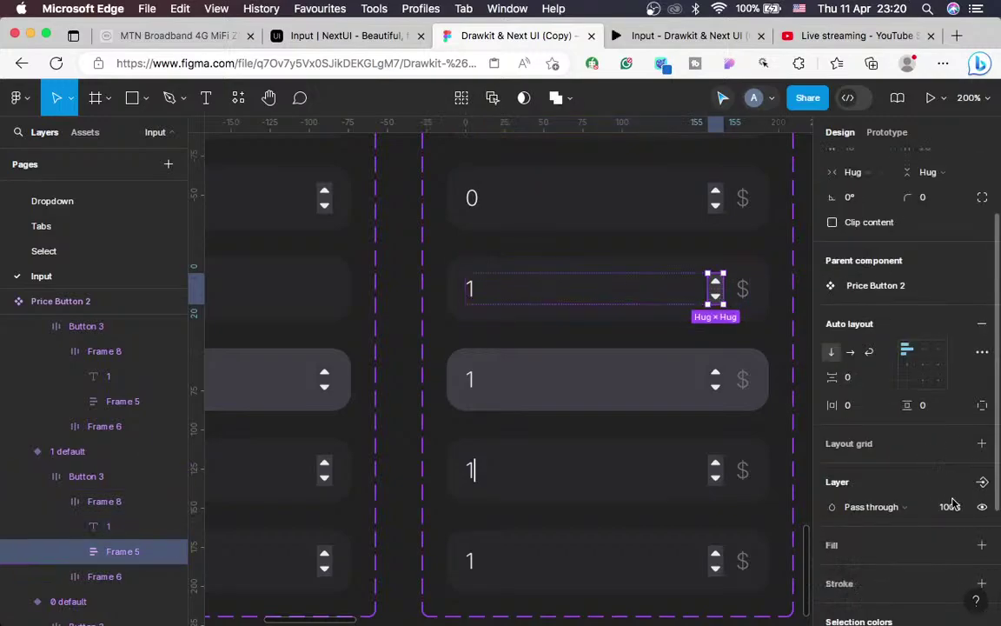
click(983, 508)
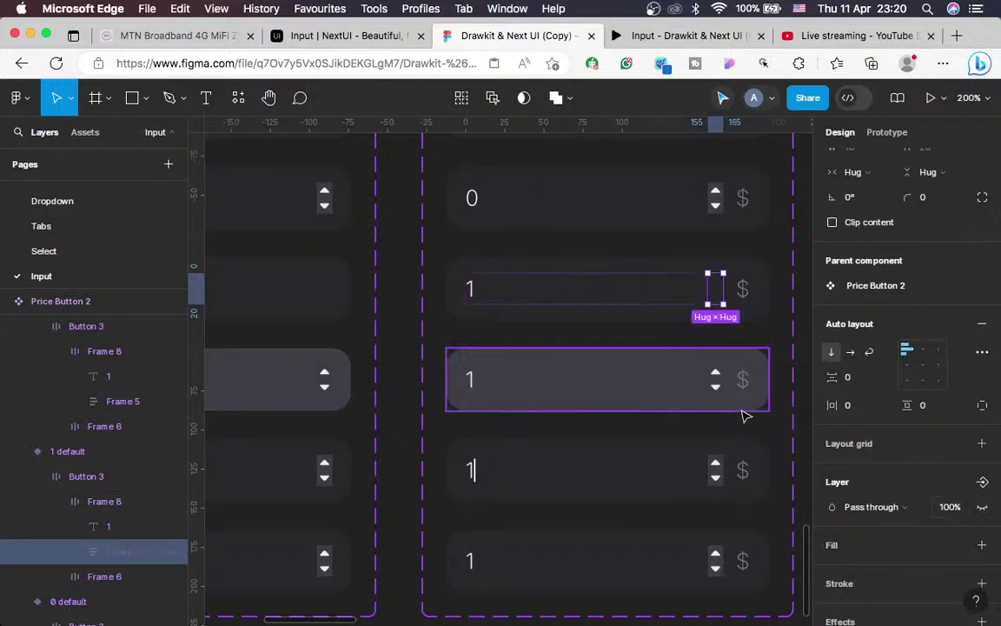
click(662, 359)
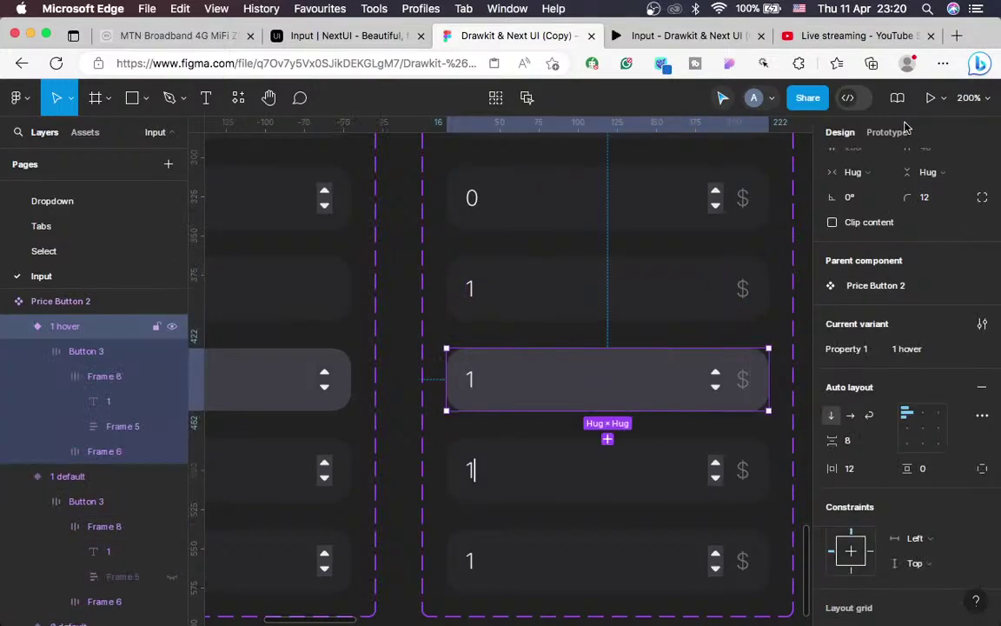
Remove the on-click interaction to "1 clicked on" from the up arrow in the "1 hover" variant of Price Button 2
click(900, 130)
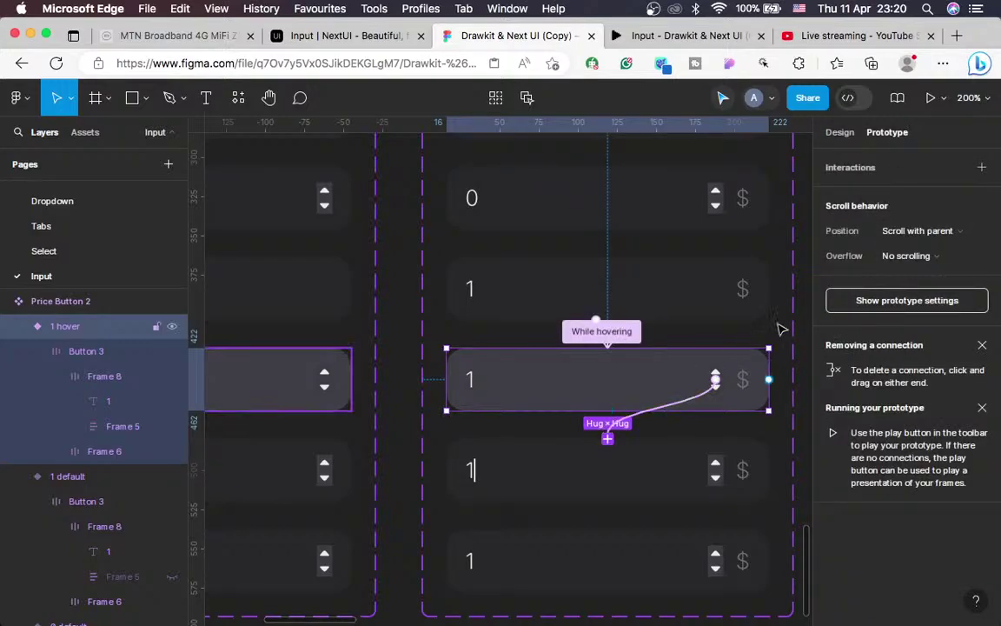
click(693, 403)
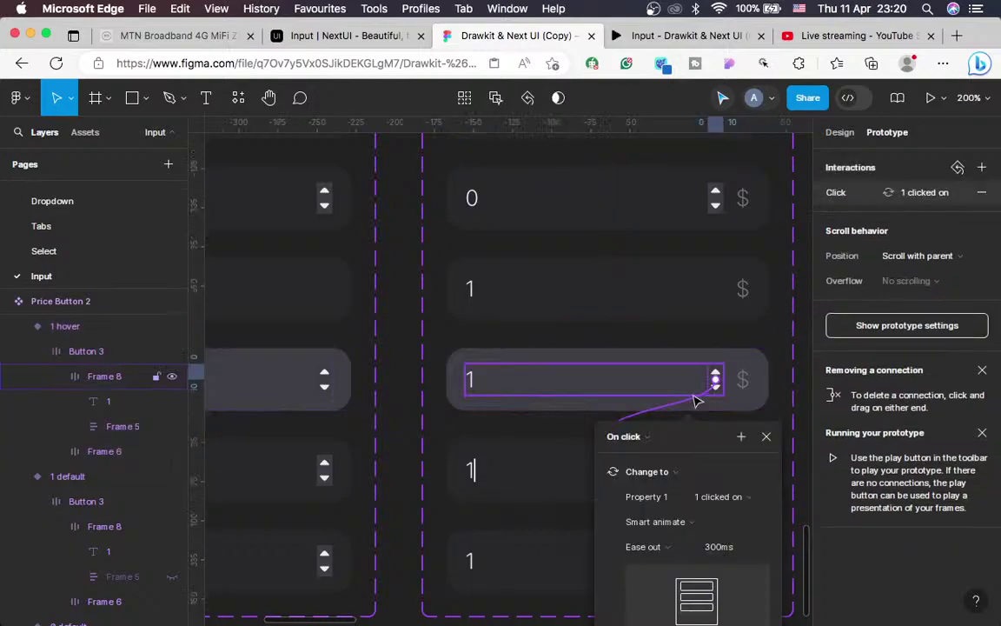
click(726, 497)
click(725, 499)
click(983, 200)
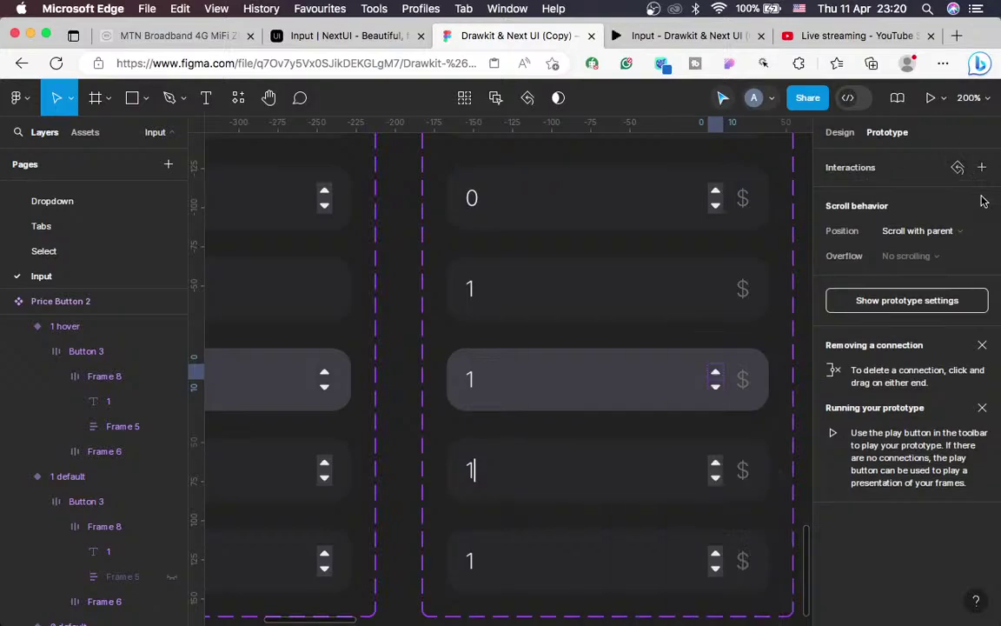
Give the down arrow in the "1 hover" variant an on-click Change to interaction targeting "0 clicked on"
click(714, 388)
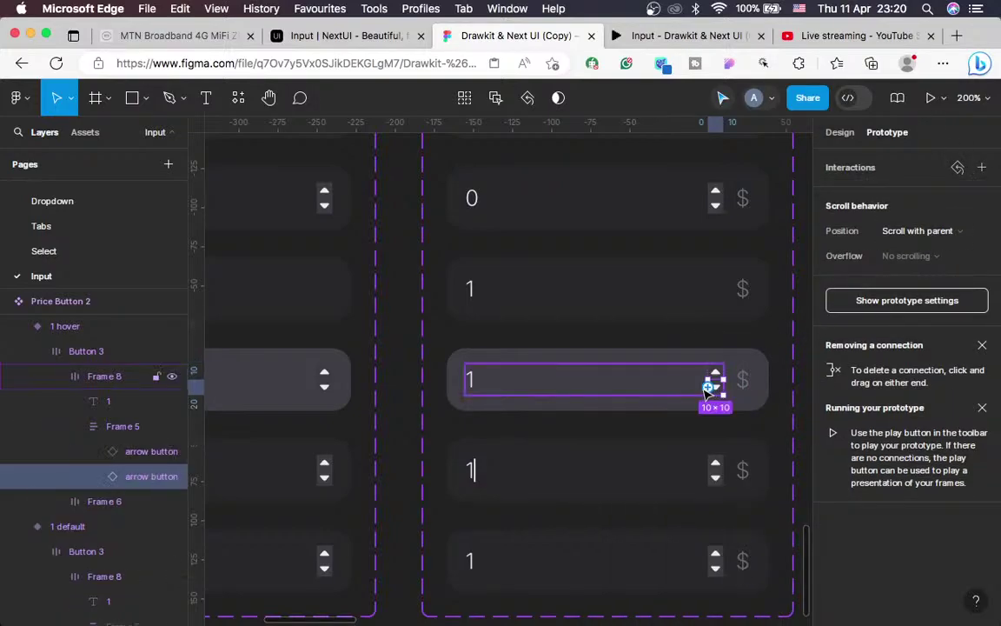
click(982, 168)
click(681, 224)
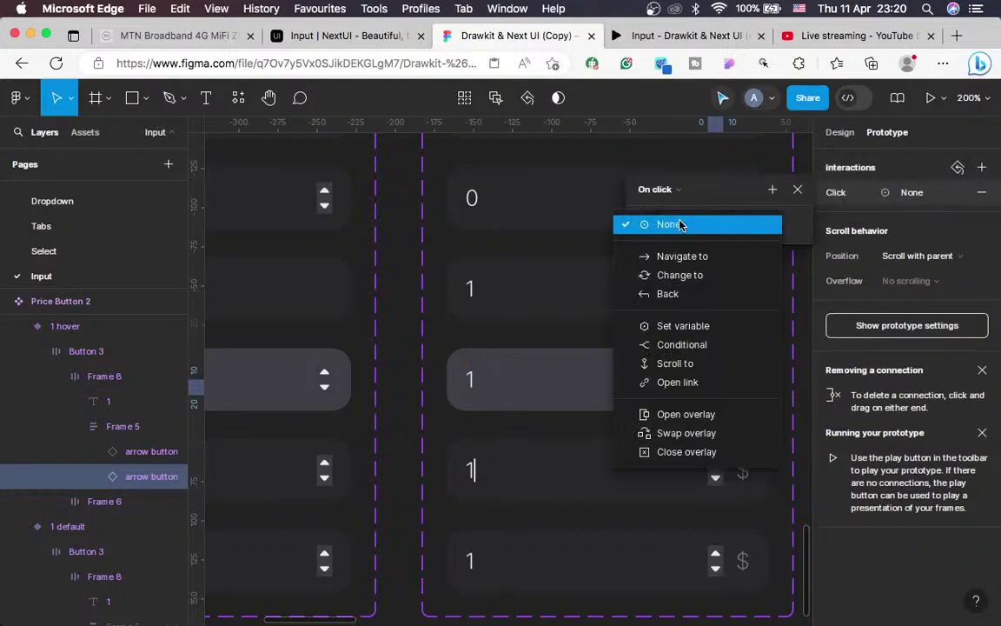
click(664, 276)
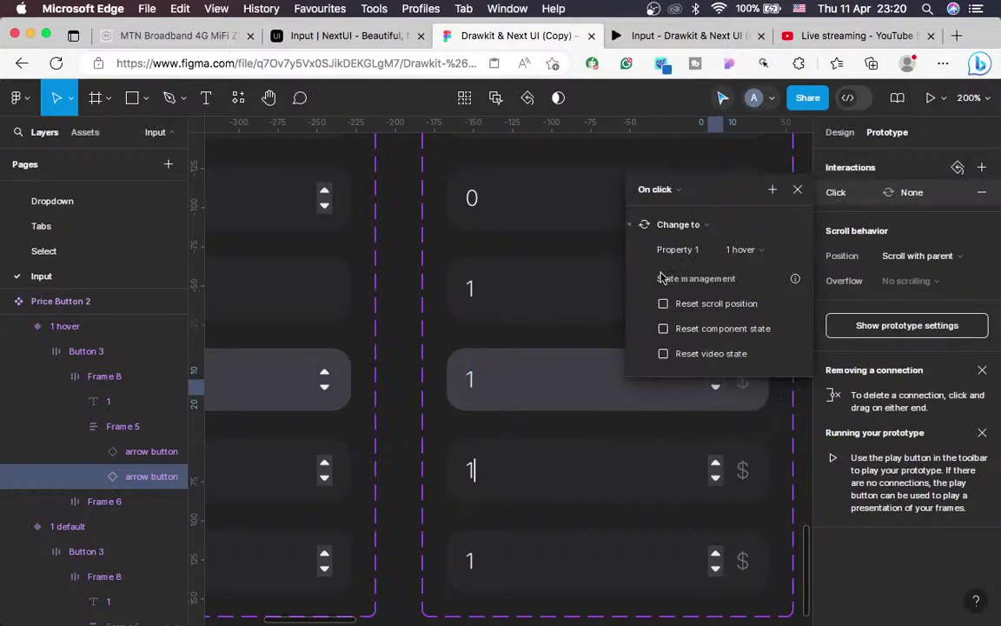
click(756, 249)
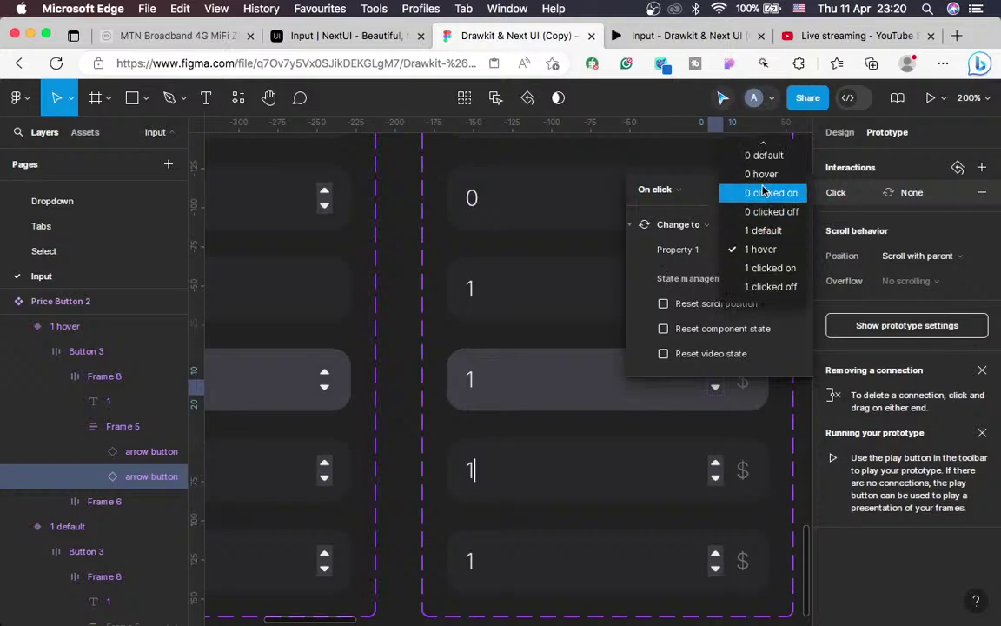
scroll(750, 161, up, 2)
click(767, 227)
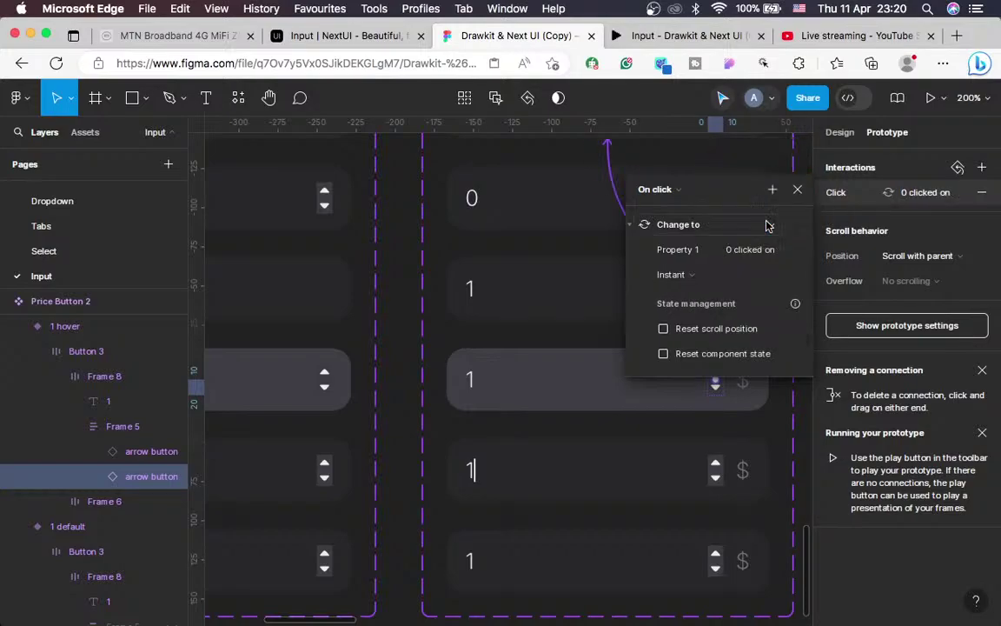
click(802, 191)
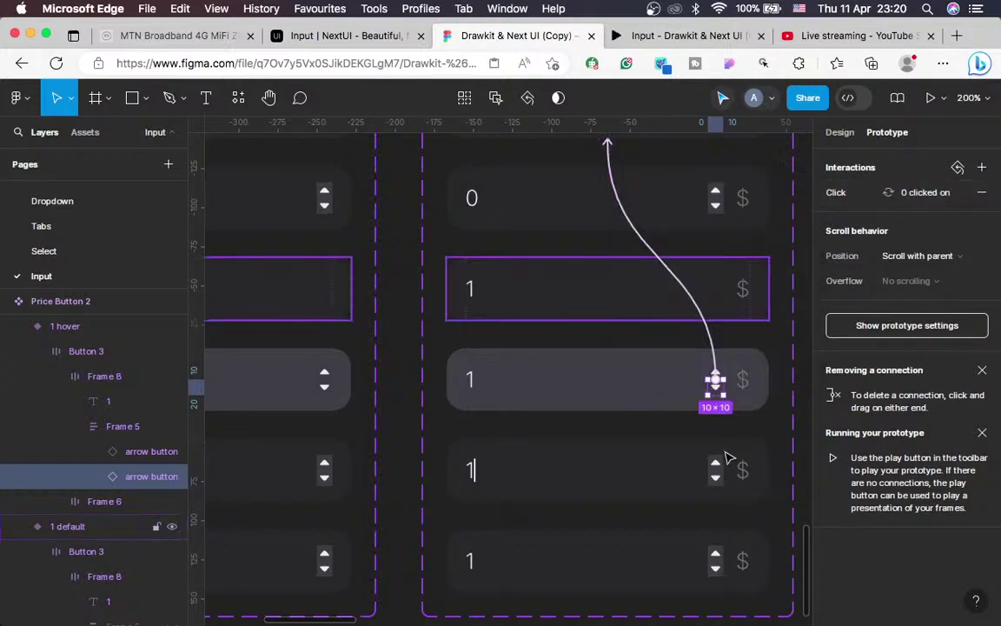
Test the arrows of the second price input in the prototype preview
click(716, 477)
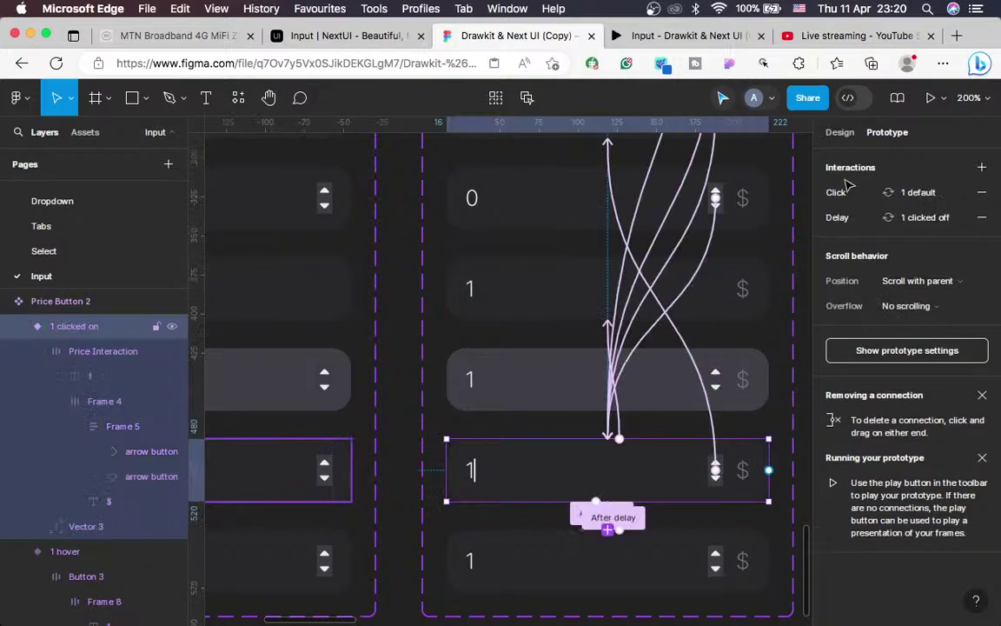
click(687, 36)
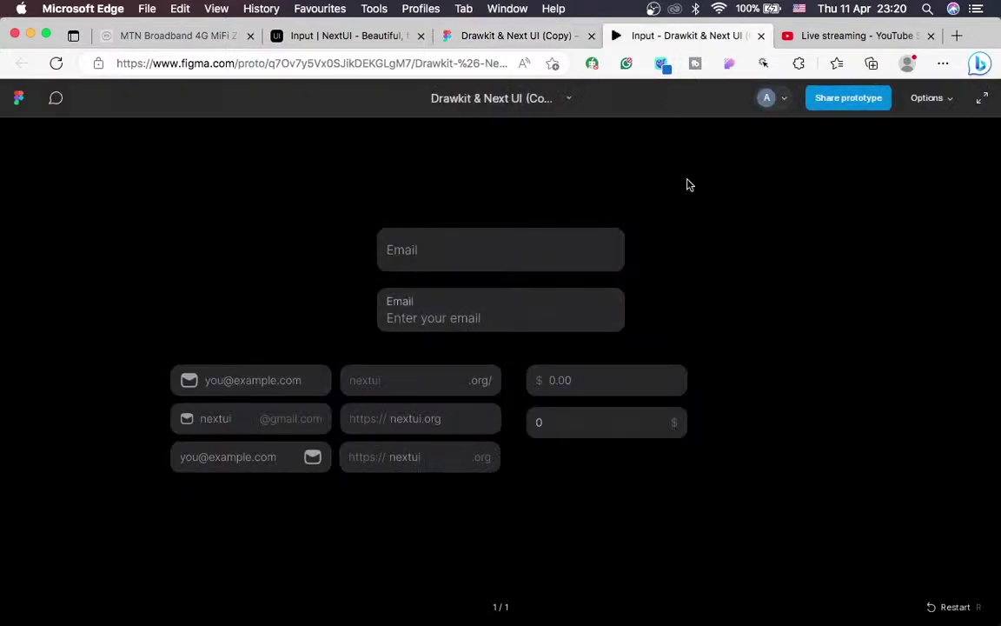
click(663, 422)
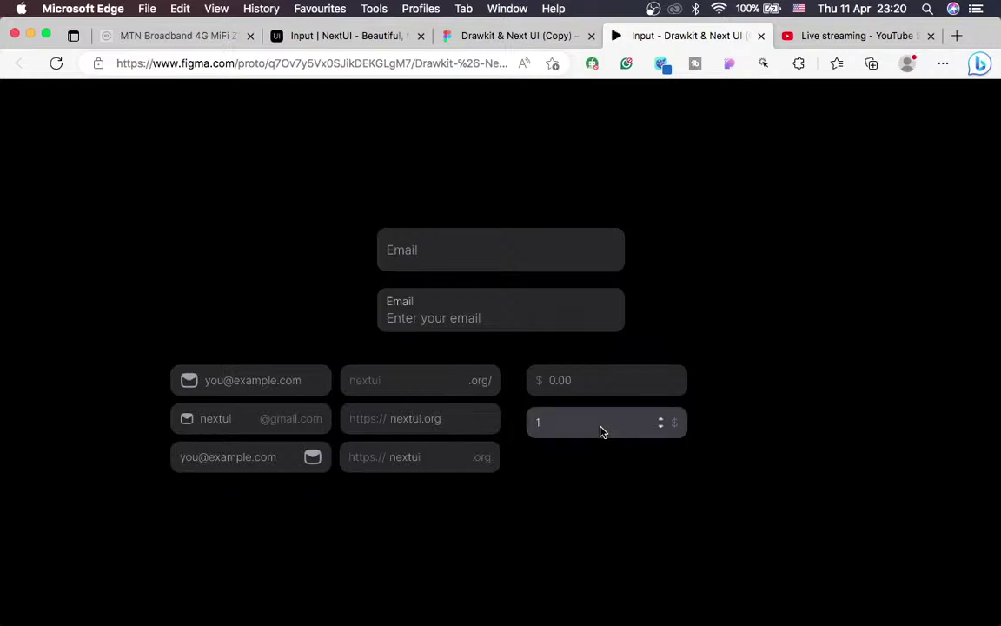
click(662, 428)
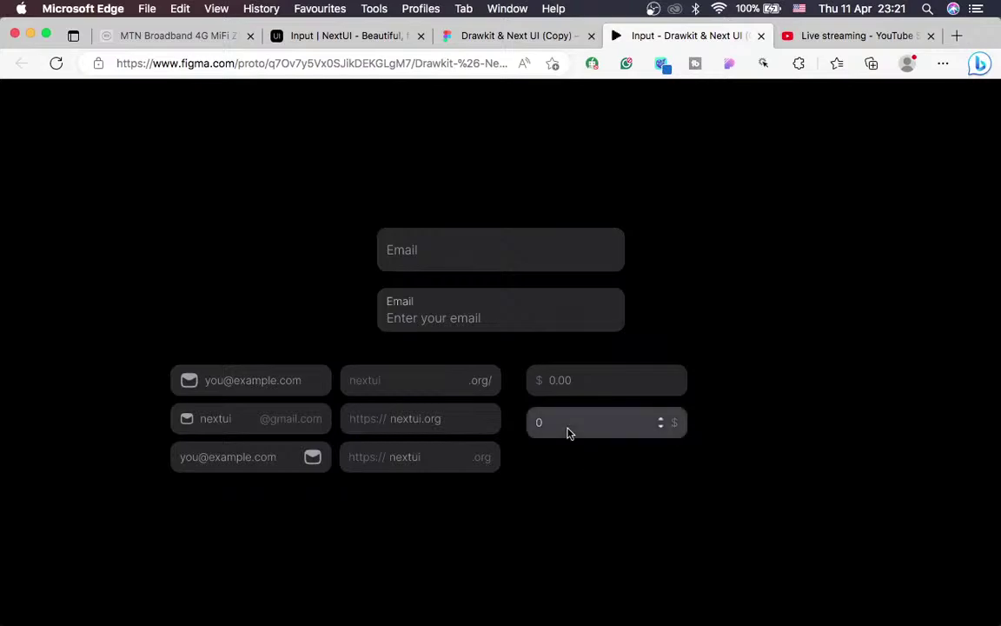
Check the stream chat in OBS and review the Price Button 2 variants in the Figma file and prototype preview
key(ctrl+Left)
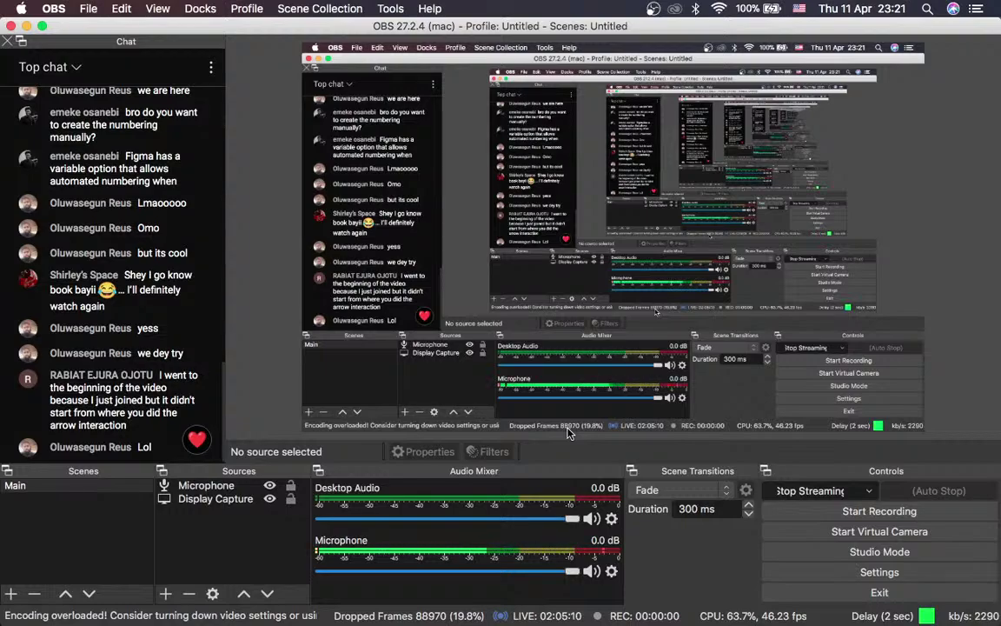
key(ctrl+Right)
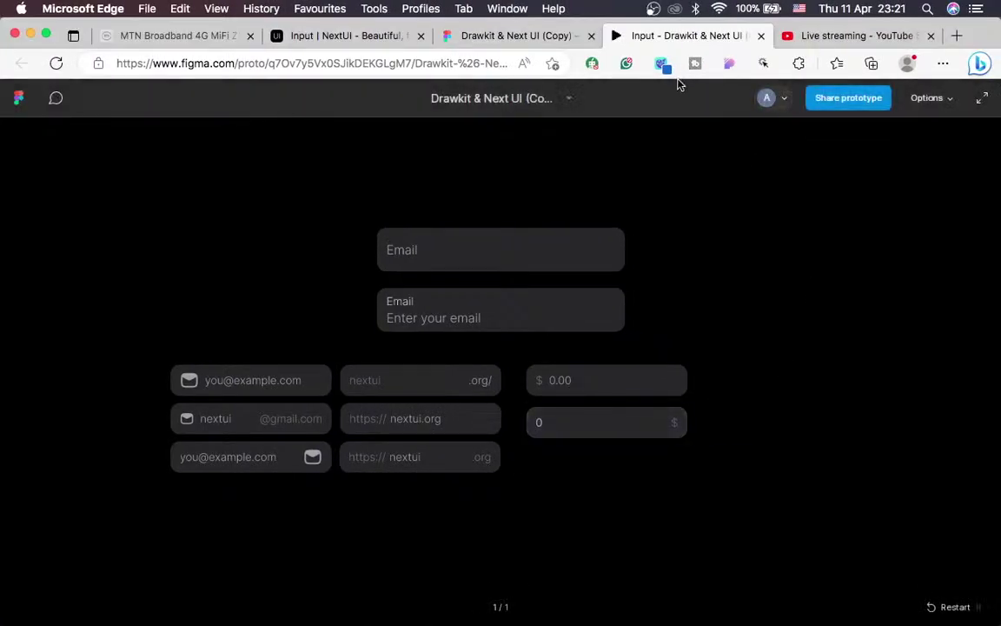
click(511, 43)
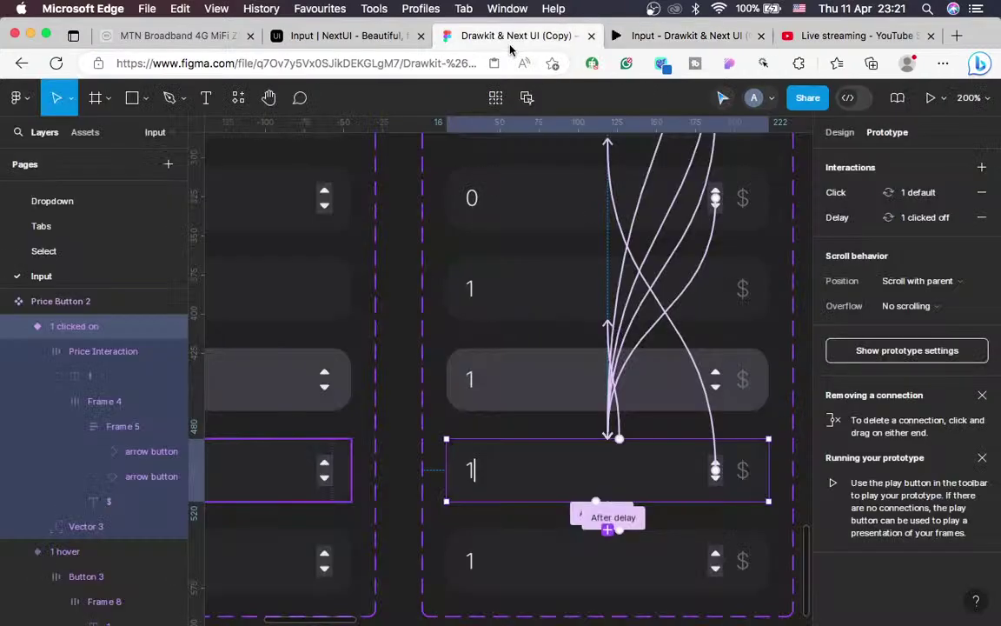
key(minus)
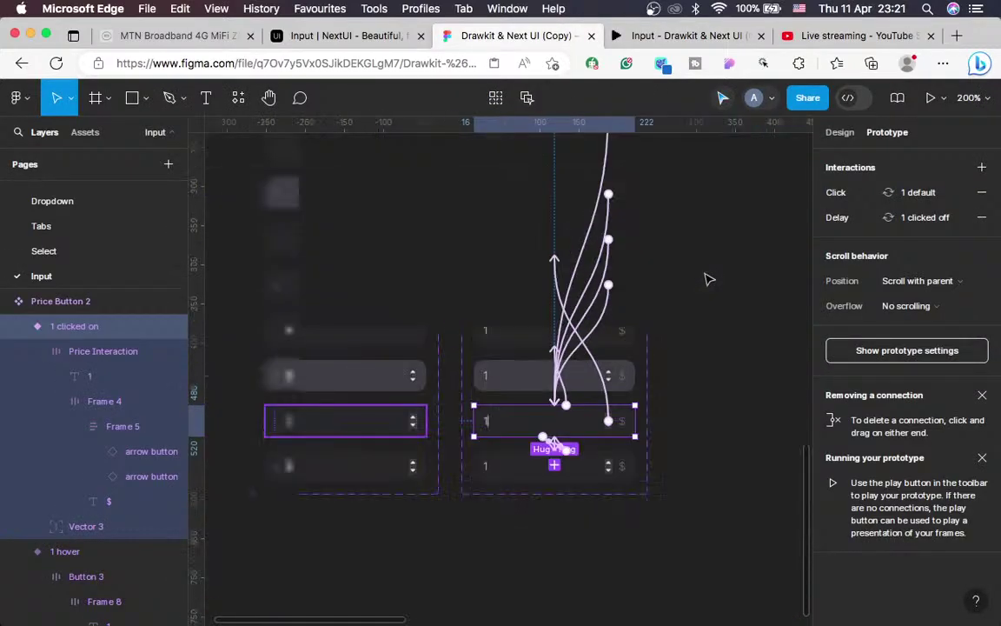
key(minus)
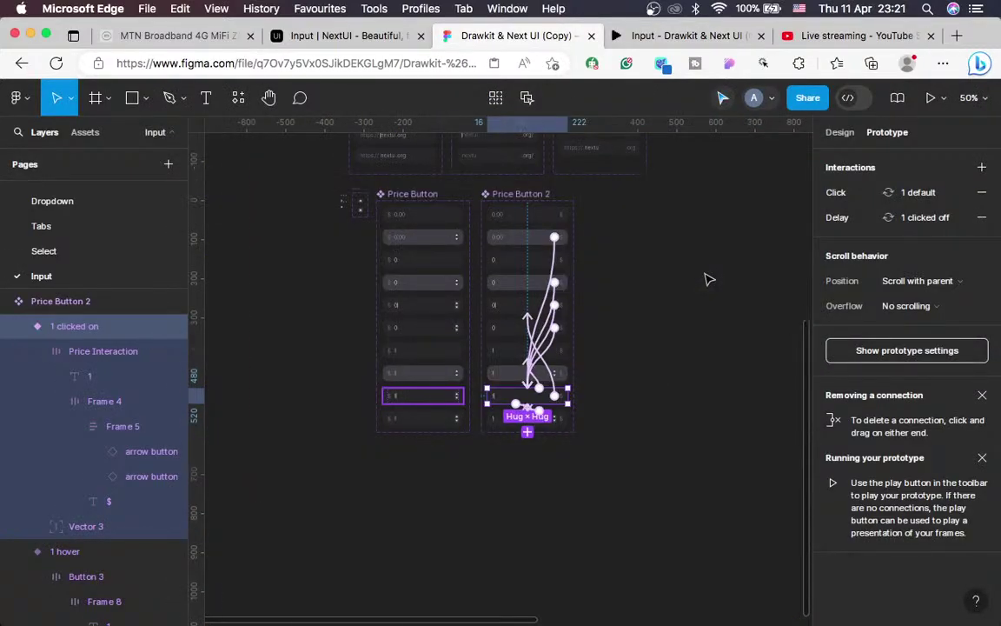
click(684, 37)
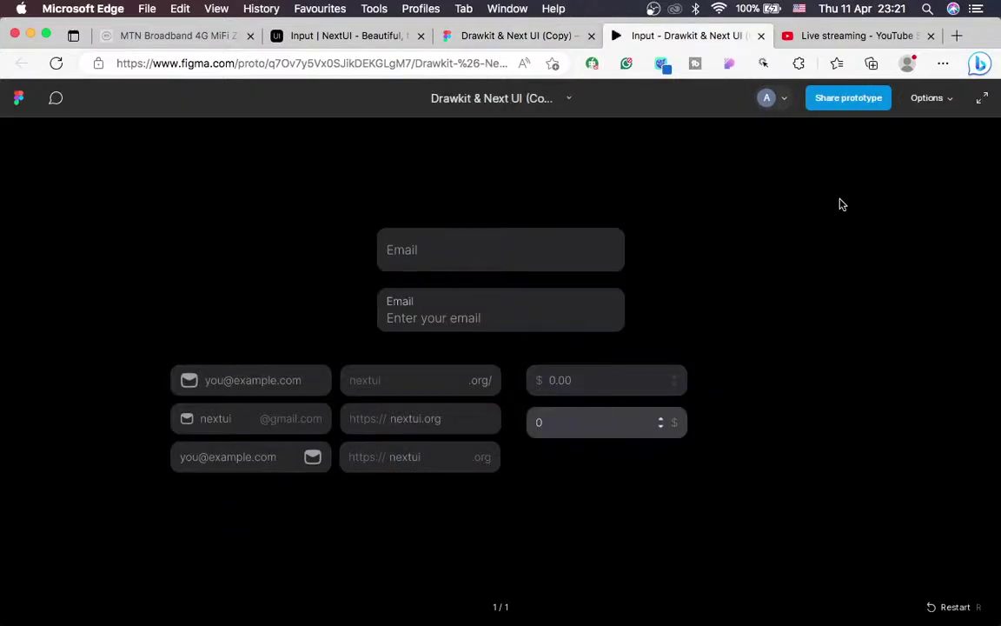
Read the viewers' live chat messages in OBS and YouTube Studio
key(ctrl+Left)
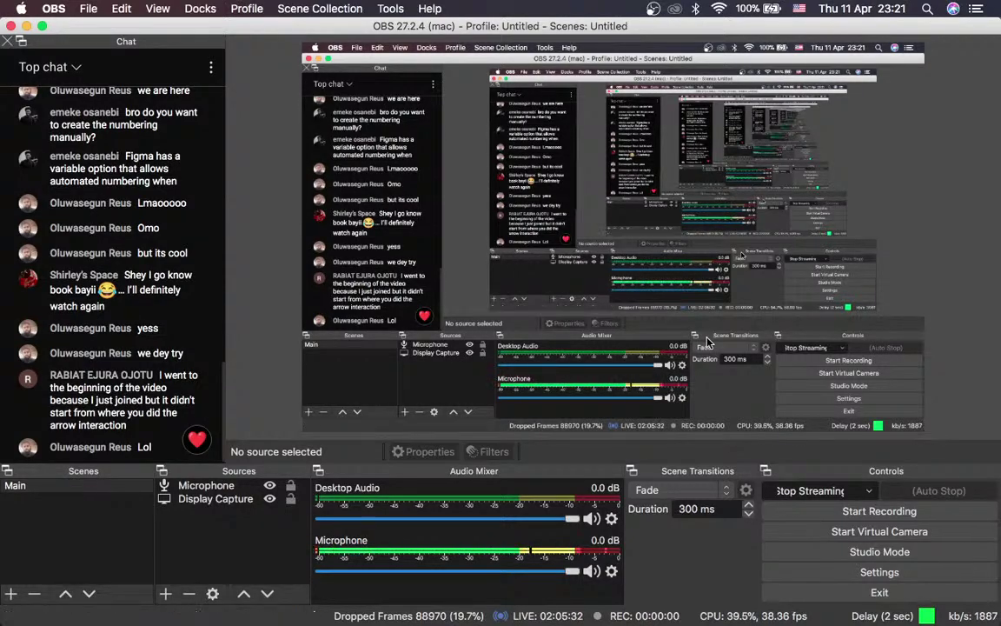
key(super+Tab)
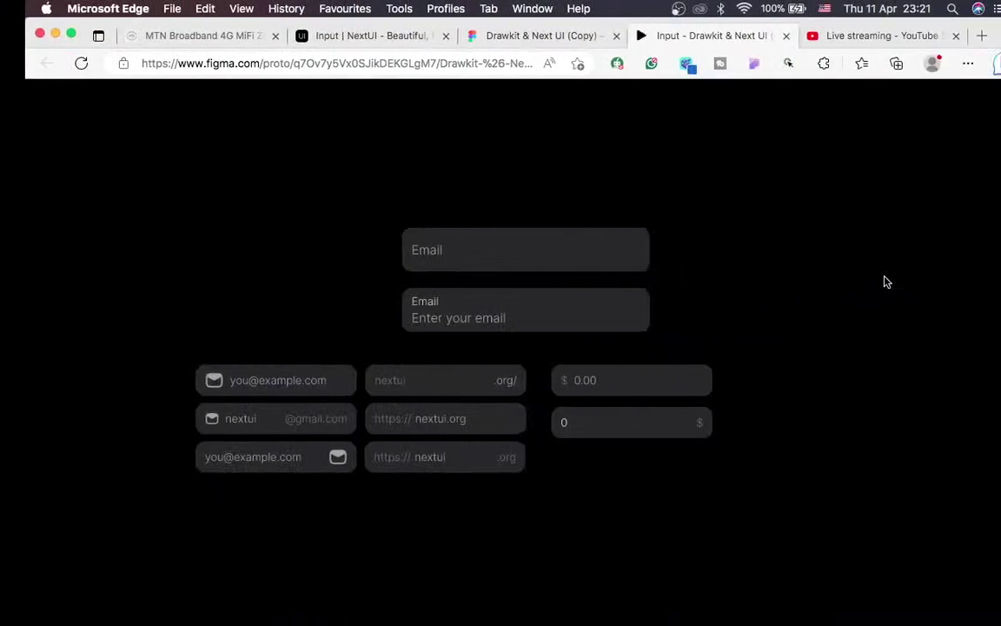
click(901, 35)
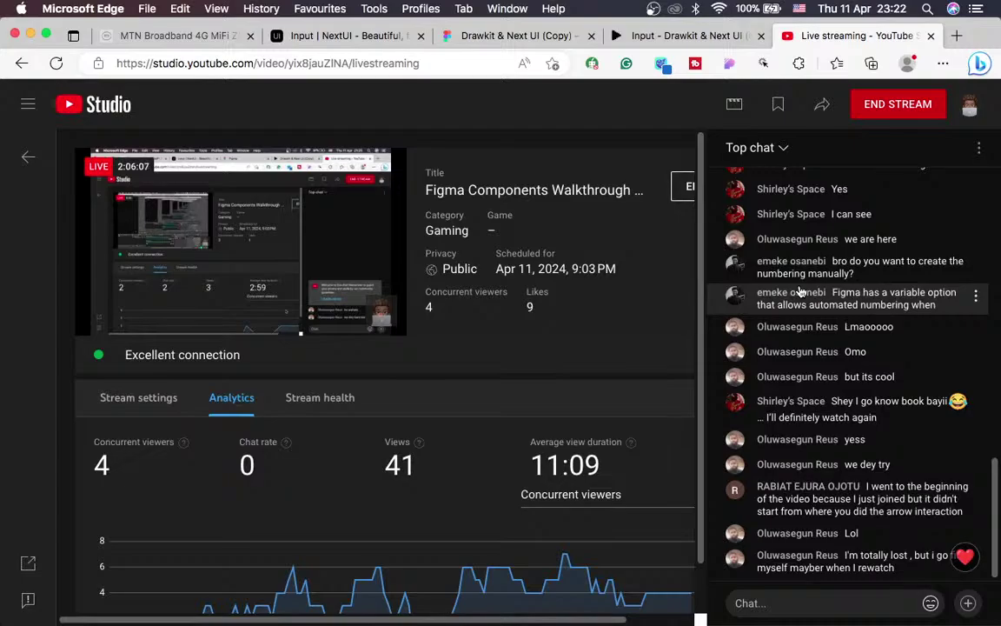
key(super+Tab)
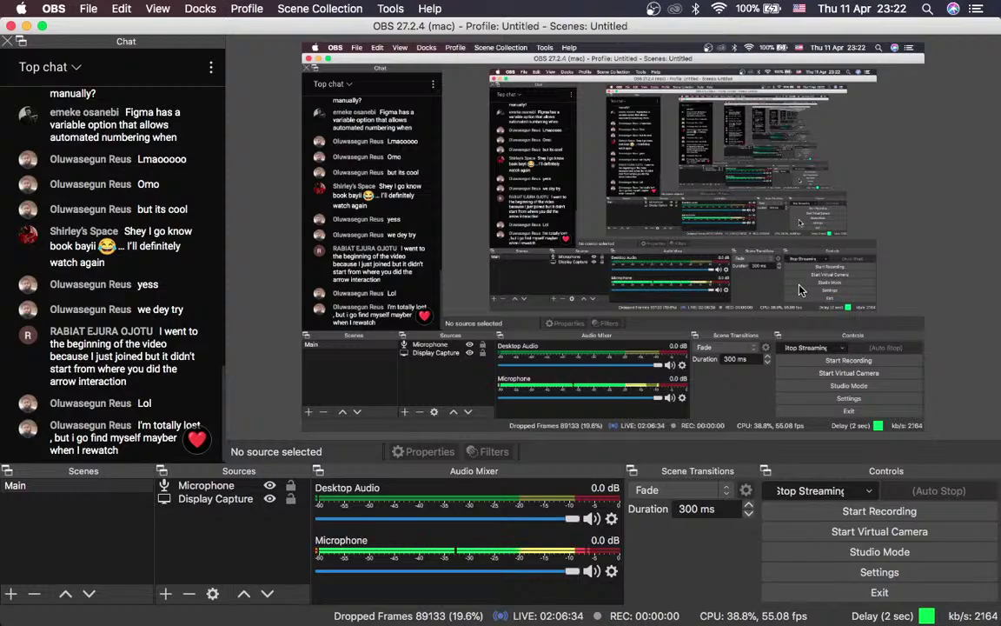
key(ctrl+Right)
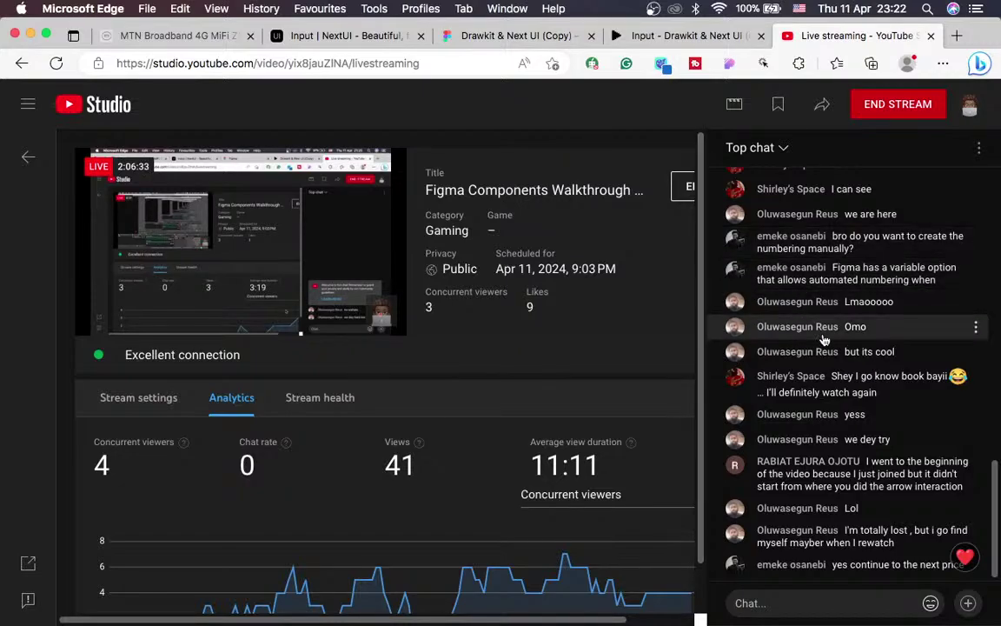
Switch to the NextUI Input docs page and inspect the currency list of the third Price example, glancing at the OBS chat
click(337, 42)
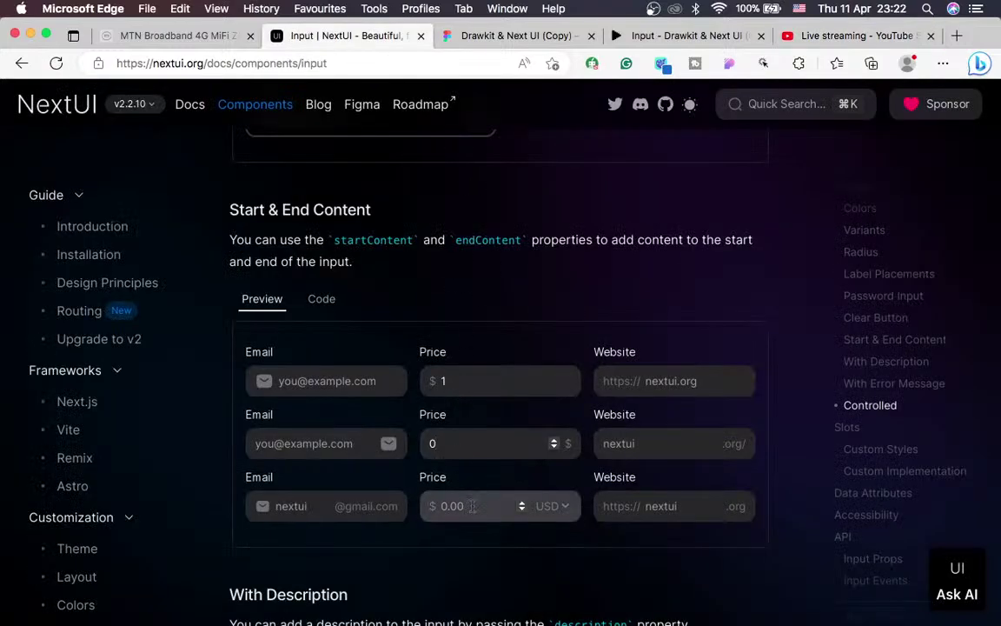
click(563, 510)
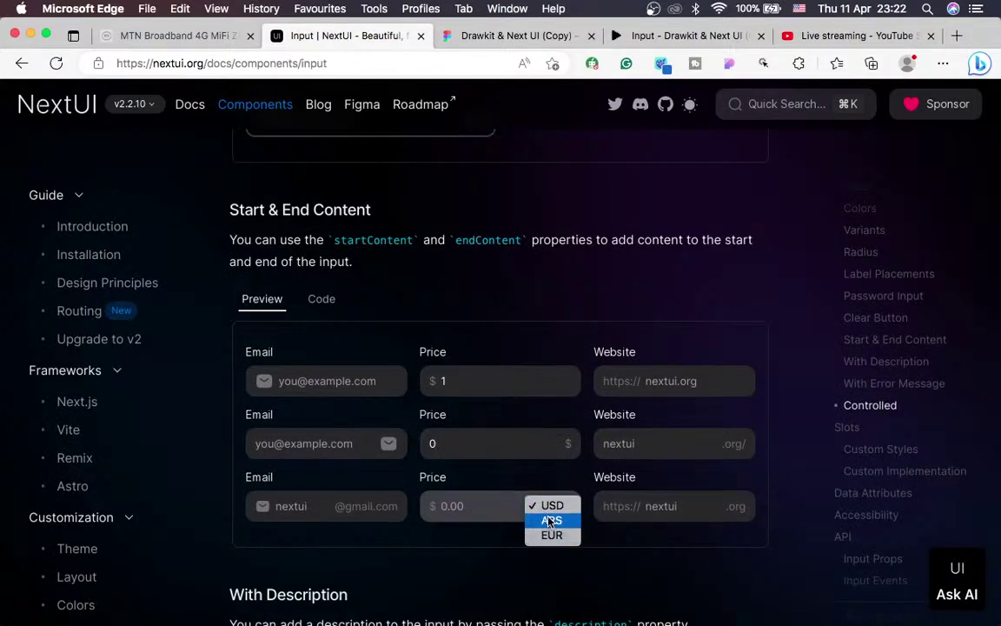
click(511, 507)
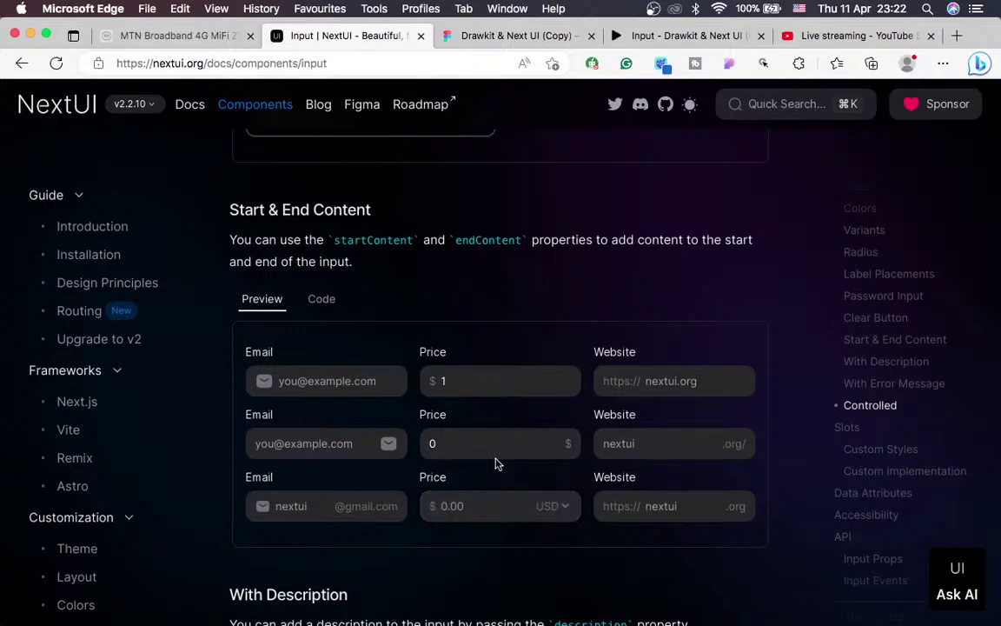
key(super+Tab)
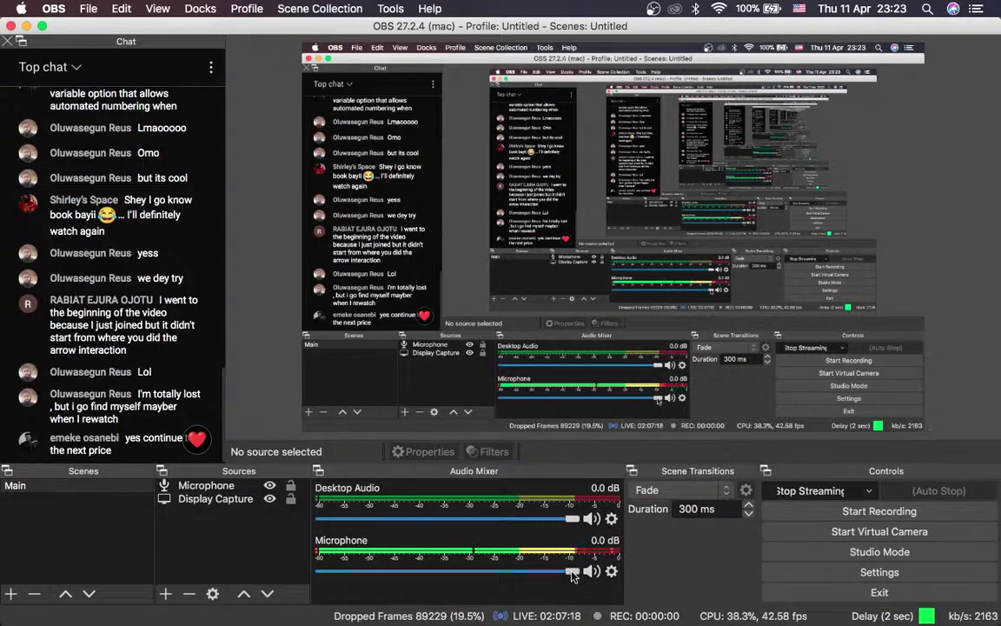
key(ctrl+Right)
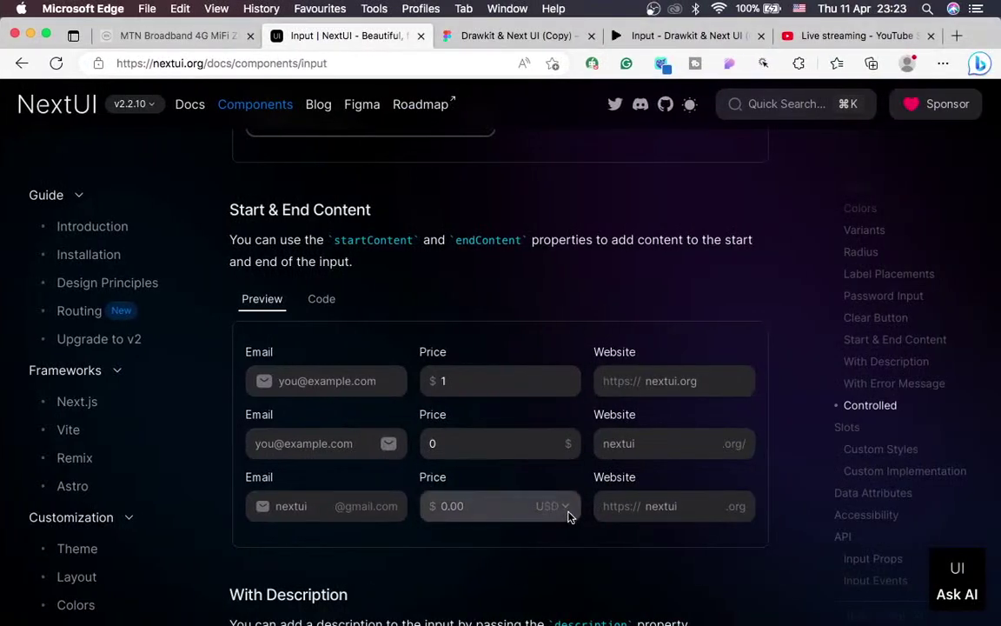
Try the third Price example's currency selector with ARS, EUR, ARS and USD, and return to the OBS chat
click(564, 511)
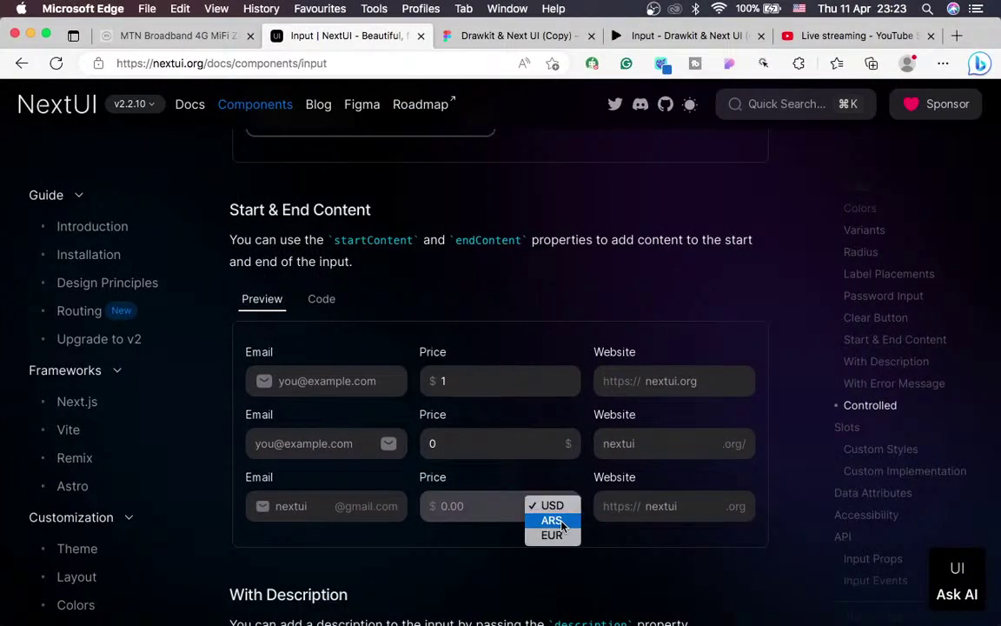
click(562, 525)
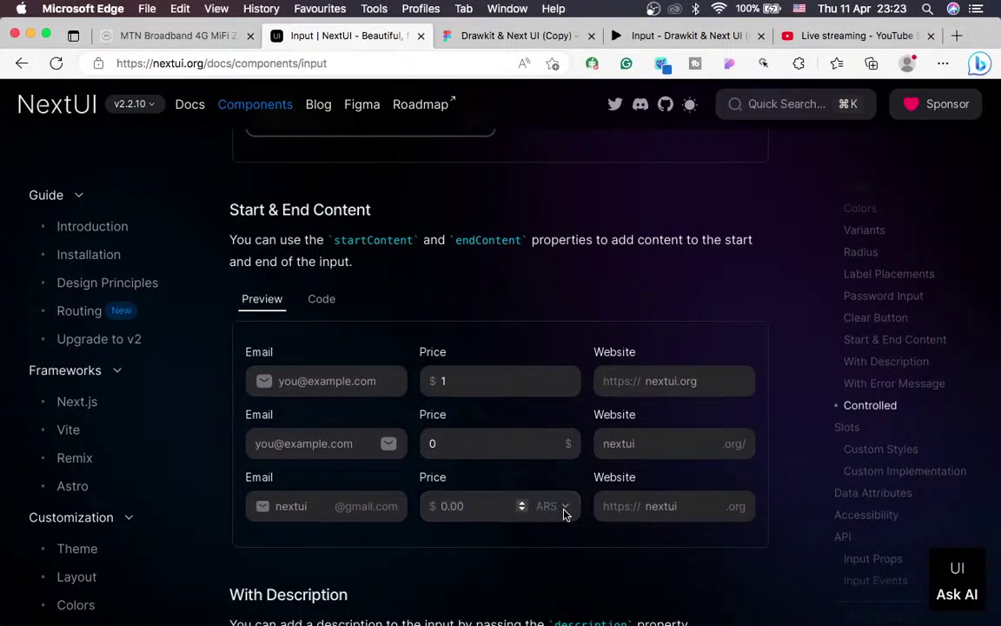
click(560, 509)
click(561, 520)
click(564, 509)
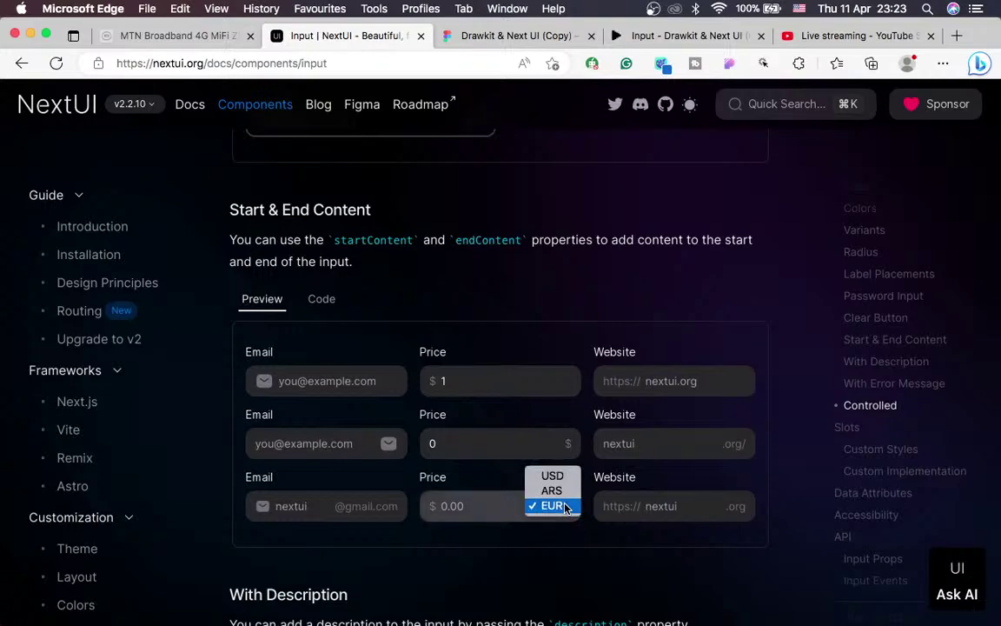
click(557, 490)
click(563, 508)
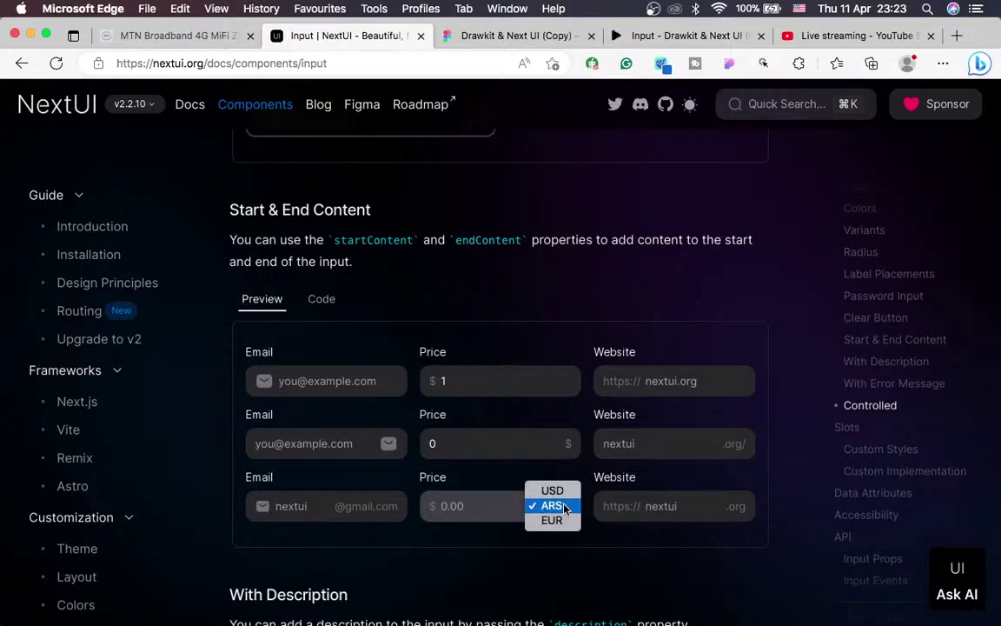
click(558, 489)
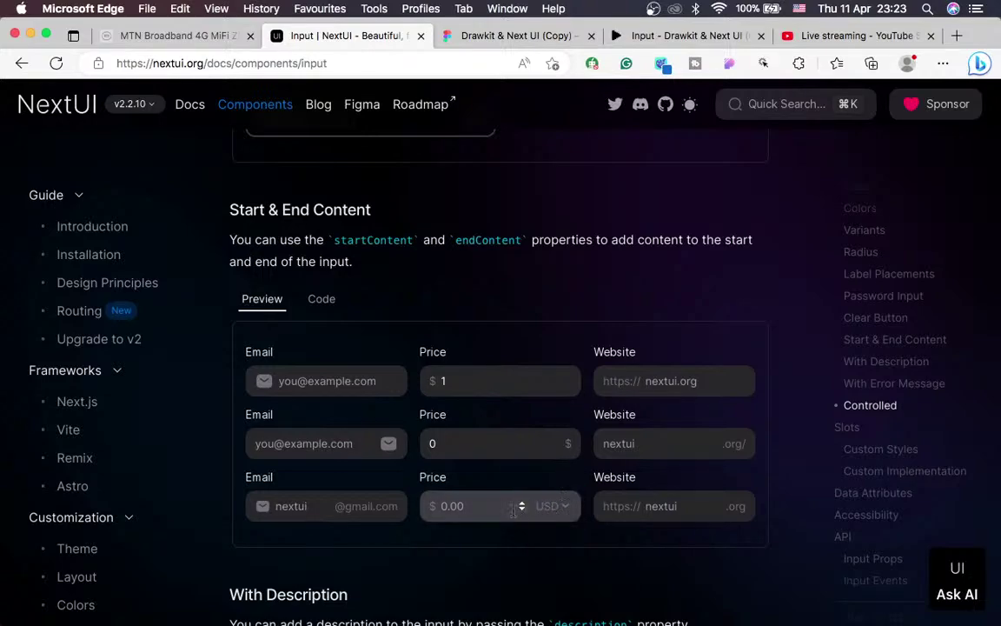
key(super+Tab)
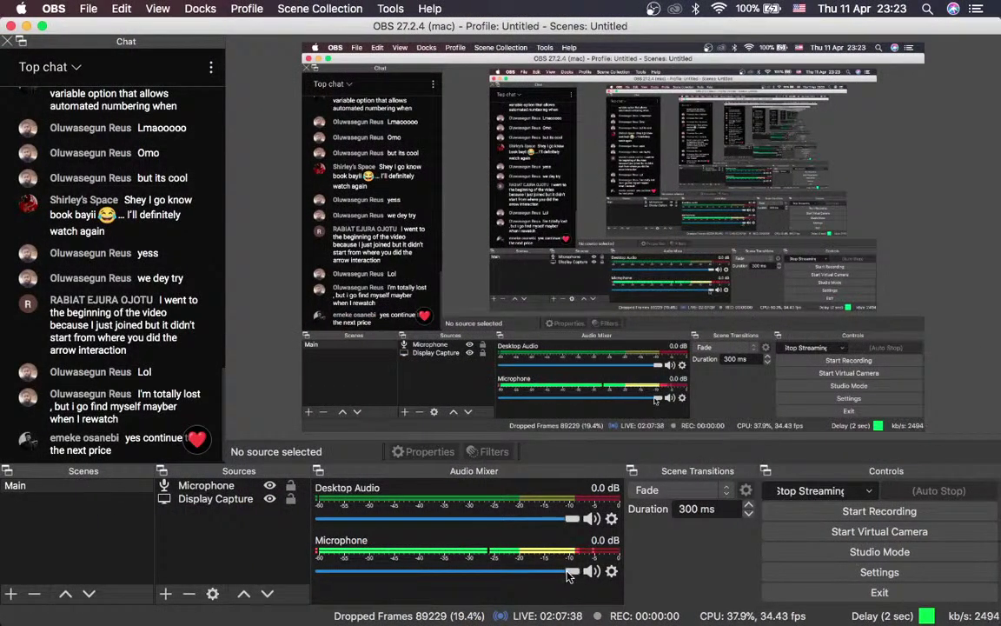
Lower the Microphone level to -inf dB in the OBS audio mixer and return to the NextUI Input page
drag(565, 576, 320, 572)
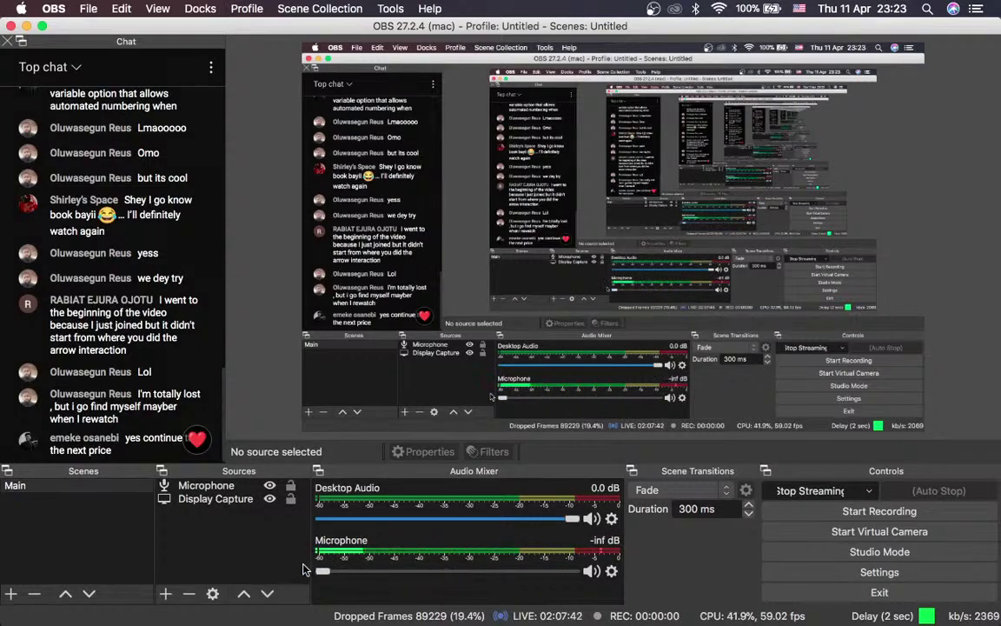
key(super+Tab)
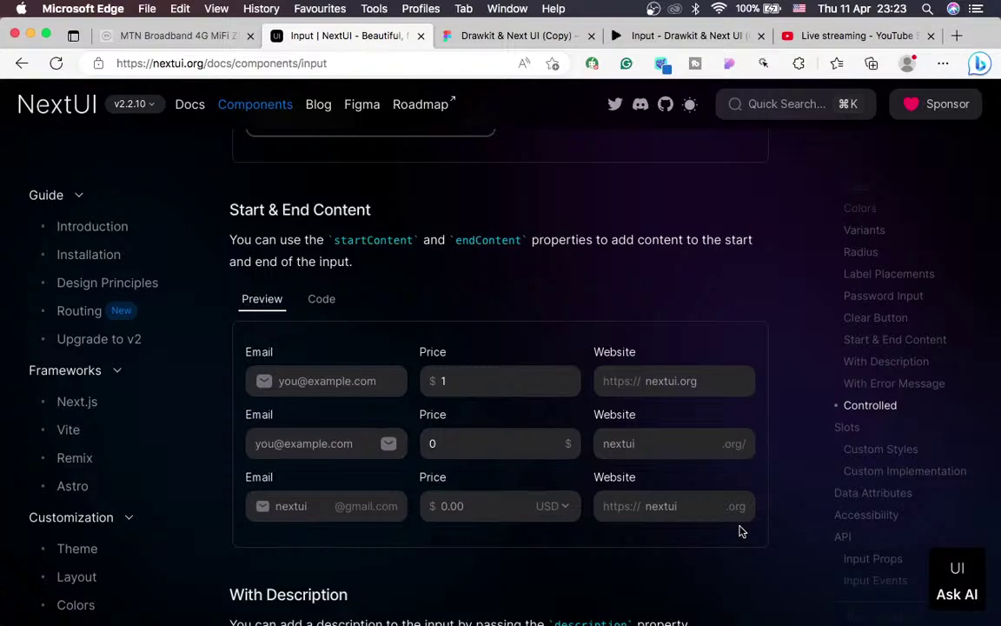
Try the third Price example by stepping its amount up to 1 and back to 0, with the currency switched to ARS and EUR
click(567, 508)
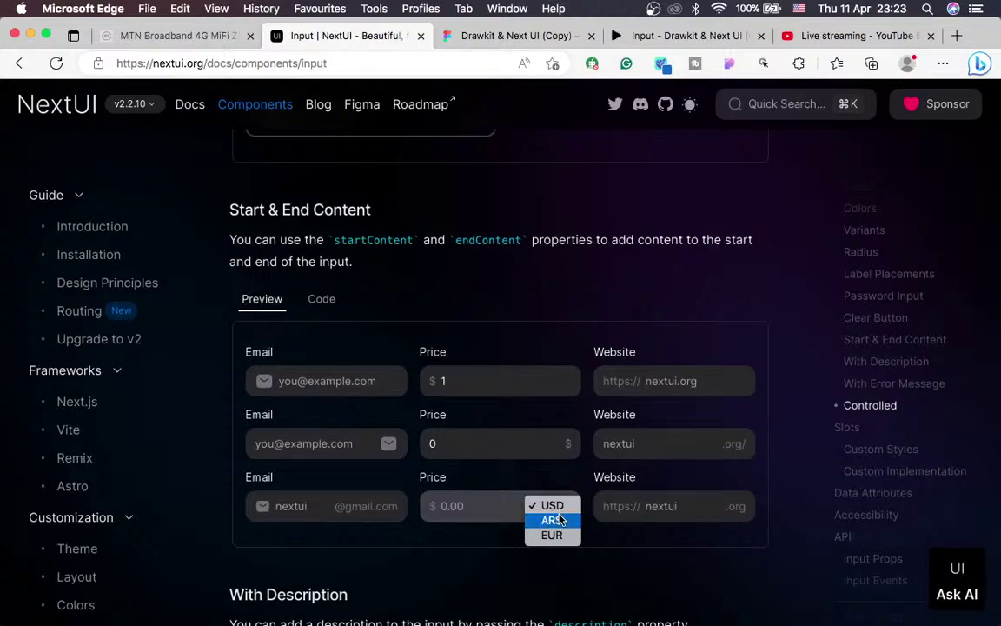
click(494, 531)
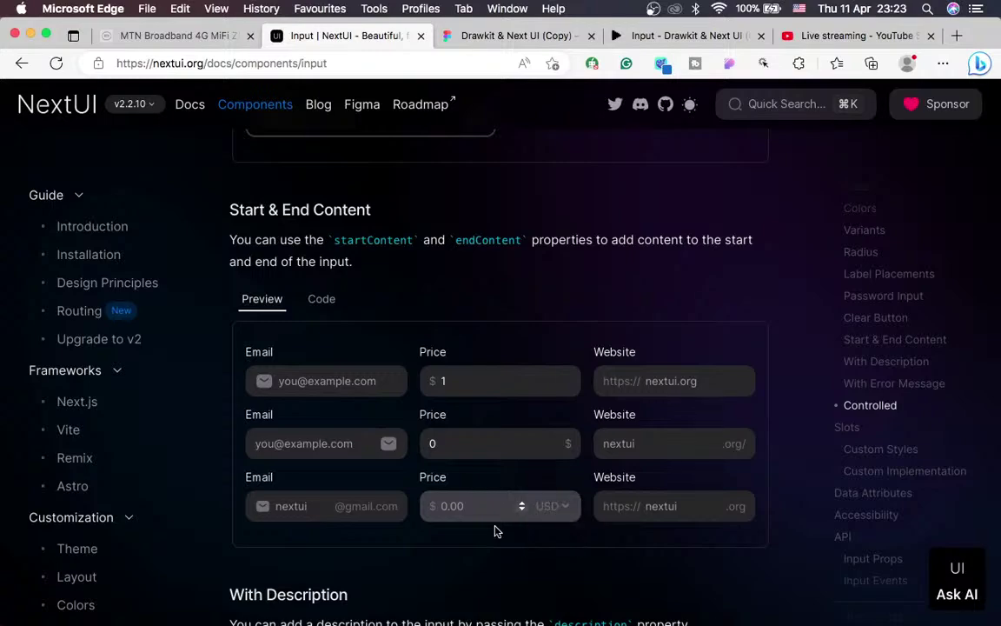
click(522, 503)
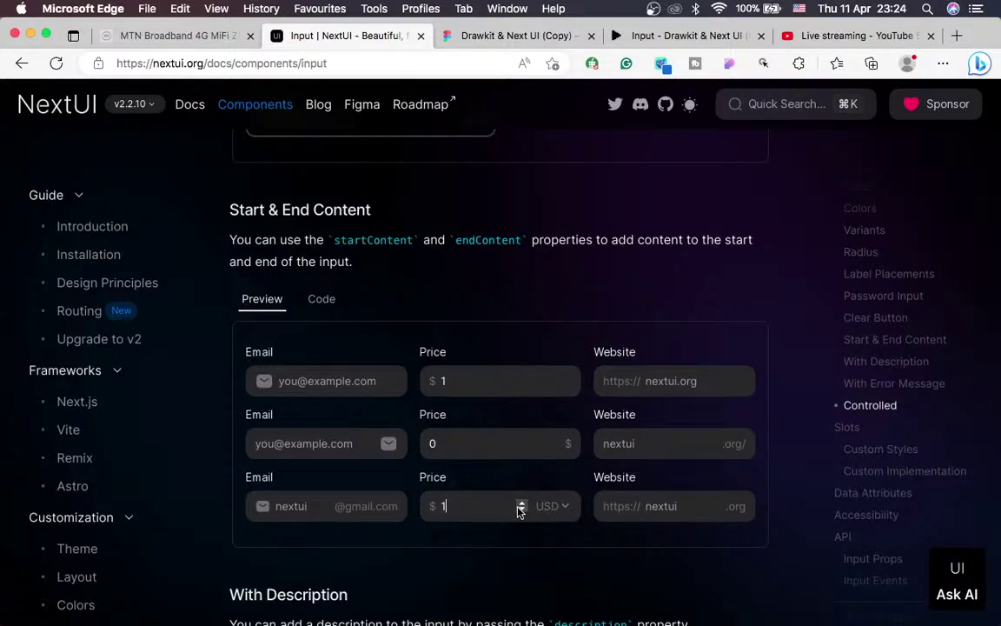
click(522, 509)
click(556, 508)
click(558, 521)
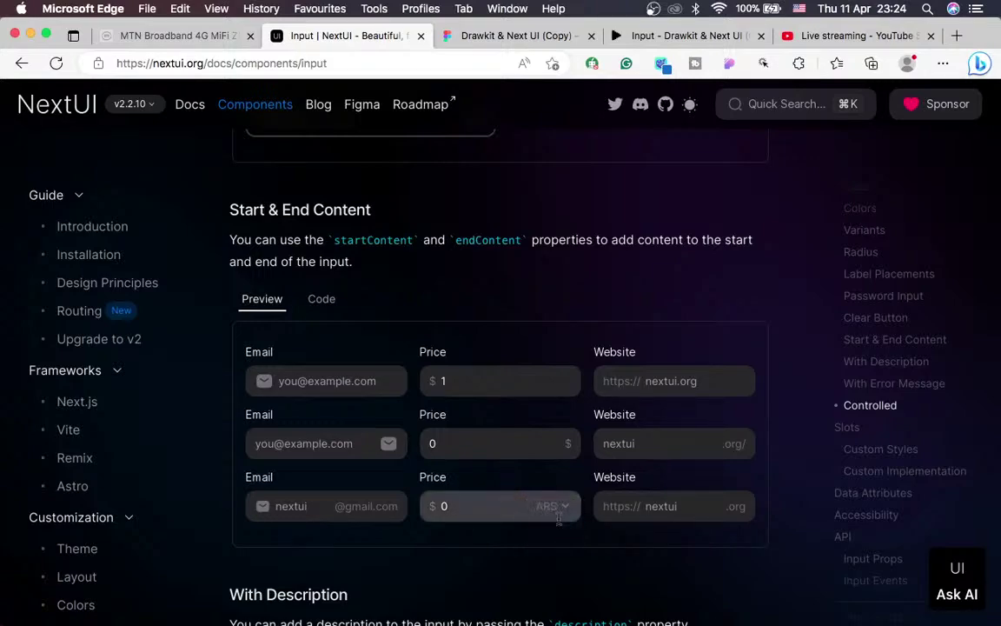
click(565, 511)
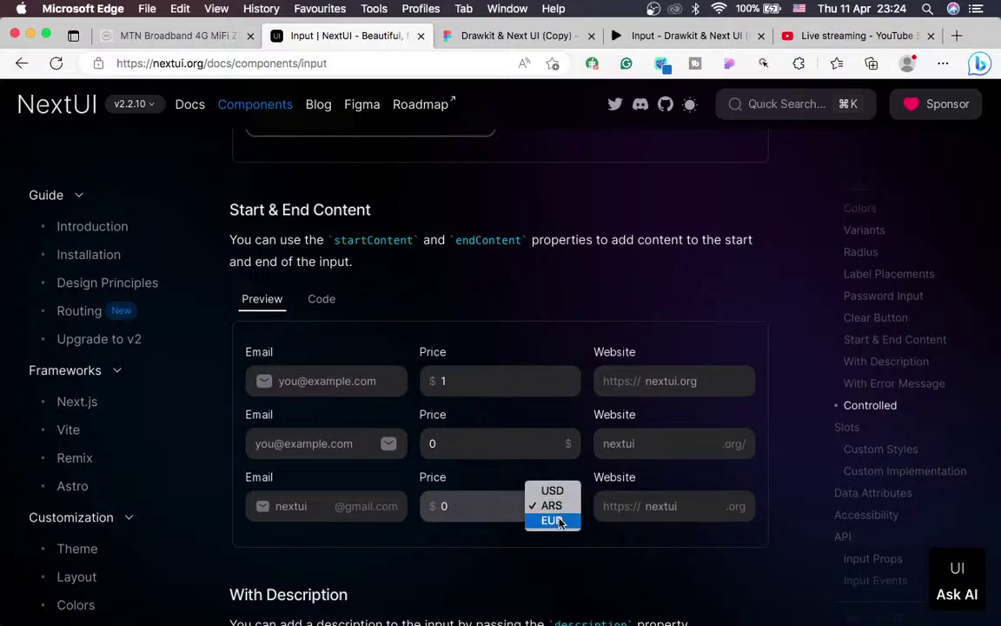
click(559, 520)
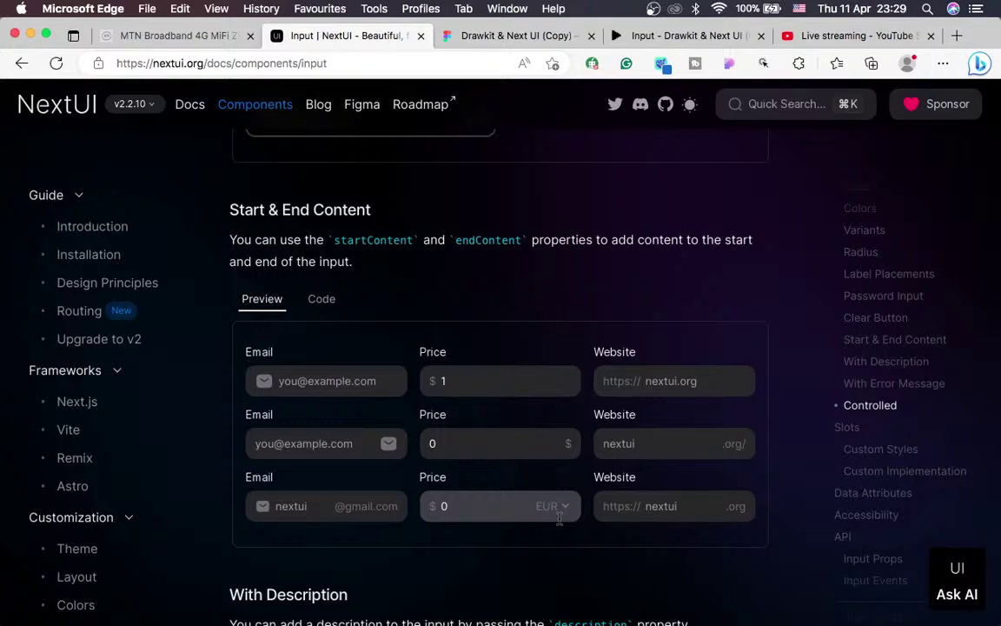
Check the stream chat in OBS and YouTube Studio, with a look at the Price Button components in the Figma file
key(ctrl+Left)
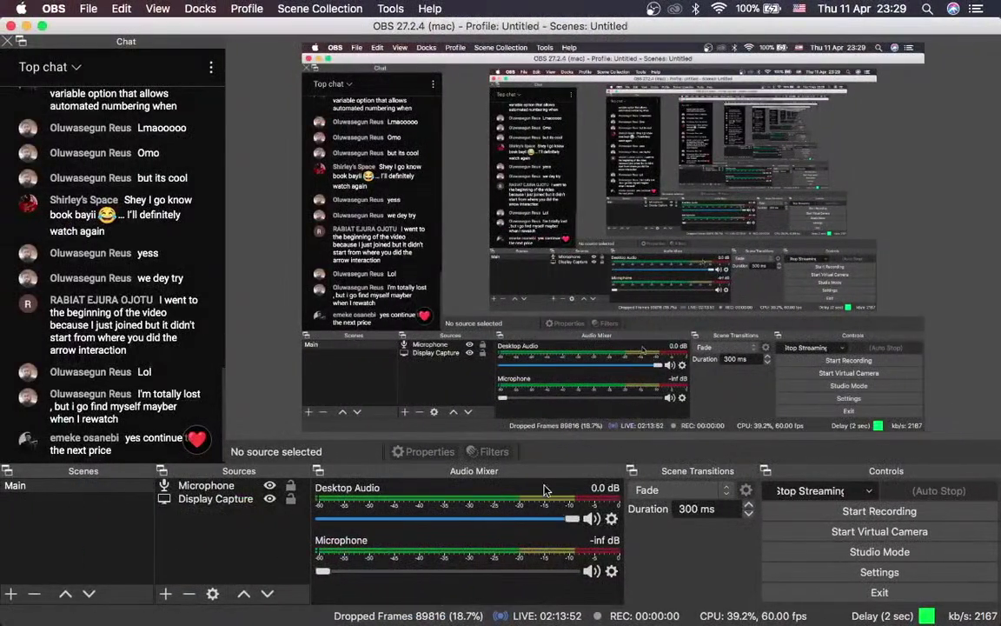
key(ctrl+Right)
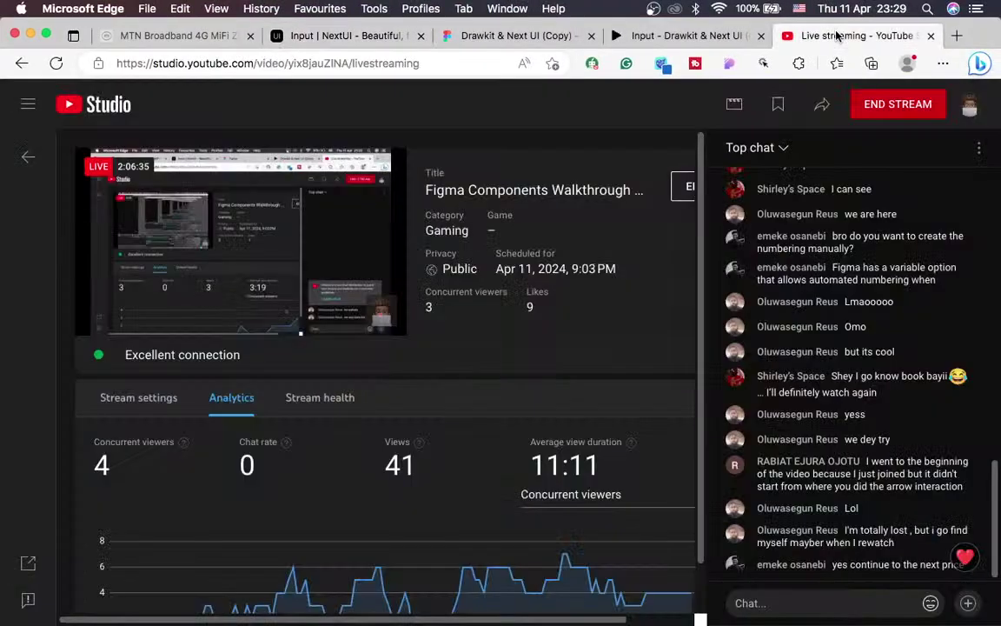
click(839, 35)
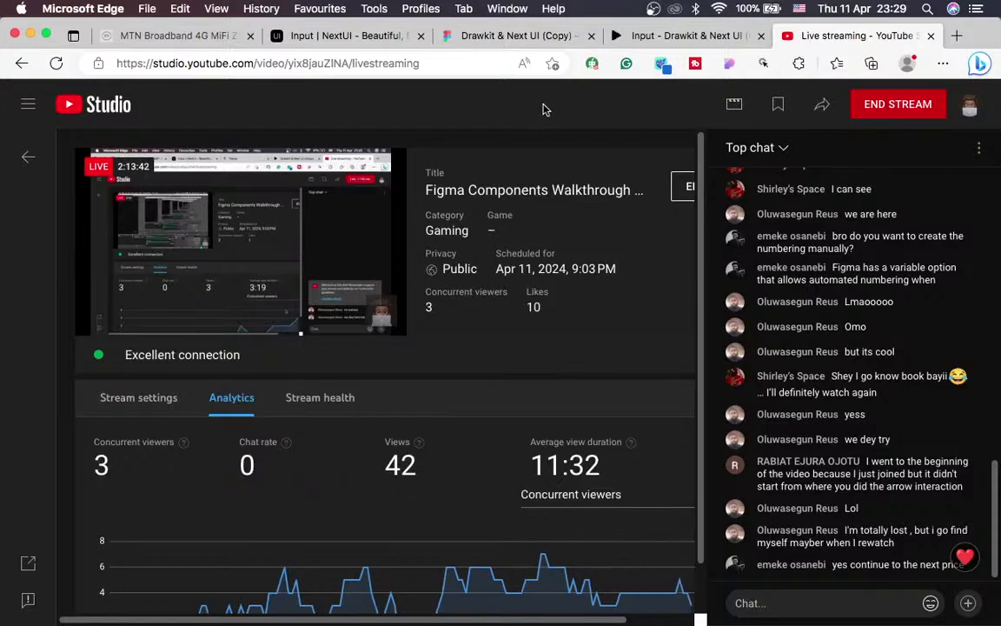
key(ctrl+Left)
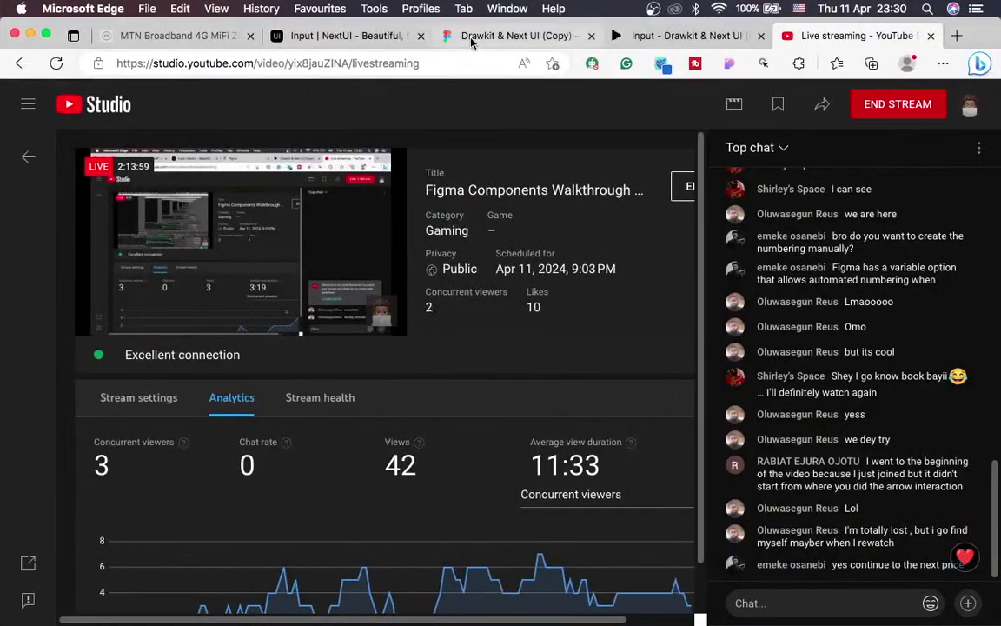
click(471, 40)
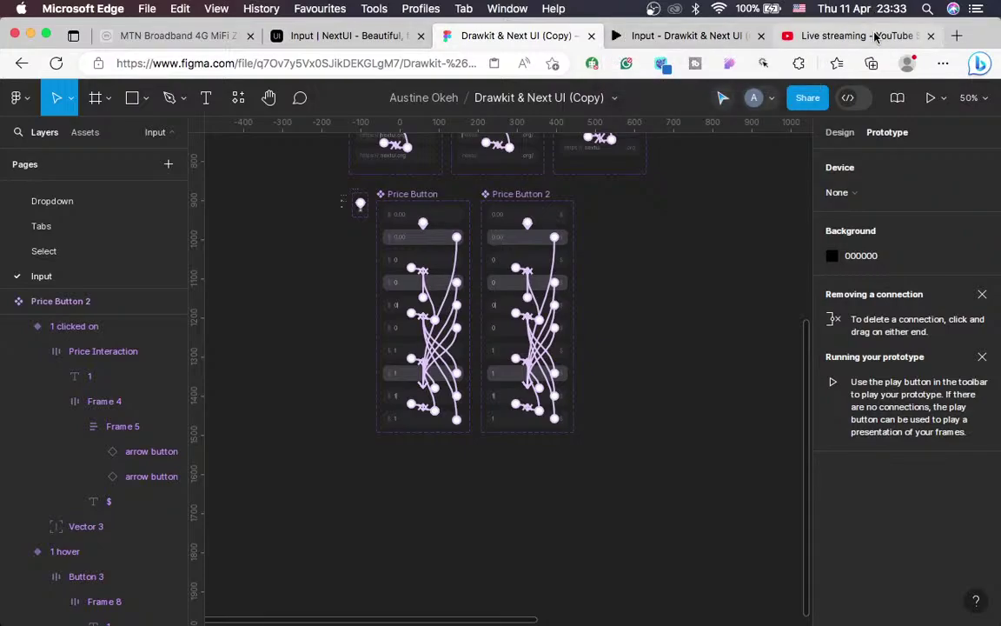
click(789, 36)
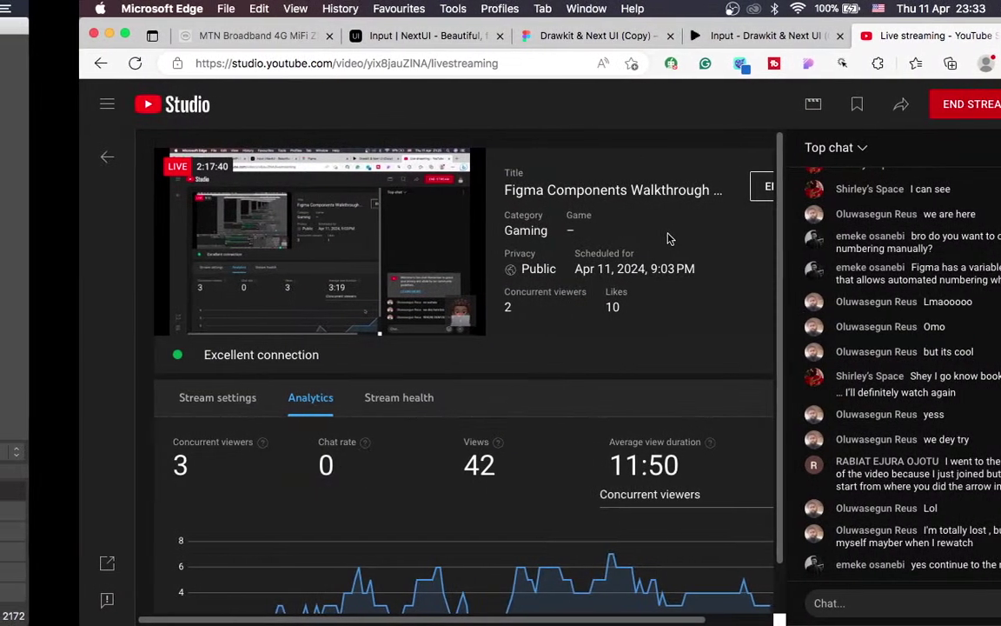
Switch to OBS and raise the Microphone level back to full volume in the audio mixer
key(super+Tab)
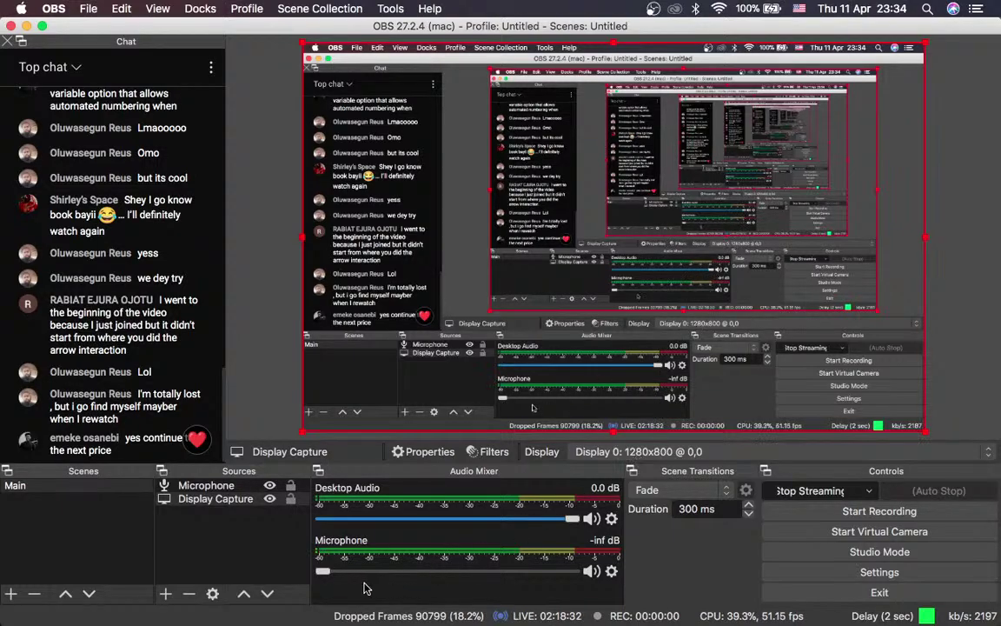
drag(390, 586, 633, 597)
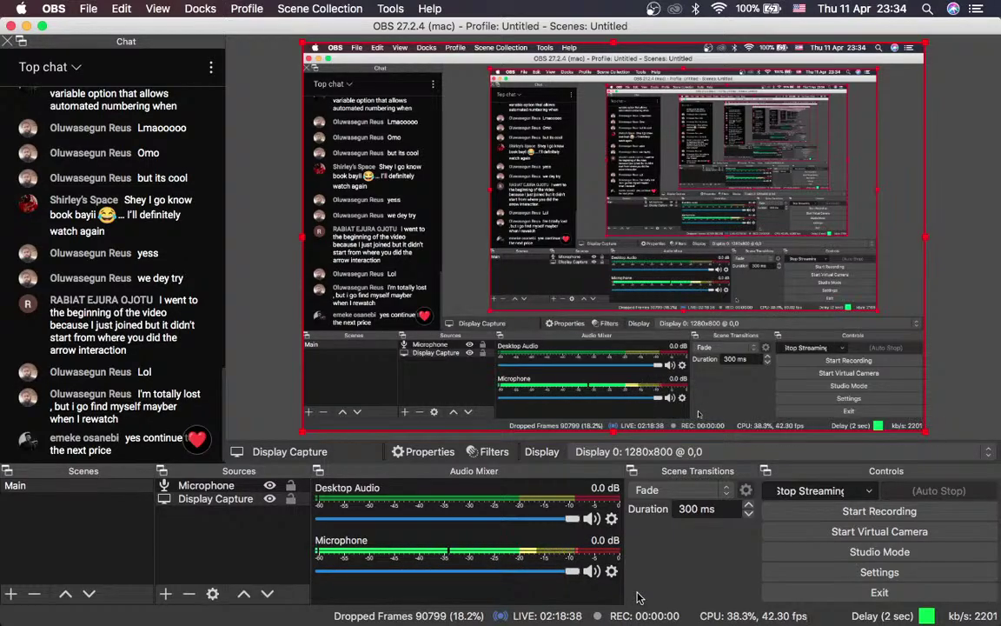
Review the Price Button components in the Figma file and prototype preview, and return to the NextUI Input page
key(ctrl+Right)
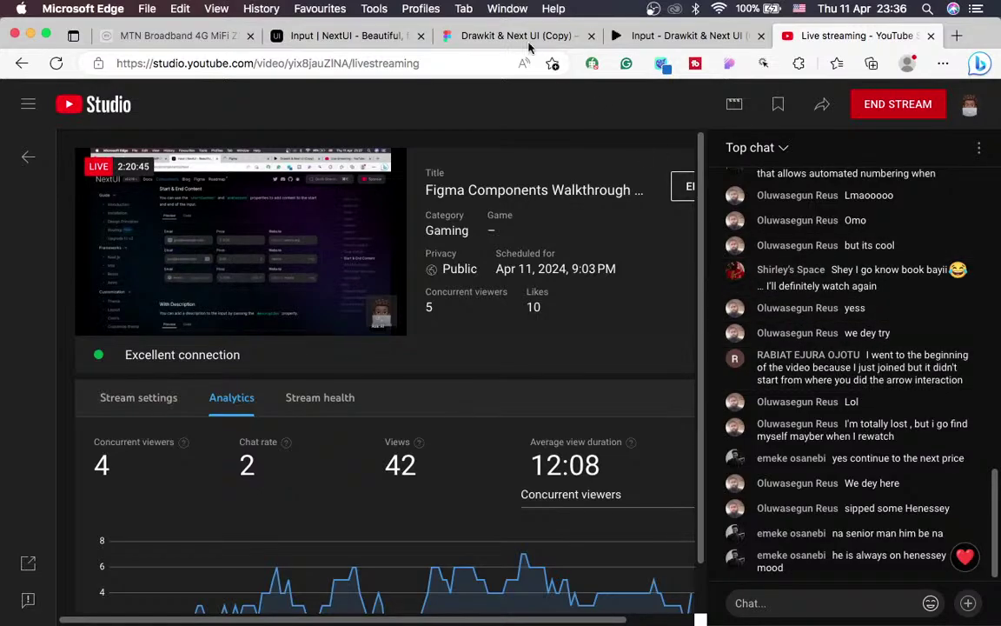
click(461, 41)
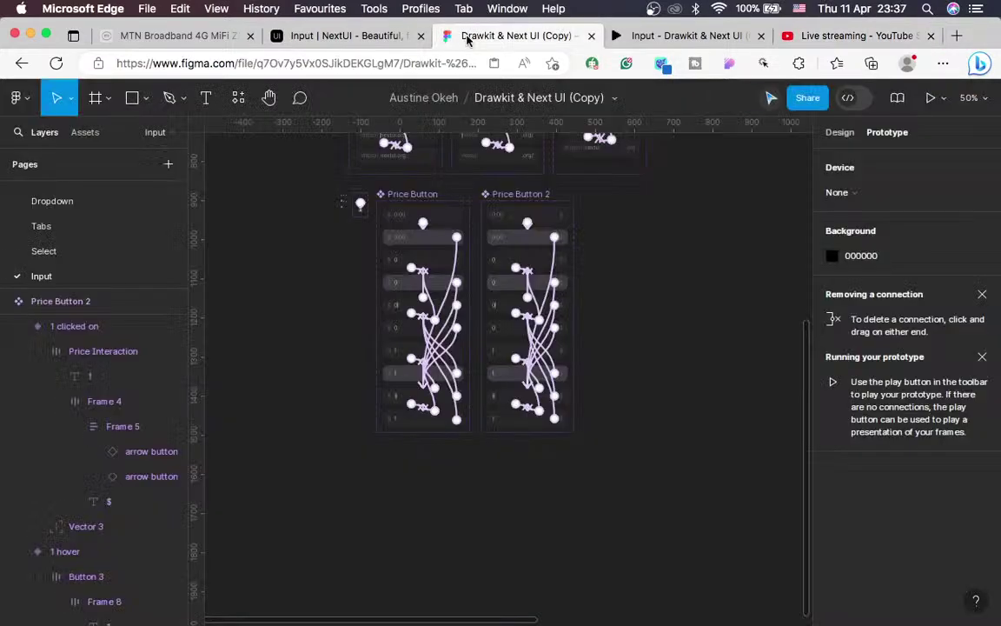
click(675, 38)
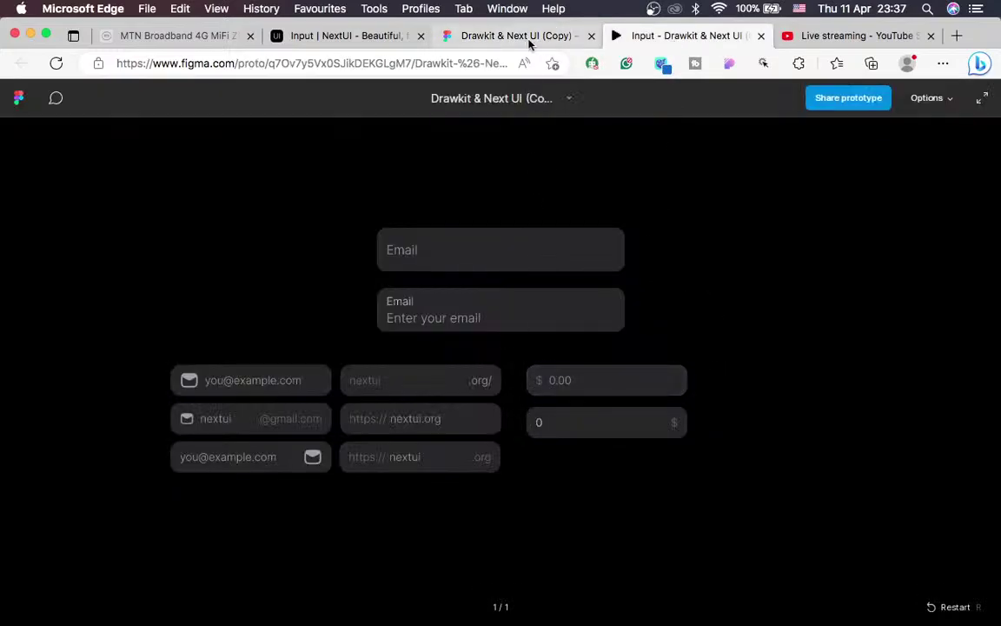
click(358, 35)
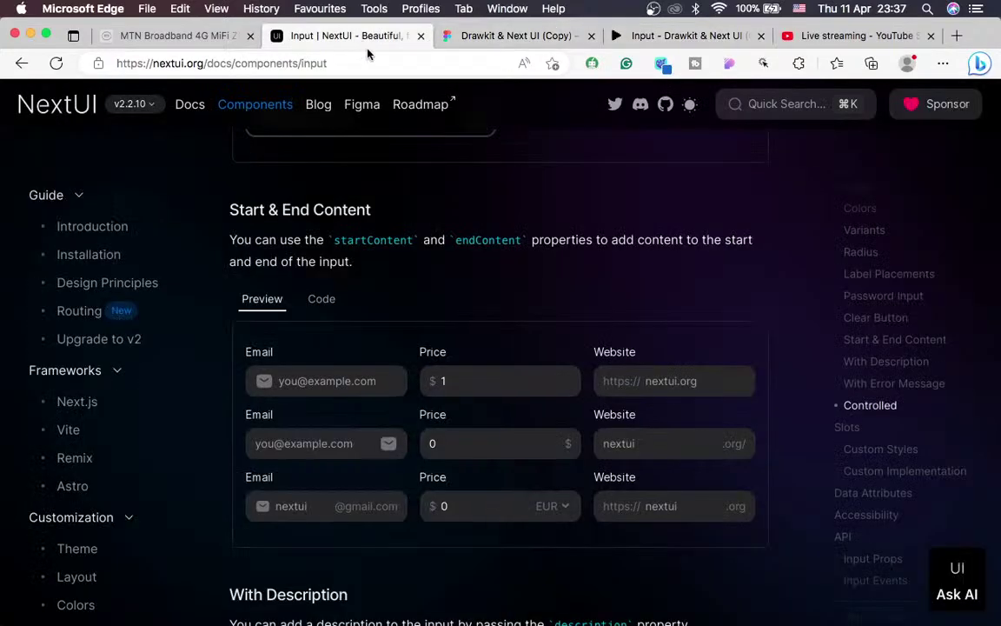
Test the third Price example's currency selector with ARS, USD and EUR
click(560, 509)
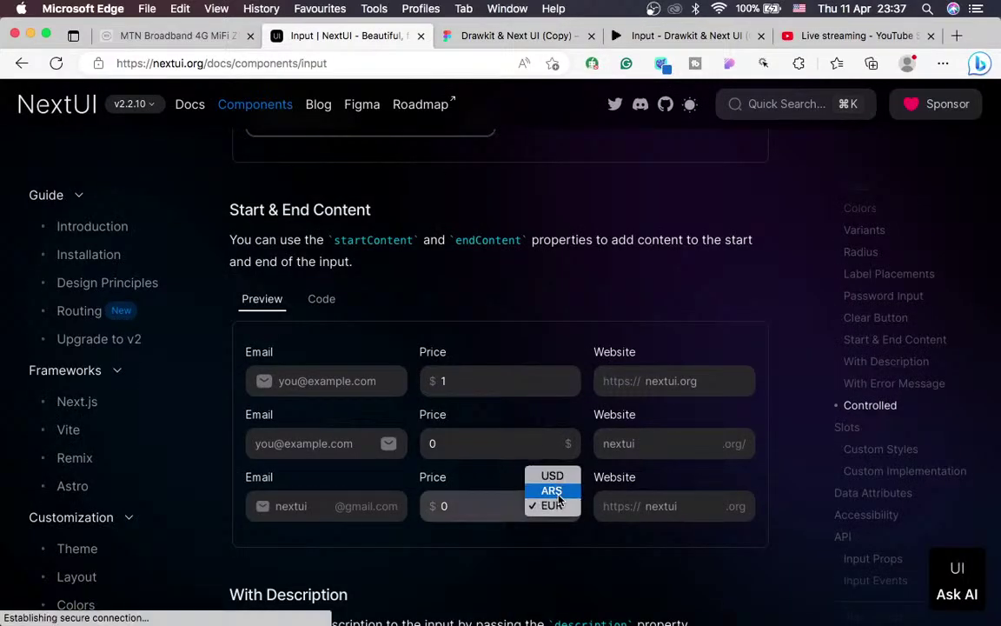
click(558, 492)
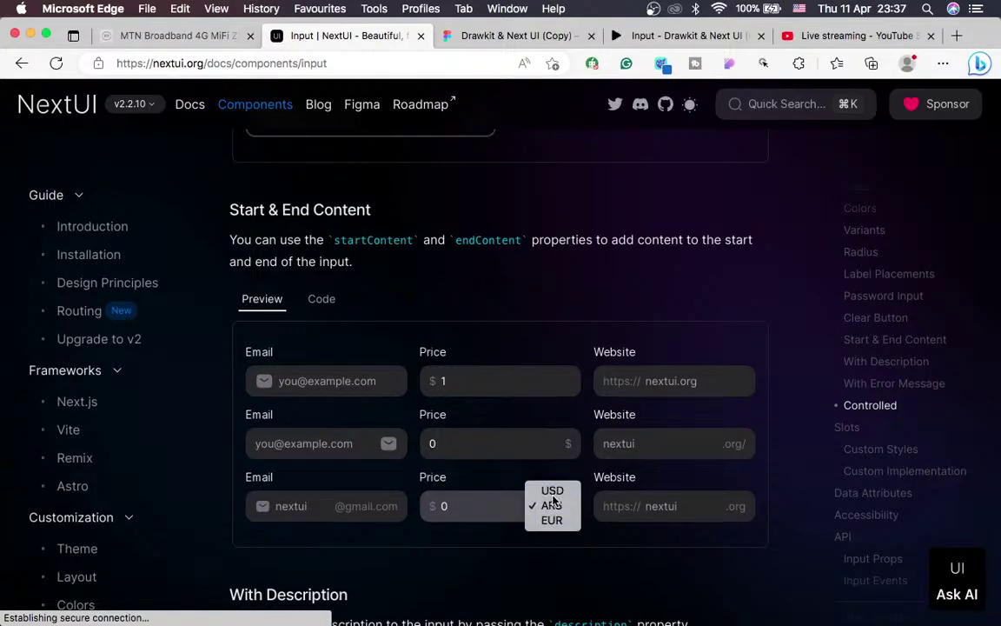
click(552, 490)
click(554, 505)
click(552, 520)
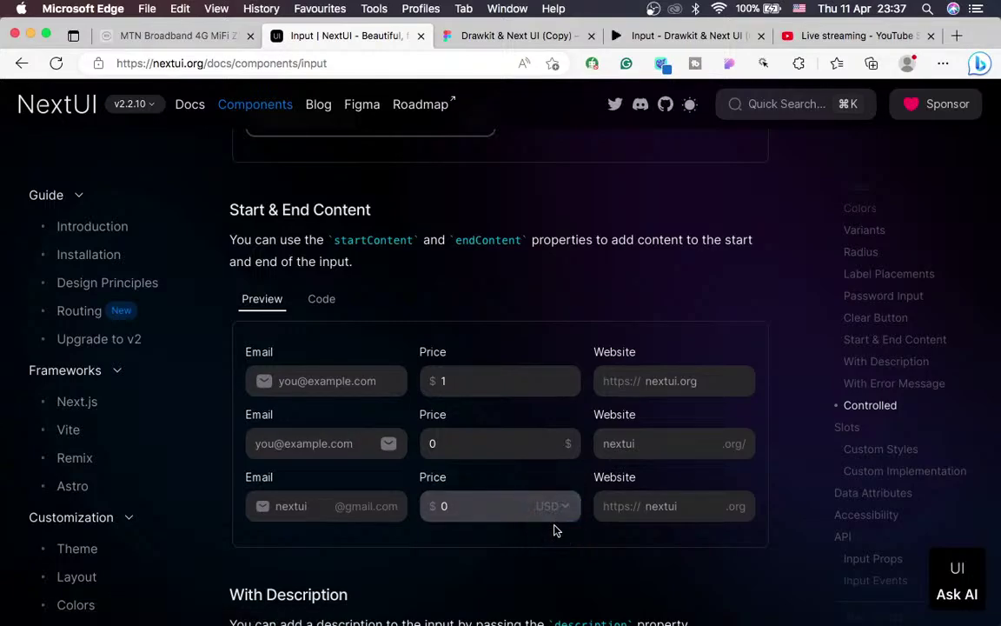
click(560, 509)
click(557, 521)
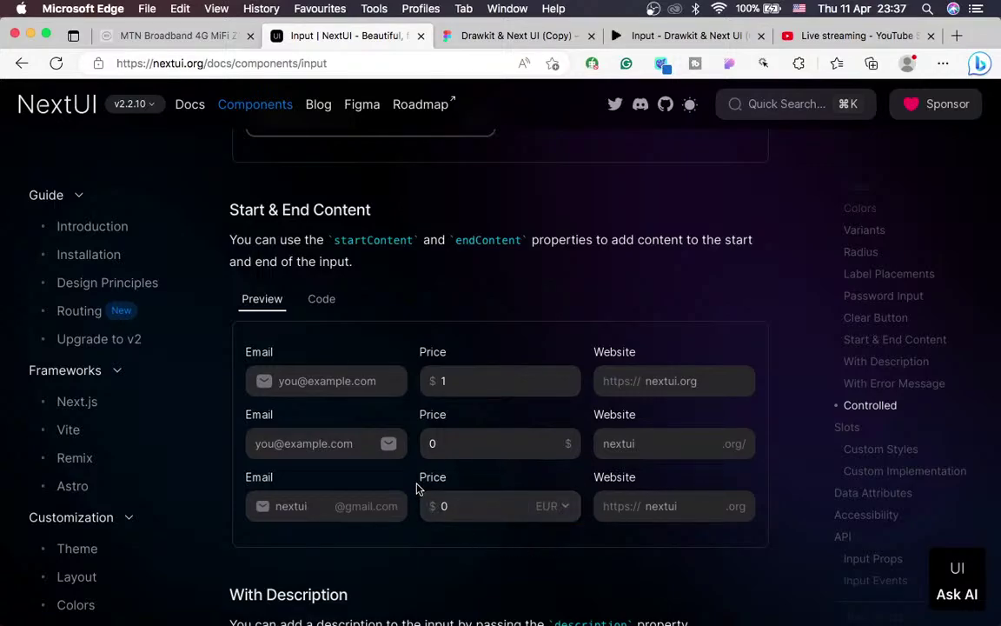
Examine how the currency list of the third Price example opens and closes around the selected EUR option
click(563, 510)
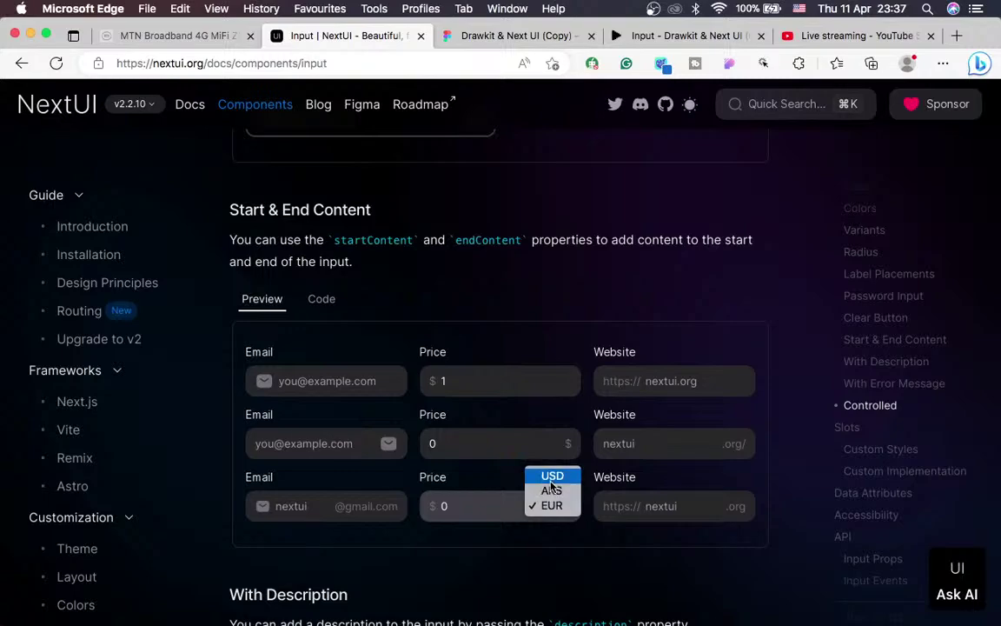
click(476, 520)
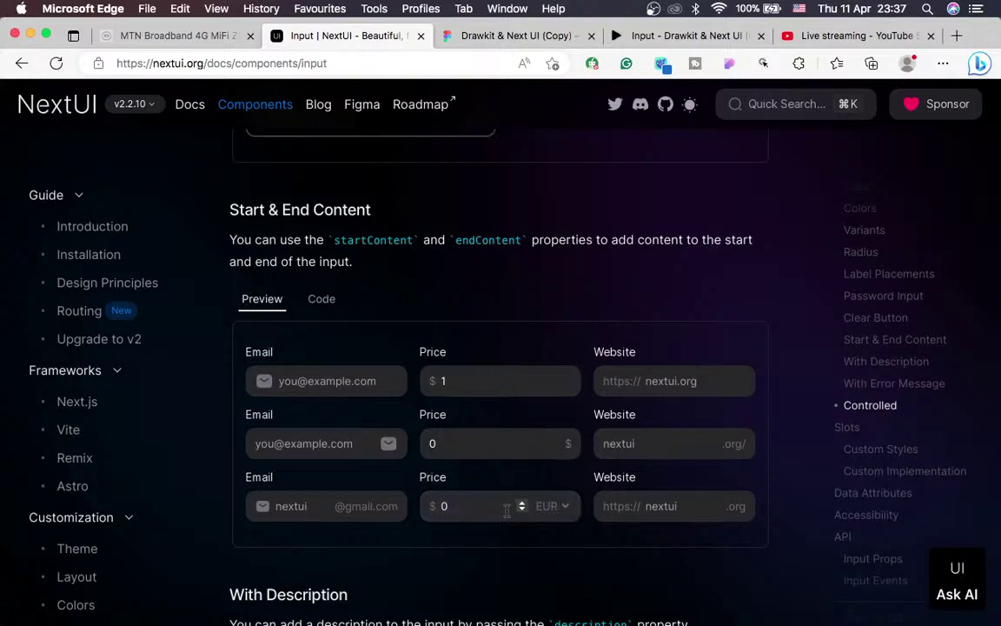
click(553, 511)
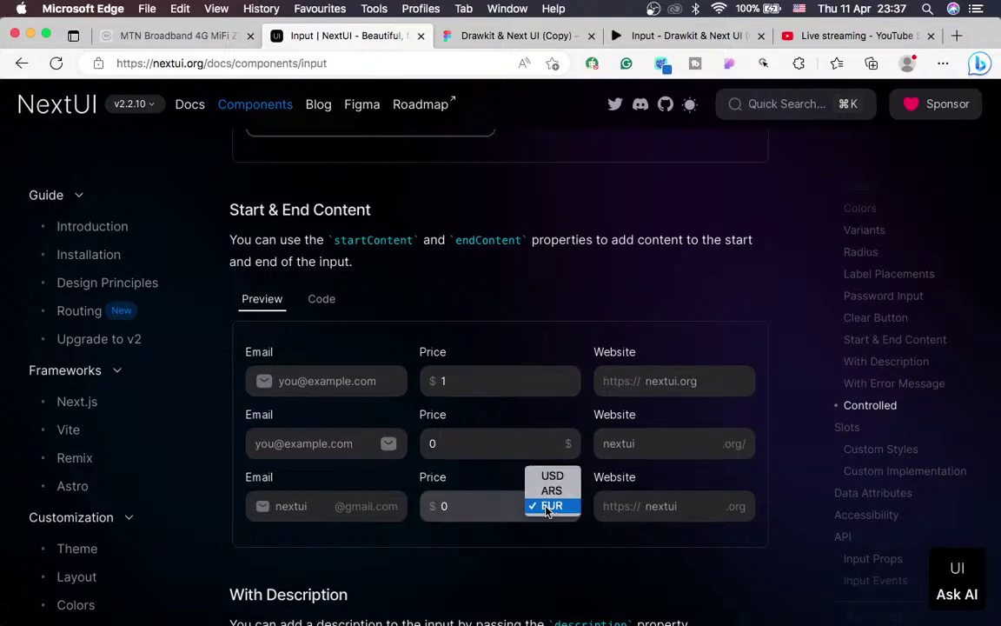
click(497, 512)
click(542, 515)
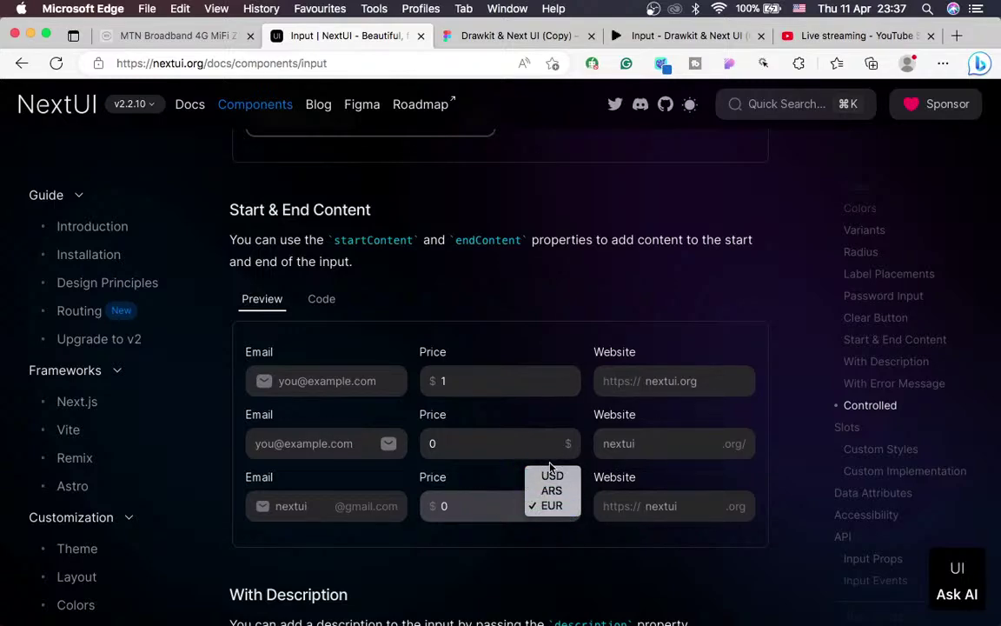
click(544, 507)
click(544, 506)
click(509, 493)
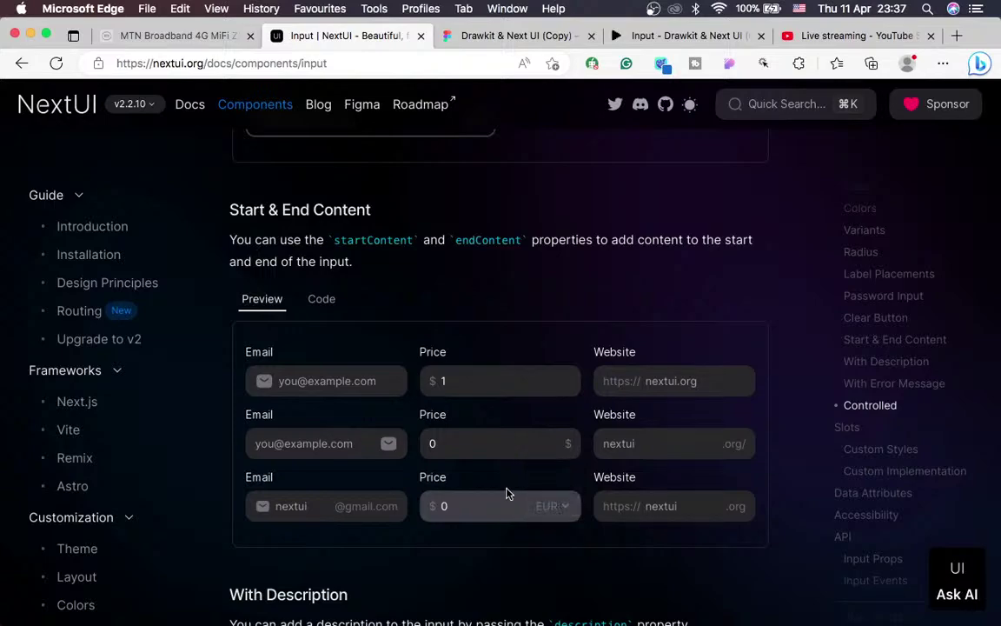
Switch the third Price example's currency through USD, ARS and EUR to study where the list opens for each selection
click(547, 509)
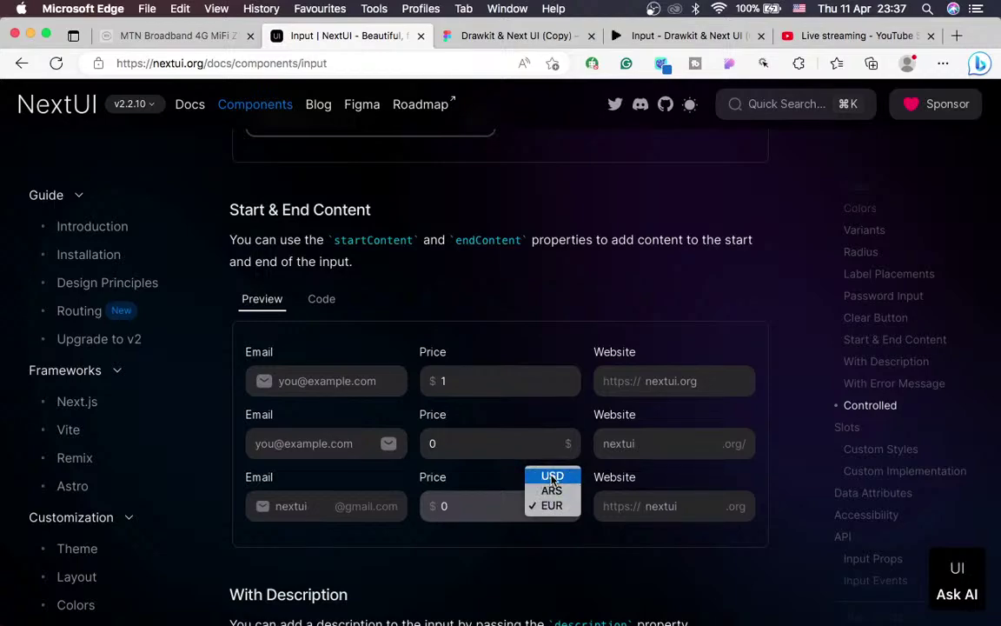
click(553, 478)
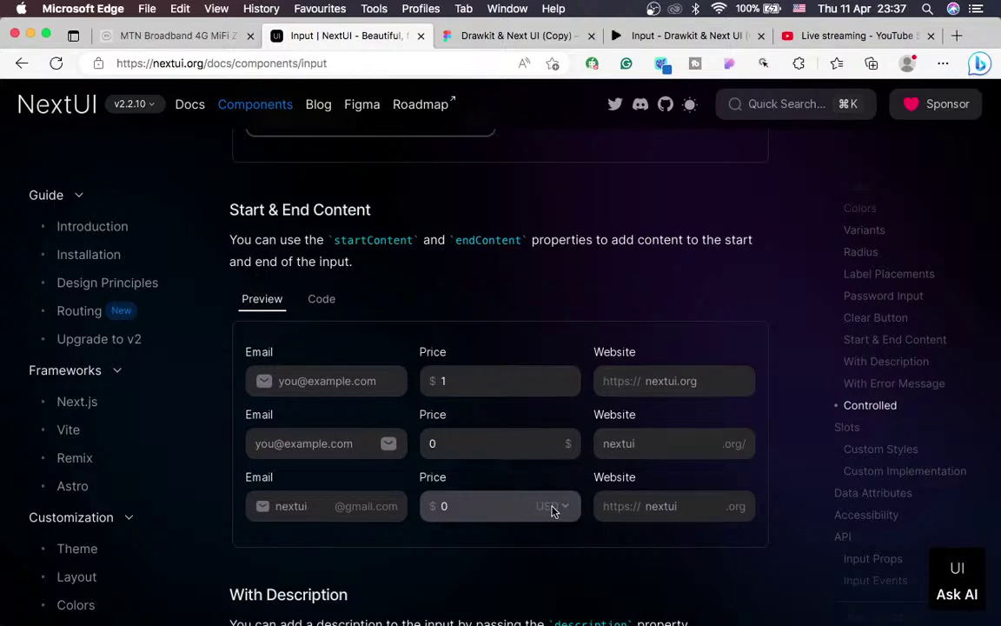
click(553, 512)
click(556, 518)
click(561, 512)
click(557, 520)
click(541, 513)
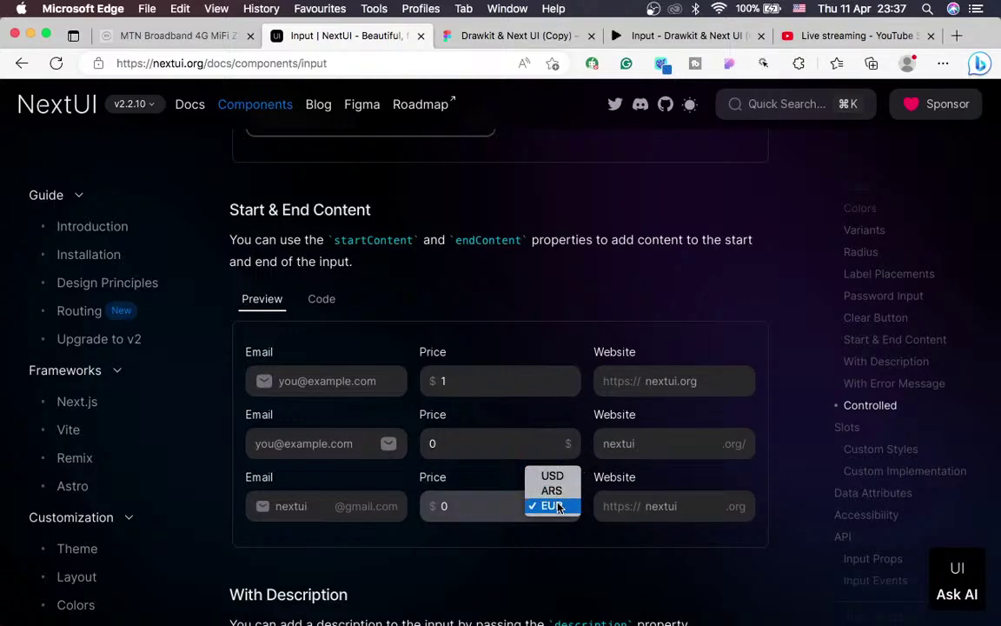
click(559, 508)
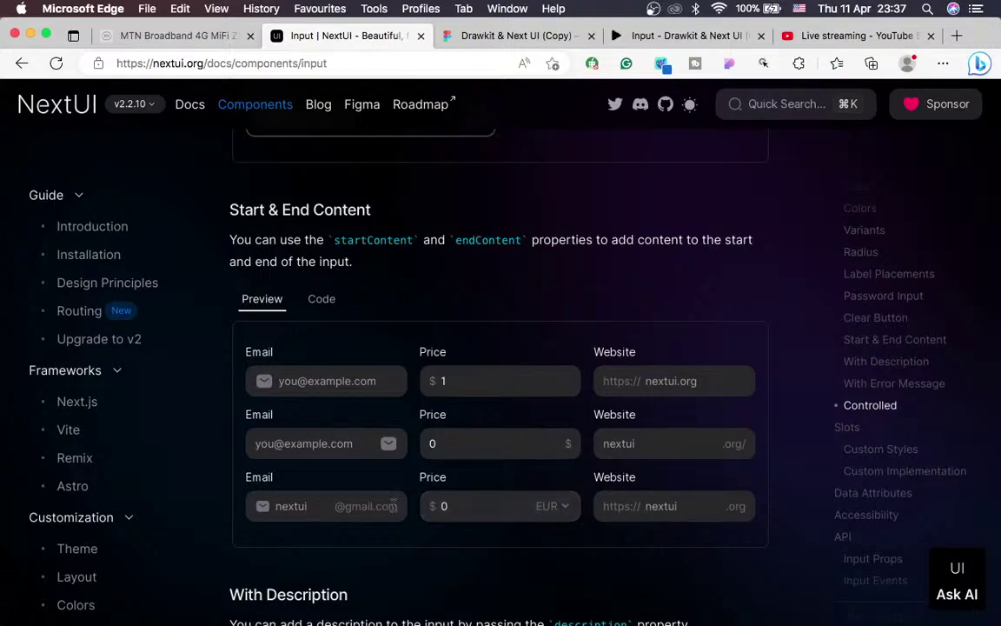
Set the third Price example's currency back to USD and reopen its currency list
click(559, 509)
click(554, 477)
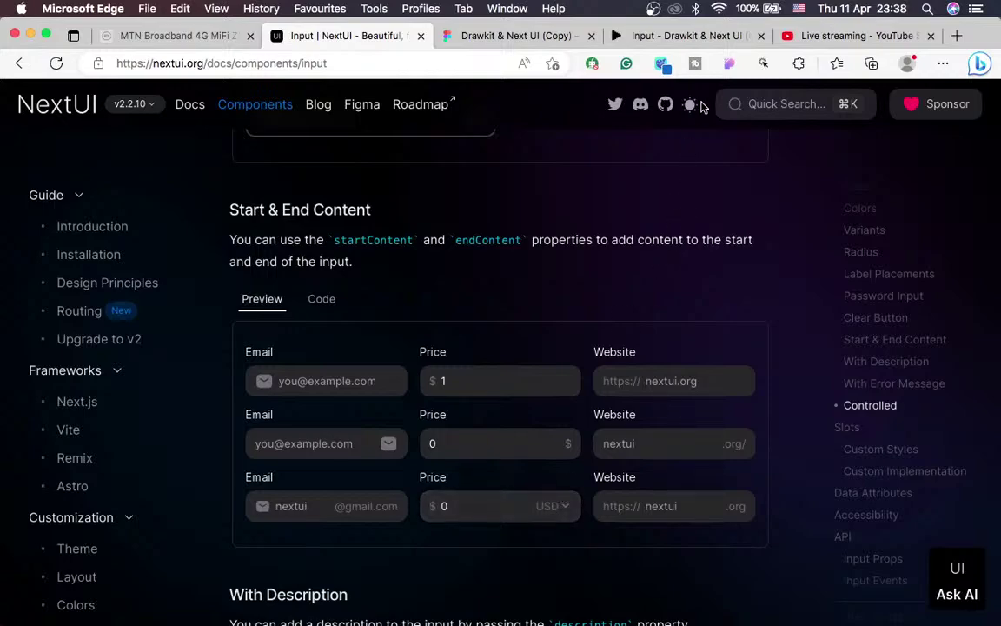
click(553, 507)
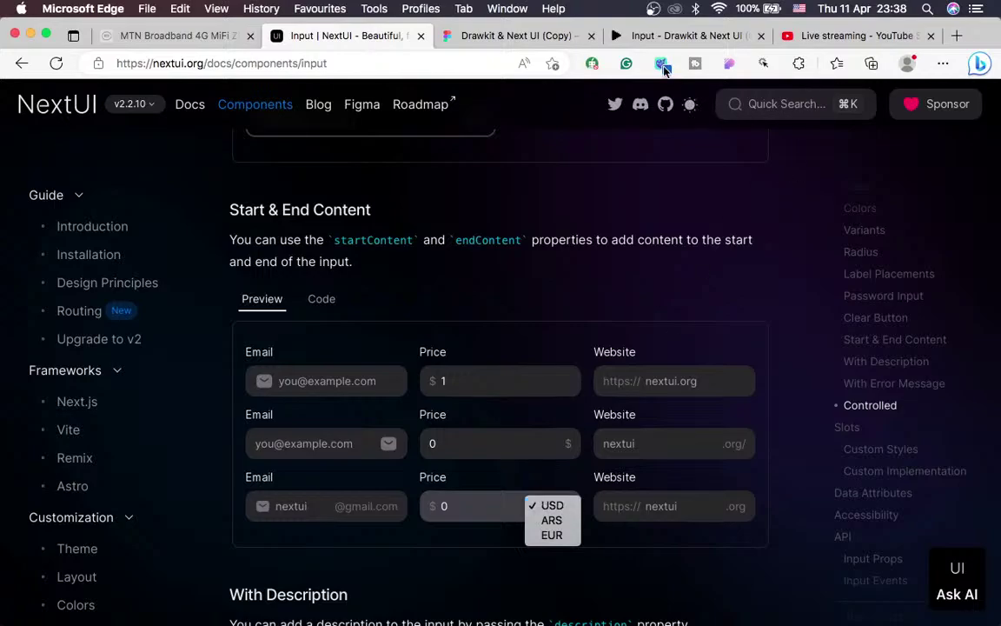
Close the third Price example's currency list and start the "Show me the styles!" inspector on the page
key(Escape)
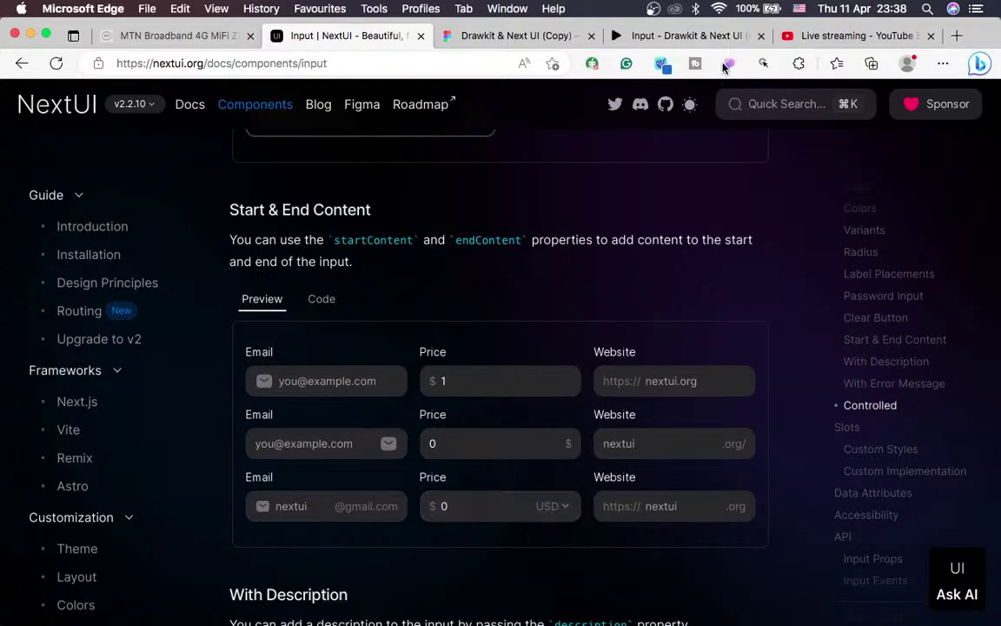
key(ctrl+Left)
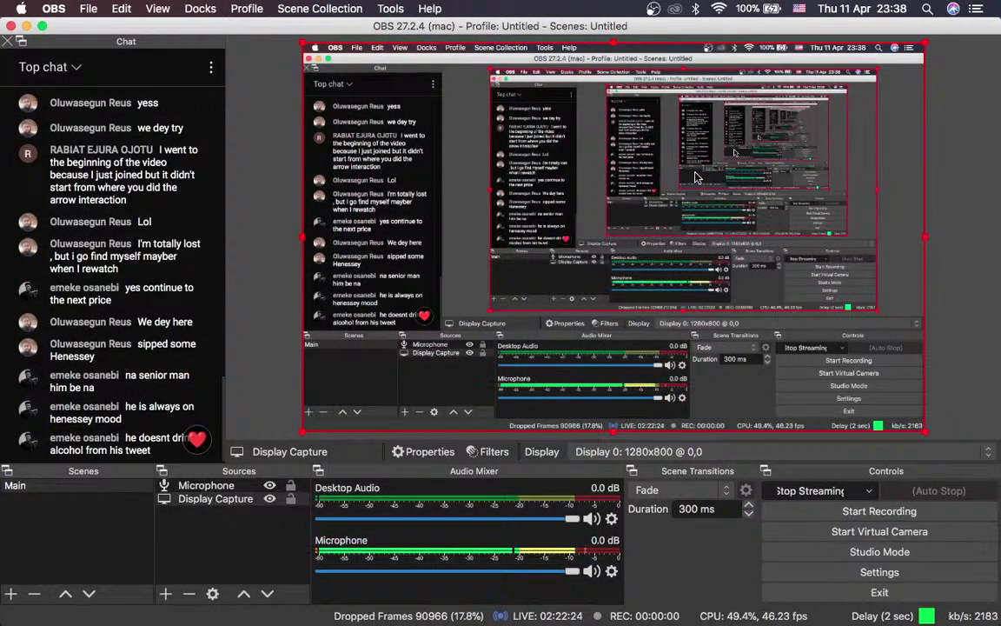
key(ctrl+Right)
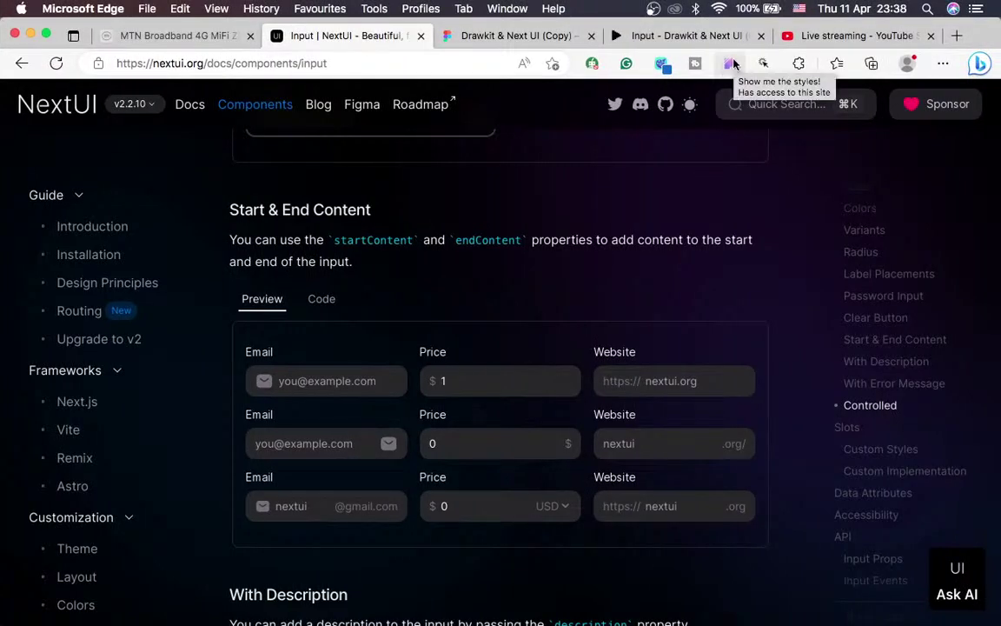
click(733, 64)
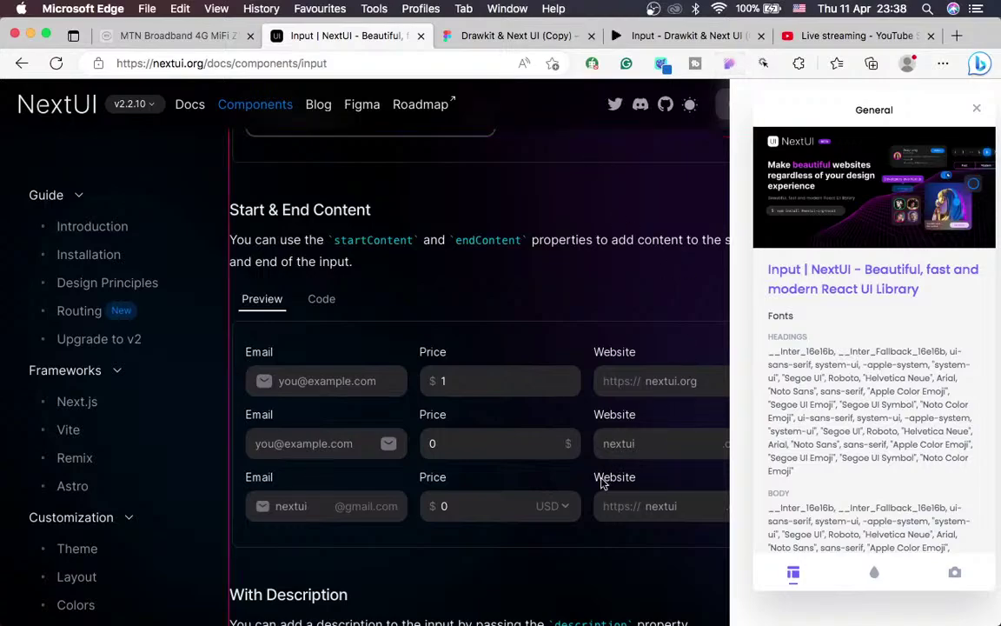
Inspect the size and typography of the third Price example's currency selector and its surrounding containers
click(566, 511)
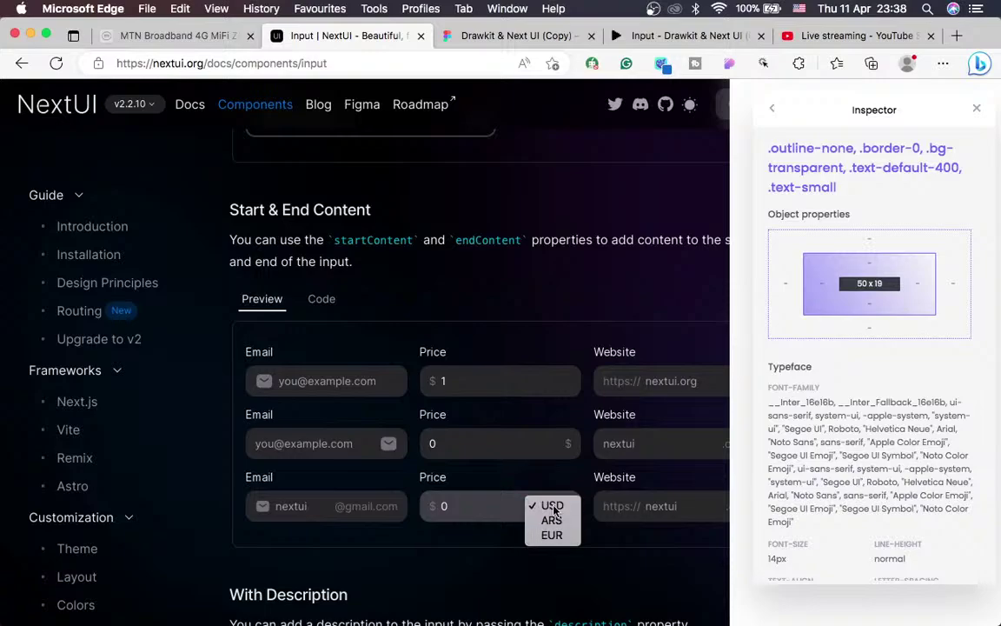
click(553, 510)
click(553, 509)
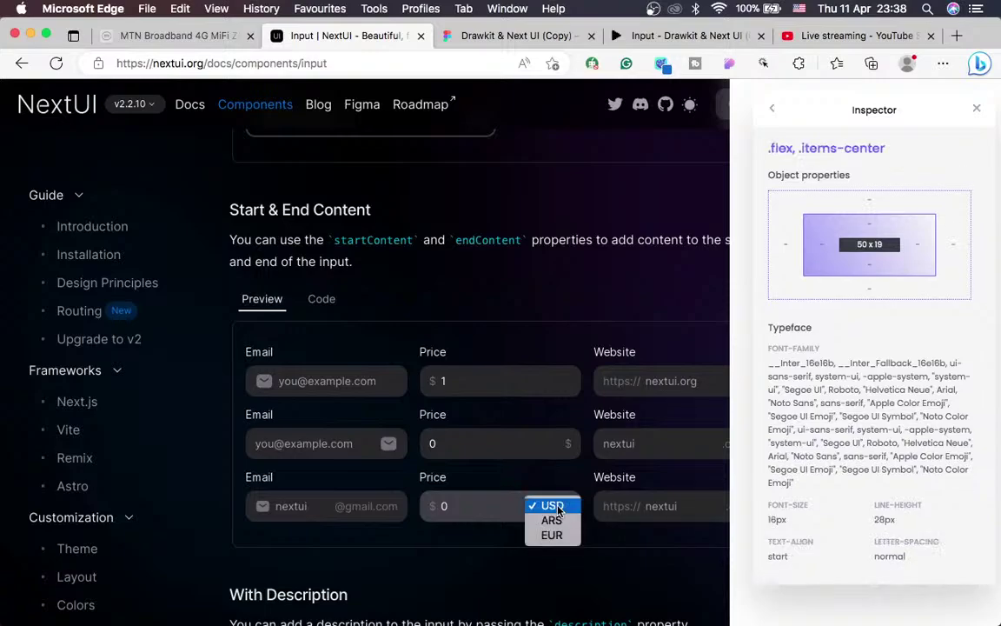
click(552, 507)
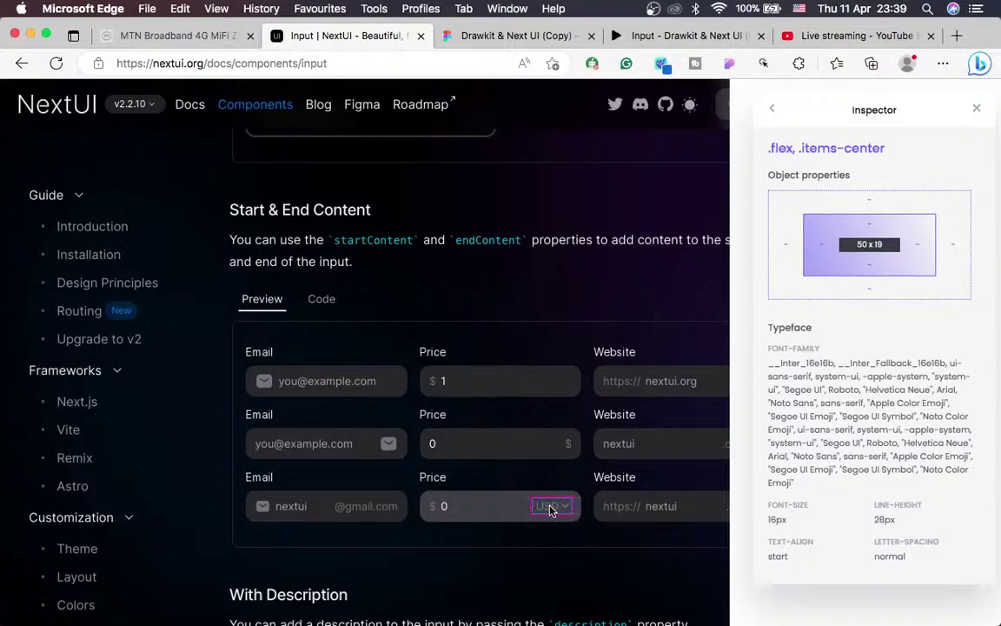
click(560, 508)
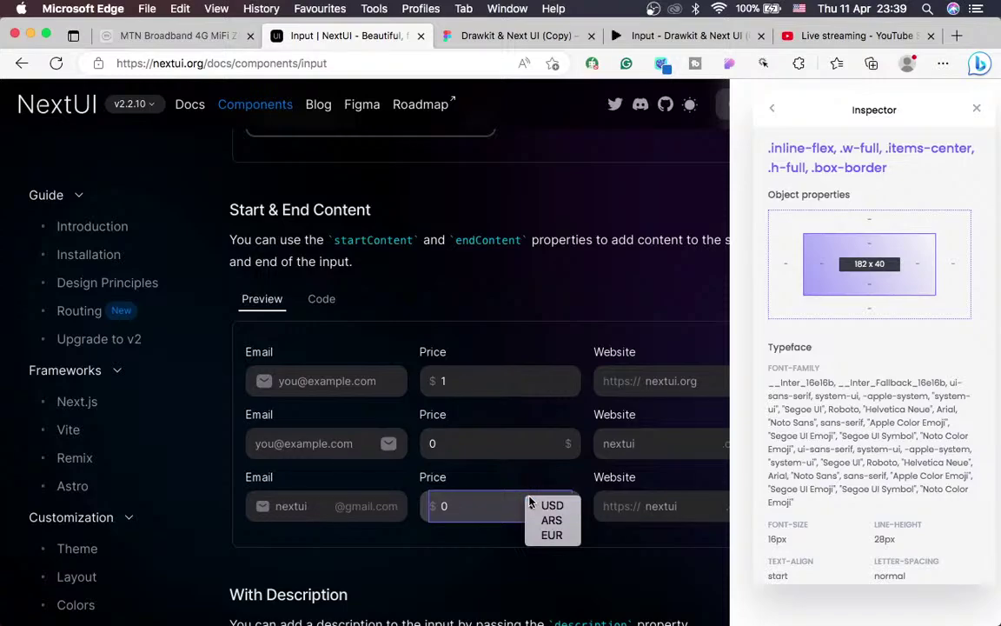
key(super+shift+4)
key(Escape)
Switch to the Drawkit & Next UI (Copy) file in Figma and show design properties instead of prototype connections
click(480, 39)
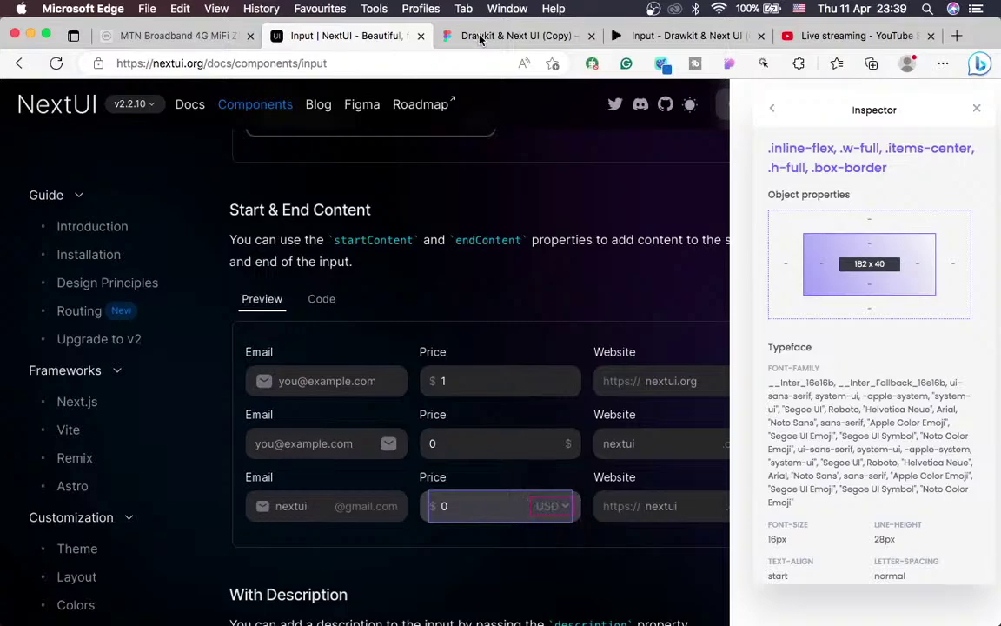
click(480, 37)
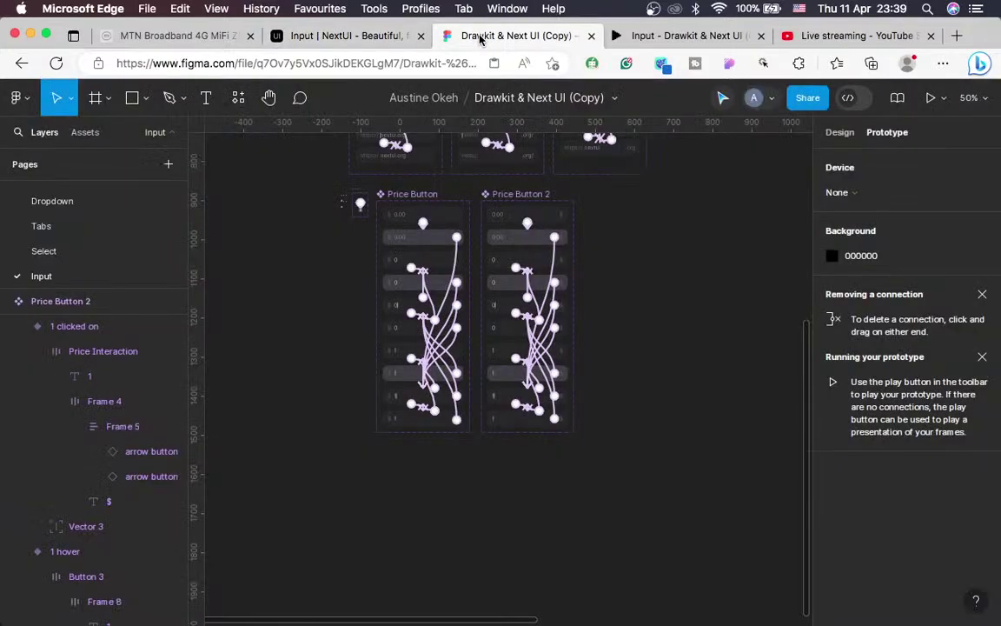
scroll(695, 402, up, 3)
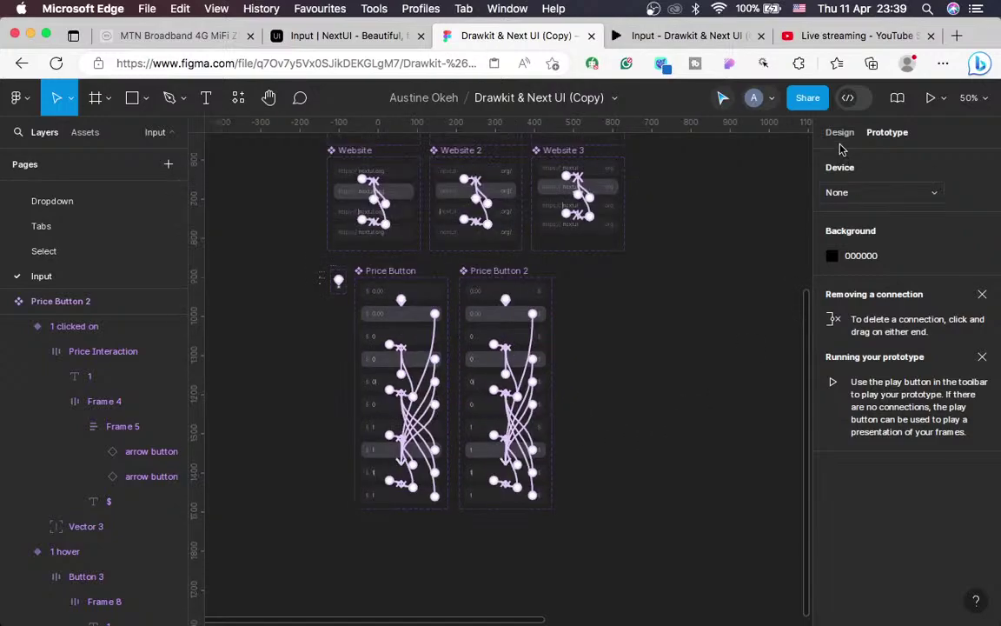
click(840, 143)
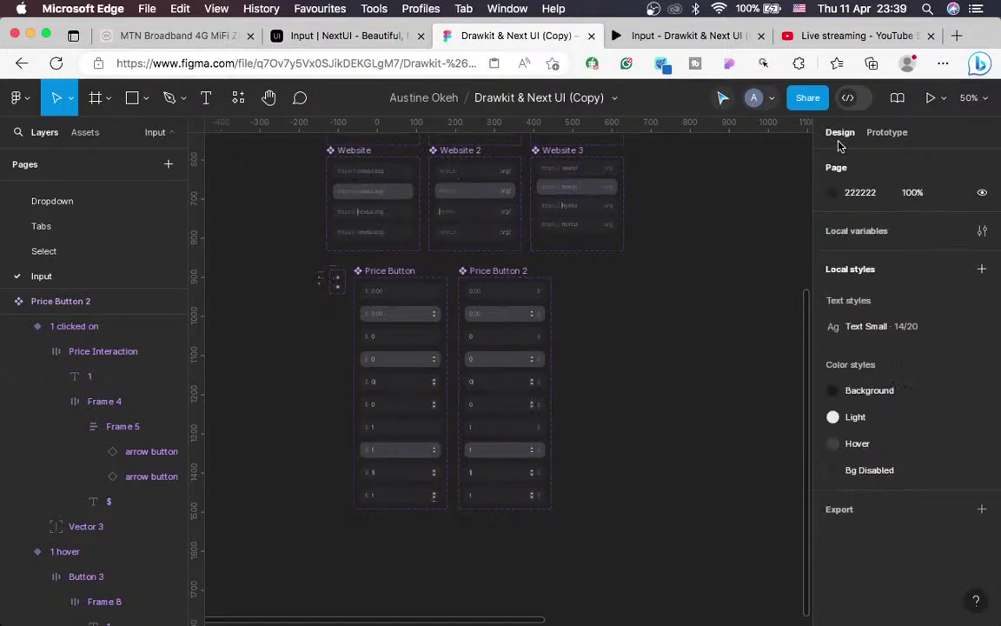
Look over the Website and Price Button components and locate empty canvas beside the arrow button component
scroll(701, 326, up, 3)
scroll(702, 326, right, 2)
scroll(706, 327, left, 10)
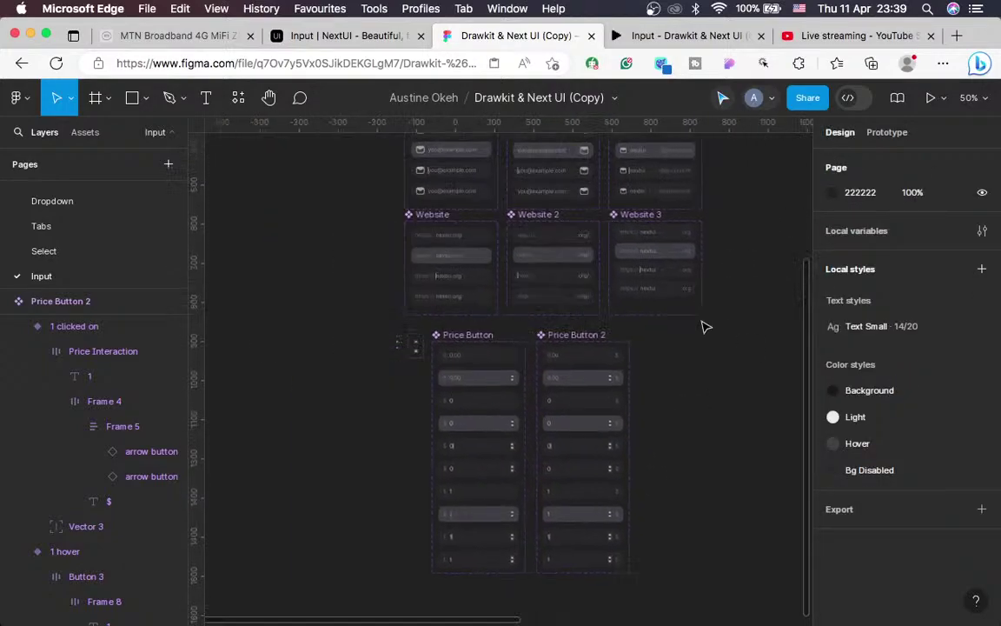
scroll(705, 327, down, 3)
scroll(706, 327, left, 5)
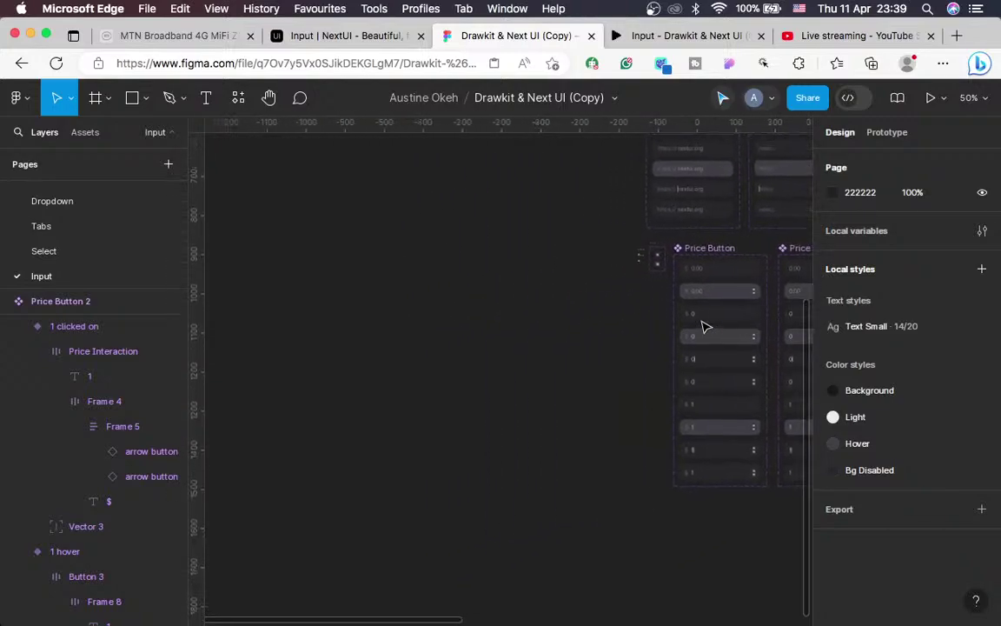
scroll(706, 327, up, 5)
scroll(706, 327, left, 3)
scroll(706, 326, up, 3)
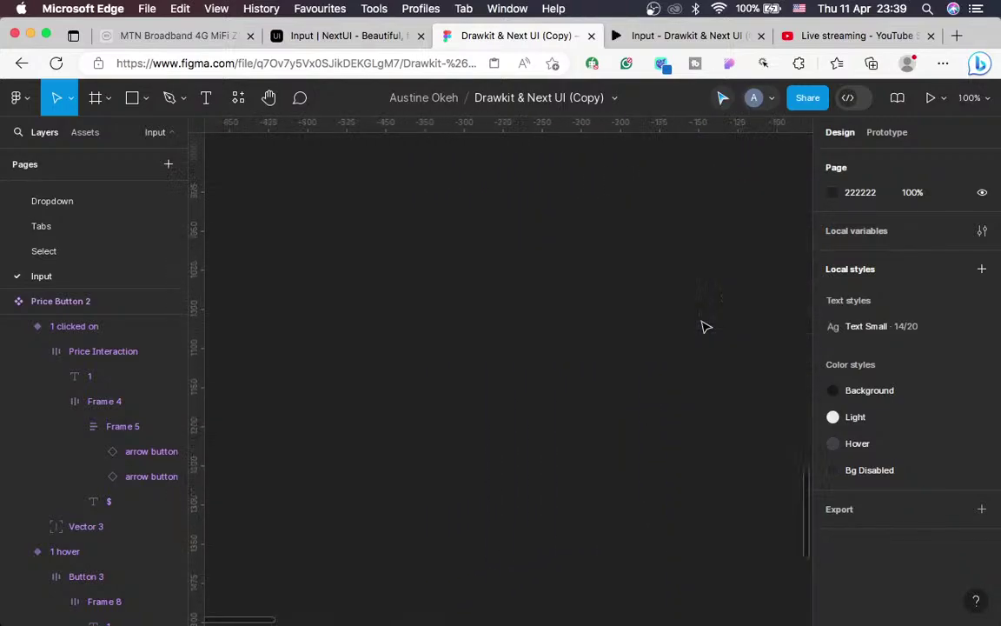
scroll(706, 327, up, 5)
scroll(706, 327, right, 3)
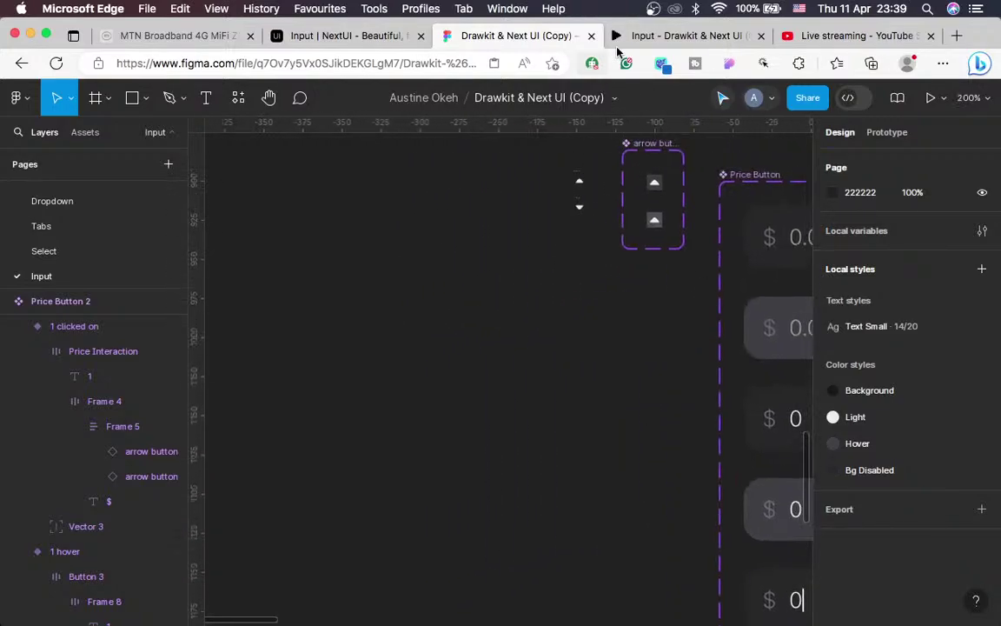
Compare the price inputs in the running prototype with NextUI's third Price example and return to the Figma design file
click(678, 36)
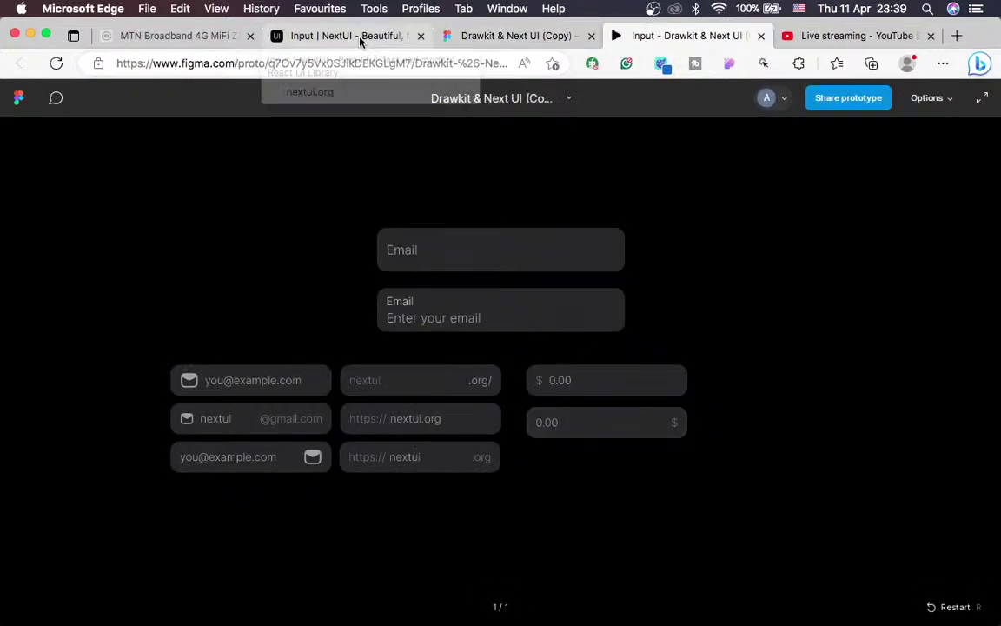
click(363, 35)
mouse_move(561, 523)
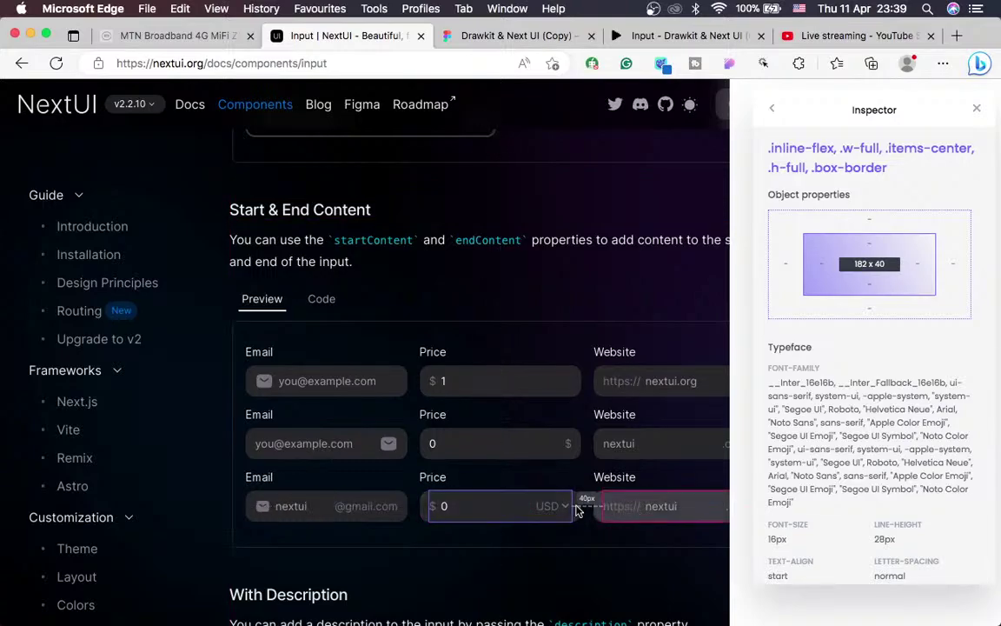
click(465, 36)
Select the 0.00 text inside the Price Button's Default variant to check its text properties
scroll(608, 348, right, 4)
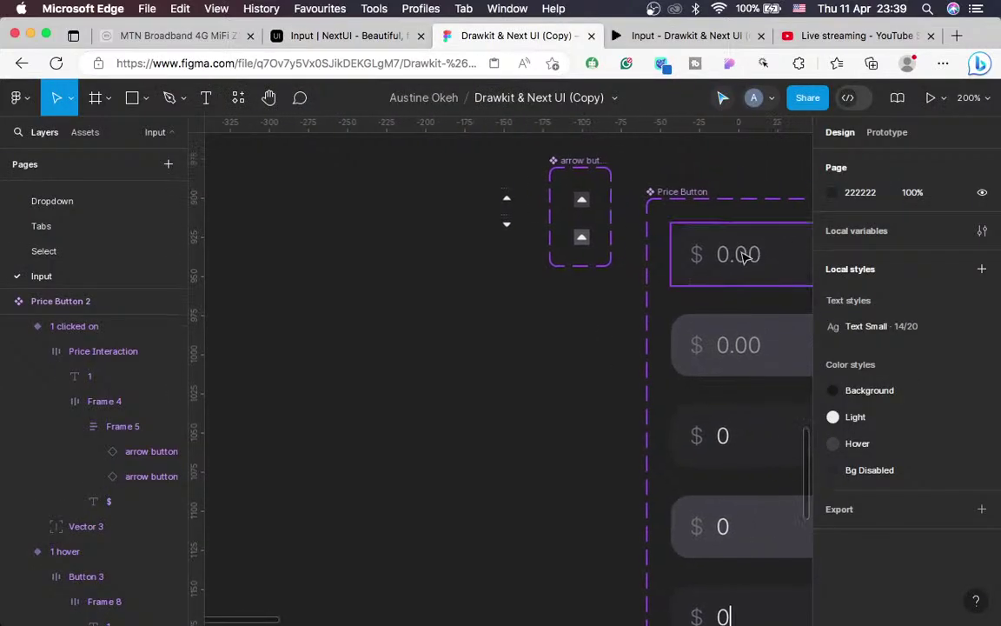
click(745, 257)
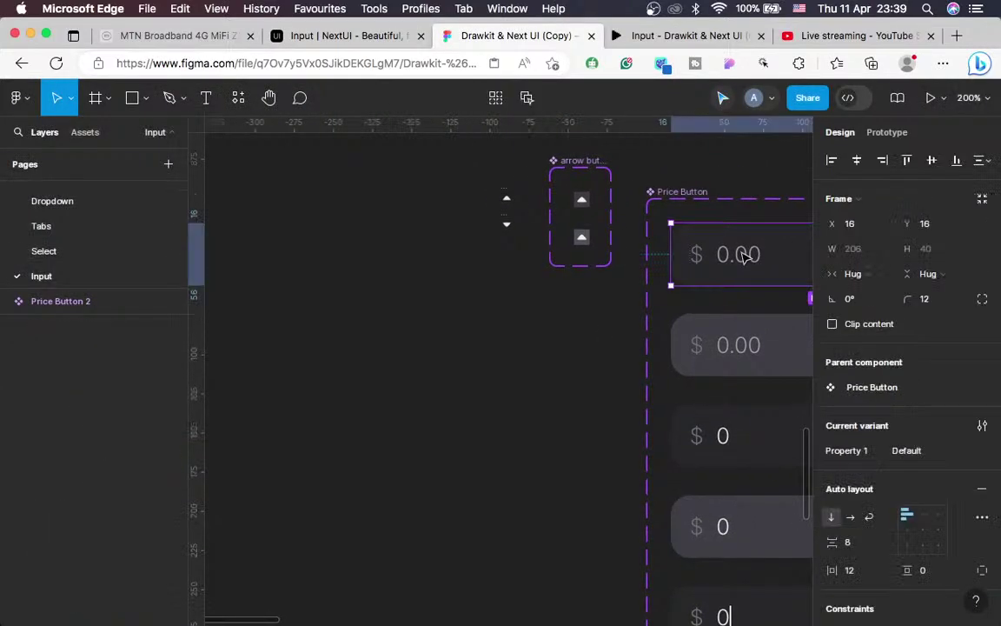
double_click(745, 257)
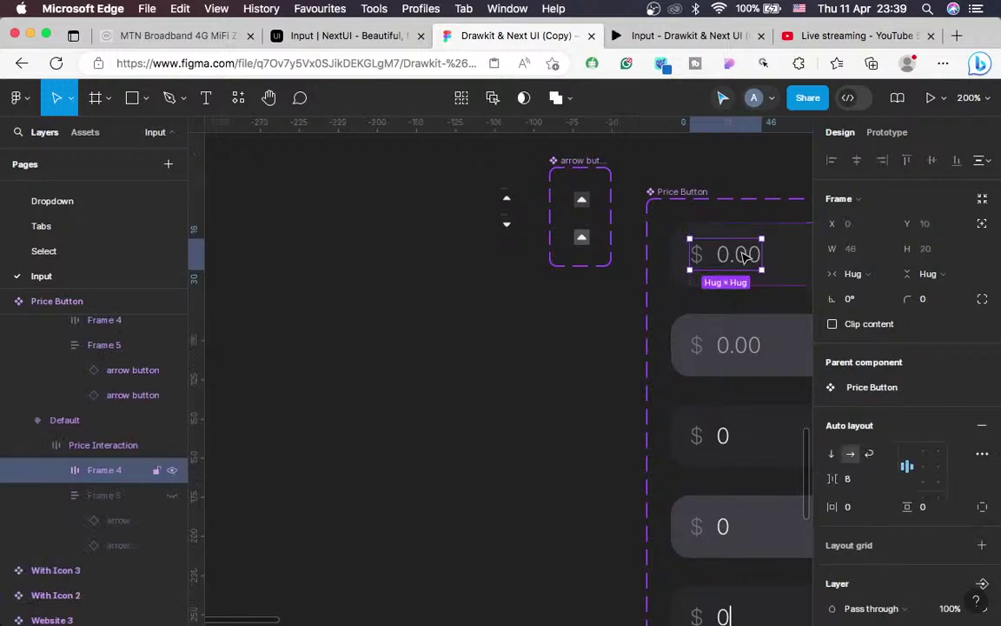
double_click(745, 257)
double_click(745, 256)
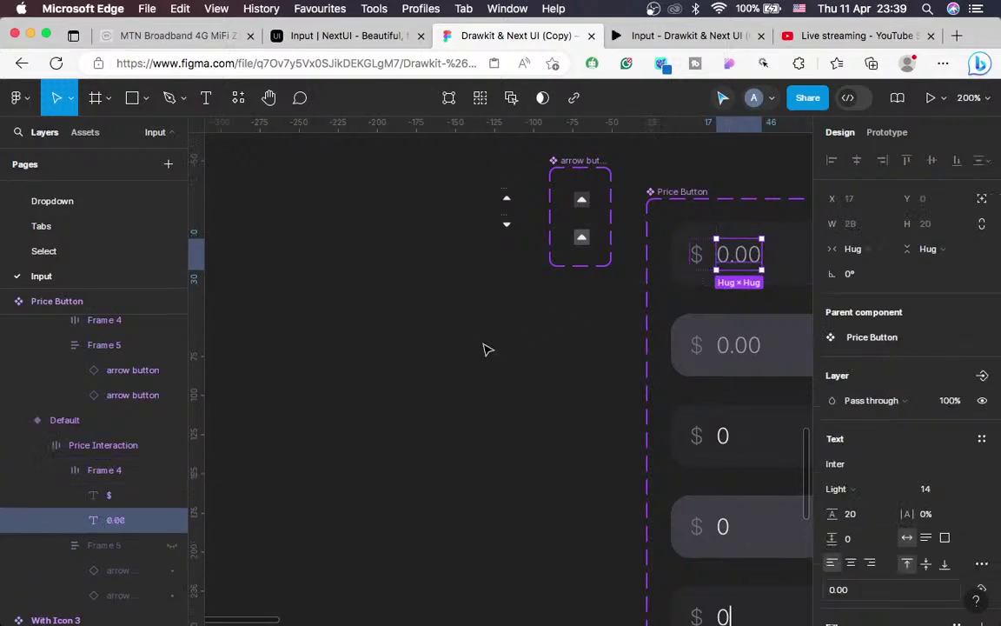
Add a text layer reading "USD" on the empty canvas beside the Price Button component
click(470, 344)
key(t)
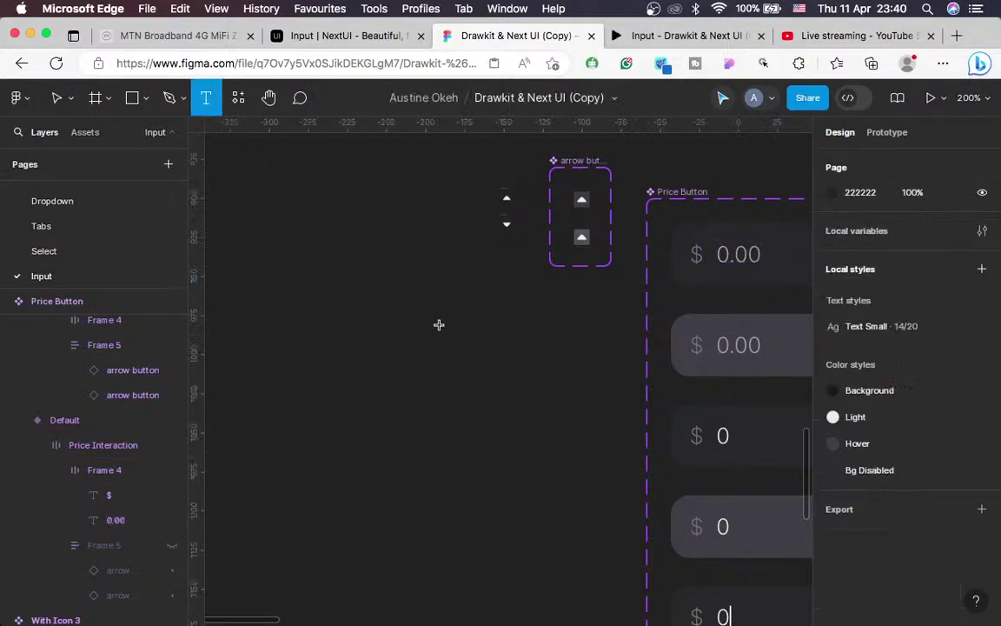
click(439, 325)
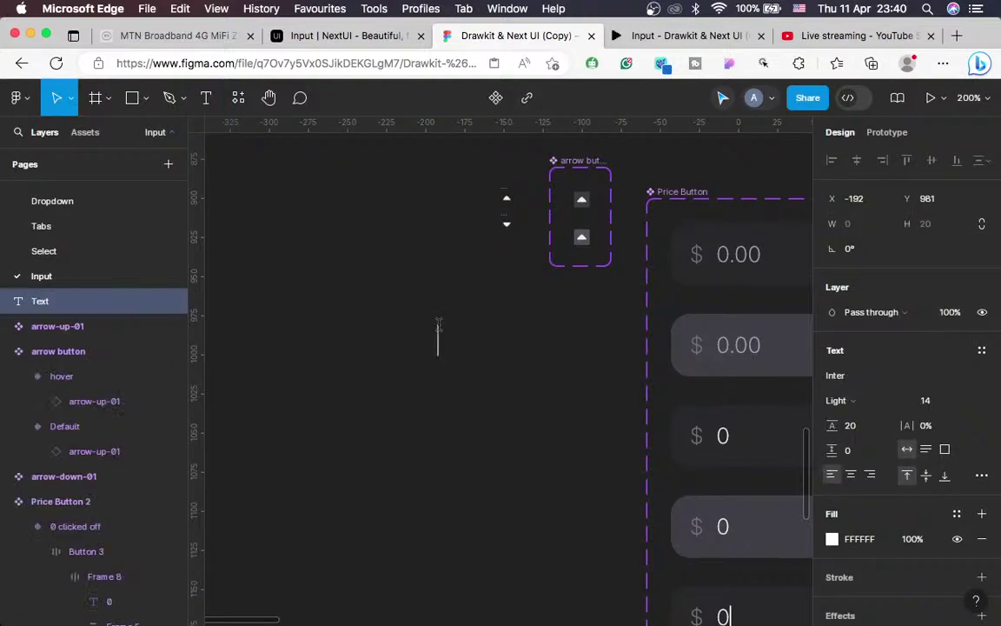
click(439, 324)
text(USF)
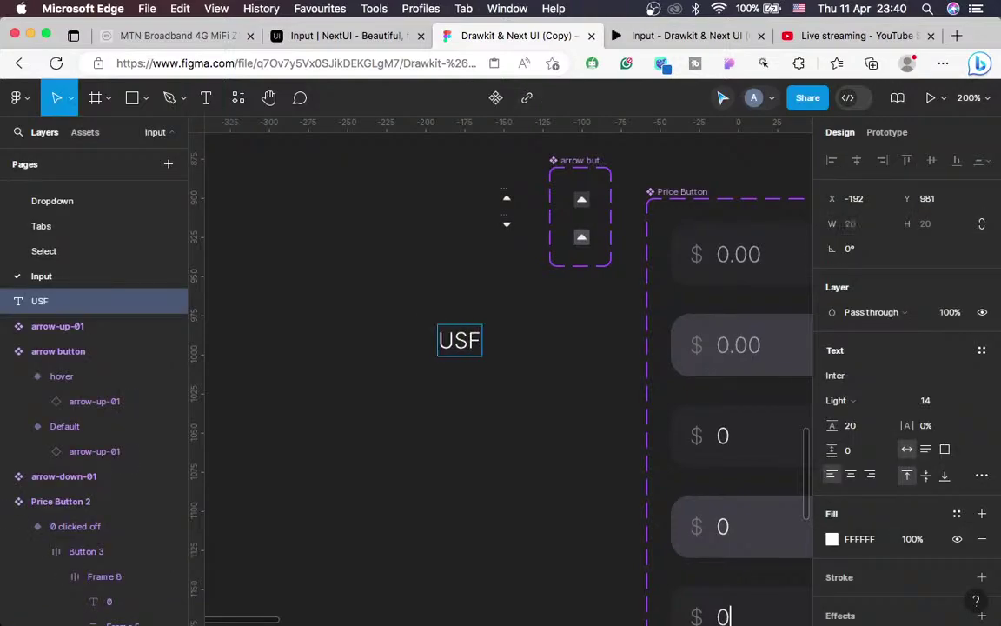
key(BackSpace)
text(D)
key(Escape)
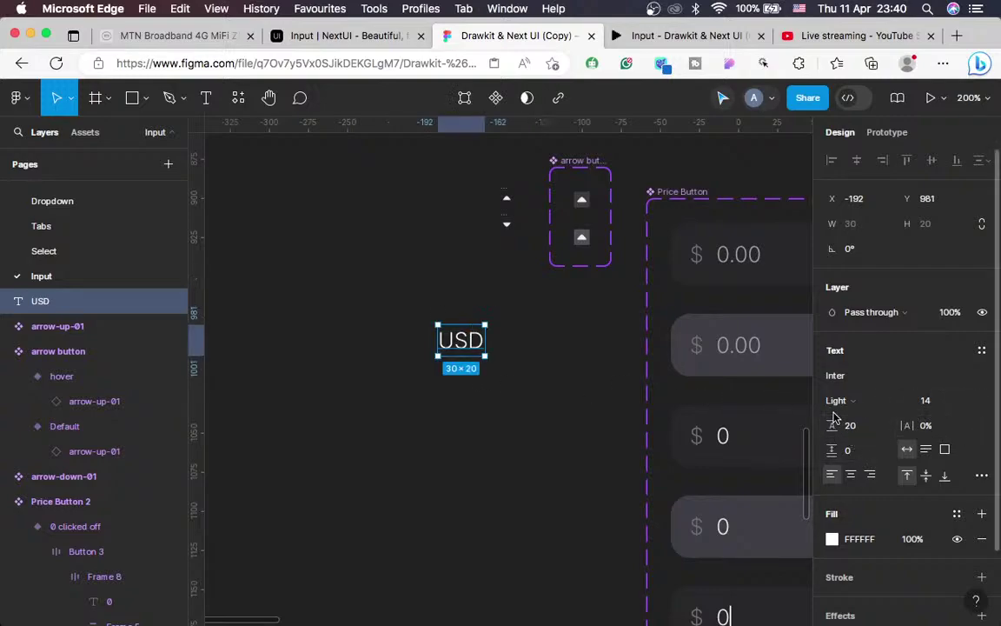
Run the Hugeicons Pro plugin and search its icon library for "arrow"
click(238, 99)
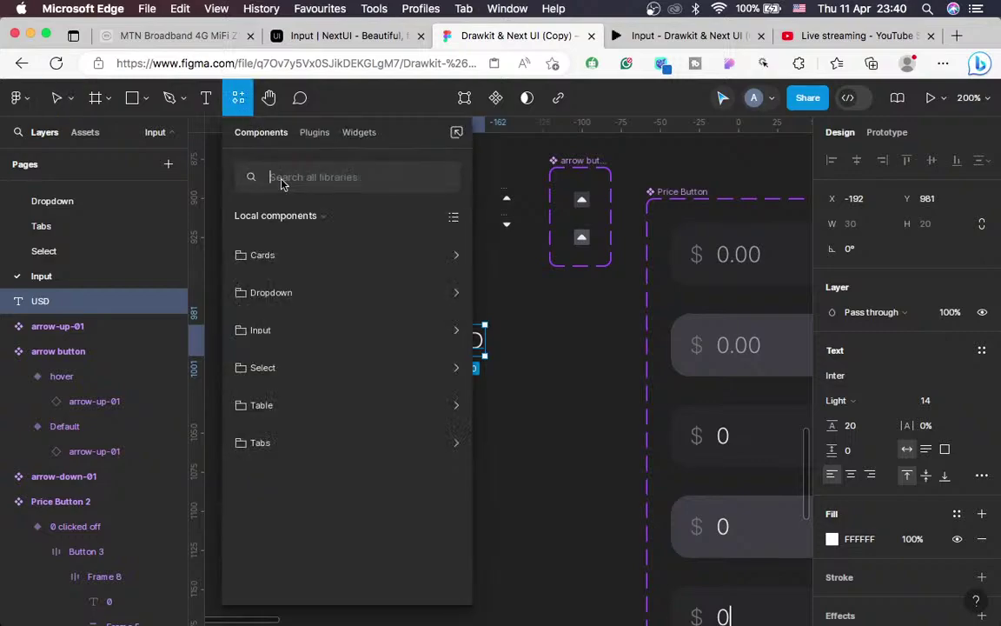
click(310, 132)
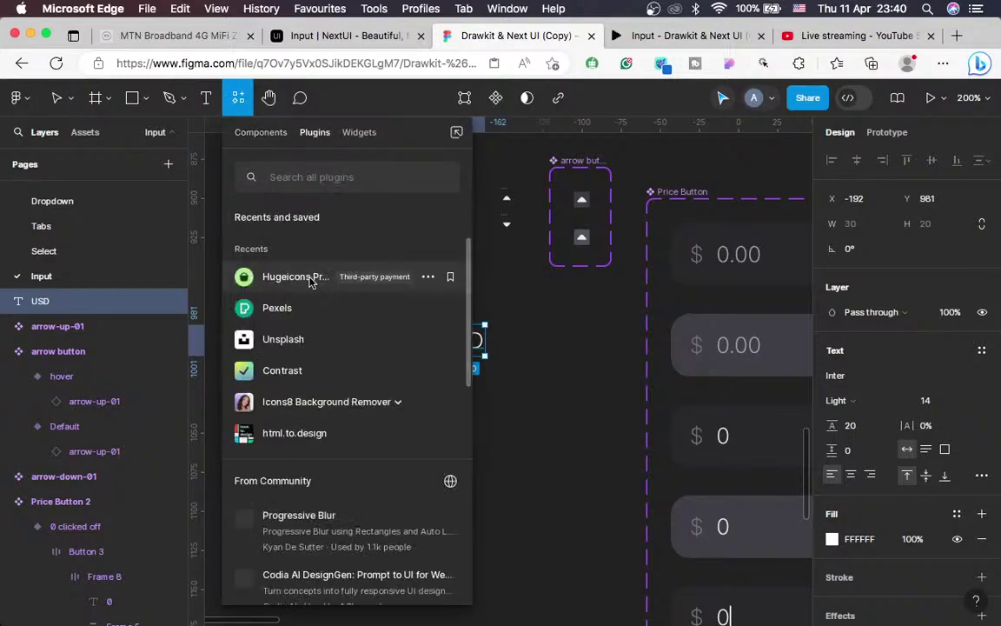
click(296, 277)
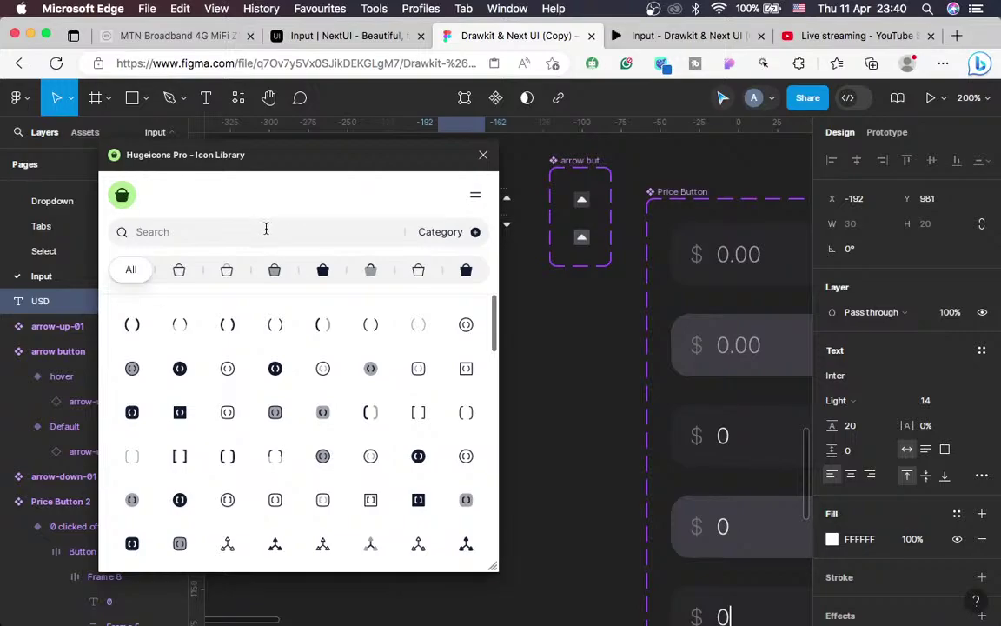
text(arrow)
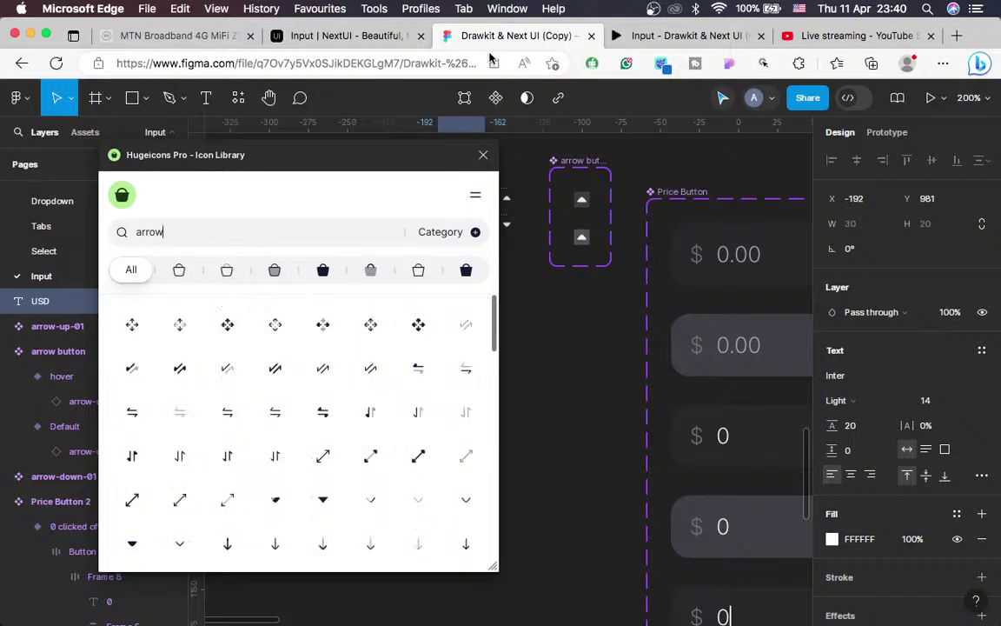
Filter the arrow icons to the Stroke (Rounded) style and add the arrow-down-01 chevron to the canvas
click(370, 40)
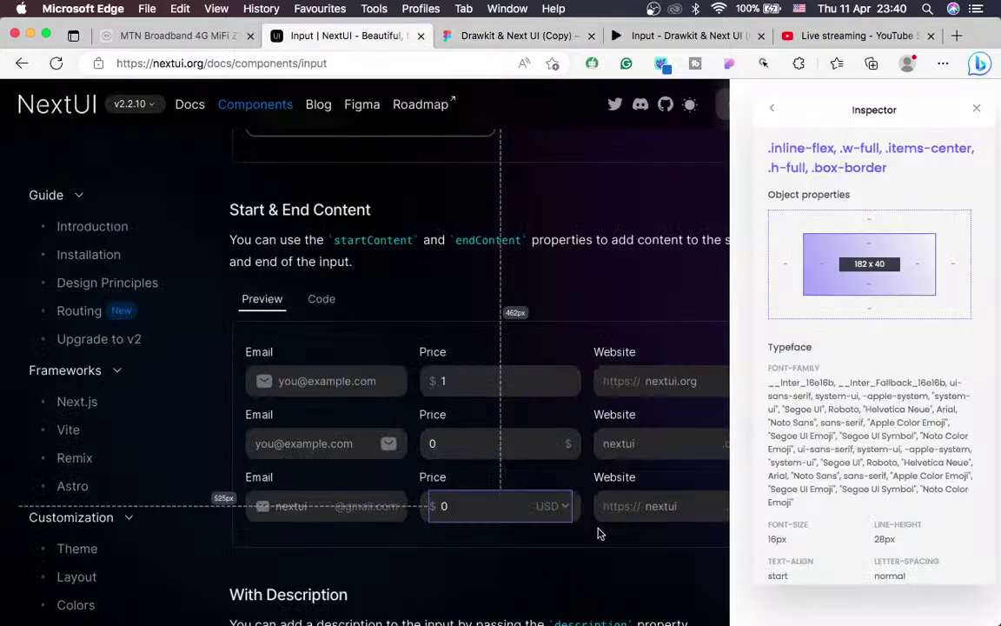
click(459, 38)
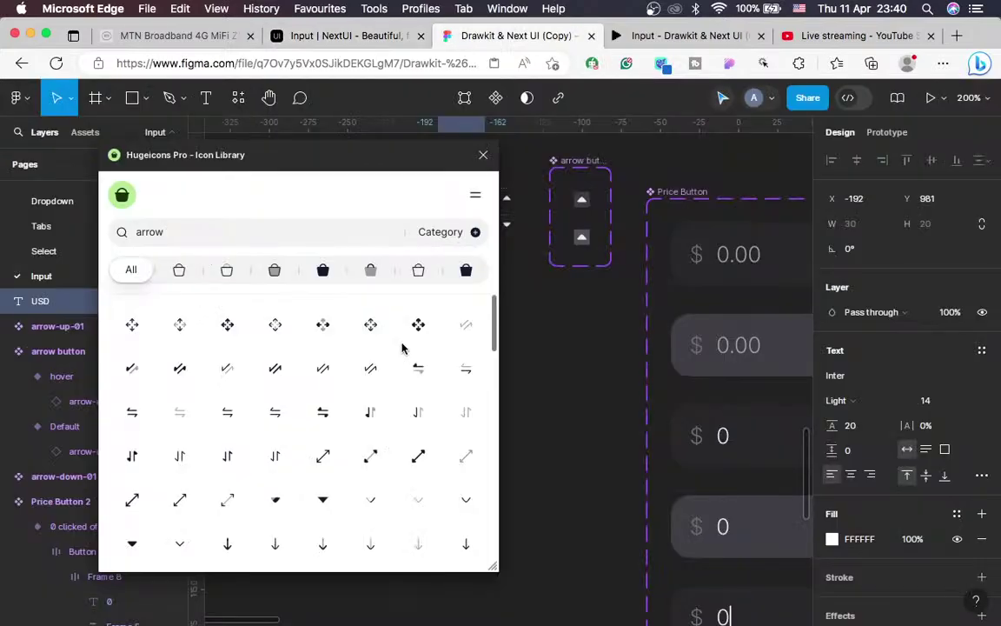
scroll(373, 356, down, 8)
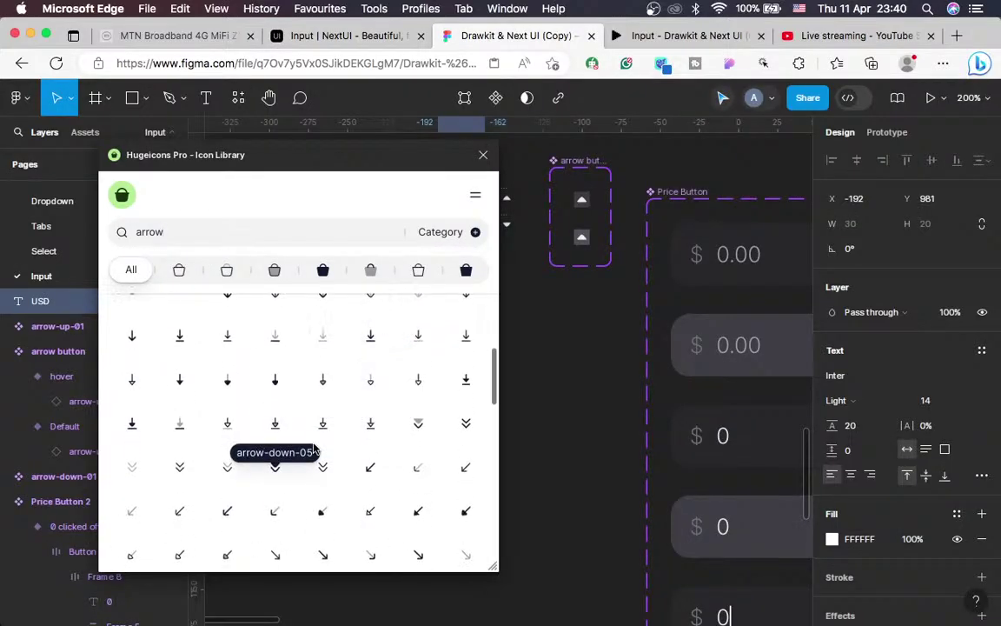
scroll(315, 450, up, 6)
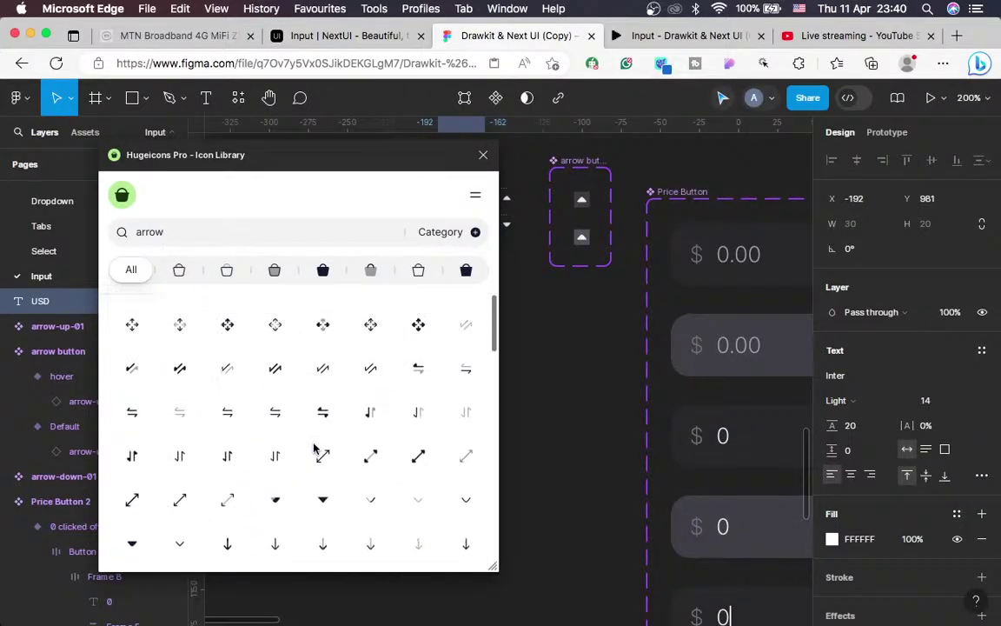
scroll(314, 451, down, 2)
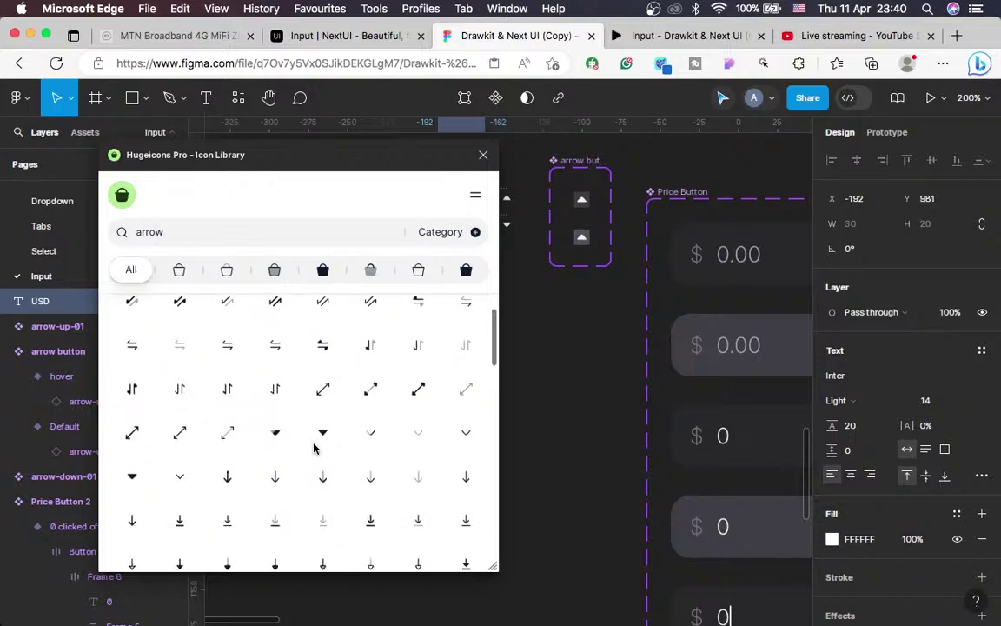
click(178, 270)
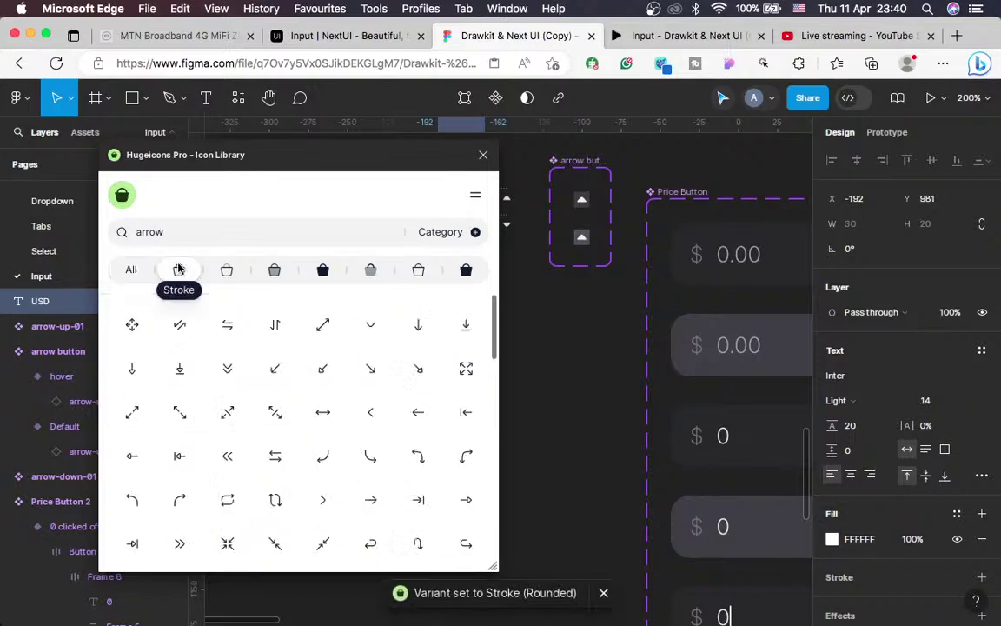
click(371, 323)
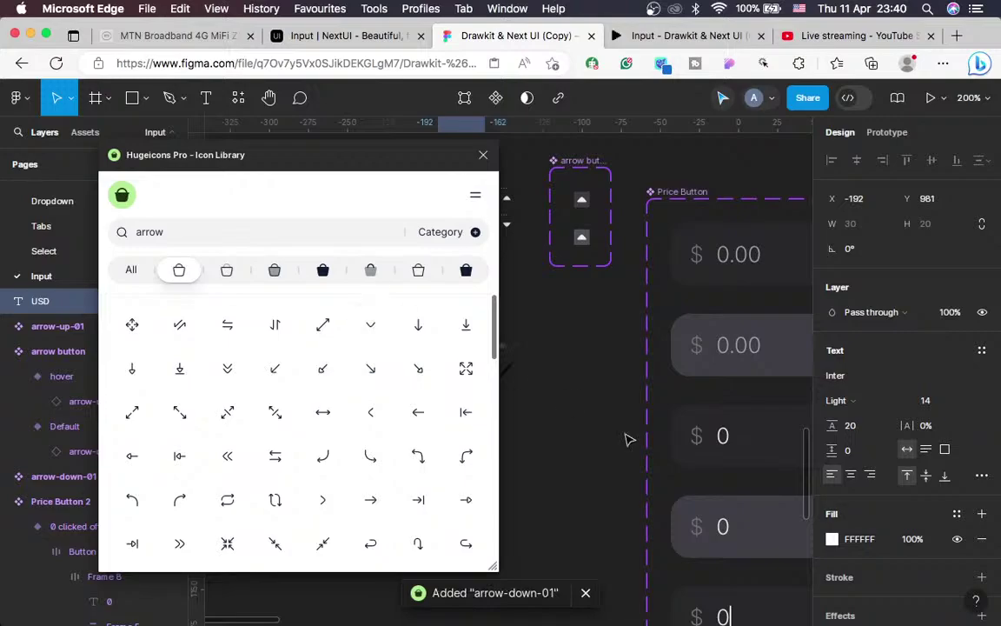
Move the inserted arrow-down-01 icon to sit just right of the USD text
scroll(628, 438, left, 4)
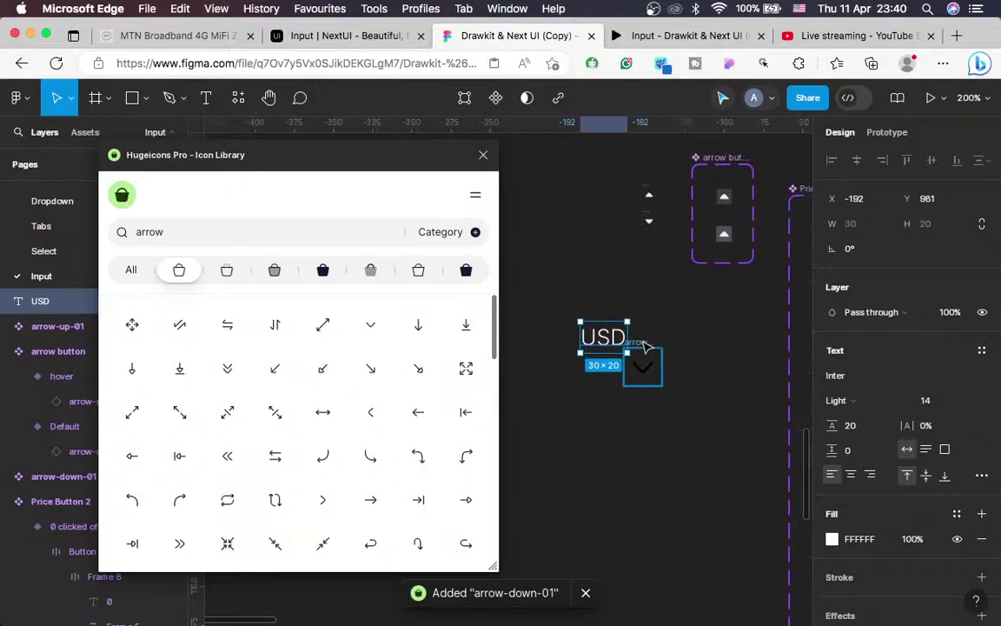
click(645, 346)
drag(646, 344, 660, 333)
Inspect the size and typeface of the USD selector in the third Price example on NextUI's Input page
click(375, 36)
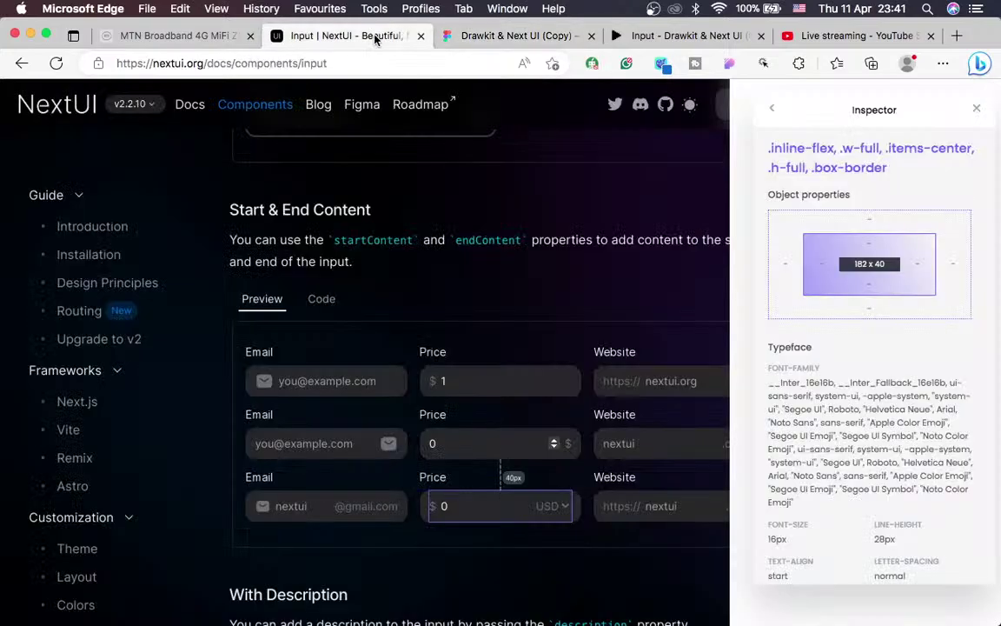
click(551, 512)
right_click(551, 512)
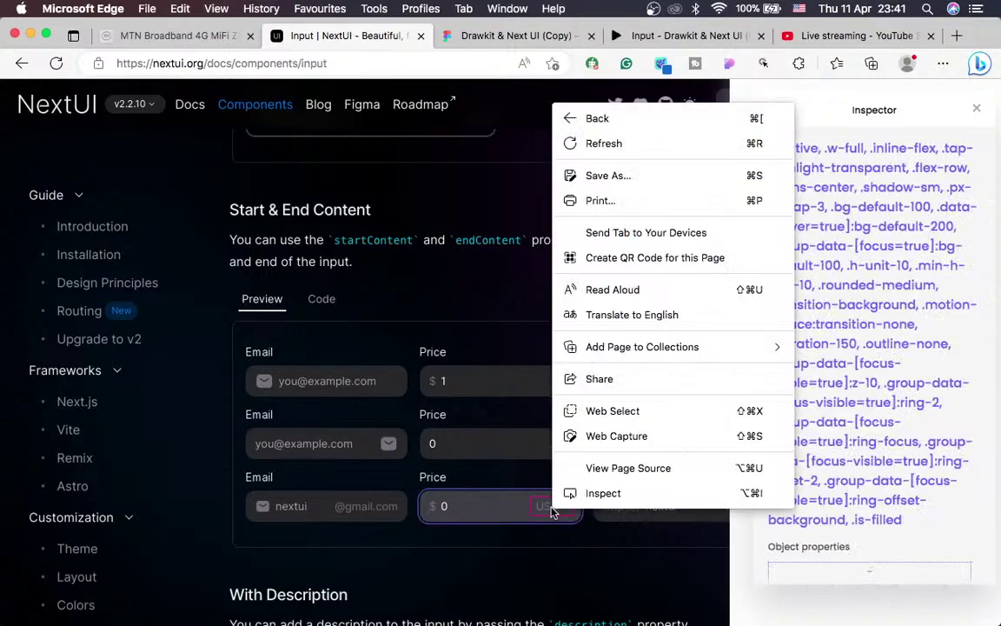
key(Escape)
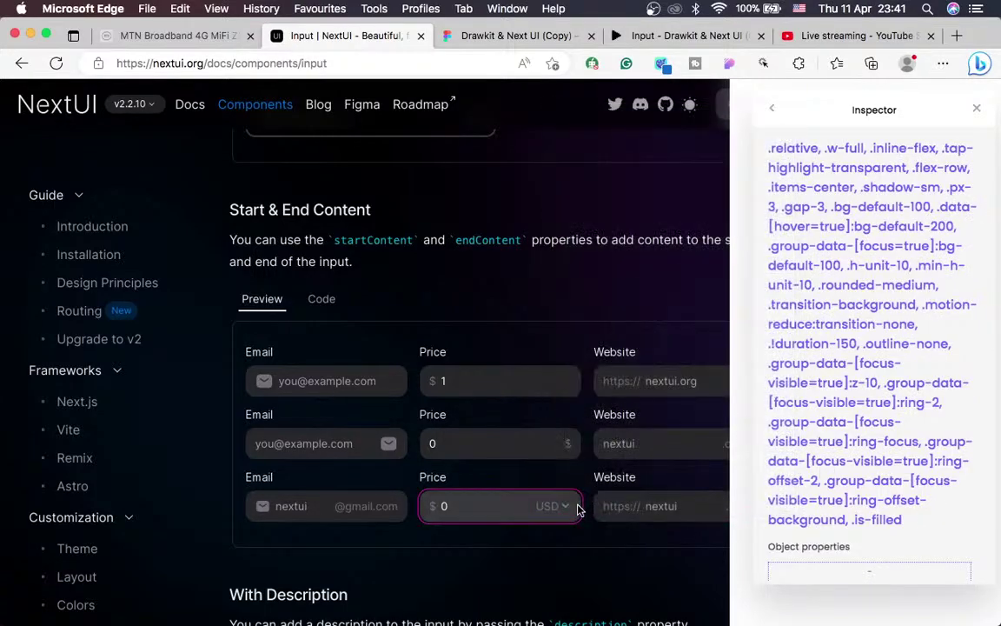
right_click(556, 514)
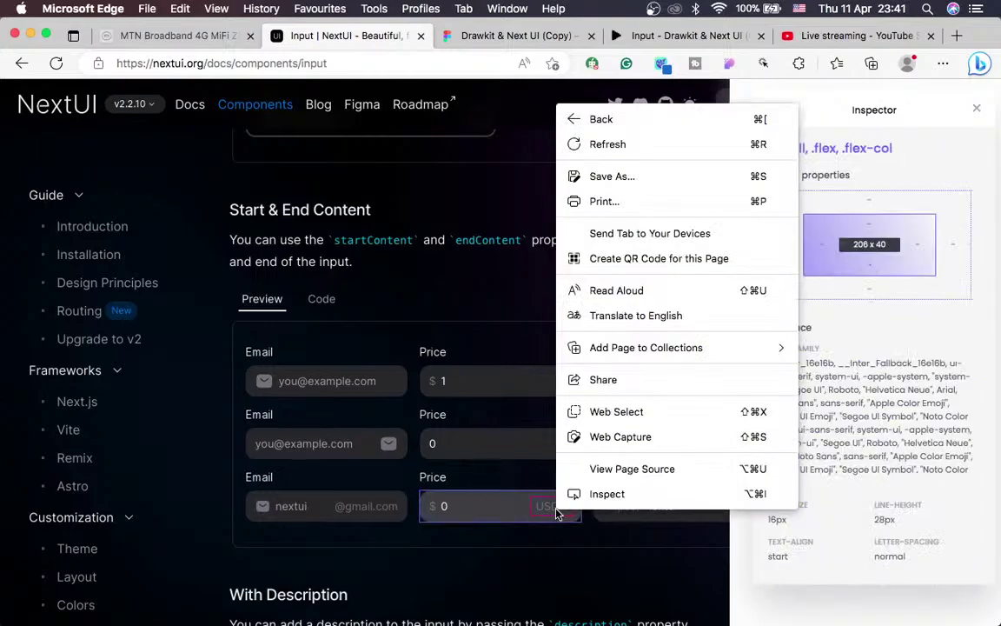
key(Escape)
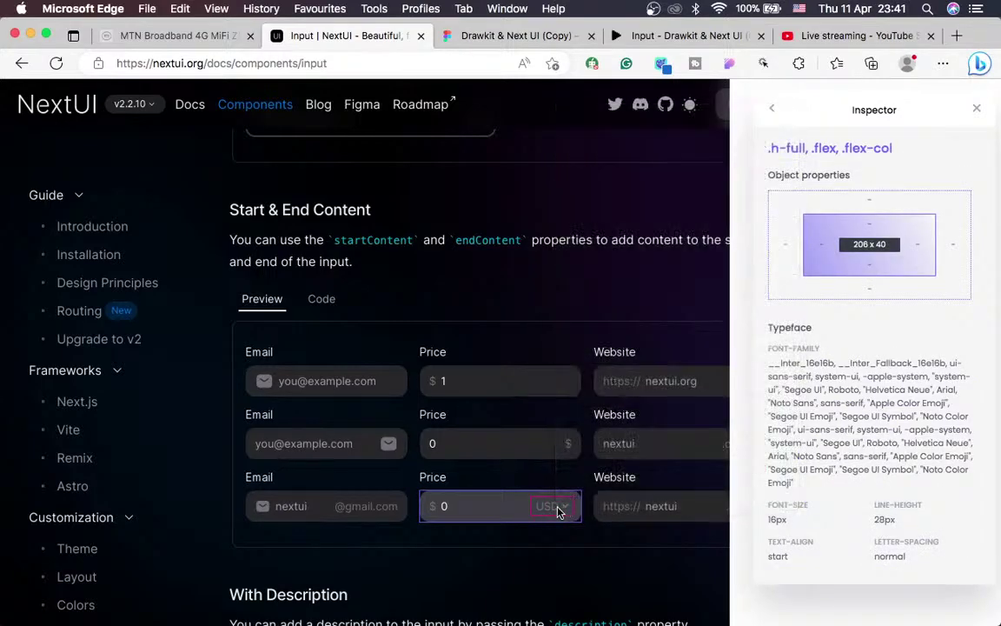
right_click(561, 509)
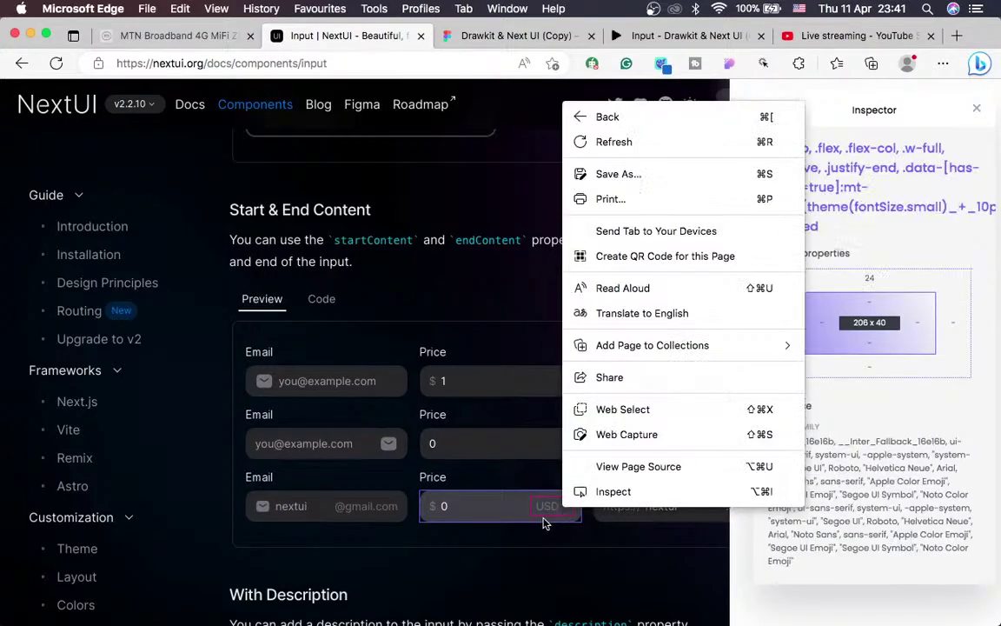
key(Escape)
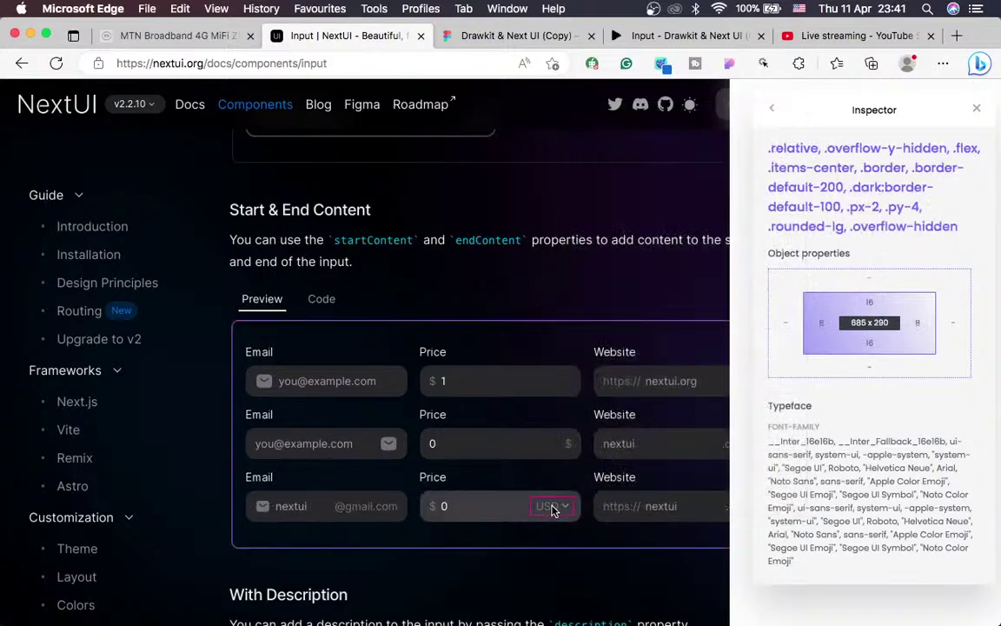
right_click(552, 510)
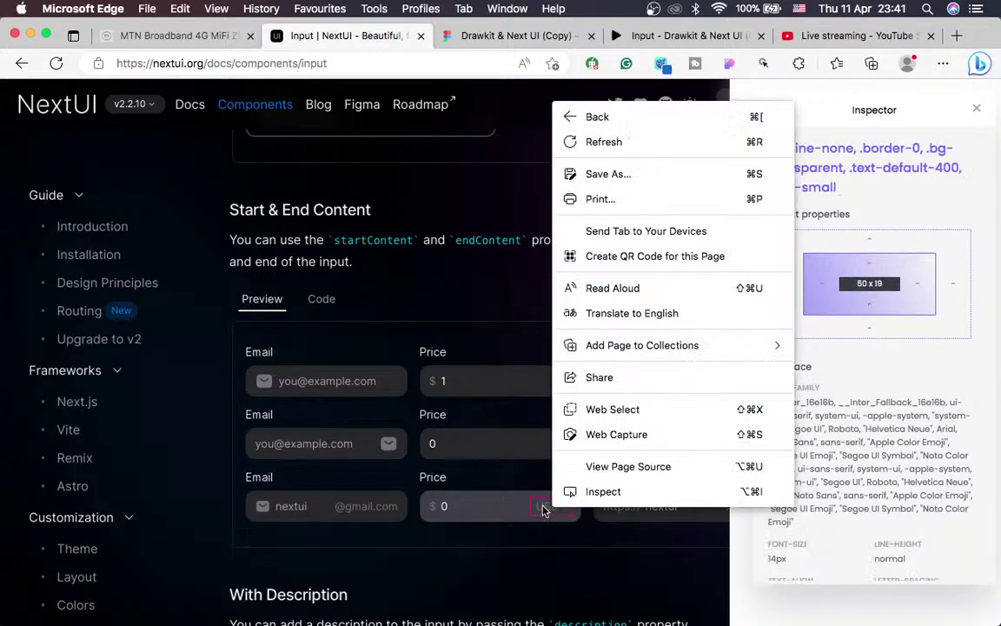
key(Escape)
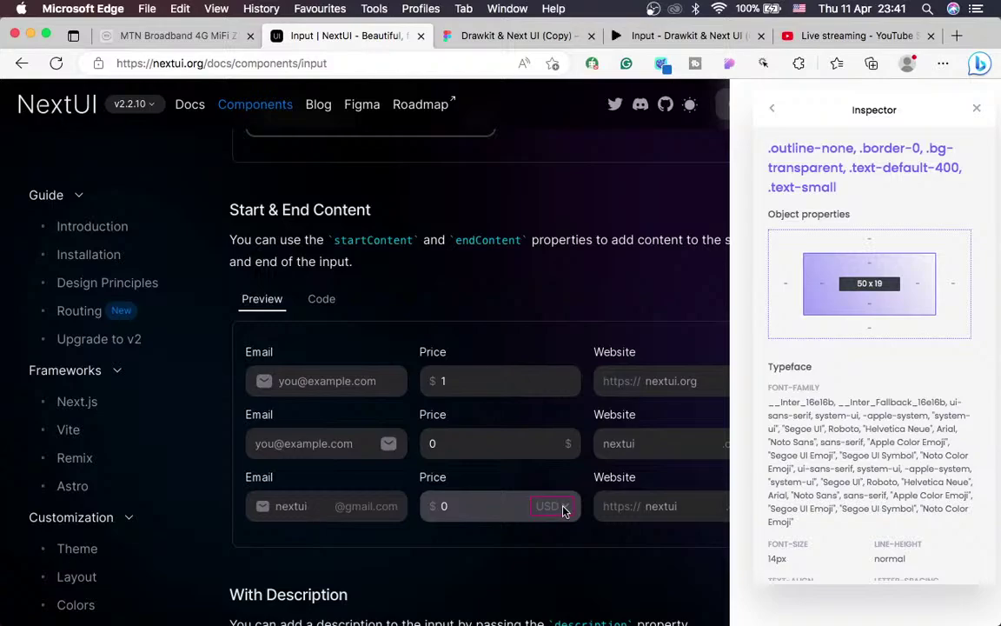
click(565, 509)
Return to the Figma design file and set the arrow-down-01 icon's size to 18 × 18
click(466, 43)
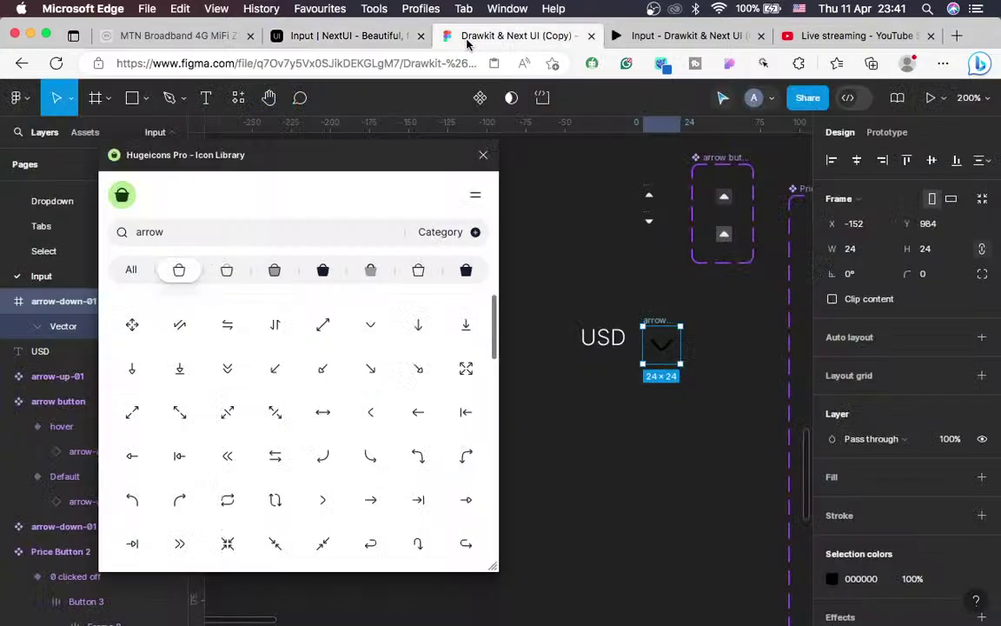
click(927, 250)
text(20)
key(Return)
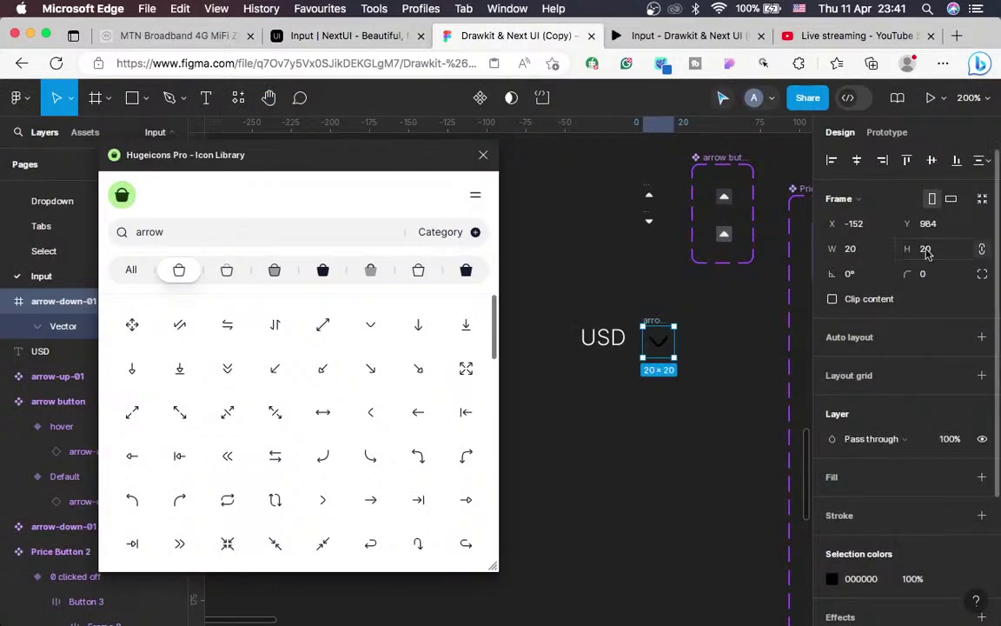
click(926, 250)
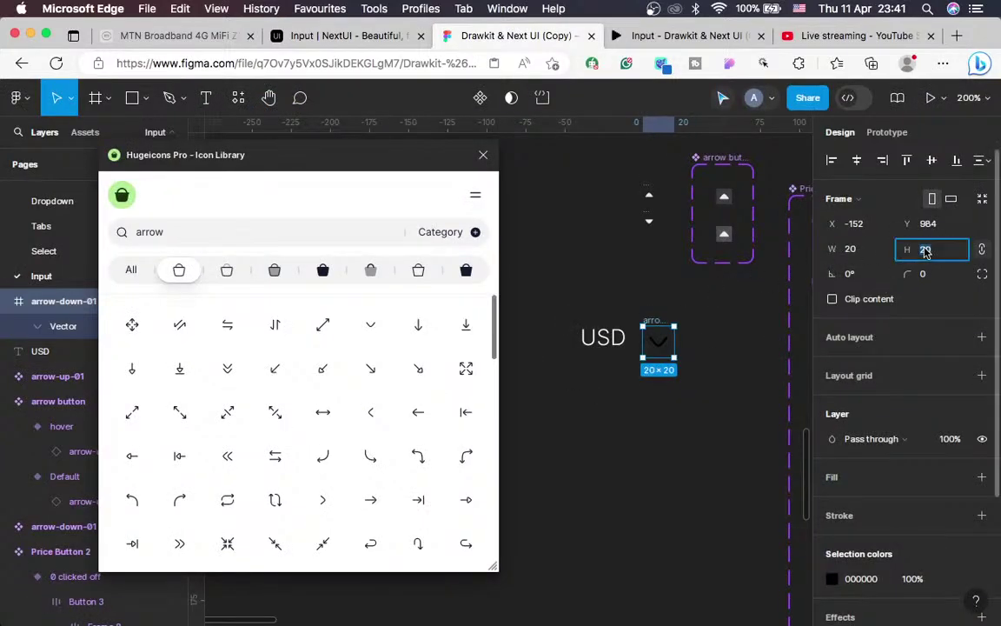
text(18)
key(Return)
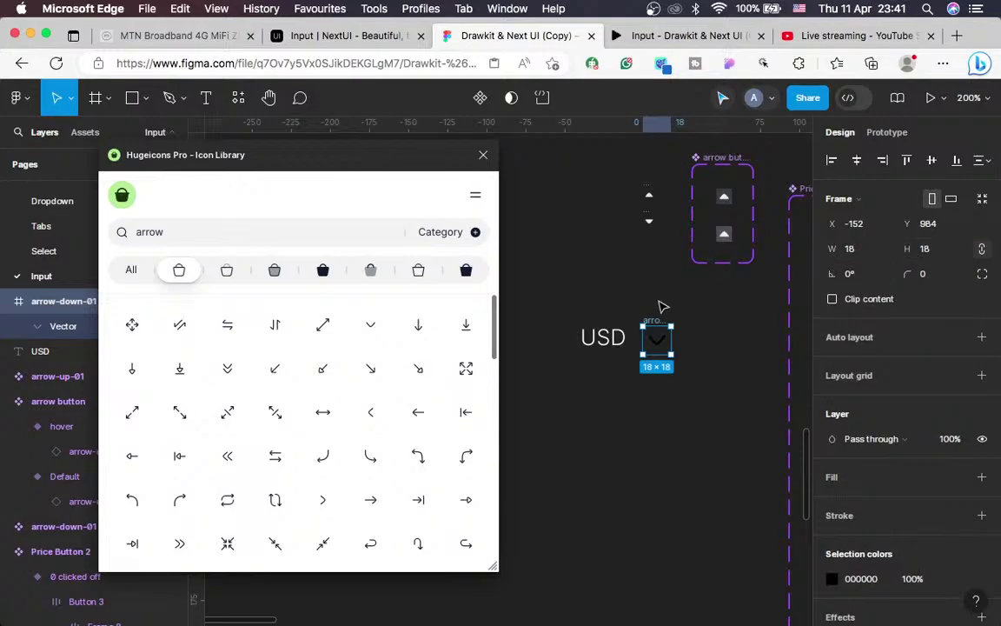
Wrap the USD text and the arrow icon in an auto layout frame and close the Hugeicons Pro plugin
shift+click(596, 337)
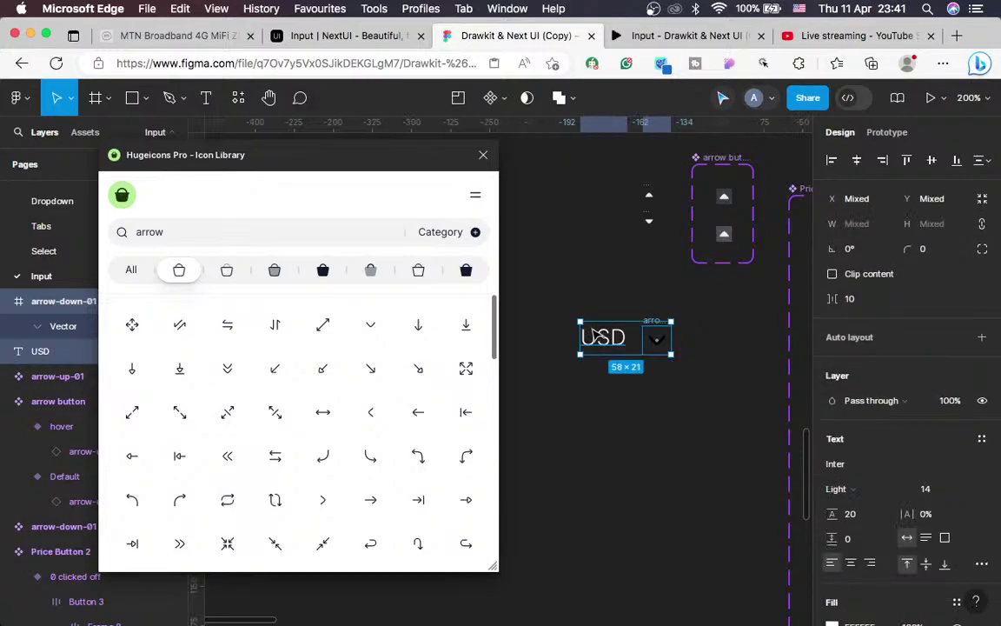
key(shift+a)
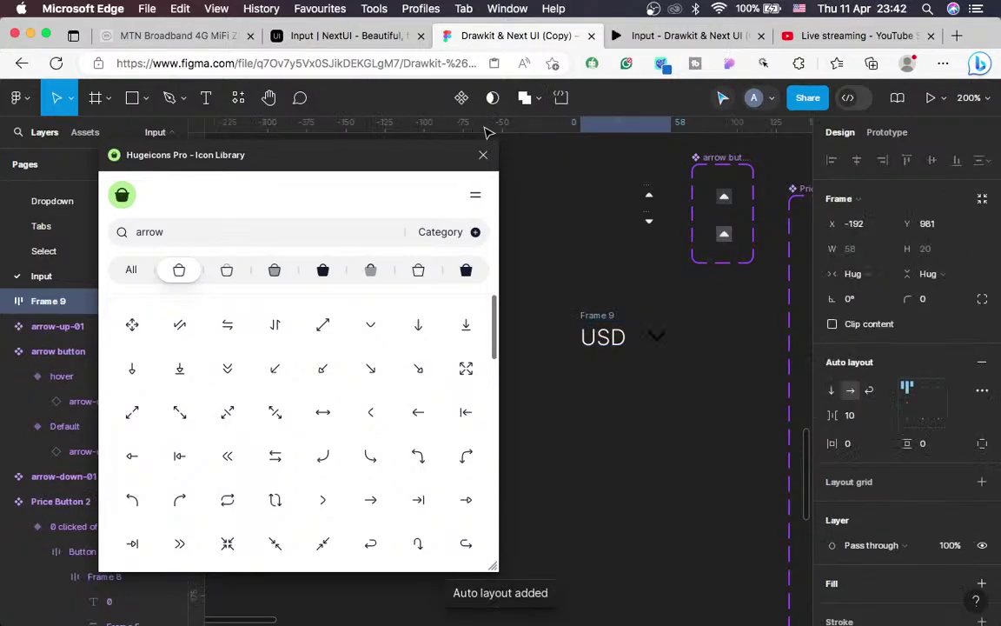
click(482, 158)
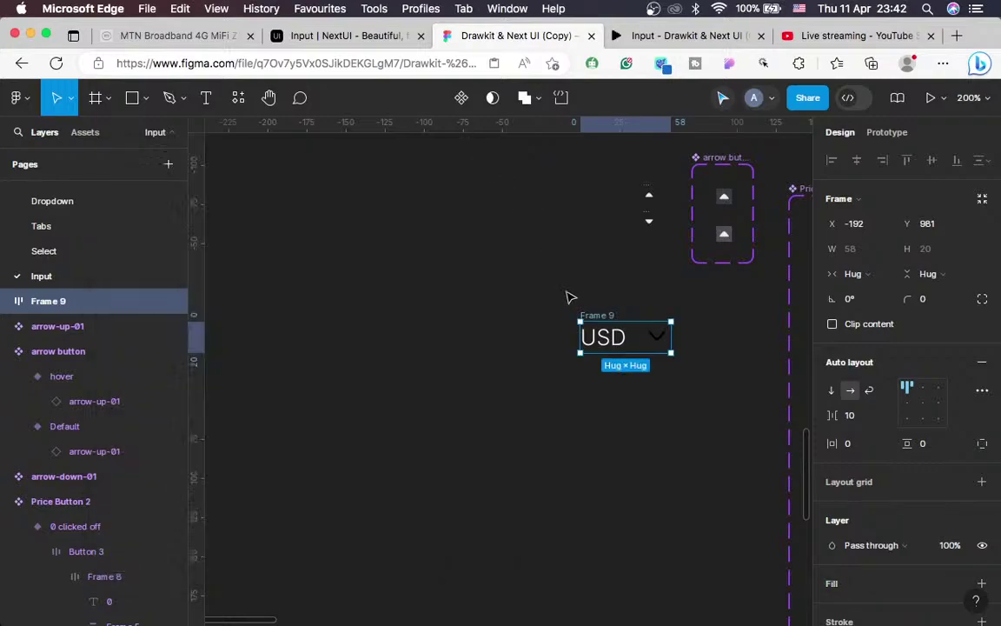
Select the mail icon inside With Icon 3's hover variant to check its dimensions
key(shift+0)
scroll(567, 297, up, 6)
scroll(566, 297, right, 4)
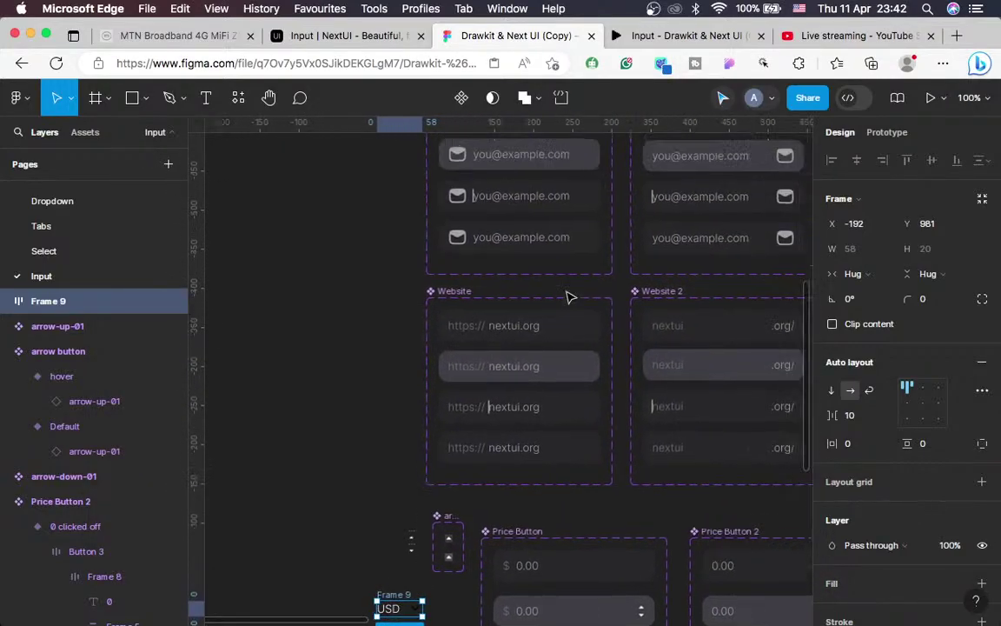
scroll(567, 297, up, 3)
scroll(567, 297, right, 4)
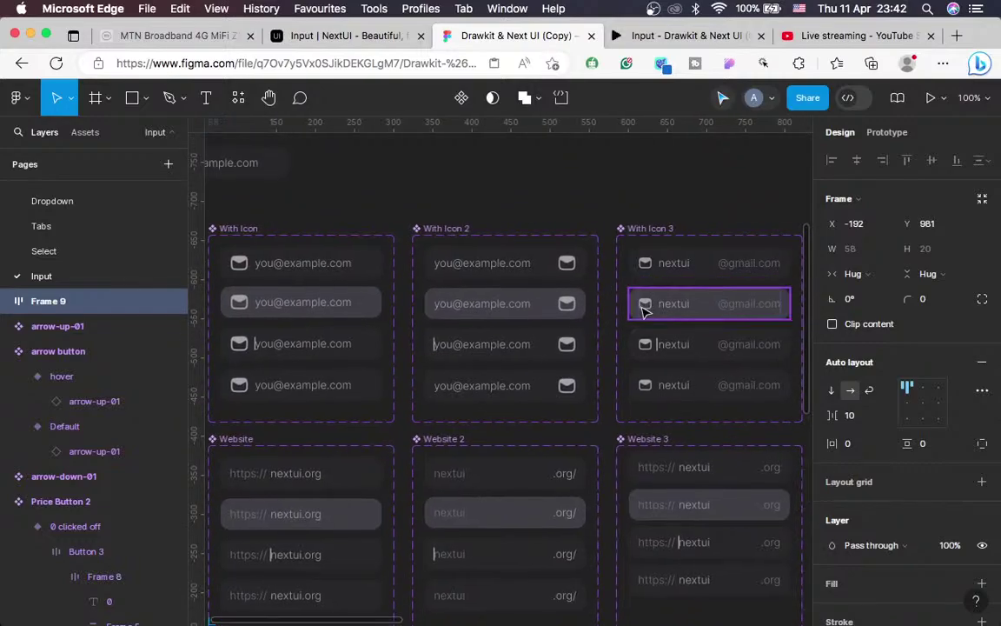
click(644, 310)
click(645, 307)
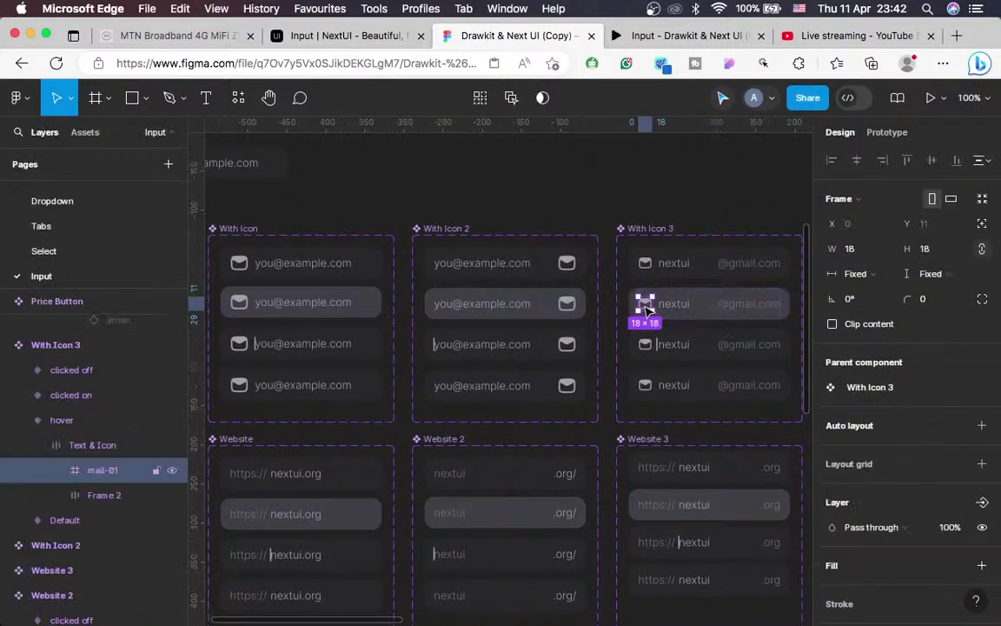
Align the USD and arrow frame's contents to left centre and set the spacing between its items to 0
scroll(645, 310, down, 10)
scroll(646, 310, left, 10)
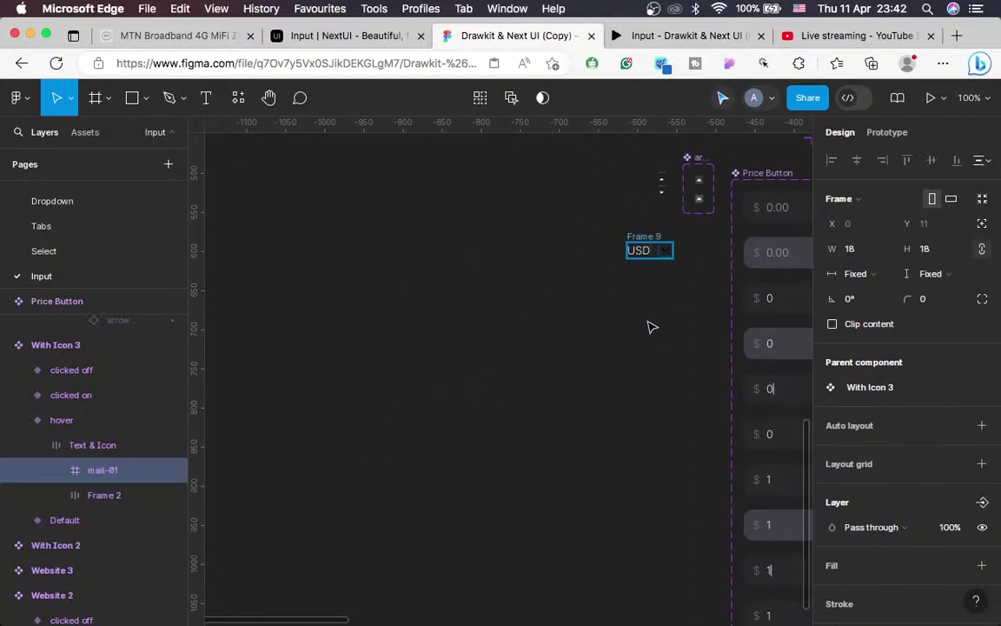
key(super+equal)
scroll(647, 327, right, 7)
scroll(647, 327, up, 4)
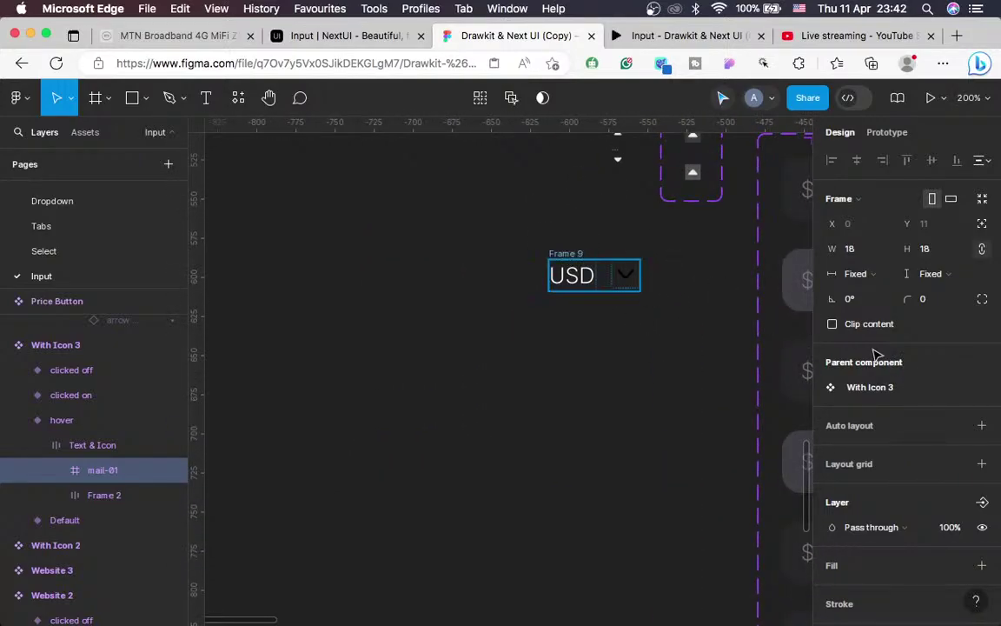
click(565, 254)
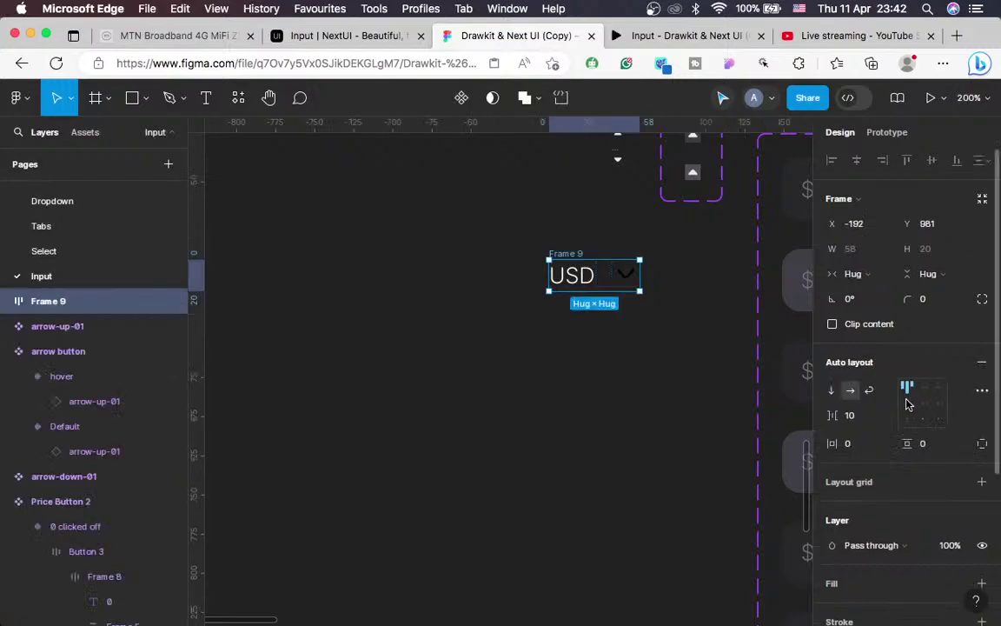
click(907, 403)
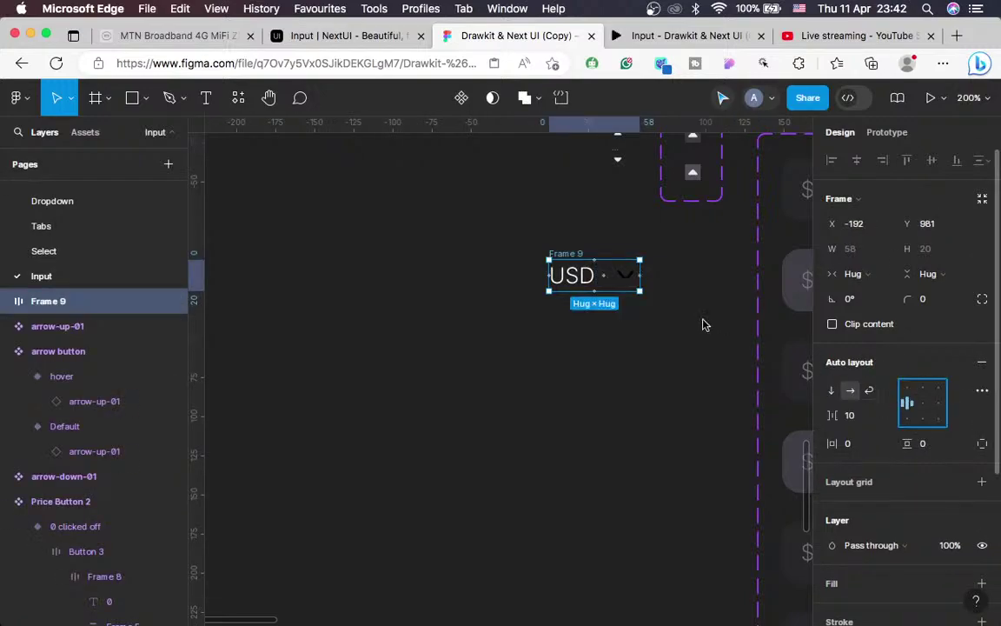
click(853, 419)
text(0)
key(Return)
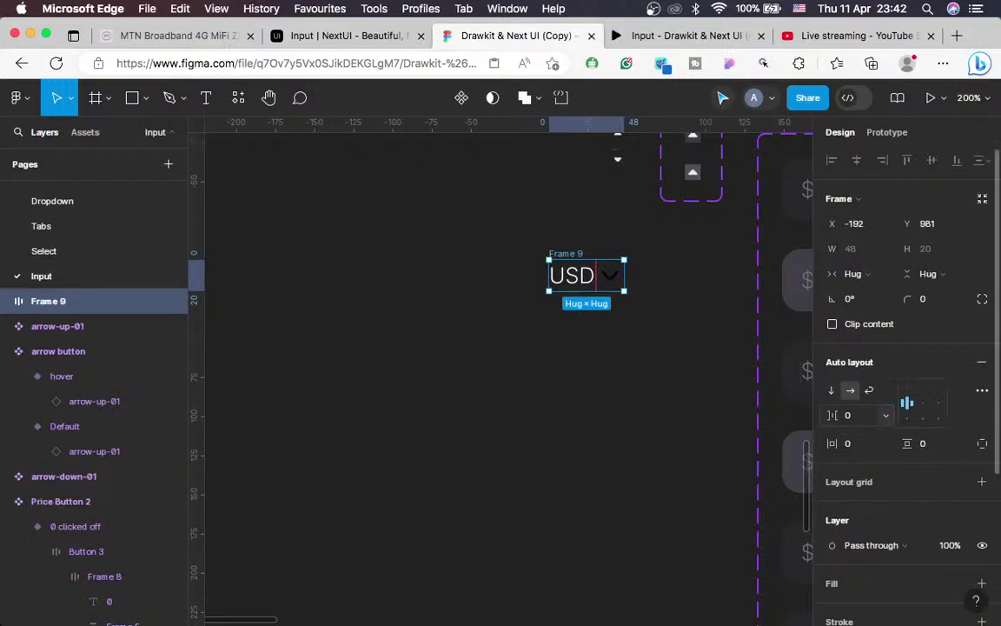
Check the item spacing in NextUI's third Price example and return to the Price Button component in Figma
click(361, 39)
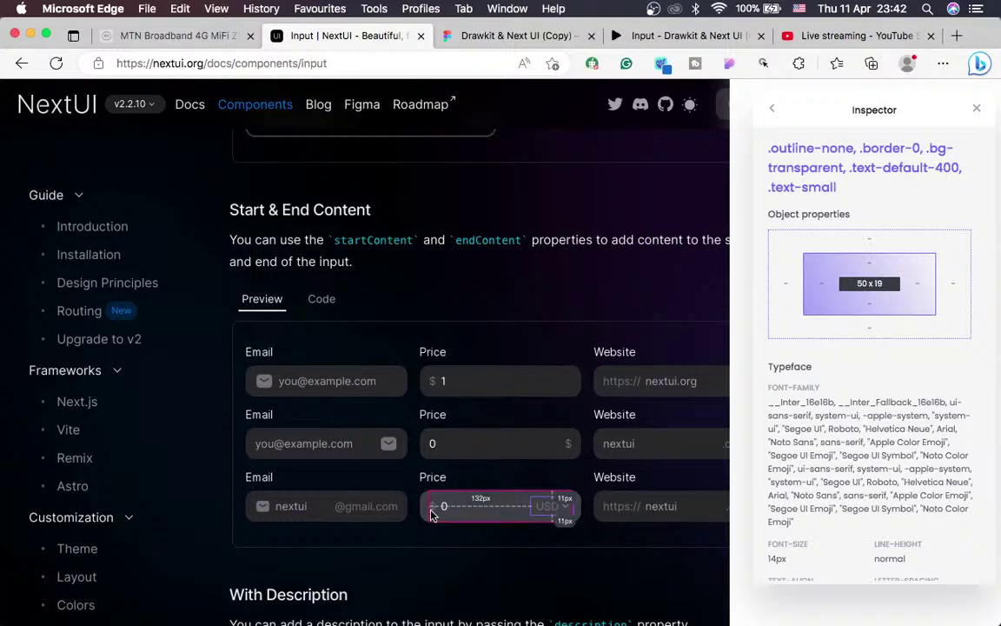
click(537, 39)
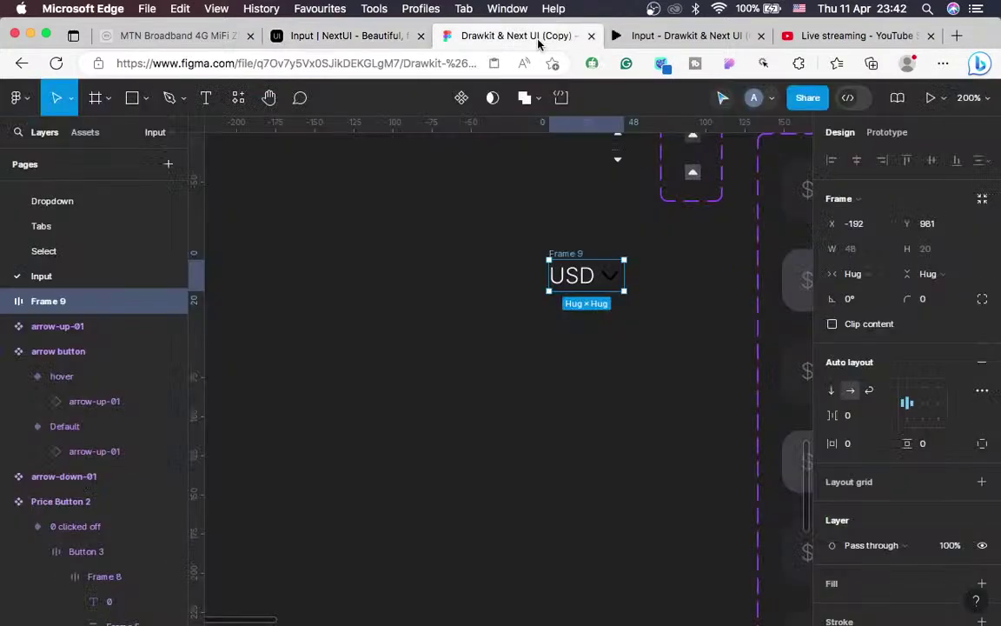
scroll(575, 357, right, 5)
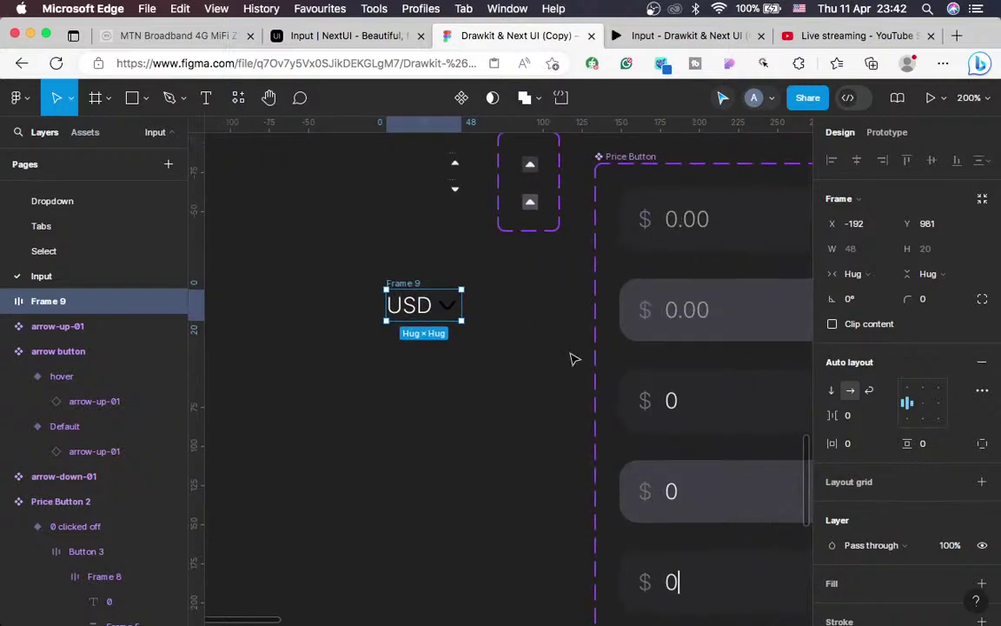
click(651, 313)
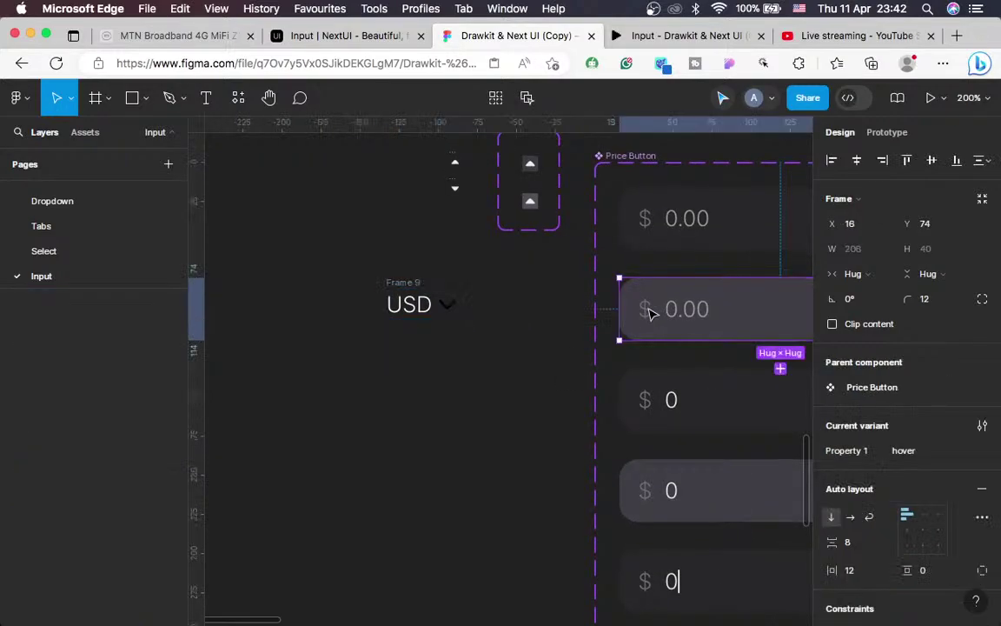
double_click(647, 310)
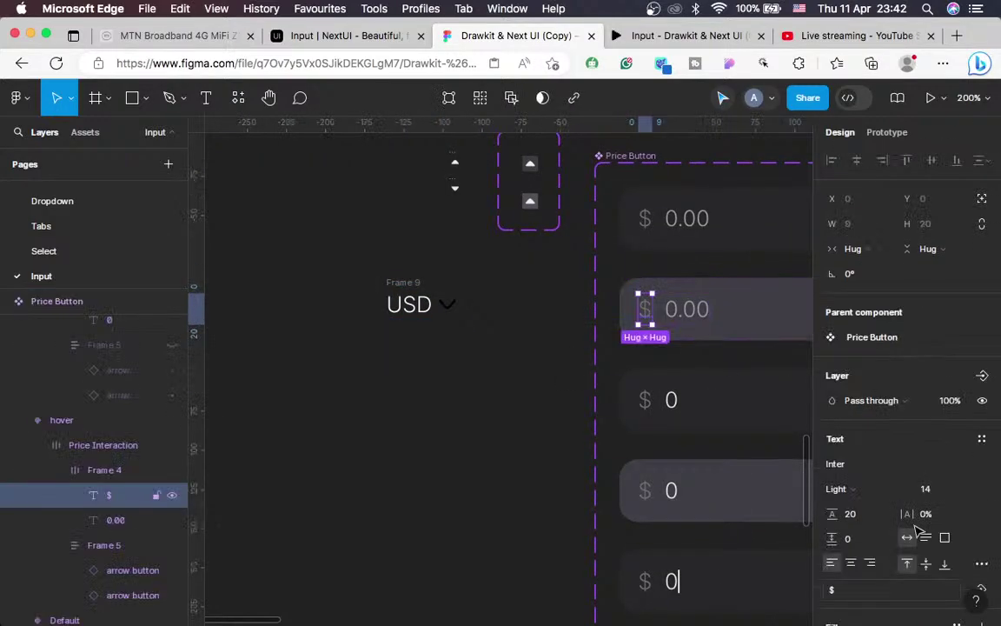
scroll(917, 531, down, 4)
click(858, 537)
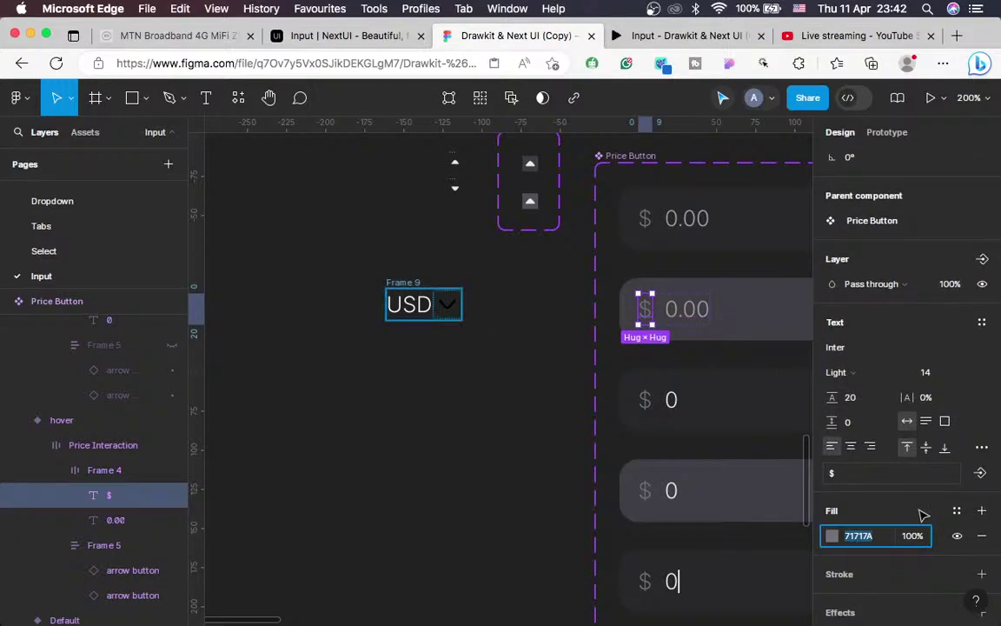
key(ctrl+z)
click(860, 571)
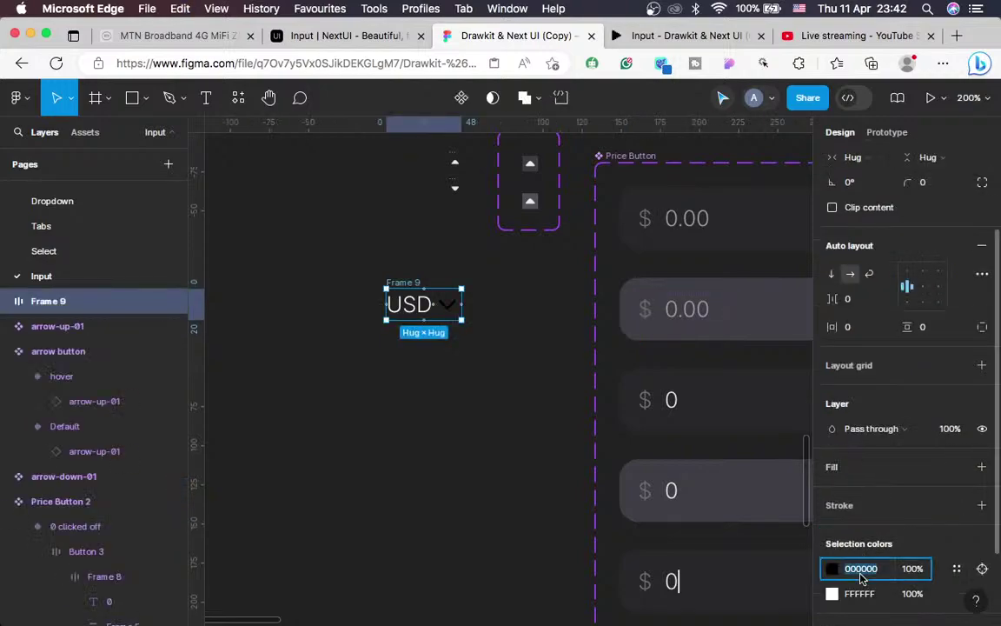
Copy the fill colour 71717A from the default variant's dollar sign and apply it to both the USD text and the arrow
click(646, 228)
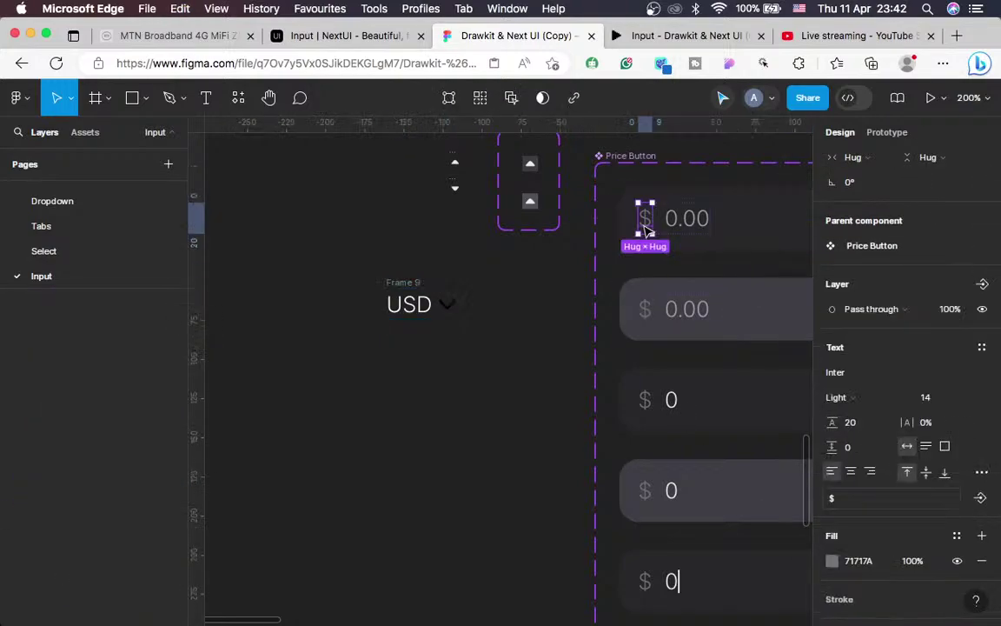
click(852, 562)
key(super+c)
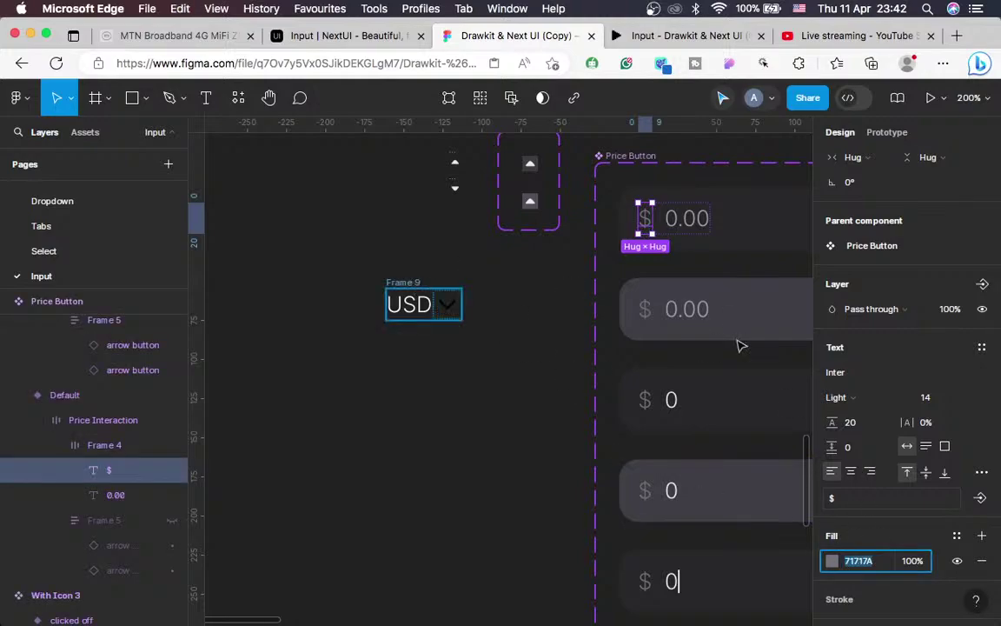
click(424, 305)
click(860, 572)
key(super+v)
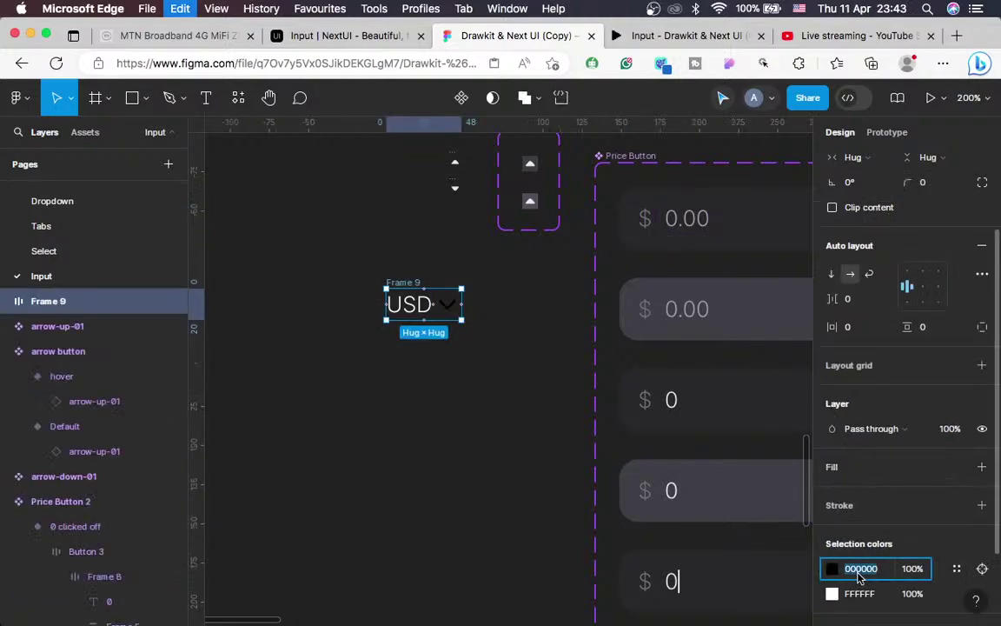
click(863, 595)
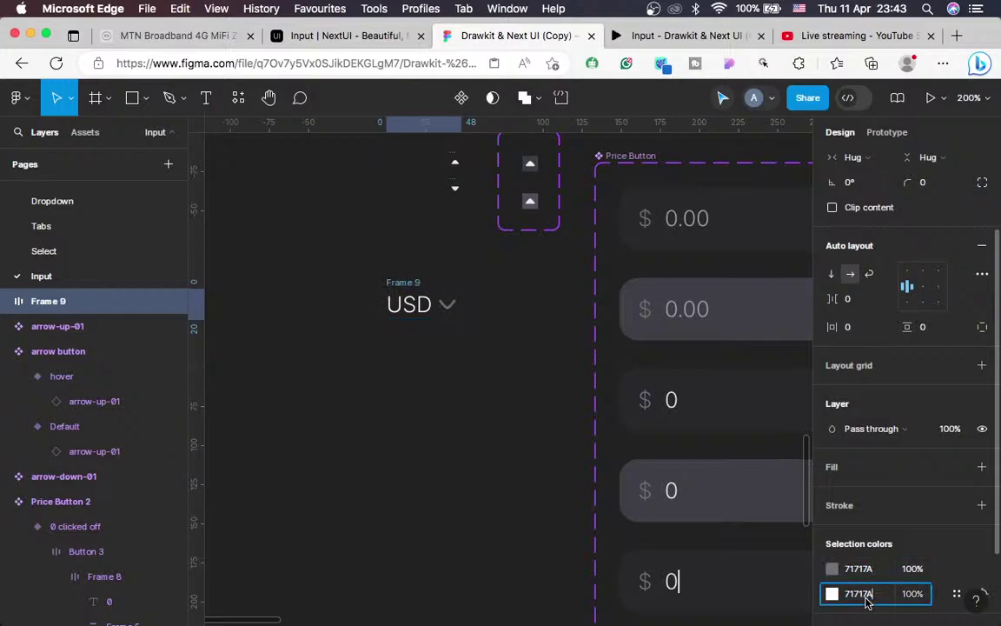
key(super+v)
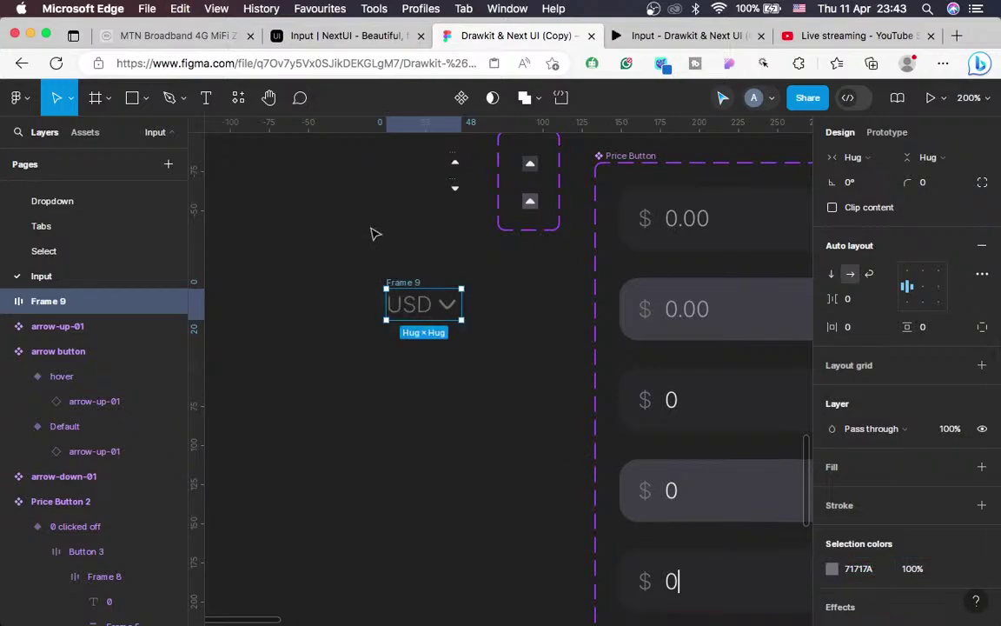
click(403, 260)
Check the USD selector in NextUI's third Price example and return to the Figma file
click(376, 43)
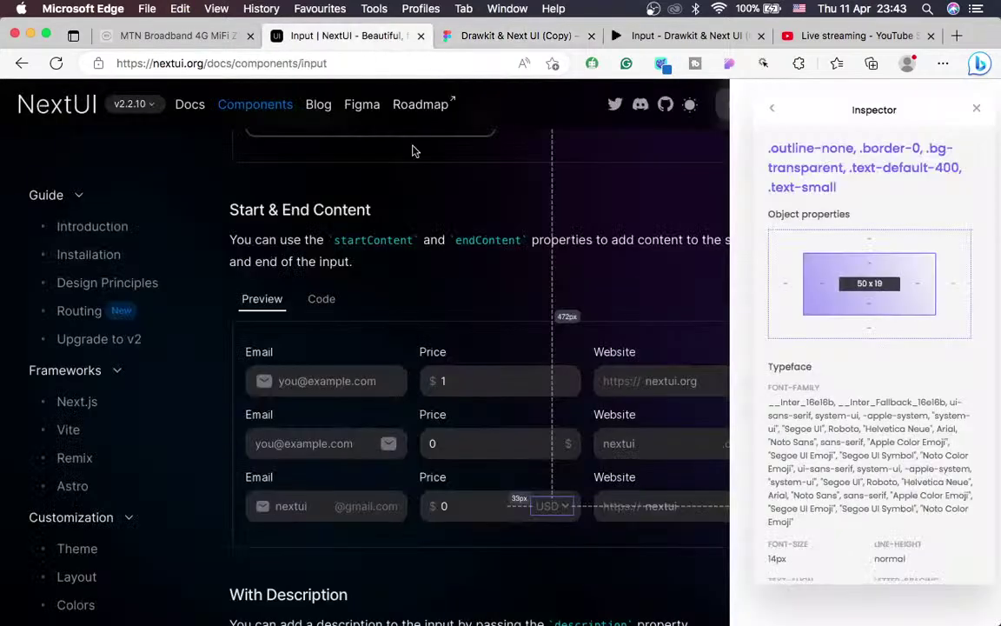
click(558, 509)
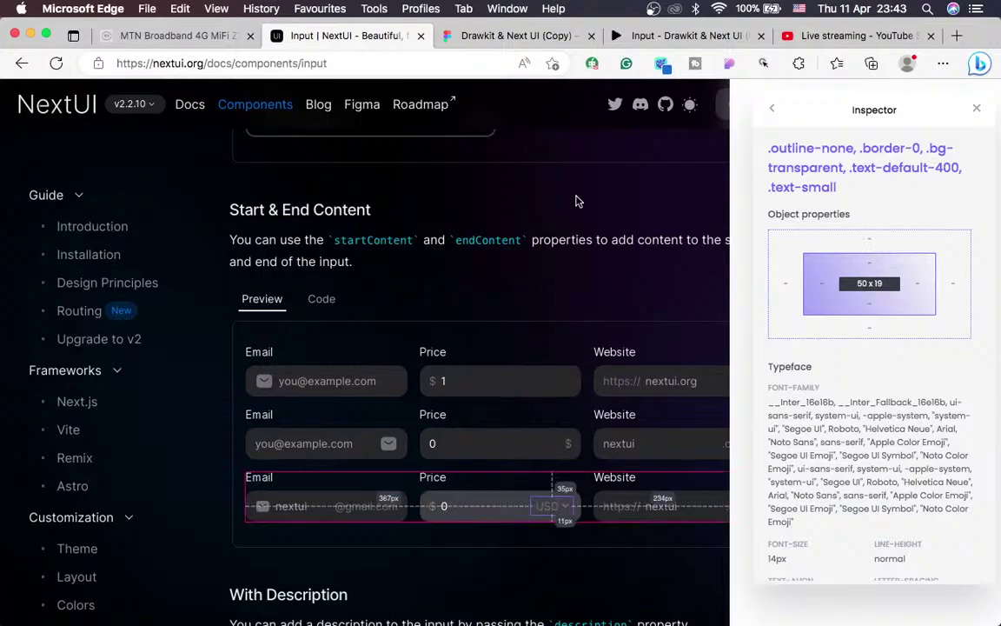
click(499, 36)
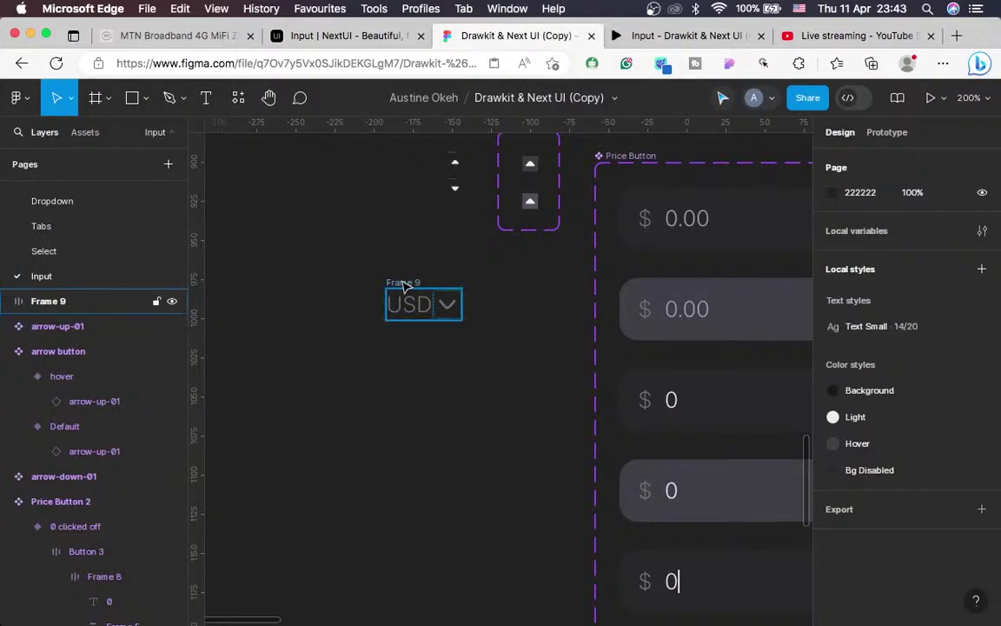
Rename the frame holding the USD text and arrow as Currency Button
double_click(403, 284)
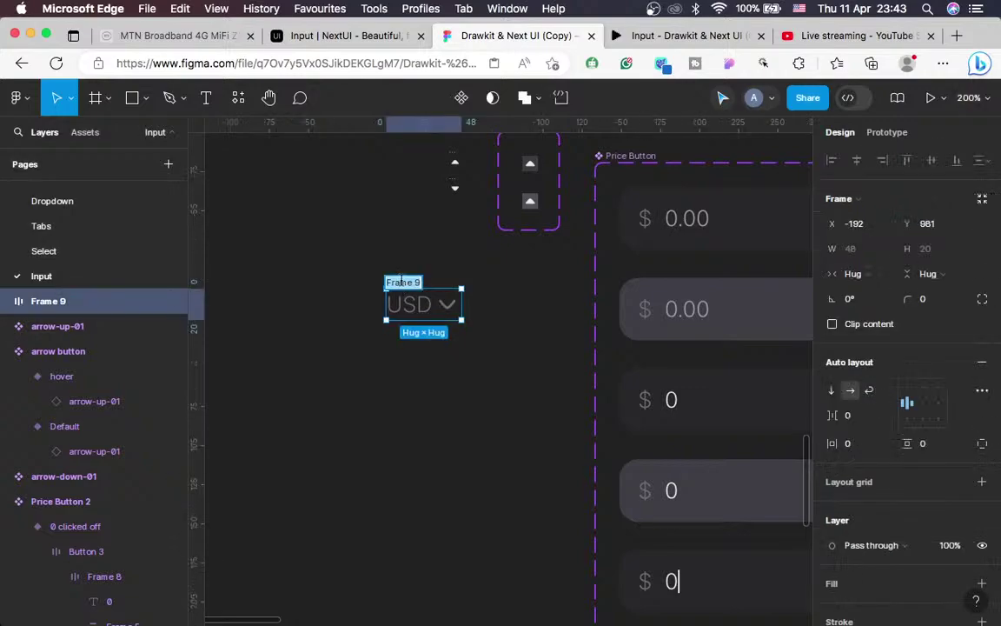
text(Currency Button)
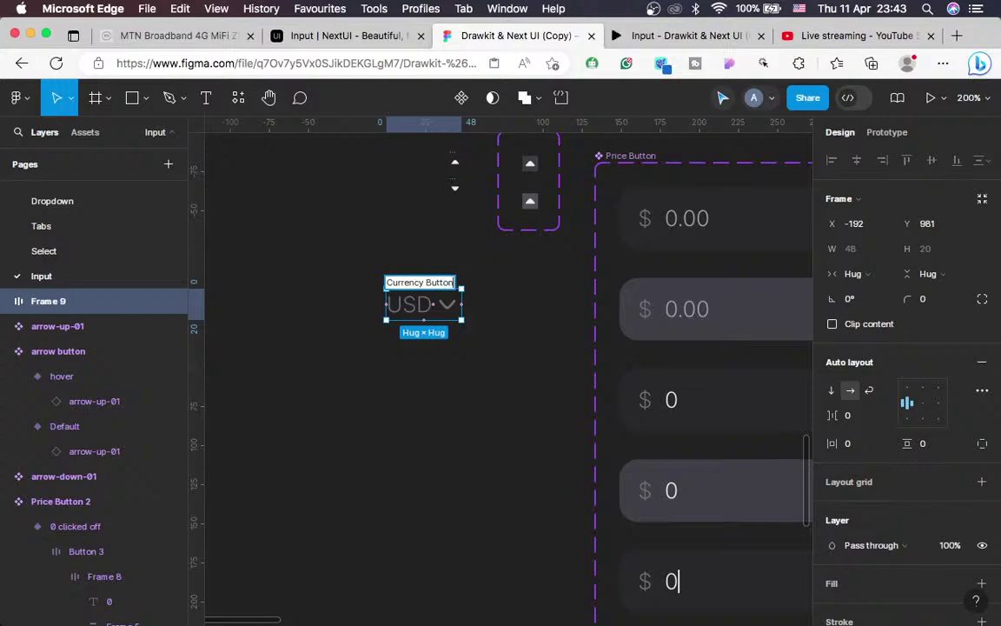
key(Return)
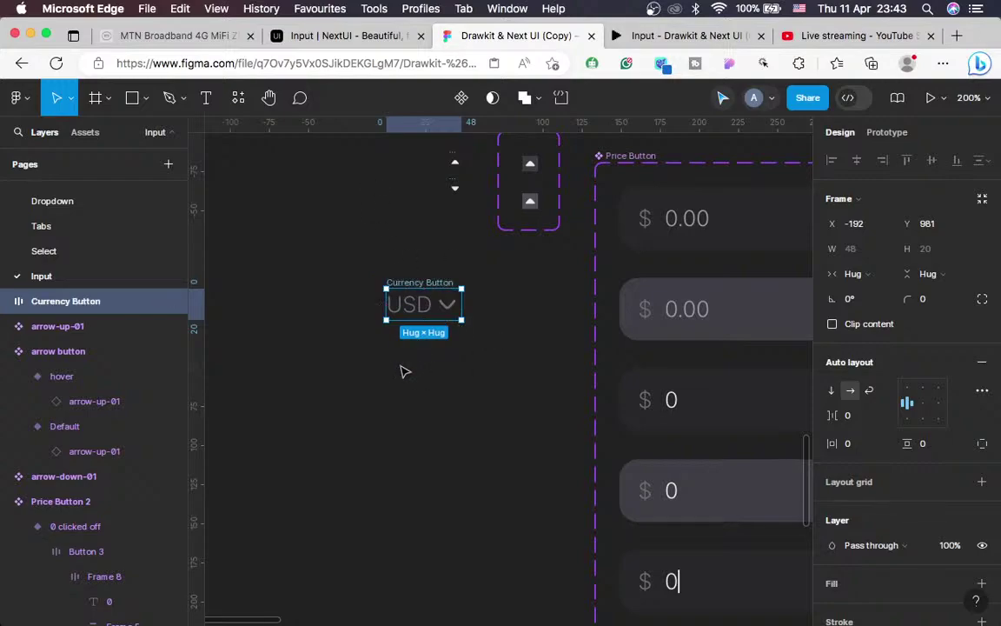
scroll(404, 372, left, 2)
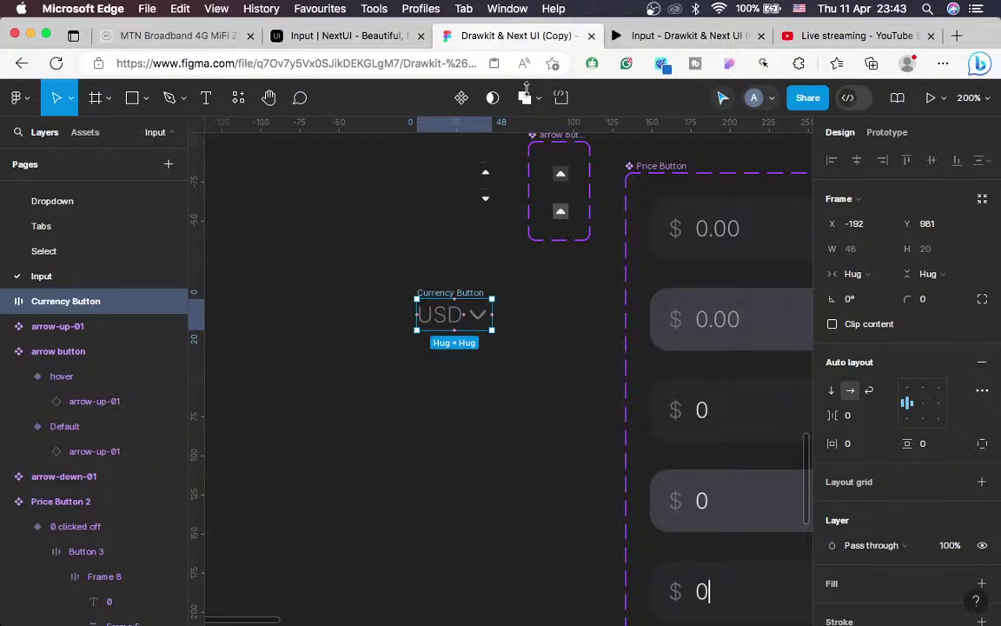
Try the ARS, EUR and USD options of the currency selector in NextUI's third Price example and return to Figma
click(335, 35)
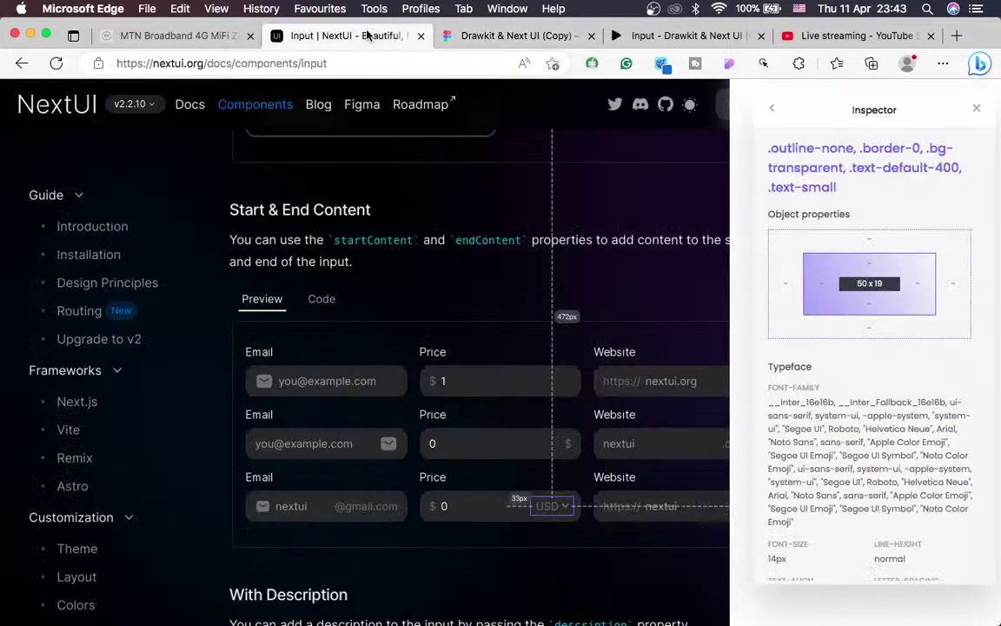
click(562, 509)
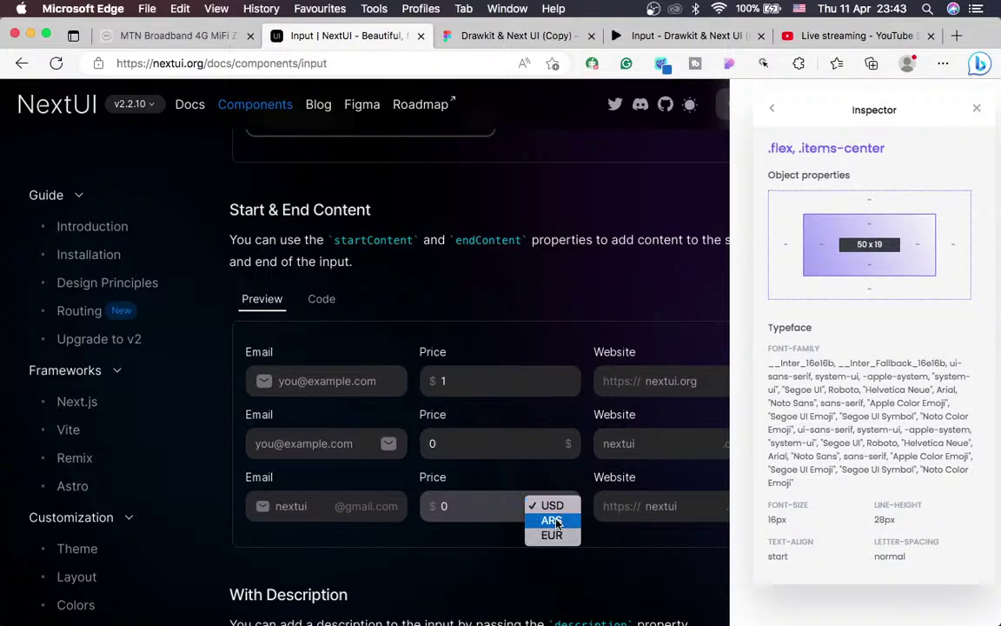
click(556, 520)
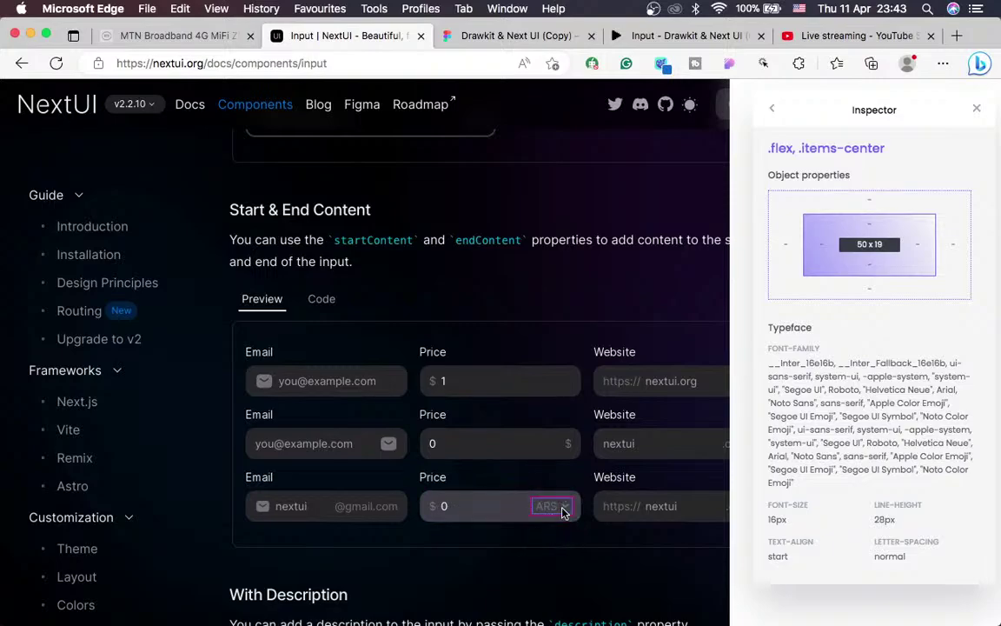
click(562, 512)
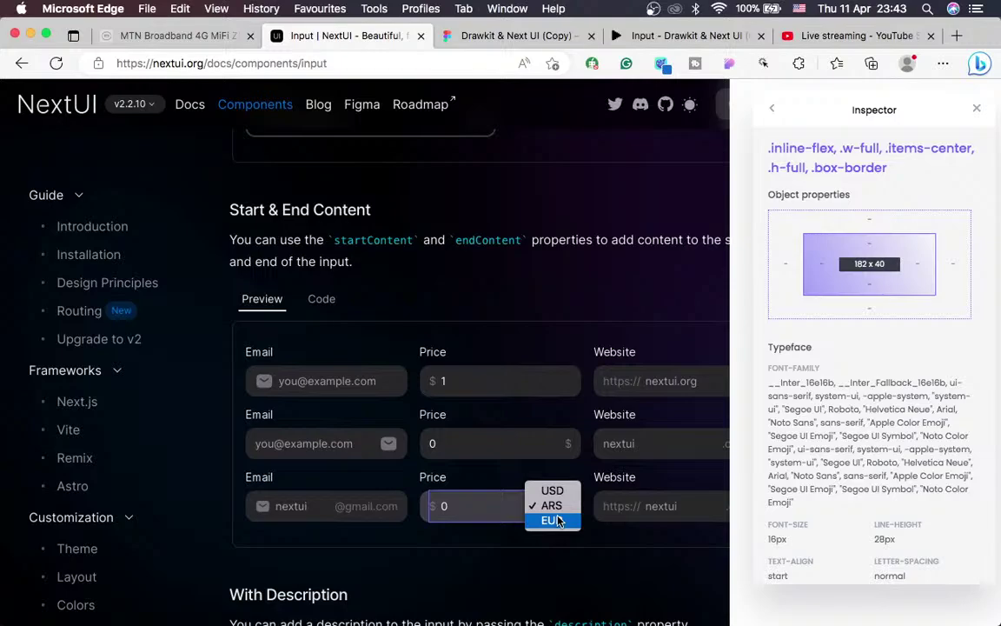
click(556, 519)
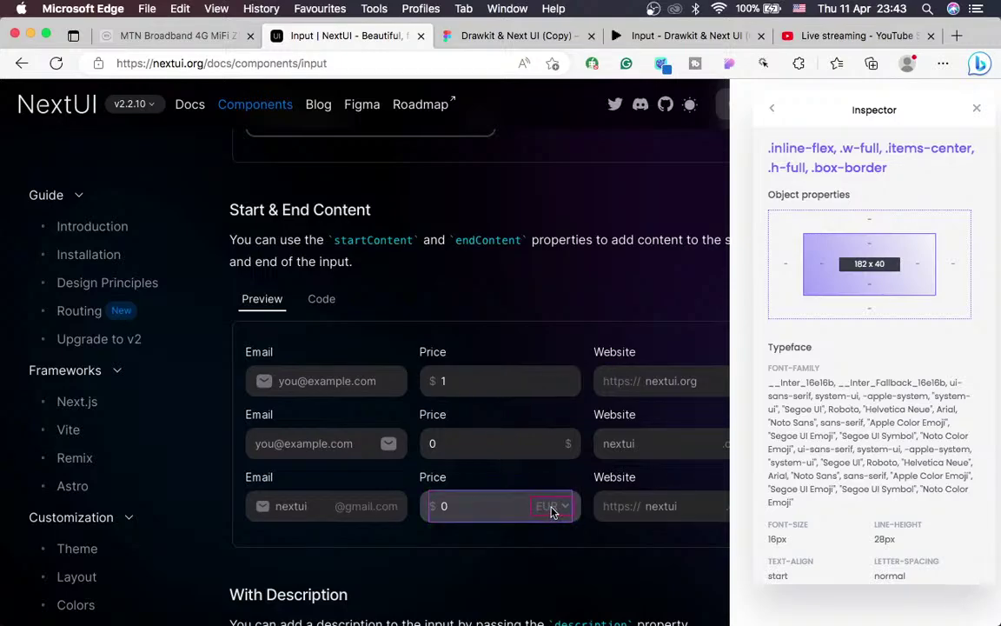
click(553, 513)
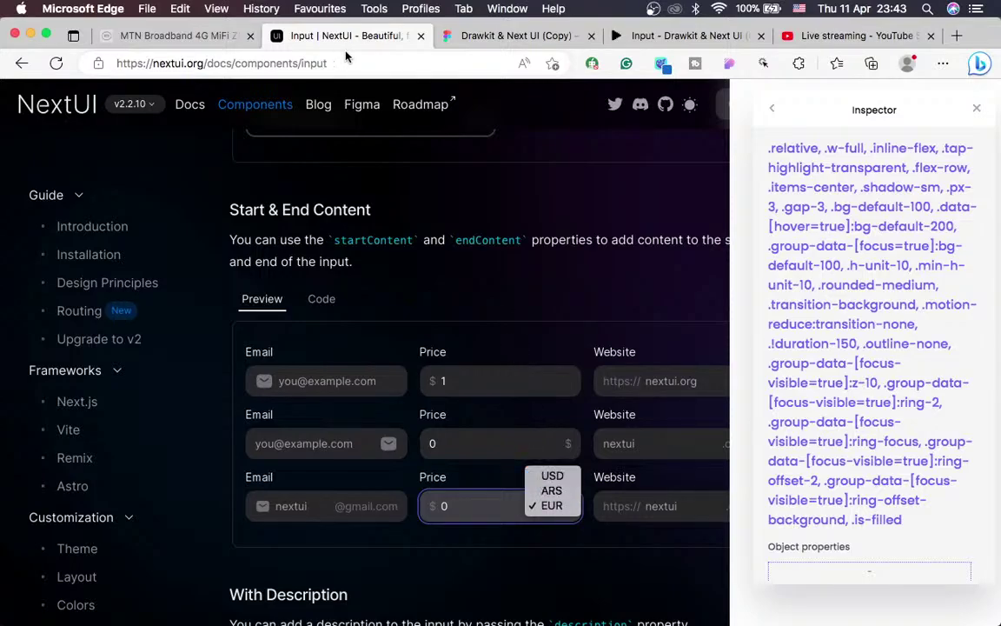
click(552, 476)
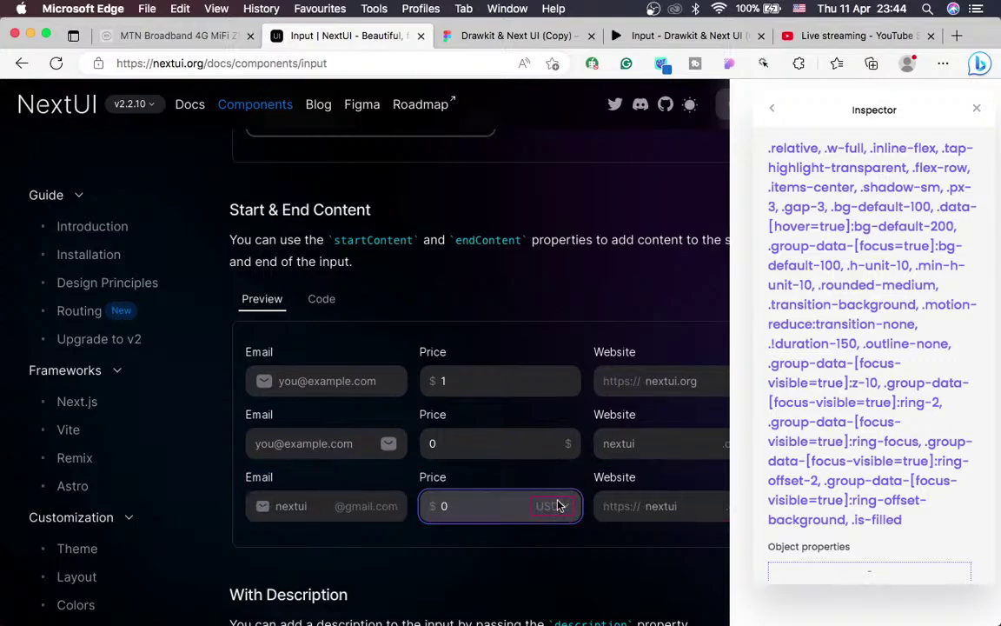
click(511, 36)
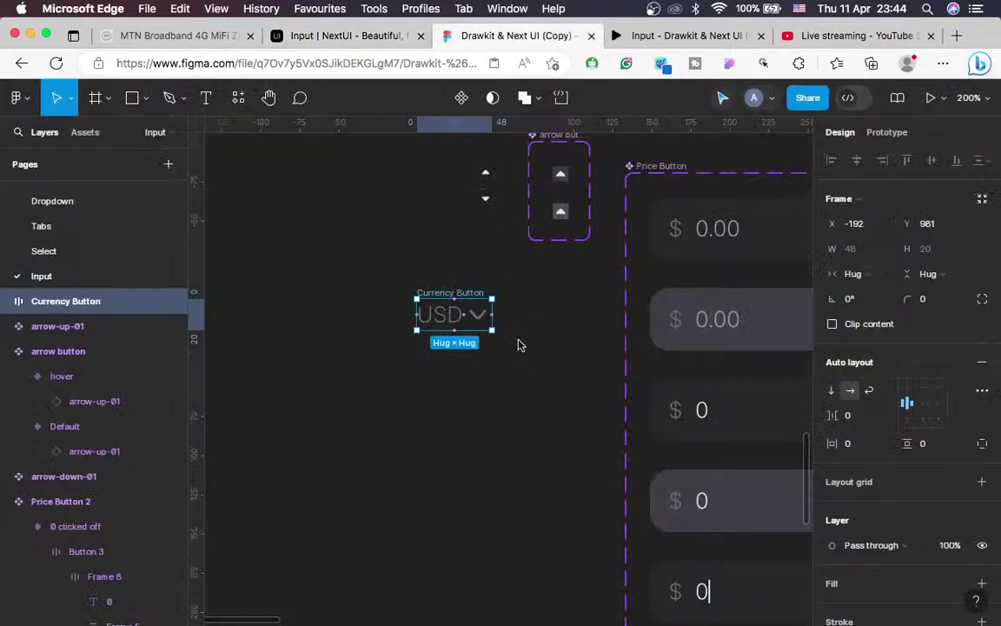
Inspect the dimensions and text properties of the USD selector in NextUI's third Price example and return to Figma
click(391, 42)
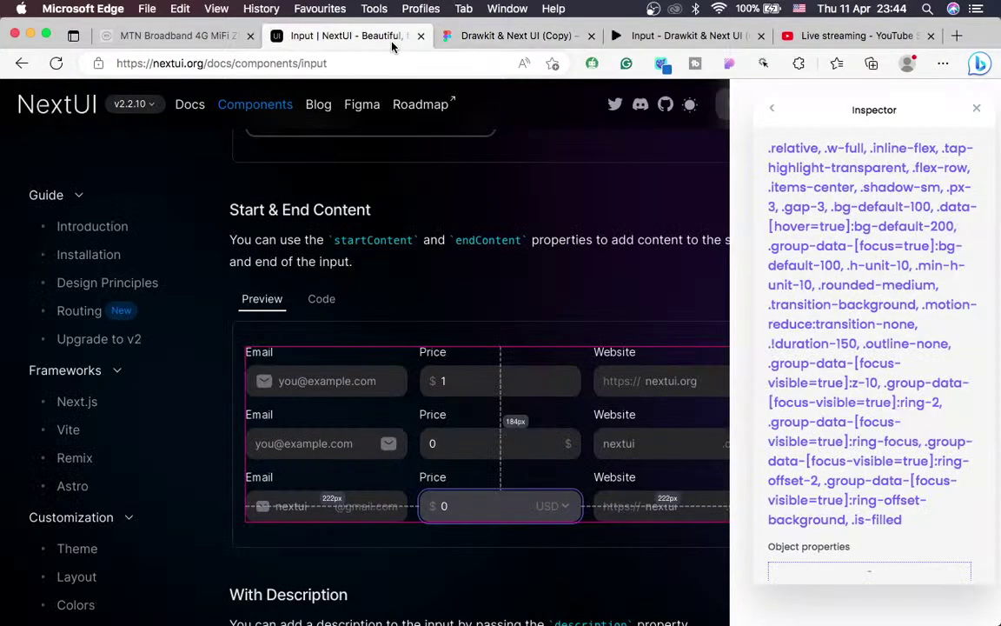
right_click(550, 512)
click(537, 513)
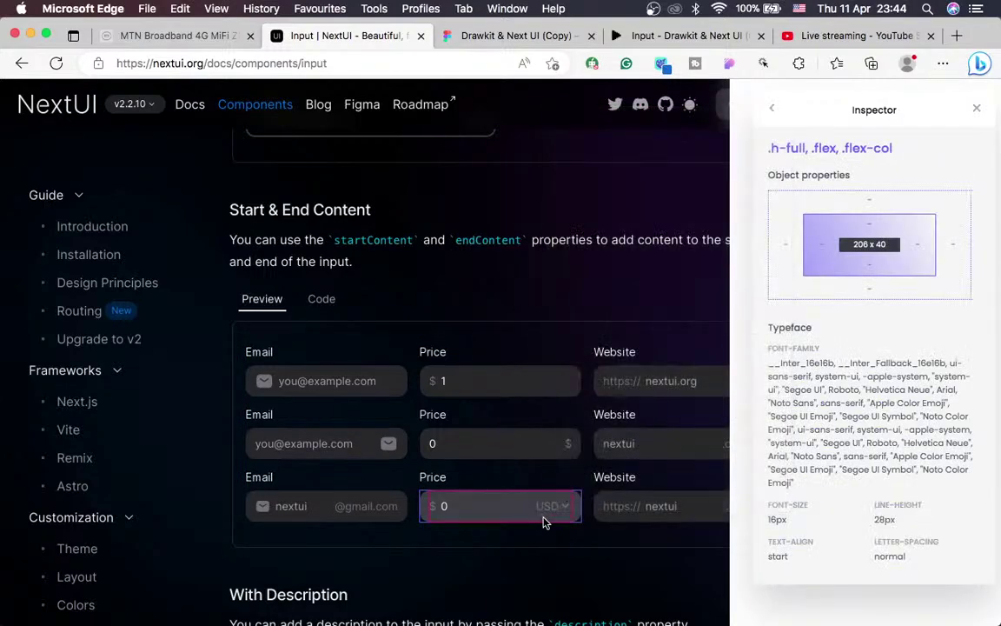
right_click(546, 513)
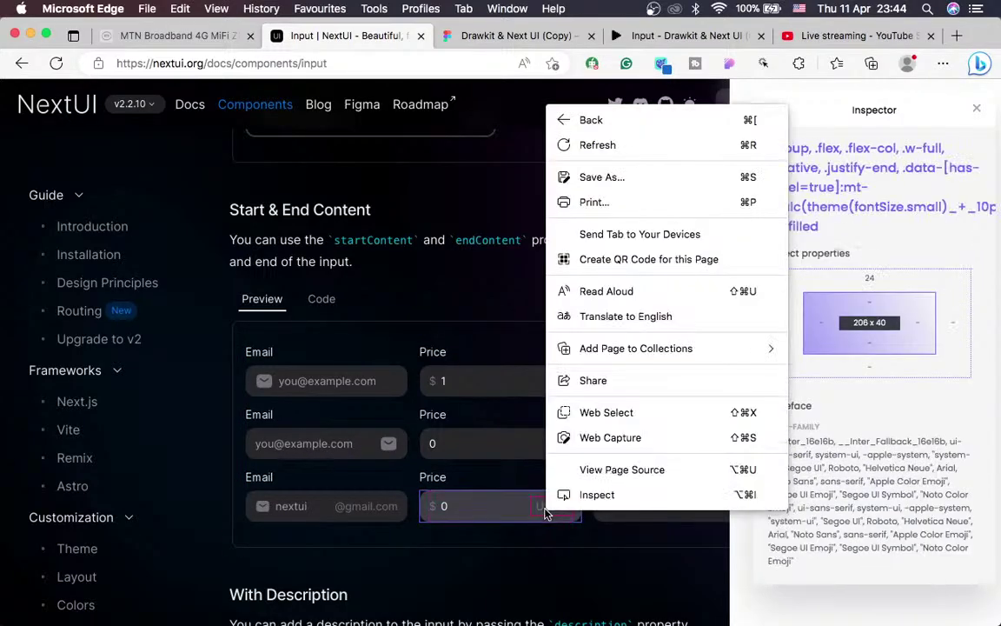
click(547, 513)
right_click(546, 513)
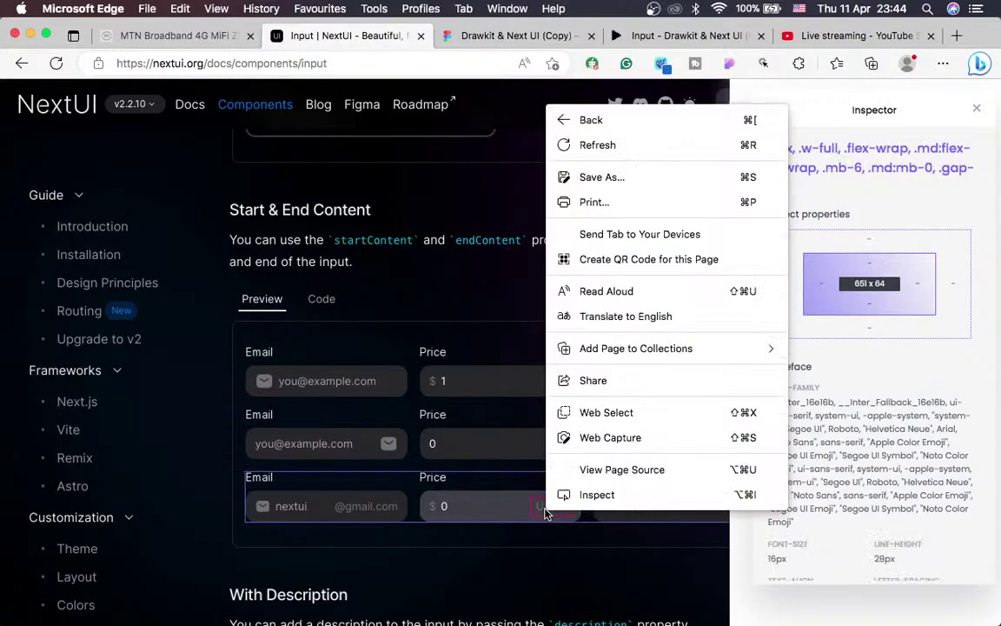
click(546, 513)
right_click(547, 513)
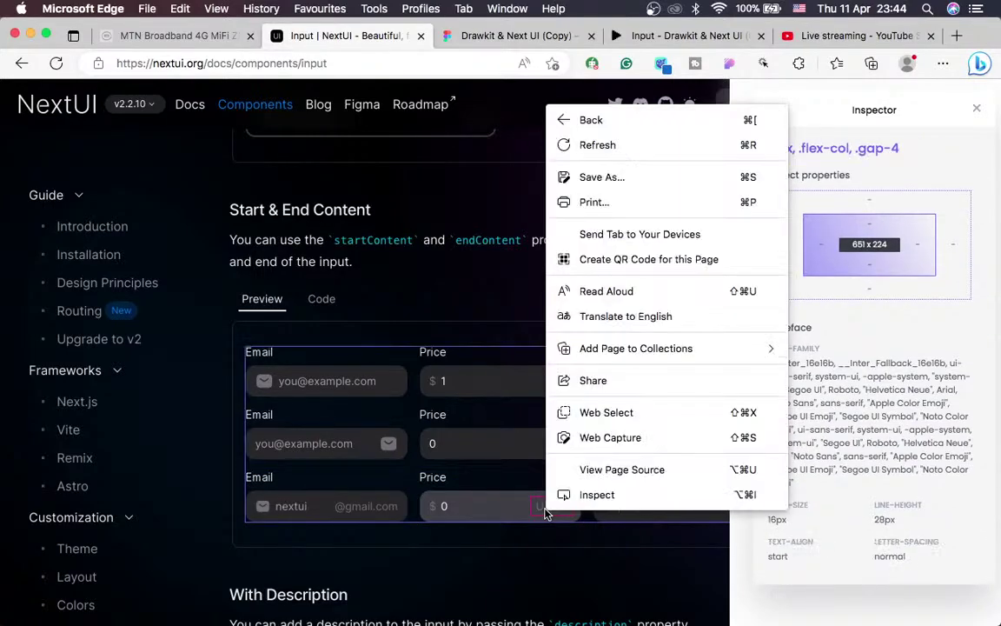
click(547, 513)
click(547, 513)
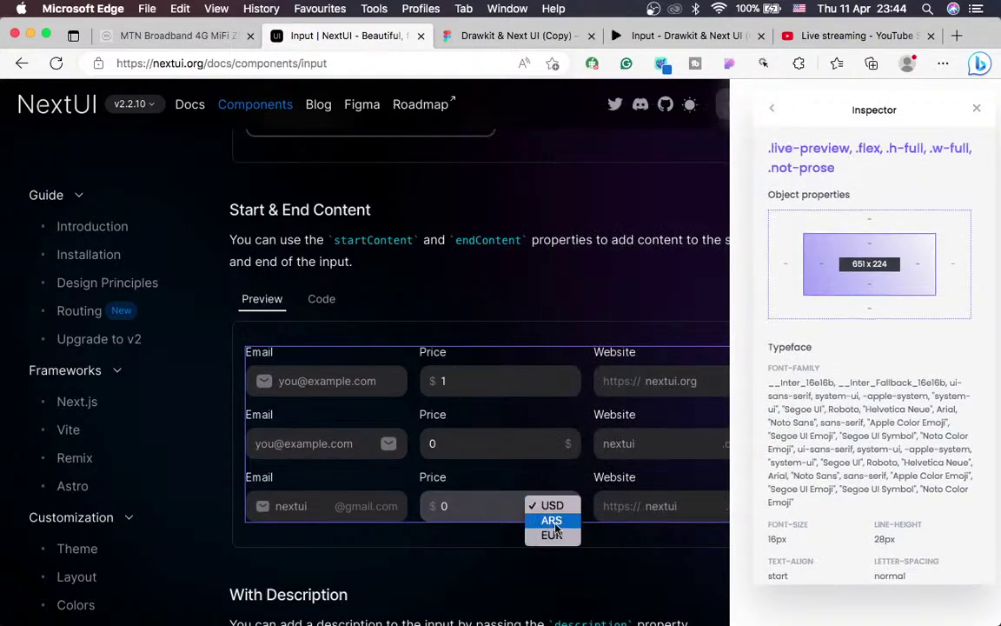
click(546, 507)
right_click(546, 511)
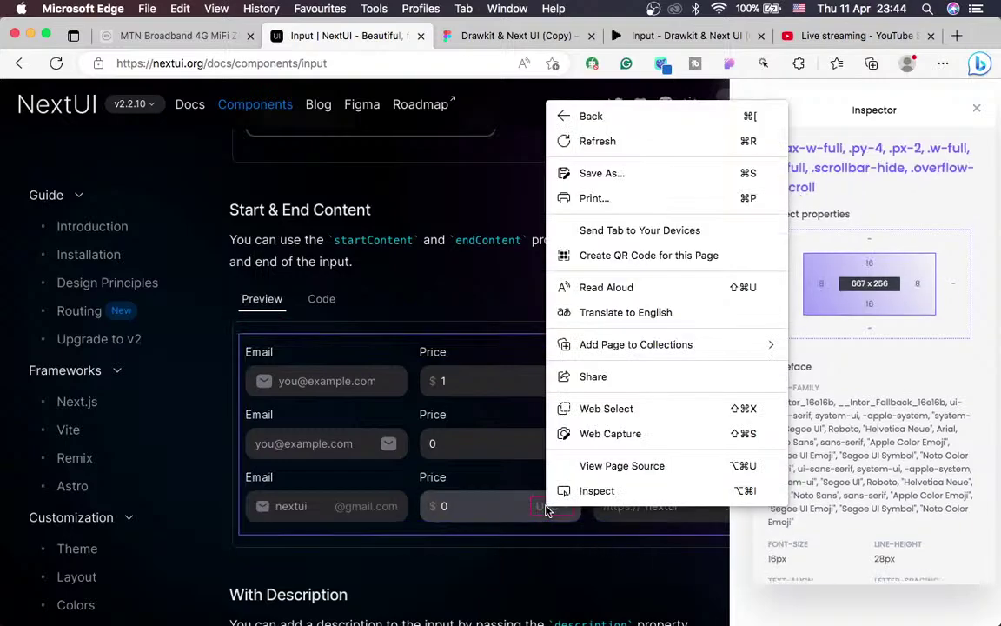
click(500, 512)
click(487, 514)
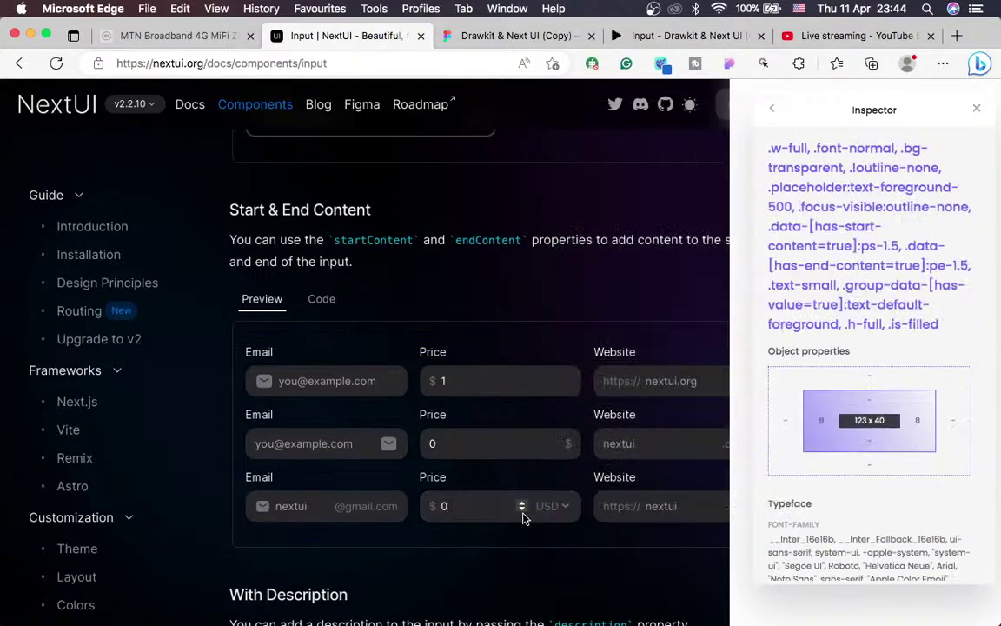
click(550, 526)
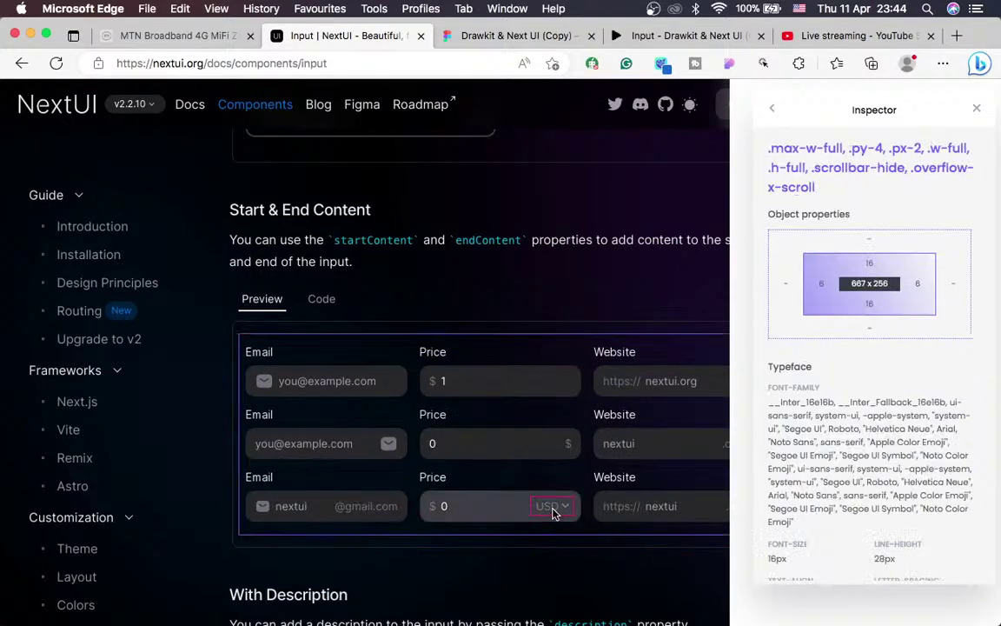
right_click(553, 514)
click(543, 511)
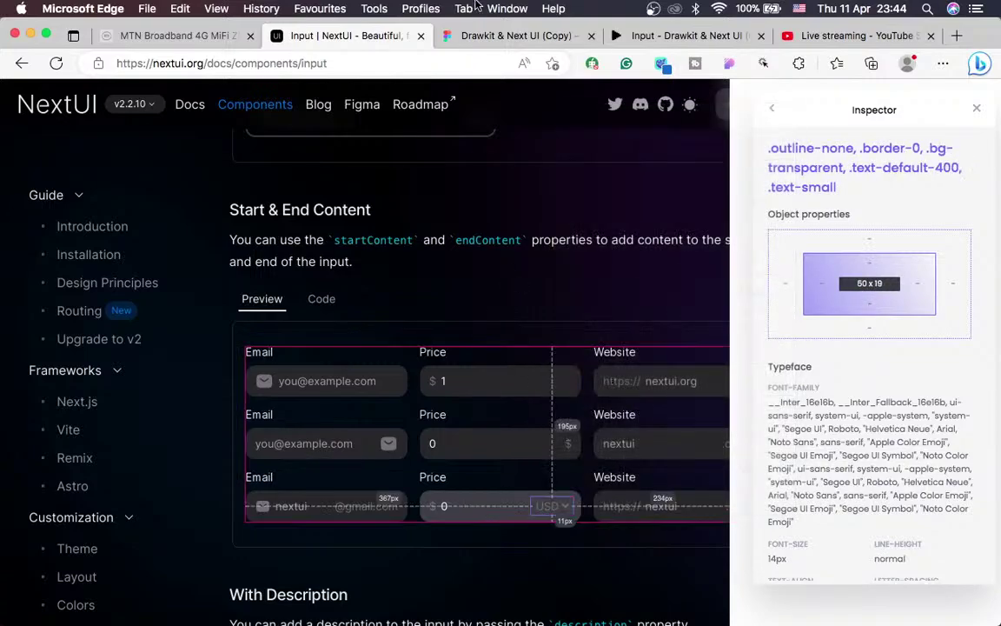
click(509, 37)
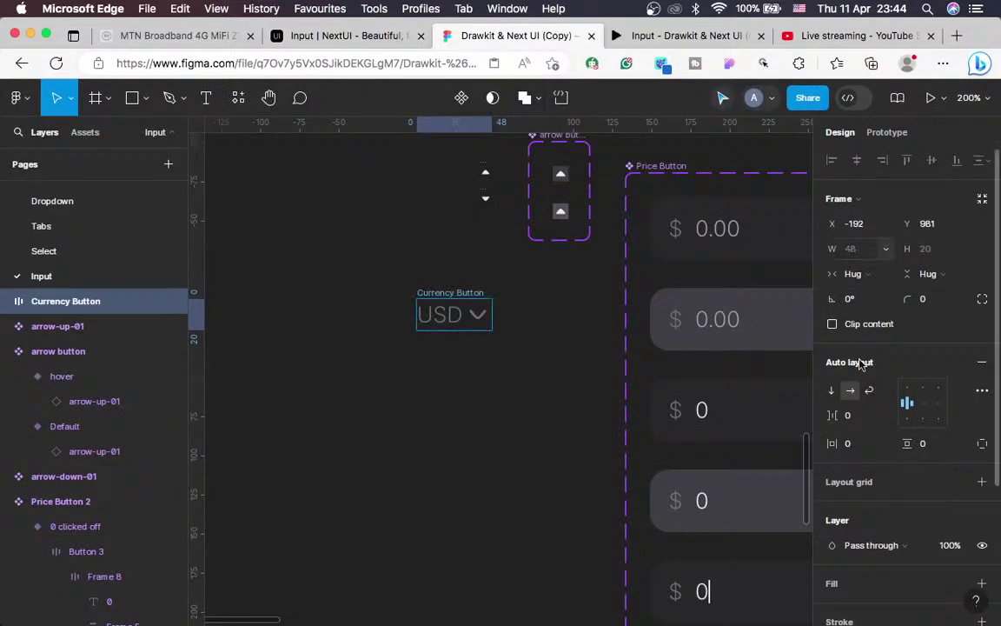
Give the Currency Button frame a fixed width of 50 with centred contents and move it to X -265, Y 953
click(854, 275)
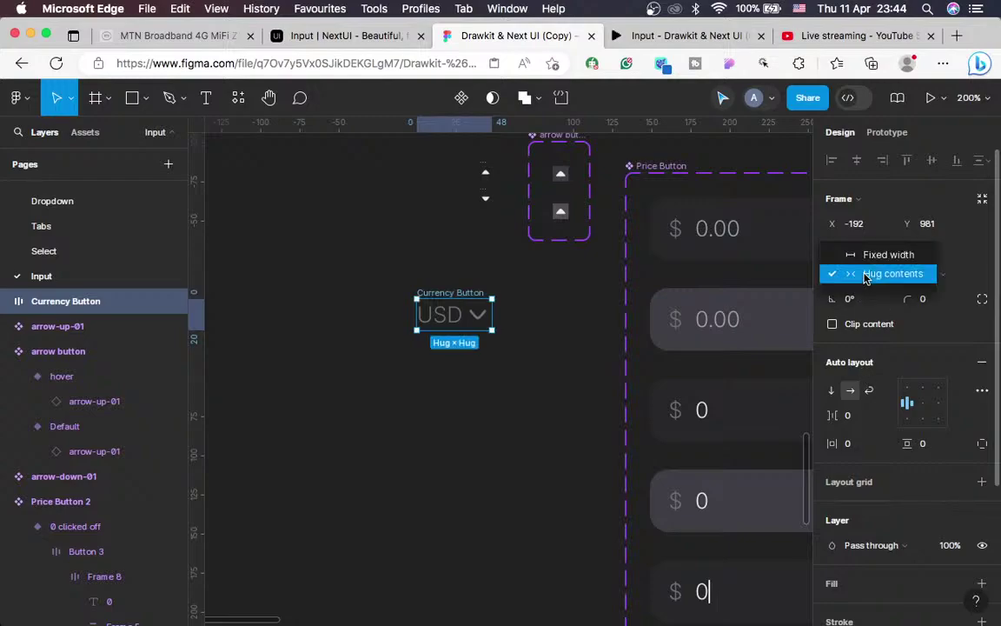
click(878, 264)
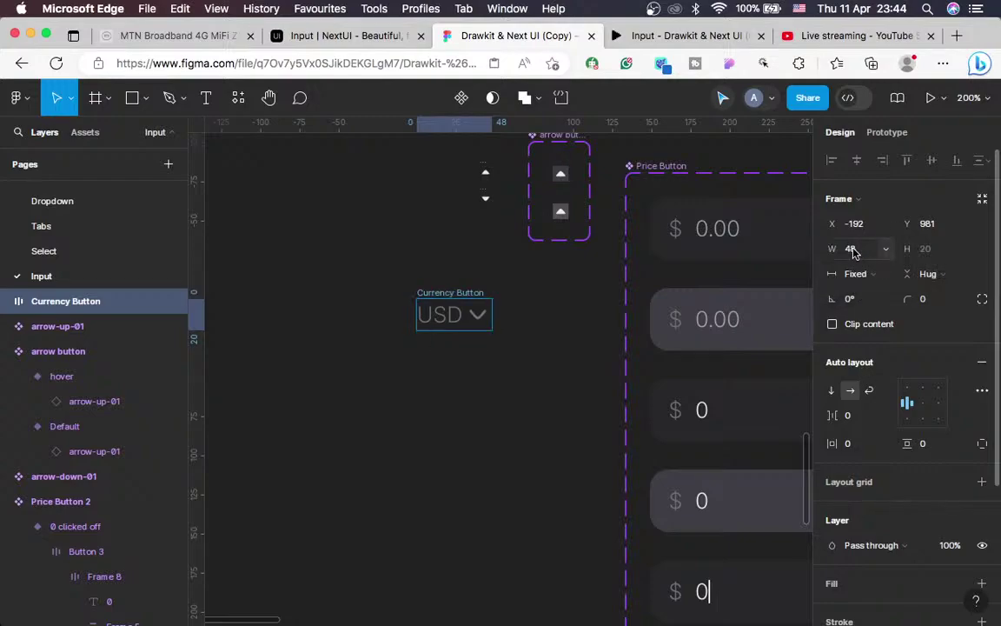
click(850, 249)
text(50)
key(Return)
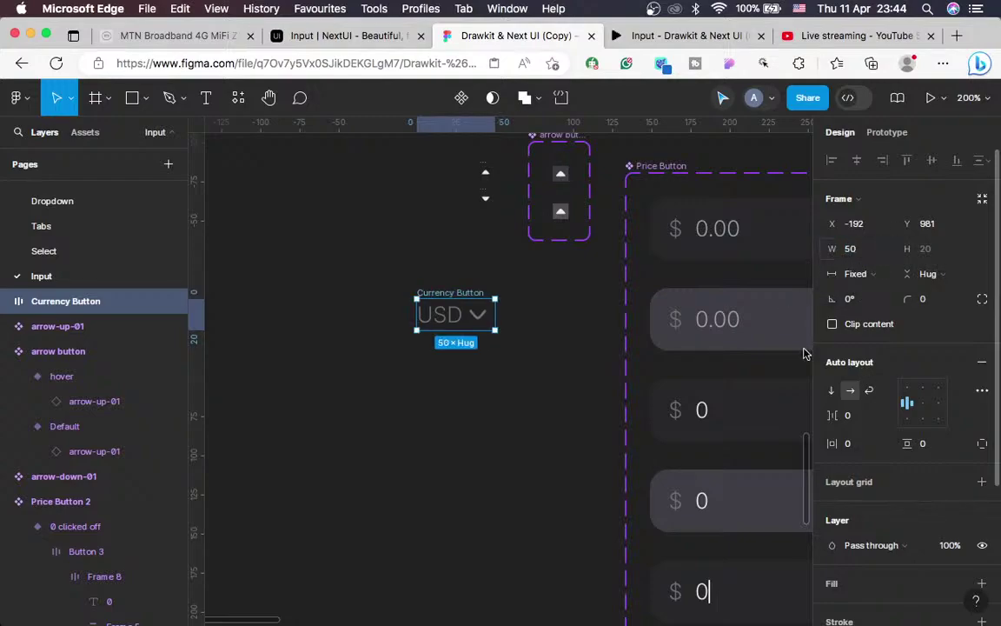
click(926, 404)
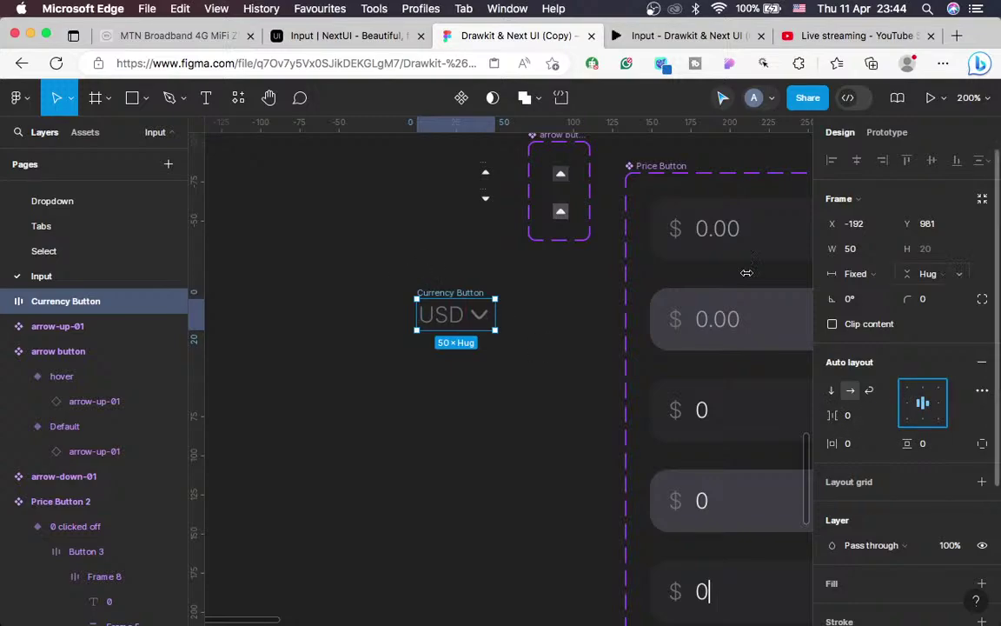
scroll(514, 362, left, 2)
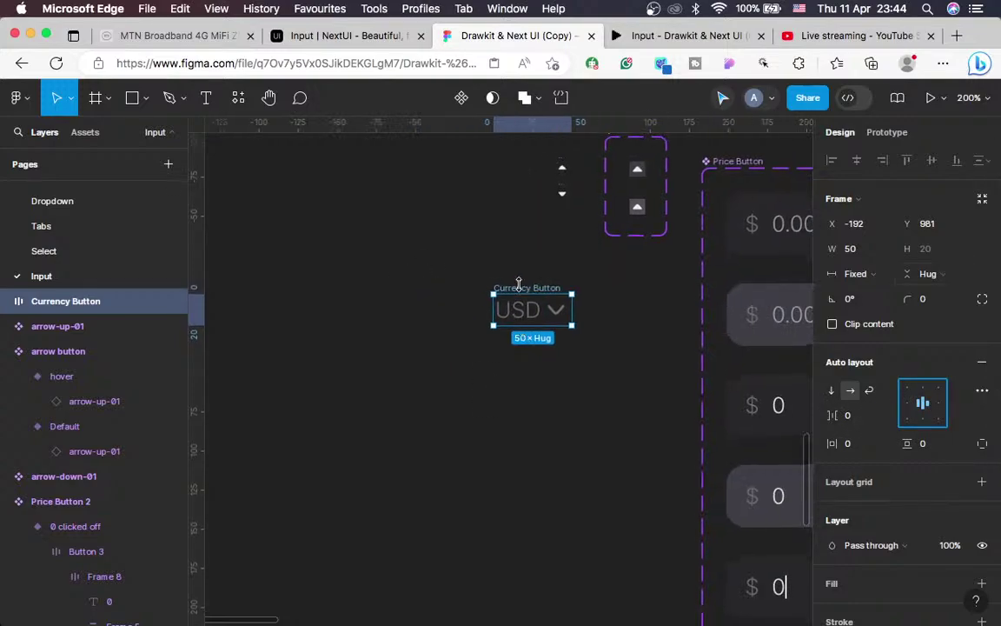
drag(508, 294, 406, 246)
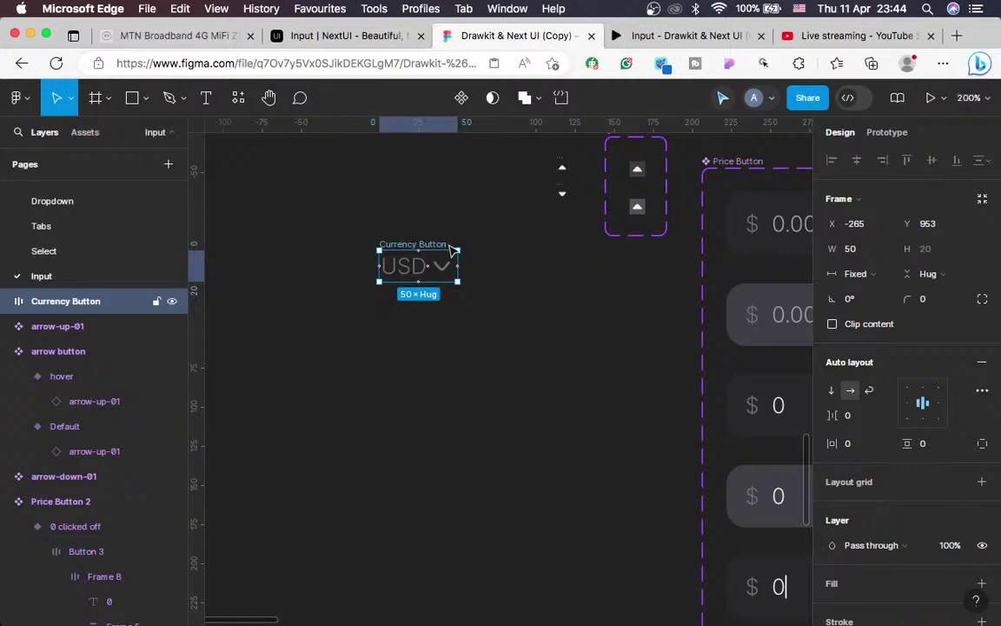
Check the option list of the currency selector in NextUI's third Price example against the Figma frame and return to Figma
click(368, 36)
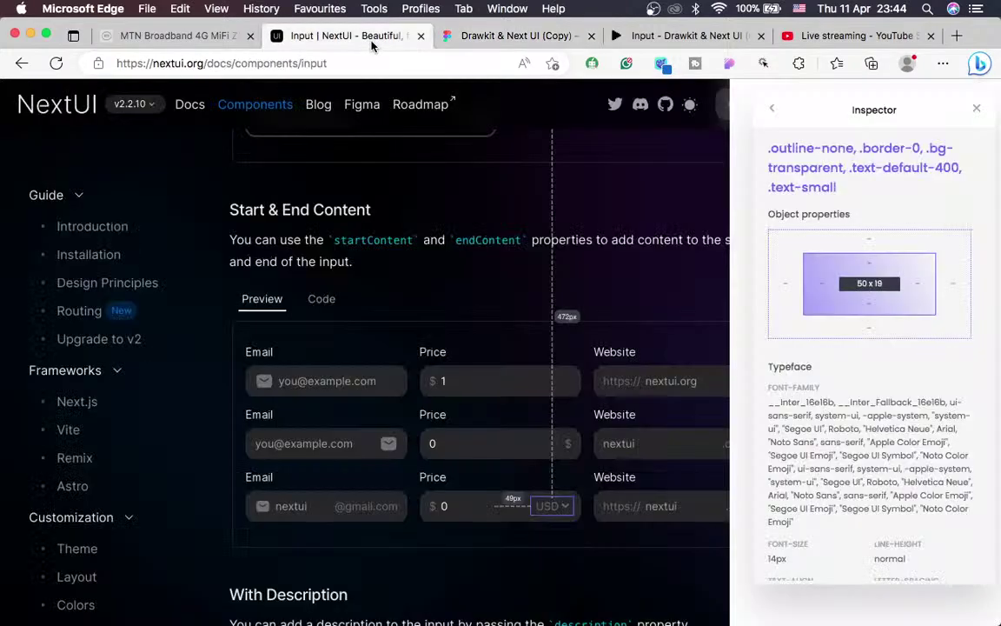
click(546, 507)
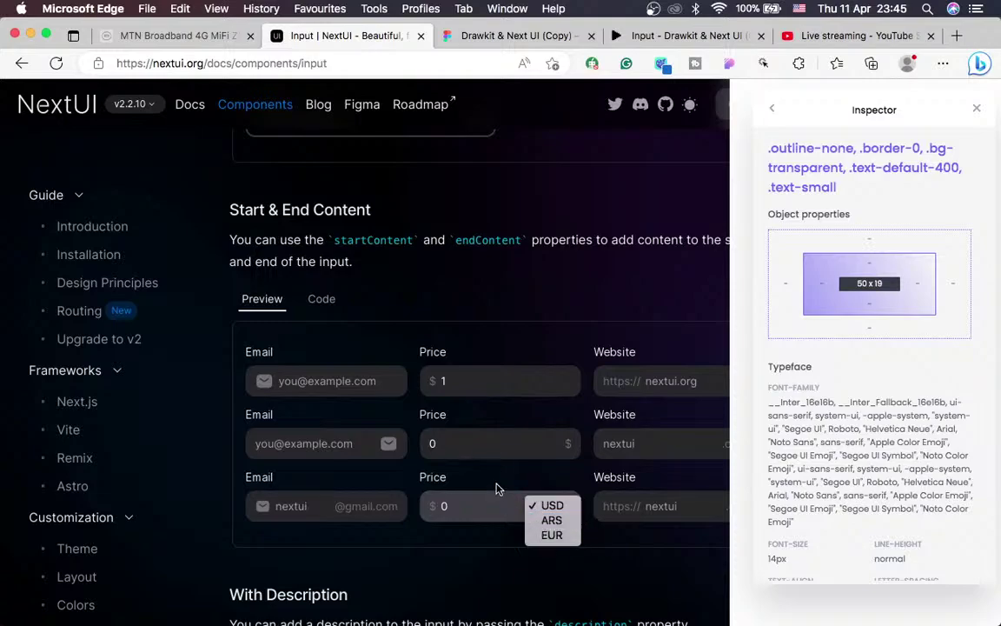
click(492, 38)
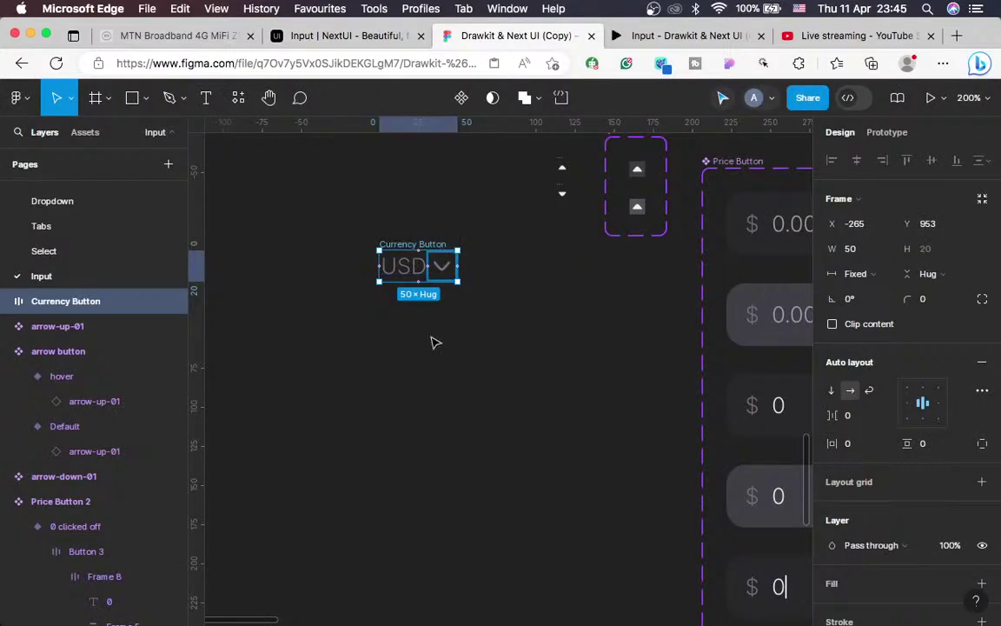
scroll(433, 341, left, 1)
scroll(434, 305, up, 3)
scroll(435, 304, left, 3)
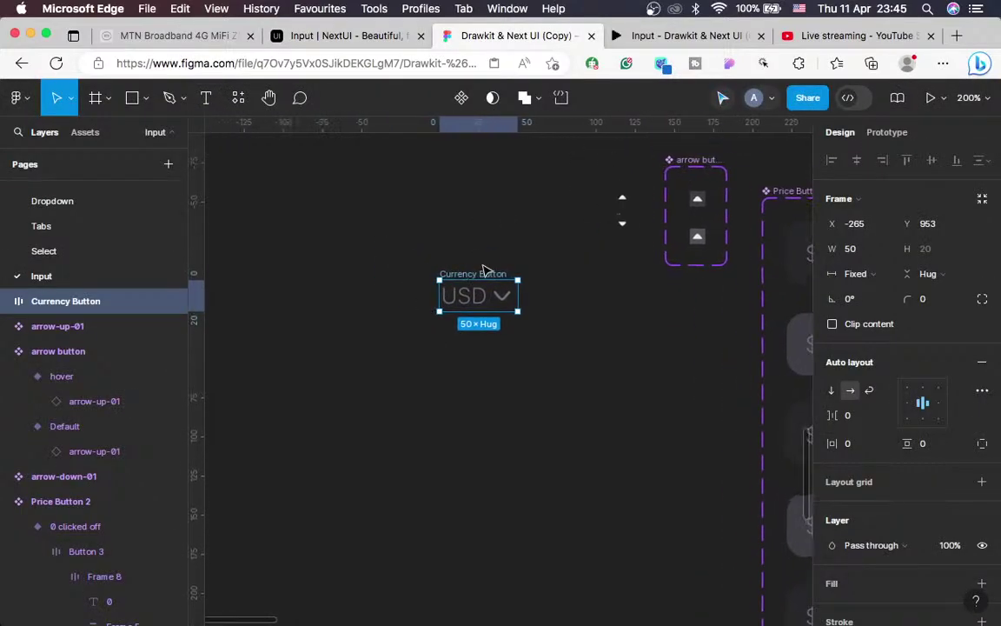
click(374, 35)
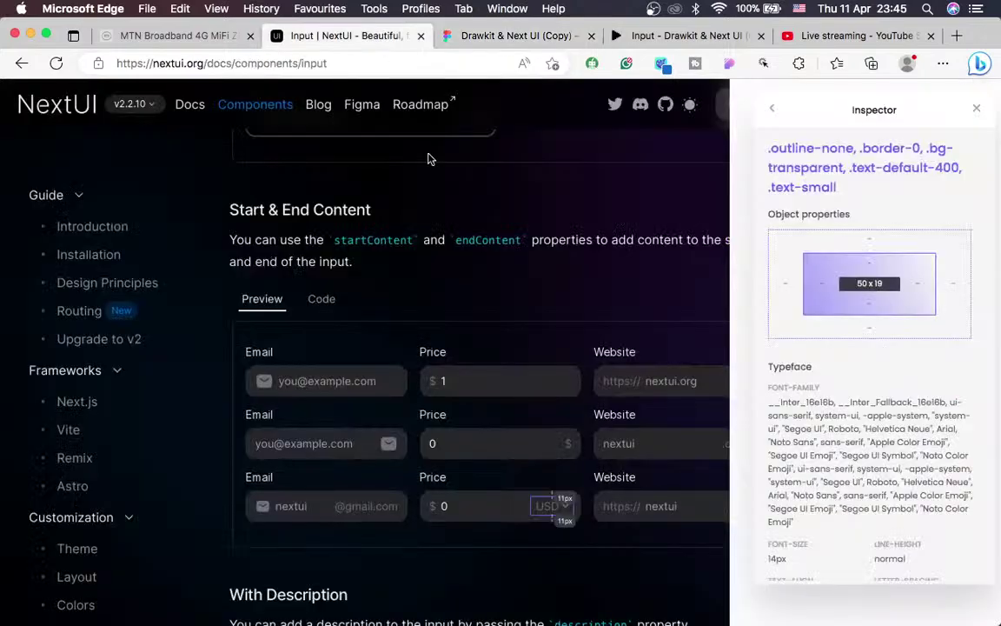
click(564, 509)
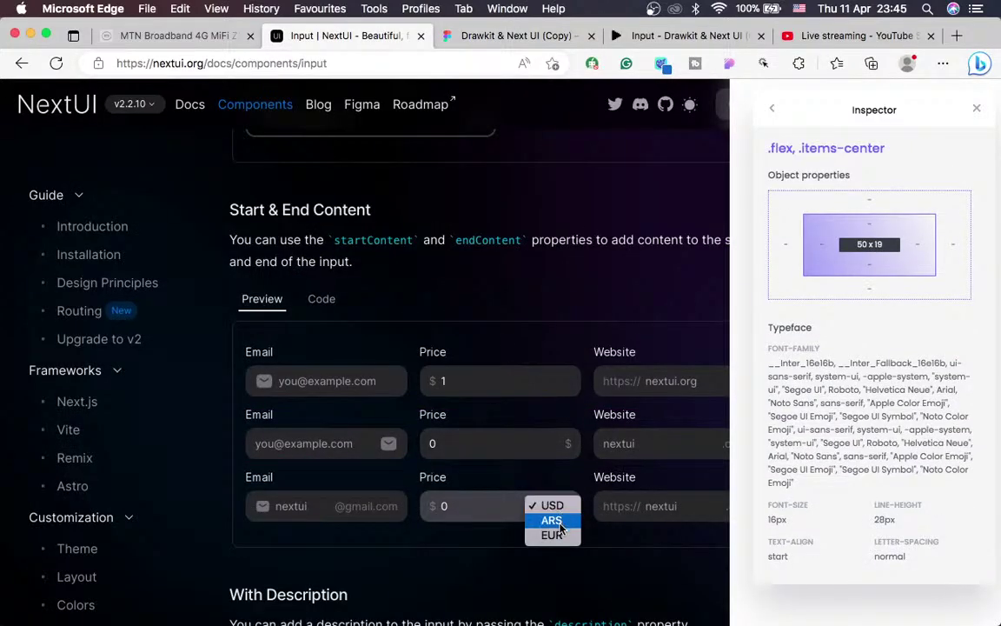
click(483, 36)
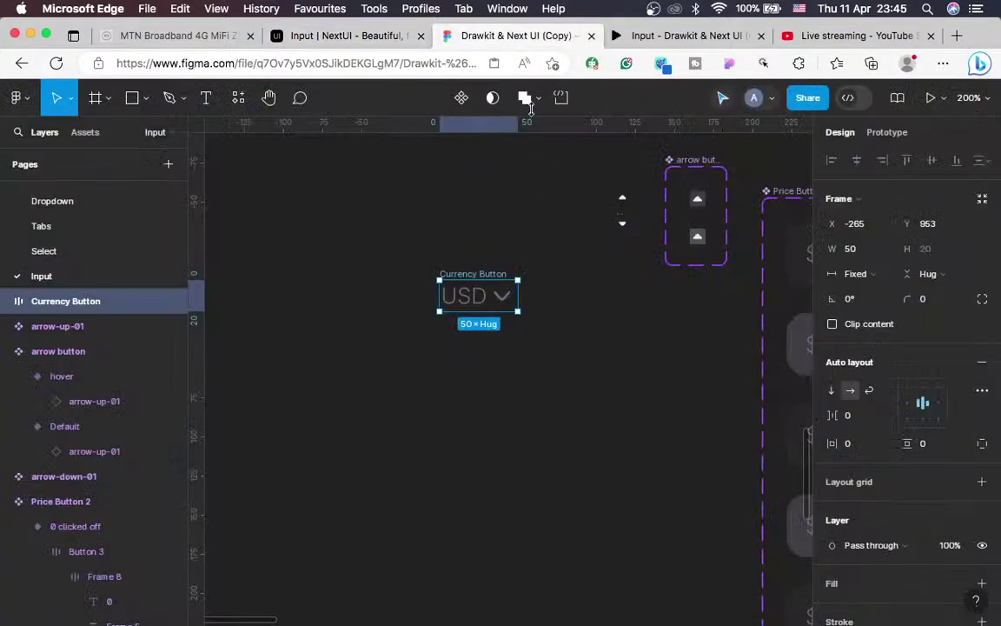
Turn the Currency Button frame into a component and add a second variant to it
click(462, 100)
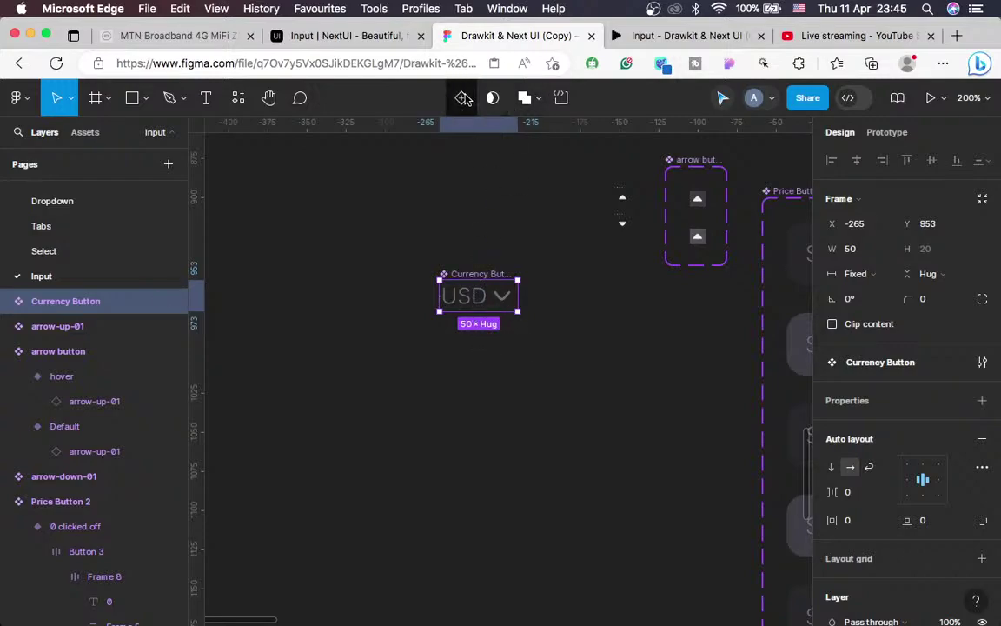
click(464, 99)
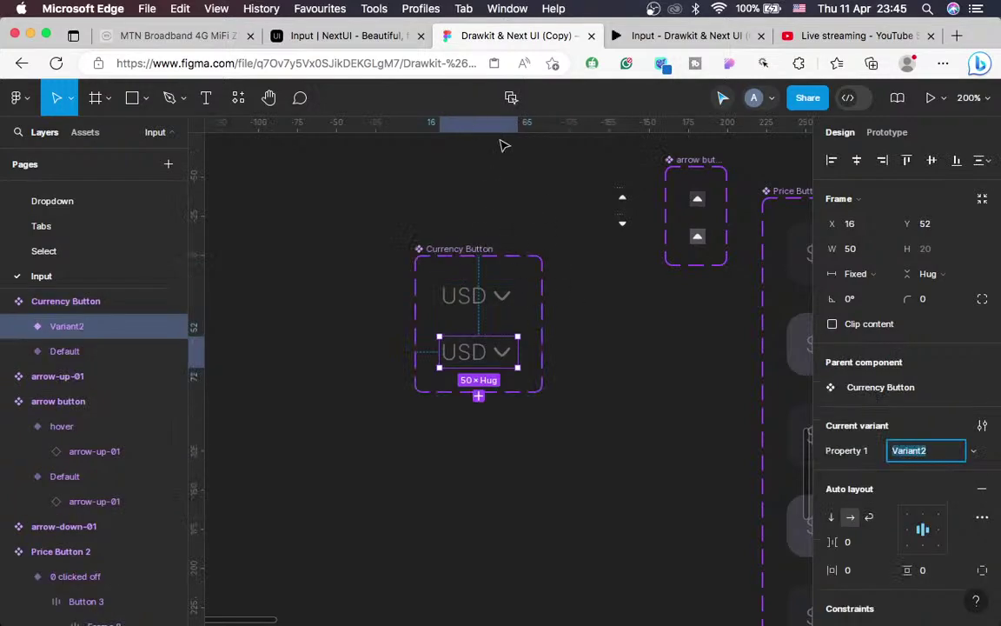
Try the ARS and EUR options of the currency selector in NextUI's third Price example, restore USD and return to Figma
click(348, 36)
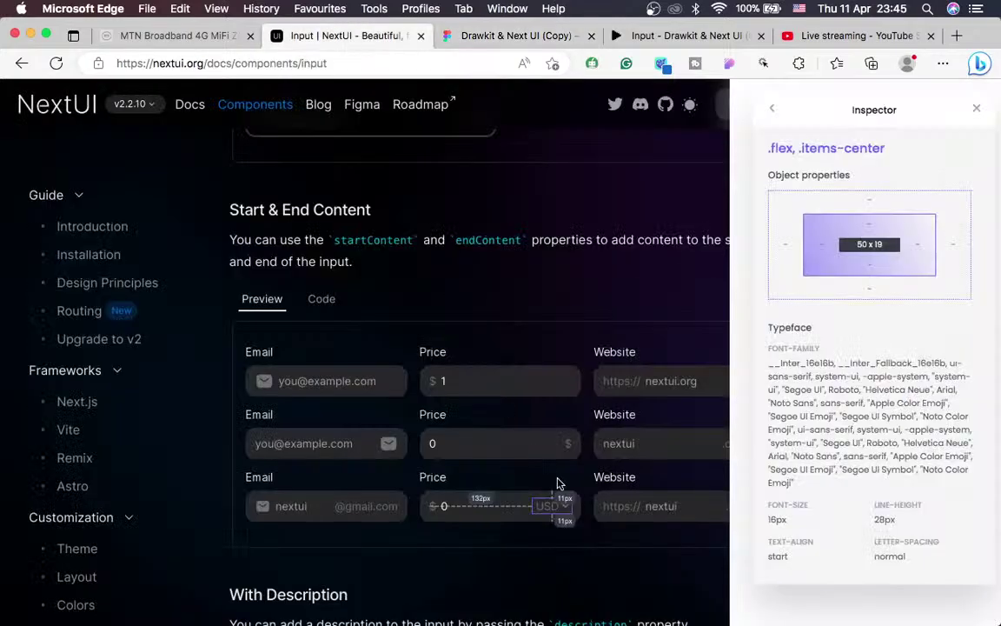
click(550, 506)
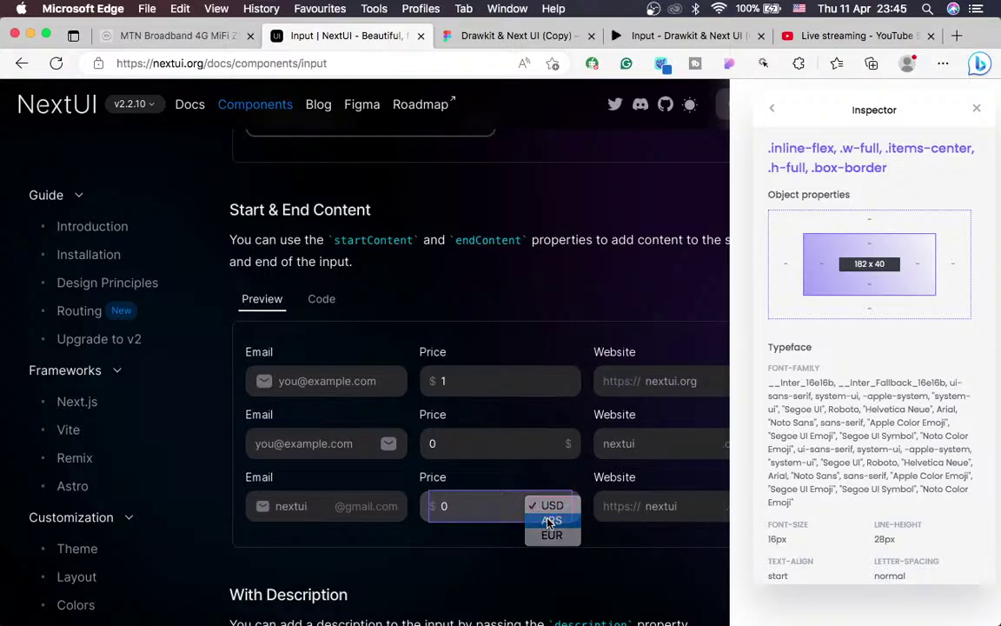
click(550, 522)
click(559, 511)
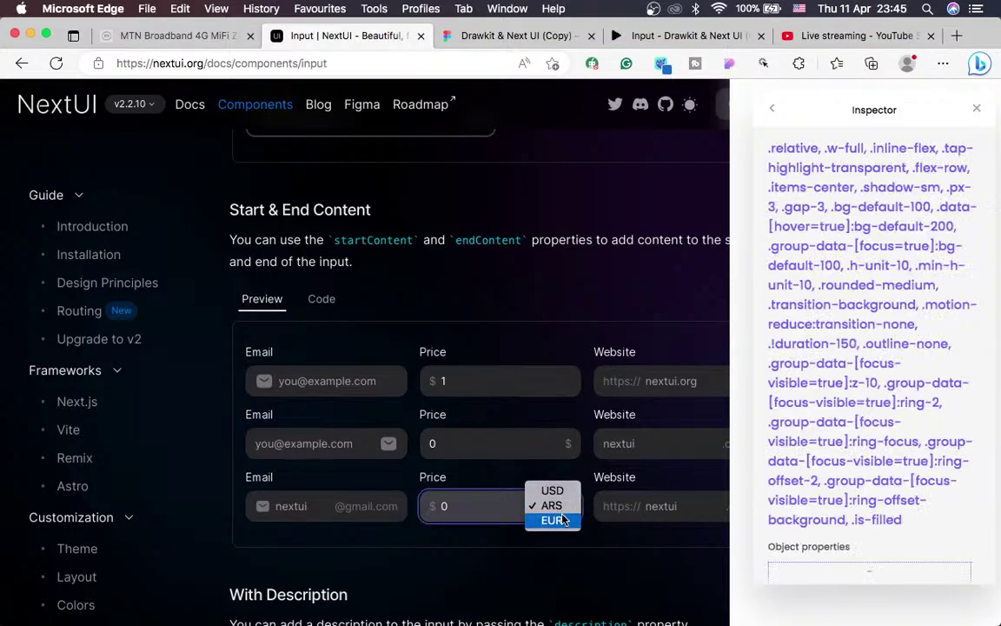
click(560, 520)
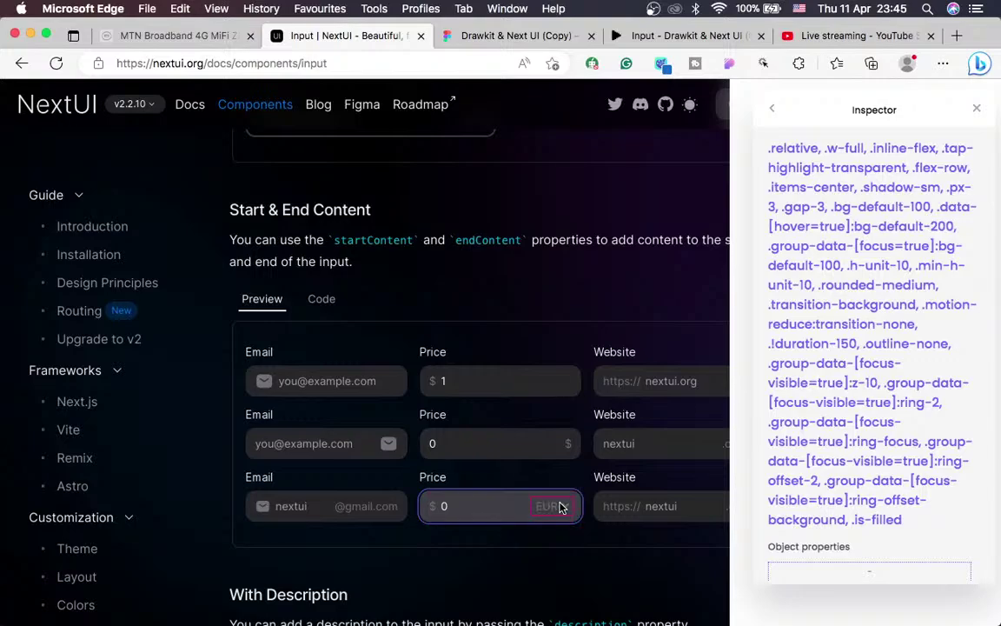
click(561, 507)
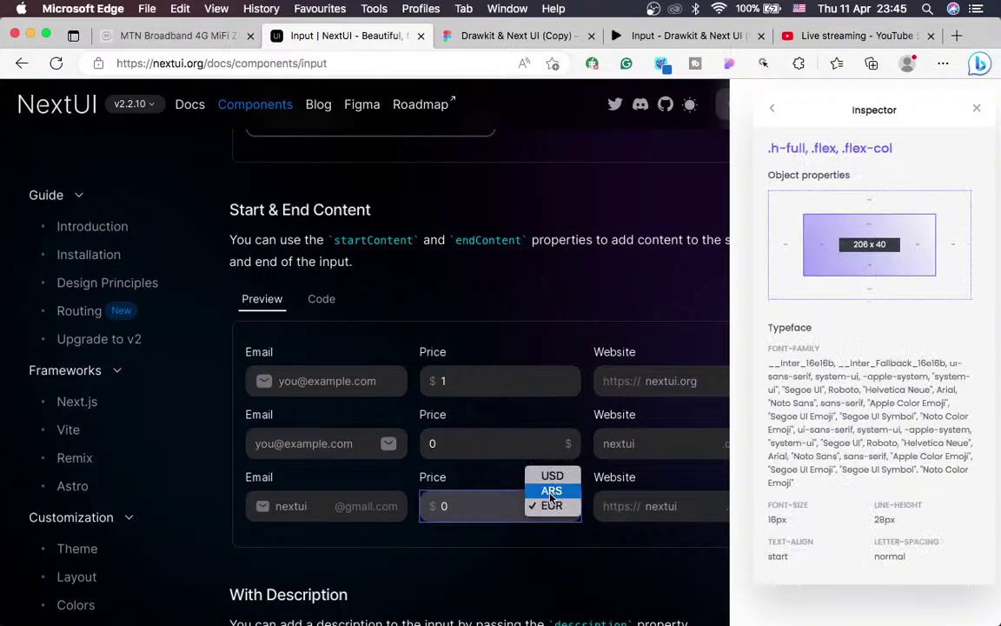
click(550, 493)
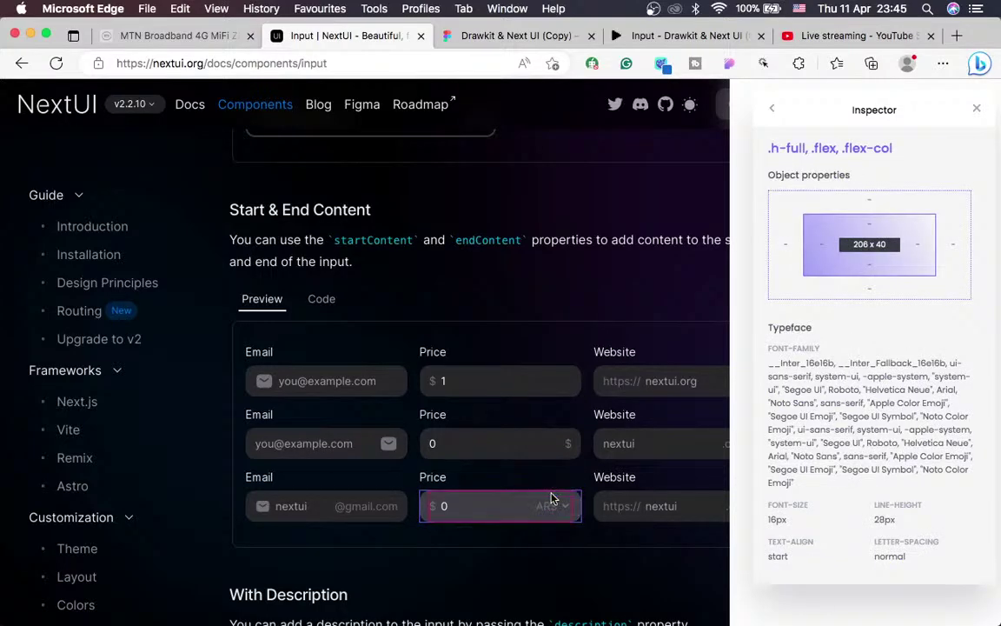
click(563, 508)
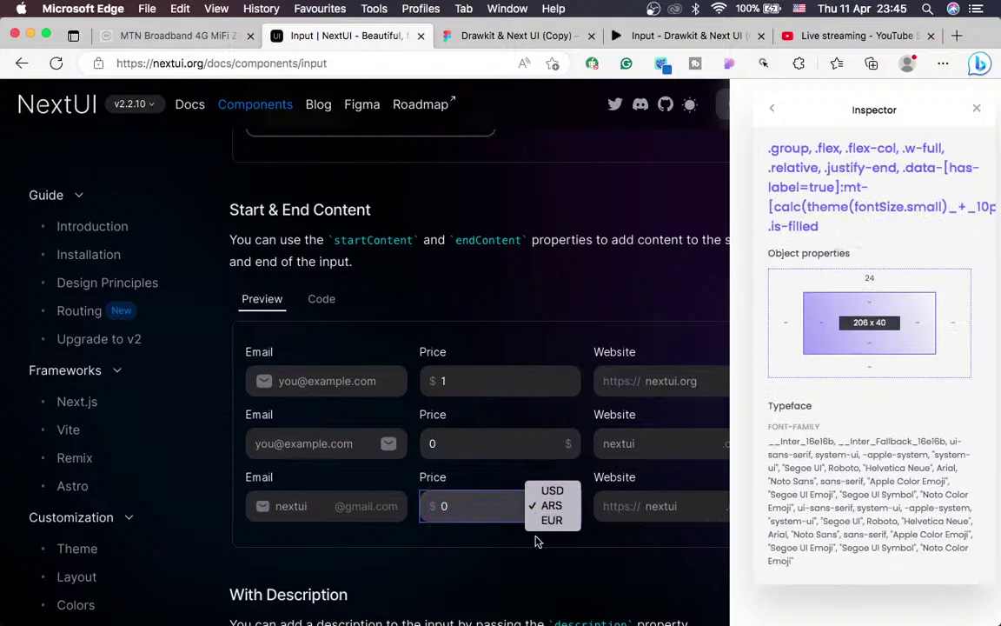
click(531, 524)
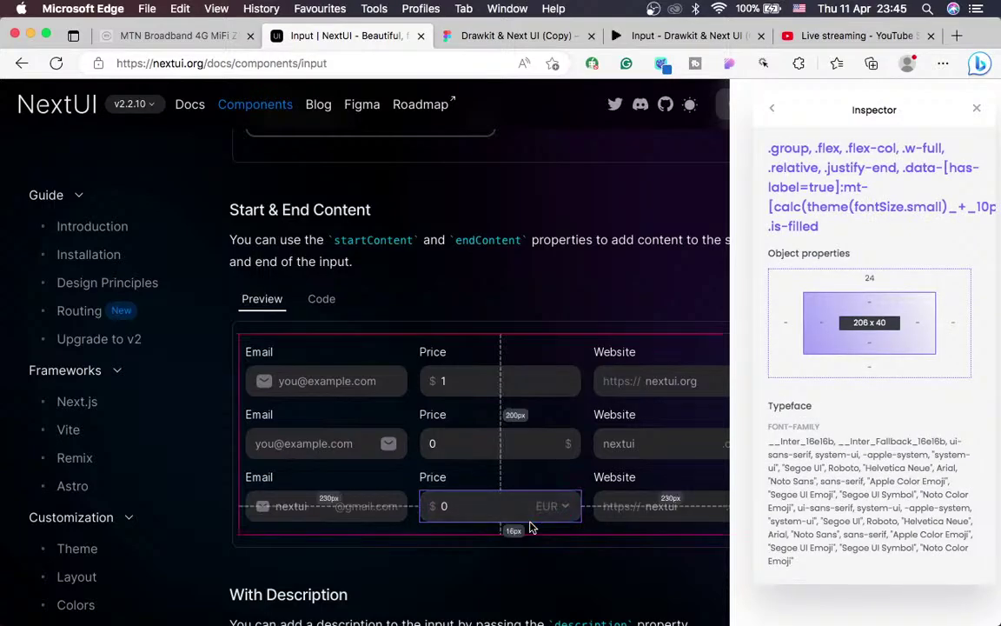
click(554, 506)
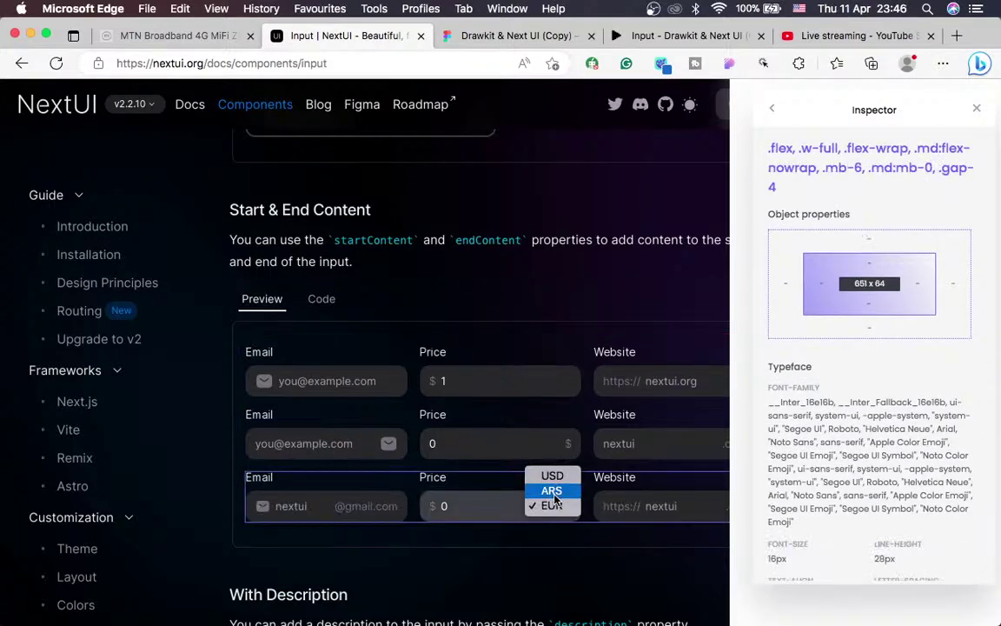
click(551, 477)
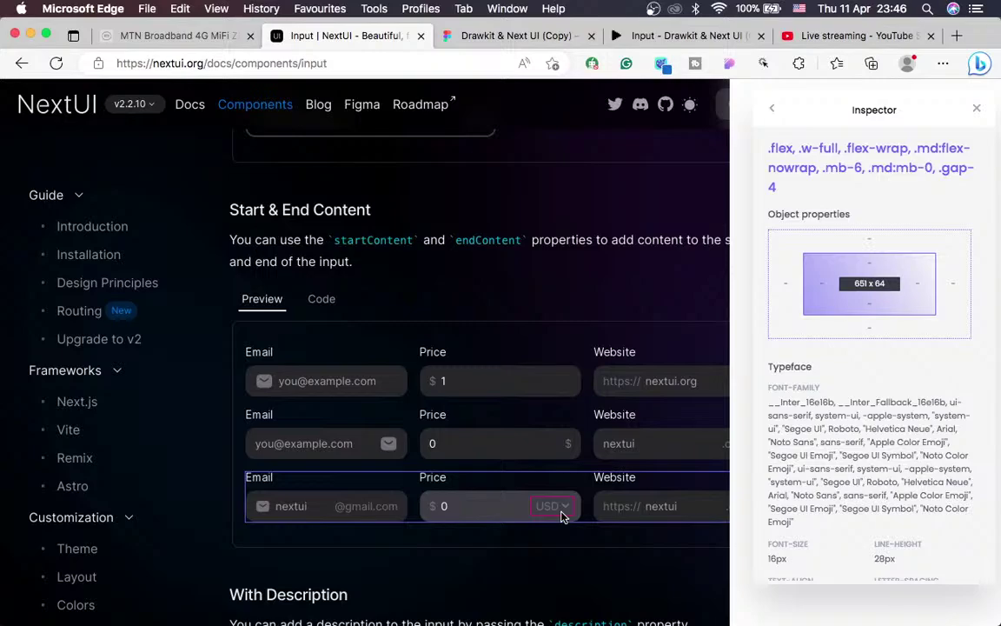
click(562, 516)
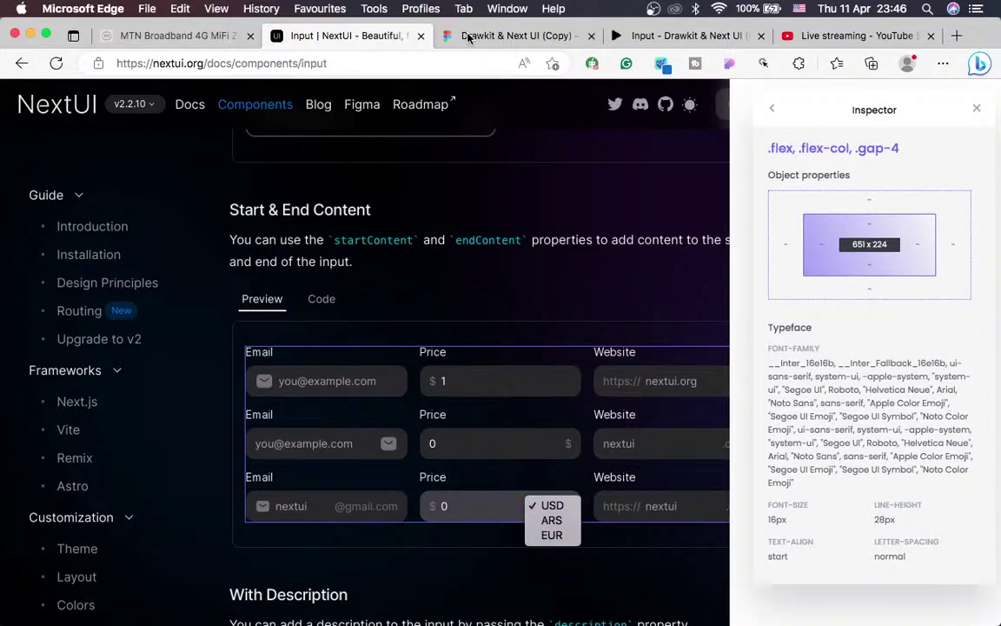
key(super+Tab)
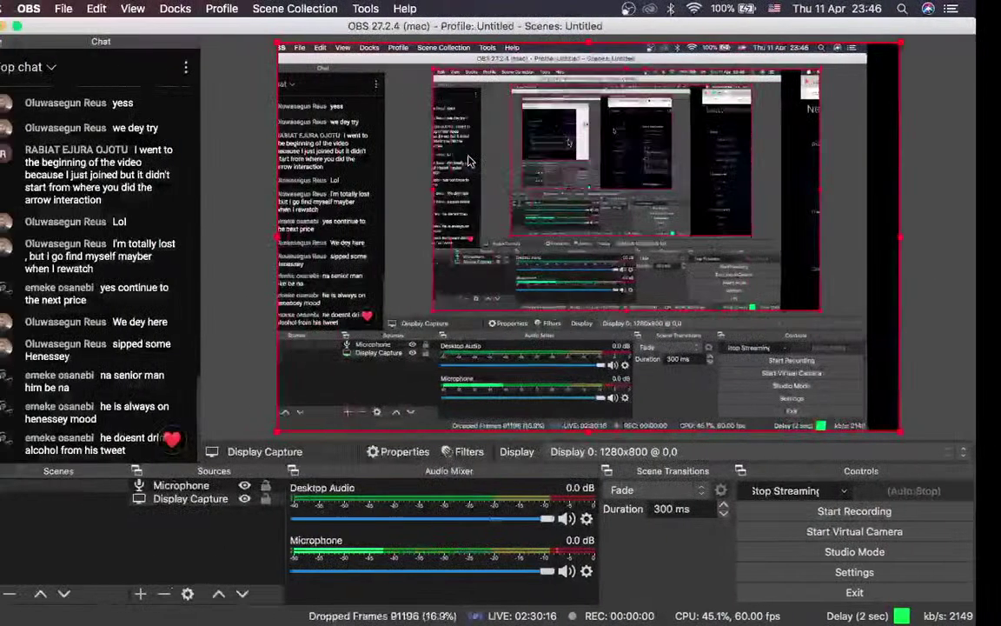
key(super+Tab)
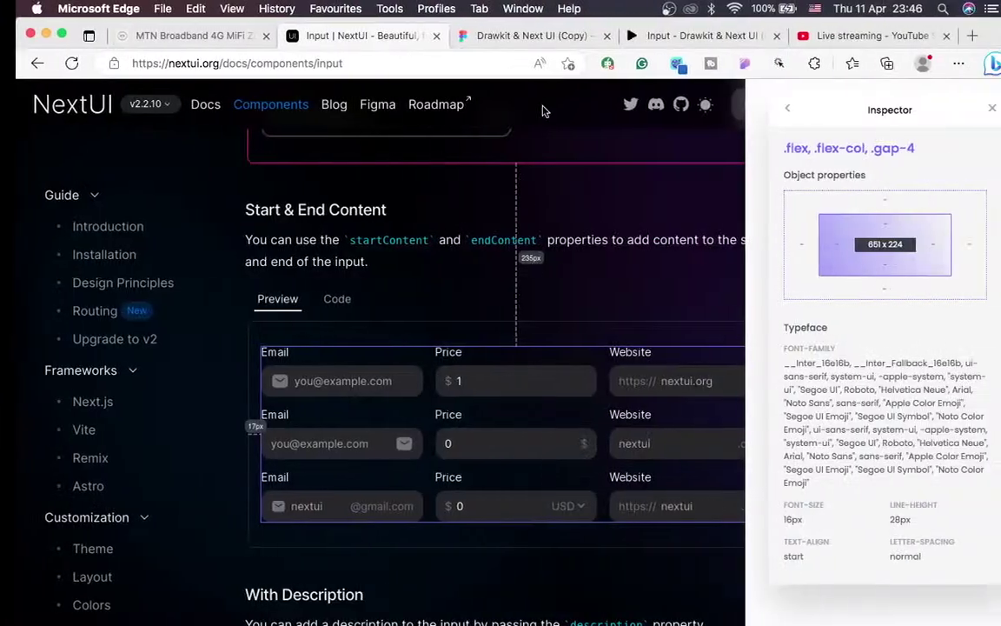
click(476, 37)
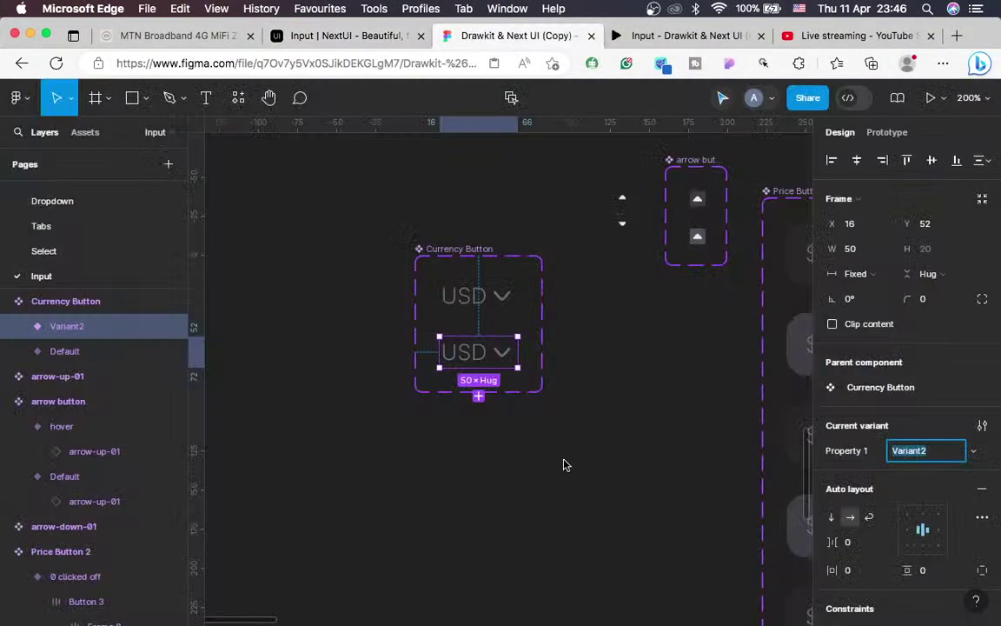
Undo the Currency Button's added variant, its conversion to a component and the frame's last move
click(476, 297)
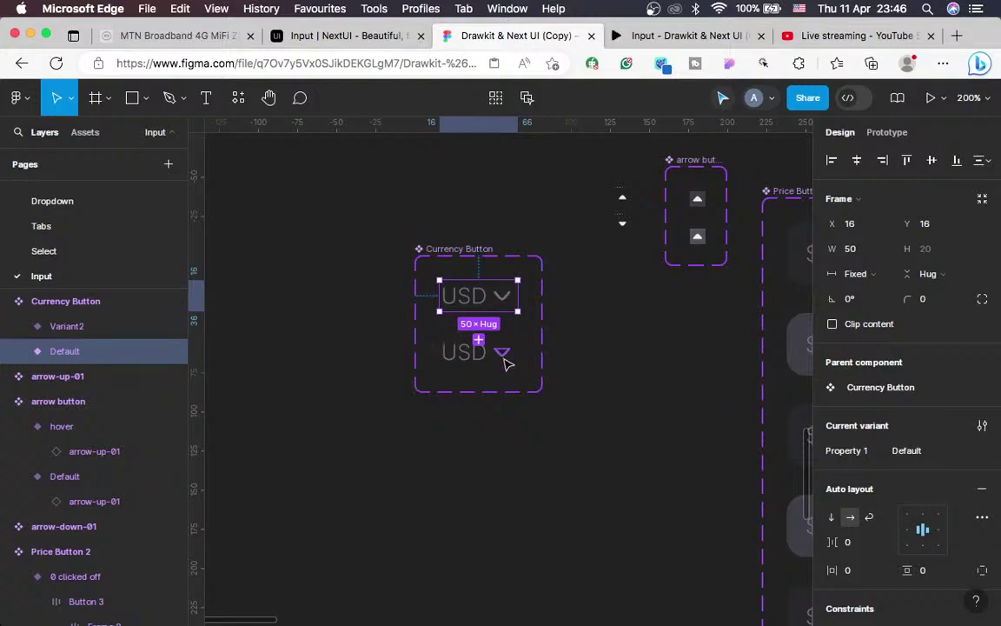
click(506, 364)
key(super+z)
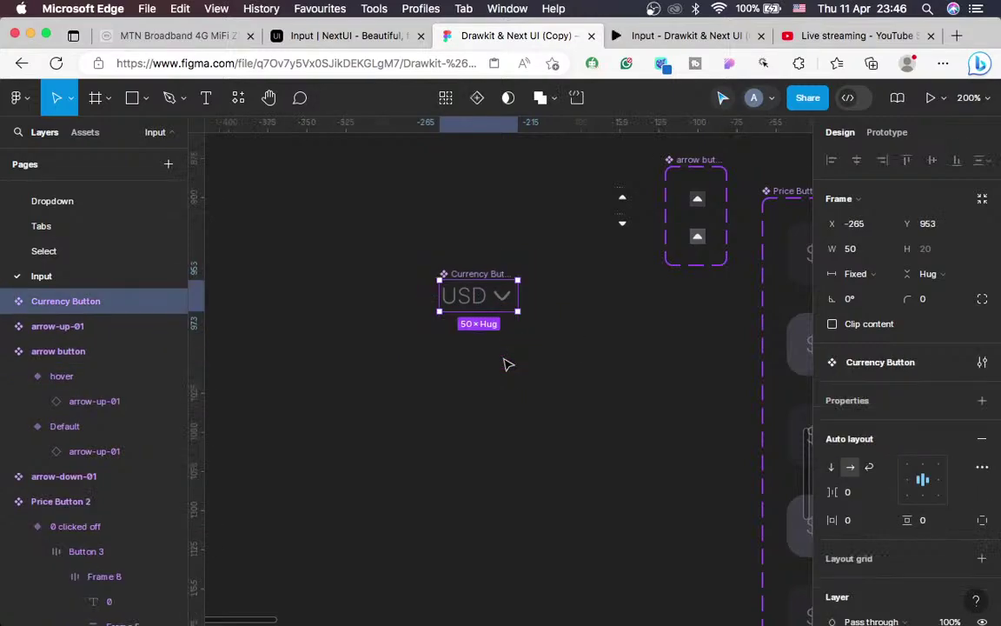
key(super+z)
key(super+z)
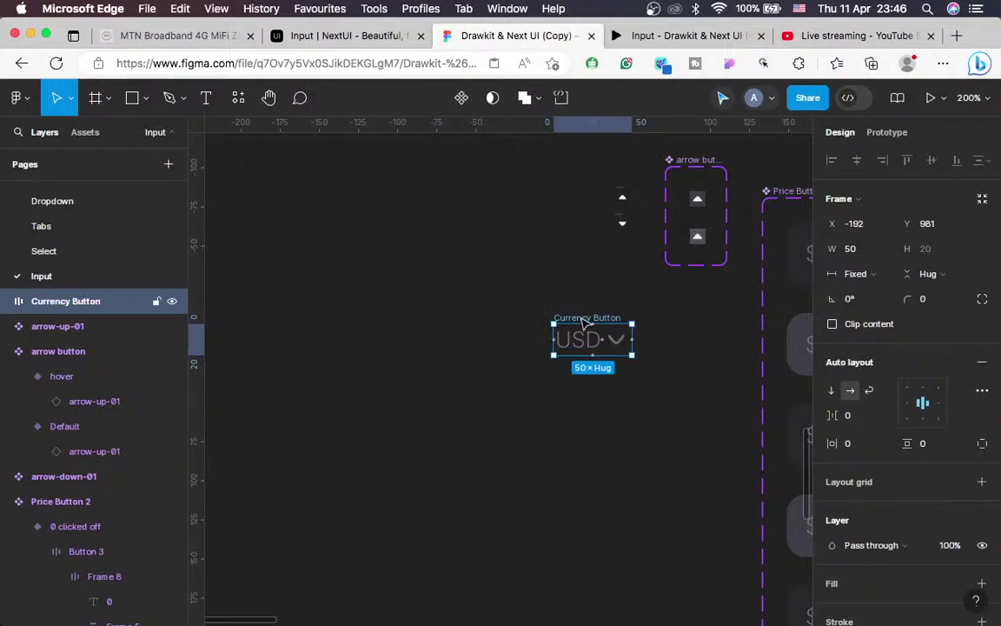
Move the Currency Button frame away from the arrow components to X -350, Y 955
key(super+z)
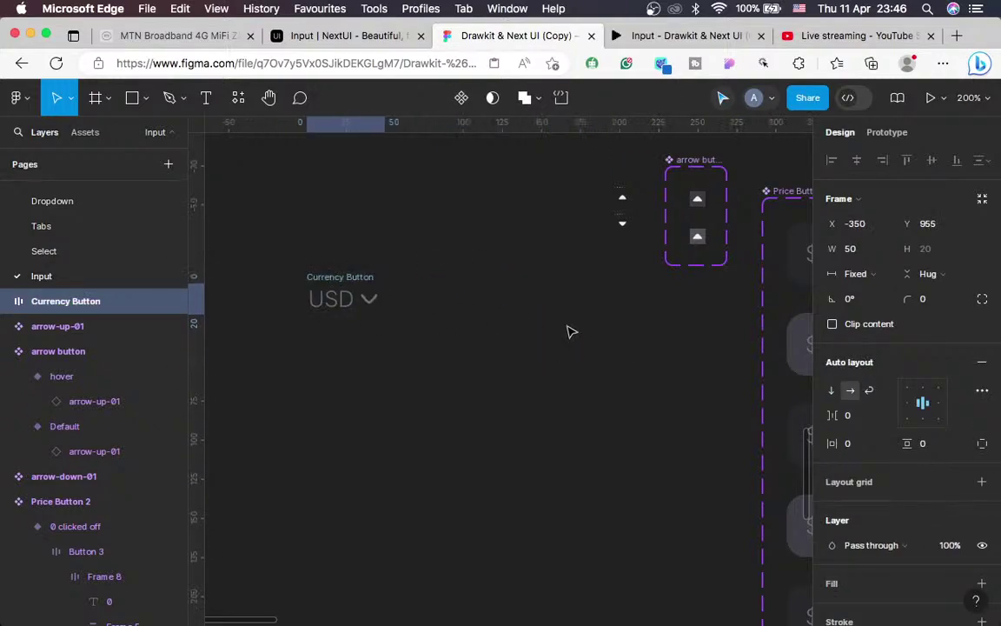
key(super+z)
key(super+z)
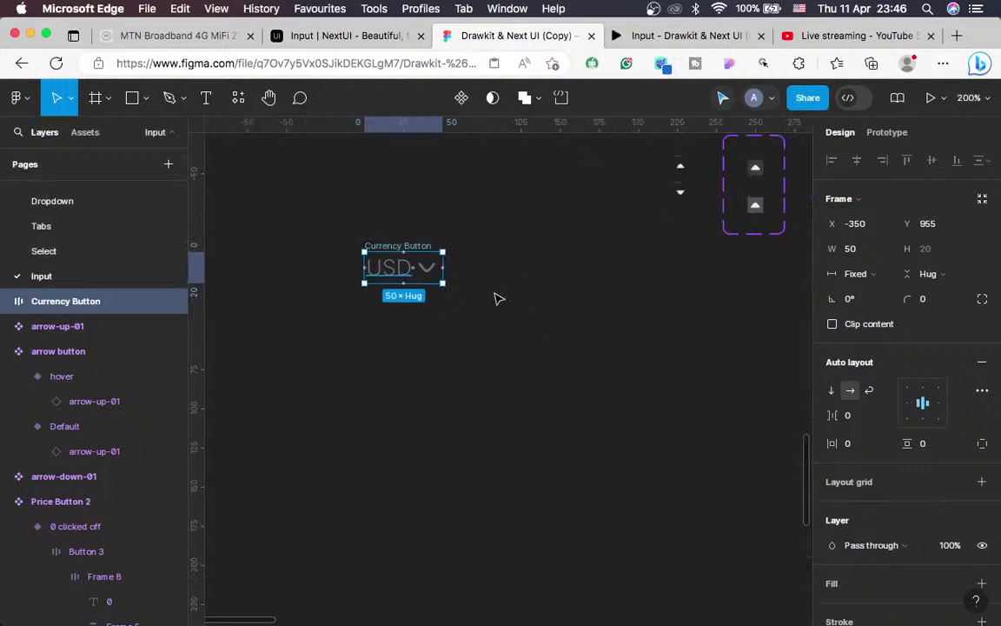
Add a text label reading USDD below the Currency Button frame at X -266, Y 1015
key(t)
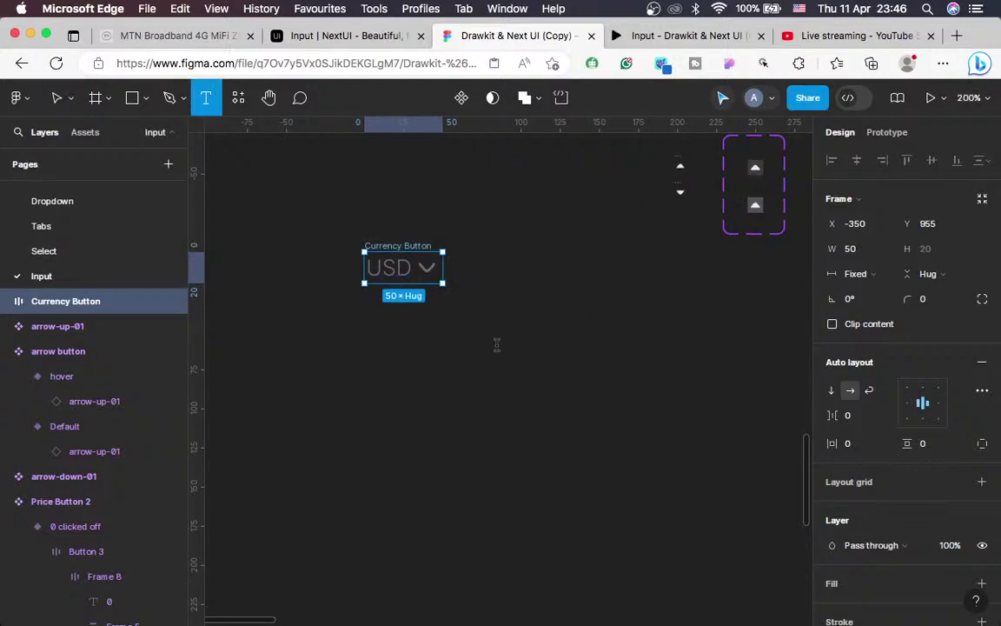
click(497, 346)
text(Usd)
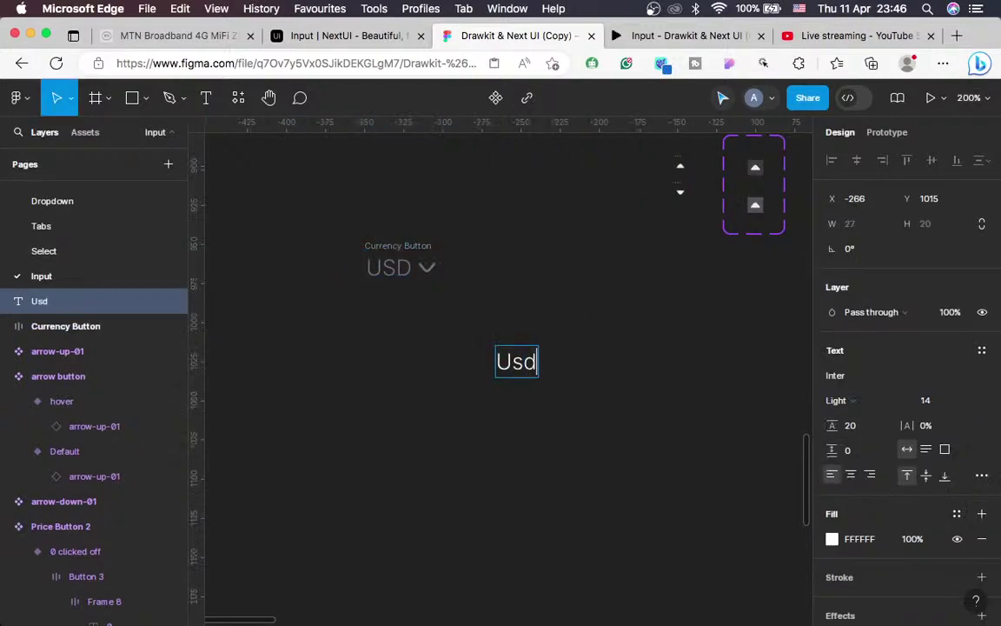
key(BackSpace)
key(BackSpace)
text(s)
key(BackSpace)
text(SDD)
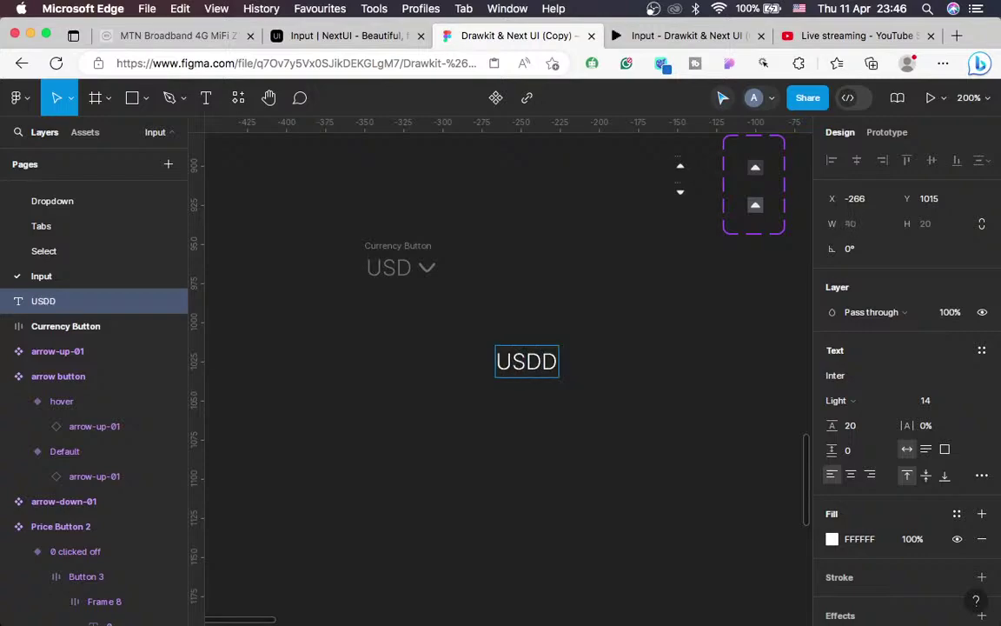
Switch to the NextUI page, view the currency options in the third Price example and return to Figma
click(317, 39)
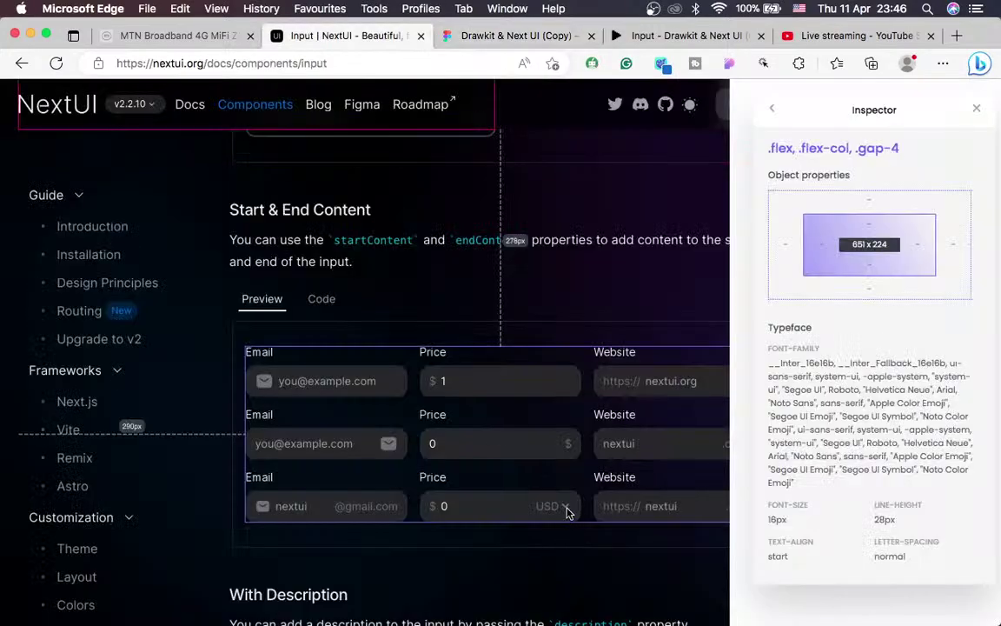
click(561, 508)
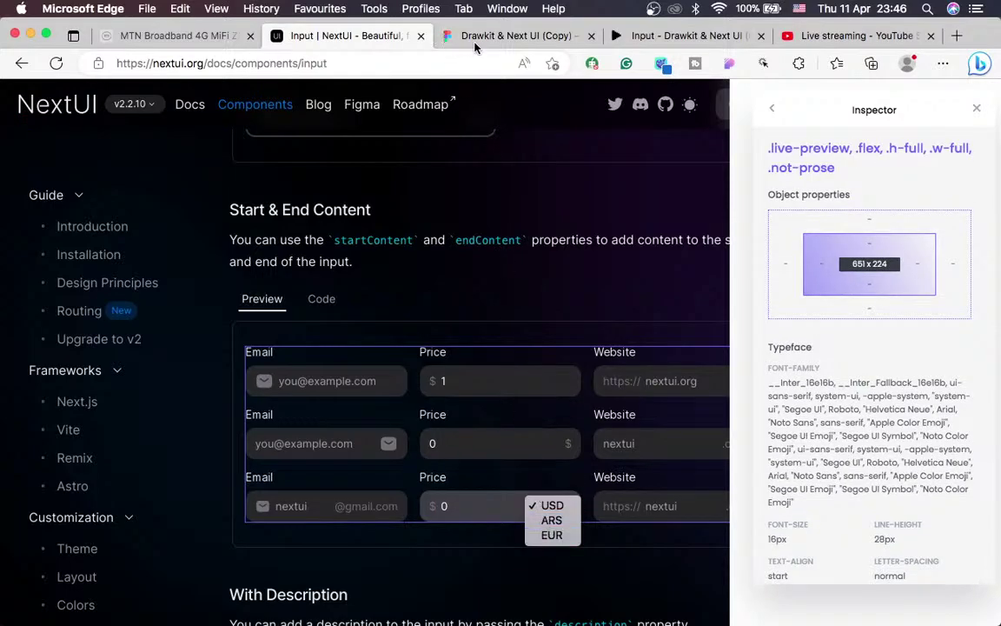
key(Escape)
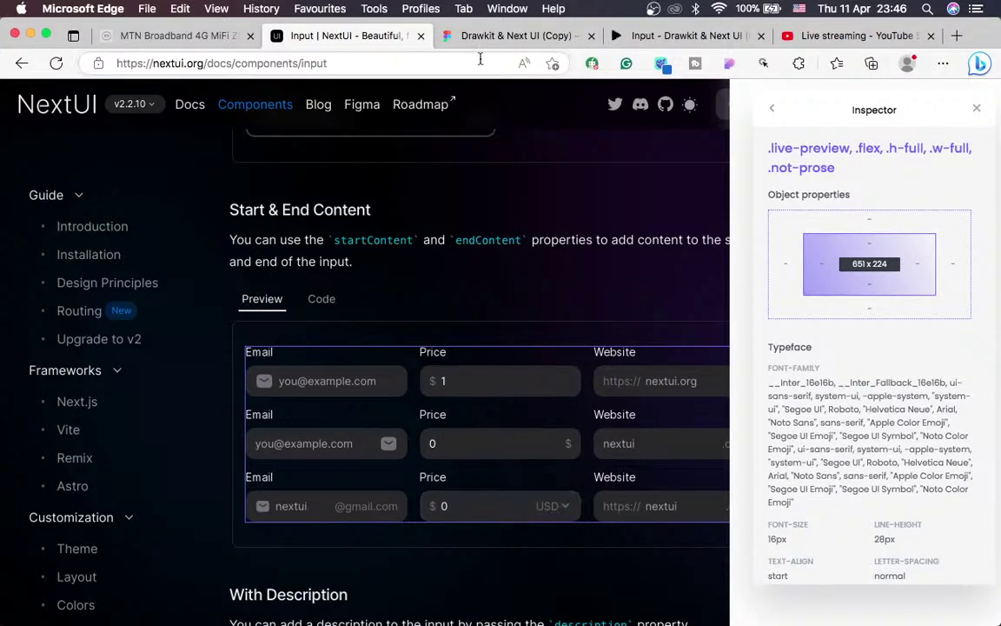
click(467, 45)
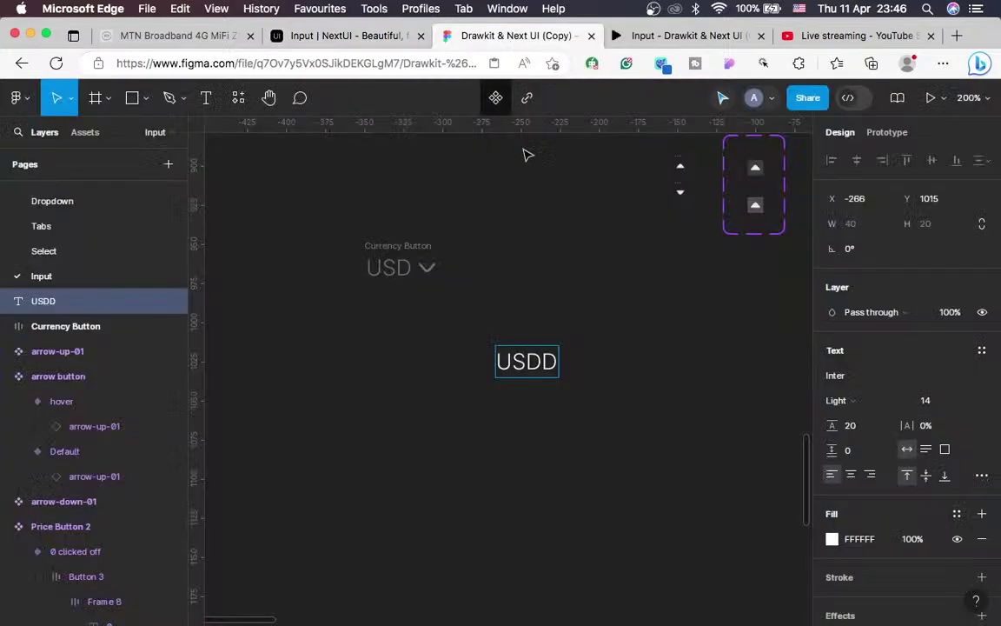
Correct the new text label to USD, then duplicate it below at Y 1045 with the text ARS
key(BackSpace)
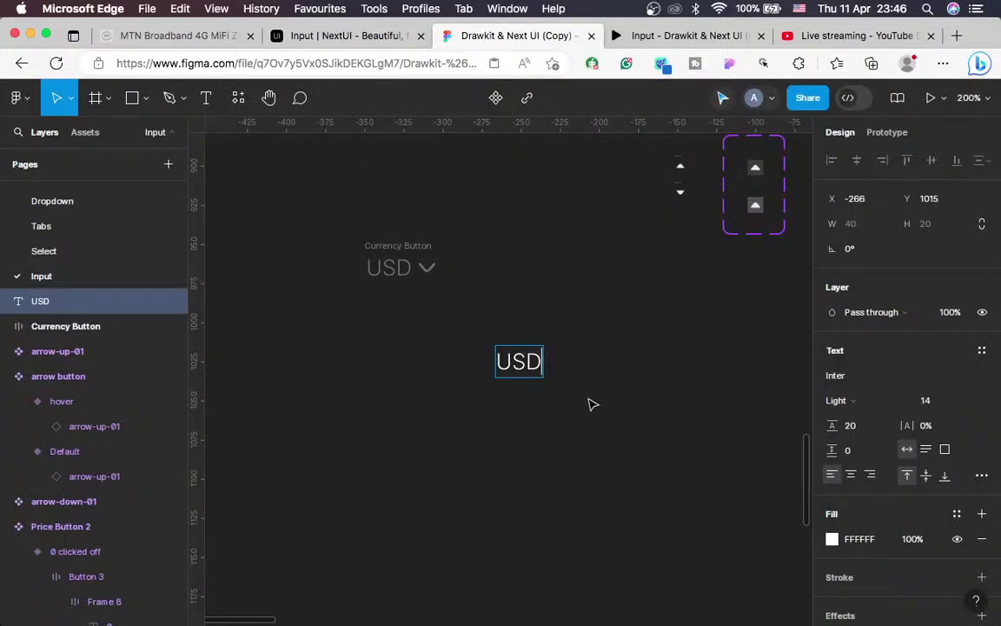
key(Escape)
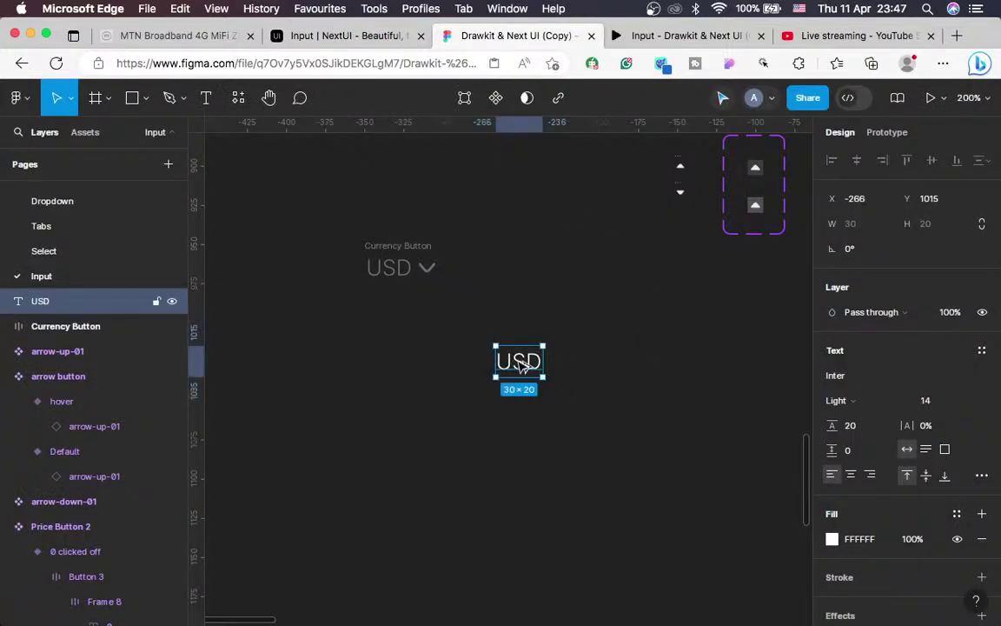
alt+drag(521, 365, 520, 410)
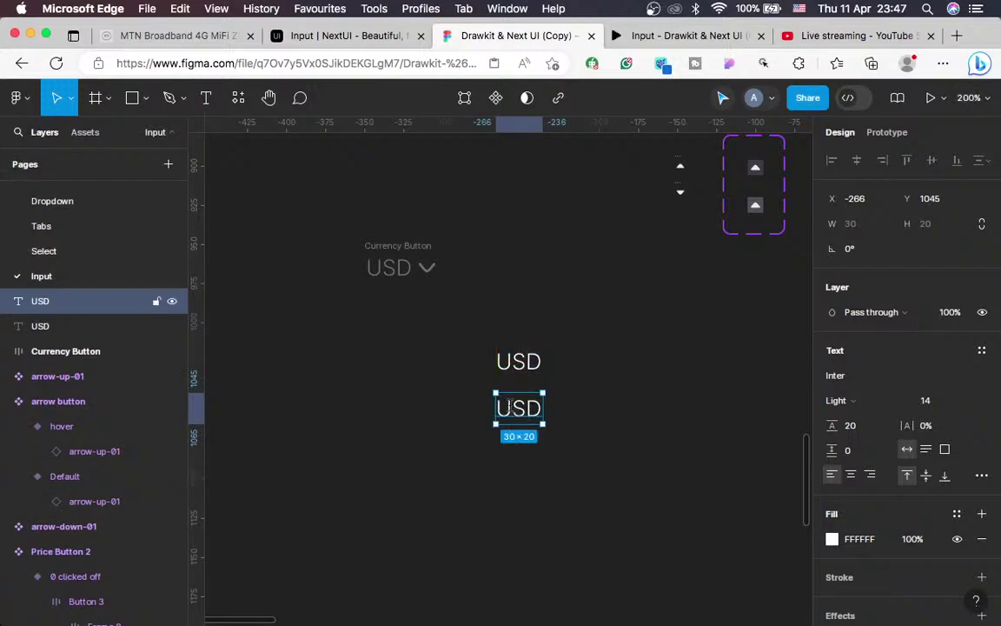
double_click(510, 405)
text(ARS)
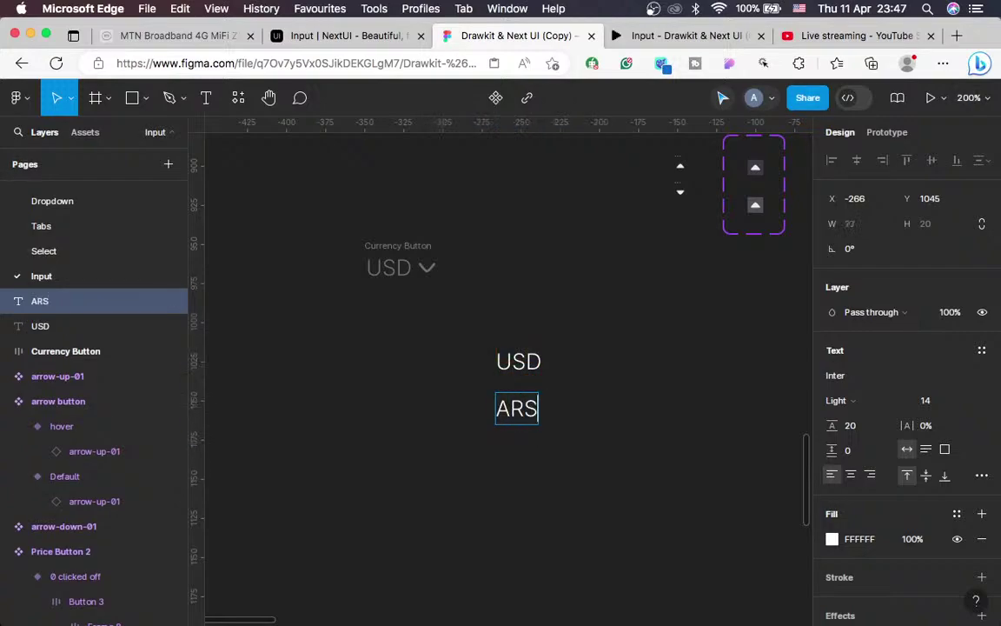
key(Escape)
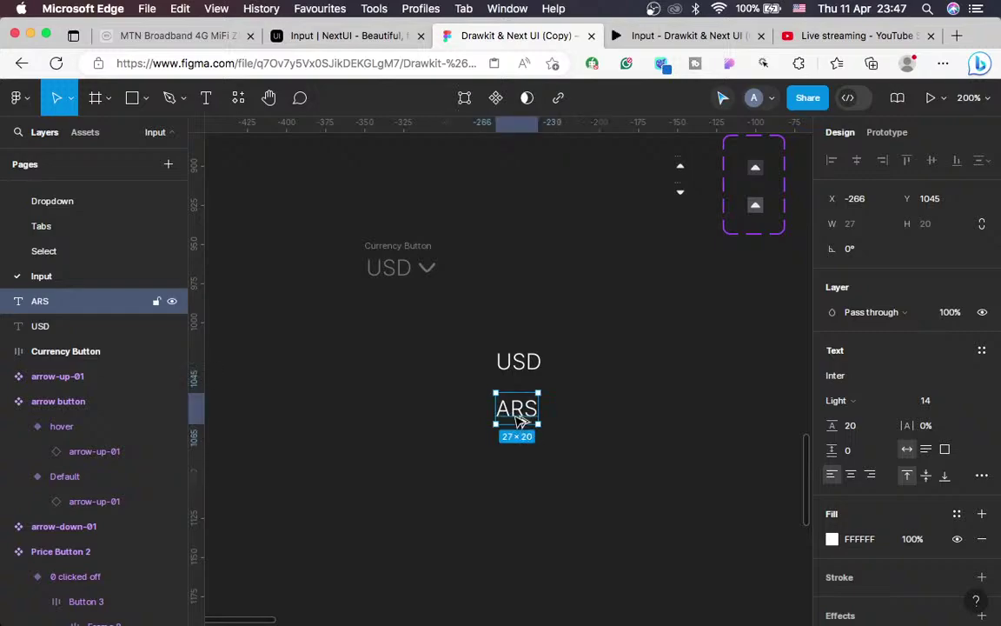
Duplicate the ARS label straight below at Y 1075 and change the copy's text to EUR
alt+drag(521, 418, 522, 464)
double_click(519, 461)
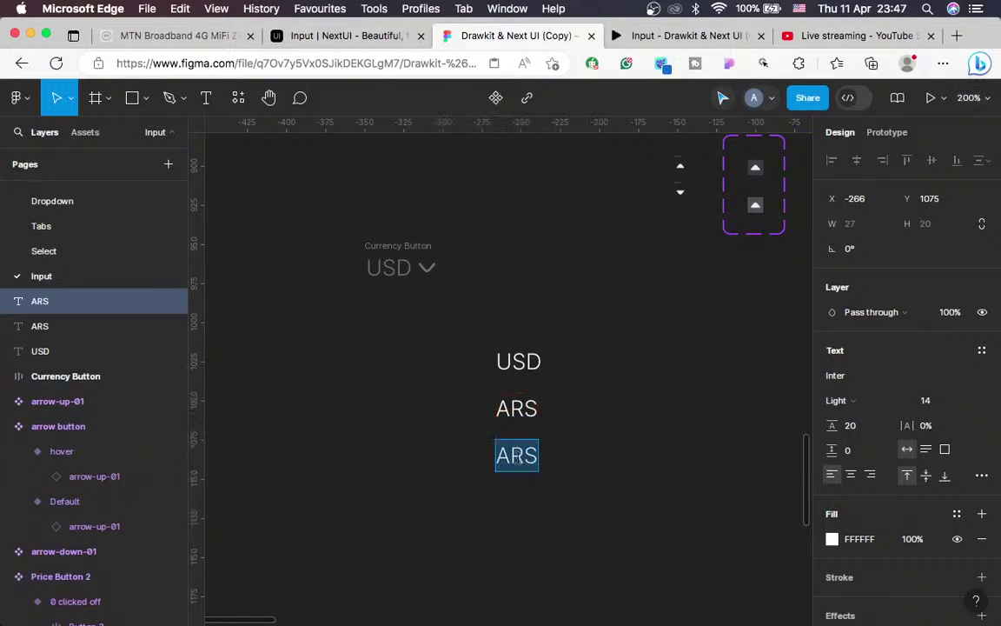
text(EUT)
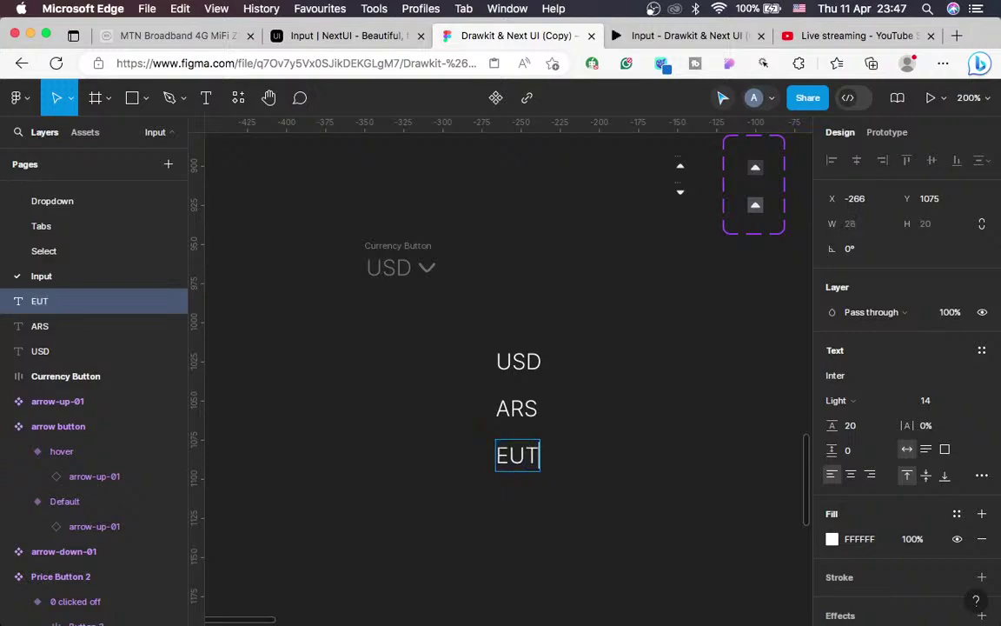
key(BackSpace)
text(R)
key(Escape)
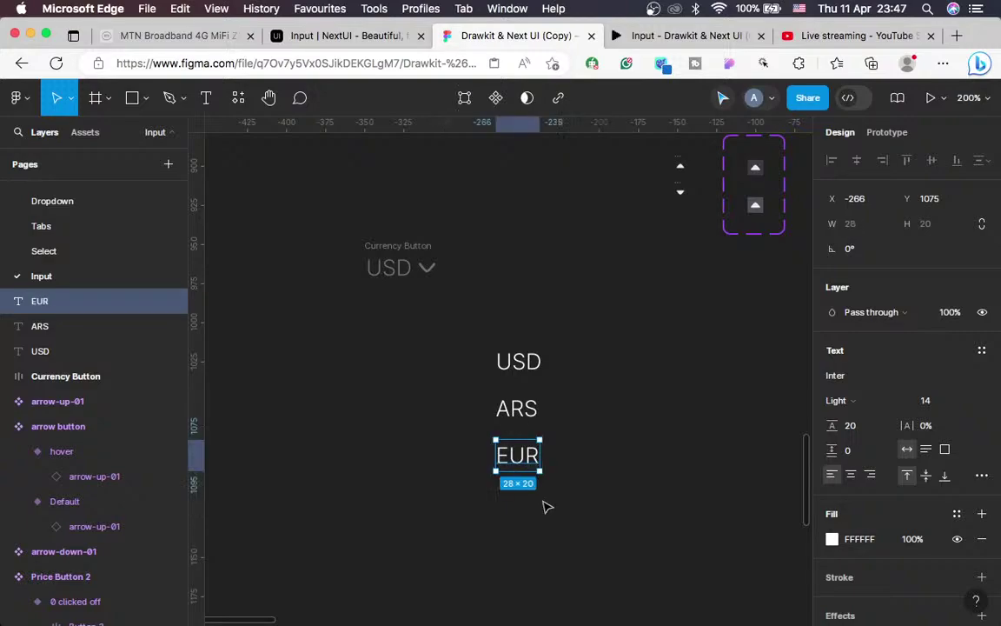
Examine how the selected currency is marked in NextUI's third Price example and return to Figma
click(519, 362)
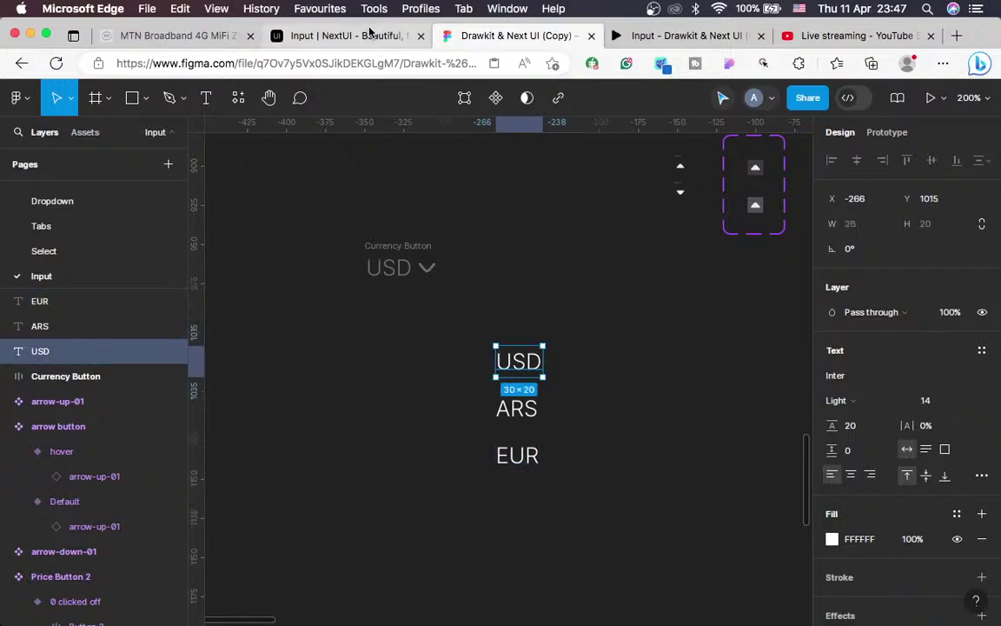
click(369, 32)
click(563, 509)
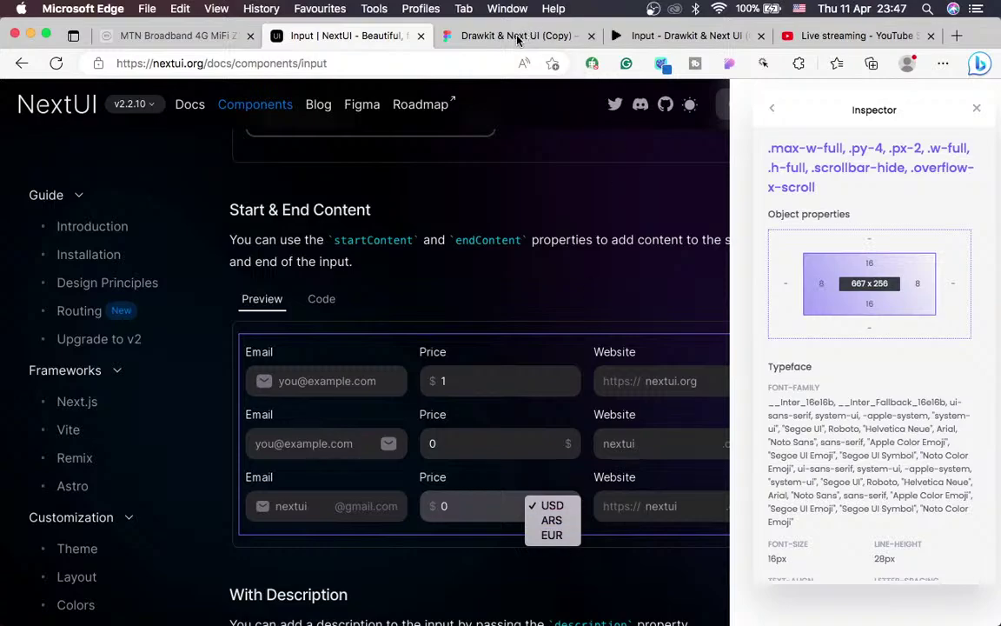
click(476, 37)
click(517, 36)
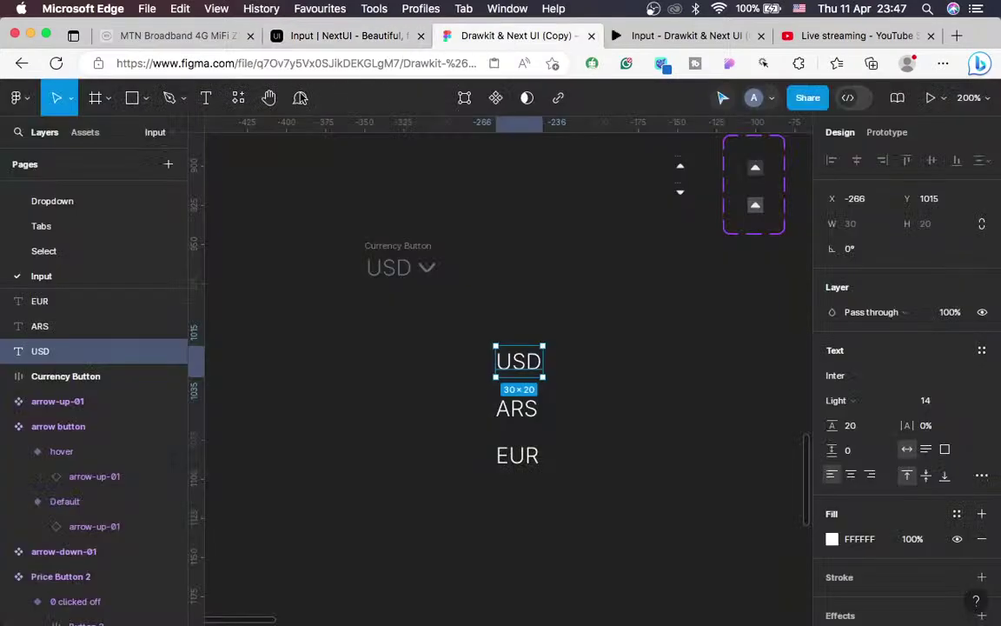
Search the Hugeicons Pro plugin for TICK and insert the Solid (Rounded) tick-02 icon
click(239, 97)
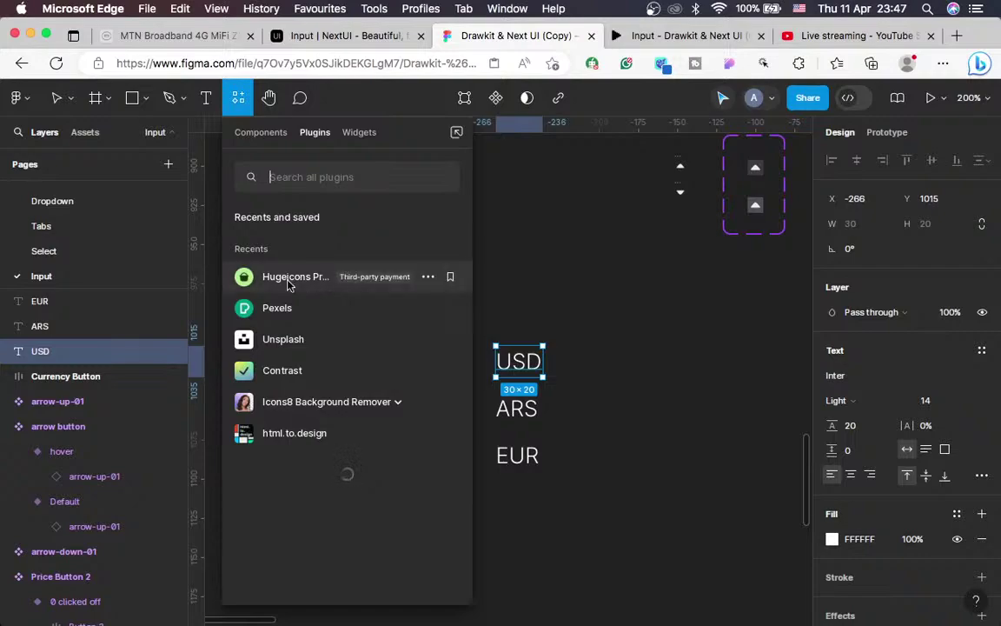
key(Escape)
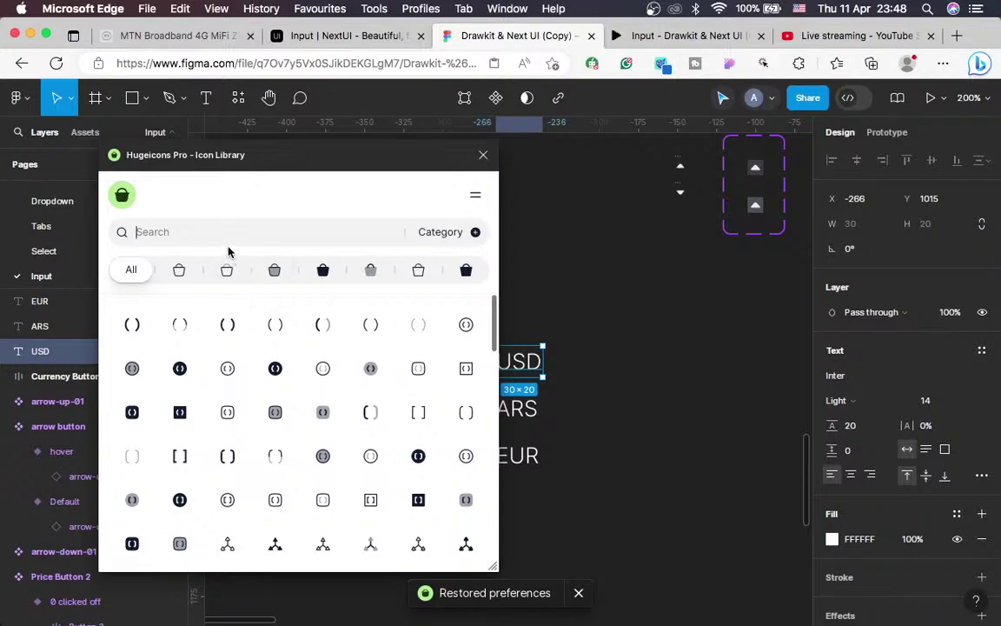
text(TI)
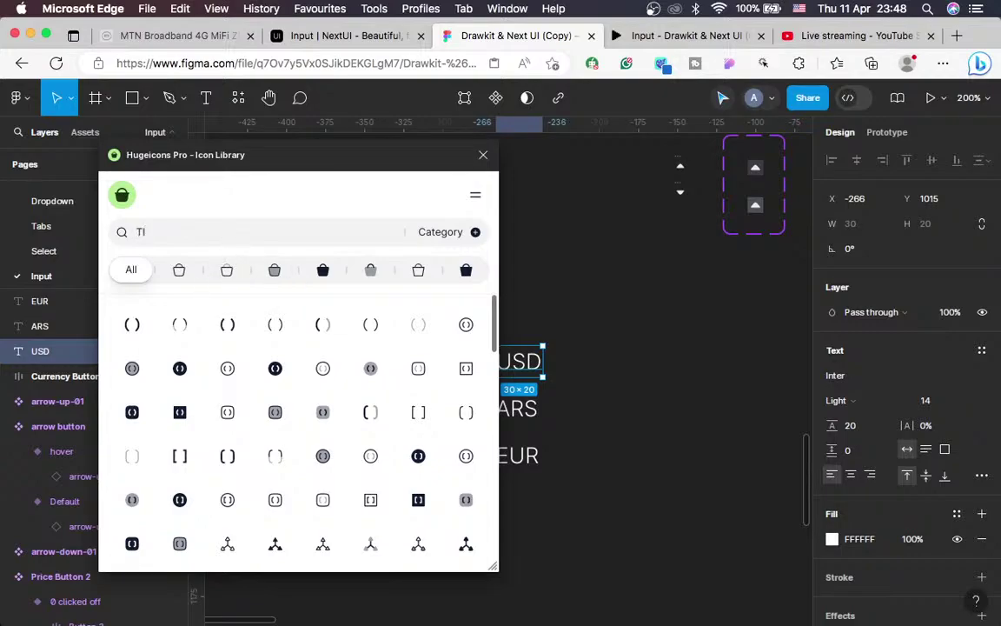
text(CK)
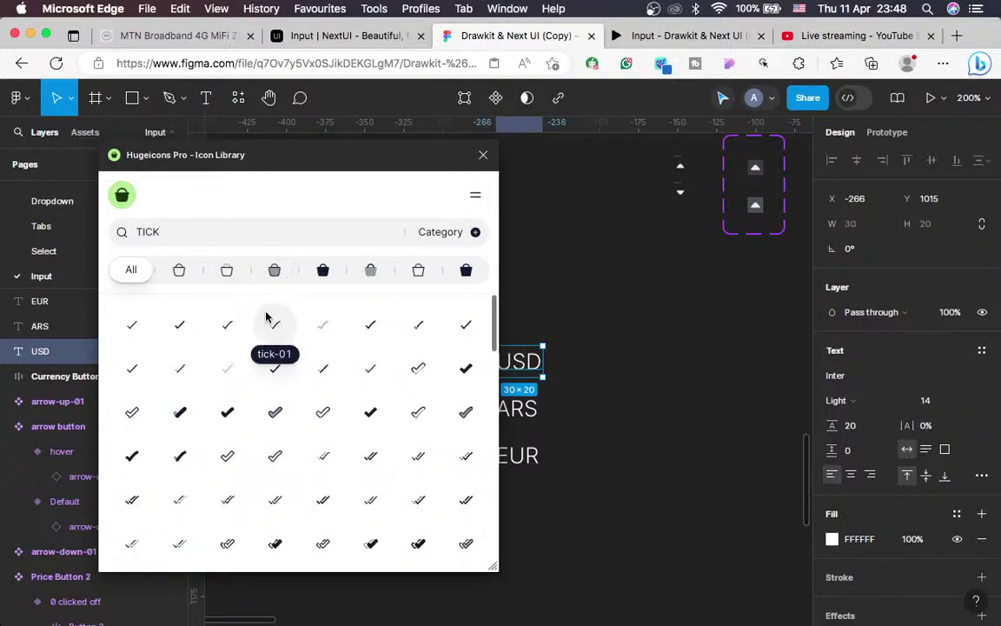
click(322, 268)
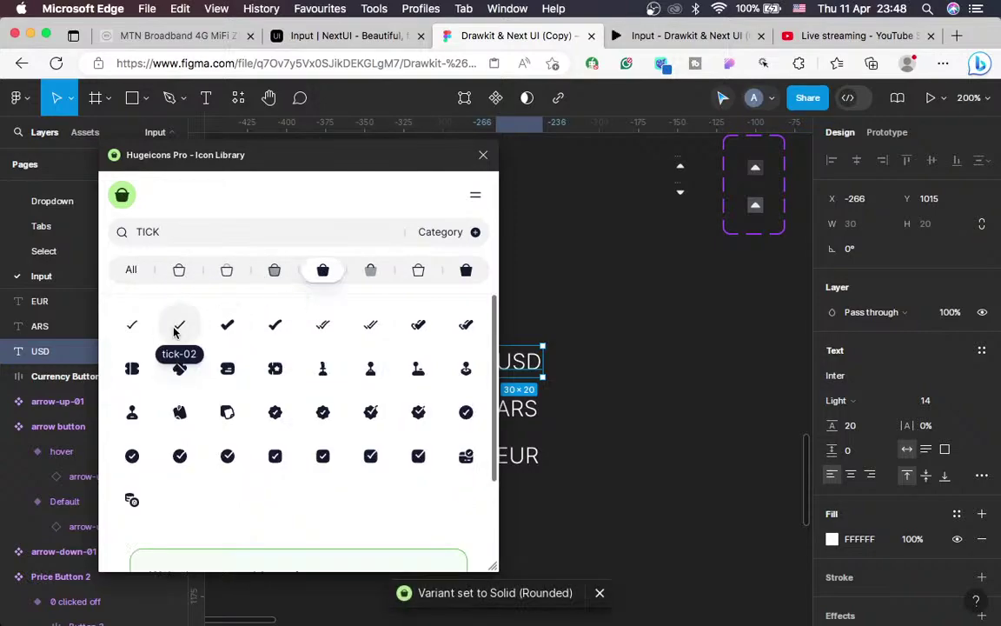
click(176, 327)
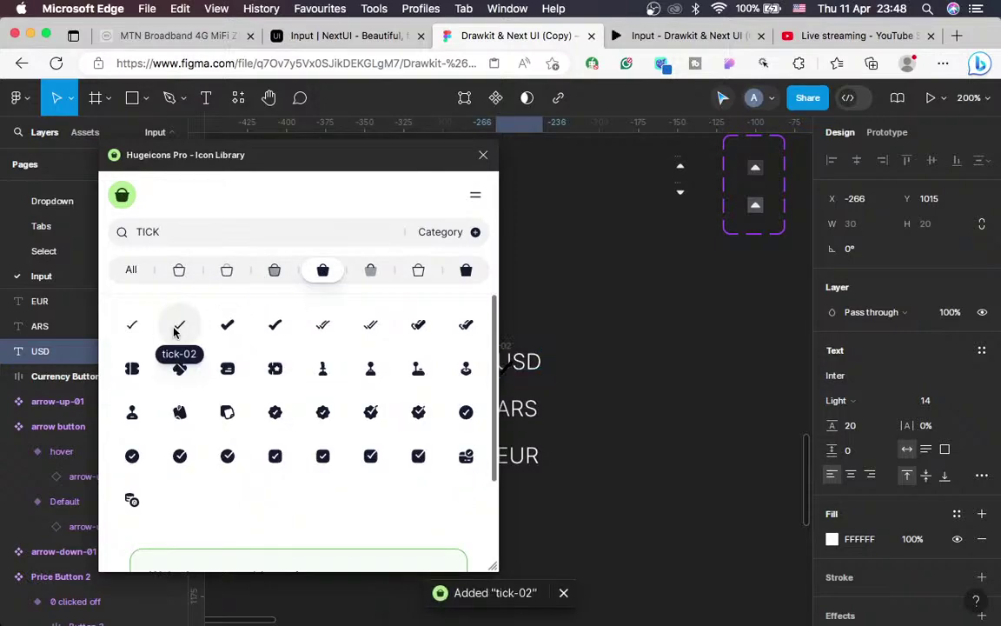
click(484, 155)
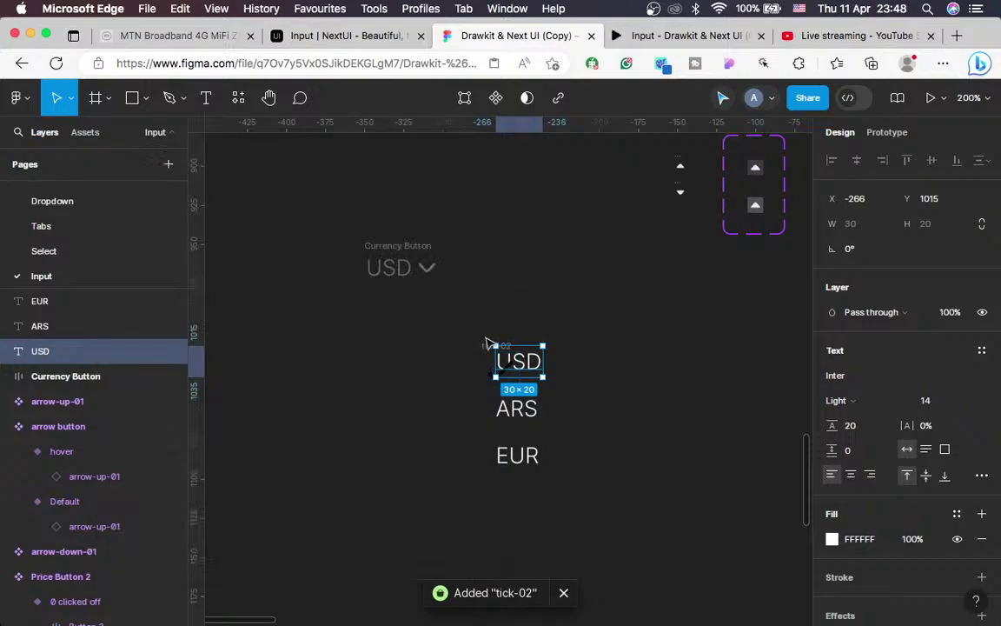
Move the tick-02 icon to the right of the USD label and resize it to 18 × 18
click(488, 363)
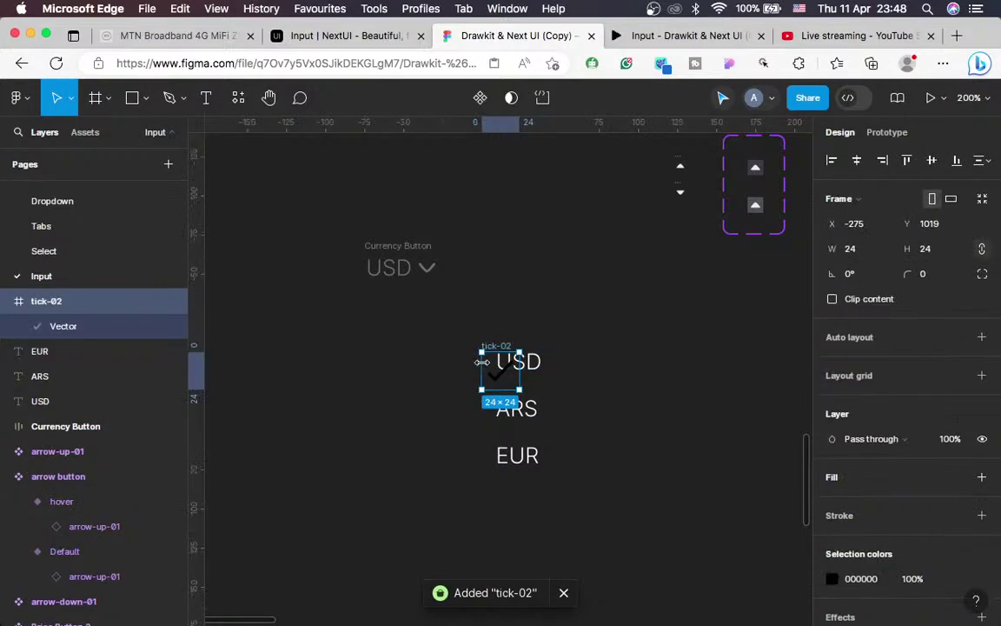
drag(497, 368, 576, 358)
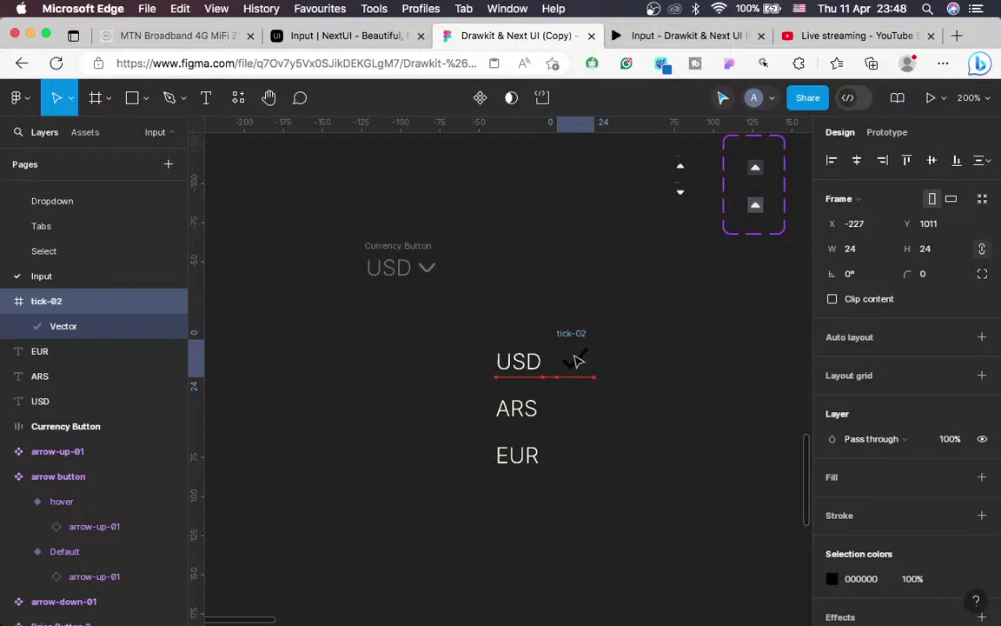
click(932, 251)
text(18)
key(Return)
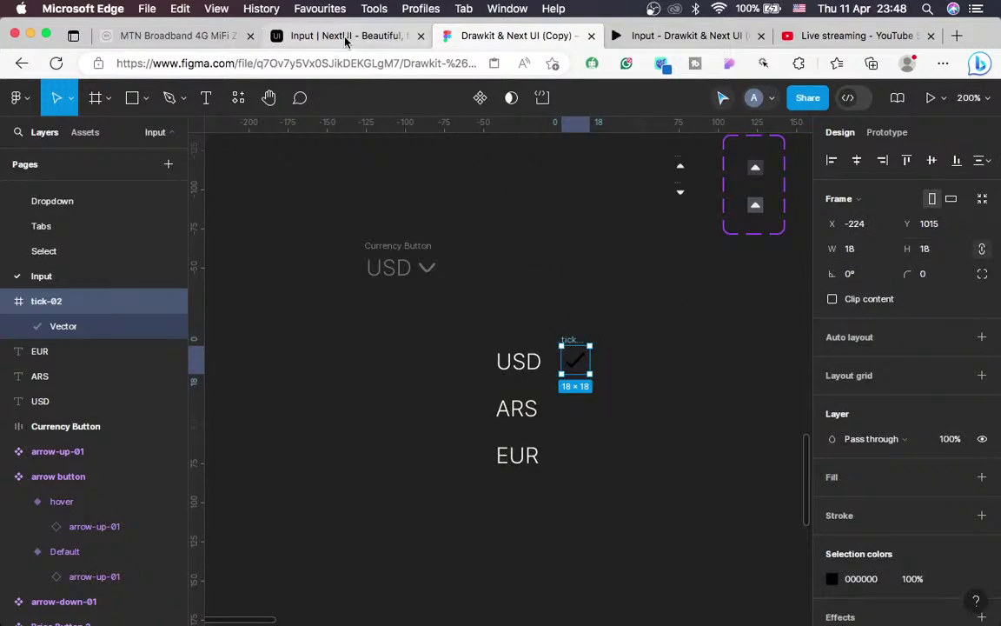
Switch to the NextUI Input page to view the Price example with the currency selector
click(310, 32)
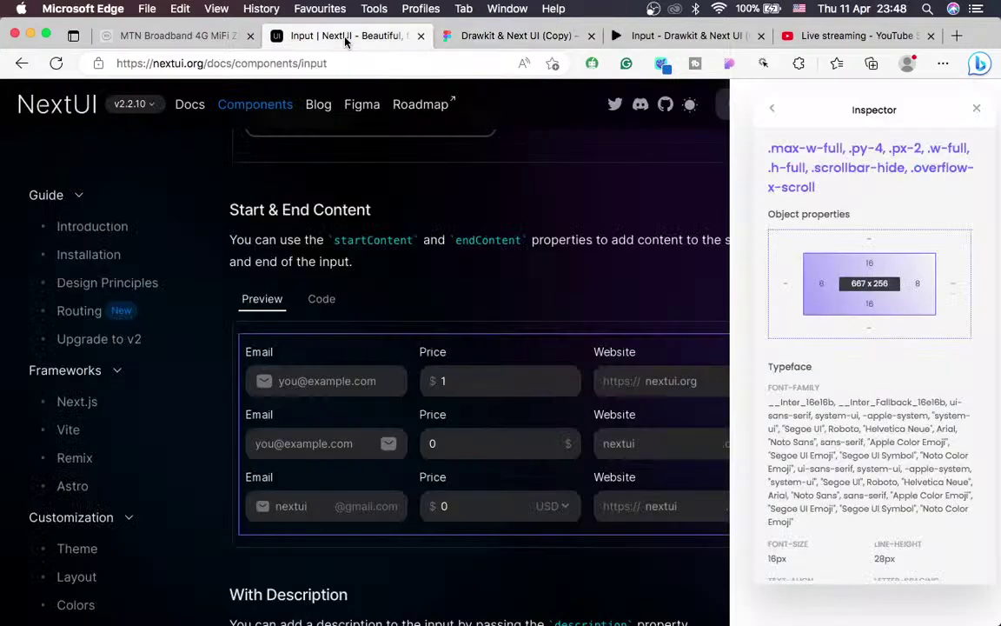
Check the NextUI currency dropdown, then in Figma place the tick before USD and group them in a horizontal auto layout with gap 4
click(563, 506)
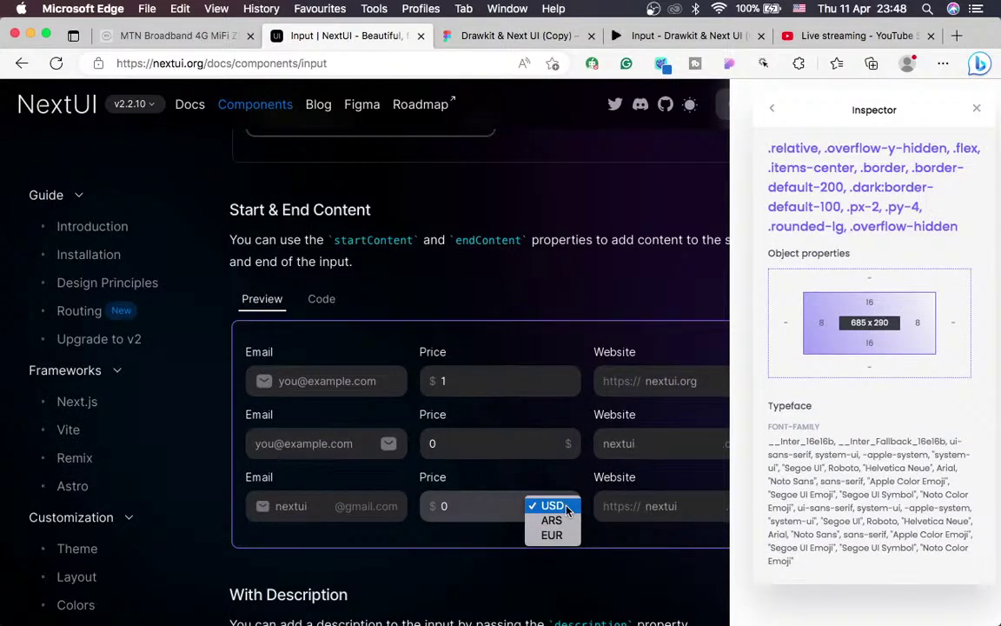
click(515, 40)
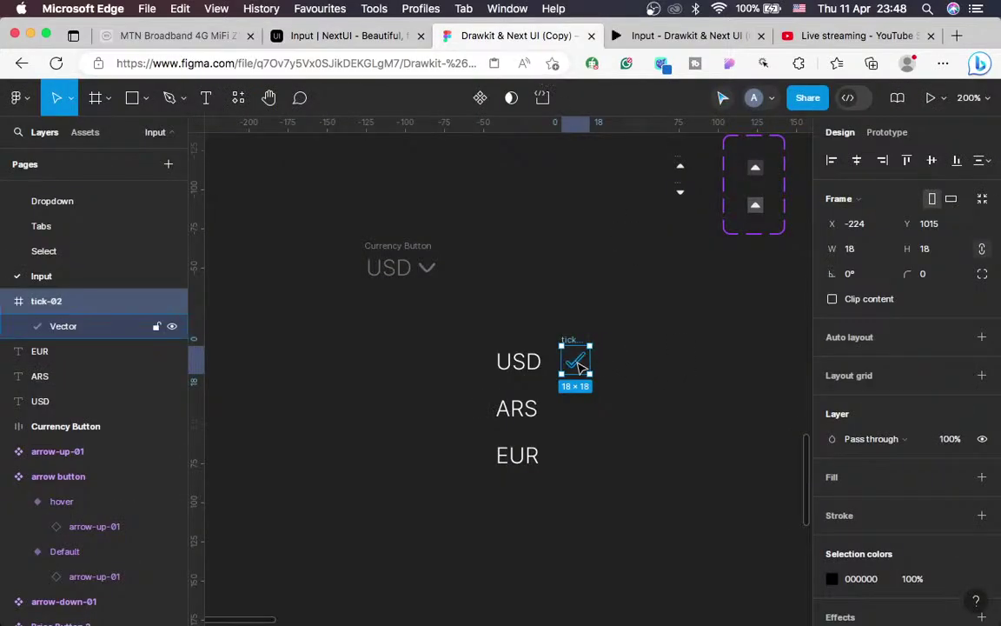
drag(581, 369, 474, 373)
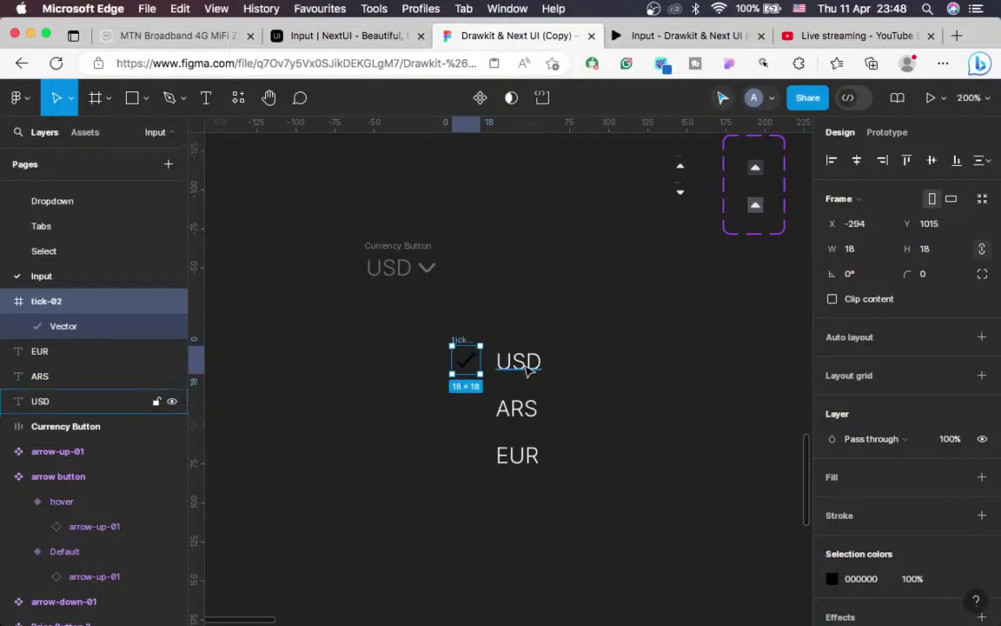
shift+click(528, 370)
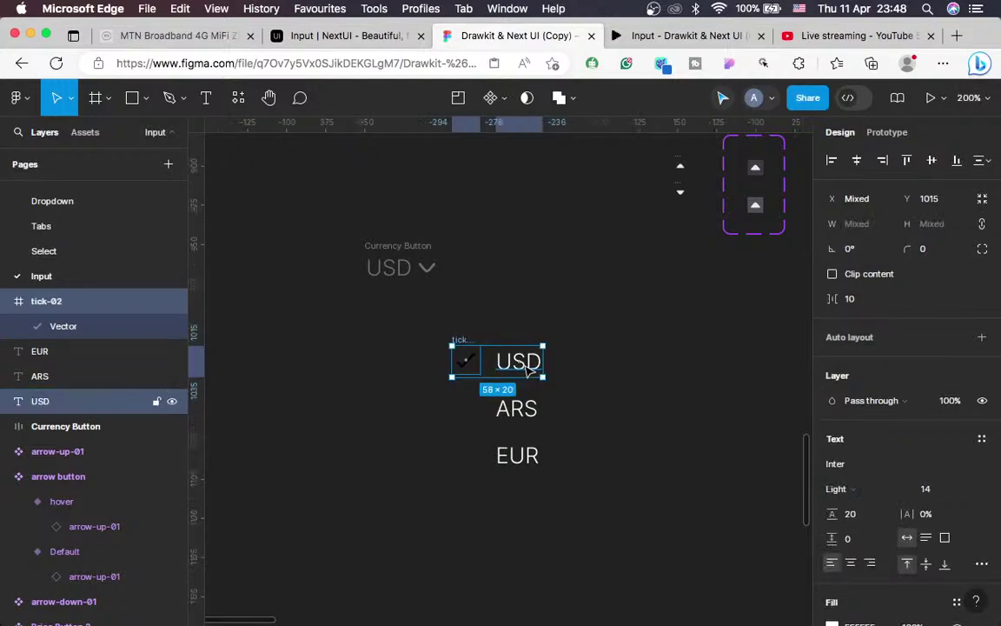
key(shift+a)
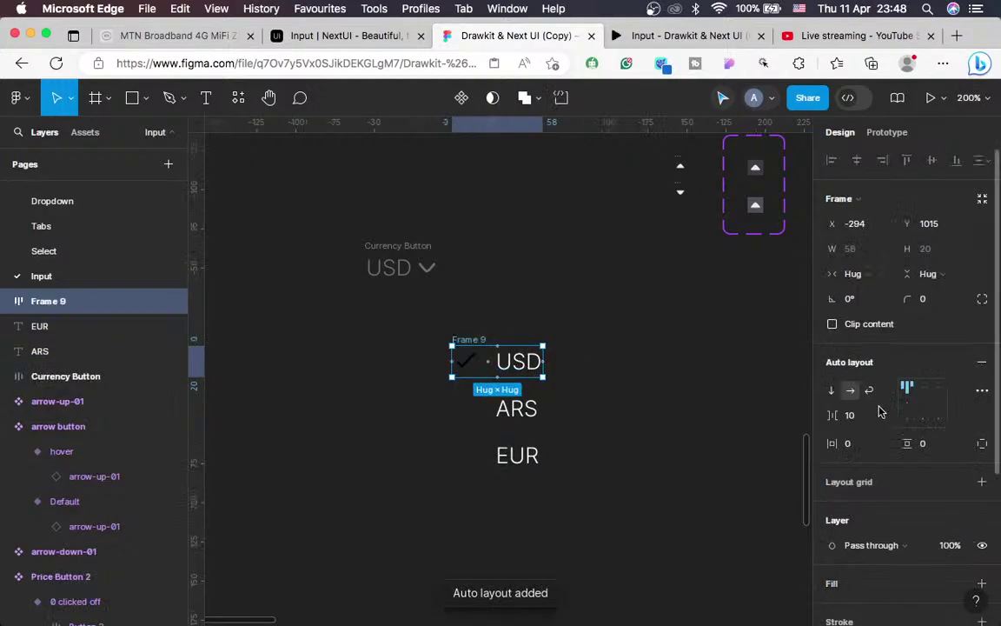
click(852, 416)
text(4)
key(Return)
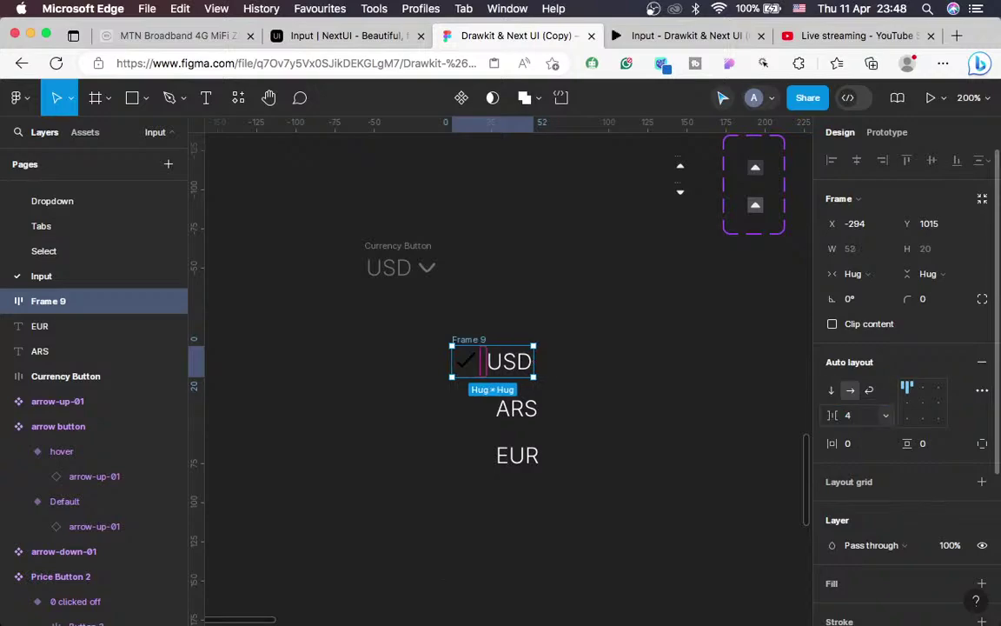
Using the NextUI currency dropdown as reference, move the tick-and-USD row in Figma away from ARS and EUR and make it a component
click(330, 35)
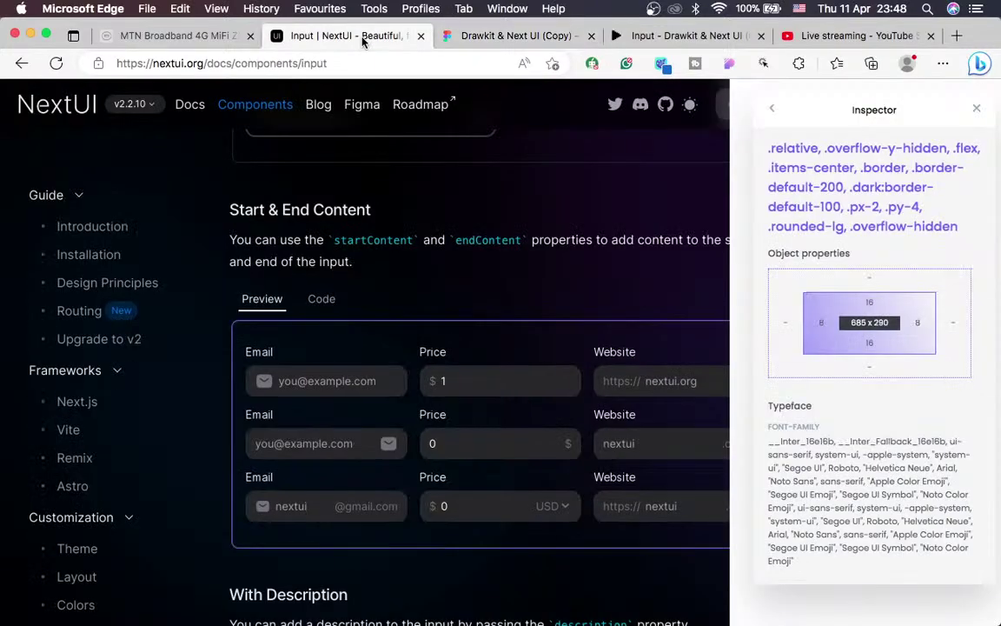
click(546, 505)
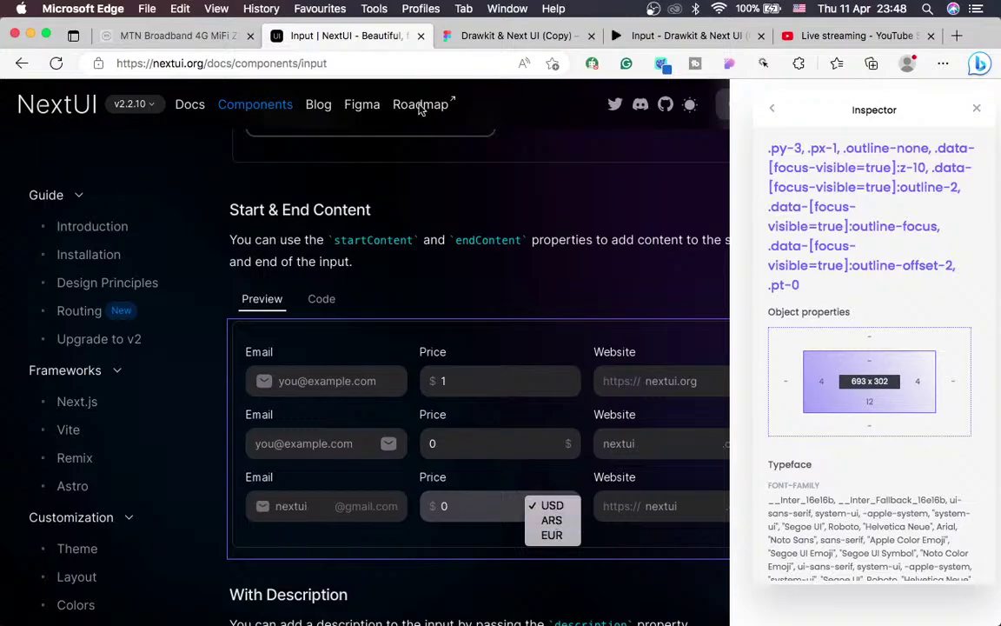
click(495, 50)
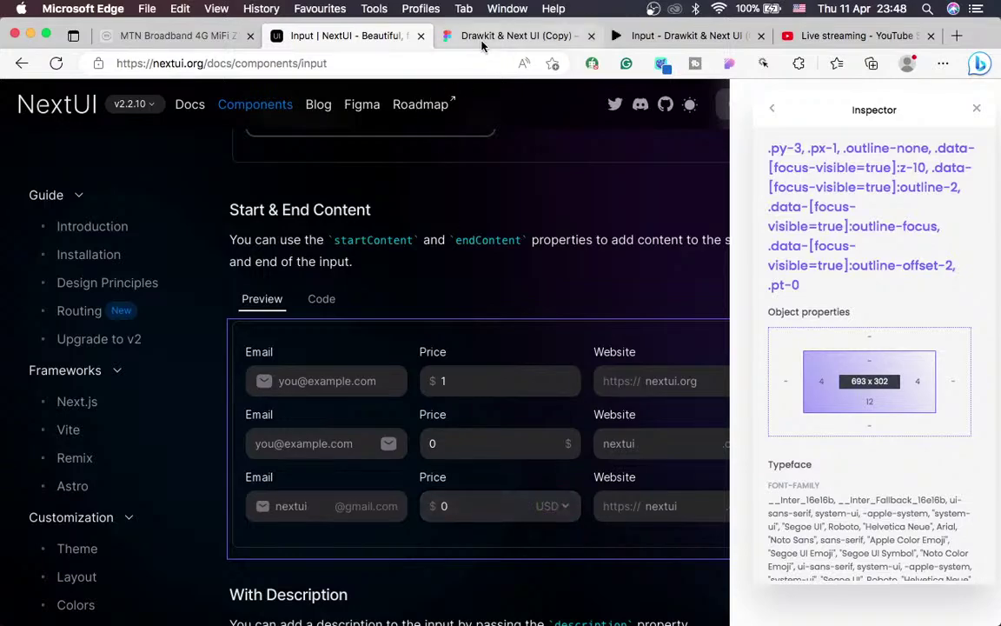
click(487, 38)
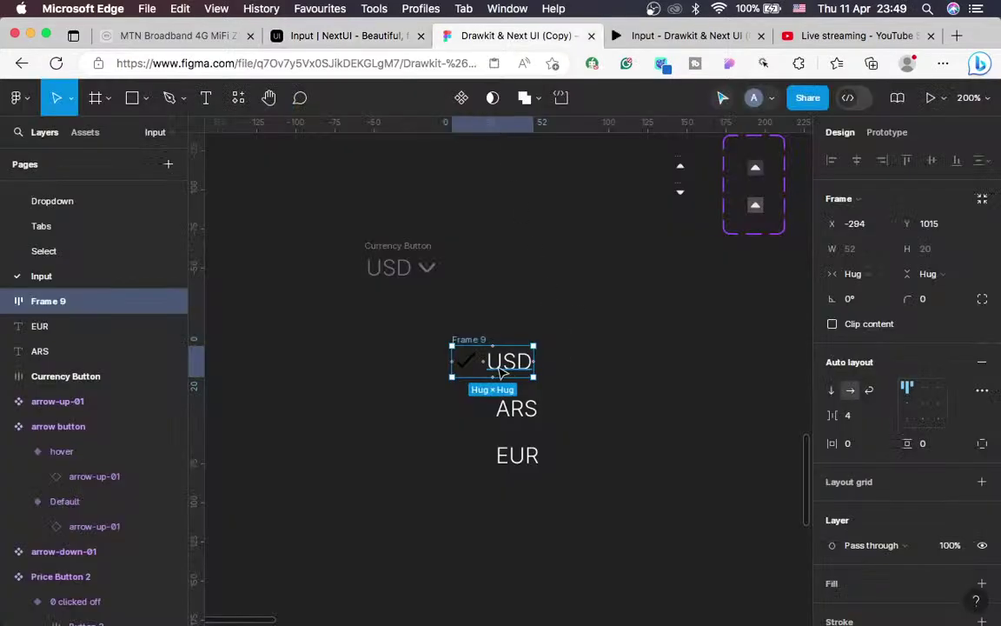
drag(502, 370, 691, 297)
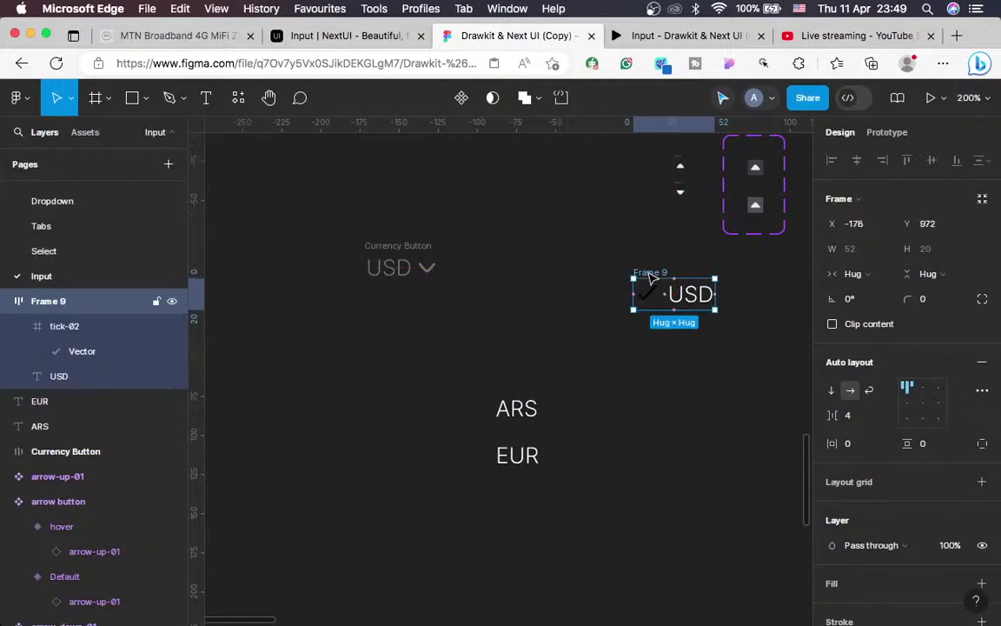
click(463, 98)
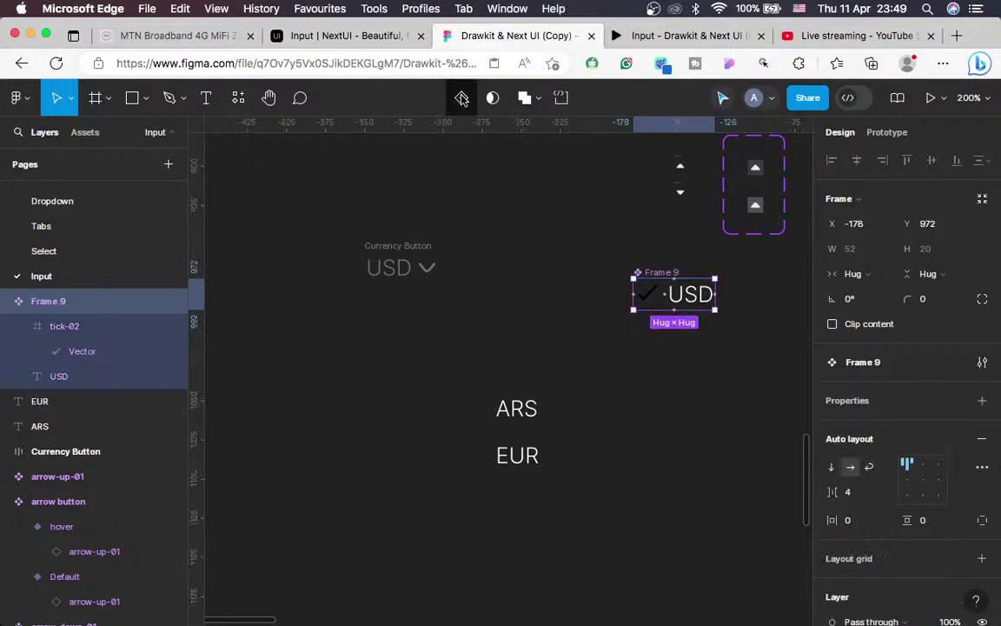
click(462, 98)
key(ctrl+z)
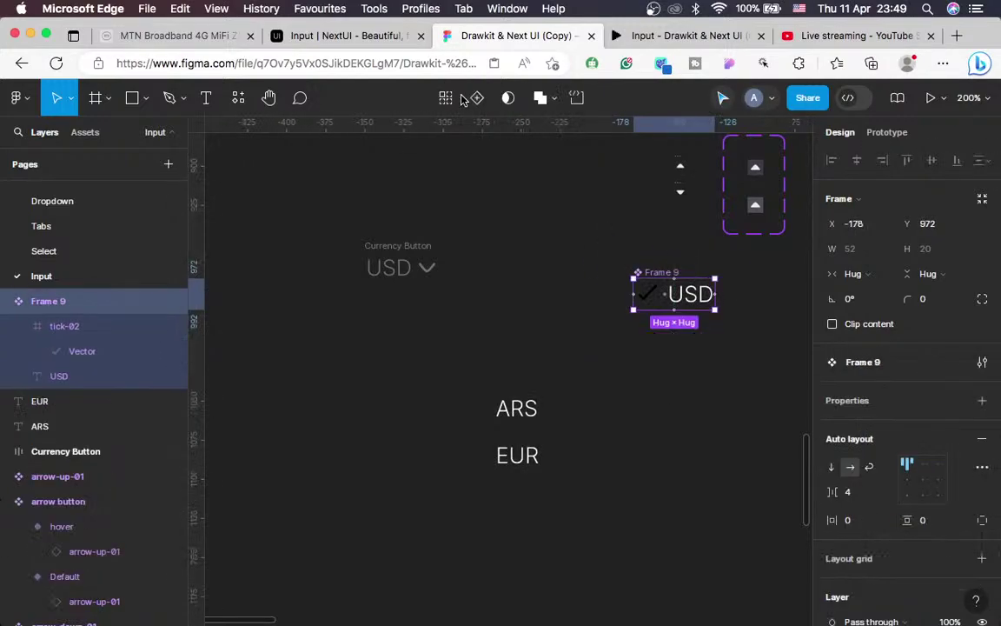
Recheck the NextUI currency dropdown, and in Figma set the component's USD text colour to HSB hue 240 and saturation 10
click(358, 40)
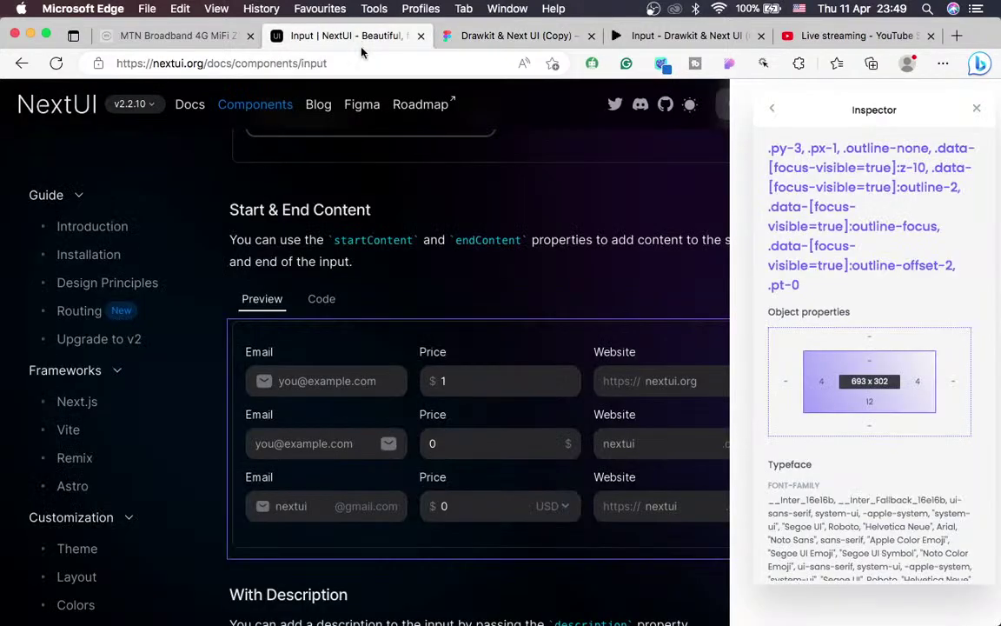
click(560, 506)
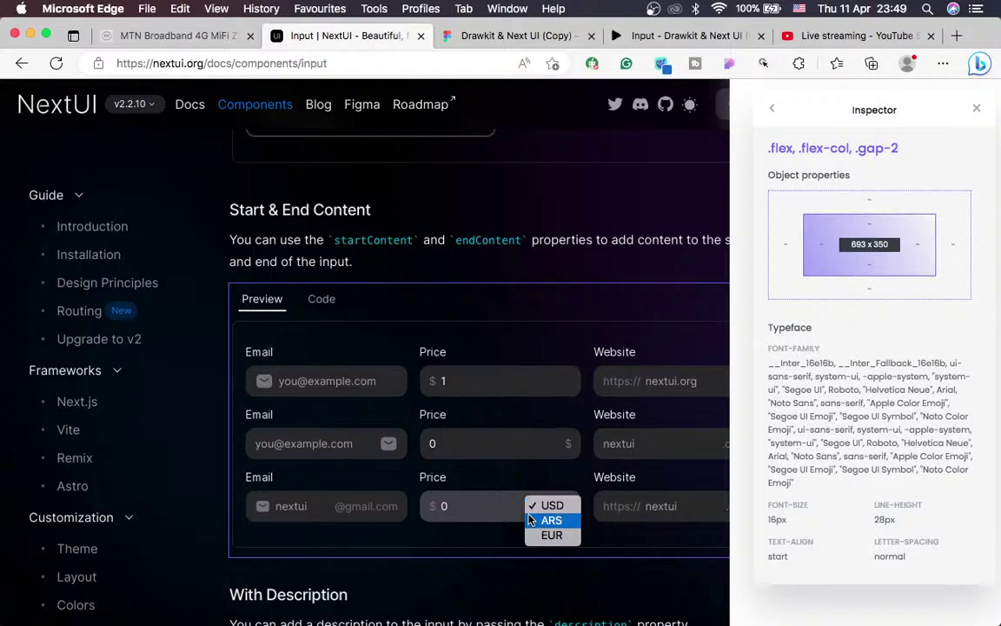
click(469, 38)
scroll(678, 374, right, 3)
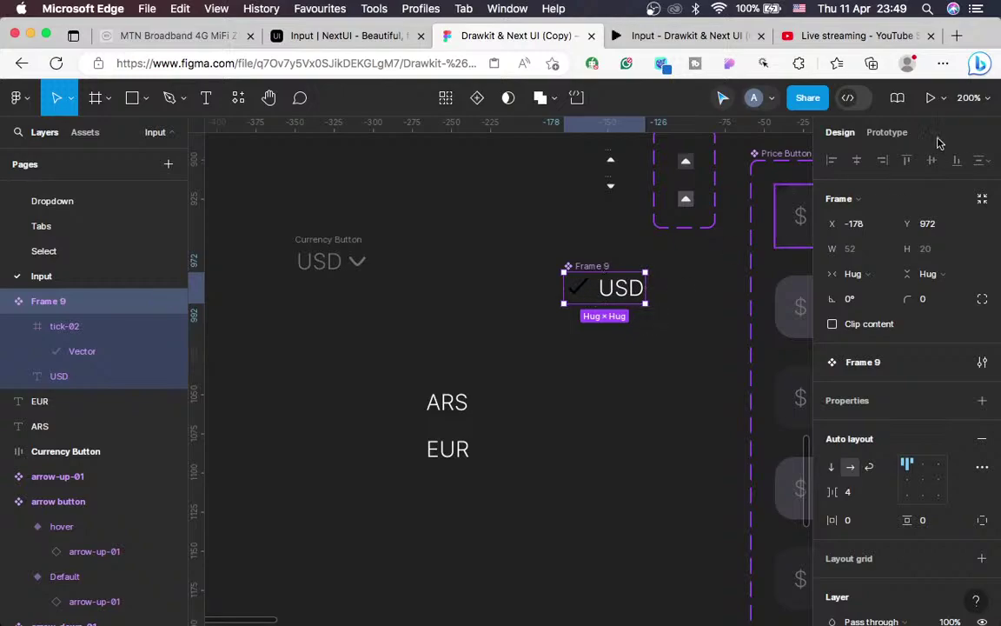
key(super+equal)
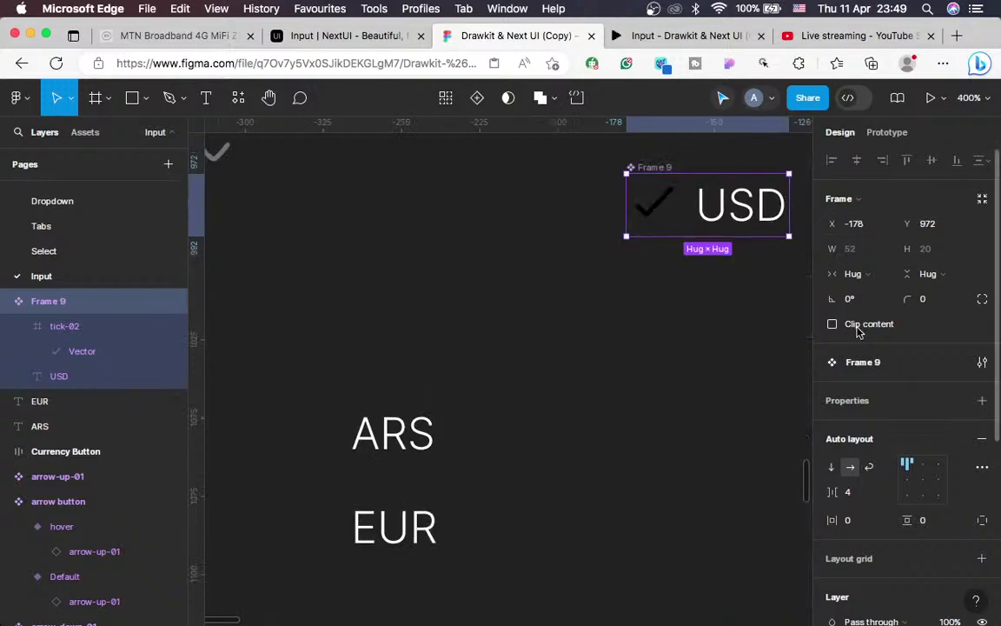
scroll(749, 331, up, 2)
scroll(748, 330, right, 2)
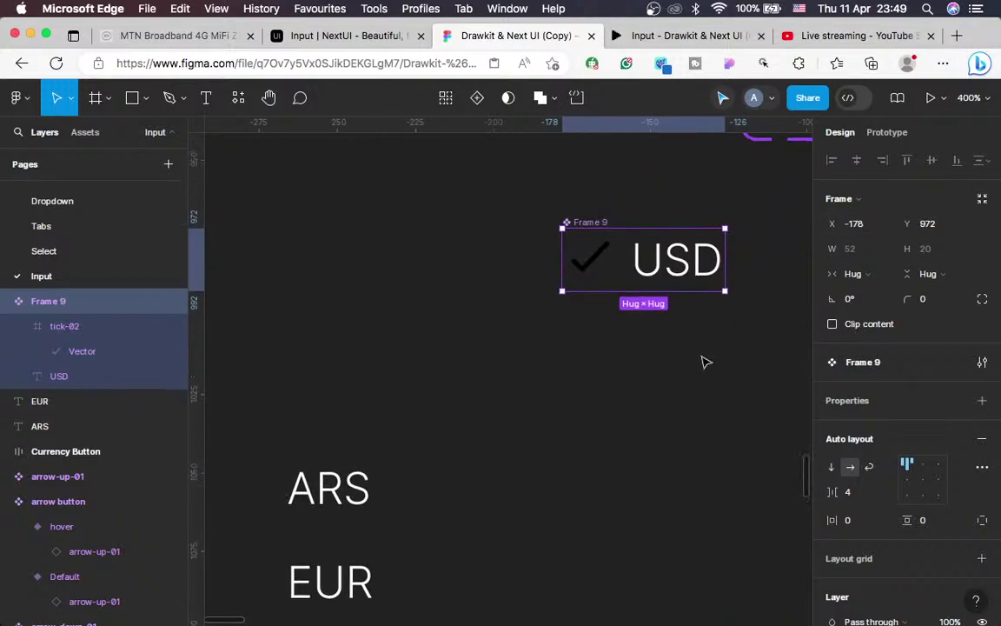
scroll(867, 474, down, 4)
scroll(867, 474, down, 3)
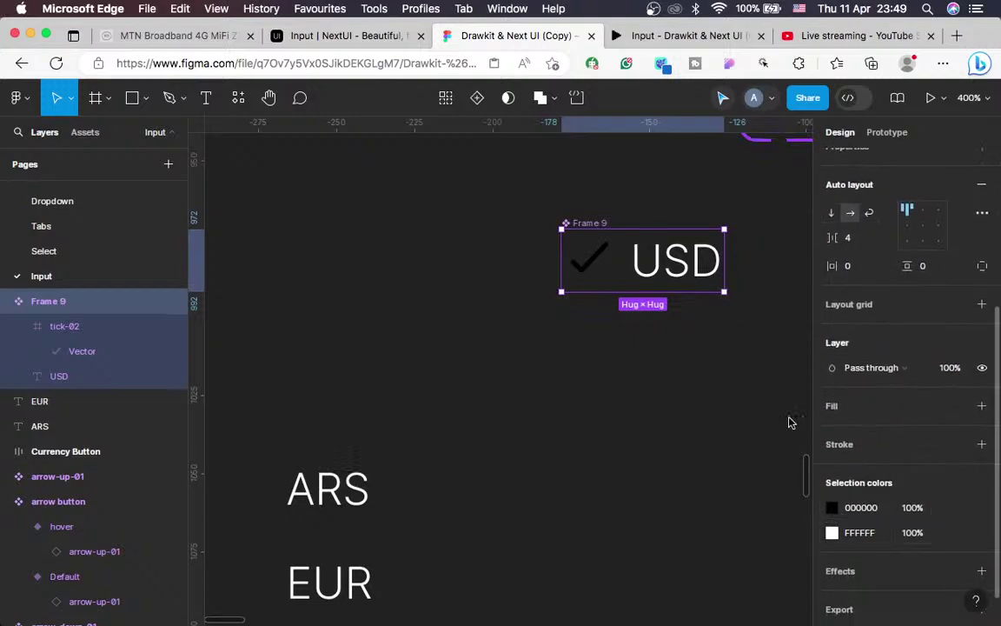
click(832, 533)
click(694, 476)
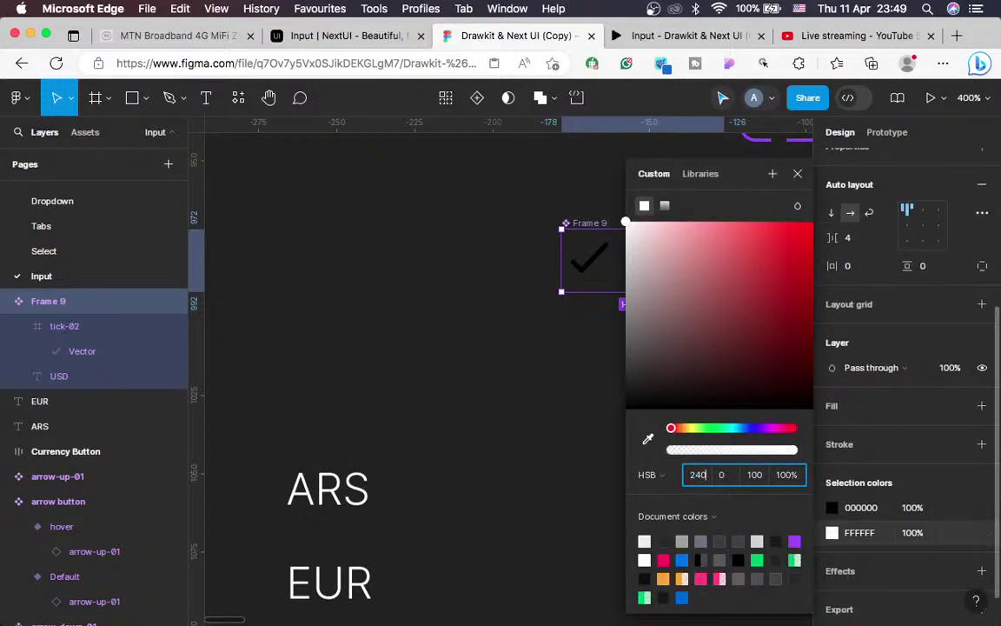
text(240)
key(Return)
scroll(517, 519, right, 3)
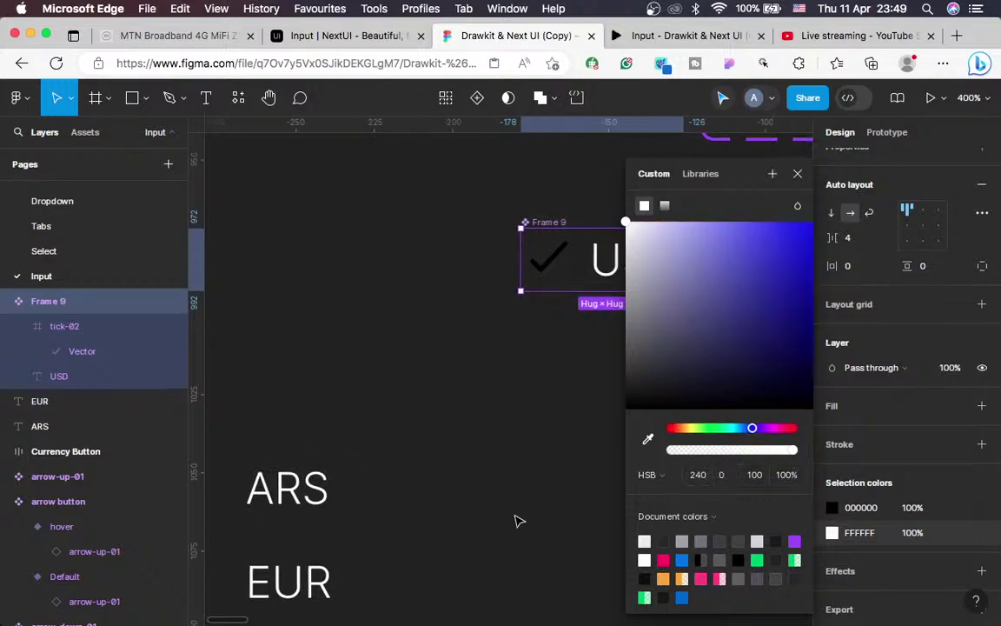
click(723, 483)
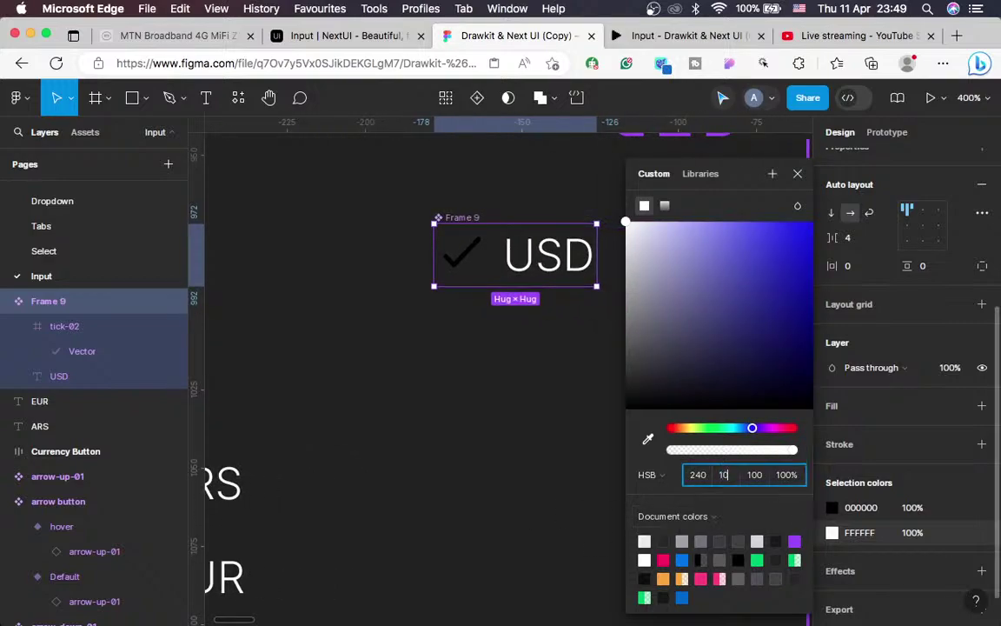
text(10)
Darken the USD text colour, trying brightness 10 and 8 before setting it to 6
click(756, 475)
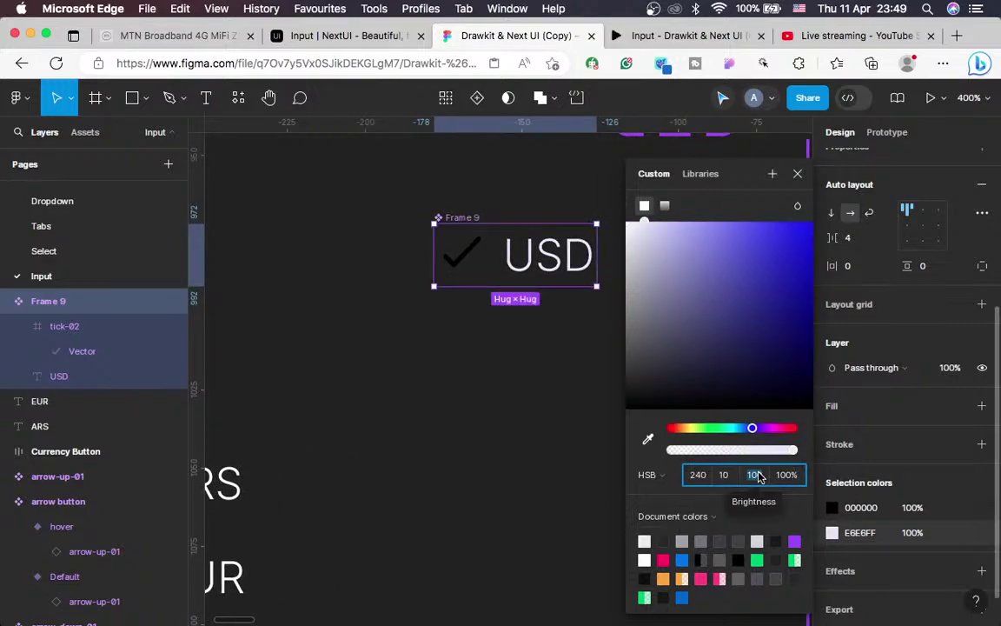
text(10)
key(Return)
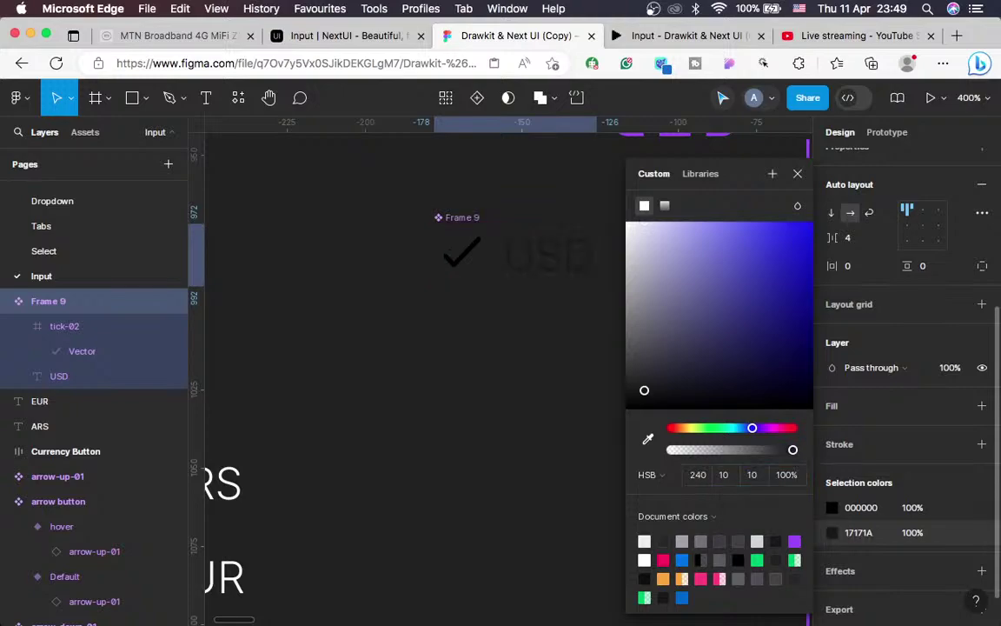
click(753, 475)
text(8)
key(Return)
click(751, 476)
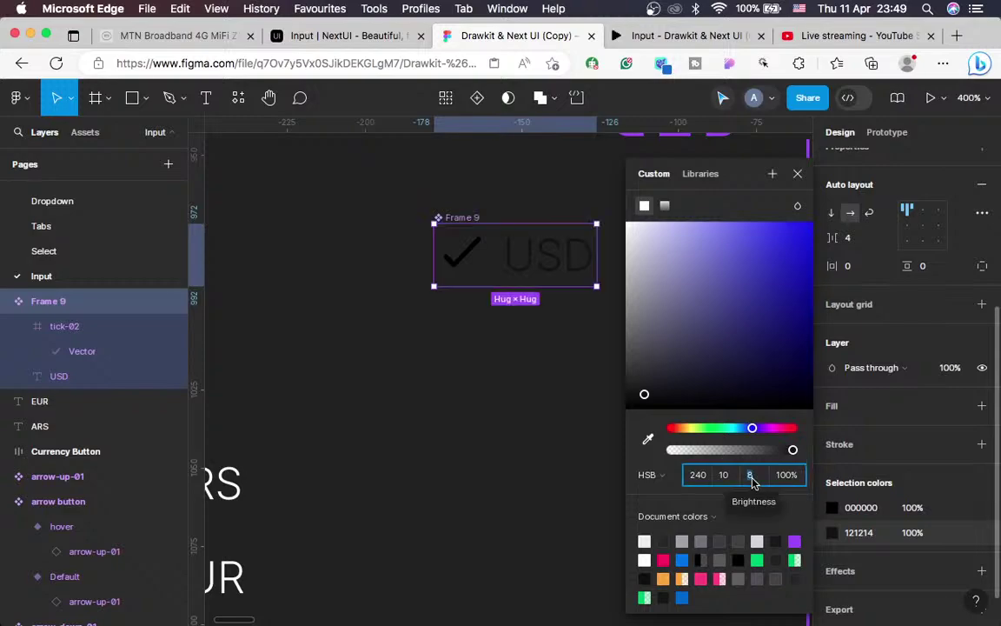
text(6)
key(Return)
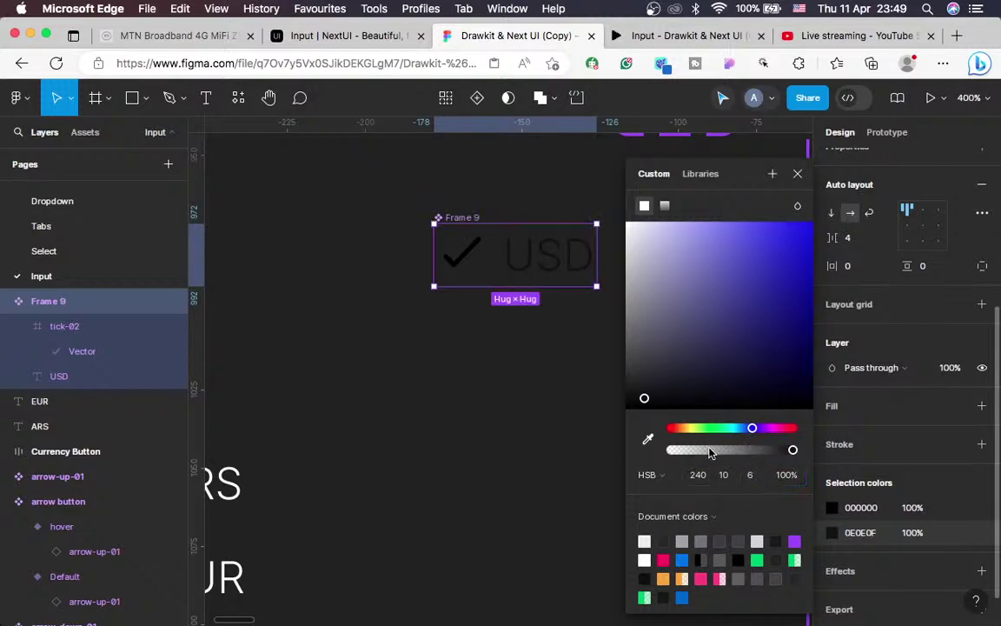
Copy the USD text's colour code 0E0E0F and apply it to the tick icon
click(859, 534)
key(super+c)
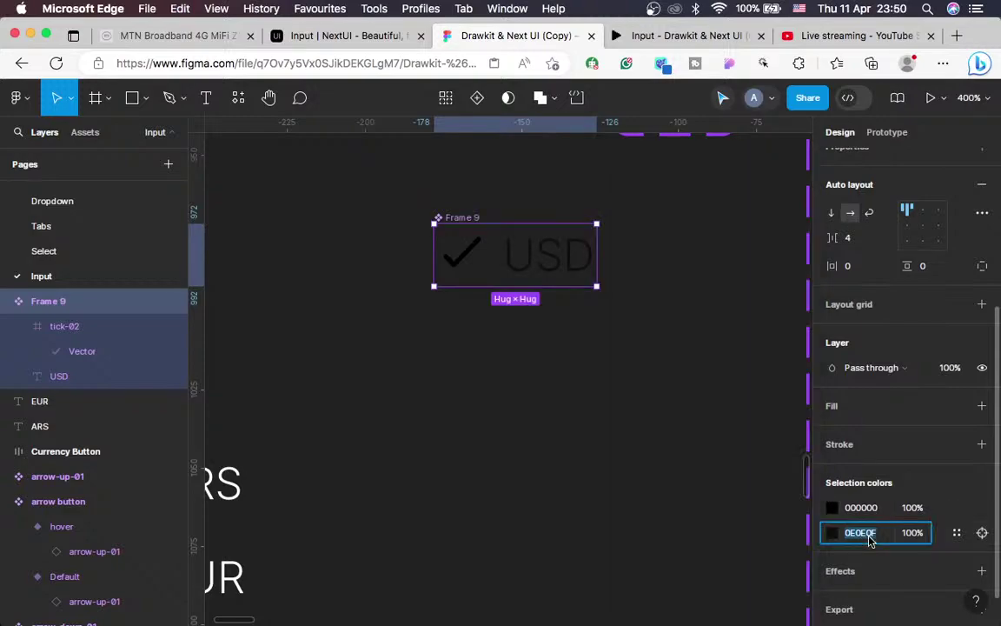
click(860, 513)
key(super+v)
key(Return)
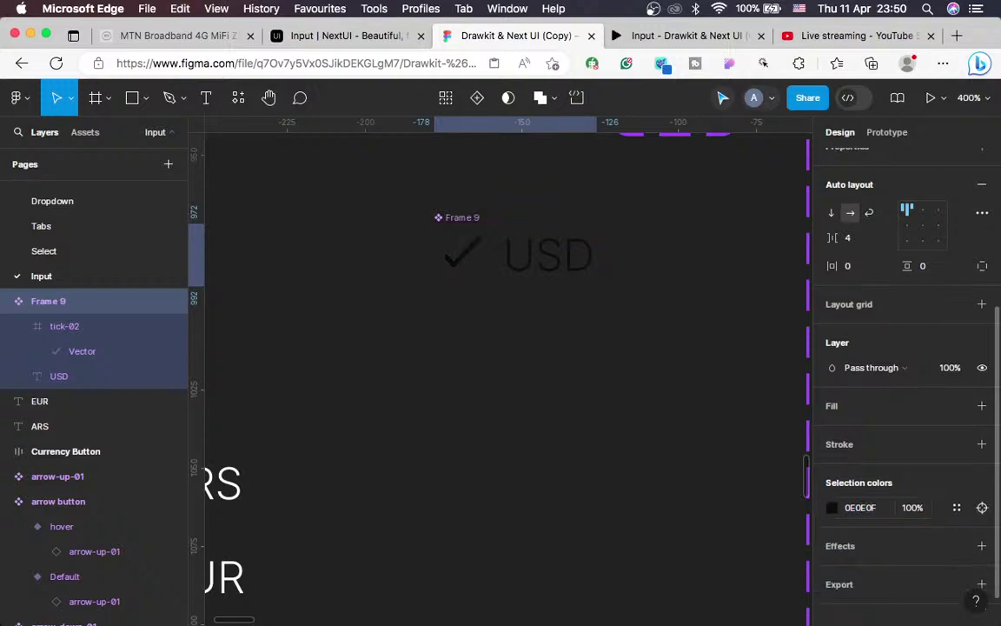
Deselect the component and lighten the page background to the grey 8C8C8C
scroll(664, 409, up, 2)
scroll(664, 409, left, 2)
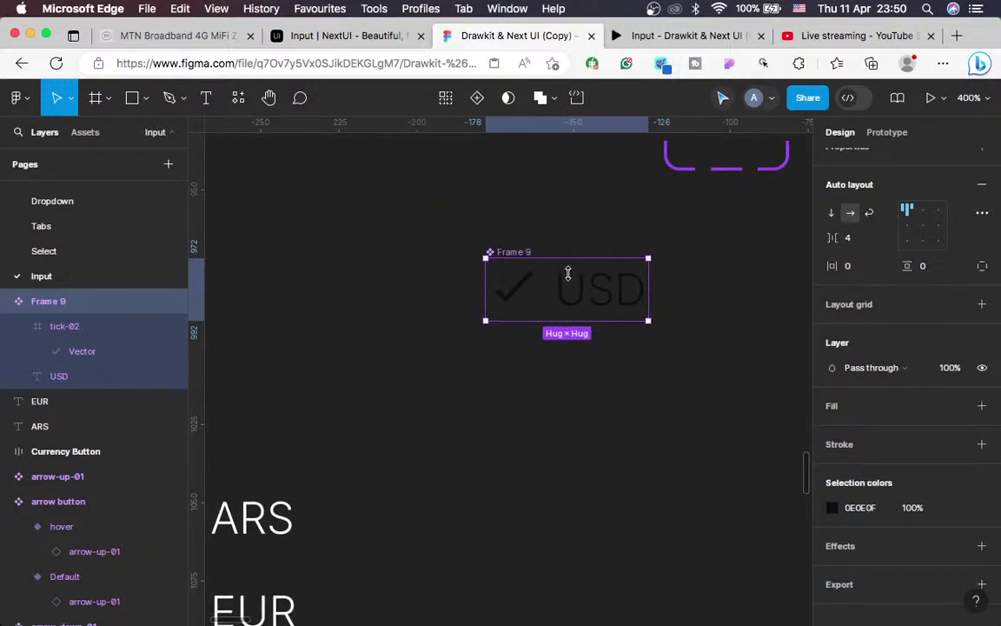
scroll(862, 251, up, 3)
scroll(861, 250, up, 4)
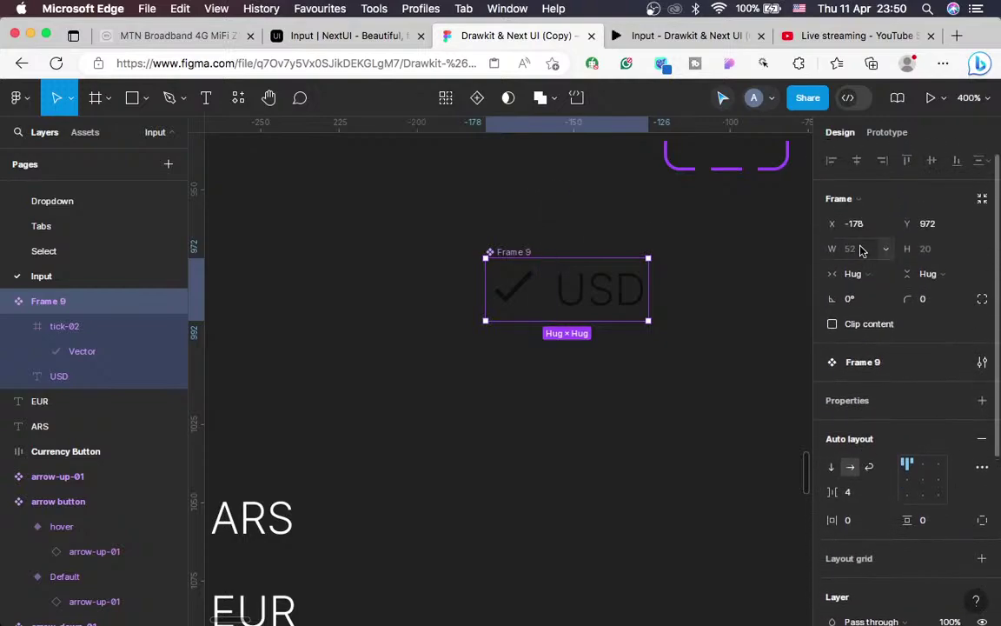
key(Escape)
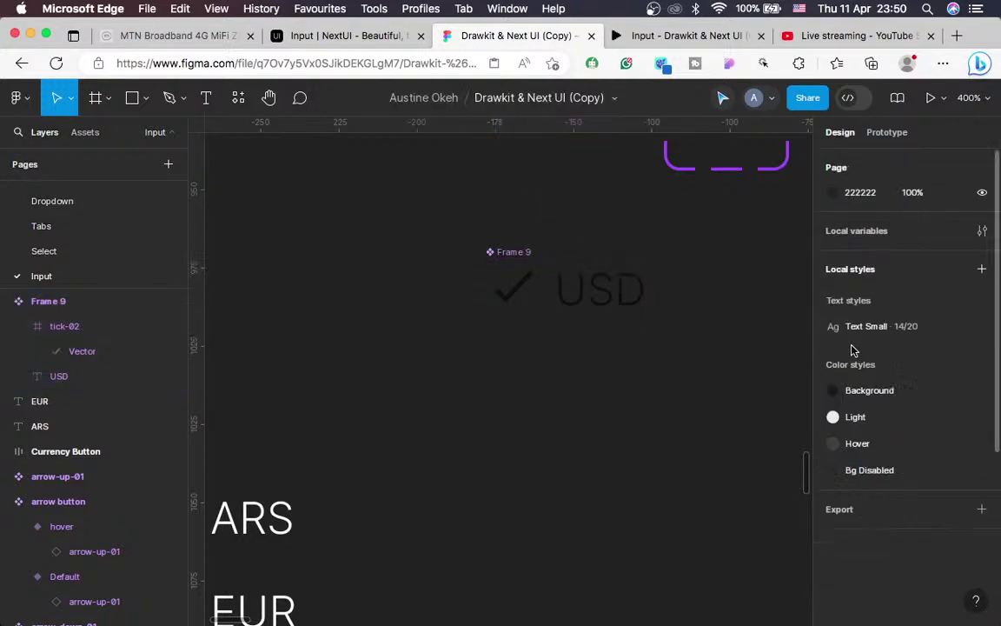
click(832, 196)
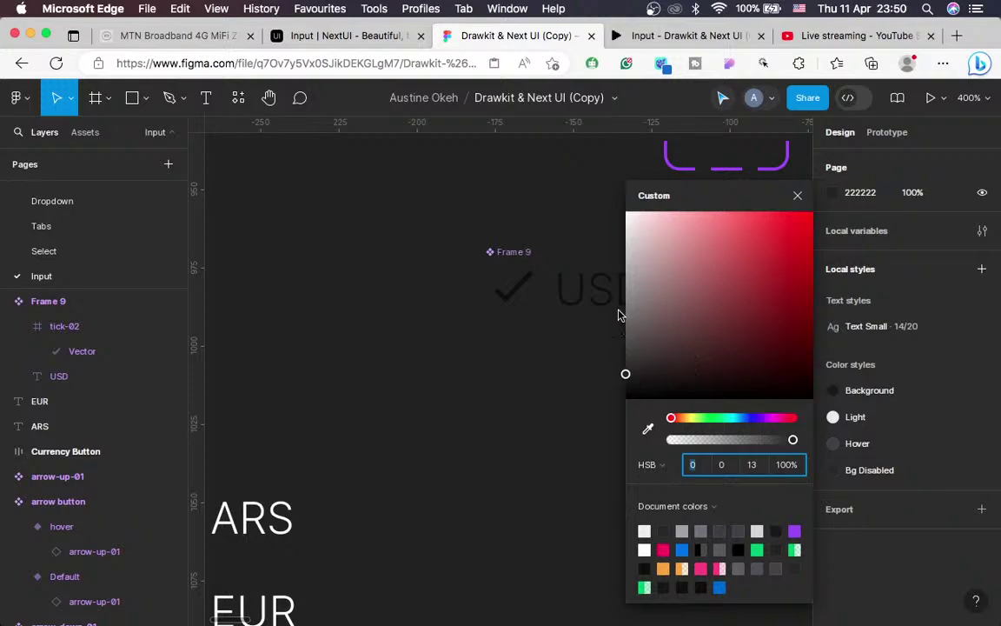
drag(620, 310, 619, 298)
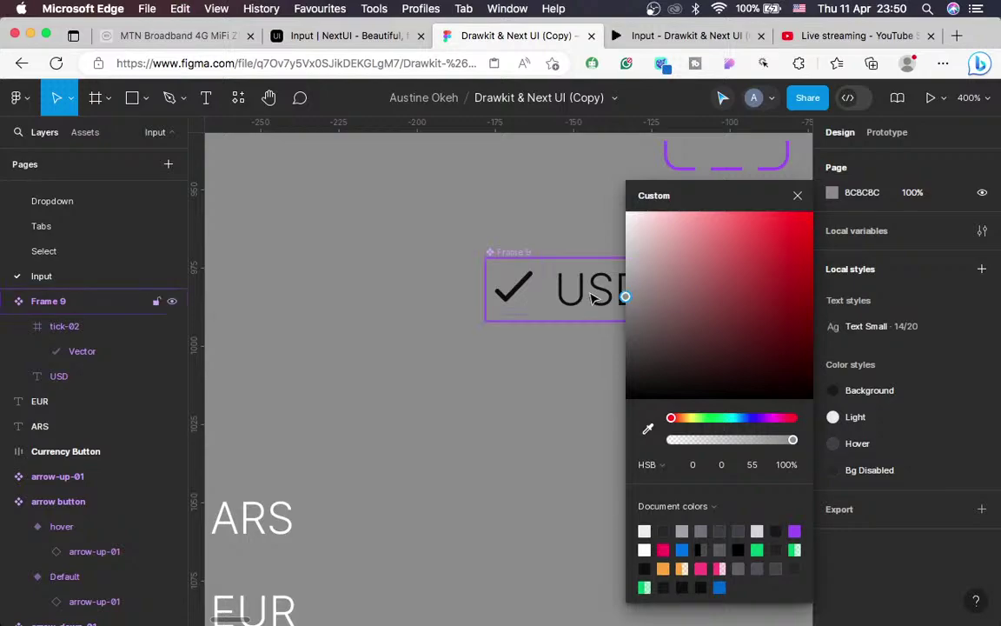
Rename the ticked USD component as Currency and add a second variant to it
click(591, 299)
scroll(847, 396, down, 5)
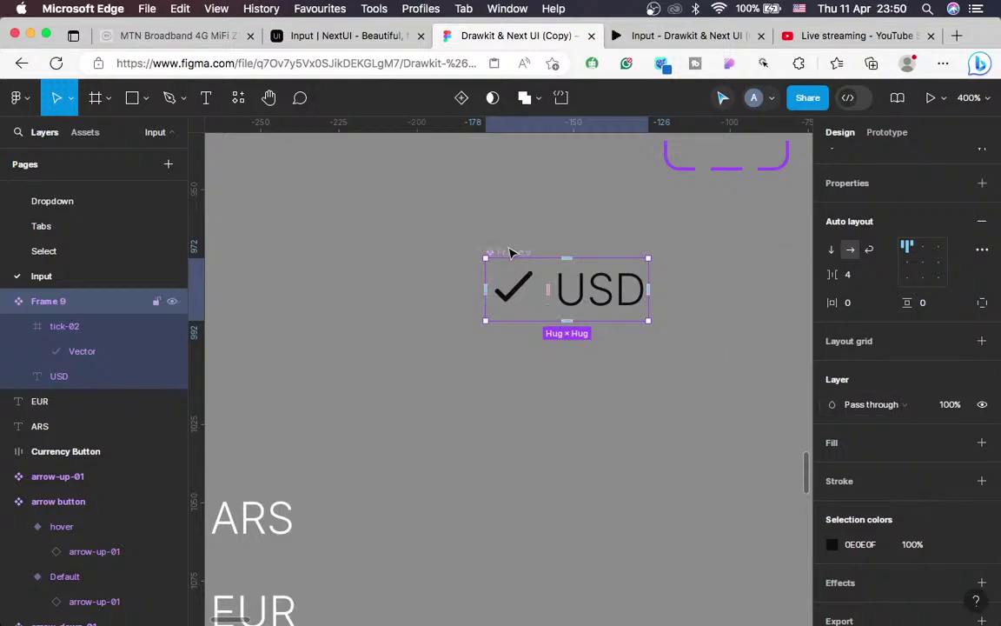
double_click(509, 251)
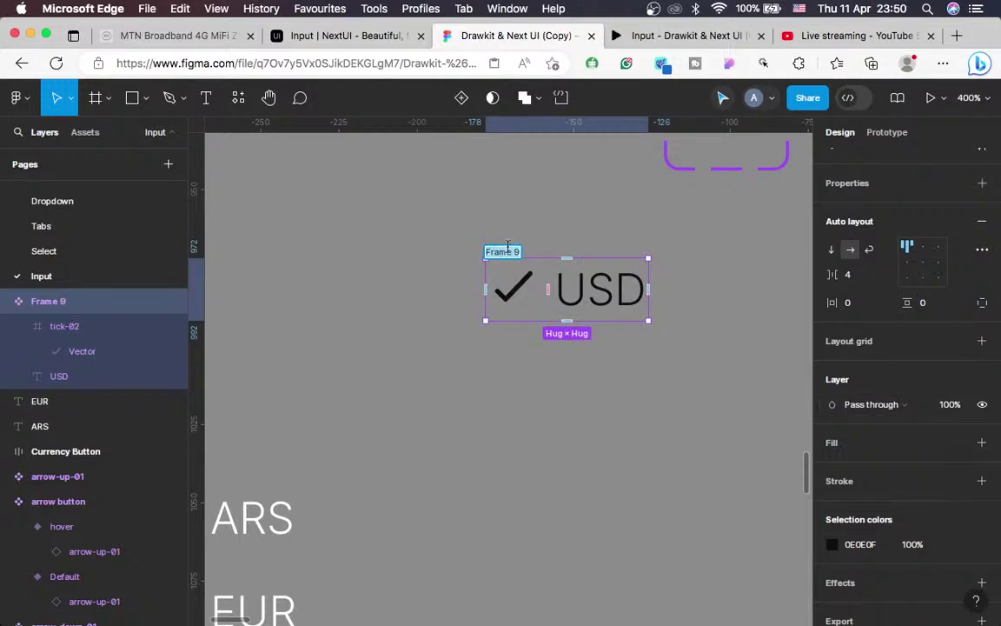
text(Currne)
key(Return)
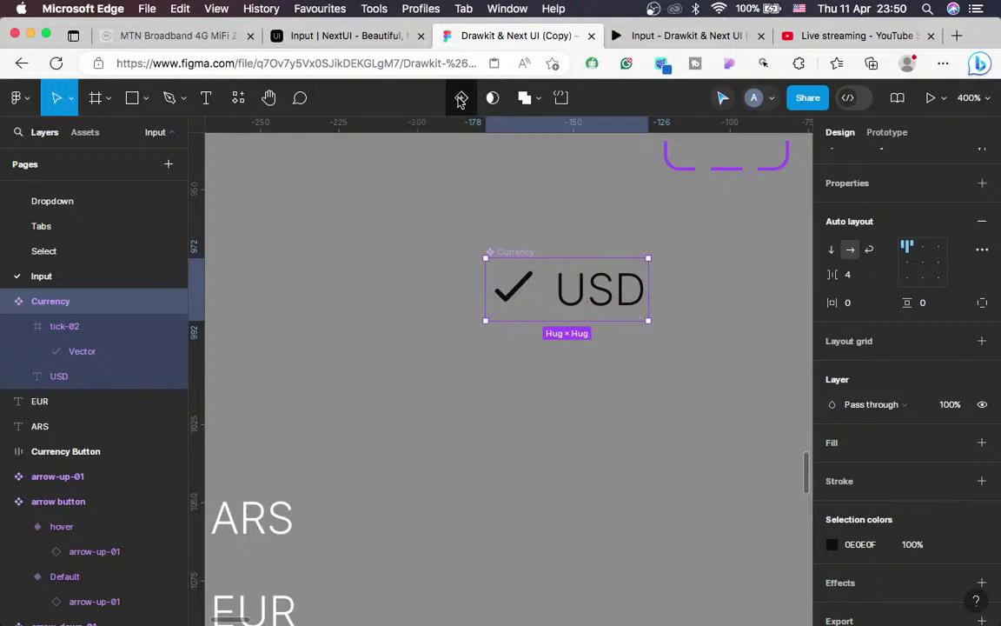
click(461, 98)
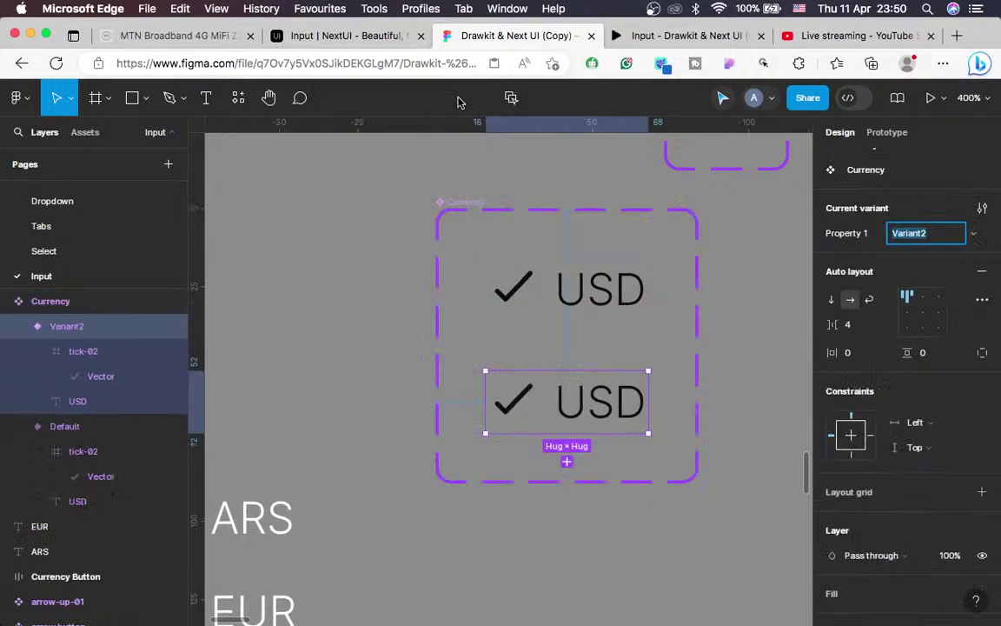
Set the Property 1 value of the original USD variant to Selected
click(622, 316)
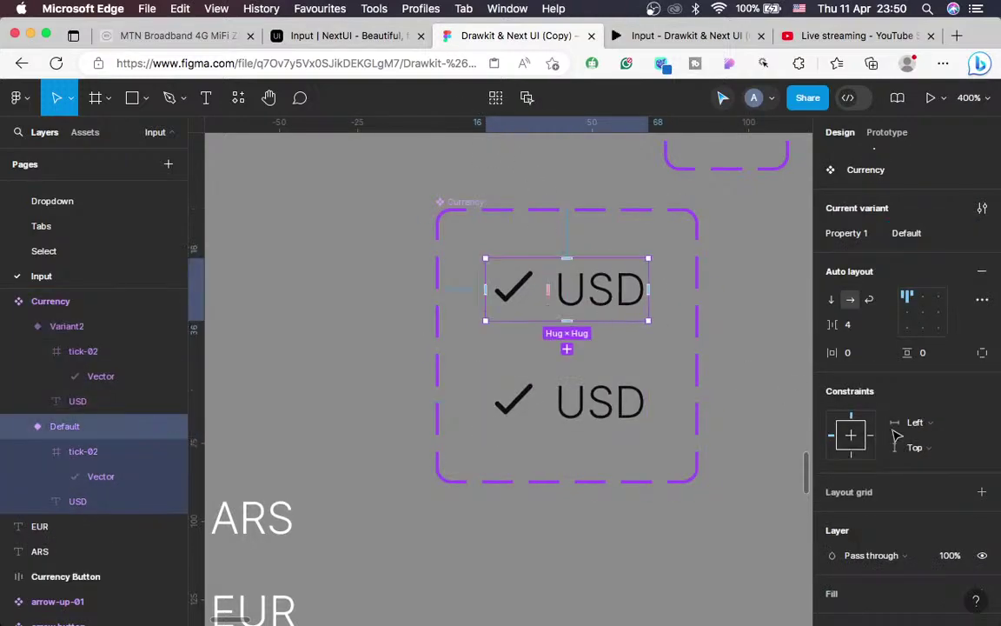
scroll(936, 365, up, 2)
scroll(930, 365, up, 1)
click(907, 366)
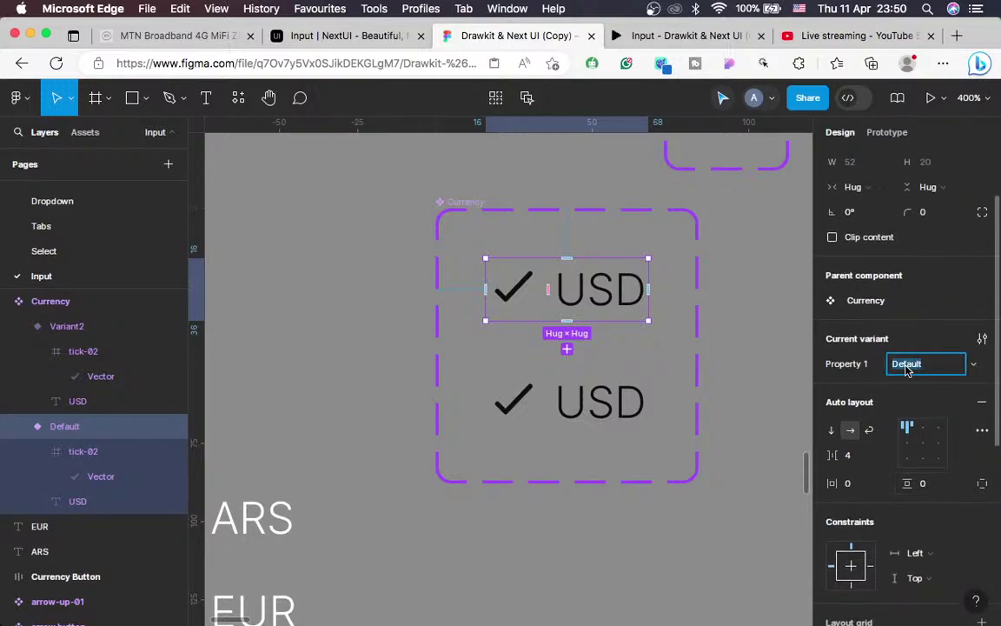
text(Selected)
key(Return)
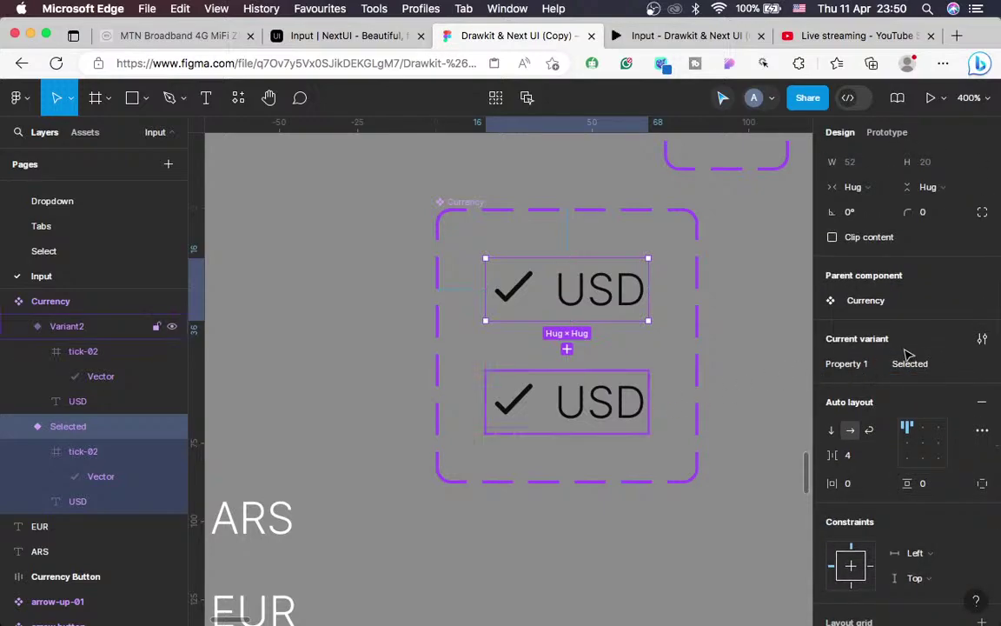
Undo the variant's Selected value, the added variant and the component's renaming
key(Tab)
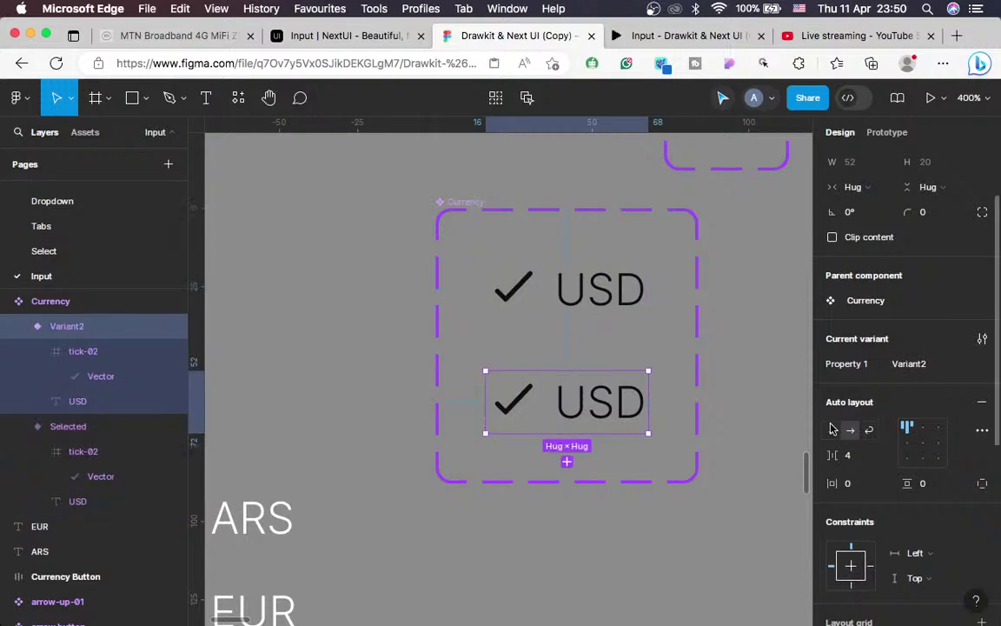
key(shift+Tab)
key(super+z)
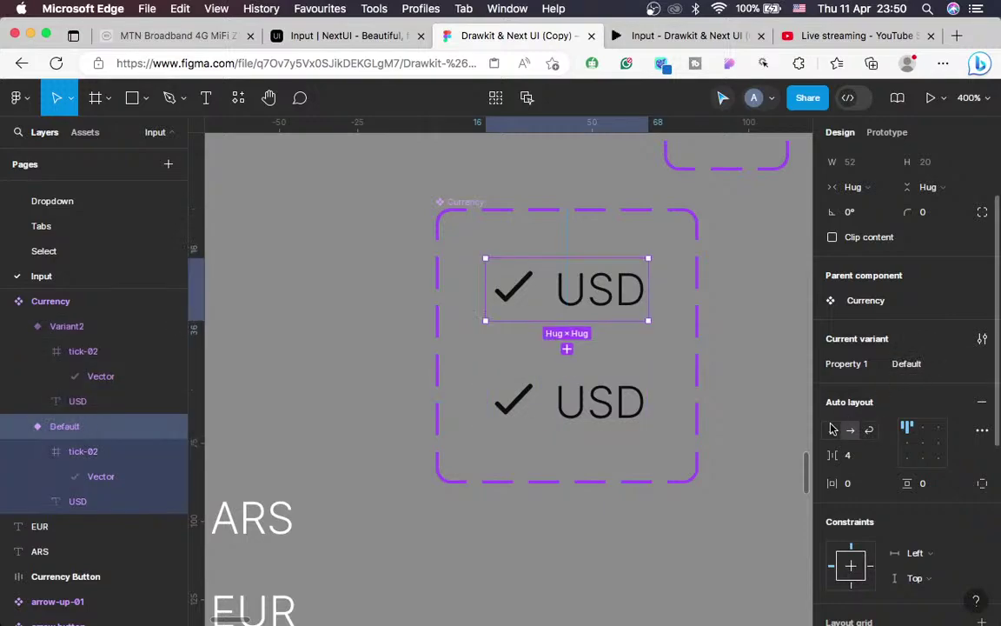
key(Tab)
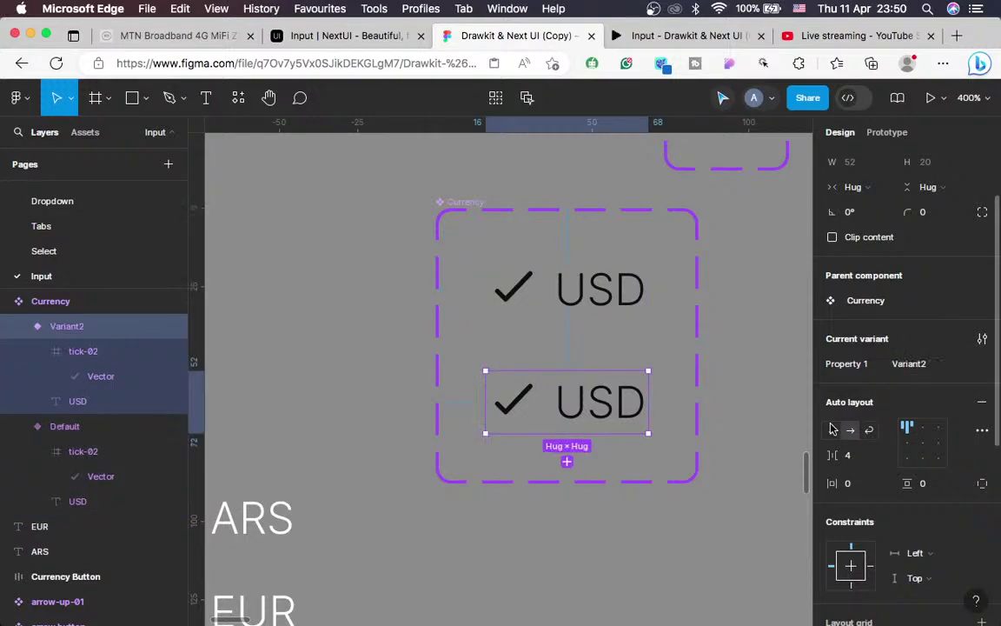
key(super+z)
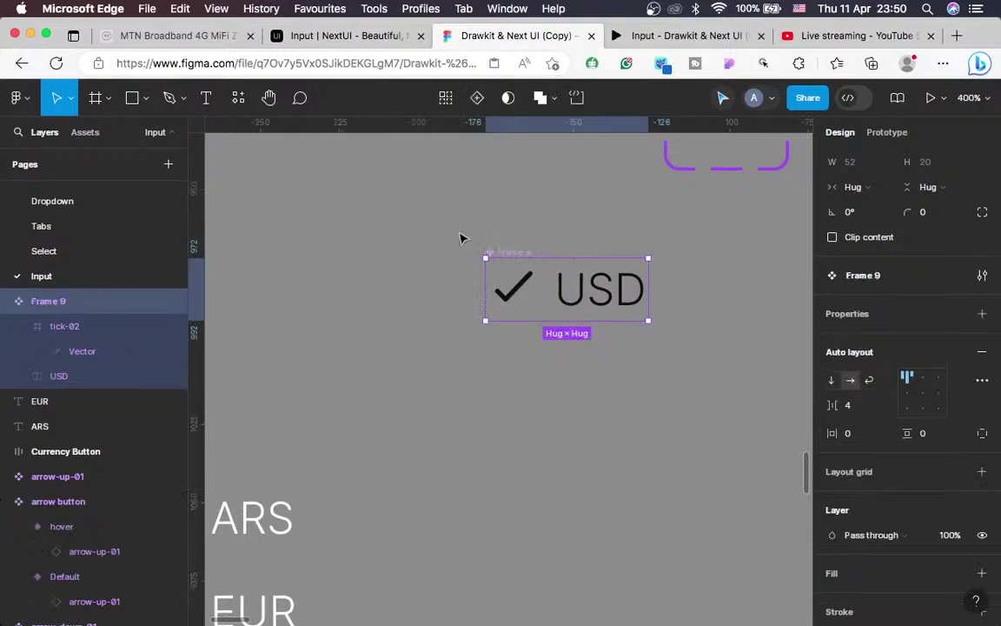
Switch to the NextUI Input page and examine the options in the Price field's currency dropdown
click(669, 36)
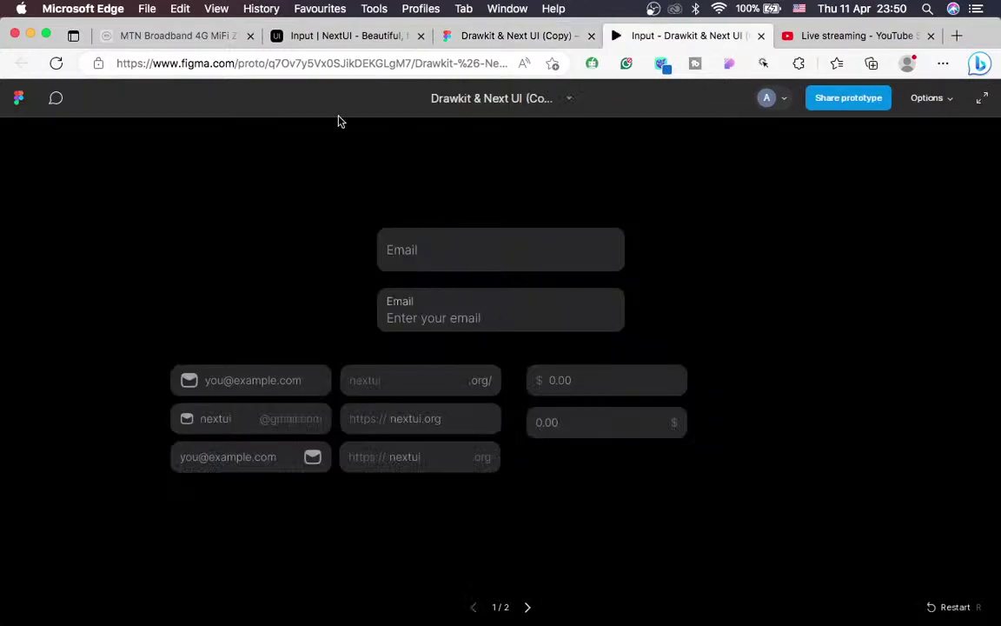
click(316, 35)
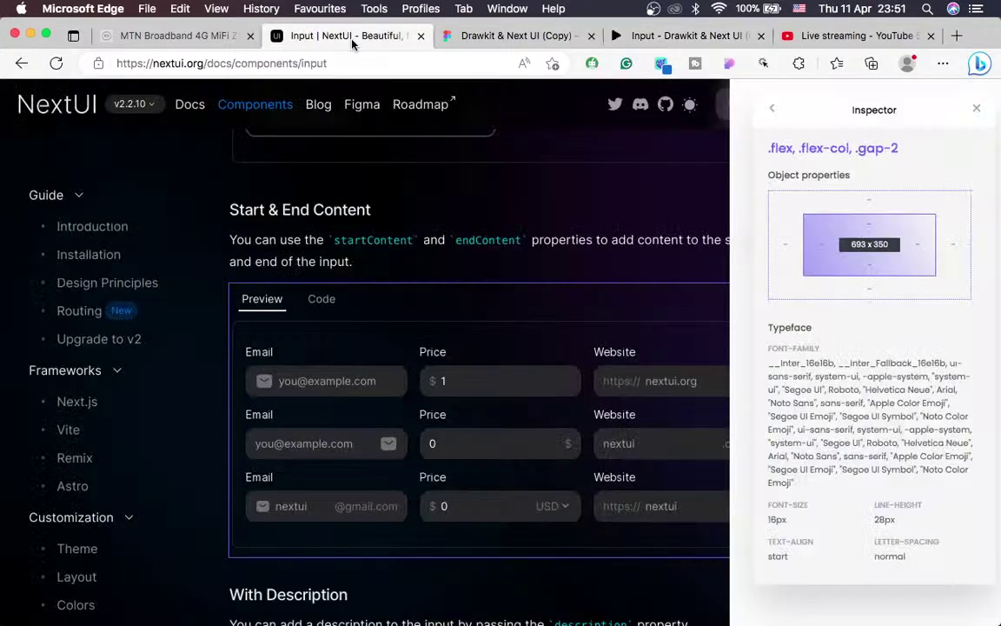
click(557, 504)
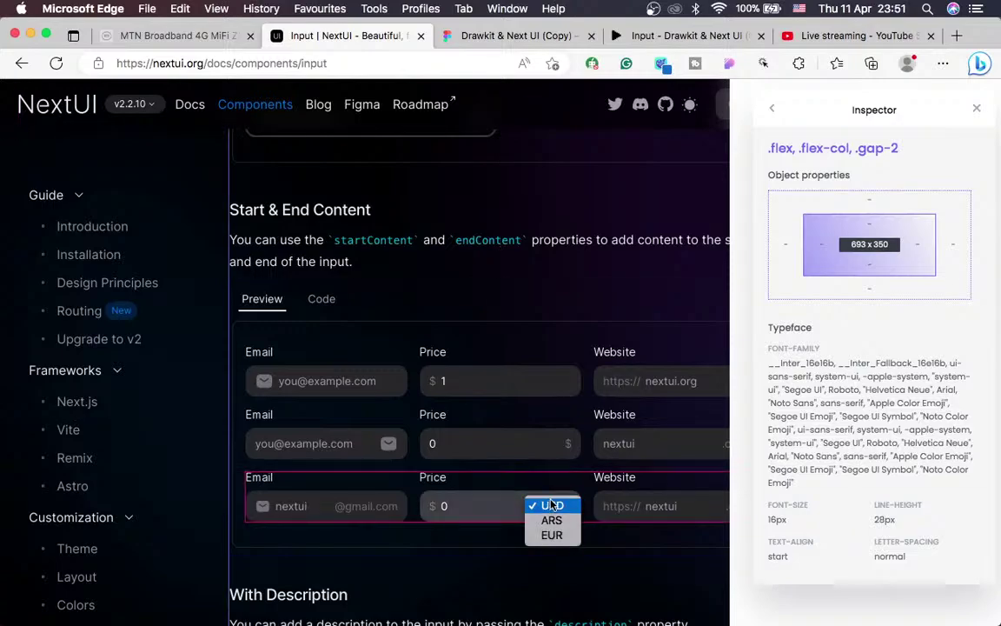
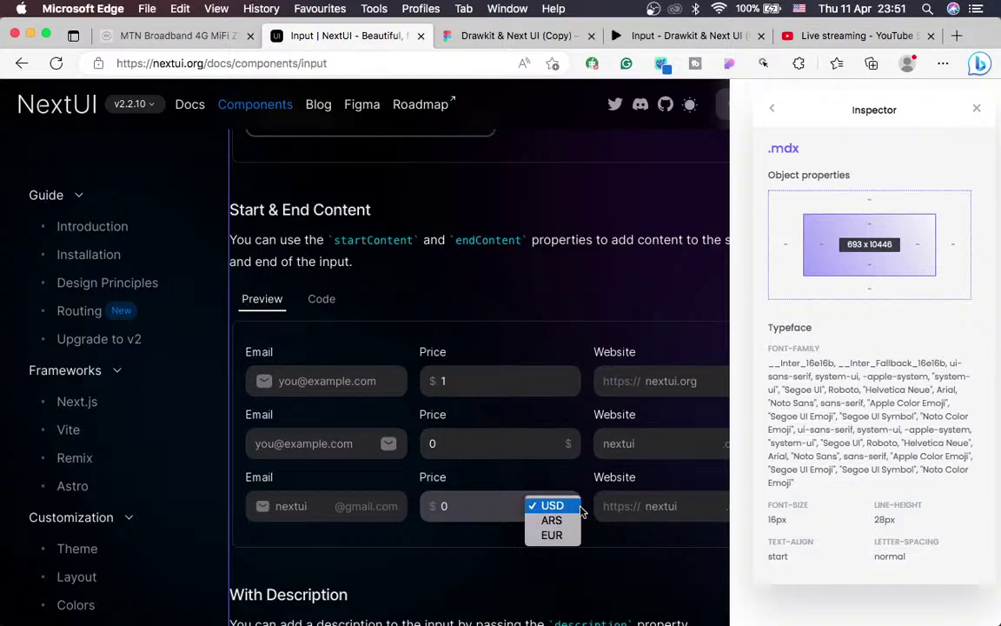
click(532, 39)
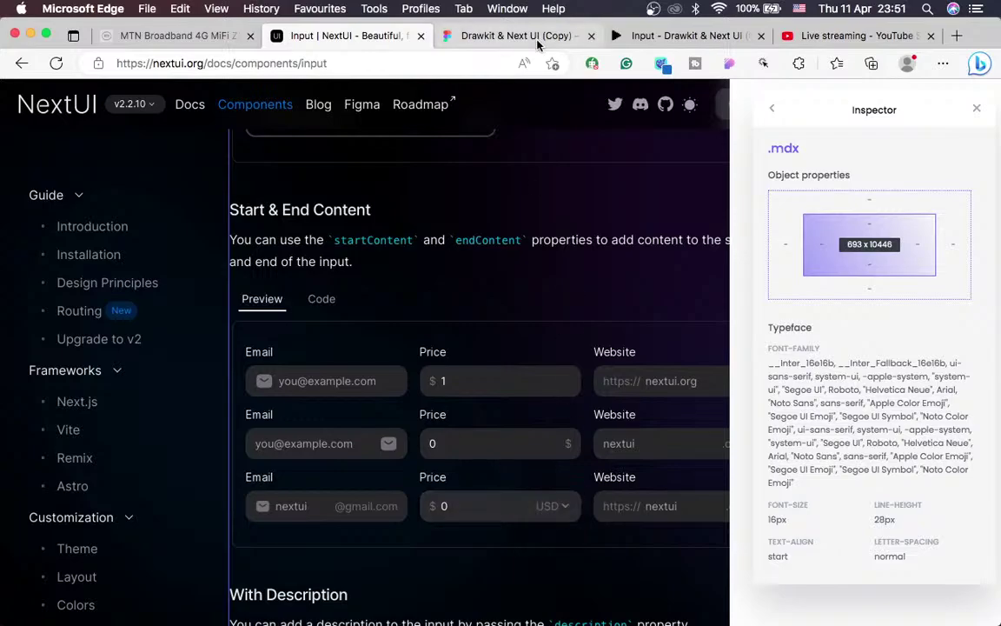
Return to the Figma file and inspect the USD text and the gap between it and the tick
click(483, 34)
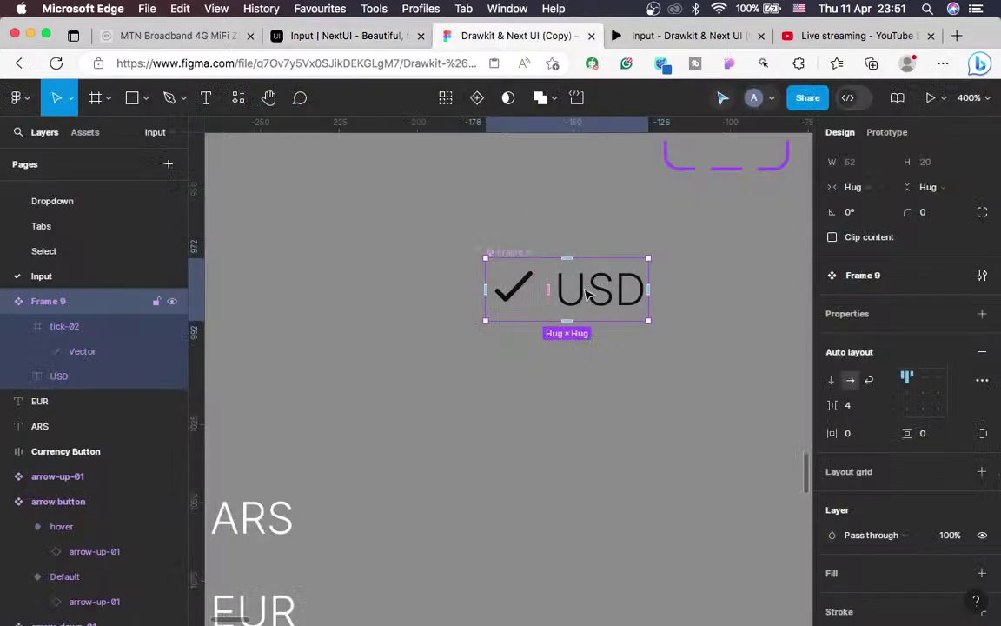
click(61, 376)
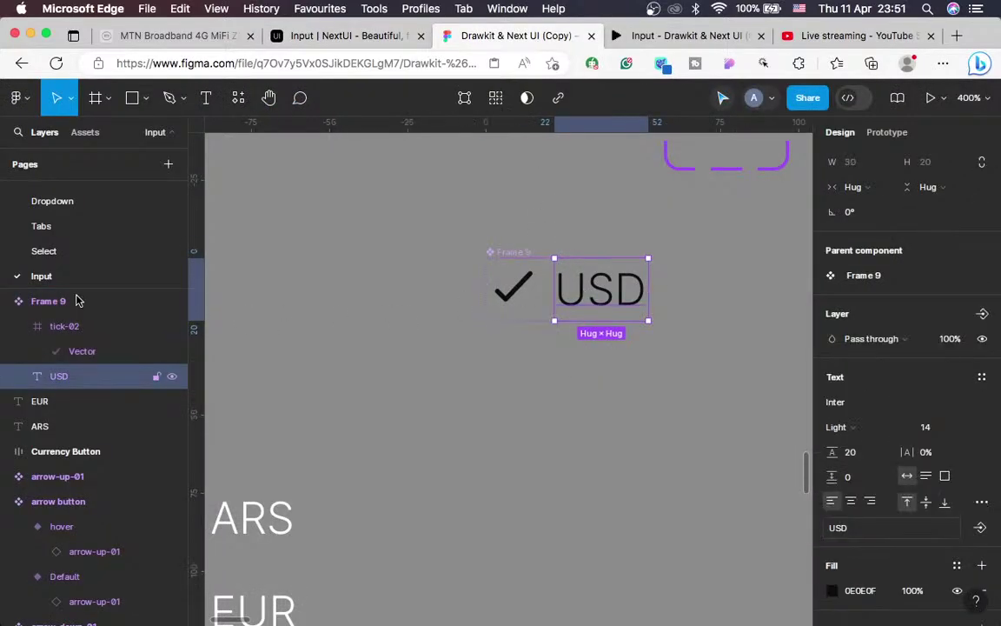
click(507, 257)
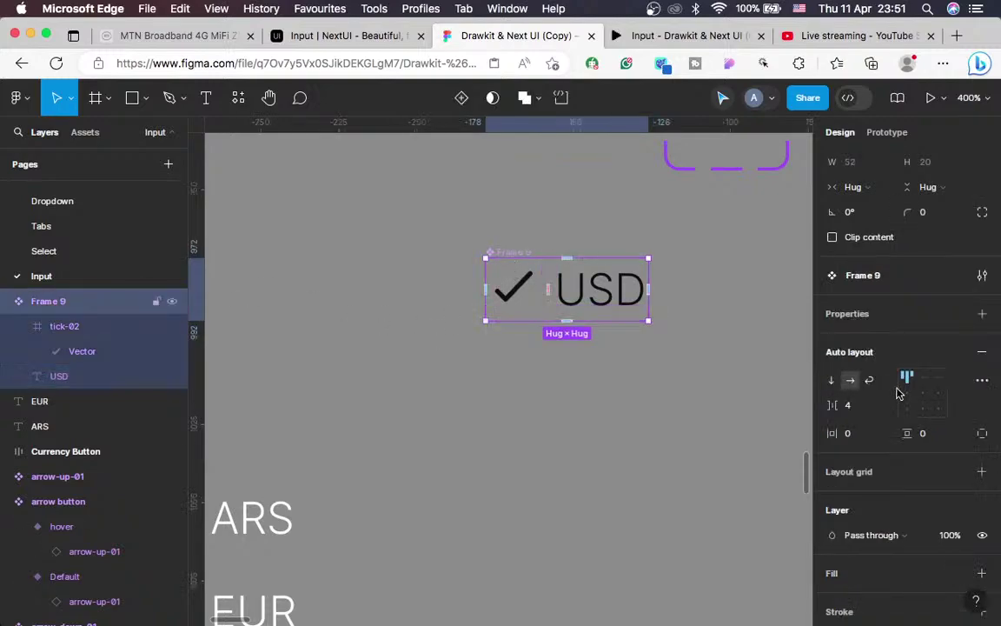
scroll(890, 275, up, 1)
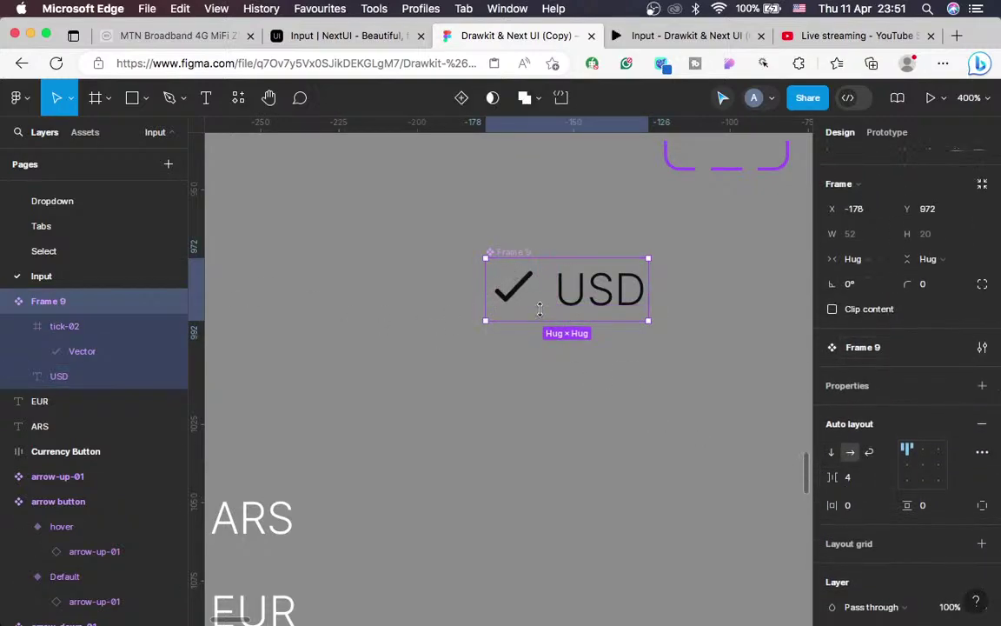
mouse_move(547, 288)
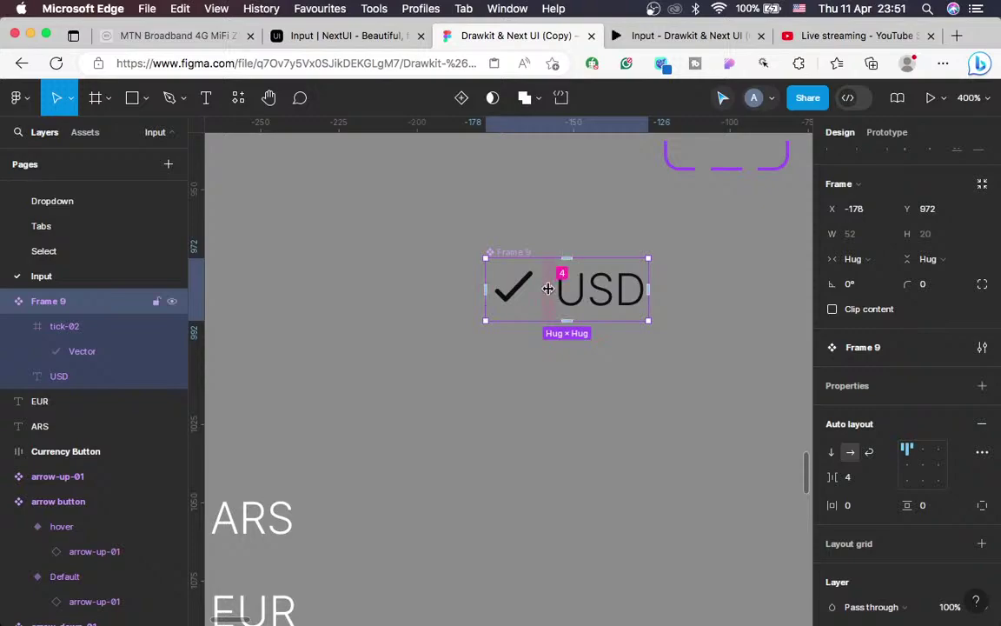
Reopen the currency dropdown on the NextUI page to examine the spacing around the ticked USD option
click(373, 39)
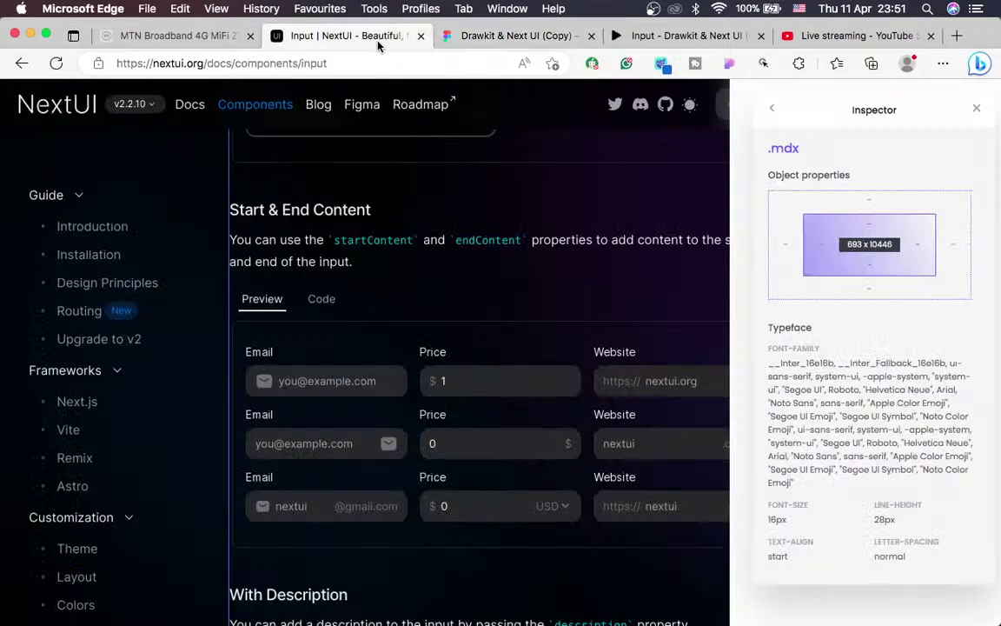
click(559, 504)
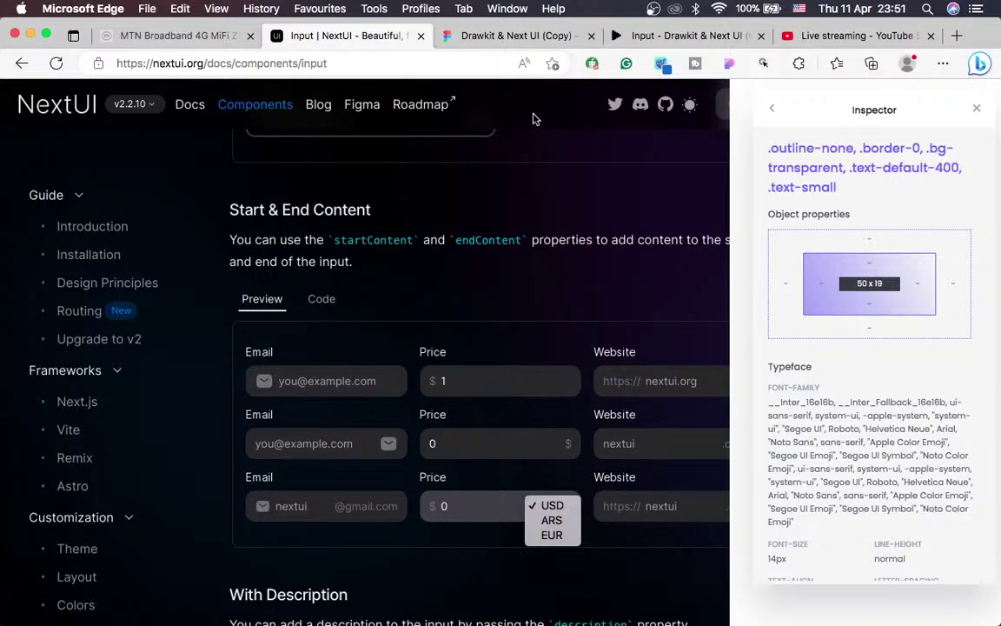
key(Escape)
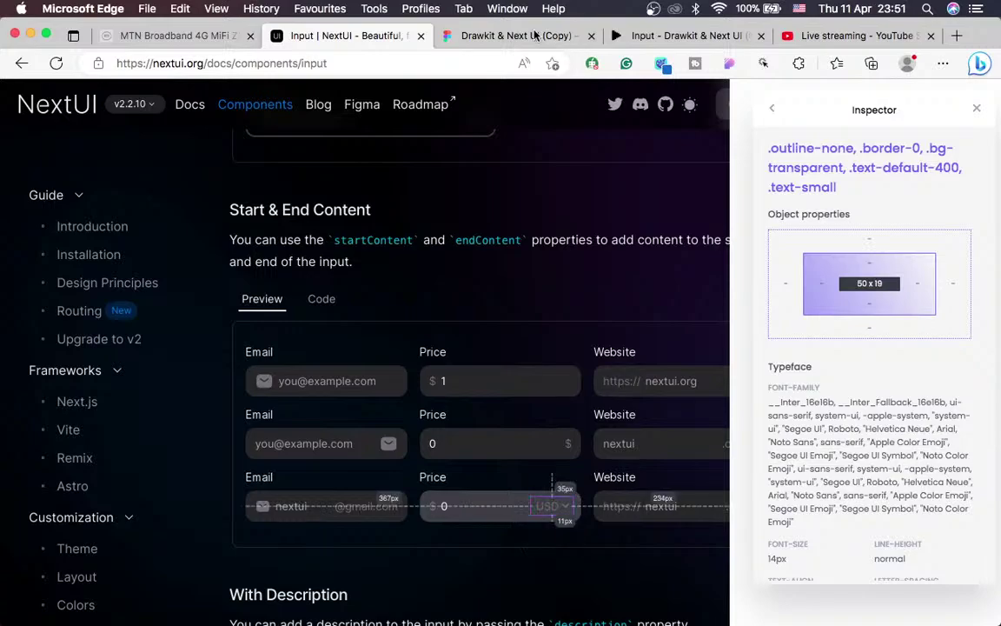
click(639, 37)
click(380, 35)
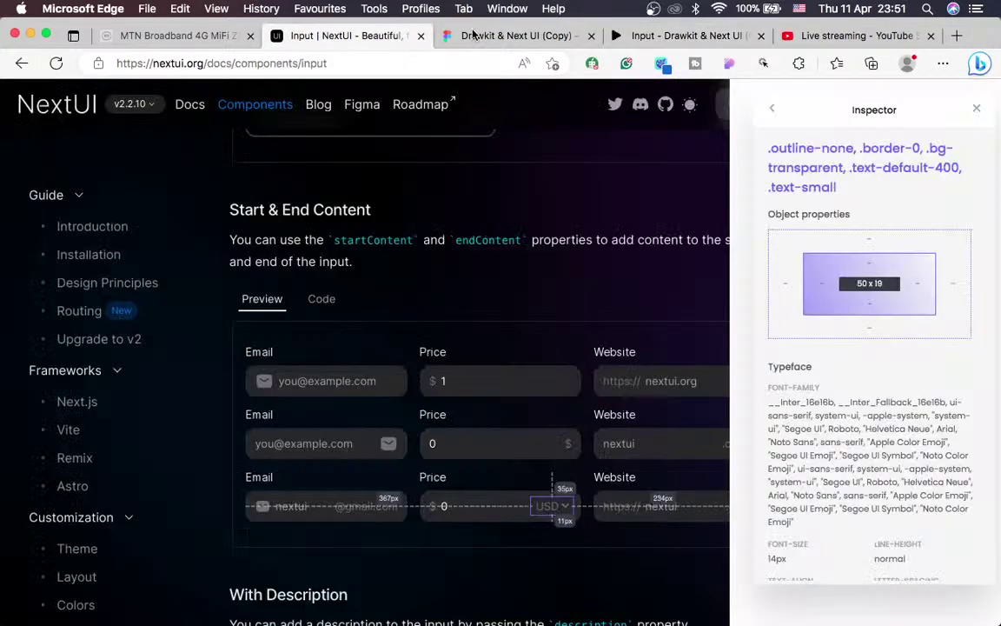
Back in the Figma file, set the USD component's horizontal auto layout padding to 4
click(461, 35)
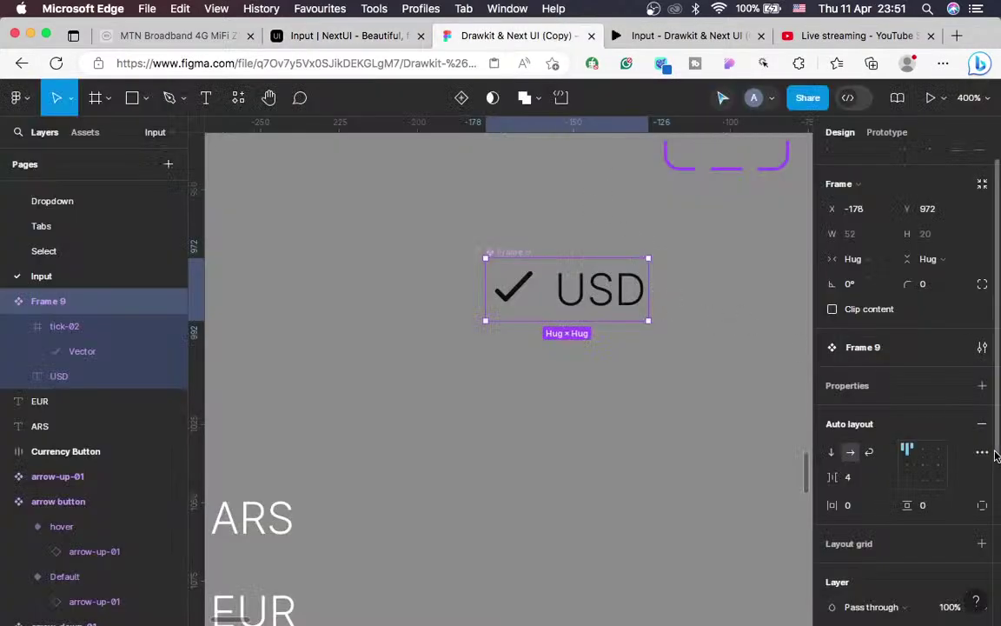
click(850, 506)
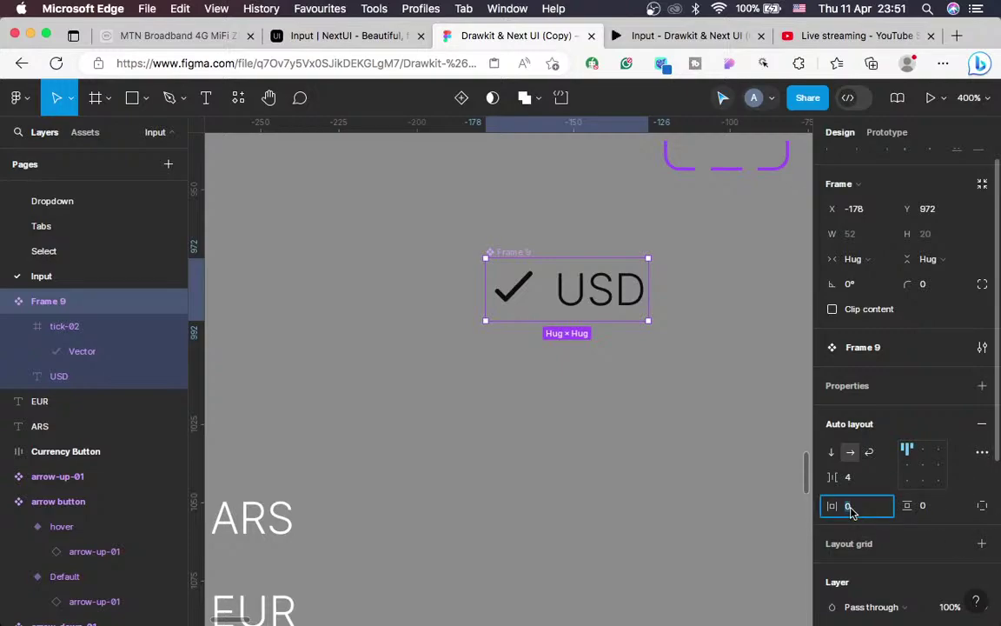
text(4)
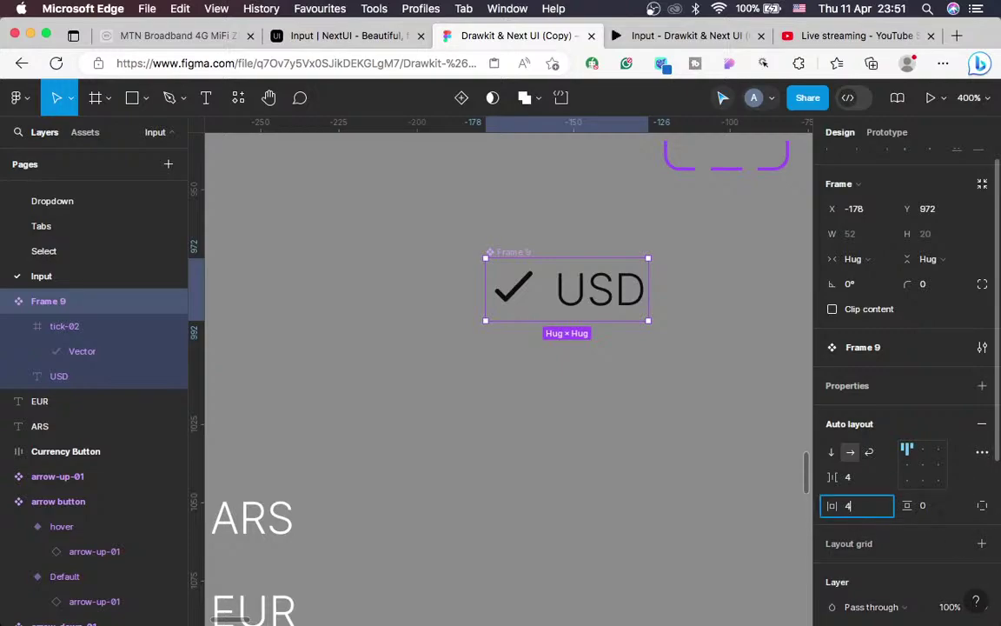
key(Return)
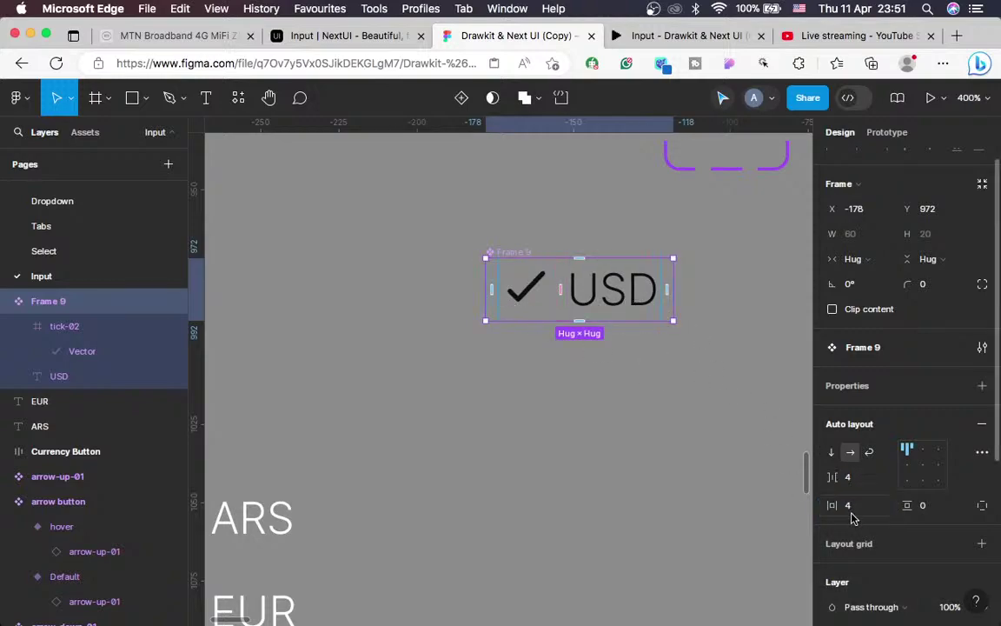
Switch the USD component to individual padding per side and set its right padding to 12
click(982, 505)
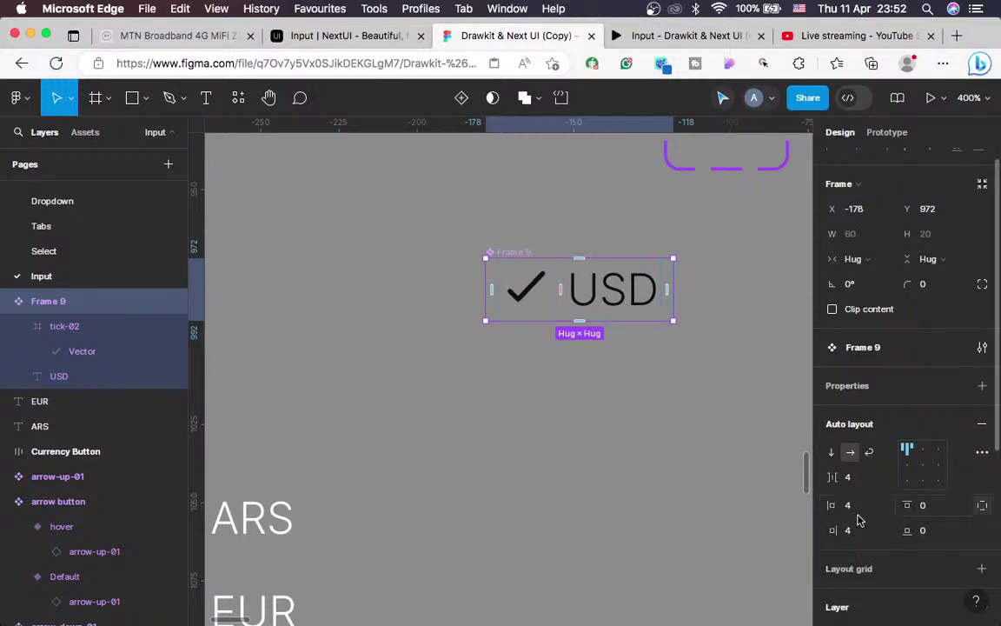
click(848, 530)
text(12)
key(Return)
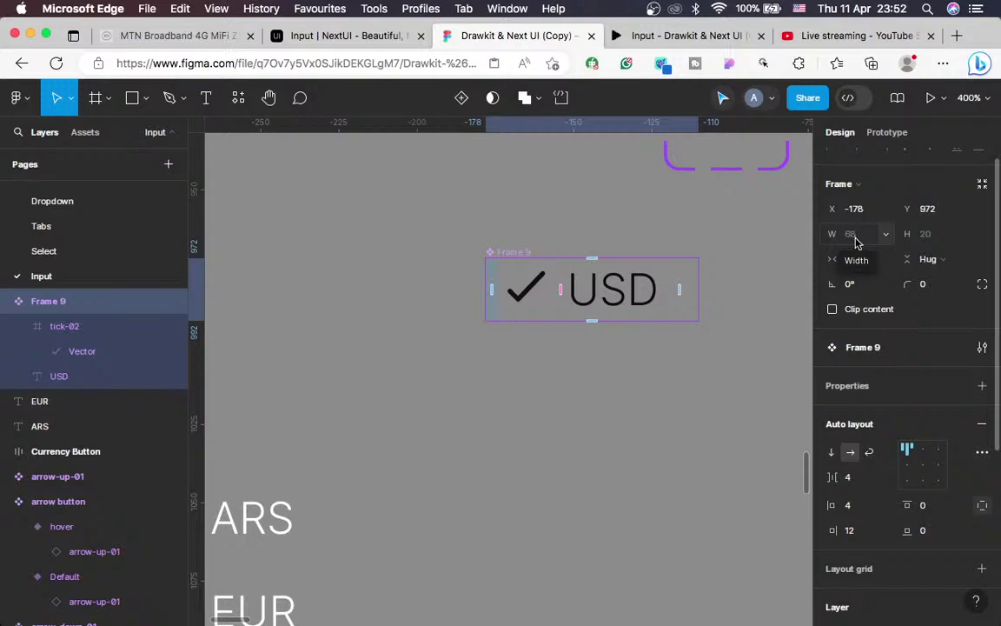
Check the USD component against the neighbouring inputs and increase its right padding to 16
scroll(743, 380, down, 10)
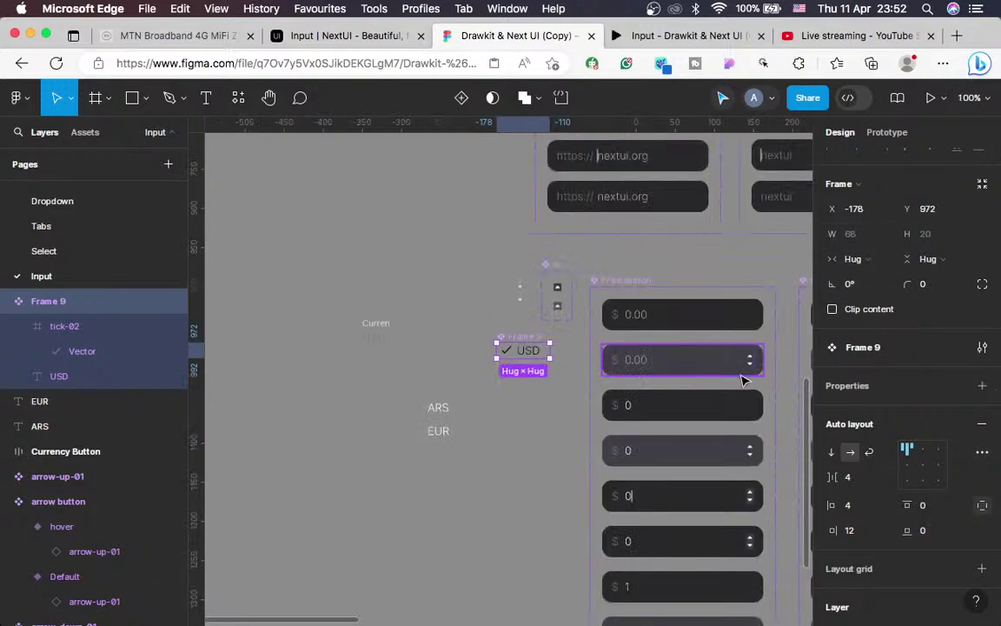
scroll(743, 380, up, 5)
scroll(743, 380, up, 5)
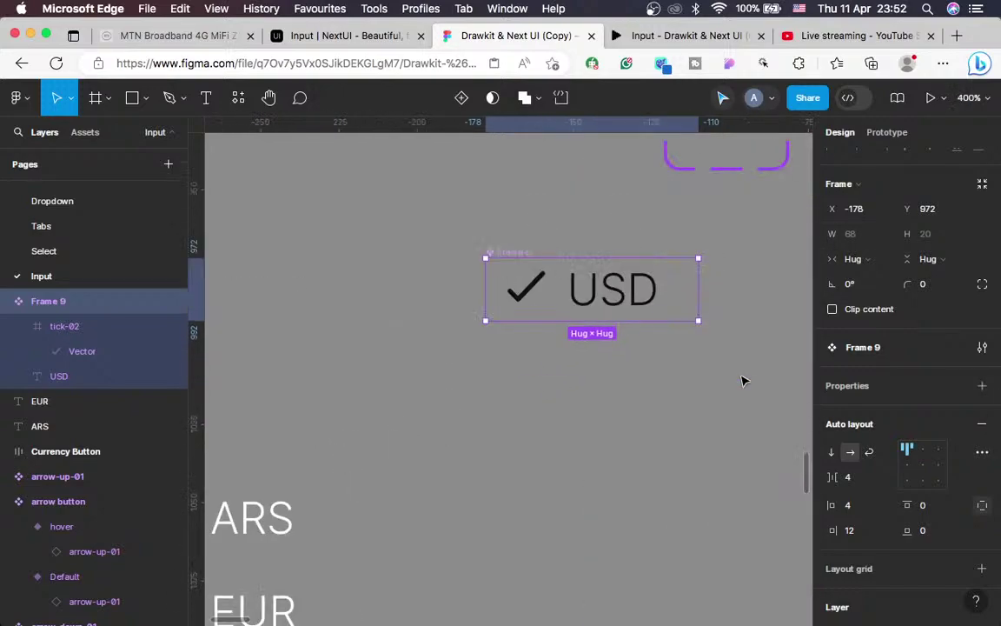
click(851, 532)
text(16)
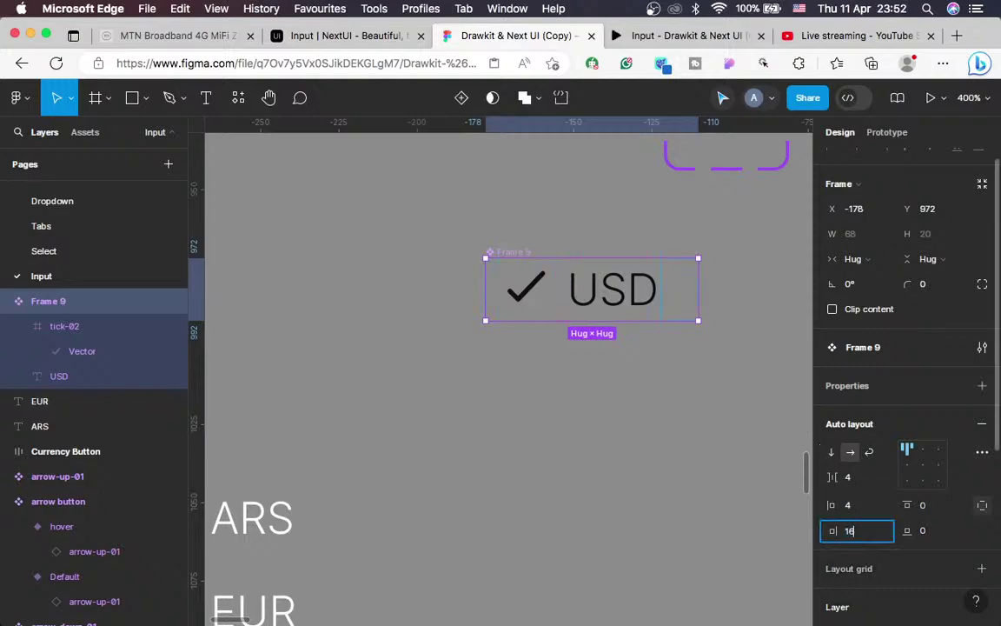
key(Return)
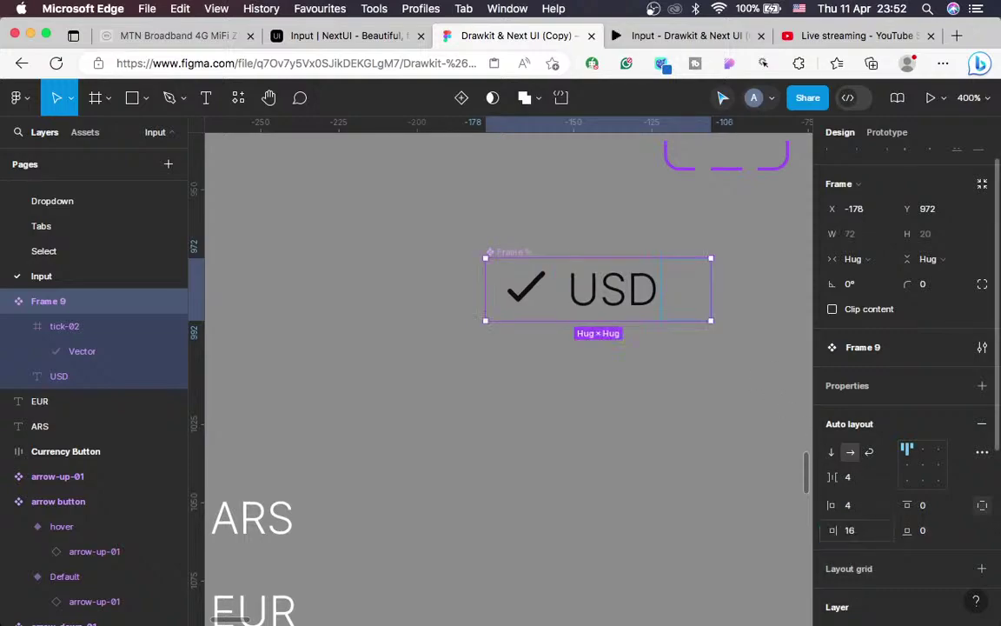
Try a left padding of 8 on the USD component, and return it to 4
click(848, 508)
text(8)
key(Return)
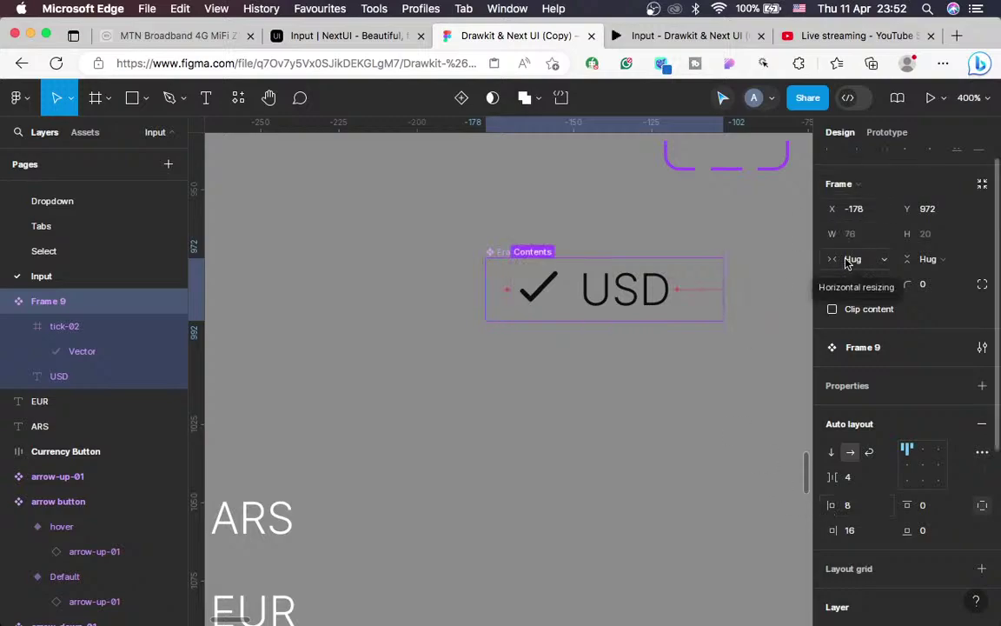
click(848, 507)
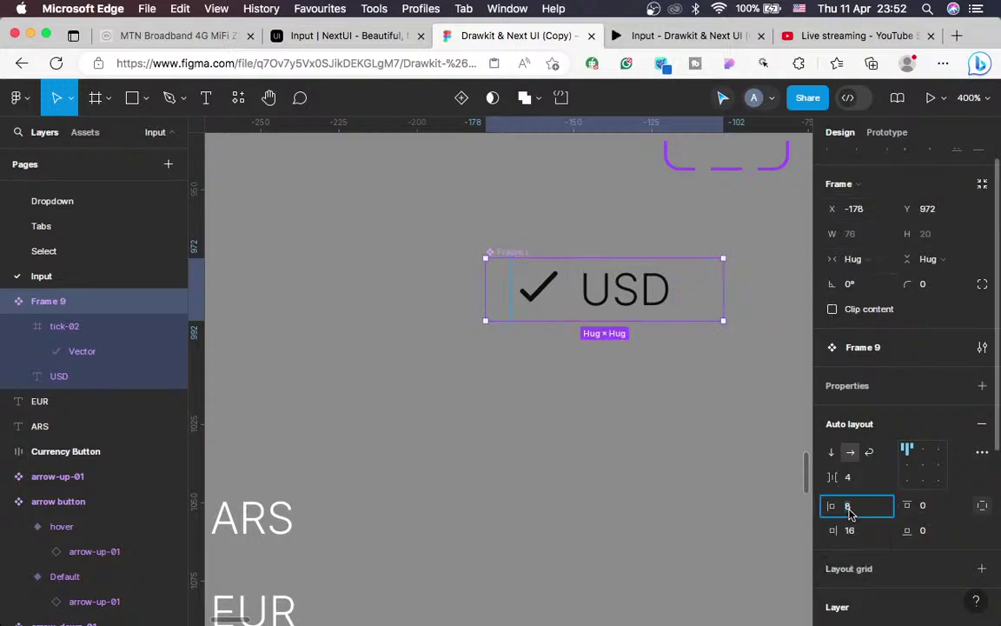
text(4)
key(Return)
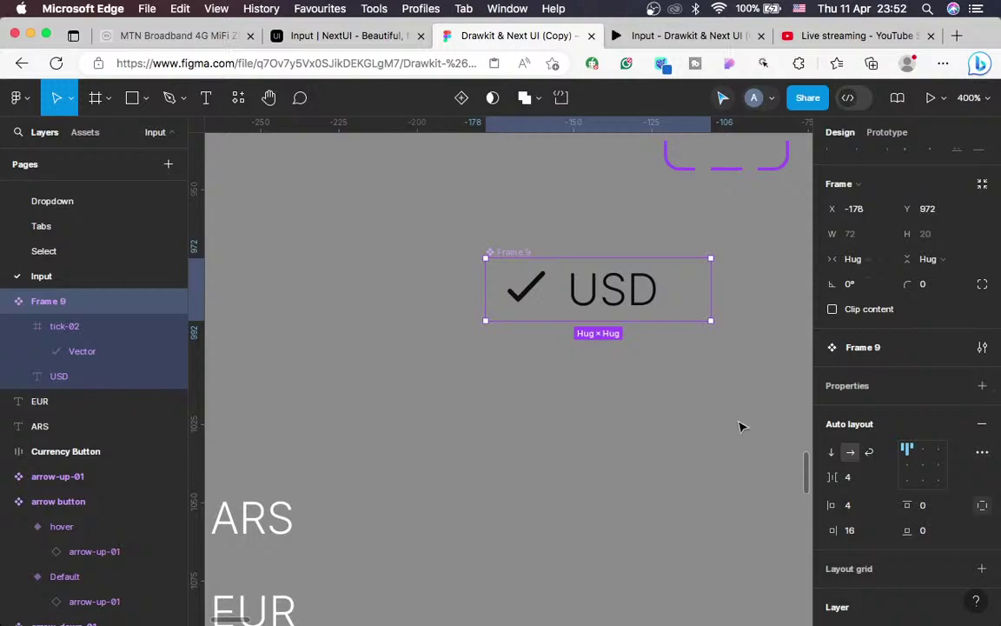
Add a second variant to the USD component and name it "selected hover"
key(minus)
key(plus)
scroll(740, 426, up, 1)
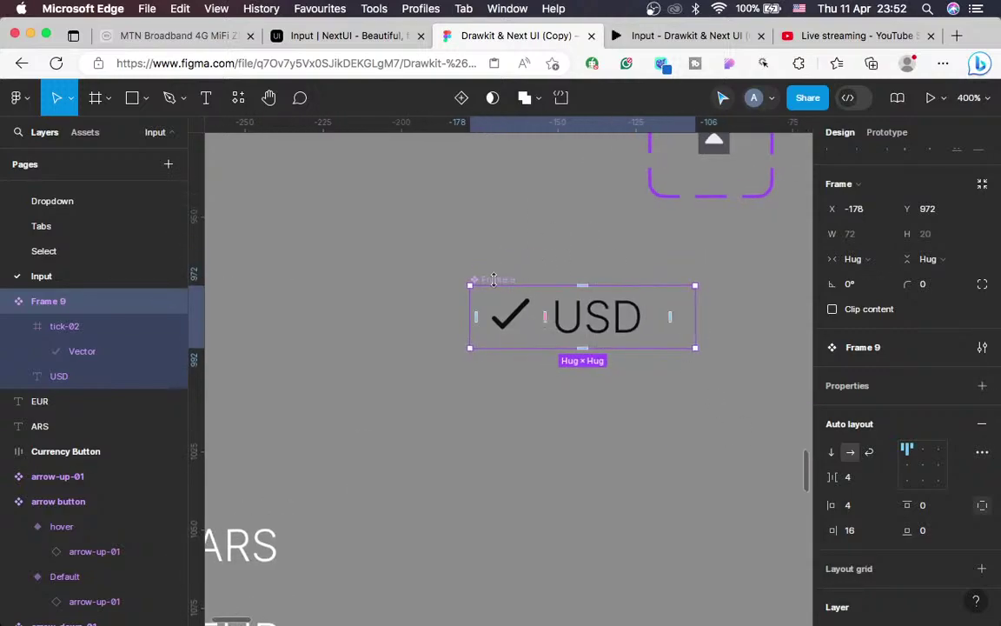
click(463, 98)
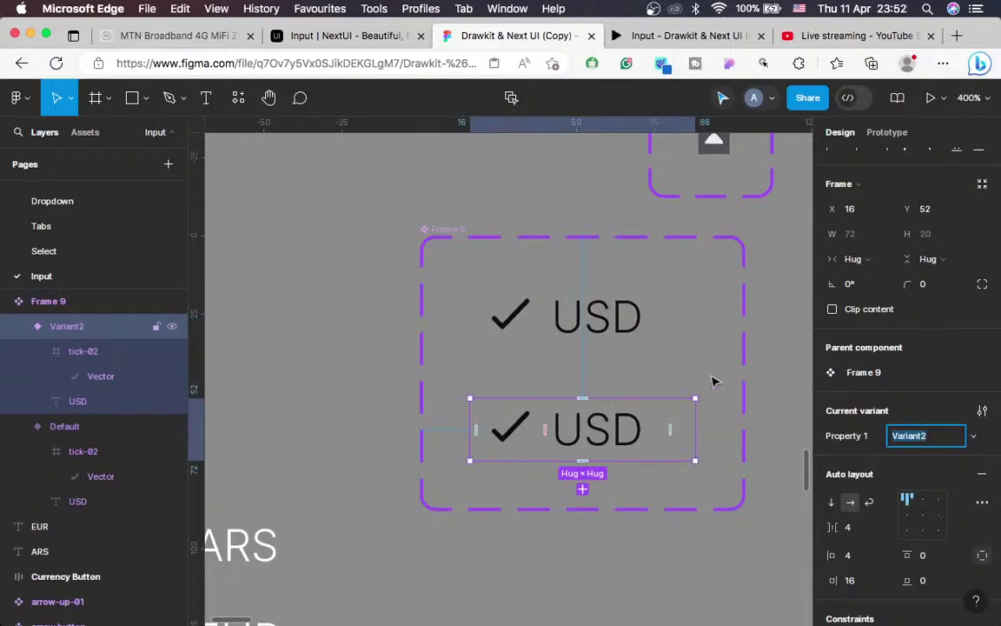
text(hover)
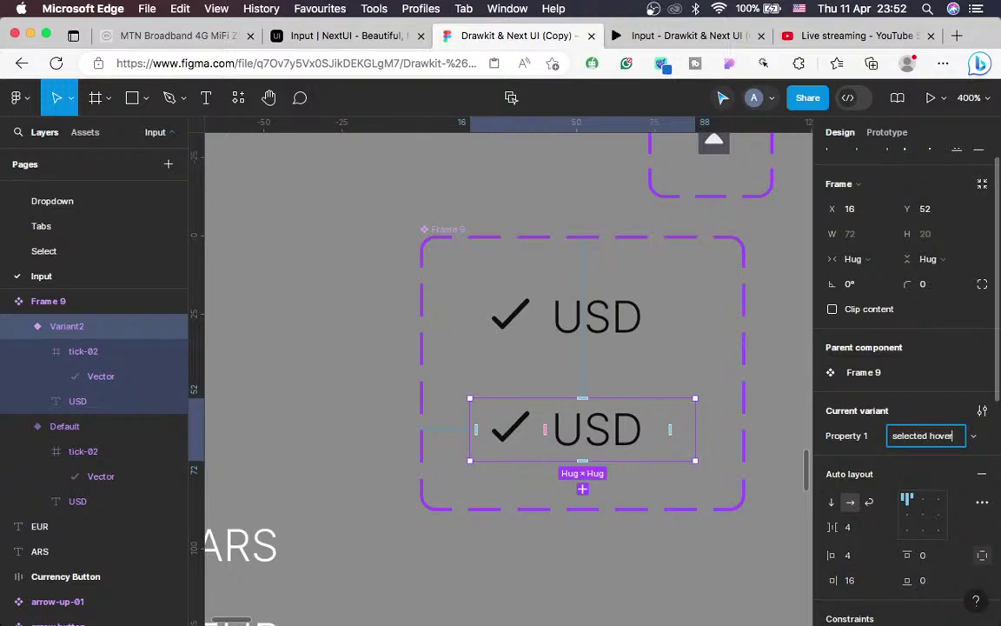
key(Return)
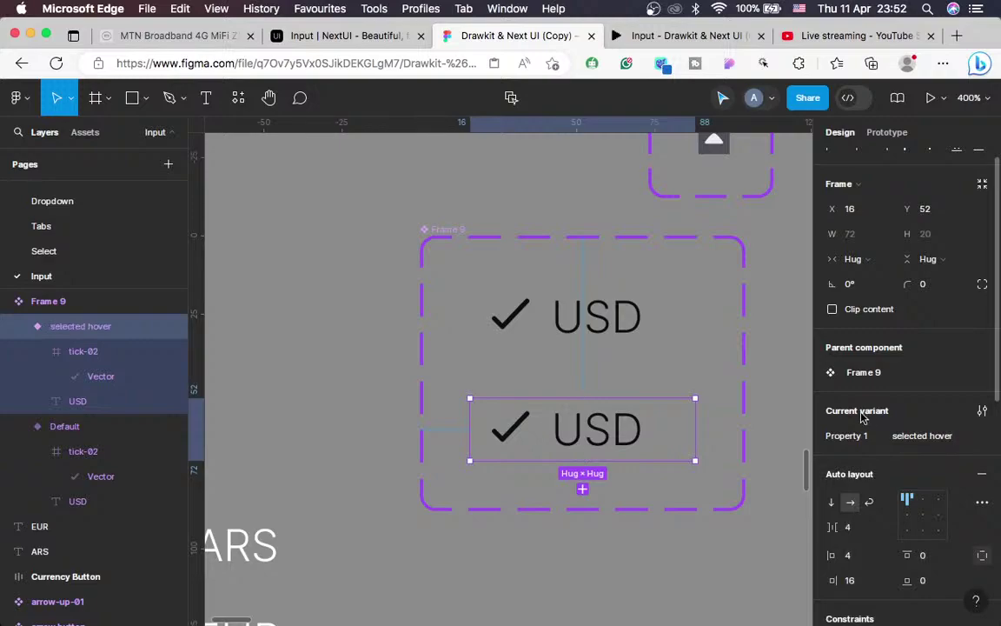
Set the auto layout alignment of both USD variants to left centre
click(908, 517)
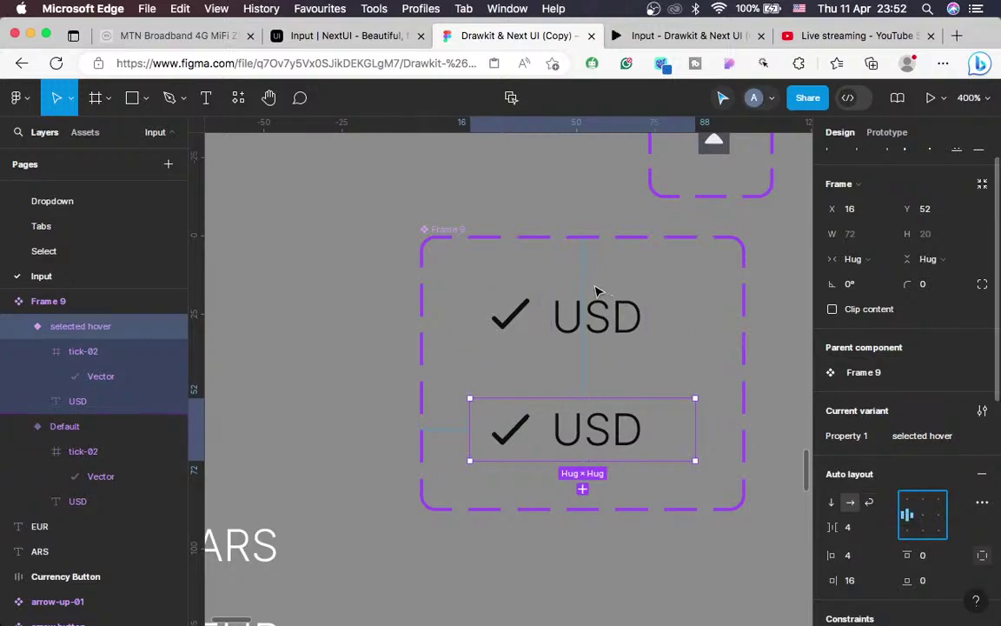
click(587, 318)
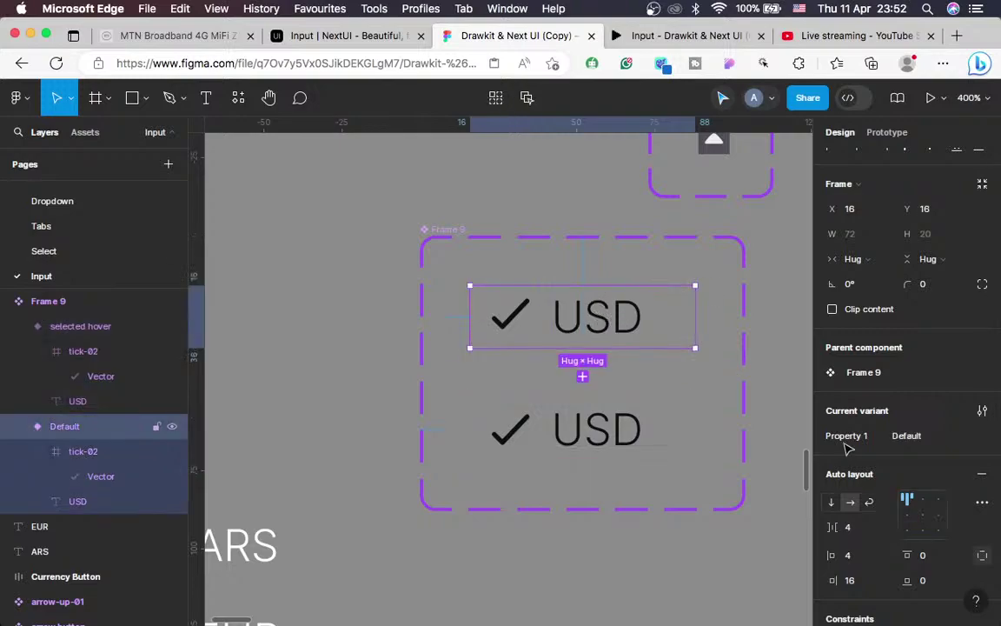
click(906, 518)
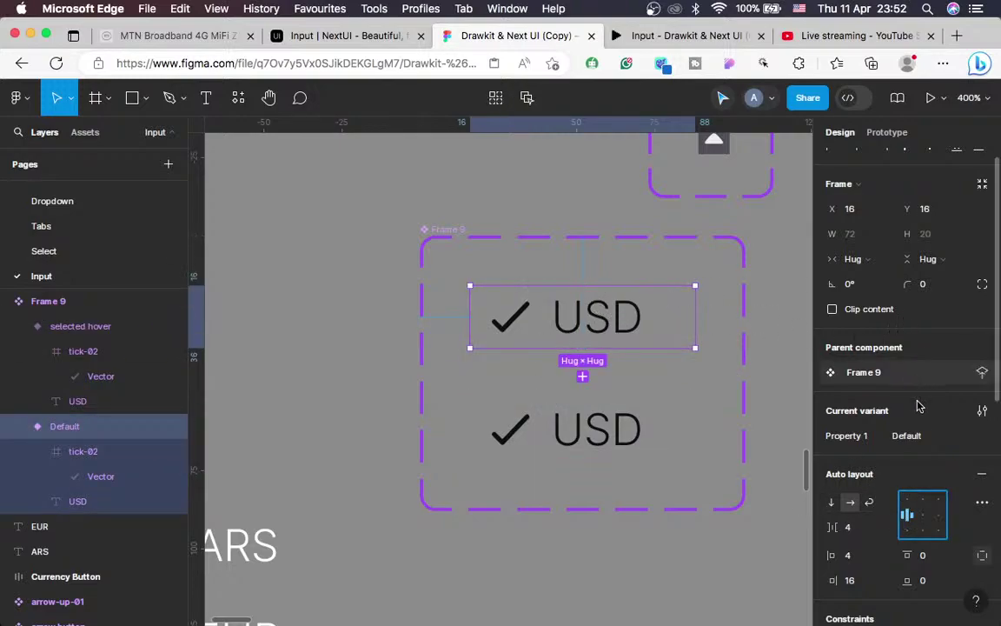
Change the default USD variant's Property 1 value to "selected"
click(907, 435)
text(select)
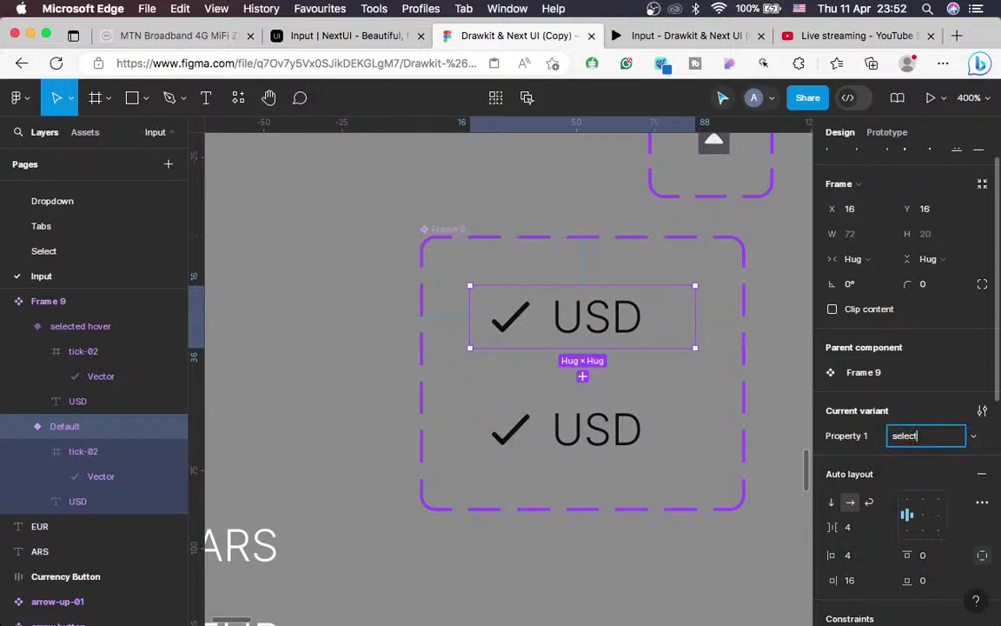
text(ed hover)
key(Return)
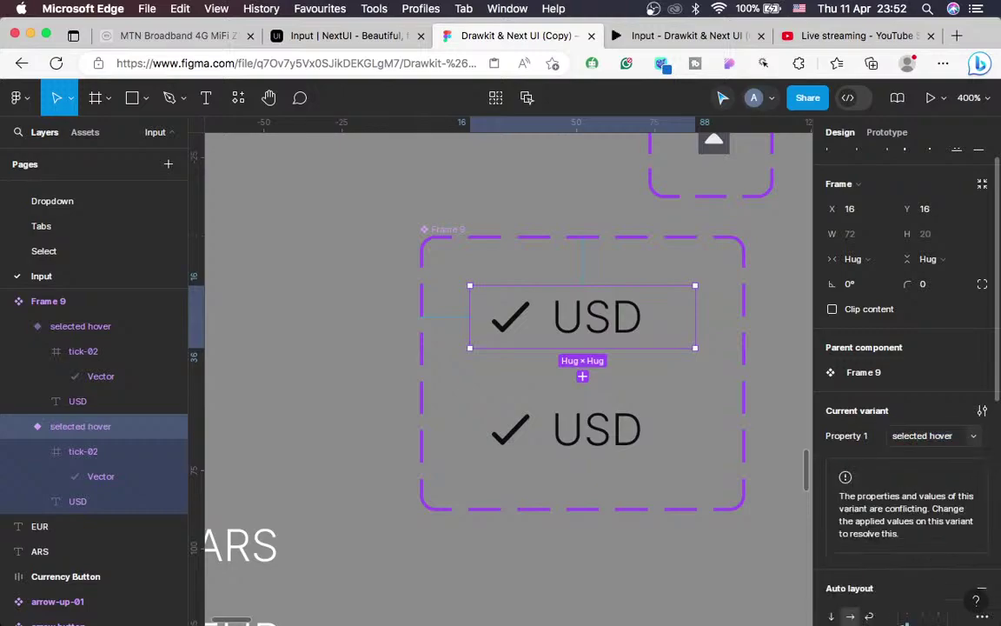
click(930, 435)
text(select)
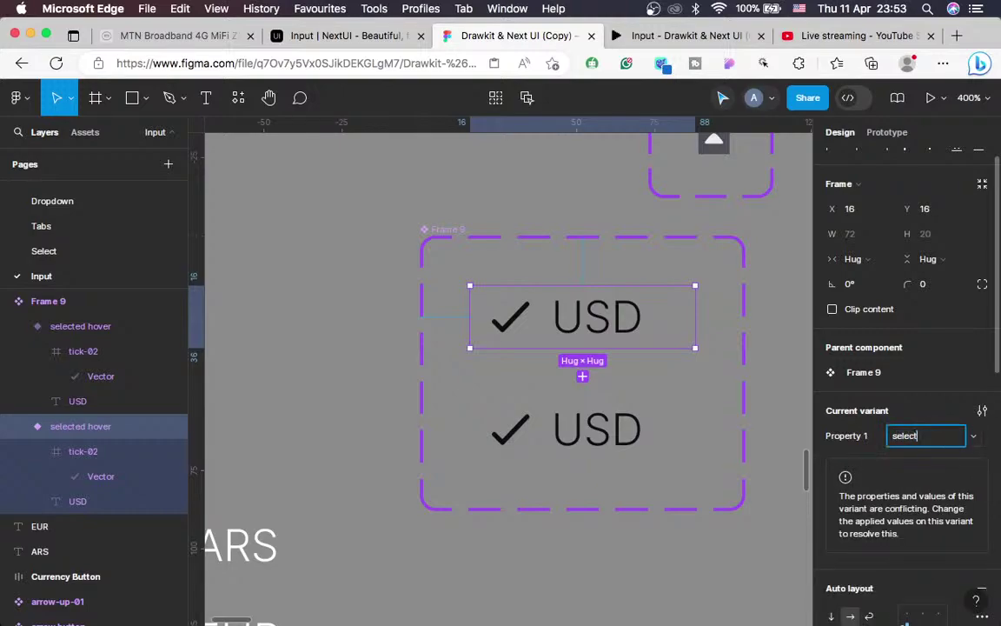
text(ed)
key(Return)
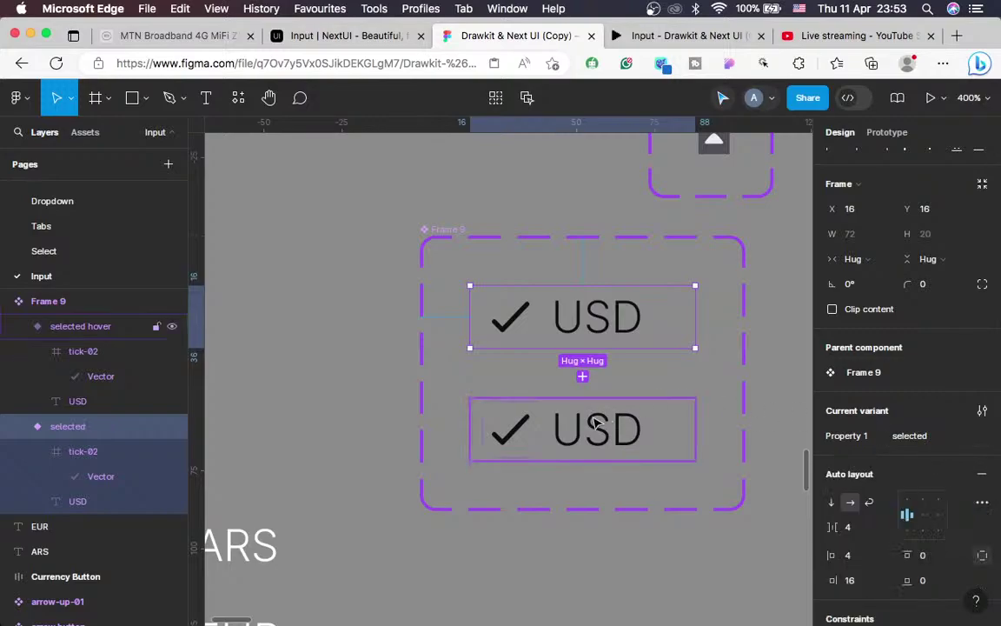
Open the selection colour of the selected hover variant for editing, and glance at the Input prototype
click(665, 410)
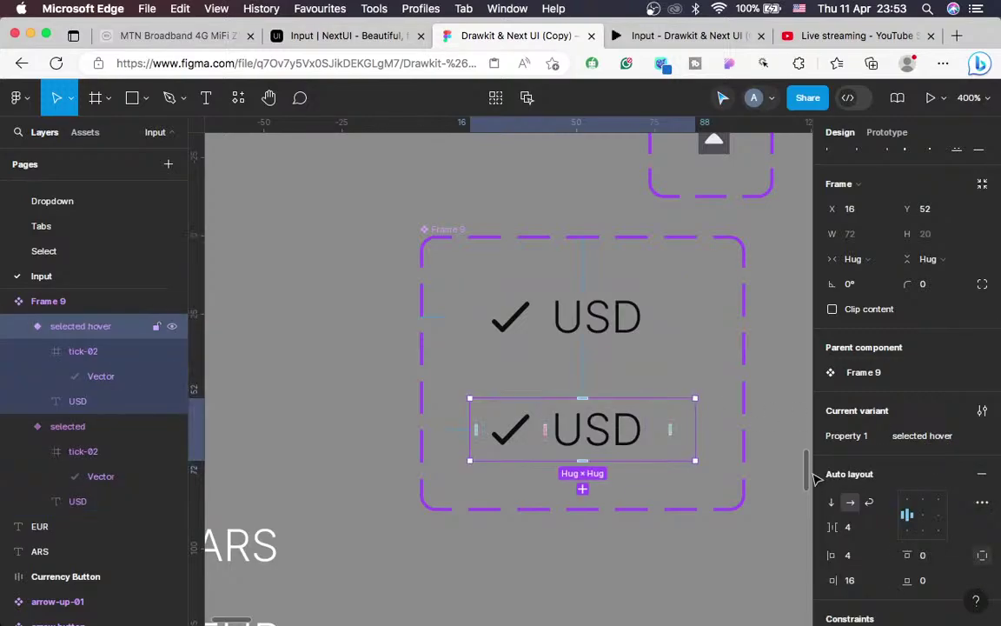
scroll(834, 482, down, 5)
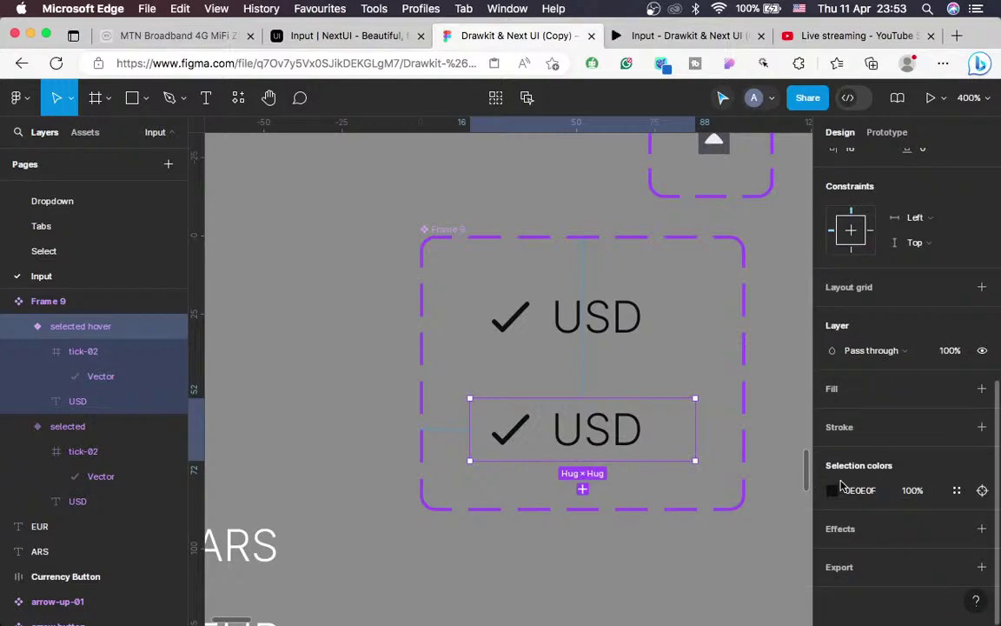
click(835, 490)
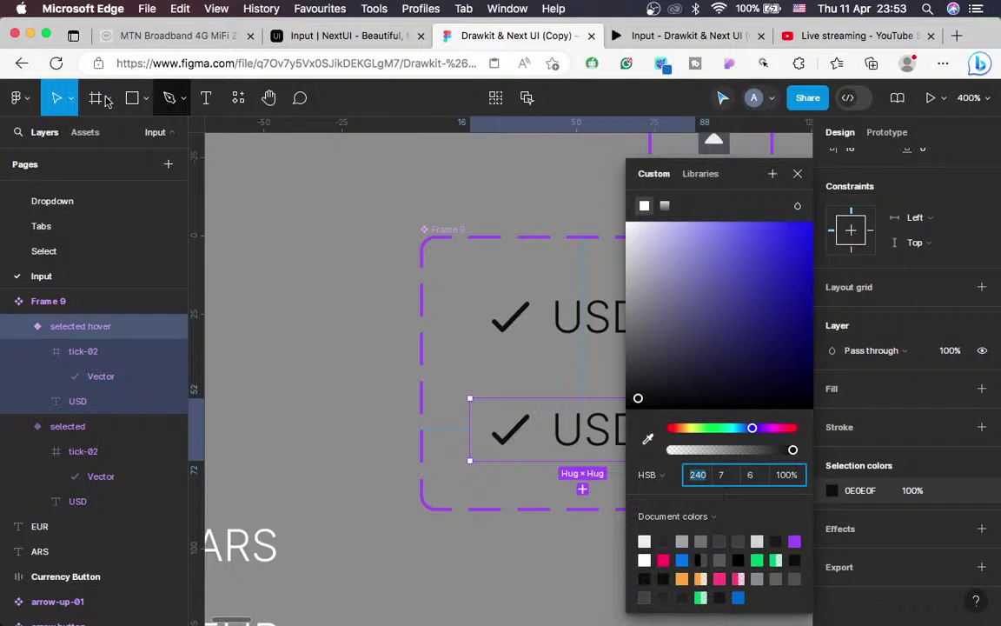
click(686, 37)
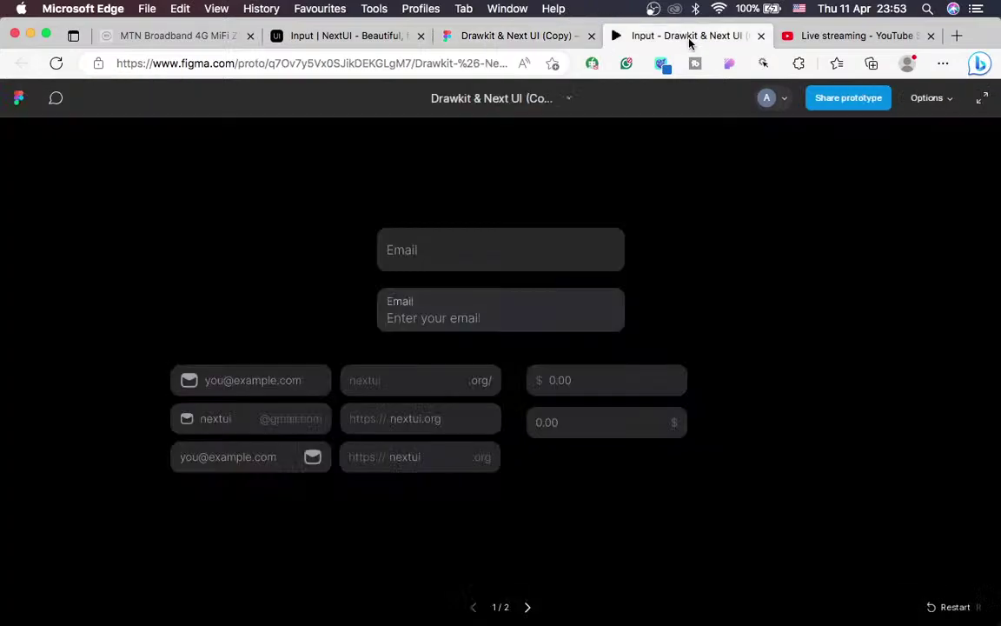
click(470, 35)
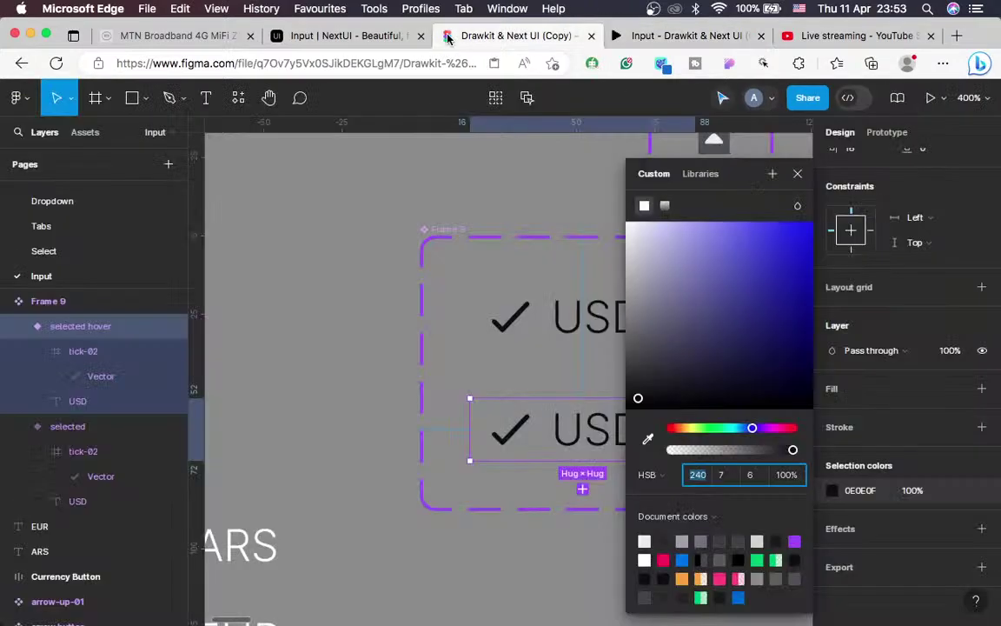
Reopen the currency dropdown on the NextUI page to examine the colours of the highlighted option
click(375, 40)
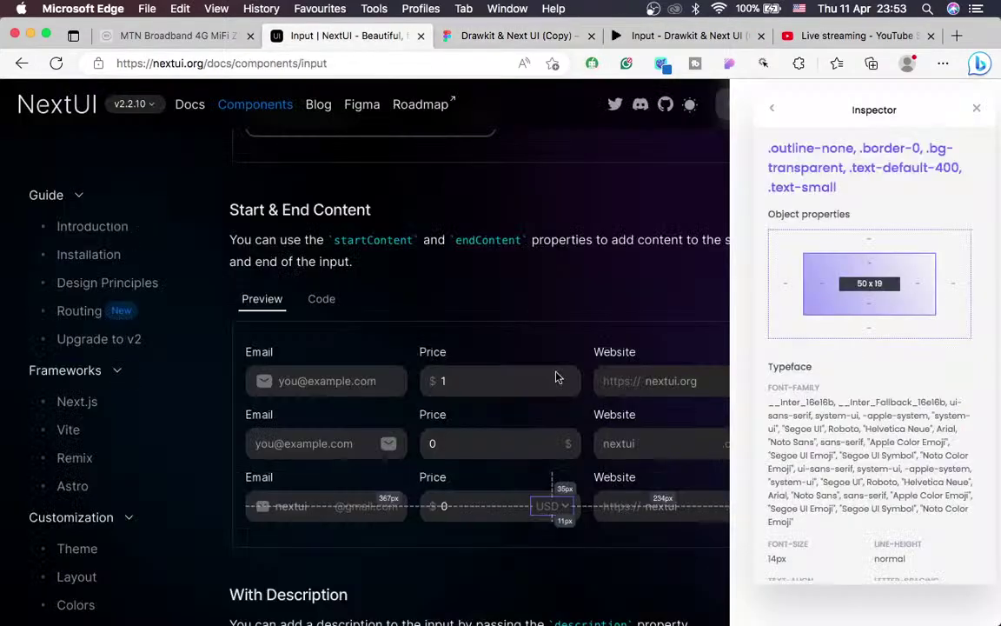
click(566, 506)
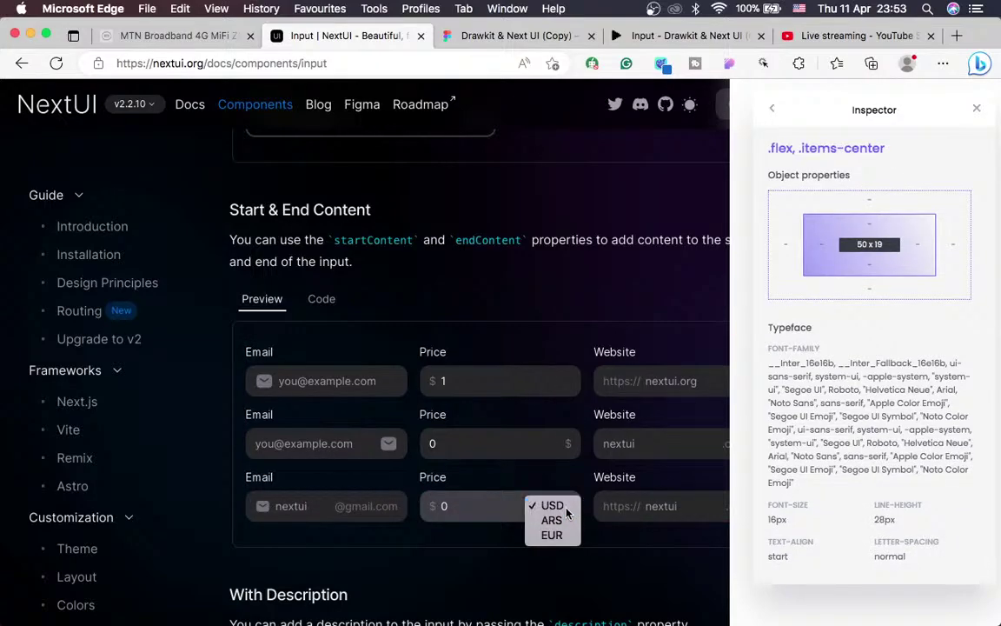
click(564, 508)
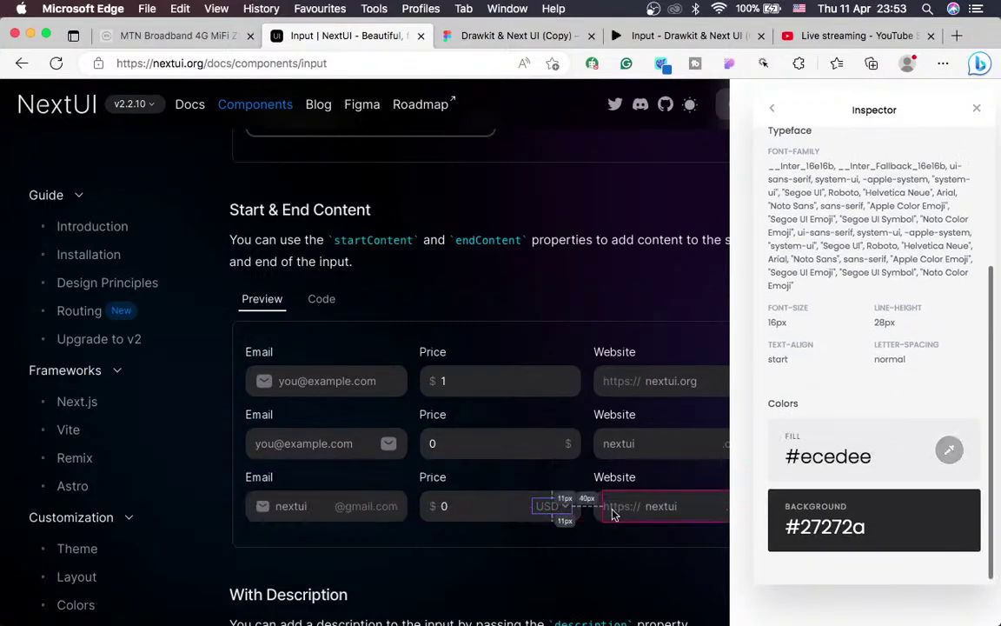
click(551, 507)
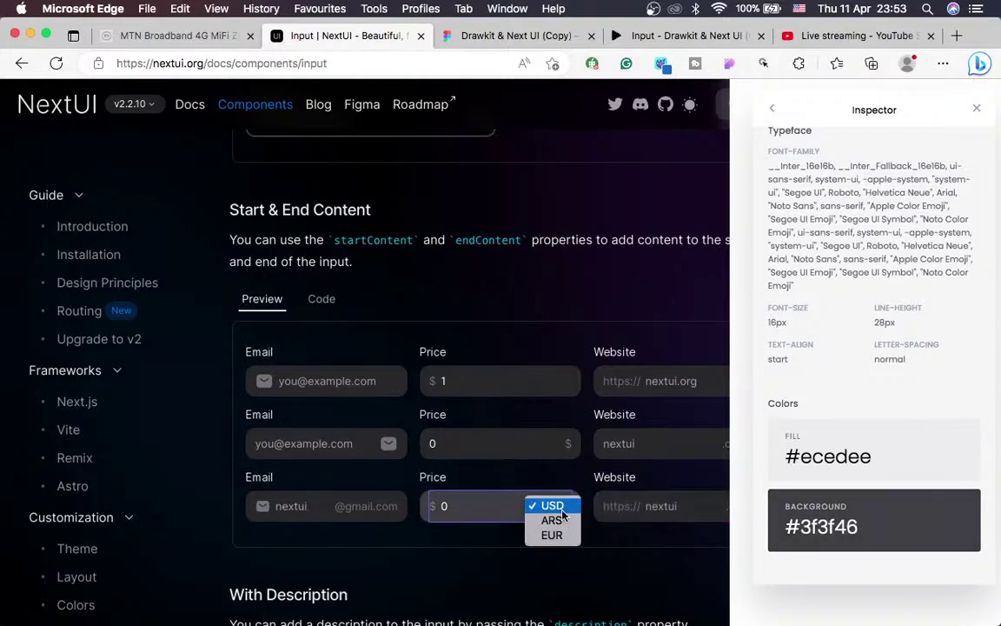
key(Escape)
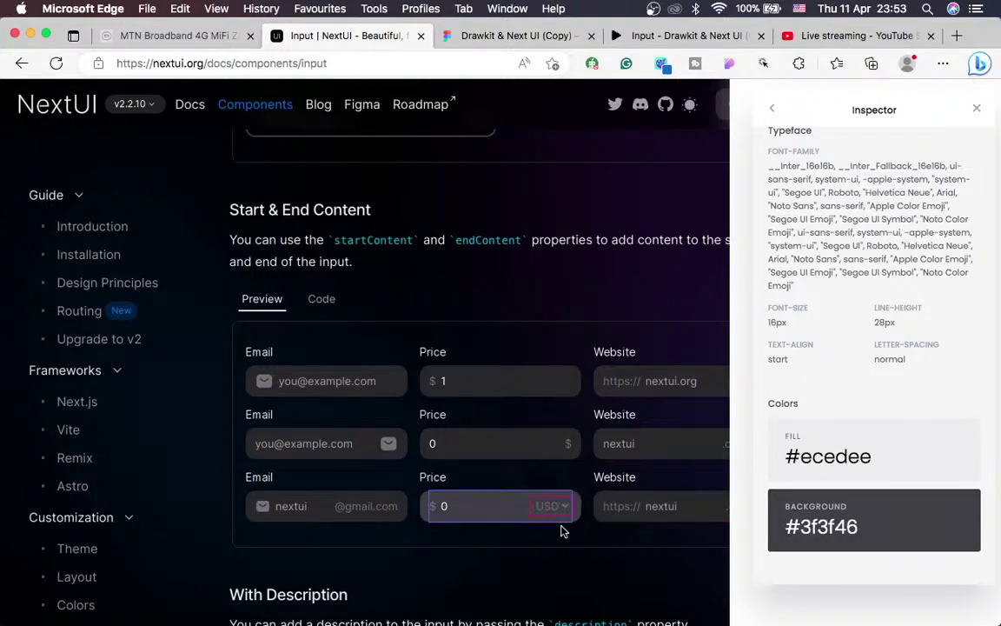
click(553, 508)
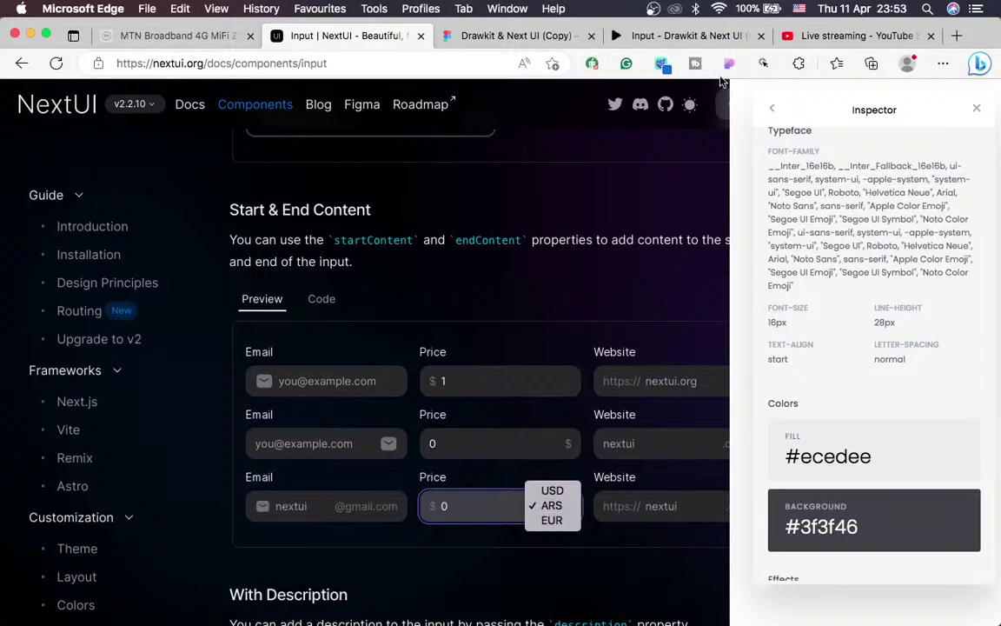
Try to sample the highlighted currency option's colour with the TabColor colour picker
click(662, 67)
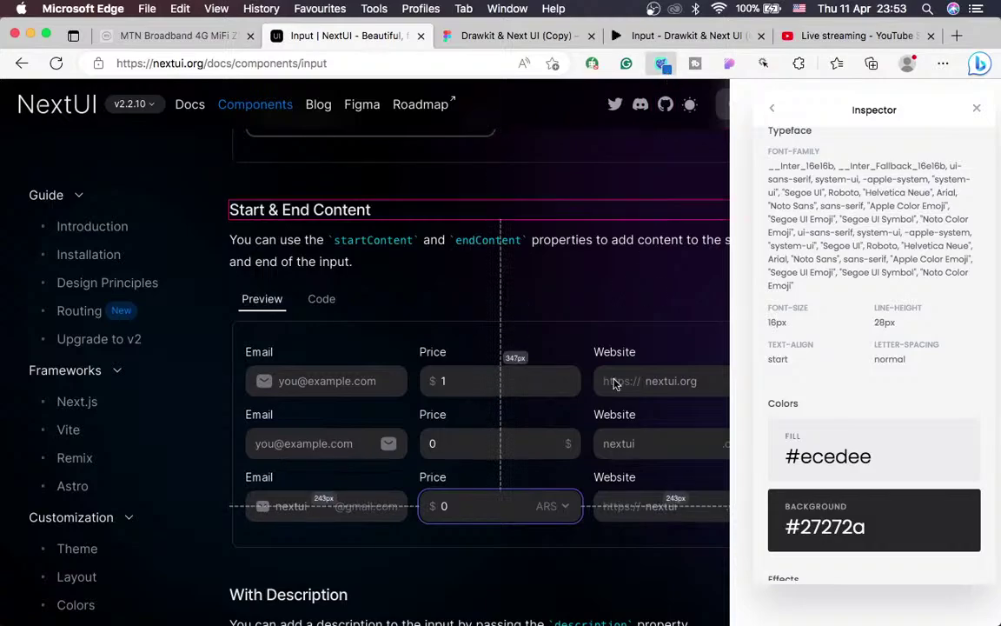
click(659, 59)
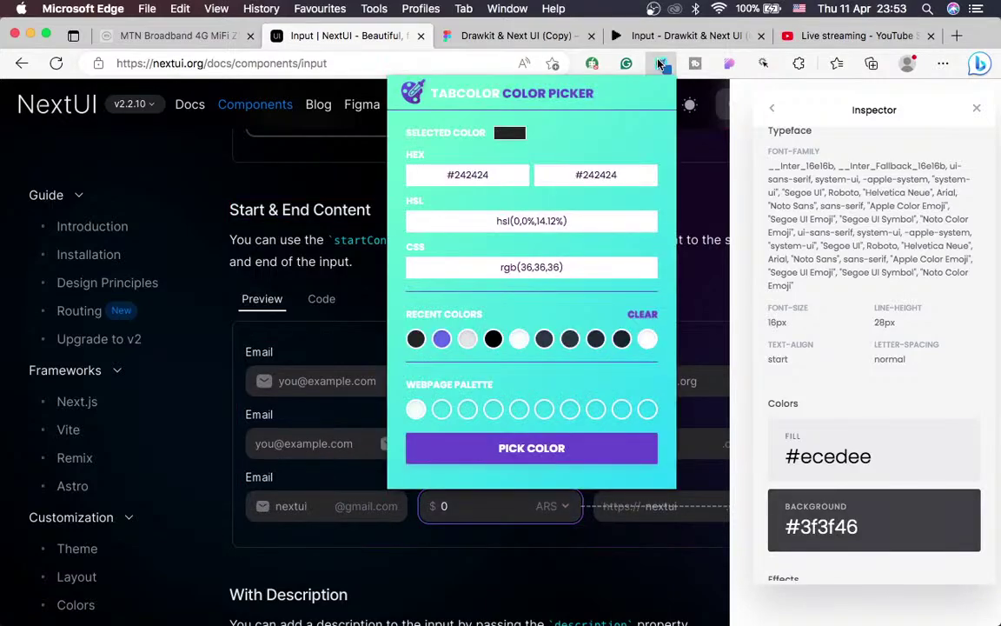
click(562, 453)
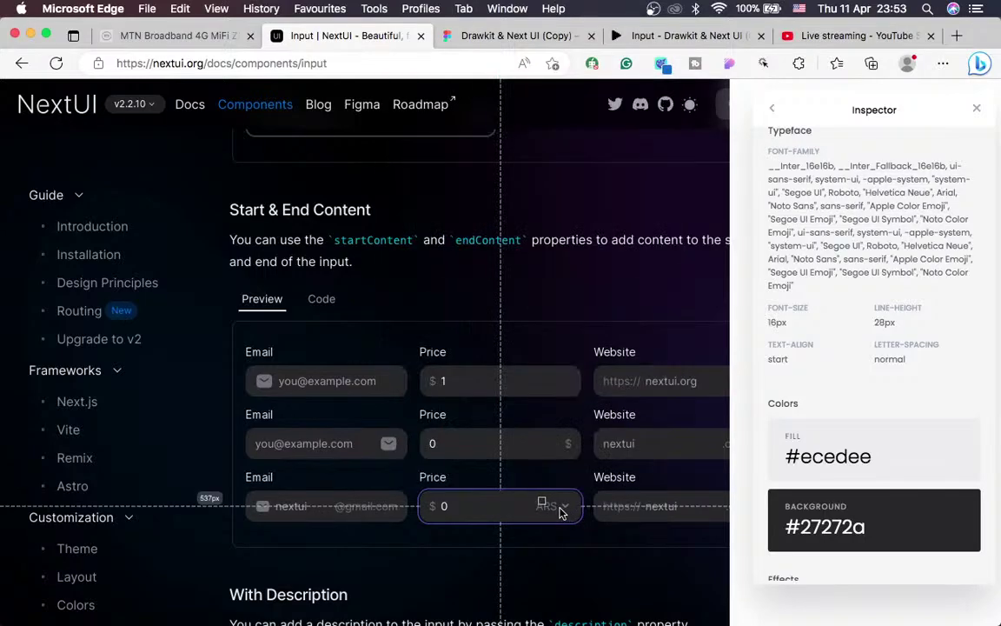
click(561, 511)
click(563, 511)
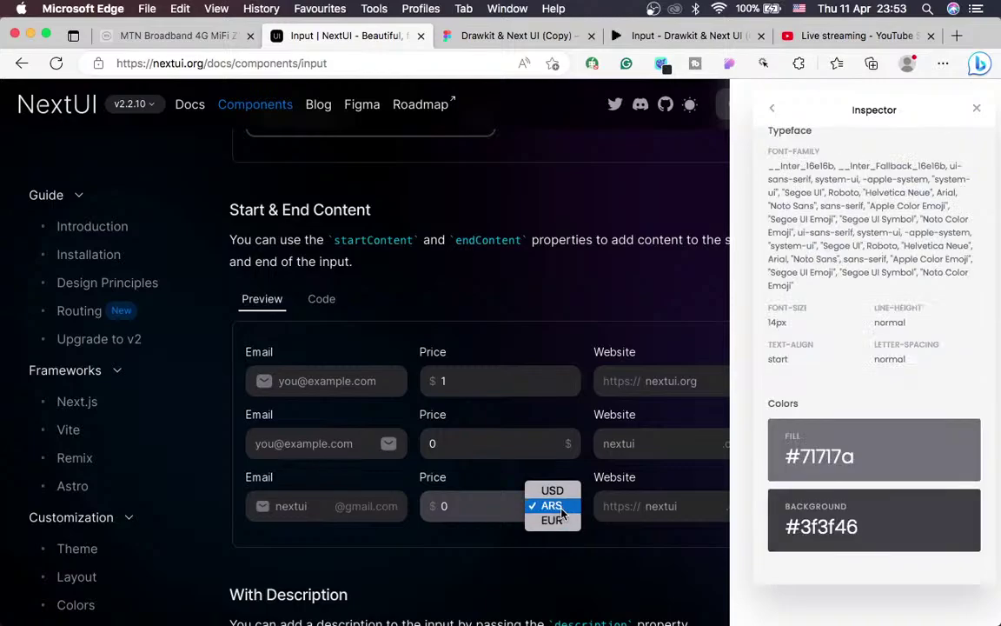
click(566, 513)
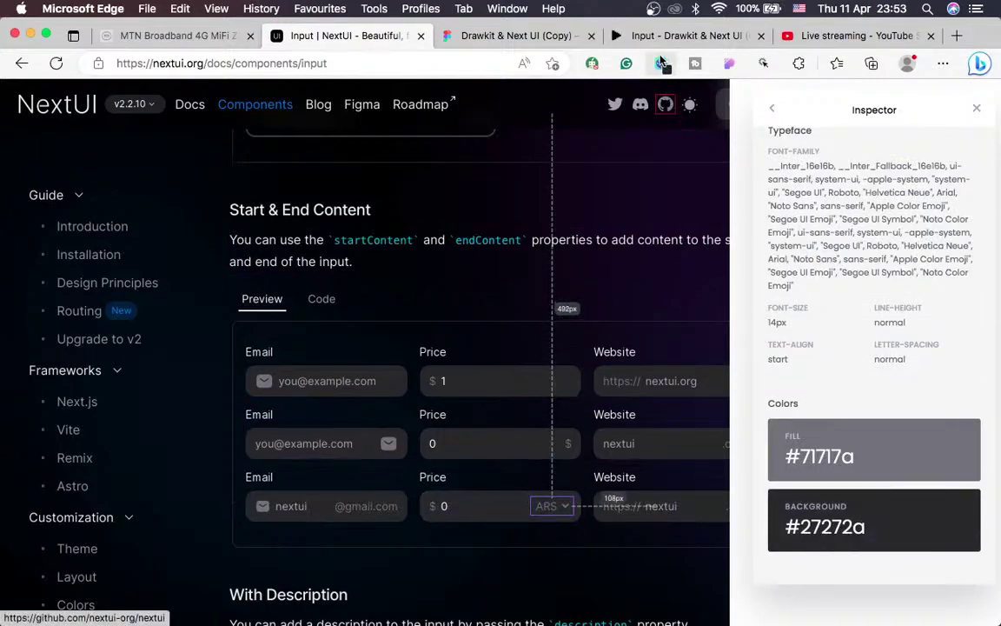
key(super+Tab)
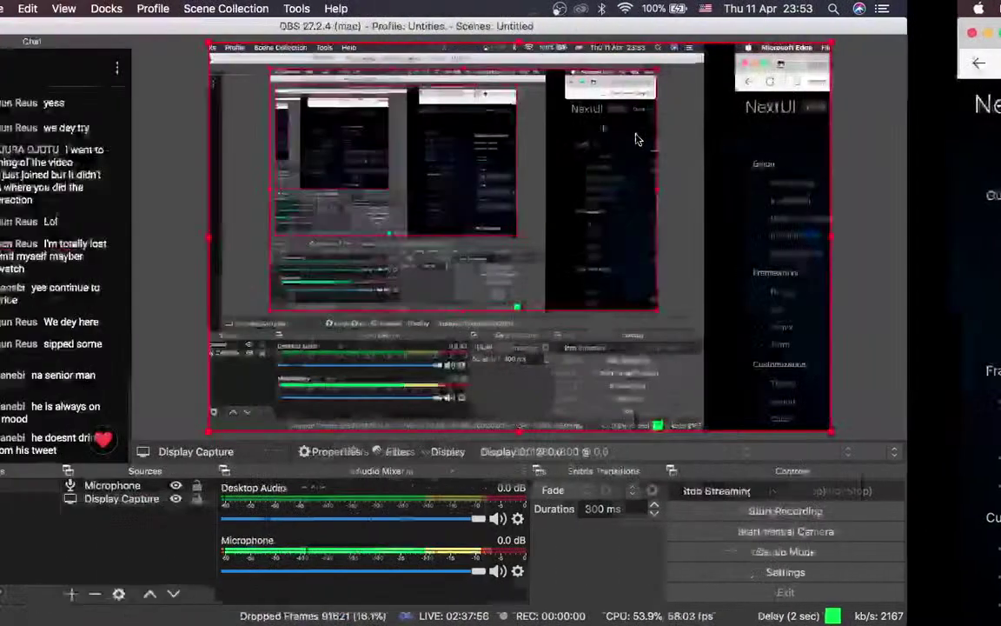
key(super+Tab)
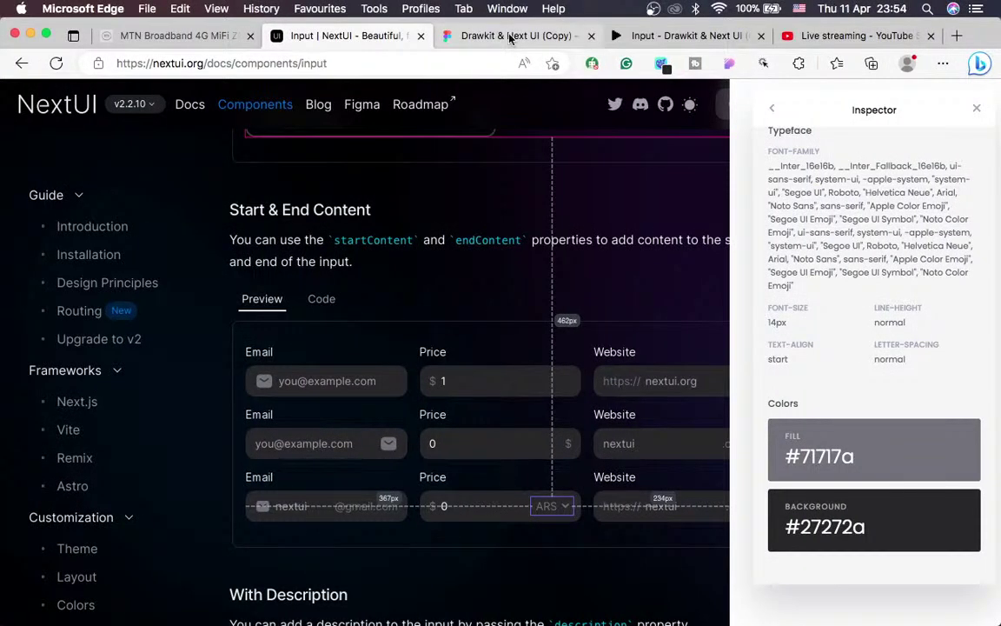
Switch to the Figma file and place the Desktop image "Screen Shot 2024-04-11 at 23.39.18.png" on empty canvas beside the components
click(511, 36)
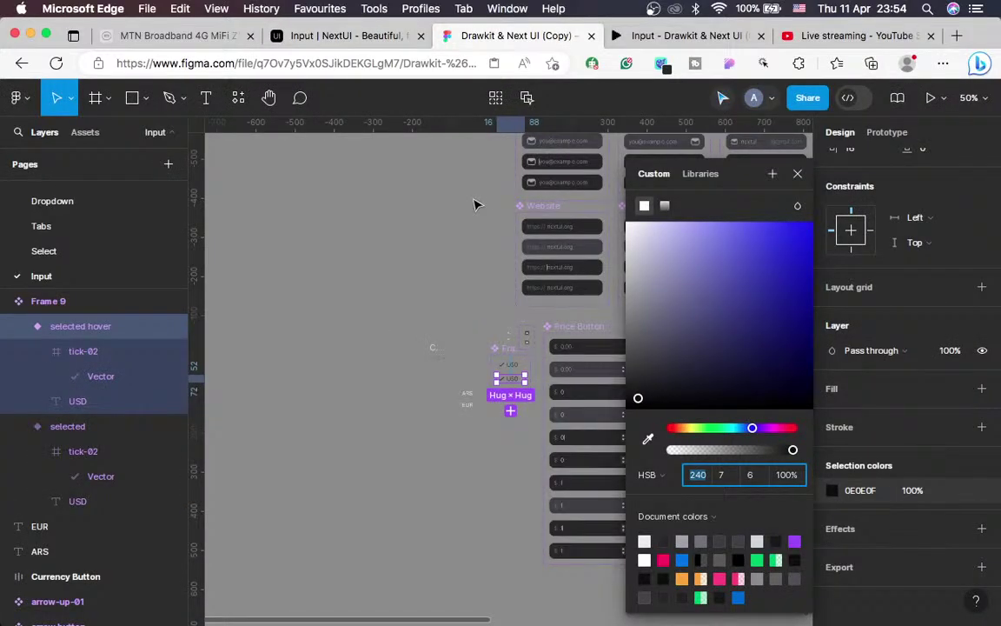
click(26, 99)
mouse_move(83, 198)
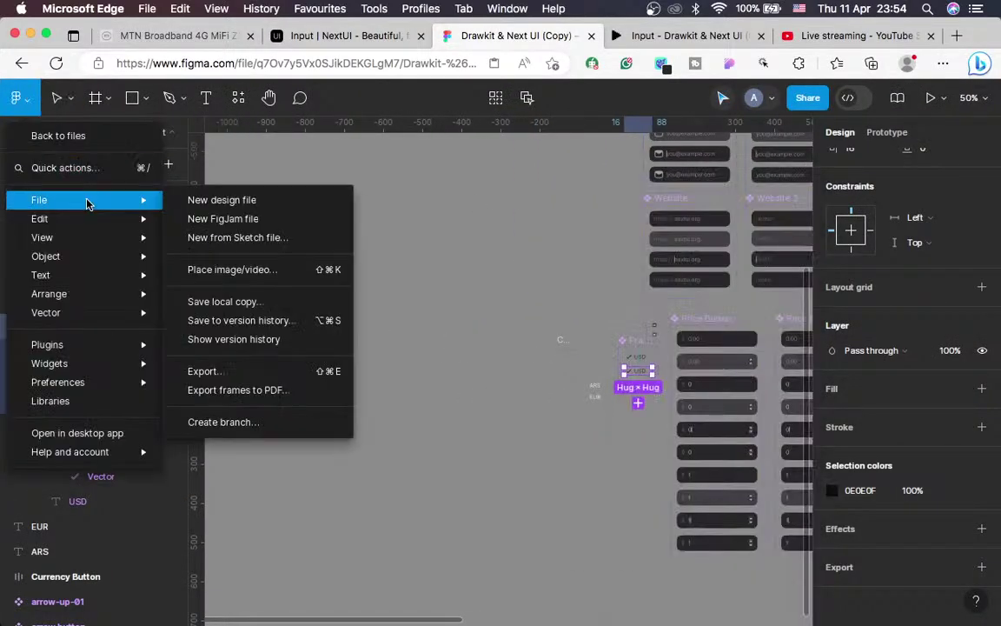
click(230, 271)
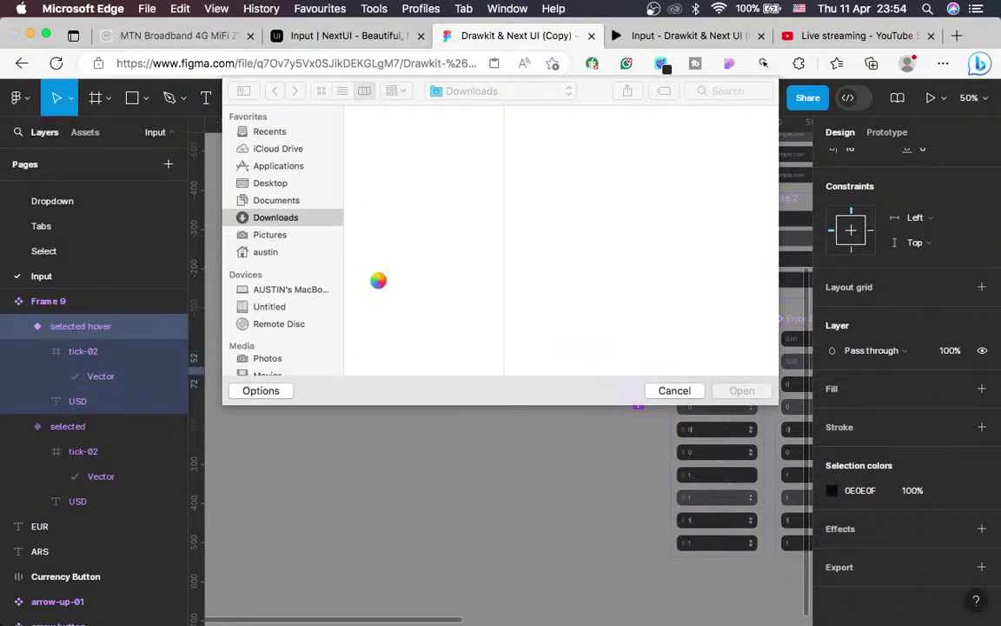
click(277, 188)
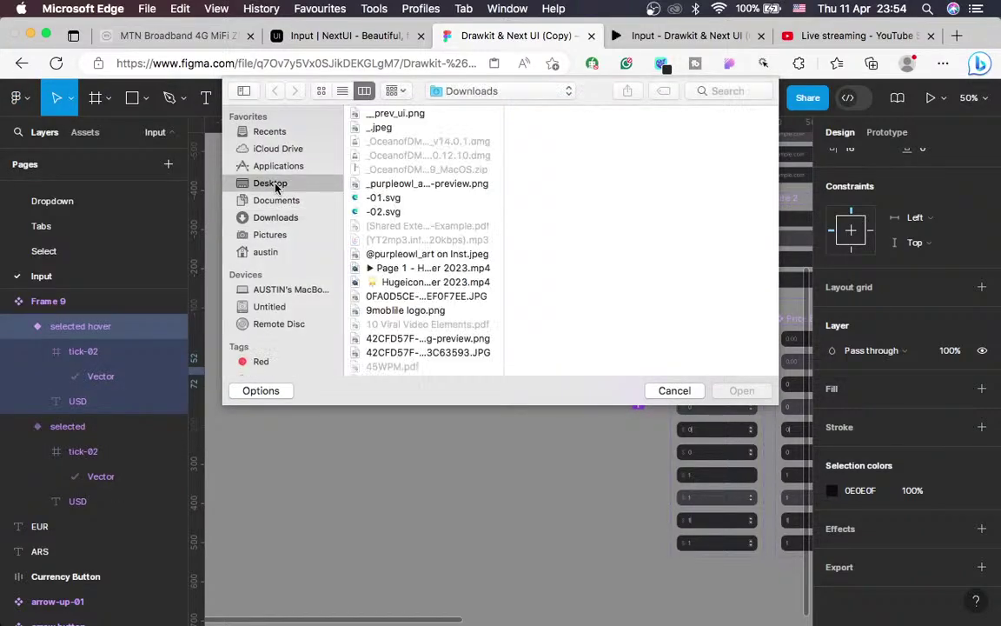
scroll(443, 226, down, 10)
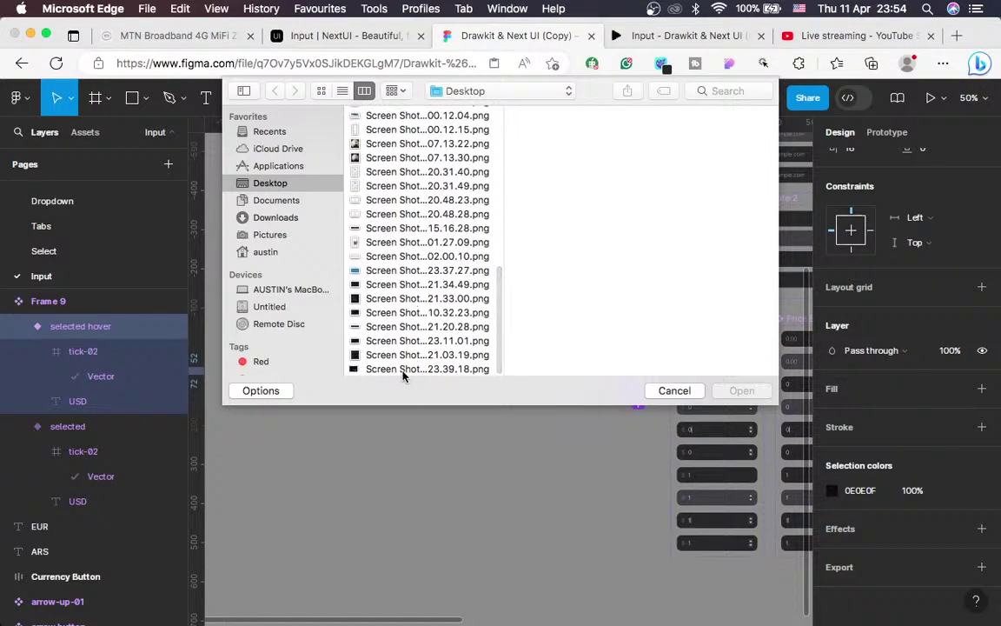
click(402, 370)
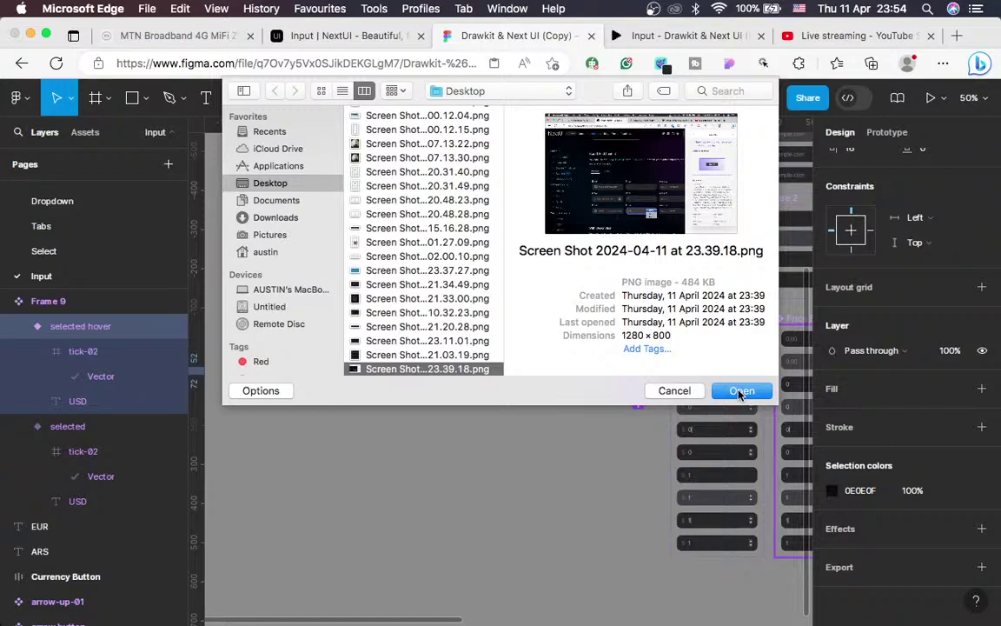
click(740, 392)
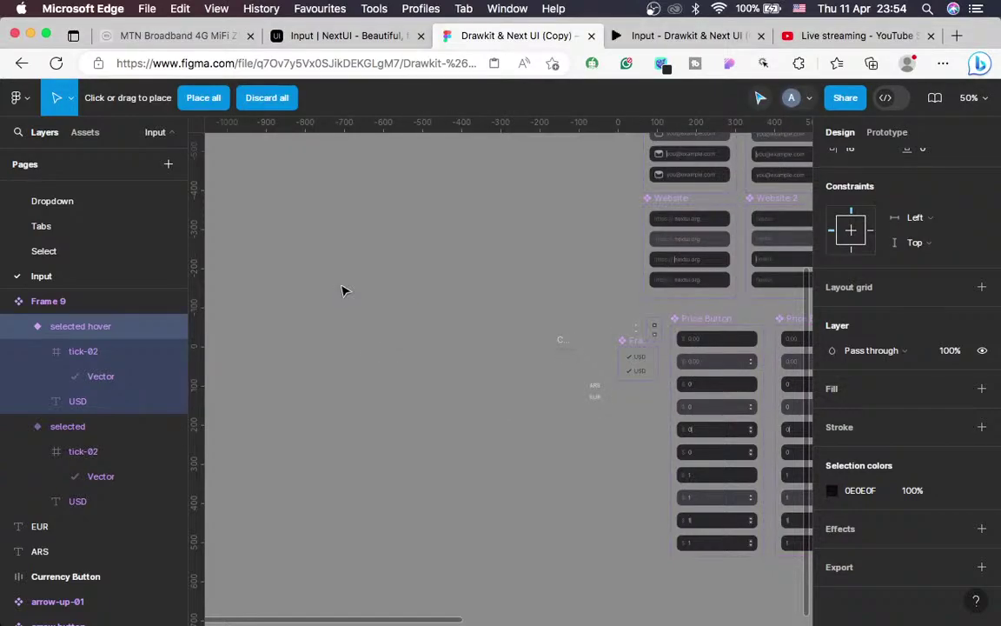
click(341, 290)
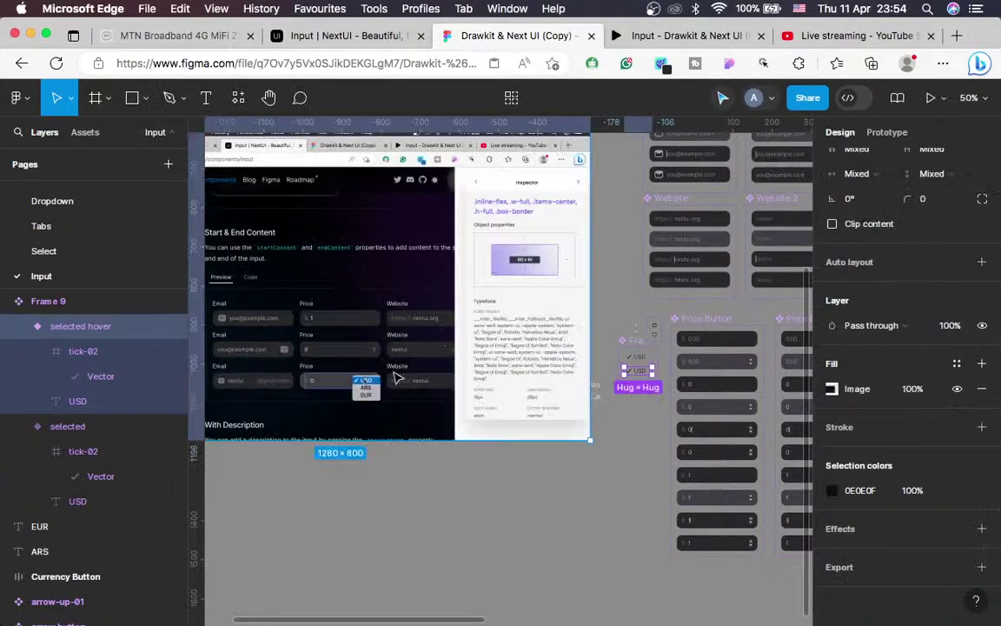
Undo moving the variant together with the placed screenshot, and move only the screenshot to X -1748, Y 713
drag(370, 381, 340, 403)
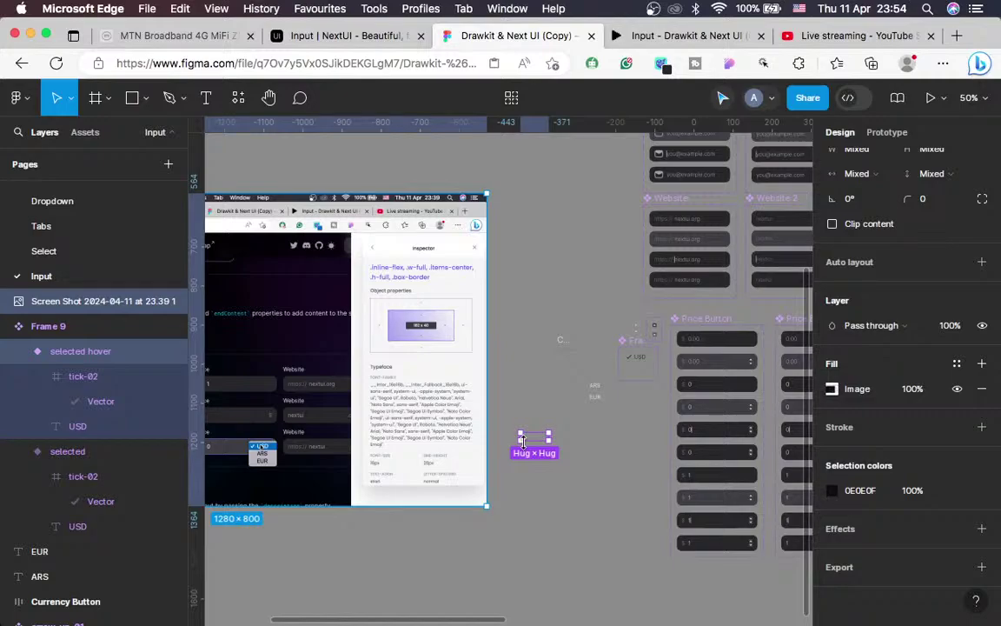
key(super+z)
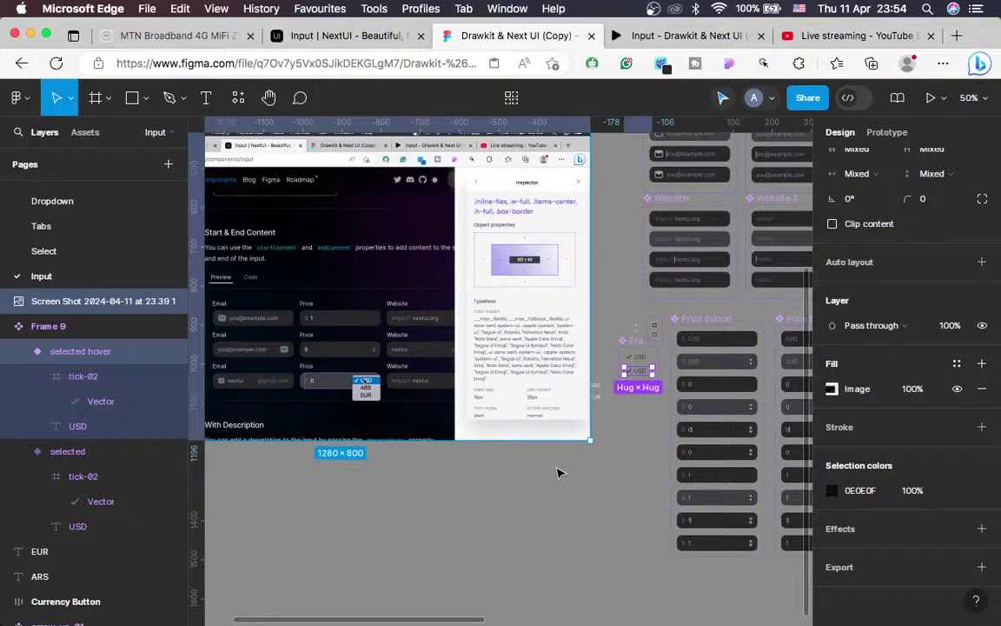
click(541, 246)
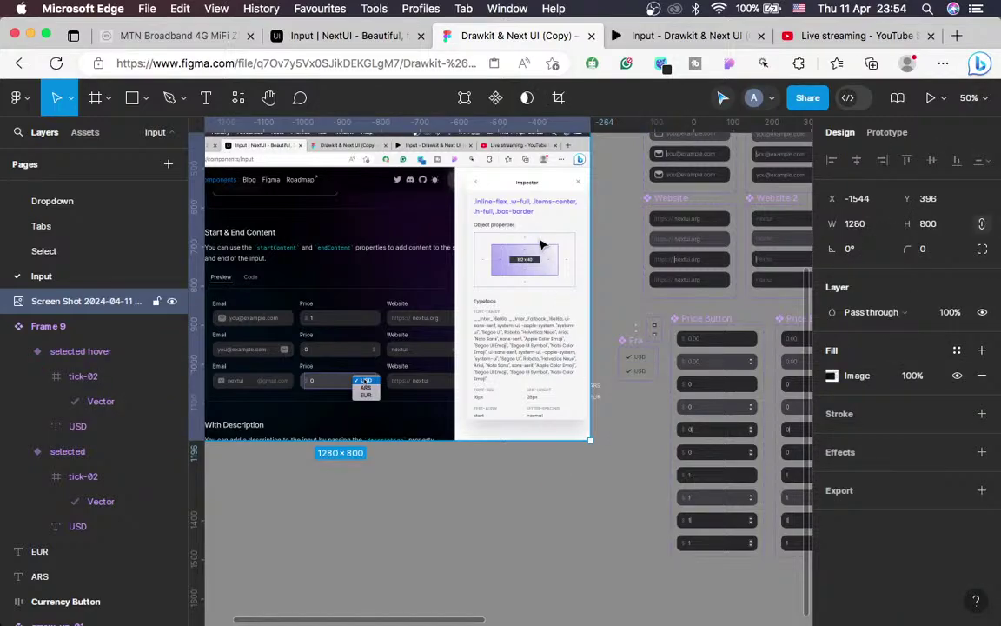
scroll(542, 246, up, 2)
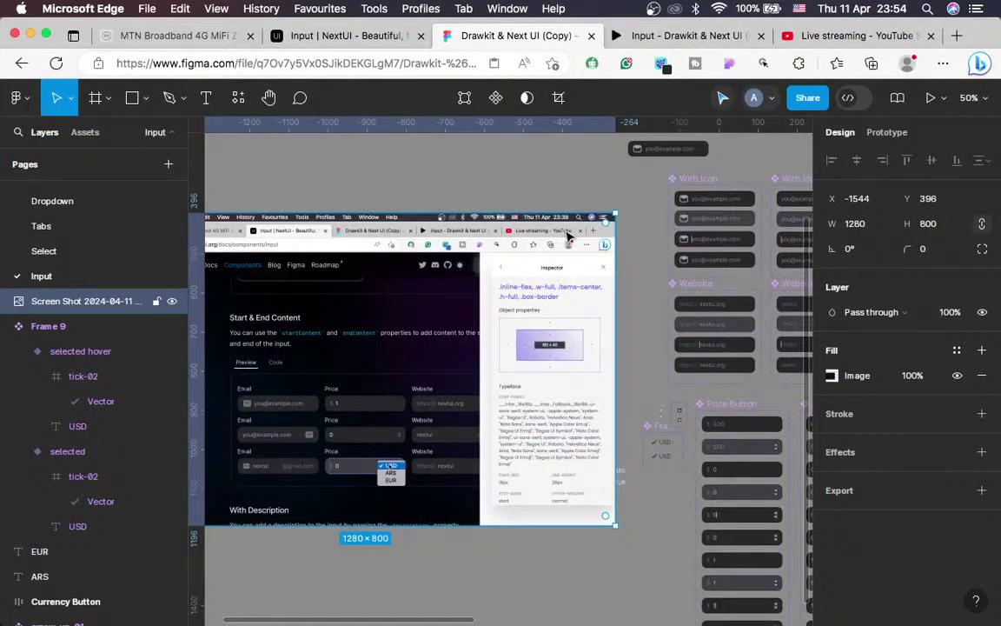
drag(569, 235, 487, 370)
scroll(653, 425, down, 3)
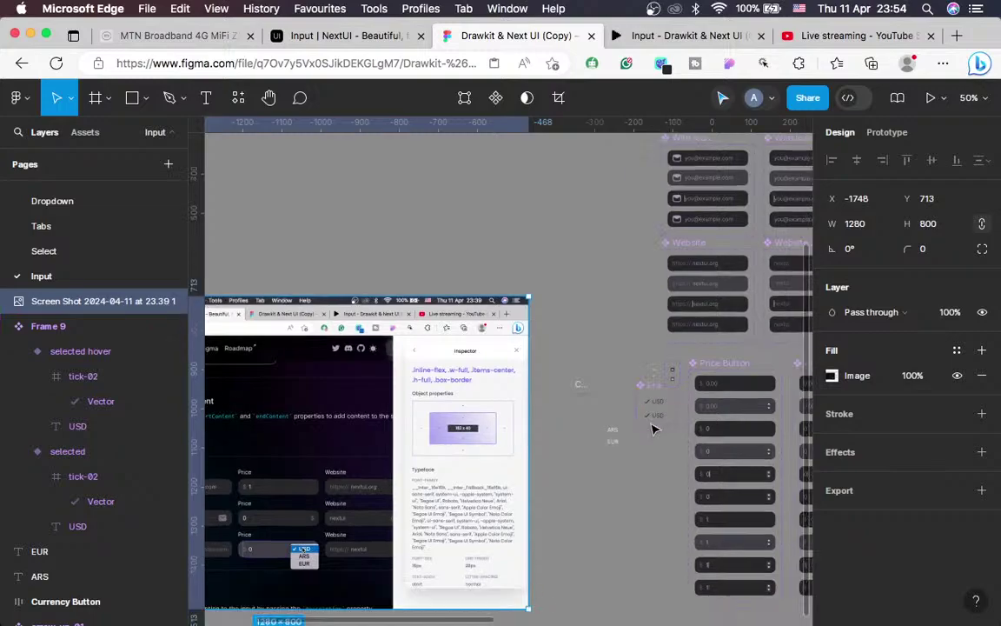
Set the selected hover variant's selection colour to 0268CC by sampling the highlighted USD option in the placed screenshot with the eyedropper
scroll(653, 429, down, 1)
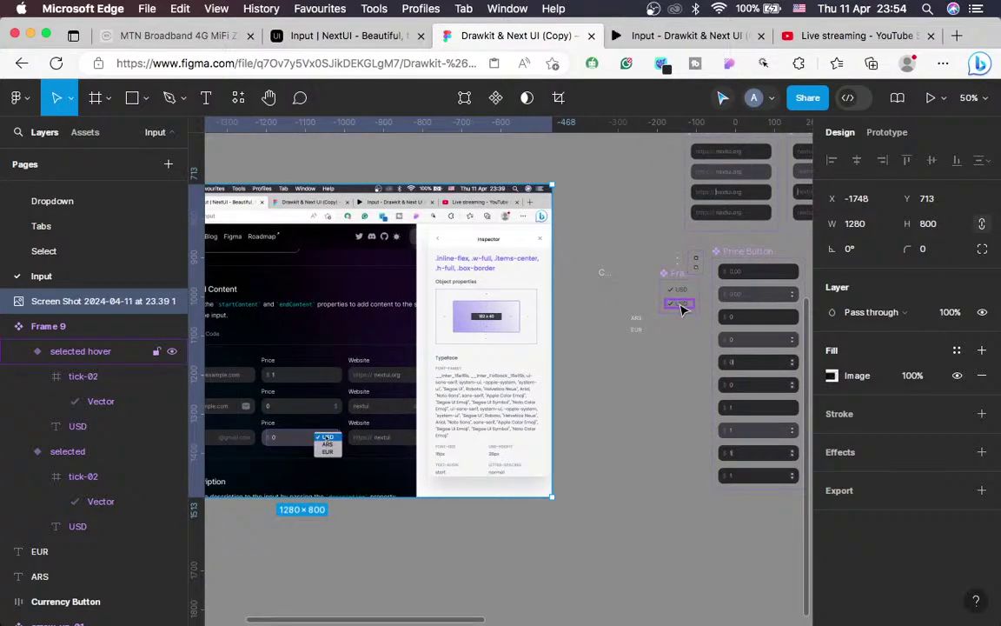
click(681, 306)
scroll(895, 452, down, 5)
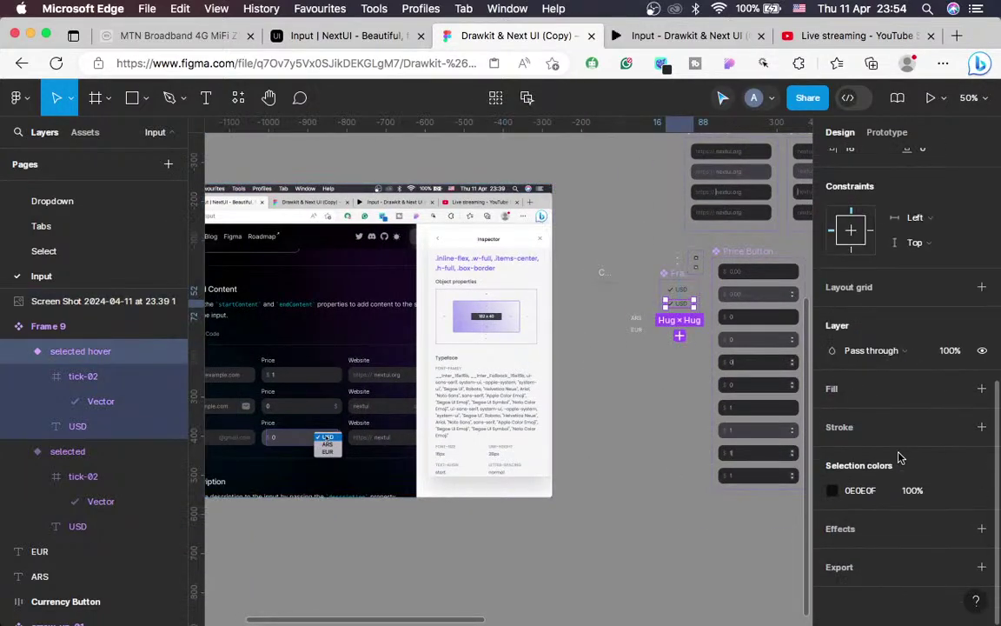
click(833, 492)
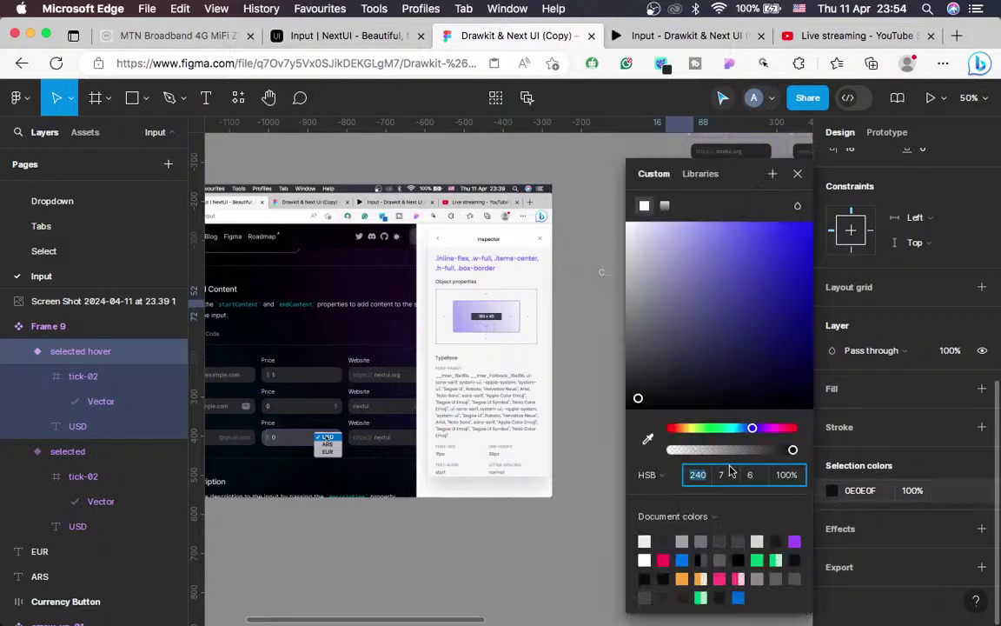
click(648, 440)
scroll(536, 534, up, 3)
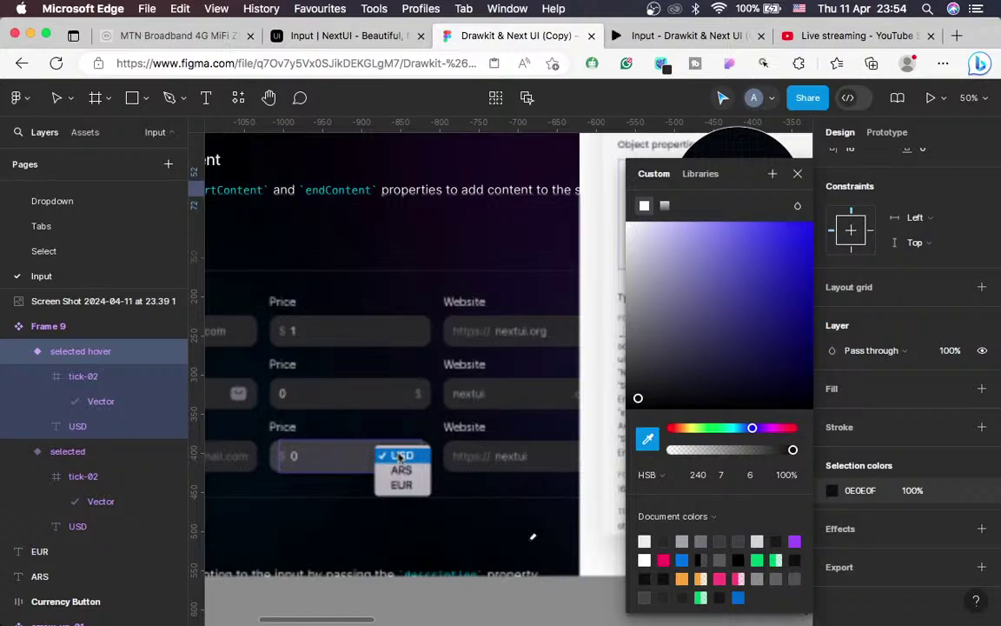
scroll(474, 535, up, 3)
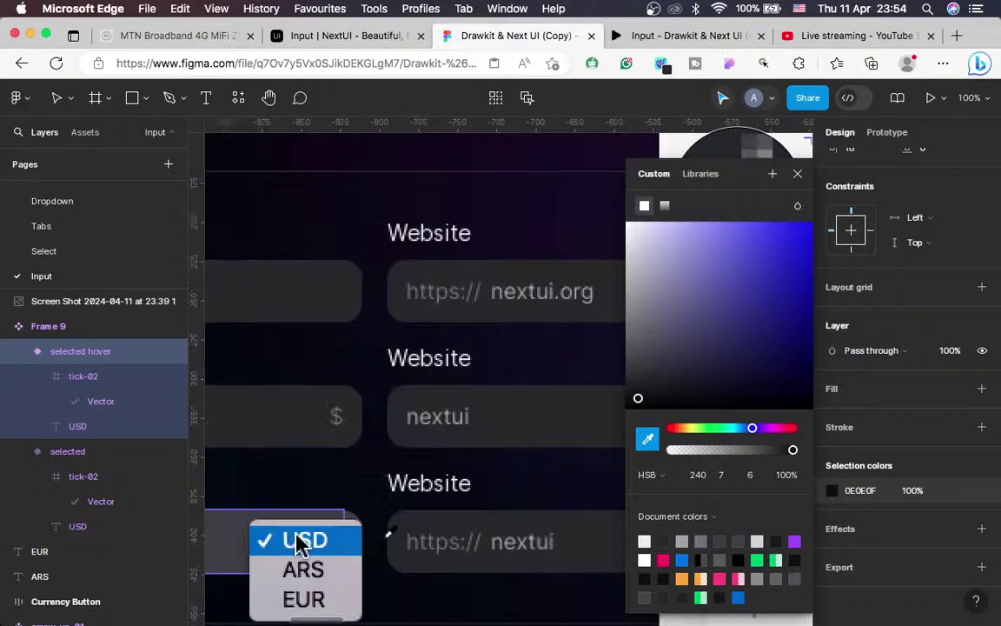
click(300, 542)
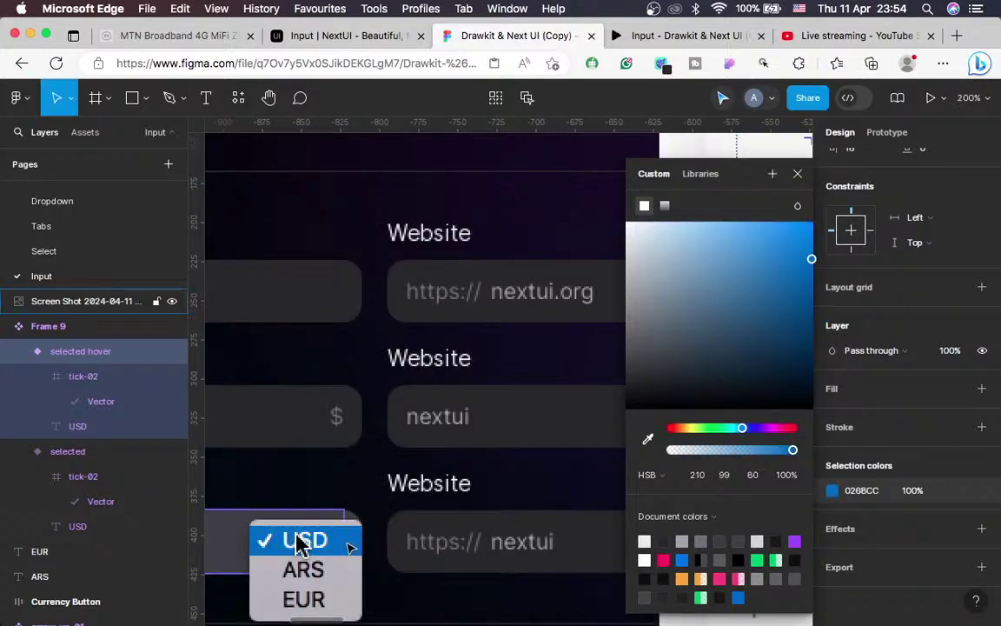
scroll(563, 505, right, 5)
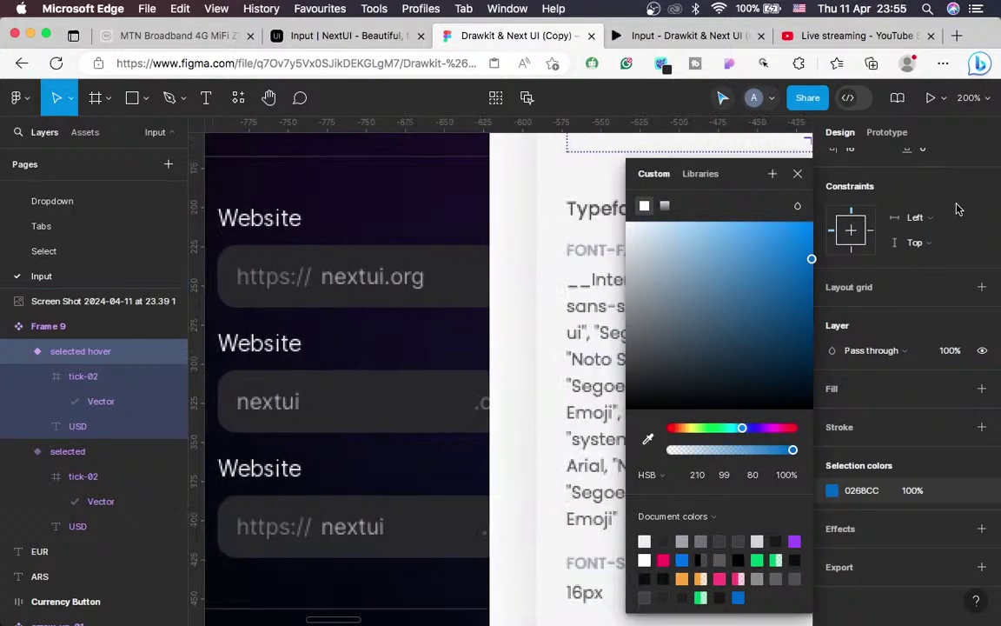
click(798, 171)
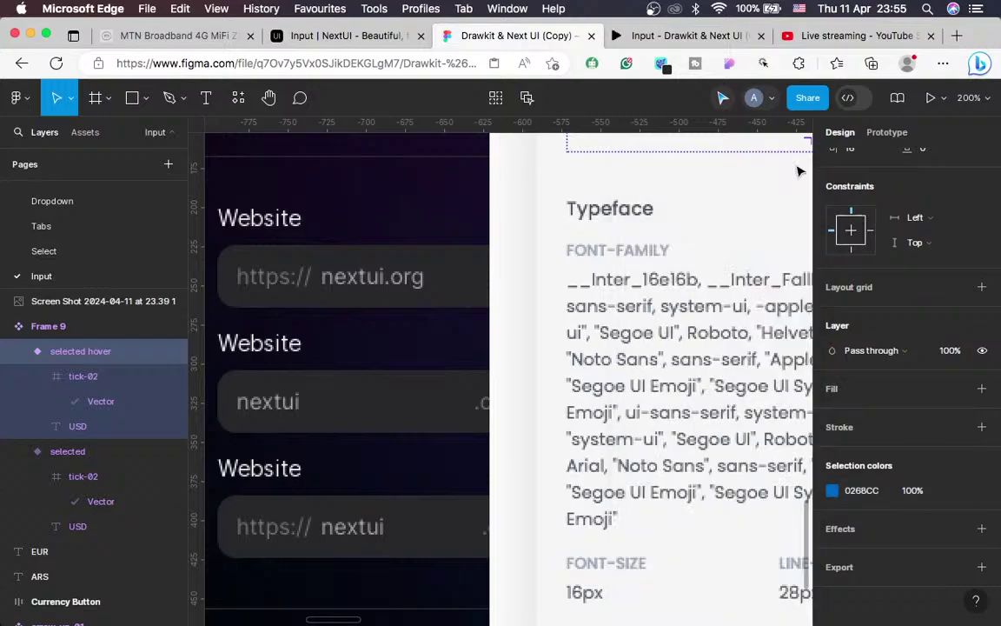
Copy the sampled blue and add it as a 0268CC background fill on the selected hover variant
key(shift+1)
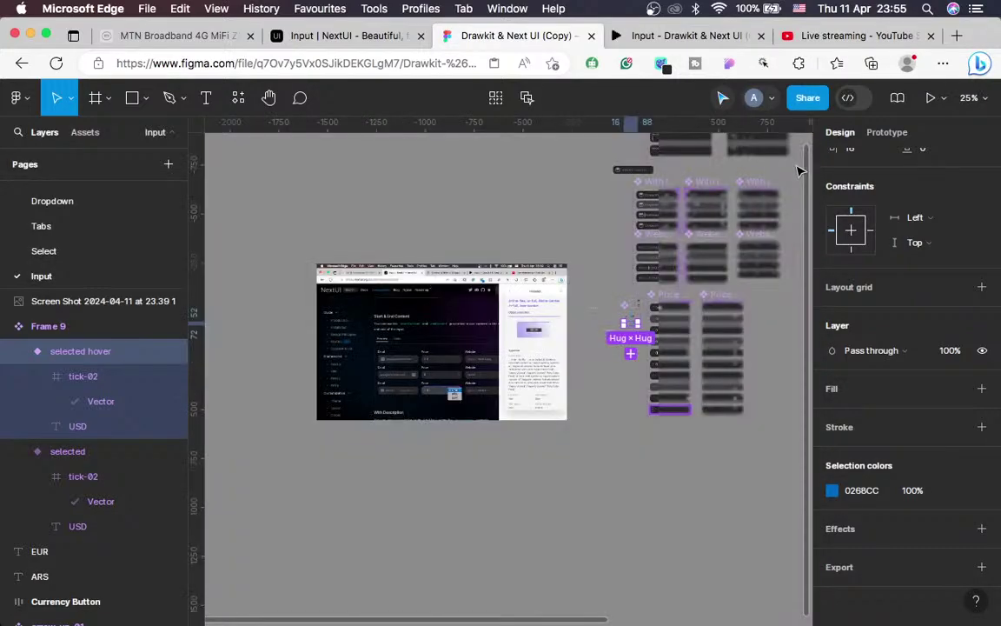
key(shift+0)
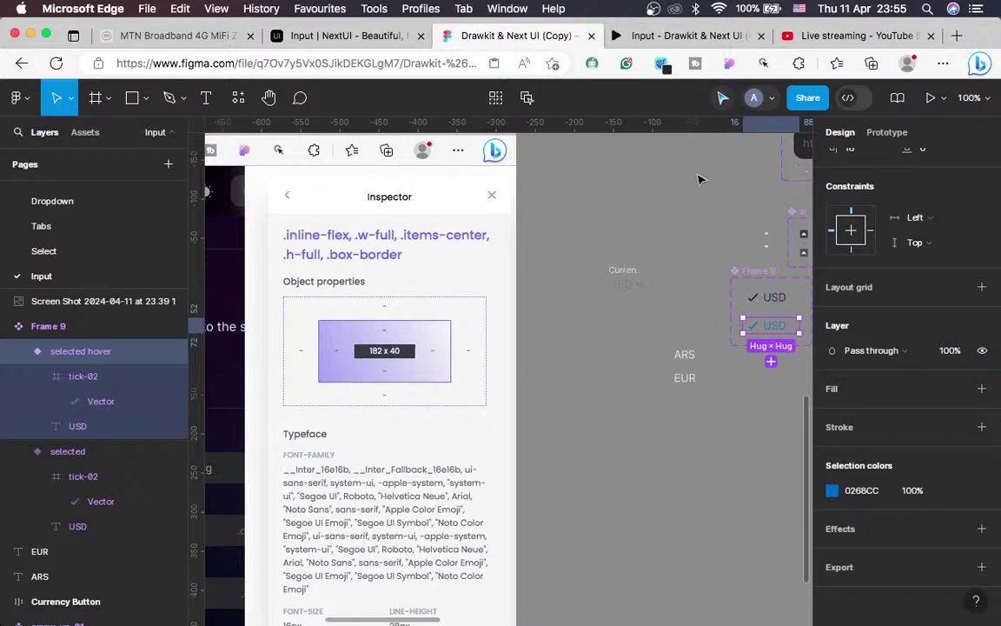
click(863, 492)
key(ctrl+c)
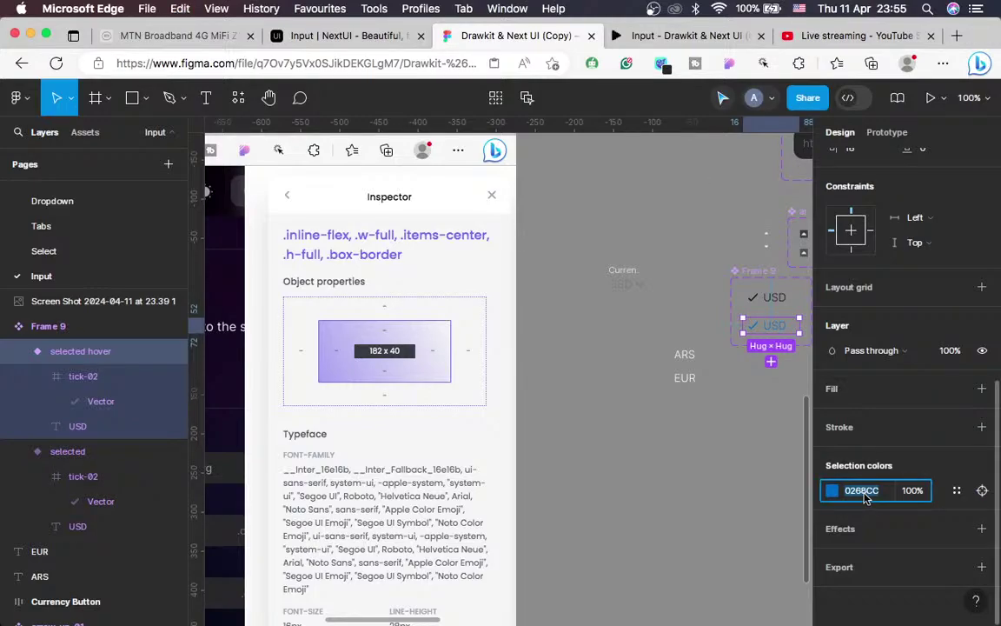
scroll(835, 461, up, 4)
scroll(921, 461, down, 2)
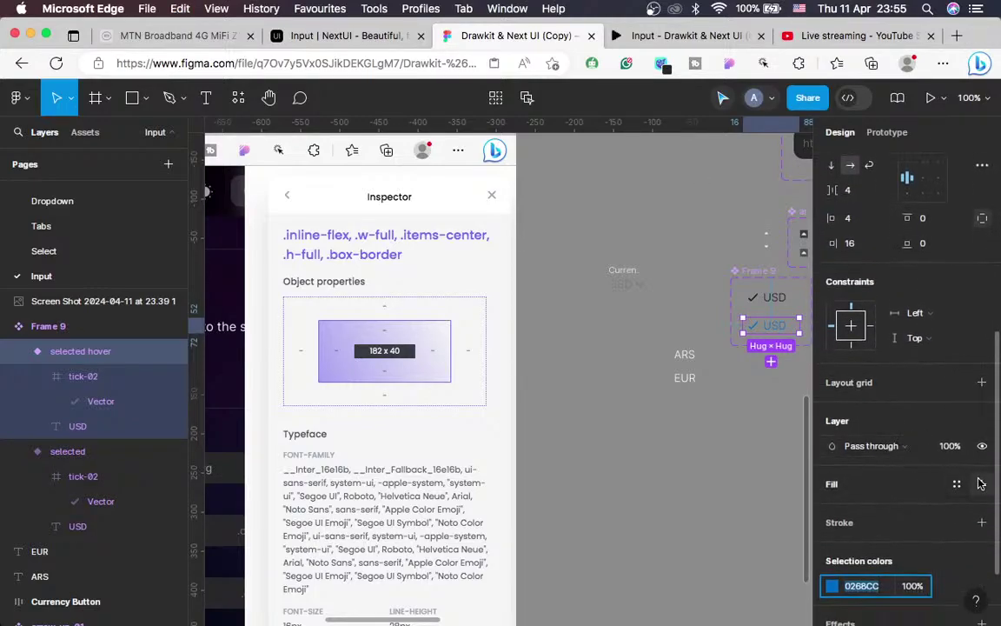
click(980, 483)
click(859, 510)
key(ctrl+v)
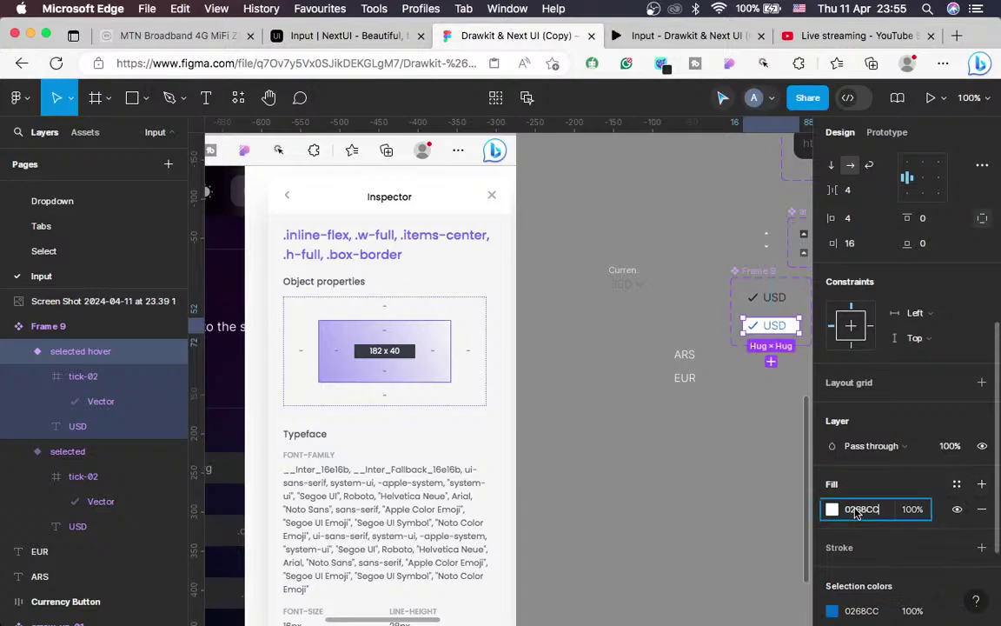
key(Return)
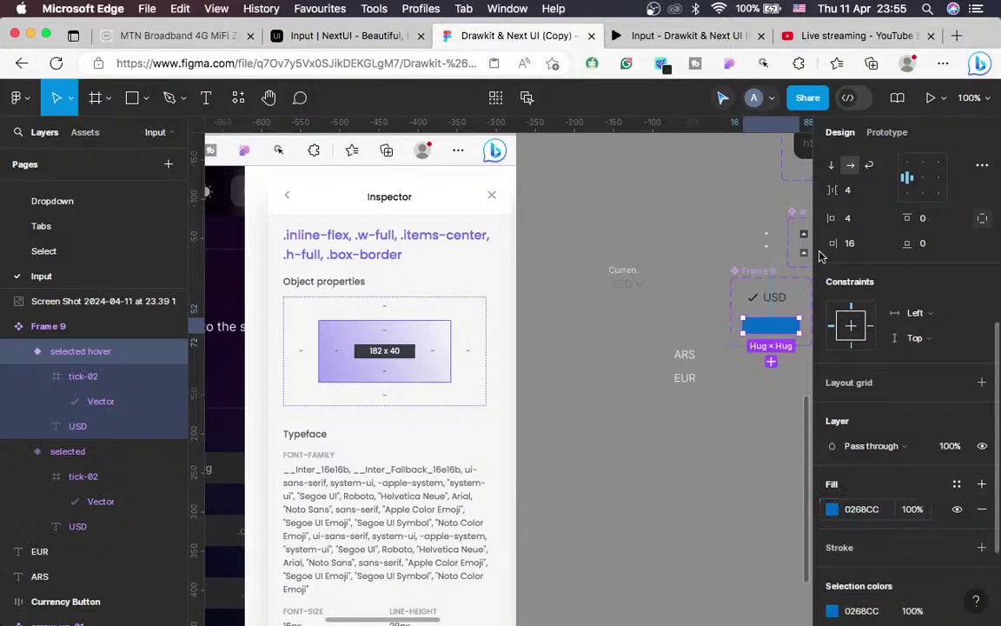
Recolour the selected hover variant's USD label to light grey B6BCC3 with its tick also selected, and clear the selection
double_click(780, 330)
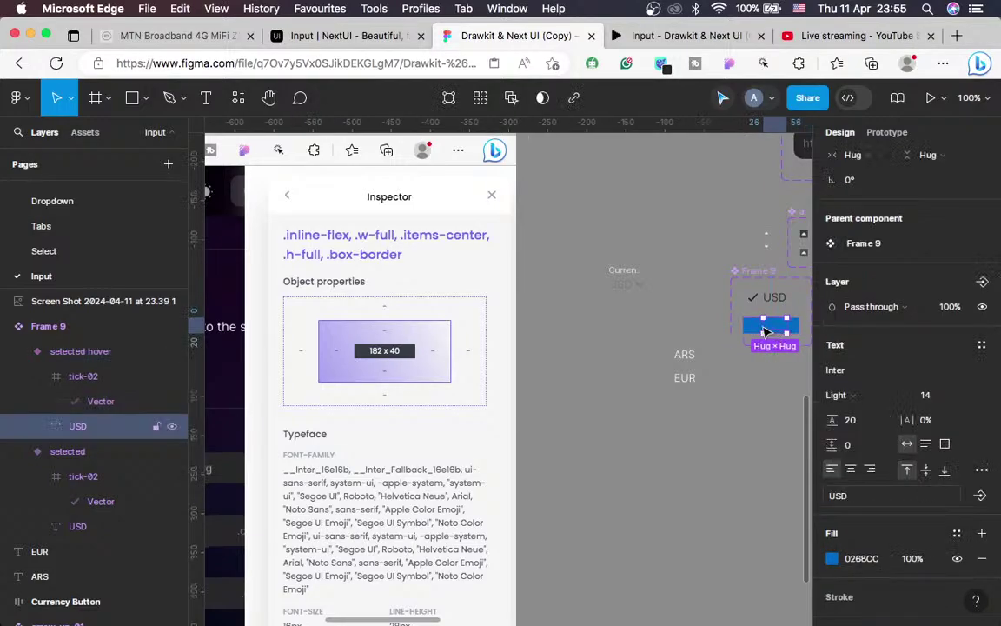
shift+click(753, 297)
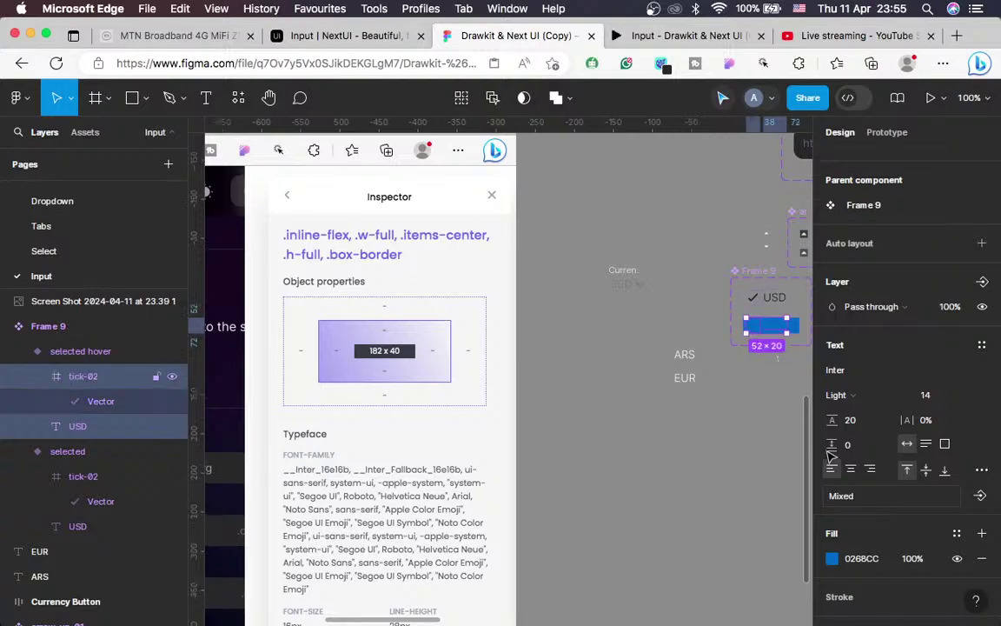
click(832, 559)
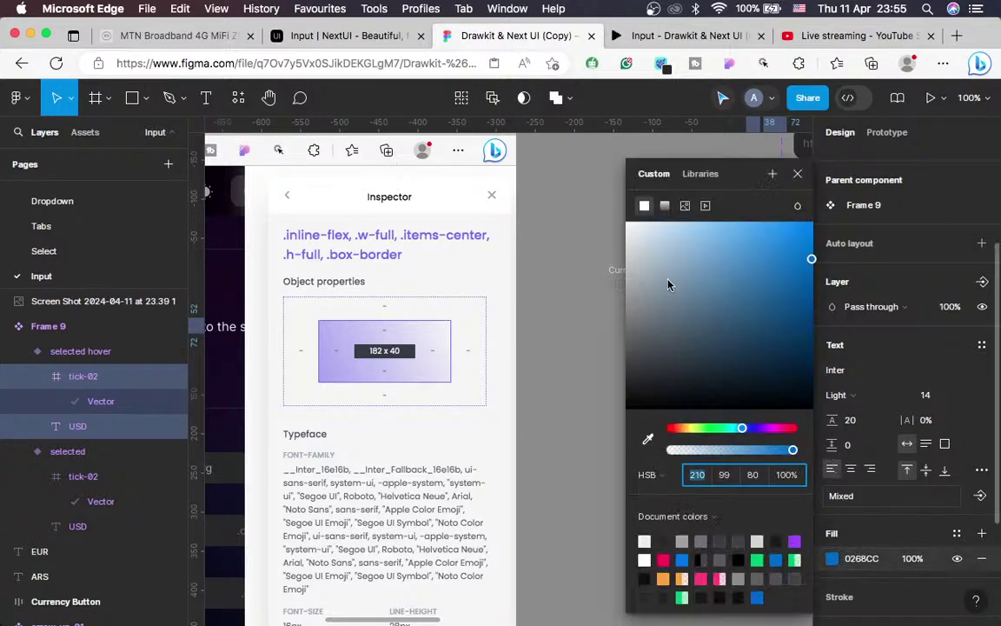
click(638, 268)
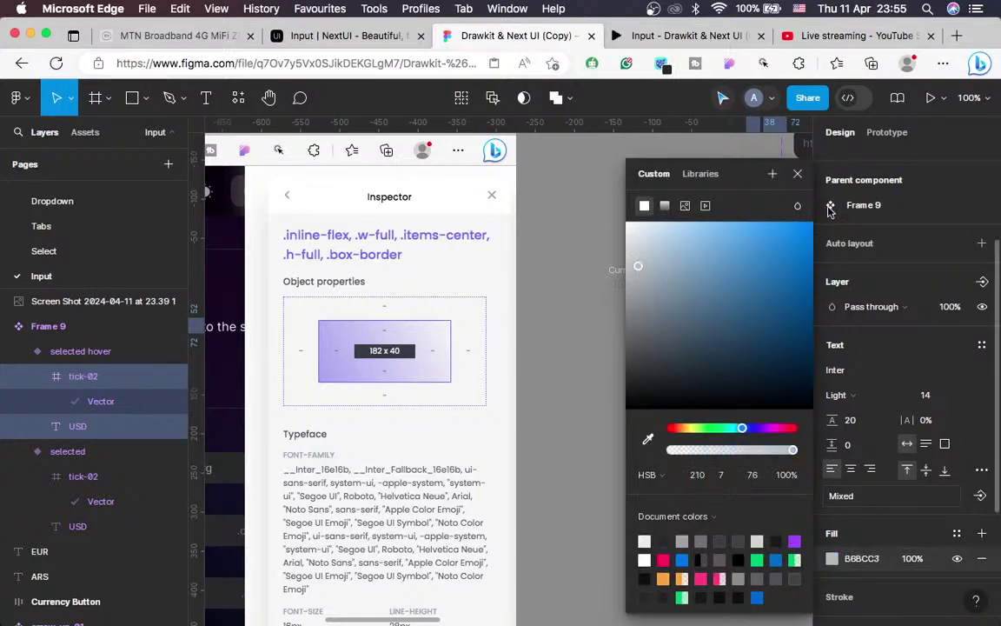
click(799, 177)
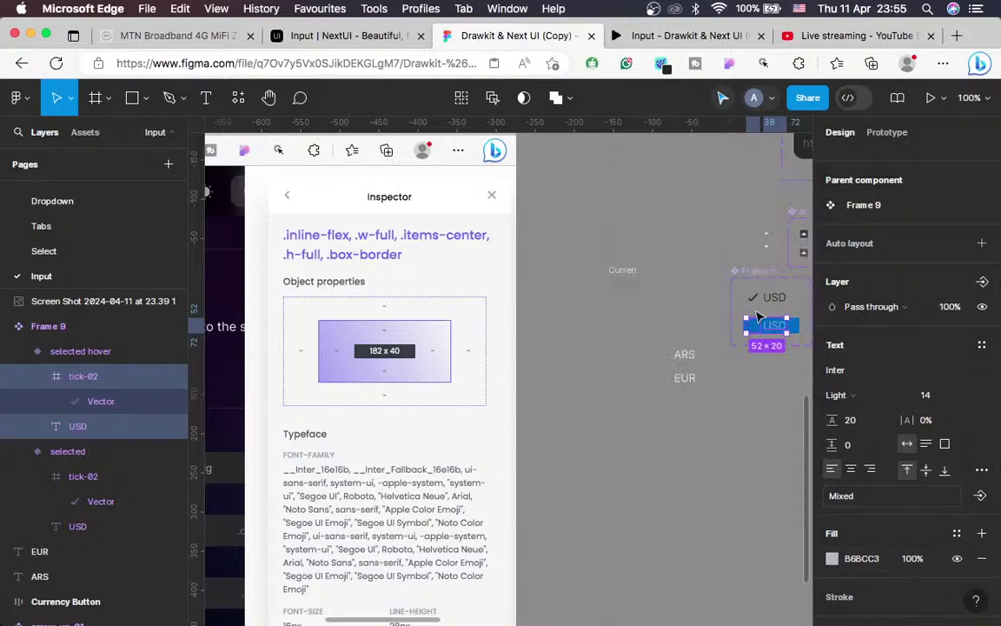
click(733, 425)
scroll(732, 422, right, 5)
scroll(733, 422, up, 3)
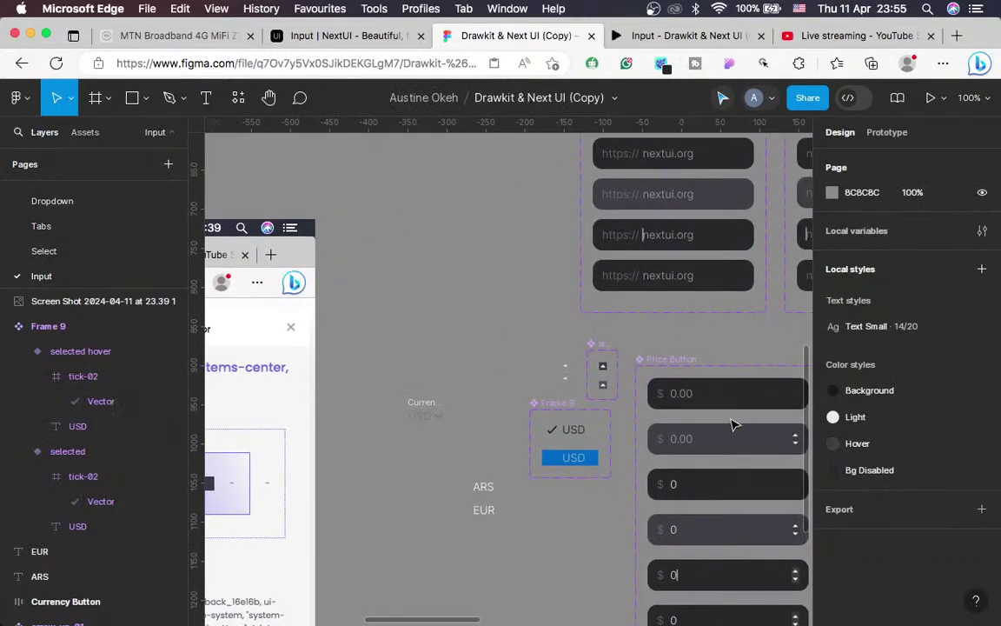
Copy the ECEDEE selection colour from the Website component's clicked on variant
scroll(682, 236, up, 1)
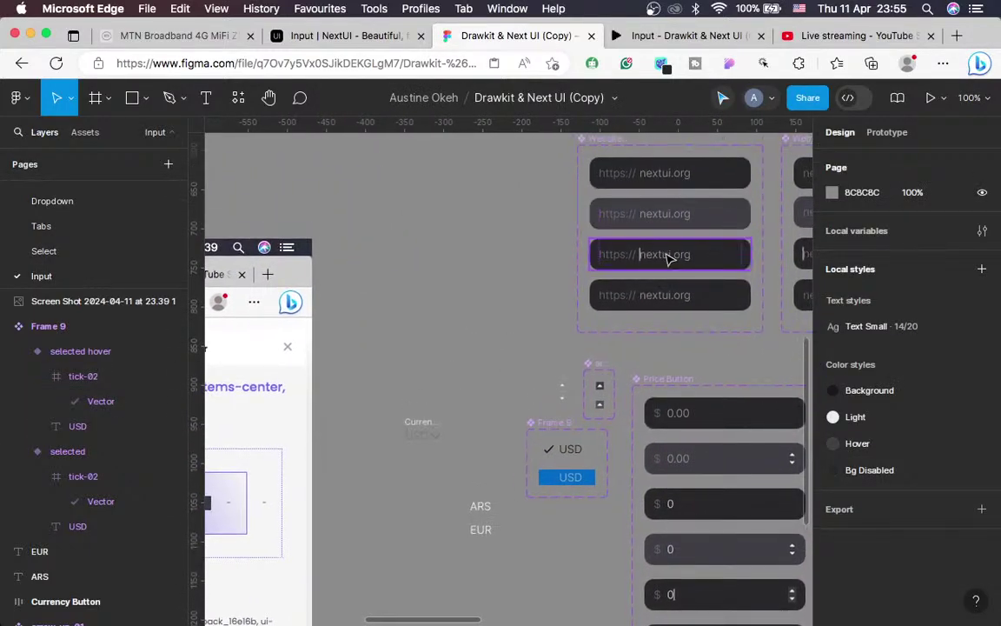
click(669, 256)
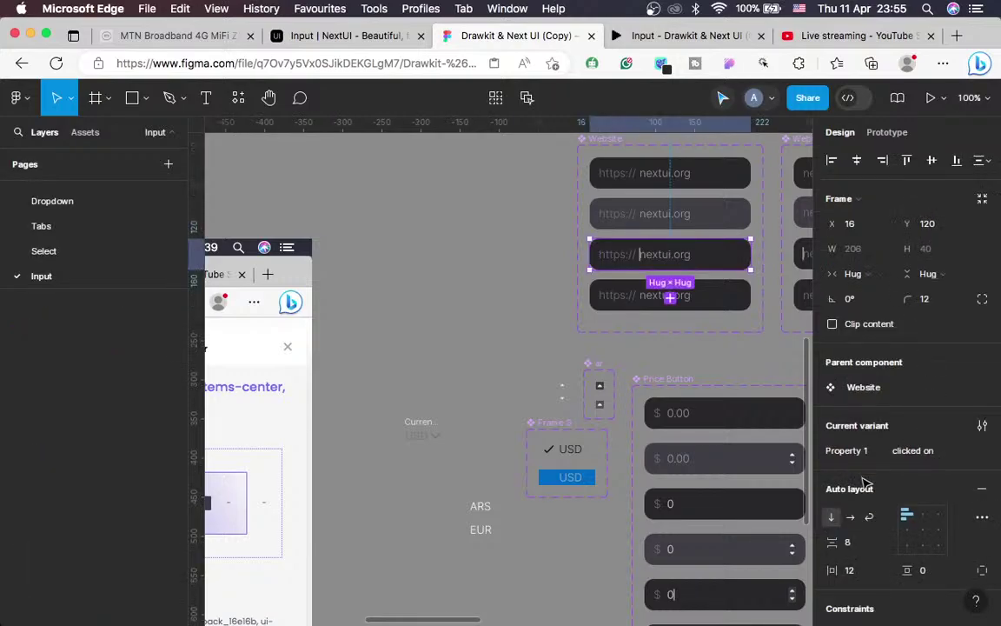
scroll(859, 490, down, 5)
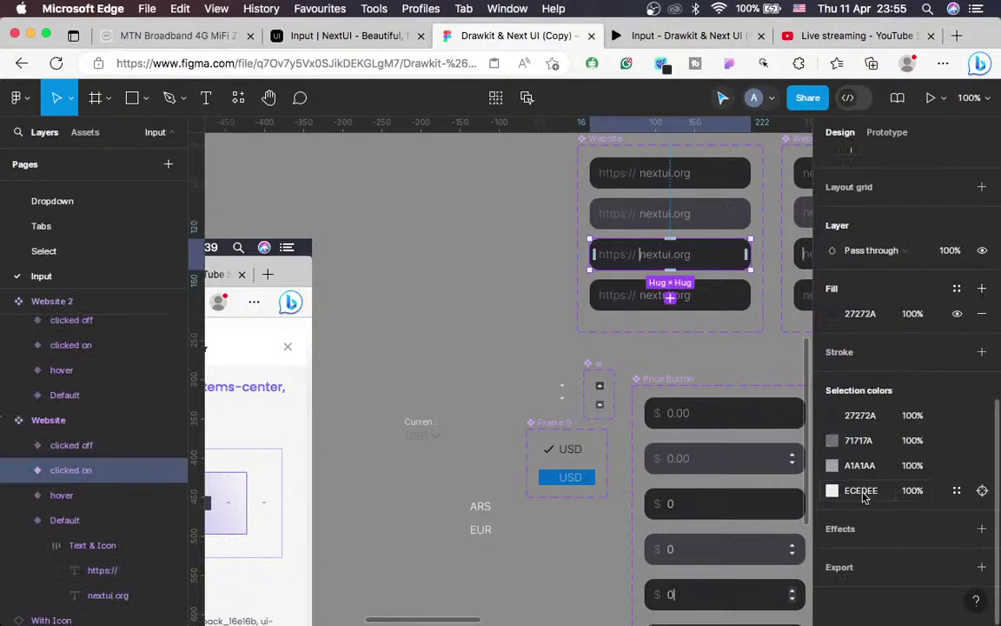
click(862, 491)
key(super+c)
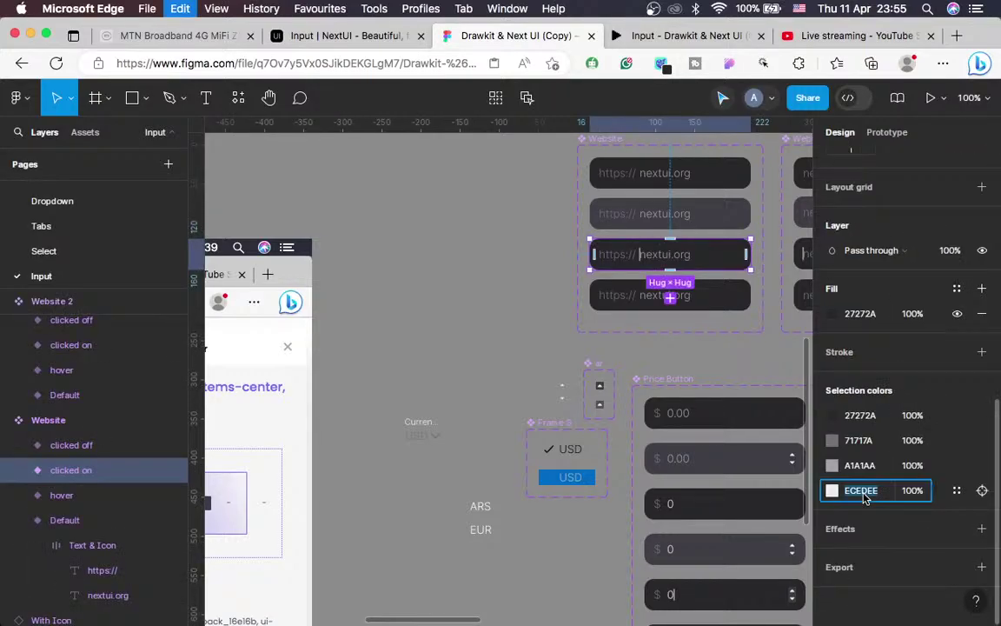
Set the tick icon in the selected hover variant to the copied ECEDEE colour
scroll(633, 539, left, 3)
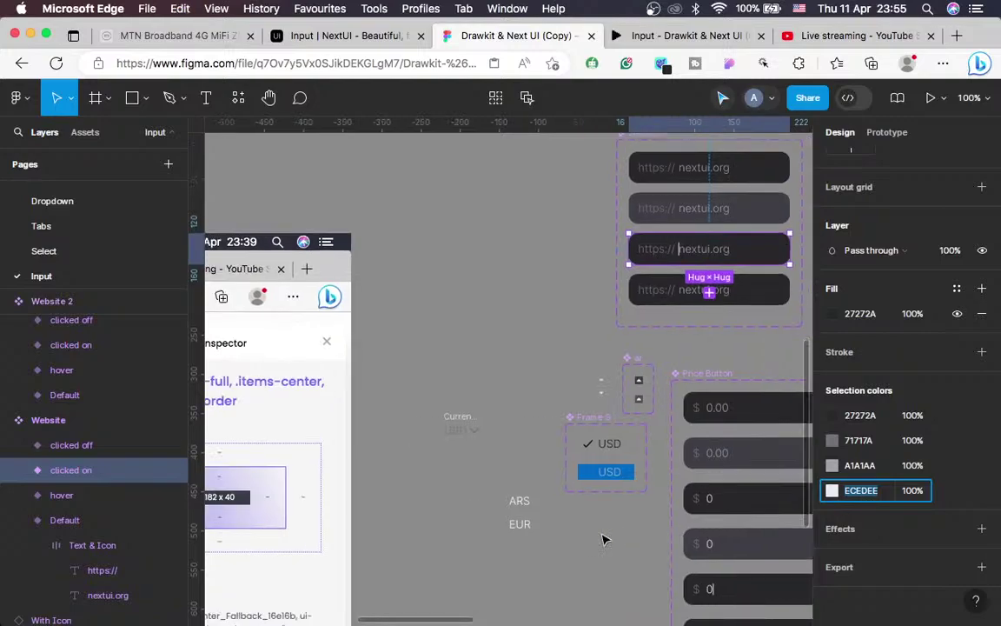
scroll(606, 540, up, 5)
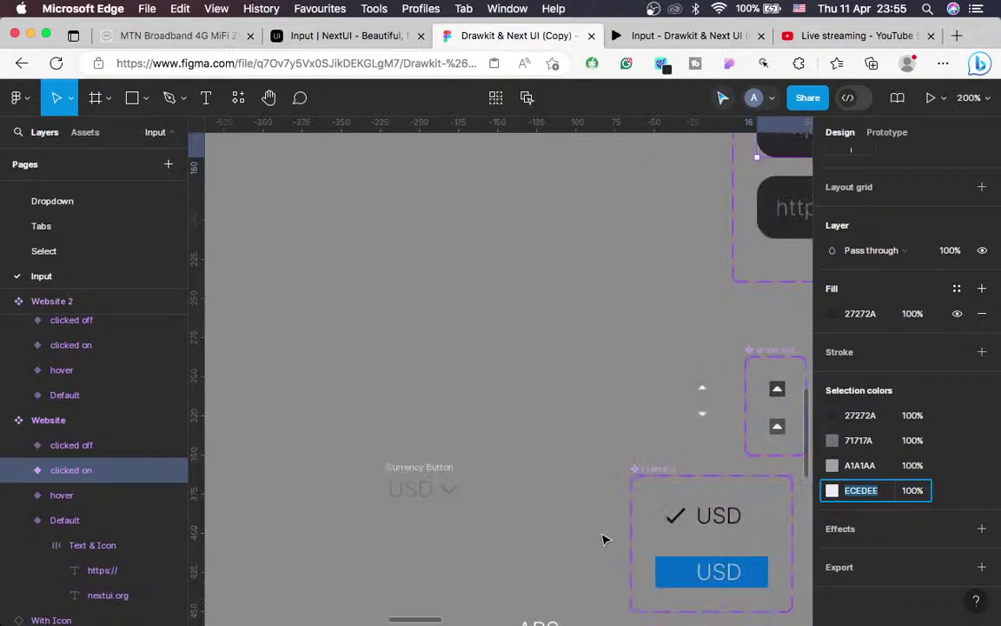
scroll(606, 539, up, 5)
scroll(603, 536, down, 4)
scroll(603, 536, right, 3)
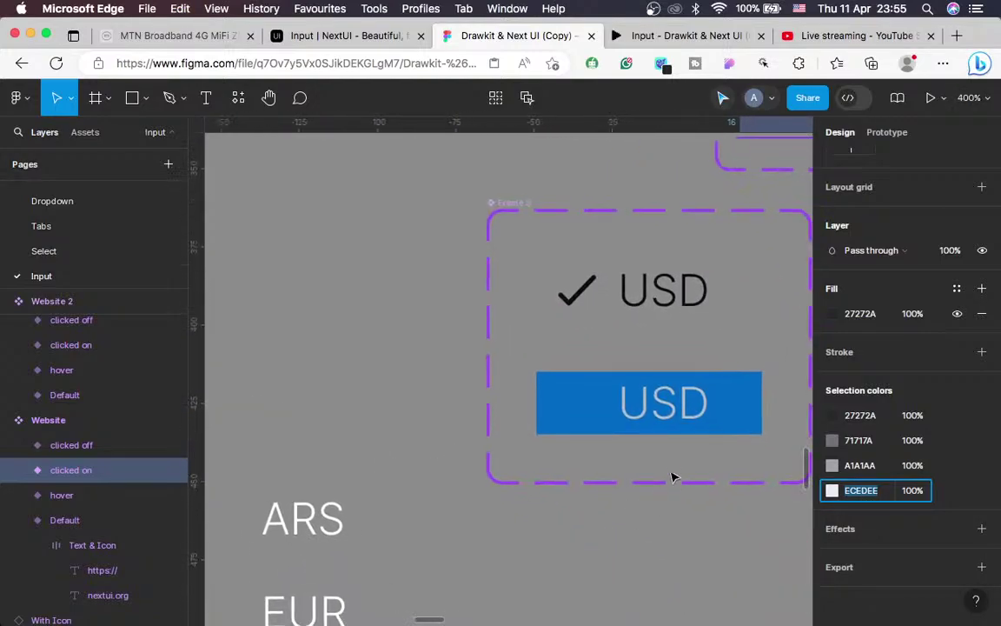
click(581, 411)
double_click(582, 410)
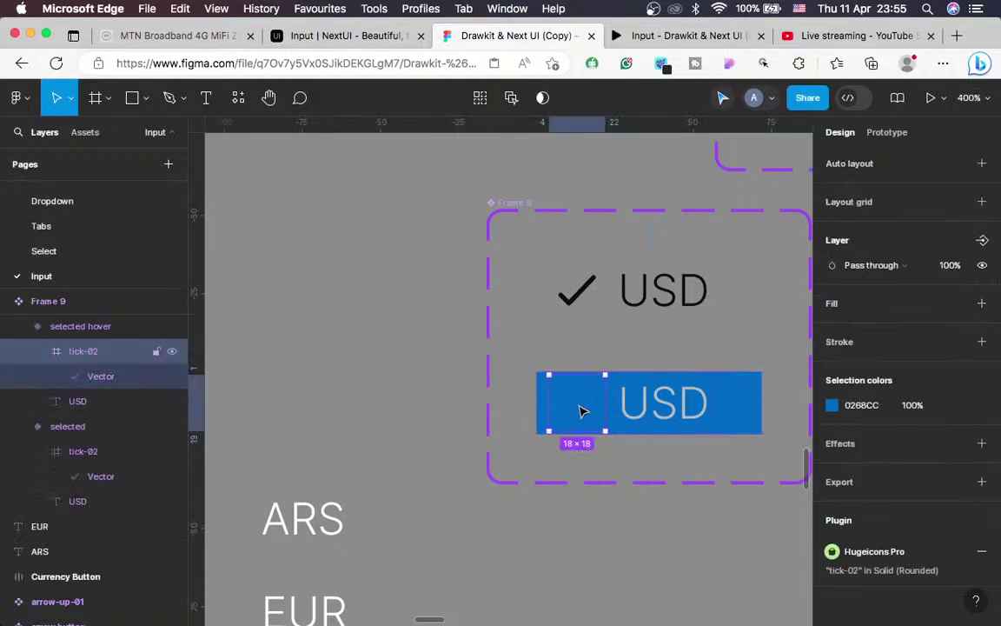
click(859, 405)
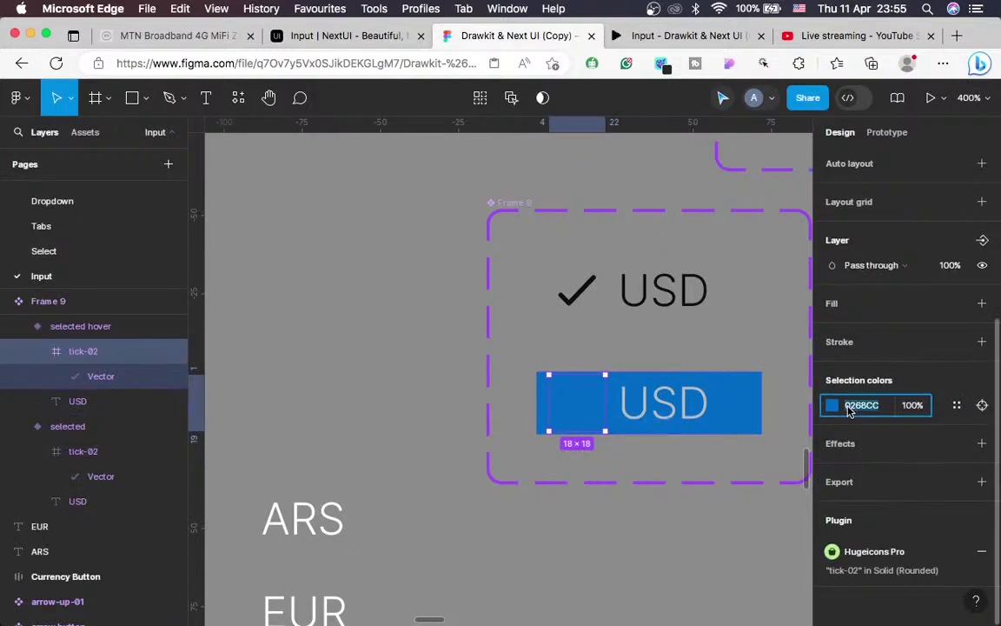
text(ECEDEE)
key(Return)
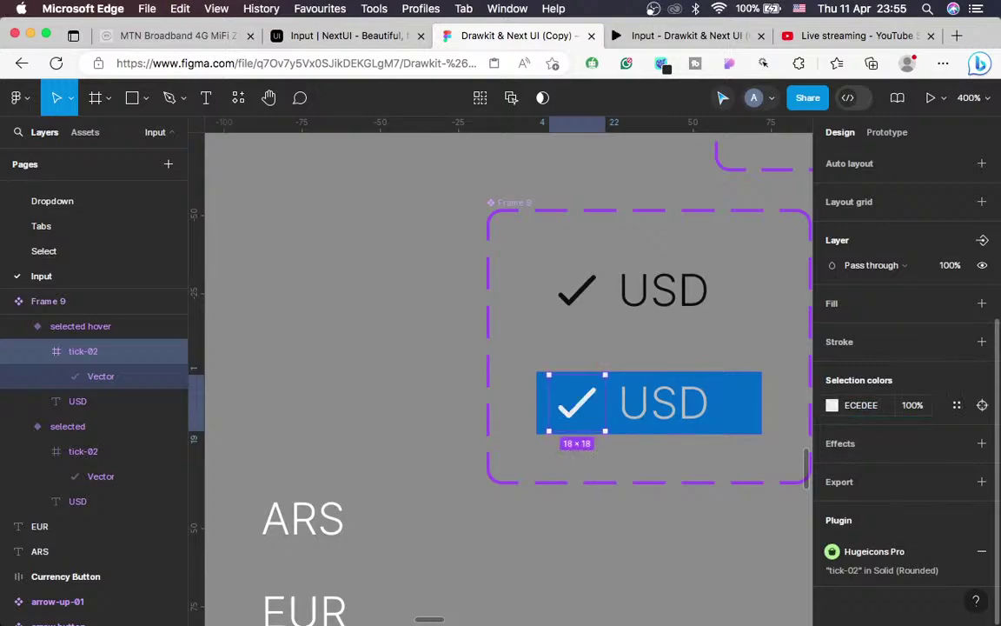
Set the fill of the selected hover variant's USD label to ECEDEE and clear the selection
click(681, 409)
click(862, 517)
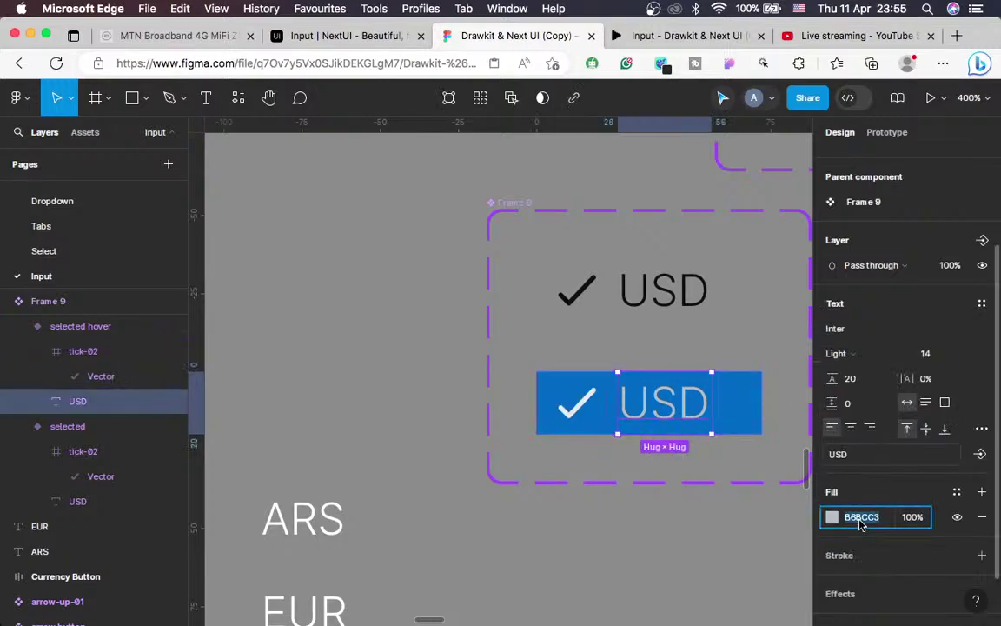
text(ECEDEE)
key(Return)
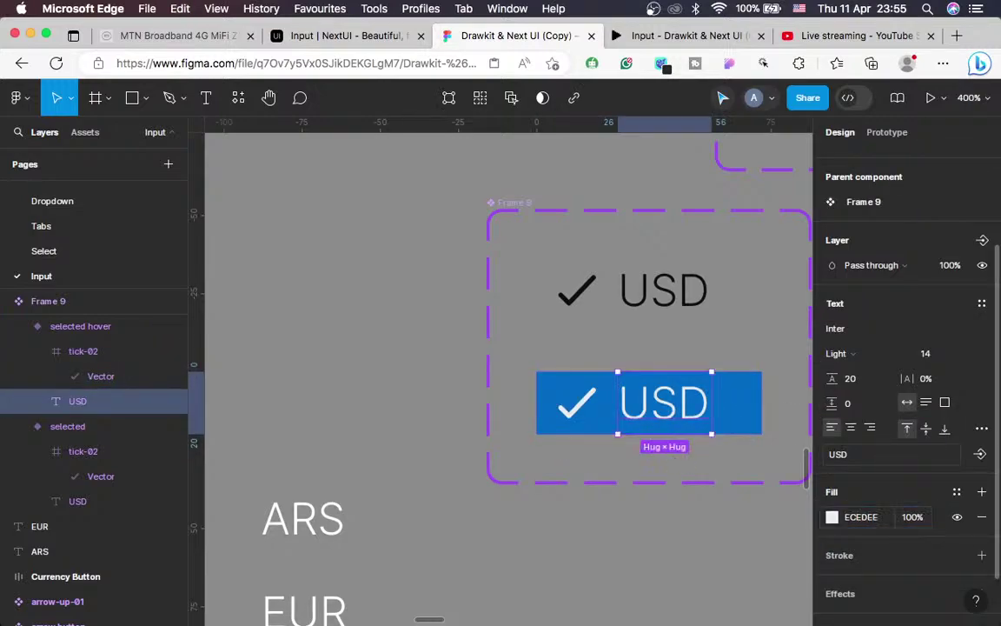
click(708, 553)
Compare the USD option variants with the NextUI Input page and the currency dropdown in the placed screenshot
scroll(708, 553, down, 5)
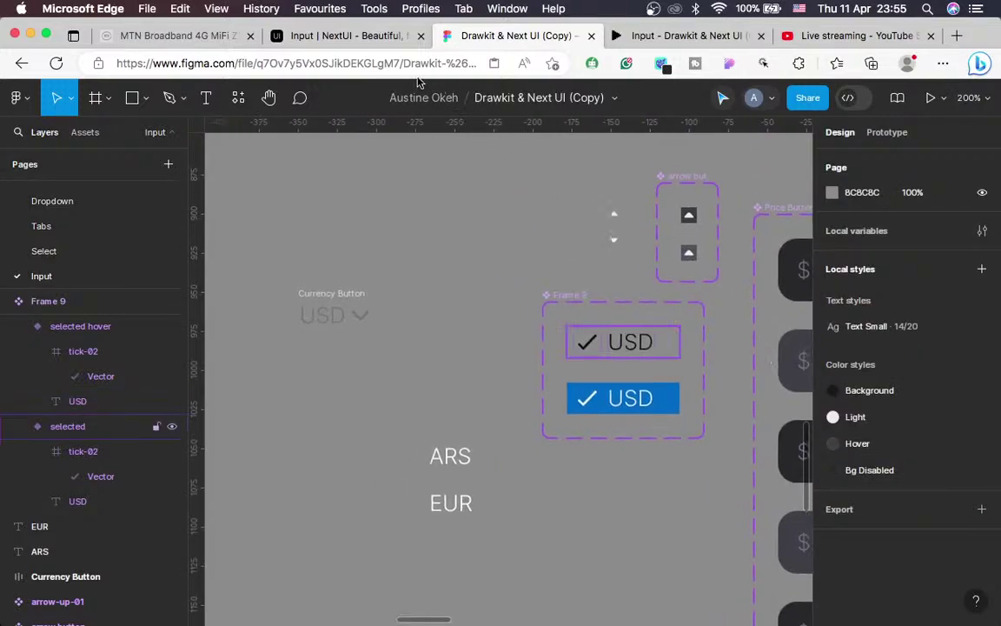
click(352, 39)
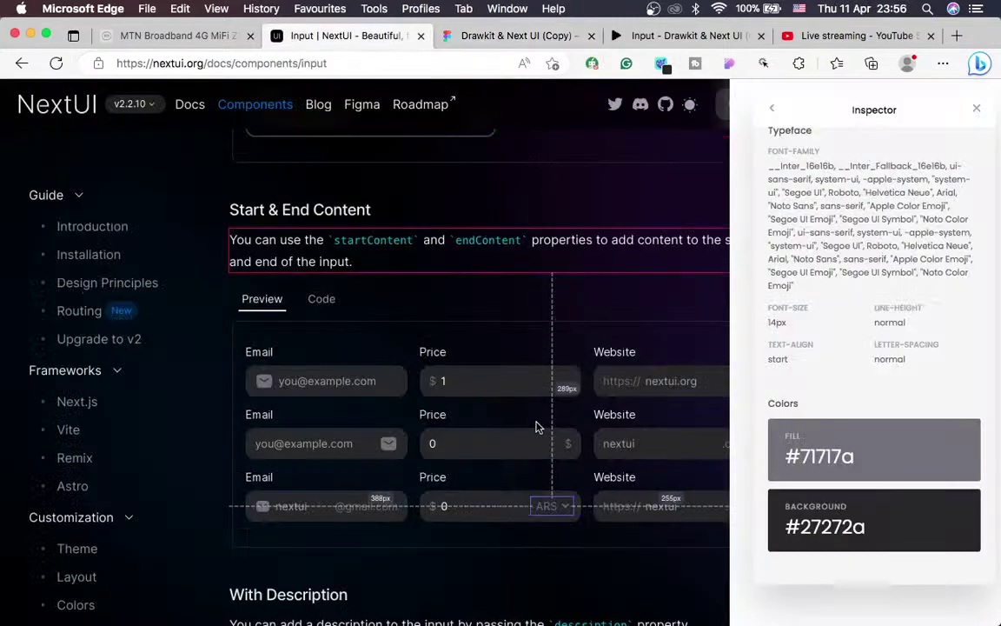
click(506, 35)
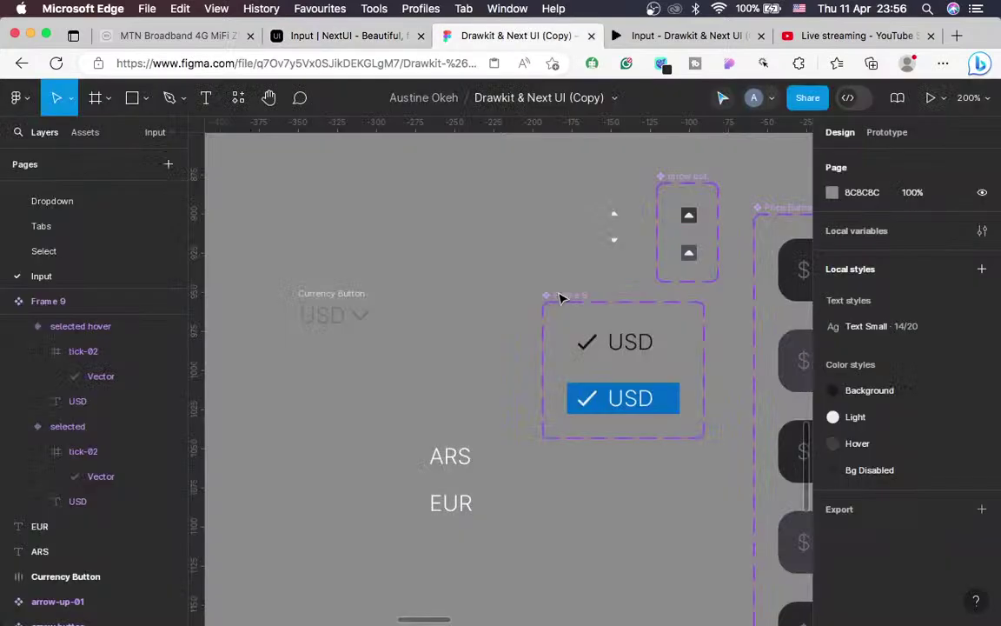
scroll(561, 296, up, 5)
scroll(560, 299, down, 10)
scroll(560, 299, left, 15)
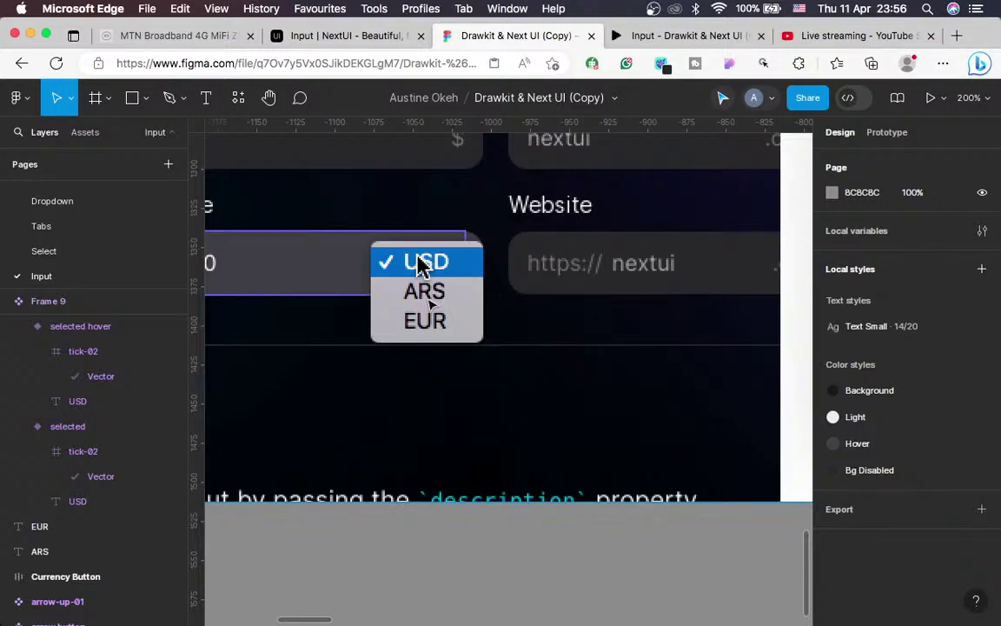
scroll(537, 339, up, 10)
scroll(537, 339, right, 20)
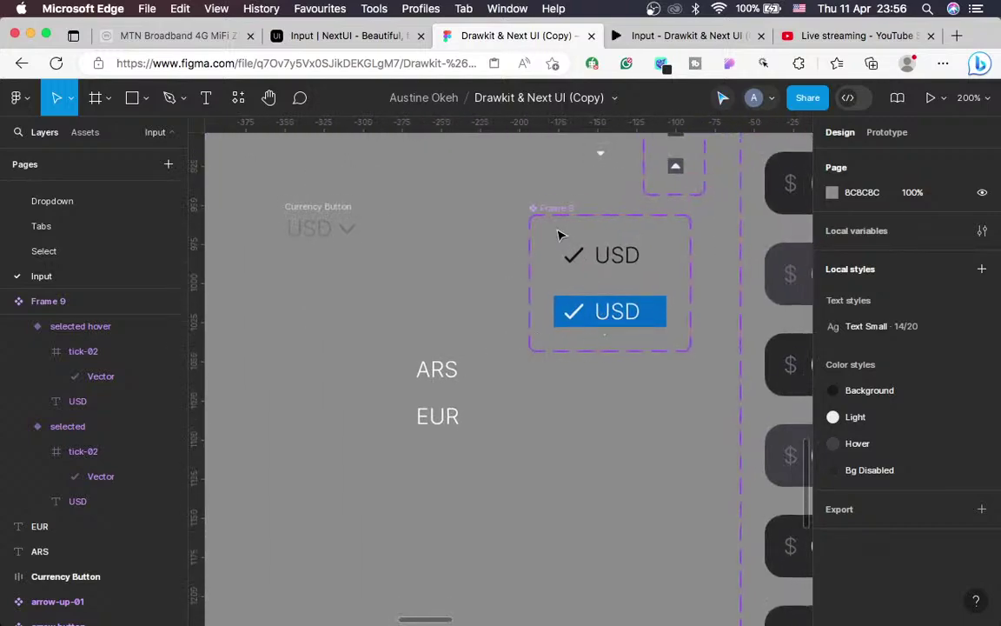
Add a third variant to the USD option component set and make its width fixed
click(640, 328)
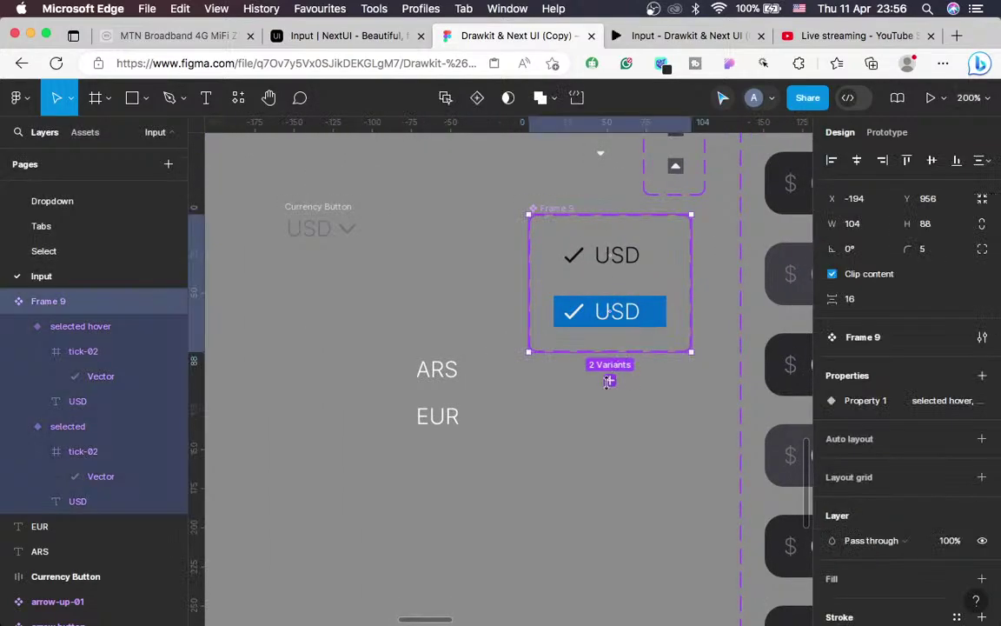
click(610, 380)
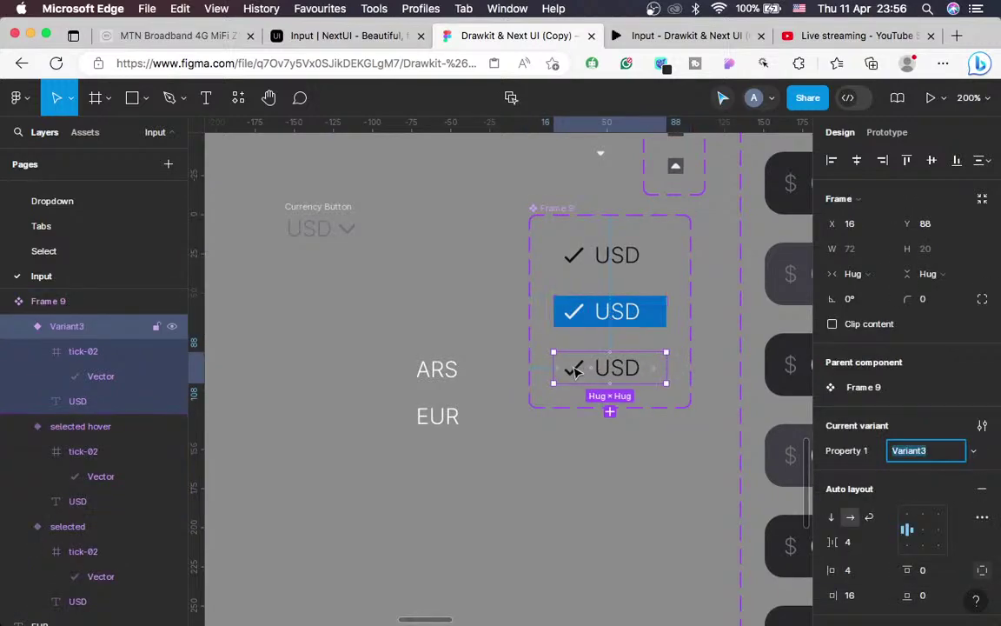
key(Return)
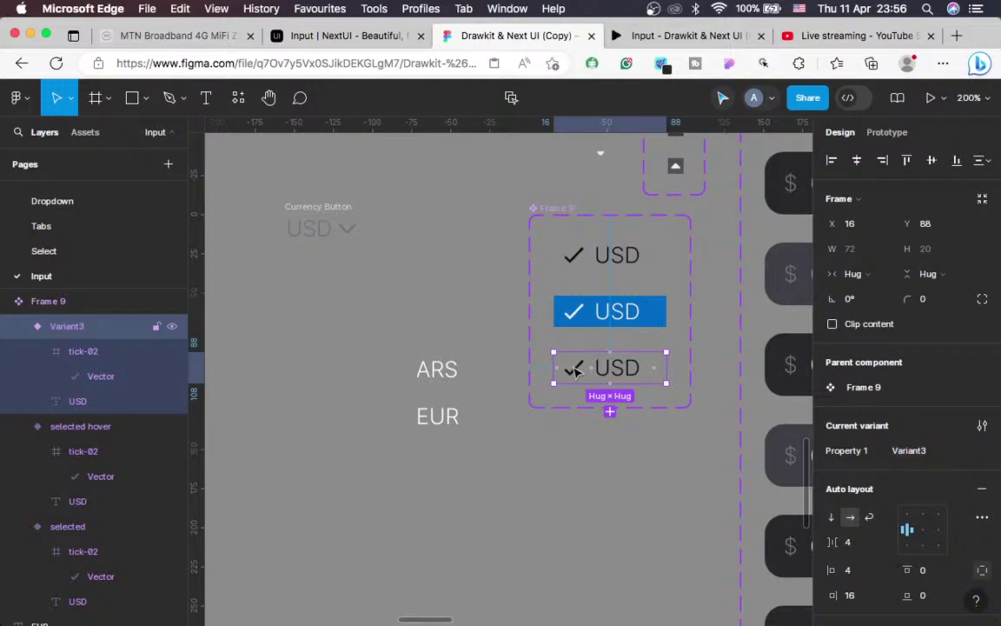
click(863, 275)
click(862, 253)
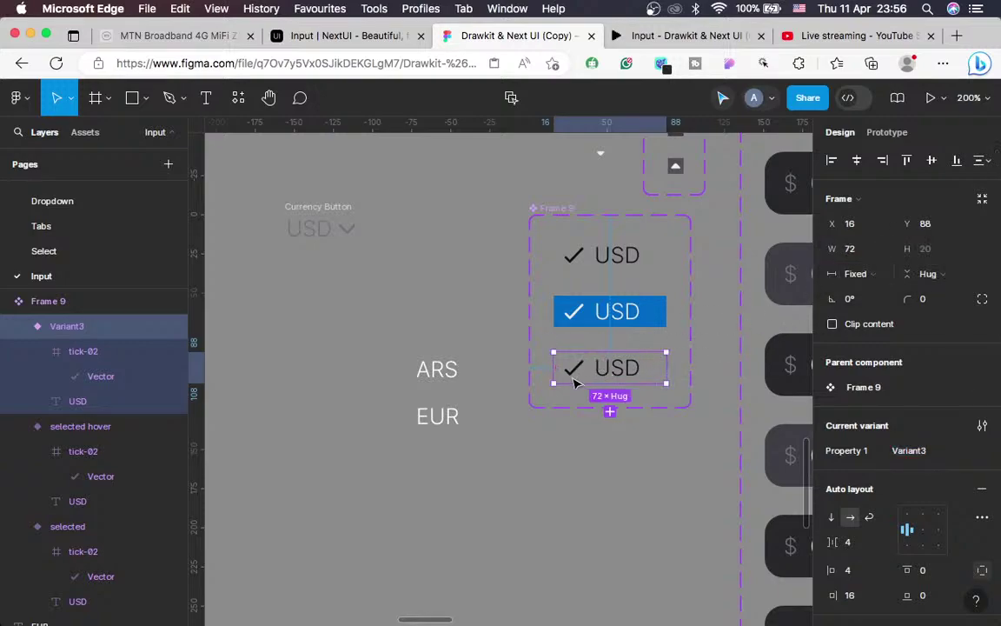
Change the horizontal sizing of the third variant's USD label to fixed width
double_click(613, 368)
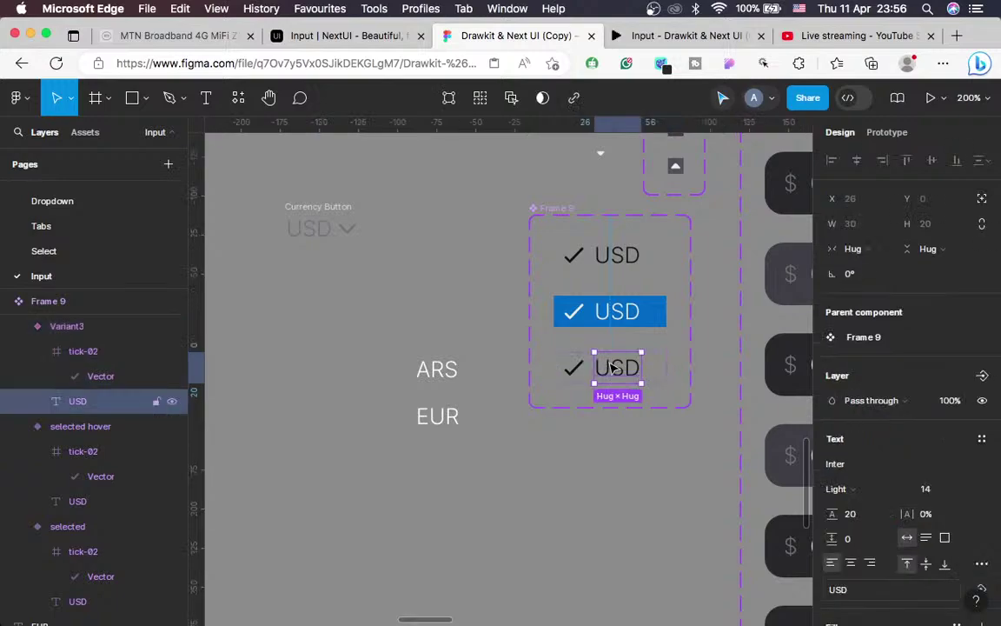
click(866, 251)
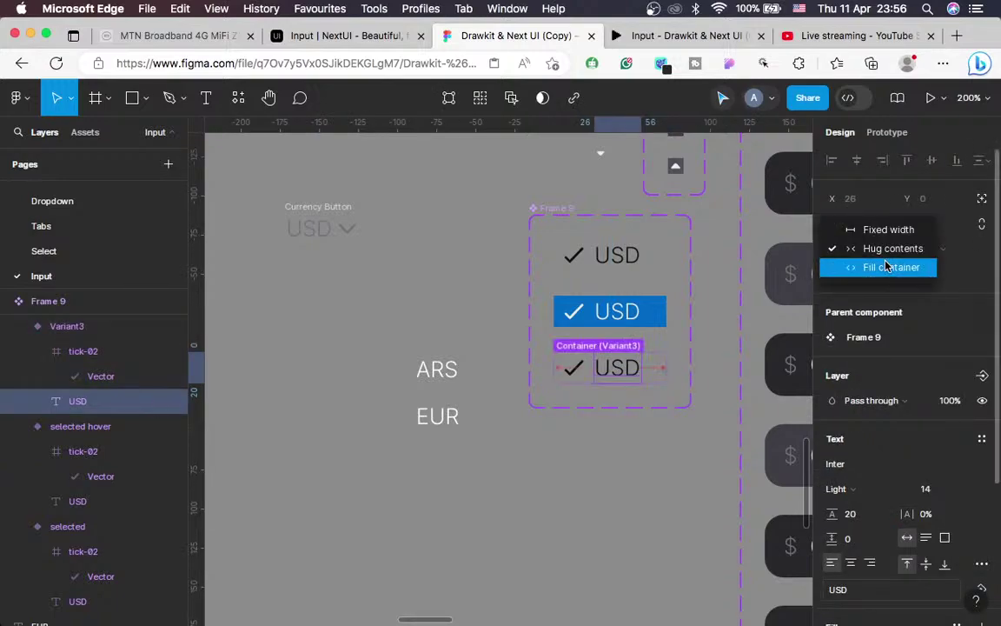
click(885, 266)
click(855, 249)
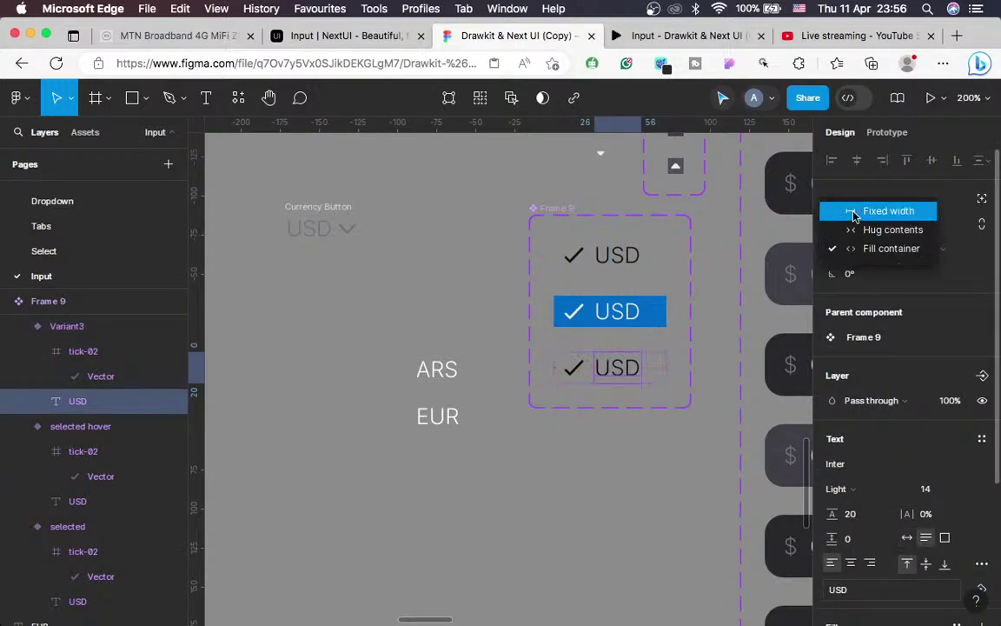
click(888, 211)
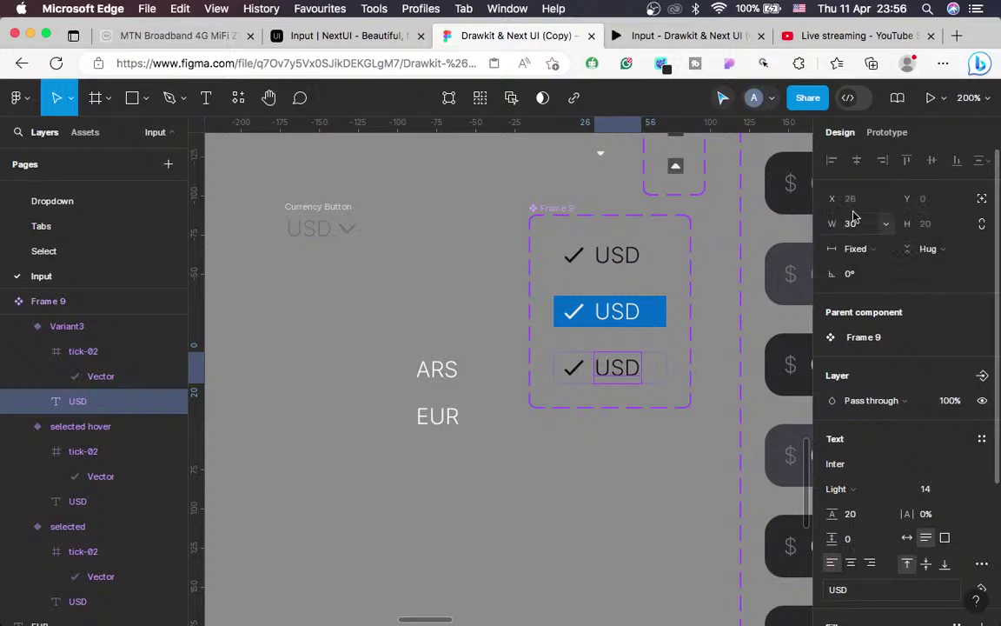
Check the text widths of the ARS and EUR labels and of the USD labels in the three variants
click(441, 377)
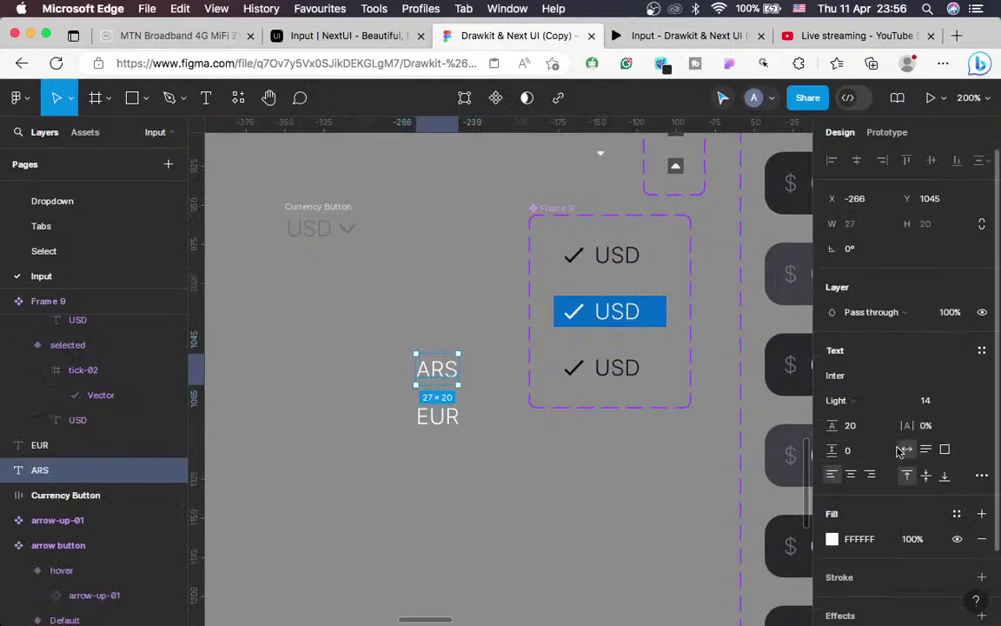
click(439, 422)
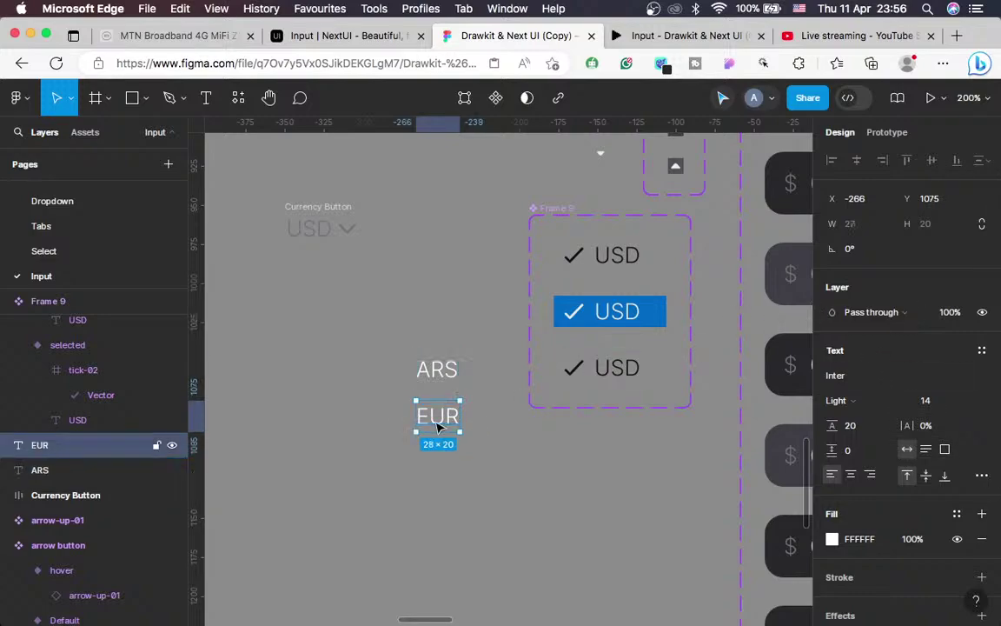
double_click(631, 319)
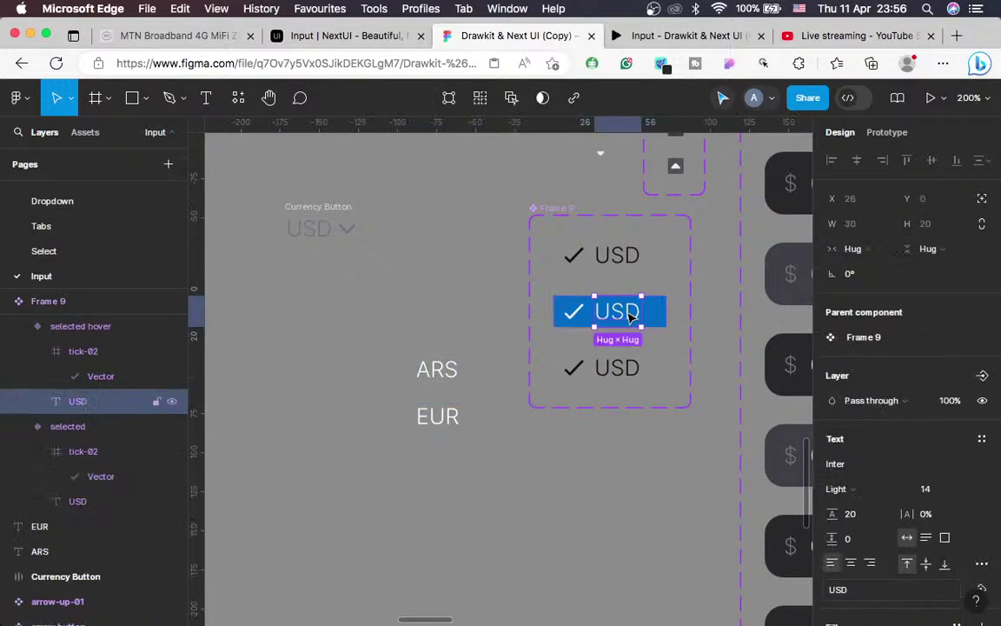
click(620, 258)
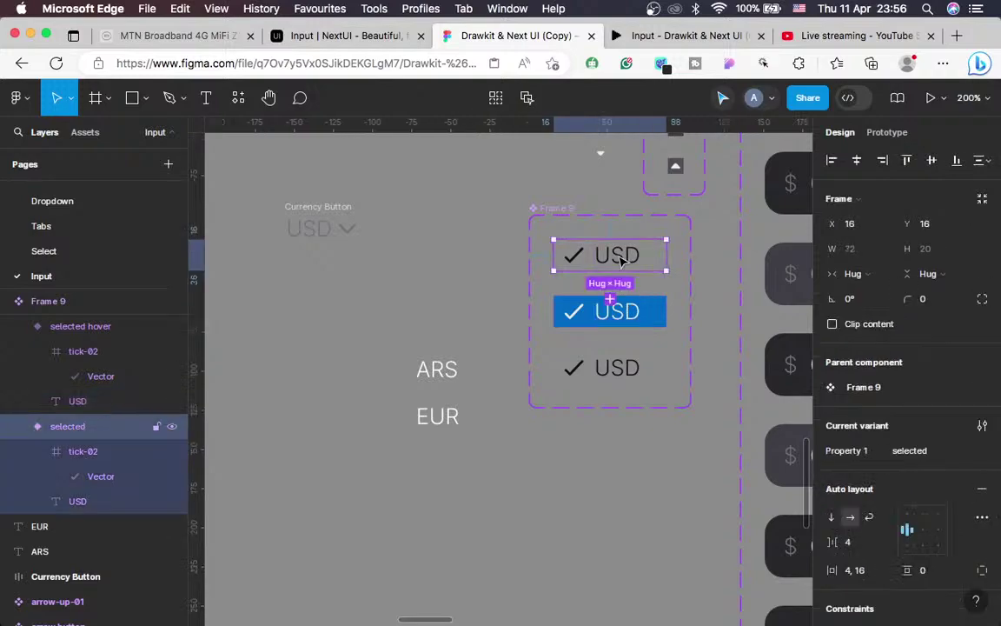
double_click(619, 257)
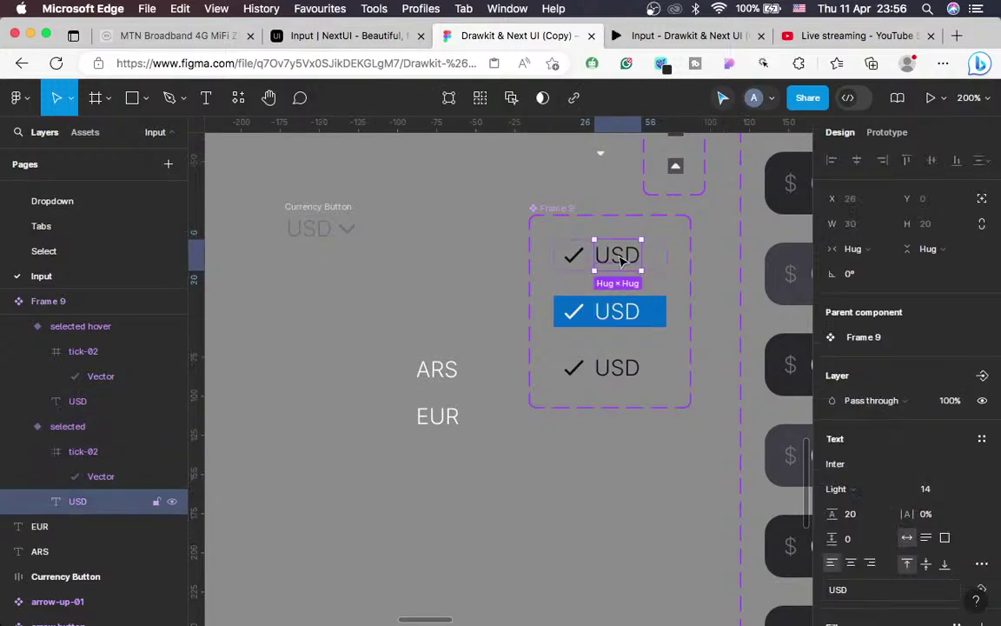
click(615, 376)
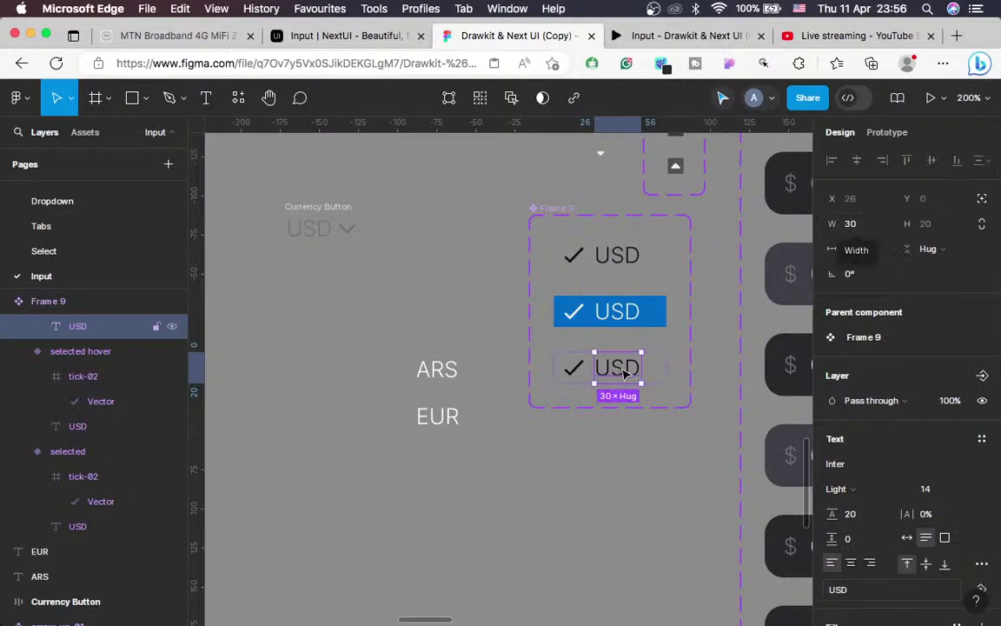
Try hiding the tick icon in the third variant and undo the hiding
click(660, 372)
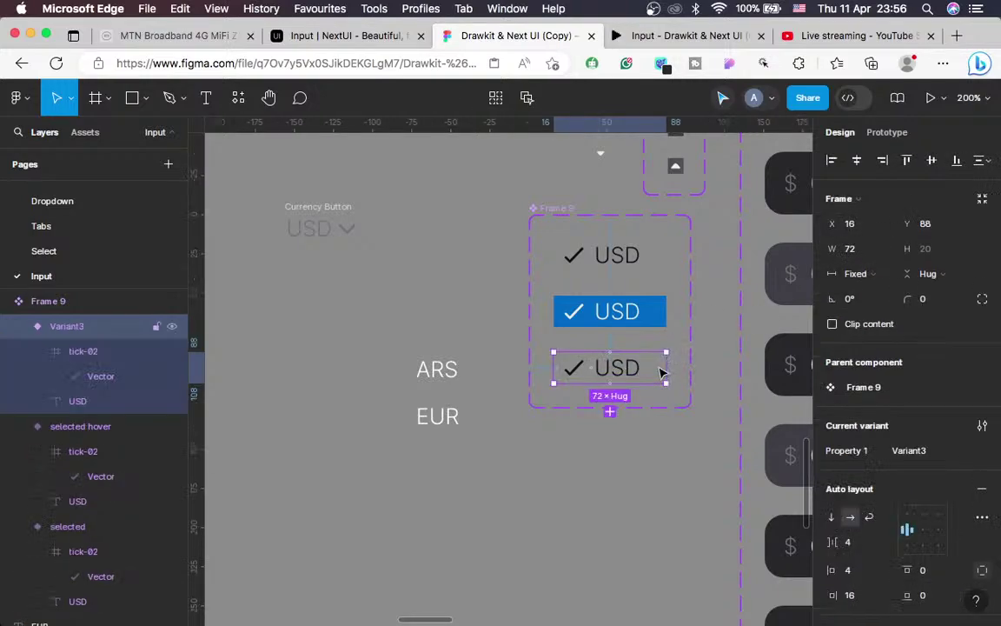
click(576, 371)
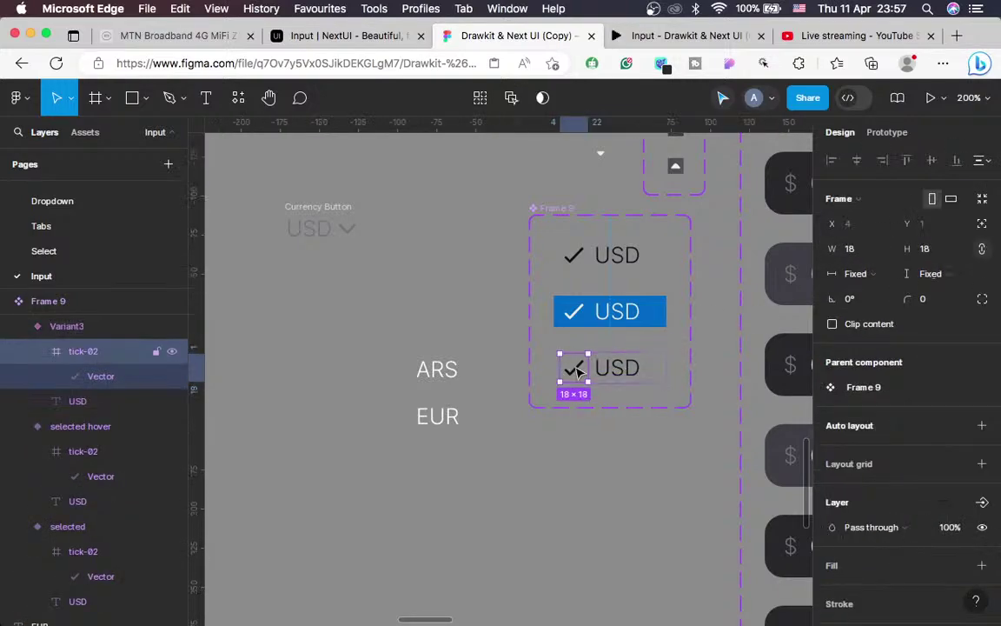
click(982, 528)
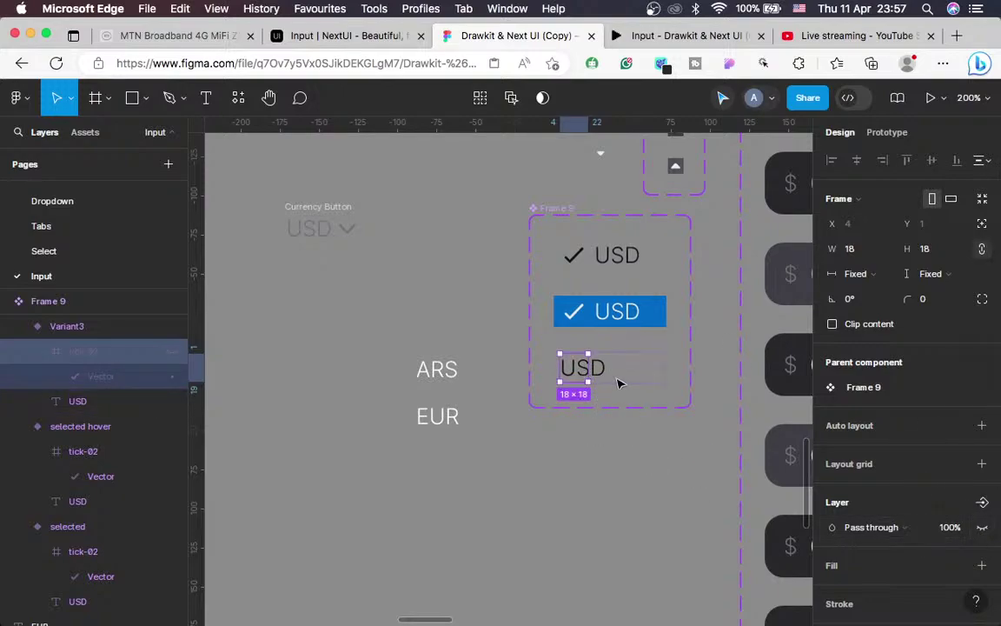
key(super+z)
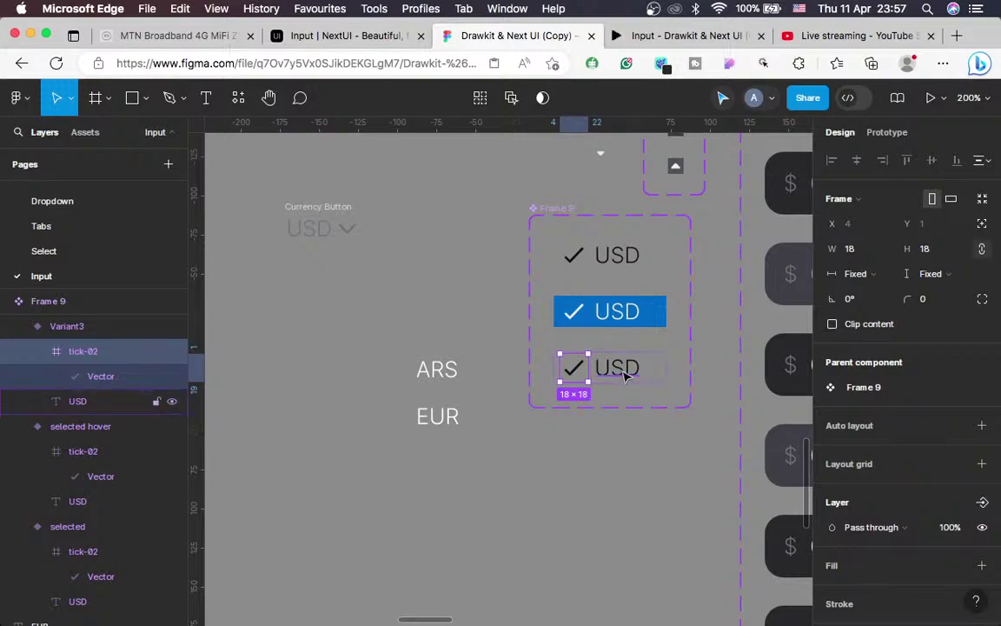
Hide the tick icon in the third variant of the USD option component set
click(624, 374)
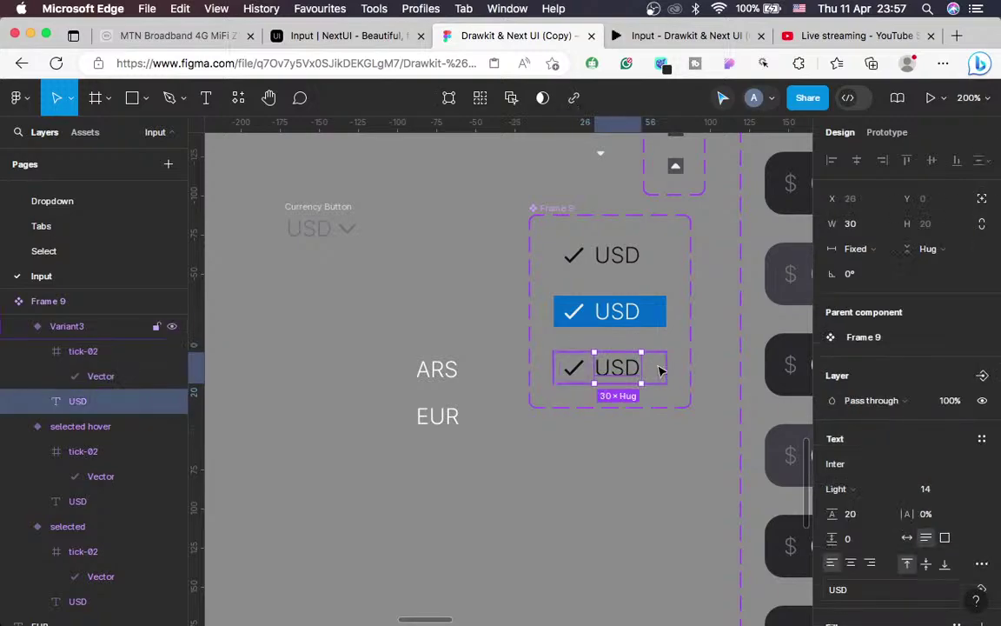
click(659, 372)
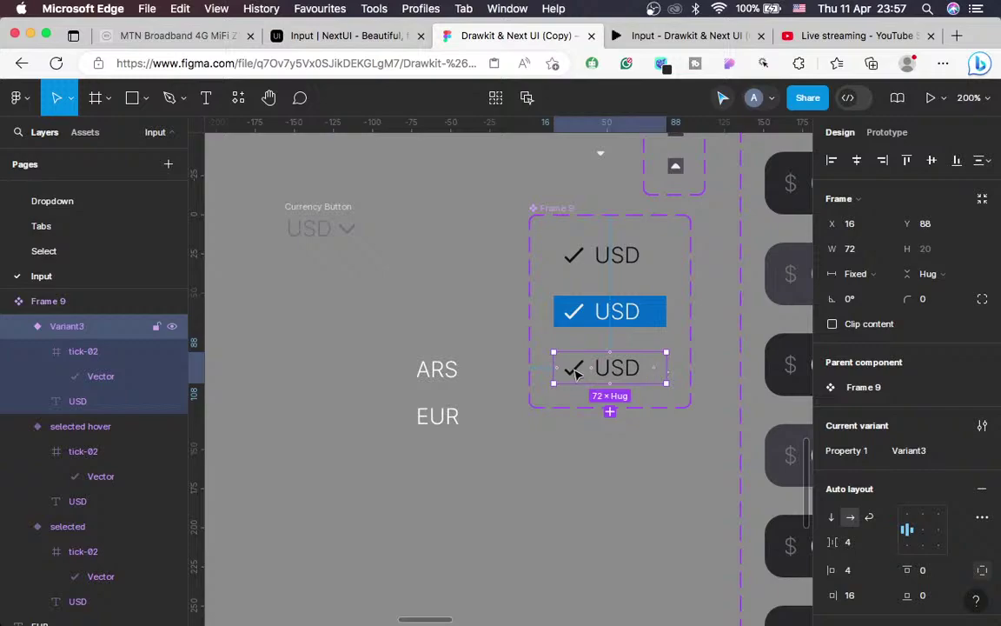
click(575, 372)
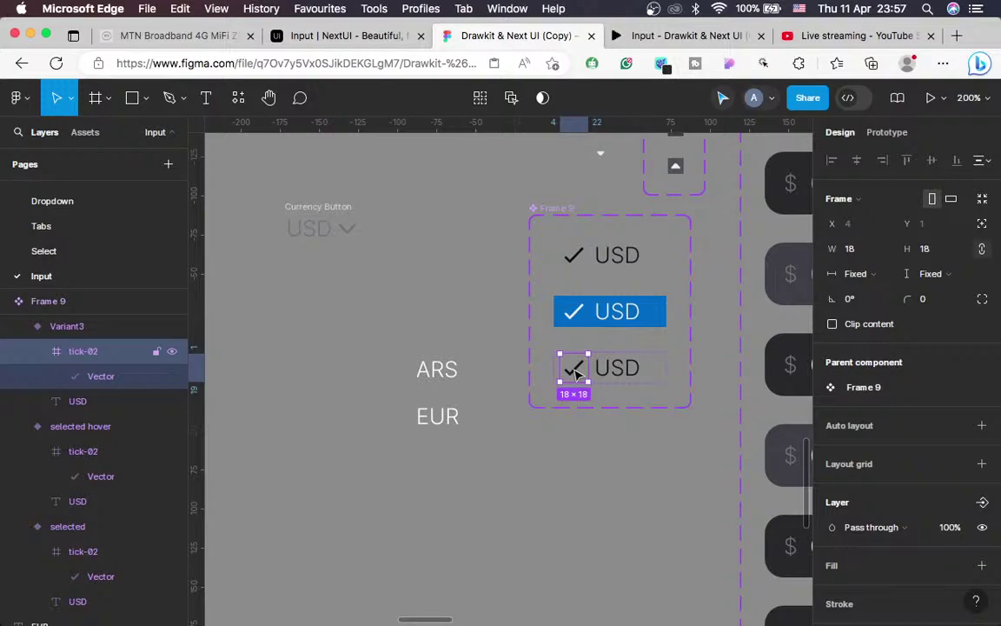
scroll(894, 364, down, 5)
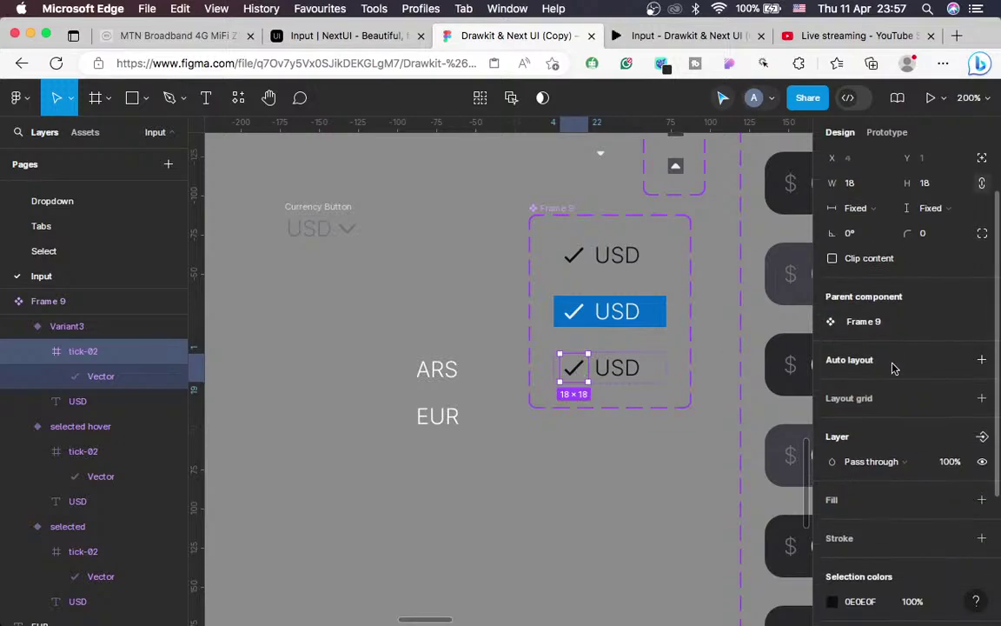
scroll(893, 369, down, 2)
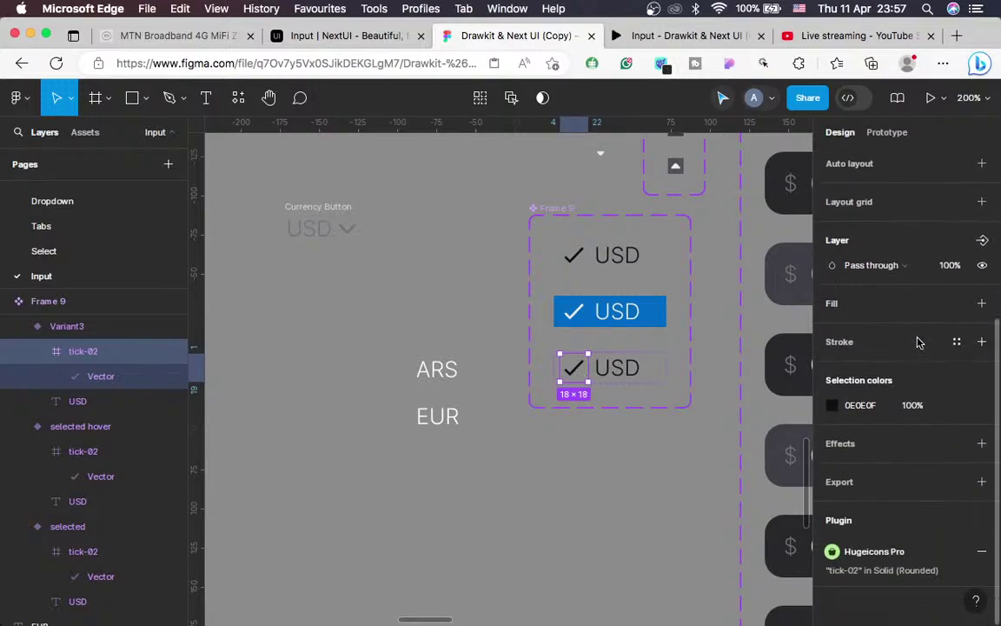
click(983, 271)
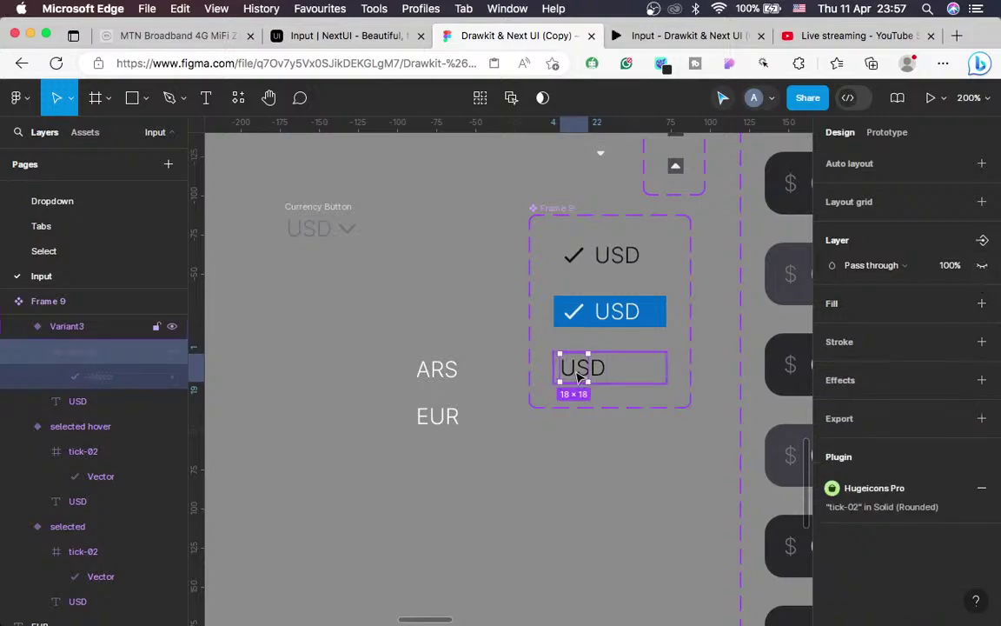
Compare the USD labels in the second and third variants and set the third variant's left padding to 16
click(625, 376)
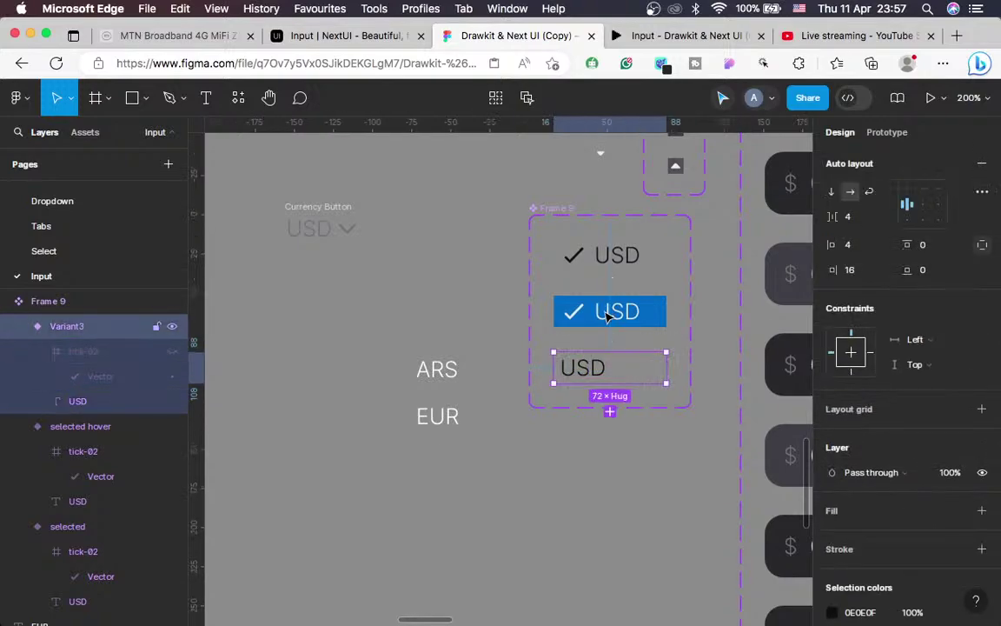
double_click(608, 315)
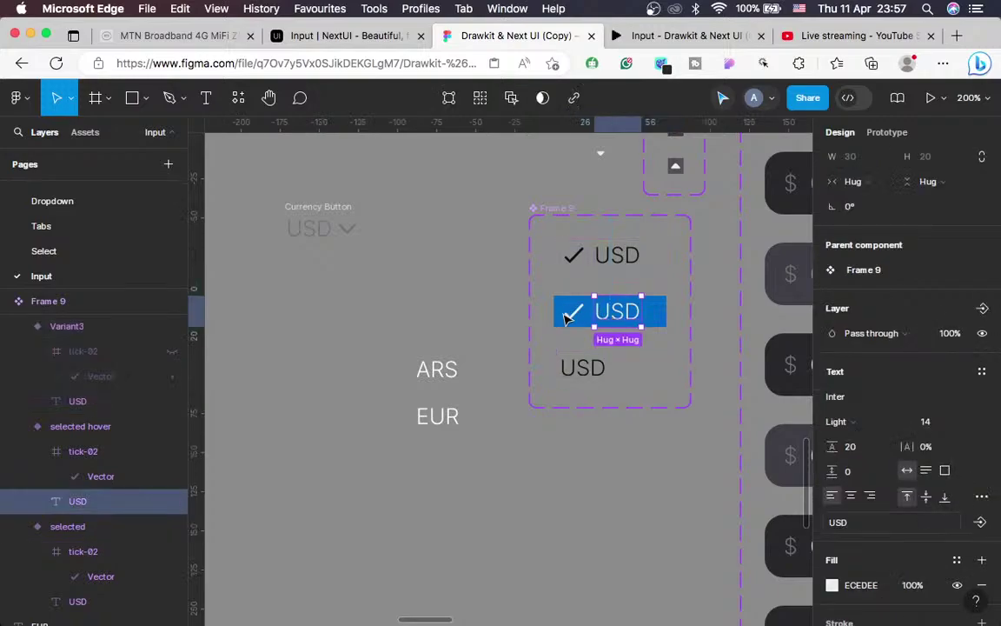
click(572, 371)
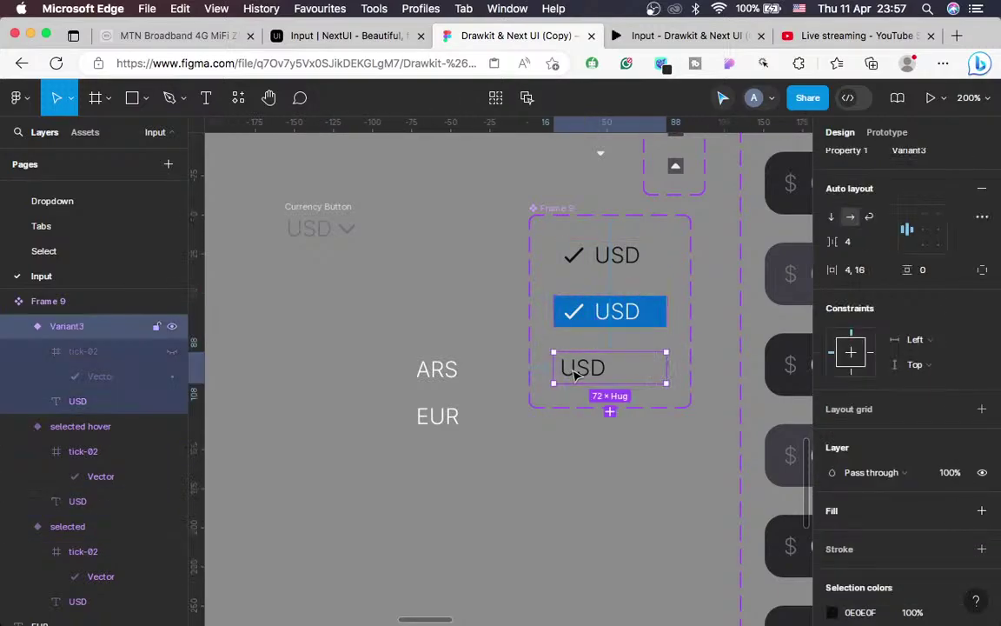
double_click(570, 366)
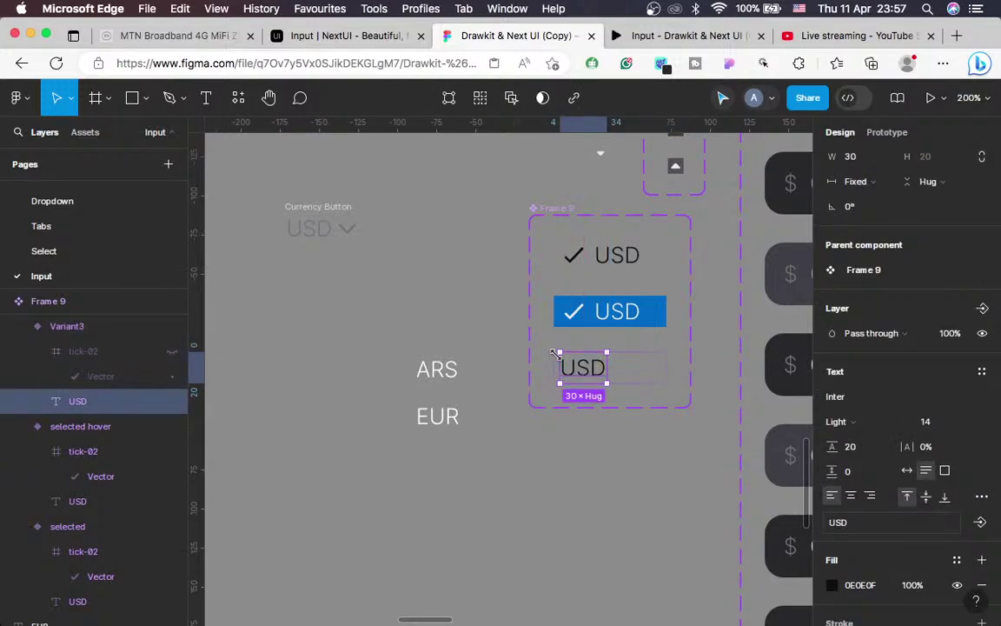
double_click(607, 368)
key(Escape)
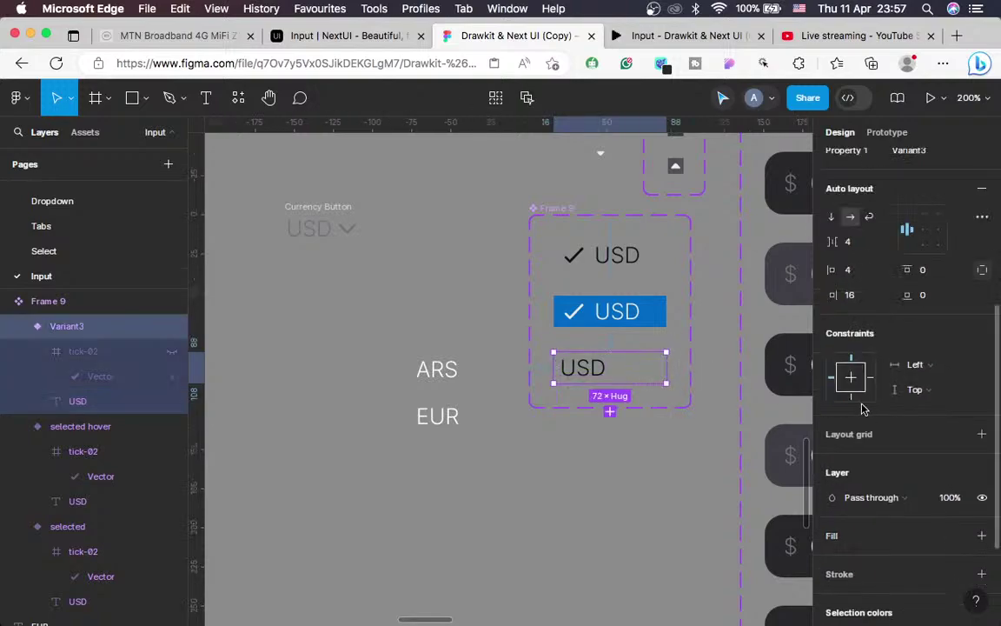
click(849, 276)
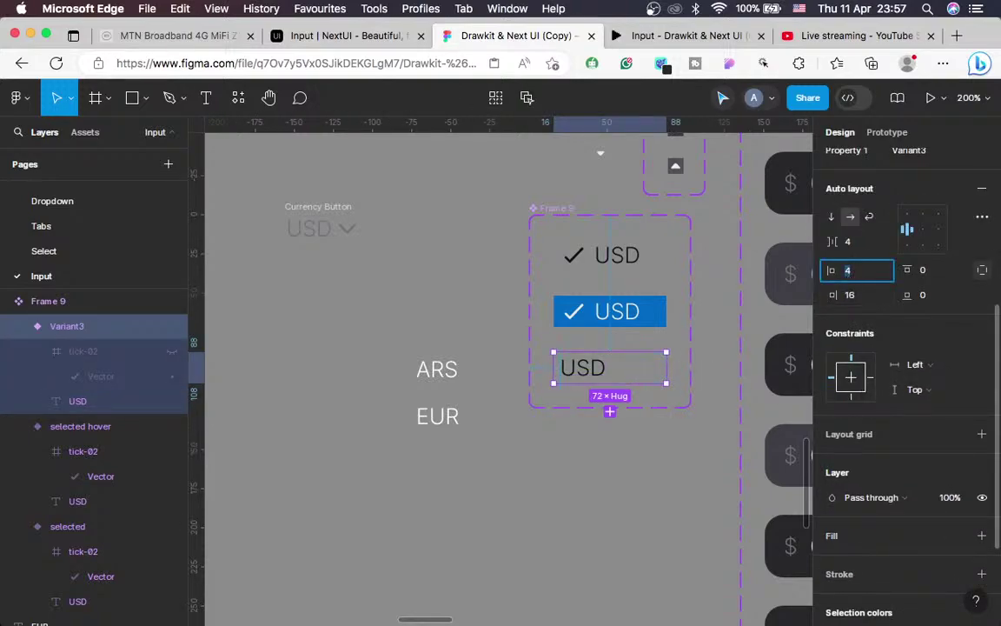
text(16)
key(Return)
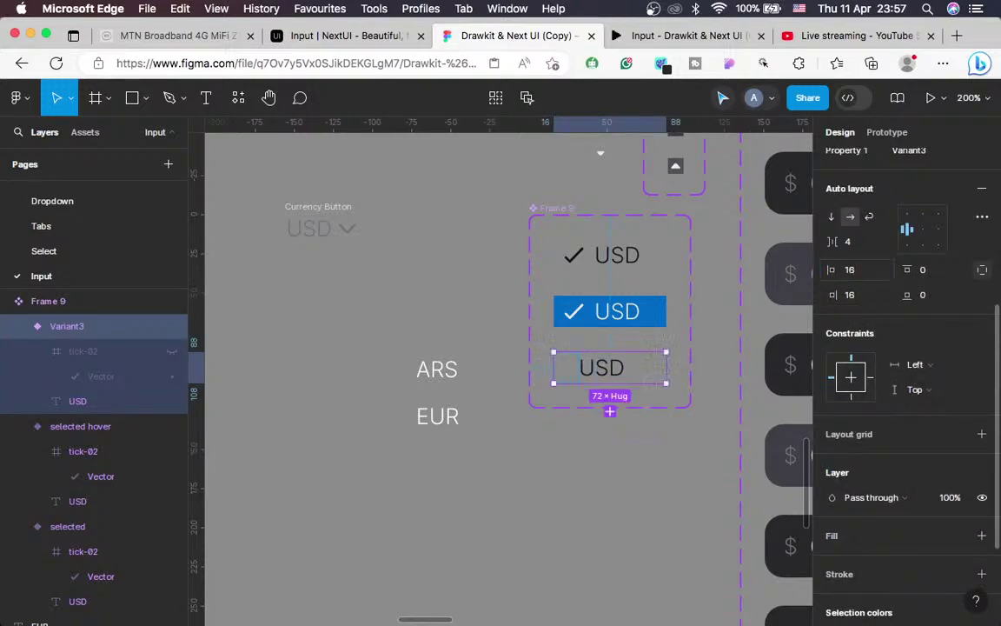
Try a spacing of 26 between the third variant's items and undo the change
click(600, 372)
key(alt)
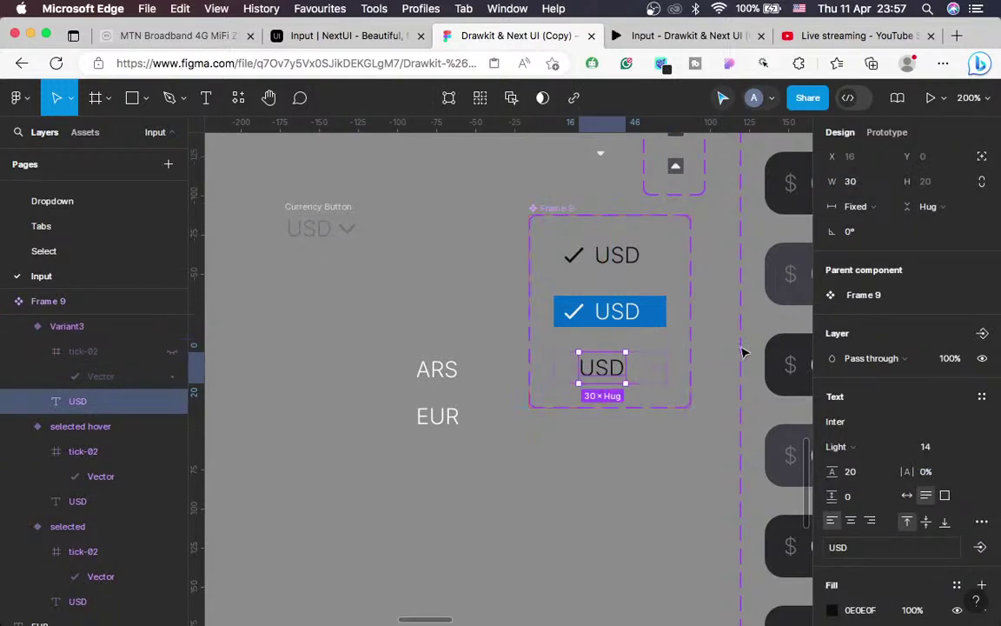
click(647, 379)
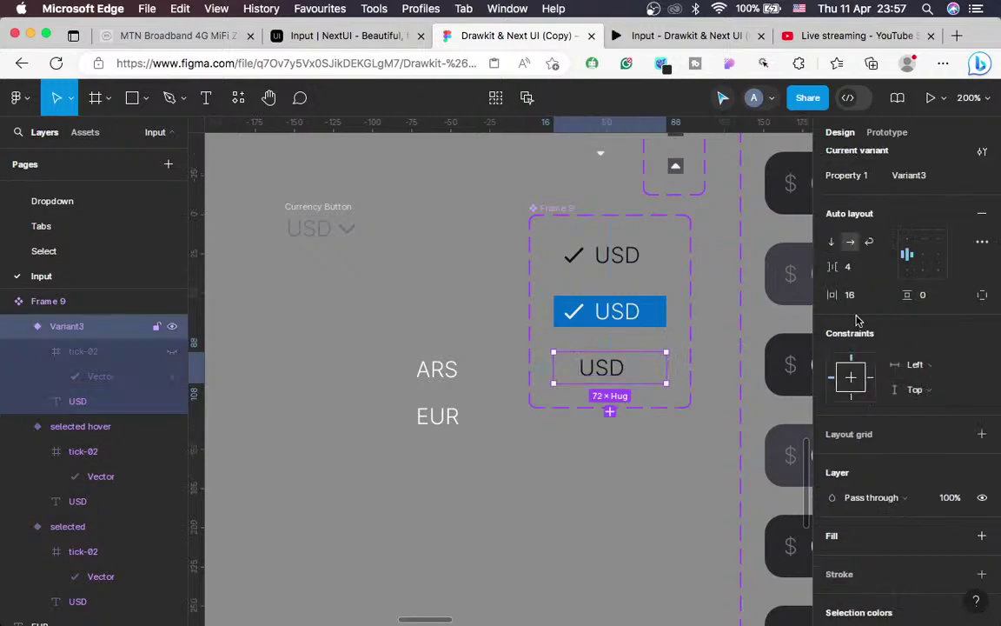
click(850, 268)
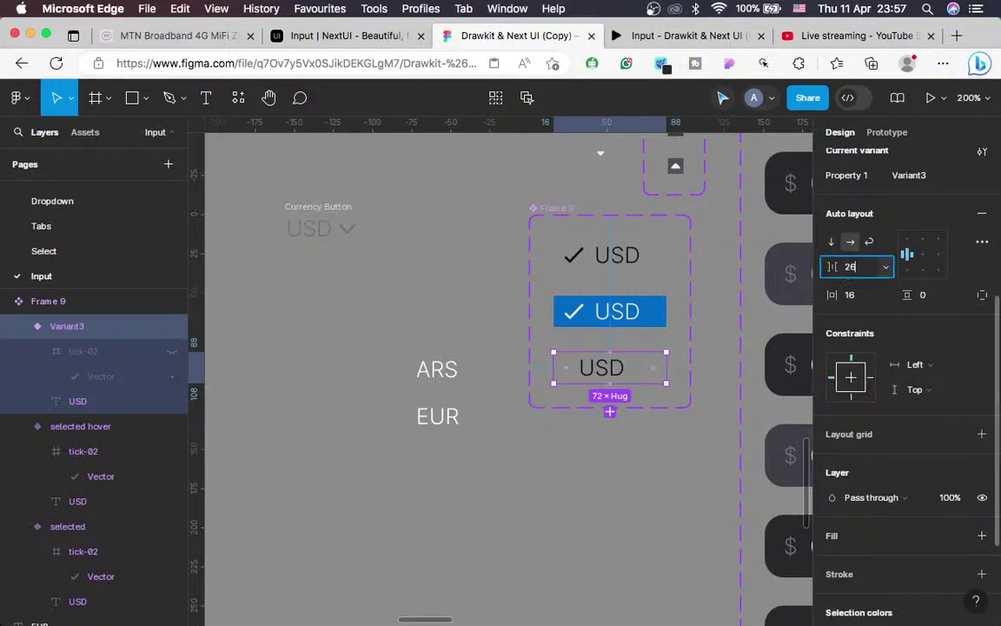
key(Return)
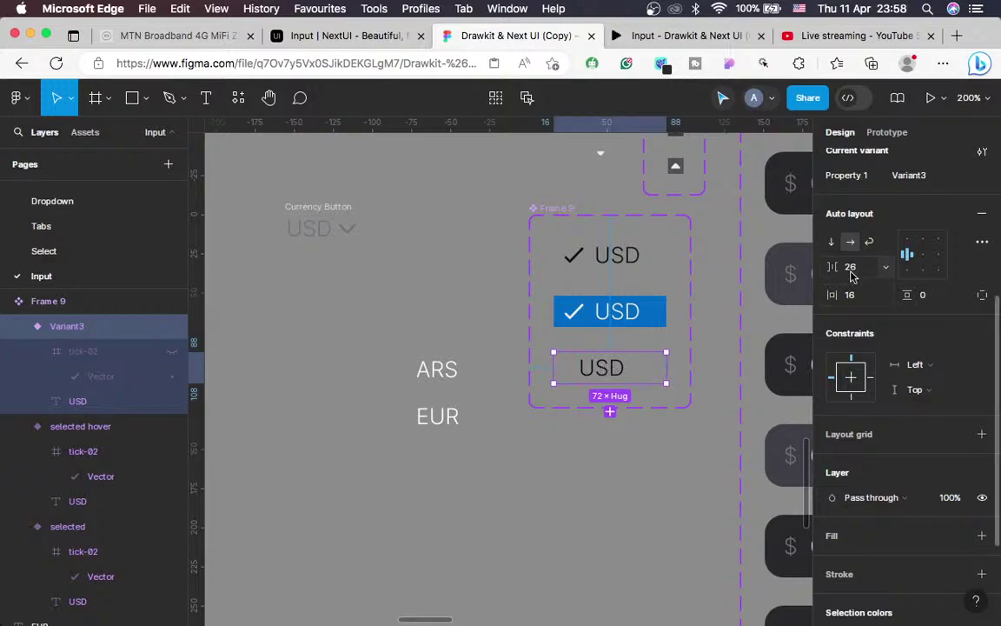
key(ctrl+z)
Set the third variant's left padding to 26 so its USD label aligns with the labels above
click(982, 297)
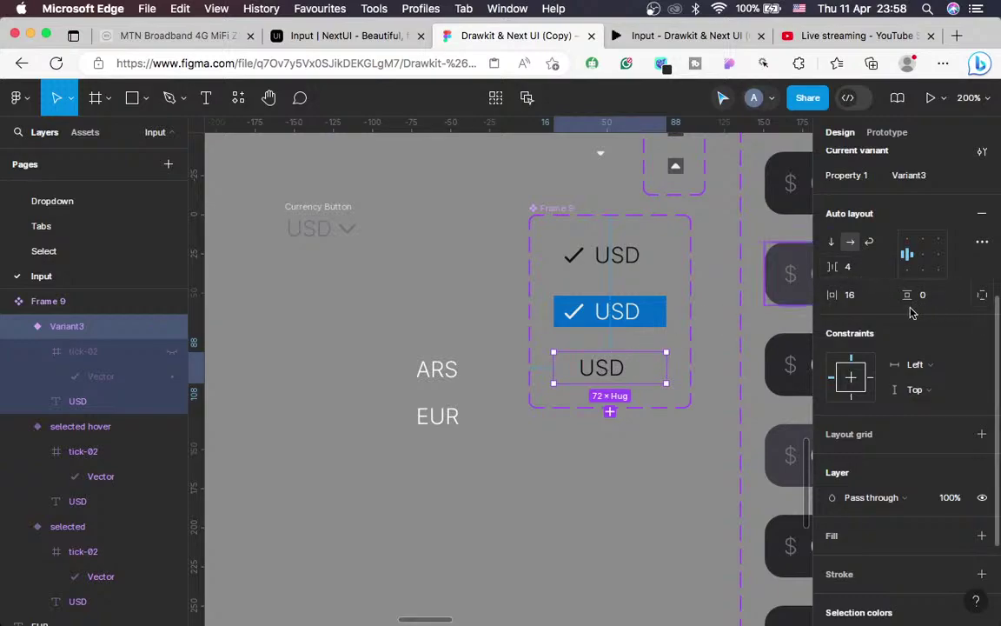
click(849, 296)
text(2)
key(Return)
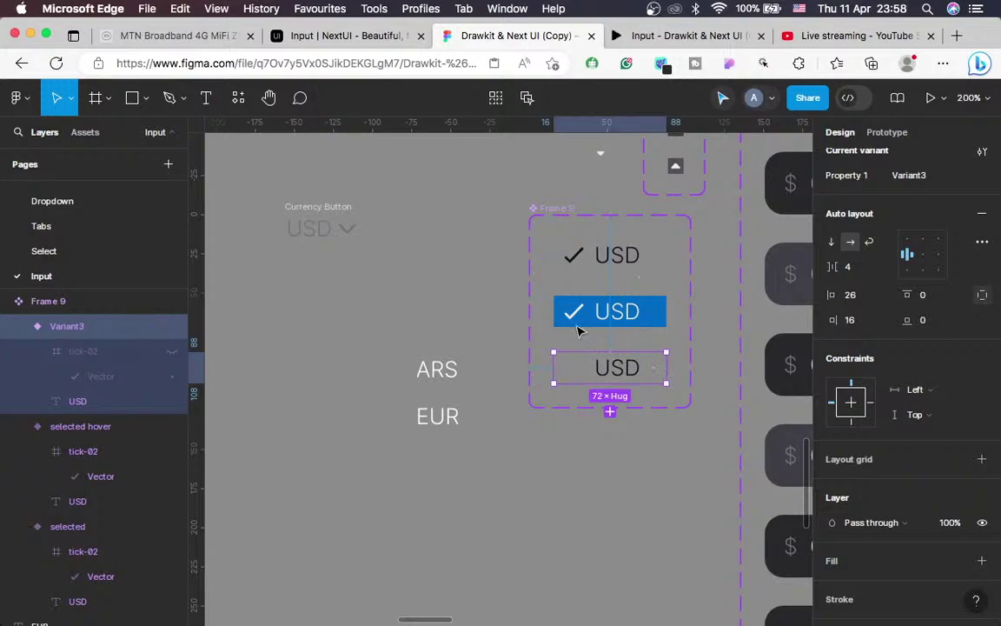
scroll(835, 331, up, 3)
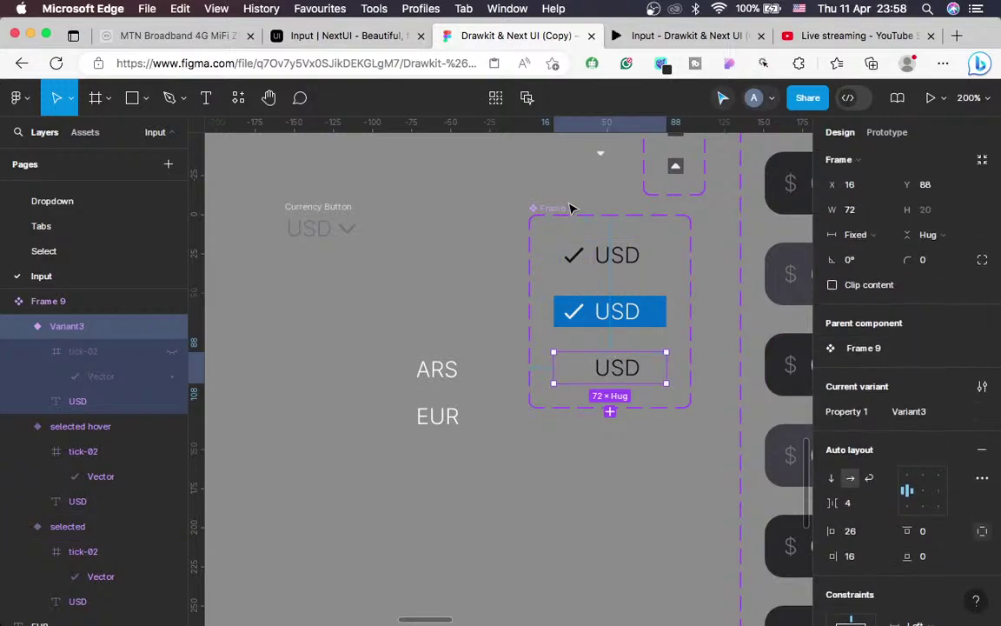
Check the options in the currency dropdown on the NextUI Input page and return to the Figma file
scroll(368, 208, left, 10)
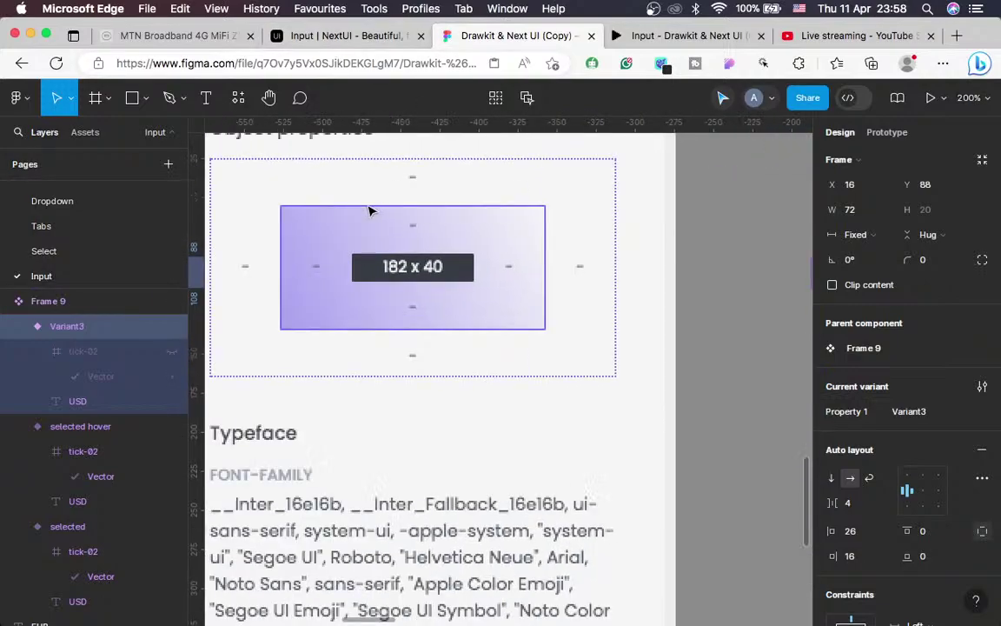
click(320, 38)
click(556, 506)
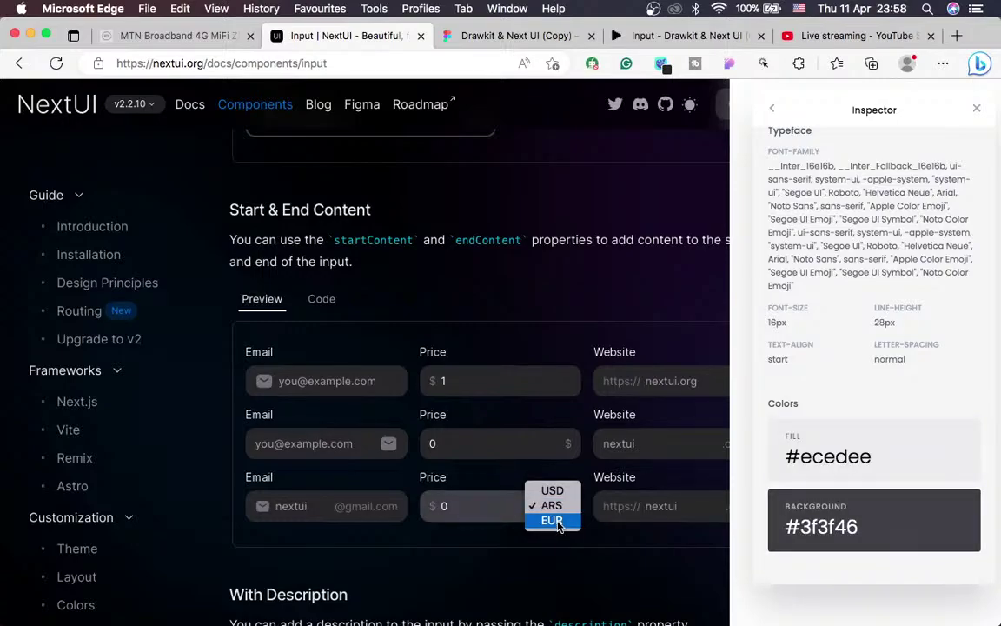
click(465, 36)
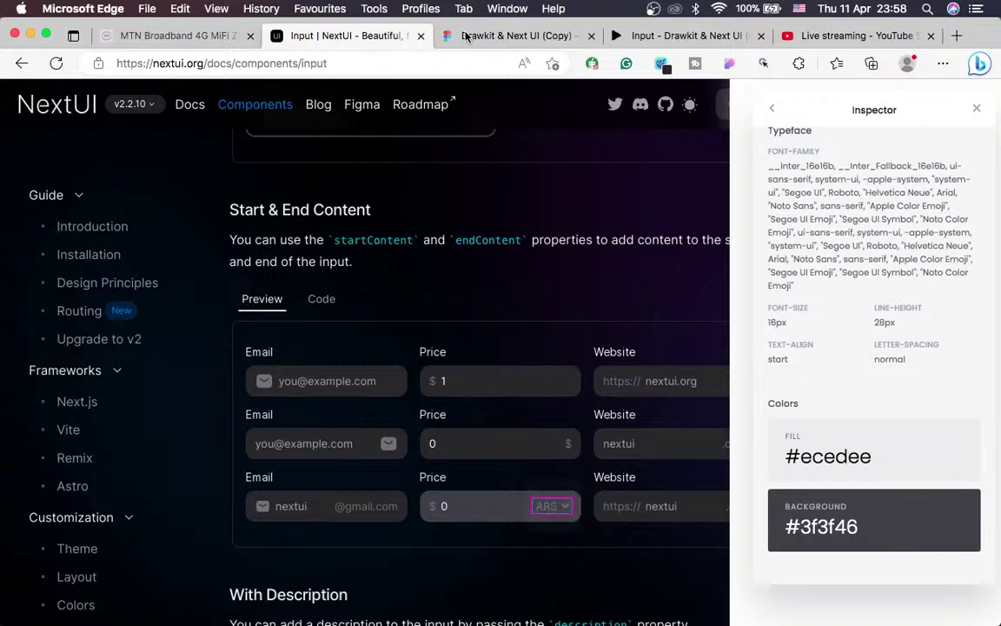
click(465, 37)
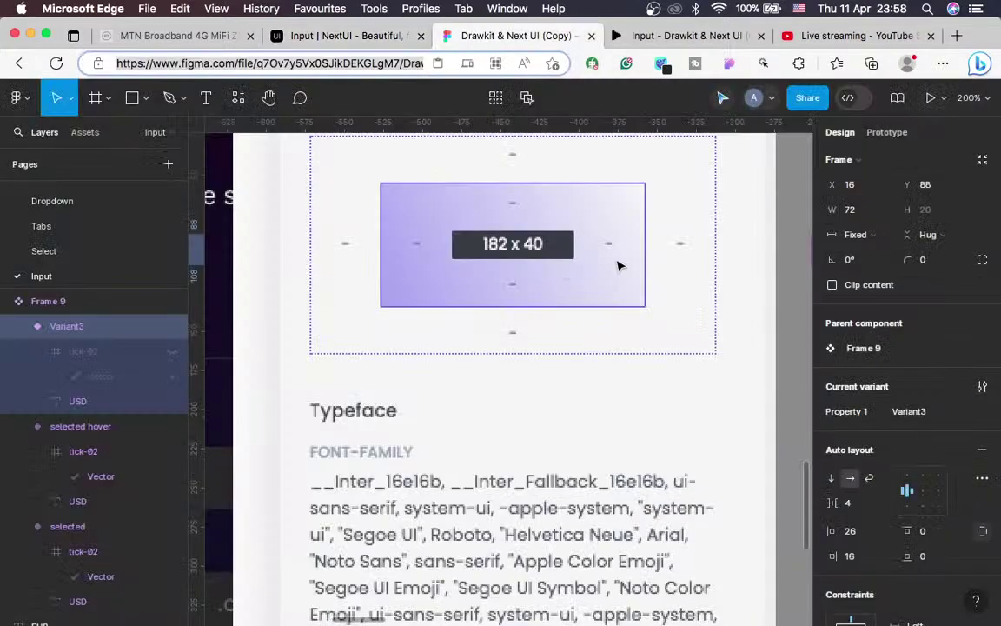
Reset the browser zoom to 100% and return to the selected hover variant in the USD option component set
key(super+minus)
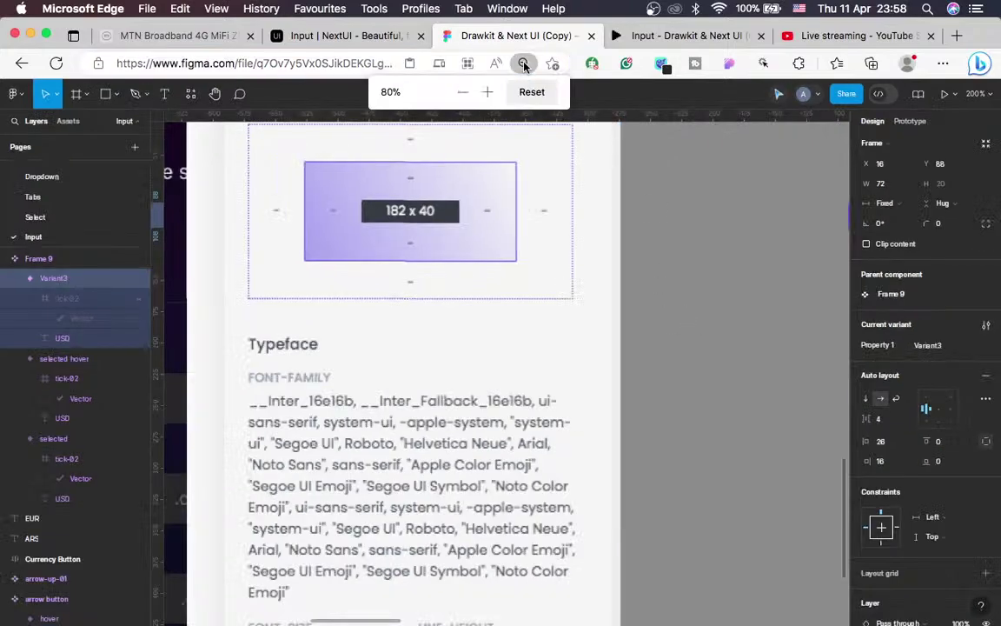
click(531, 92)
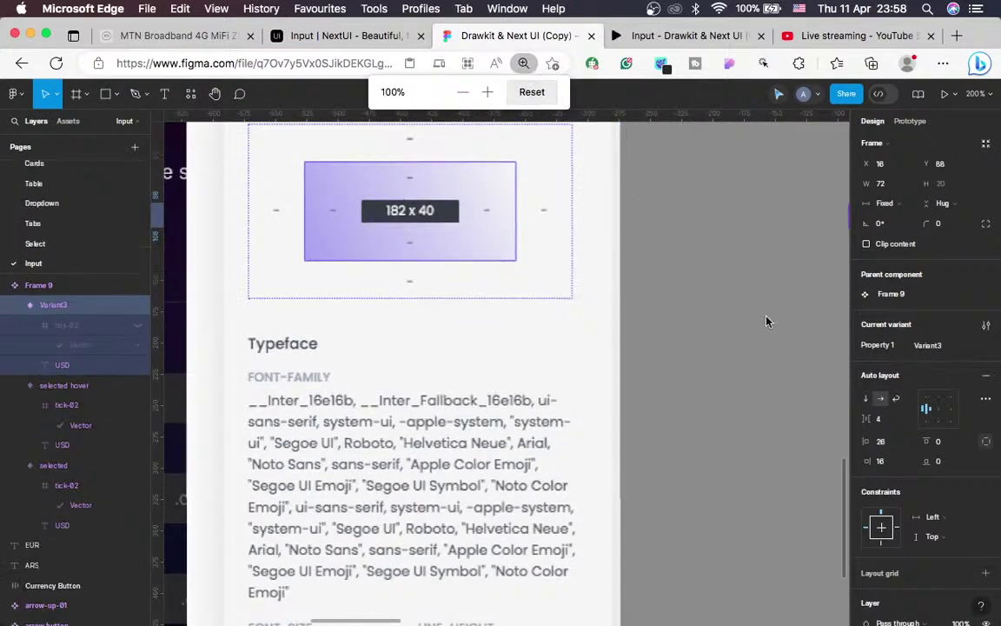
scroll(765, 321, up, 2)
scroll(761, 323, right, 10)
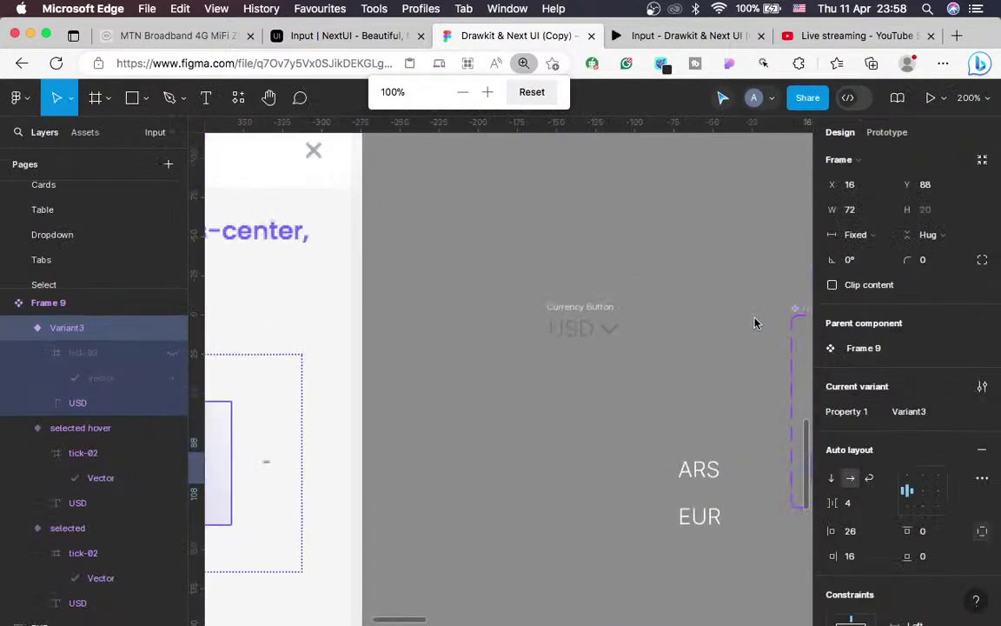
scroll(721, 328, up, 3)
scroll(721, 328, right, 6)
click(578, 335)
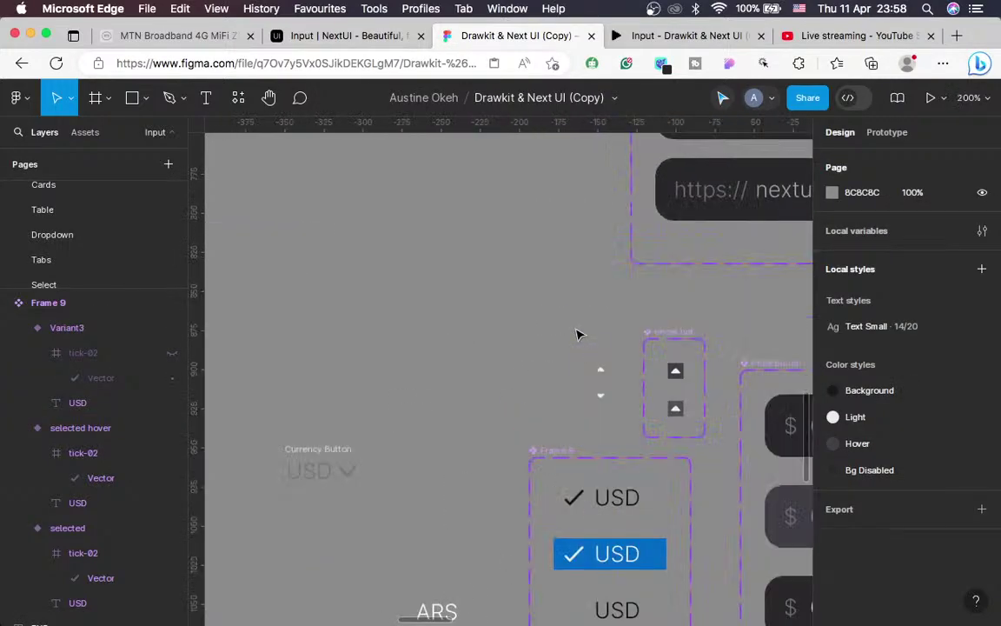
scroll(578, 335, down, 5)
scroll(578, 335, right, 1)
scroll(578, 334, down, 2)
scroll(578, 334, right, 1)
click(504, 296)
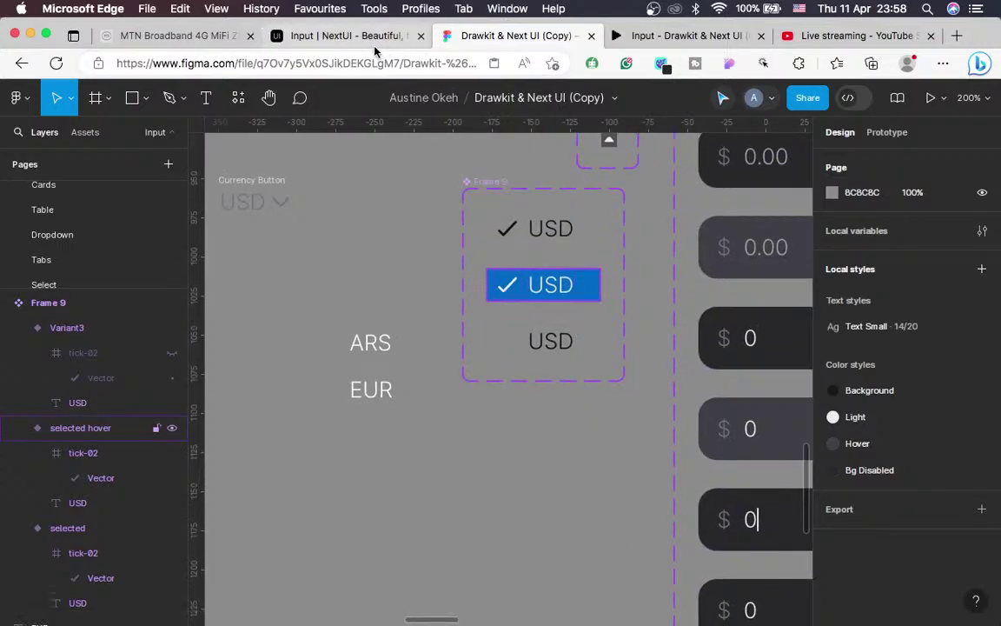
Examine the open currency dropdown on the NextUI Input page again and return to the Figma file
click(338, 38)
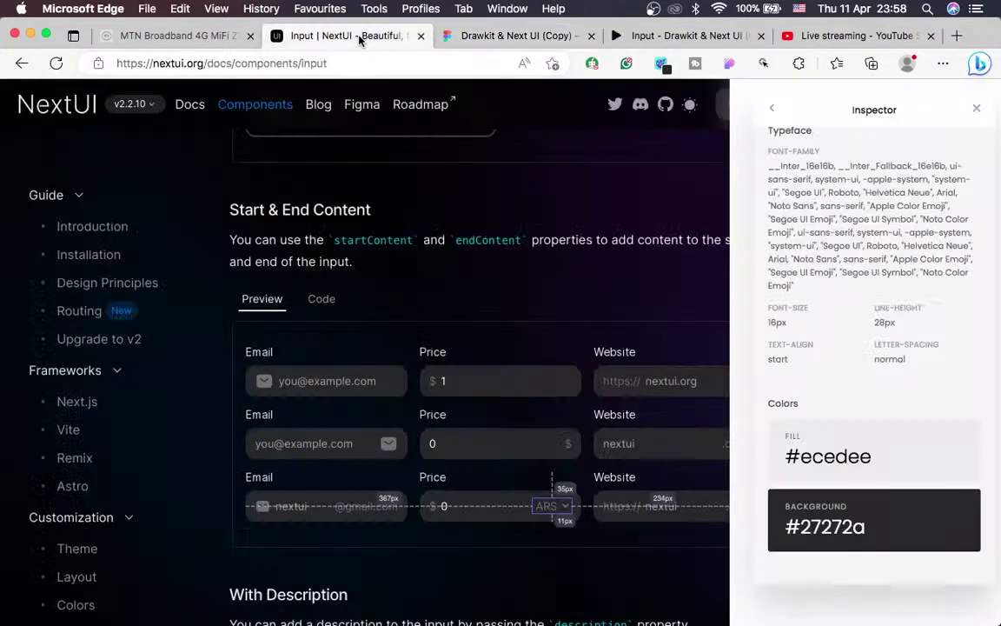
click(565, 507)
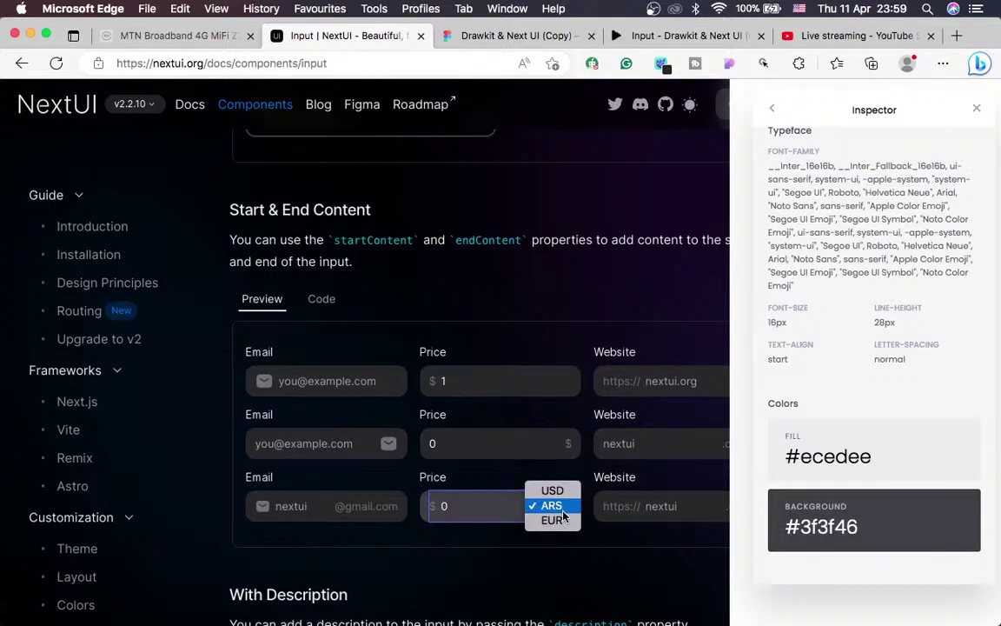
click(469, 38)
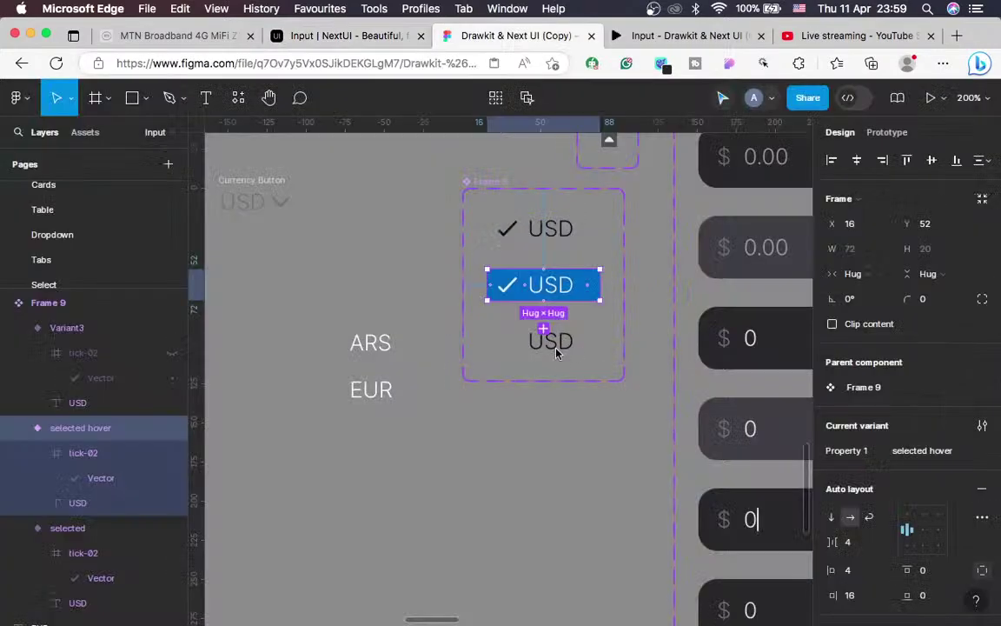
Set the right padding of the selected variant in the USD option component set to 26
click(549, 231)
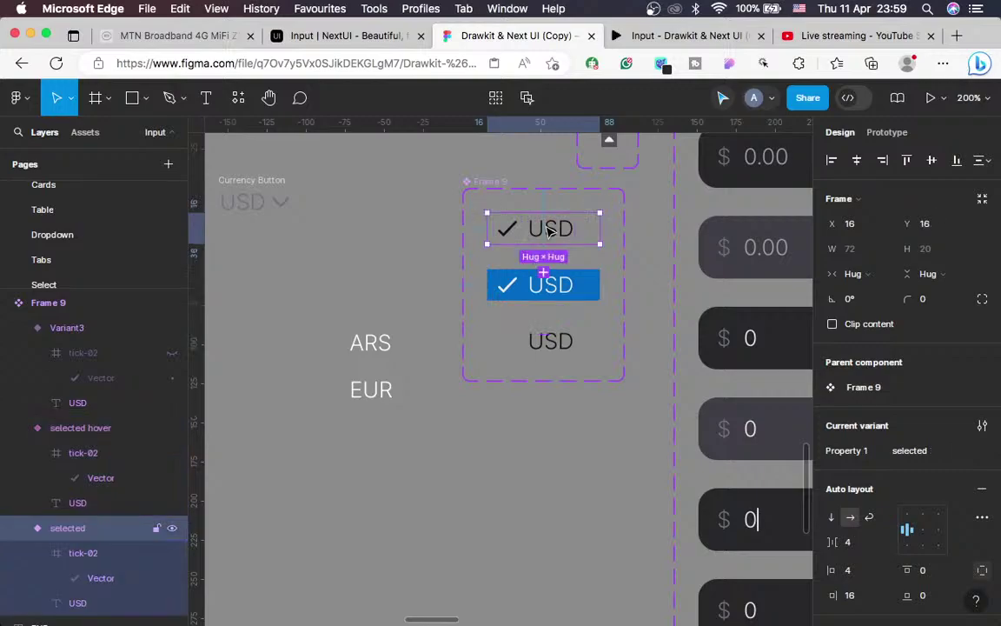
double_click(548, 230)
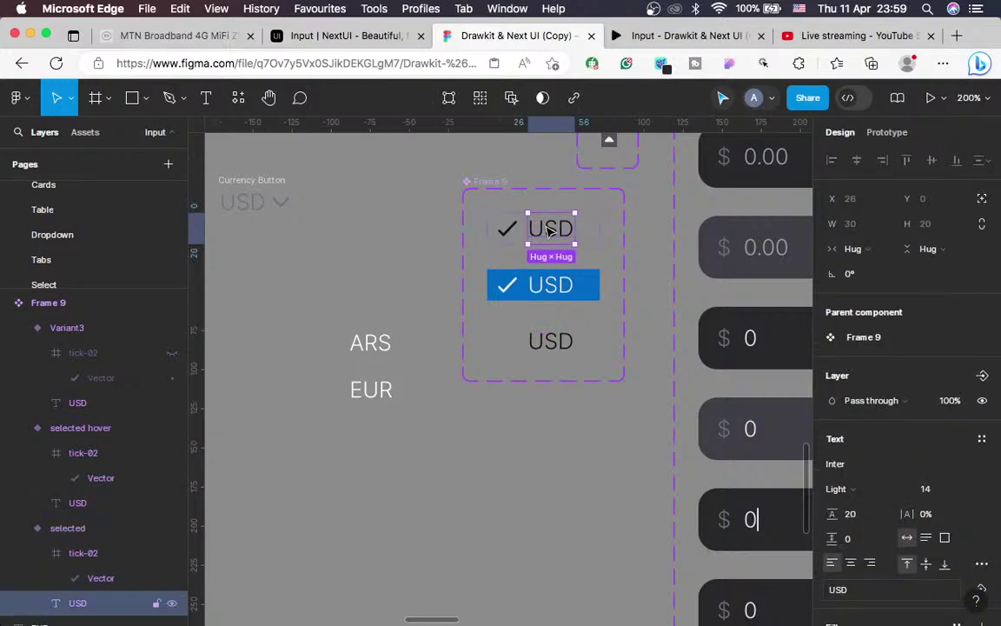
click(597, 226)
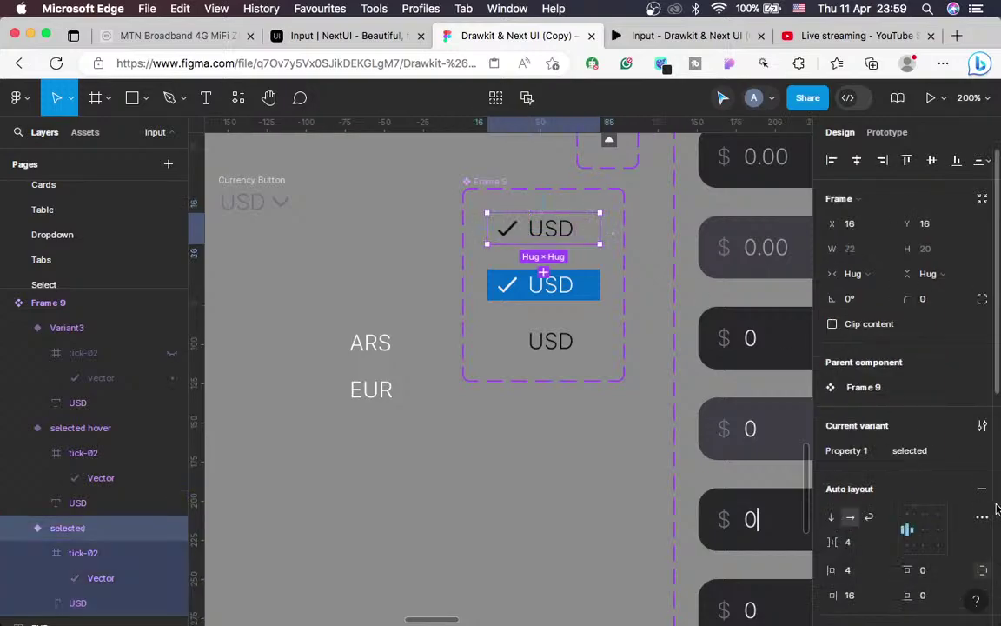
scroll(900, 545, down, 2)
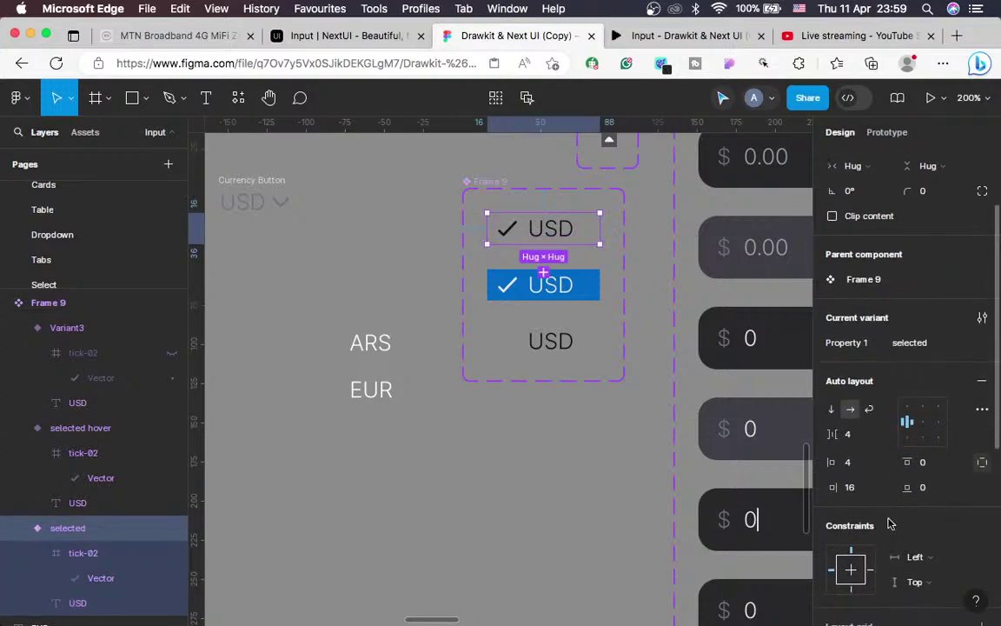
click(854, 491)
text(26)
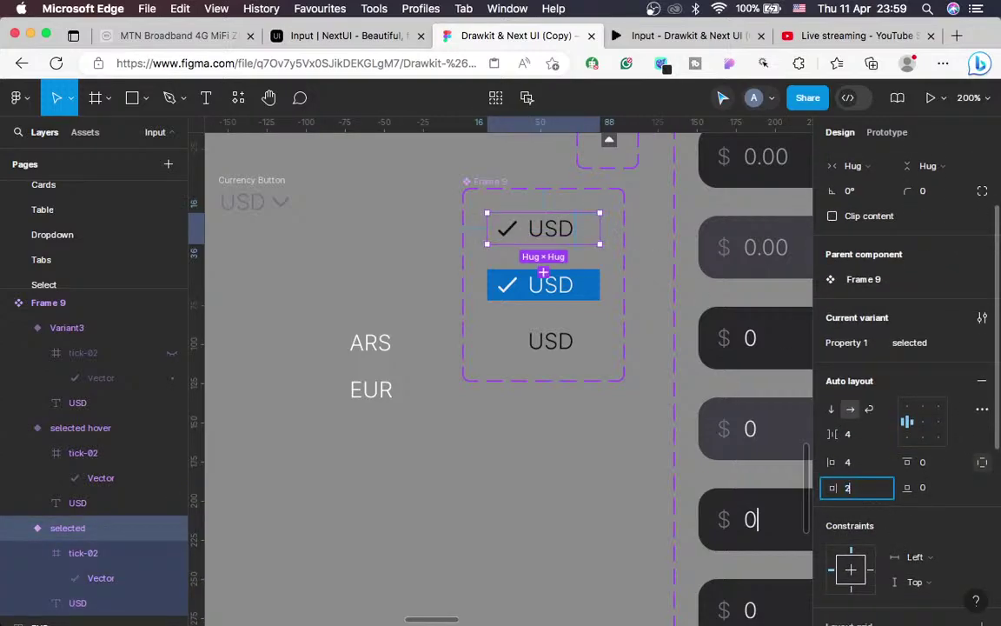
key(Return)
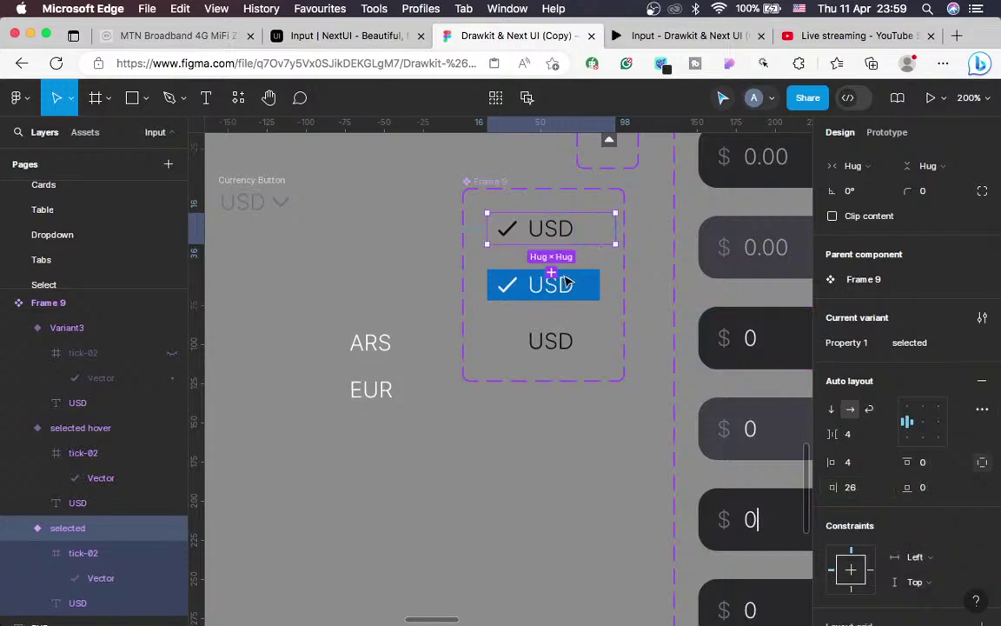
Set the right padding of the blue selected hover variant to 26
click(566, 280)
click(849, 487)
text(2)
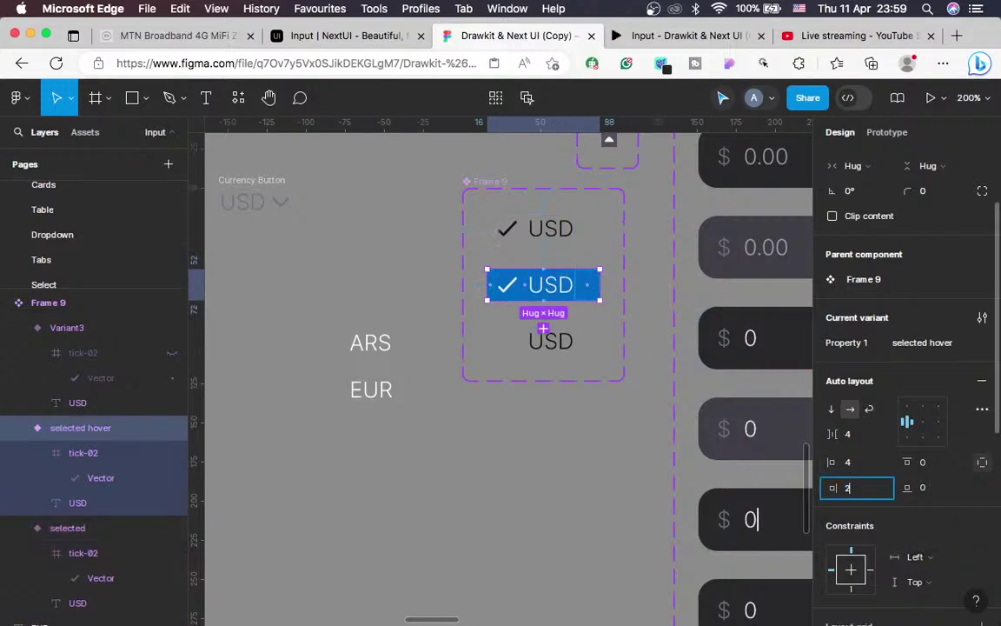
text(6)
key(Return)
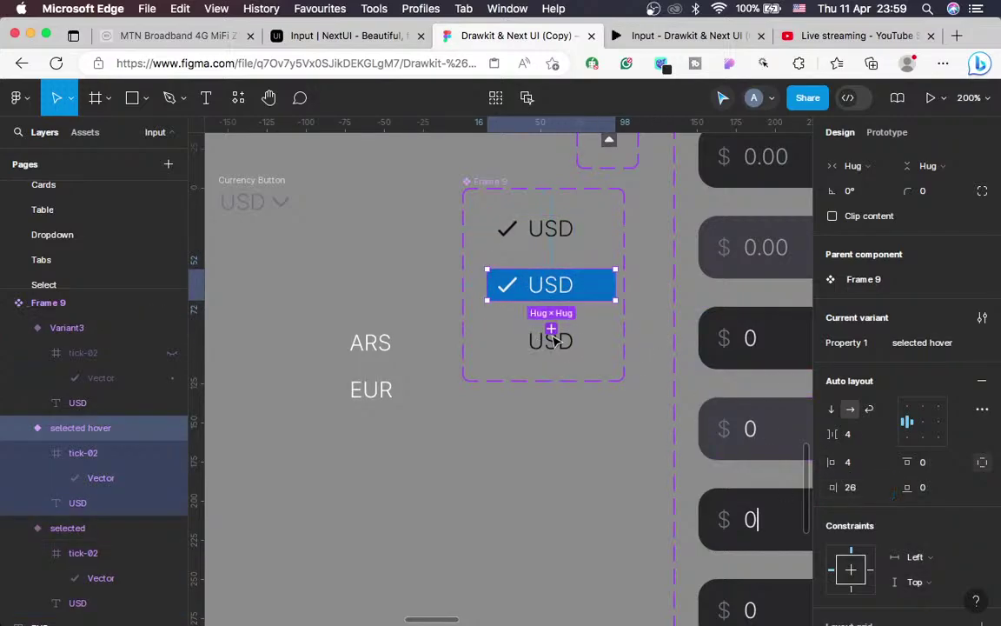
key(super+d)
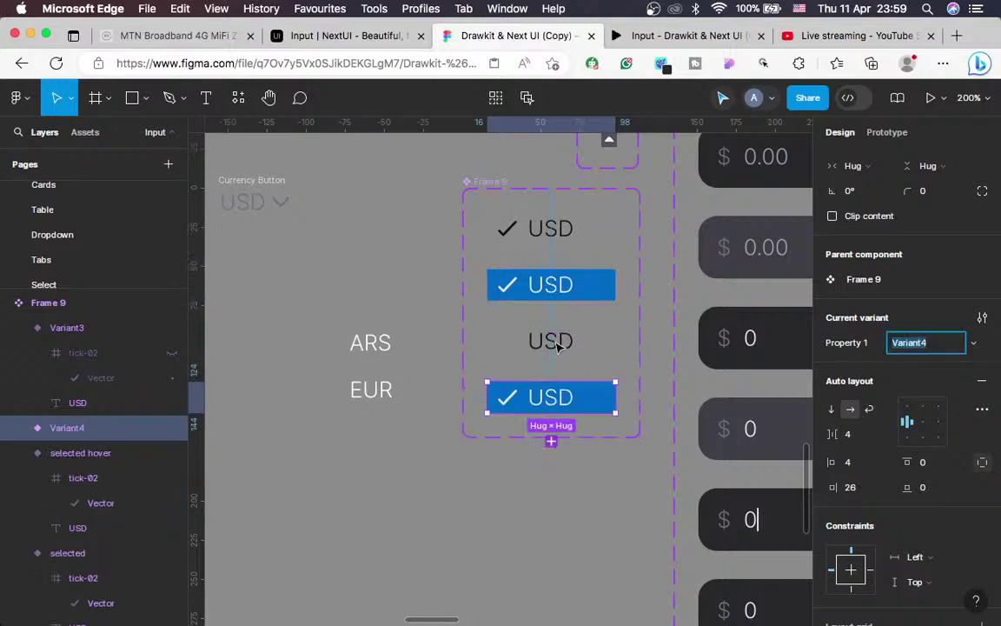
click(558, 344)
key(Tab)
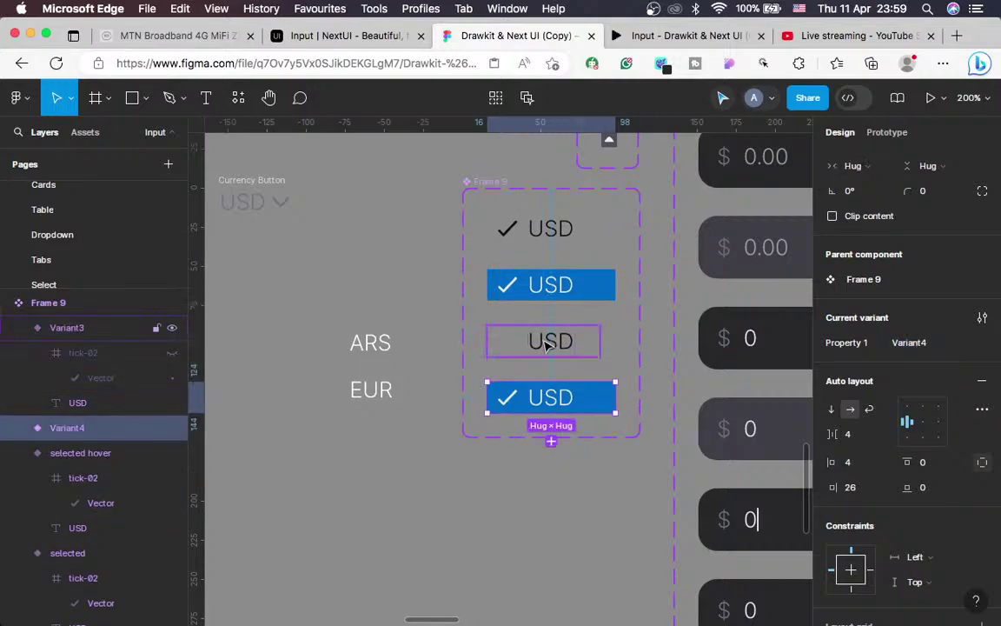
key(super+z)
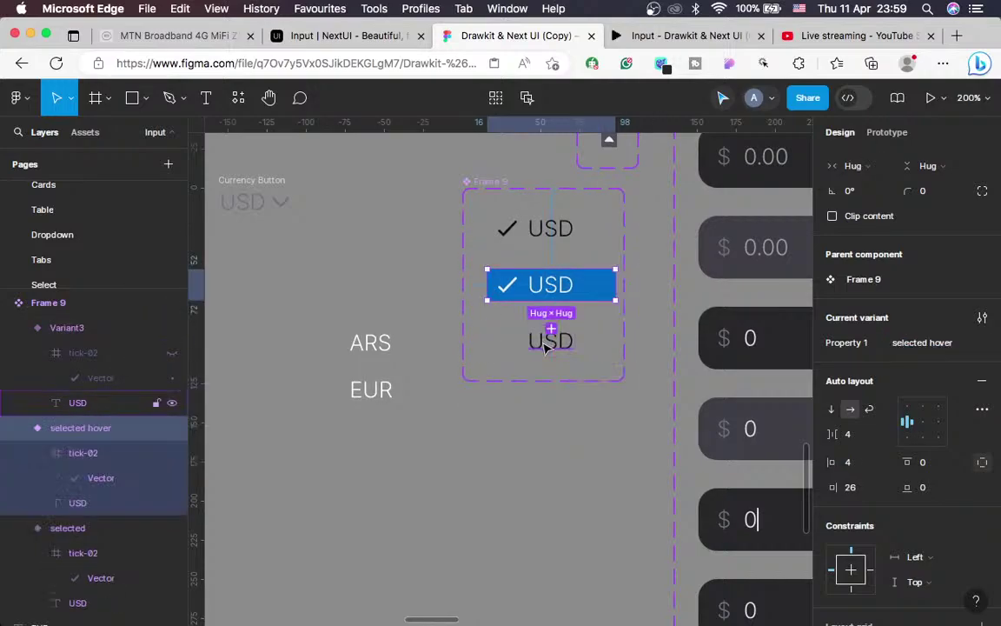
Set the right padding of the third, unchecked USD variant to 26 and clear the selection
key(shift+Tab)
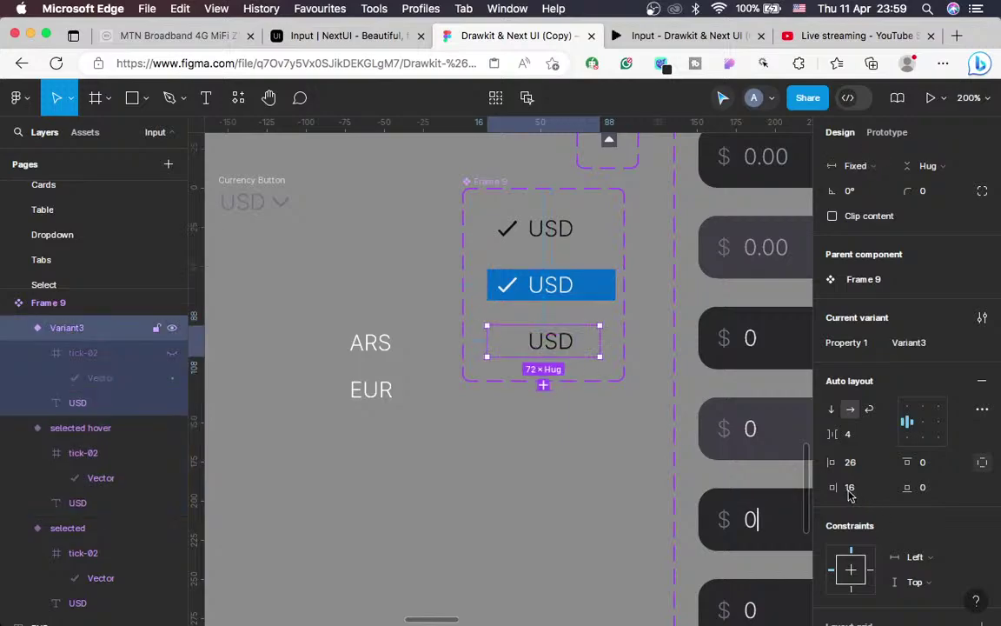
click(850, 489)
text(26)
key(Return)
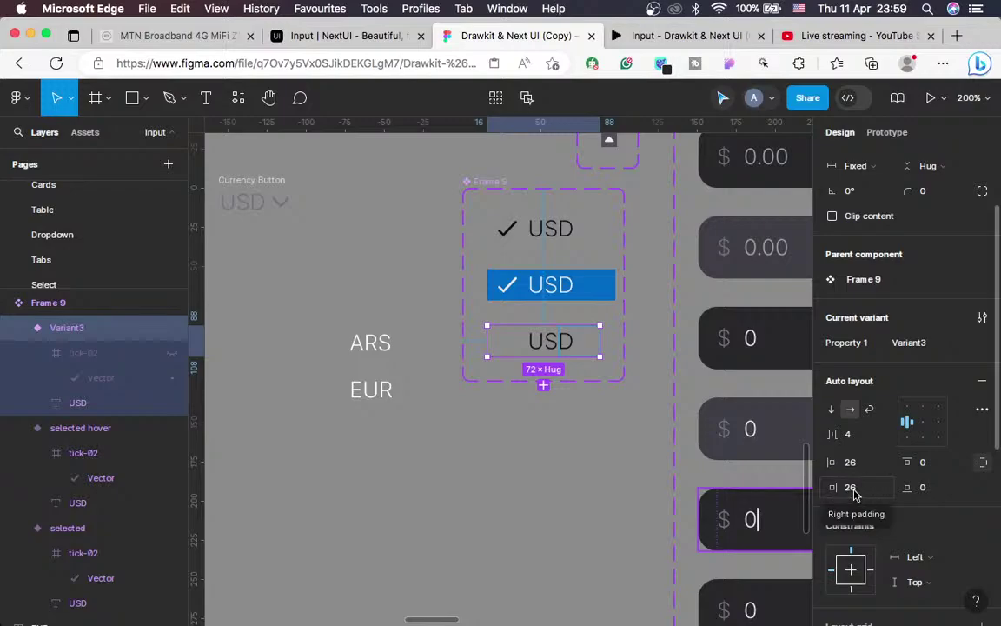
key(Escape)
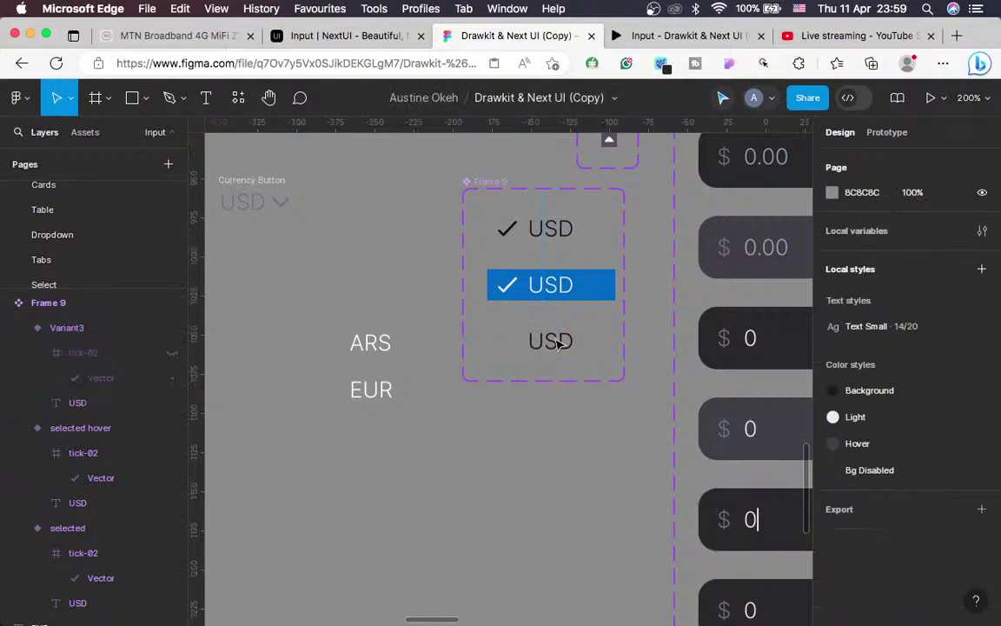
Try setting the third variant's USD text width to Fill container and undo it
double_click(559, 342)
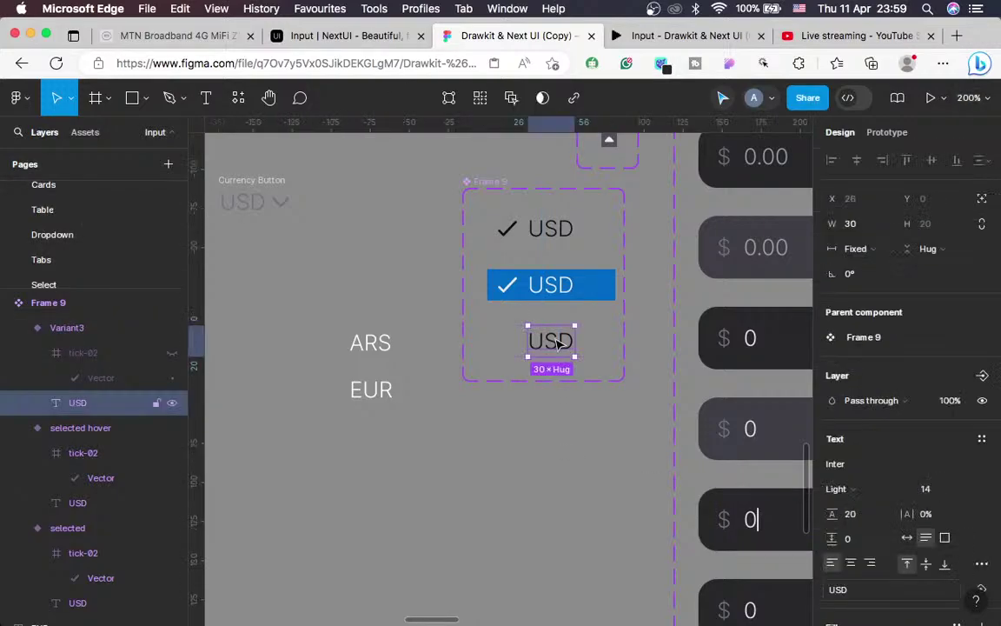
click(867, 250)
click(867, 285)
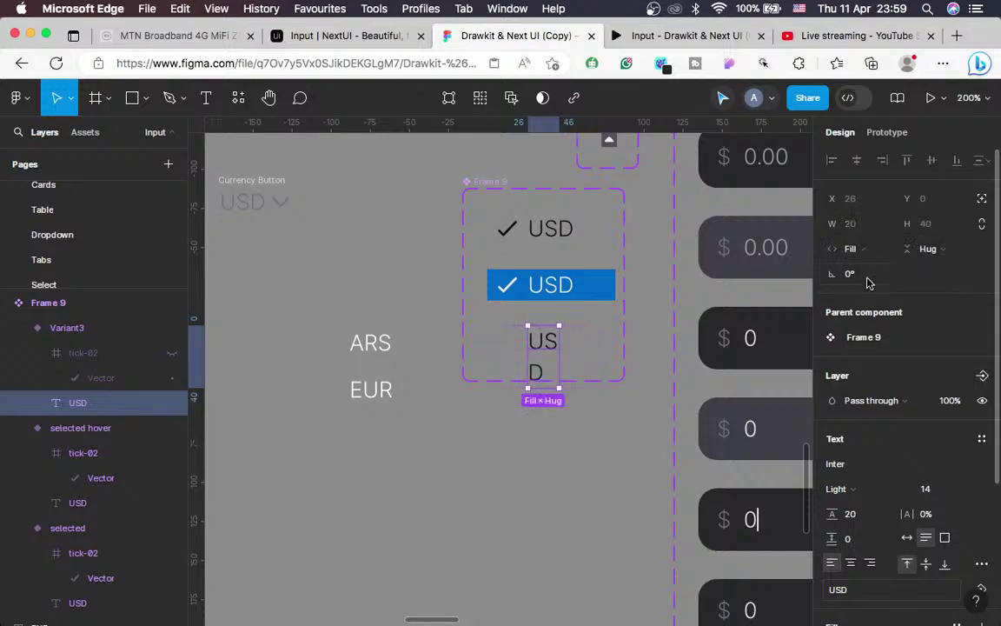
key(ctrl+z)
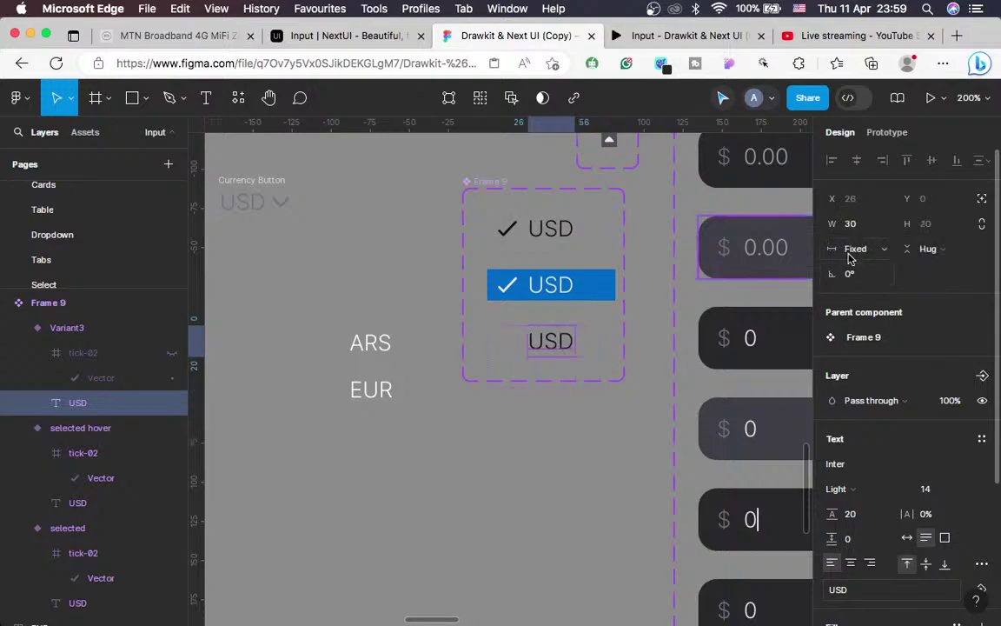
Set the horizontal sizing of the third variant's USD text and of the variant frame itself to Hug contents
click(862, 251)
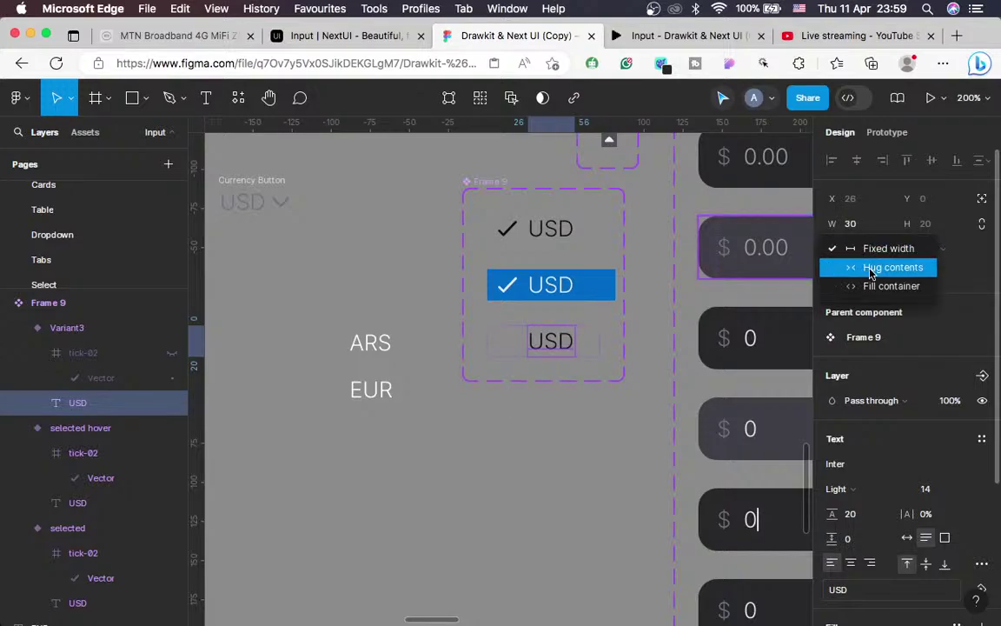
click(860, 265)
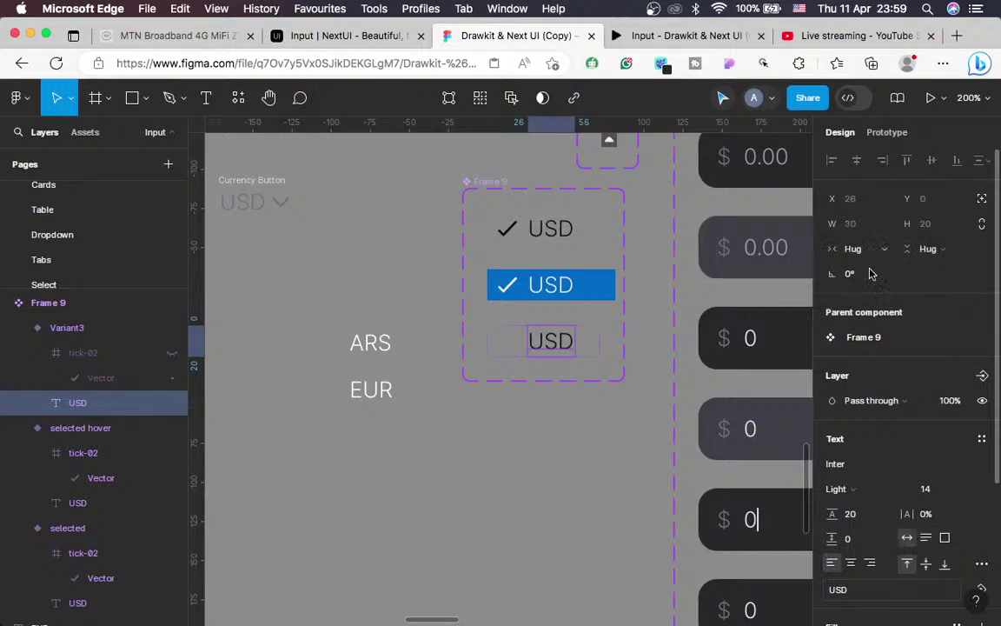
click(590, 348)
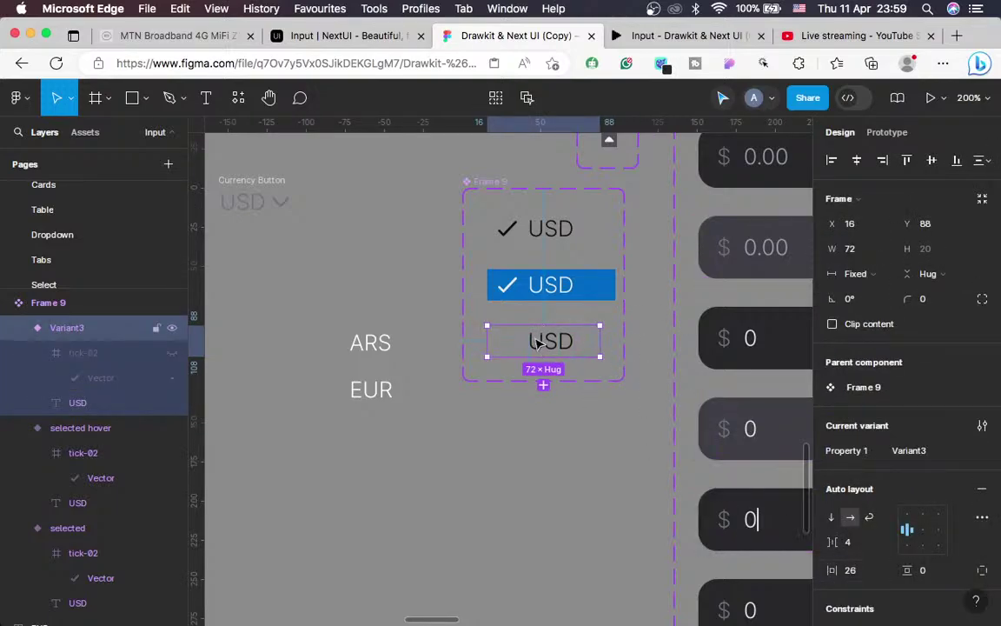
click(876, 273)
click(891, 292)
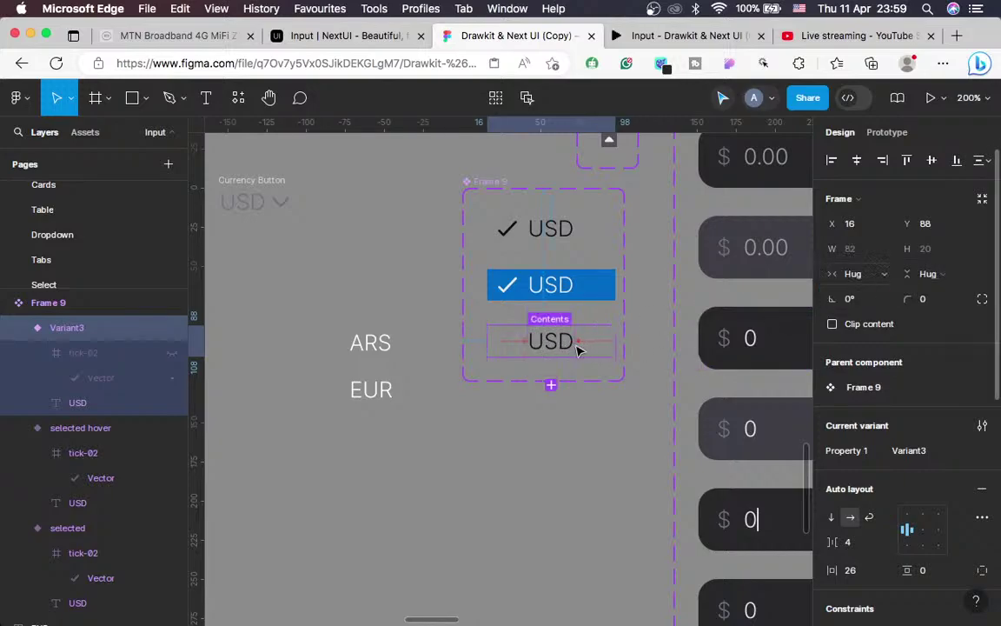
Shift the third variant left to X 11 and set its USD text to Fixed width
drag(565, 346, 547, 346)
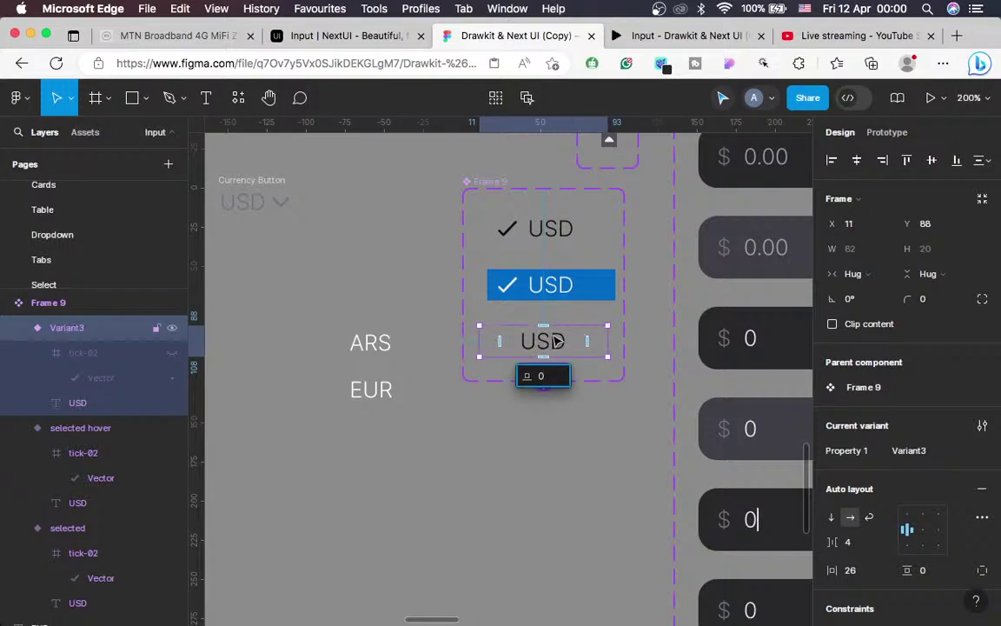
double_click(557, 340)
double_click(540, 339)
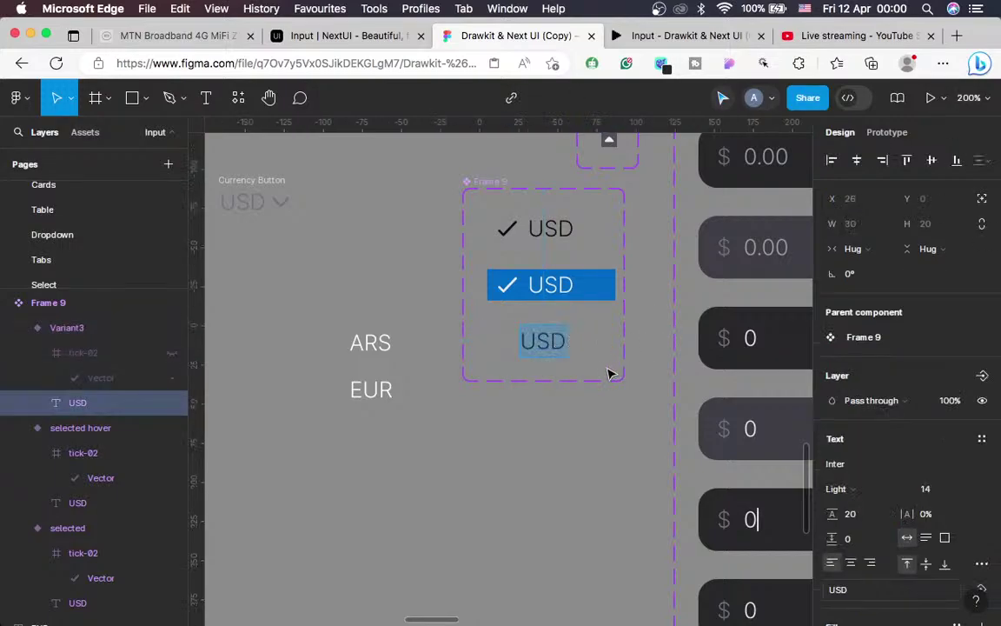
key(Escape)
click(872, 249)
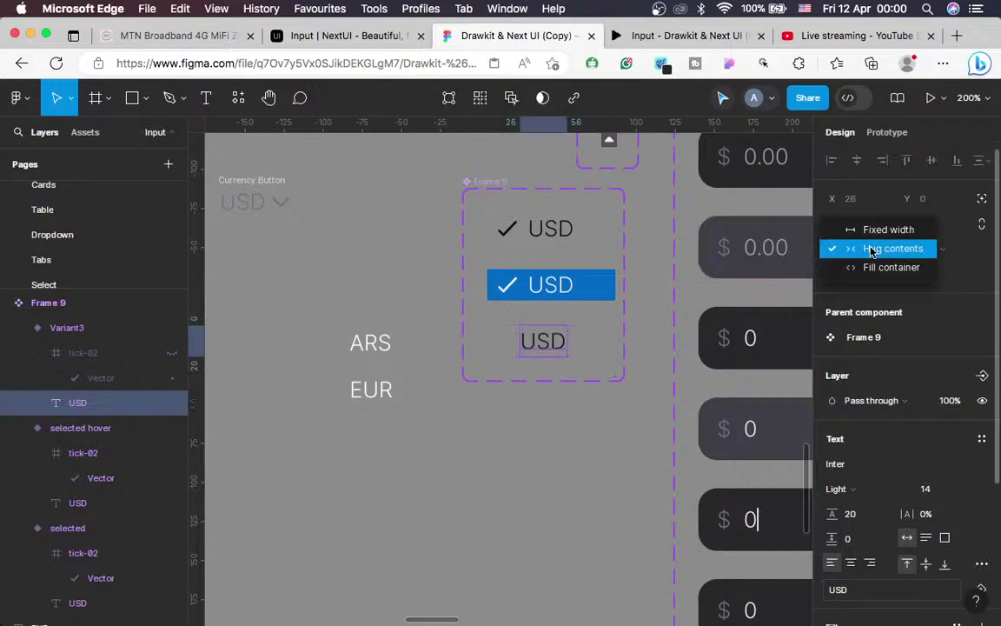
click(863, 230)
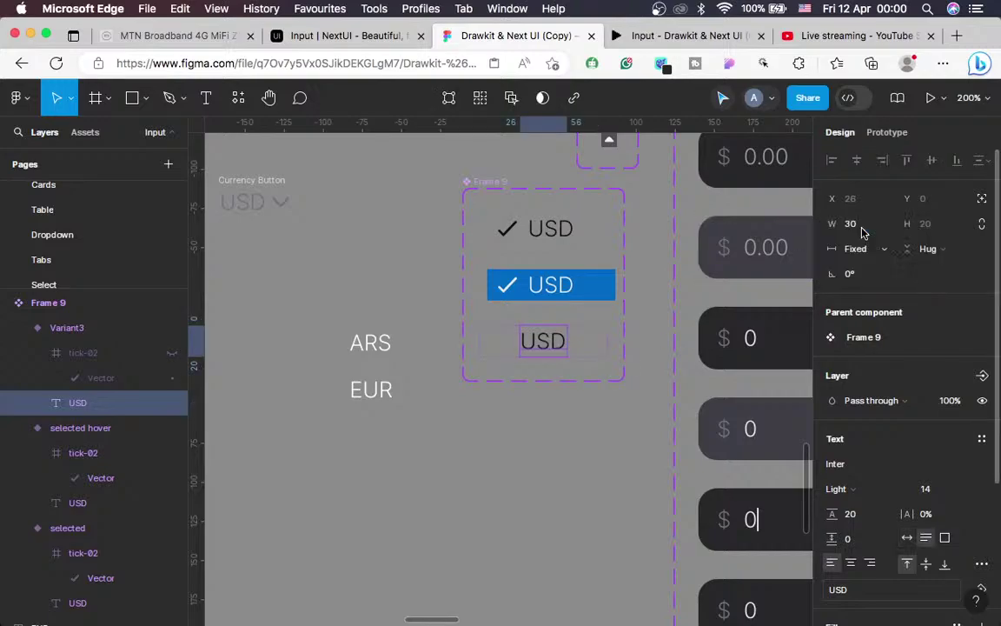
Compare the width, position and padding of the selected, selected hover and third USD variants
click(550, 297)
double_click(550, 296)
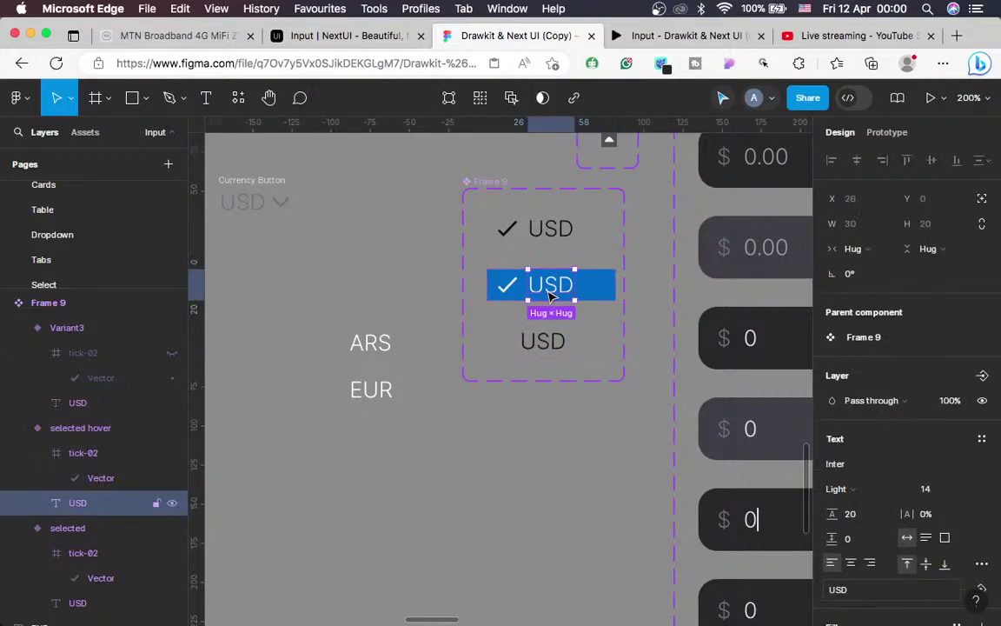
click(609, 288)
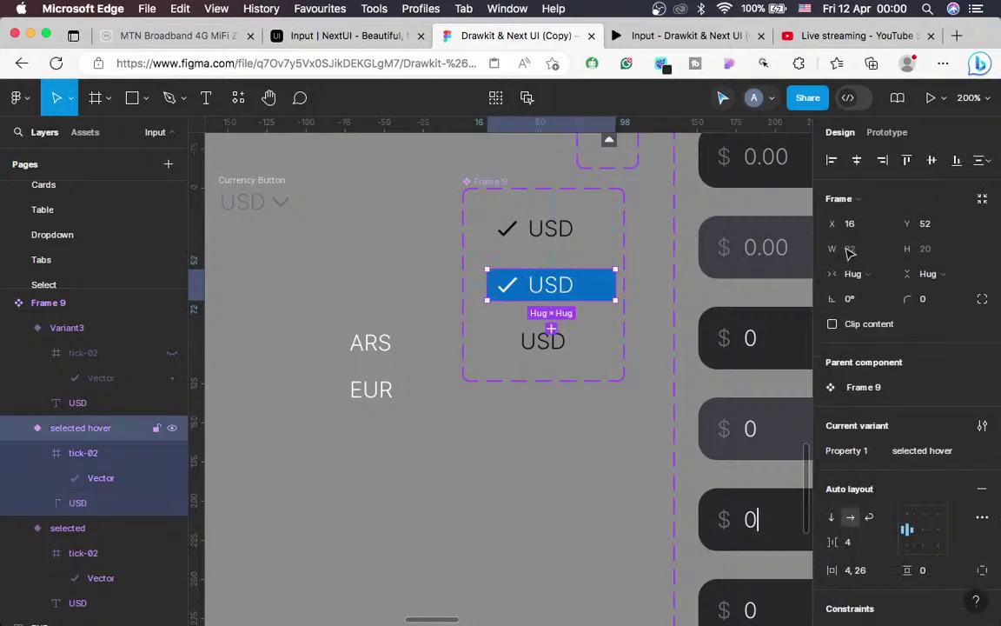
click(593, 232)
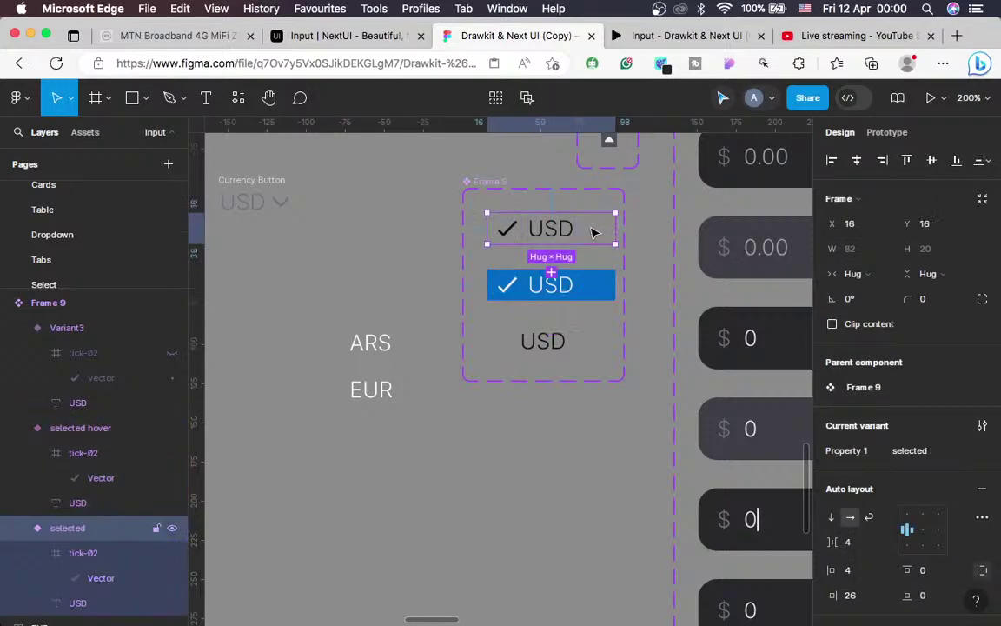
click(581, 286)
click(567, 344)
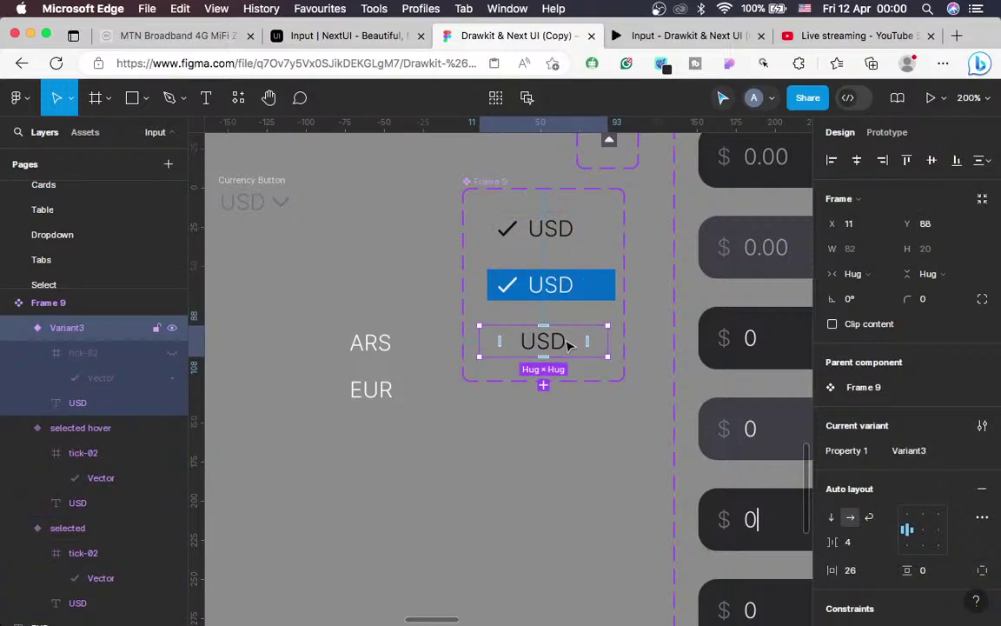
click(555, 240)
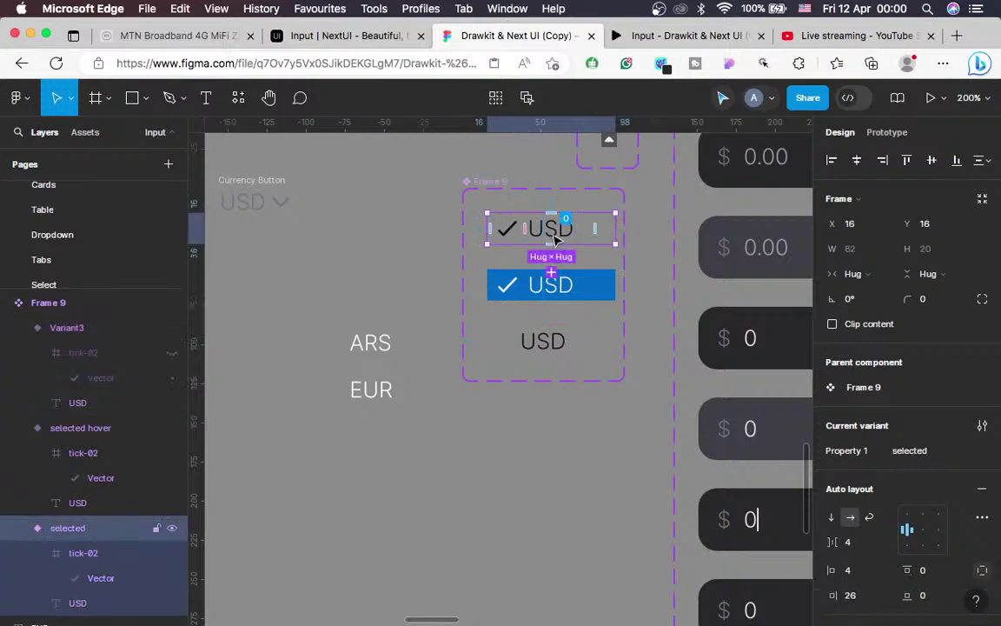
click(582, 295)
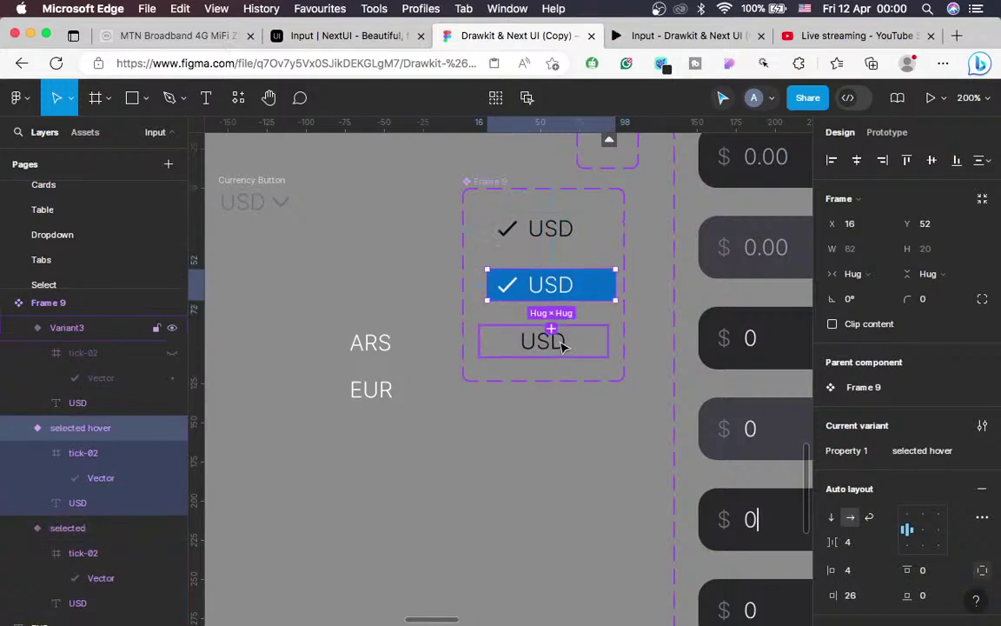
Set the third variant's Property 1 value to inactive
key(Tab)
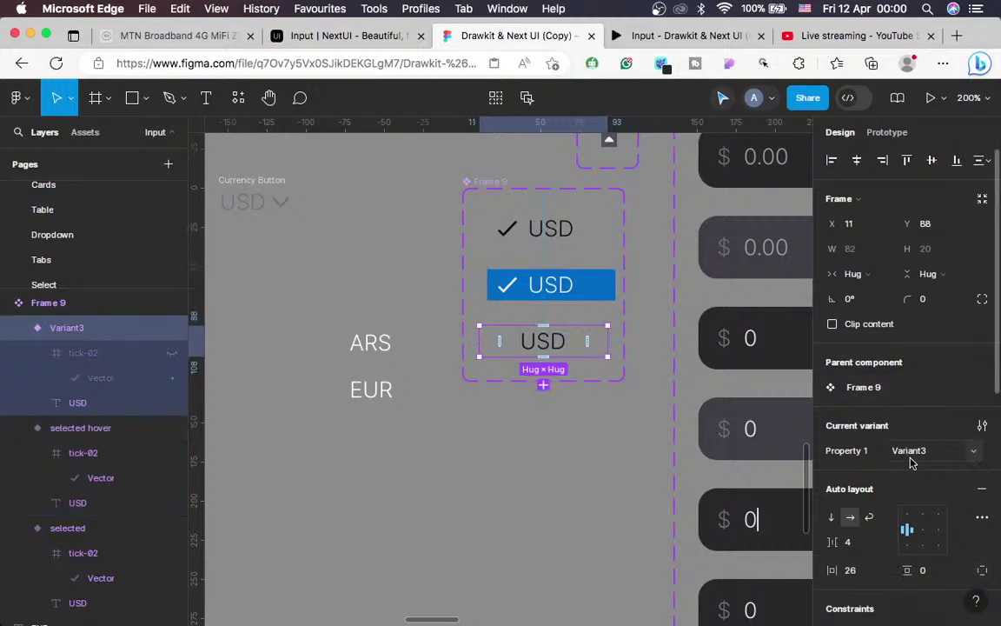
click(910, 459)
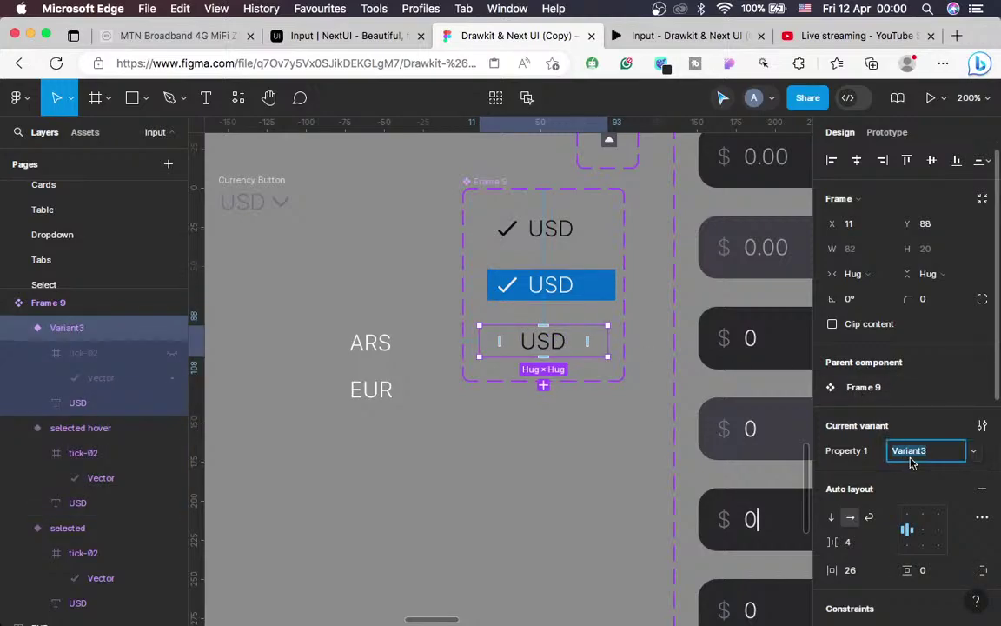
text(inactive)
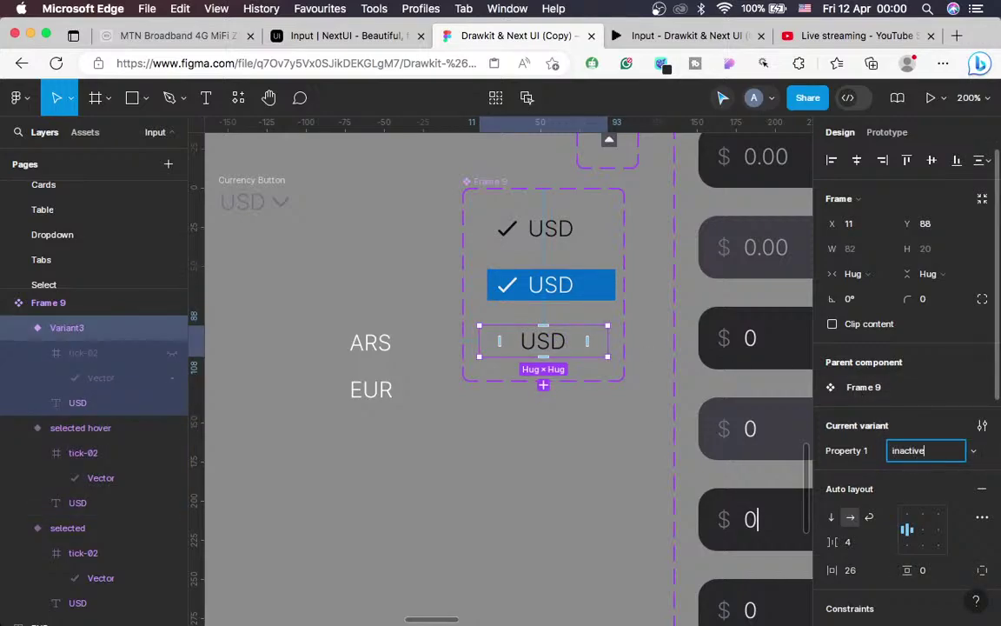
key(Return)
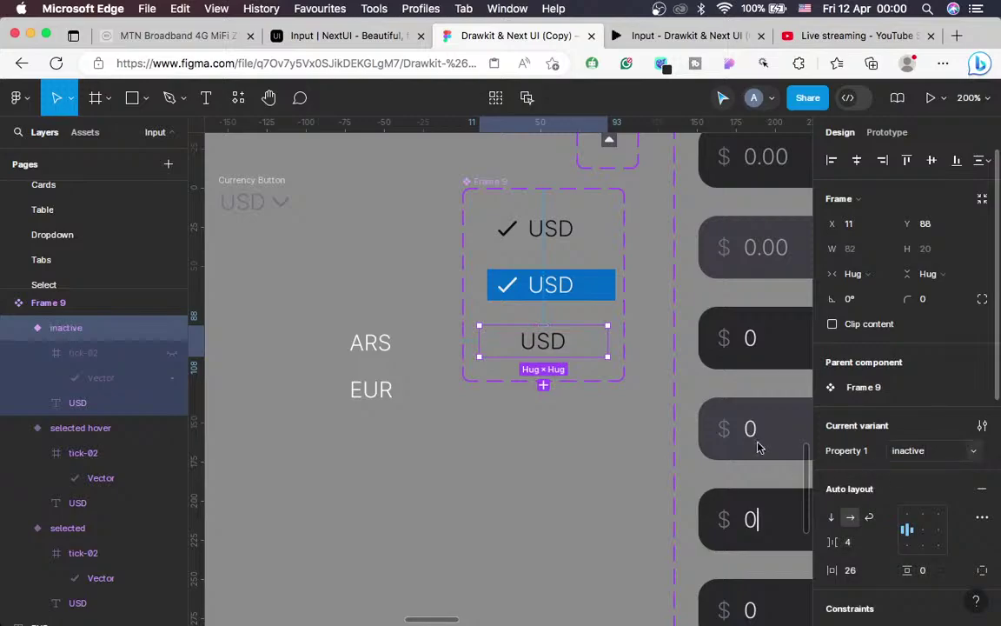
click(543, 387)
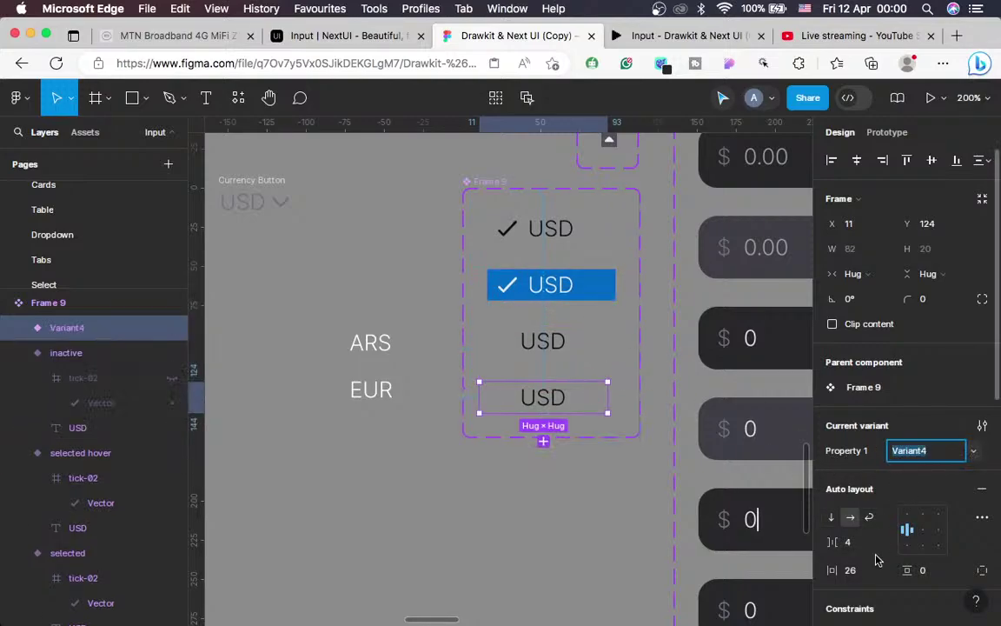
scroll(877, 560, down, 5)
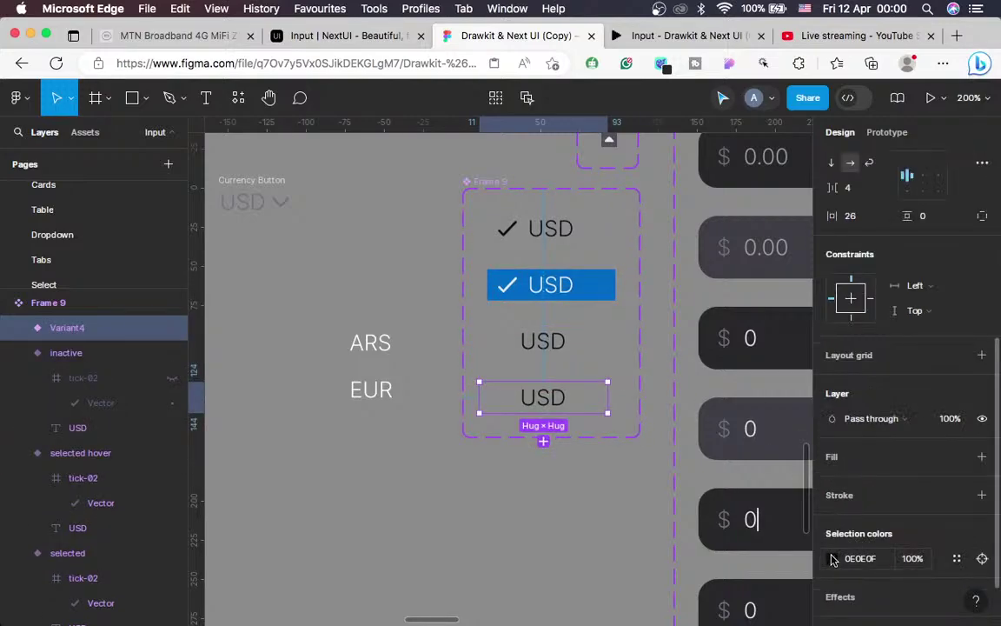
click(832, 558)
click(647, 439)
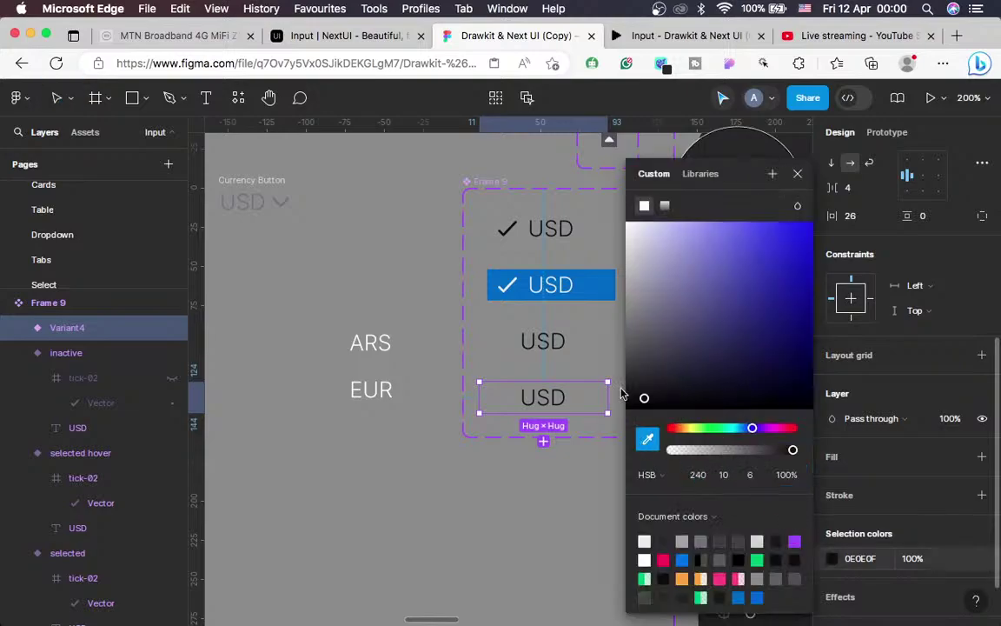
click(592, 293)
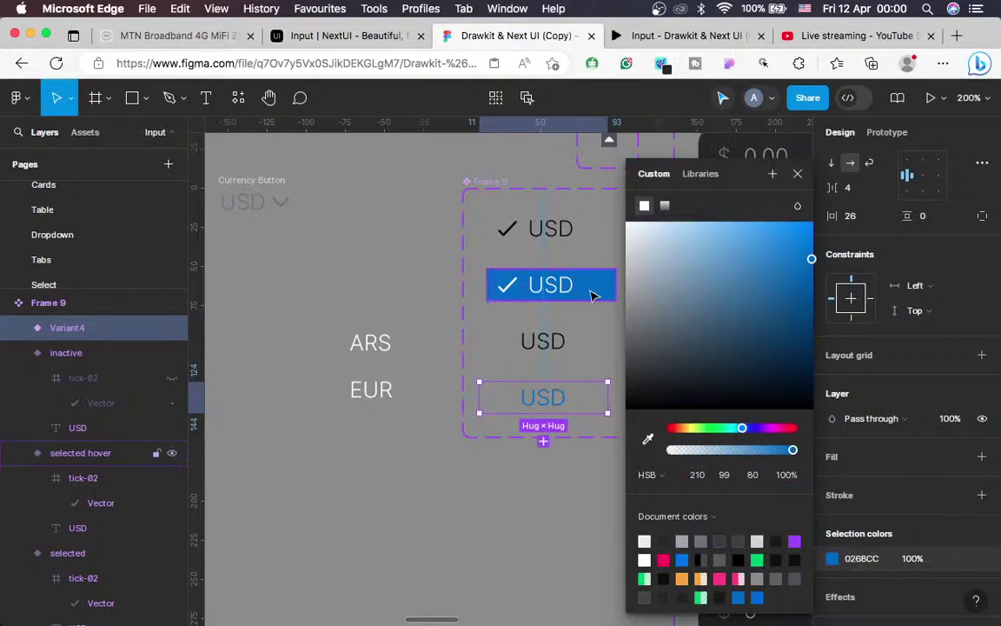
click(332, 33)
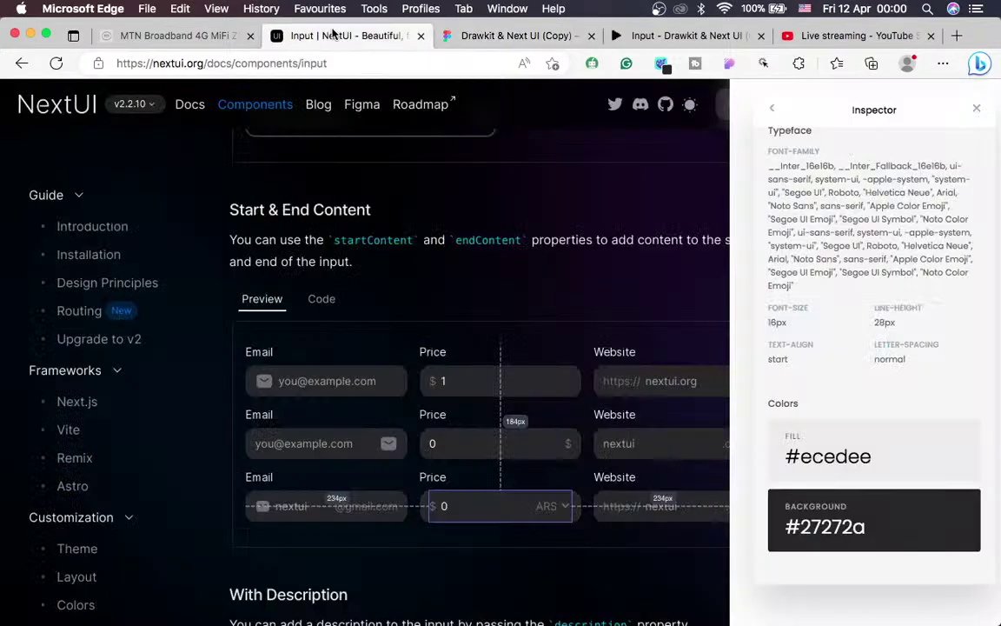
click(564, 502)
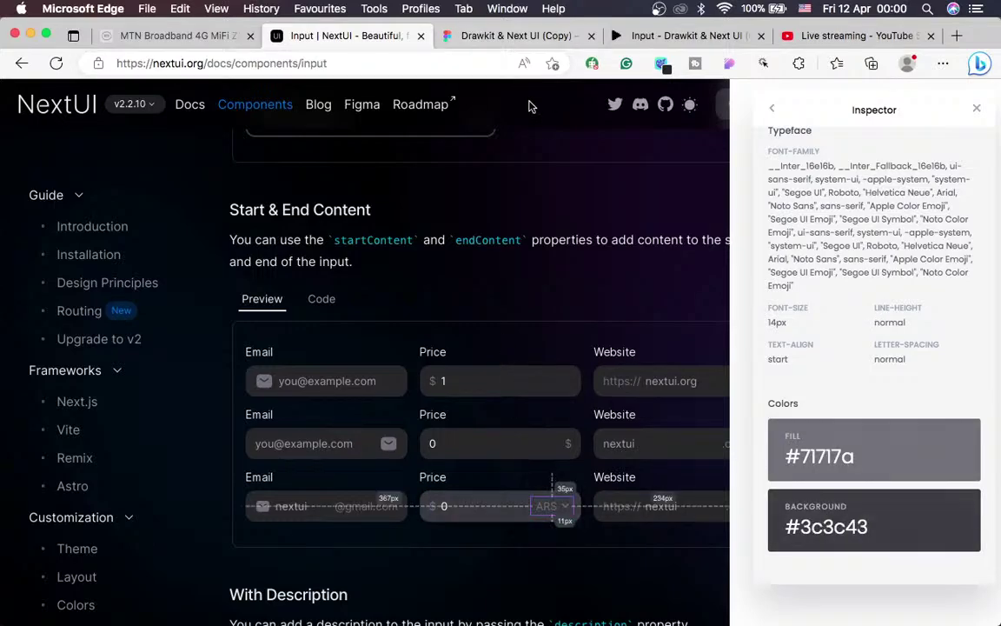
click(498, 37)
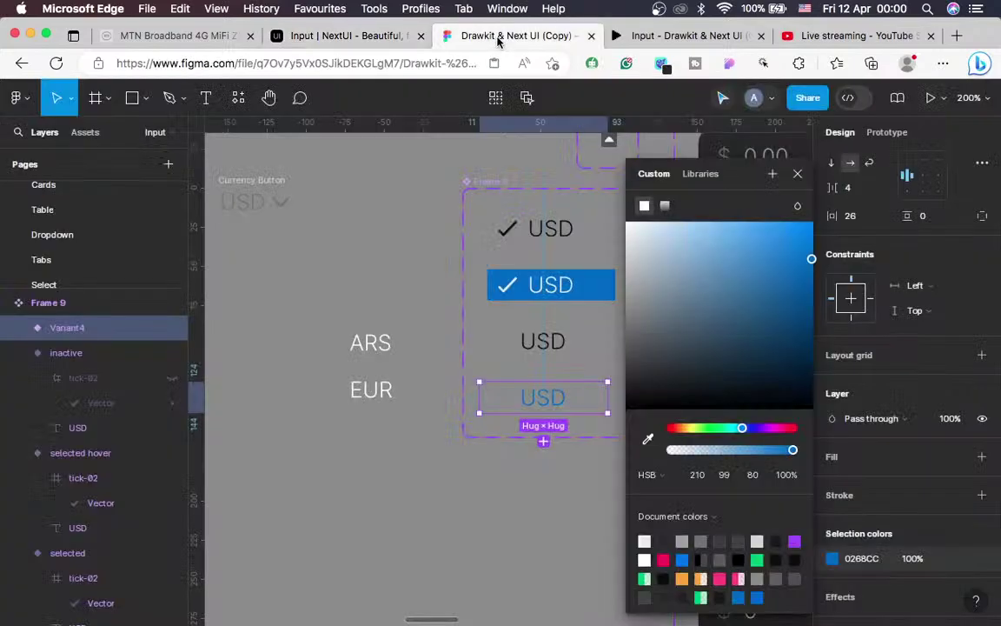
click(797, 173)
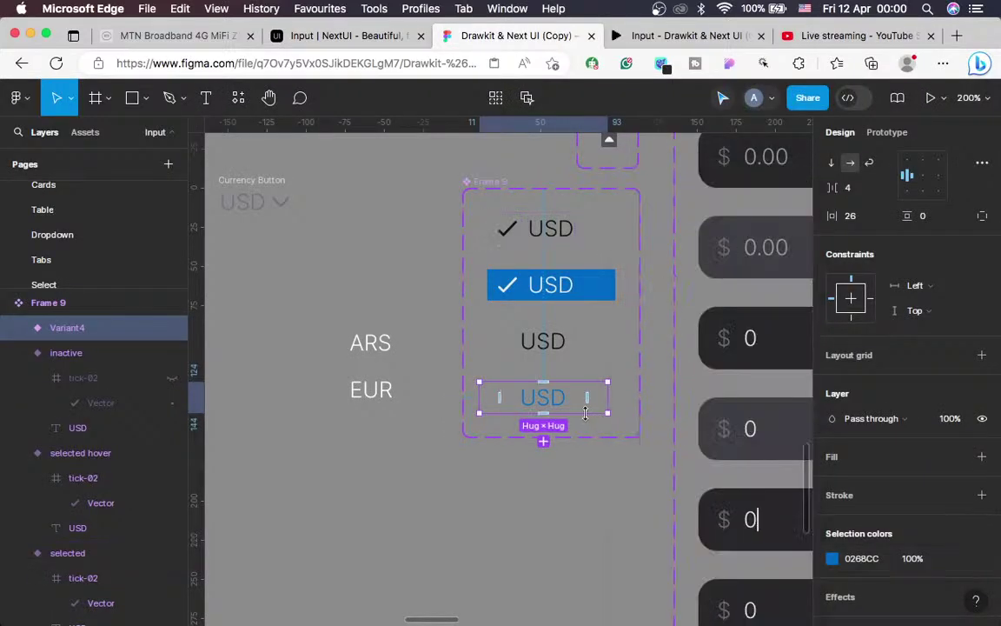
key(super+z)
key(super+z)
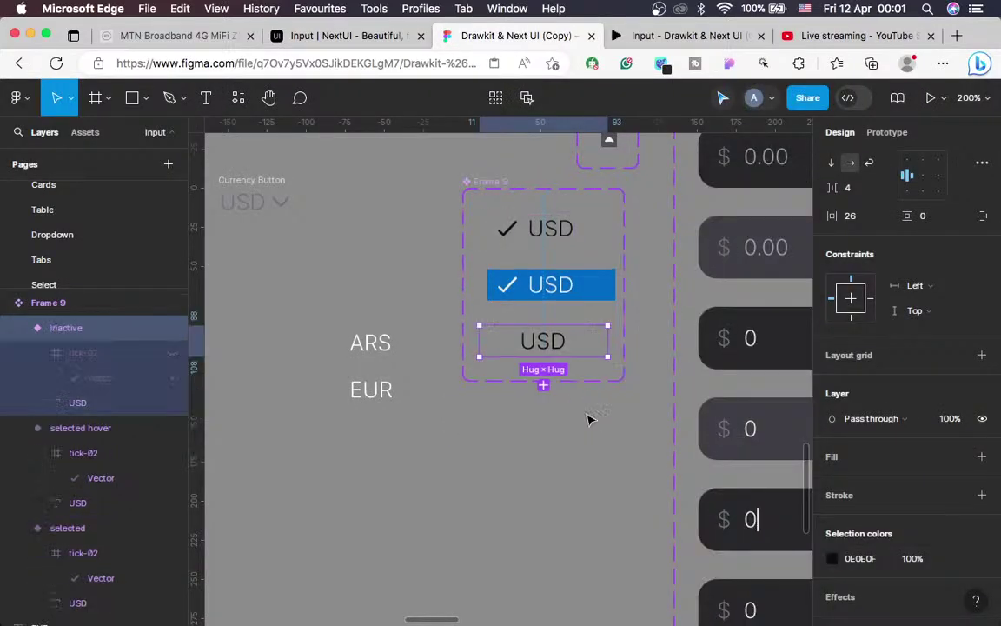
Add a fourth USD variant based on the selected hover variant and hide its tick-02 icon
click(552, 287)
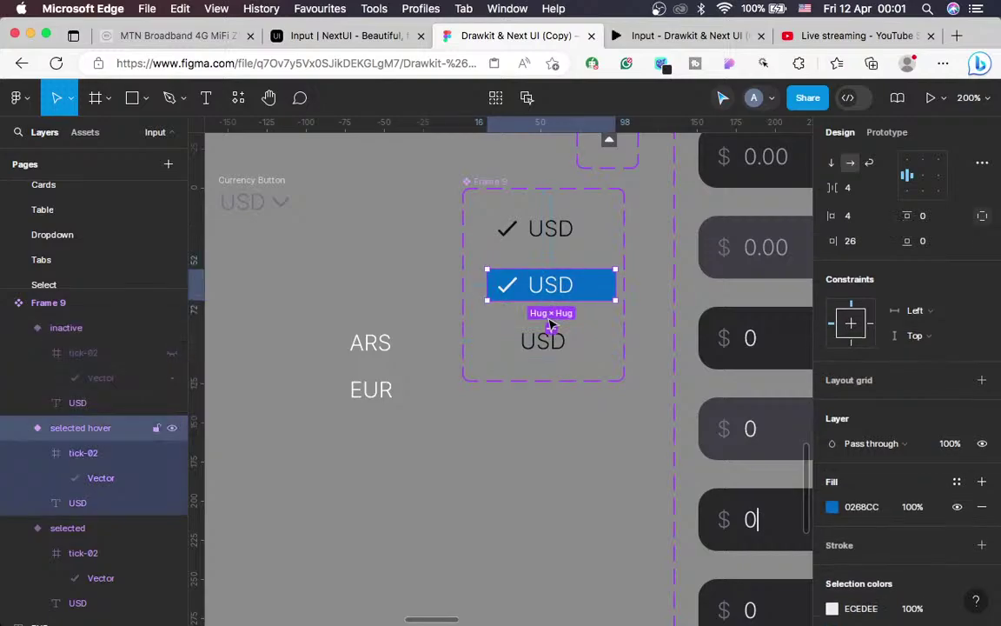
key(super+shift+z)
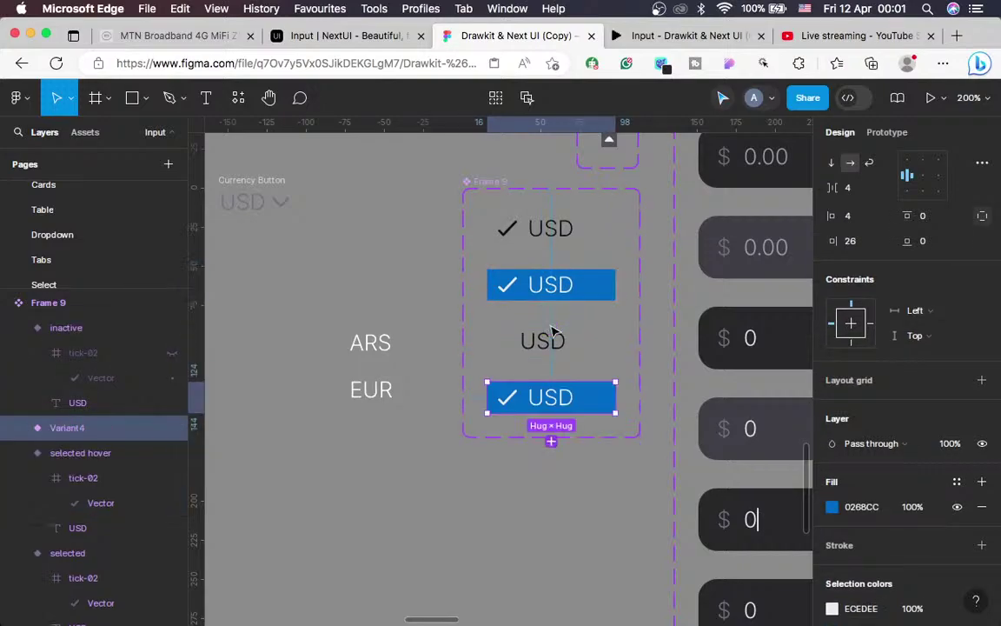
click(504, 398)
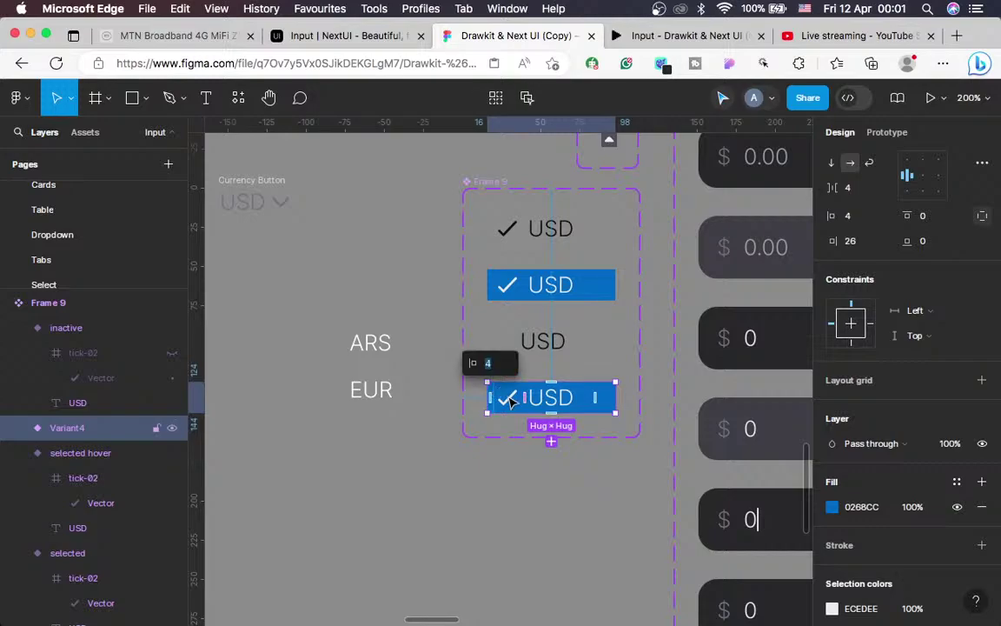
click(511, 399)
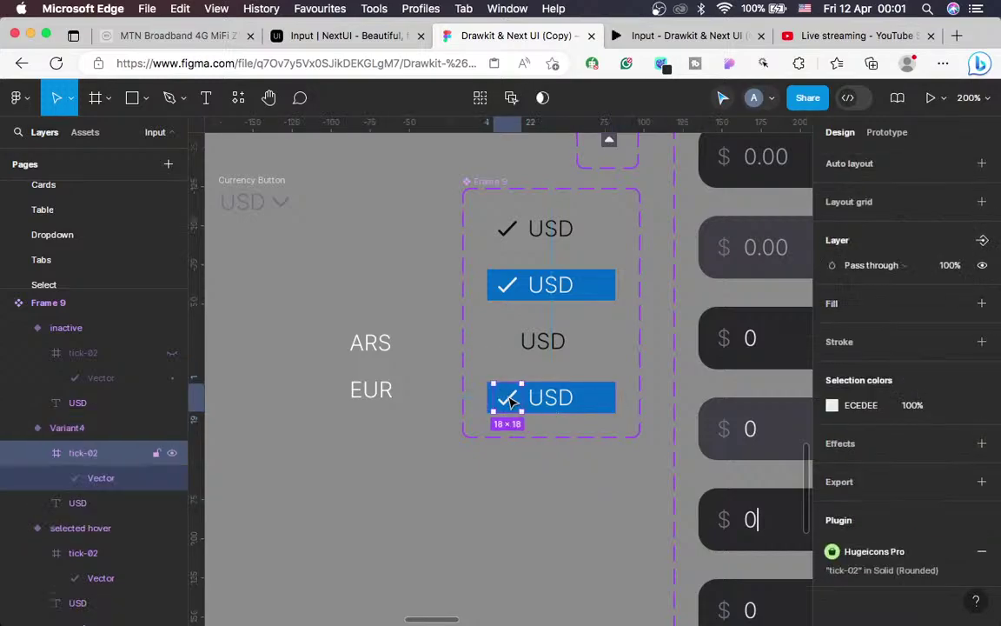
click(983, 265)
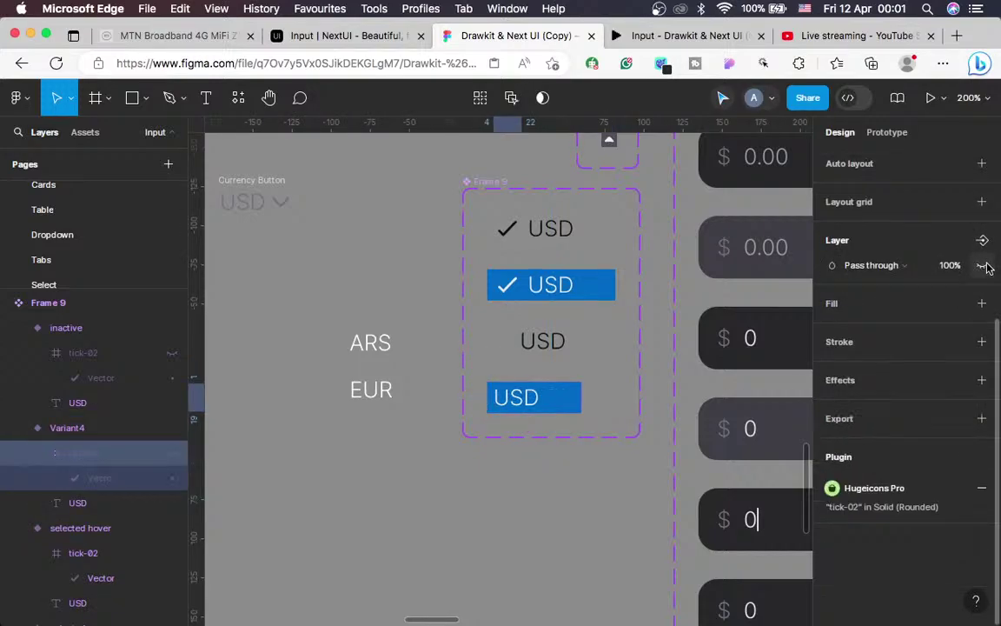
Set the left padding of the fourth USD variant to 26
click(561, 401)
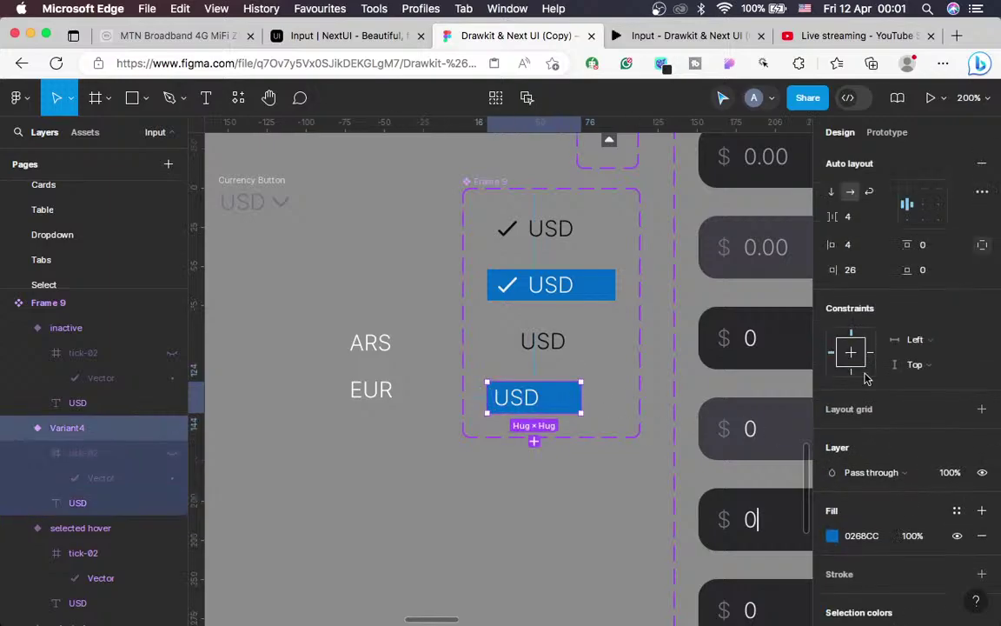
click(851, 250)
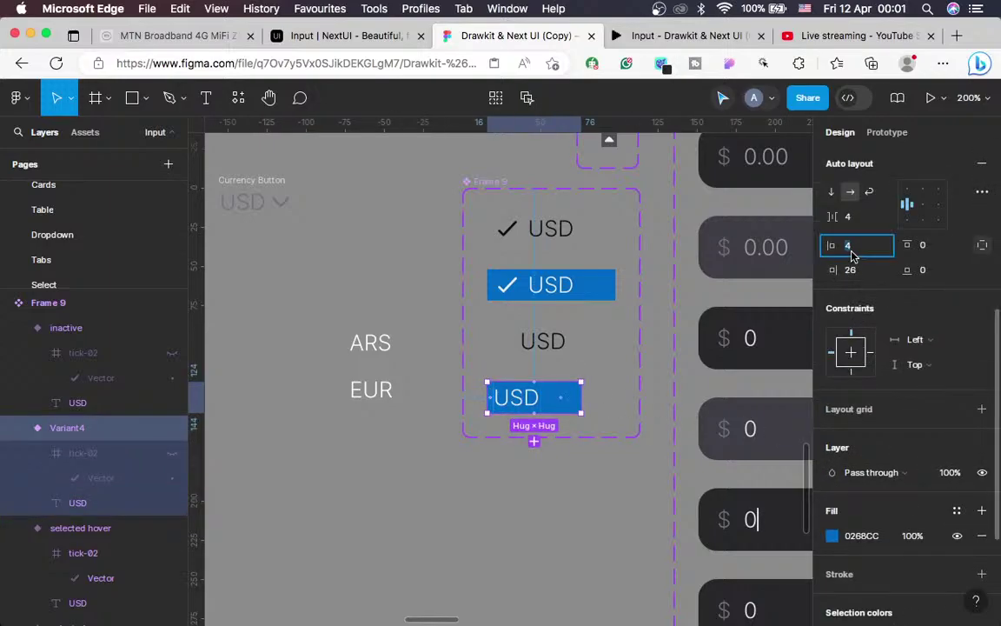
text(26)
key(Return)
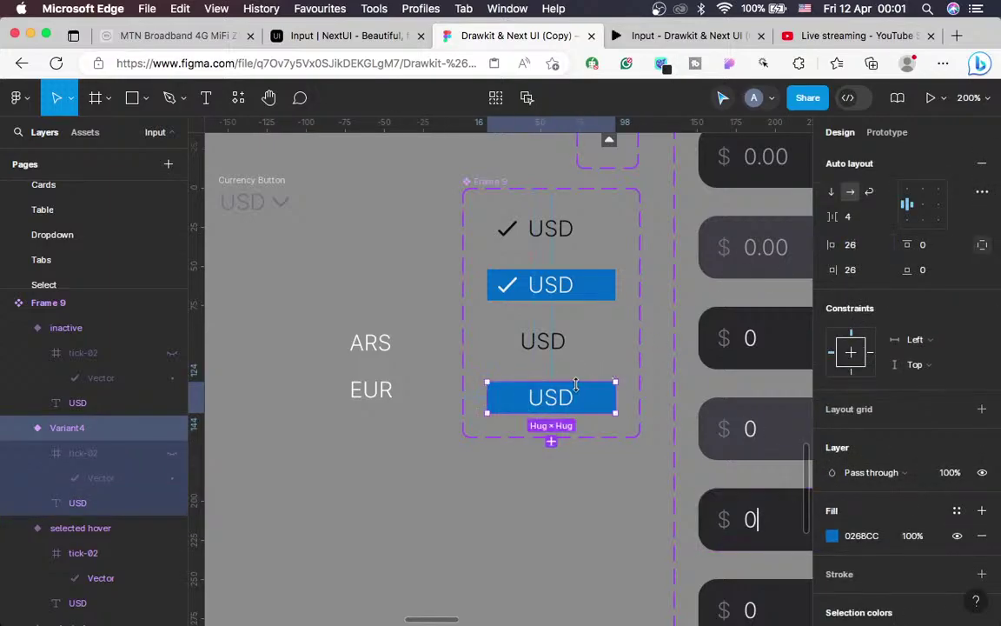
Set the USD text in both the fourth variant and the selected hover variant to Fixed width
scroll(903, 347, up, 5)
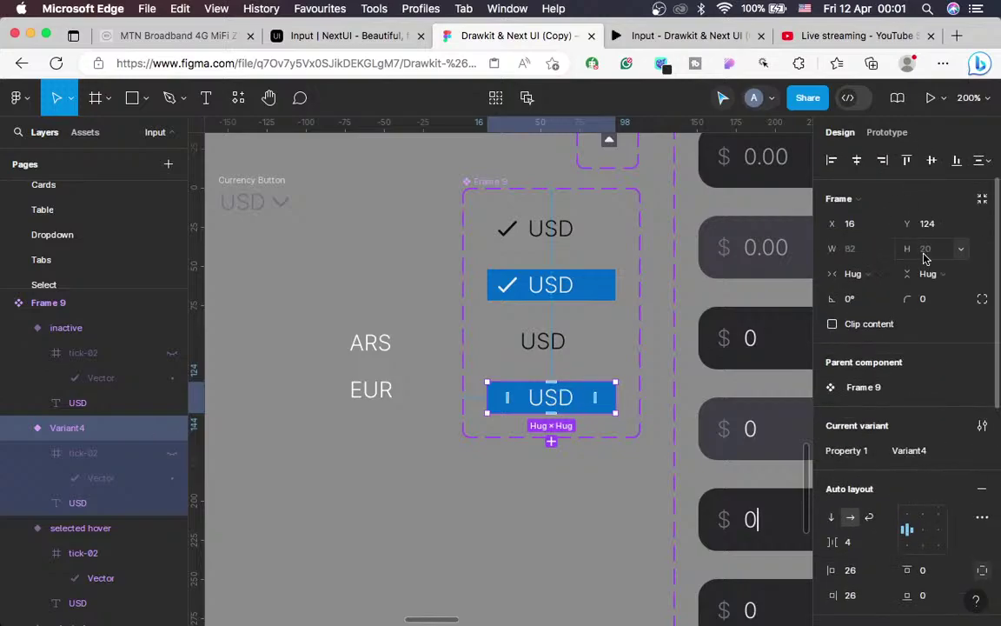
click(549, 399)
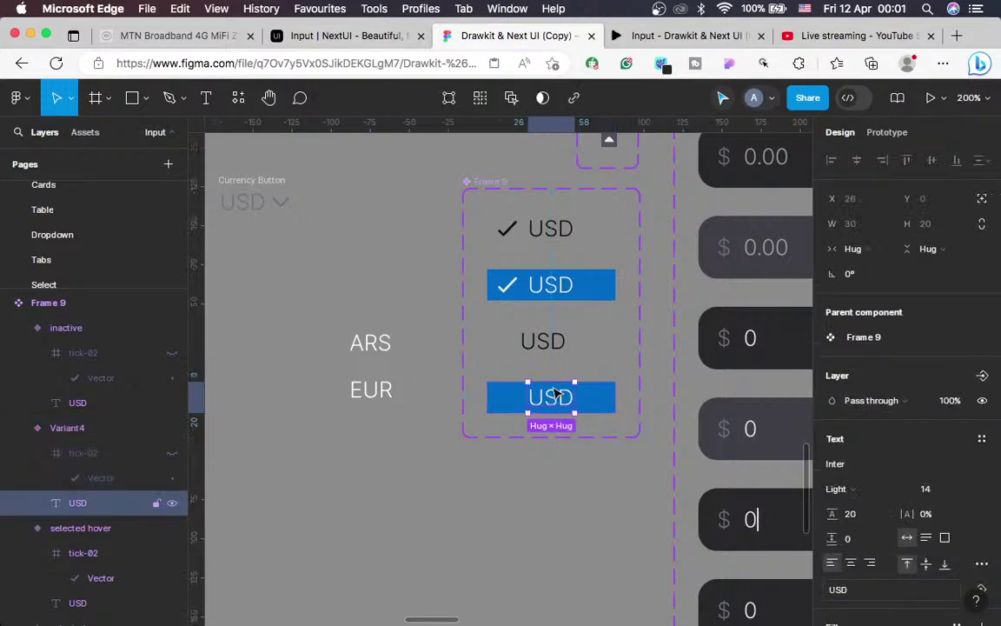
click(851, 250)
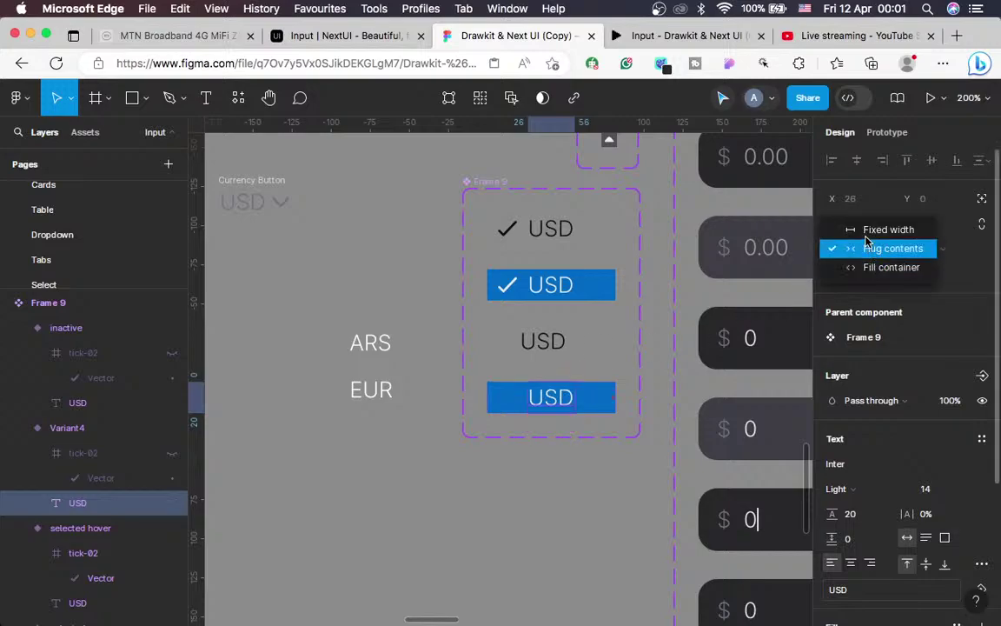
click(856, 230)
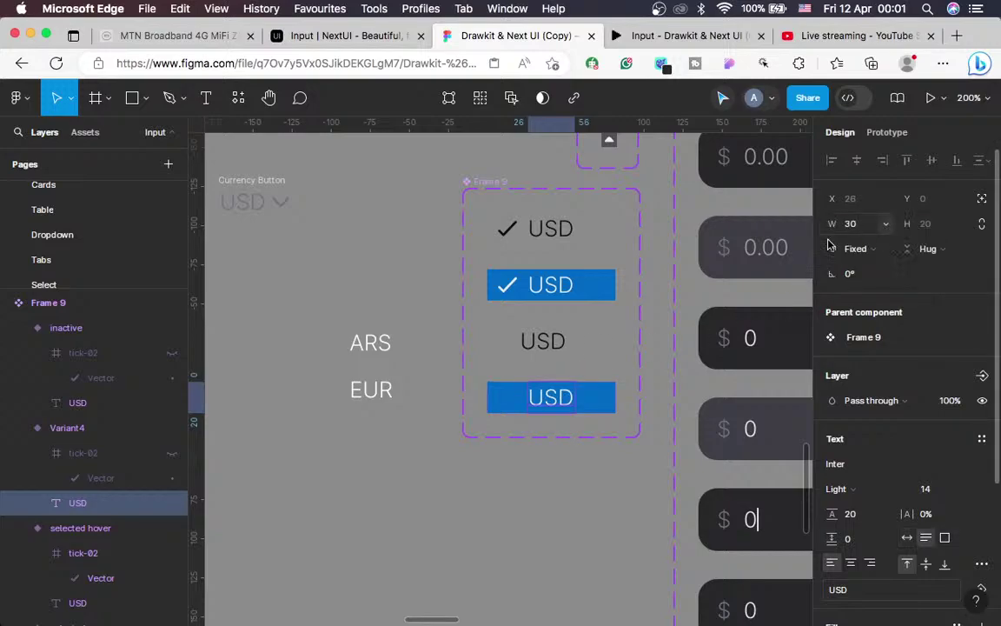
click(551, 294)
click(551, 293)
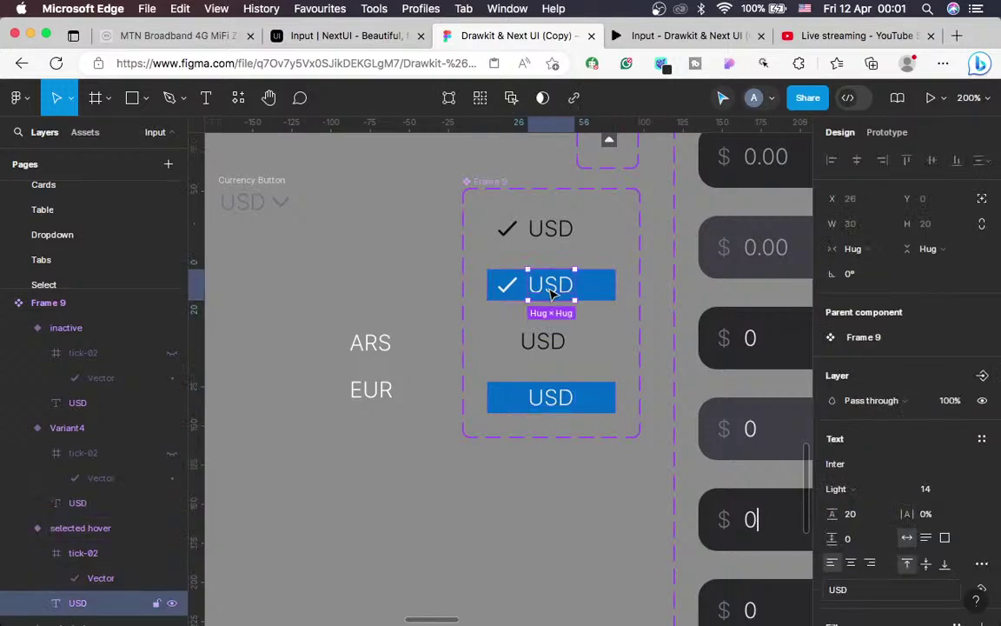
click(865, 252)
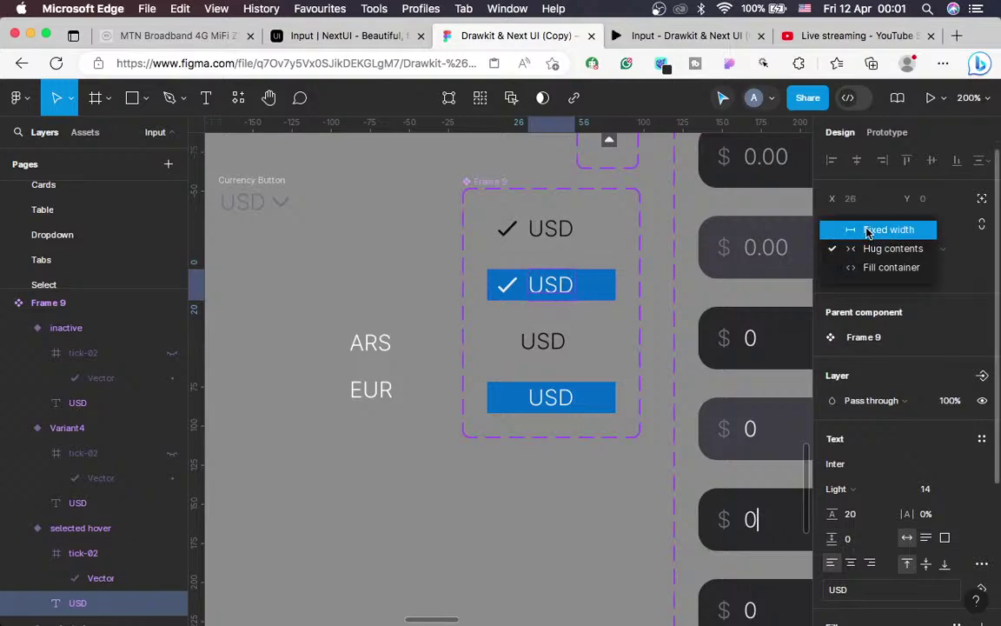
click(858, 228)
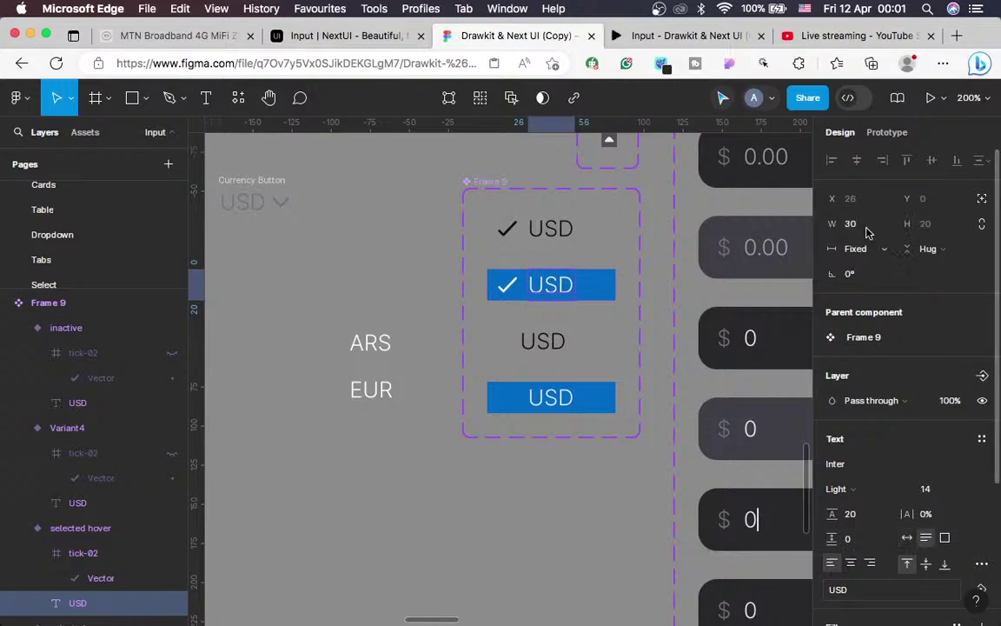
Set the fourth variant's Property 1 value to inactive hover
click(596, 411)
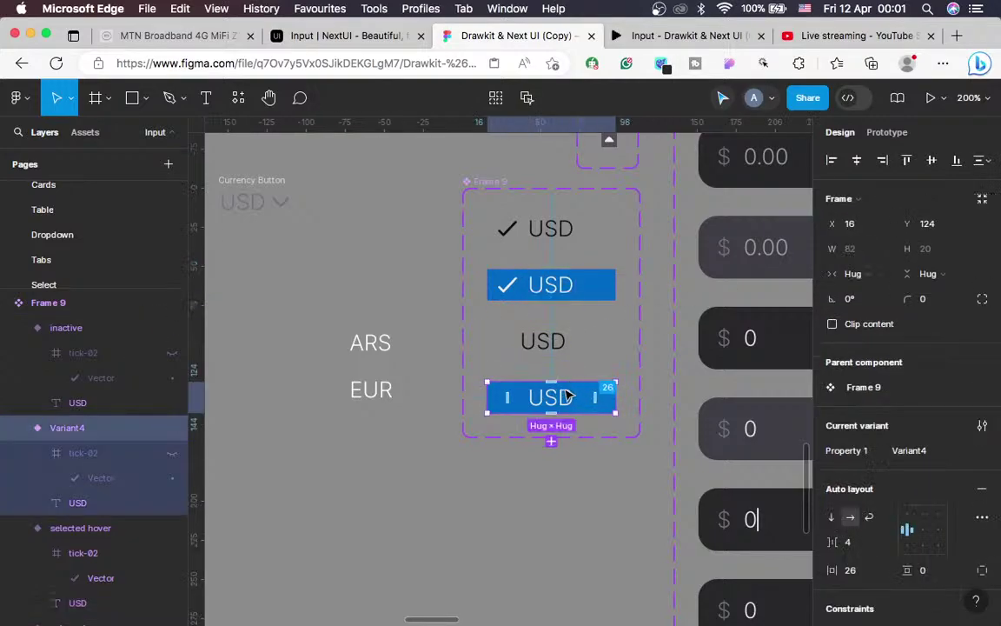
click(906, 458)
text(inactive hover)
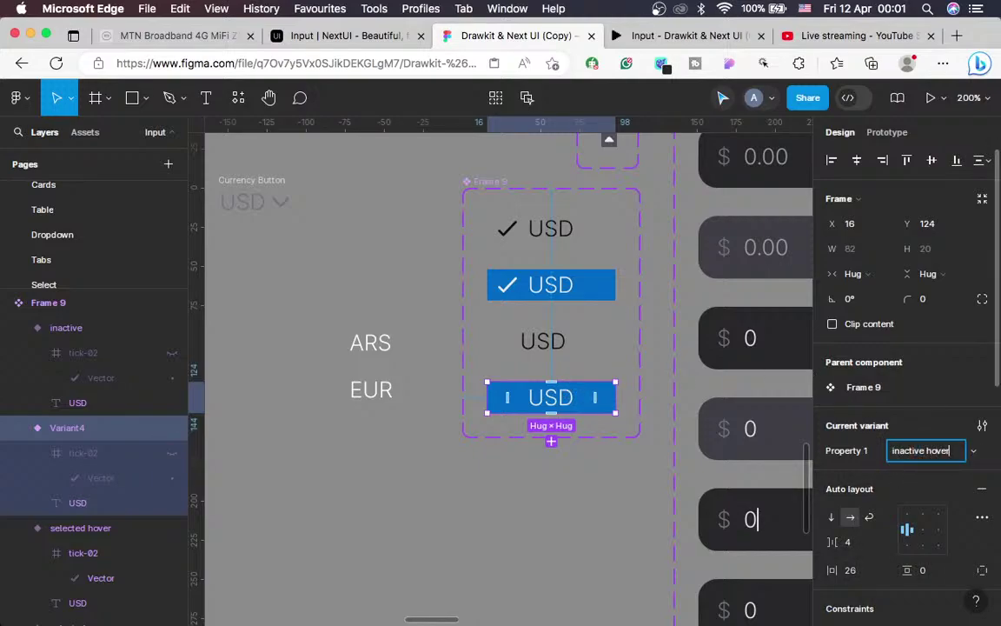
key(Return)
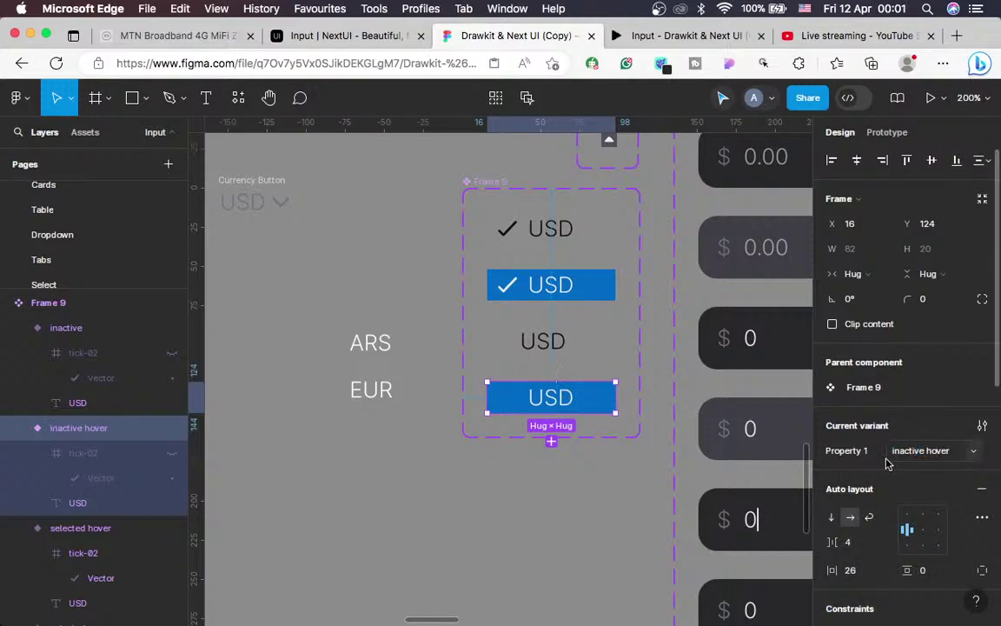
Add a While hovering prototype interaction that changes the selected variant to selected hover
click(521, 228)
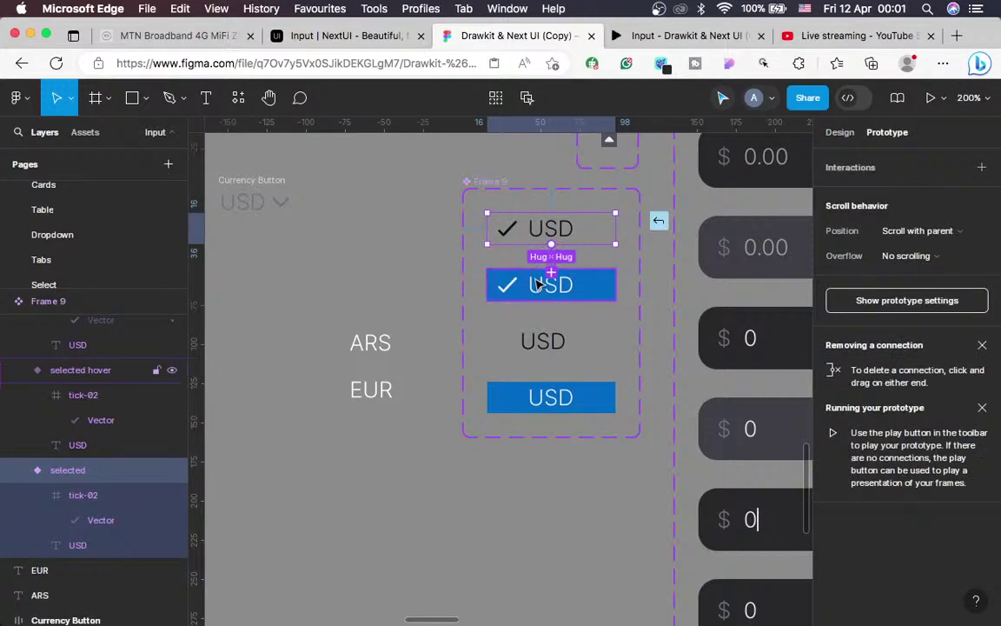
drag(538, 284, 539, 285)
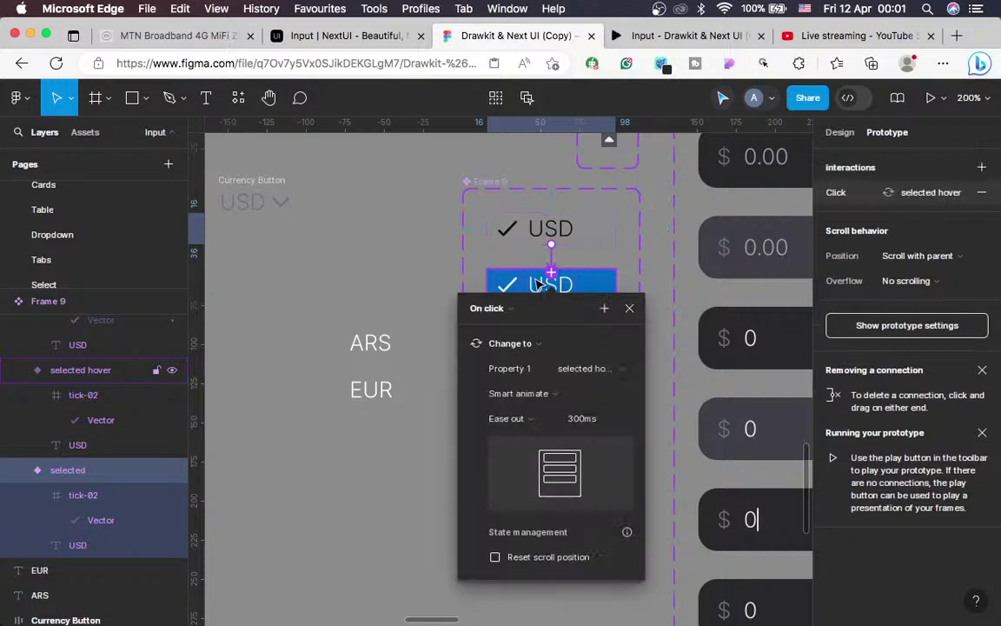
click(488, 309)
click(512, 346)
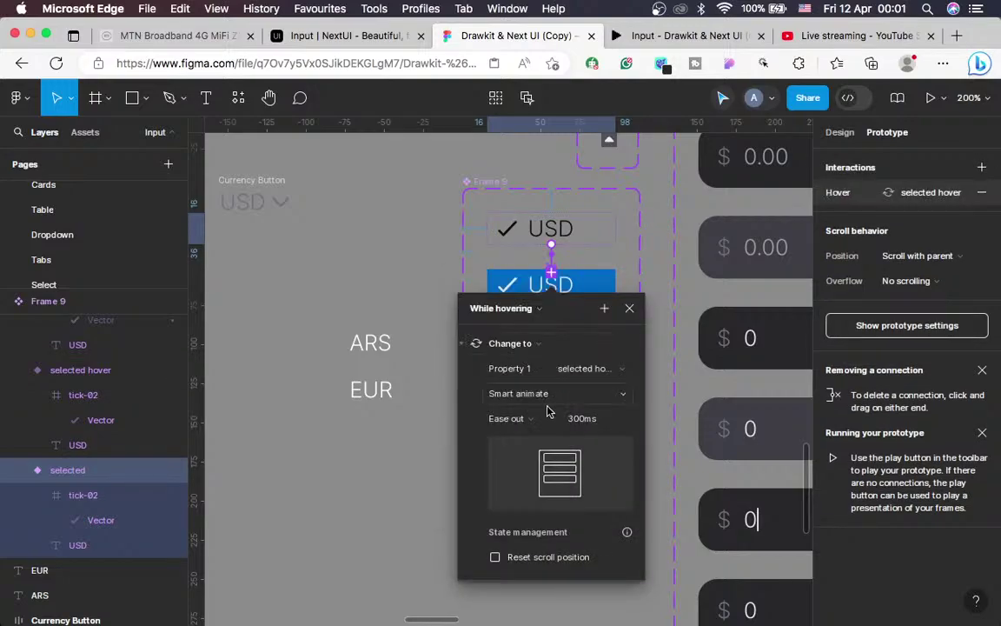
click(629, 307)
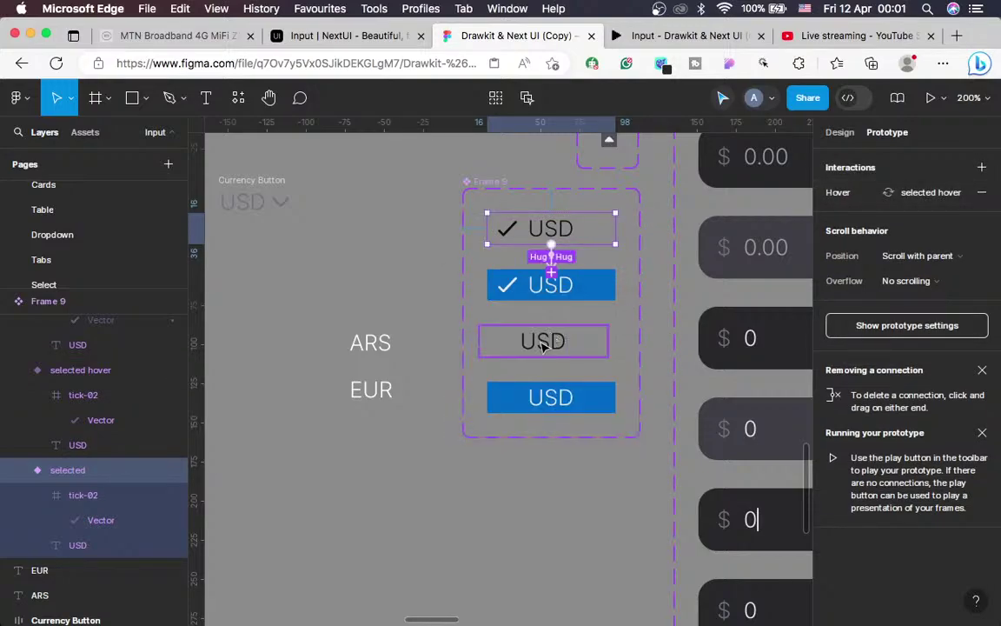
Add a While hovering prototype interaction that changes the inactive variant to inactive hover
click(543, 345)
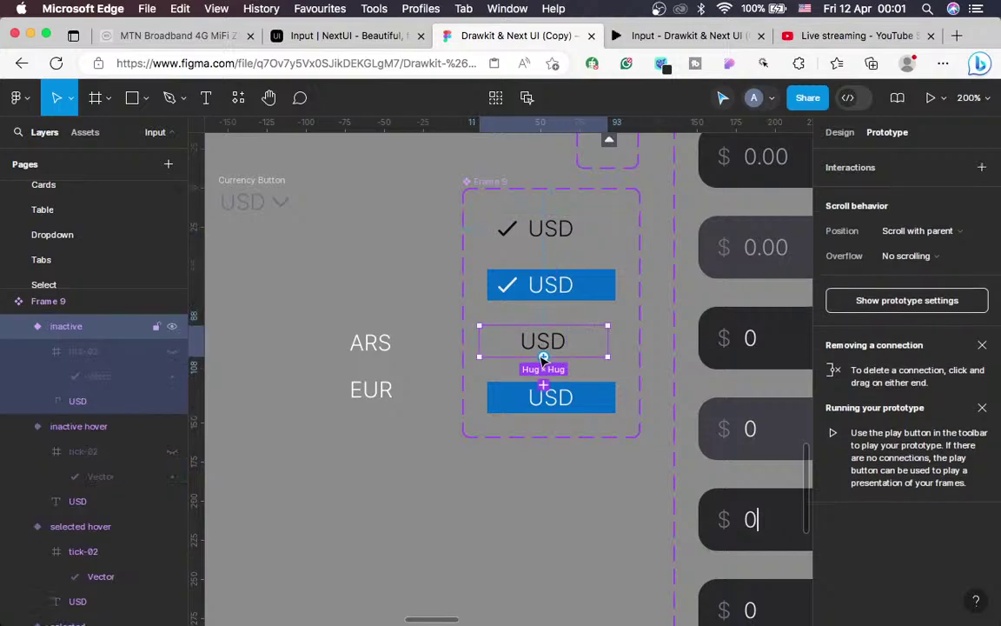
drag(542, 385, 536, 397)
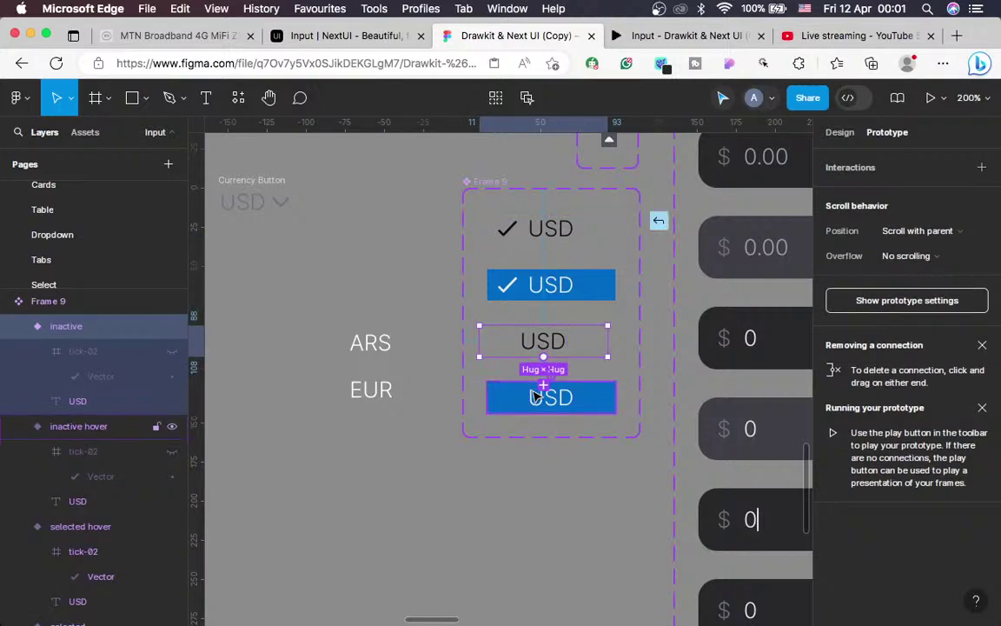
click(496, 421)
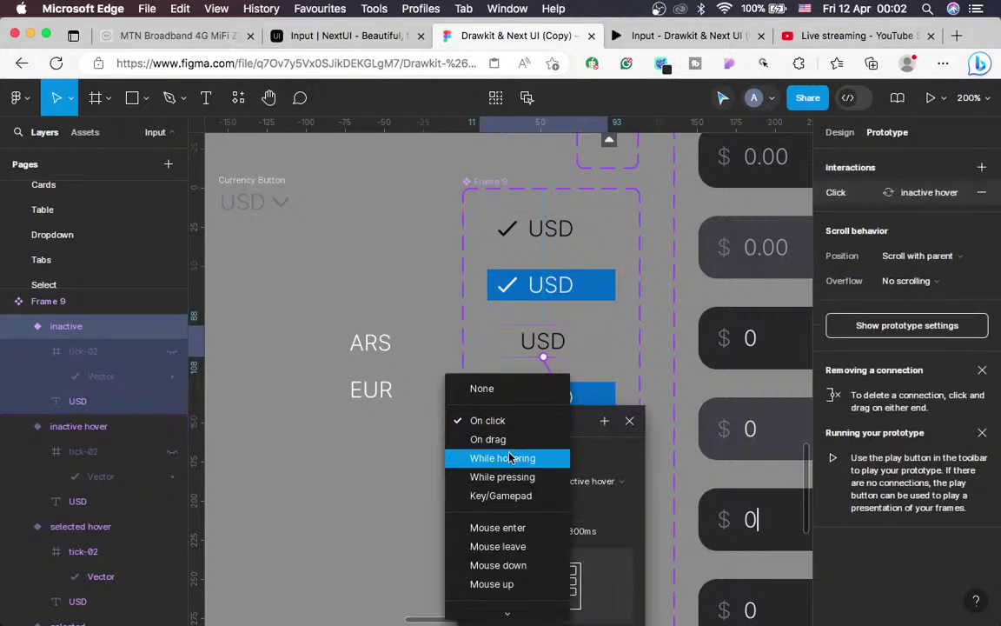
click(510, 458)
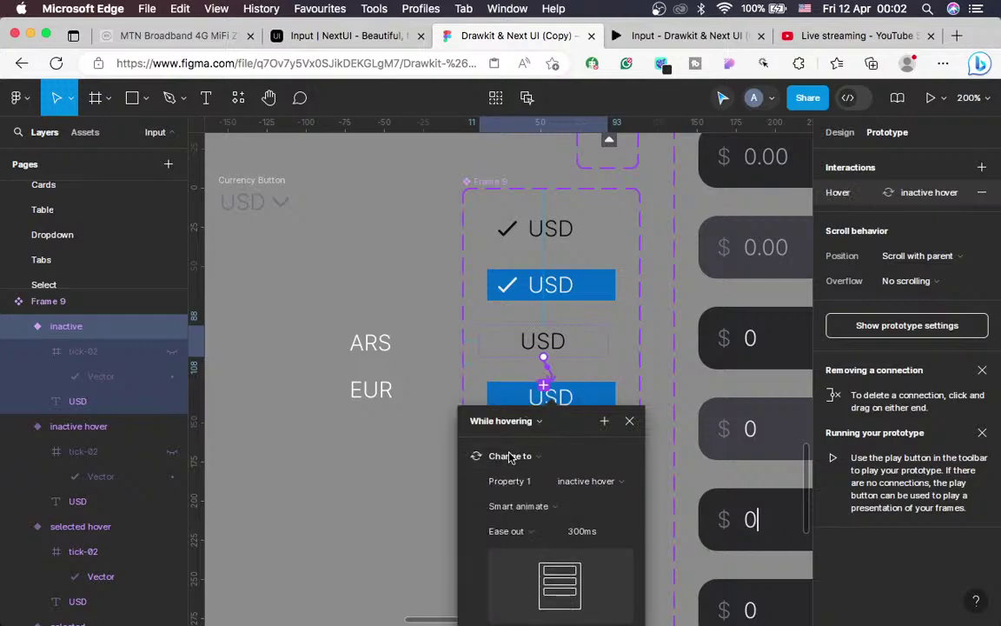
Close the interaction settings, deselect the variant and darken the page background to 202020
click(631, 422)
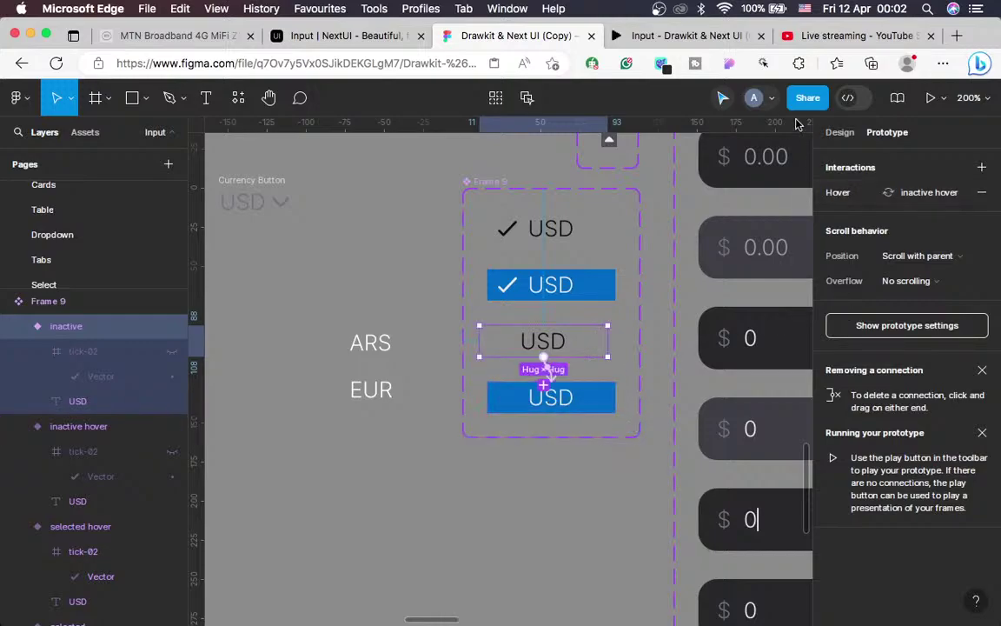
key(Escape)
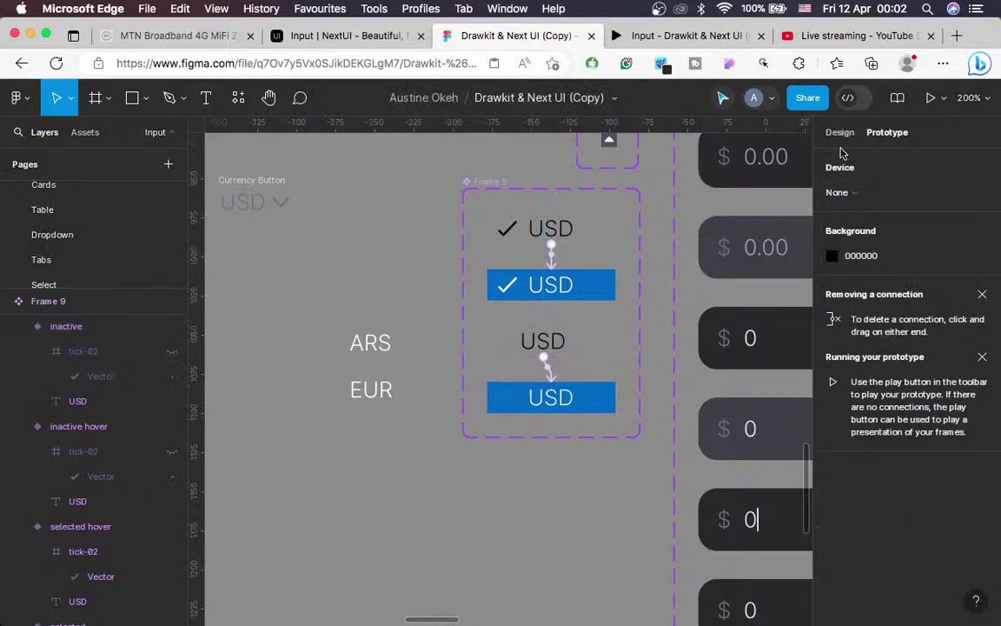
click(832, 256)
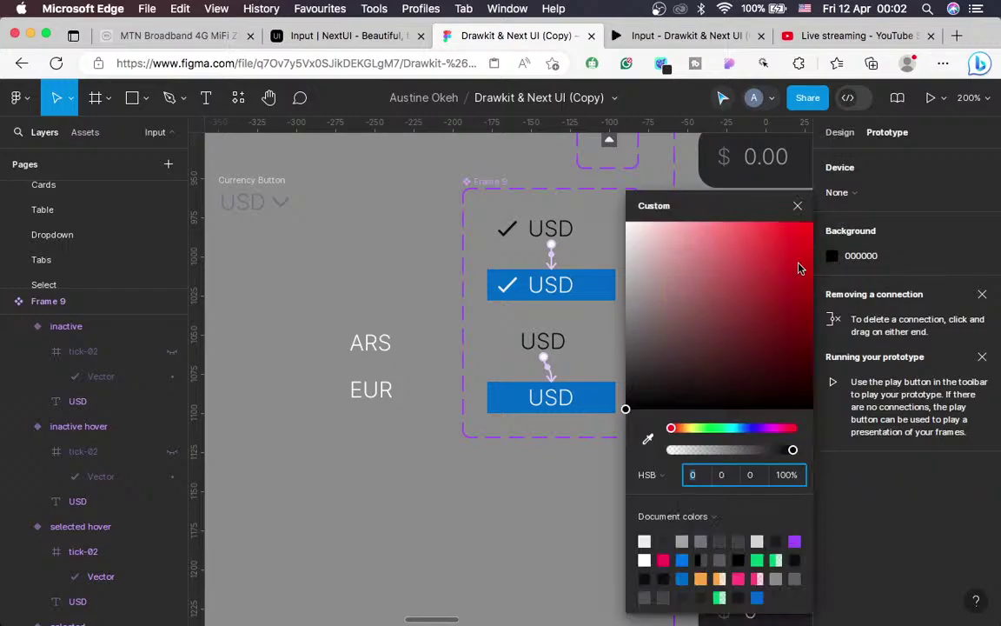
click(849, 136)
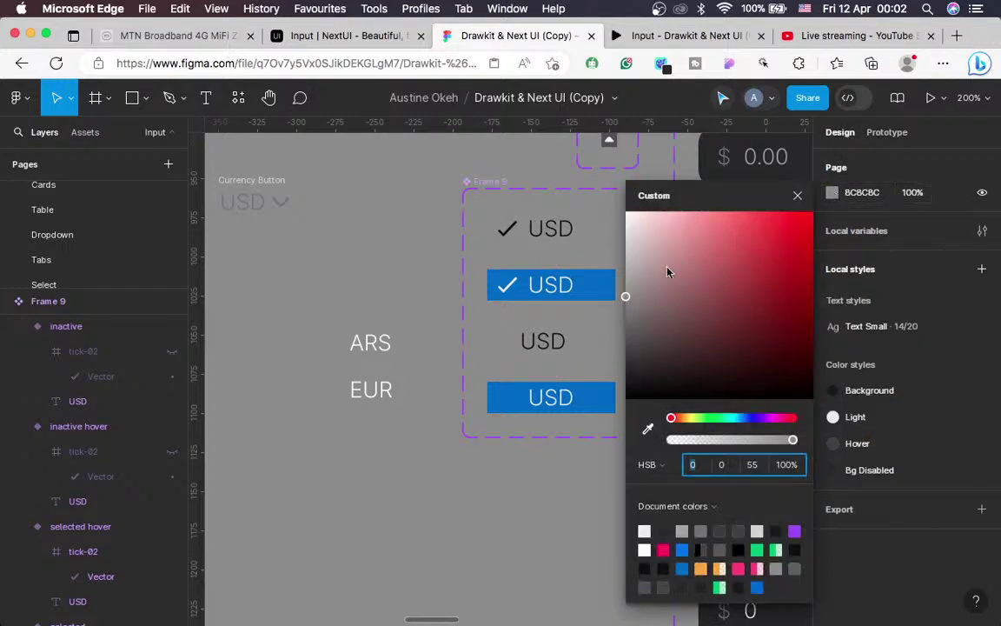
drag(624, 358, 620, 386)
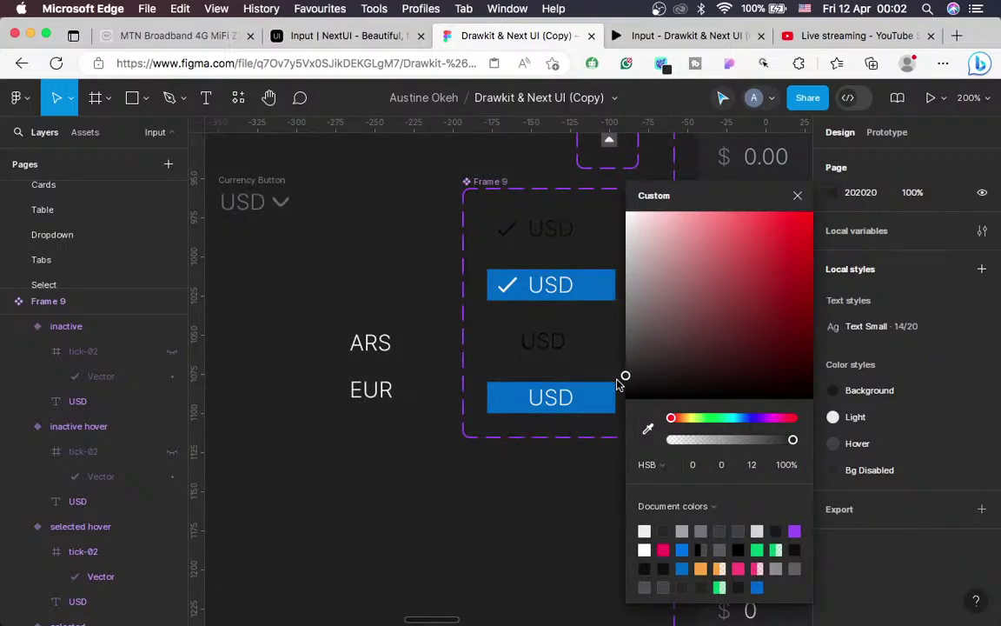
key(shift+0)
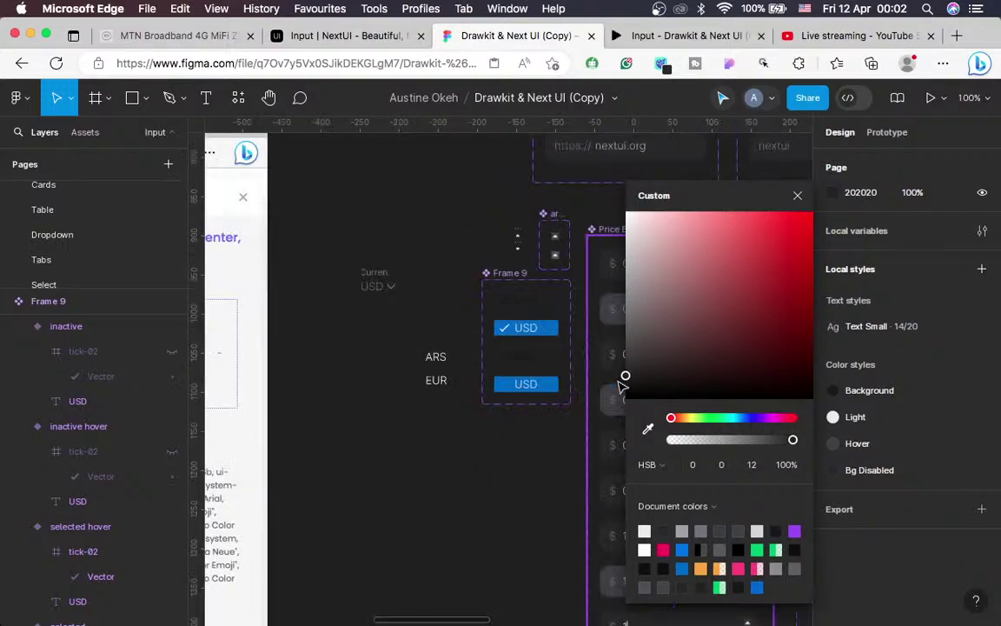
key(minus)
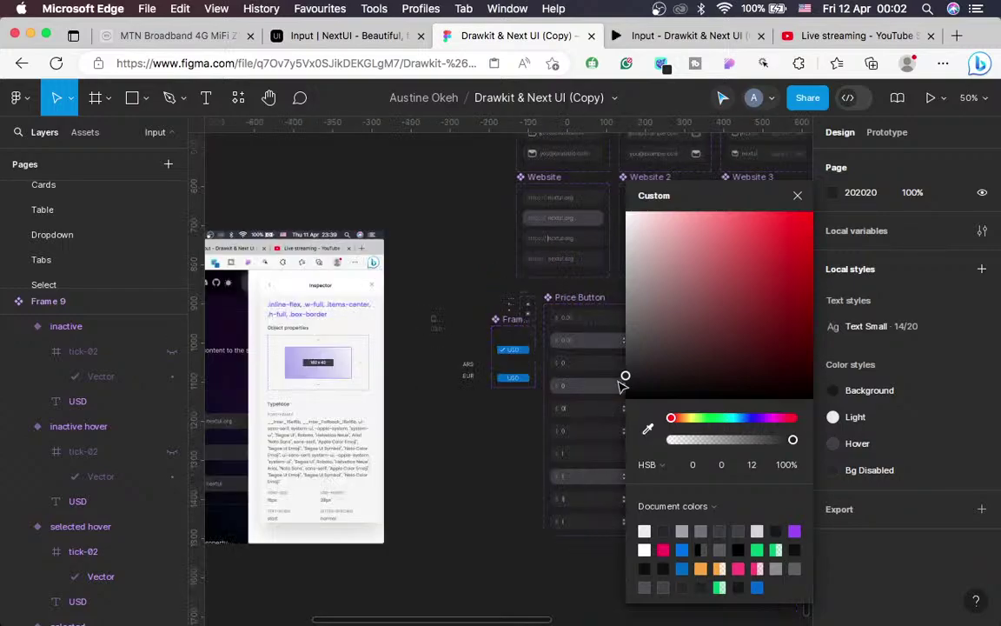
key(minus)
key(shift+0)
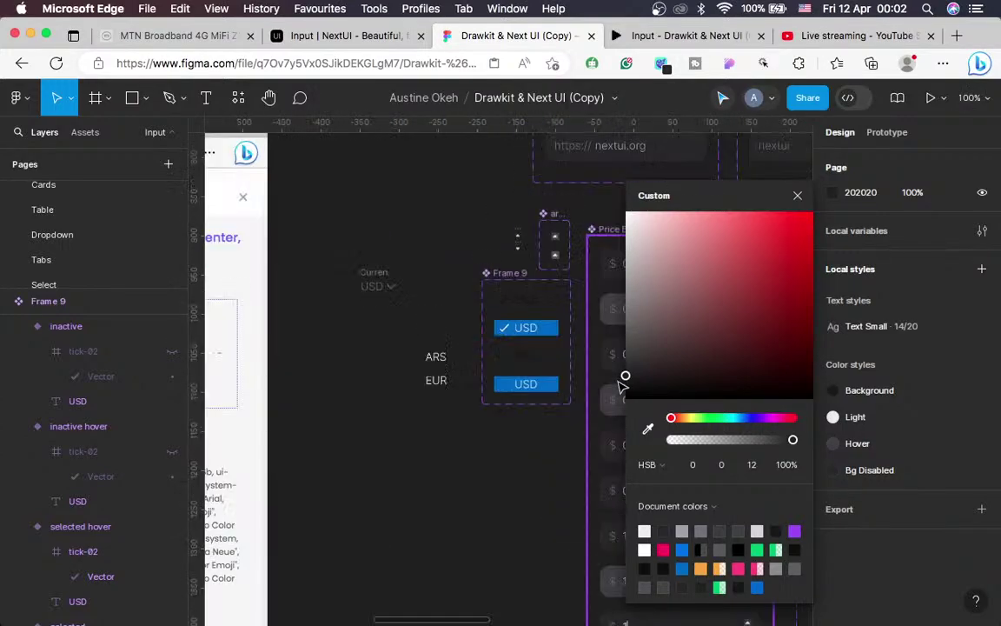
key(plus)
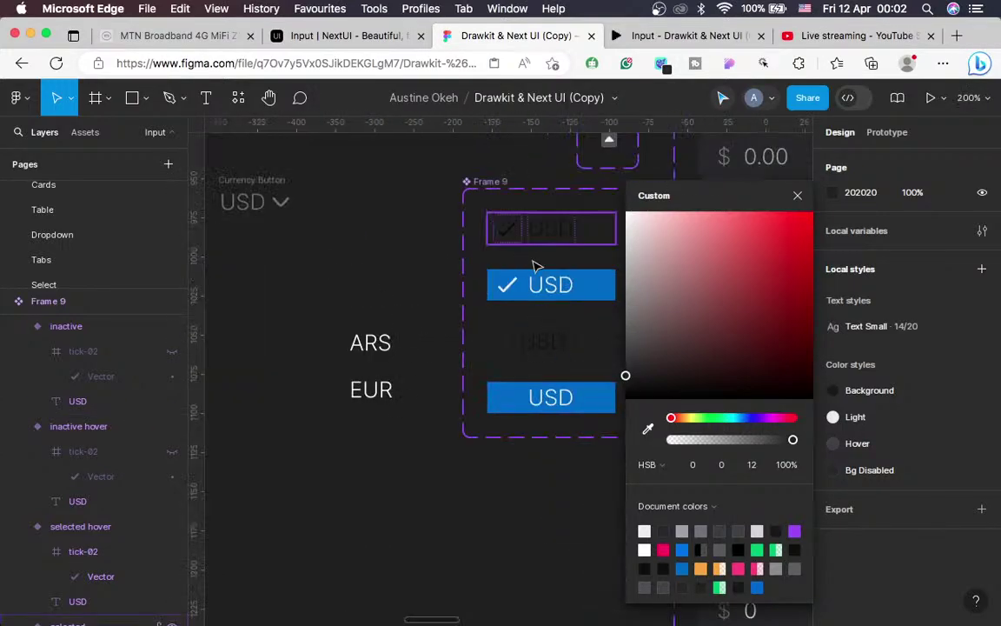
On the NextUI Input page, choose USD in the price field's currency dropdown, reopen its options to examine them, and return to the Figma file
click(344, 34)
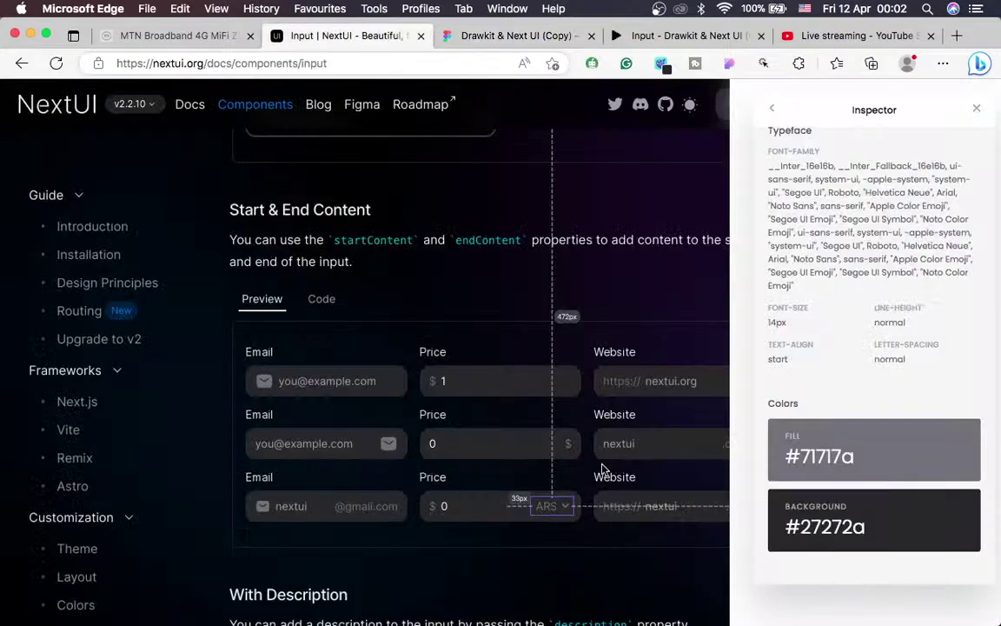
click(561, 508)
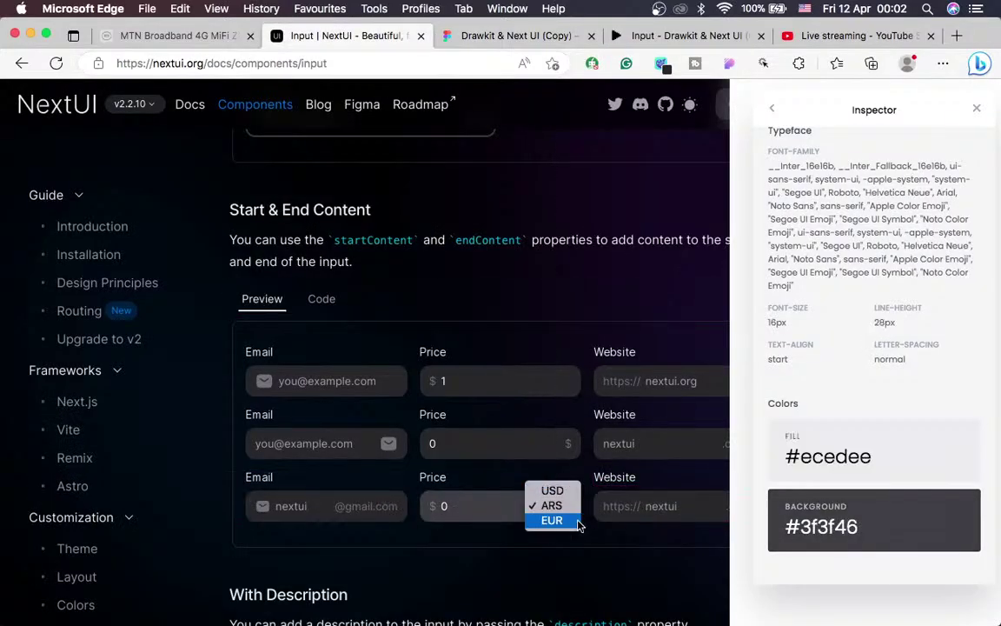
click(553, 491)
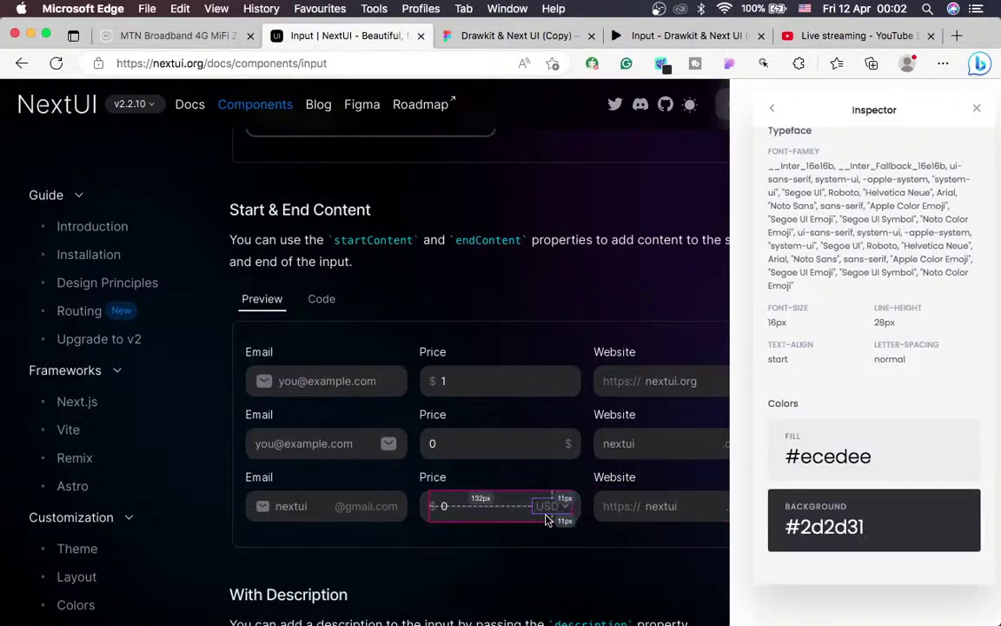
click(555, 511)
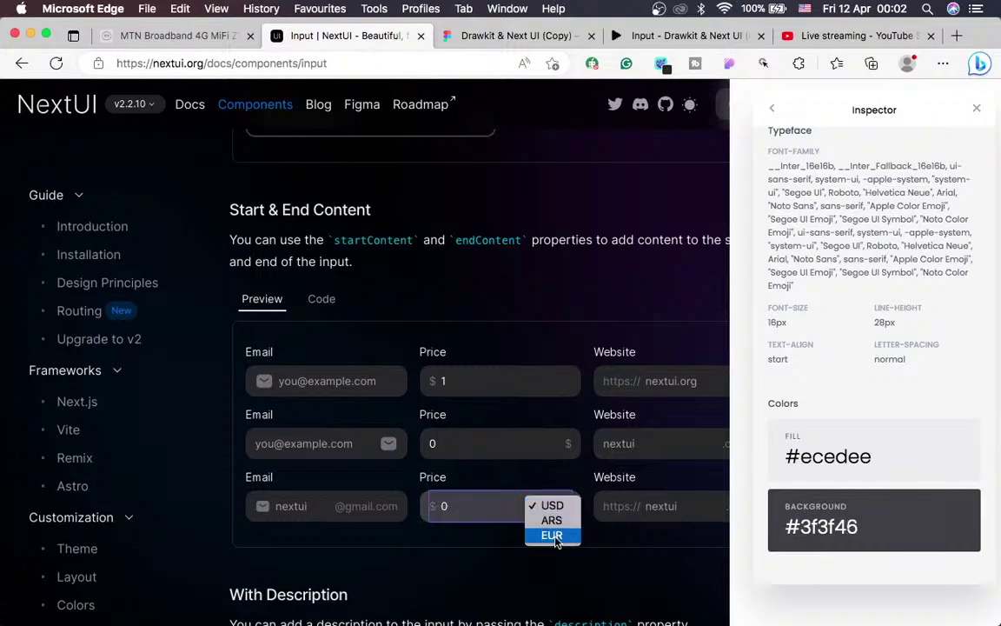
click(490, 41)
click(492, 39)
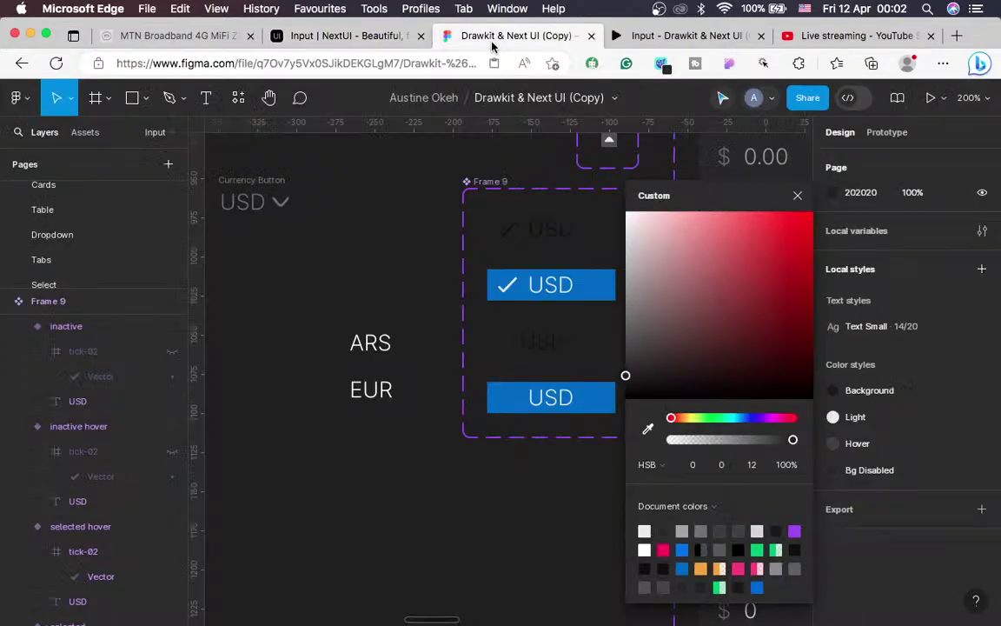
Rename the Frame 9 component set as Currency and bring up the file's local component assets
click(798, 197)
scroll(566, 199, up, 5)
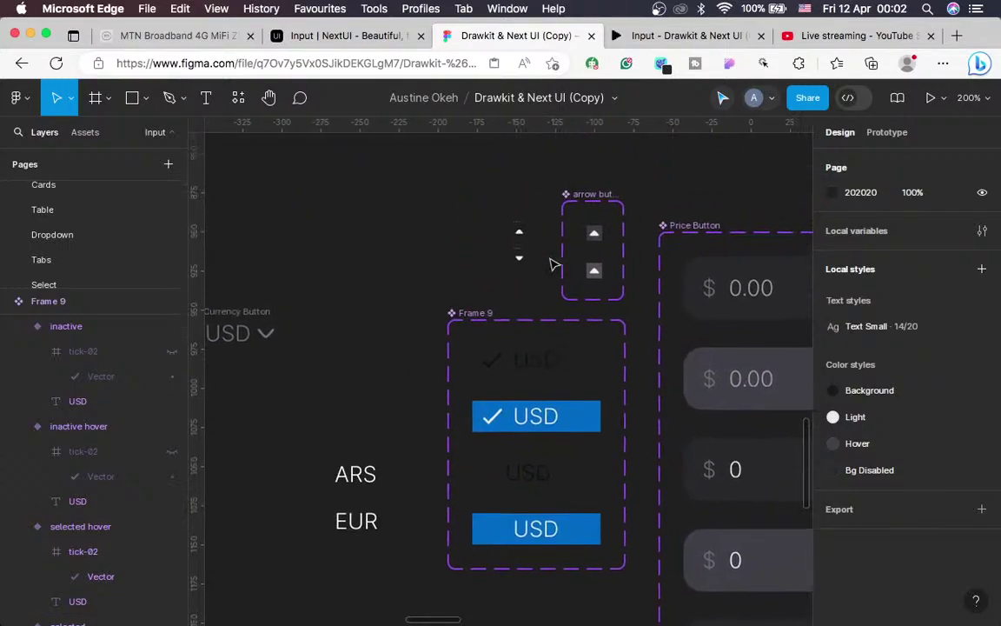
click(469, 314)
double_click(470, 313)
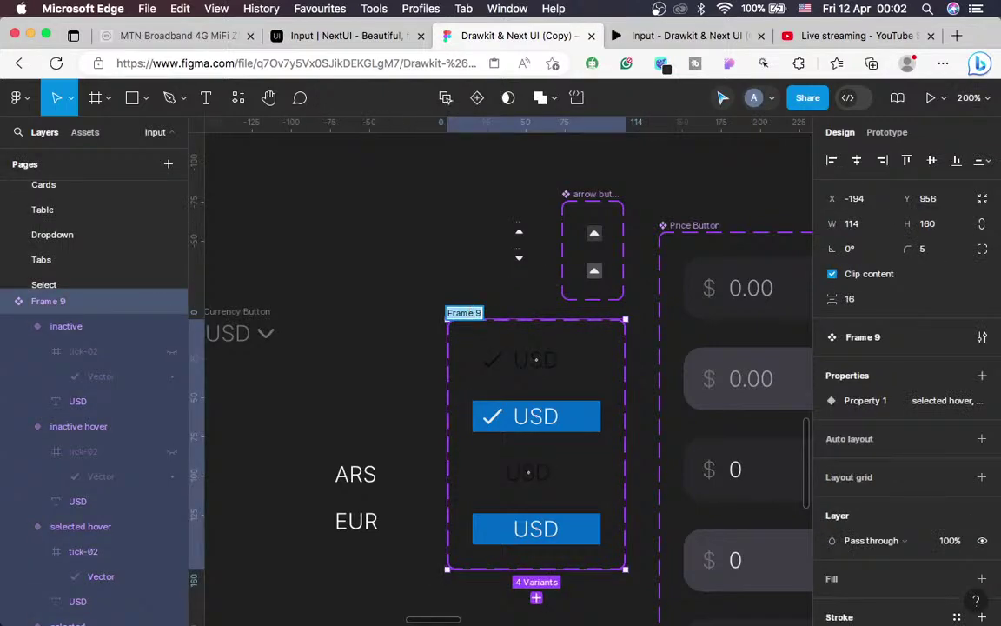
text(Currency)
key(Return)
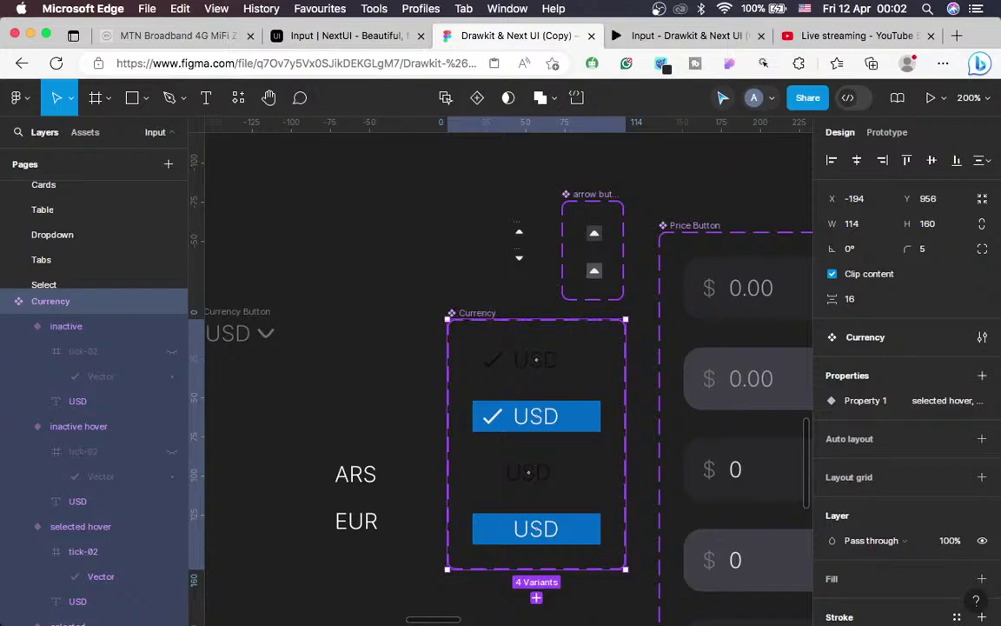
scroll(339, 304, left, 5)
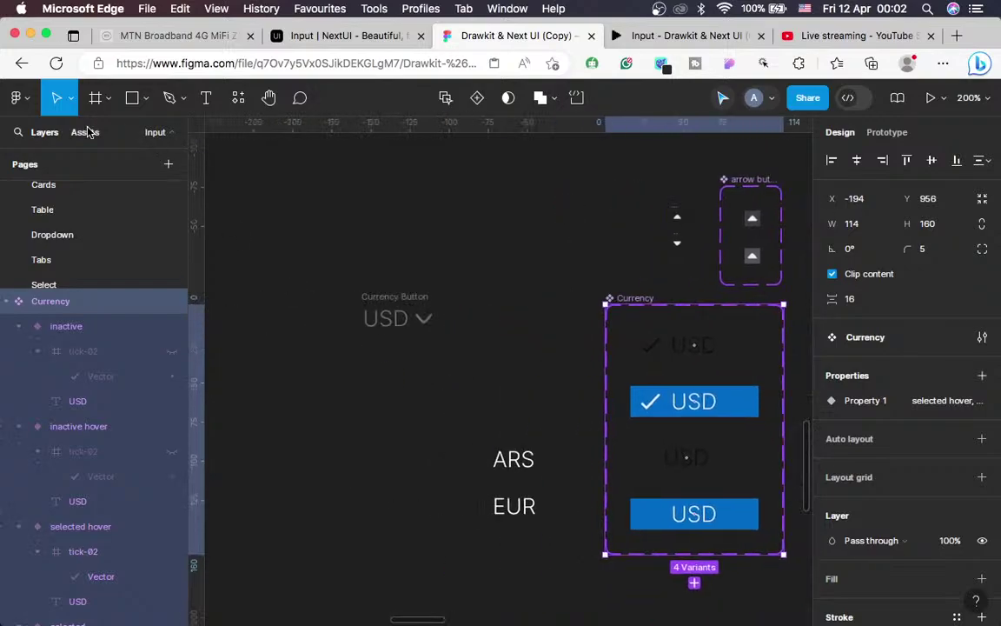
click(86, 133)
Check the live stream chat in OBS and YouTube Studio, glance at the NextUI page and return to the Figma file
key(ctrl+Left)
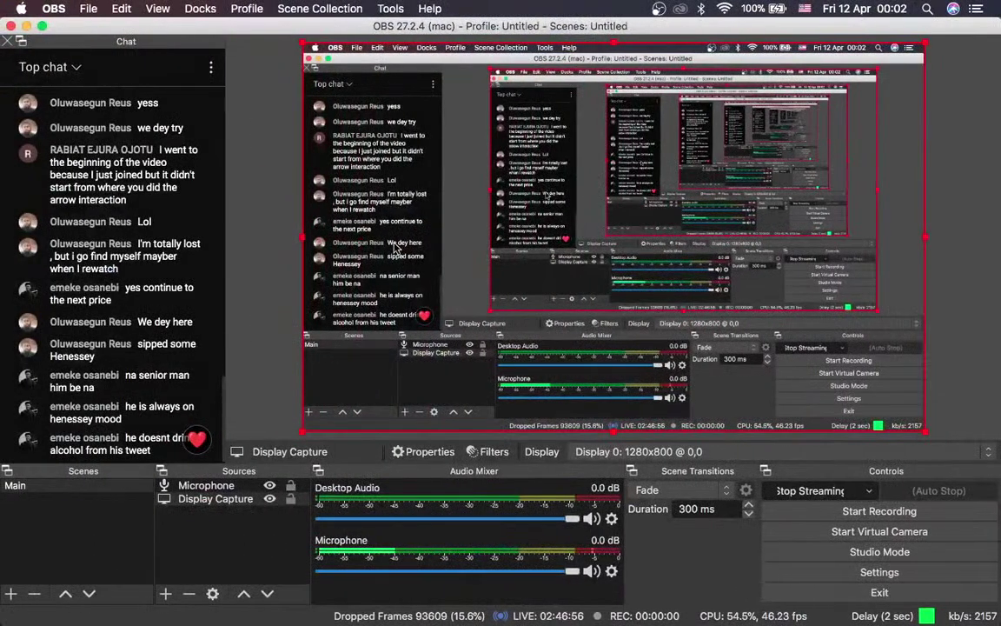
key(ctrl+Right)
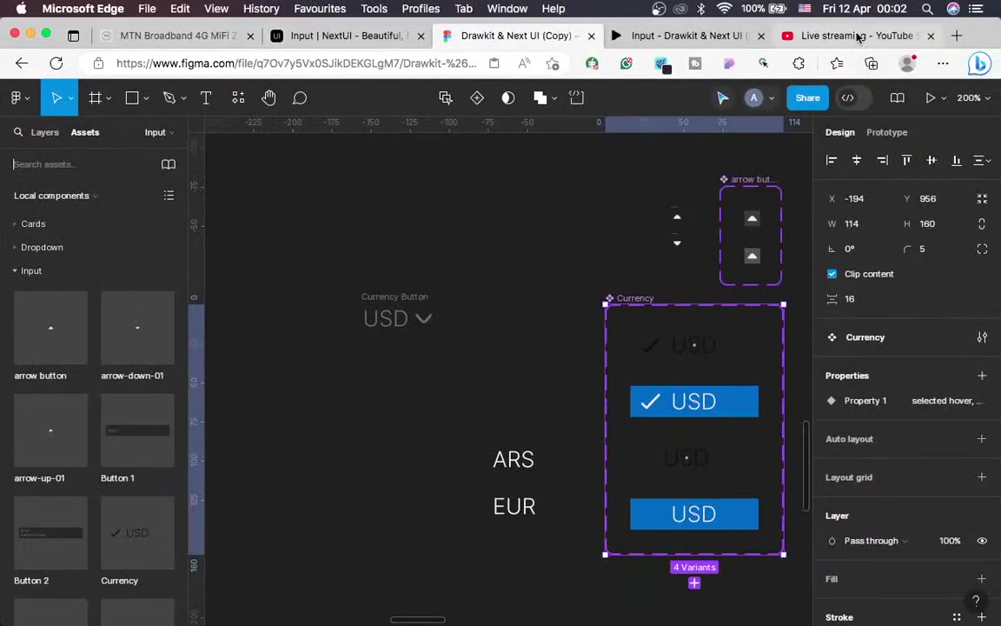
click(857, 36)
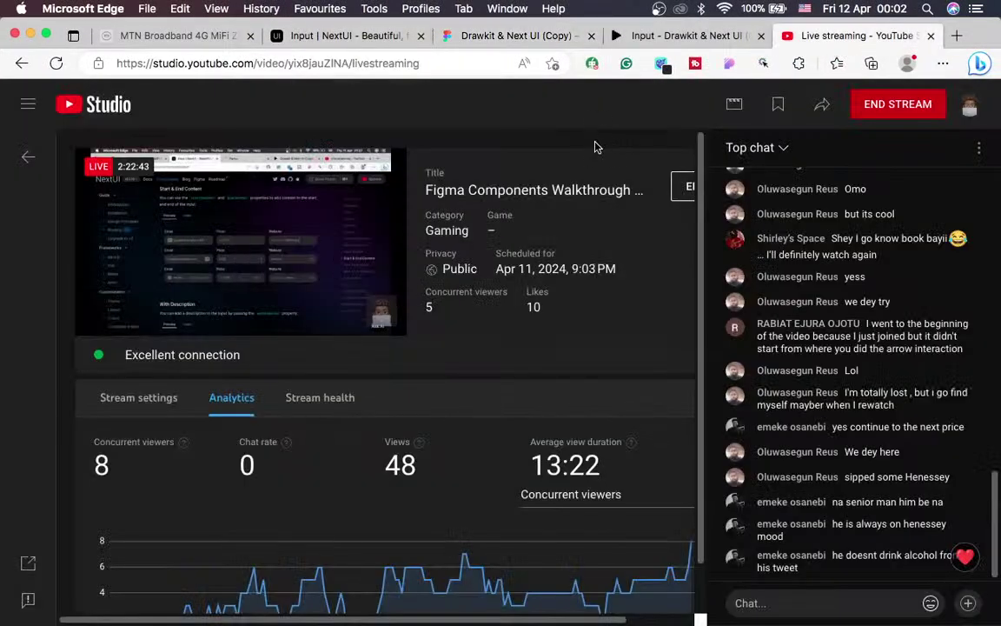
key(ctrl+Left)
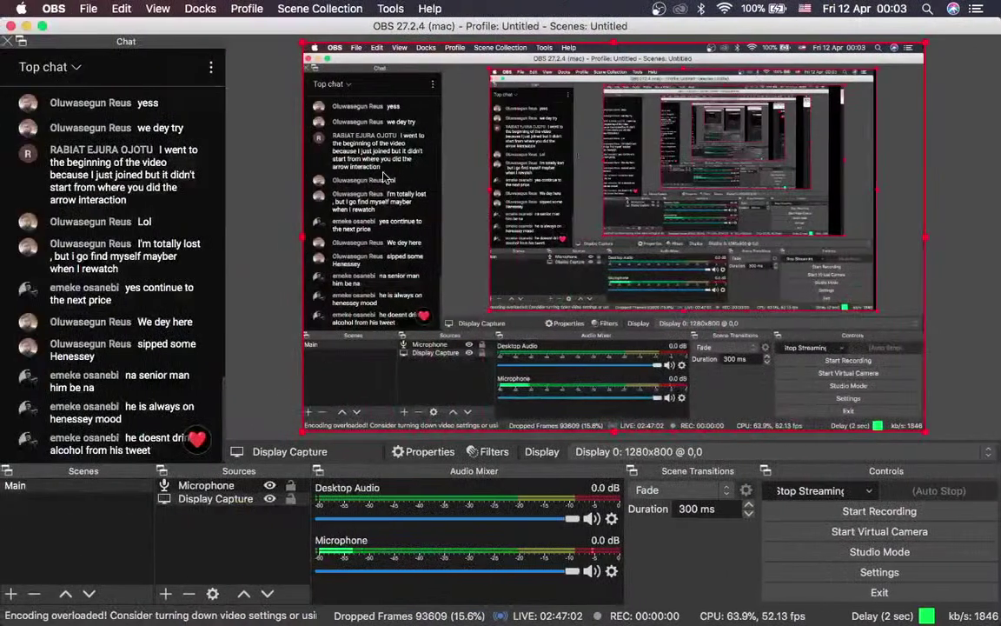
key(ctrl+Right)
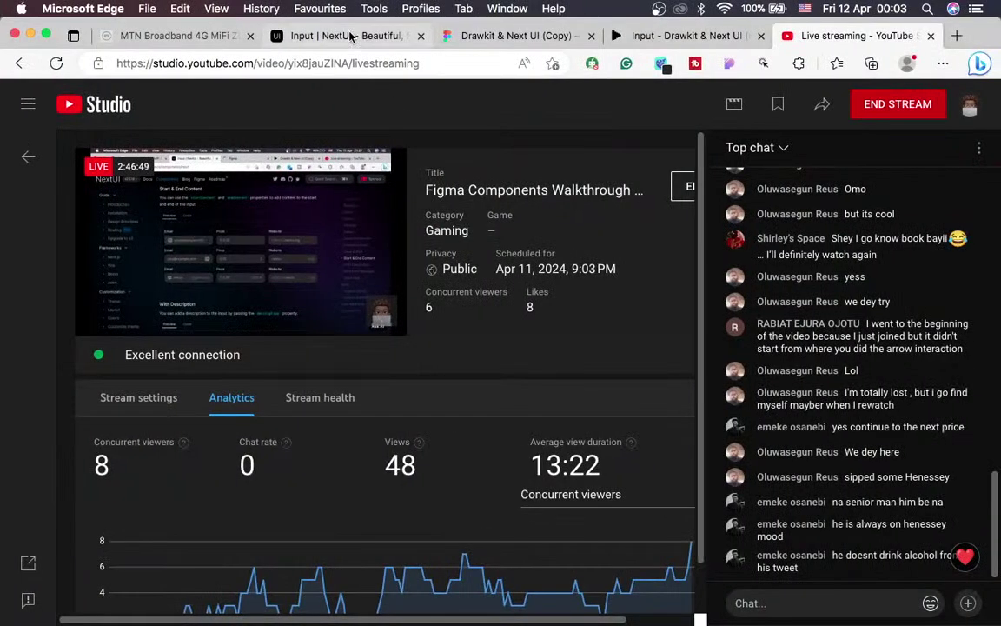
click(350, 36)
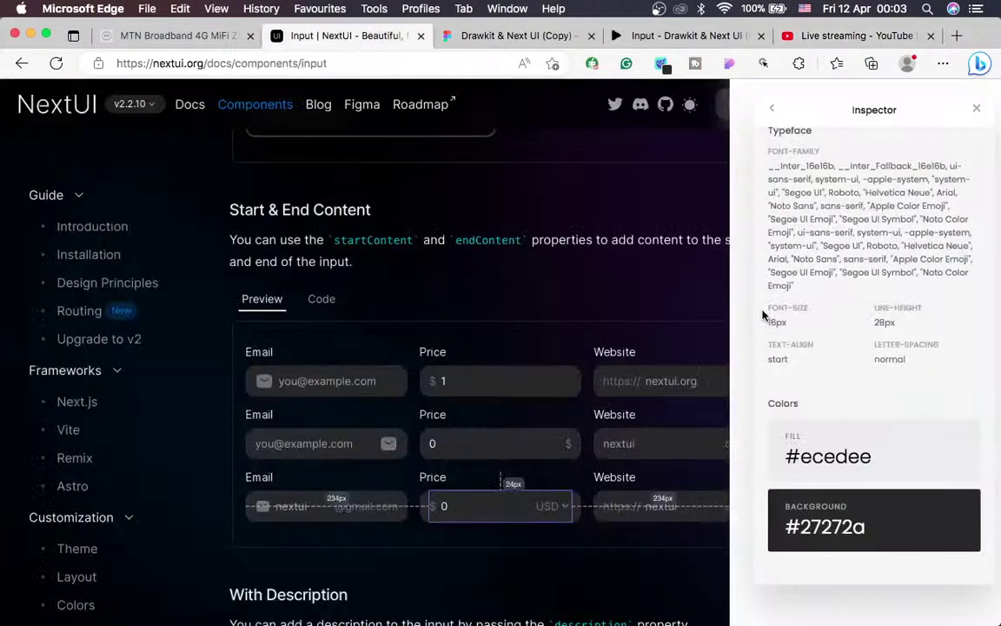
click(456, 35)
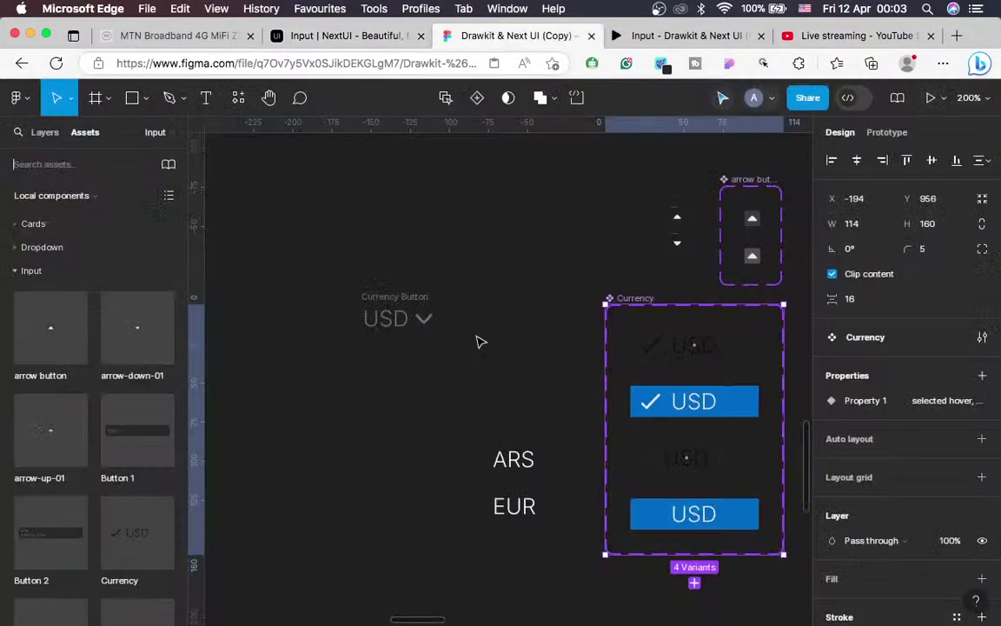
Insert an instance of the Currency component with Property 1 selected beside the ARS text, at about X -420, Y 1045
scroll(456, 373, left, 2)
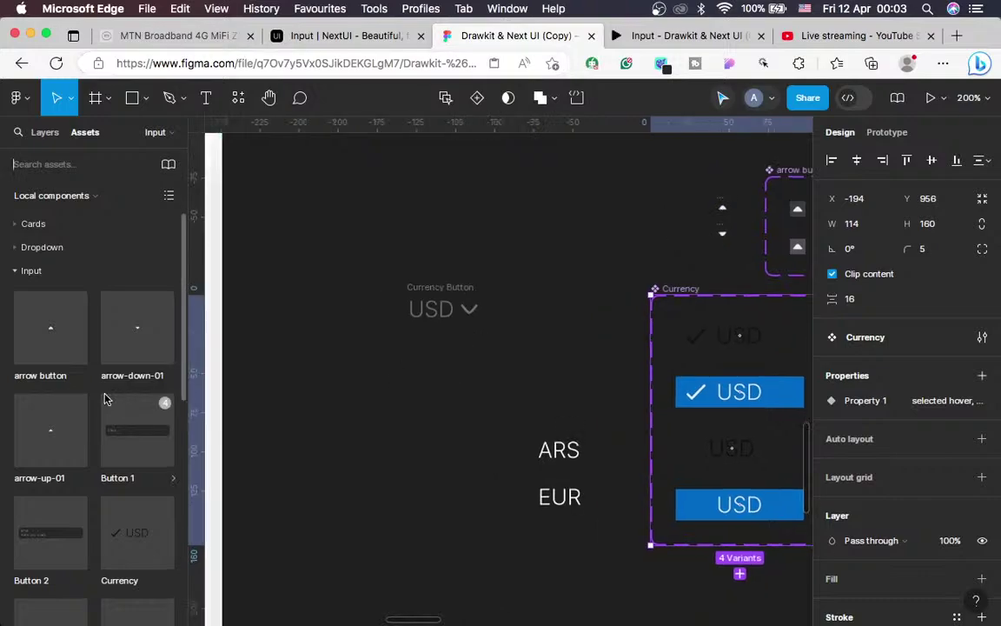
scroll(104, 398, down, 5)
scroll(104, 398, down, 5)
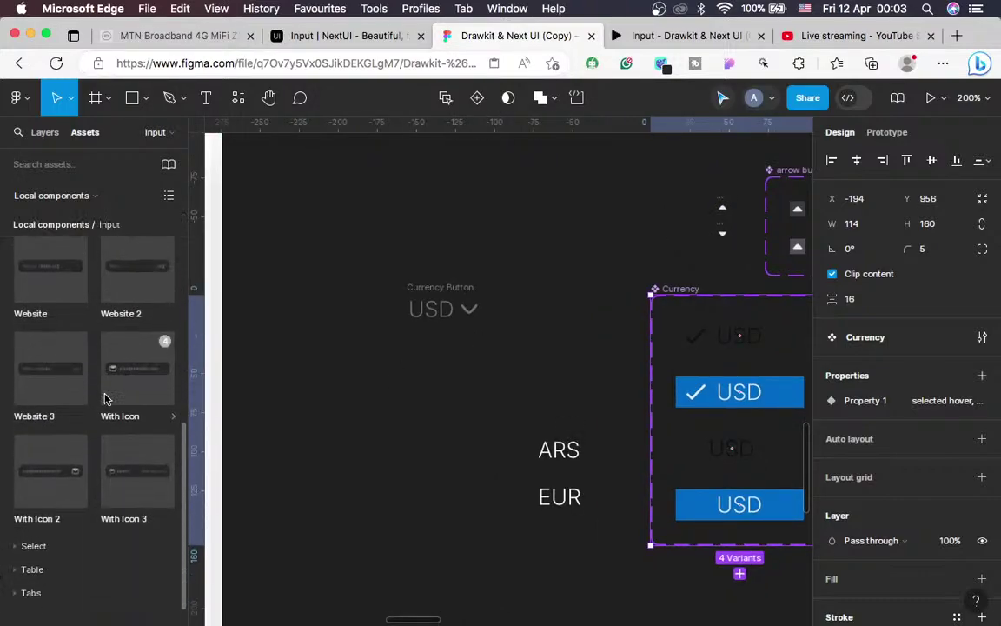
scroll(104, 398, up, 2)
scroll(104, 398, up, 4)
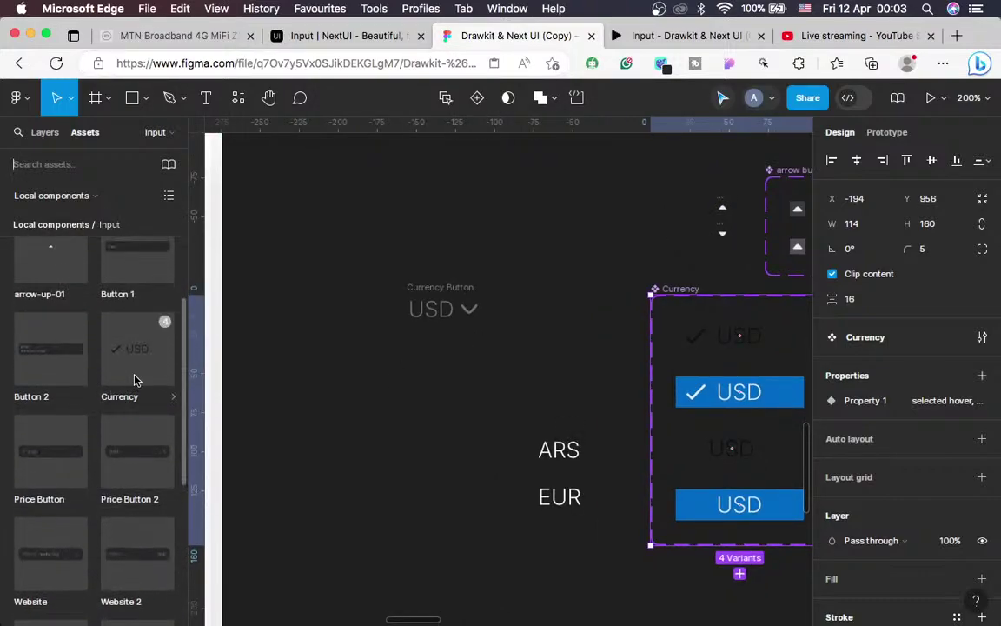
click(135, 380)
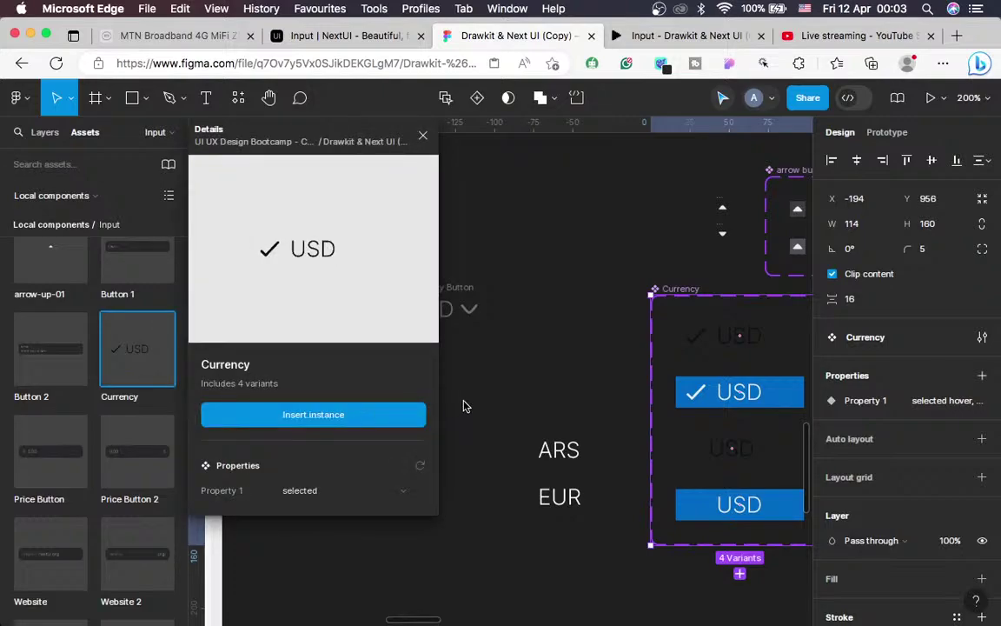
drag(463, 406, 463, 400)
scroll(442, 480, left, 3)
scroll(442, 481, down, 1)
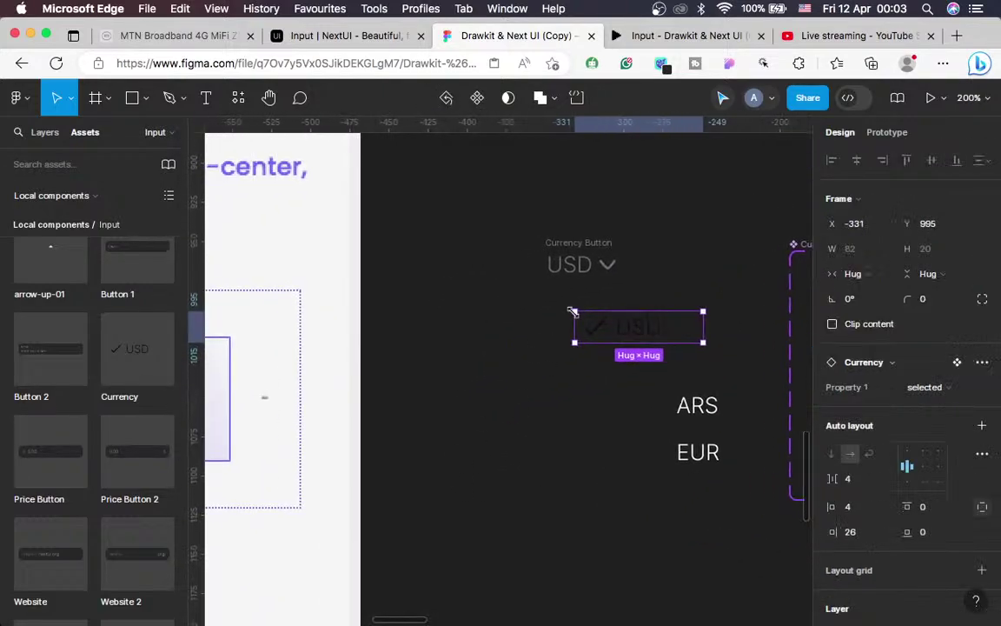
drag(485, 424, 481, 425)
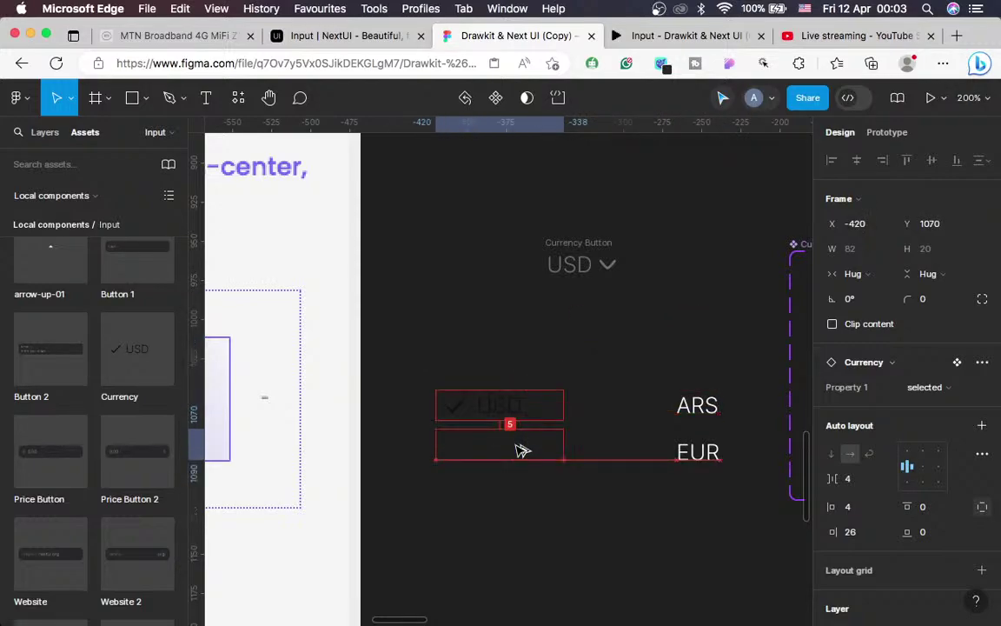
Stack two more copies of the Currency instance below it with 15 px gaps and wrap all three in a vertical auto layout frame
drag(522, 450, 522, 459)
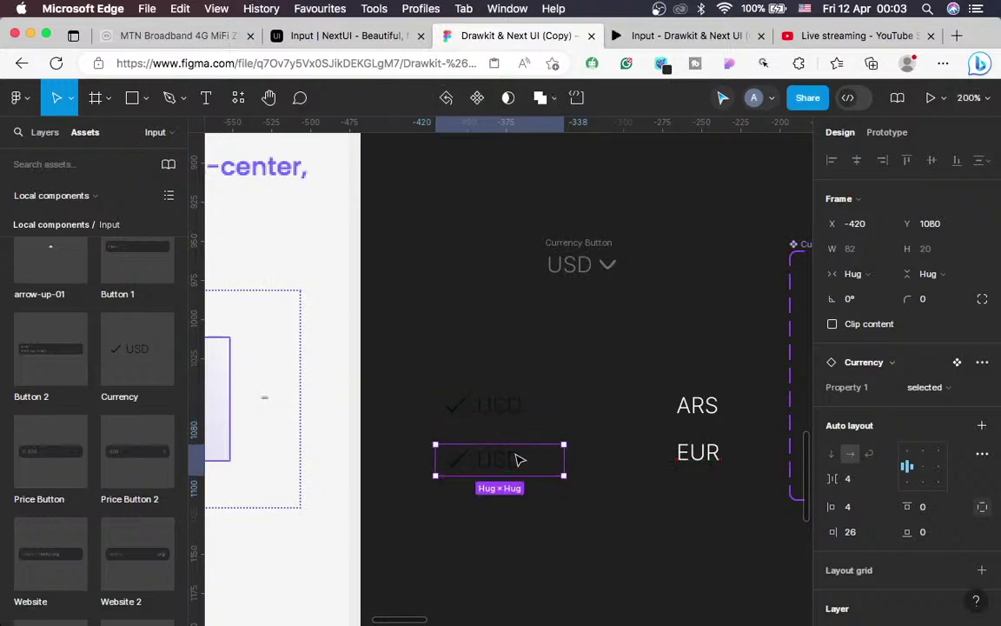
key(super+d)
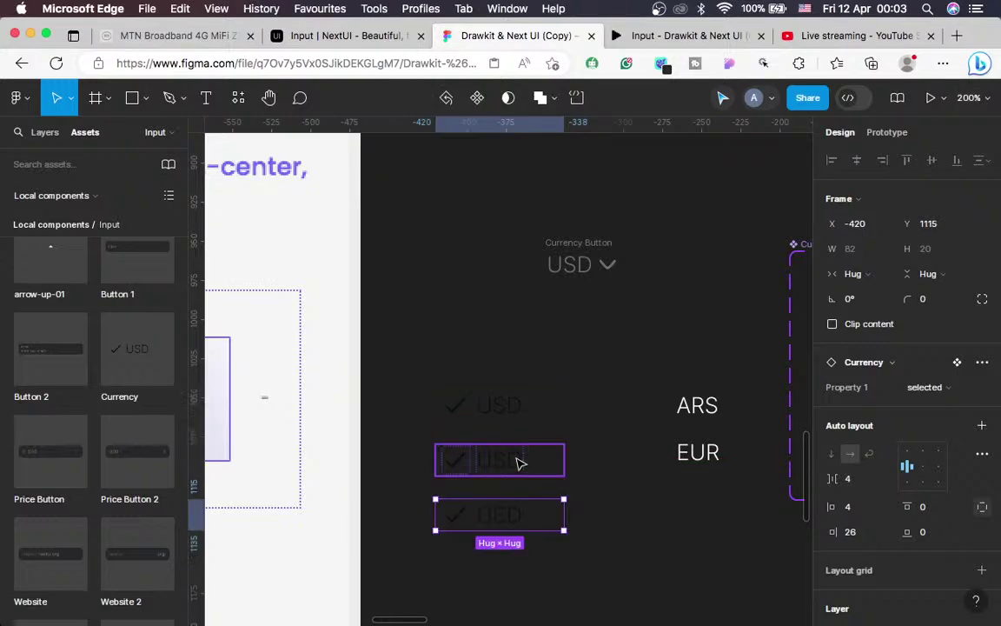
shift+click(519, 464)
shift+click(513, 415)
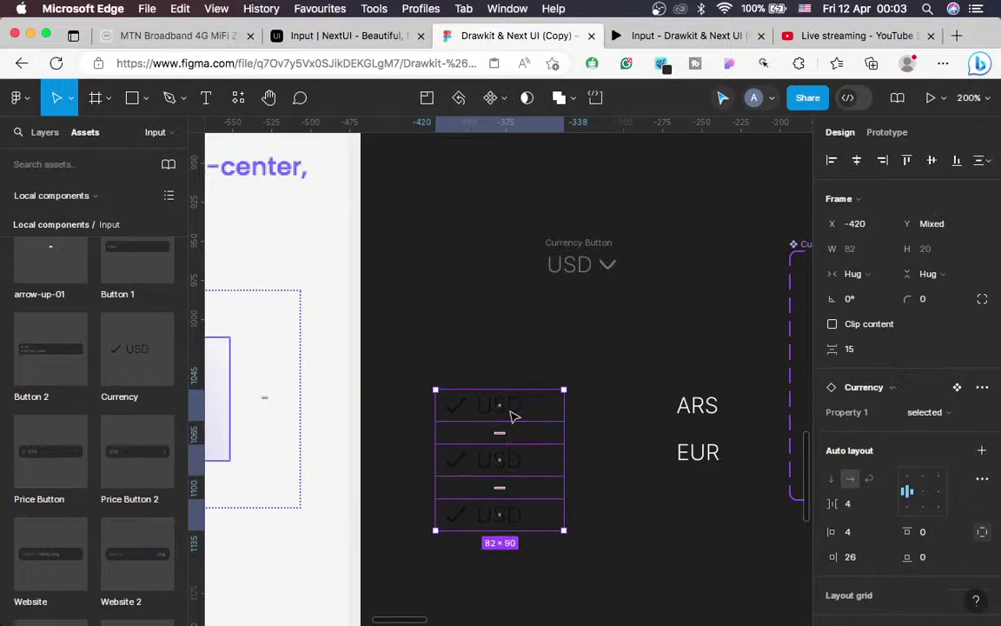
key(shift+a)
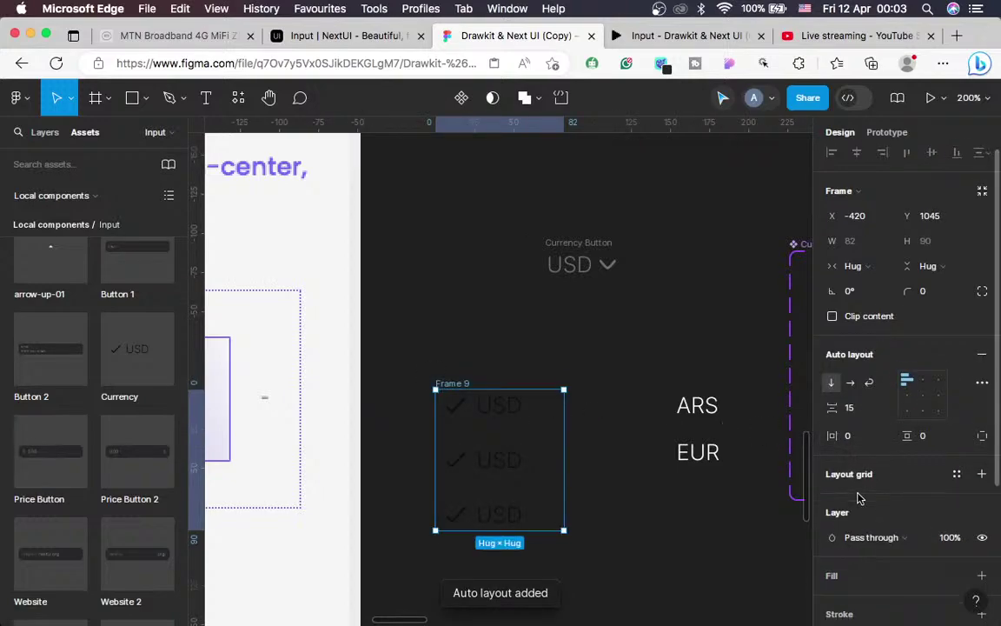
Set the vertical padding of the three-item Currency list frame to 4
scroll(861, 496, down, 2)
click(923, 402)
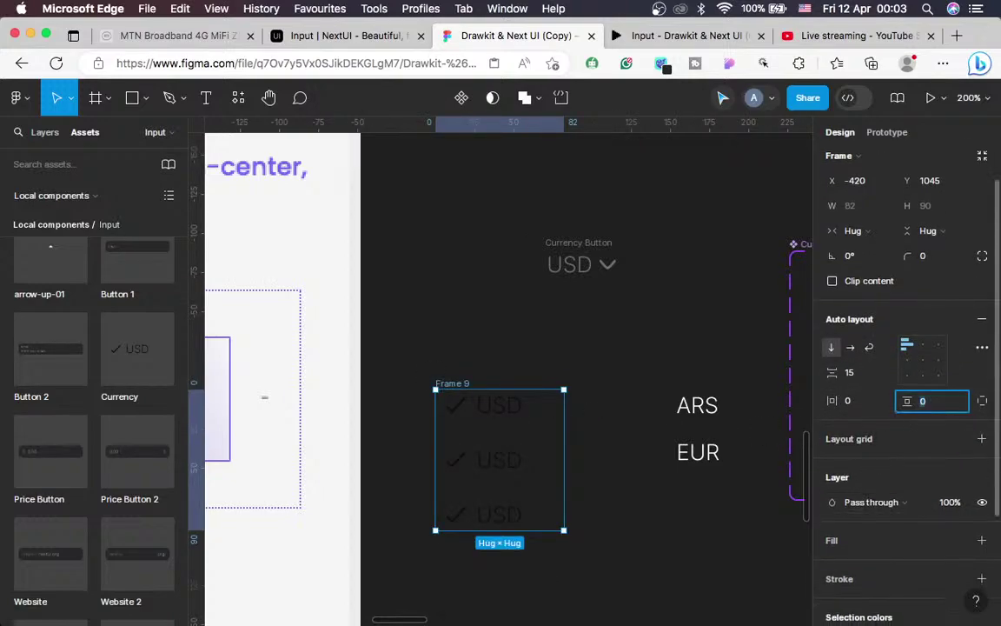
text(4)
key(Return)
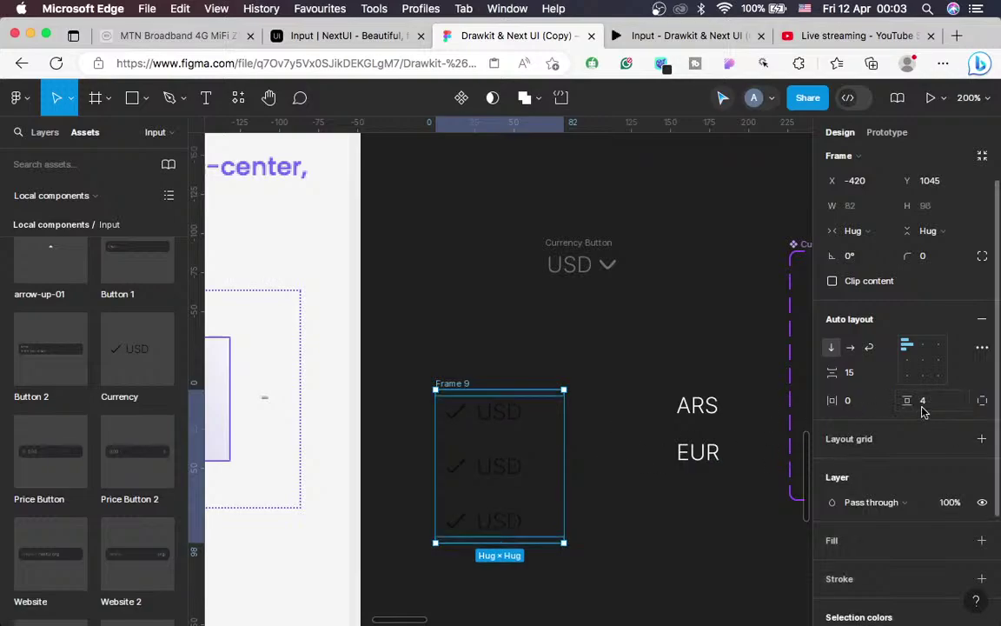
Add a fill to the list frame and sample its grey, BCB8C0, from the dropdown background in the reference screenshot
scroll(610, 487, left, 5)
scroll(610, 487, down, 2)
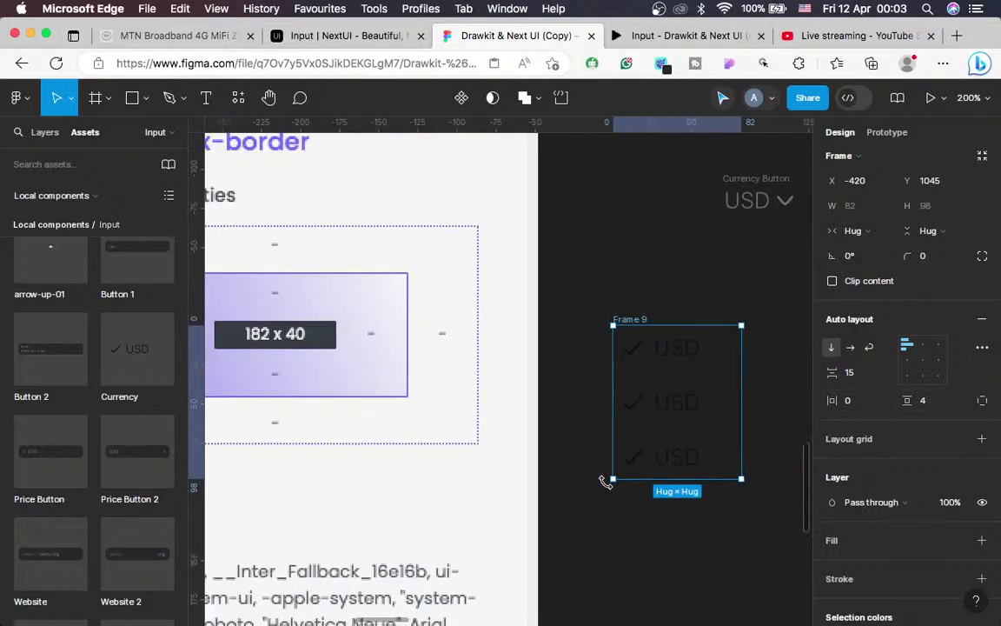
scroll(611, 487, left, 10)
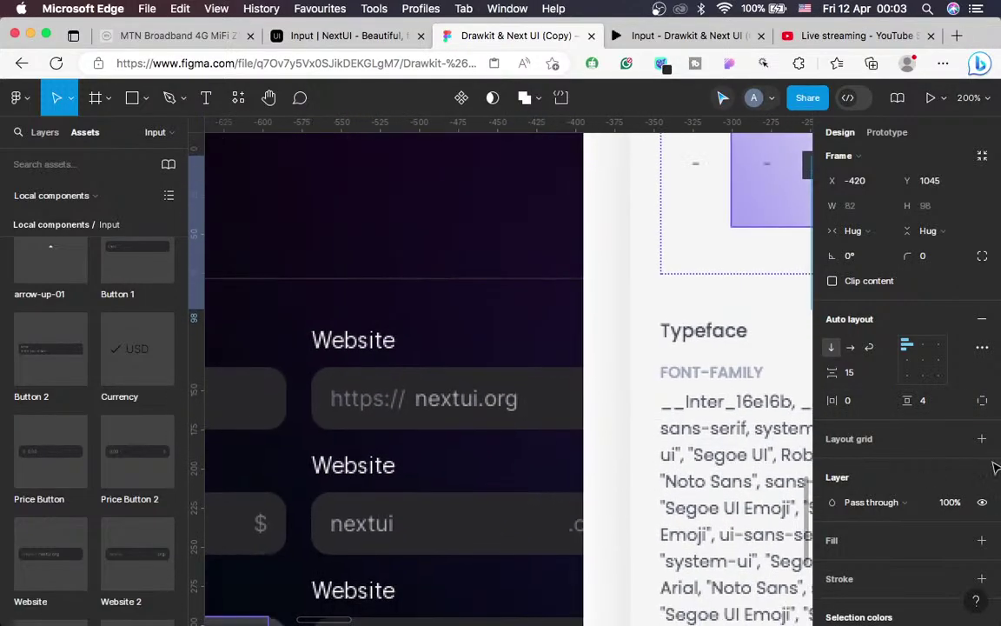
click(981, 540)
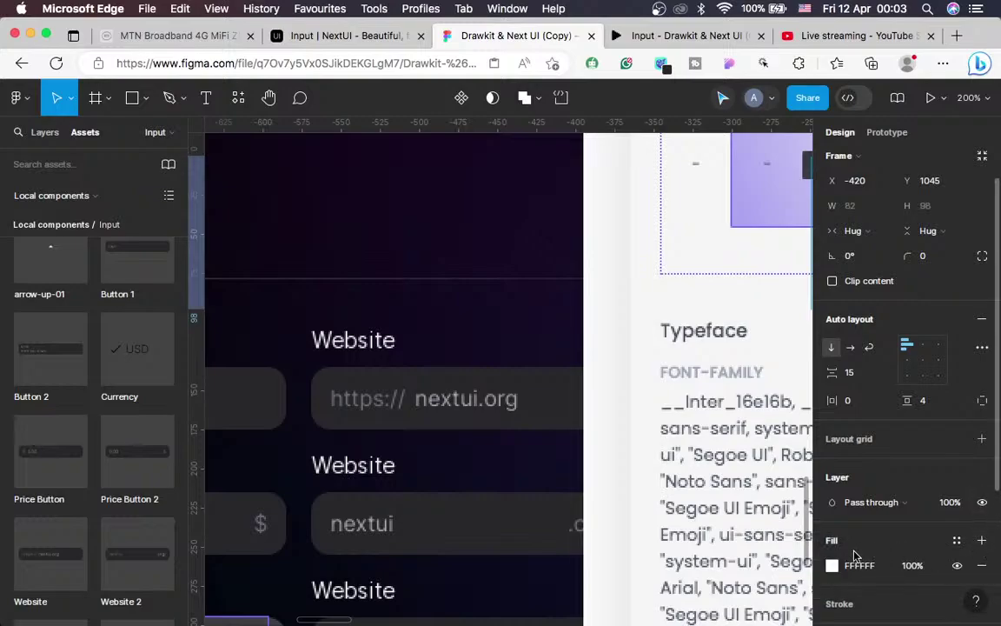
click(832, 565)
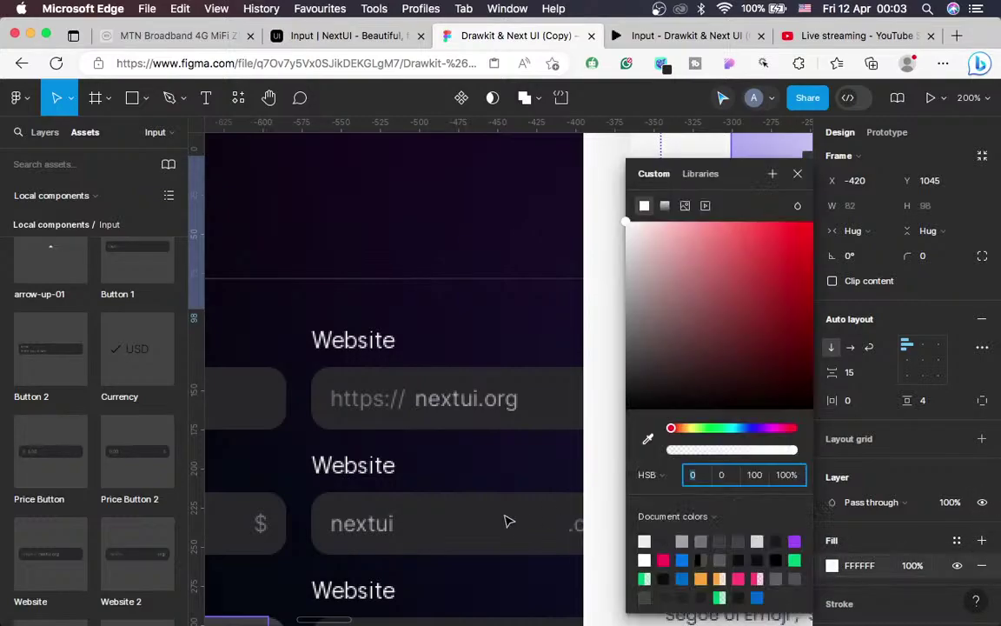
scroll(509, 522, down, 5)
scroll(508, 521, left, 3)
scroll(451, 397, left, 1)
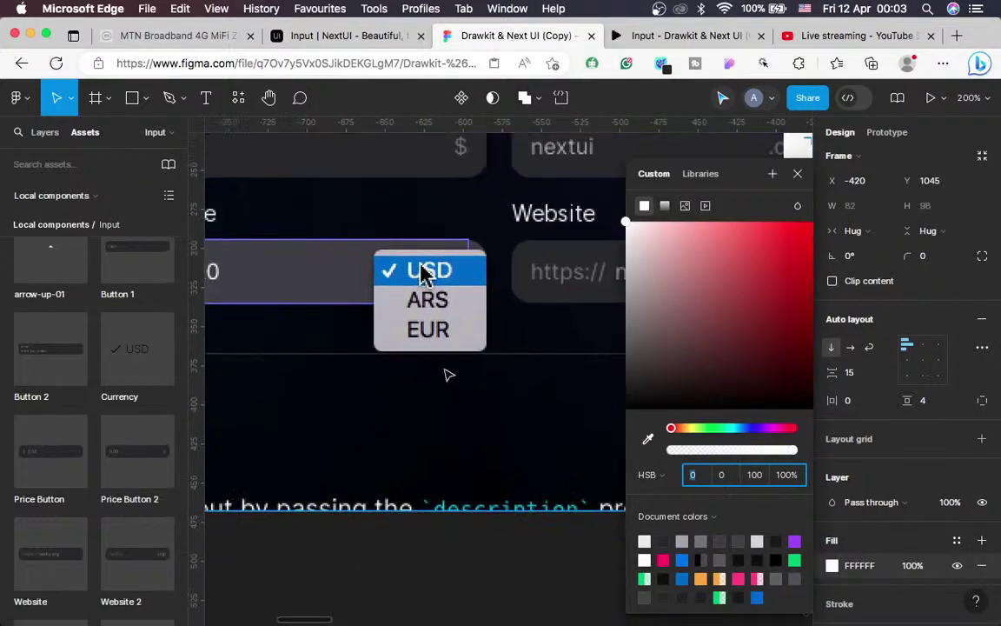
click(647, 440)
click(470, 329)
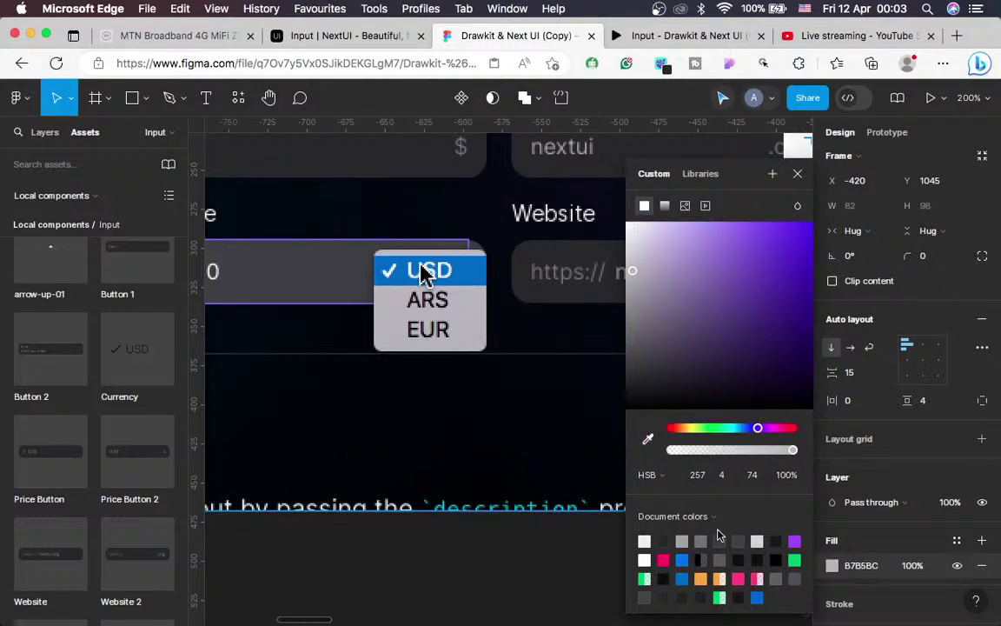
click(647, 439)
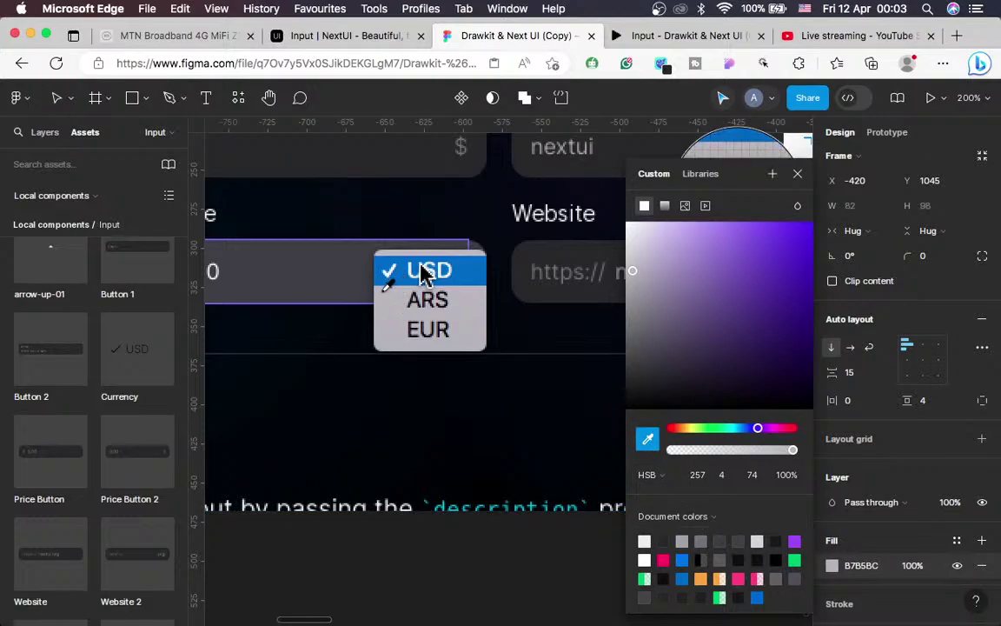
click(384, 288)
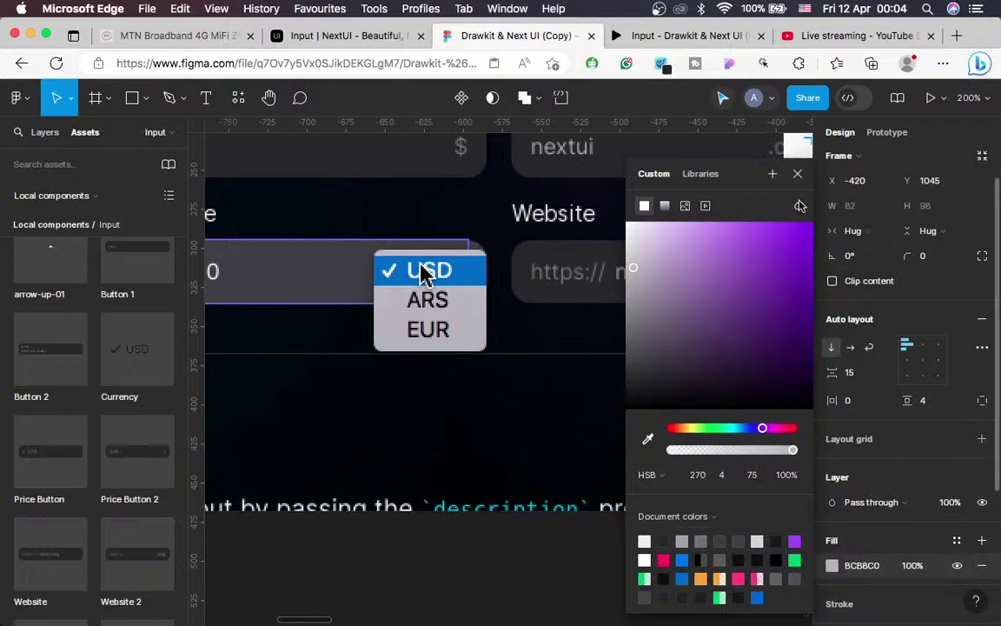
click(799, 174)
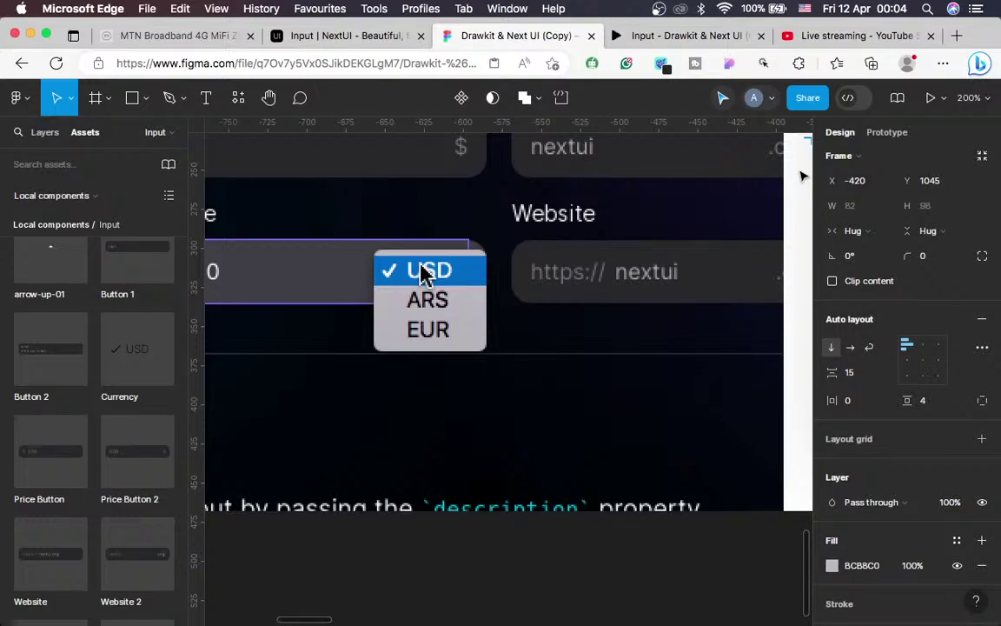
Try the inactive variant on the list's first Currency instance and return it to selected
key(minus)
key(minus)
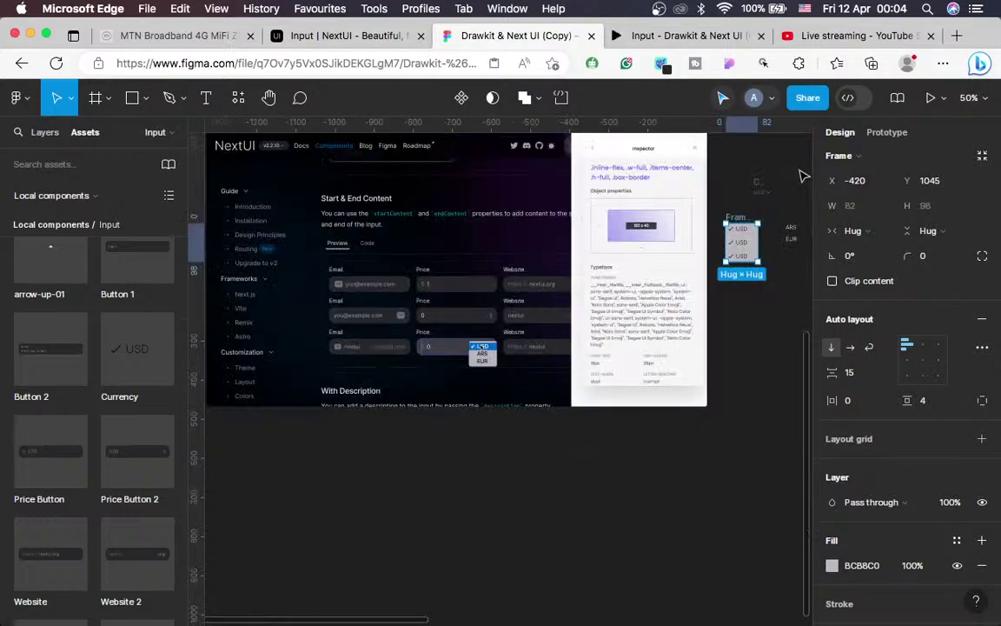
scroll(804, 176, up, 3)
scroll(804, 177, right, 3)
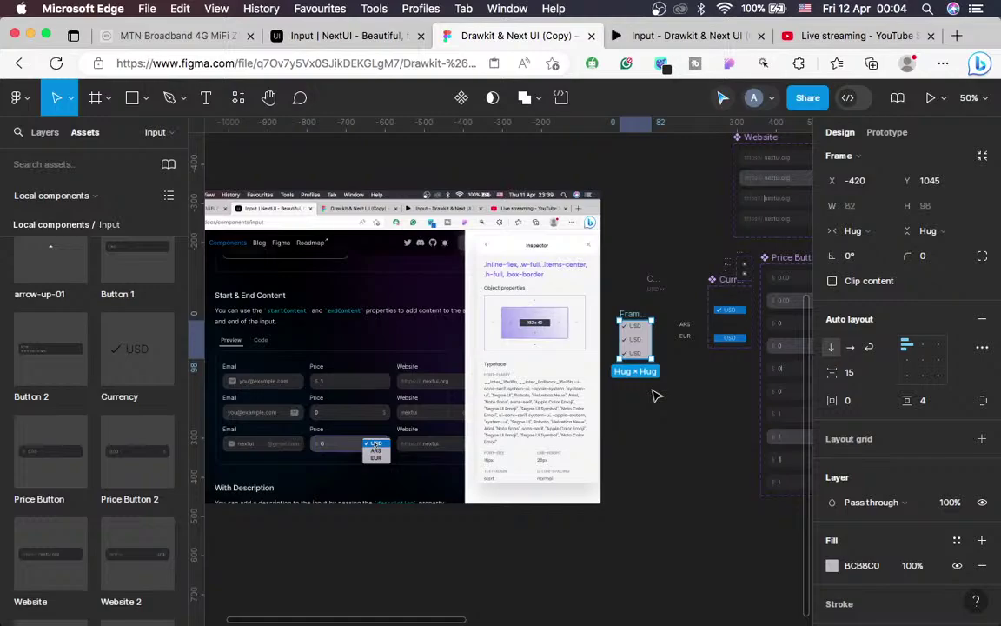
key(shift+0)
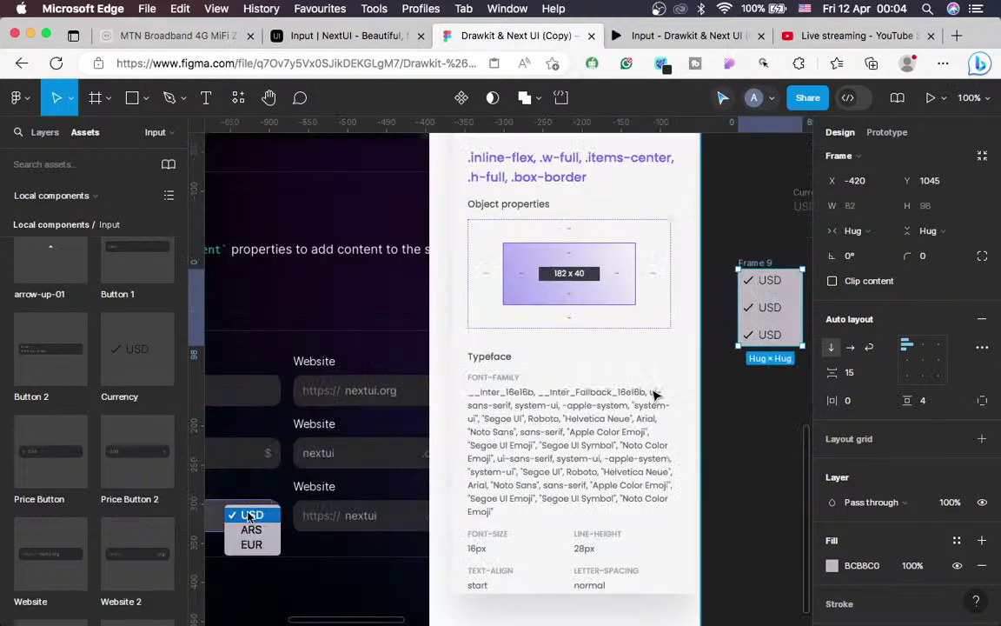
scroll(656, 395, right, 4)
key(plus)
scroll(647, 385, right, 5)
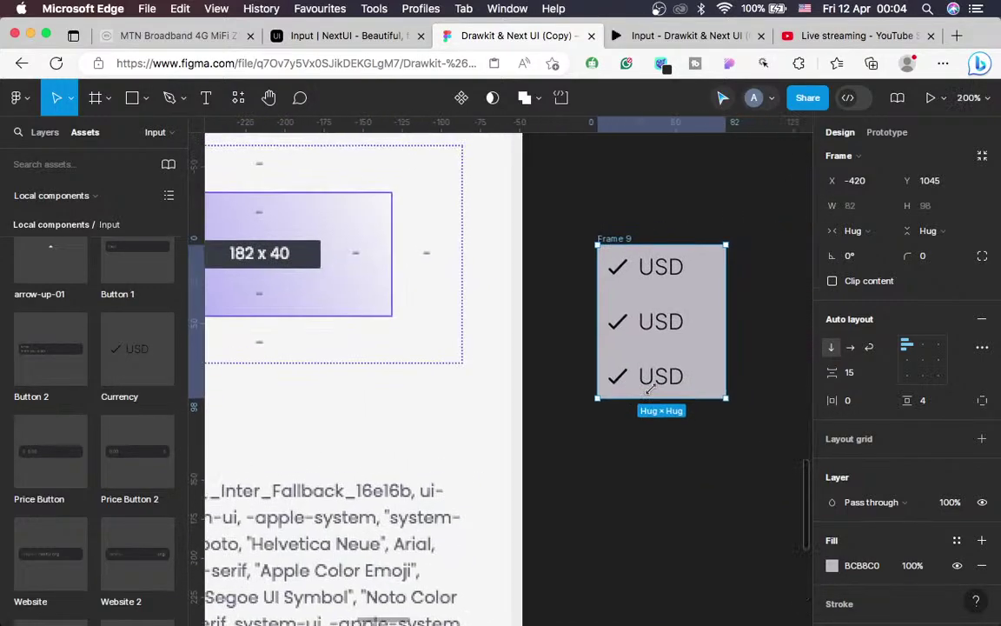
click(570, 285)
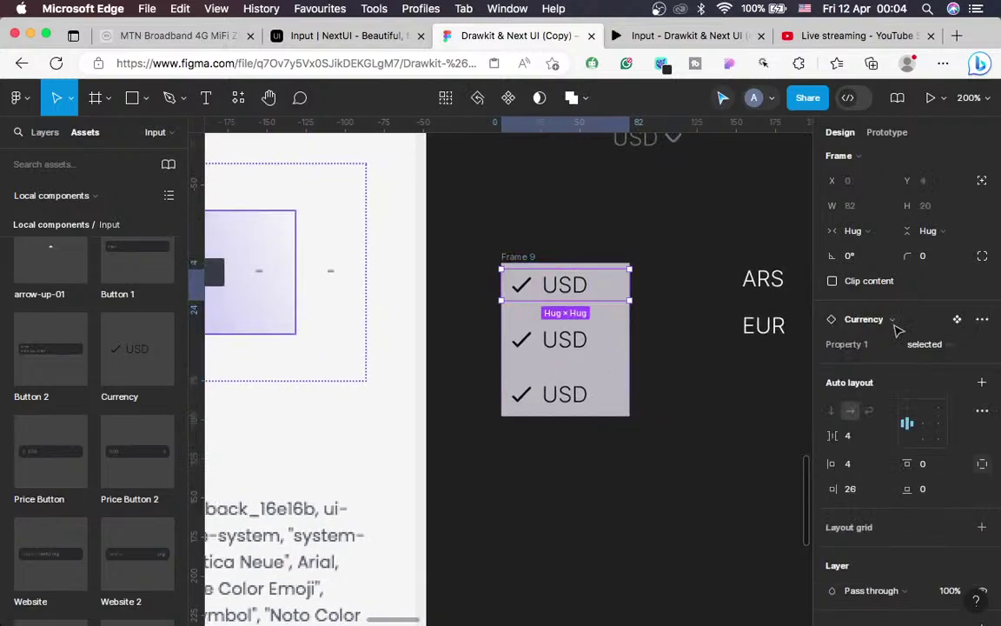
scroll(880, 424, down, 2)
click(931, 262)
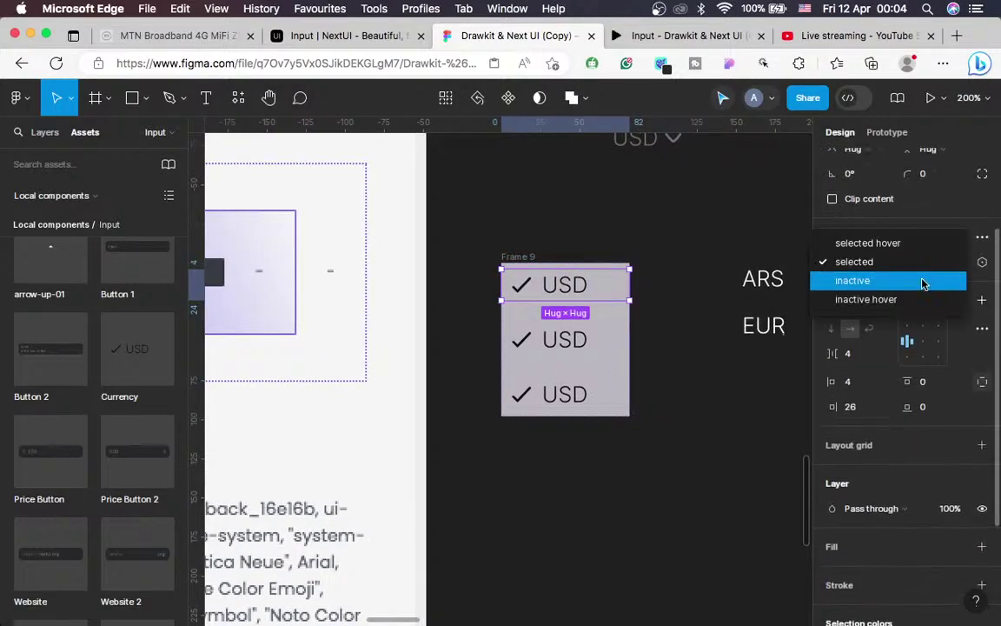
click(894, 287)
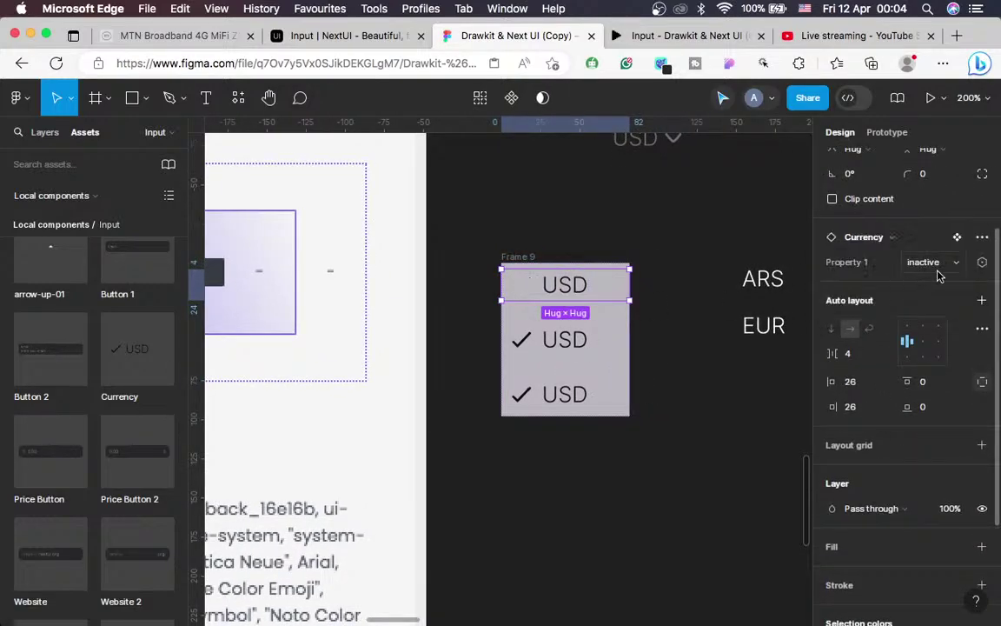
click(937, 263)
click(883, 245)
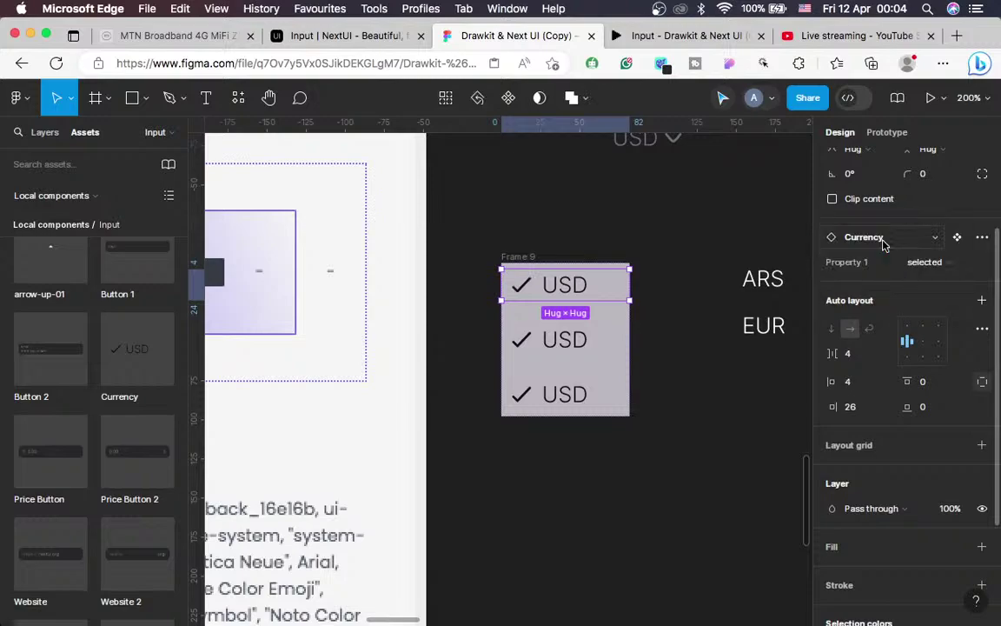
Set Property 1 of the second and third Currency instances in the list to inactive
click(597, 348)
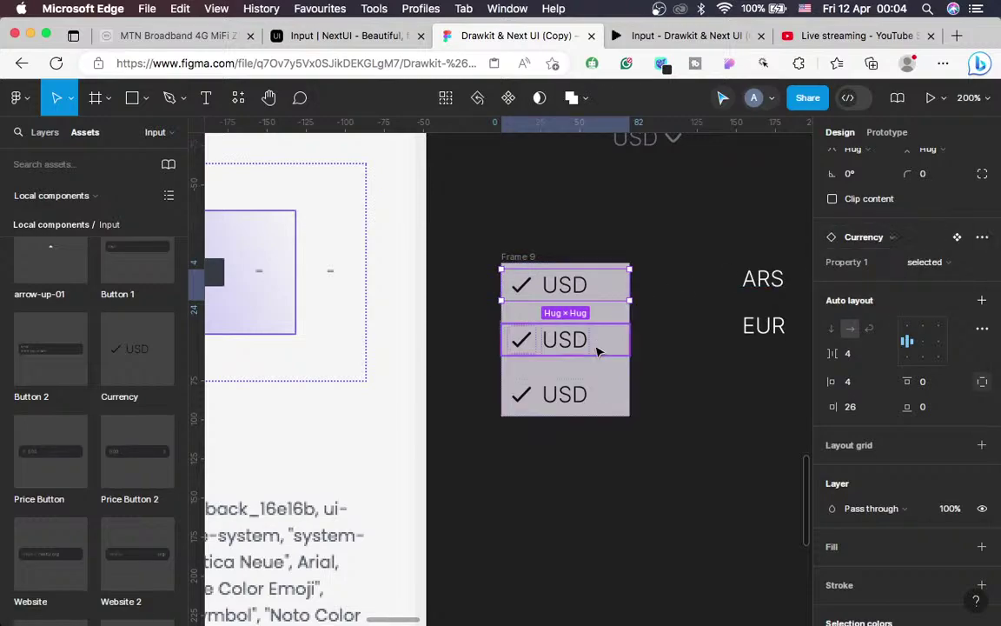
click(939, 263)
click(866, 281)
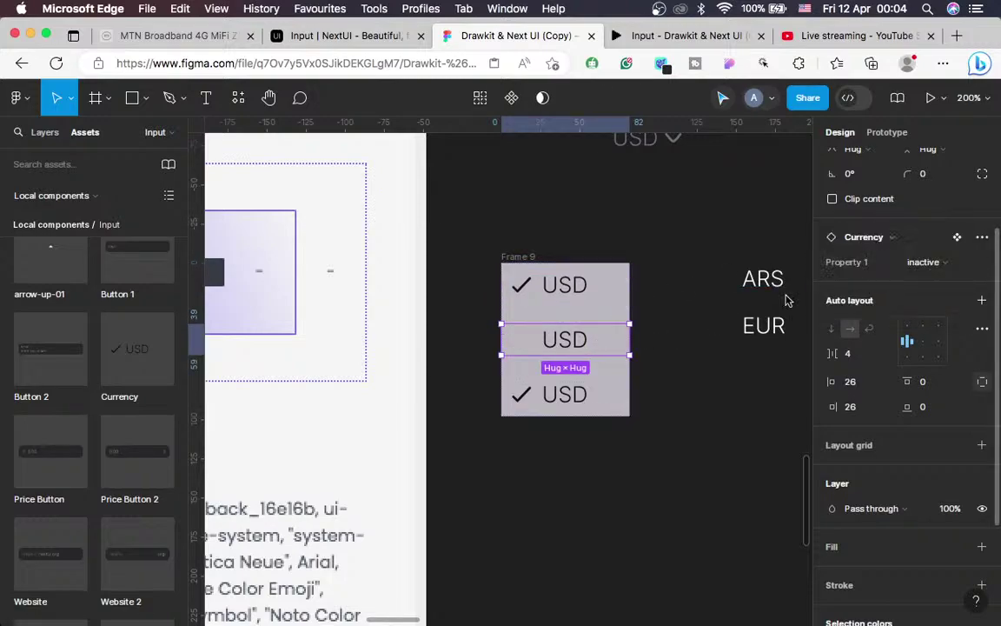
click(555, 405)
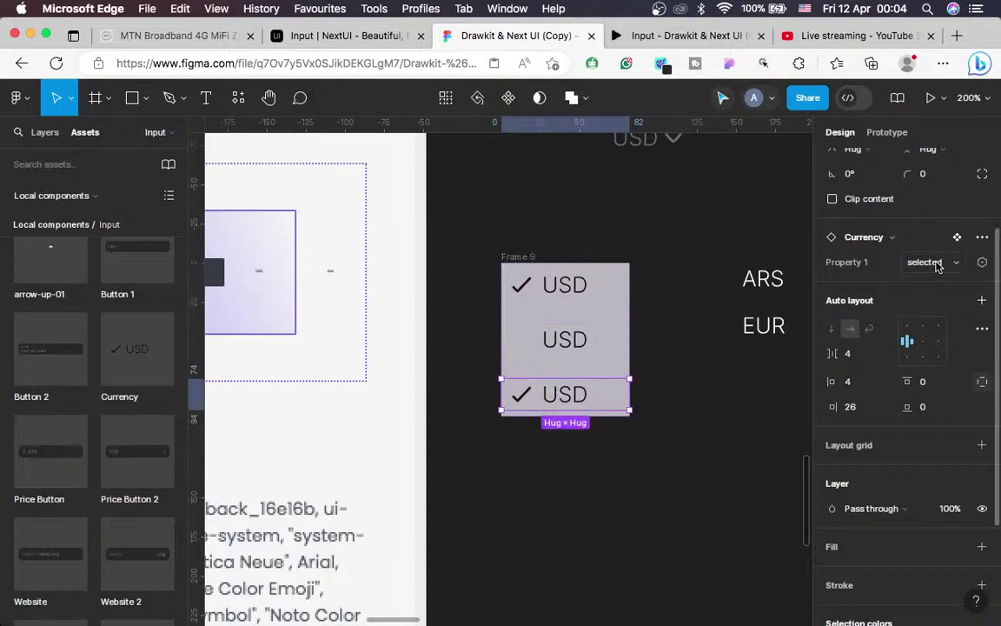
click(934, 262)
click(901, 280)
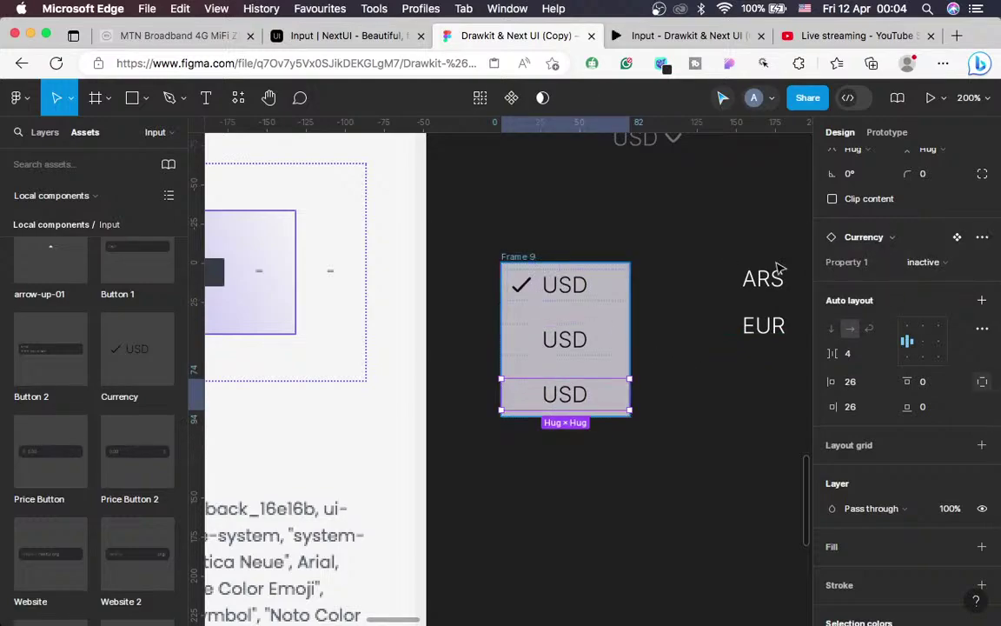
Set the spacing between the items of the list frame to 4
key(Escape)
click(852, 292)
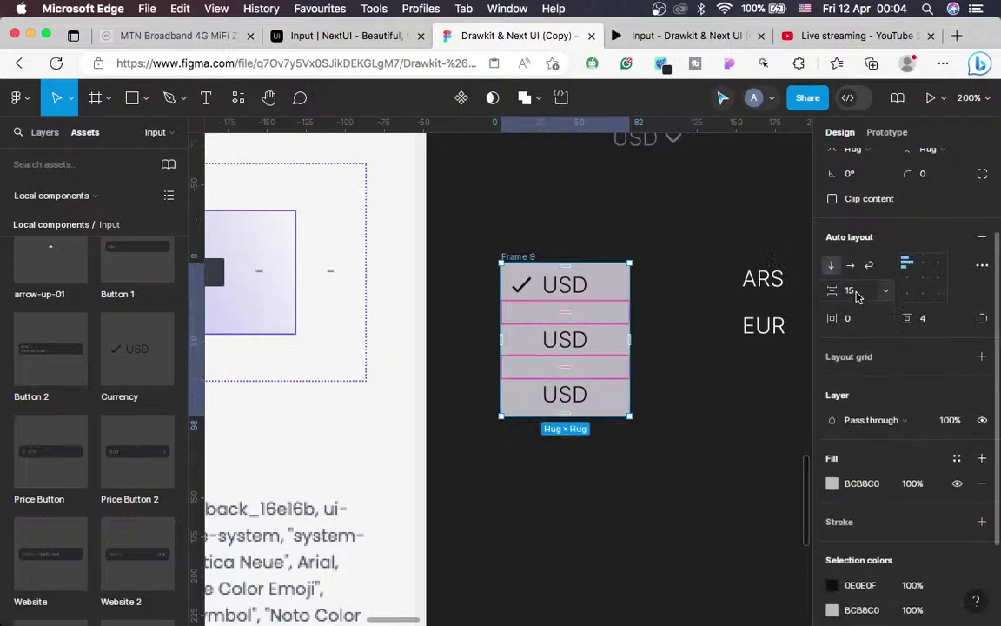
key(BackSpace)
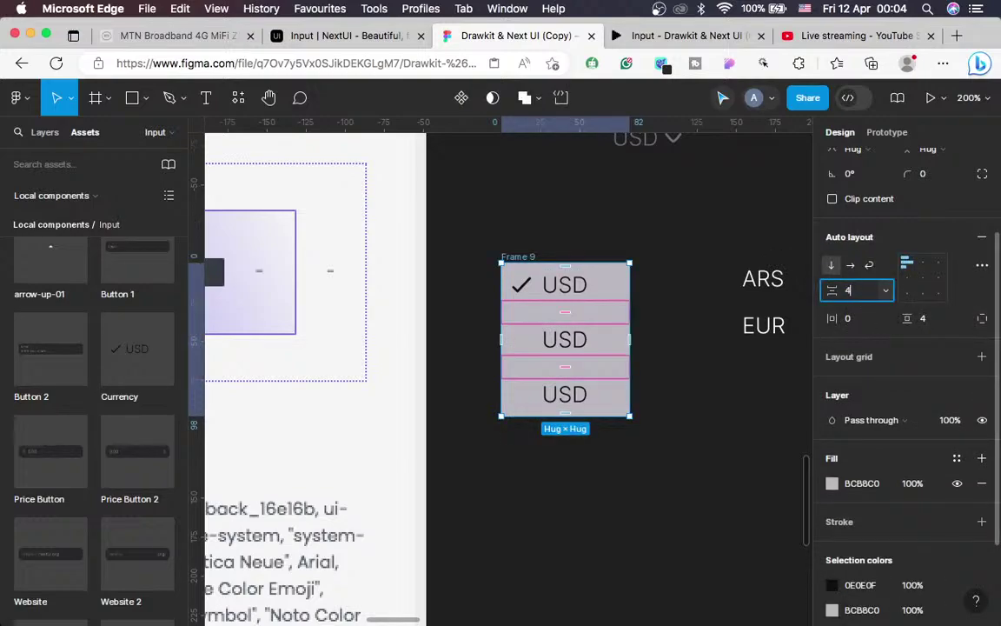
key(Return)
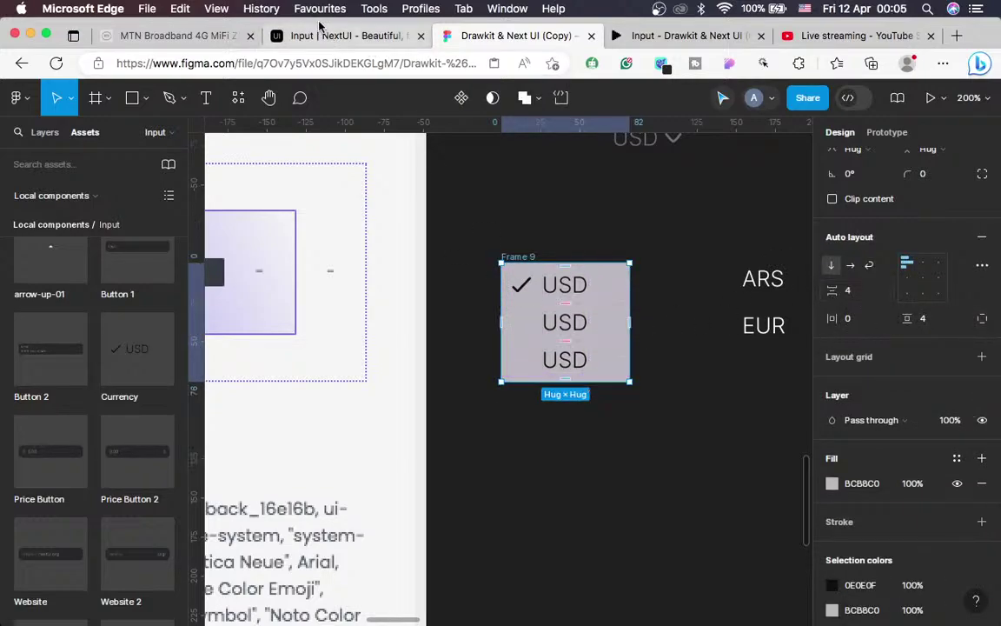
Check the open currency dropdown on the NextUI page, return to the Figma file and set the list frame's item spacing to 2
click(324, 36)
click(557, 509)
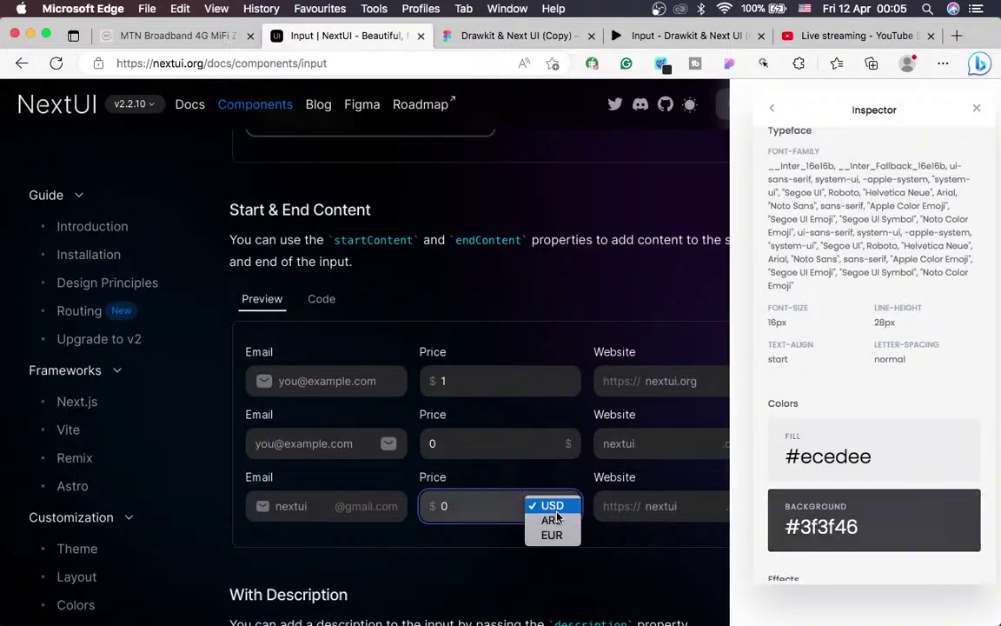
click(481, 37)
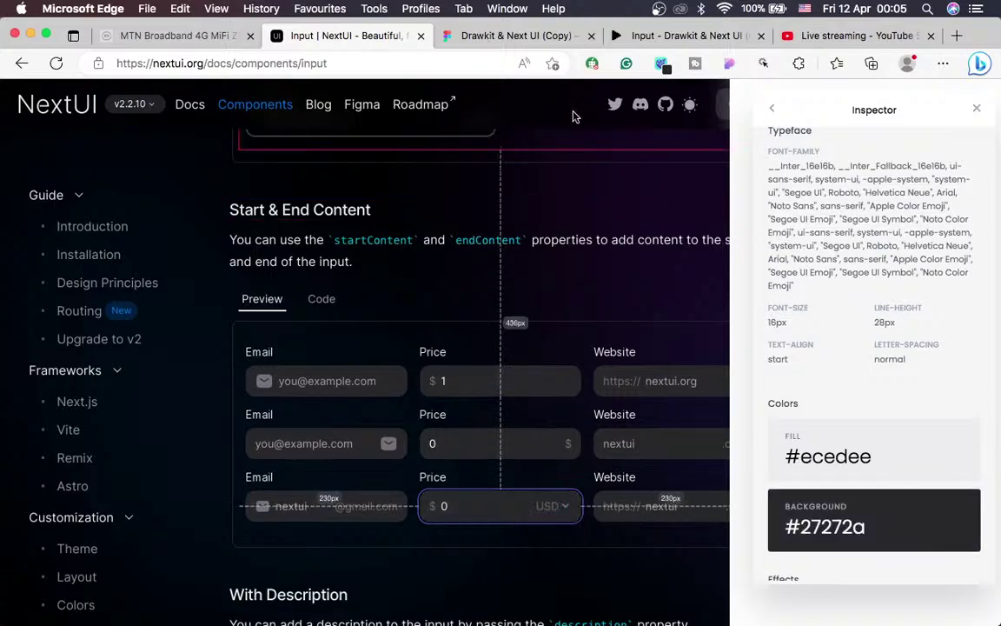
click(496, 38)
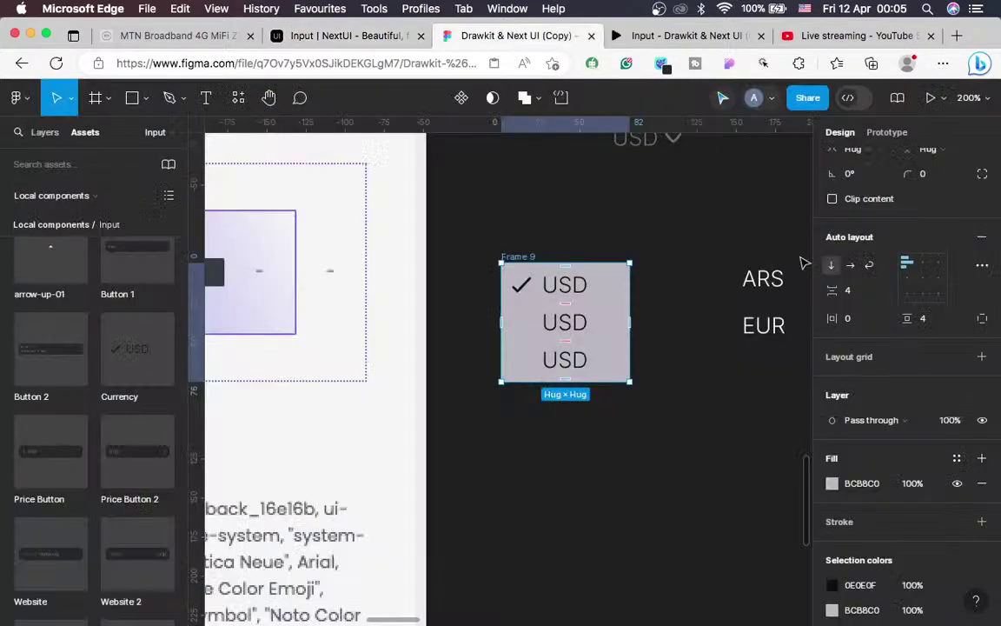
click(857, 298)
text(2)
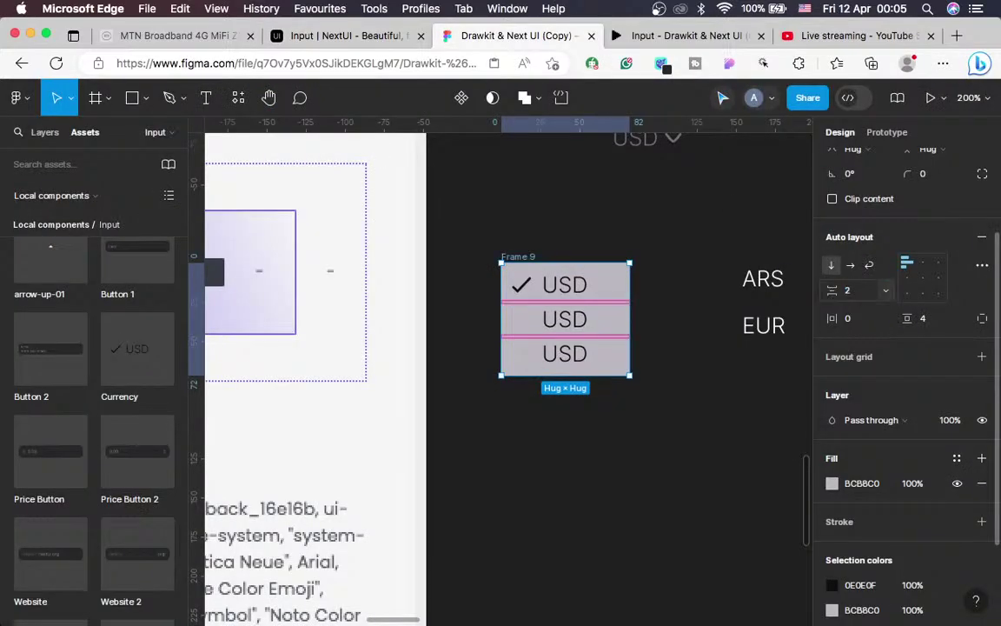
key(Return)
Change the text of the second option in the list to AUR
scroll(567, 408, left, 5)
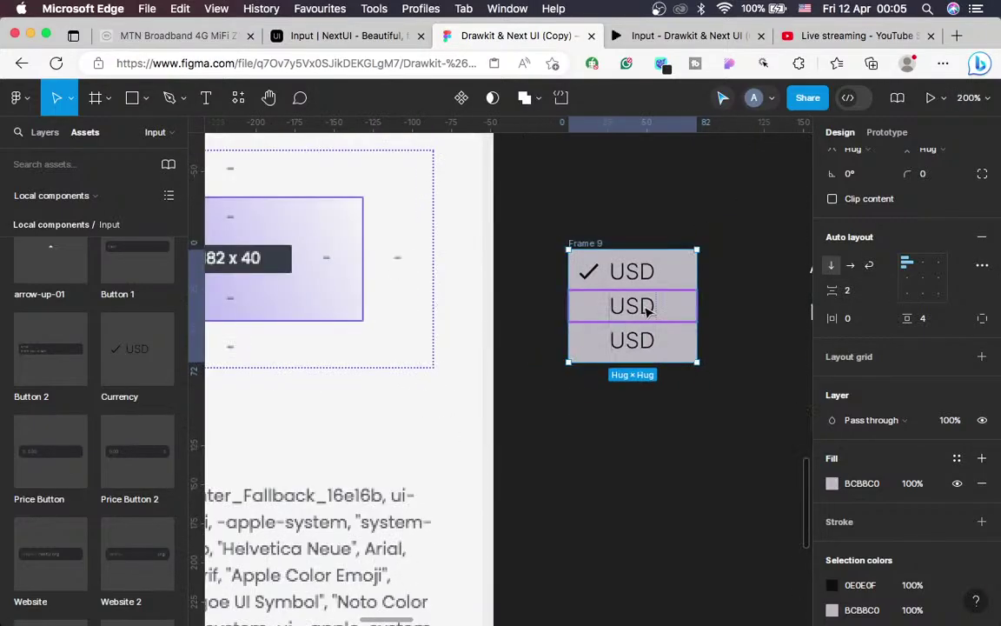
click(645, 311)
double_click(641, 307)
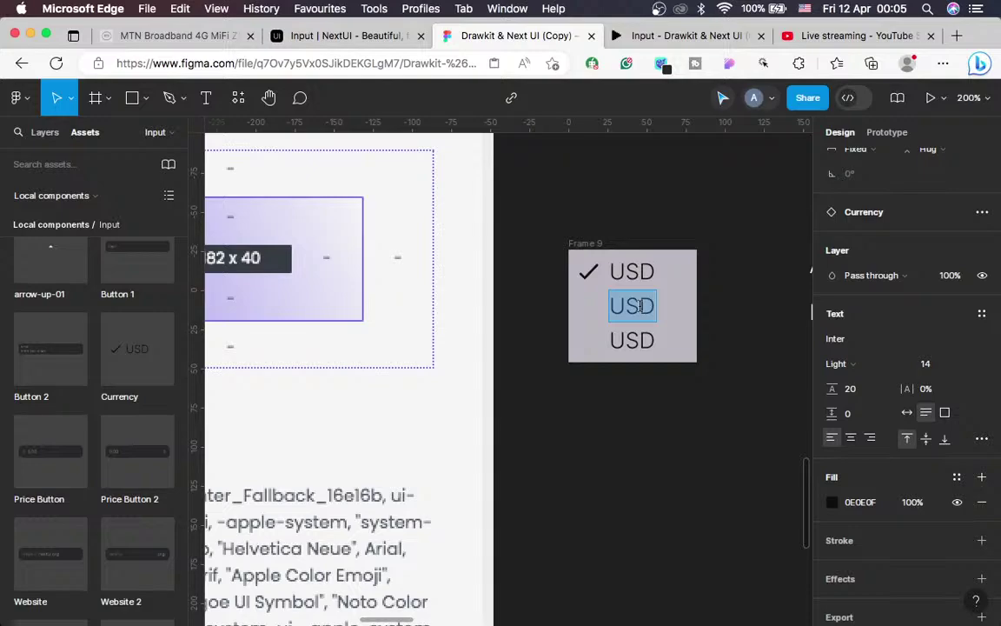
key(BackSpace)
text(Au)
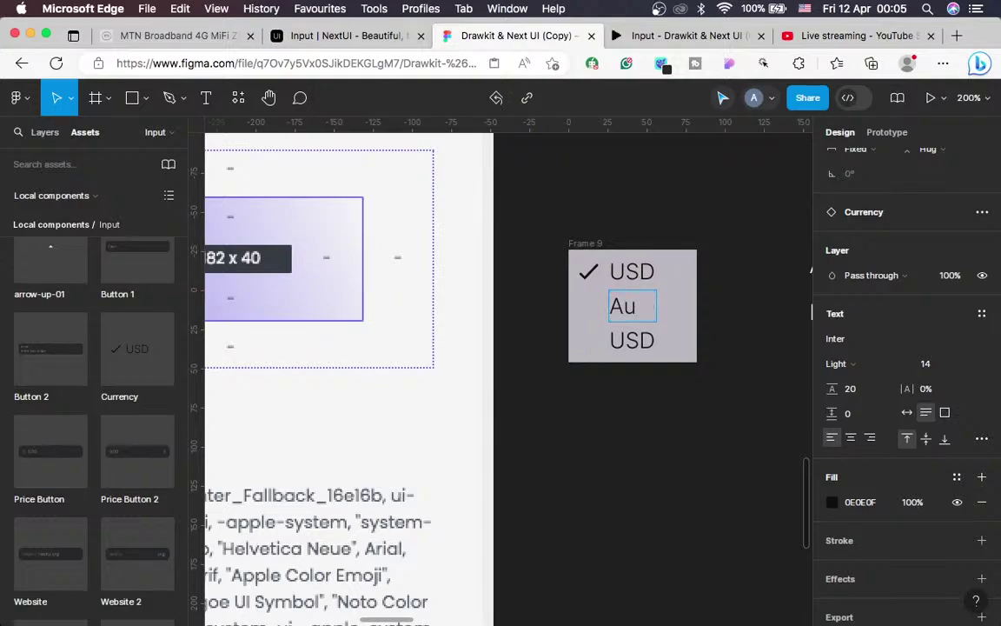
key(BackSpace)
text(UR)
Change the text of the third option in the list to EUR
double_click(631, 340)
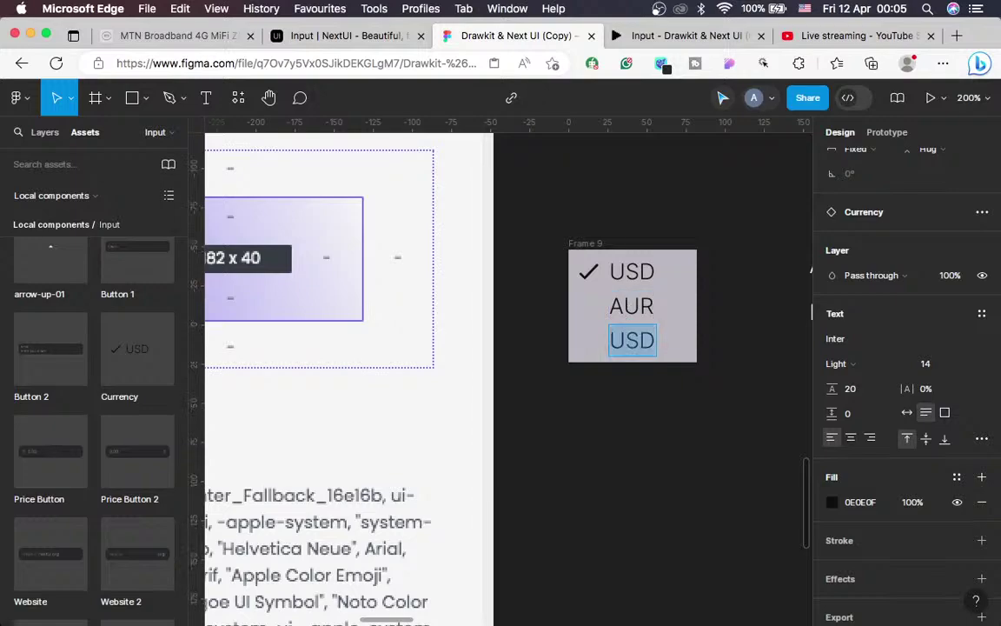
text(WEUR)
key(BackSpace)
key(BackSpace)
key(BackSpace)
key(BackSpace)
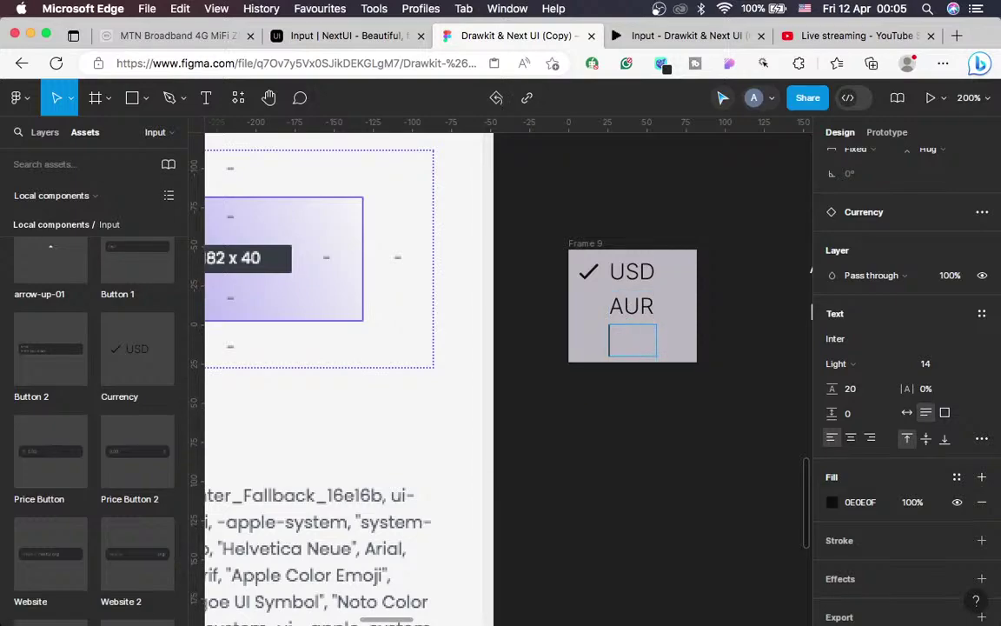
text(WERU)
key(BackSpace)
key(BackSpace)
key(BackSpace)
key(BackSpace)
text(EUR)
Check the open currency dropdown on the NextUI page, return to the Figma file and change the second option's text to ARS
click(348, 35)
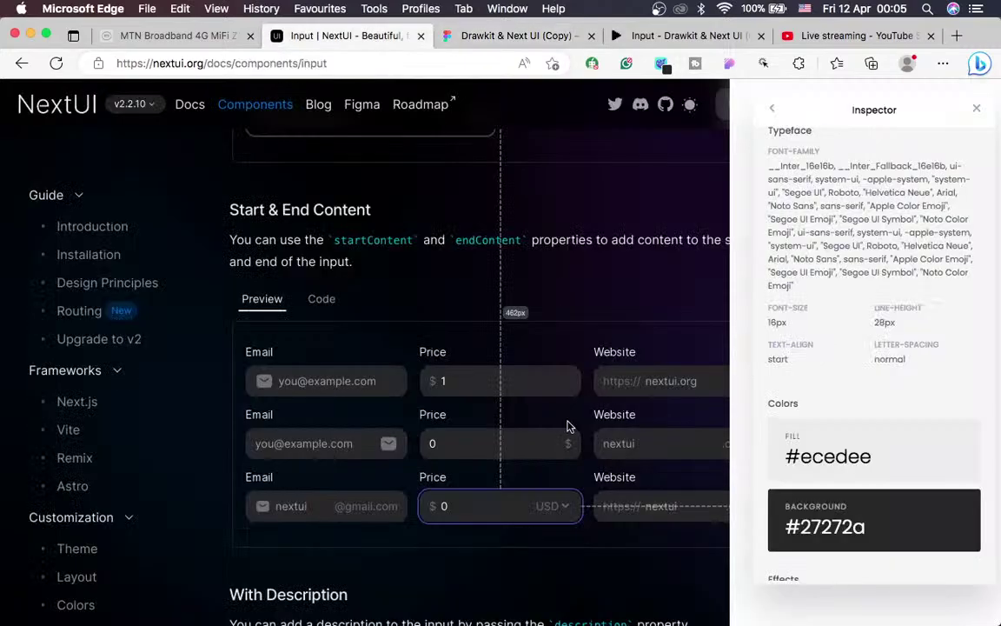
click(561, 506)
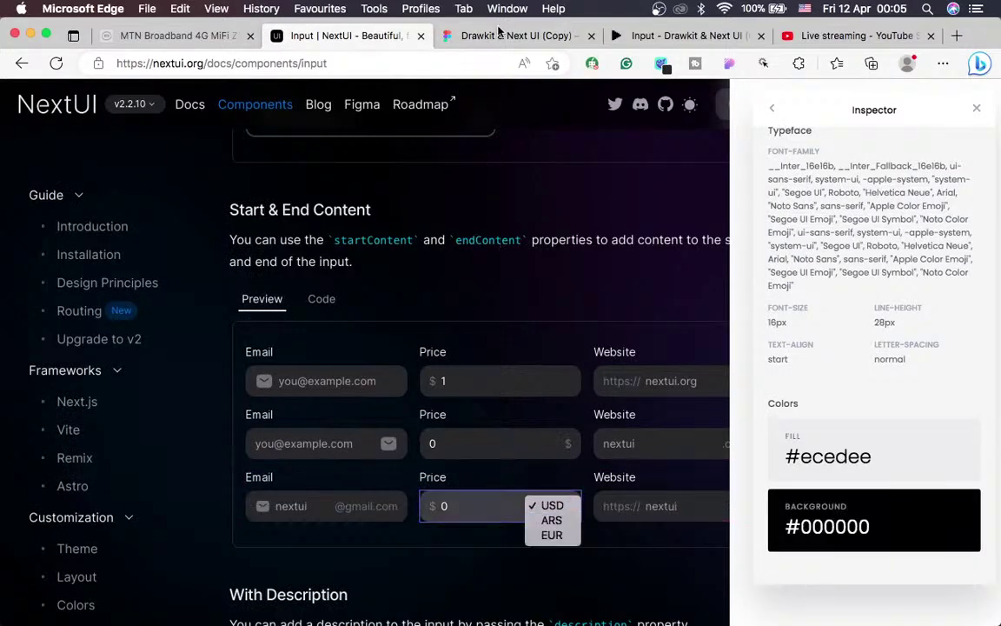
key(Escape)
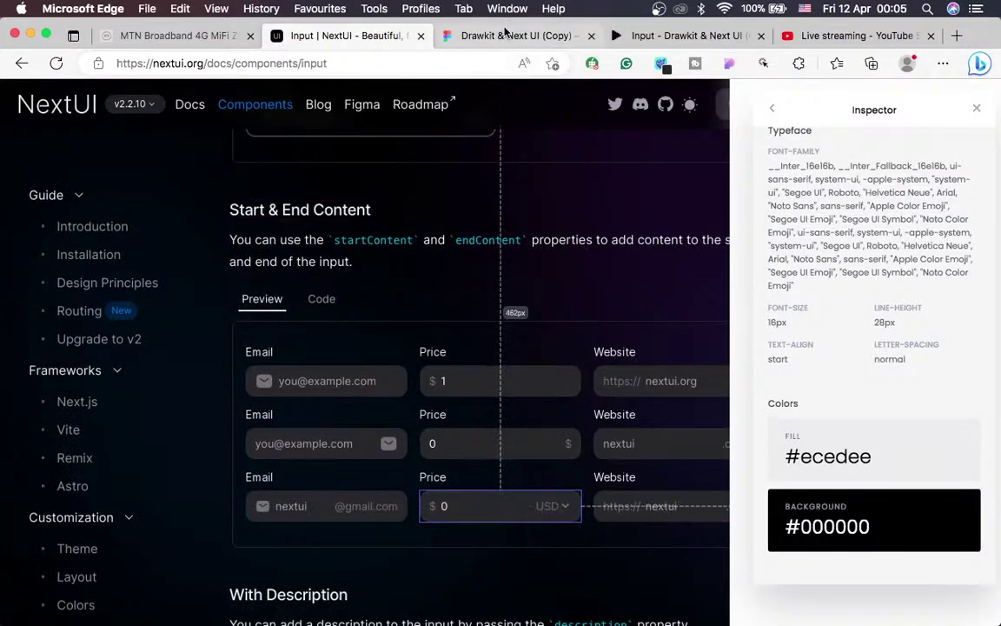
click(507, 35)
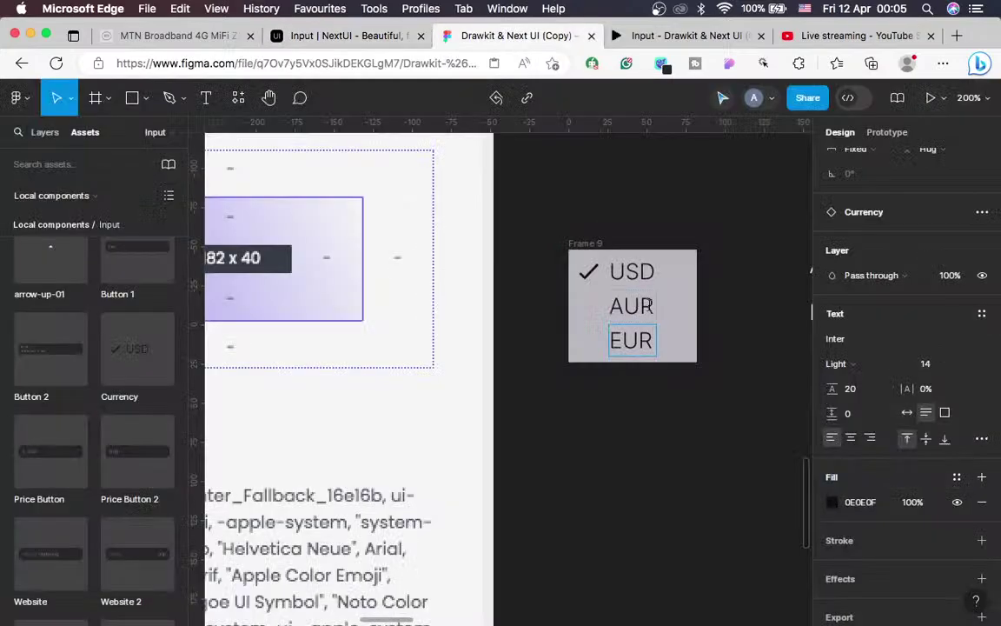
double_click(648, 306)
key(BackSpace)
key(BackSpace)
text(RS)
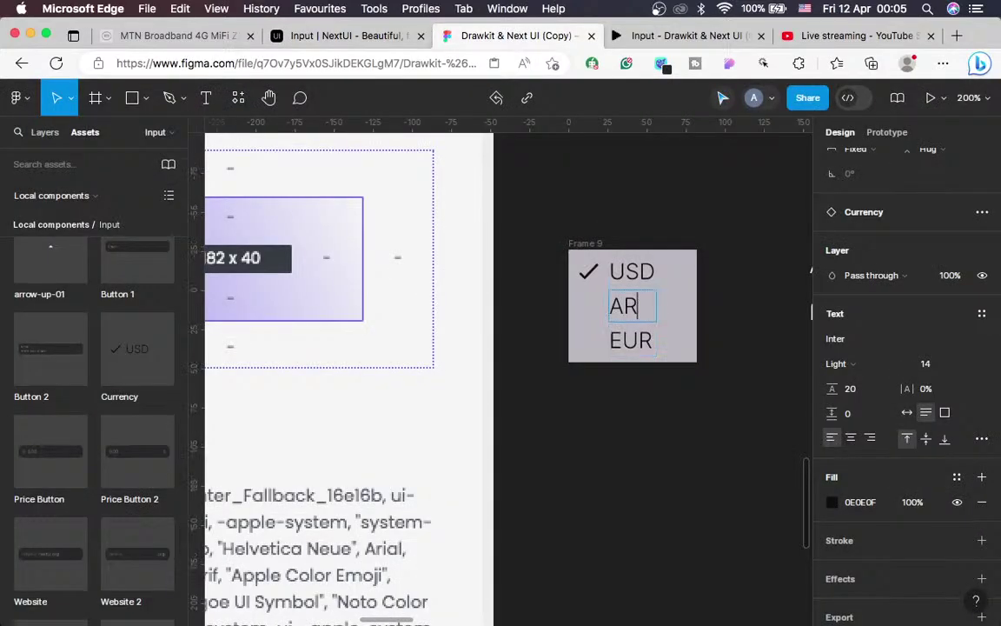
key(Escape)
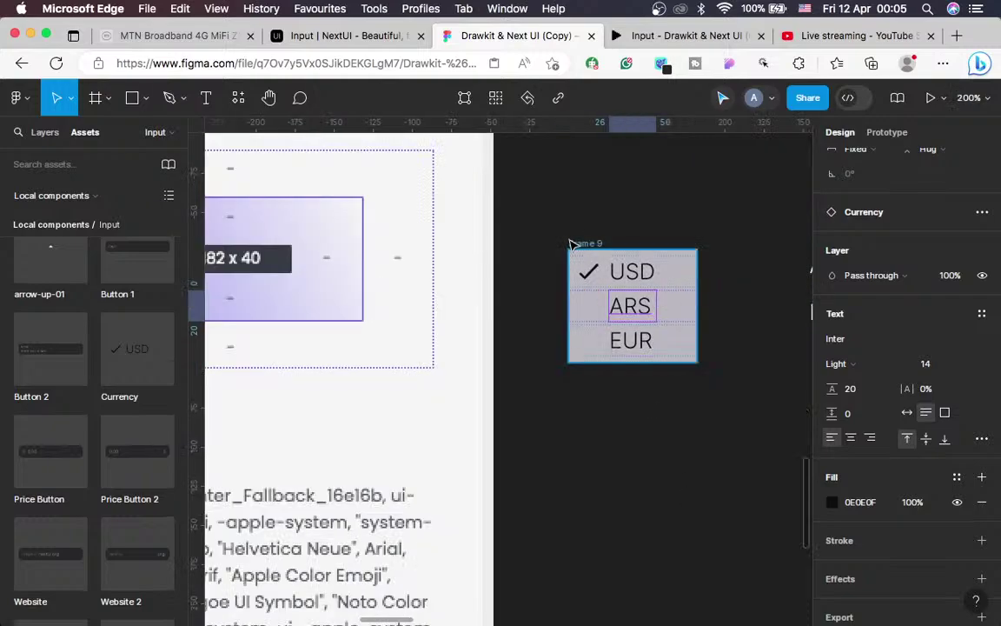
Rename the option list frame to "Currency dropdown"
click(570, 243)
double_click(571, 244)
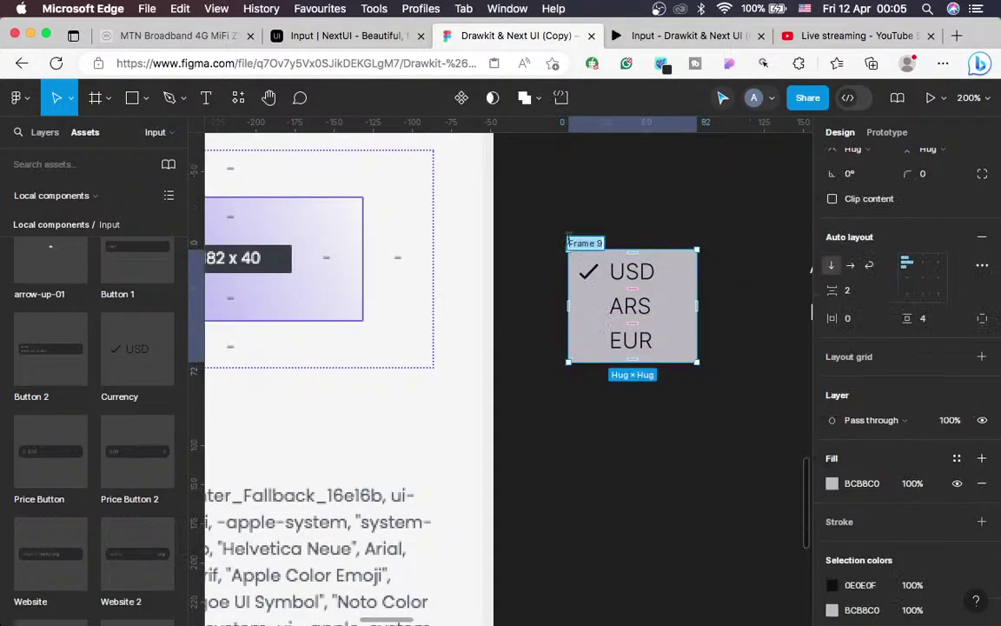
text(C)
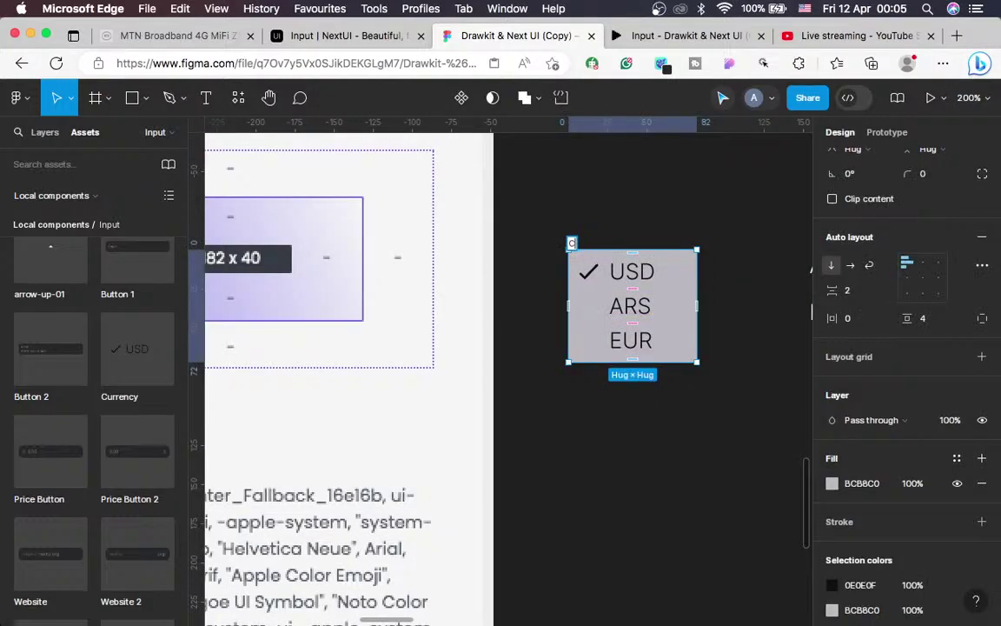
text(A)
key(BackSpace)
text(urrency d)
text(o)
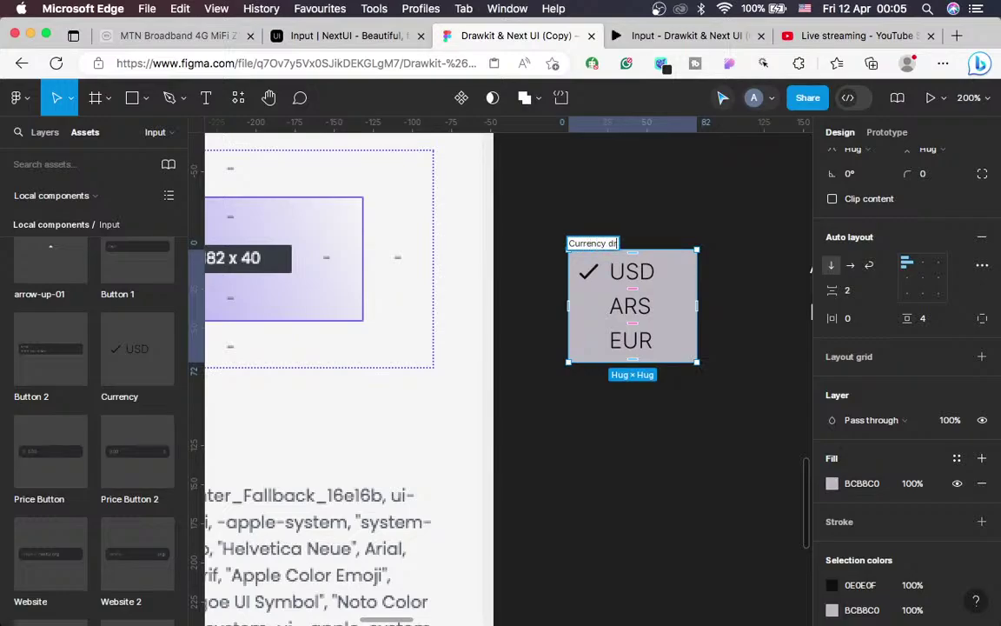
text(opsown)
key(BackSpace)
key(BackSpace)
key(BackSpace)
key(BackSpace)
text(down)
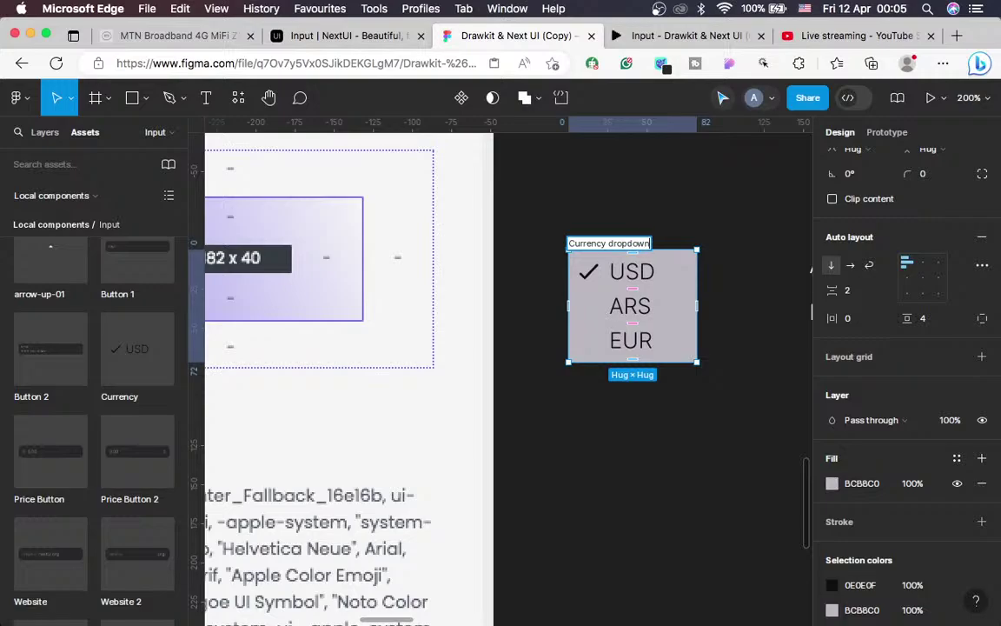
key(Return)
key(Escape)
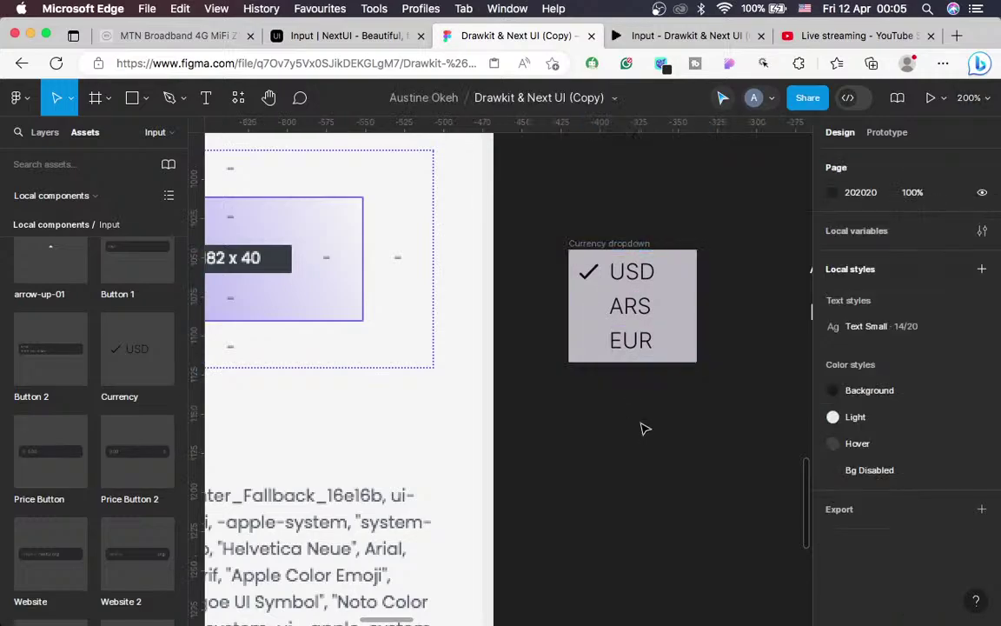
Compare with the NextUI currency dropdown, return to the Figma file and resize the Currency Button's arrow icon to 16 × 16
key(shift+0)
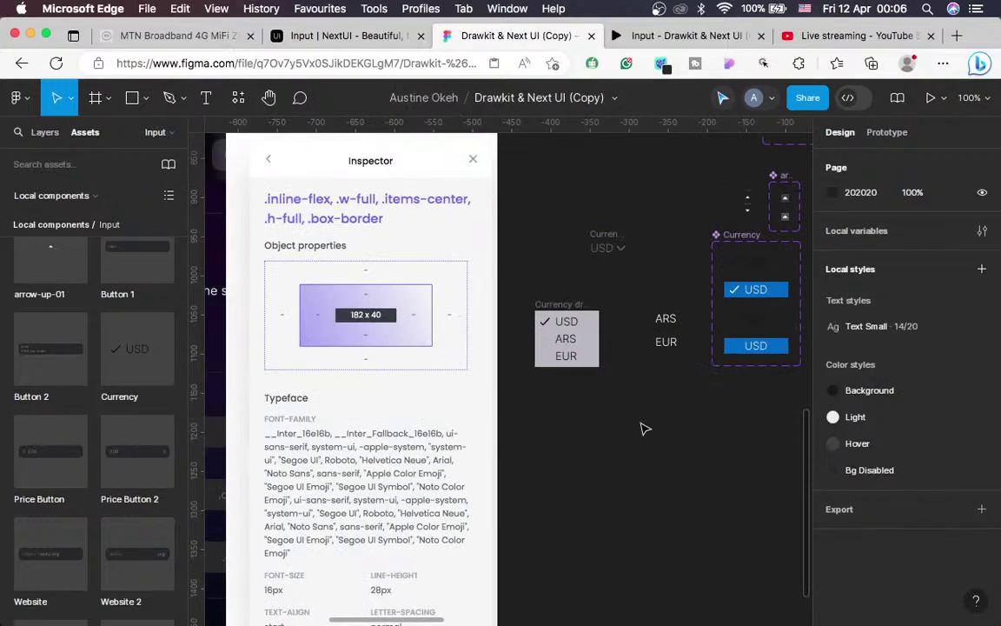
key(super+equal)
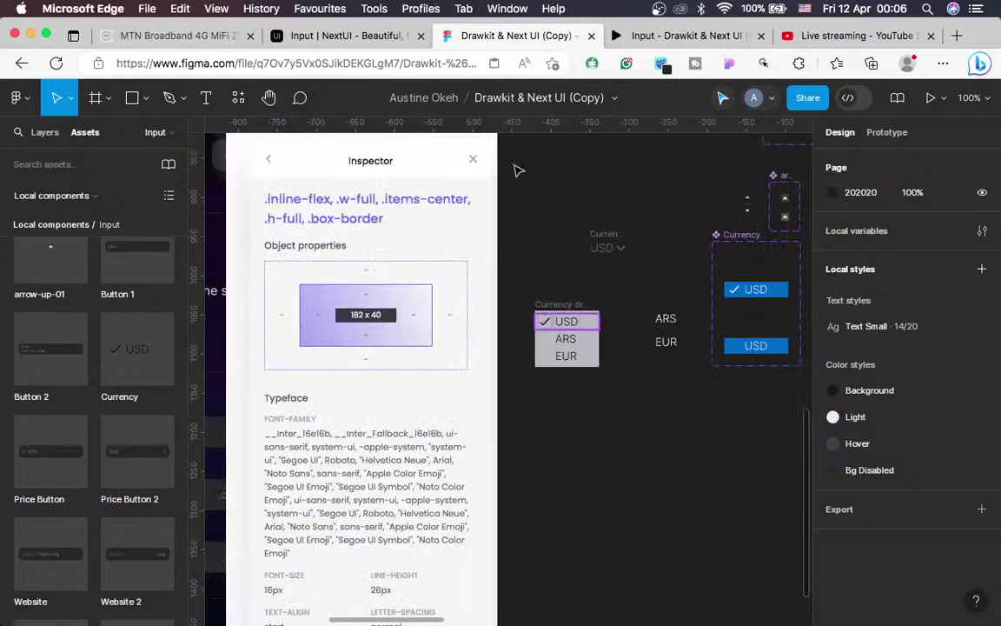
click(376, 37)
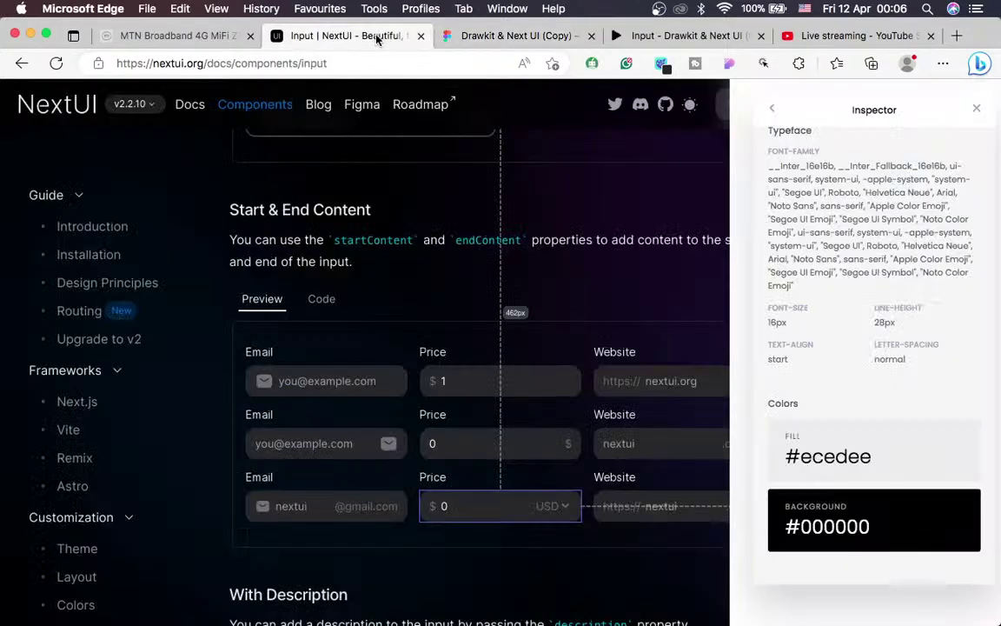
click(556, 507)
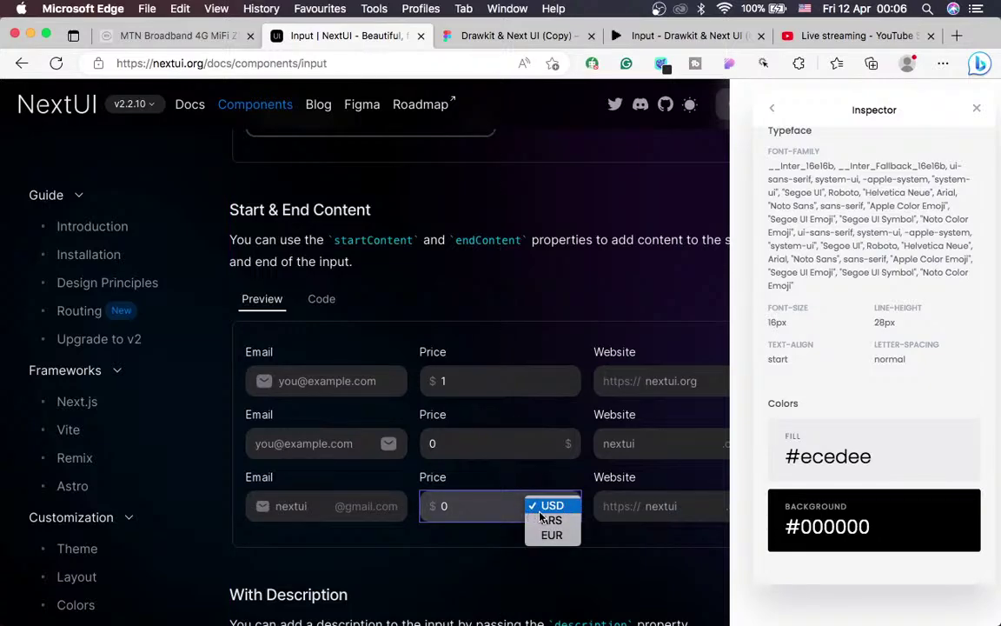
click(550, 507)
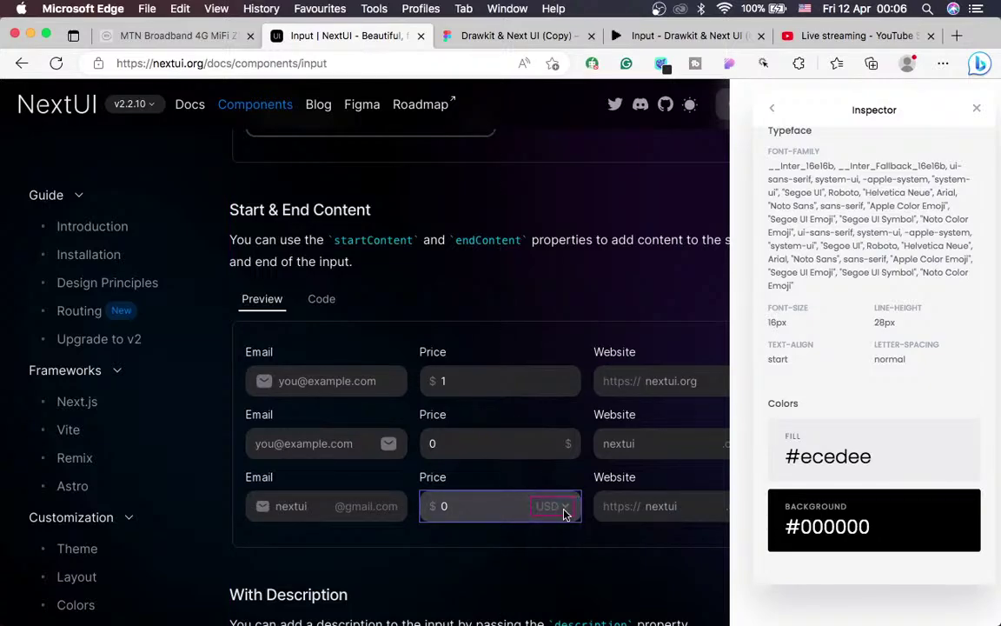
click(480, 36)
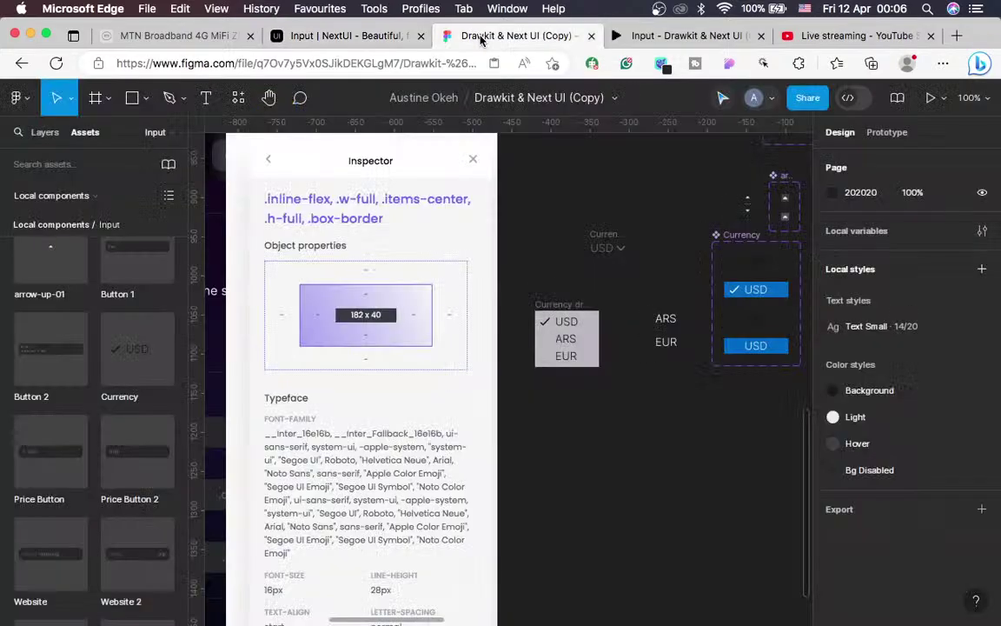
click(623, 251)
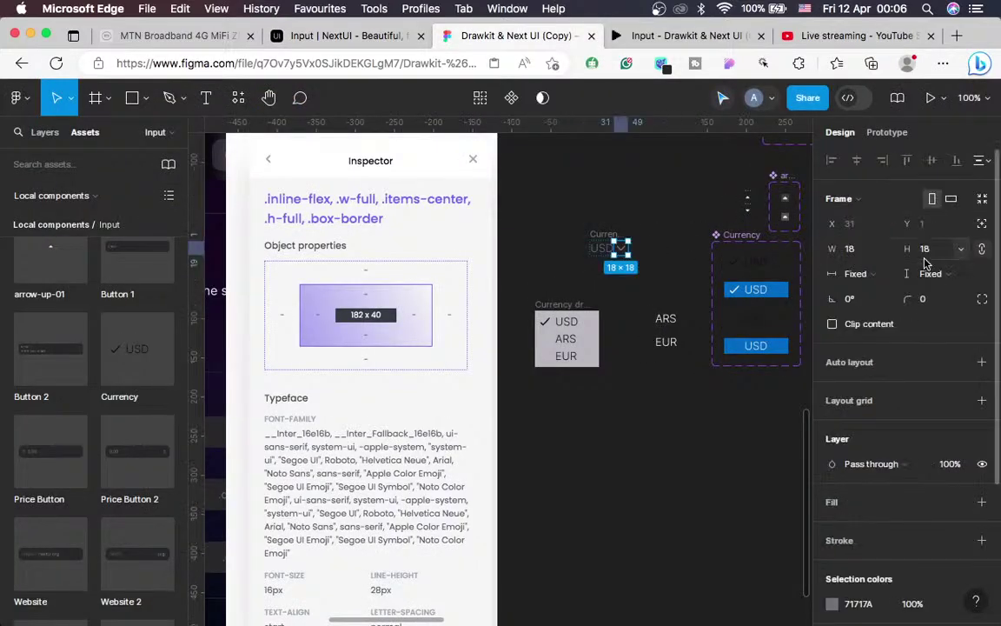
click(925, 250)
text(16)
key(Return)
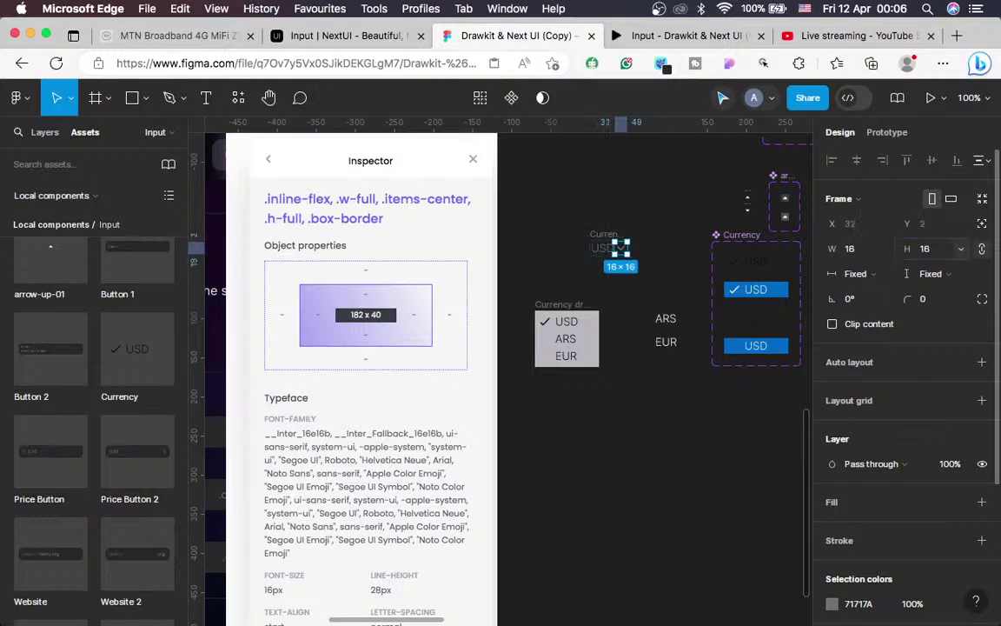
Resize the check icon in the selected variant of the Currency component to 16 × 16
click(738, 265)
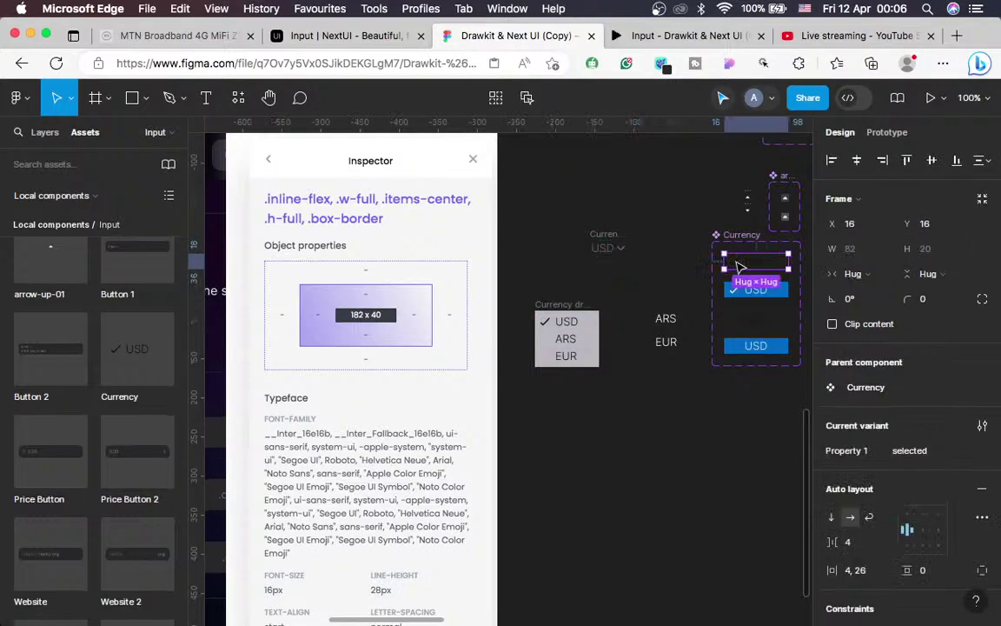
double_click(738, 266)
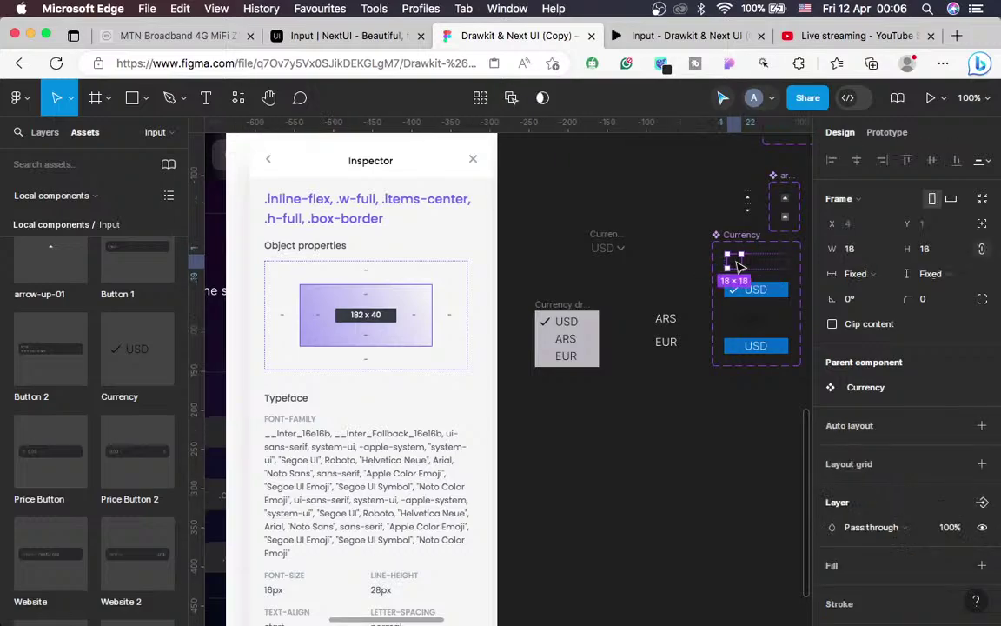
click(924, 250)
text(16)
key(Return)
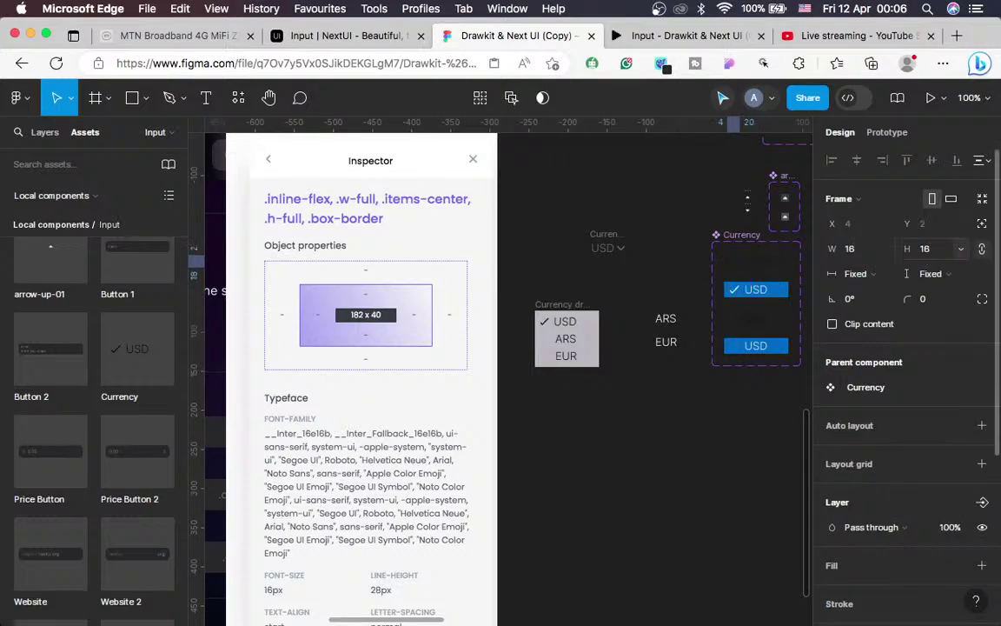
Resize the check icon in the blue selected hover variant of the Currency component to 16 × 16
key(super+equal)
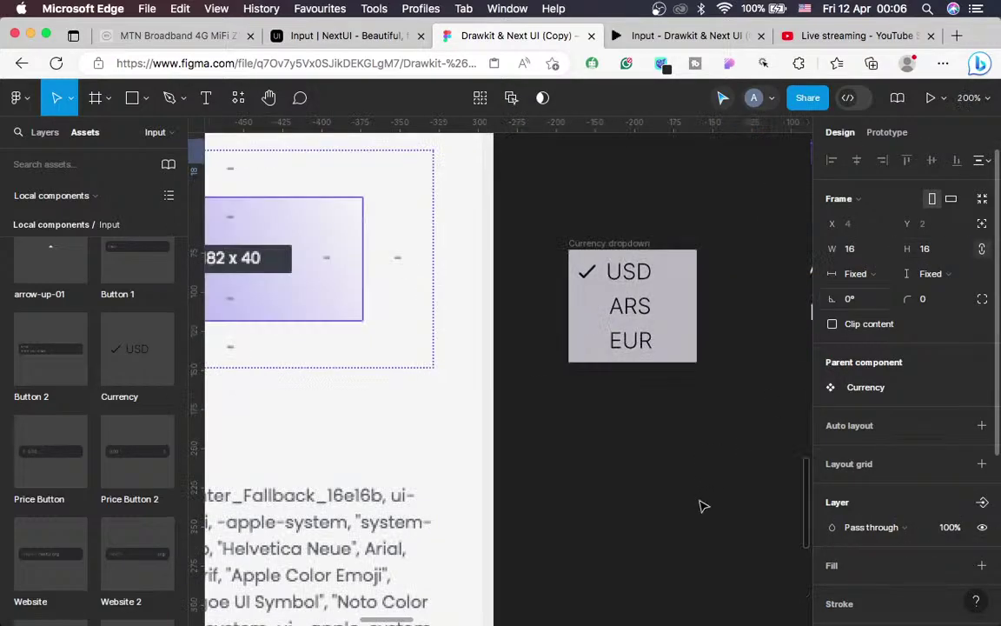
scroll(700, 505, right, 5)
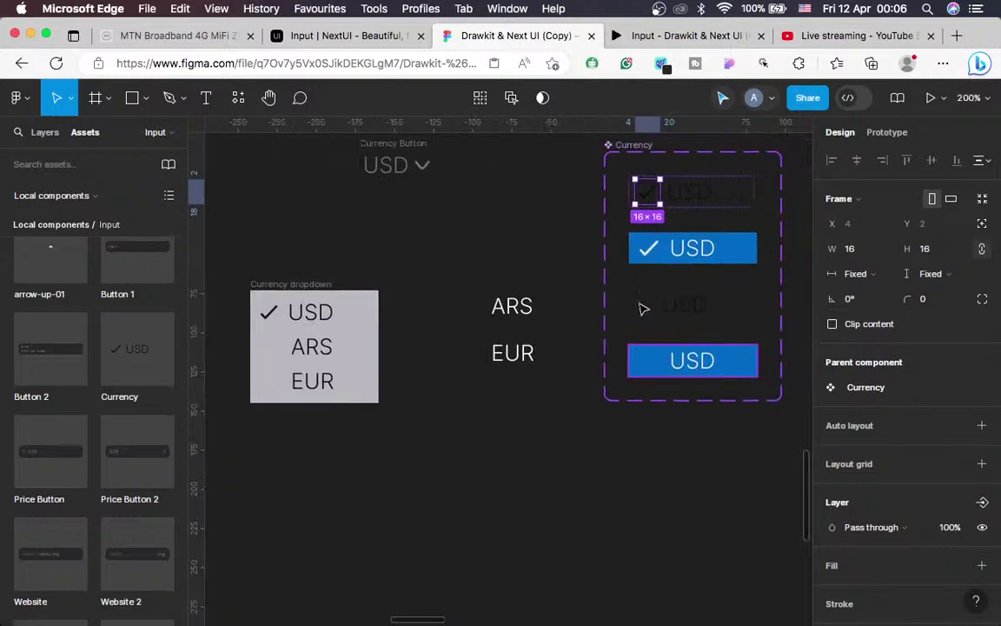
click(647, 251)
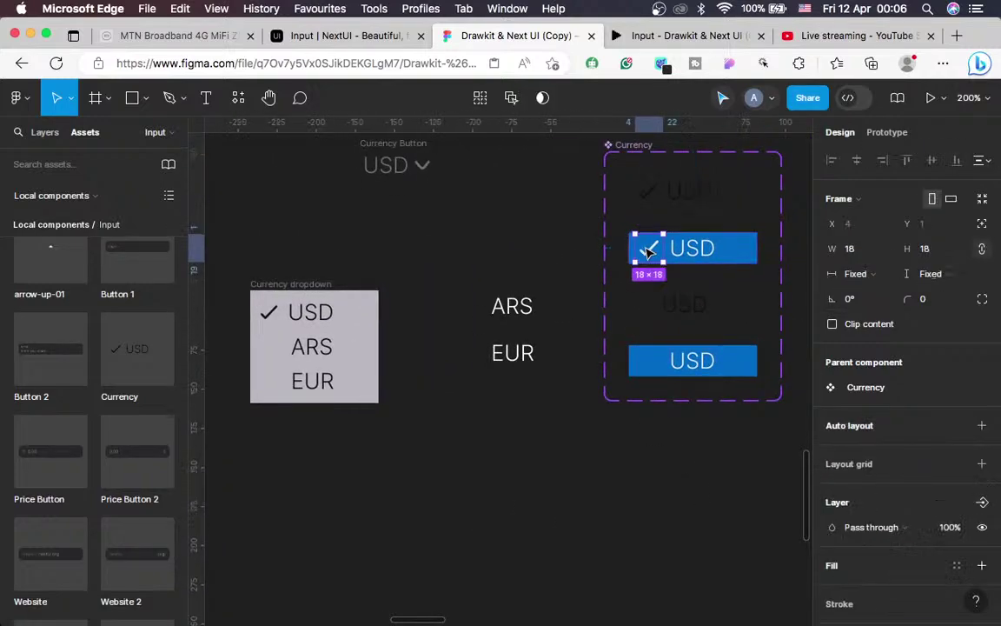
click(926, 250)
text(16)
key(Return)
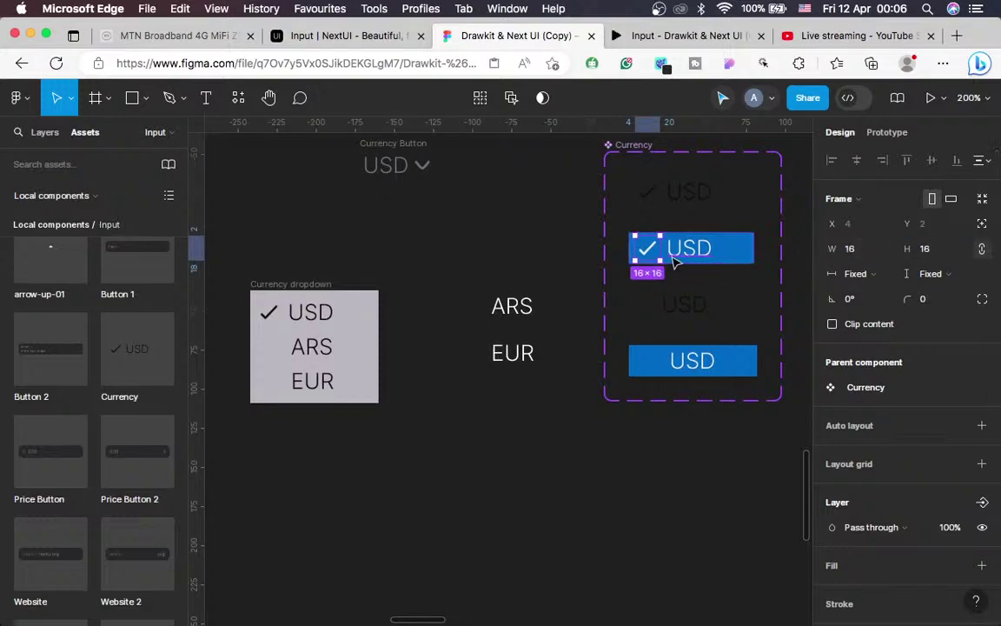
Set the right padding of the Currency component's selected variant to 24
click(697, 250)
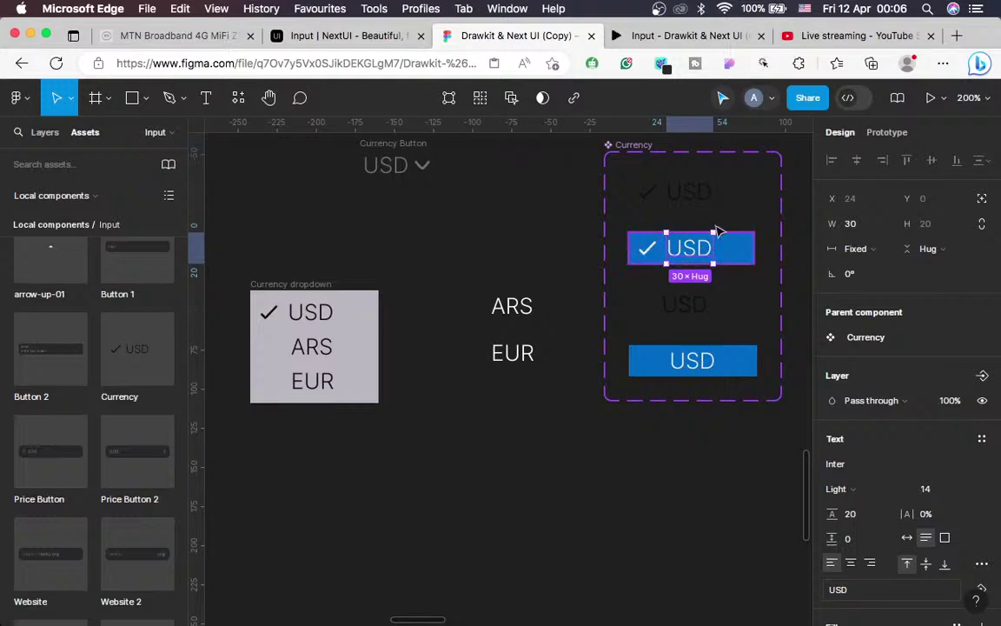
click(691, 200)
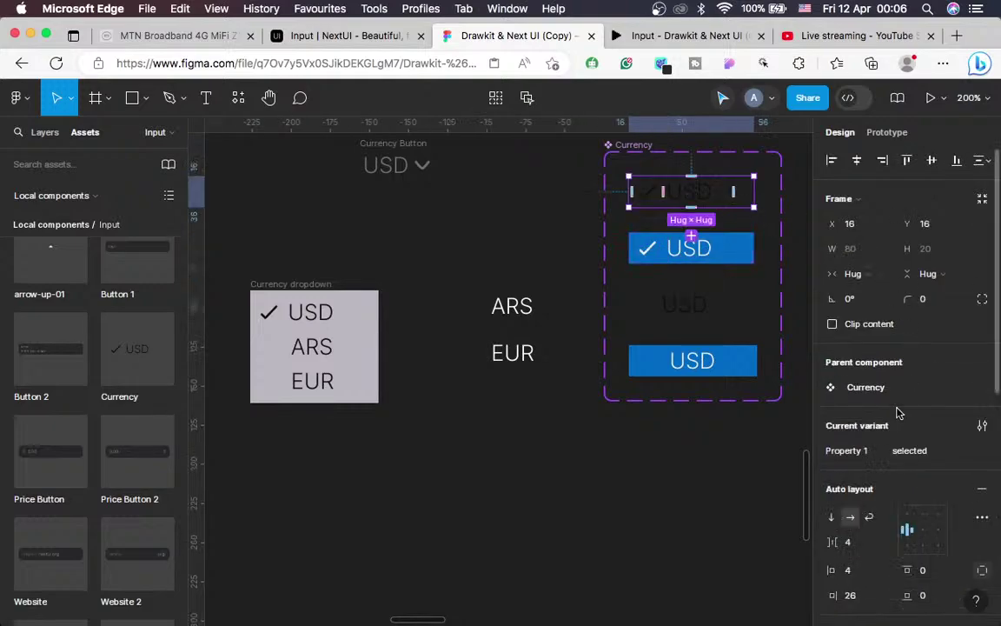
scroll(895, 408, down, 3)
click(852, 446)
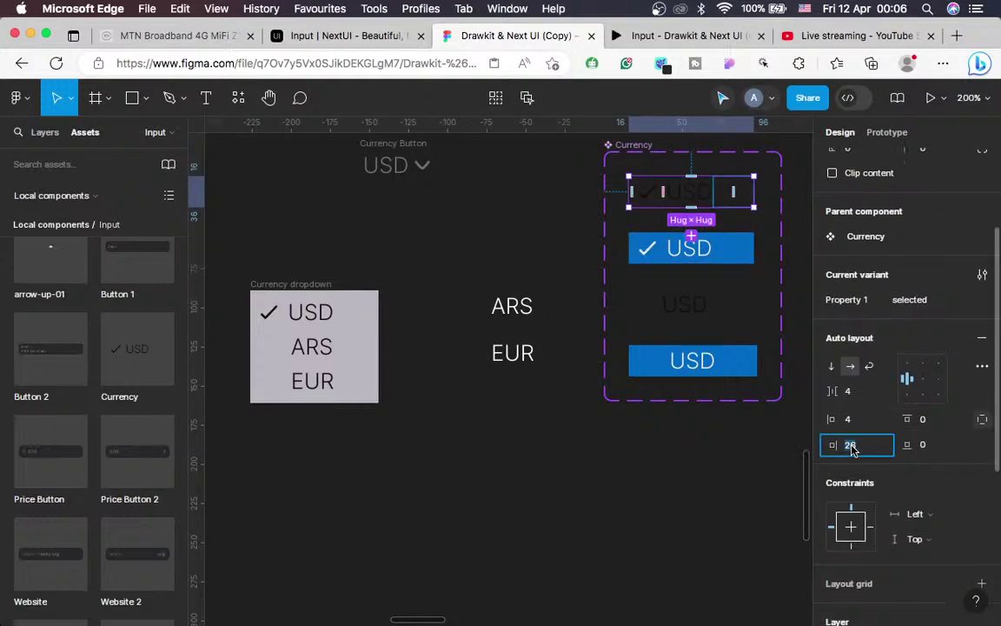
text(24)
key(Return)
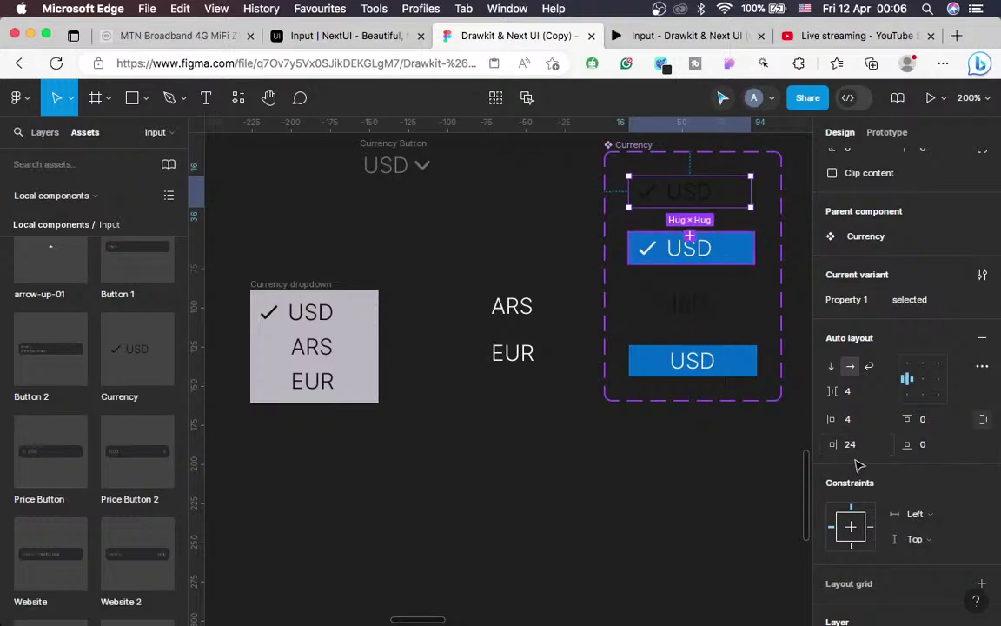
Set the right padding of the Currency component's selected hover variant to 24
click(687, 245)
click(850, 445)
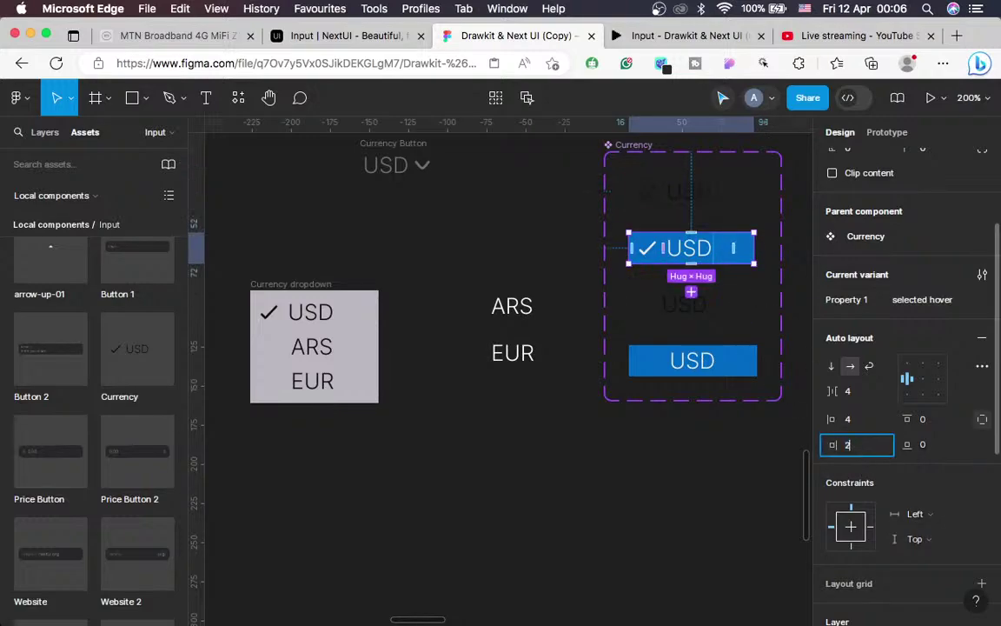
text(24)
key(Return)
key(Return)
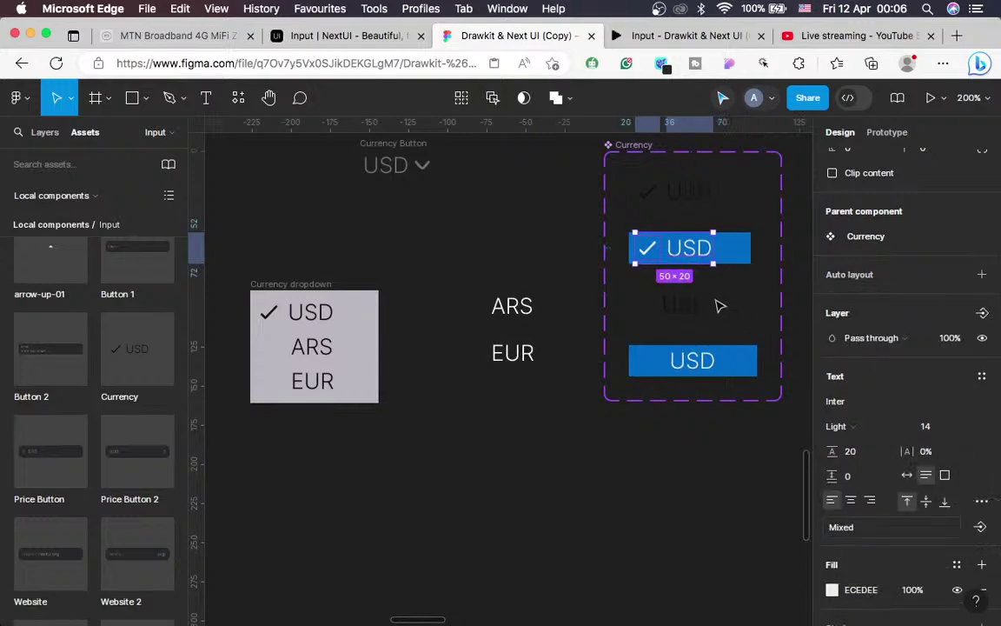
Set the horizontal padding of the Currency component's inactive variant to 24
click(721, 306)
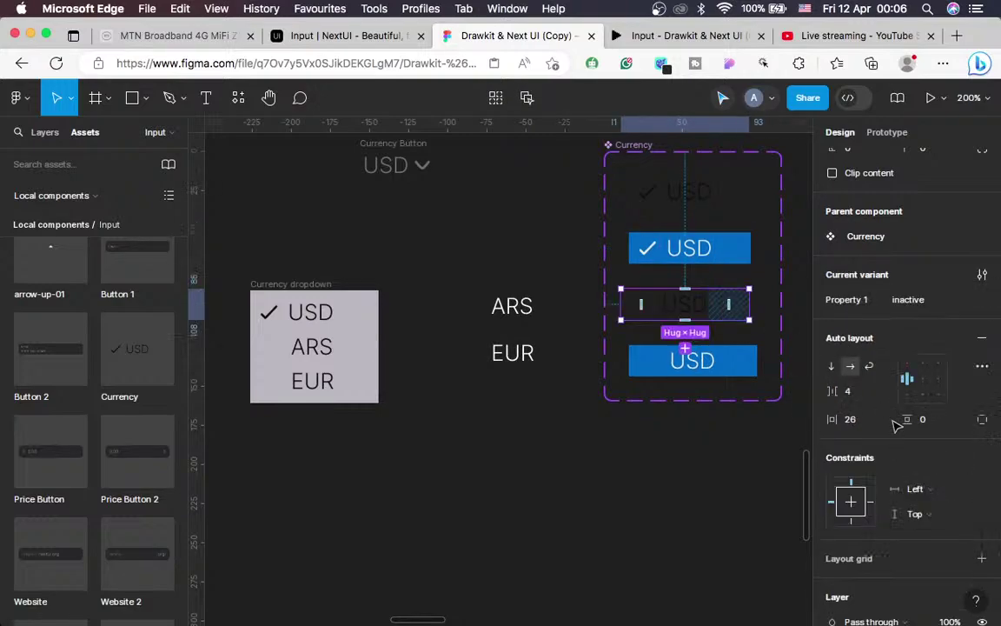
scroll(892, 423, down, 5)
scroll(891, 422, up, 5)
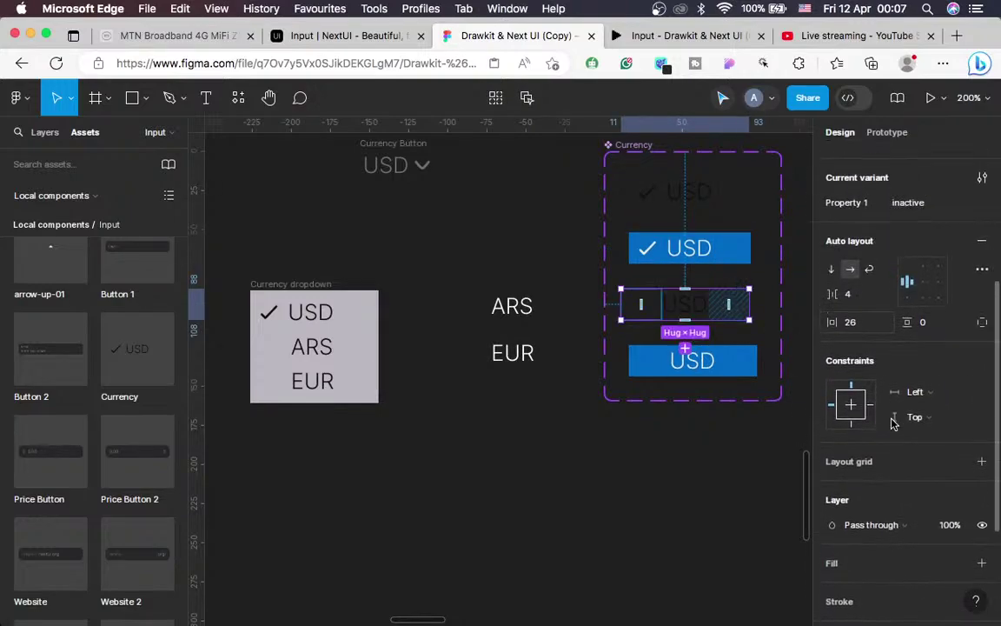
click(852, 323)
text(24)
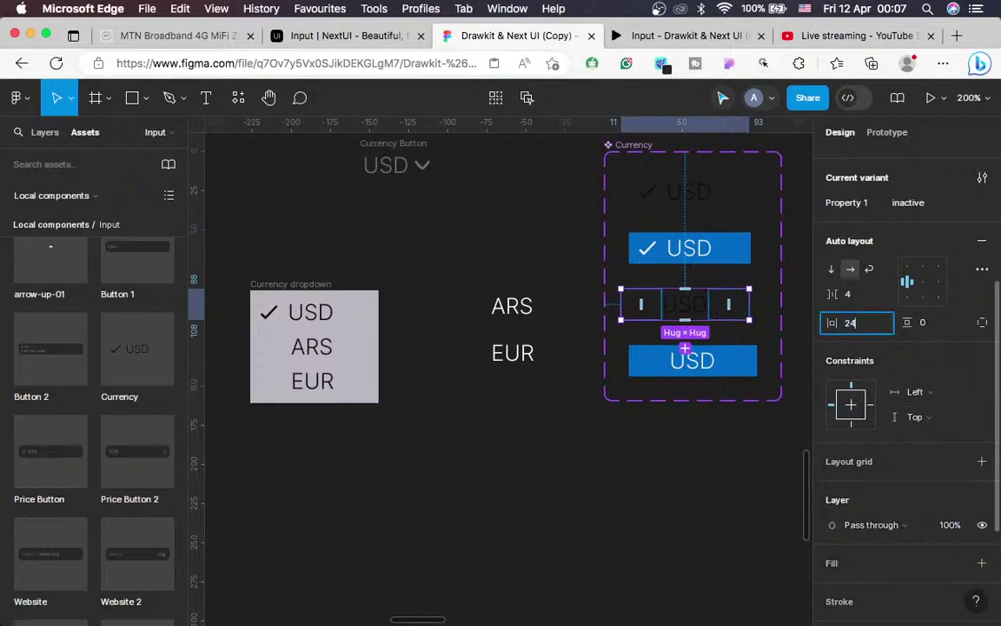
key(Return)
Set the horizontal padding of the Currency component's inactive hover variant to 24
click(700, 366)
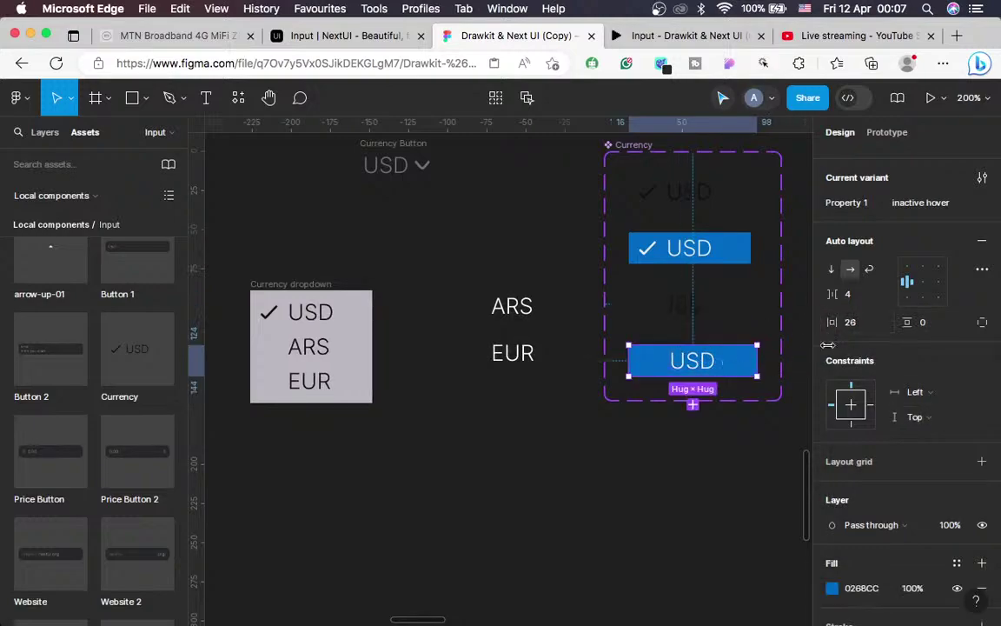
click(860, 324)
text(24)
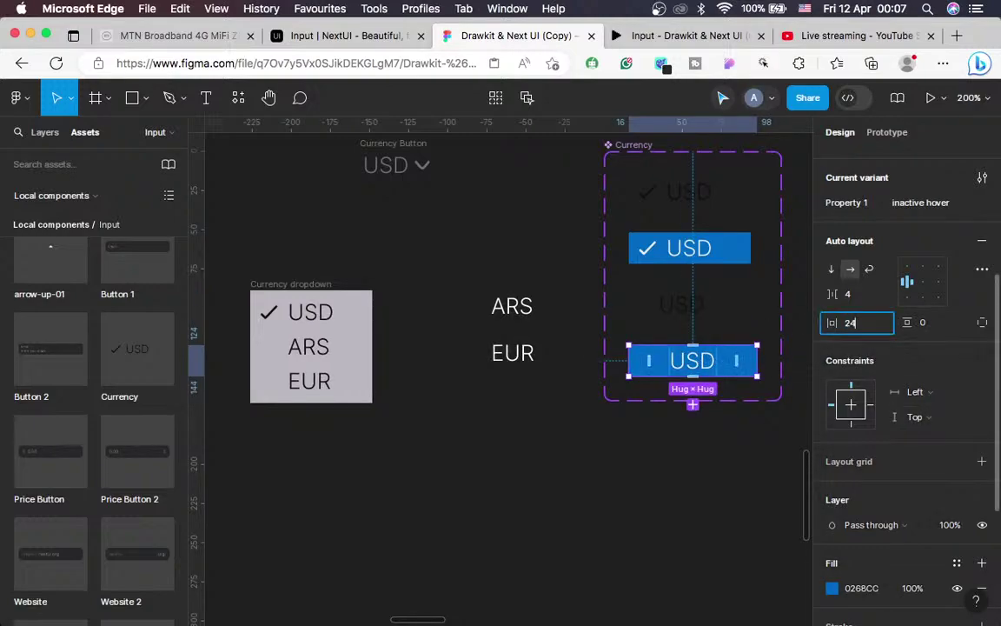
key(Return)
Delete the loose white ARS and EUR text layers between the Currency dropdown frame and the Currency component
scroll(633, 502, left, 3)
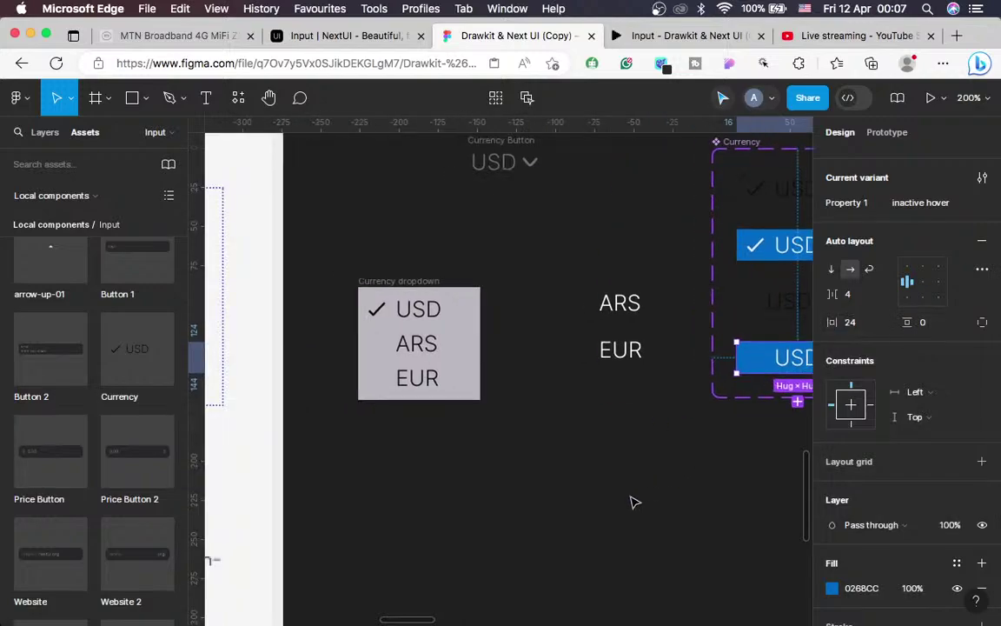
scroll(633, 503, up, 2)
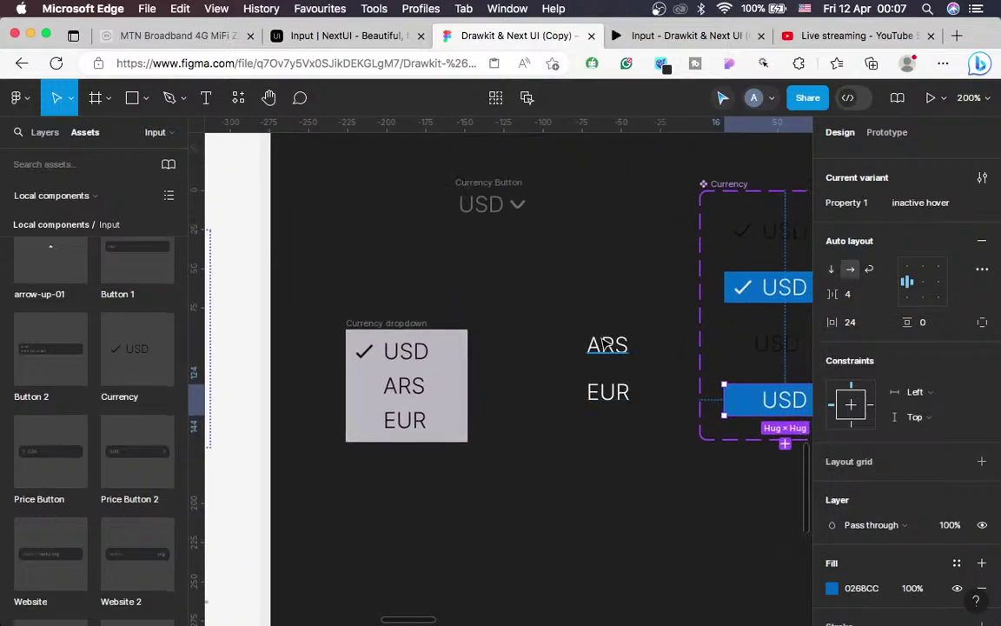
click(606, 344)
key(BackSpace)
click(628, 397)
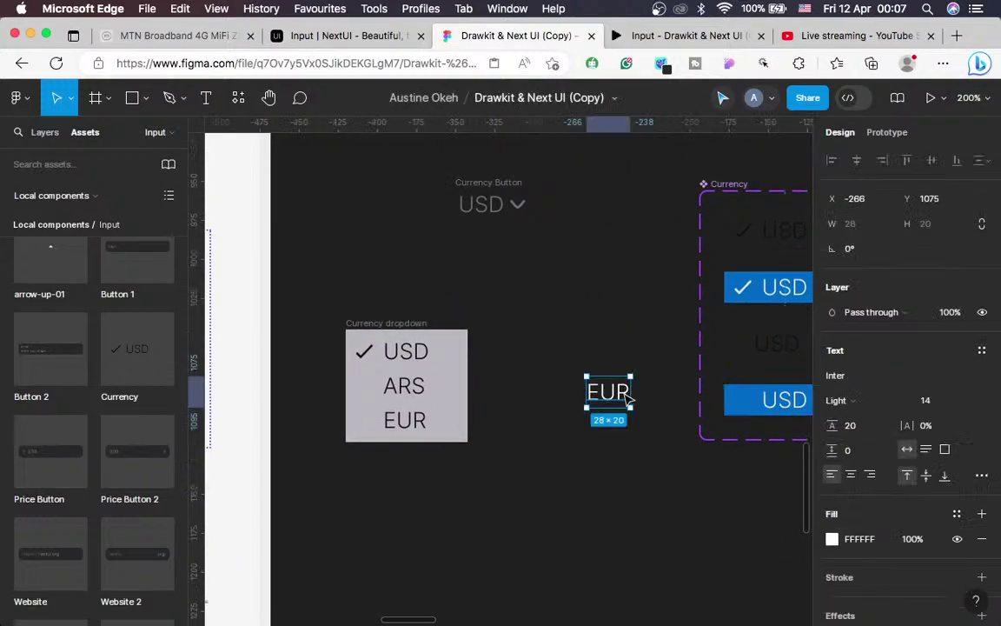
key(BackSpace)
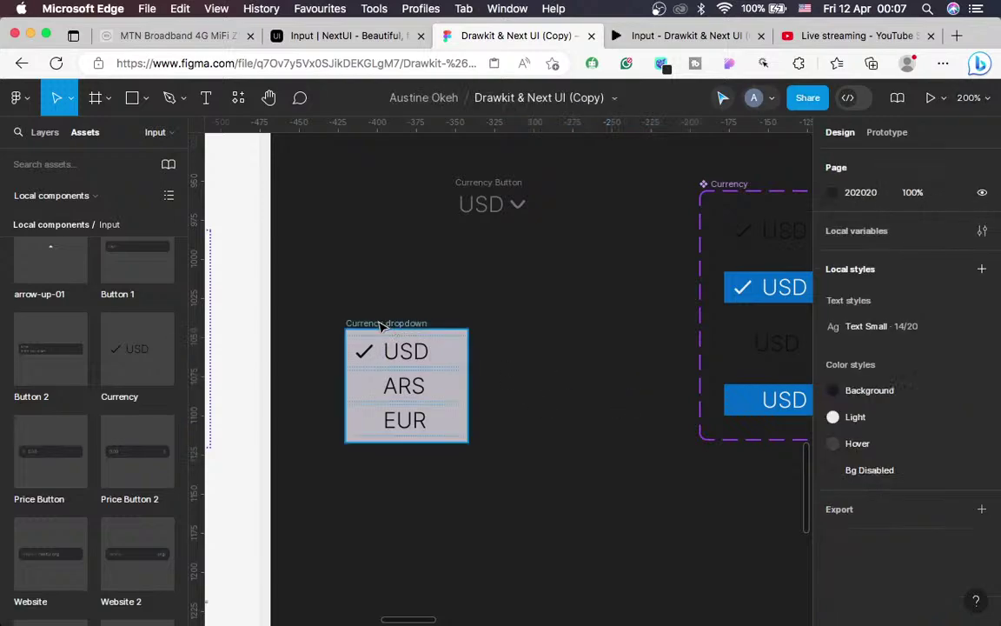
Move the Currency dropdown frame closer to the Currency component and place the Currency Button frame beside the dropdown, near its top edge
click(383, 325)
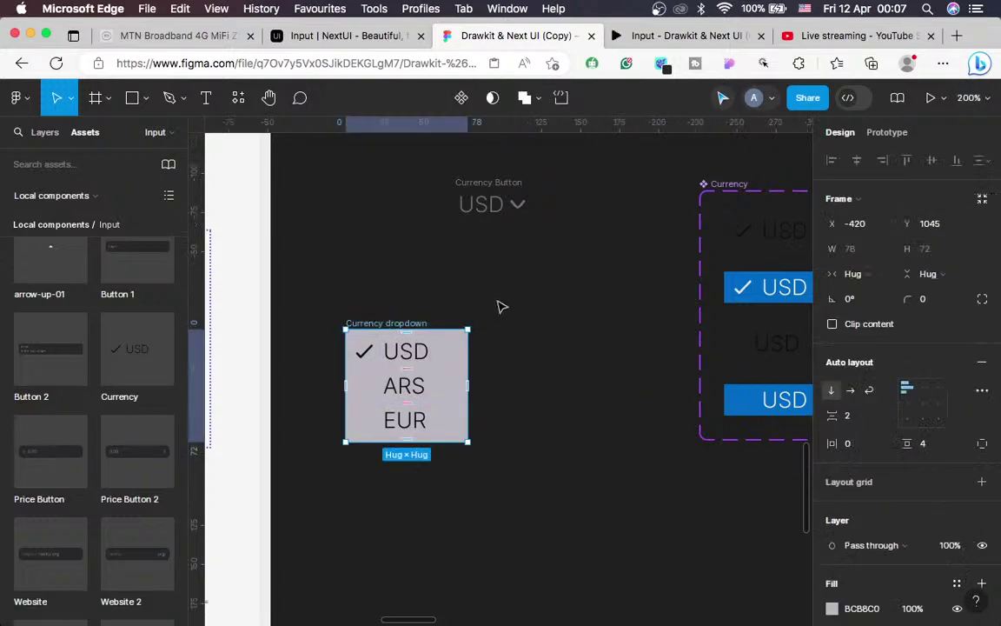
drag(375, 325, 543, 287)
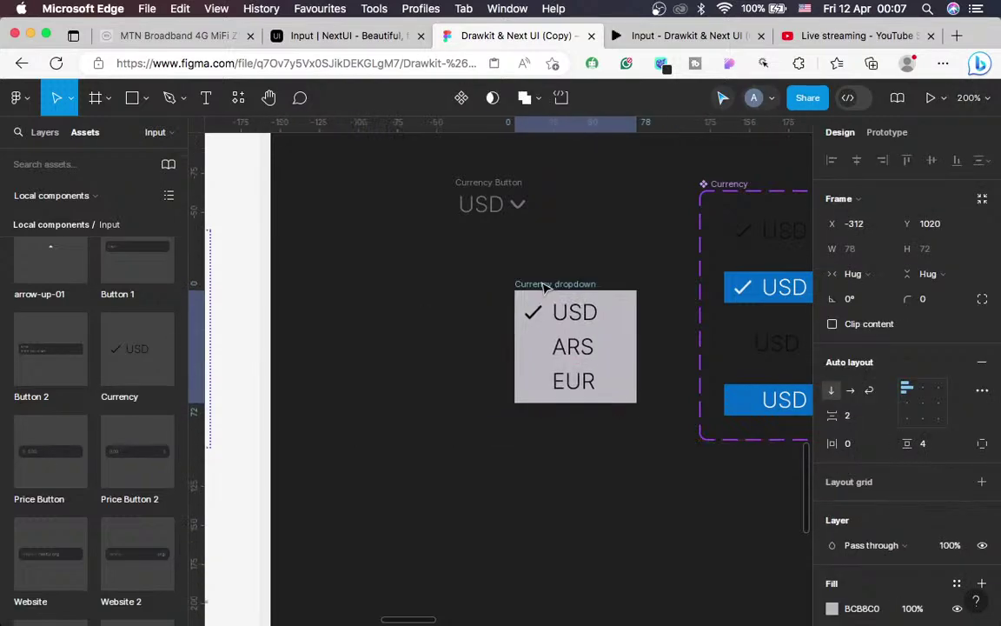
click(483, 195)
drag(469, 198, 390, 298)
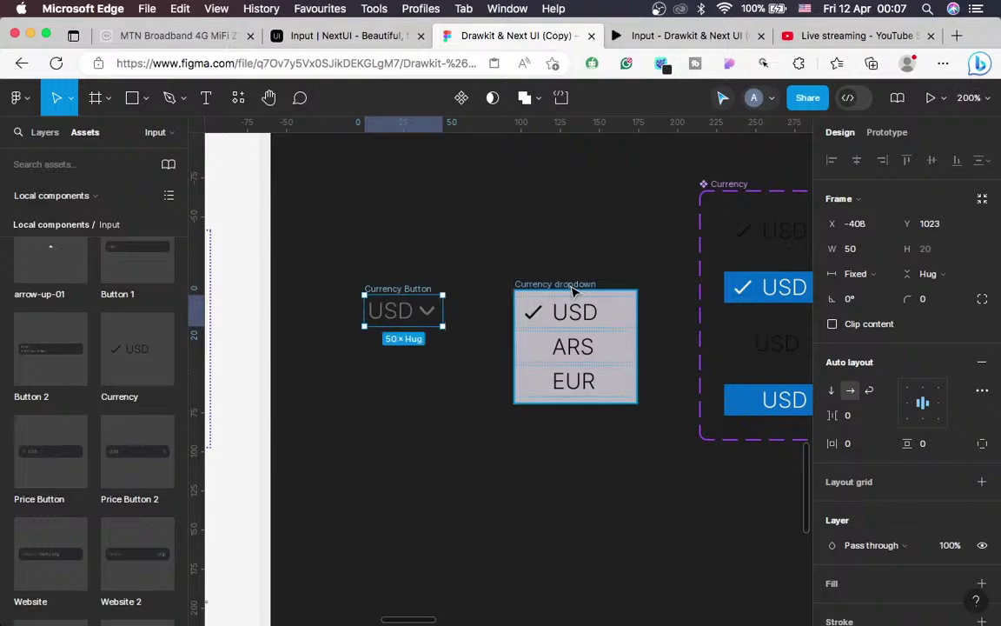
Turn the Currency dropdown frame and the Currency Button frame into separate components
click(573, 292)
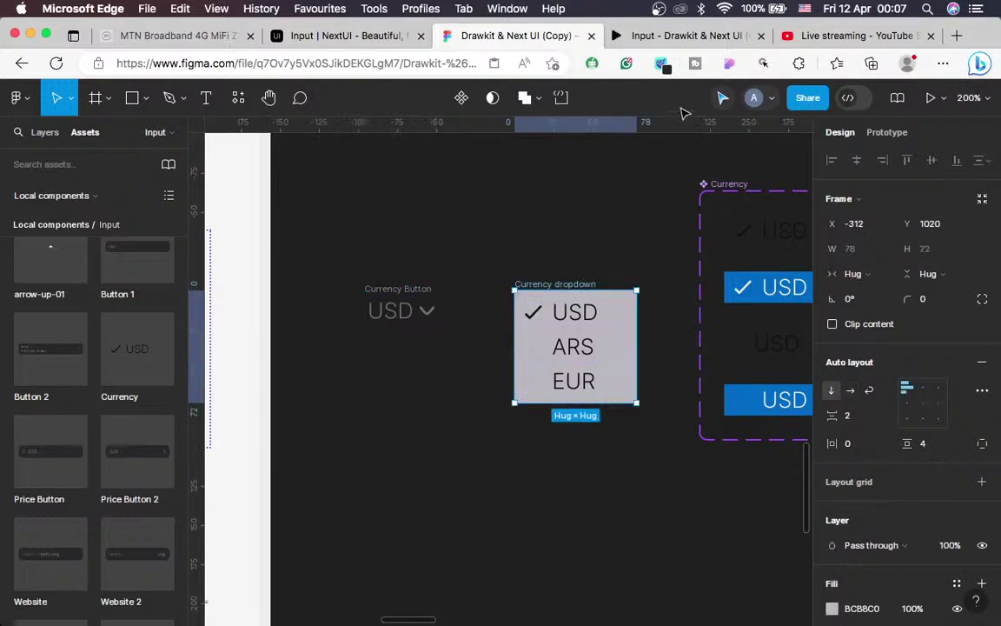
click(463, 98)
scroll(480, 221, left, 3)
scroll(480, 222, down, 2)
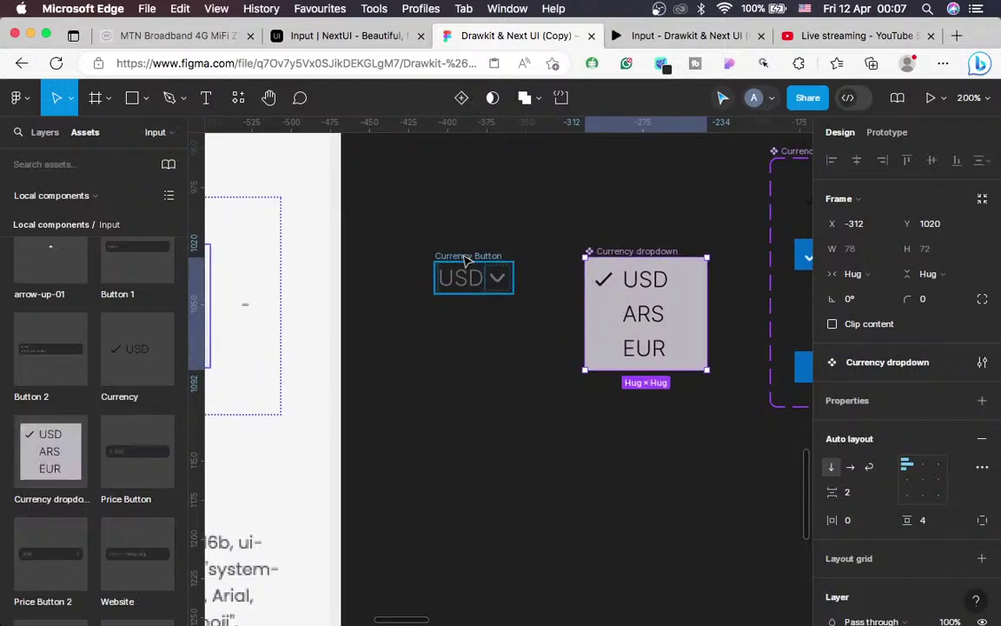
click(467, 260)
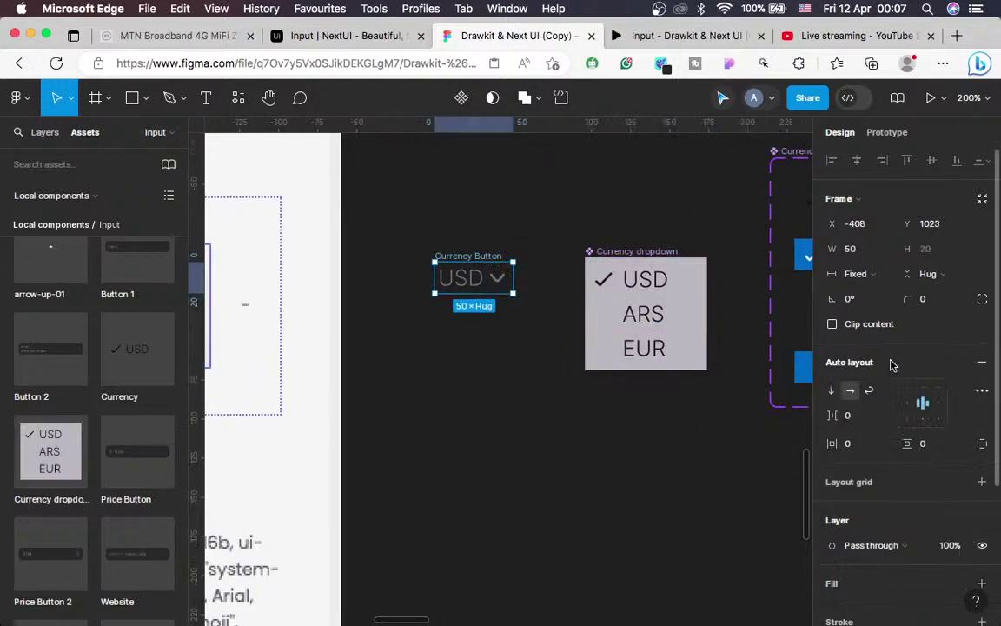
click(914, 399)
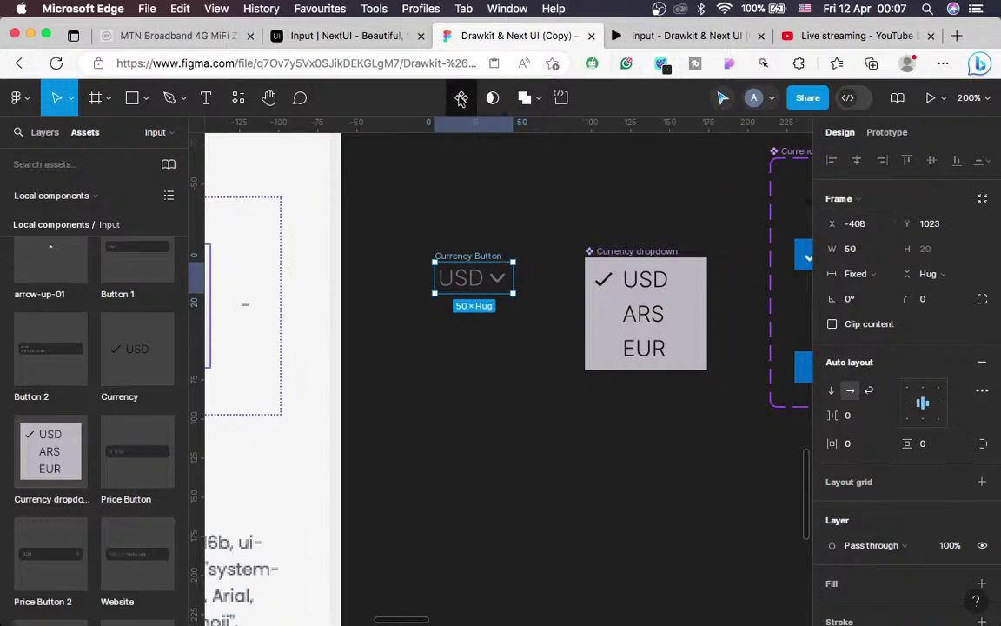
click(461, 100)
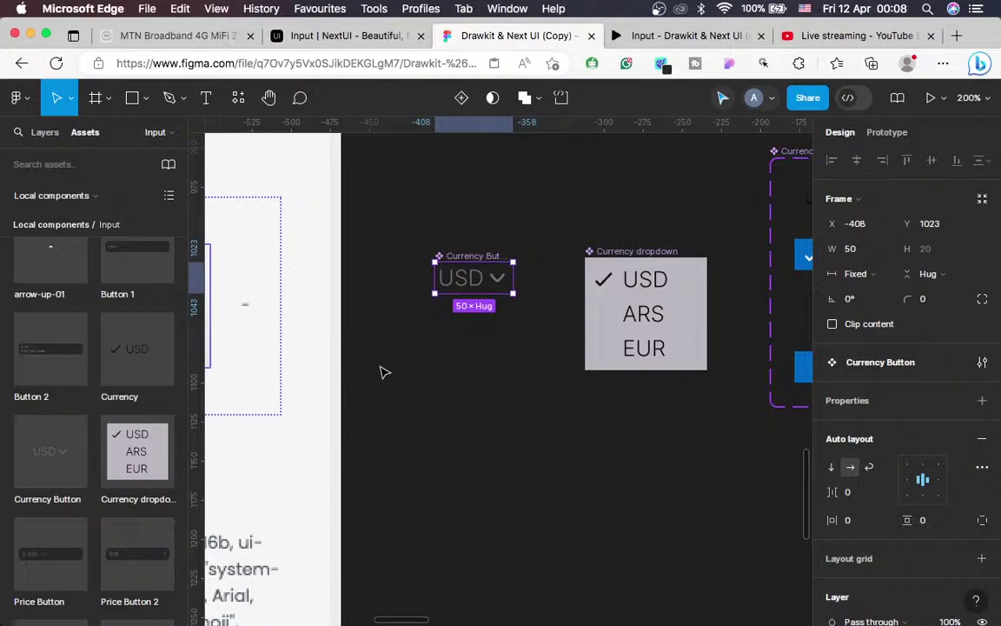
Switch to OBS to read the live stream chat
key(ctrl+Left)
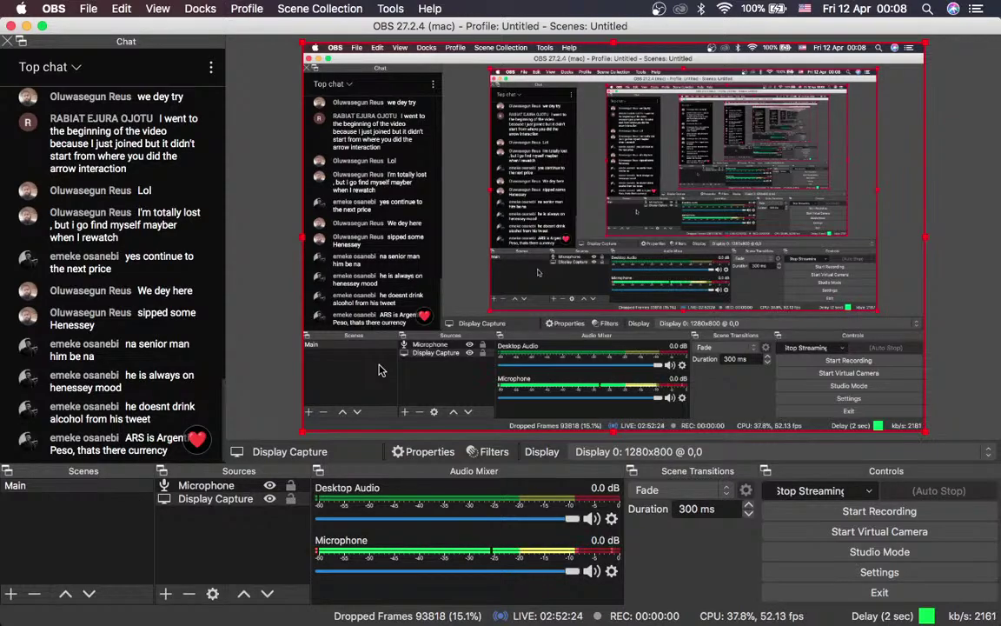
Switch to the Figma file in the browser and examine the currency dropdown's rounded corners in the reference screenshot
key(ctrl+Right)
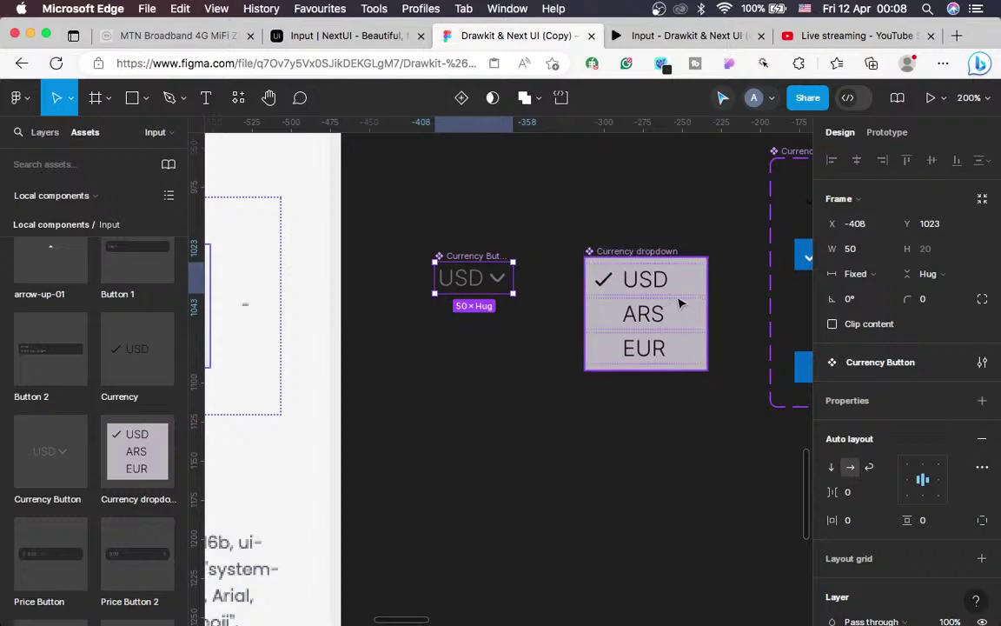
scroll(520, 295, left, 15)
scroll(519, 299, left, 10)
scroll(520, 299, down, 4)
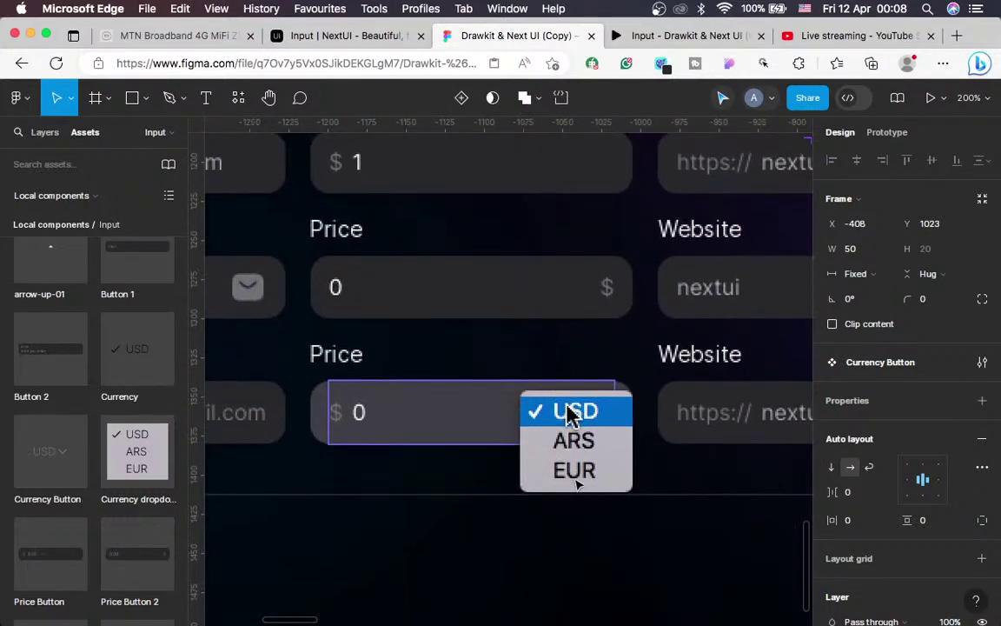
scroll(574, 478, right, 15)
scroll(578, 483, up, 5)
scroll(581, 484, right, 5)
scroll(581, 484, up, 3)
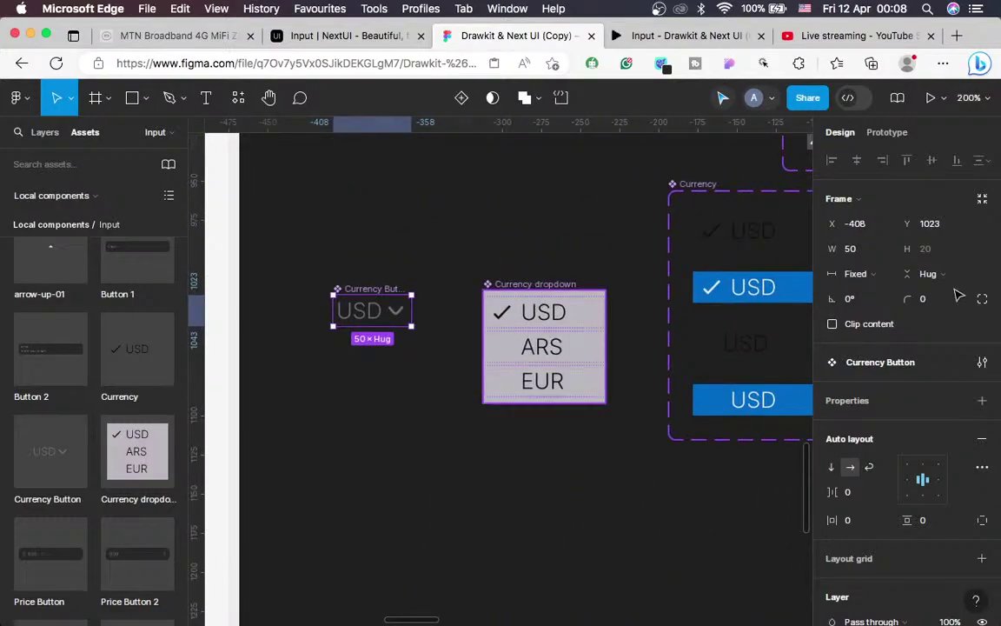
Round the corners of the Currency dropdown component, trying radii of 8 and 4 before settling on 6
key(Tab)
click(925, 299)
text(8)
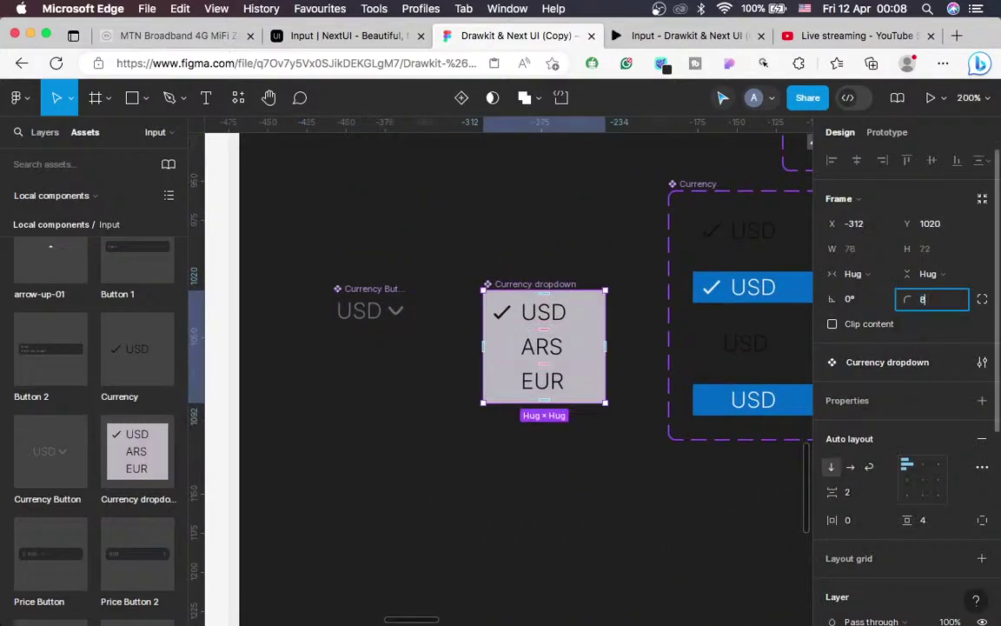
key(Return)
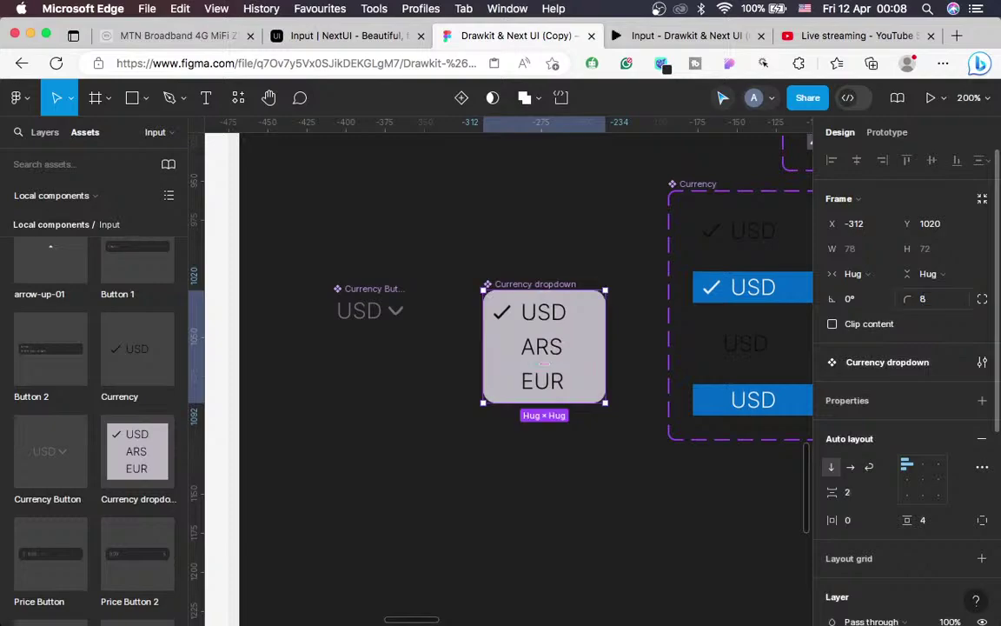
click(923, 298)
text(4)
key(Return)
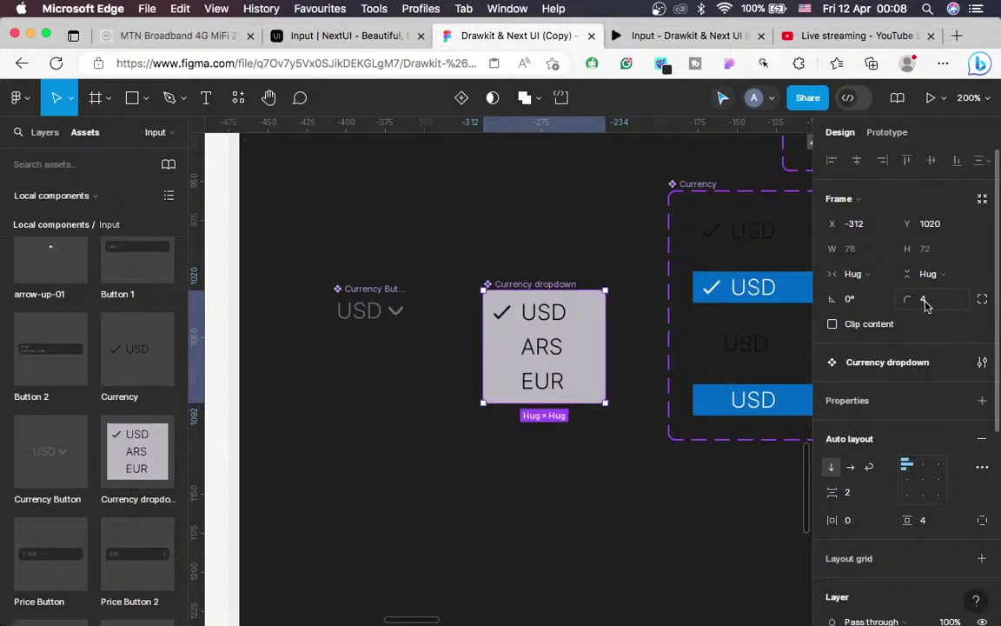
text(6)
key(Return)
click(614, 519)
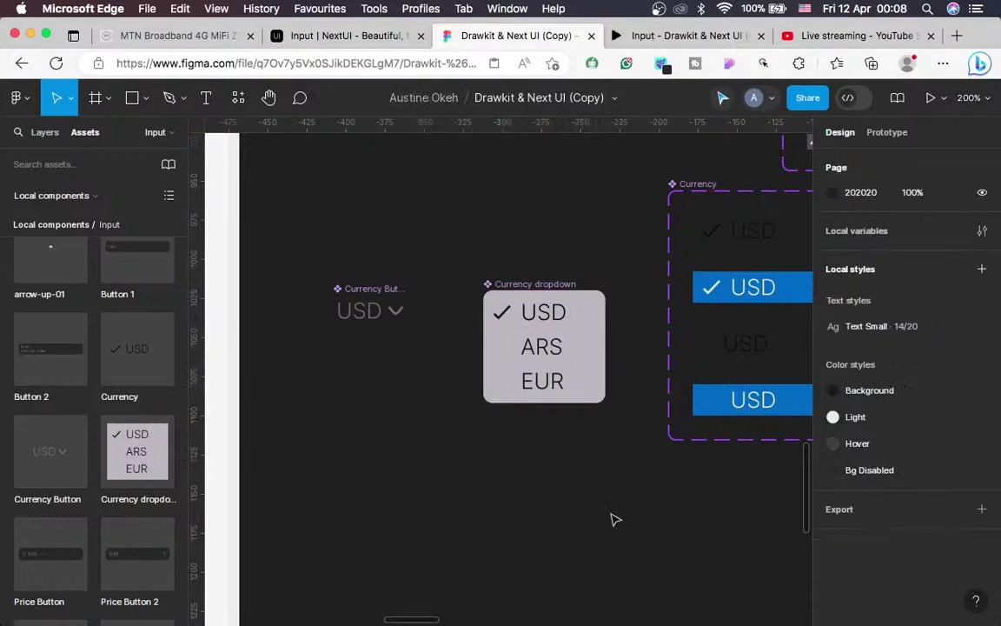
Examine how the USD currency selector in the last Price field opens and closes on the NextUI Input page
scroll(614, 519, left, 10)
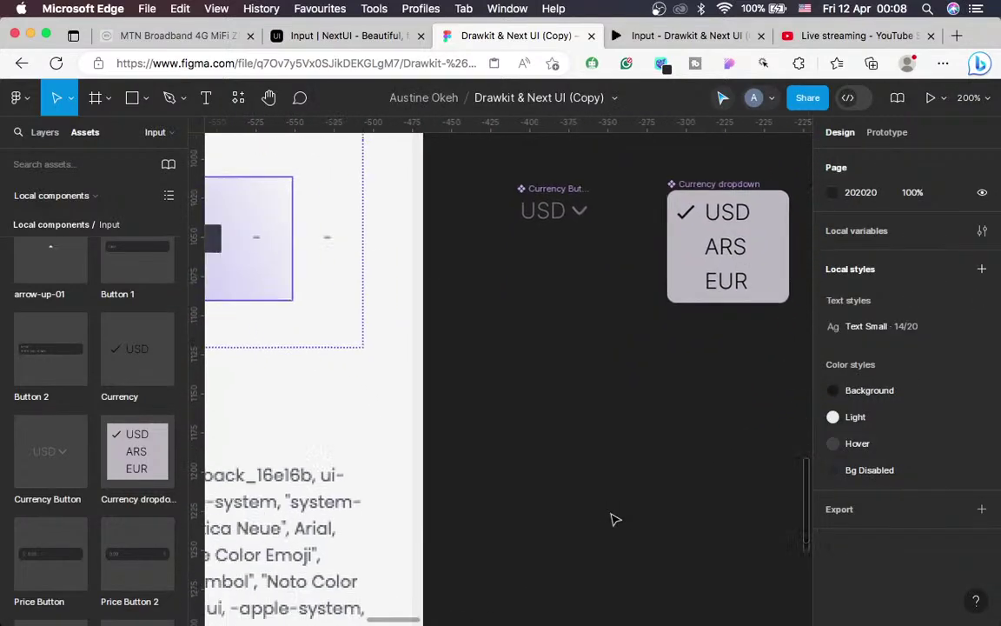
scroll(613, 520, down, 5)
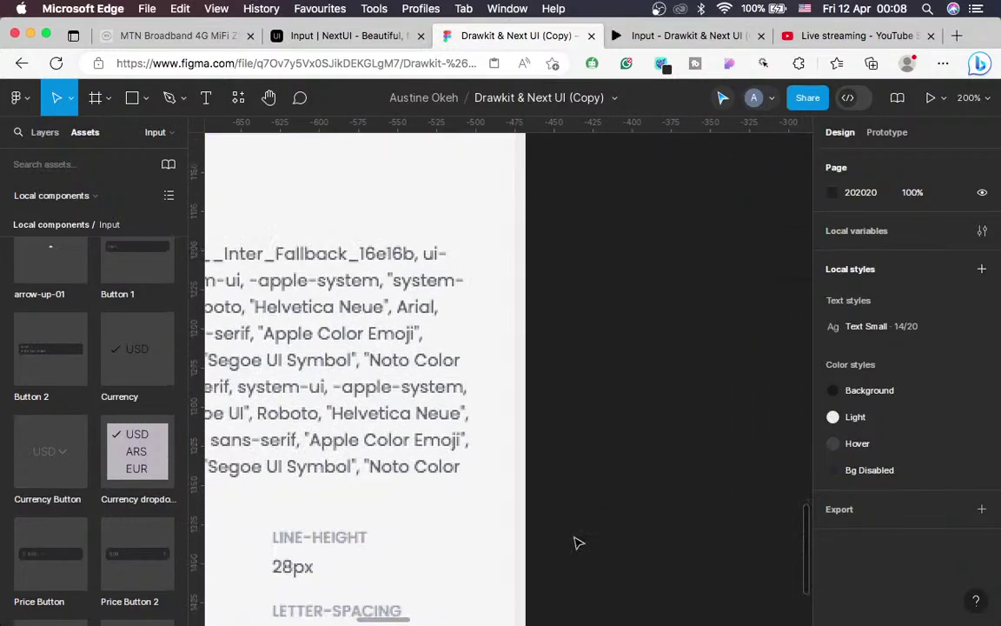
scroll(574, 541, up, 5)
scroll(574, 540, right, 2)
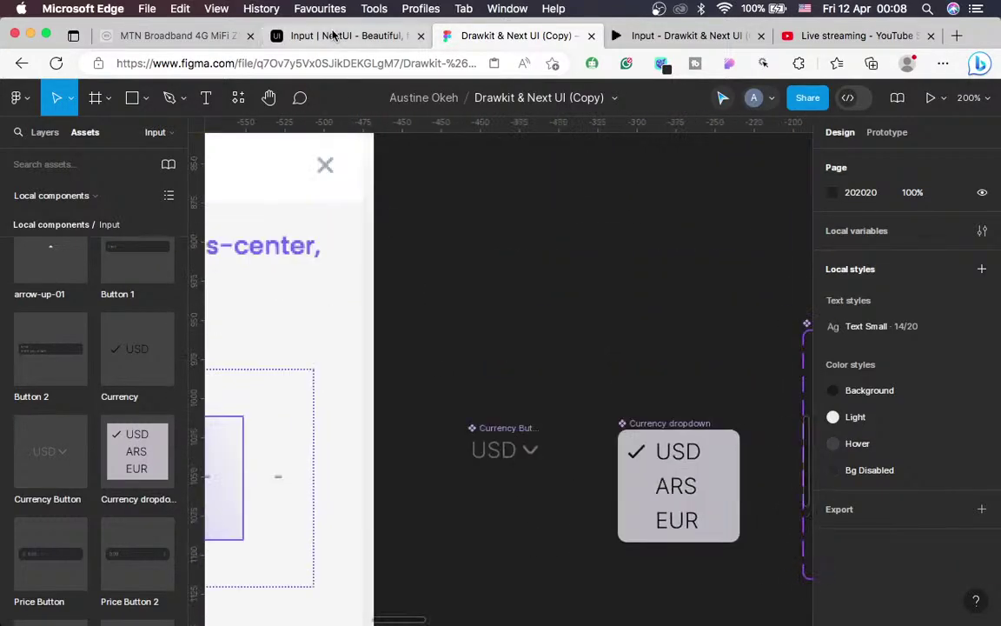
click(335, 37)
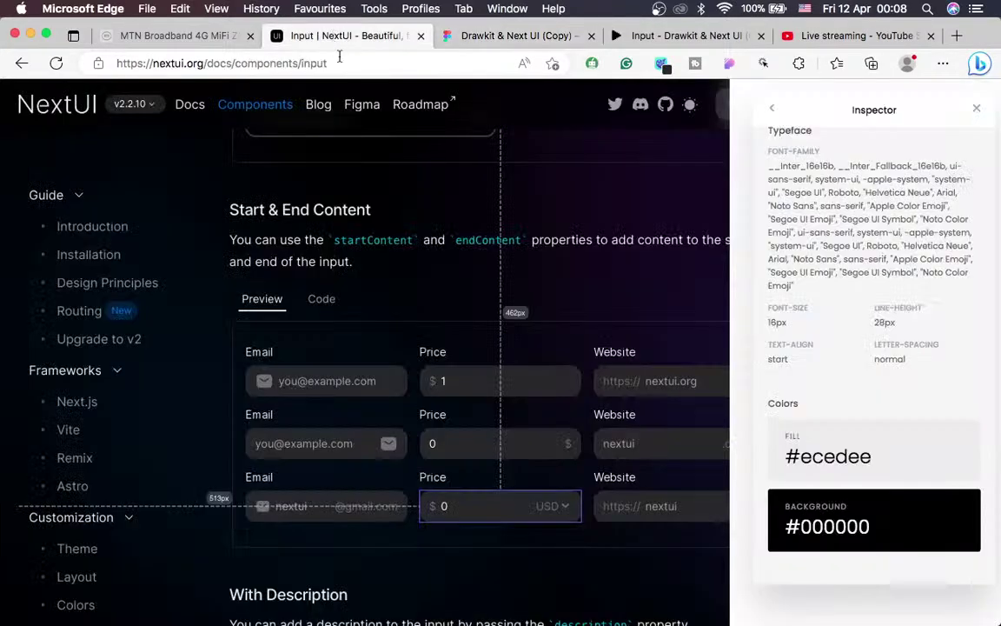
click(559, 512)
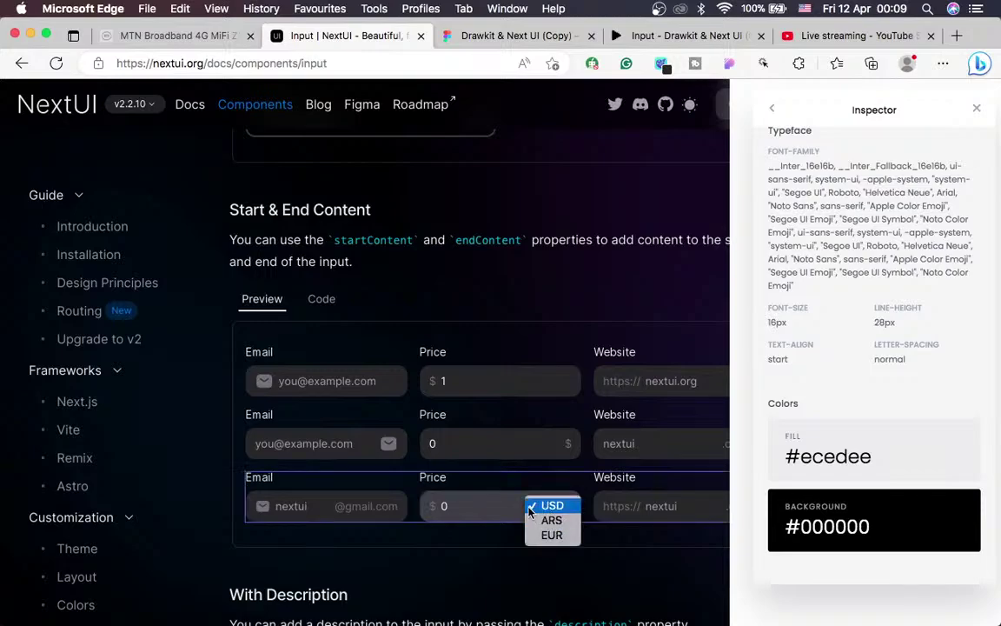
click(534, 509)
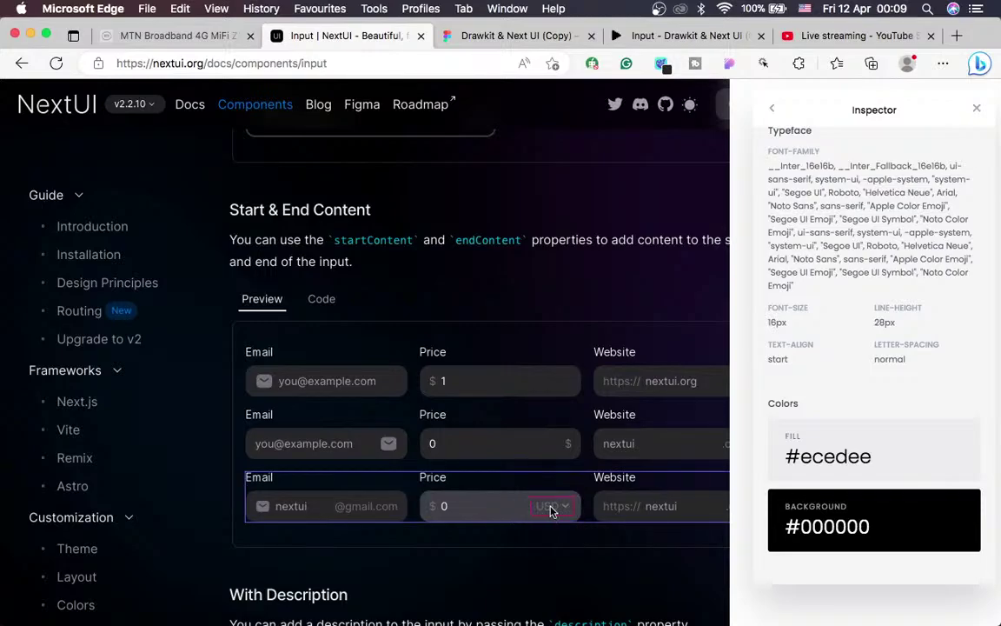
click(540, 506)
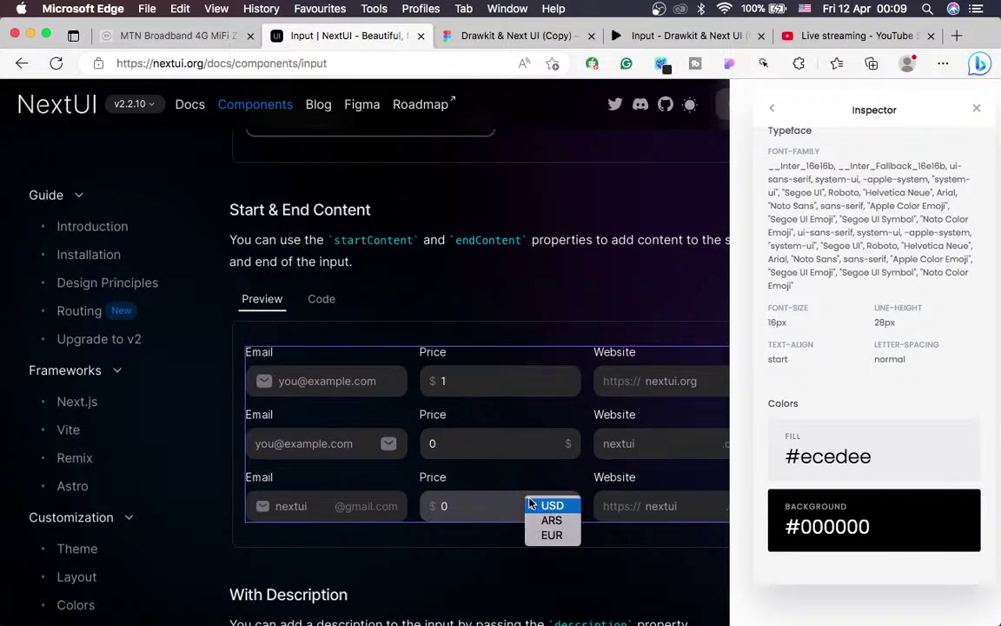
click(539, 506)
click(542, 513)
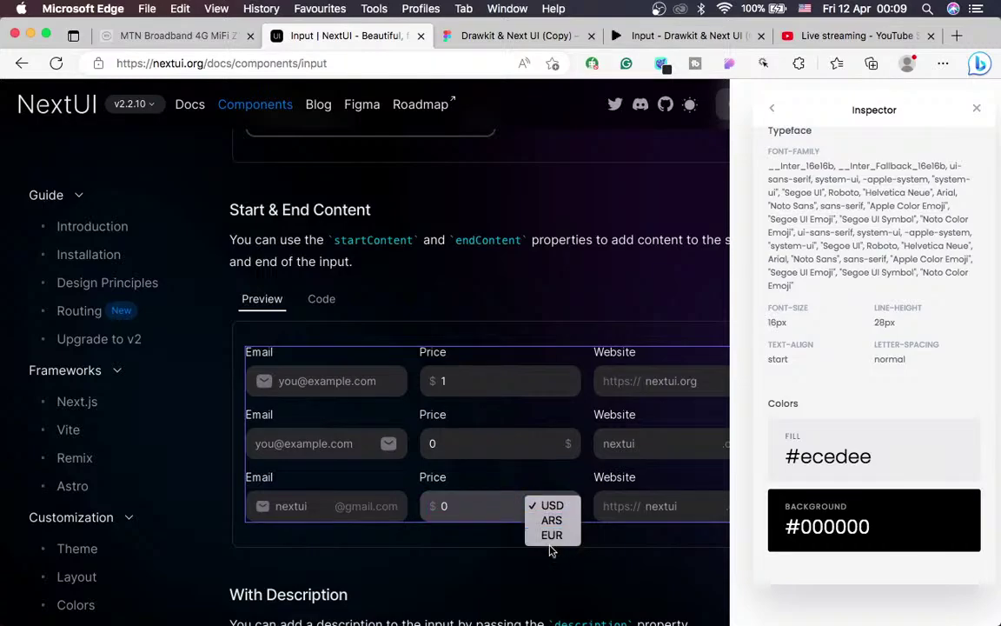
click(539, 489)
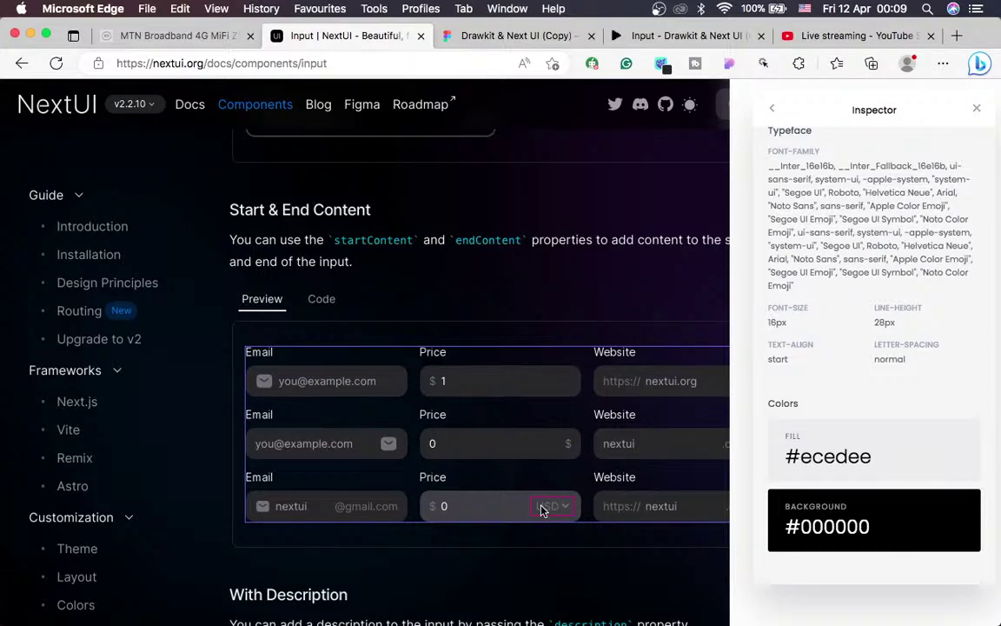
Back in the Figma file, place the Currency Button component at about X -279, Y 967, above the Currency dropdown at about X -279, Y 1005
click(479, 40)
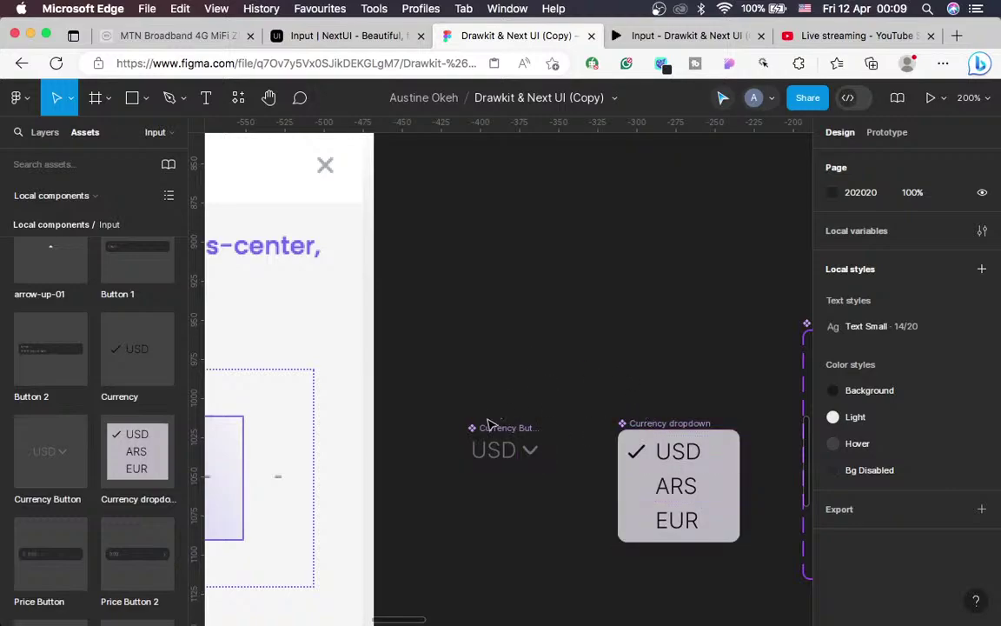
drag(497, 434, 717, 332)
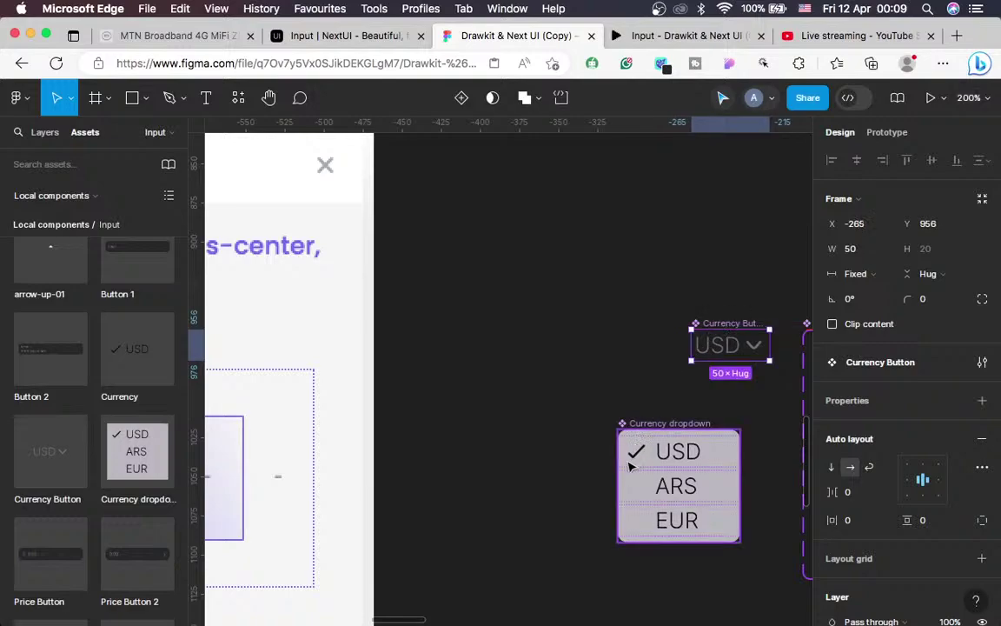
click(626, 430)
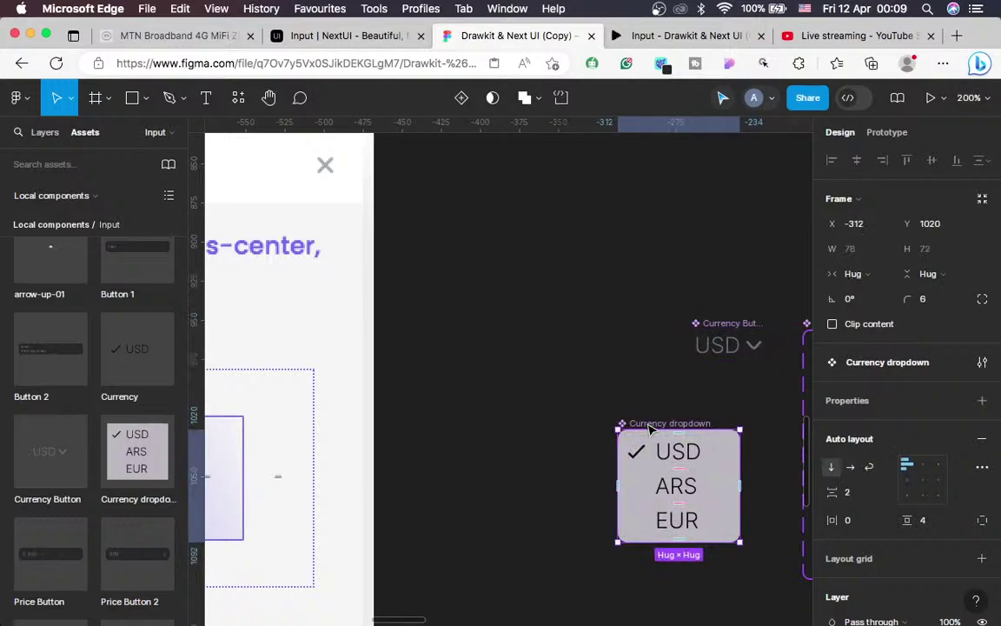
drag(660, 423, 705, 400)
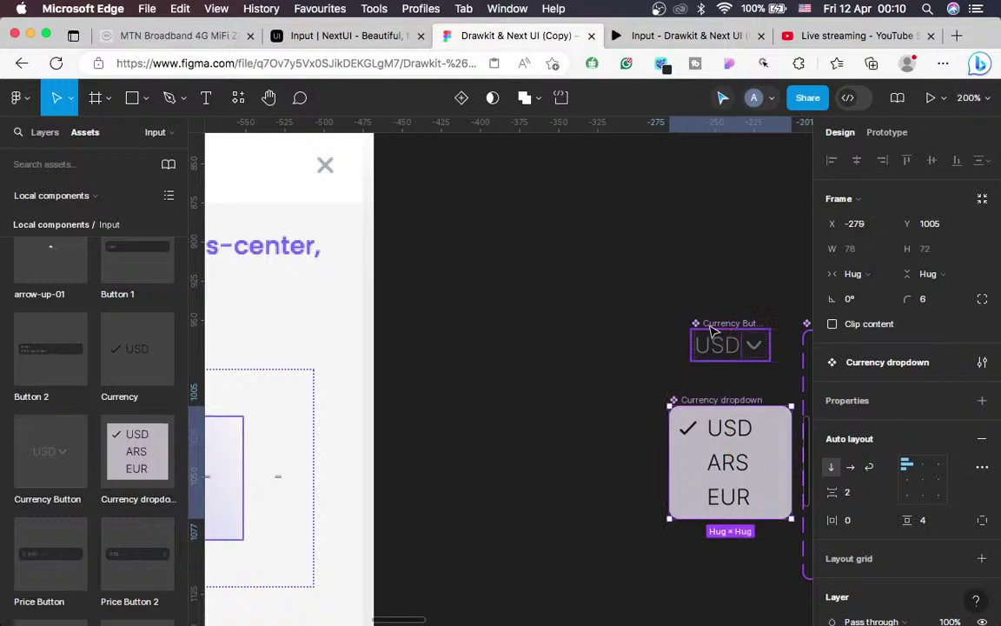
click(710, 326)
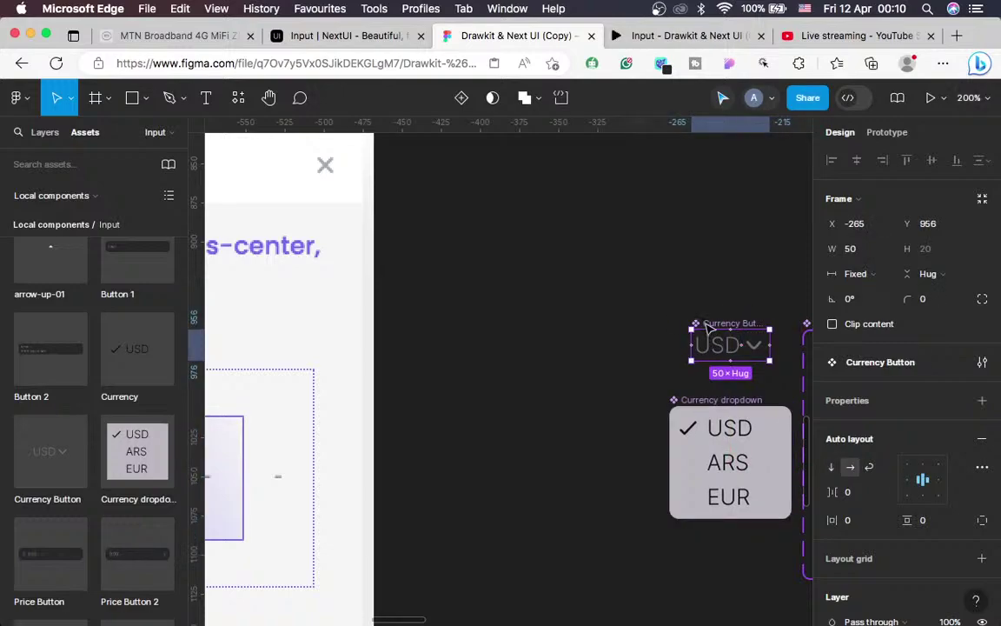
key(Tab)
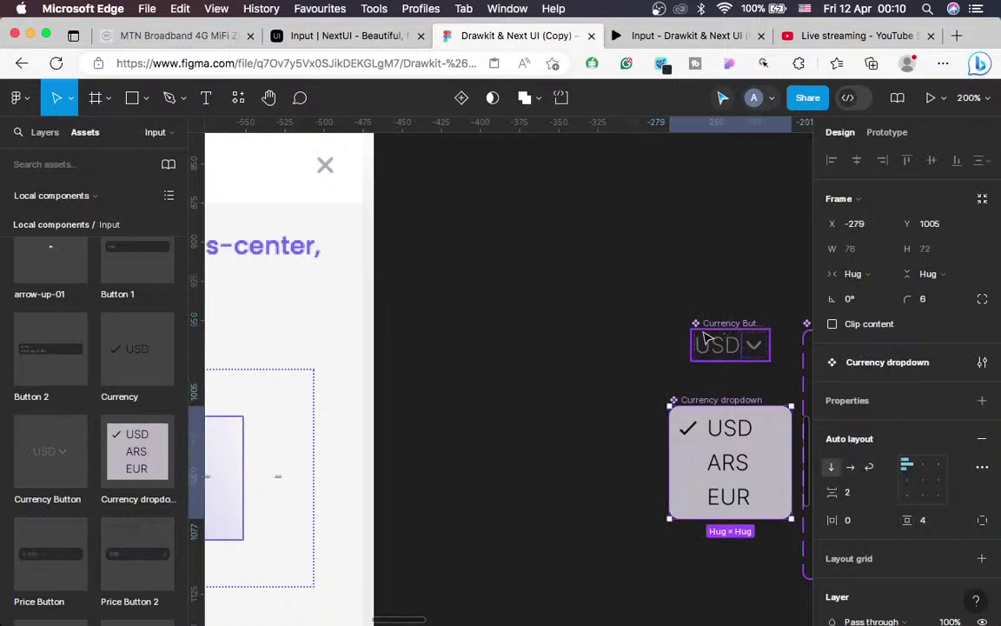
key(cmd+z)
drag(703, 337, 712, 351)
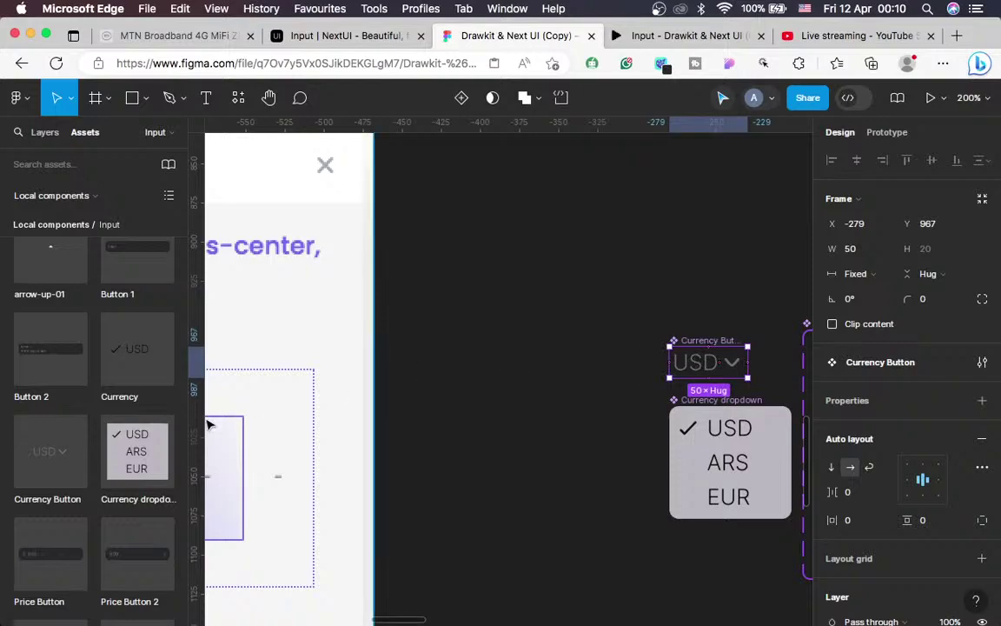
Insert an instance of the Currency Button component and place it at about X -406, Y 947 on the empty canvas
click(128, 355)
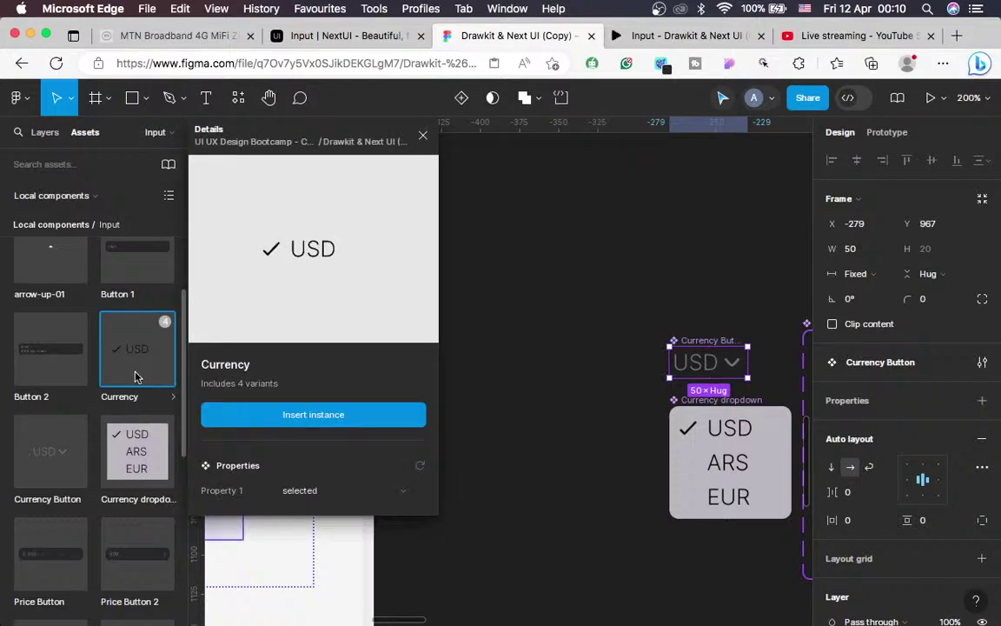
scroll(66, 385, up, 1)
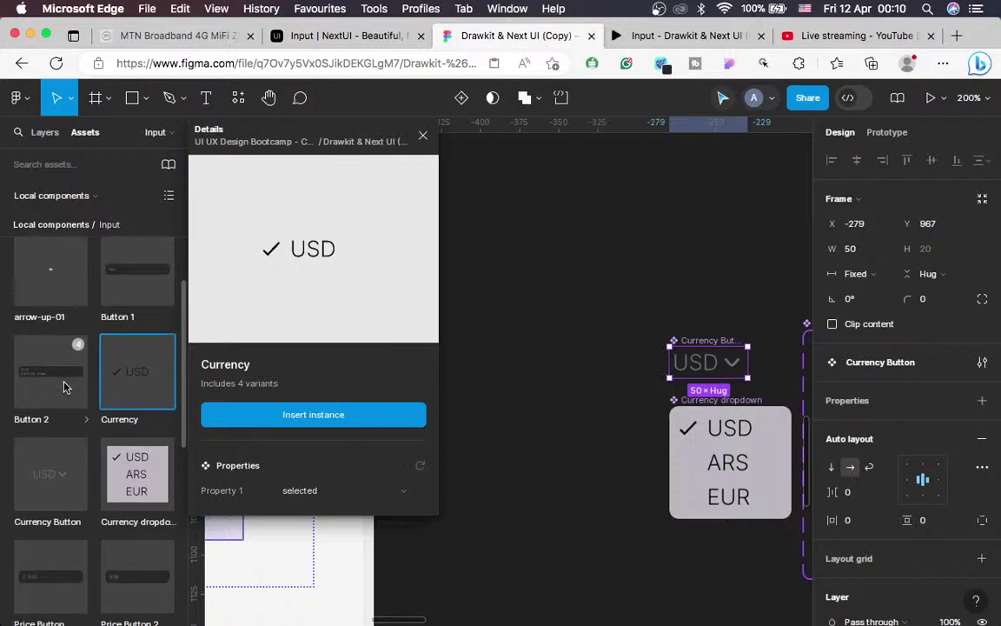
click(49, 474)
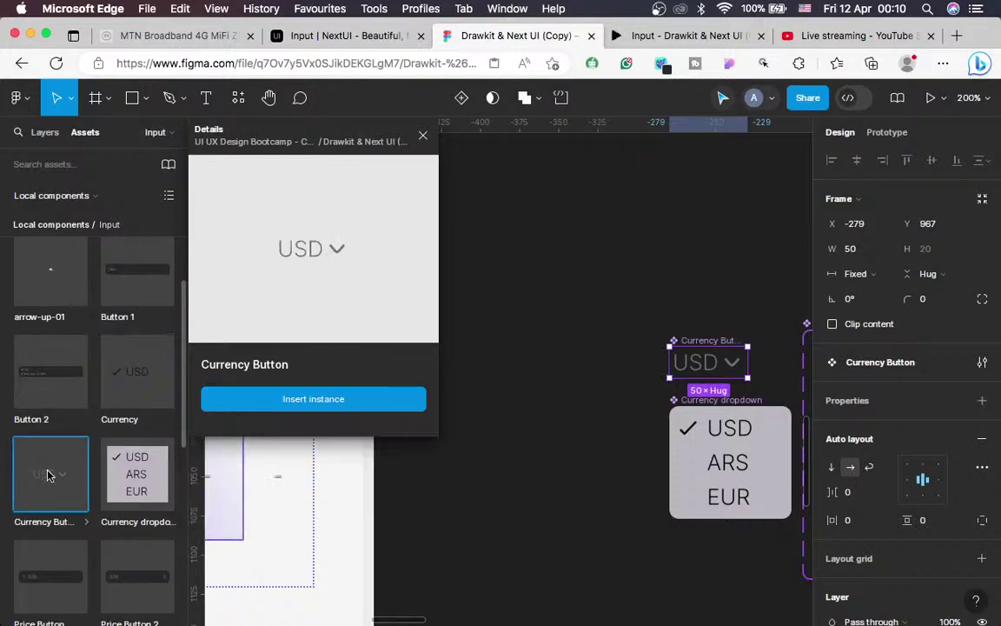
click(306, 399)
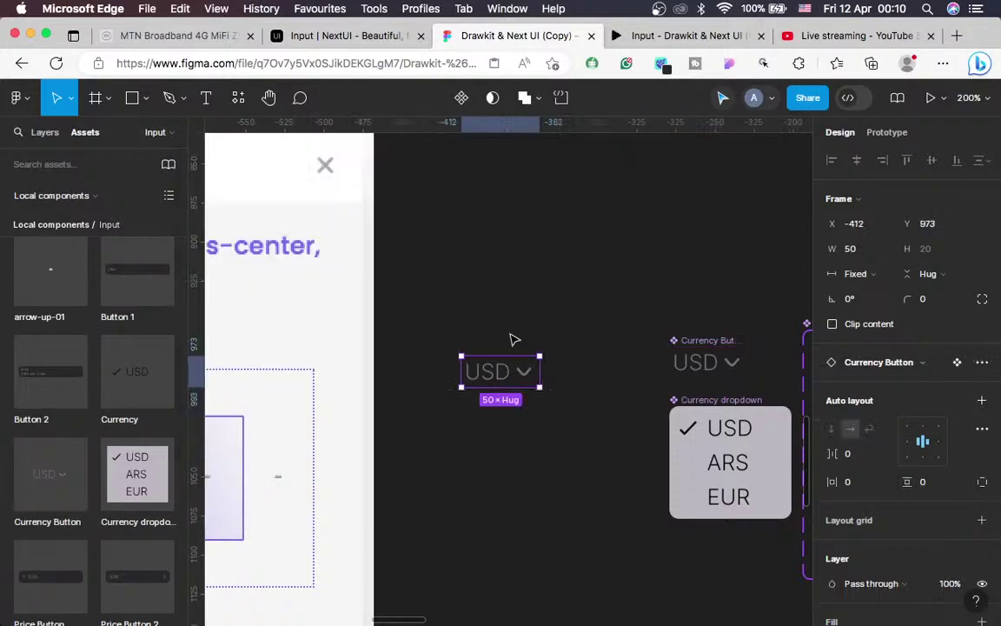
drag(513, 370, 521, 329)
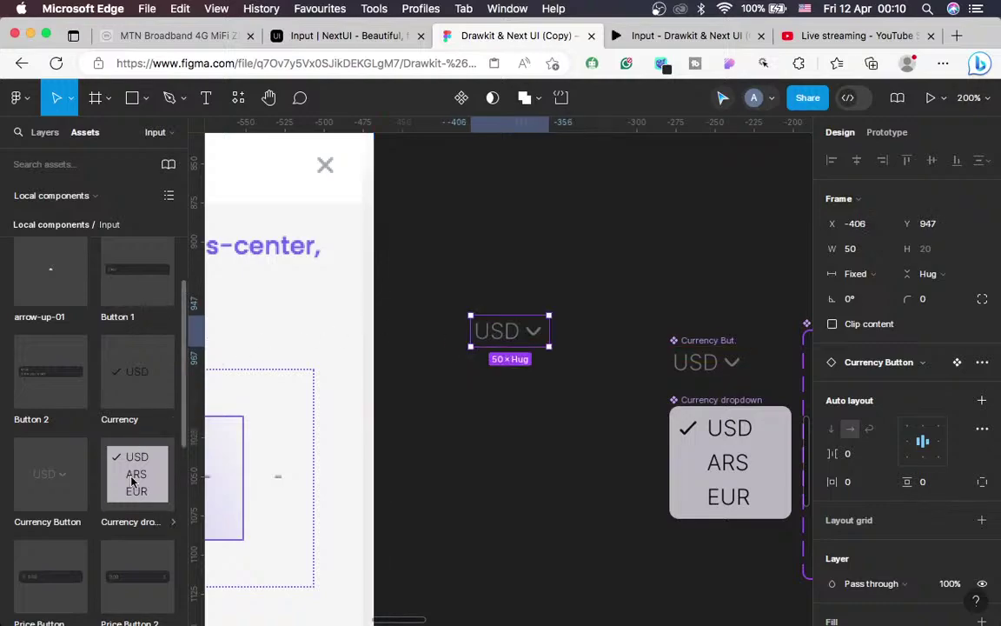
Insert an instance of the Currency dropdown component and place it just below the button instance, at about X -426, Y 977
click(132, 481)
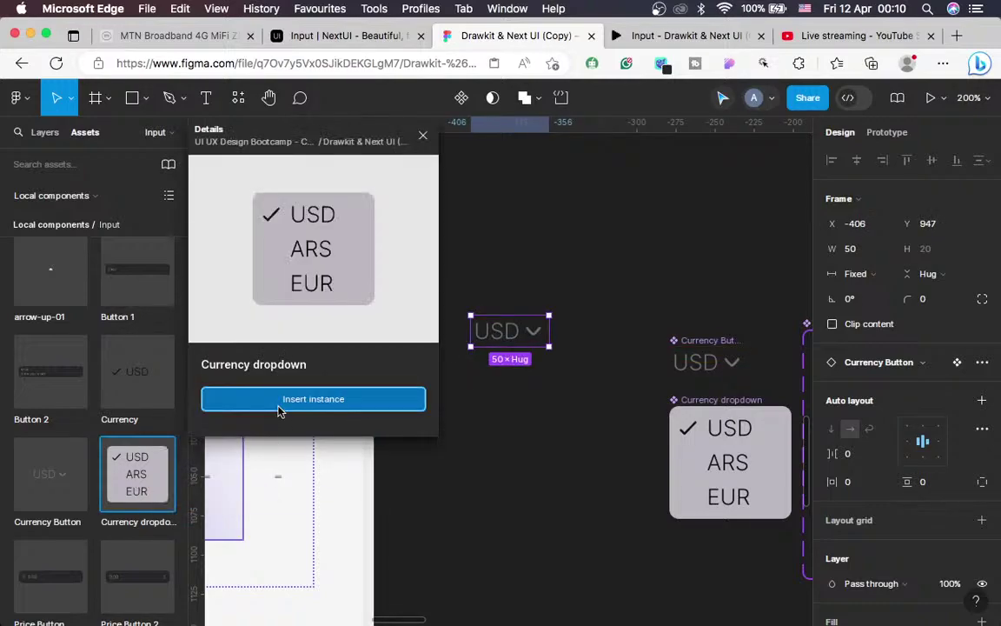
click(279, 405)
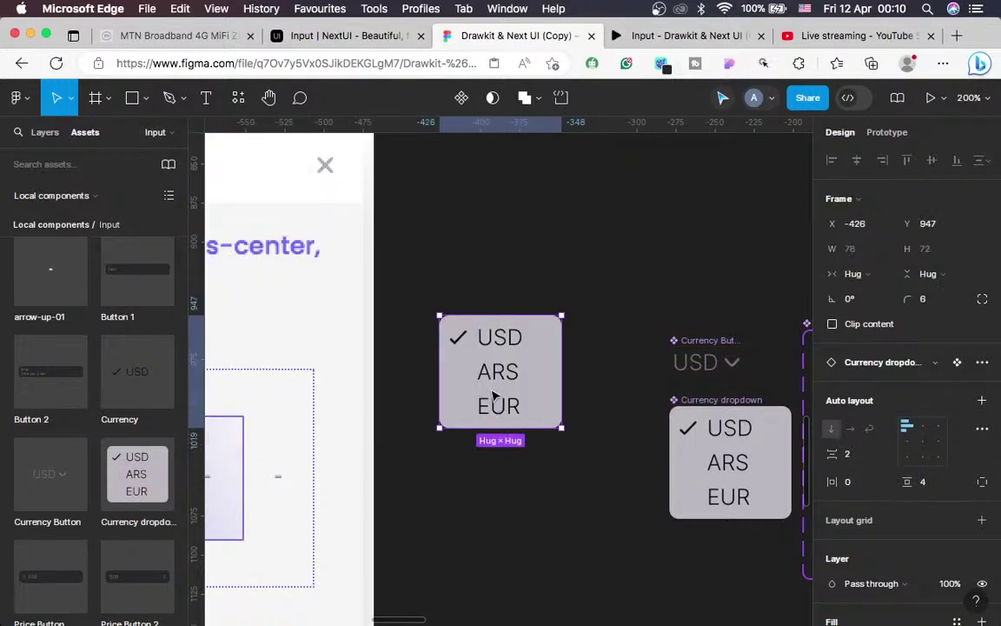
drag(494, 383, 485, 435)
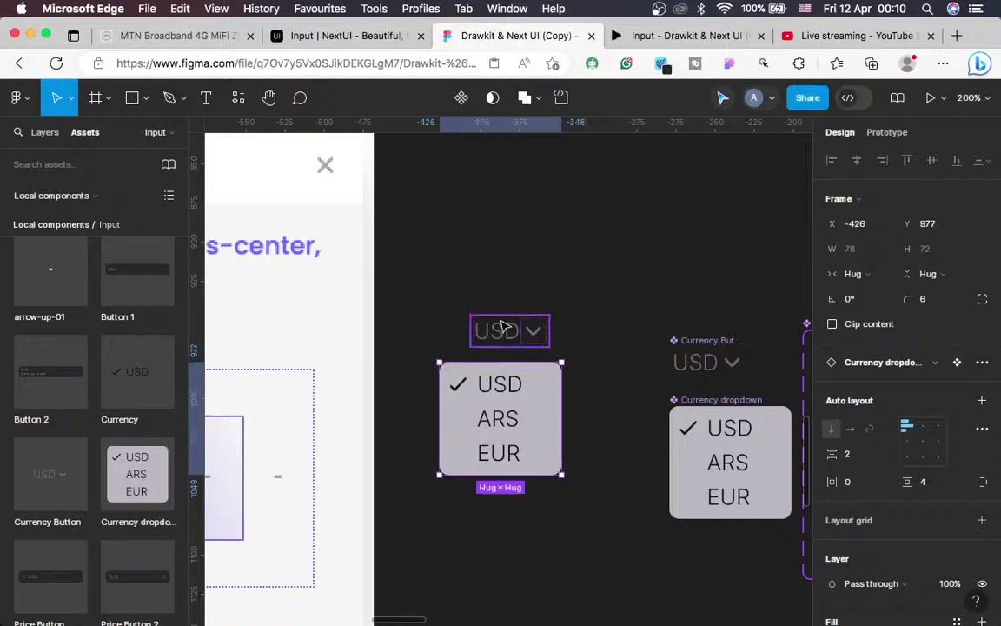
Wrap the button and dropdown instances in an auto layout frame and name the frame "Currency Interaction"
shift+click(500, 327)
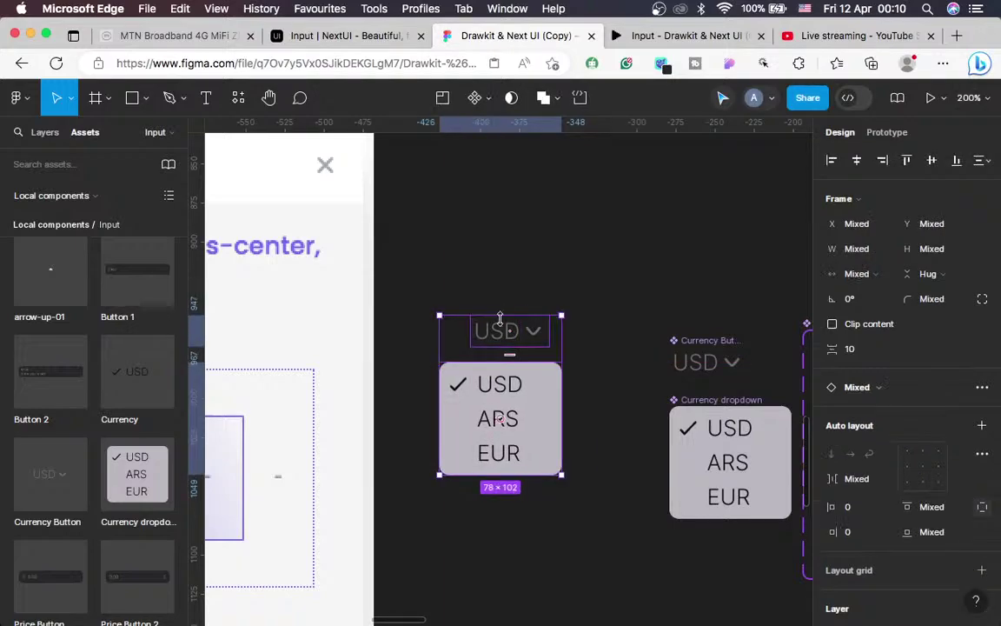
key(shift+a)
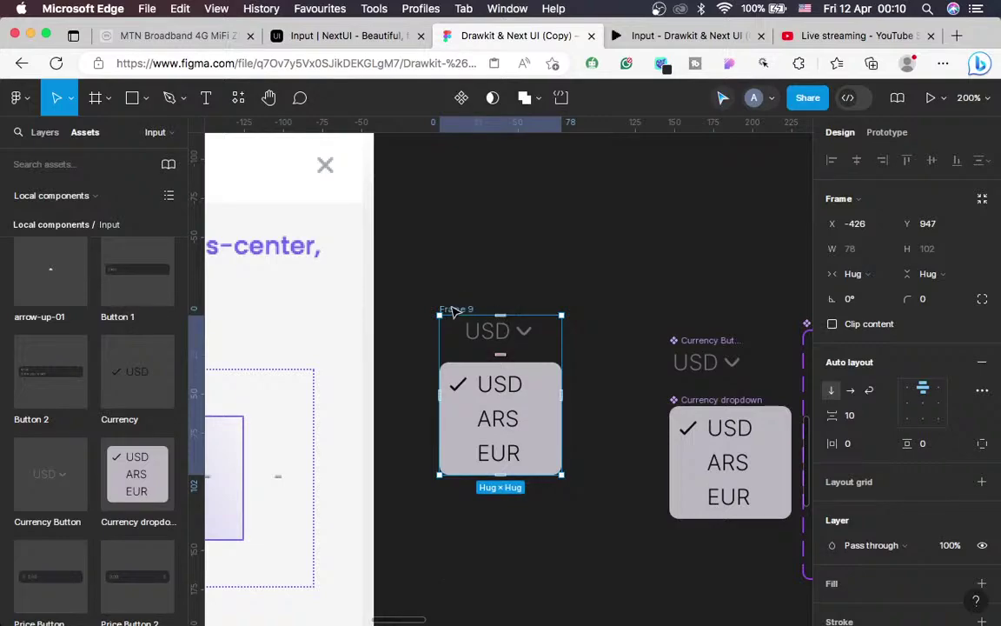
double_click(452, 309)
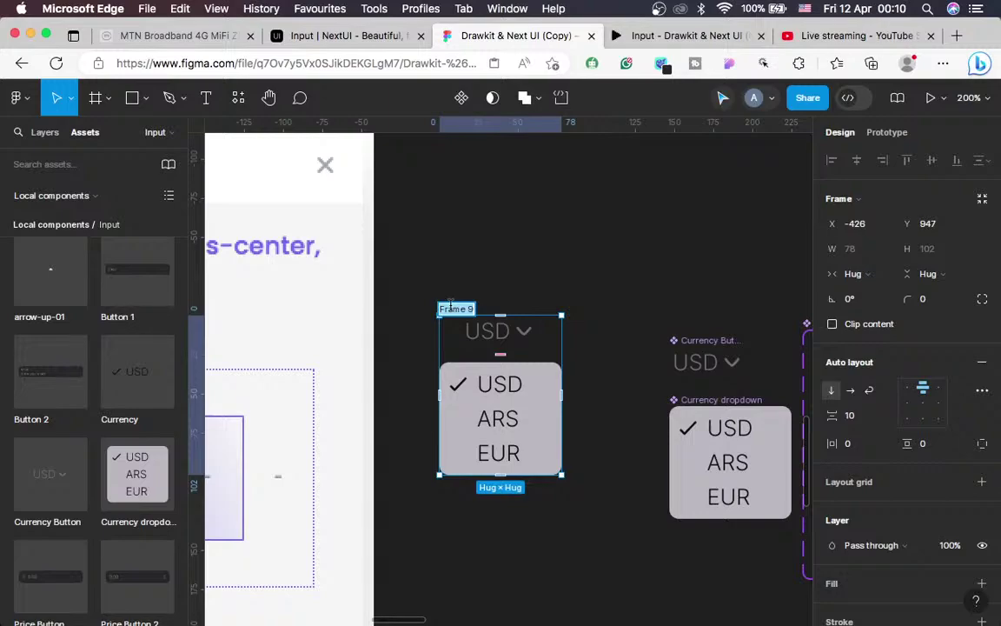
text(Currn)
text(ncy Interaction)
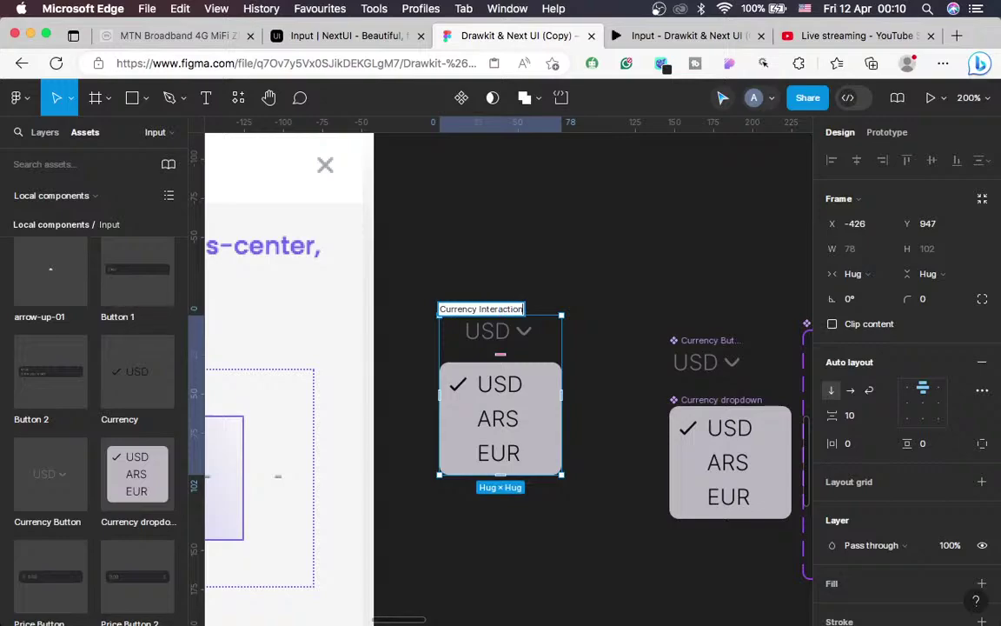
Set the Currency Interaction frame's item spacing to 0 and give its Currency dropdown instance absolute positioning
key(Return)
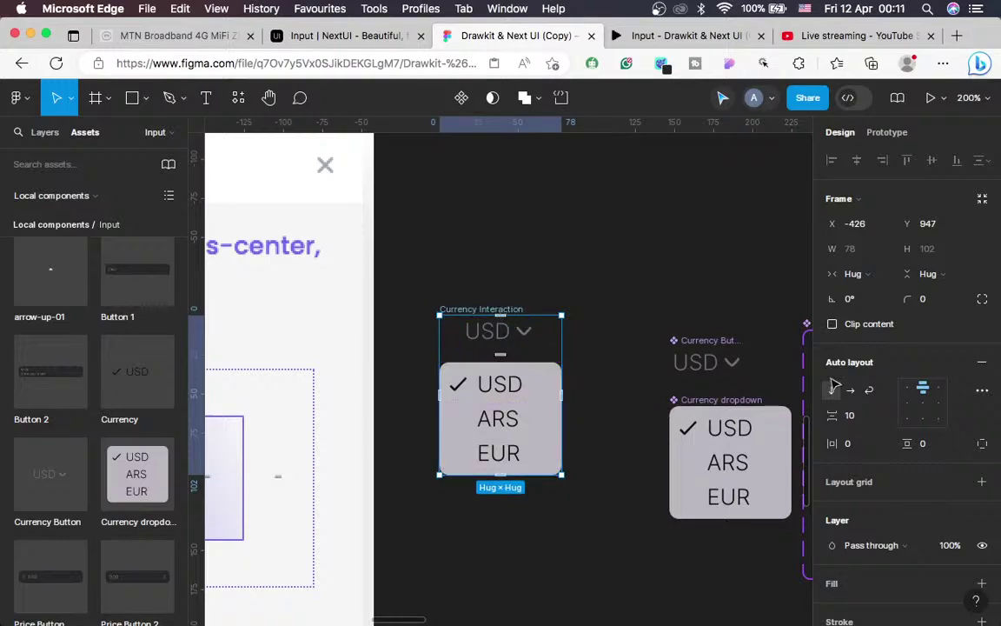
click(851, 417)
text(0)
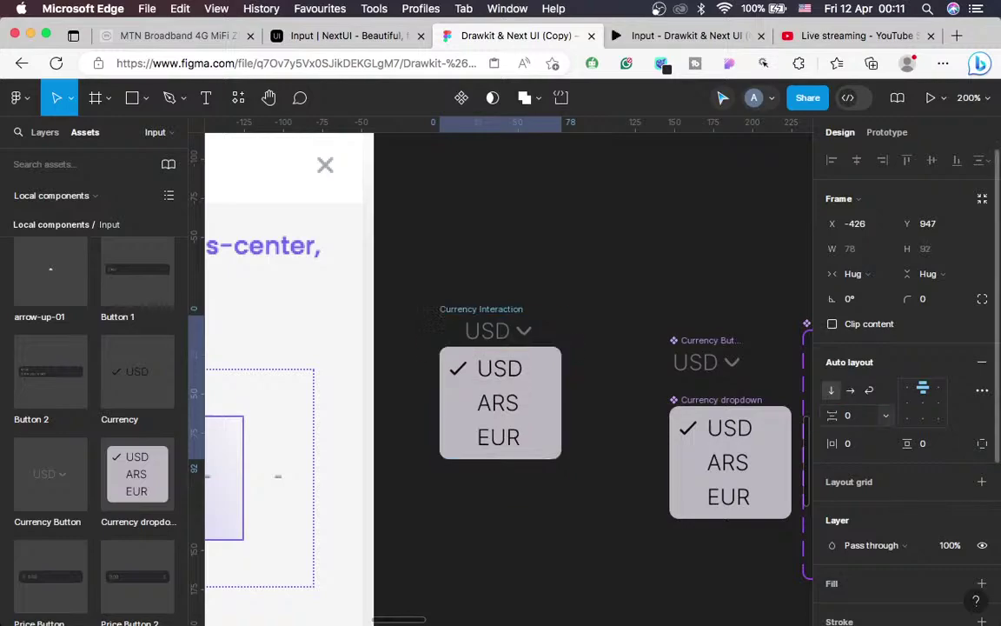
key(Return)
click(516, 402)
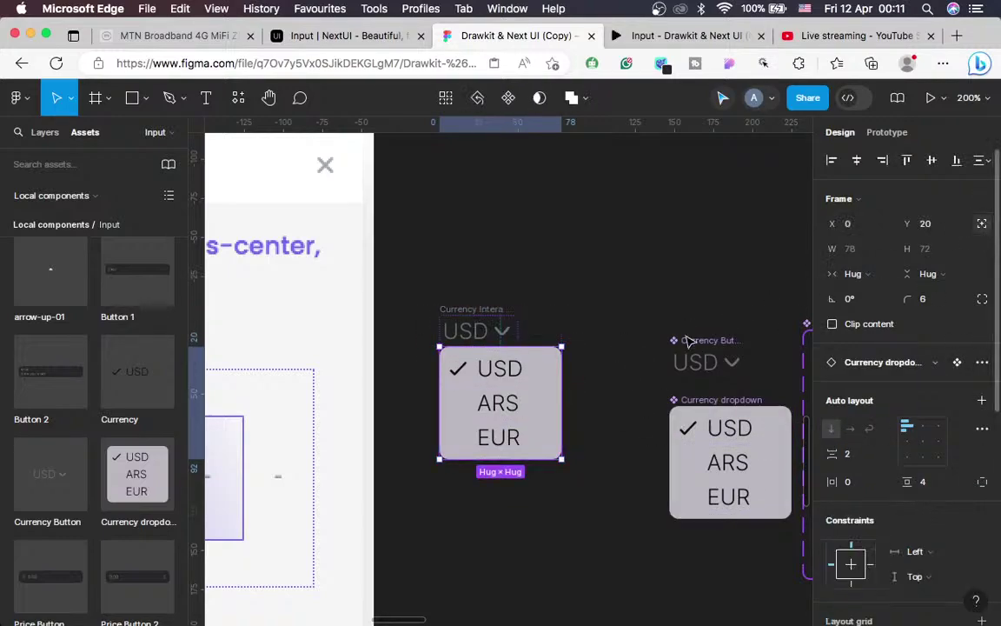
Nudge the Currency dropdown instance up to Y 0 within the Currency Interaction frame, over the button instance
drag(508, 403, 505, 400)
key(Up)
key(Up)
key(Up)
key(Up)
key(Up)
key(Up)
key(Up)
key(Up)
key(Up)
key(Up)
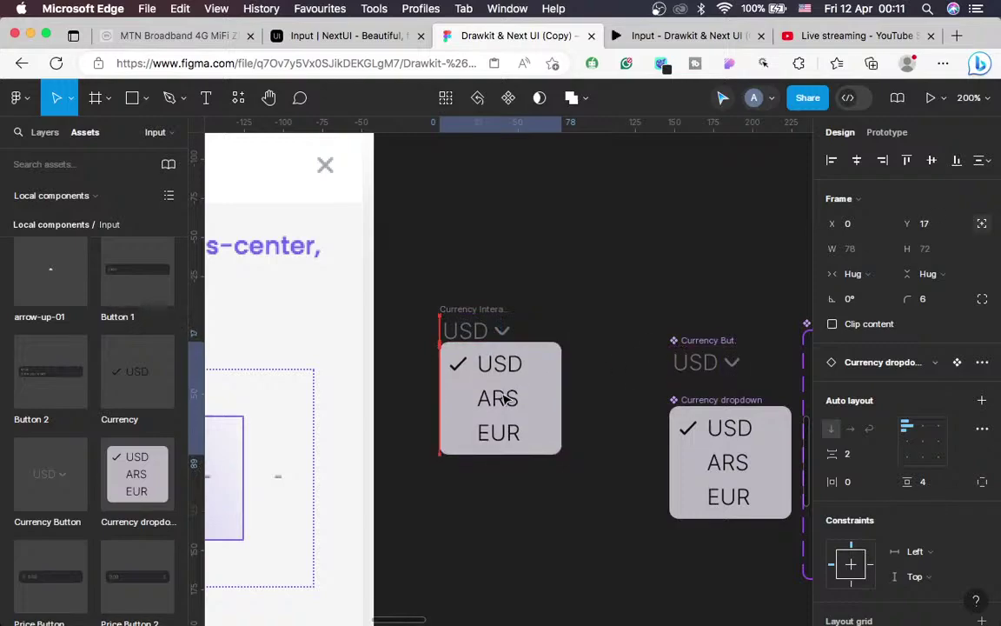
key(Up)
key(Up)
key(Up)
key(Up)
key(Up)
key(Up)
key(Up)
key(Up)
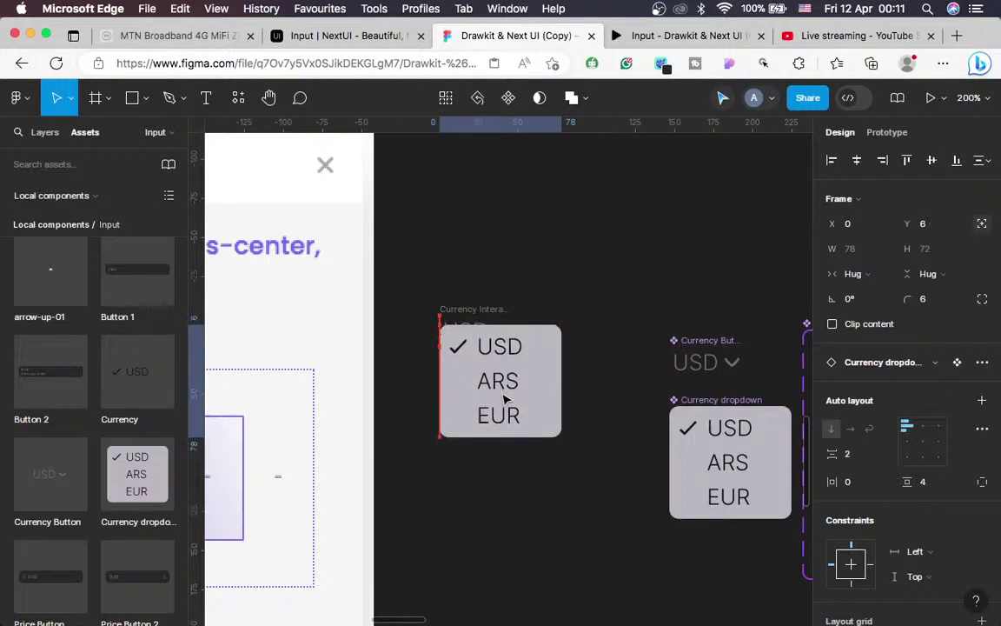
key(Up)
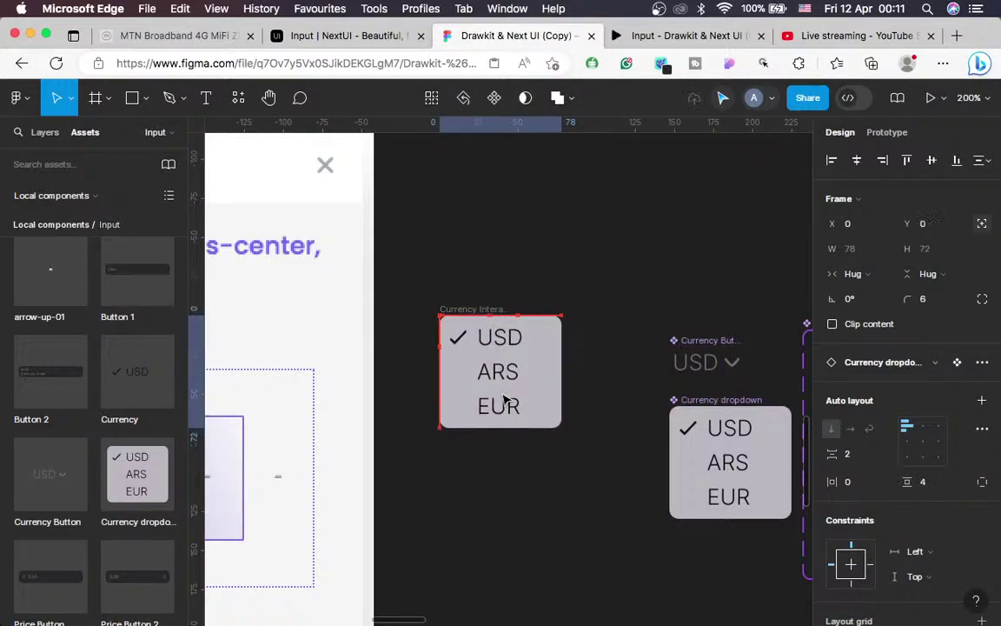
key(Up)
key(Down)
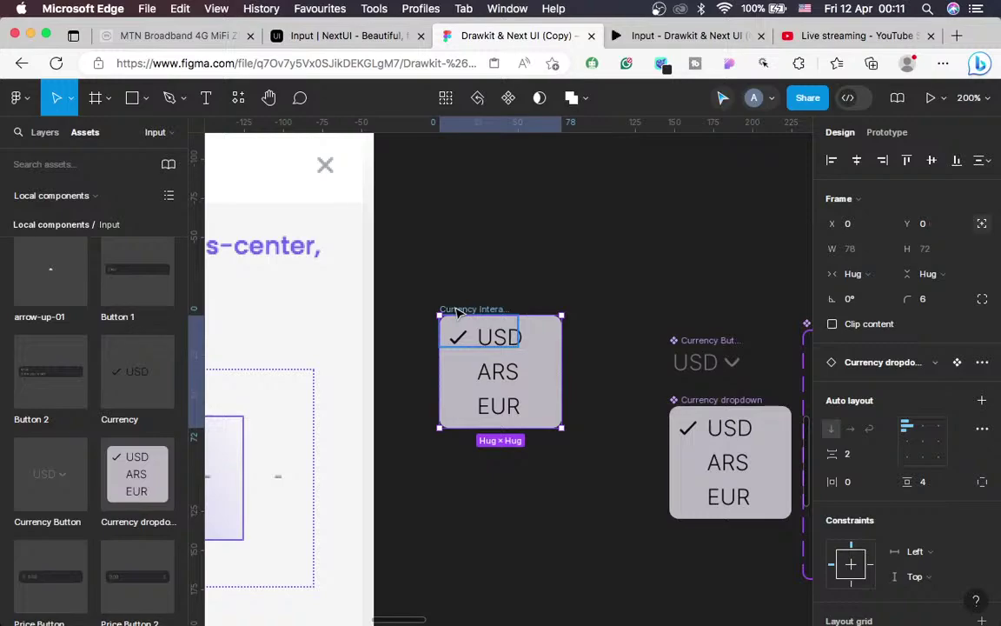
Try converting the Currency Interaction frame into a component with a second variant
click(458, 318)
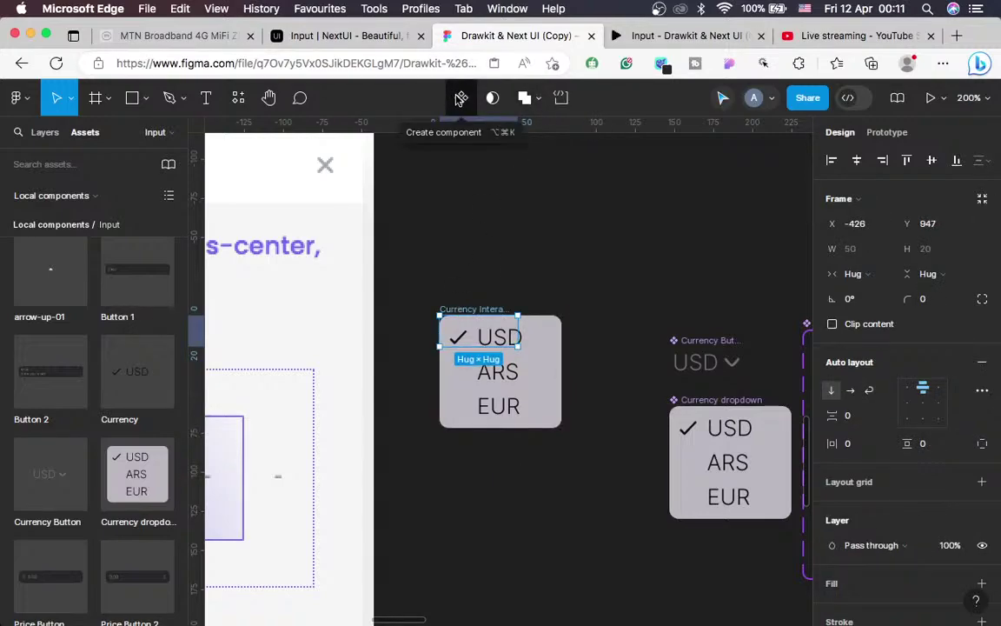
click(460, 99)
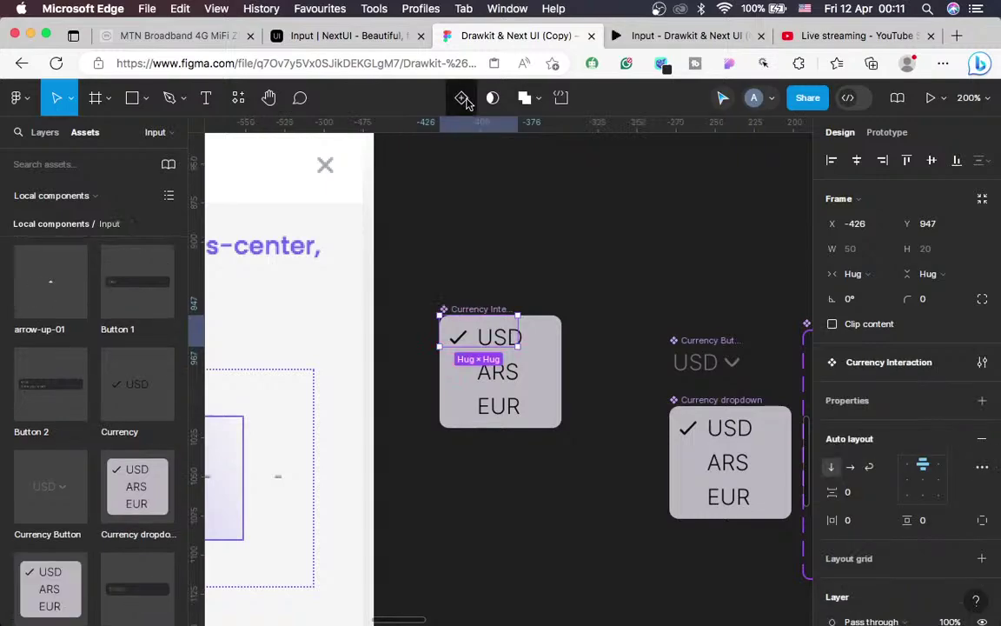
click(466, 102)
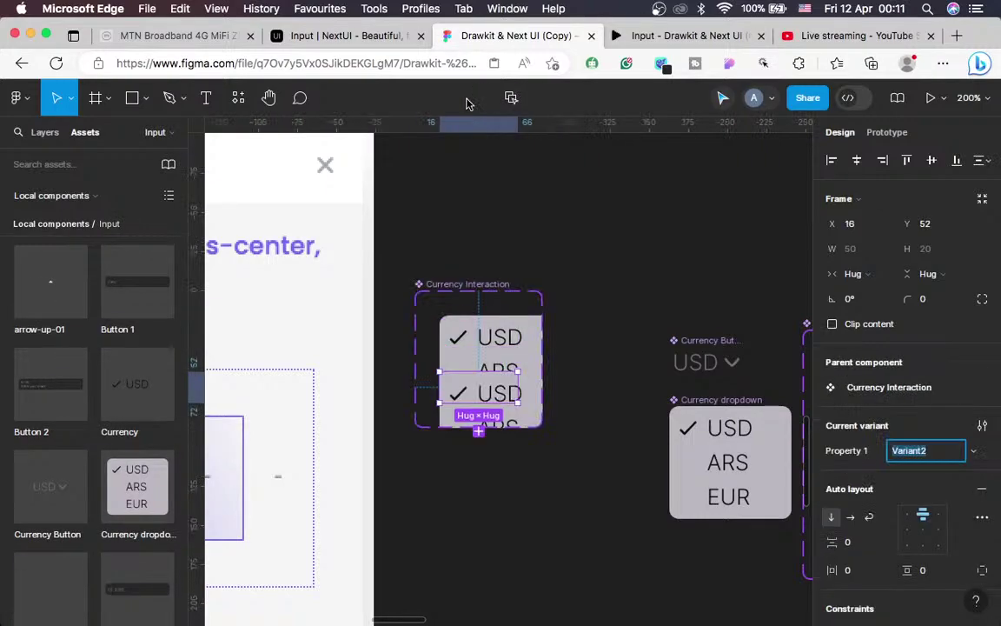
Undo the added variant, the component conversion and the dropdown instance's upward move
key(super+z)
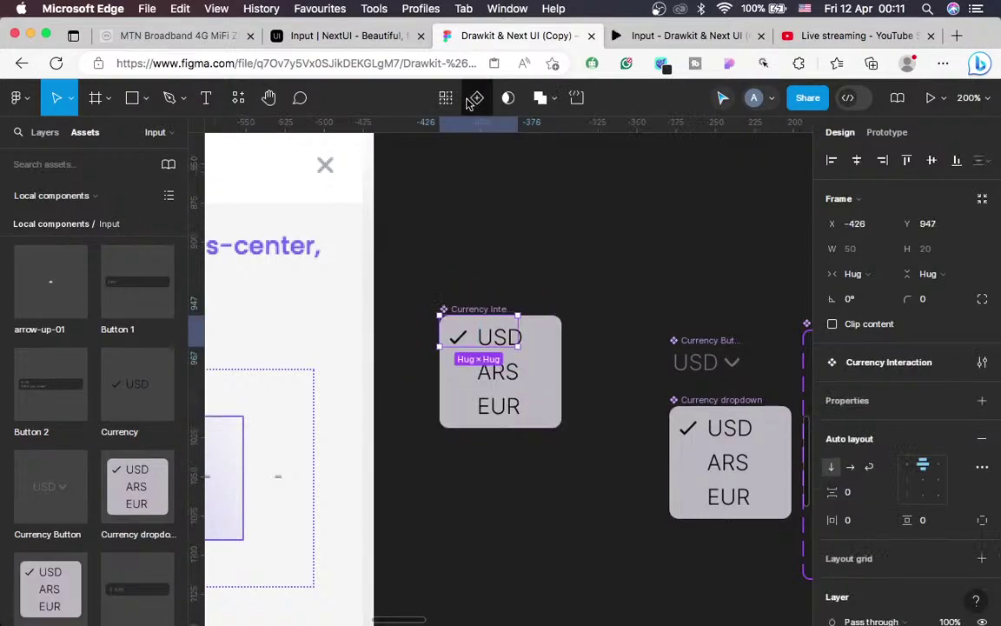
click(469, 101)
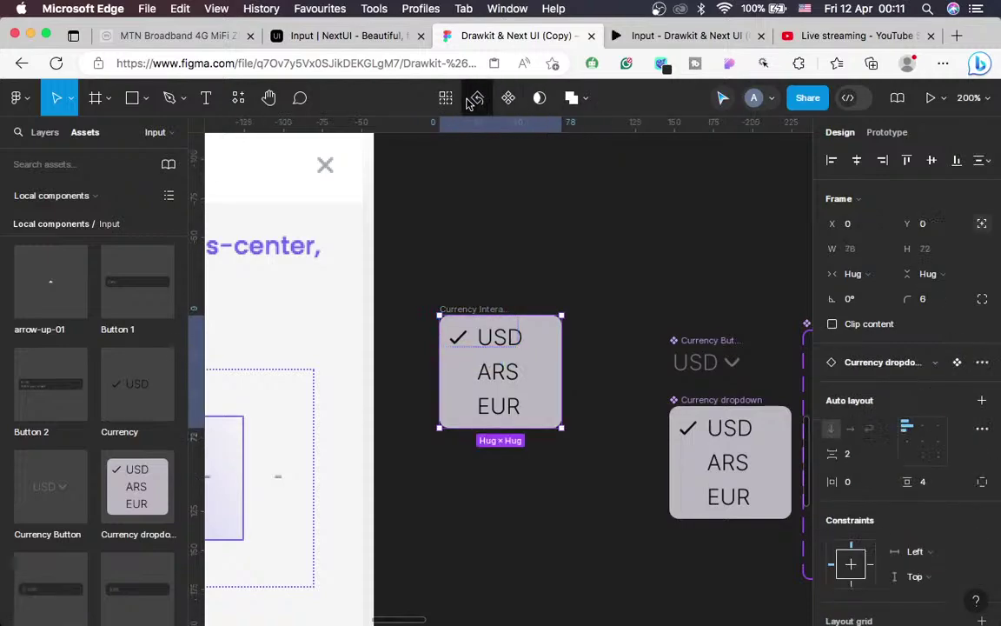
key(super+z)
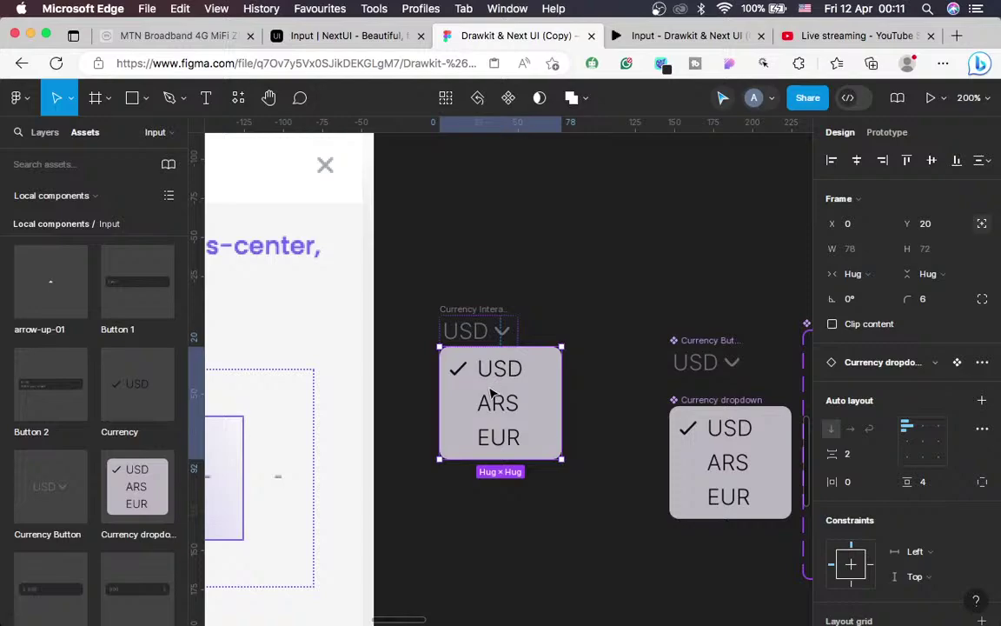
Move the absolutely positioned Currency dropdown instance to X 0, Y 0 so it overlaps the button instance
mouse_move(487, 380)
mouse_down()
mouse_move(483, 341)
mouse_move(493, 367)
mouse_up()
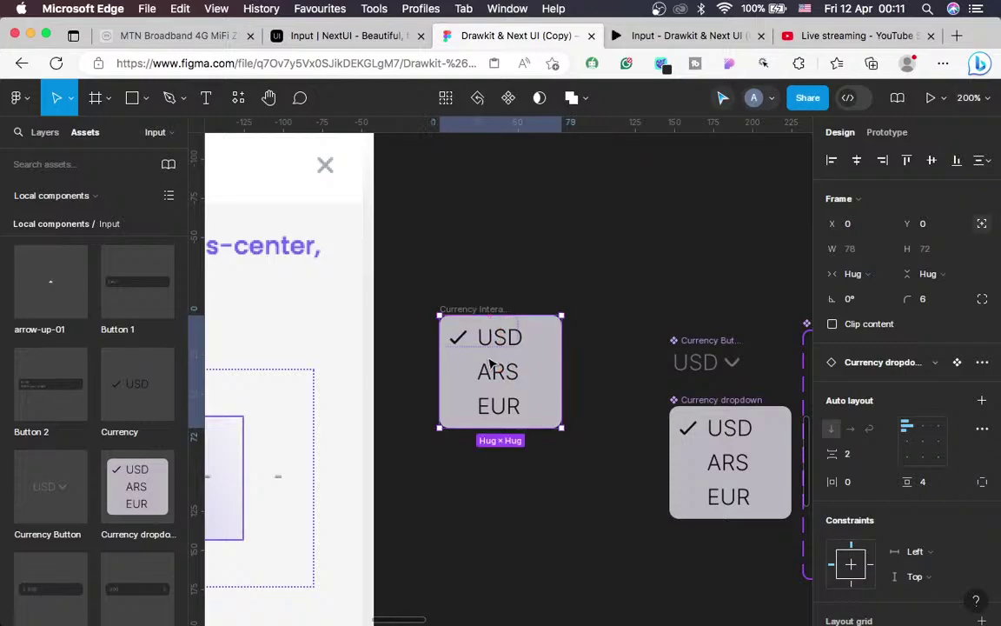
Switch to the NextUI Input page and open the price input's currency selector to check where its option list sits
click(335, 38)
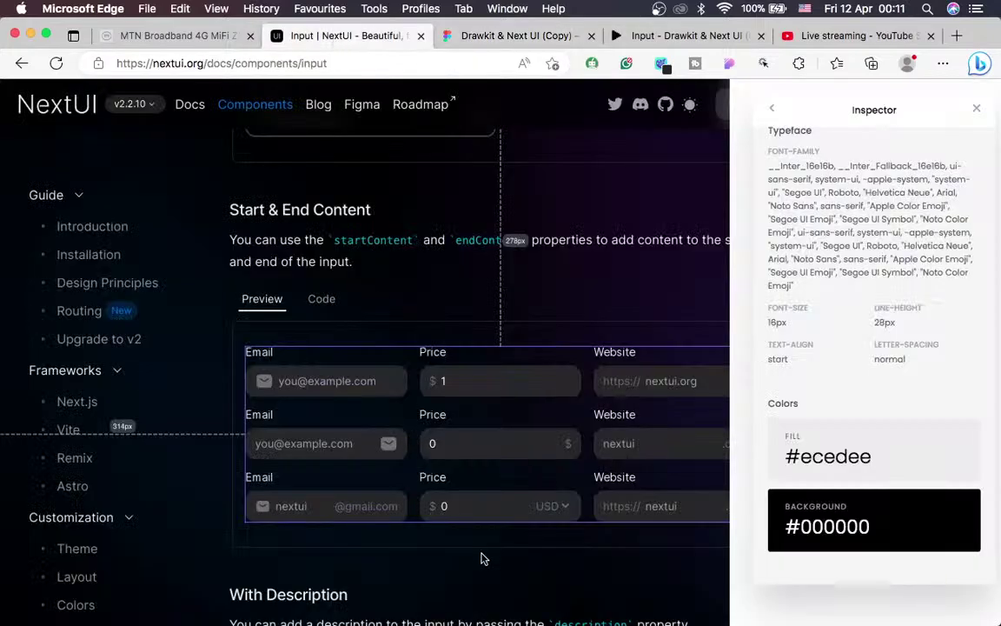
click(551, 513)
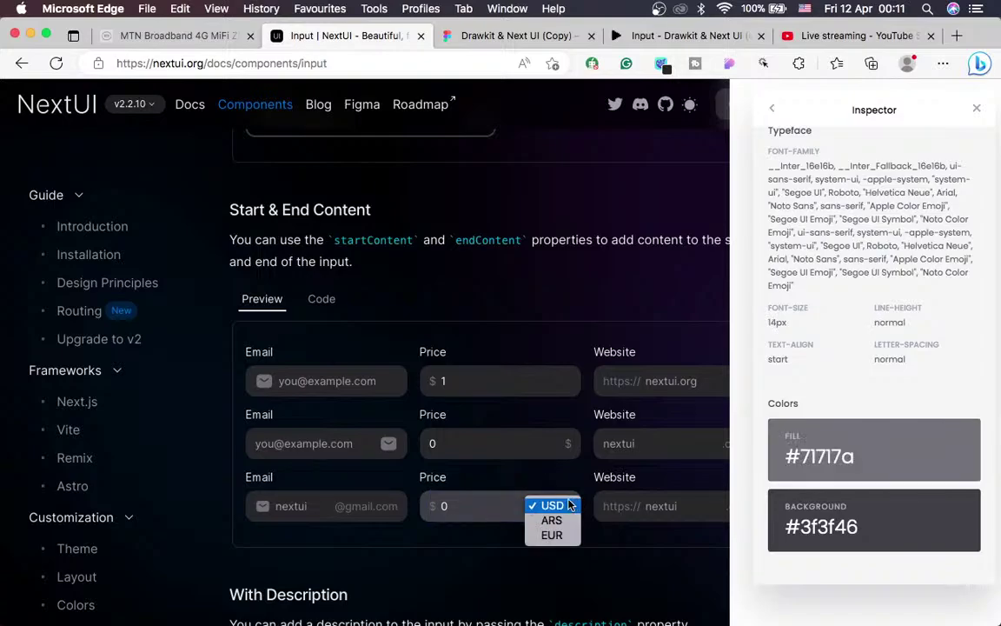
click(485, 67)
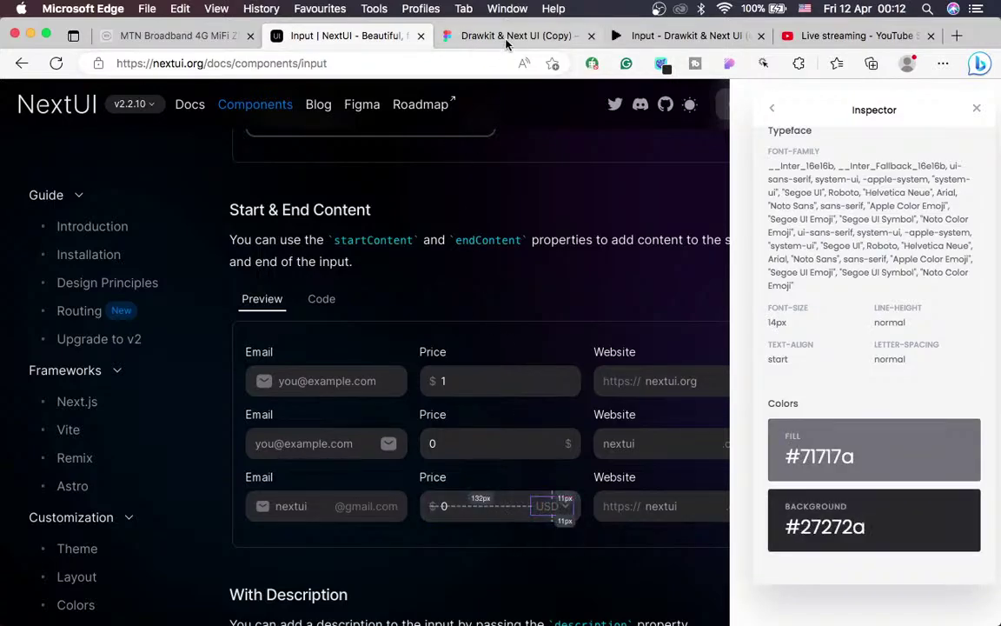
Back in the Figma file, convert the Currency Interaction frame into a component and add a second variant
click(455, 34)
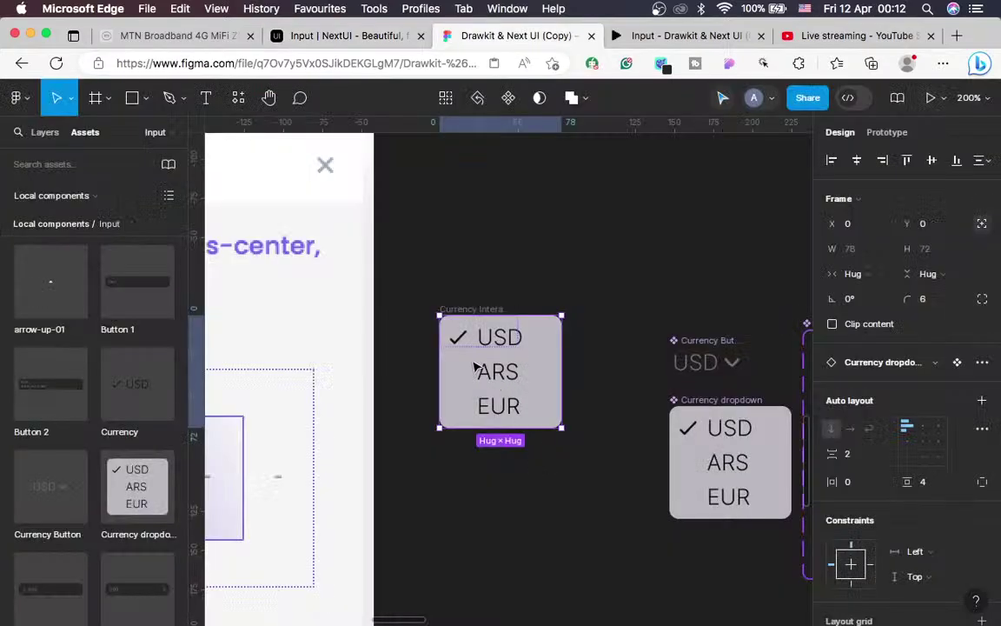
click(481, 322)
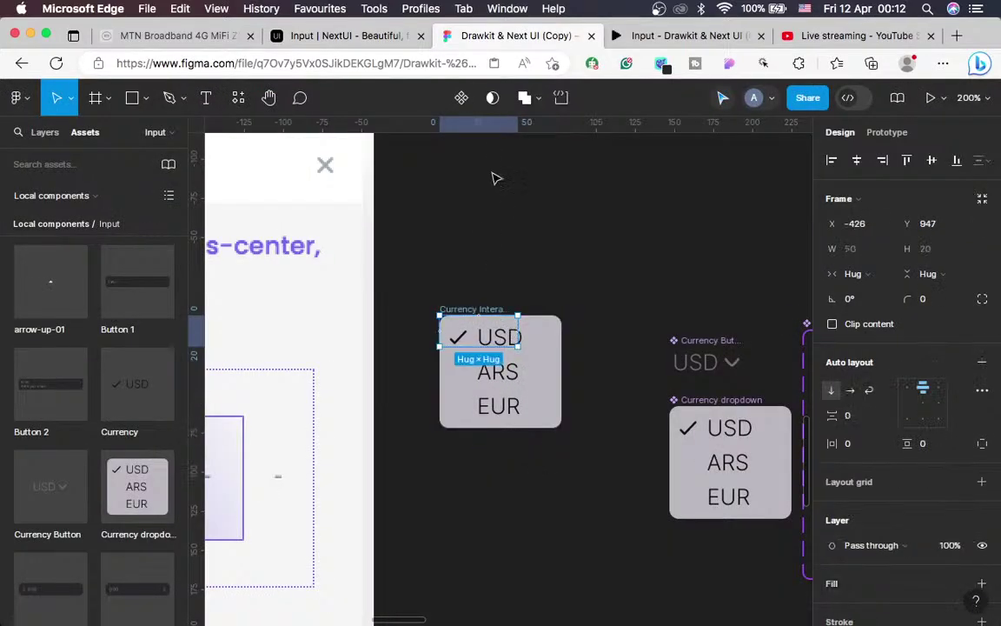
click(462, 98)
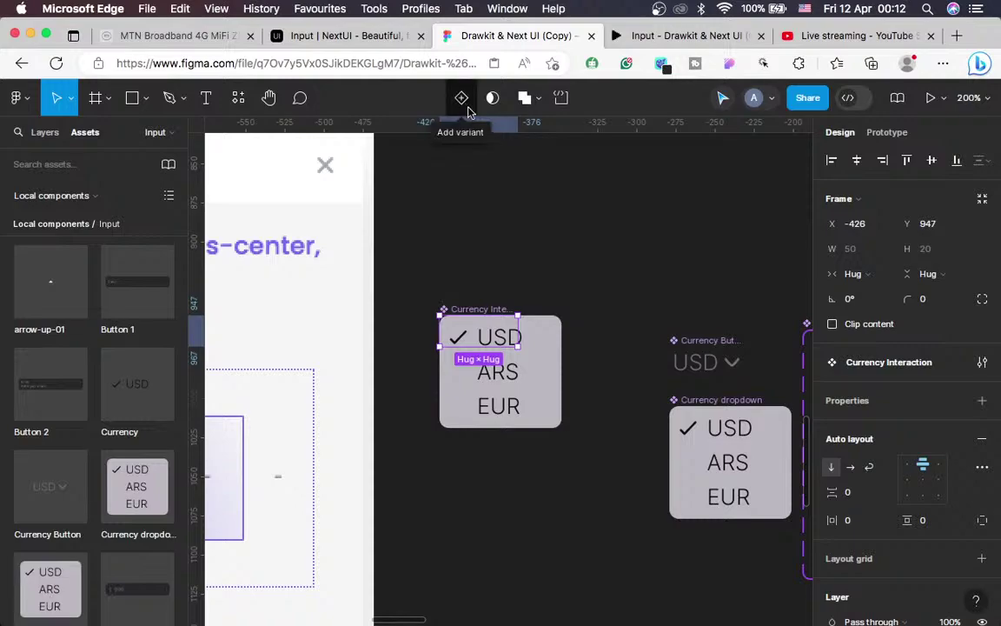
click(462, 100)
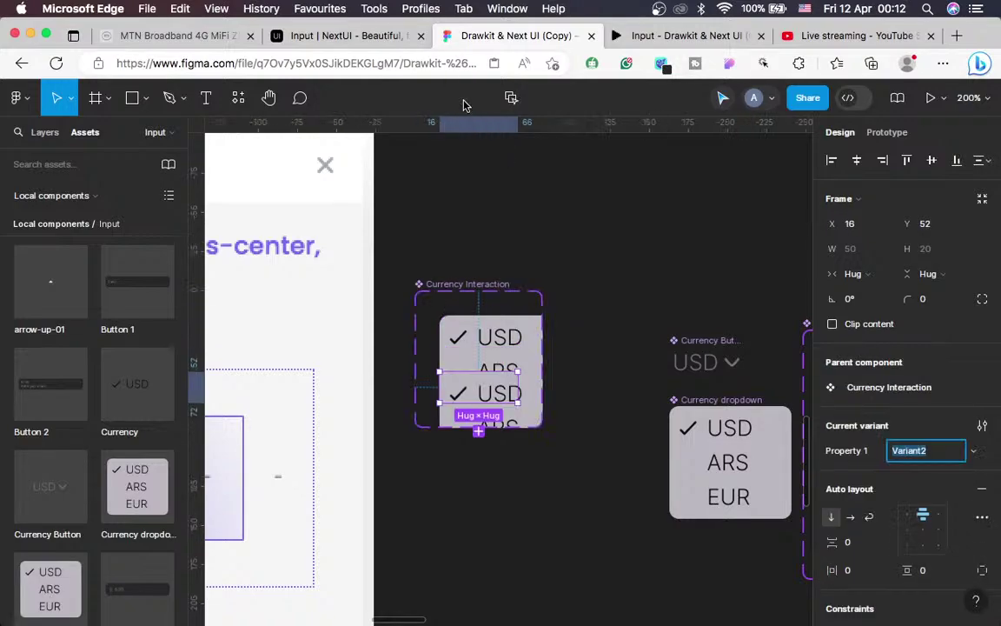
Enlarge the Currency Interaction component set to about 108 by 140 so both dropdown copies fit inside
click(443, 285)
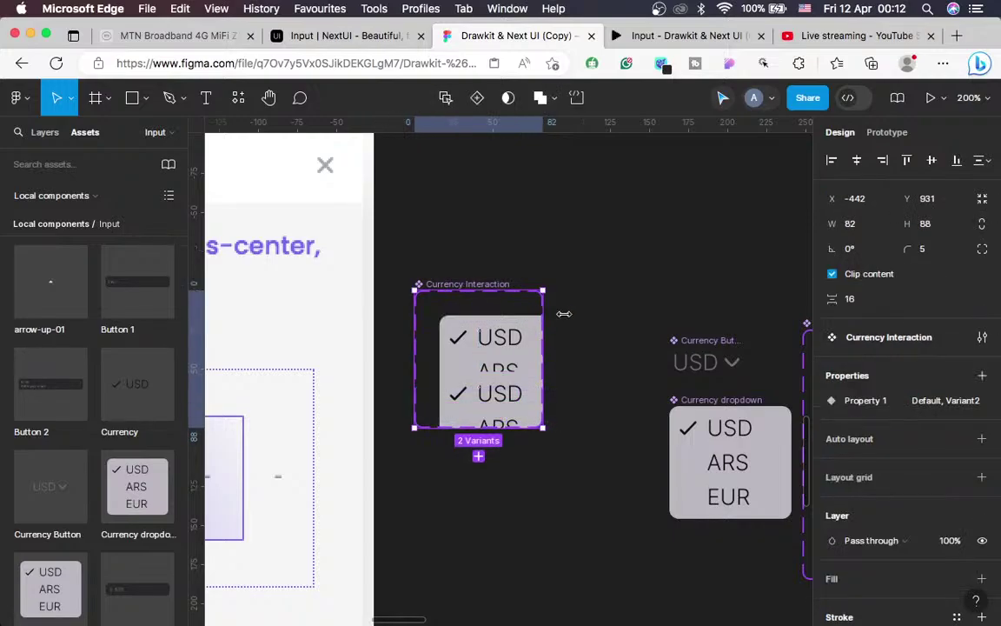
drag(545, 316, 584, 319)
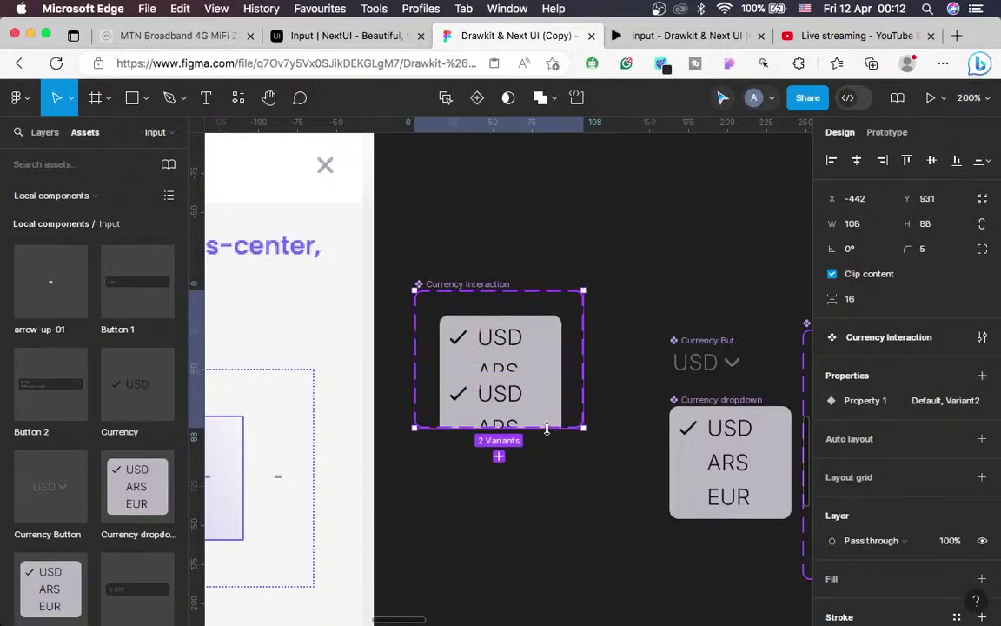
drag(549, 459, 553, 510)
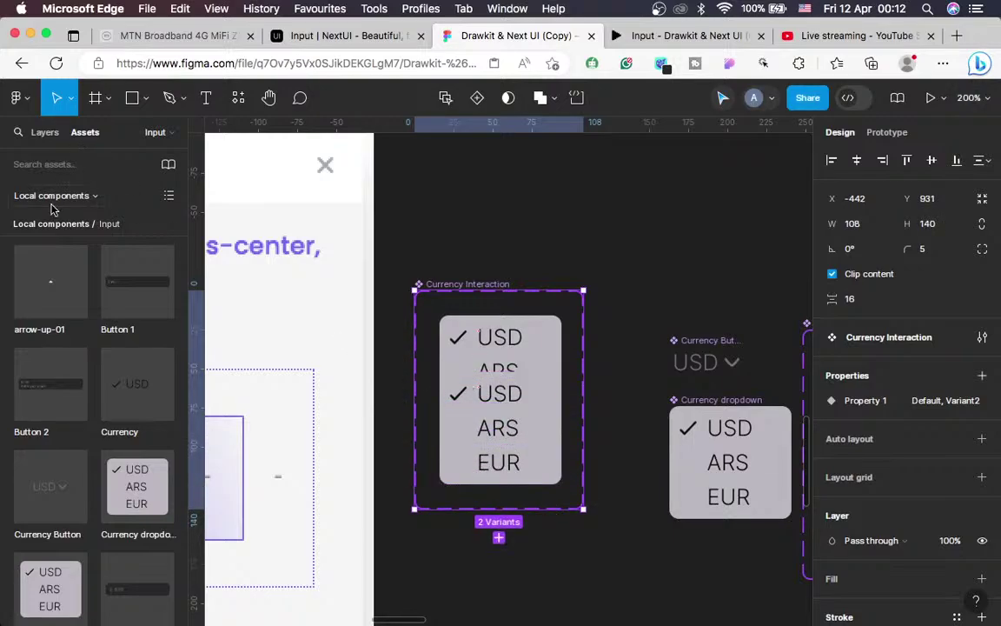
Examine the Currency Interaction layers to identify which dropdown copy belongs to the Default variant and which to Variant2
click(41, 135)
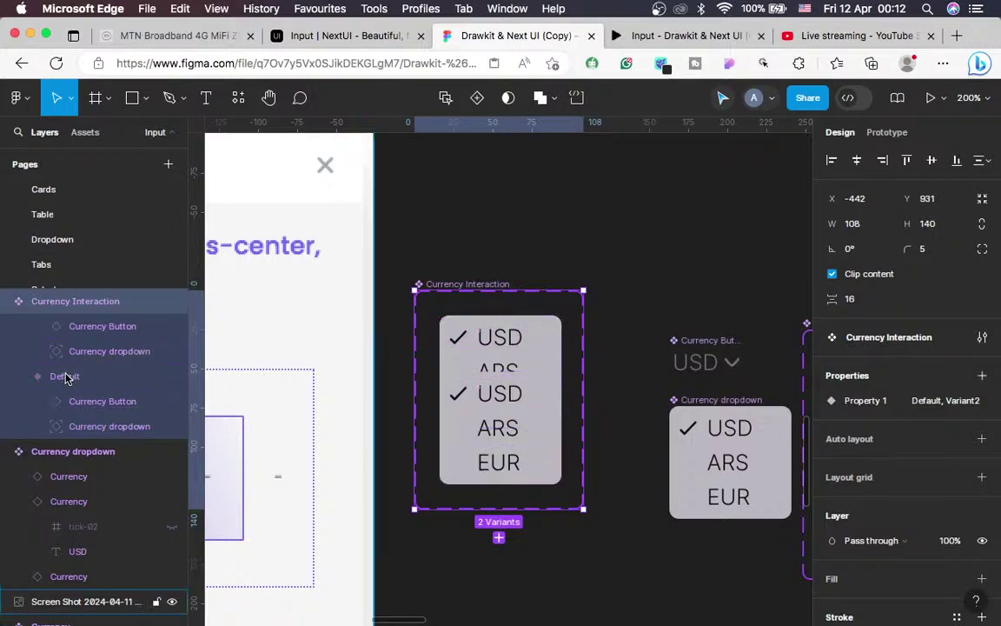
click(25, 375)
click(19, 376)
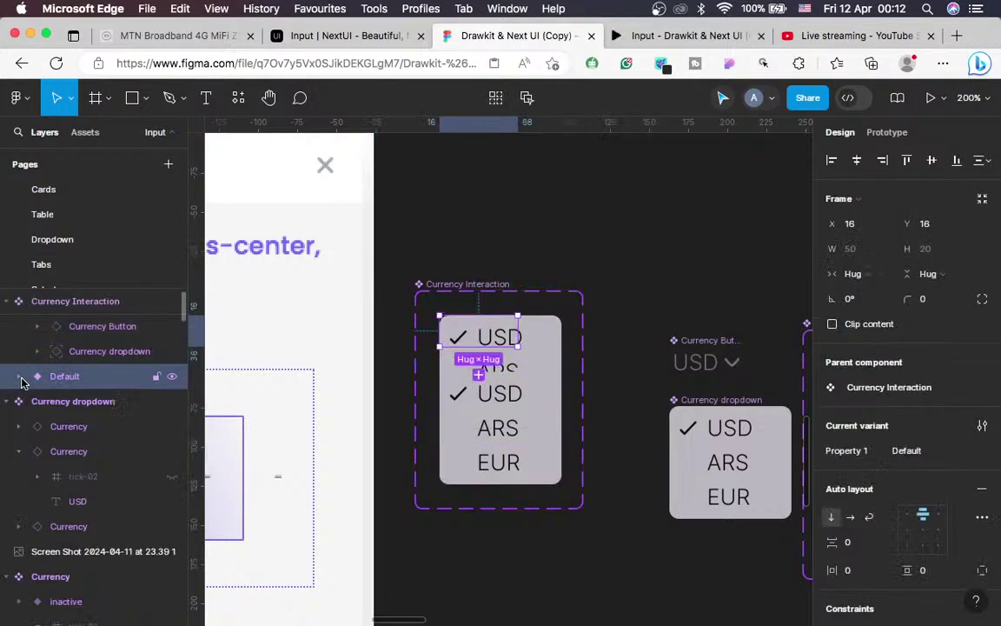
scroll(87, 352, up, 1)
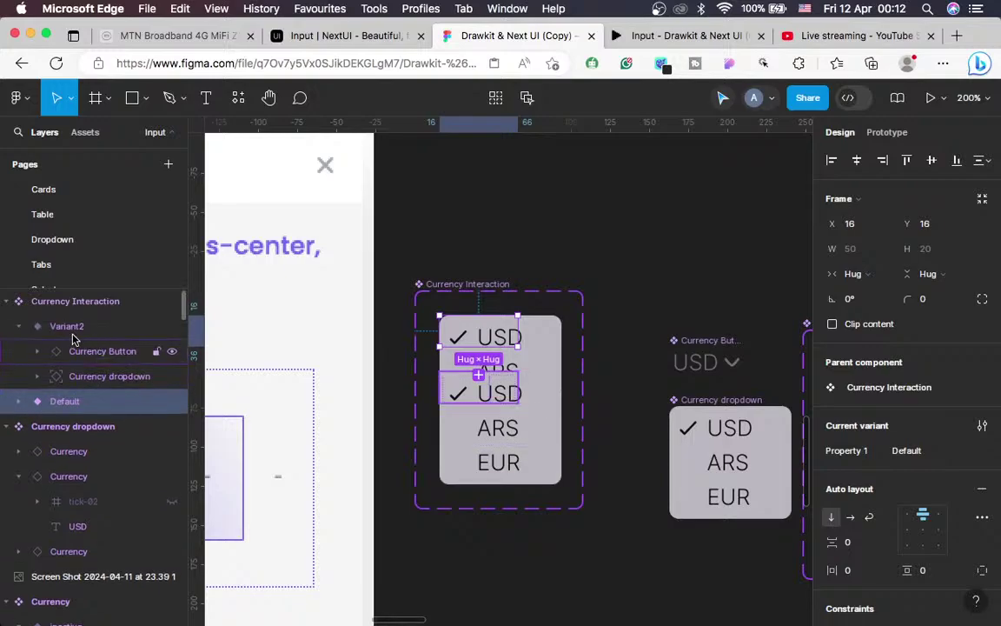
click(21, 333)
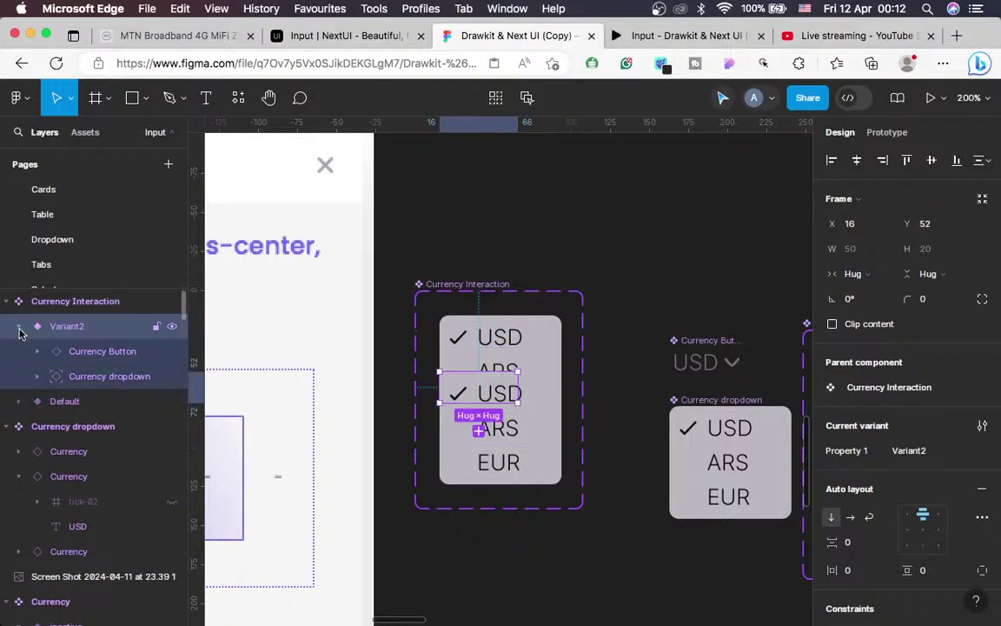
click(18, 331)
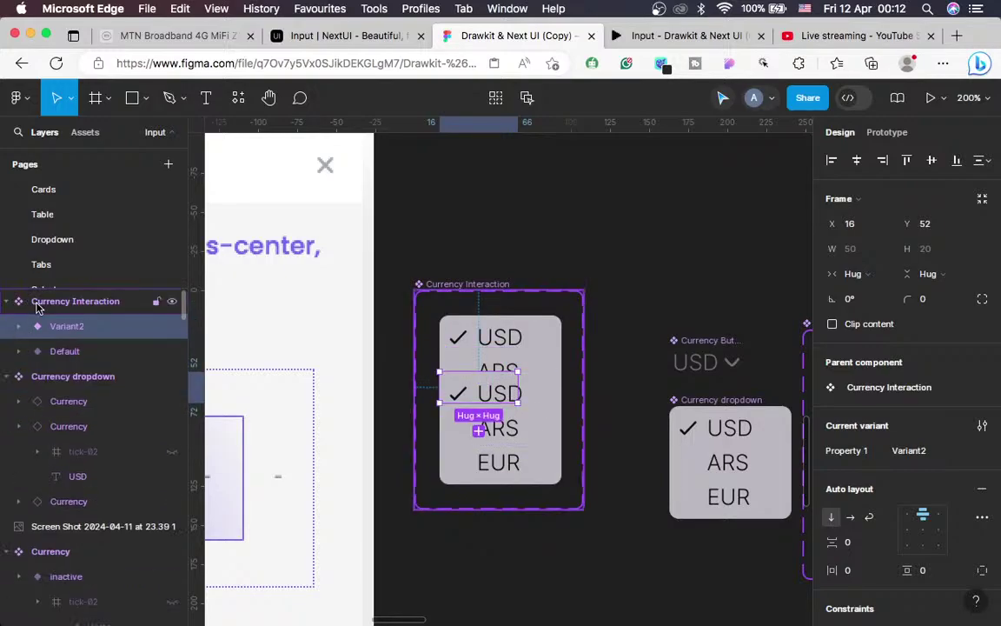
click(37, 306)
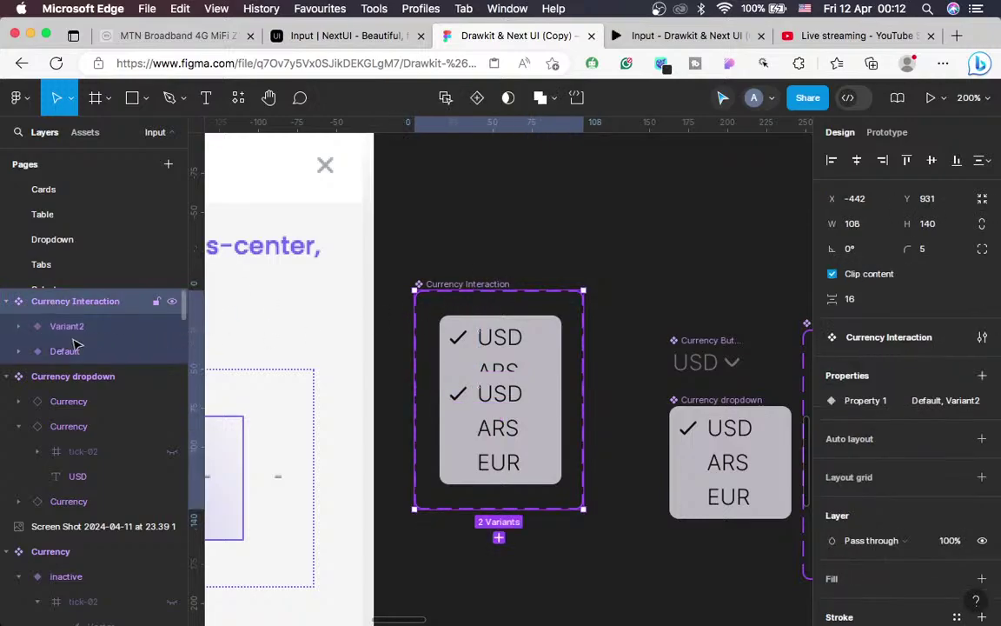
click(50, 352)
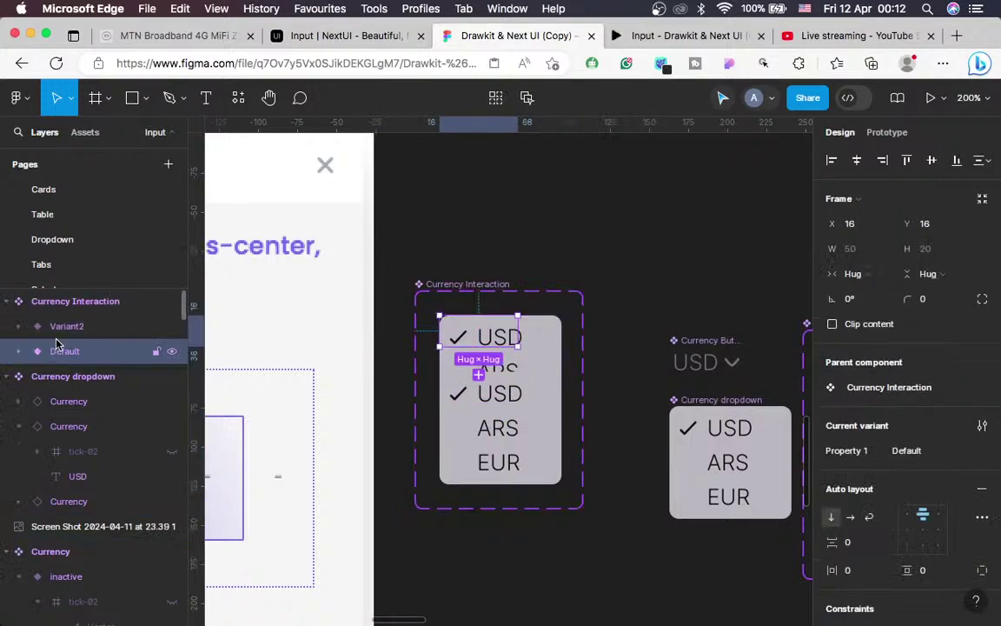
click(60, 336)
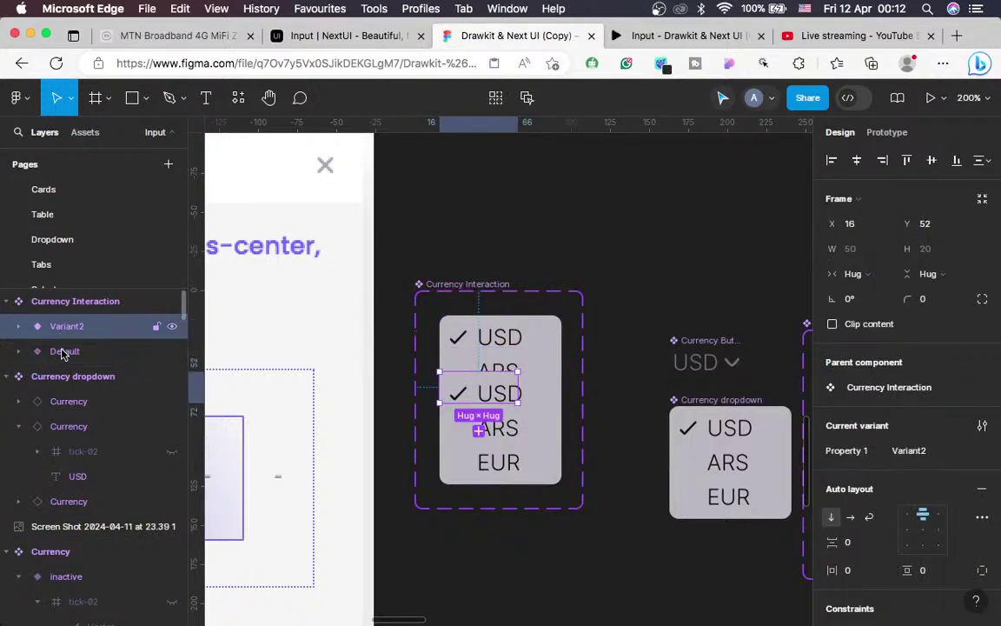
click(63, 352)
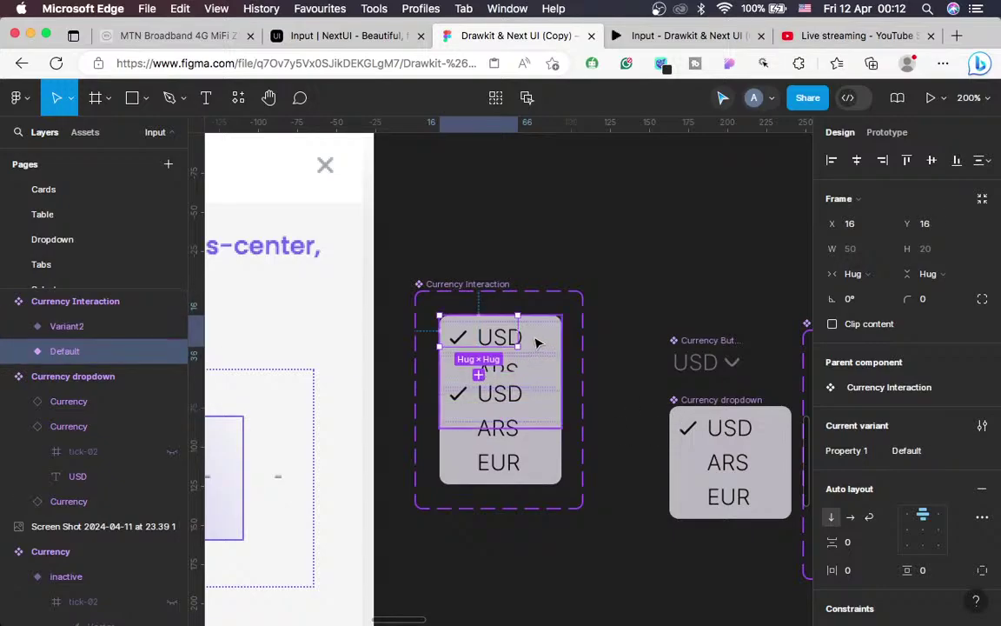
Hide the Currency dropdown instance inside the Default variant of Currency Interaction, leaving its Currency Button shown
click(19, 351)
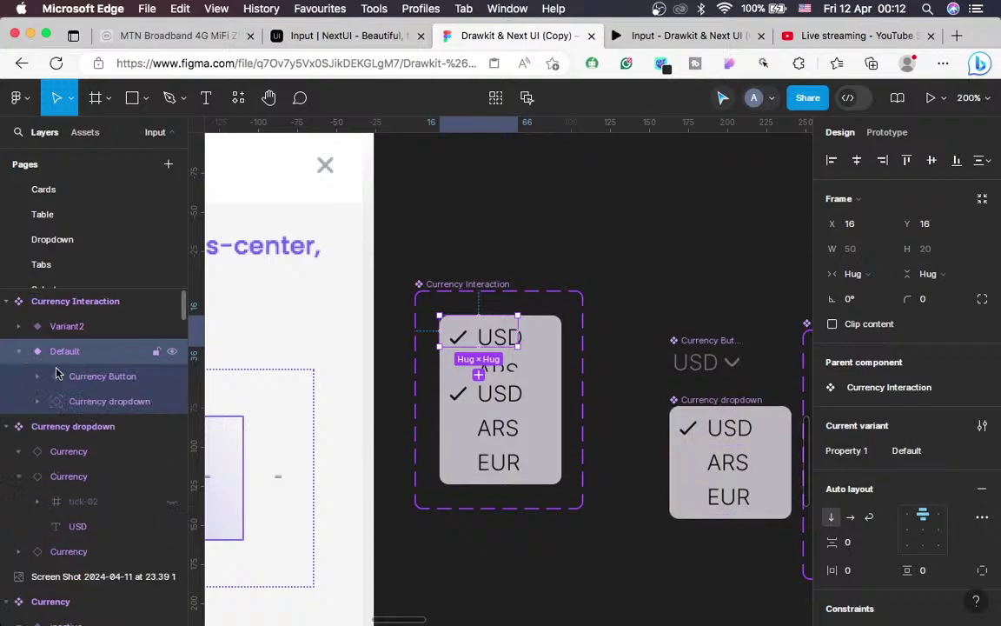
click(76, 400)
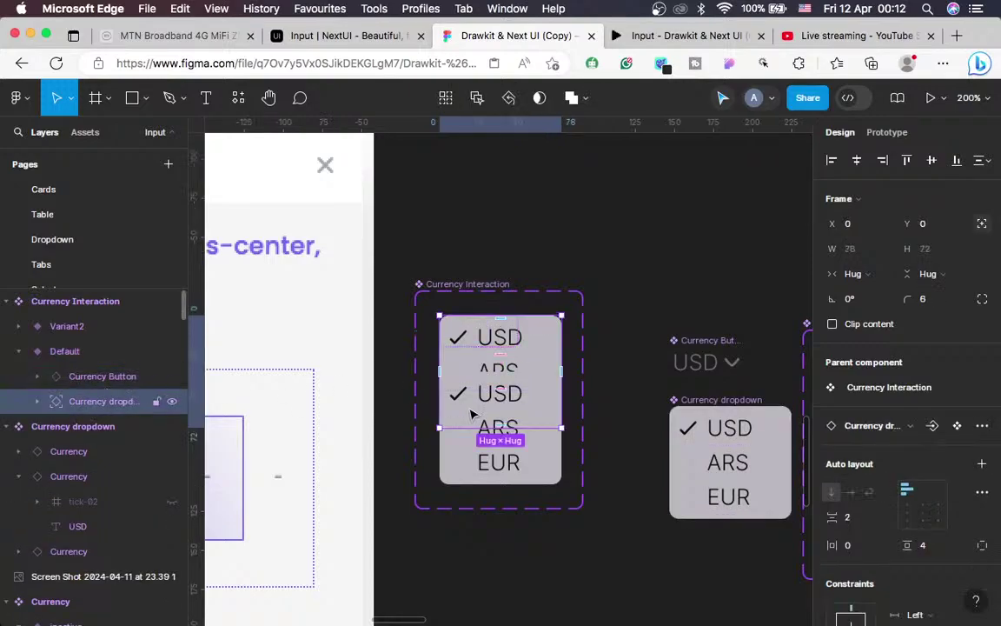
scroll(994, 462, down, 2)
scroll(993, 461, down, 4)
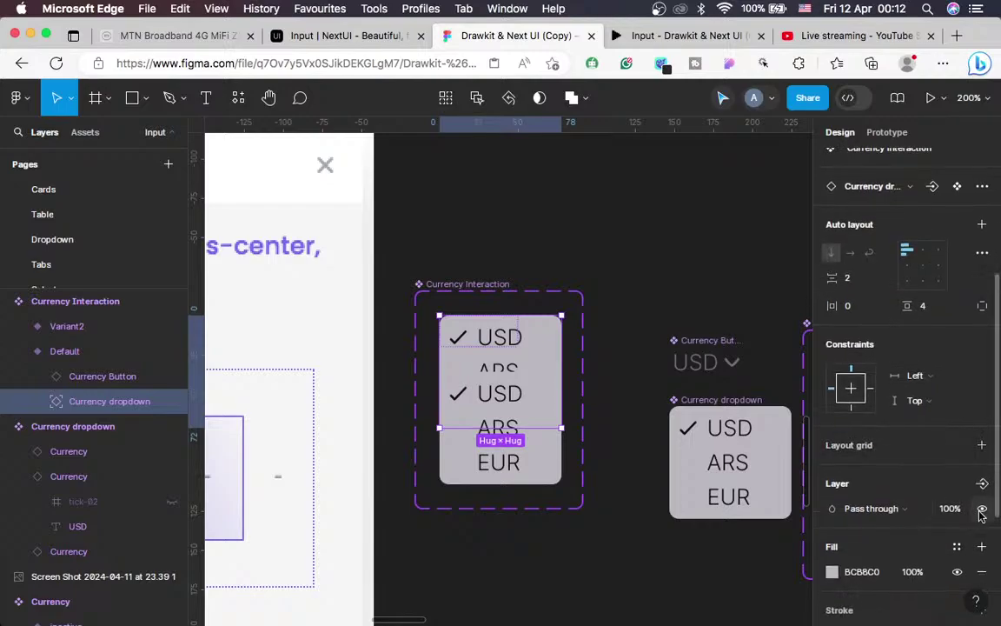
click(982, 509)
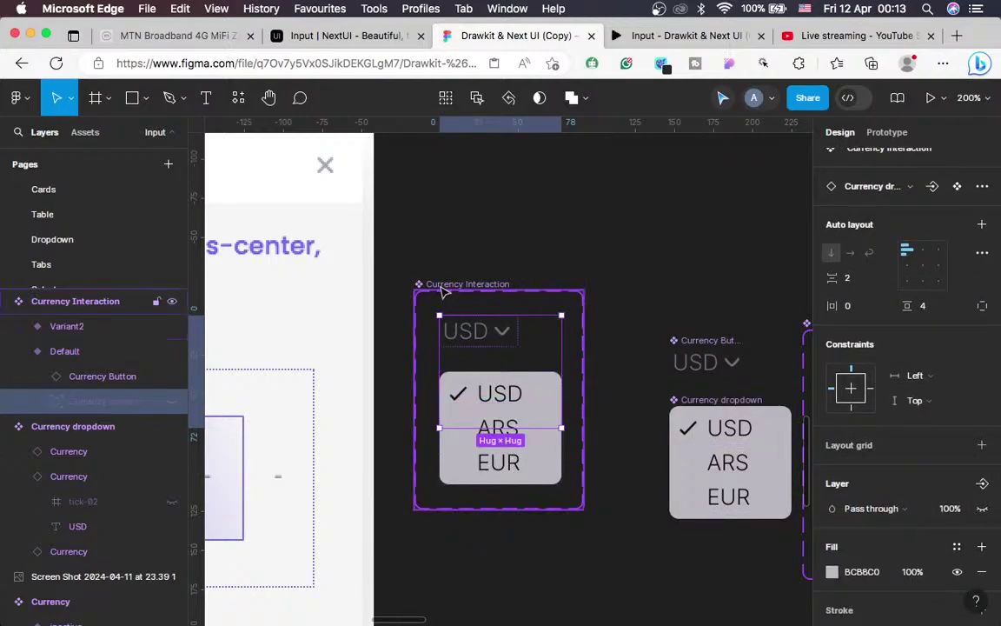
Extend the Currency Interaction set to about 170 high and move Variant2 down to about Y 79
click(532, 497)
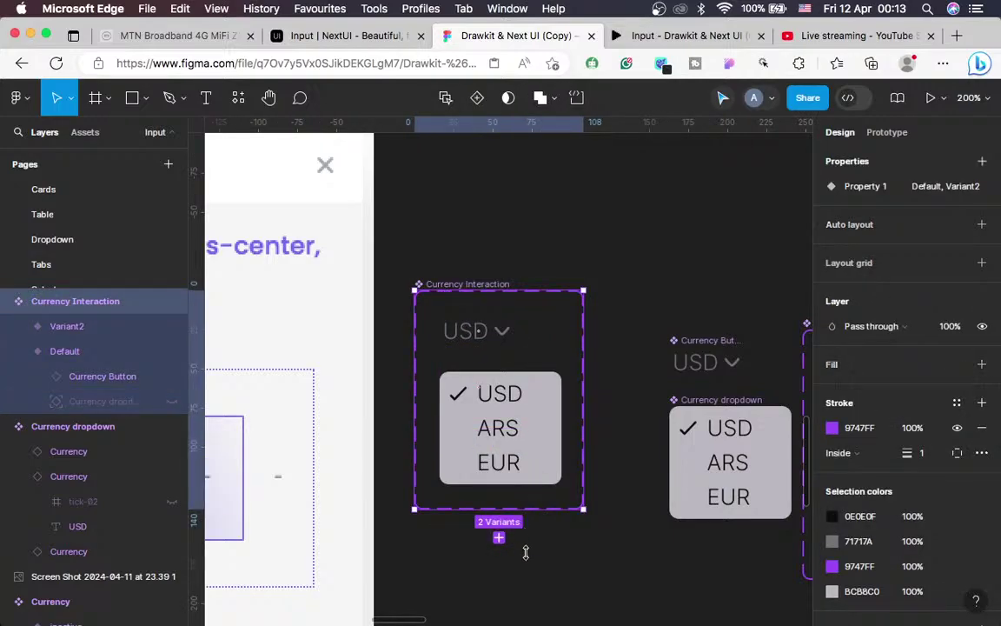
drag(525, 553, 525, 552)
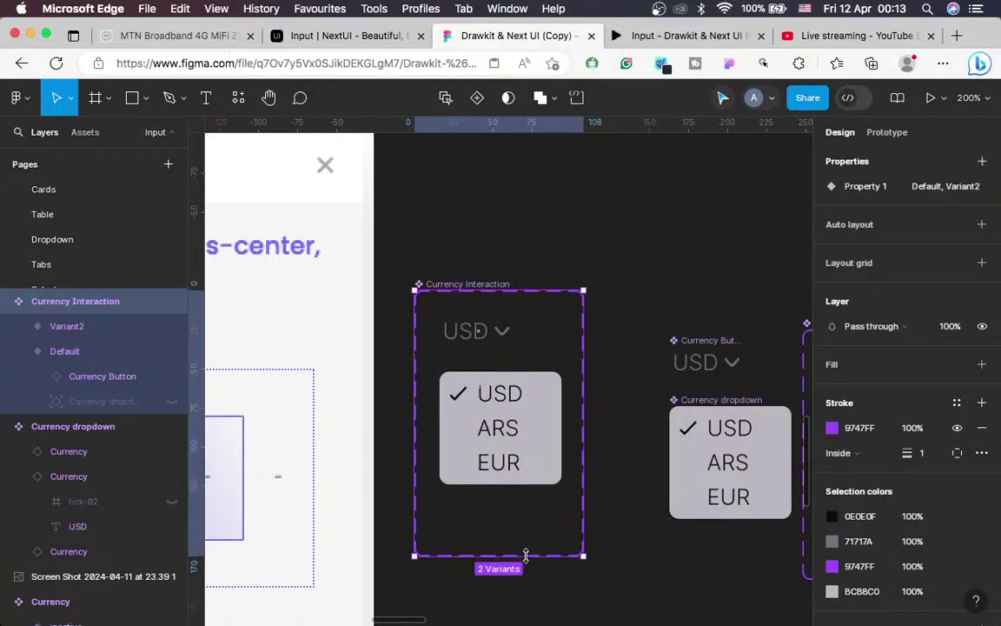
click(66, 329)
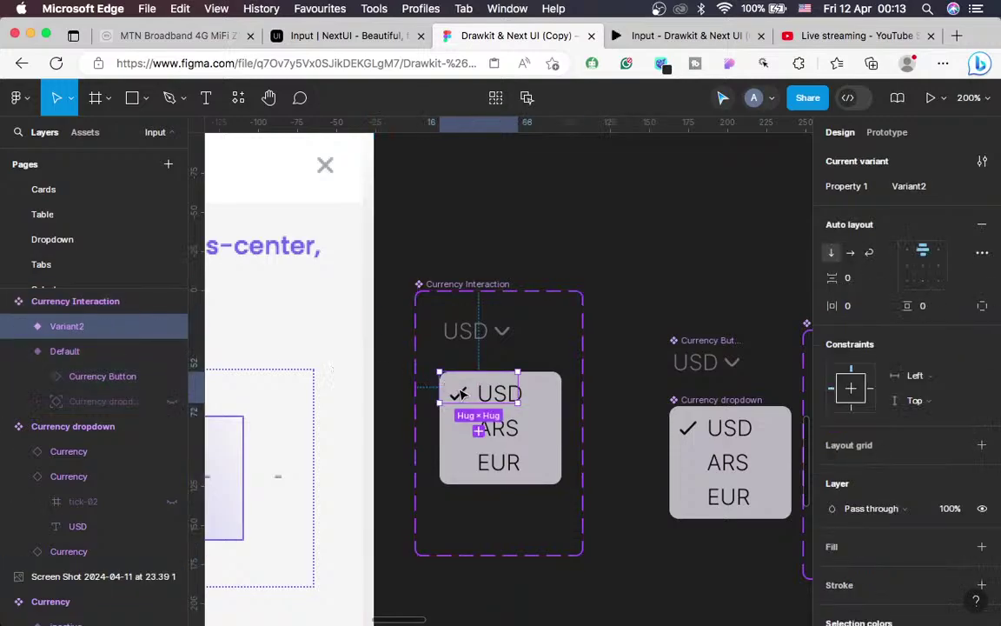
drag(475, 427, 475, 437)
Rename the Property 1 value of the variant with the open dropdown to "cliked"
click(493, 331)
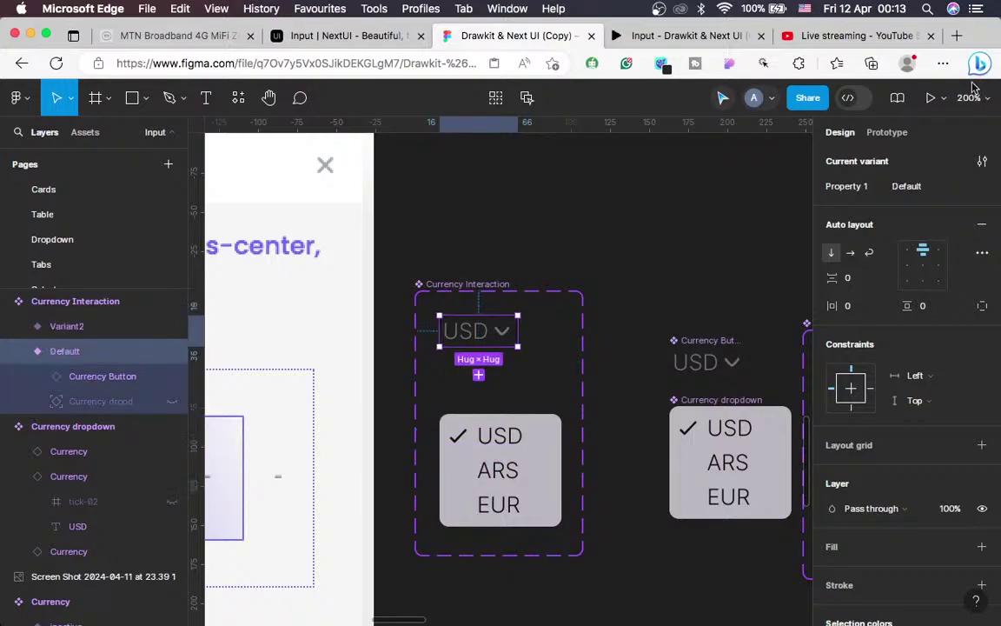
click(521, 478)
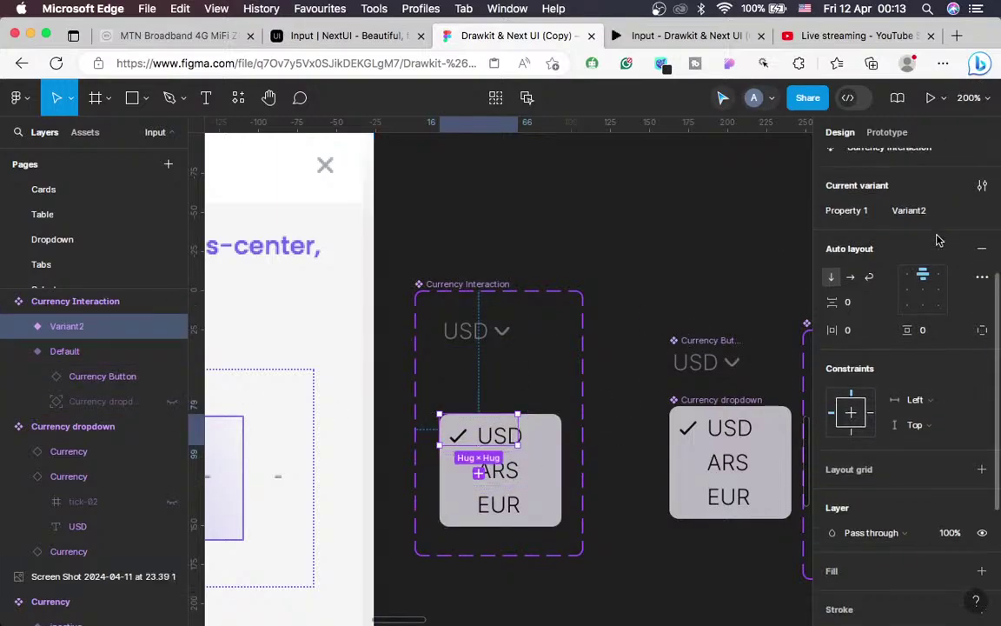
click(910, 232)
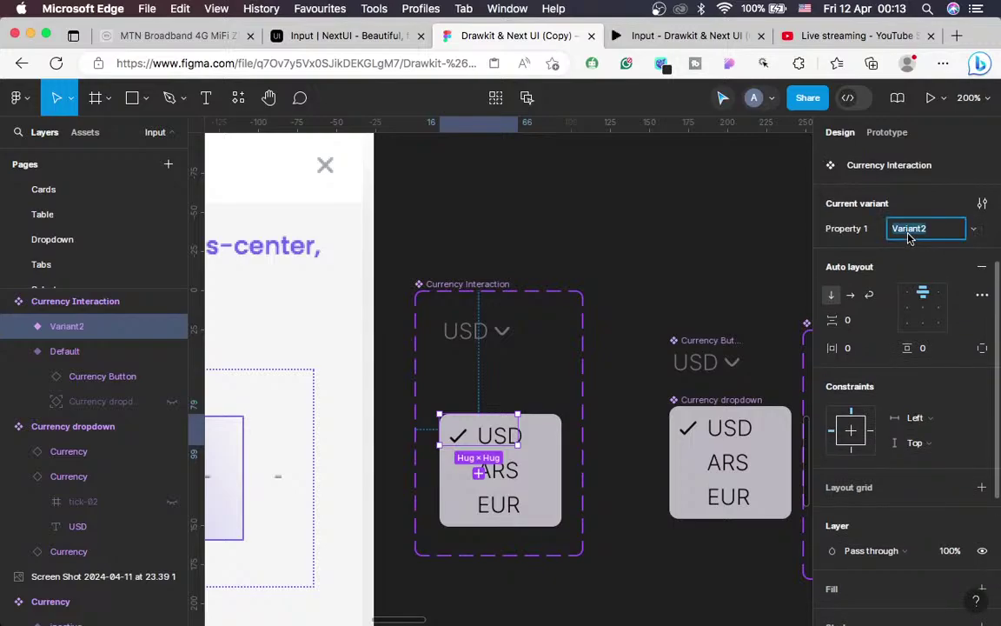
text(cliked)
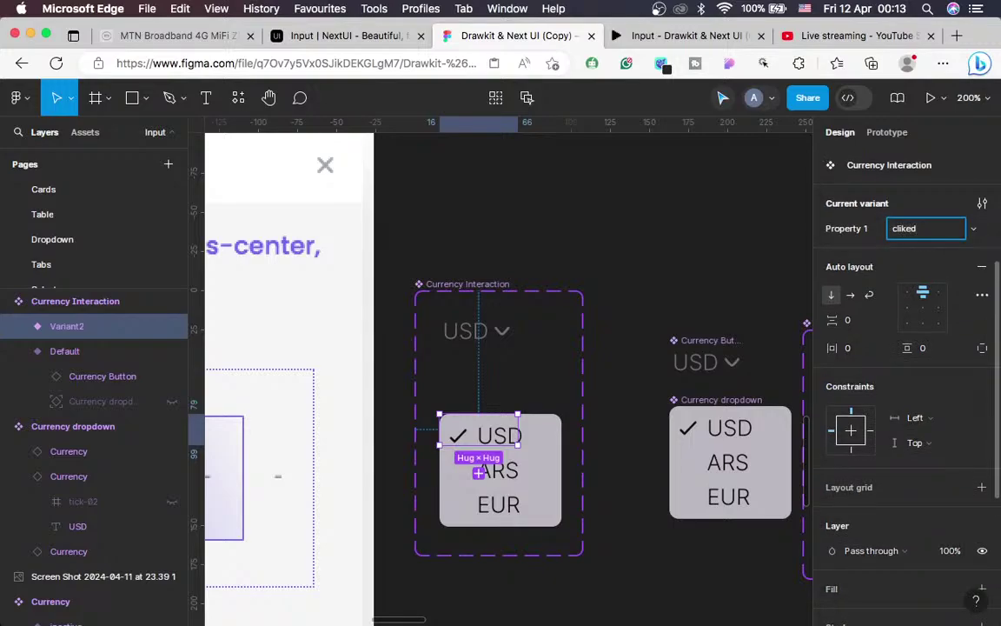
key(Return)
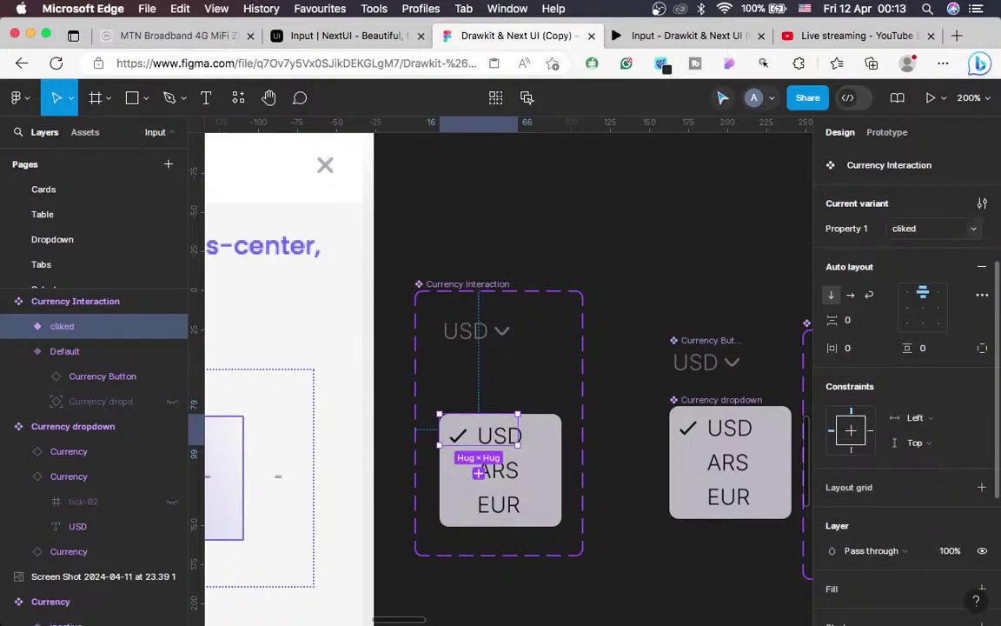
Switch to the NextUI Input page and check how the price input's USD selector responds to a click
click(489, 331)
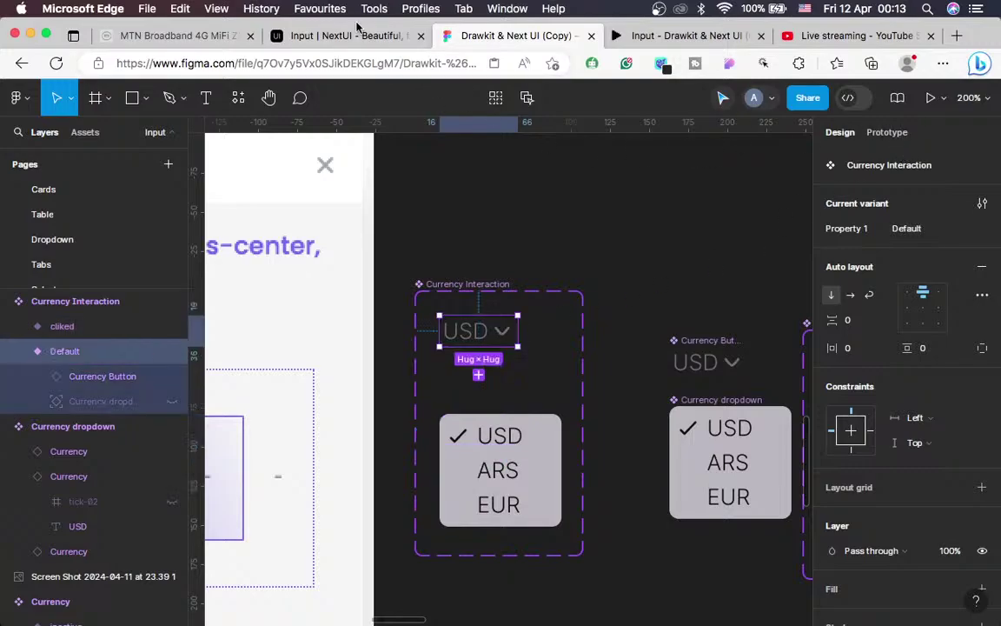
click(316, 35)
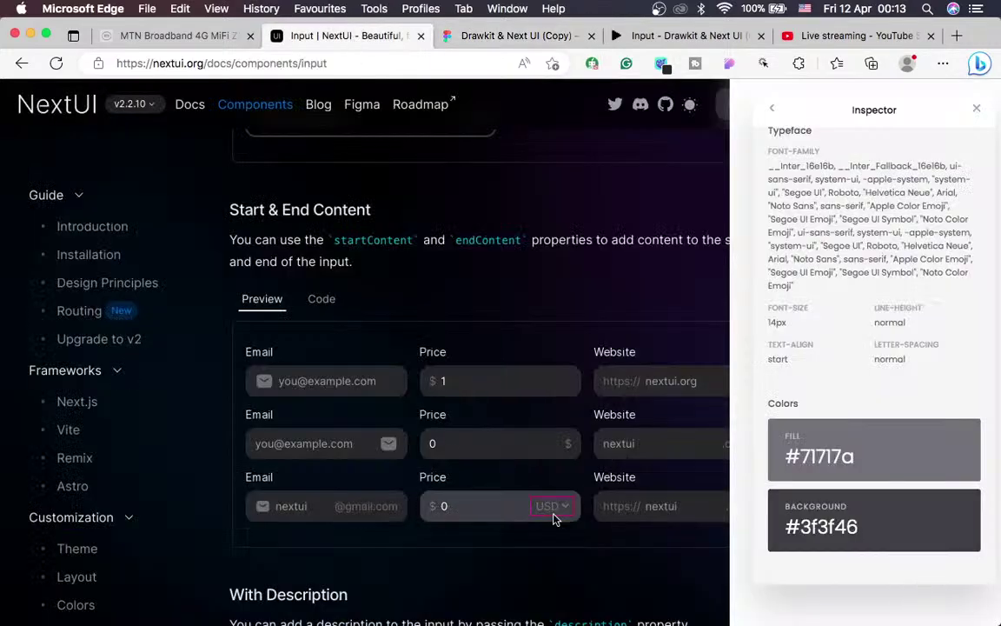
click(553, 513)
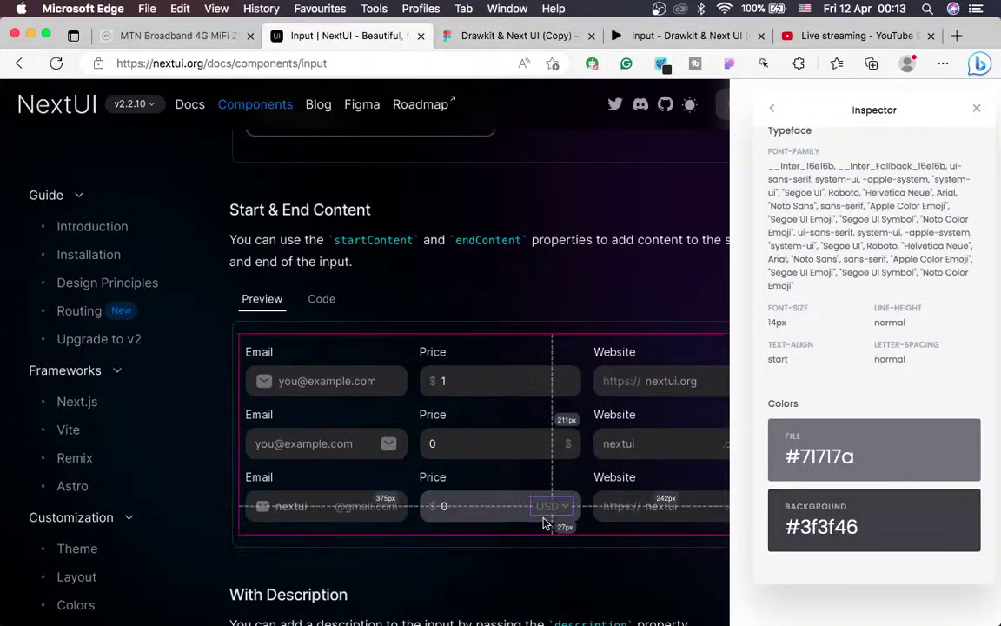
click(548, 514)
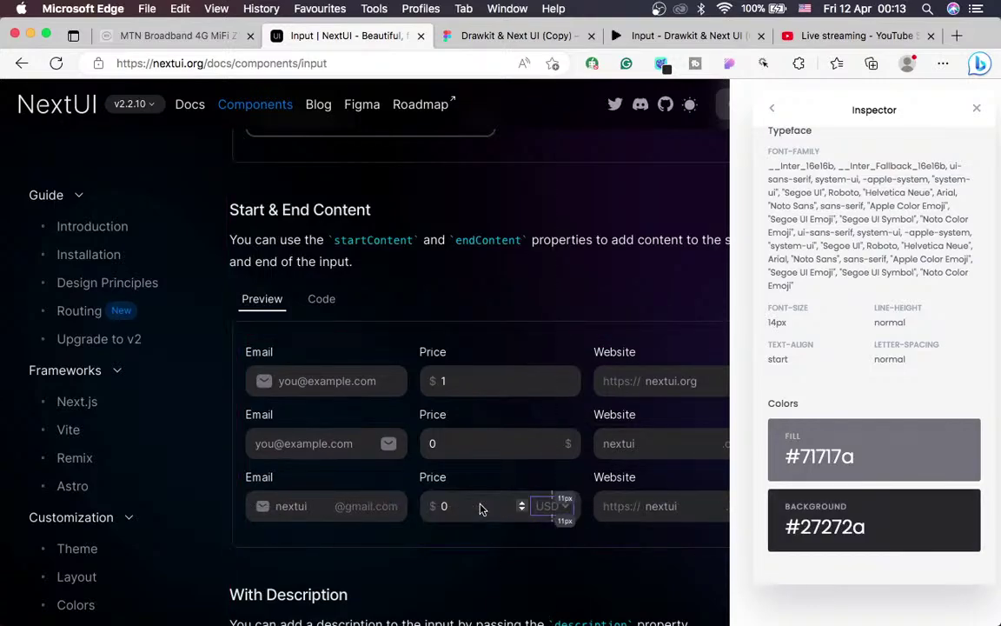
Back in the Figma file, link the Default variant to cliked with an on-click Change to interaction, Smart animate, Ease out, 300ms
click(479, 40)
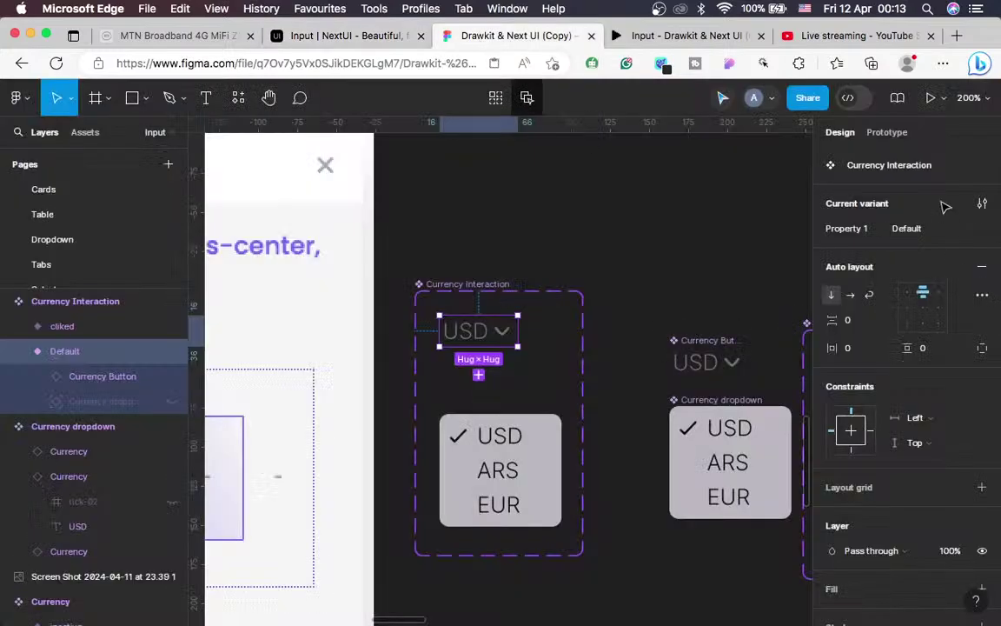
click(884, 133)
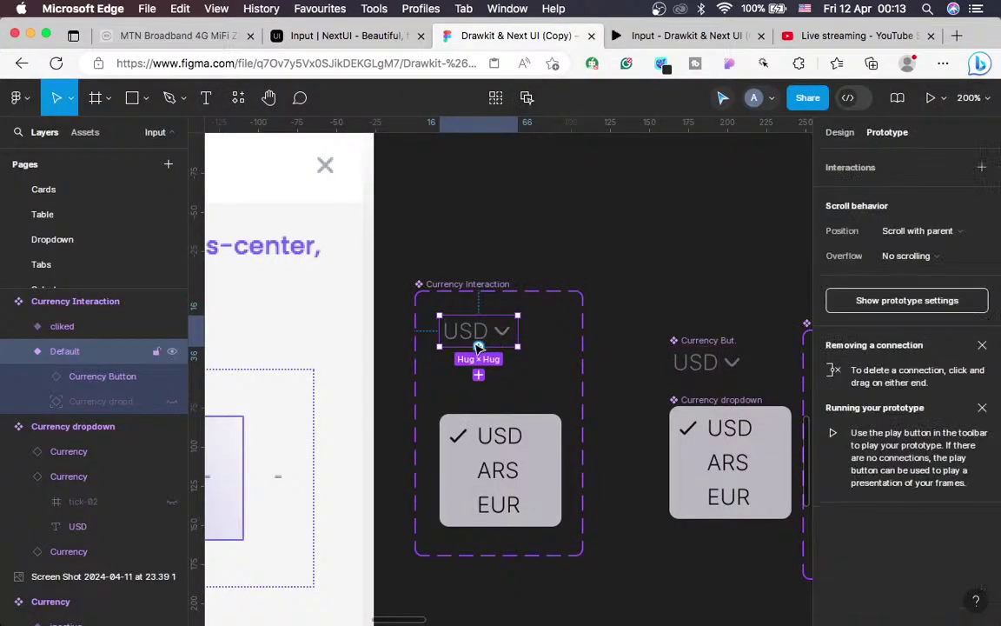
drag(478, 347, 483, 425)
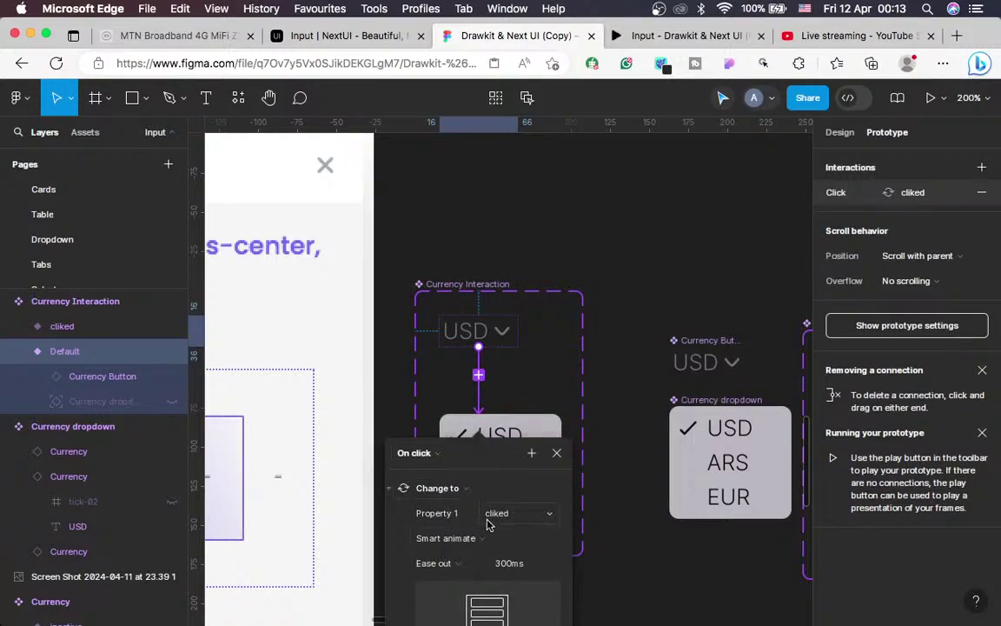
scroll(460, 556, down, 5)
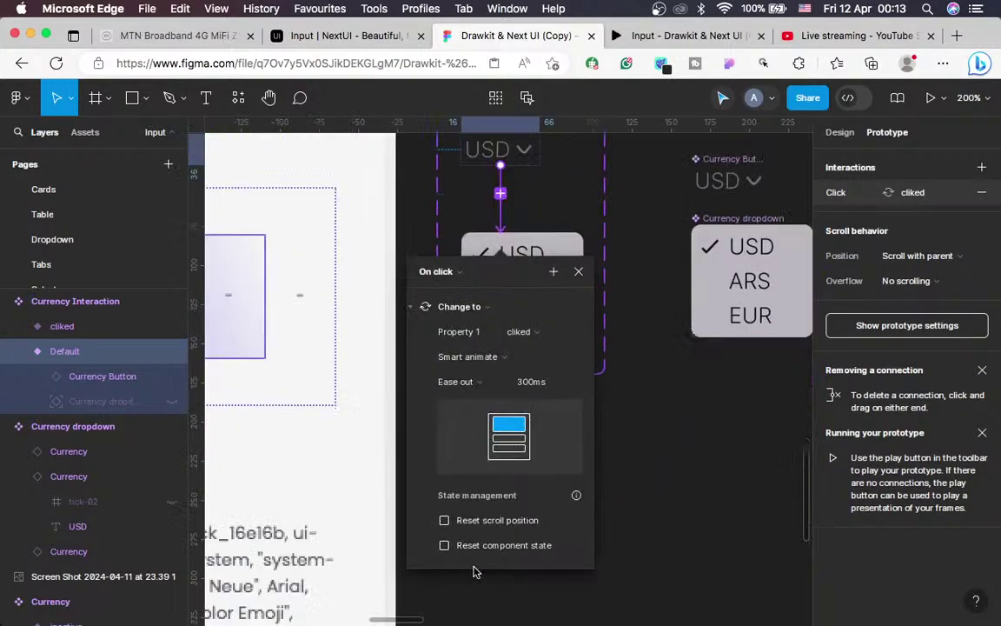
scroll(473, 571, down, 2)
click(590, 227)
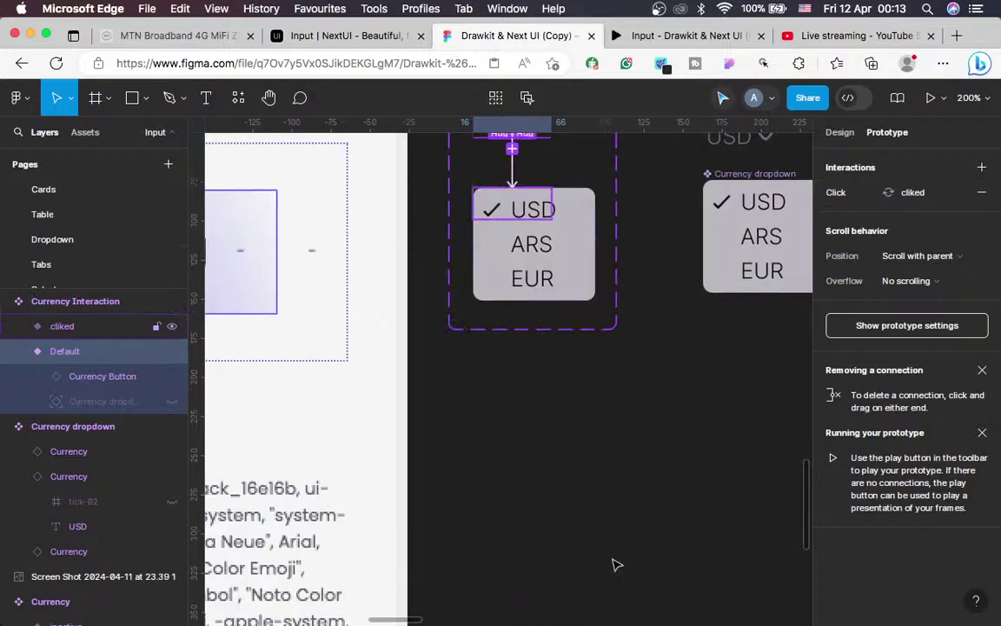
Insert an instance of the Currency Interaction component from the local assets over Frame 1
scroll(613, 564, up, 3)
key(shift+0)
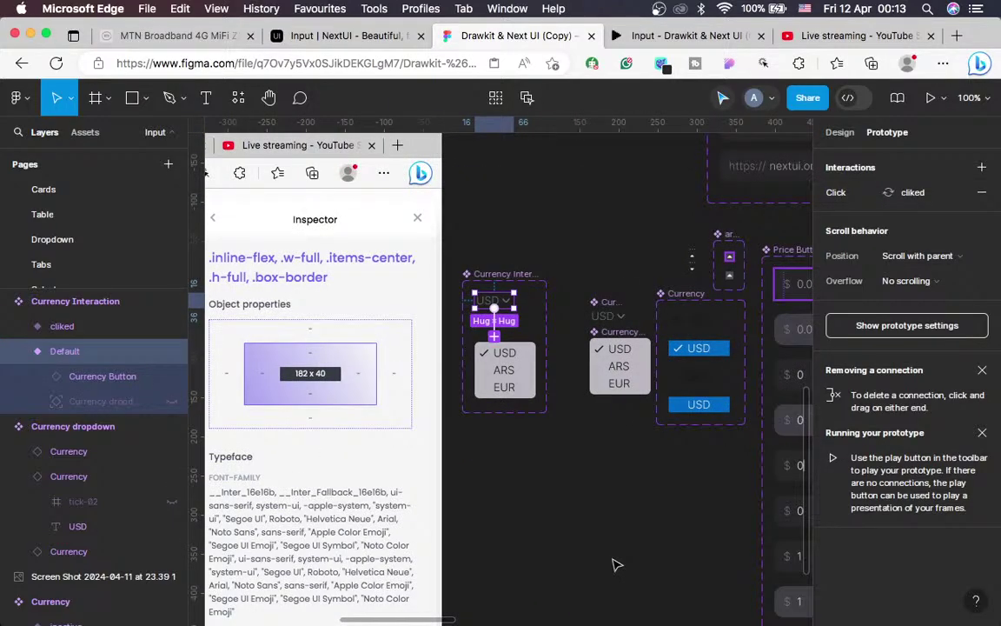
click(507, 275)
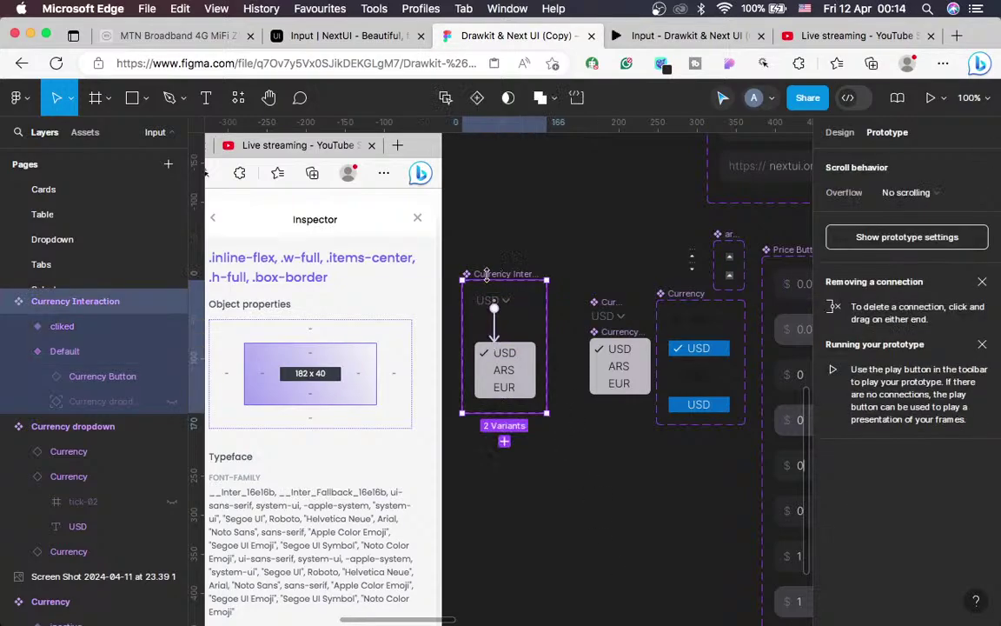
scroll(568, 414, right, 15)
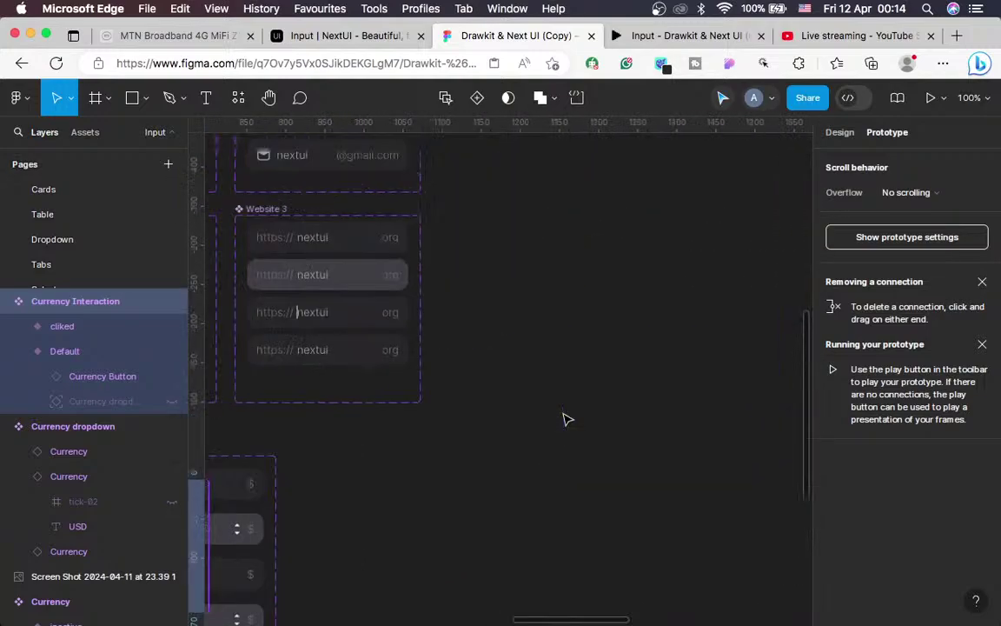
scroll(565, 417, right, 10)
scroll(565, 417, up, 10)
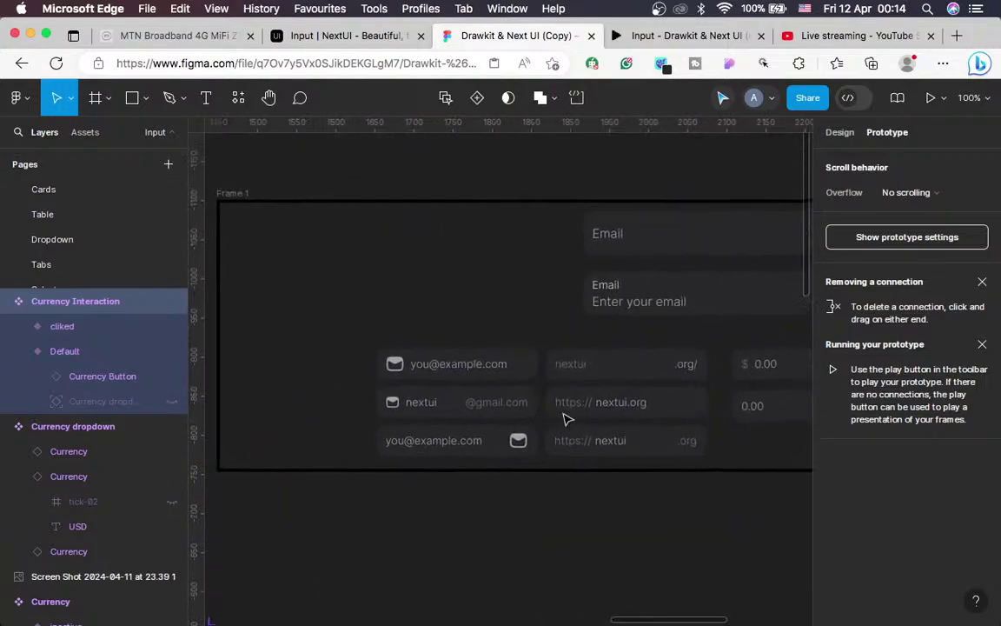
scroll(565, 417, right, 5)
scroll(569, 416, left, 8)
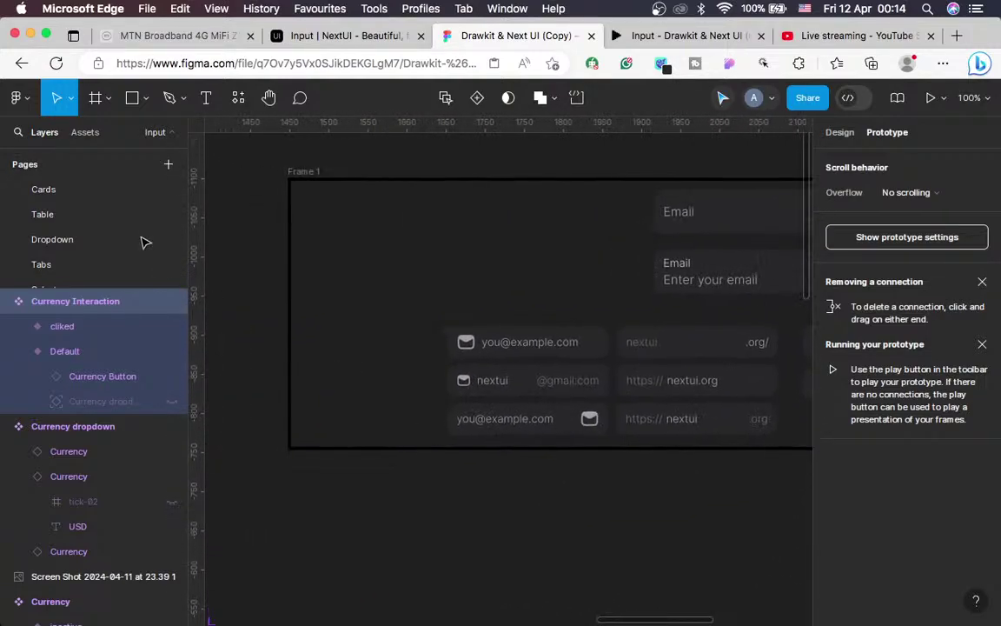
click(82, 132)
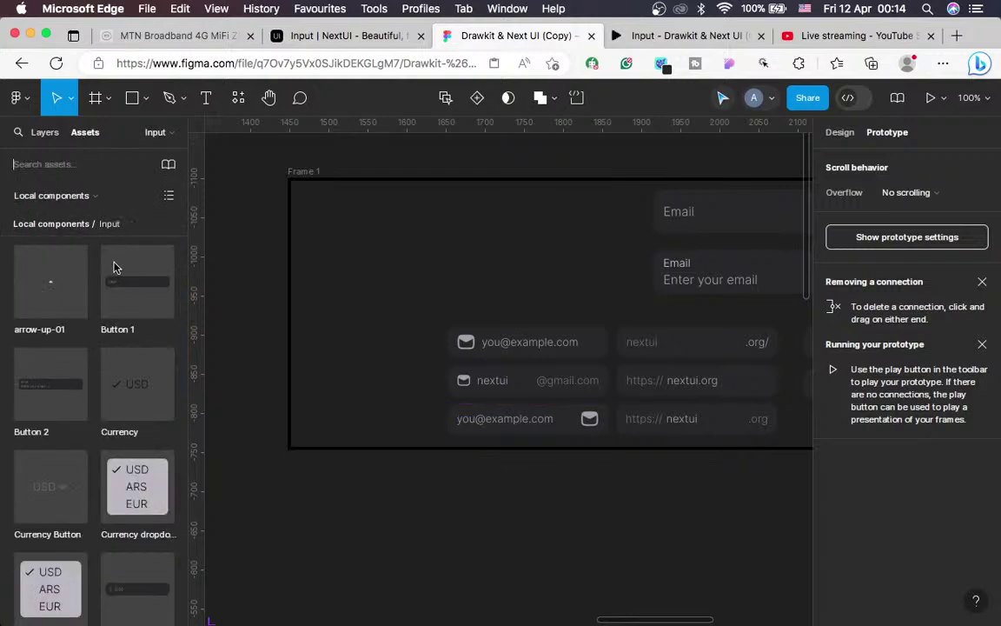
scroll(114, 348, down, 5)
click(74, 474)
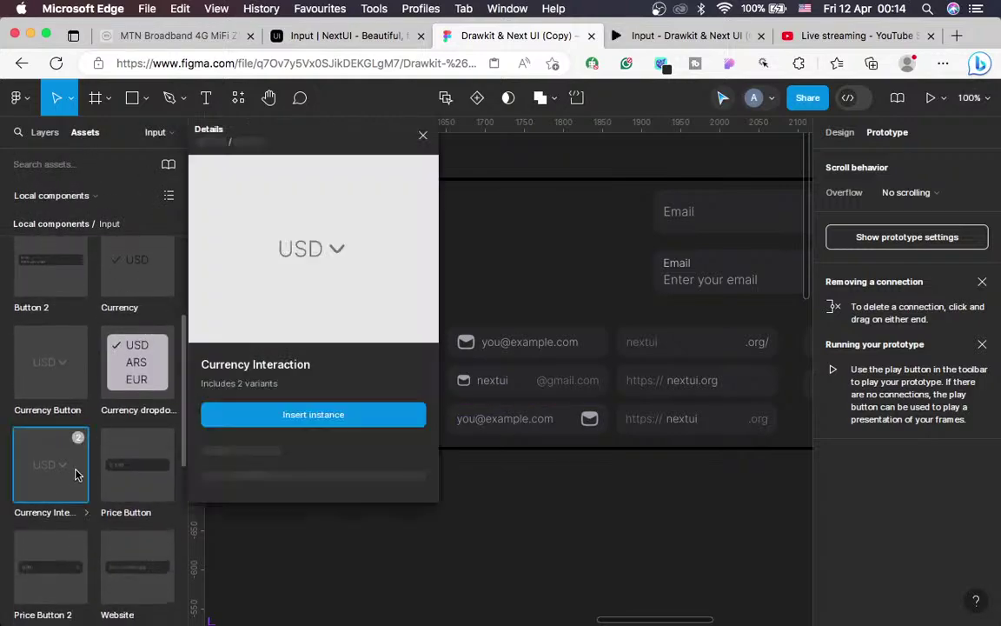
click(338, 424)
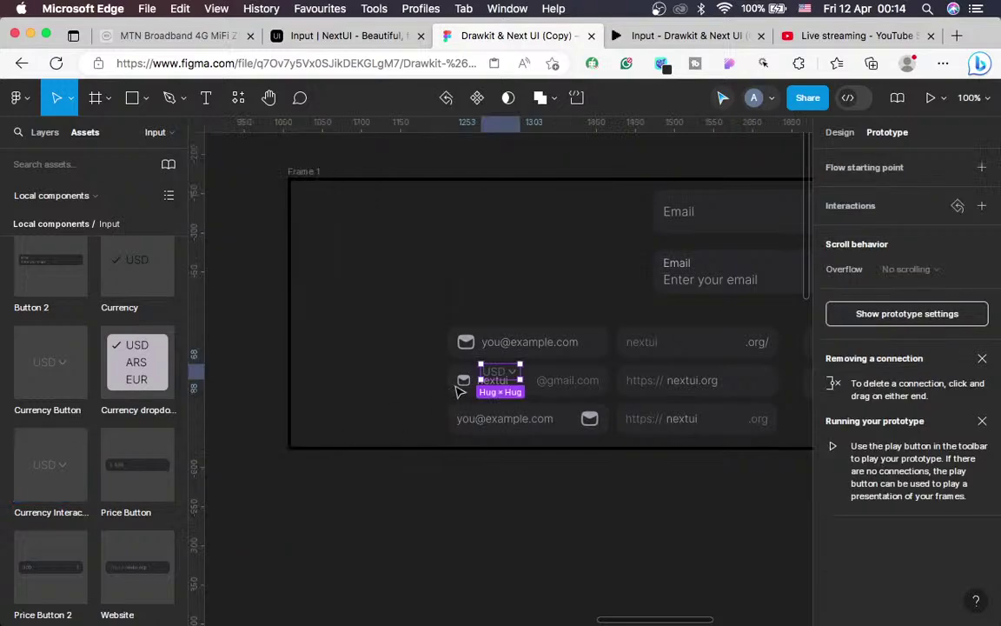
Move the new Currency Interaction instance into Frame 1 beside the email fields, at about X 1049, Y 72
key(minus)
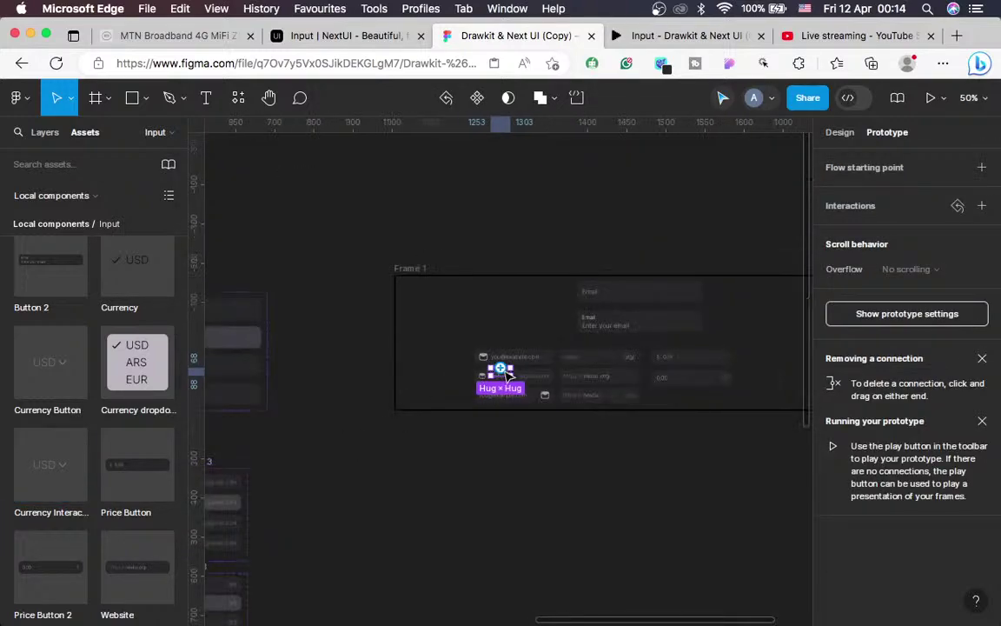
drag(506, 375, 772, 326)
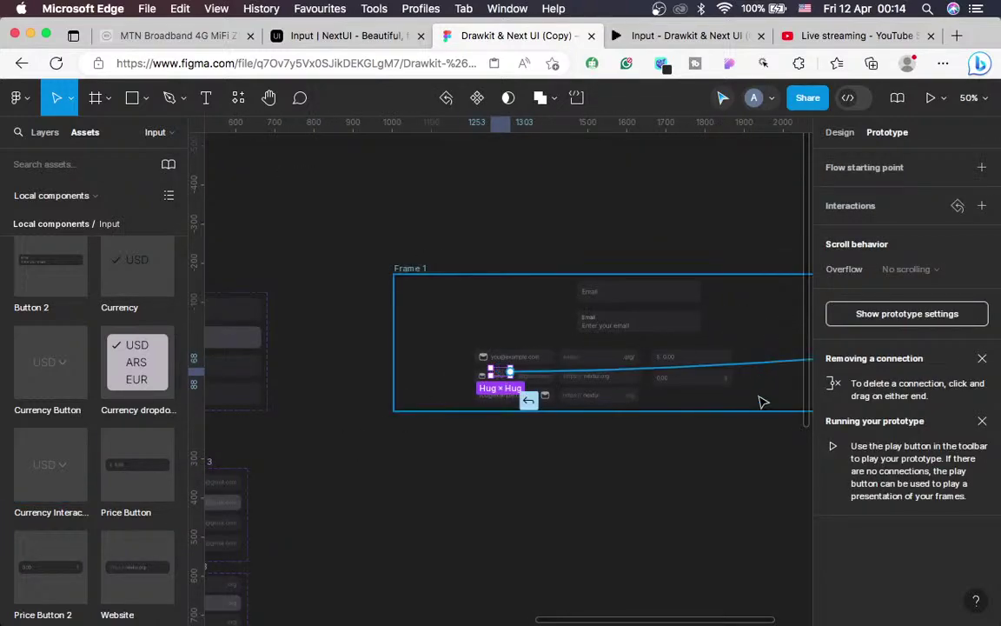
drag(761, 401, 762, 451)
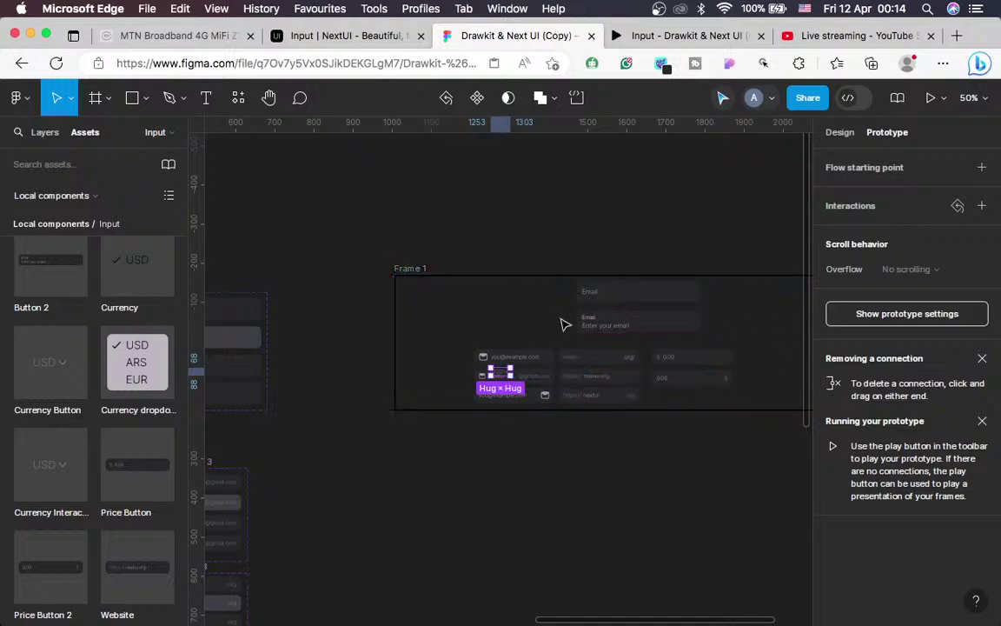
click(849, 137)
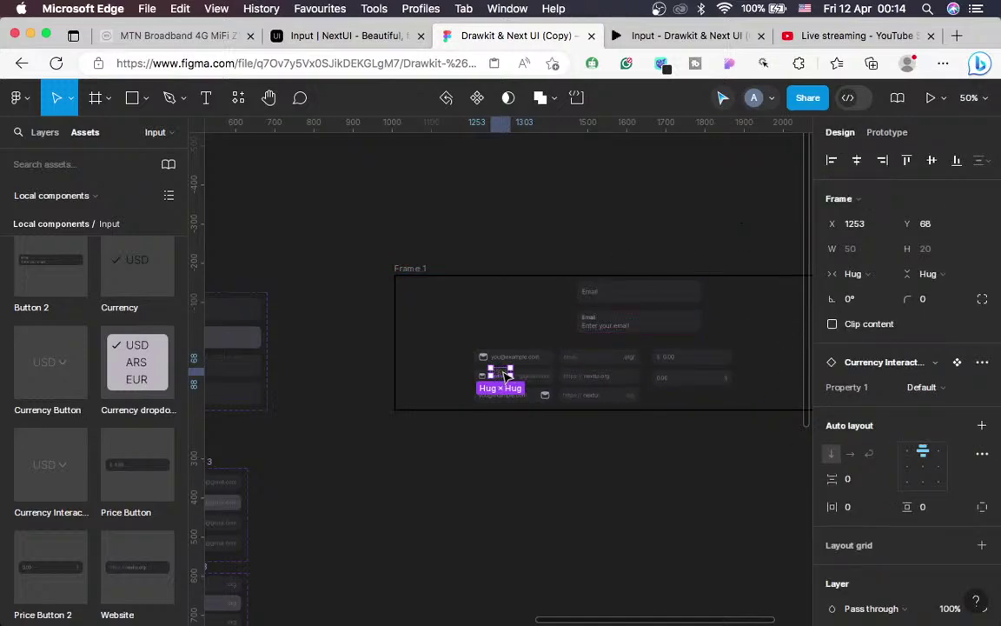
drag(559, 459, 664, 472)
scroll(569, 495, right, 1)
scroll(570, 496, right, 3)
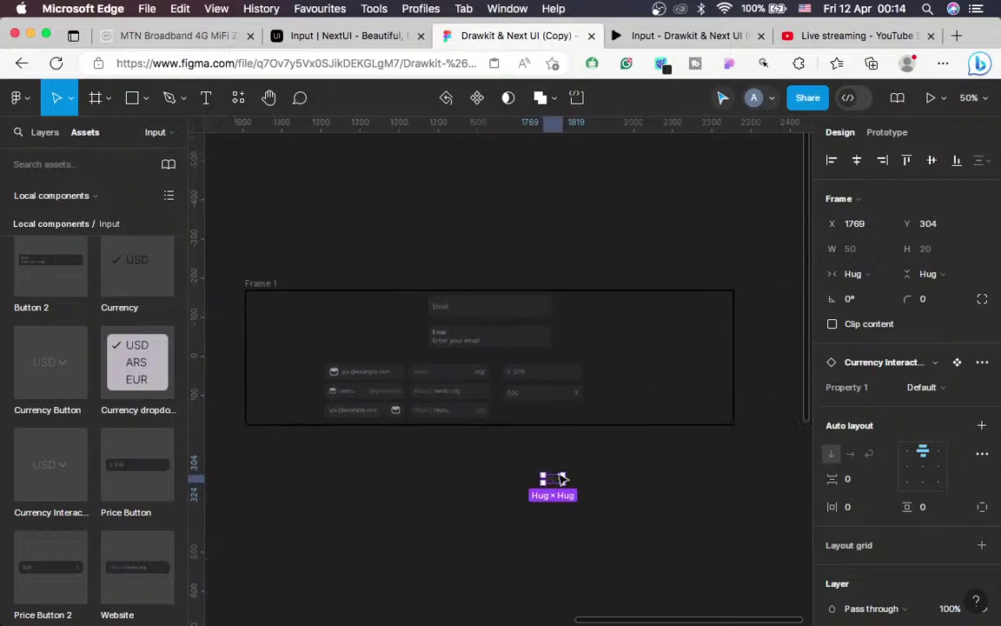
drag(561, 478, 668, 329)
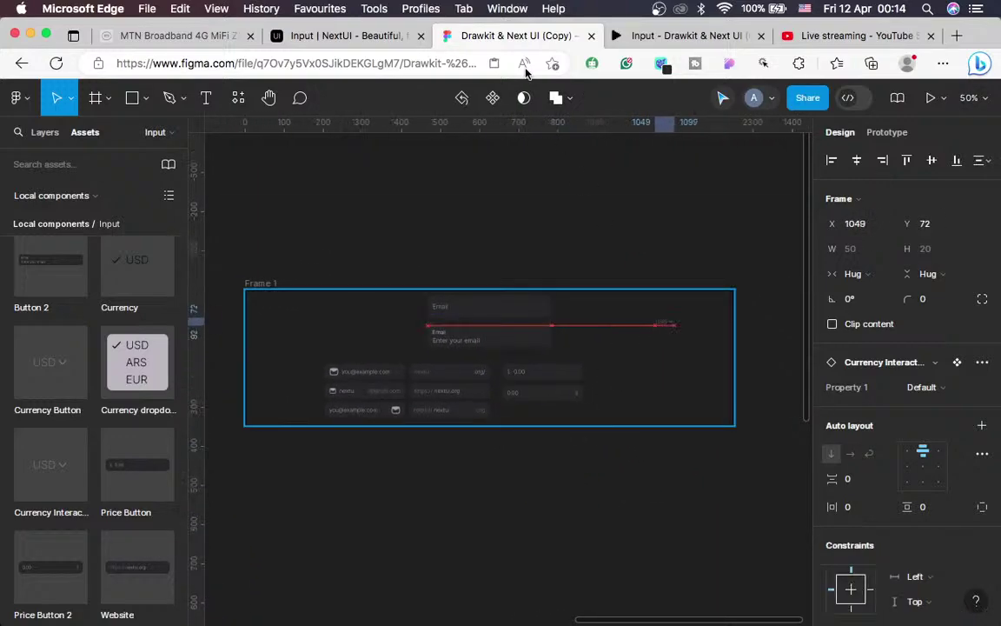
Check the USD selector in the prototype preview, and reset the instance's interactions back in the design file
click(684, 38)
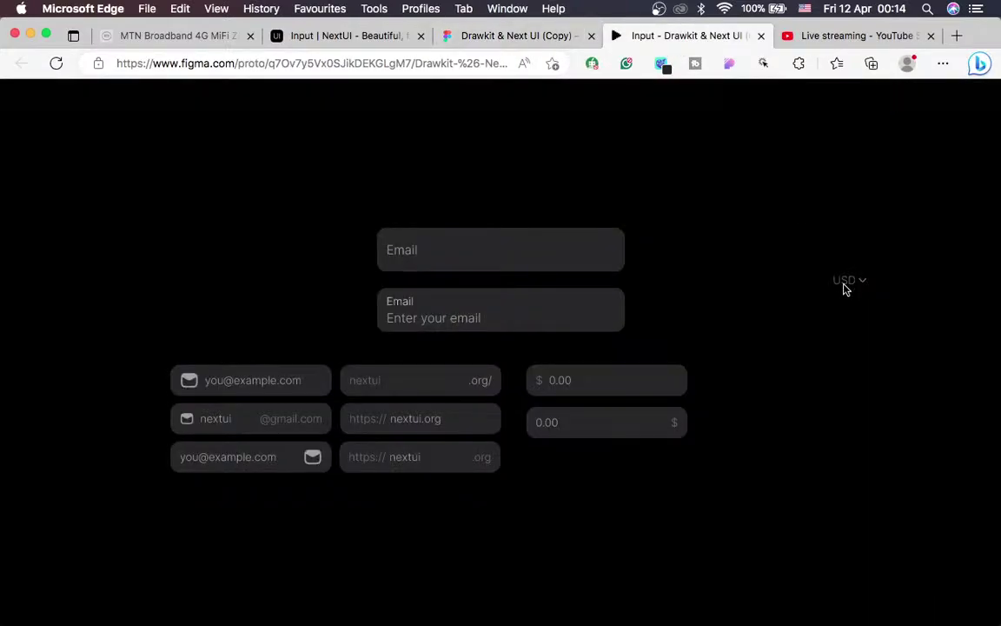
click(515, 36)
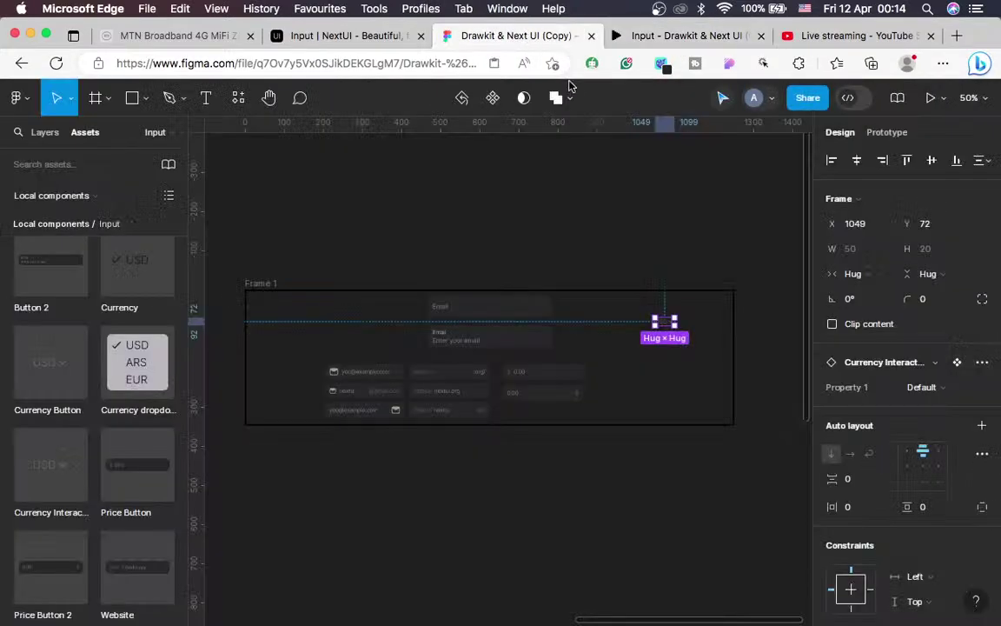
scroll(671, 417, up, 5)
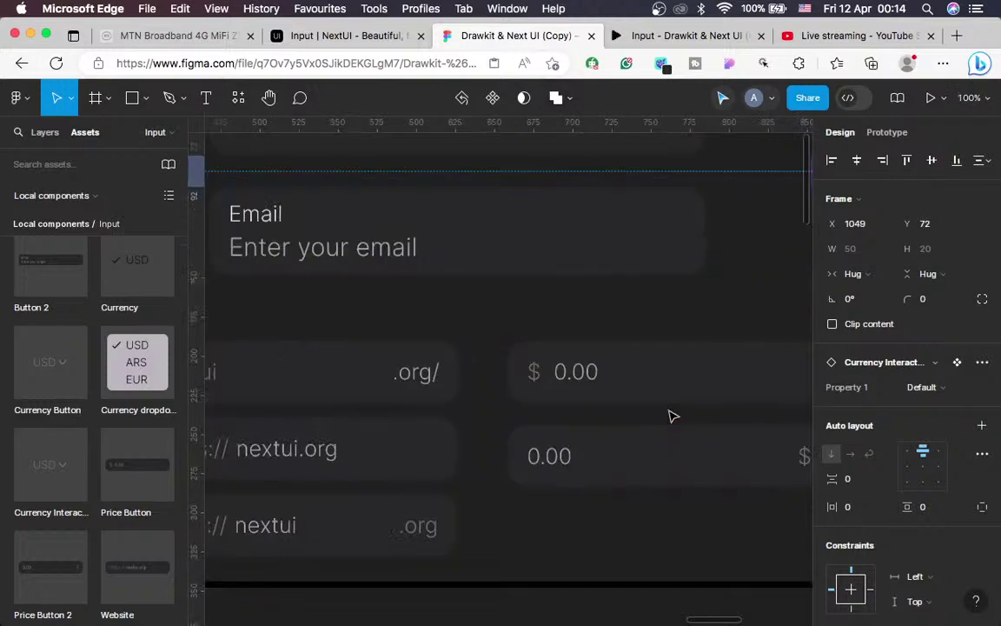
scroll(671, 416, right, 4)
scroll(671, 416, up, 2)
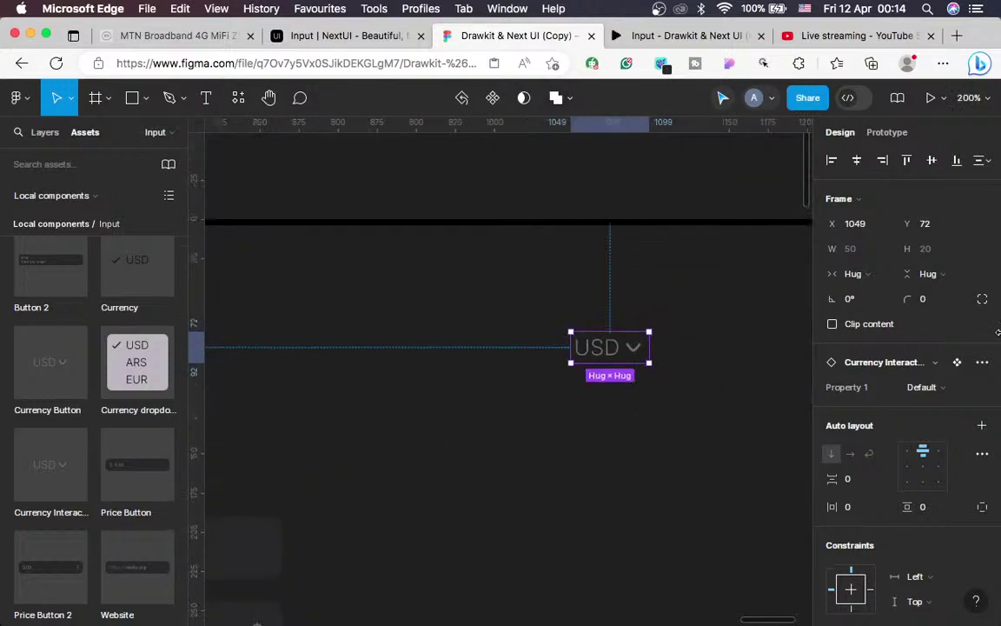
click(981, 364)
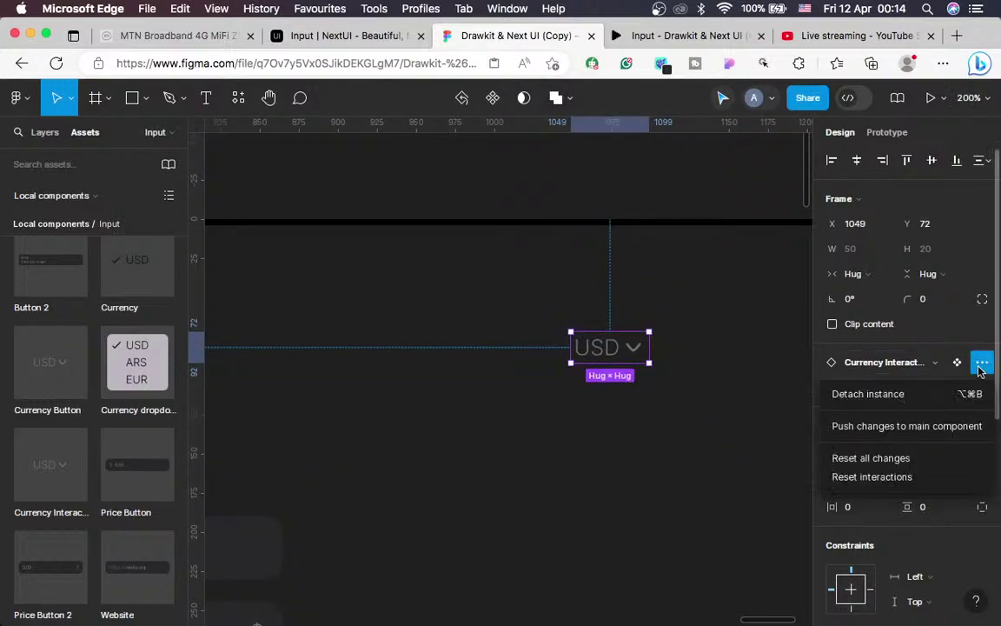
click(872, 478)
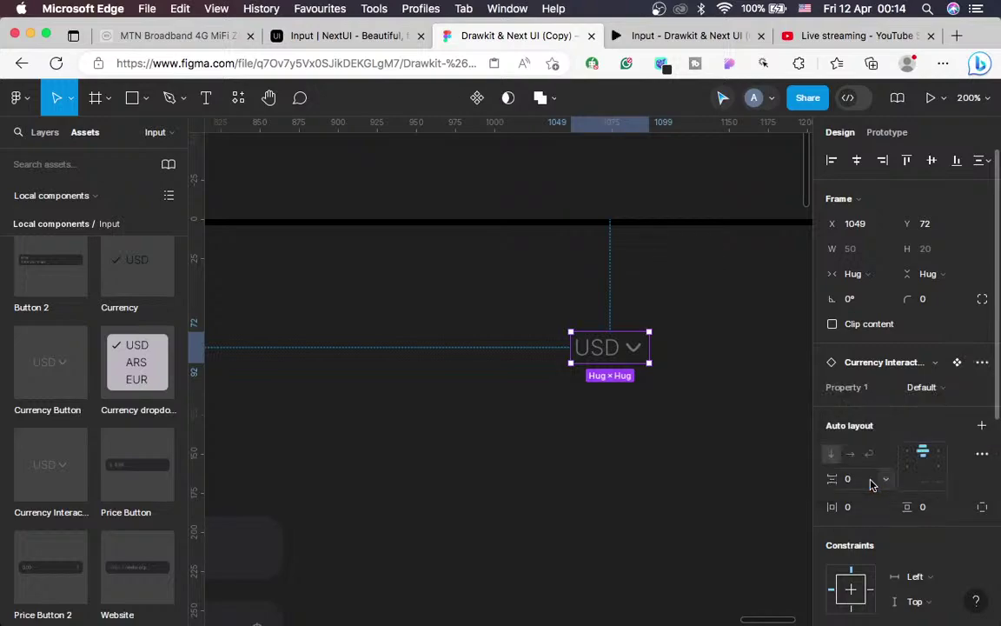
Test opening the currency dropdown from the USD selector in the prototype preview
click(670, 35)
click(861, 284)
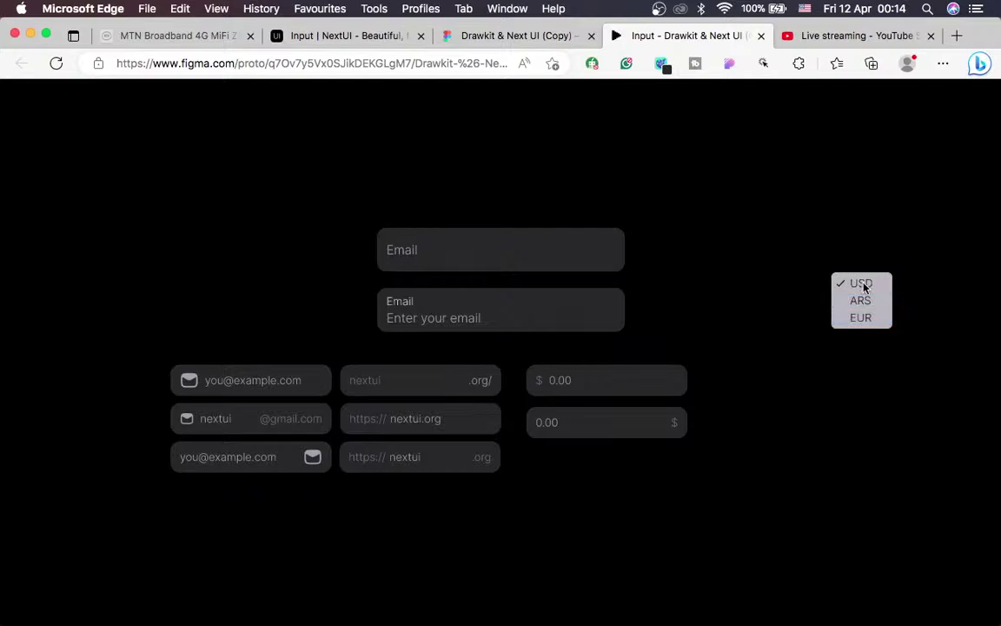
Back in the design file, select the ticked, non-highlighted USD variant of the Currency set and show its prototype interactions
click(495, 40)
key(minus)
key(minus)
key(minus)
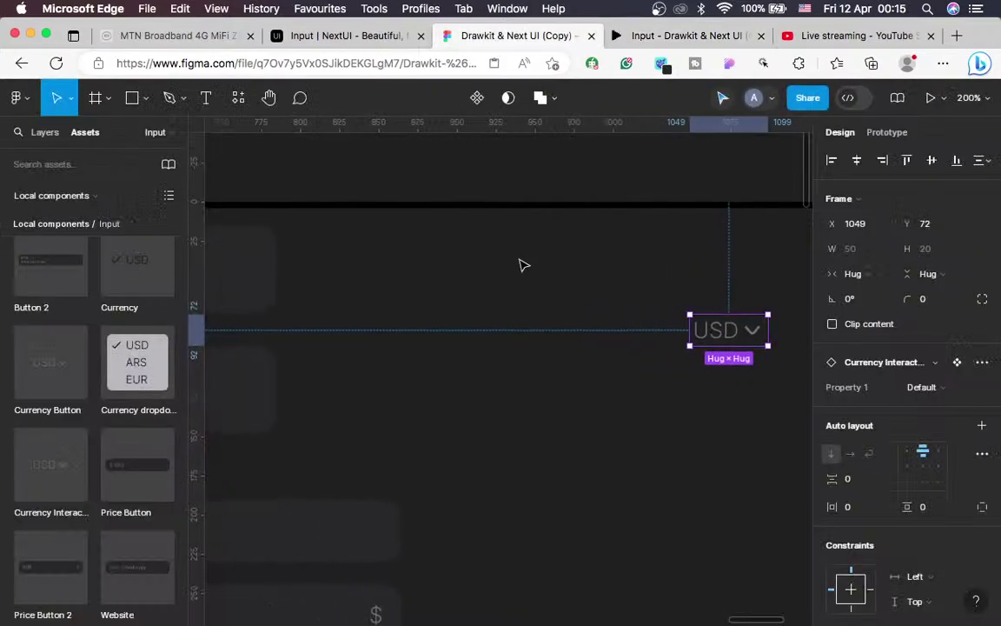
scroll(523, 265, left, 10)
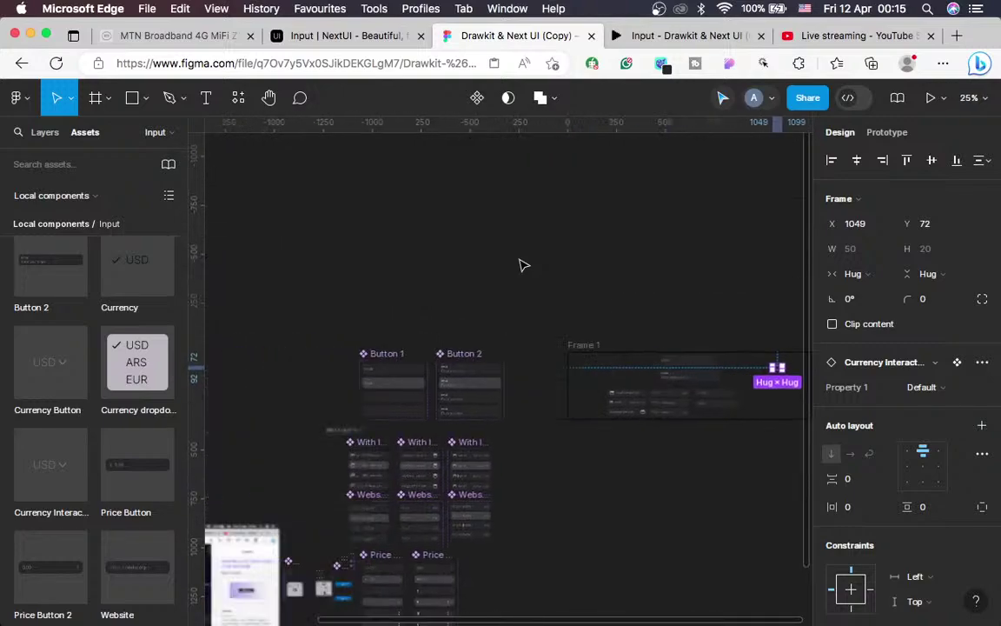
scroll(523, 266, down, 4)
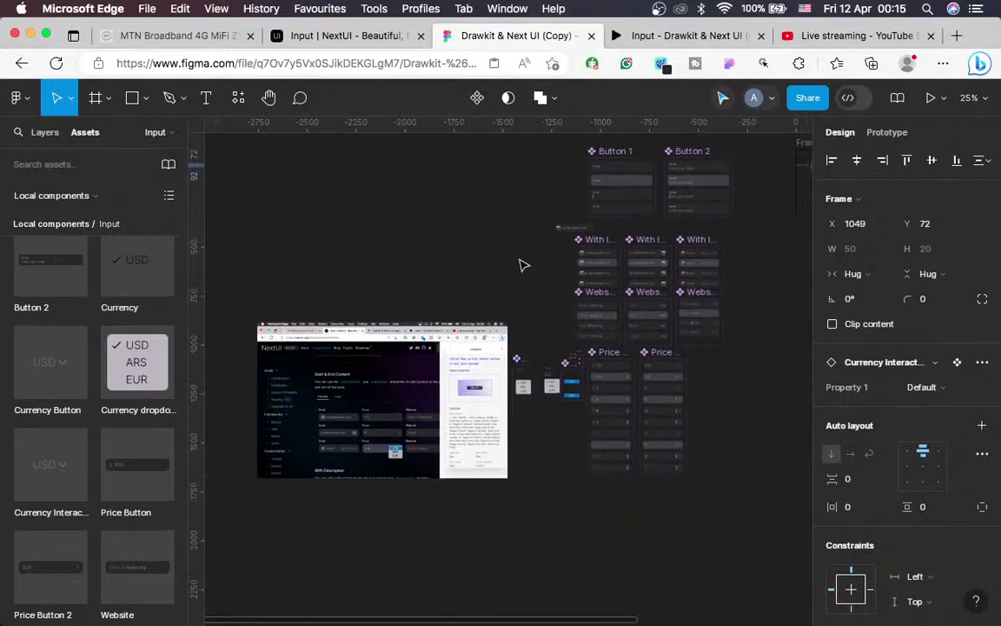
key(plus)
key(plus)
scroll(523, 265, right, 1)
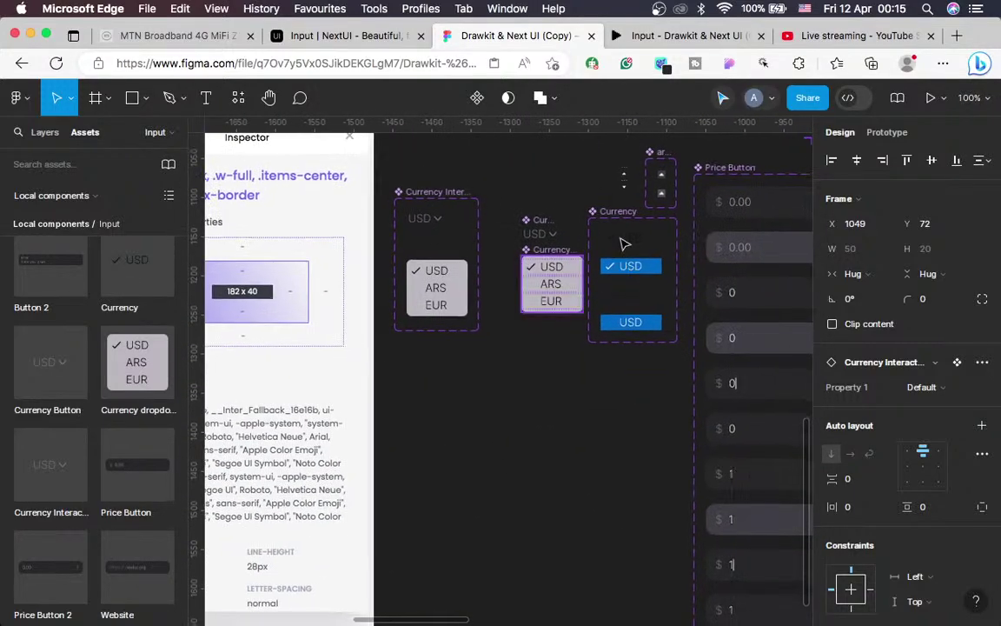
click(888, 132)
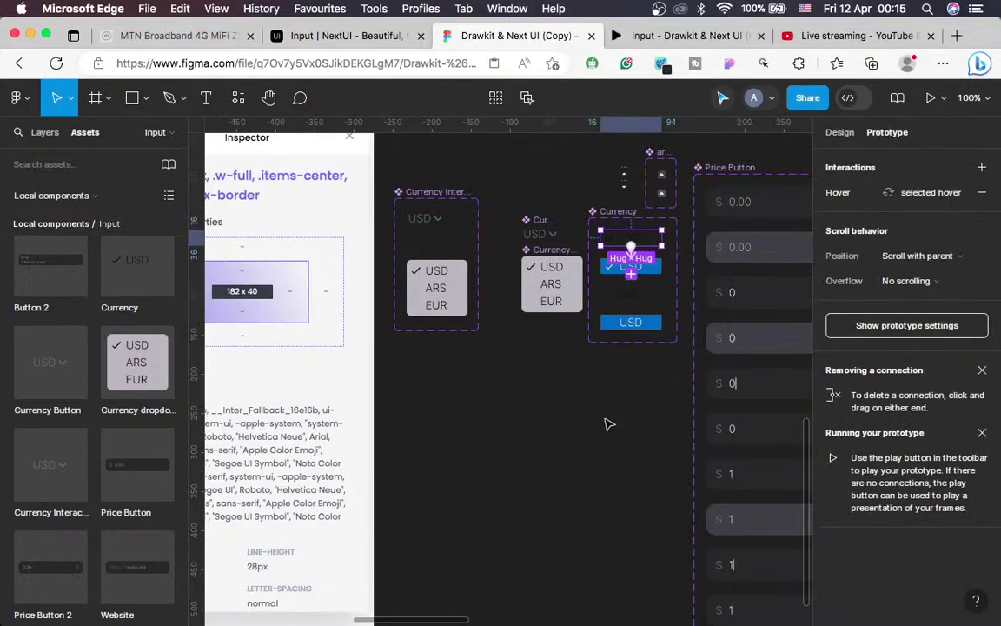
key(super+equal)
scroll(609, 424, up, 5)
scroll(608, 424, right, 3)
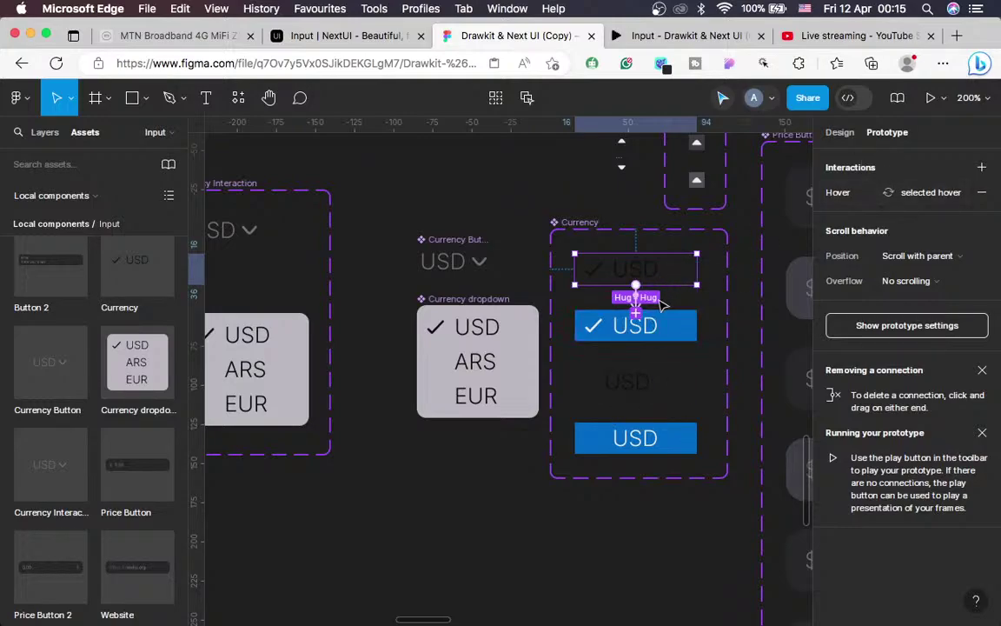
Replace the selected variant's hover interaction with a new While hovering Change to selected hover link, Smart animate, Ease out, 300ms
click(982, 193)
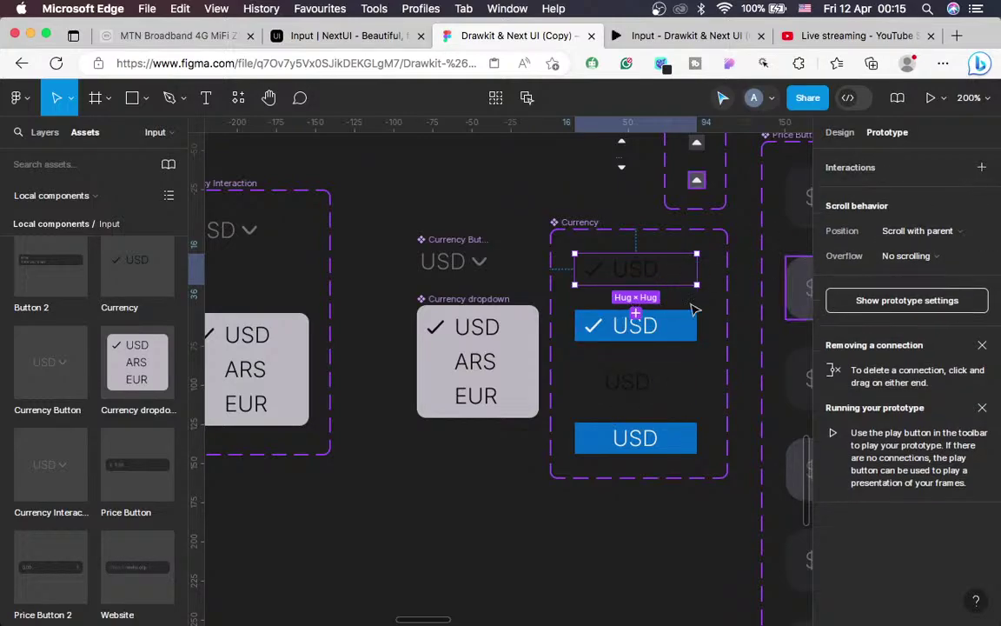
drag(638, 286, 639, 324)
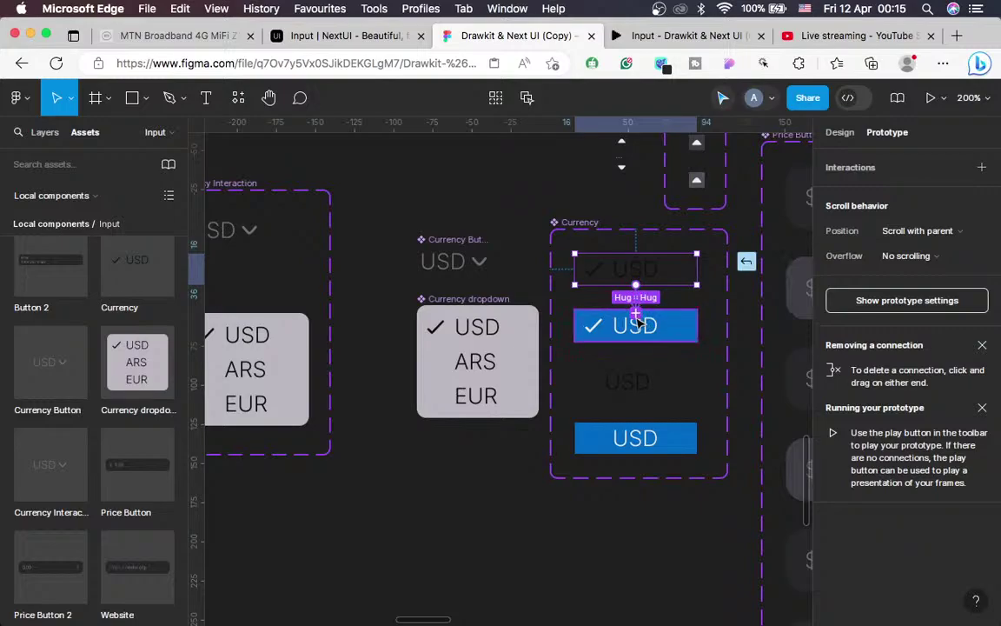
drag(616, 283, 636, 323)
click(570, 349)
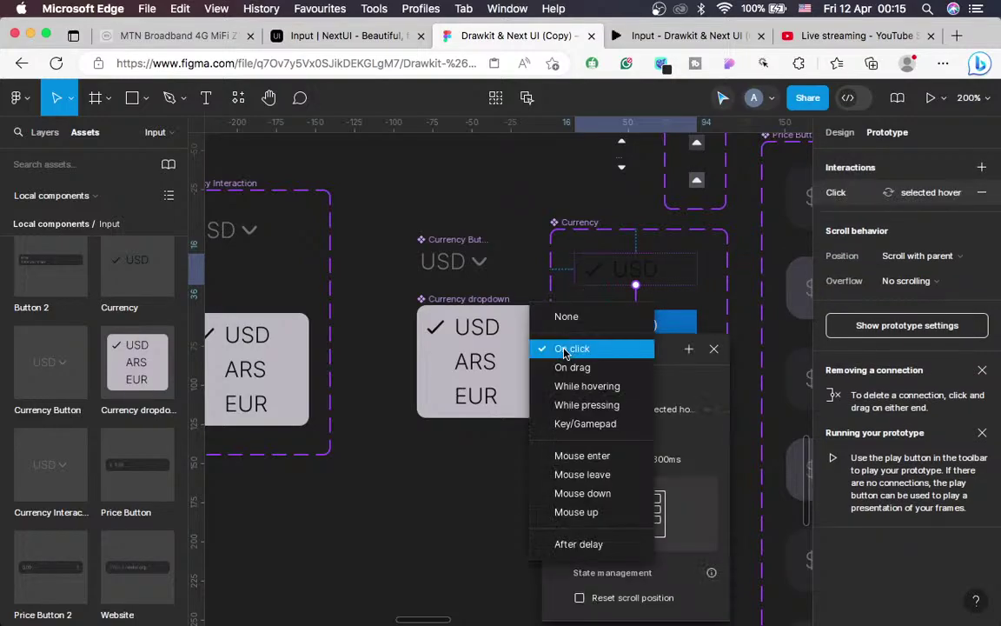
click(573, 386)
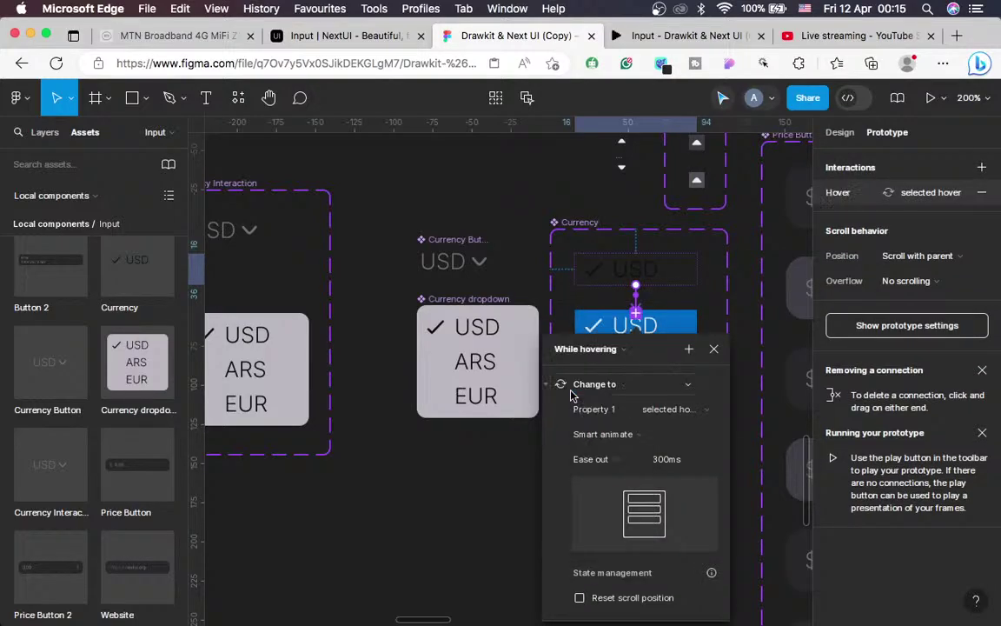
click(713, 349)
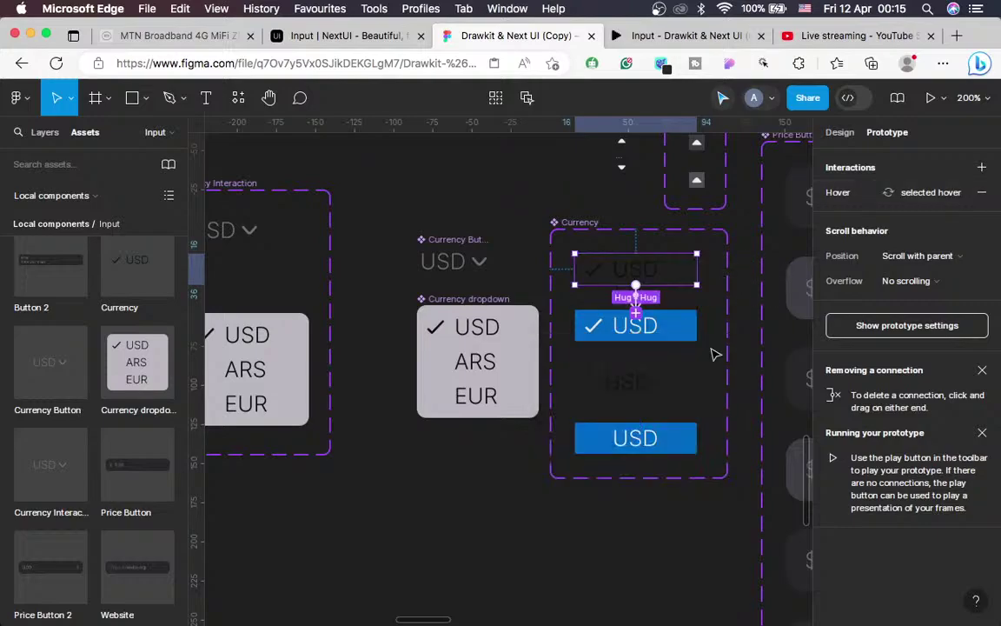
Reset the interactions of the USD row in the Currency dropdown component
click(475, 333)
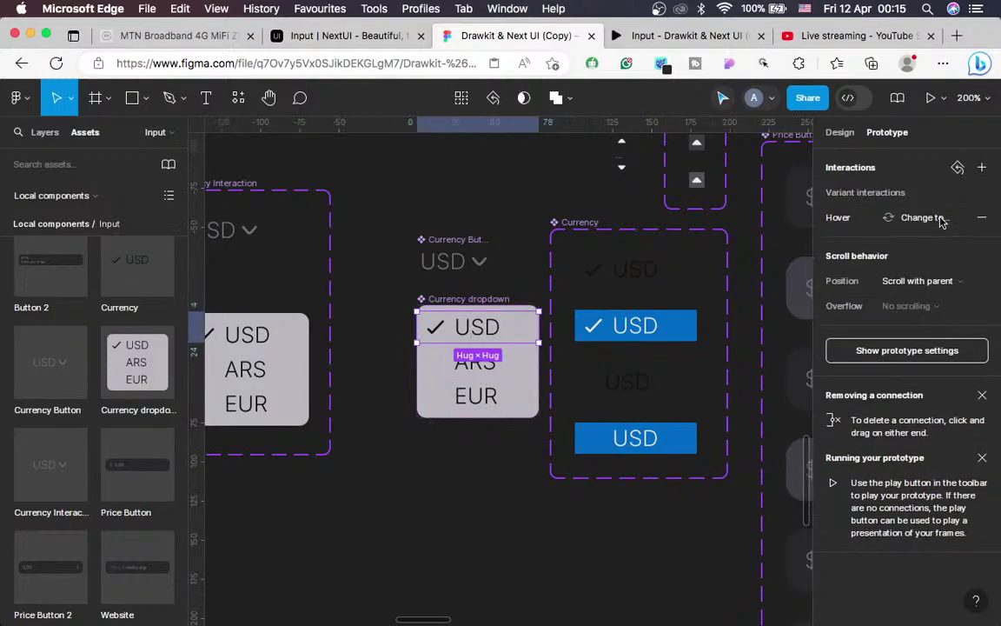
click(830, 131)
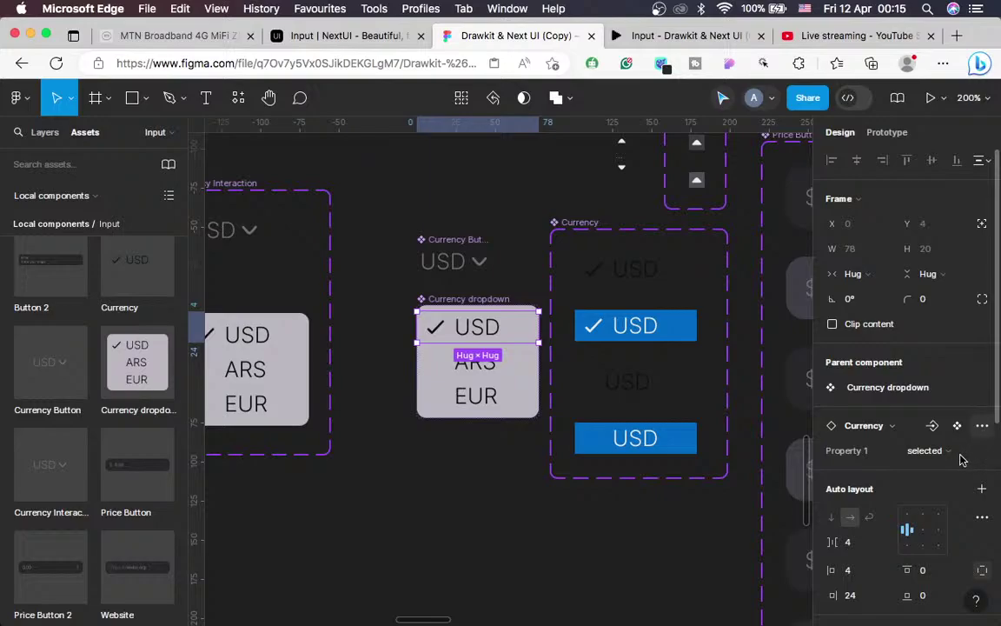
click(982, 425)
click(879, 539)
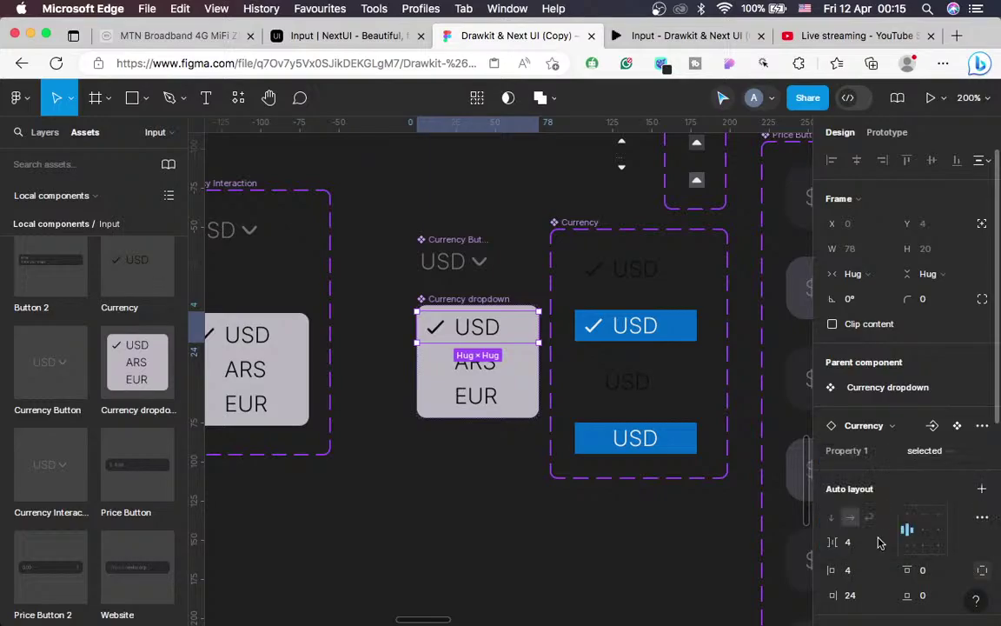
Check the currency dropdown in the prototype preview and return to the design file
click(667, 37)
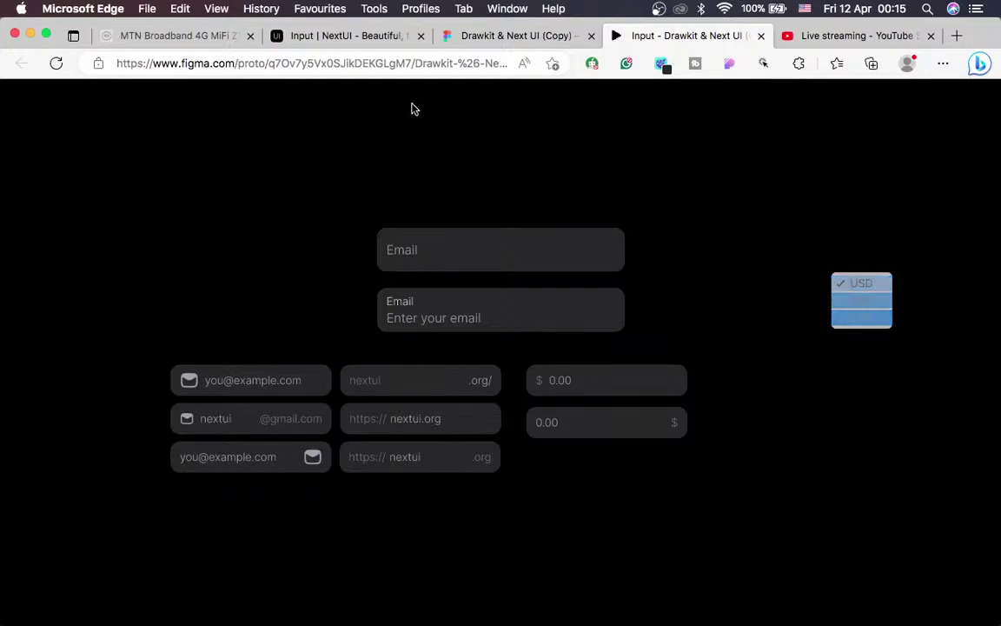
click(491, 37)
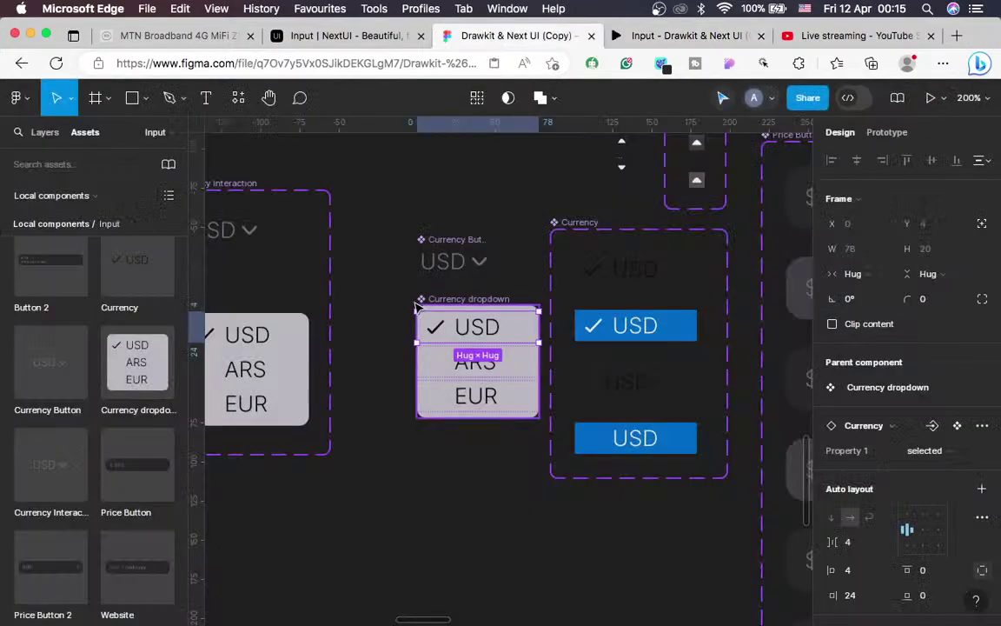
Rename the Currency Interaction variants: "USD" for the closed button and "USD cliked" for the open dropdown
scroll(407, 295, left, 3)
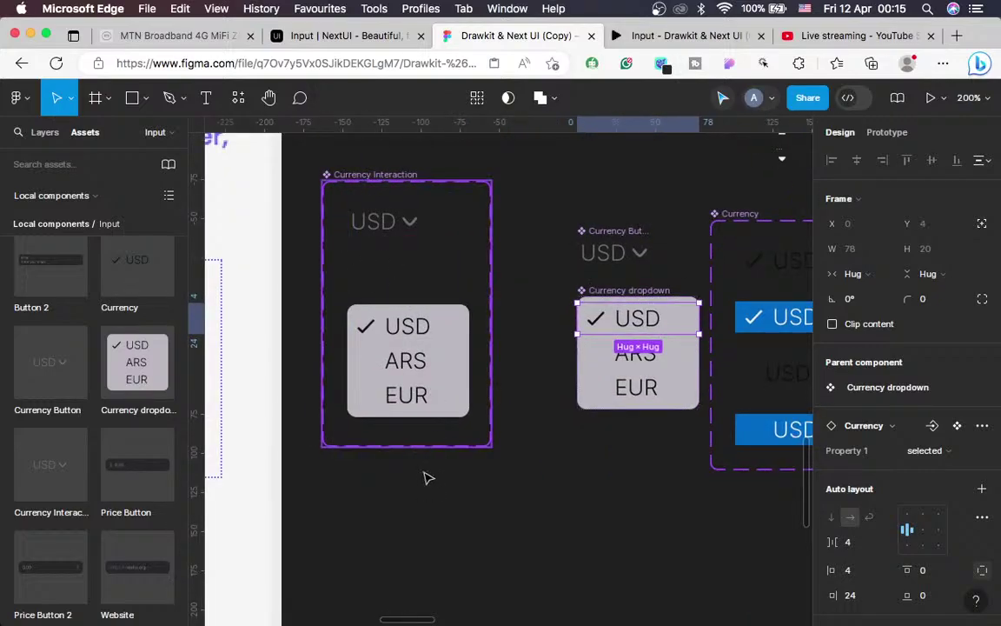
click(382, 431)
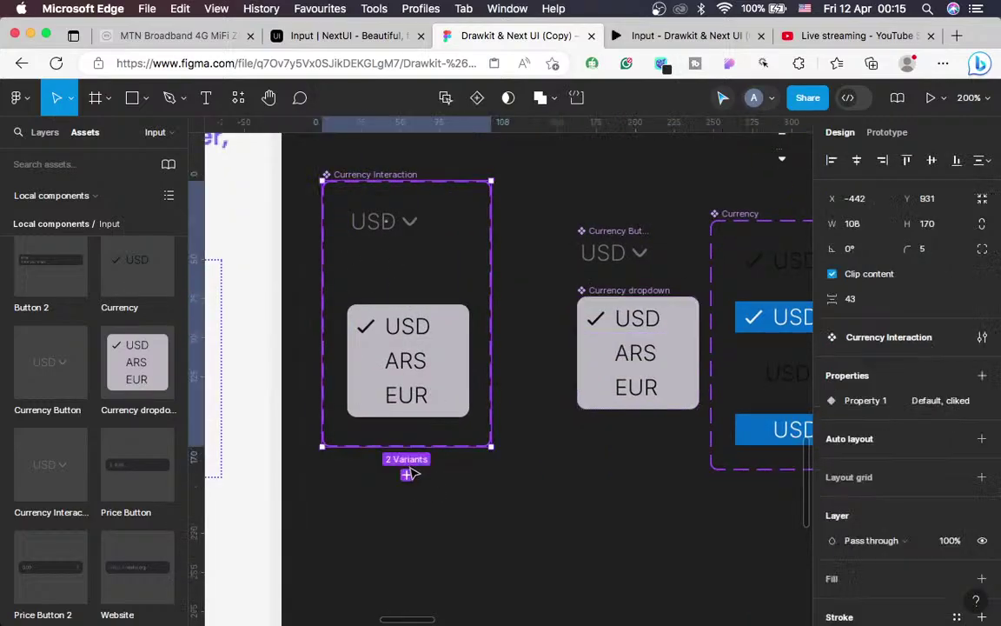
click(372, 231)
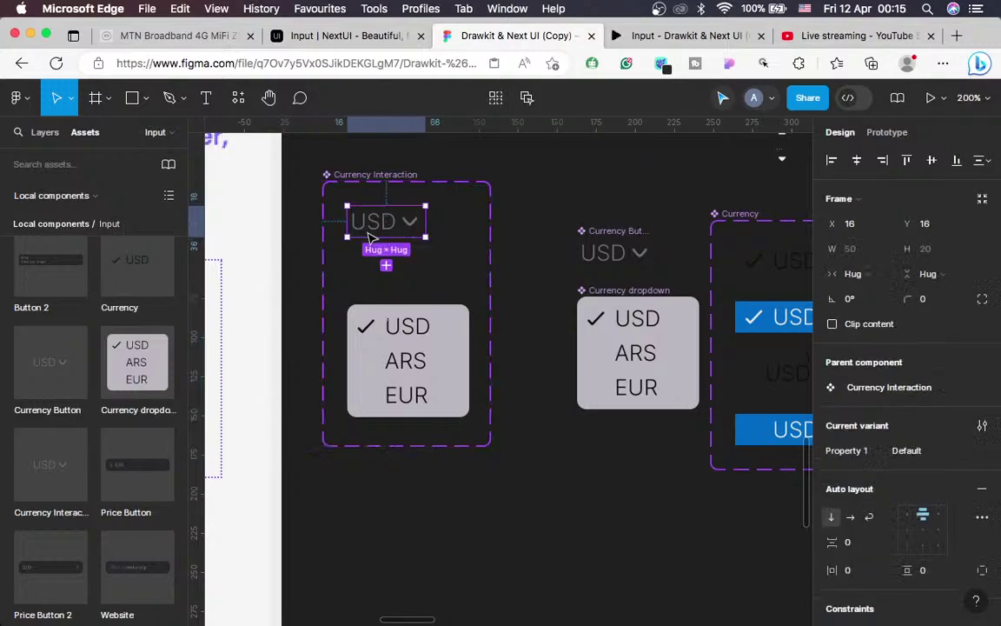
click(907, 452)
text(Us)
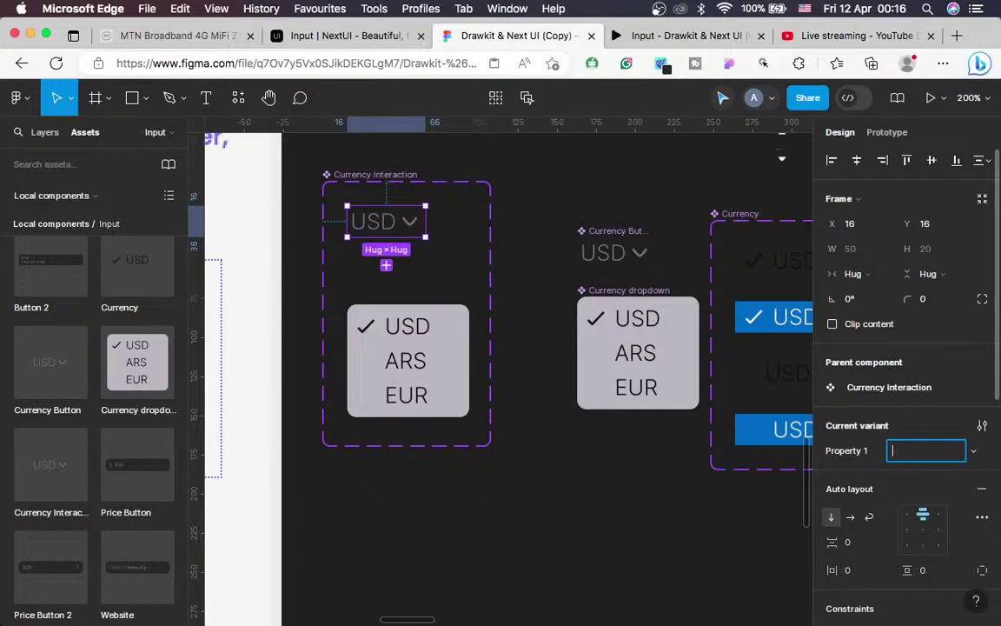
click(448, 385)
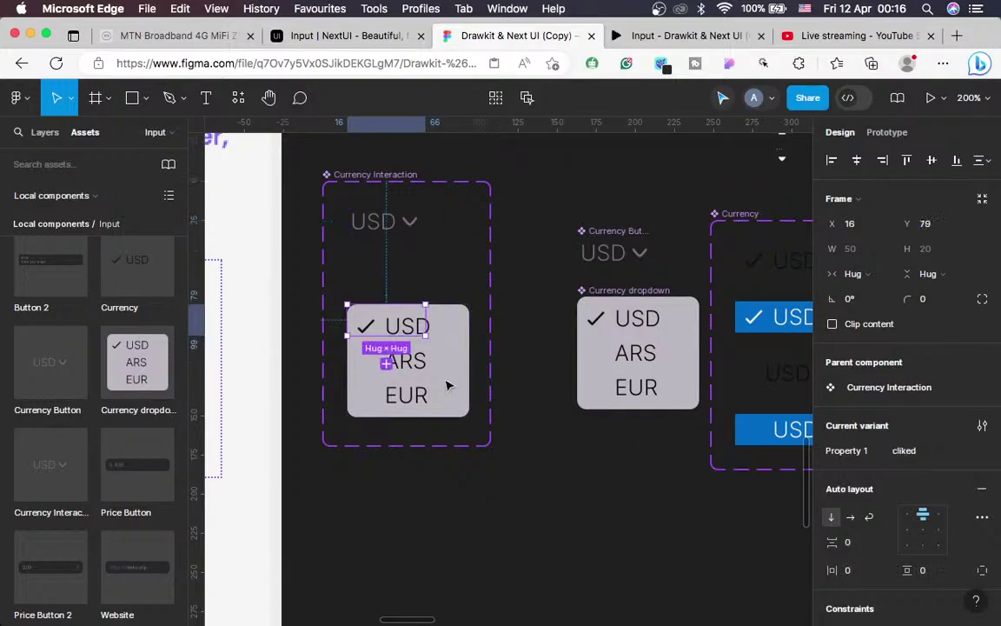
click(896, 458)
click(892, 450)
text(USD)
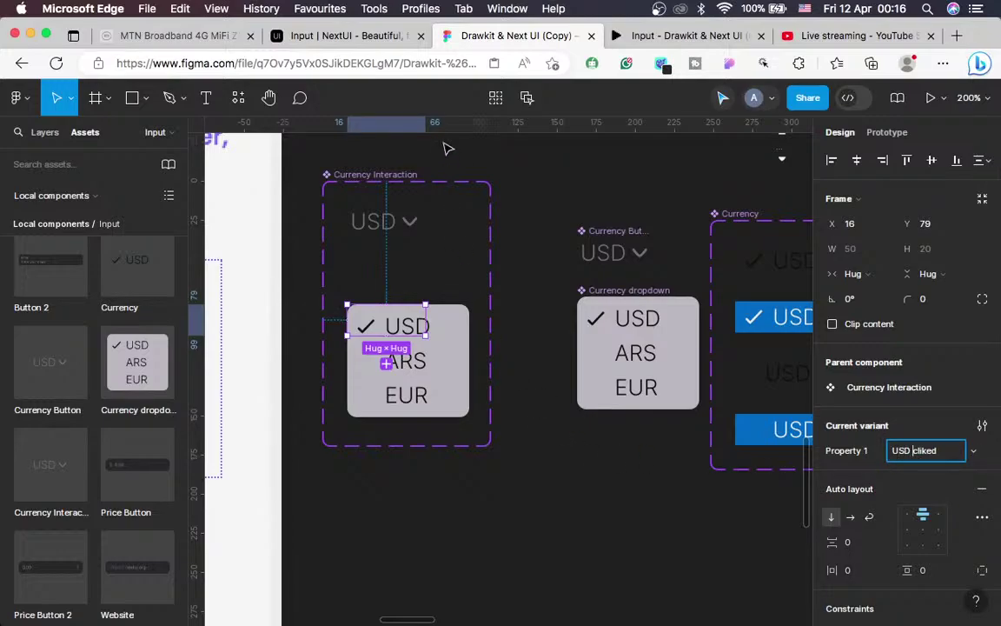
Add a third variant to the Currency Interaction set and extend the set's height to 627
click(402, 175)
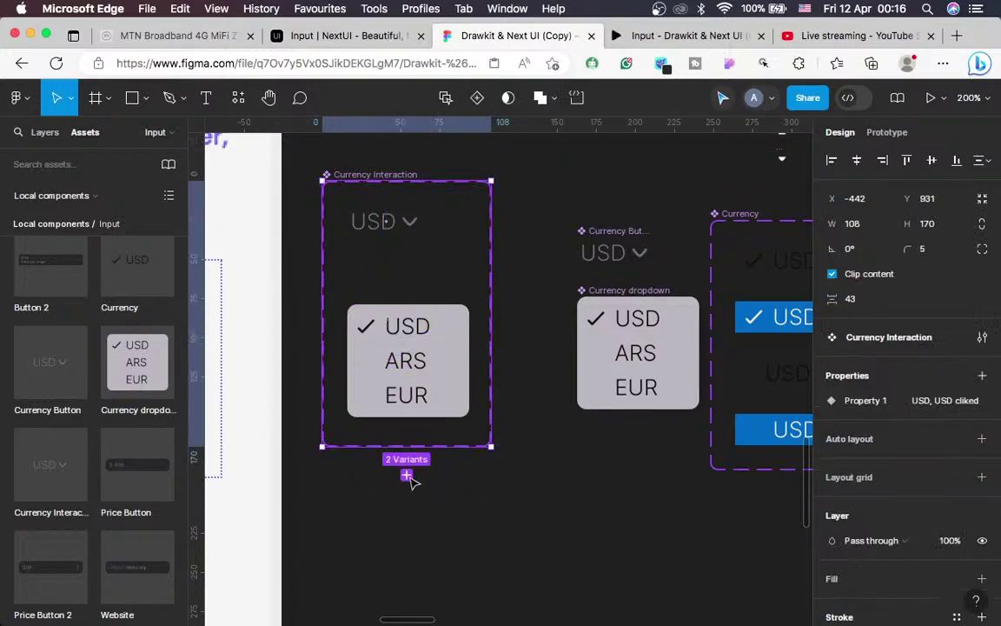
click(406, 475)
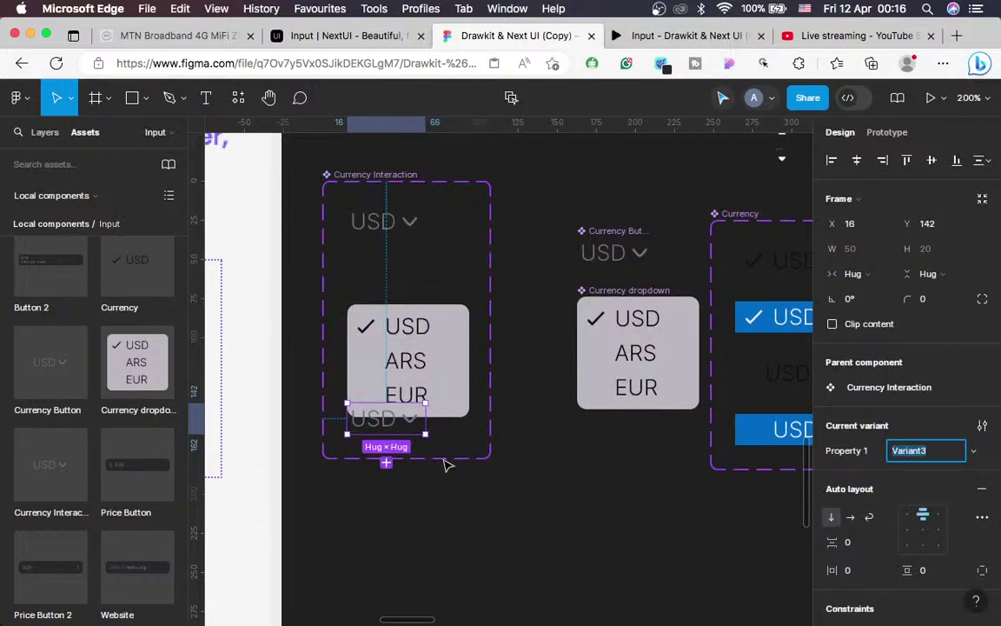
click(396, 278)
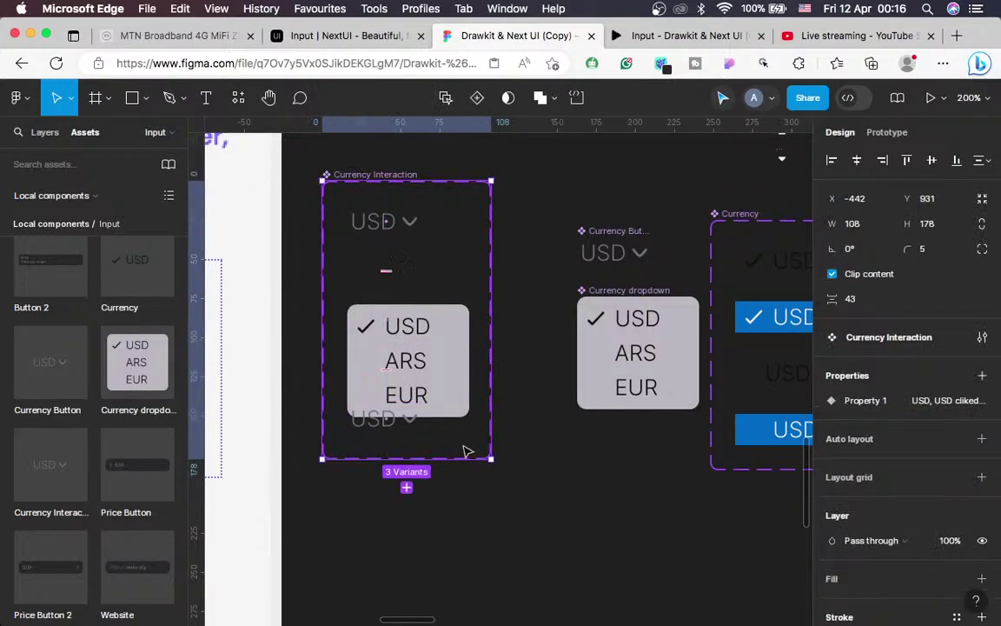
drag(452, 474, 462, 620)
scroll(599, 324, up, 5)
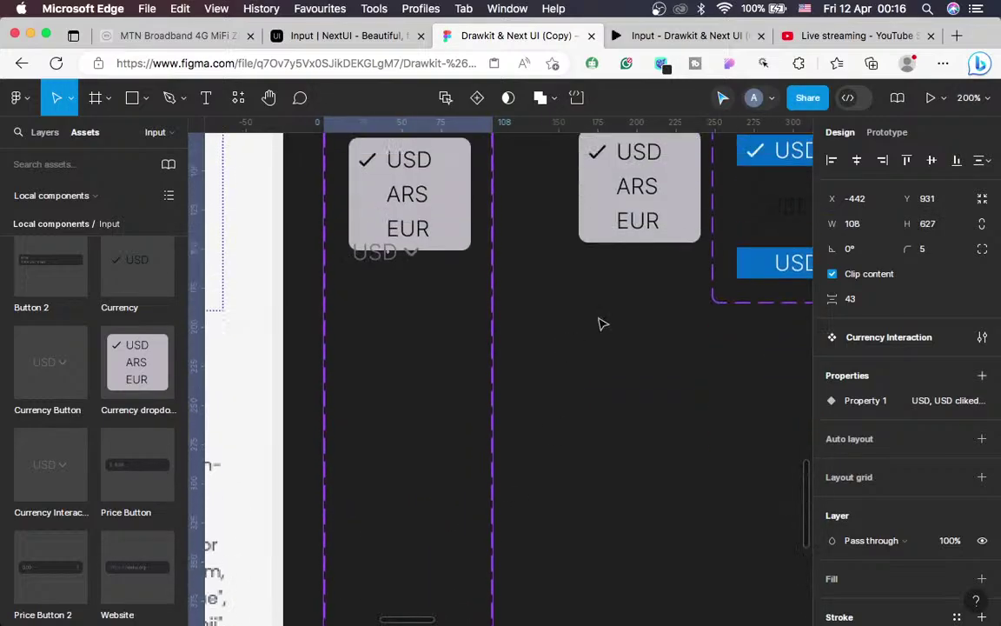
Move the new third variant down so it sits clear of the open dropdown variant
scroll(600, 324, up, 3)
scroll(600, 324, left, 2)
click(445, 341)
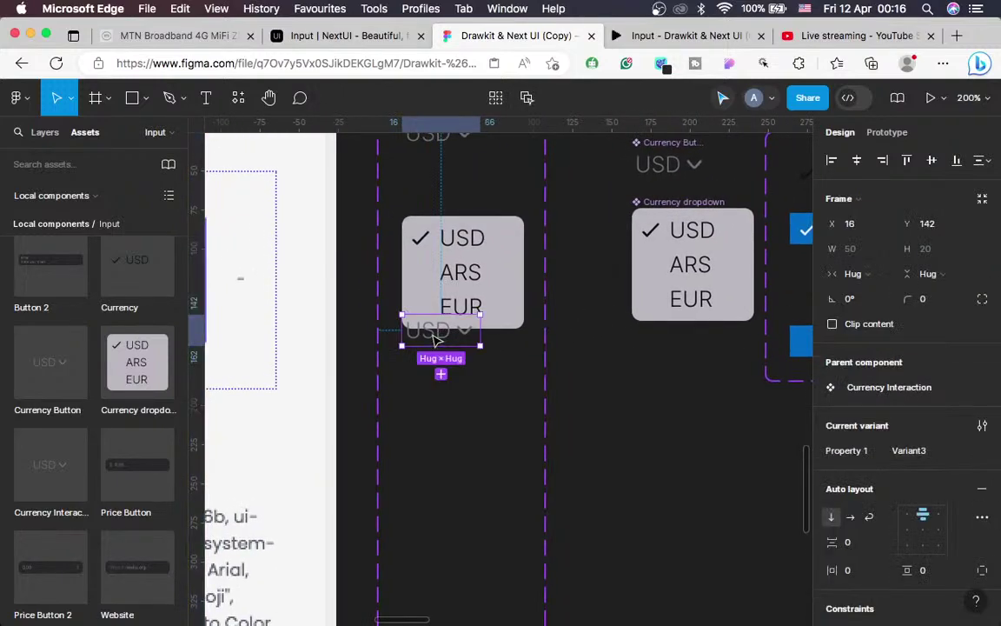
drag(441, 339, 440, 398)
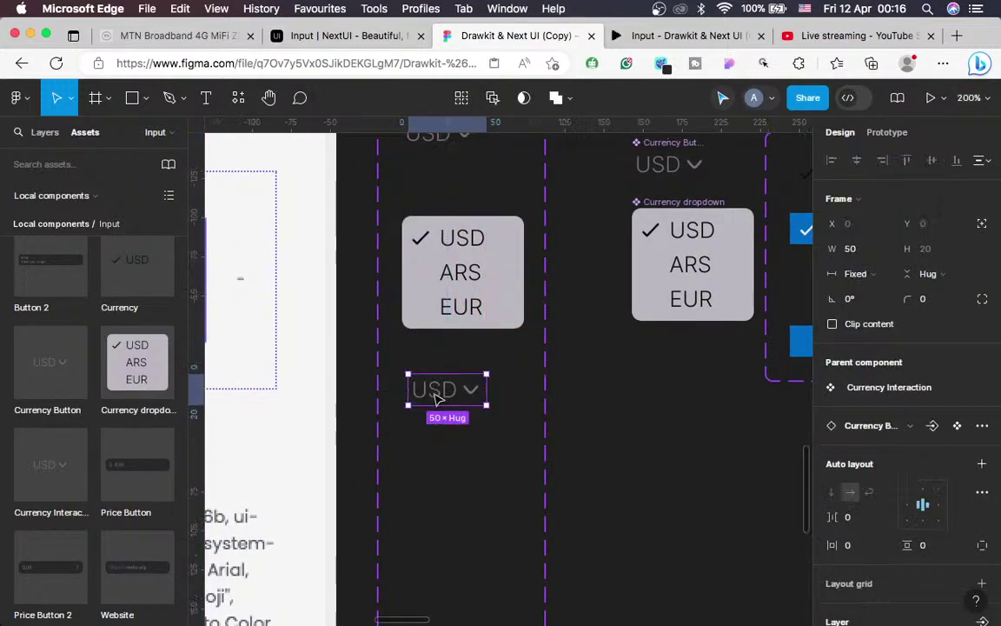
Try changing the third variant's USD label to ARS and undo the text change
double_click(437, 395)
double_click(433, 393)
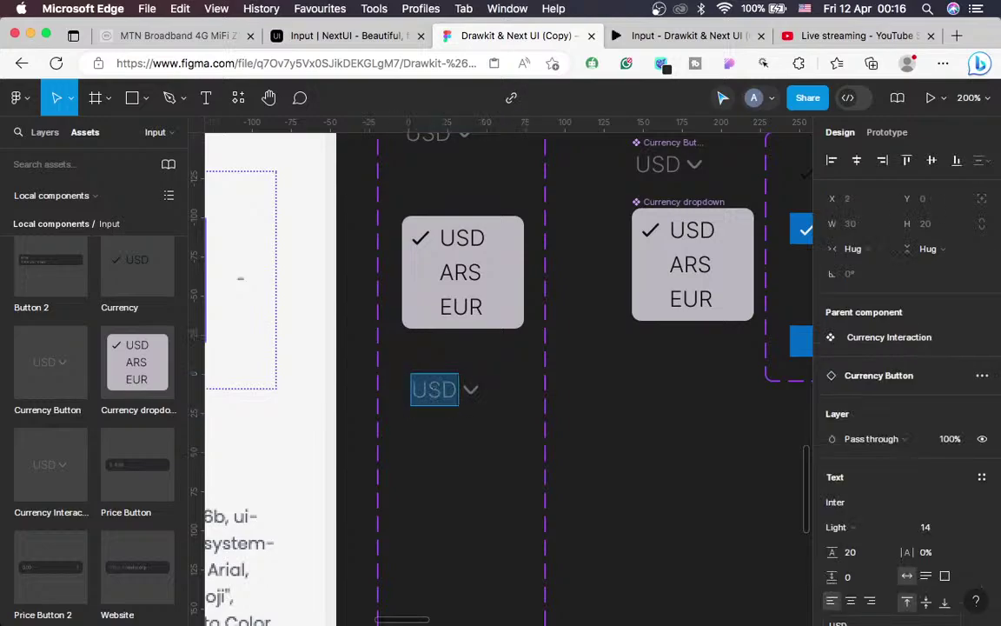
text(ARS)
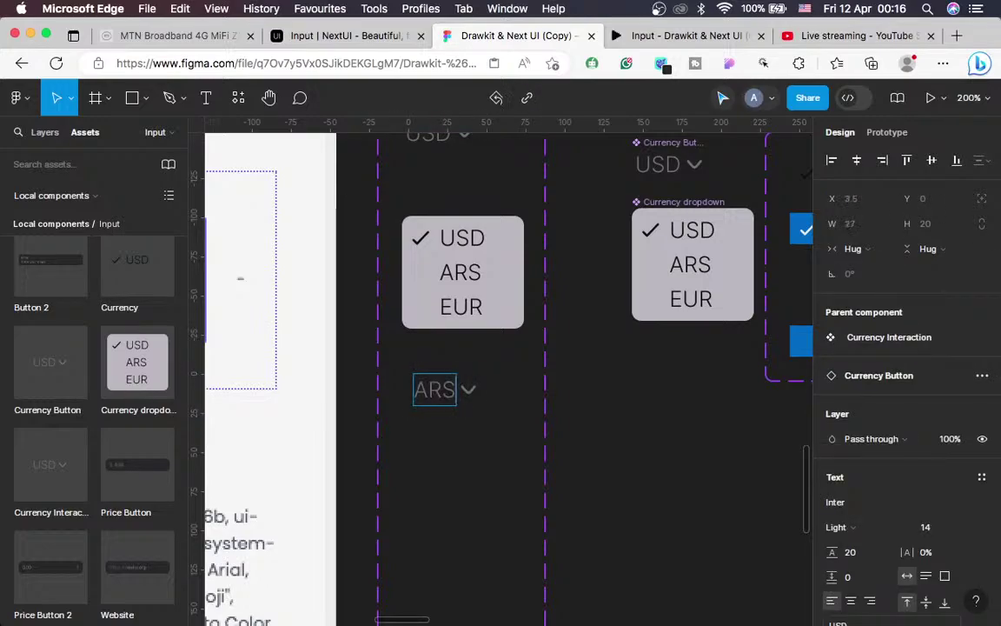
key(super+z)
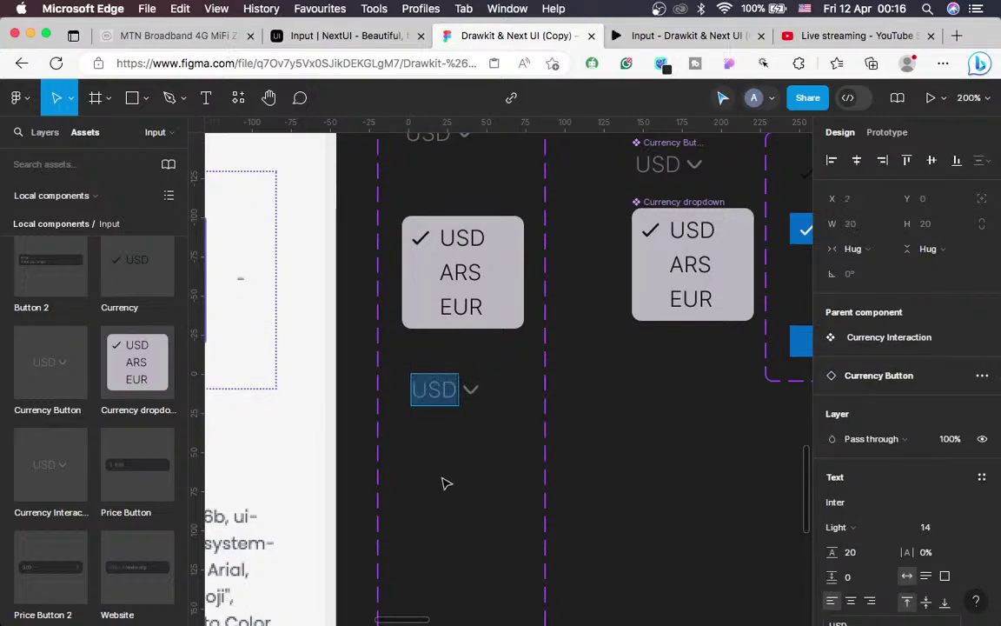
key(Escape)
Set the horizontal resizing of the closed USD variant in Currency Interaction to Fixed width
scroll(445, 481, up, 3)
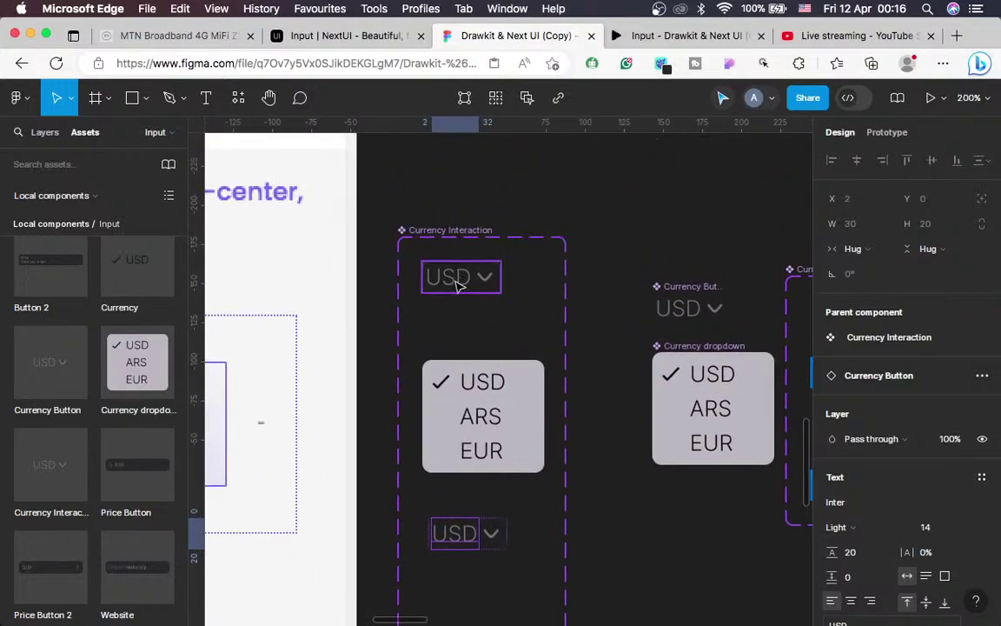
key(Escape)
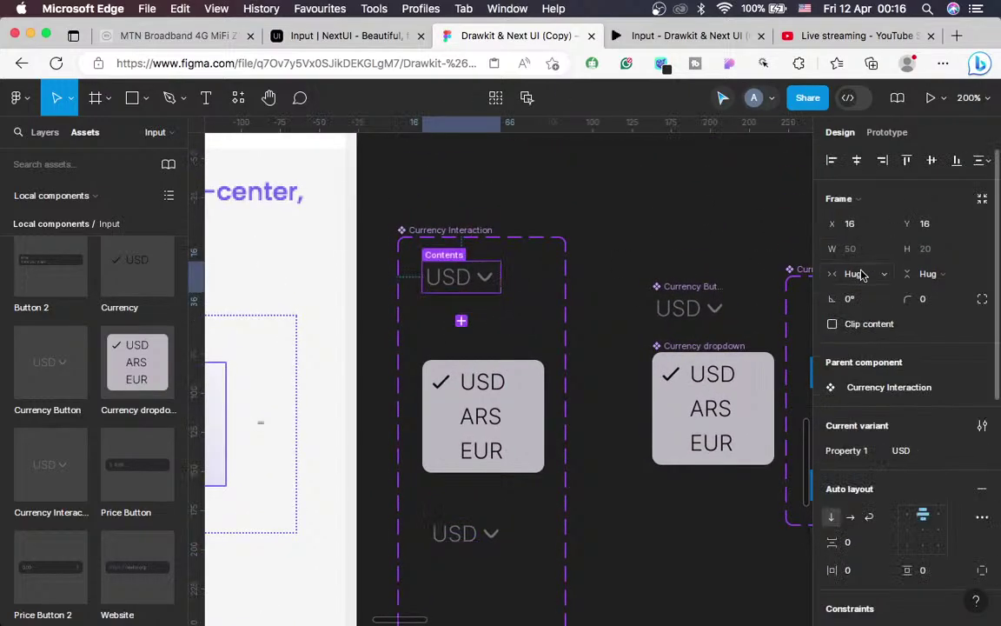
click(860, 274)
click(878, 254)
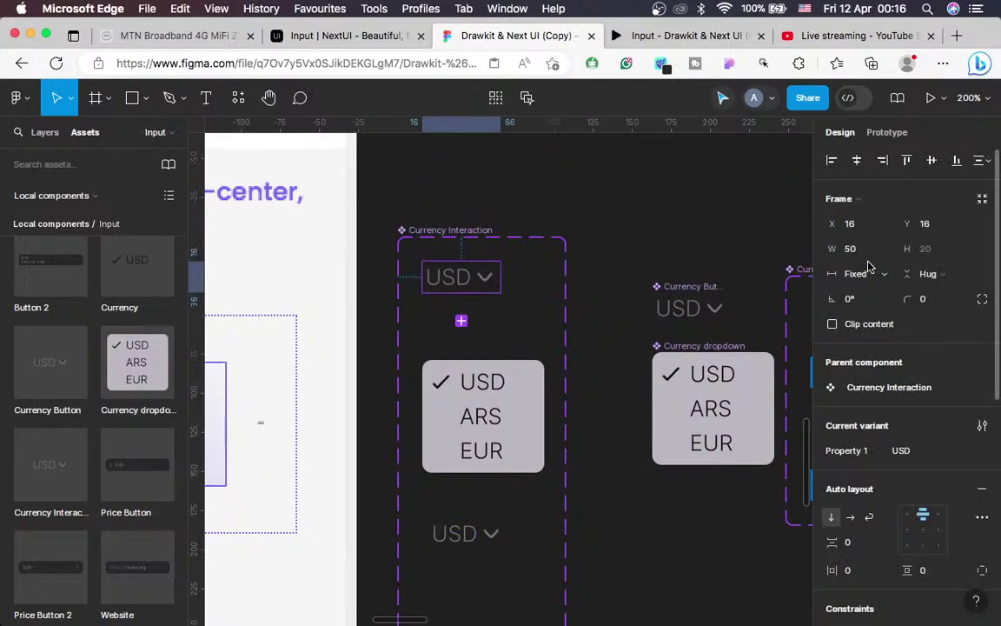
Examine the horizontal resizing options of the USD text inside the first Currency Interaction variant
double_click(455, 287)
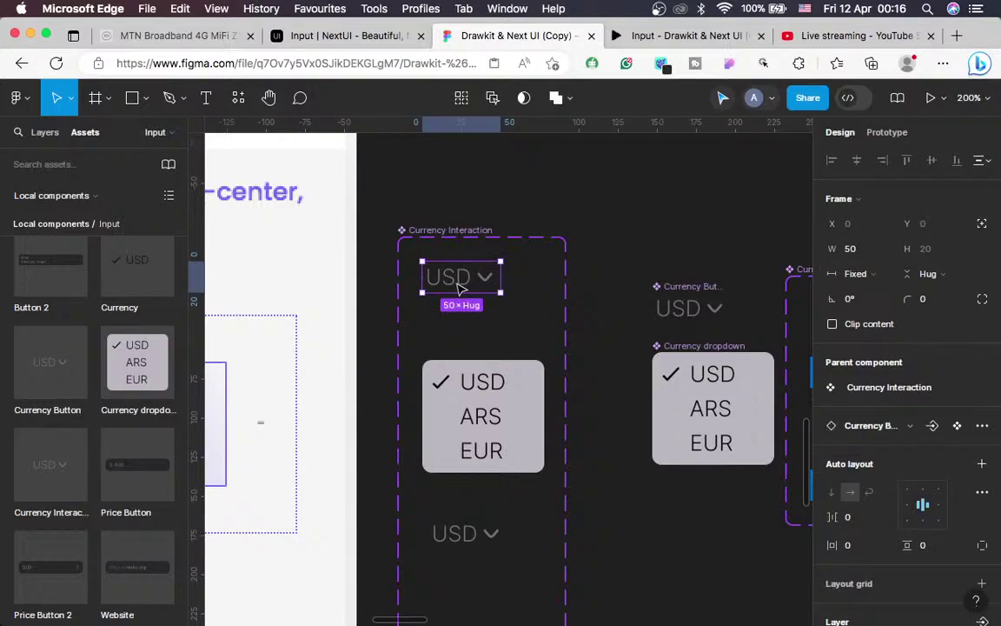
double_click(458, 285)
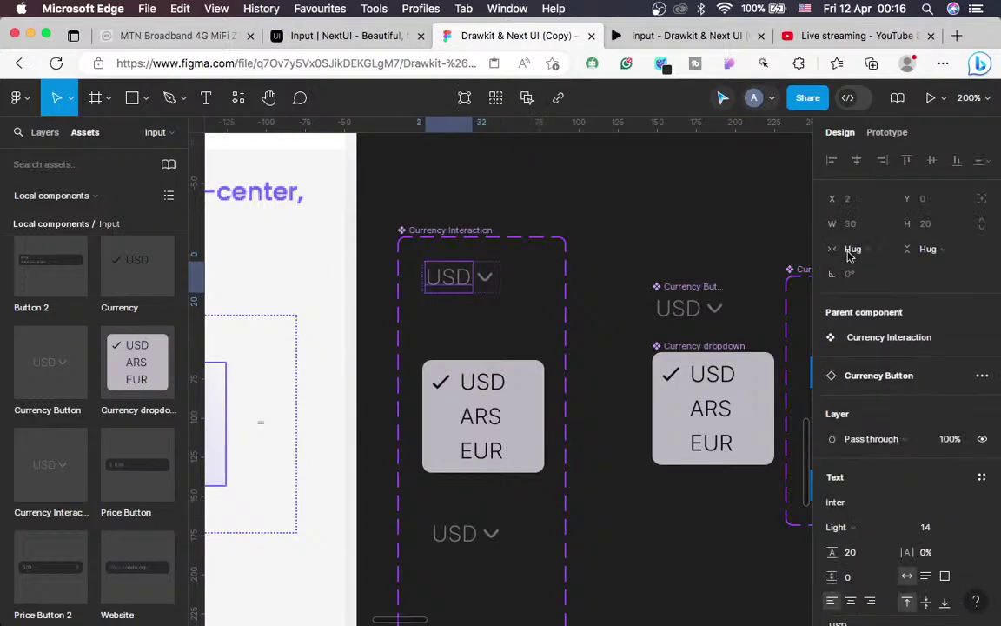
click(874, 251)
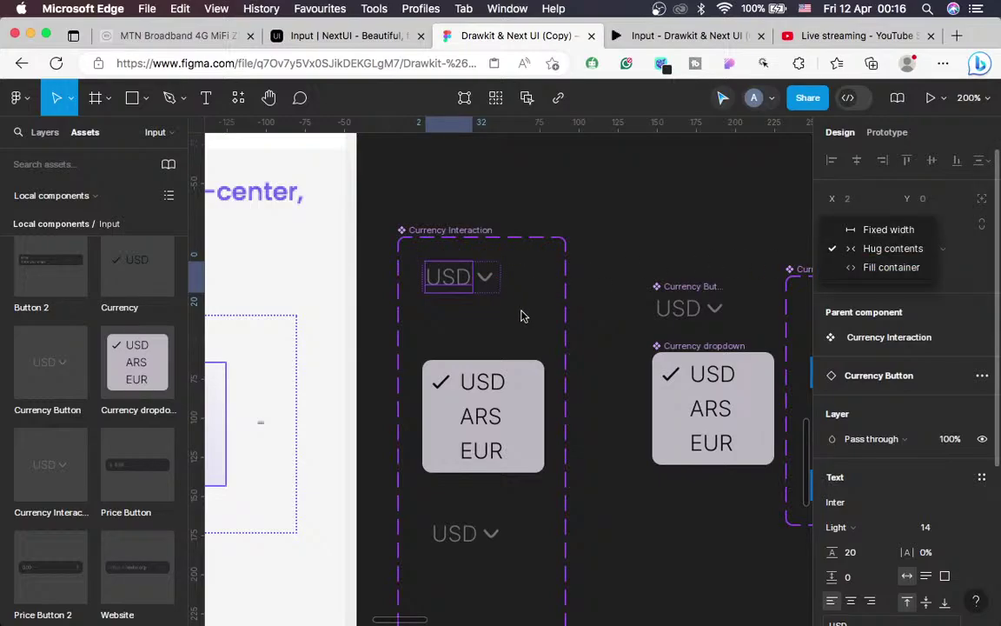
click(548, 539)
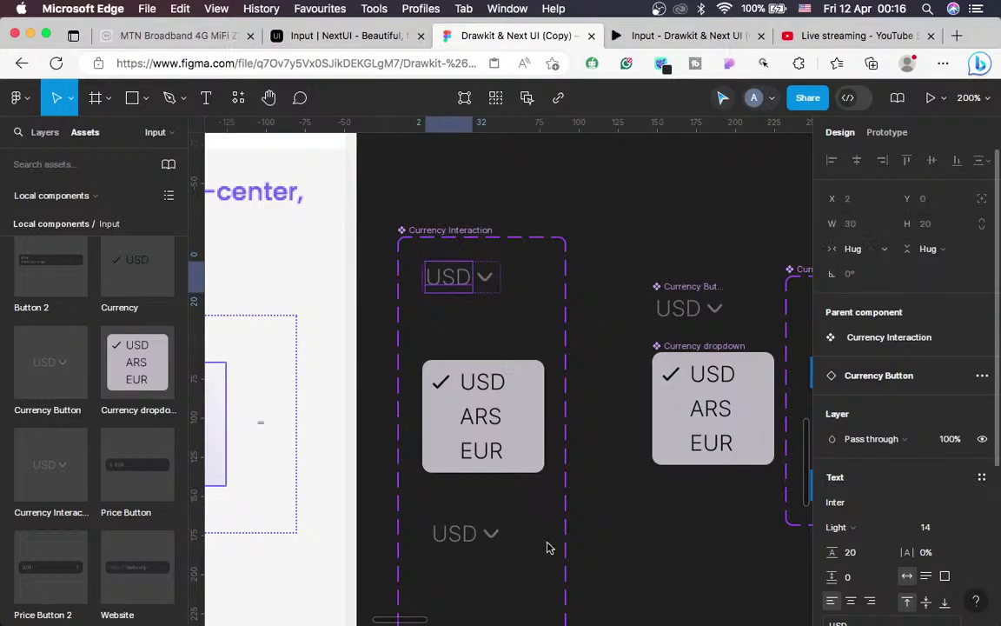
Retry the ARS label on the third Currency Interaction variant, undo it and deselect the text
scroll(548, 546, down, 3)
scroll(549, 548, down, 7)
scroll(550, 548, up, 4)
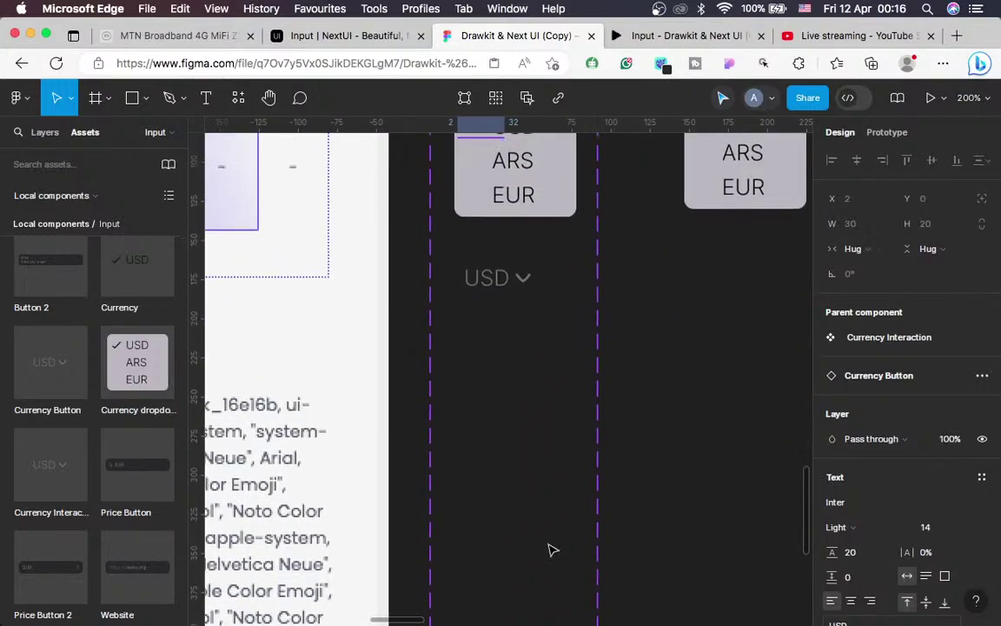
click(488, 276)
double_click(486, 275)
double_click(484, 272)
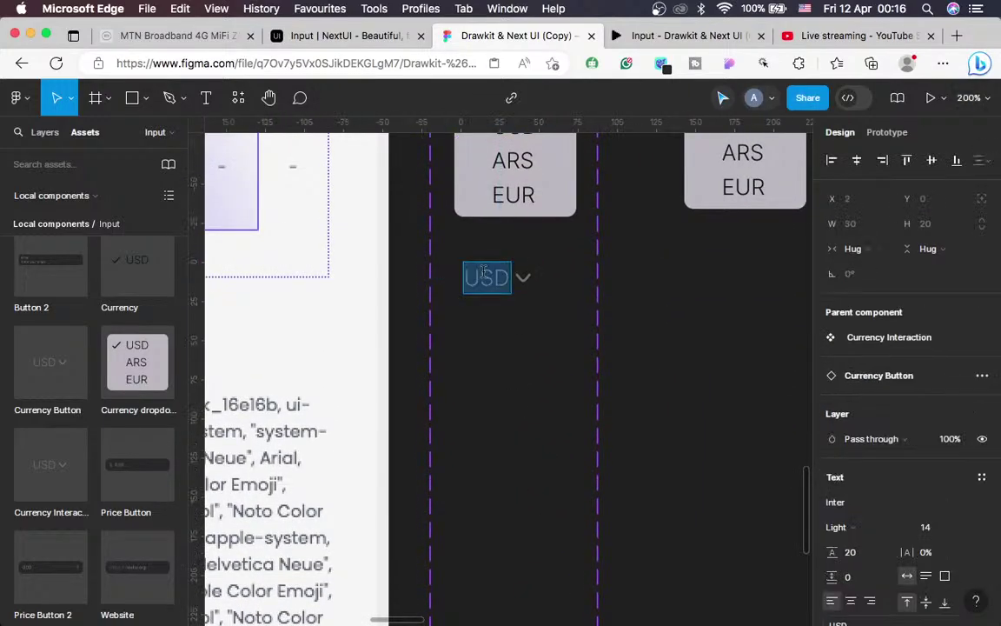
text(ARS)
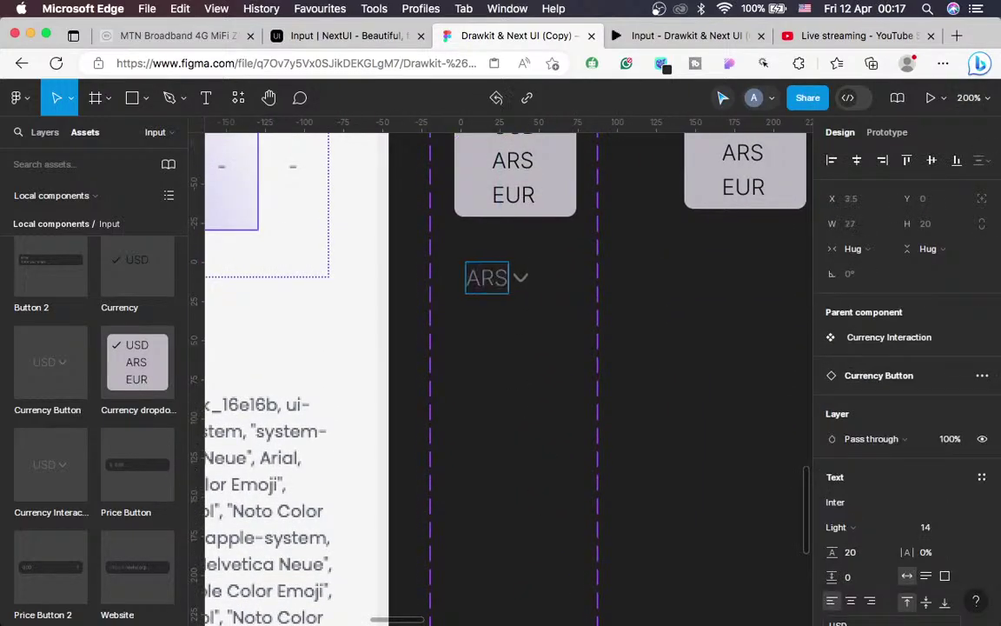
key(cmd+z)
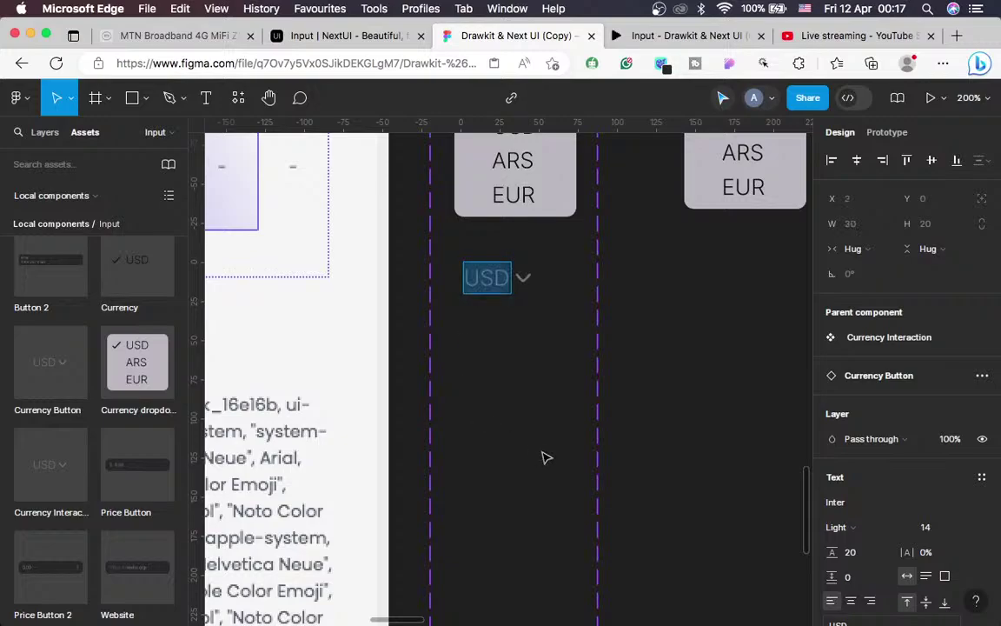
key(Escape)
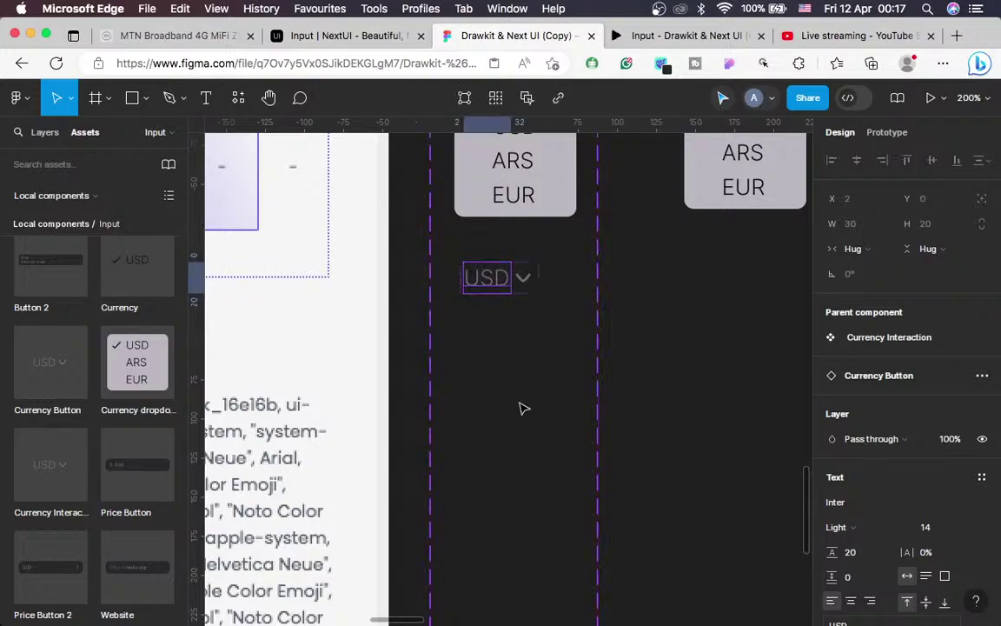
key(Escape)
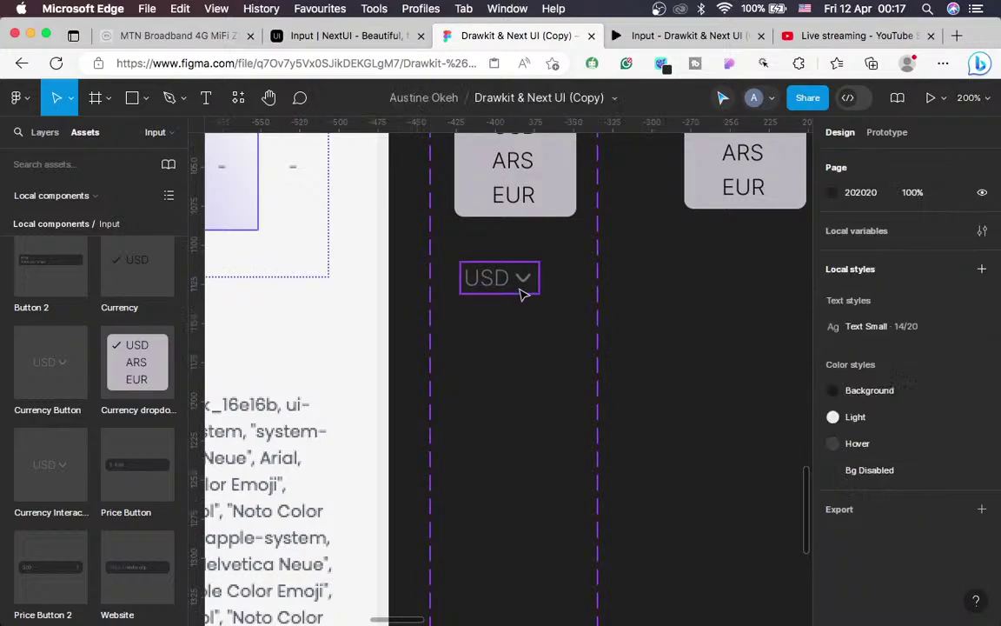
Replace the third variant with a new one based on the fixed-width USD variant, placed below the dropdown at Y 202
click(522, 295)
key(Delete)
scroll(520, 293, up, 4)
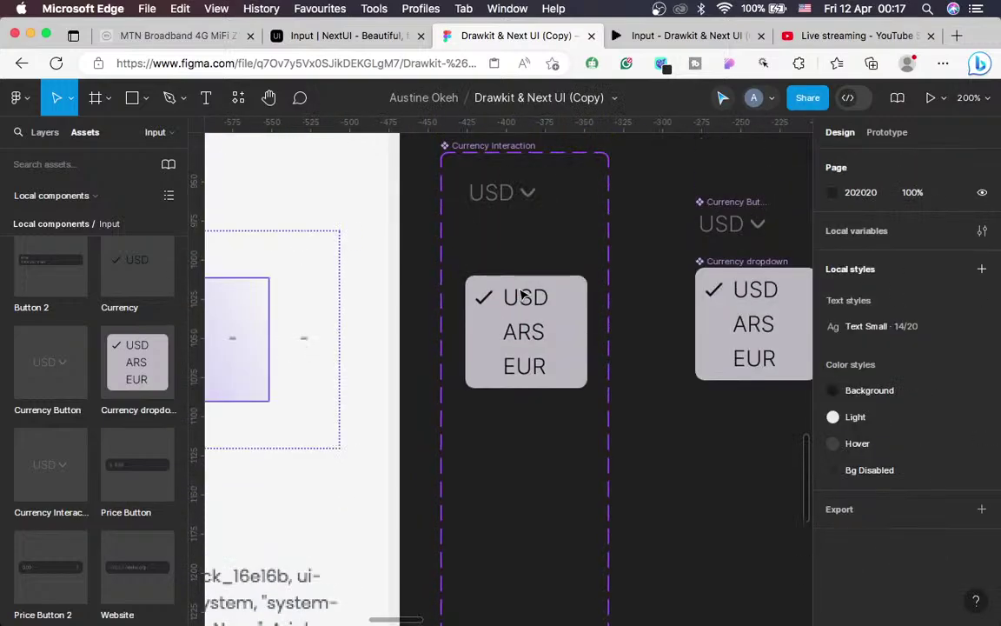
scroll(500, 232, up, 2)
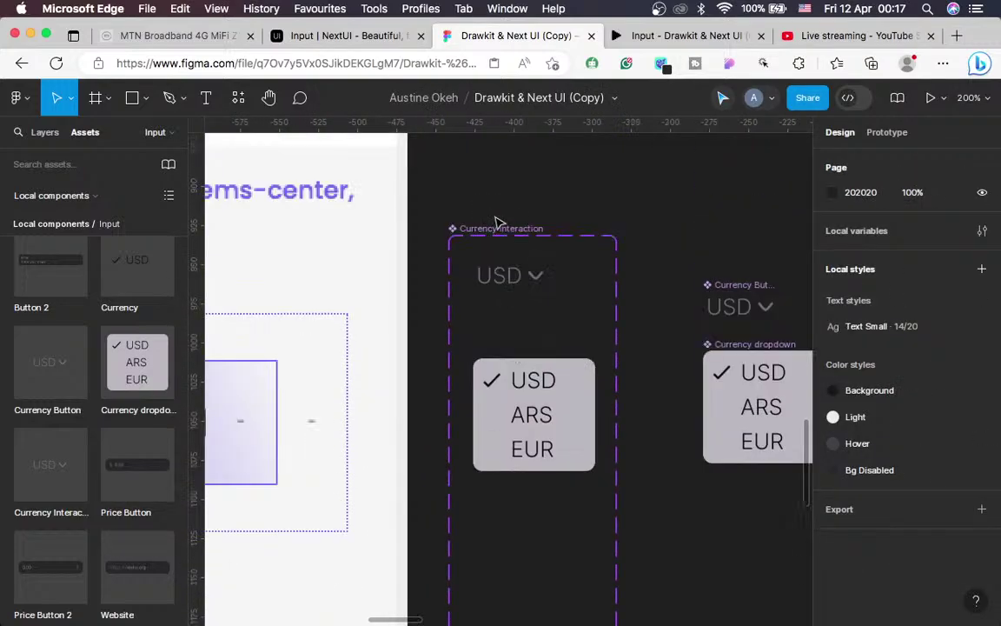
click(502, 278)
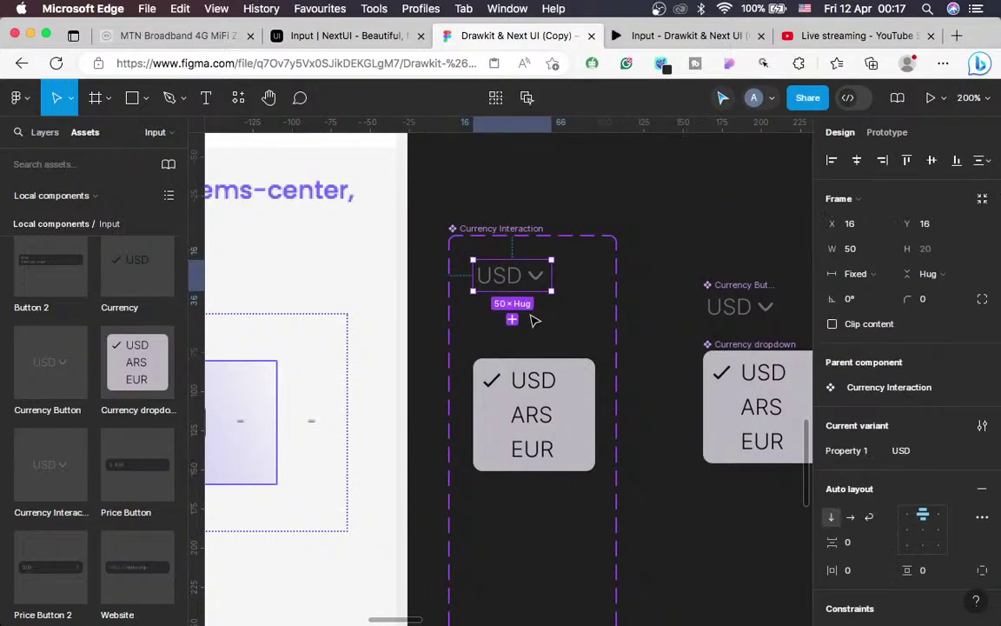
click(512, 320)
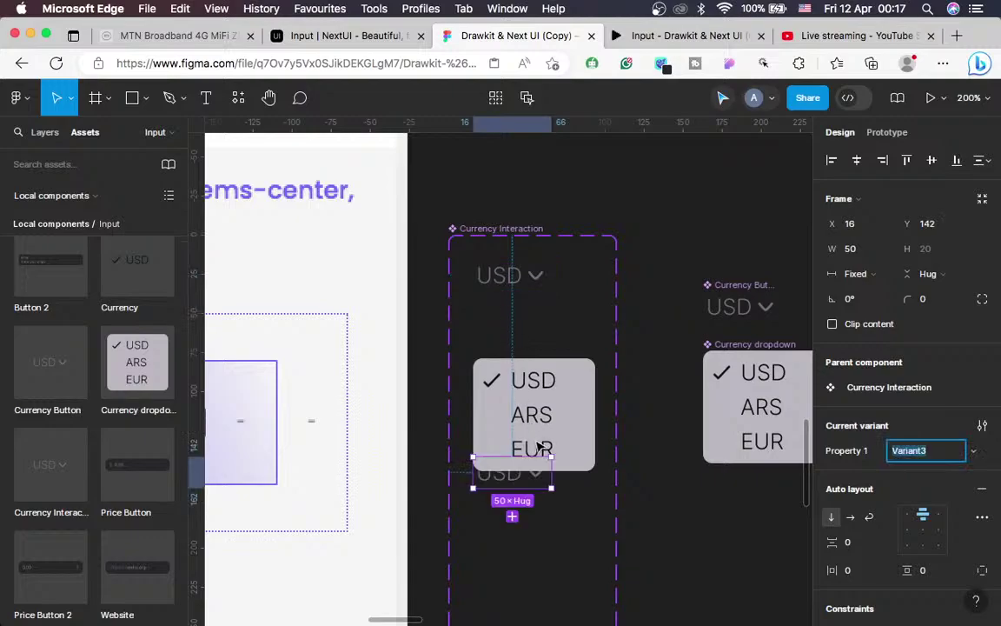
drag(520, 487, 500, 569)
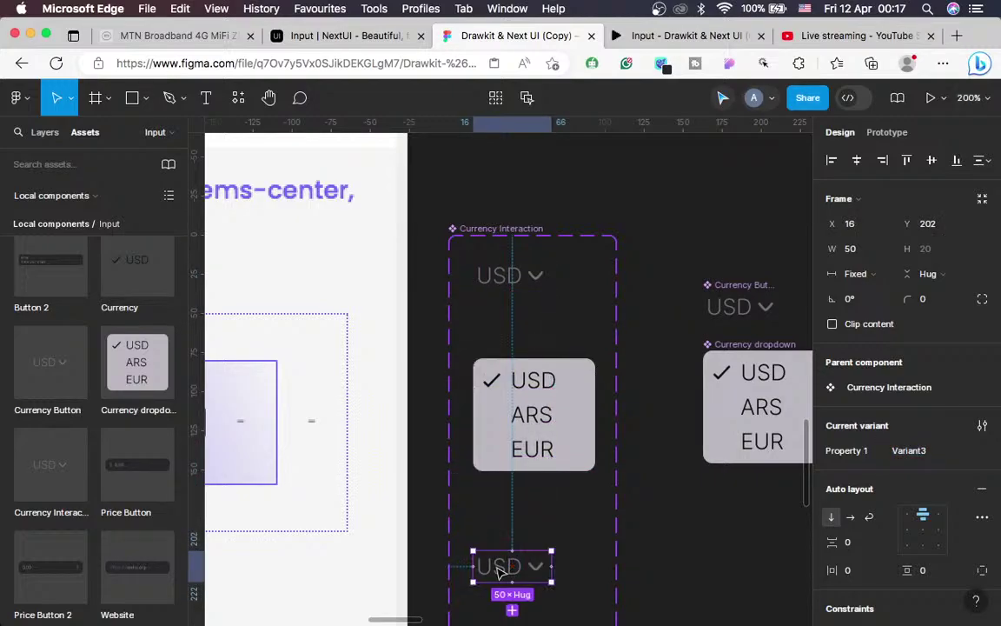
Change the label of the third Currency Interaction variant, below the USD dropdown, to ARS
double_click(499, 567)
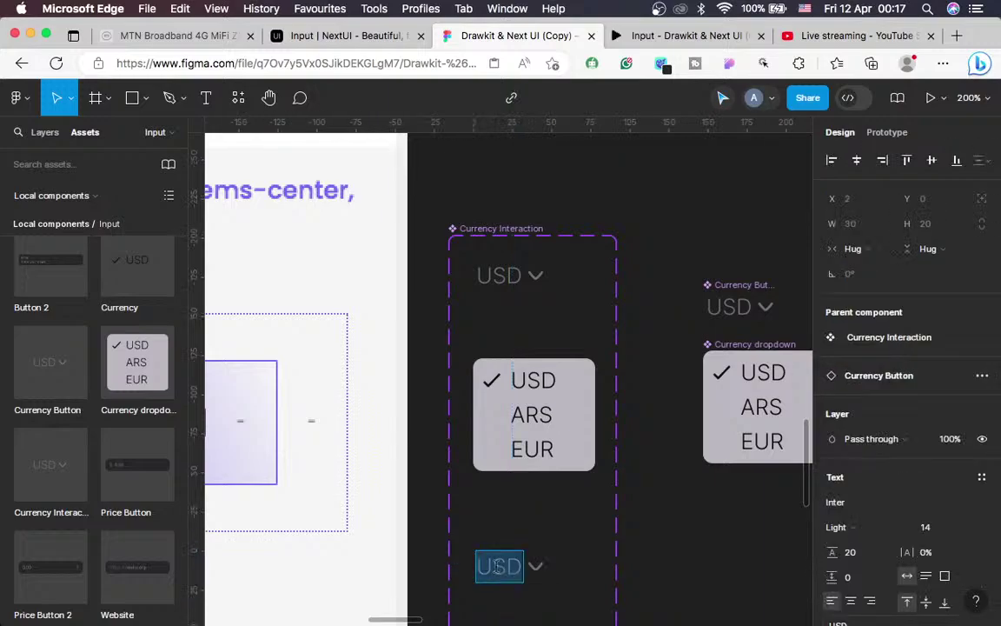
text(ARS)
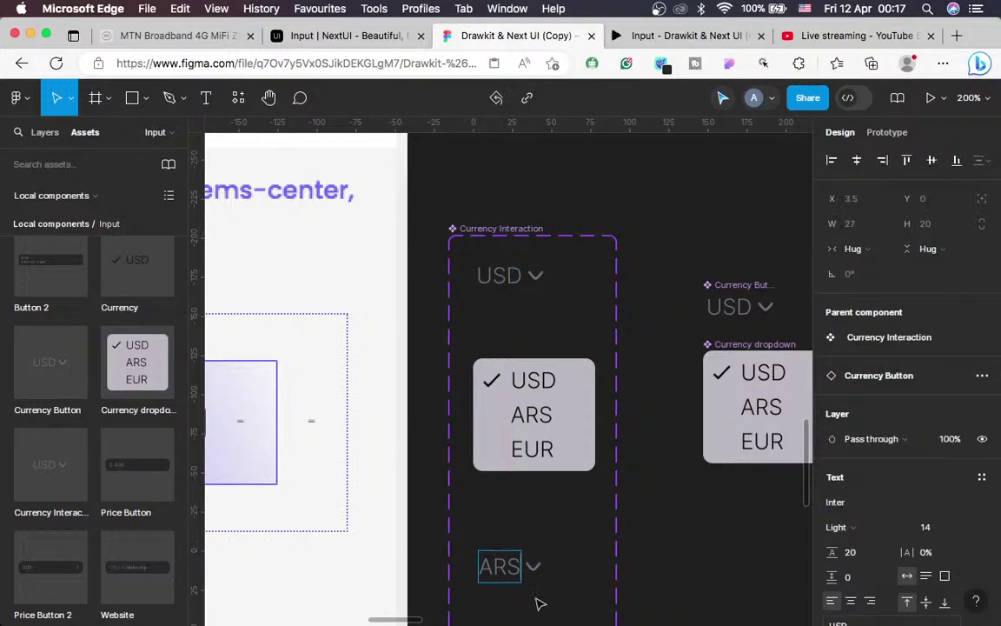
key(Escape)
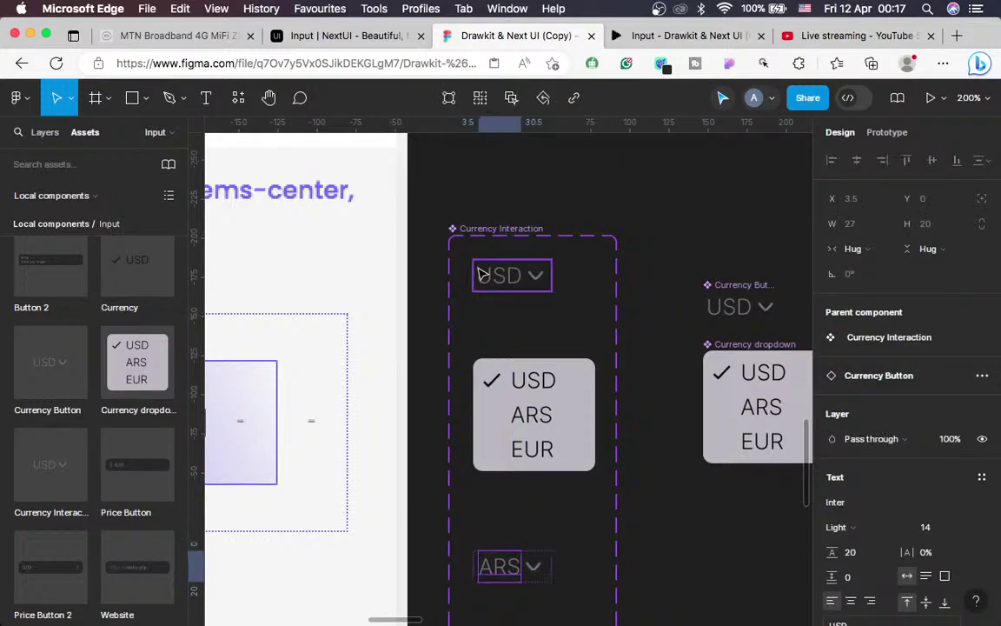
key(Escape)
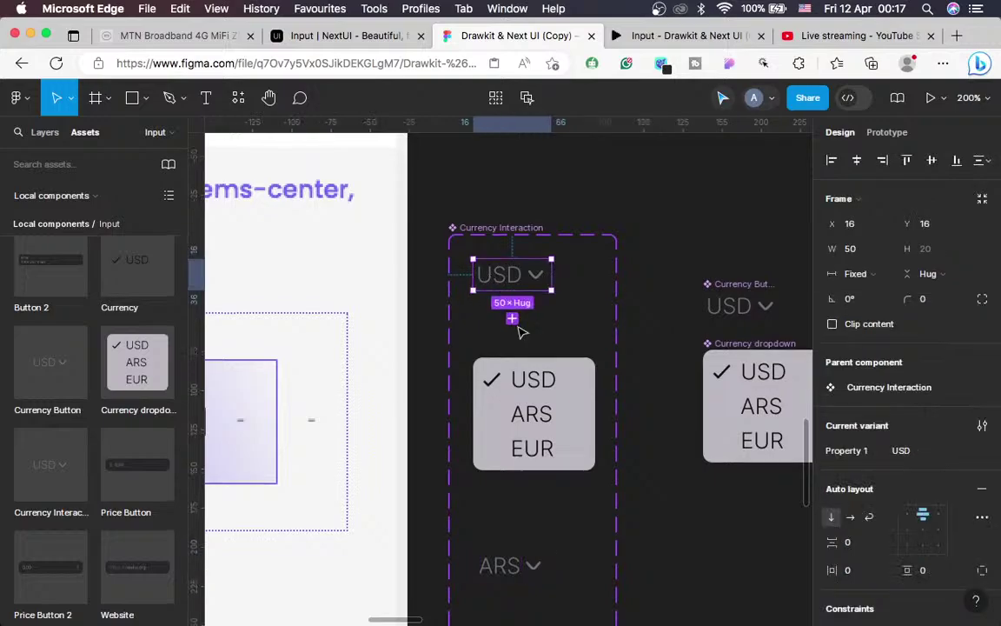
scroll(525, 331, down, 2)
click(528, 491)
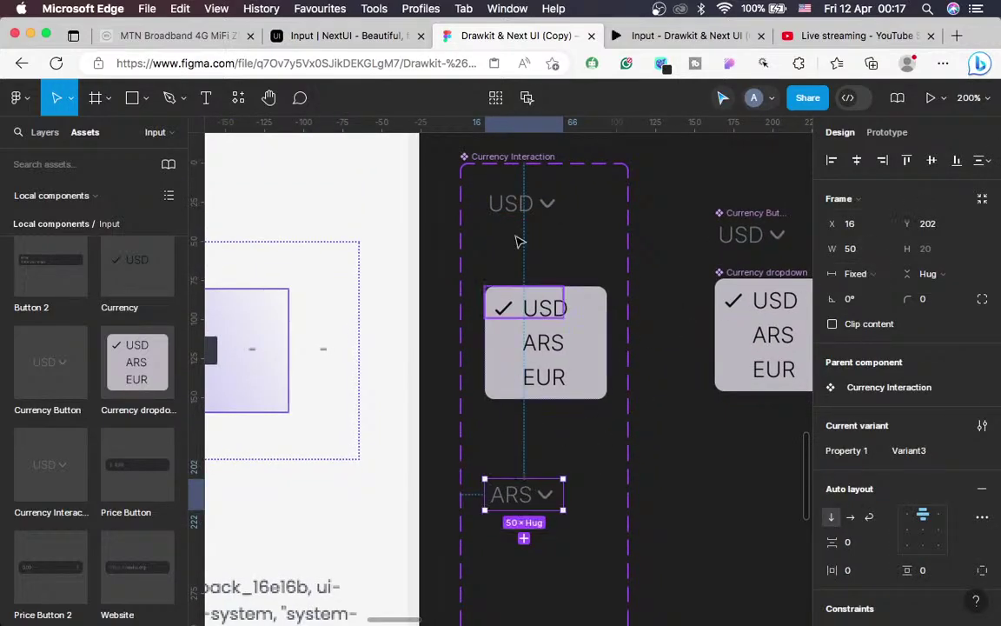
Check the currency selector in NextUI's Price input and read the live stream chat in OBS and YouTube Studio
click(310, 37)
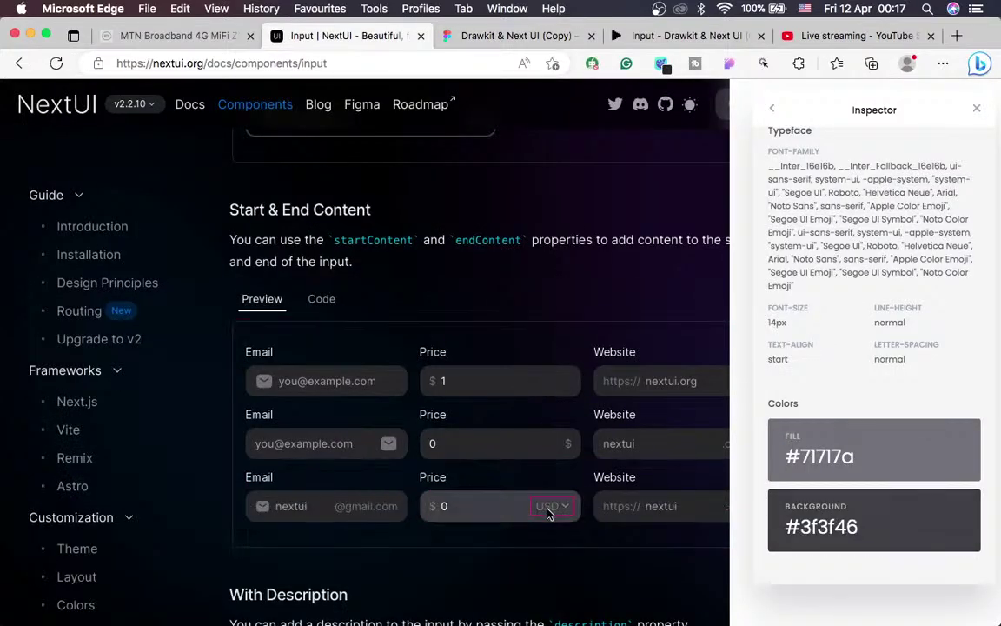
click(492, 36)
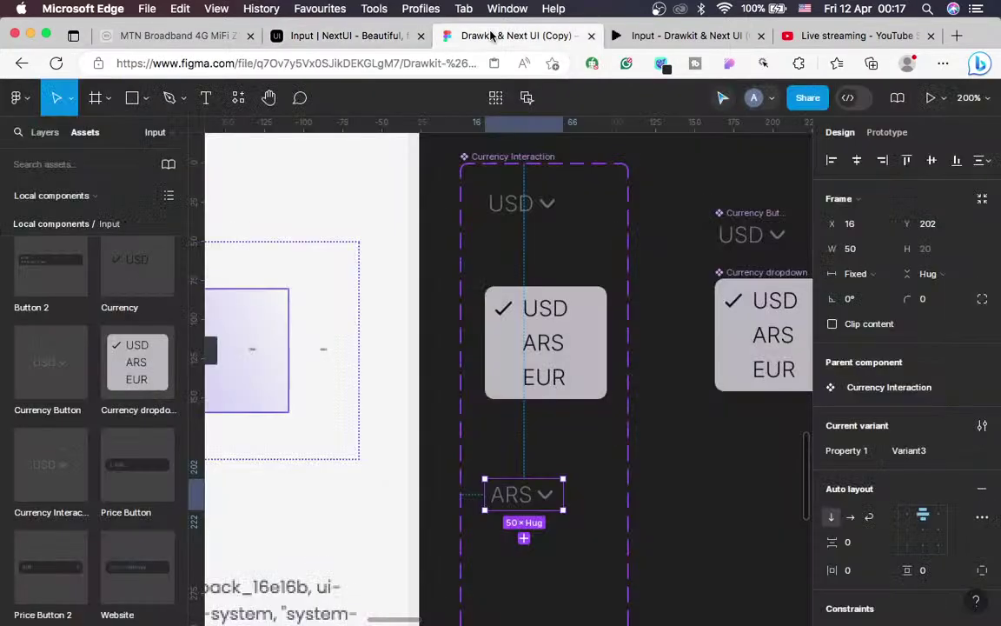
key(ctrl+Left)
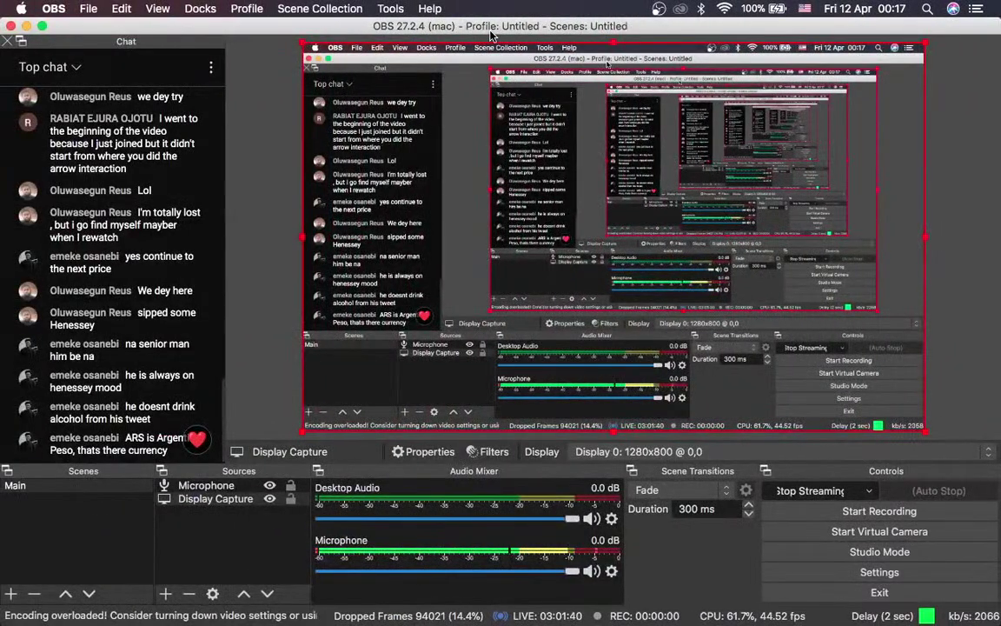
key(ctrl+Right)
click(842, 36)
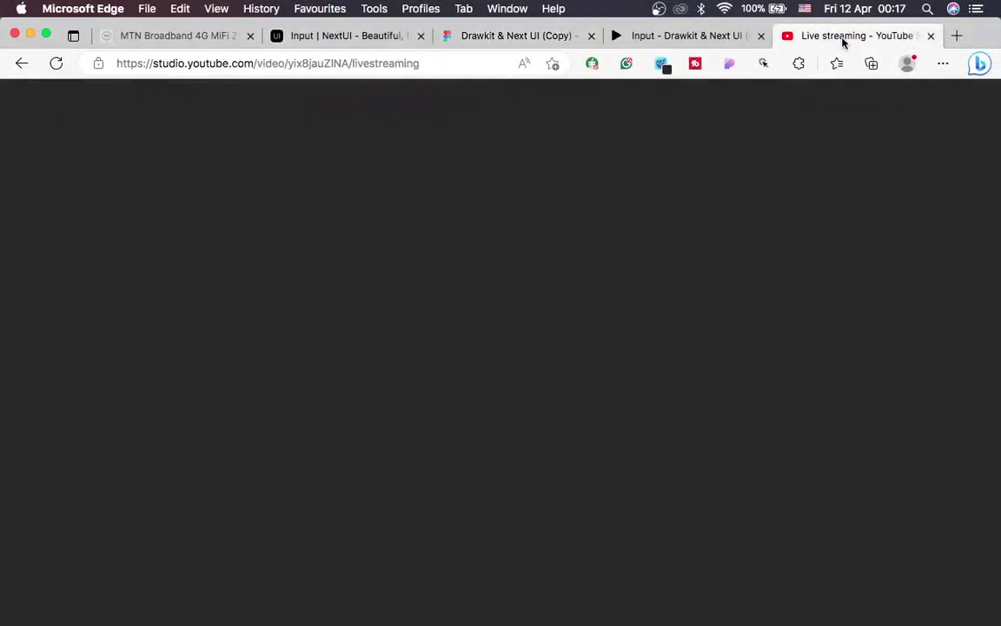
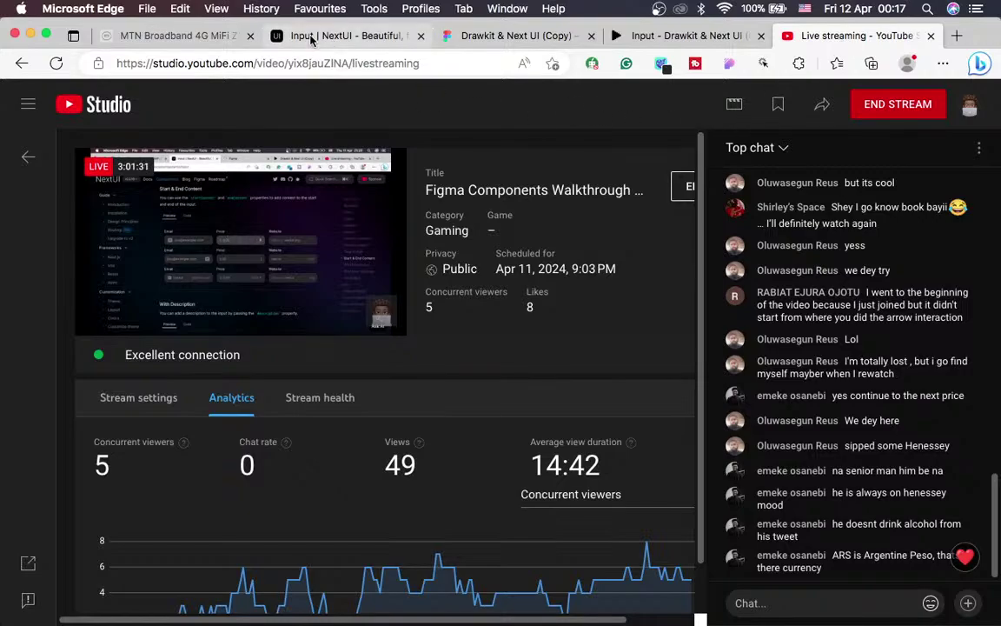
click(339, 39)
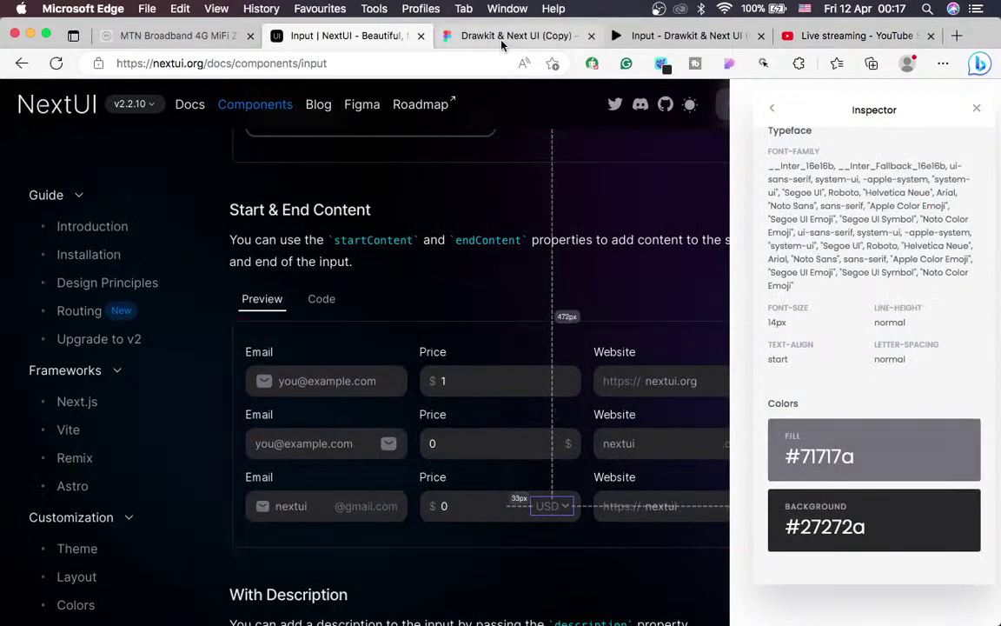
Switch back to Figma and set the closed ARS variant's Property 1 value to ARS
click(502, 40)
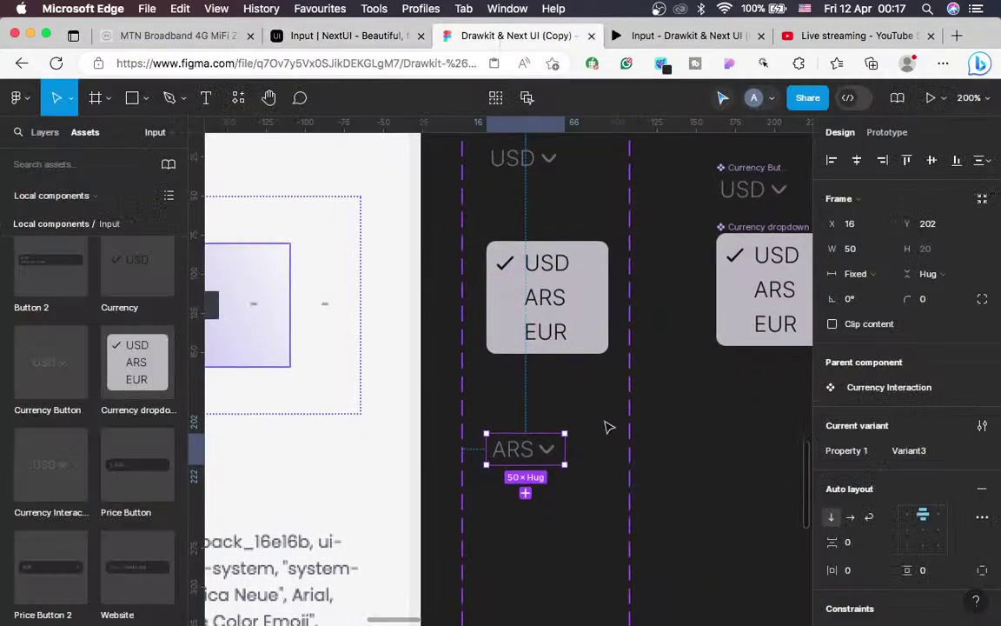
click(910, 454)
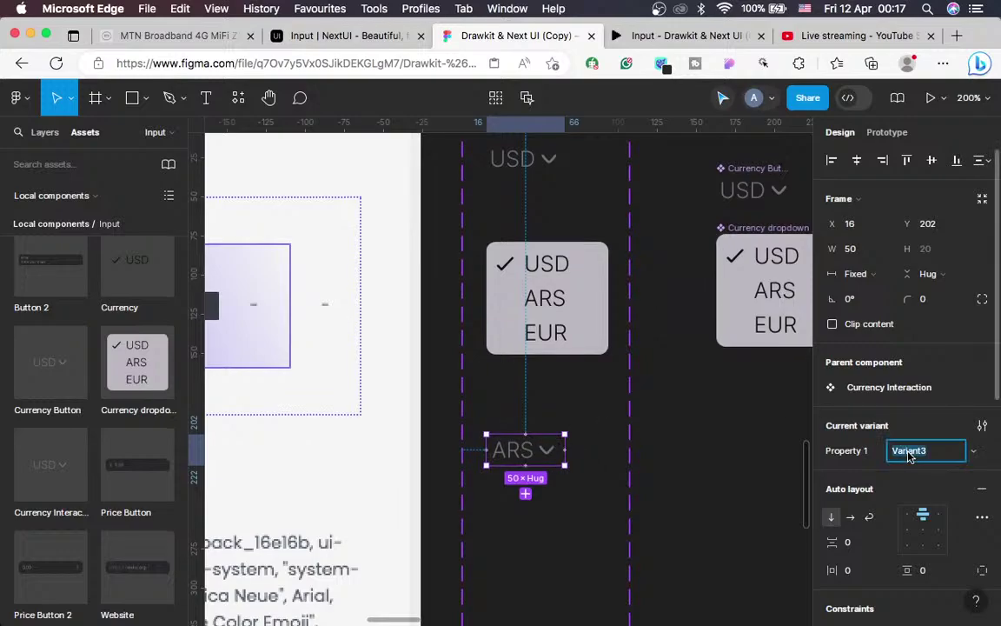
text(ARS)
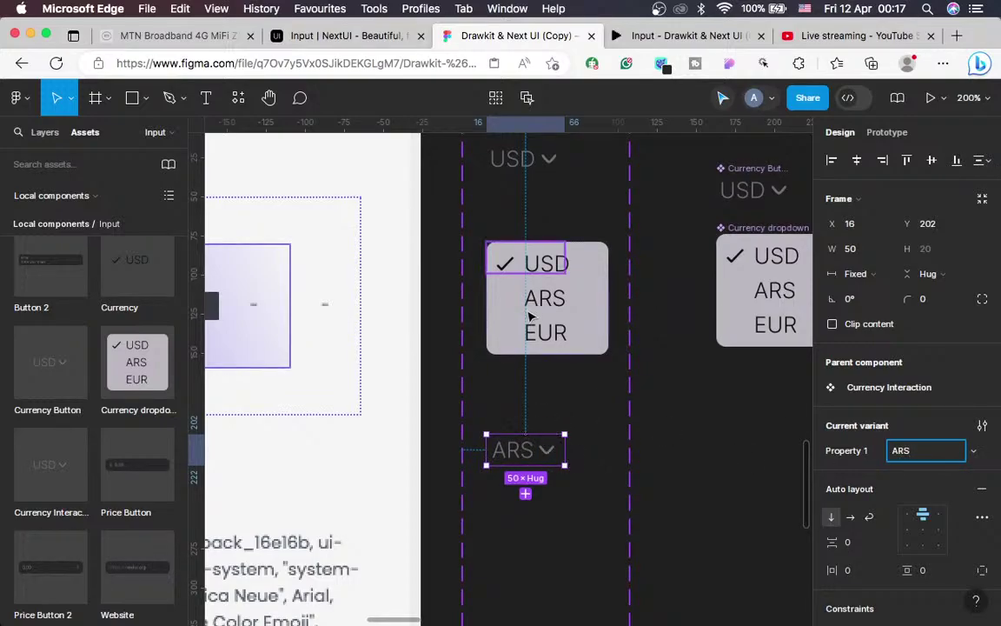
click(524, 269)
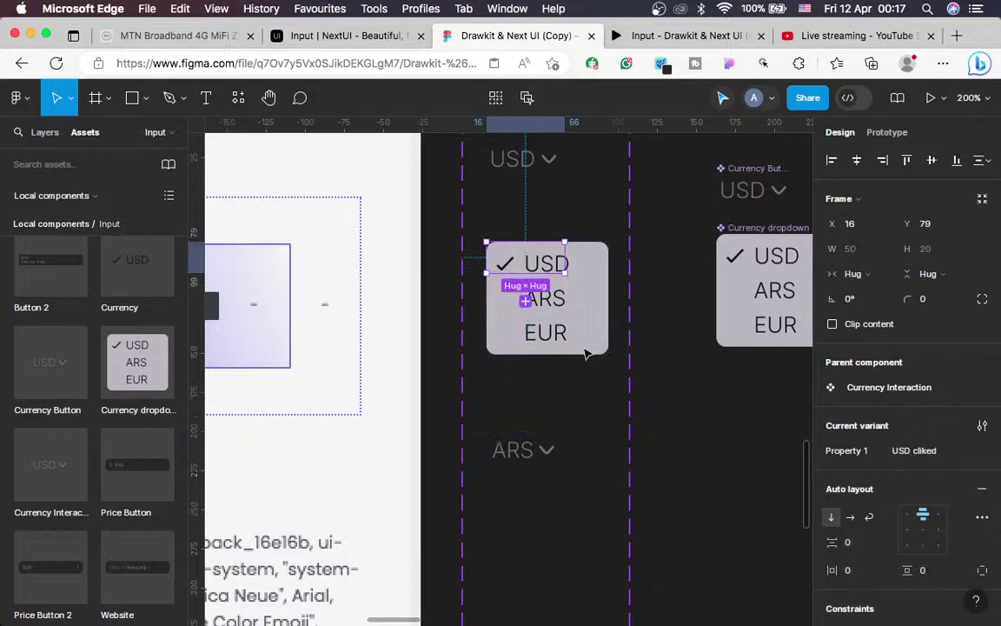
key(super+d)
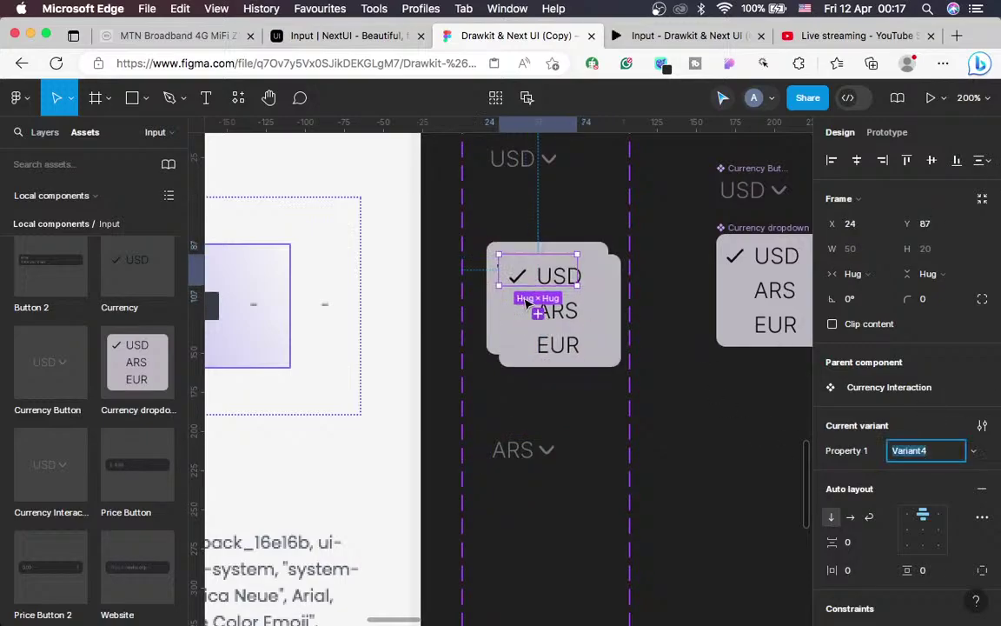
drag(587, 446, 581, 598)
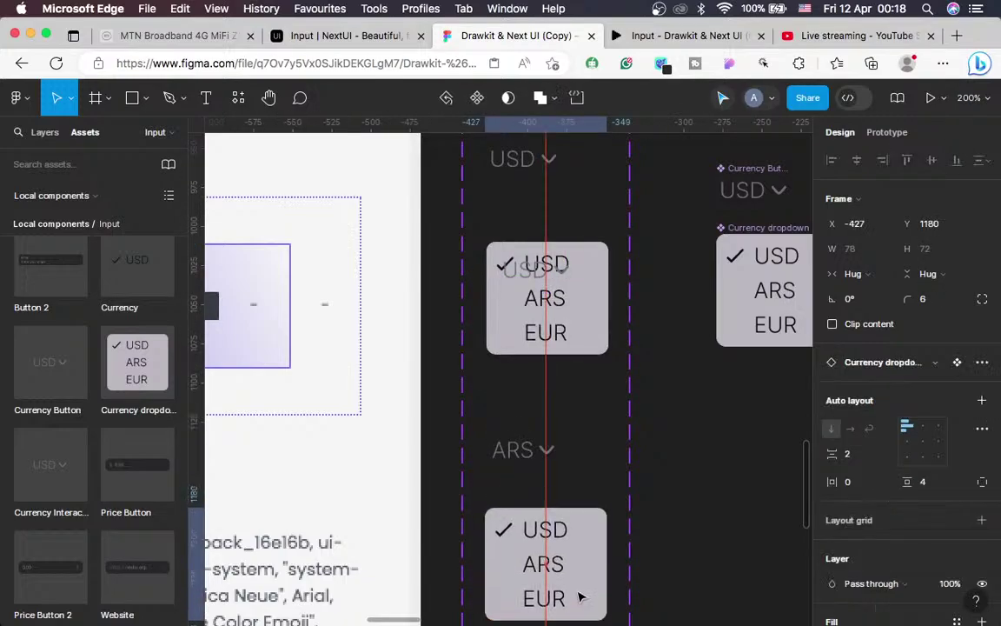
key(super+z)
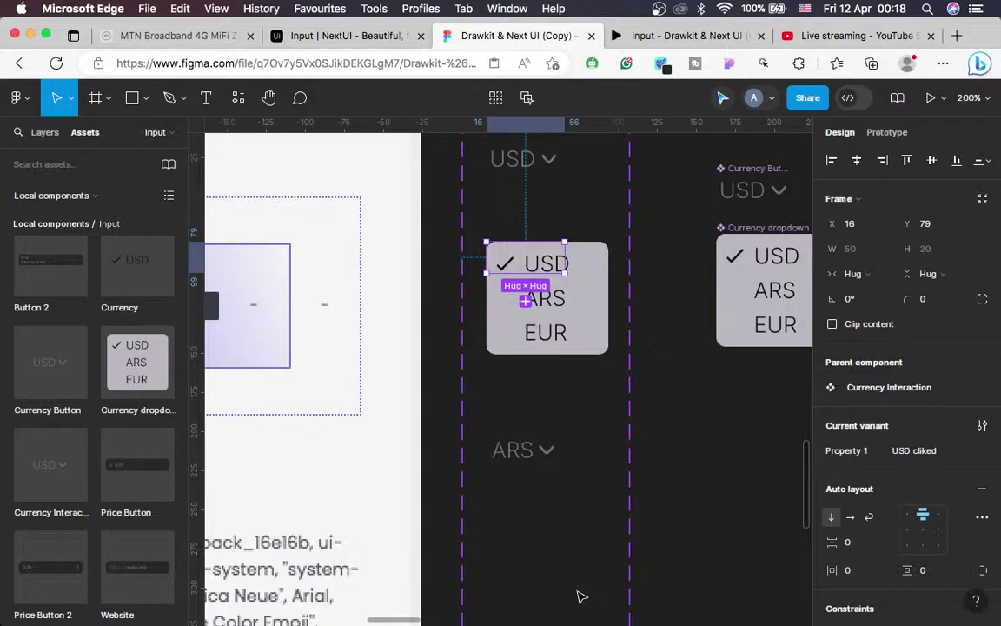
key(super+z)
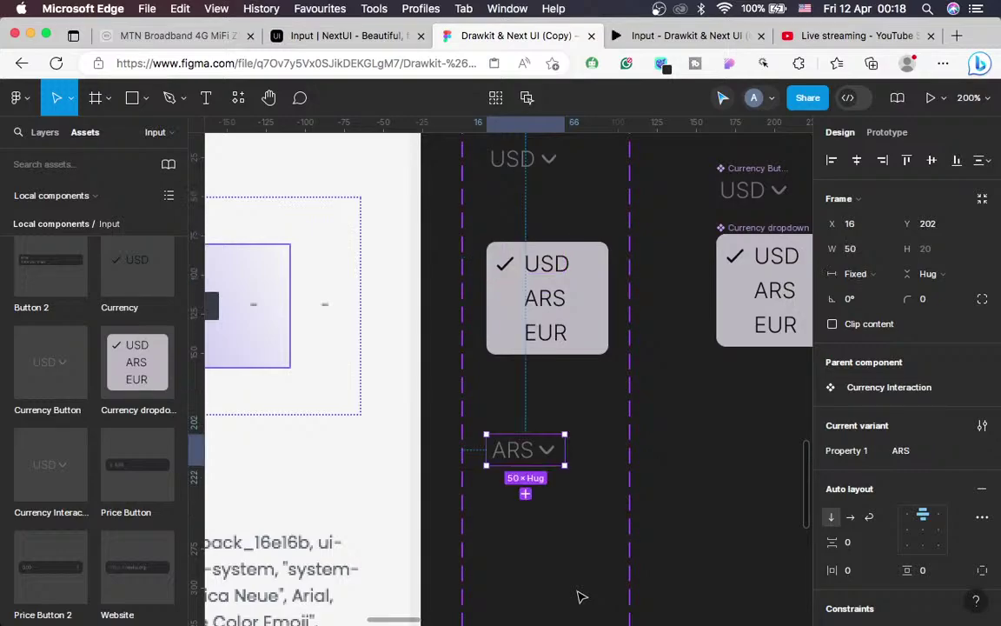
Duplicate the open USD dropdown variant and place the copy below the closed ARS variant at X 19, Y 233
click(514, 263)
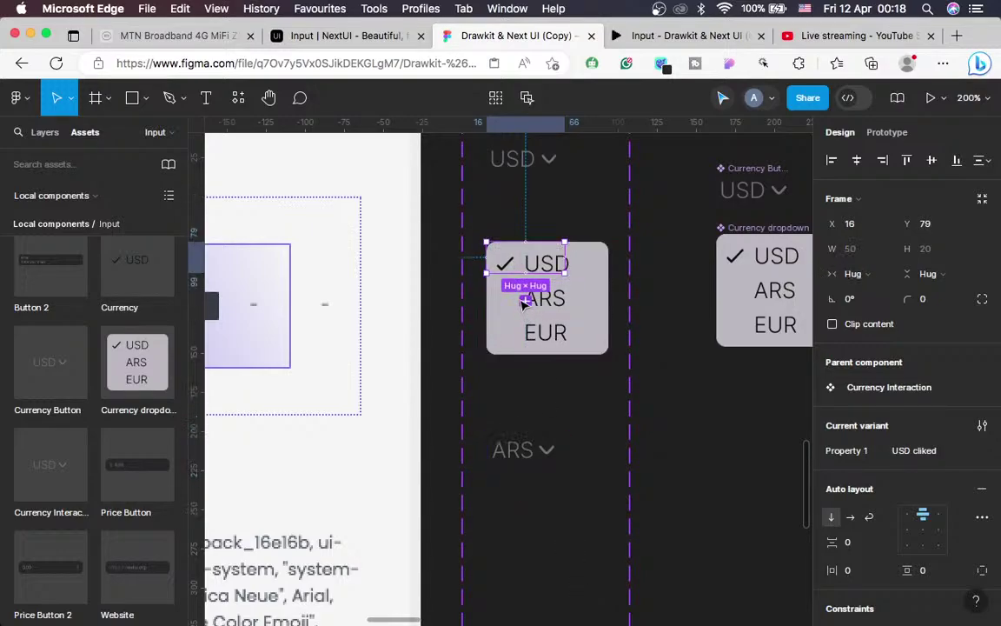
key(super+d)
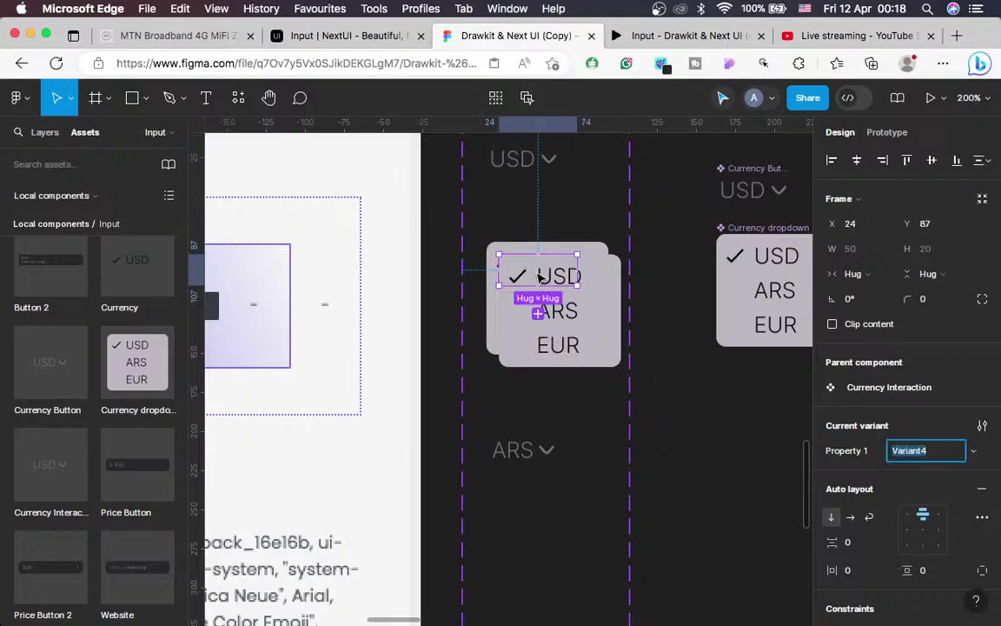
drag(537, 274, 528, 503)
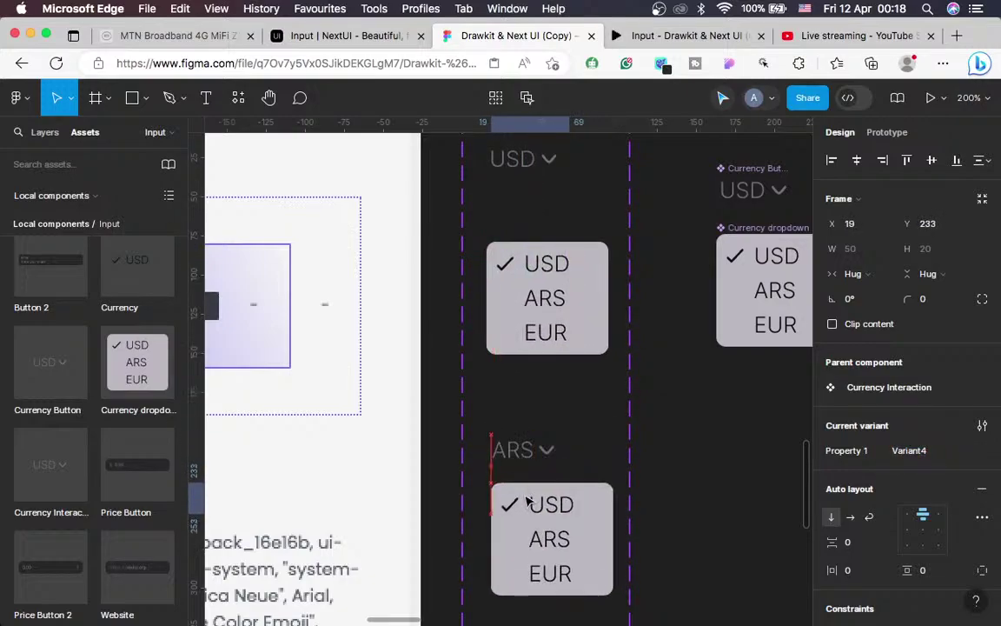
Set the duplicated dropdown variant's Property 1 value to ARS Clicked
click(43, 132)
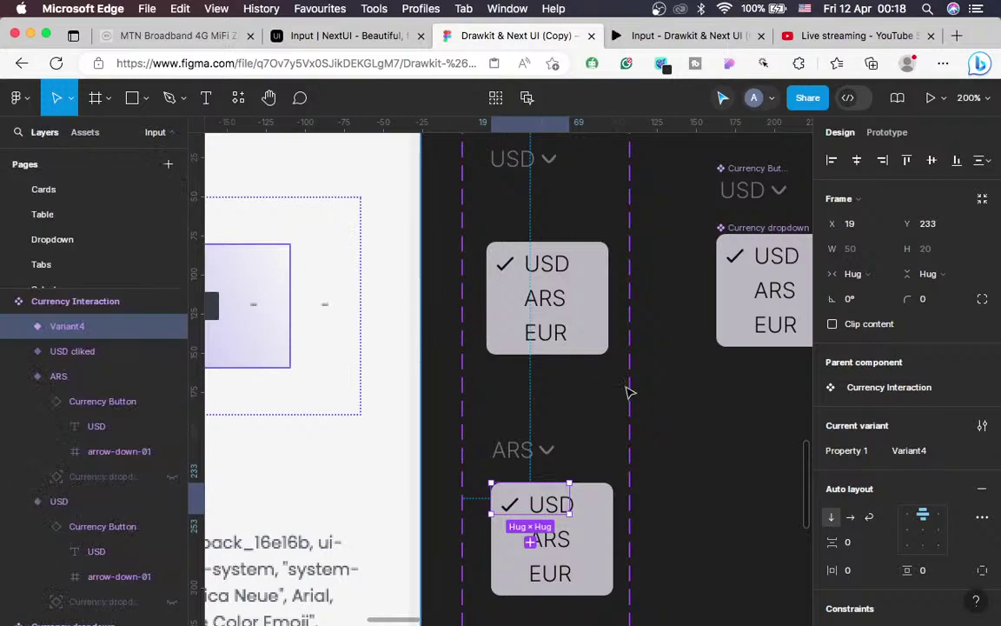
click(913, 451)
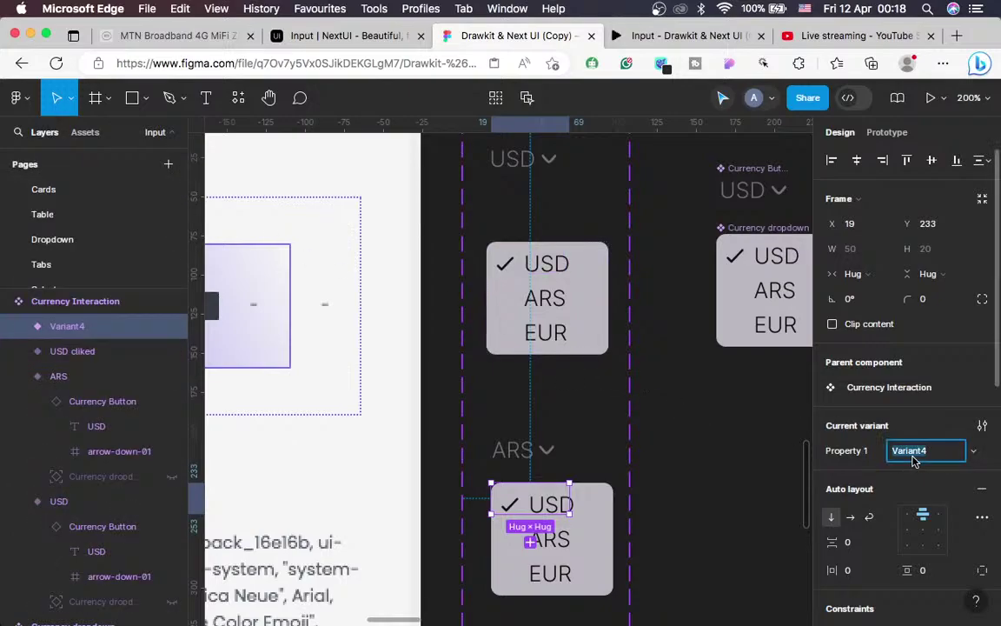
text(ARS Clicked)
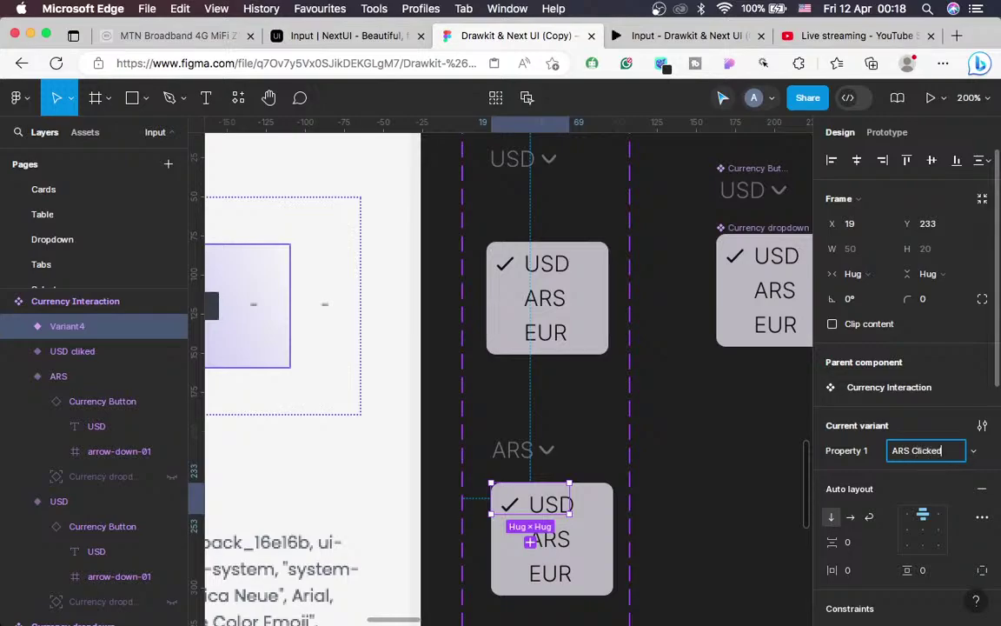
key(Return)
In the ARS Clicked variant's dropdown, set the USD row to inactive and the ARS row to selected
scroll(548, 458, down, 2)
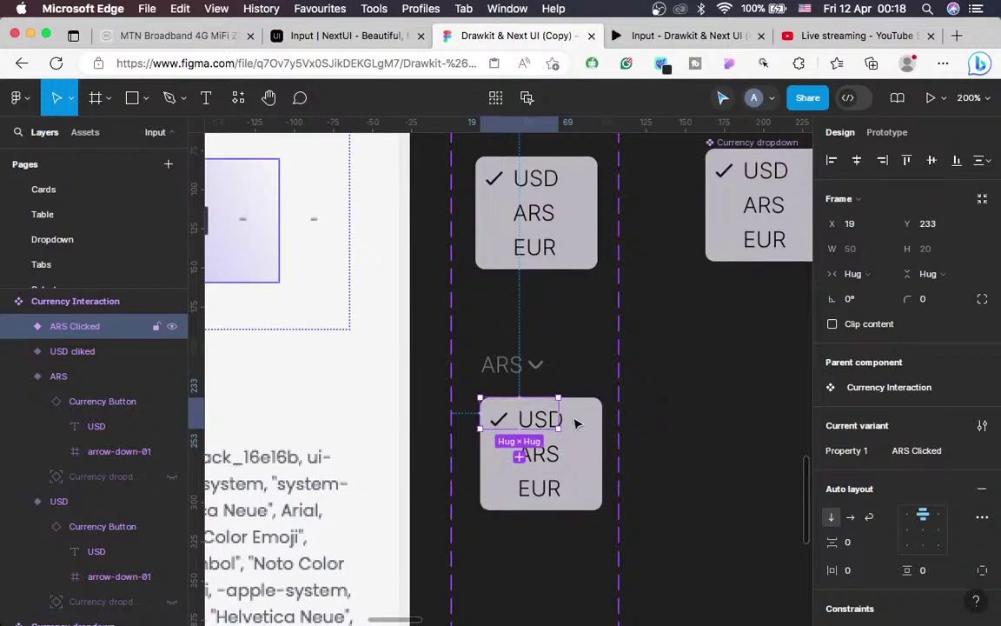
click(559, 429)
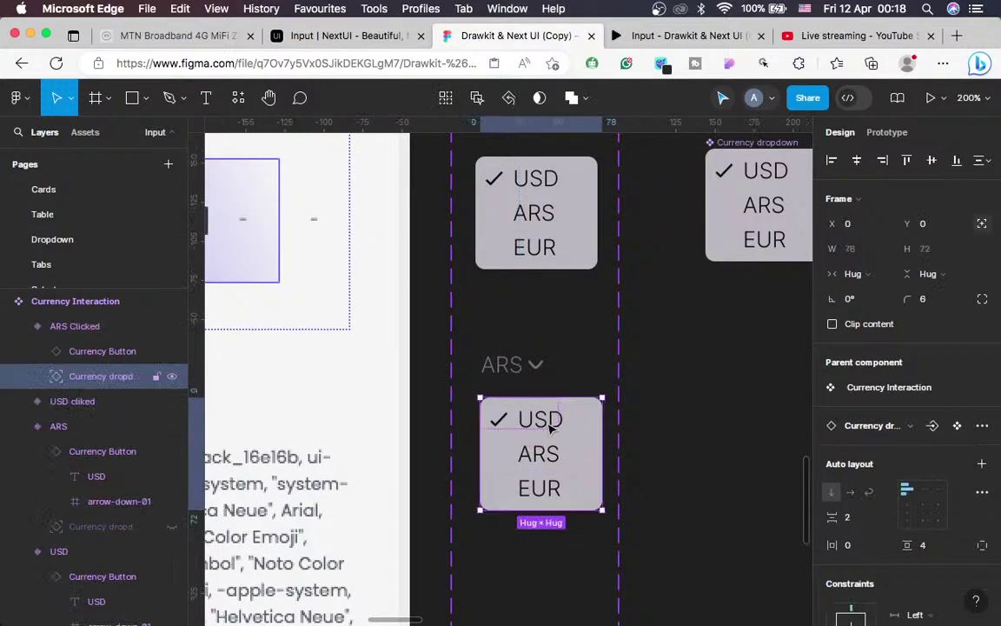
click(552, 423)
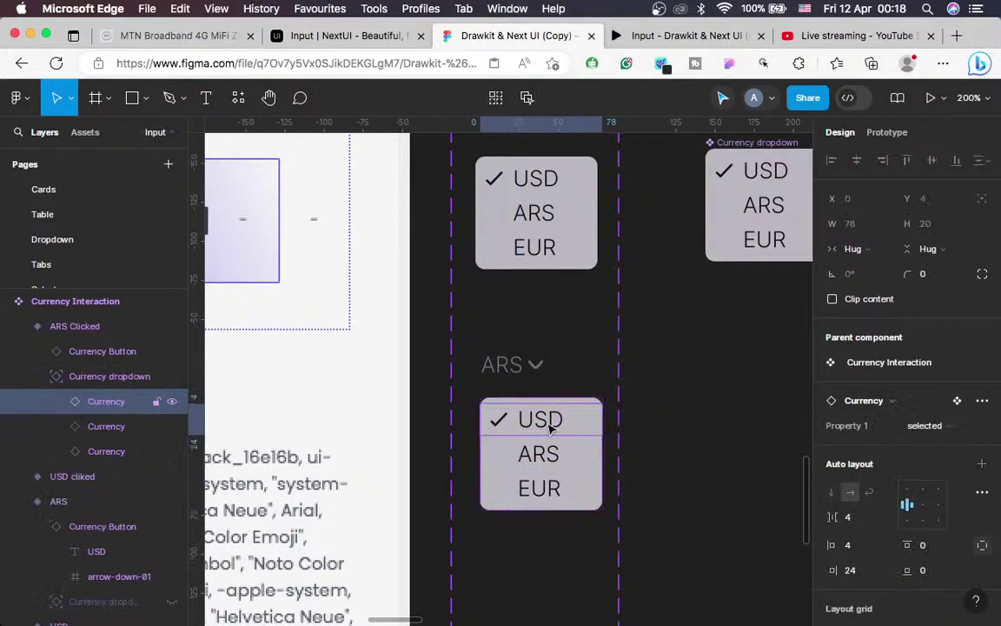
click(939, 425)
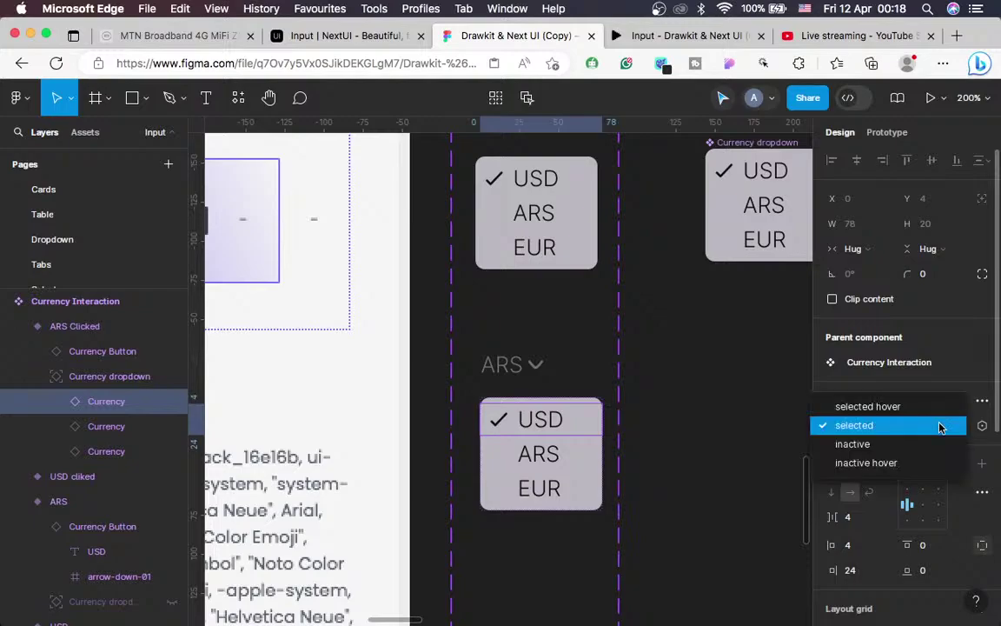
click(801, 446)
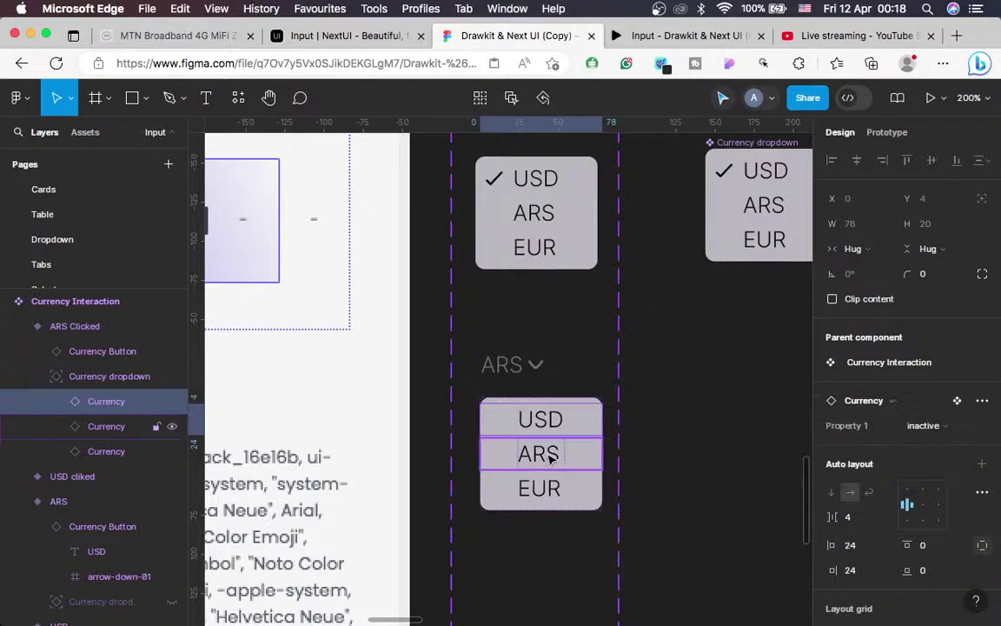
click(549, 458)
click(950, 430)
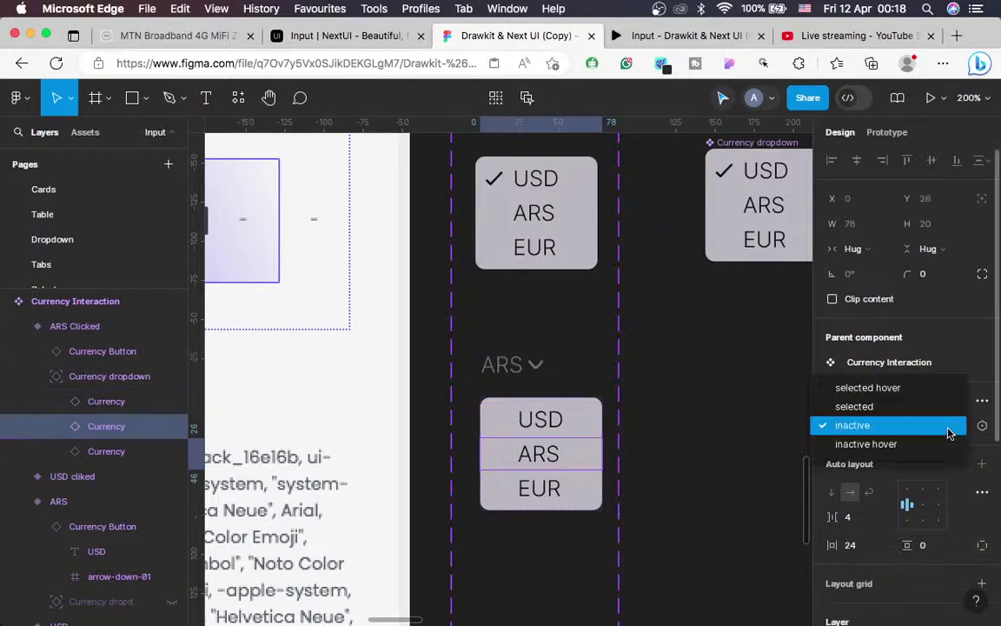
click(860, 405)
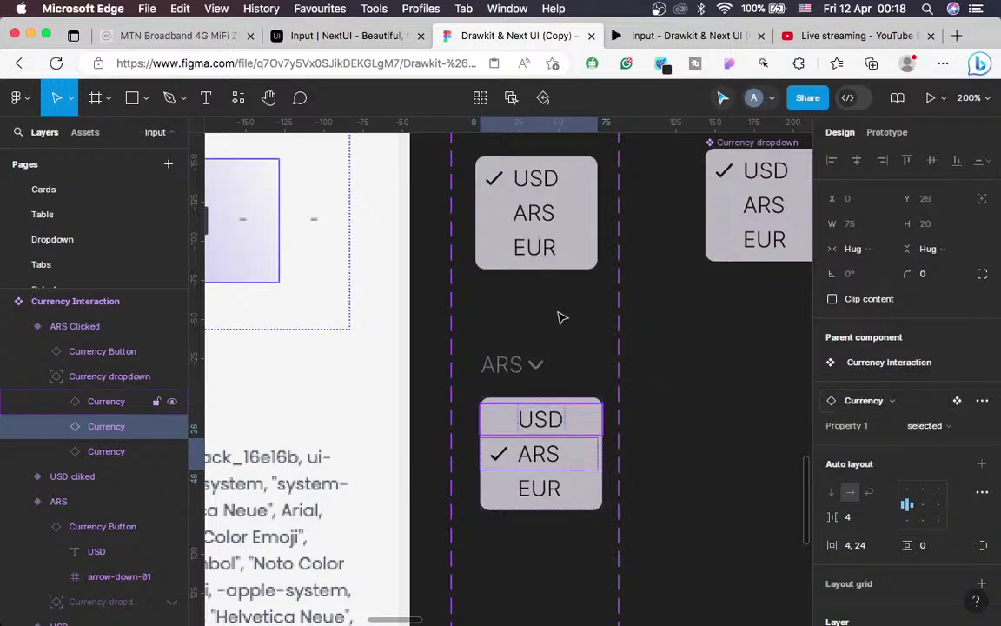
Add a new variant based on the closed ARS variant and place it below the ARS Clicked dropdown at X 23, Y 350
scroll(565, 339, down, 3)
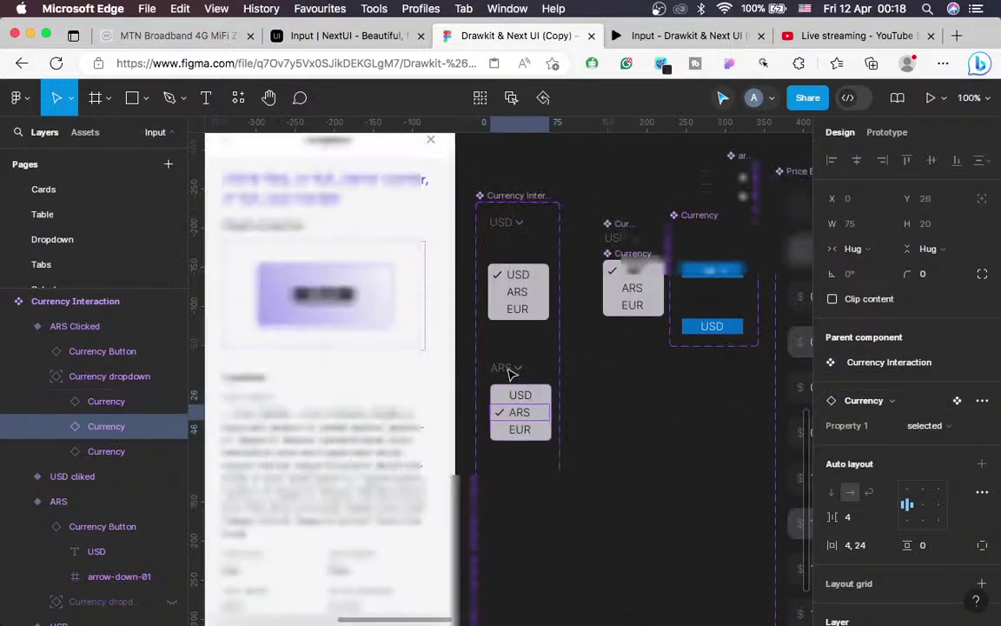
click(511, 372)
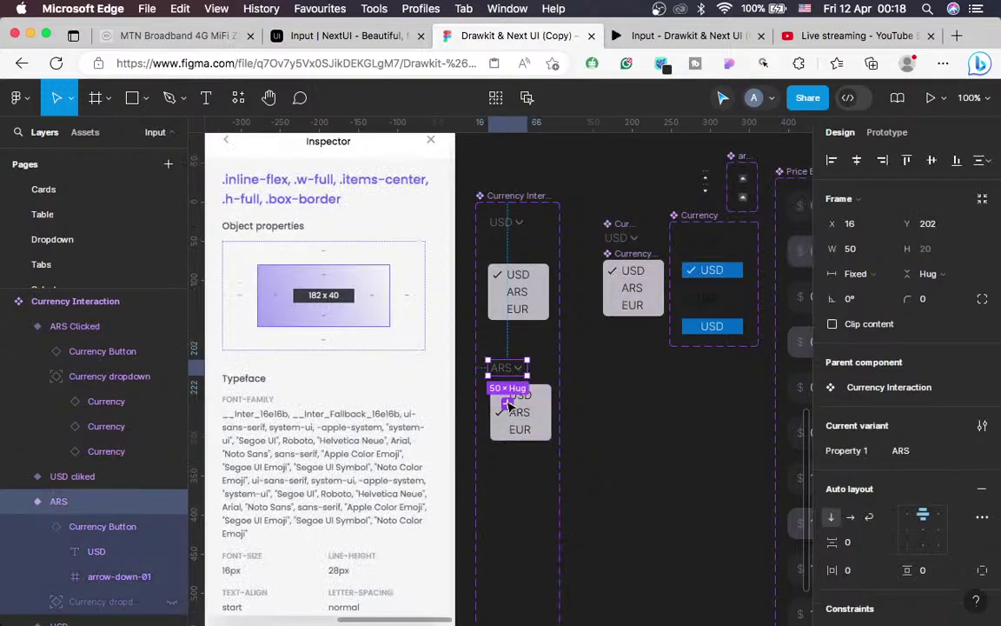
drag(509, 406, 514, 412)
drag(517, 468, 520, 493)
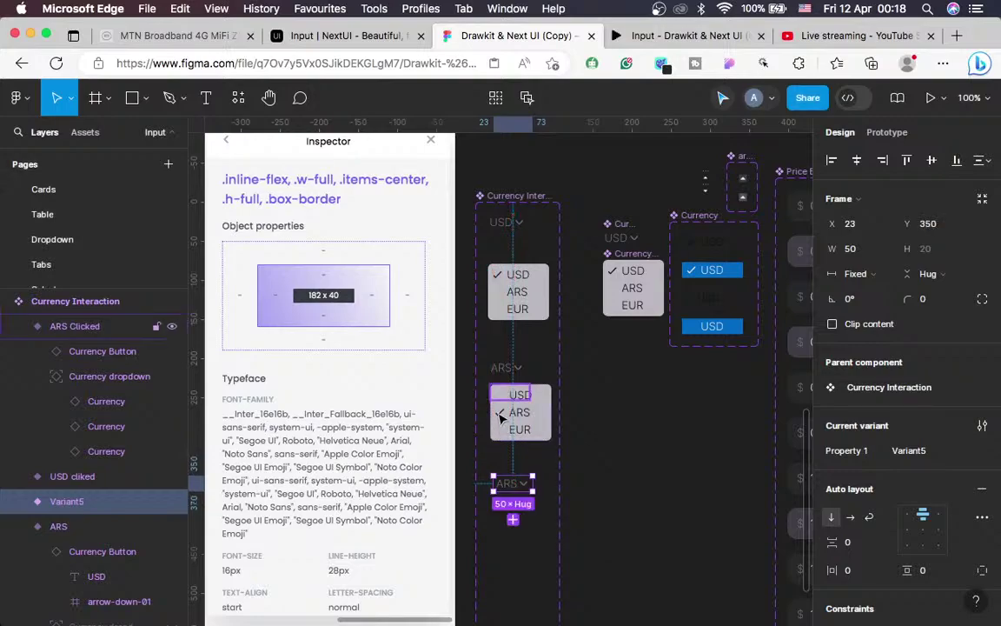
Change the currency label in the new variant below the ARS Clicked dropdown to EUR
click(500, 397)
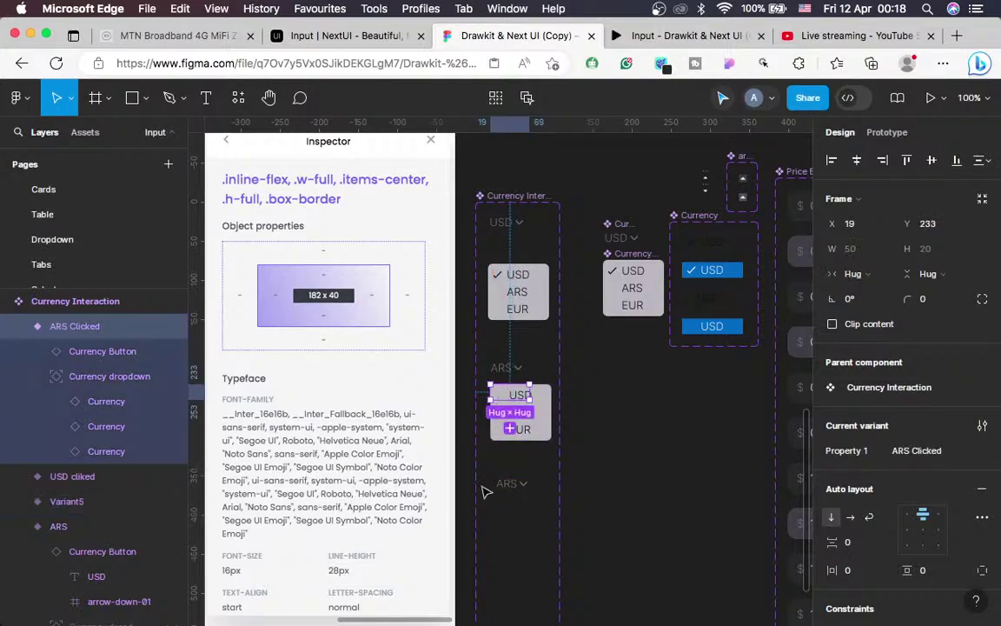
click(513, 487)
double_click(508, 483)
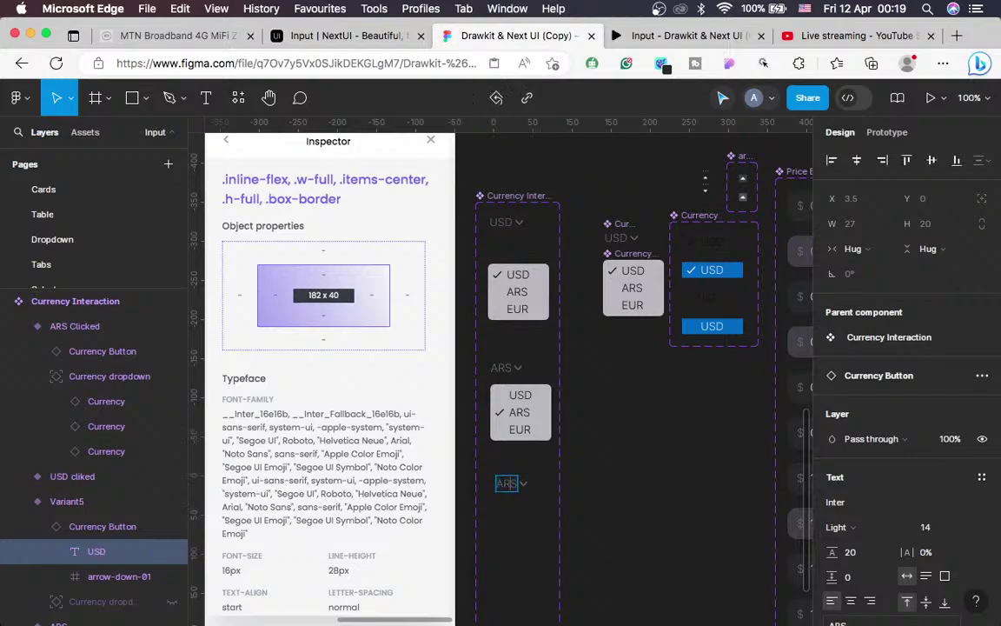
text(W)
key(BackSpace)
key(BackSpace)
text(EUR)
key(Escape)
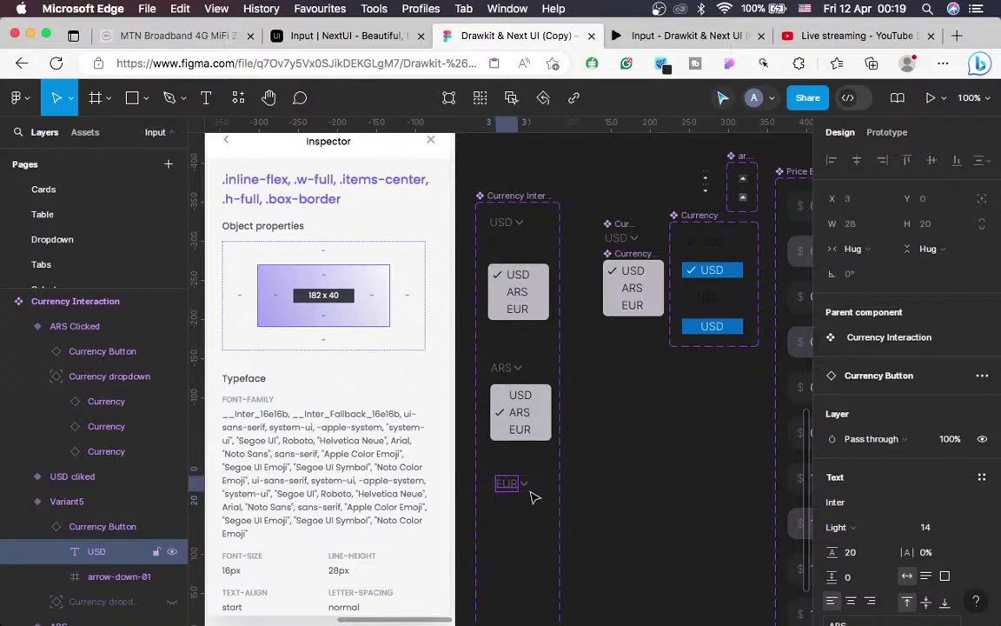
key(Escape)
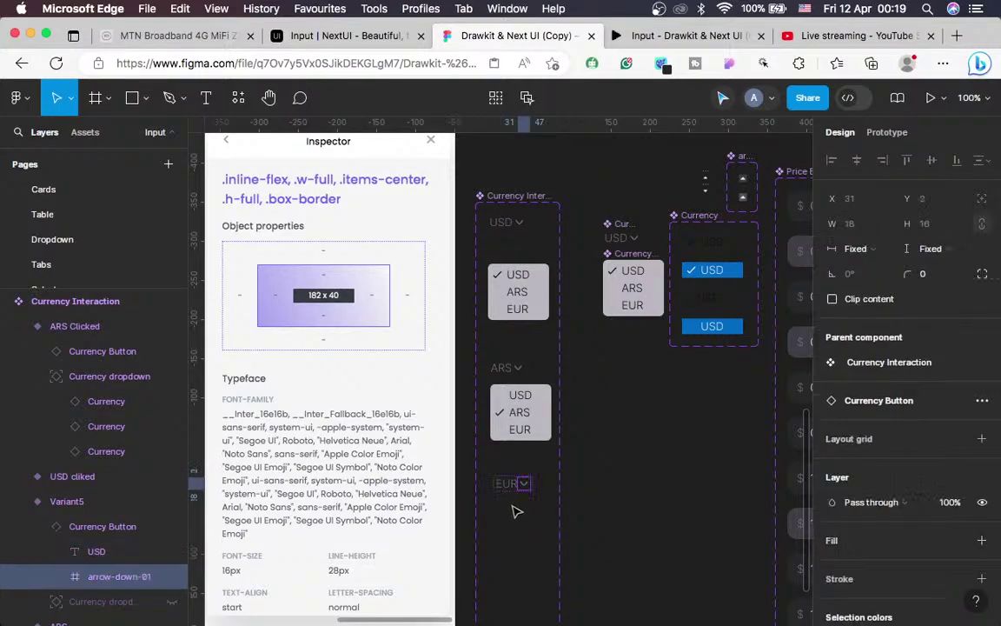
key(Escape)
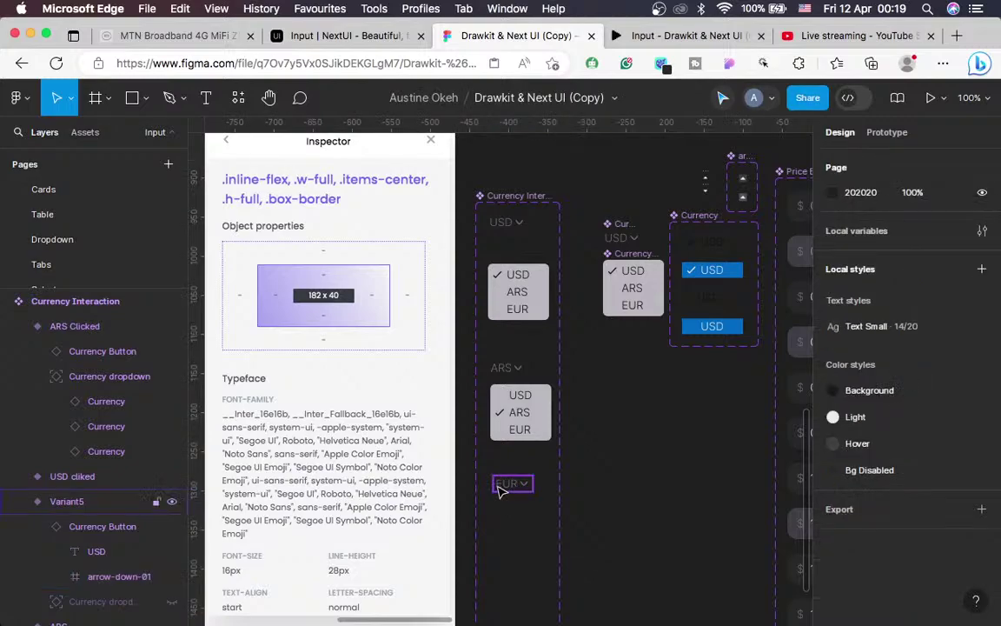
Set the closed EUR variant's Property 1 value to EUR
click(502, 488)
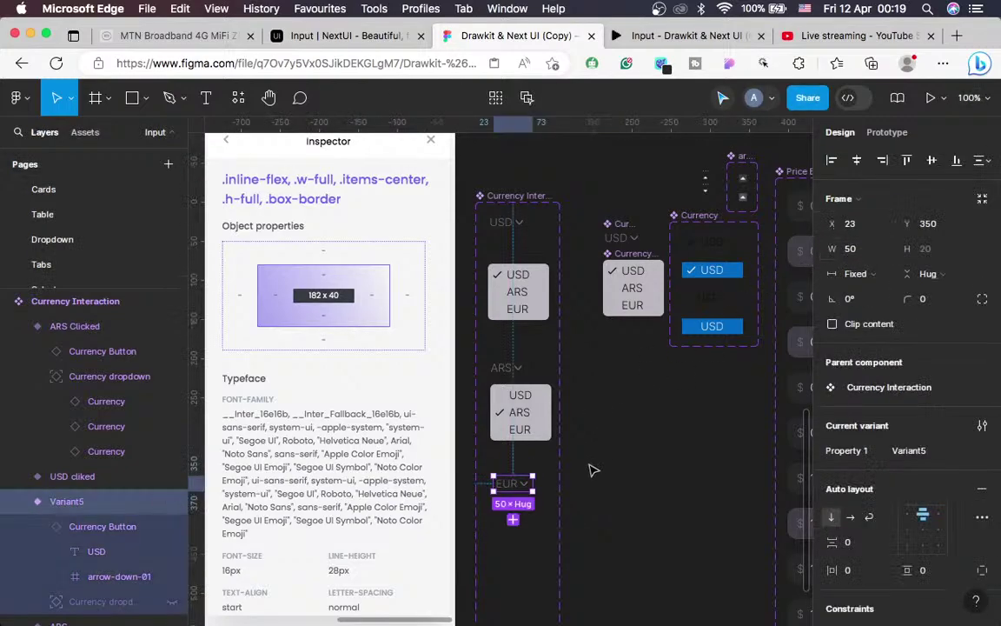
scroll(589, 470, up, 5)
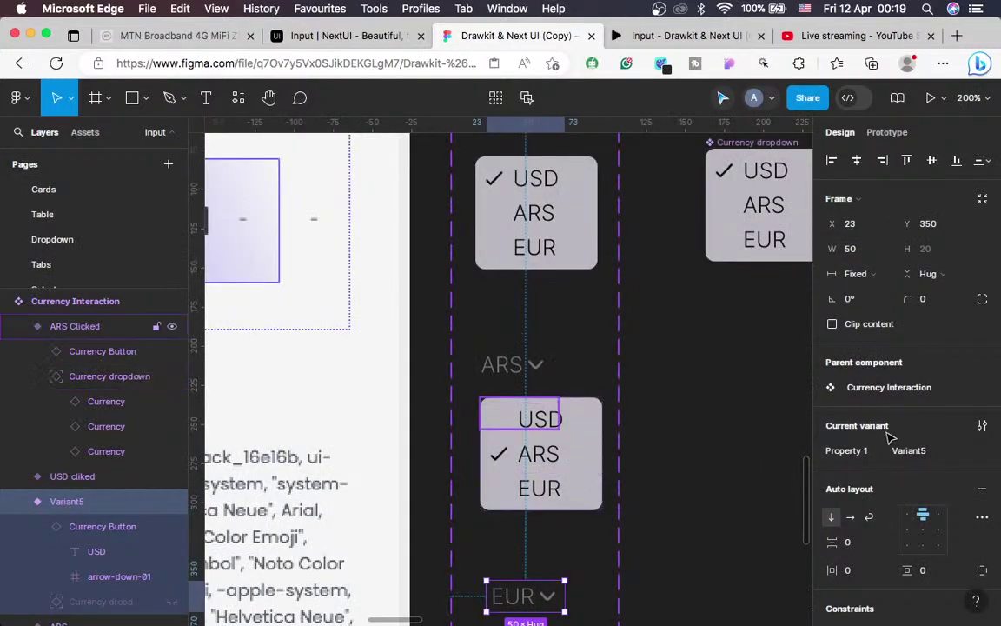
click(908, 451)
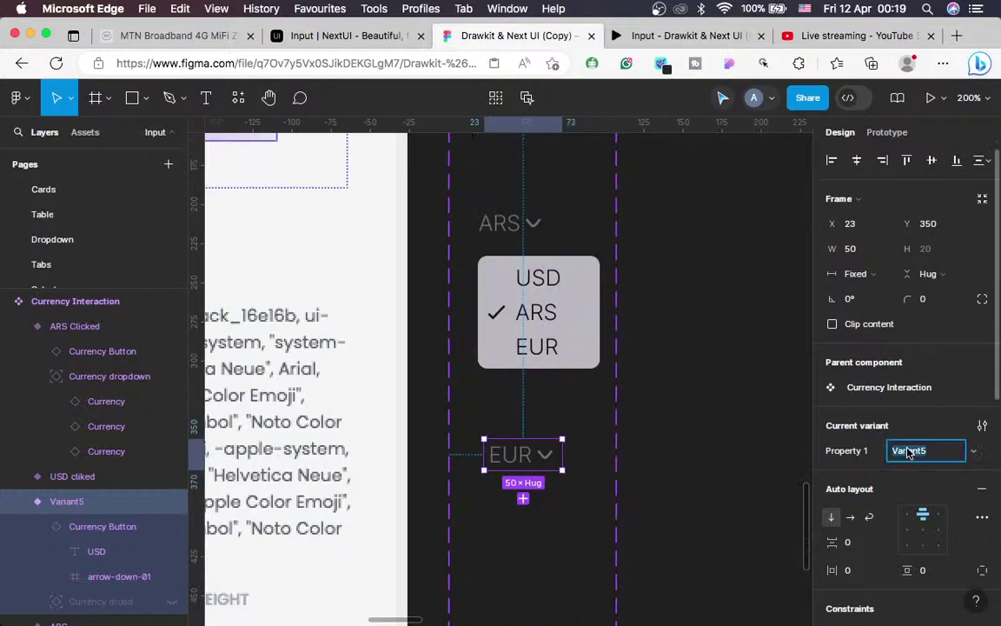
text(EUR)
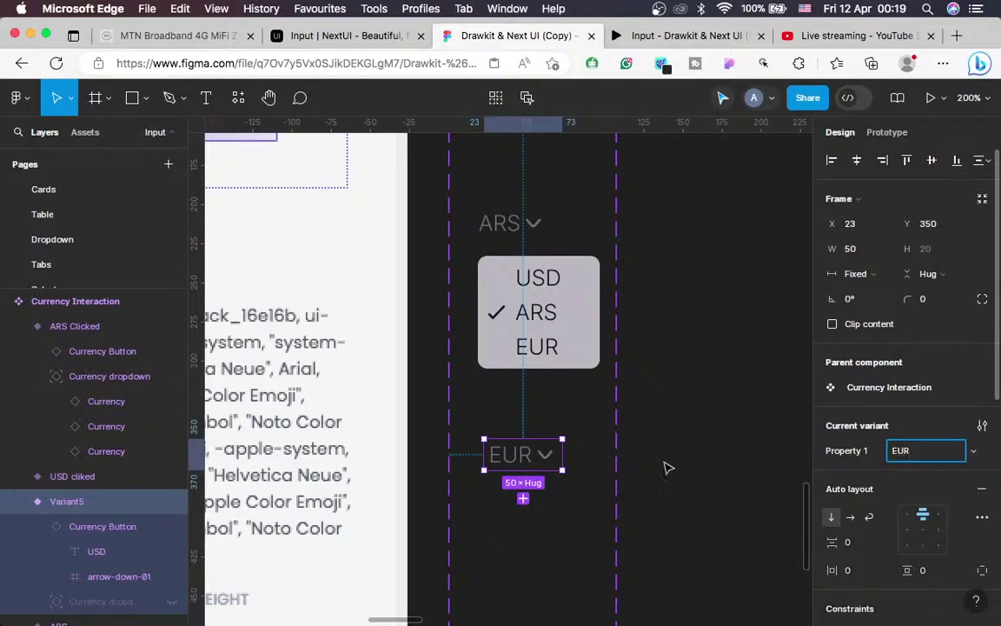
Duplicate the ARS Clicked variant and place the copy below the closed EUR variant at X 19, Y 381
click(536, 285)
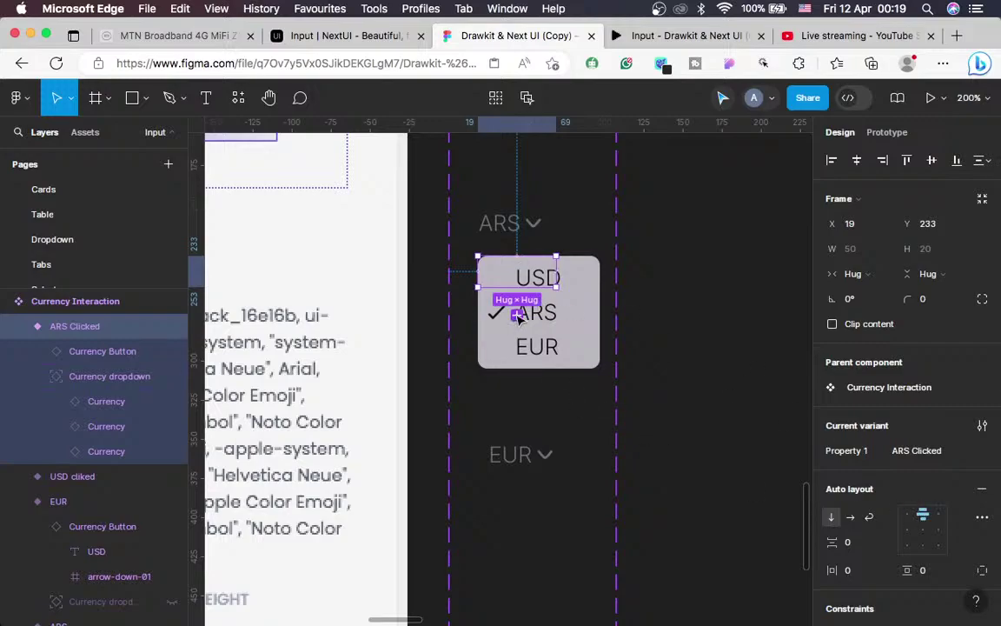
key(super+d)
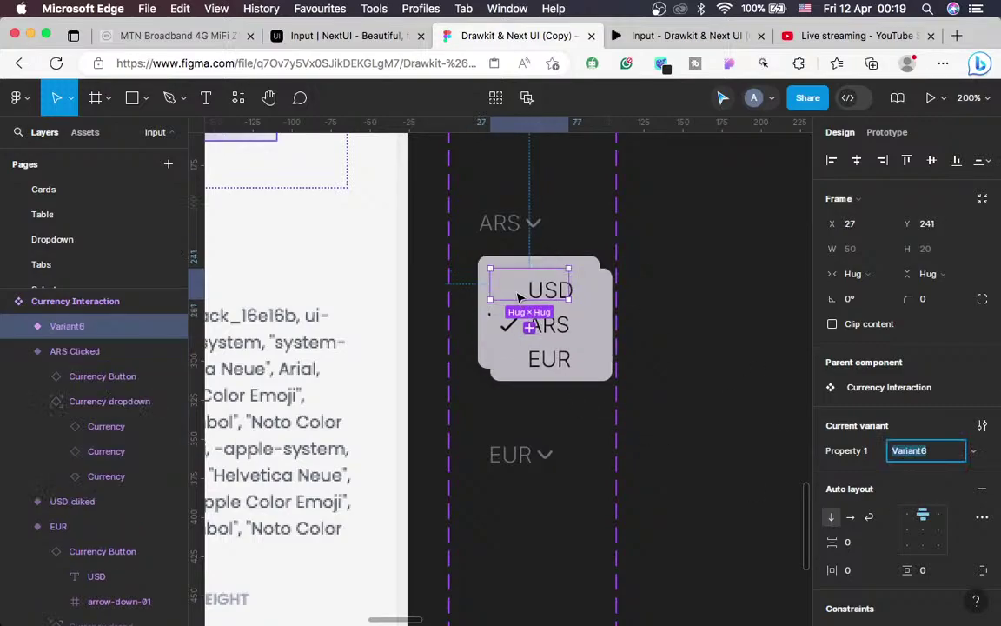
drag(519, 298, 506, 517)
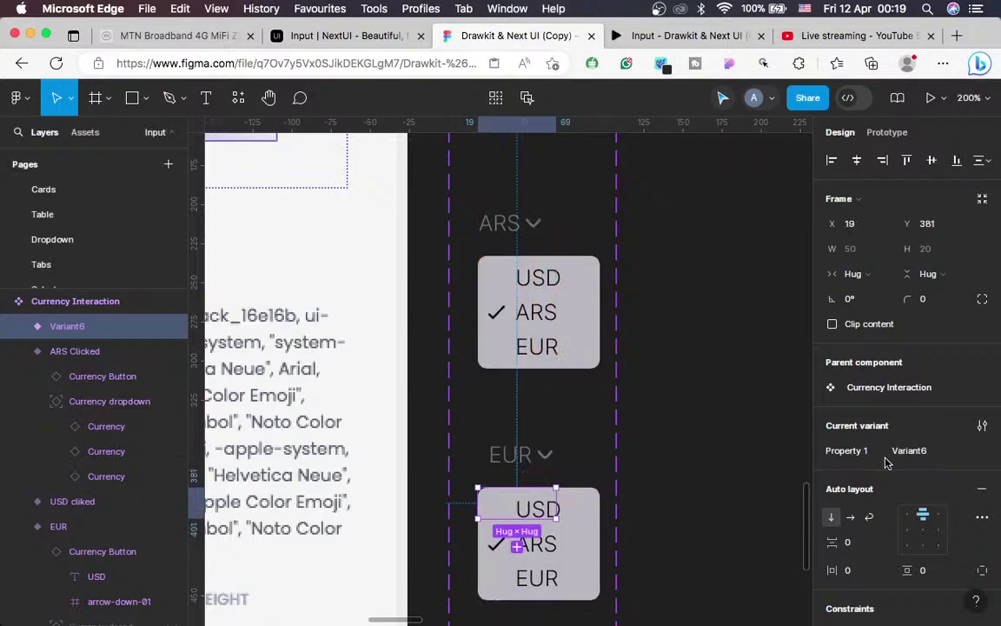
Set the duplicated dropdown variant's Property 1 value to EUR clicked
click(900, 459)
text(EUR)
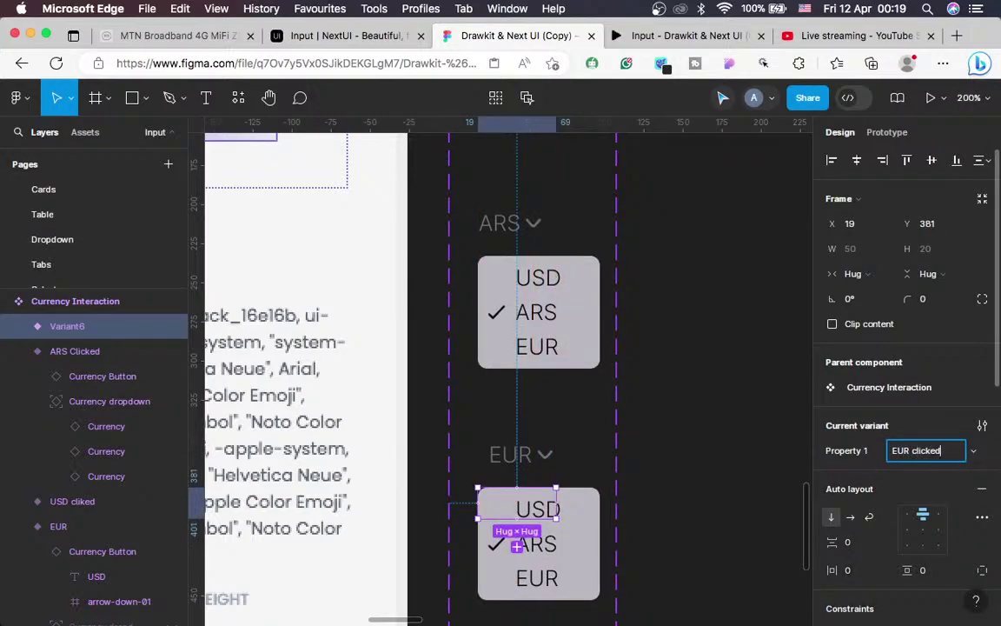
text( clicked)
key(Return)
Add an On click interaction to the ARS row of the open USD dropdown that changes to the ARS variant
scroll(576, 380, up, 2)
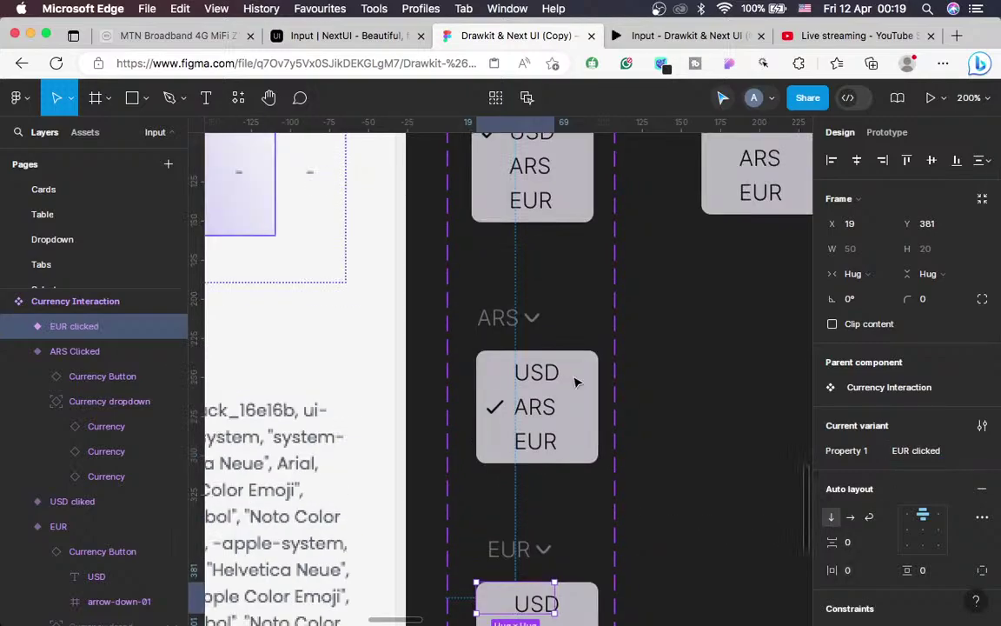
scroll(576, 381, up, 3)
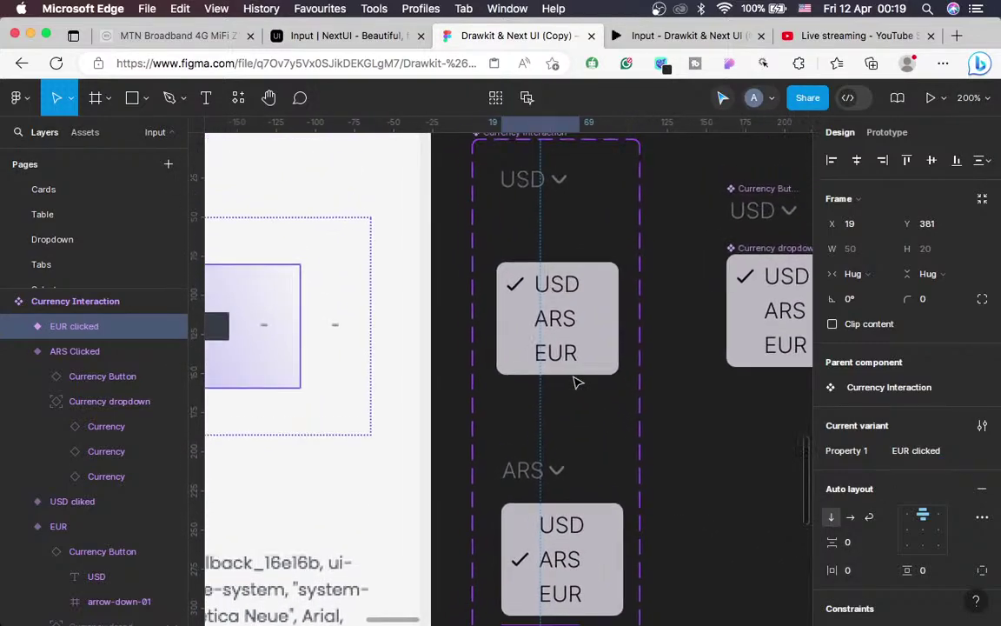
scroll(576, 382, up, 1)
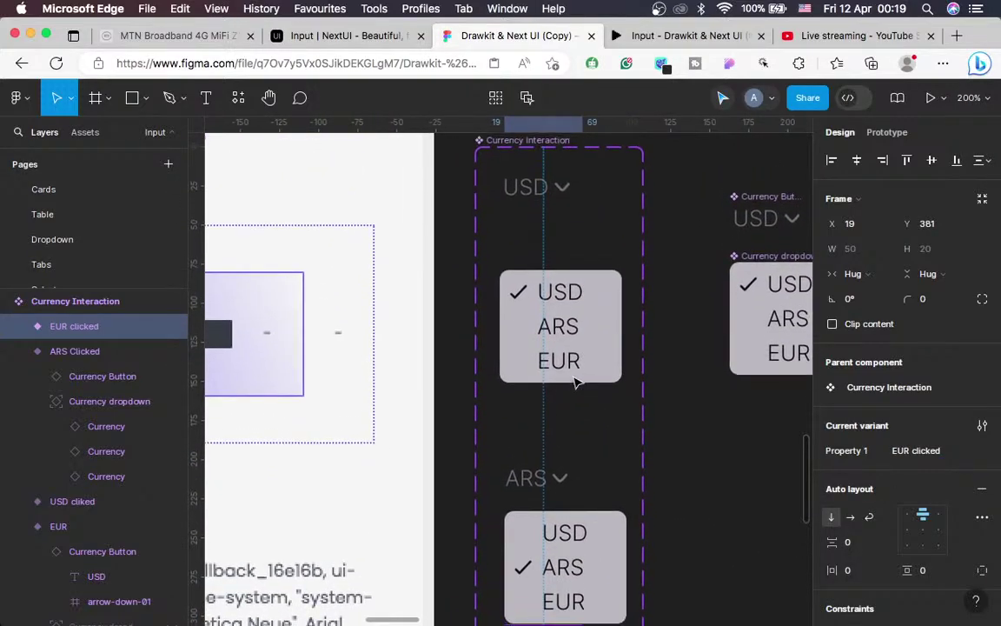
click(557, 330)
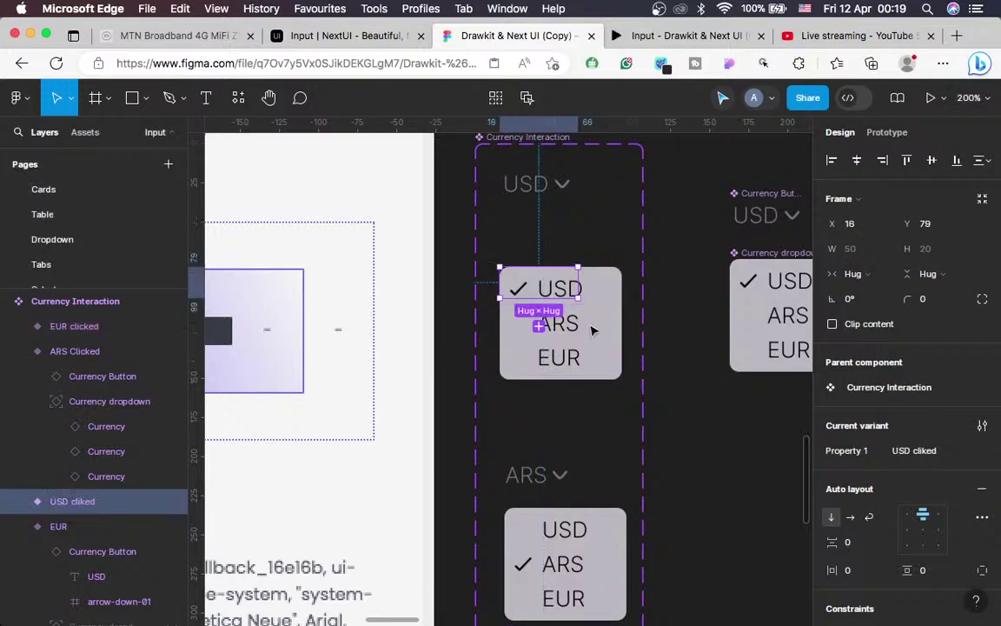
click(586, 332)
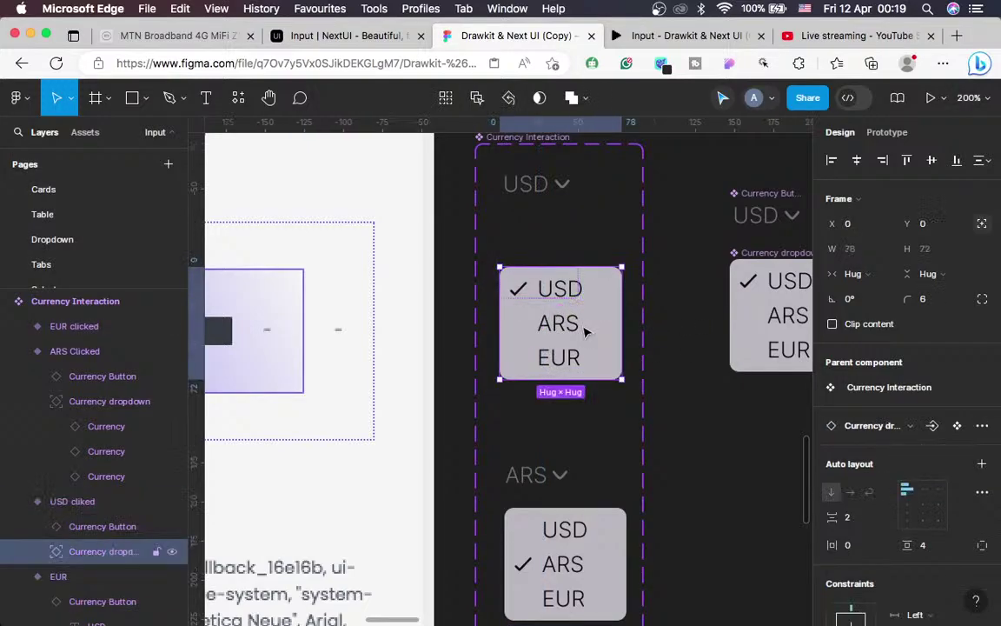
click(587, 332)
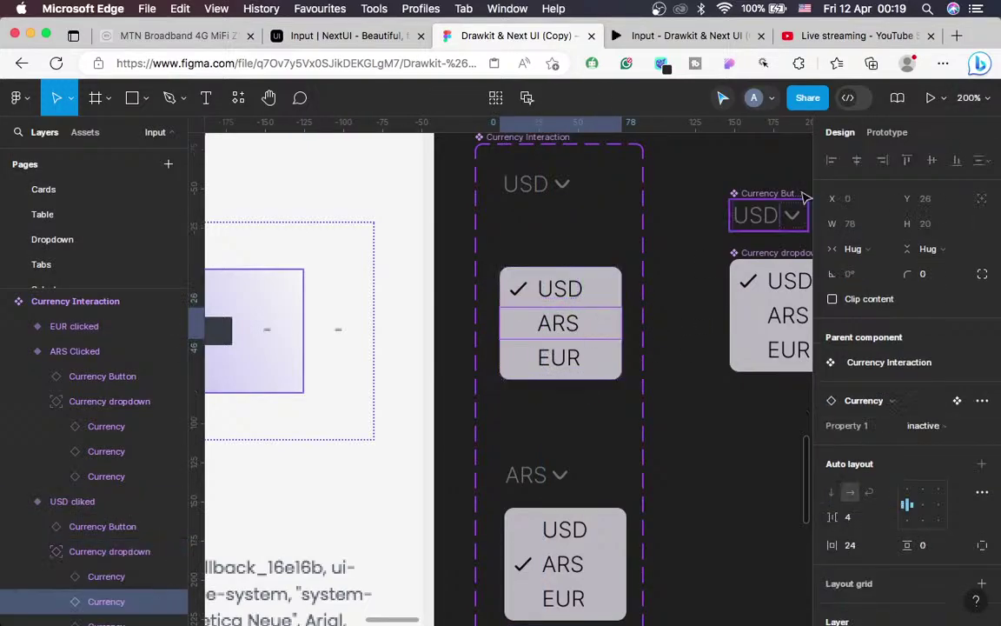
click(890, 133)
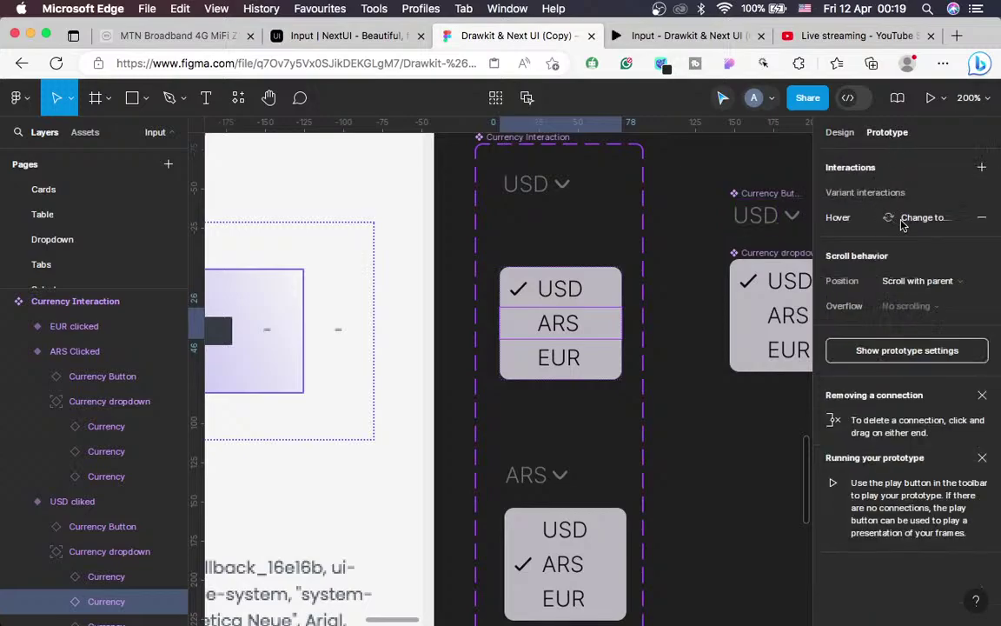
click(981, 167)
click(691, 227)
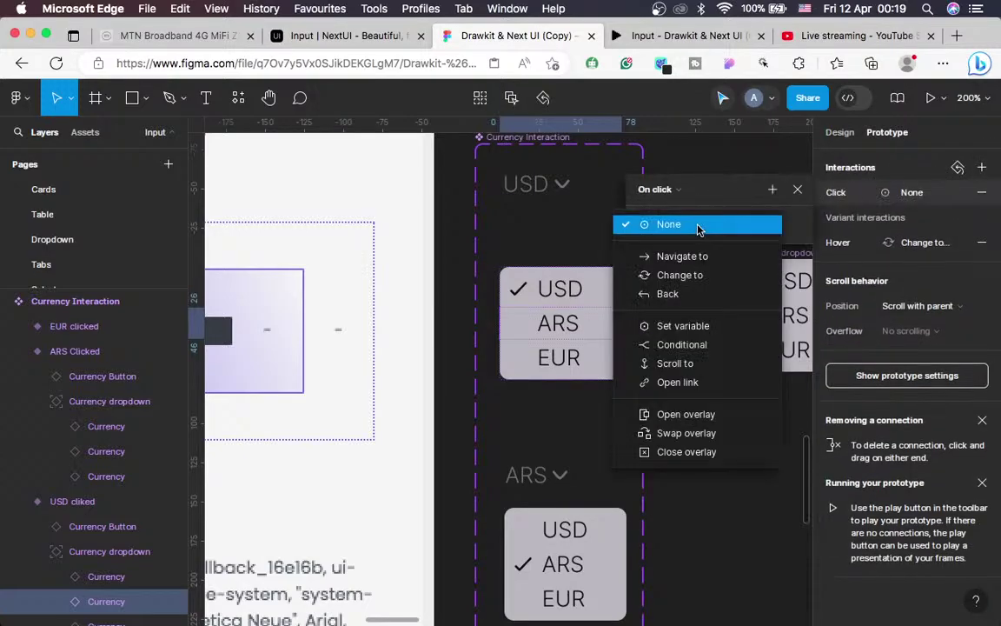
click(677, 272)
click(768, 252)
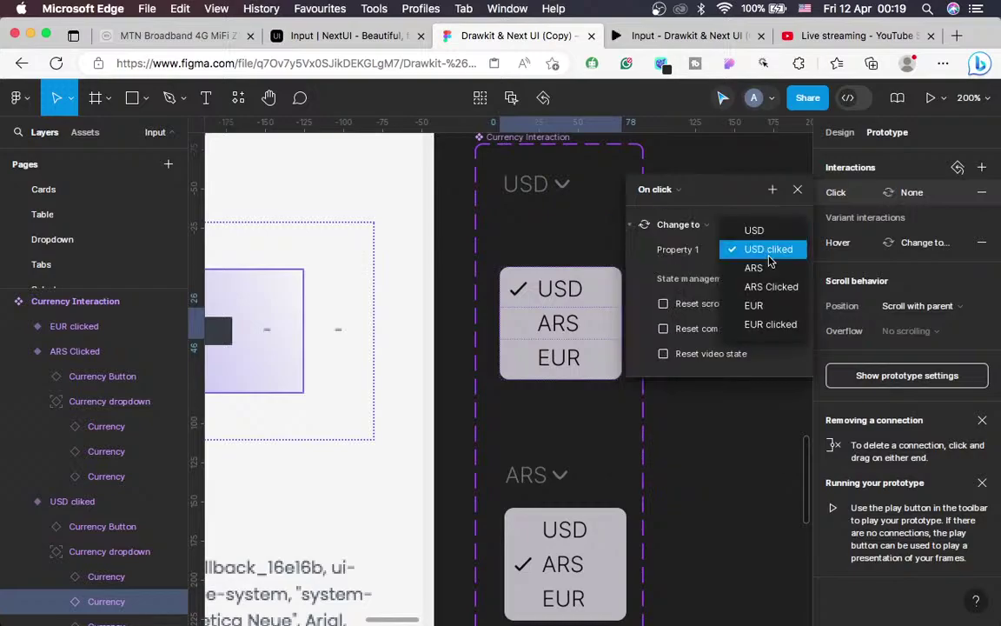
click(770, 267)
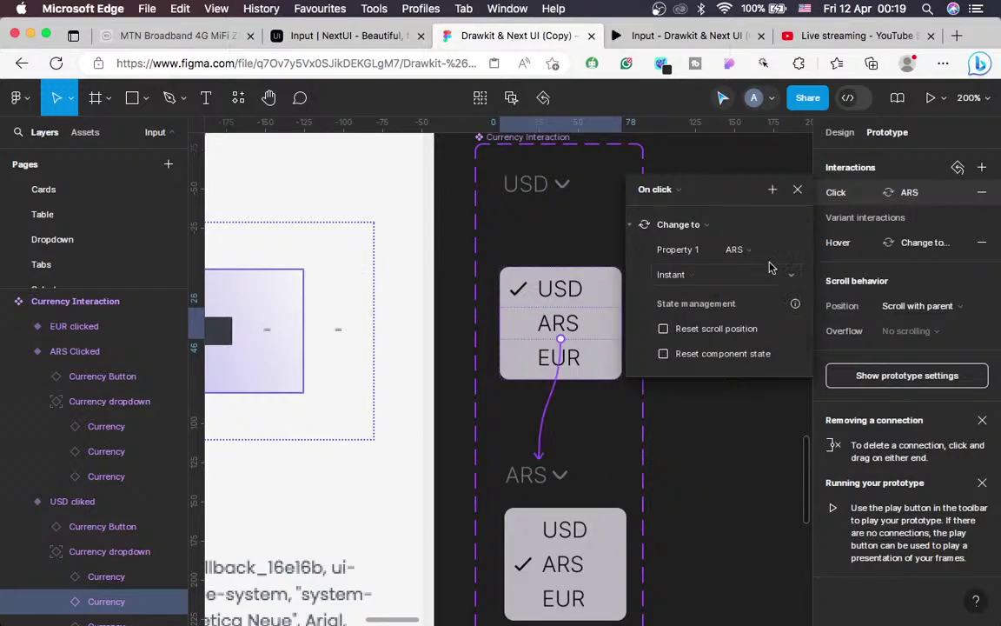
Add an On click interaction to the EUR row of the open USD dropdown that changes to the EUR variant with Smart animate
click(581, 363)
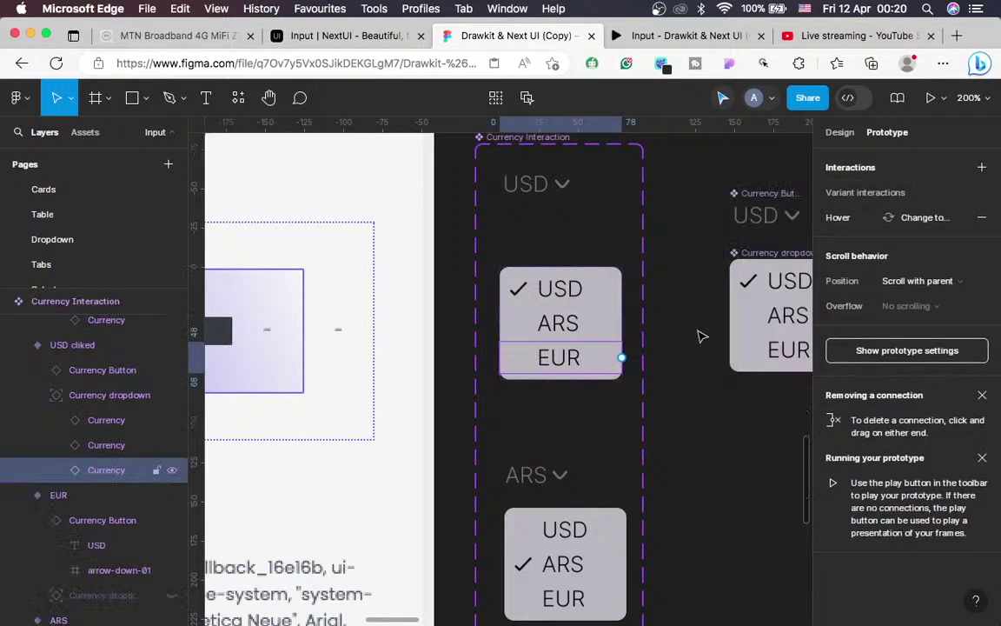
click(981, 167)
click(667, 225)
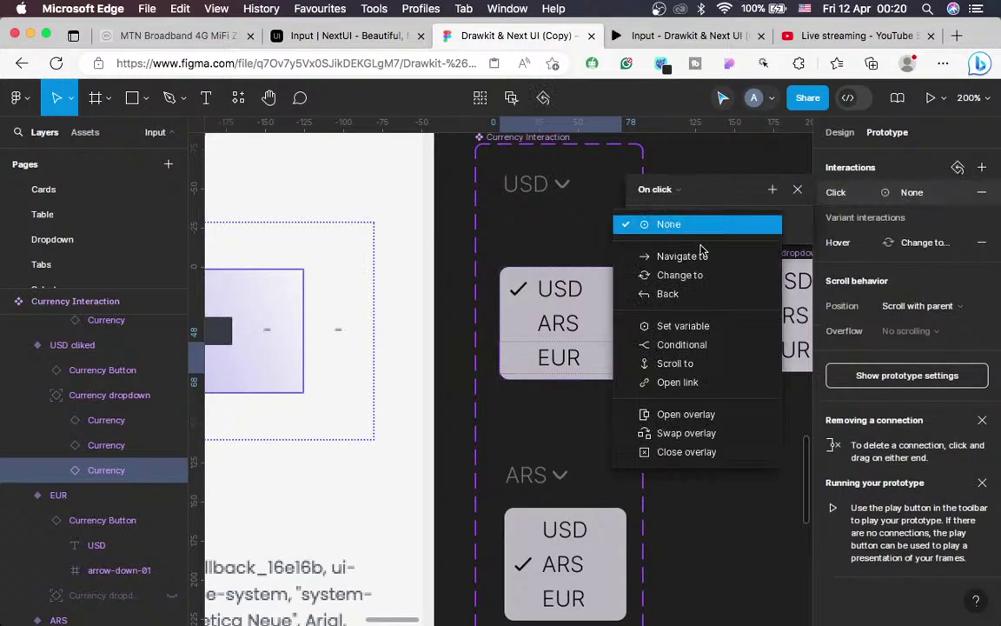
click(700, 280)
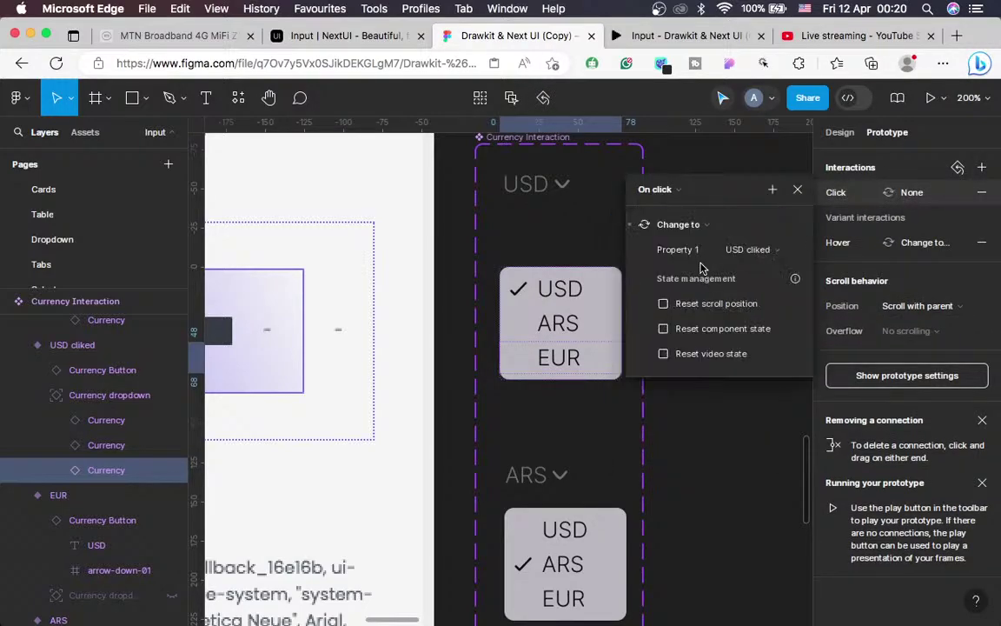
click(766, 251)
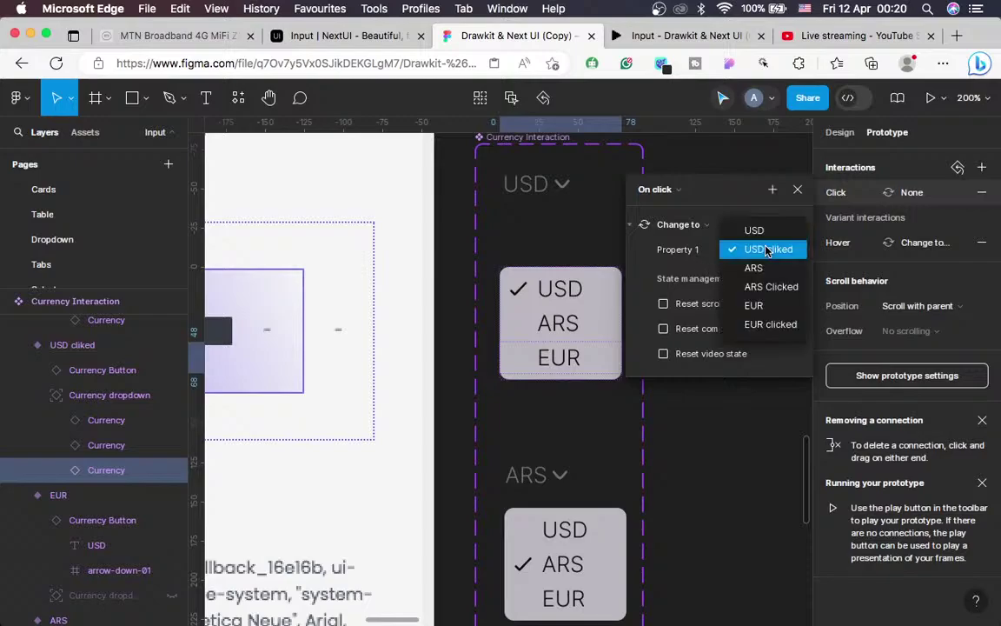
click(755, 304)
click(669, 277)
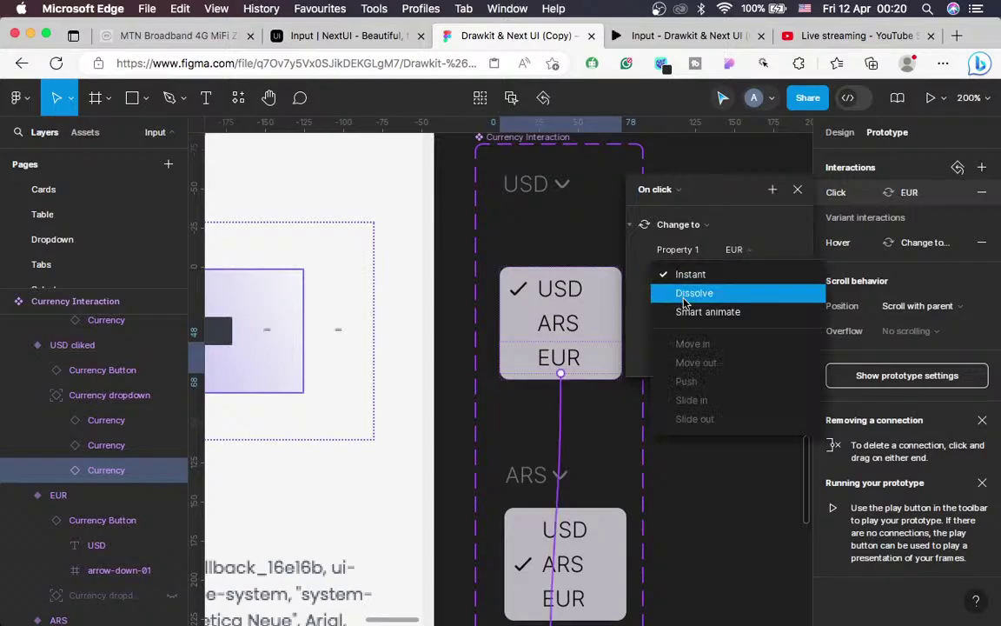
click(687, 311)
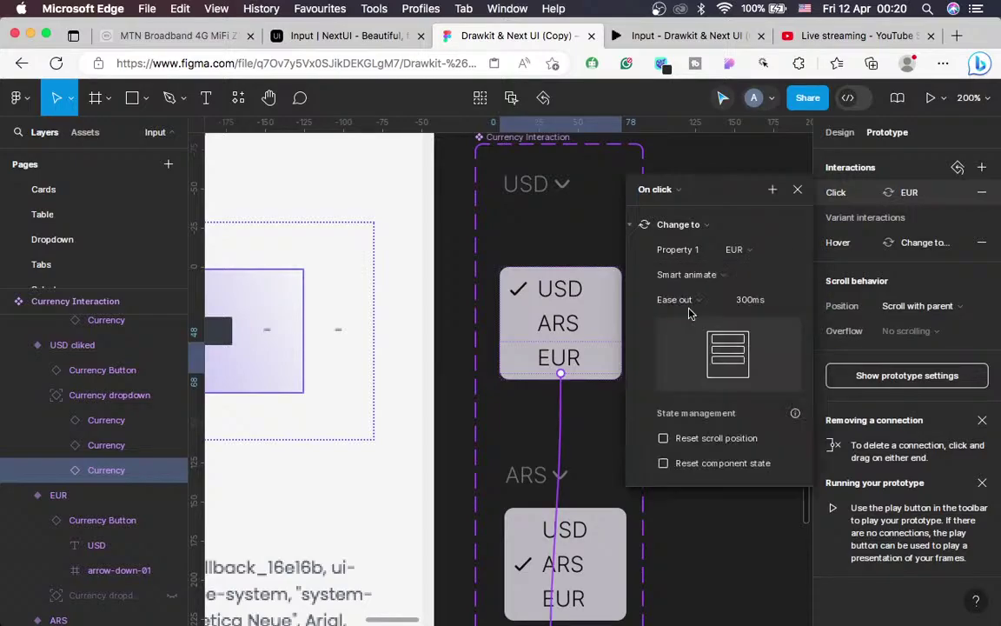
Set the animation of the ARS row's click interaction in the open USD dropdown to Smart animate
click(561, 325)
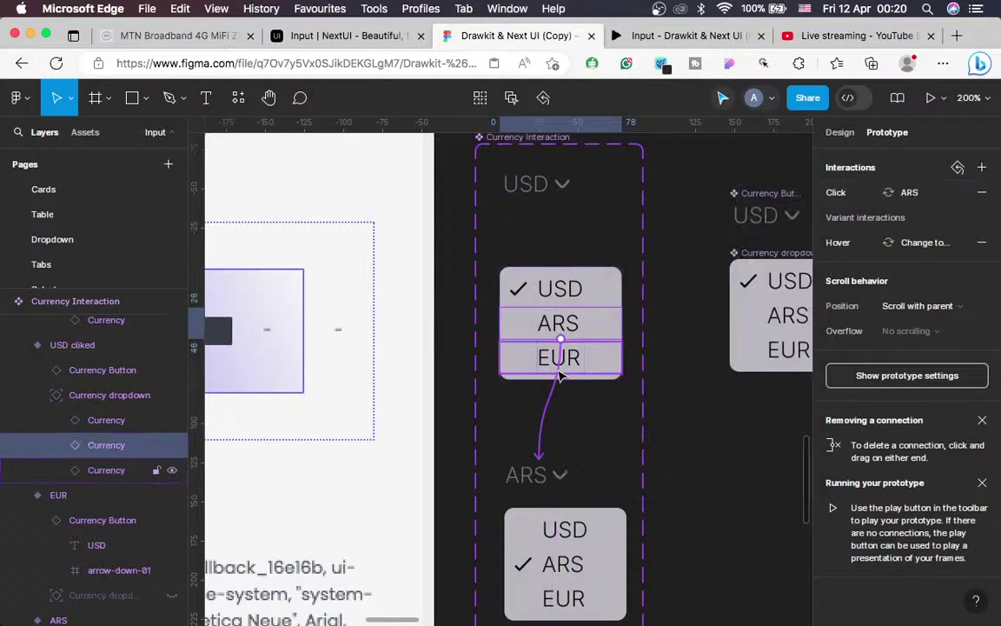
click(546, 409)
click(534, 497)
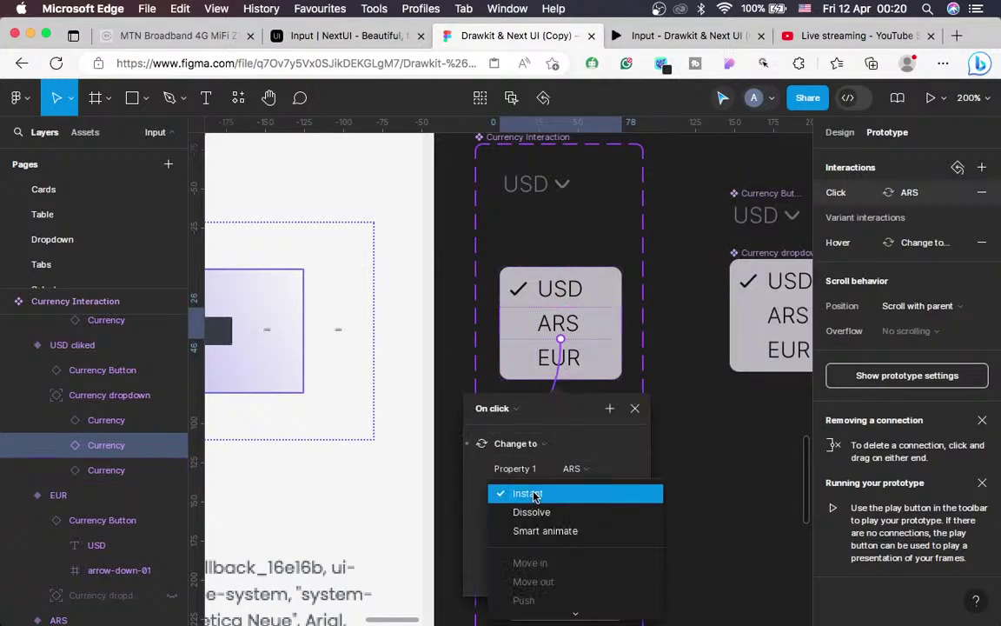
click(556, 530)
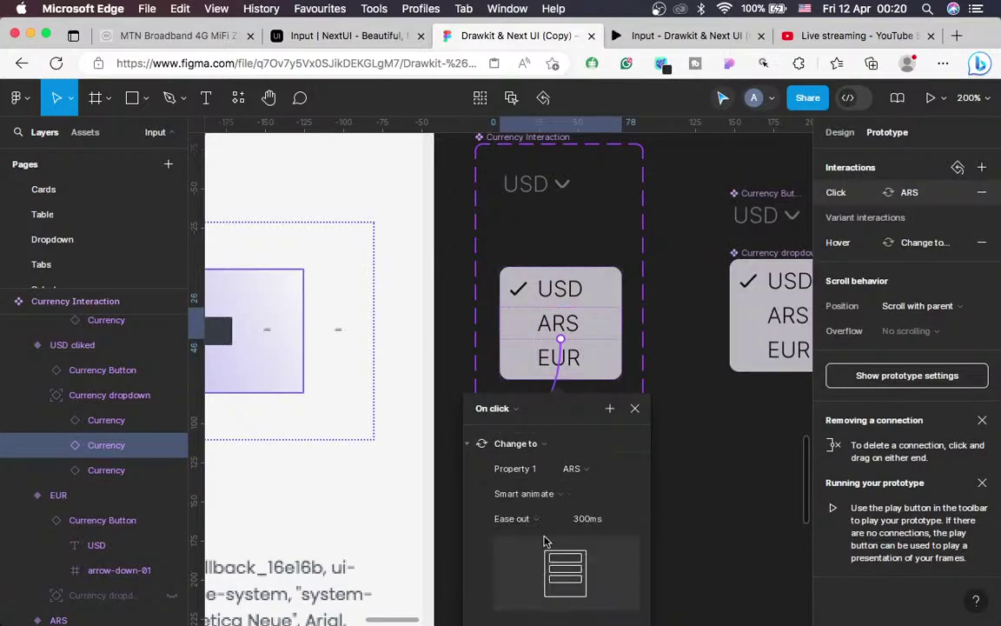
click(635, 408)
Add an On click interaction to the USD row of the open ARS dropdown that changes to the USD variant
scroll(601, 422, down, 3)
scroll(601, 421, down, 1)
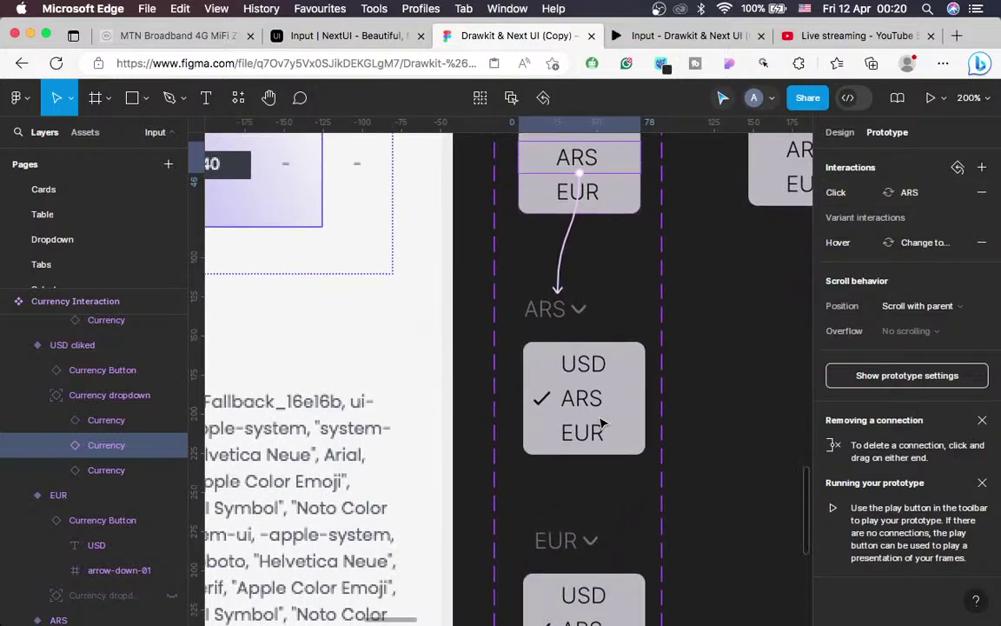
click(600, 365)
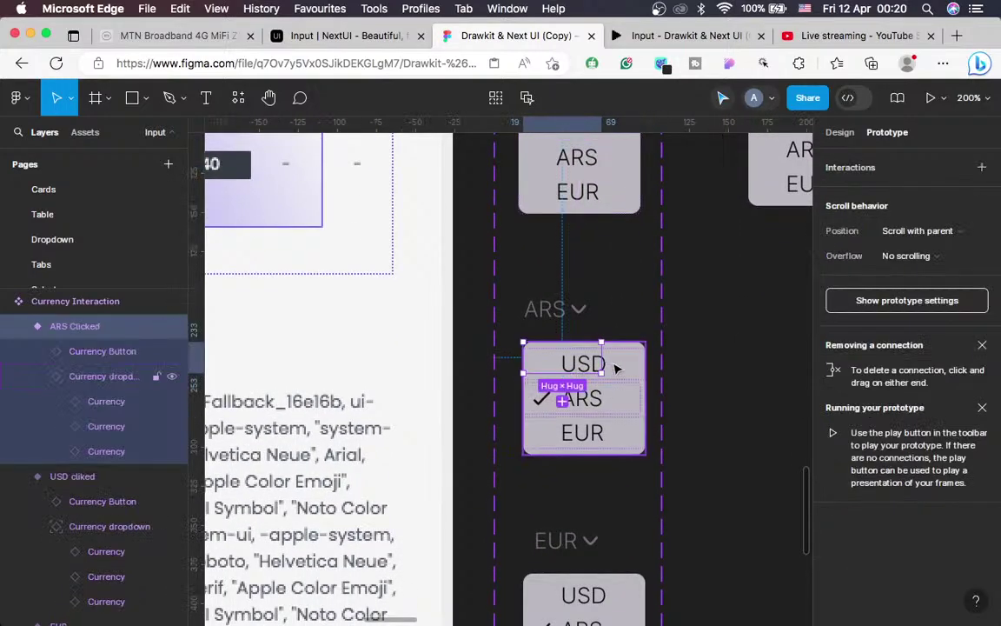
double_click(615, 369)
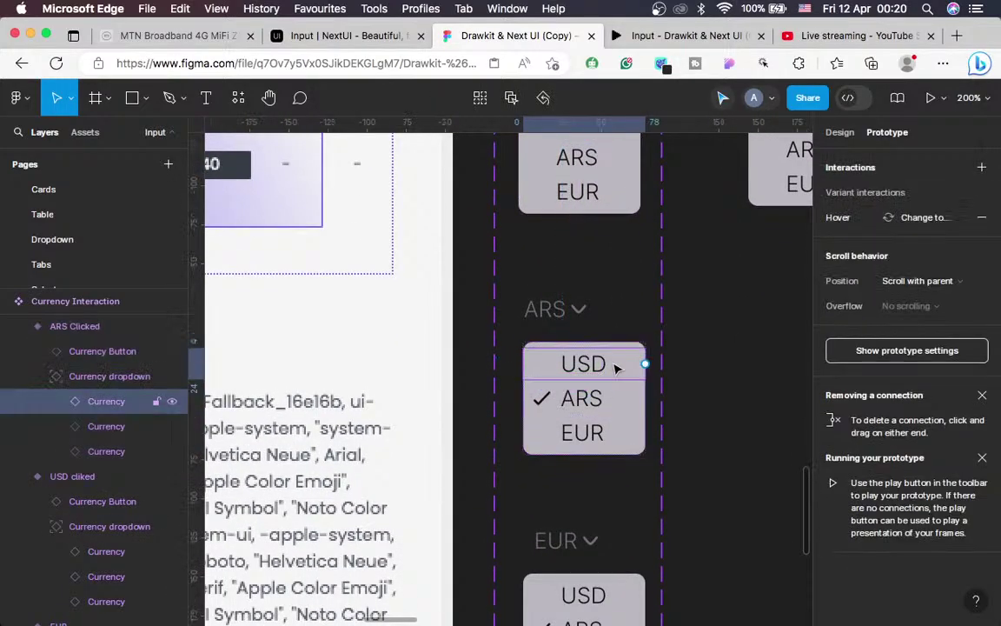
click(981, 167)
click(691, 223)
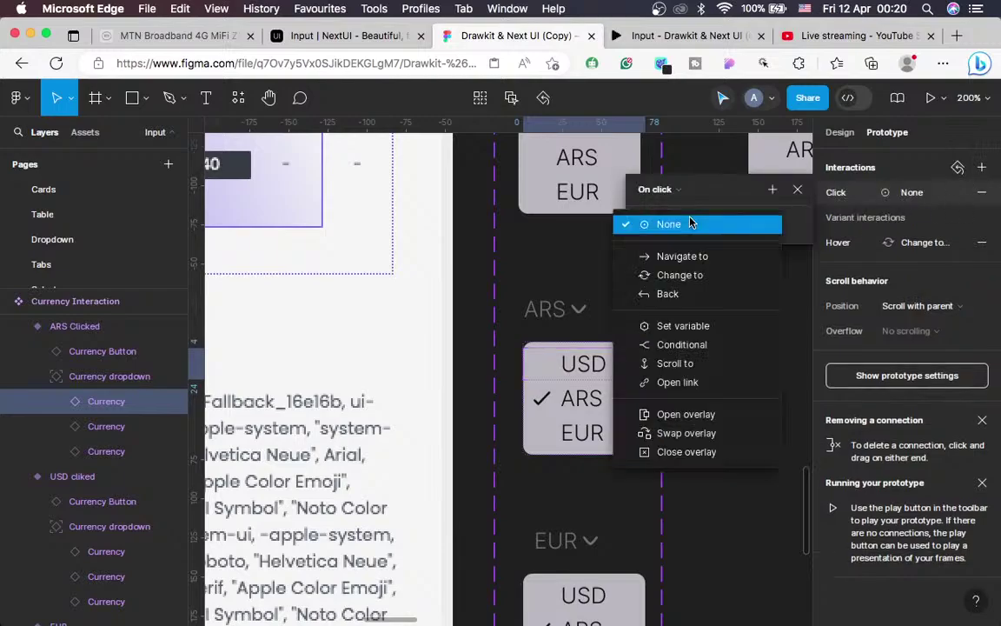
click(710, 277)
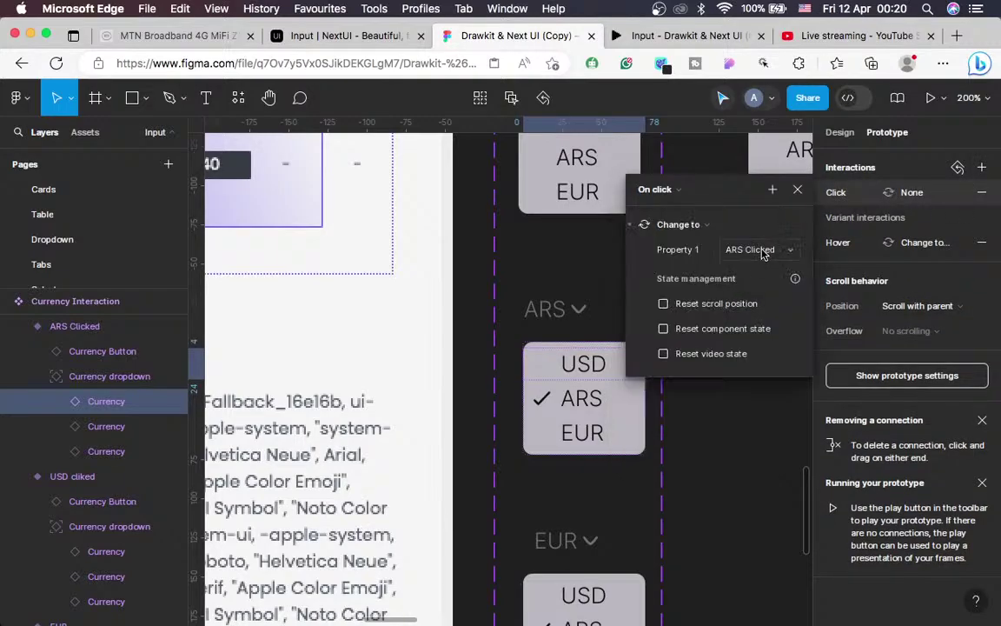
click(763, 250)
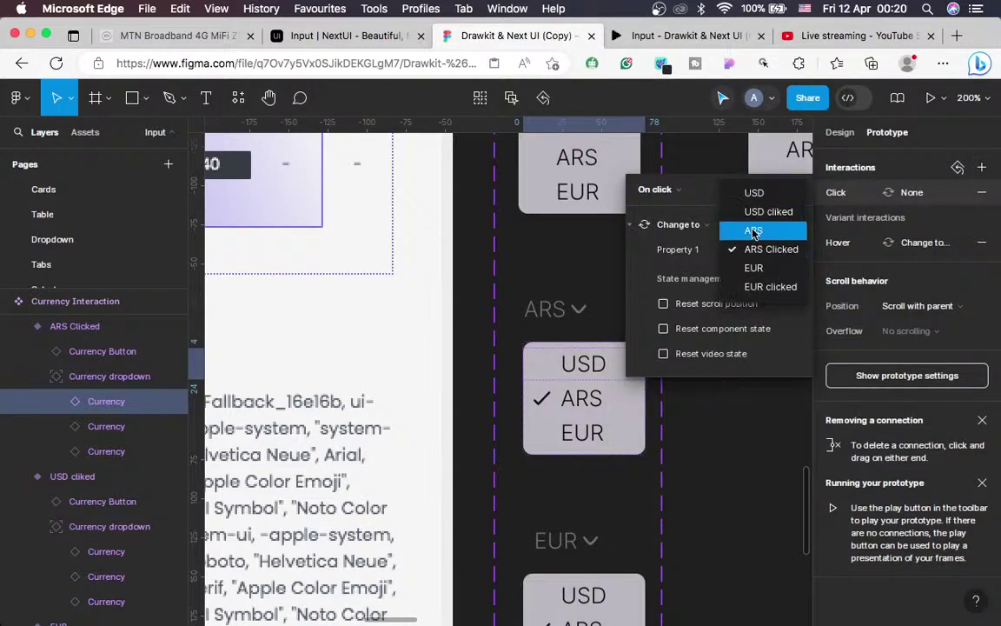
click(753, 195)
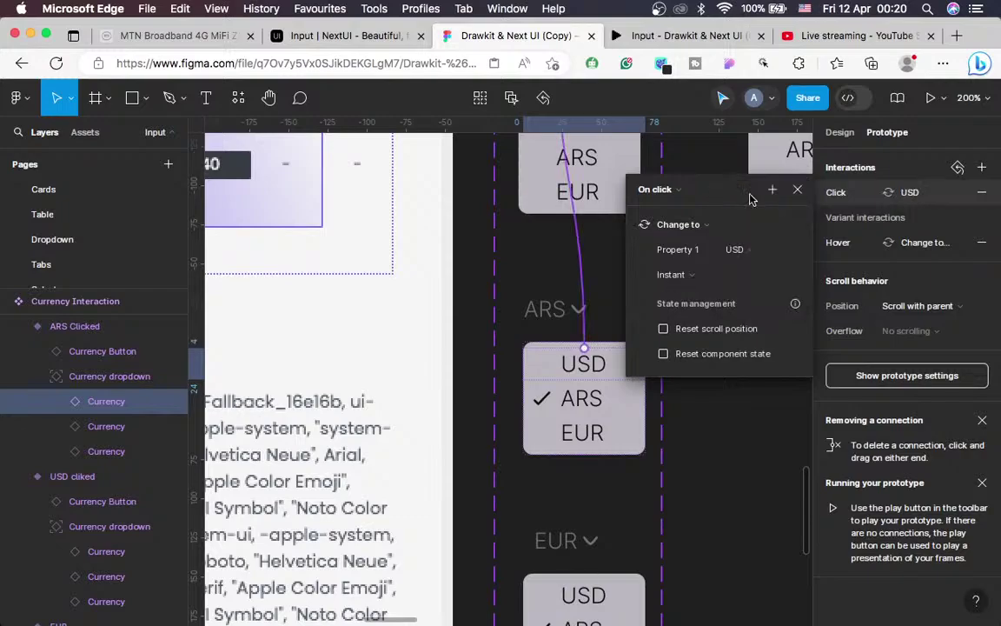
Add an On click interaction to the EUR row of the open ARS dropdown that changes to the EUR variant
click(584, 435)
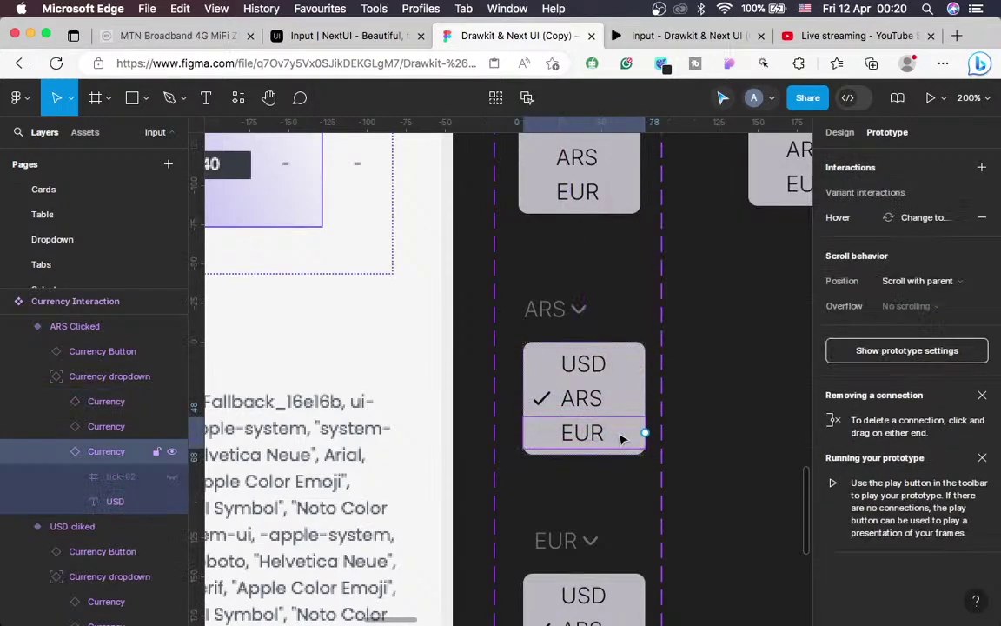
click(981, 167)
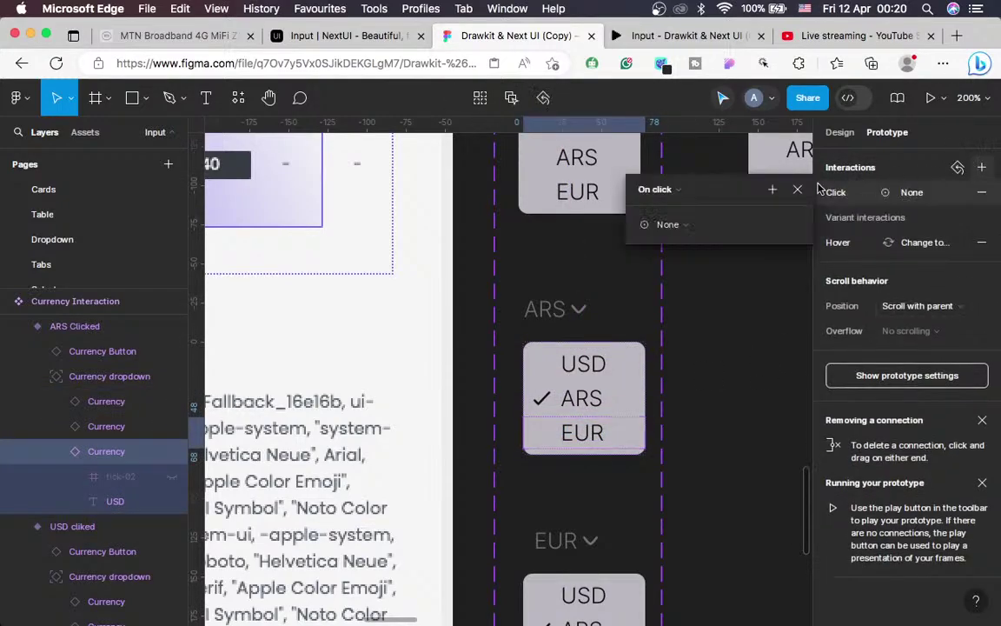
click(677, 231)
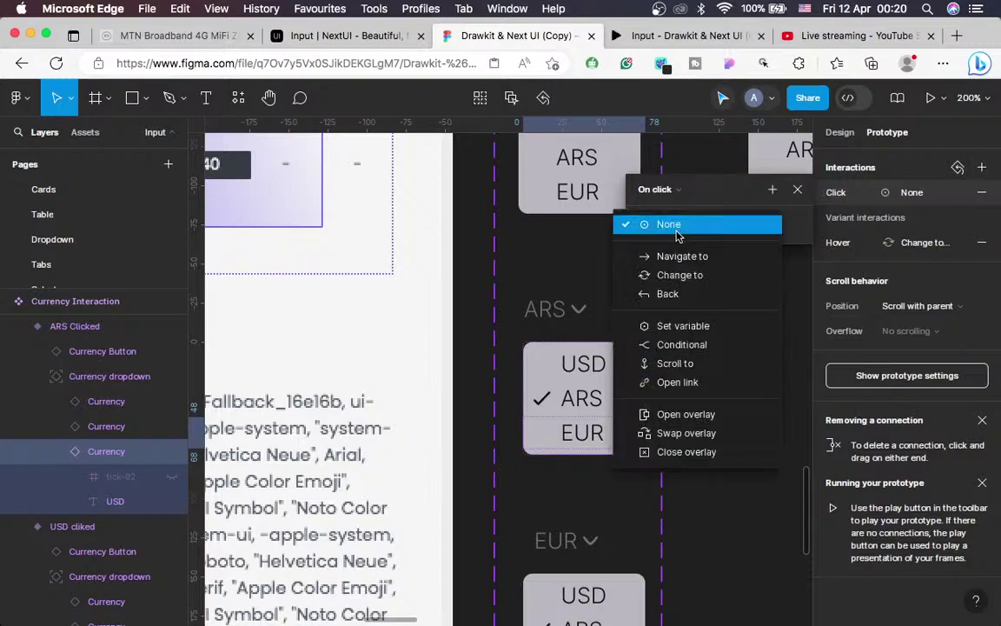
click(677, 274)
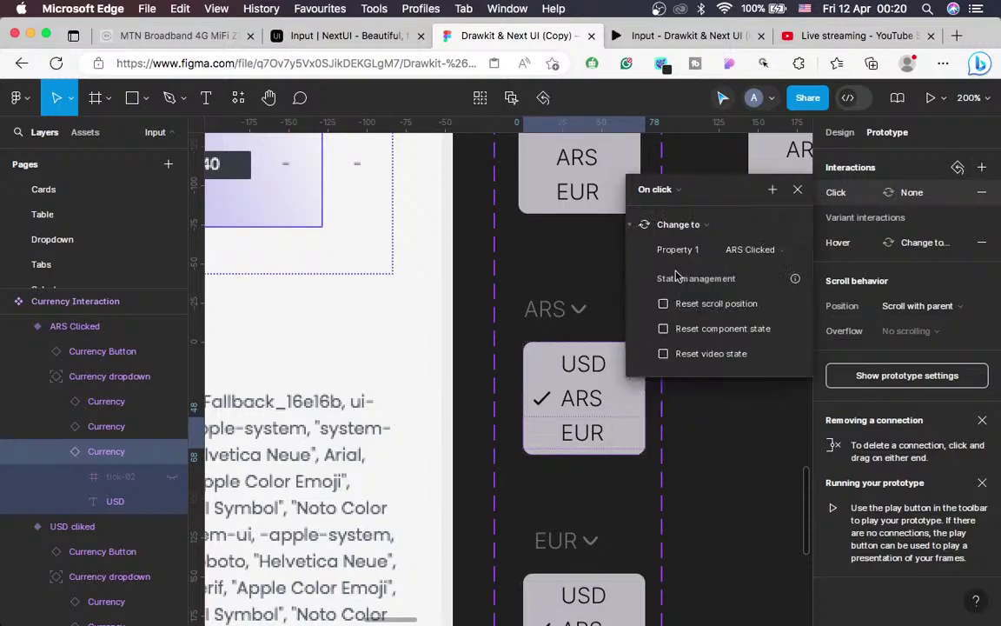
click(753, 250)
click(749, 272)
Add an On click interaction to the USD row of the open EUR dropdown that changes to the USD variant
scroll(532, 470, down, 3)
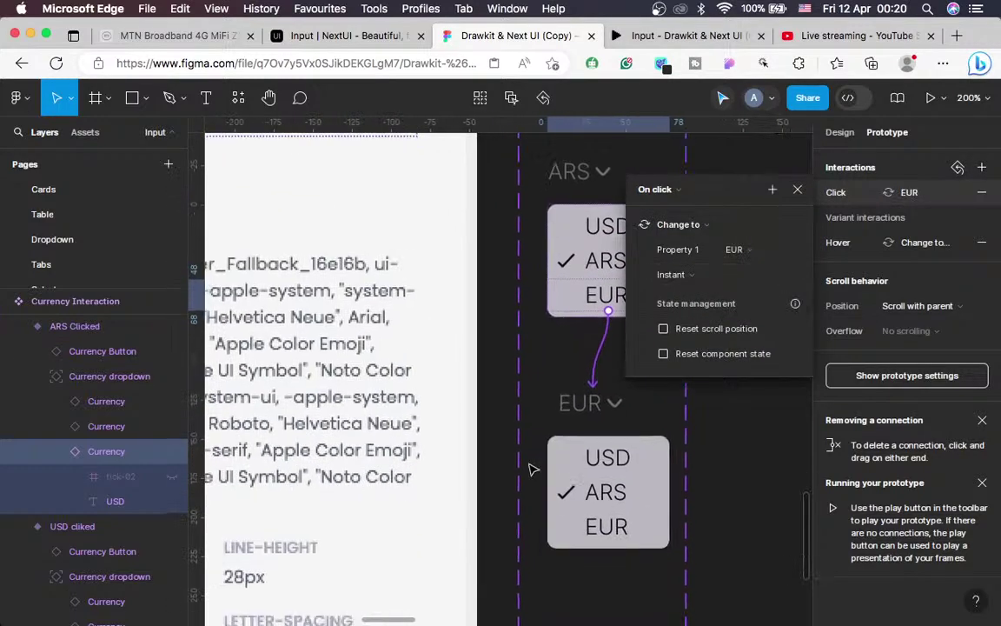
click(646, 466)
click(646, 461)
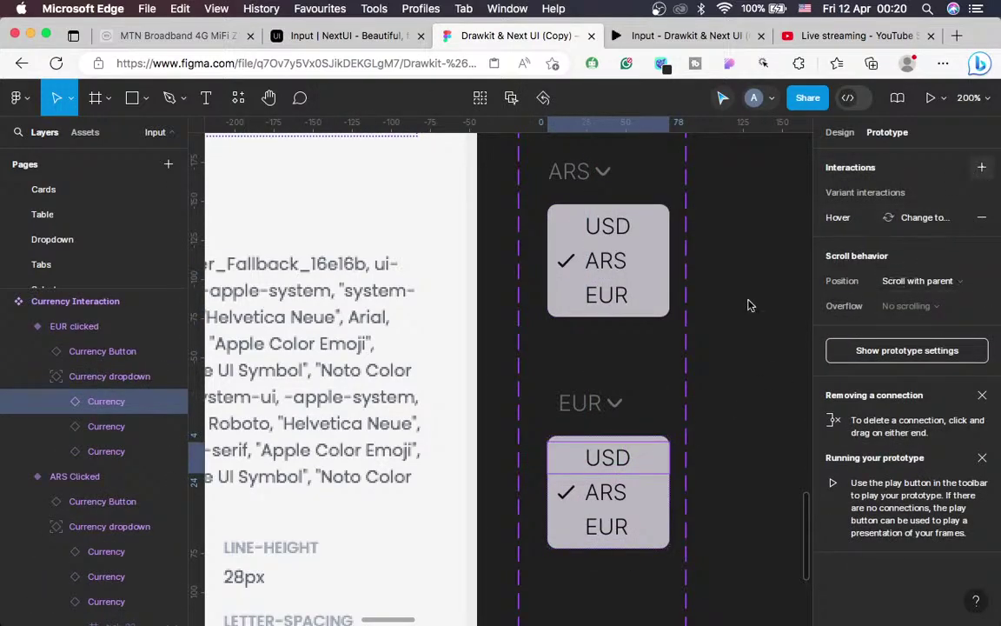
click(670, 225)
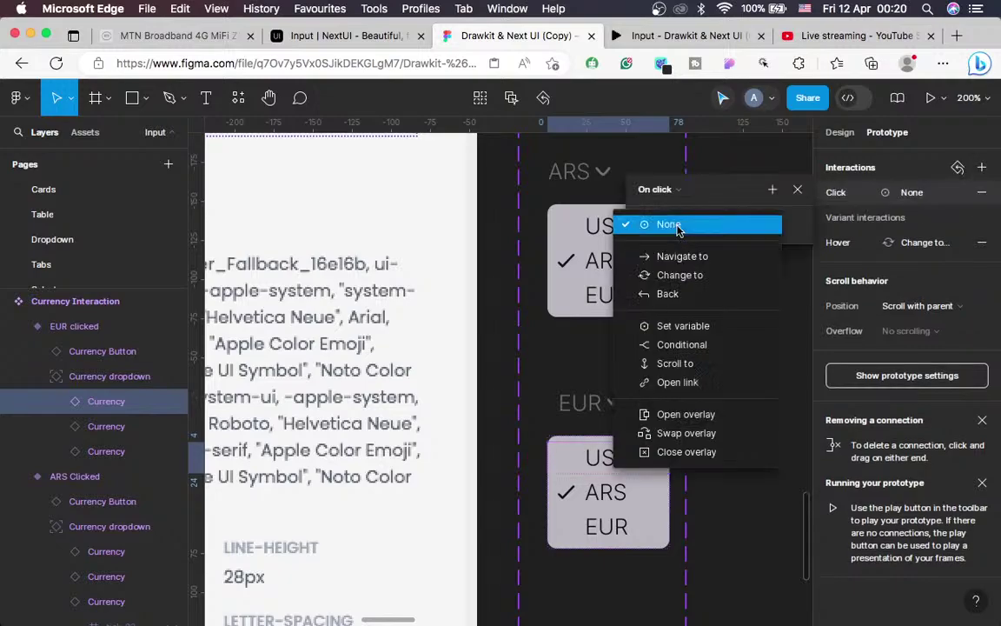
click(674, 278)
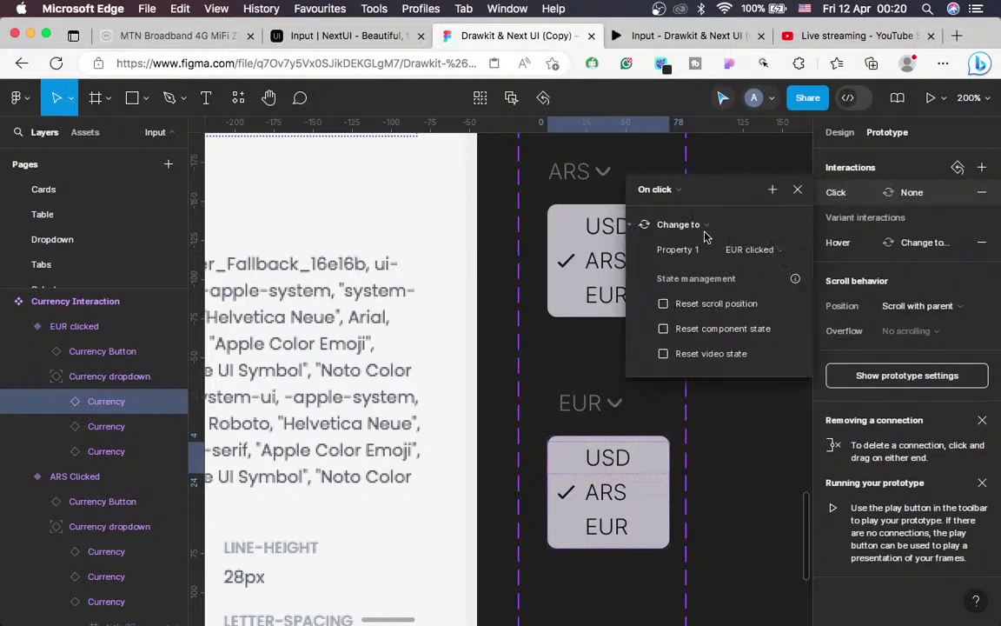
click(750, 249)
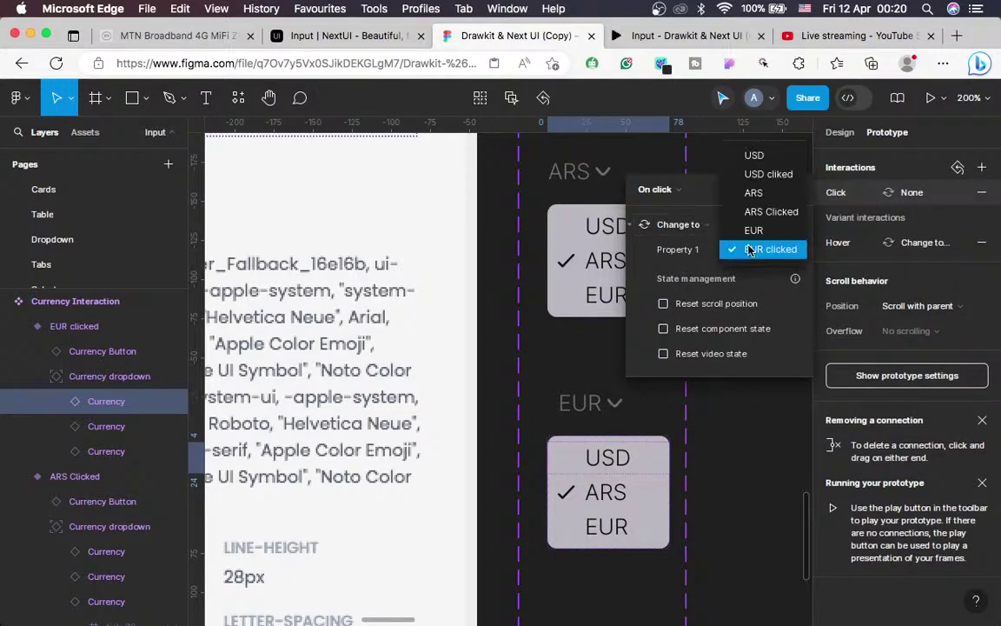
click(766, 163)
Try an On click interaction on the EUR row of the open EUR dropdown that changes to the EUR variant
click(627, 526)
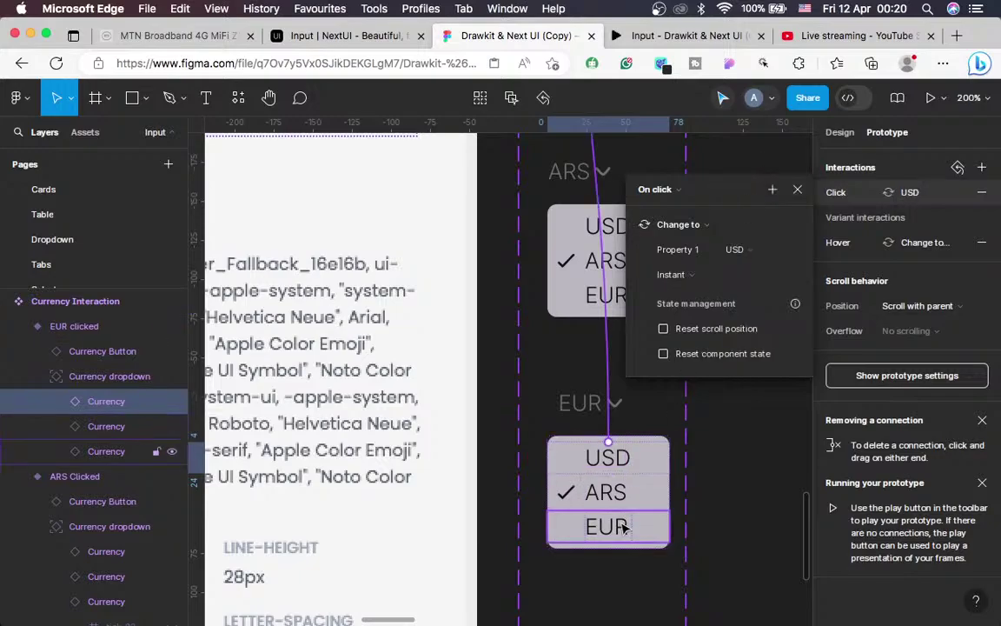
click(980, 171)
click(702, 227)
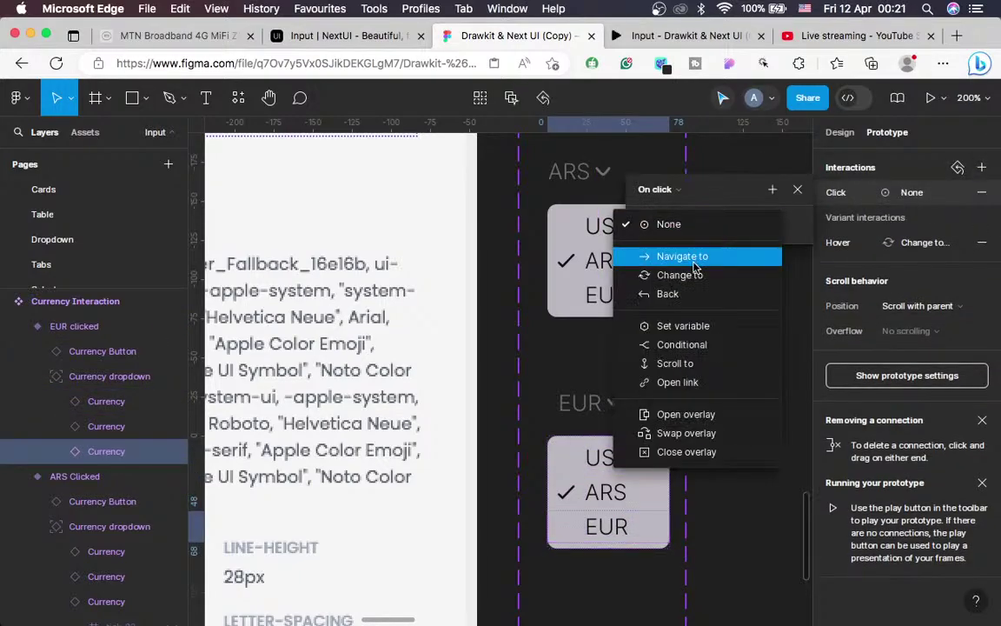
click(697, 277)
click(761, 248)
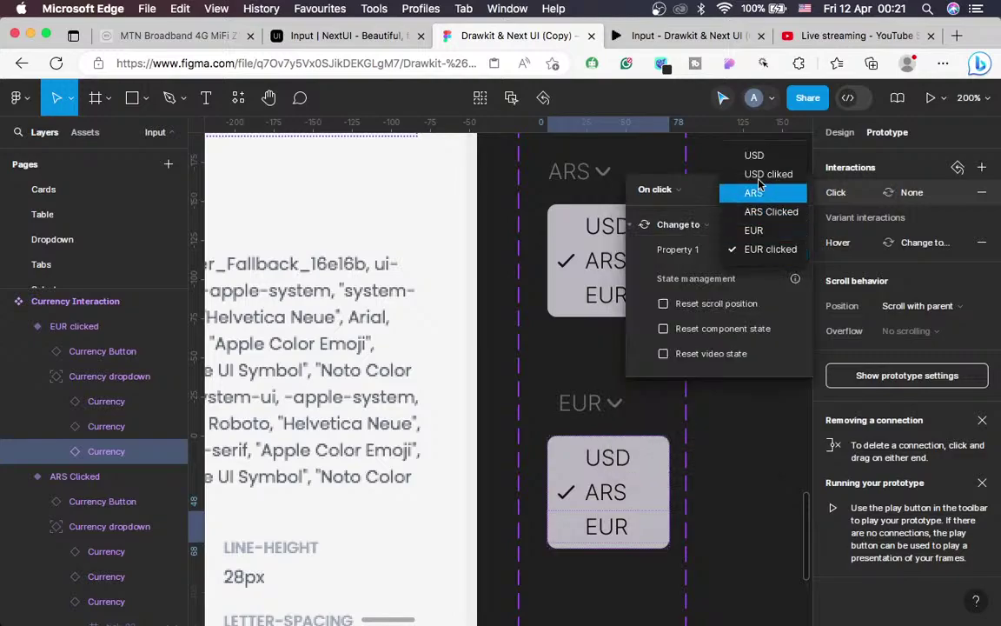
click(755, 230)
click(586, 403)
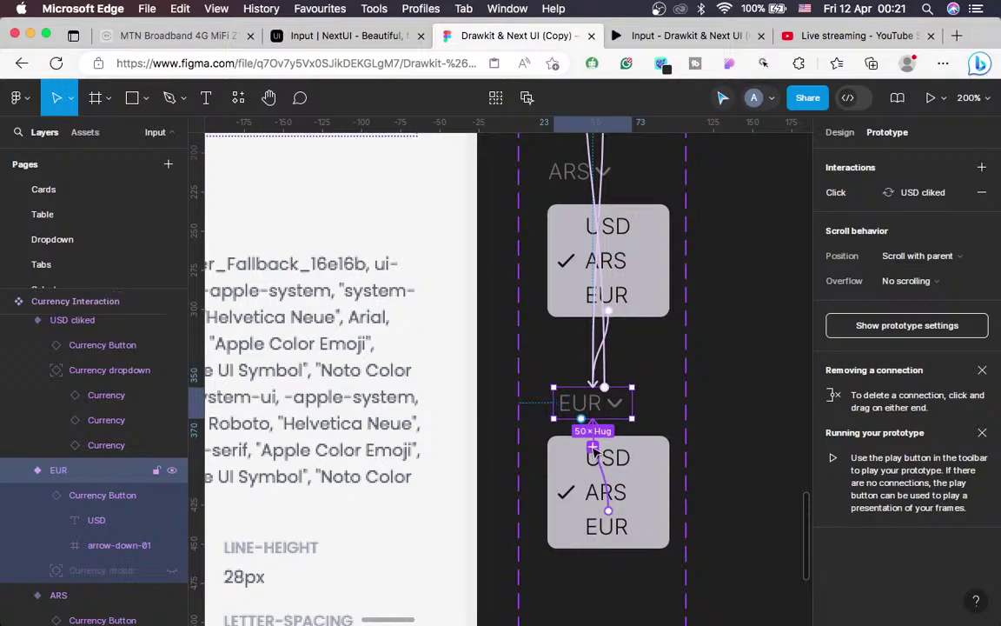
click(596, 526)
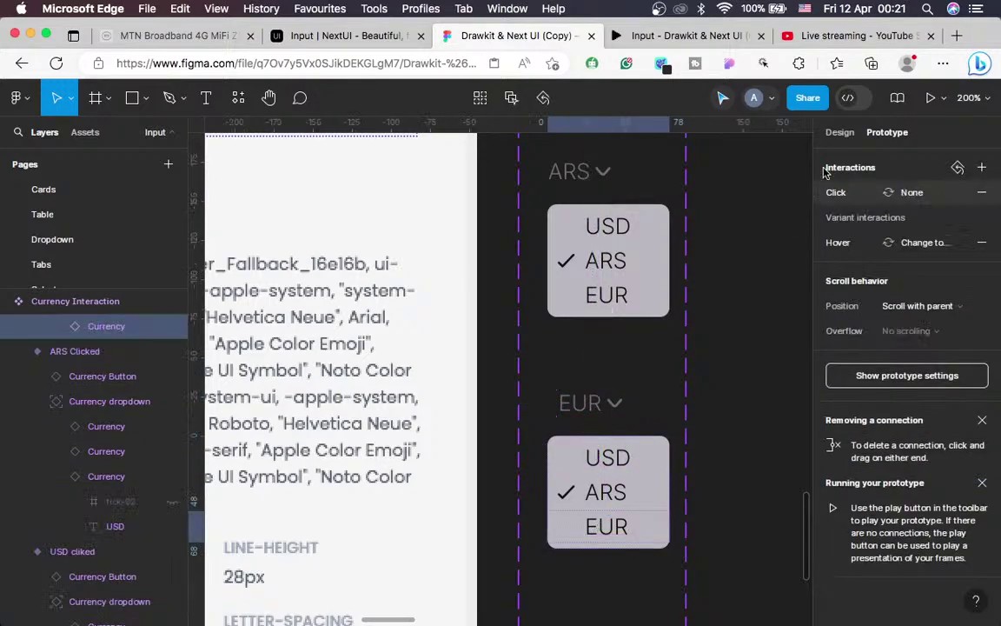
Set Property 1 of the EUR row in the open EUR dropdown to selected
key(alt+8)
scroll(606, 332, up, 1)
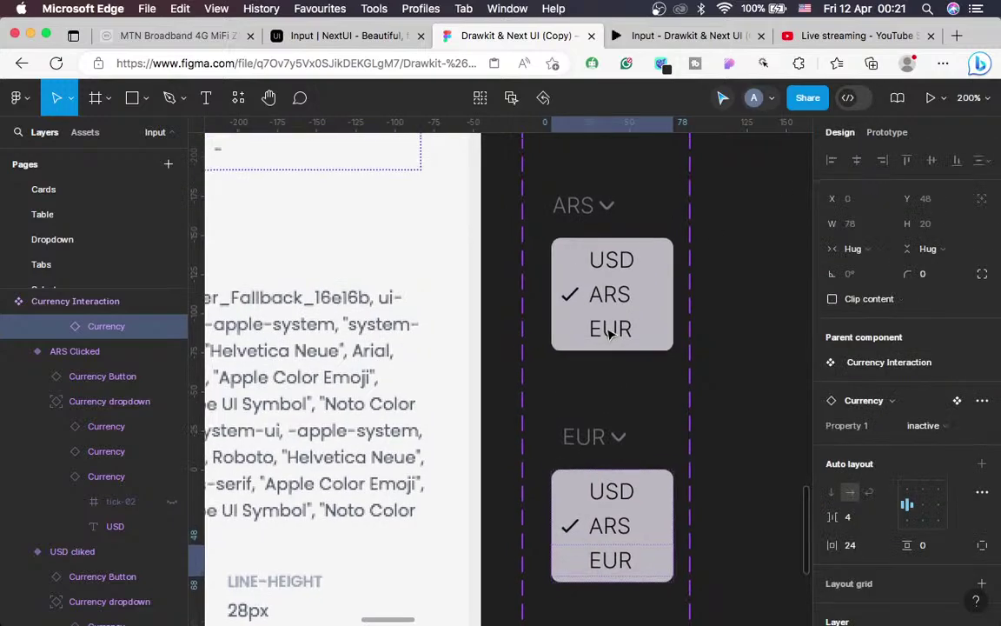
scroll(609, 374, down, 2)
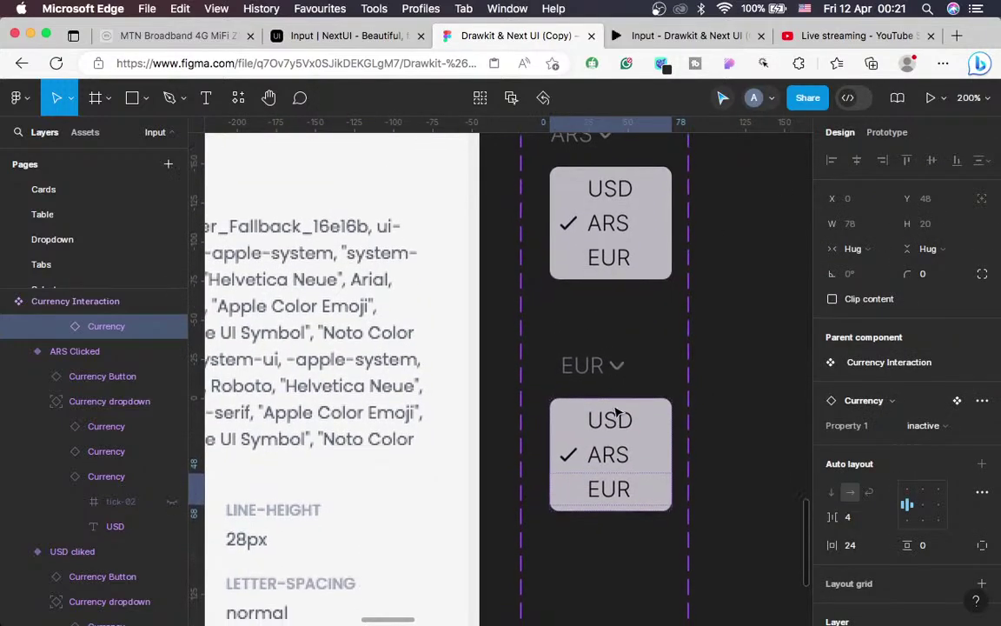
double_click(611, 489)
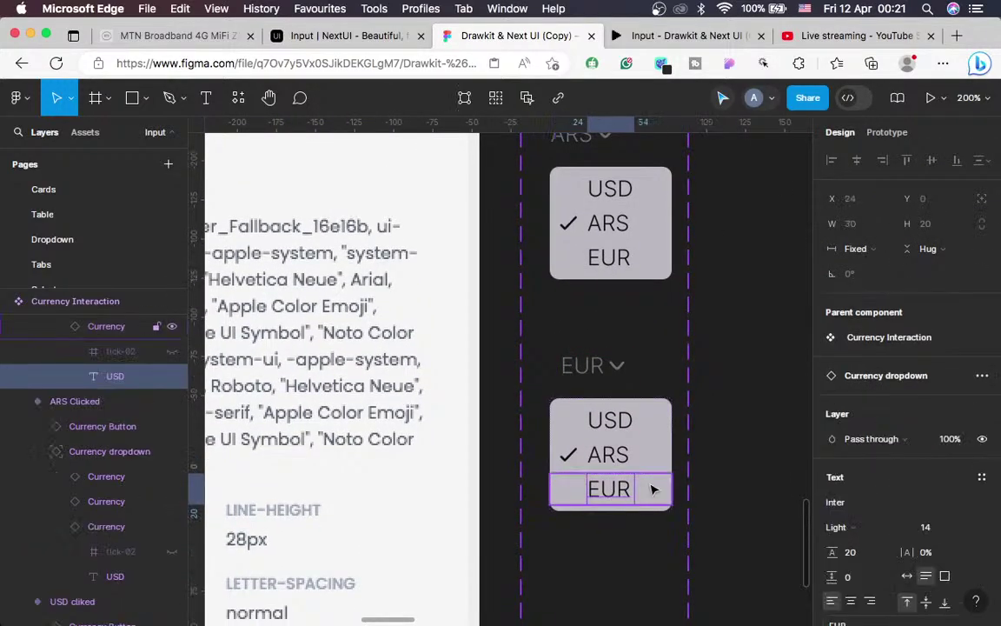
key(Escape)
click(923, 425)
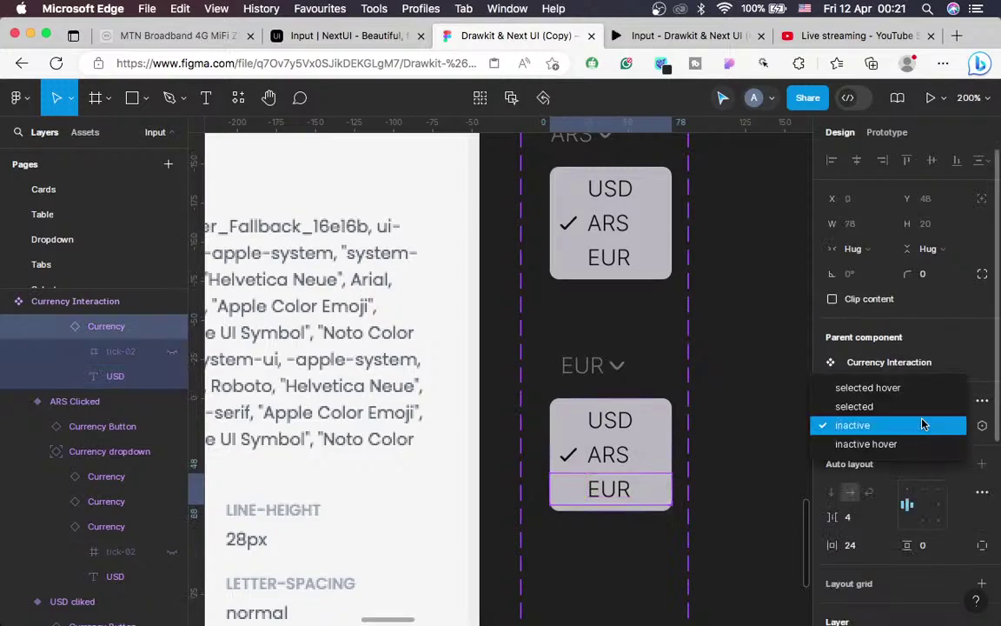
click(877, 406)
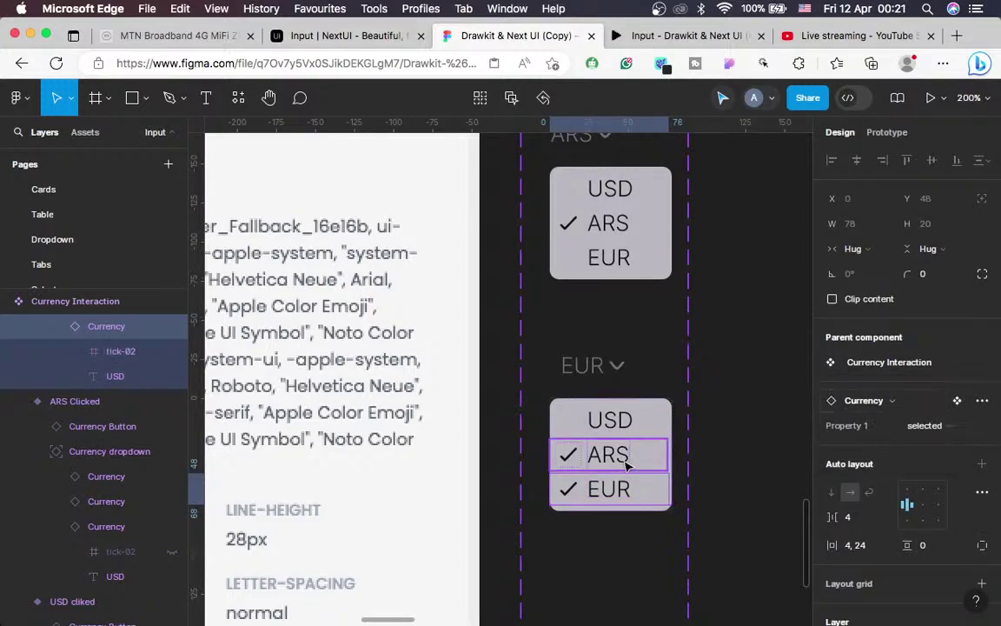
Set Property 1 of the ARS row in the open EUR dropdown to inactive
click(628, 467)
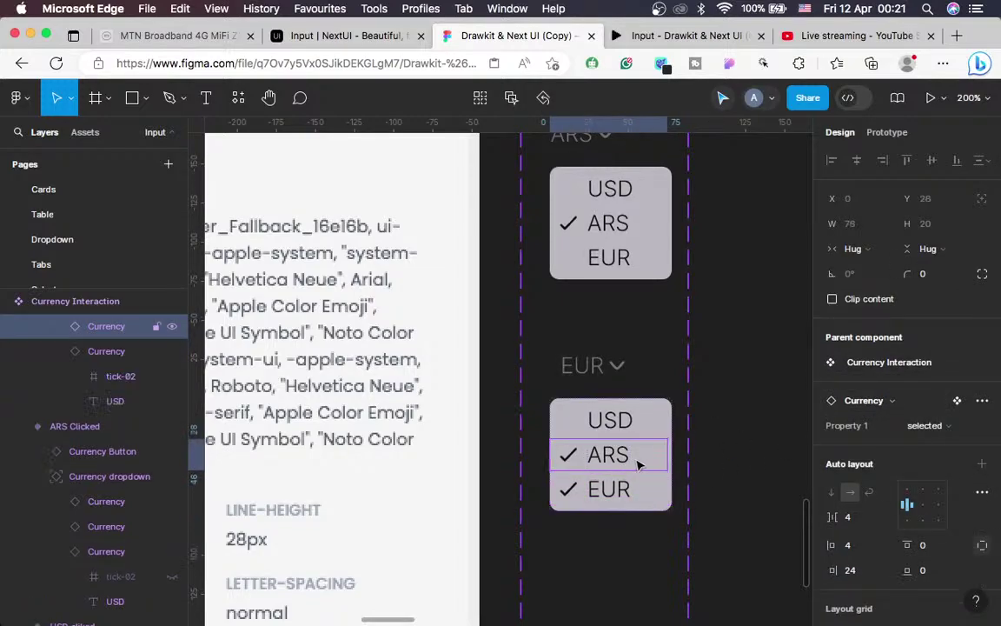
click(936, 428)
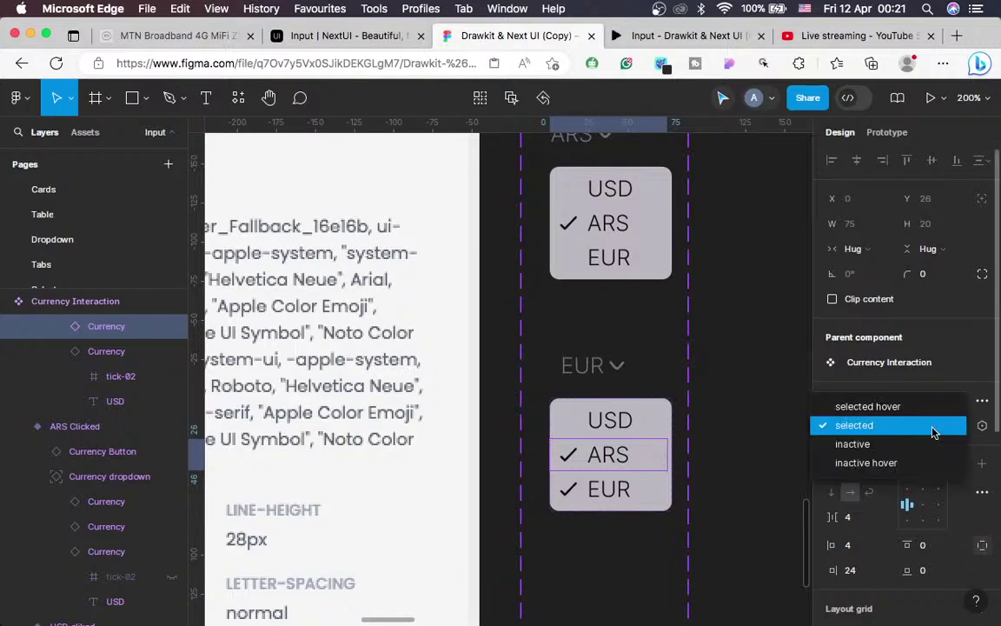
click(867, 446)
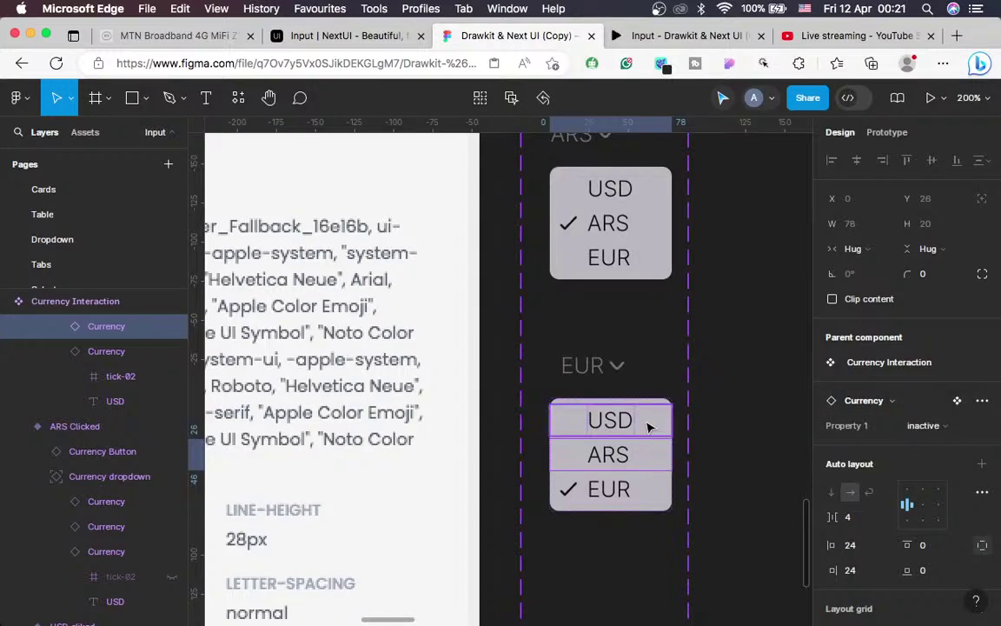
click(737, 420)
Add an On click interaction to the ARS row of the open EUR dropdown that changes Property 1 to ARS
scroll(737, 420, up, 5)
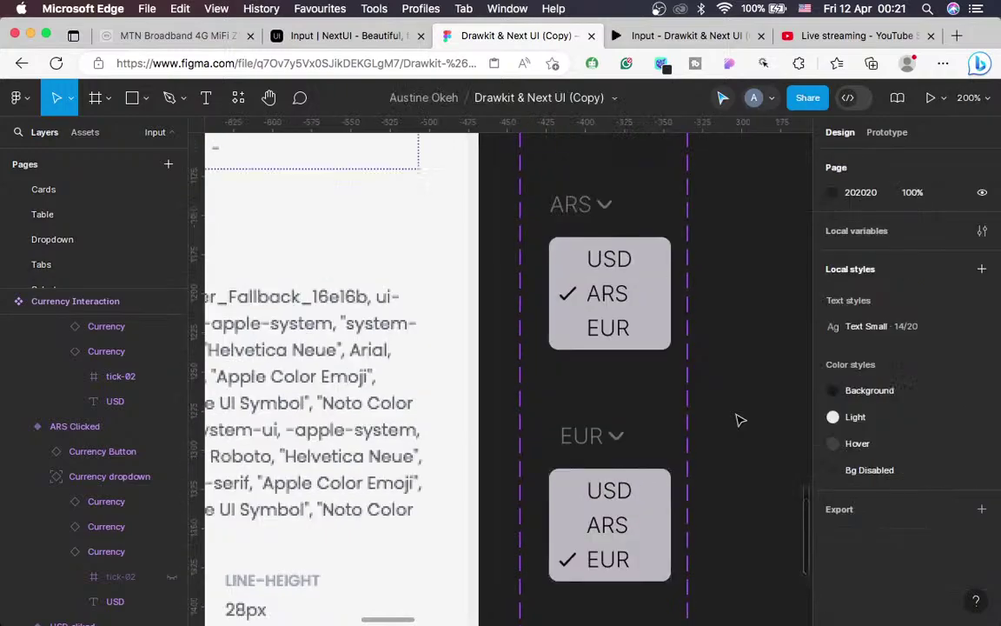
scroll(737, 420, down, 4)
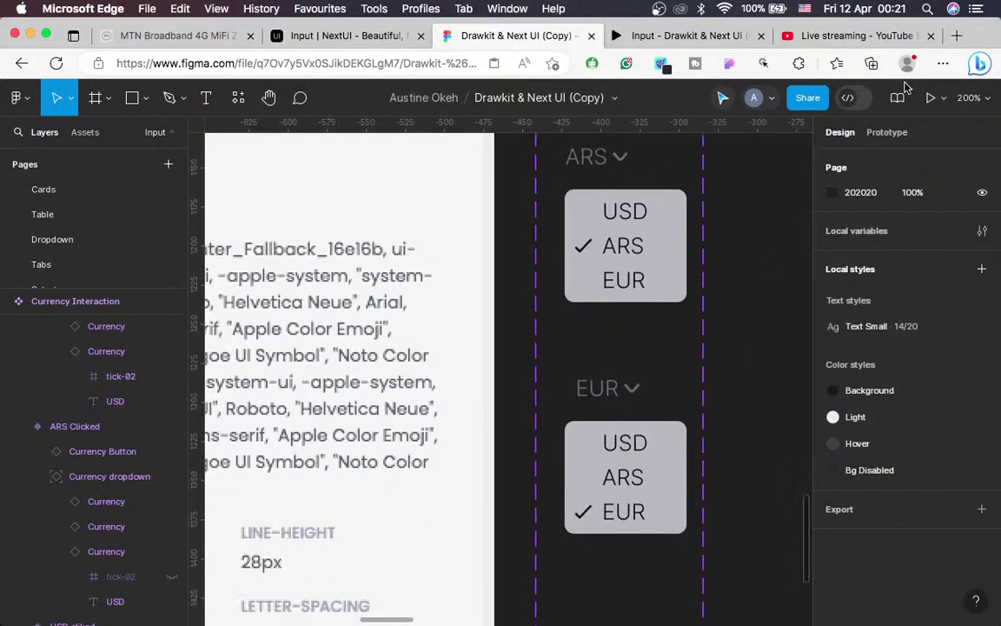
key(alt+9)
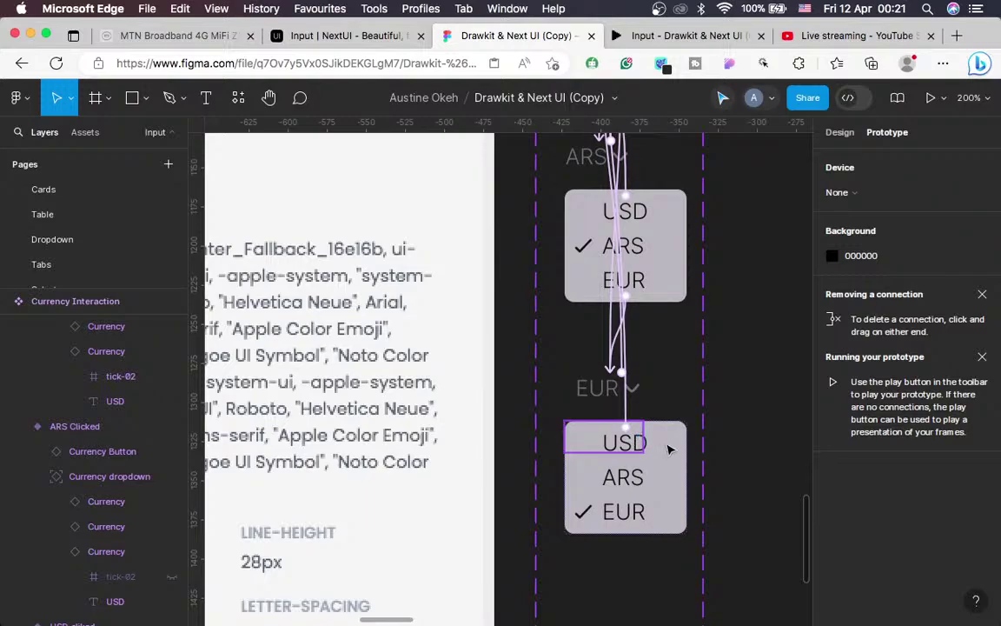
click(669, 448)
click(666, 447)
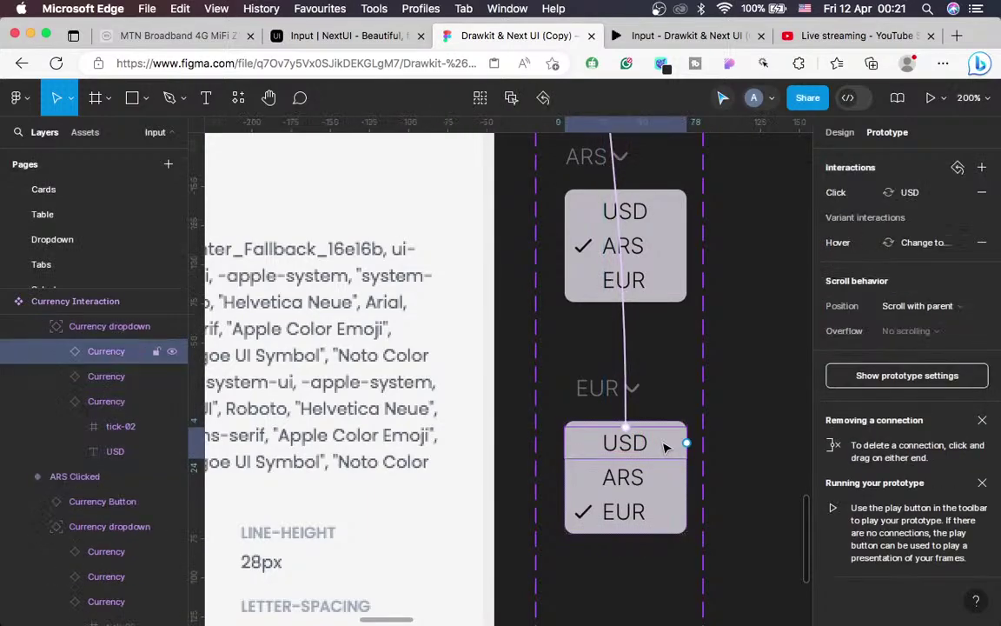
click(639, 490)
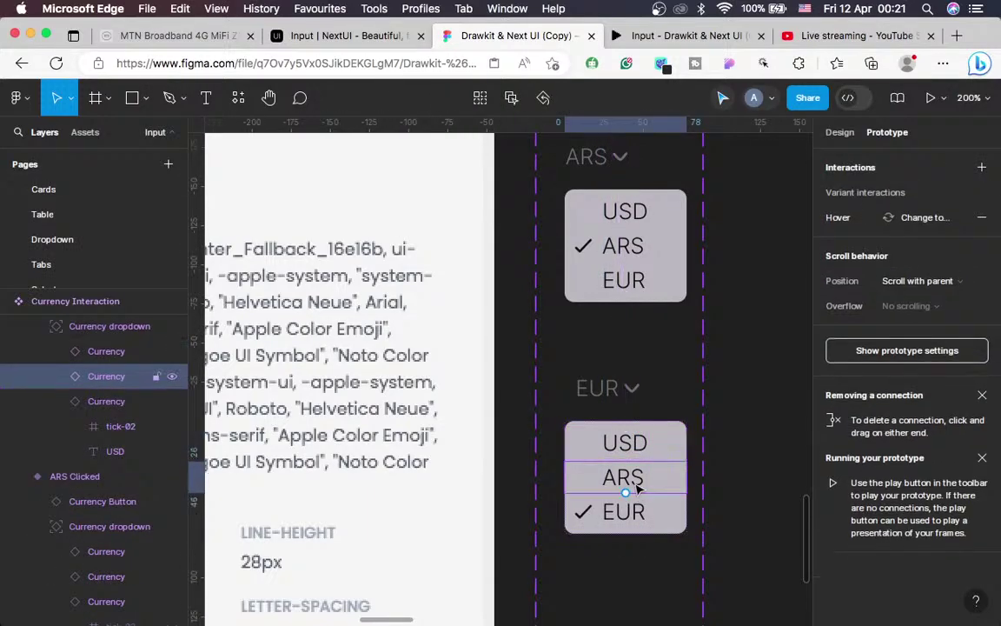
click(981, 167)
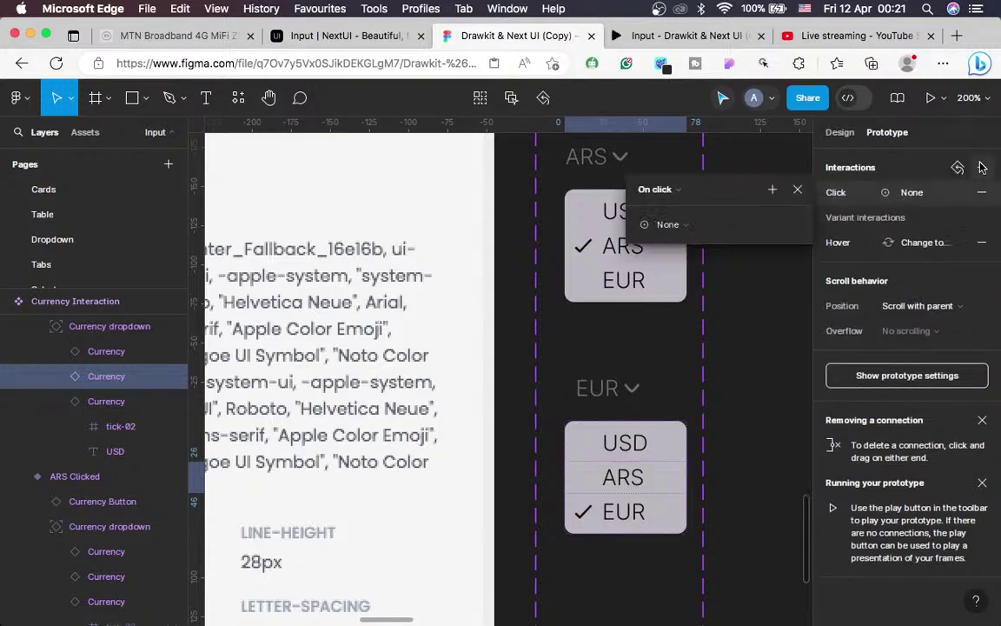
click(684, 223)
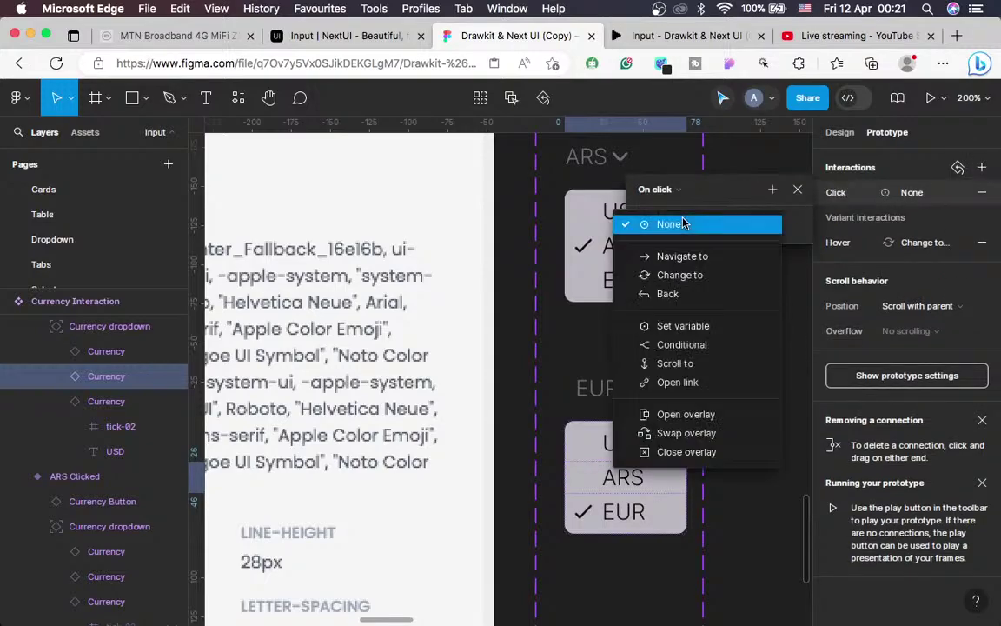
click(727, 277)
click(748, 250)
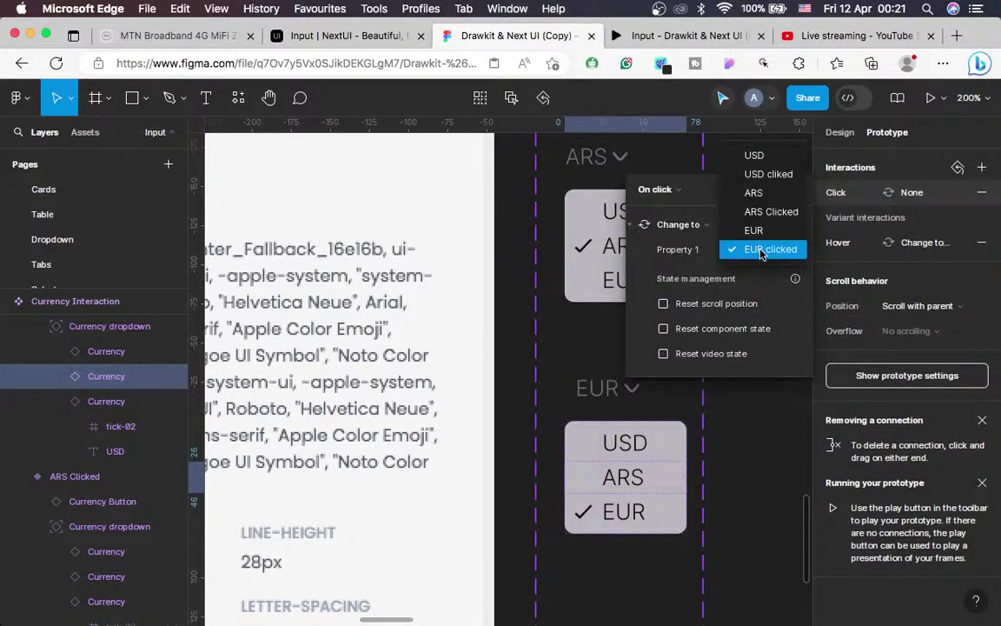
click(752, 193)
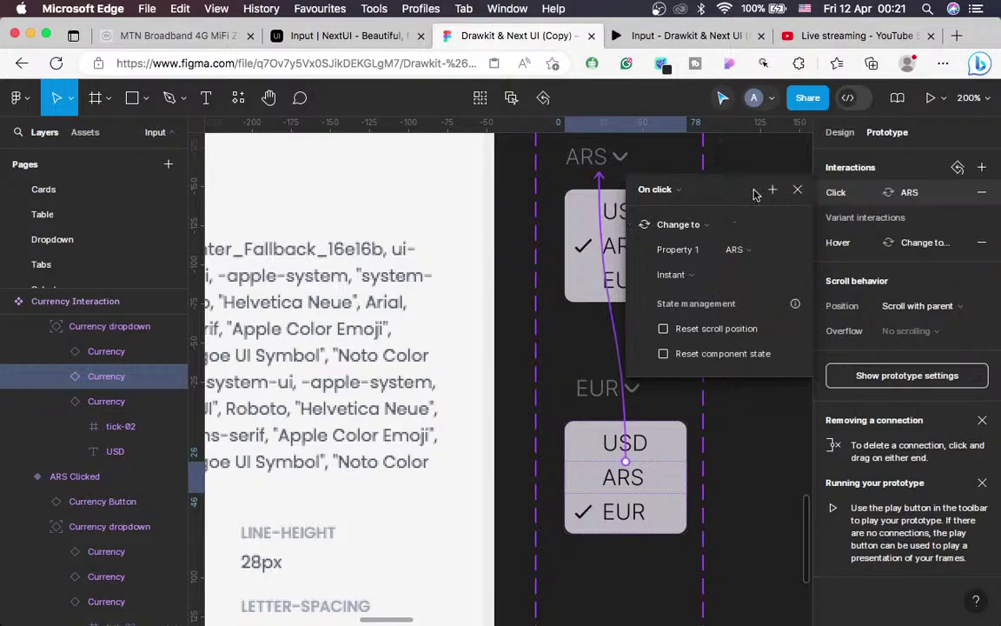
click(797, 189)
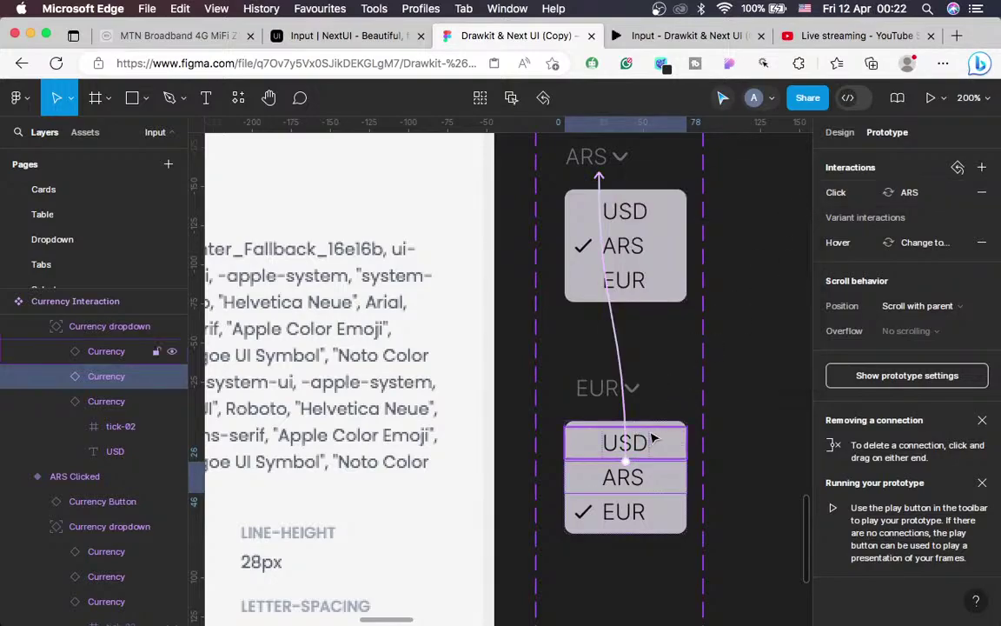
Check the click interactions of the currency rows in the open EUR, ARS and USD dropdowns
click(587, 422)
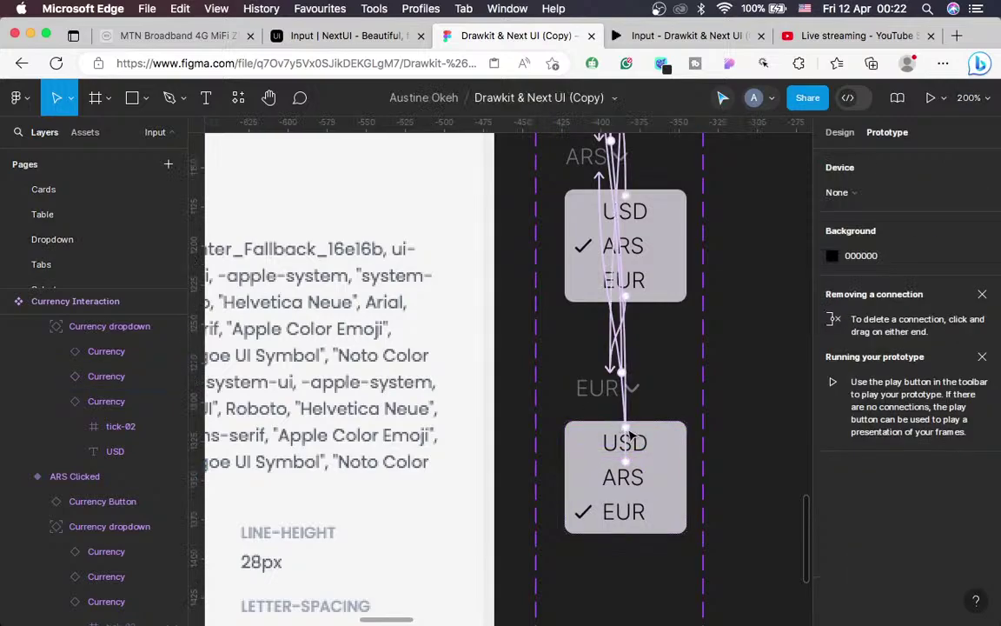
click(678, 437)
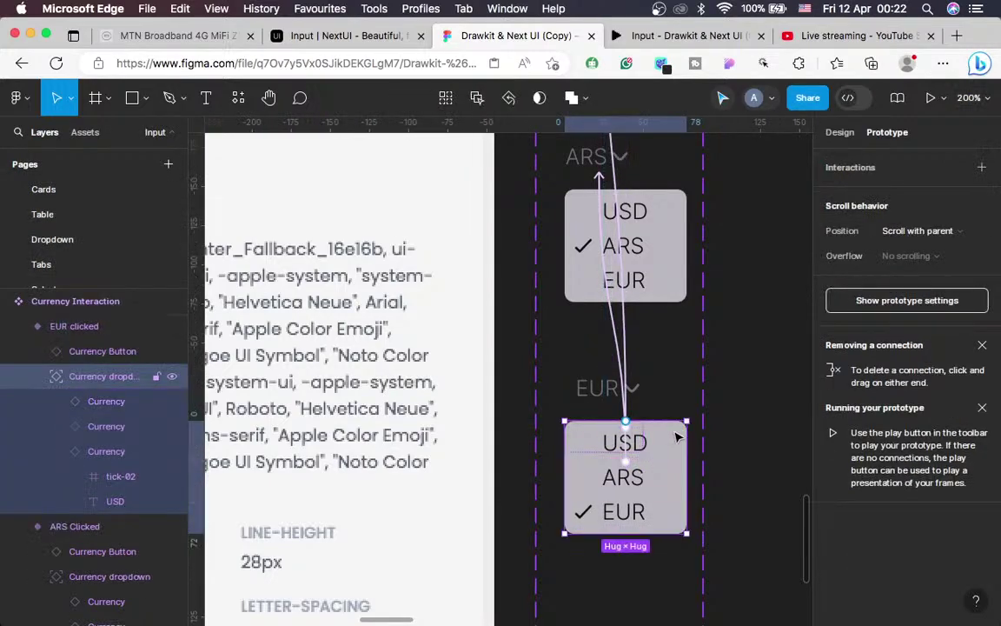
click(676, 439)
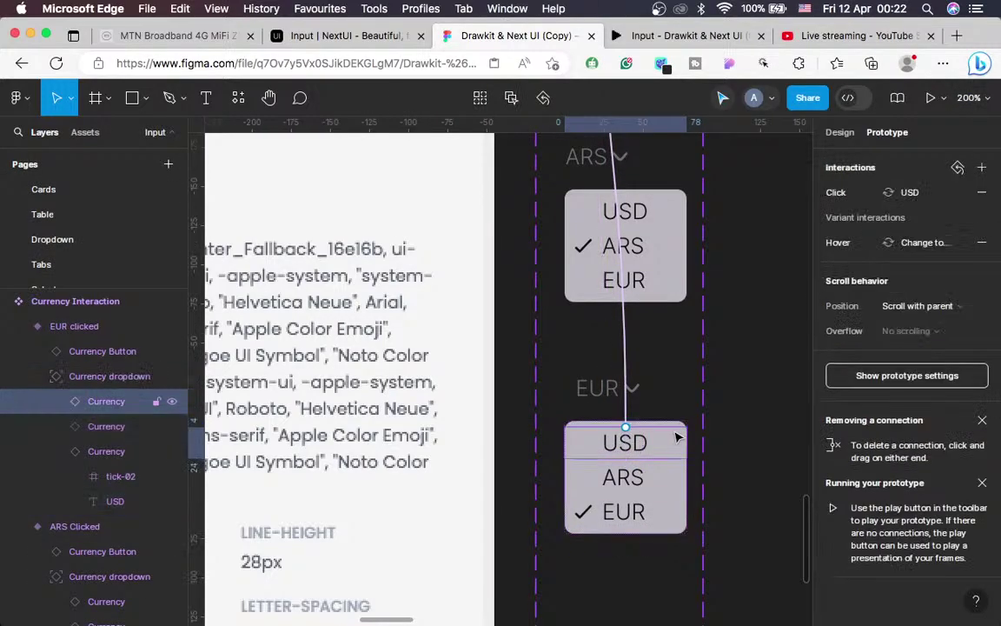
click(644, 477)
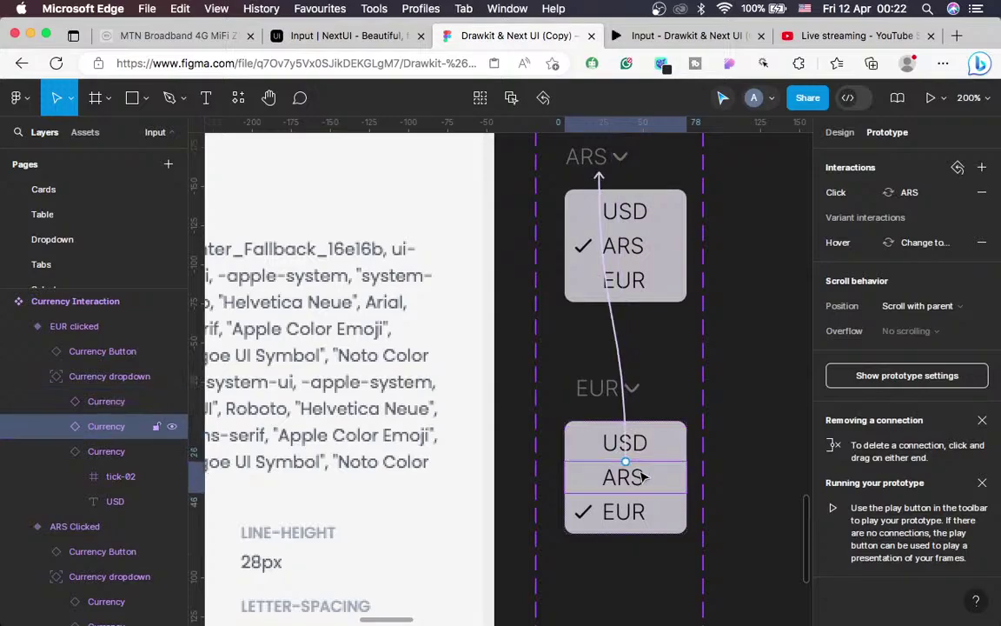
click(639, 281)
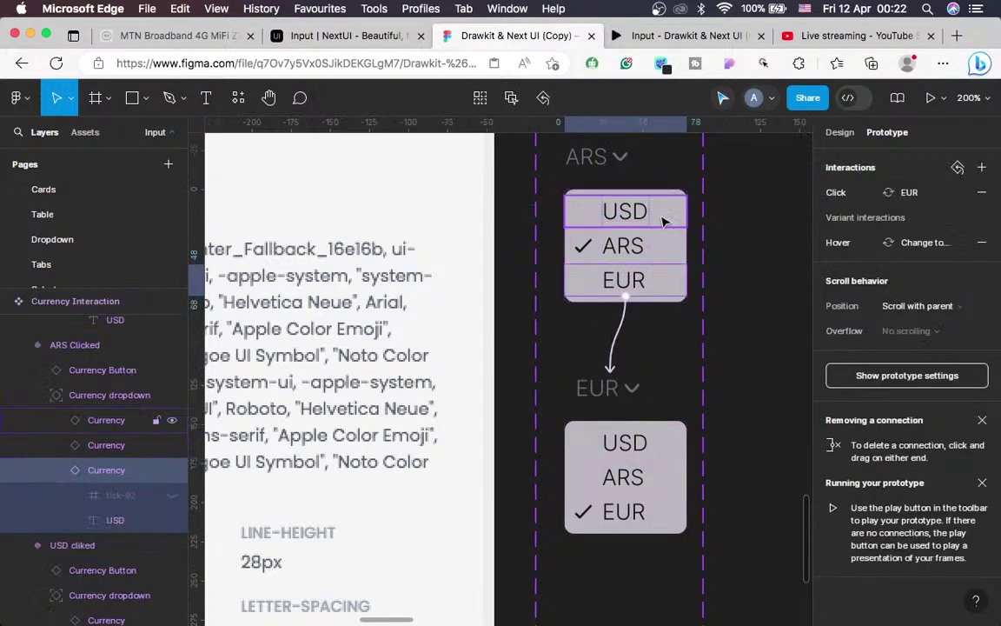
click(663, 222)
scroll(654, 252, up, 3)
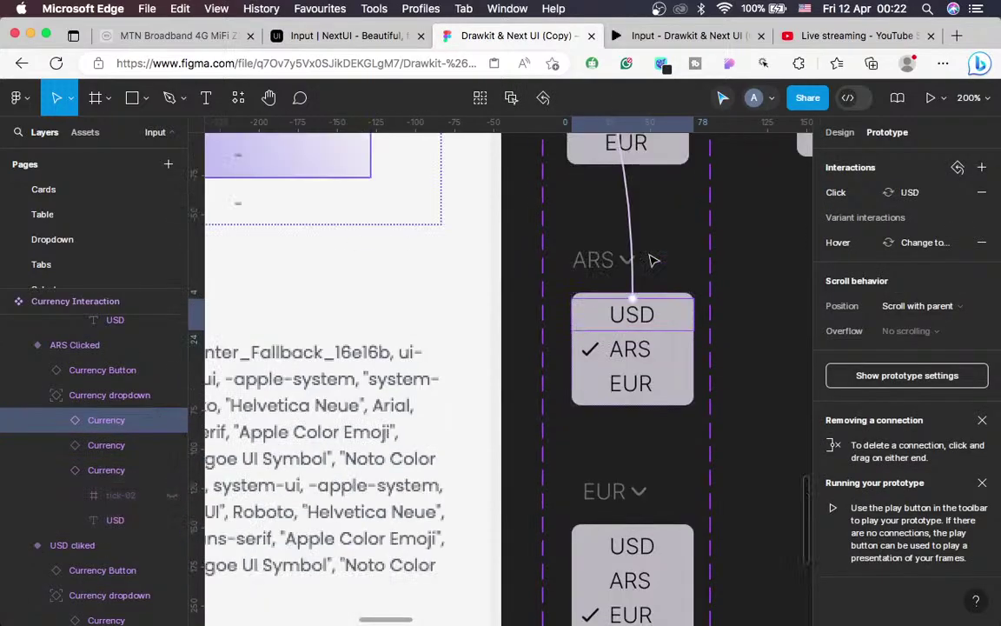
scroll(654, 261, up, 3)
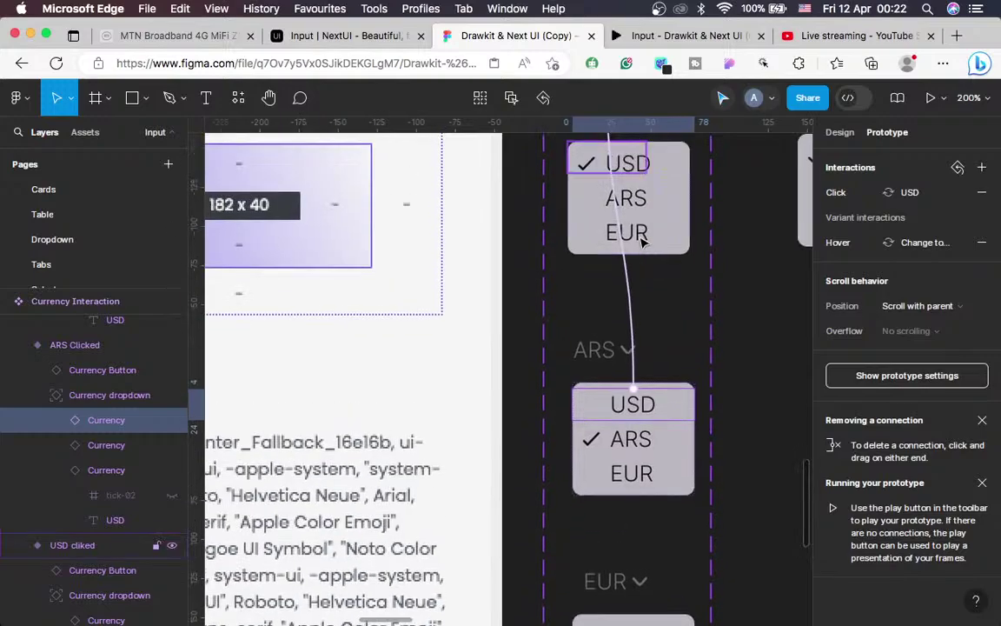
click(644, 243)
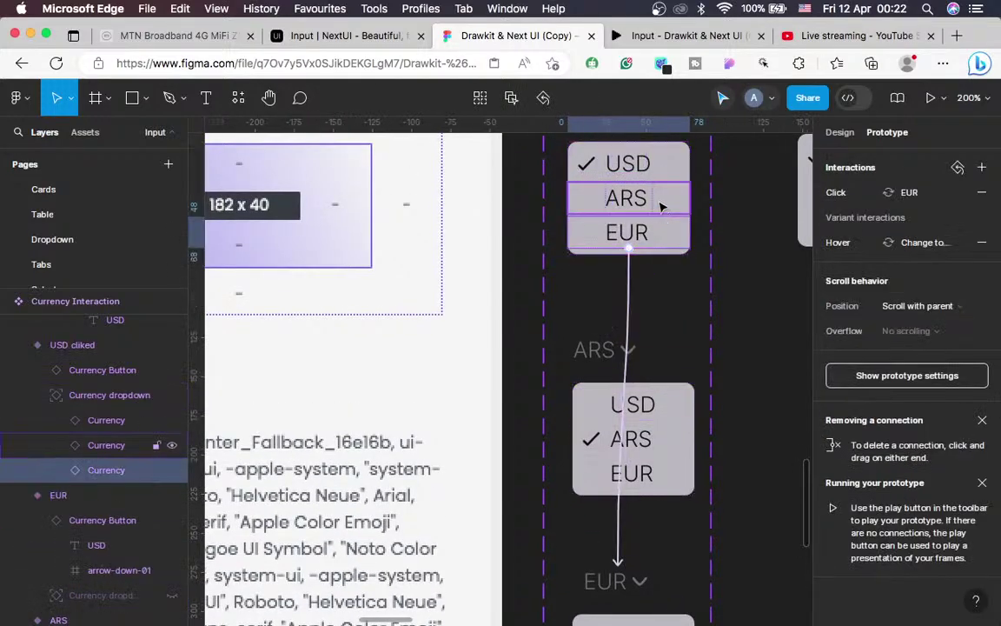
click(660, 206)
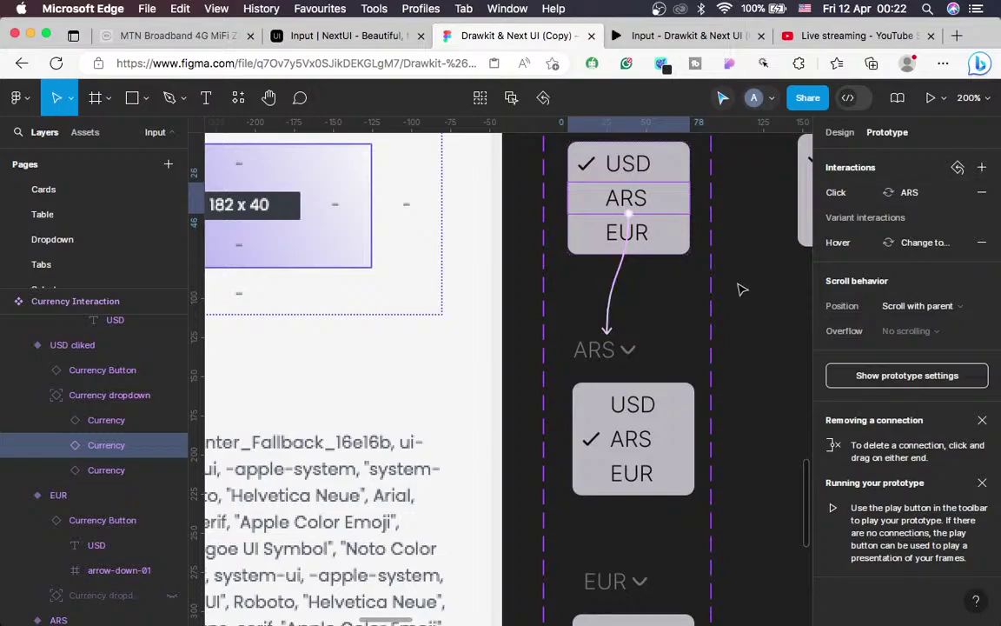
Test the currency selector in the prototype preview by choosing ARS and reopening the dropdown
click(634, 35)
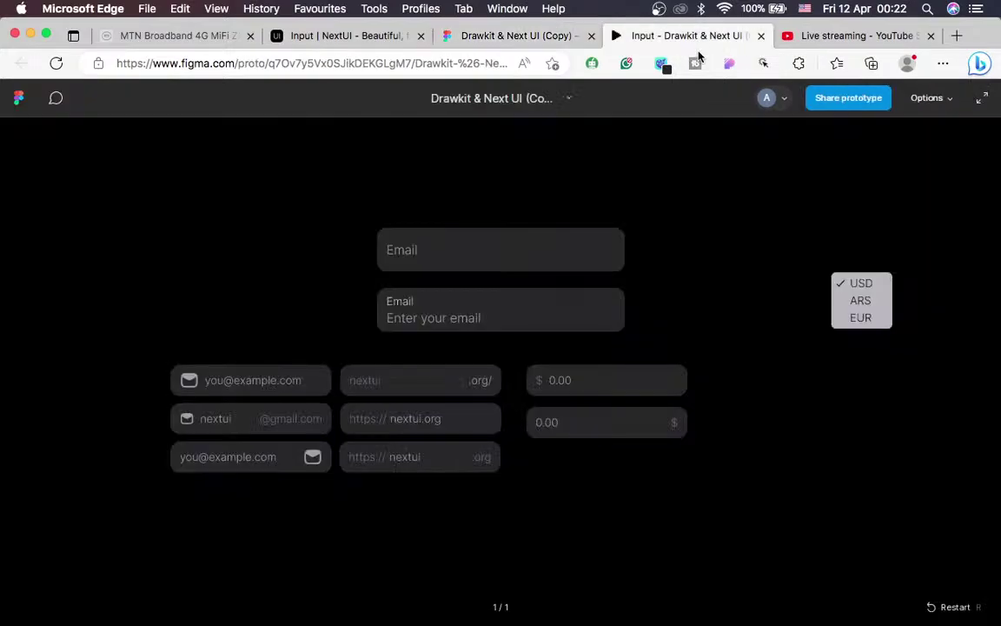
click(859, 303)
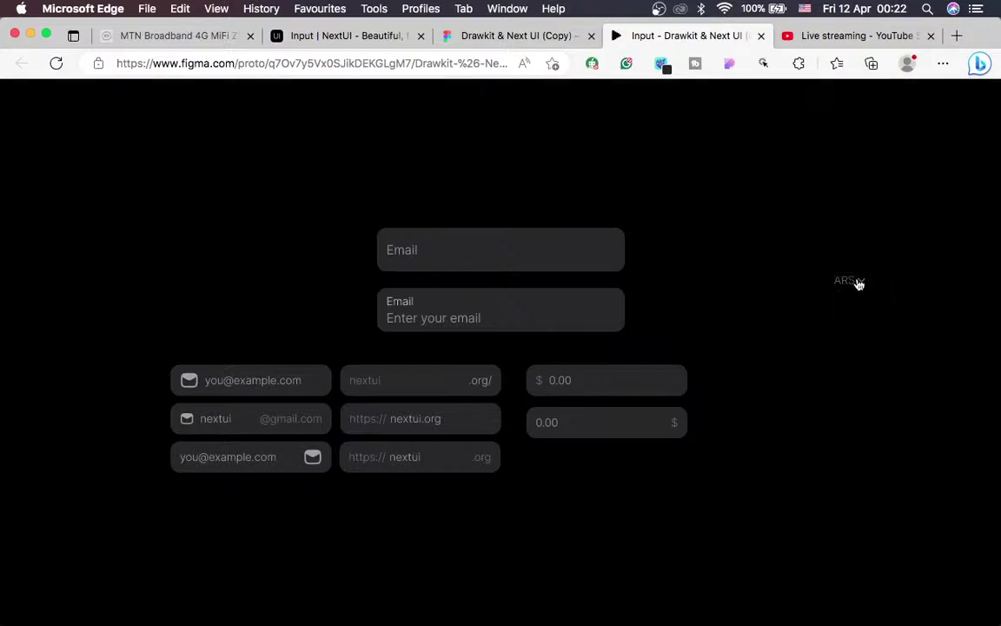
click(859, 284)
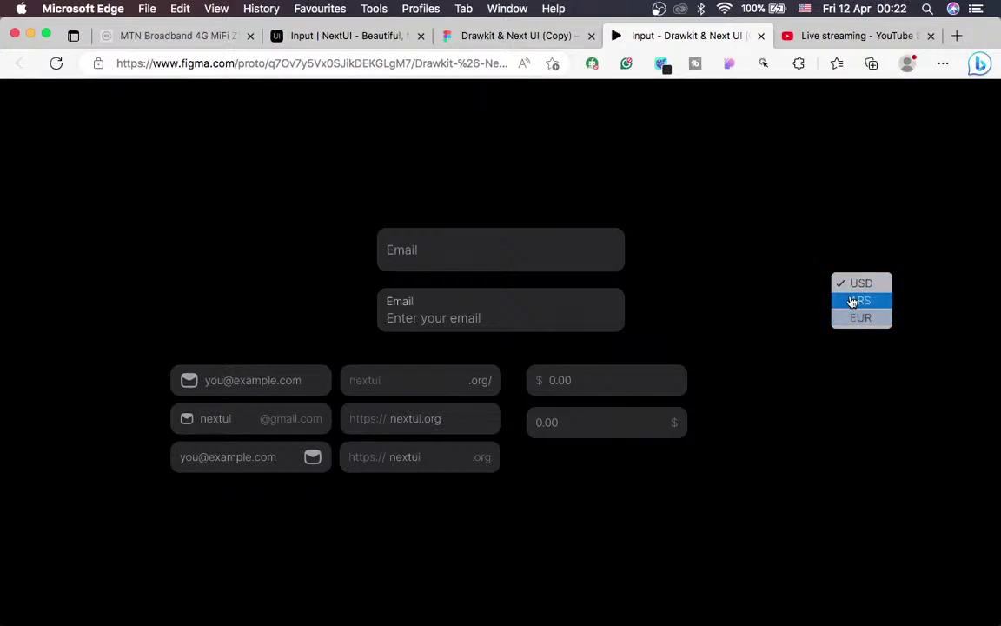
click(858, 306)
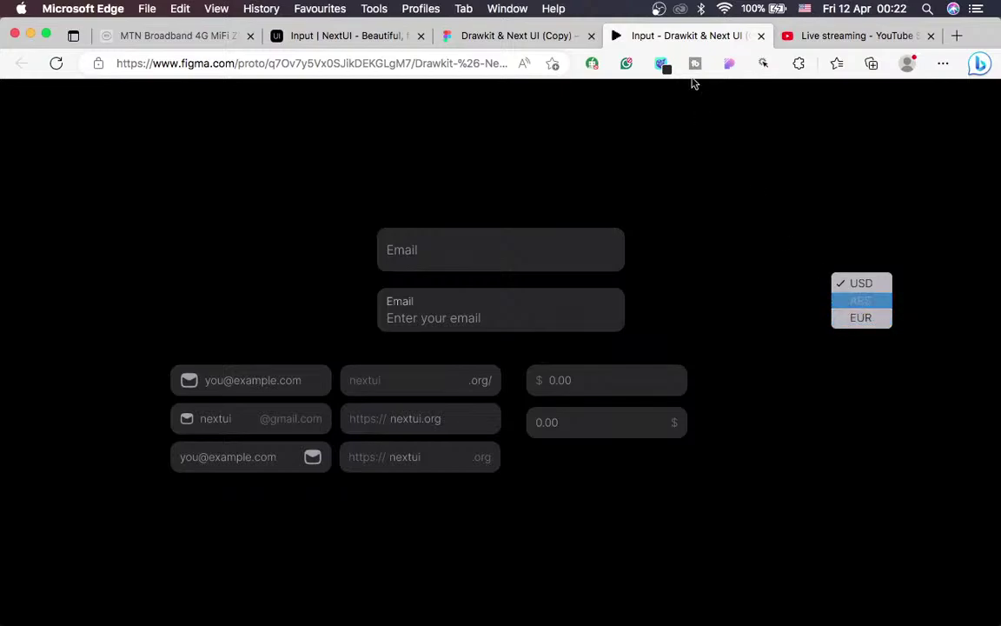
Back in the design file, change the closed ARS variant's On click target to ARS Clicked
click(451, 33)
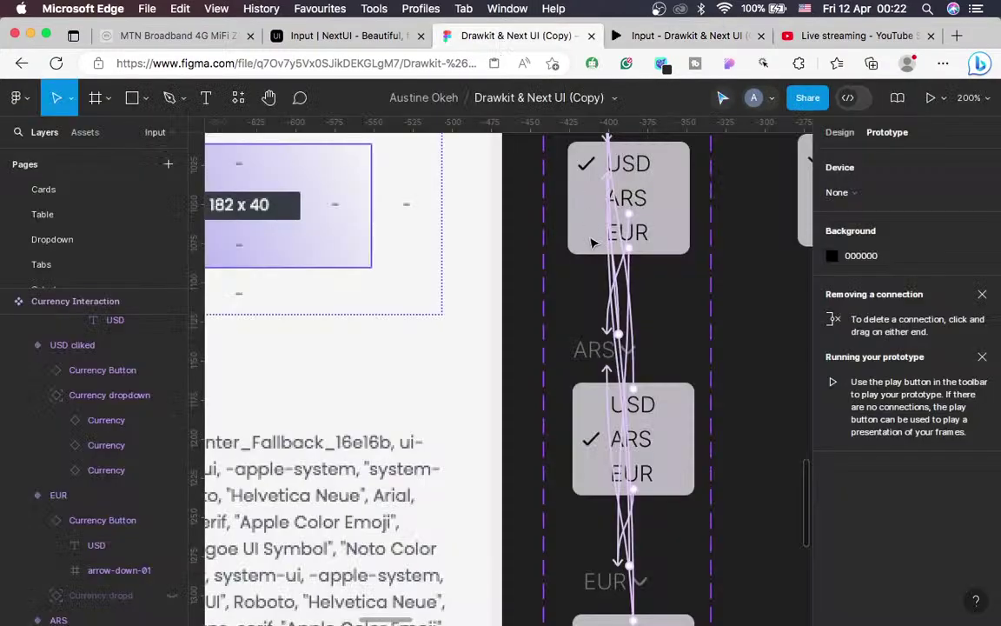
click(611, 349)
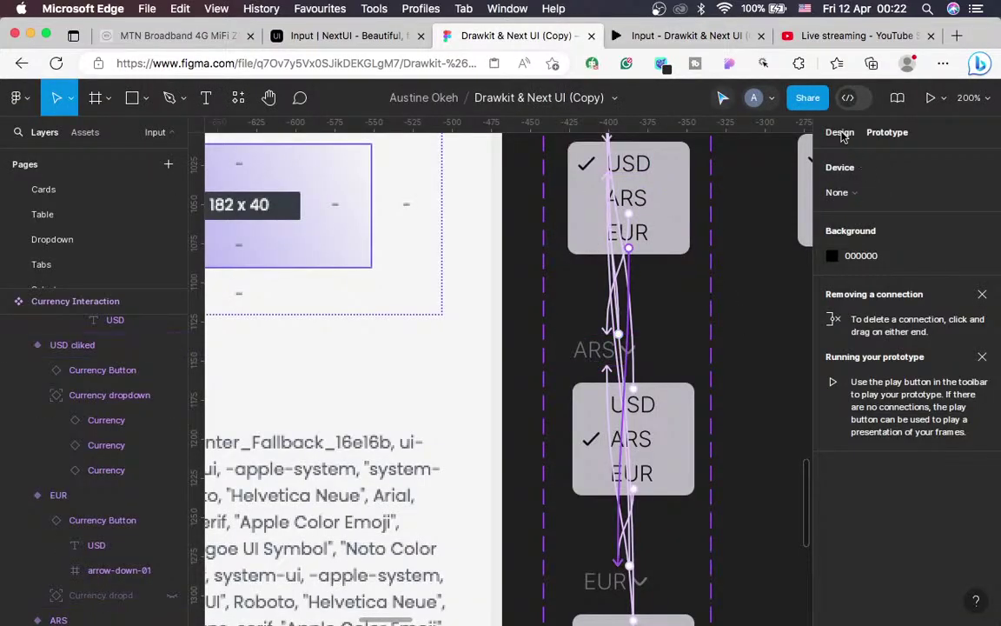
click(840, 133)
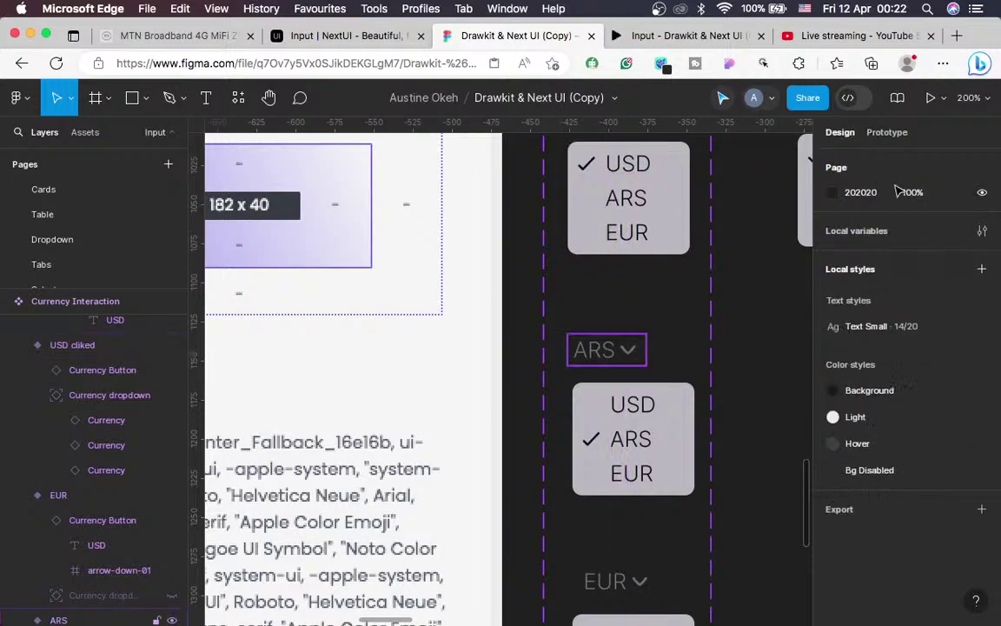
click(888, 133)
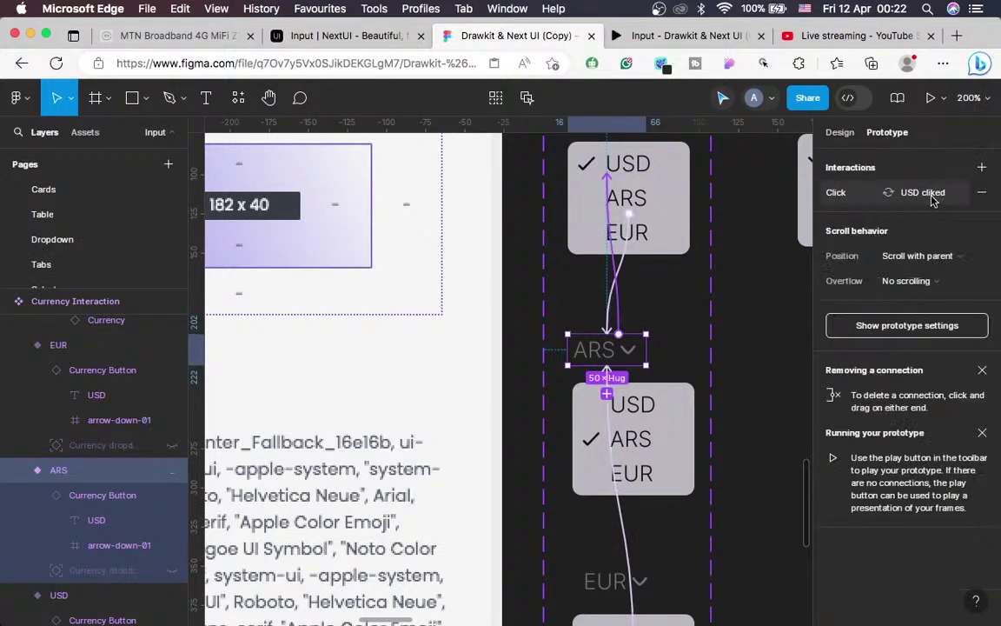
click(933, 200)
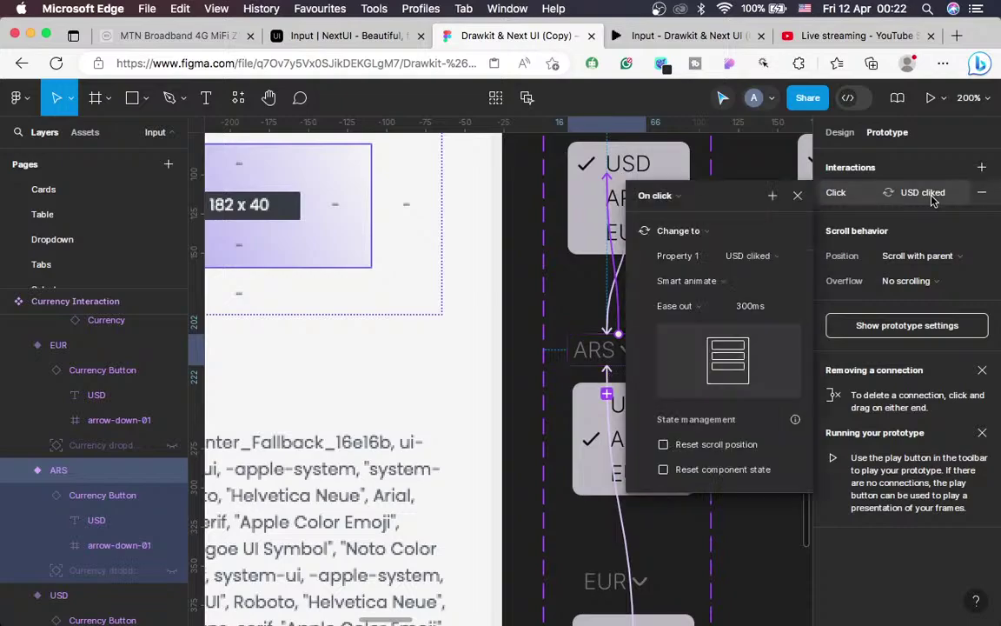
click(755, 261)
click(759, 292)
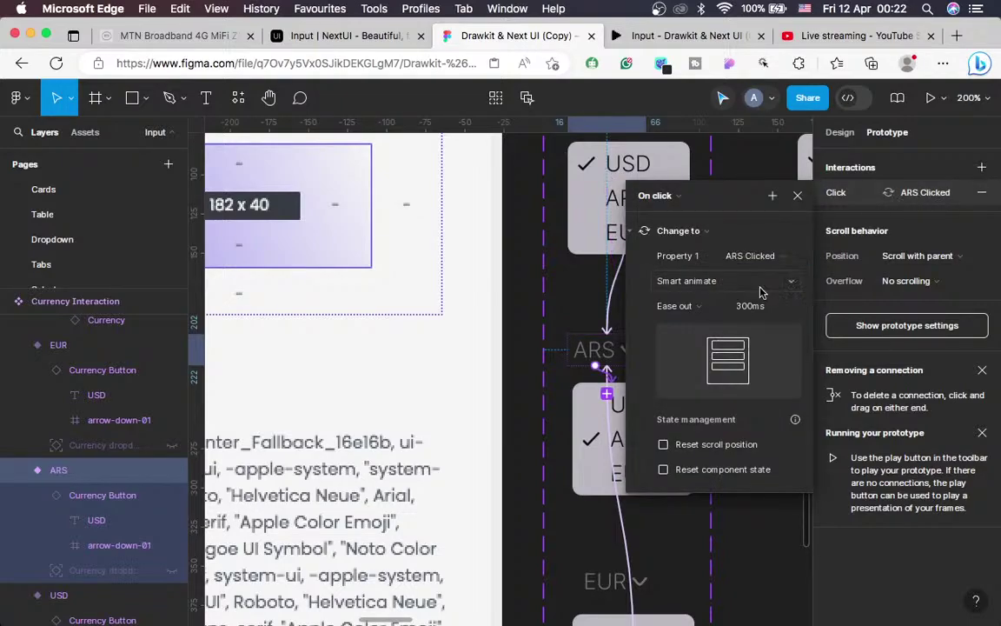
click(796, 198)
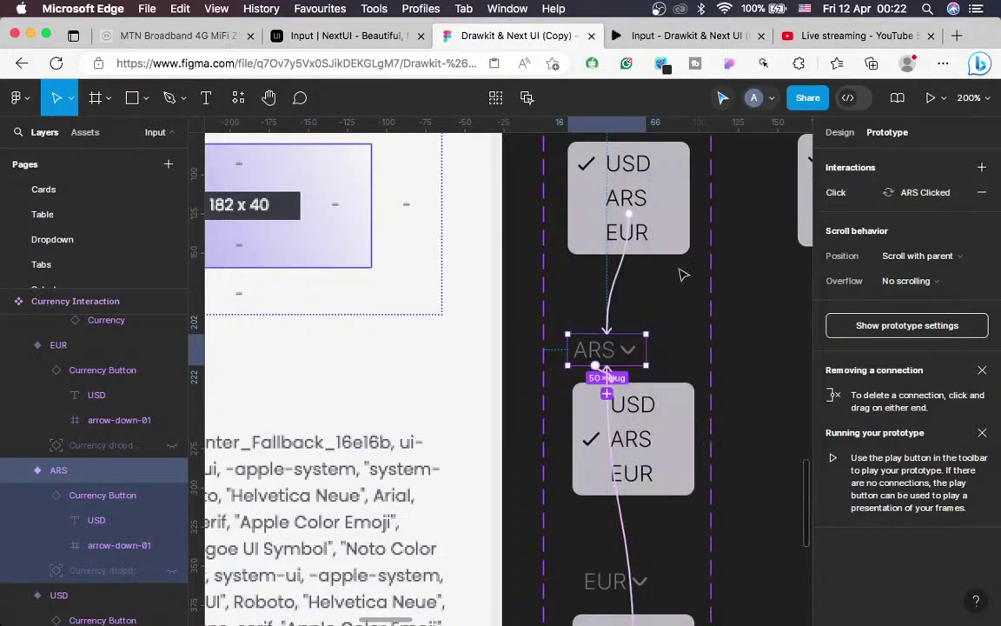
Change the closed EUR variant's On click target to EUR clicked
scroll(643, 313, down, 5)
click(632, 330)
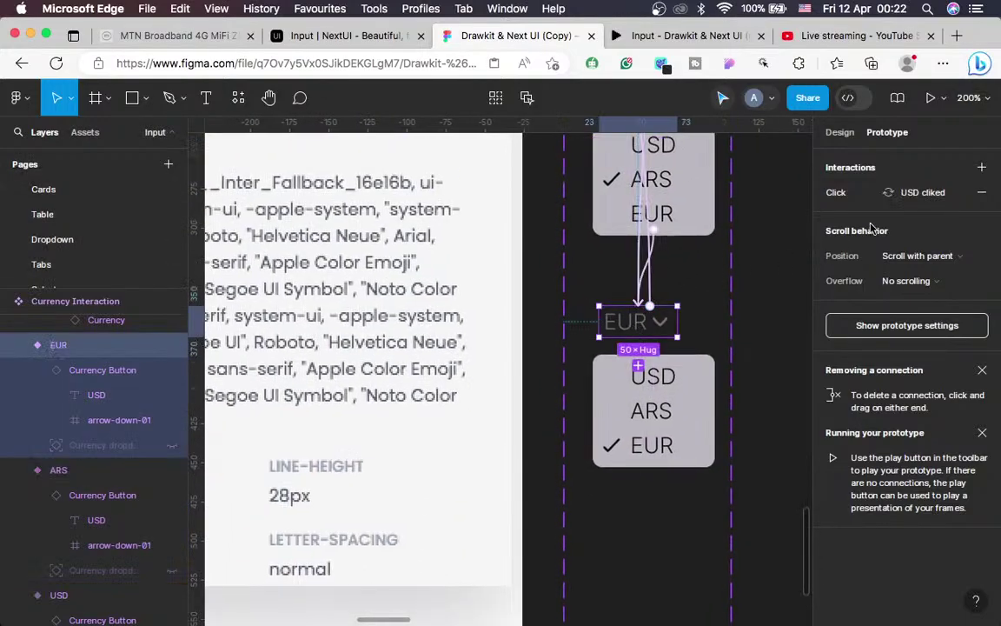
click(869, 192)
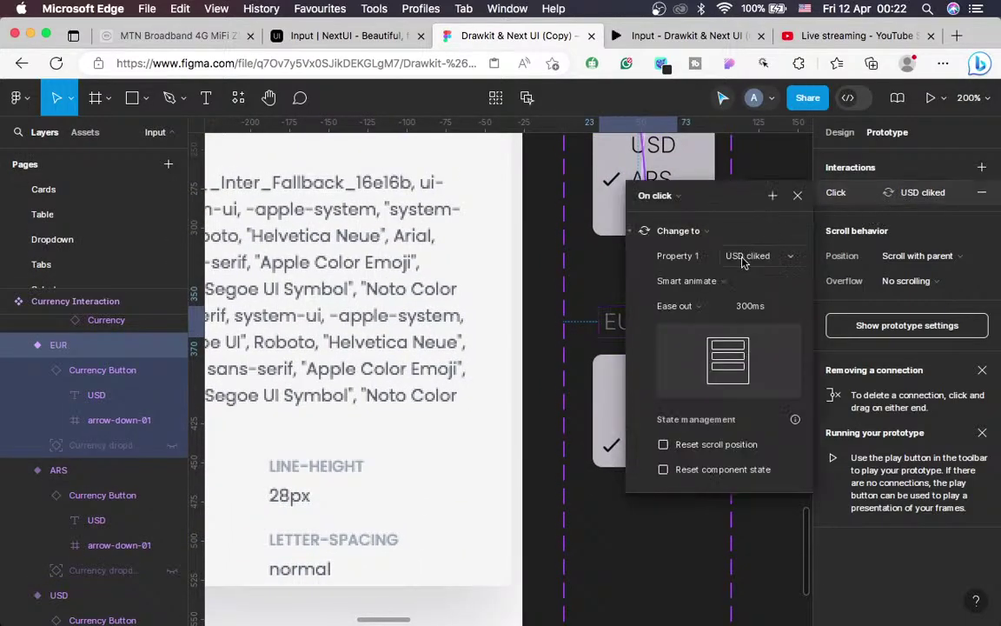
click(747, 255)
click(756, 332)
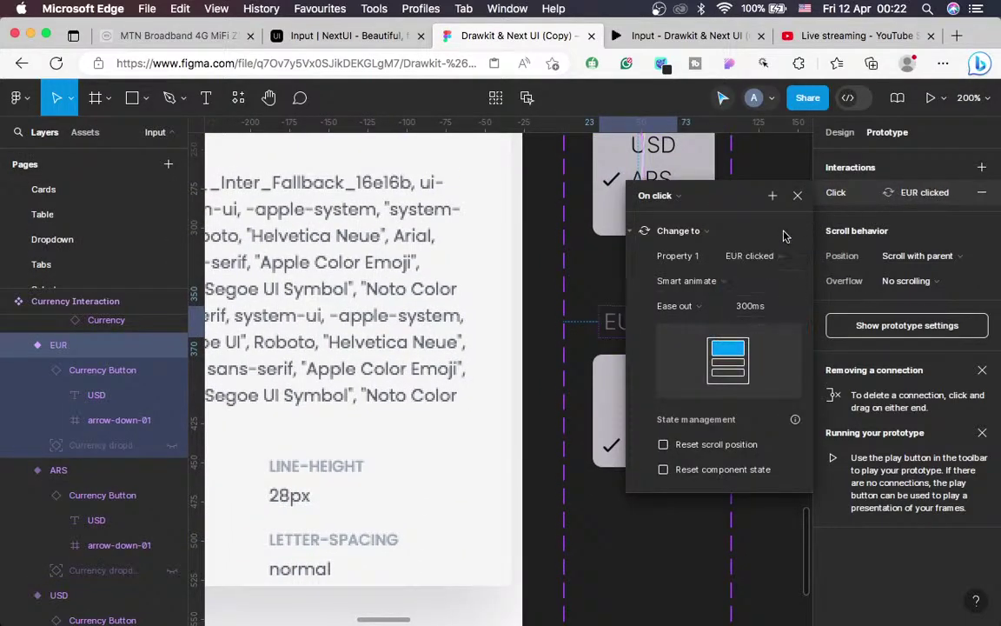
click(797, 196)
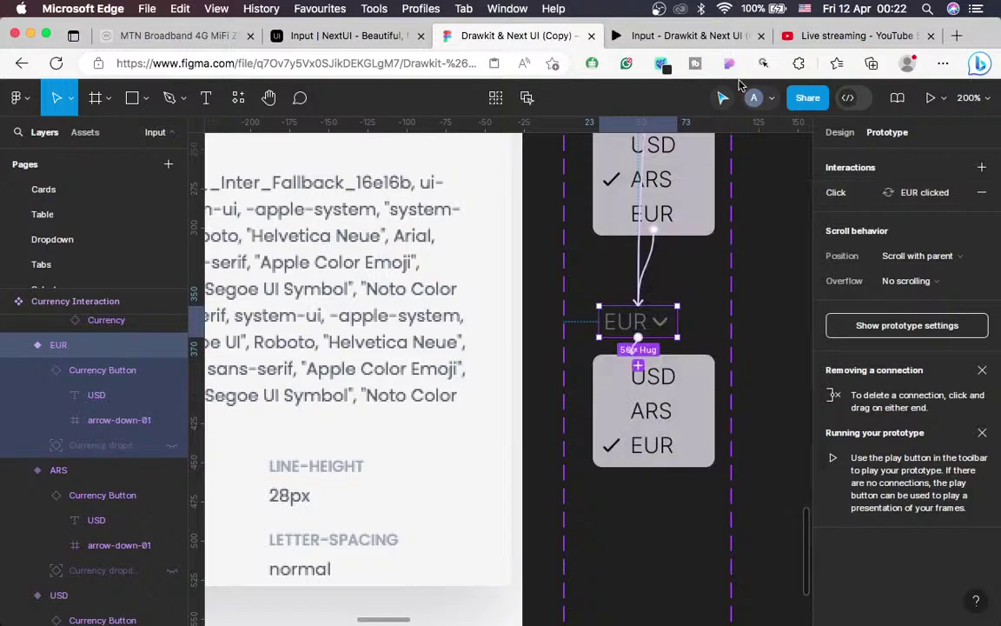
Test the currency selector in the prototype preview by switching between ARS, USD and EUR and reopening the dropdown after each choice
click(687, 36)
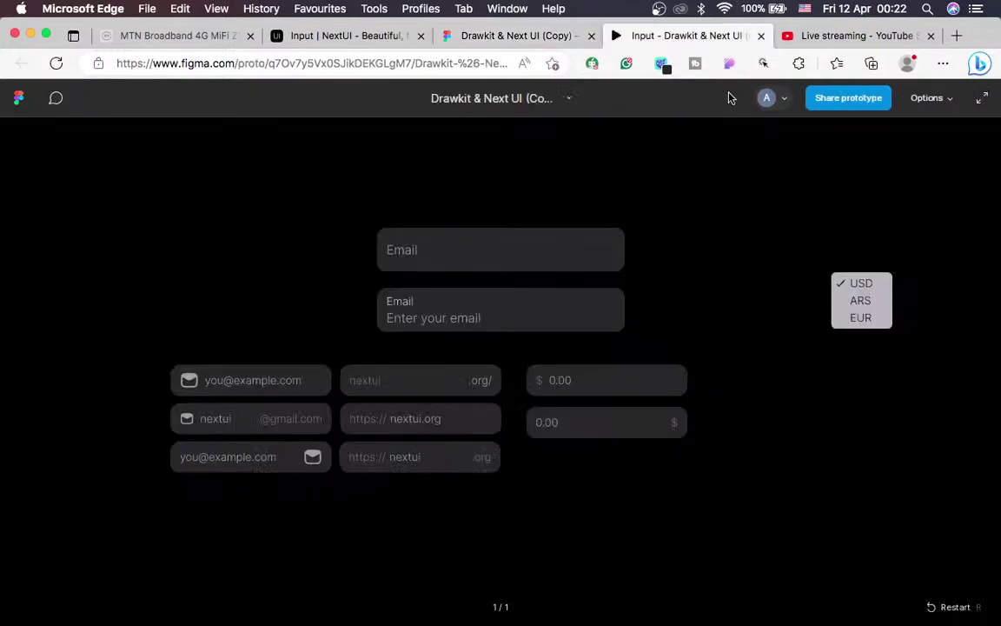
click(859, 303)
click(853, 283)
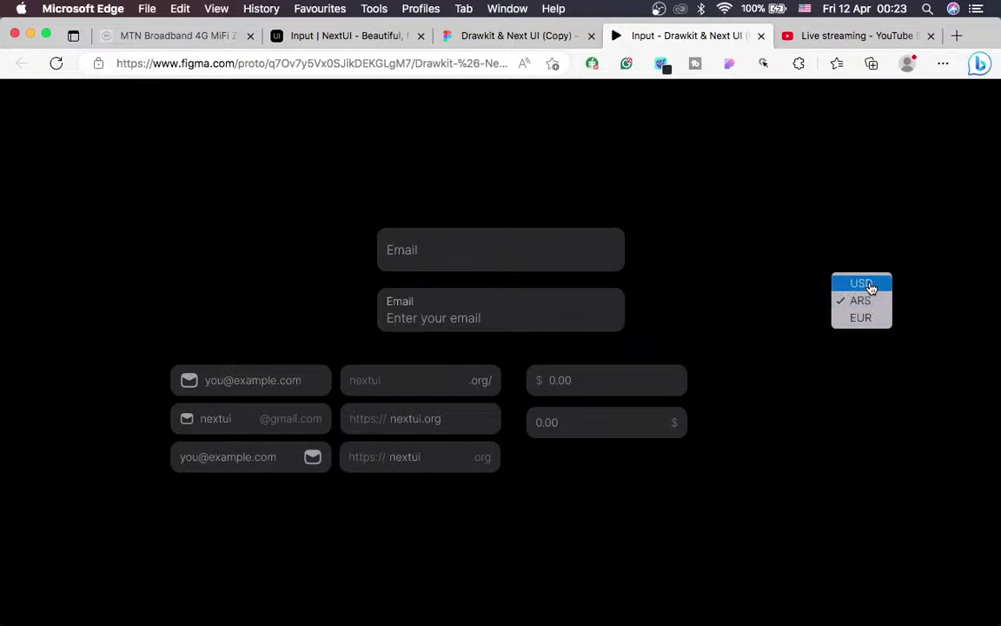
click(870, 285)
click(856, 286)
click(862, 318)
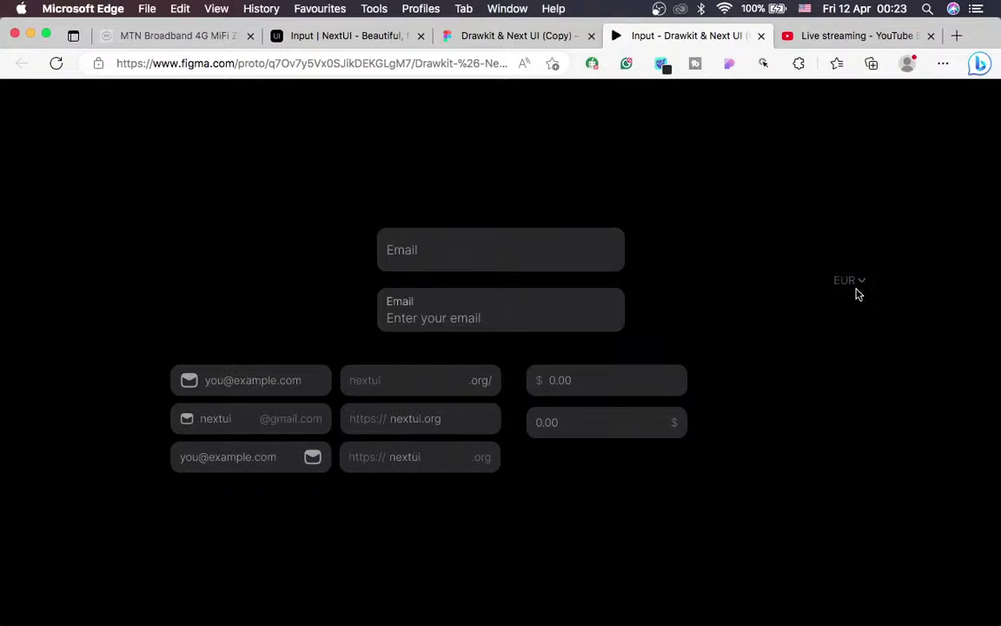
click(851, 287)
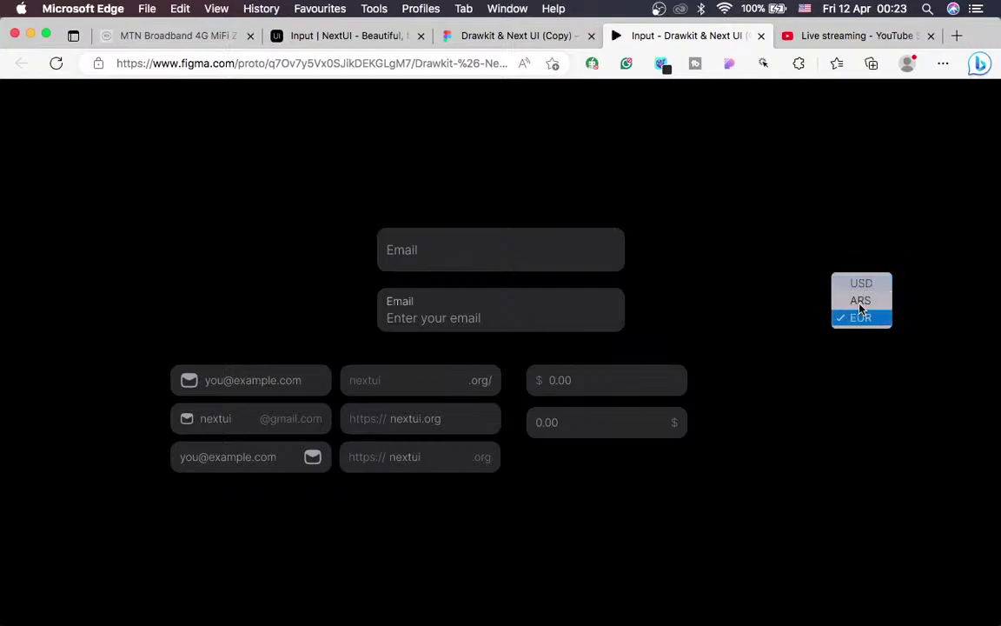
click(858, 288)
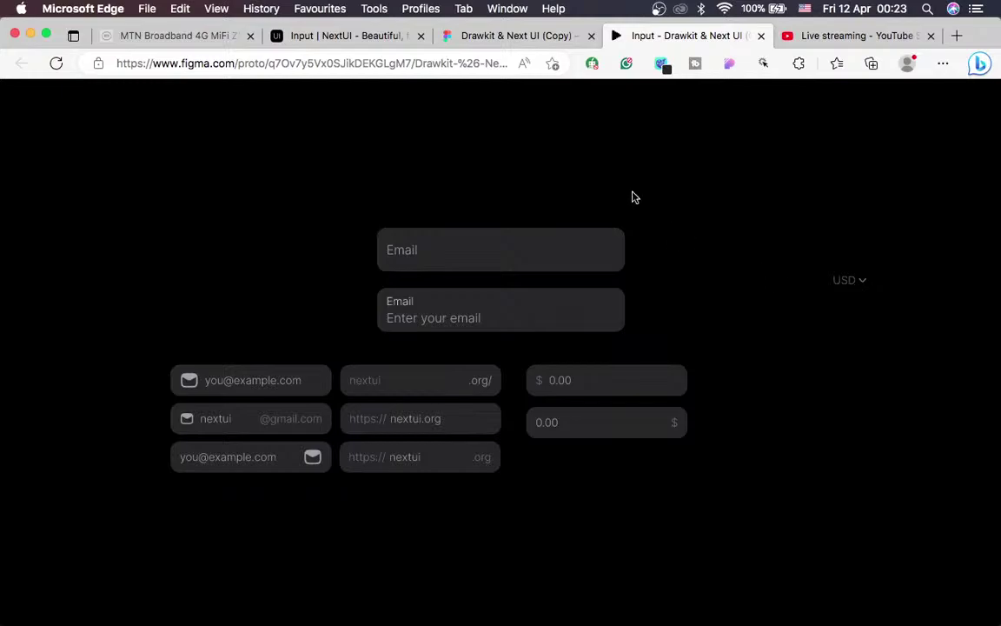
key(ctrl+Left)
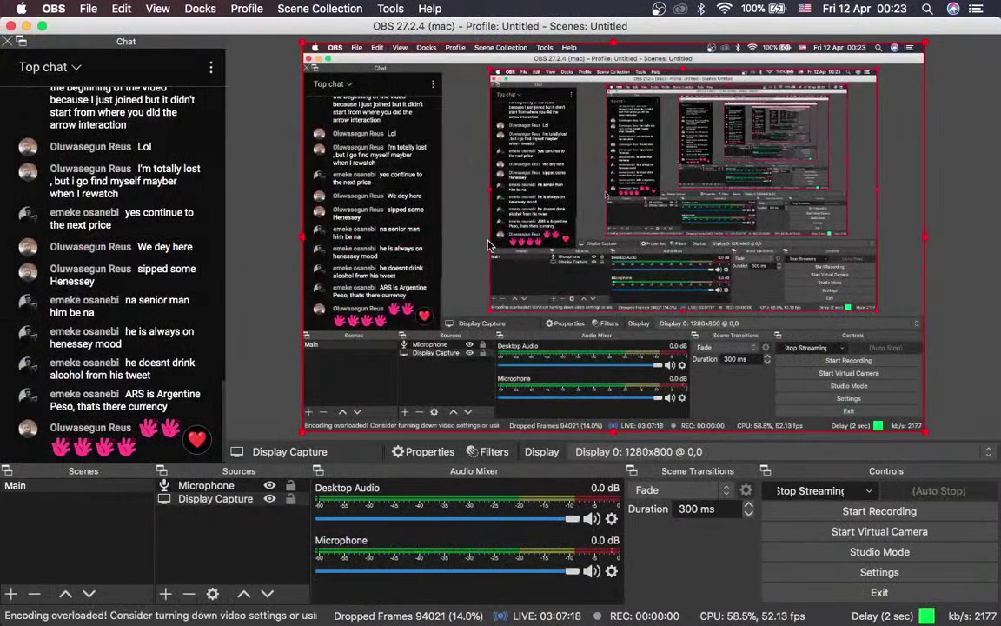
key(ctrl+Right)
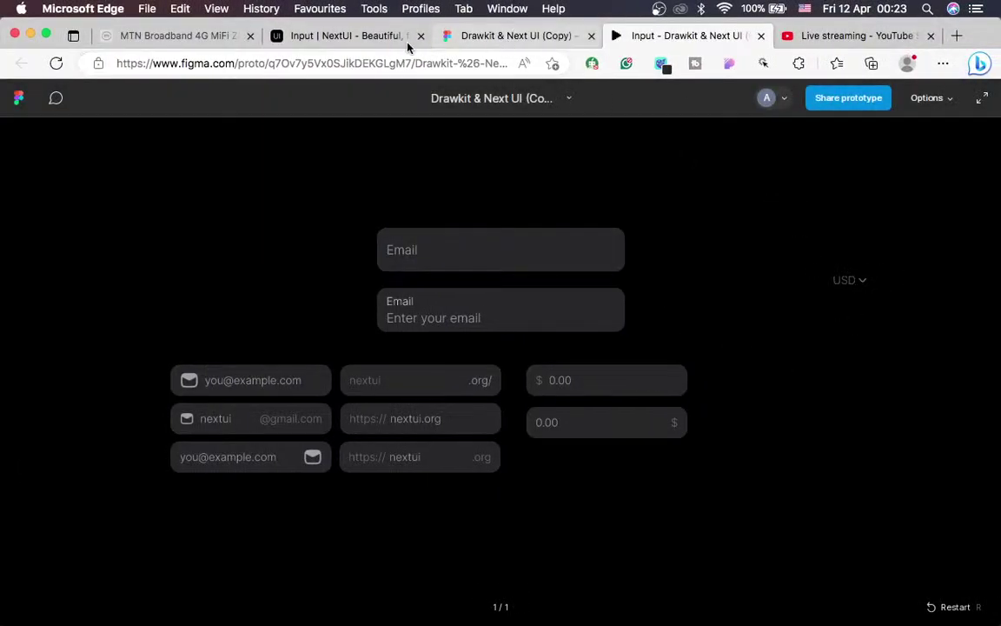
On the NextUI Input page, inspect the size and typeface of the price input with the currency selector, then reload the page
click(329, 33)
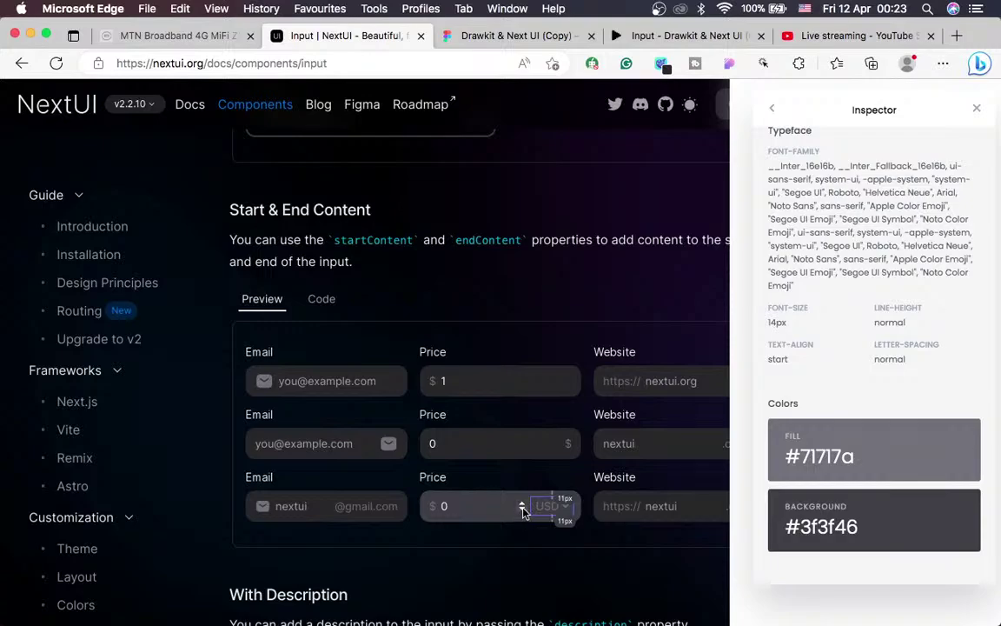
right_click(434, 512)
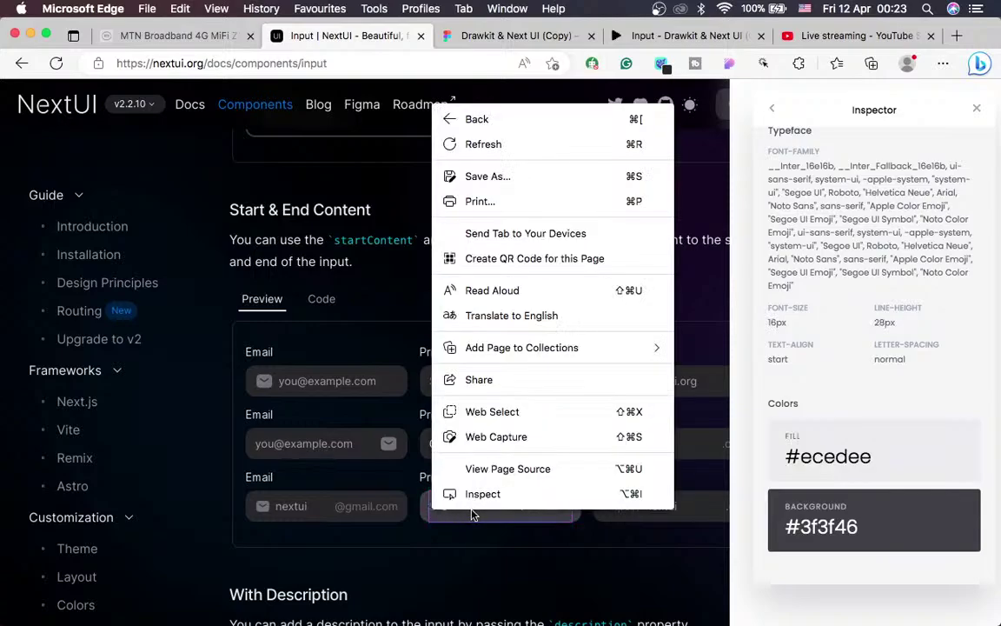
click(472, 513)
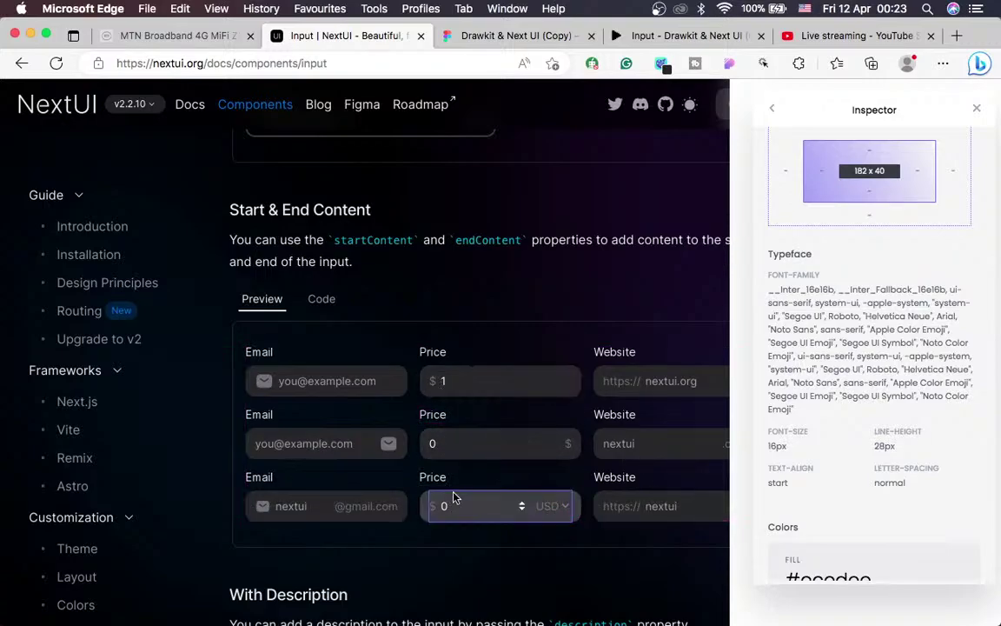
click(56, 63)
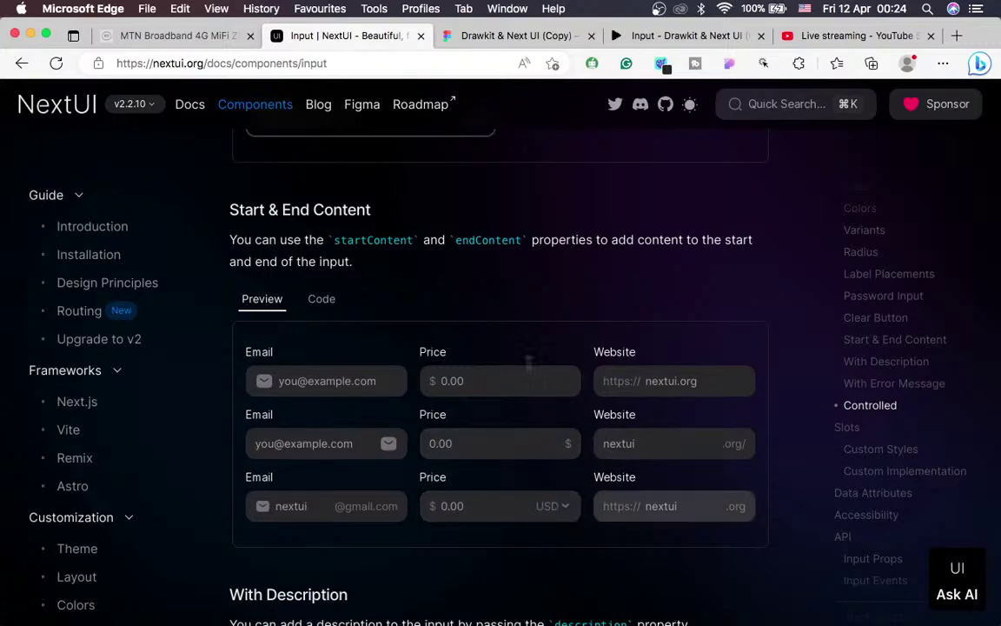
Back in the Figma design file, duplicate the Price Button 2 component set and place the copy beside the original
click(484, 39)
scroll(606, 281, down, 10)
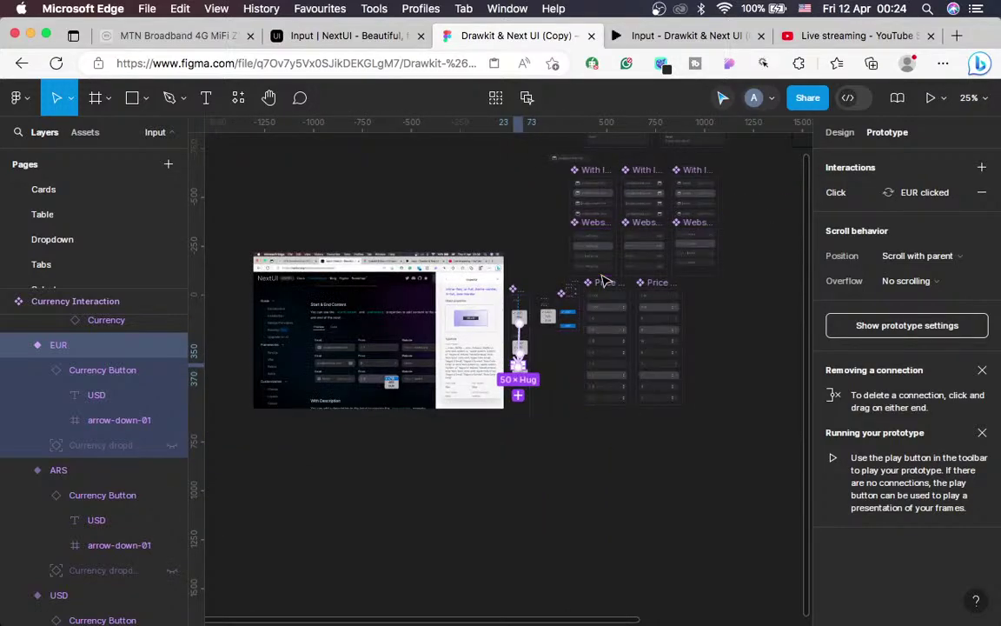
scroll(606, 281, up, 8)
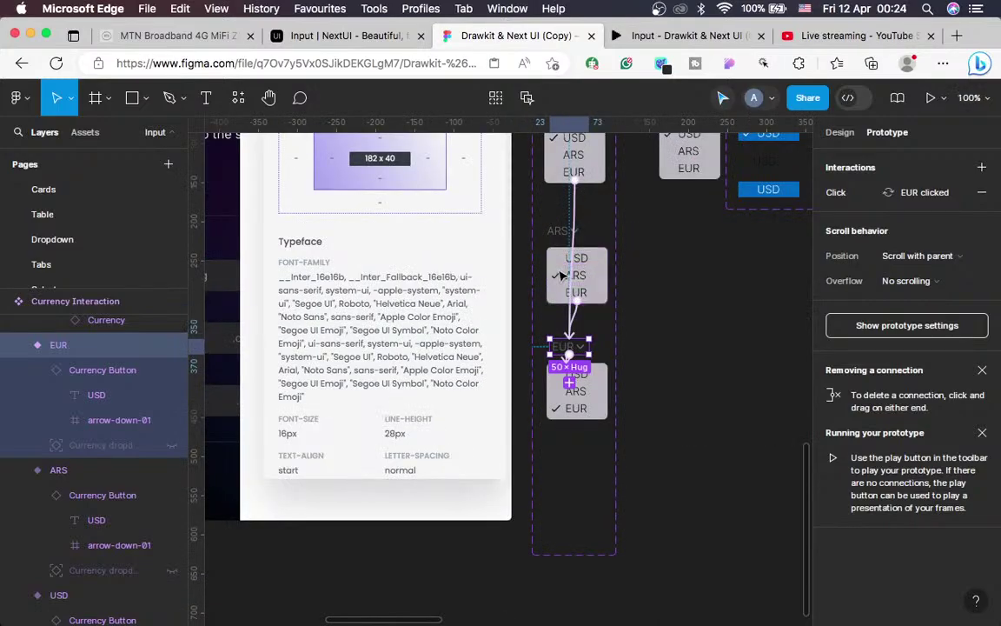
scroll(586, 395, right, 5)
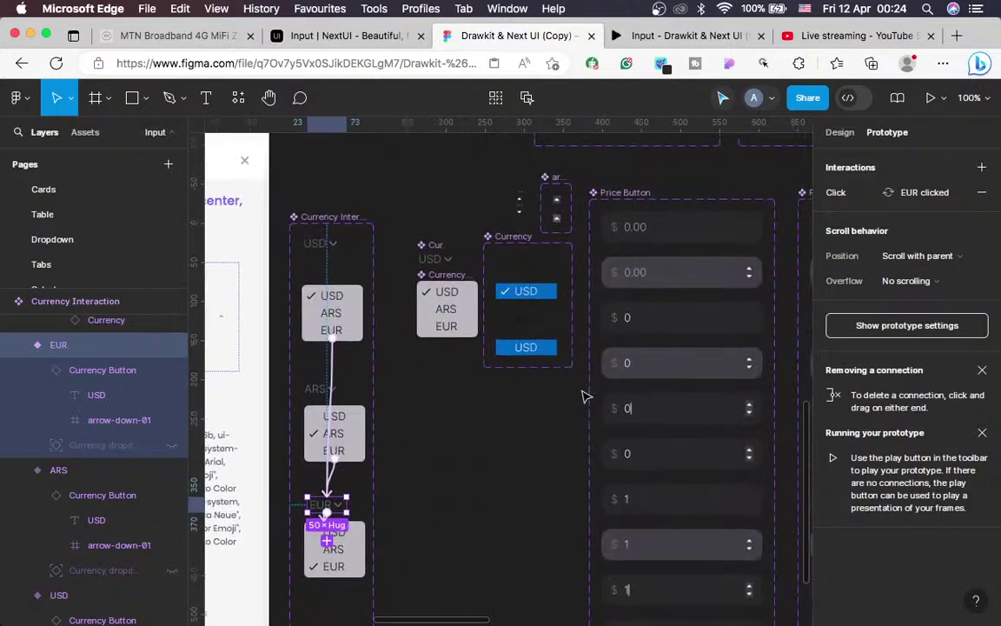
scroll(583, 395, right, 3)
scroll(586, 395, right, 8)
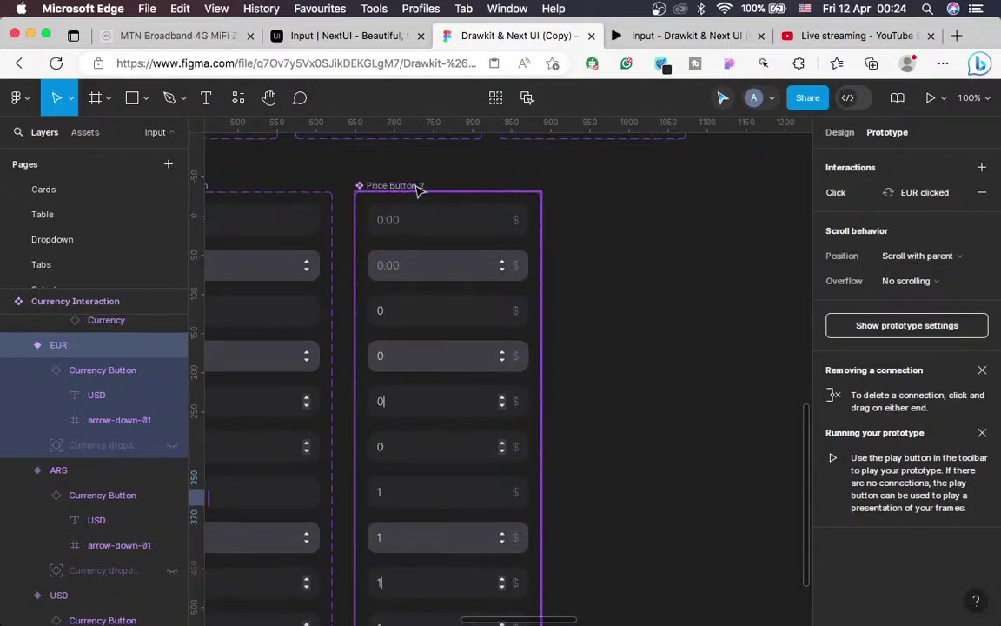
click(417, 190)
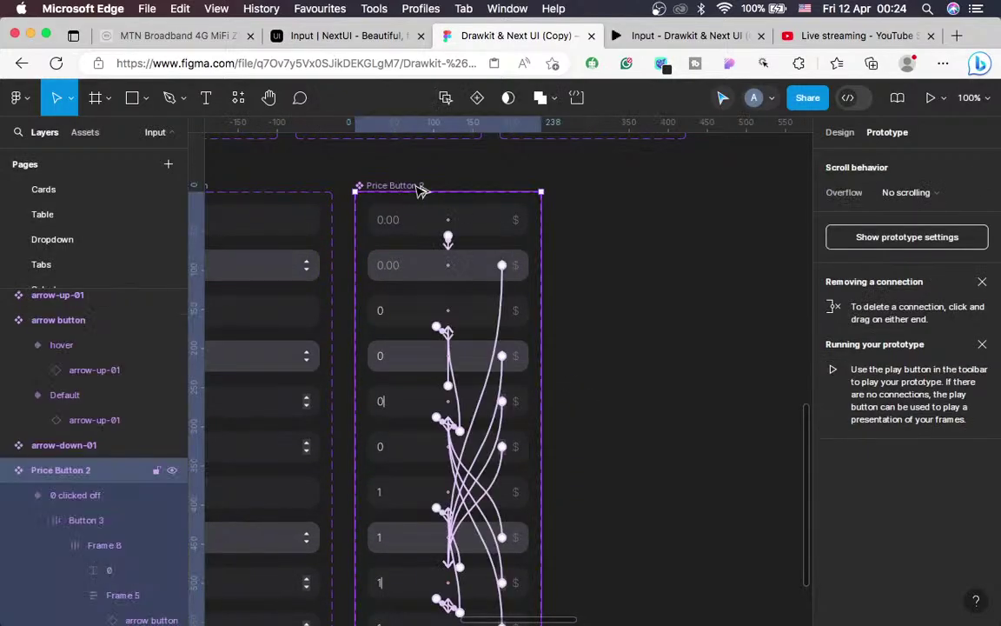
key(super+d)
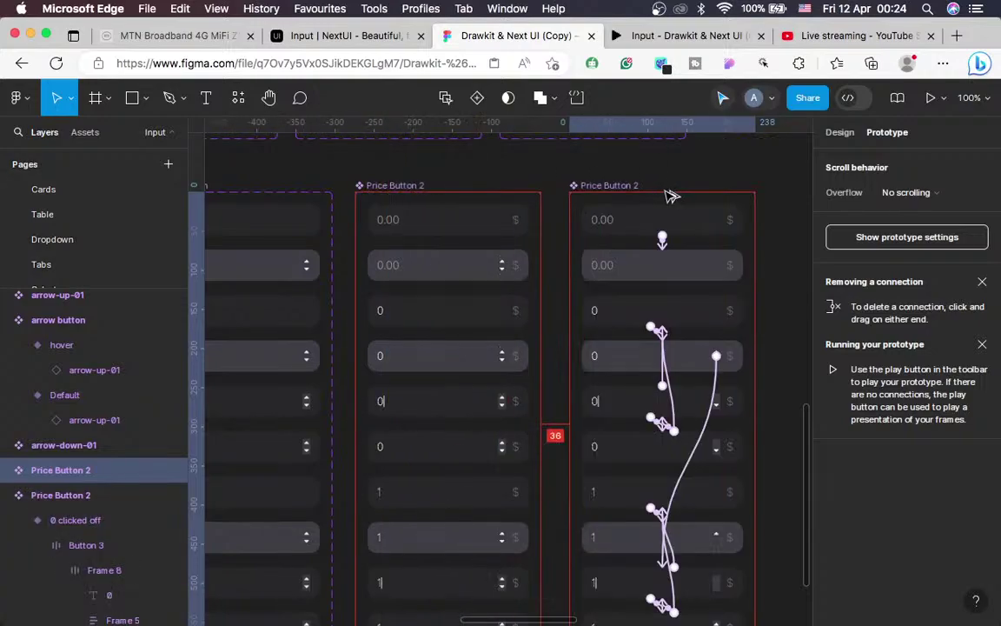
key(Right)
key(Right)
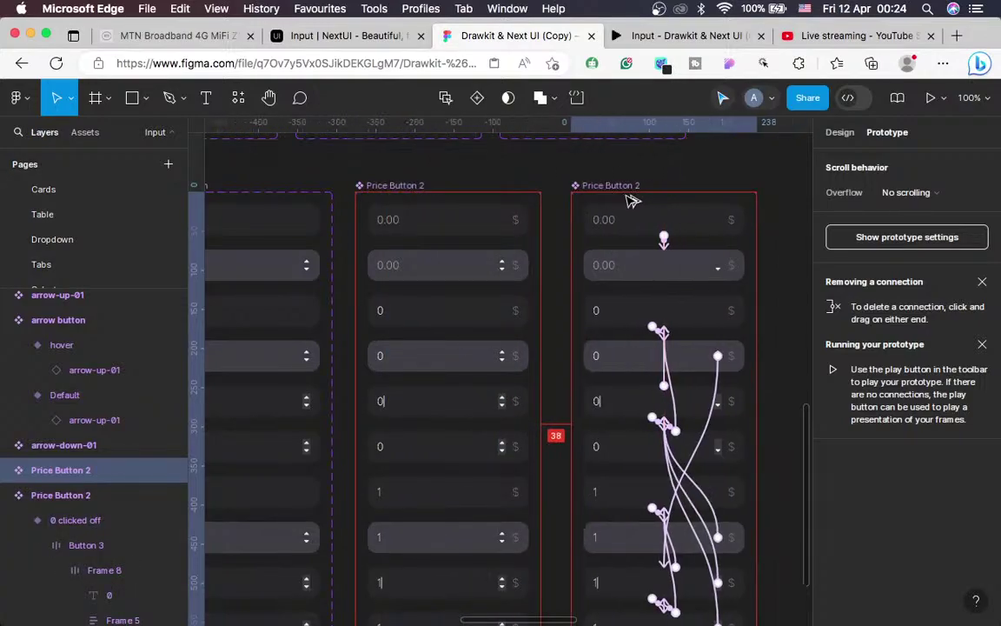
key(shift+Left)
key(Right)
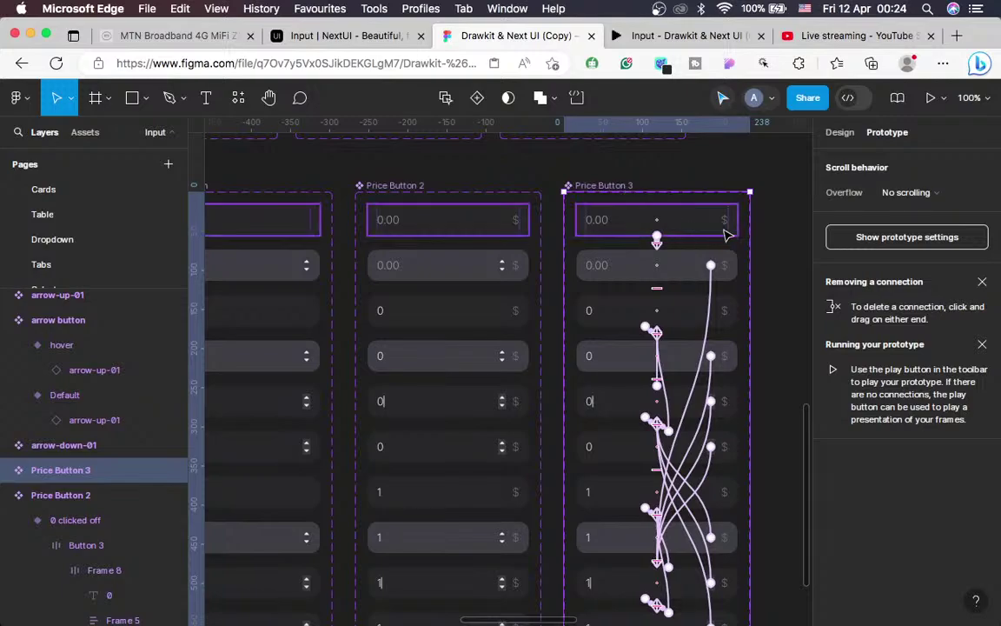
Copy the inner button frame of Price Button 3's Default variant onto the empty canvas beside the set
scroll(729, 235, right, 3)
click(841, 133)
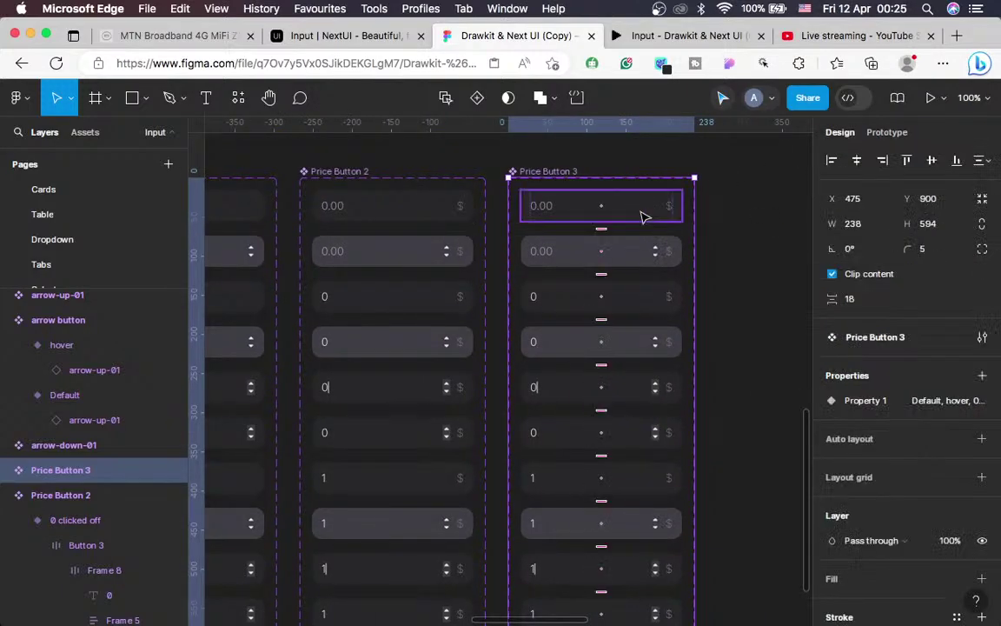
click(642, 216)
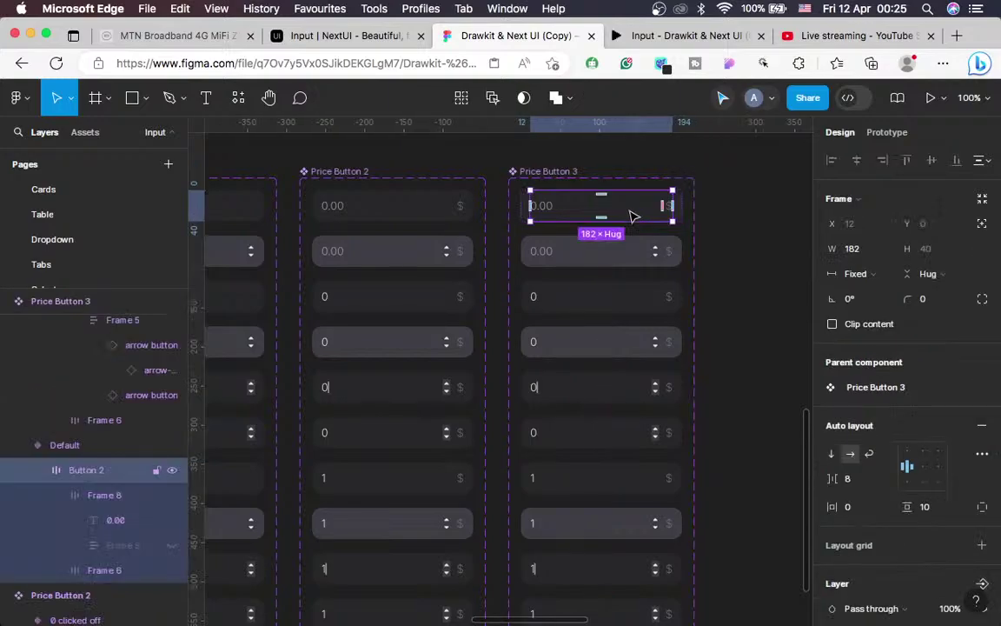
scroll(632, 216, up, 3)
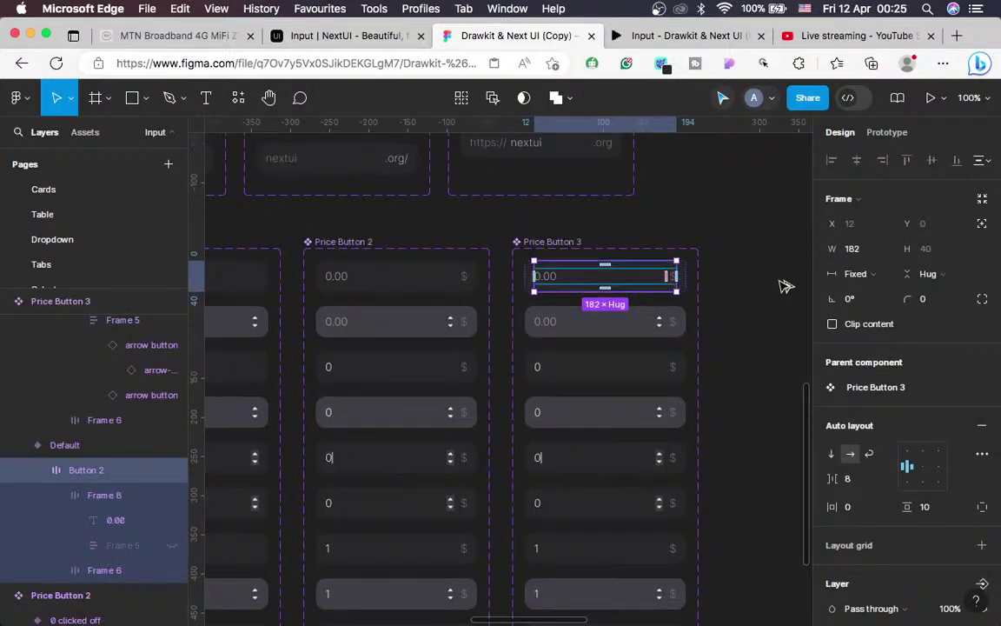
key(ctrl+d)
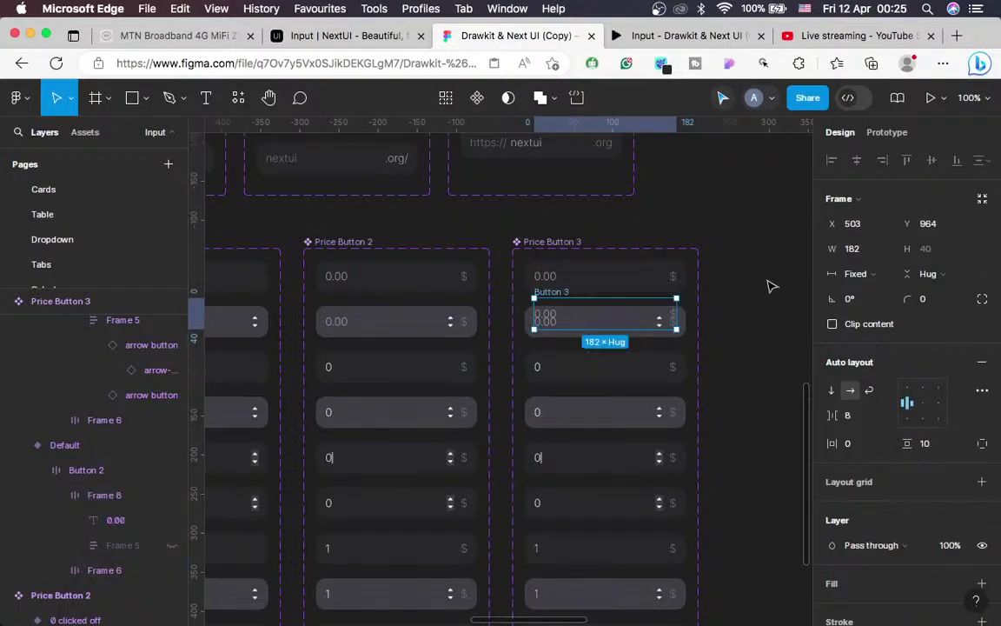
key(ctrl+z)
click(630, 281)
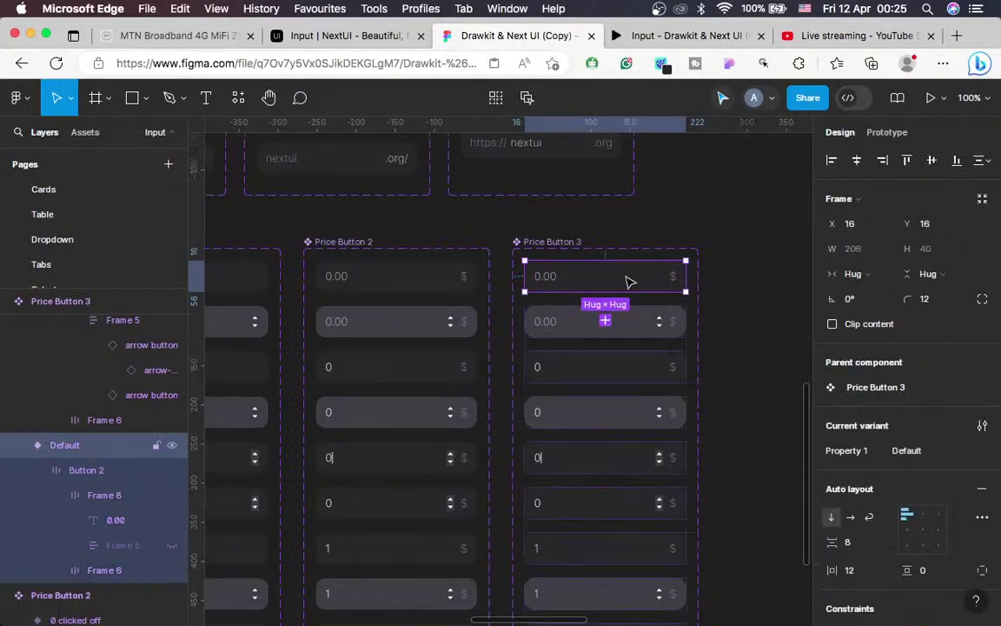
click(630, 282)
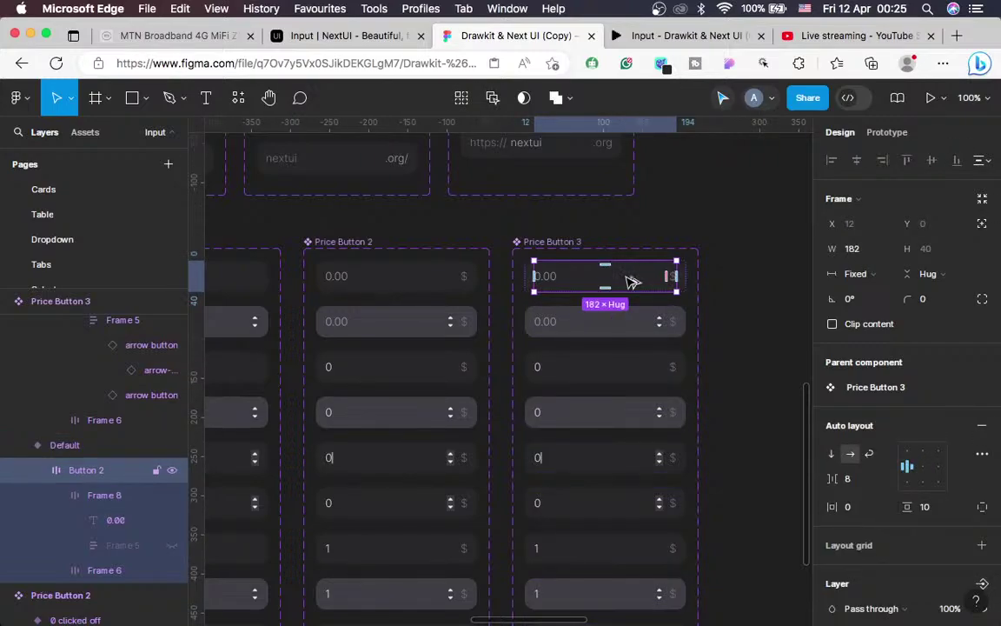
drag(632, 281, 806, 276)
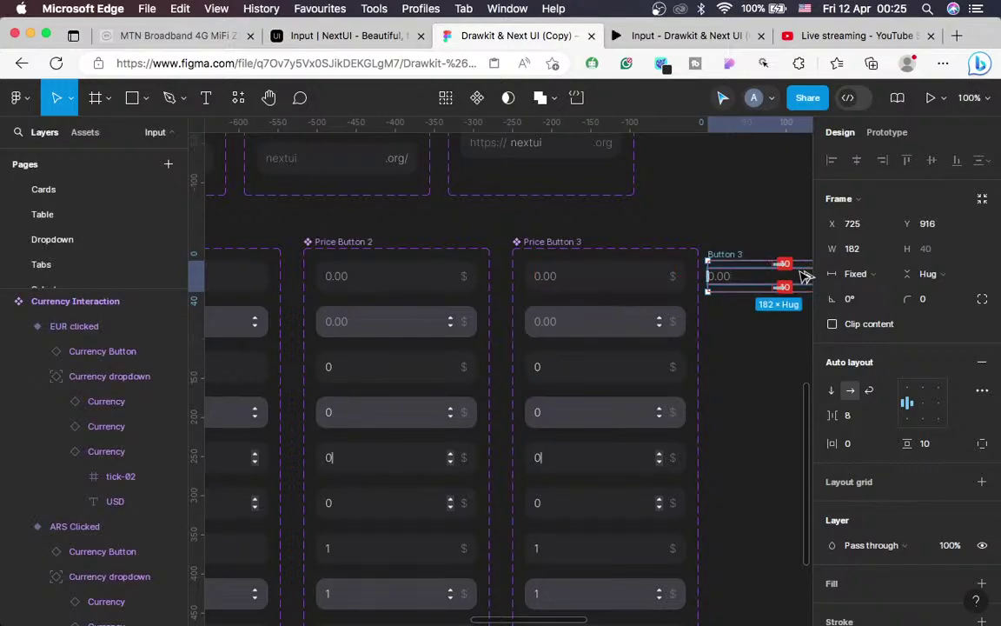
scroll(778, 348, right, 3)
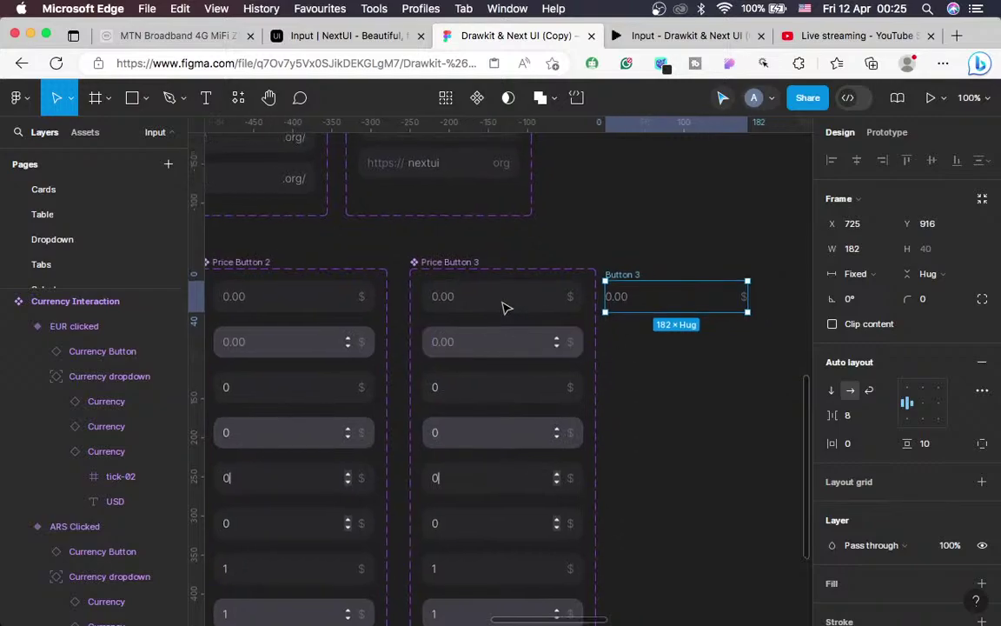
Compare the copied button frame with NextUI's price input that has a currency selector and with the existing Price Button variants
click(500, 305)
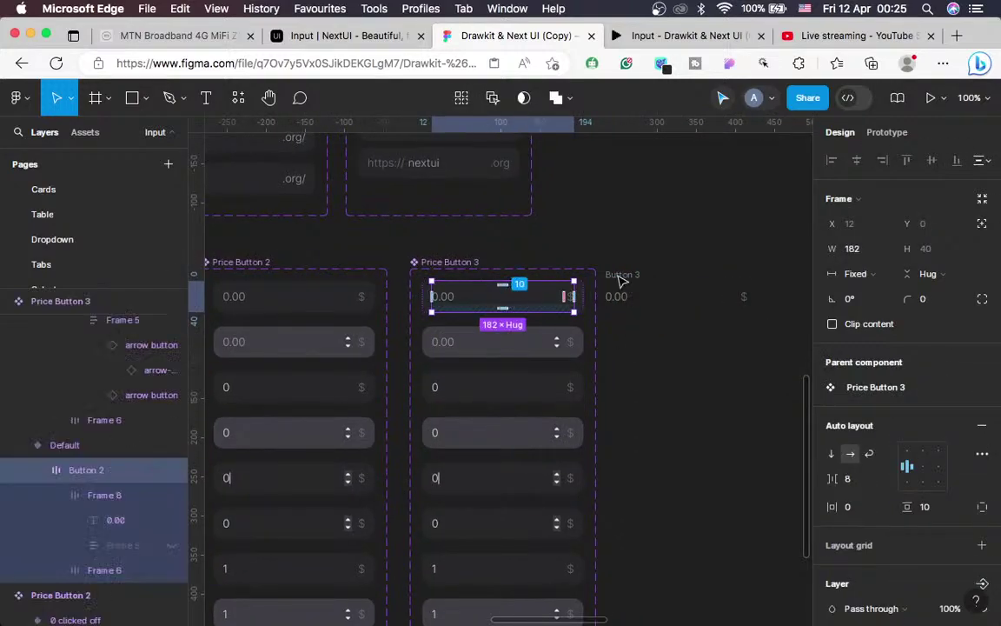
click(619, 278)
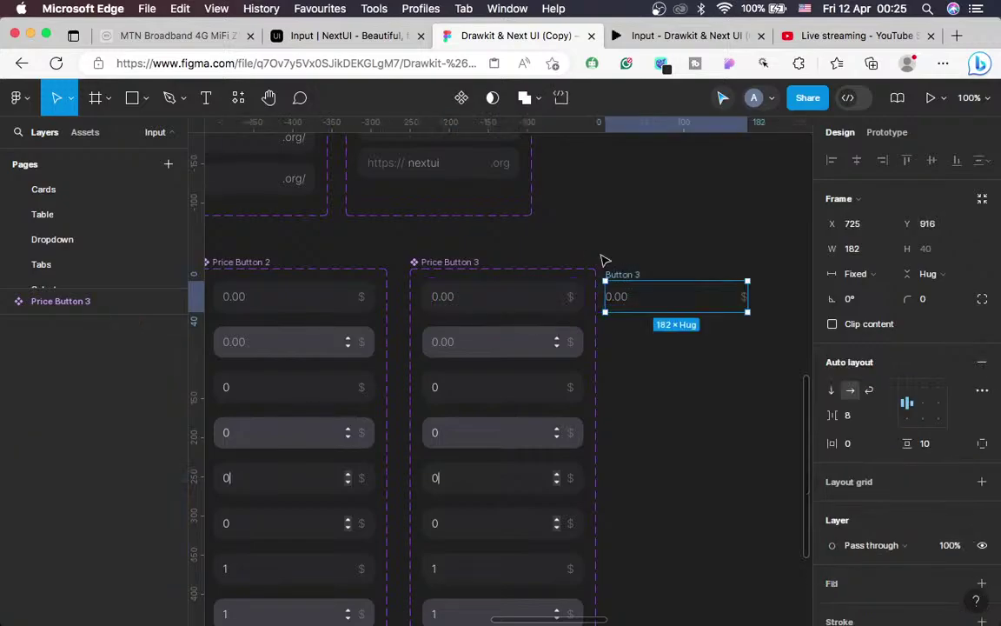
click(331, 35)
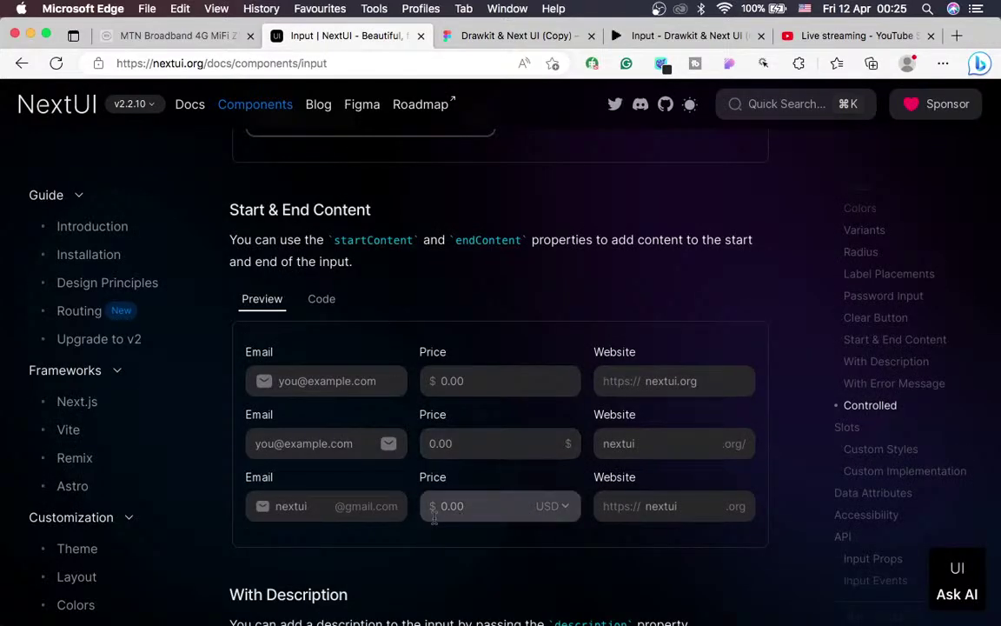
click(458, 38)
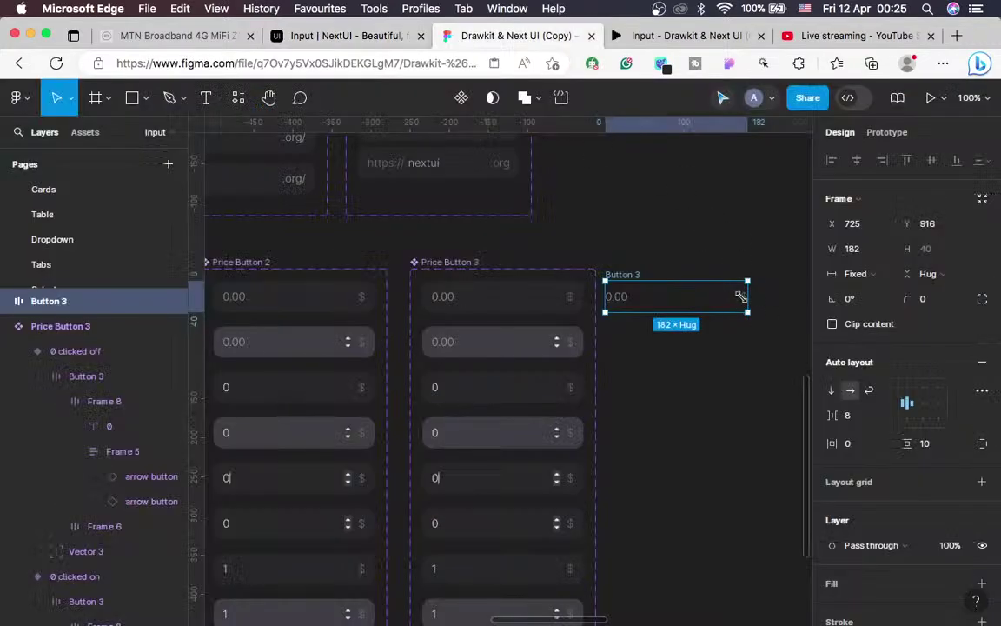
scroll(743, 301, up, 5)
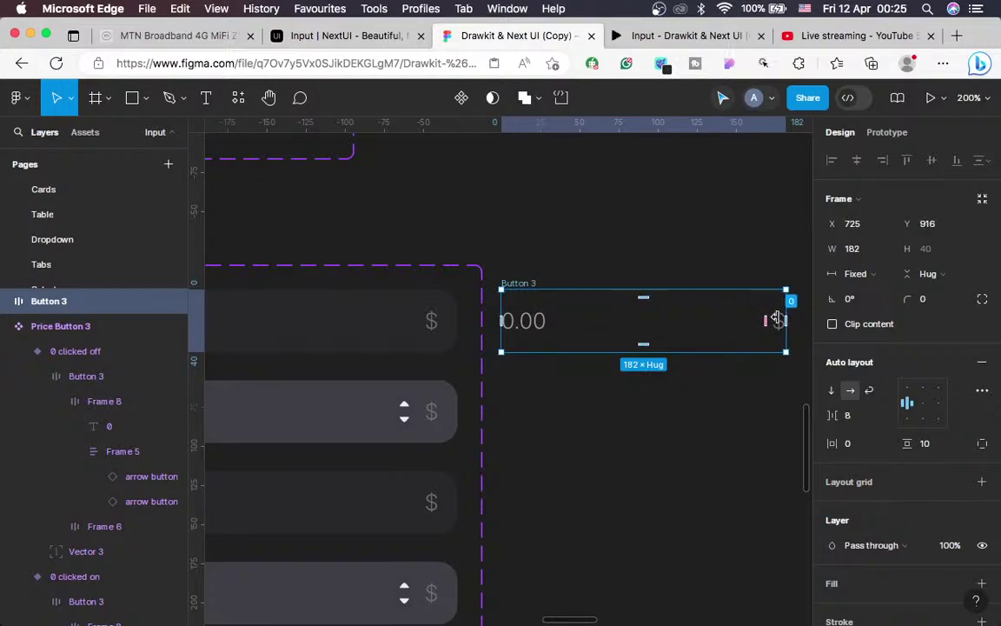
scroll(778, 319, up, 3)
scroll(782, 324, right, 5)
scroll(782, 323, up, 3)
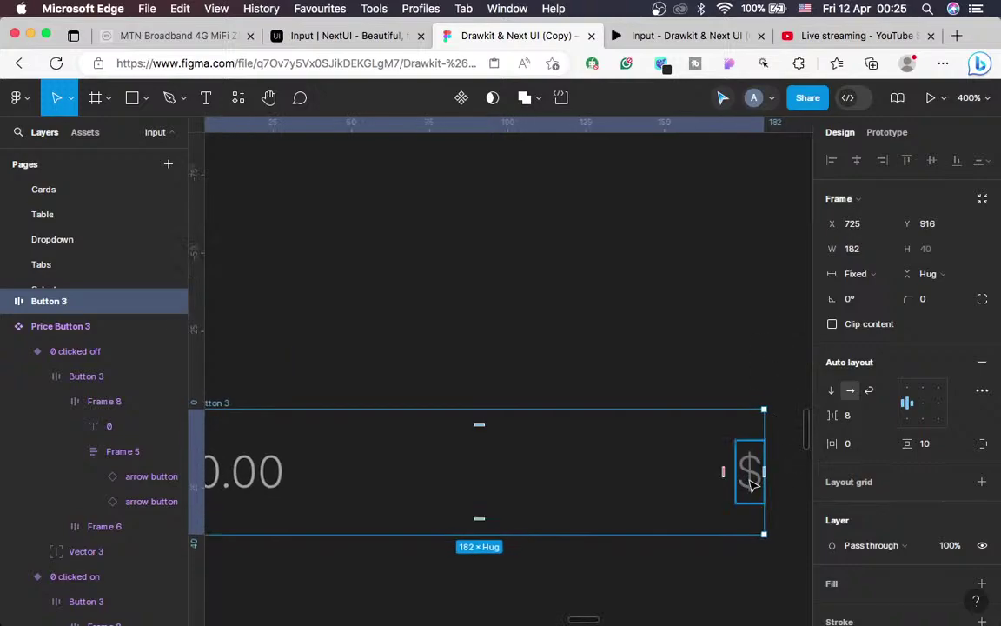
scroll(750, 479, down, 5)
scroll(753, 486, left, 6)
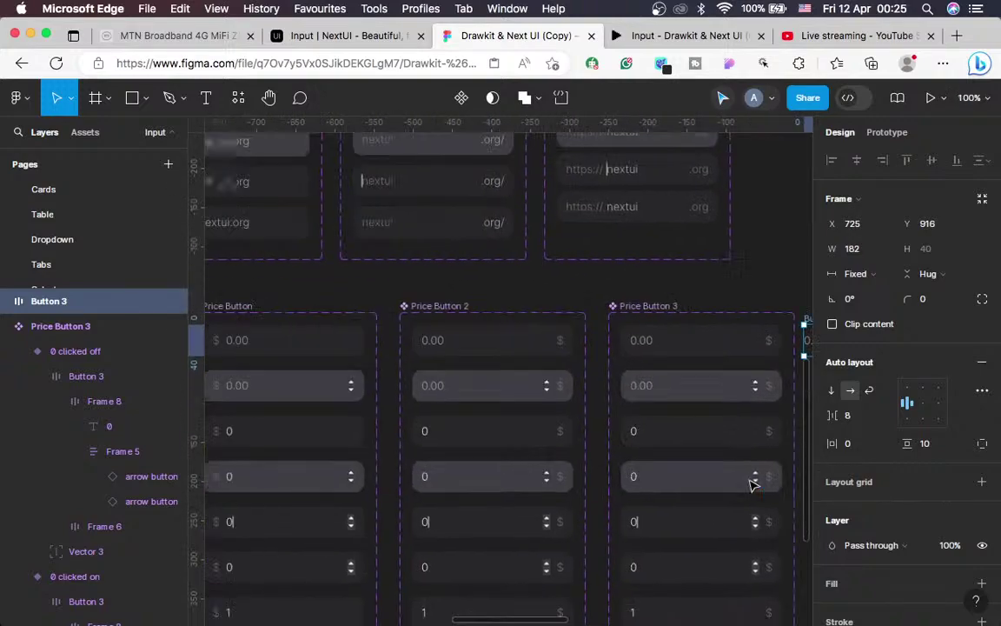
scroll(755, 485, down, 2)
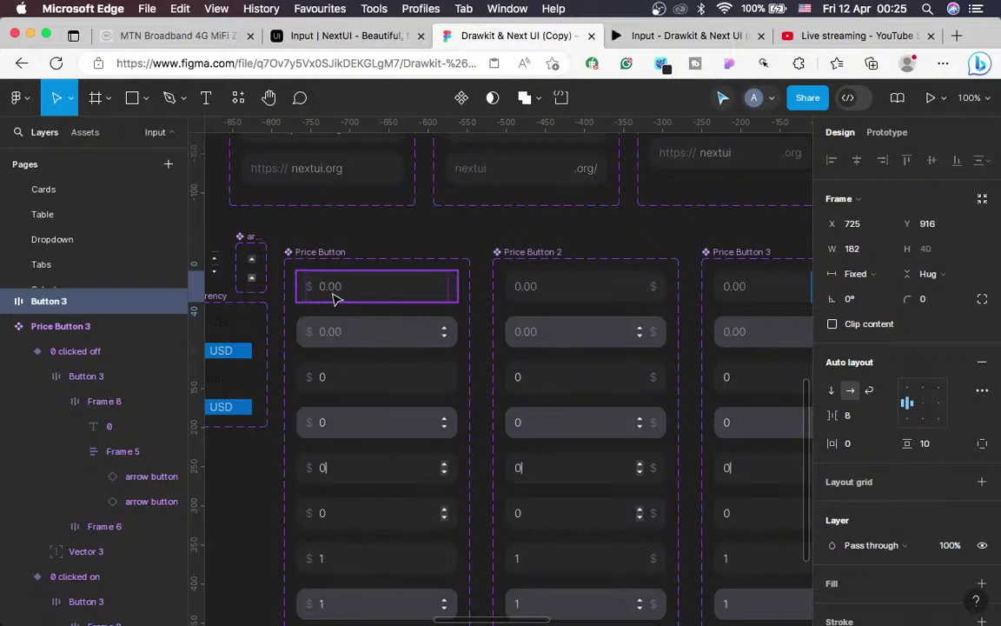
Delete the Price Button 3 component set and the loose Button 3 frame beside it
key(minus)
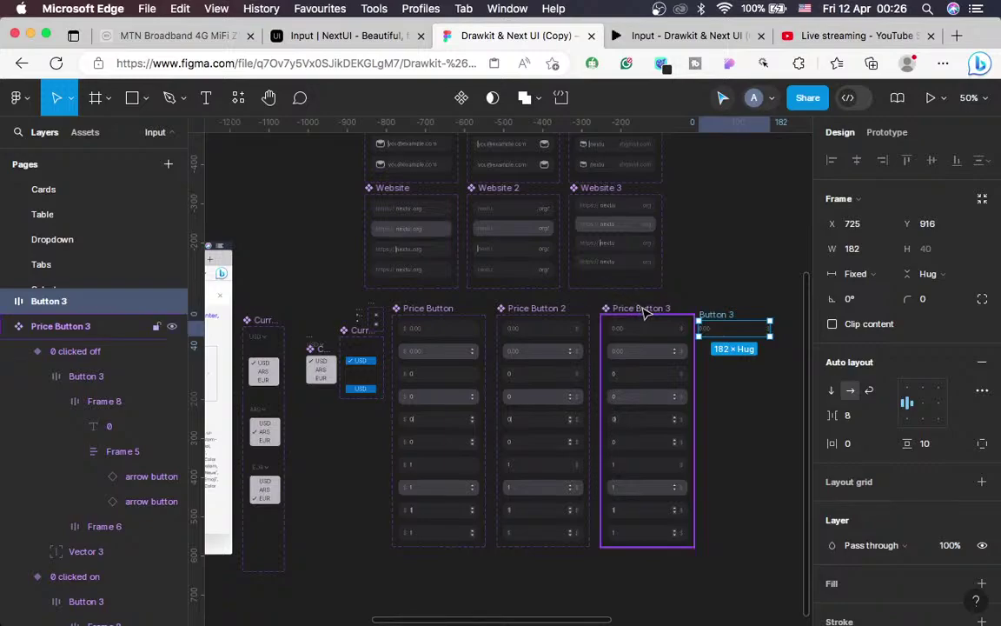
click(645, 311)
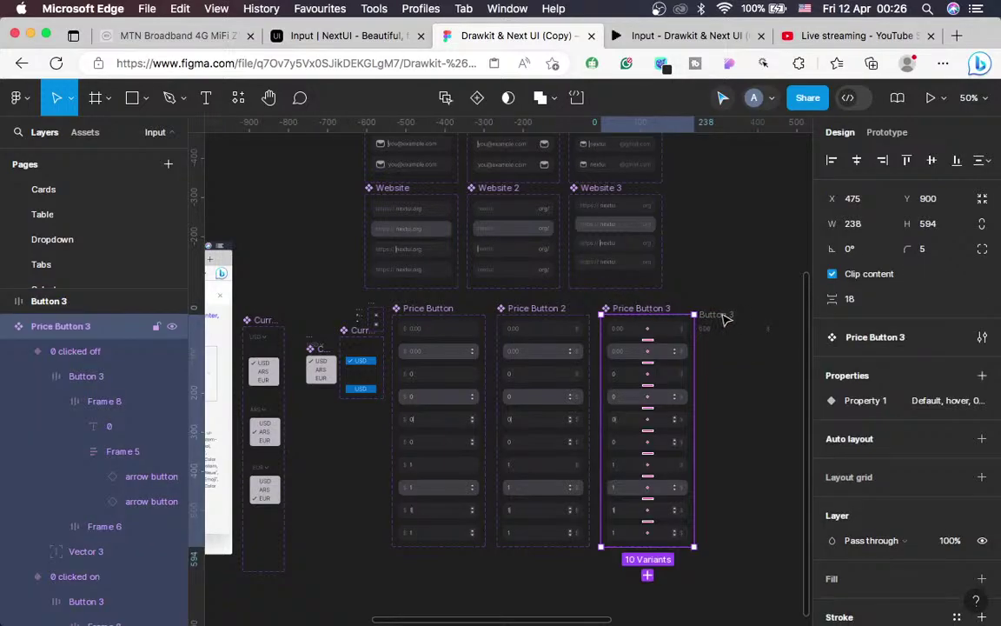
key(Delete)
click(726, 319)
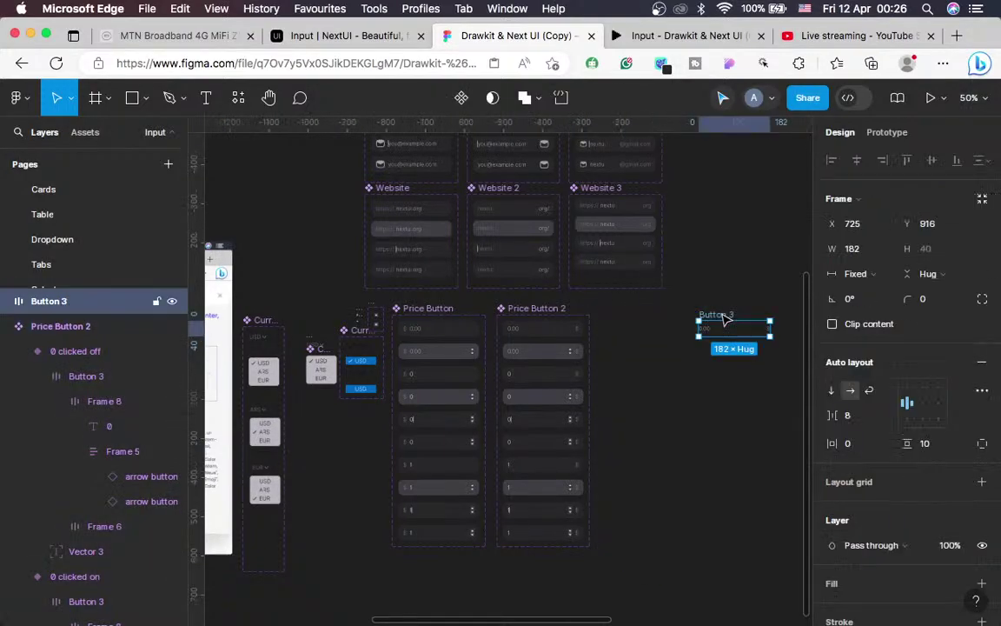
key(Delete)
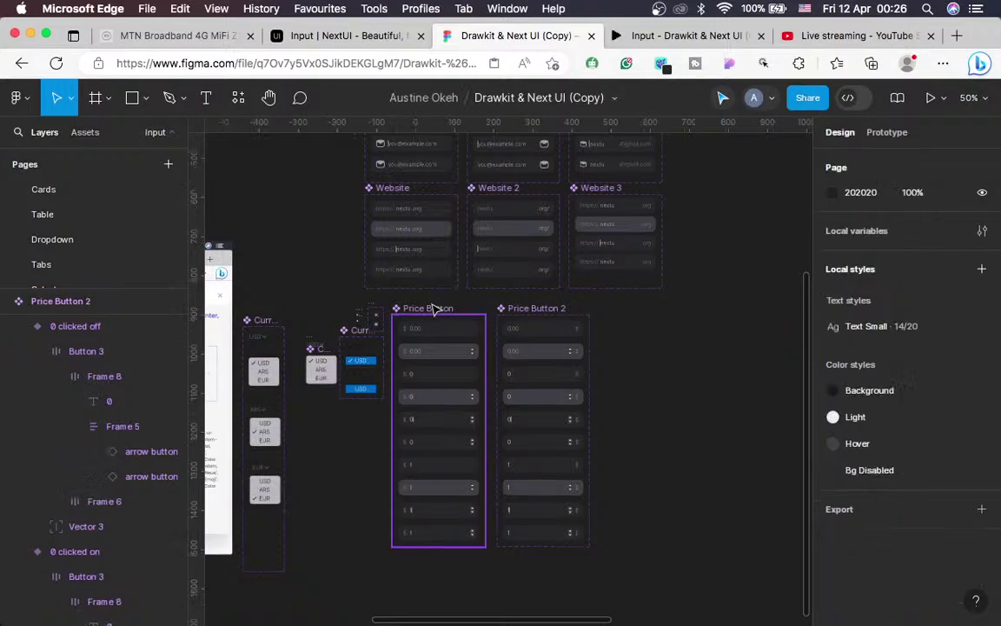
Duplicate the original Price Button component set, place the copy beside Price Button 2 and rename it Price Button 3
click(435, 309)
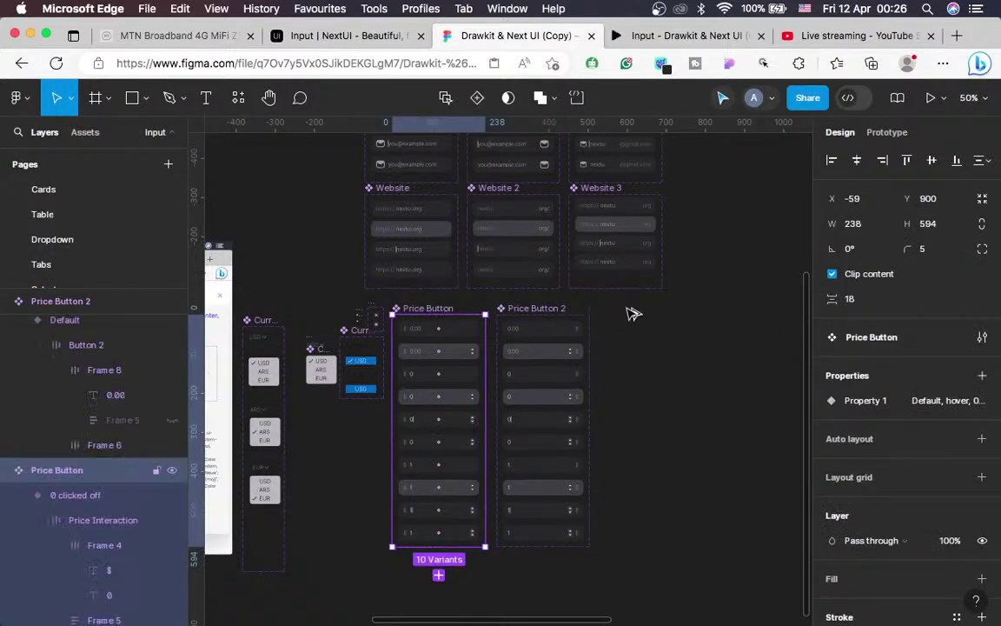
key(super+d)
drag(643, 317, 647, 316)
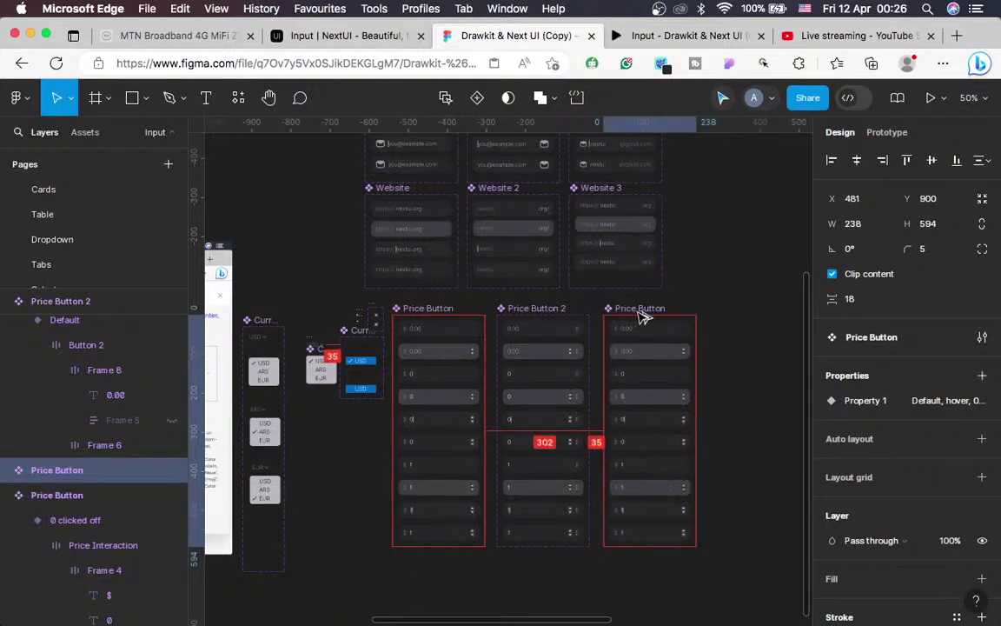
drag(640, 317, 637, 306)
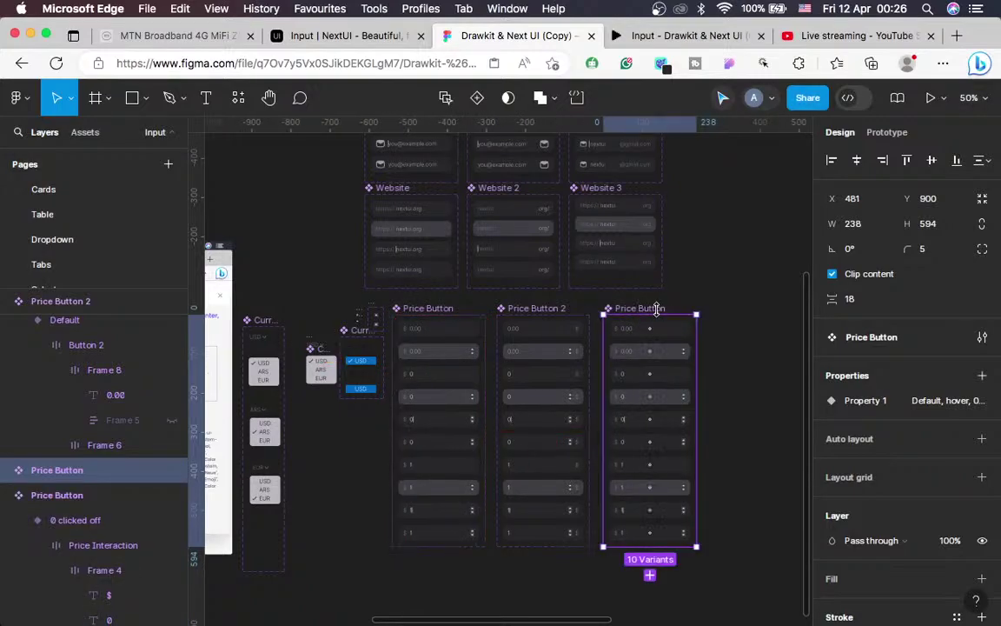
double_click(661, 308)
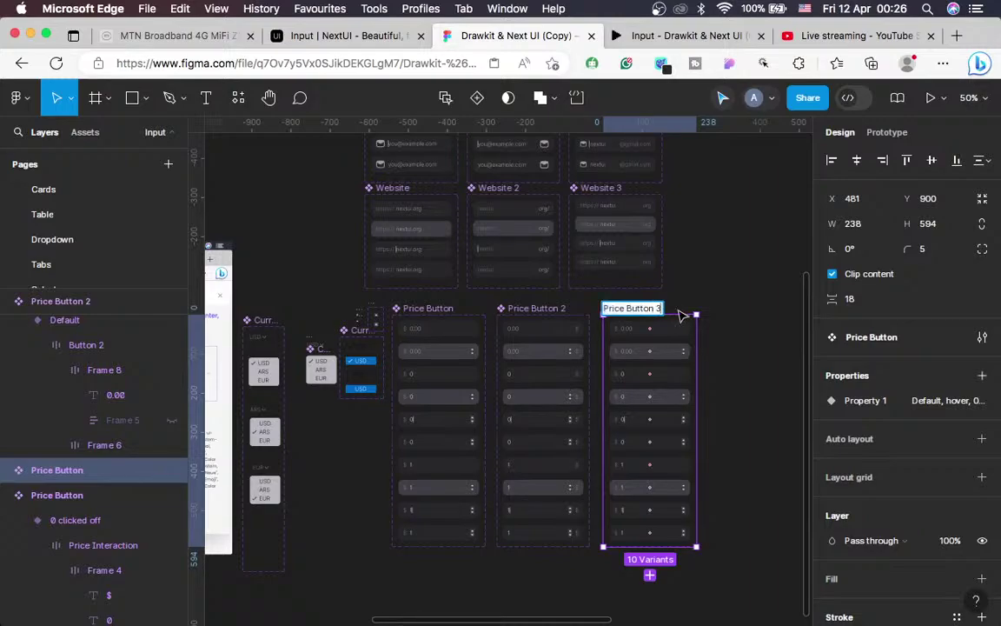
text(3)
click(737, 339)
Check NextUI's price input with the currency selector, and unhide the arrow frame (Frame 5) in Price Button 3's Default variant
key(shift+0)
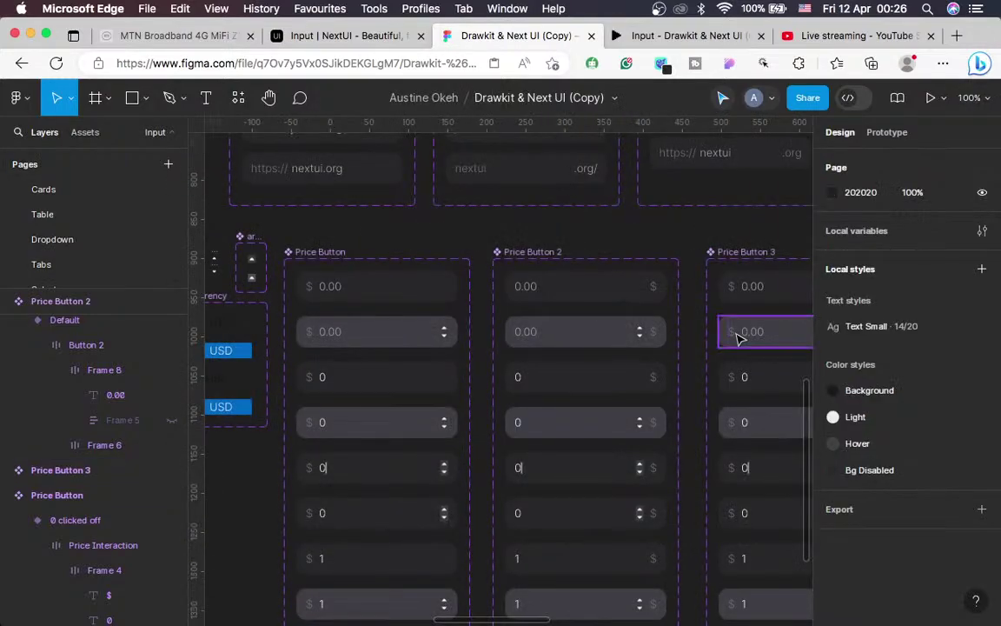
scroll(737, 339, right, 3)
scroll(737, 339, right, 2)
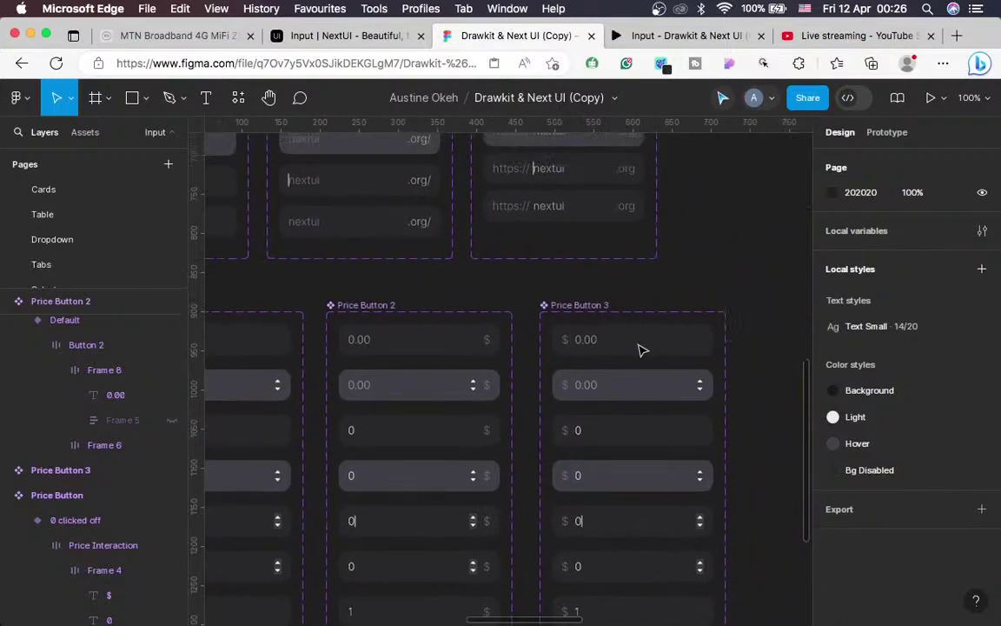
click(639, 349)
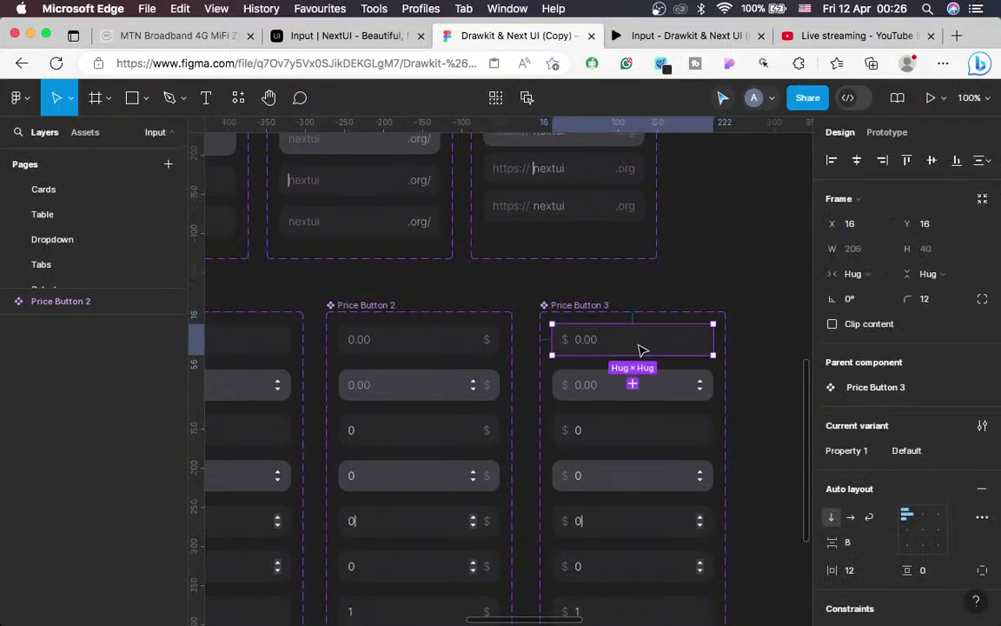
click(637, 352)
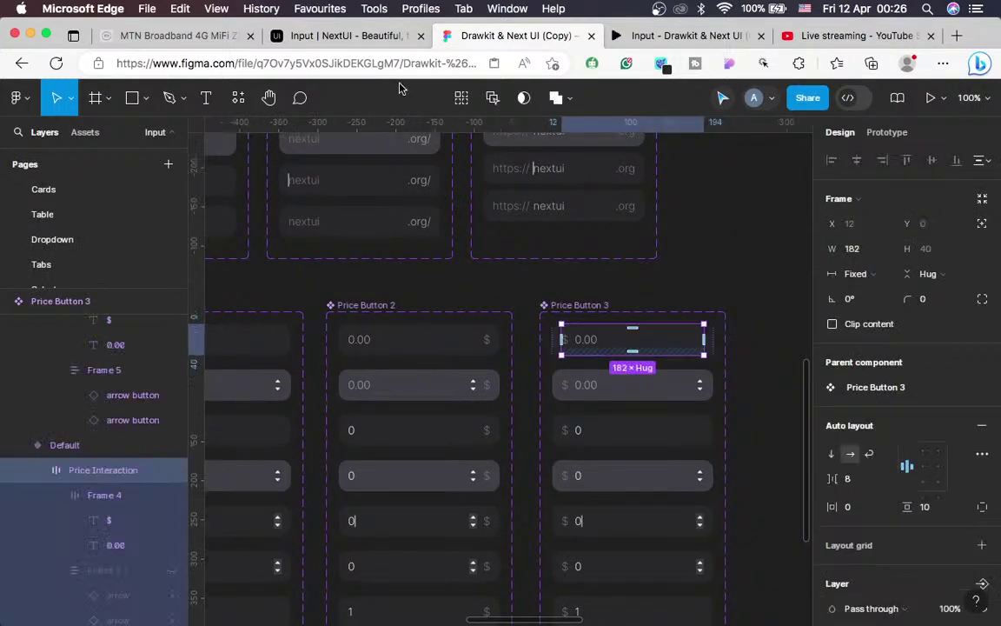
click(346, 34)
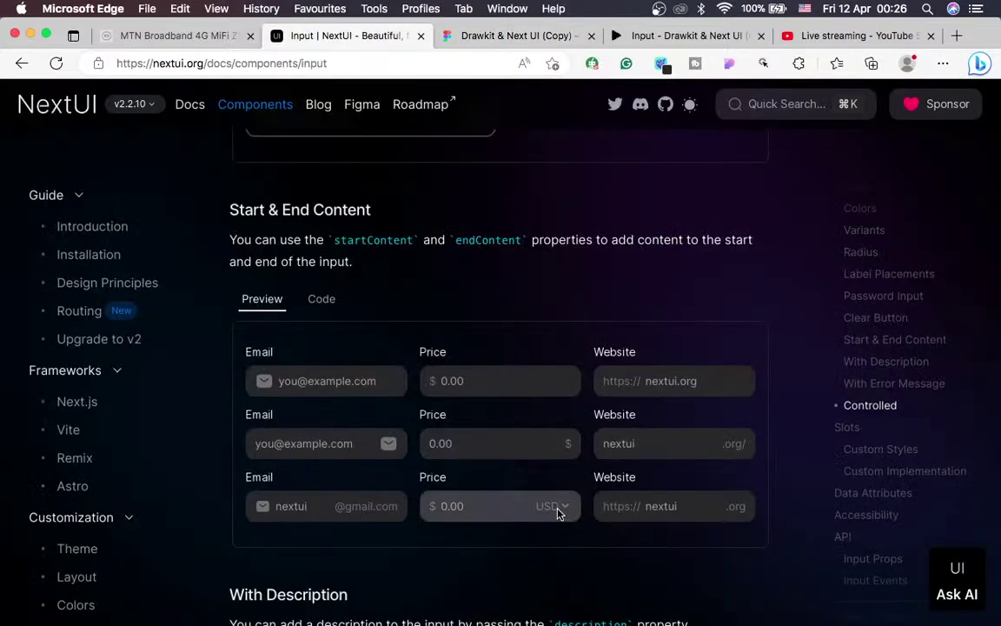
click(472, 39)
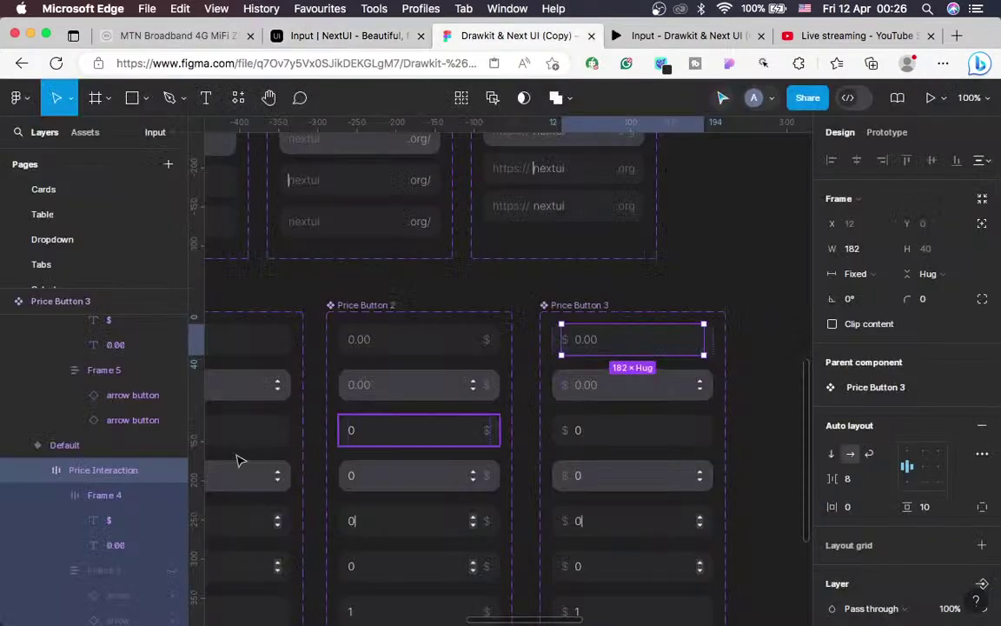
click(170, 571)
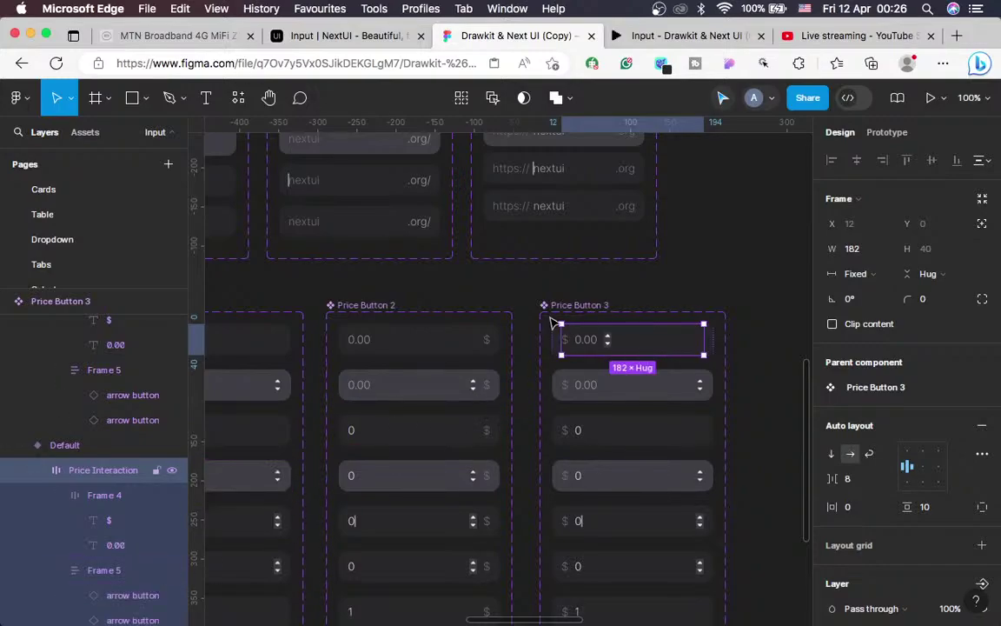
Insert an instance of the local Currency Interaction component near Price Button 3's Default variant
click(240, 98)
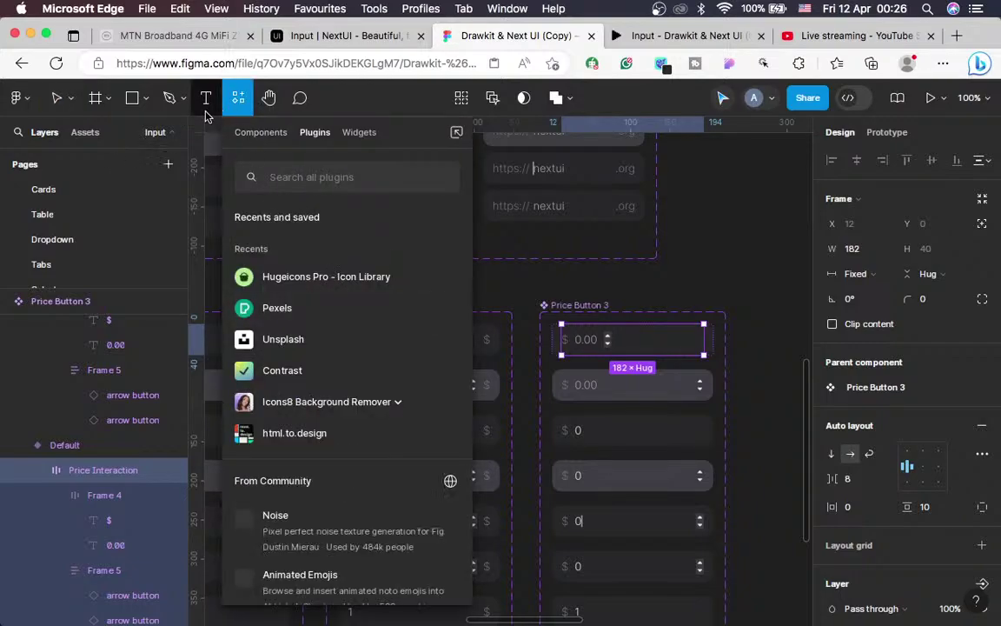
key(Escape)
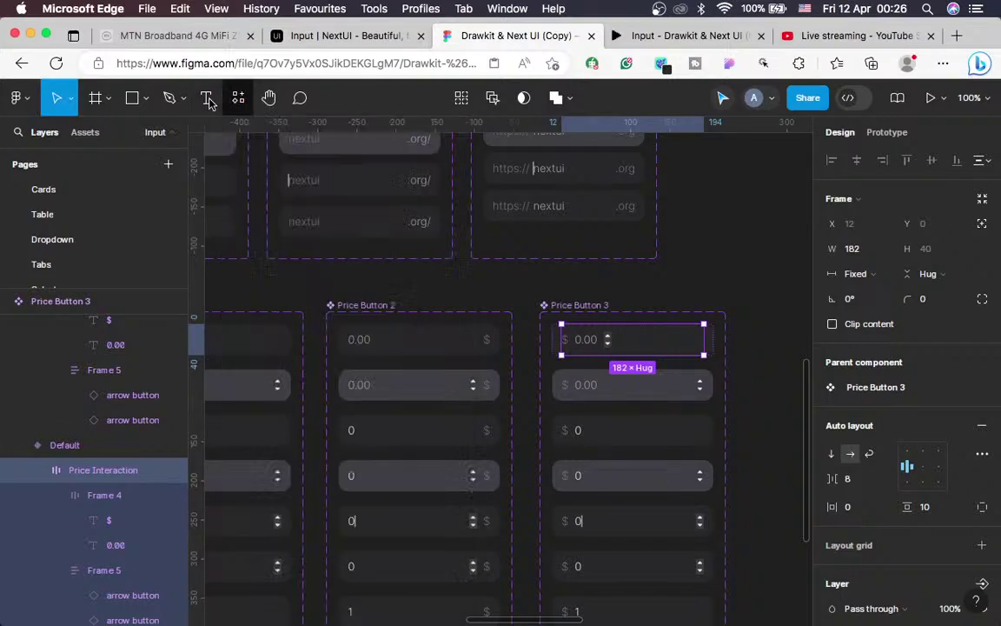
click(97, 135)
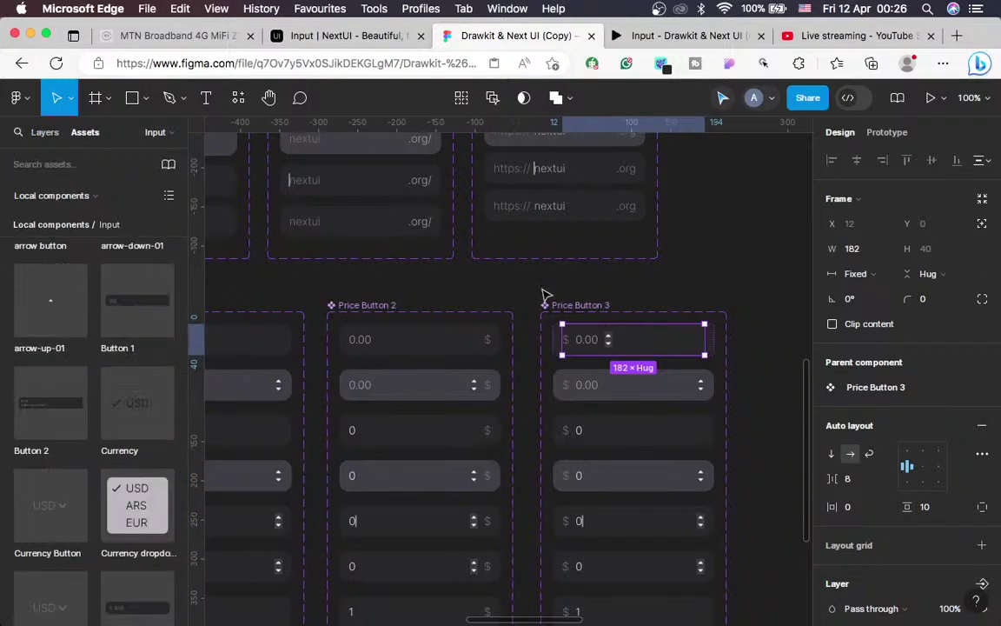
scroll(542, 294, left, 3)
scroll(544, 293, left, 3)
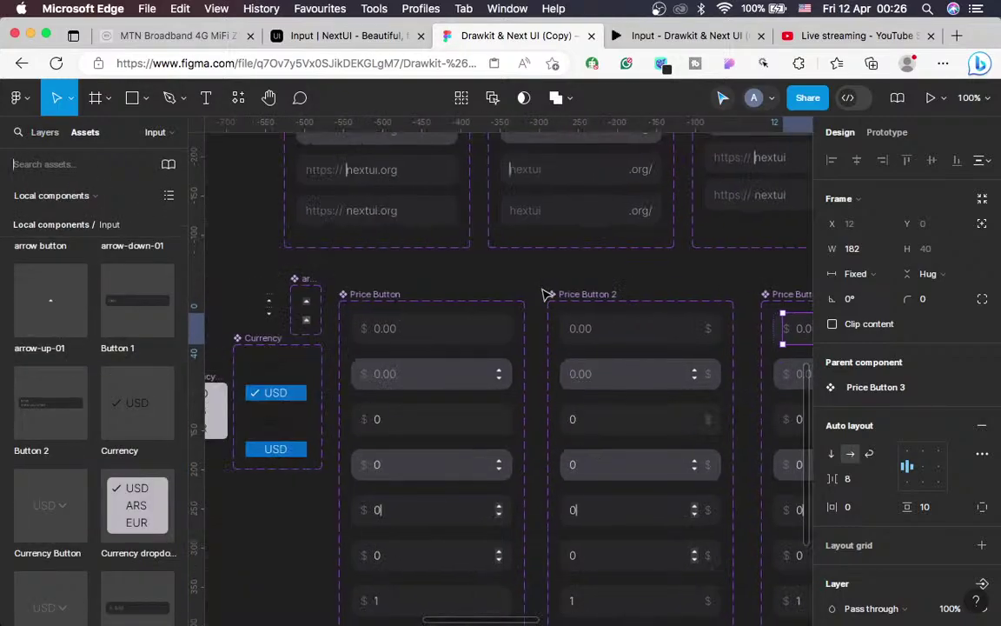
scroll(543, 294, left, 3)
scroll(543, 294, left, 15)
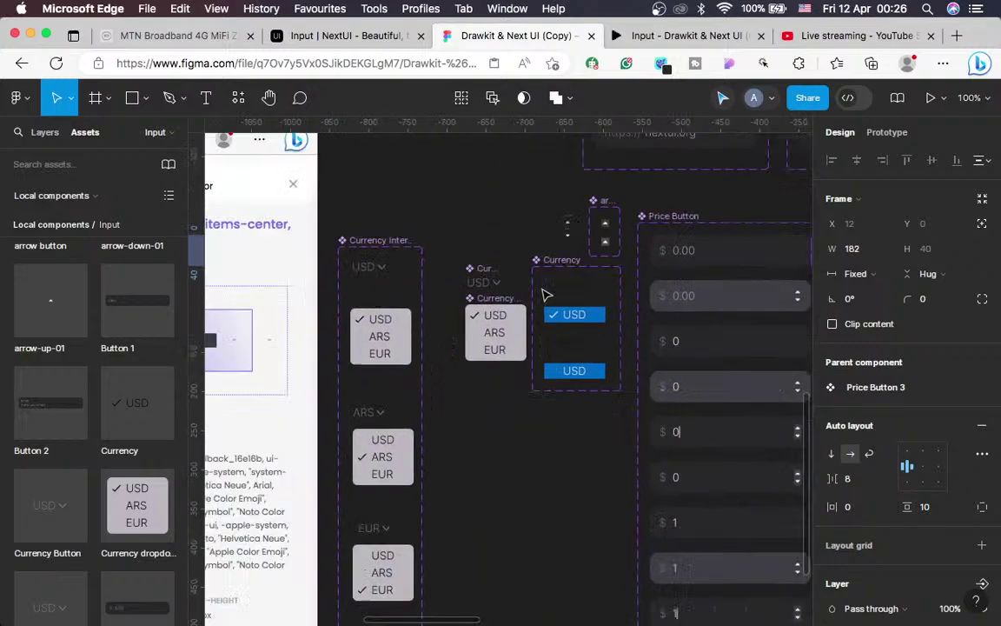
scroll(251, 467, left, 10)
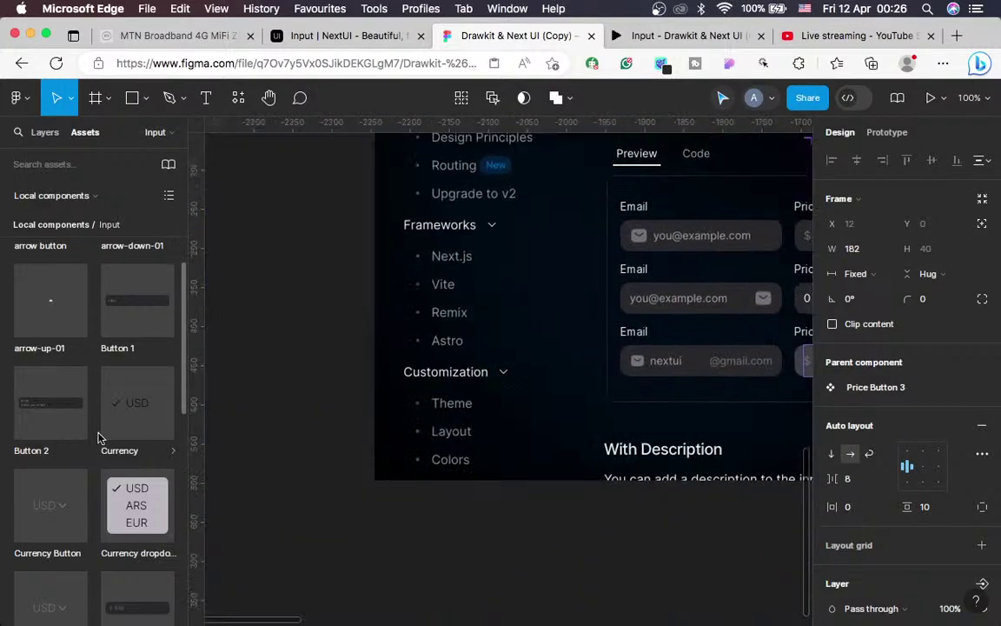
scroll(463, 528, right, 10)
scroll(462, 527, right, 15)
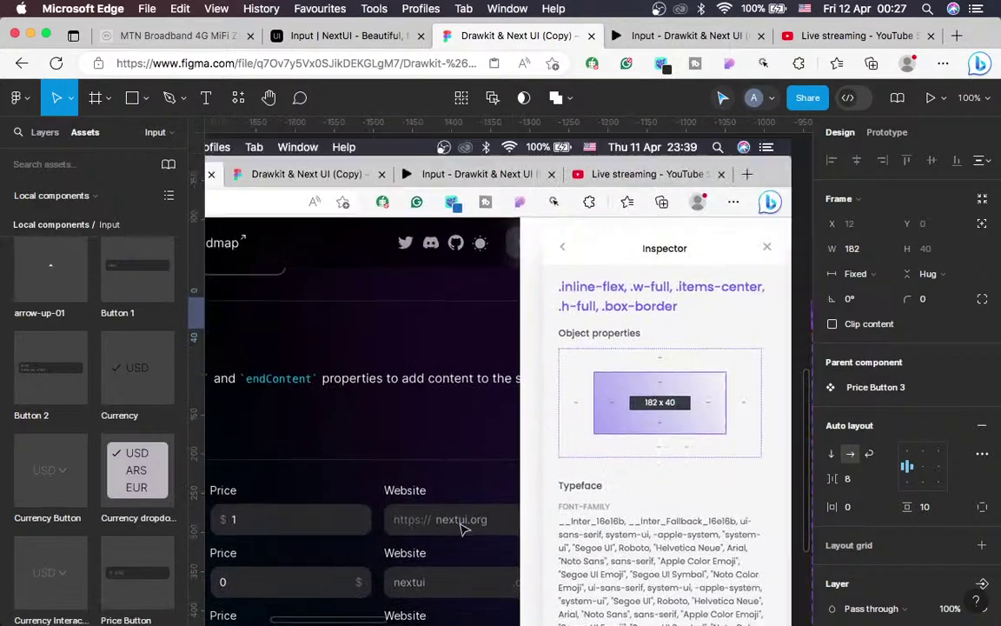
scroll(462, 529, right, 10)
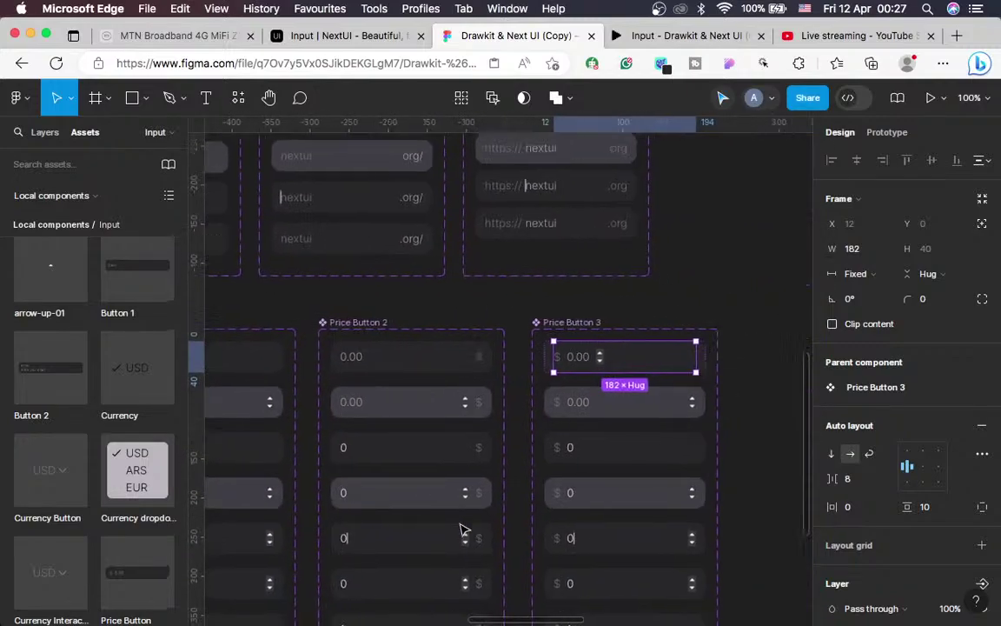
scroll(79, 510, down, 2)
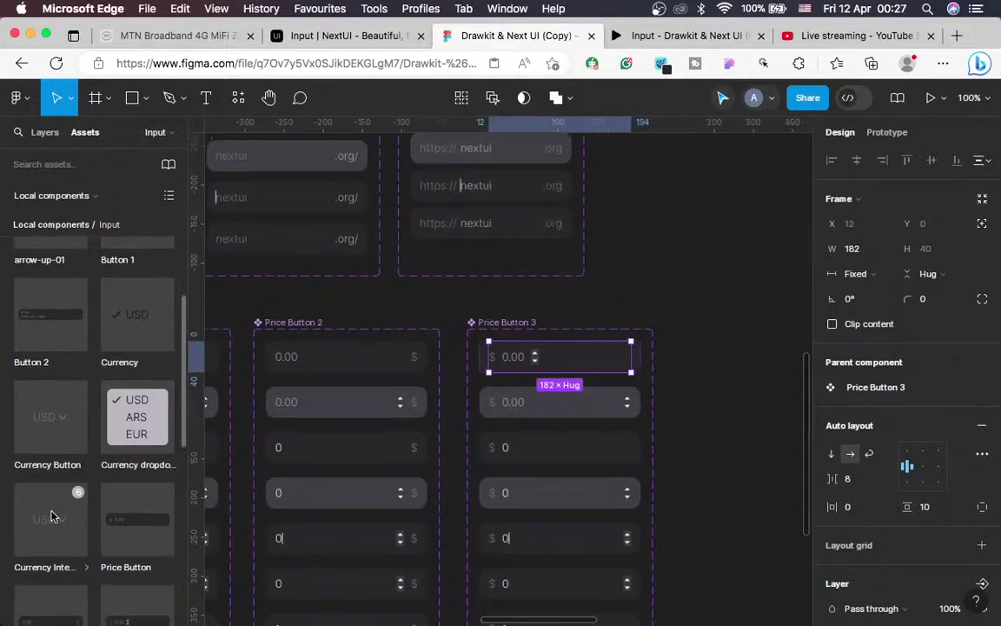
click(76, 519)
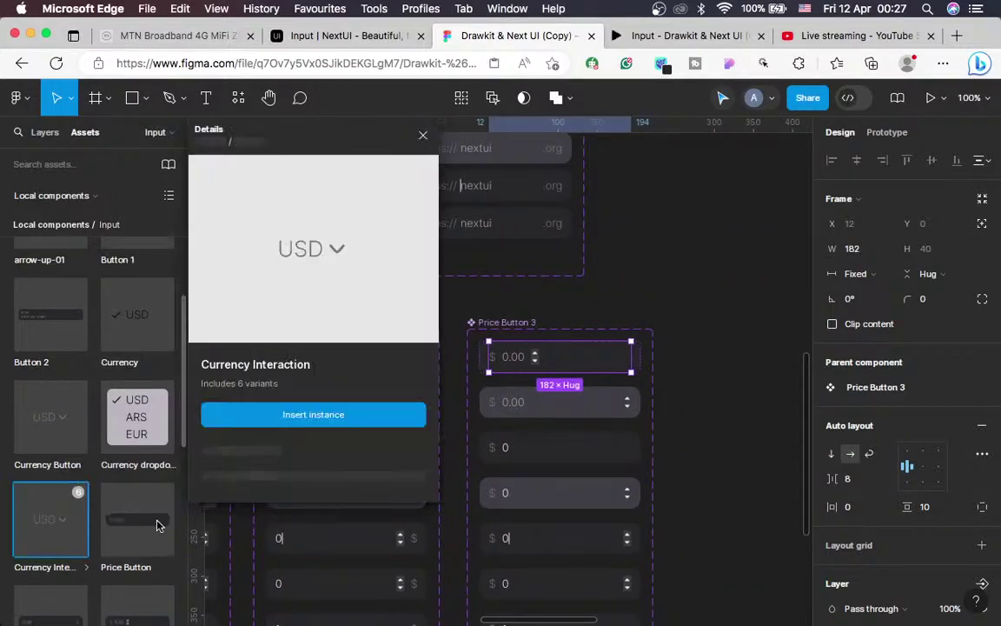
click(324, 422)
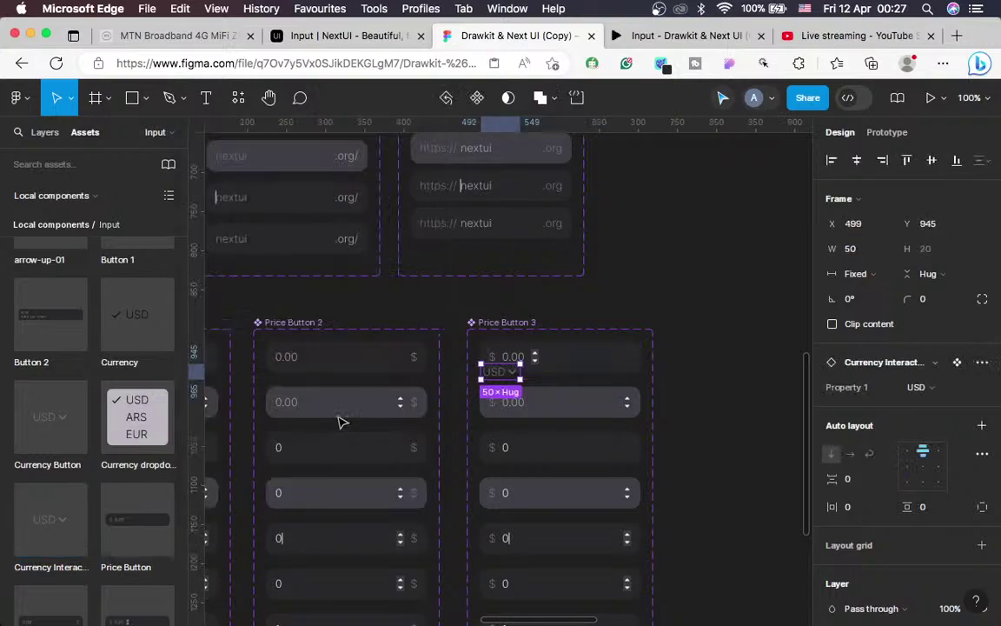
Move the USD currency instance into the Default variant's Price Interaction frame, placed after the up and down arrows
drag(503, 380, 571, 366)
key(Left)
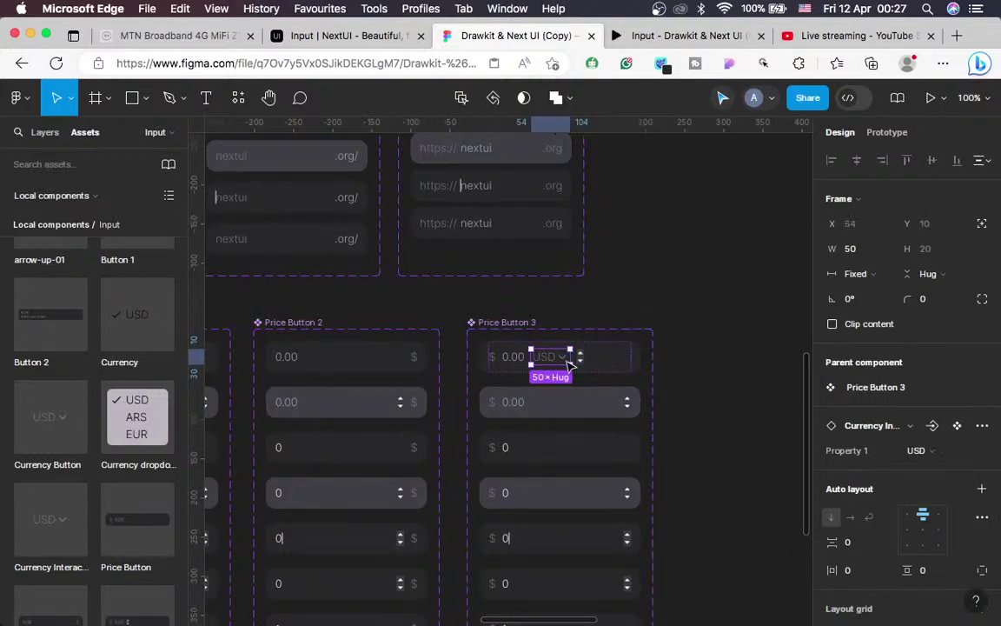
key(Right)
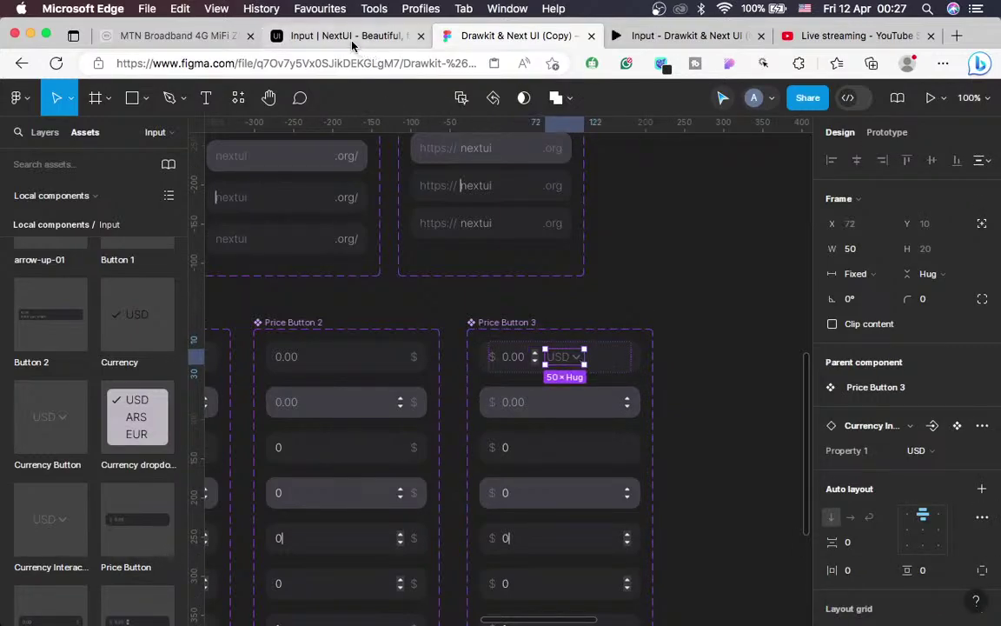
Compare with NextUI's price input, and wrap the Default variant's $ 0.00 frame and its arrow frame in a shared auto layout
click(317, 36)
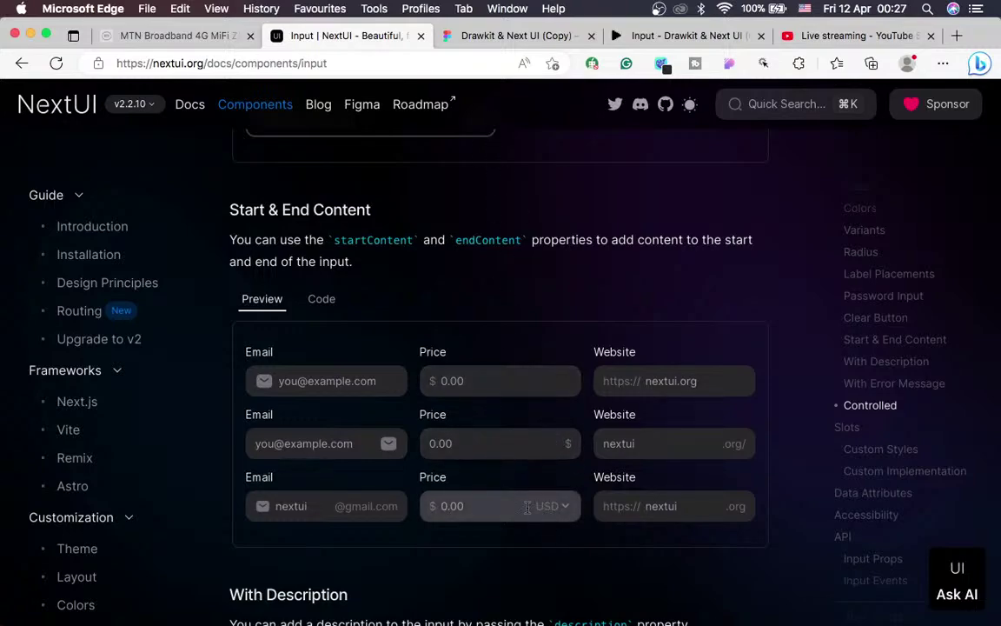
click(502, 37)
key(super+equal)
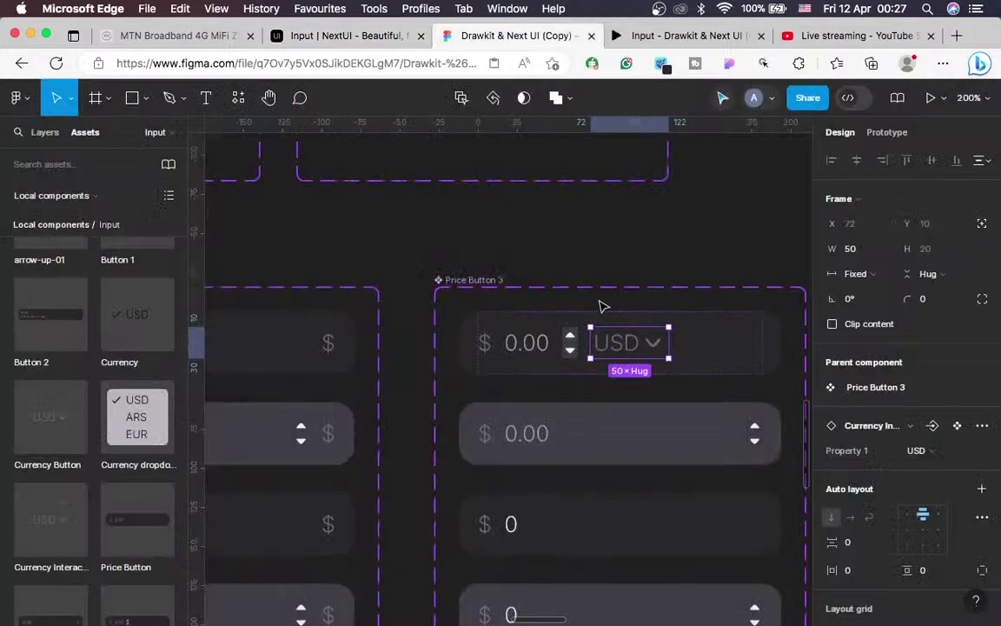
click(532, 351)
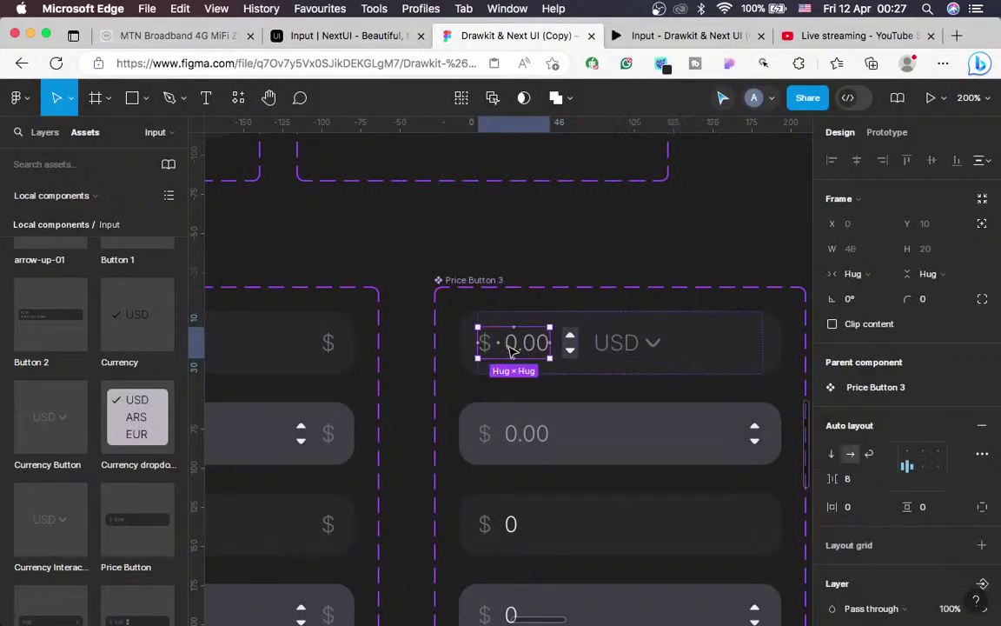
shift+click(572, 348)
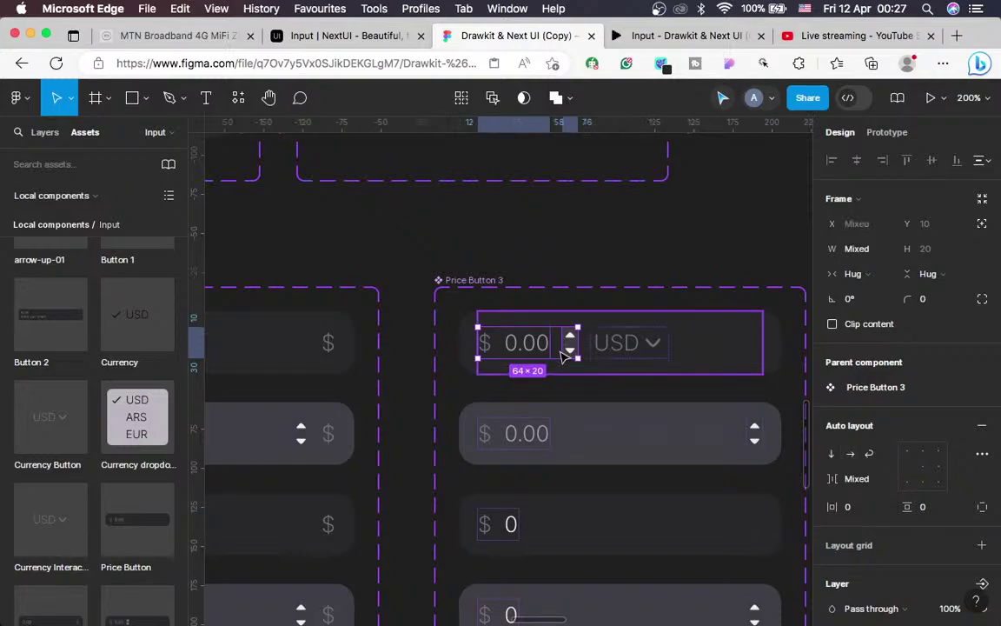
key(shift+a)
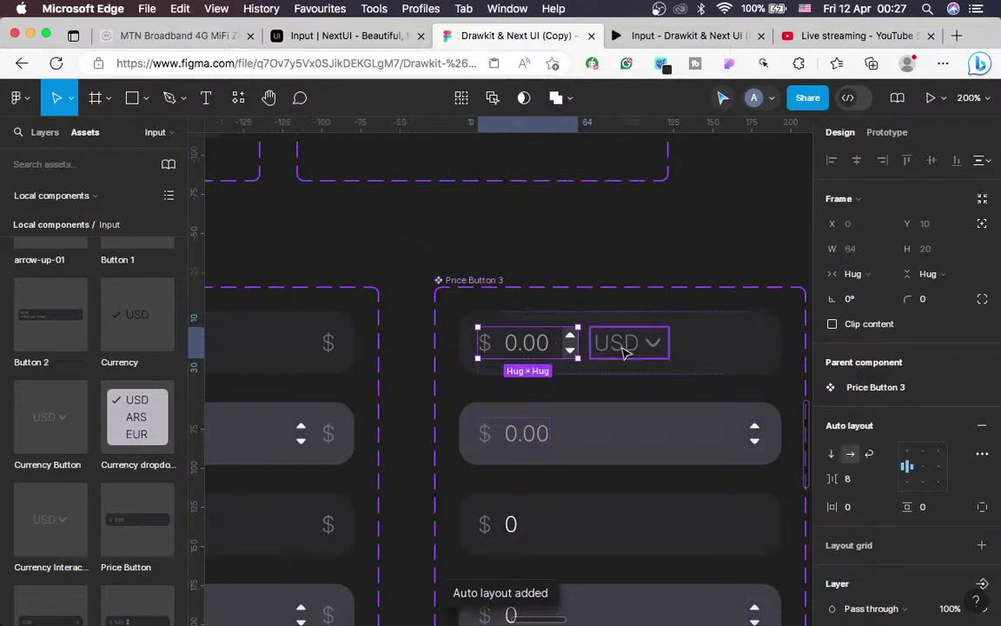
click(702, 366)
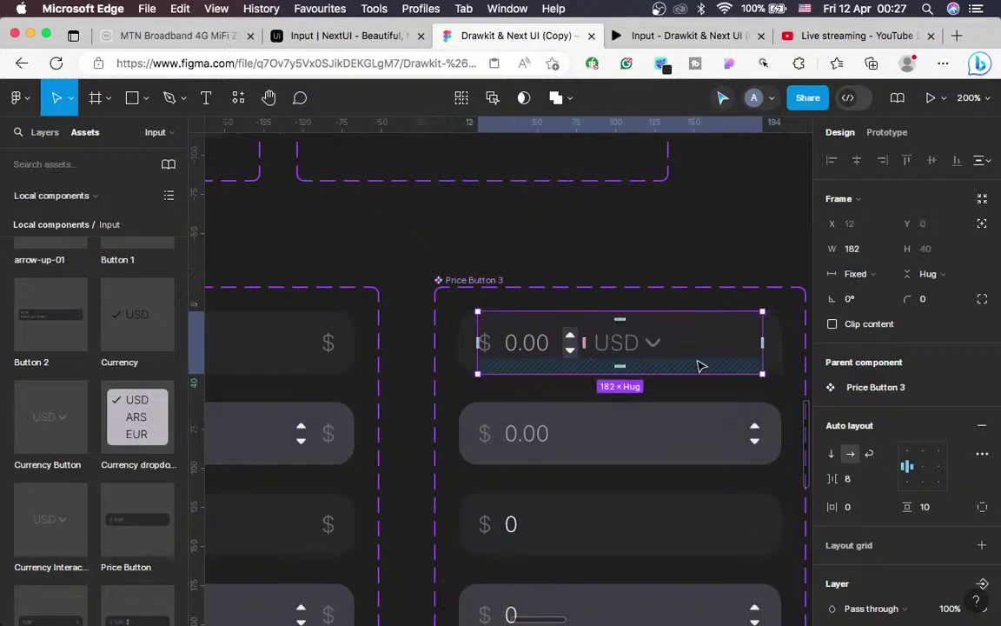
double_click(540, 352)
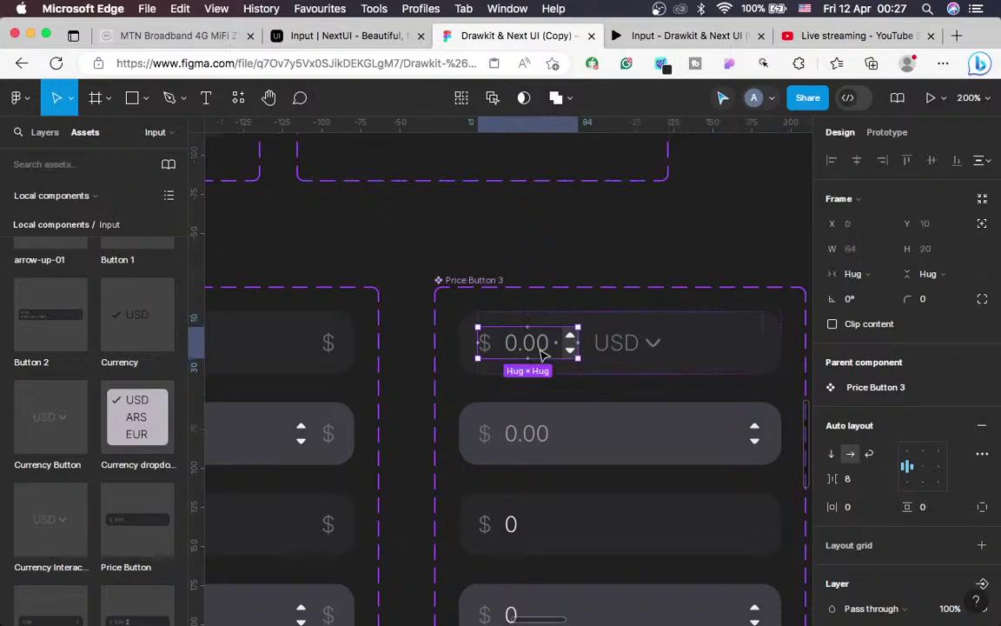
Set the Default variant's combined price-and-arrows frame to fill its container's width, with Auto spacing between its items
click(863, 284)
click(881, 295)
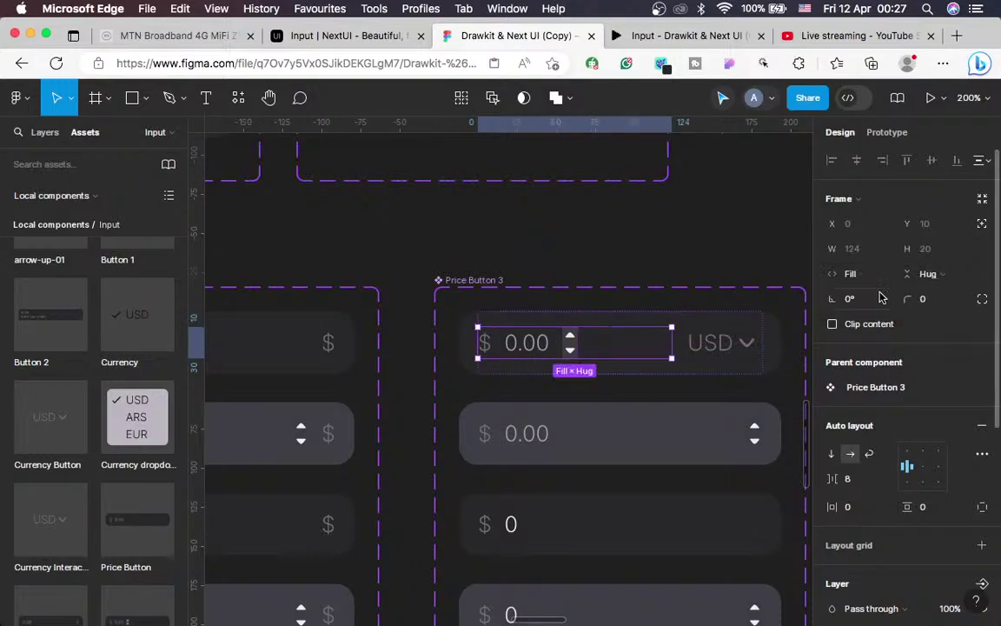
double_click(907, 469)
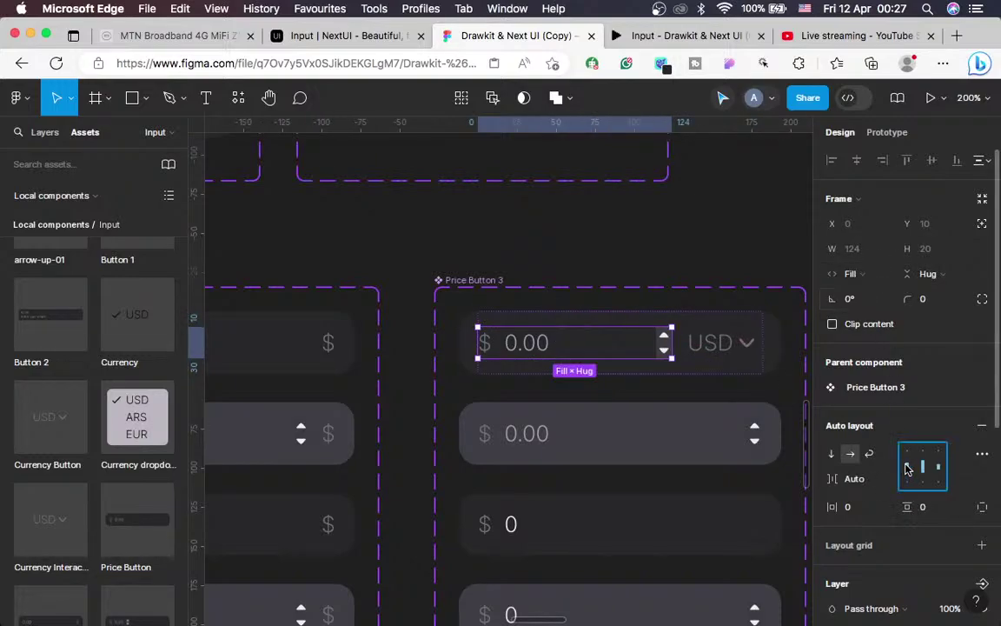
click(793, 379)
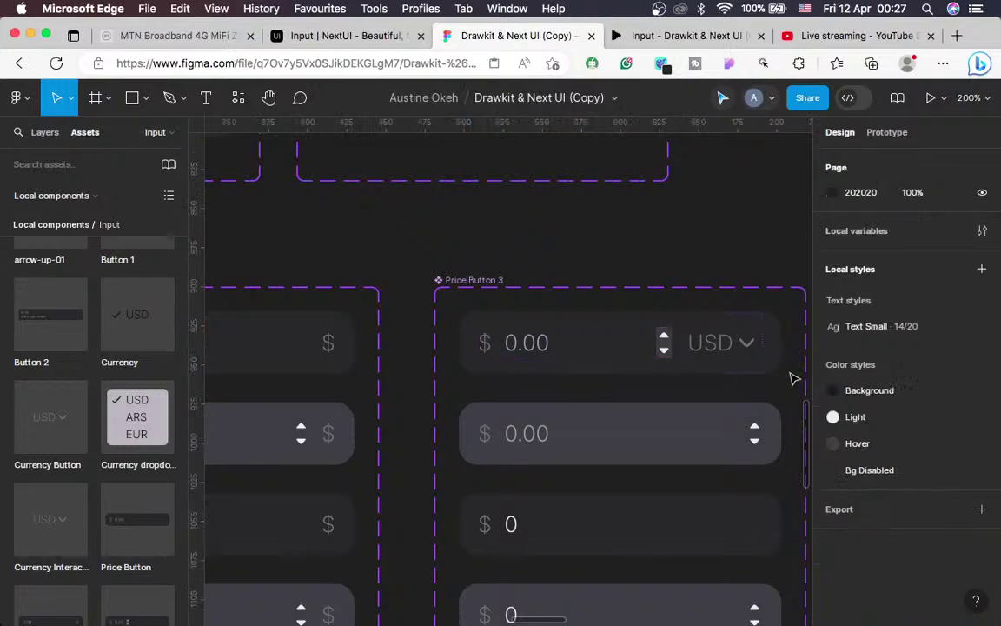
Copy the Default variant's Price Interaction frame holding the price, arrows and USD selector
scroll(794, 379, down, 5)
scroll(793, 379, up, 5)
click(646, 353)
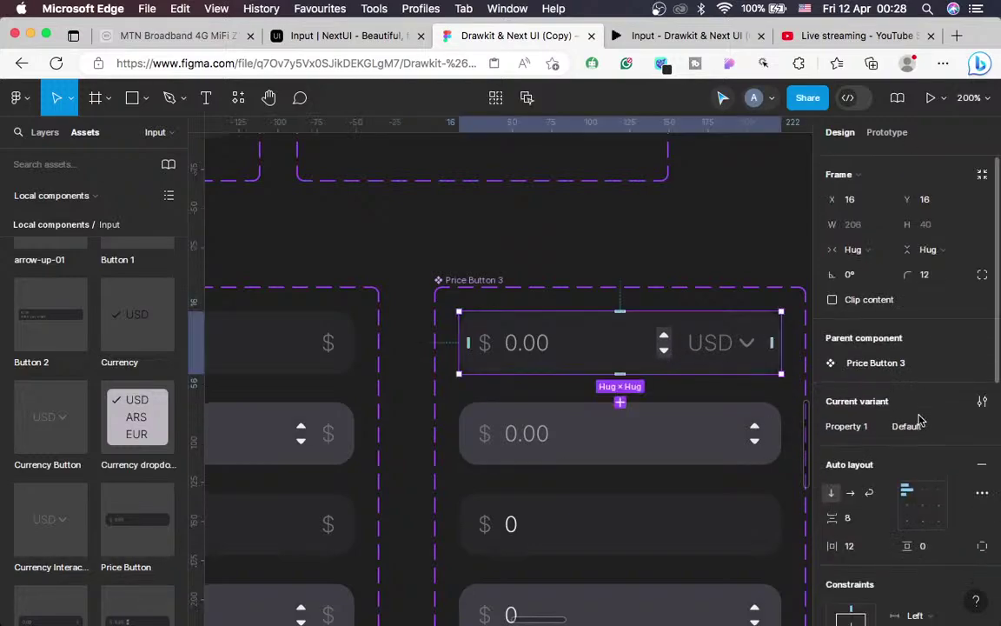
scroll(914, 396, down, 5)
scroll(919, 417, down, 5)
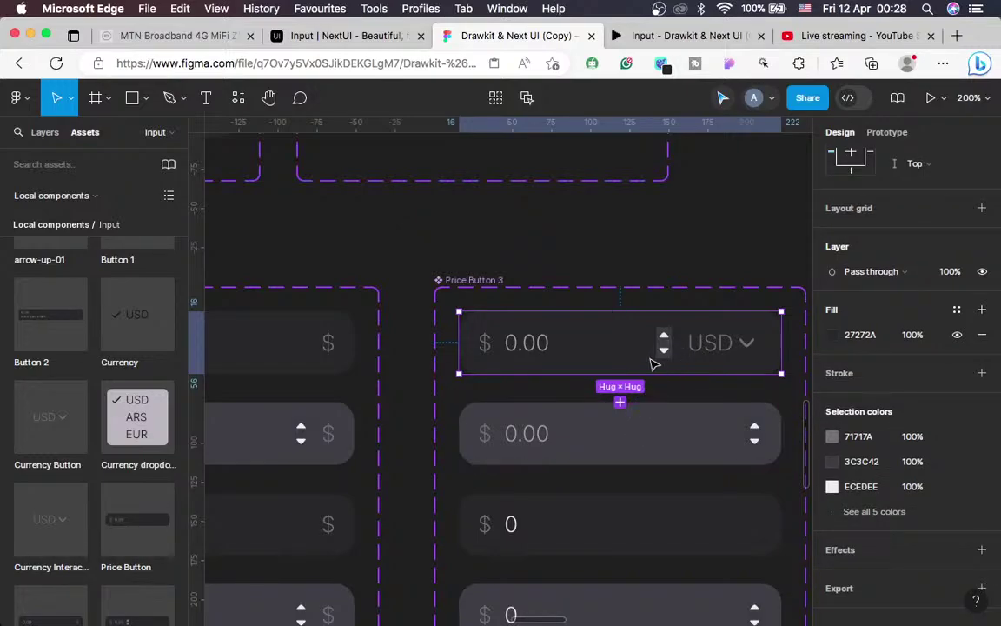
click(645, 358)
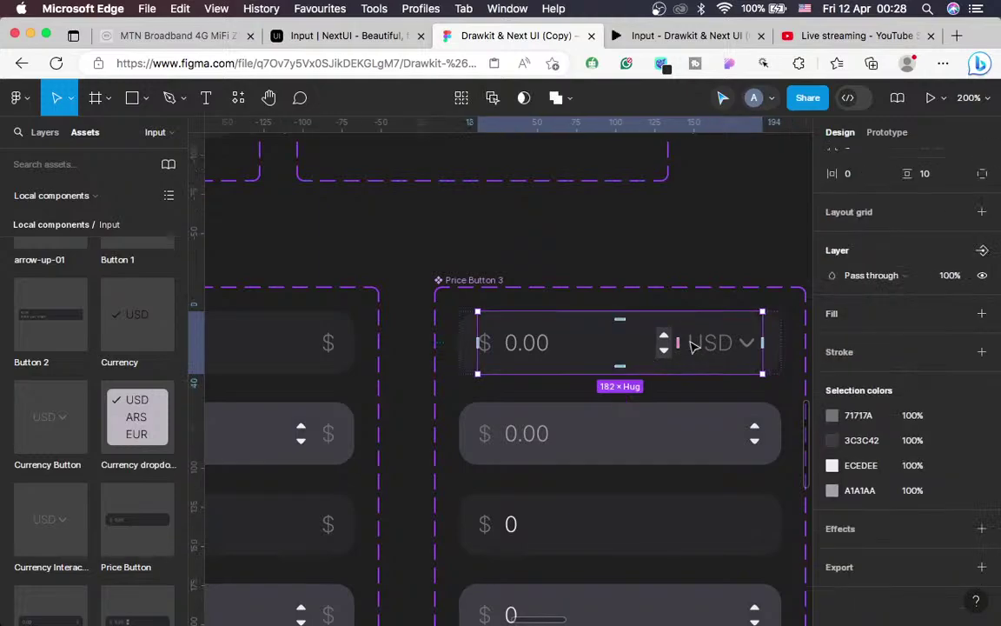
key(super+c)
key(ctrl+Left)
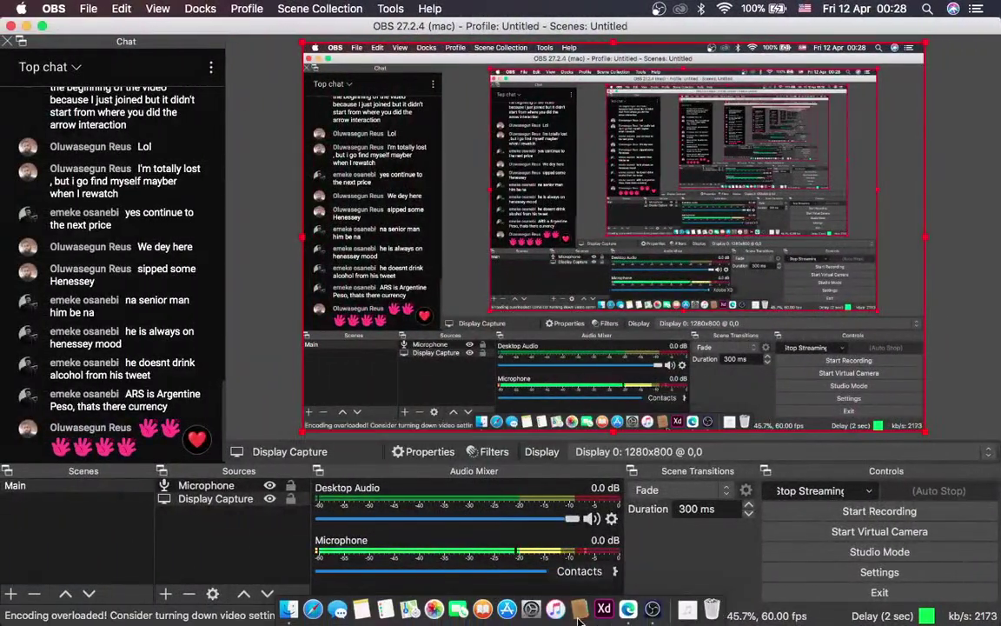
drag(571, 571, 308, 602)
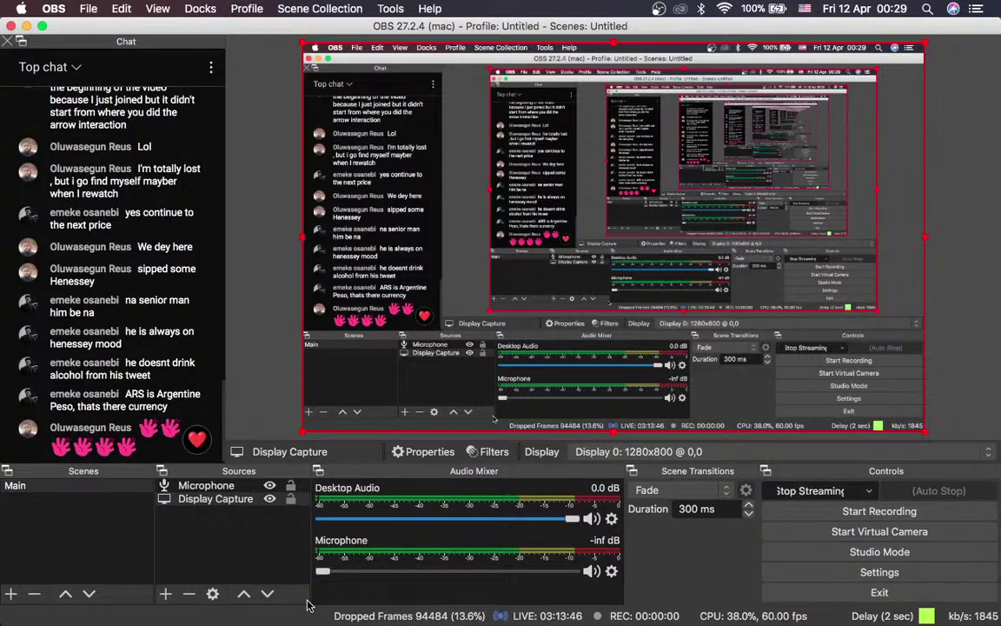
drag(322, 571, 574, 571)
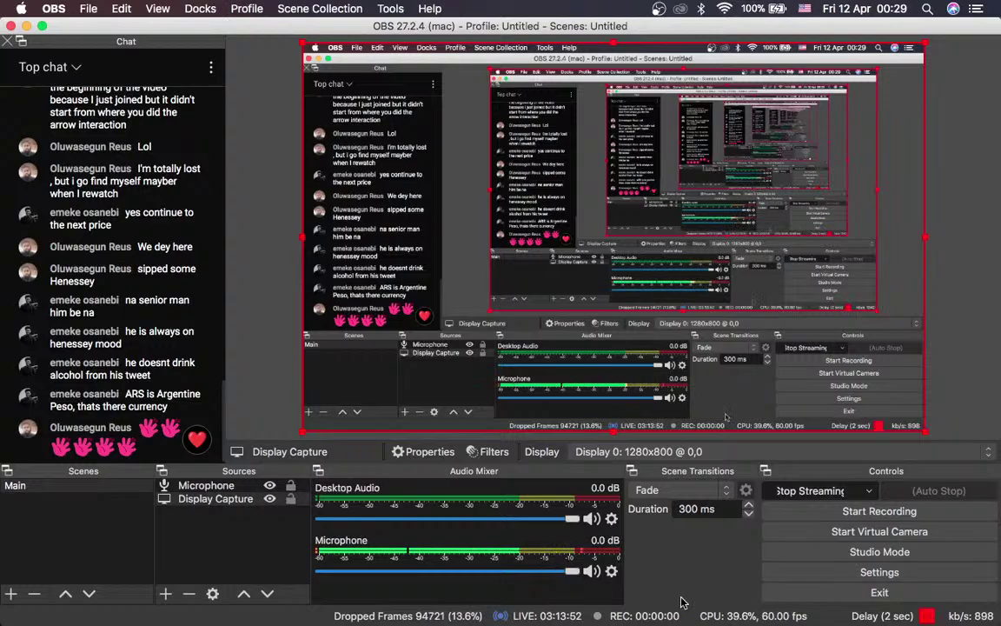
key(ctrl+Right)
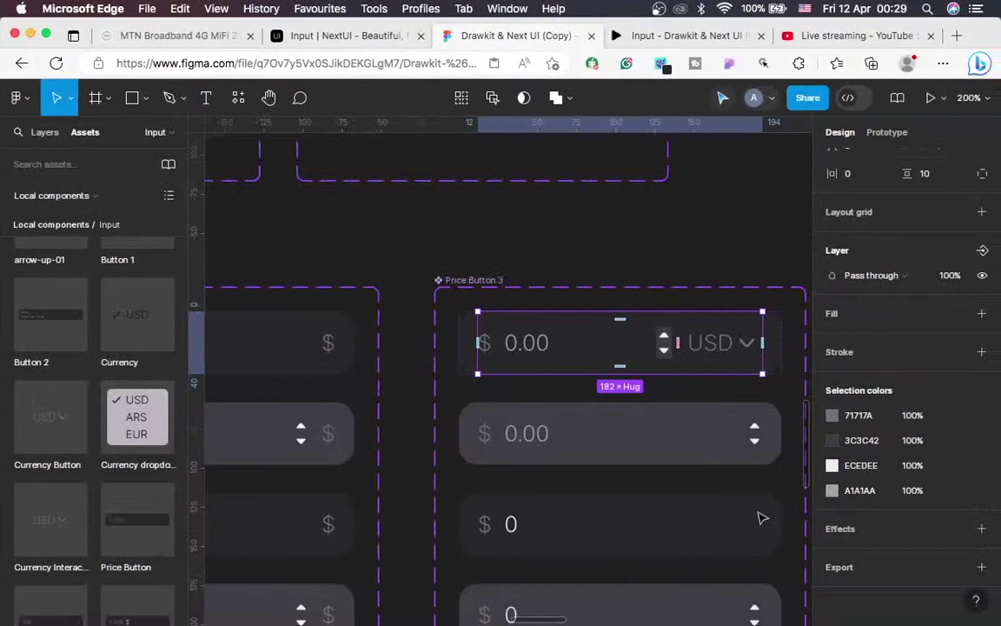
click(820, 36)
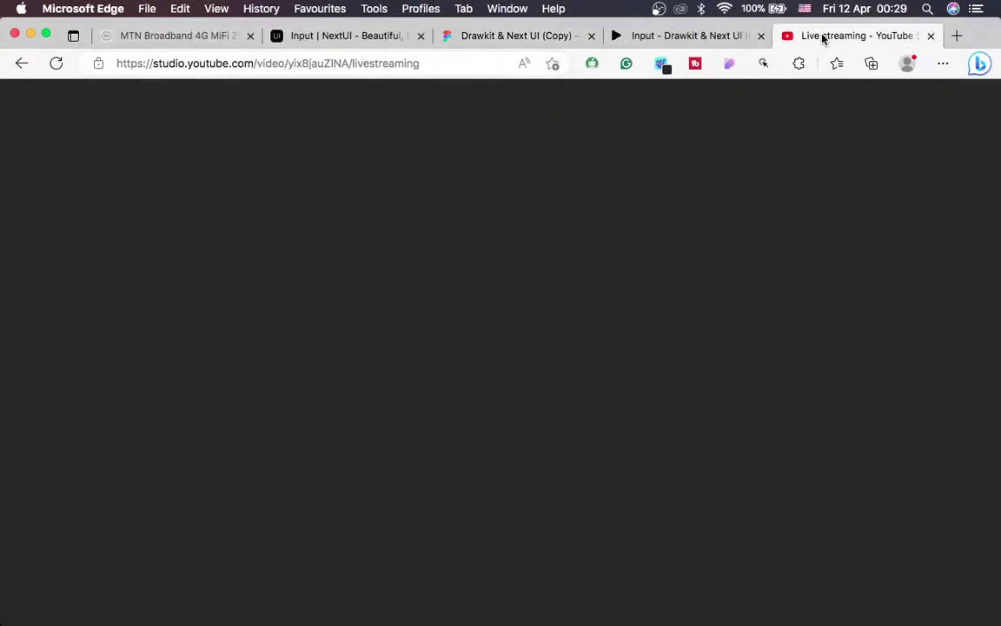
click(479, 39)
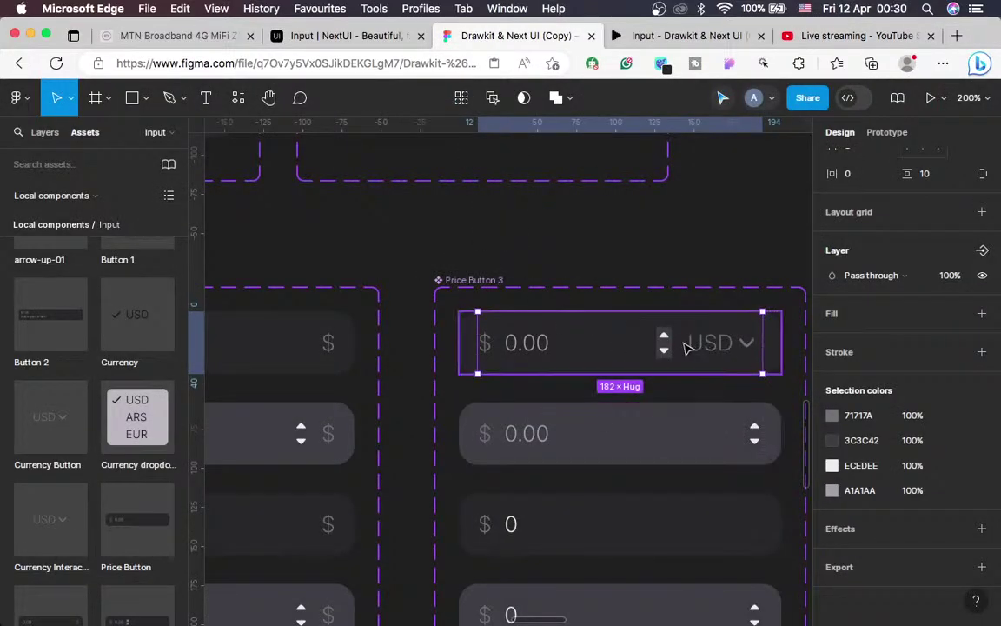
Replace the price frame inside Price Button 3's second variant with a copy of the Default variant's Price Interaction frame
key(super+c)
key(super+v)
click(671, 431)
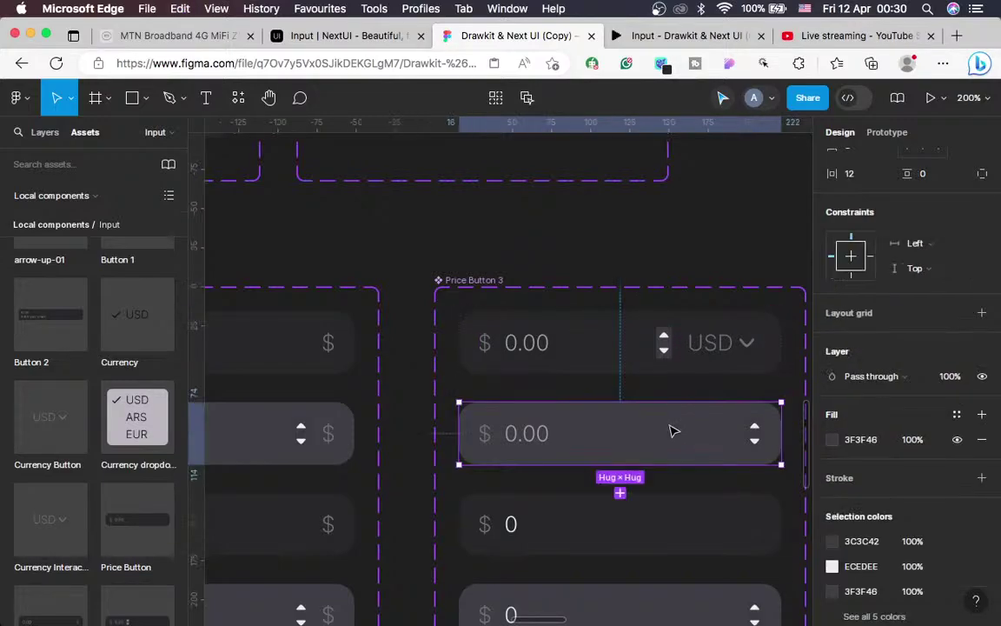
right_click(671, 431)
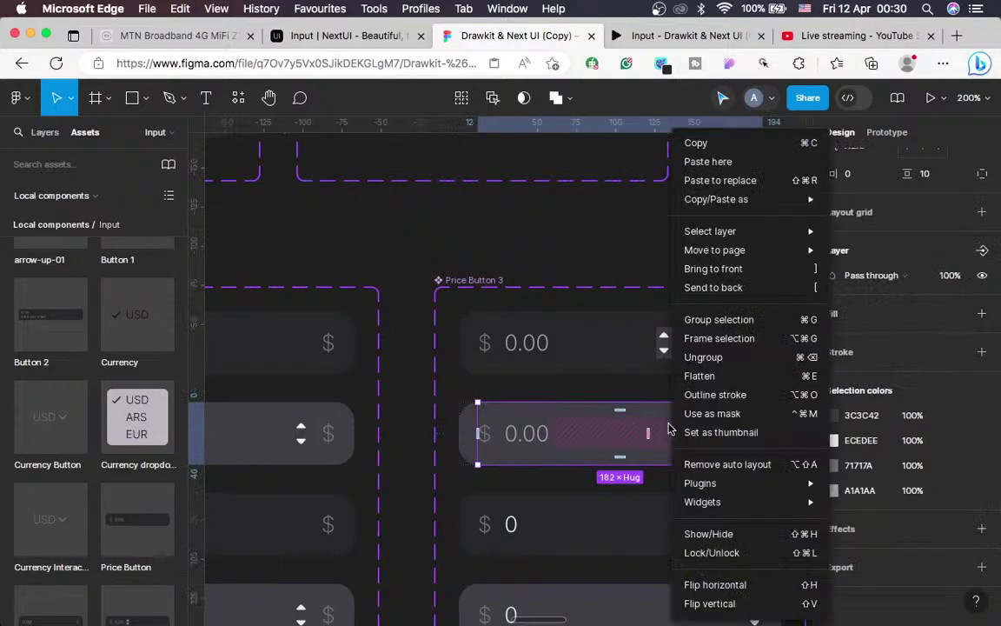
click(726, 183)
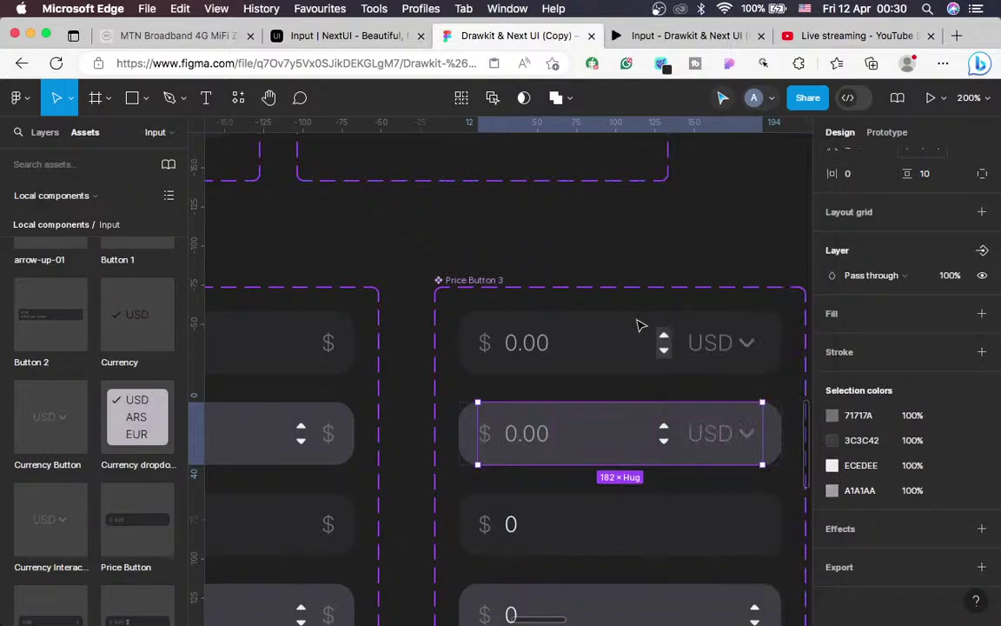
Check NextUI's price inputs, and set the Default variant's combined price-and-arrows frame to Fixed width
click(314, 39)
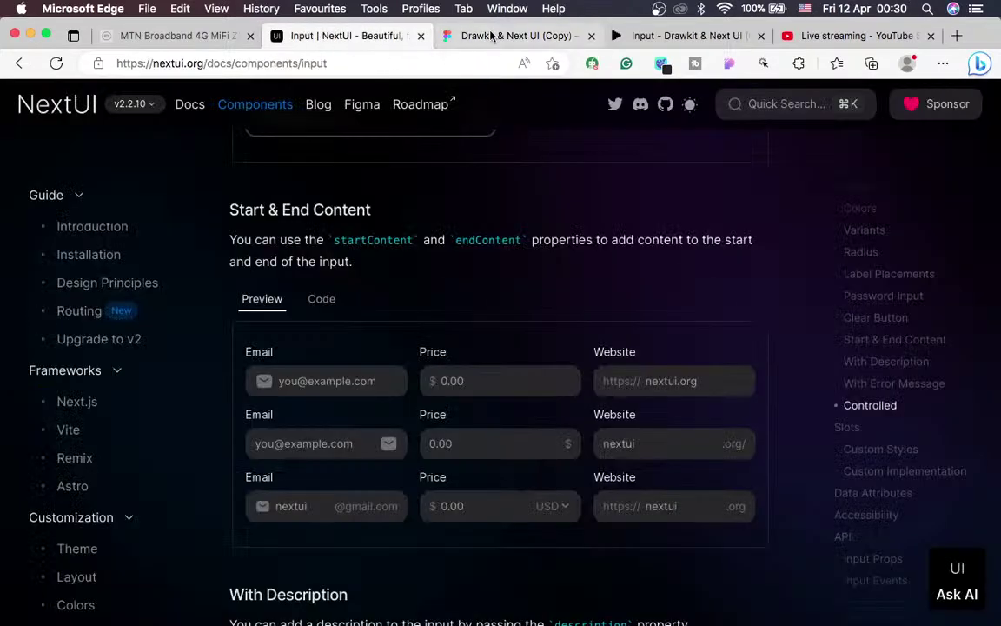
click(492, 36)
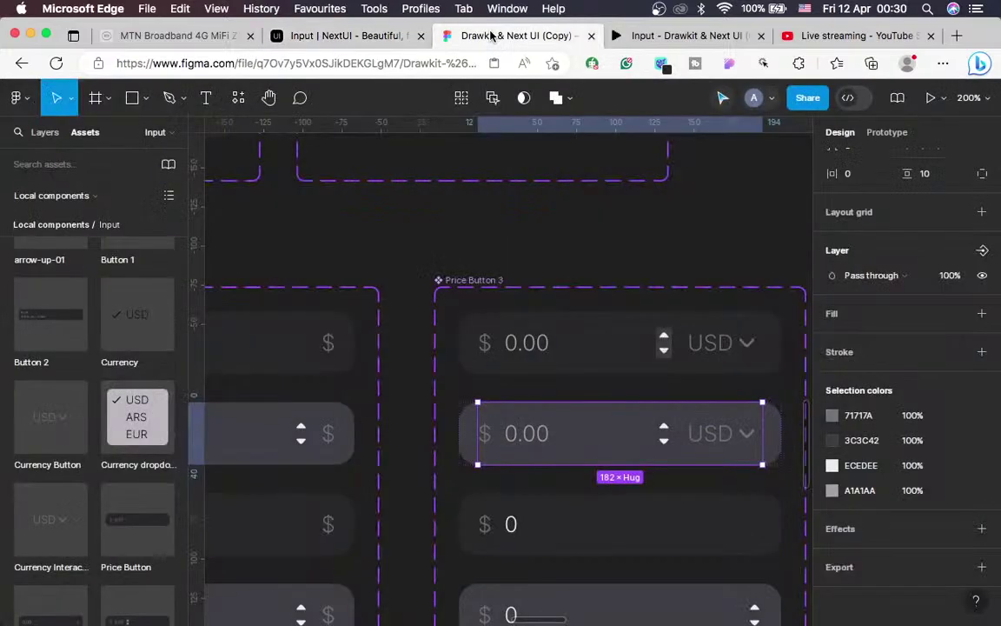
click(668, 348)
double_click(609, 347)
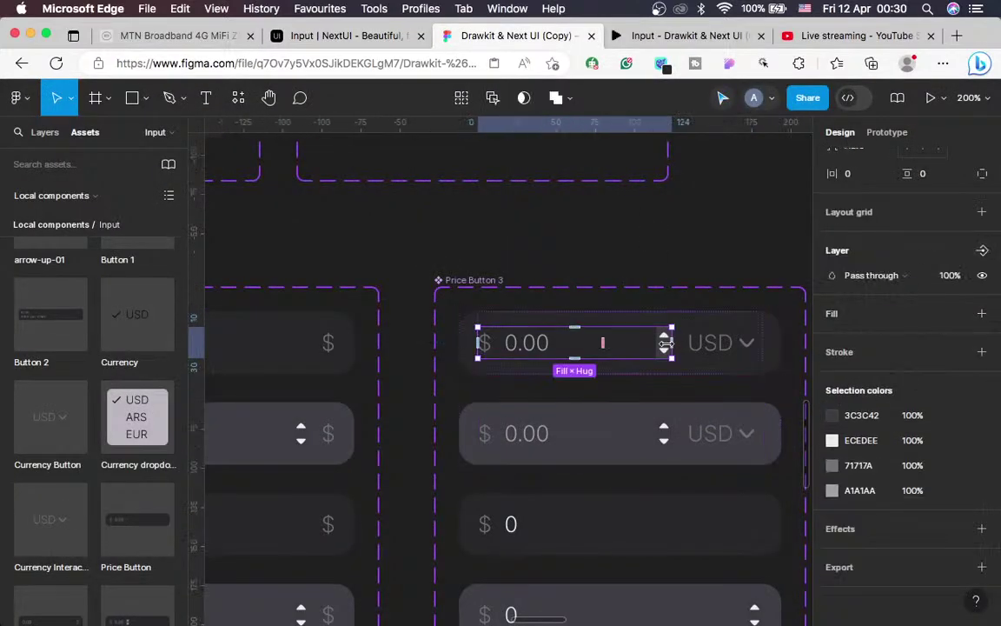
scroll(852, 244, up, 5)
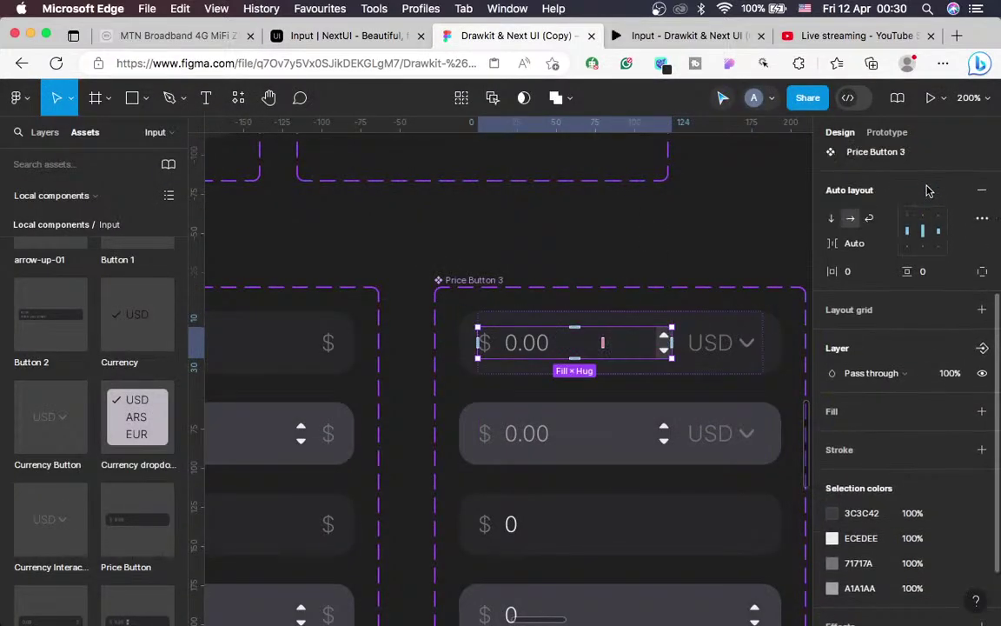
click(852, 273)
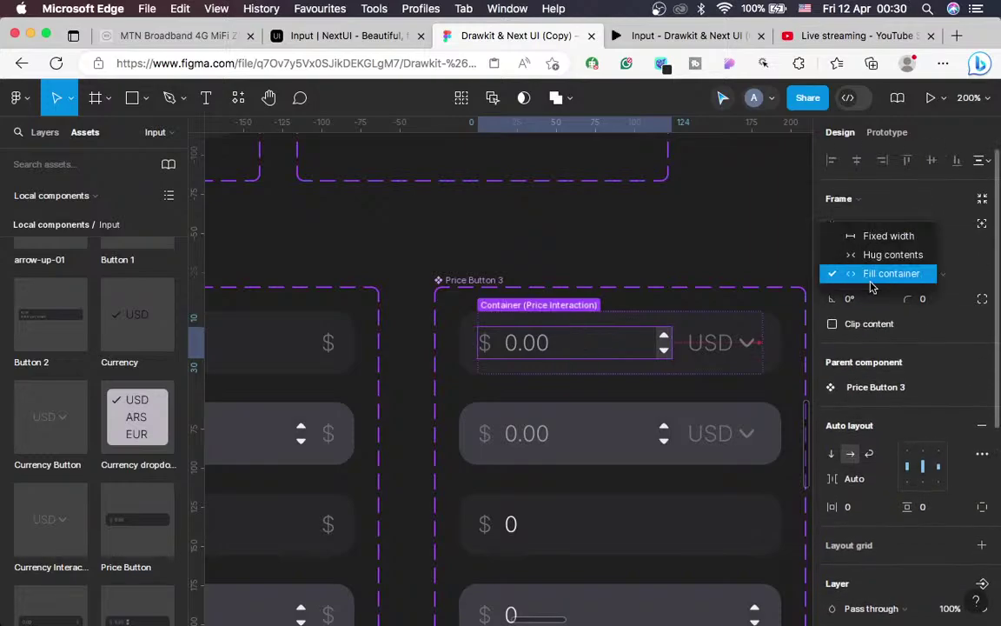
click(873, 235)
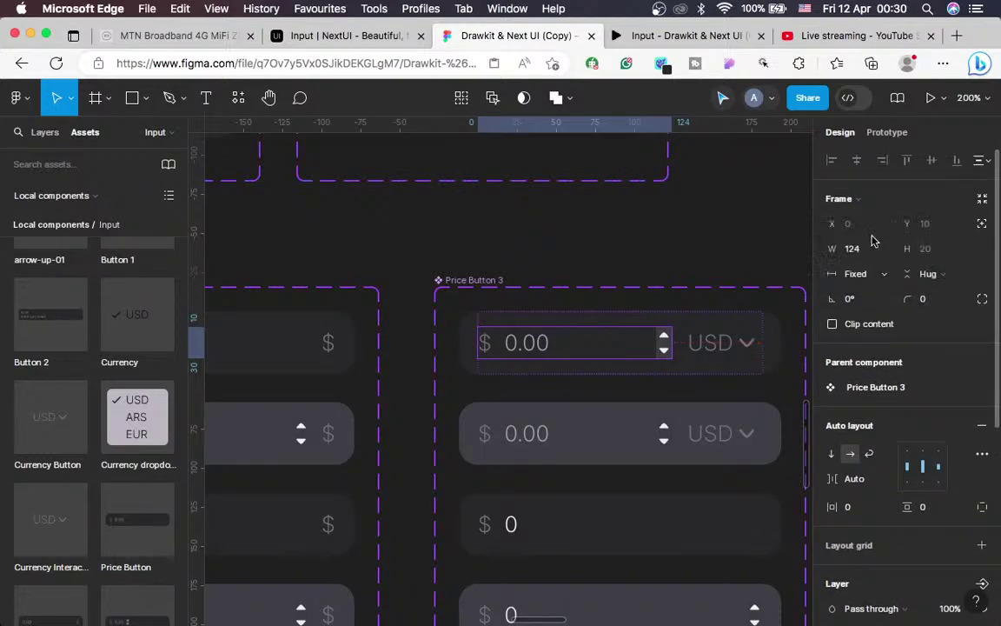
Set the combined price-and-arrows frame in Price Button 3's second variant to Fixed width, comparing with NextUI's inputs
click(622, 449)
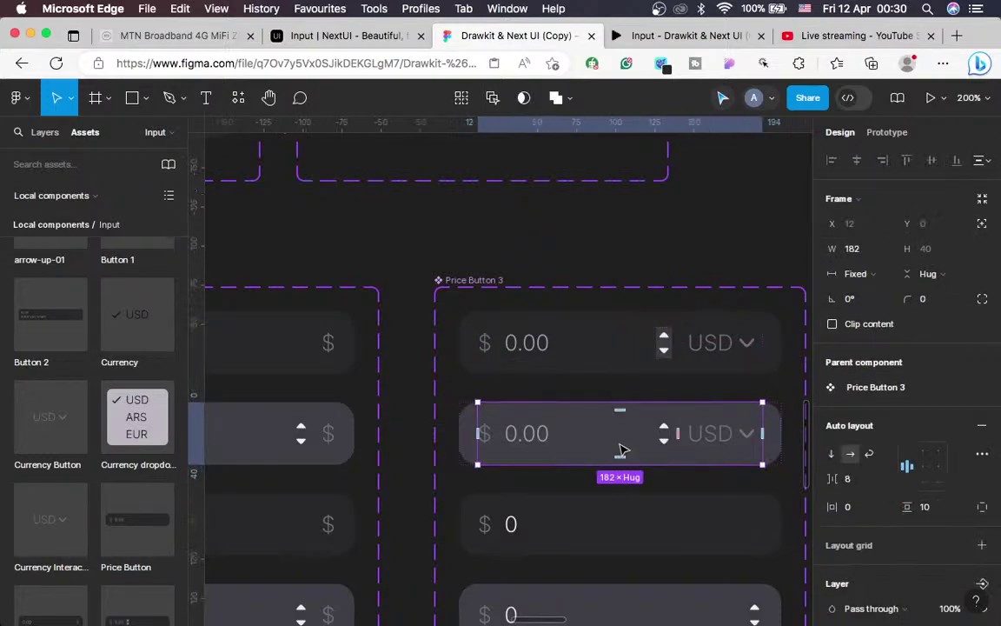
click(622, 449)
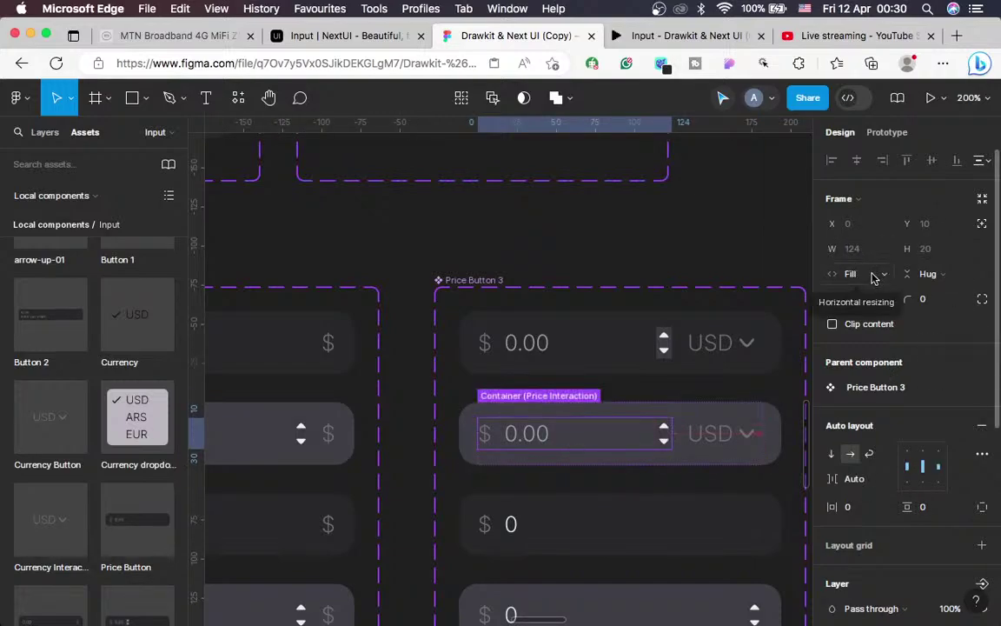
click(355, 37)
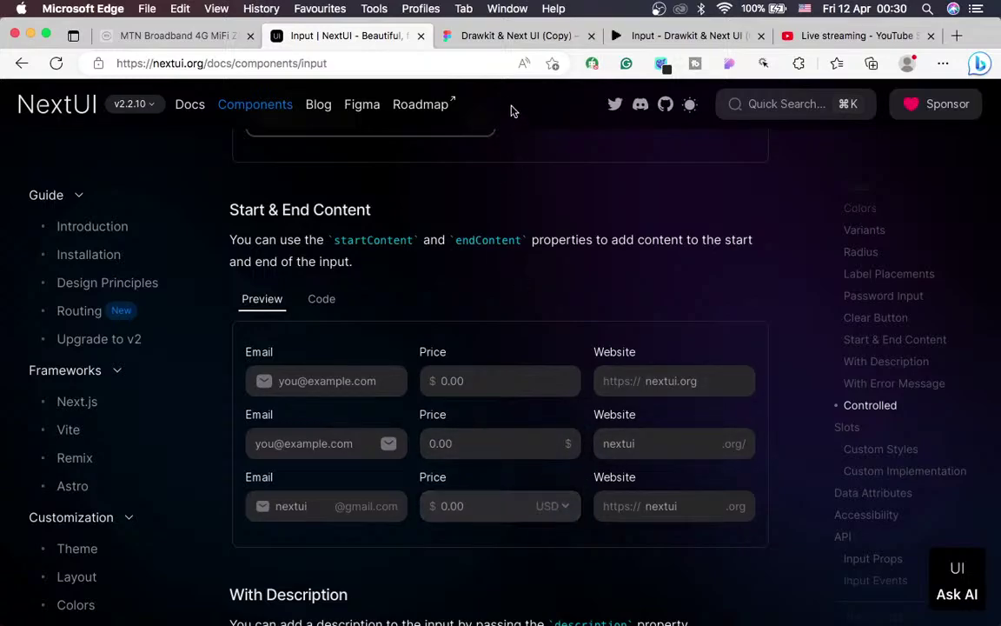
click(504, 36)
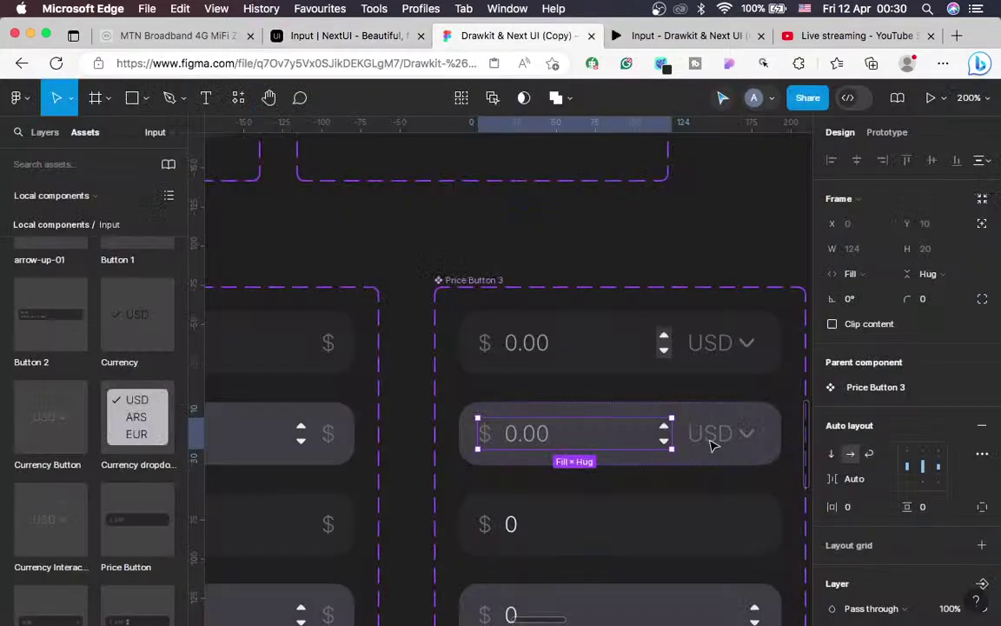
click(859, 273)
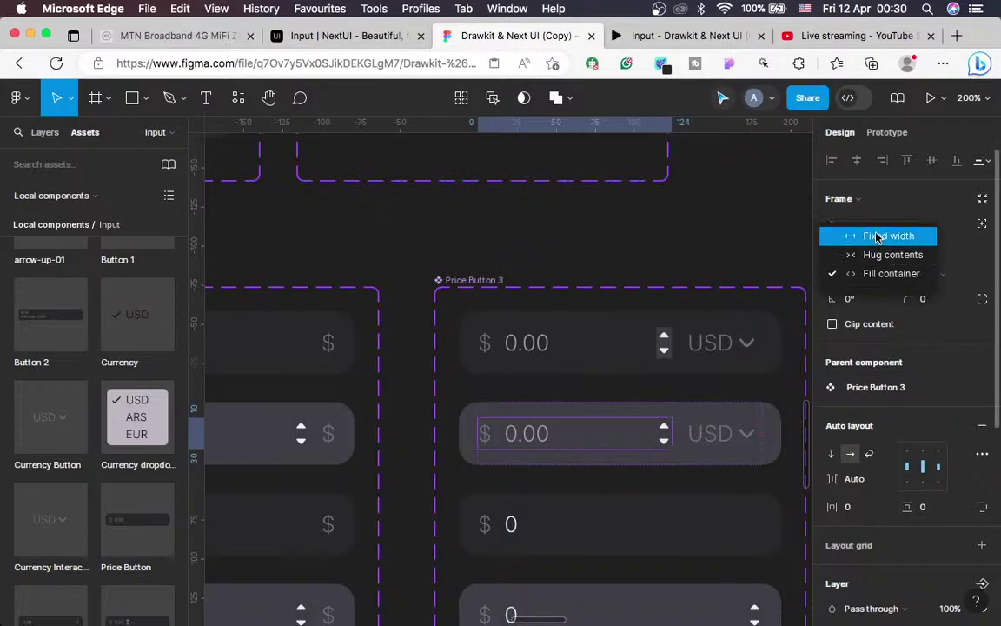
click(867, 235)
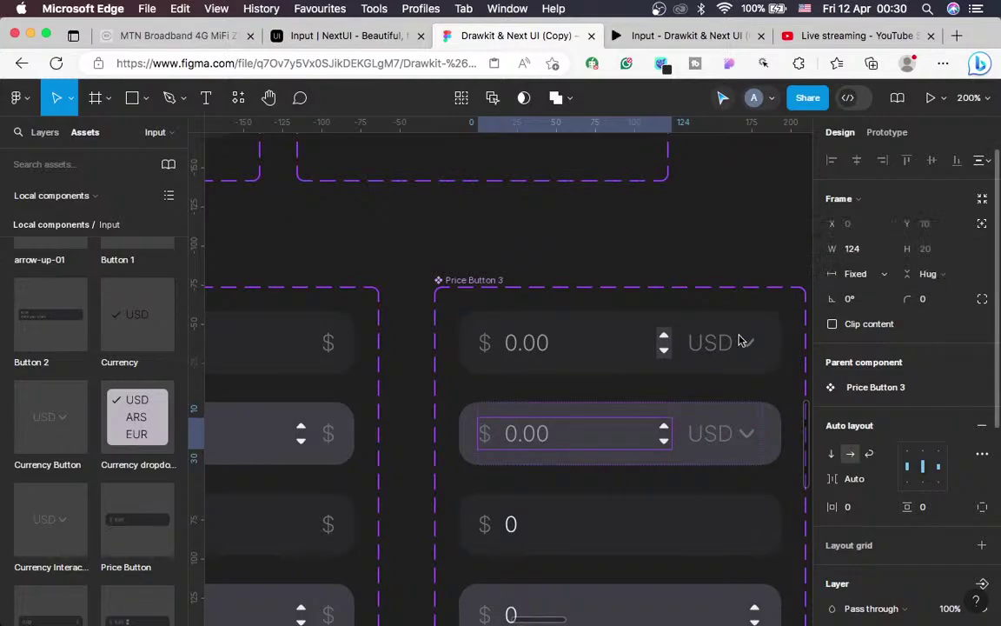
Hide the up and down arrow frame in Price Button 3's Default variant
click(666, 346)
click(664, 346)
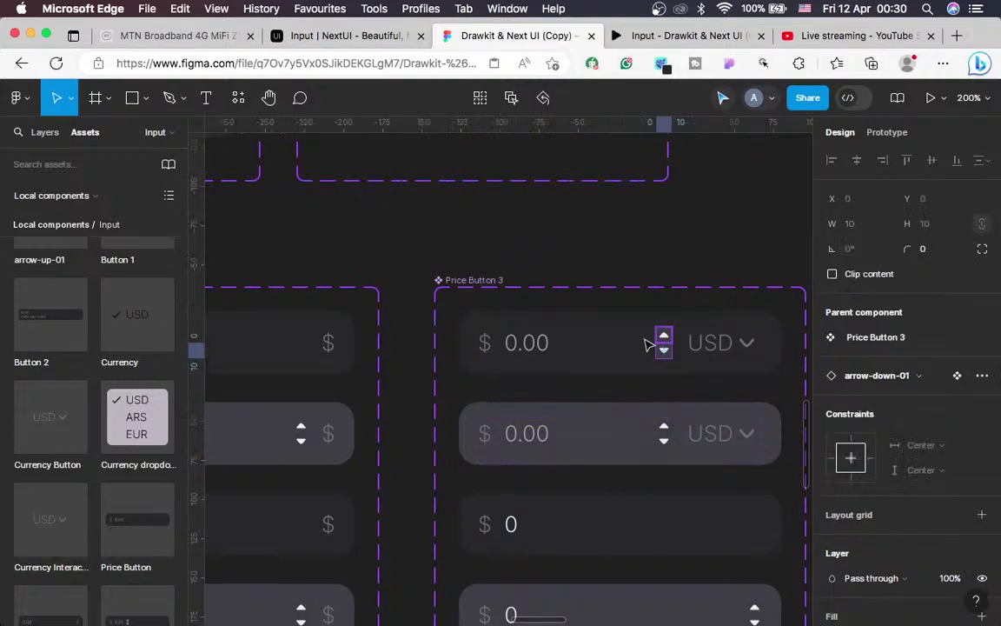
key(shift+Return)
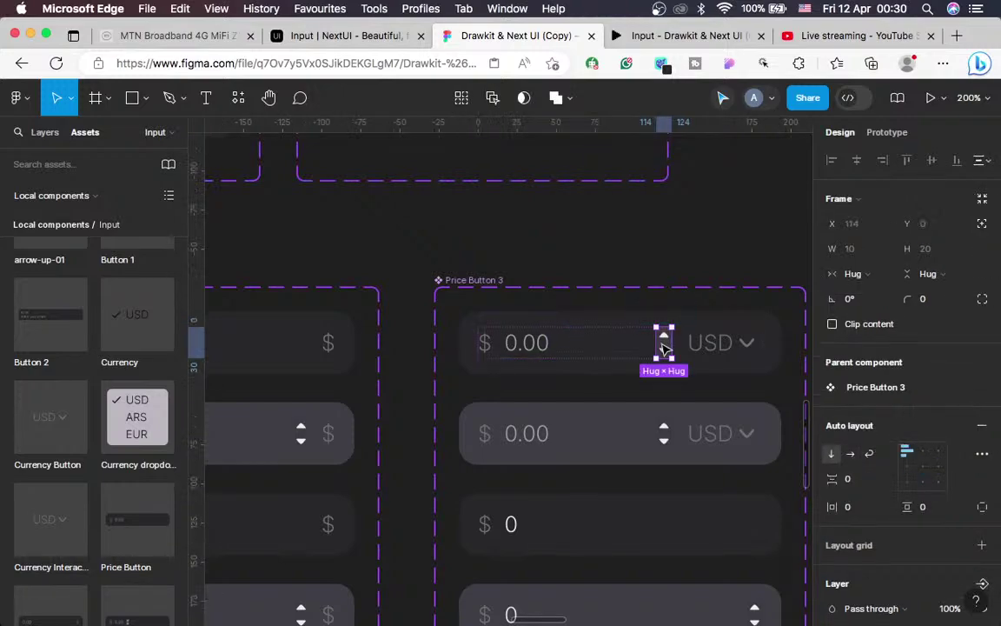
scroll(994, 506, down, 3)
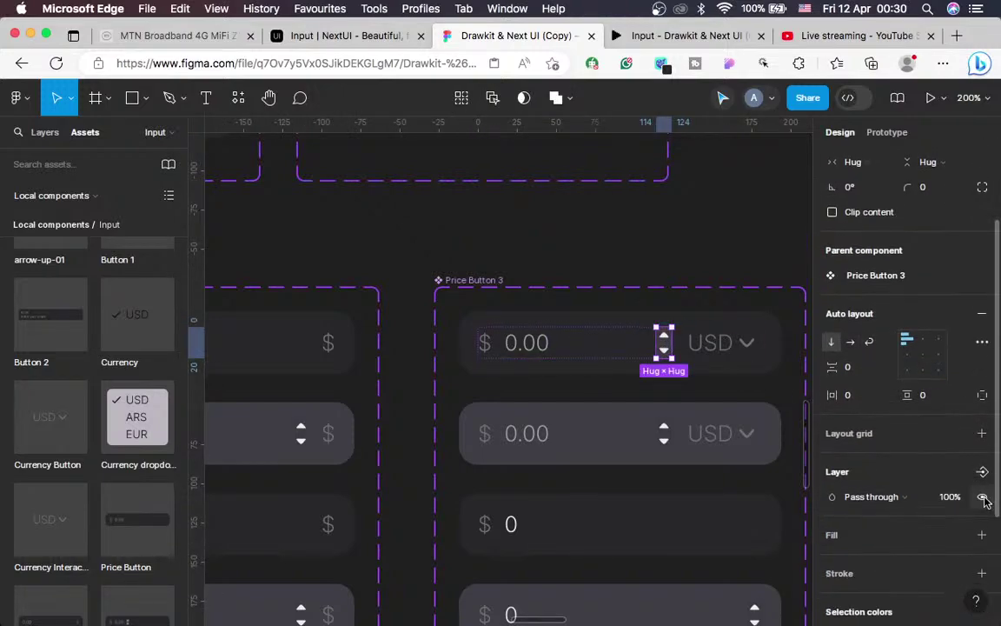
click(983, 498)
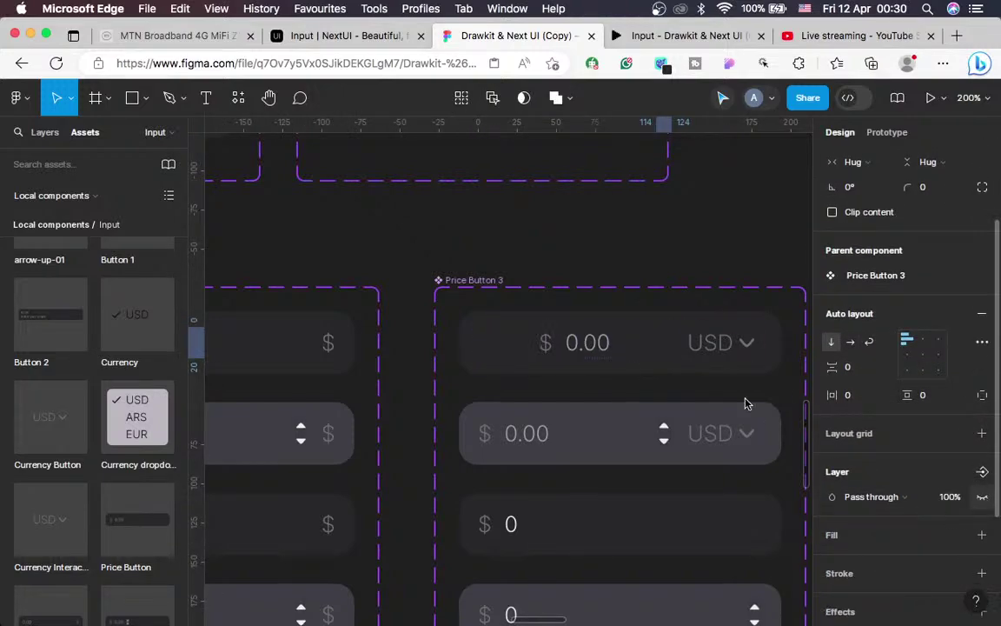
click(634, 354)
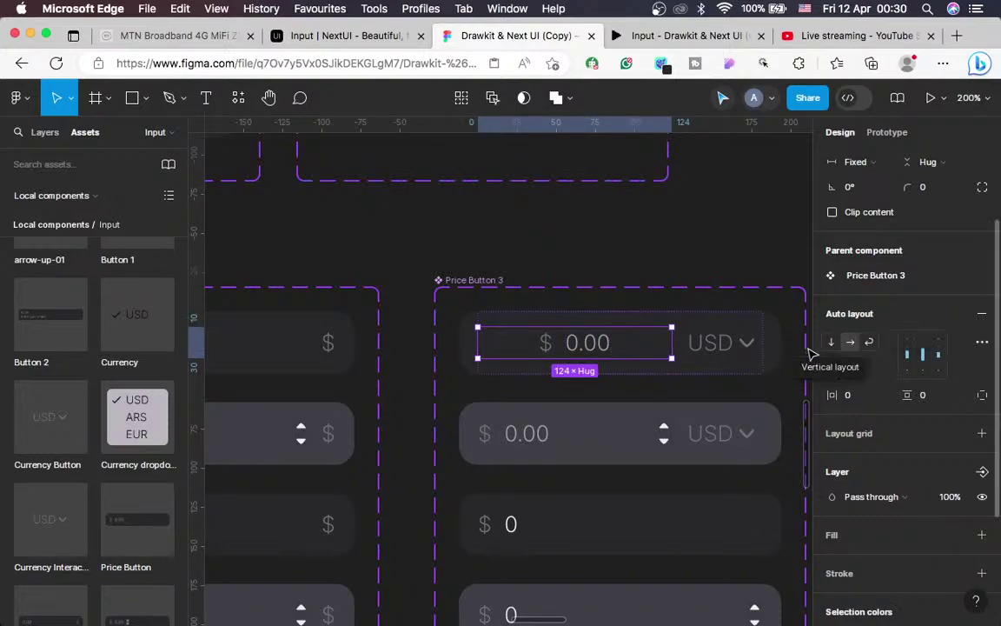
key(super+z)
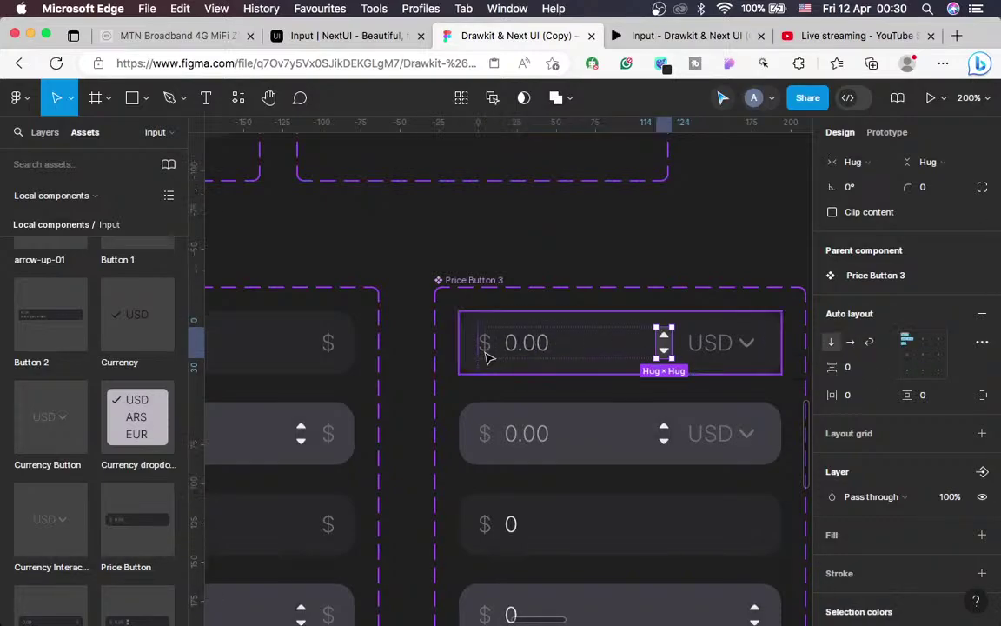
In the first Price Button 3 variant, set the price contents' width to Fill container and hide the stepper arrows
click(526, 345)
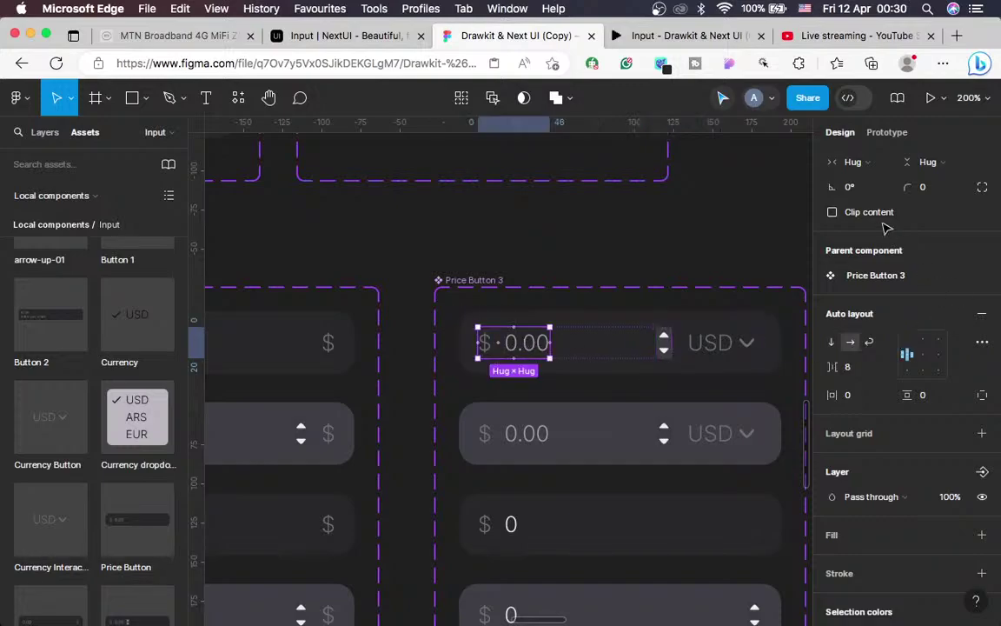
click(867, 250)
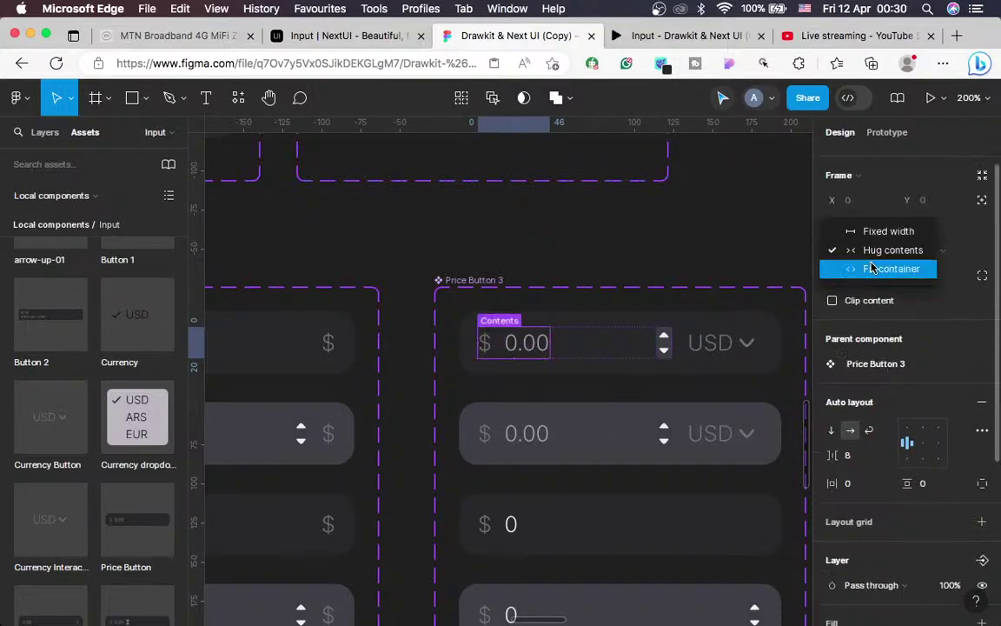
click(850, 269)
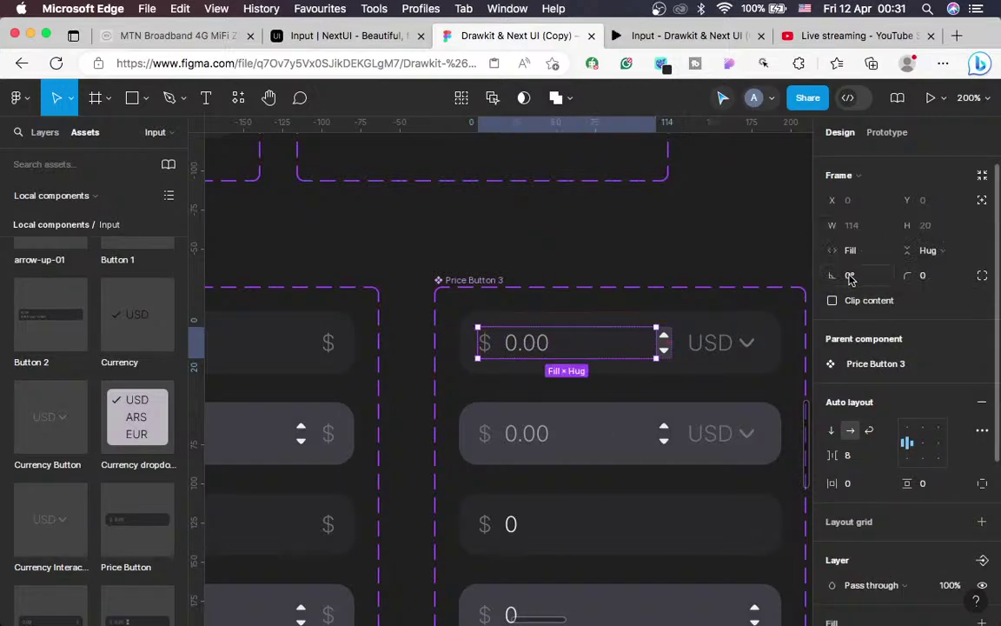
click(666, 346)
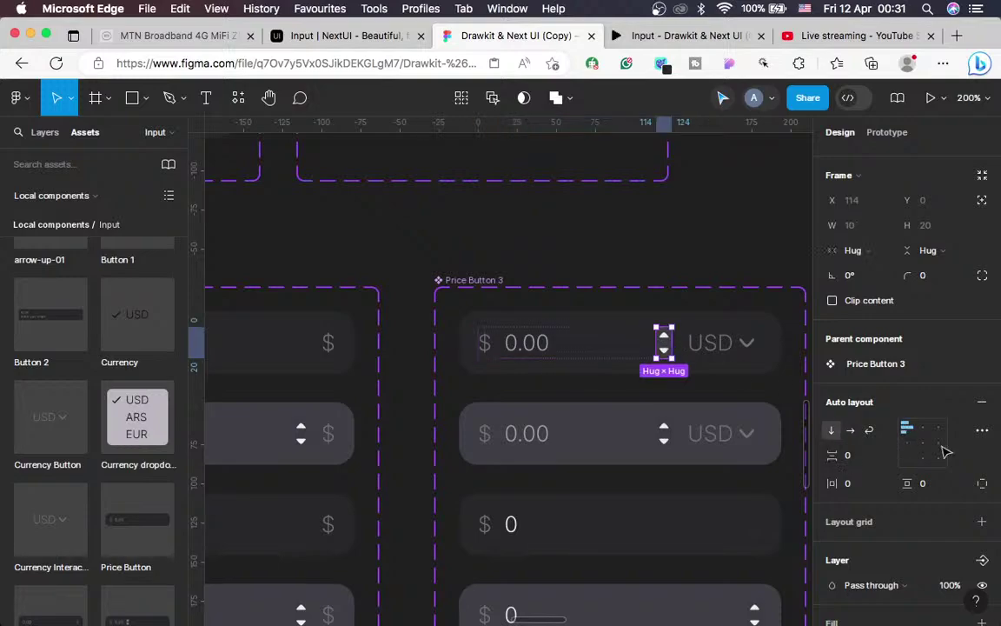
scroll(998, 519, down, 2)
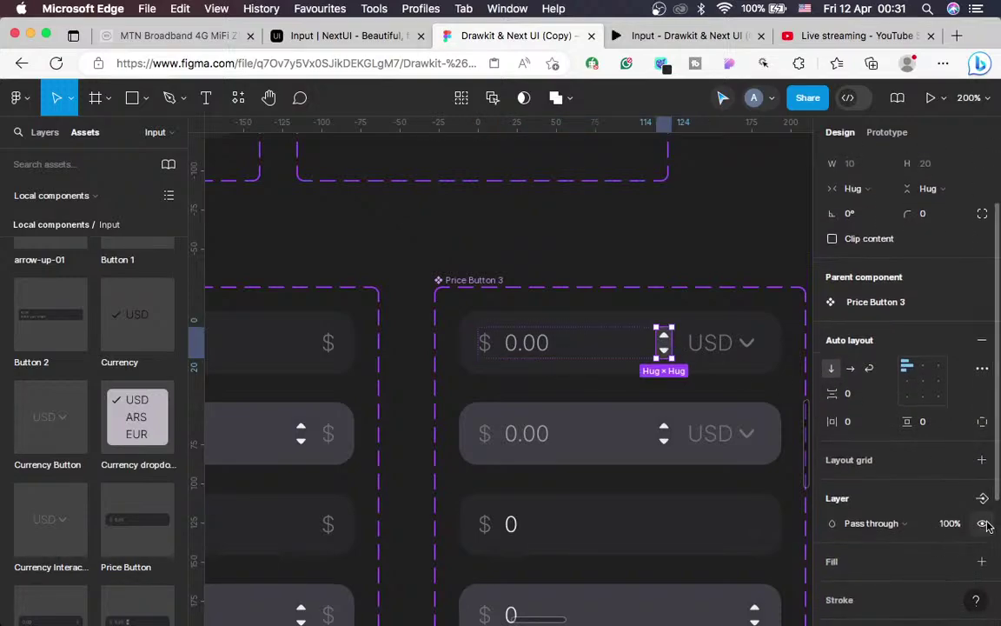
click(982, 523)
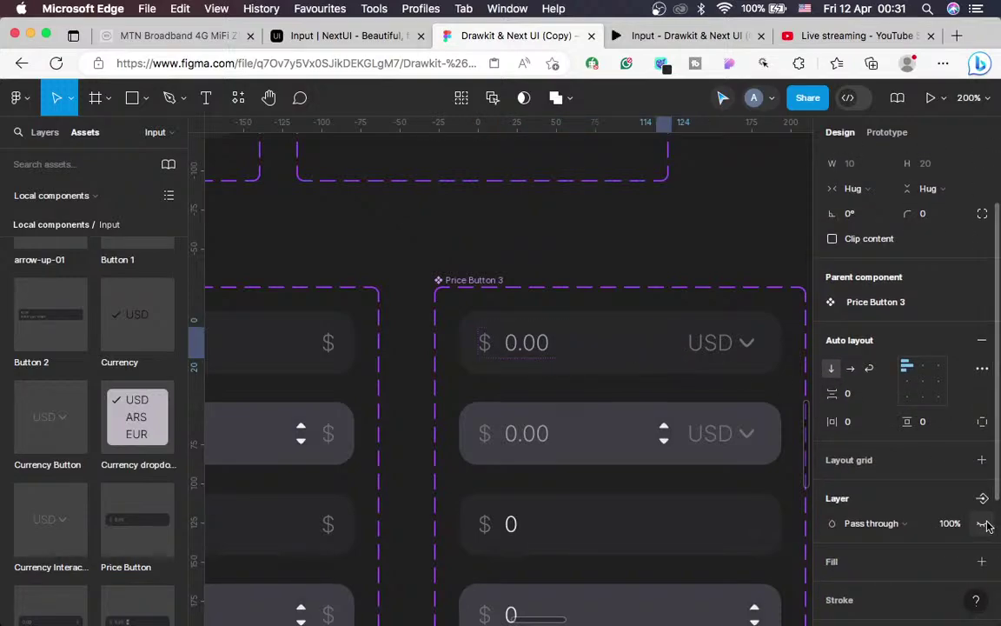
Set the width of the $ 0.00 contents in the second Price Button 3 variant to Fill container
click(526, 441)
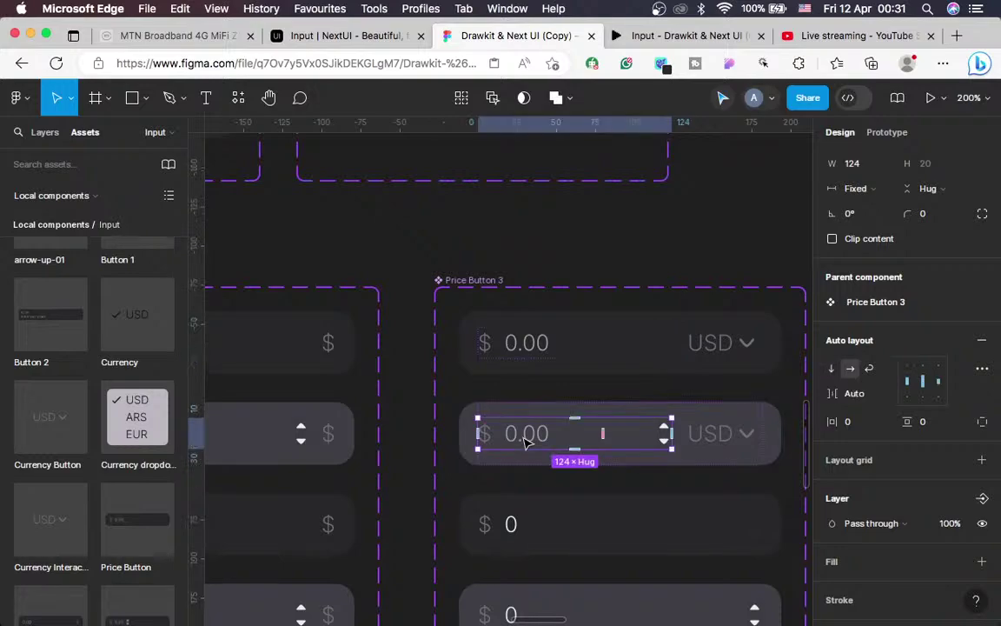
click(526, 441)
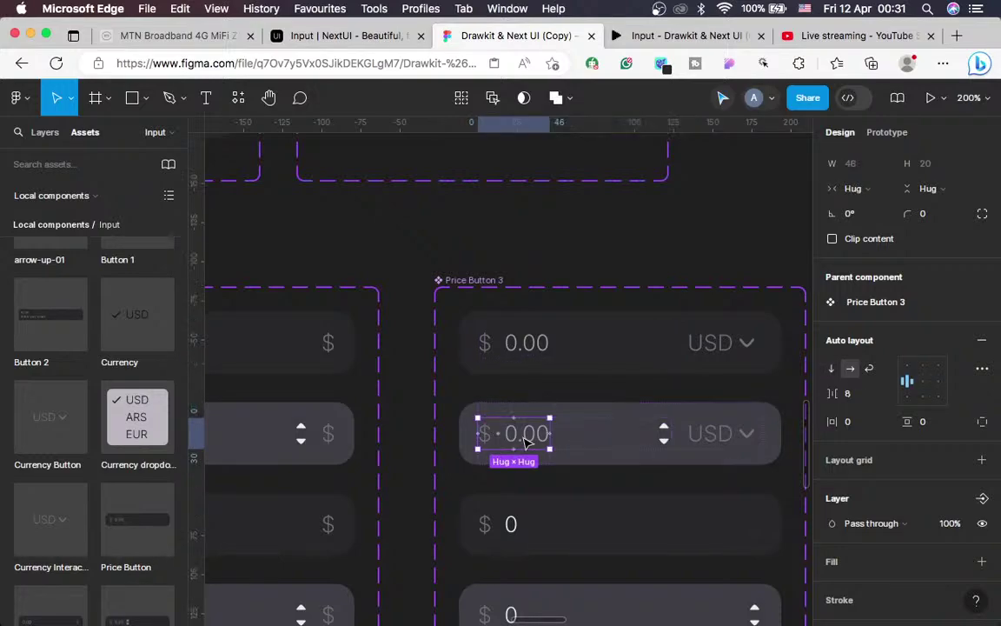
click(853, 189)
click(867, 209)
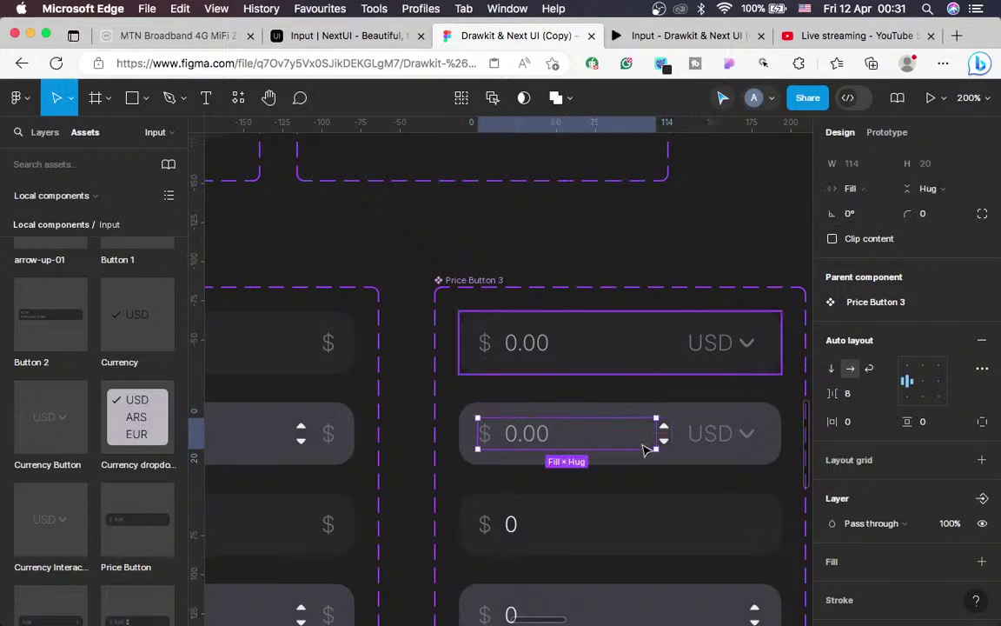
Replace the inner content row of the third Price Button 3 variant with a copy of the first variant's row
scroll(644, 449, down, 2)
scroll(644, 450, up, 1)
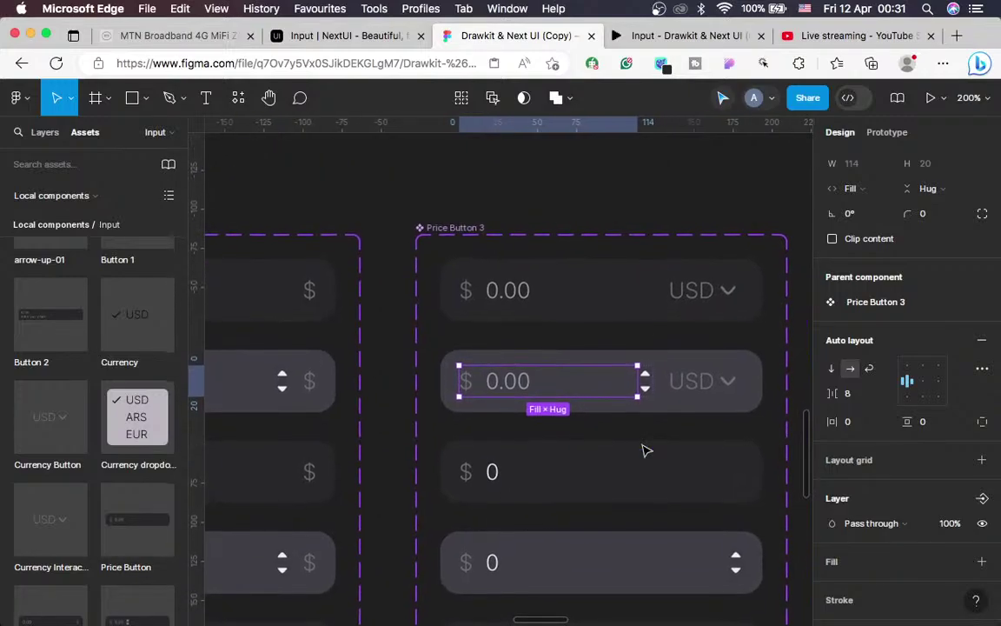
scroll(643, 447, up, 2)
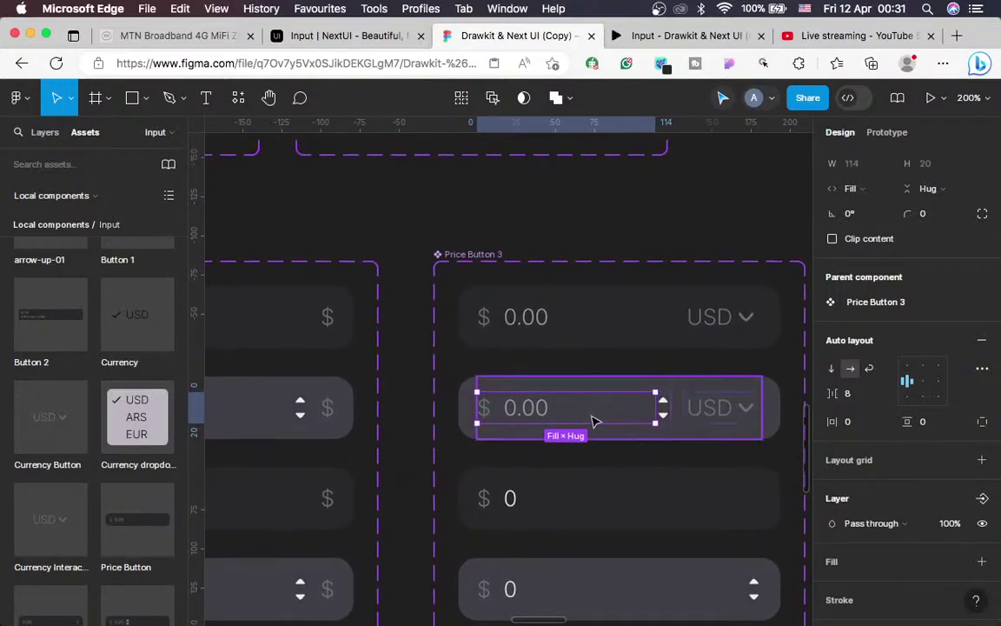
click(612, 346)
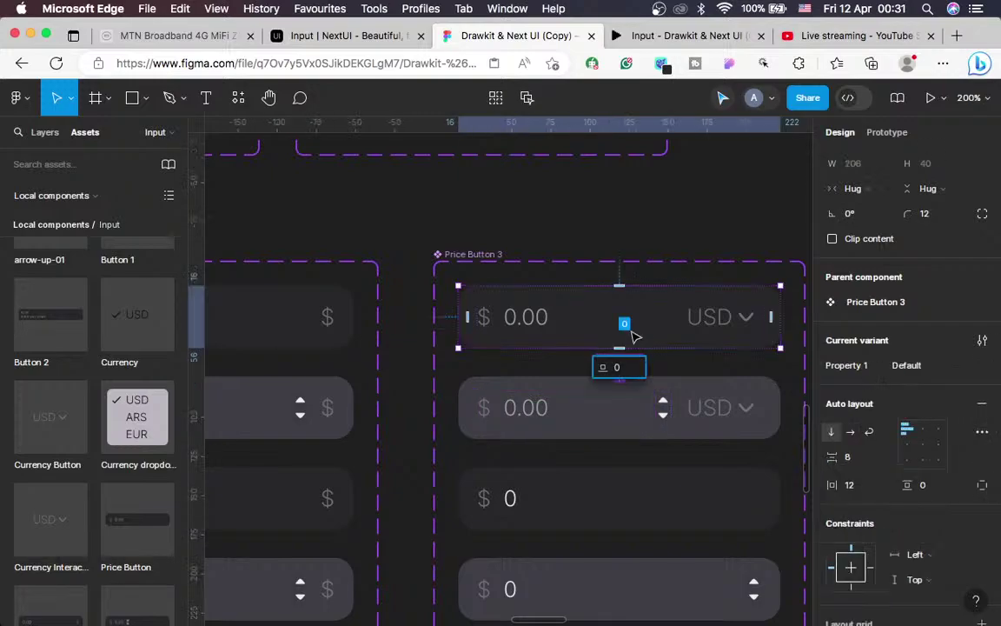
double_click(677, 318)
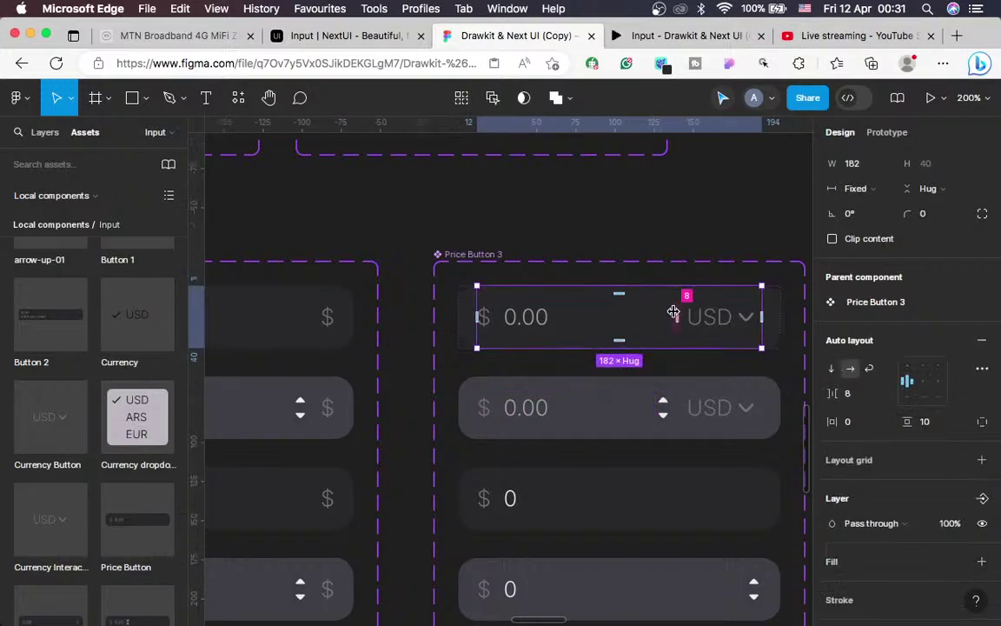
key(super+c)
key(super+c)
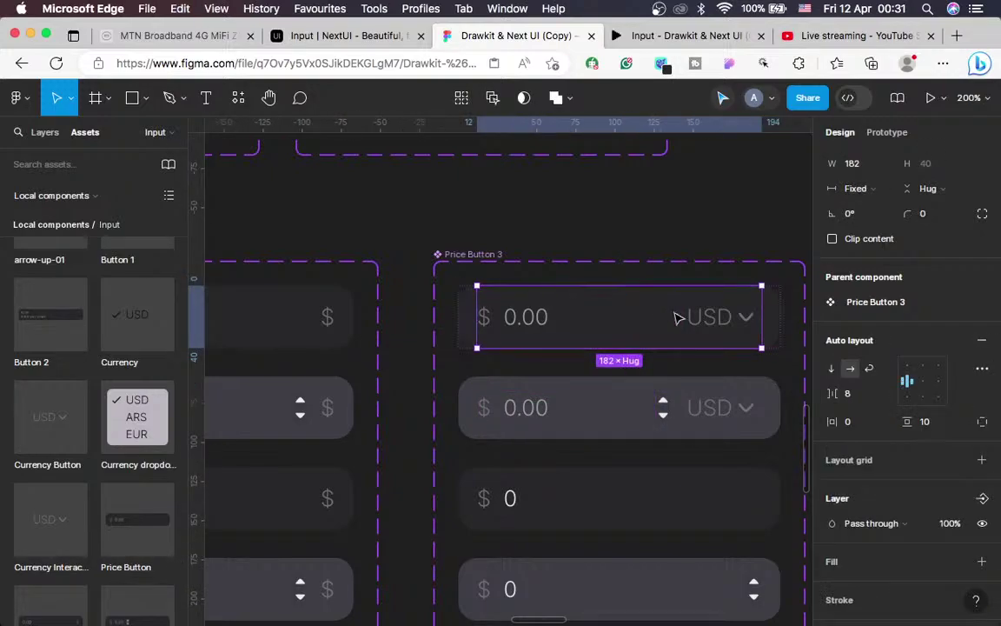
click(572, 508)
right_click(572, 509)
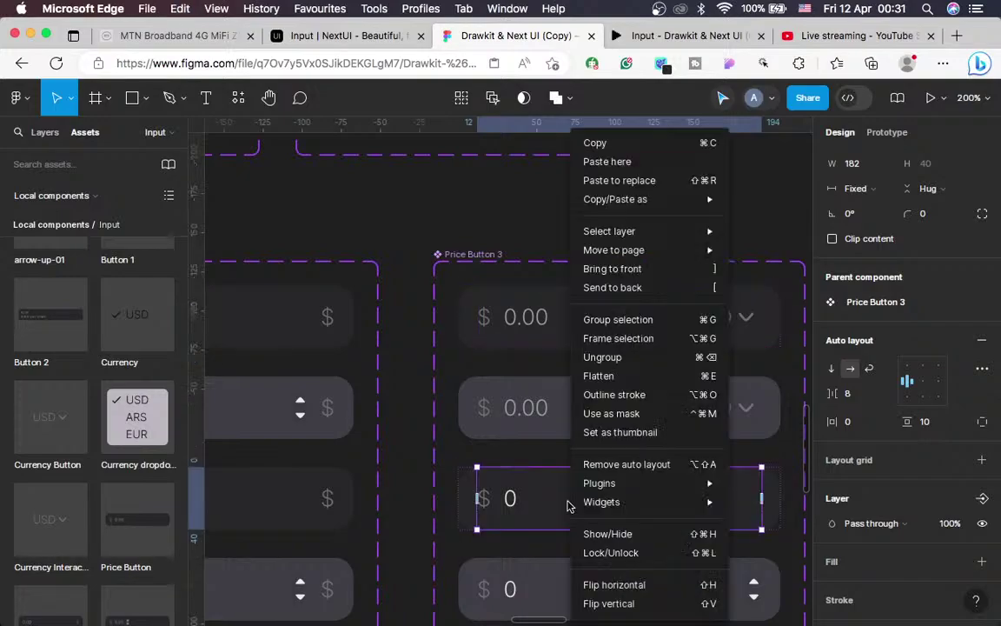
click(598, 179)
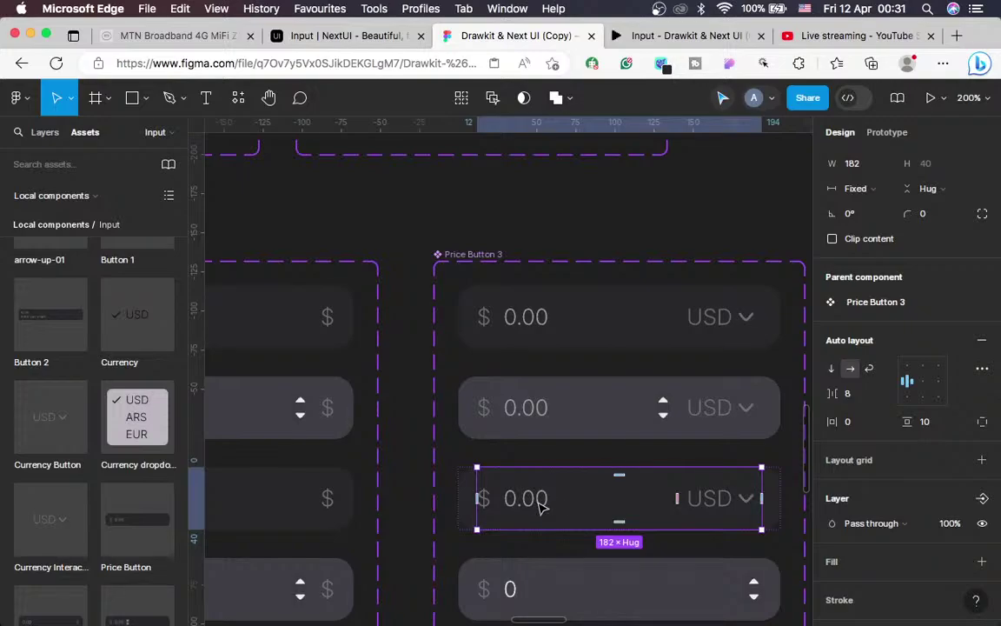
Change the price text in the third Price Button 3 variant to 0
double_click(539, 507)
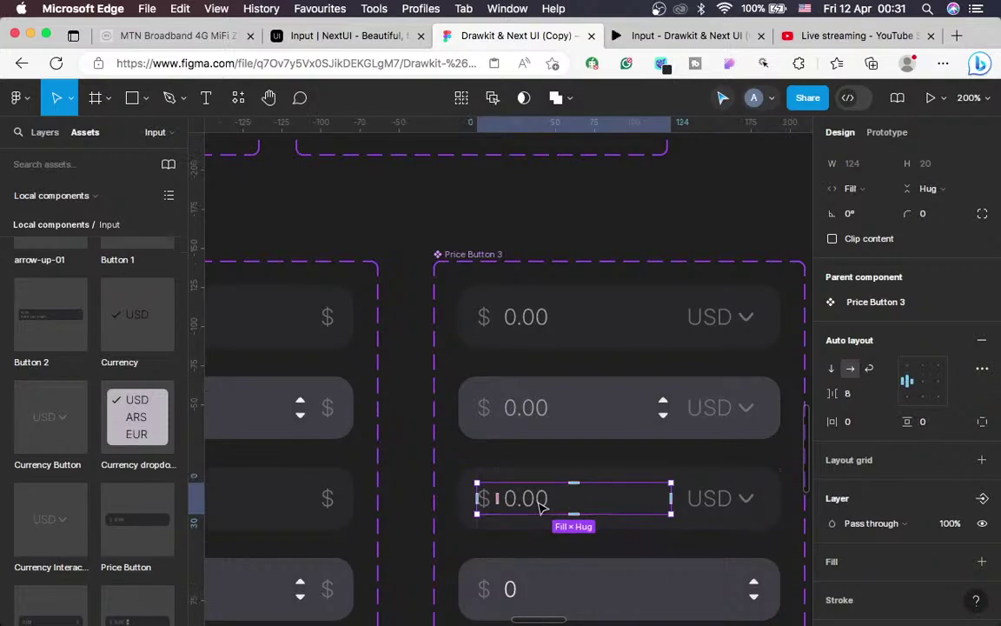
double_click(546, 505)
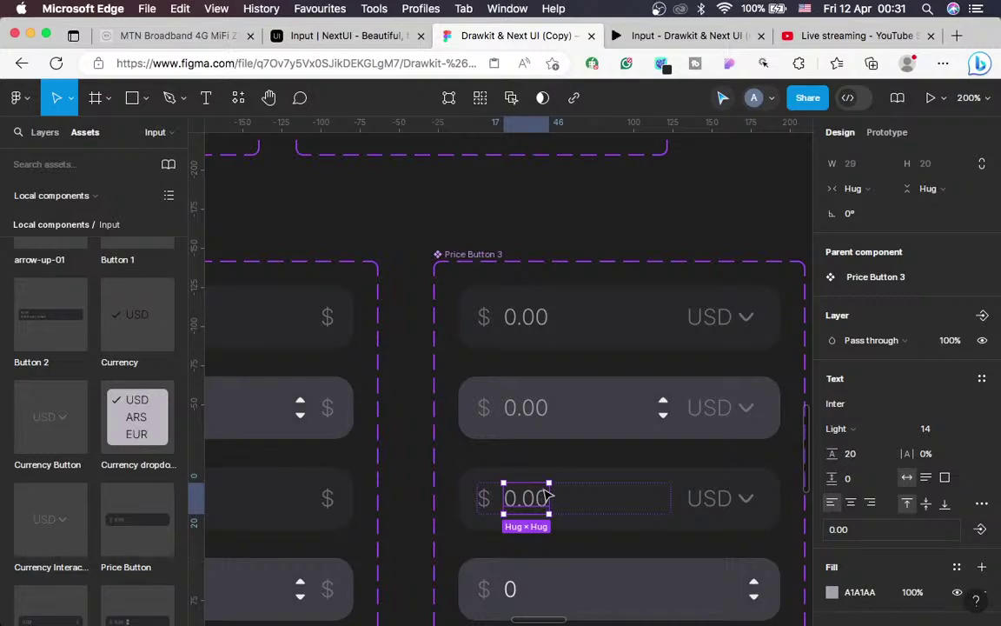
double_click(542, 493)
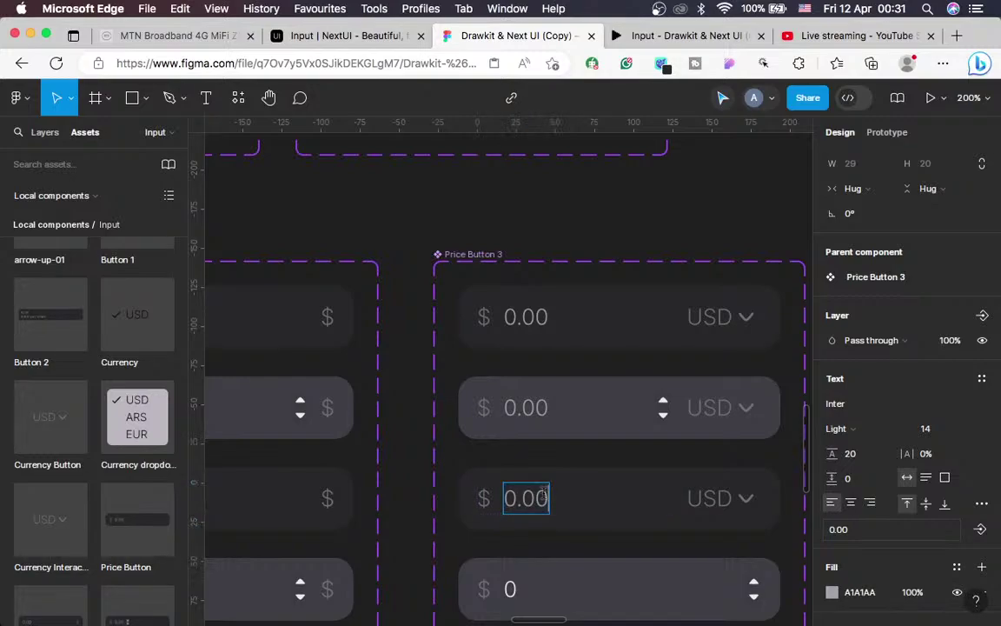
key(BackSpace)
key(BackSpace)
key(BackSpace)
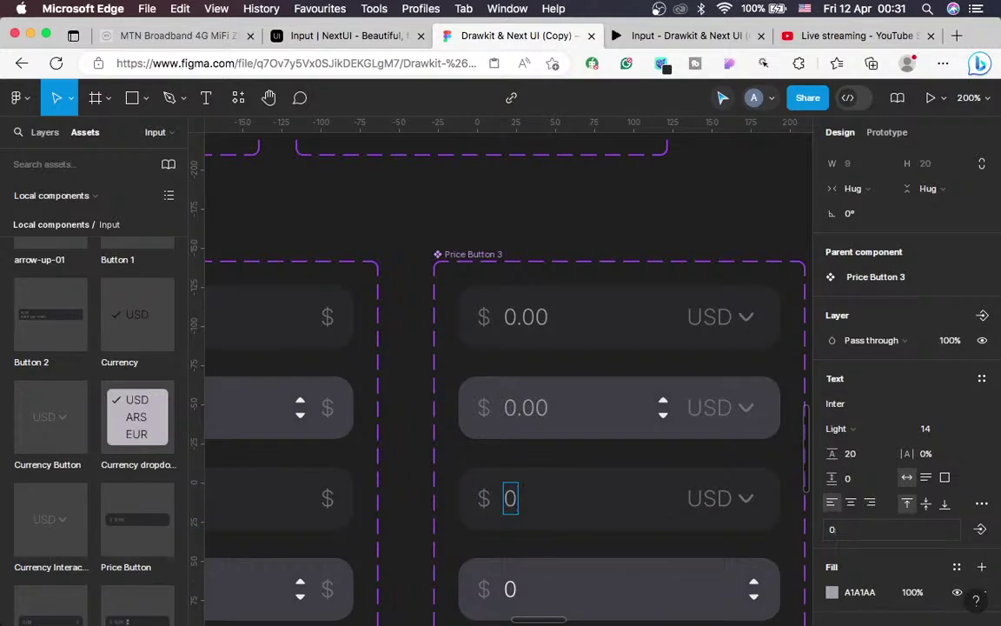
click(510, 396)
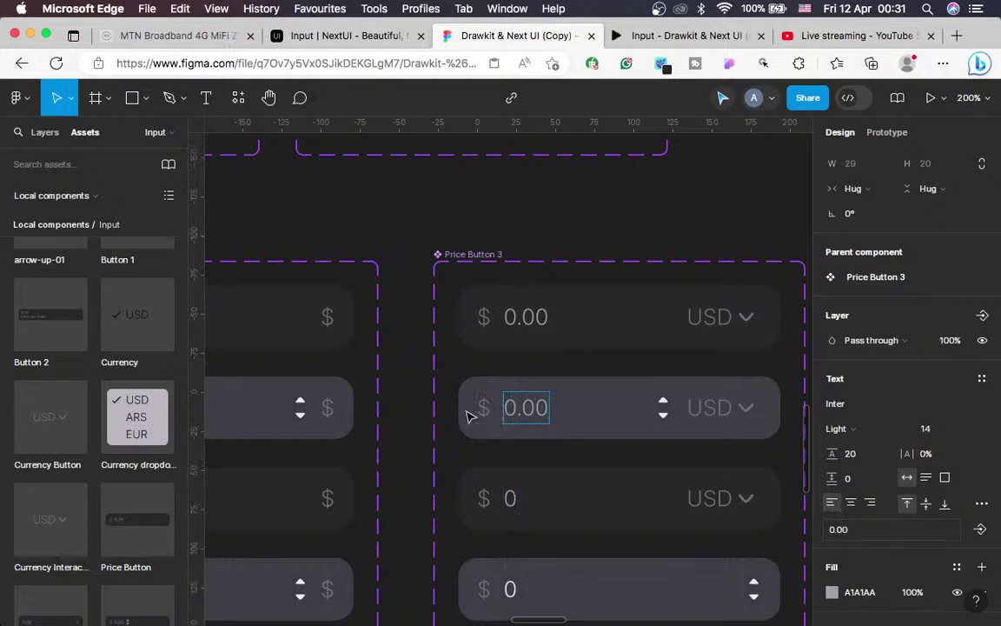
Copy the ECEDEE text colour value from the "0 default" variant of Price Button 2
scroll(466, 415, left, 6)
scroll(467, 416, down, 2)
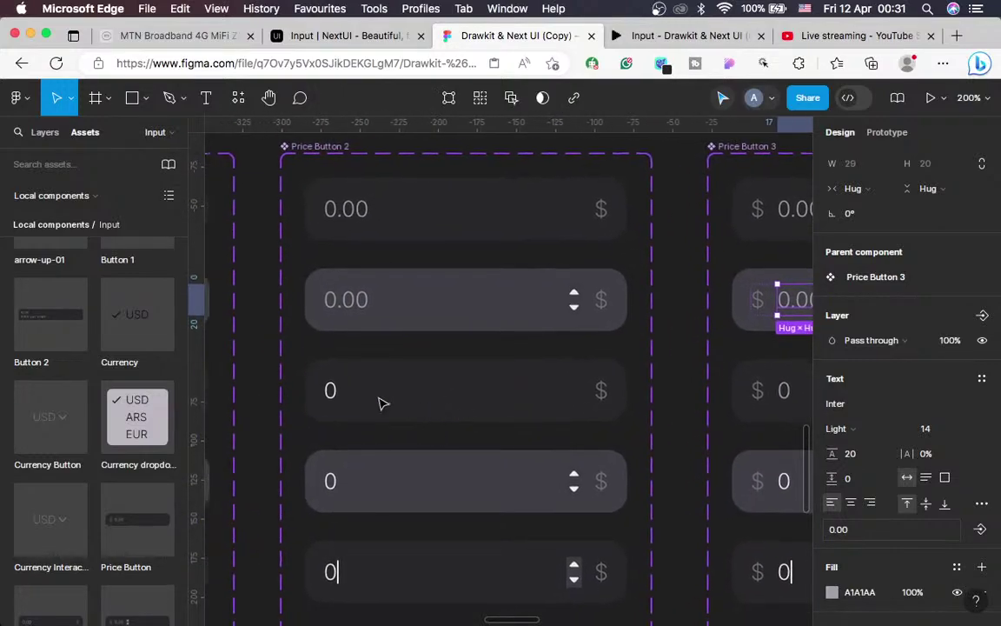
click(591, 376)
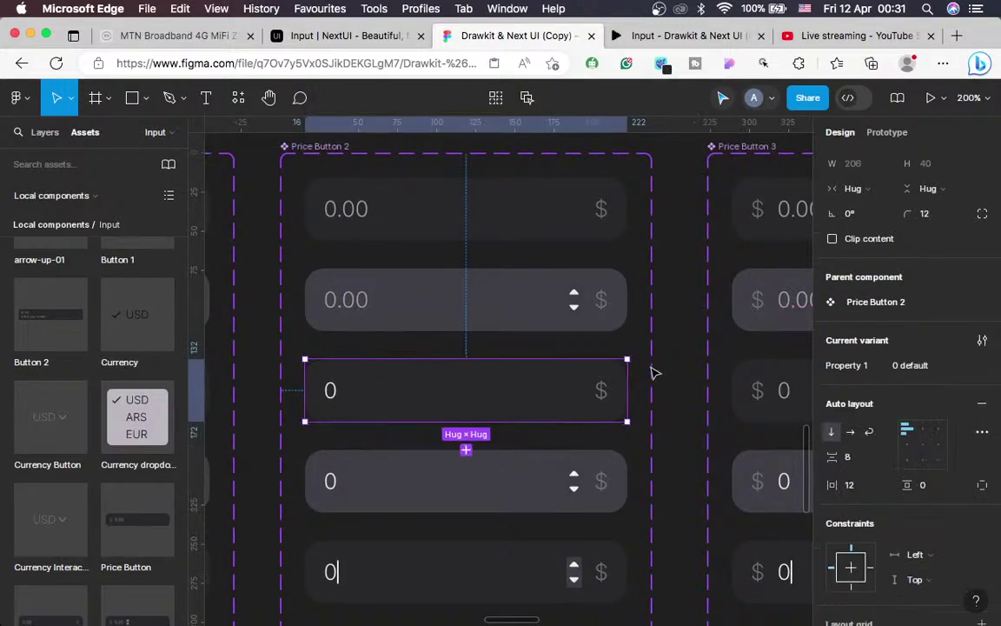
scroll(878, 405, down, 5)
click(859, 492)
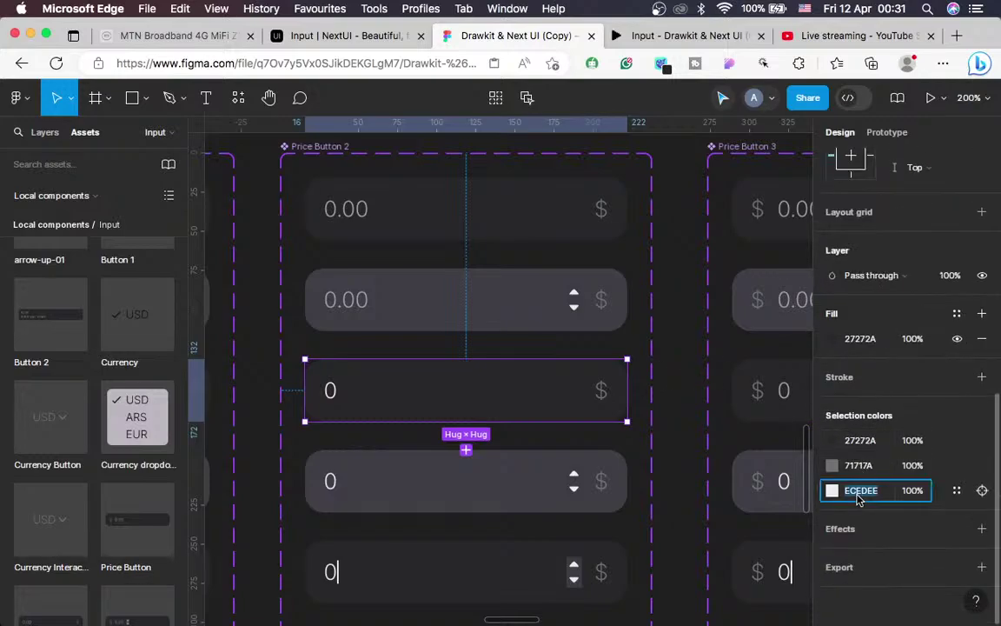
Set the fill of the 0 text in the third Price Button 3 variant to ECEDEE
scroll(722, 478, right, 5)
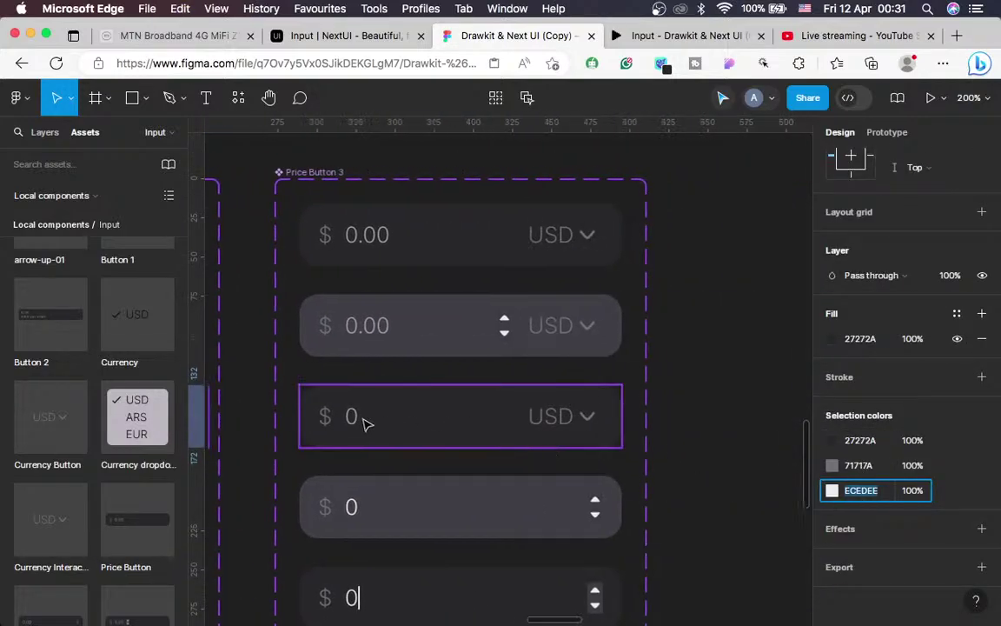
click(365, 423)
click(354, 421)
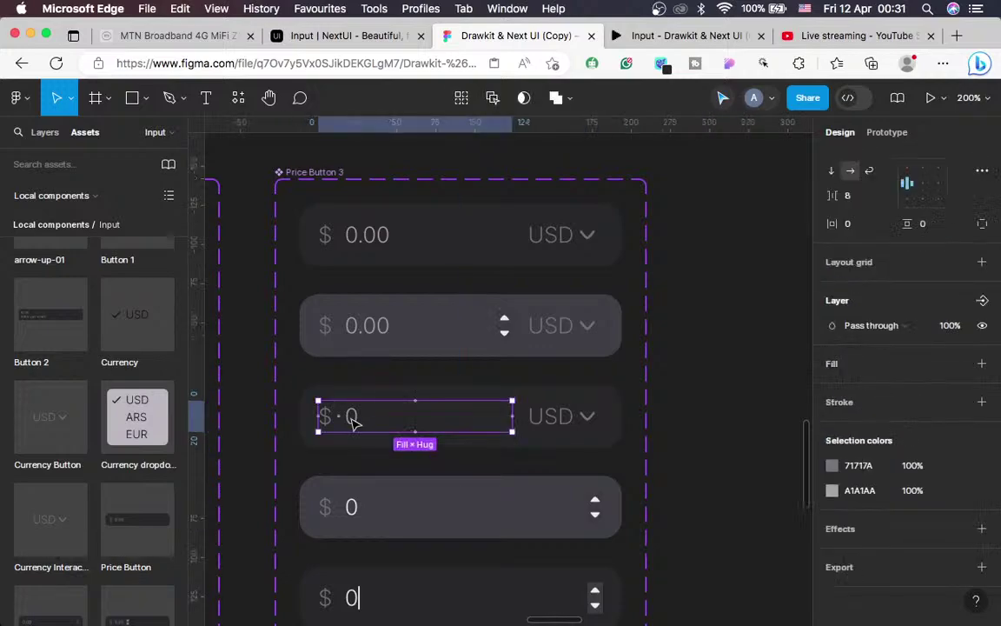
click(352, 419)
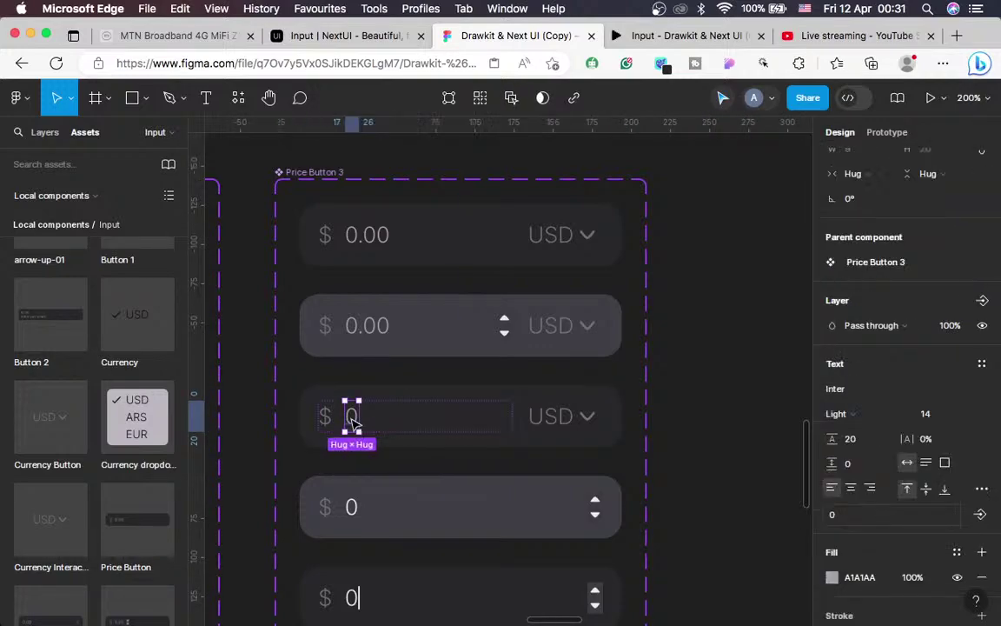
click(860, 578)
key(cmd+v)
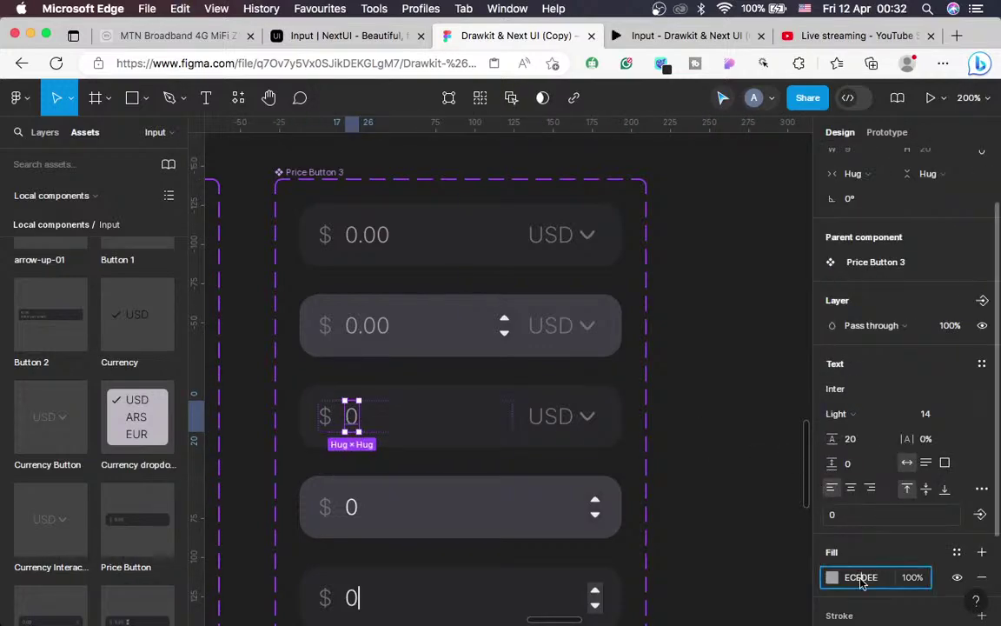
click(721, 528)
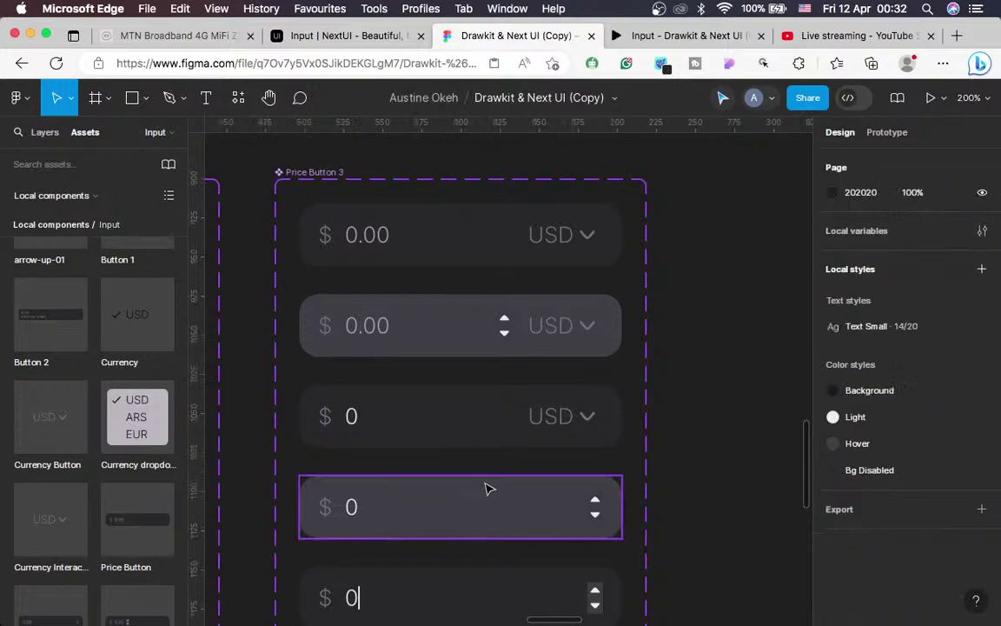
Replace the inner content row of the "0 hover" variant of Price Button 3 with a copy of the "0 default" variant's row
scroll(487, 488, down, 5)
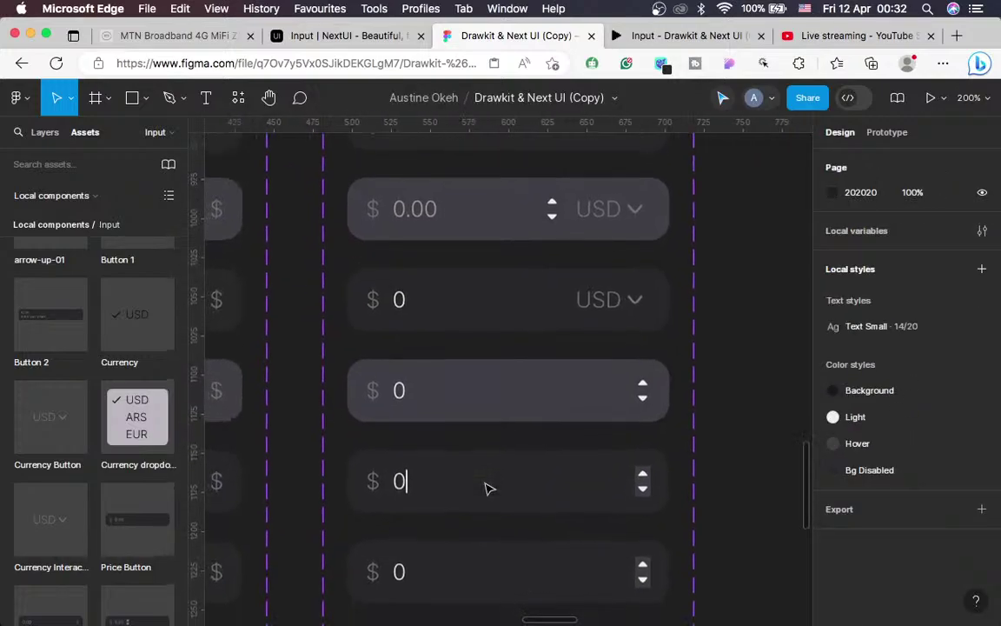
click(470, 301)
click(470, 300)
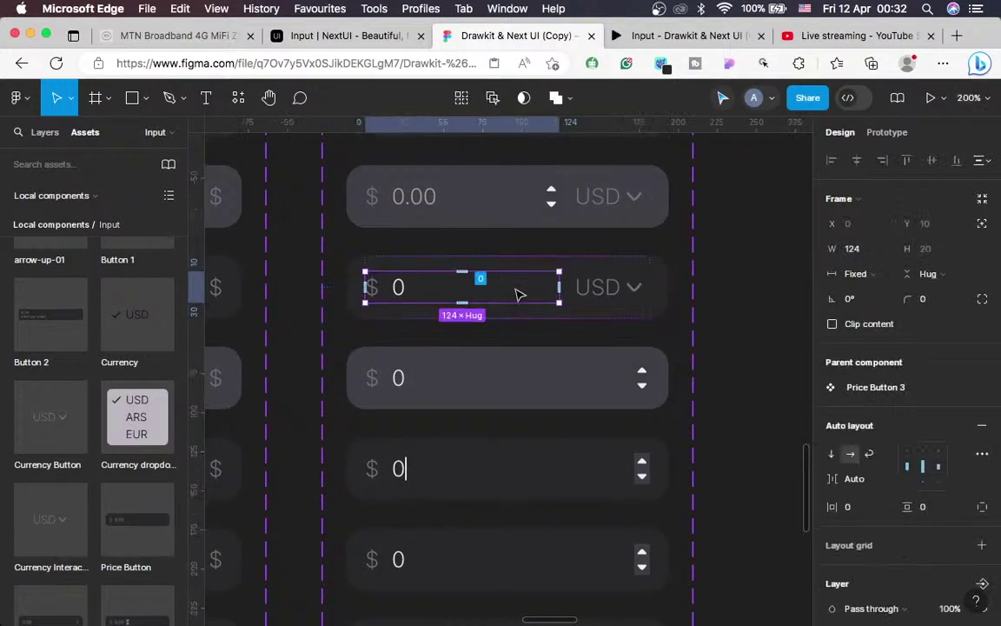
click(600, 273)
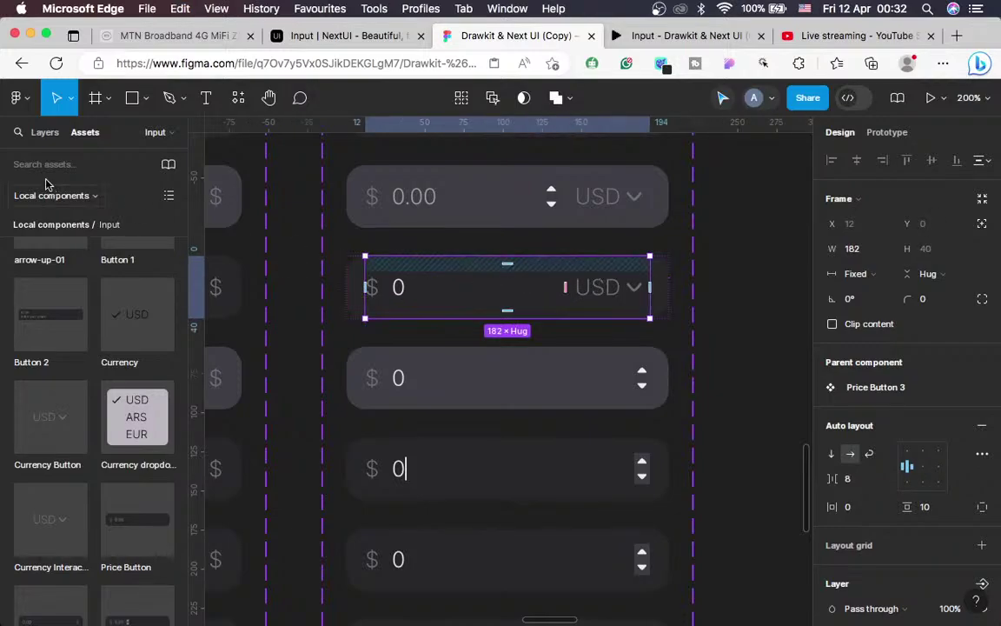
click(46, 133)
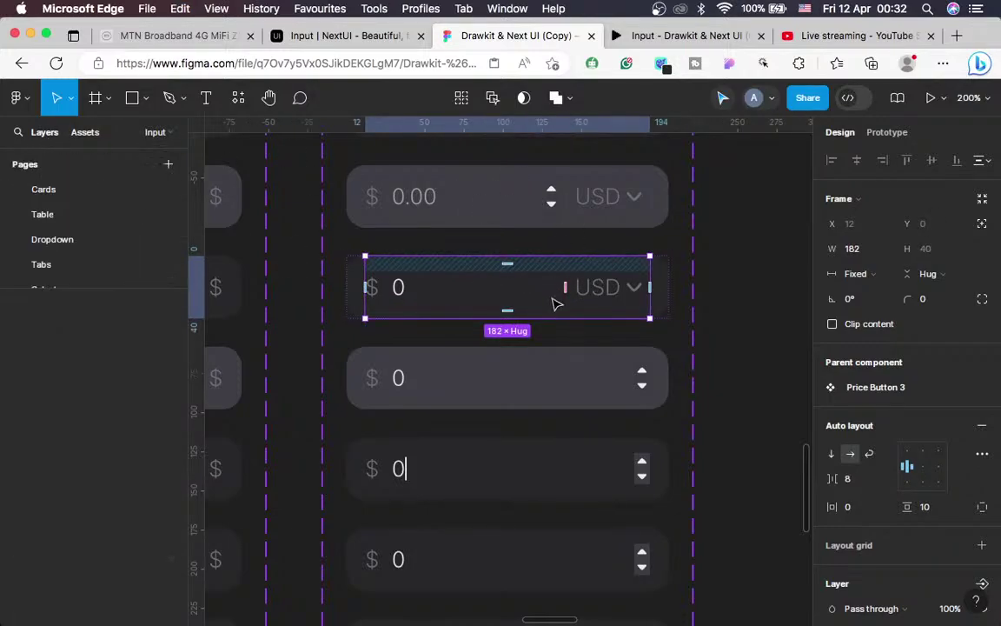
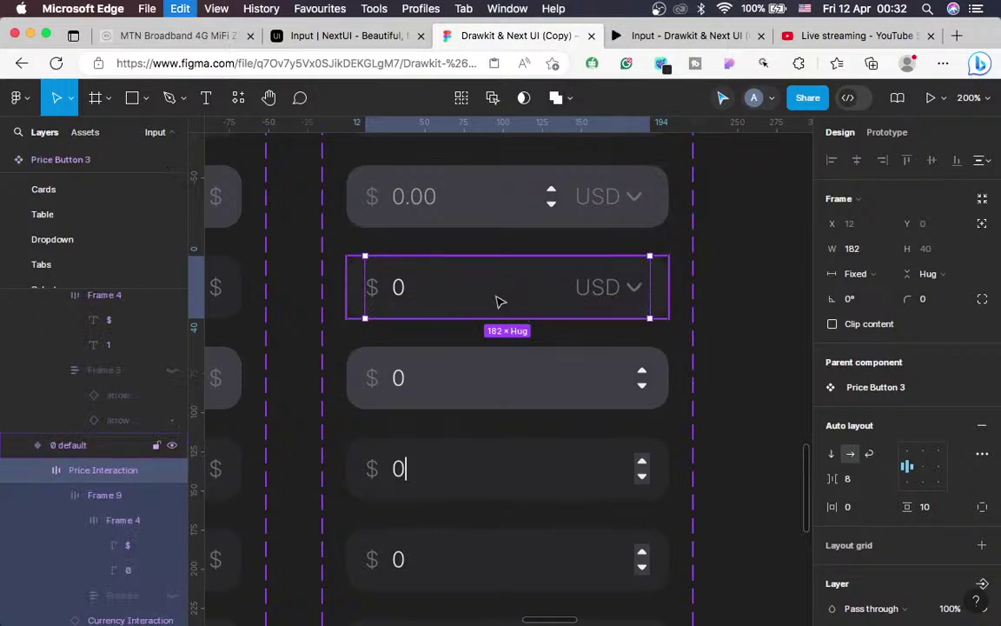
click(469, 397)
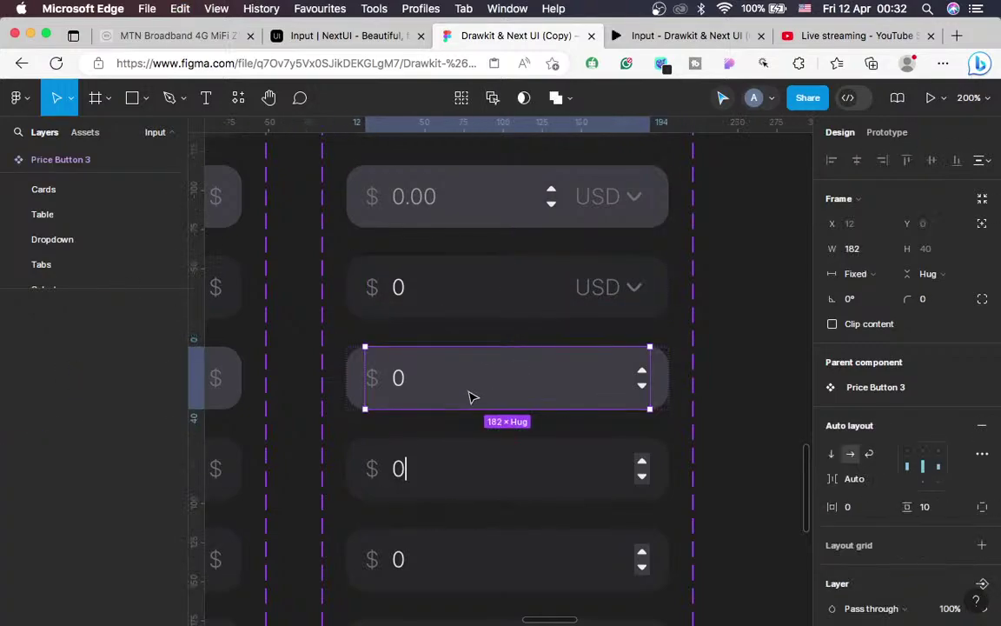
right_click(484, 372)
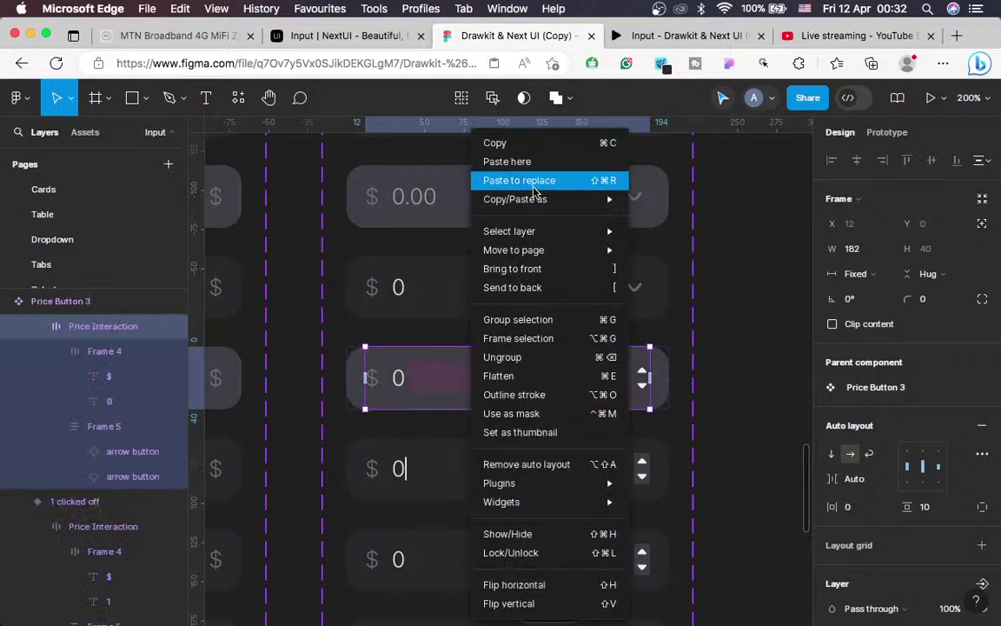
click(537, 196)
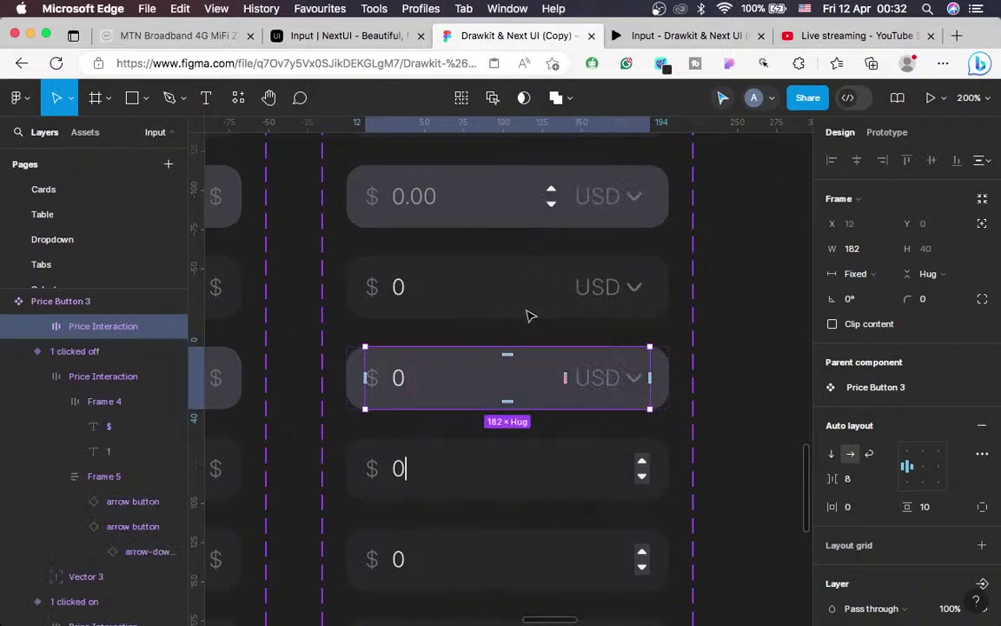
Replace the inner content row of the "0 clicked on" variant of Price Button 3 with the copied "0 default" row
scroll(522, 409, down, 2)
scroll(523, 411, up, 1)
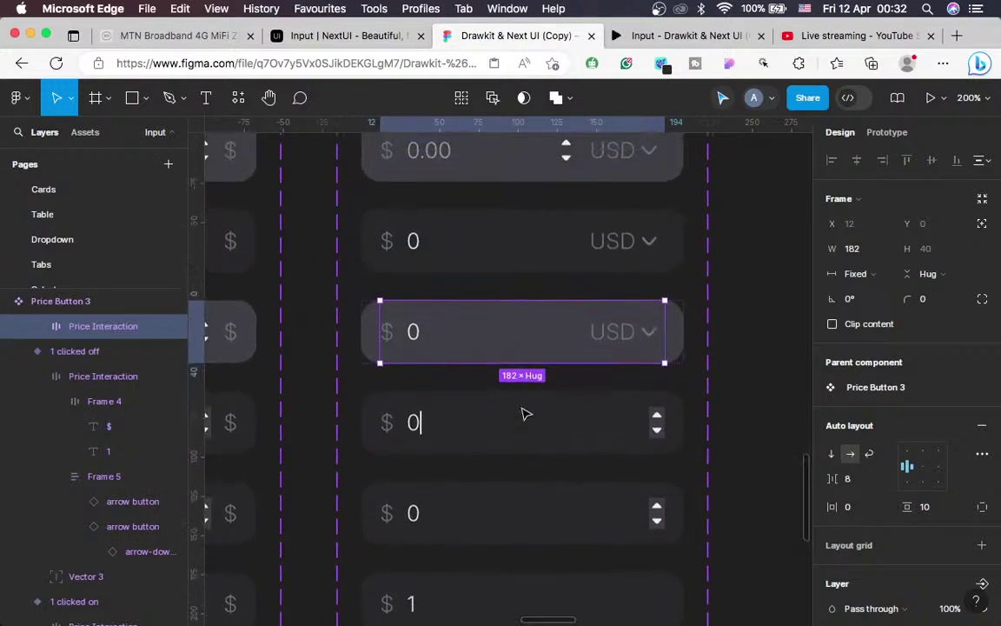
click(524, 440)
click(523, 442)
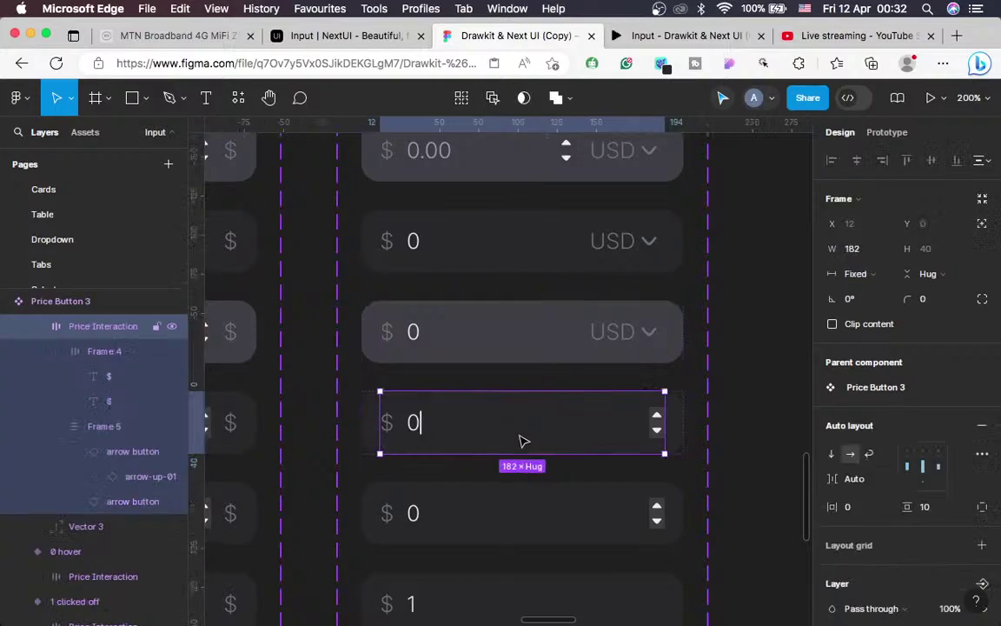
right_click(521, 441)
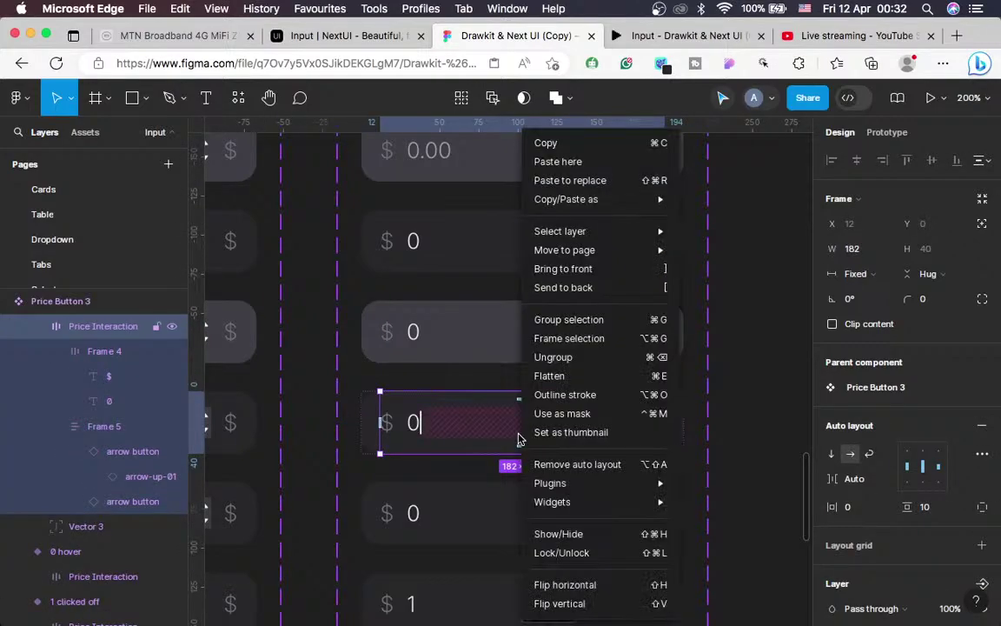
click(573, 181)
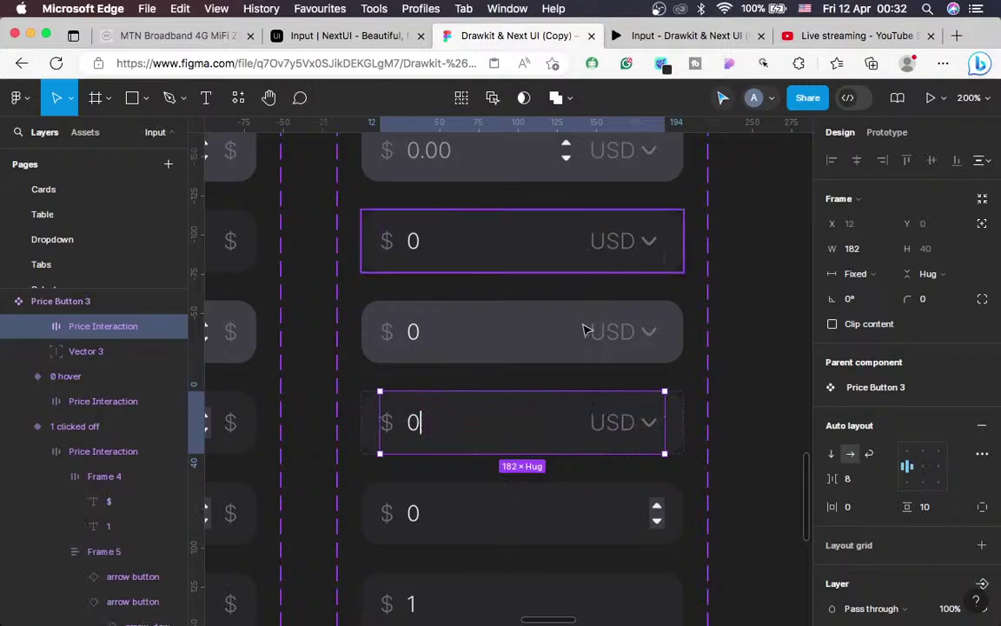
Make the hidden stepper arrows layer, Frame 5, visible in the "0 hover" variant of Price Button 3
click(570, 352)
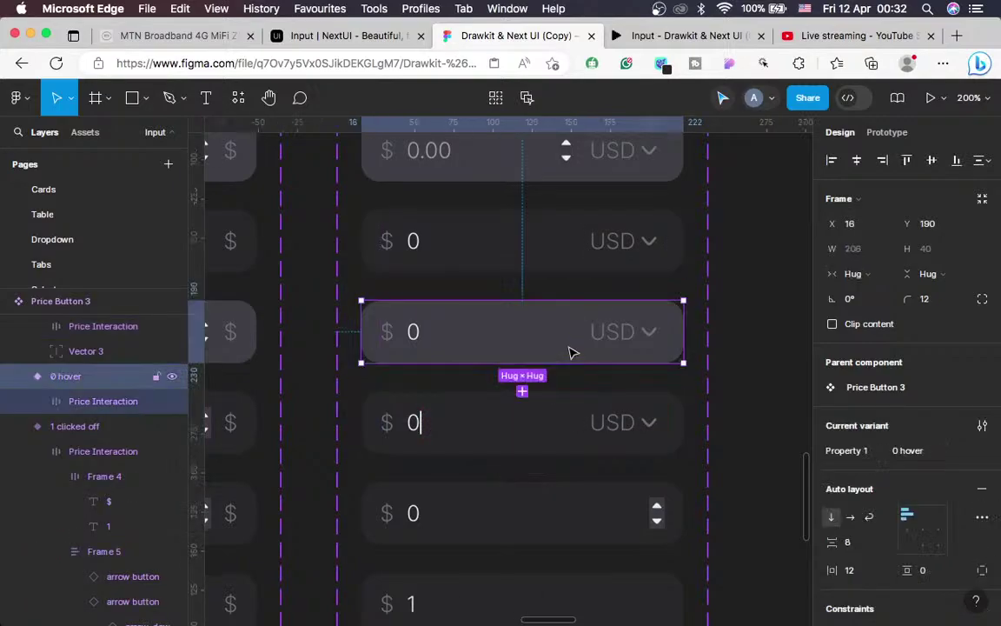
click(38, 402)
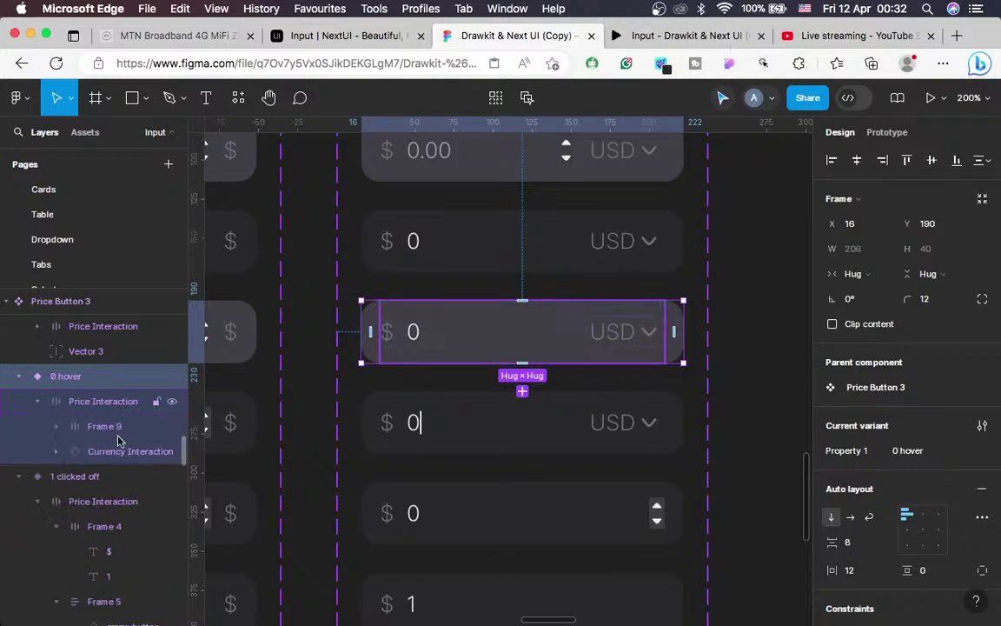
click(57, 426)
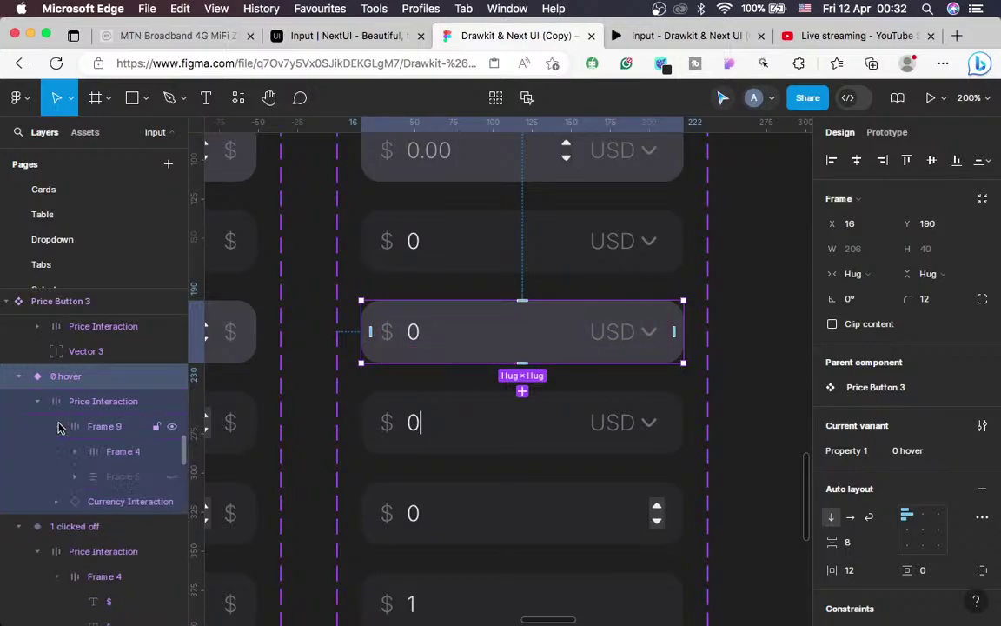
click(171, 477)
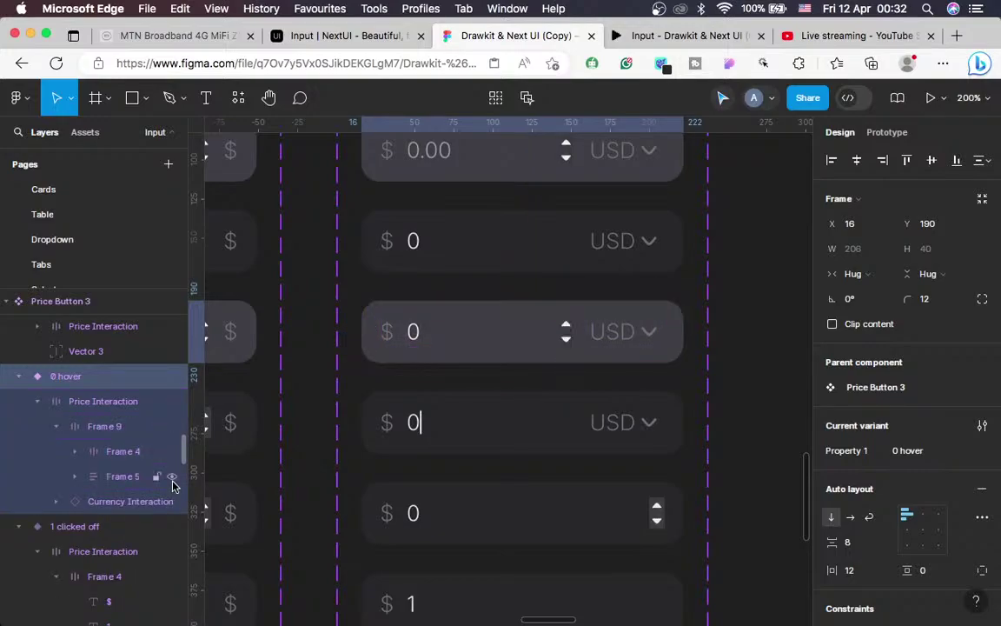
Make the hidden stepper arrows layer, Frame 5, visible in the "0 clicked on" variant of Price Button 3
click(503, 423)
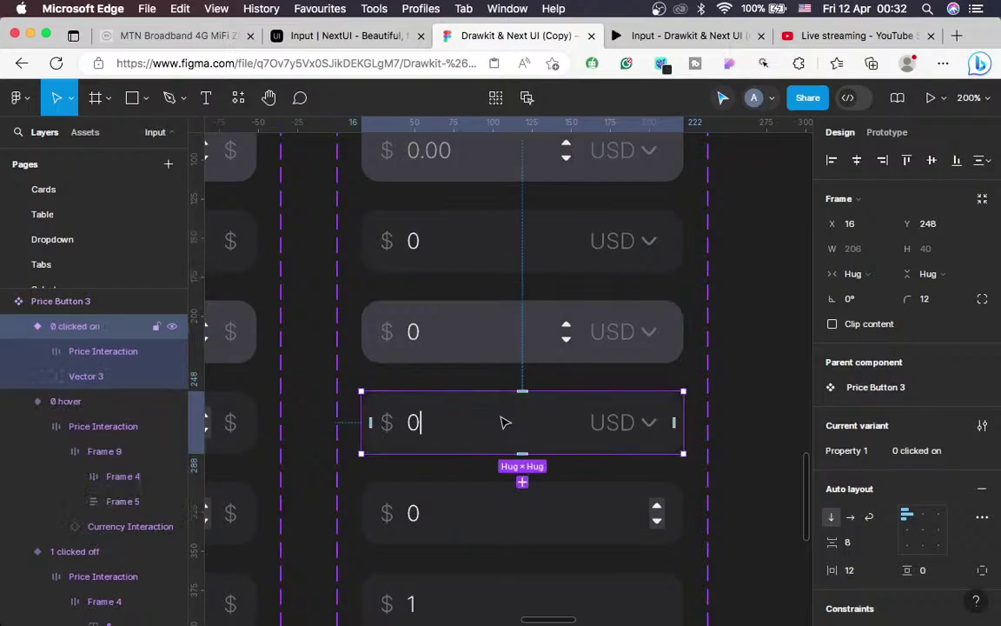
double_click(502, 423)
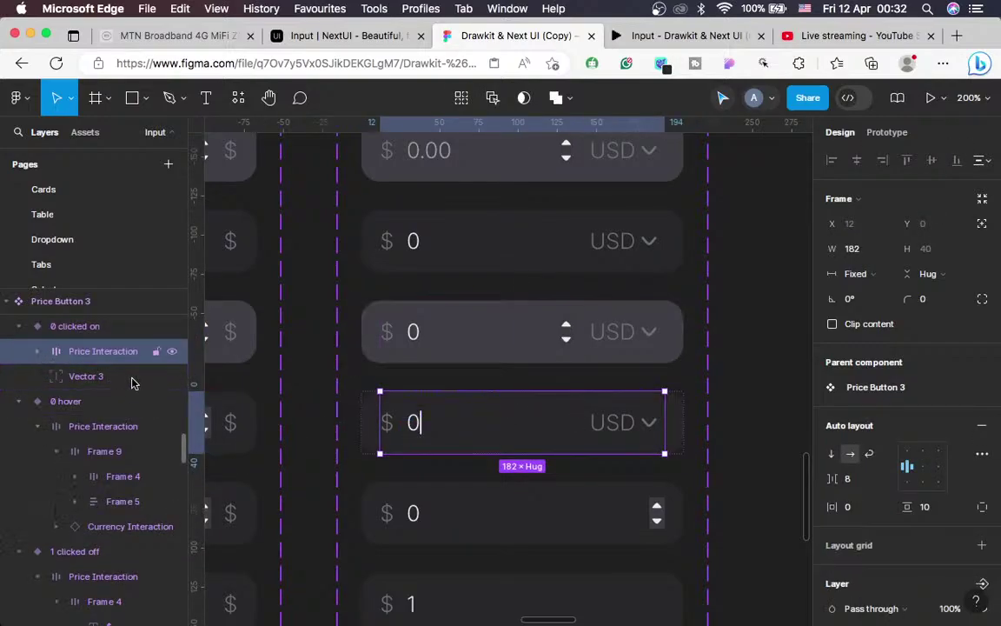
click(119, 343)
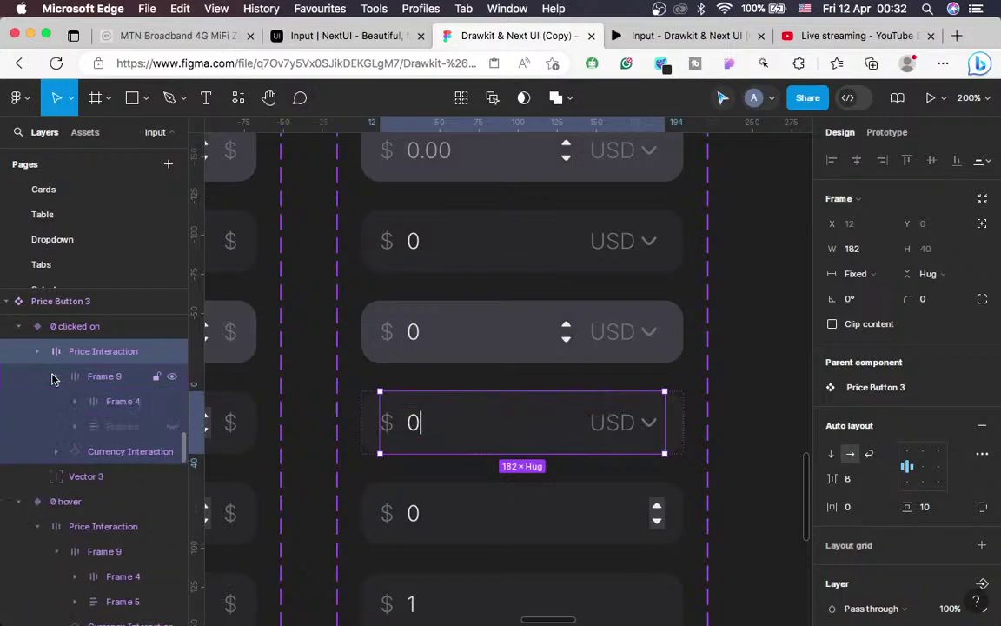
click(172, 426)
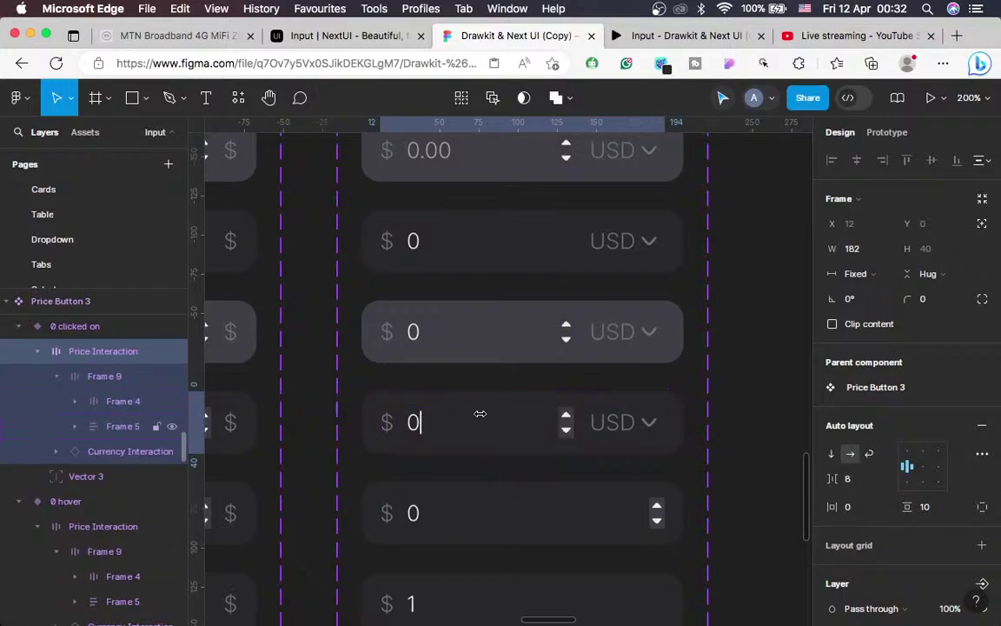
Replace the inner content row of the "0 clicked off" variant with a copy of the "0 clicked on" variant's row, including its stepper arrows
scroll(482, 418, down, 5)
scroll(483, 418, left, 3)
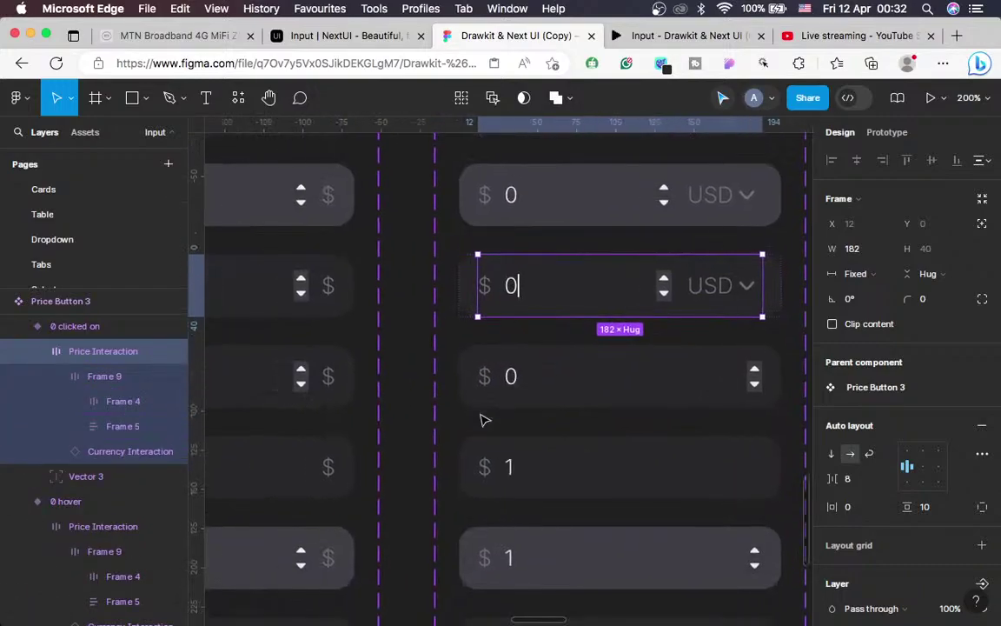
scroll(484, 418, up, 2)
scroll(483, 418, left, 2)
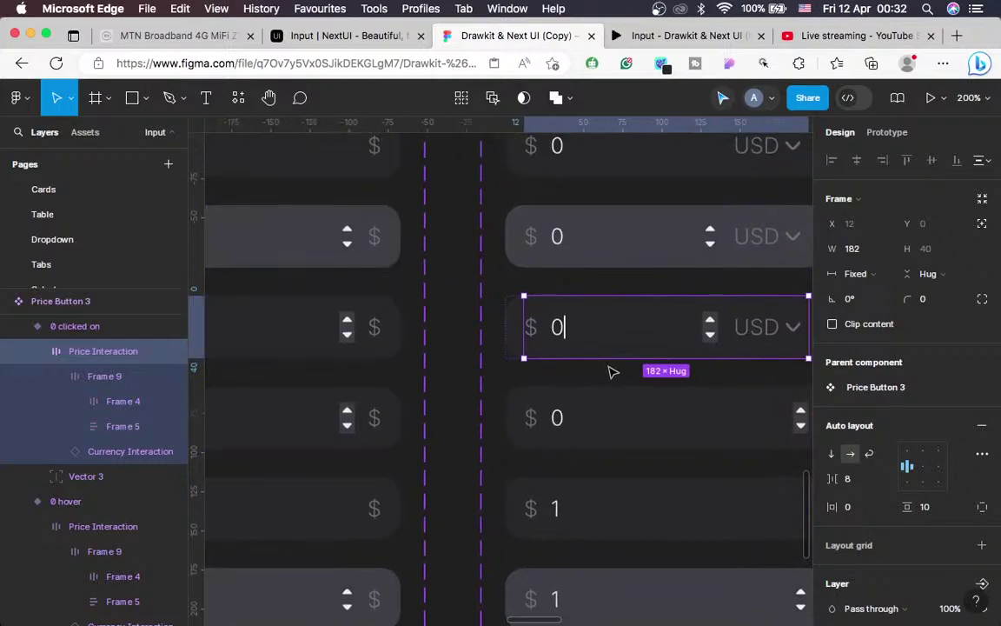
scroll(606, 382, right, 4)
click(588, 416)
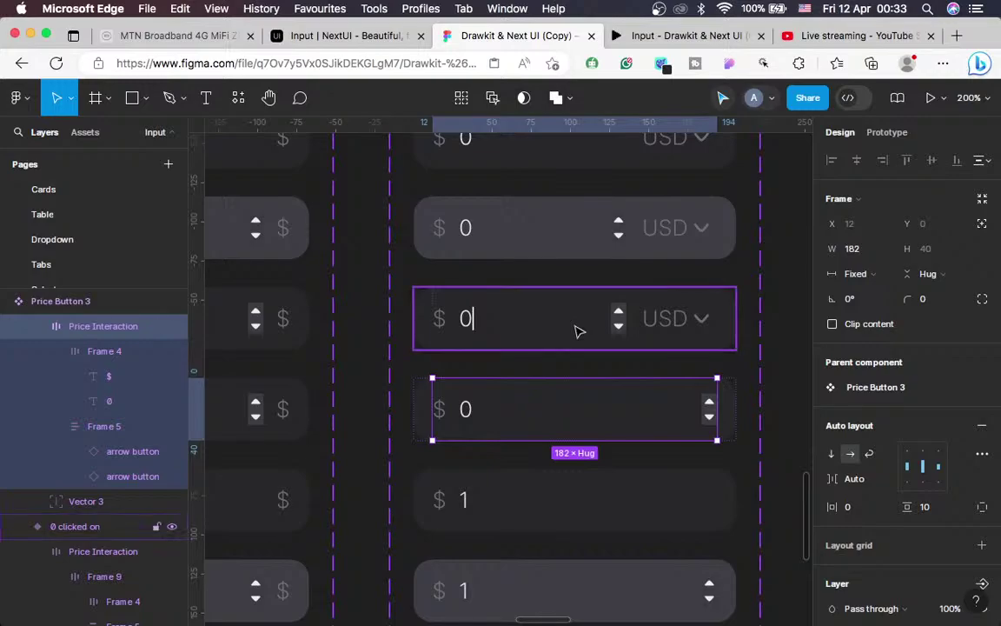
click(579, 332)
click(579, 331)
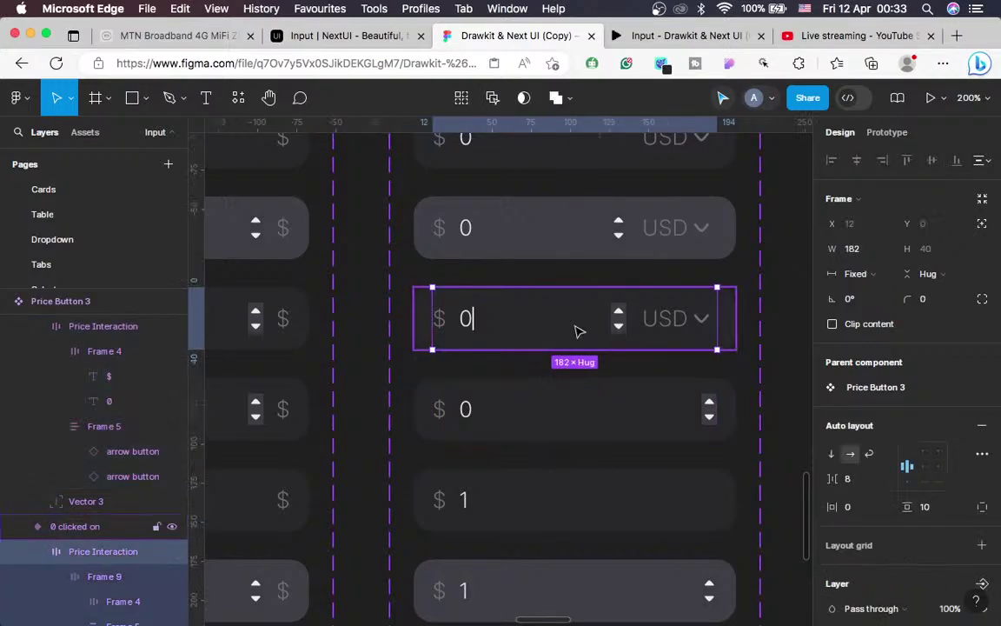
click(574, 420)
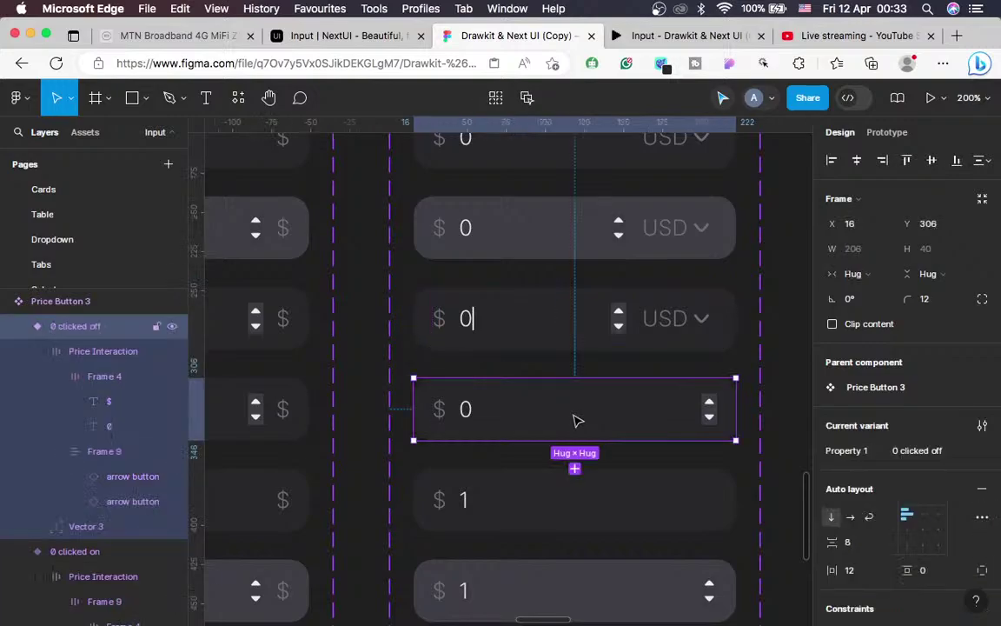
click(573, 421)
right_click(574, 420)
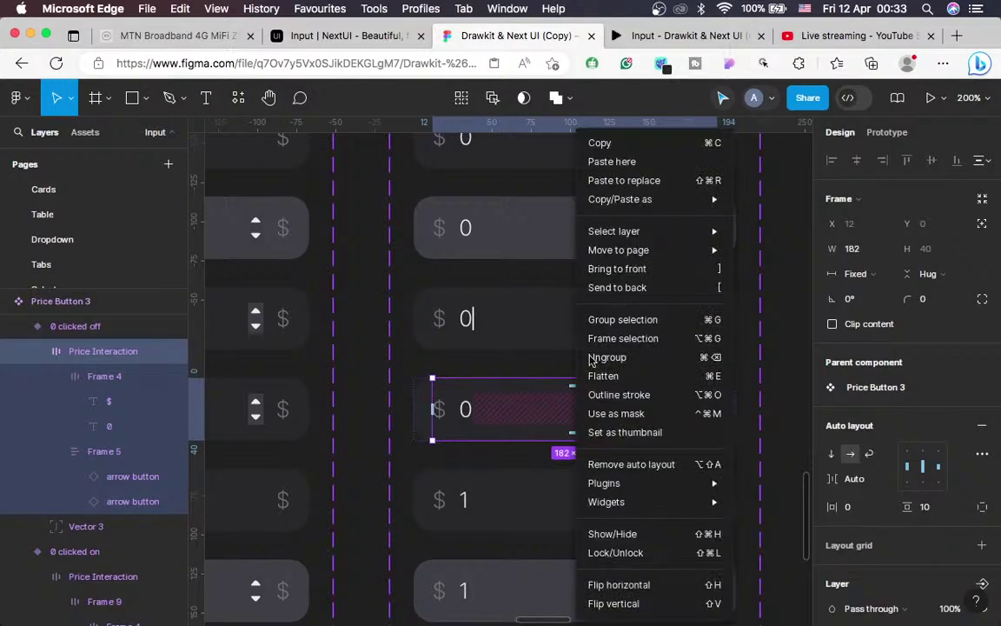
click(632, 180)
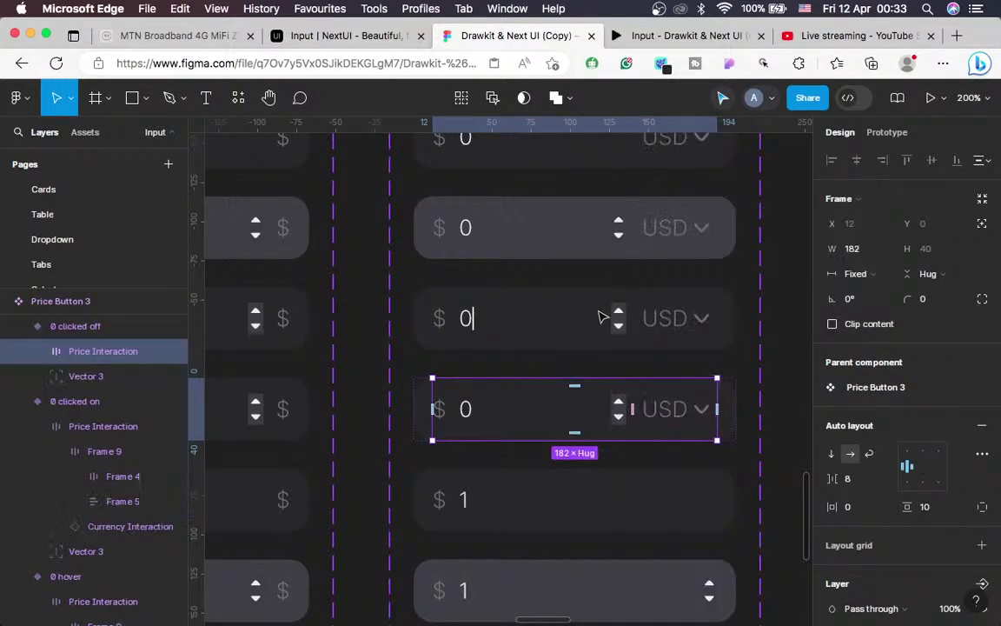
Replace the inner content row of the "1 default" variant of Price Button 3 with a copy of the "0 default" variant's row
scroll(602, 317, down, 3)
scroll(600, 317, up, 5)
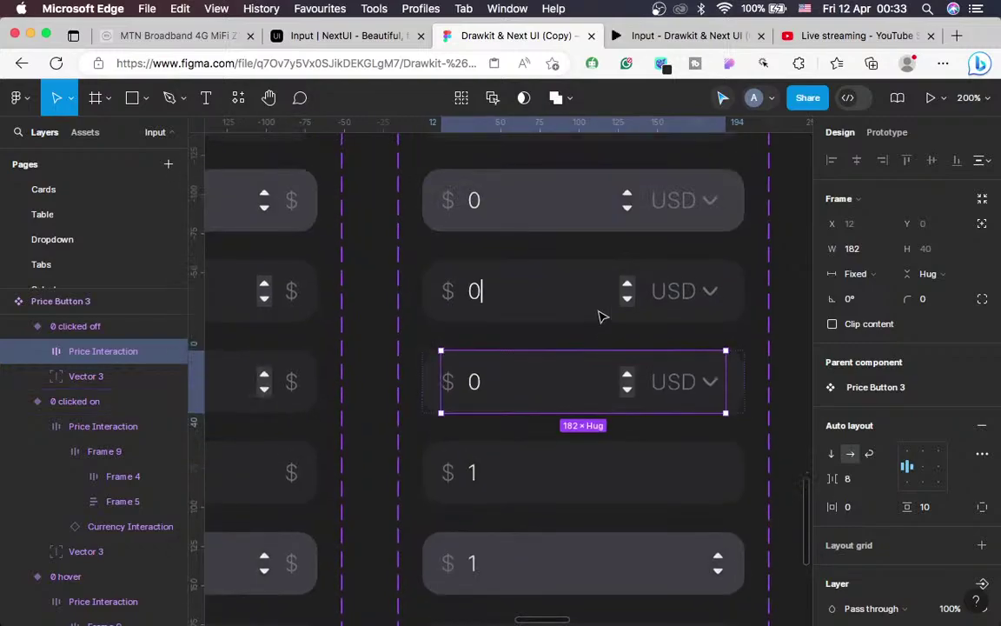
scroll(600, 317, up, 1)
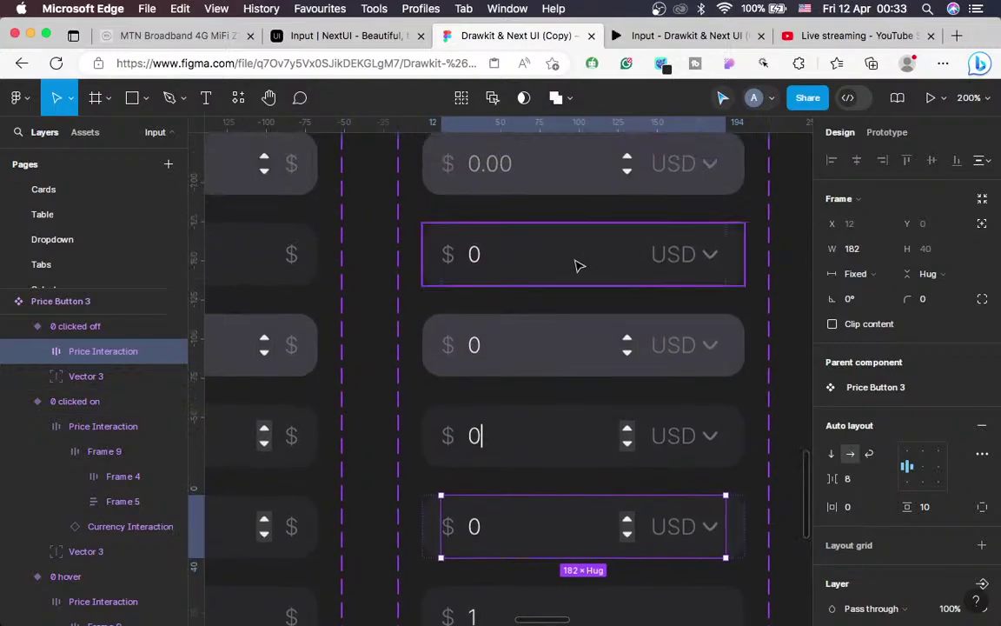
click(578, 265)
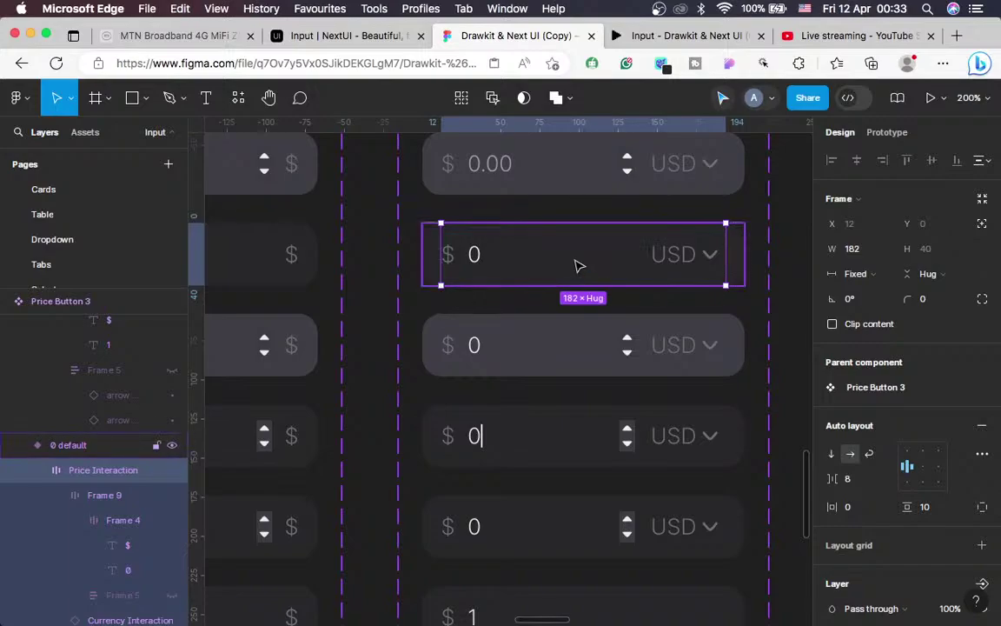
scroll(578, 265, down, 5)
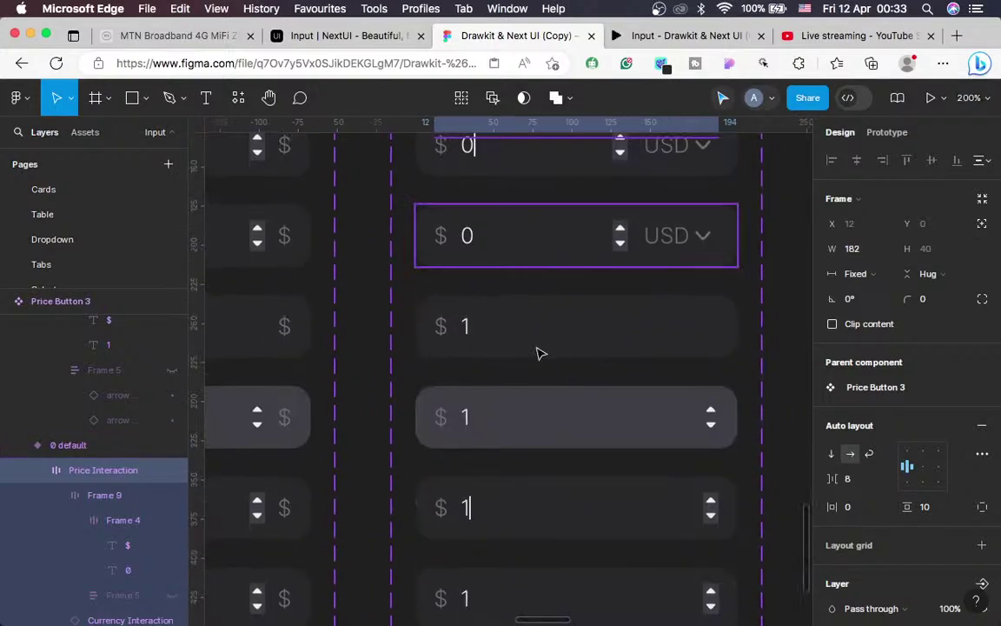
click(526, 340)
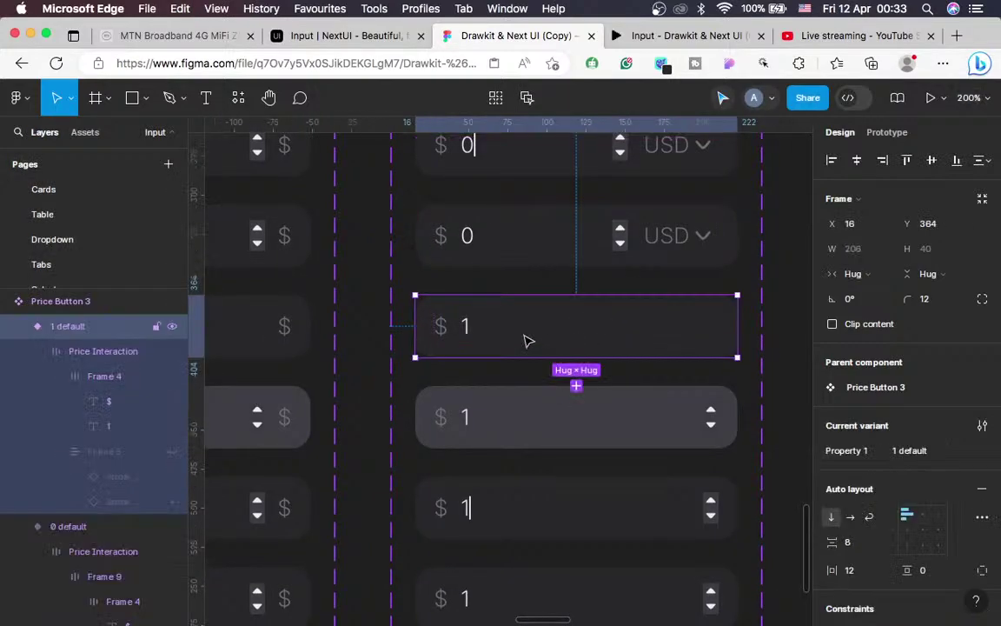
click(526, 340)
right_click(526, 341)
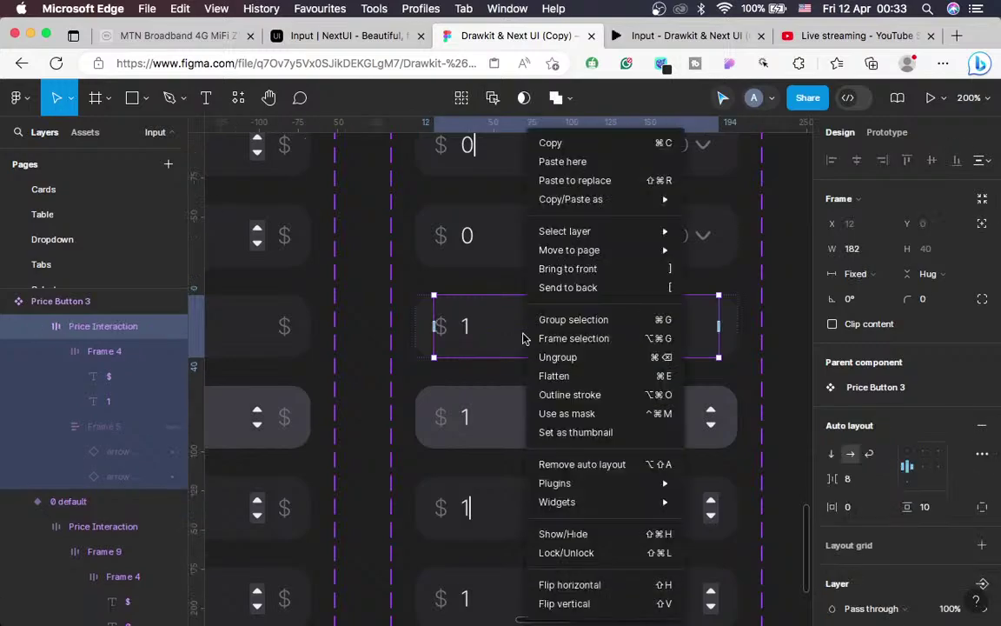
click(598, 183)
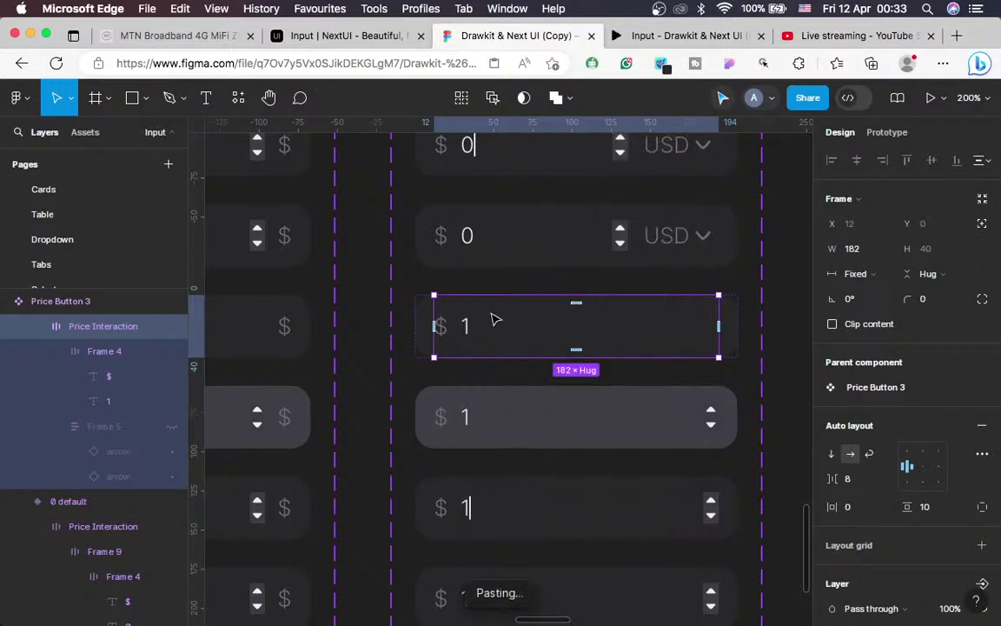
Change the price text in the "1 default" variant of Price Button 3 to 1
double_click(468, 327)
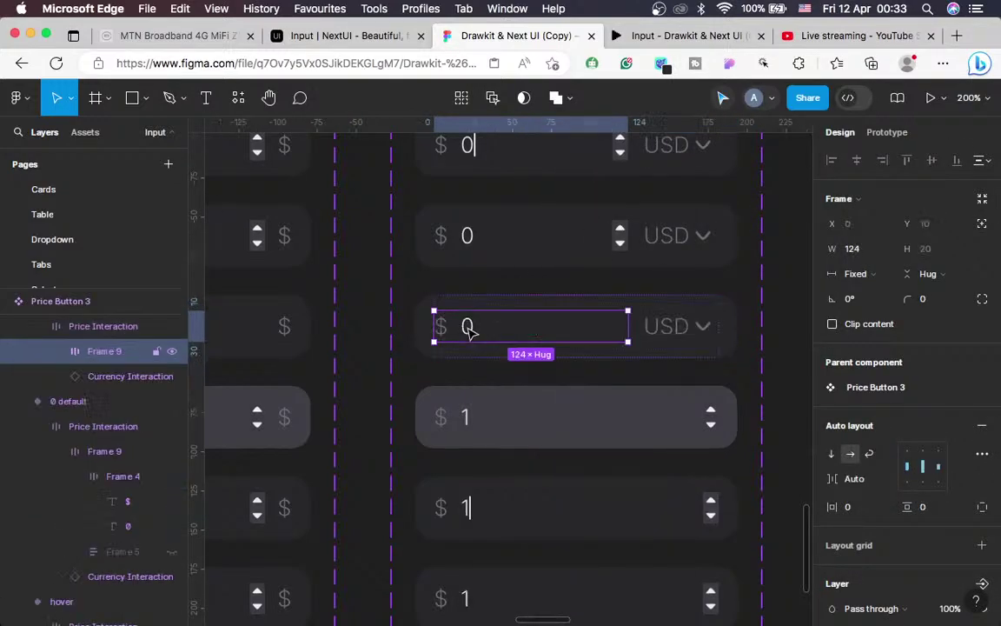
double_click(467, 327)
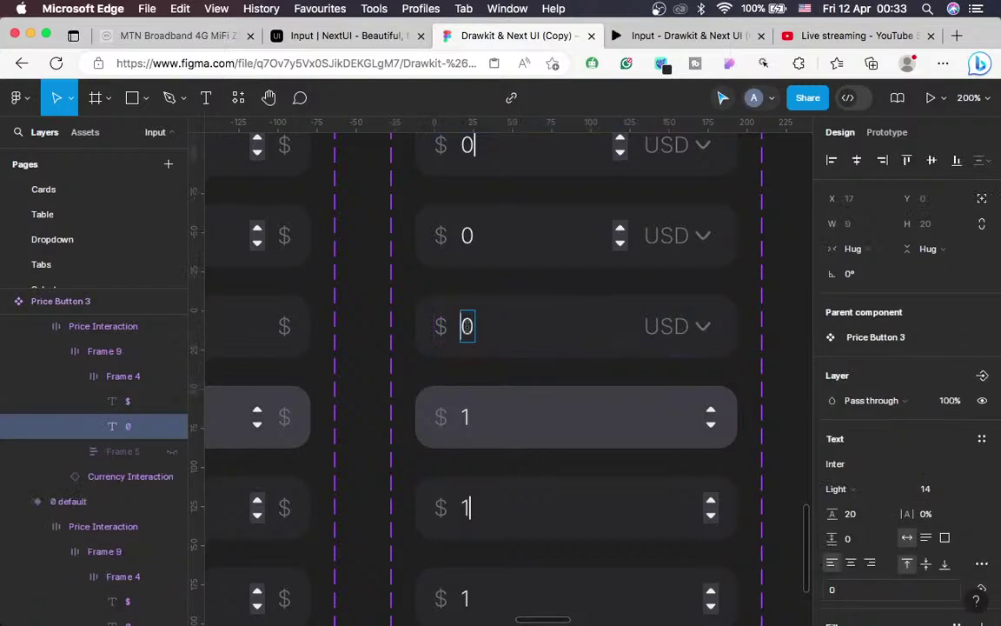
double_click(468, 327)
text(1)
key(Escape)
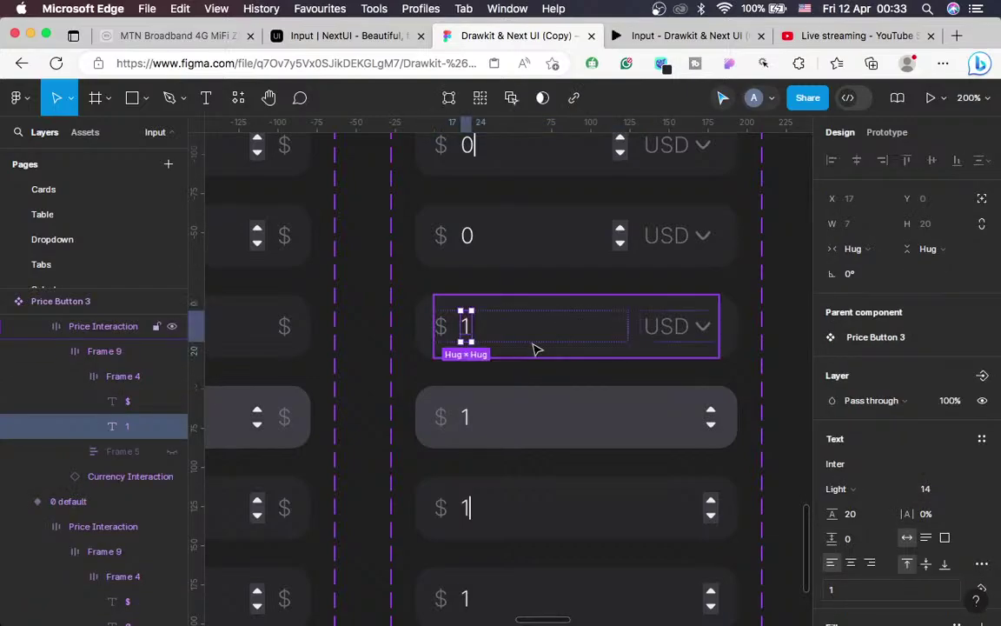
Replace the inner content row of the "1 hover" variant with a copy of the "1 default" variant's Price Interaction row
click(578, 358)
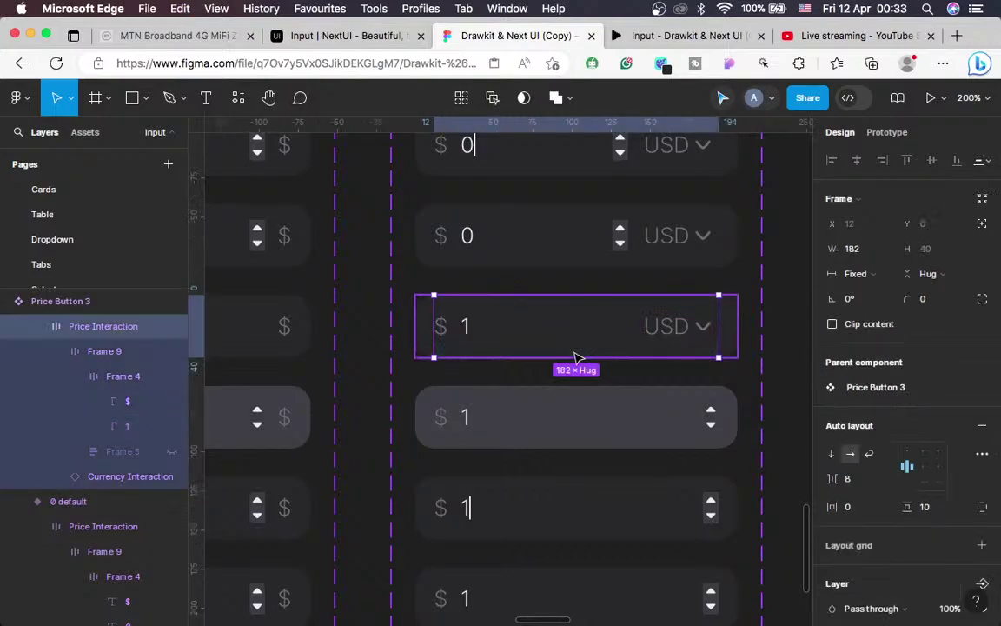
key(super+c)
key(super+c)
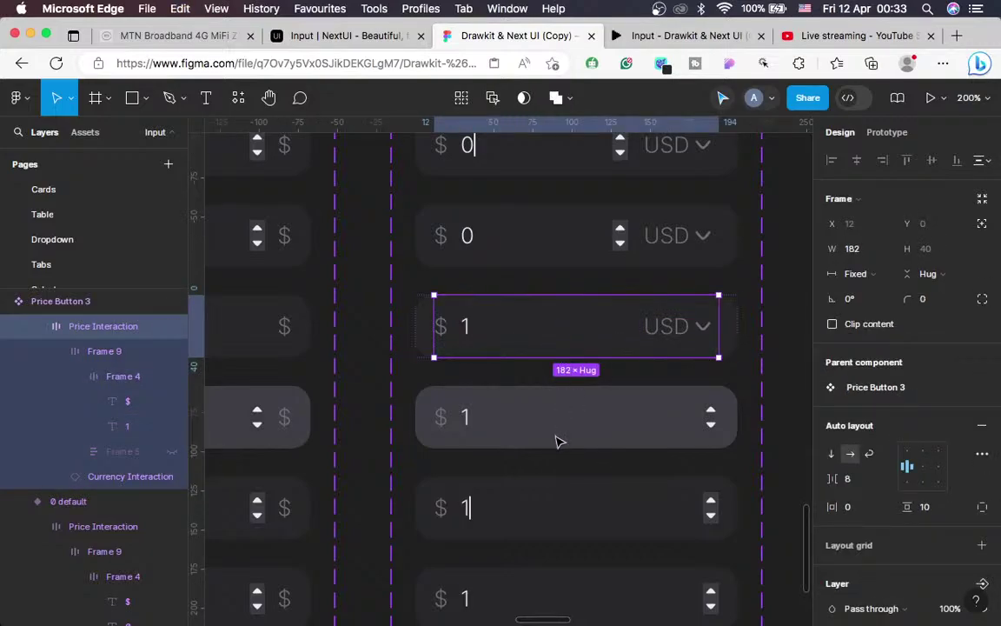
click(548, 436)
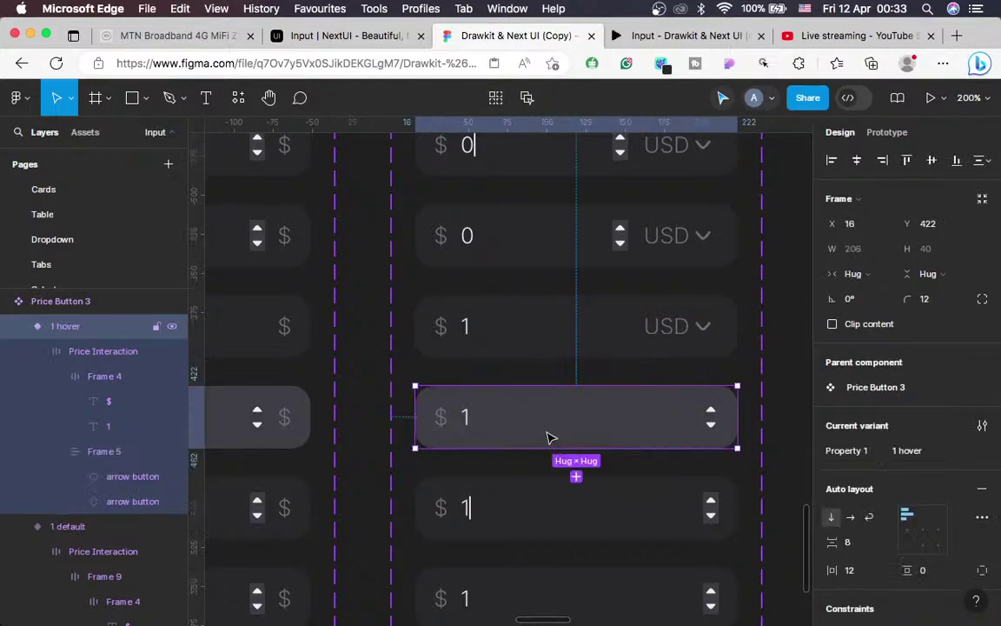
double_click(549, 436)
right_click(548, 437)
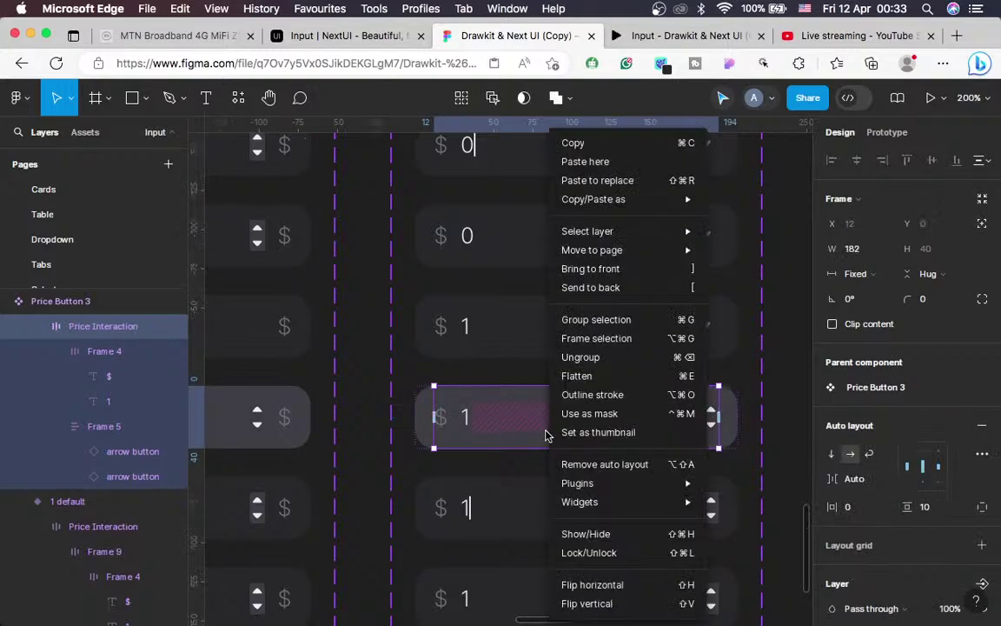
click(598, 181)
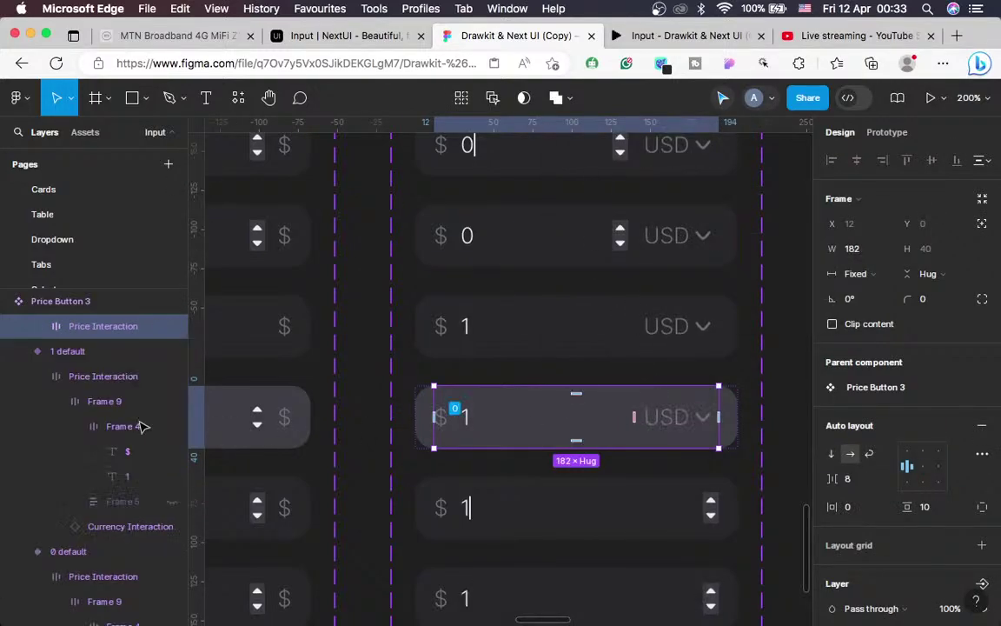
Make the hidden stepper arrows layer, Frame 5, visible in the "1 hover" variant of Price Button 3
click(37, 327)
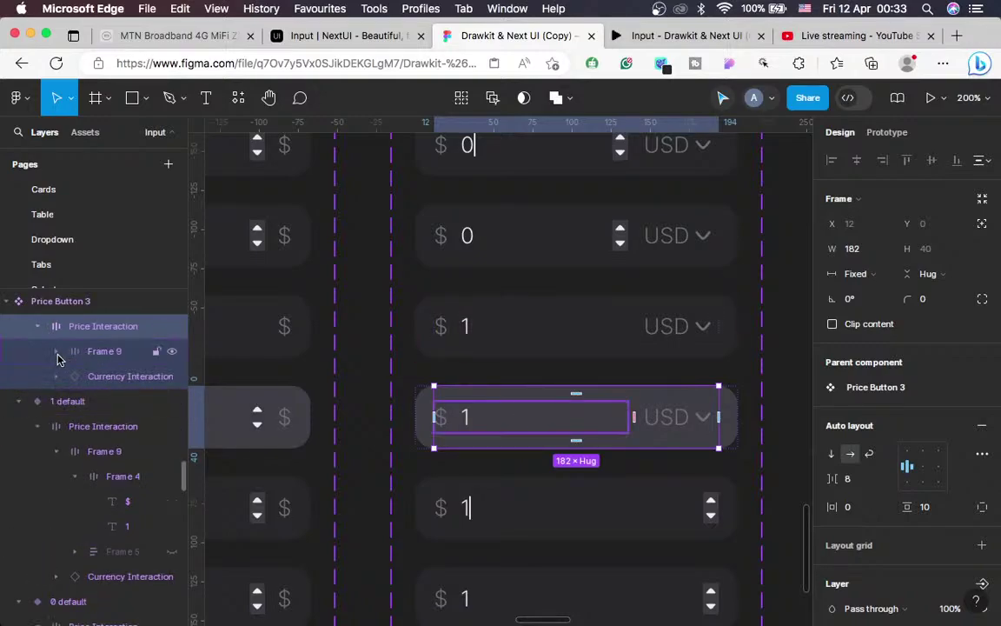
click(57, 355)
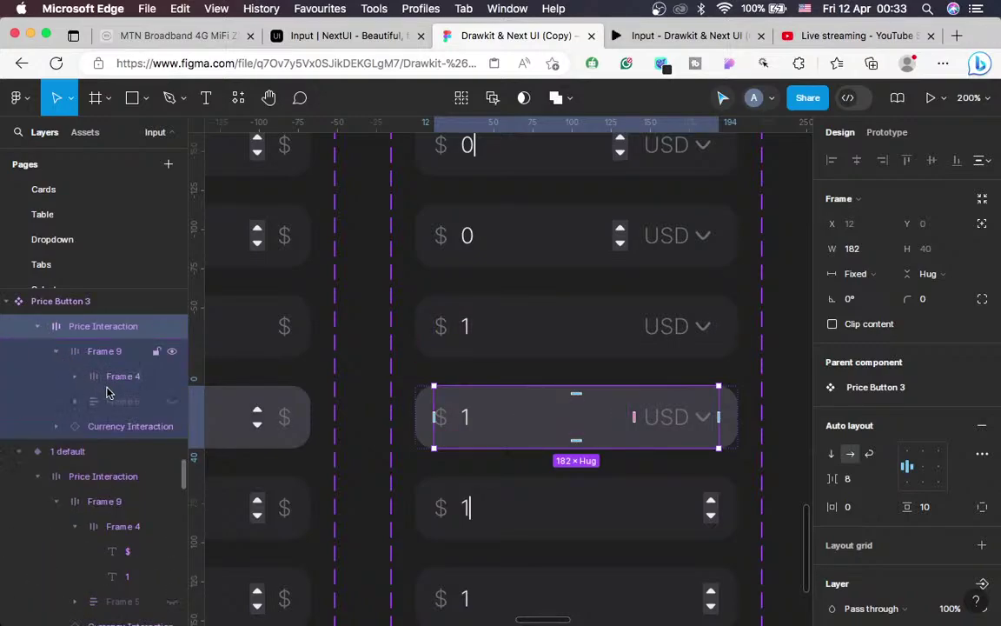
click(172, 402)
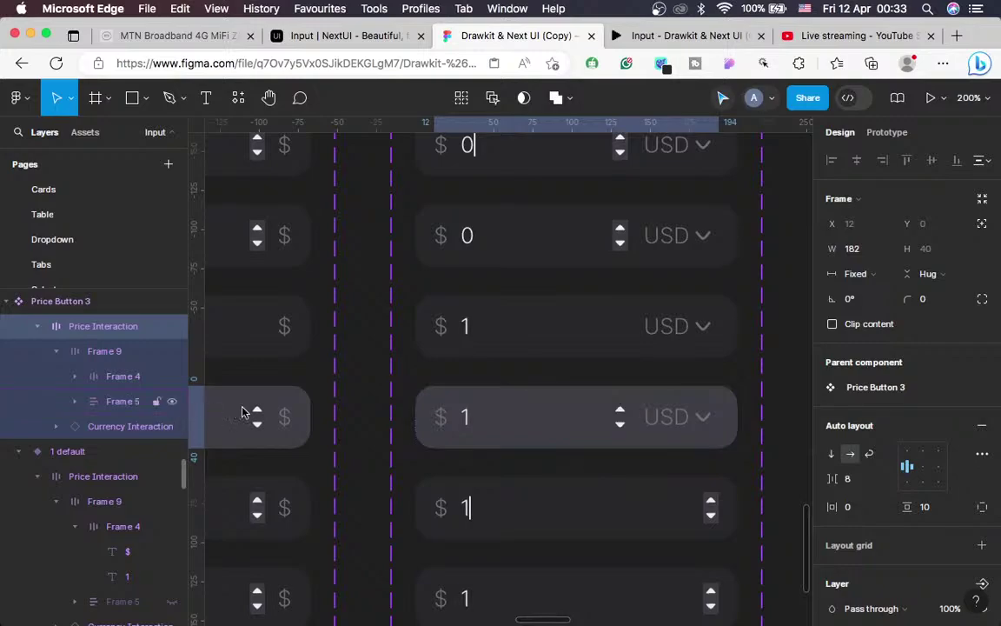
Replace the inner content row of the "1 clicked on" variant with a copy of the "1 hover" variant's row, including its stepper arrows
click(525, 434)
scroll(525, 435, down, 2)
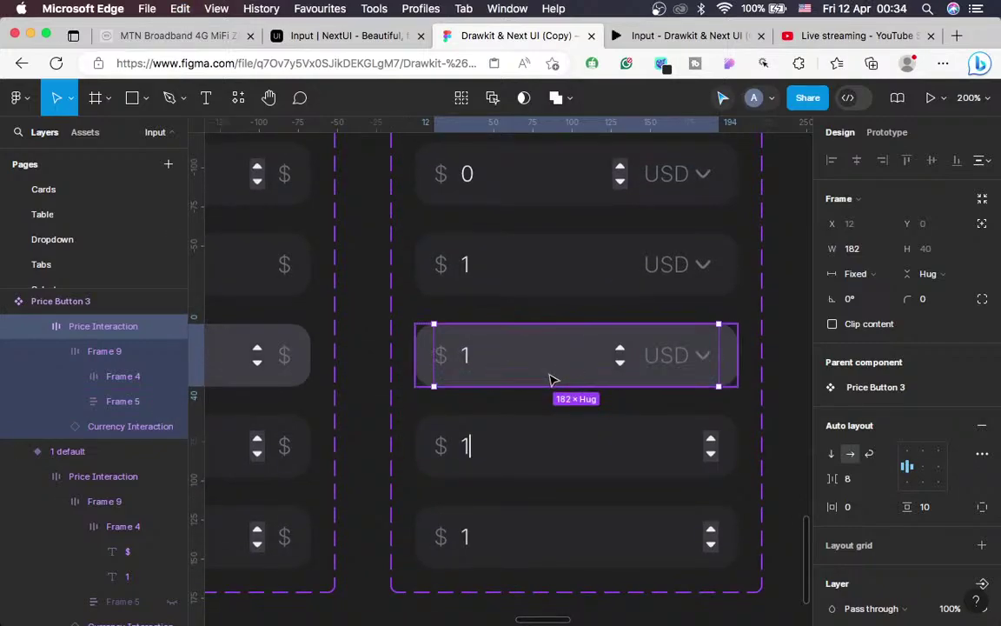
click(560, 462)
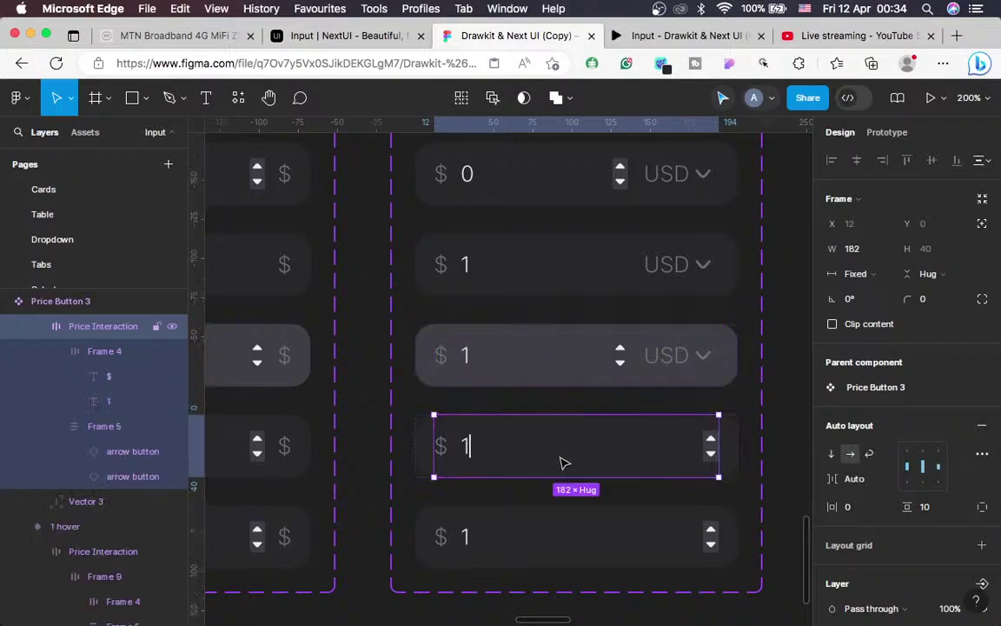
right_click(513, 441)
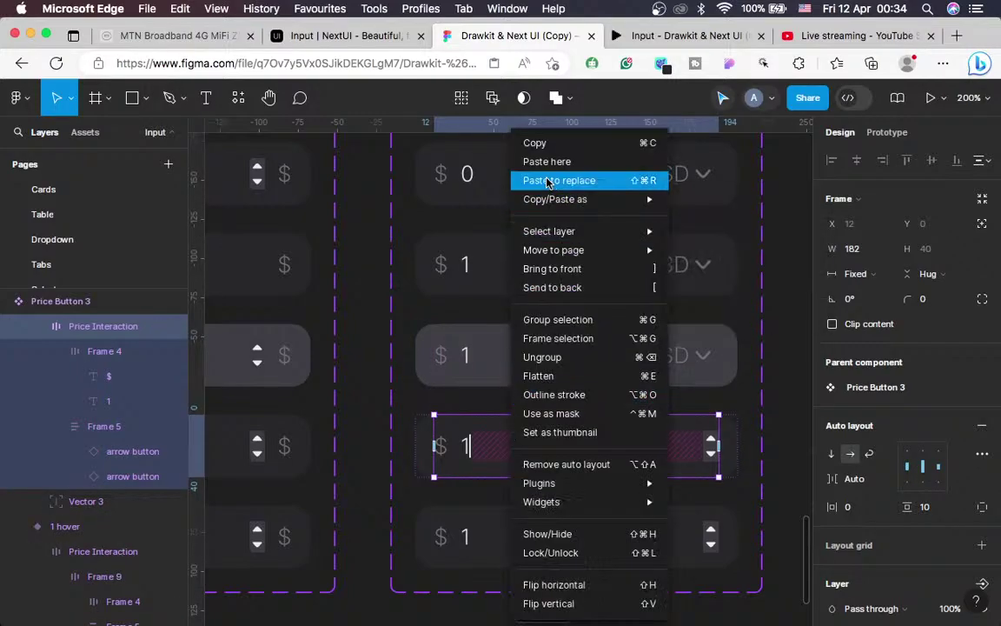
key(Escape)
key(super+z)
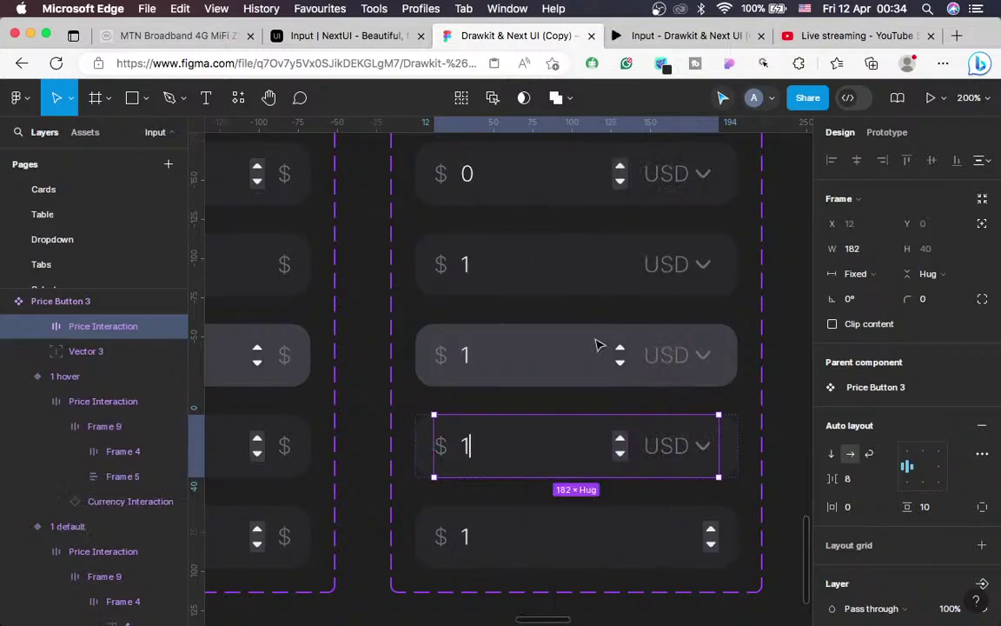
Replace the inner content row of the "1 clicked off" variant with the copied row containing the stepper arrows and USD selector
scroll(598, 346, down, 5)
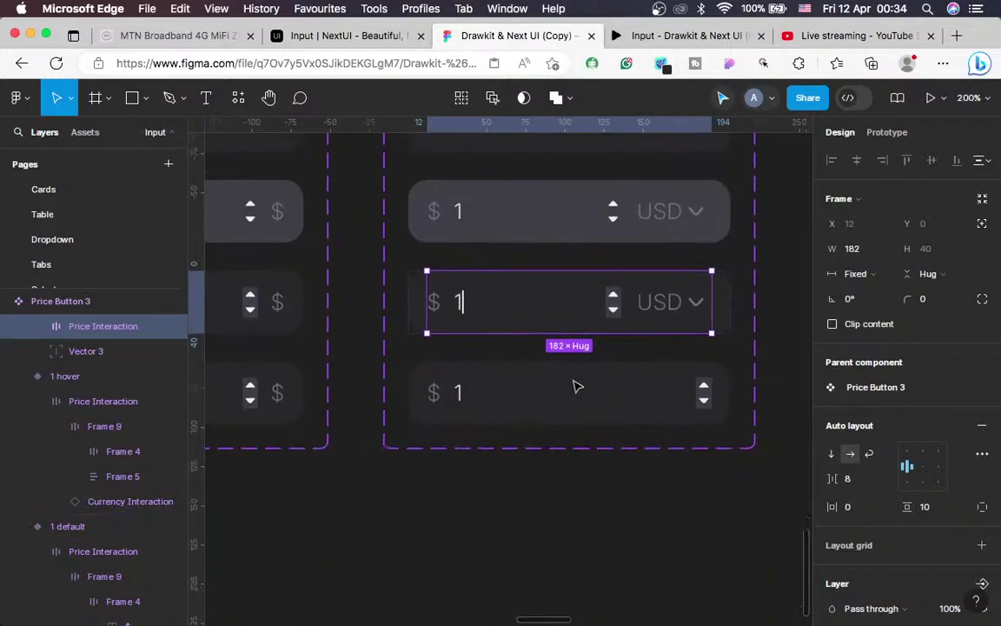
click(563, 392)
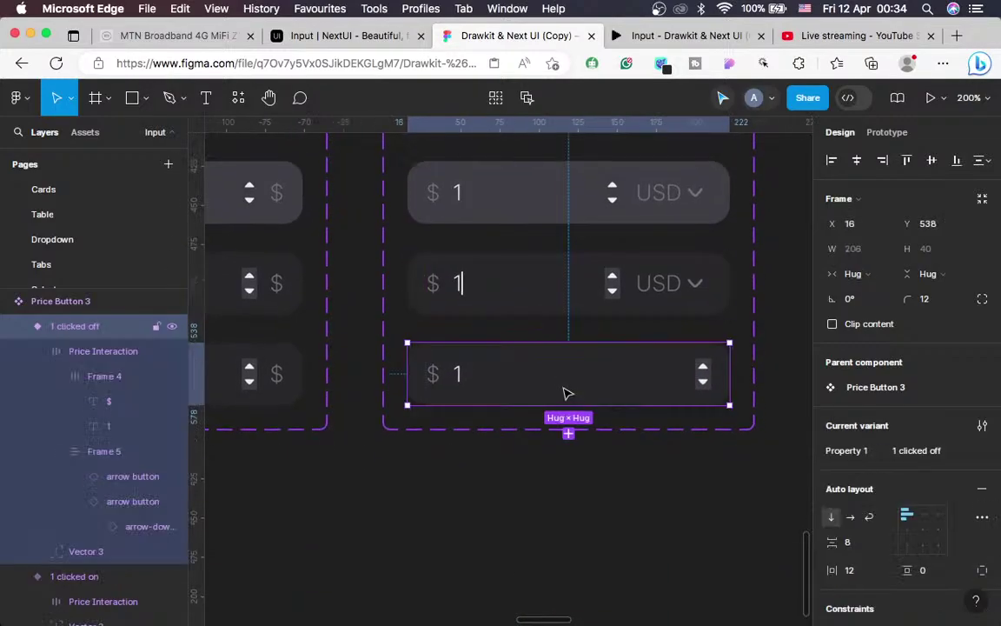
click(565, 392)
right_click(565, 393)
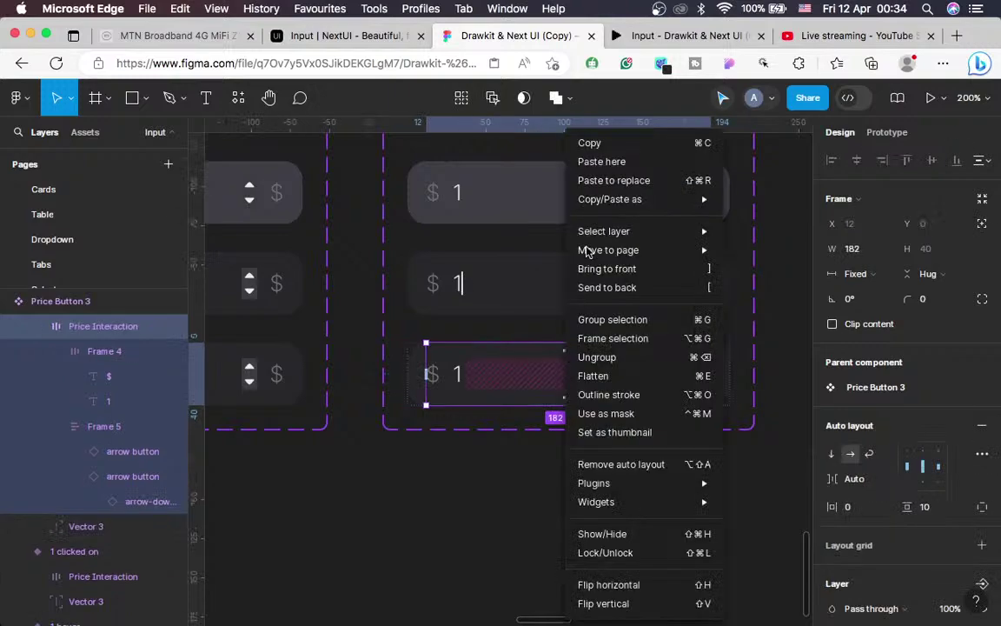
click(598, 181)
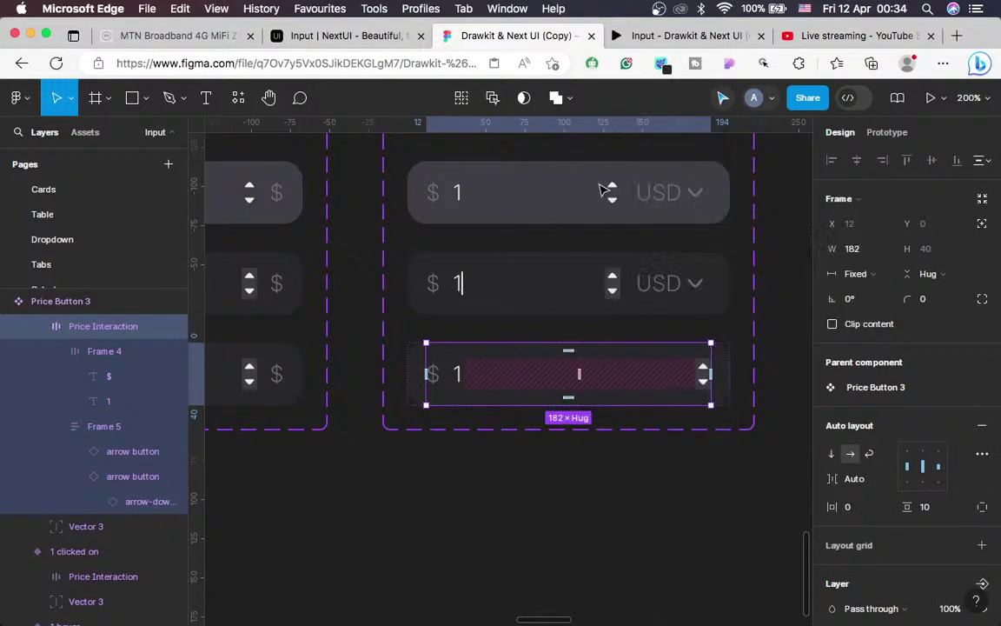
Examine the prototype interactions of the Default and hover variants of Price Button 3
scroll(624, 447, up, 4)
scroll(624, 447, up, 8)
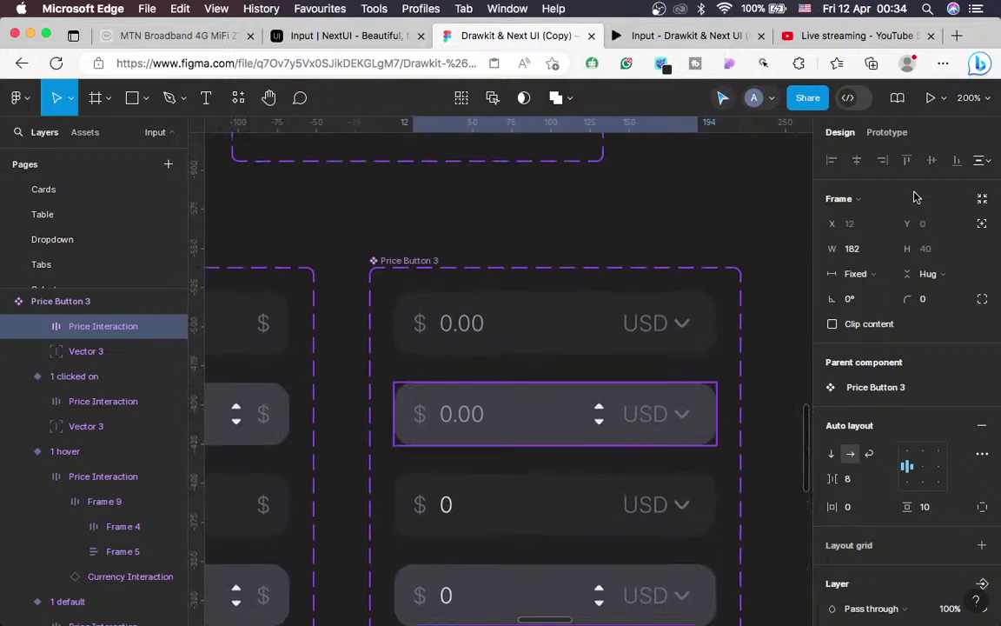
click(880, 135)
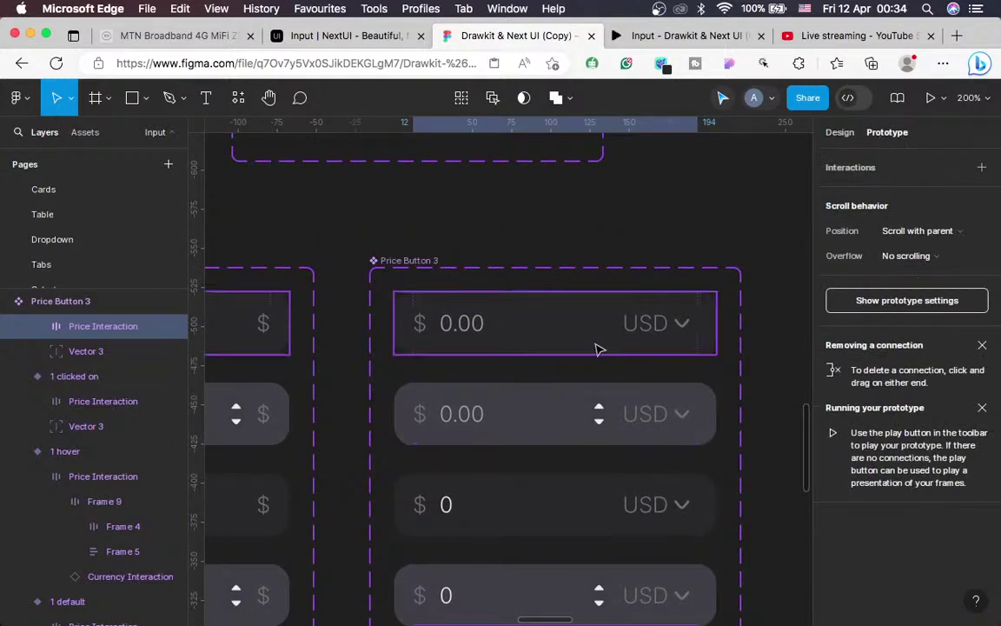
click(599, 346)
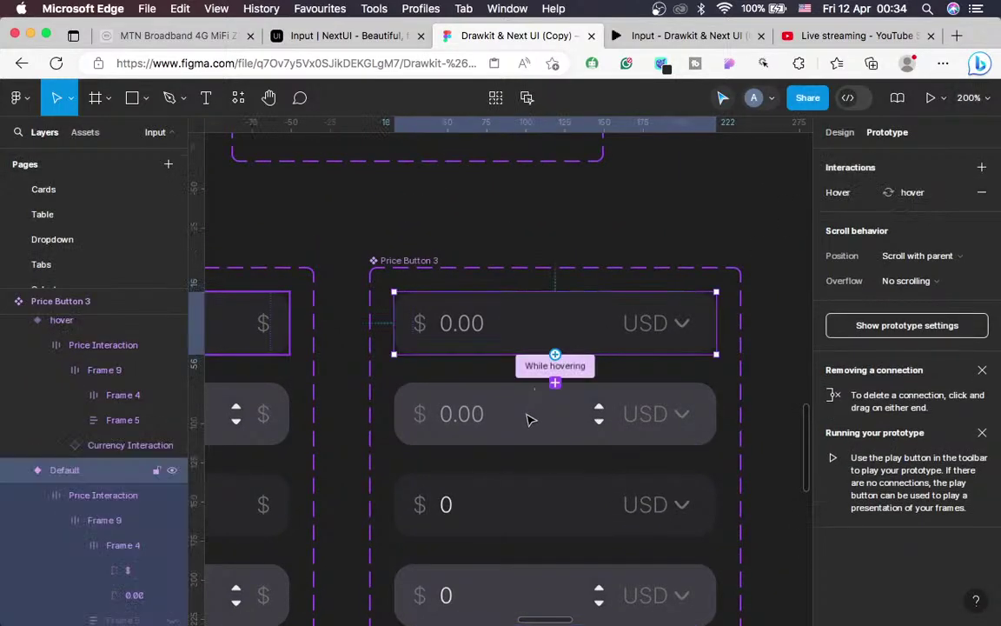
click(509, 418)
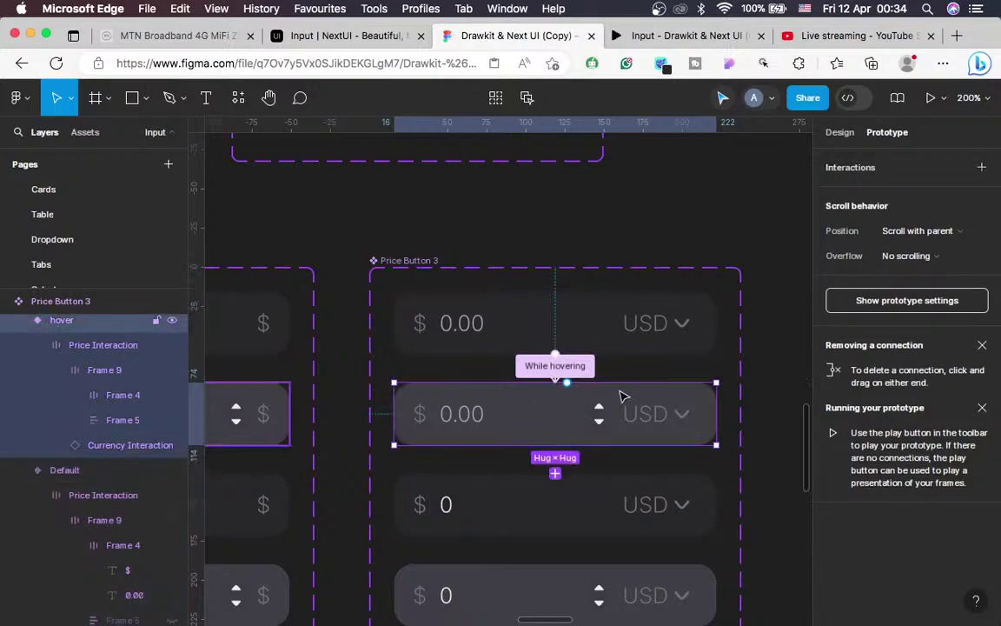
Inspect the up and down arrow buttons in the hover variant of Price Button 3 for prototype interactions
scroll(600, 414, up, 5)
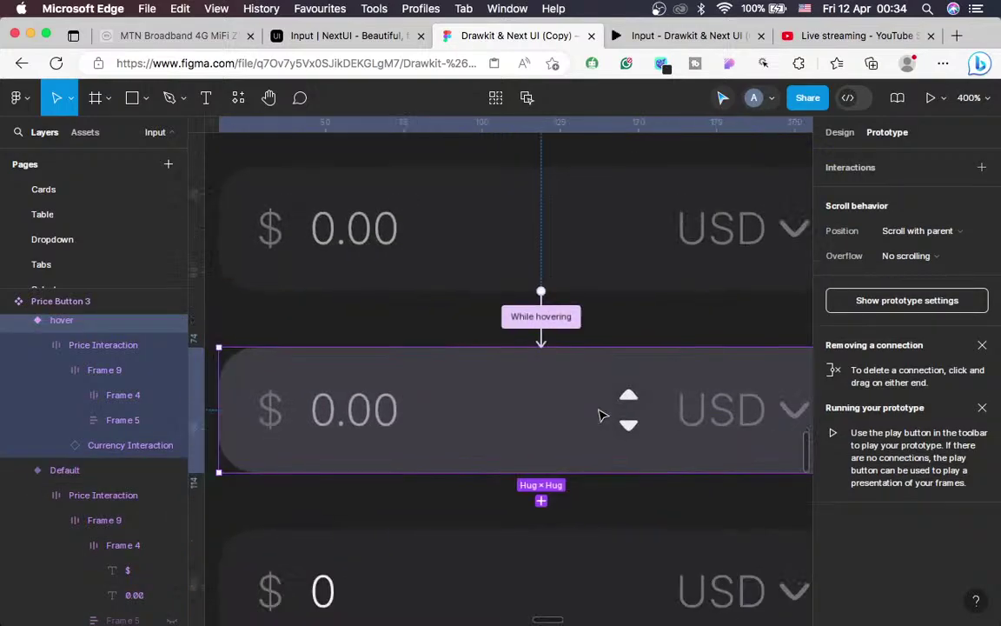
double_click(614, 379)
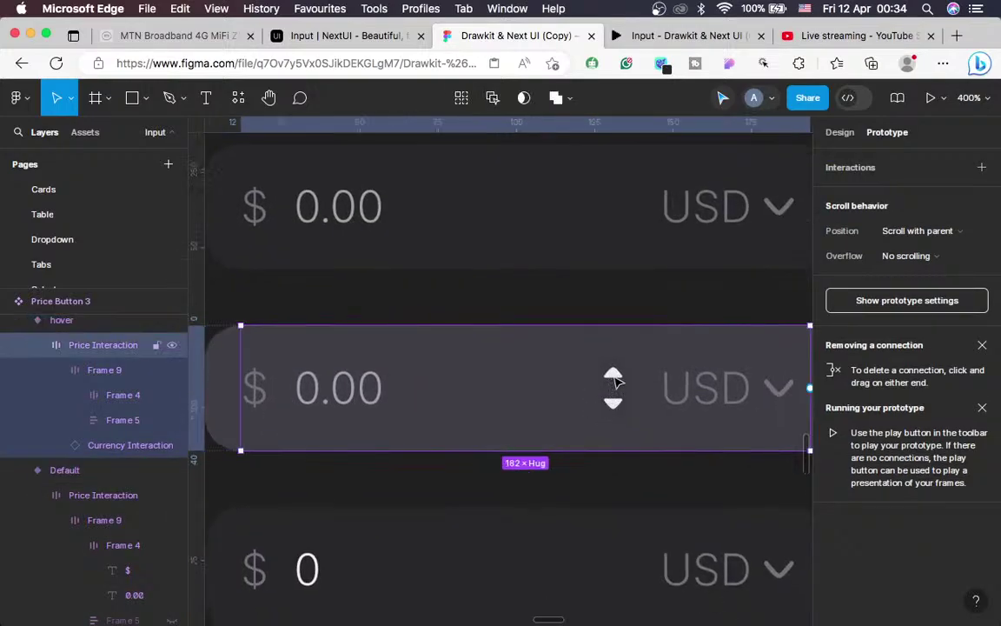
double_click(613, 380)
double_click(614, 380)
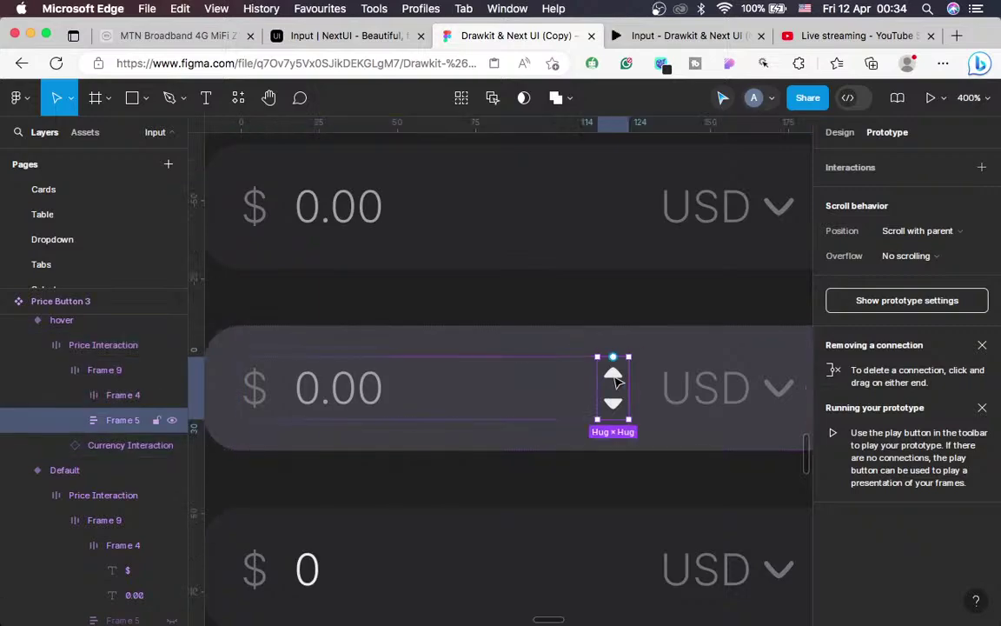
double_click(615, 379)
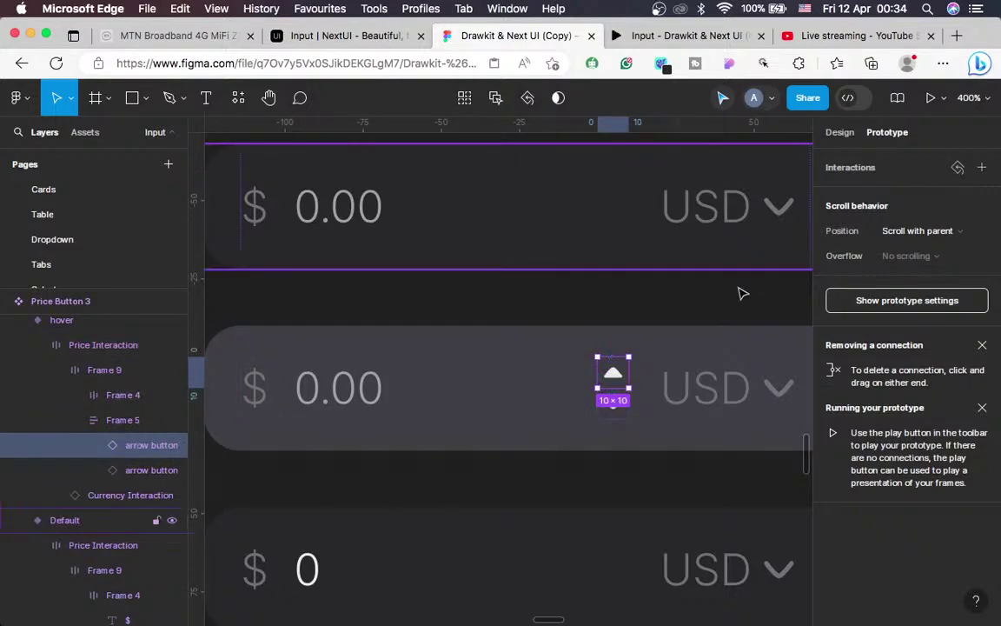
scroll(741, 293, down, 3)
scroll(740, 293, down, 1)
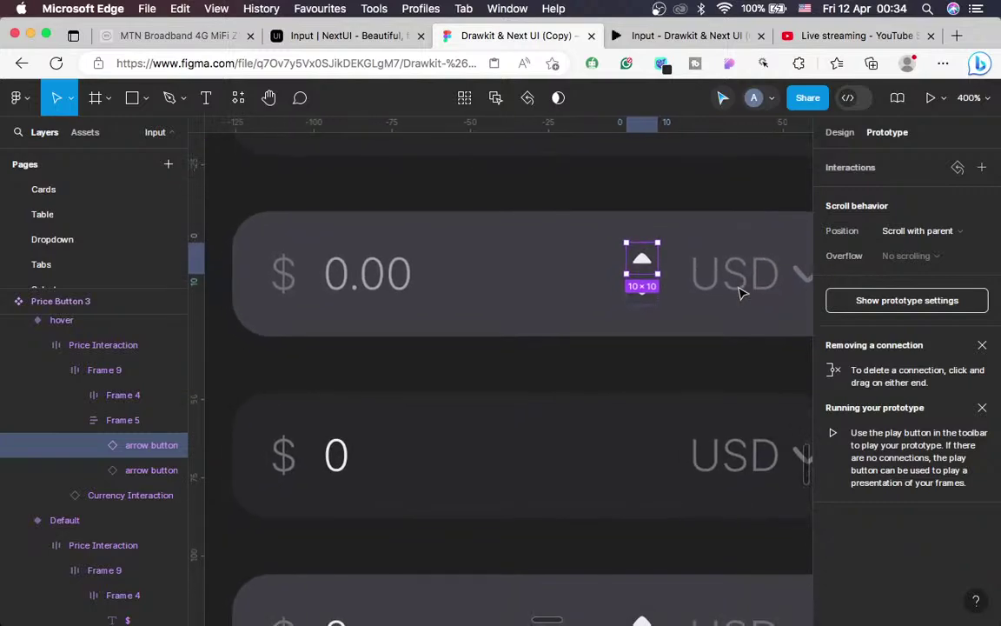
scroll(740, 293, up, 3)
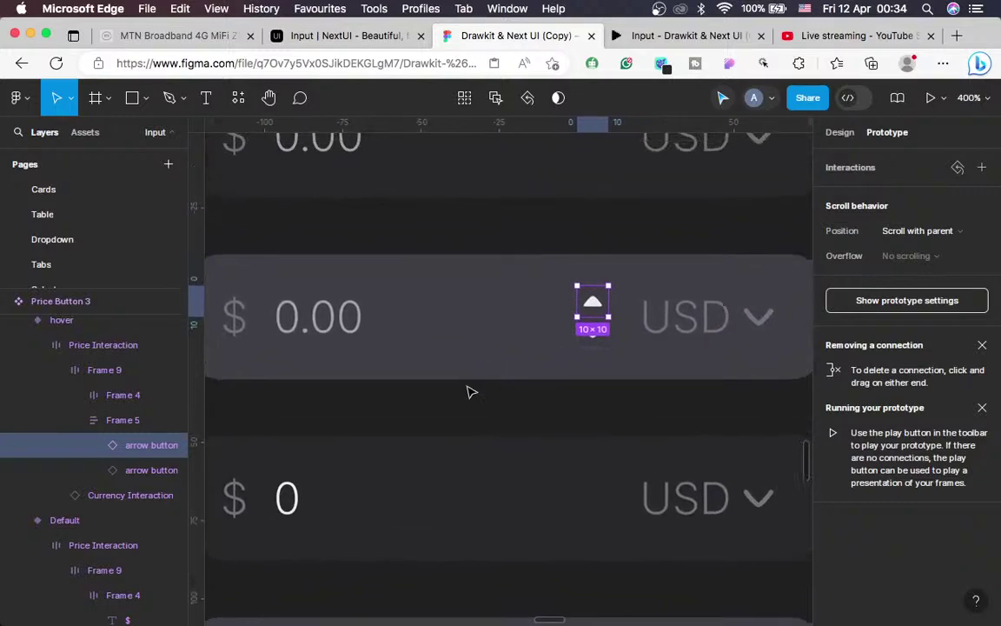
click(146, 479)
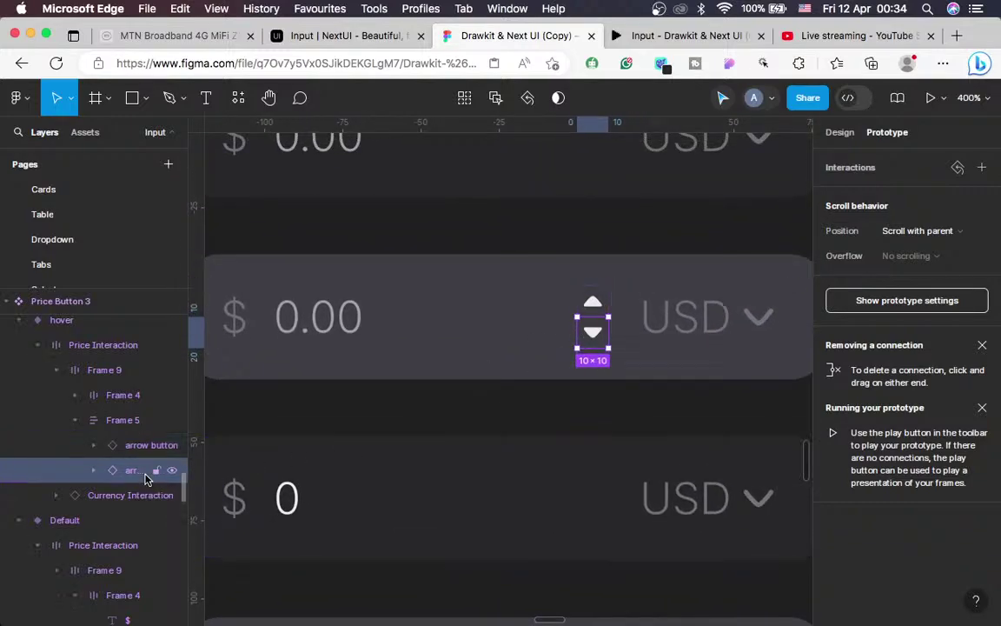
click(112, 453)
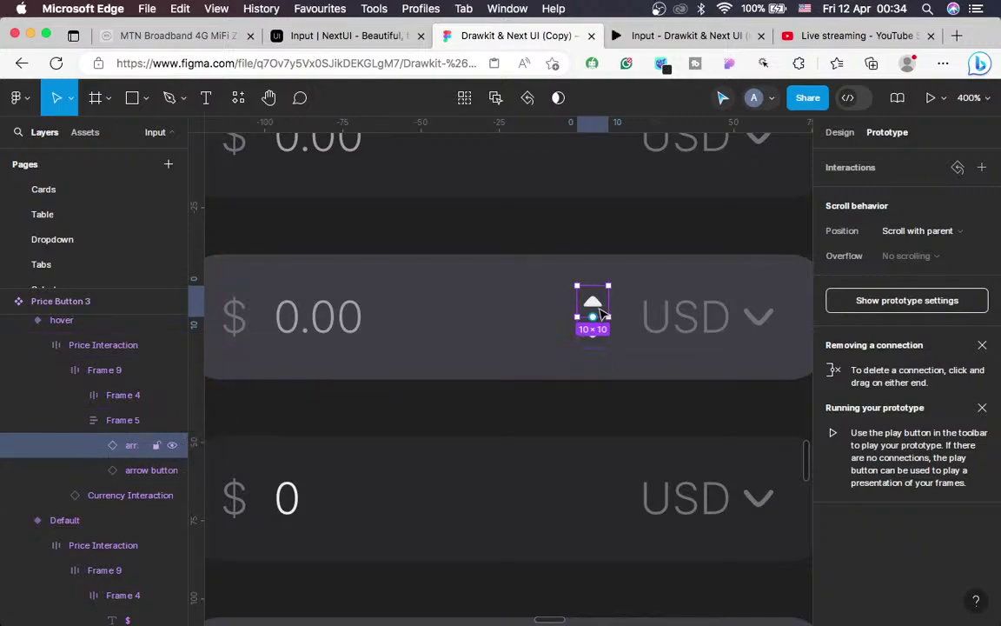
Check the prototype interactions of the up arrow button in the original Price Button's hover variant
scroll(603, 315, left, 4)
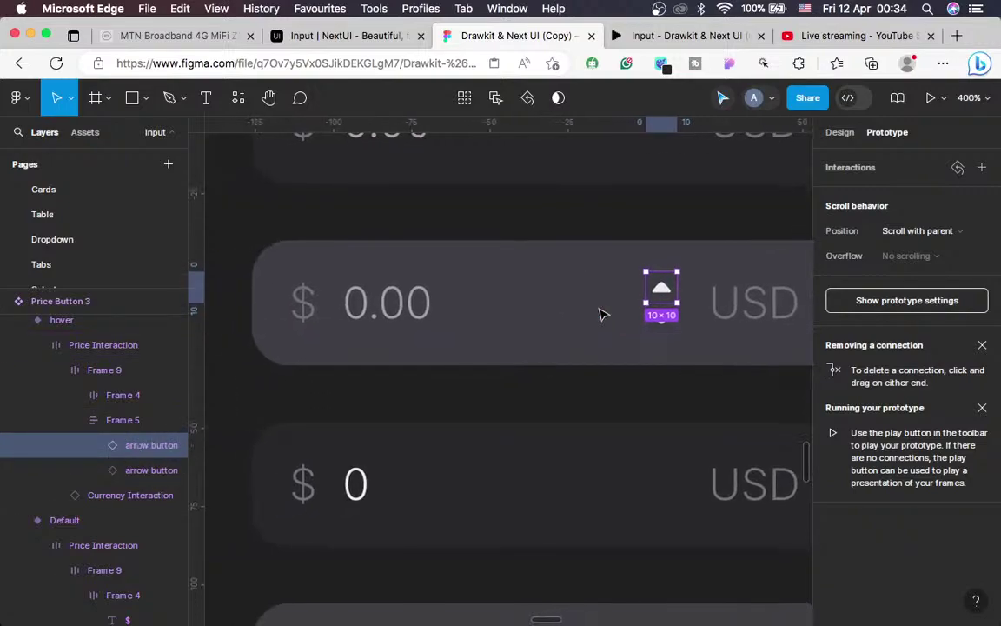
scroll(602, 314, down, 10)
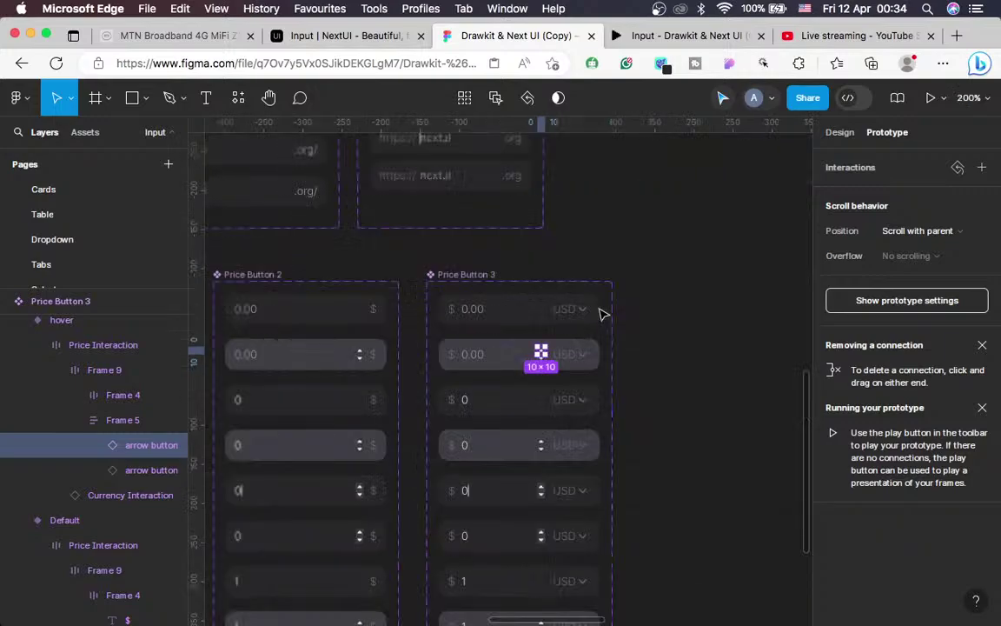
scroll(600, 311, left, 10)
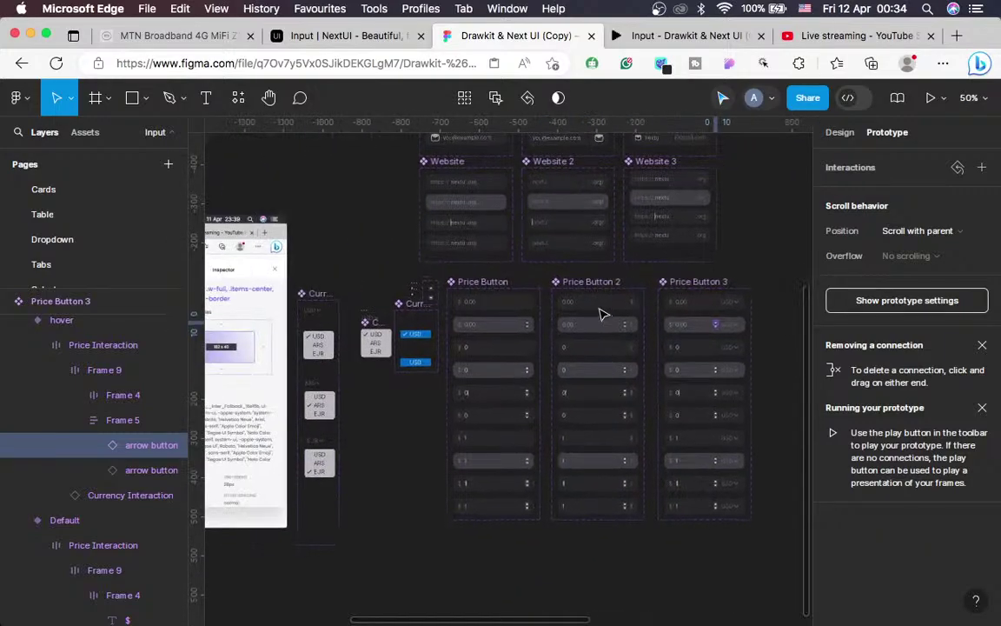
scroll(603, 315, up, 10)
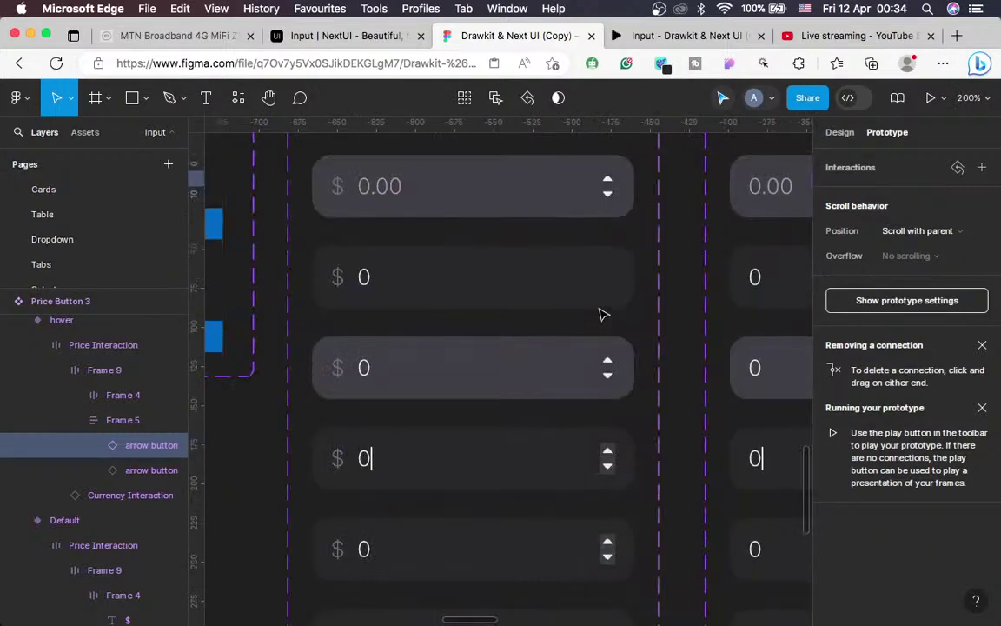
click(608, 186)
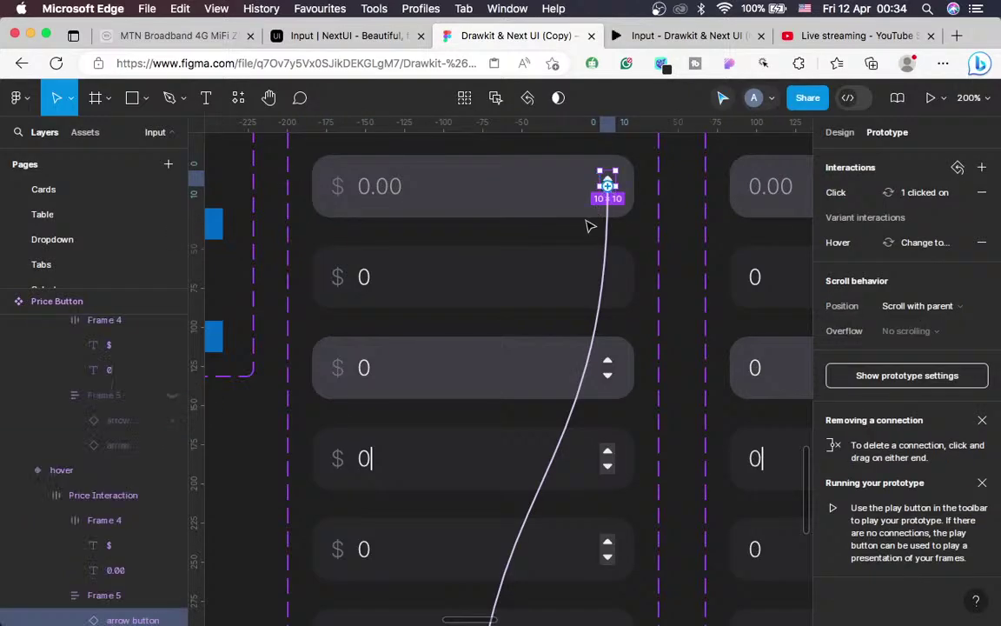
scroll(572, 257, left, 2)
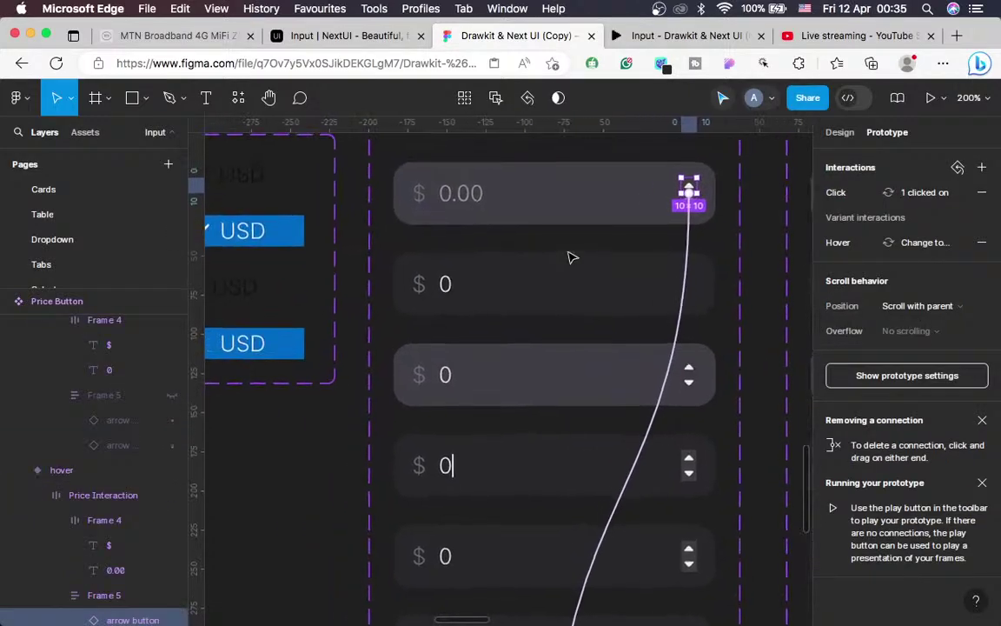
Examine the arrow buttons in Price Button 3's hover variant and the nested arrow-up-01 icon layers for prototype interactions
scroll(572, 257, right, 8)
scroll(572, 258, right, 10)
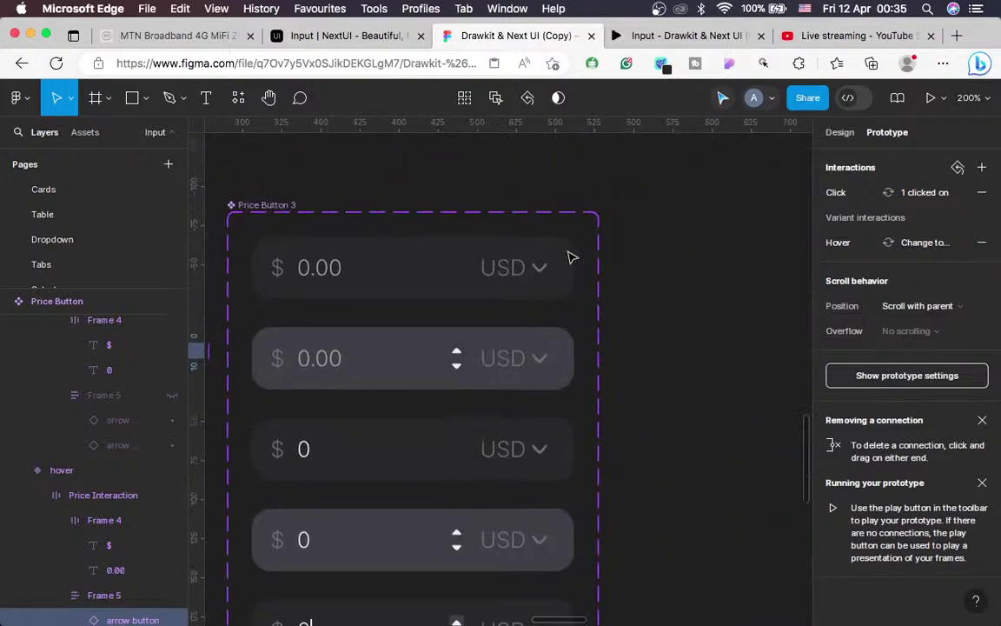
scroll(578, 257, left, 2)
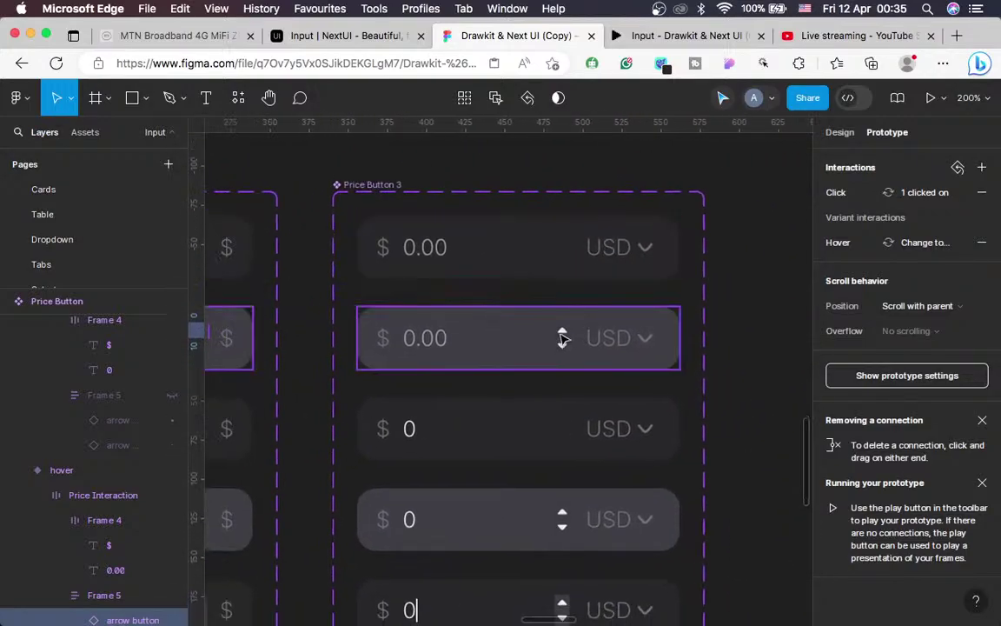
click(564, 339)
double_click(563, 339)
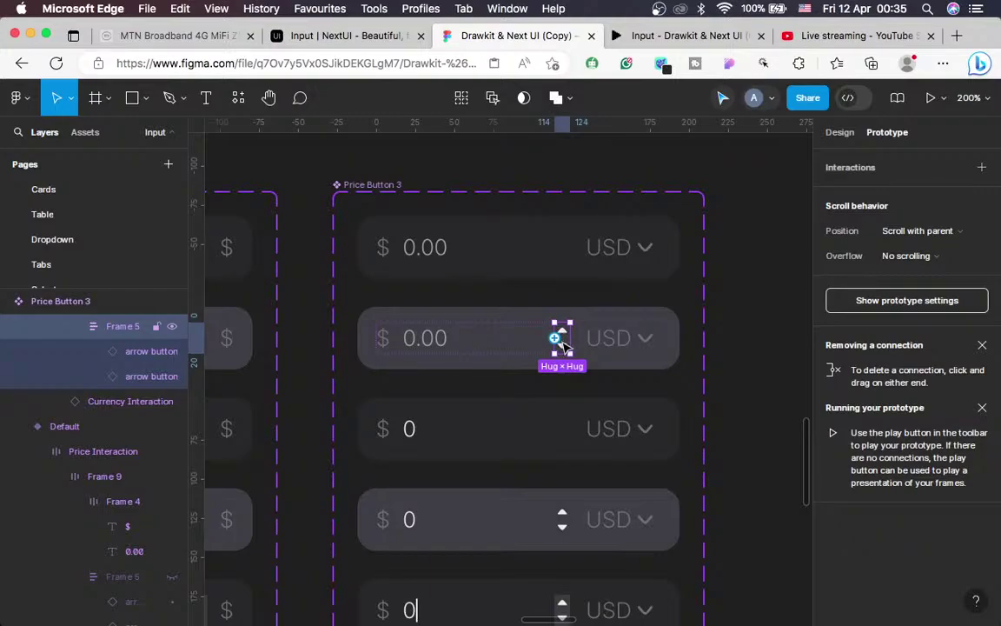
key(super+equal)
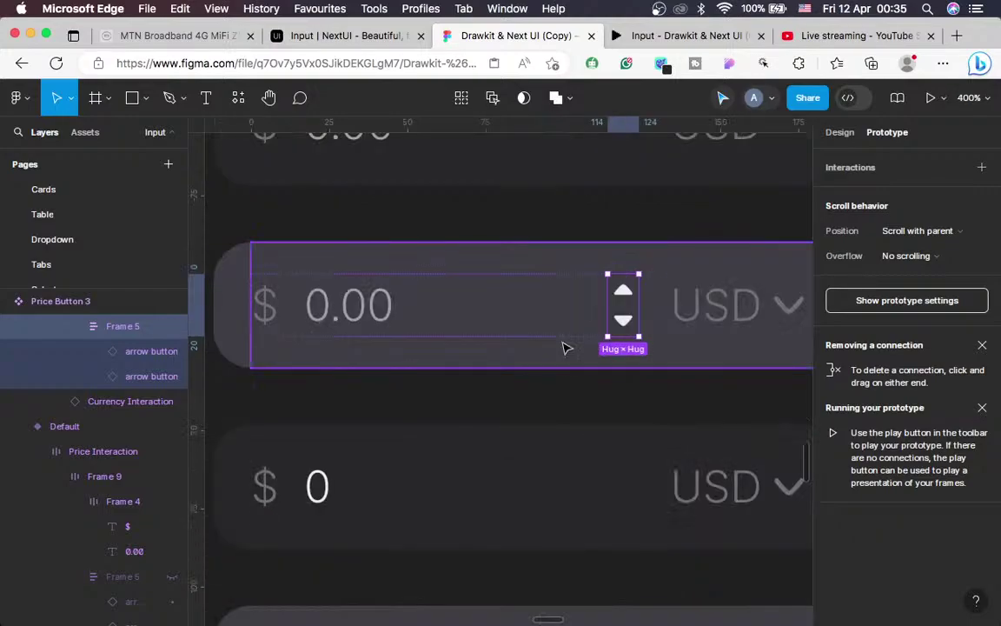
scroll(563, 347, right, 5)
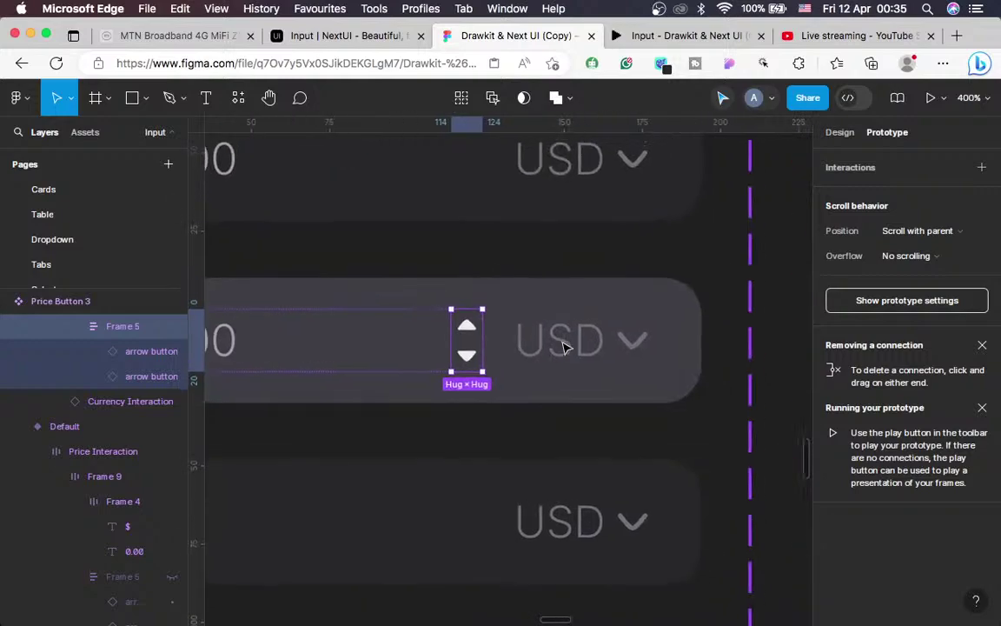
double_click(469, 329)
double_click(473, 324)
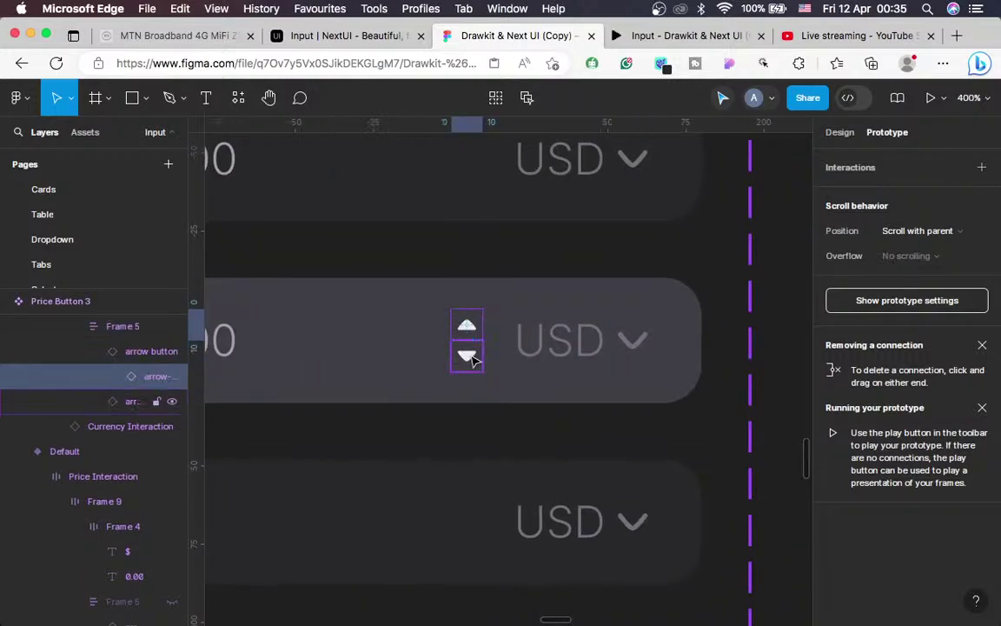
click(474, 359)
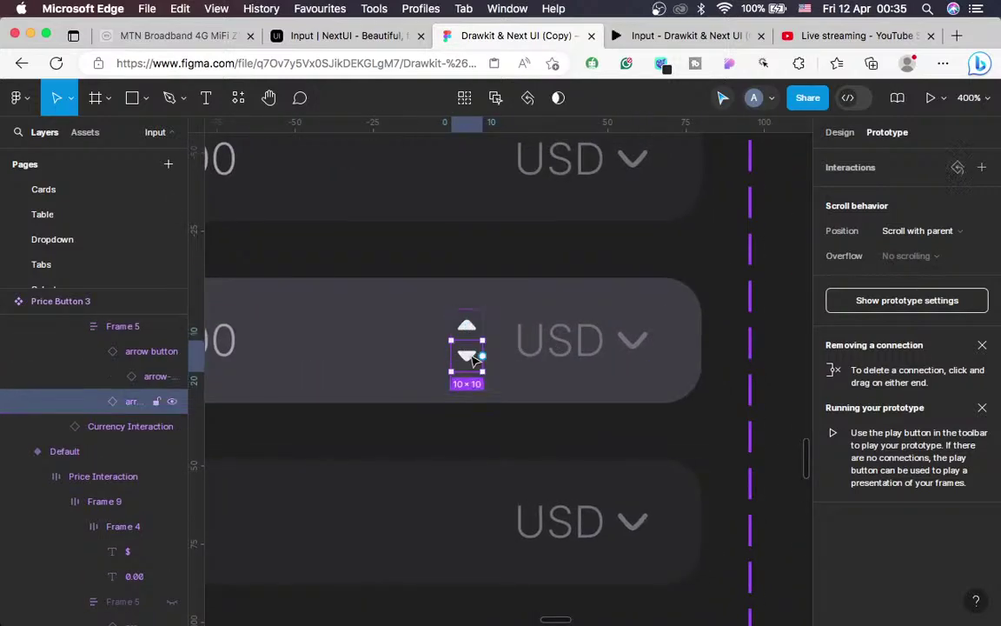
click(144, 379)
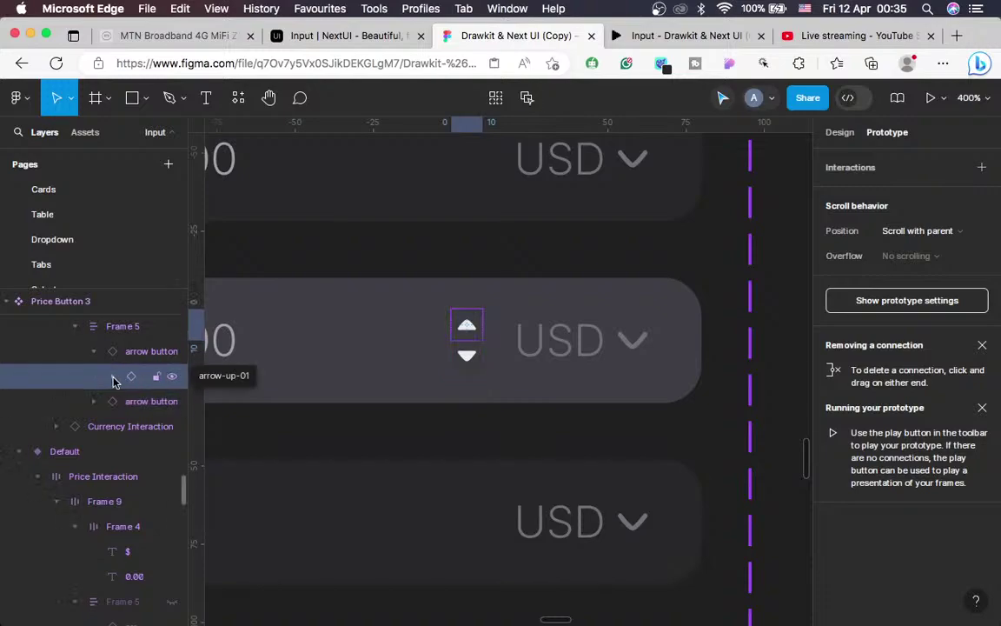
click(111, 378)
click(118, 393)
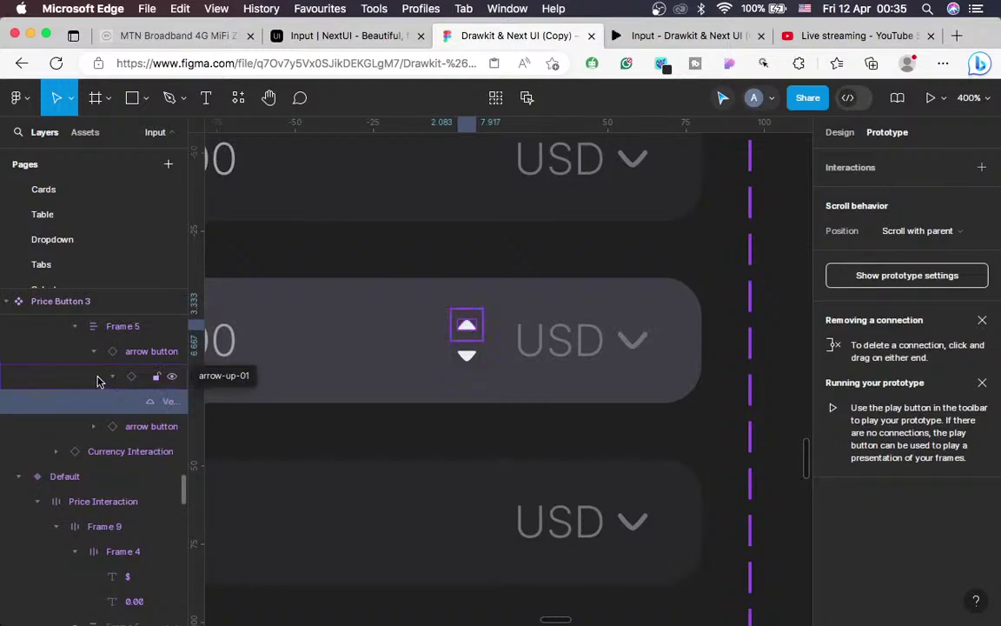
click(98, 381)
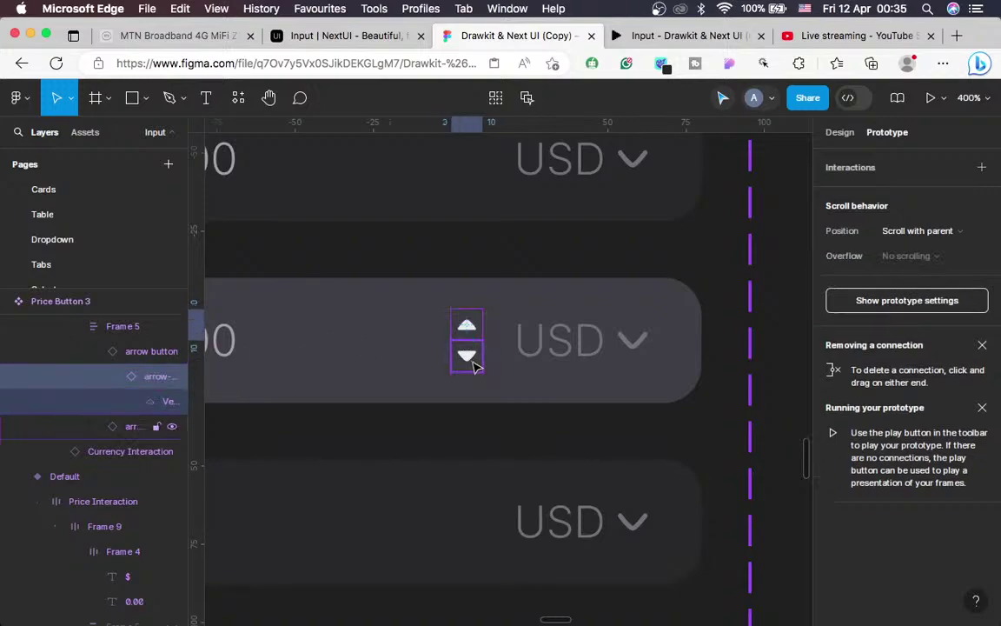
Reset the interactions of the up arrow button instance in Price Button 3's hover variant
click(559, 345)
click(470, 354)
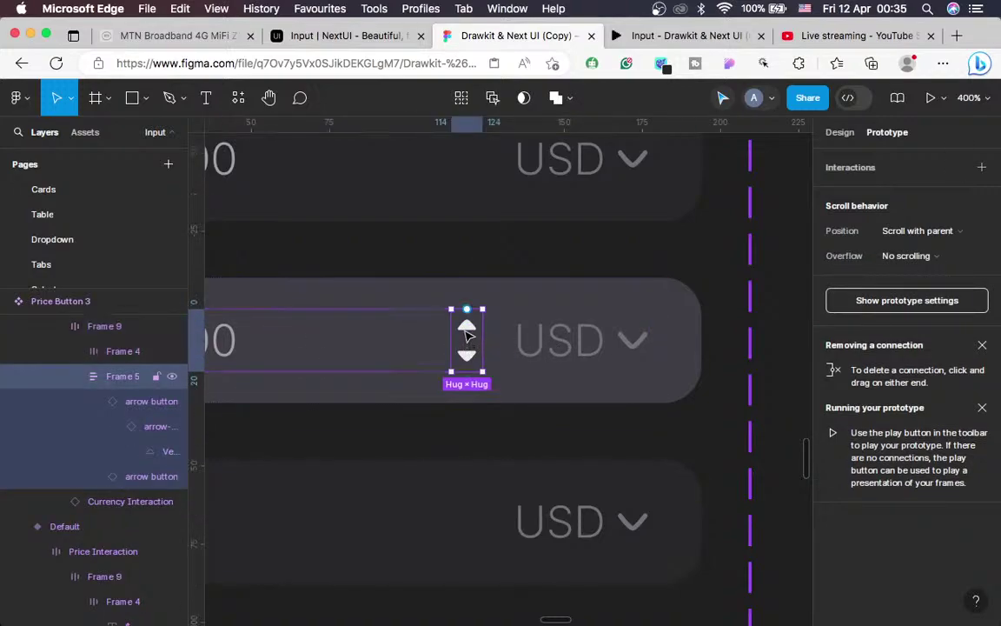
double_click(468, 334)
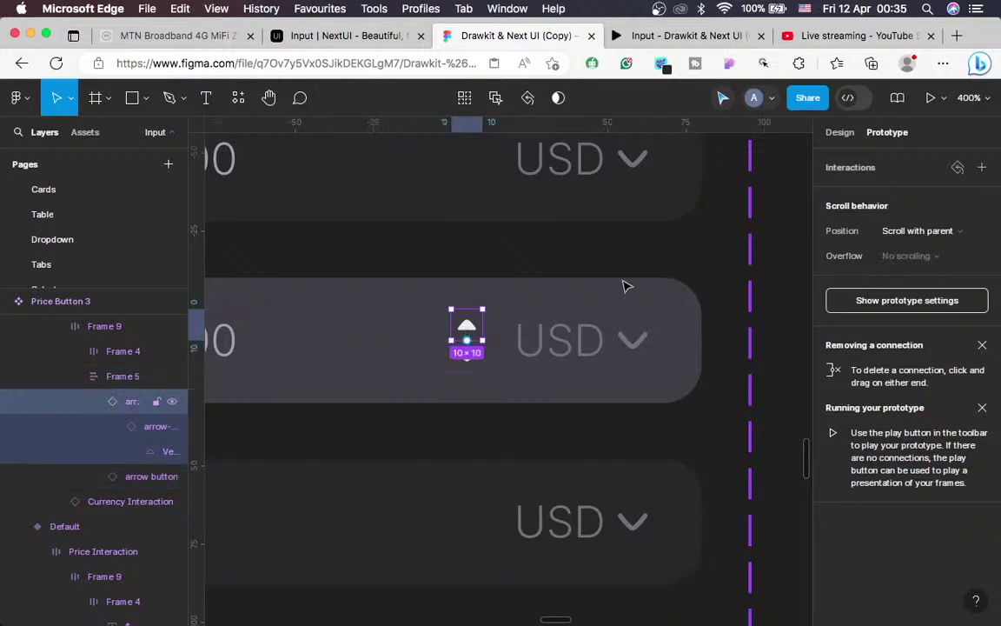
click(838, 139)
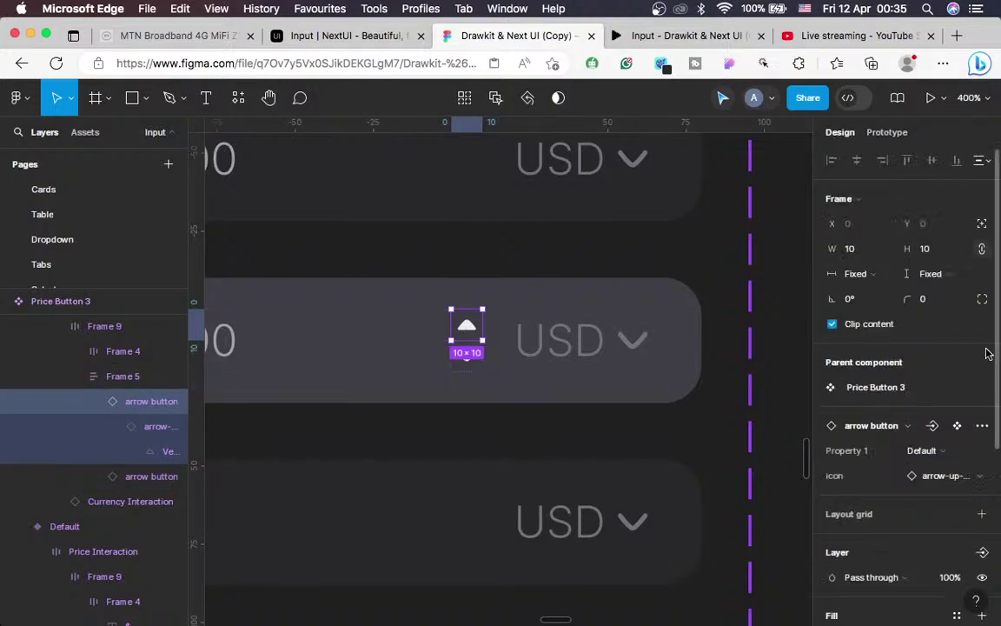
click(981, 426)
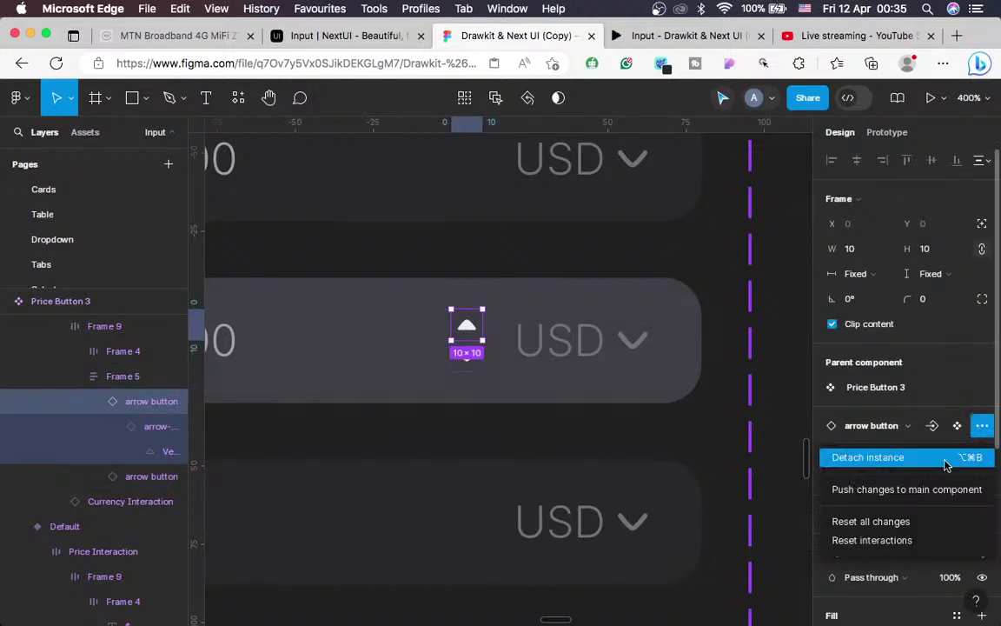
click(886, 542)
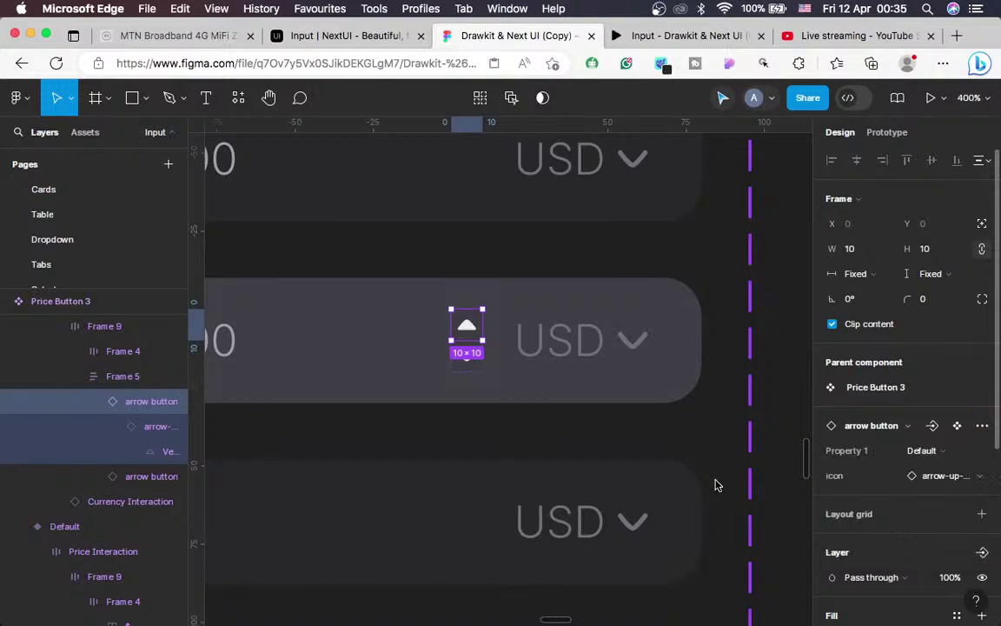
Reset the interactions of the down arrow button in the hover variant and check both arrows' prototype interactions
click(462, 370)
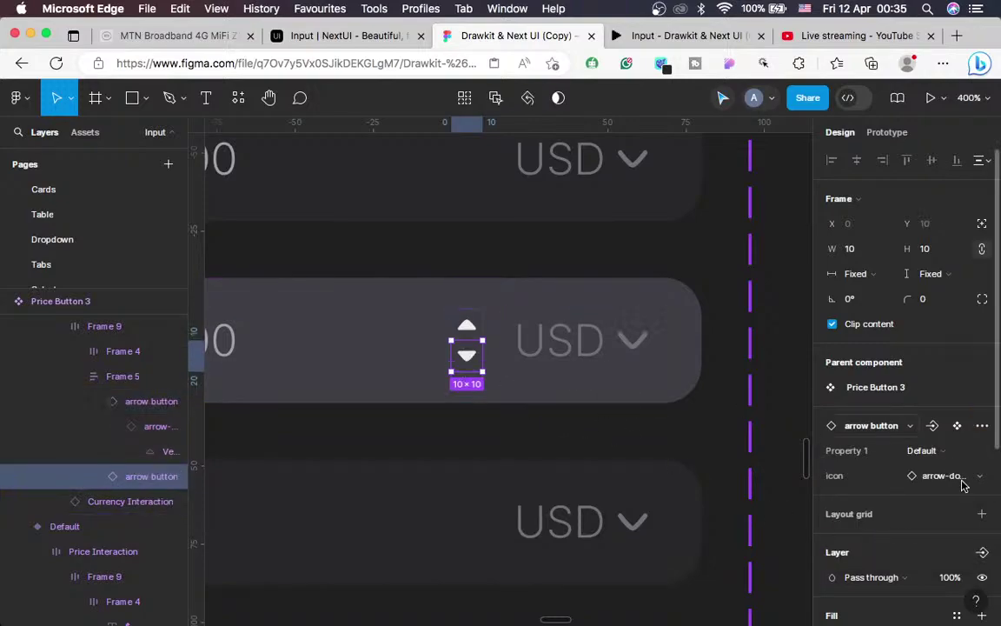
click(980, 432)
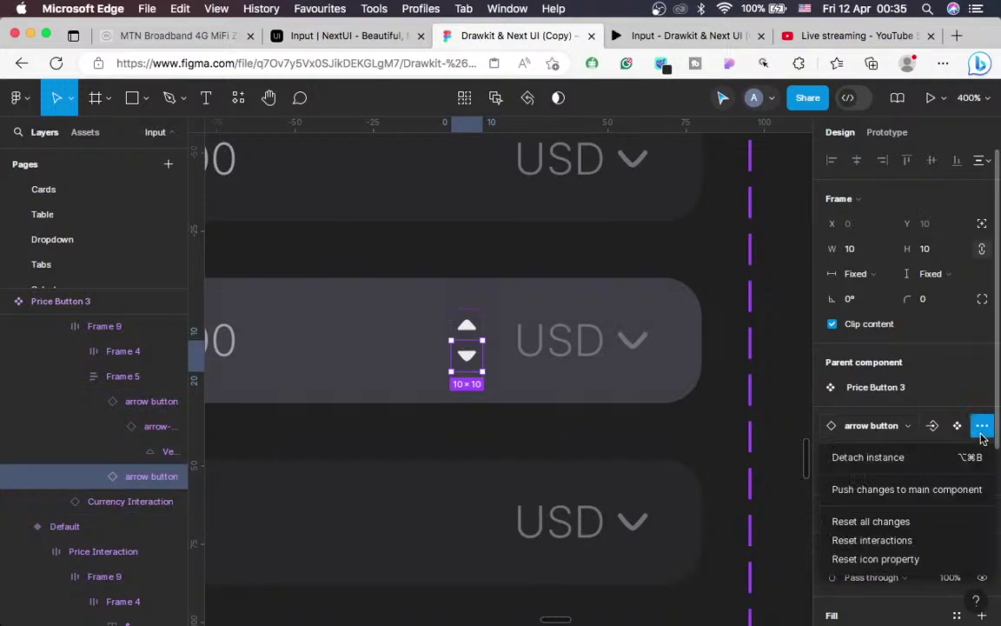
click(871, 541)
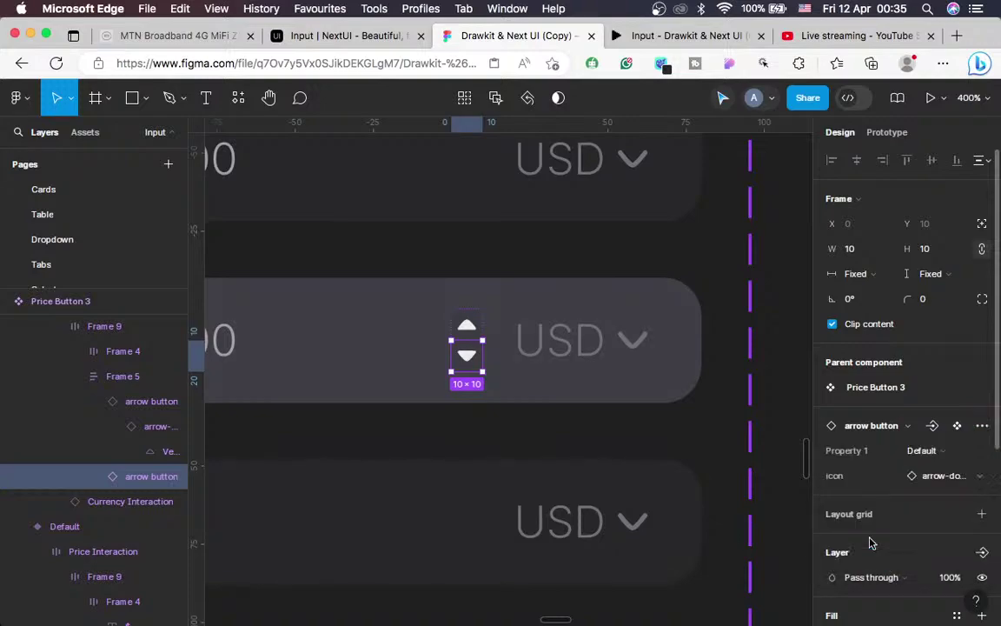
click(896, 137)
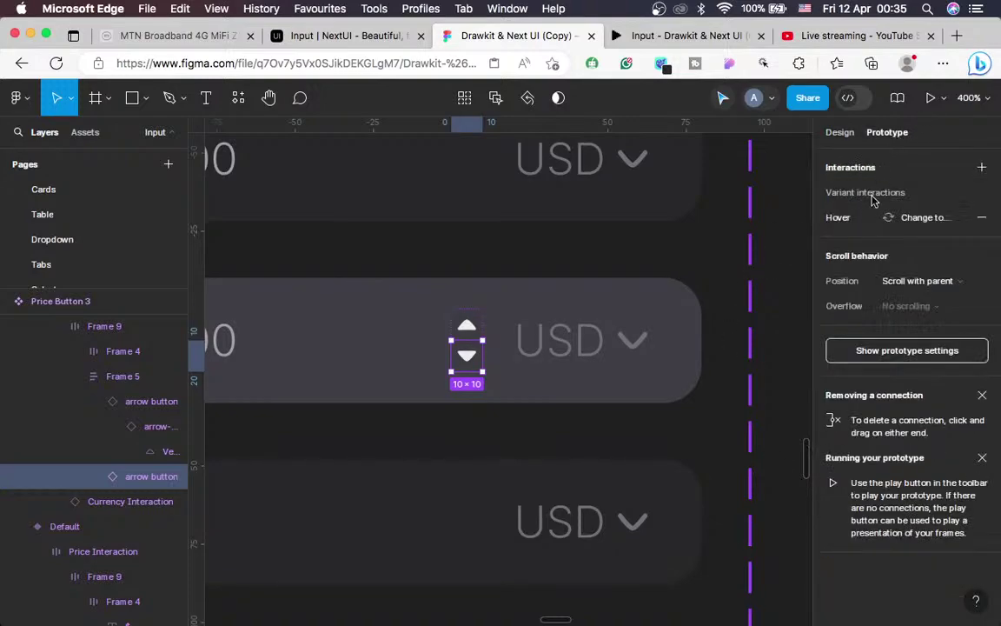
click(474, 326)
Reset the interactions of both arrow buttons in Price Button 3's "0 hover" and "0 clicked on" variants and check their prototype interactions
scroll(631, 274, down, 5)
scroll(632, 273, left, 2)
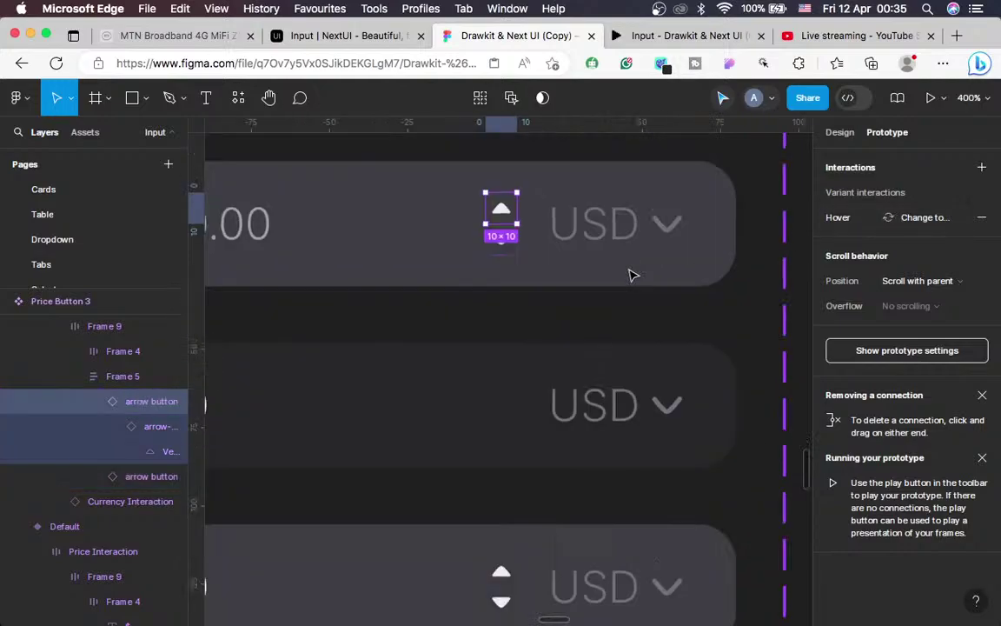
scroll(632, 273, down, 3)
scroll(632, 274, left, 1)
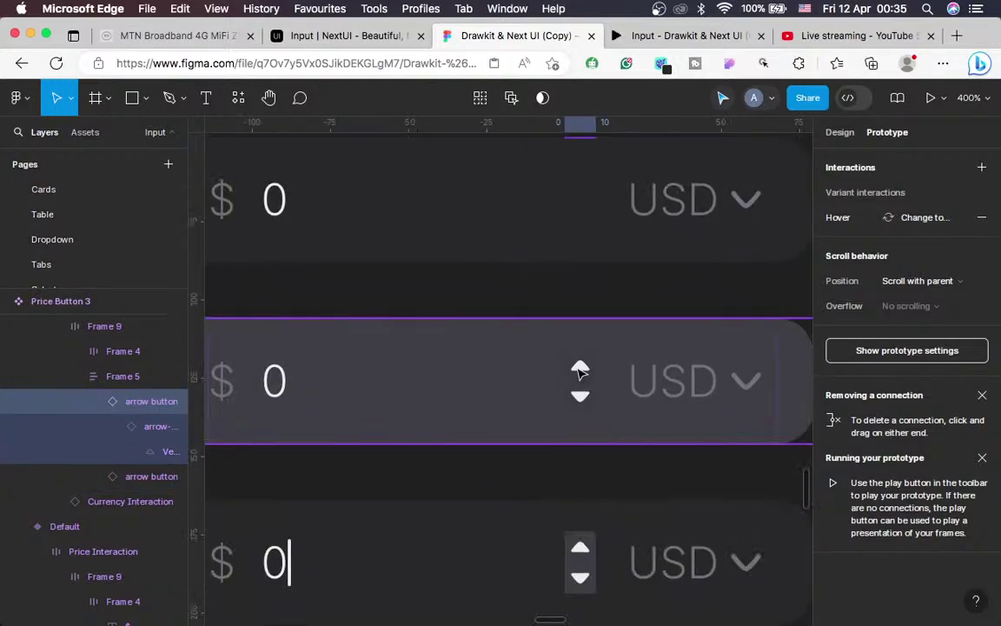
click(581, 372)
click(581, 372)
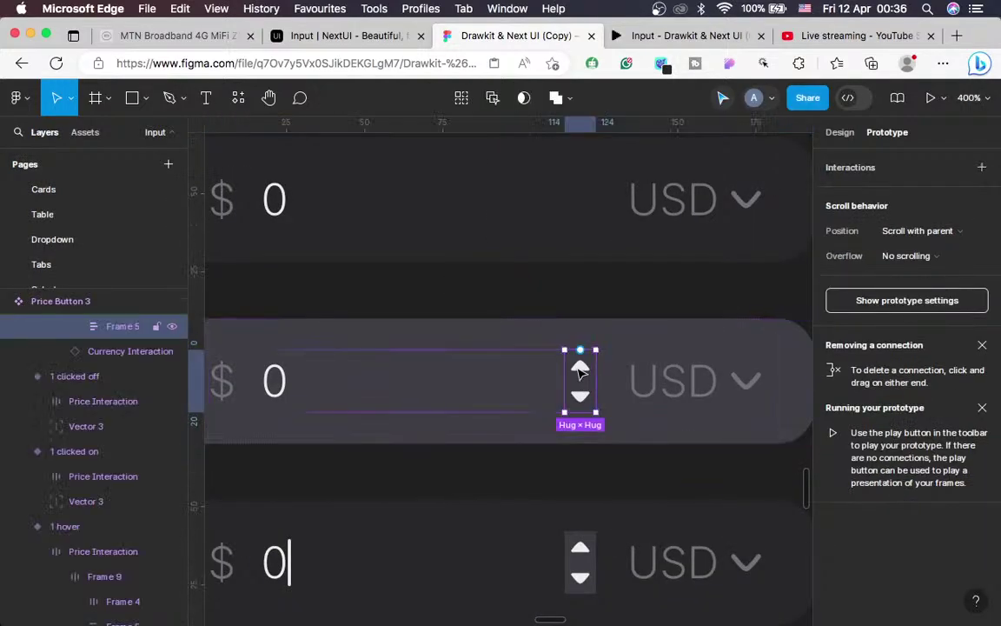
click(579, 369)
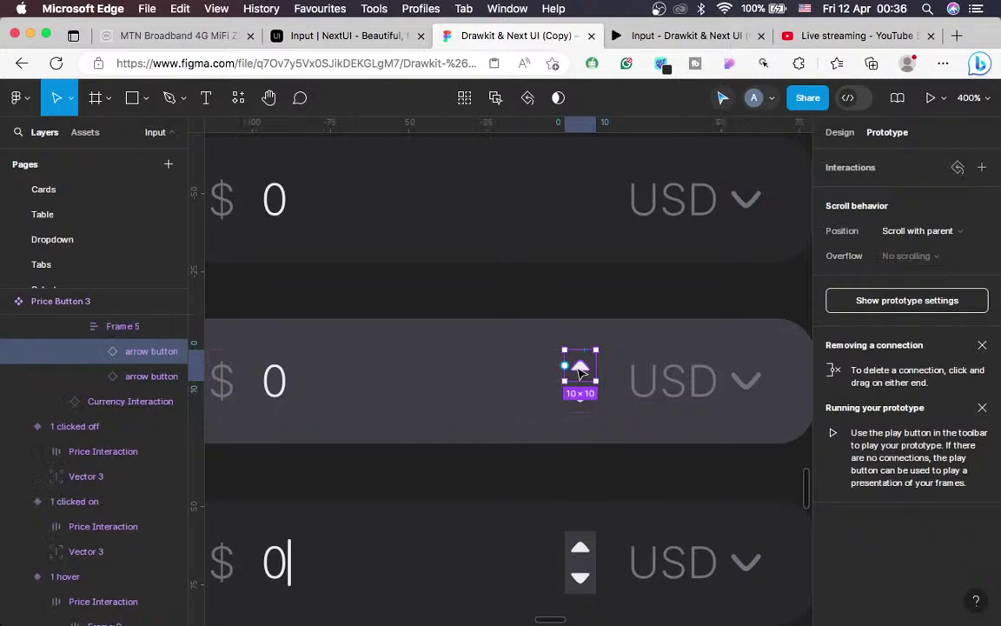
key(minus)
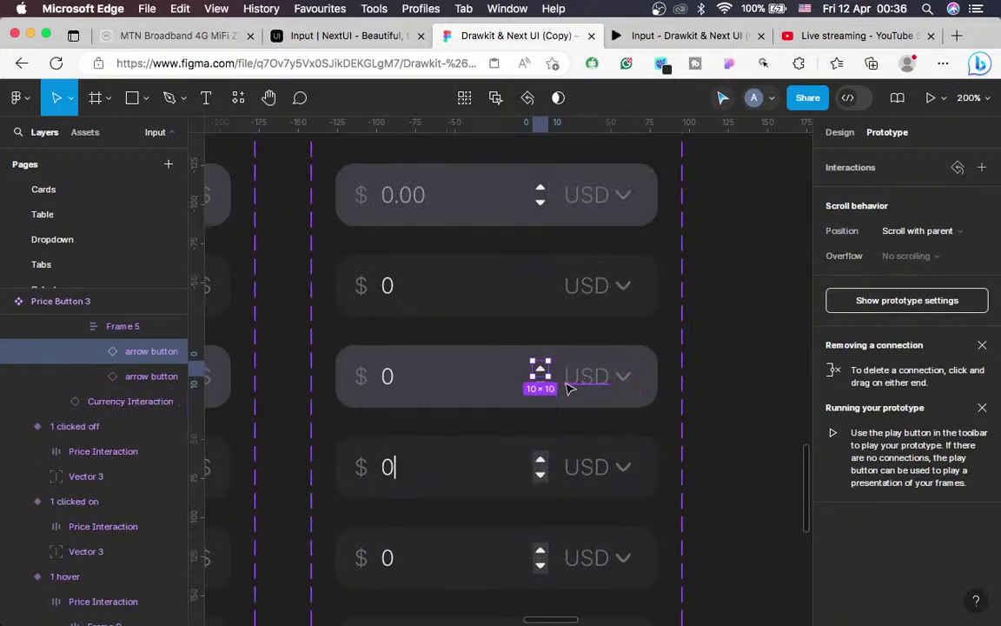
key(plus)
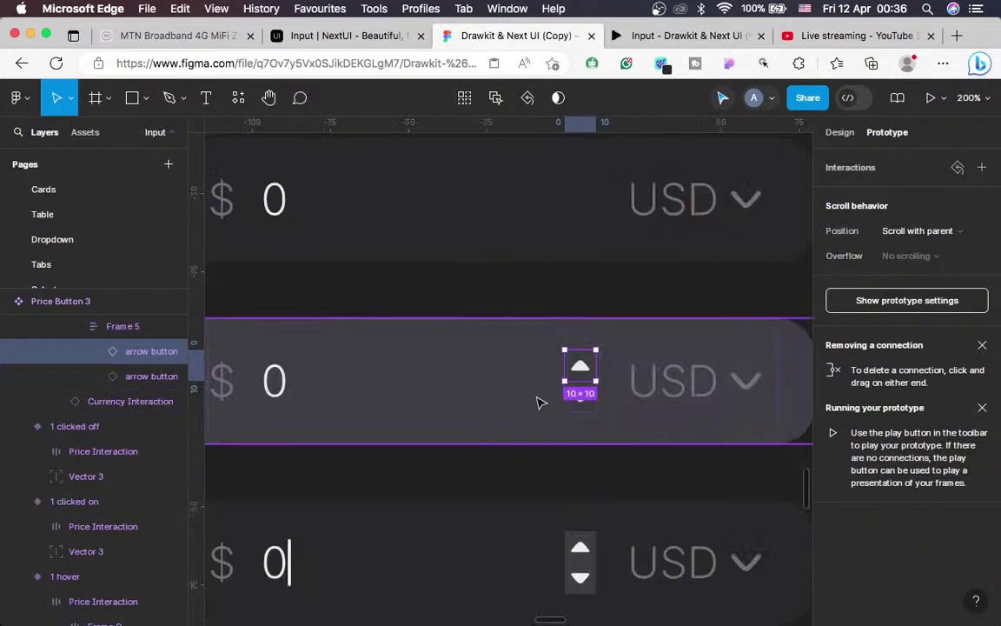
shift+click(580, 409)
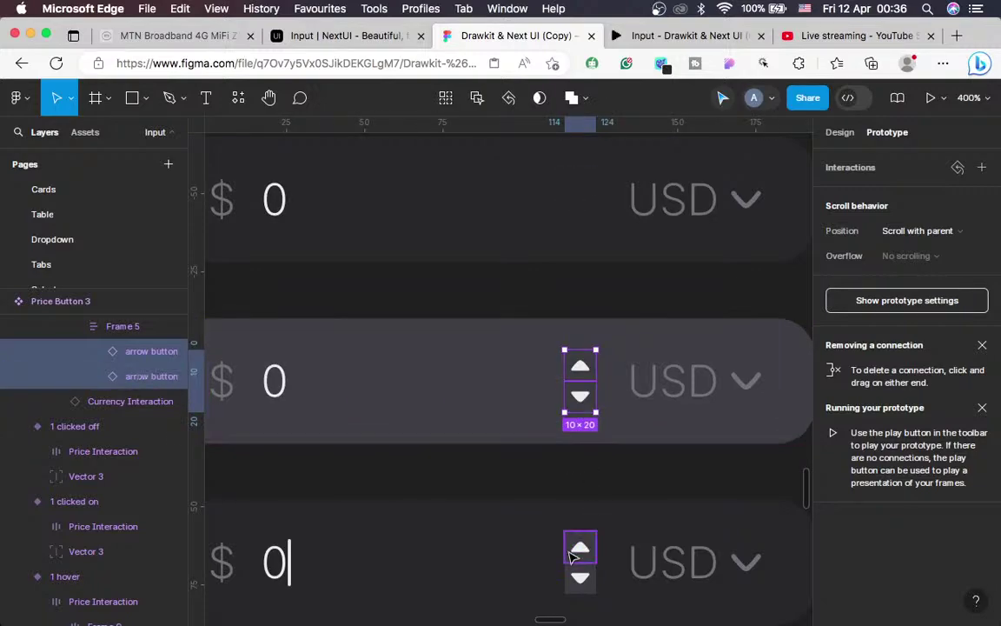
shift+click(572, 551)
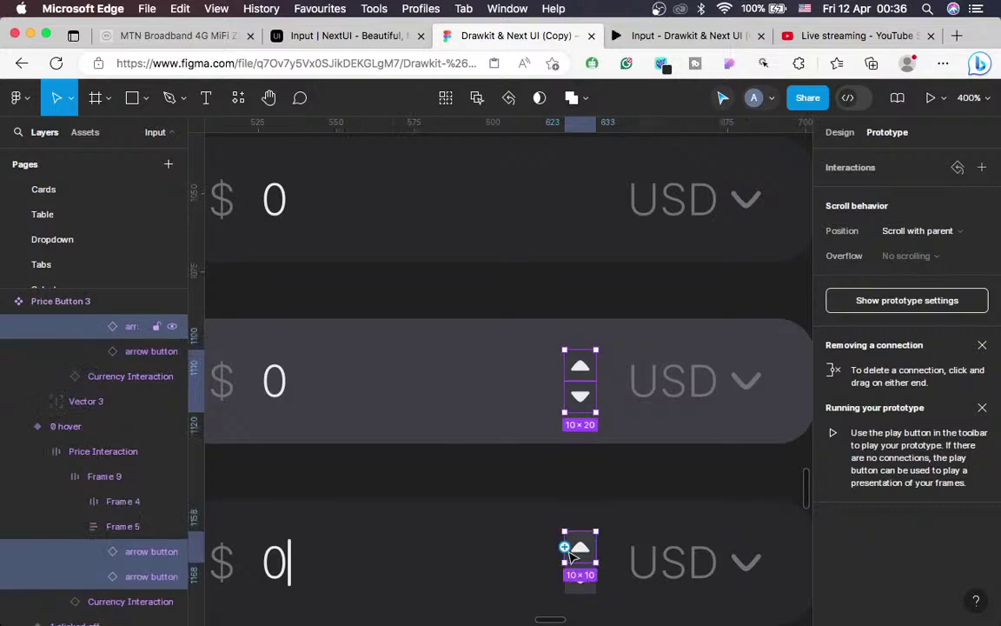
shift+click(578, 595)
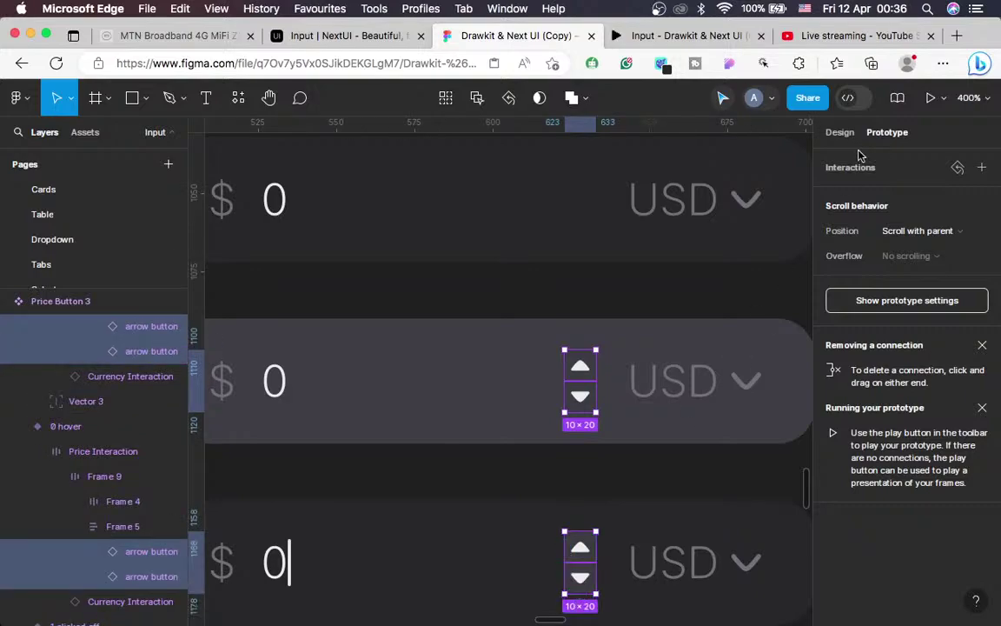
click(840, 132)
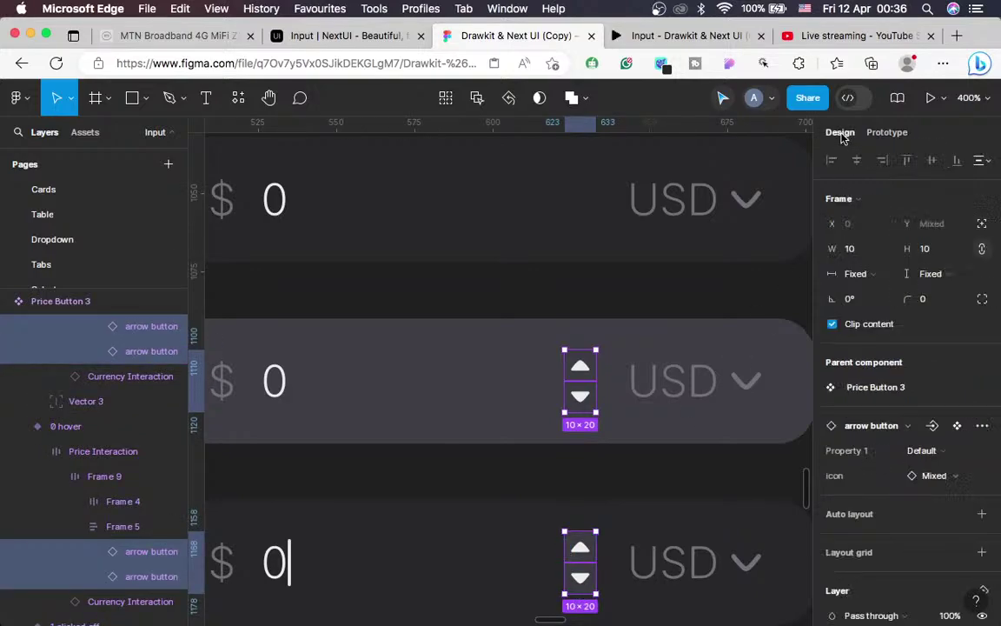
click(983, 425)
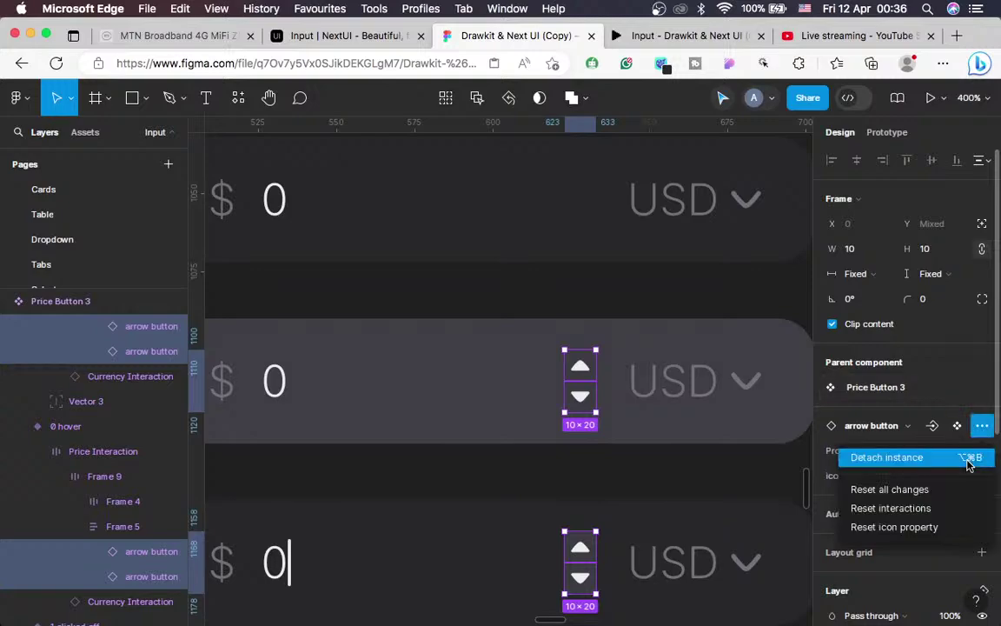
click(931, 509)
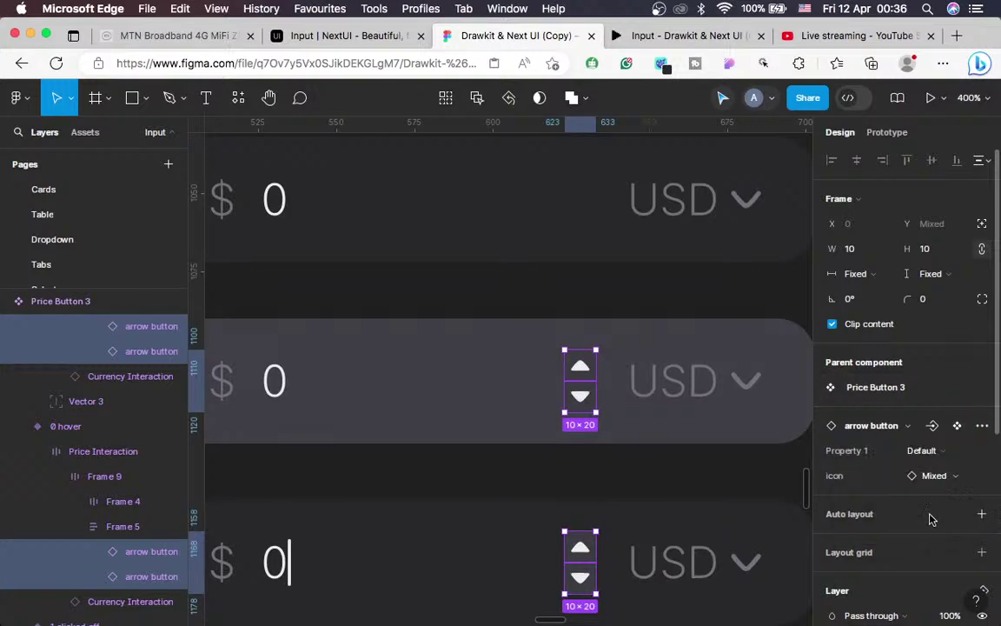
click(885, 134)
Reset the interactions of both arrow buttons in Price Button 3's "0 clicked off", "1 hover", "1 clicked on" and "1 clicked off" variants, and check their prototype interactions
scroll(735, 308, down, 5)
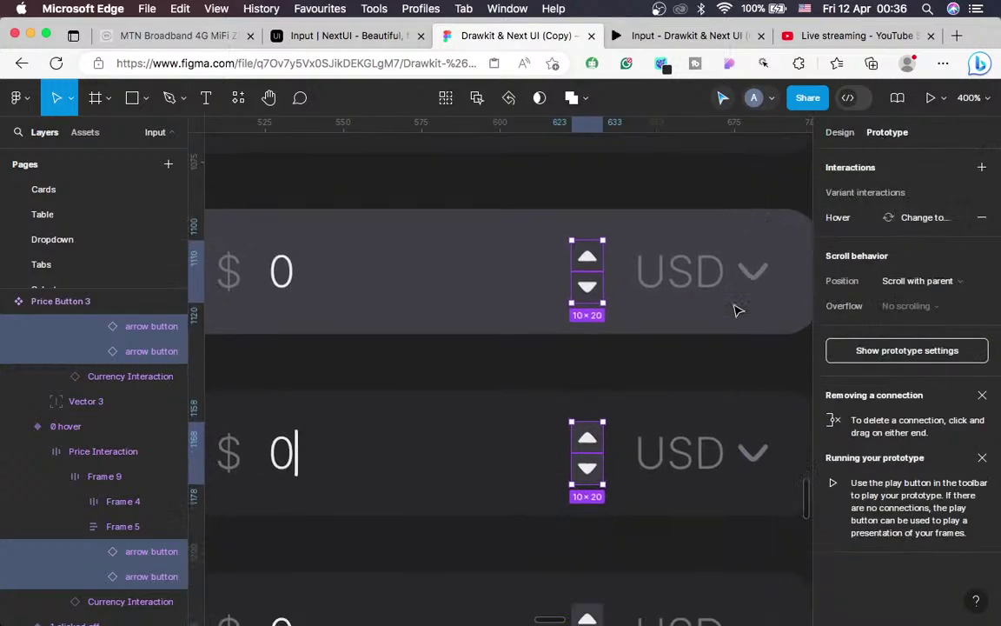
scroll(735, 309, down, 3)
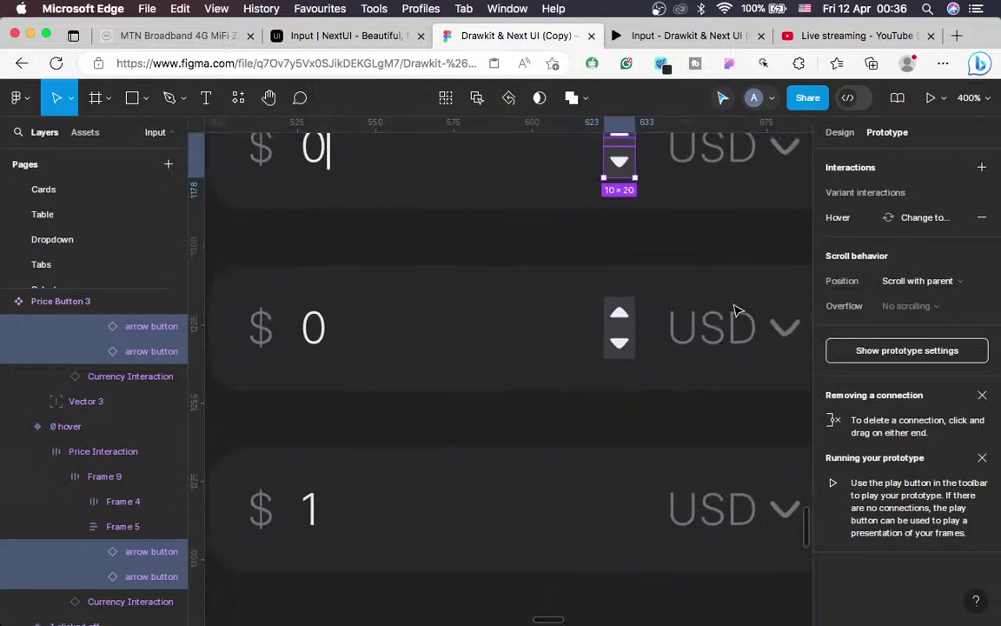
click(631, 313)
click(632, 313)
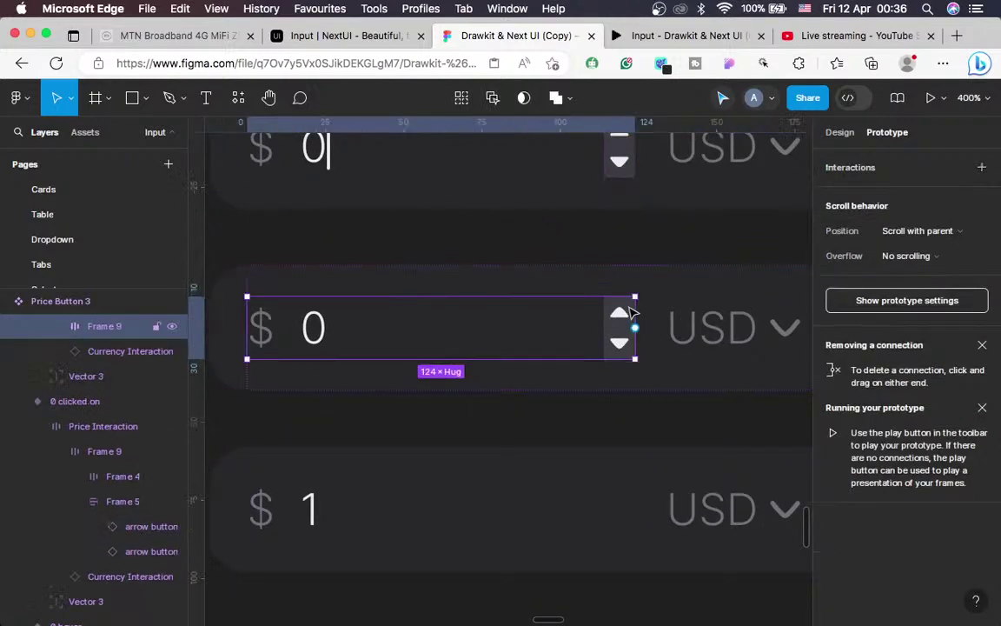
click(632, 313)
click(632, 313)
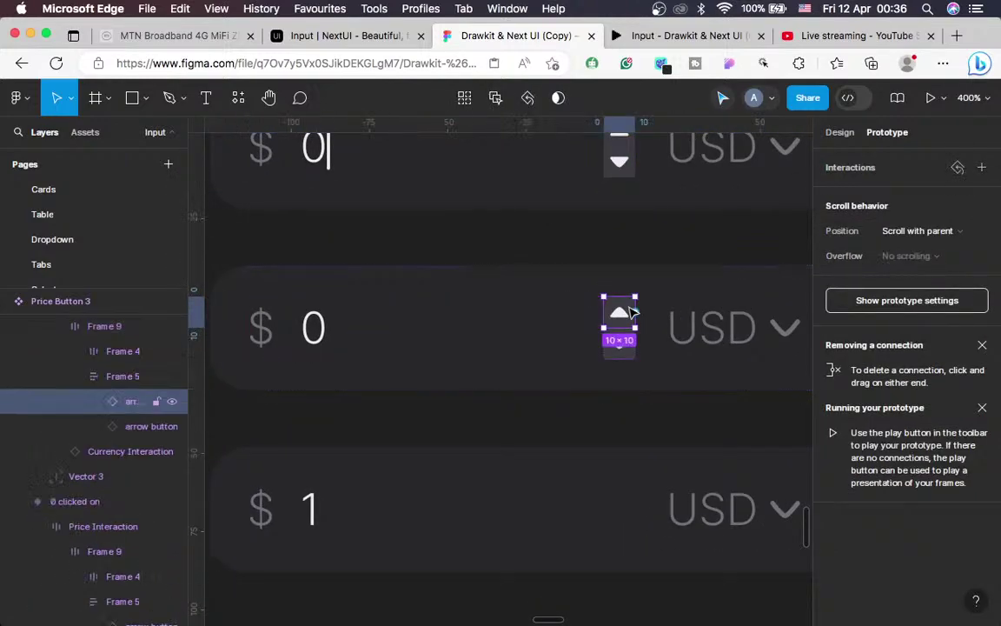
shift+click(623, 356)
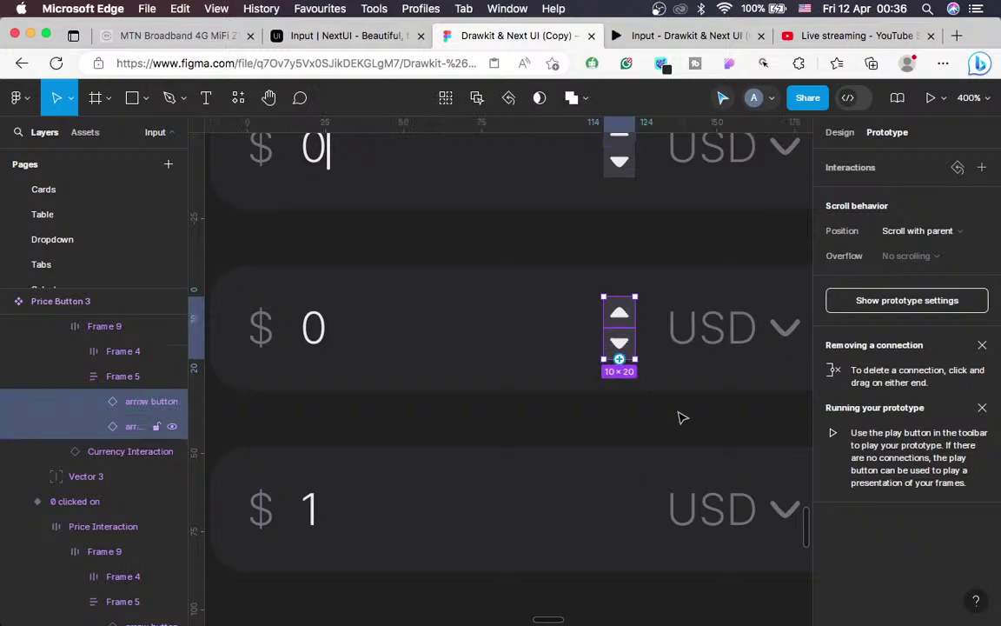
scroll(682, 416, down, 5)
scroll(681, 416, down, 1)
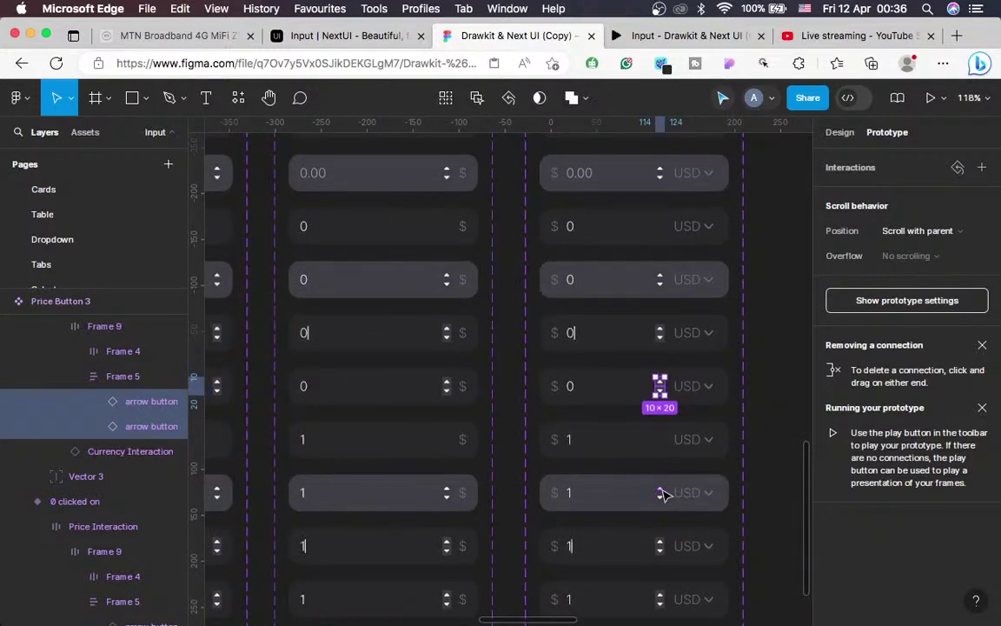
scroll(664, 493, up, 4)
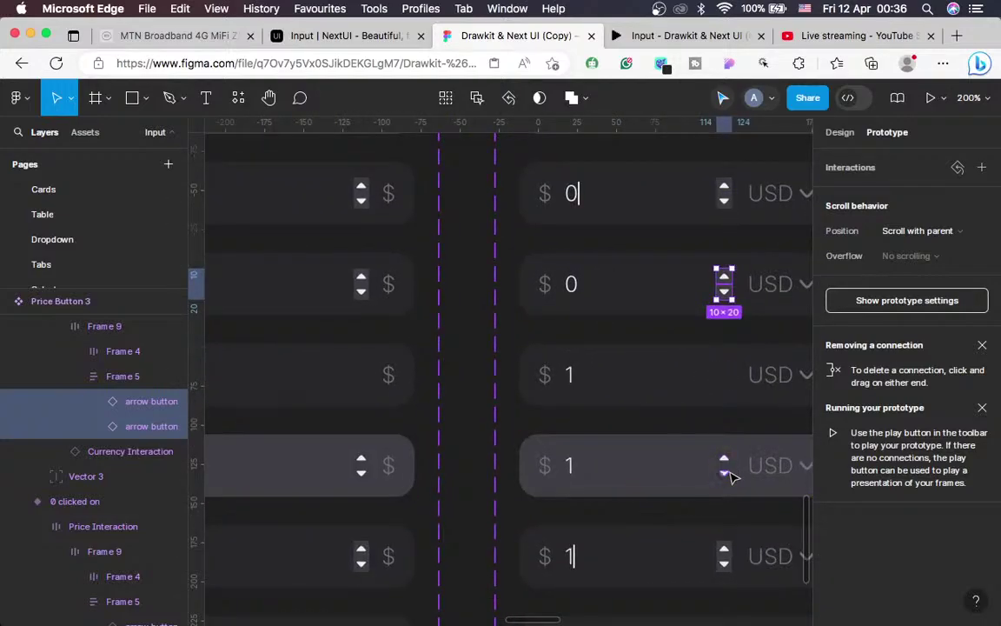
scroll(731, 476, up, 4)
scroll(733, 477, right, 5)
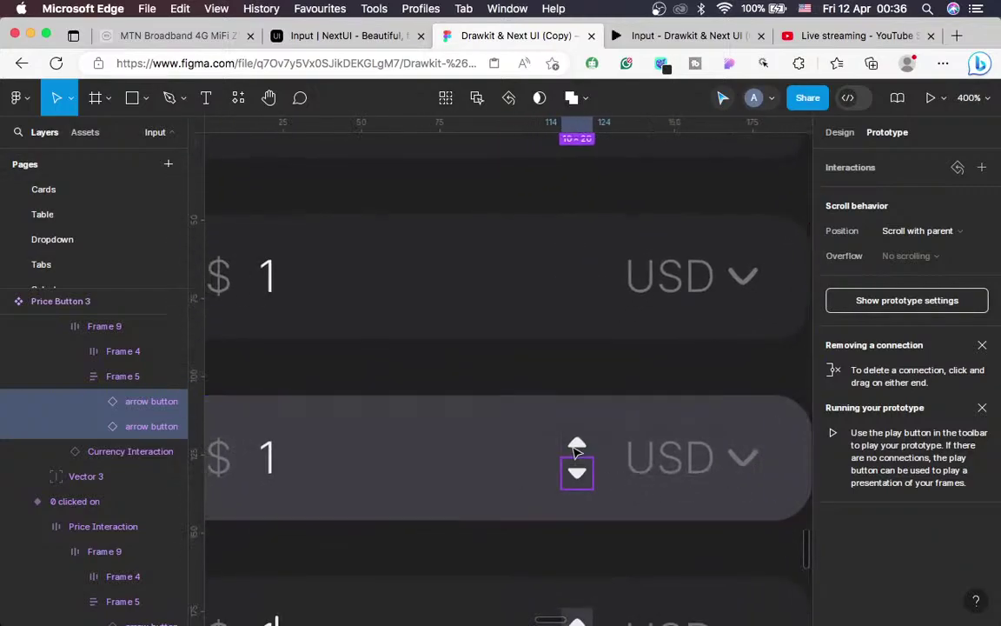
click(570, 448)
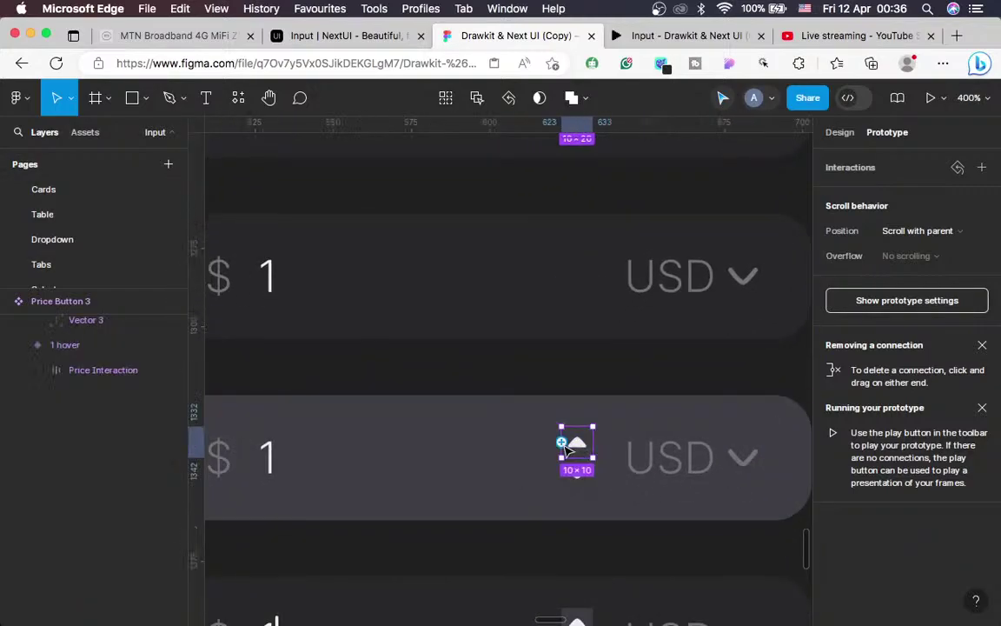
shift+click(566, 480)
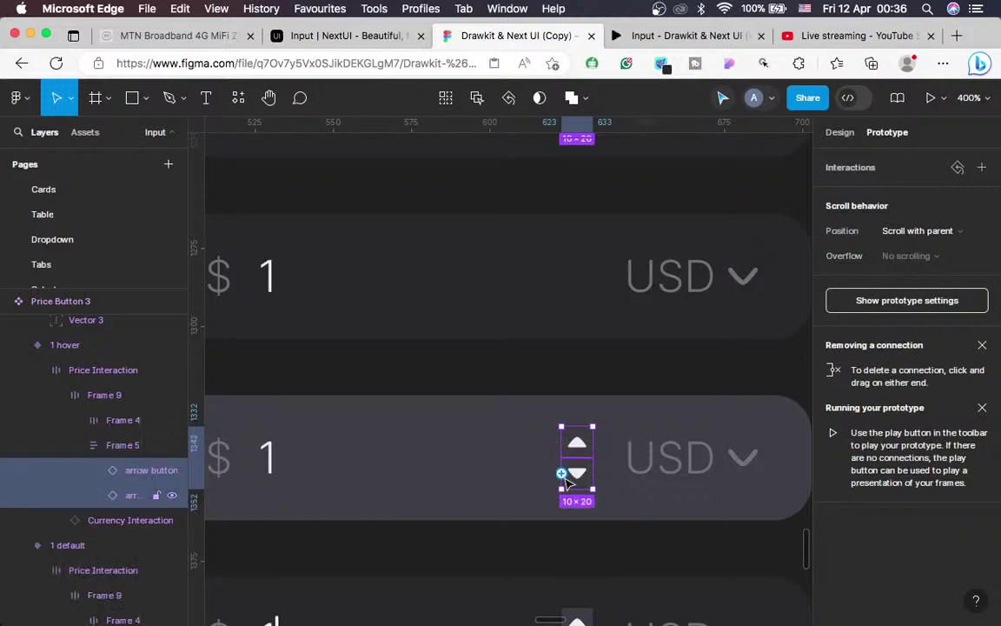
scroll(700, 474, down, 4)
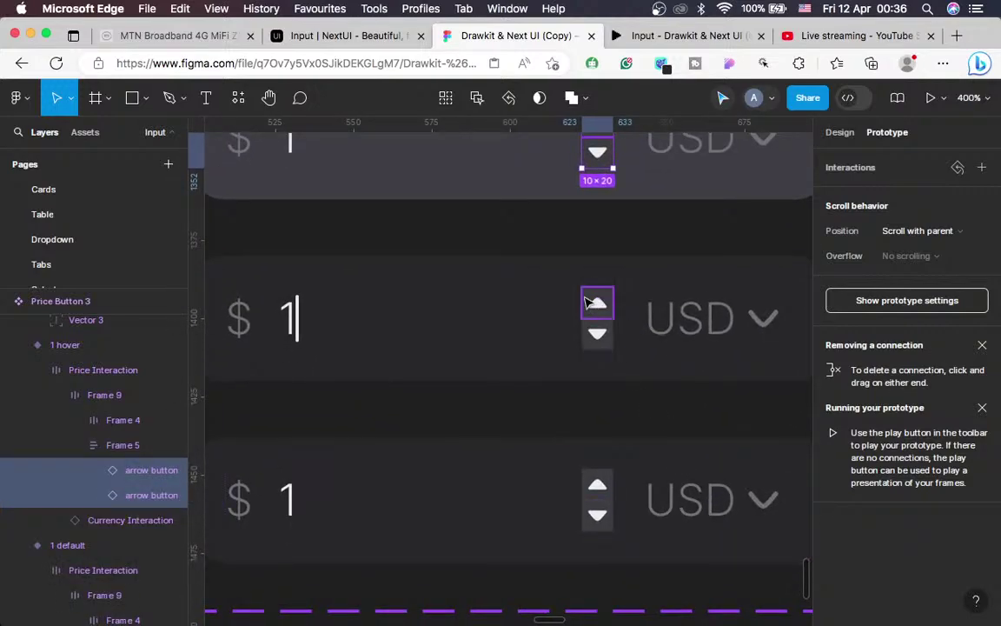
shift+click(587, 302)
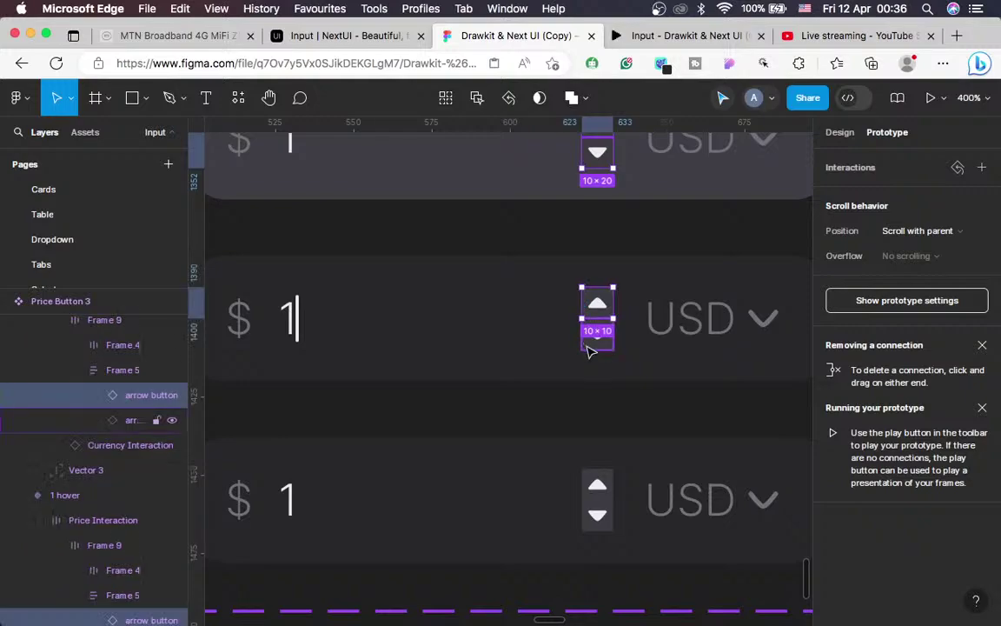
shift+click(588, 349)
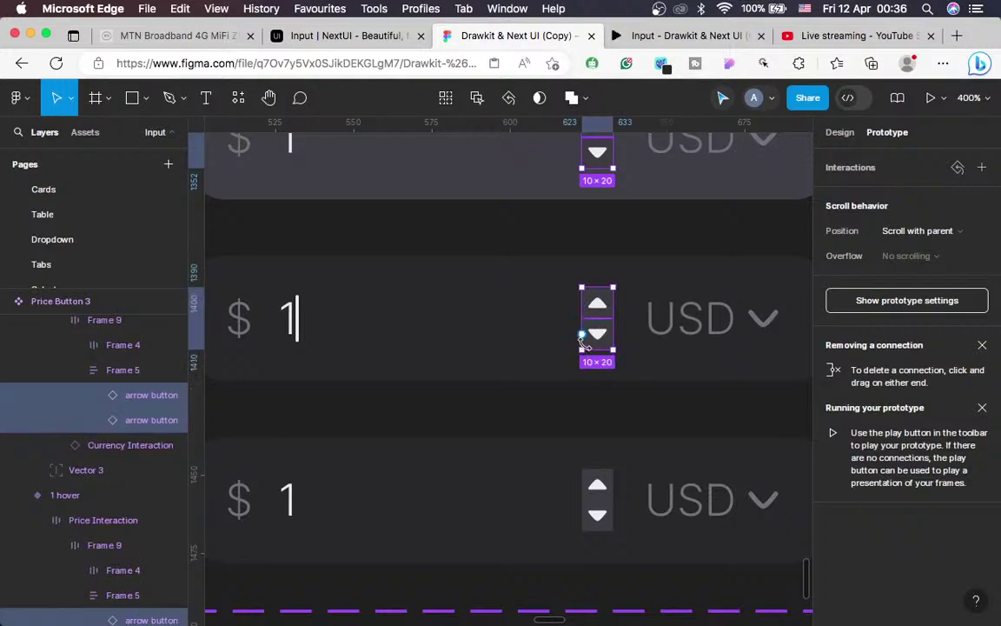
shift+click(606, 483)
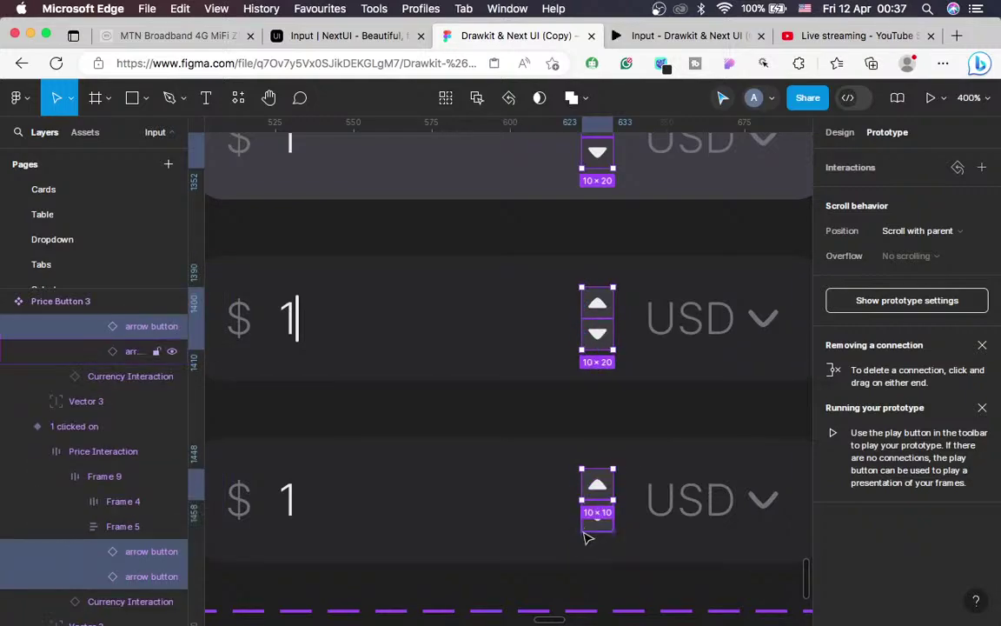
shift+click(587, 519)
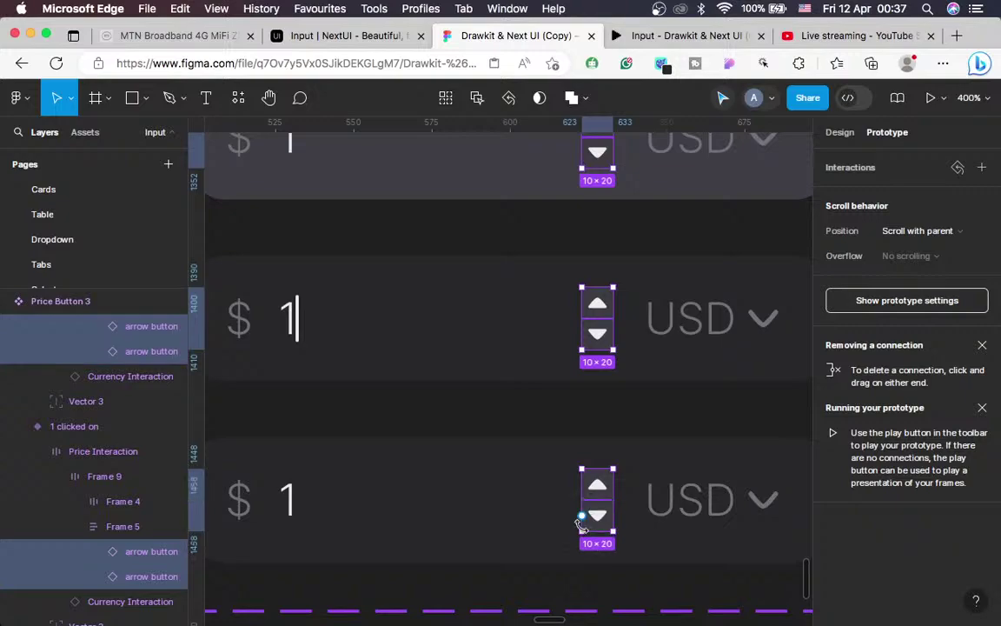
click(838, 132)
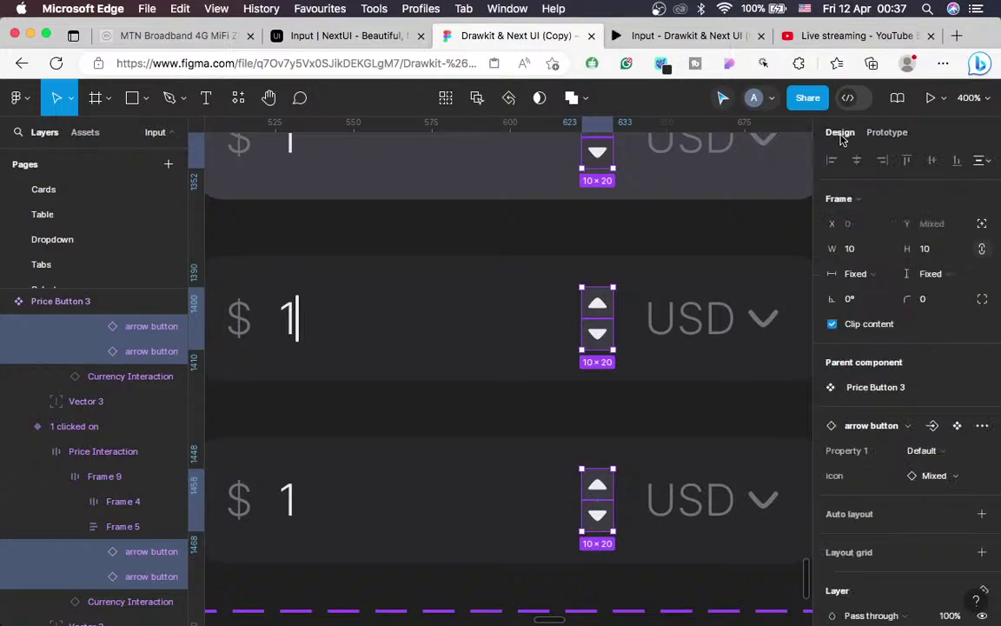
click(982, 426)
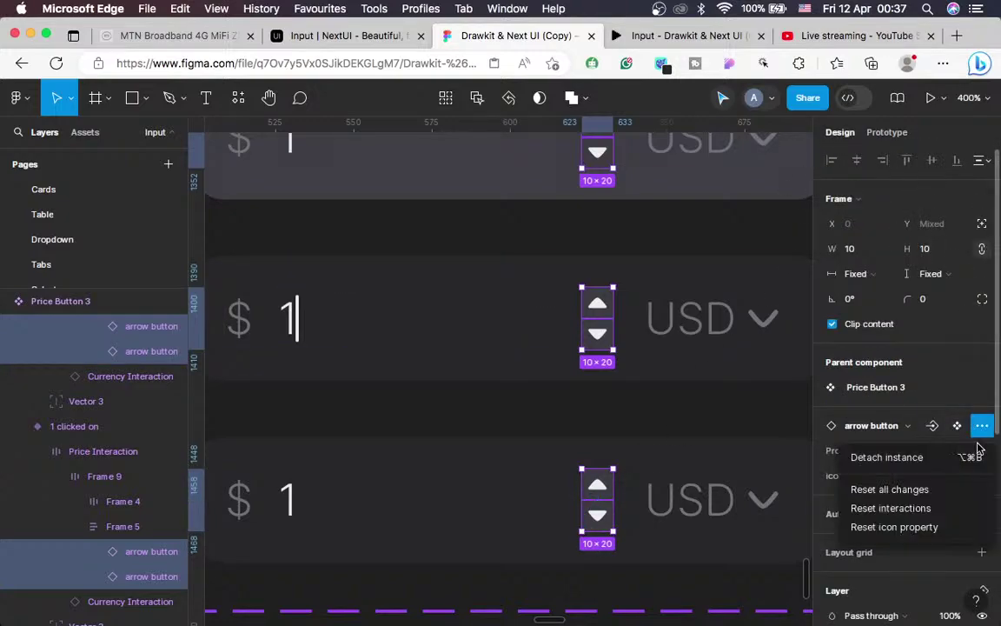
click(935, 510)
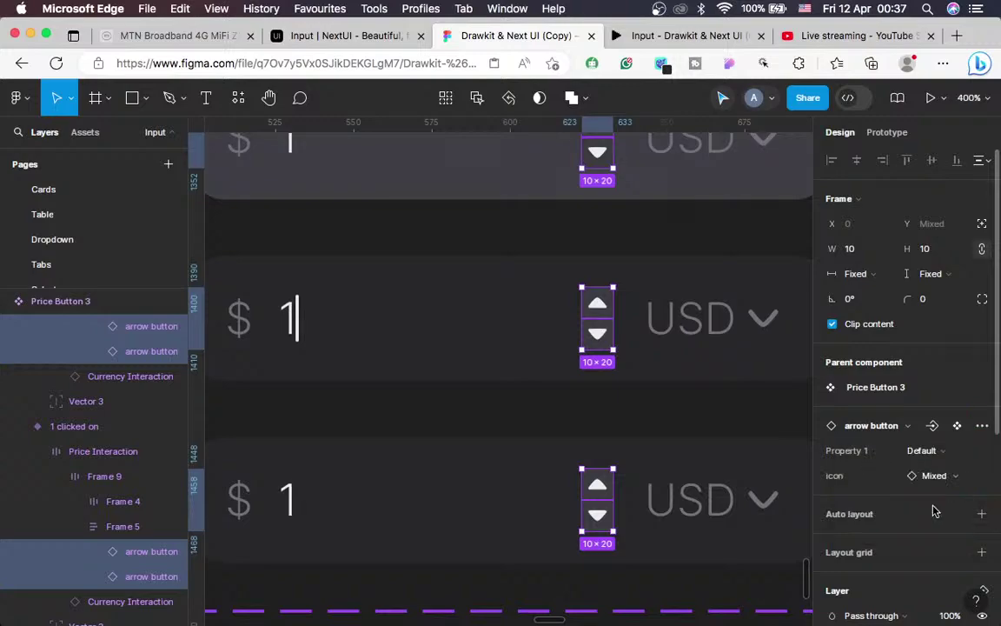
click(891, 133)
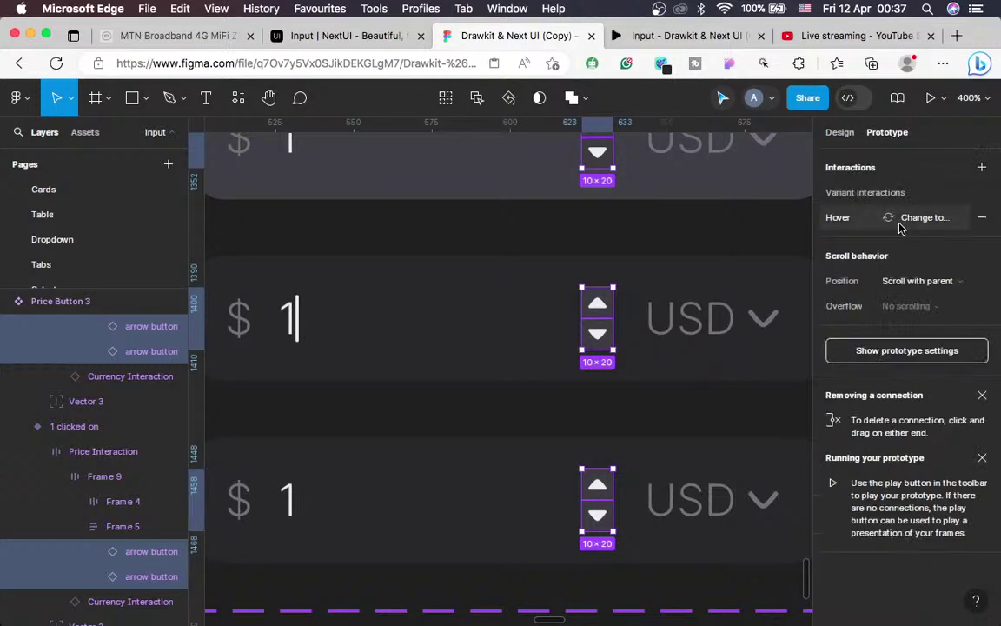
Compare the prototype connections of Price Button 3 with those of Price Button 2 and examine the connection between its first two variants
key(shift+0)
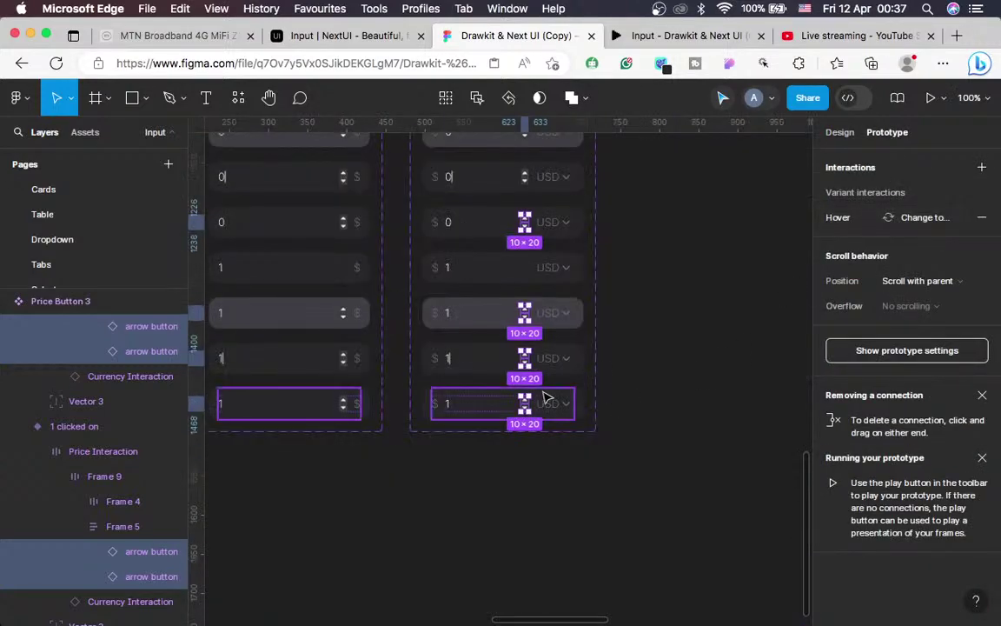
click(615, 401)
scroll(616, 402, up, 10)
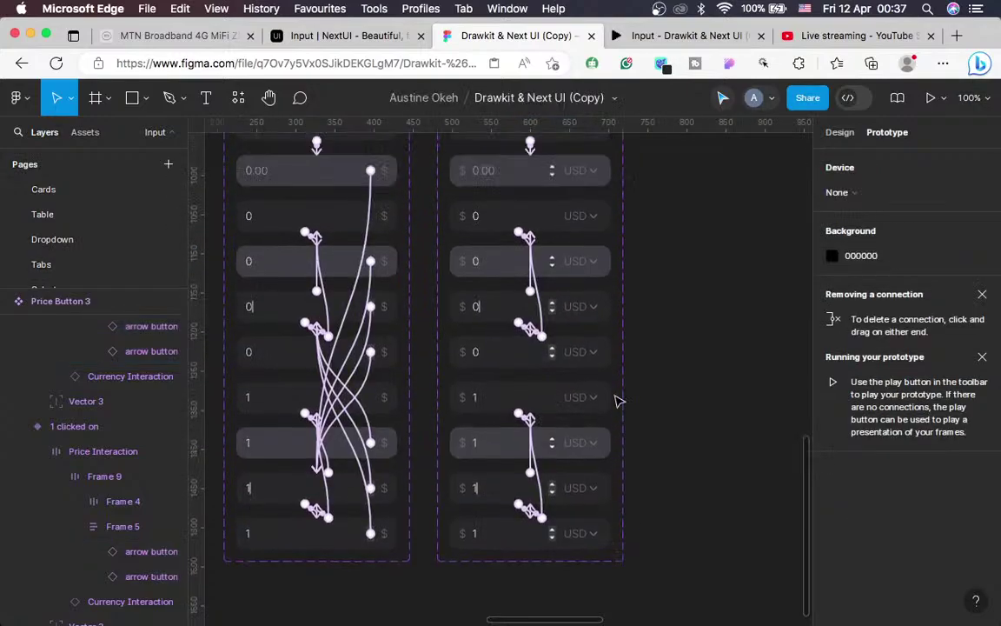
scroll(616, 402, down, 2)
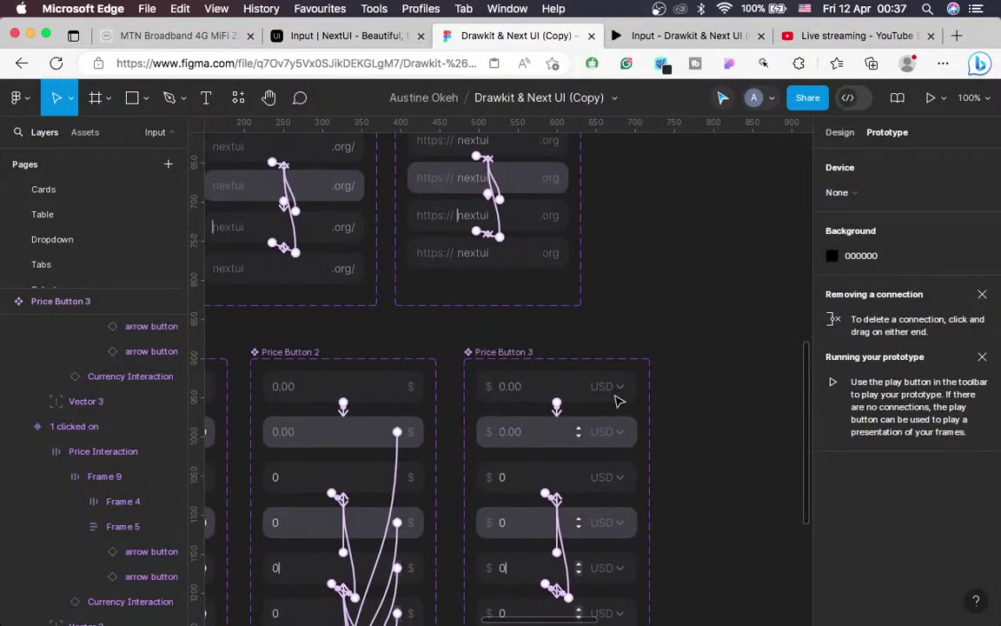
key(shift+equal)
key(shift+equal)
key(minus)
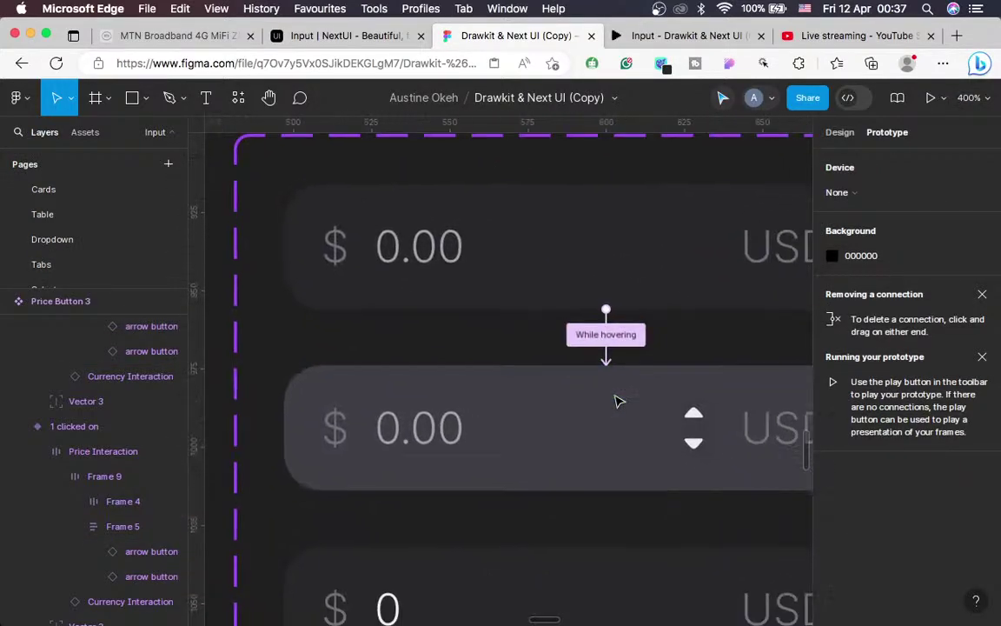
Add an on-click interaction to the hover variant's up arrow that changes to "1 clicked on" with Smart animate
key(shift+equal)
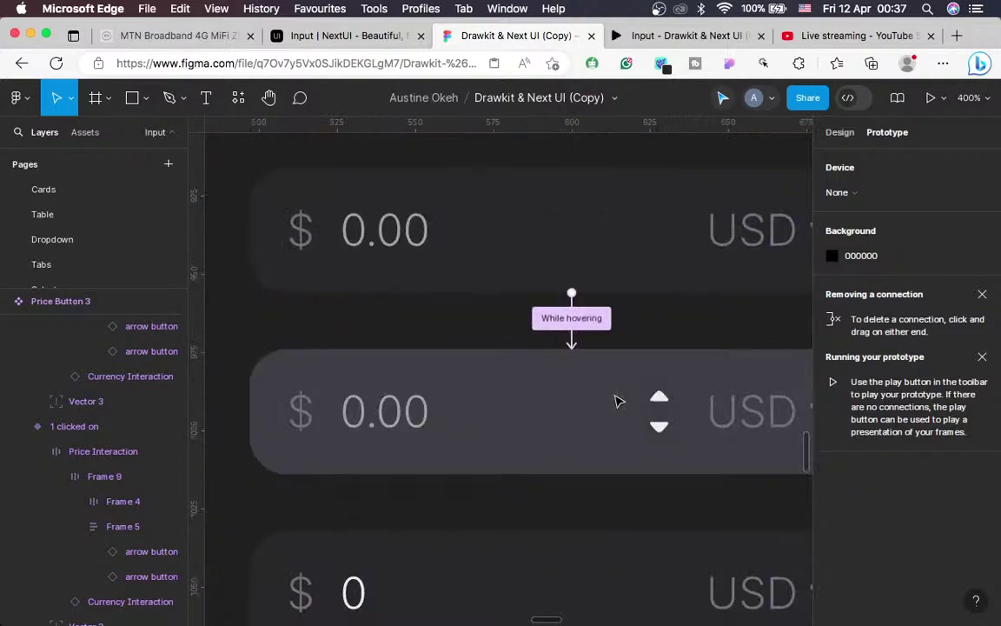
scroll(616, 401, right, 3)
scroll(616, 402, down, 1)
click(608, 378)
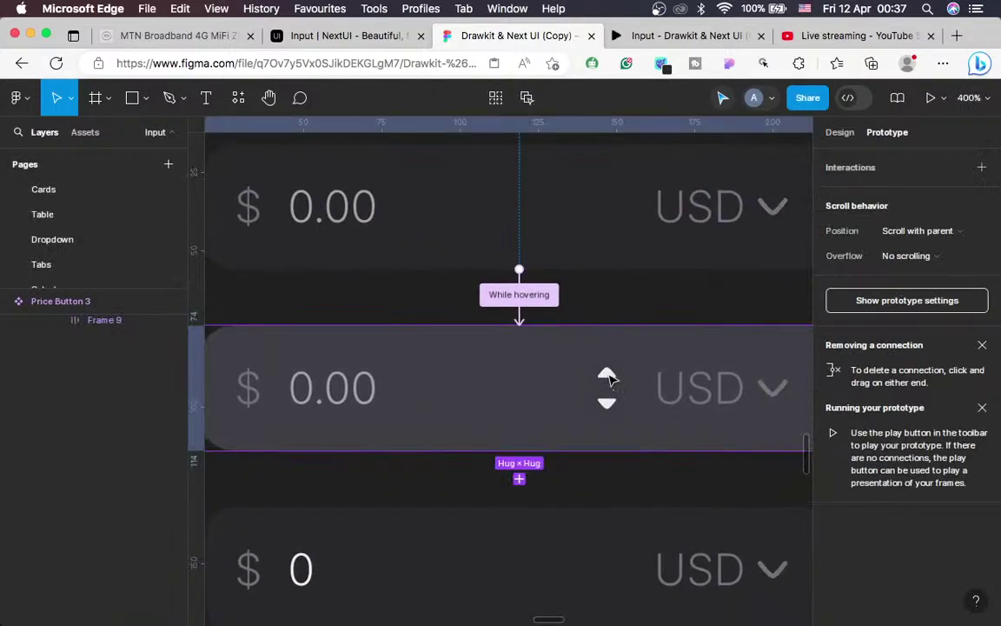
double_click(608, 378)
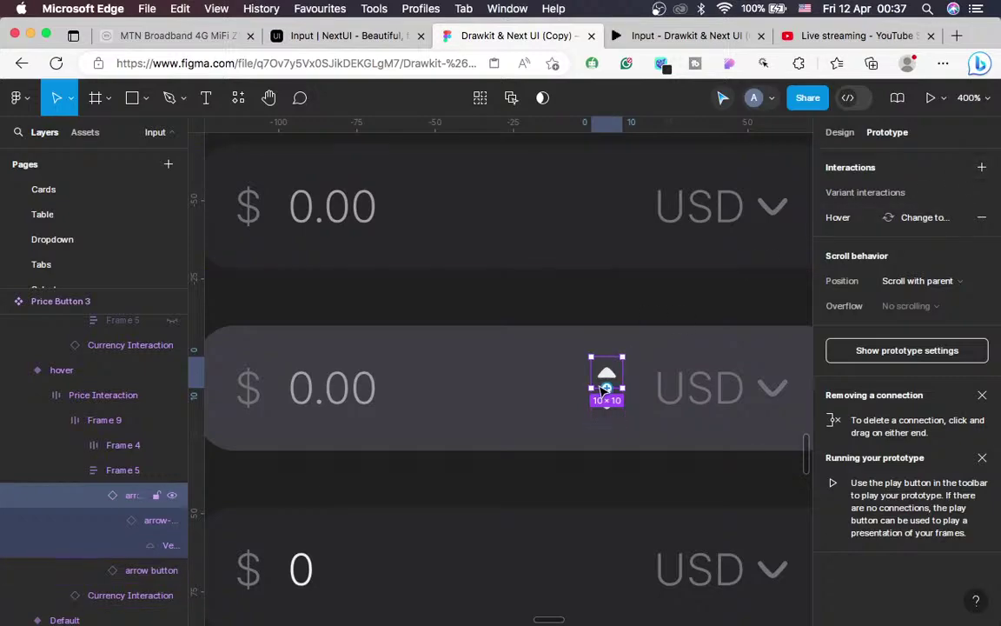
click(982, 168)
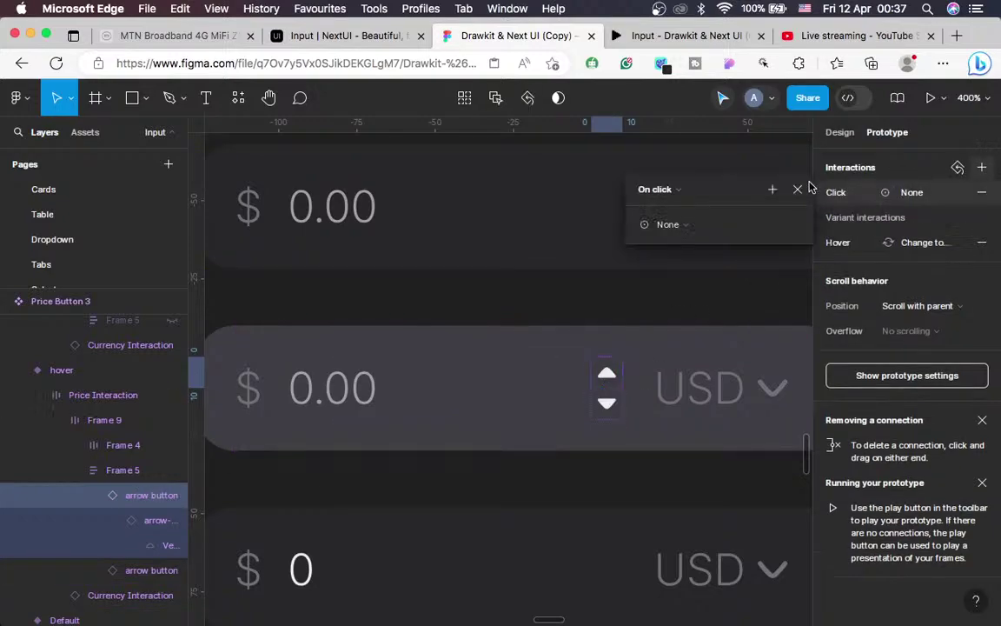
click(686, 225)
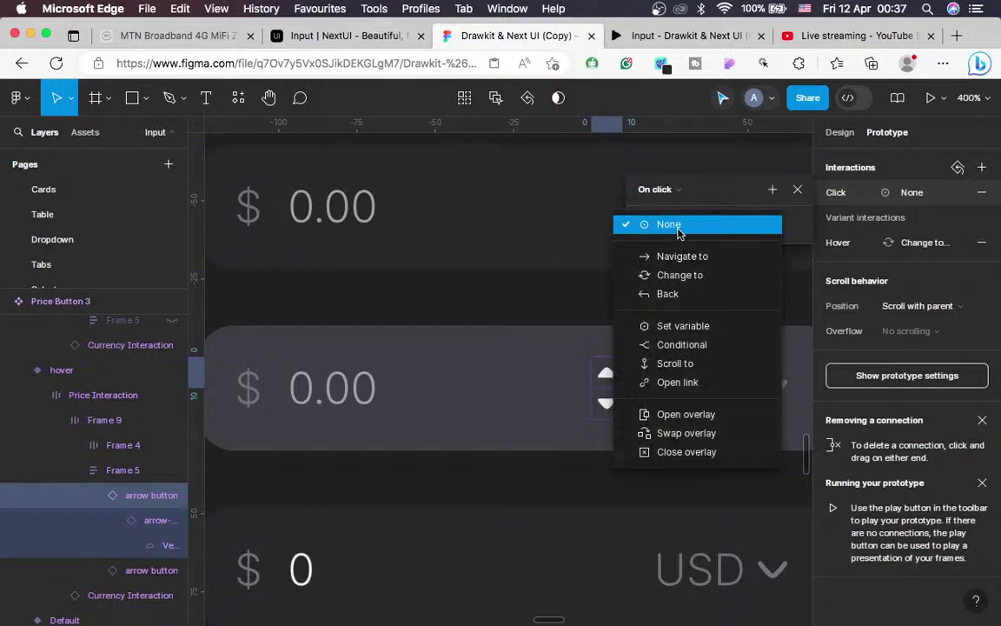
click(680, 275)
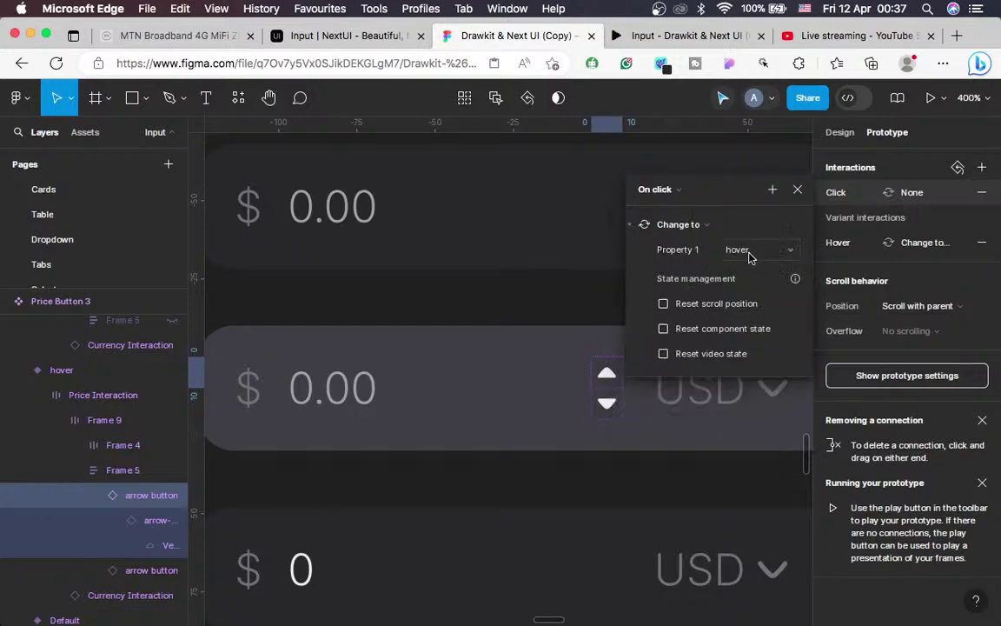
click(750, 251)
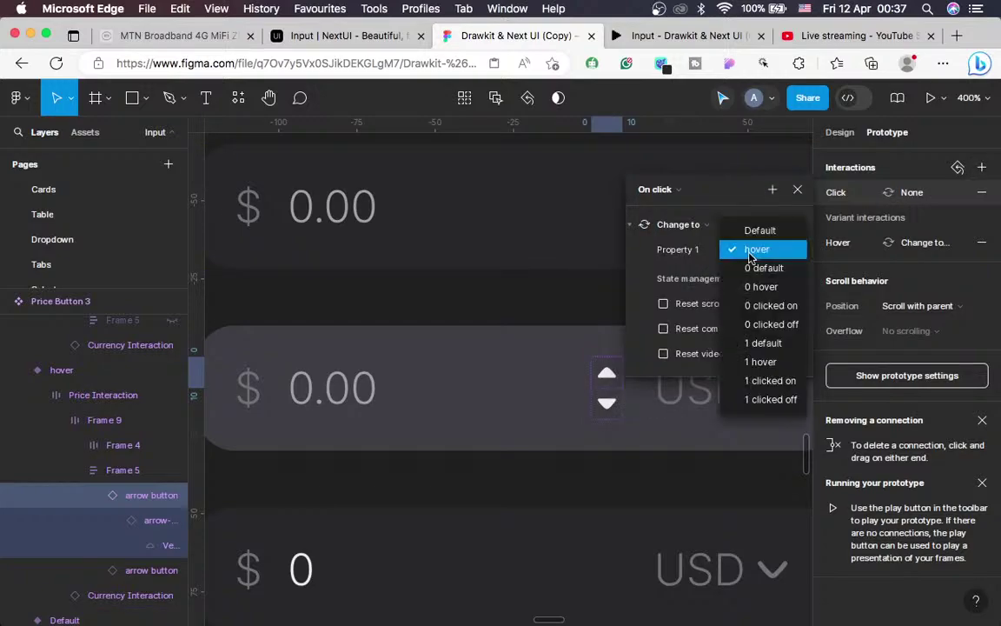
click(771, 385)
click(666, 274)
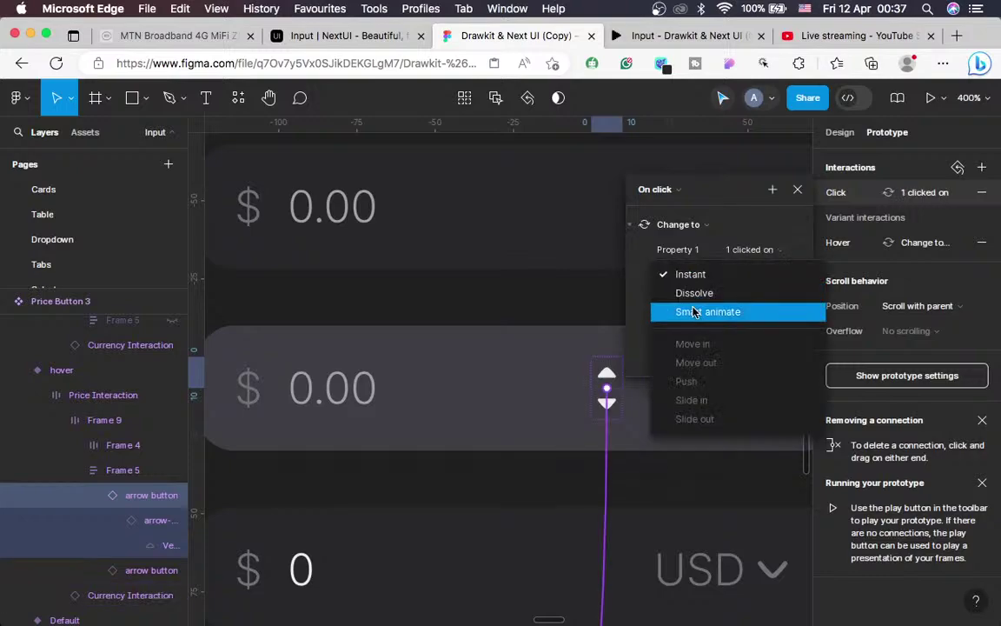
click(694, 311)
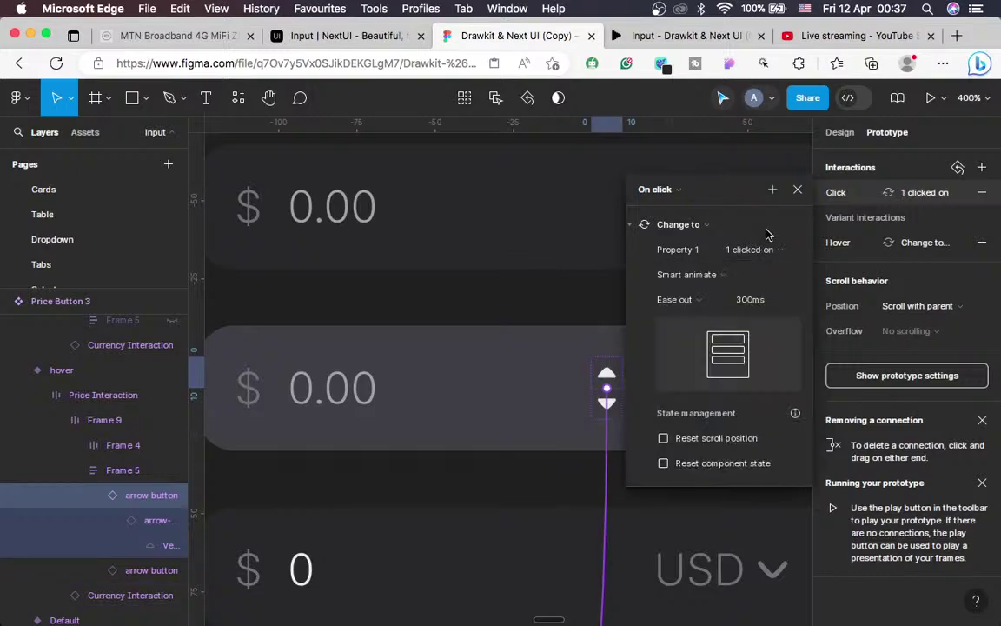
click(799, 190)
Add an on-click interaction to the up arrow in the "0 hover" variant that changes to "1 clicked on"
scroll(673, 427, down, 3)
scroll(673, 427, right, 2)
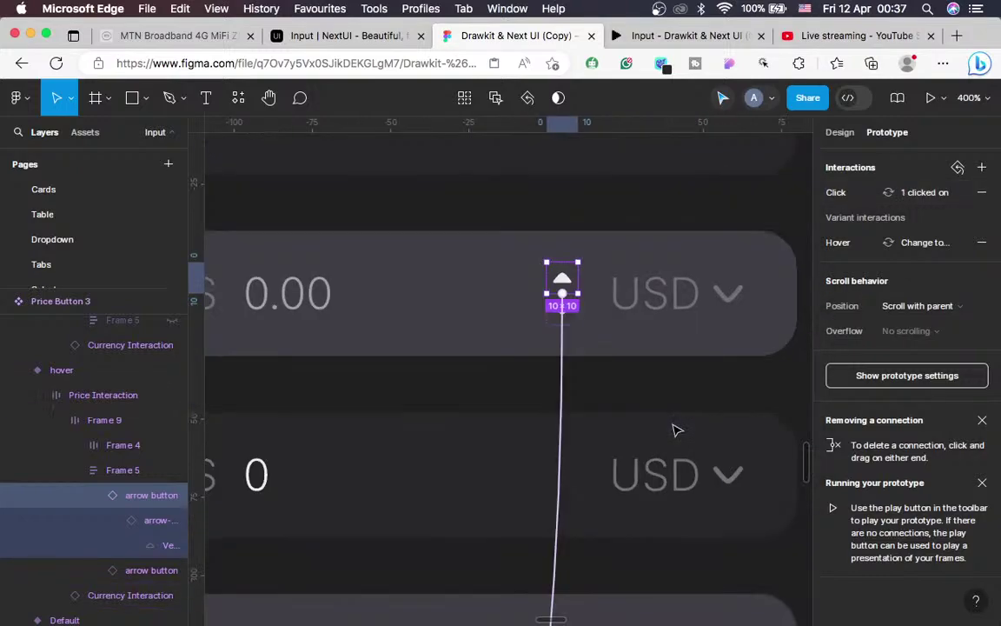
scroll(672, 427, up, 4)
scroll(673, 427, left, 1)
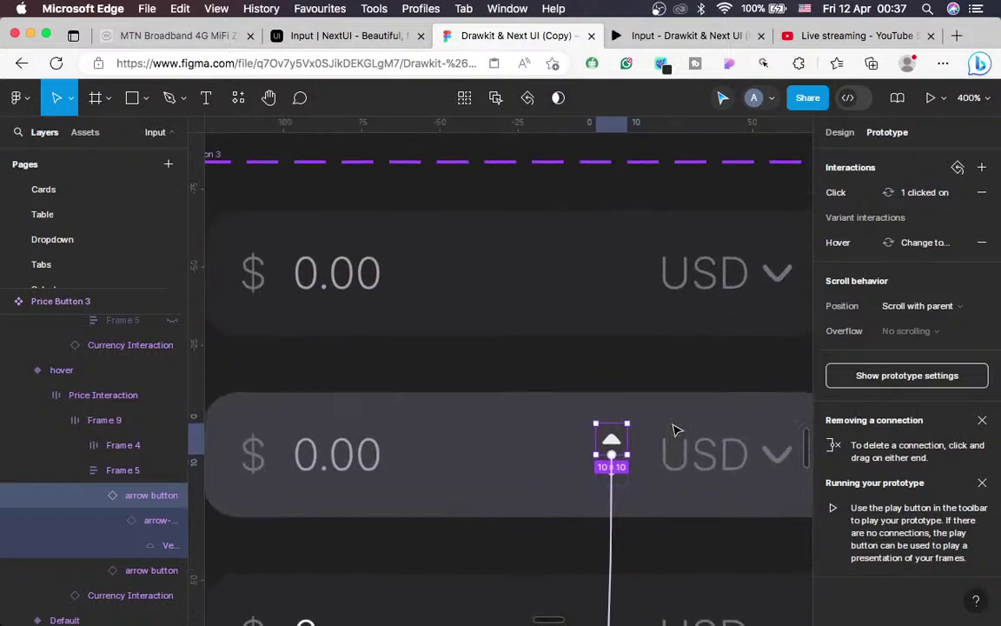
scroll(674, 430, down, 3)
scroll(676, 429, down, 5)
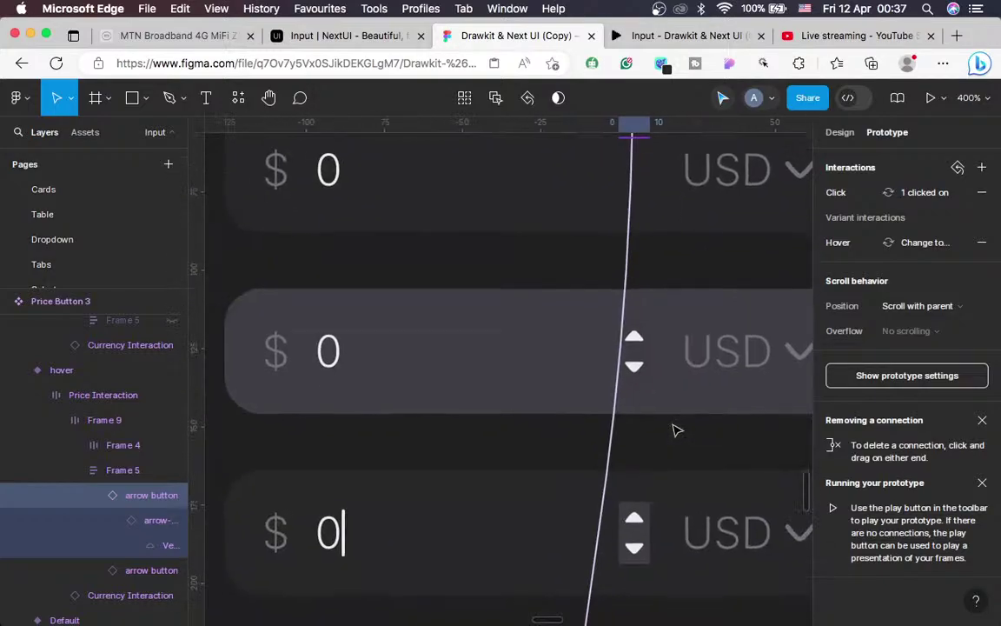
scroll(676, 429, left, 1)
scroll(676, 429, up, 3)
scroll(676, 430, right, 1)
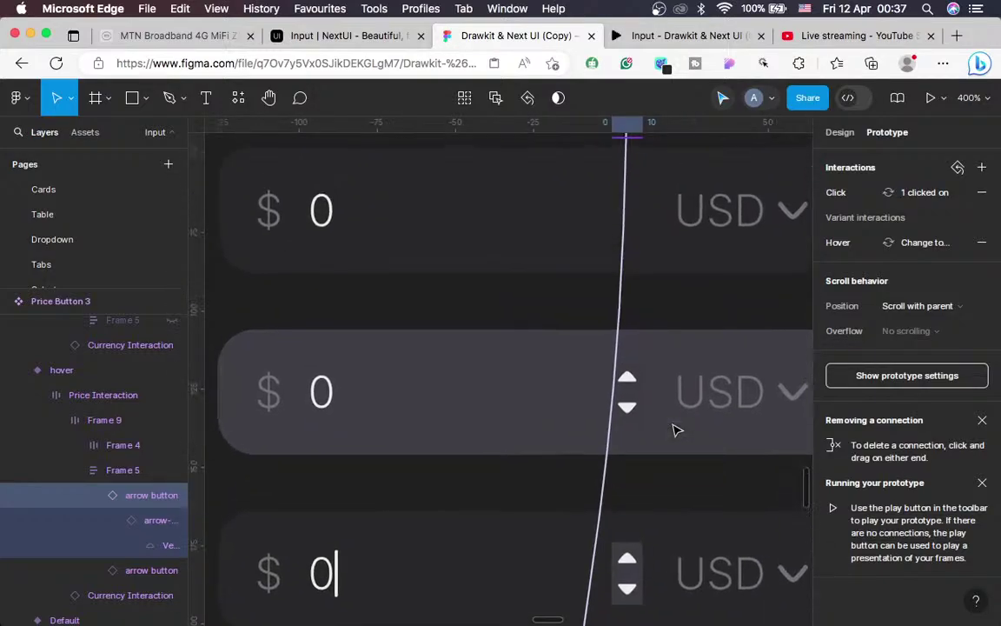
click(634, 392)
double_click(633, 392)
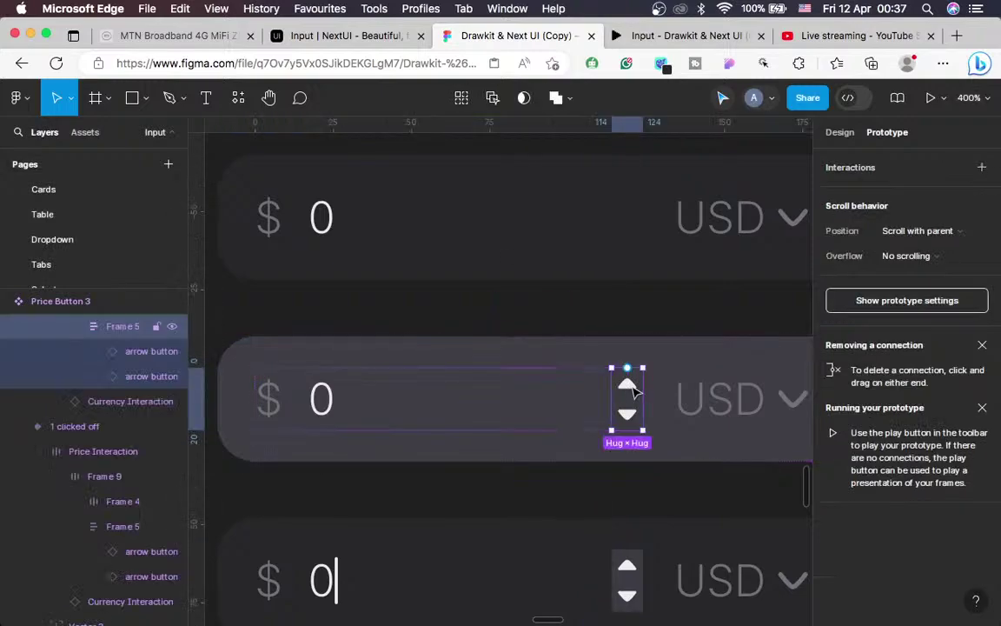
click(634, 392)
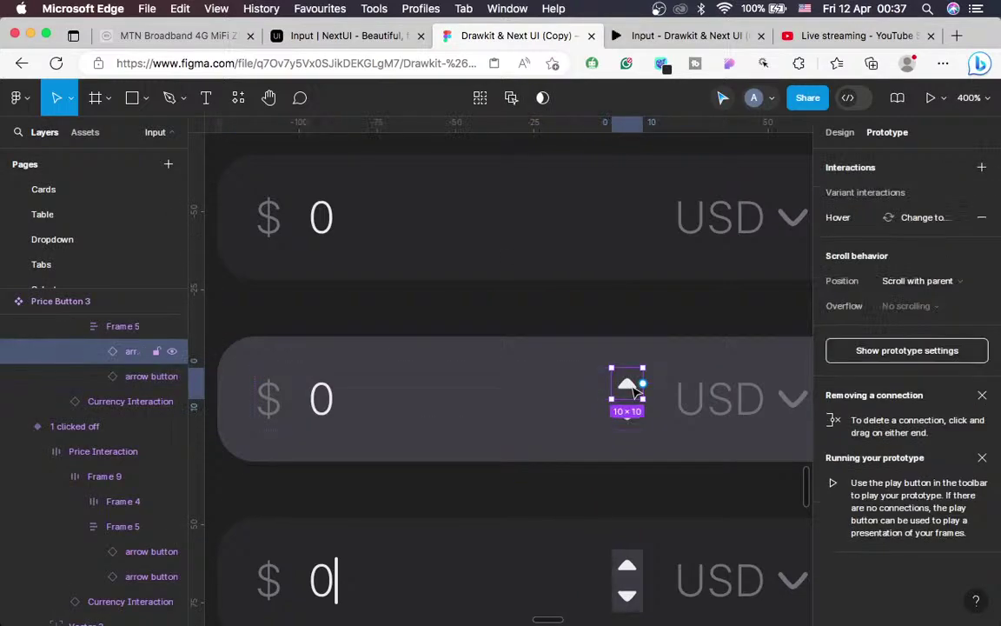
click(982, 167)
click(686, 228)
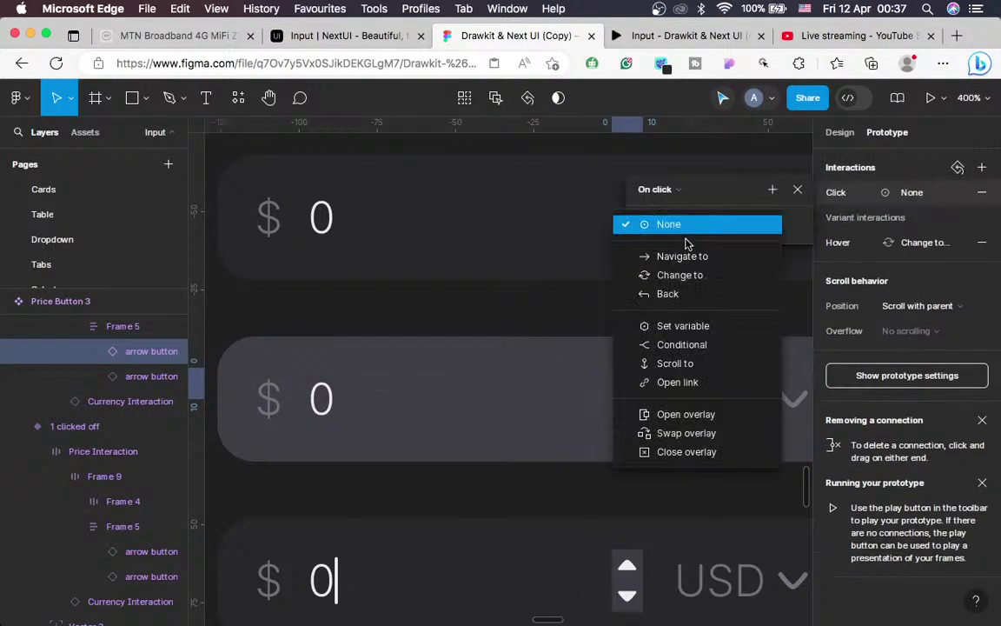
click(677, 273)
click(744, 250)
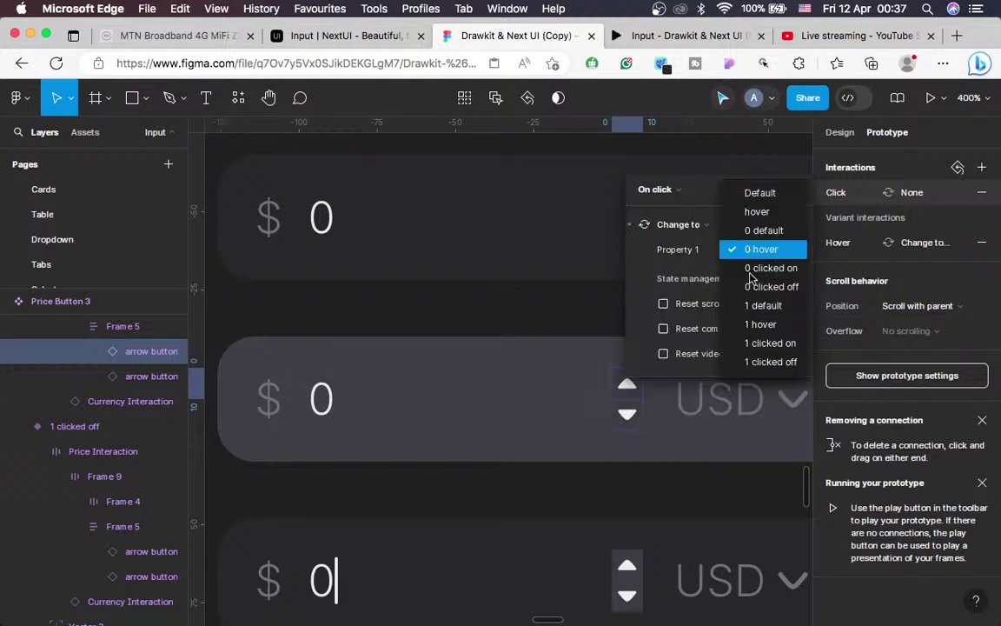
click(759, 346)
Give the "0 clicked on" variant's up arrow an on-click change to "1 clicked on" with Smart animate
scroll(677, 429, down, 3)
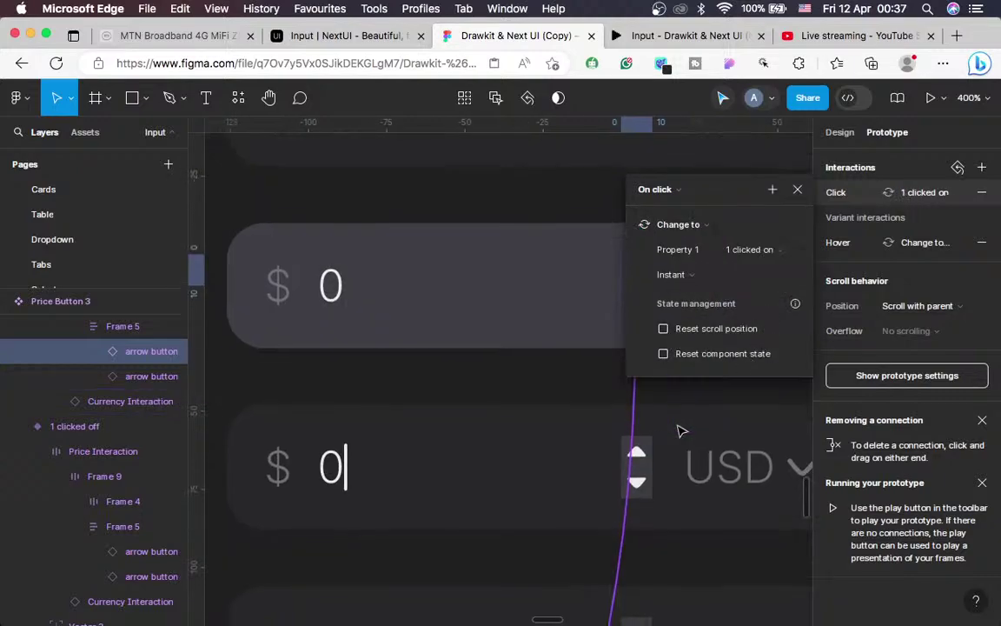
click(647, 452)
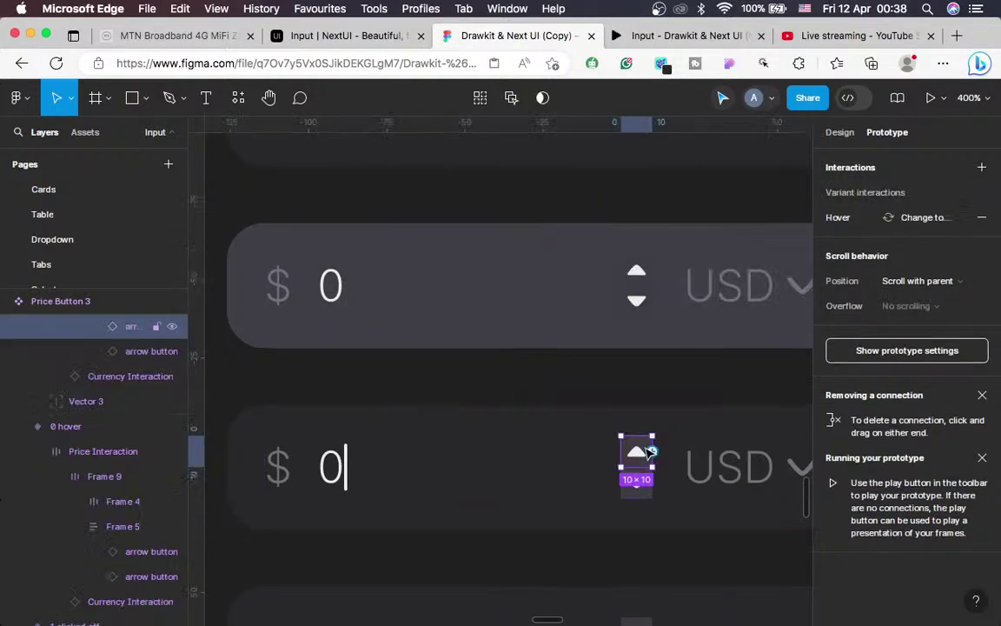
click(982, 167)
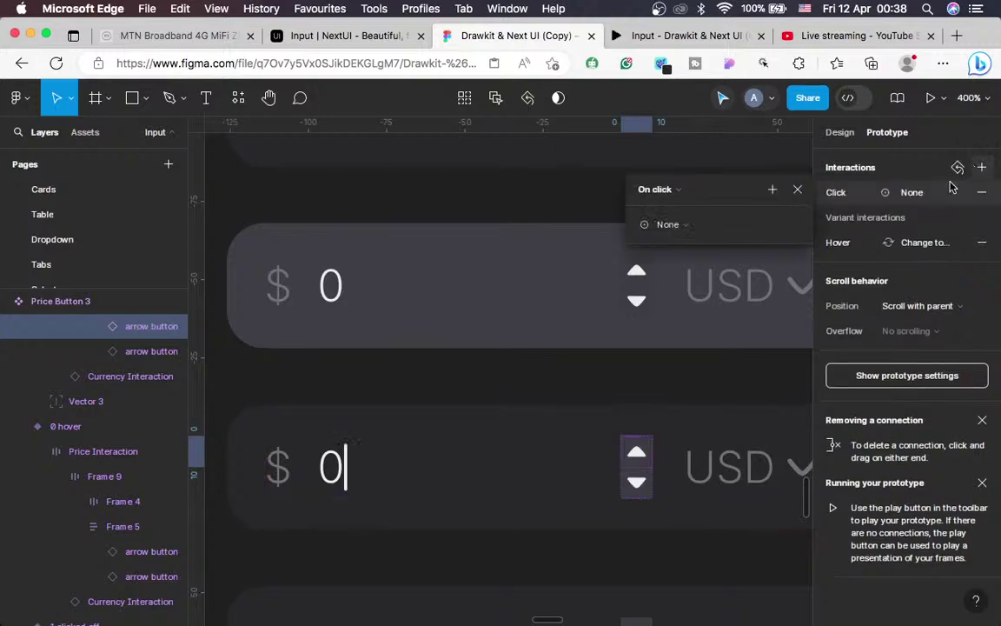
click(689, 231)
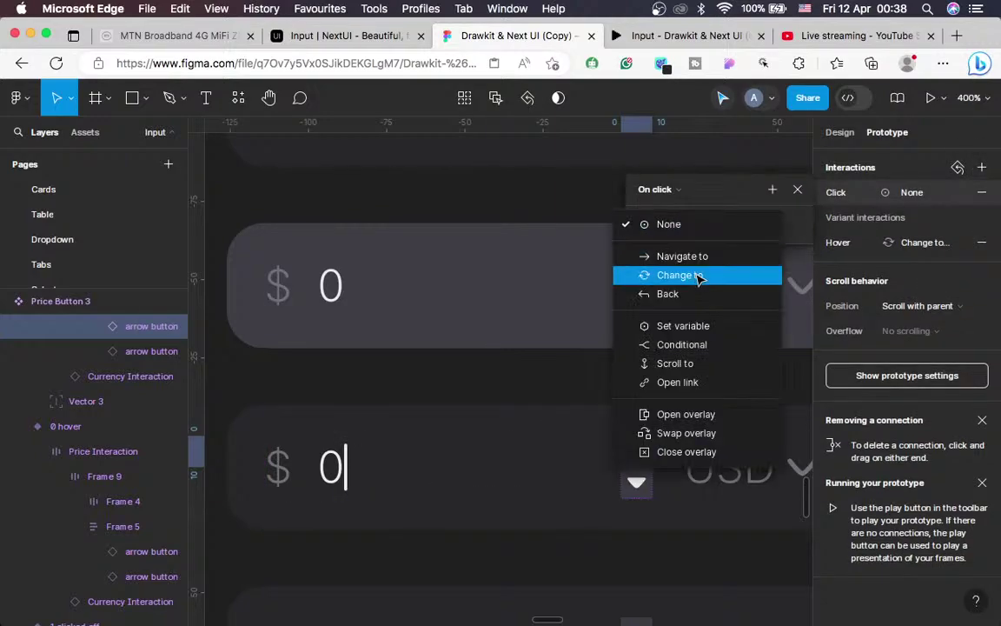
click(727, 268)
click(761, 250)
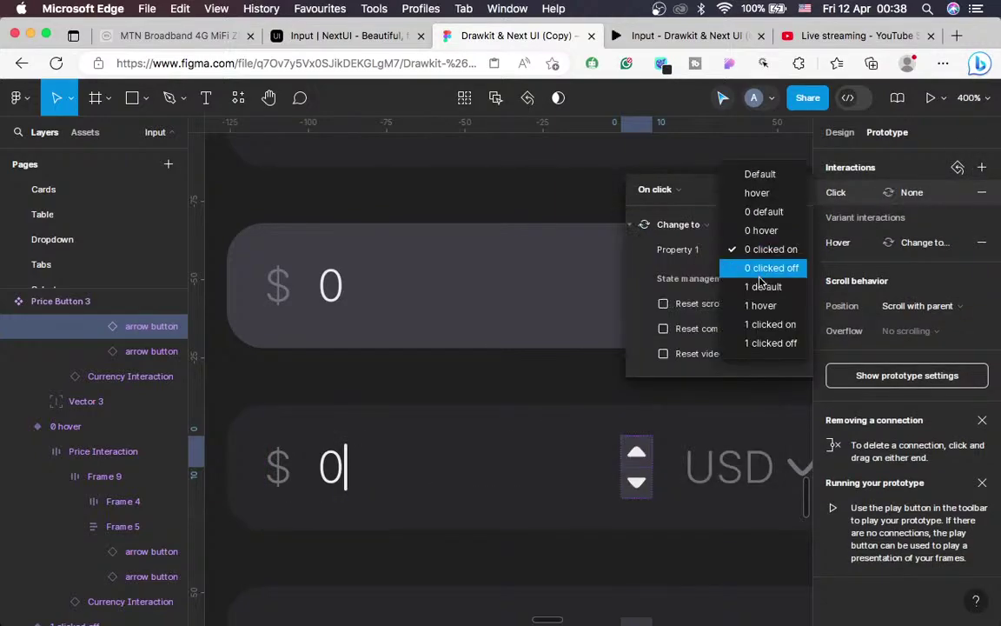
click(769, 324)
click(678, 274)
click(691, 315)
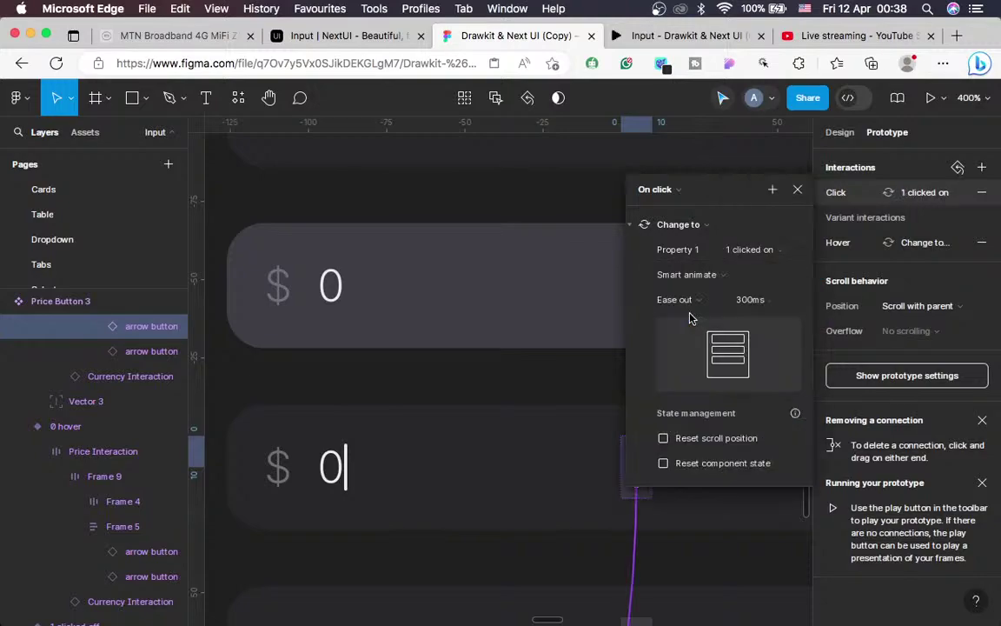
click(798, 189)
Set the animation of the "0 hover" up arrow's click interaction to Smart animate
click(639, 348)
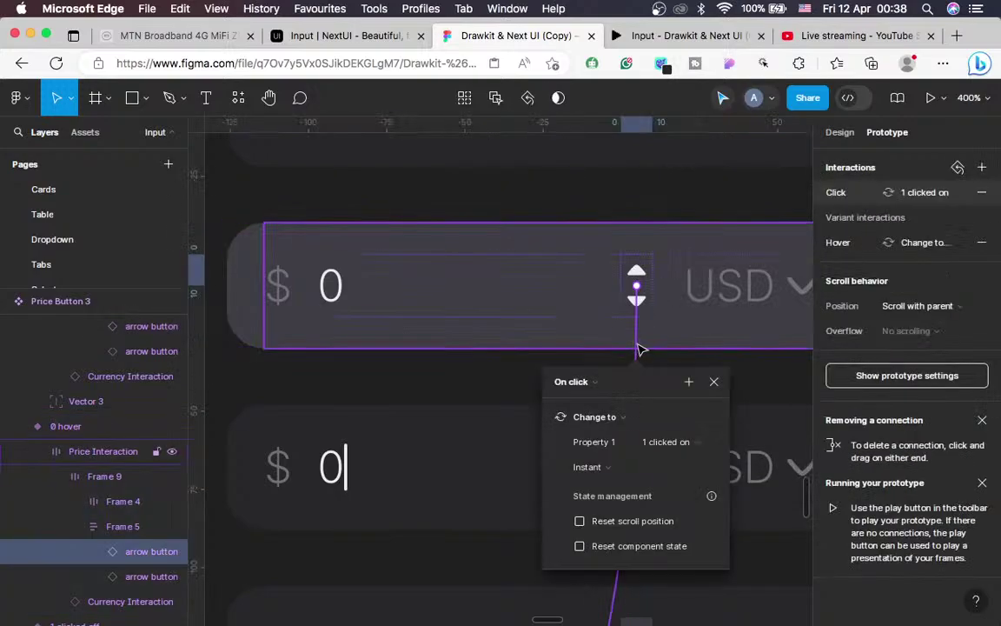
click(606, 470)
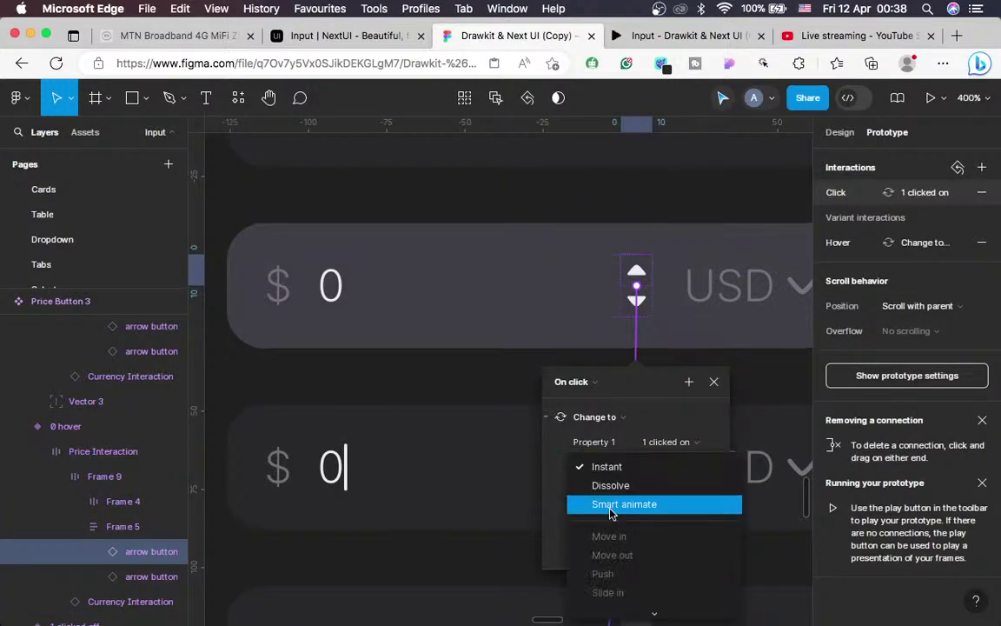
click(611, 505)
click(714, 382)
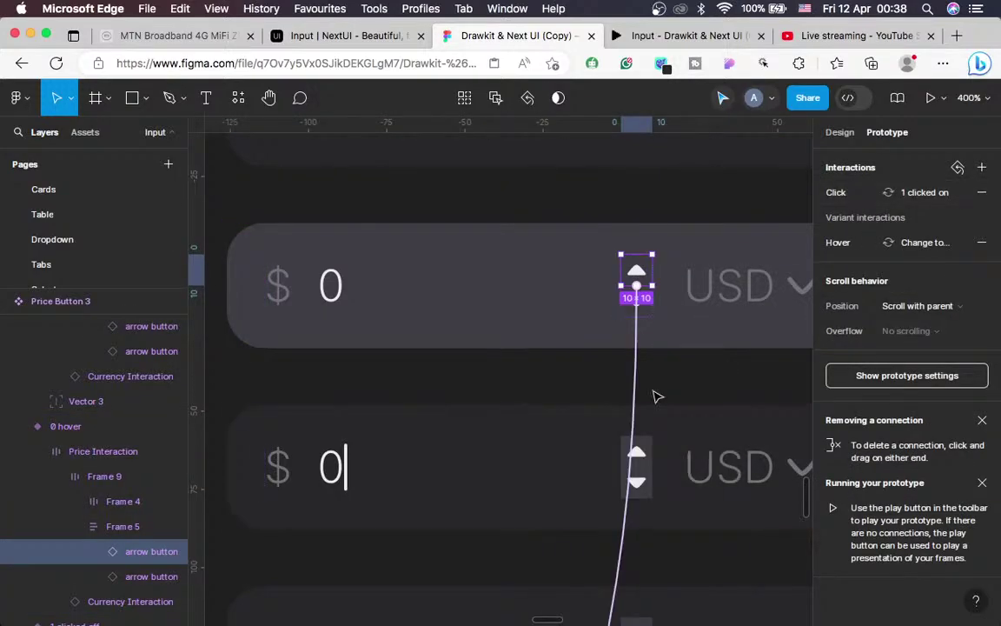
Add an on-click interaction to the "0 clicked off" variant's up arrow that changes to "1 clicked on"
scroll(657, 397, down, 5)
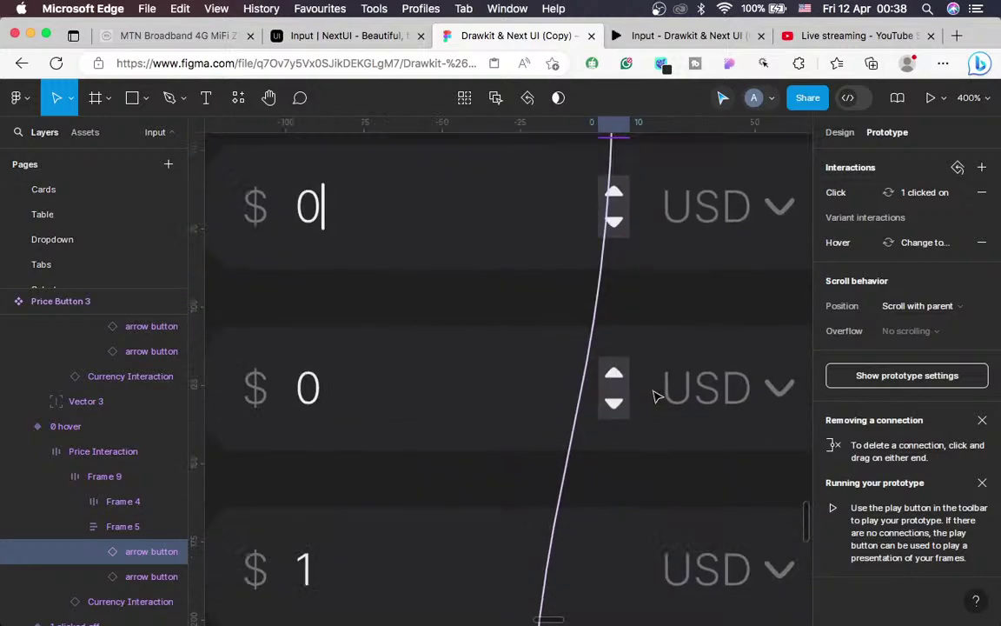
click(641, 396)
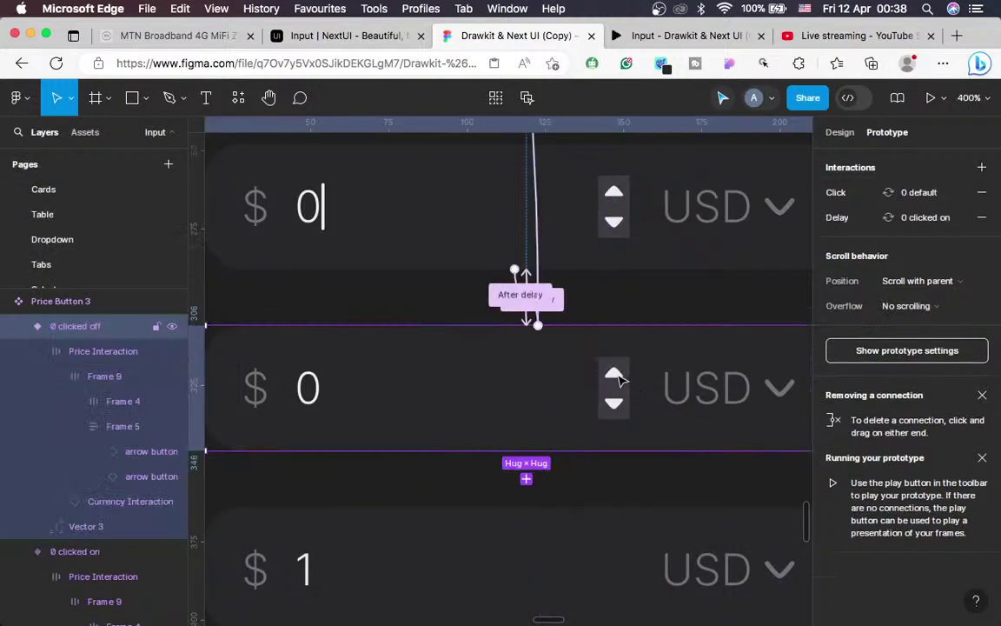
double_click(619, 380)
double_click(615, 375)
double_click(614, 374)
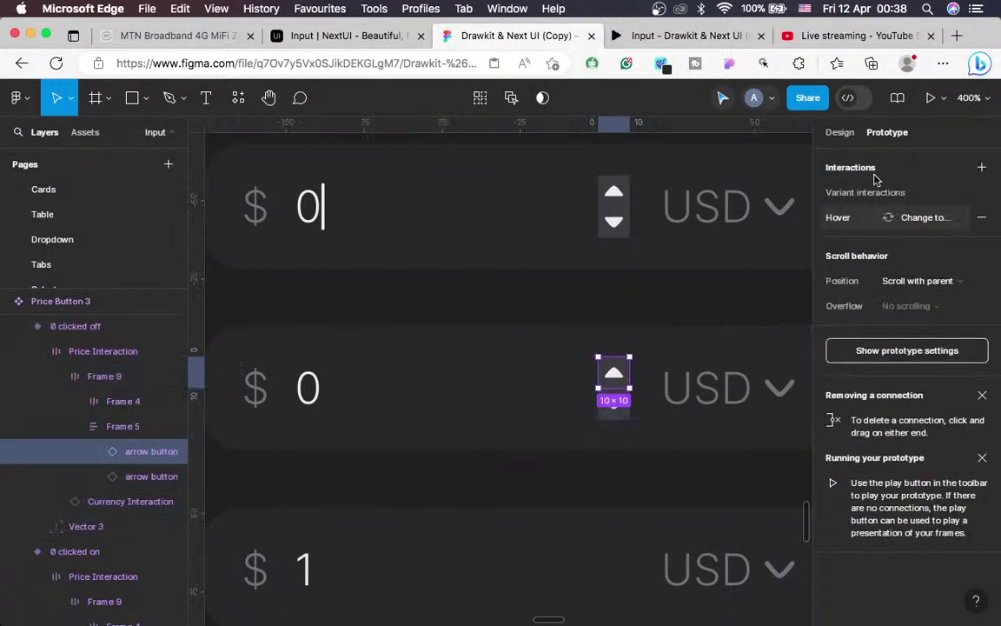
click(982, 167)
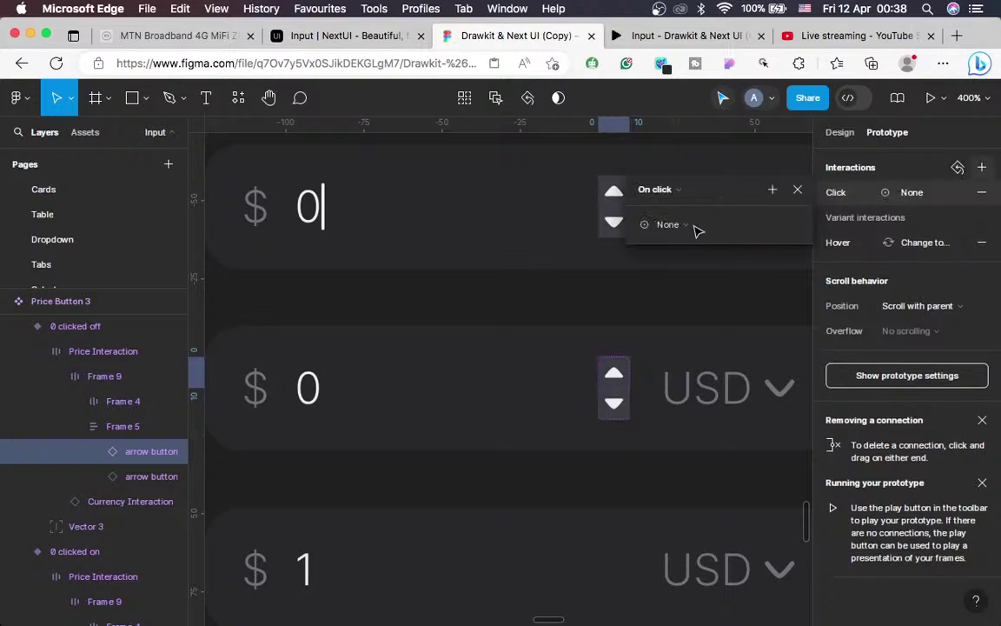
click(681, 226)
click(682, 226)
click(682, 227)
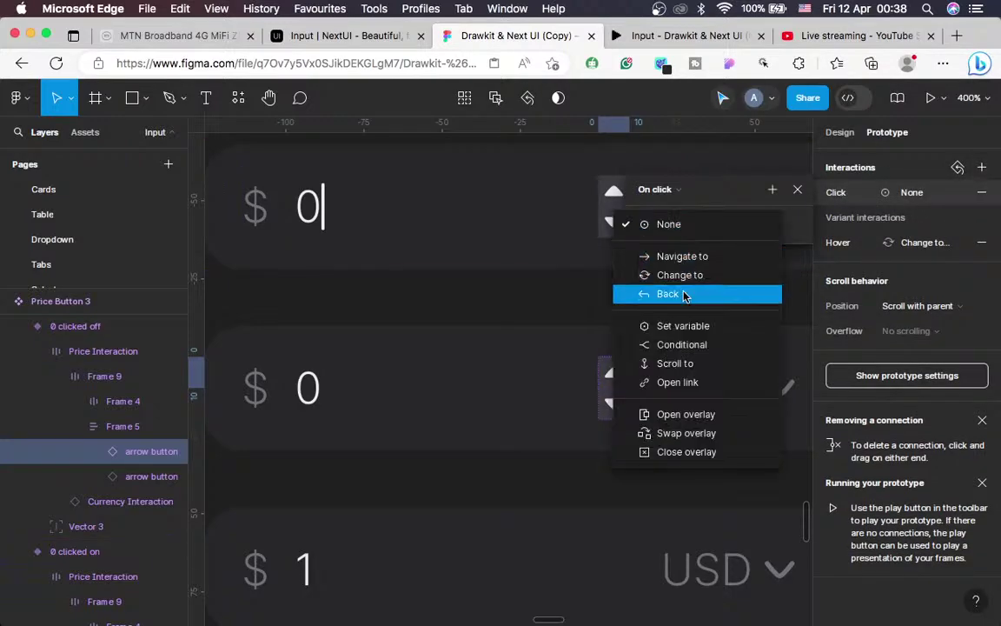
click(696, 275)
click(769, 251)
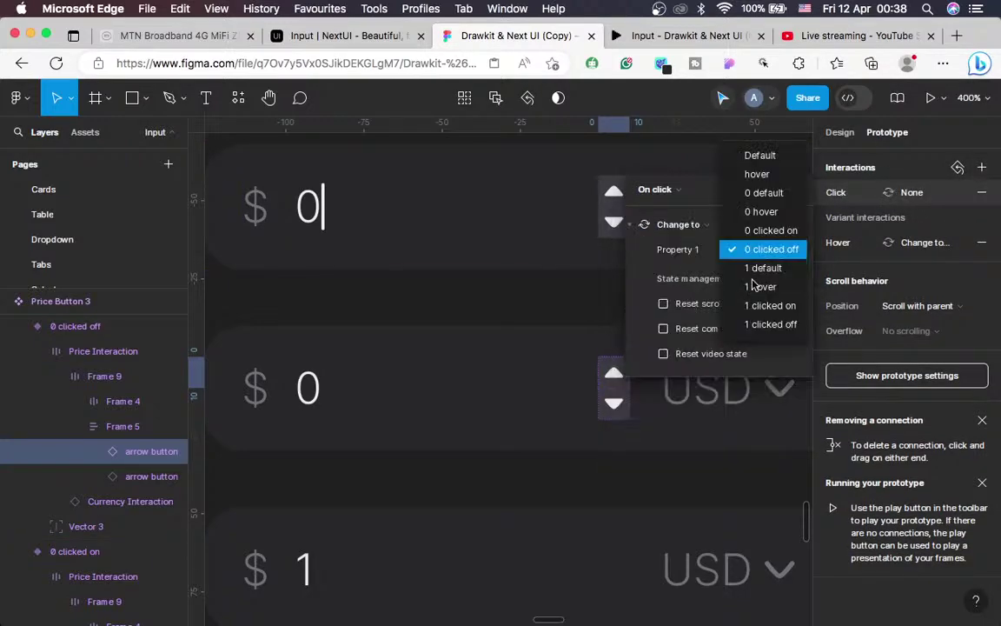
click(765, 270)
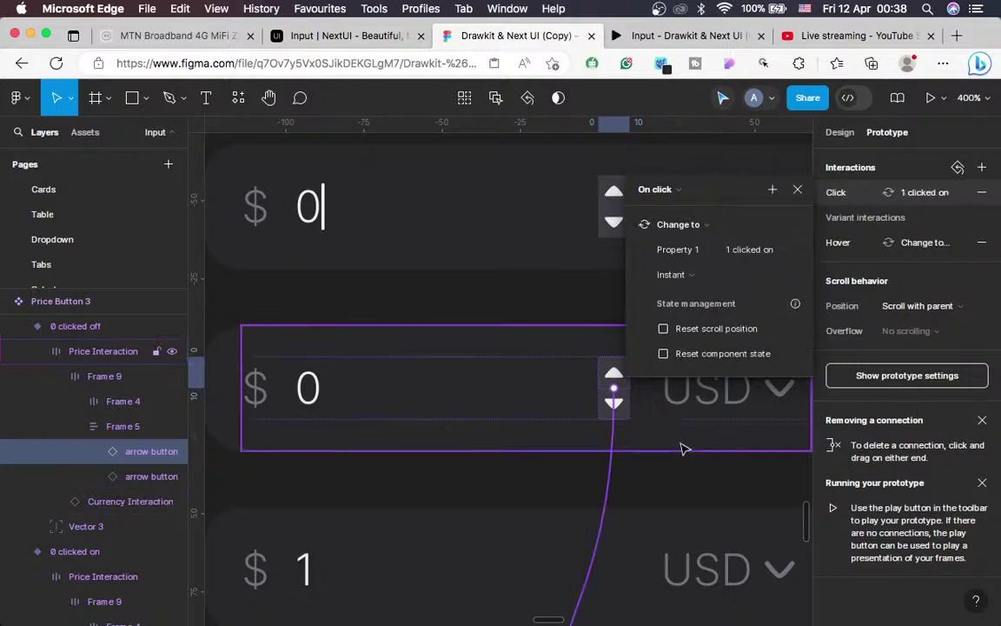
click(648, 444)
Check the prototype interactions and incoming connections of the "1 clicked on" variant
scroll(647, 444, down, 8)
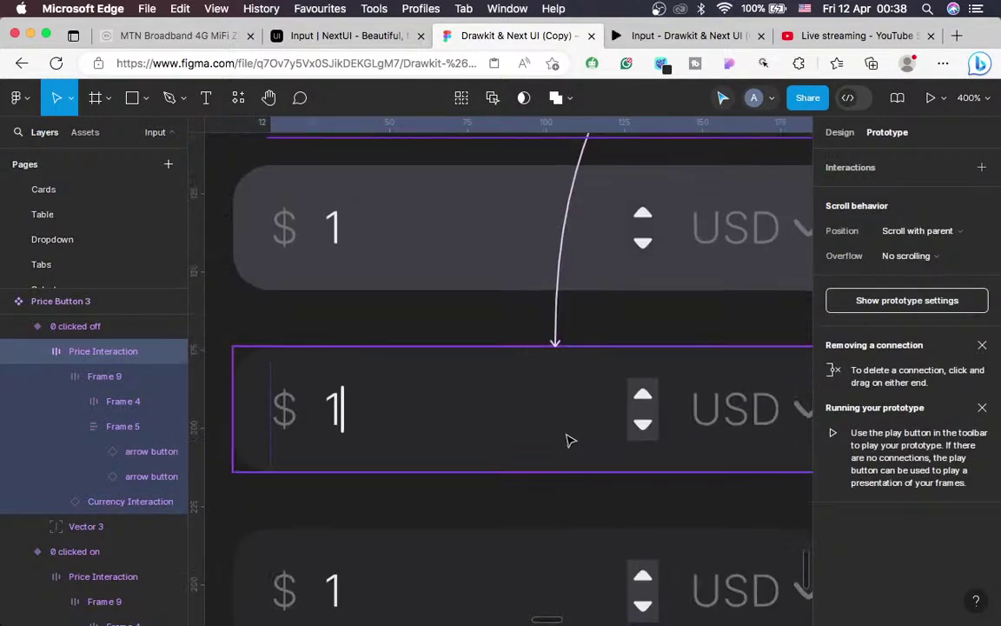
click(567, 440)
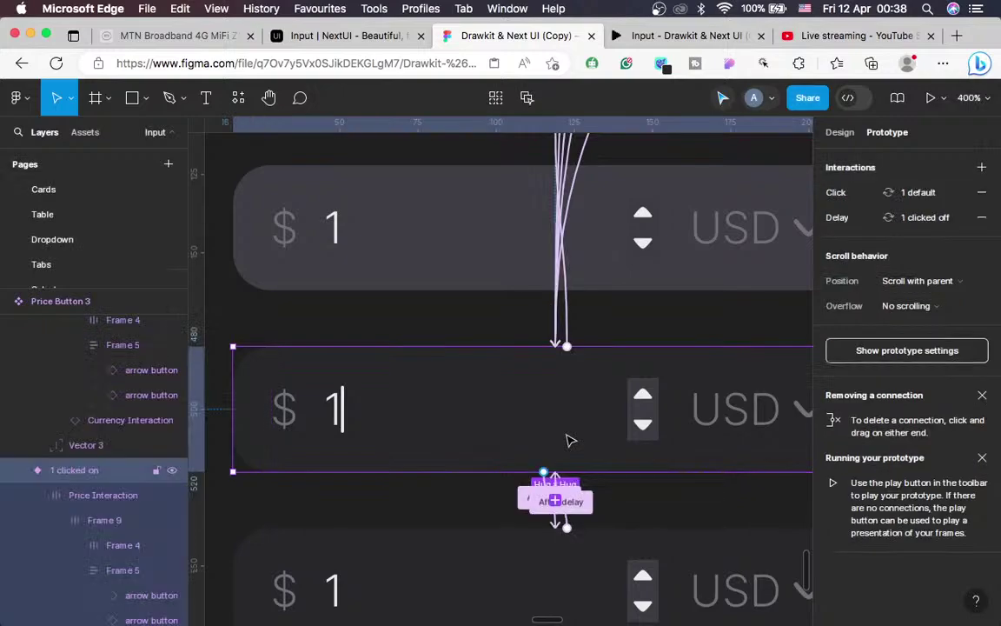
Review the click and after-delay interaction settings of the "1 clicked on" and "1 clicked off" variants
click(915, 219)
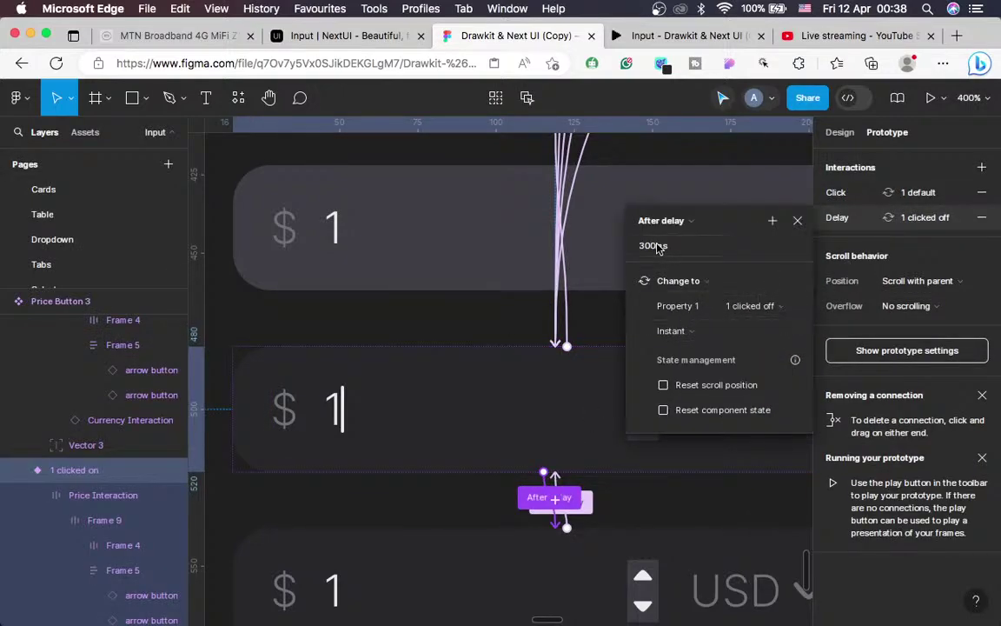
click(797, 224)
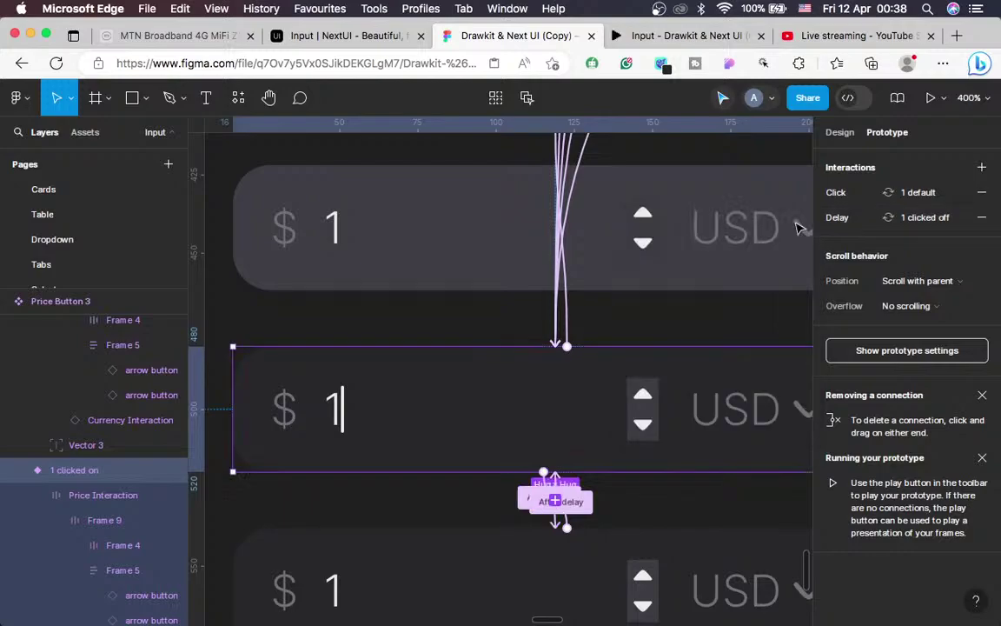
click(937, 200)
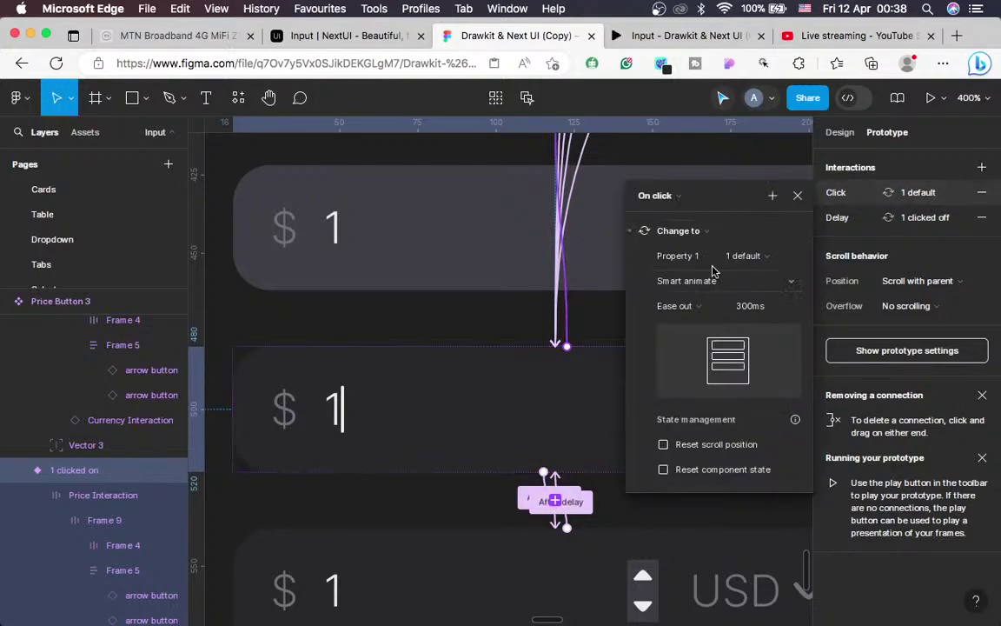
click(800, 198)
scroll(681, 277, down, 3)
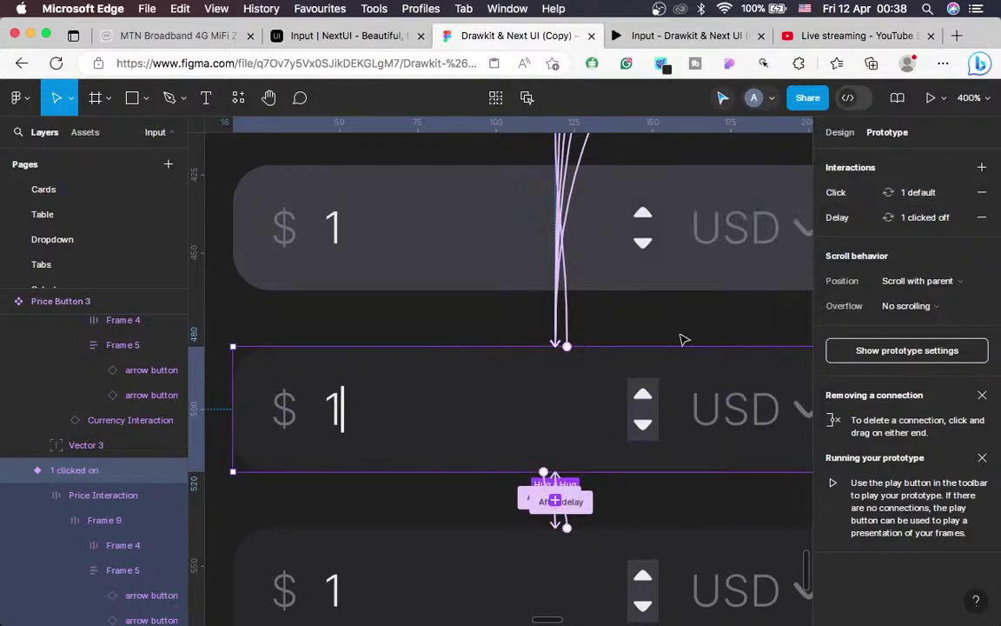
click(560, 476)
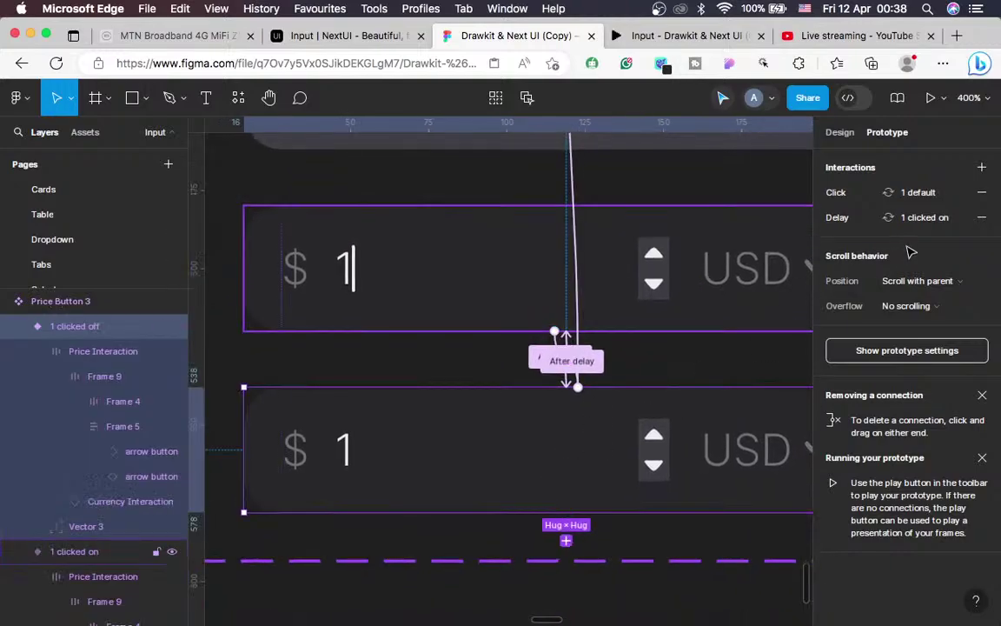
click(924, 219)
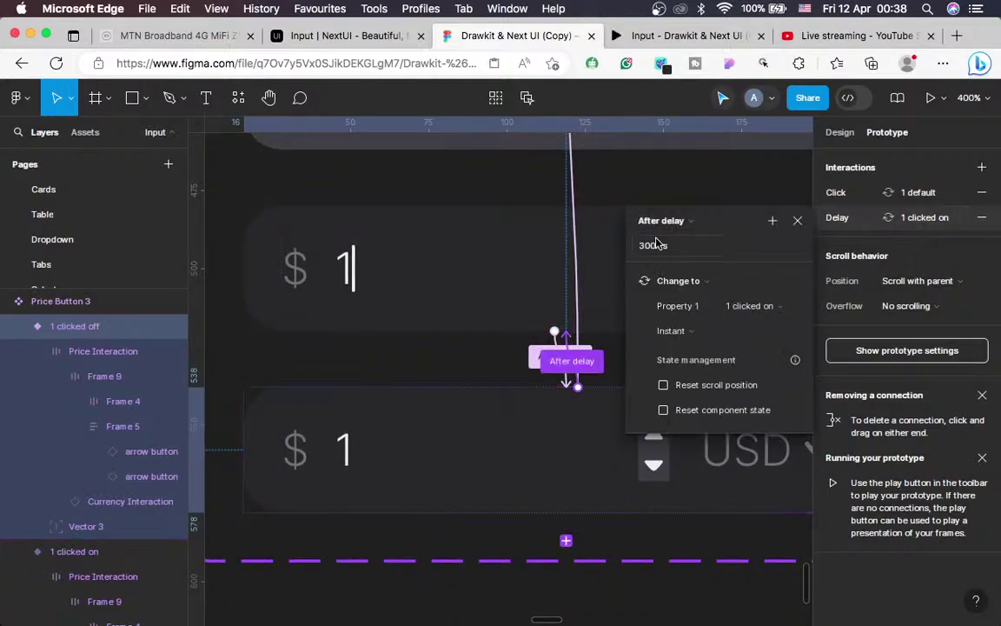
click(797, 221)
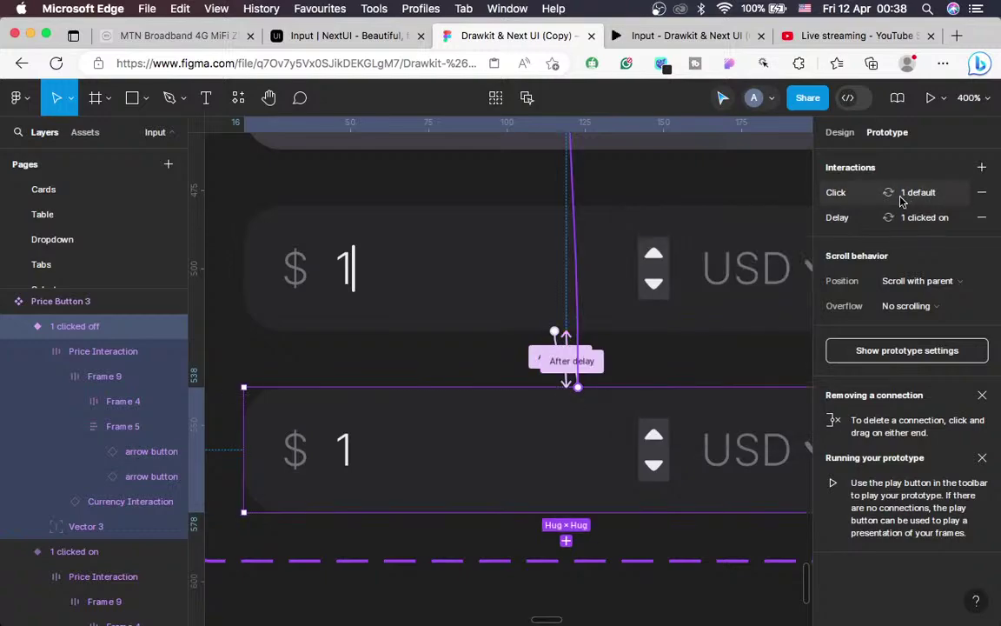
click(901, 198)
click(794, 196)
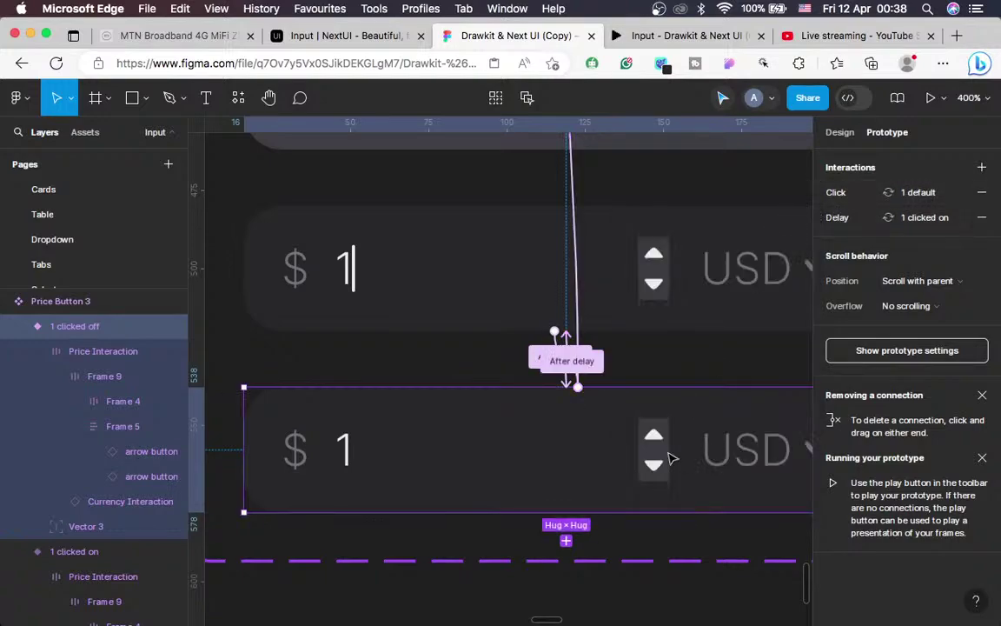
Add an on-click interaction to the "1 clicked off" variant's down arrow that changes to "0 clicked on"
scroll(670, 458, right, 5)
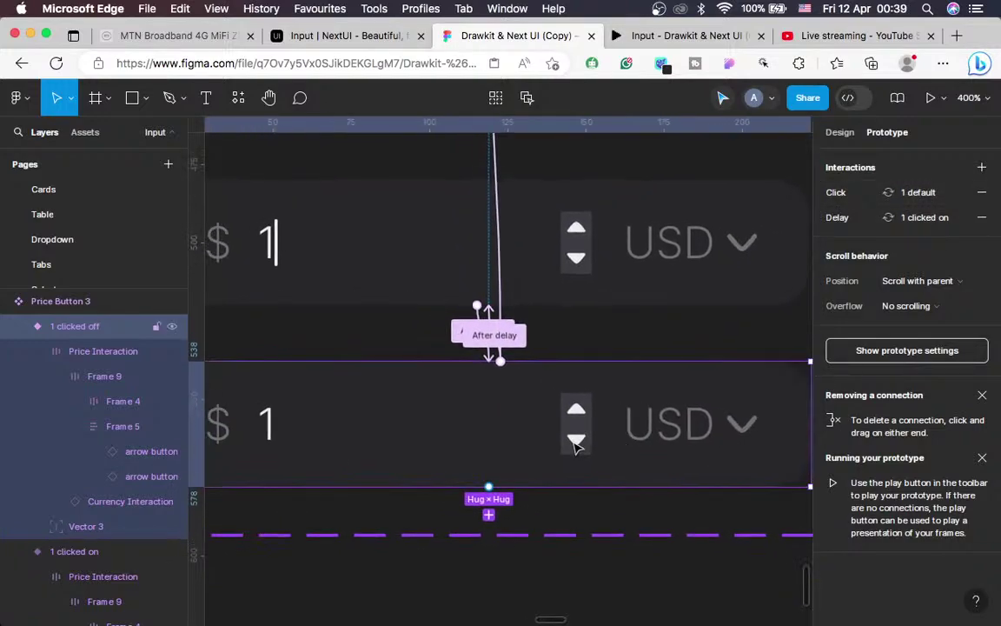
click(576, 445)
click(576, 442)
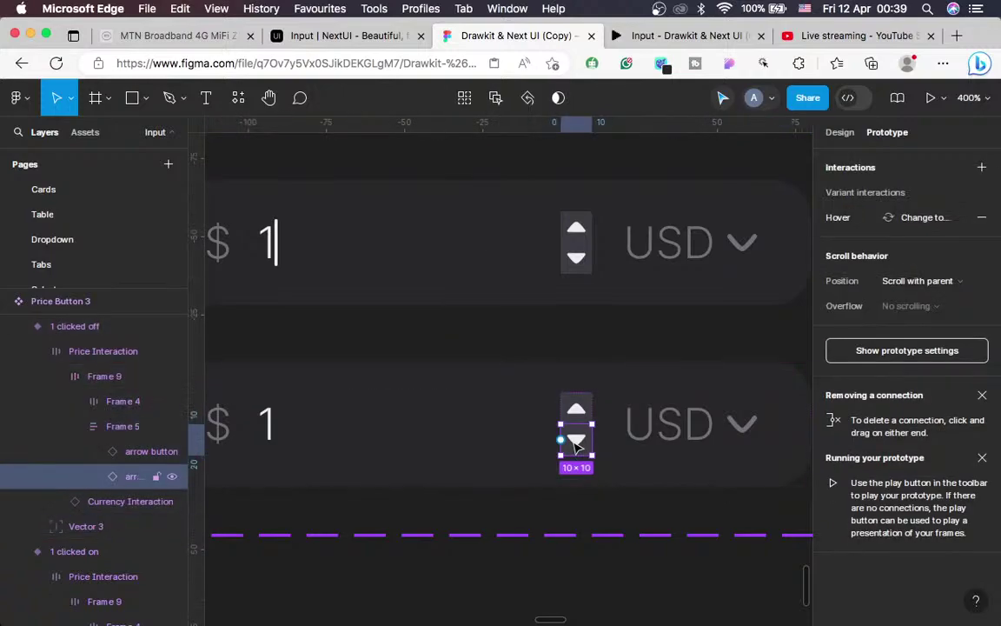
click(983, 168)
click(666, 221)
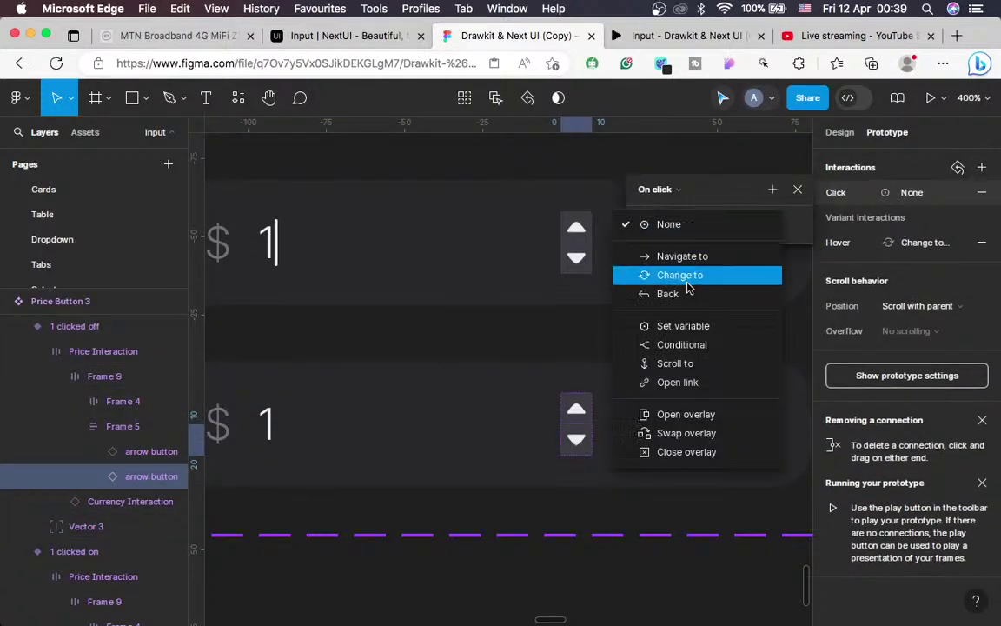
click(690, 283)
click(747, 249)
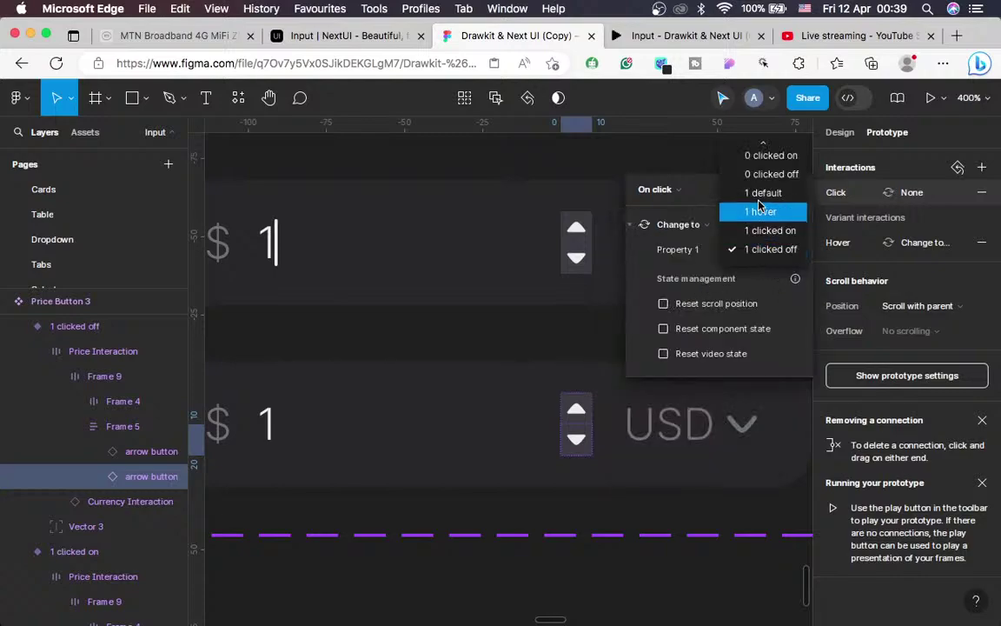
click(765, 155)
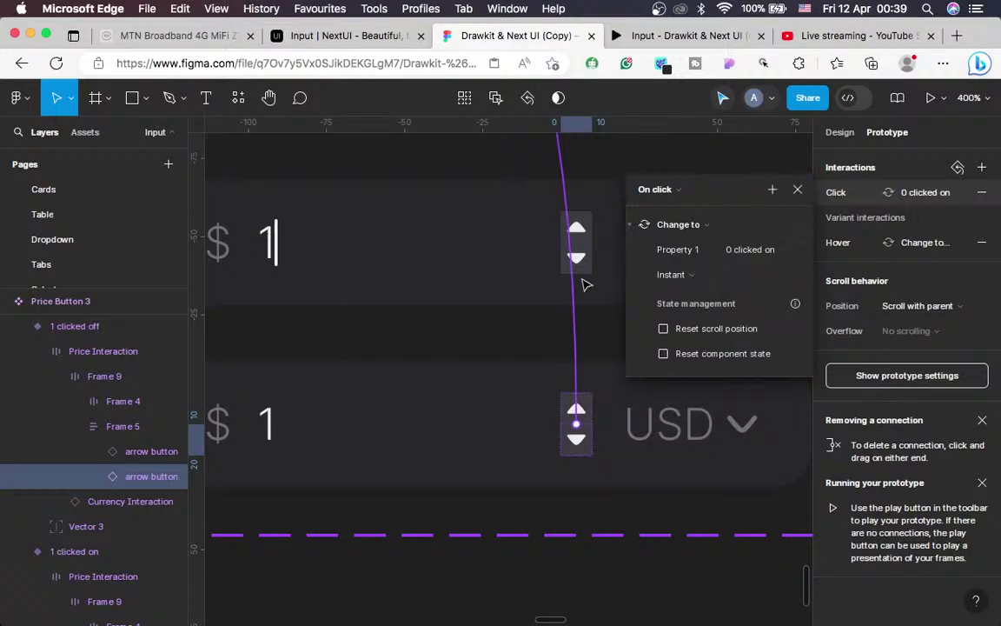
Give the "1 clicked on" variant's down arrow an on-click change to "0 clicked on" with Smart animate
scroll(587, 285, up, 2)
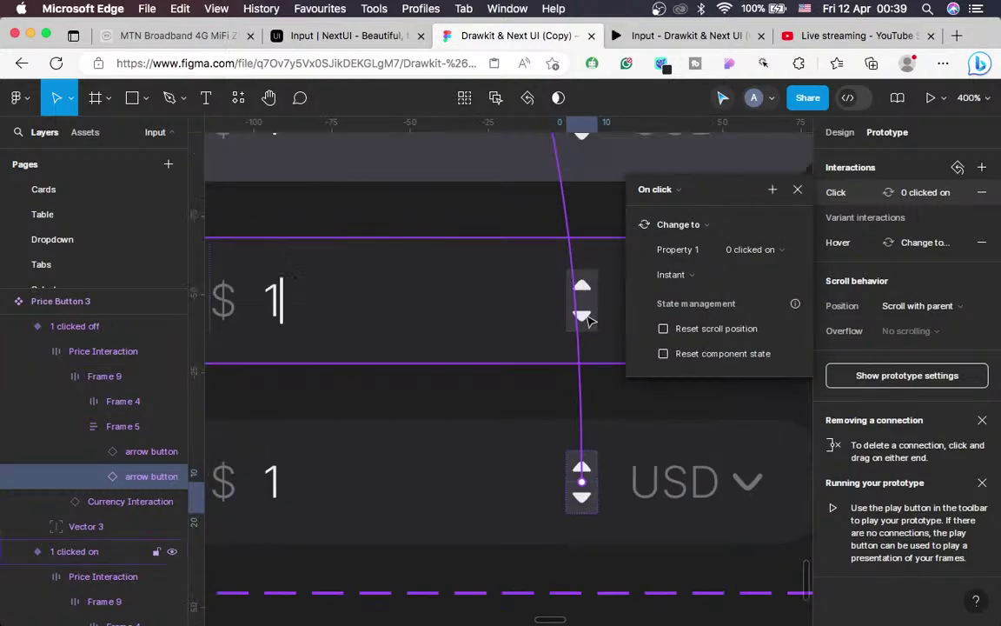
drag(588, 320, 513, 326)
click(582, 315)
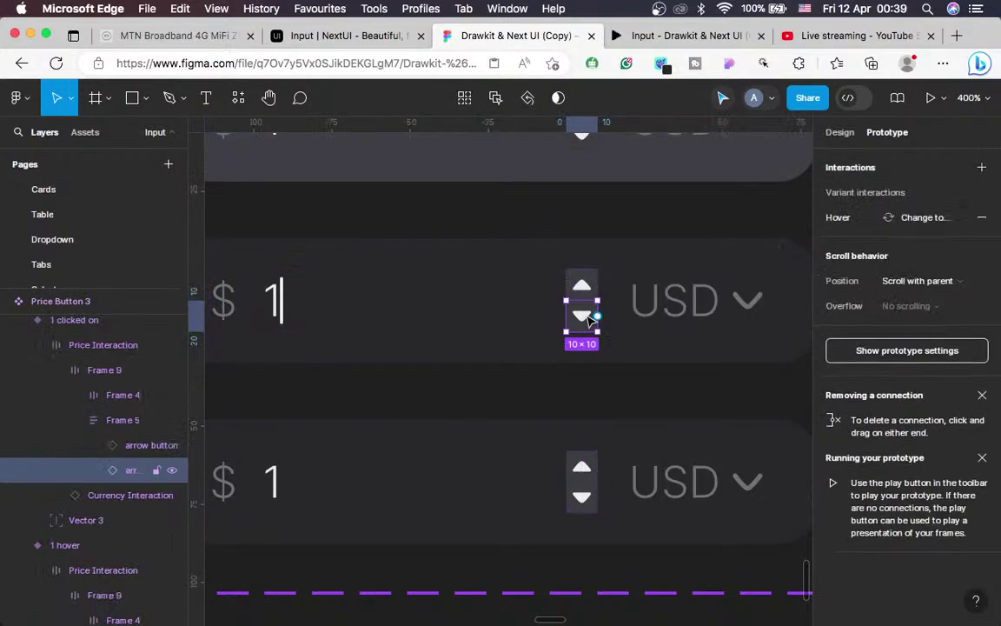
click(981, 167)
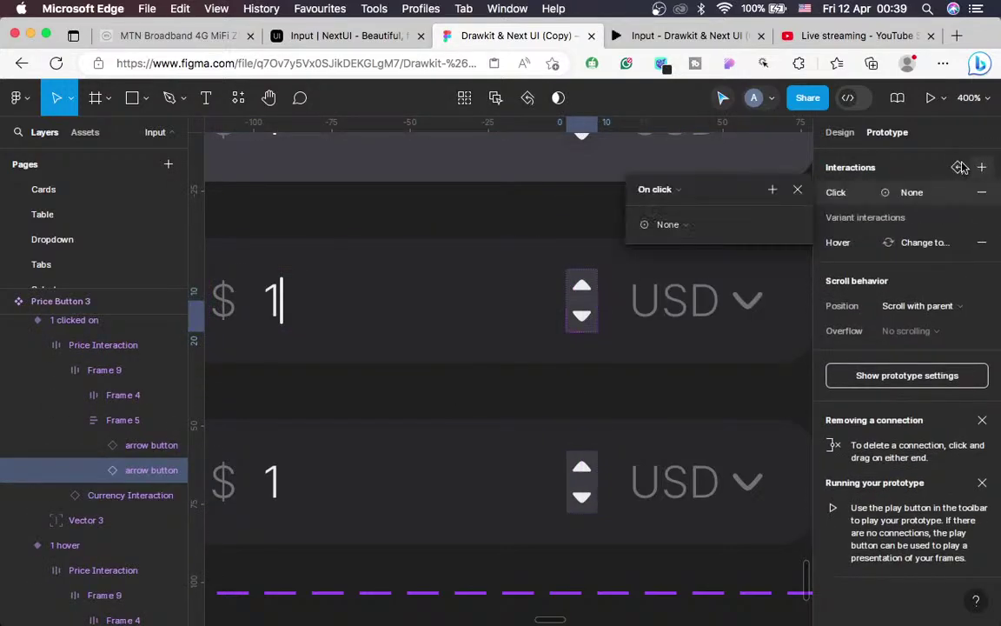
click(666, 226)
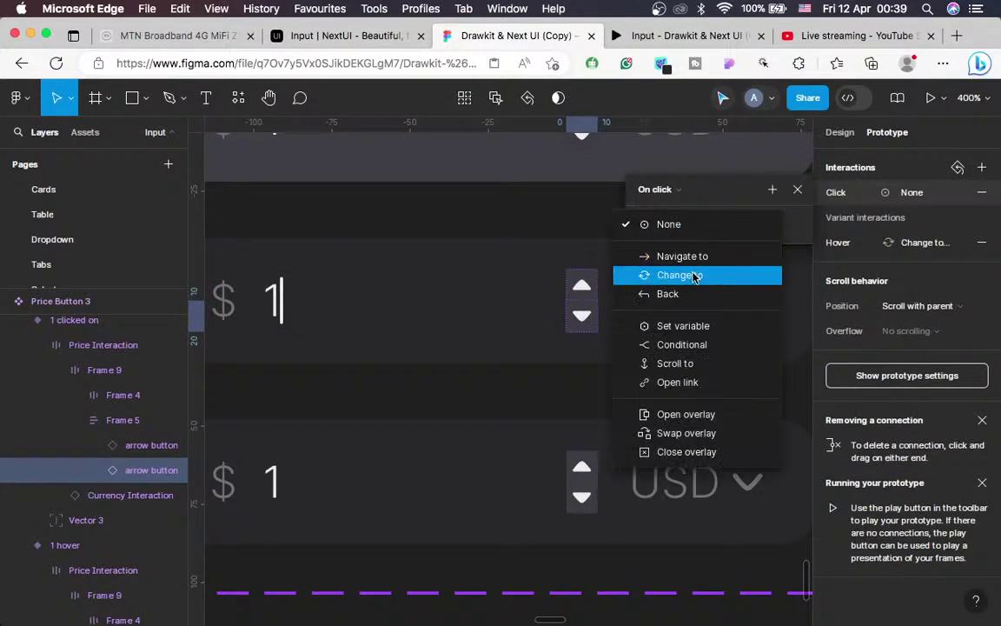
click(695, 276)
click(767, 253)
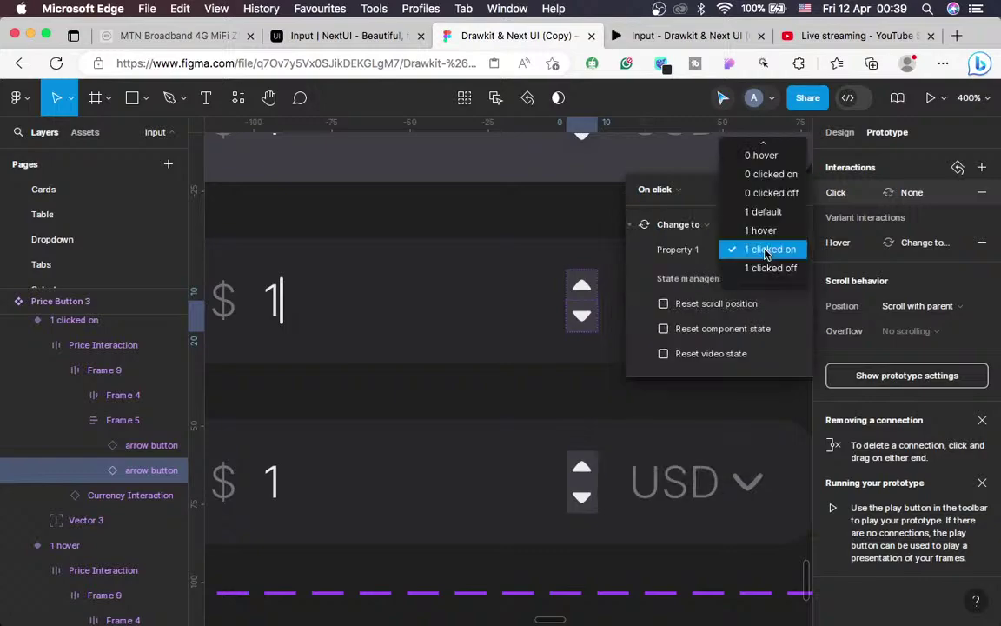
click(770, 169)
click(688, 271)
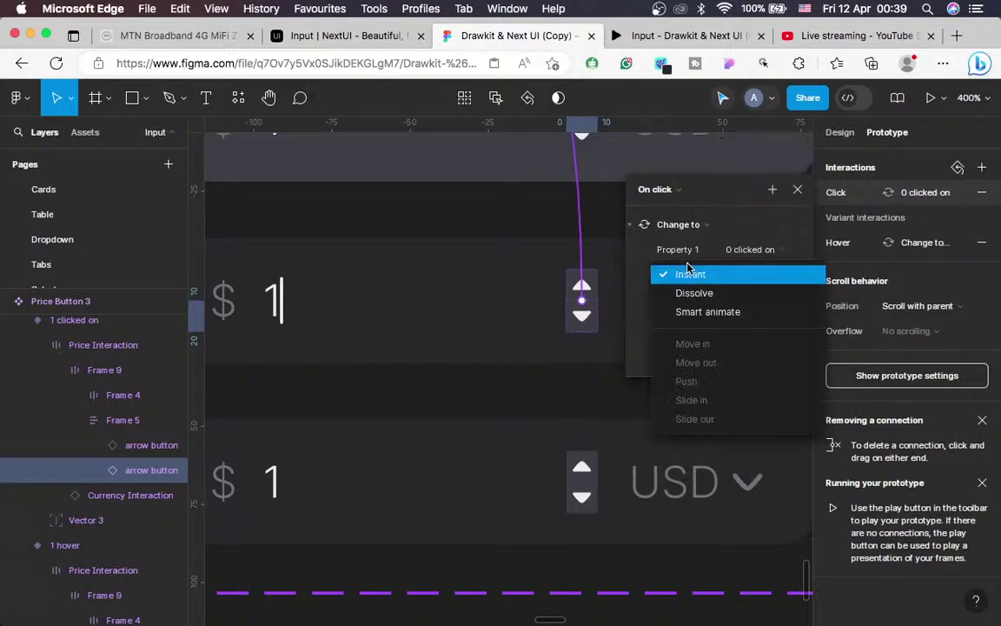
click(690, 310)
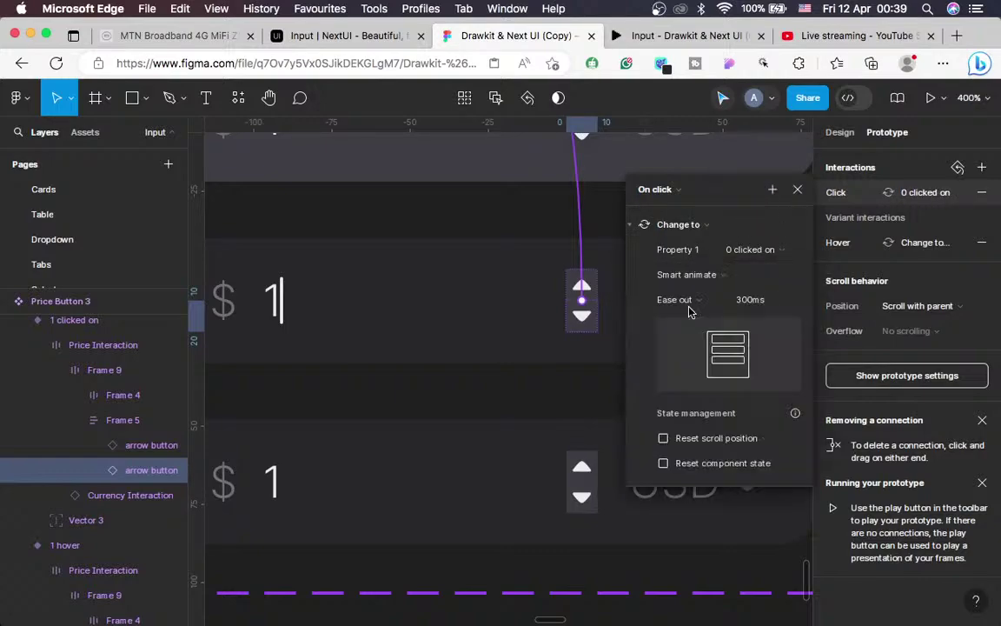
Set the animation of the "1 clicked off" down arrow's click interaction to Smart animate
click(581, 469)
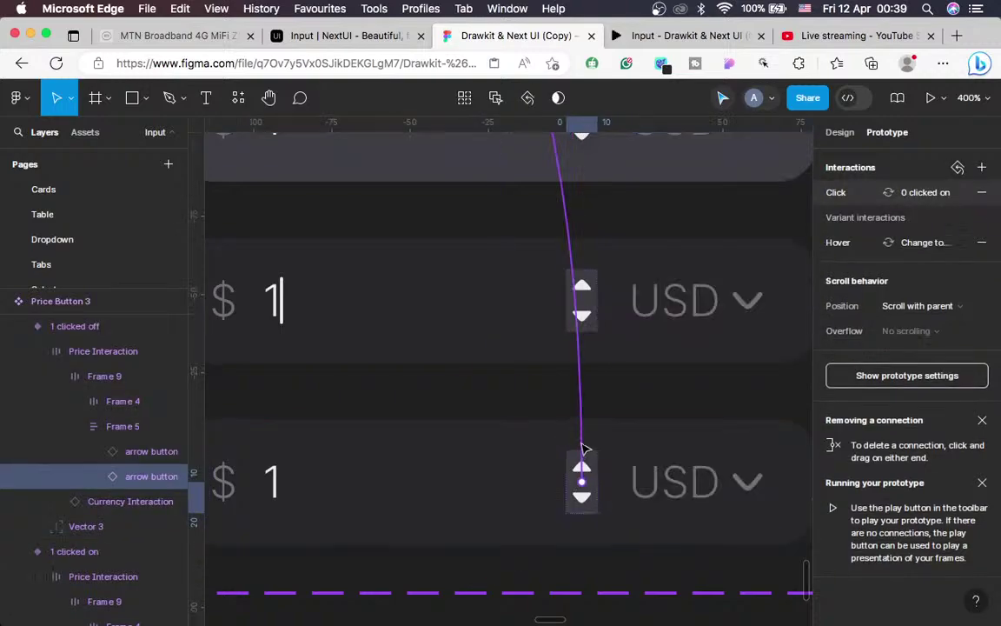
click(582, 451)
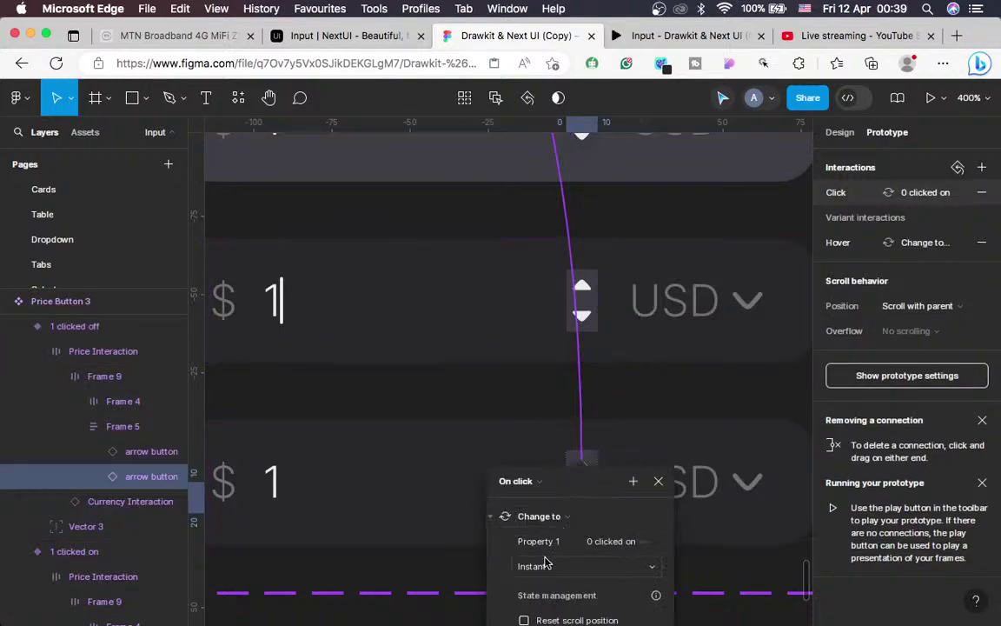
click(546, 565)
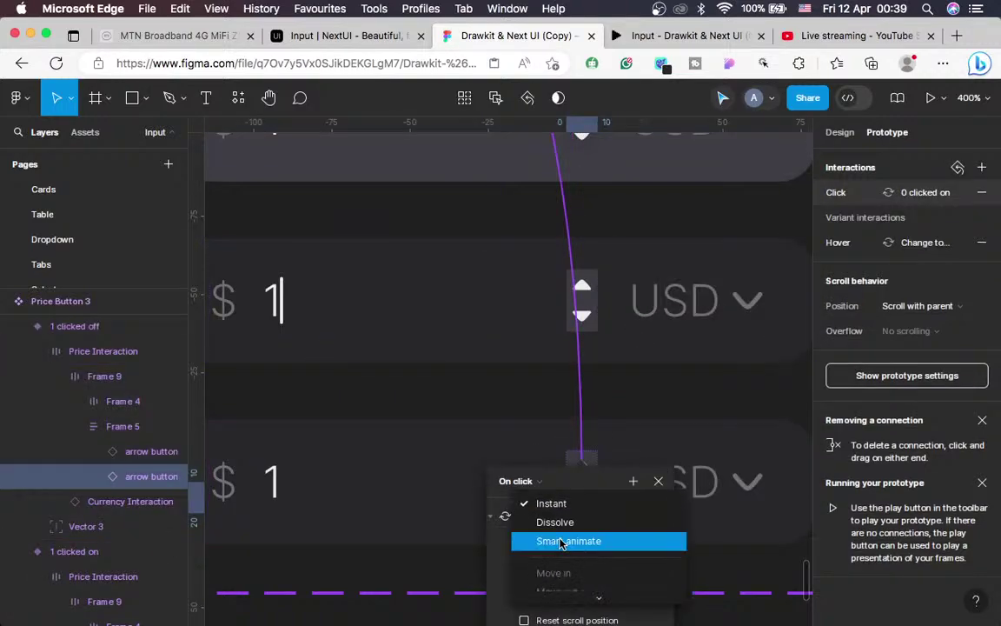
click(561, 542)
click(660, 482)
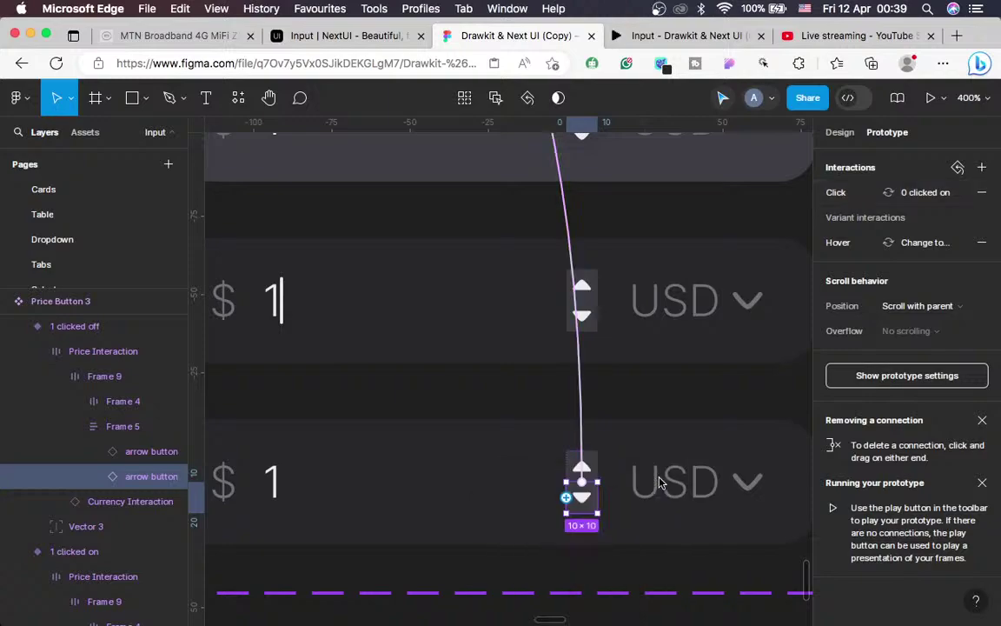
Add an on-click interaction to the "1 hover" variant's down arrow that changes to "0 clicked on"
scroll(644, 483, down, 5)
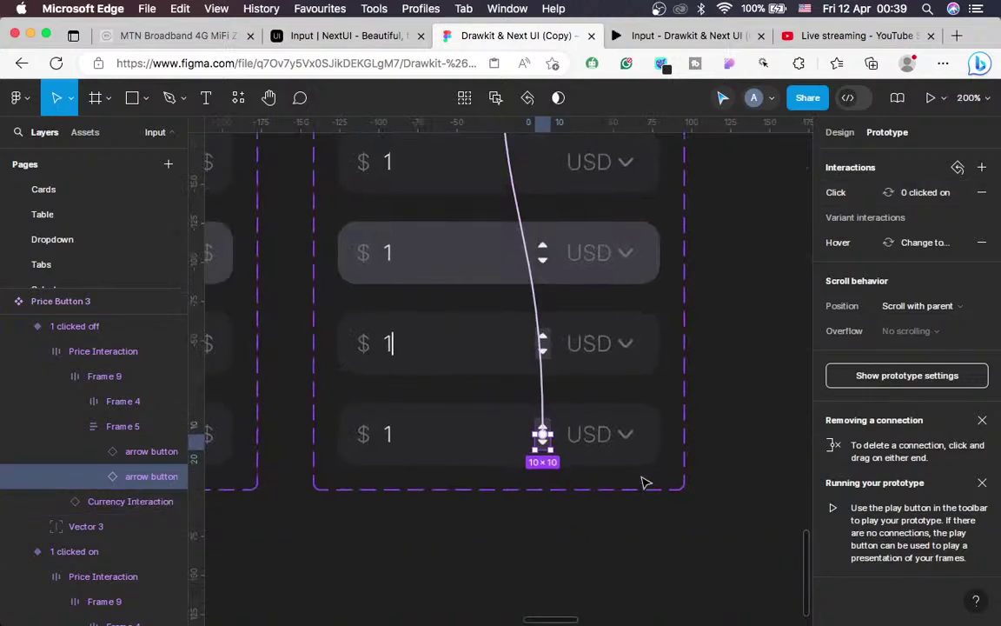
scroll(646, 478, up, 2)
click(589, 388)
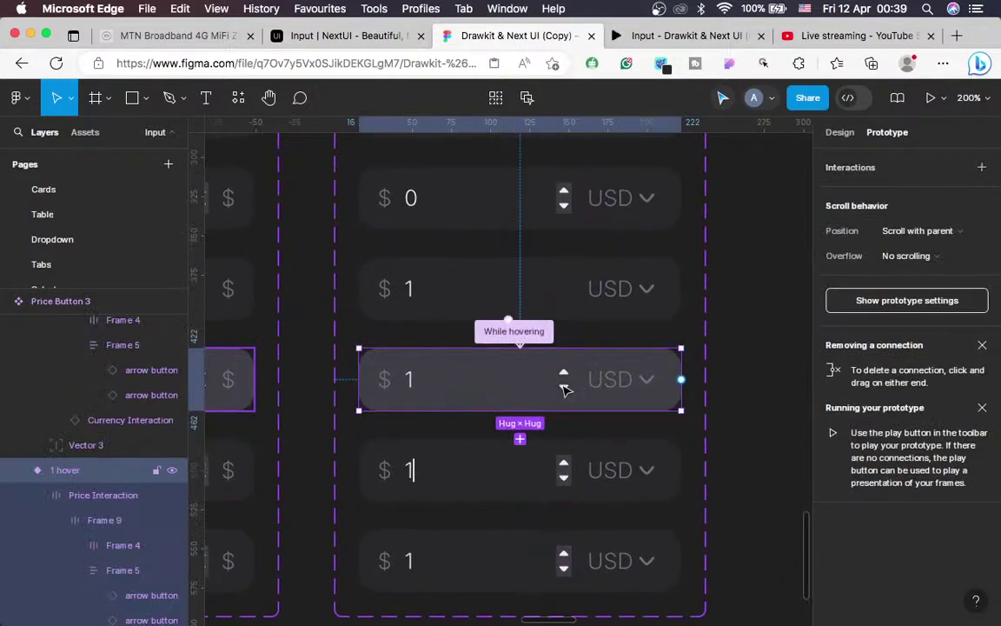
scroll(561, 390, up, 3)
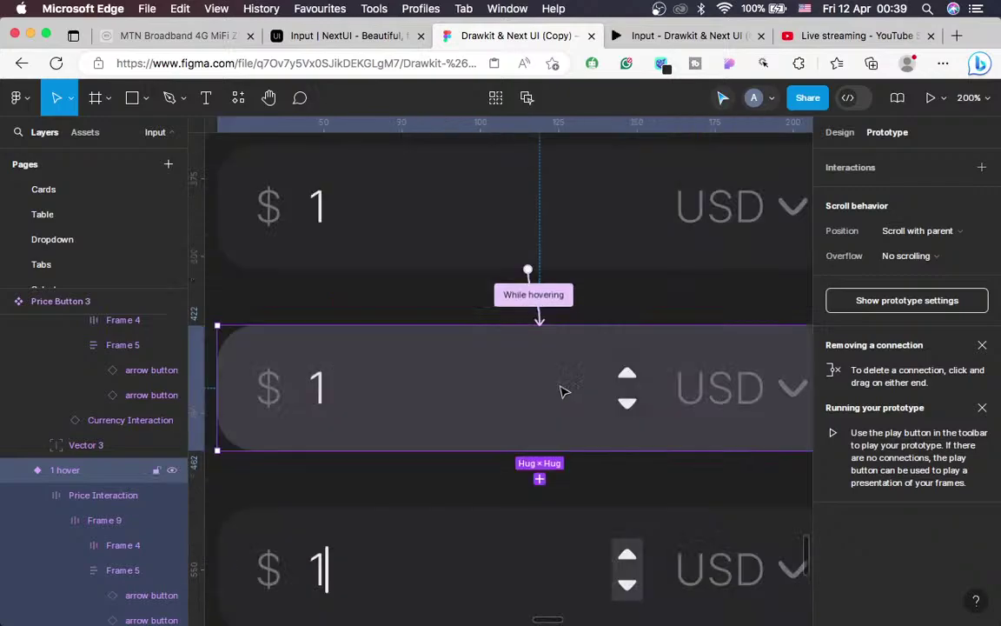
scroll(563, 392, down, 3)
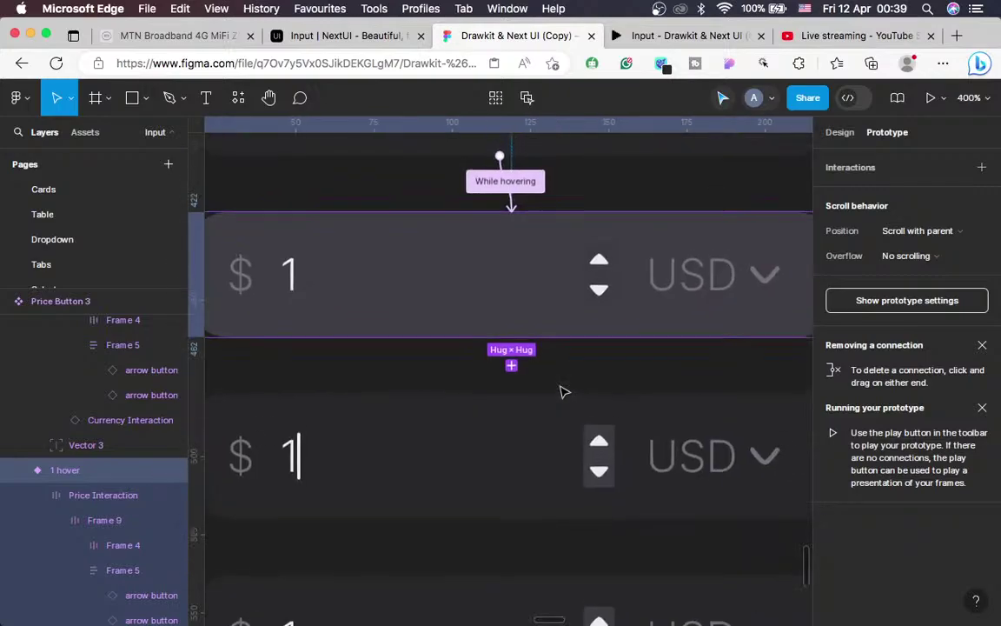
double_click(598, 296)
double_click(598, 296)
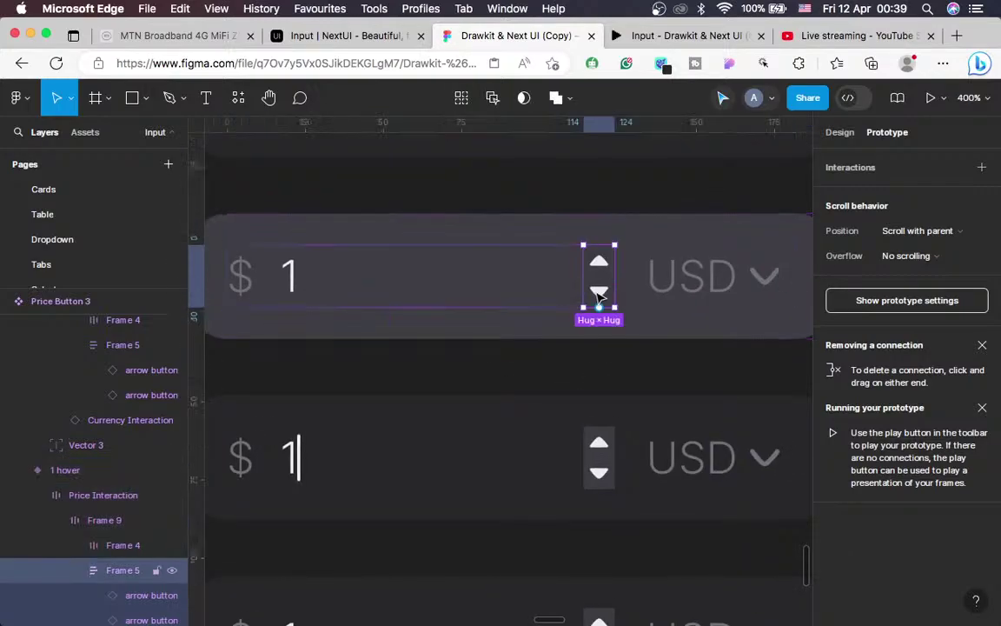
click(598, 295)
click(982, 167)
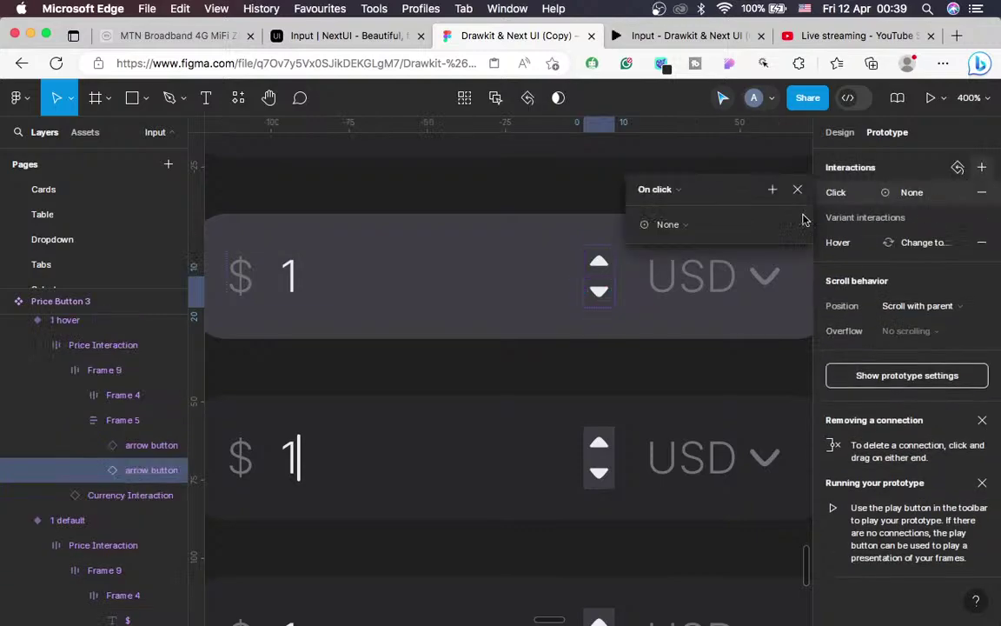
click(692, 226)
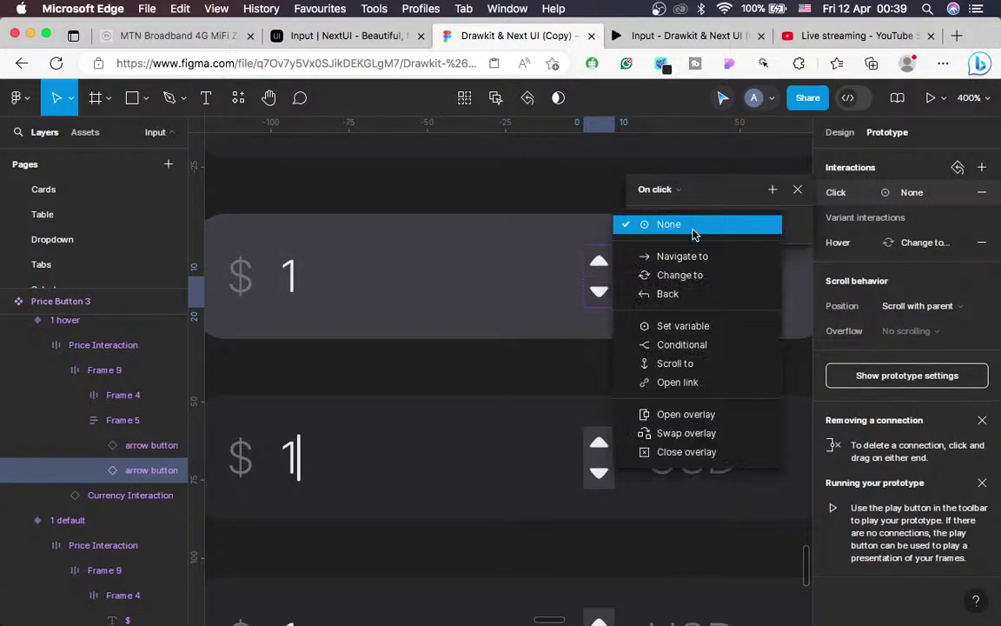
click(683, 277)
click(746, 249)
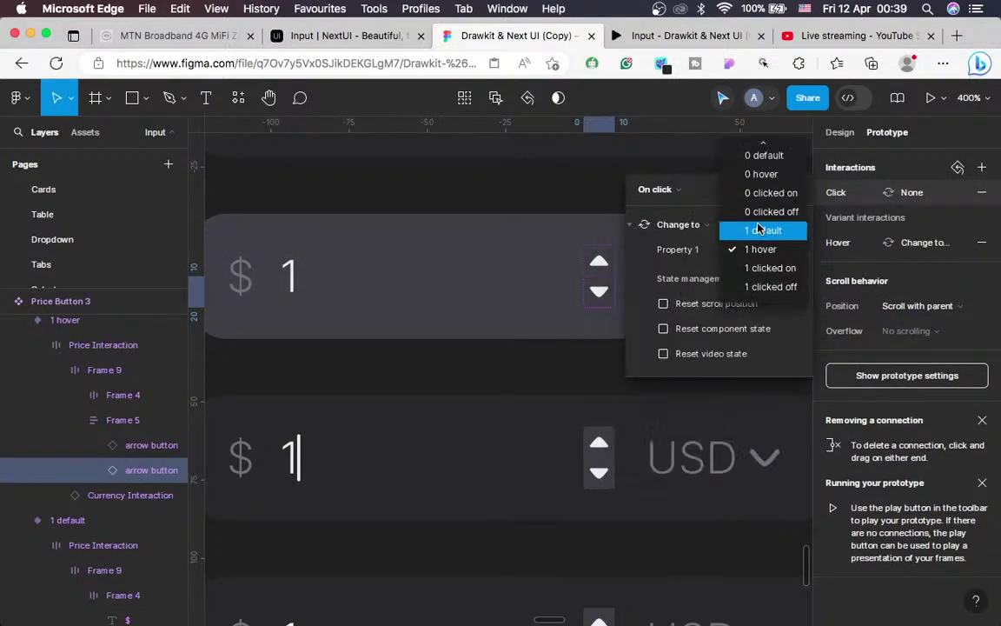
click(763, 192)
Set the animation of the "1 hover" down arrow's click interaction to Smart animate
click(685, 275)
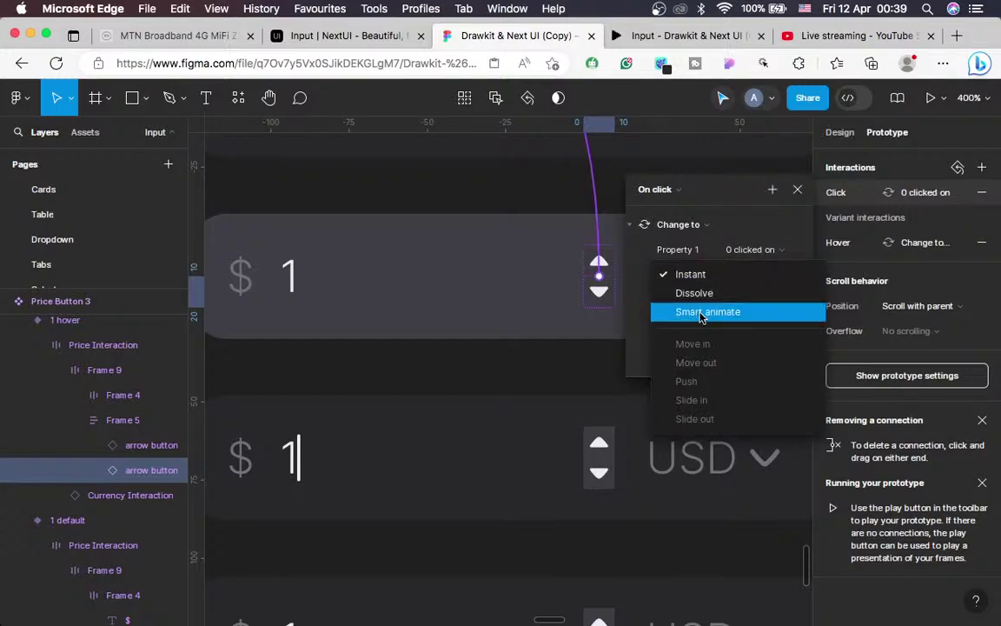
click(700, 313)
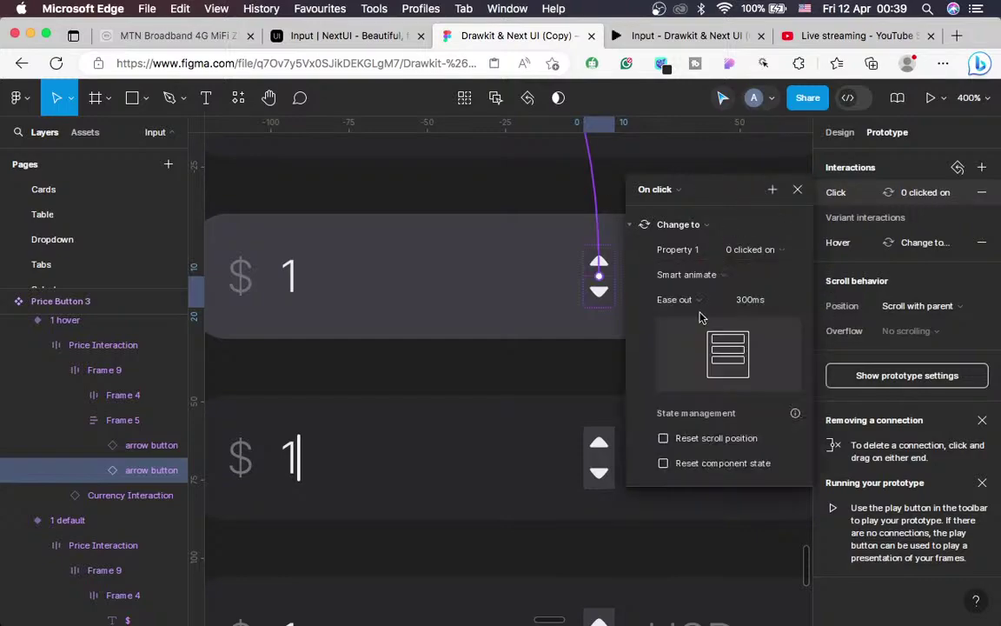
click(572, 478)
scroll(613, 434, up, 3)
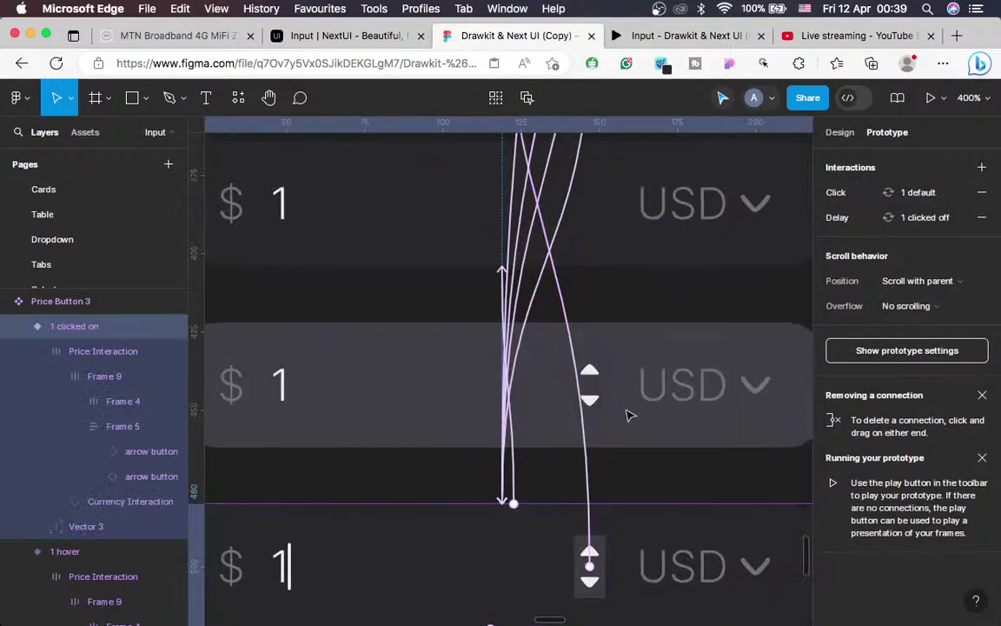
Examine the prototype connections of the "1 hover" and "1 default" variants
click(638, 409)
scroll(638, 407, left, 2)
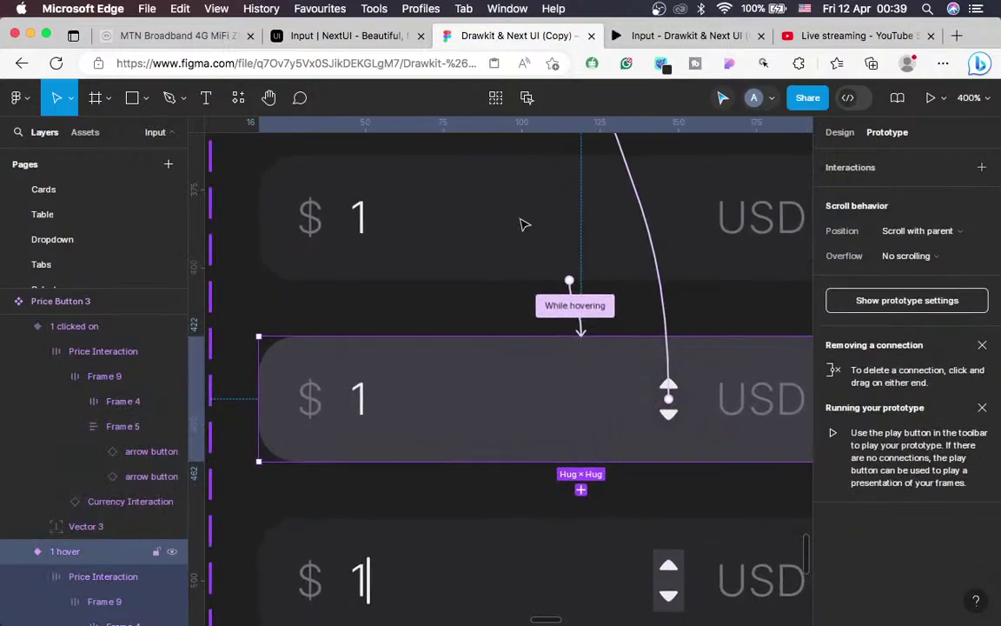
click(523, 221)
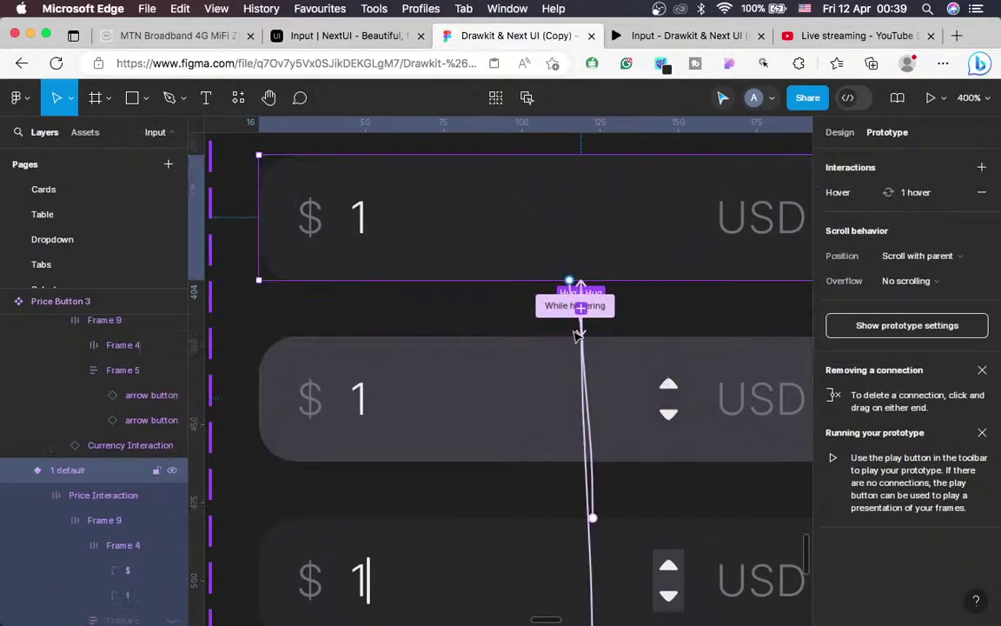
click(536, 405)
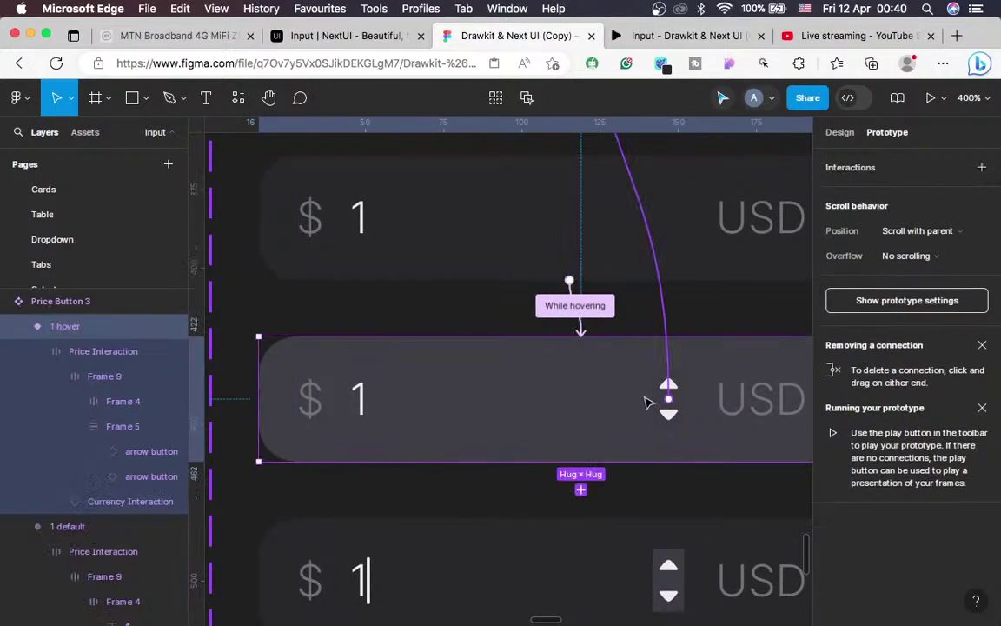
scroll(645, 402, down, 3)
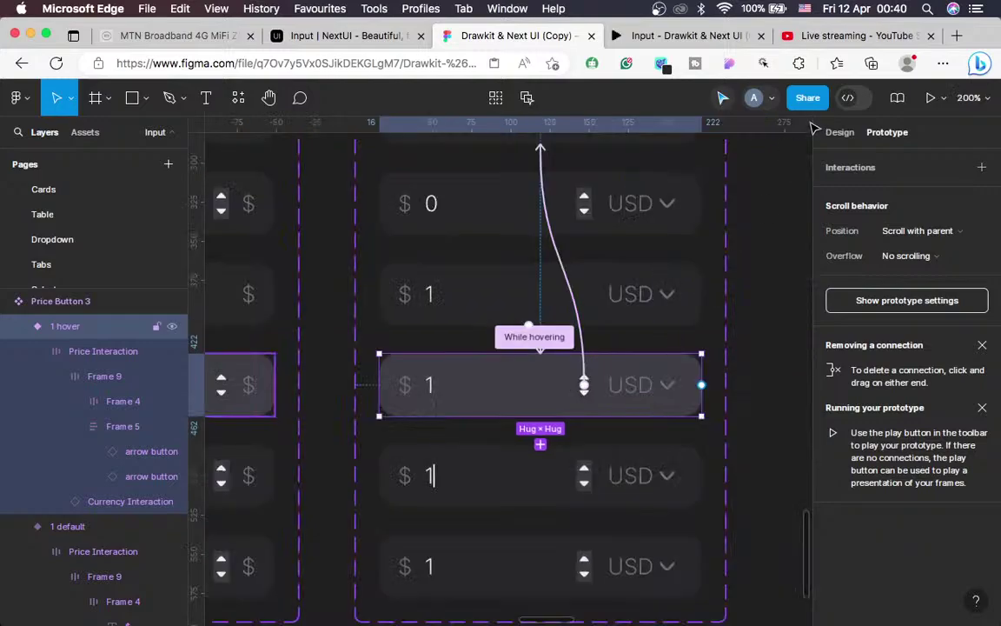
Insert an instance of the Price Button 3 component from the local components onto the canvas
scroll(678, 287, right, 4)
scroll(678, 287, up, 3)
scroll(677, 318, right, 1)
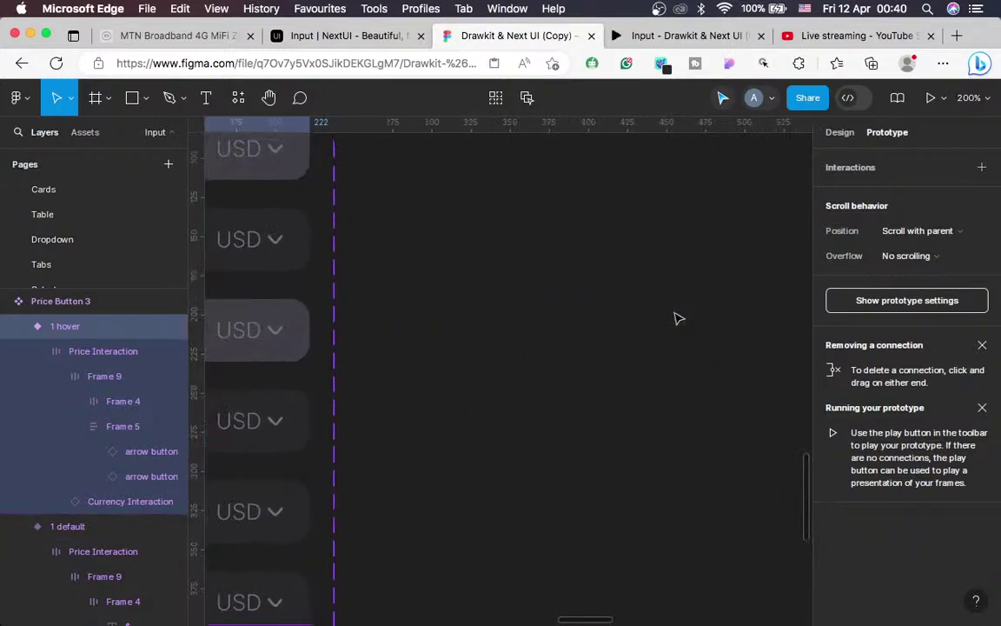
key(super+minus)
key(super+minus)
scroll(677, 318, up, 10)
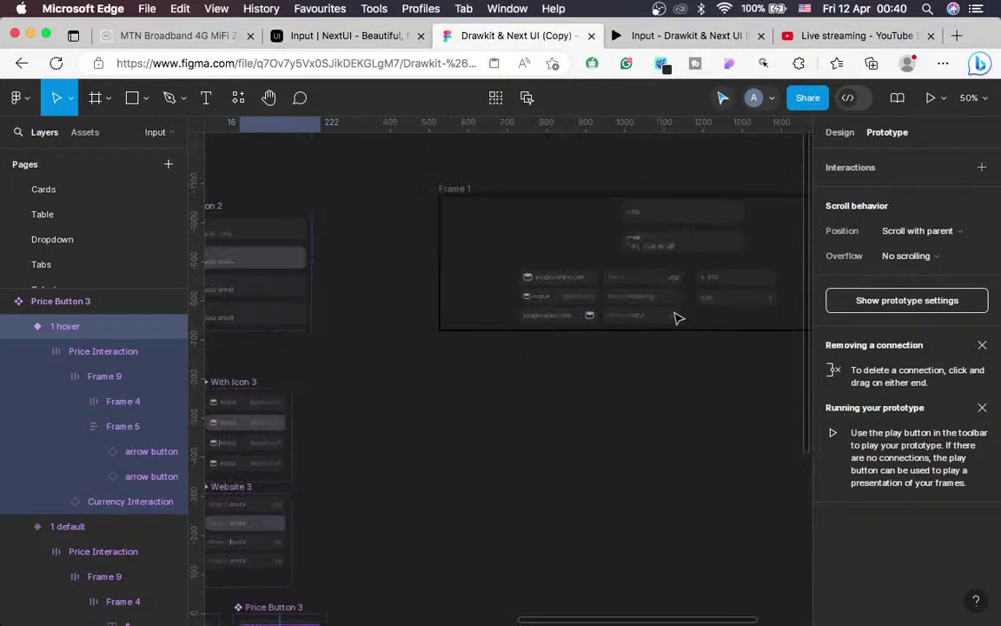
scroll(677, 318, right, 2)
scroll(677, 318, down, 1)
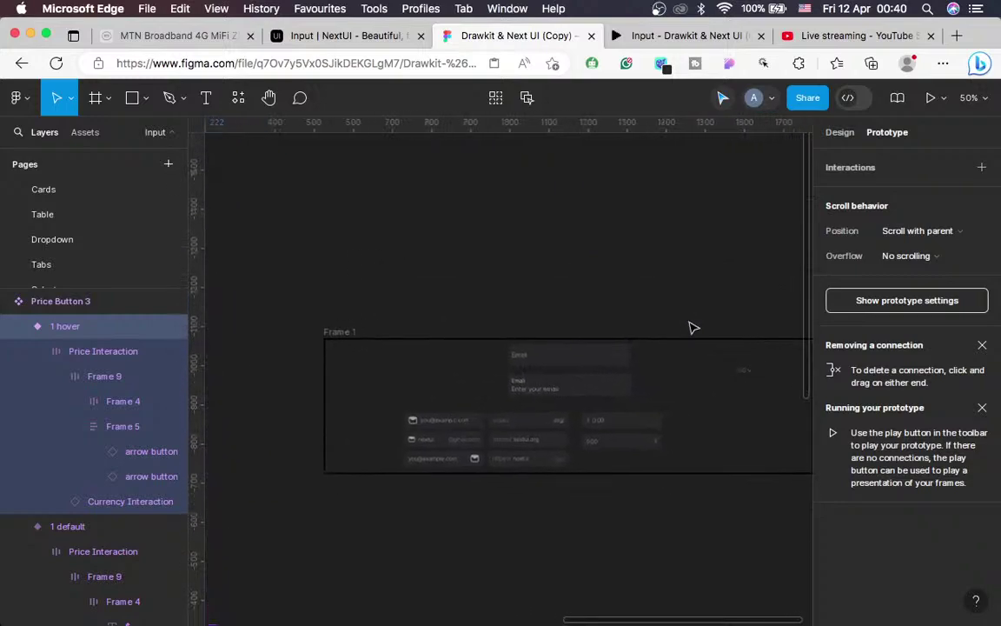
click(743, 375)
key(Escape)
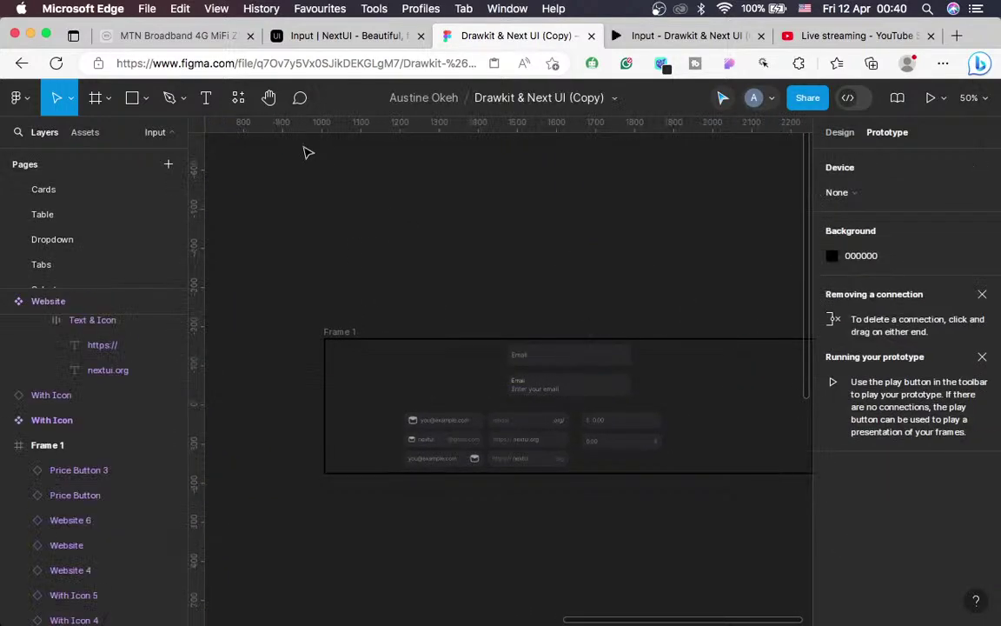
click(88, 133)
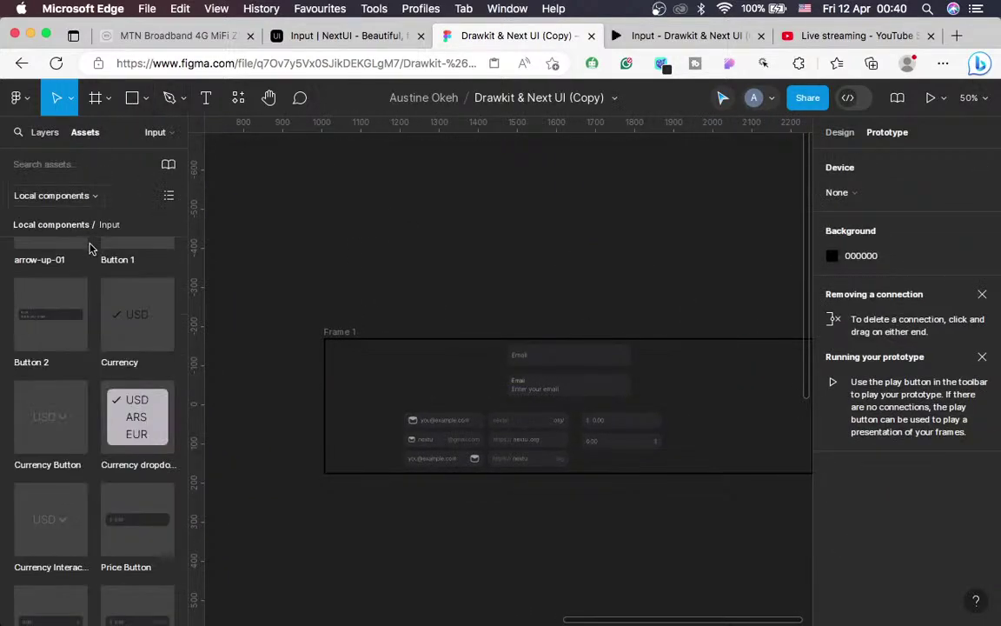
scroll(89, 249, down, 2)
scroll(393, 393, left, 10)
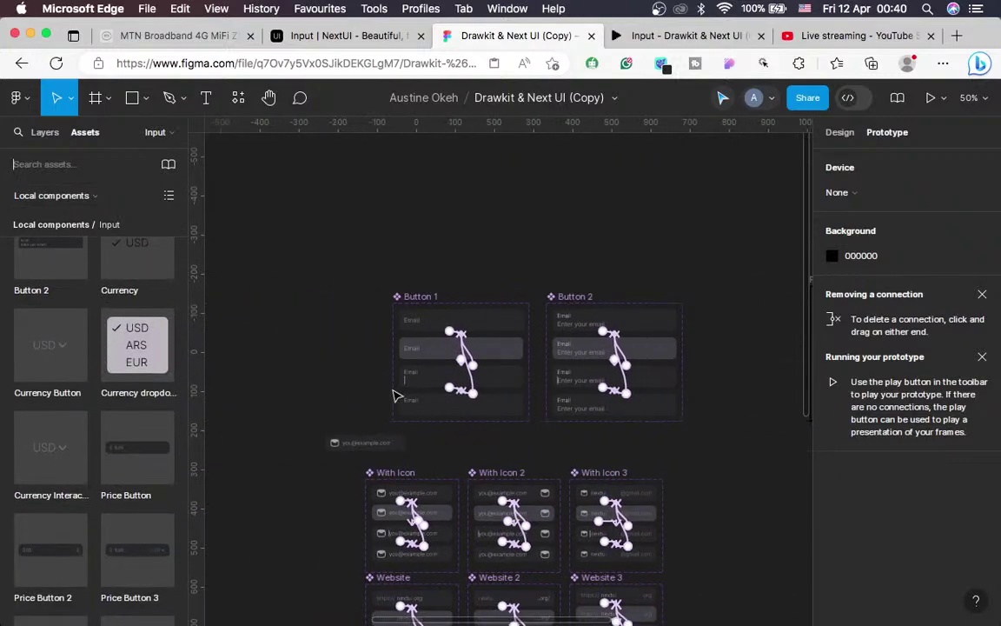
scroll(396, 396, right, 4)
scroll(396, 395, down, 8)
scroll(395, 395, left, 4)
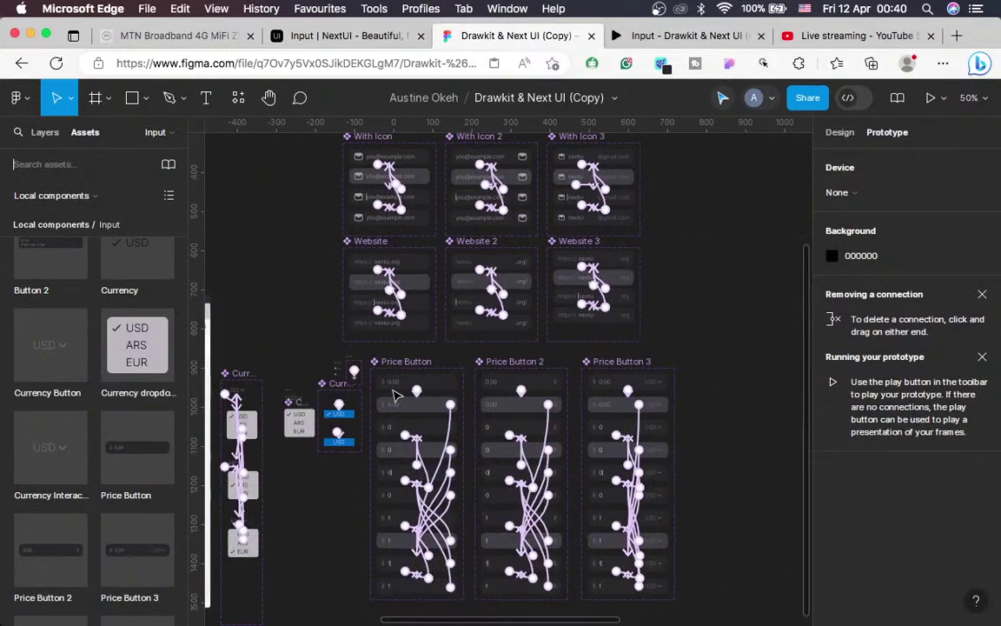
scroll(398, 396, up, 2)
scroll(398, 396, right, 3)
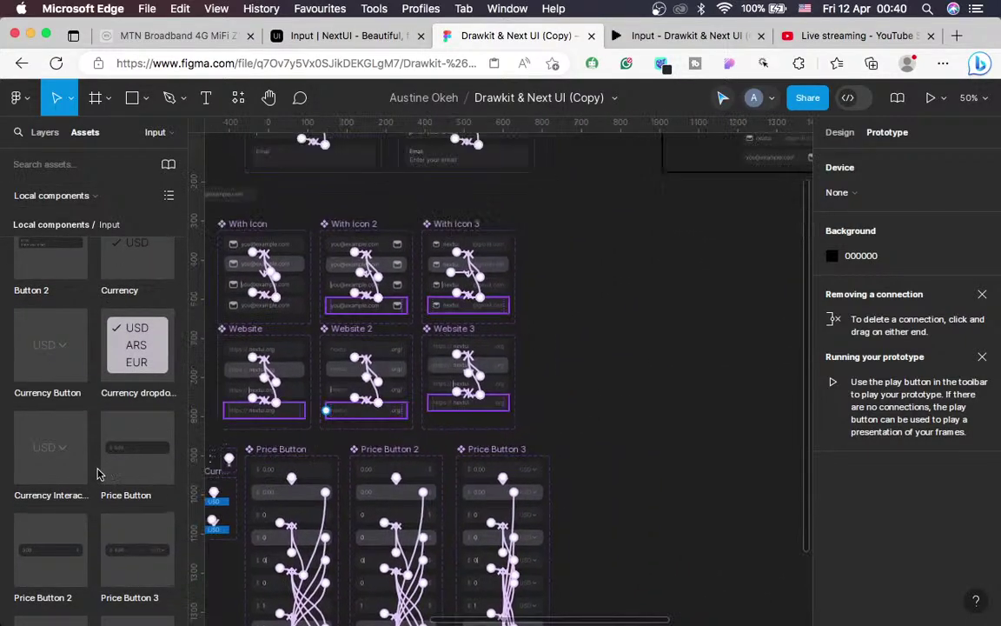
scroll(98, 473, down, 5)
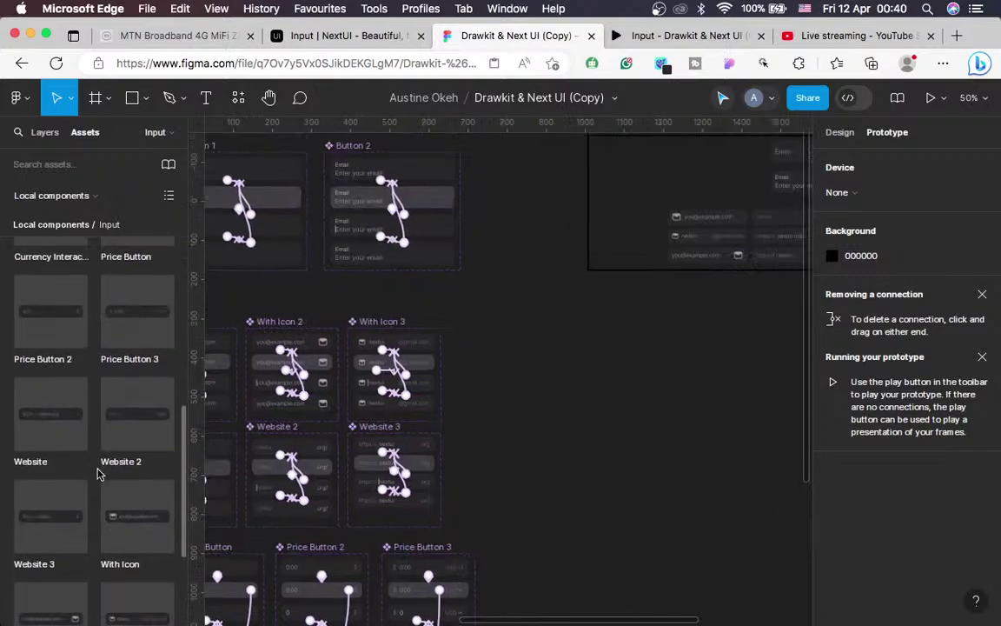
scroll(97, 472, up, 2)
click(146, 310)
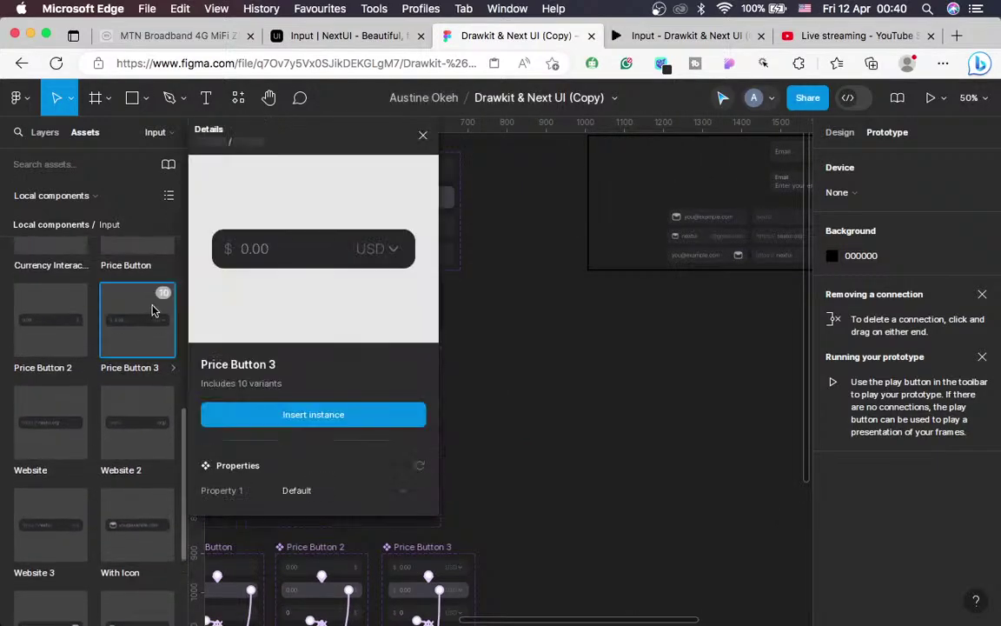
click(371, 417)
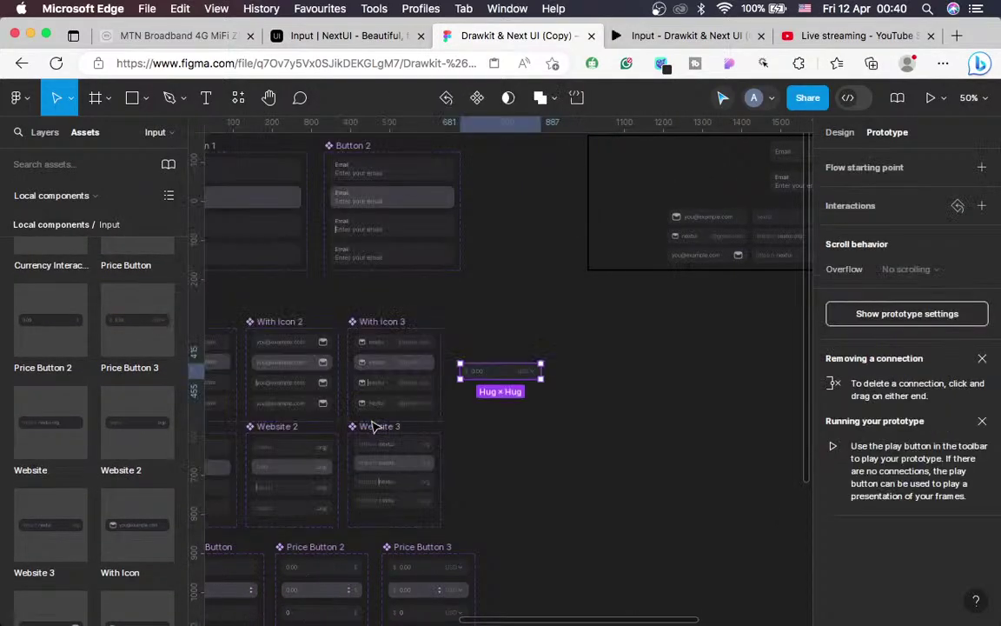
Transfer the new Price Button 3 instance to Frame 1, and move it onto the empty canvas just below the frame
click(587, 404)
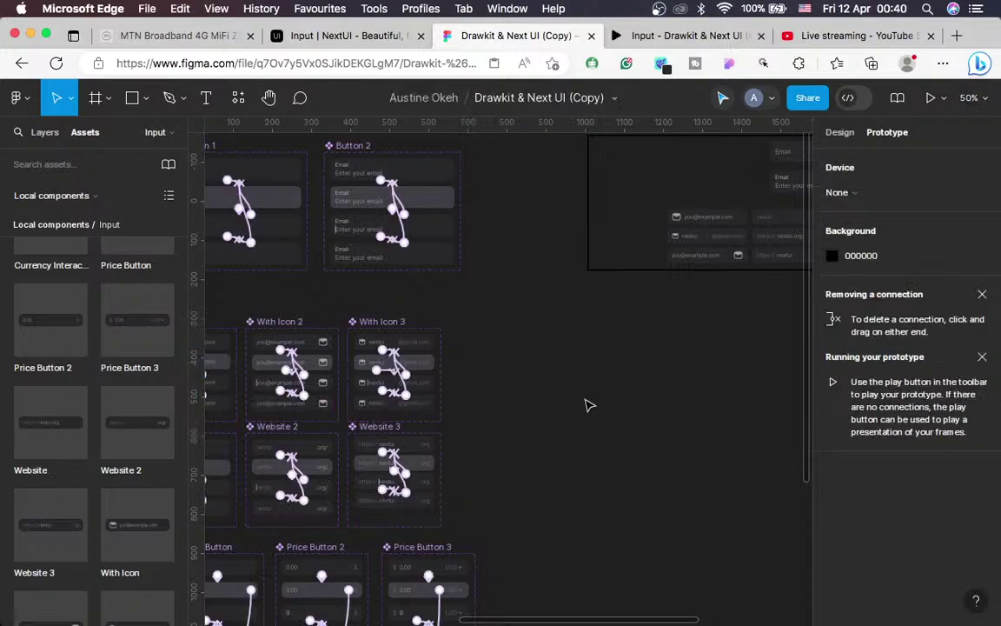
scroll(588, 404, right, 5)
scroll(588, 404, up, 3)
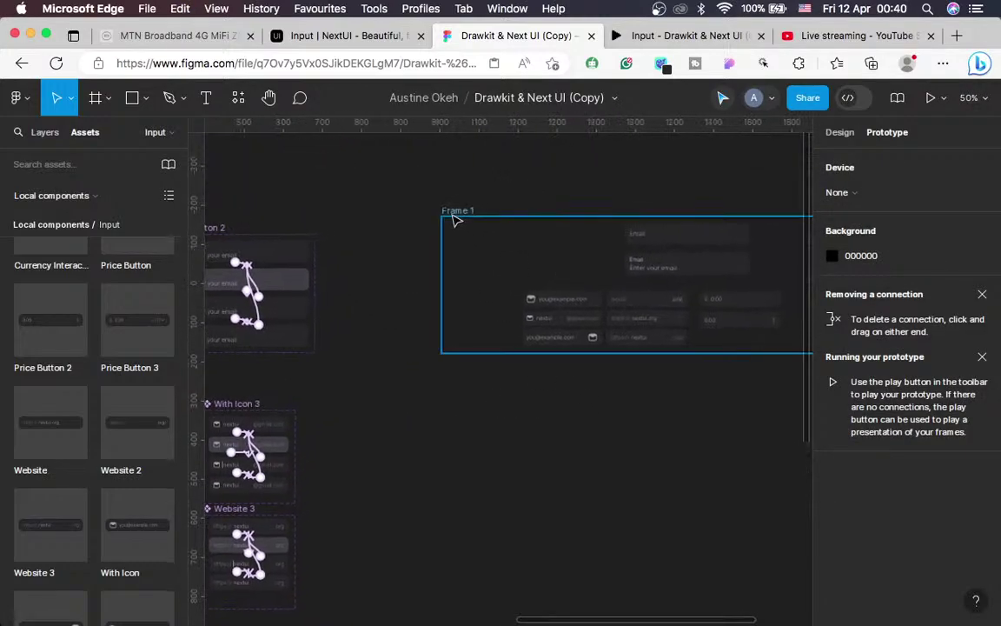
click(453, 220)
click(643, 291)
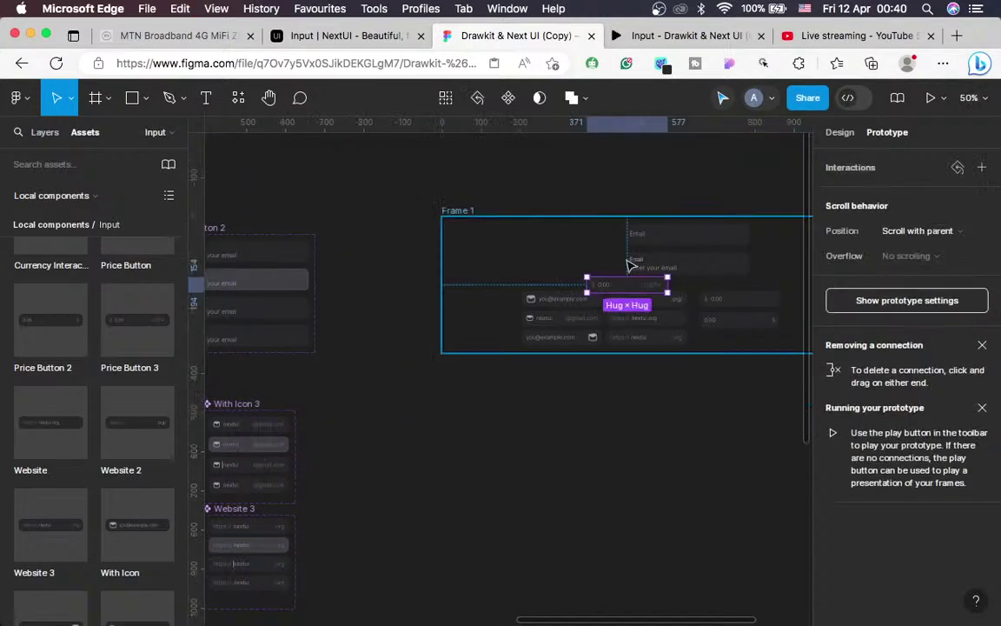
drag(644, 291, 653, 412)
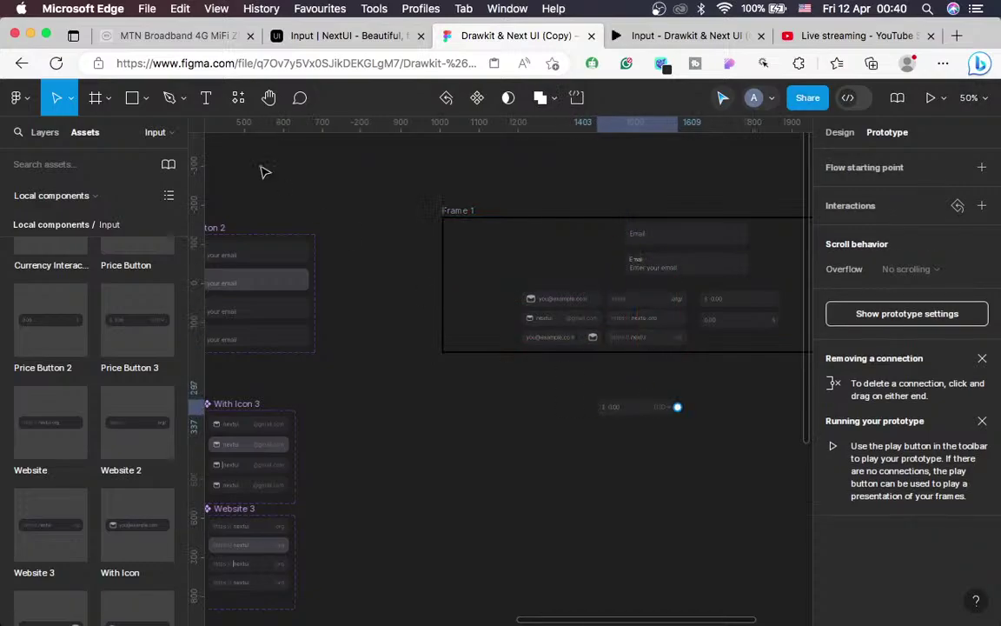
Place the Price Button 3 instance inside Frame 1, beside the existing inputs, at about X 945, Y 113
click(43, 132)
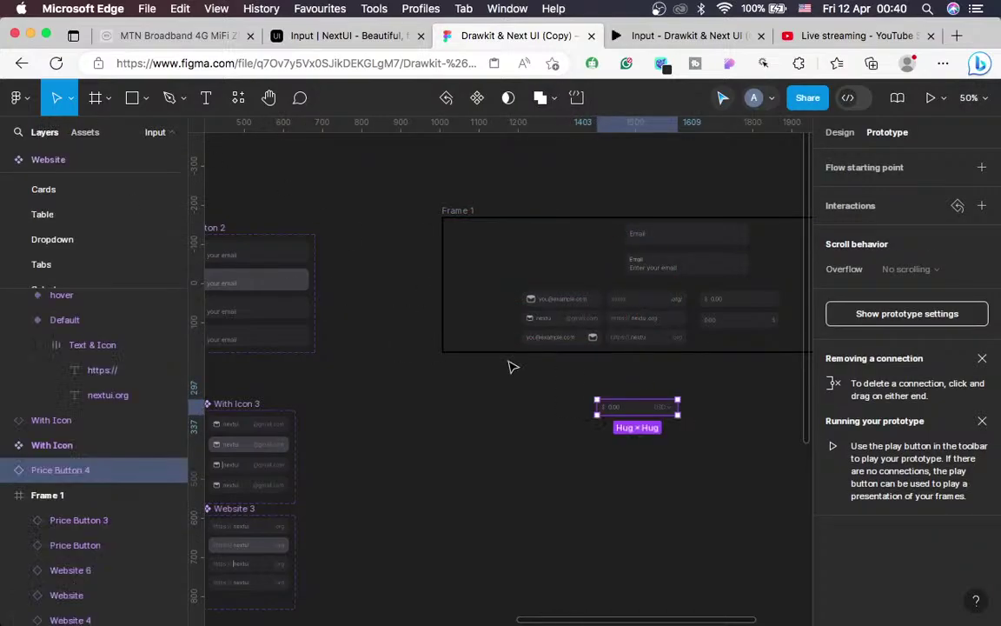
scroll(608, 439, right, 5)
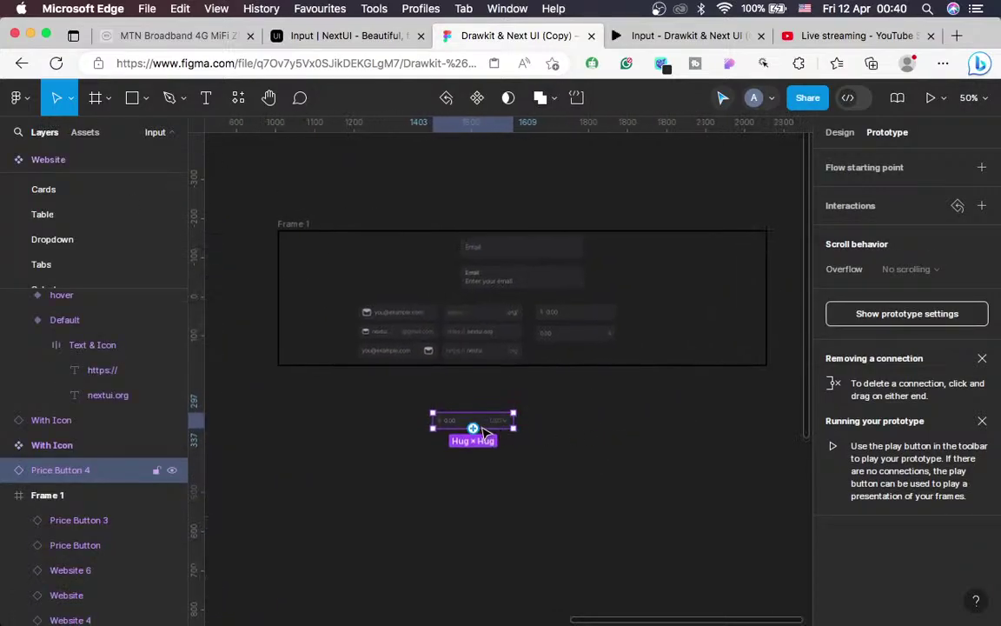
drag(473, 427, 704, 275)
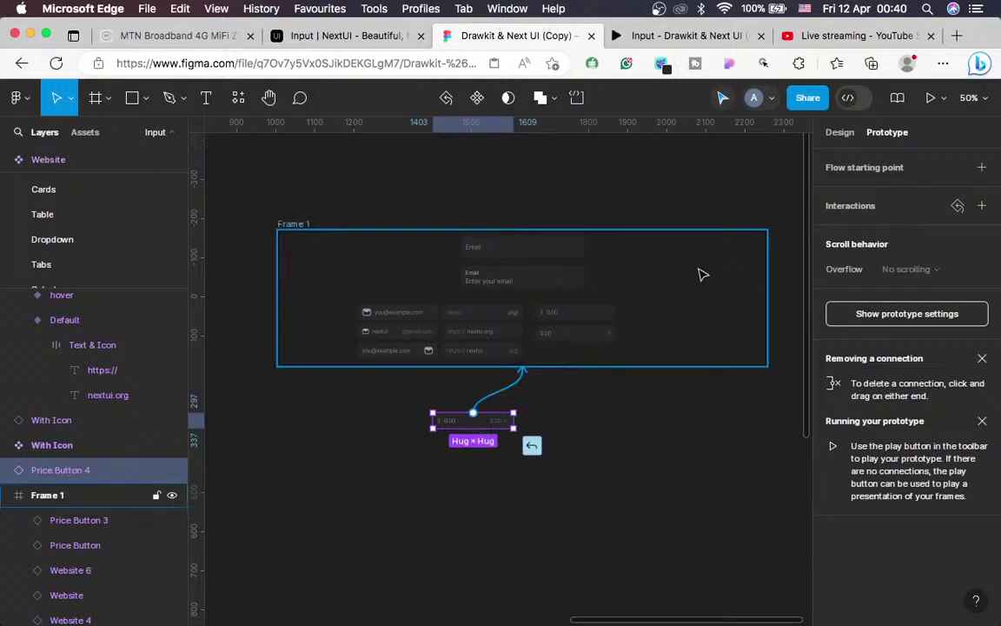
key(super+z)
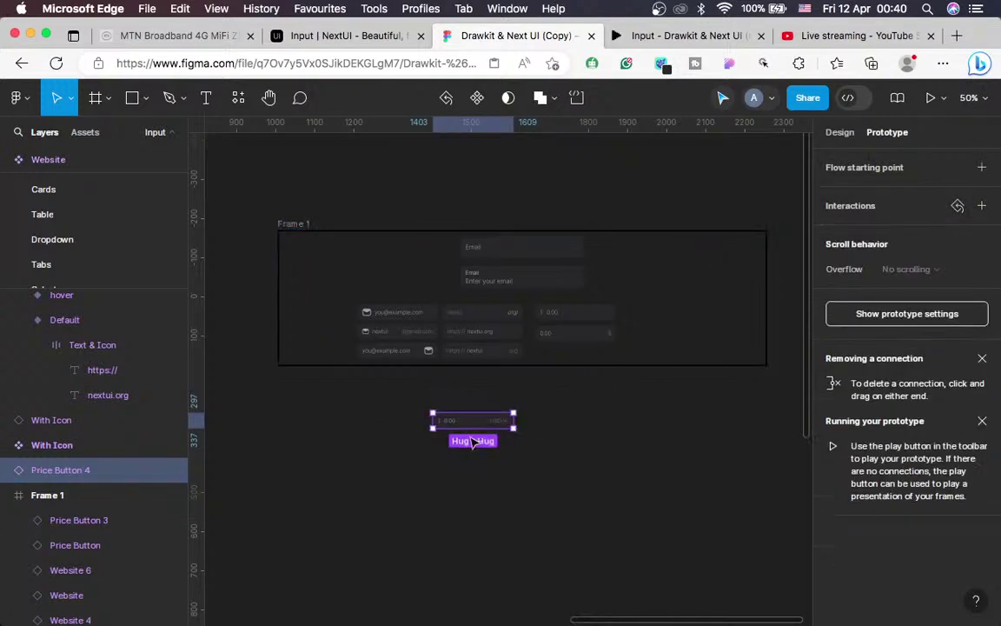
click(837, 132)
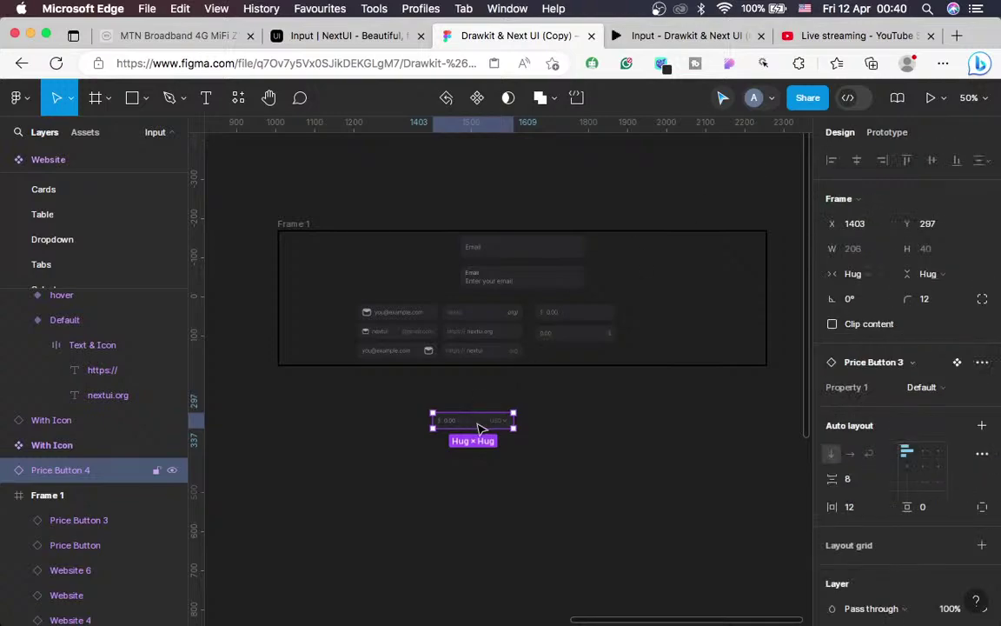
drag(513, 414, 691, 289)
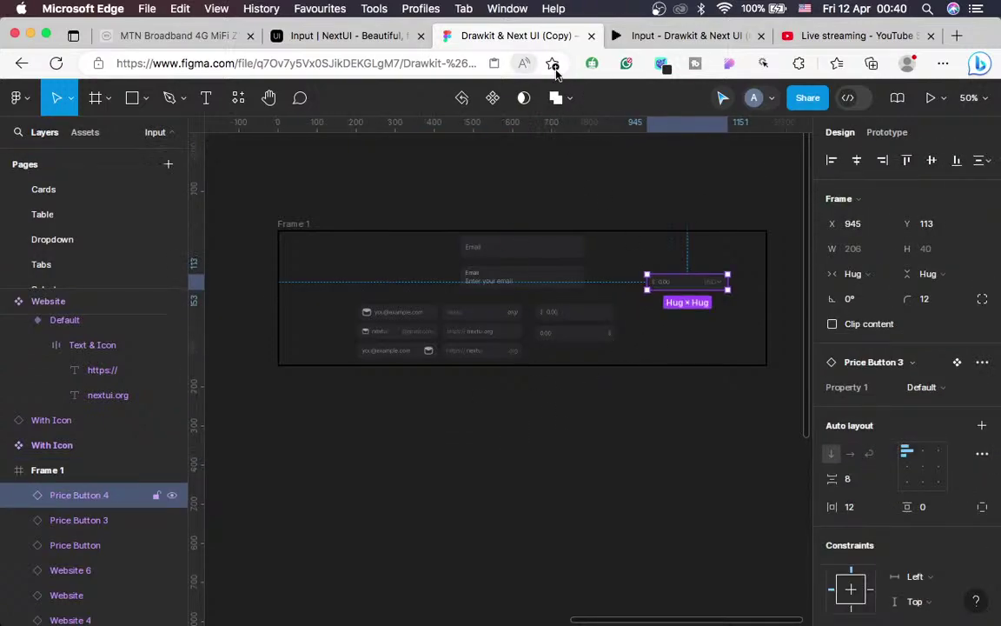
Reset the interactions of the Price Button 3 instance and test its hover behaviour in the prototype preview
click(651, 40)
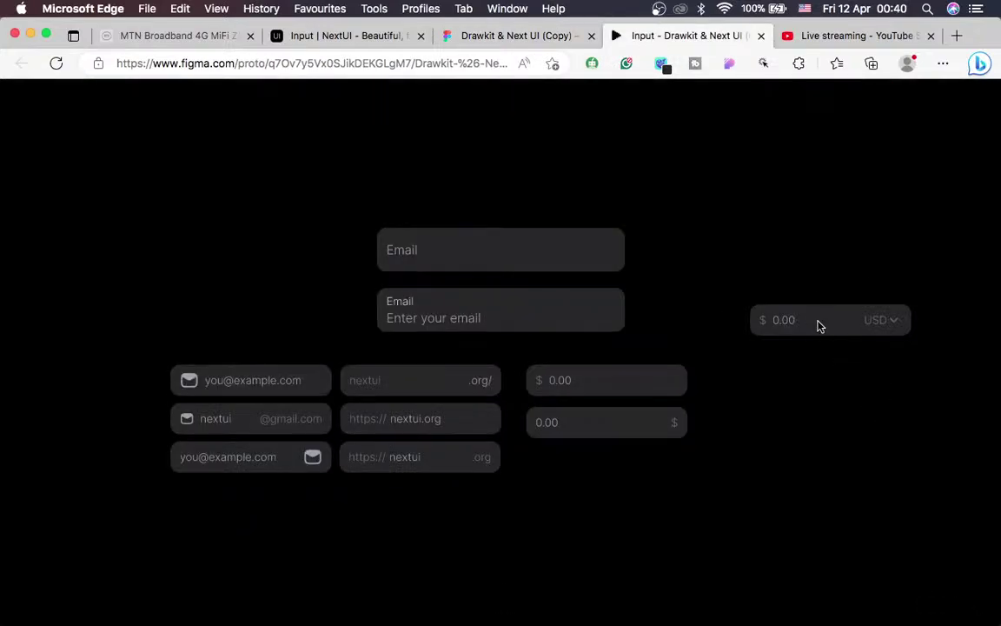
click(508, 35)
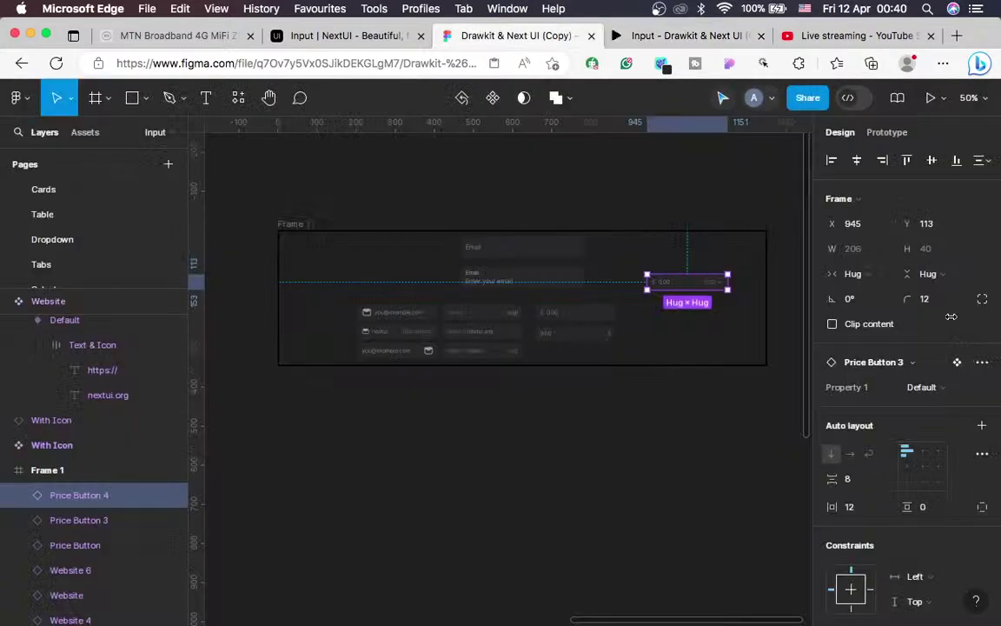
click(984, 364)
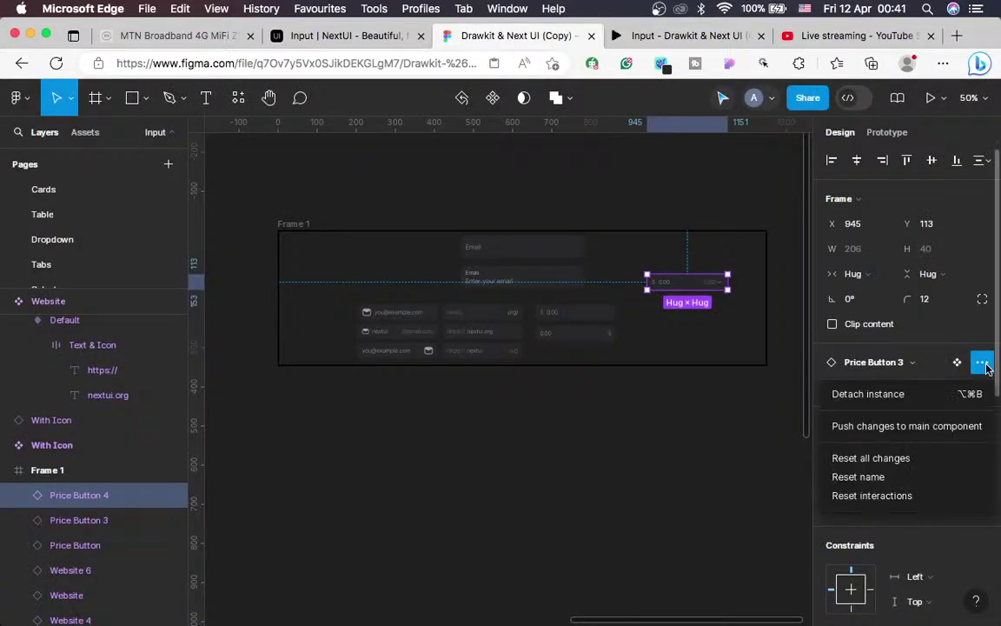
click(865, 494)
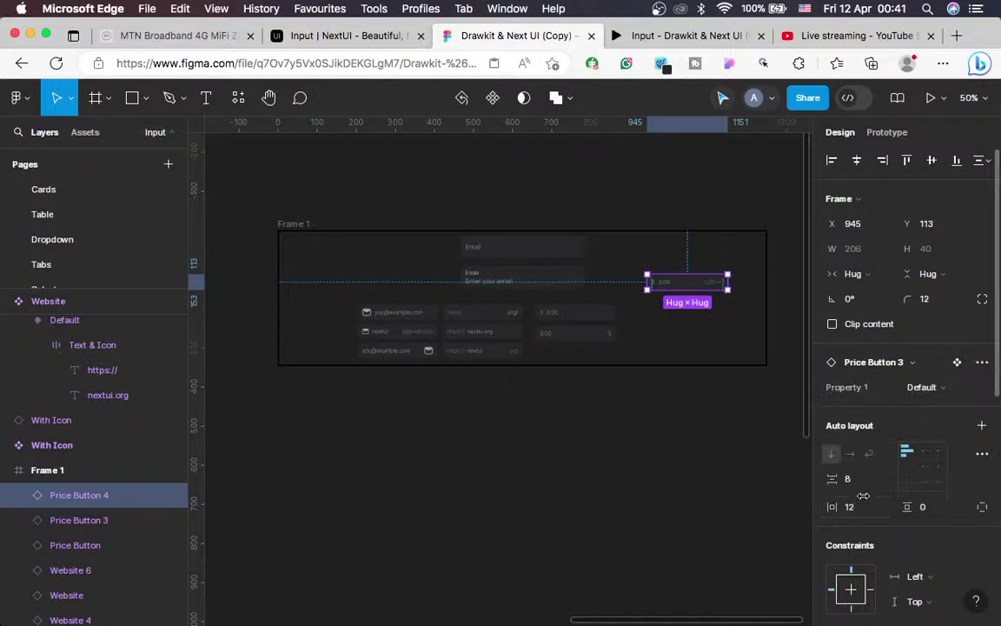
click(682, 36)
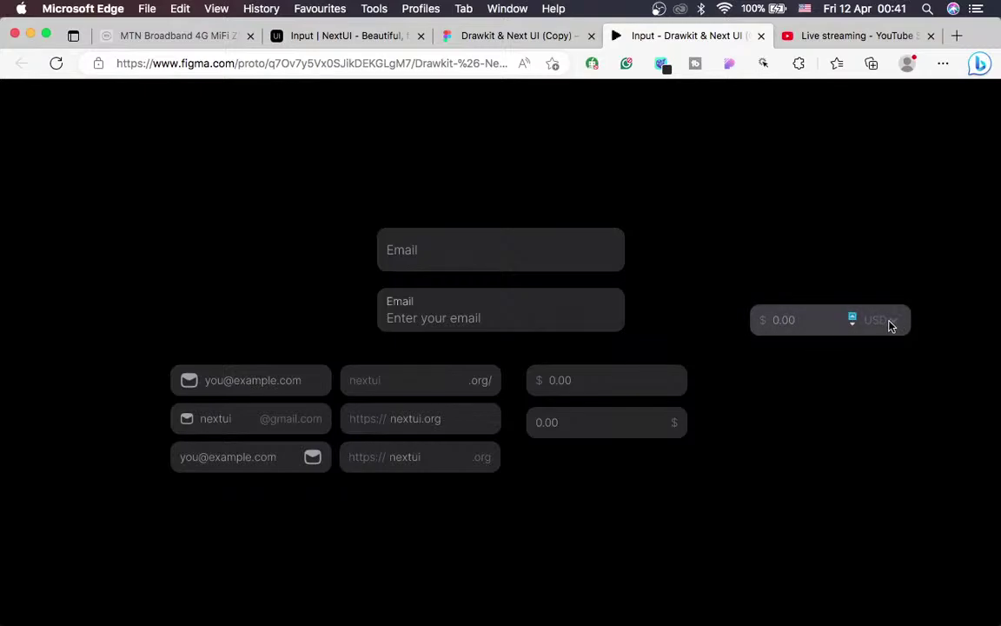
Reset the interactions of the Currency Interaction instances in all ten Price Button 3 variants in the design file
click(484, 35)
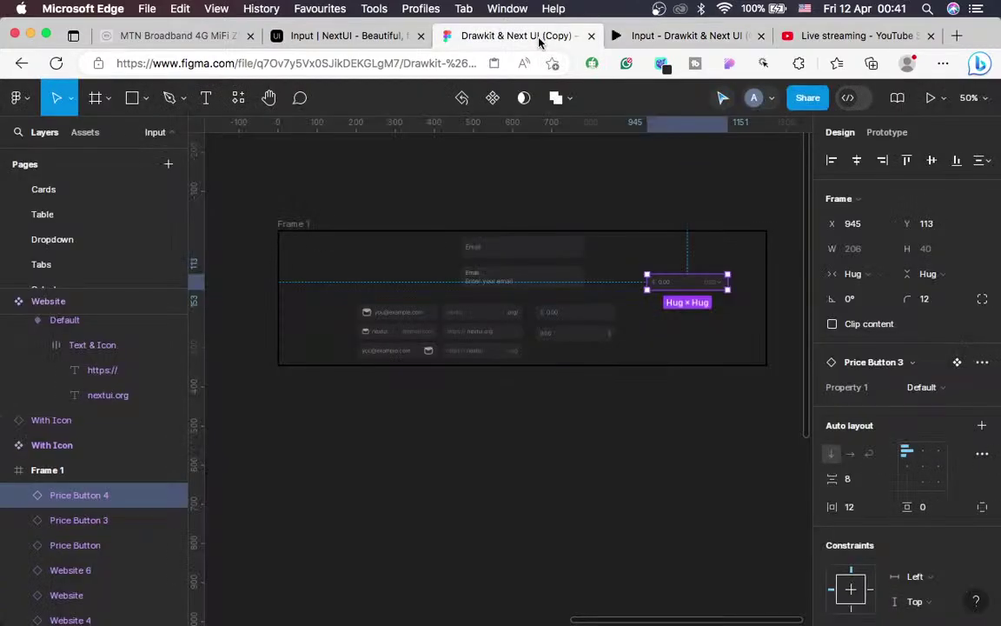
scroll(647, 296, left, 10)
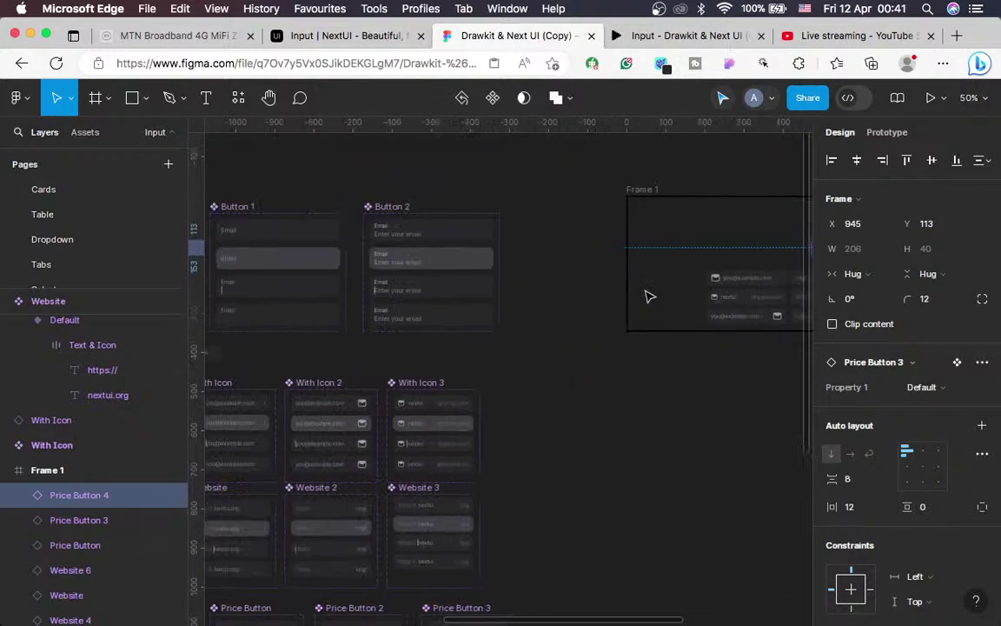
scroll(647, 296, left, 5)
scroll(648, 295, down, 4)
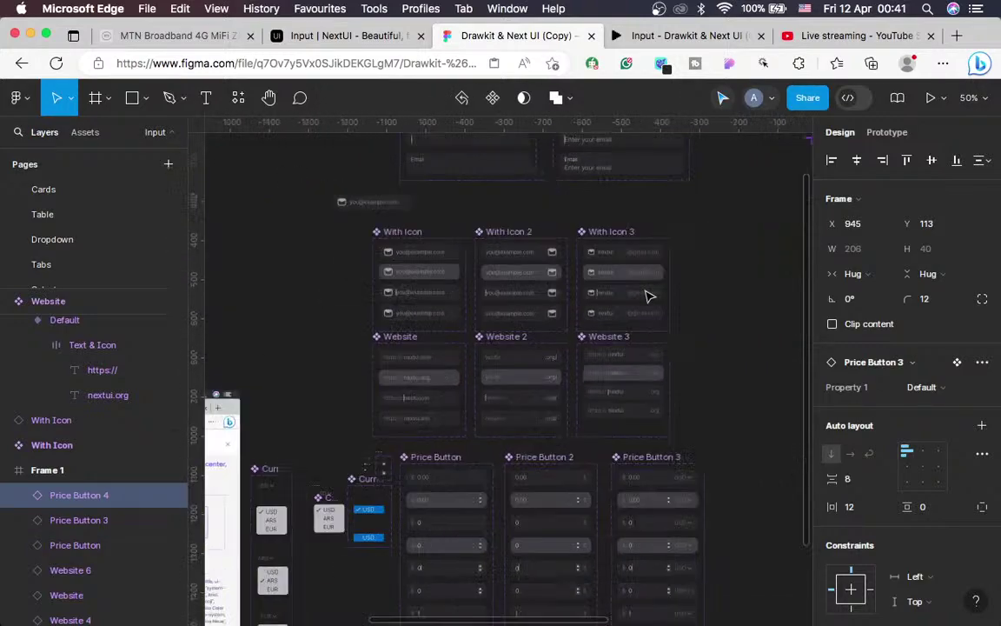
scroll(647, 295, down, 3)
scroll(648, 296, right, 2)
scroll(648, 296, down, 1)
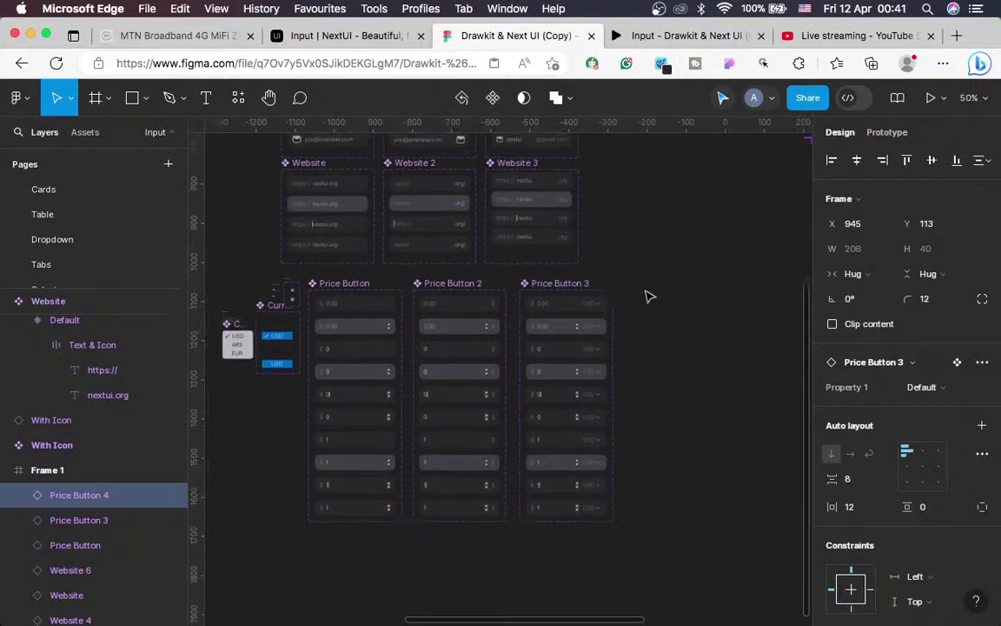
key(shift+0)
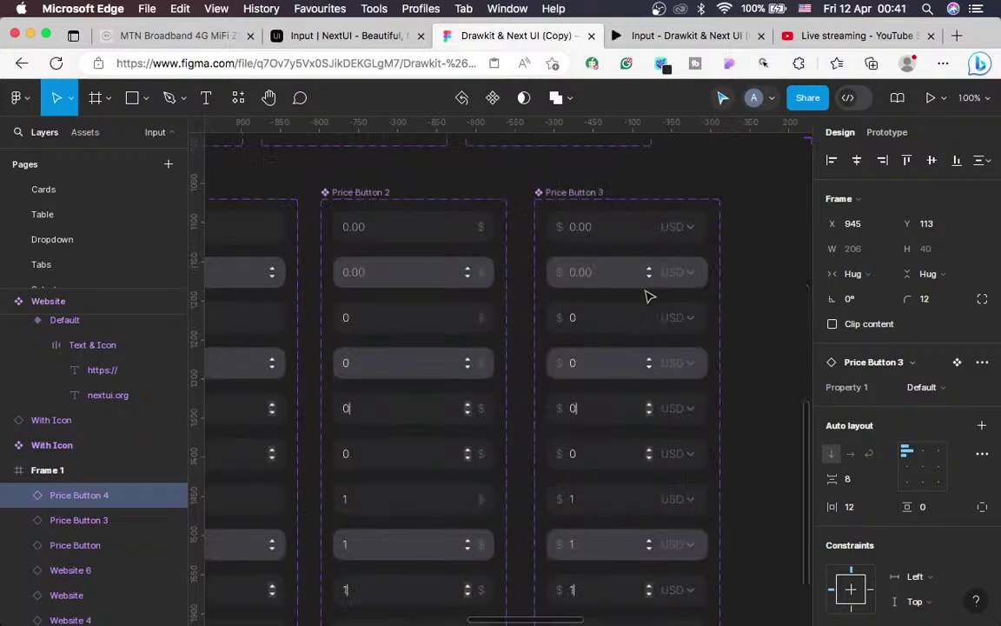
scroll(648, 297, down, 1)
scroll(647, 297, right, 1)
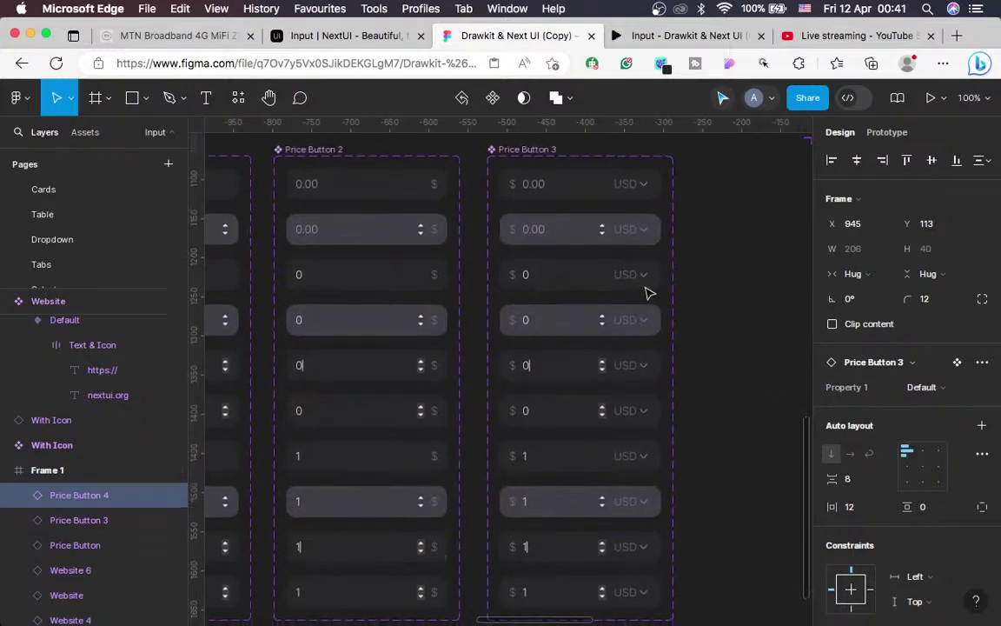
click(635, 190)
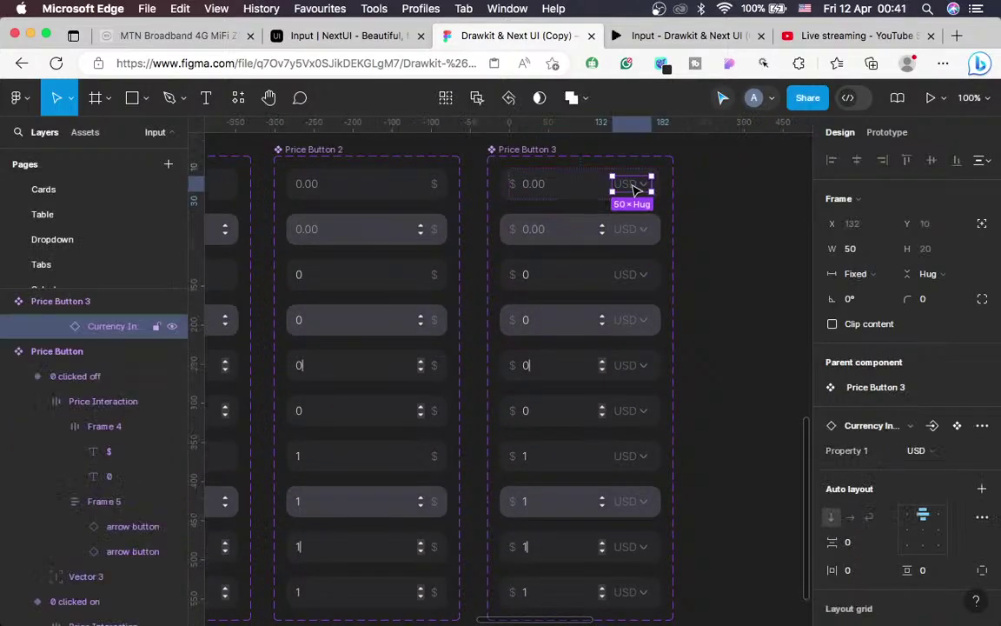
shift+click(633, 233)
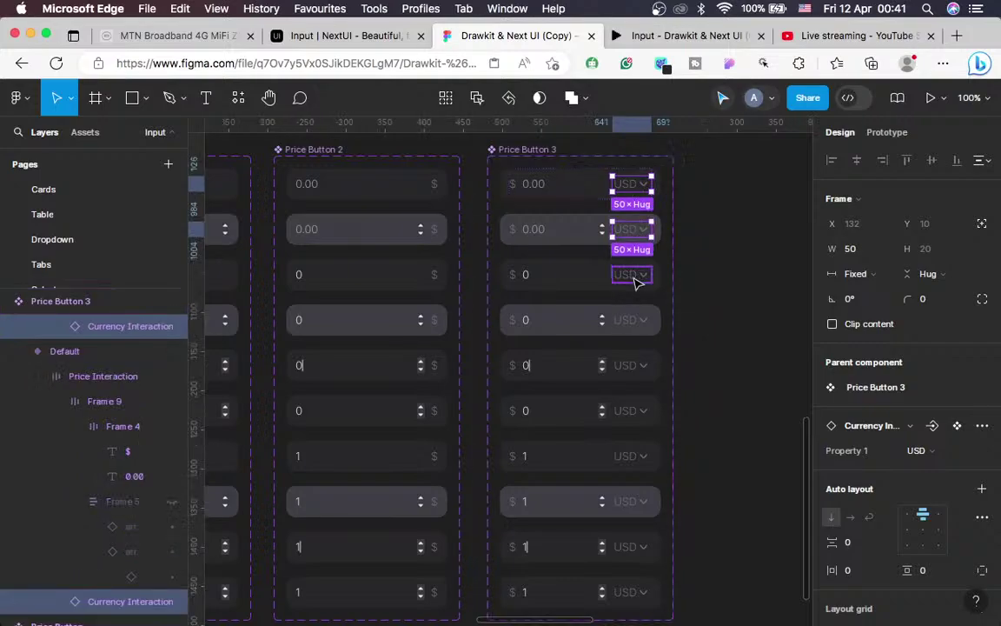
shift+click(634, 276)
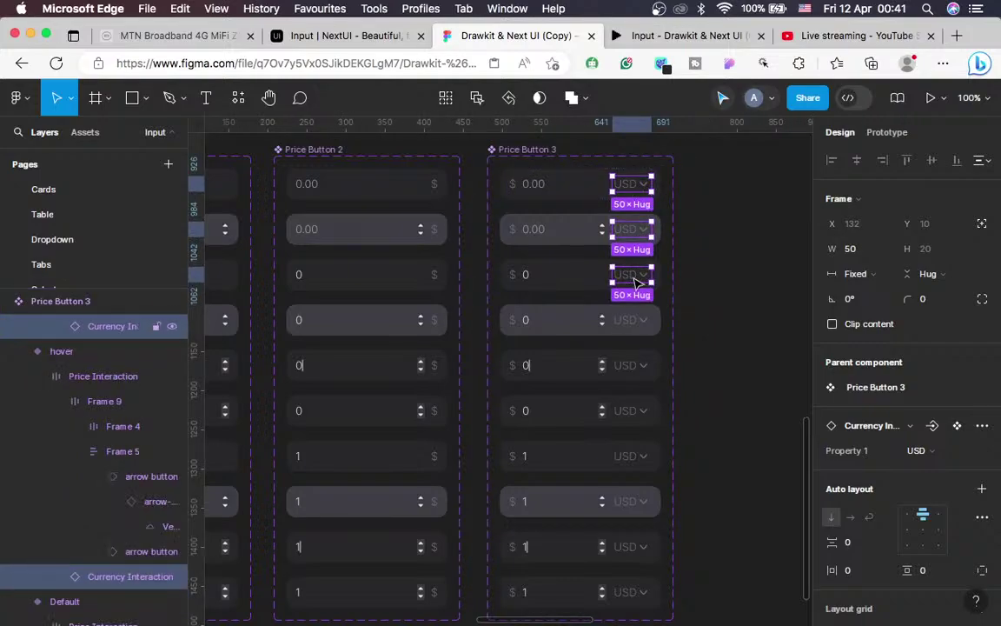
shift+click(634, 321)
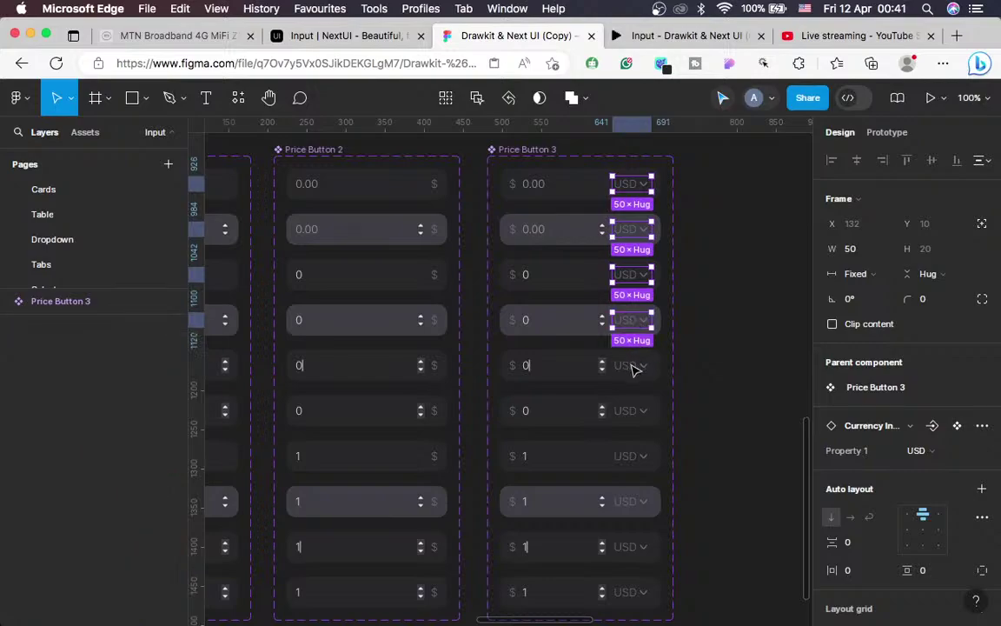
shift+click(635, 366)
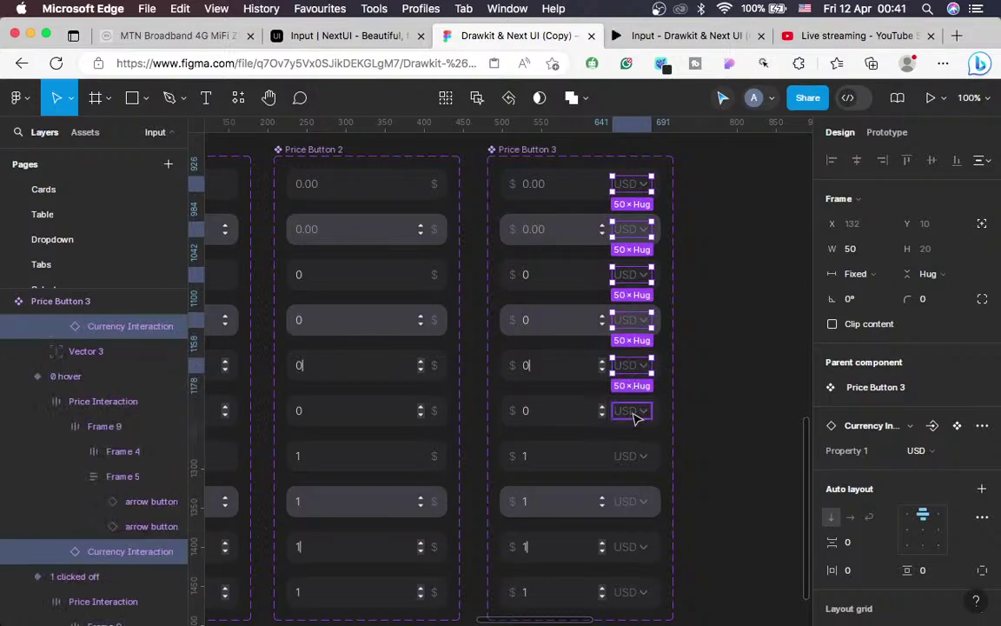
shift+click(635, 415)
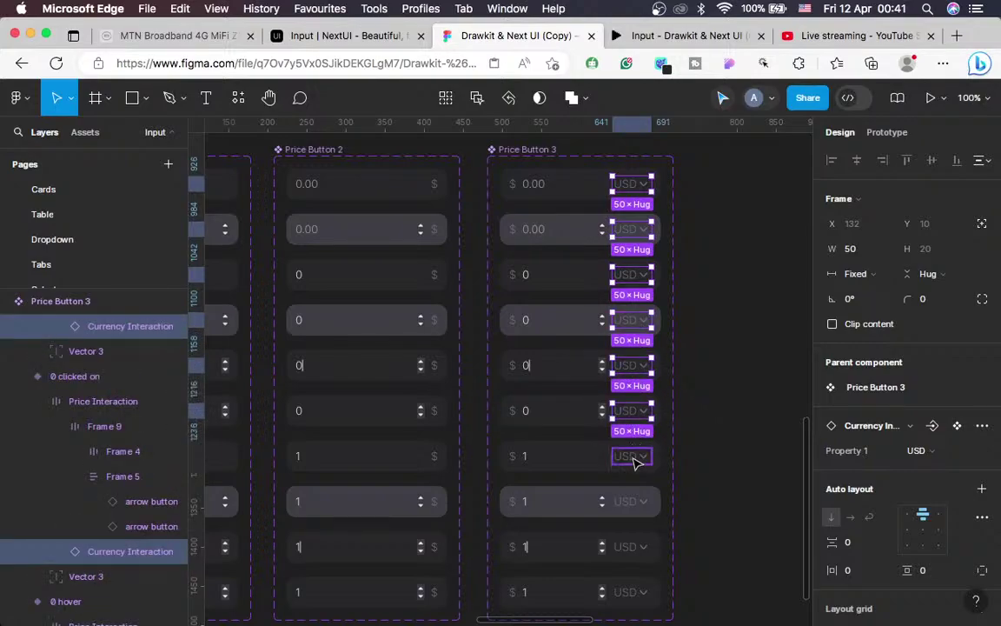
shift+click(635, 459)
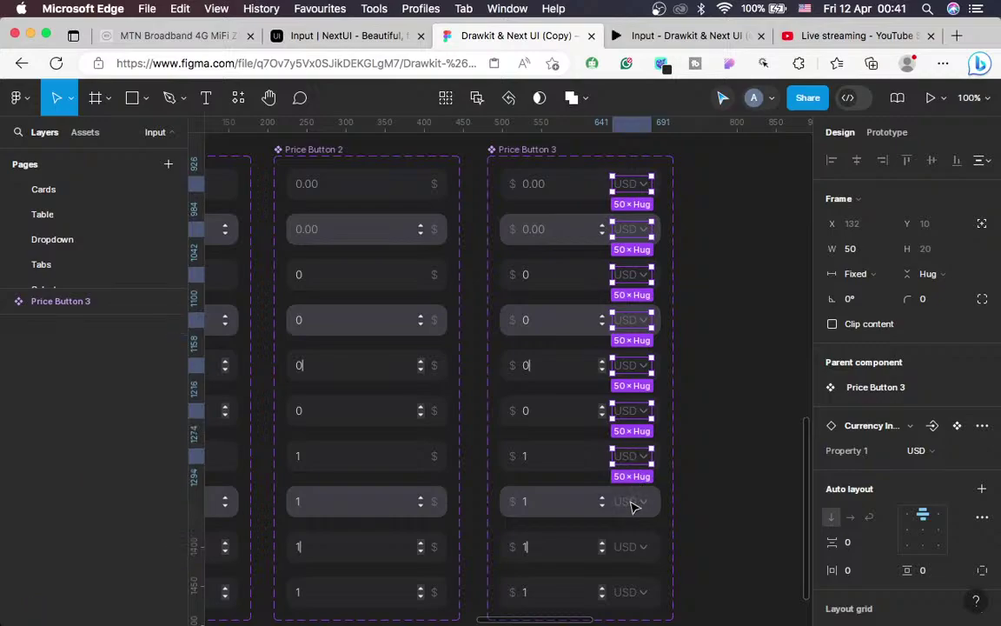
shift+click(633, 505)
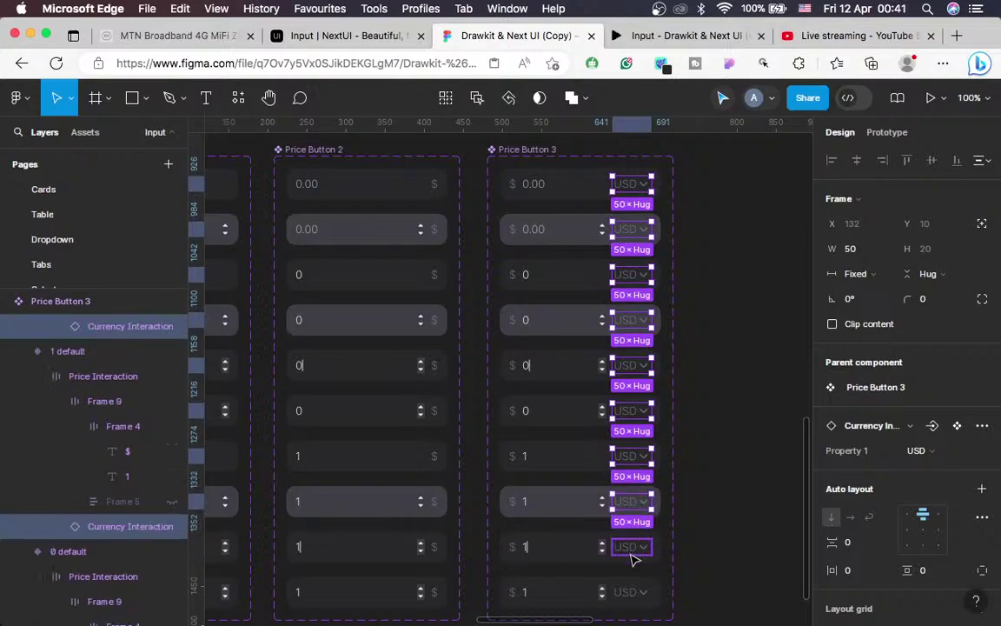
shift+click(633, 549)
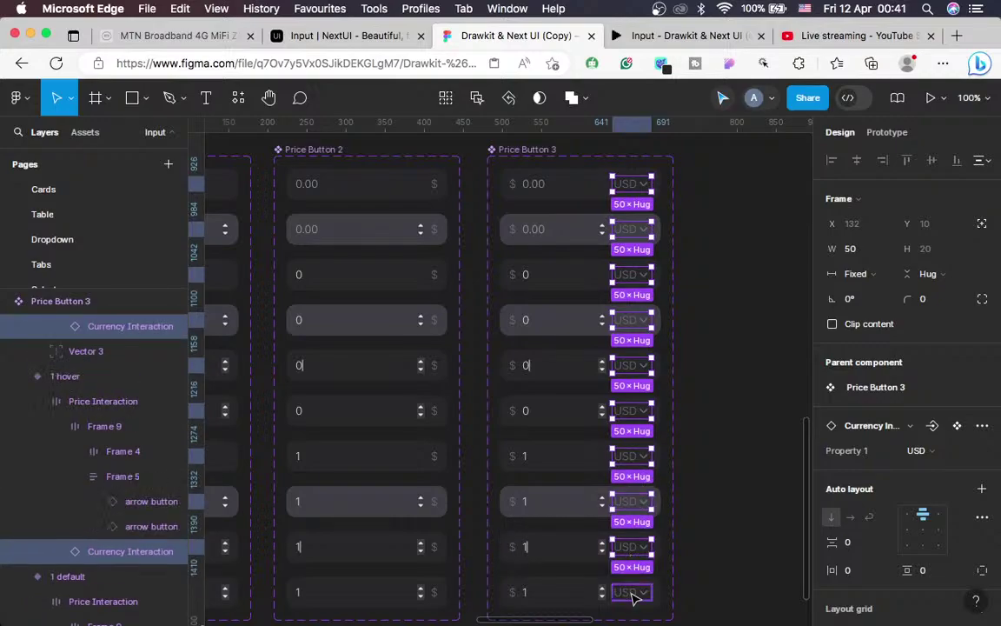
shift+click(633, 594)
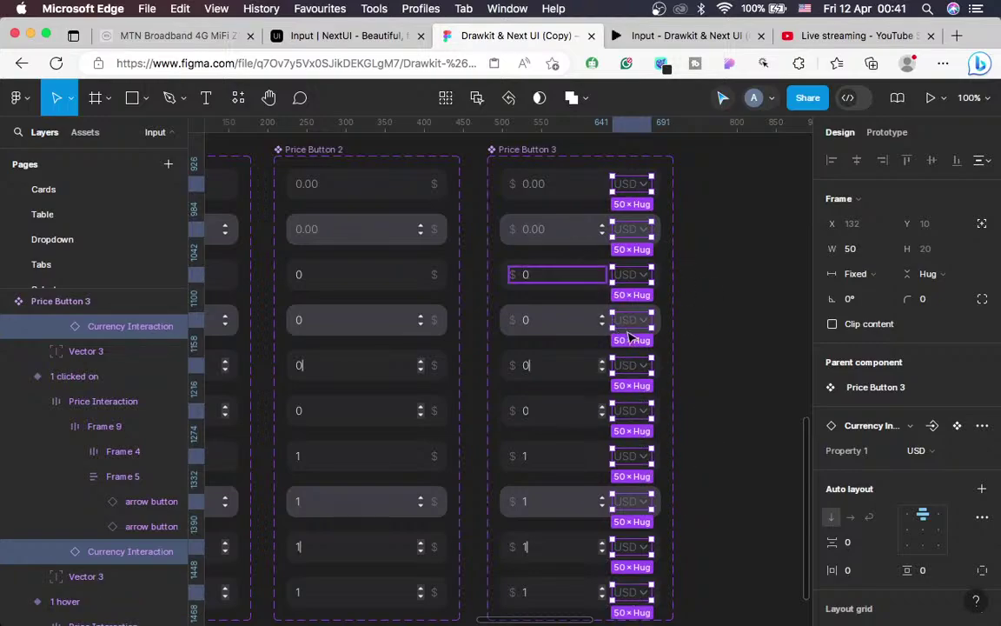
click(982, 425)
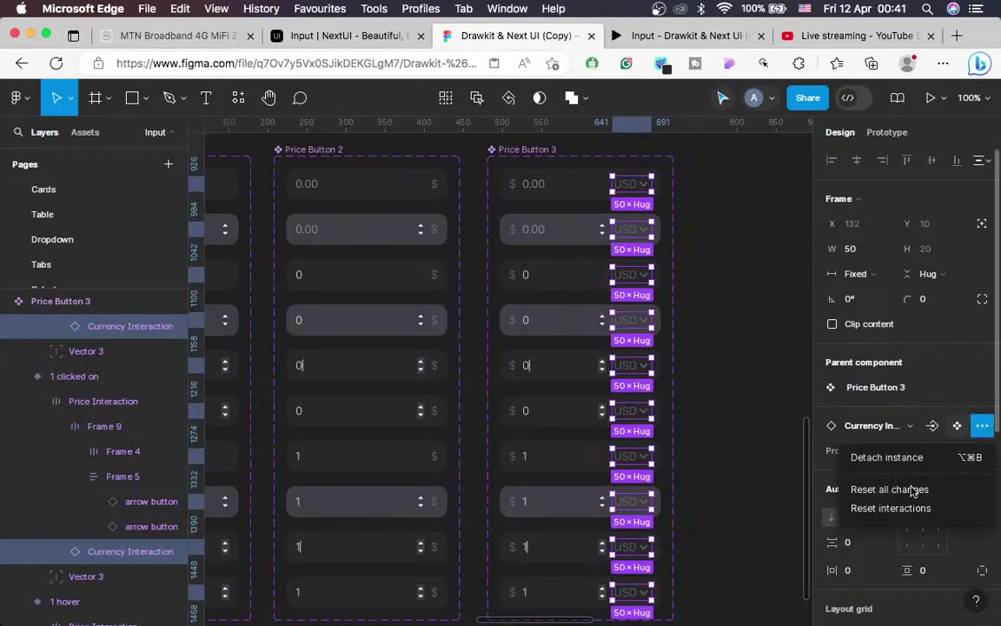
click(882, 510)
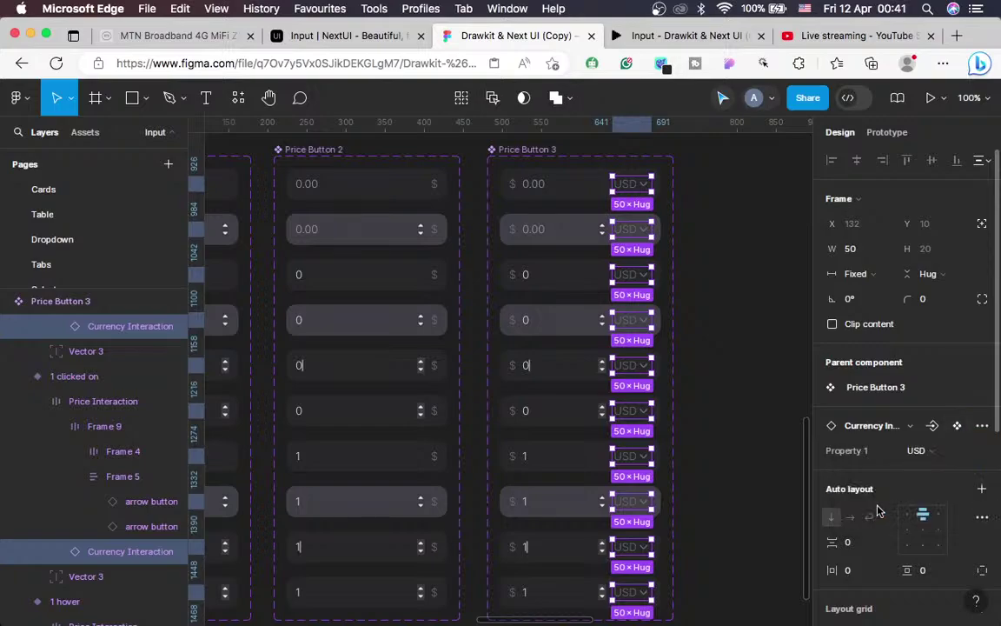
Test the USD currency dropdown in the prototype preview, and compare it with the Price input's dropdown on the NextUI reference page
click(688, 37)
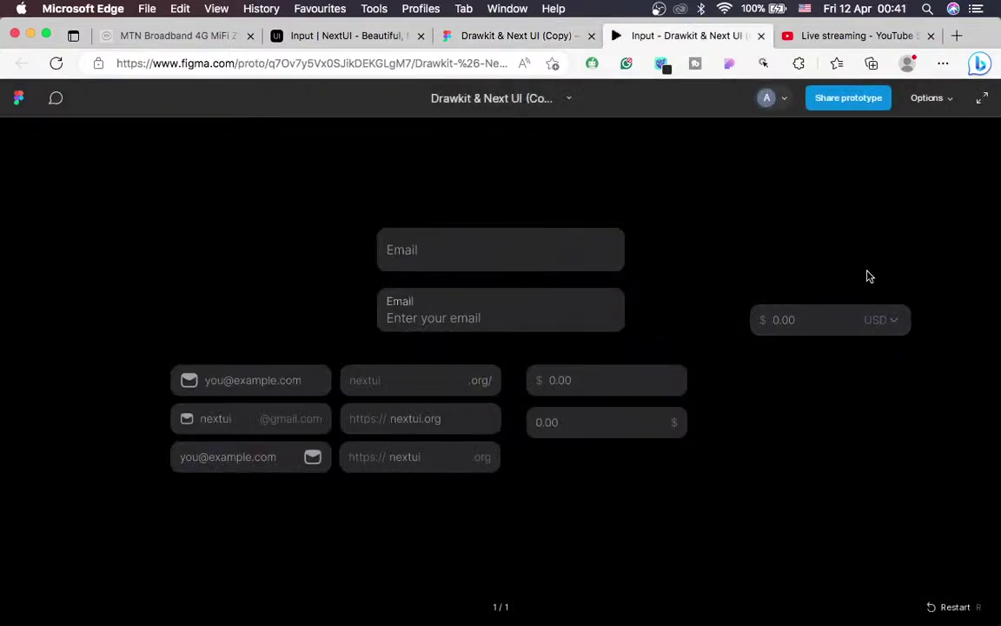
click(881, 329)
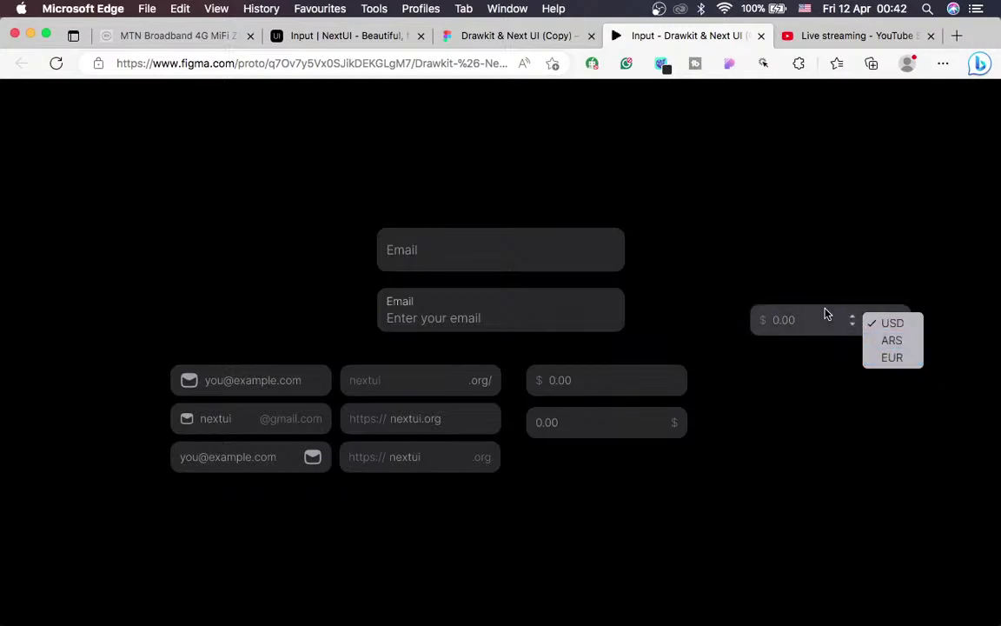
click(340, 33)
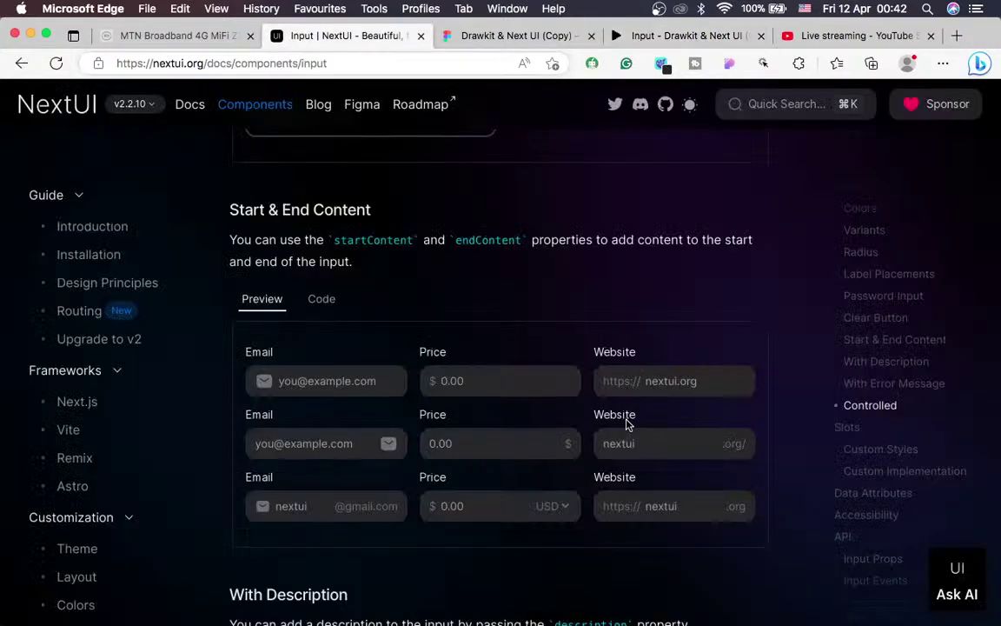
click(563, 505)
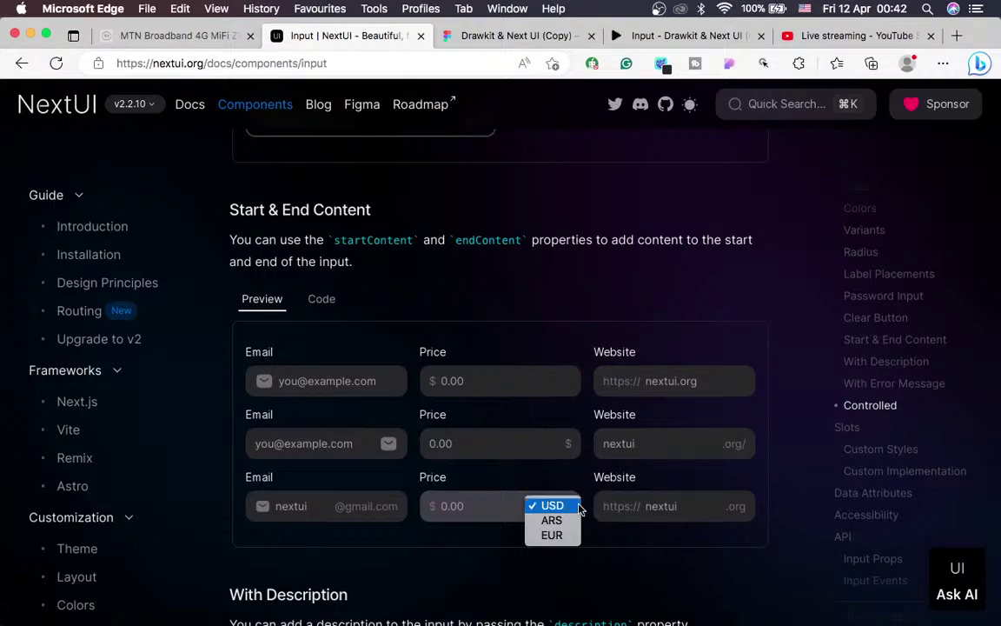
Return to the design file and measure the spacing between the USD selector and the edges of the first Price Button 3 variant
click(474, 38)
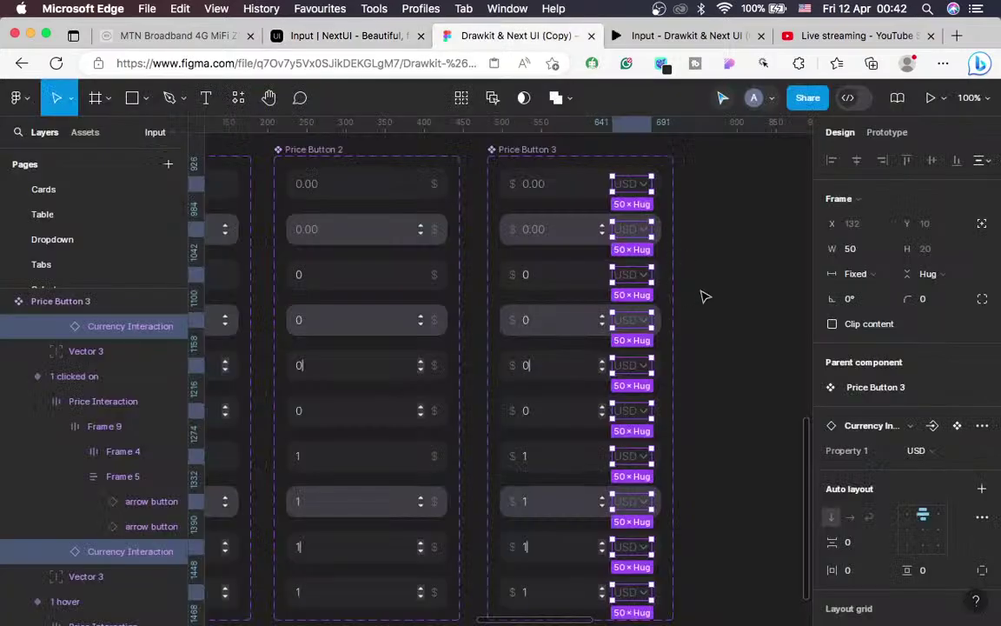
scroll(704, 304, up, 3)
scroll(704, 304, right, 2)
scroll(704, 304, up, 8)
scroll(704, 304, right, 4)
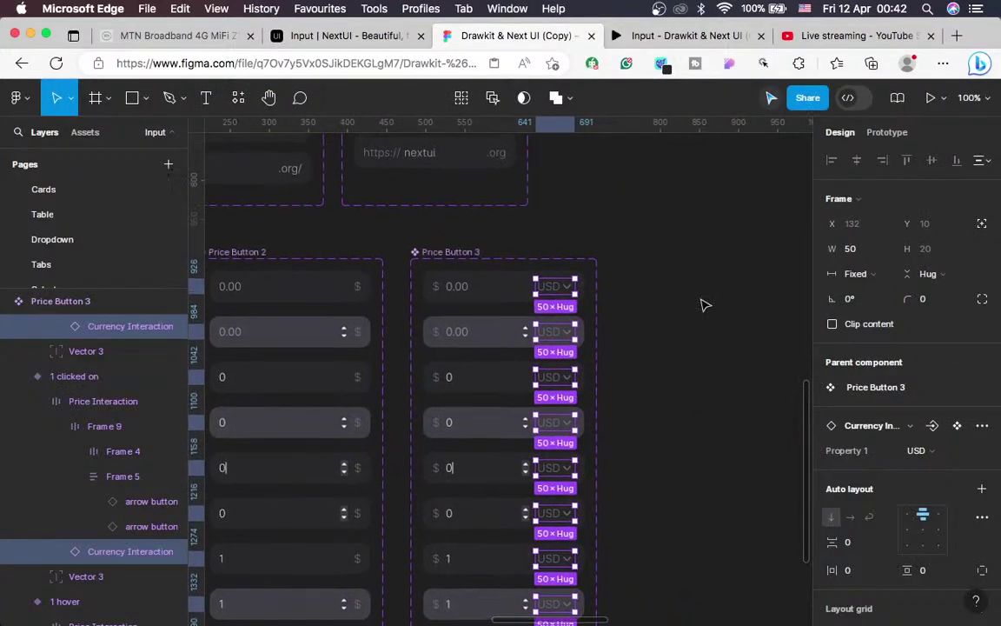
key(super+minus)
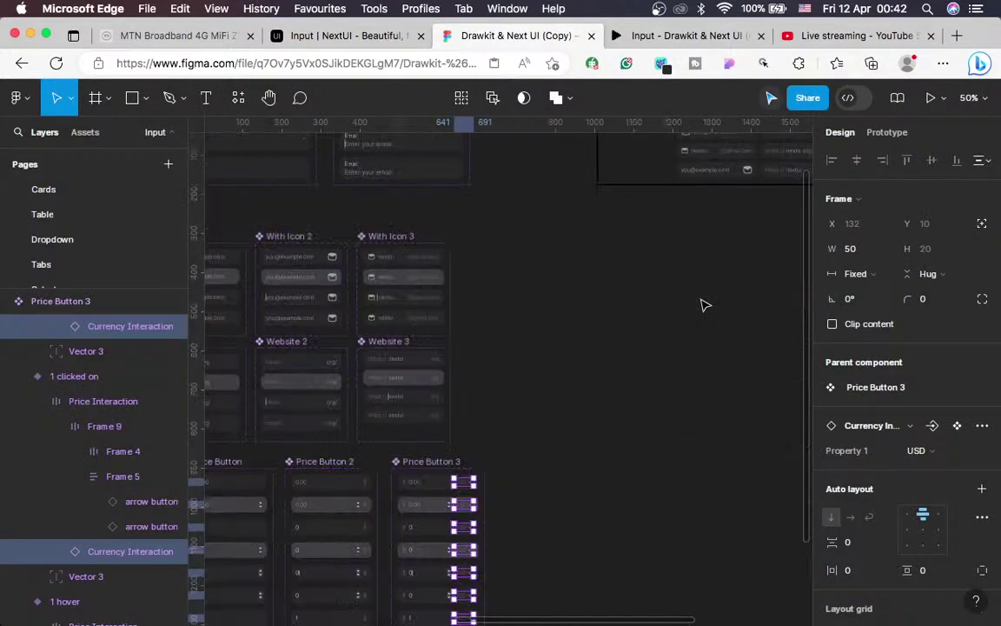
key(super+equal)
key(super+equal)
scroll(704, 304, down, 7)
scroll(704, 304, left, 5)
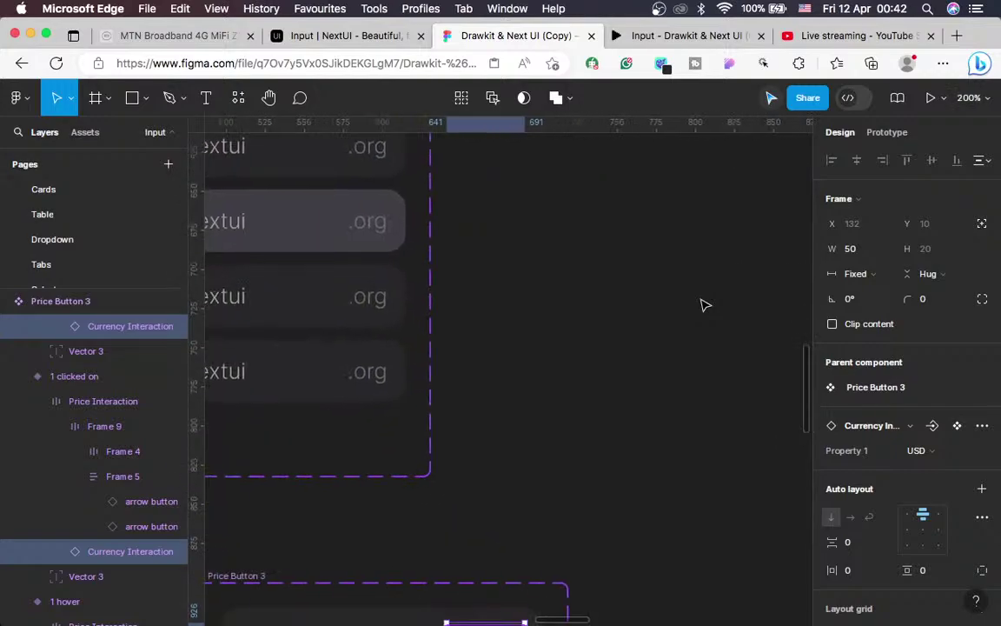
scroll(704, 305, down, 2)
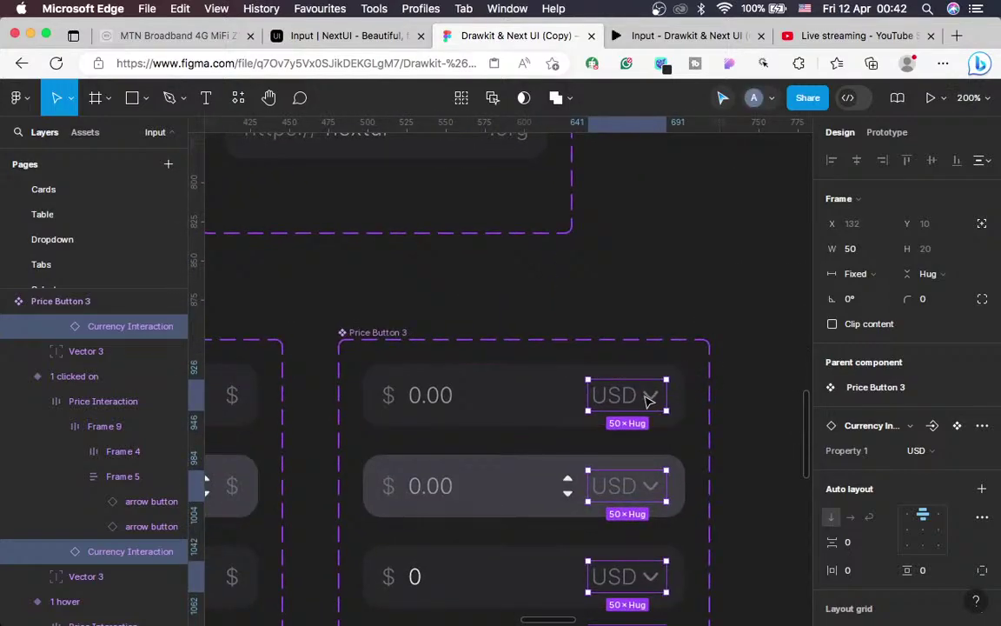
key(alt)
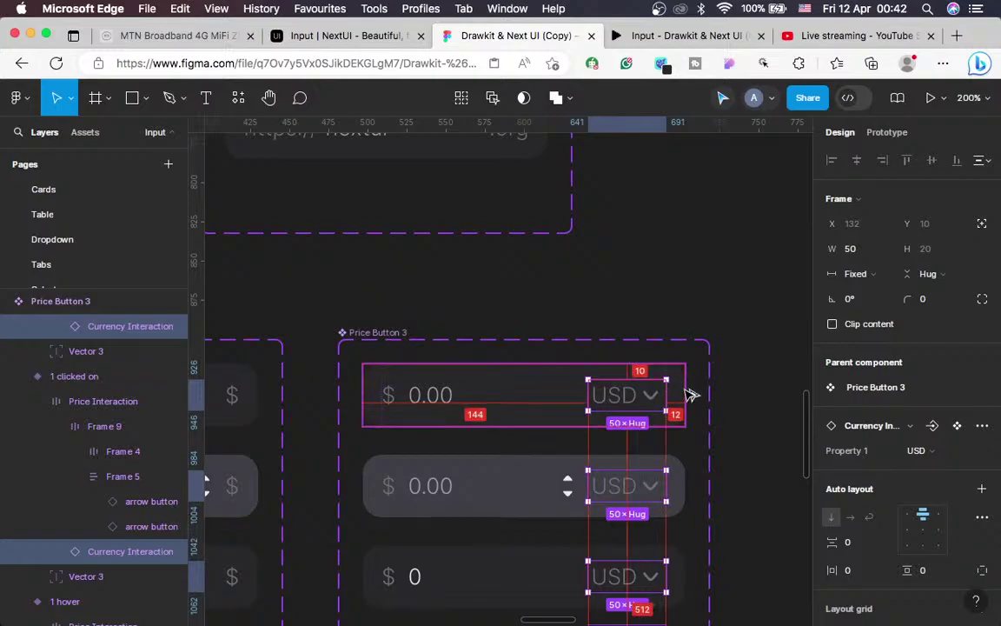
key(alt)
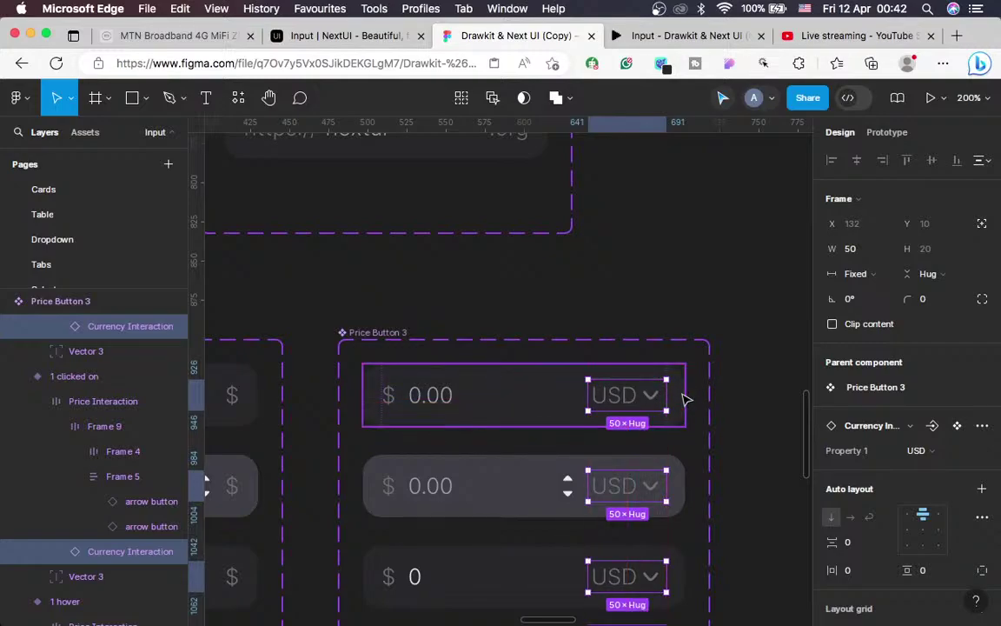
Try duplicating the USD cliked variant in the Currency Interaction component, and undo the duplication
scroll(684, 399, left, 5)
scroll(684, 399, down, 4)
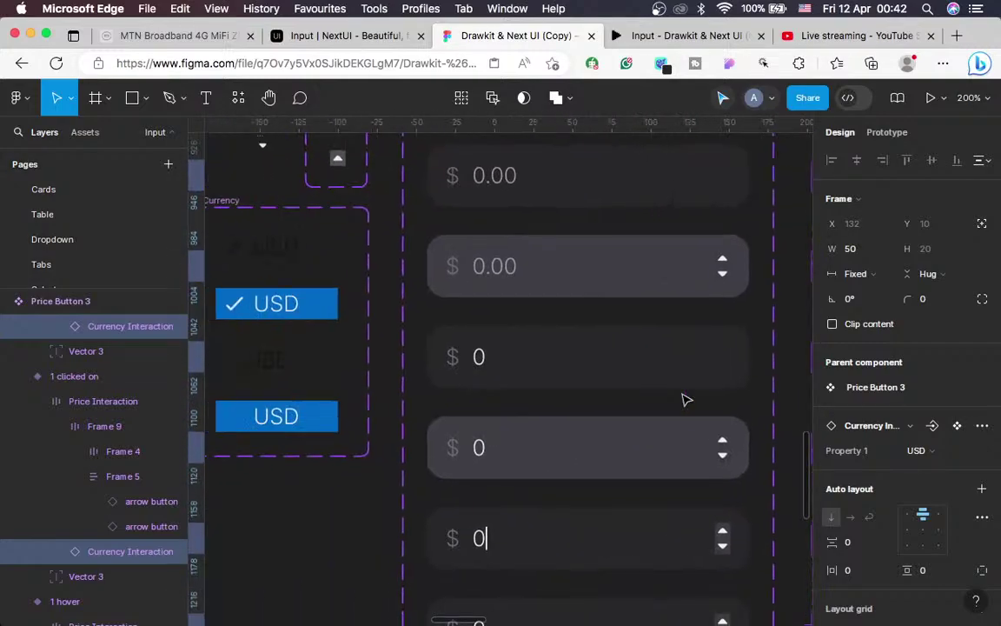
scroll(684, 399, left, 2)
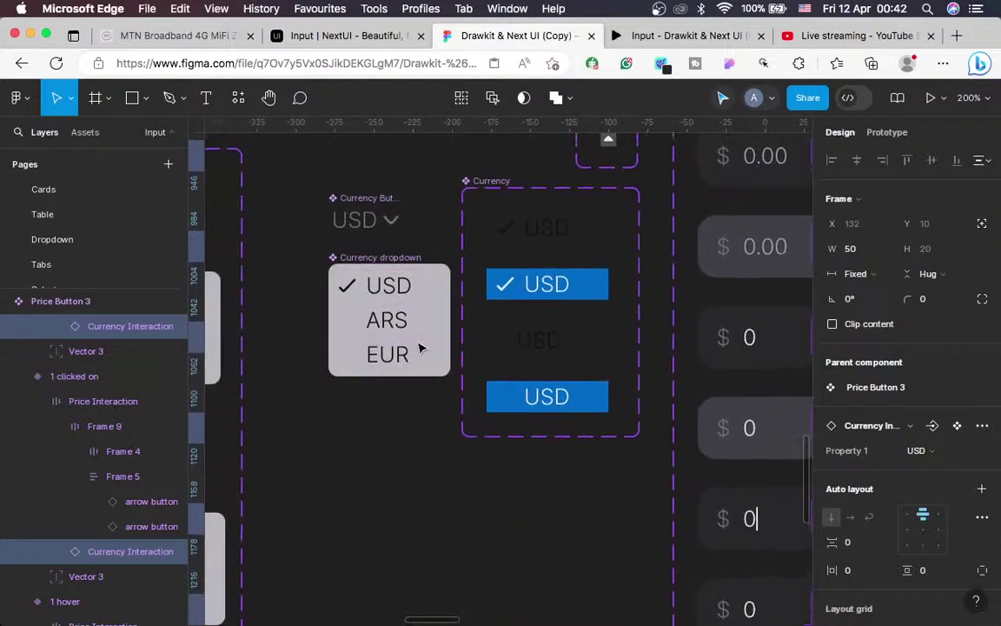
scroll(420, 346, left, 10)
scroll(419, 346, left, 6)
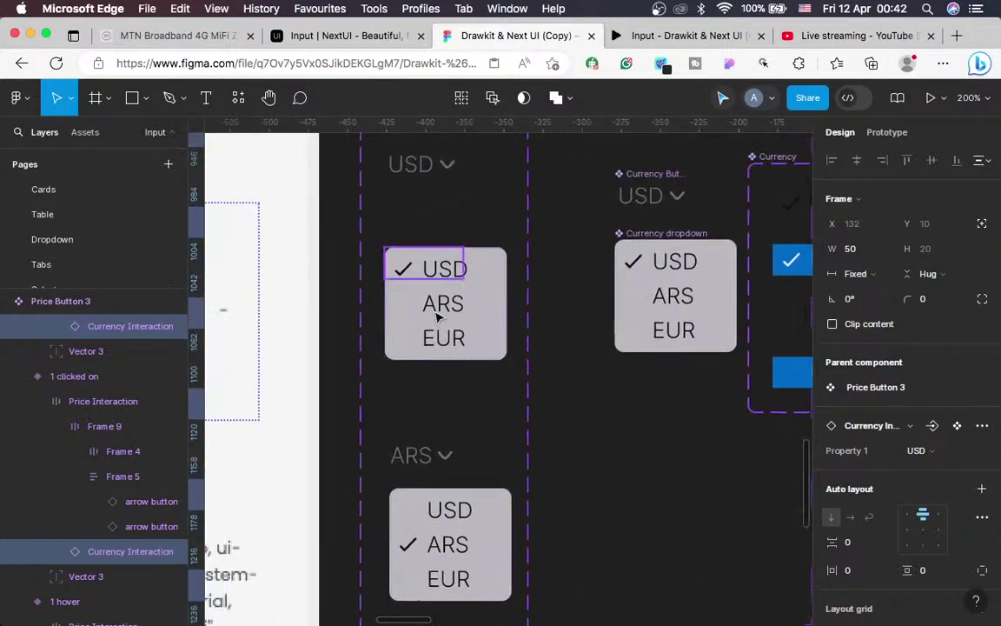
click(436, 310)
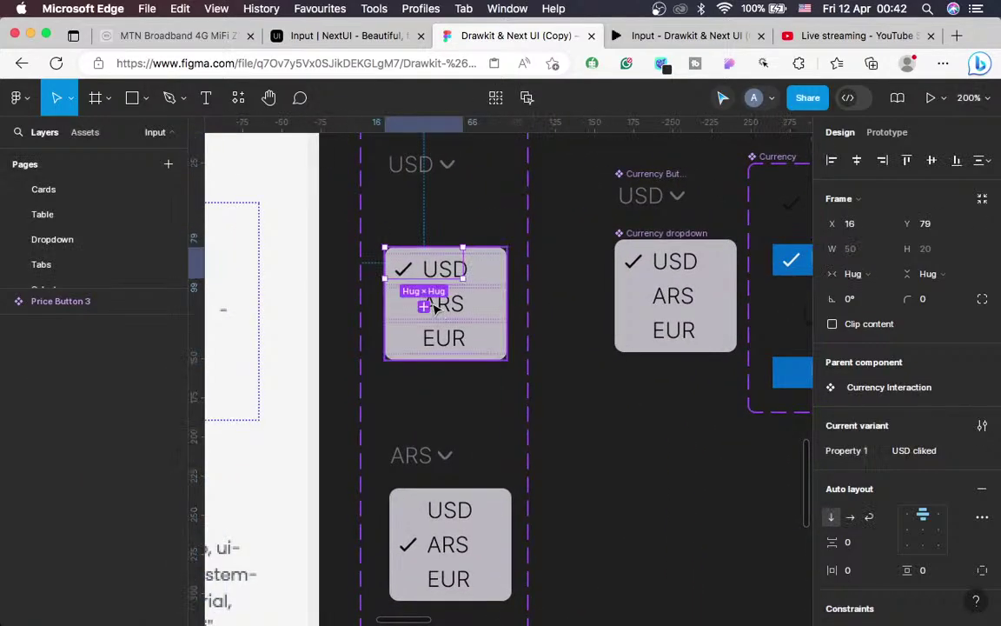
key(super+d)
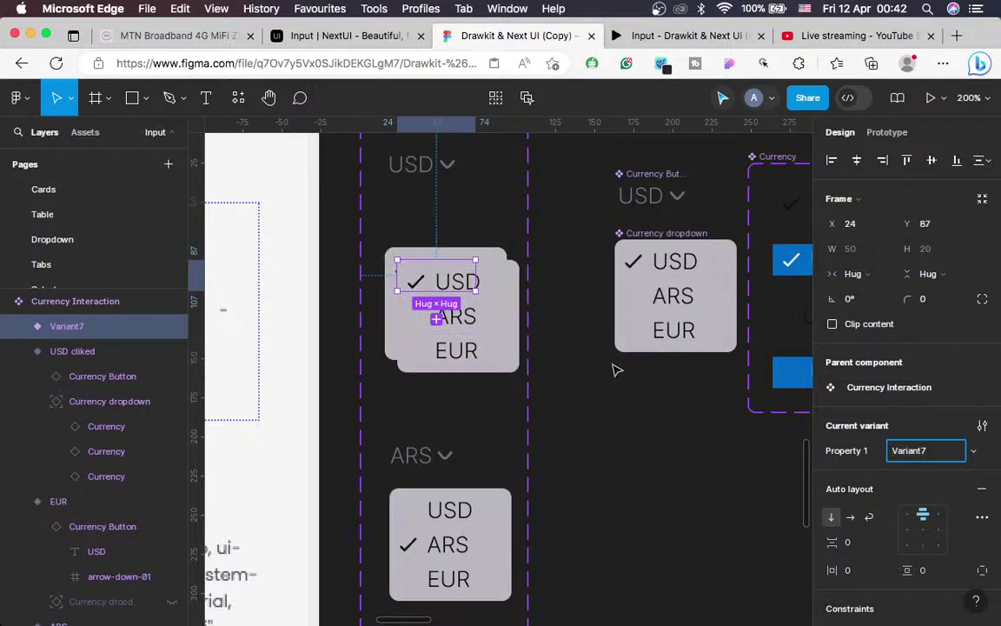
key(super+z)
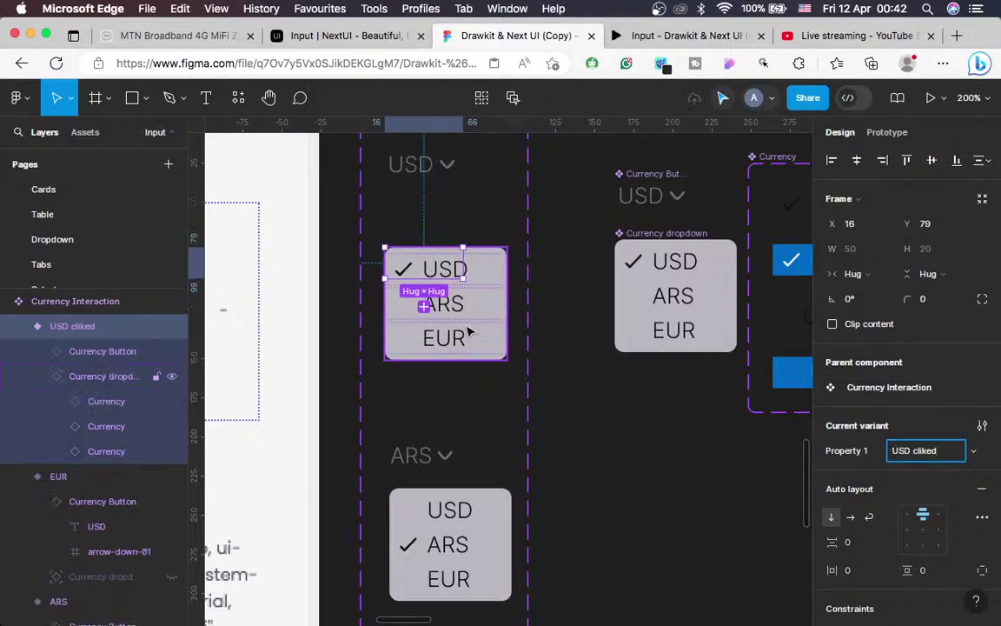
Shift the Currency dropdown inside the USD cliked variant of Currency Interaction horizontally to X -12
click(469, 331)
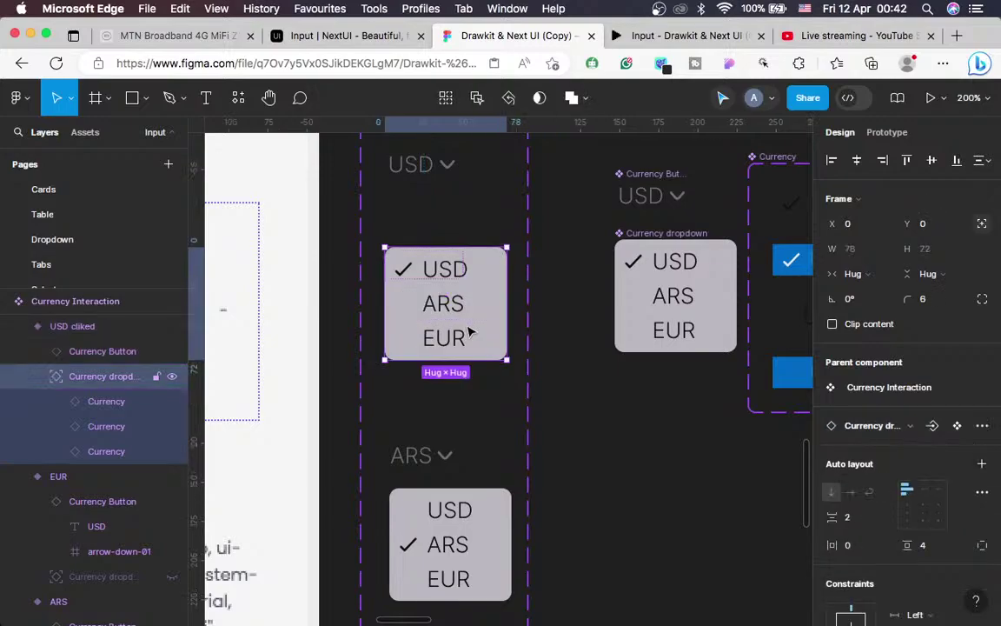
key(Left)
key(Left)
key(Left)
key(Left)
key(Left)
key(Left)
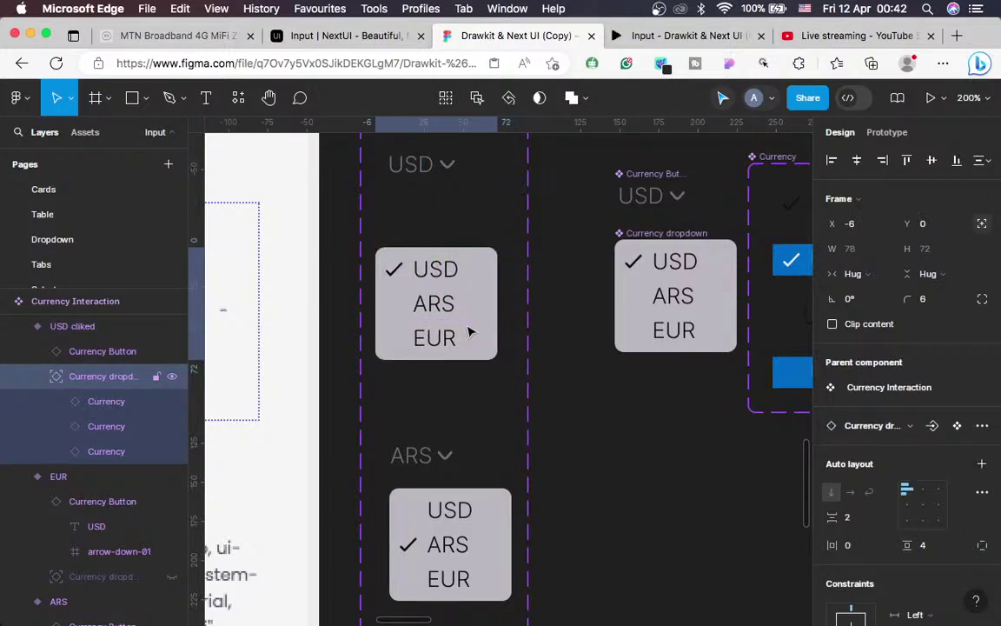
key(Left)
key(Left)
key(Left)
key(Left)
key(Left)
key(Left)
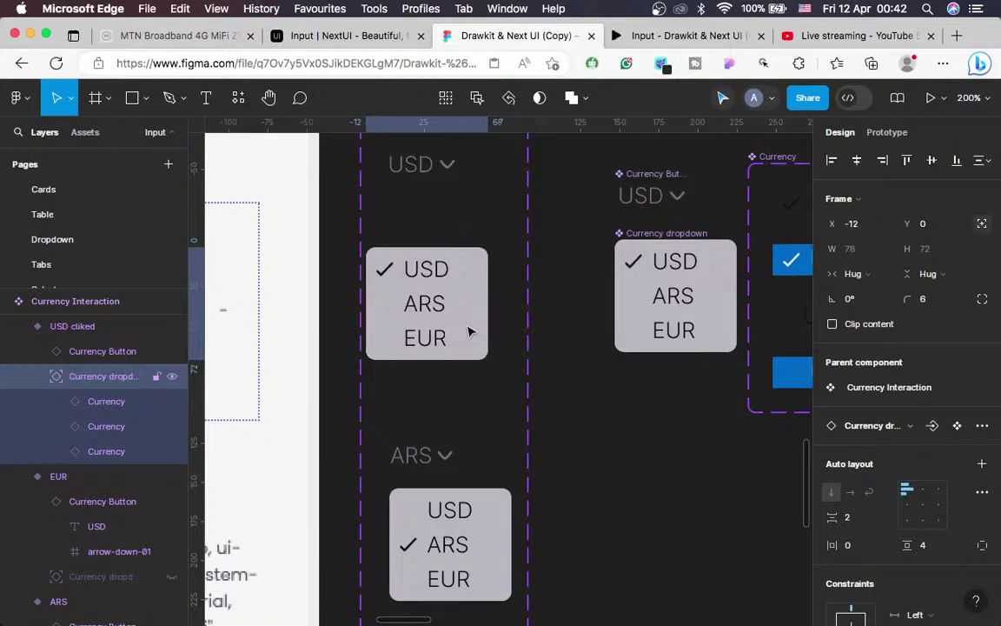
Lower the Currency dropdown inside the USD cliked variant to Y 12
key(Down)
key(Down)
key(Down)
key(Down)
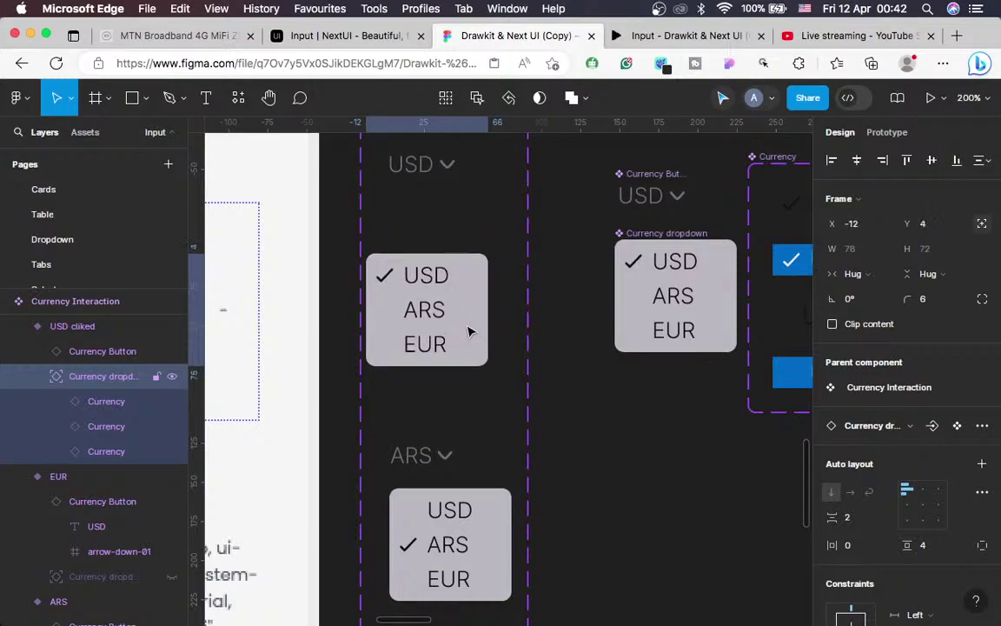
key(Down)
key(Down)
key(Down)
key(Down)
key(Down)
key(Down)
key(Down)
key(Down)
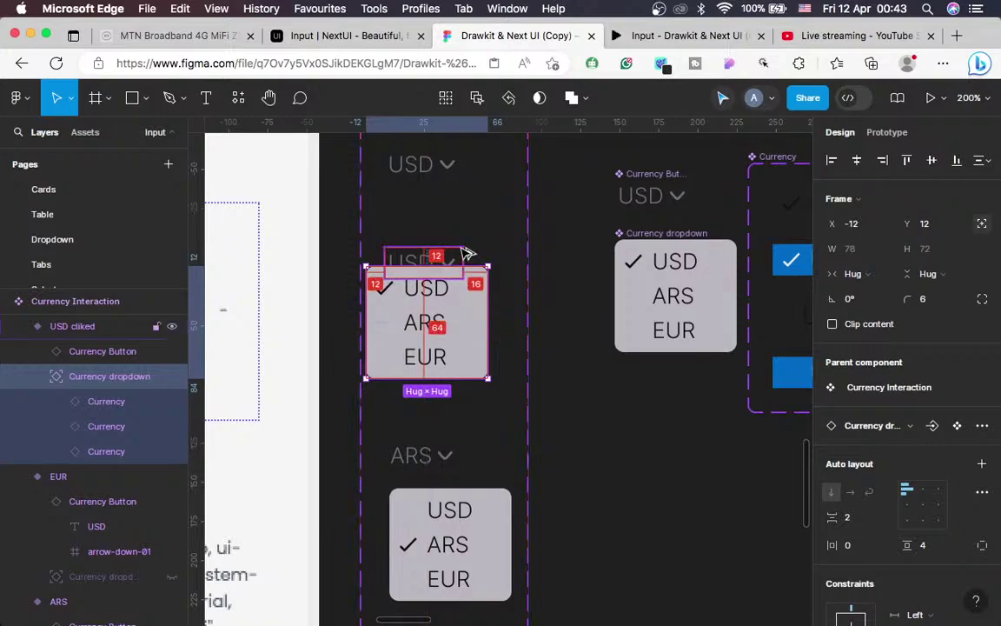
Shift the Currency dropdown inside the USD cliked variant further to X -16
key(Right)
key(Left)
key(Left)
key(Left)
key(Left)
key(Left)
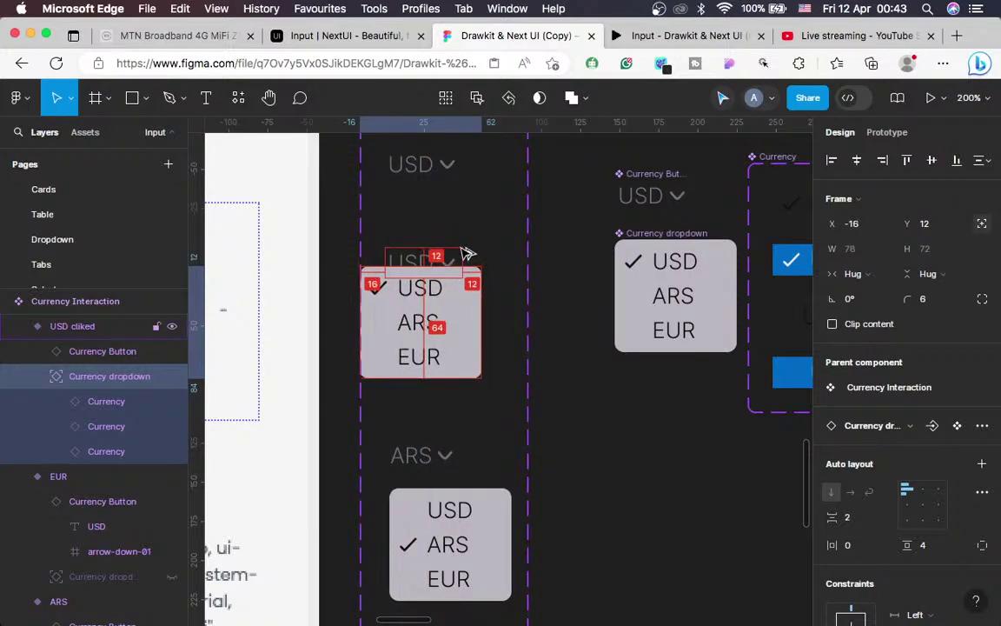
Raise the Currency dropdown inside the USD cliked variant to Y 4
key(Up)
key(Up)
key(Up)
key(Up)
key(Up)
key(Up)
key(Up)
key(Up)
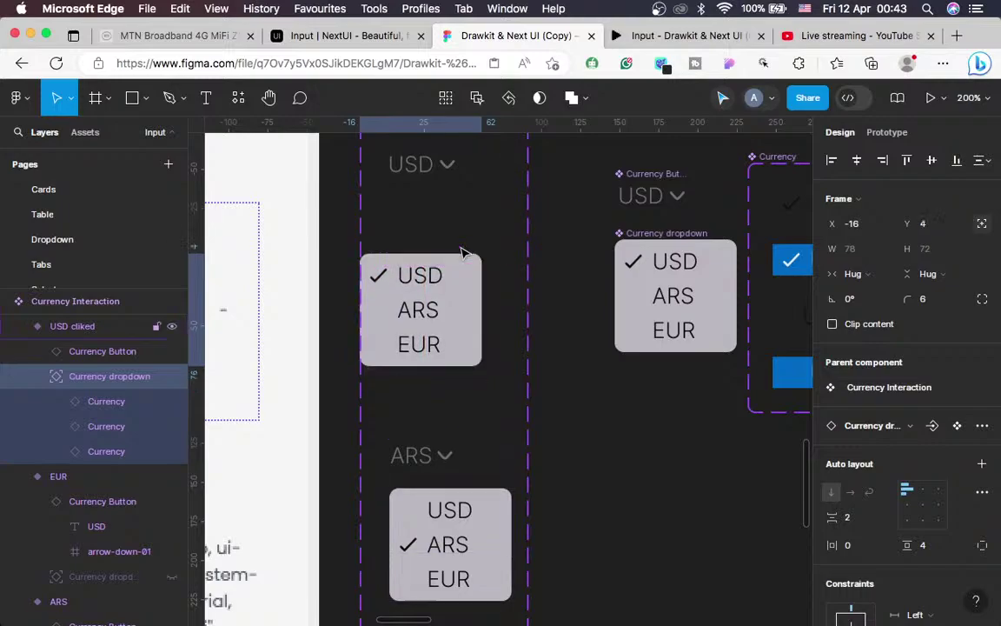
key(alt)
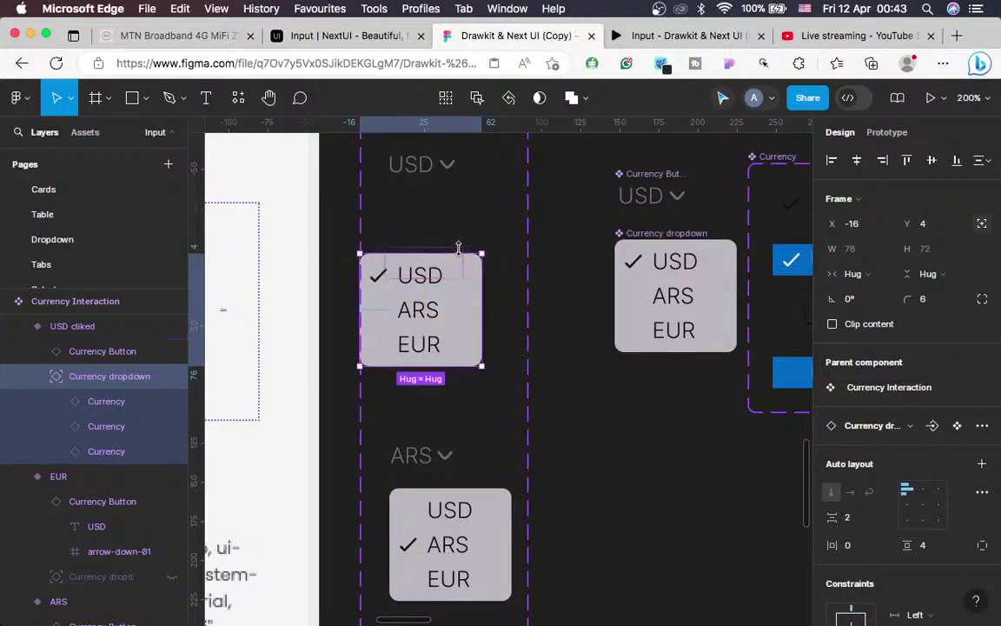
Raise the USD cliked variant's dropdown to Y 0, checking its spacing against the Currency Button
key(Up)
key(Up)
key(Up)
key(Up)
key(Down)
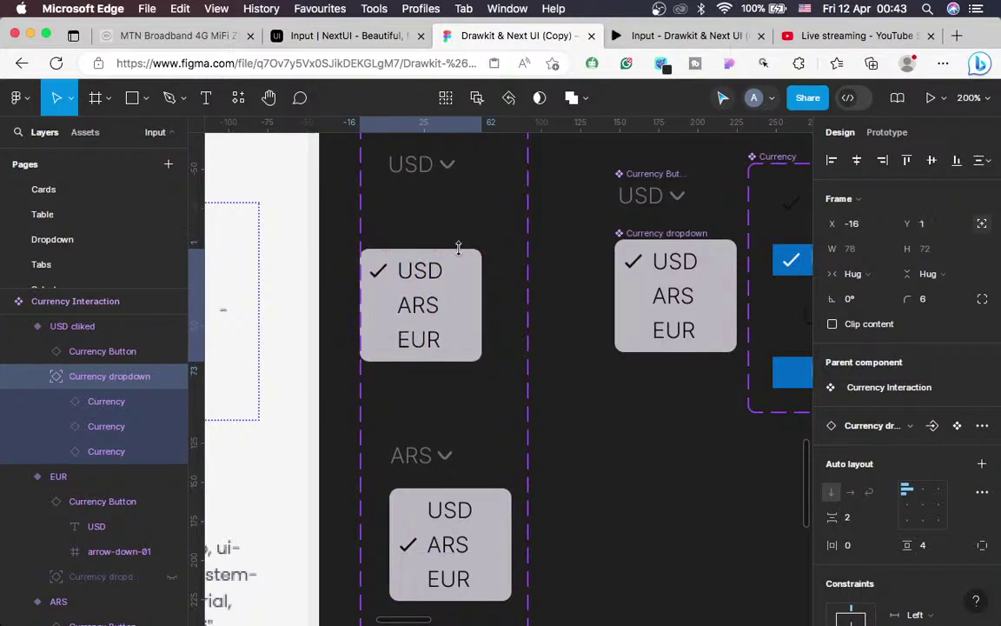
key(Down)
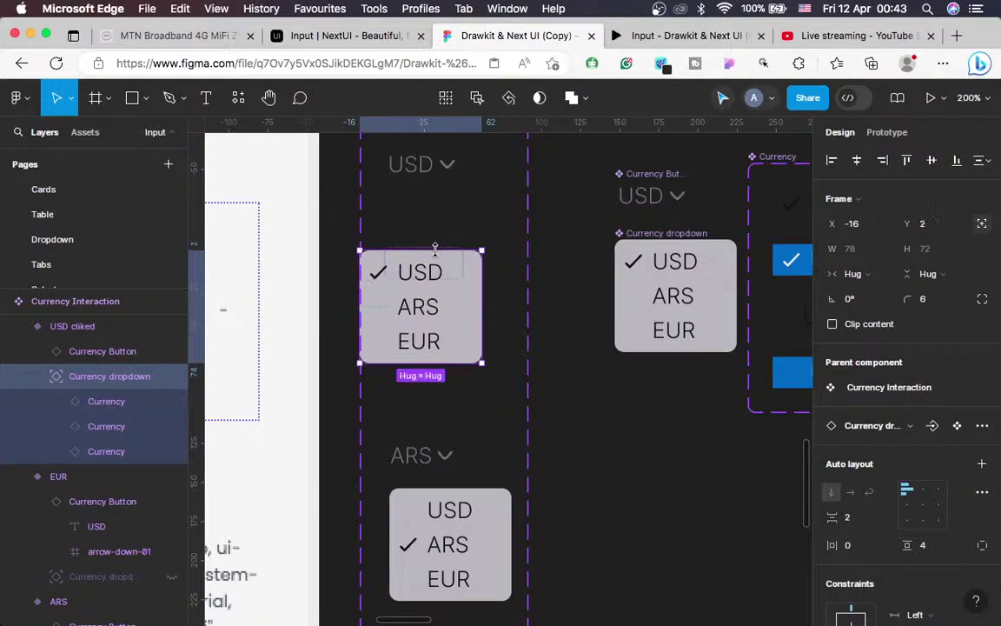
key(alt)
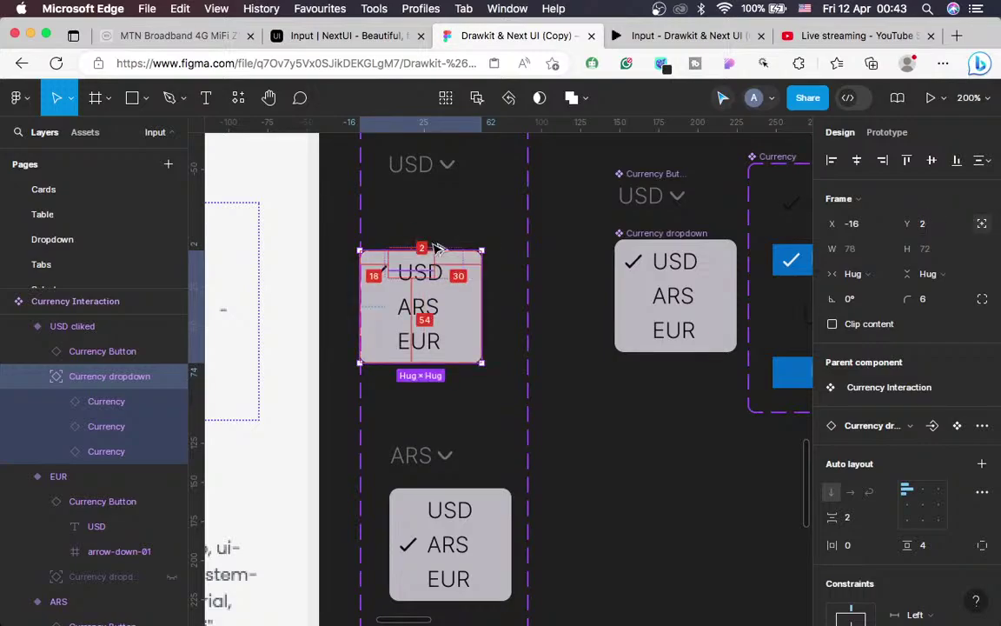
key(alt)
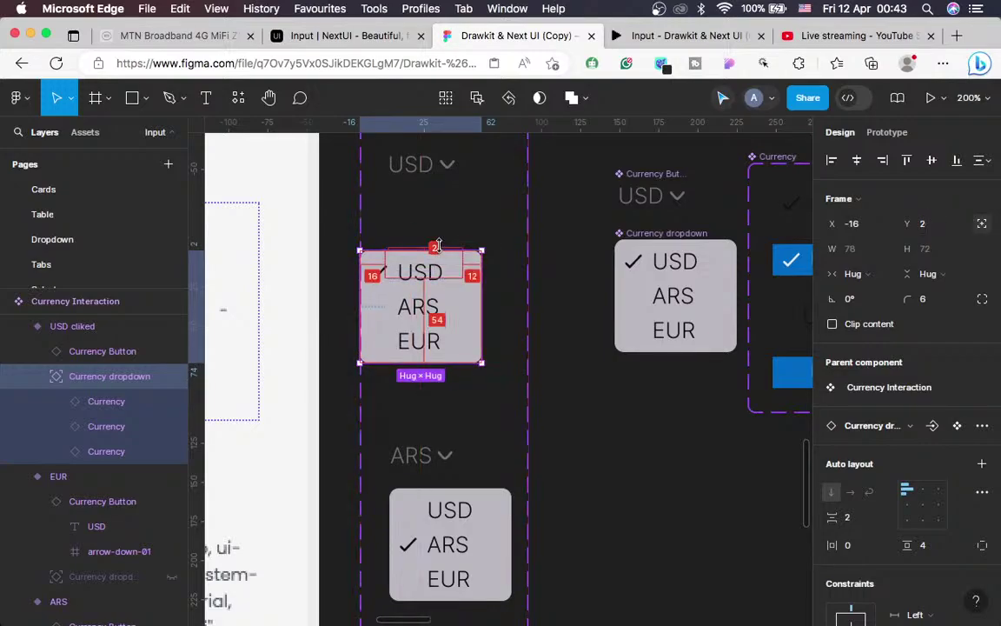
key(Up)
key(Up)
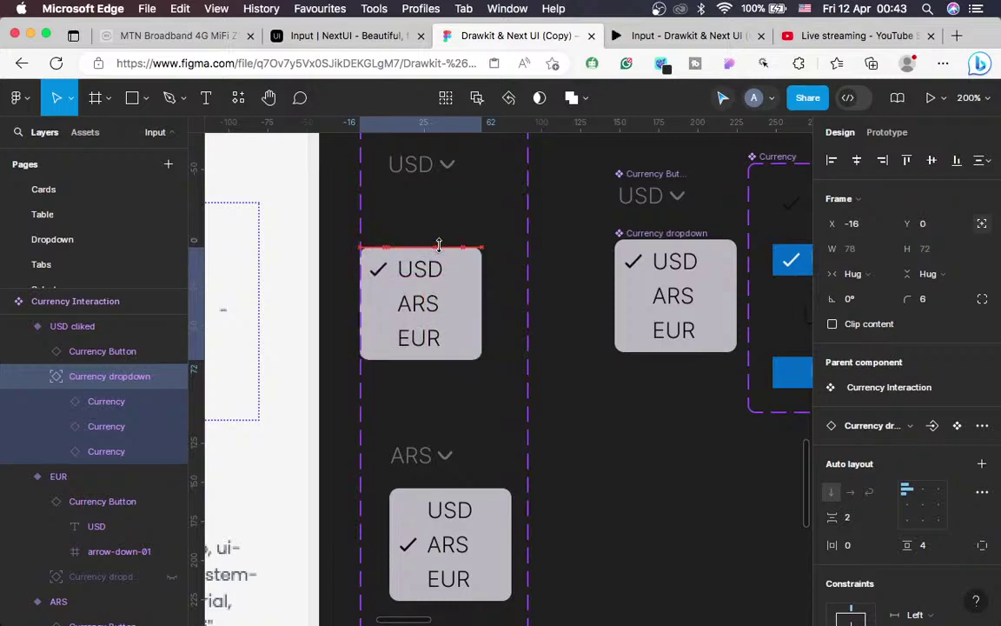
Reposition the Currency dropdown inside the ARS Clicked variant at X -16, Y 0
scroll(526, 389, down, 3)
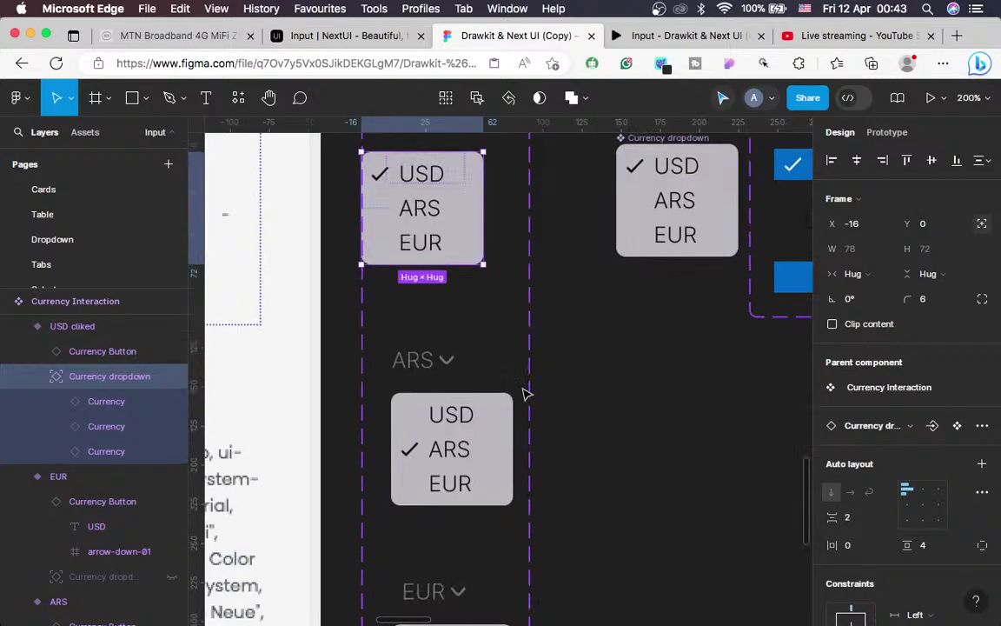
click(498, 463)
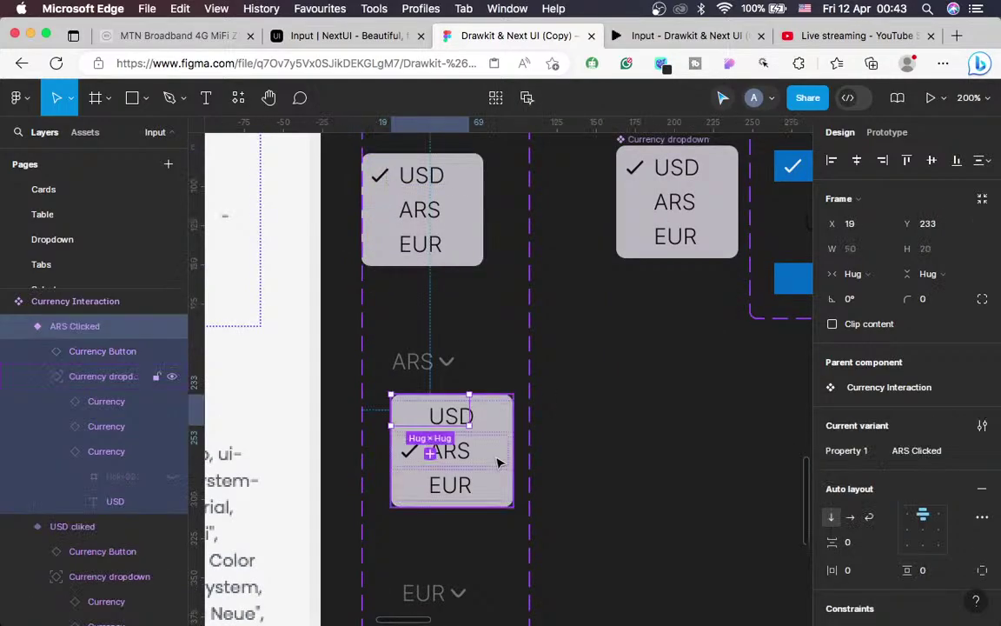
click(497, 462)
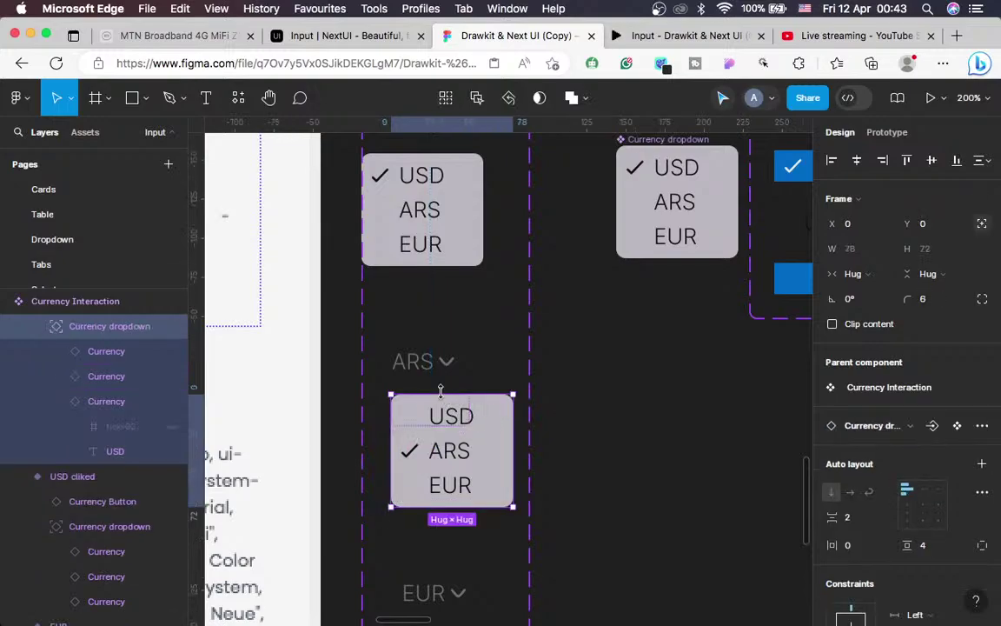
mouse_move(425, 395)
mouse_down()
mouse_move(422, 410)
mouse_move(432, 398)
mouse_up()
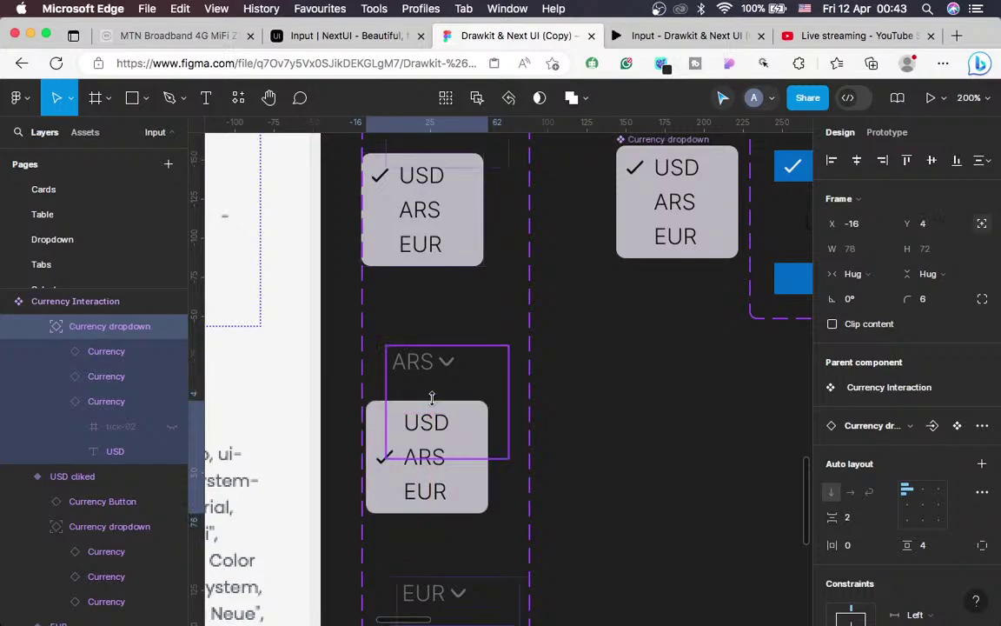
click(432, 398)
drag(432, 398, 429, 388)
Measure the spacing between the EUR variant and the edges of the Currency Interaction component set
scroll(511, 421, down, 4)
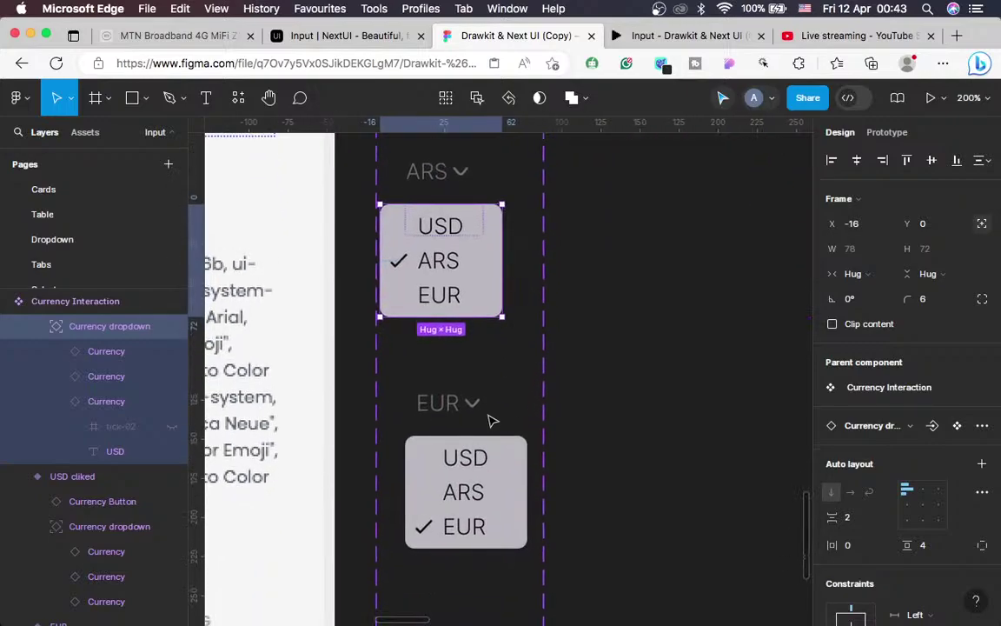
key(alt)
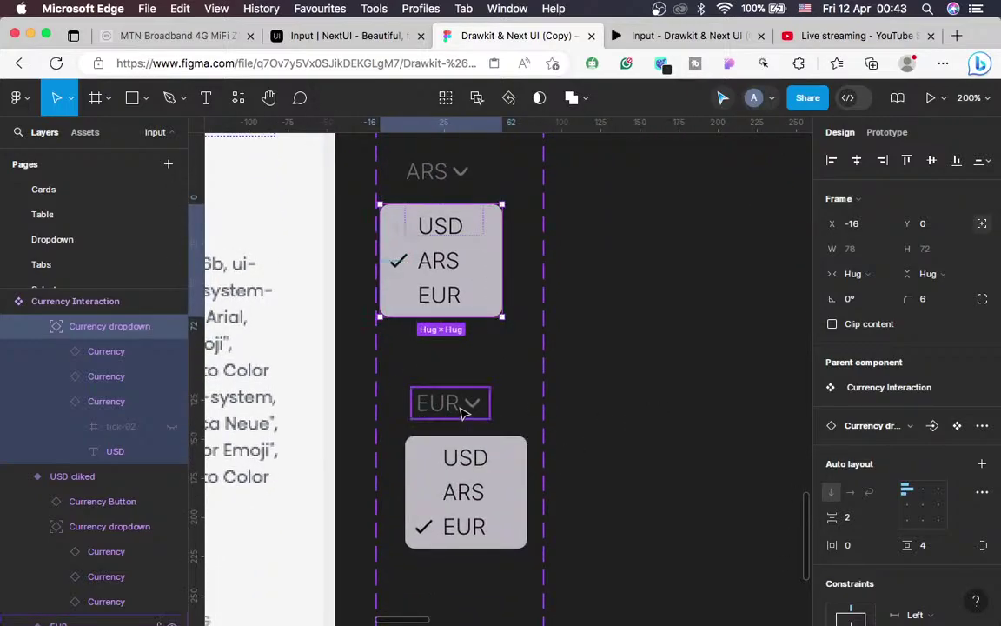
key(alt)
key(alt)
click(450, 405)
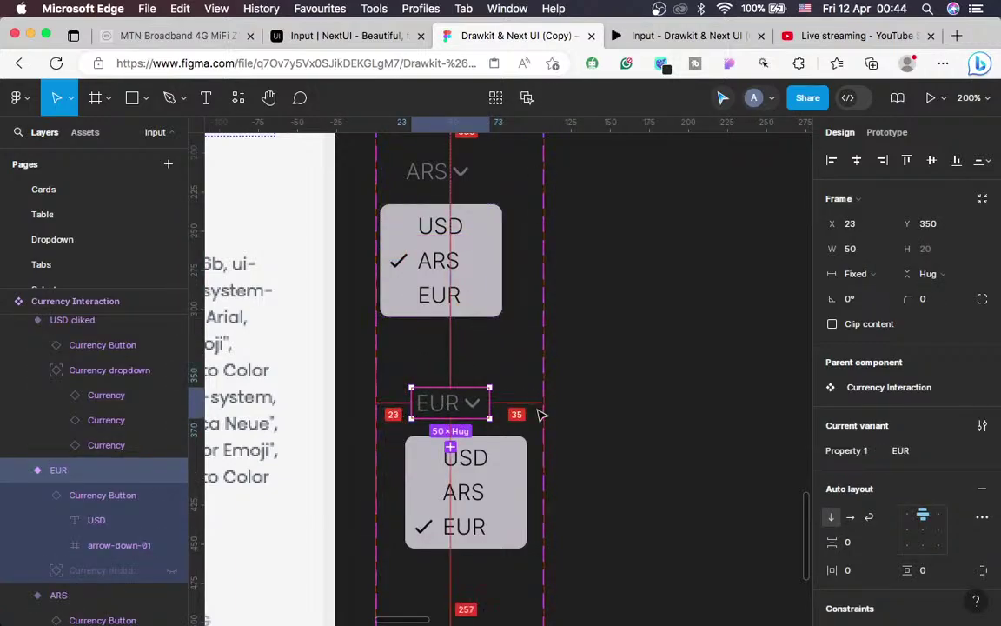
Try moving the EUR clicked variant to X 3, and return it to its original position
scroll(505, 492, down, 2)
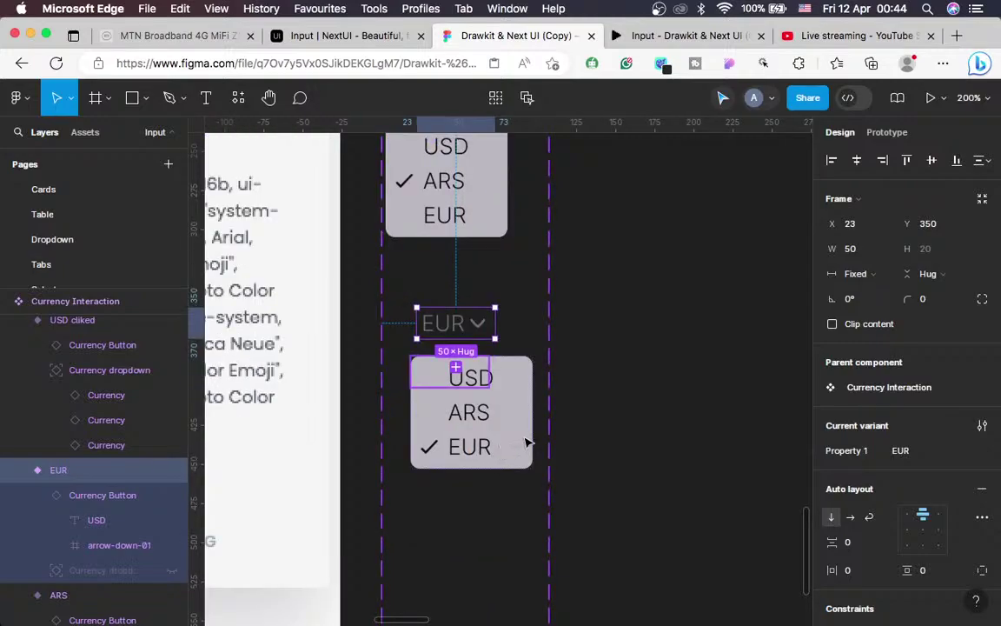
click(527, 444)
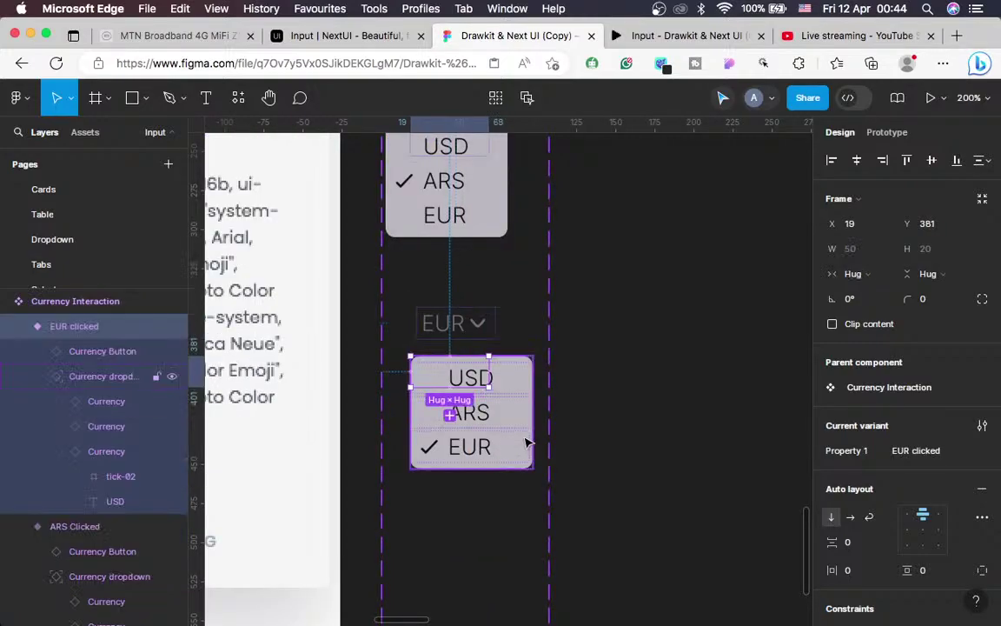
drag(527, 440, 512, 418)
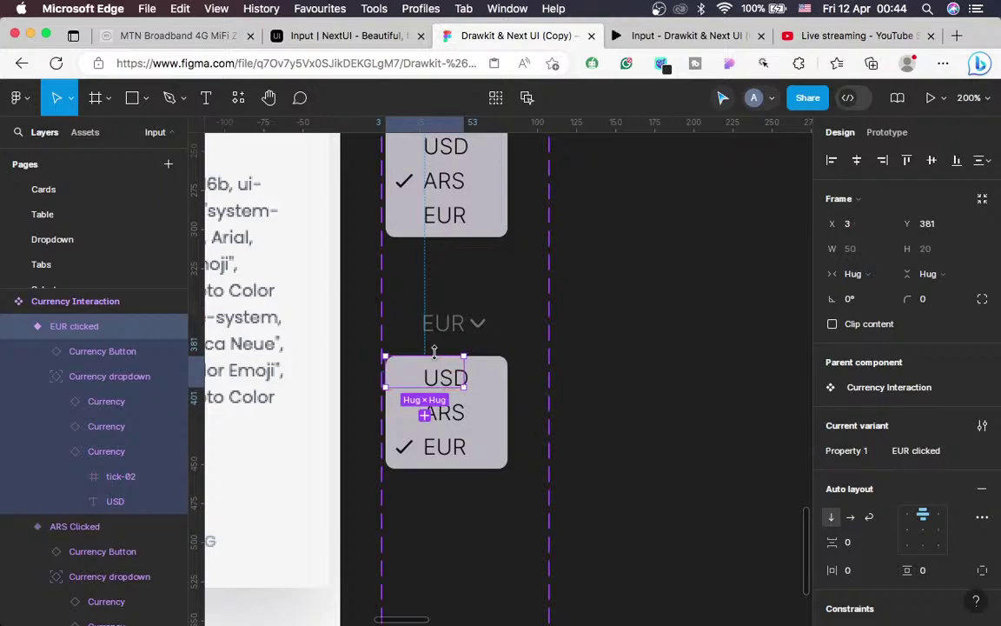
drag(435, 351, 460, 352)
Move the Currency dropdown inside the EUR clicked variant to X -16, Y 9, and check its spacing
click(517, 427)
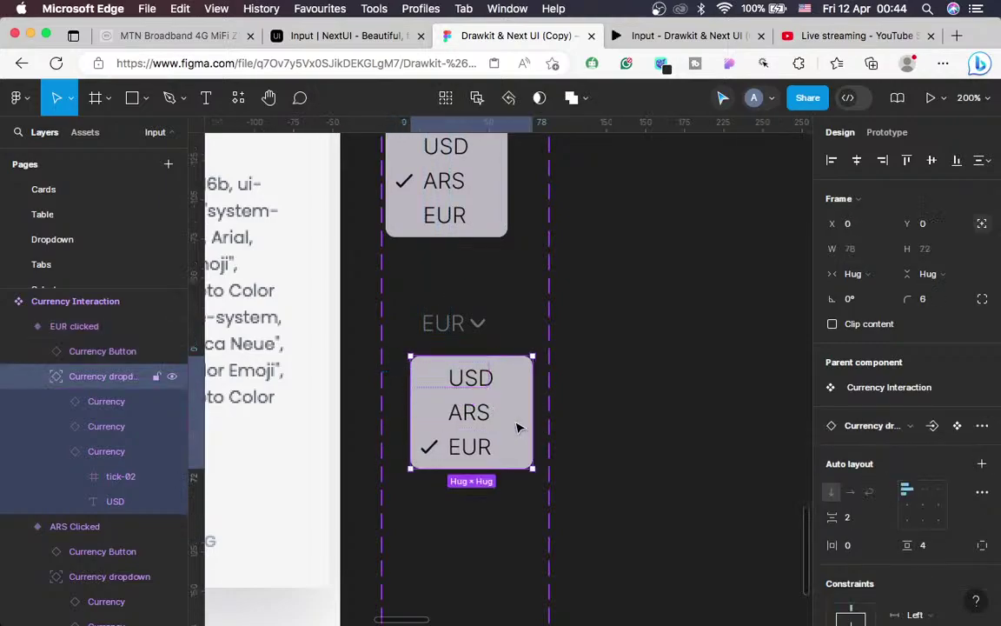
drag(517, 427, 502, 426)
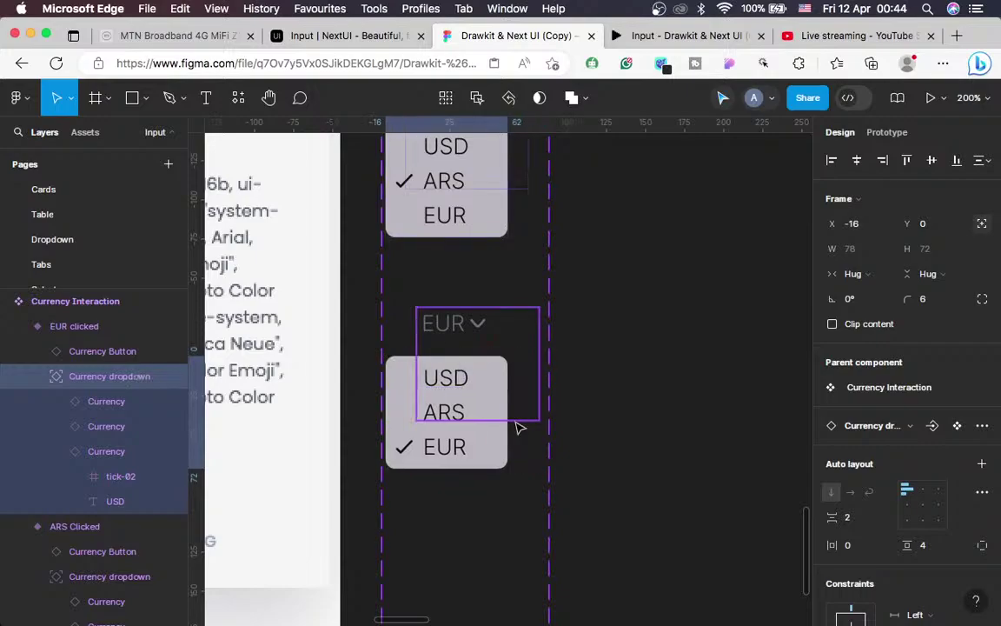
key(Down)
key(Down)
key(Down)
key(Down)
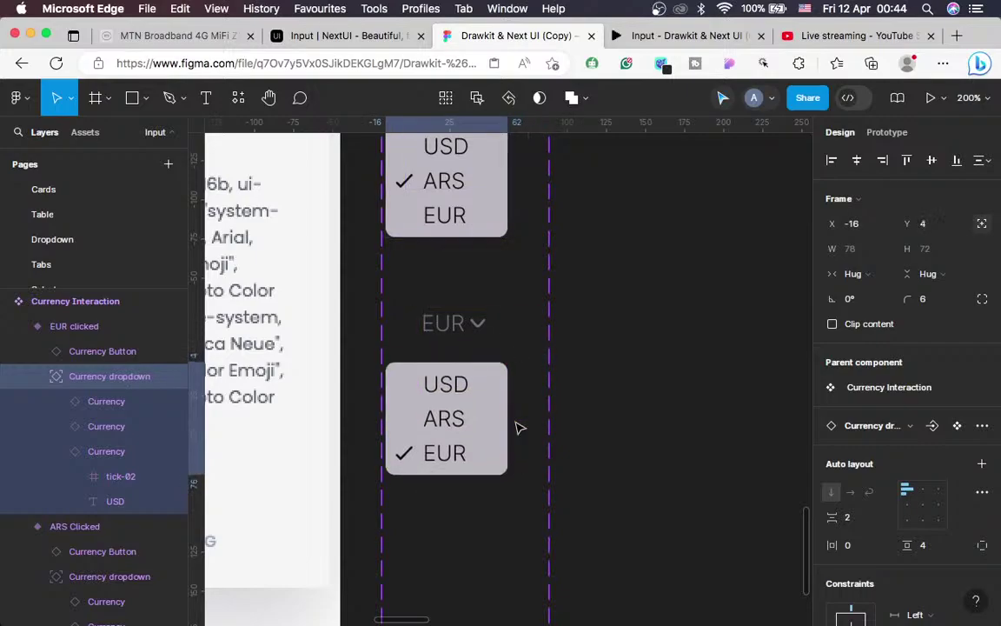
key(Down)
key(Down)
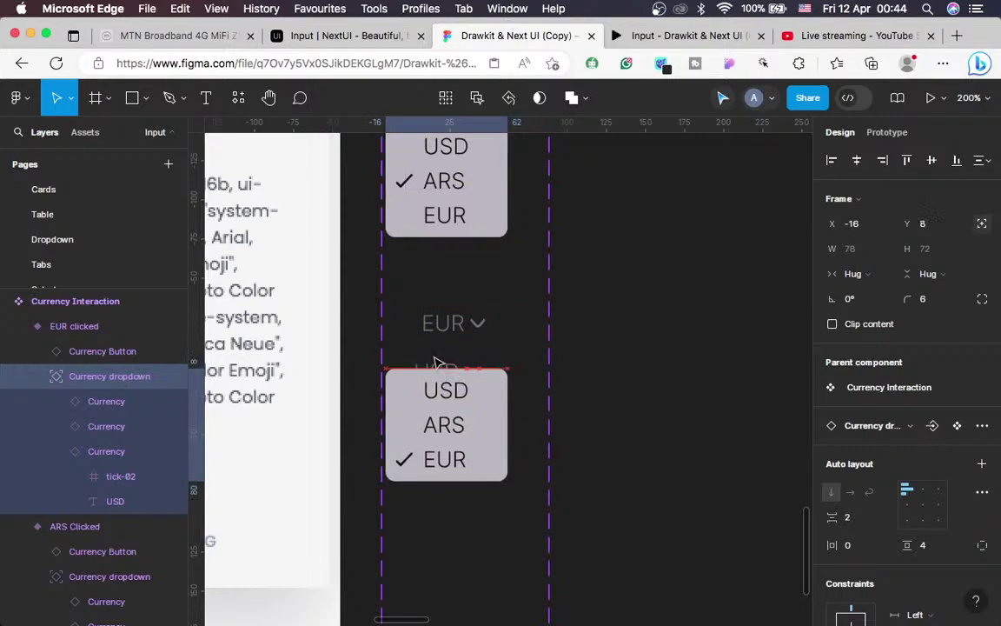
key(alt)
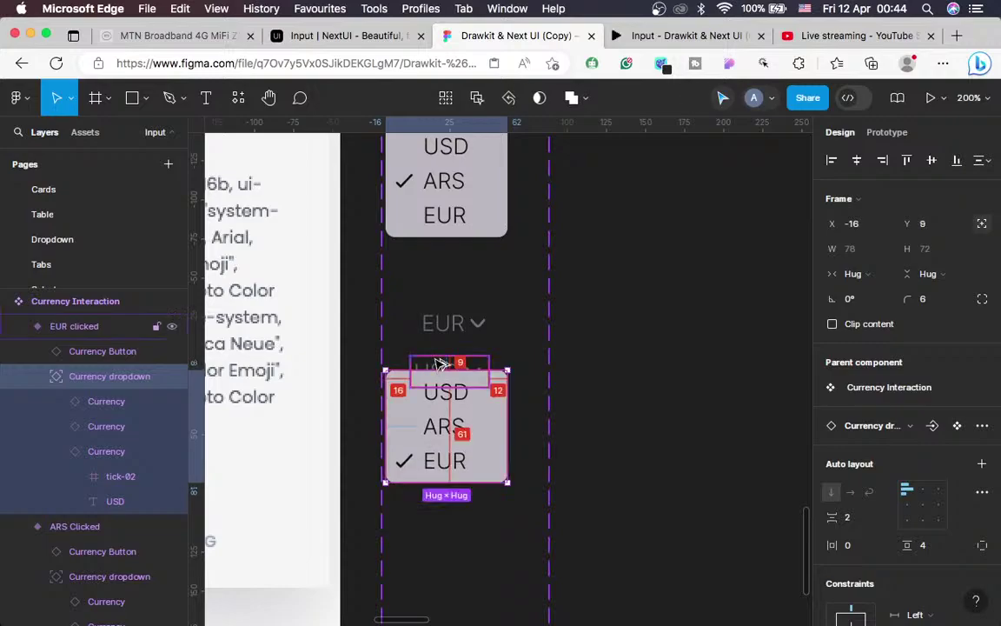
Raise the Currency dropdown inside the EUR clicked variant to Y 0
key(Up)
key(Up)
key(Up)
key(Up)
key(Up)
key(Up)
key(Up)
key(Up)
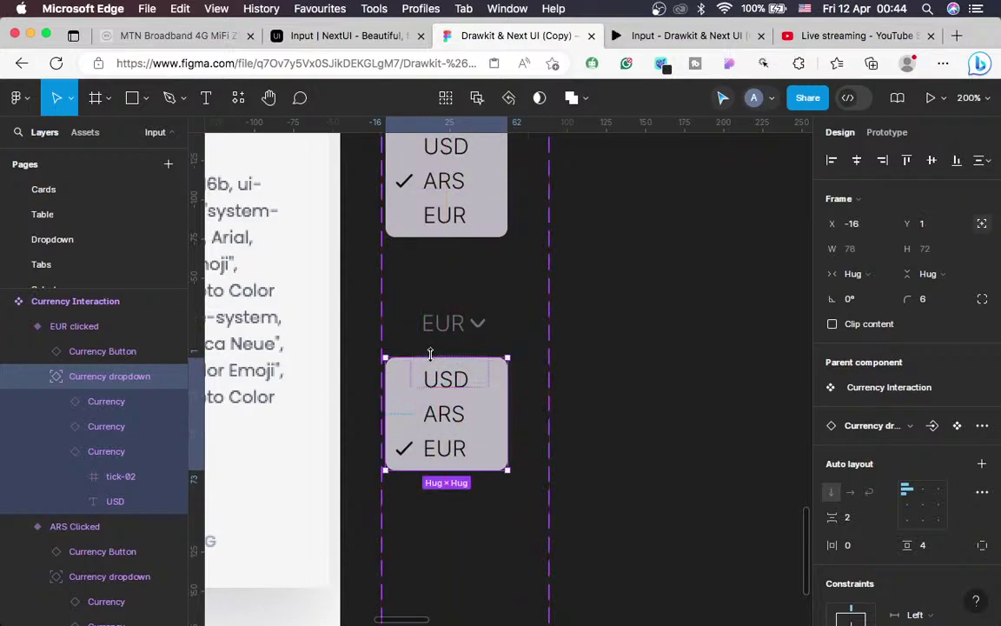
key(Up)
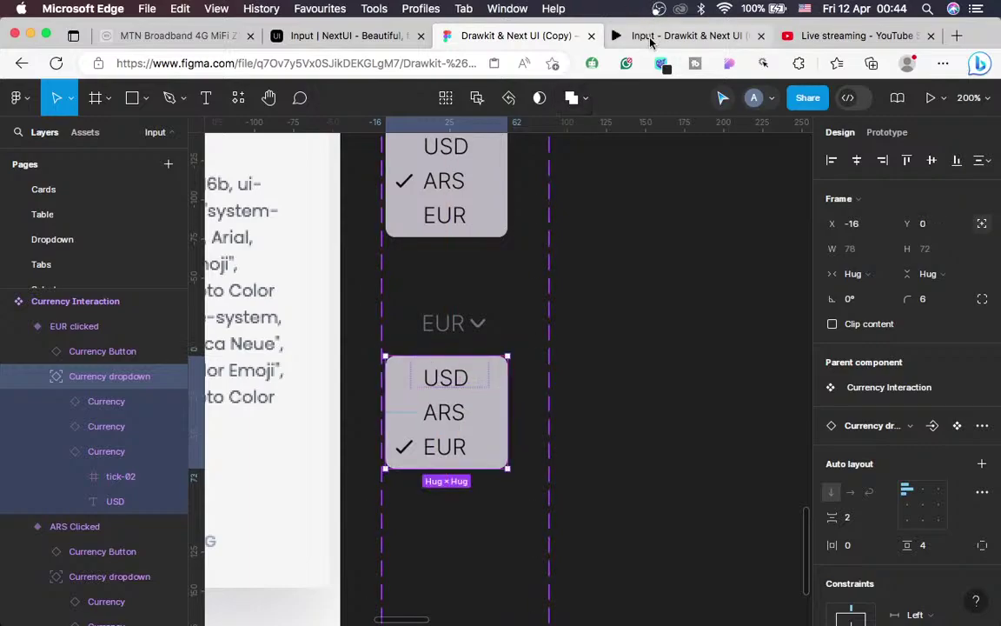
Test the price button in the prototype: choose ARS, raise the price to 1, and switch the currency to EUR and back to ARS
click(650, 39)
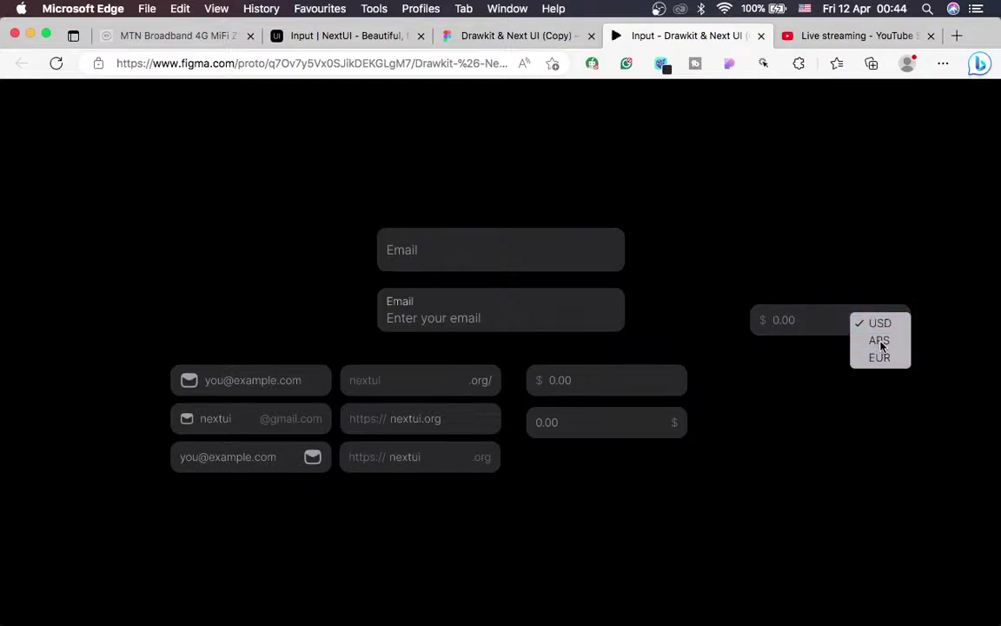
click(881, 343)
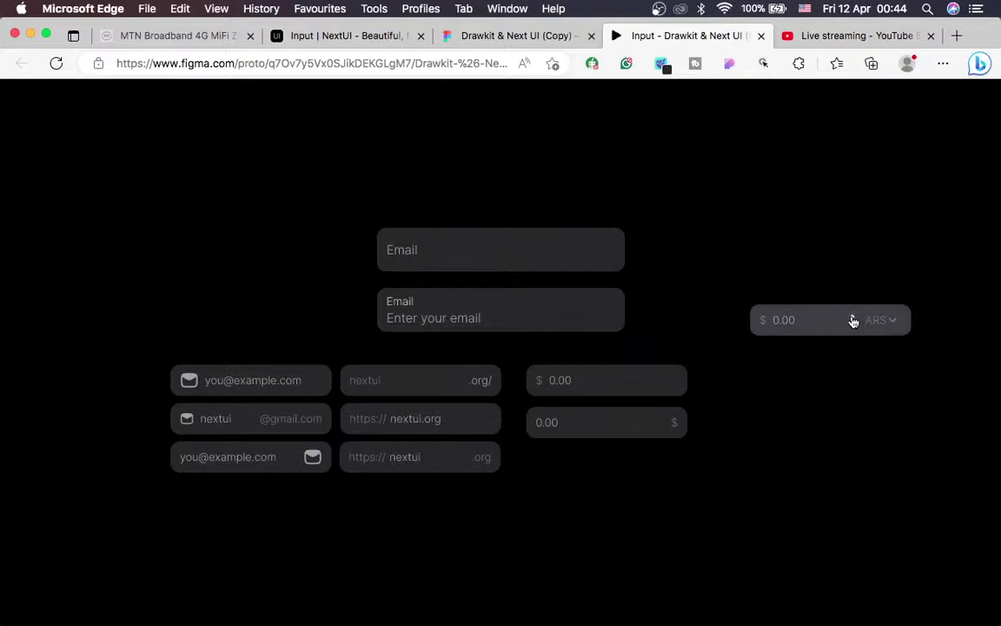
click(853, 319)
click(890, 325)
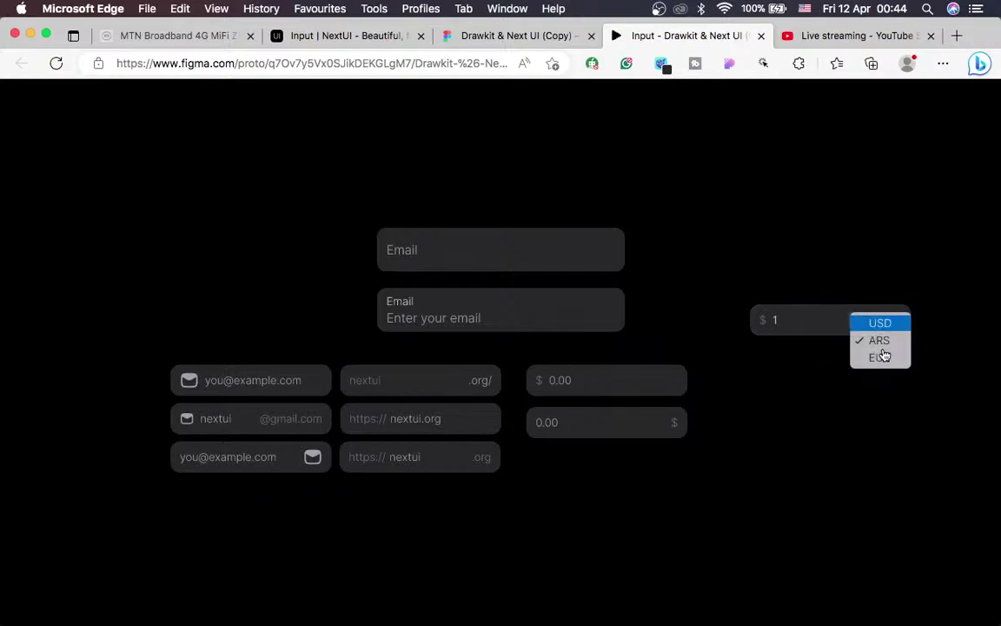
click(881, 362)
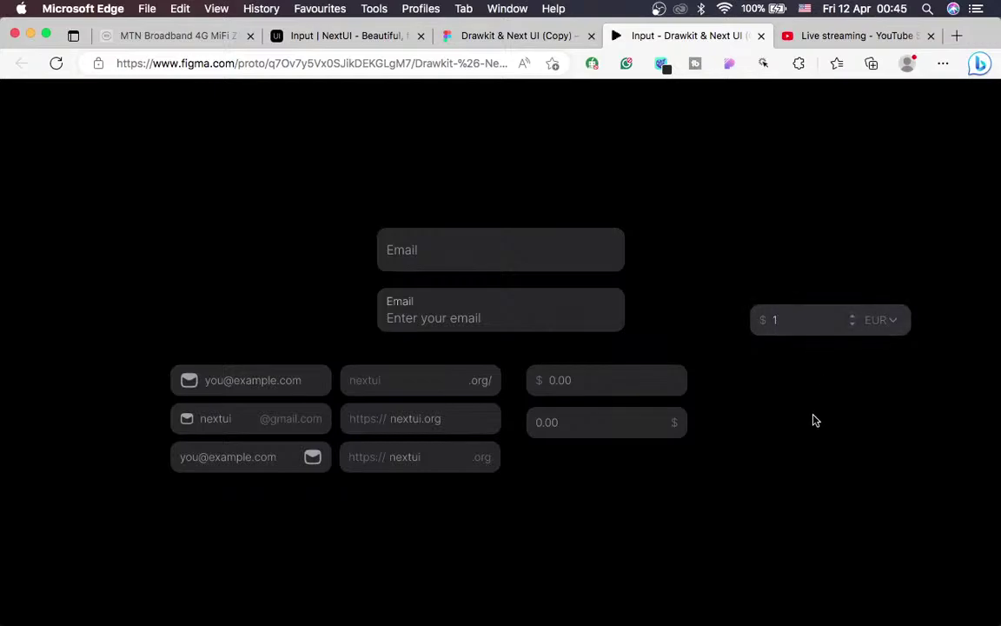
click(885, 321)
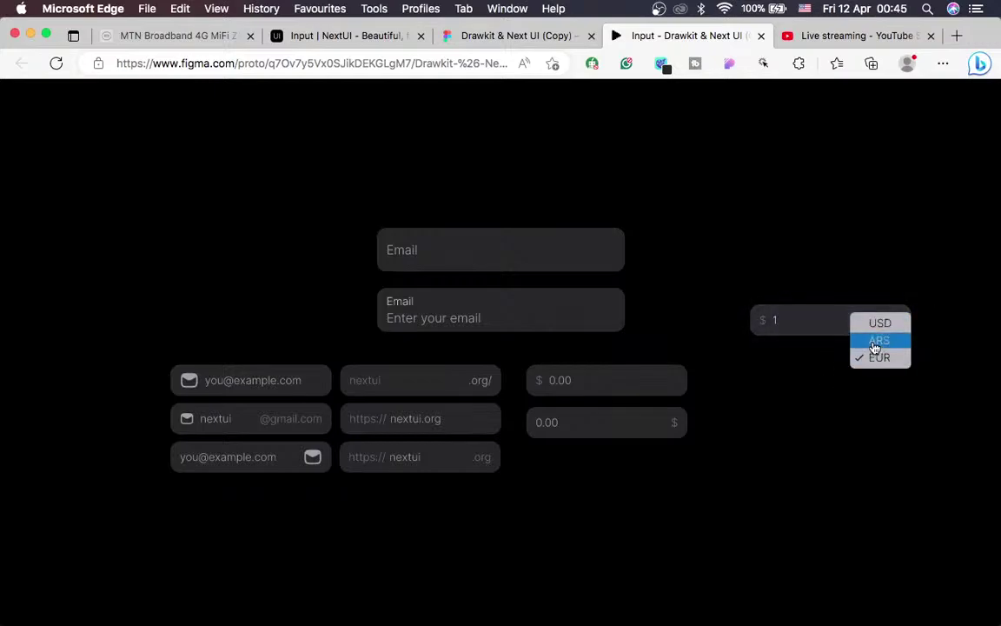
click(879, 341)
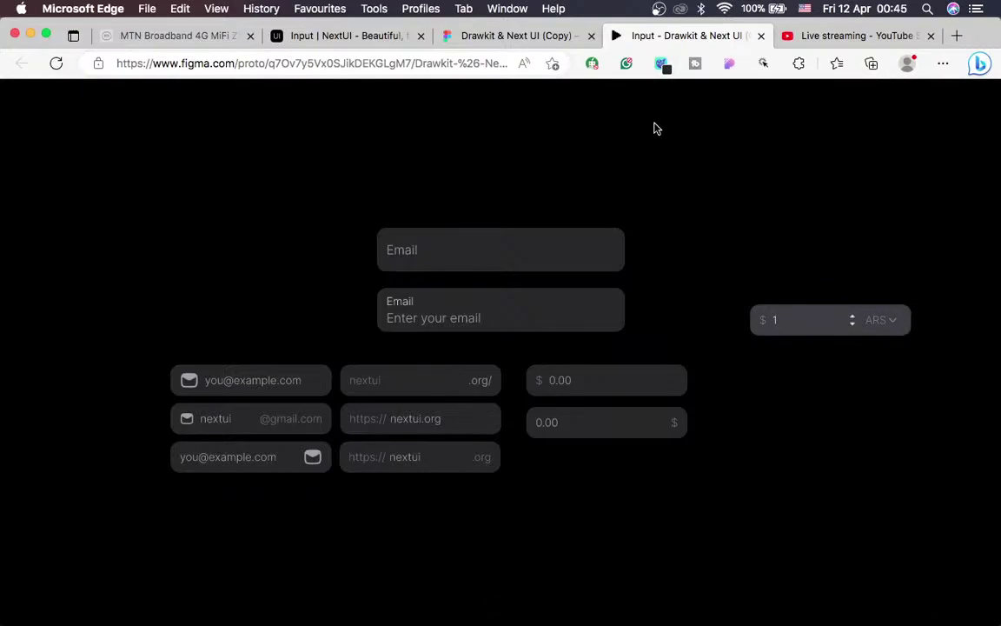
Read the livestream chat in YouTube Studio and return to the prototype
click(827, 36)
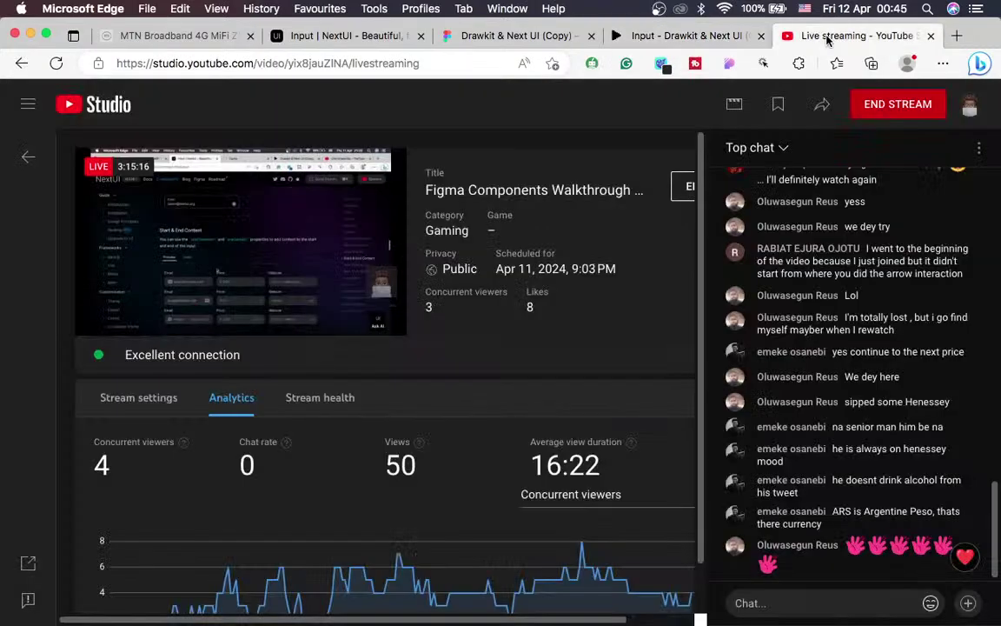
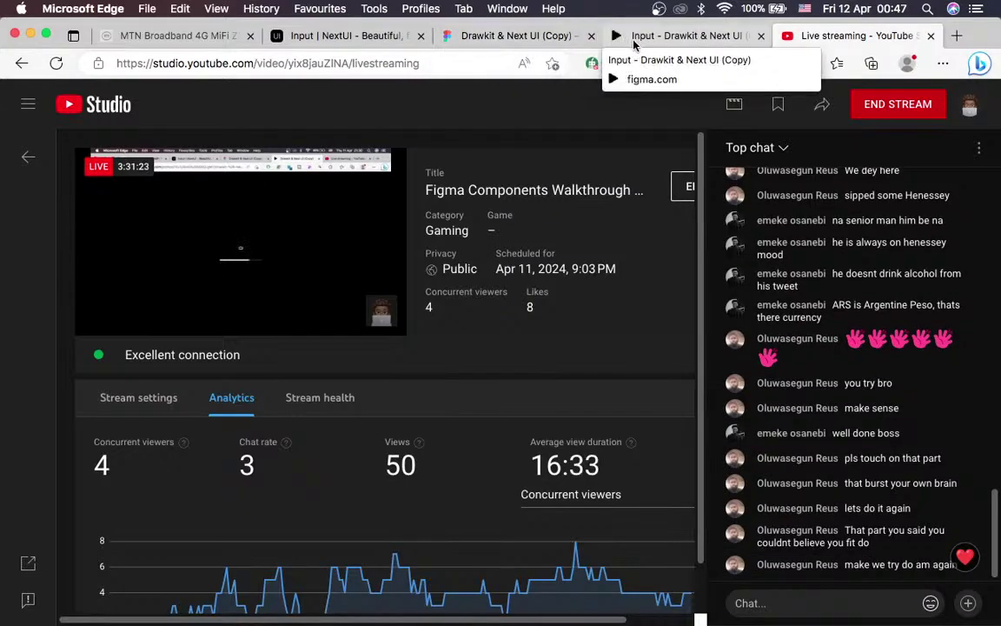
click(634, 42)
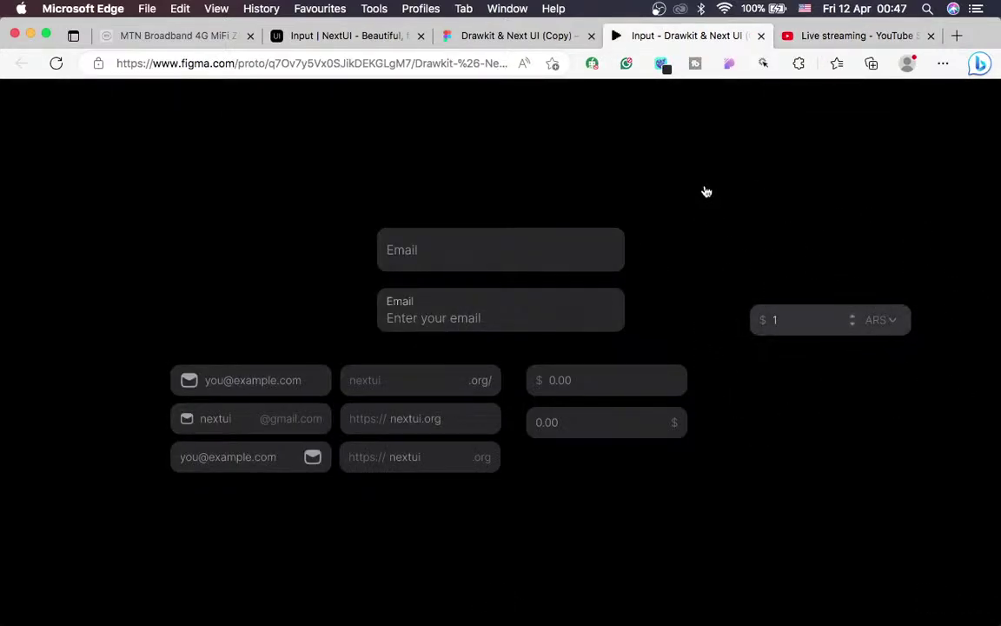
Switch to the NextUI input page, choose ARS in the third Price field's currency dropdown, and return to the Figma file
click(346, 35)
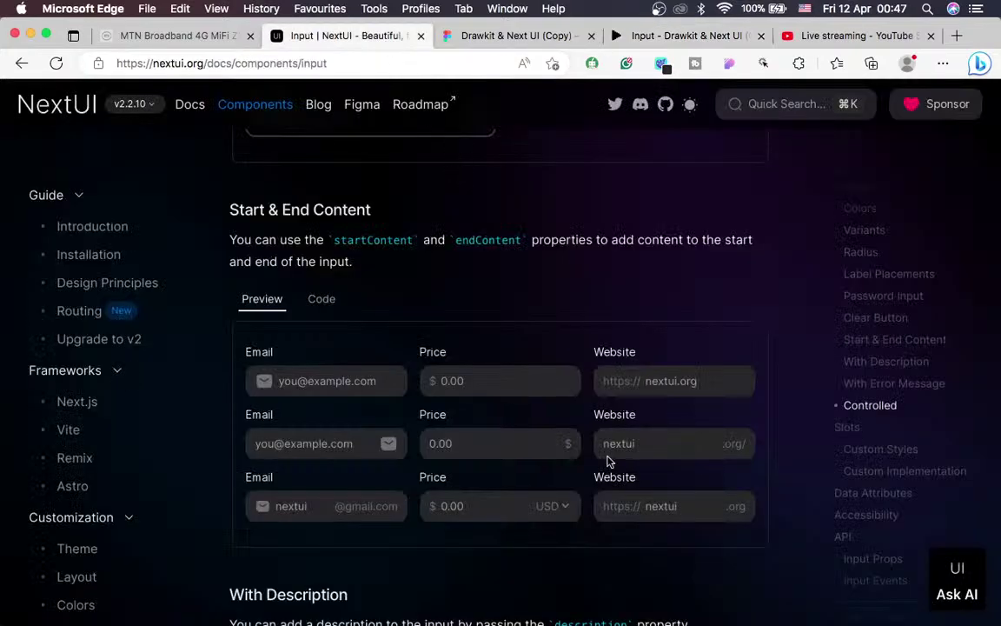
click(564, 510)
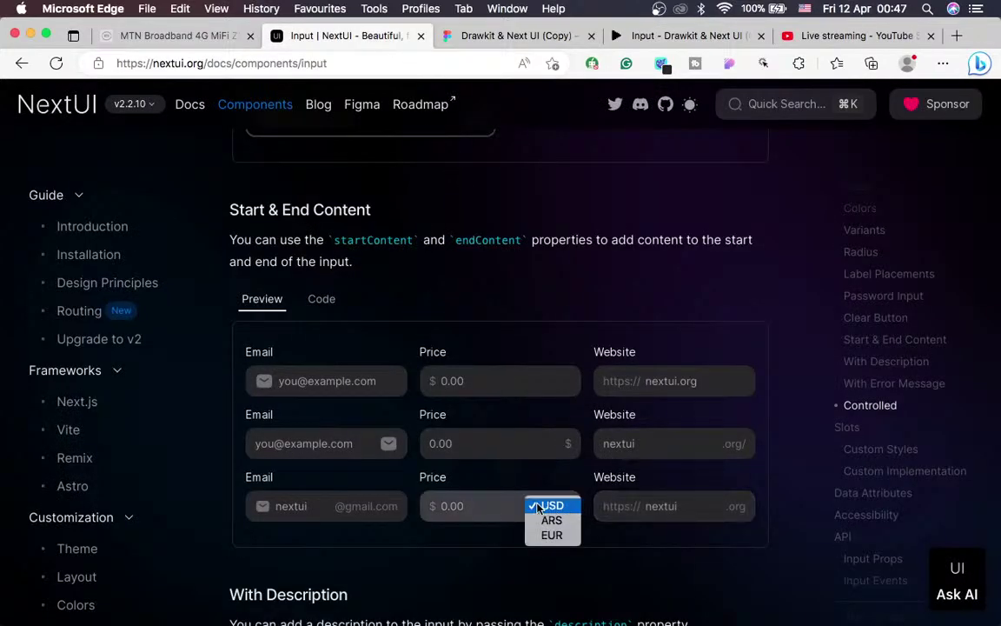
click(548, 520)
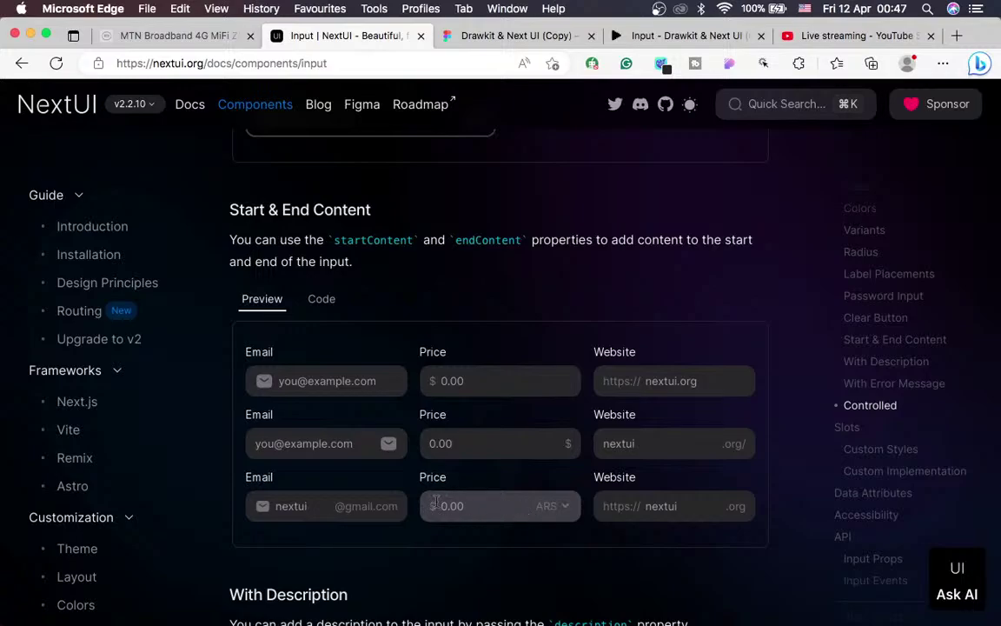
click(478, 38)
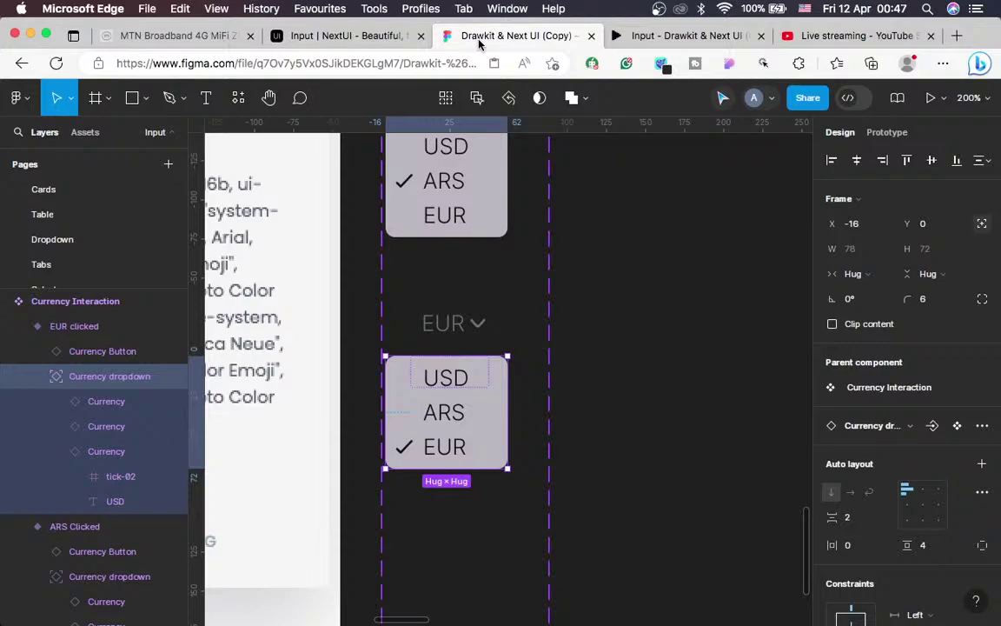
Try the stepper arrows and currency dropdown of the third Price field on the NextUI page, and return to the prototype
click(361, 38)
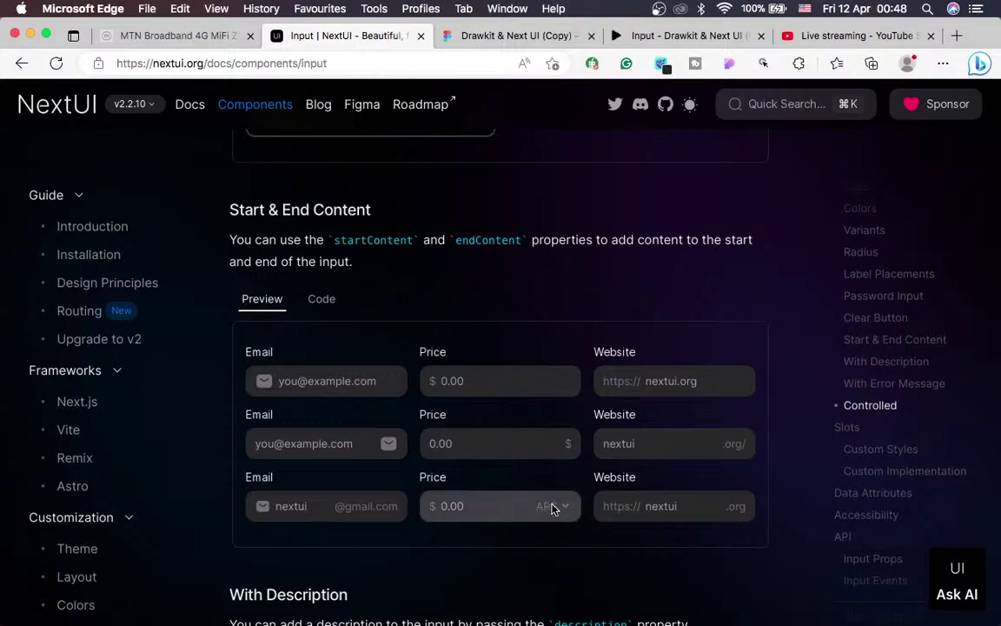
click(523, 503)
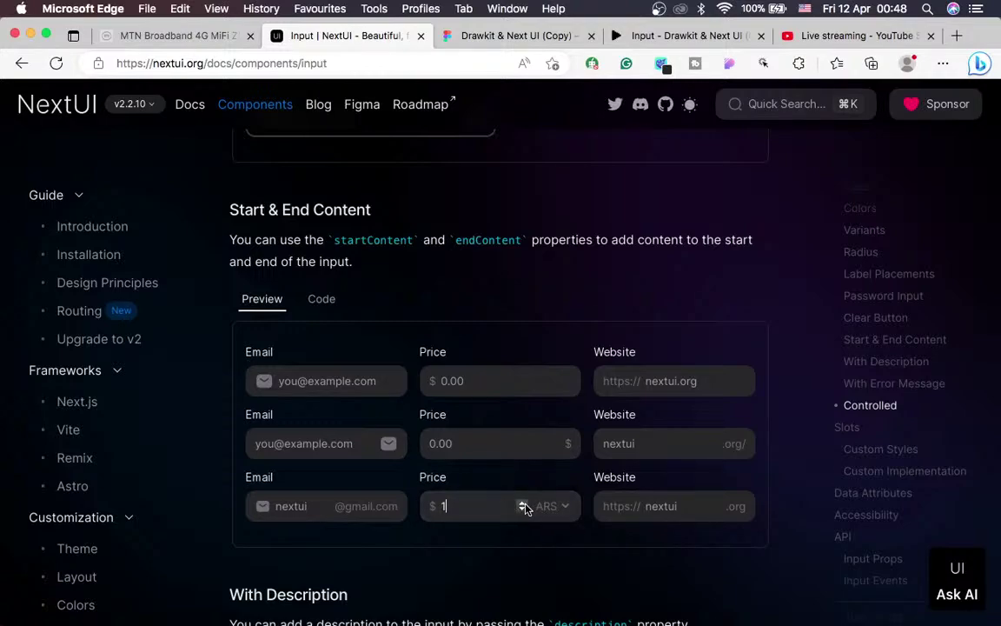
click(522, 510)
click(522, 503)
click(561, 507)
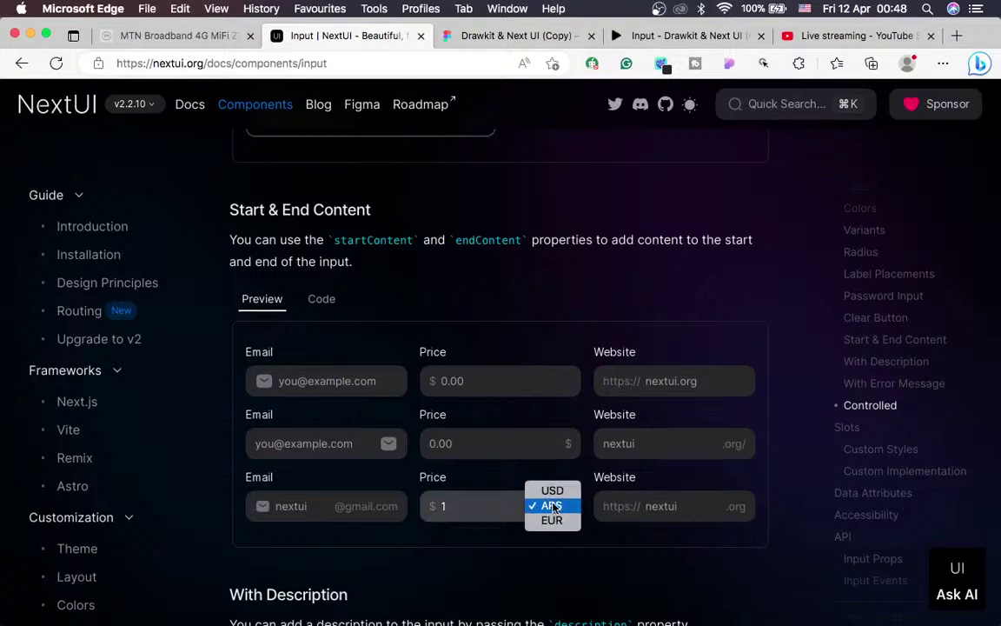
click(501, 521)
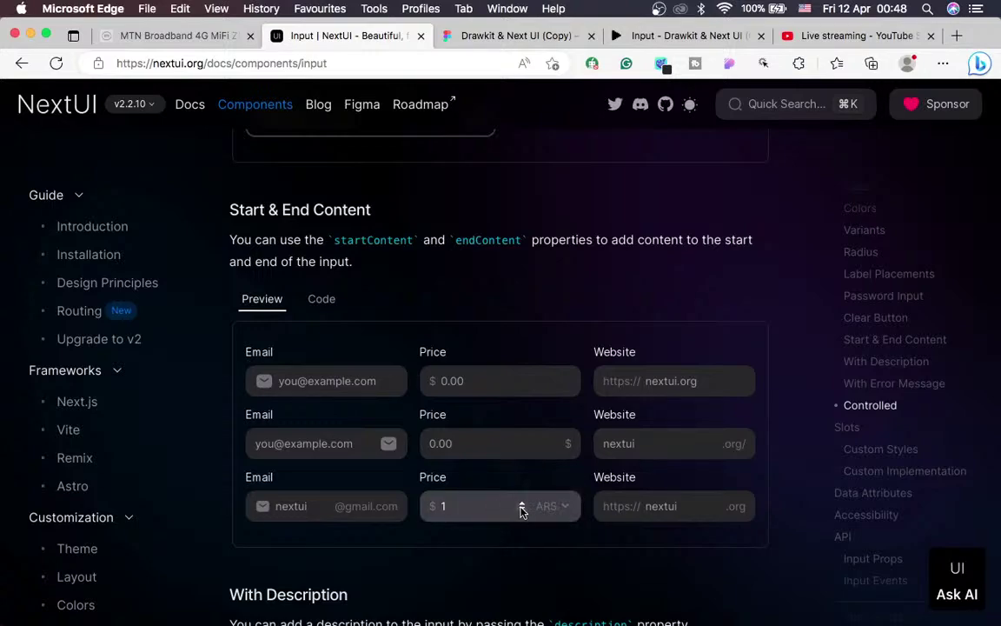
click(523, 504)
click(522, 511)
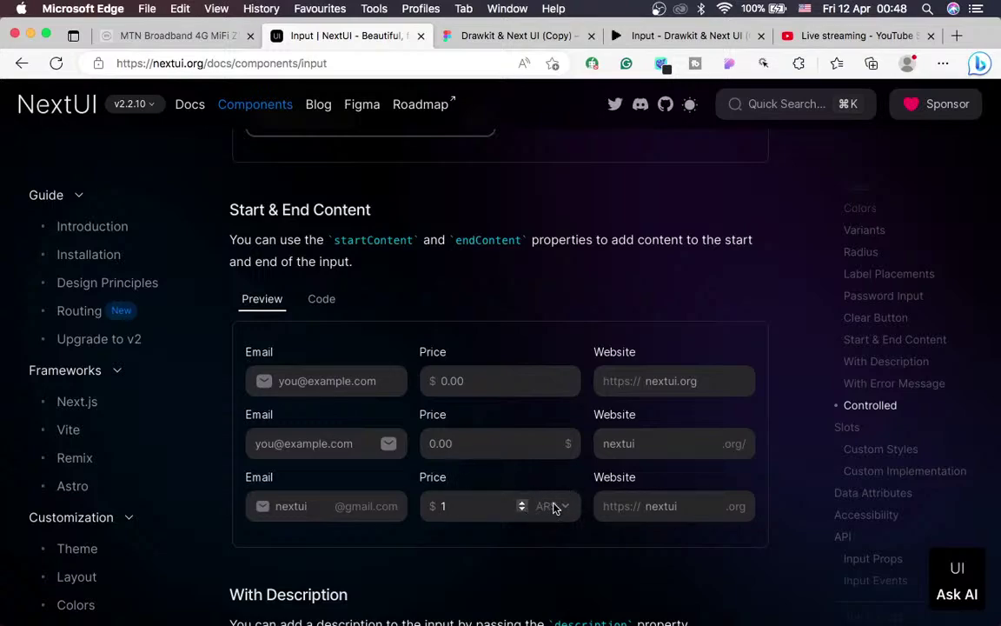
click(650, 43)
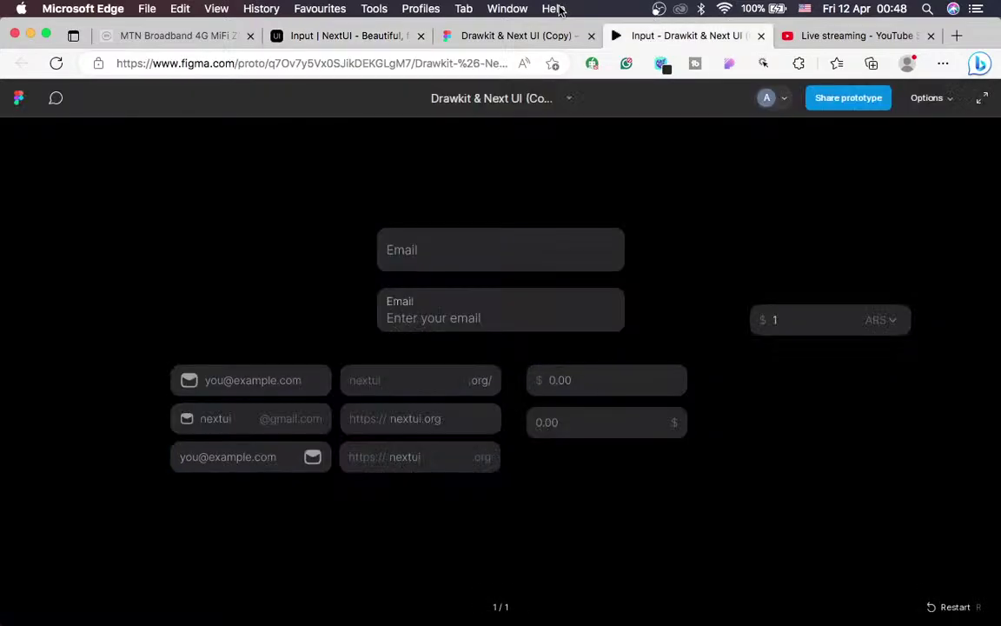
Check the livestream chat in YouTube Studio and in OBS
click(845, 37)
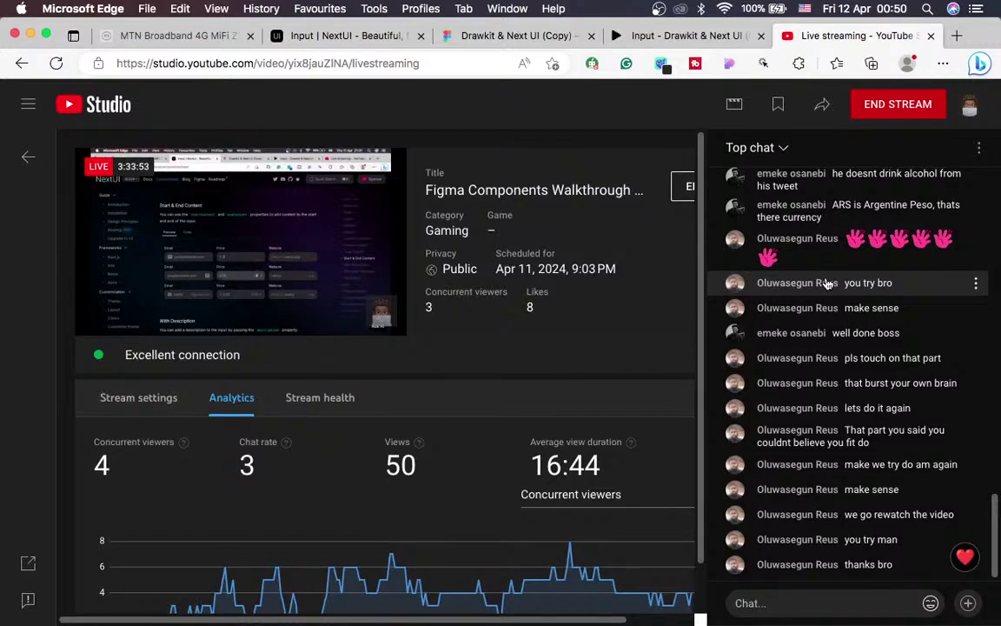
key(ctrl+Left)
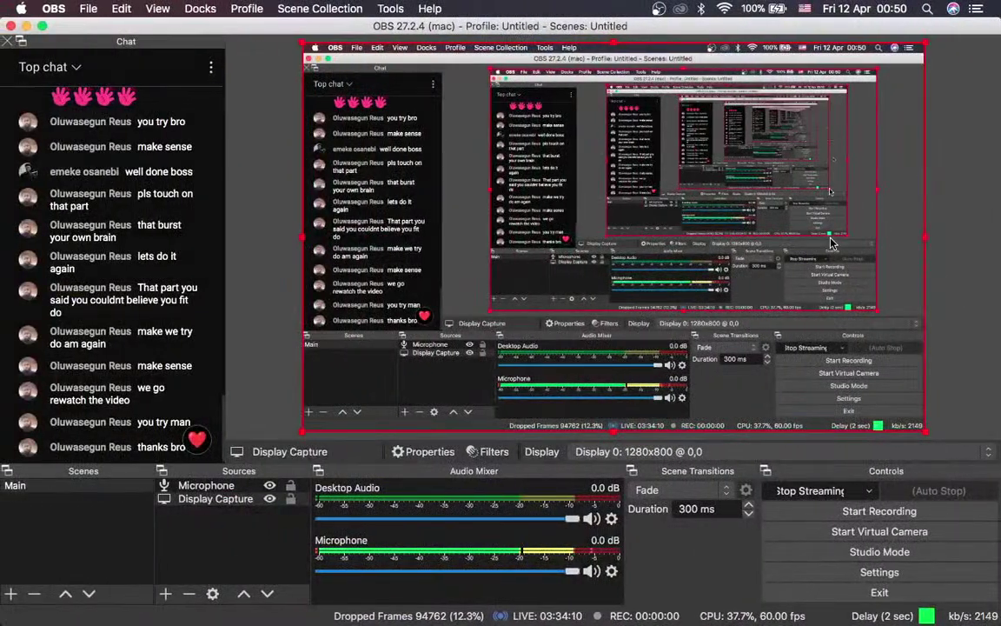
key(ctrl+Right)
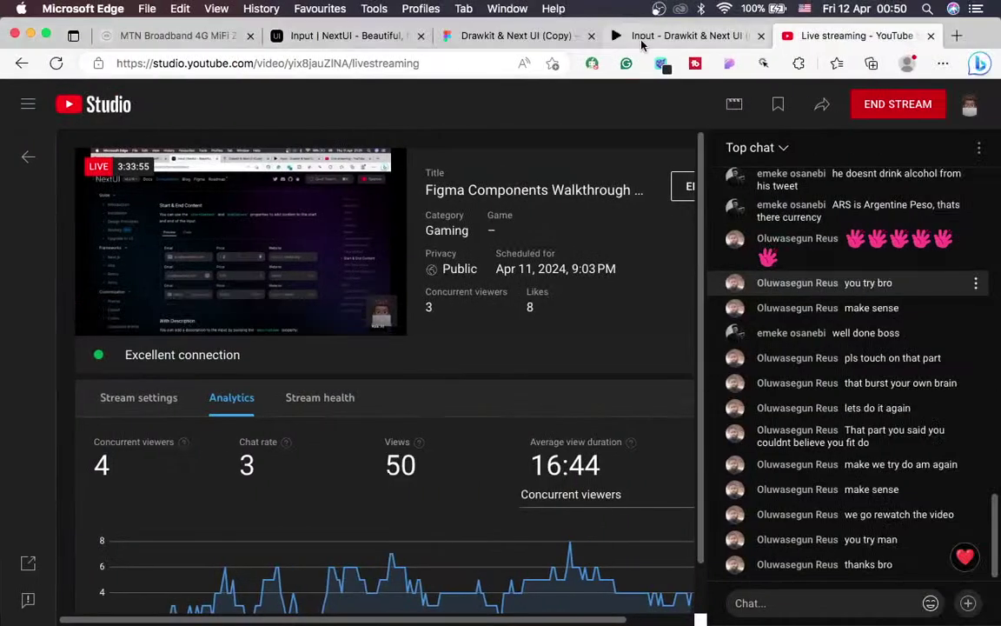
Switch the price button's currency to USD in the prototype and compare it with the Price field on the NextUI page
click(648, 36)
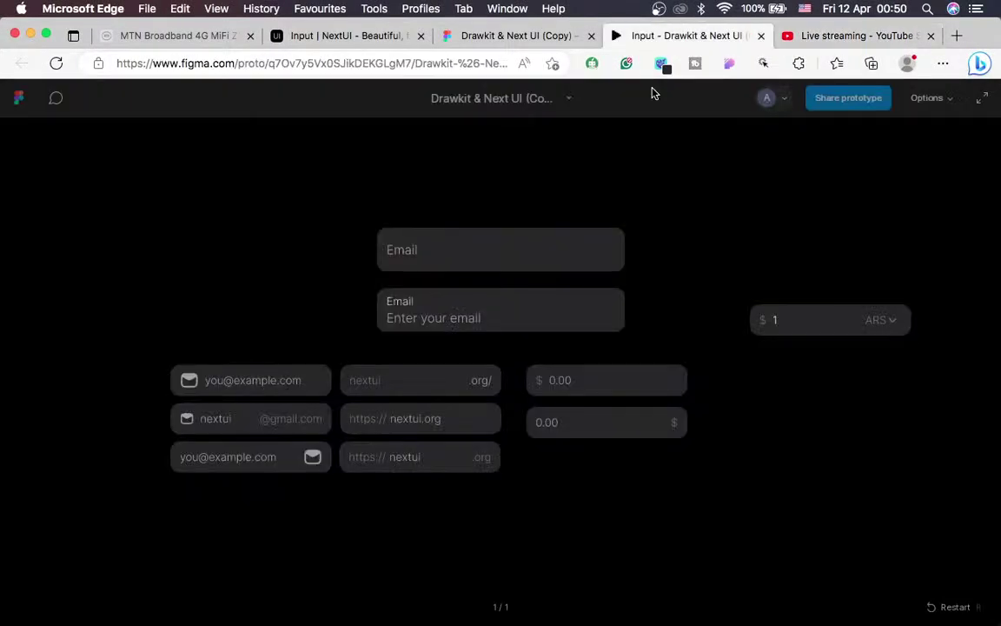
click(888, 326)
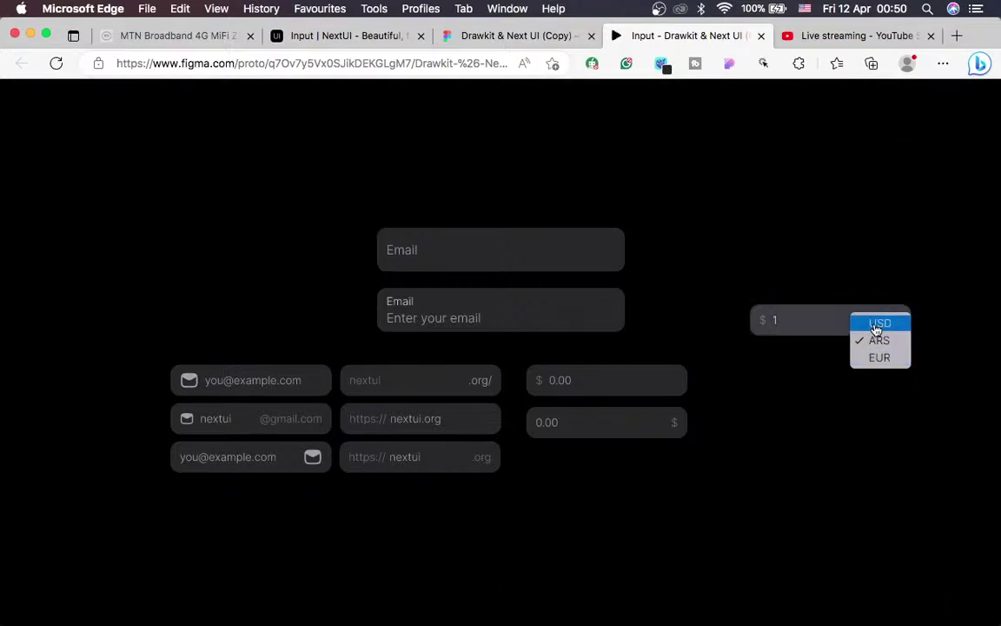
click(876, 323)
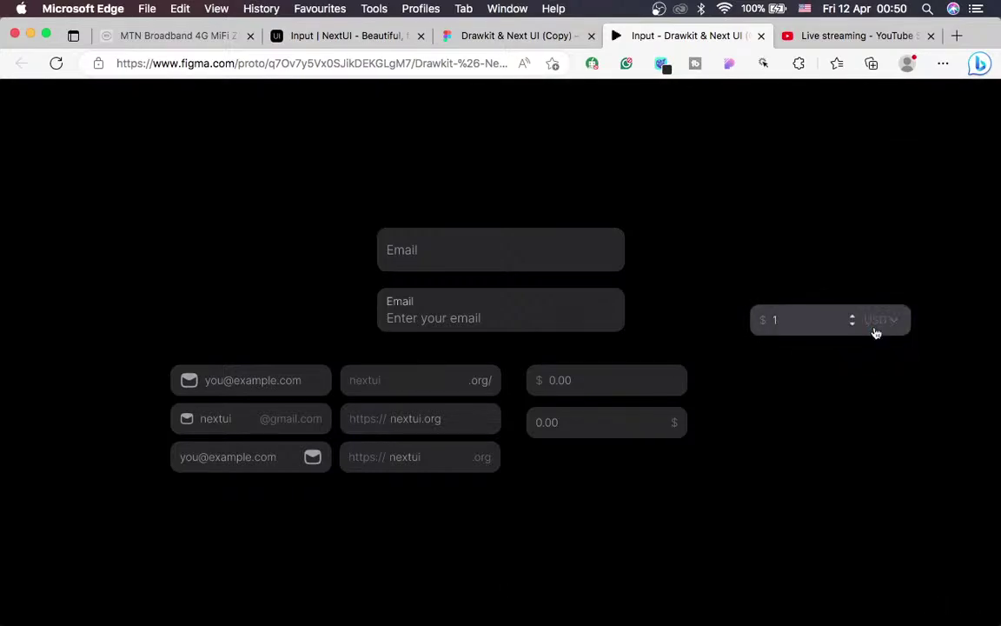
click(346, 36)
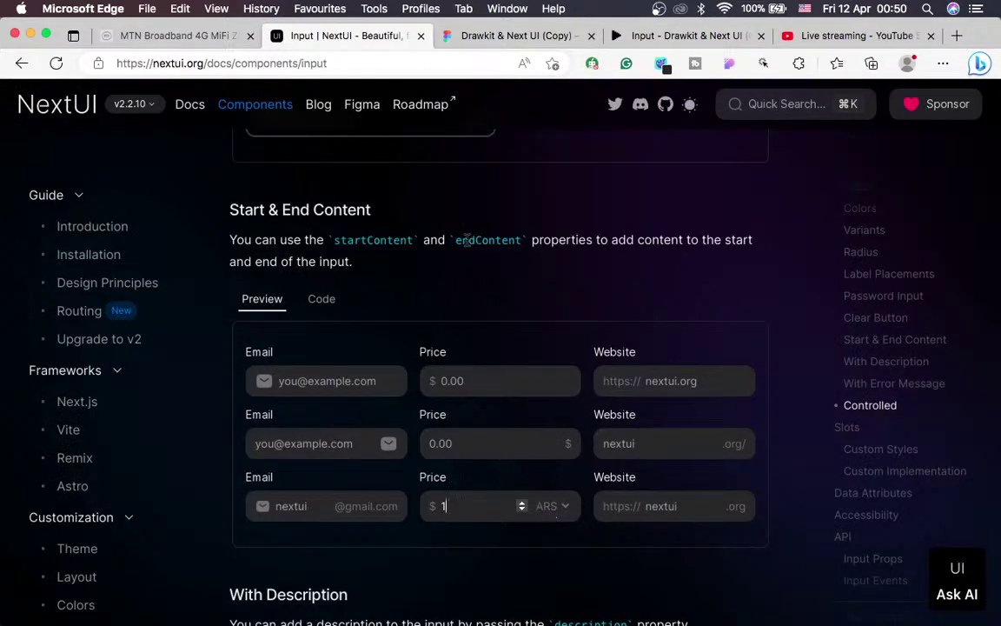
In the Figma file, set the font weight of the USD text in the main Currency Button component to Regular
click(491, 39)
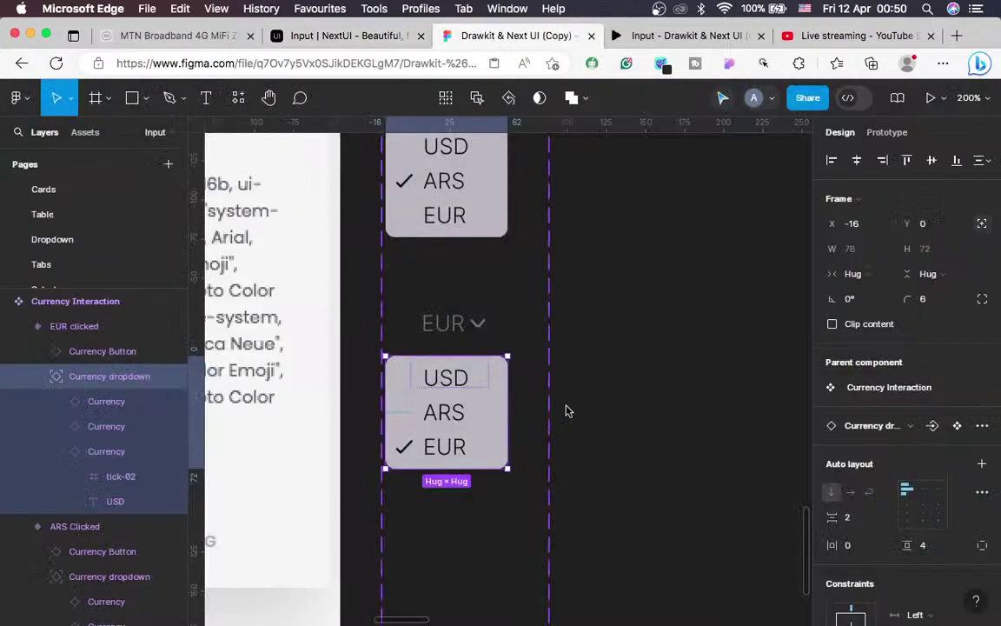
scroll(655, 451, left, 3)
scroll(655, 451, up, 2)
scroll(655, 451, up, 3)
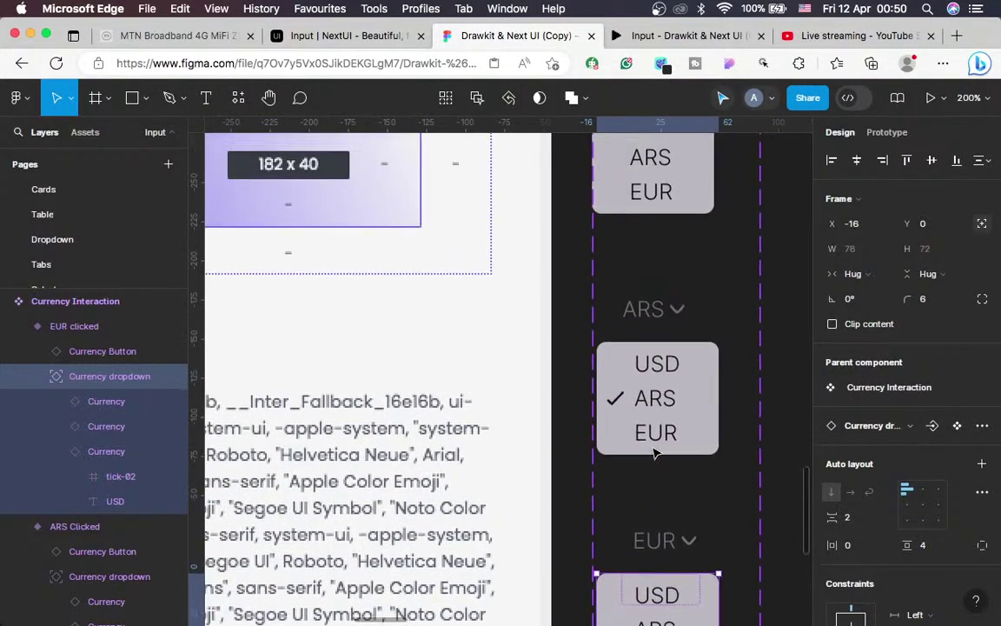
scroll(655, 451, up, 3)
scroll(655, 451, right, 10)
scroll(655, 451, up, 3)
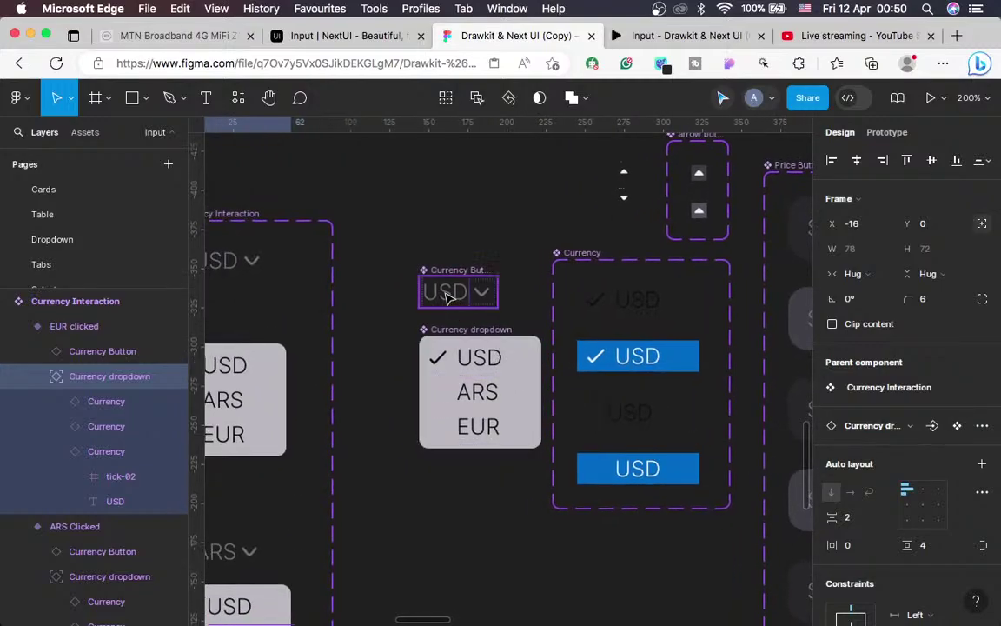
click(447, 297)
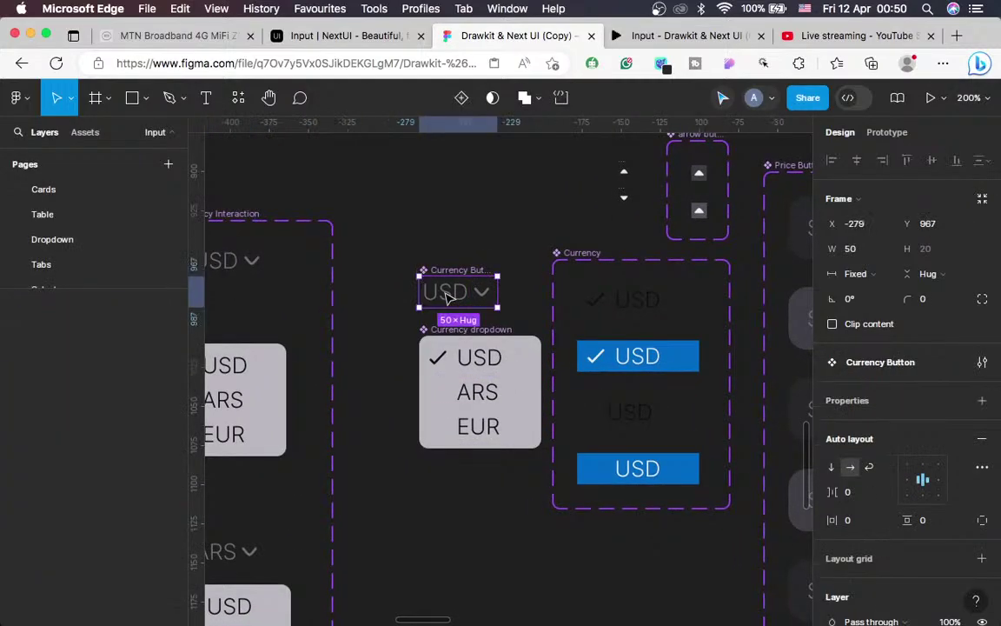
click(446, 294)
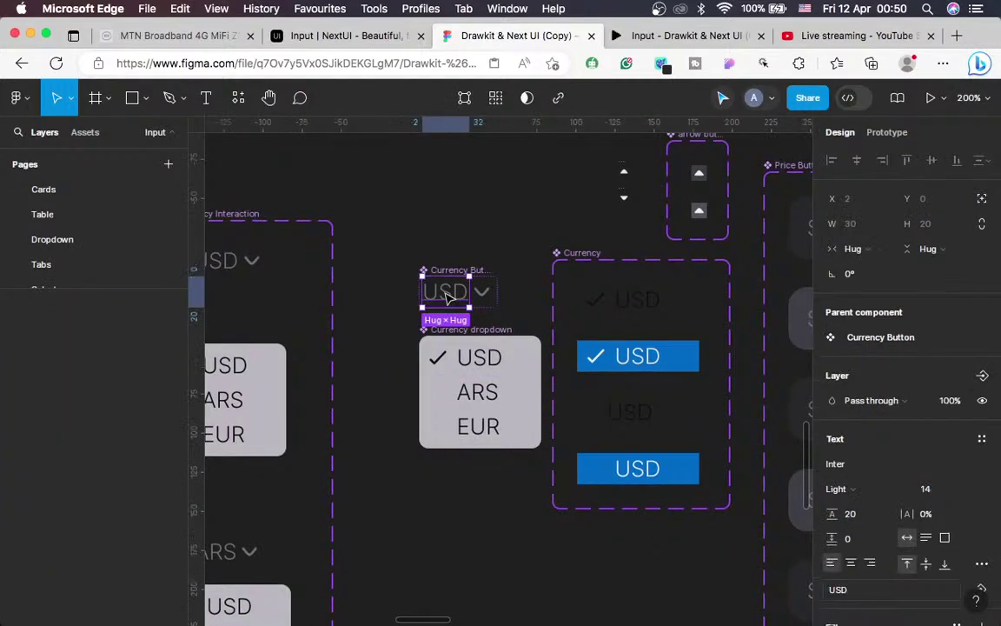
click(847, 492)
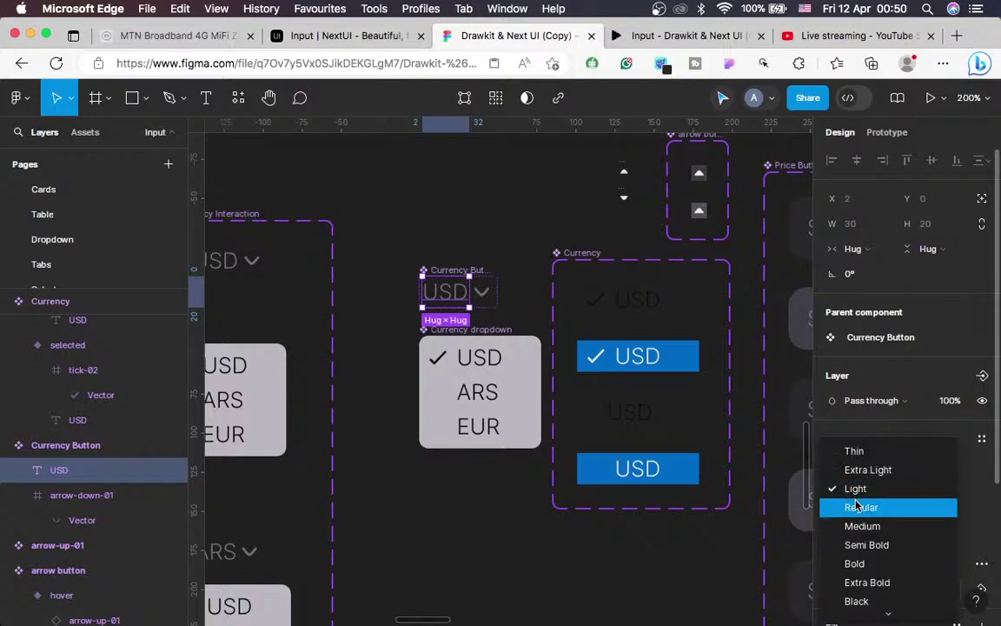
click(857, 505)
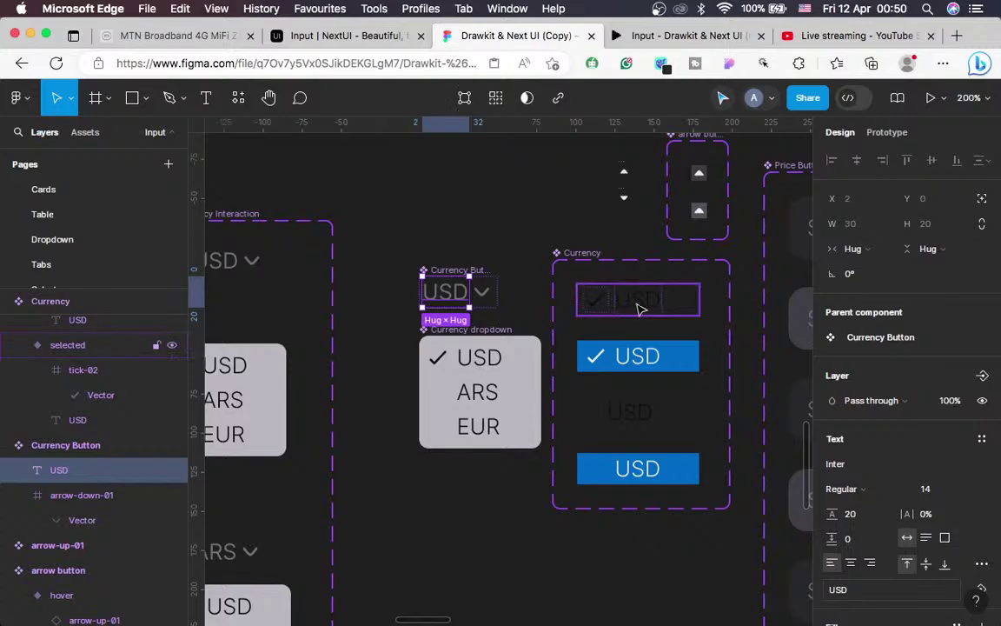
Set the font weight of the USD text in all four variants of the Currency component to Regular
click(639, 309)
click(639, 308)
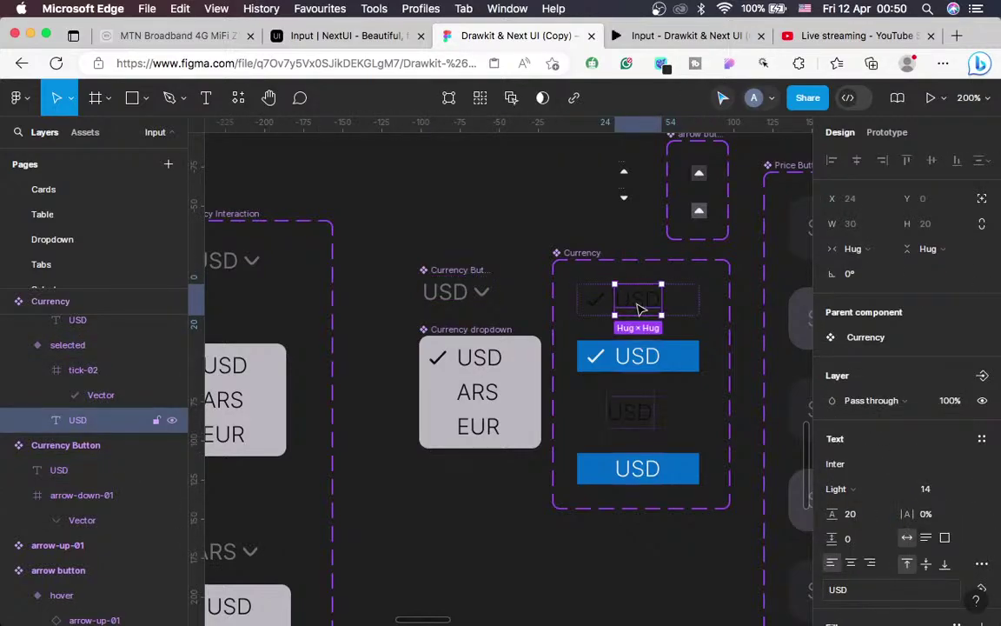
shift+click(642, 361)
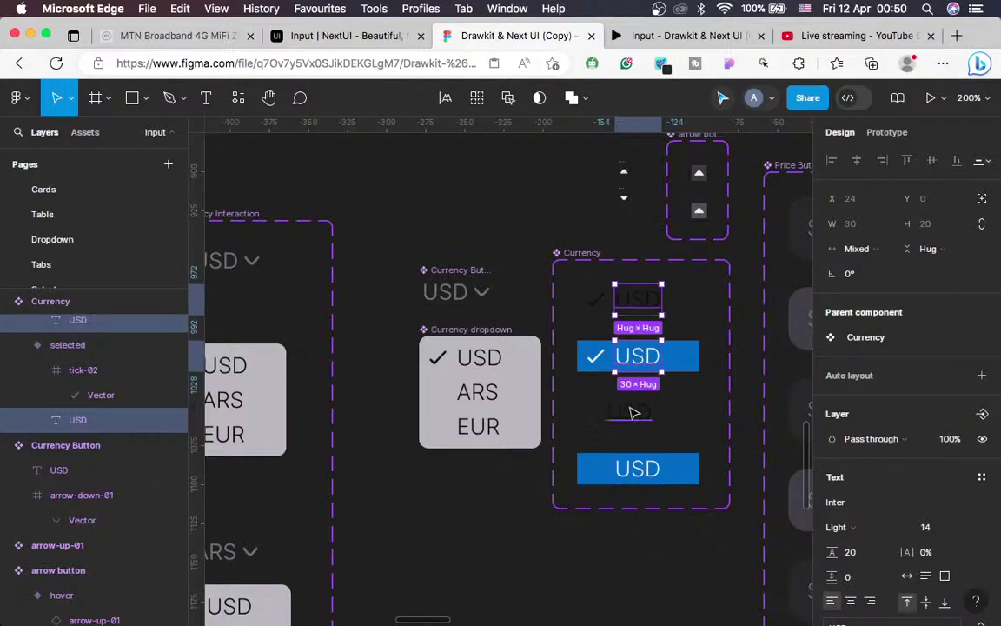
shift+click(632, 412)
shift+click(634, 472)
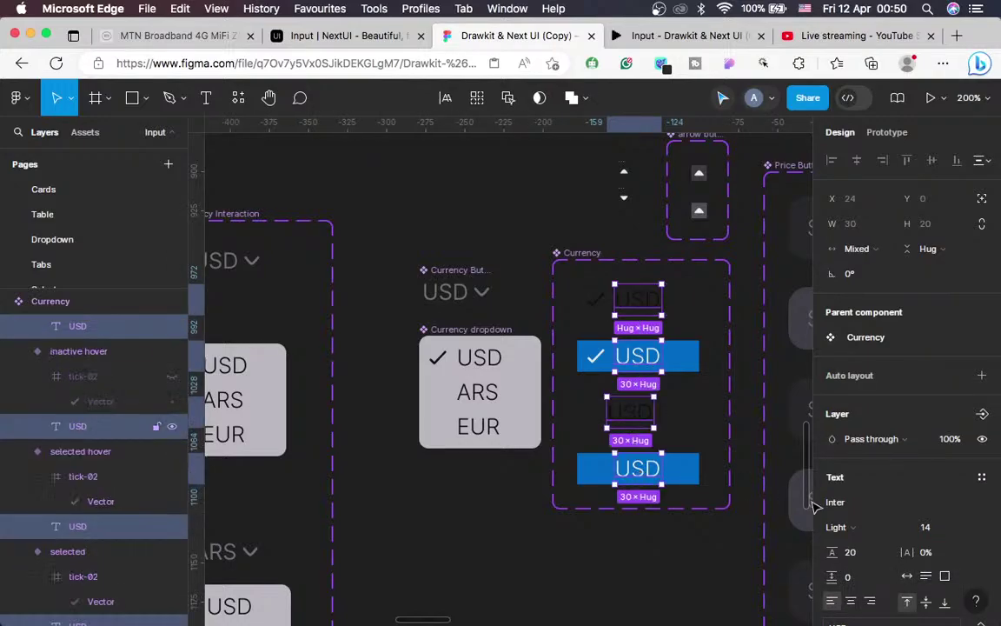
click(852, 531)
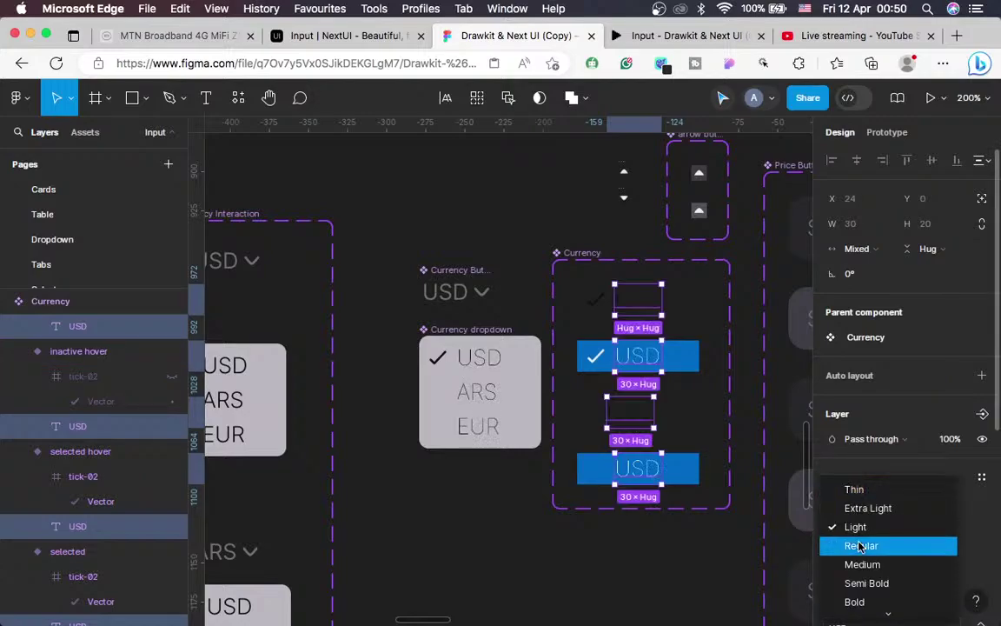
click(859, 545)
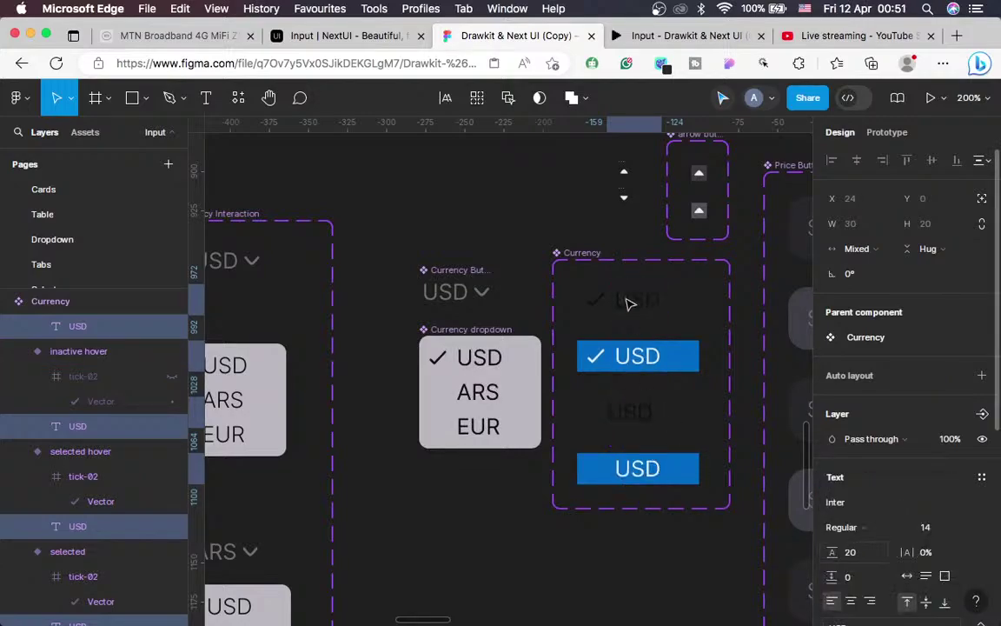
In the prototype, switch the price button's currency to ARS and back to USD to check the heavier text
scroll(487, 453, left, 3)
scroll(487, 454, down, 1)
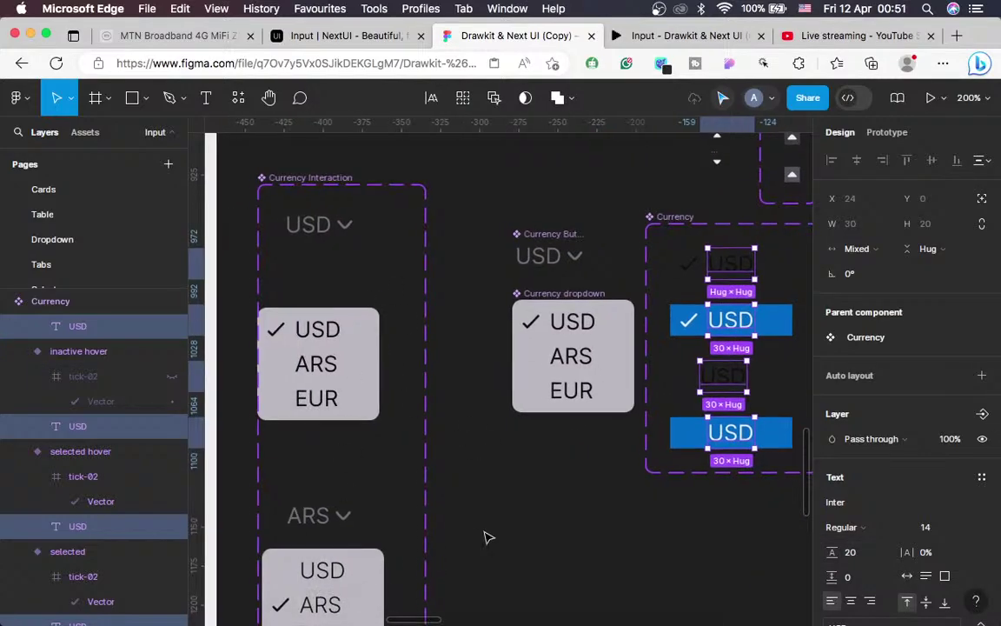
scroll(482, 536, left, 2)
scroll(483, 536, down, 2)
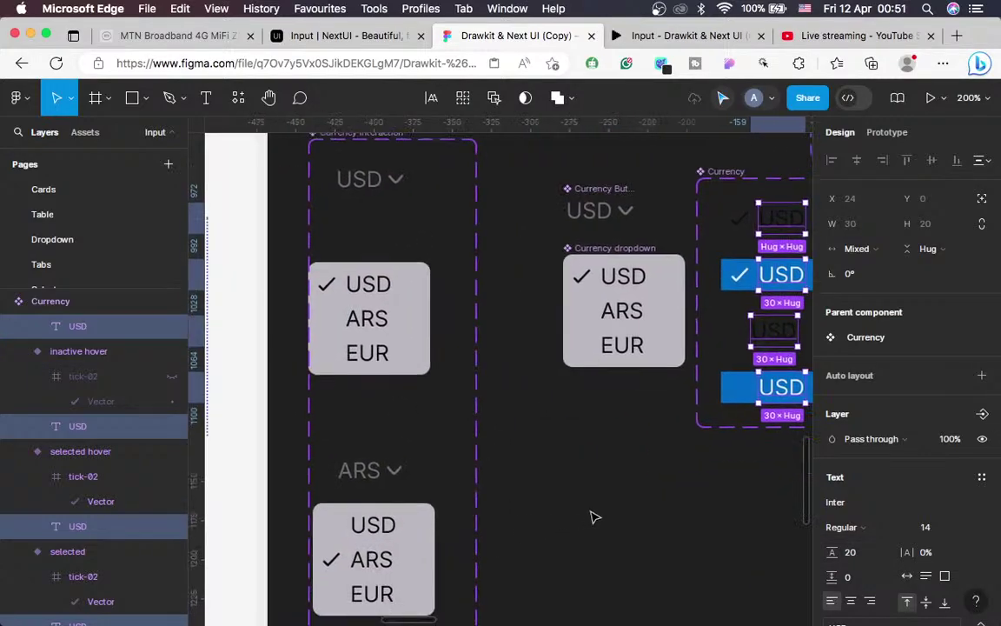
click(653, 41)
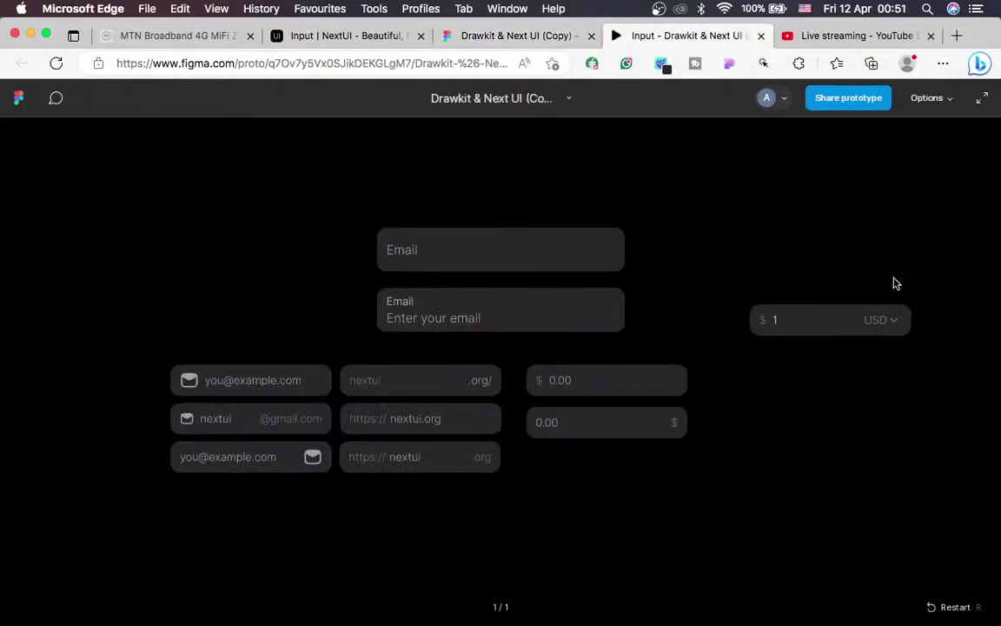
click(882, 329)
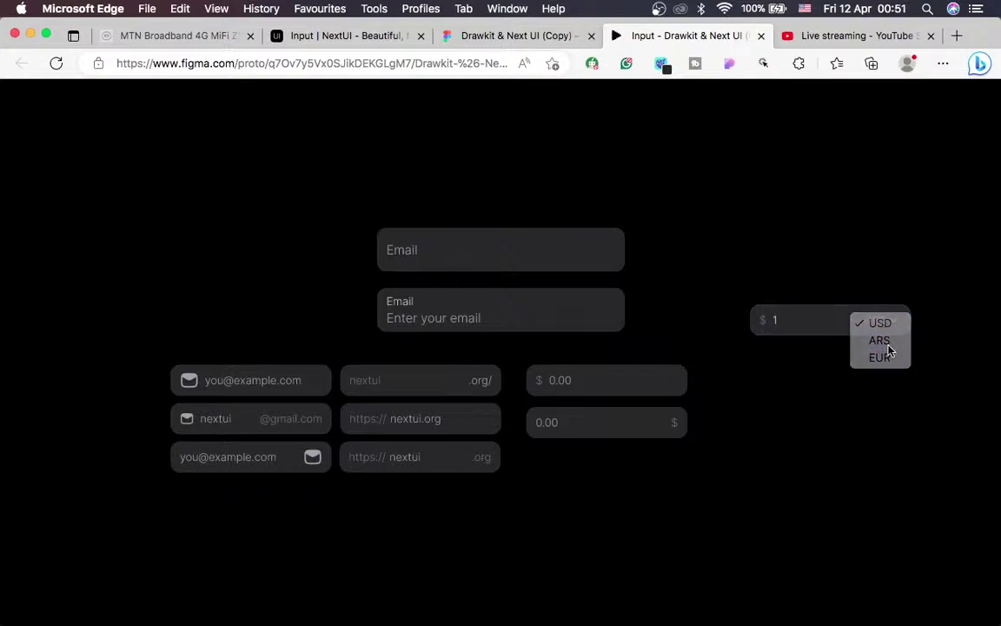
click(889, 341)
click(885, 328)
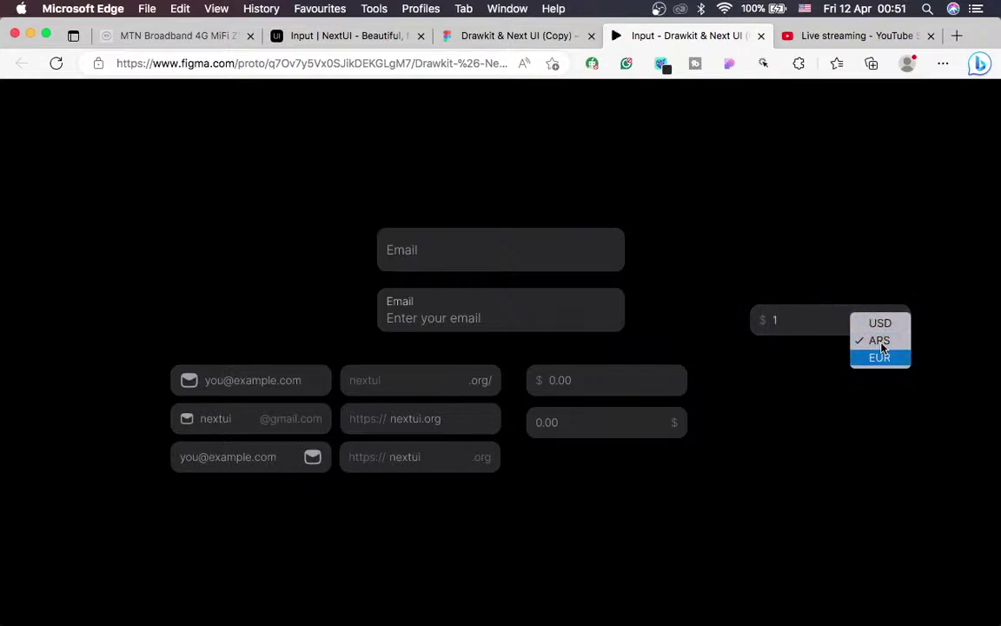
click(881, 325)
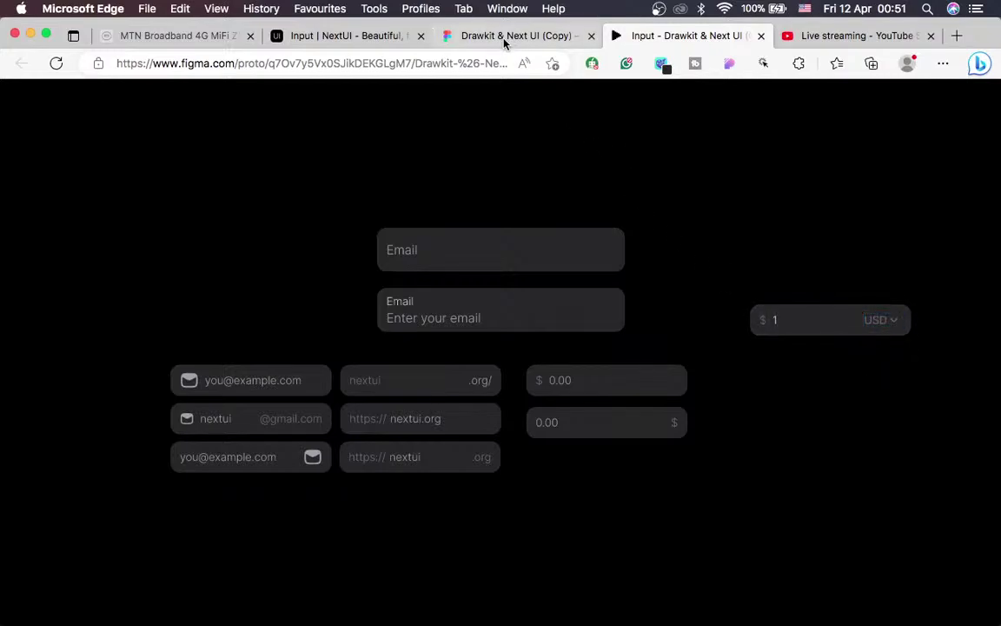
Read the newest livestream chat message in YouTube Studio, and return to the prototype
click(834, 38)
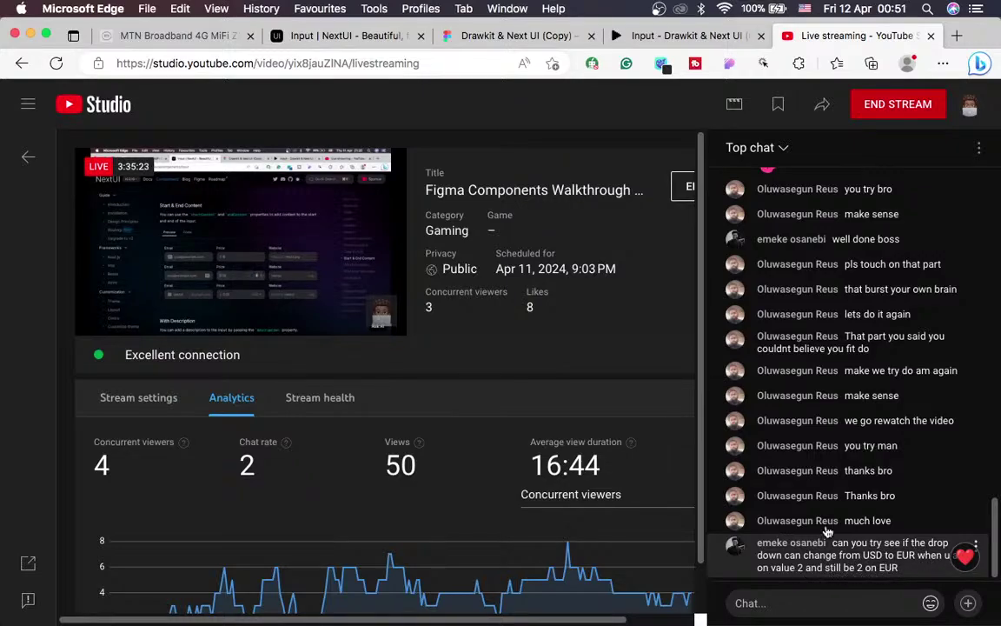
click(488, 36)
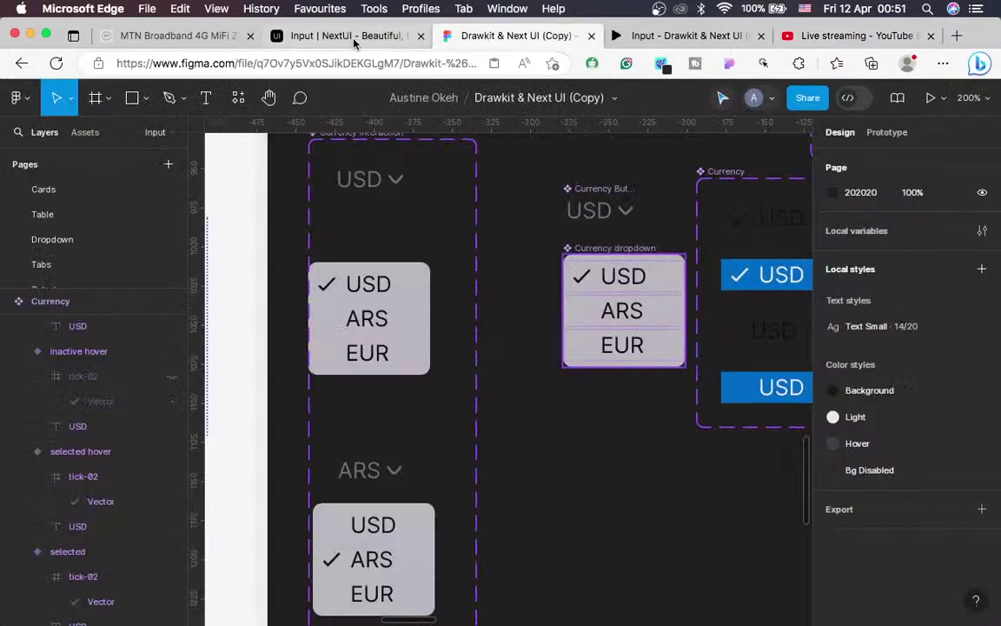
click(687, 39)
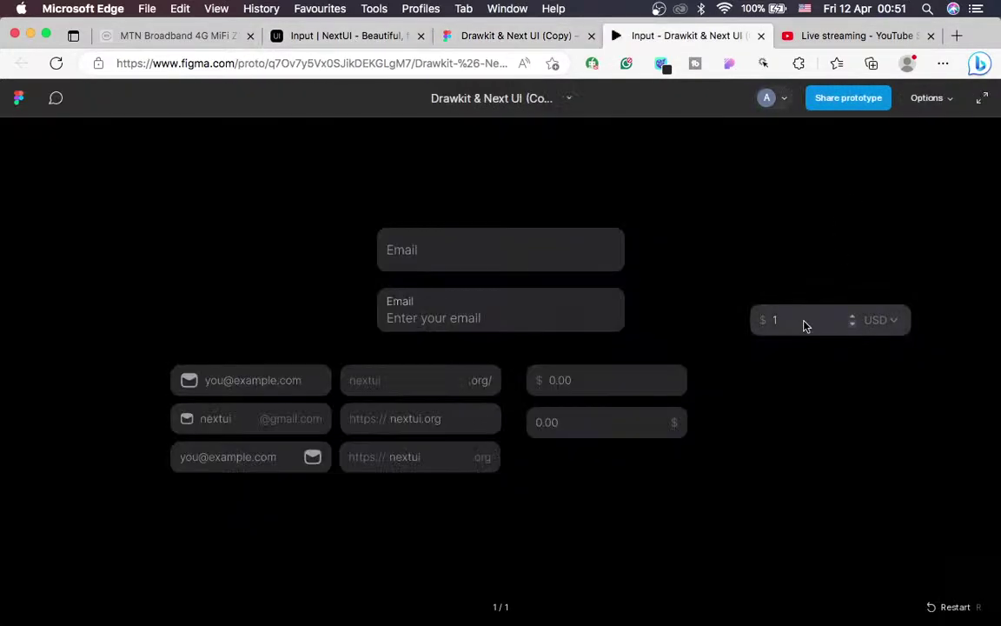
Lower the price button's value to 0 and test switching its currency to ARS and EUR
click(853, 326)
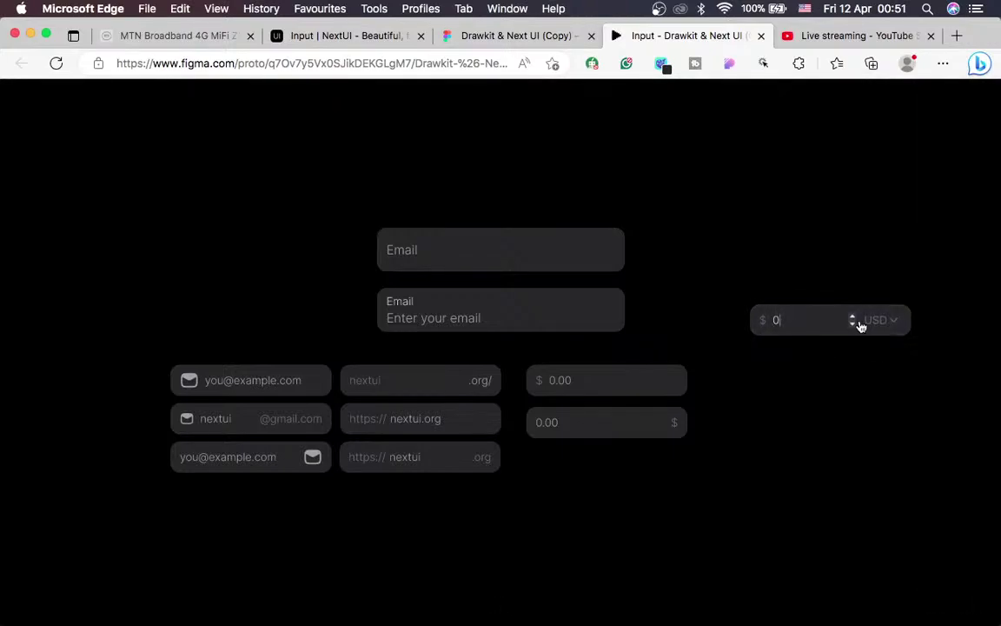
click(891, 327)
click(882, 341)
click(897, 321)
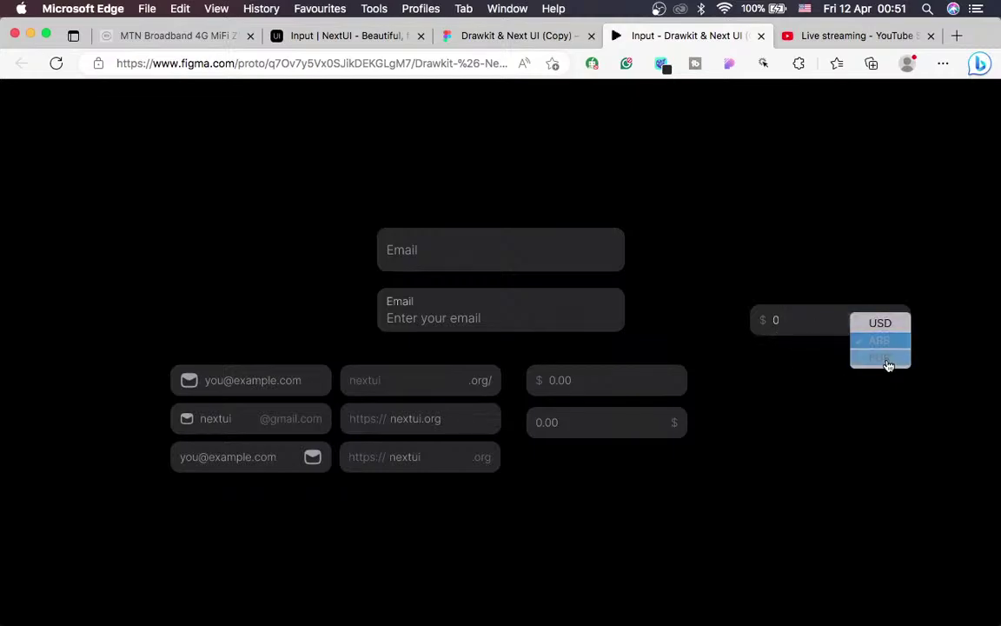
click(887, 360)
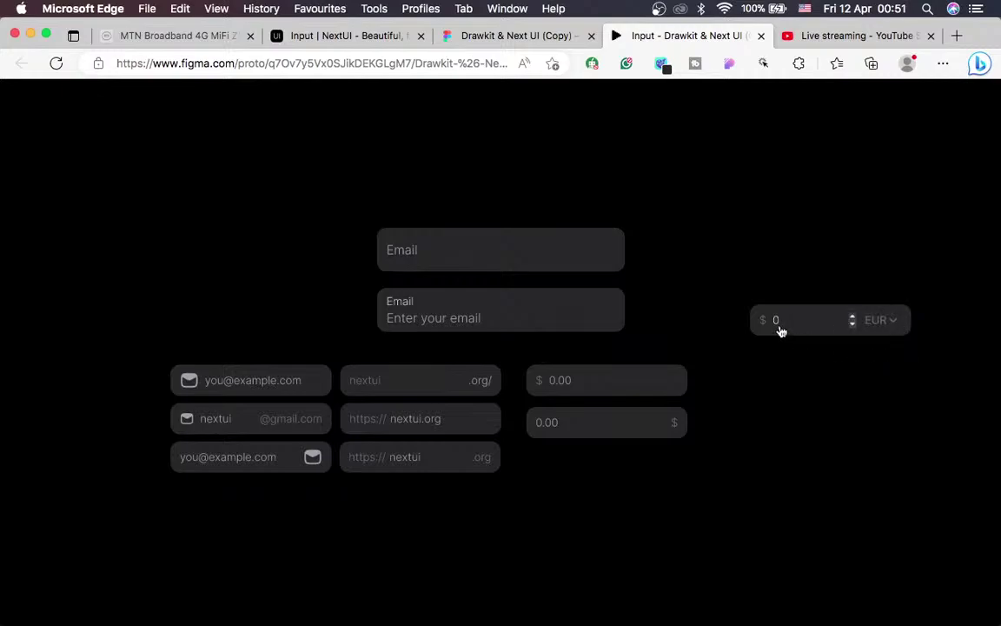
Raise the price button's value to 1 and switch its currency to ARS
click(853, 318)
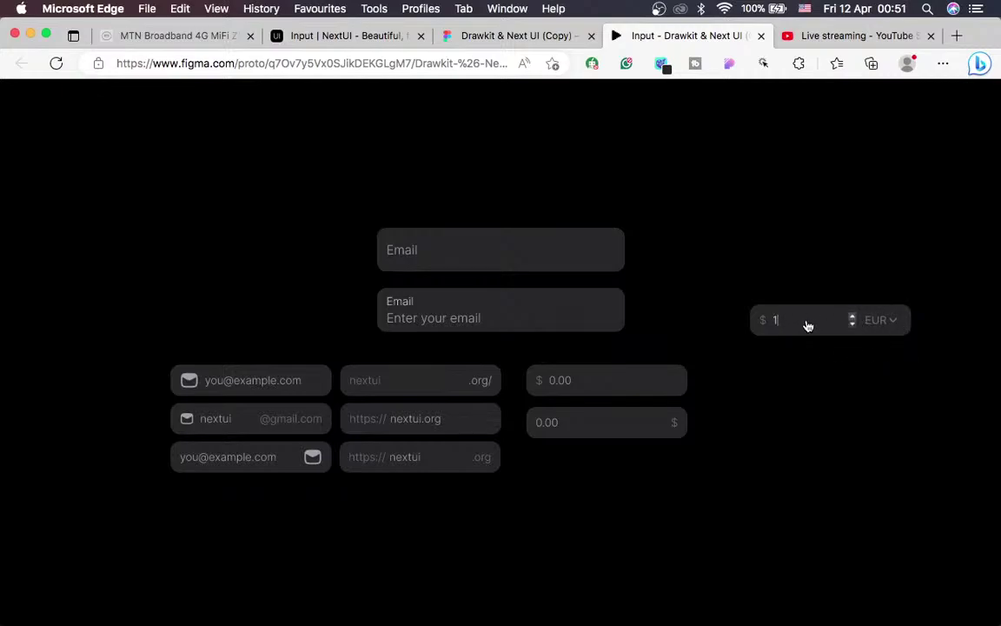
click(893, 328)
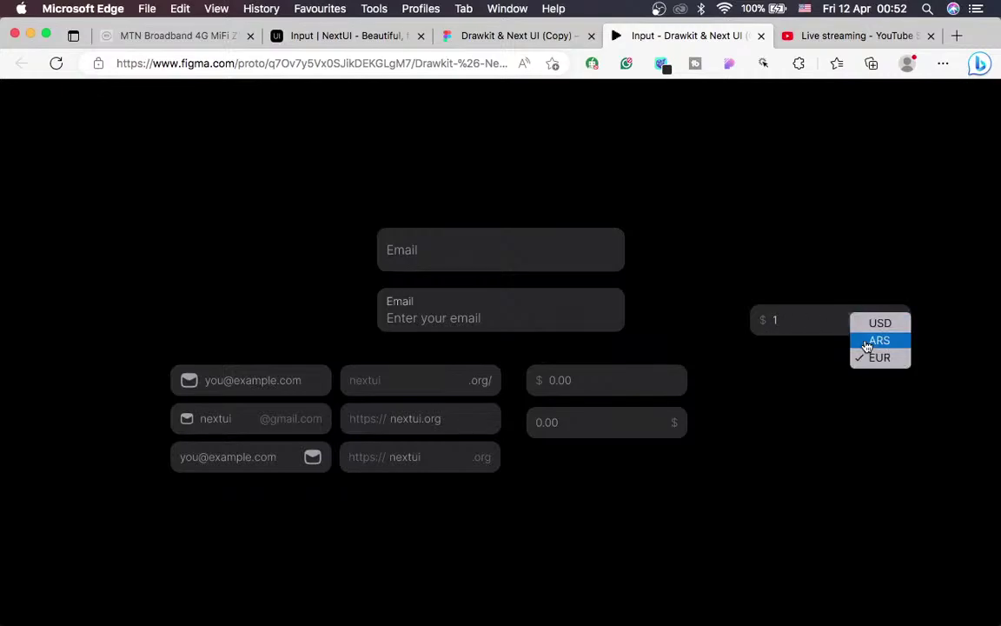
click(865, 341)
click(772, 330)
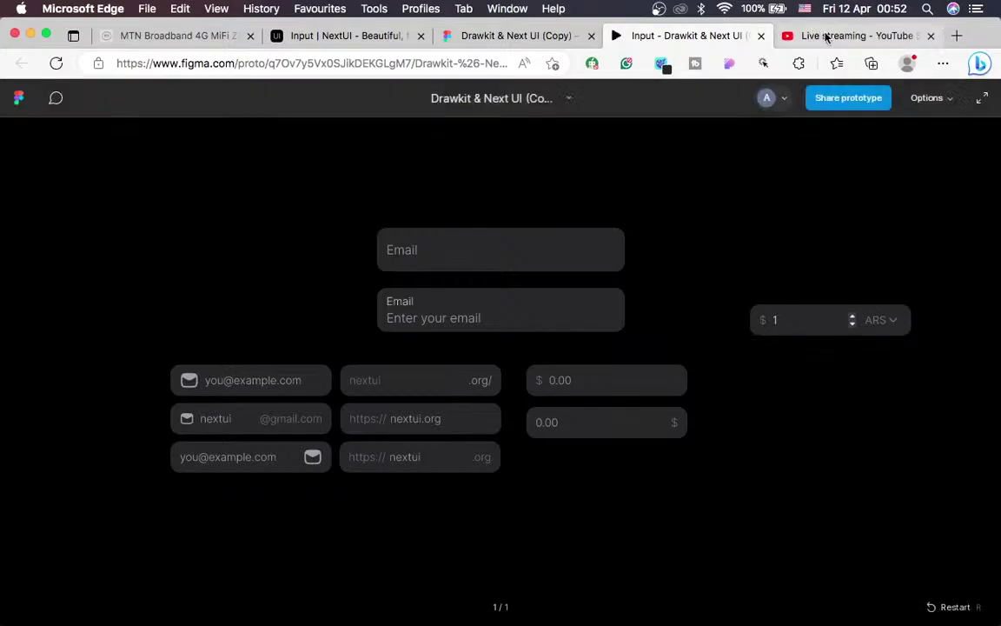
Check YouTube Studio for chat replies about the dropdown test, and go back to the prototype
click(827, 37)
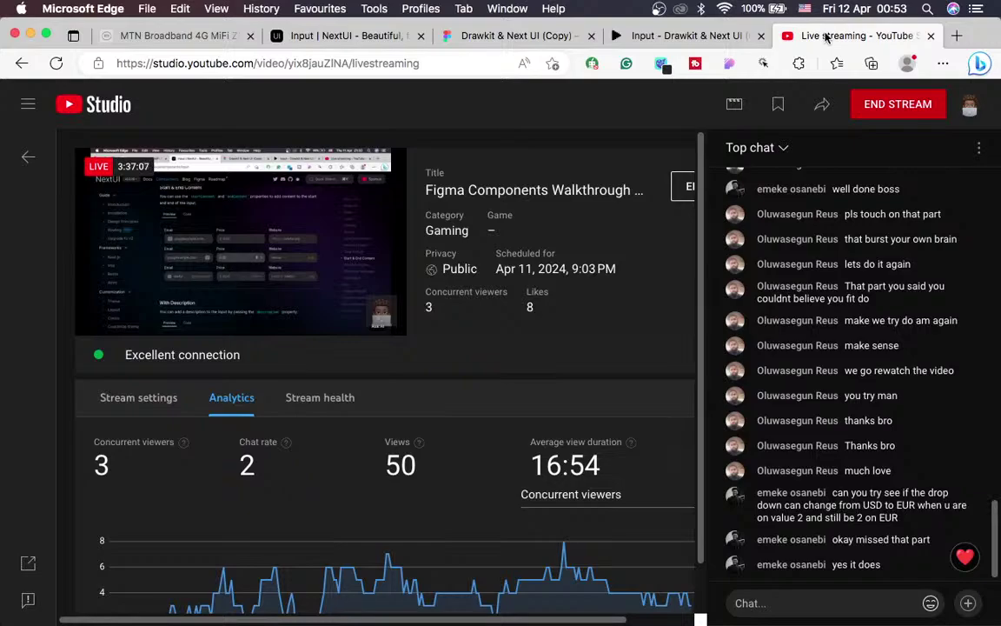
click(687, 36)
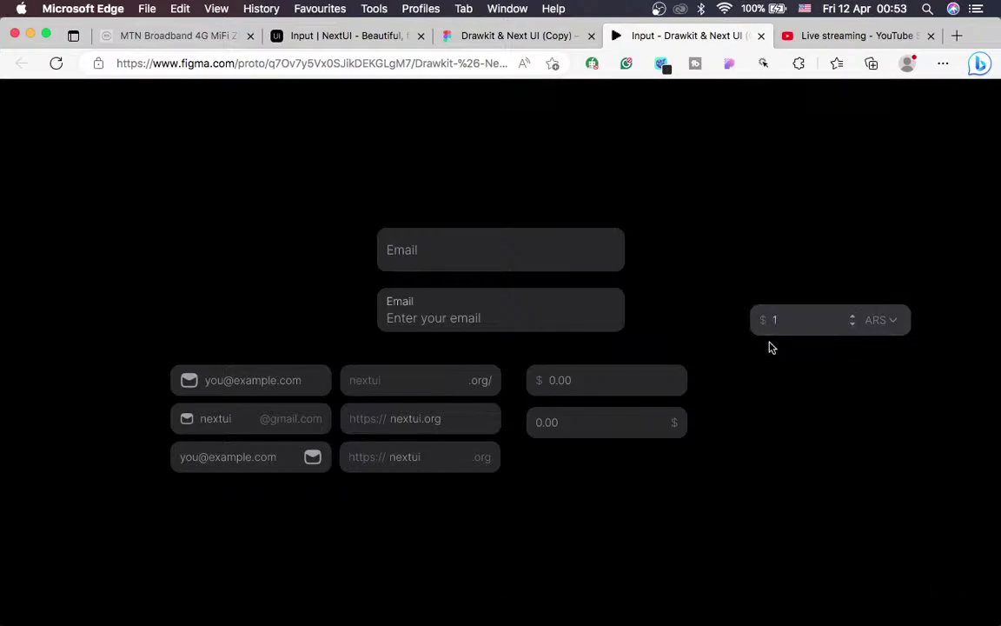
Switch the price button's currency to USD and lower its value to 0
click(888, 332)
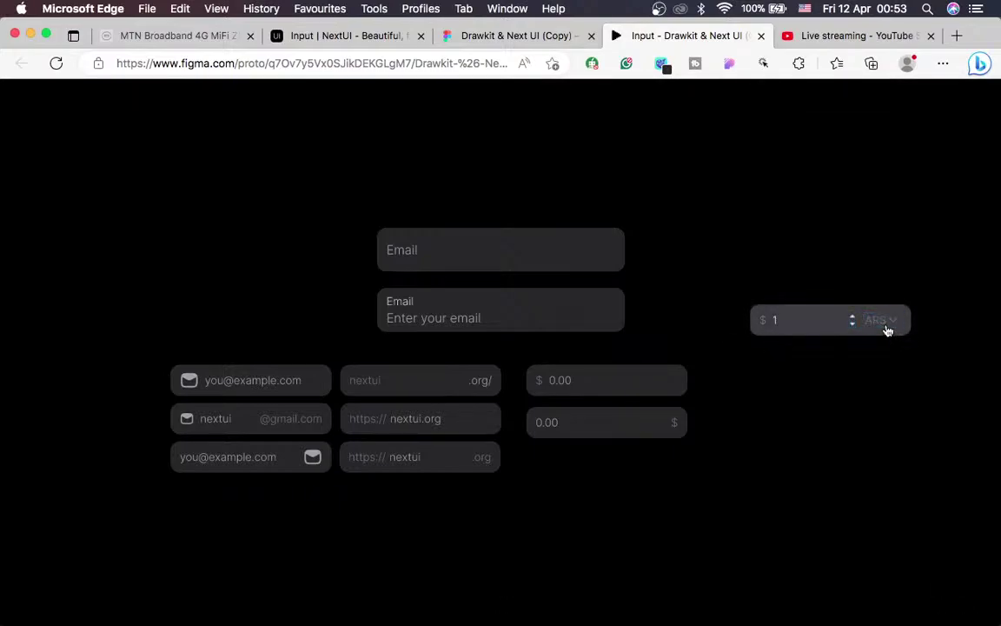
click(887, 330)
click(879, 325)
click(797, 328)
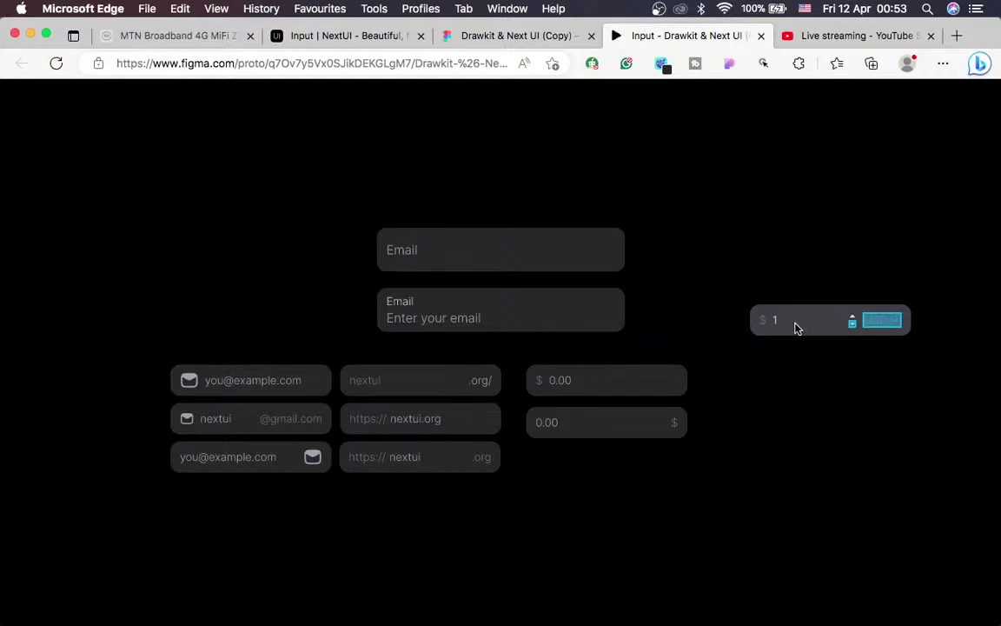
click(853, 330)
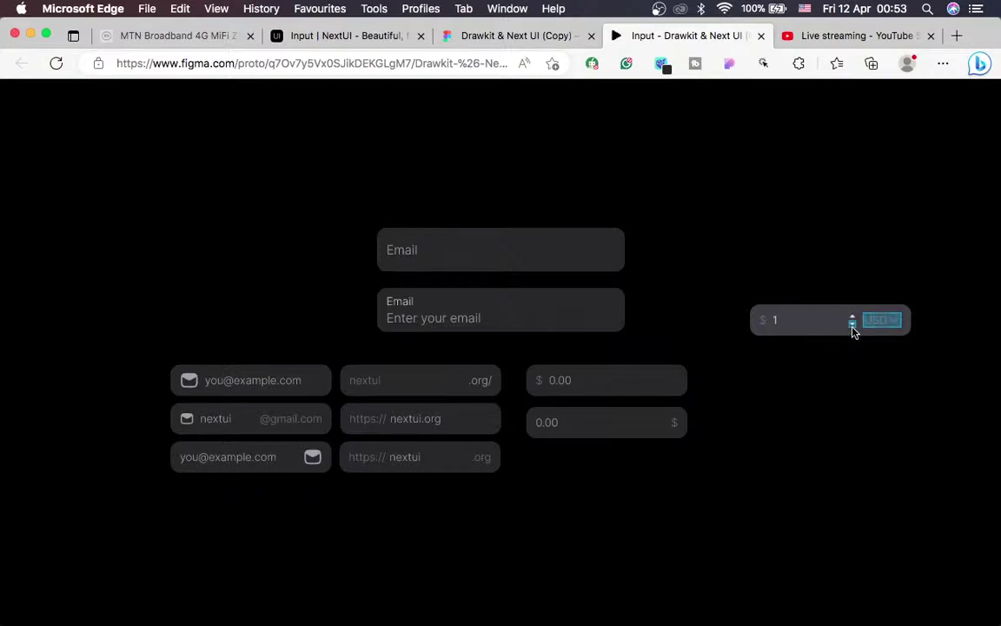
click(853, 330)
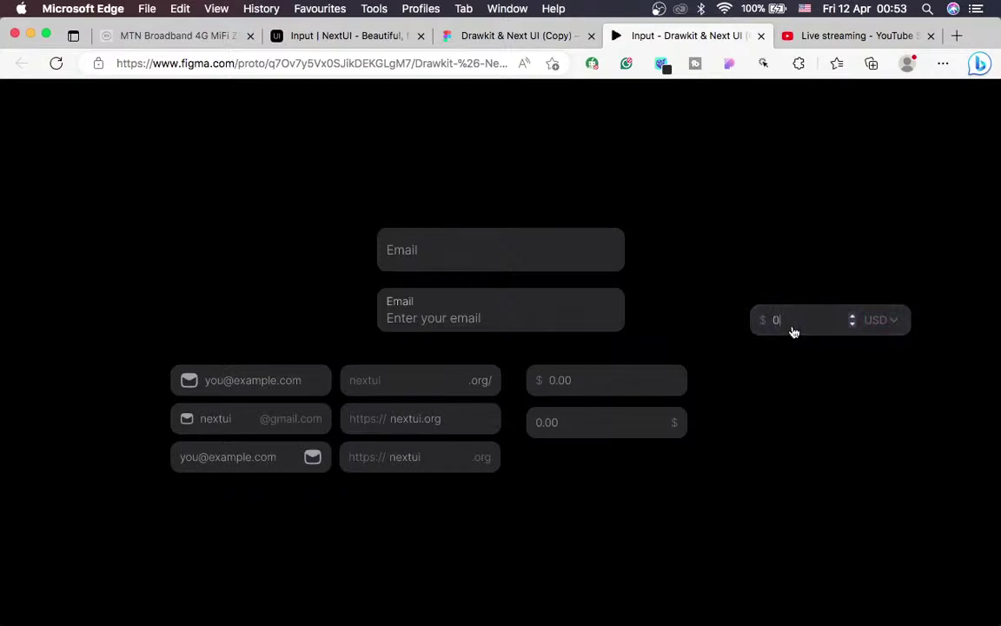
Switch the price button to EUR, raise its value to 1, and change the currency to ARS
click(885, 325)
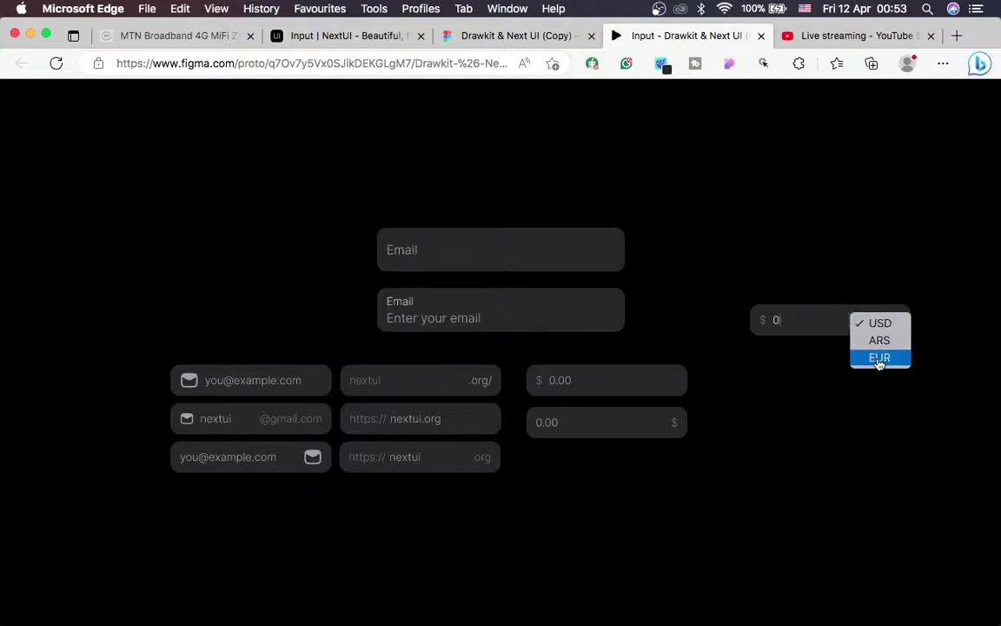
click(883, 357)
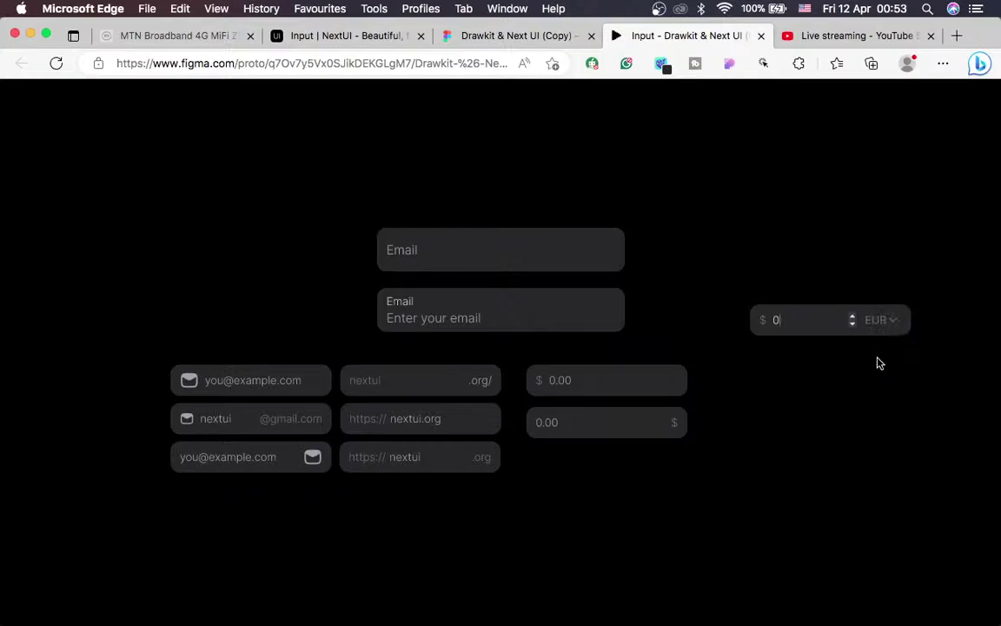
click(793, 326)
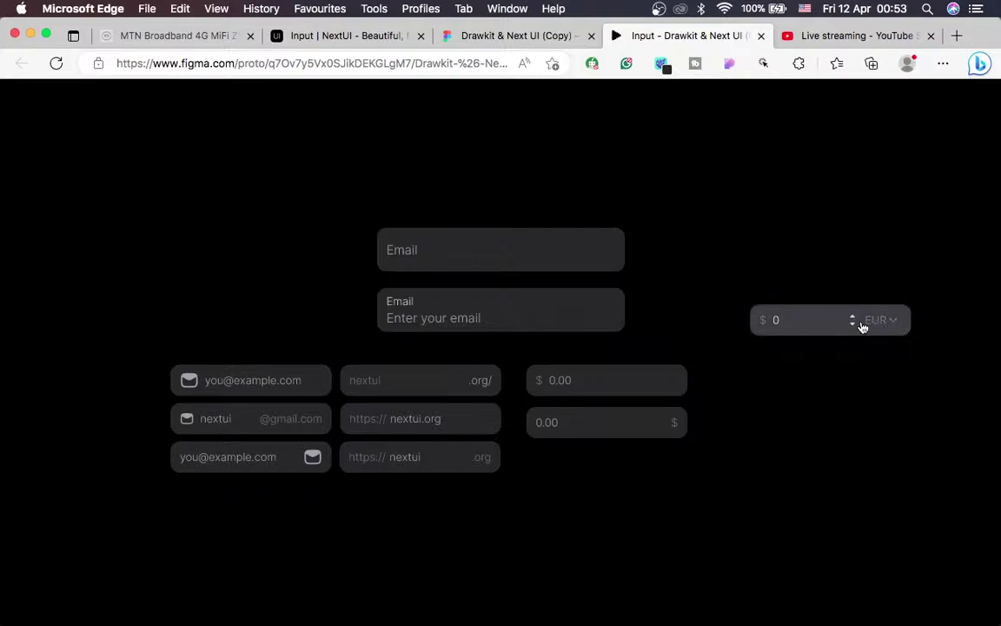
click(853, 317)
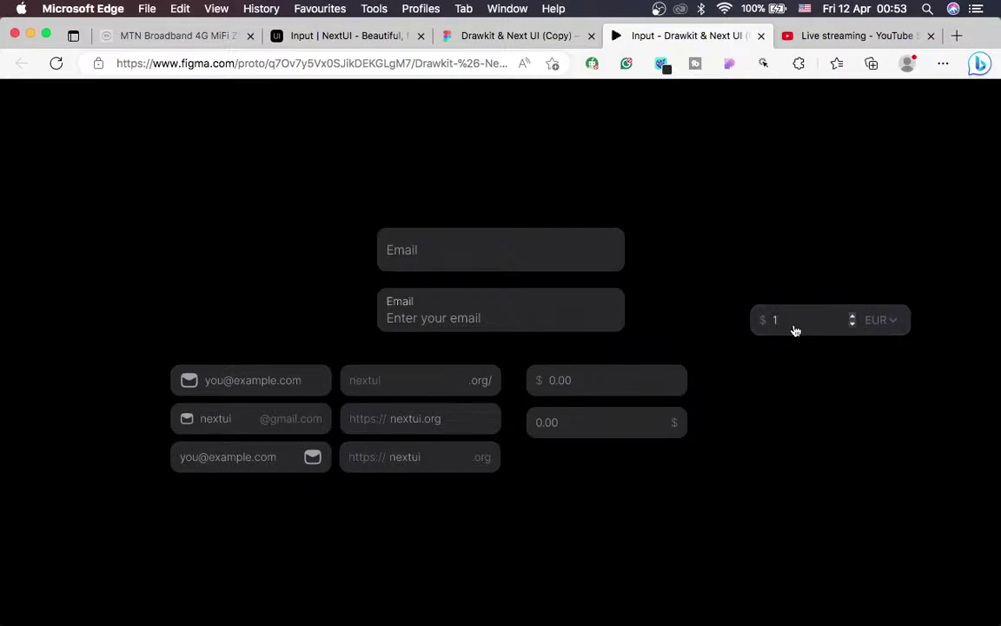
click(887, 323)
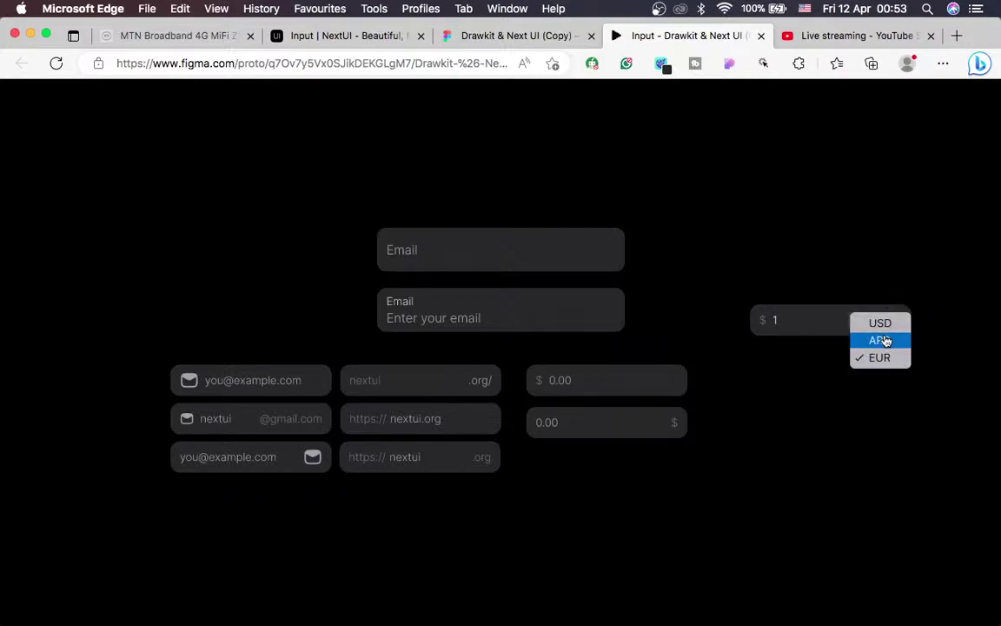
click(880, 340)
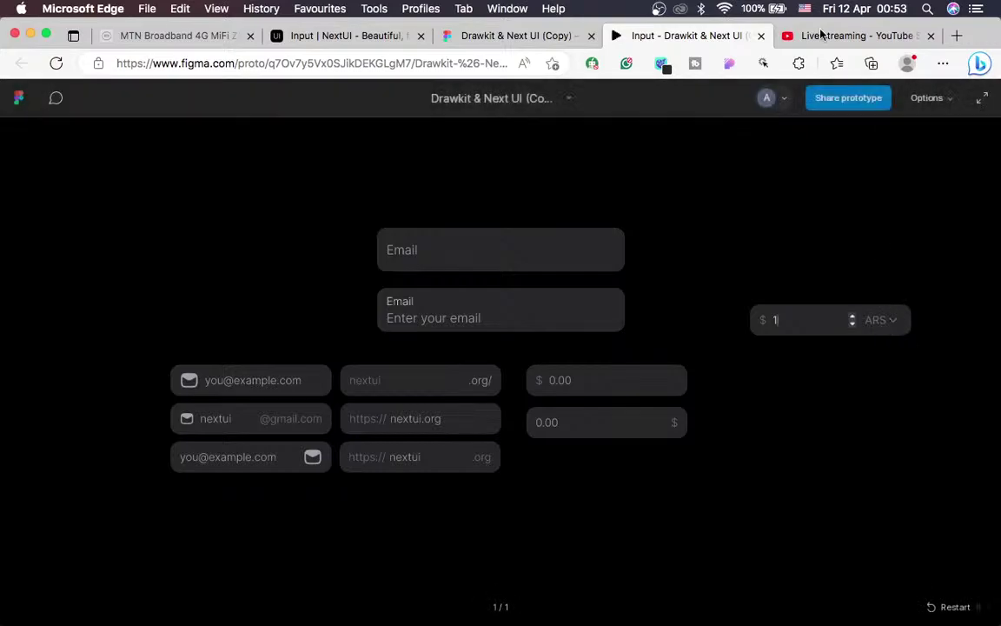
Read the latest livestream chat messages in YouTube Studio, and switch to OBS
click(803, 39)
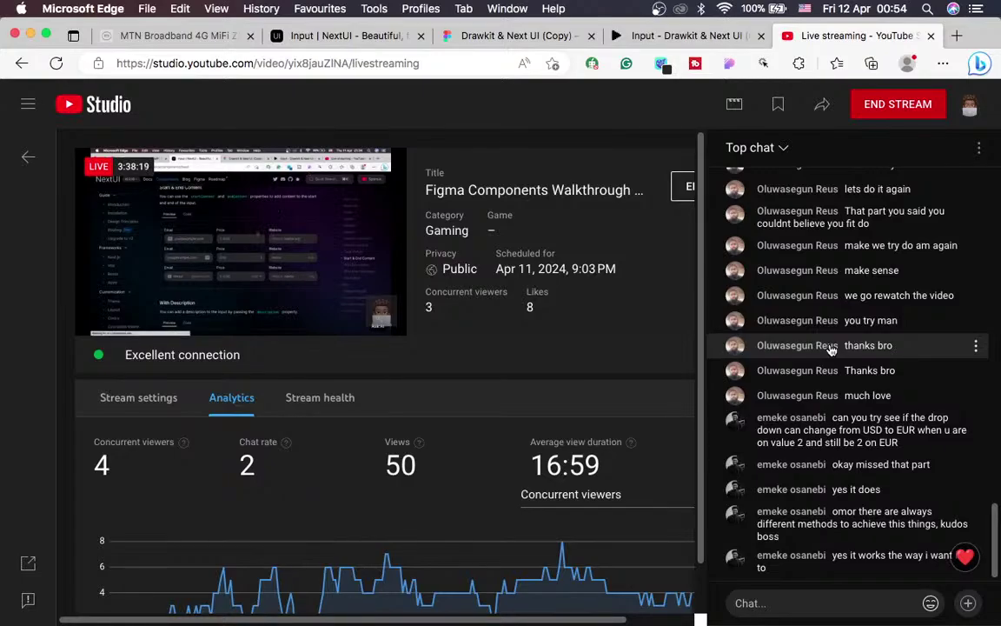
key(super+Tab)
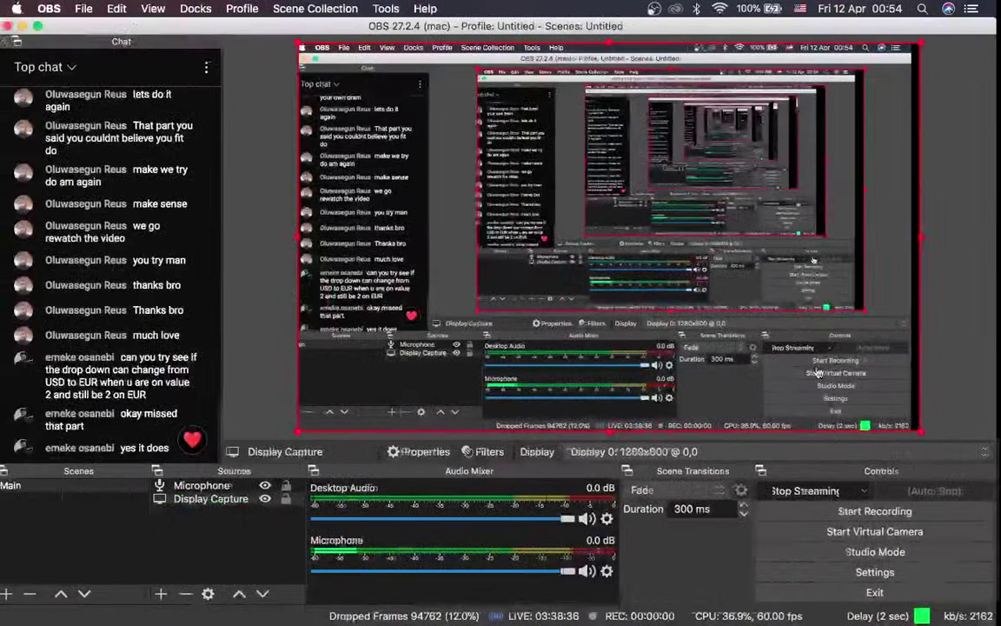